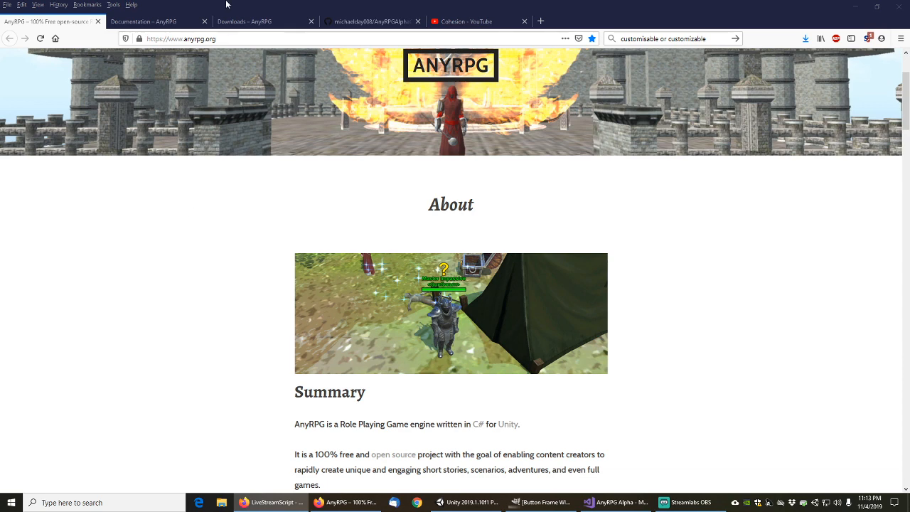
Browse the AnyRPG Documentation, Downloads and GitHub pages, ending on the Cohesion YouTube channel
click(157, 22)
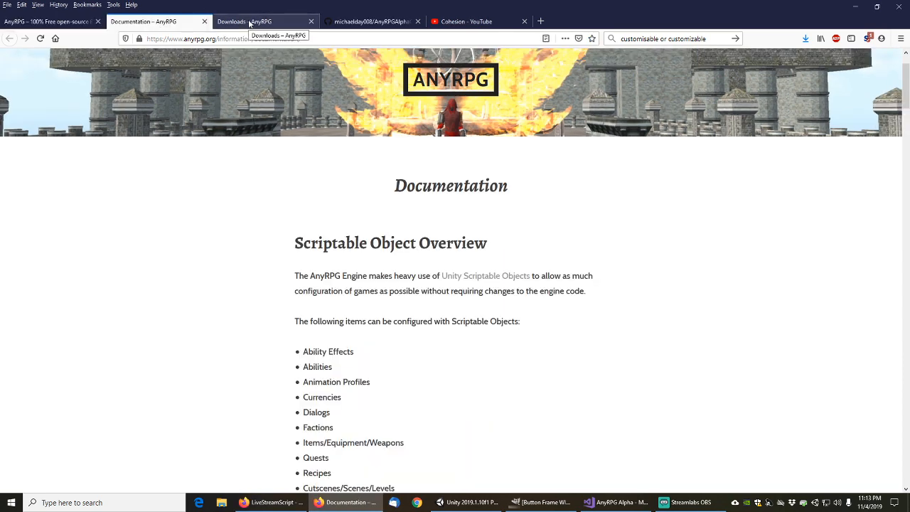
click(249, 23)
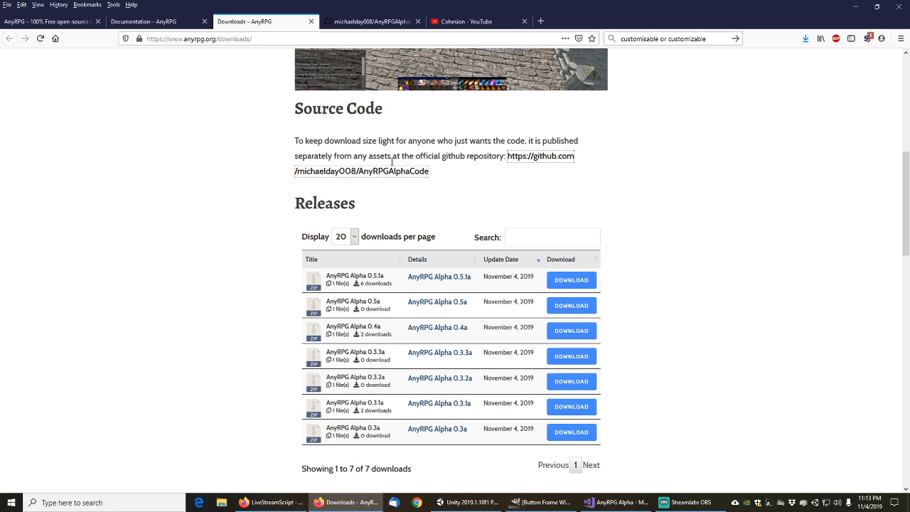
click(379, 21)
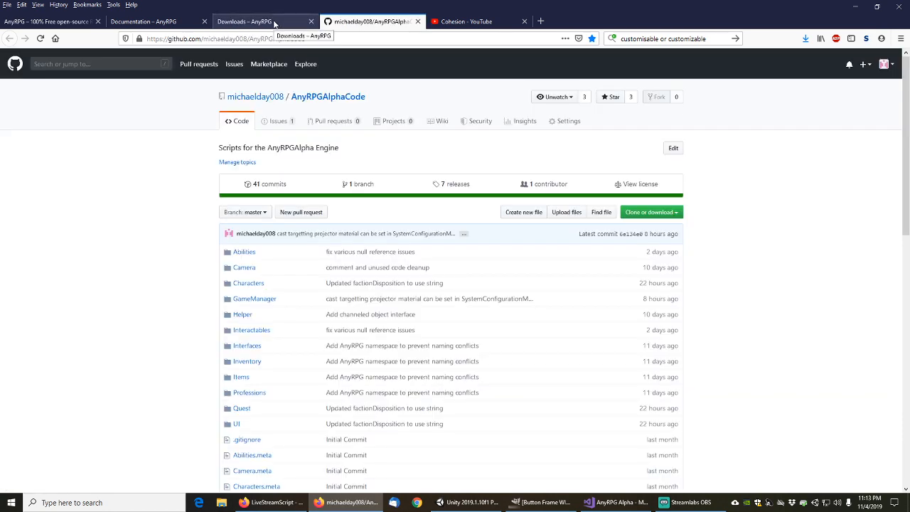
click(275, 23)
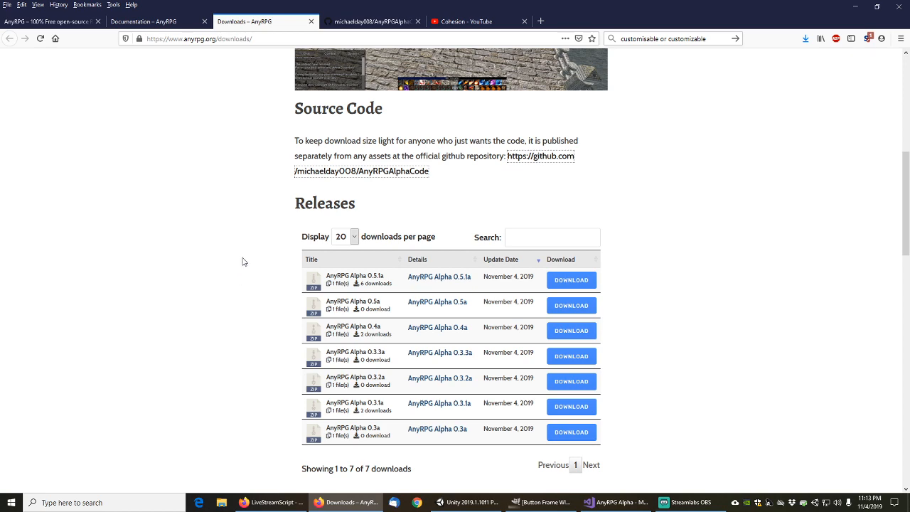
click(378, 22)
click(476, 22)
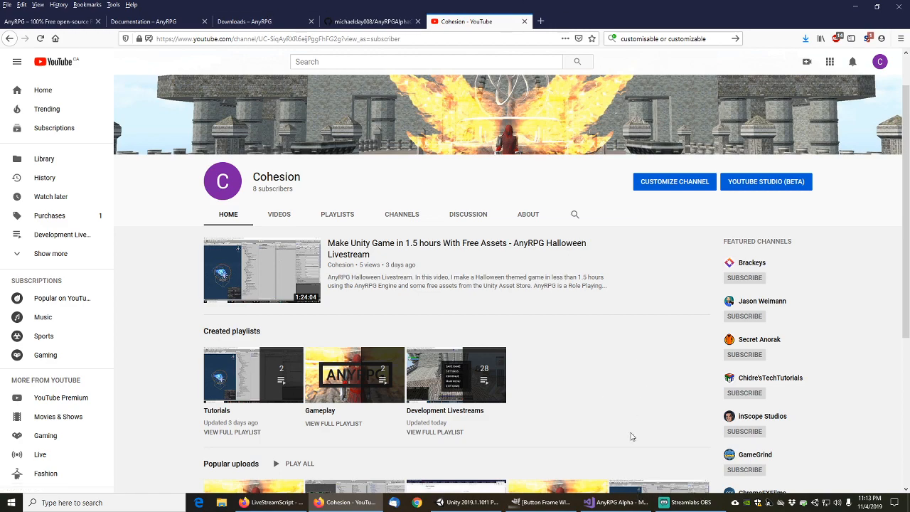
click(558, 505)
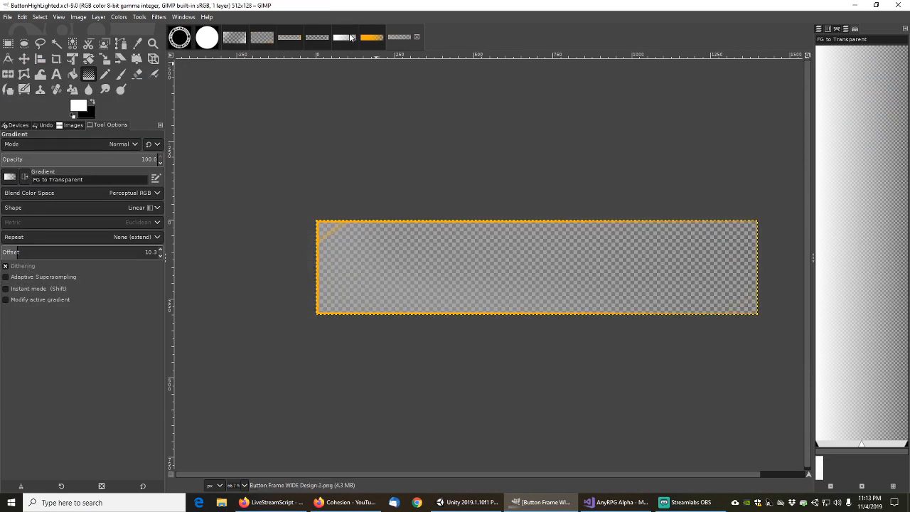
click(352, 36)
click(394, 39)
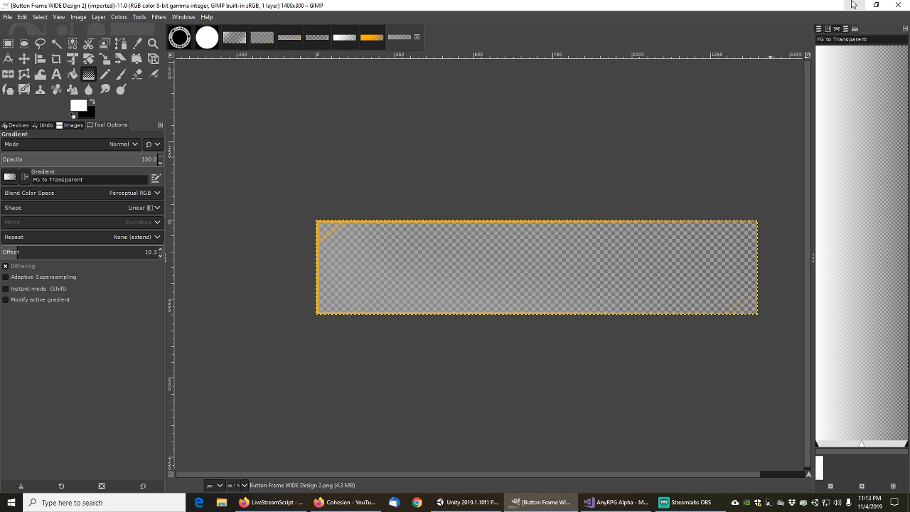
click(207, 39)
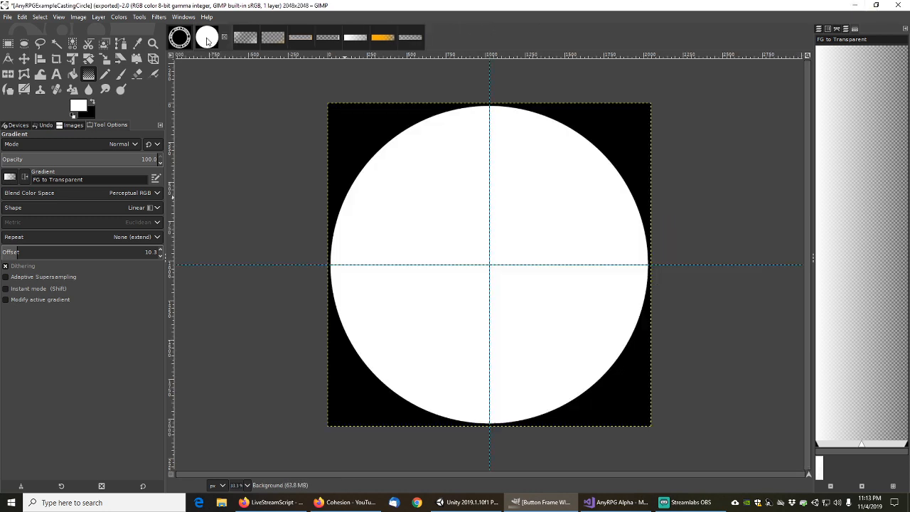
click(181, 39)
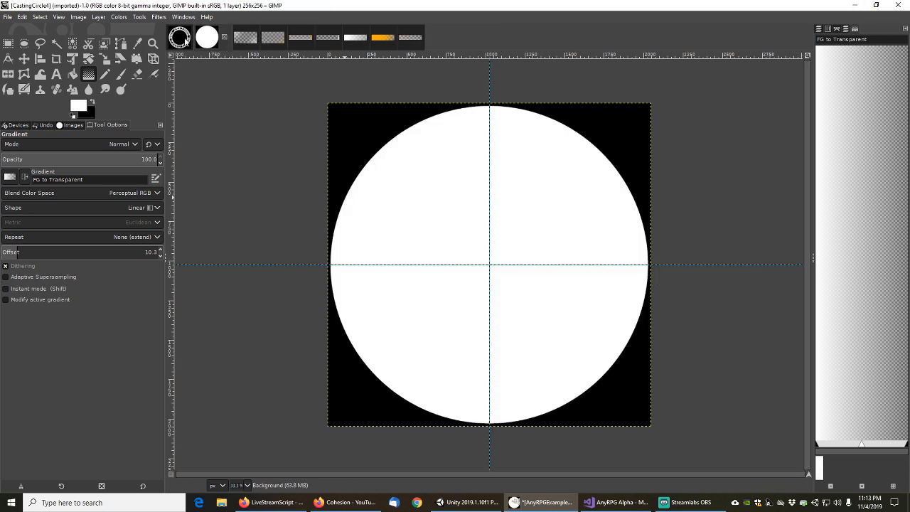
click(210, 39)
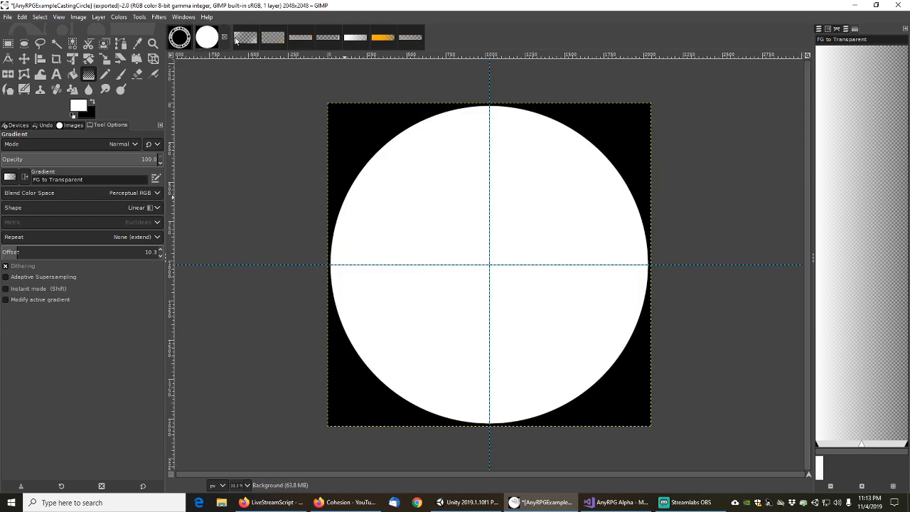
click(245, 37)
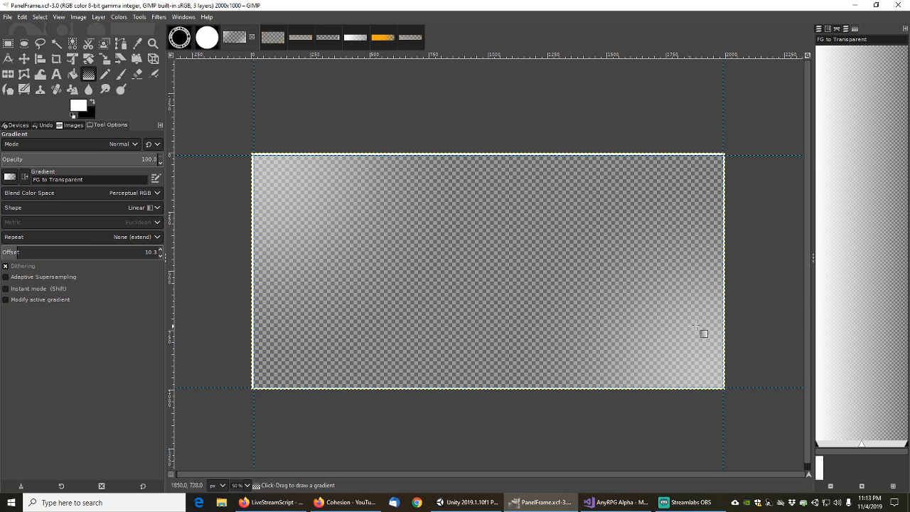
click(275, 37)
click(298, 39)
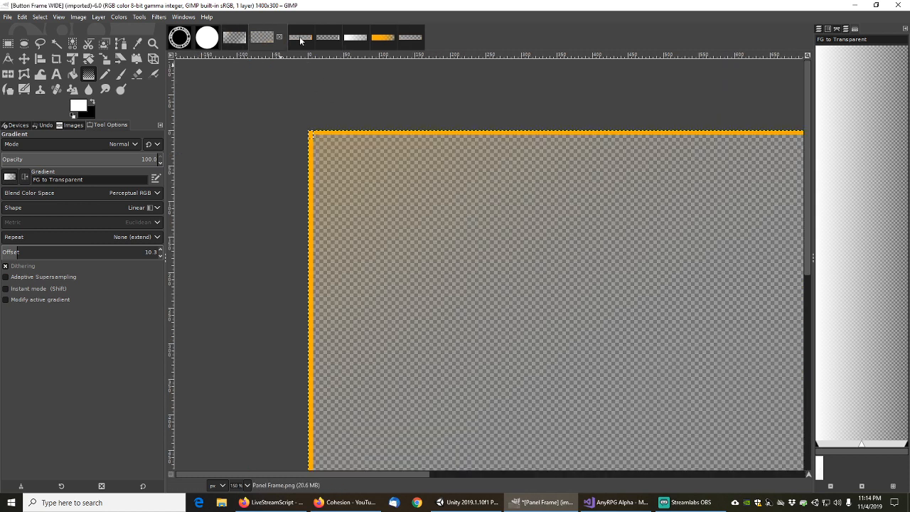
click(854, 5)
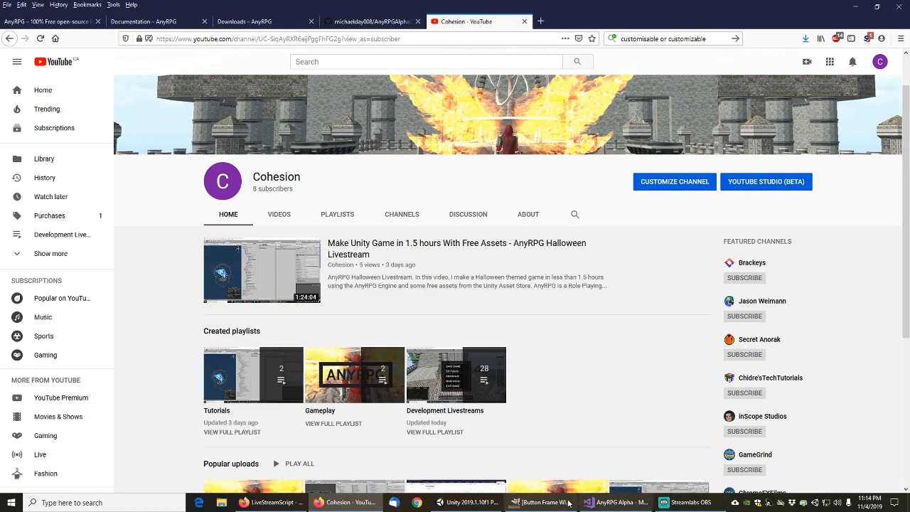
In Unity, search the Project for 'highlightbutton' and select the HighlightButton script
click(480, 508)
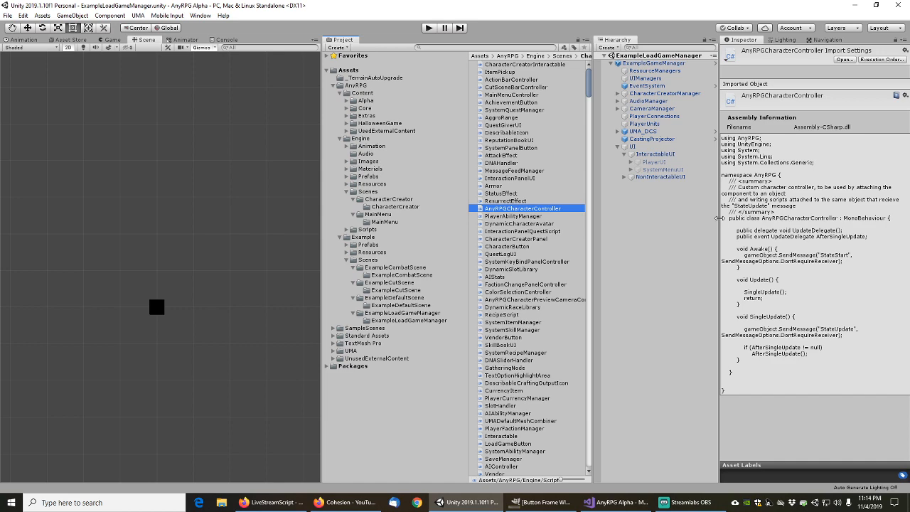
drag(721, 218, 748, 219)
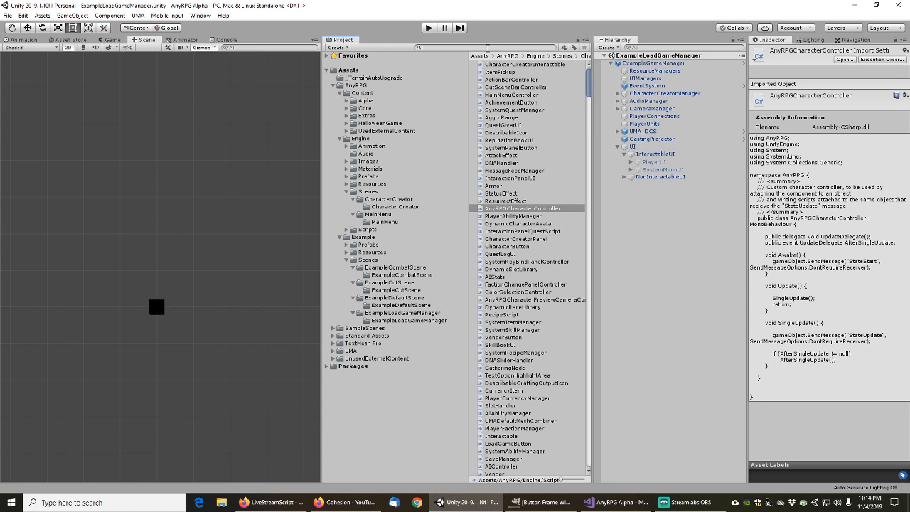
click(488, 47)
text(highlightbut)
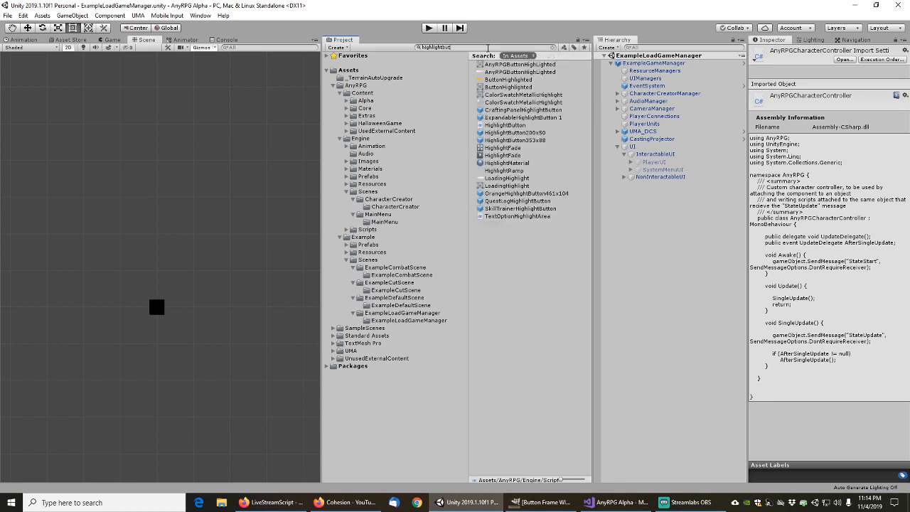
text(ton)
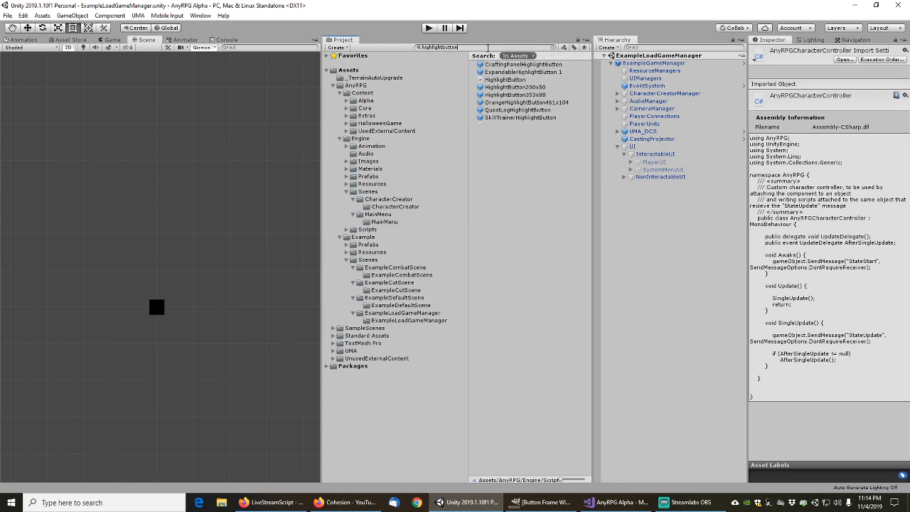
click(509, 80)
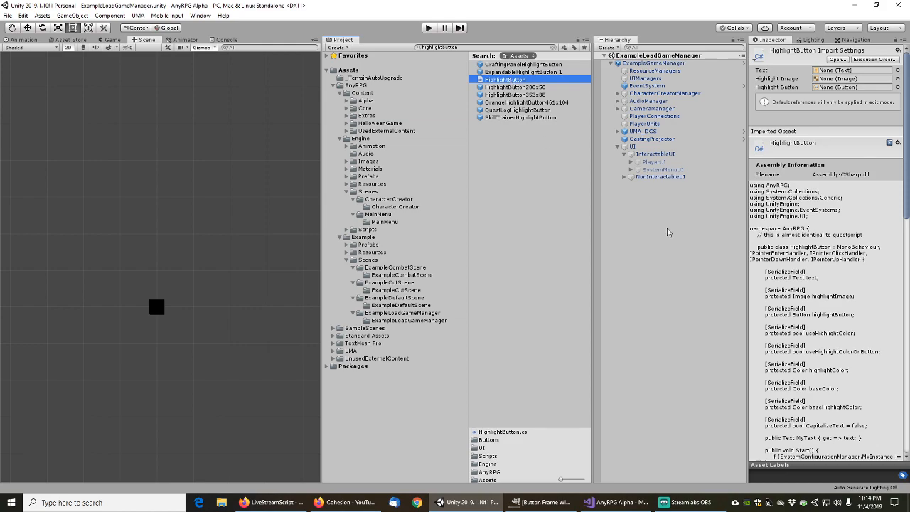
drag(909, 169, 909, 137)
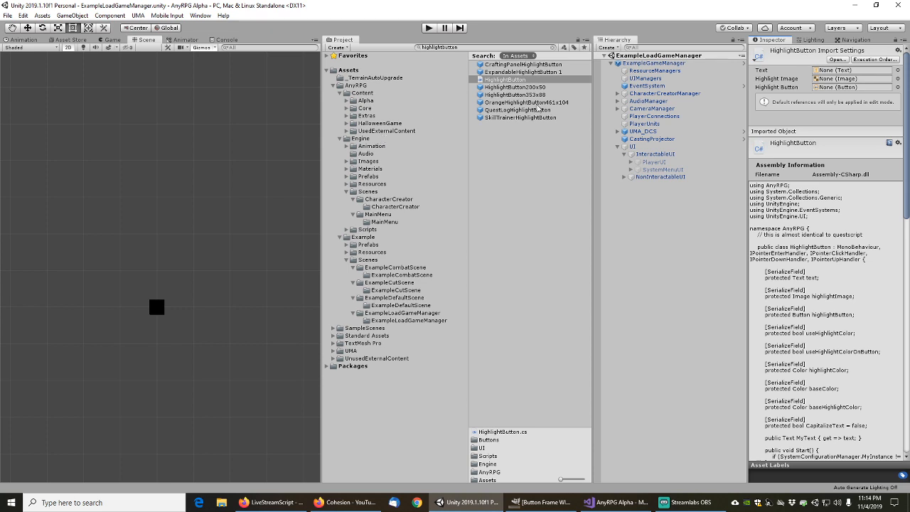
Browse to Engine/Prefabs/UI/Window/Contents and open the ExitMenuPanel prefab
click(347, 176)
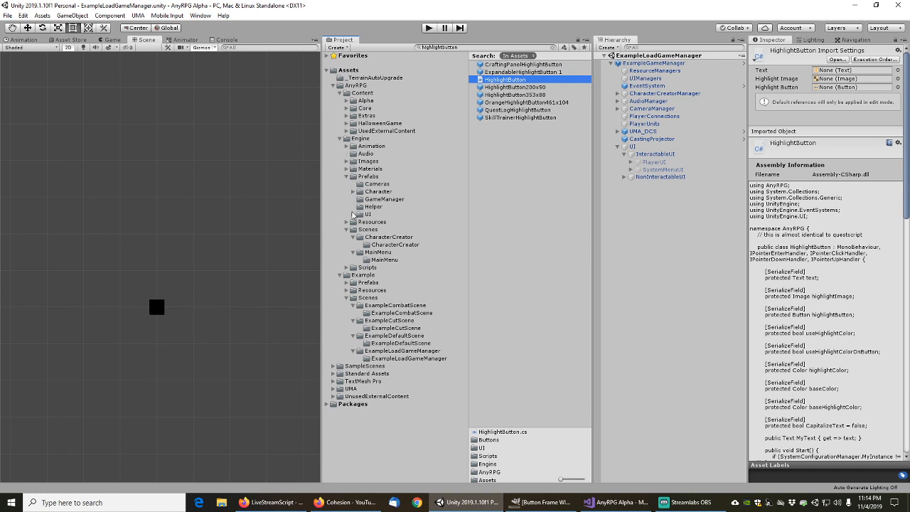
click(352, 214)
click(360, 230)
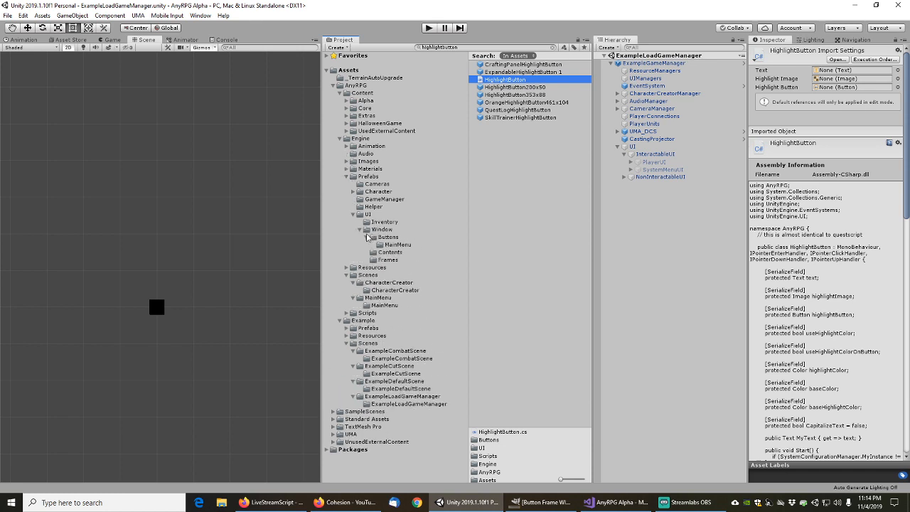
click(390, 254)
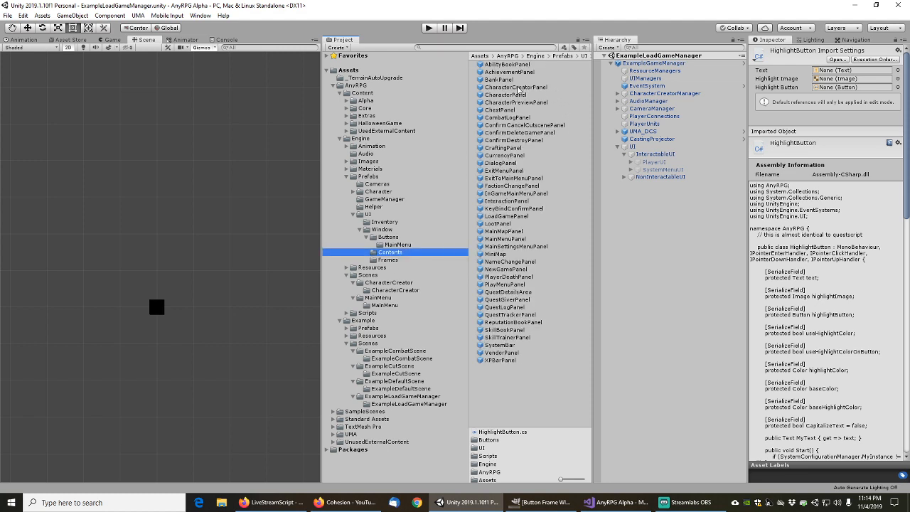
double_click(503, 171)
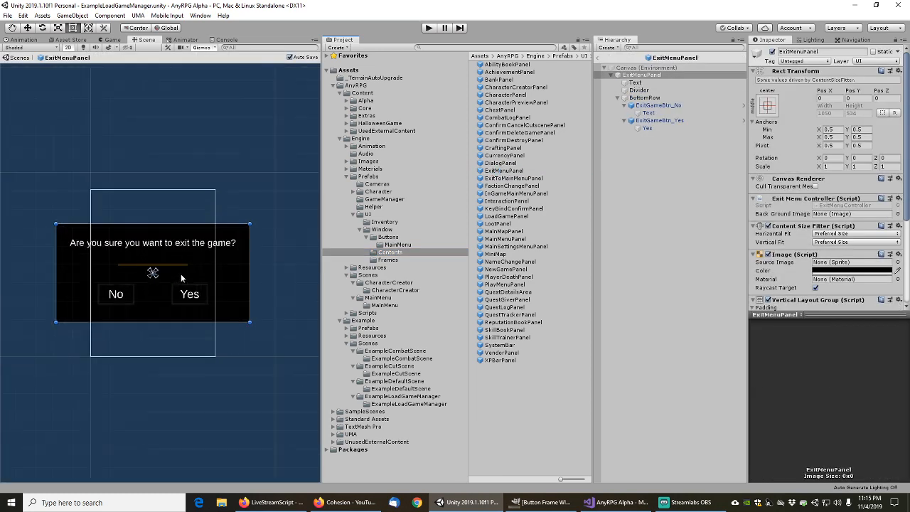
Select the exit dialog's Divider, ping its LineDetail source image, and show it in Explorer
scroll(180, 274, up, 5)
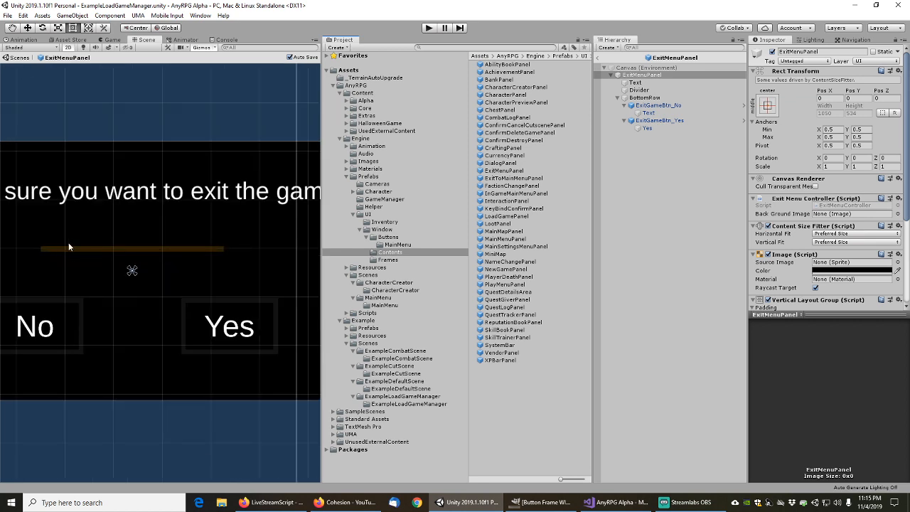
scroll(171, 286, down, 2)
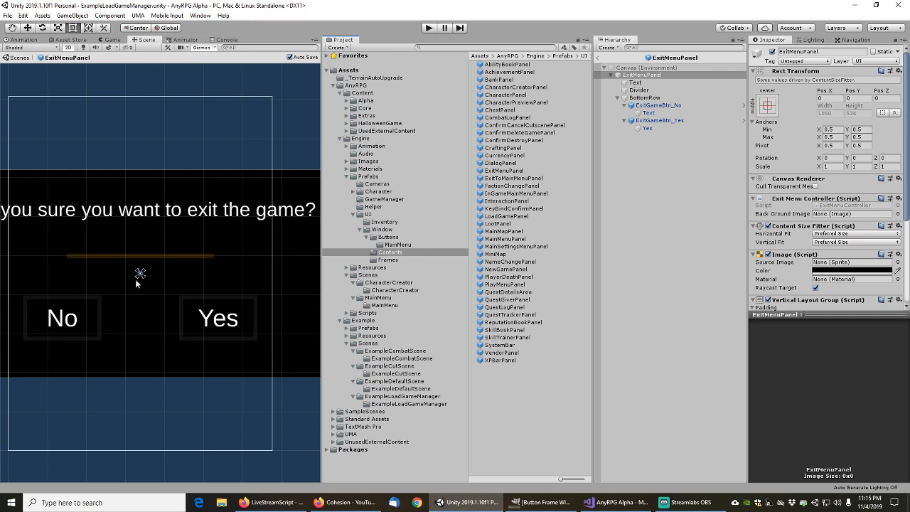
middle_drag(137, 283, 170, 285)
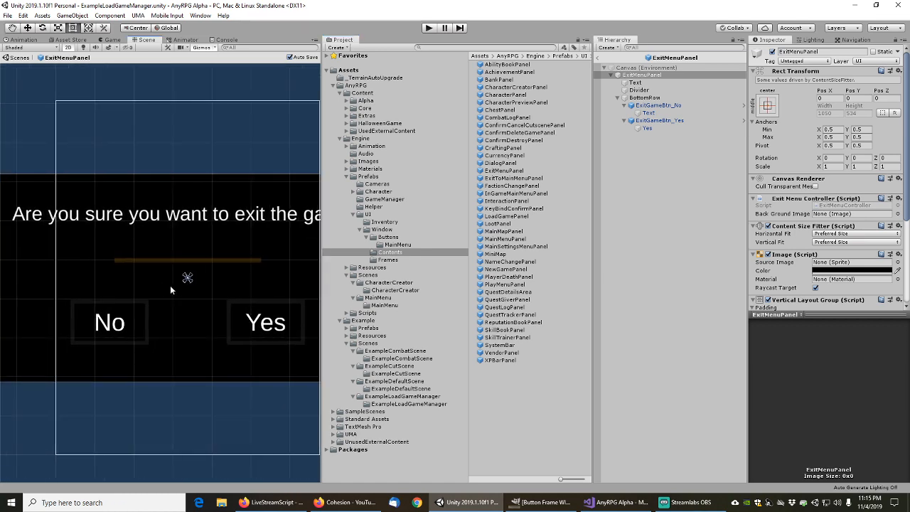
click(235, 261)
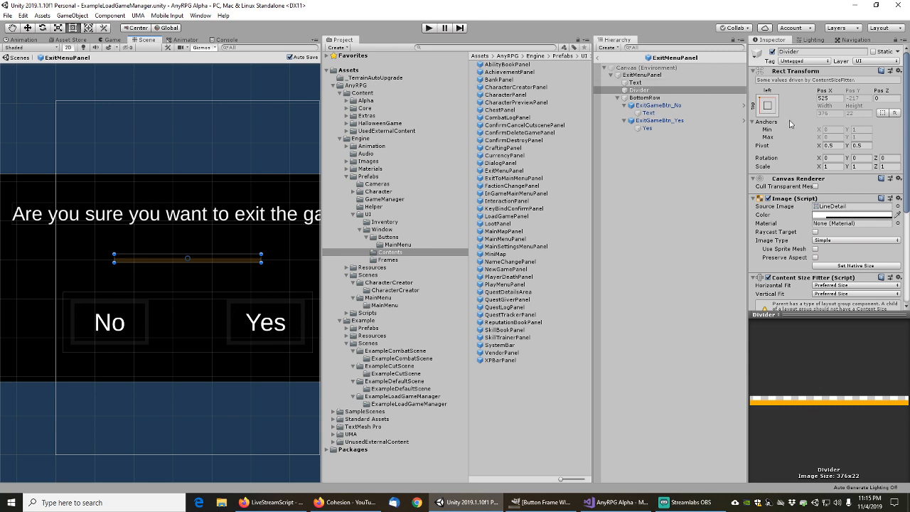
click(840, 206)
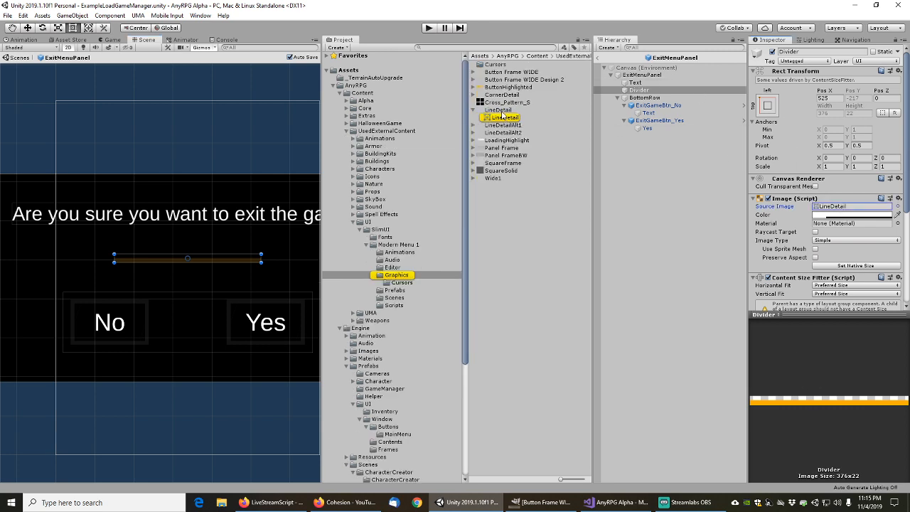
right_click(500, 111)
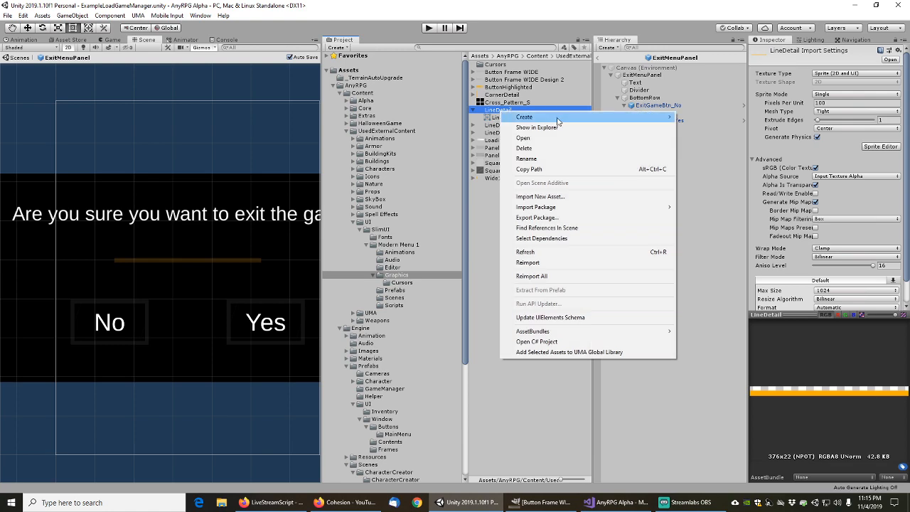
click(554, 128)
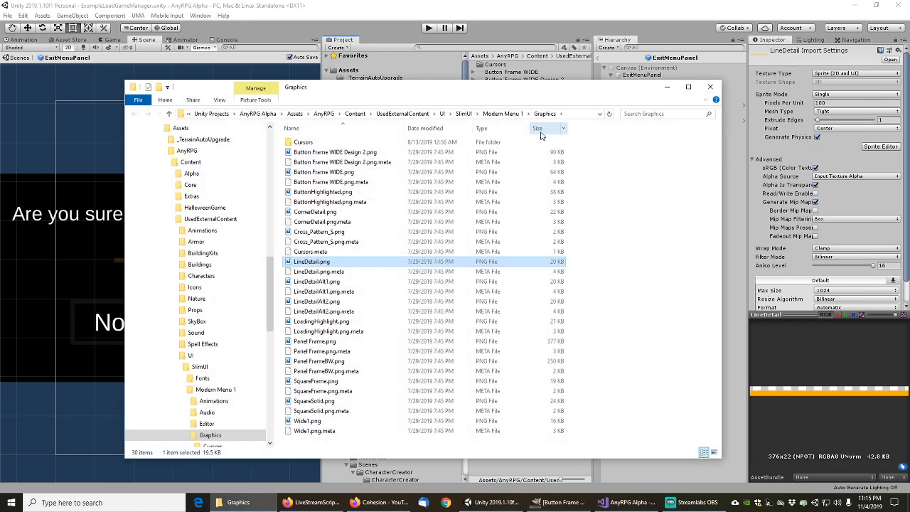
Open LineDetail.png with GNU Image Manipulation Program and close the Explorer window
click(313, 253)
click(313, 262)
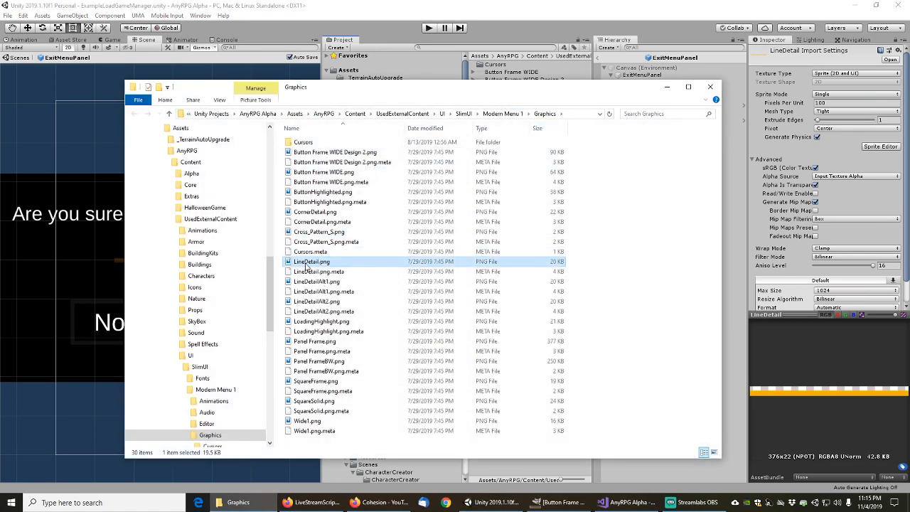
right_click(307, 262)
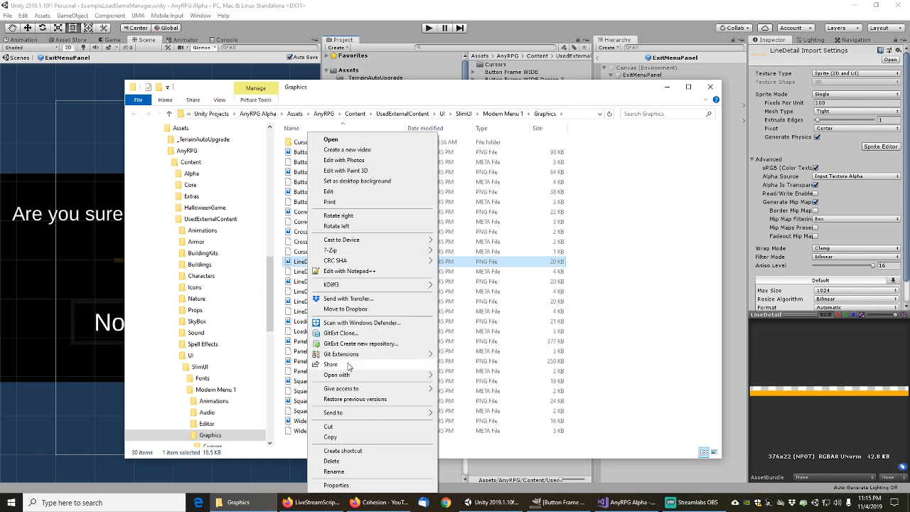
mouse_move(420, 378)
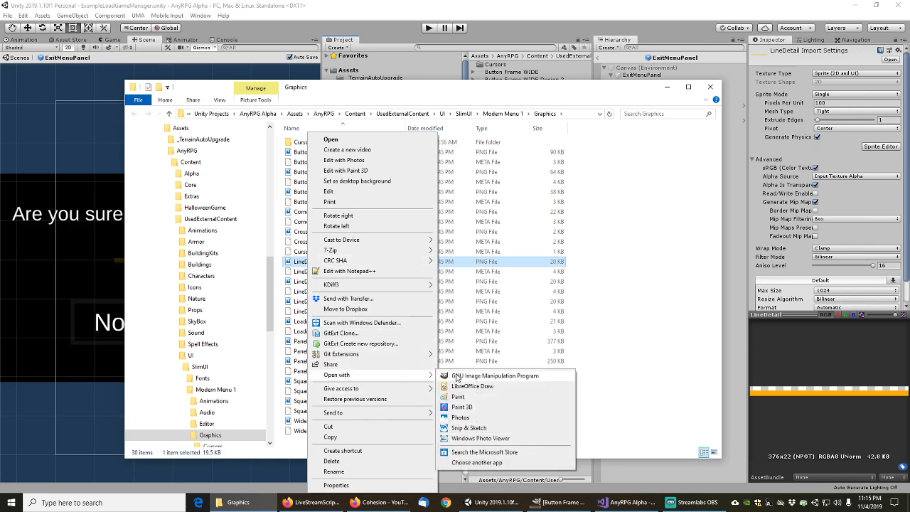
click(470, 375)
click(709, 86)
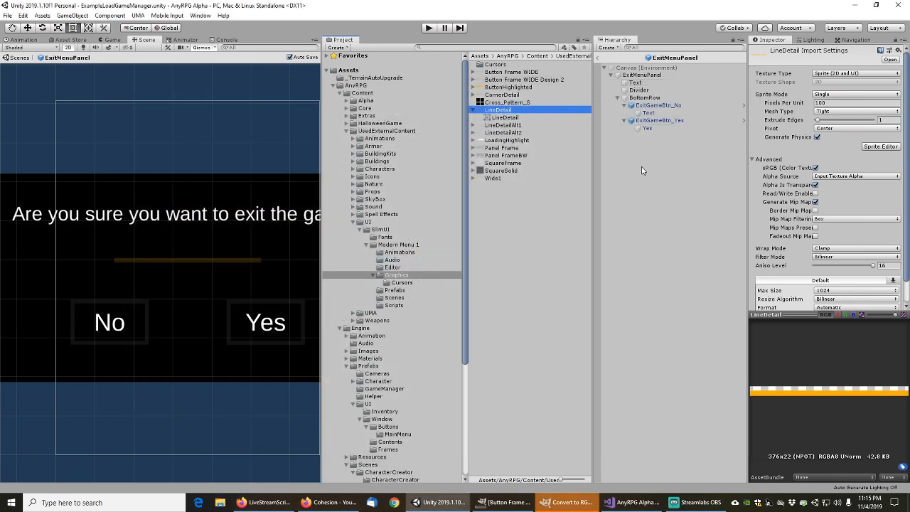
Convert LineDetail.png to GIMP's built-in sRGB working space and zoom in
click(577, 508)
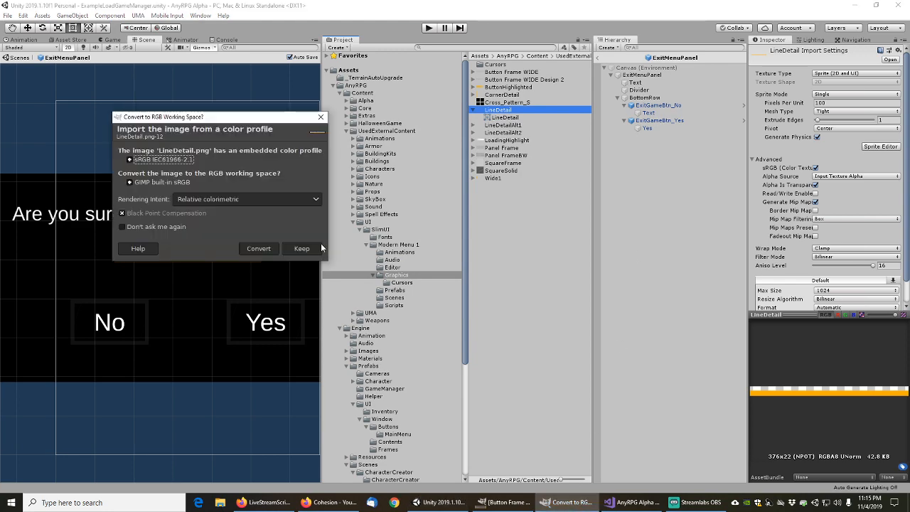
click(259, 249)
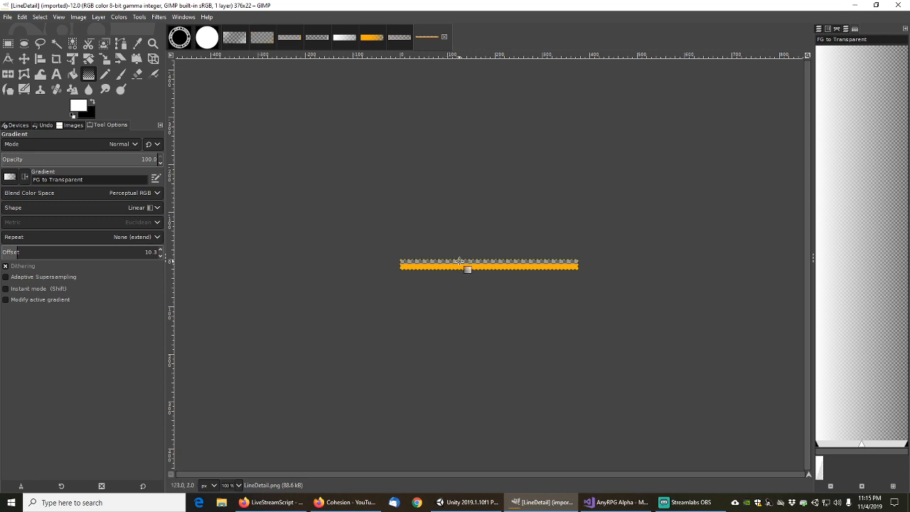
ctrl+scroll(450, 241, up, 4)
ctrl+scroll(449, 247, down, 2)
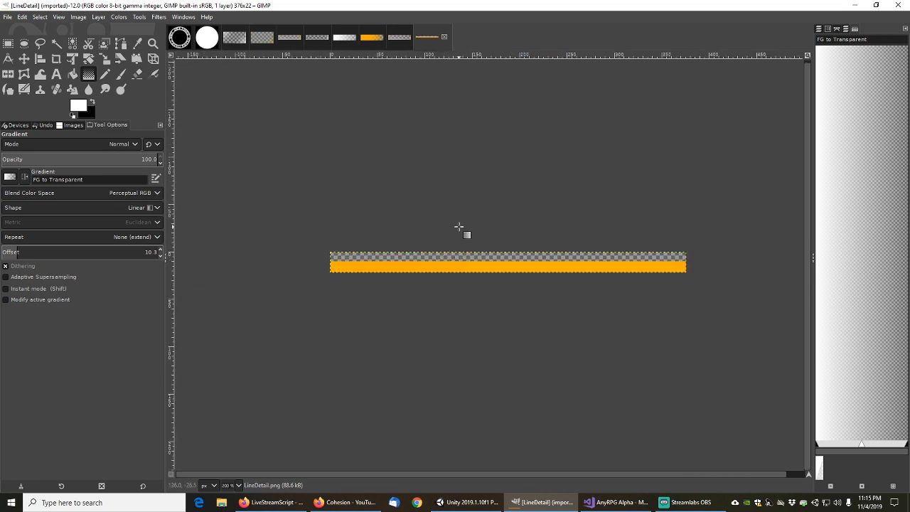
ctrl+scroll(392, 260, up, 1)
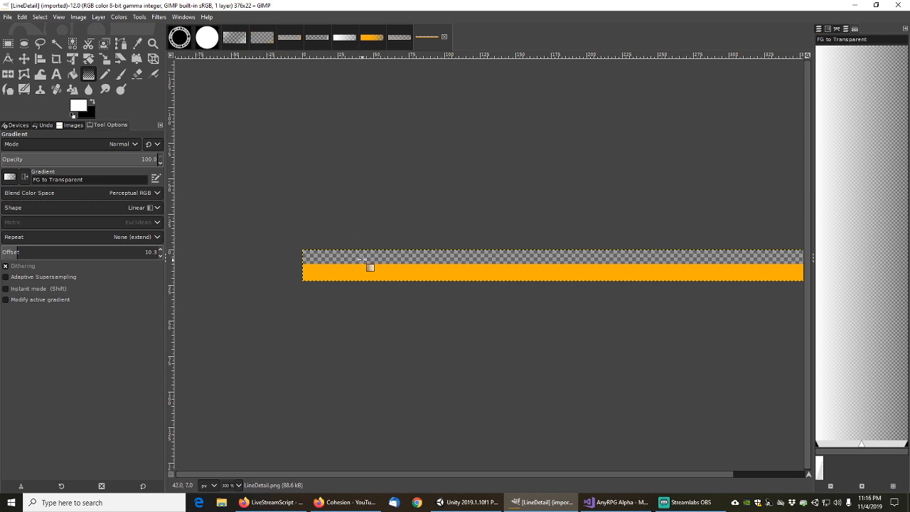
ctrl+scroll(361, 259, down, 1)
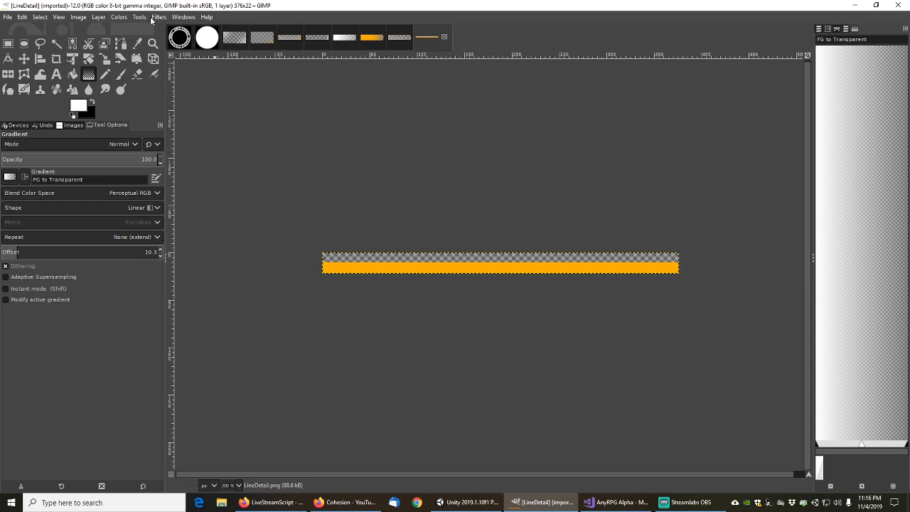
Confirm in Image Properties that the image measures 376 × 22 pixels
click(79, 18)
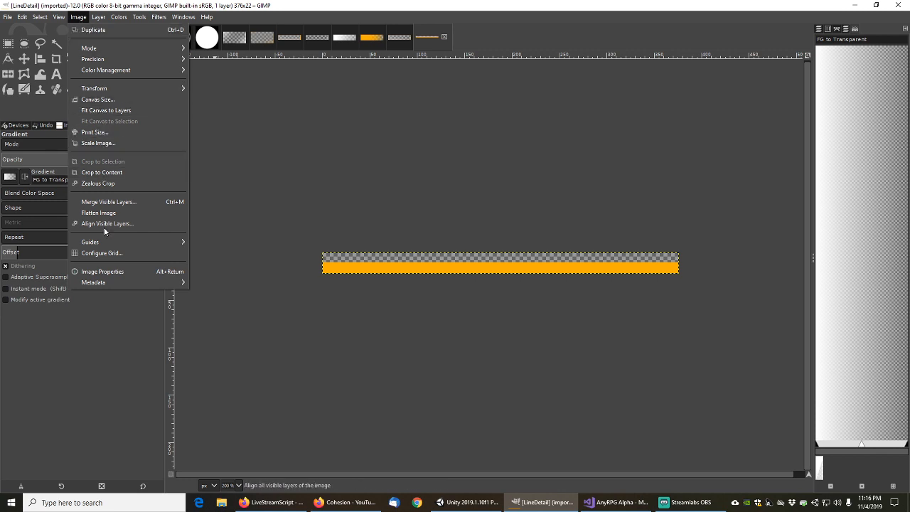
click(116, 274)
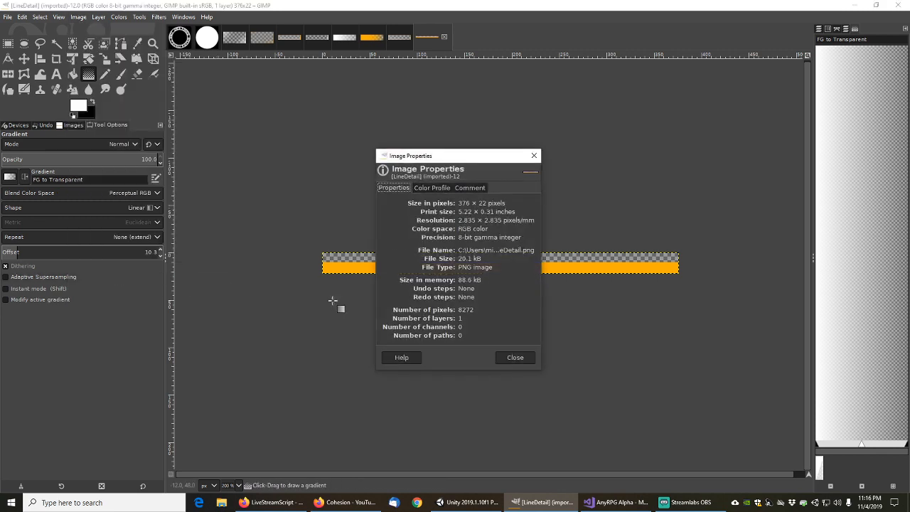
click(534, 155)
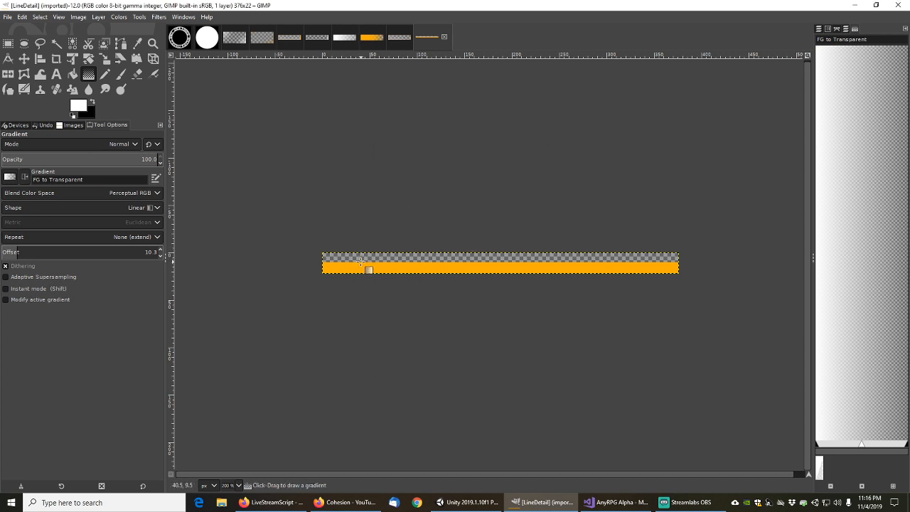
ctrl+scroll(332, 269, up, 10)
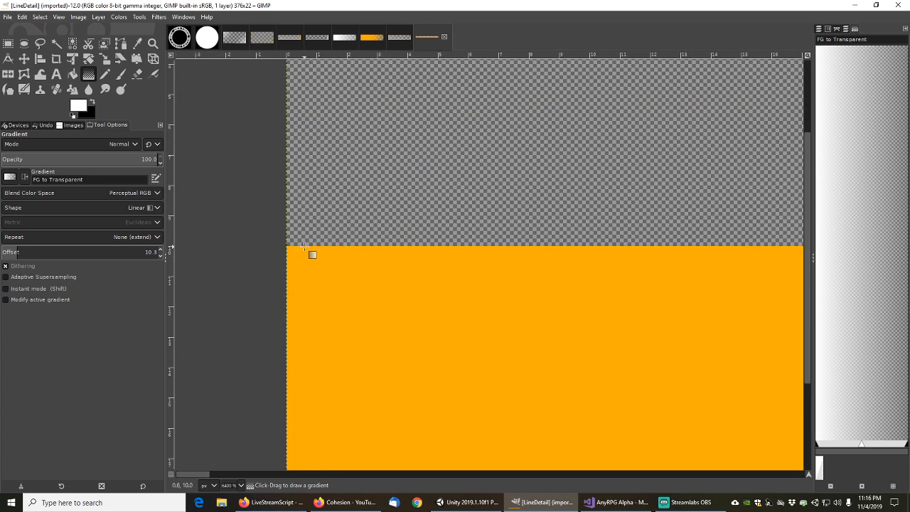
scroll(341, 342, down, 2)
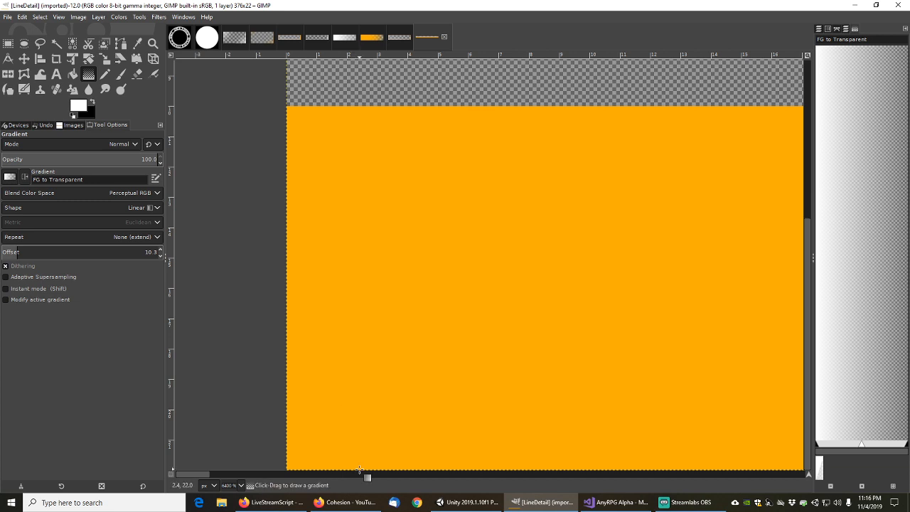
ctrl+scroll(356, 331, down, 5)
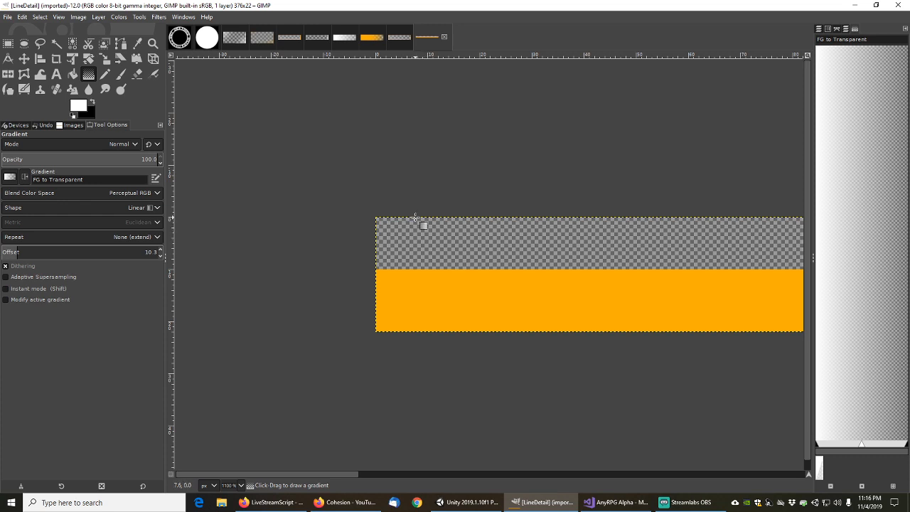
scroll(423, 248, down, 1)
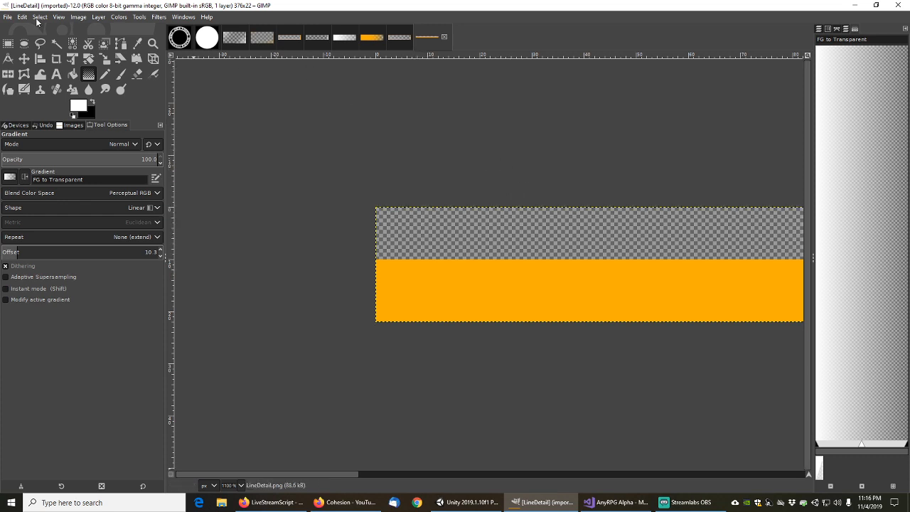
click(8, 17)
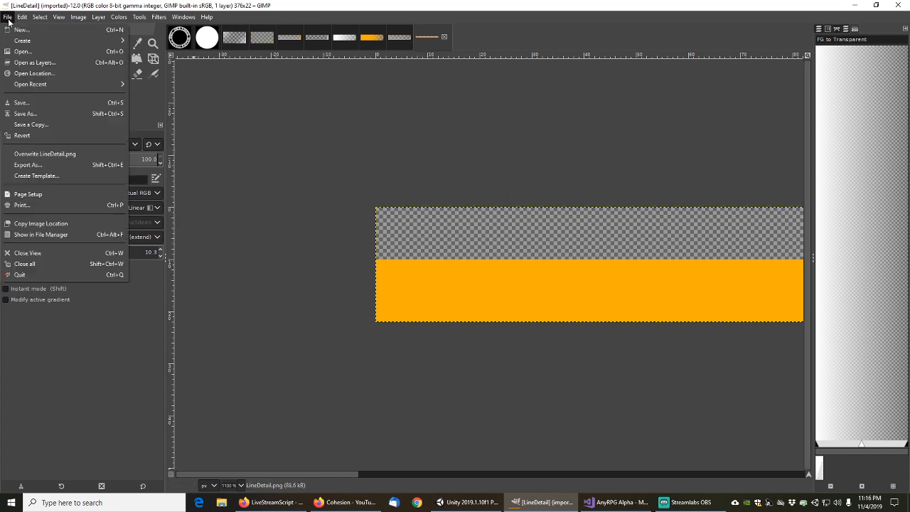
Create a new 376 × 22 image with Fill with set to Transparency
click(7, 17)
click(7, 18)
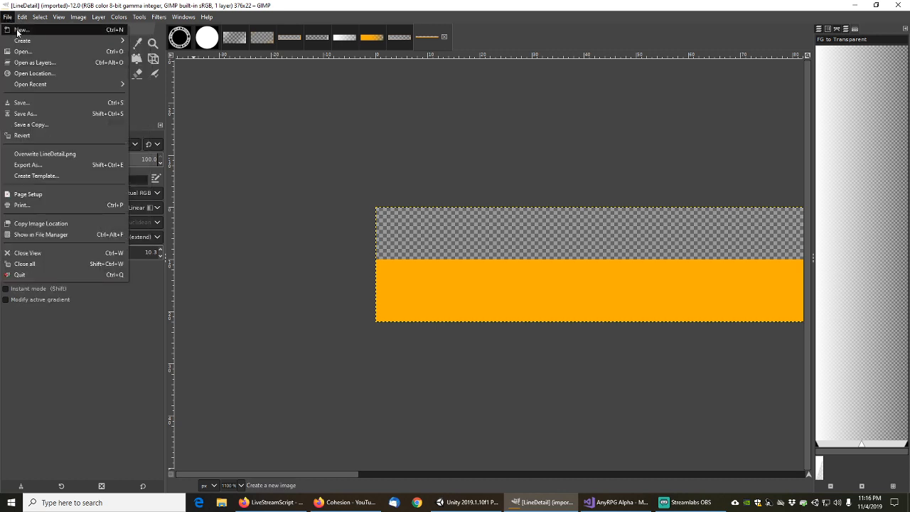
click(20, 29)
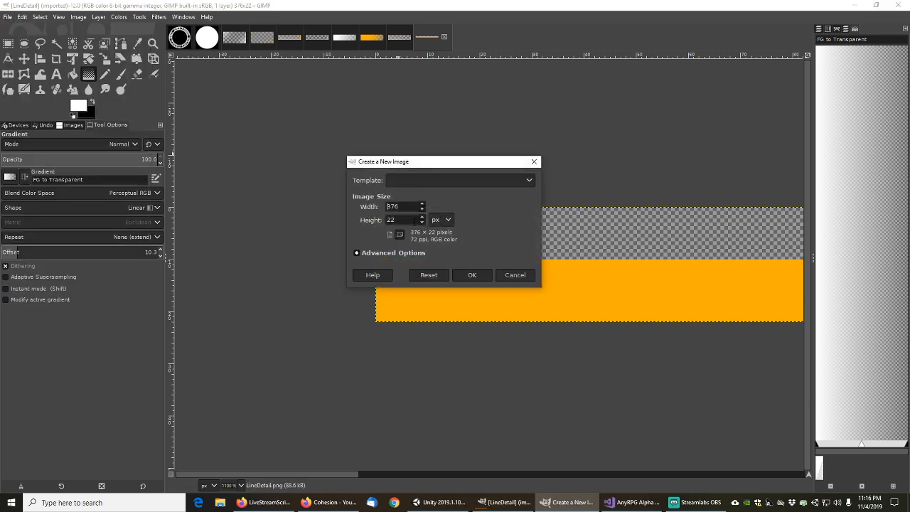
click(357, 252)
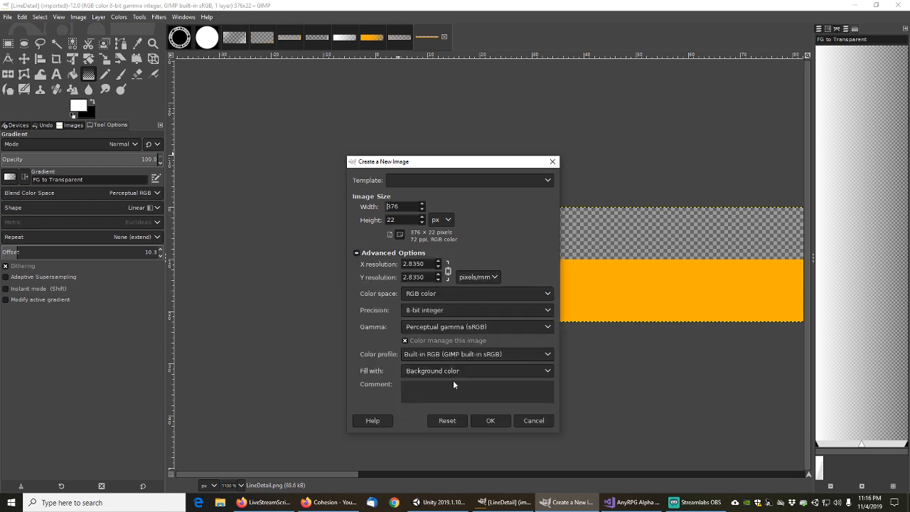
click(547, 371)
click(426, 396)
click(491, 420)
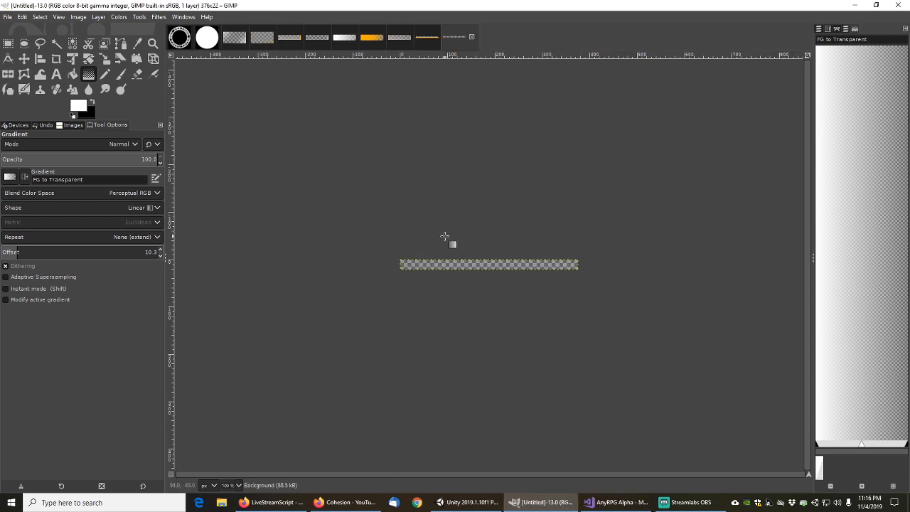
Switch the right dock to show the Layers list
ctrl+scroll(418, 292, up, 4)
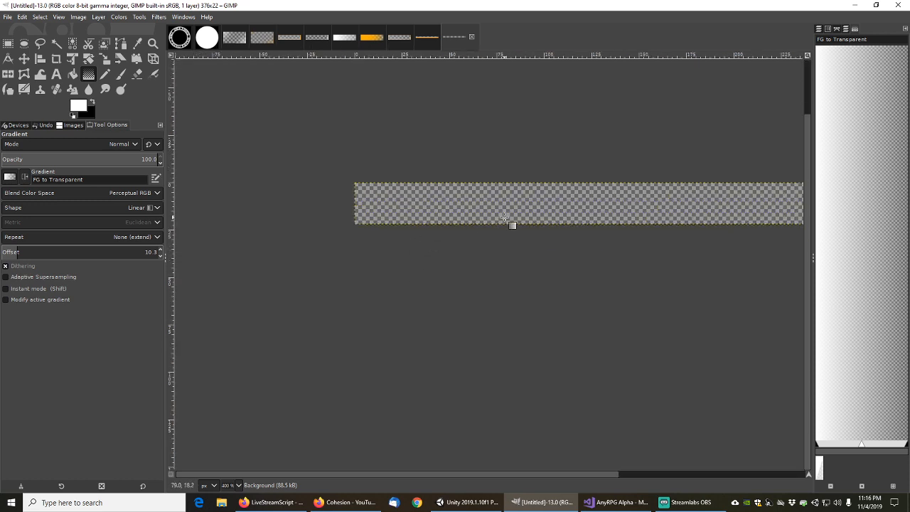
ctrl+scroll(380, 234, down, 2)
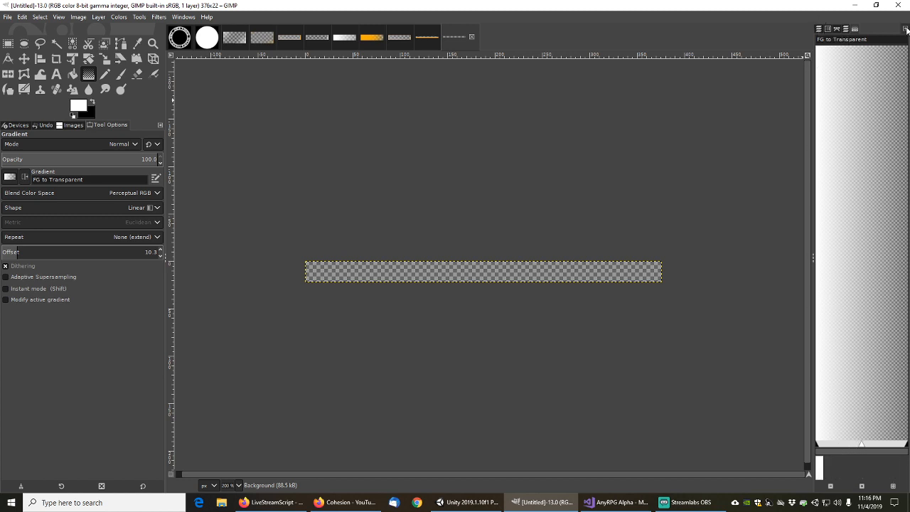
click(905, 28)
click(801, 7)
click(819, 29)
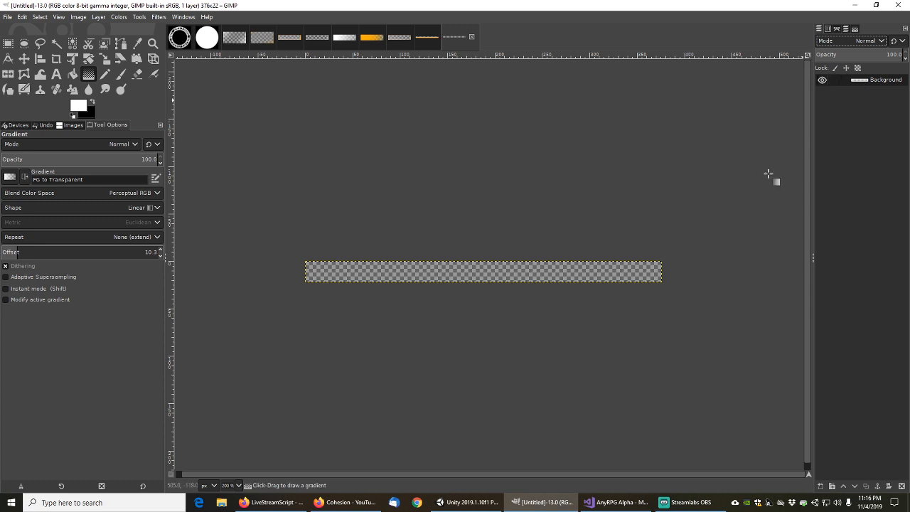
Add a transparent layer named ColoredLayer above Background
click(821, 486)
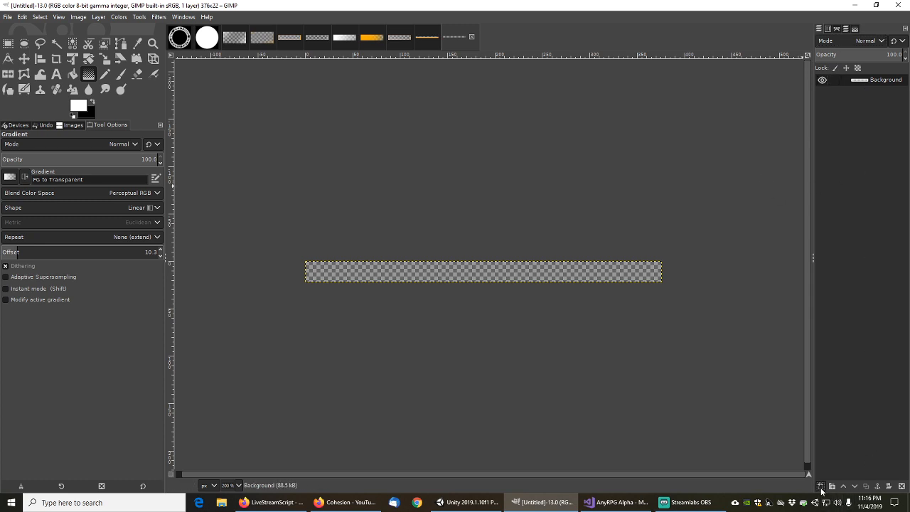
drag(756, 246, 556, 146)
text(S)
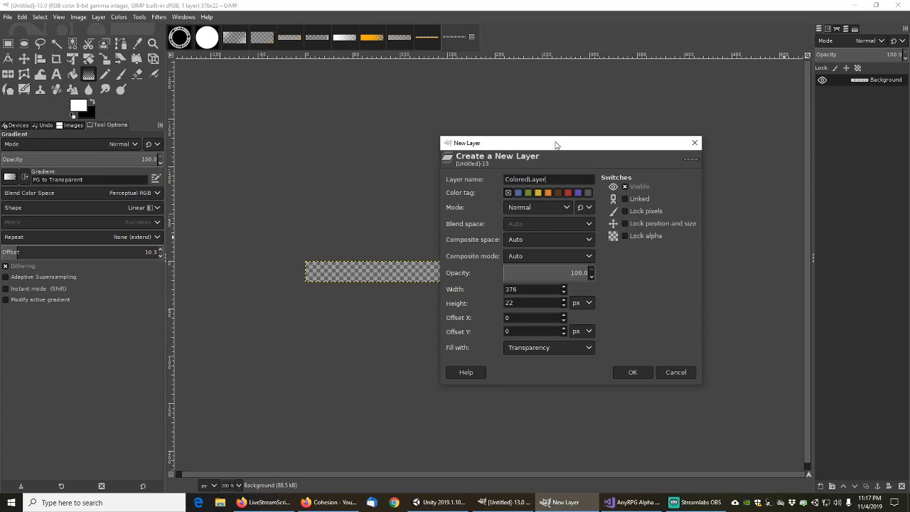
click(583, 348)
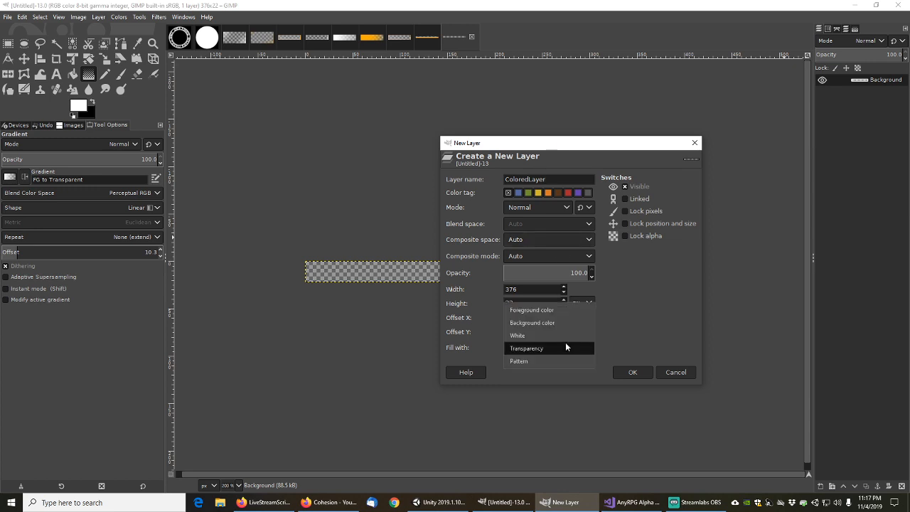
click(526, 361)
click(632, 373)
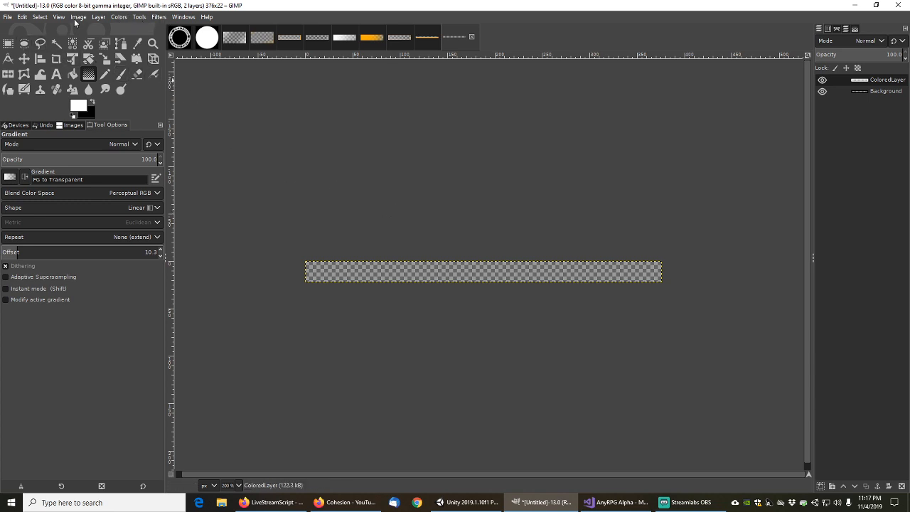
Add a horizontal guide at position 10 px
click(77, 18)
mouse_move(118, 243)
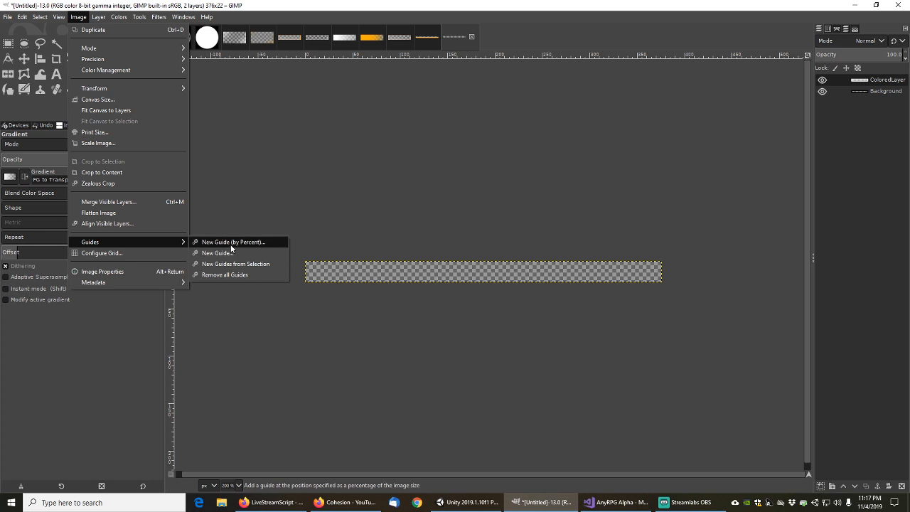
click(225, 253)
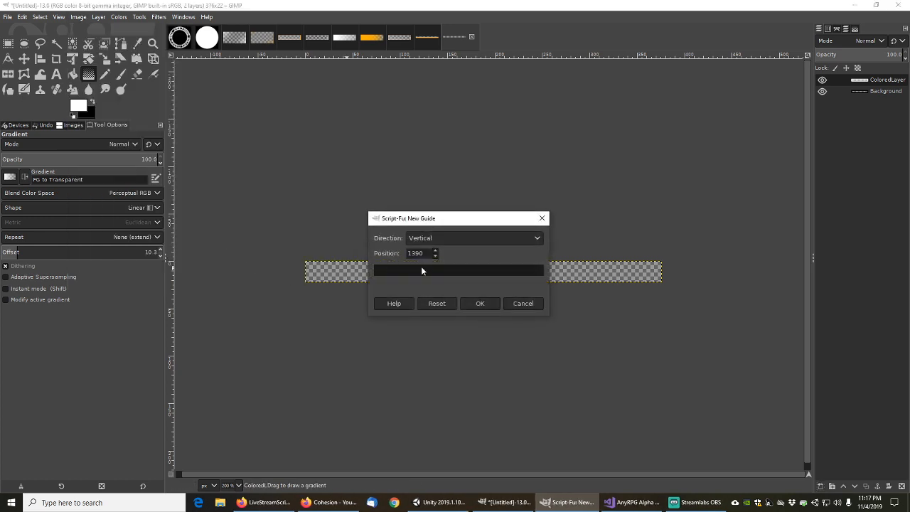
click(539, 238)
click(437, 228)
key(Tab)
text(10)
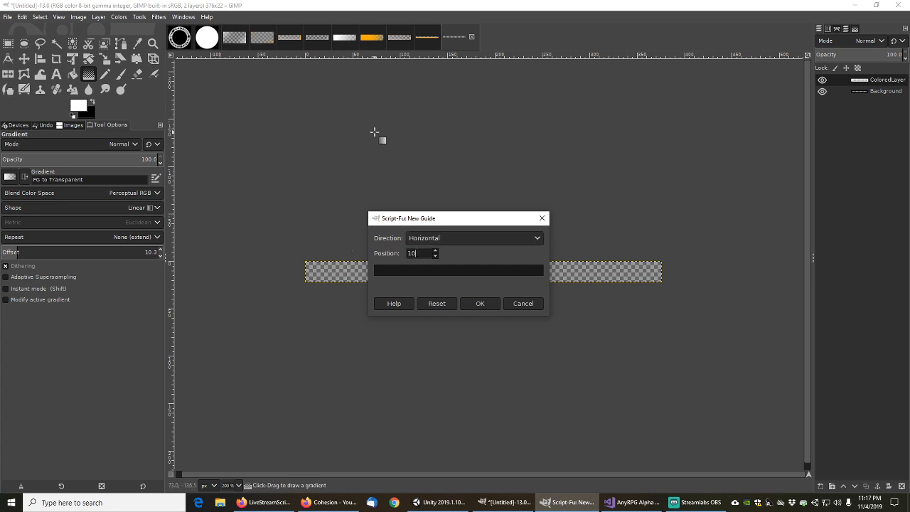
click(491, 305)
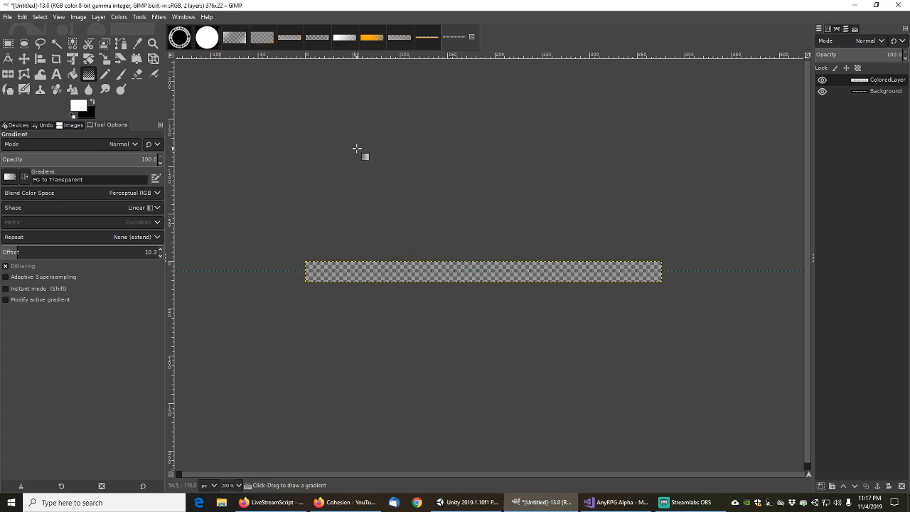
Select the strip with a rectangle and bucket-fill its lower half white
click(7, 43)
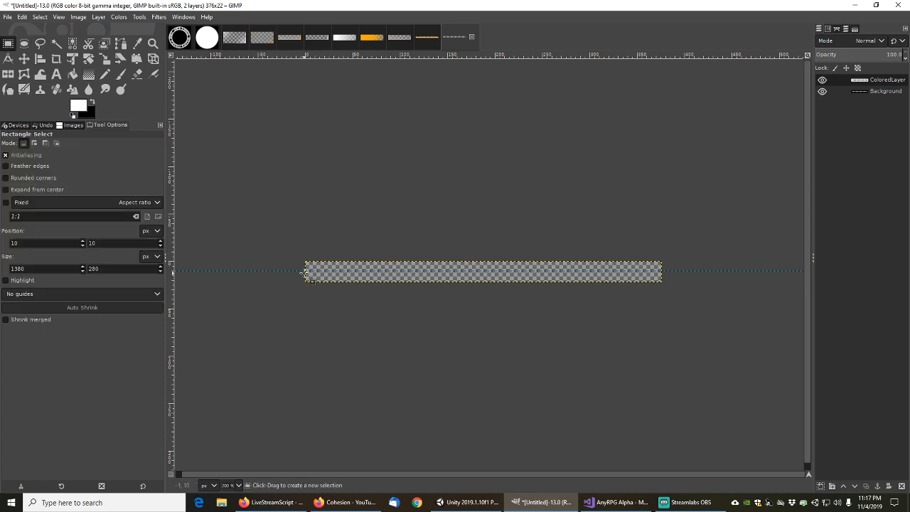
drag(299, 268, 668, 292)
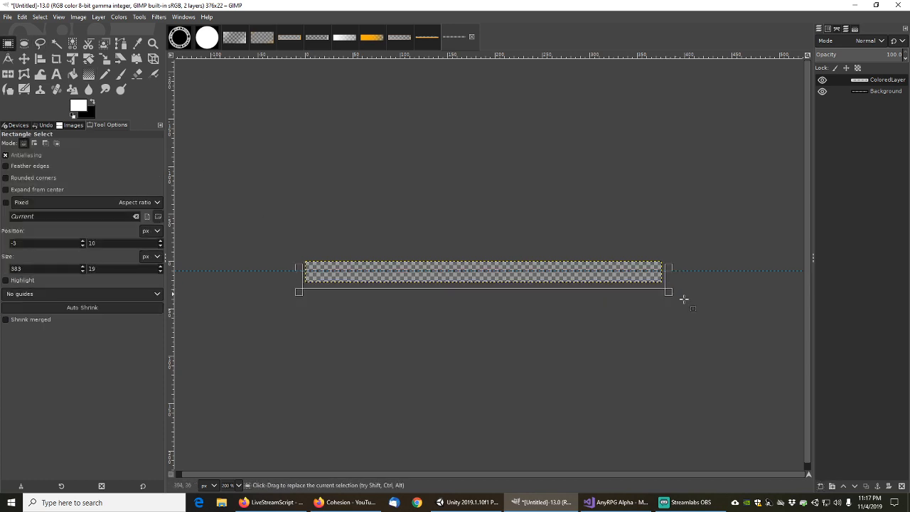
click(73, 74)
click(413, 276)
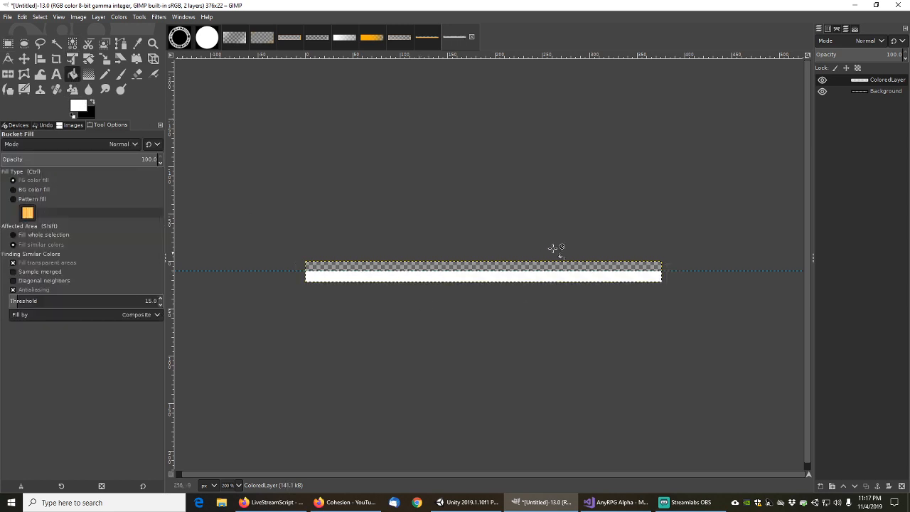
Save the image as AnyRPGLineDetail.xcf
click(6, 17)
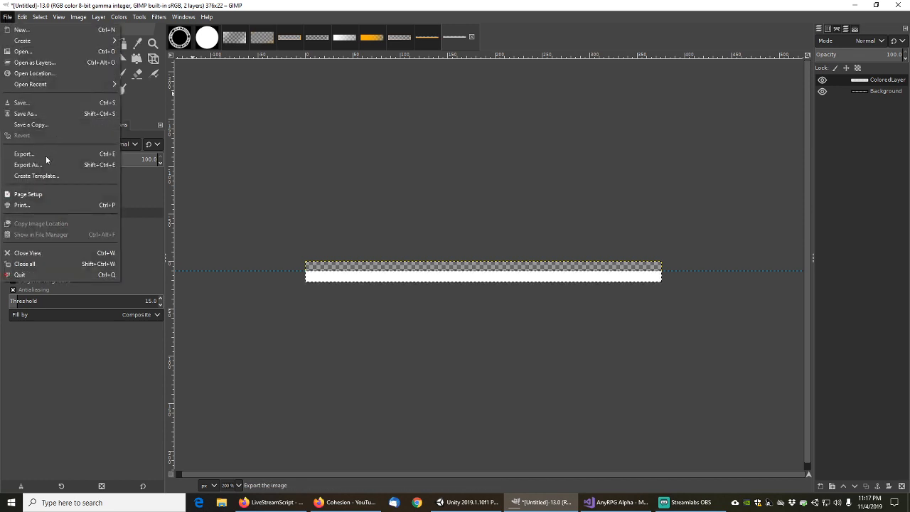
click(28, 114)
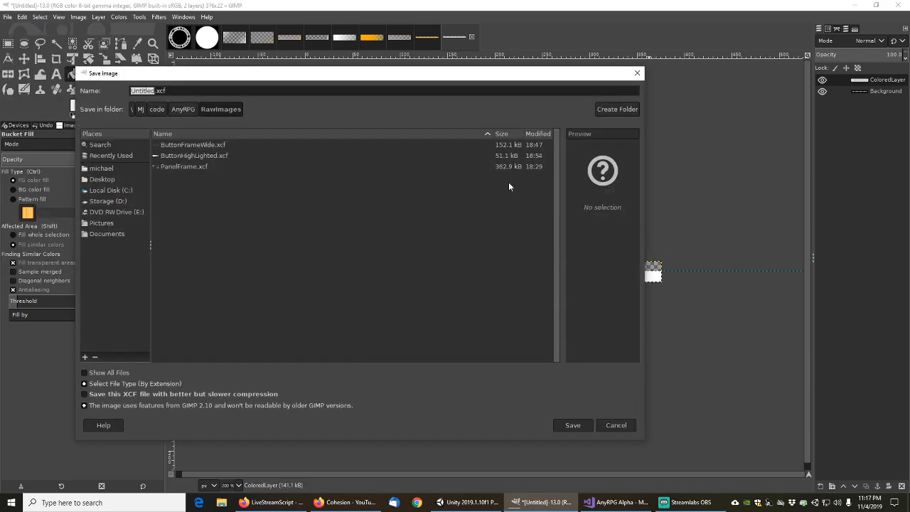
key(End)
key(shift+Home)
text(AnyRPGLineD)
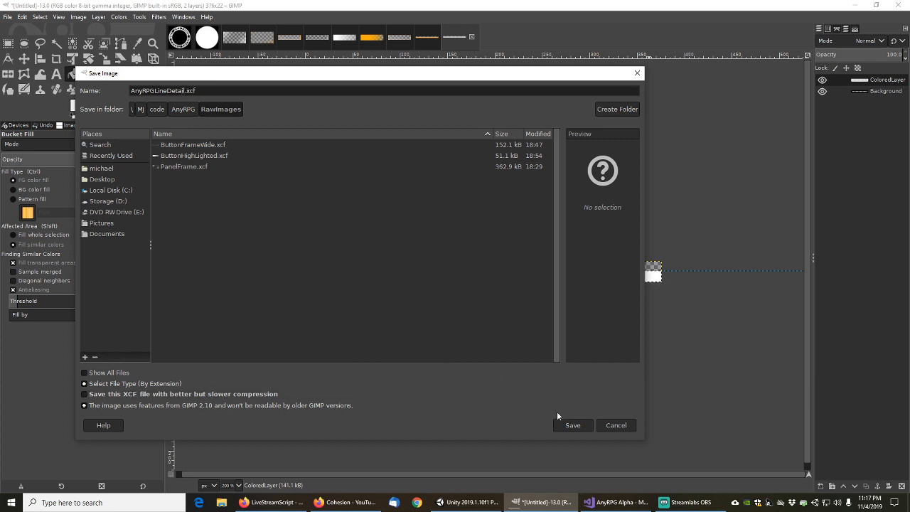
click(573, 425)
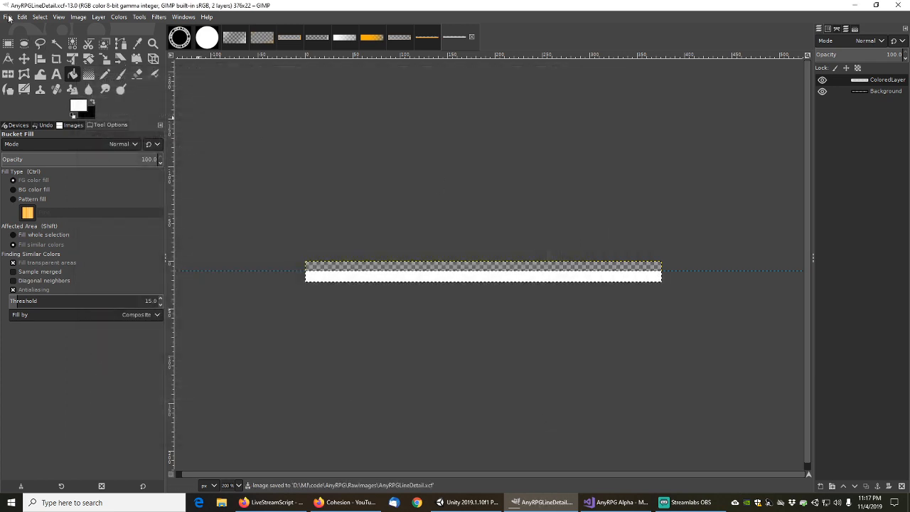
Export the image as AnyRPGLineDetail.png into the AnyRPG UIImages folder
click(8, 18)
click(28, 157)
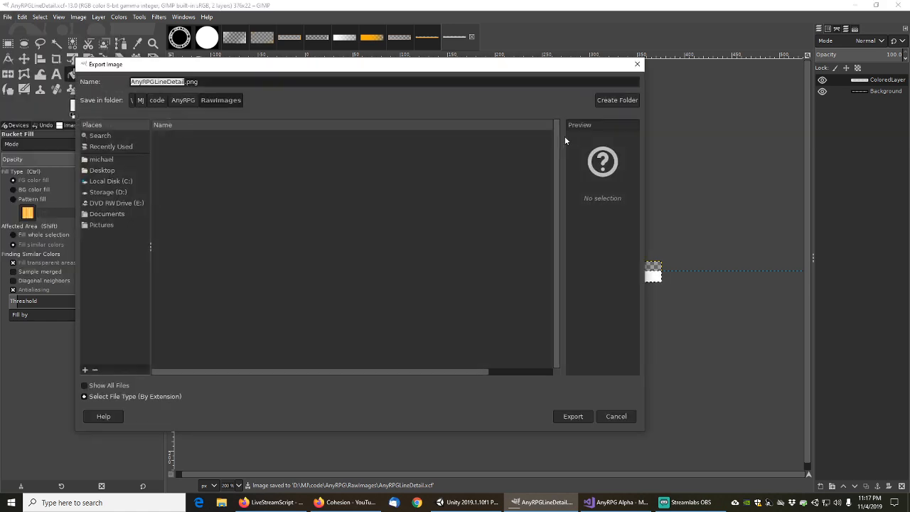
click(187, 101)
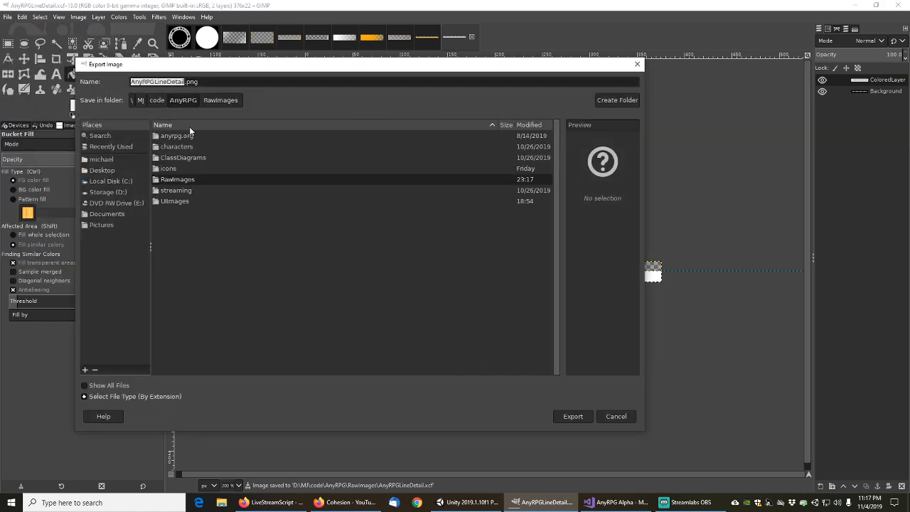
double_click(181, 205)
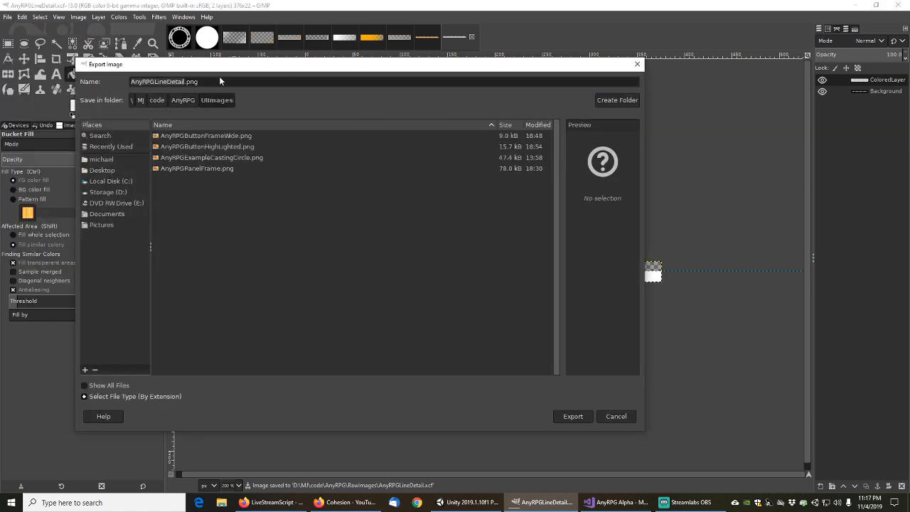
click(588, 416)
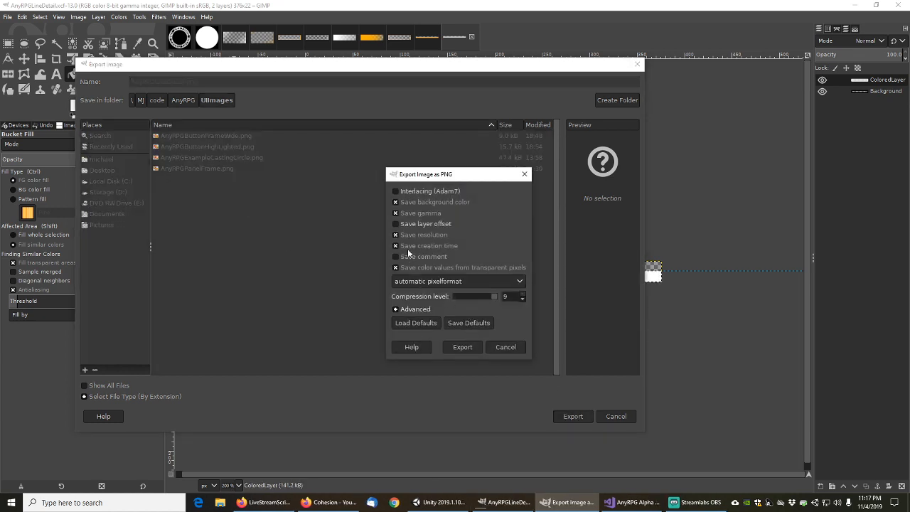
click(462, 347)
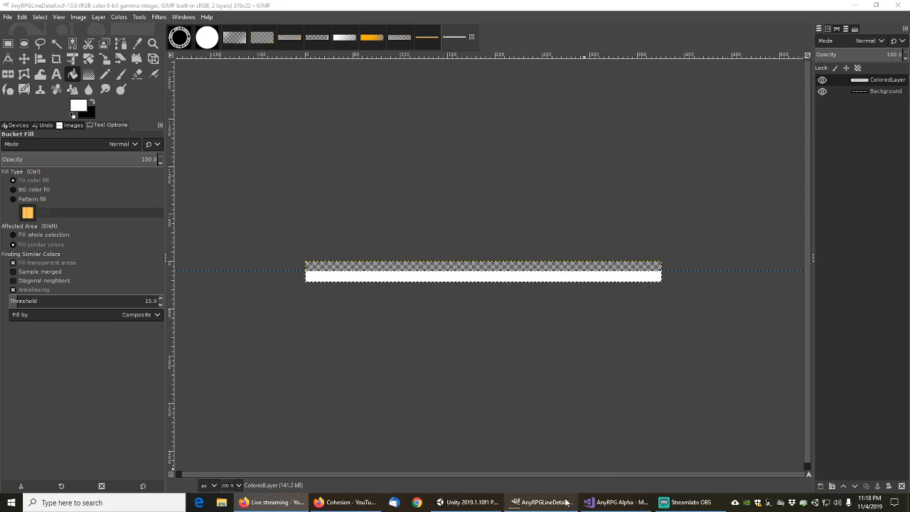
In Unity, select the Divider and review its image and layout settings in the Inspector
click(468, 503)
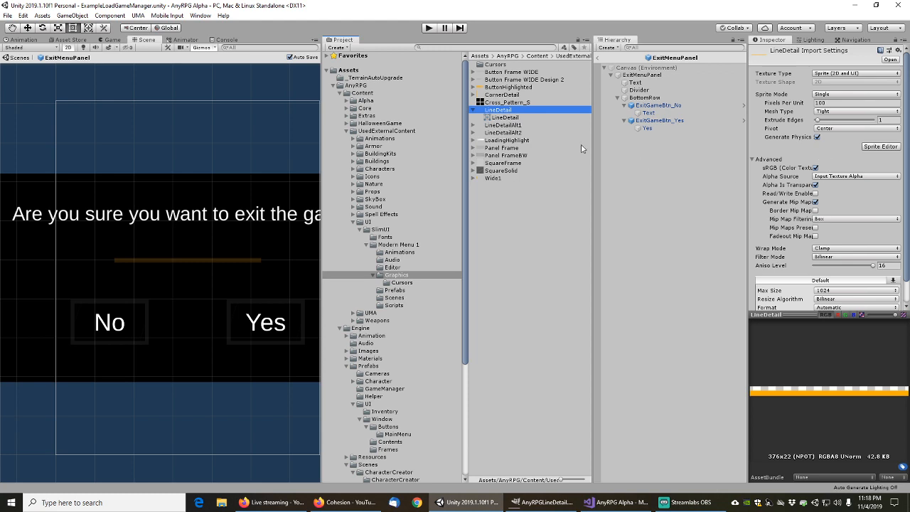
click(642, 91)
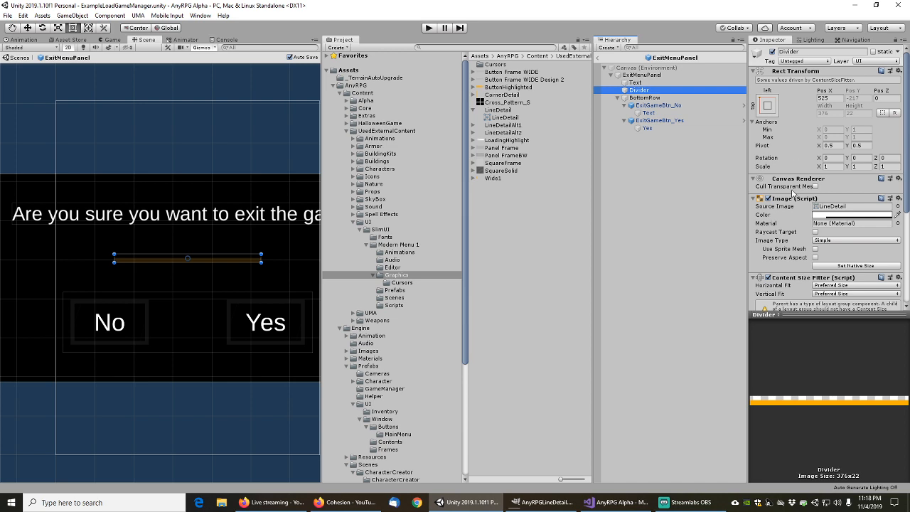
scroll(792, 226, down, 2)
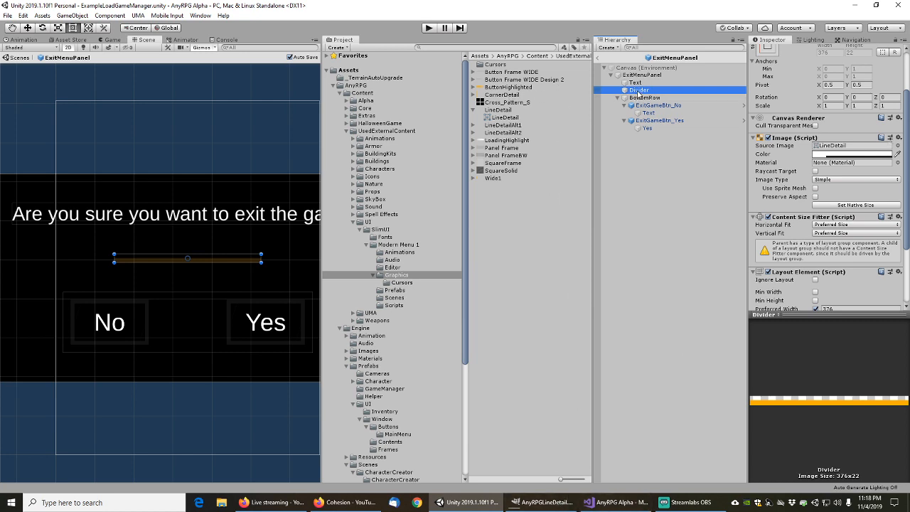
scroll(793, 229, down, 3)
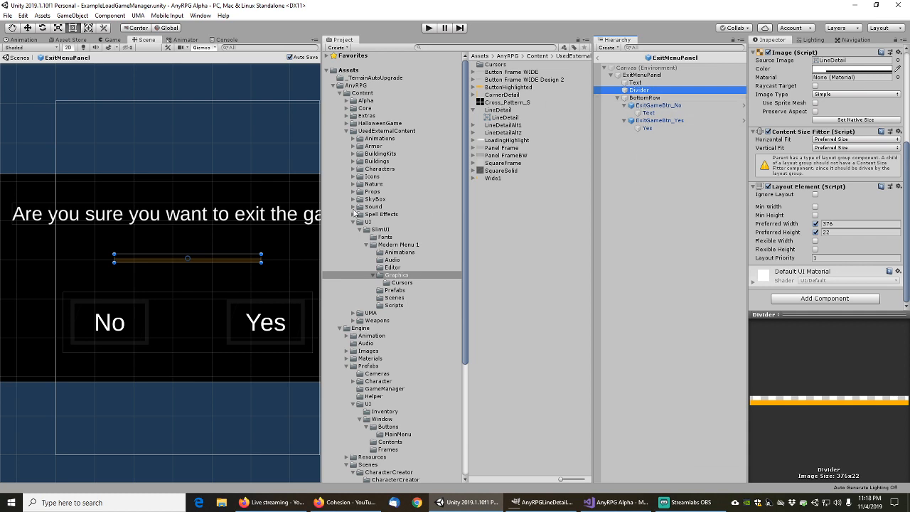
scroll(372, 393, down, 5)
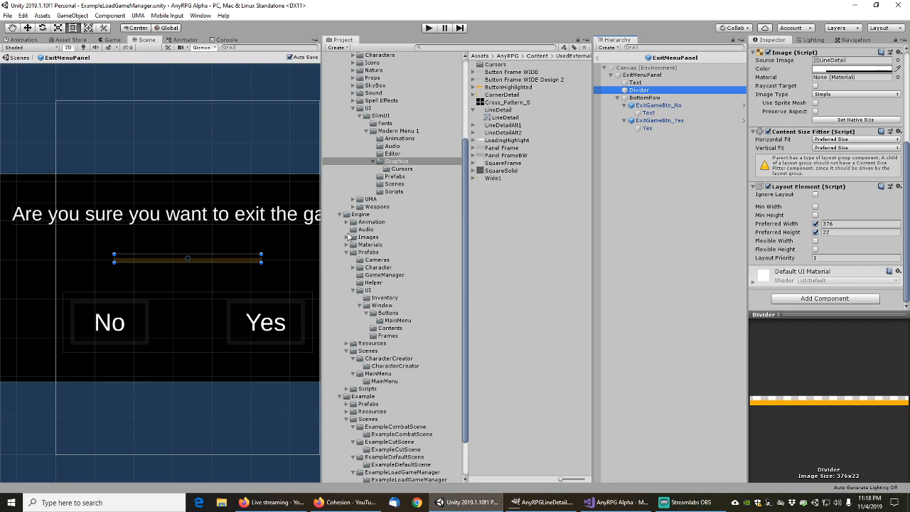
Collapse Engine Prefabs and open the Engine > Scripts > UI folder
click(347, 253)
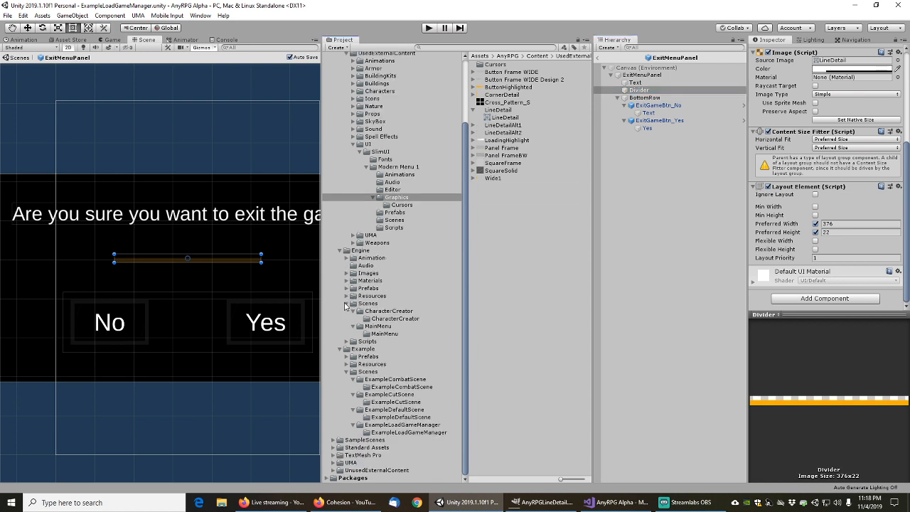
click(346, 341)
scroll(368, 375, down, 3)
scroll(367, 375, down, 2)
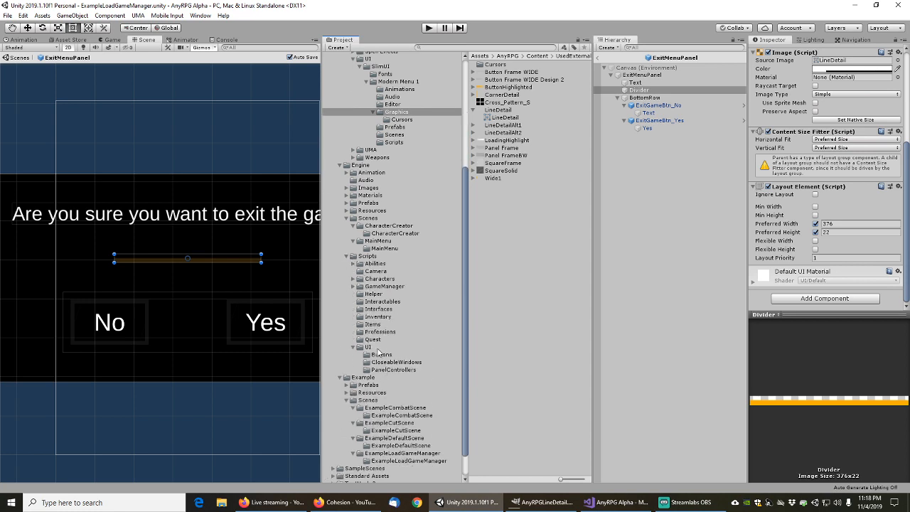
click(368, 347)
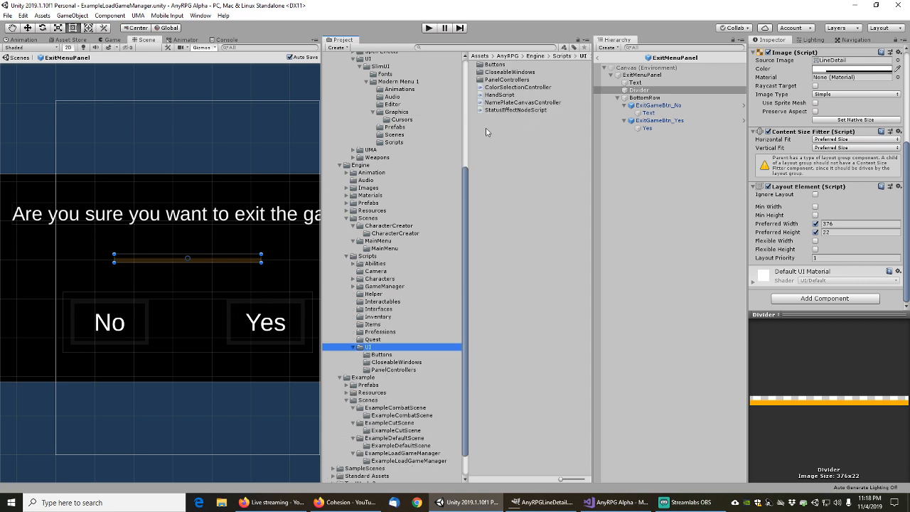
Create a C# script named ColoredUIElement in the Scripts/UI folder
right_click(486, 132)
mouse_move(519, 137)
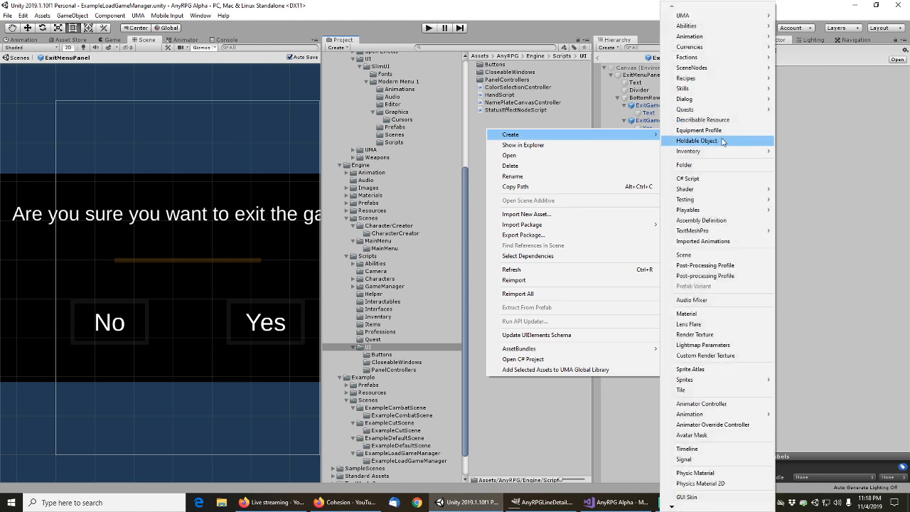
click(715, 178)
text(ColoredUIElement)
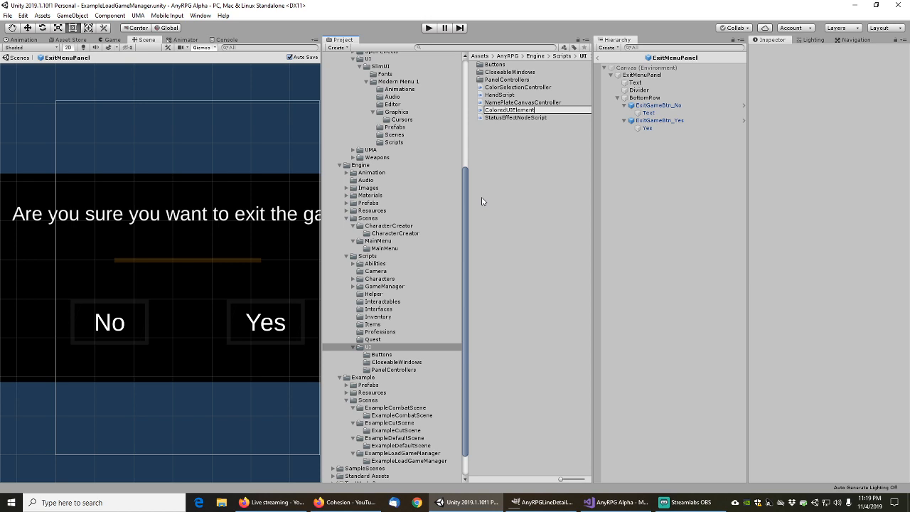
key(Return)
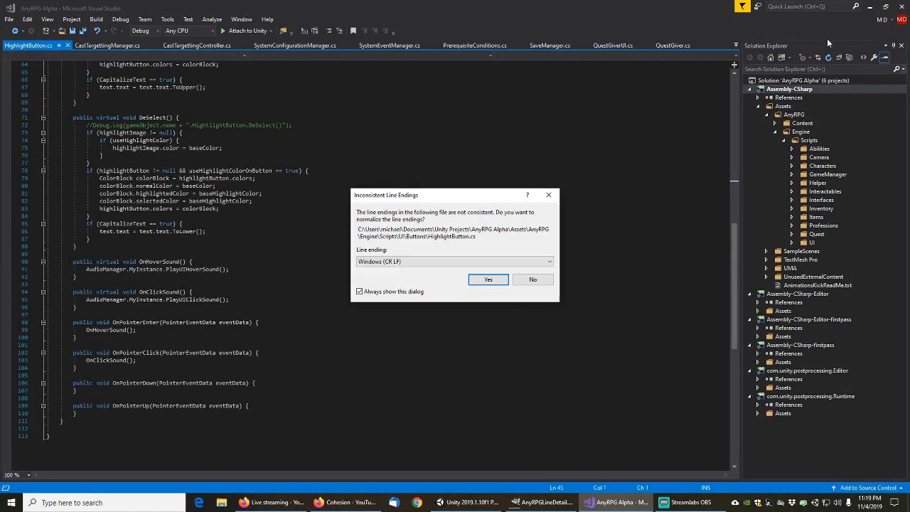
Normalise HighlightButton.cs to Windows CR LF line endings, save it, and close its tab
click(504, 278)
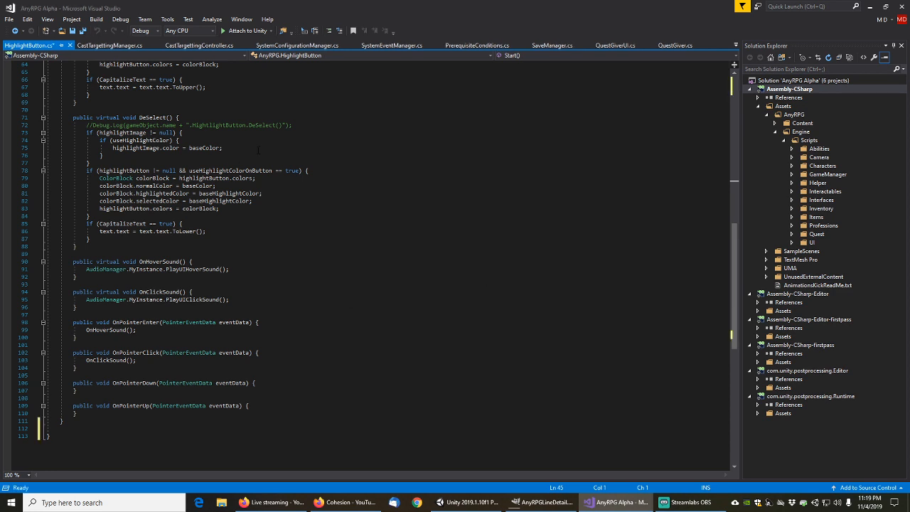
click(343, 141)
key(ctrl+s)
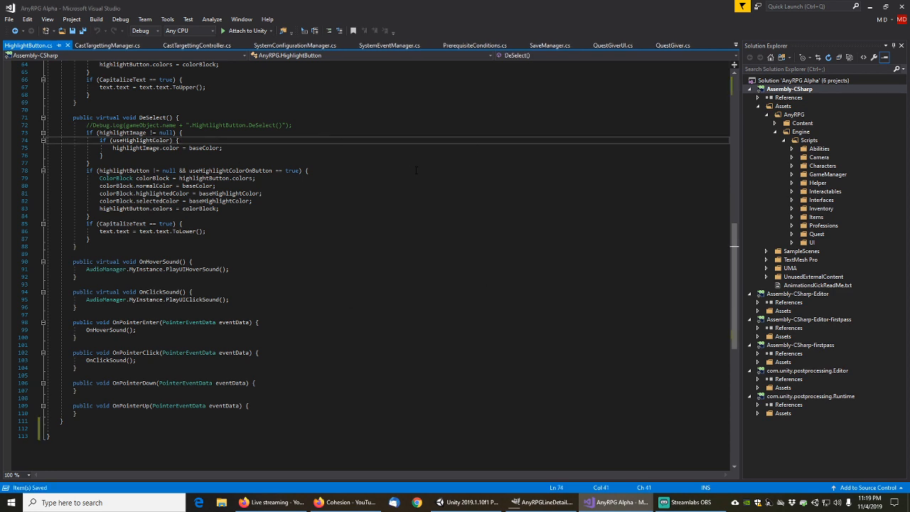
click(872, 7)
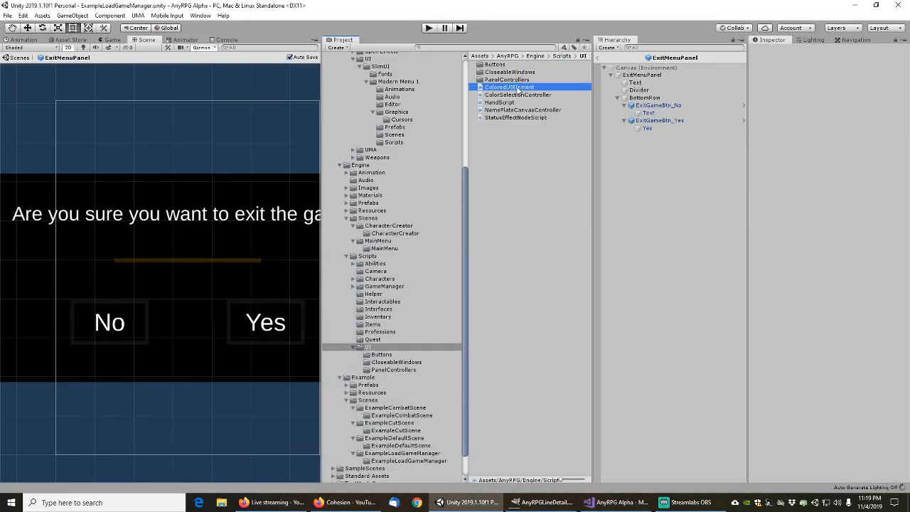
click(616, 503)
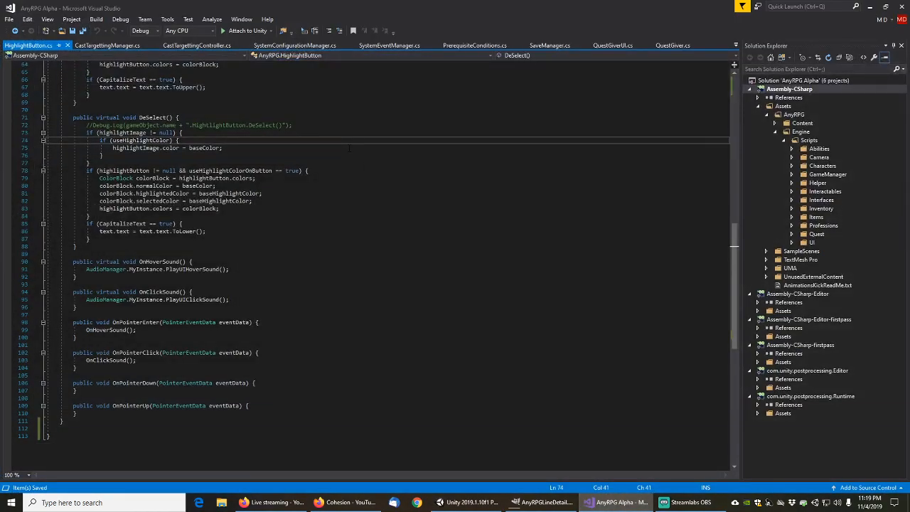
middle_click(45, 48)
Close CastTargettingManager.cs and open the ColoredUIElement script from Unity's Project pane
middle_click(44, 49)
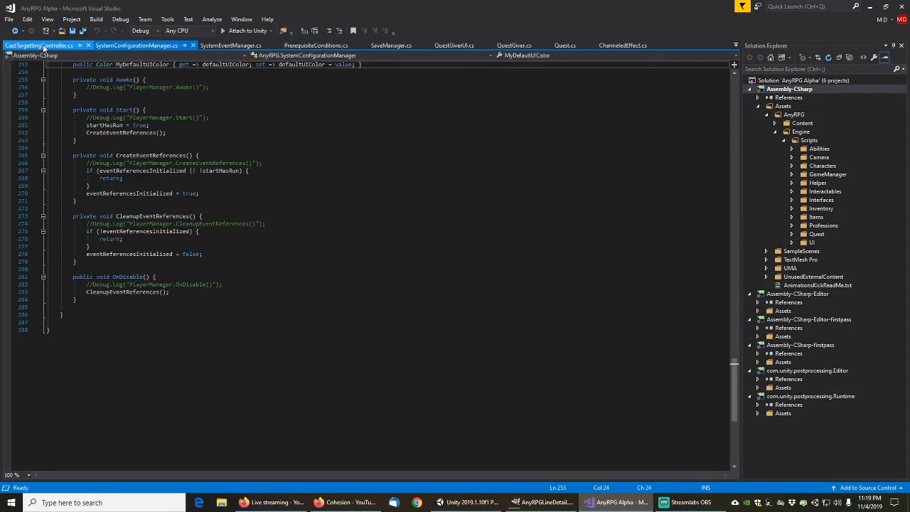
click(869, 7)
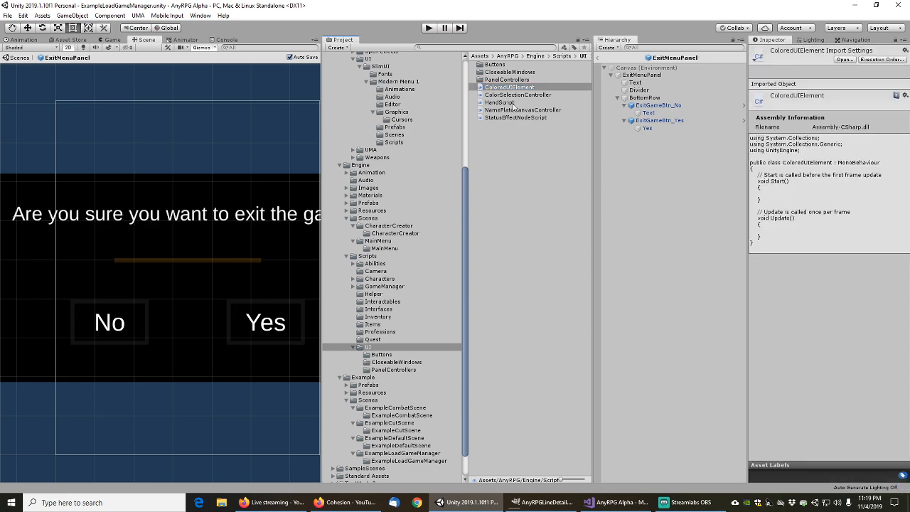
click(514, 88)
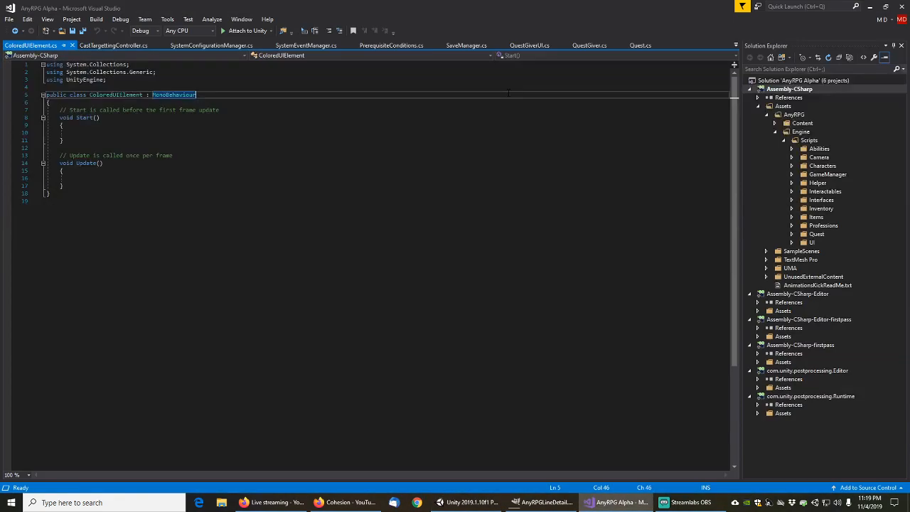
Add a 'using AnyRPG;' statement at the top of ColoredUIElement.cs
click(173, 87)
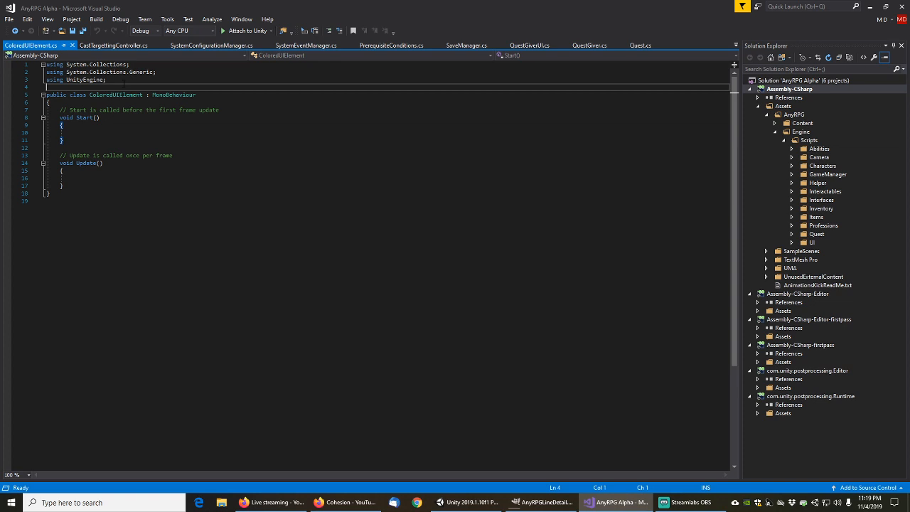
key(Return)
key(Up)
key(Up)
key(Up)
key(Up)
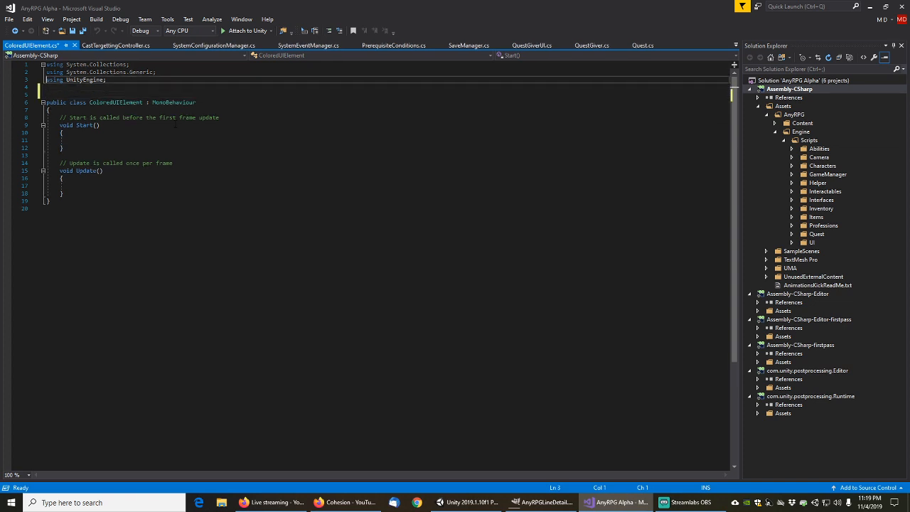
key(Return)
key(Up)
text(using )
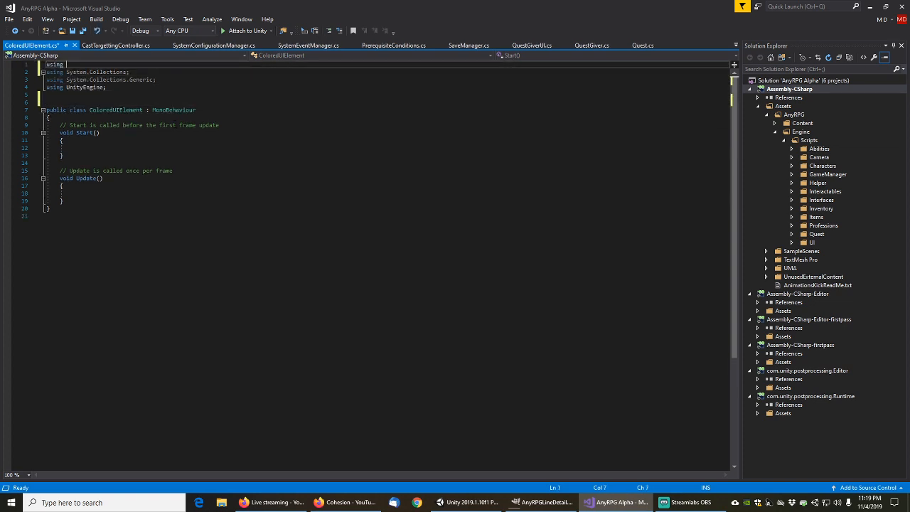
text(AnyRPG;)
key(Down)
key(Down)
key(Down)
key(Down)
key(Down)
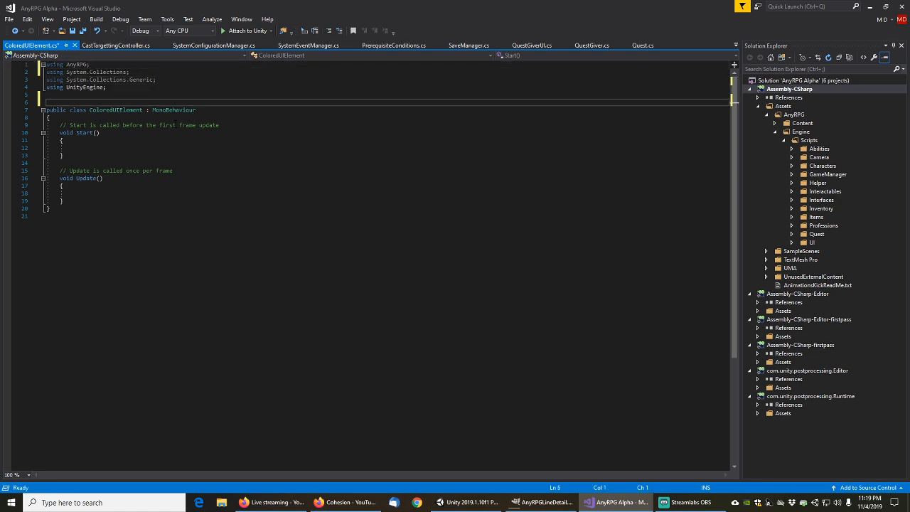
Insert a namespace snippet and name it AnyRPG
text(namespace)
key(Tab)
key(Tab)
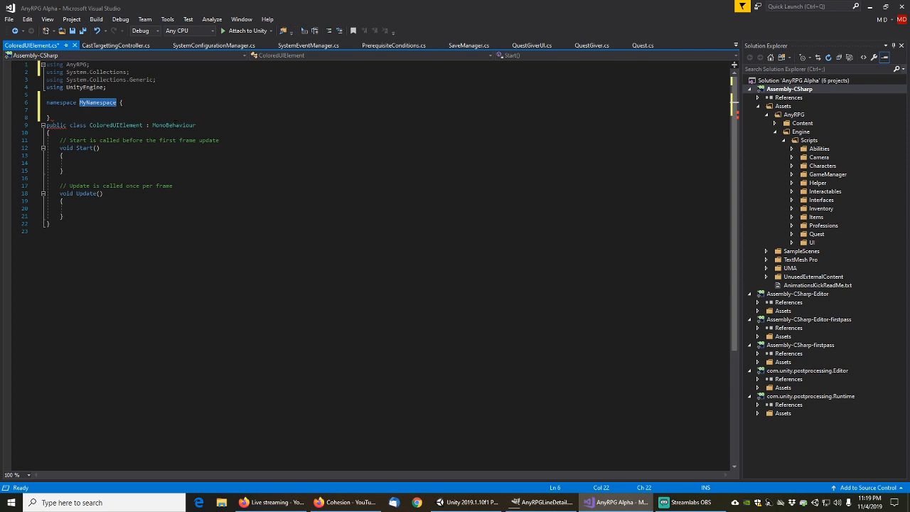
key(Down)
key(Up)
key(shift+Left)
key(shift+Left)
key(shift+Left)
key(shift+Left)
key(shift+Left)
key(shift+Left)
key(shift+Left)
key(shift+Left)
key(shift+Left)
key(shift+Left)
key(shift+Left)
text(AnyR)
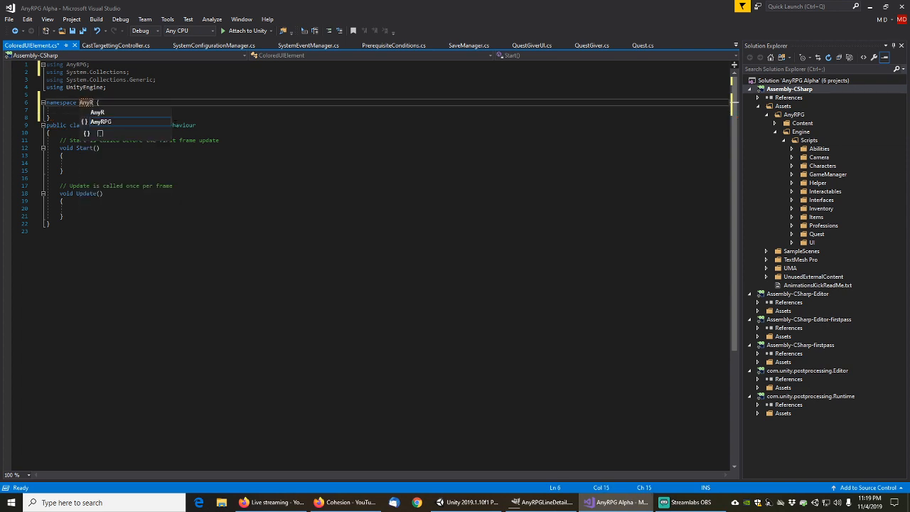
key(Tab)
Cut the ColoredUIElement class and paste it inside the AnyRPG namespace braces
key(Down)
key(Down)
key(Down)
key(Home)
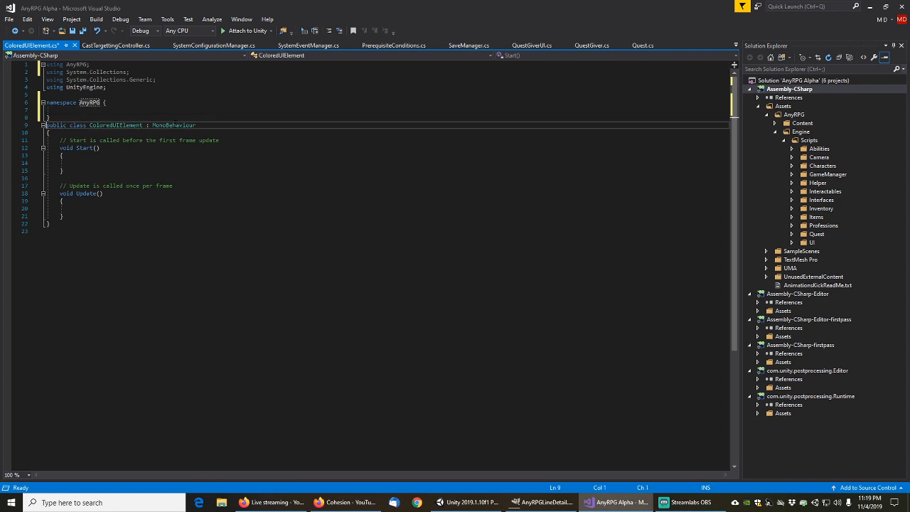
key(shift+Down)
key(shift+Down)
key(shift+Down)
key(shift+Down)
key(shift+Down)
key(shift+Down)
key(shift+Down)
key(shift+Down)
key(shift+Down)
key(shift+Down)
key(shift+Down)
key(shift+Down)
key(shift+Down)
key(shift+Down)
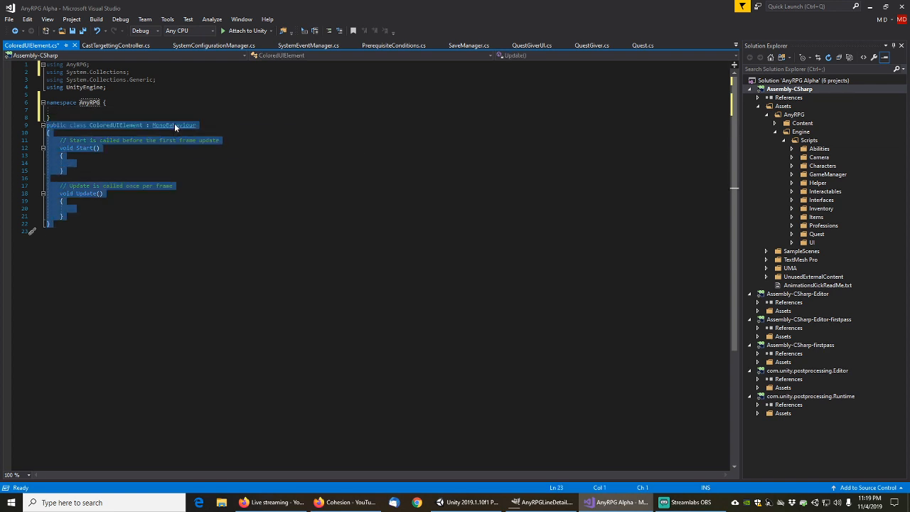
key(ctrl+x)
key(Up)
key(Up)
key(ctrl+v)
key(Up)
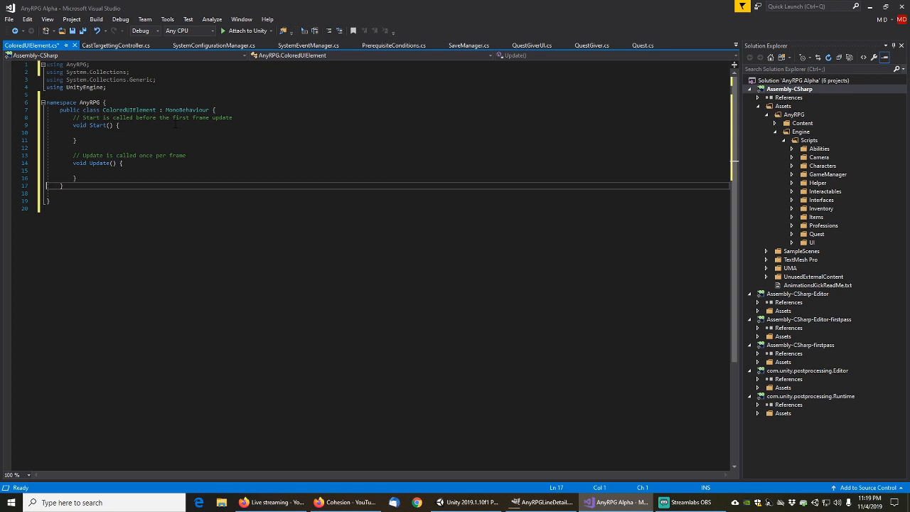
Open blank lines at the top of the ColoredUIElement class body
key(Up)
key(Up)
key(Up)
key(Up)
key(Up)
key(Up)
key(Up)
key(Up)
key(Up)
key(Up)
key(End)
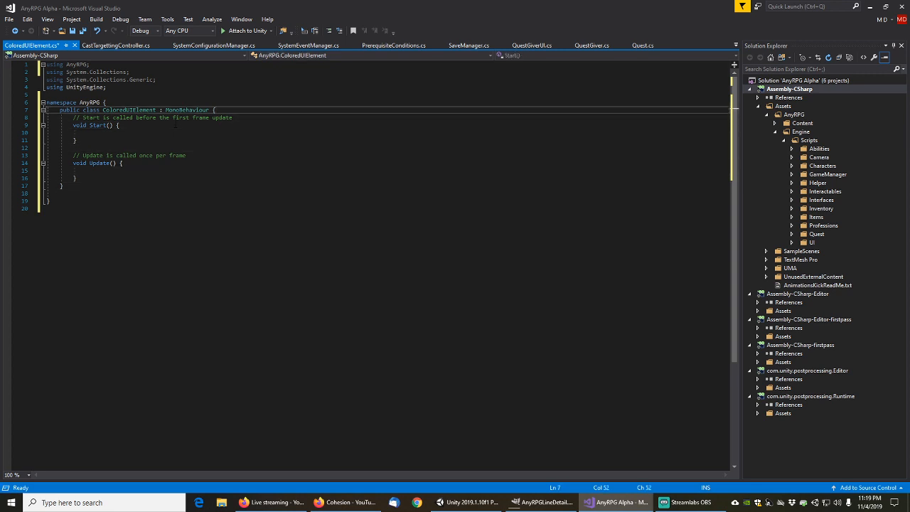
key(Down)
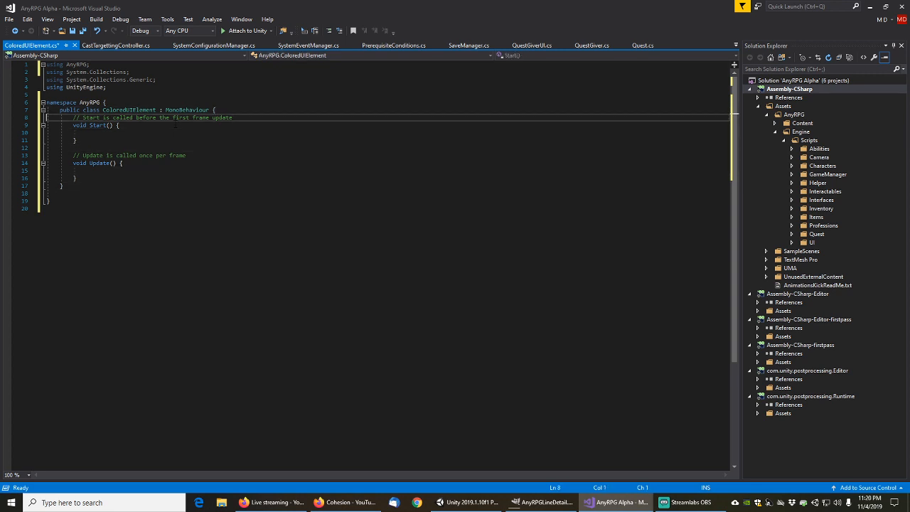
key(Left)
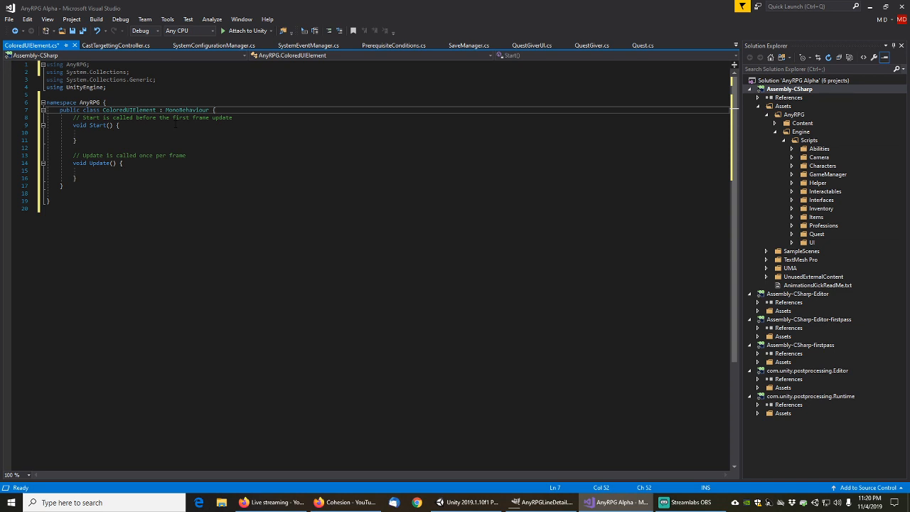
key(Return)
key(Return)
key(Return)
key(Up)
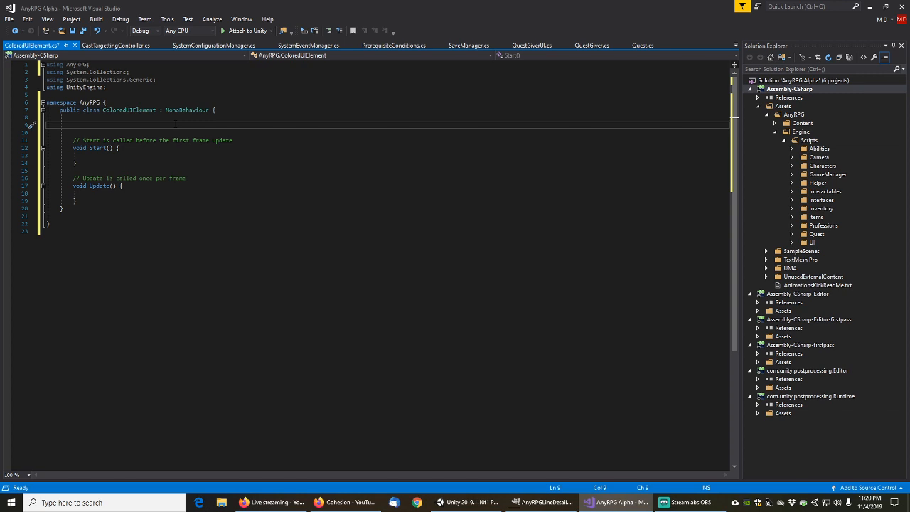
key(Up)
key(Up)
key(Up)
key(Up)
key(Up)
key(End)
Add 'using UnityEngine.UI;' below the existing using statements
key(Return)
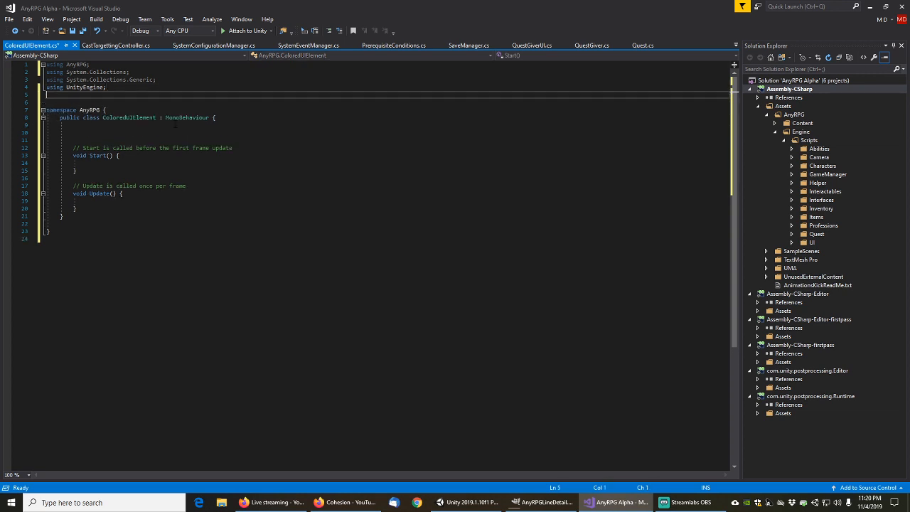
text(using Unity)
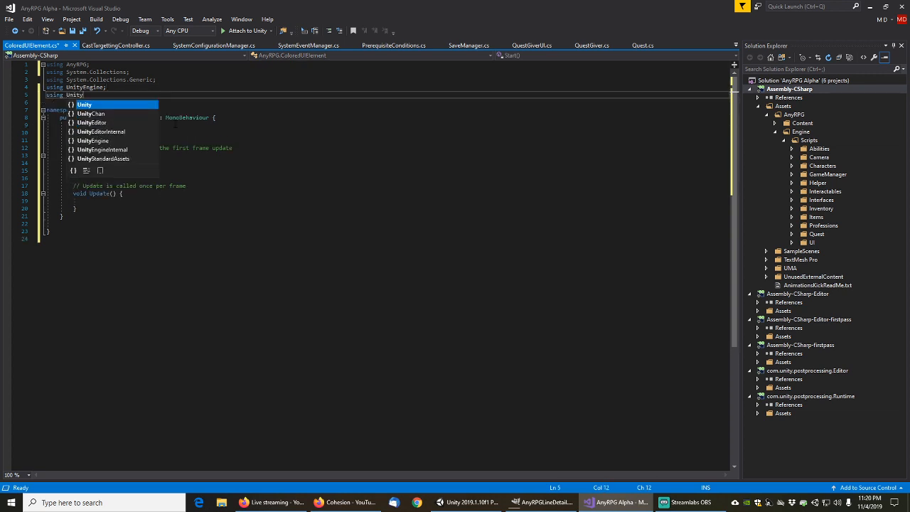
text(Engine.UI;)
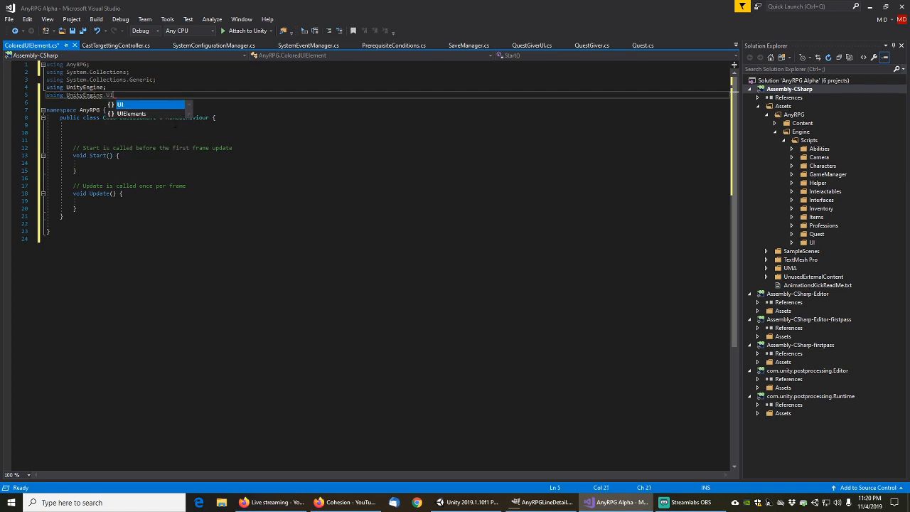
key(Down)
key(Down)
key(Down)
key(Down)
key(Down)
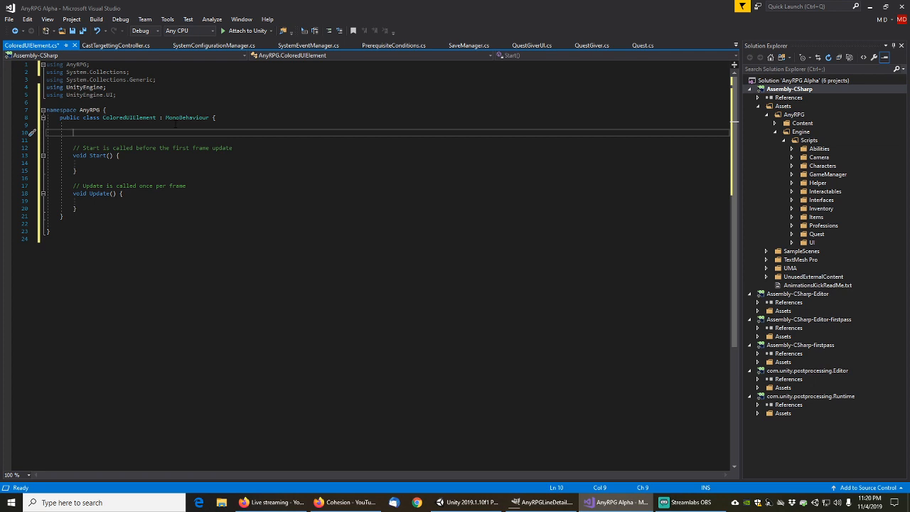
Declare a '[SerializeField] Image coloredImage;' field at the top of the class
text([SerializeField])
key(Return)
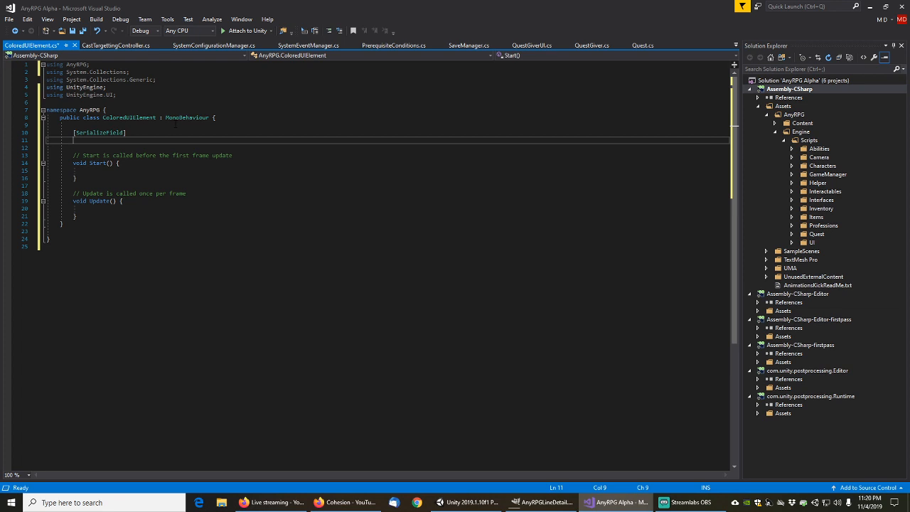
text(co)
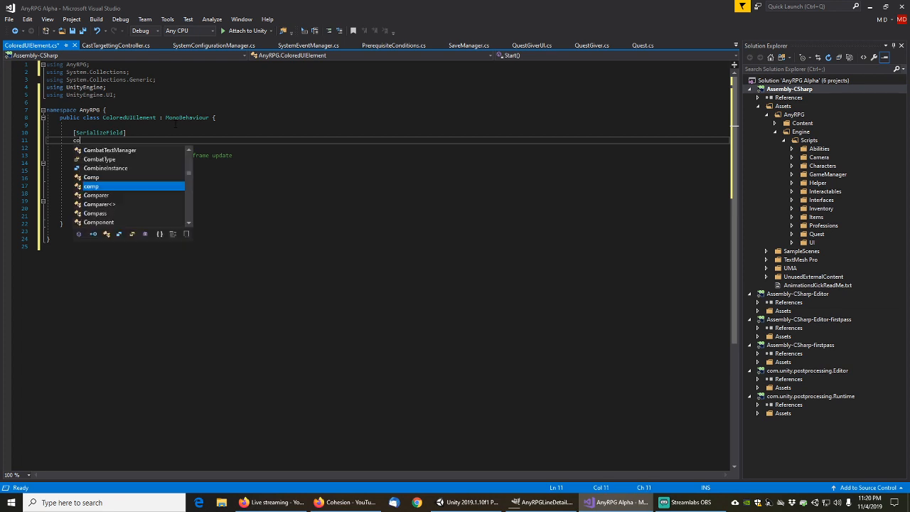
text(loredImage)
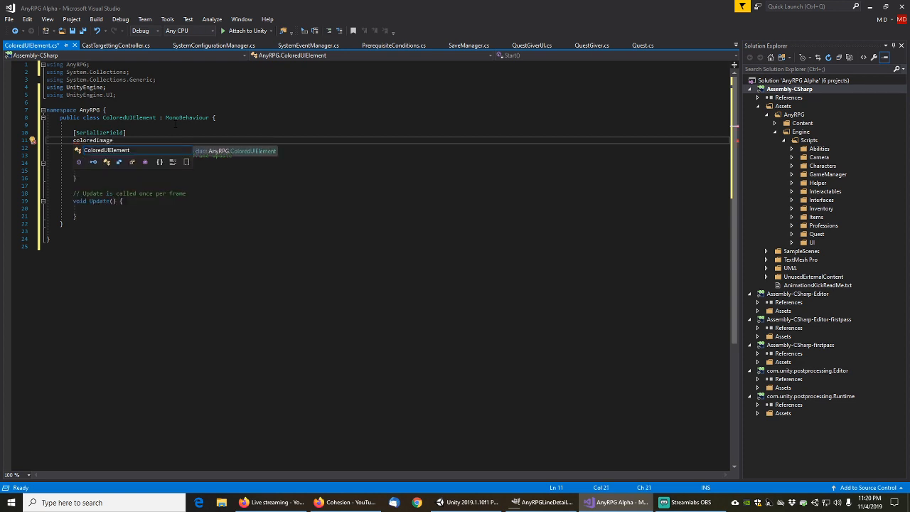
key(Home)
text(Image)
key(End)
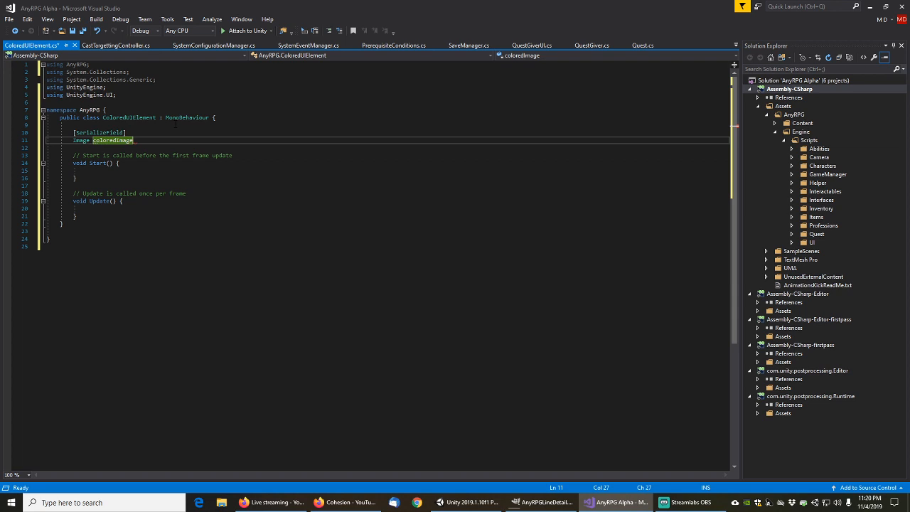
text(;)
key(Down)
key(Down)
key(Down)
key(End)
key(Down)
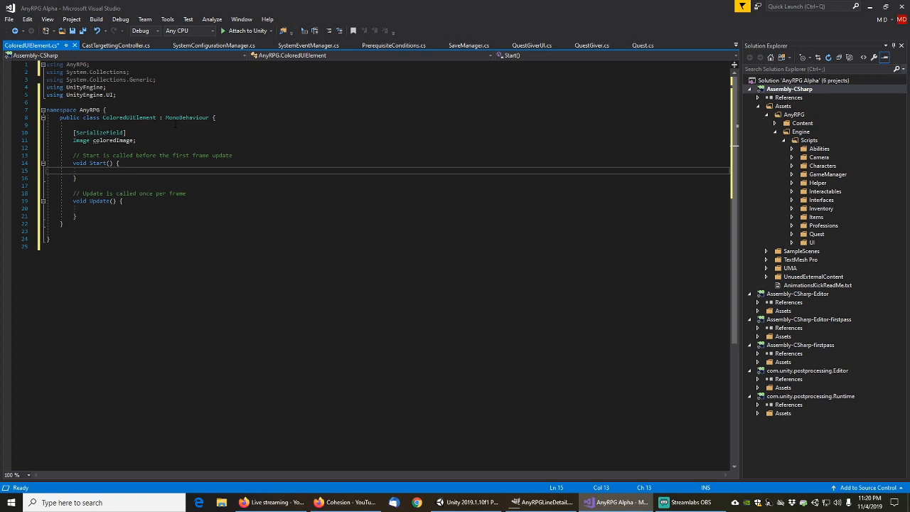
In Start, add 'if (coloredImage == null)' assigning coloredImage = GetComponent<Image>()
text(if)
key(Tab)
key(Tab)
text(color)
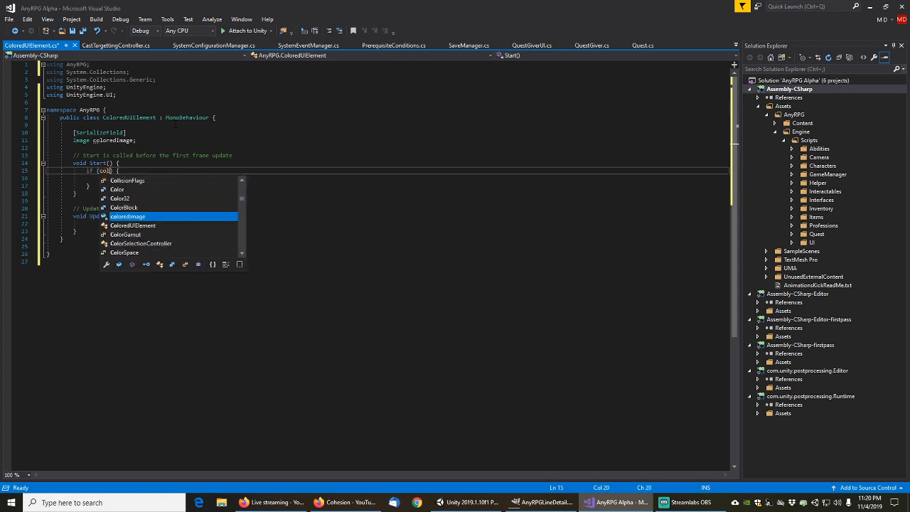
text(ed)
key(Tab)
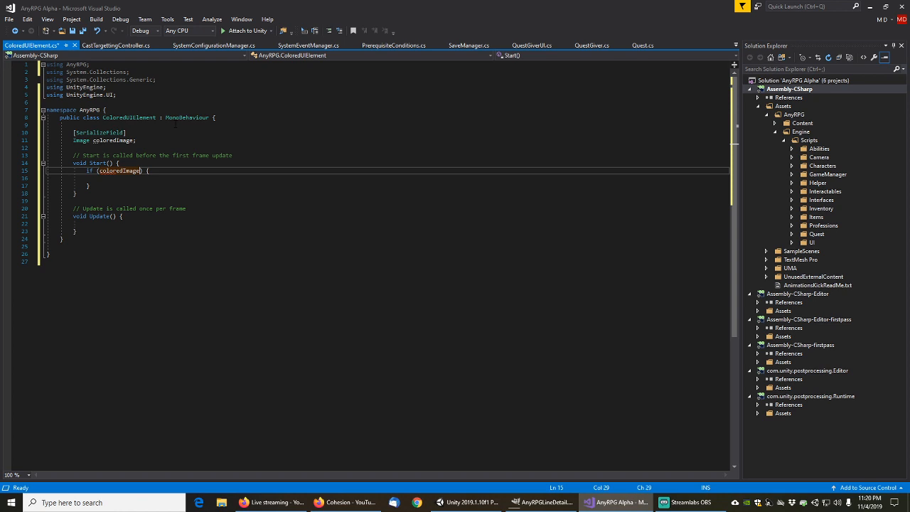
text(== null)
key(Return)
text(colored)
key(Tab)
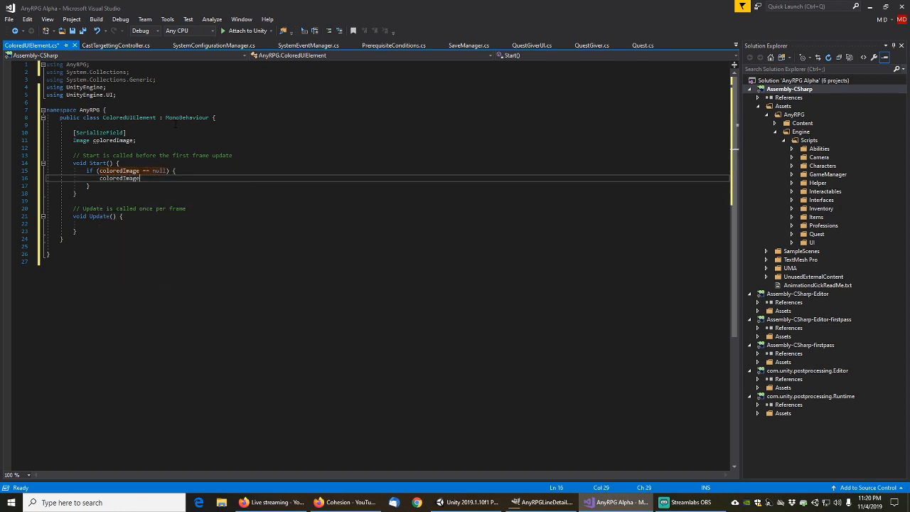
text(= GetCom)
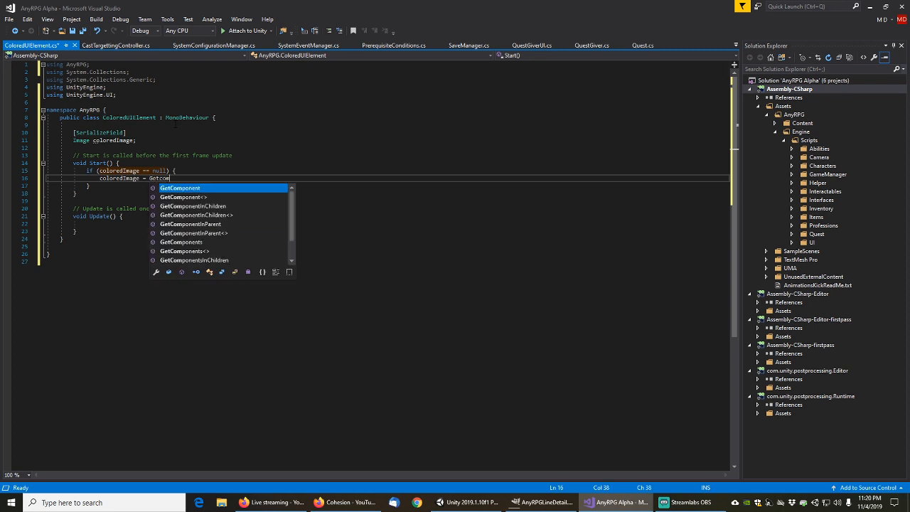
text(ponent<)
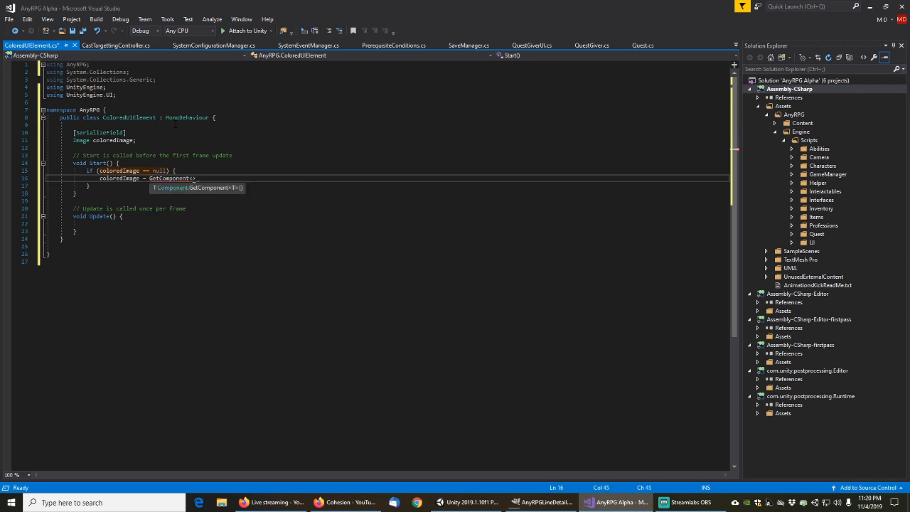
text(Image)
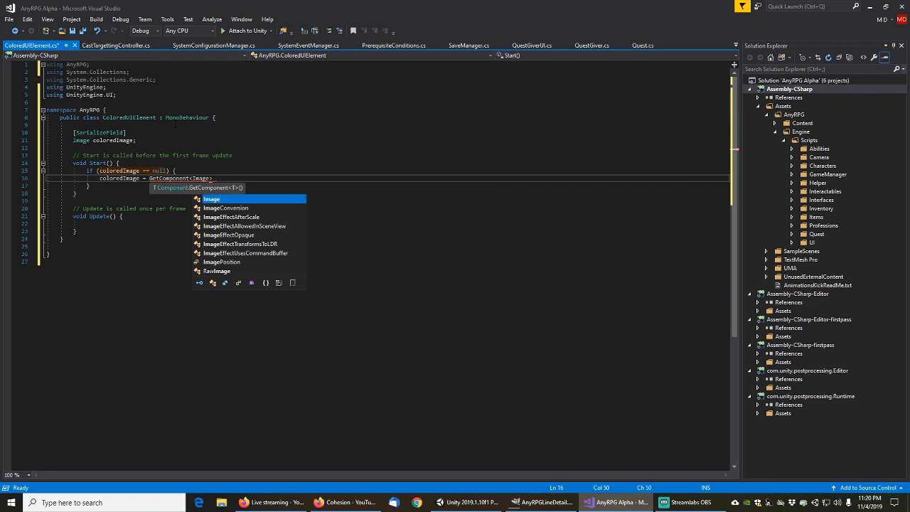
text(>();)
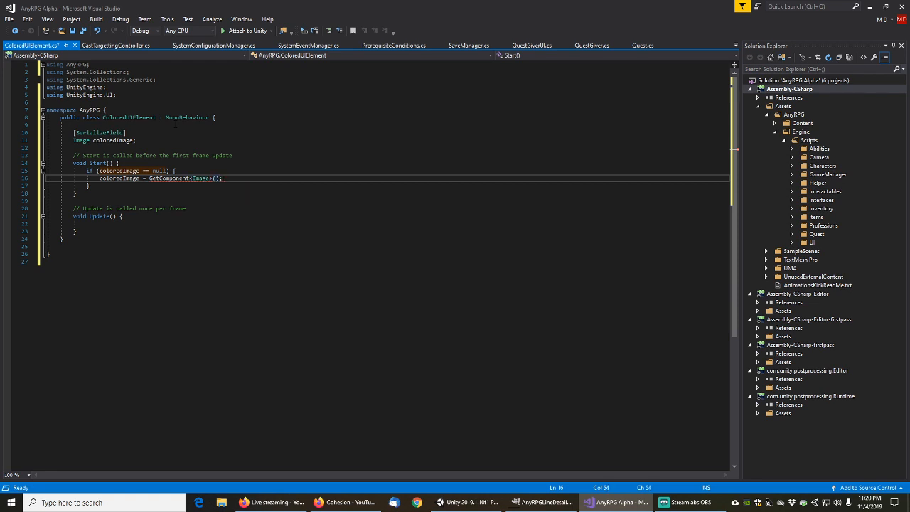
Comment out the [SerializeField] attribute with // and save the script
key(Up)
key(Up)
key(Up)
key(Up)
key(Up)
key(Up)
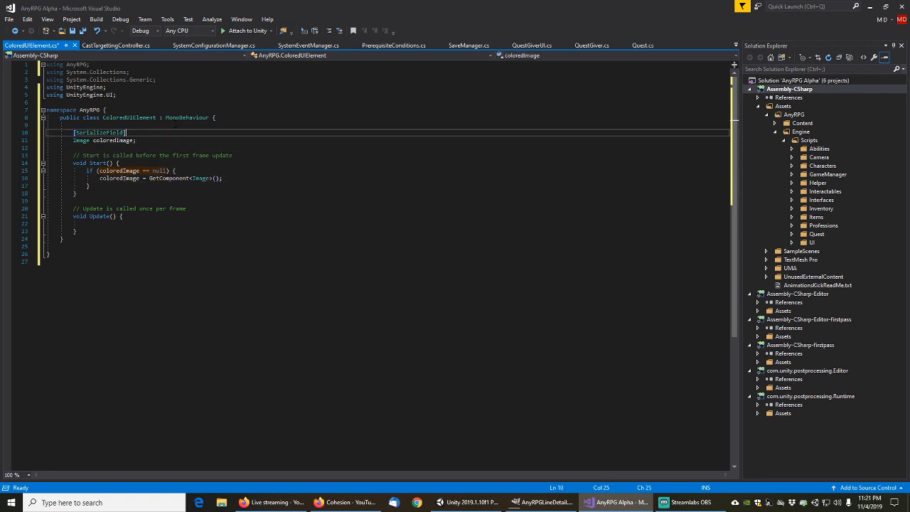
key(Home)
key(Return)
key(Up)
text(/*)
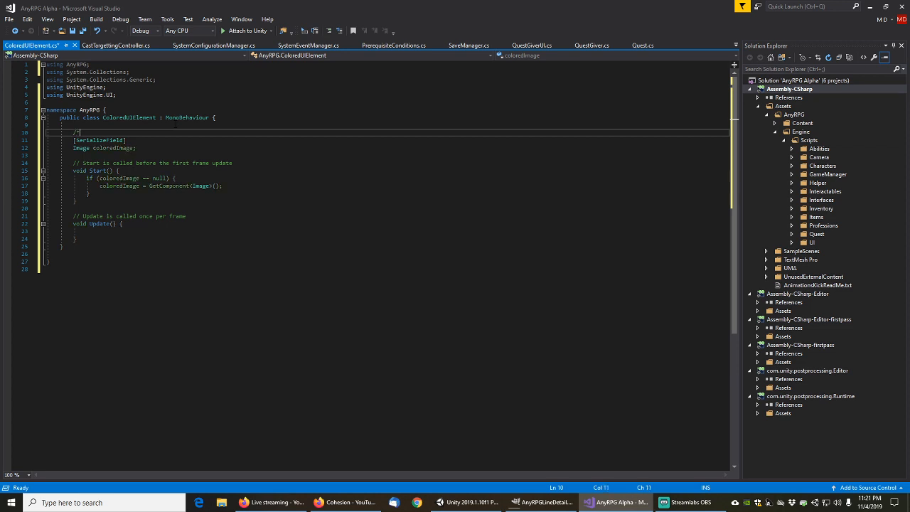
key(ctrl+z)
key(ctrl+z)
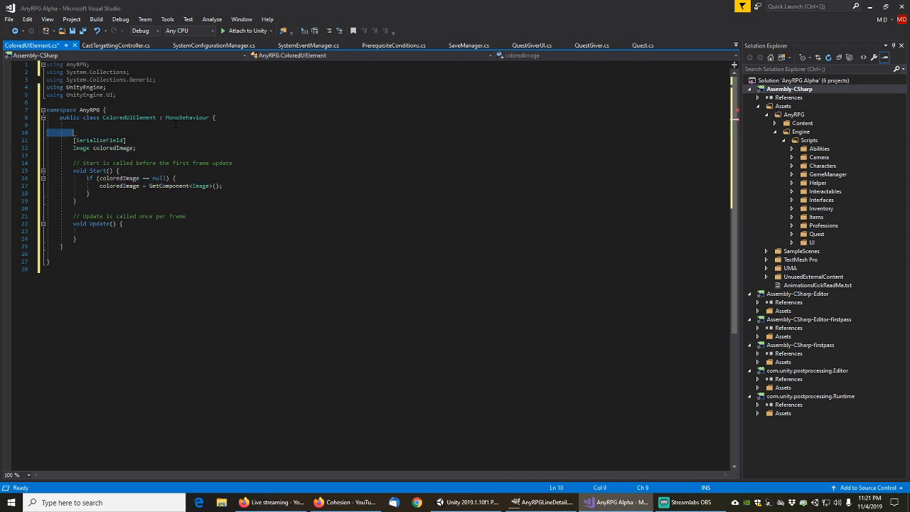
text(//)
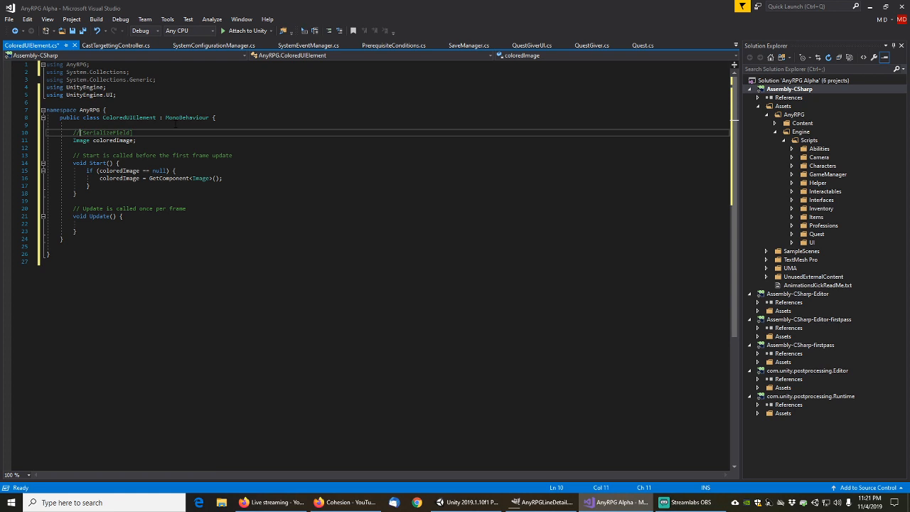
key(Down)
key(Down)
key(Down)
key(Down)
key(Down)
key(Down)
key(Down)
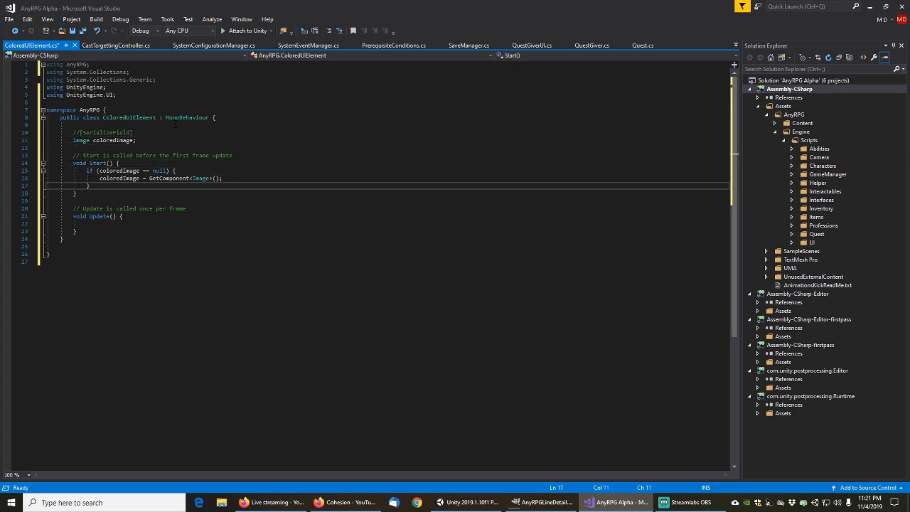
key(ctrl+s)
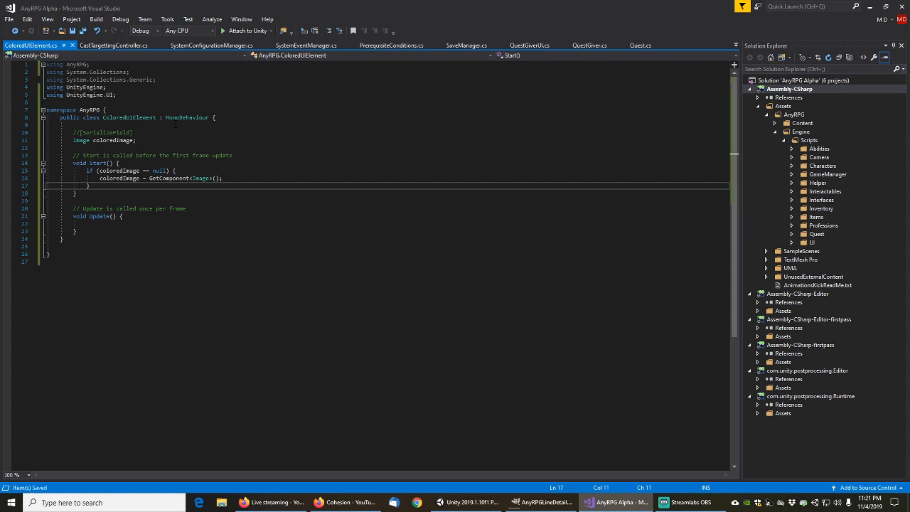
Delete the unused Update method and its comment
key(End)
key(Return)
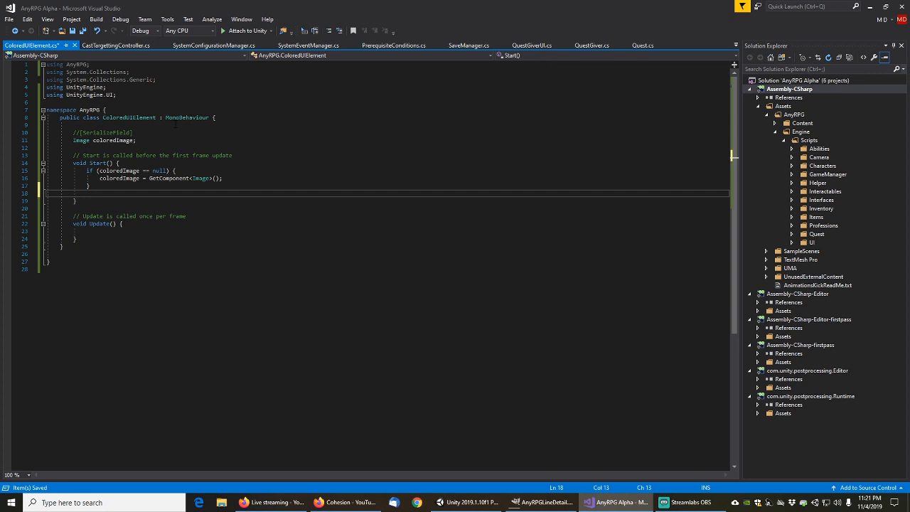
key(Down)
key(Down)
key(Down)
key(Home)
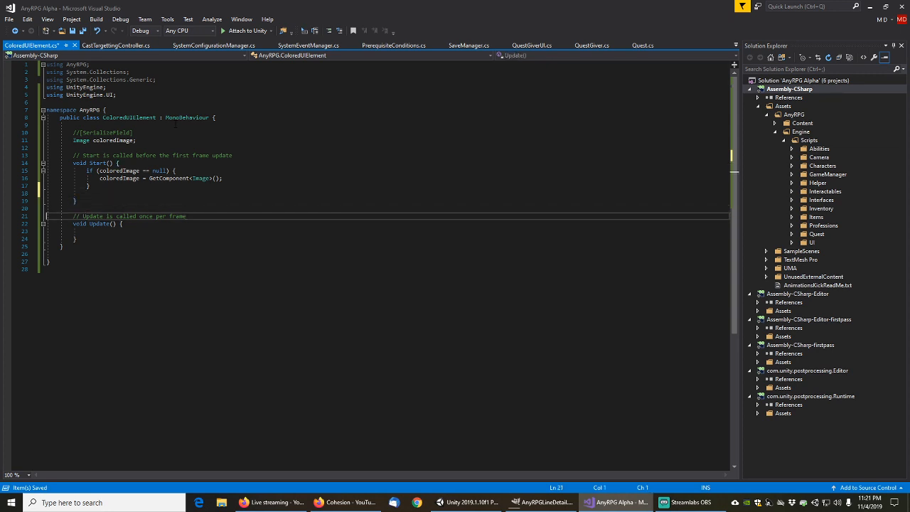
key(shift+Down)
key(shift+Down)
key(shift+Down)
key(shift+Down)
key(Delete)
key(Up)
key(Up)
key(Up)
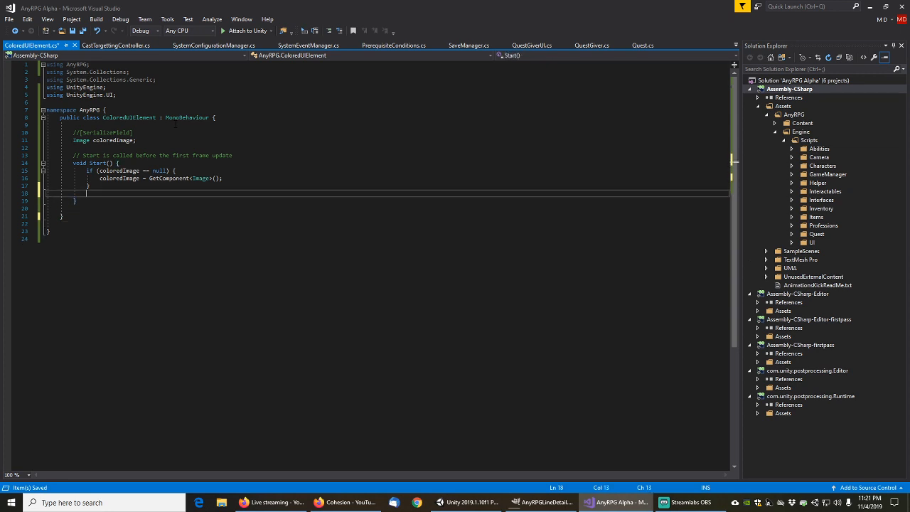
Add an if in Start checking SystemConfigurationManager.MyInstance != null && coloredImage != null
key(Return)
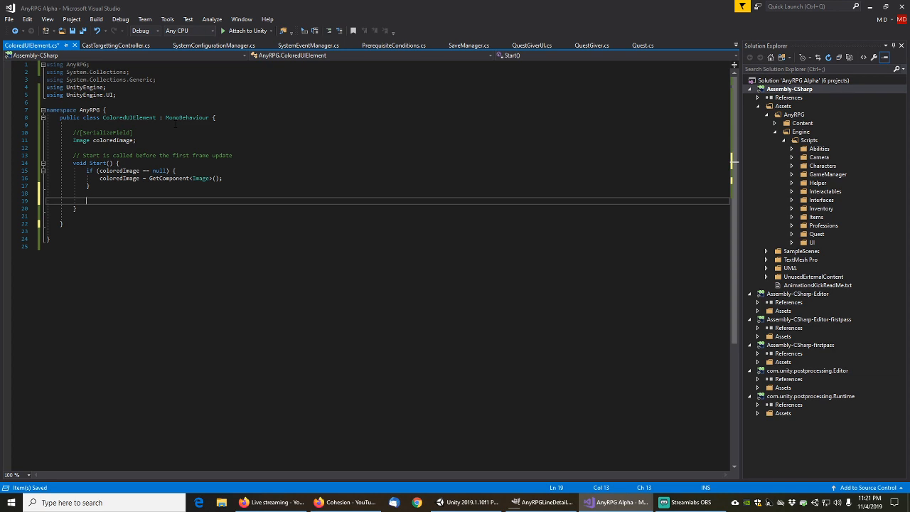
text(if)
key(Tab)
key(Tab)
text(systemcon)
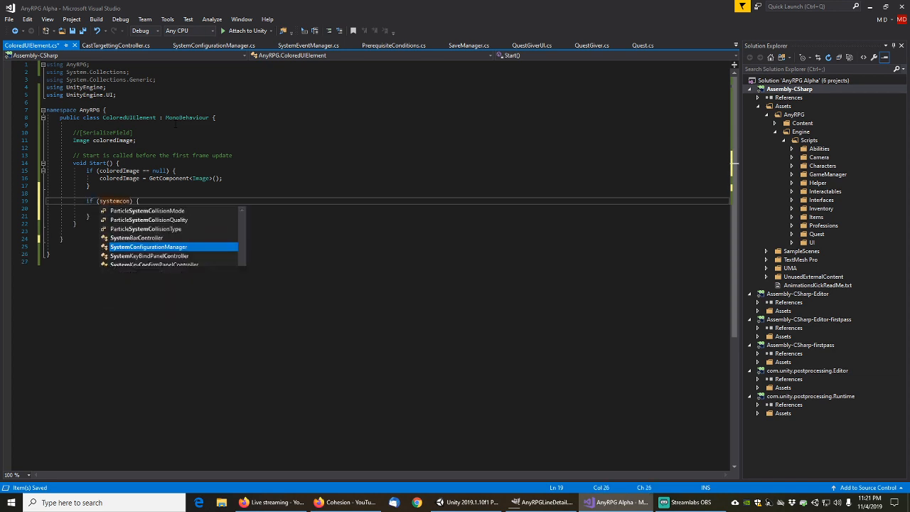
text(fig)
key(Tab)
text(.my)
key(Tab)
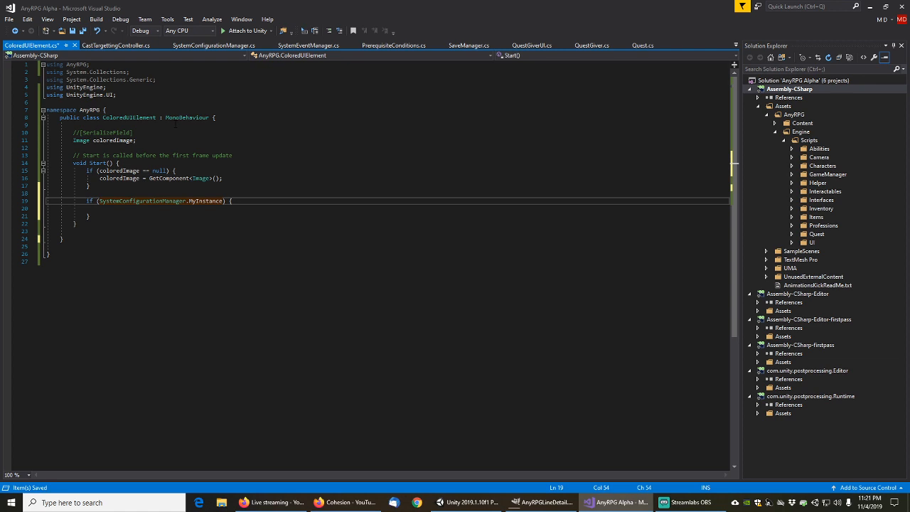
text(!=name)
key(BackSpace)
key(BackSpace)
key(BackSpace)
key(BackSpace)
key(BackSpace)
text(null && coloredImage != null)
key(Escape)
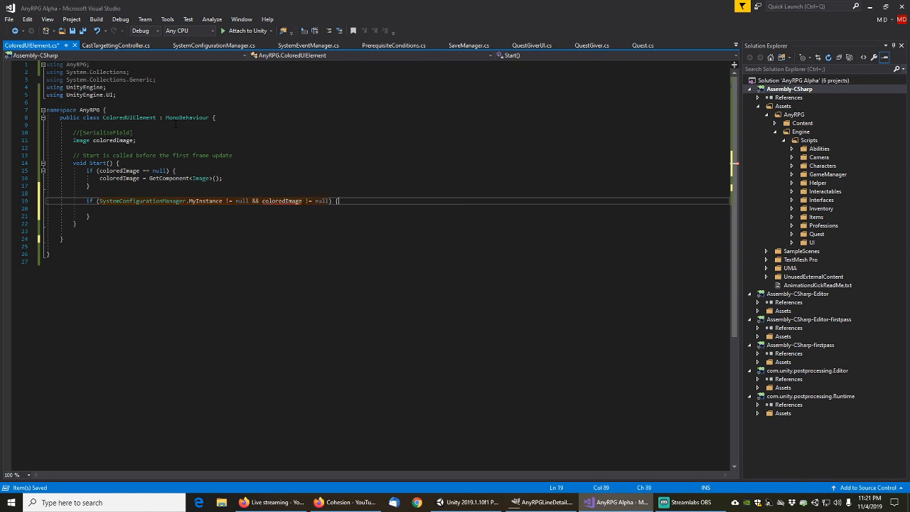
Inside it, set coloredImage.color = SystemConfigurationManager.MyInstance.MyDefaultUIColor
key(Down)
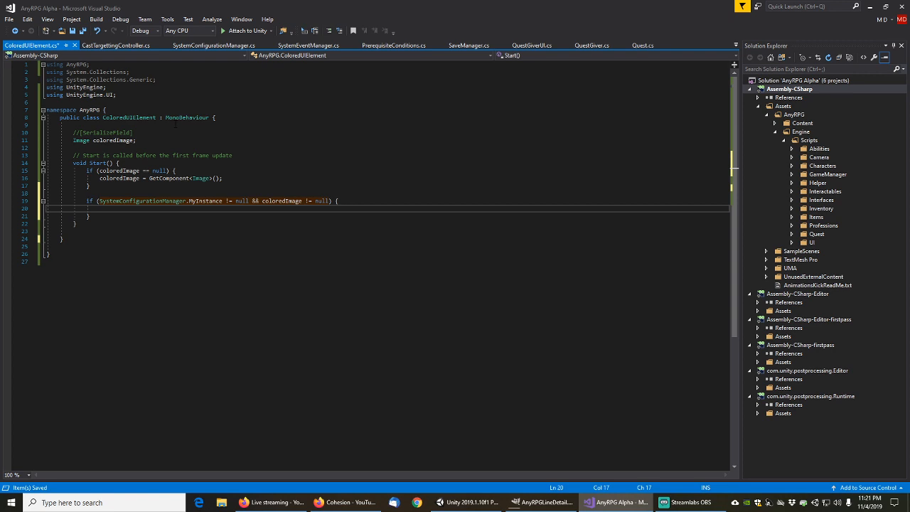
text(color)
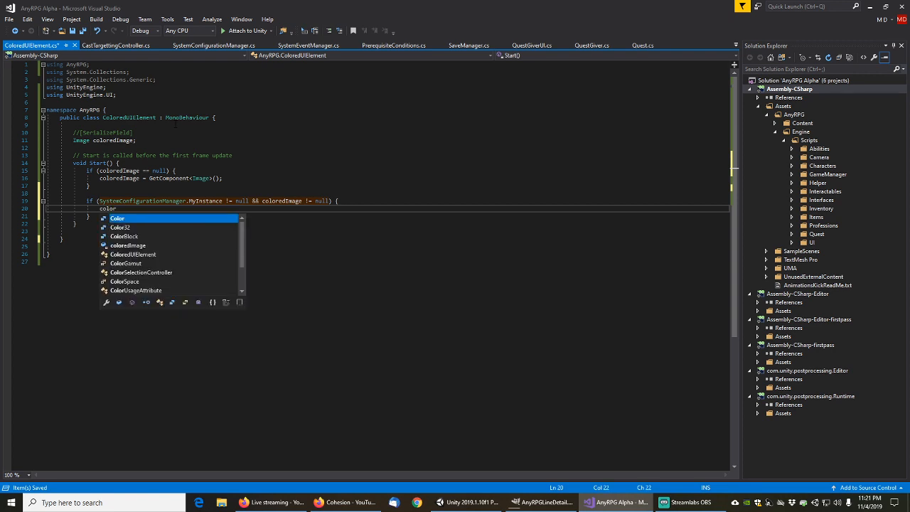
text(edImage.)
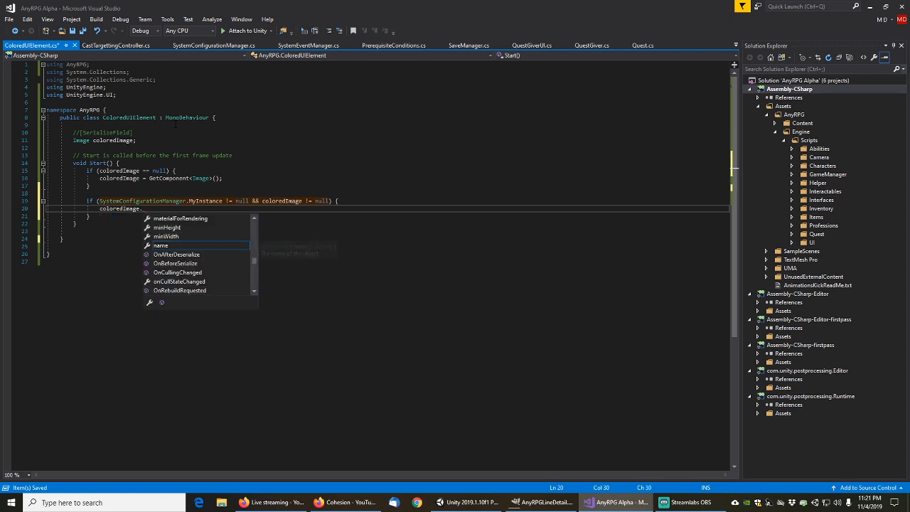
text(color)
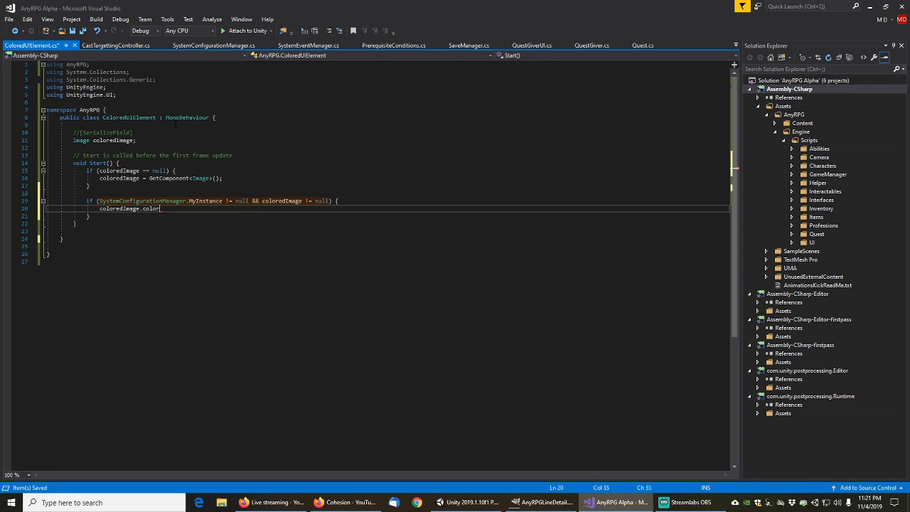
text( = system)
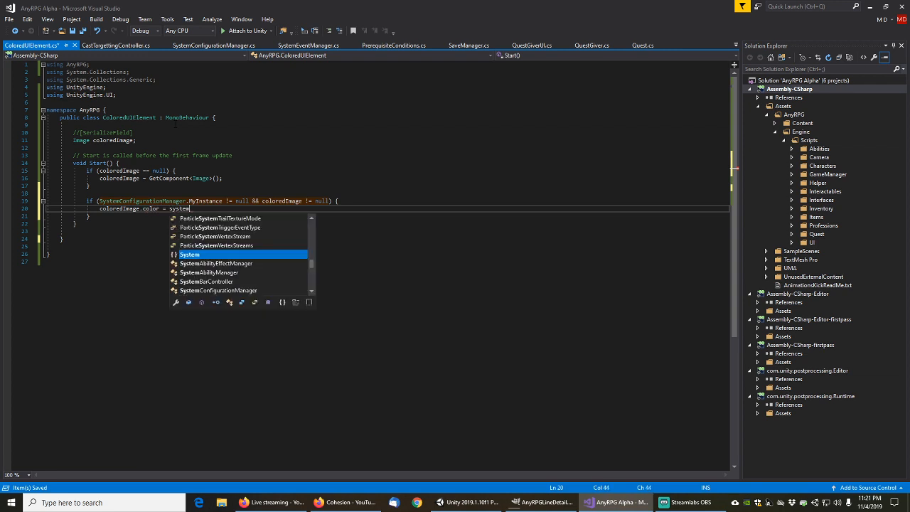
text(configu.myin)
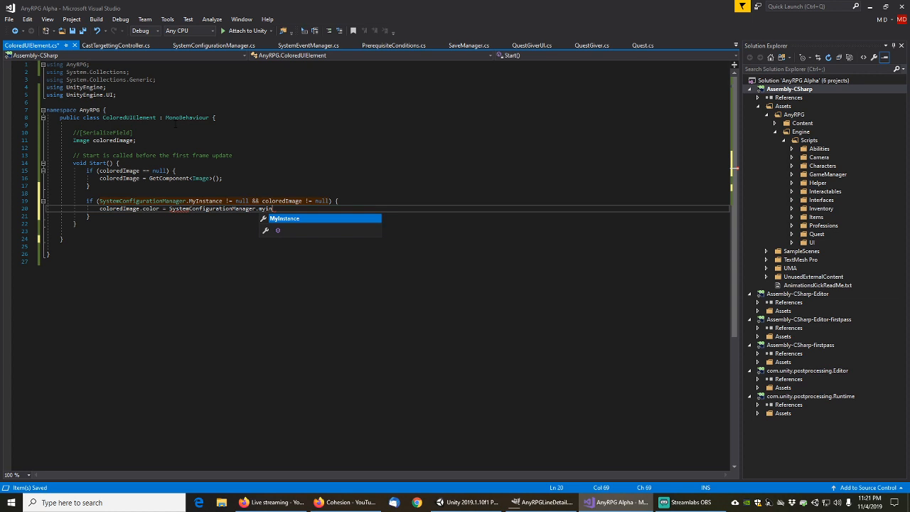
key(Tab)
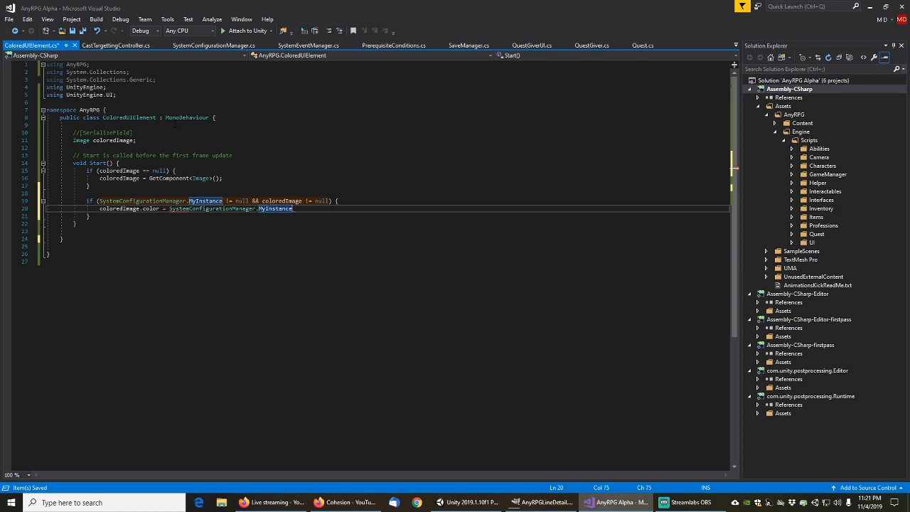
text(.)
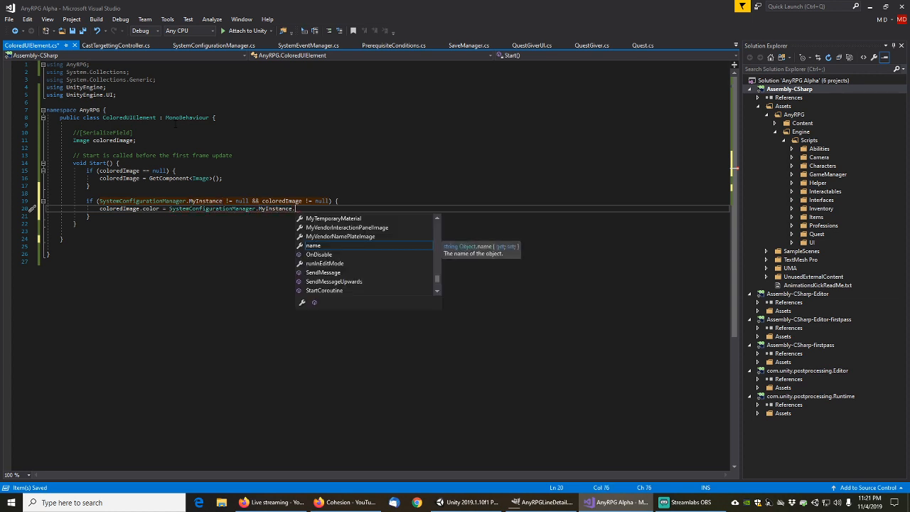
key(Escape)
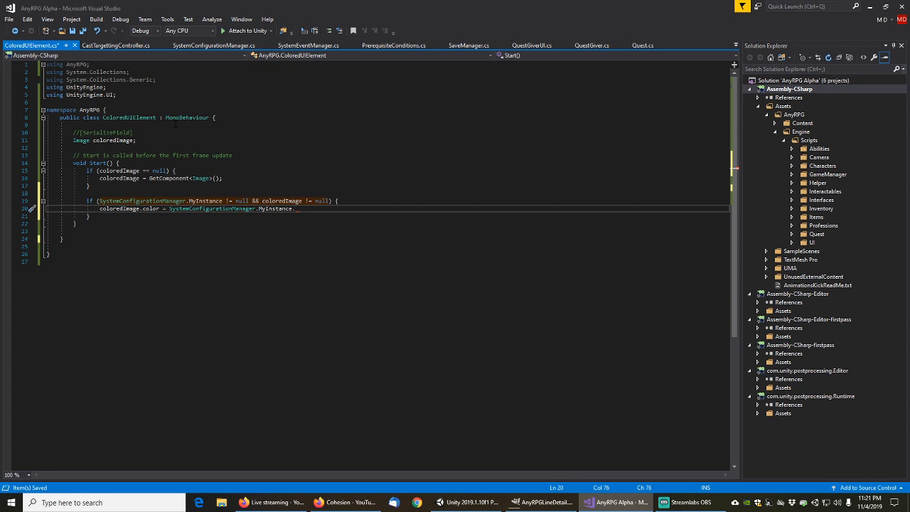
key(Down)
key(Down)
key(Up)
key(Up)
text(mydefa)
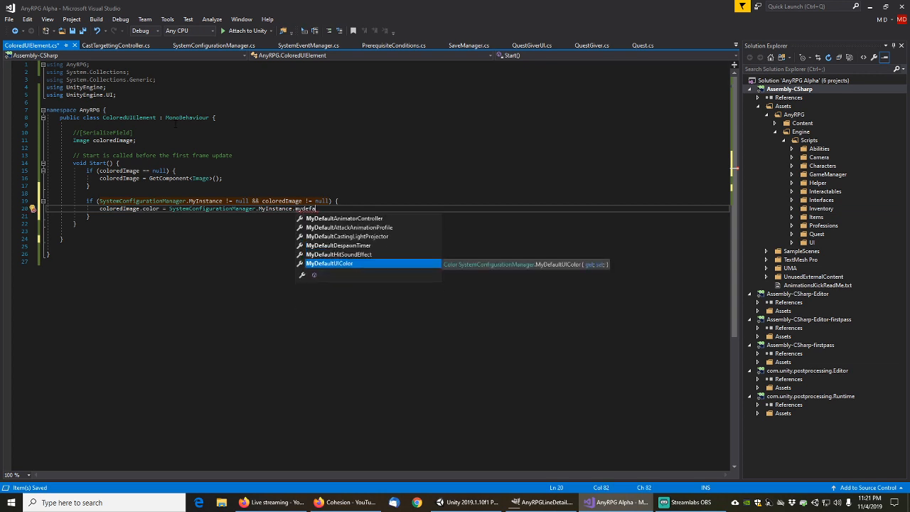
key(Tab)
key(Down)
key(Down)
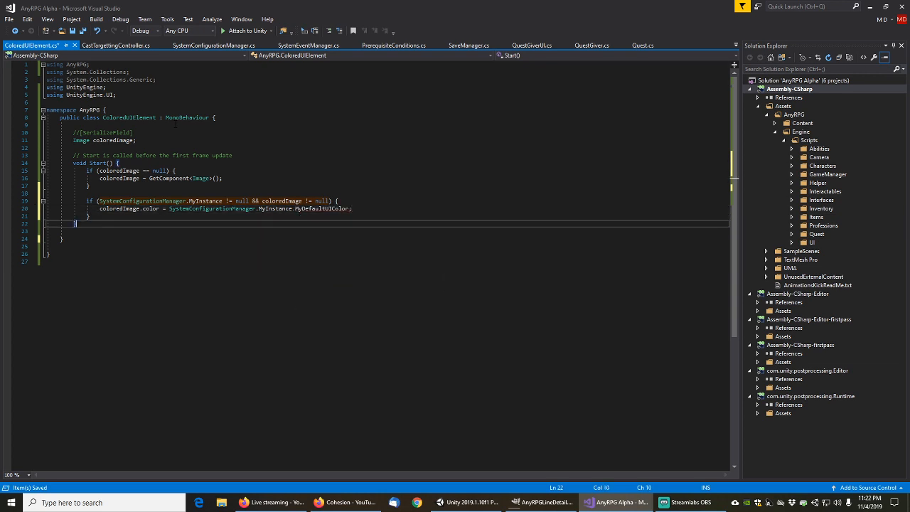
key(Return)
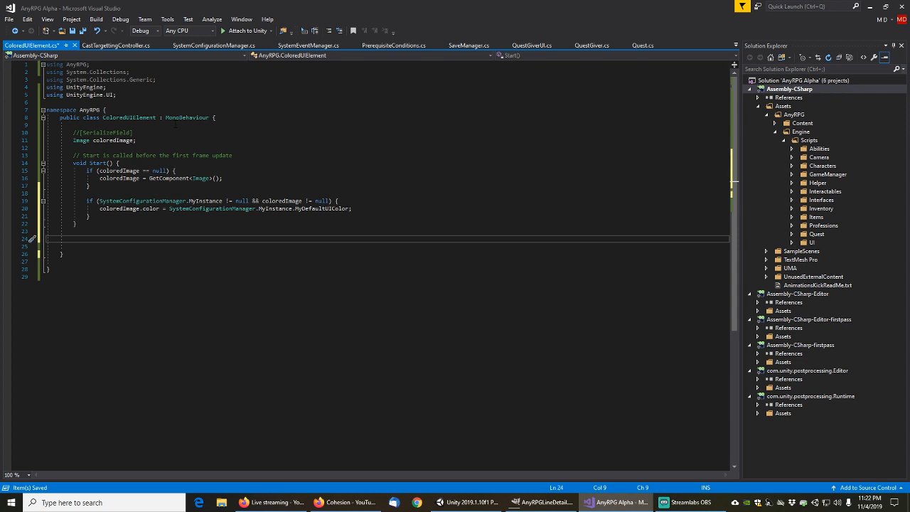
Declare a new 'virtual public void SetImageColor()' method below Start
text(public void)
key(Home)
text(virut)
key(BackSpace)
key(BackSpace)
text(tual)
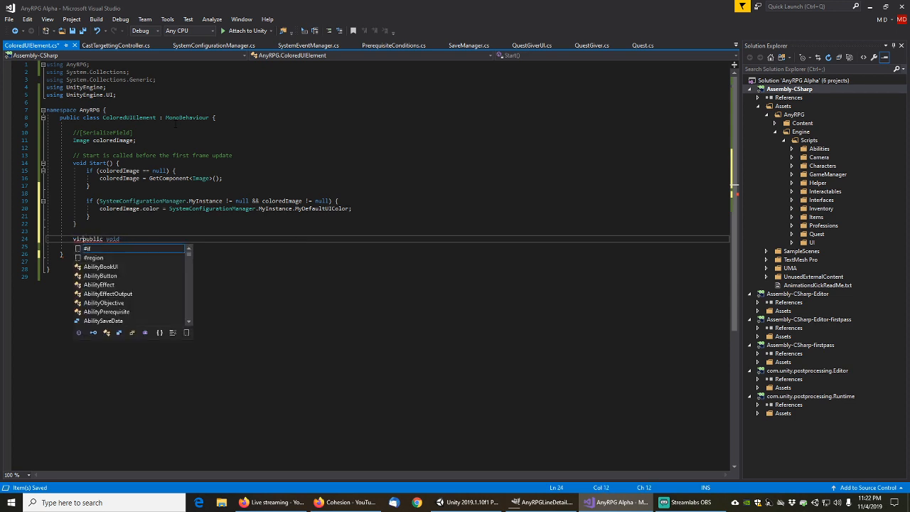
key(End)
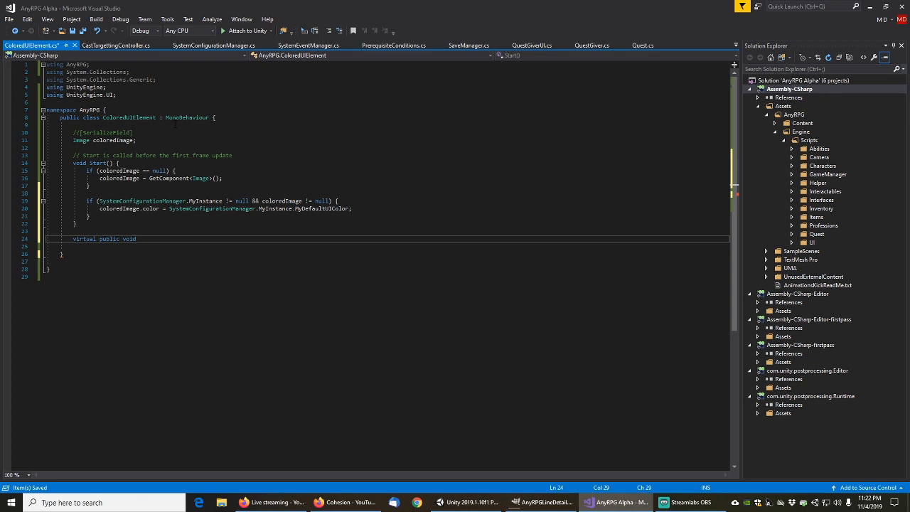
text(SetImageColor)
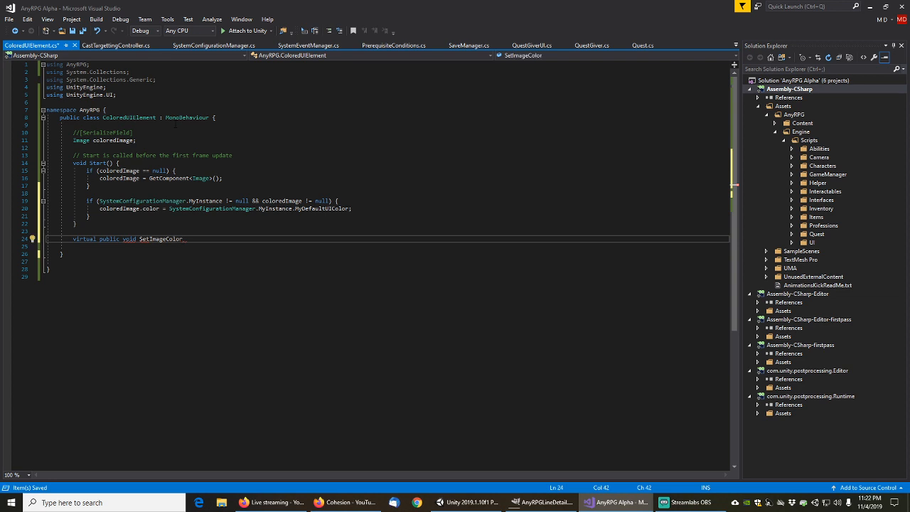
text(() {)
key(Return)
Move the colour-setting if block from Start into SetImageColor's body
key(Up)
key(Up)
key(Up)
key(Up)
key(Up)
key(Up)
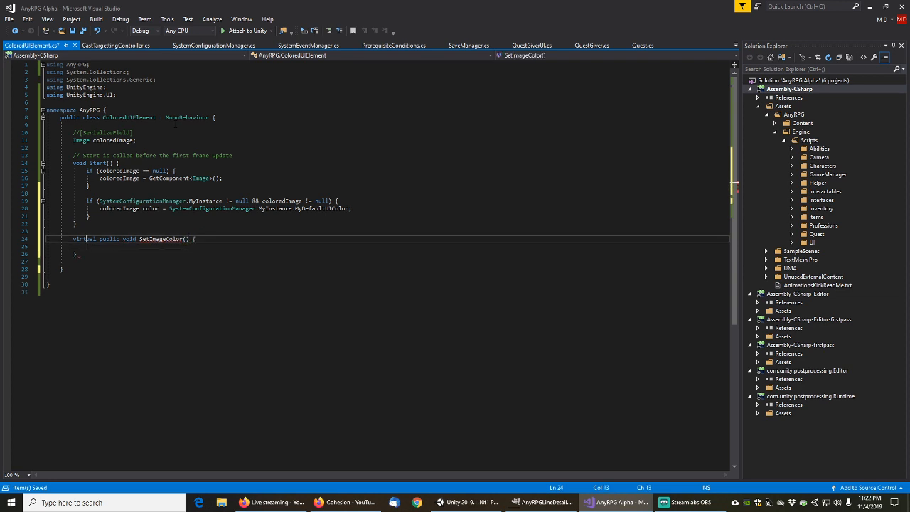
key(shift+Down)
key(shift+Down)
key(shift+Down)
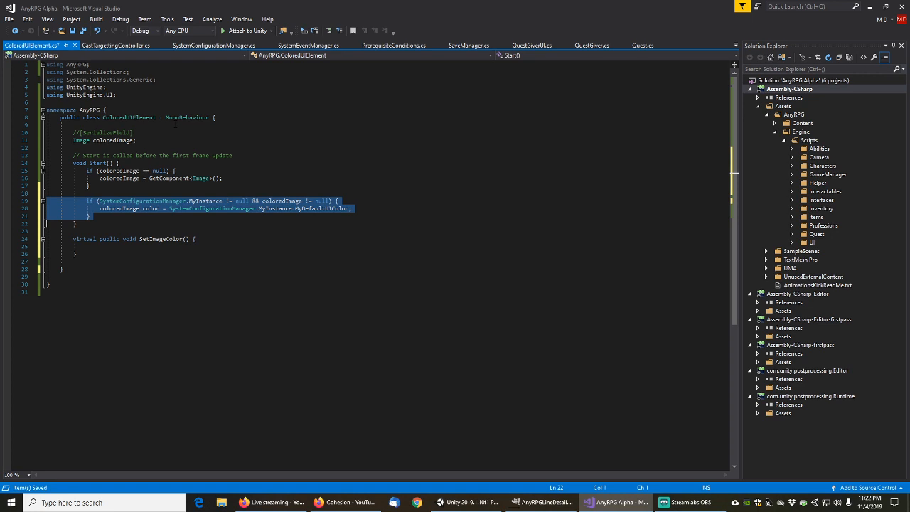
key(ctrl+x)
key(Down)
key(Down)
key(Down)
key(ctrl+v)
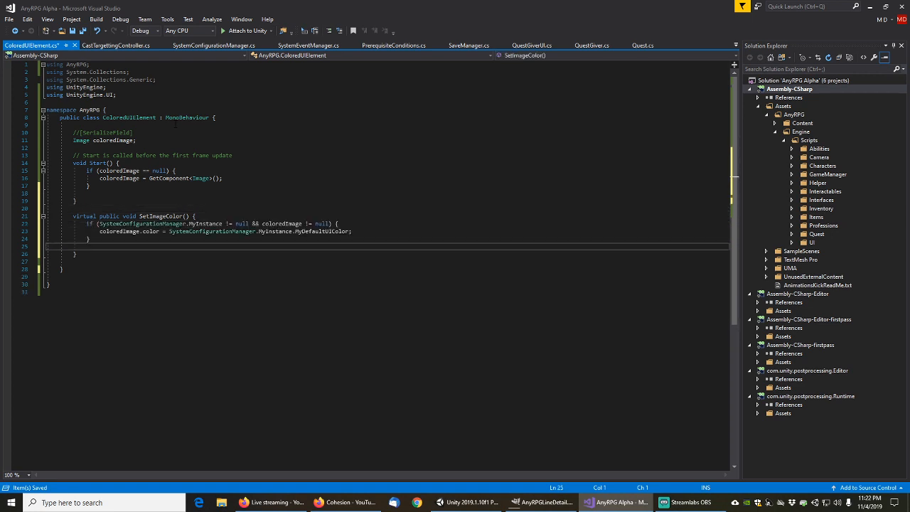
key(Up)
key(Up)
key(Up)
key(Up)
key(Up)
key(Up)
key(Up)
key(End)
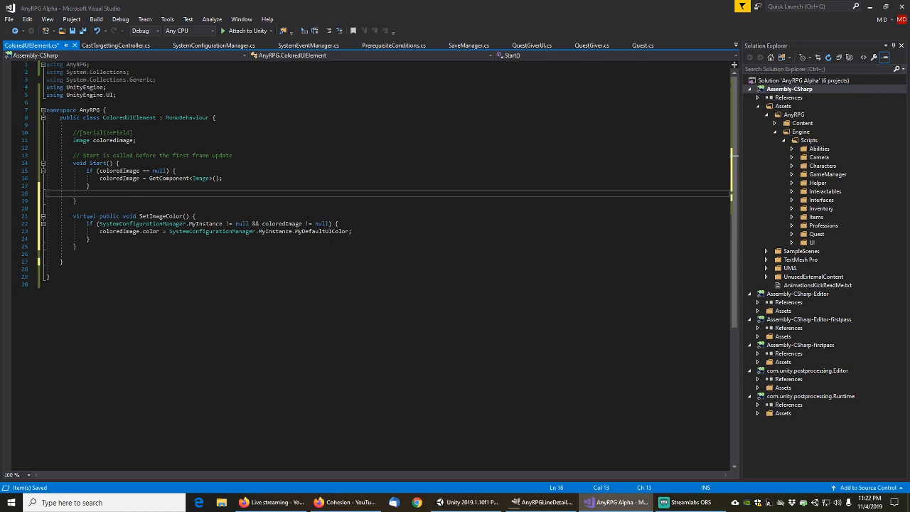
Make Start protected virtual, call setImageColor() at its end, and save the script
key(Return)
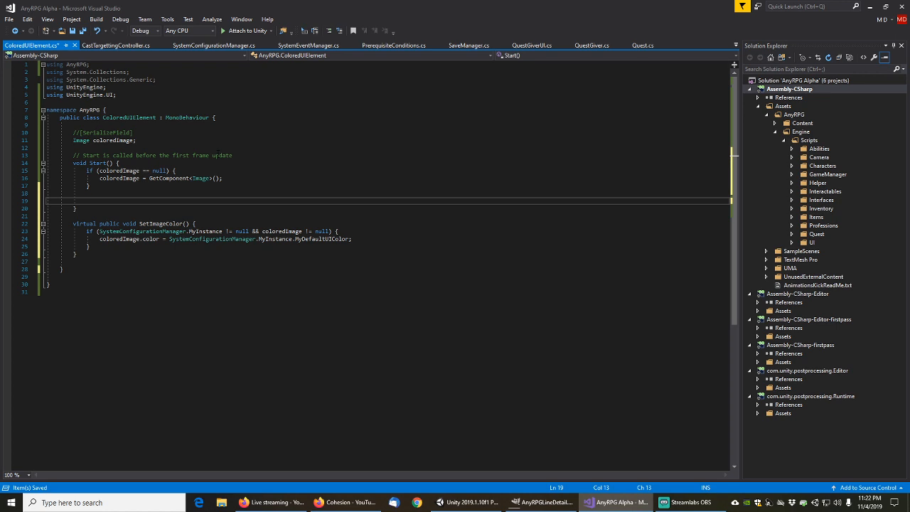
key(Up)
key(Up)
key(Up)
key(Up)
key(Up)
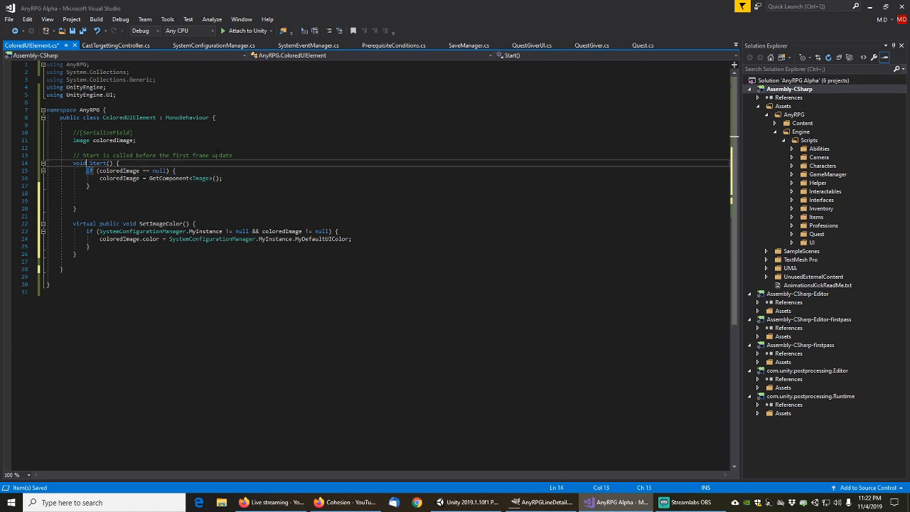
key(Home)
text(protected vir)
text(tual)
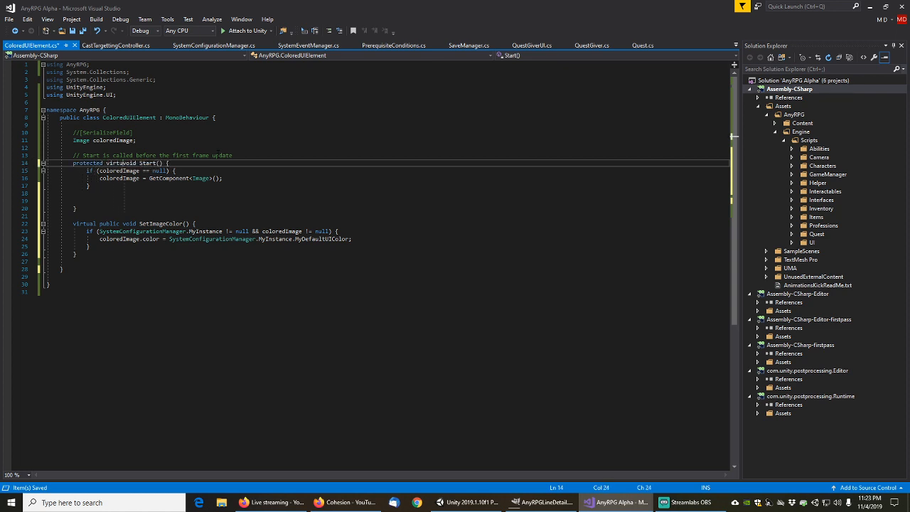
key(Down)
key(Down)
key(Down)
key(Down)
key(Down)
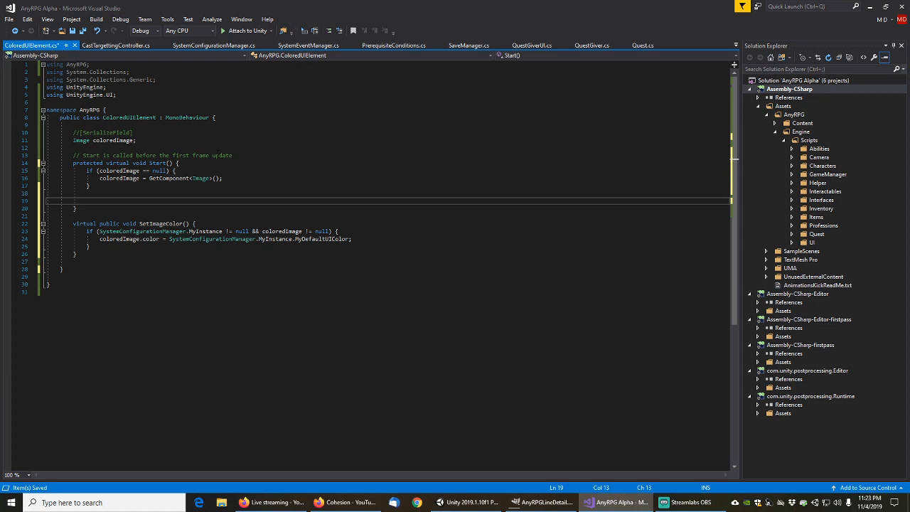
text(setImageColor())
key(Down)
key(Down)
key(Down)
key(End)
key(Home)
key(Home)
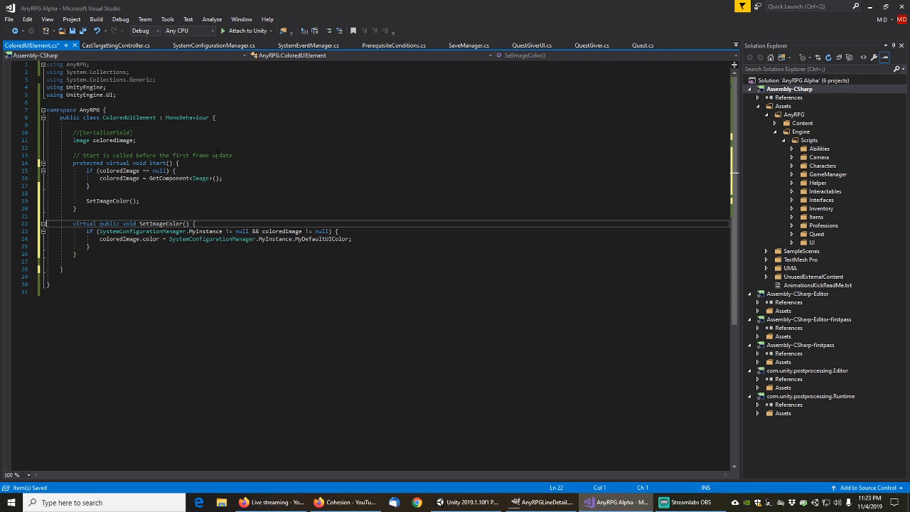
key(ctrl+s)
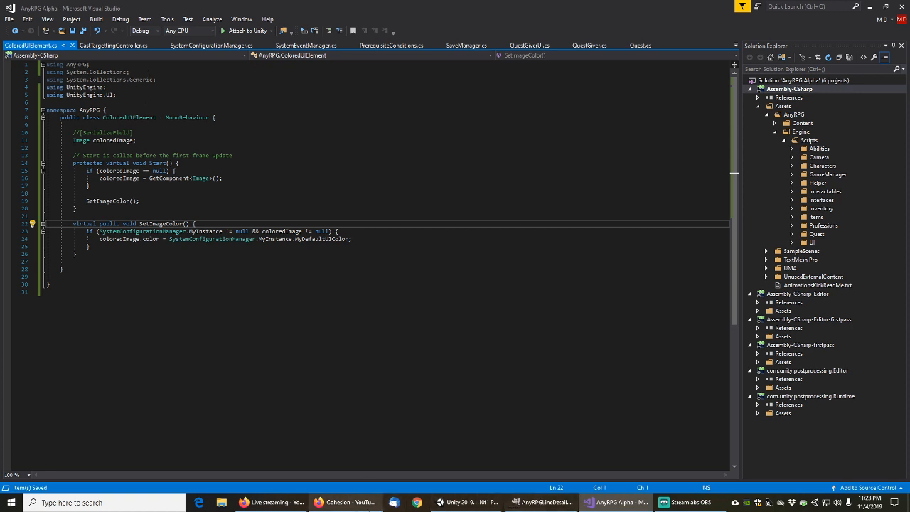
In Unity's Scripts/UI folder, create a C# script named ColoredDividerLine and open it in Visual Studio
click(469, 503)
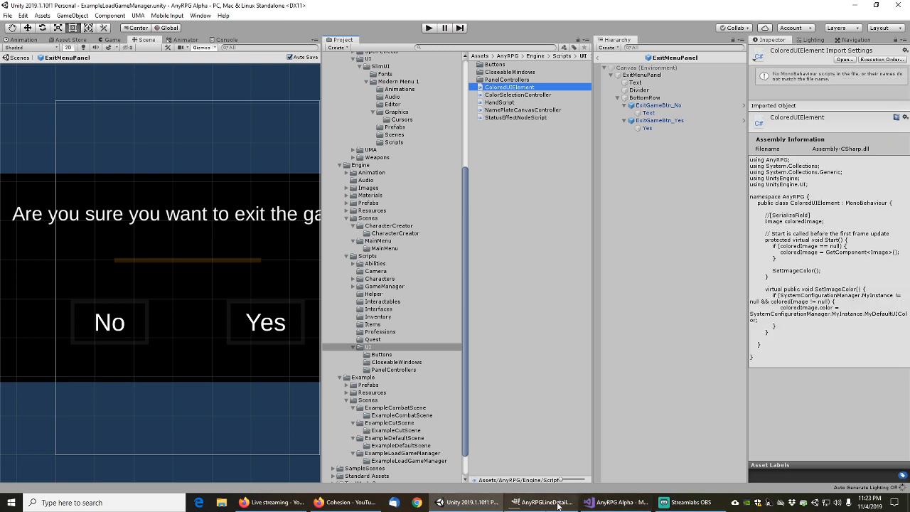
click(557, 508)
click(557, 508)
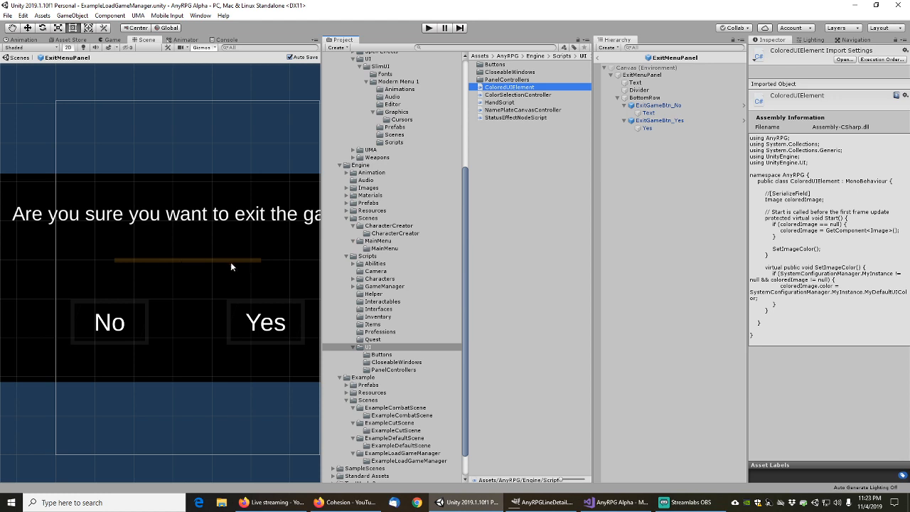
right_click(483, 148)
mouse_move(549, 153)
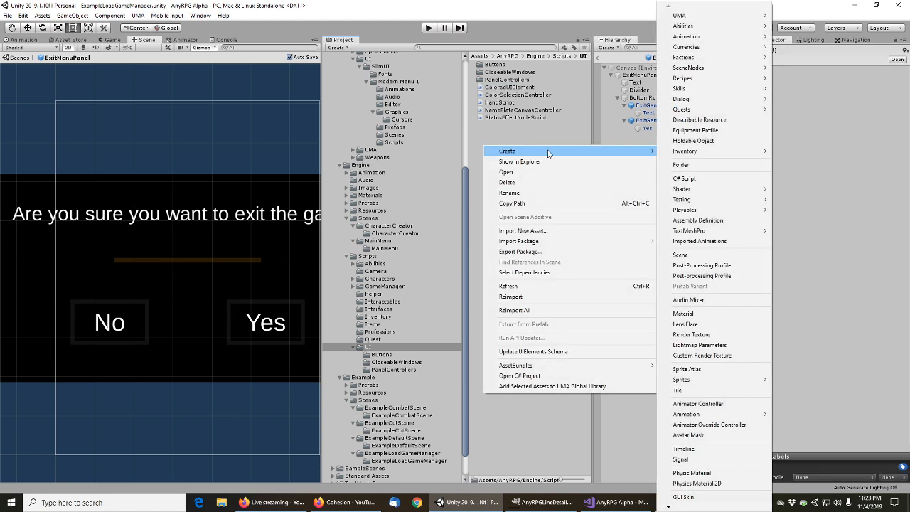
click(693, 179)
text(C)
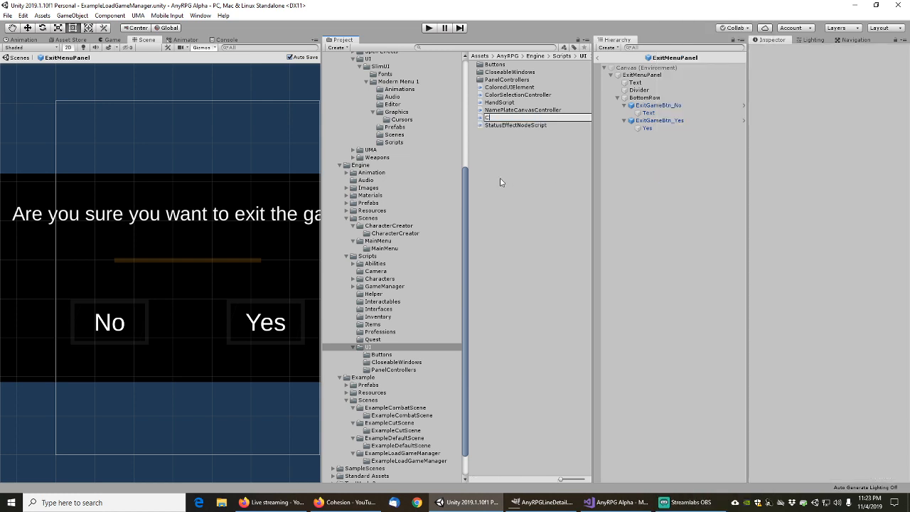
text(oloredDividerLine)
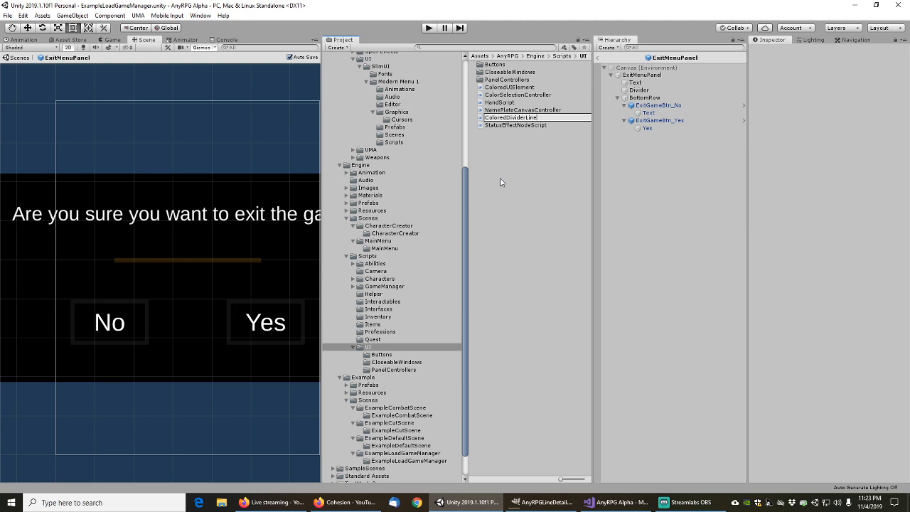
key(Return)
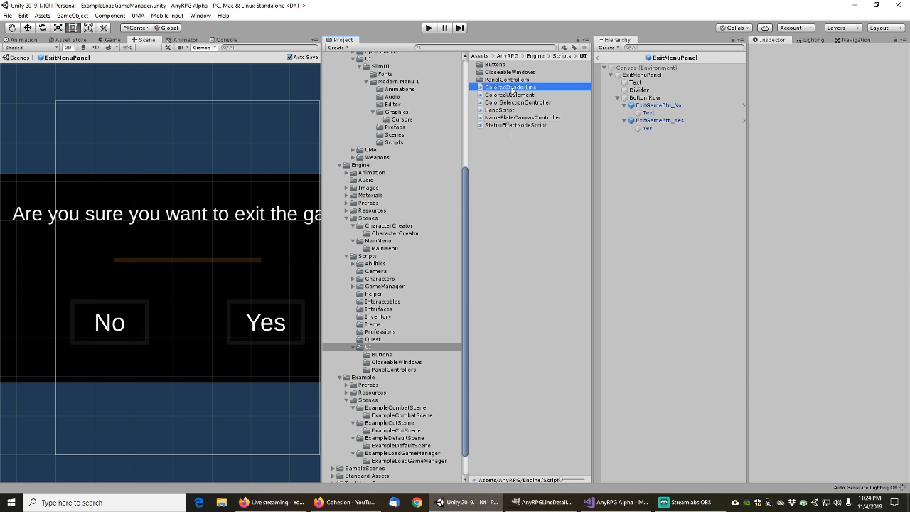
double_click(512, 87)
Add 'using AnyRPG;' at the top and insert an AnyRPG namespace block above the class
key(Return)
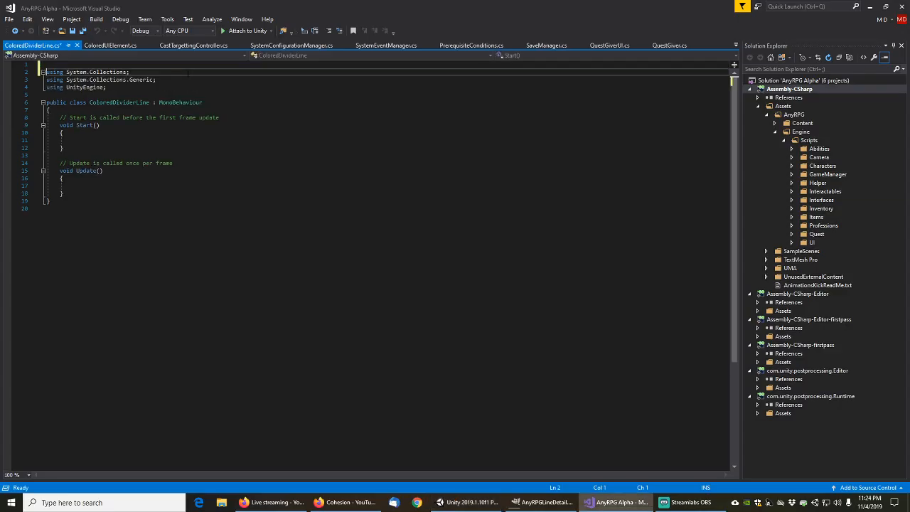
key(Up)
text(using AnyRPG)
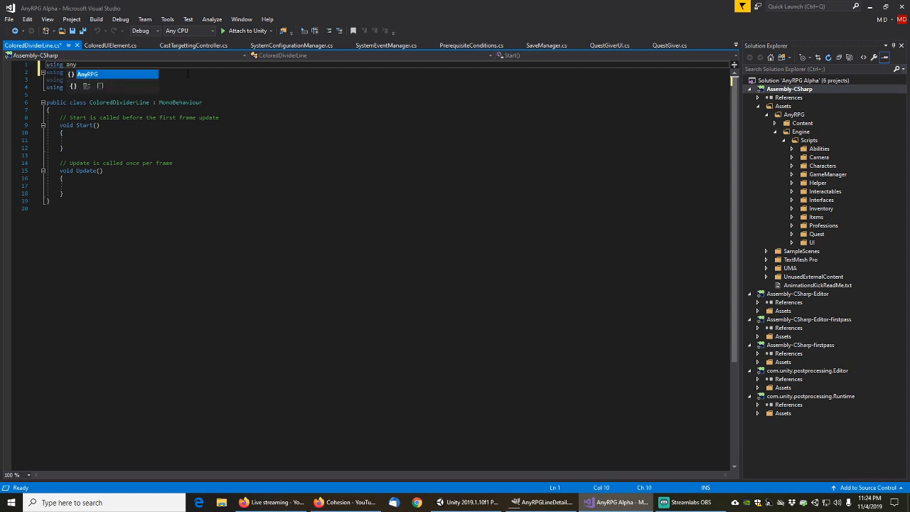
text(;)
key(Down)
key(Down)
key(Down)
key(Down)
key(Down)
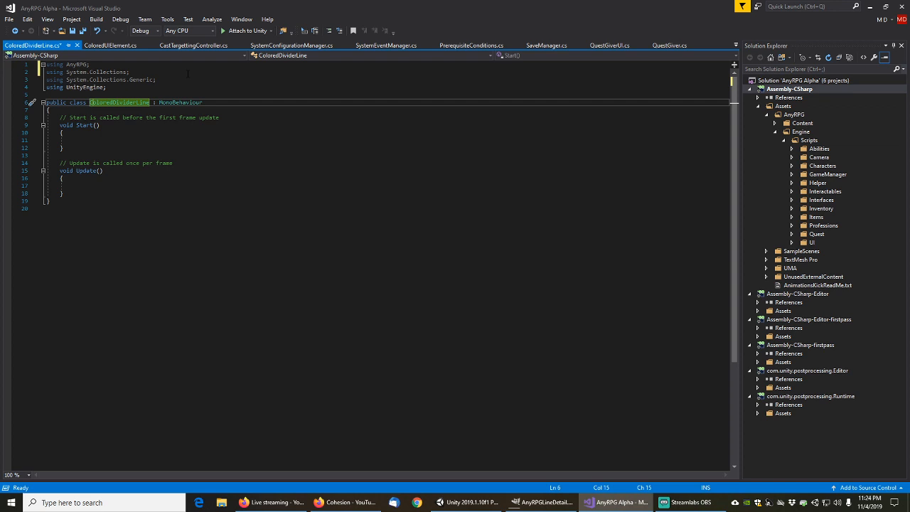
key(Home)
key(Return)
key(Up)
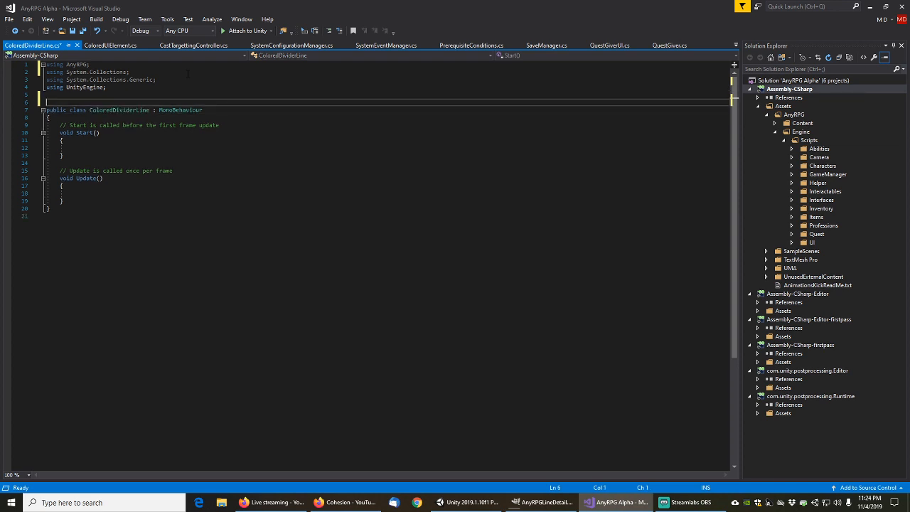
text(namespace)
key(Tab)
key(Tab)
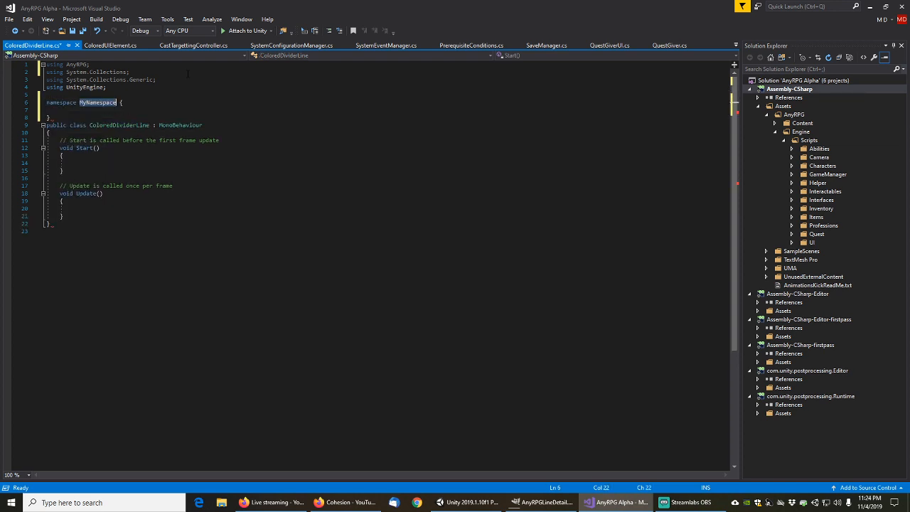
text(AnyRPG)
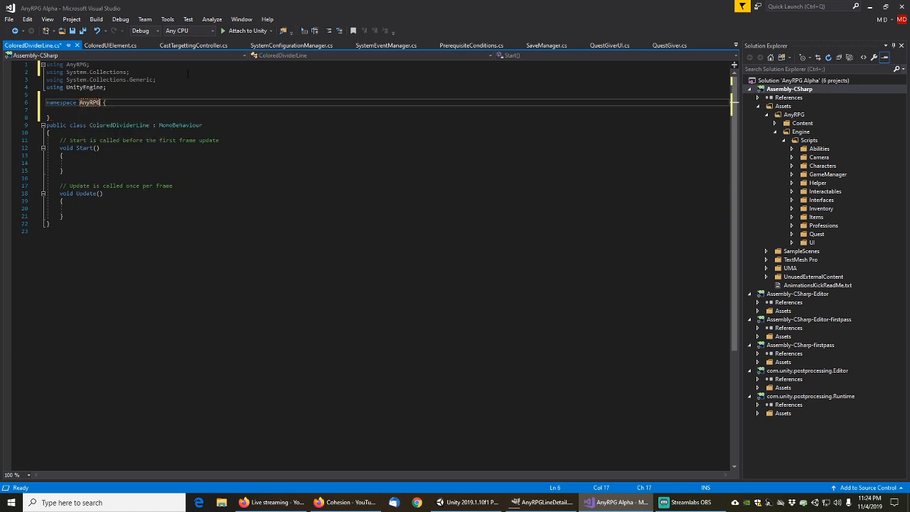
Move the ColoredDividerLine class inside the AnyRPG namespace and delete its Start and Update methods
key(Down)
key(Down)
key(Down)
key(Home)
key(shift+Down)
key(shift+Down)
key(shift+Down)
key(shift+Down)
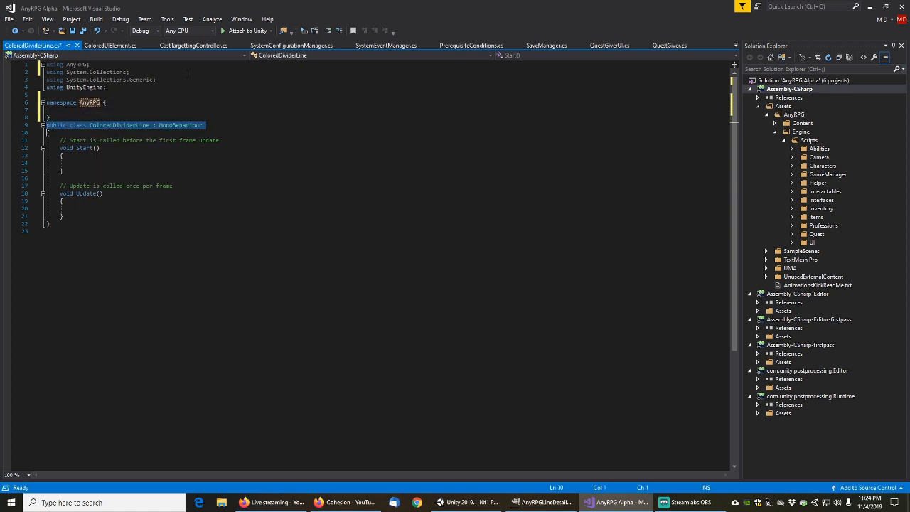
key(shift+Down)
key(shift+Down)
key(shift+Down)
key(shift+Down)
key(shift+Down)
key(shift+Down)
key(shift+Down)
key(shift+Down)
key(shift+Down)
key(shift+End)
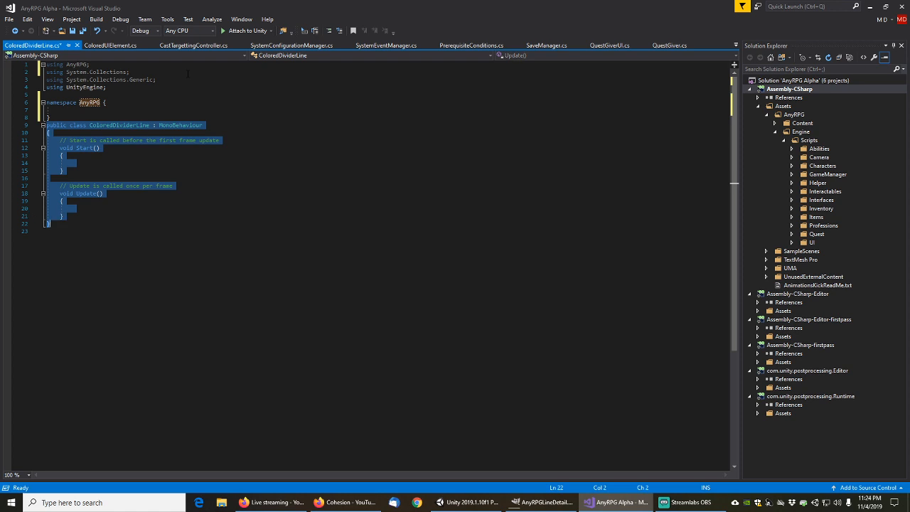
key(ctrl+x)
key(ctrl+v)
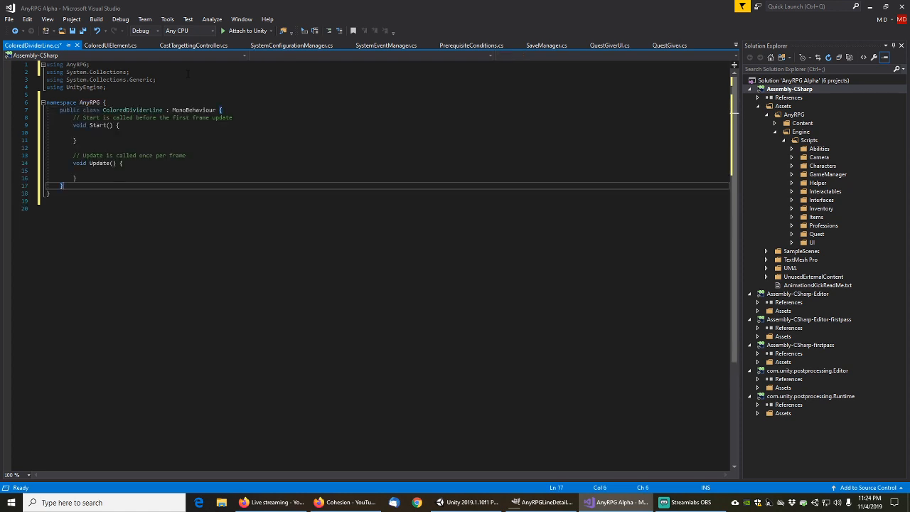
key(Up)
key(Up)
key(Up)
key(Up)
key(Up)
key(Up)
key(Up)
key(Up)
key(Up)
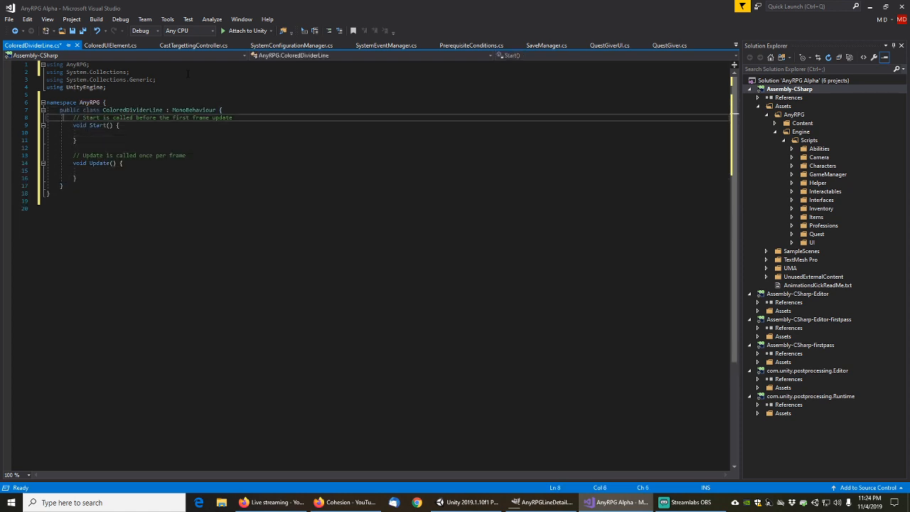
key(Home)
key(shift+Down)
key(shift+Down)
key(shift+Down)
key(shift+Down)
key(shift+Down)
key(shift+Down)
key(shift+Down)
key(shift+Down)
key(shift+Down)
key(shift+Down)
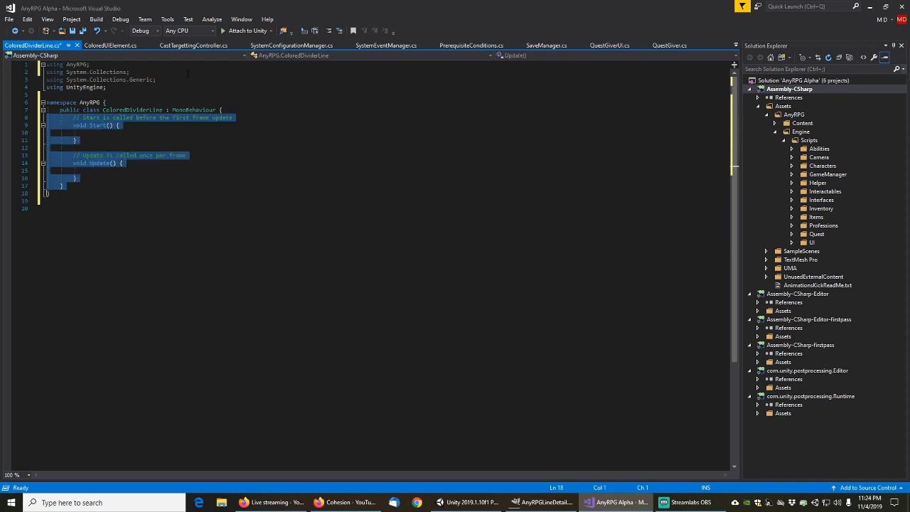
key(Delete)
Change the base class from MonoBehaviour to ColoredUIElement, save the script, and minimize Visual Studio
key(Up)
key(End)
key(Left)
key(Left)
key(shift+Left)
key(shift+Left)
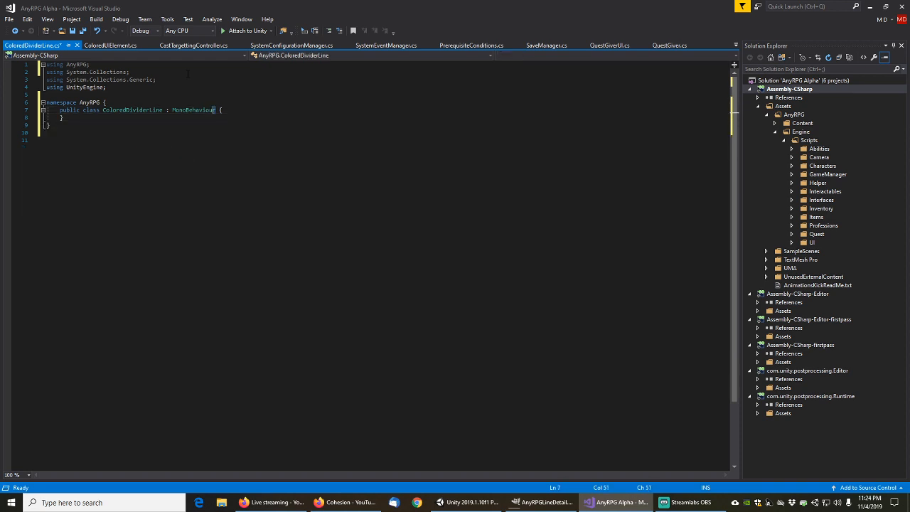
key(shift+Left)
key(shift+Left)
key(shift+Left)
key(shift+Left)
key(shift+Left)
key(shift+Left)
key(shift+Left)
key(shift+Left)
key(shift+Left)
key(shift+Left)
key(shift+Left)
text(CO)
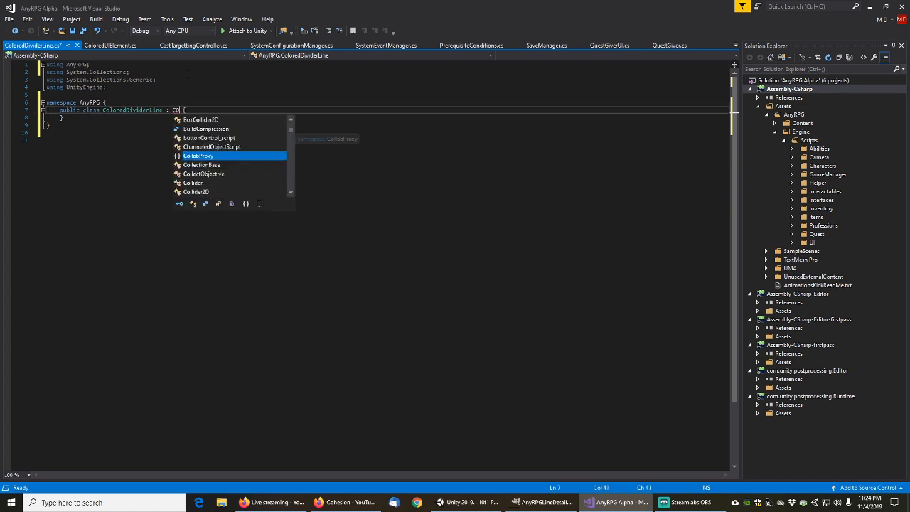
text(lored)
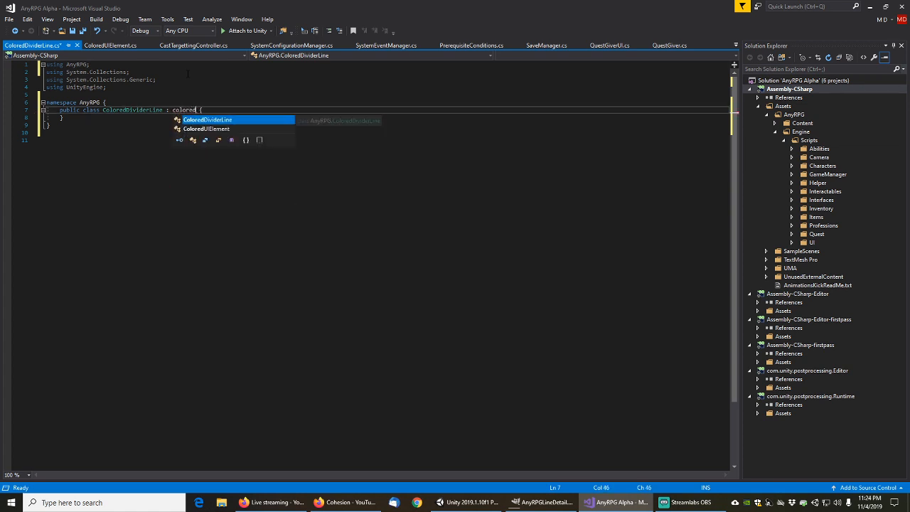
key(Down)
key(Tab)
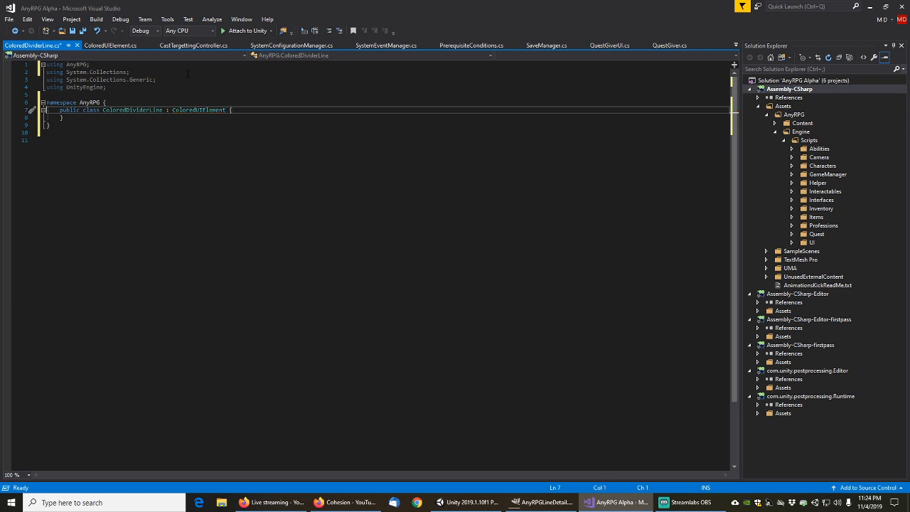
key(ctrl+s)
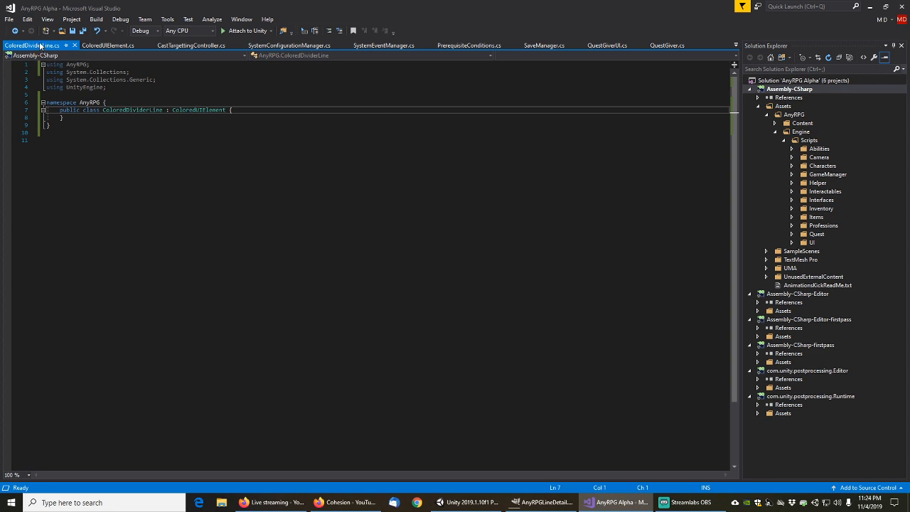
click(870, 7)
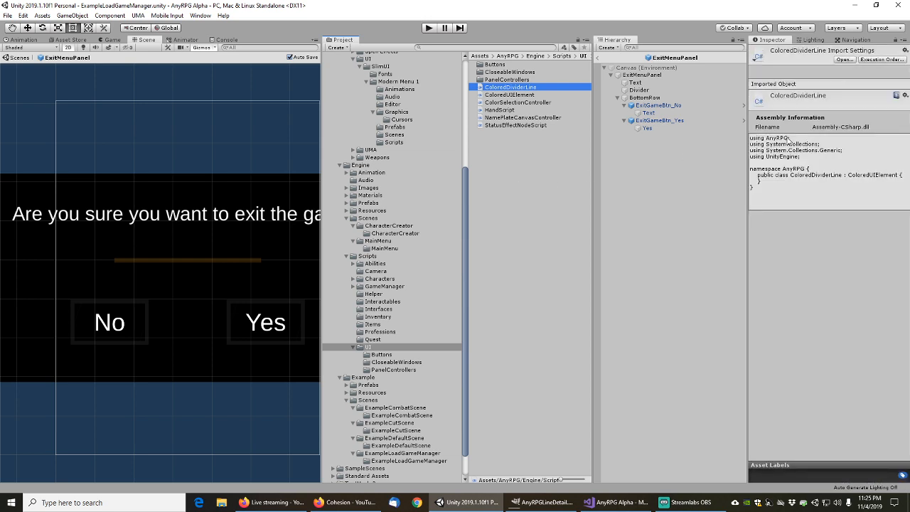
Check the Divider's Source Image sprite (LineDetail) without changing it
click(639, 89)
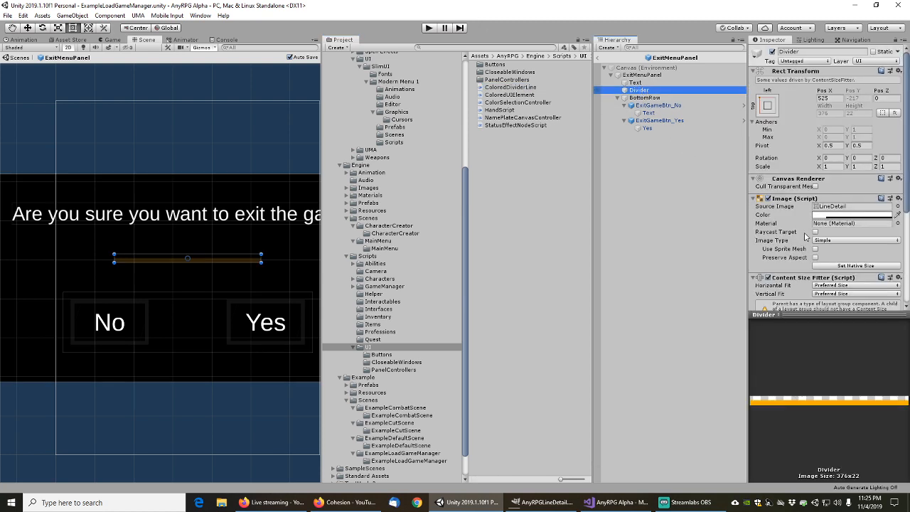
click(898, 206)
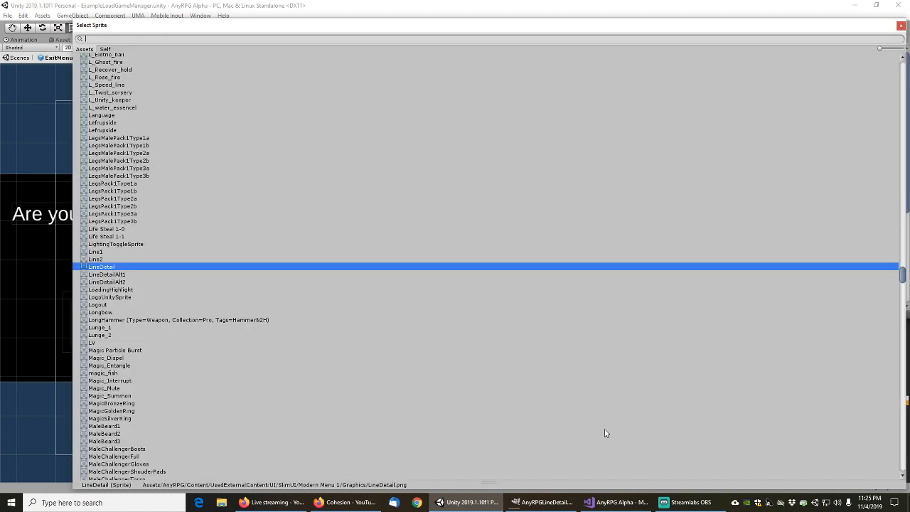
click(465, 505)
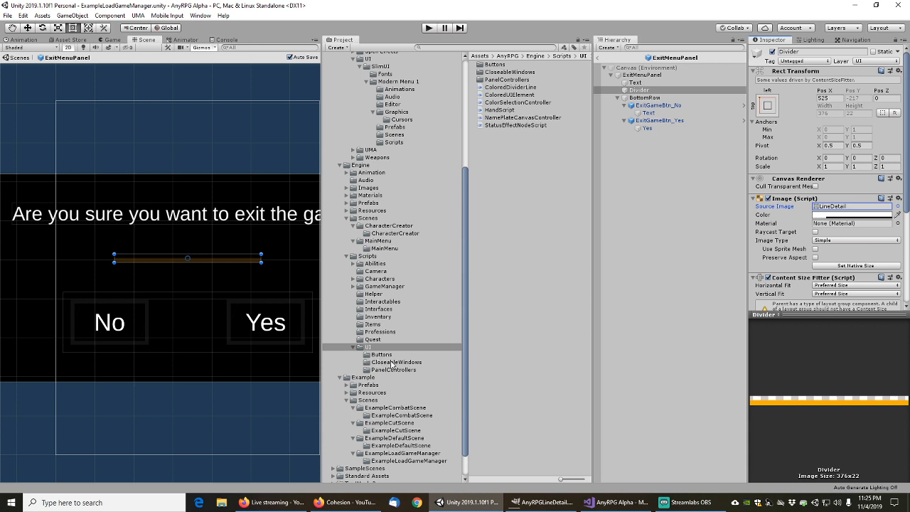
Expand Engine > Images in the Project tree and select its UI subfolder
click(348, 203)
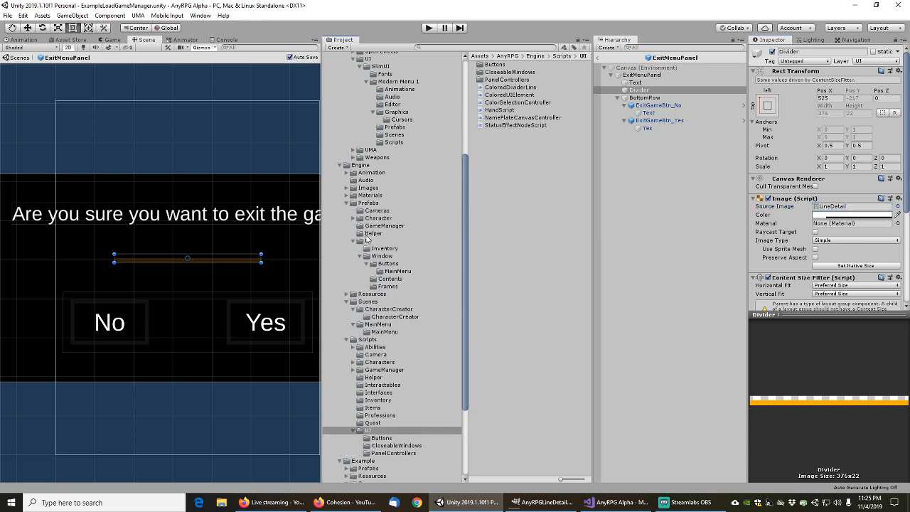
click(347, 204)
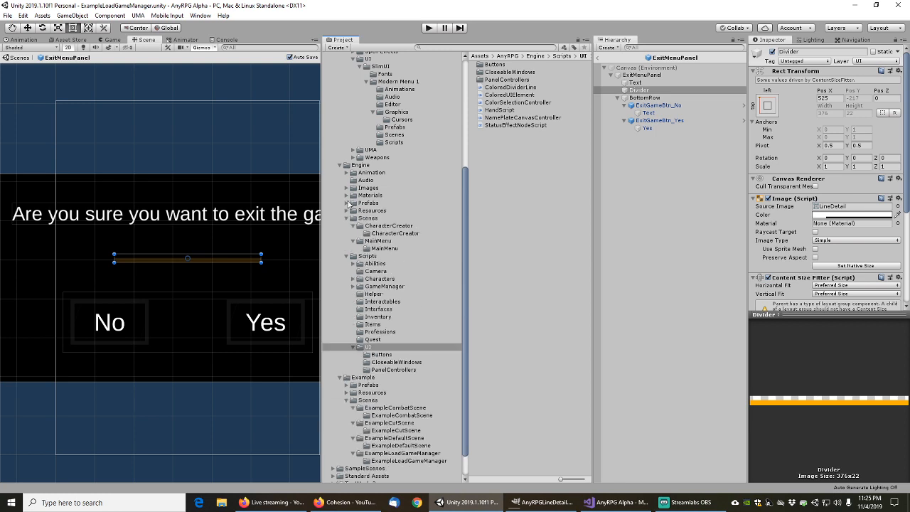
click(347, 188)
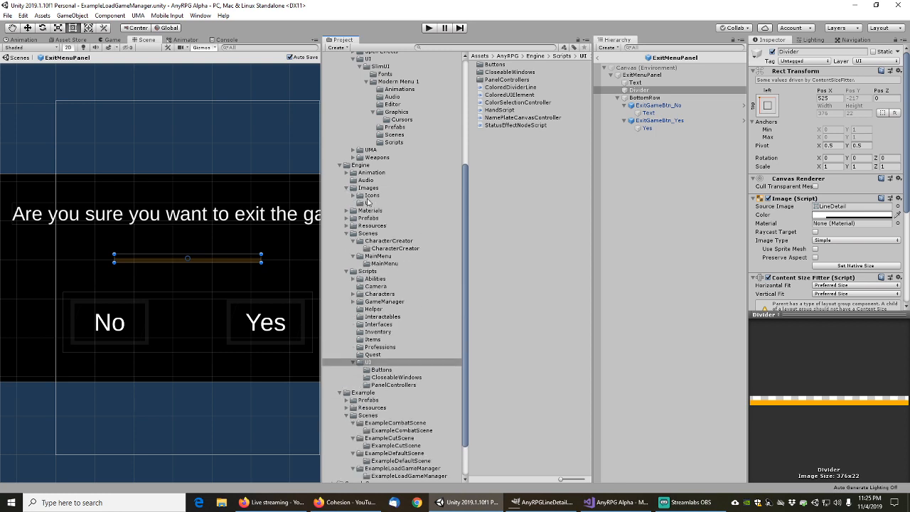
click(368, 203)
Import AnyRPGLineDetail.png into Engine/Images/UI, leave the texture type Default, and apply
right_click(497, 109)
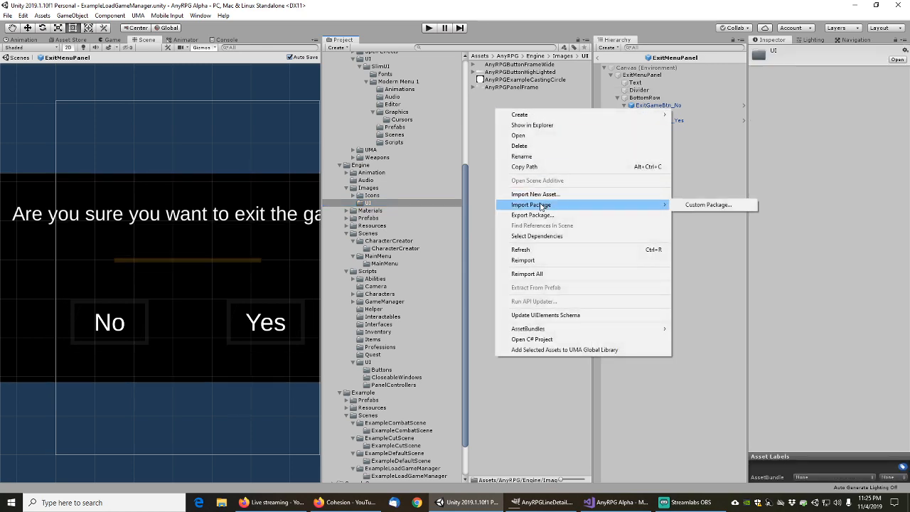
click(540, 194)
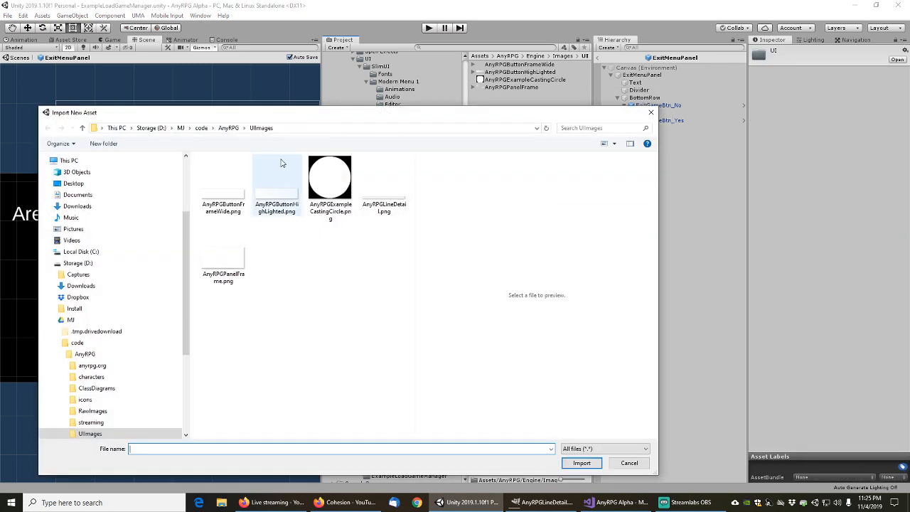
click(388, 198)
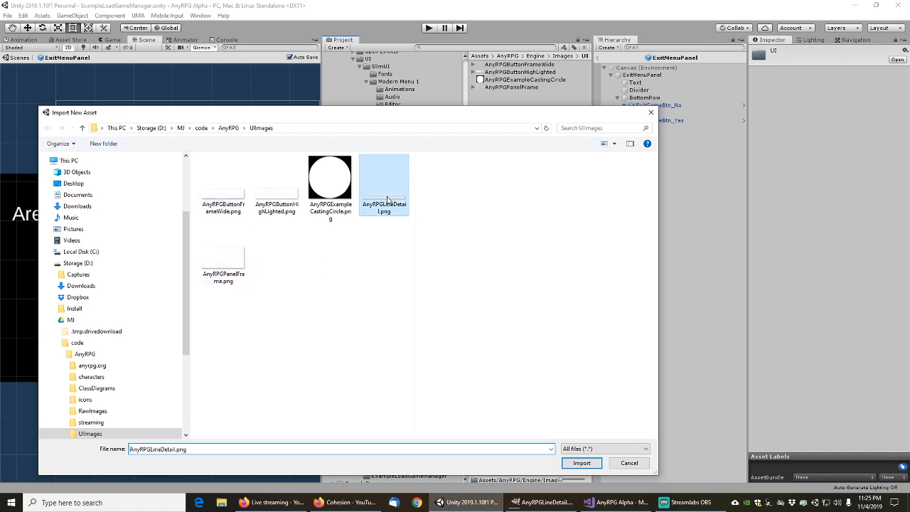
click(582, 463)
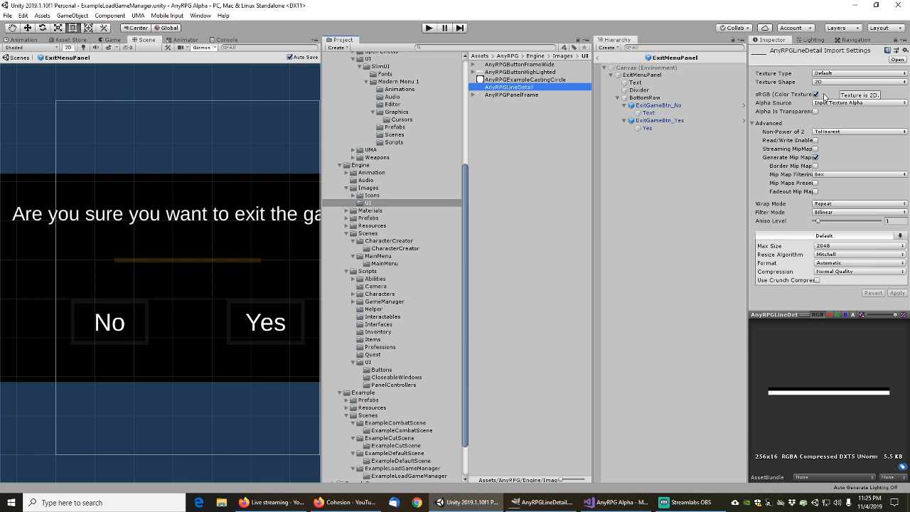
click(837, 76)
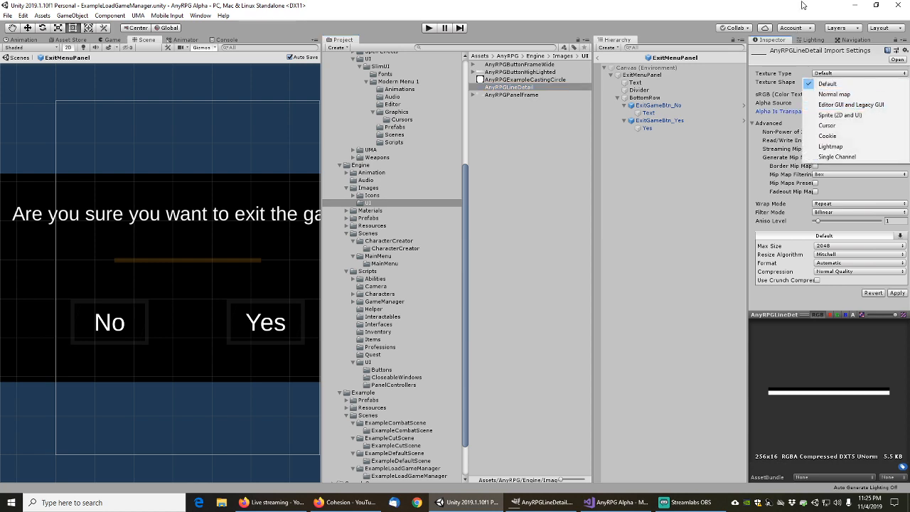
click(803, 4)
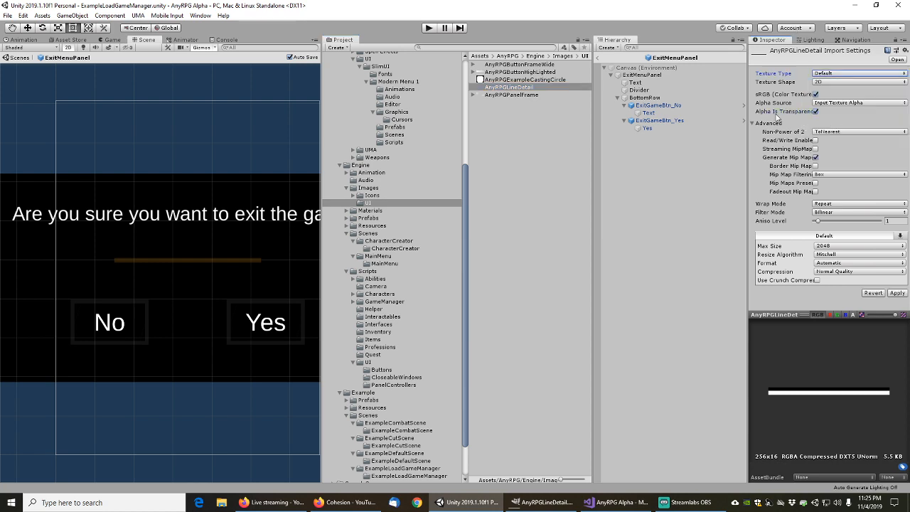
click(899, 294)
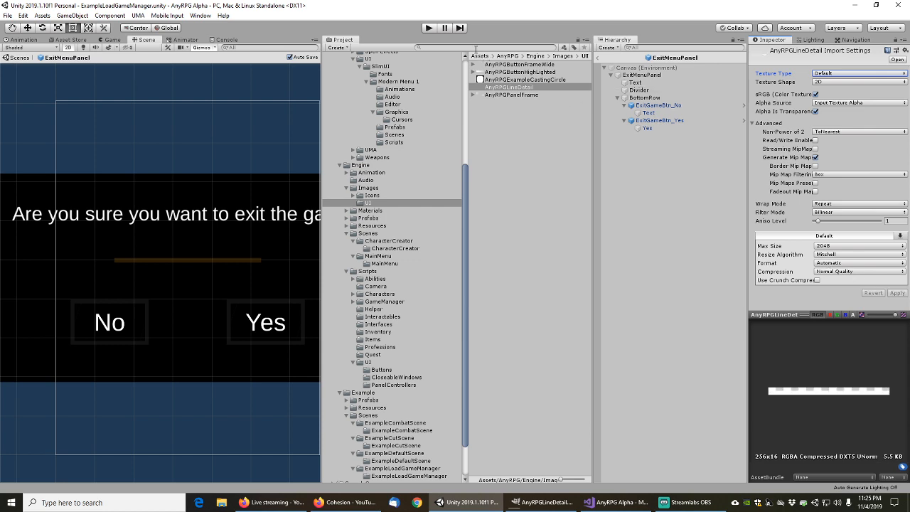
Search the project for linedetail and compare the existing LineDetail sprite's import settings
click(475, 48)
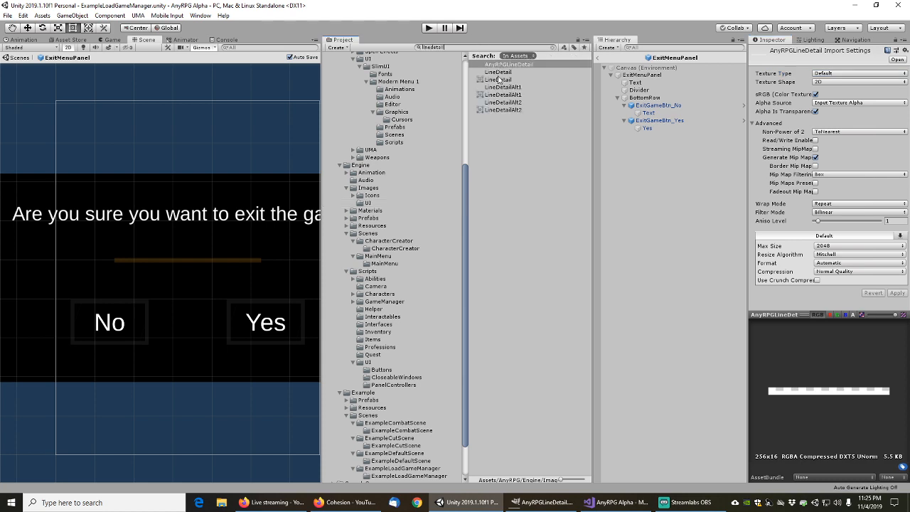
click(503, 73)
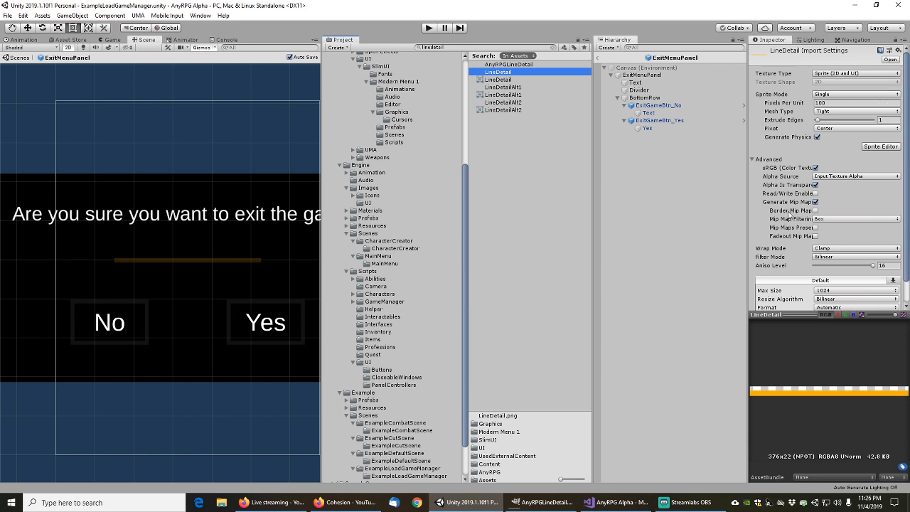
click(507, 64)
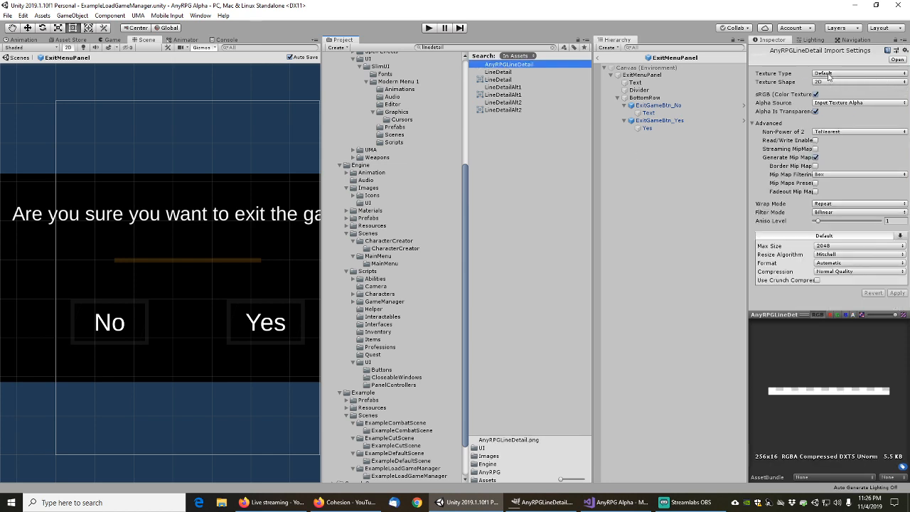
Set AnyRPGLineDetail to Sprite (2D and UI) with Compression None and apply
click(830, 74)
click(844, 115)
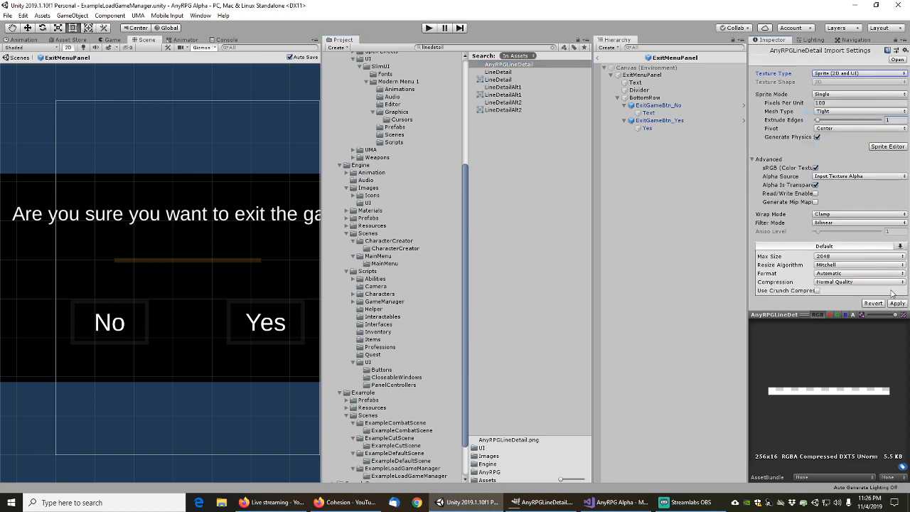
click(890, 303)
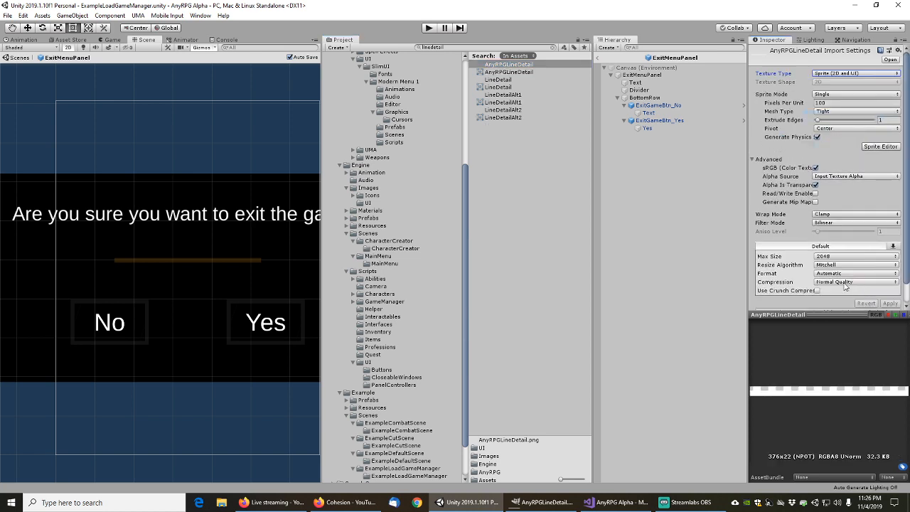
click(845, 282)
click(890, 296)
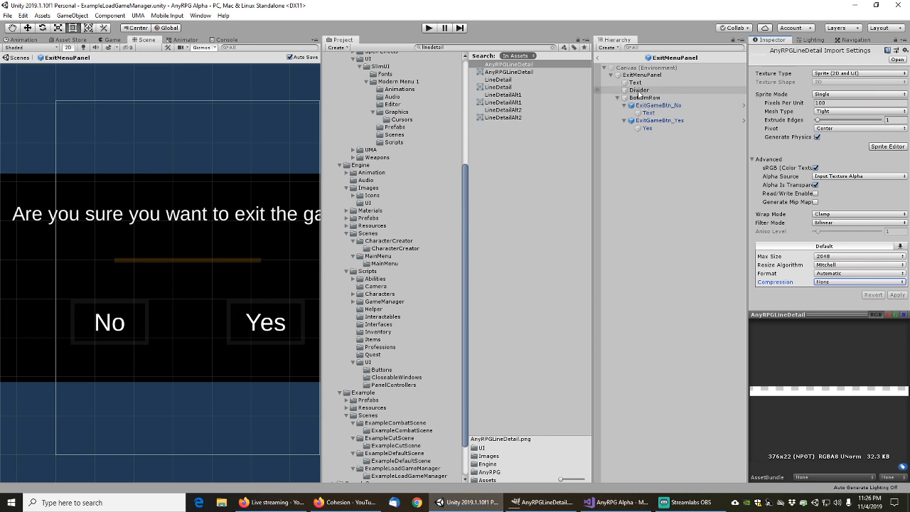
Assign AnyRPGLineDetail, found by searching 'linede', as the Divider's Source Image
click(640, 90)
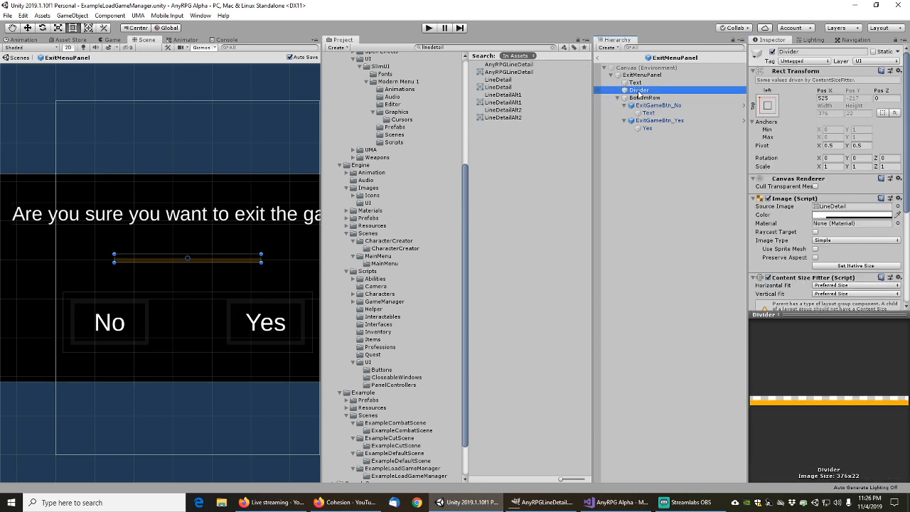
click(898, 206)
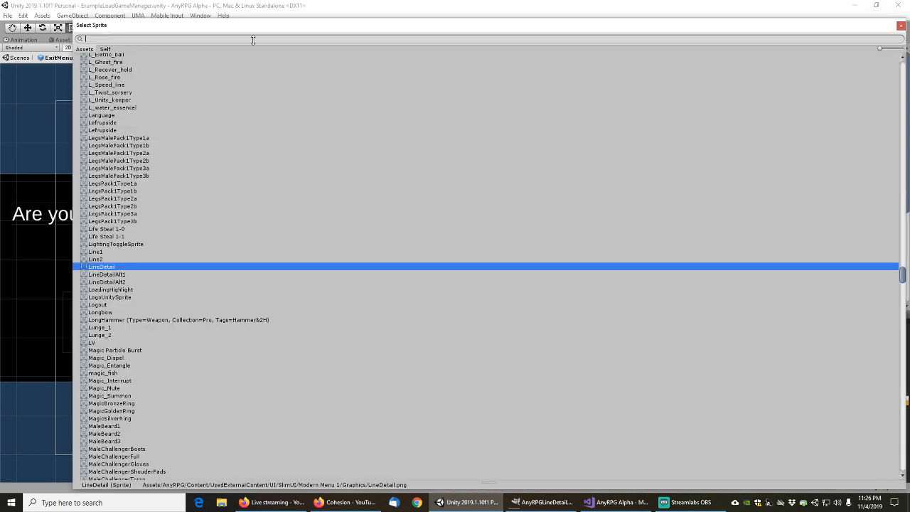
text(linedet)
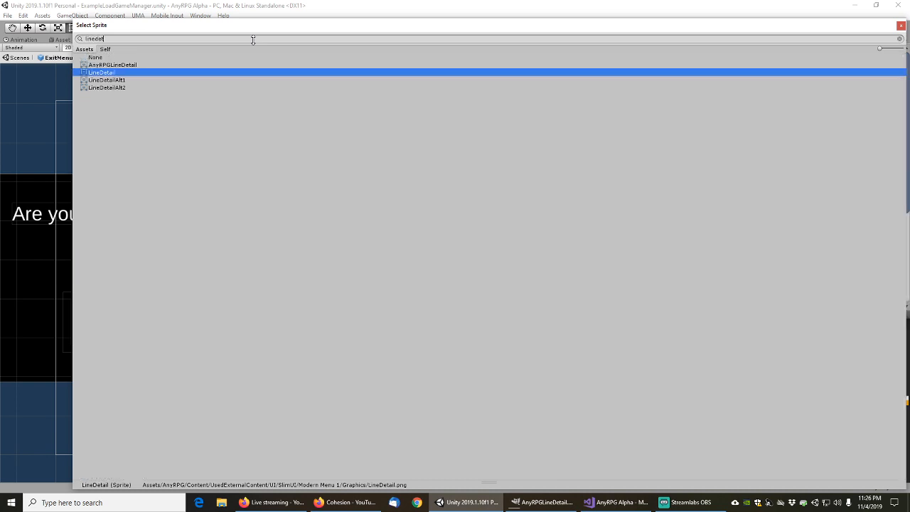
double_click(108, 66)
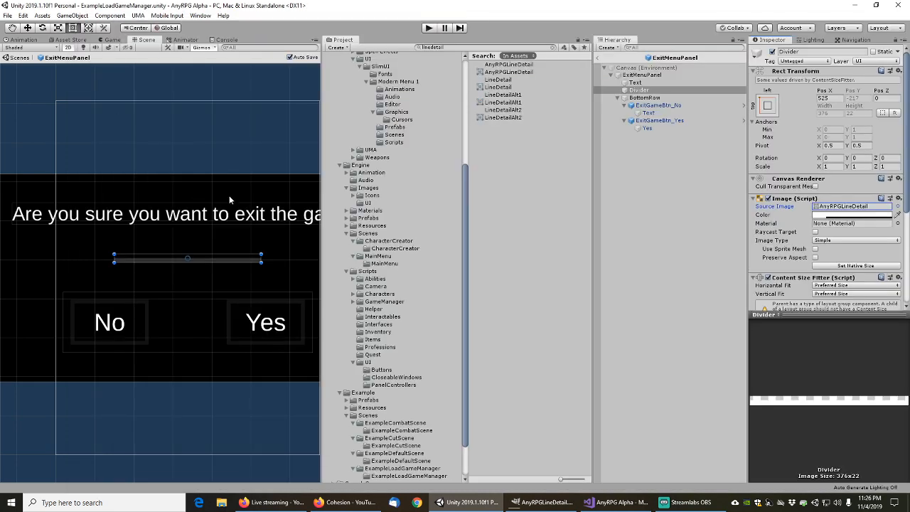
scroll(194, 283, up, 2)
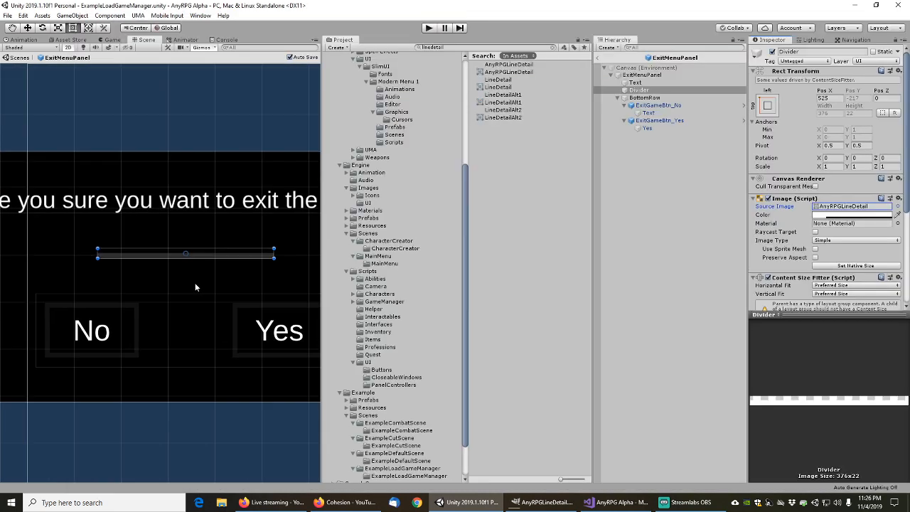
scroll(194, 282, down, 2)
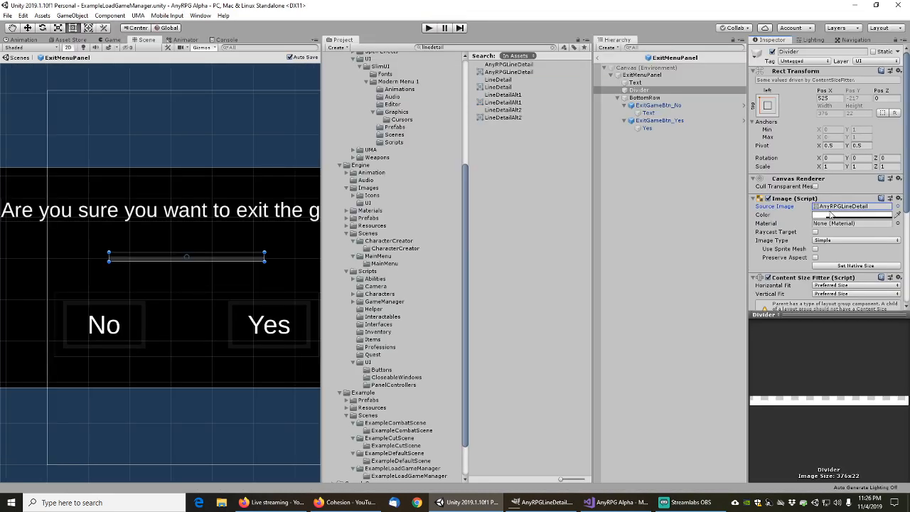
scroll(796, 228, down, 5)
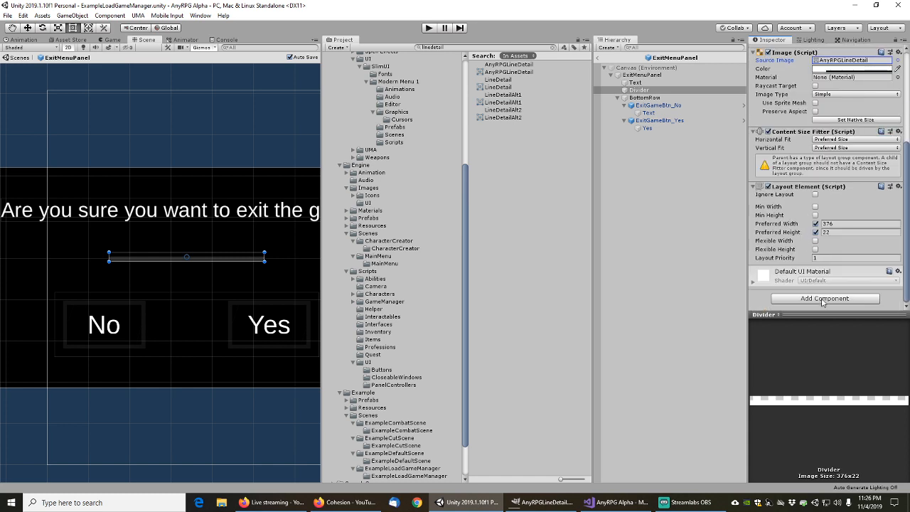
Add the Colored Divider Line component to the Divider using an Add Component search for 'colored'
click(824, 298)
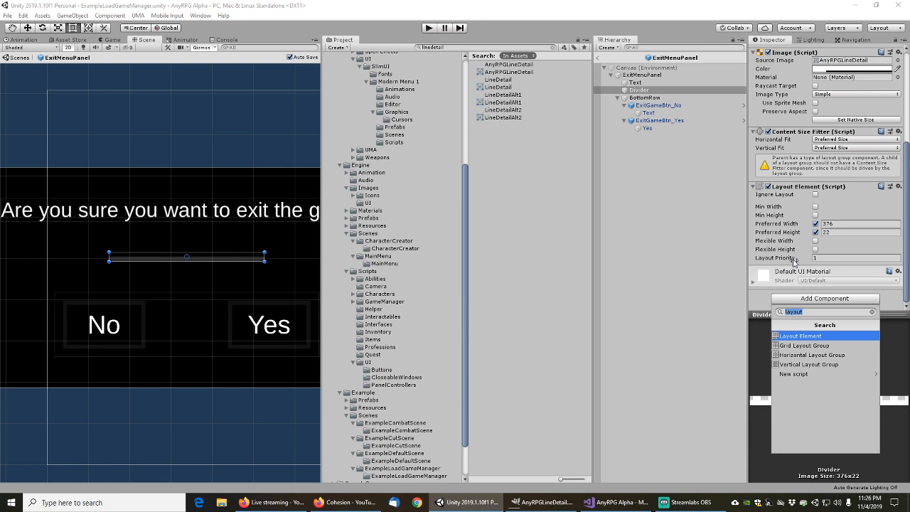
text(uiele)
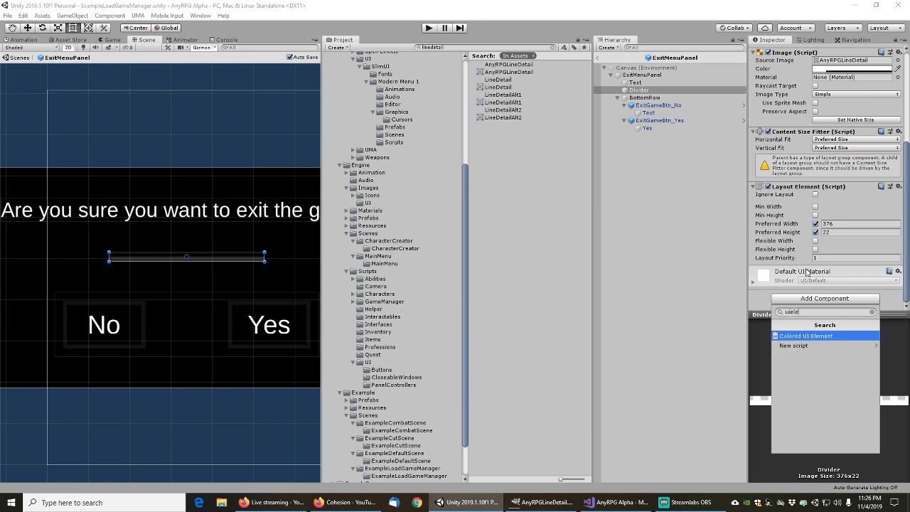
key(ctrl+a)
text(colored)
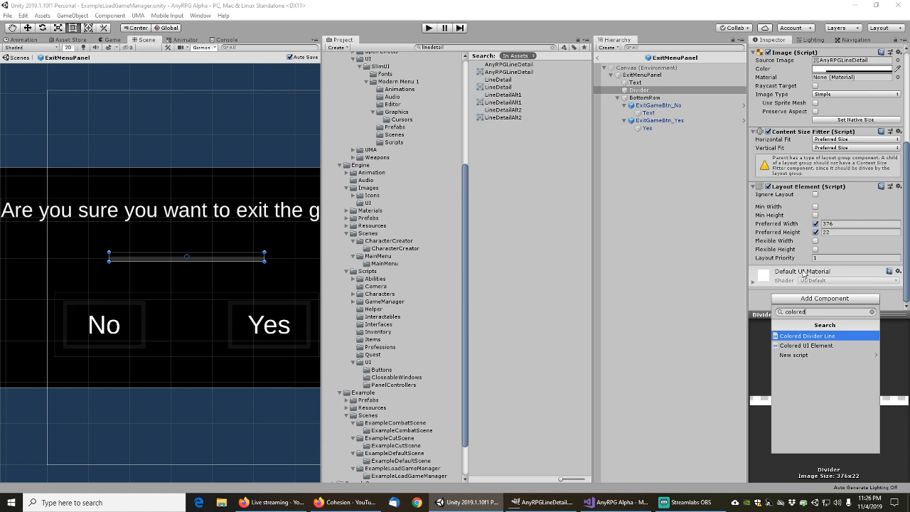
click(812, 336)
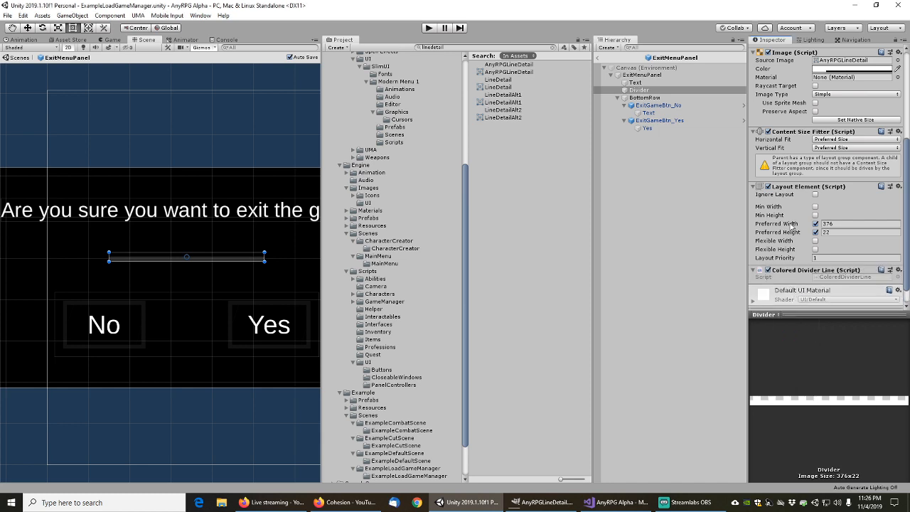
scroll(794, 224, up, 5)
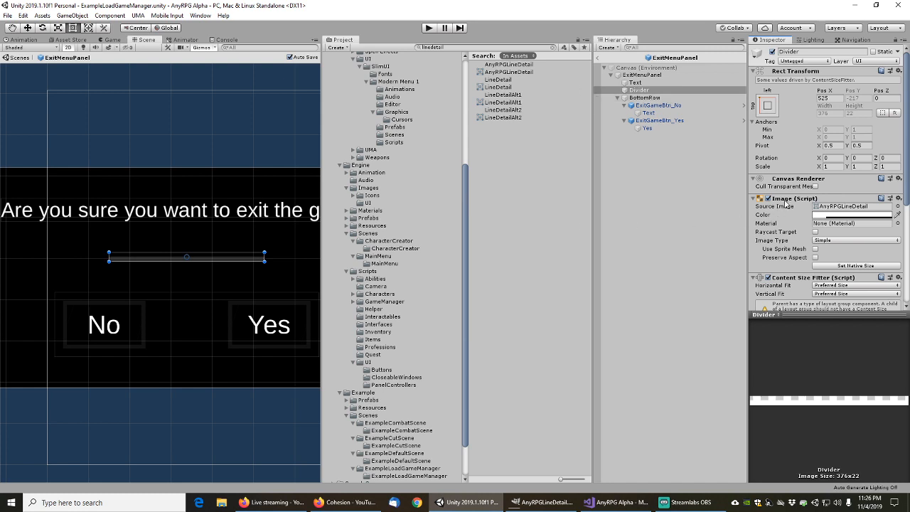
scroll(792, 199, down, 5)
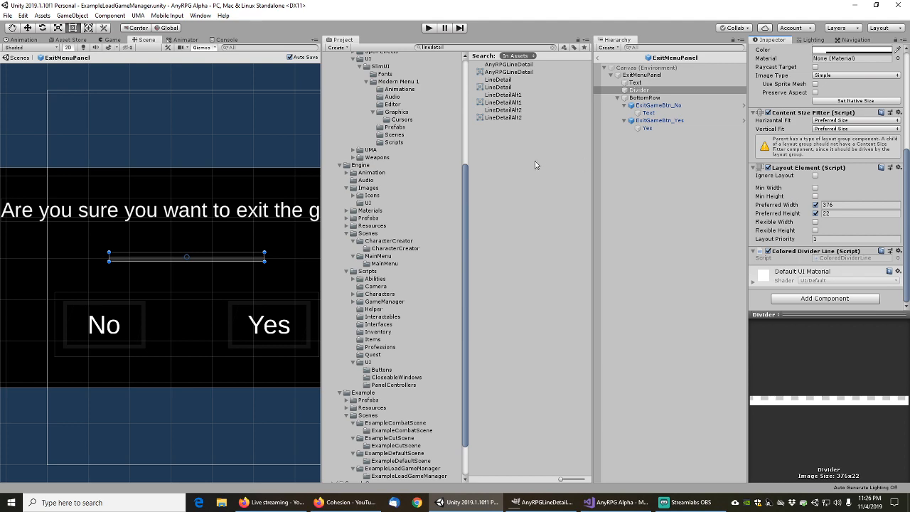
drag(464, 221, 480, 114)
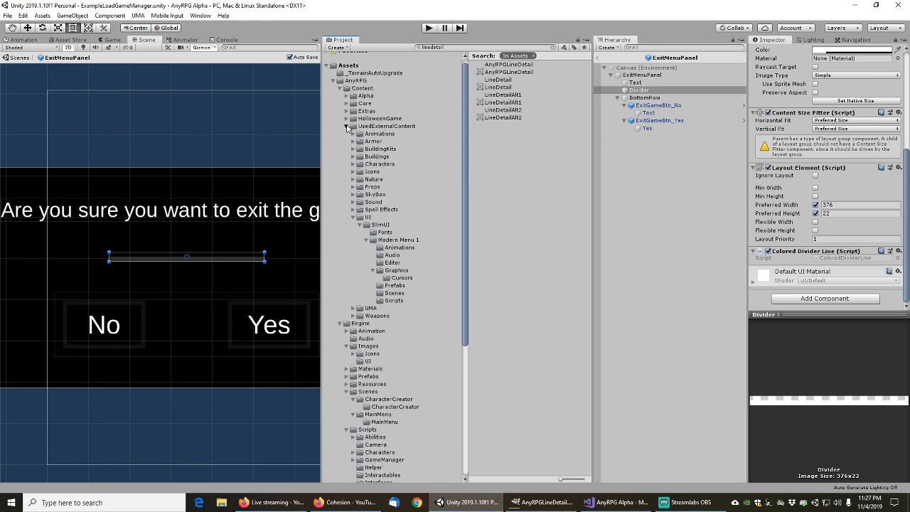
Rename Divider to ColoredDivider and drag it into Engine/Prefabs/UI to create ColoredDivider.prefab
click(347, 127)
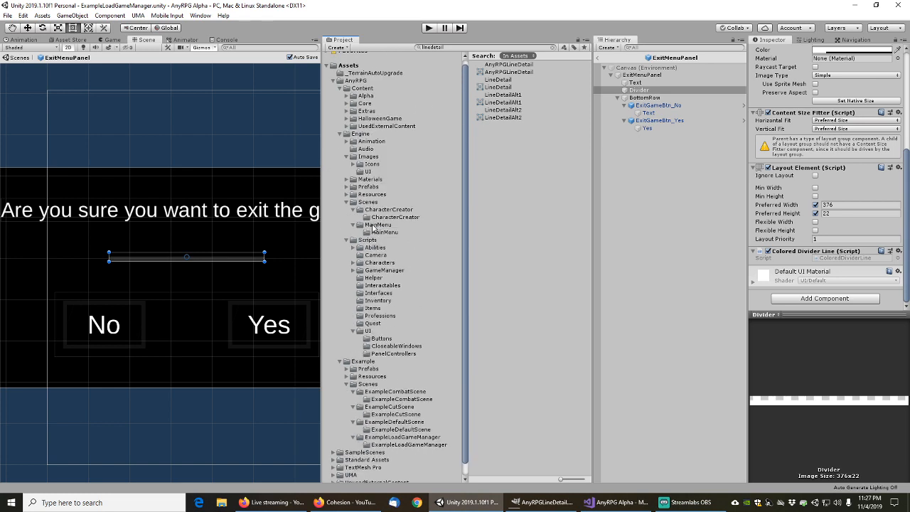
click(347, 187)
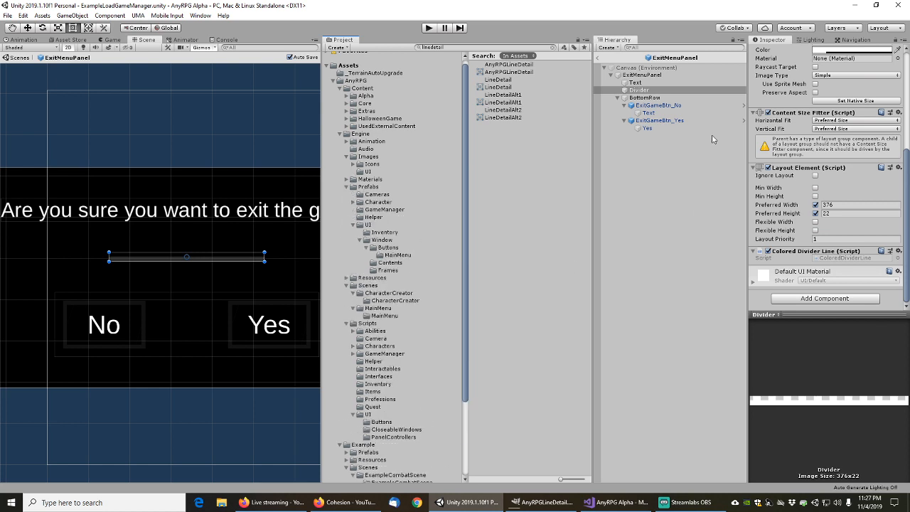
click(644, 91)
key(Home)
text(Colored)
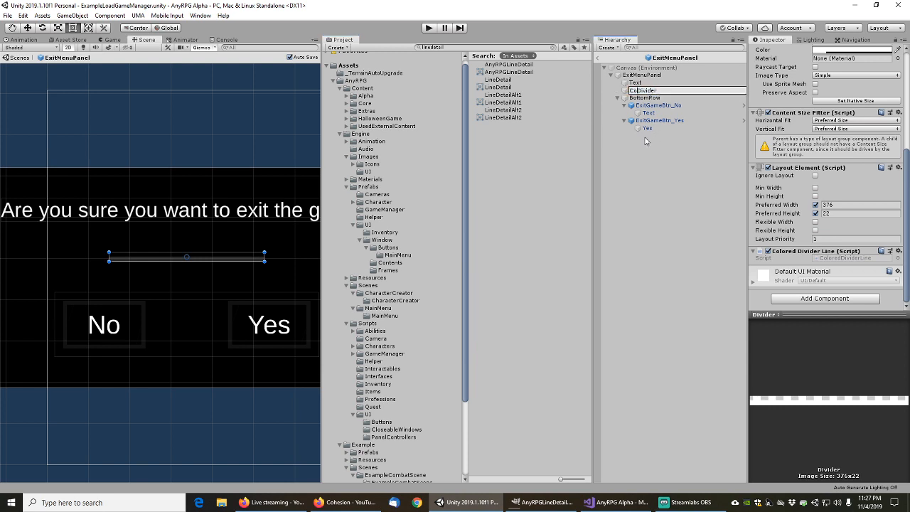
key(Return)
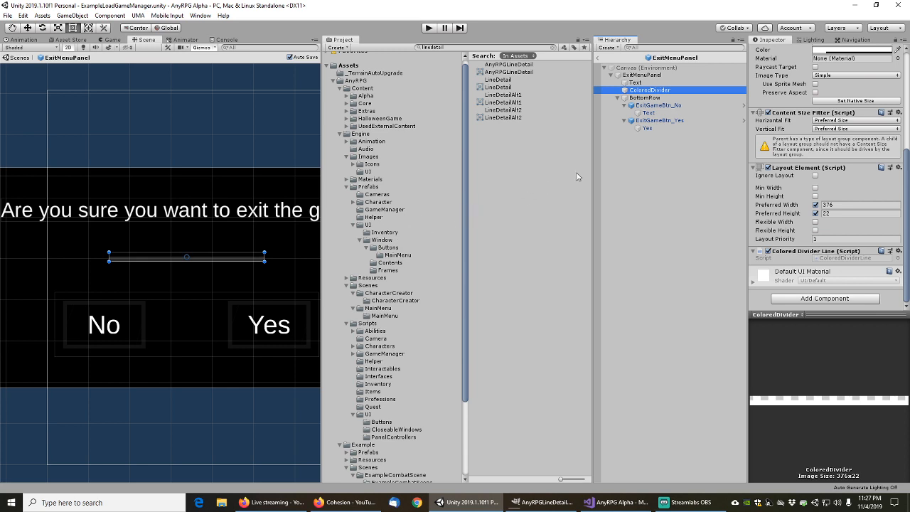
drag(650, 93, 369, 225)
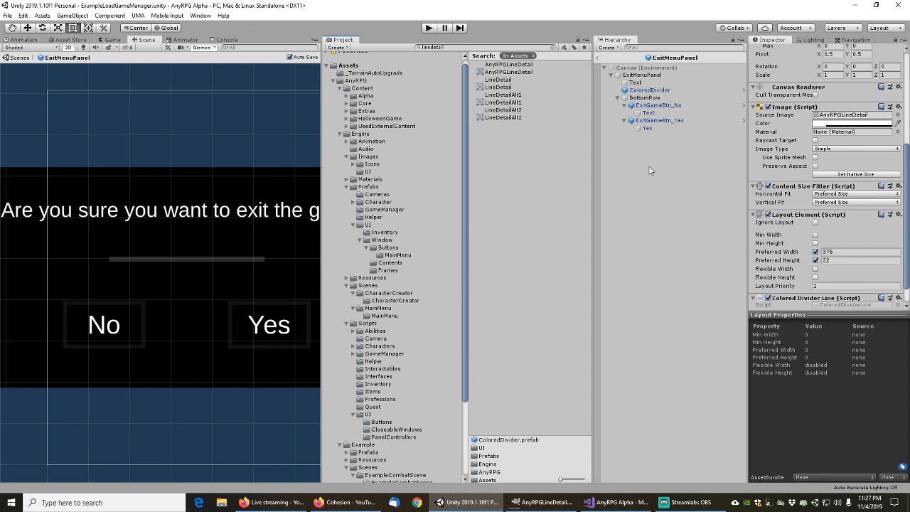
Exit ExitMenuPanel prefab mode back to the ExampleLoadGameManager scene
click(598, 58)
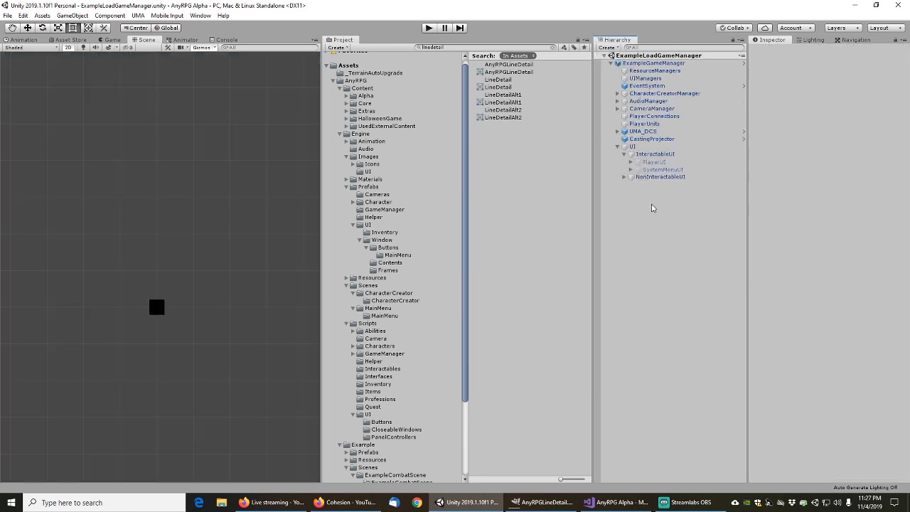
Open the MainSettingsMenuPanel prefab from Prefabs/UI/Window/Contents in prefab mode
click(375, 293)
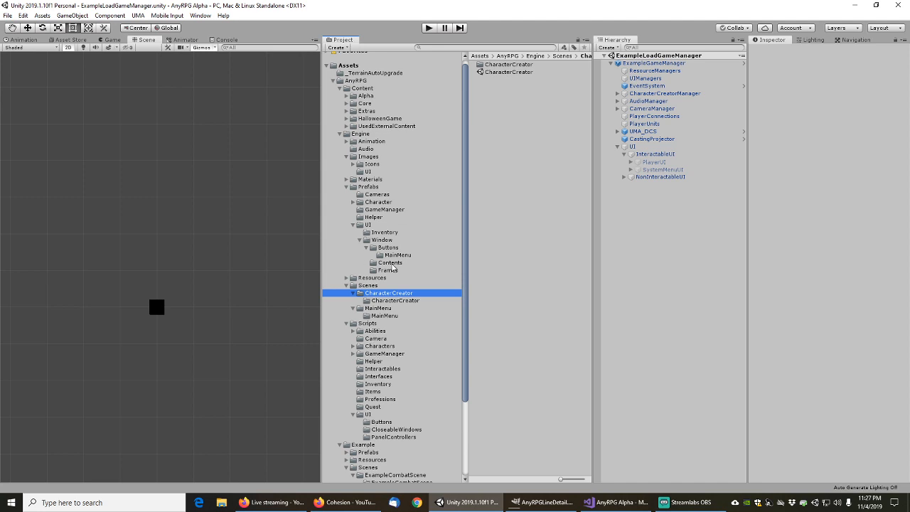
click(392, 264)
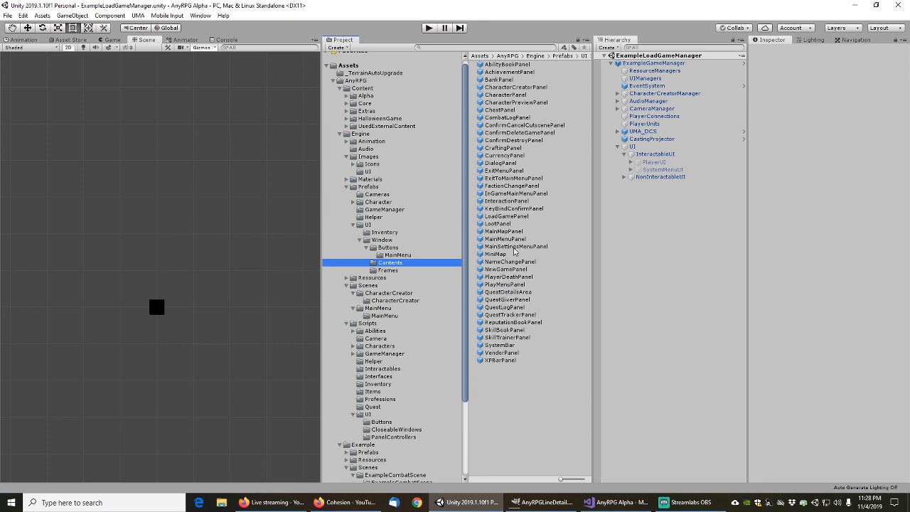
double_click(515, 247)
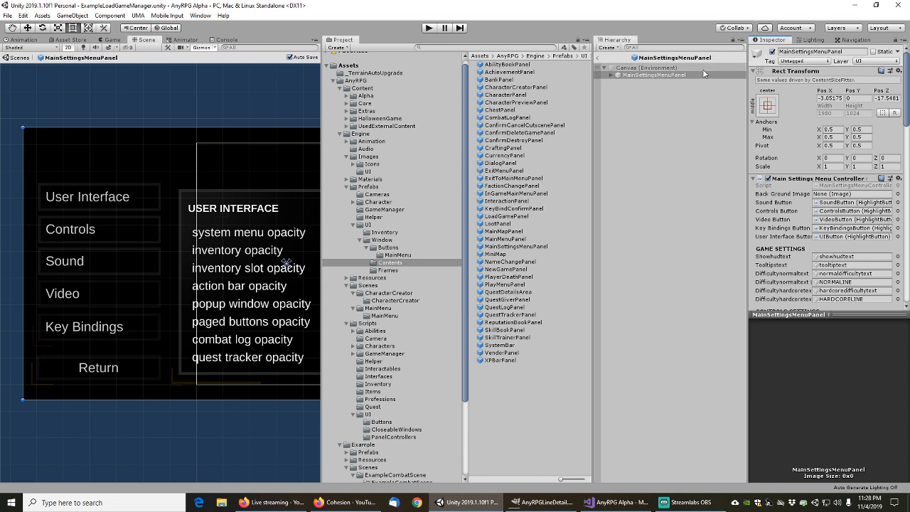
Compare the LineAlt images in MainSettingsMenuPanel and ping the first one's Wide1 sprite
click(612, 76)
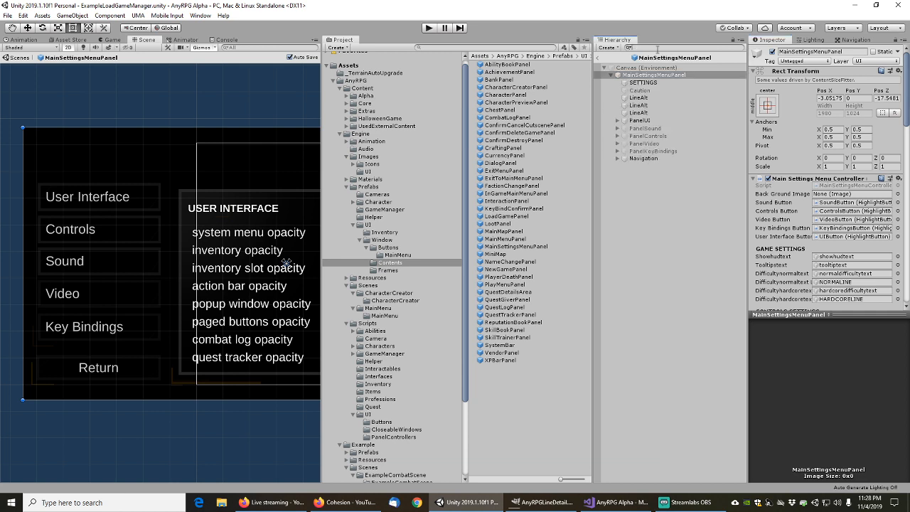
click(647, 81)
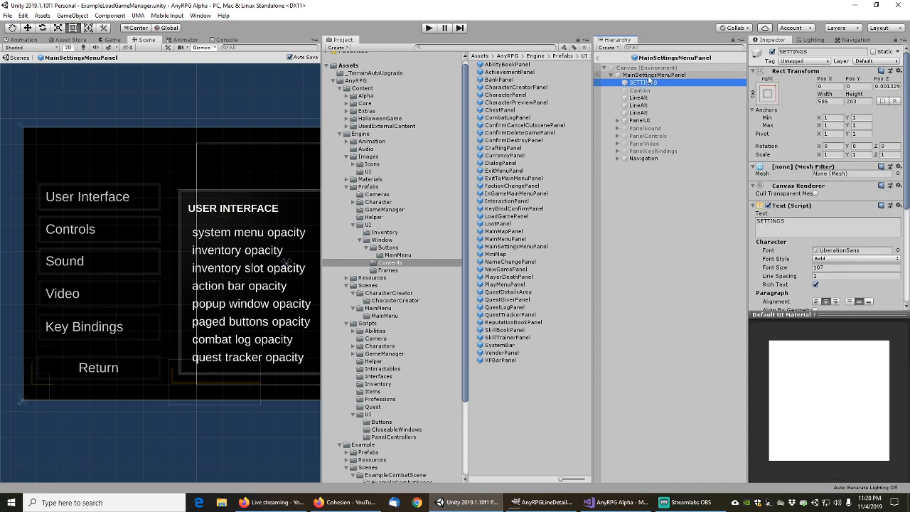
click(643, 90)
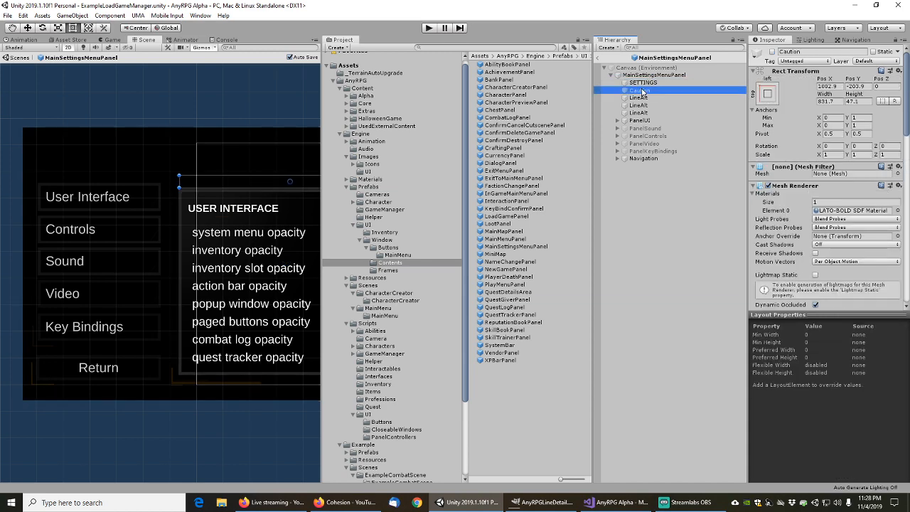
click(647, 97)
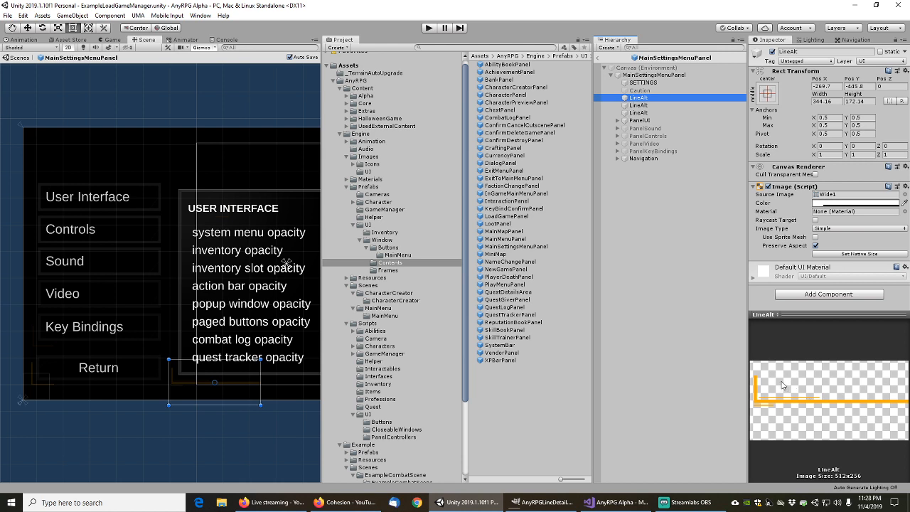
click(640, 106)
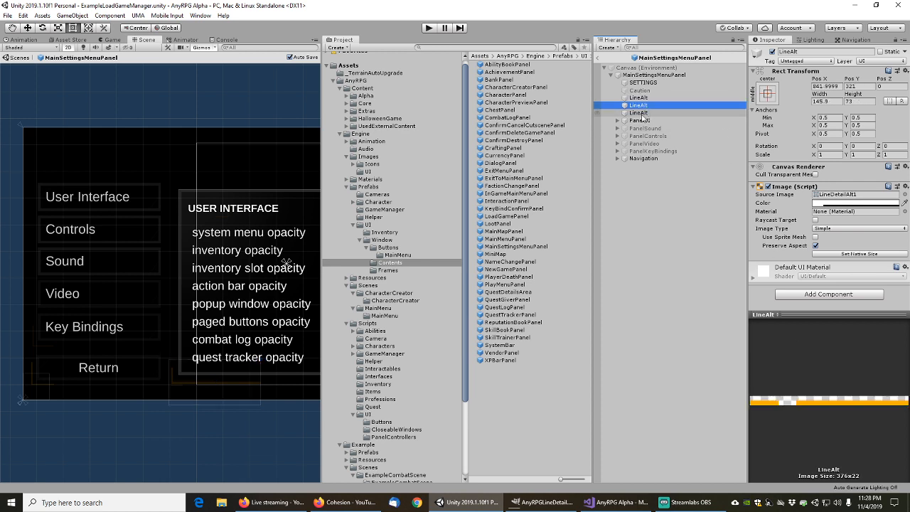
click(643, 113)
click(644, 99)
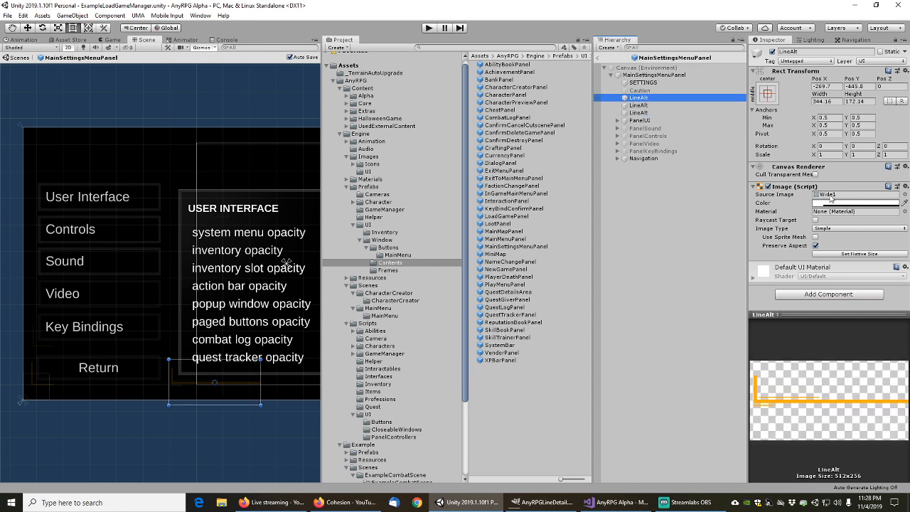
click(830, 195)
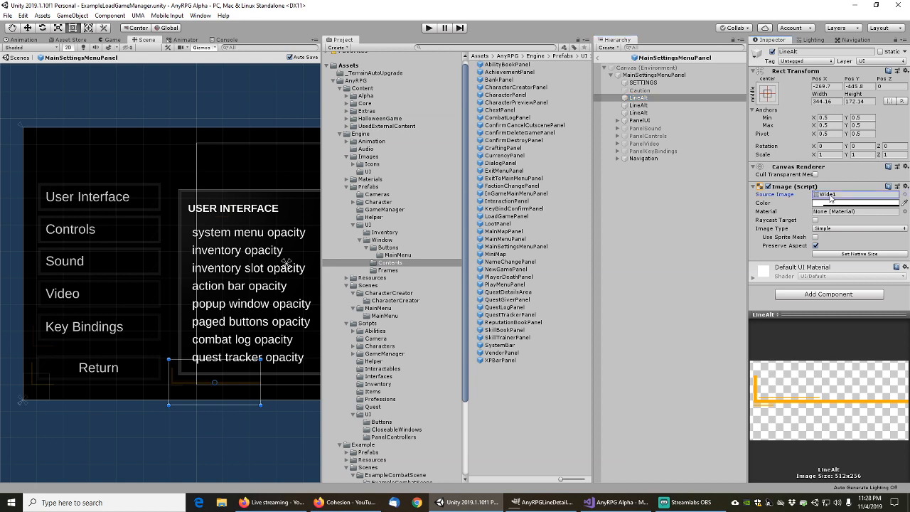
Show the Wide1 texture in Explorer from the Project window
click(495, 181)
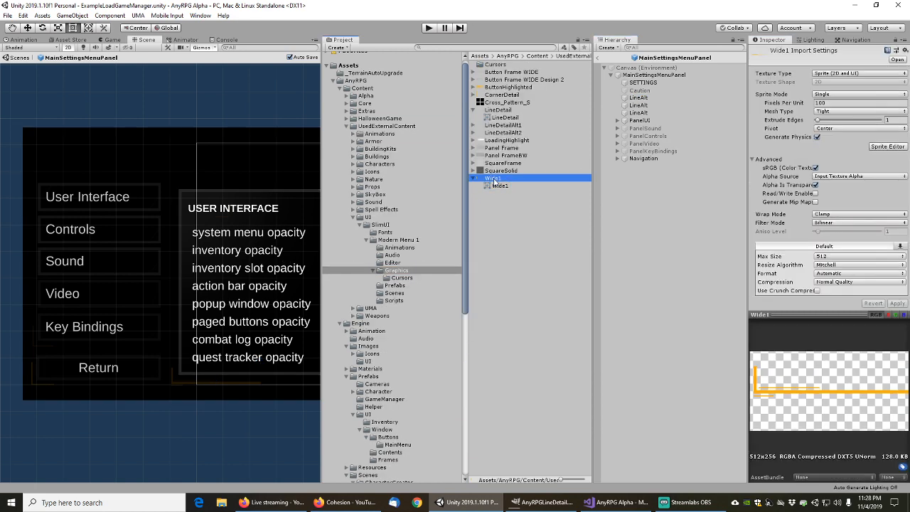
right_click(494, 181)
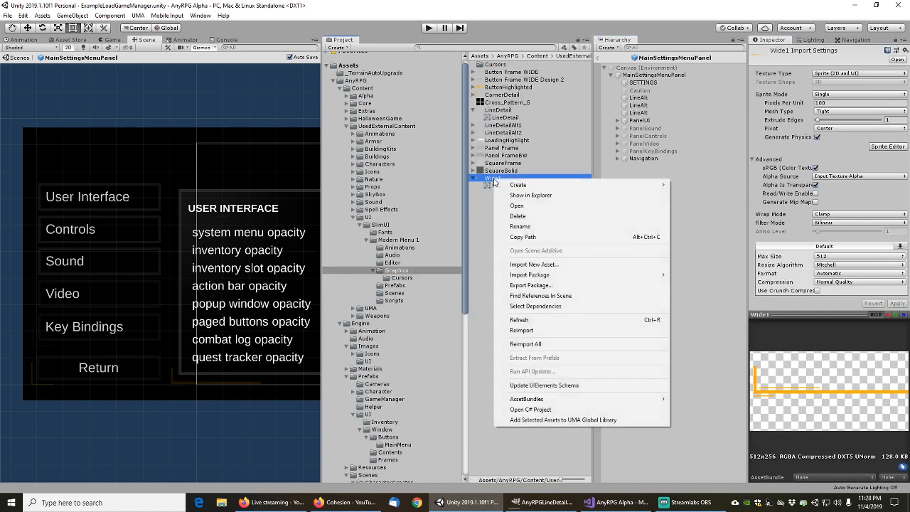
click(529, 196)
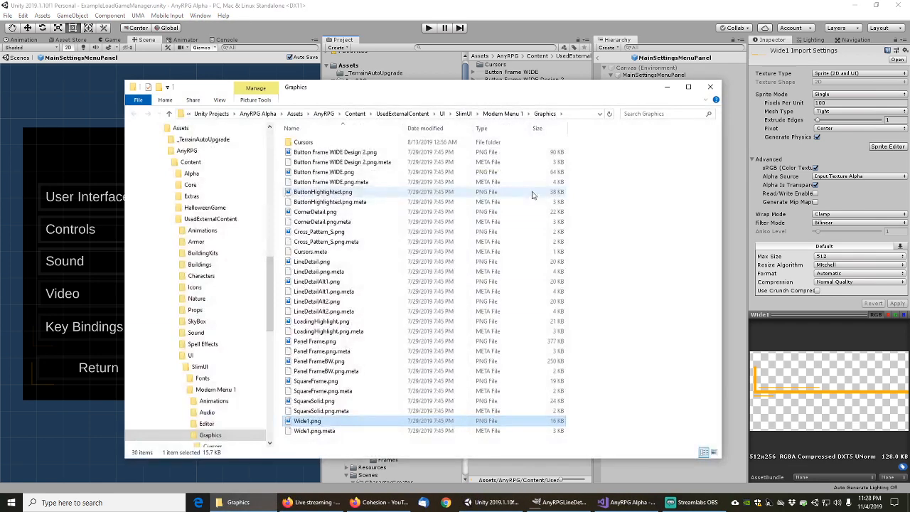
Open Wide1.png with GNU Image Manipulation Program
right_click(310, 422)
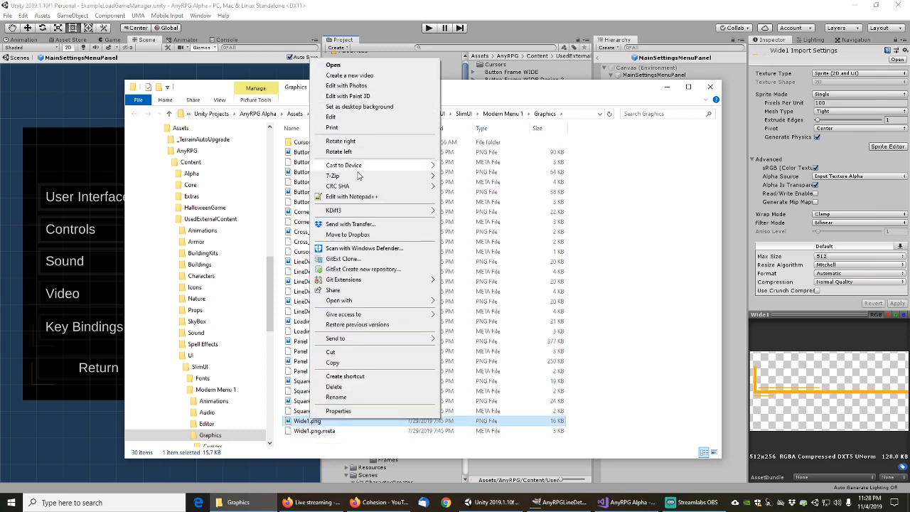
mouse_move(413, 301)
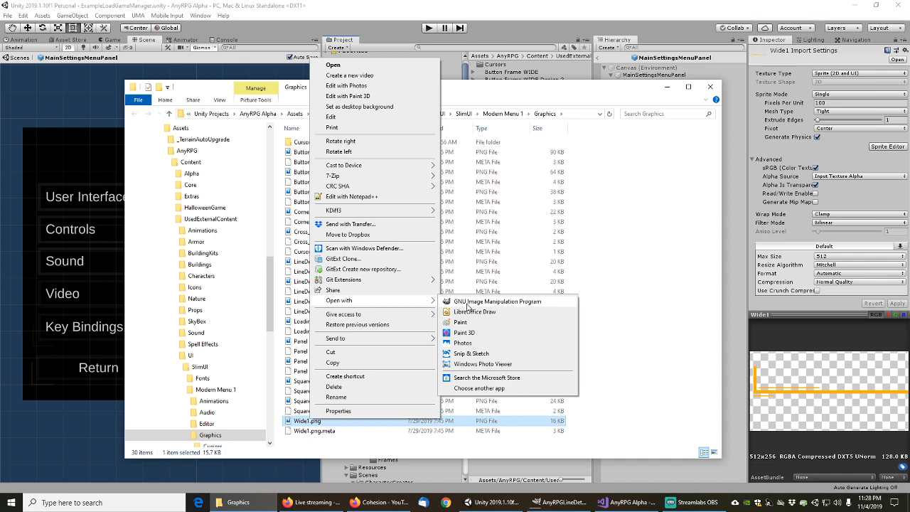
click(467, 303)
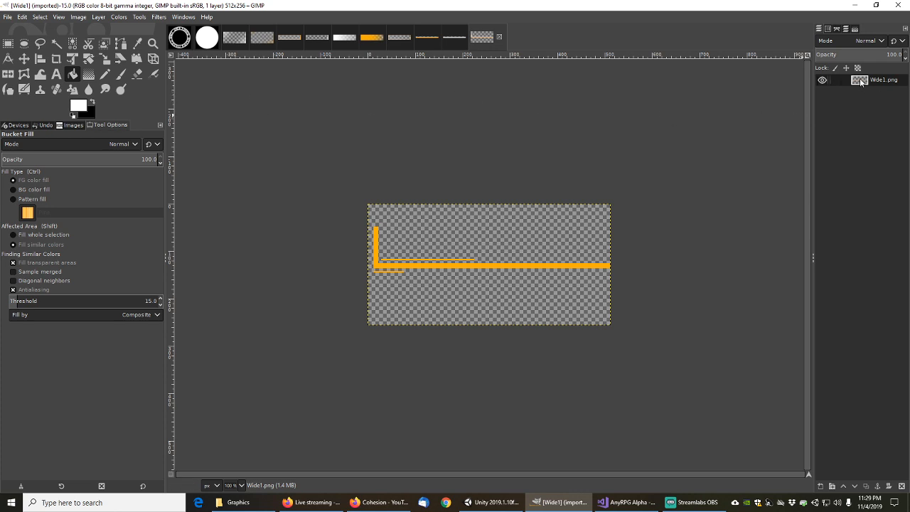
click(78, 17)
mouse_move(140, 18)
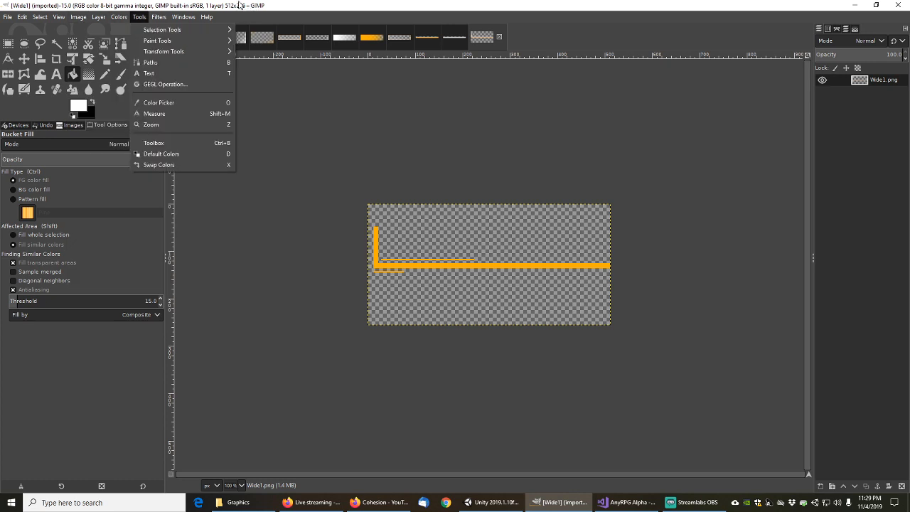
mouse_move(78, 17)
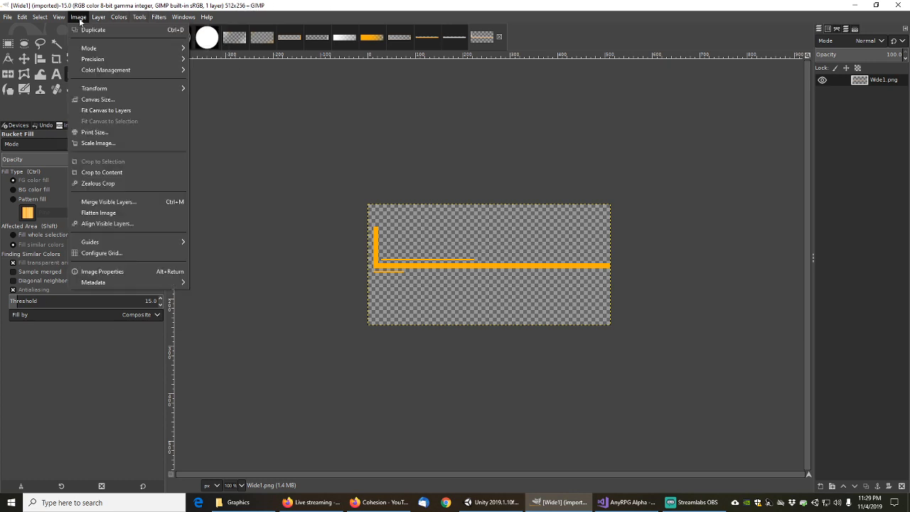
click(104, 272)
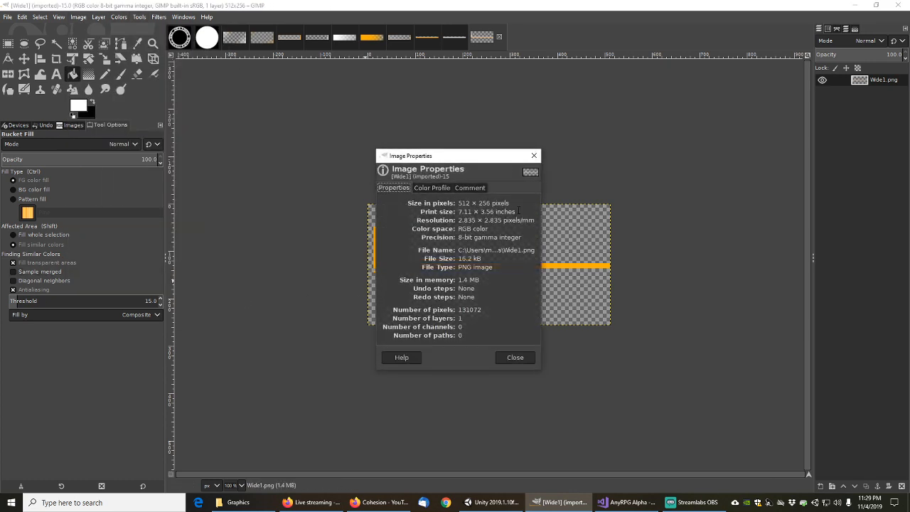
click(534, 155)
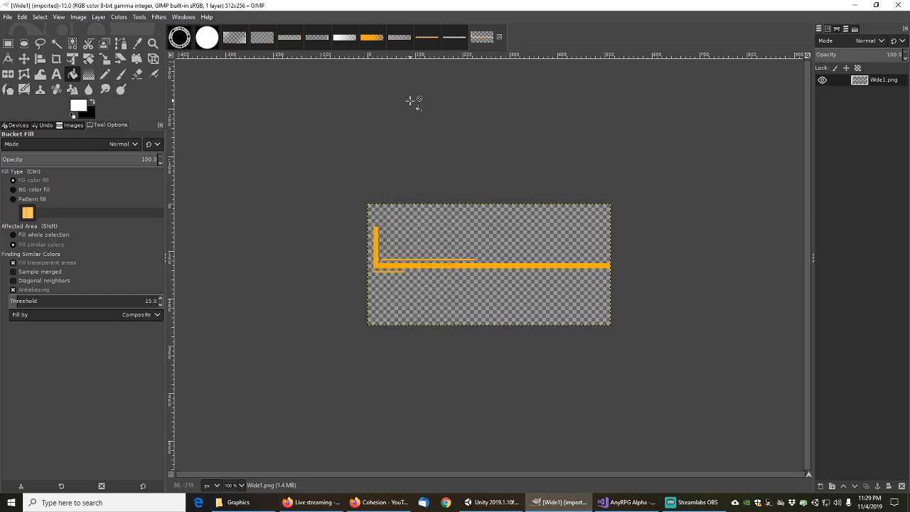
click(8, 17)
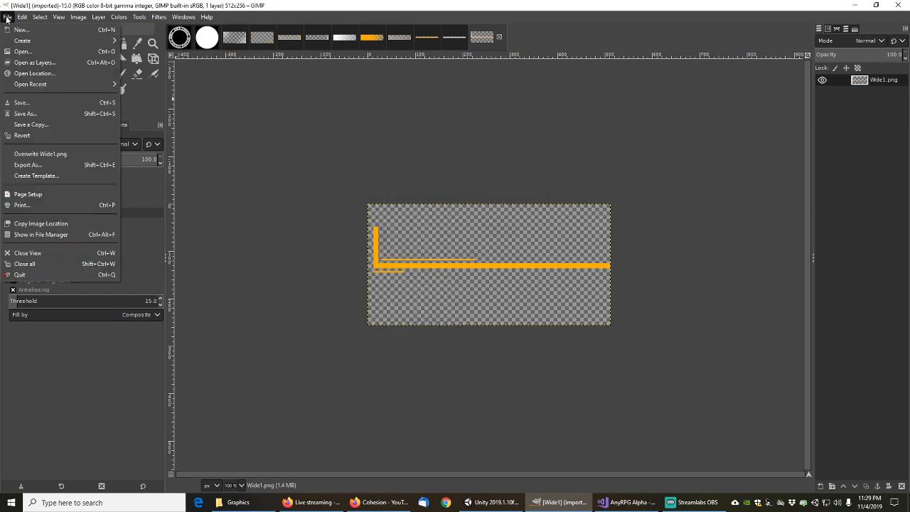
click(20, 30)
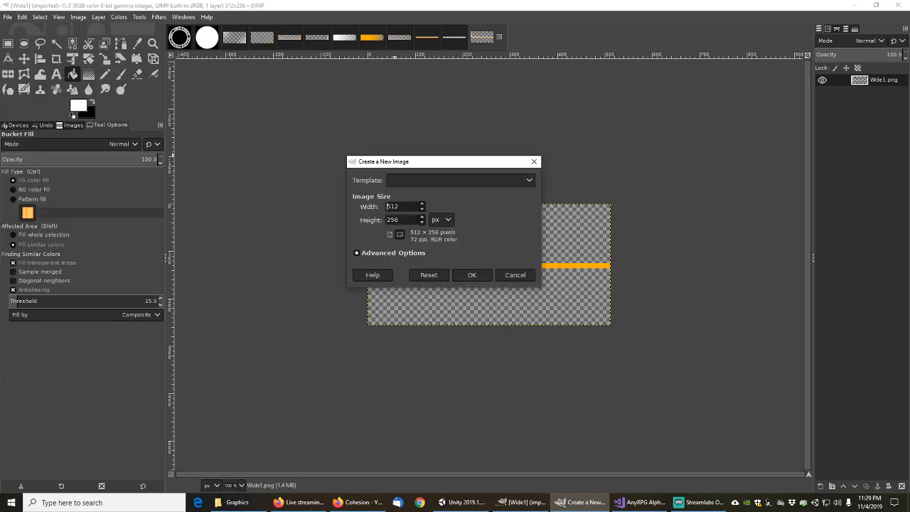
click(471, 276)
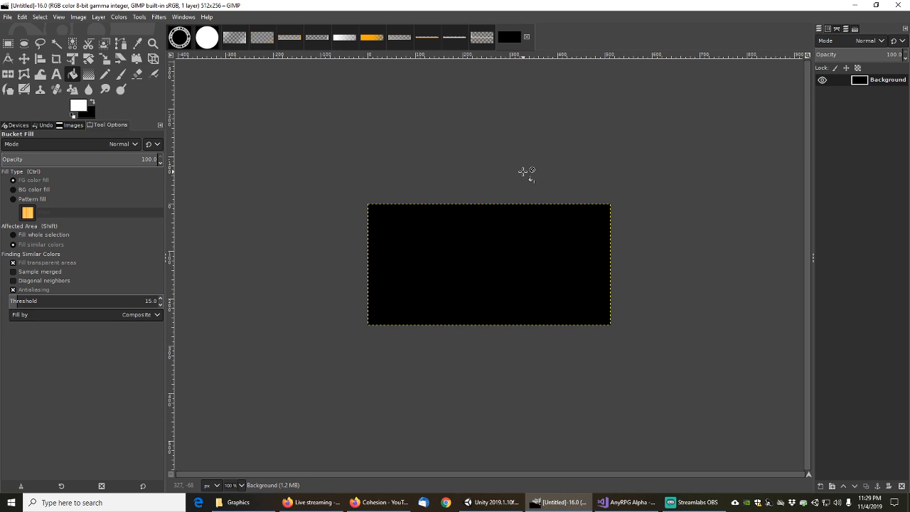
key(ctrl)
click(527, 37)
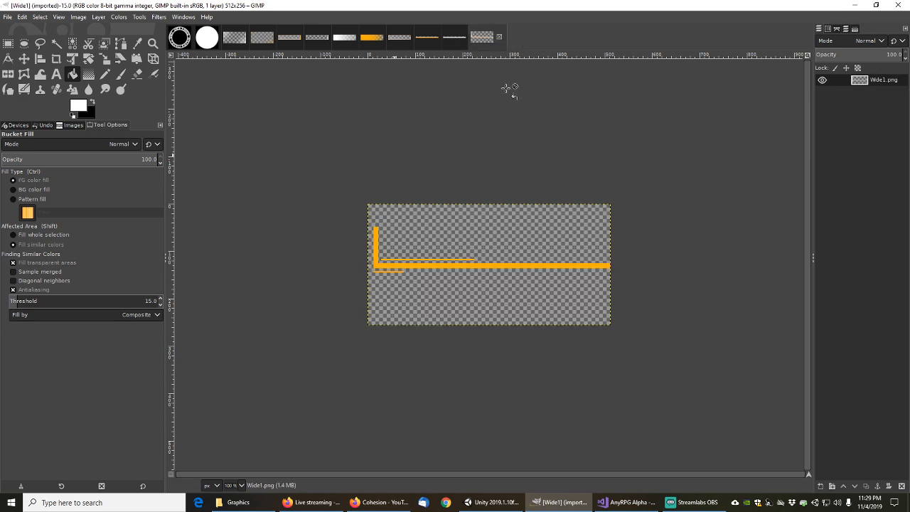
Create a new 512×256 GIMP image filled with transparency
click(7, 17)
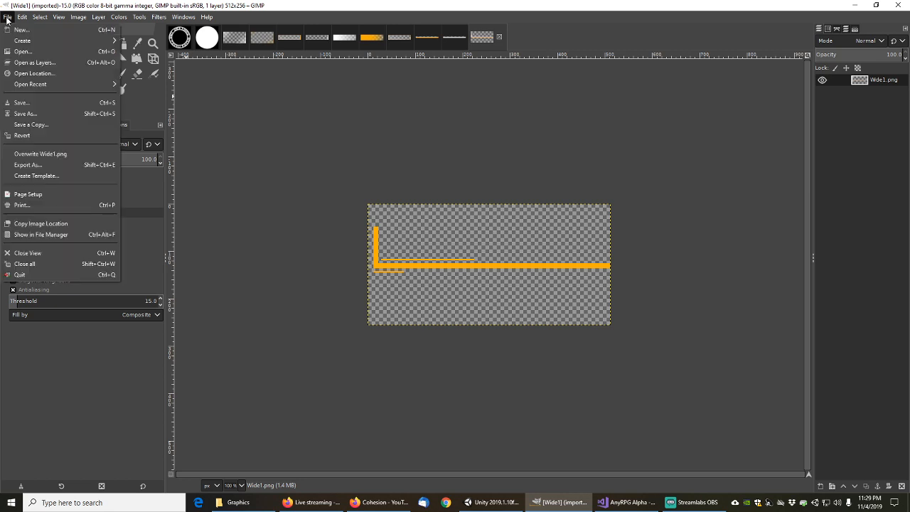
click(20, 30)
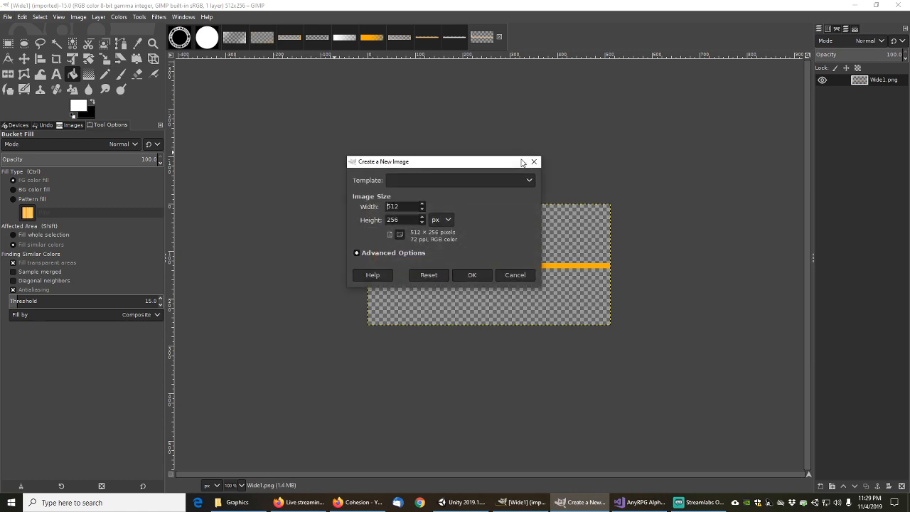
click(358, 253)
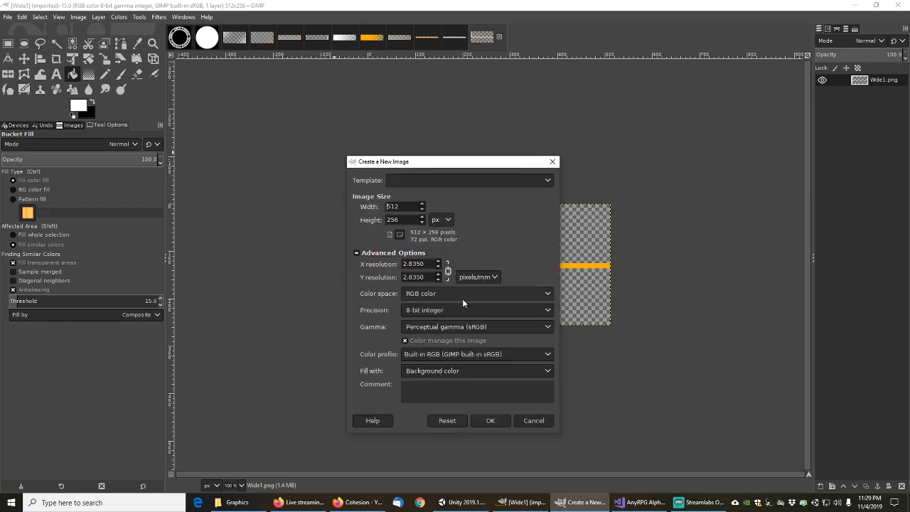
click(545, 373)
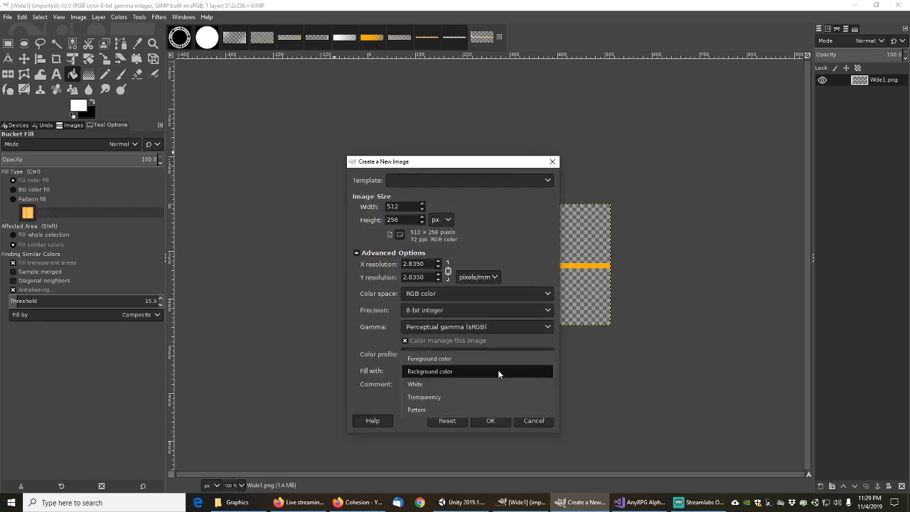
click(447, 396)
click(490, 420)
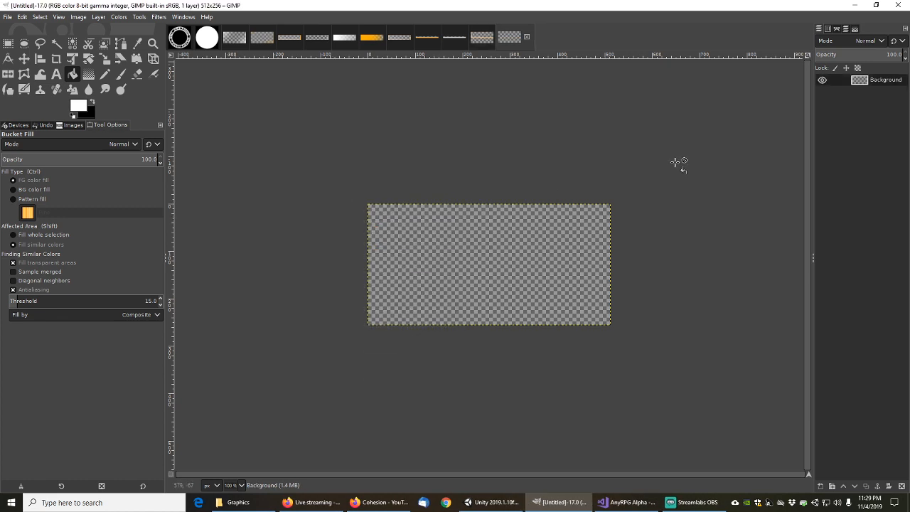
Select all of Wide1's canvas, then return to the new untitled image
click(483, 35)
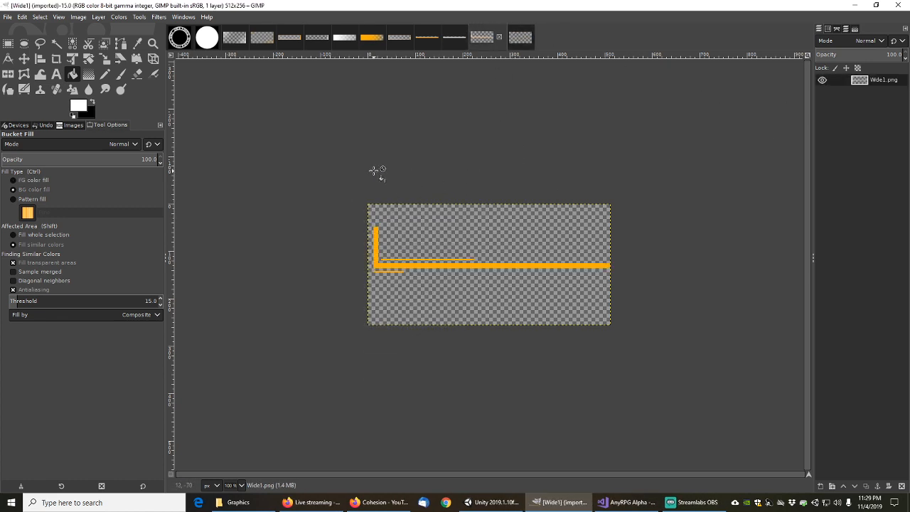
key(ctrl+a)
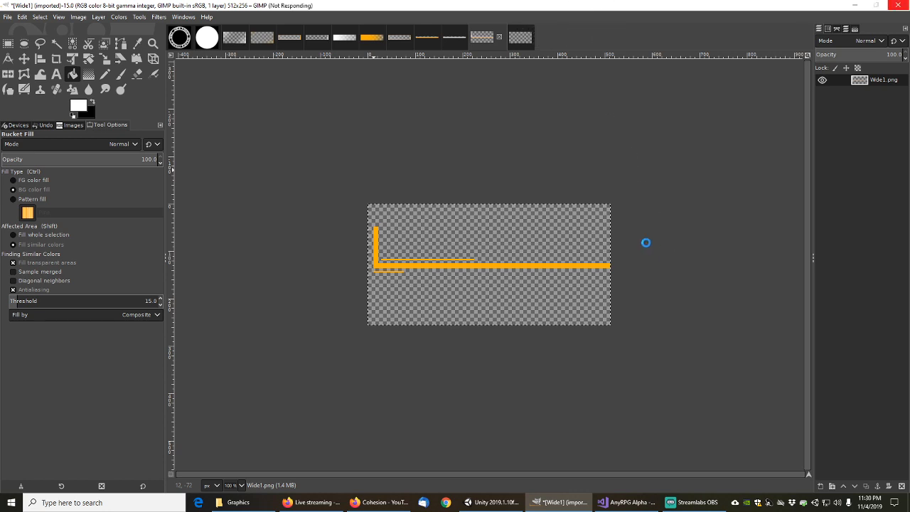
click(523, 31)
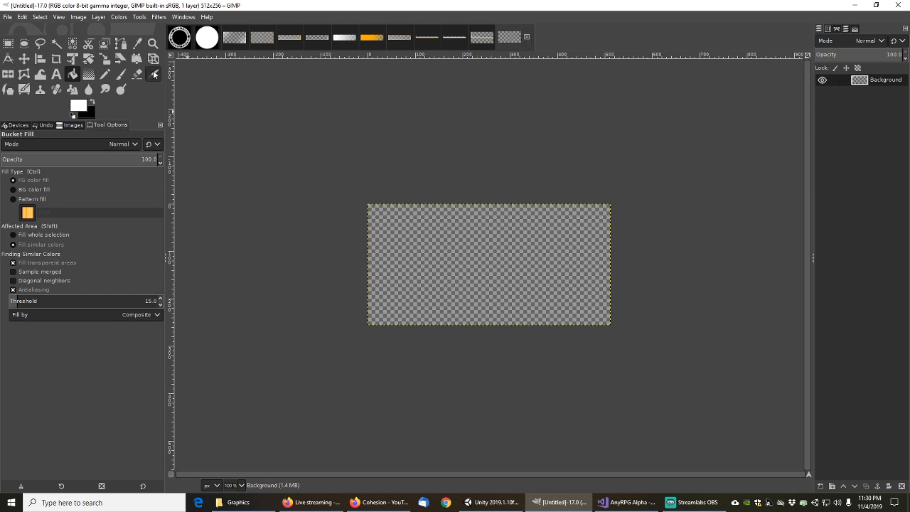
Add a new ColoredLayer and paste Wide1's orange line art onto it
click(7, 44)
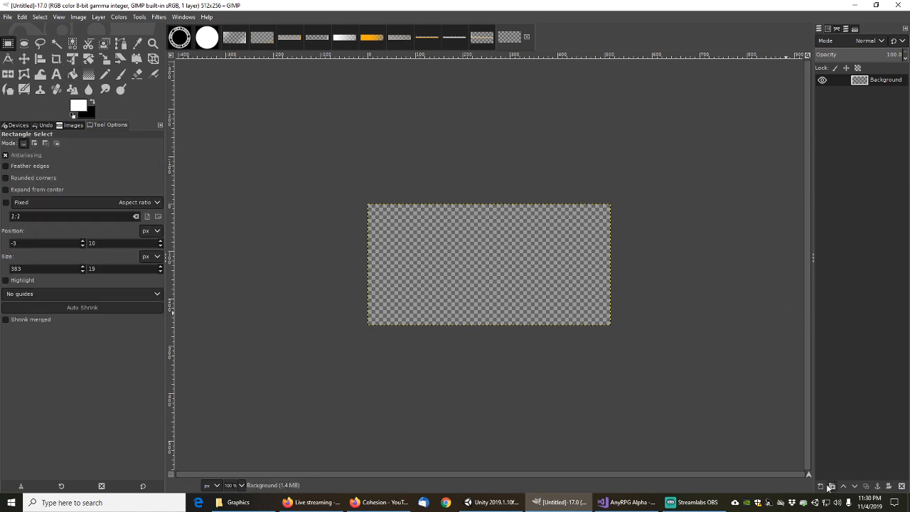
click(821, 486)
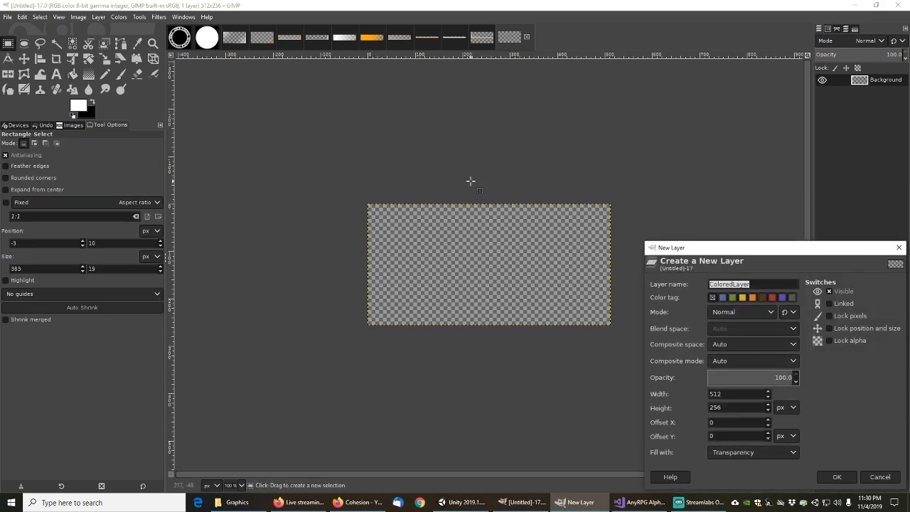
click(833, 476)
key(ctrl+v)
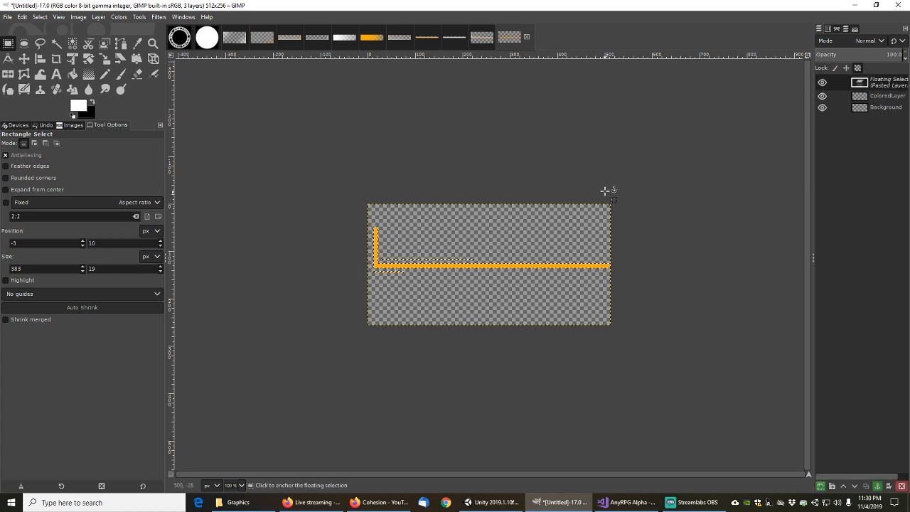
Bucket-fill the thick band and both thin orange lines white
click(72, 74)
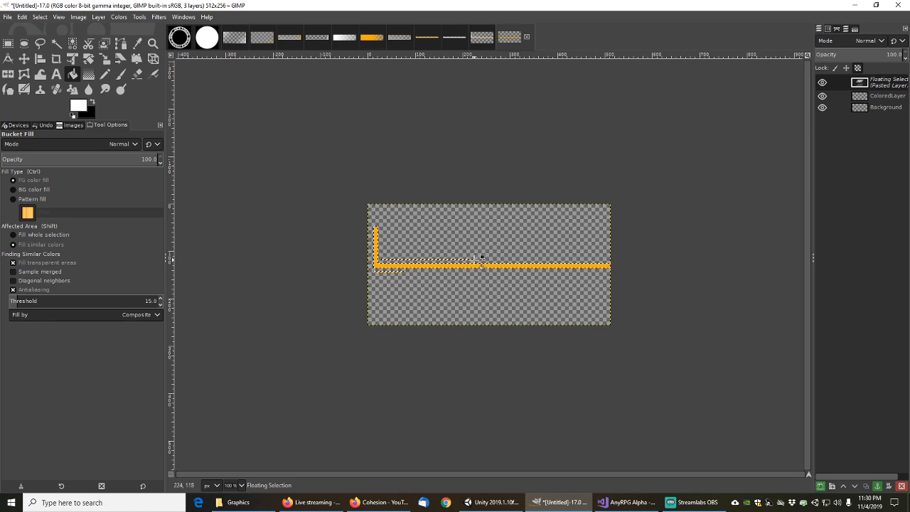
ctrl+scroll(473, 260, up, 4)
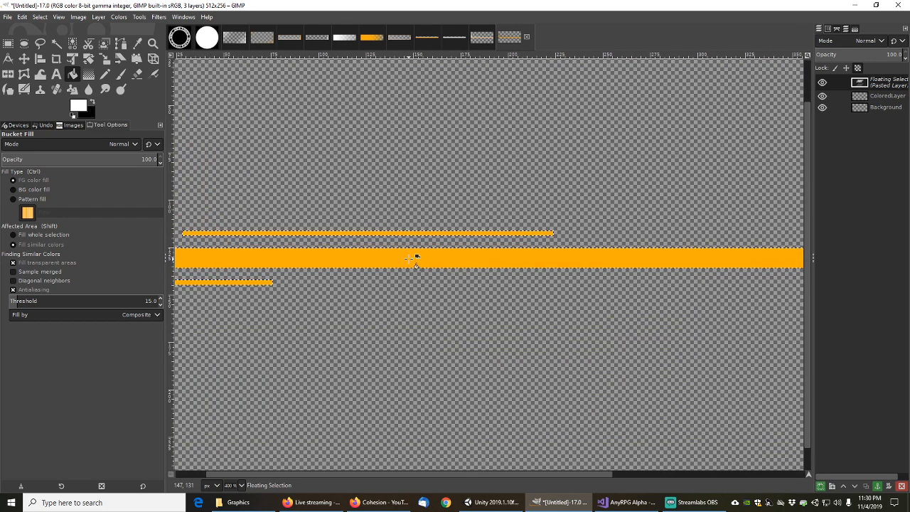
click(417, 259)
scroll(387, 254, down, 1)
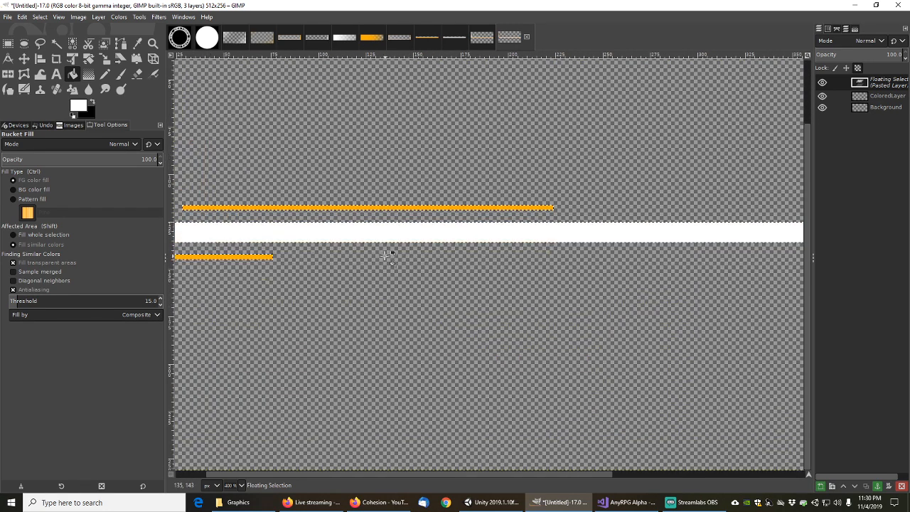
click(390, 208)
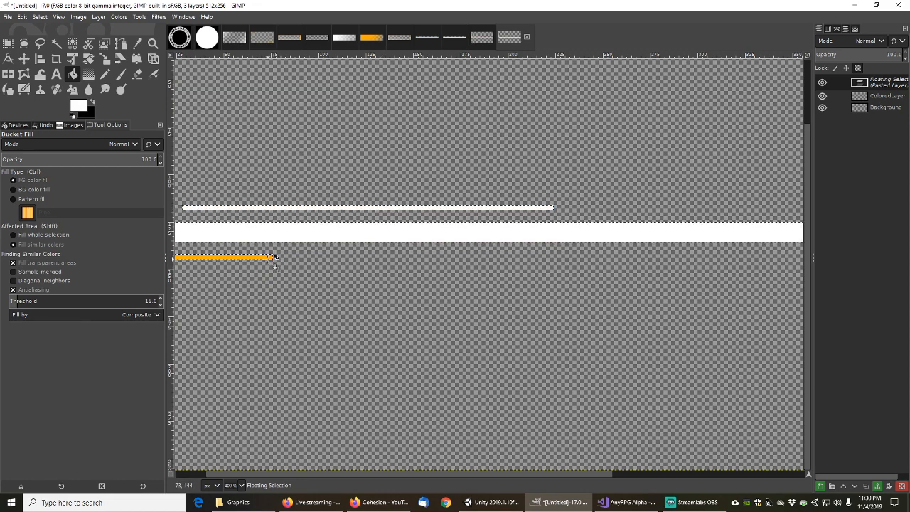
click(269, 257)
ctrl+scroll(439, 263, down, 3)
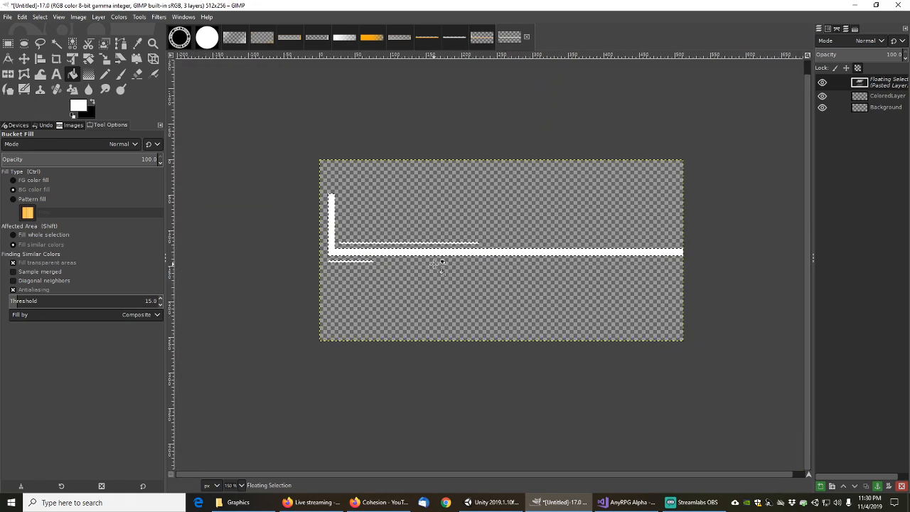
ctrl+scroll(448, 266, up, 3)
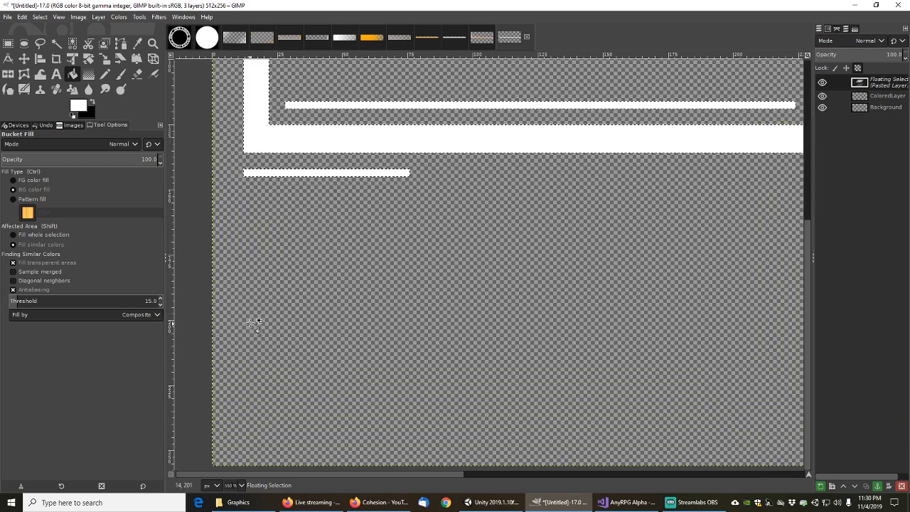
ctrl+scroll(263, 327, up, 1)
ctrl+scroll(463, 270, down, 5)
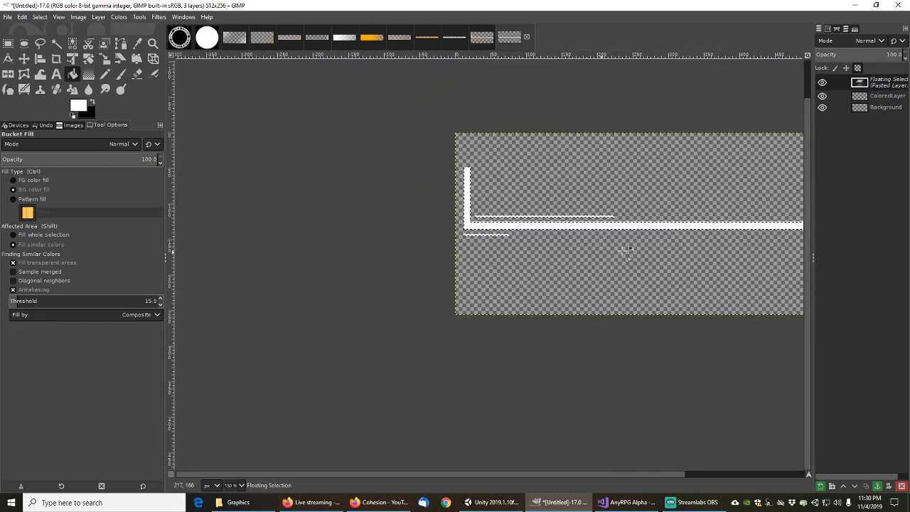
middle_drag(626, 275, 457, 372)
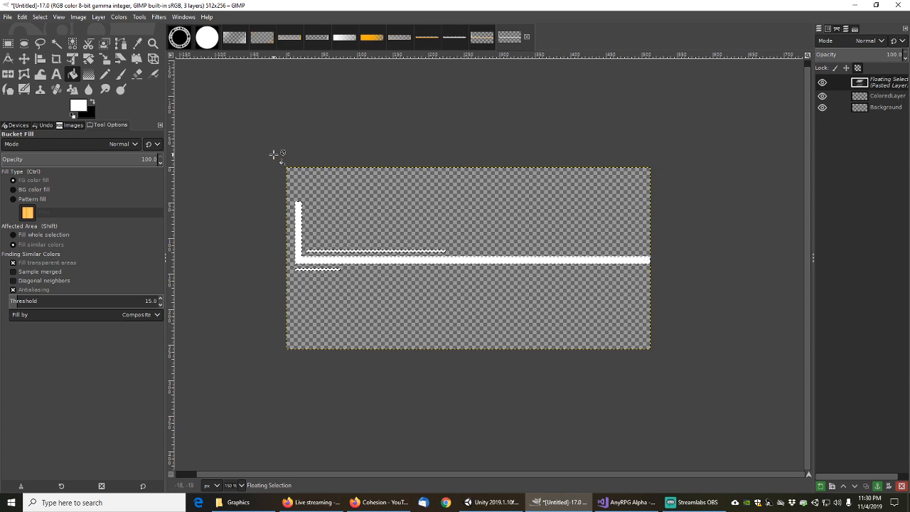
Start an Export As from the File menu, then cancel it
click(8, 18)
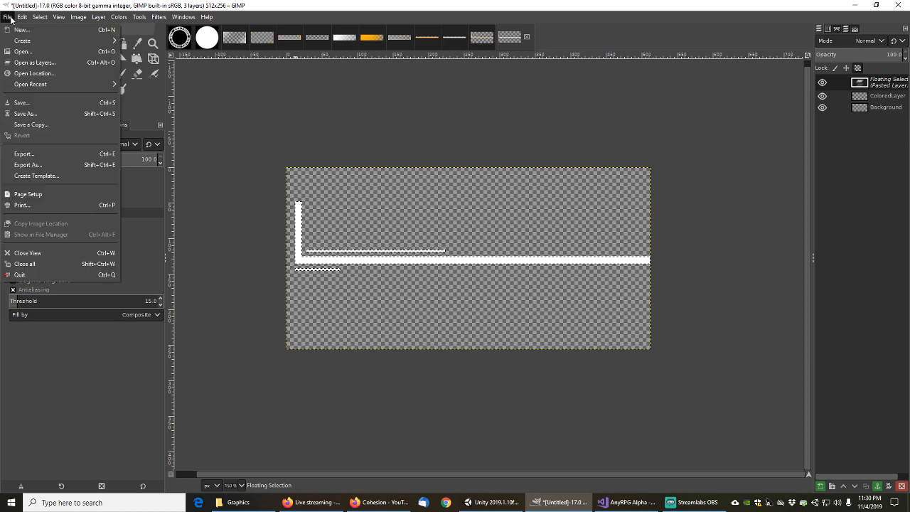
click(28, 165)
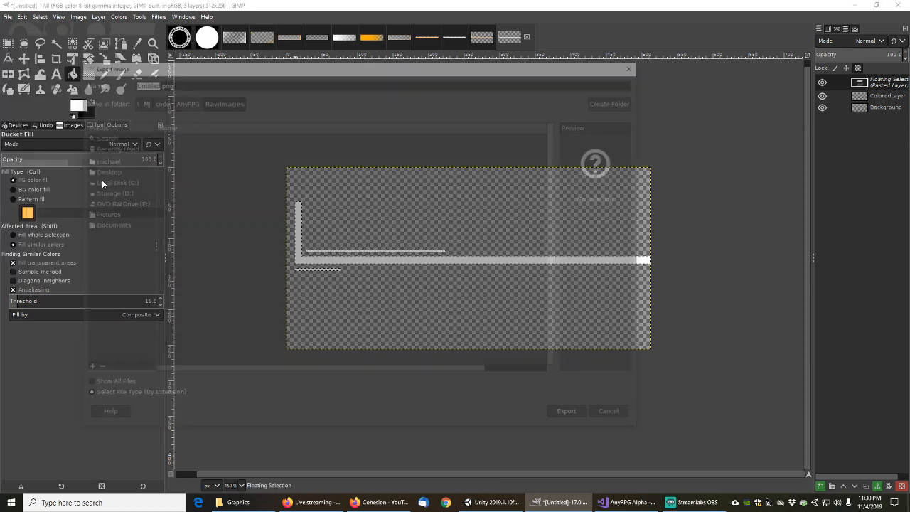
key(End)
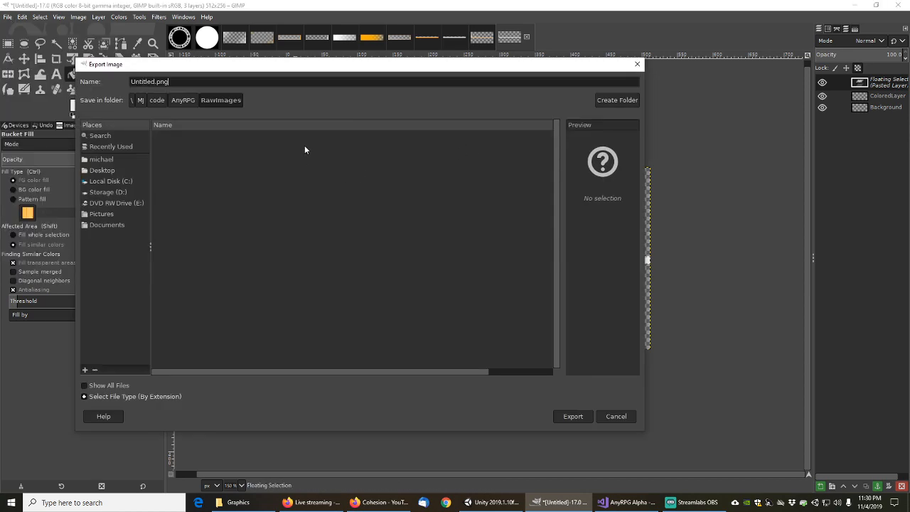
key(Escape)
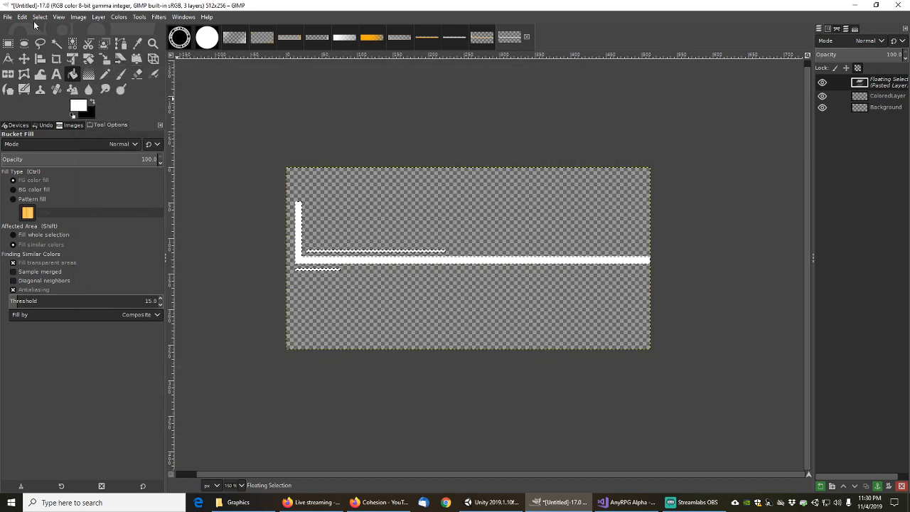
Name the Save As file AnyRPGBottomLeftCornerWide.xcf
click(9, 17)
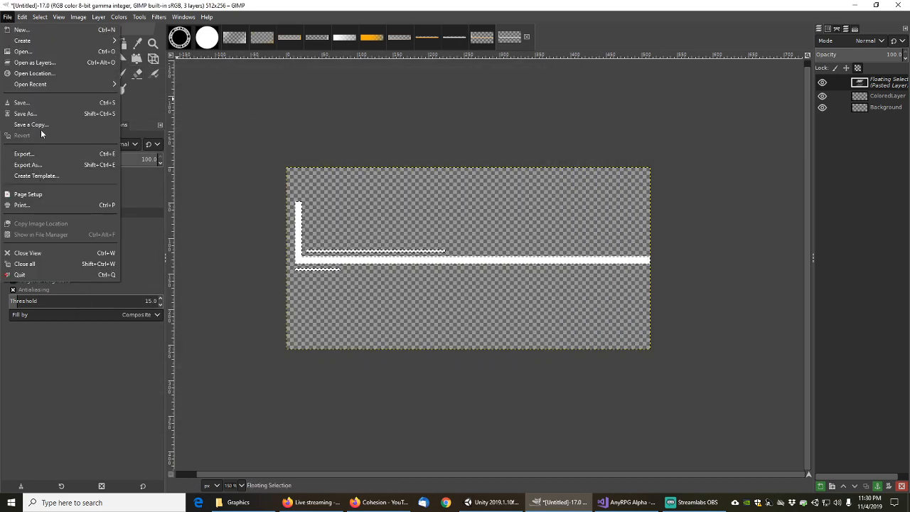
click(32, 114)
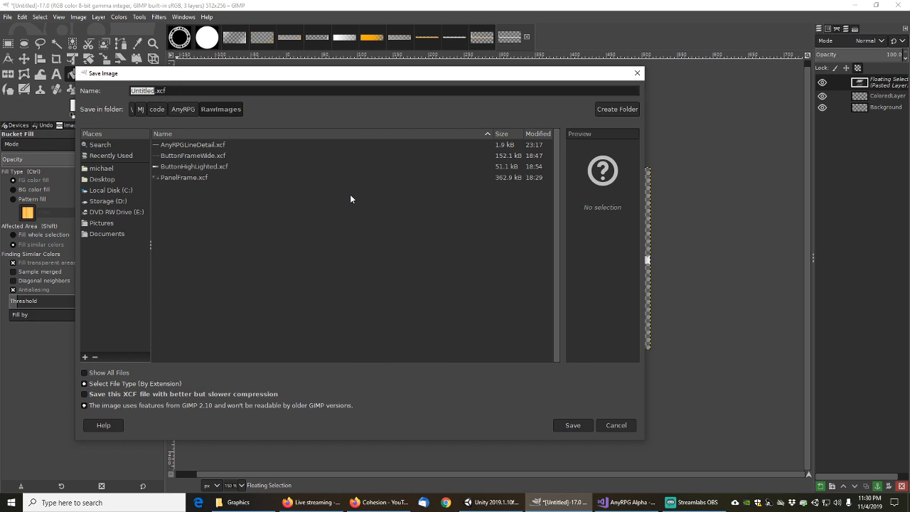
key(End)
key(shift+Home)
text(AnyRPG)
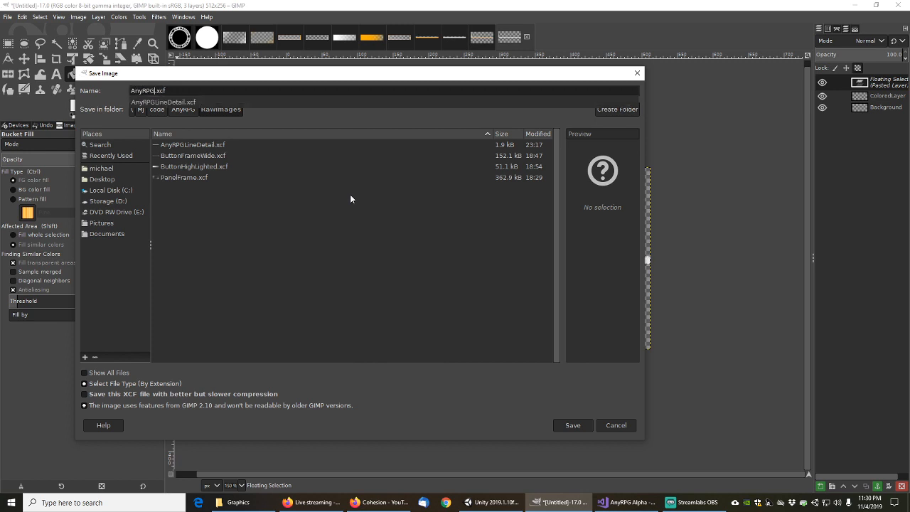
text(Wide)
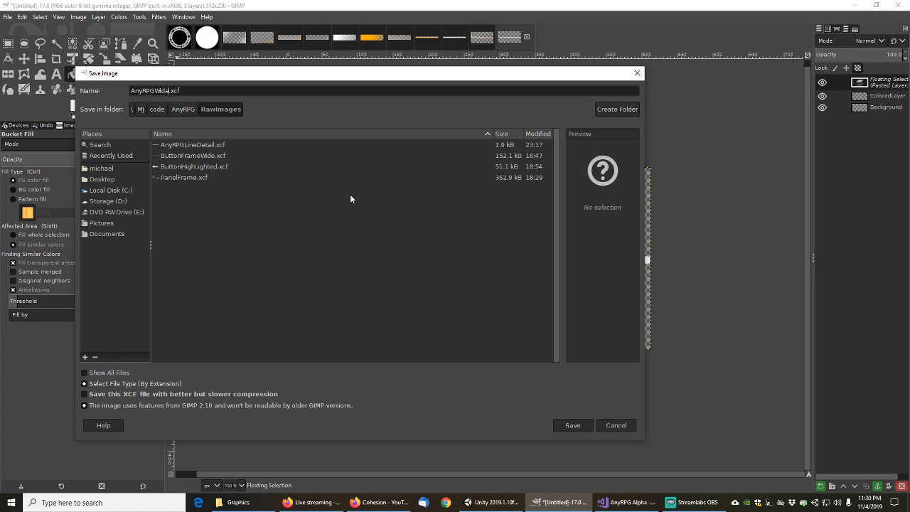
key(BackSpace)
key(BackSpace)
key(BackSpace)
key(BackSpace)
text(BottomLe)
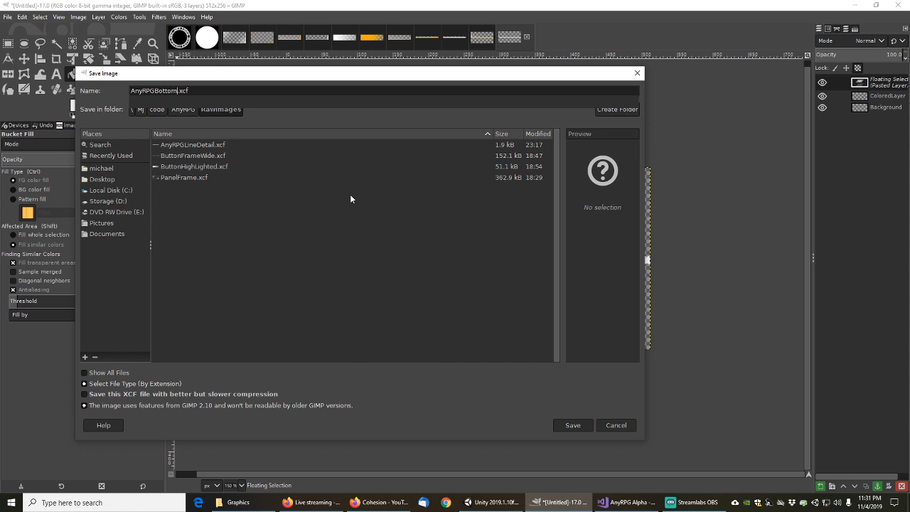
text(ft)
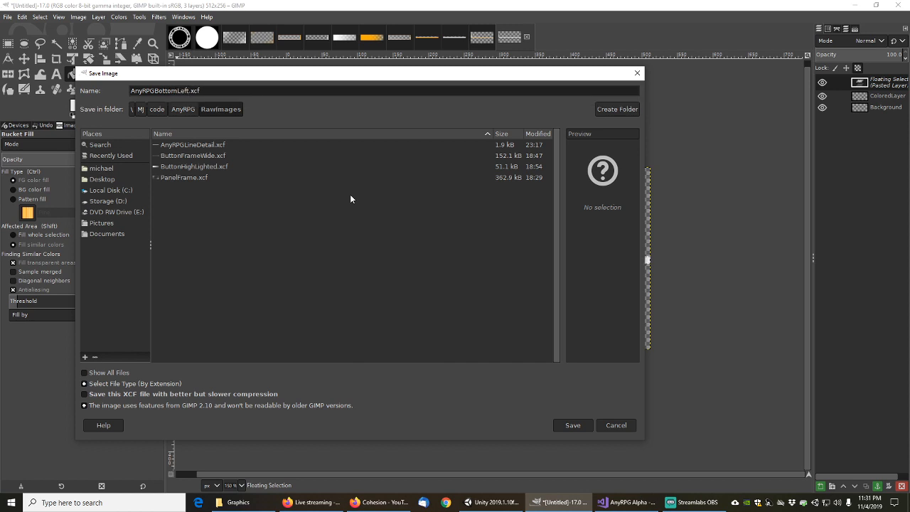
text(W)
key(BackSpace)
text(CornerWide)
Save the XCF, then export AnyRPGBottomLeftCornerWide.png to UIImages with default PNG options
click(578, 426)
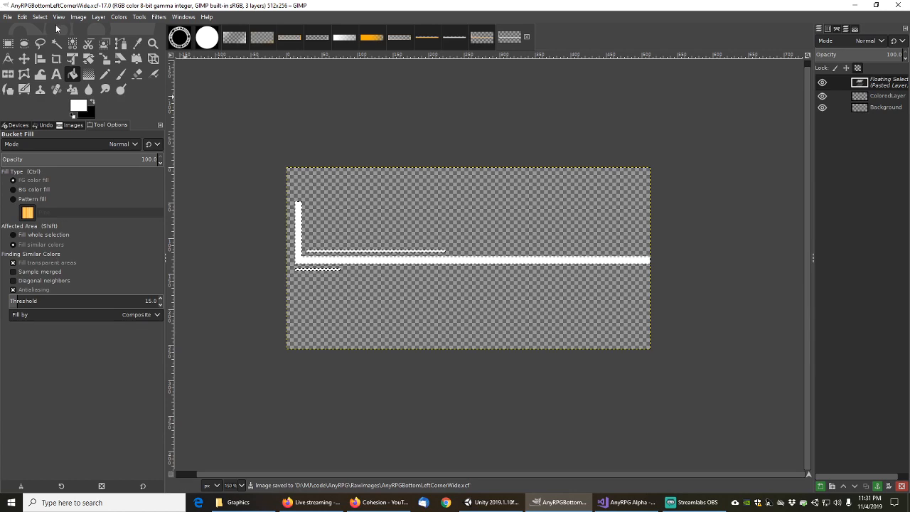
click(8, 17)
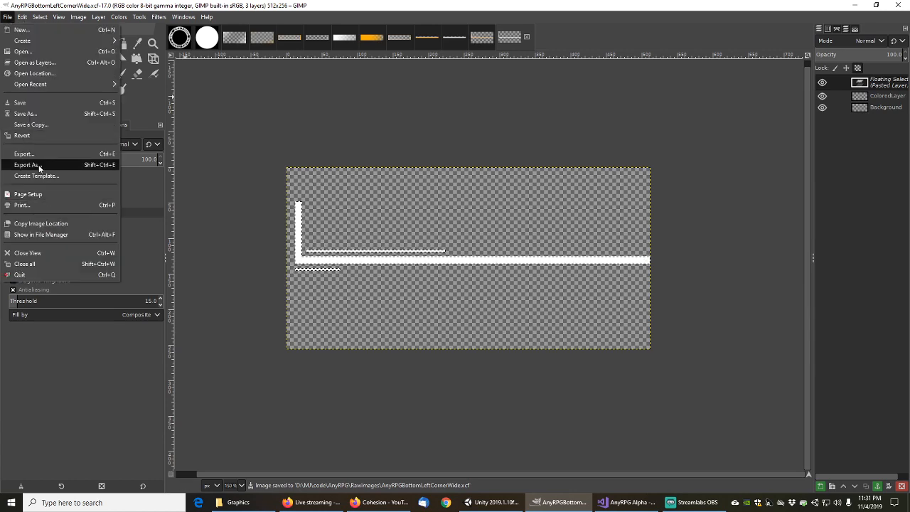
click(36, 165)
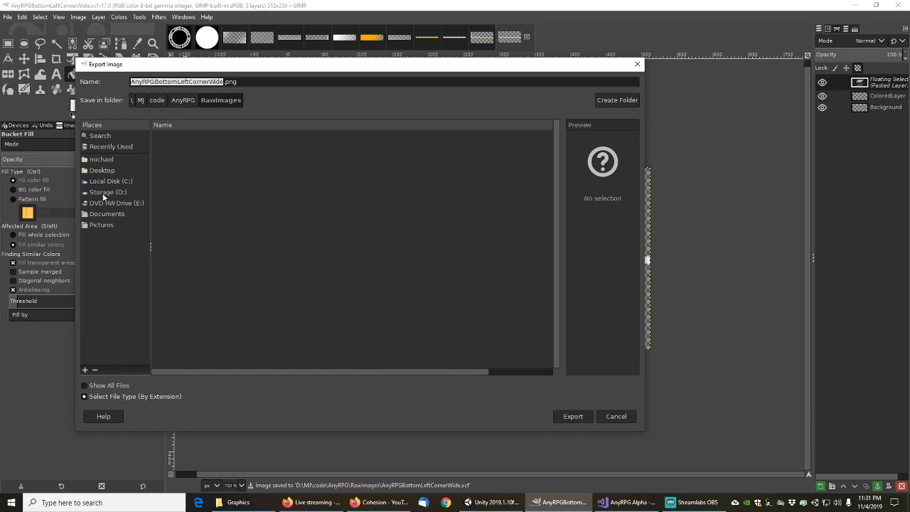
click(181, 101)
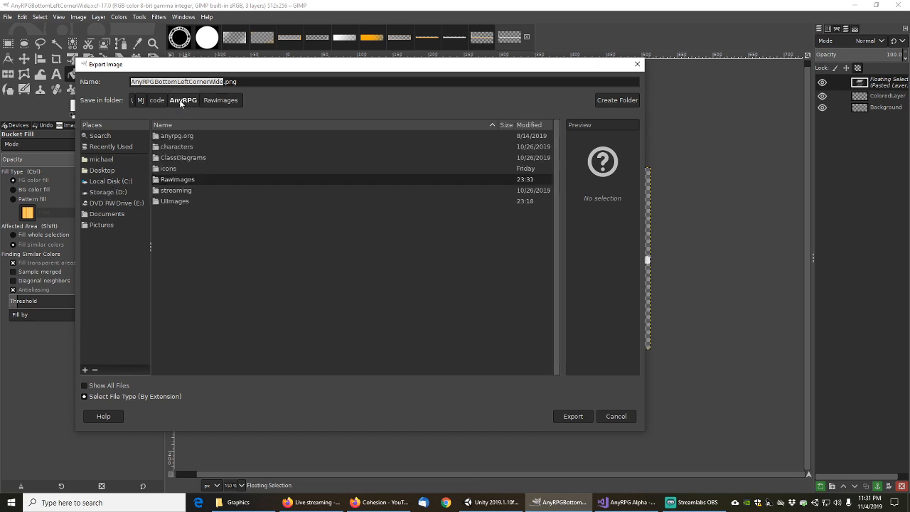
double_click(177, 201)
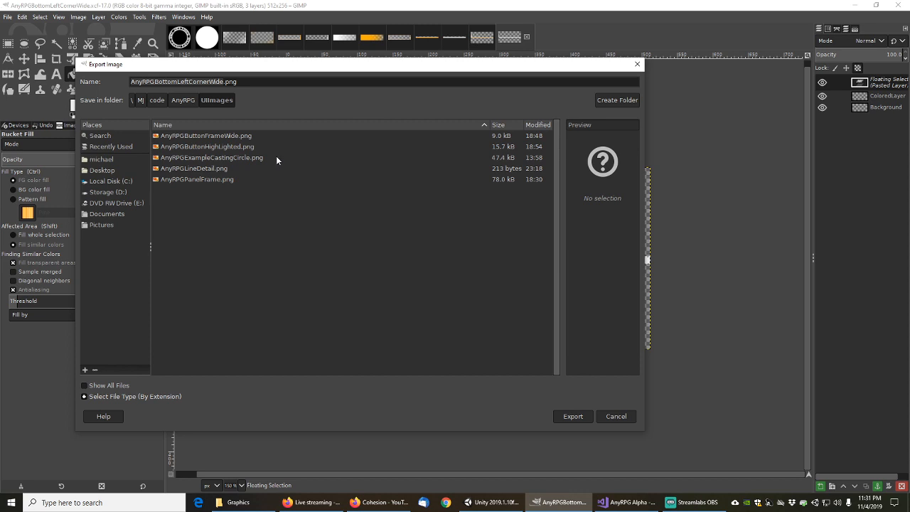
click(253, 82)
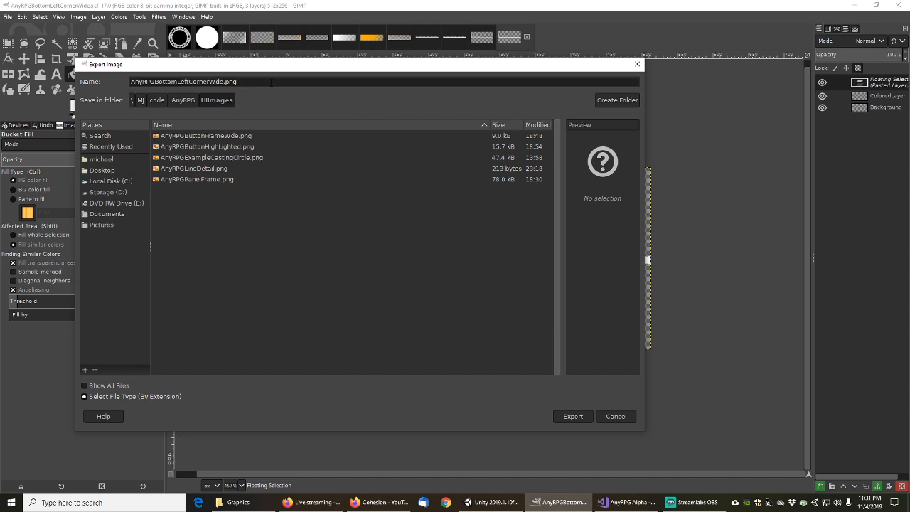
click(573, 416)
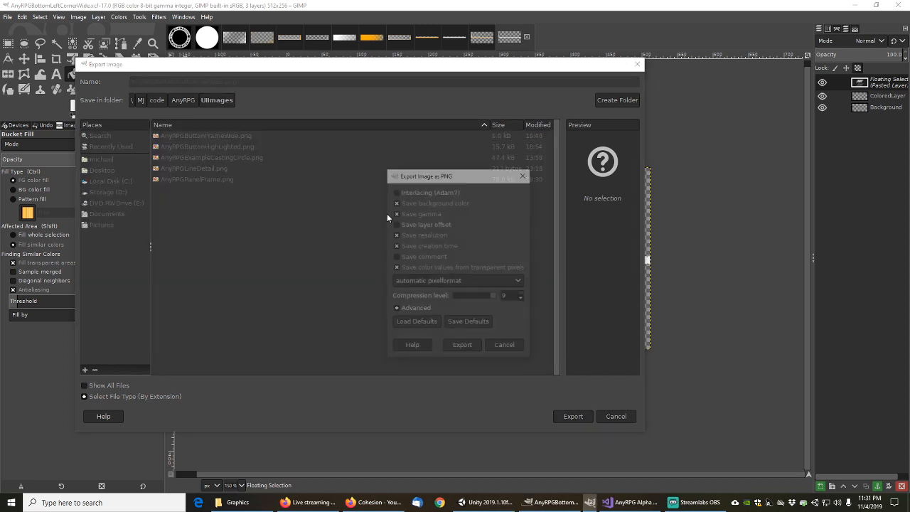
click(463, 348)
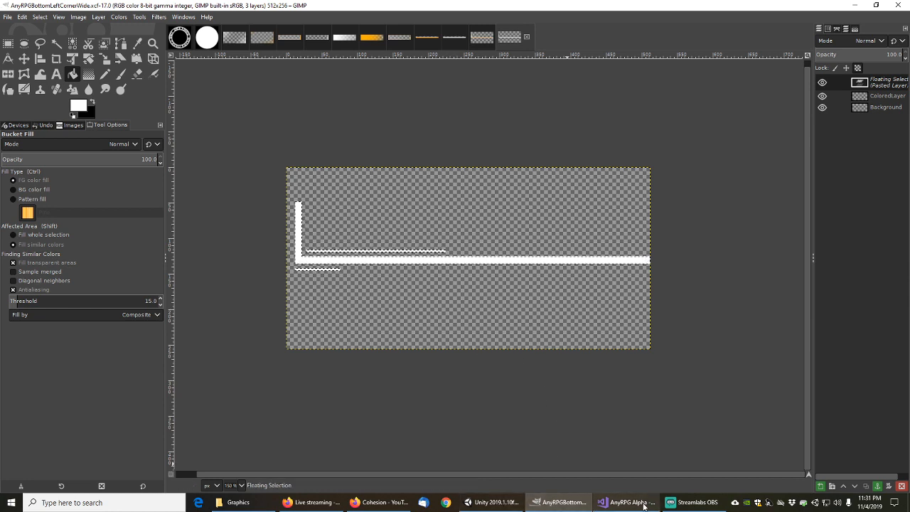
Browse to Engine/Scripts/UI in Unity and select the ColoredDividerLine script
click(492, 502)
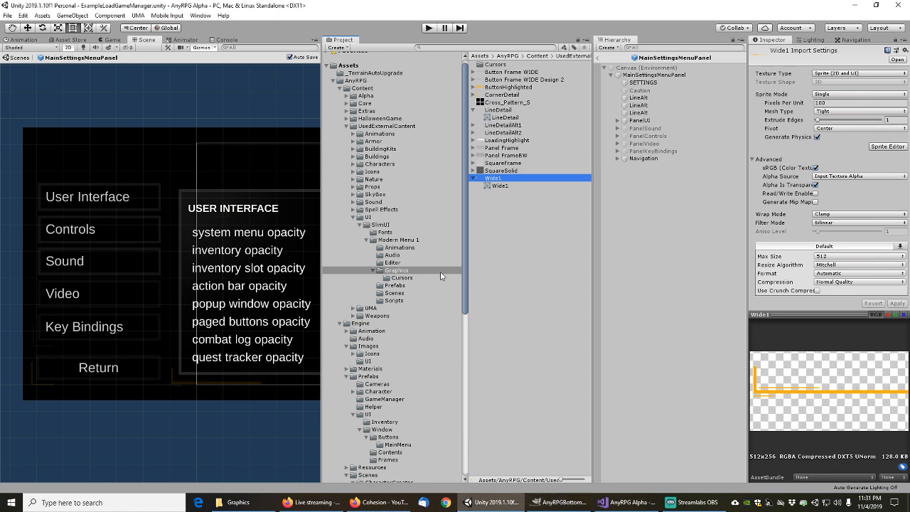
scroll(366, 403, down, 5)
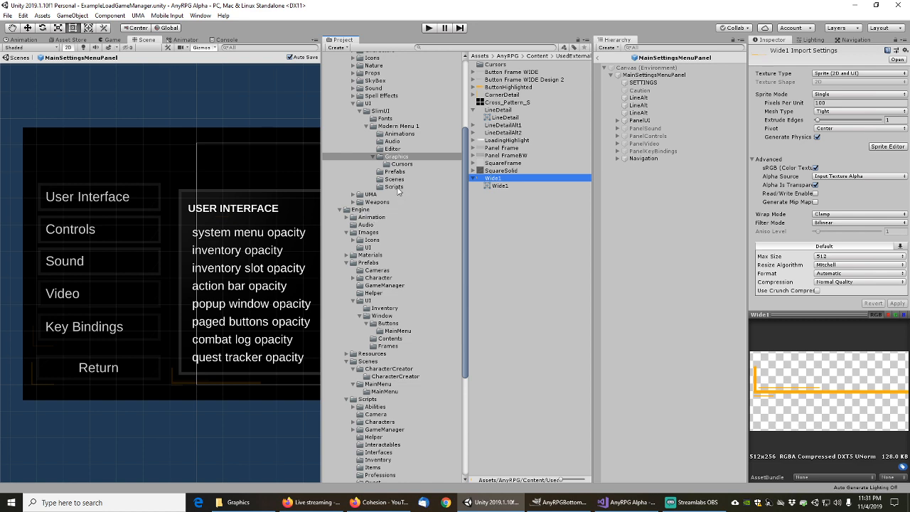
click(397, 188)
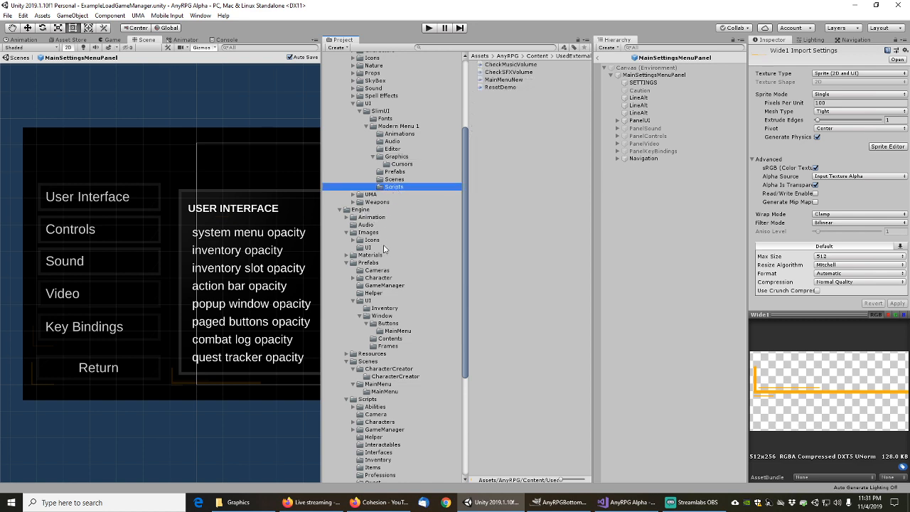
scroll(369, 331, down, 2)
scroll(369, 331, down, 4)
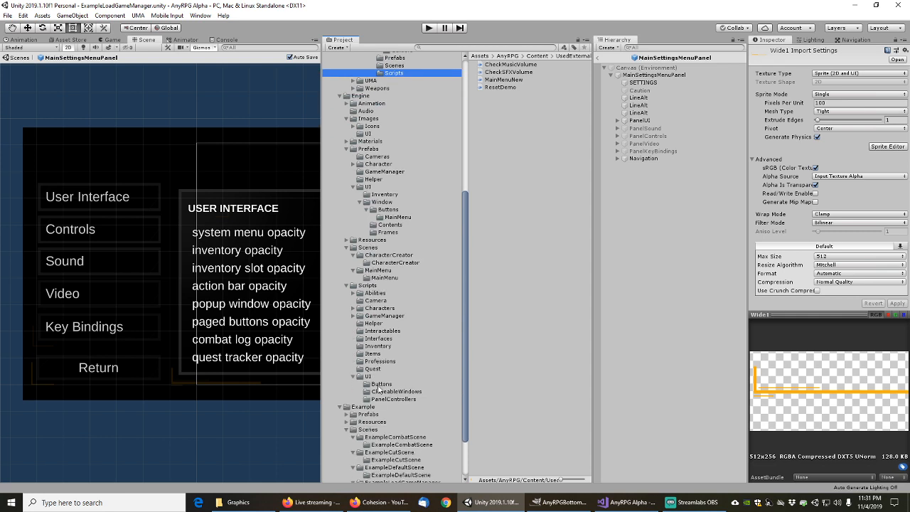
click(369, 228)
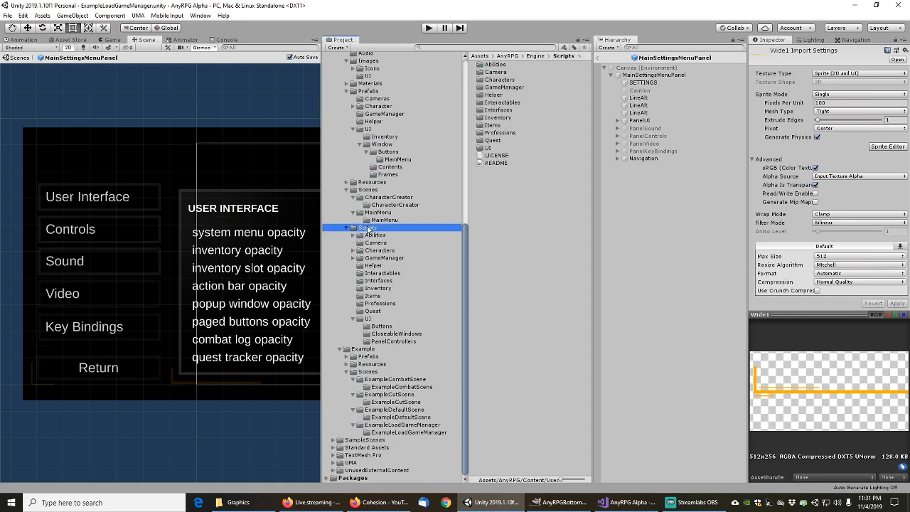
click(378, 319)
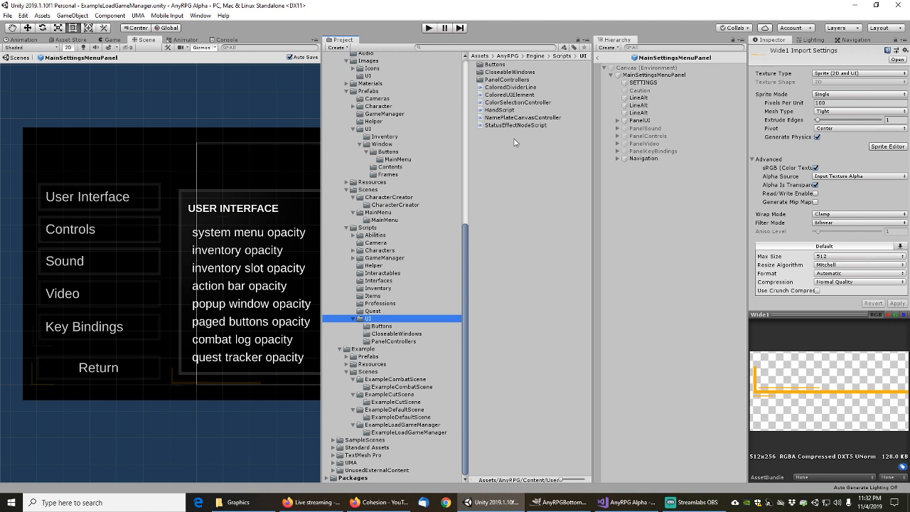
click(508, 87)
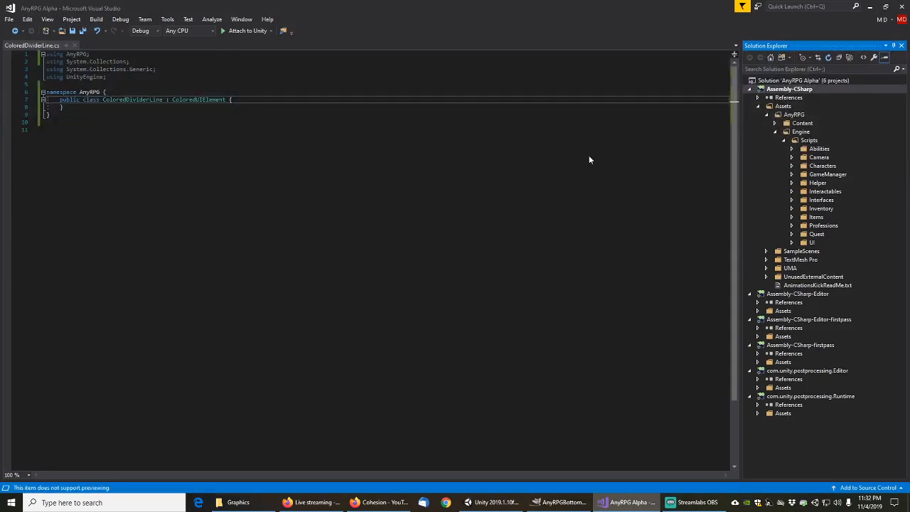
Rename the ColoredDividerLine1 copy to ColoredBottomLeftCornerWide
click(870, 6)
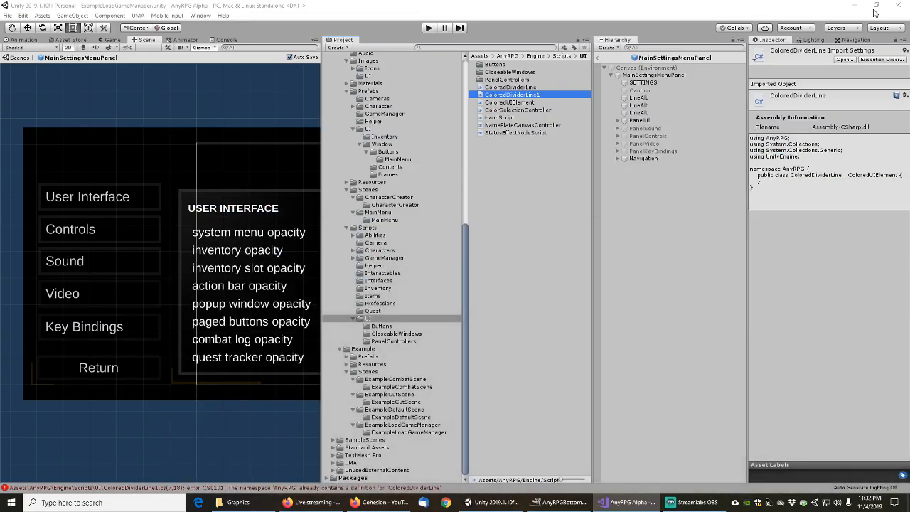
click(523, 103)
click(516, 95)
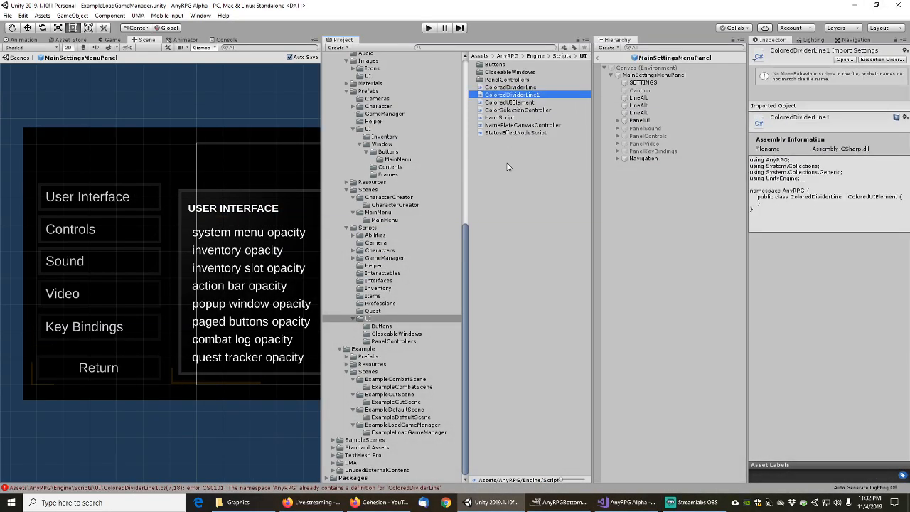
key(F2)
key(End)
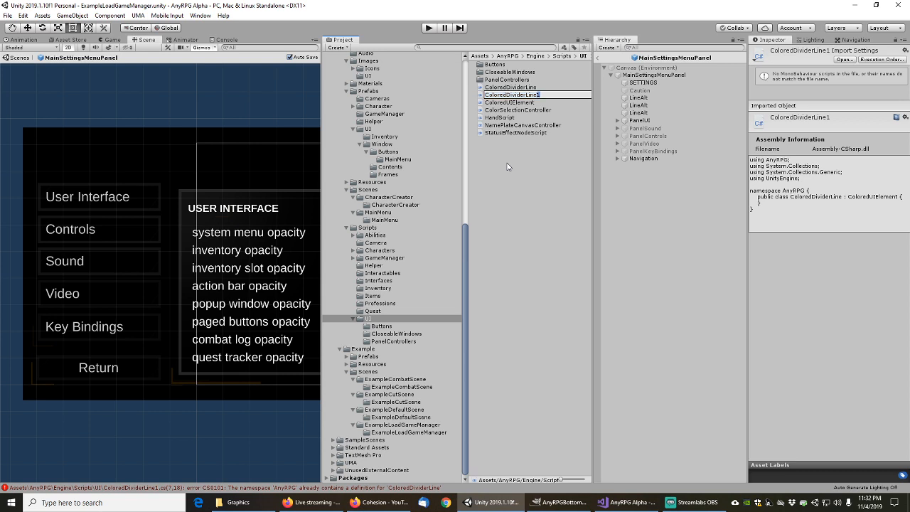
key(shift+Left)
key(shift+Left)
key(shift+Left)
key(shift+Left)
key(shift+Left)
key(shift+Left)
key(shift+Left)
key(shift+Left)
text(Bo)
key(Return)
key(alt+Tab)
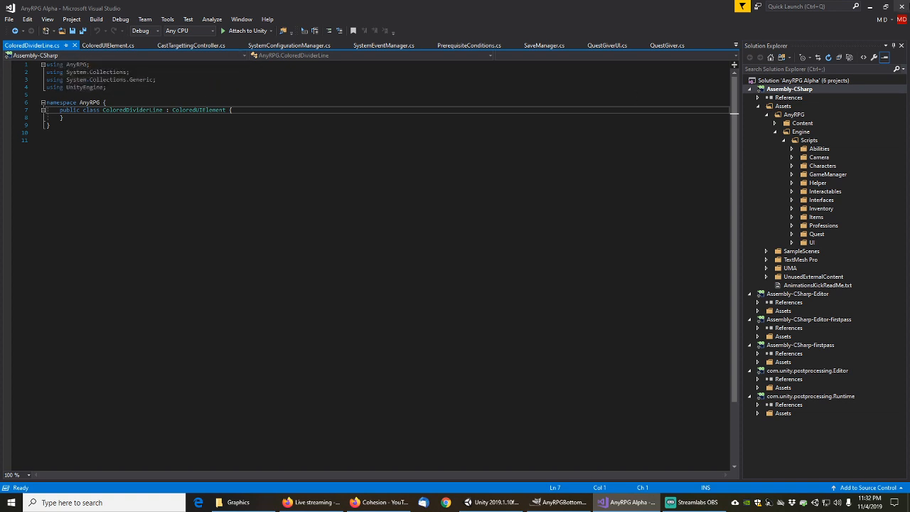
Rename the class in ColoredBottomLeftCornerWide.cs from ColoredDividerLine to ColoredBottomLeftCornerWide
click(870, 7)
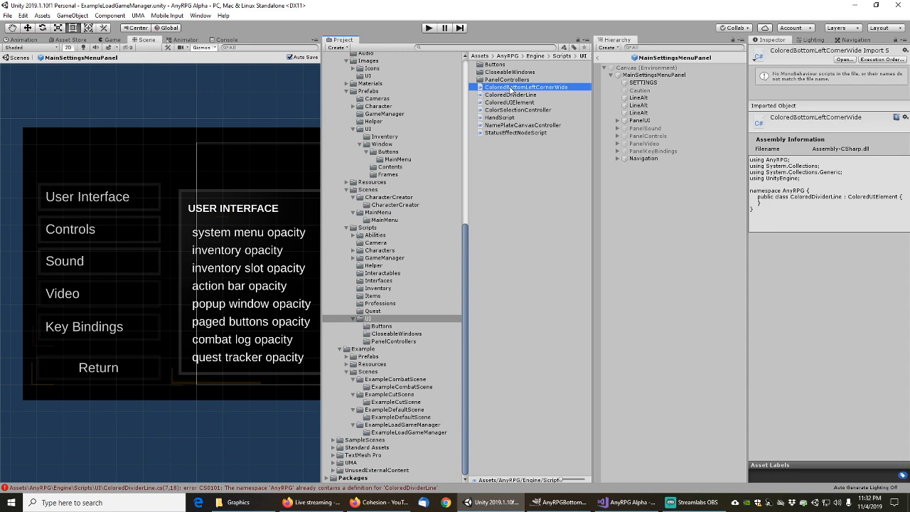
double_click(510, 88)
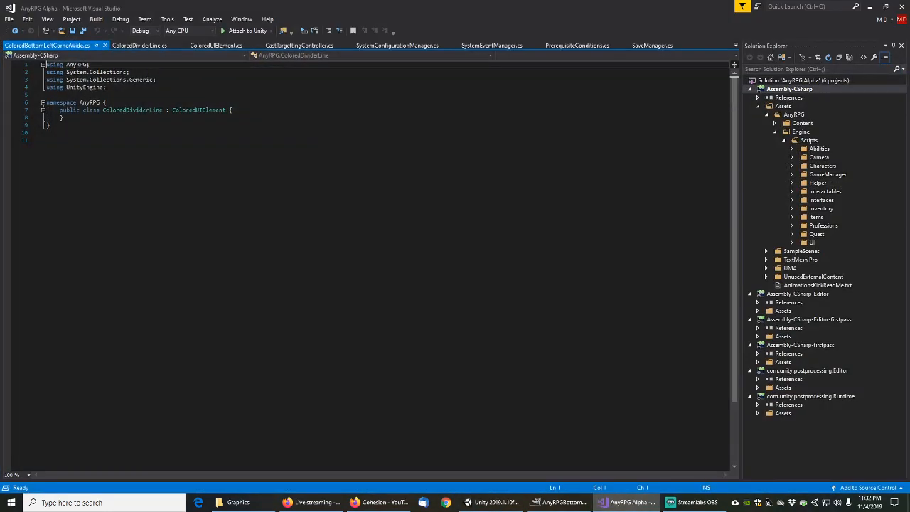
click(196, 110)
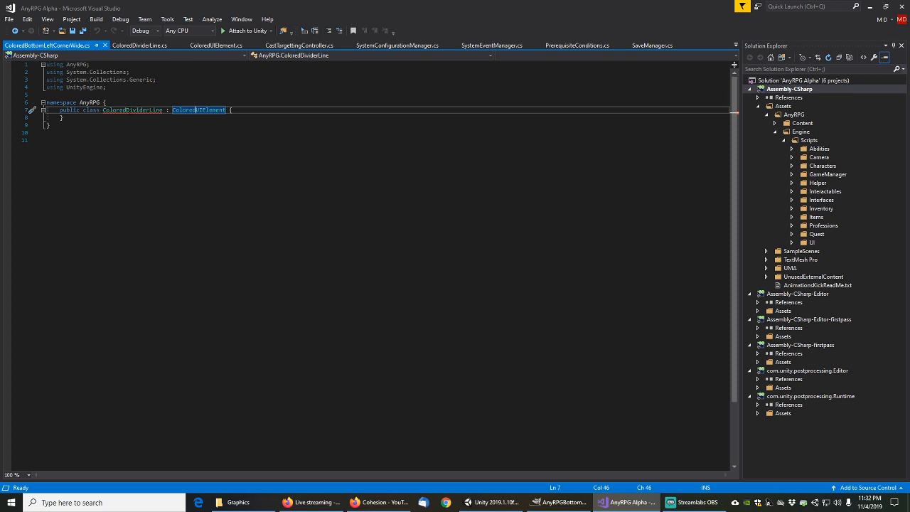
click(129, 111)
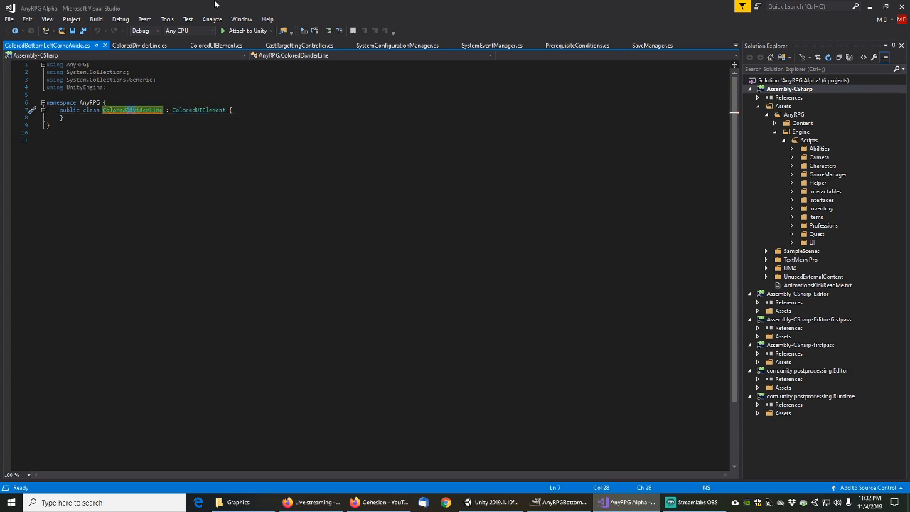
key(Right)
key(Right)
key(Right)
key(Right)
key(Right)
text(BottomLeft)
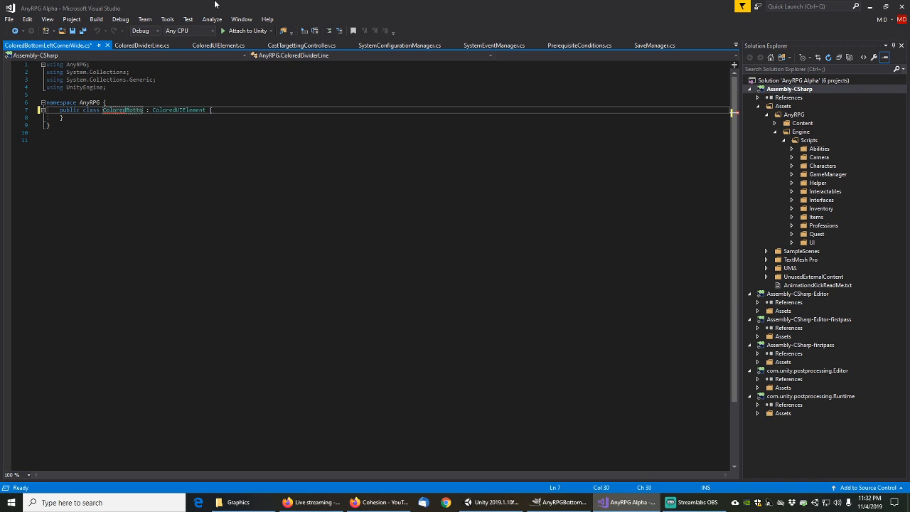
text(CornerWide)
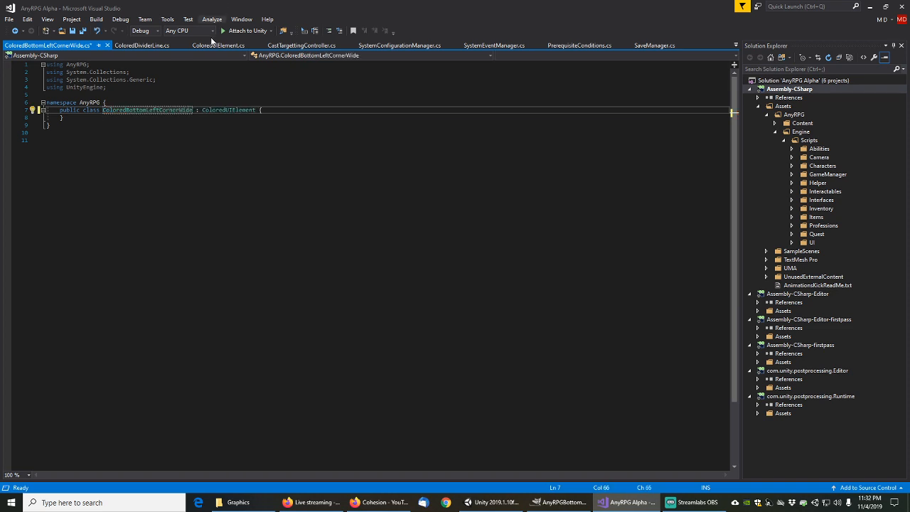
mouse_move(188, 117)
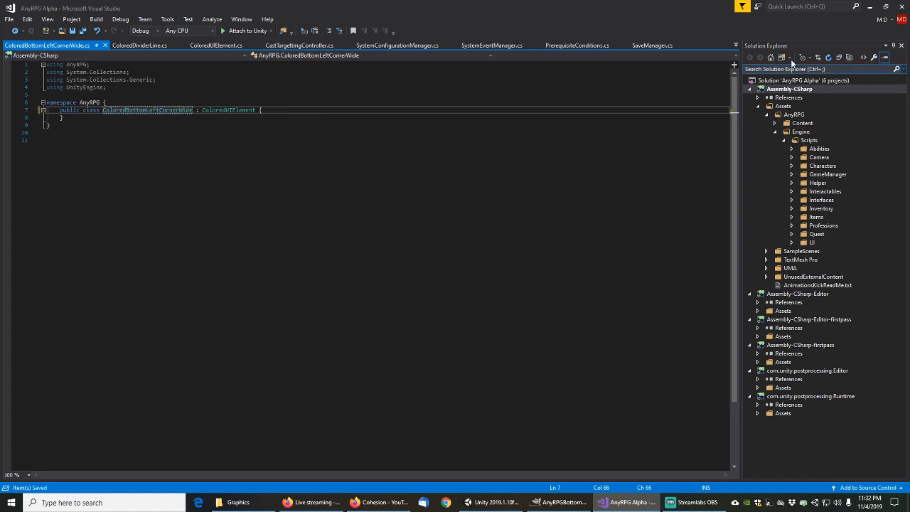
click(871, 7)
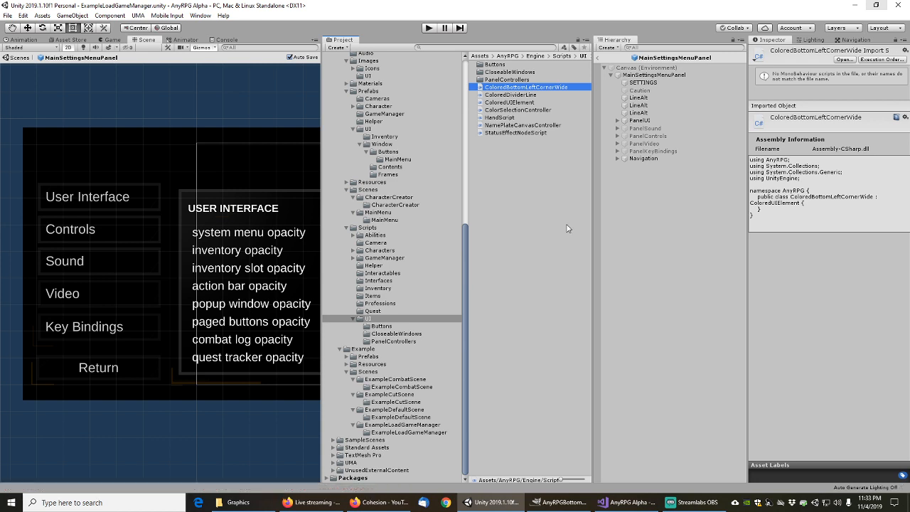
Delete the Caution object, leaving SETTINGS and the three LineAlt lines in the panel
click(642, 91)
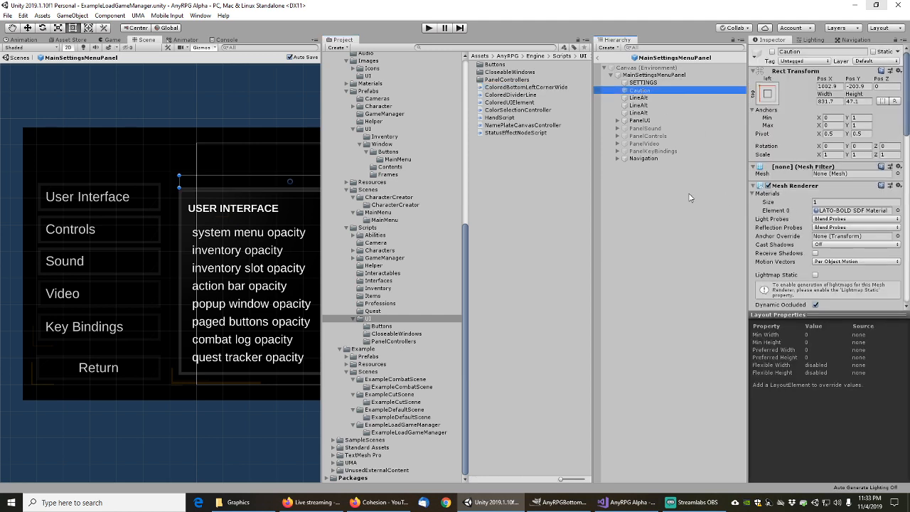
scroll(786, 224, down, 5)
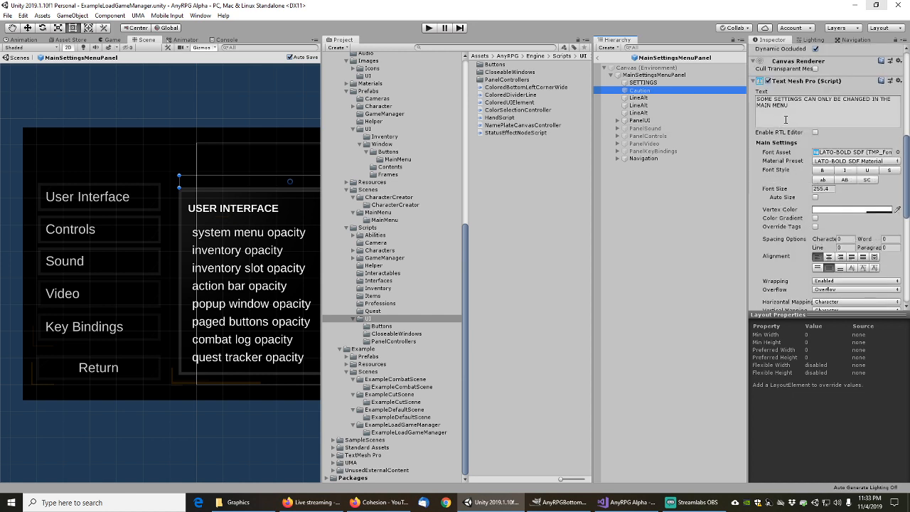
scroll(791, 120, up, 5)
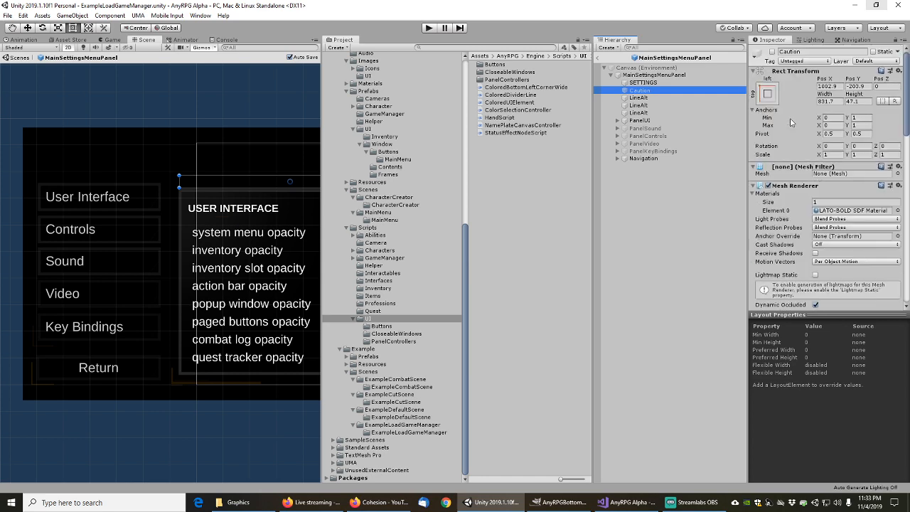
click(644, 98)
click(644, 91)
key(Delete)
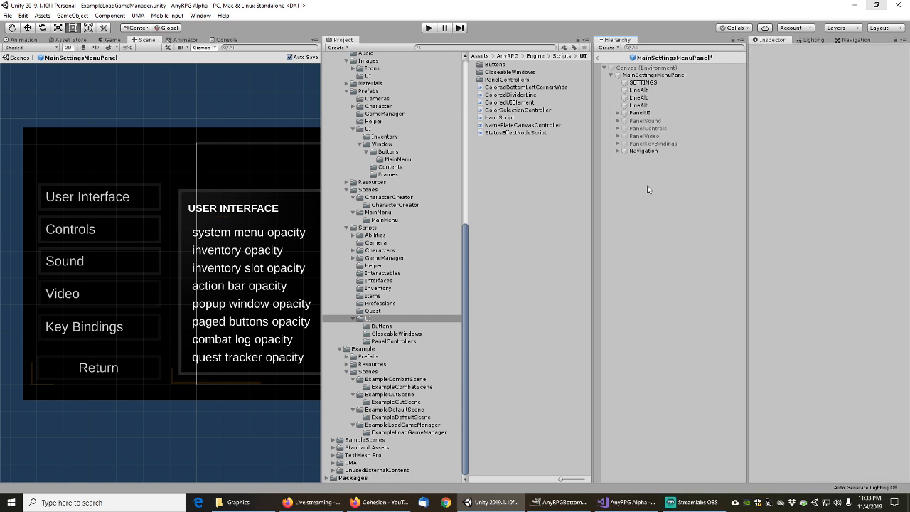
Search the first LineAlt's sprite picker for anyrpg*wide, keep Wide1, and open Engine/Images/UI
click(640, 91)
click(642, 83)
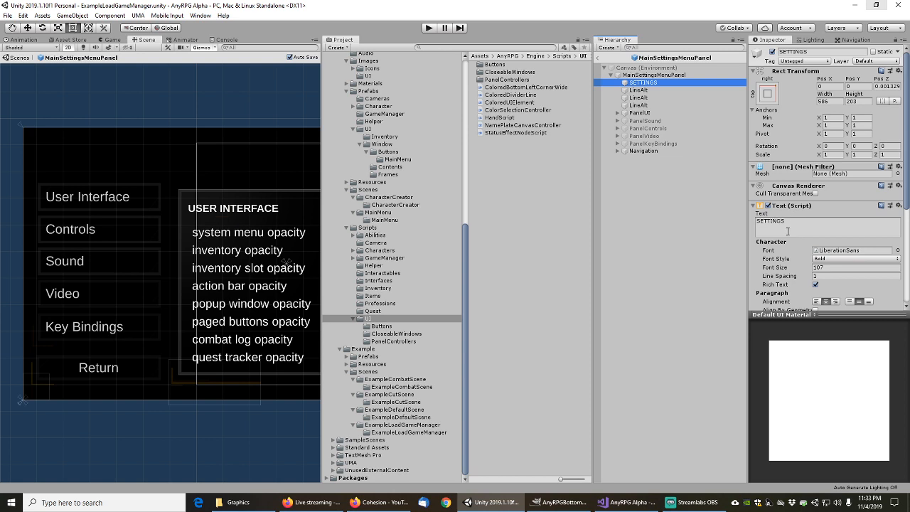
click(643, 90)
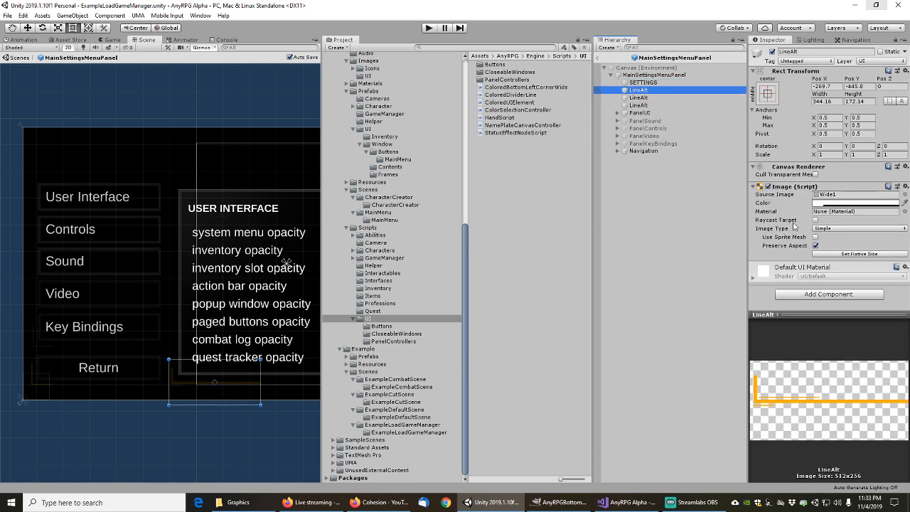
click(904, 195)
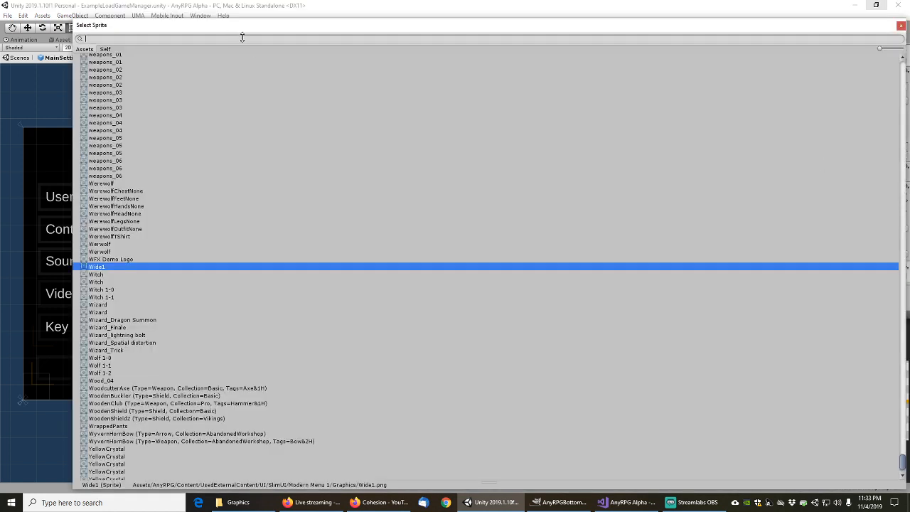
text(anyrp)
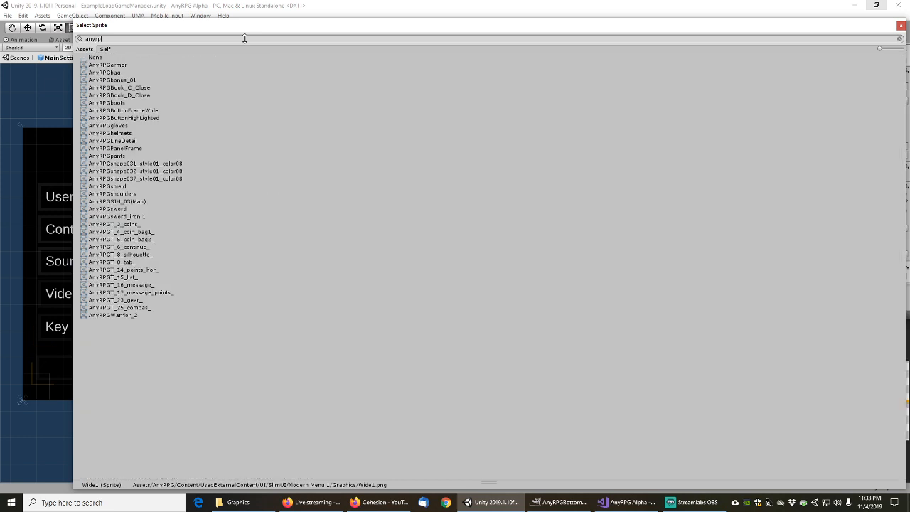
text(g*wide)
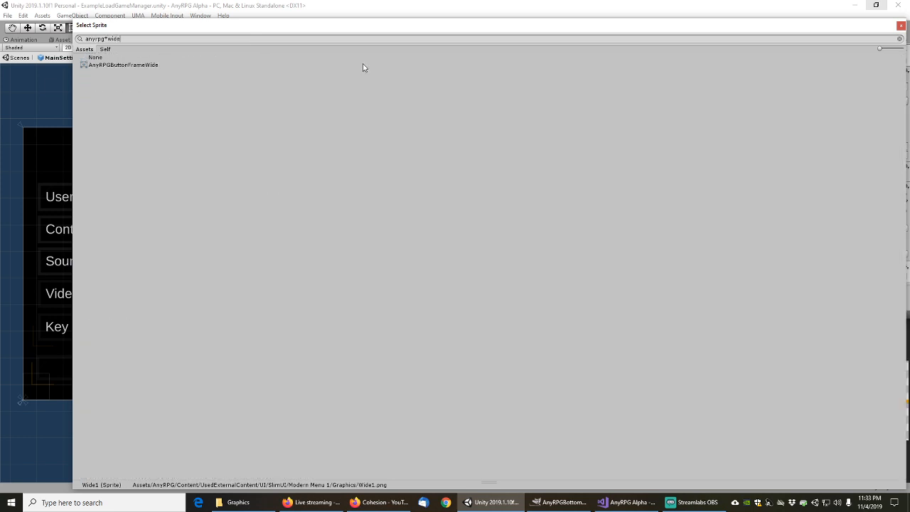
click(901, 25)
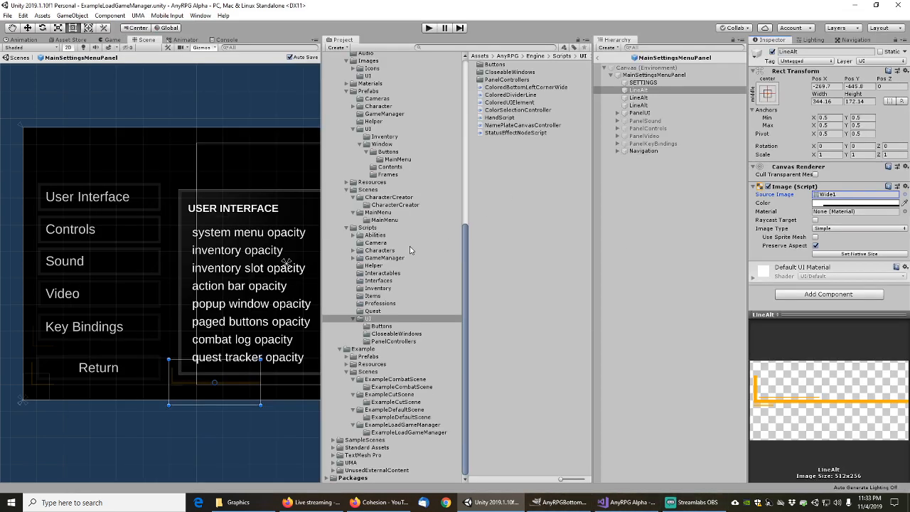
drag(466, 236, 476, 148)
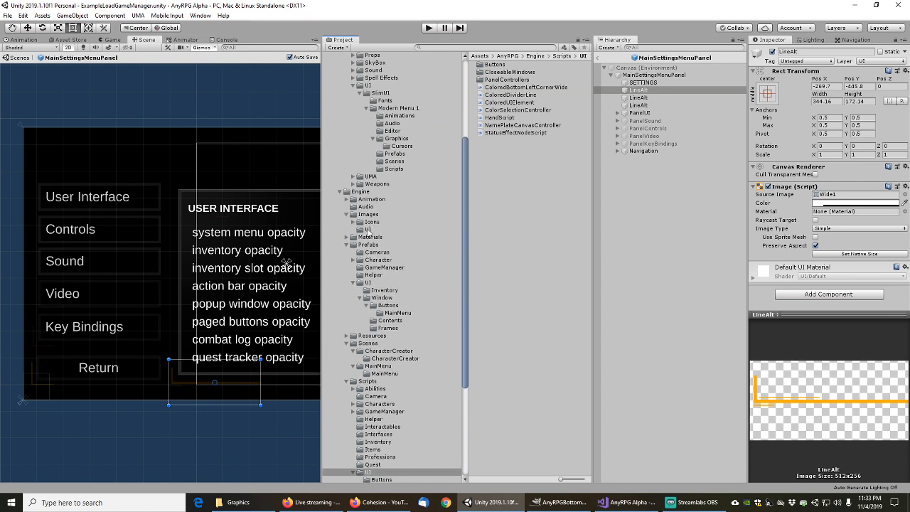
click(368, 229)
Import AnyRPGBottomLeftCornerWide.png into Engine/Images/UI with Texture Type set to Sprite (2D and UI)
right_click(497, 131)
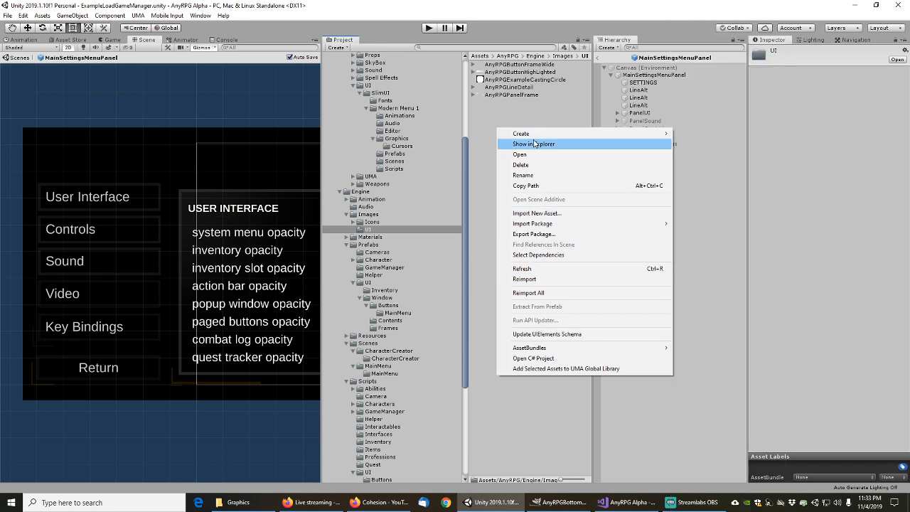
click(544, 213)
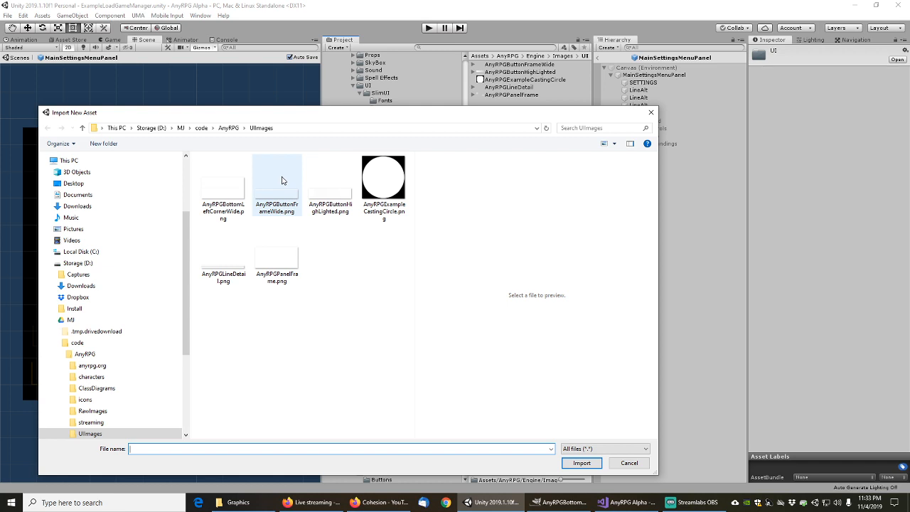
click(219, 179)
click(583, 466)
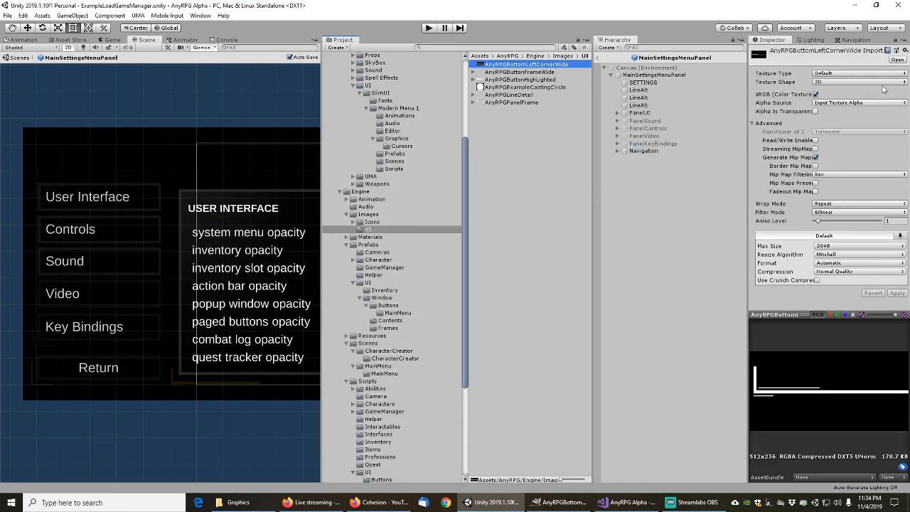
click(829, 75)
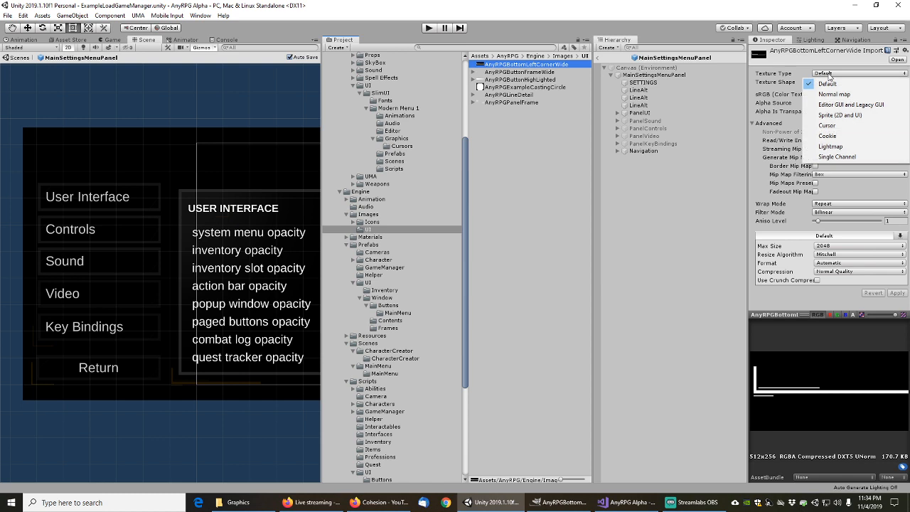
click(840, 115)
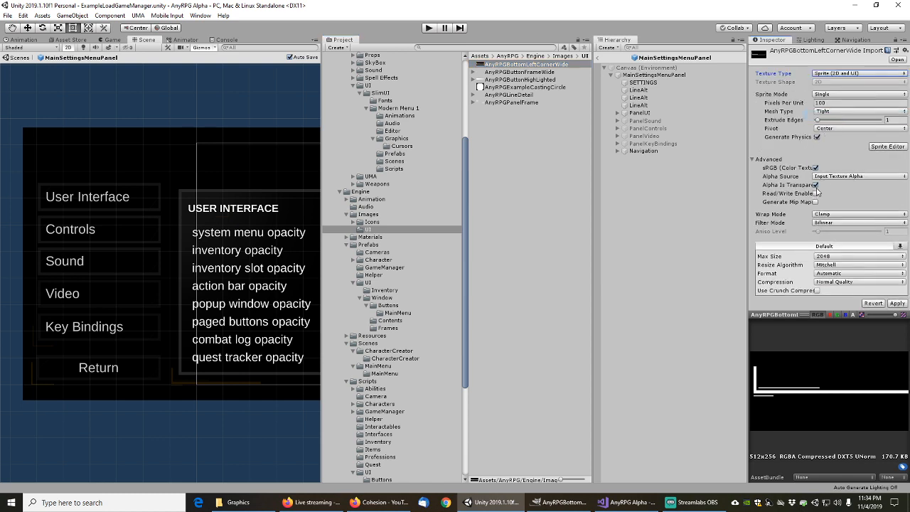
click(897, 303)
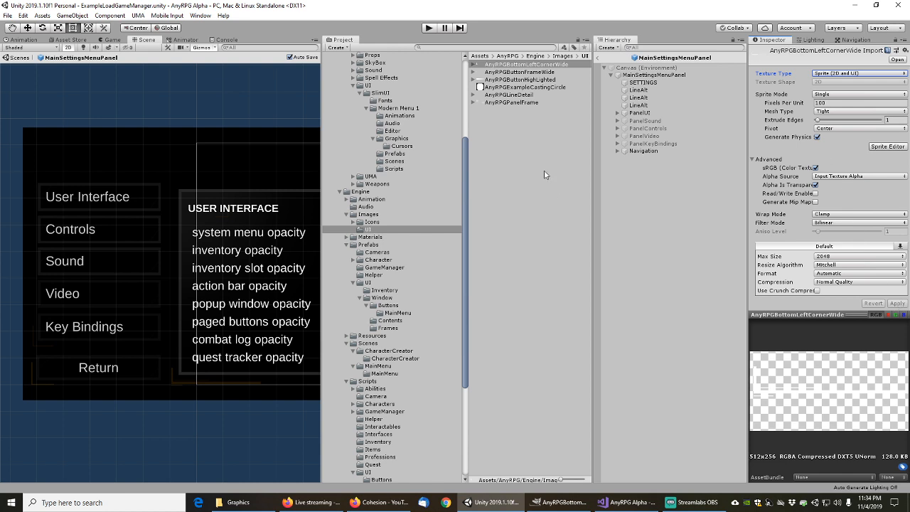
click(858, 8)
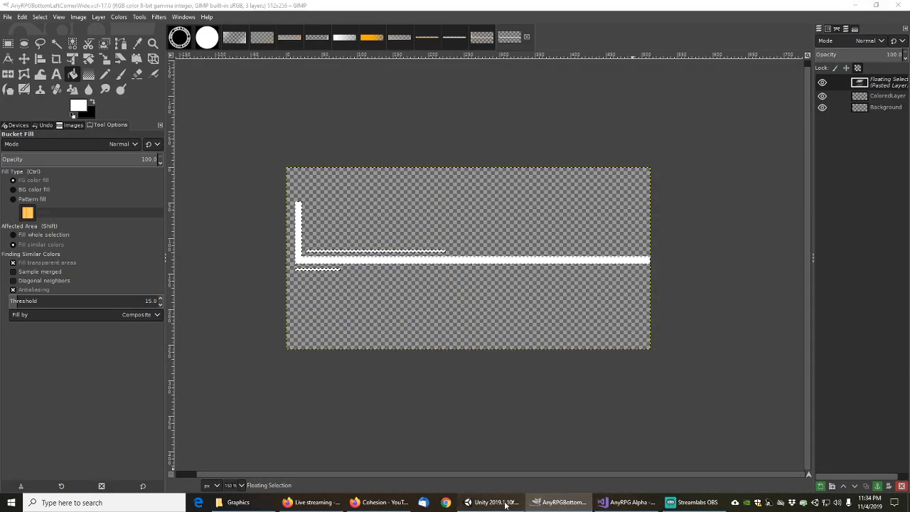
key(alt+Tab)
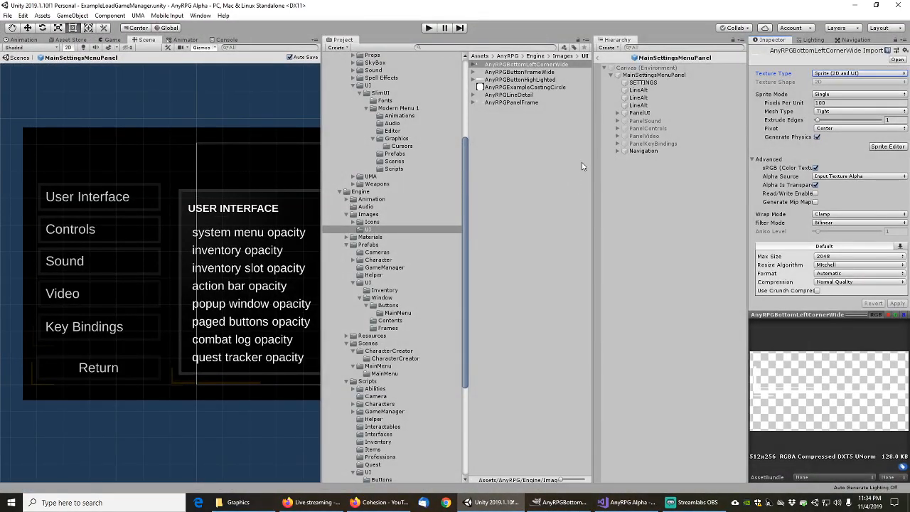
Filter the first LineAlt's sprite picker by anyrpg*wide and clear its sprite to None
click(641, 90)
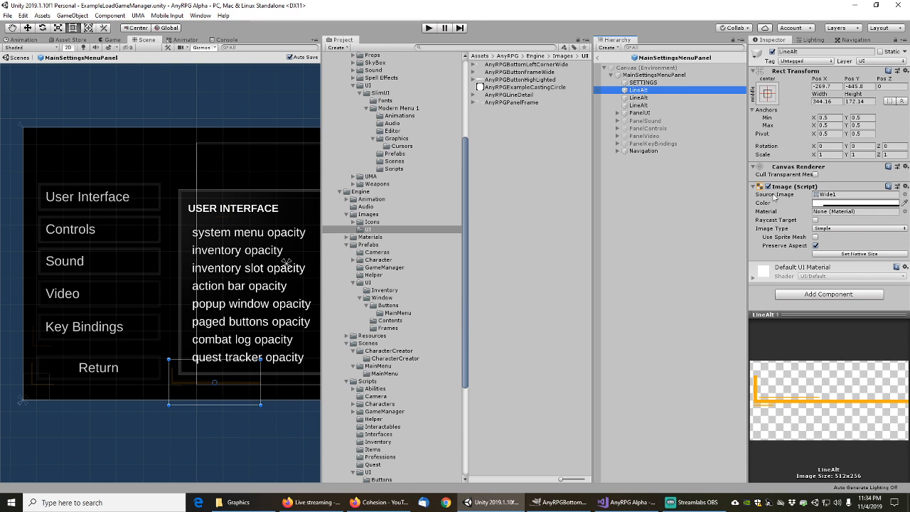
click(905, 194)
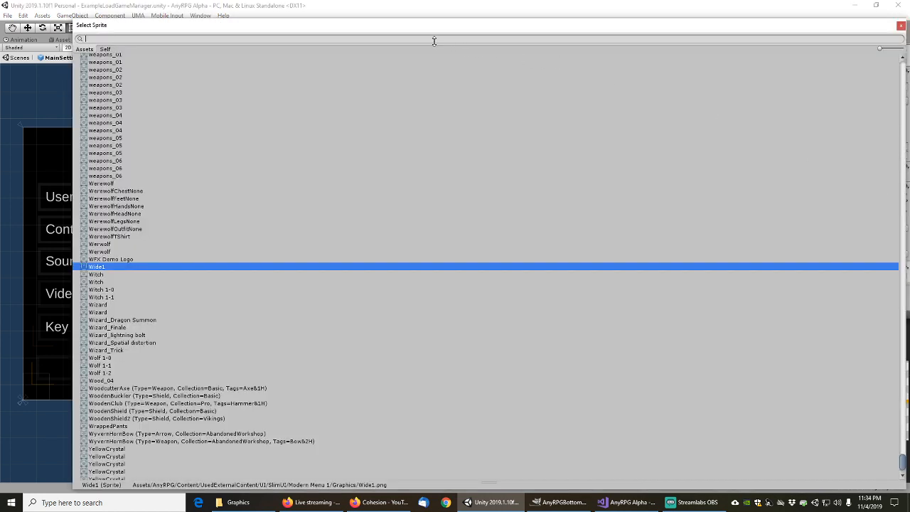
text(anyrpg*wide)
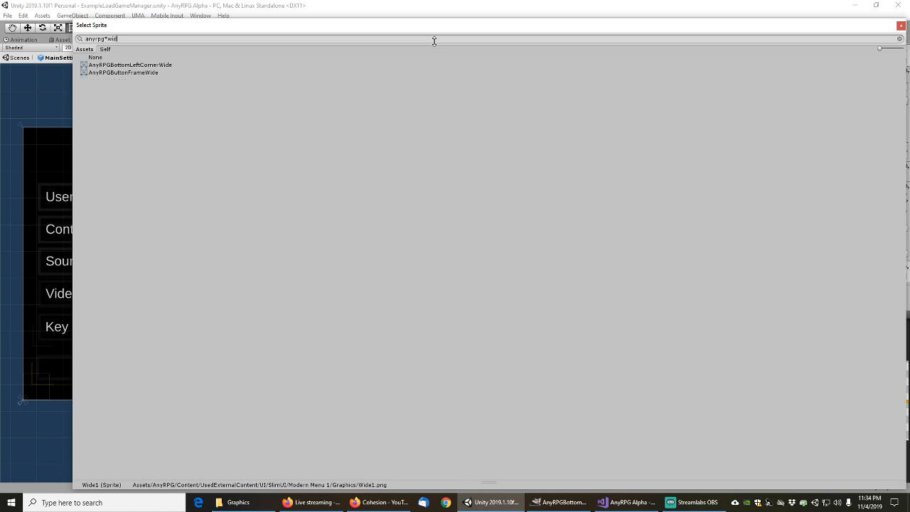
key(ctrl+a)
key(ctrl+c)
click(122, 58)
double_click(125, 60)
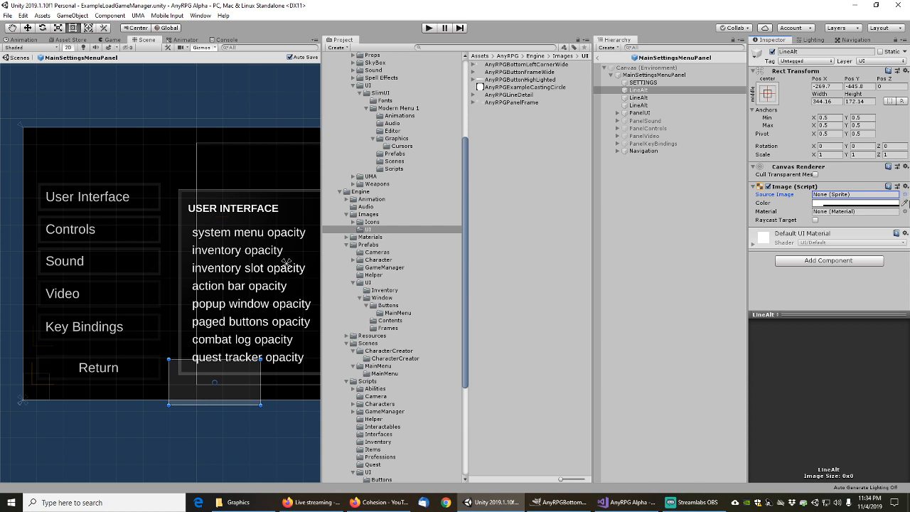
Assign AnyRPGBottomLeftCornerWide, then undo twice to restore the Wide1 sprite
click(904, 195)
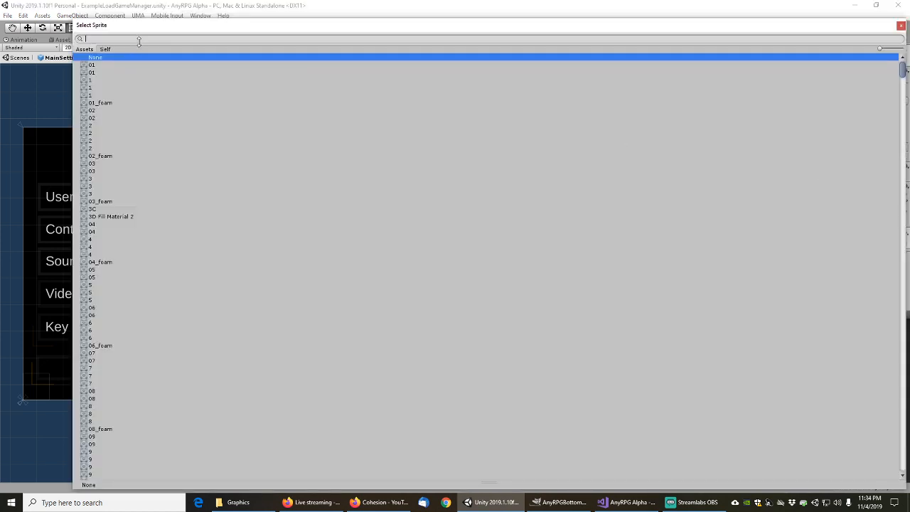
text(anyrpg*wide)
click(129, 65)
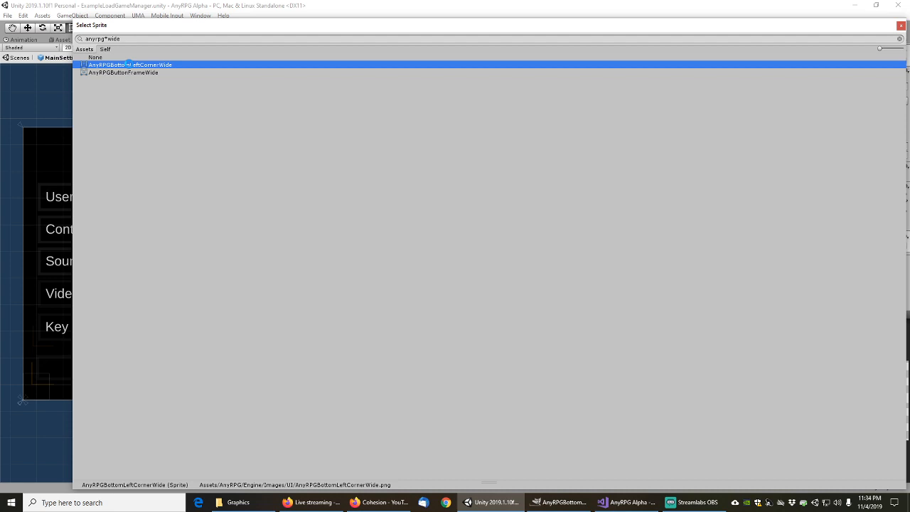
double_click(130, 66)
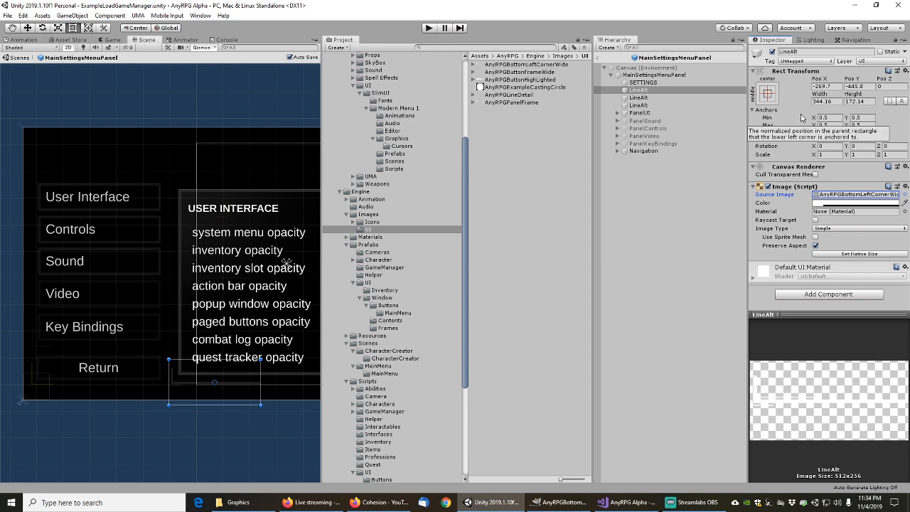
key(ctrl+z)
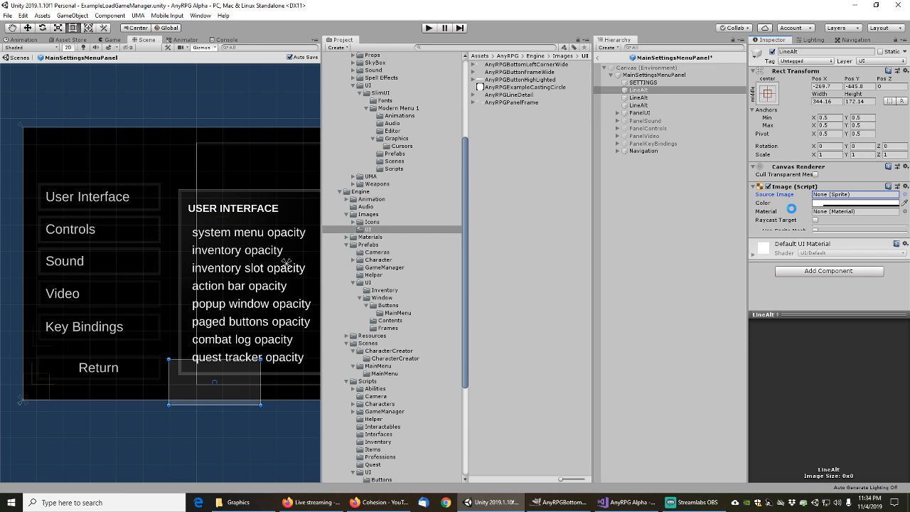
key(ctrl+z)
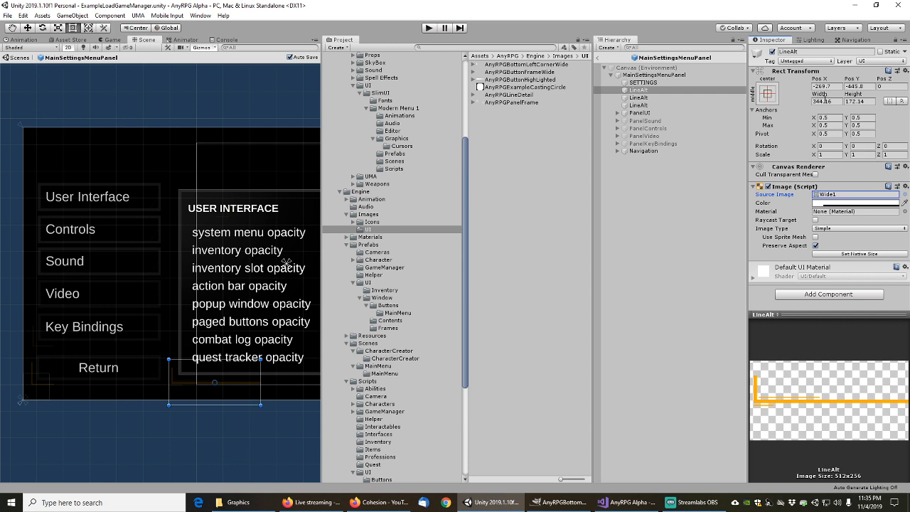
Reassign AnyRPGBottomLeftCornerWide to the first LineAlt image from the filtered picker
click(905, 196)
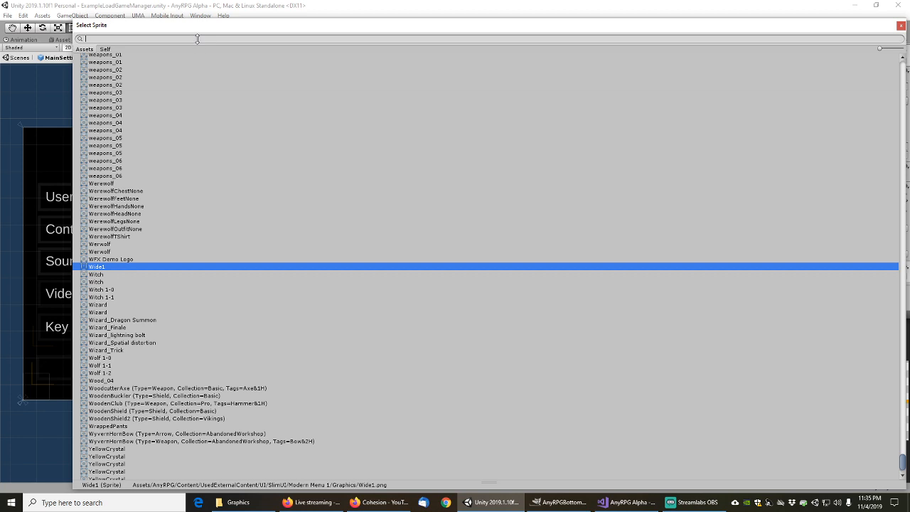
key(ctrl+v)
click(142, 65)
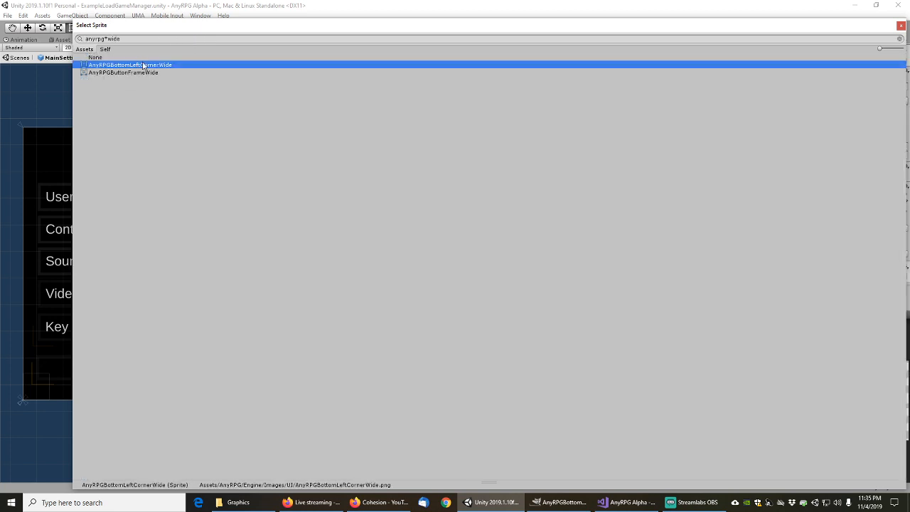
double_click(143, 65)
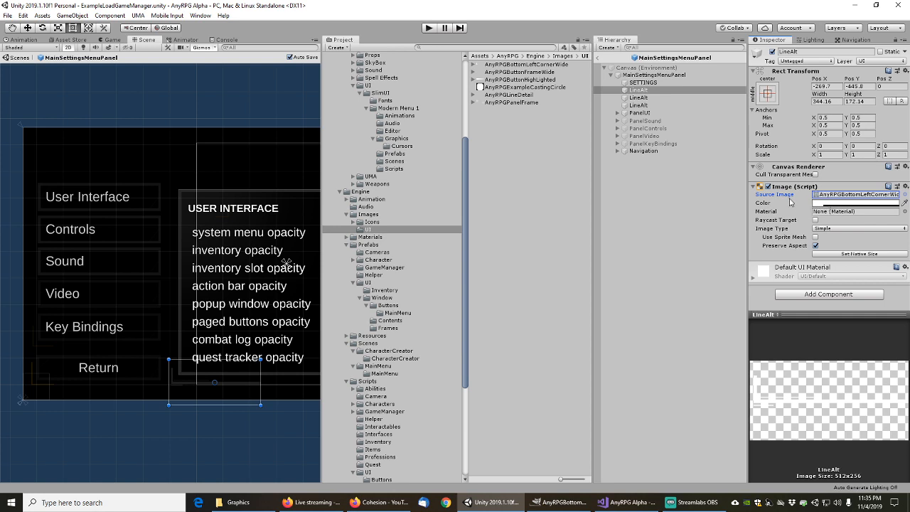
Add Colored Bottom Left Corner Wide to the first LineAlt, then locate the second LineAlt's LineDetailAlt1 sprite
click(801, 294)
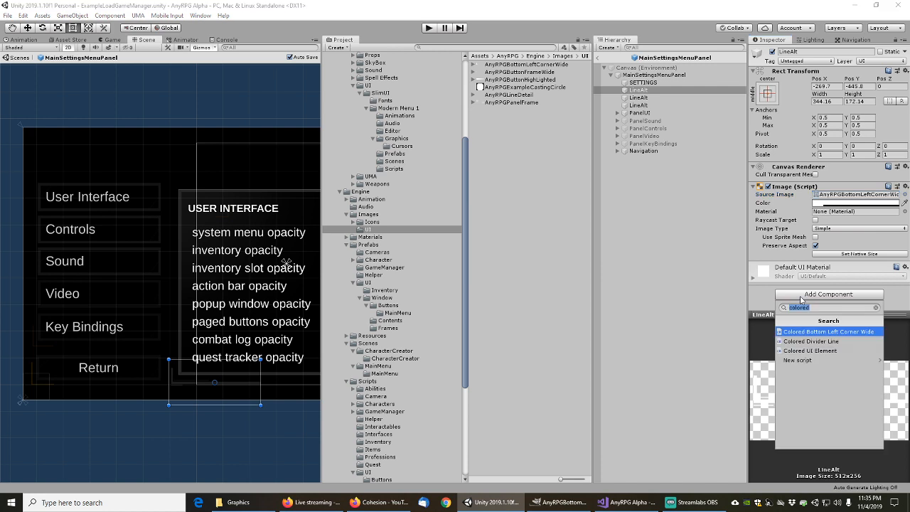
click(829, 332)
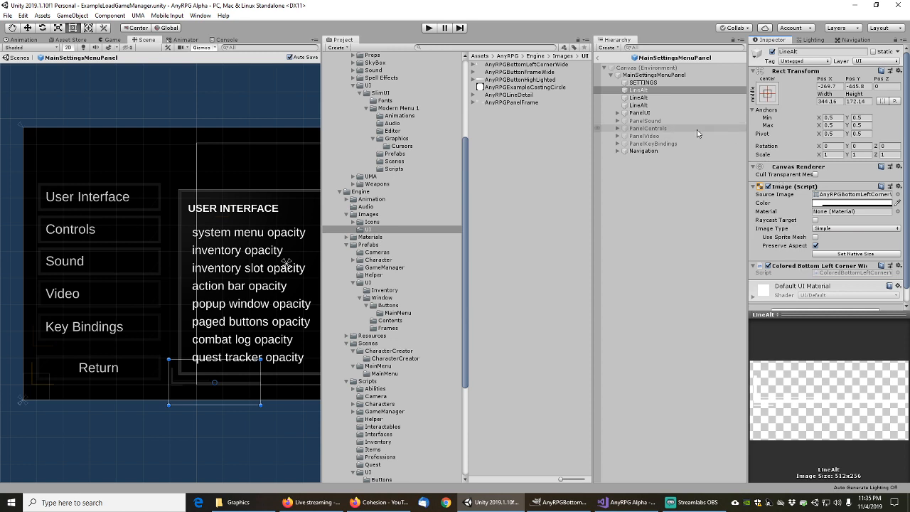
click(639, 99)
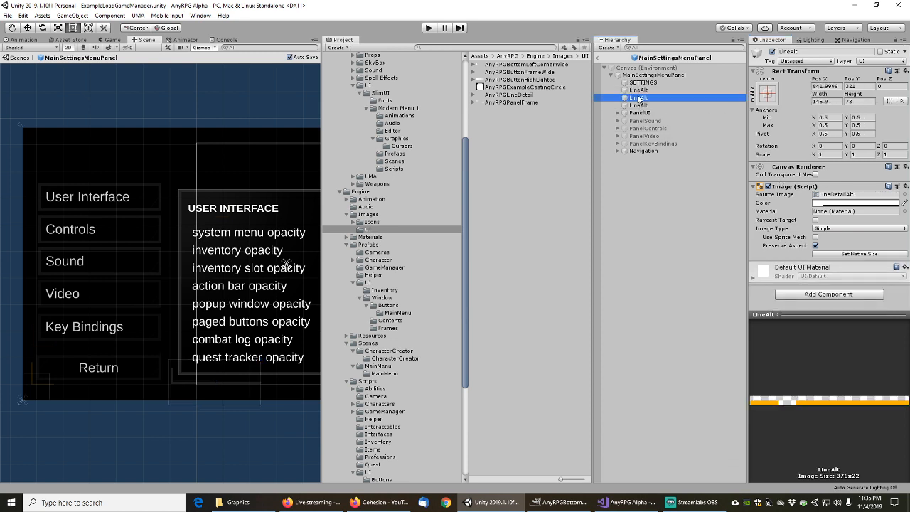
key(f)
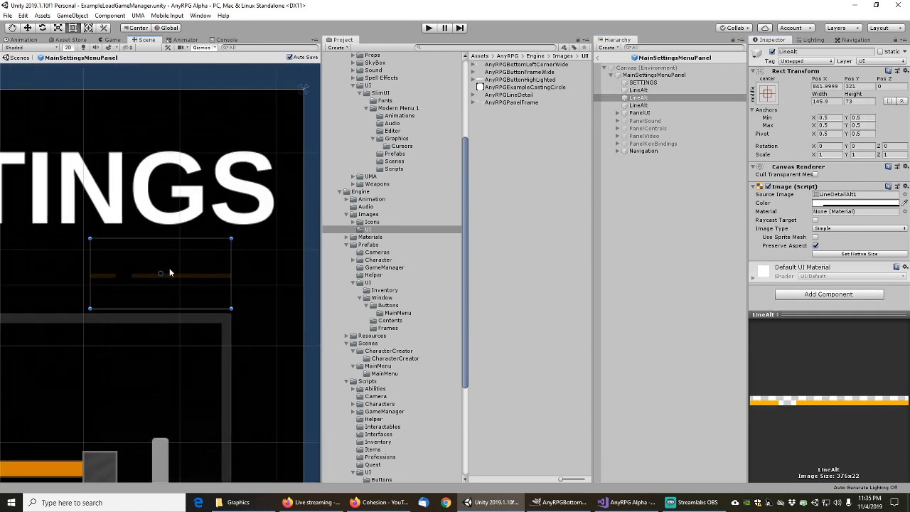
scroll(146, 280, up, 5)
scroll(129, 284, down, 5)
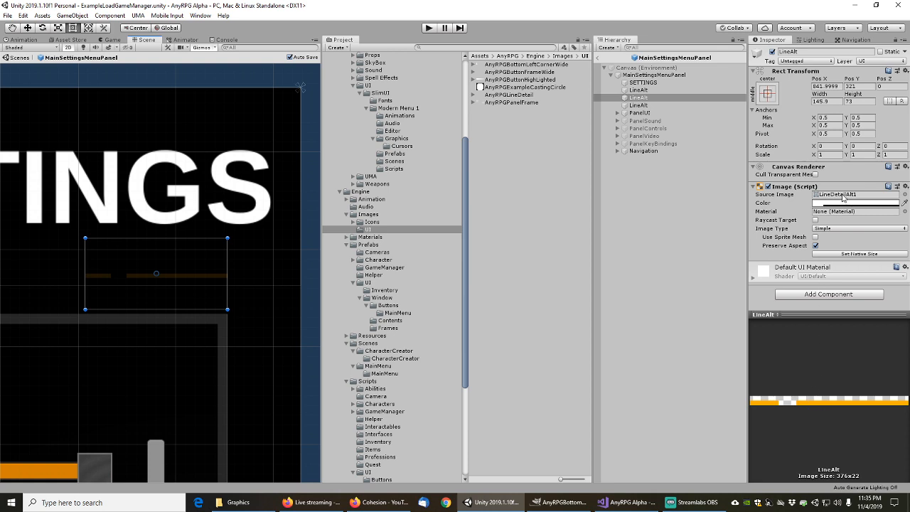
click(842, 198)
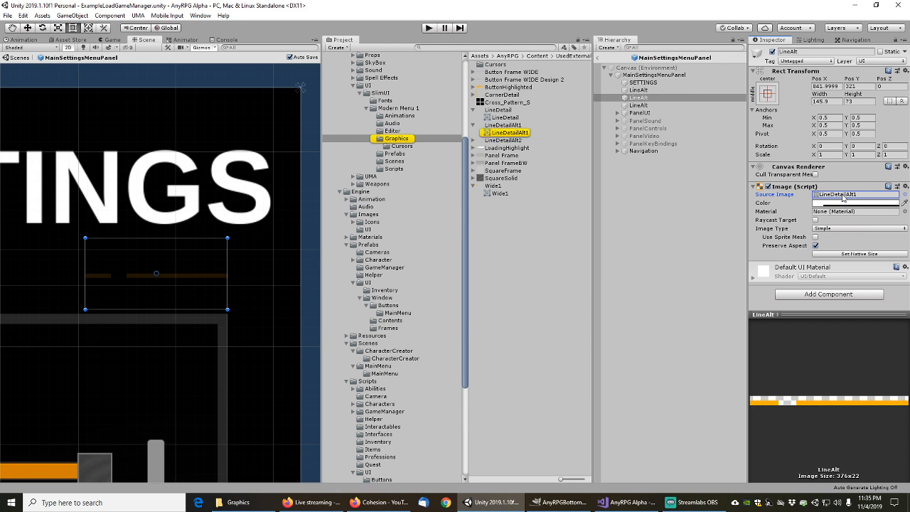
Reveal LineDetailAlt1.png in File Explorer and open it in GIMP, converting to RGB
click(508, 126)
right_click(508, 128)
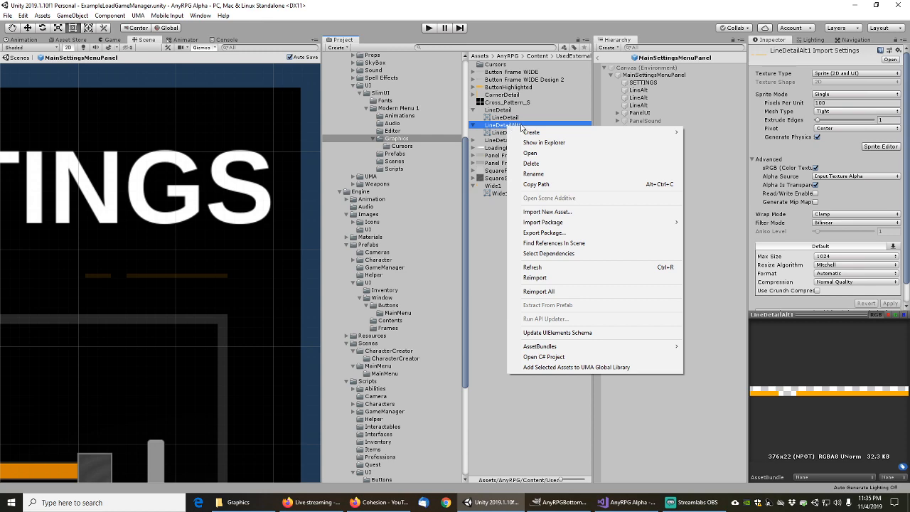
click(542, 143)
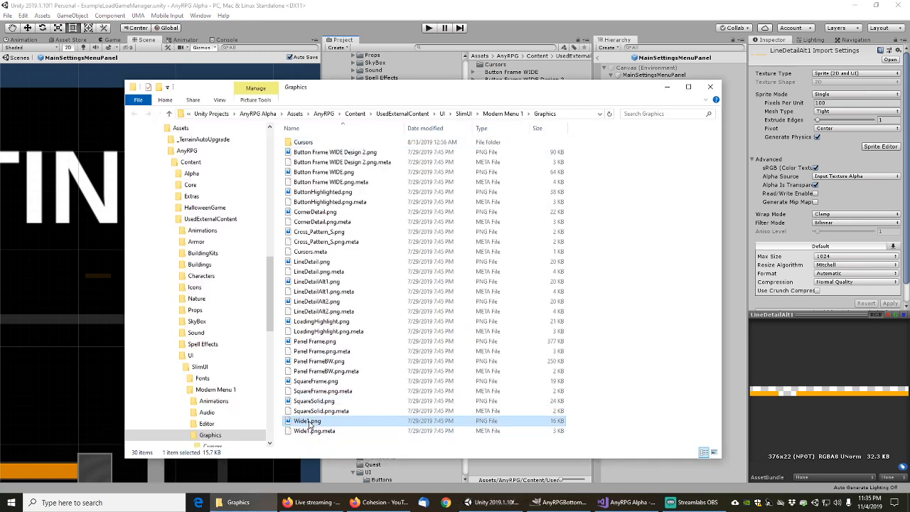
click(311, 283)
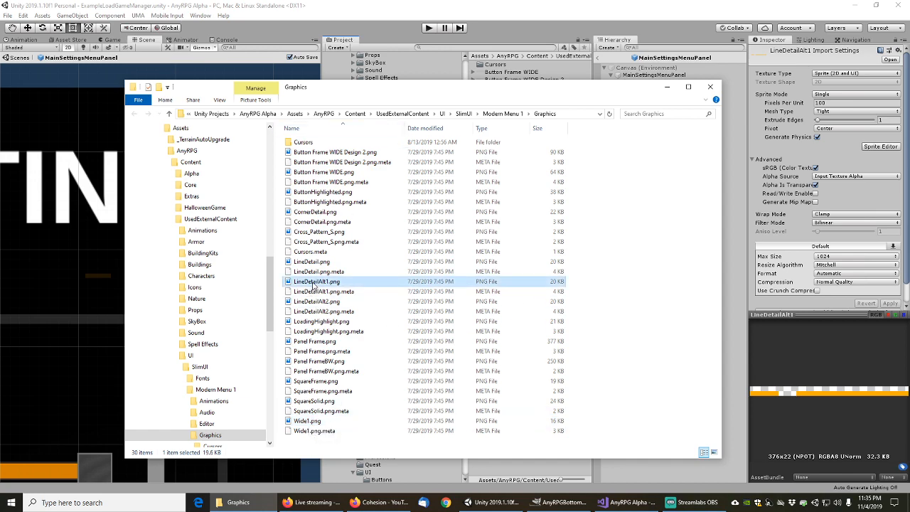
right_click(314, 285)
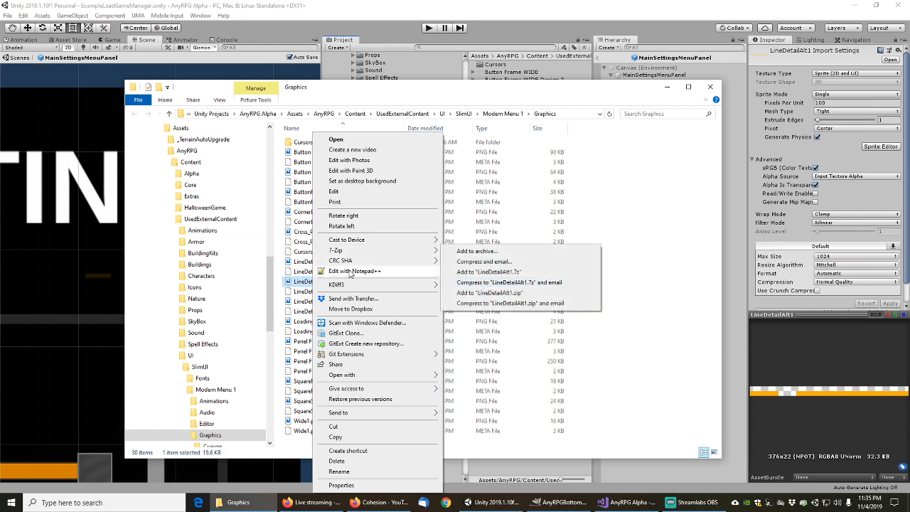
mouse_move(364, 376)
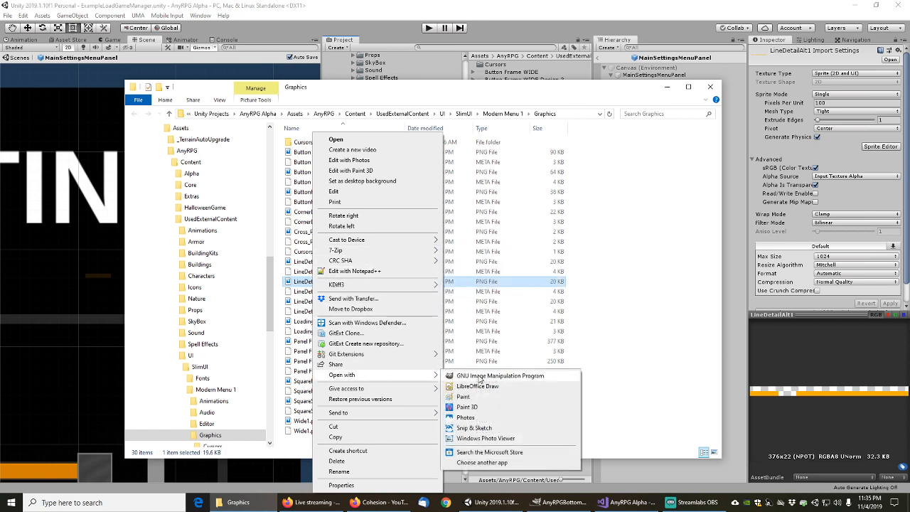
click(481, 377)
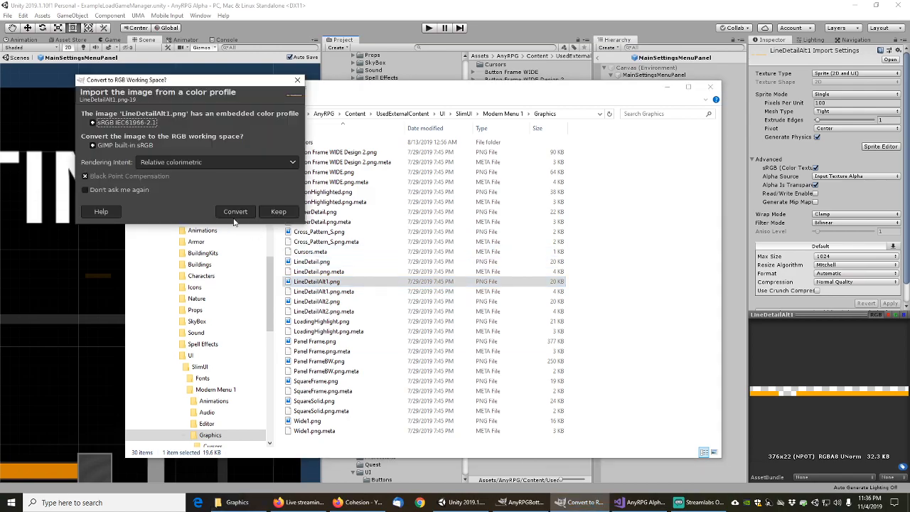
click(234, 214)
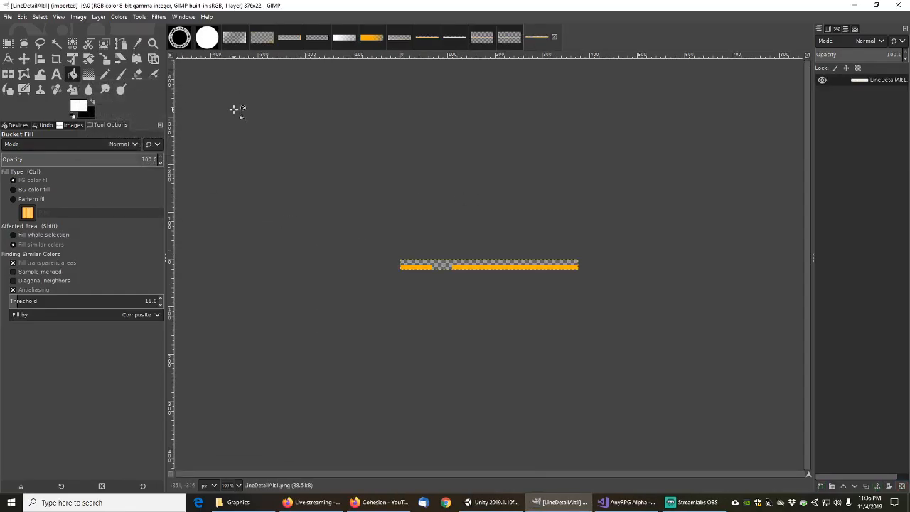
Create a new 376×22 image with a transparent fill
click(8, 17)
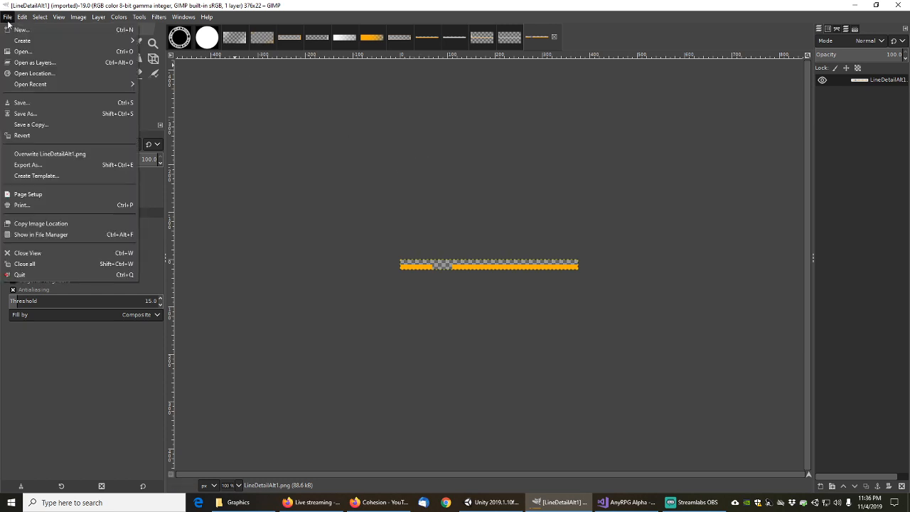
click(15, 27)
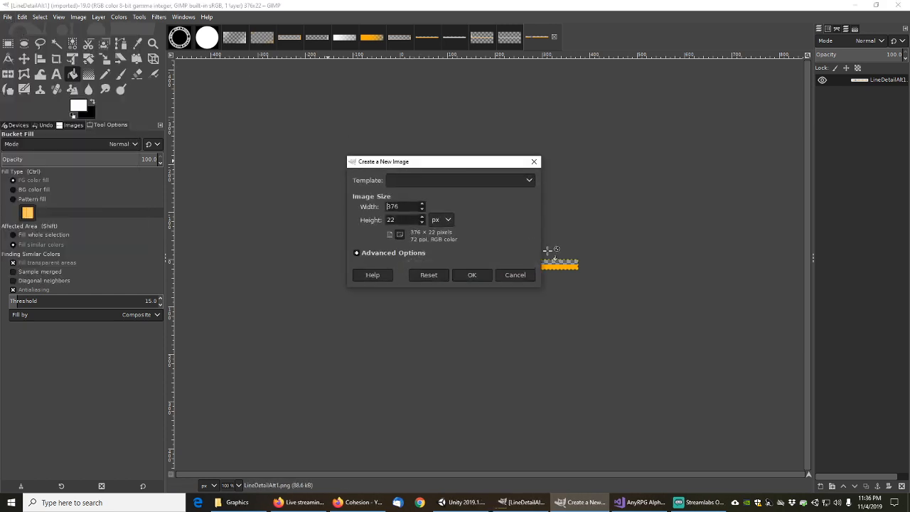
click(357, 253)
click(546, 372)
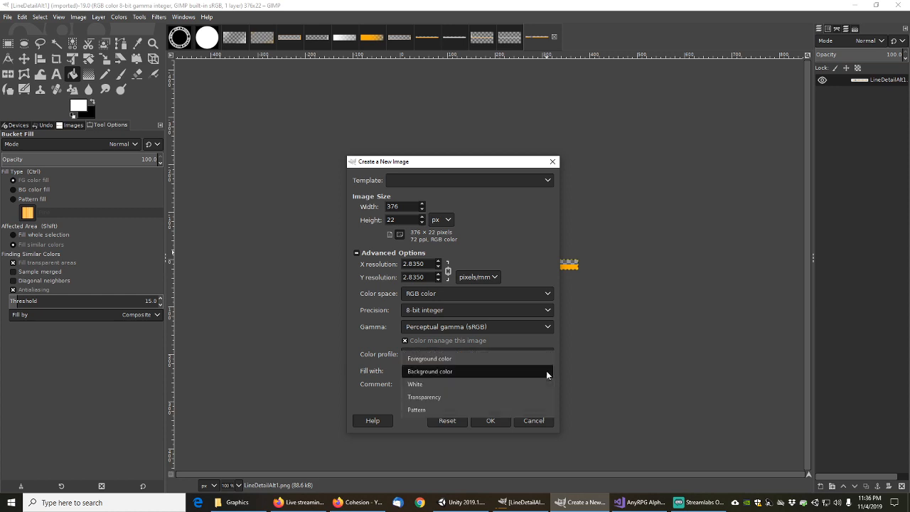
click(427, 397)
click(492, 421)
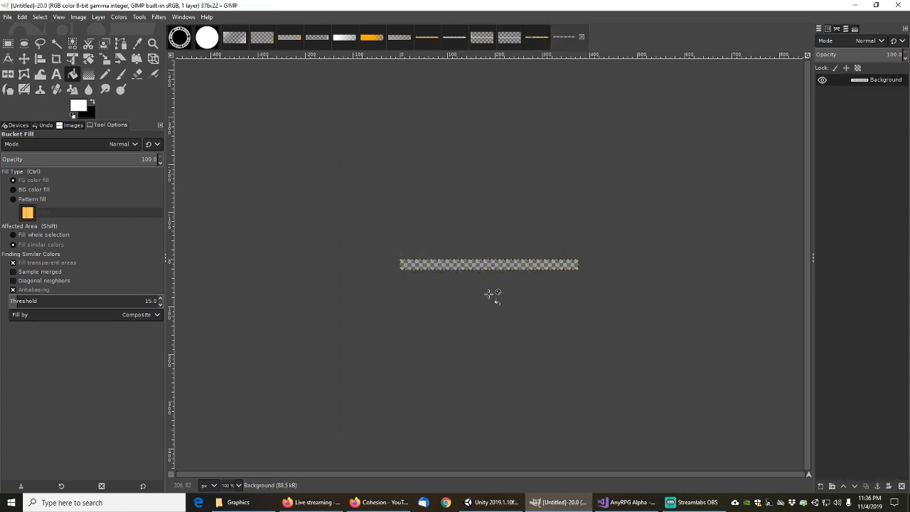
Copy LineDetailAlt1's line art into the new image and bucket-fill both line segments white
click(539, 39)
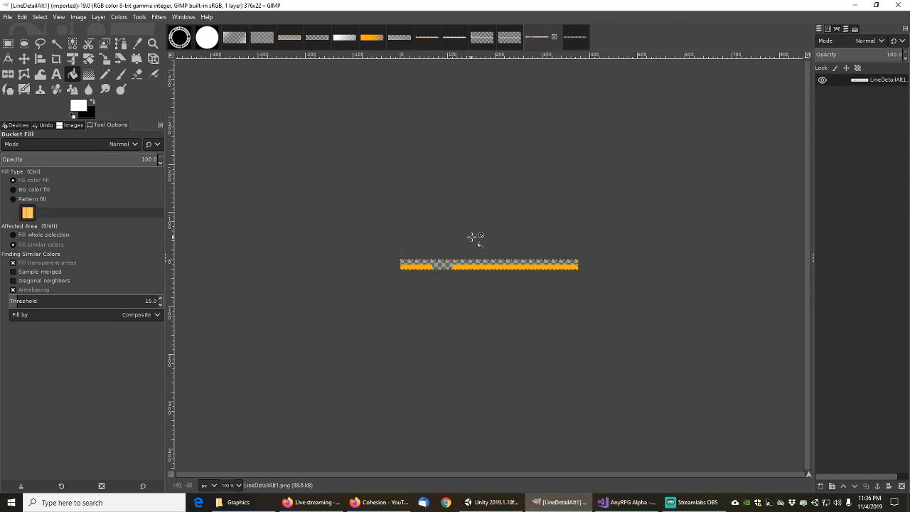
key(ctrl+a)
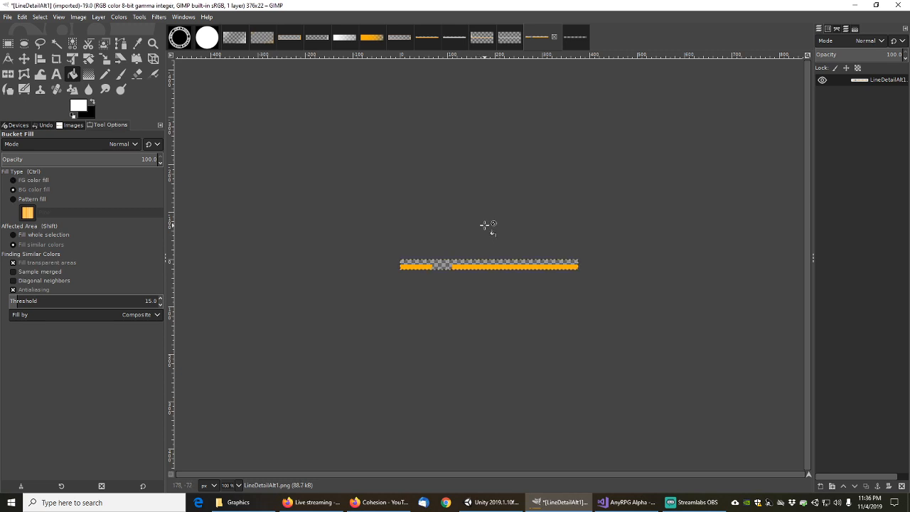
key(ctrl+c)
click(576, 36)
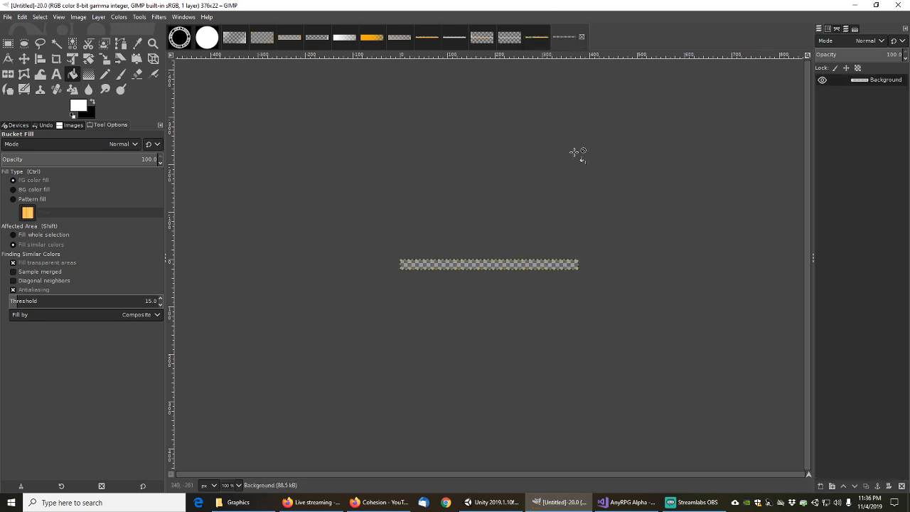
key(ctrl+v)
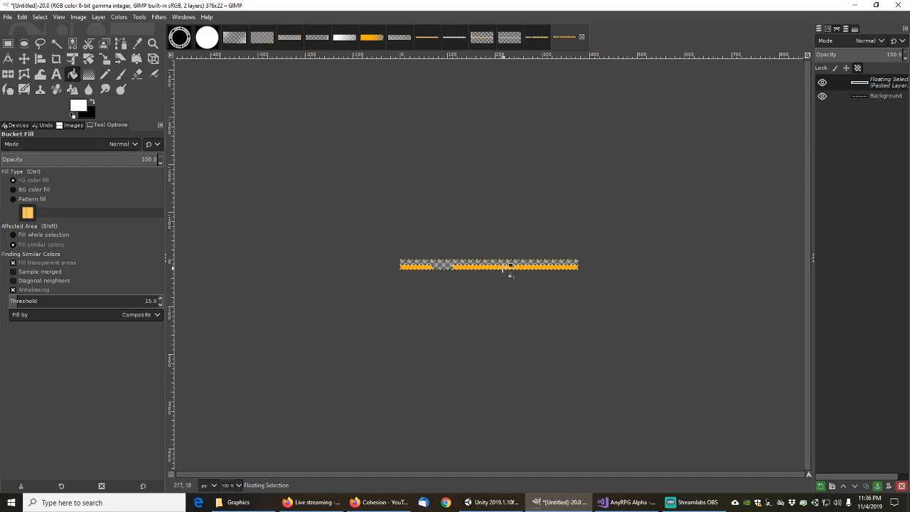
click(501, 266)
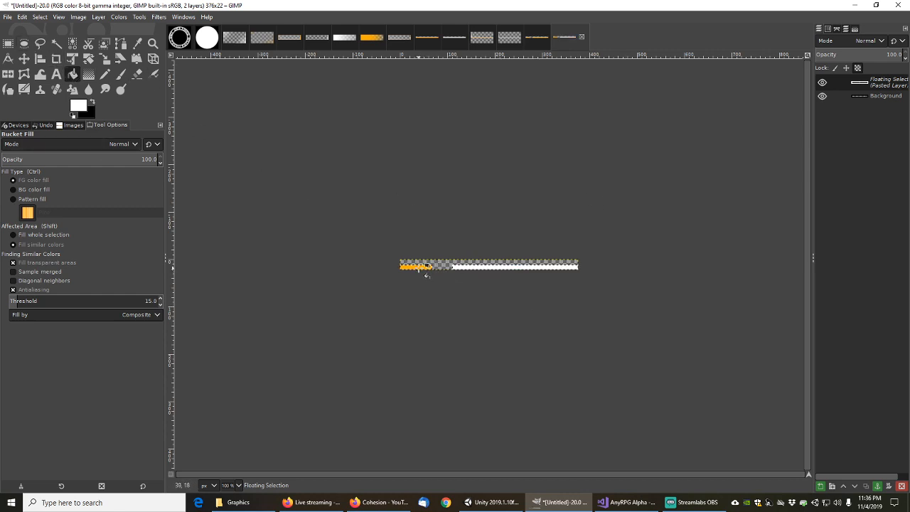
click(423, 268)
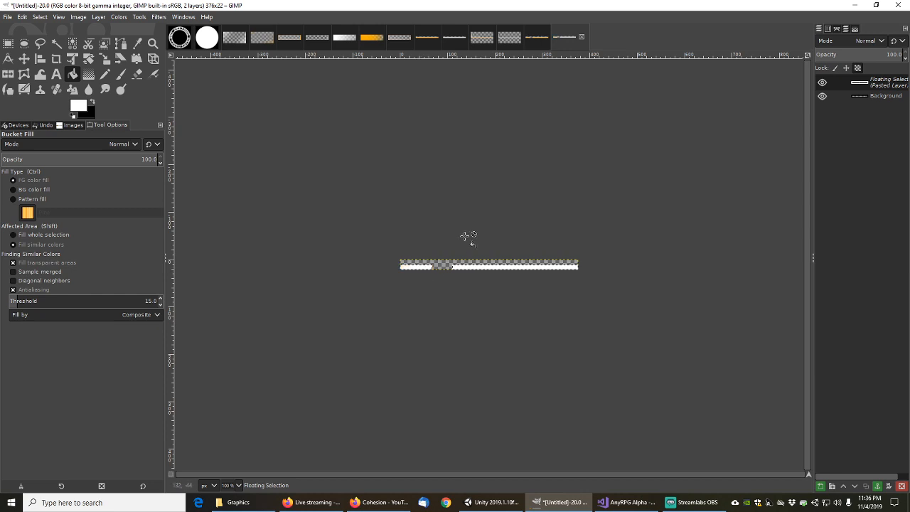
click(8, 18)
Save the image as AnyRPGLineDetailAlt1.xcf
click(26, 113)
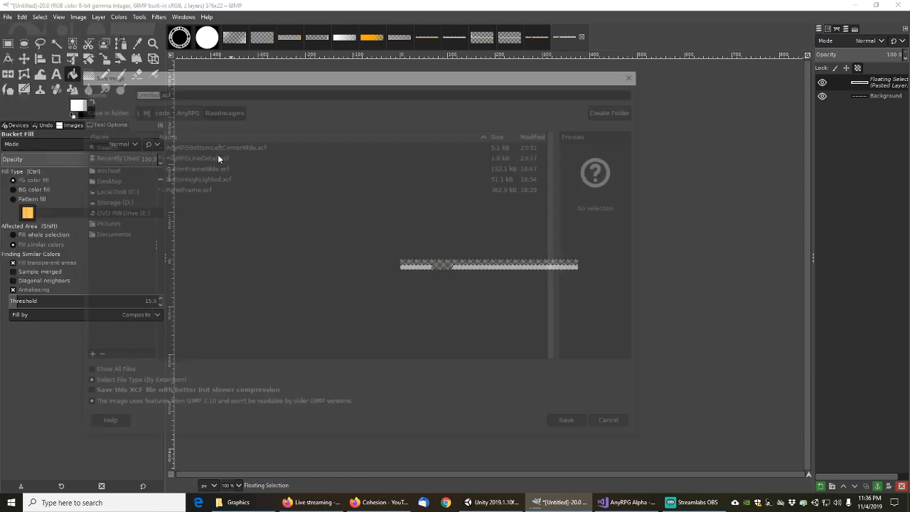
drag(274, 75, 348, 104)
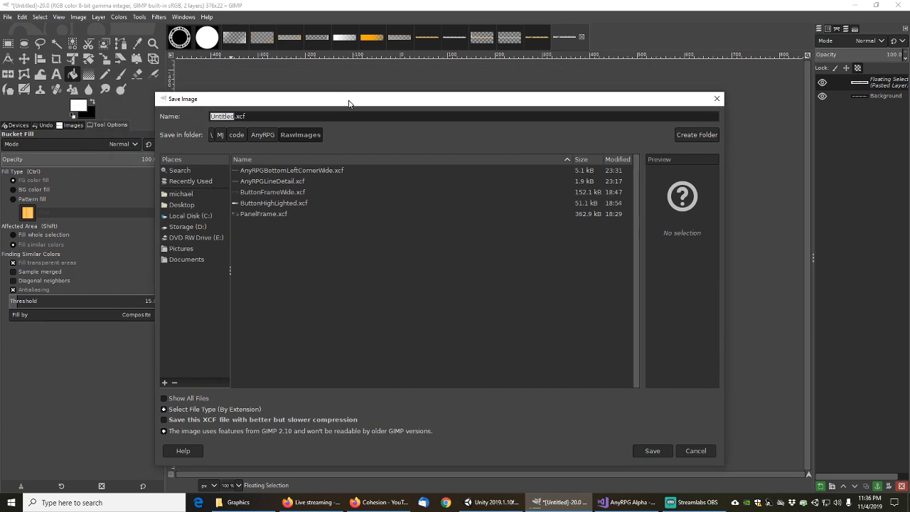
key(End)
key(shift+Home)
text(AnyRPG)
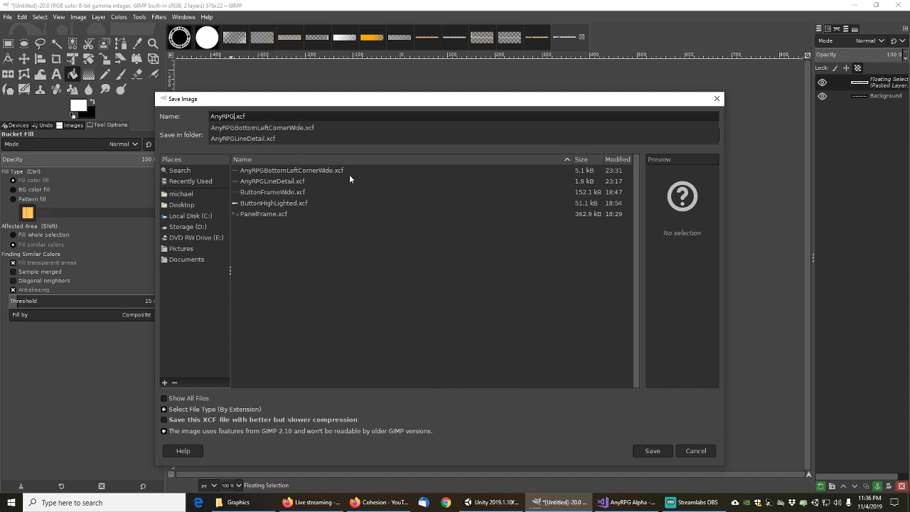
text(LineDertail)
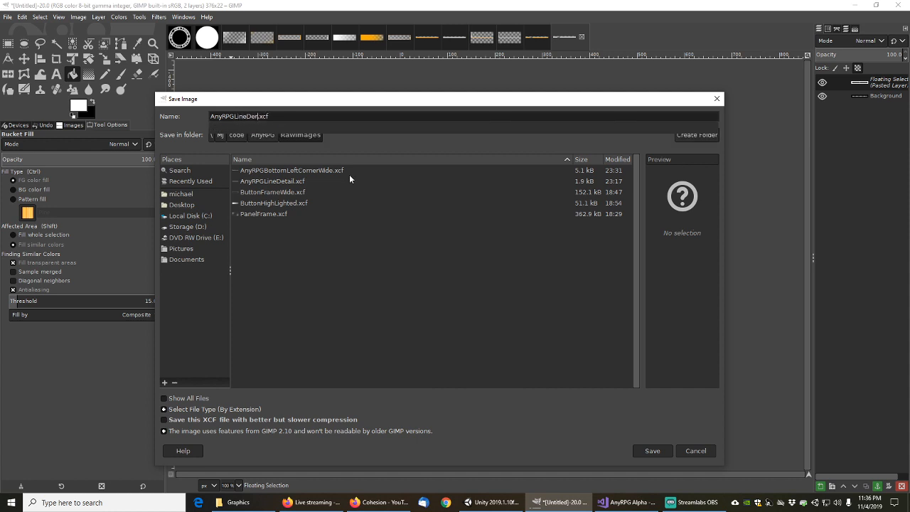
key(BackSpace)
key(BackSpace)
key(BackSpace)
key(BackSpace)
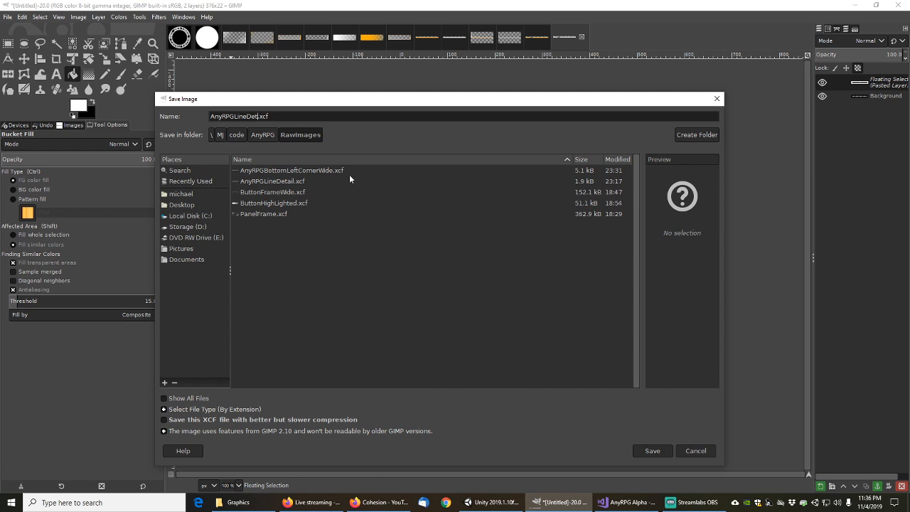
text(ailAlt1)
click(650, 451)
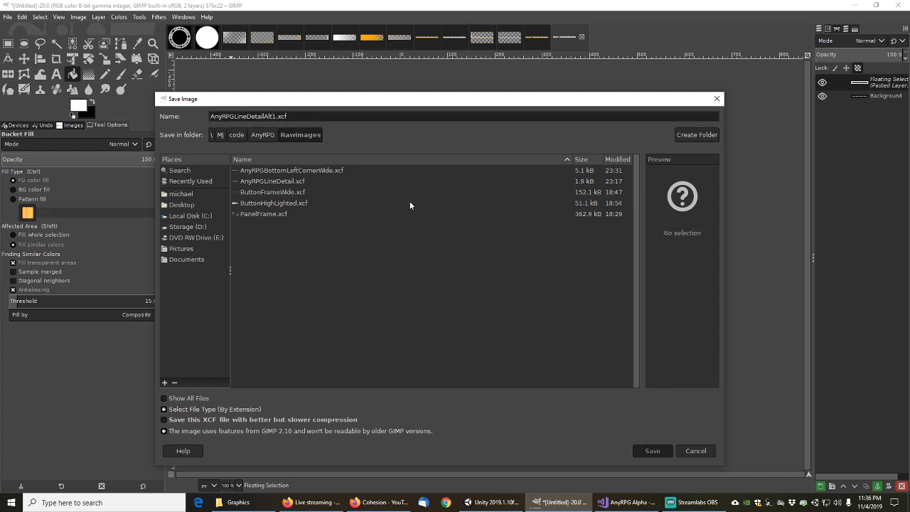
Export AnyRPGLineDetailAlt1.png into the UIImages folder with default PNG settings
click(7, 18)
click(28, 164)
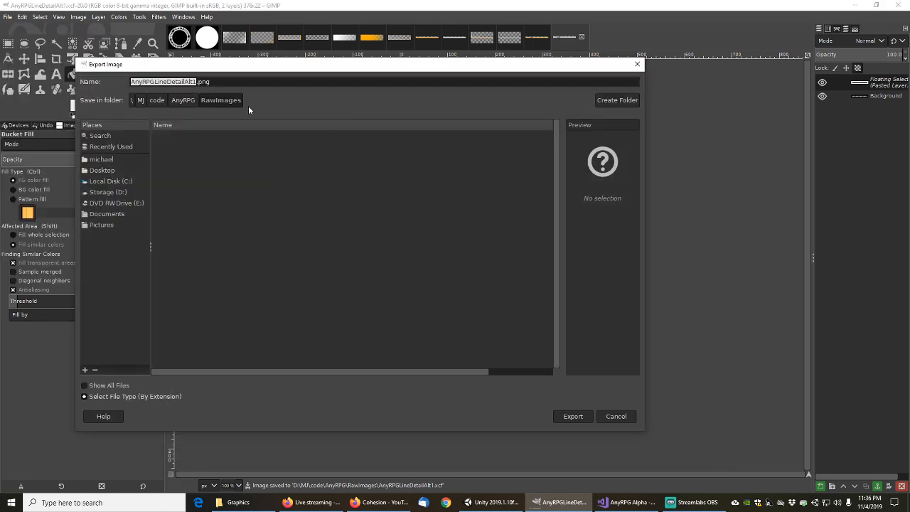
click(183, 99)
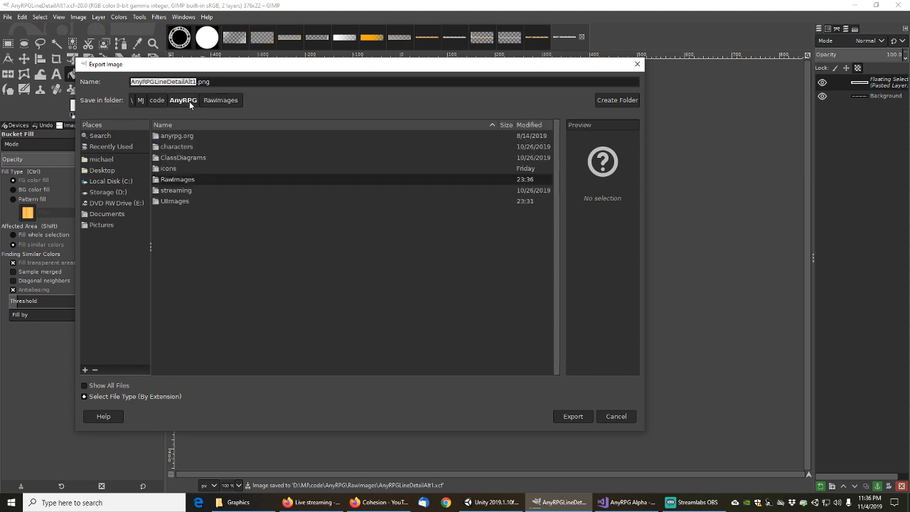
double_click(171, 201)
click(580, 418)
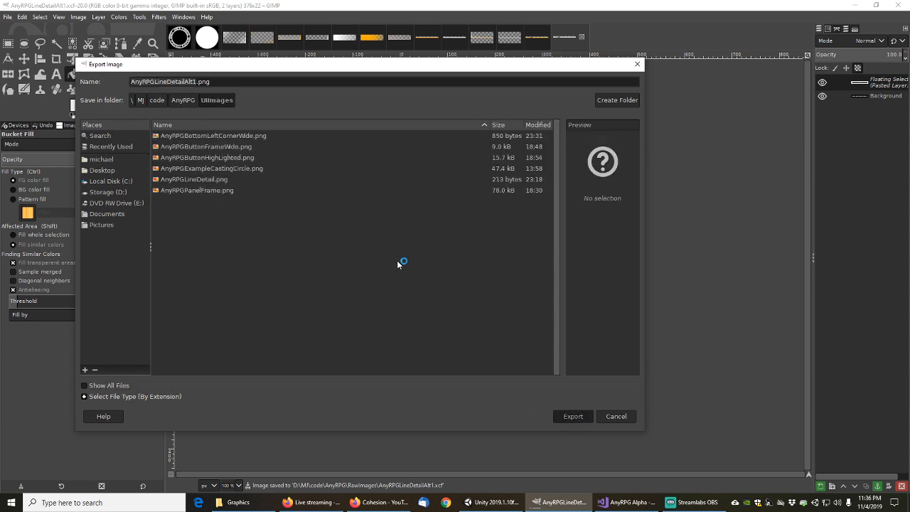
click(455, 344)
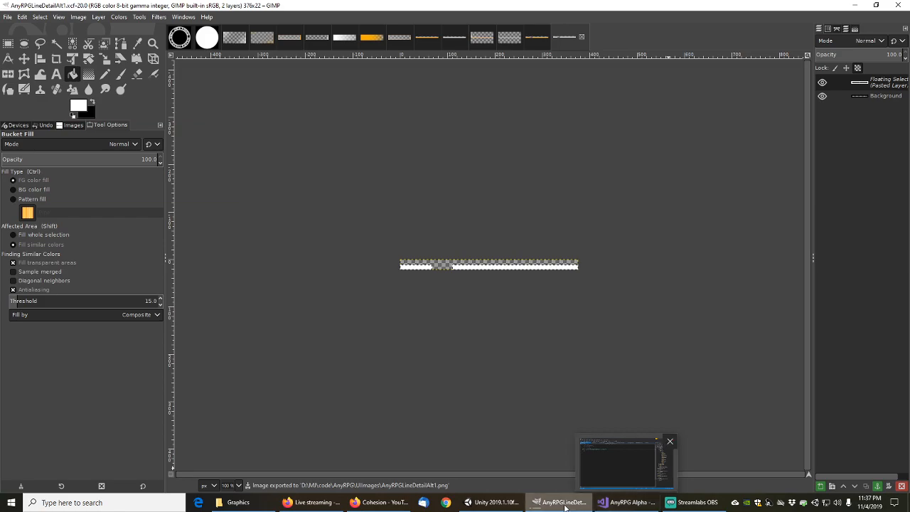
Select the ColoredBottomLeftCornerWide script attached to the first LineAlt in the Project window
click(494, 502)
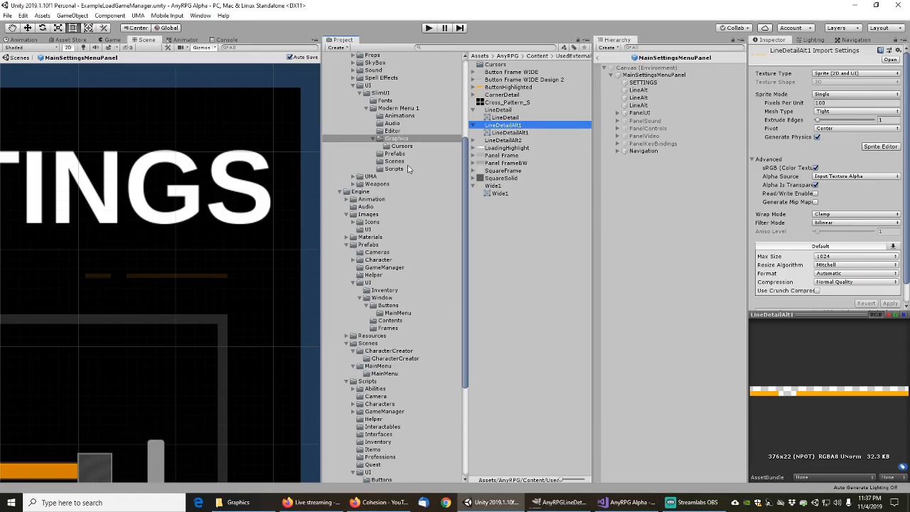
click(640, 90)
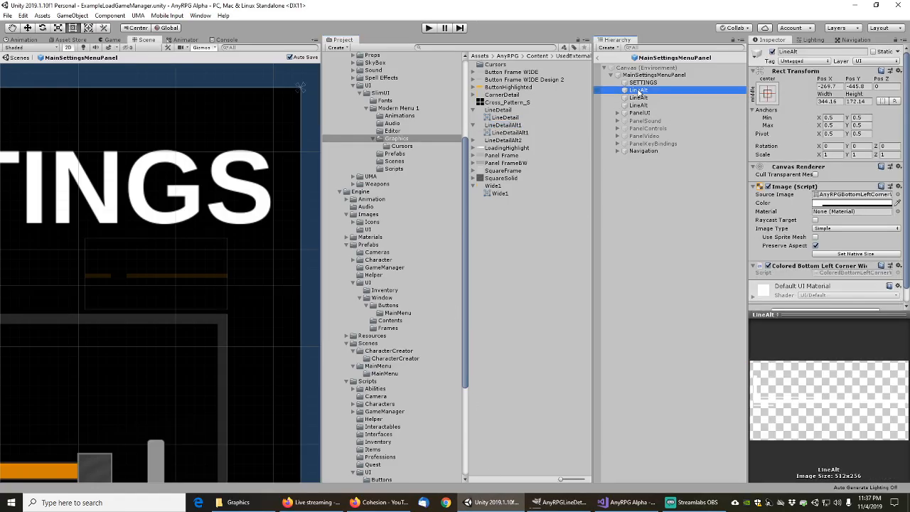
click(824, 273)
click(514, 87)
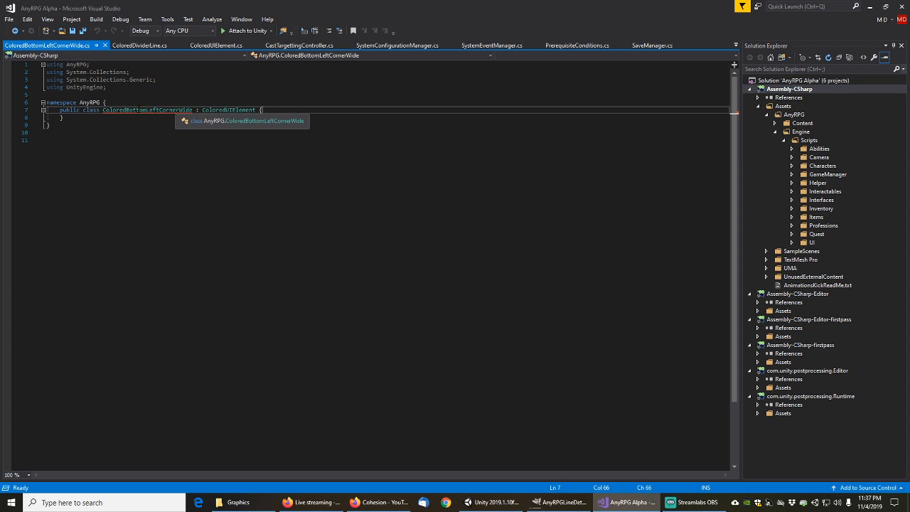
Start renaming the class by replacing the text after 'Colored' with 'LineDetailAlt'
click(140, 110)
click(124, 132)
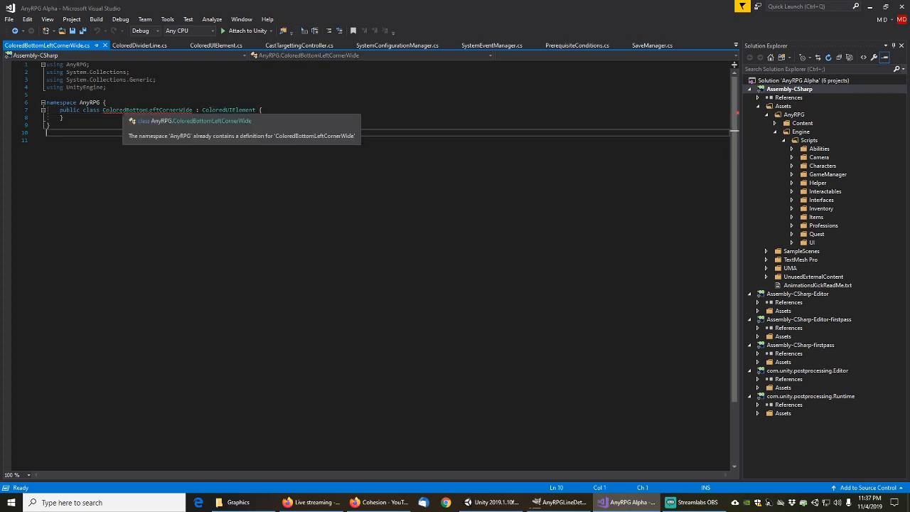
double_click(128, 111)
click(125, 110)
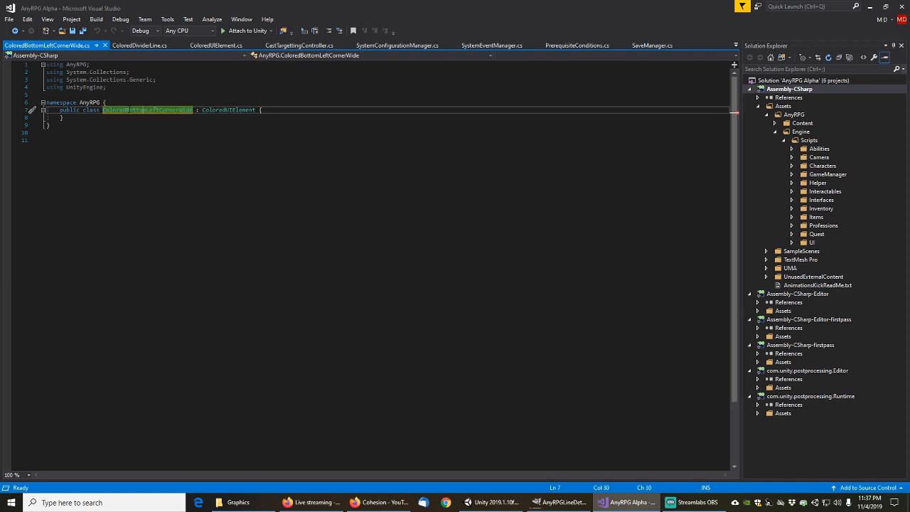
key(shift+Right)
key(shift+Right)
key(shift+Right)
key(shift+Right)
key(shift+Right)
key(shift+Right)
key(shift+Right)
key(shift+Right)
key(shift+Right)
key(shift+Right)
key(shift+Right)
key(shift+Right)
key(shift+Right)
key(shift+Right)
key(shift+Right)
key(shift+Right)
key(shift+Right)
key(shift+Right)
key(shift+Right)
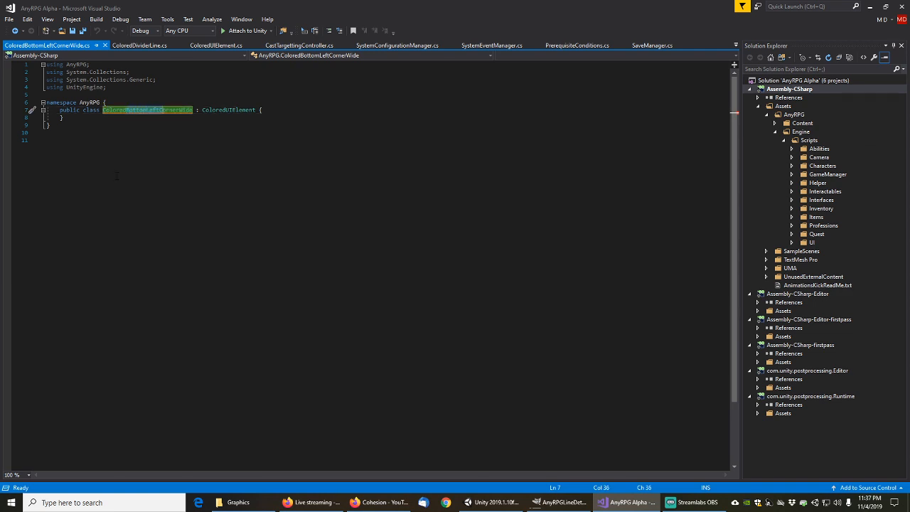
text(LineDetail)
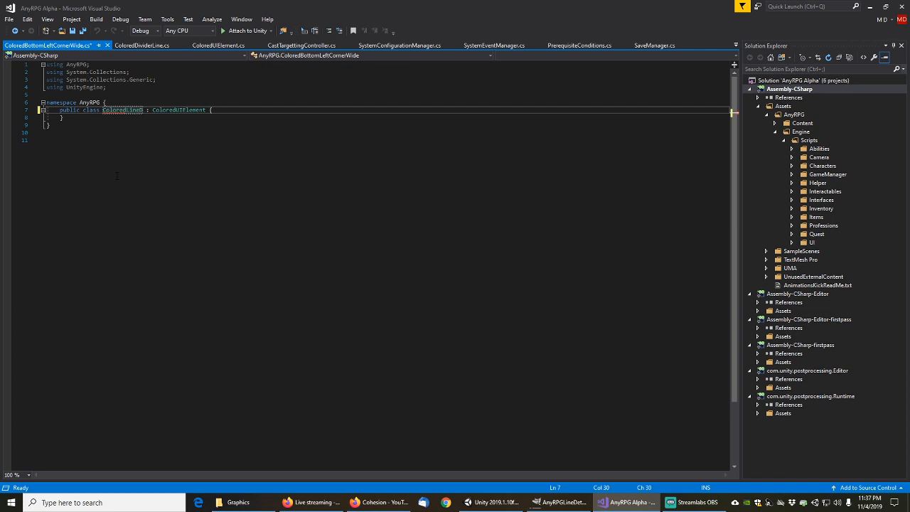
text(Alt1)
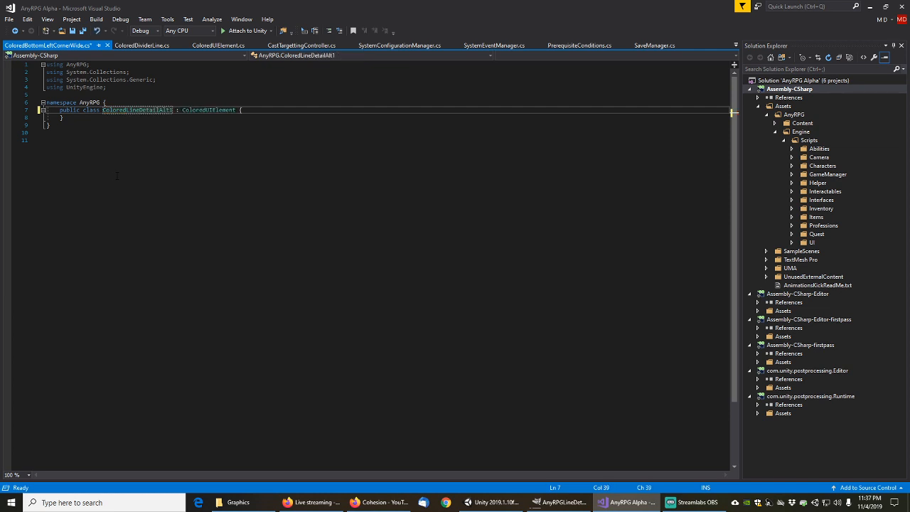
Undo the edit so the class stays ColoredBottomLeftCornerWide
click(120, 176)
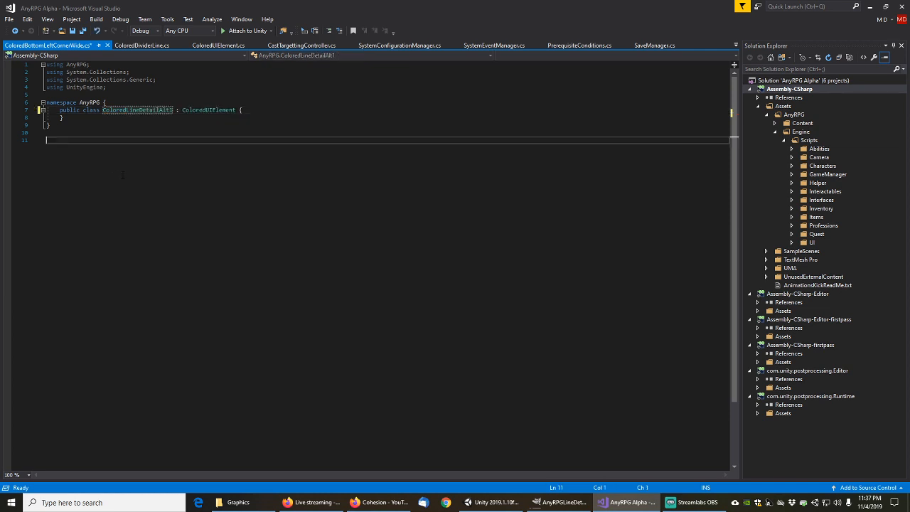
click(186, 125)
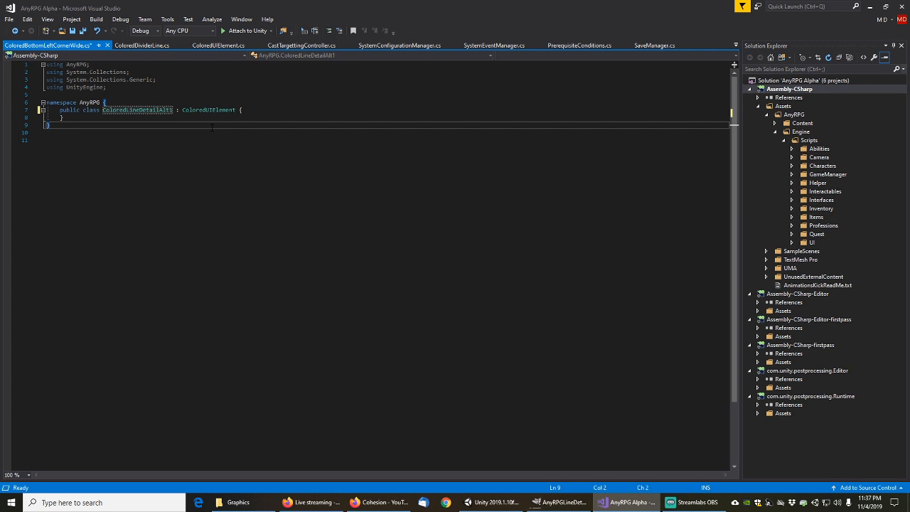
key(ctrl+a)
key(ctrl+c)
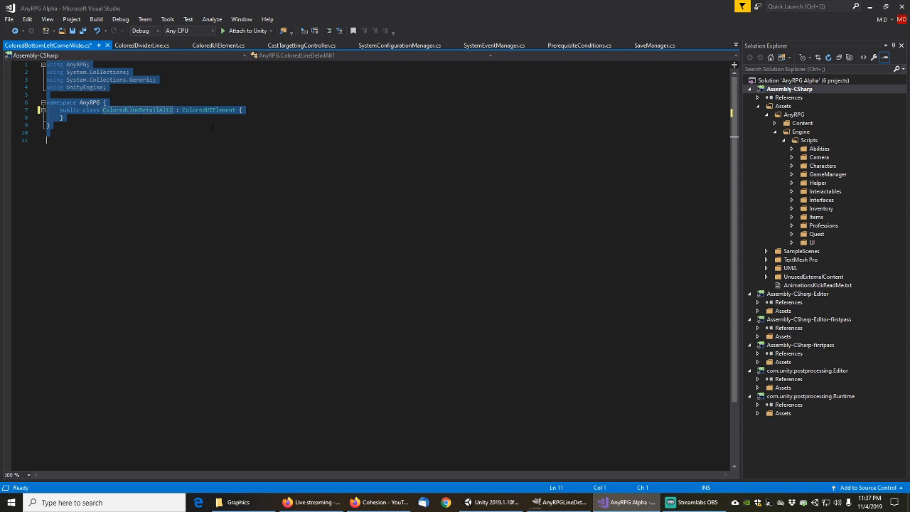
key(ctrl+z)
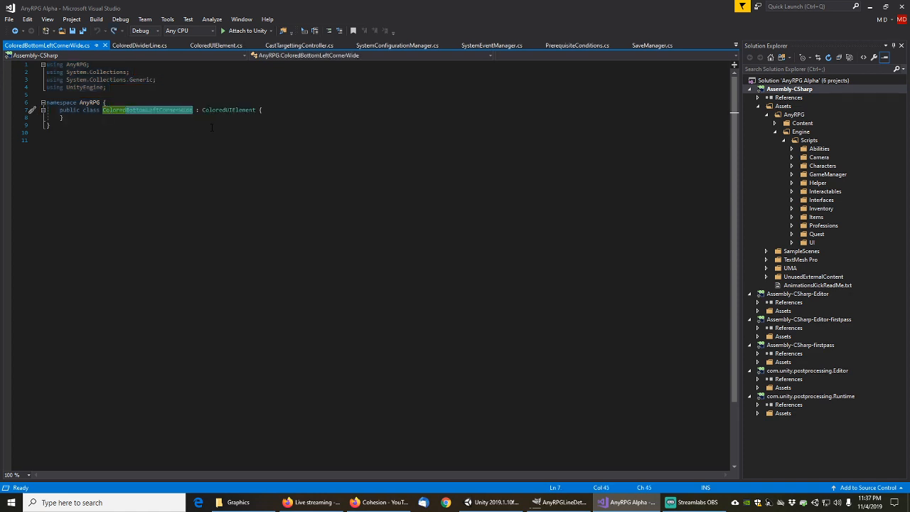
Select the duplicated ColoredBottomLeftCornerWide1 script in the Project panel
click(872, 7)
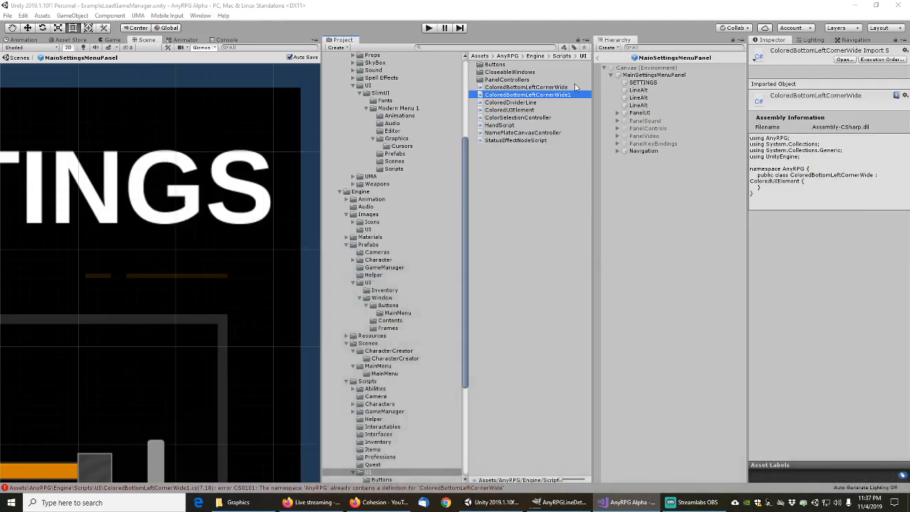
click(516, 89)
click(516, 96)
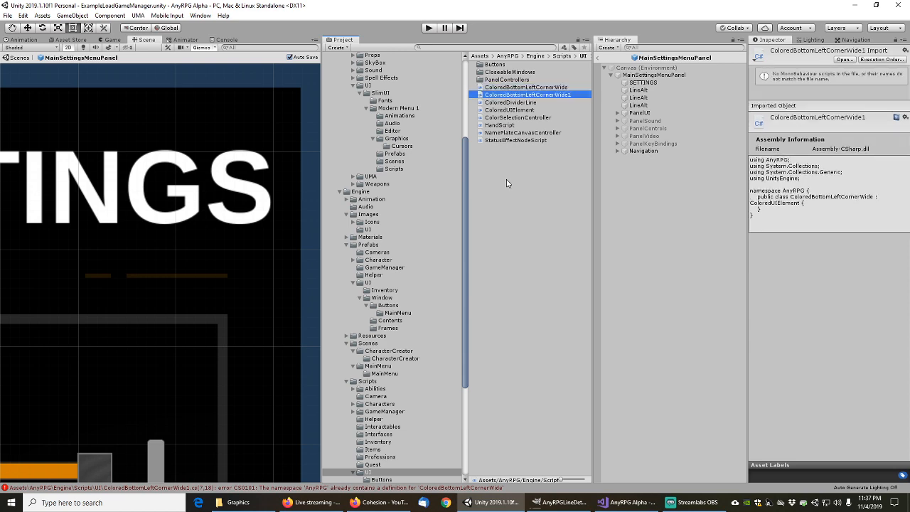
key(Down)
key(Down)
key(Down)
key(Down)
key(Down)
key(Down)
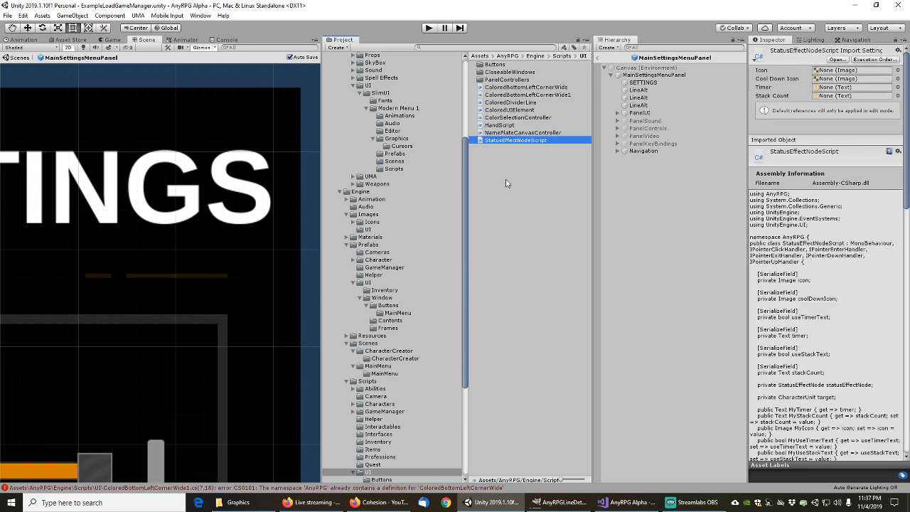
key(Up)
key(Up)
key(Up)
key(Up)
key(Up)
key(Up)
Rename the duplicated script to ColoredLineDetailAlt1
key(F2)
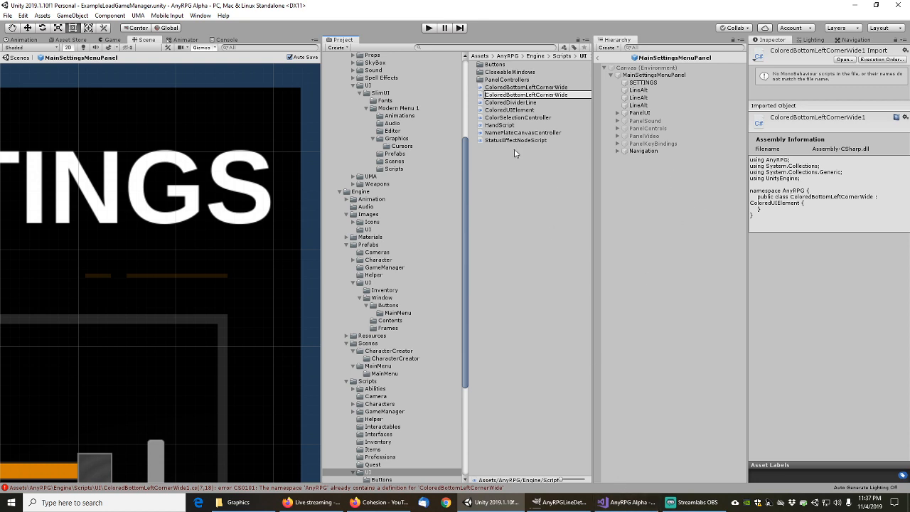
key(ctrl+a)
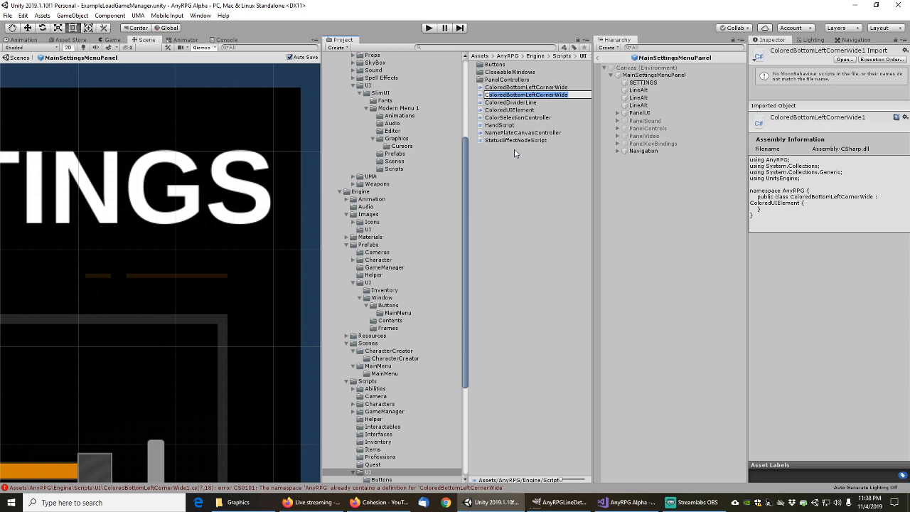
key(shift+Right)
key(shift+Right)
key(shift+Right)
key(shift+Right)
key(shift+Right)
key(shift+Right)
key(shift+Right)
text(L)
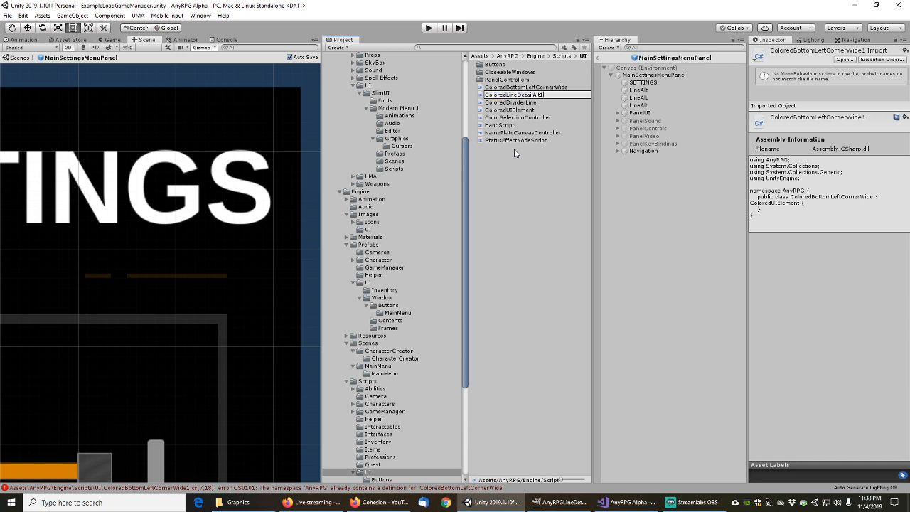
key(Return)
key(alt+Tab)
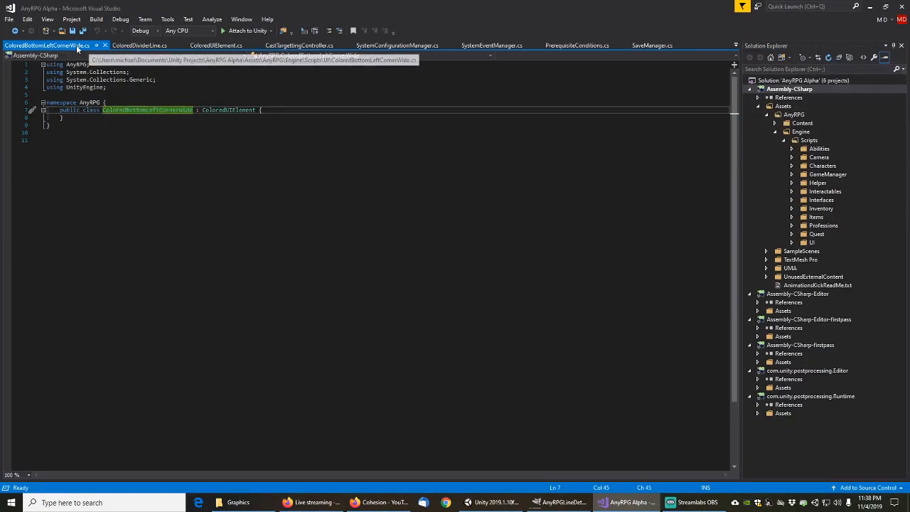
Open the renamed ColoredLineDetailAlt1 script in Visual Studio
click(871, 7)
click(510, 104)
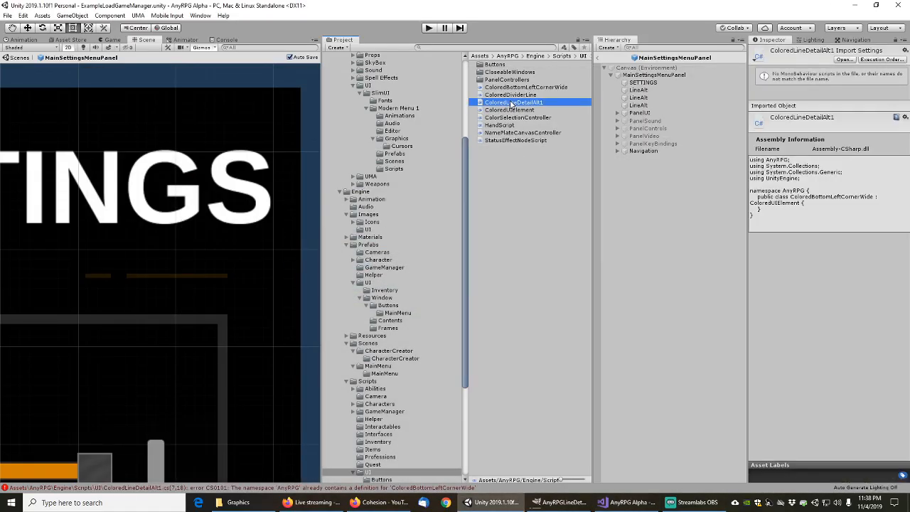
double_click(510, 104)
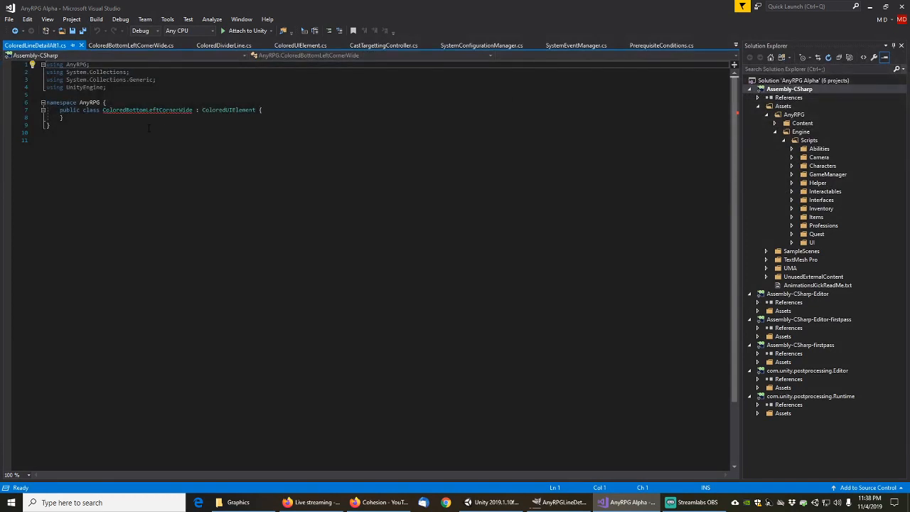
Change the class name from ColoredBottomLeftCornerWide to ColoredLineDetailAlt1 and save the file
click(149, 128)
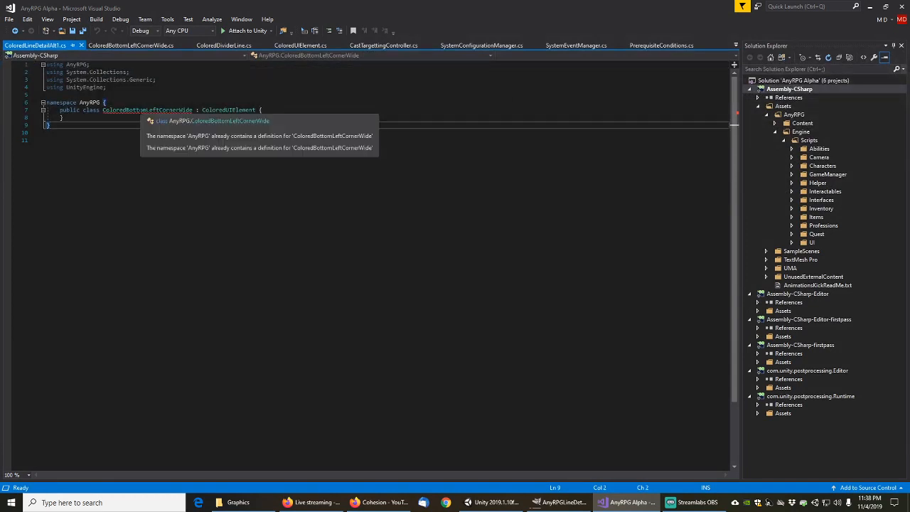
double_click(143, 111)
key(ctrl+v)
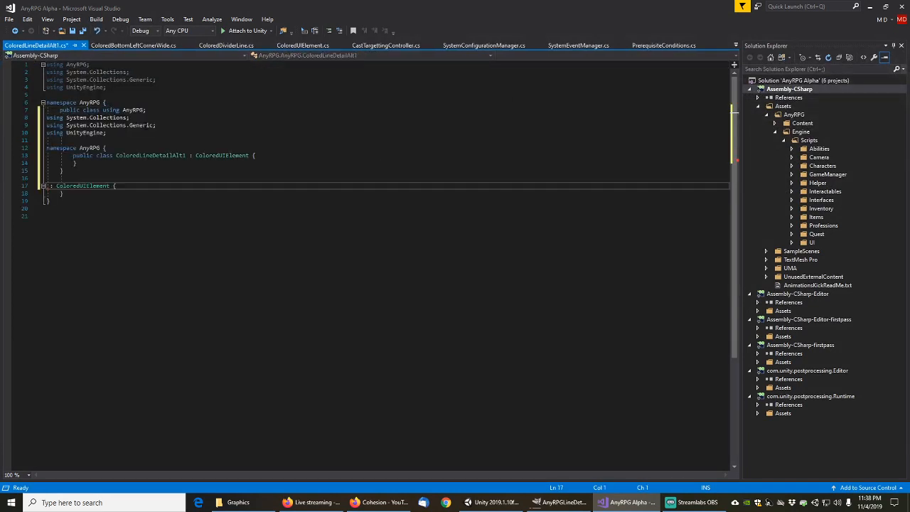
key(ctrl+z)
click(126, 110)
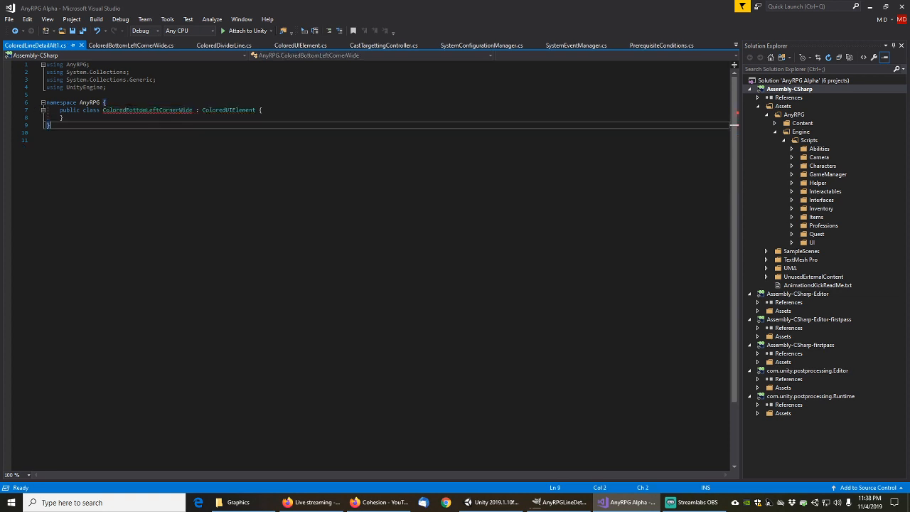
key(shift+Right)
key(shift+Right)
key(shift+Right)
key(shift+Right)
key(shift+Right)
key(shift+Right)
key(shift+Right)
key(shift+Right)
key(shift+Right)
key(shift+Right)
key(shift+Right)
key(shift+Right)
key(shift+Right)
key(shift+Right)
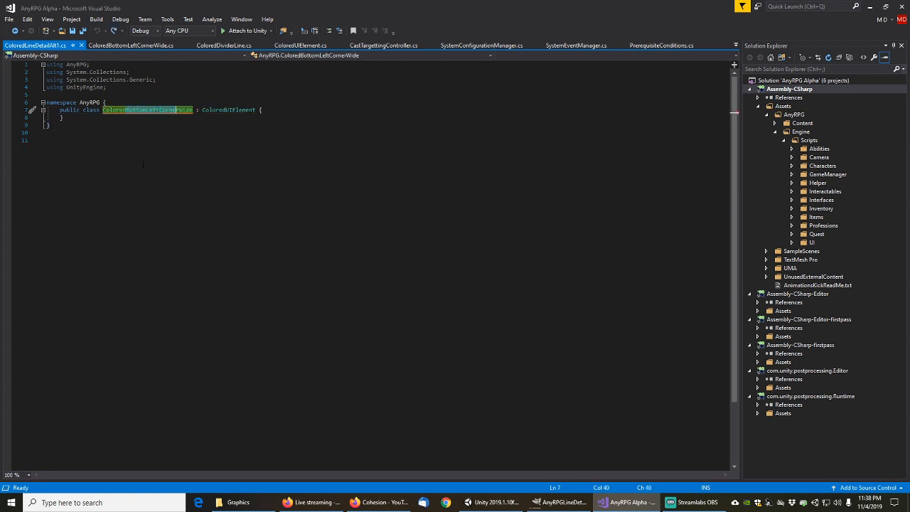
text(LineDetail)
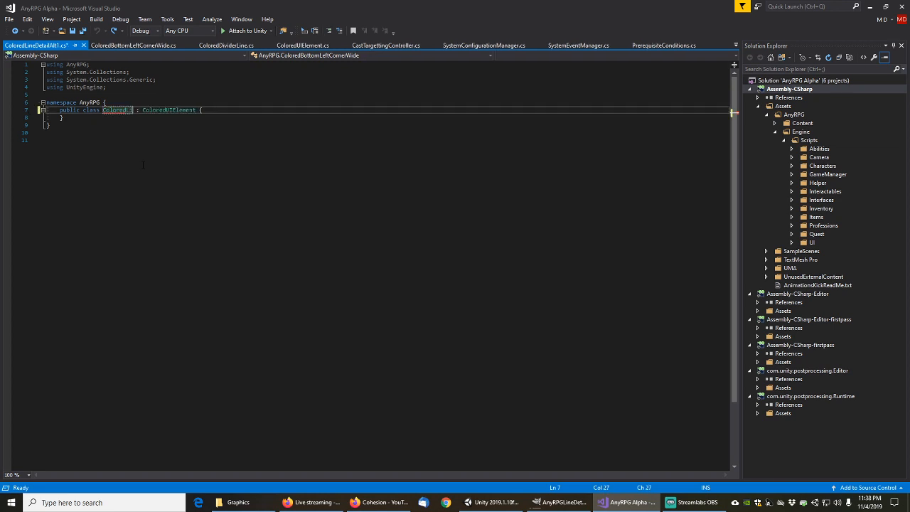
text(Alt1)
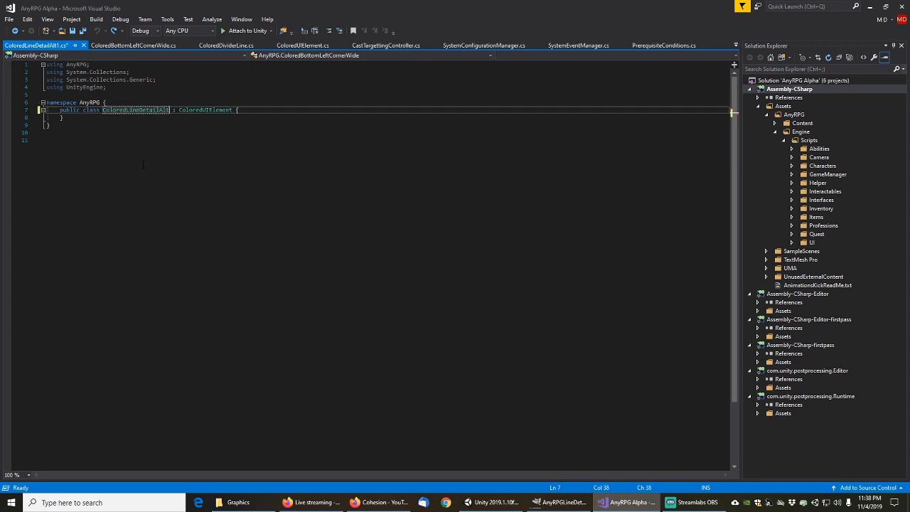
key(ctrl+s)
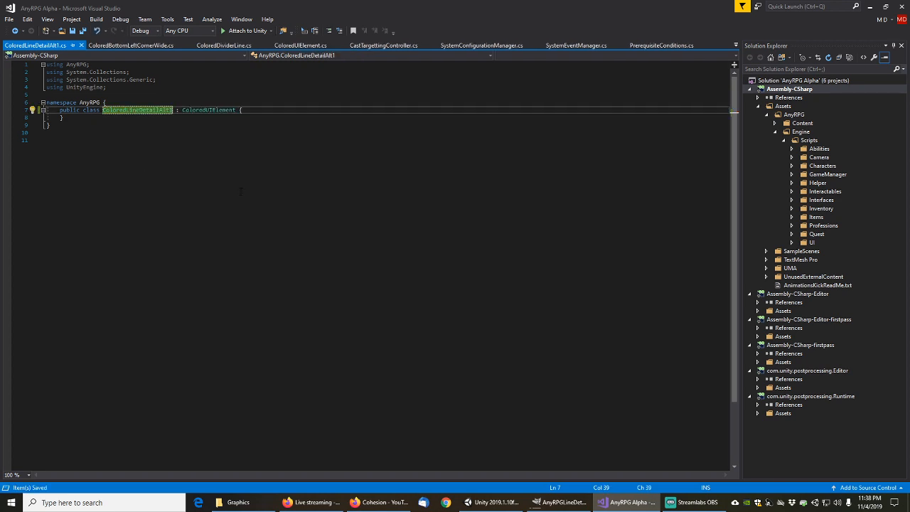
click(869, 6)
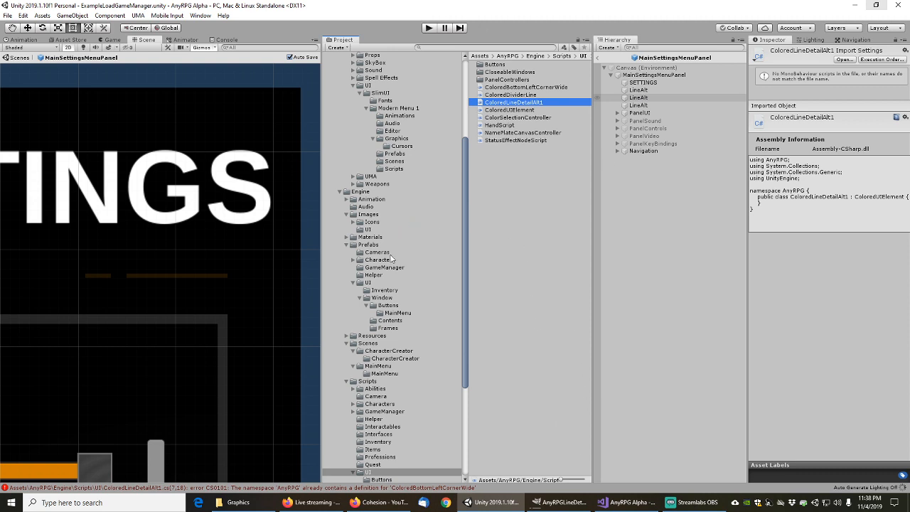
Import AnyRPGLineDetailAlt1.png into the Engine/Images/UI folder
click(368, 229)
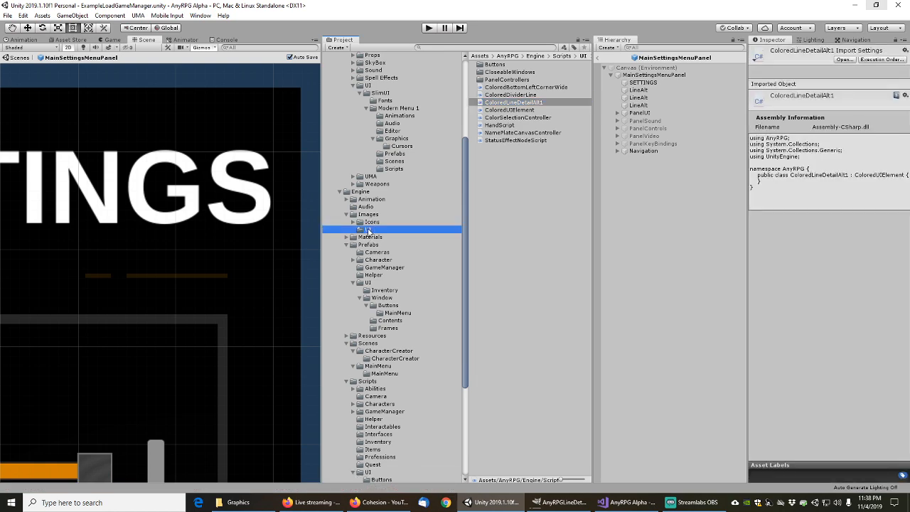
right_click(501, 130)
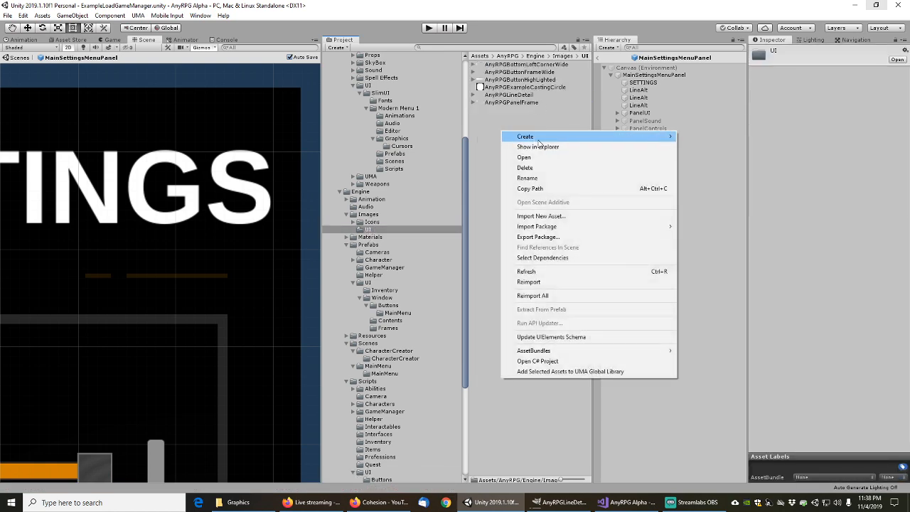
click(540, 216)
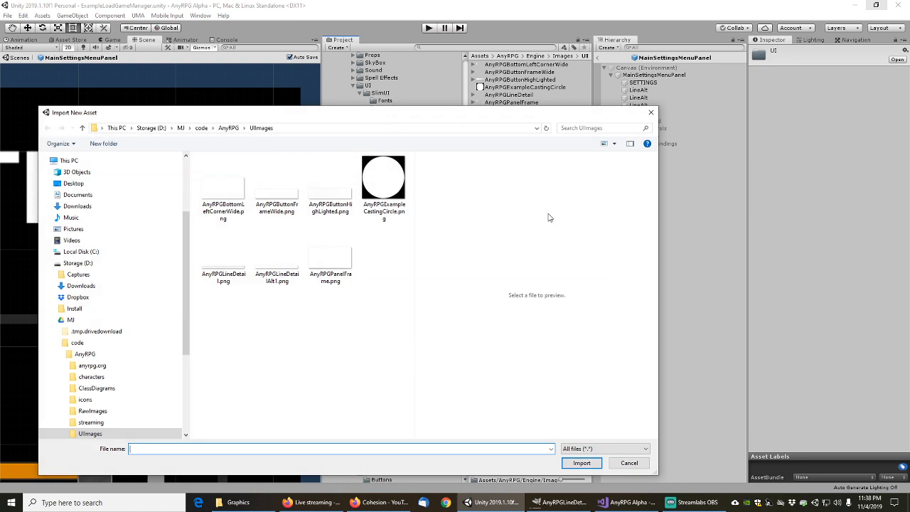
click(222, 263)
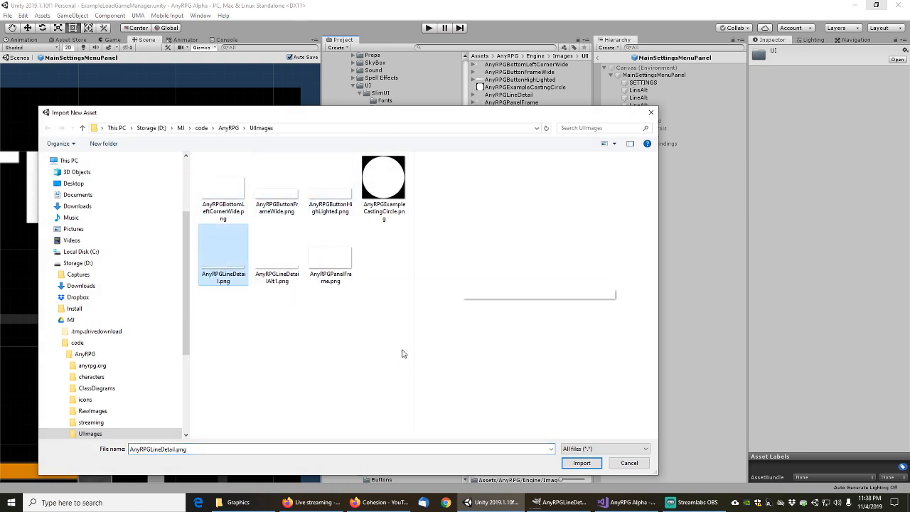
click(271, 264)
click(581, 463)
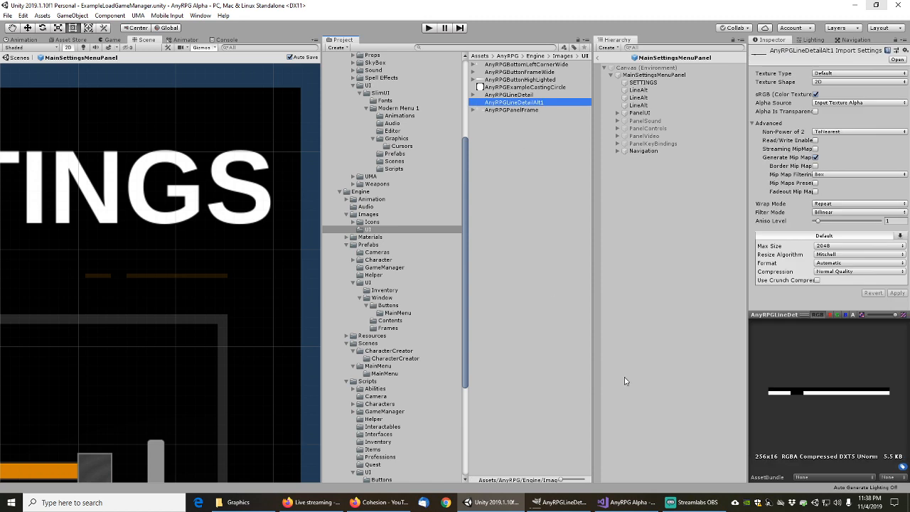
Set the texture to Sprite (2D and UI) with compression None, and apply
click(827, 75)
click(843, 115)
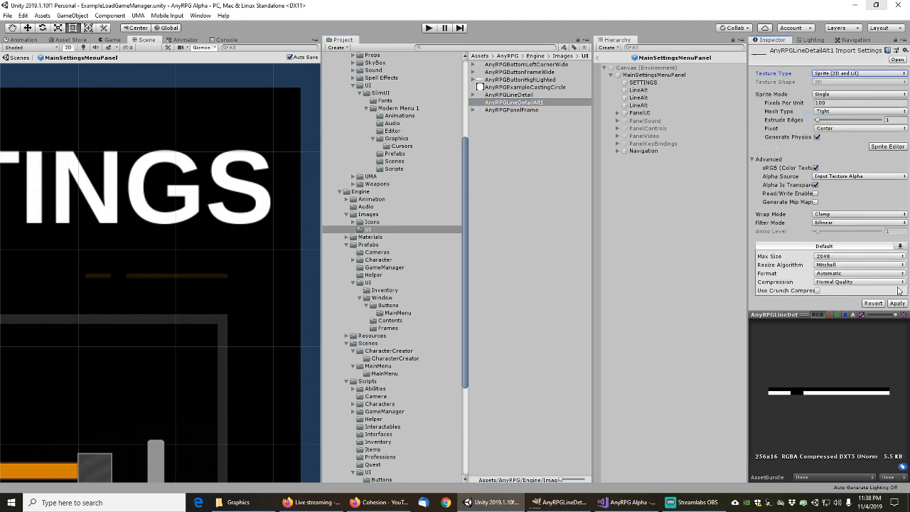
click(897, 303)
click(830, 282)
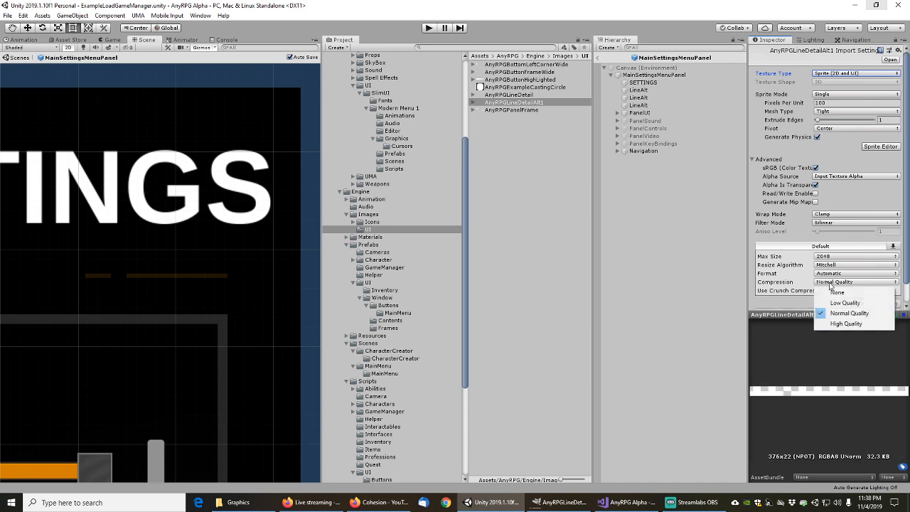
click(837, 292)
click(896, 294)
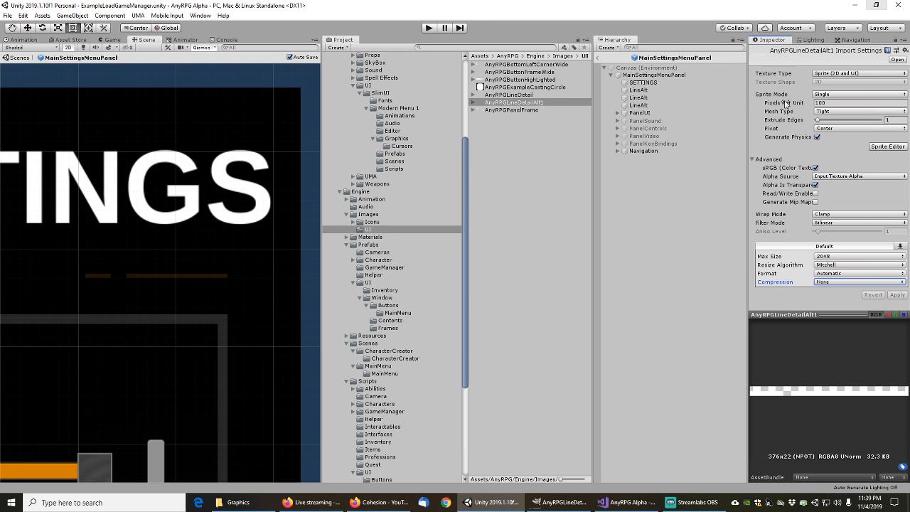
Give the second LineAlt the AnyRPGLineDetailAlt1 source image and a Colored Line Detail Alt 1 component
click(642, 98)
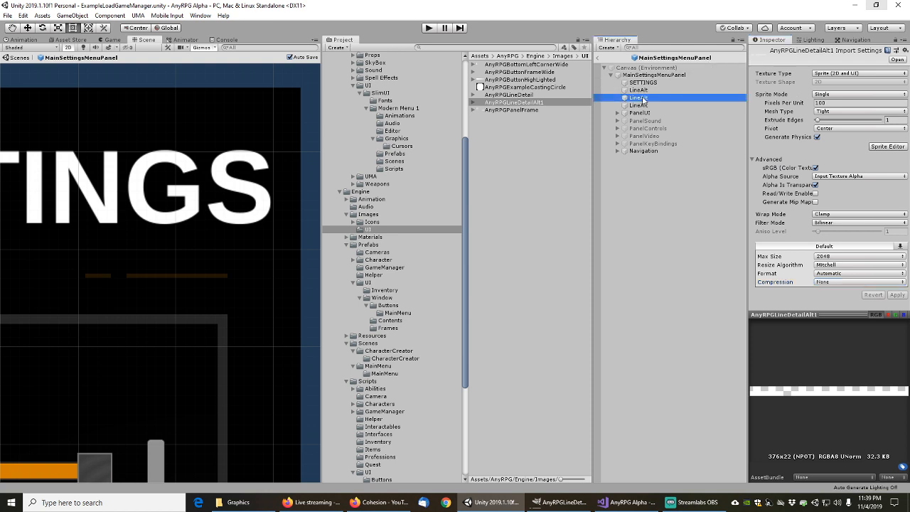
key(Up)
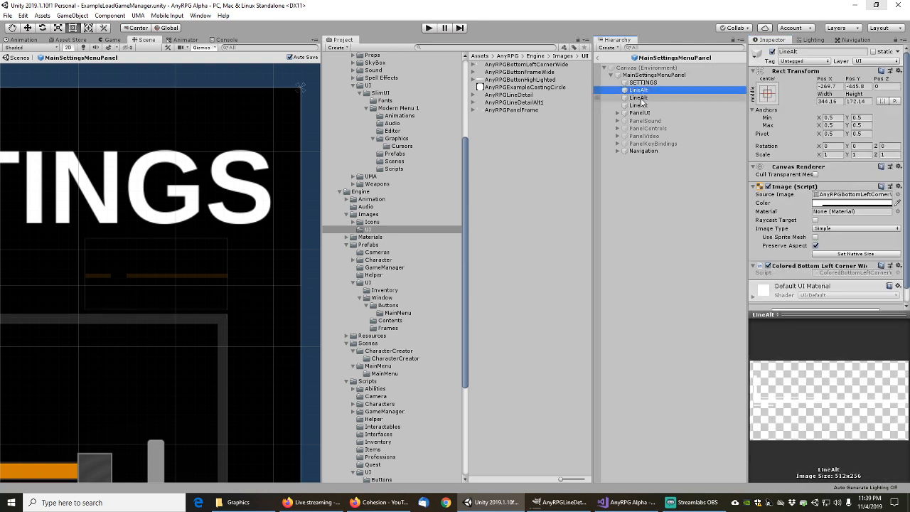
click(640, 99)
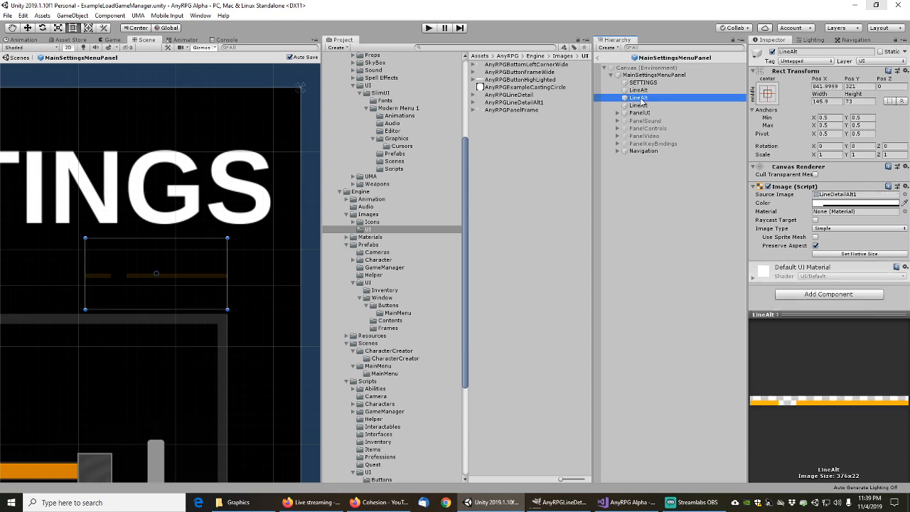
click(905, 194)
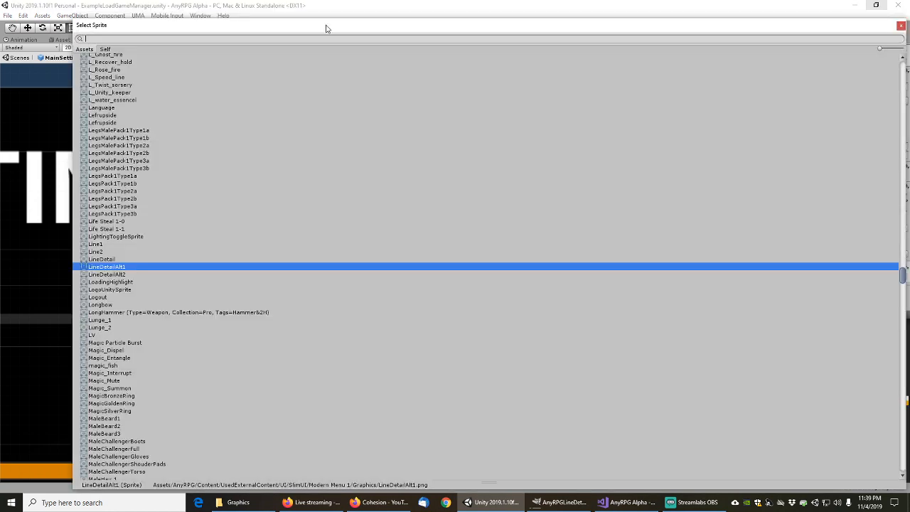
text(alt1)
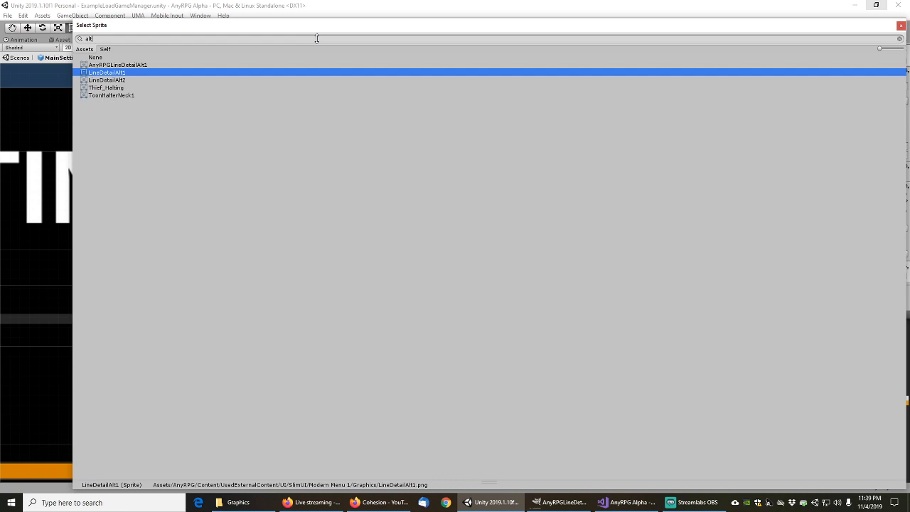
click(128, 65)
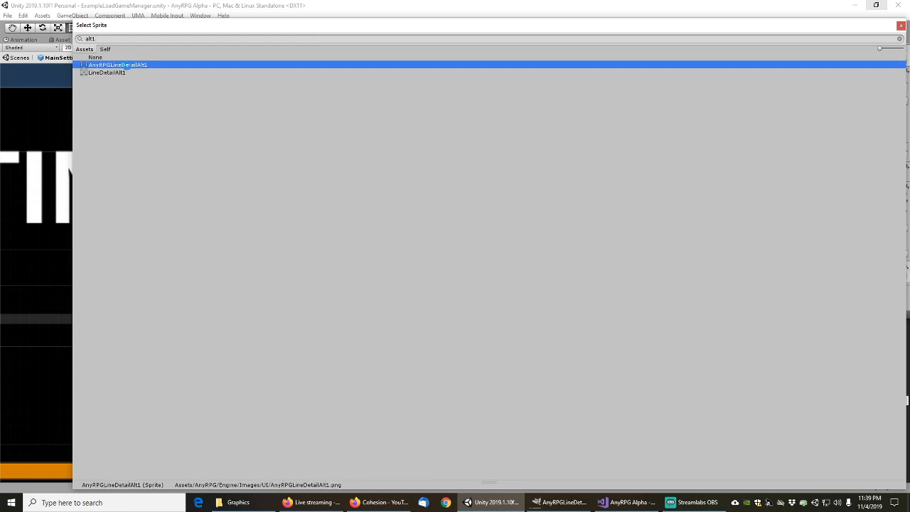
double_click(126, 65)
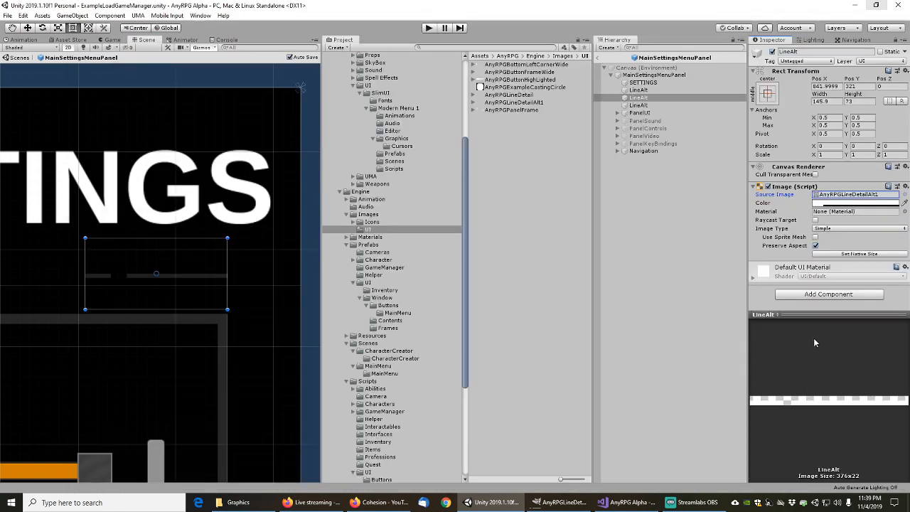
click(820, 296)
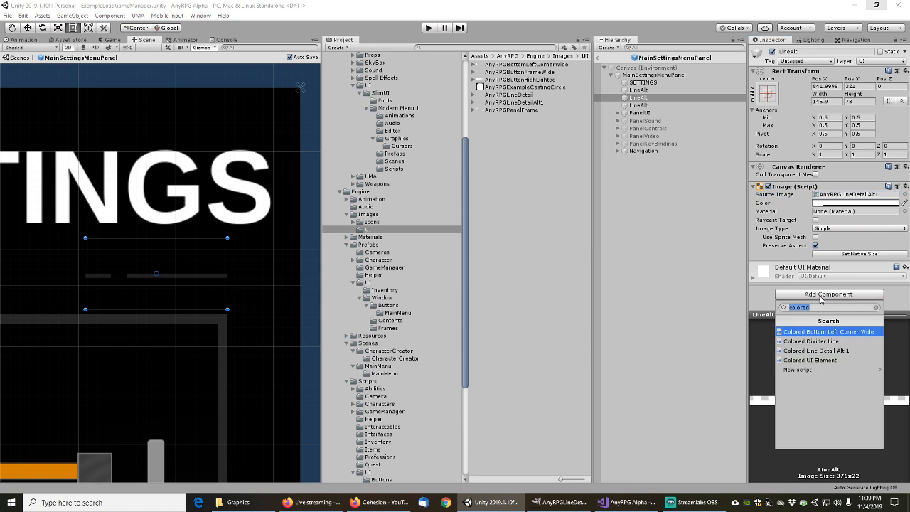
click(822, 350)
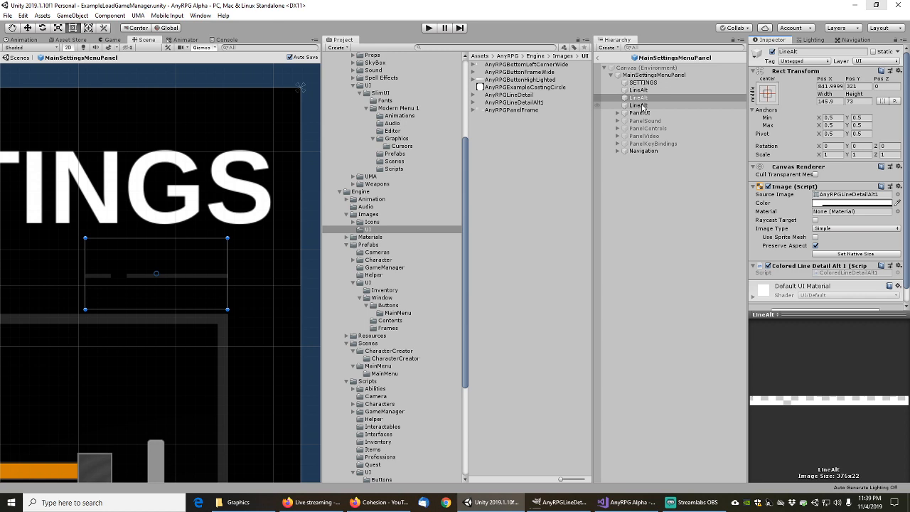
Select and frame the third LineAlt, then locate its LineDetailAlt2 sprite in the project
click(638, 105)
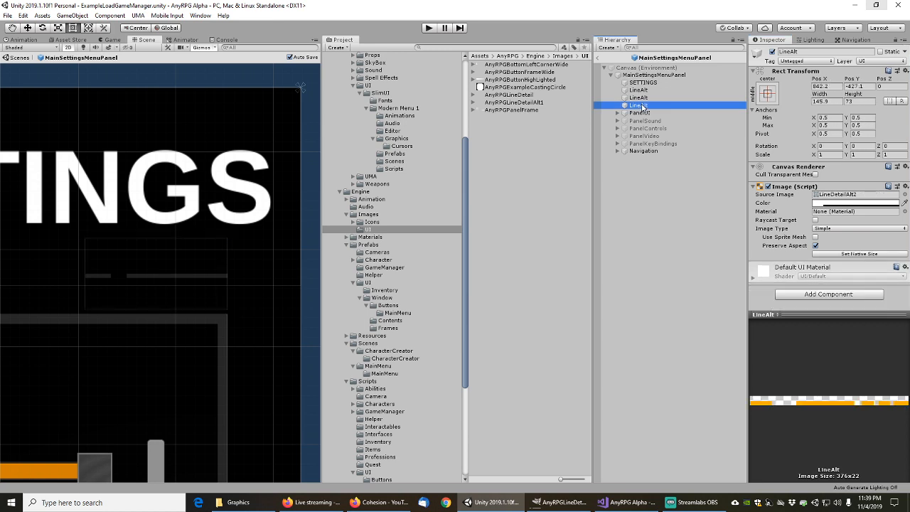
key(f)
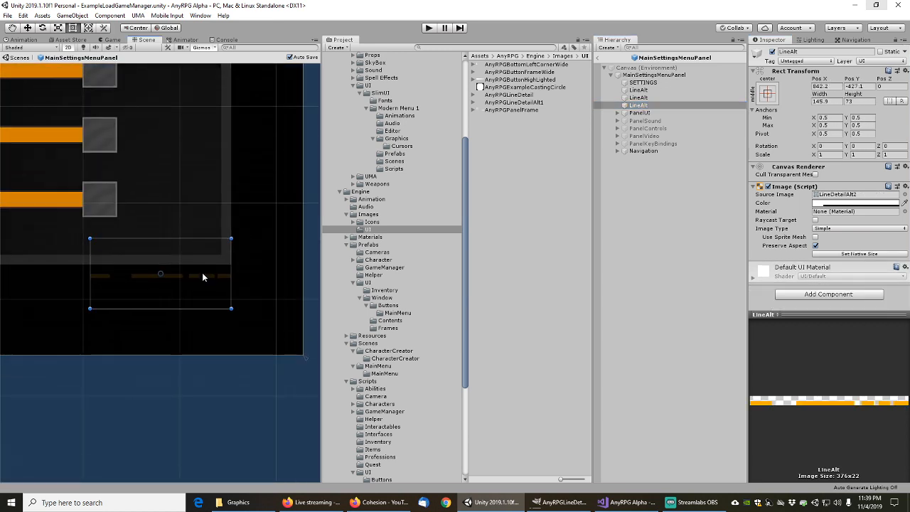
click(844, 195)
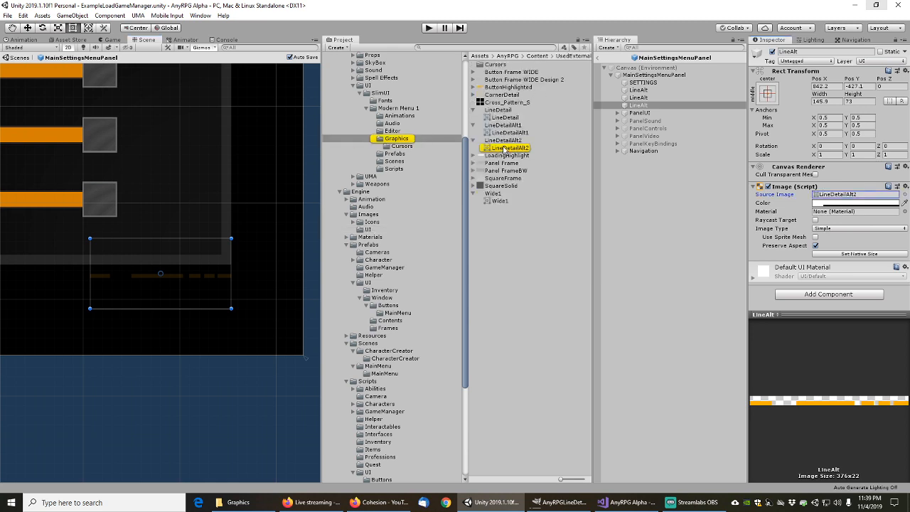
Reveal LineDetailAlt2 in File Explorer and open the PNG in GIMP, accepting the colour profile prompt
click(503, 141)
right_click(503, 141)
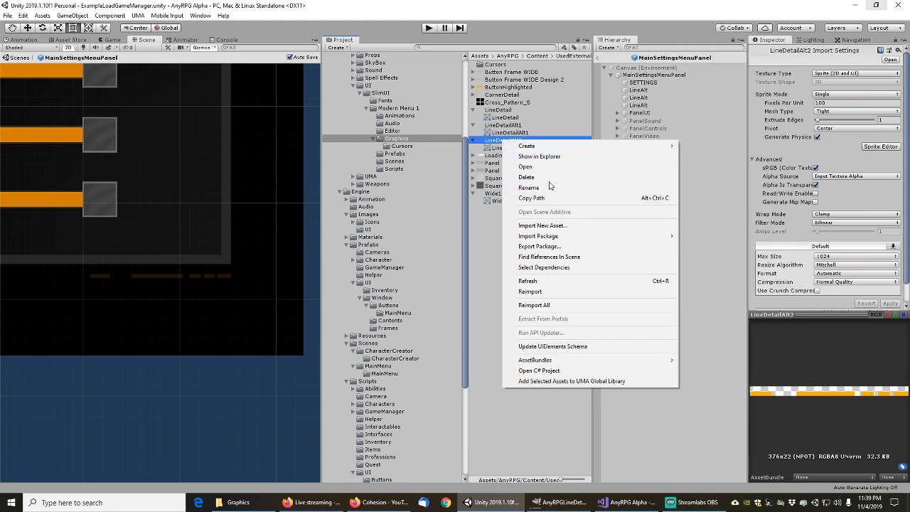
click(541, 158)
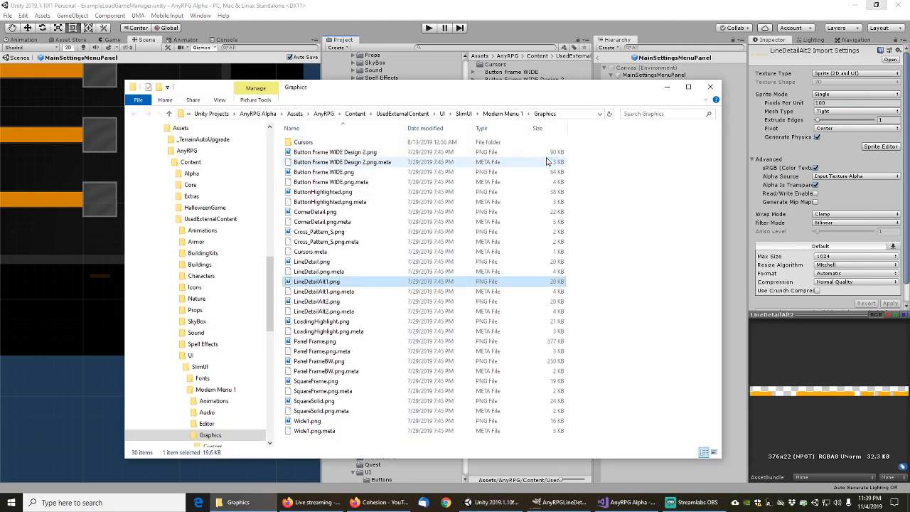
right_click(316, 303)
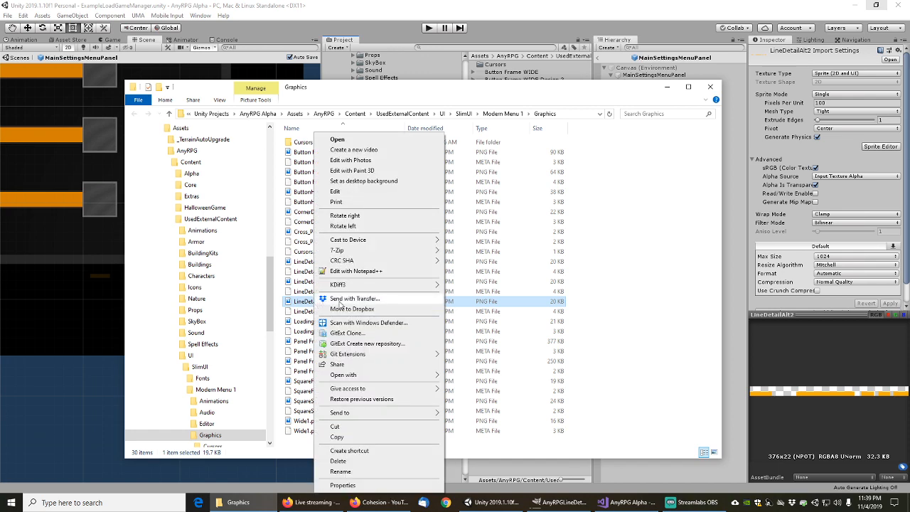
mouse_move(355, 375)
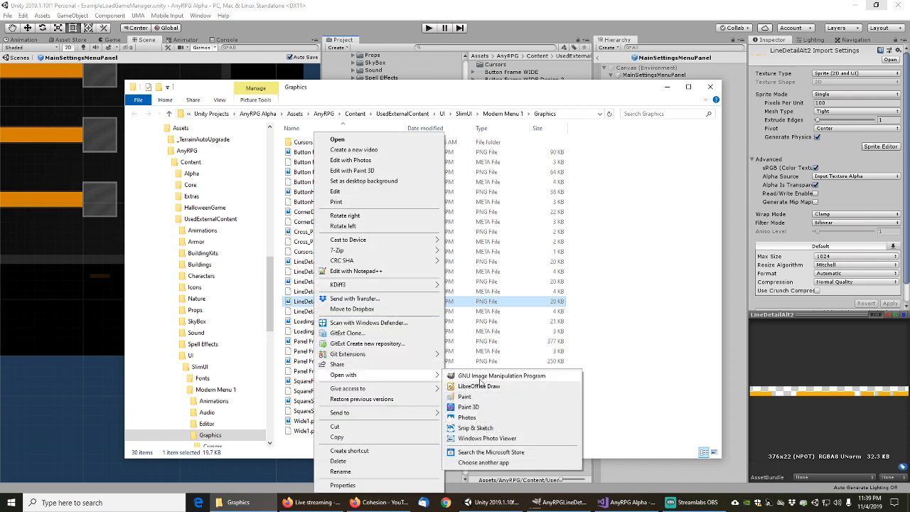
click(484, 377)
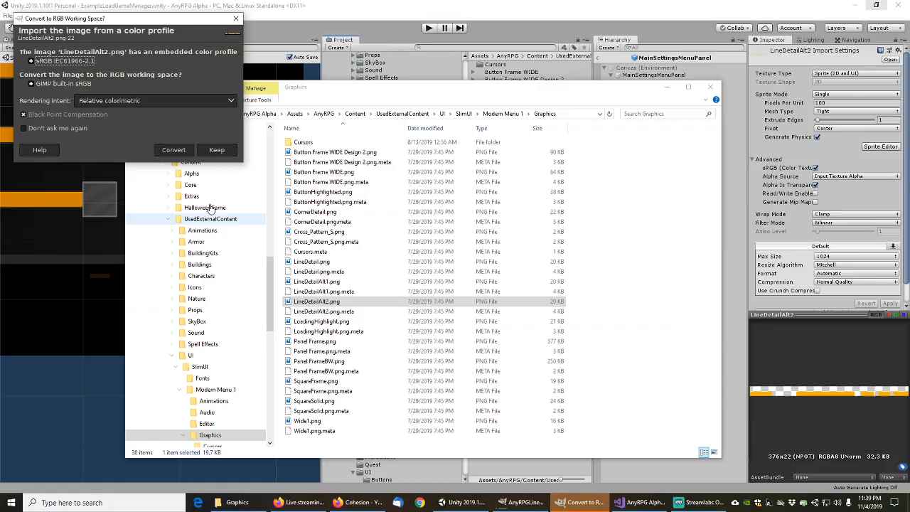
click(177, 152)
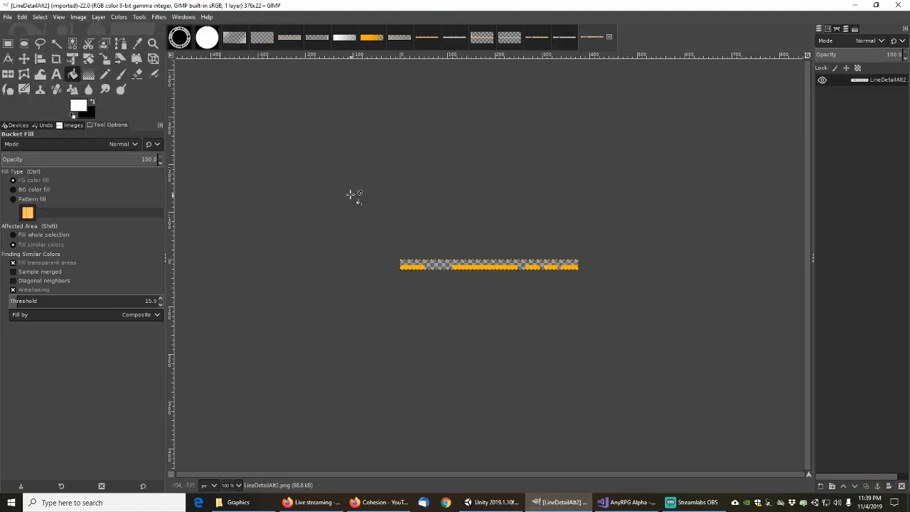
Copy the line strip into a new transparent 376x22 image
key(ctrl+a)
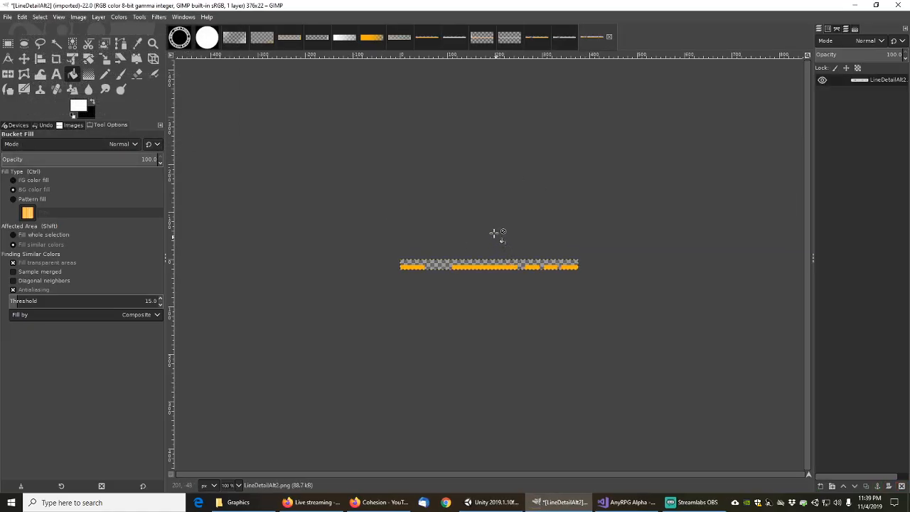
key(ctrl+c)
click(8, 16)
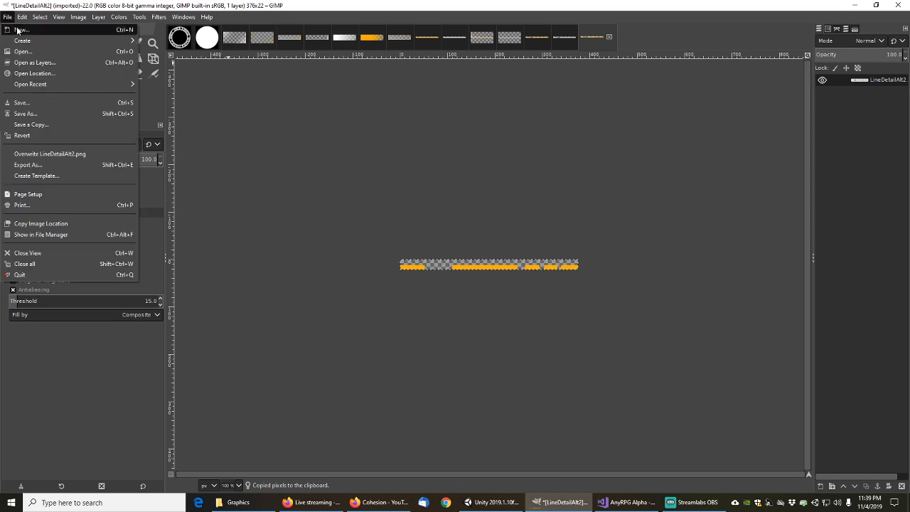
click(10, 30)
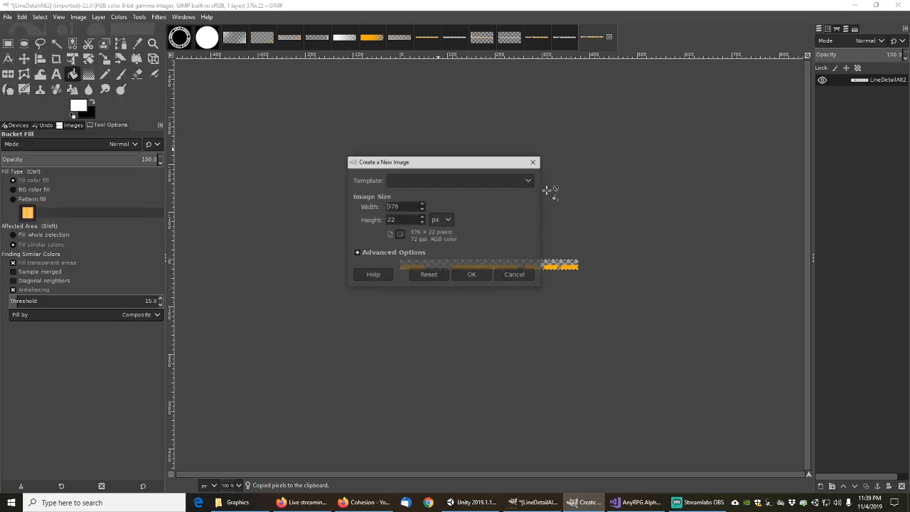
click(357, 254)
click(458, 371)
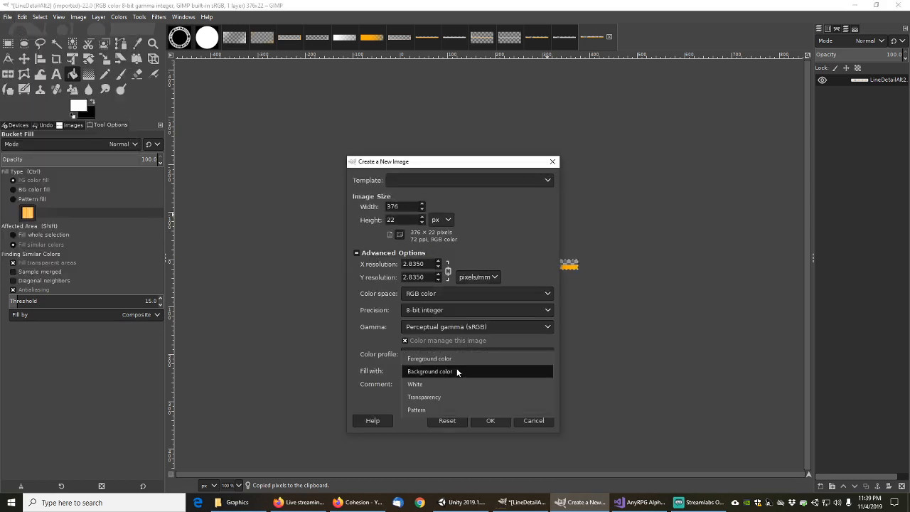
click(425, 397)
click(490, 421)
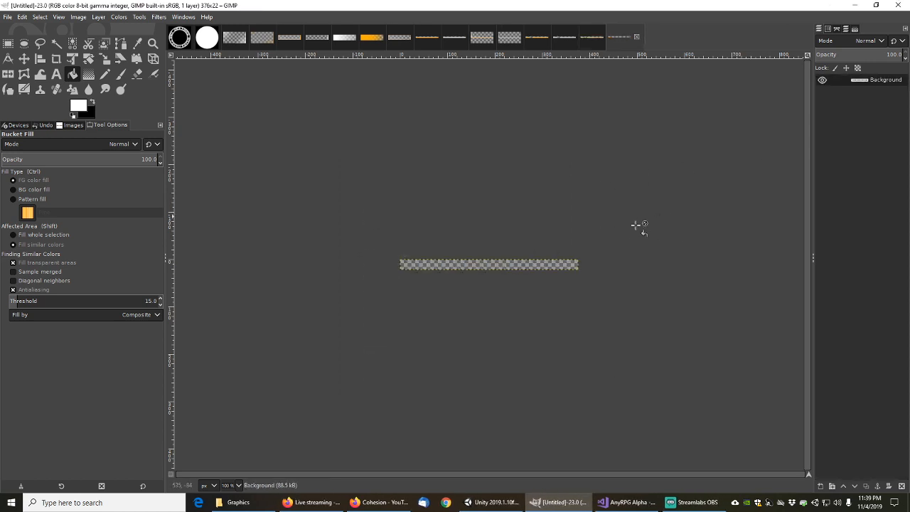
key(ctrl+v)
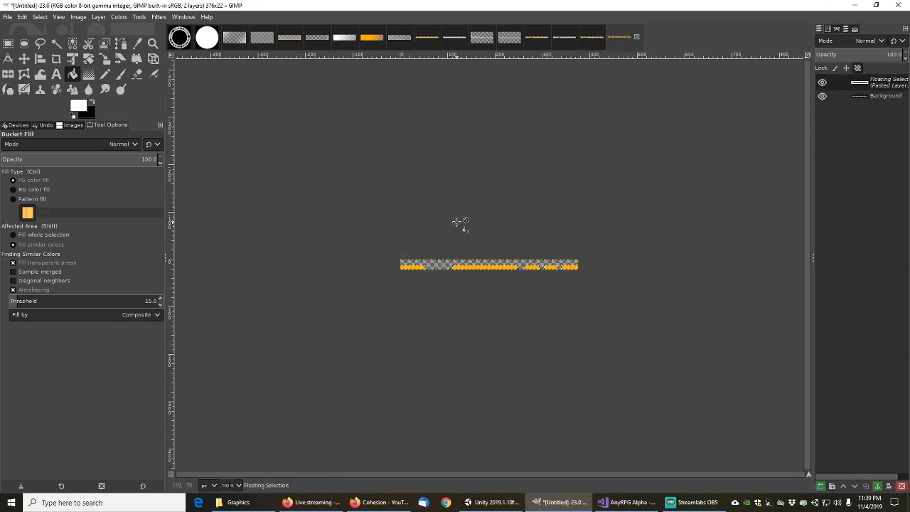
Bucket-fill the four orange line segments white
click(416, 266)
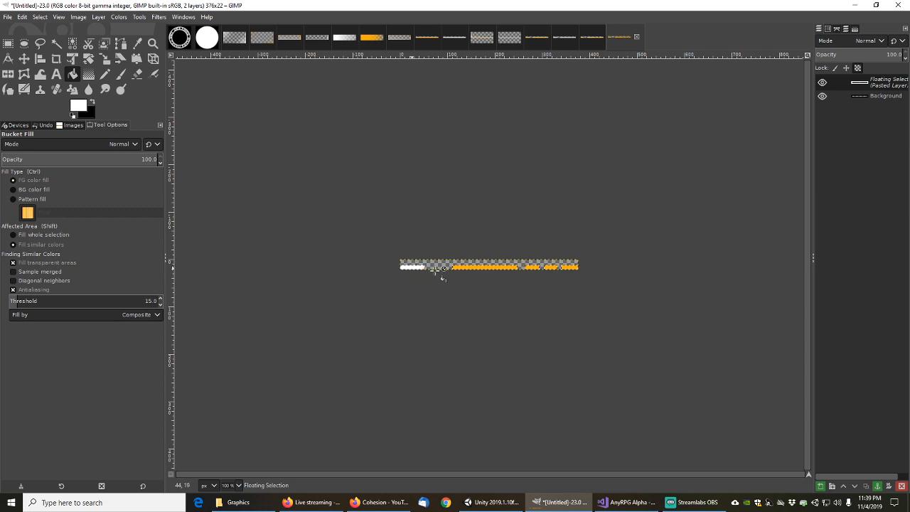
click(502, 267)
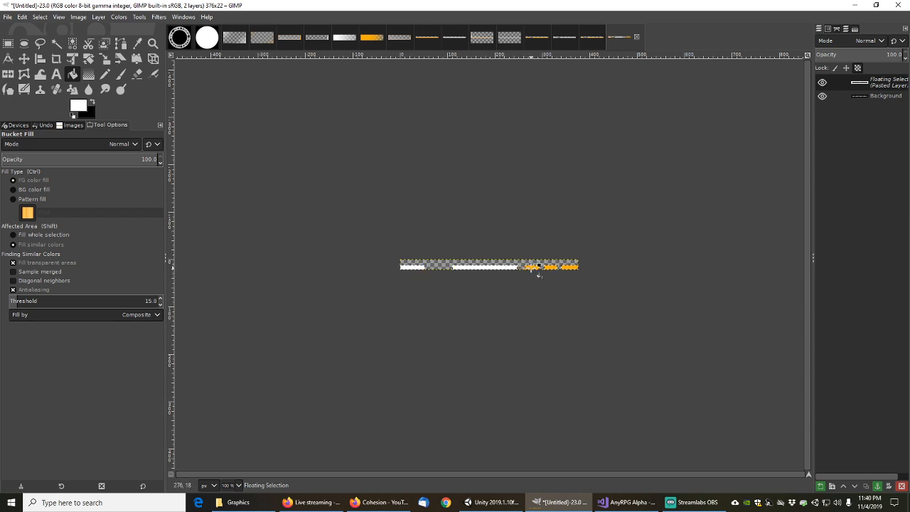
click(535, 266)
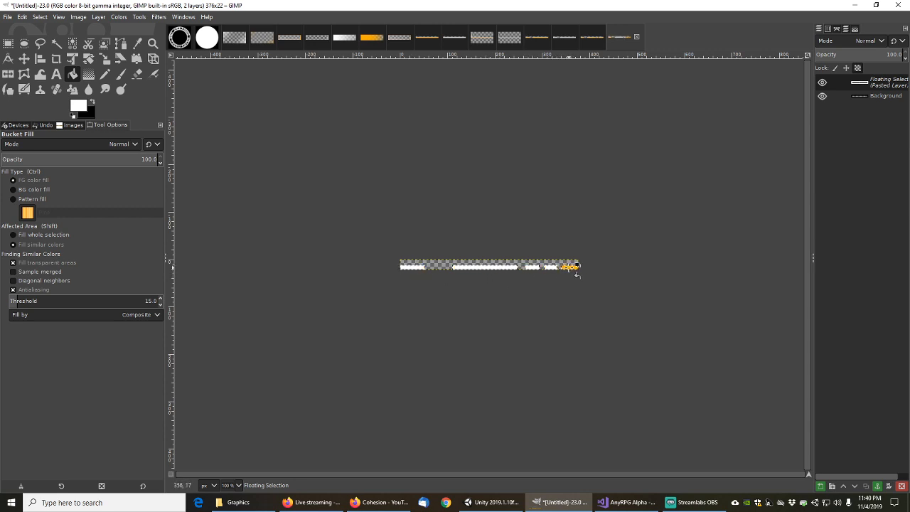
click(569, 268)
Save the image as AnyRPGLineDetailAlt2.xcf
click(8, 17)
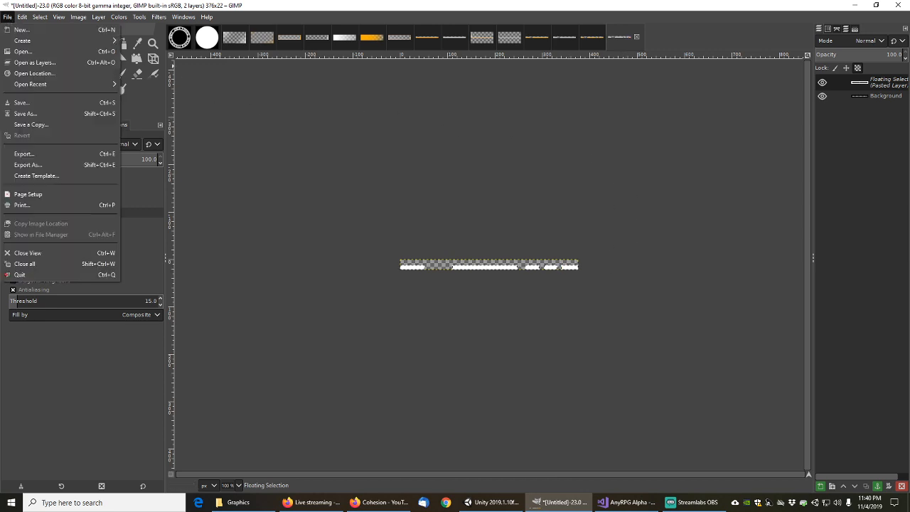
click(32, 121)
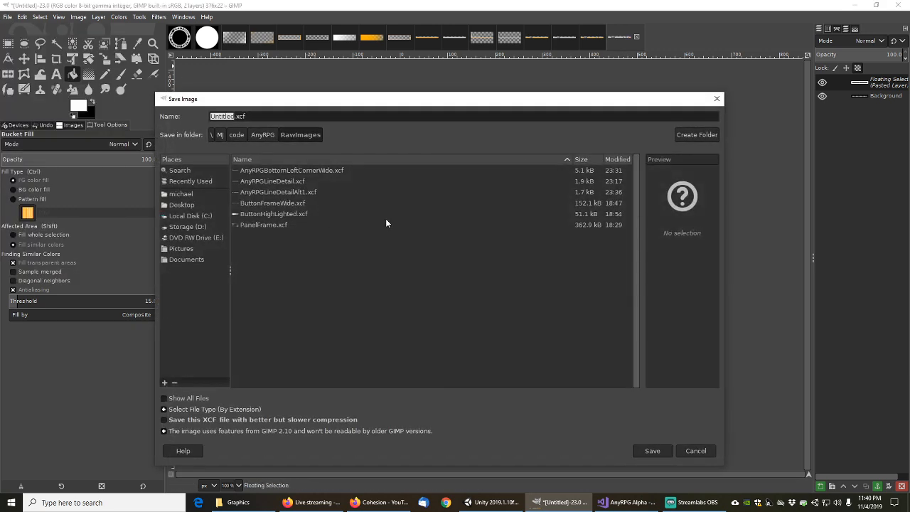
key(End)
key(Left)
key(Left)
key(shift+Home)
text(AnyR)
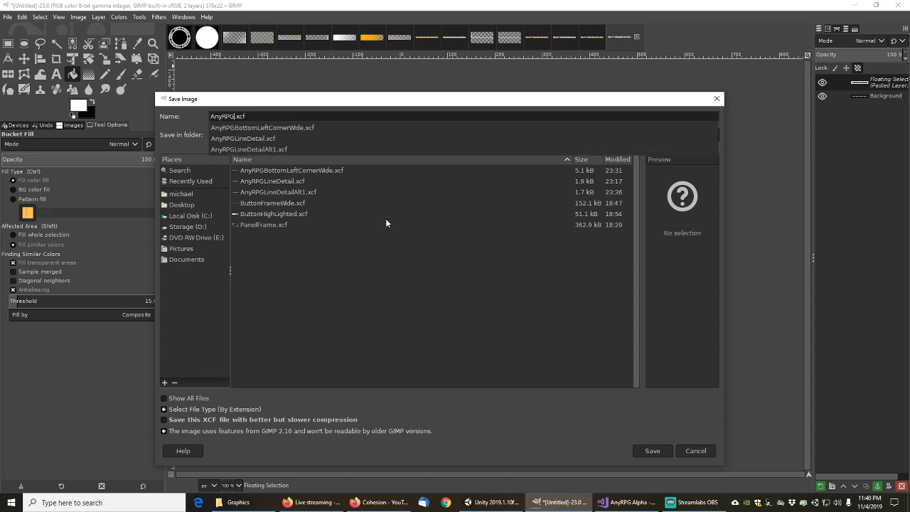
text(PGLineDetail)
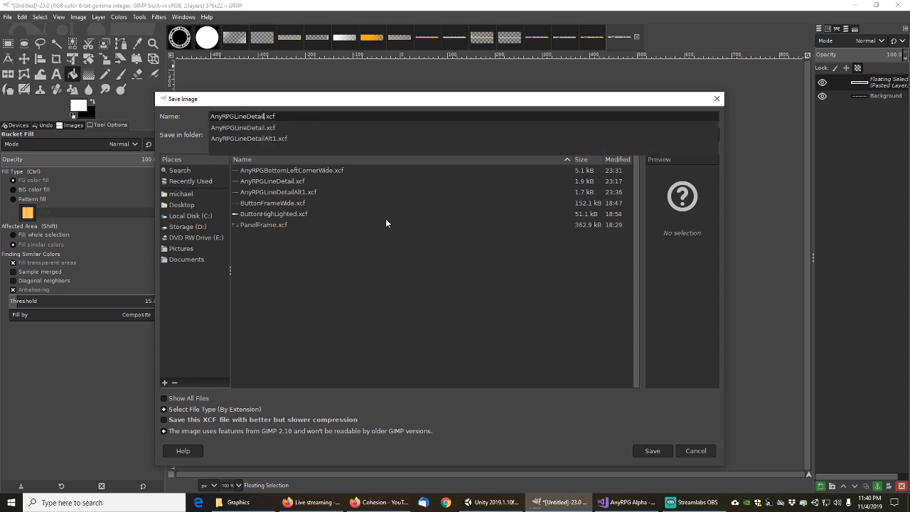
text(Alt2)
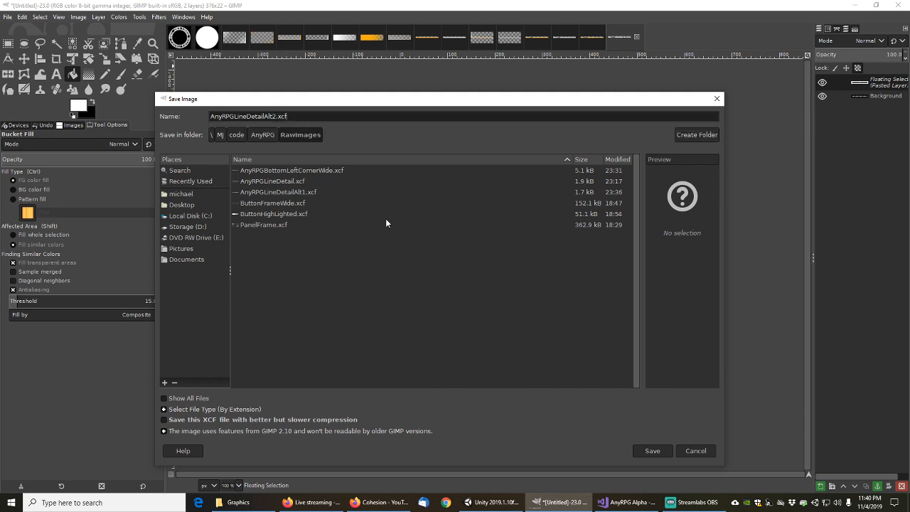
click(653, 451)
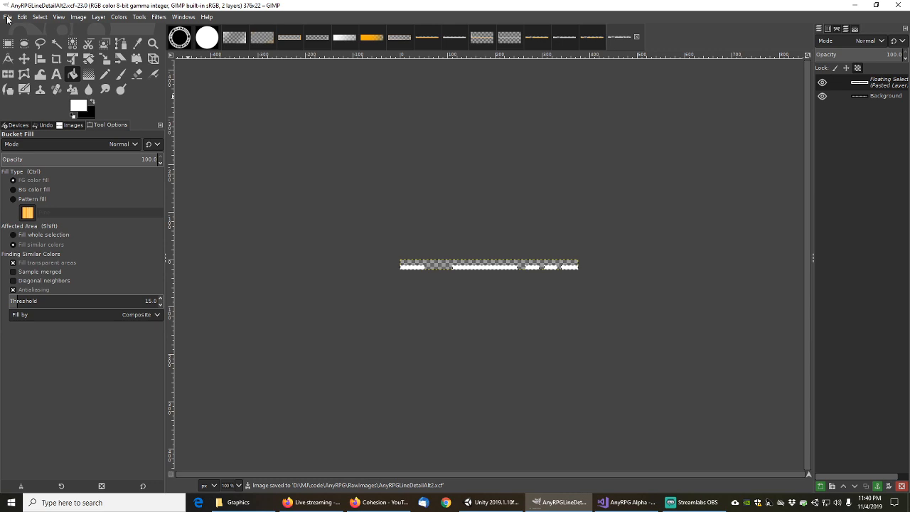
Export it as AnyRPGLineDetailAlt2.png into the UIImages folder with default PNG options
click(8, 16)
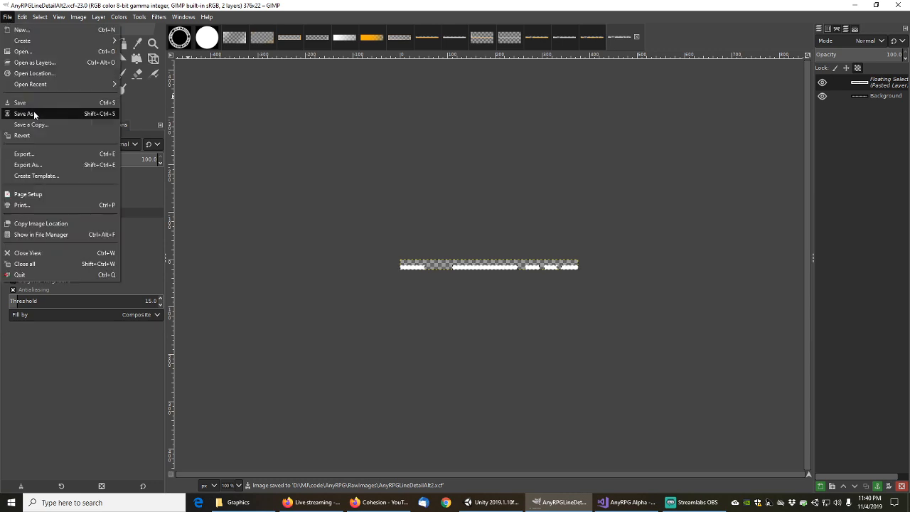
click(32, 165)
click(183, 100)
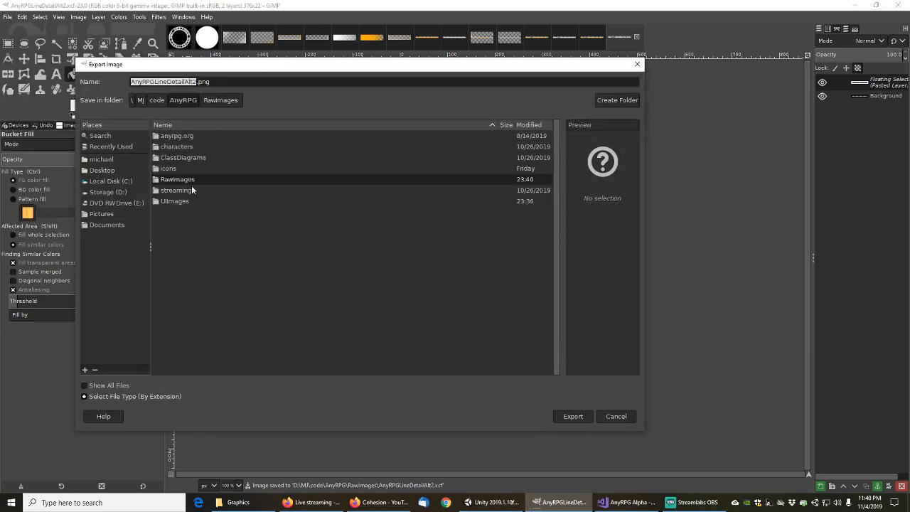
double_click(186, 205)
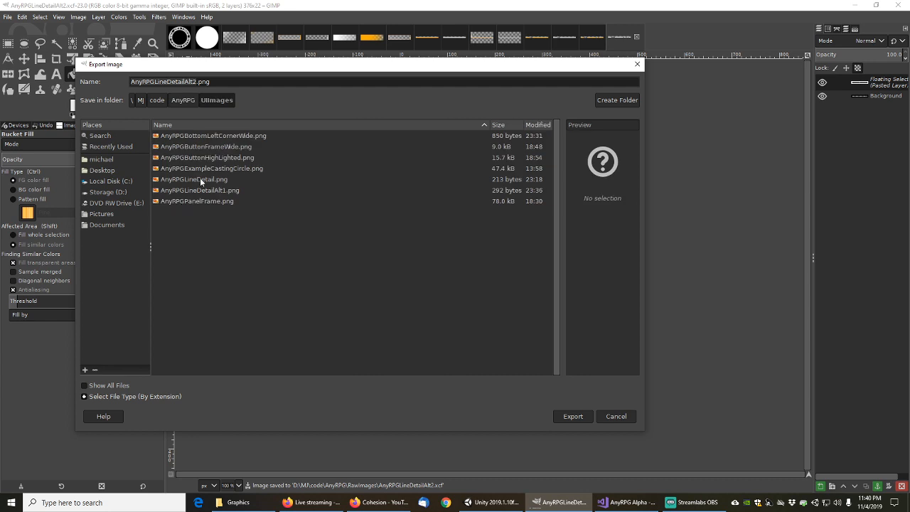
click(582, 419)
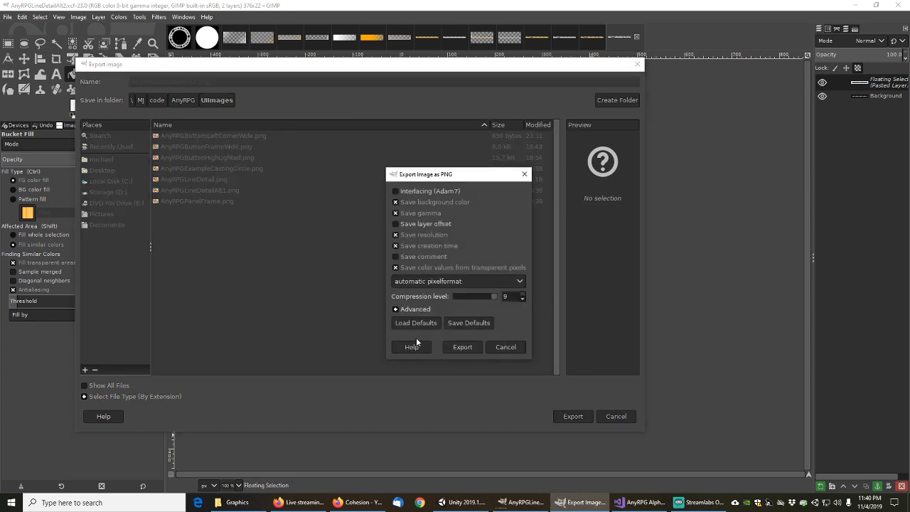
click(462, 346)
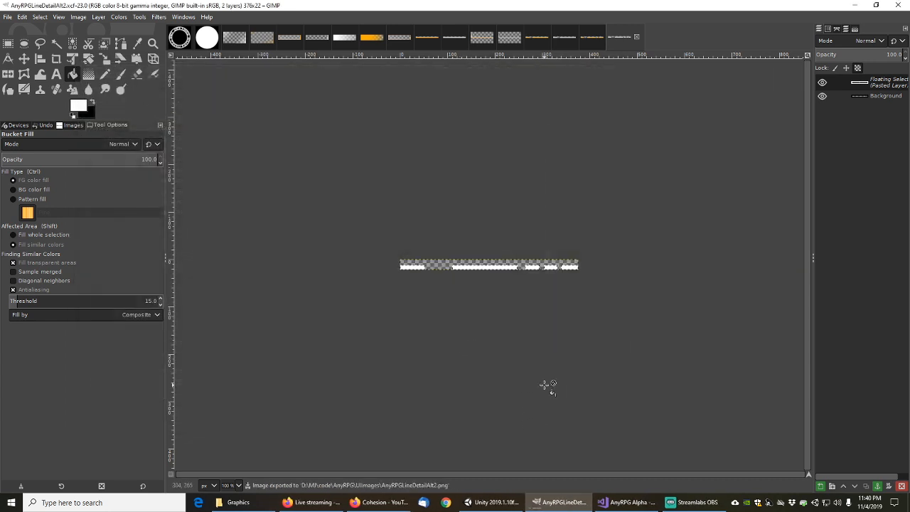
click(493, 502)
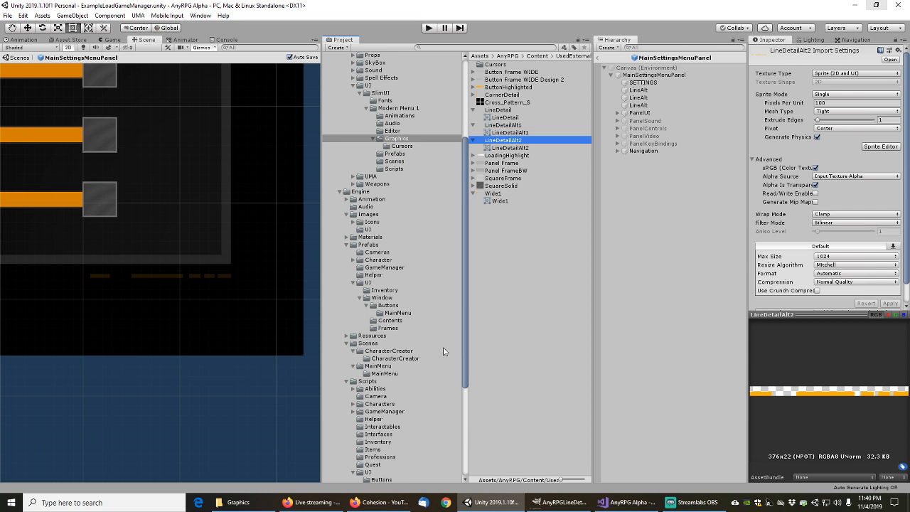
Browse from Engine/Images/UI to the Scripts/UI folder and select the ColoredLineDetailAlt1 script
drag(466, 314, 467, 299)
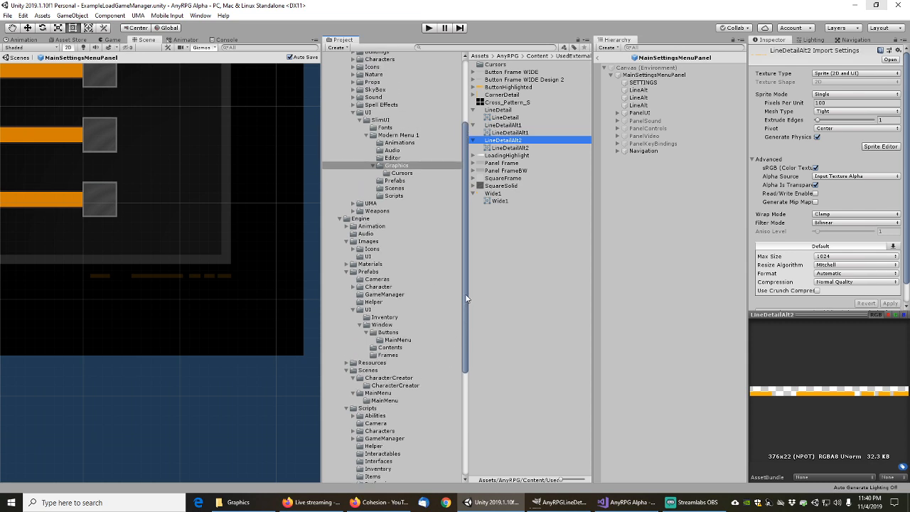
click(367, 256)
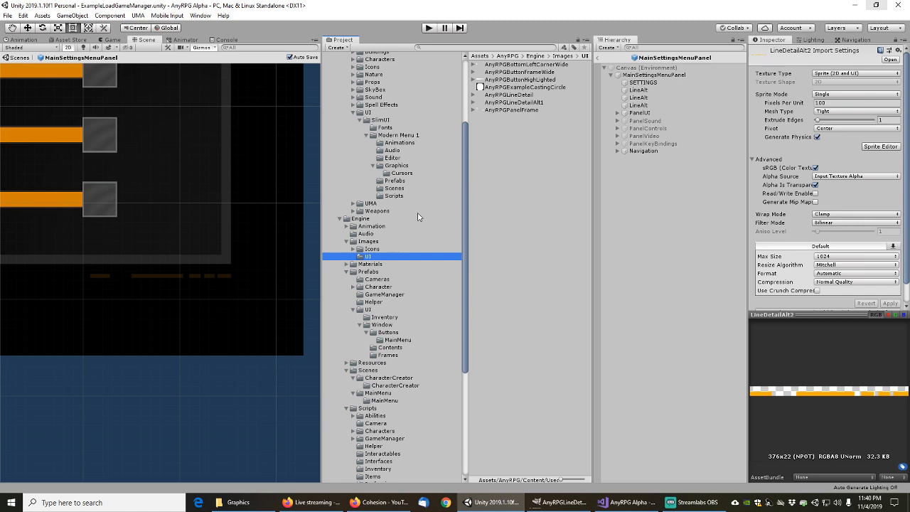
drag(466, 178, 468, 273)
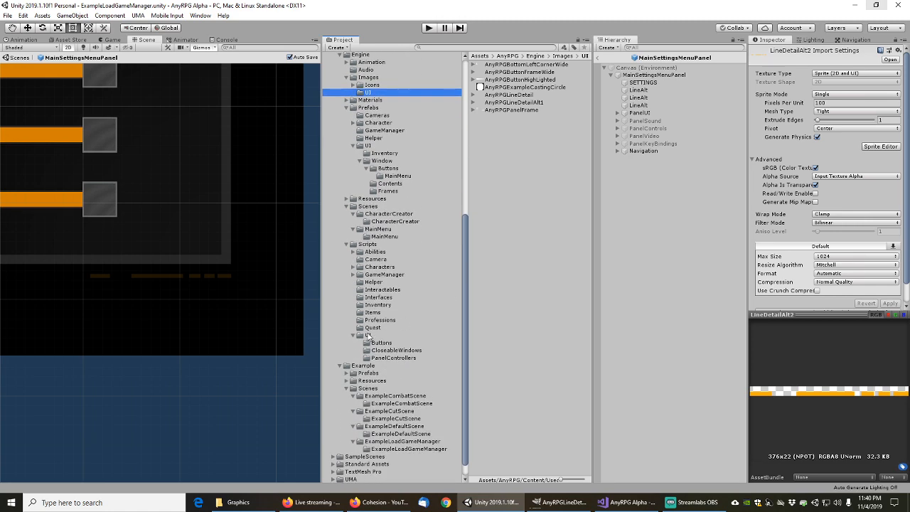
click(369, 336)
click(507, 102)
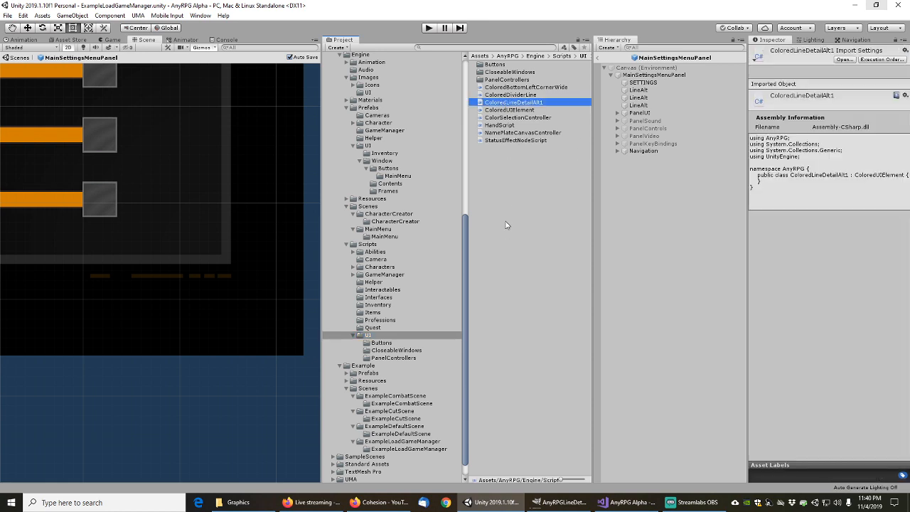
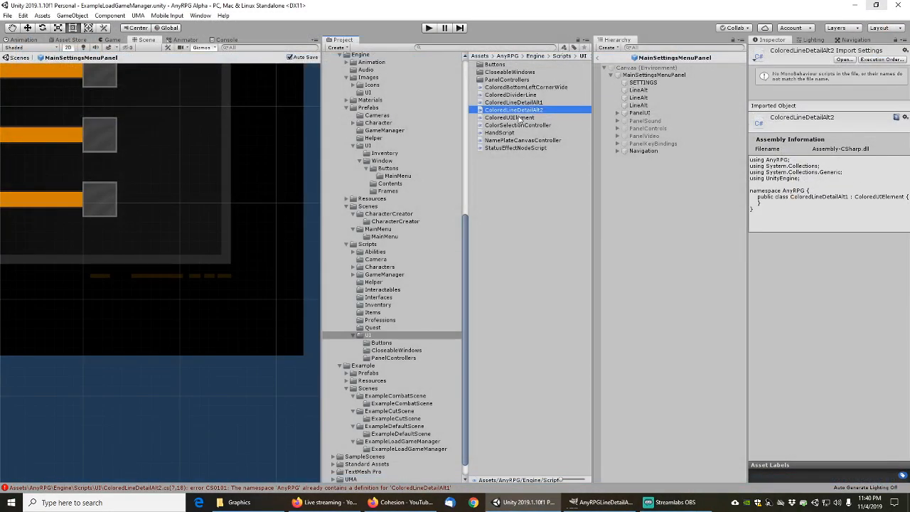
Change ColoredLineDetailAlt2.cs's class name from ColoredLineDetailAlt1 to ColoredLineDetailAlt2, save, and return to Unity
click(522, 117)
click(524, 103)
click(525, 110)
double_click(530, 114)
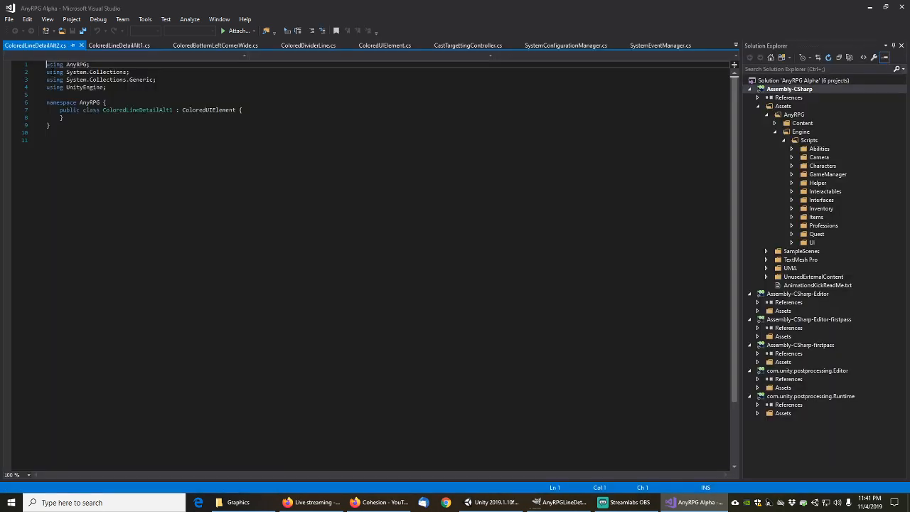
click(170, 110)
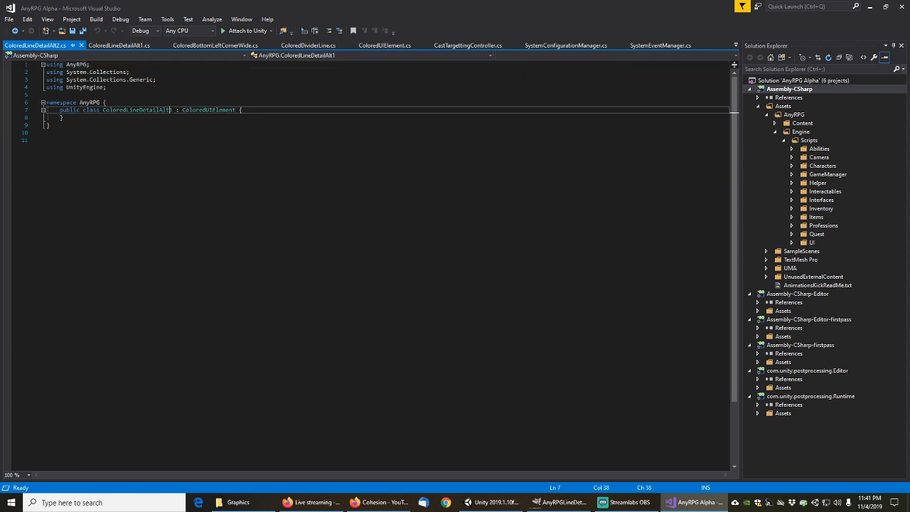
key(Delete)
text(2)
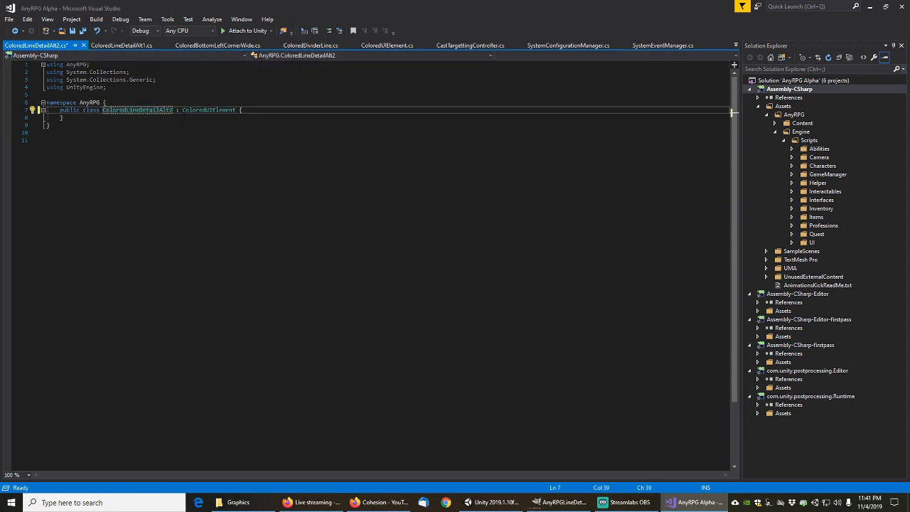
click(873, 6)
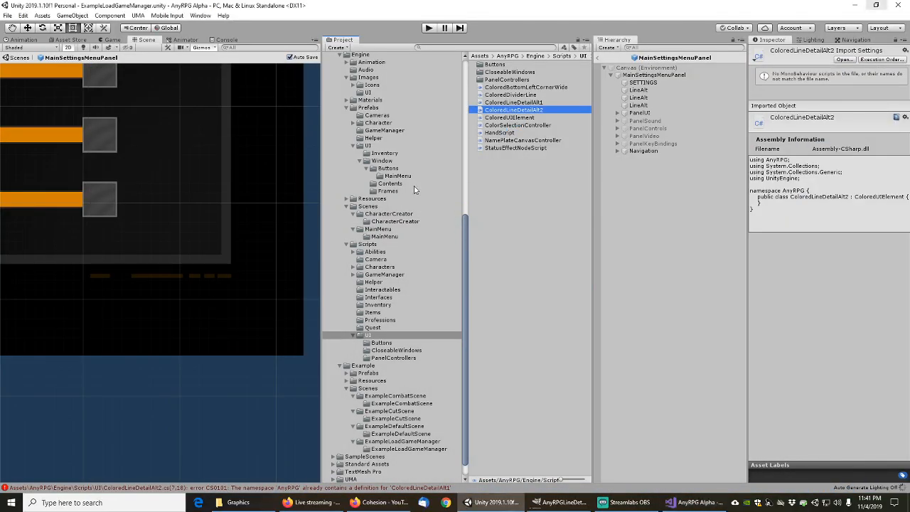
Import AnyRPGLineDetailAlt2.png into the Engine Images/UI folder
scroll(370, 95, up, 1)
click(373, 92)
click(368, 121)
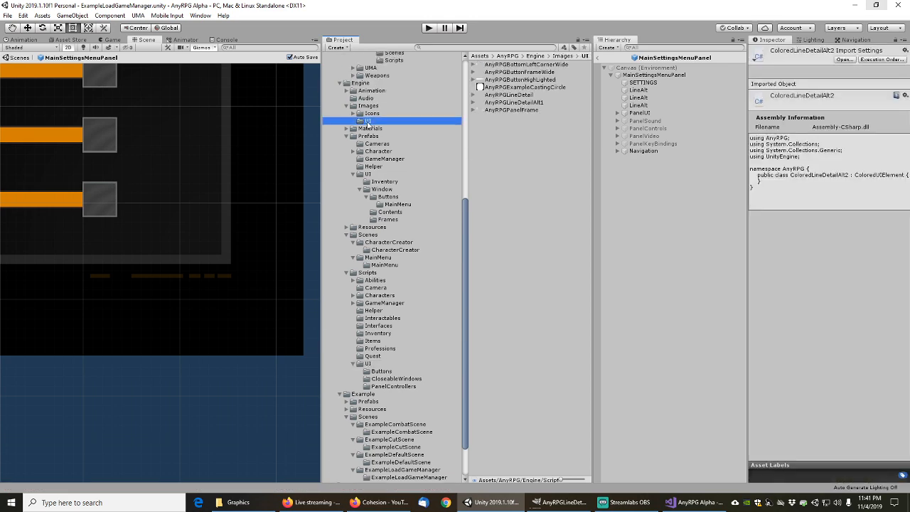
right_click(494, 162)
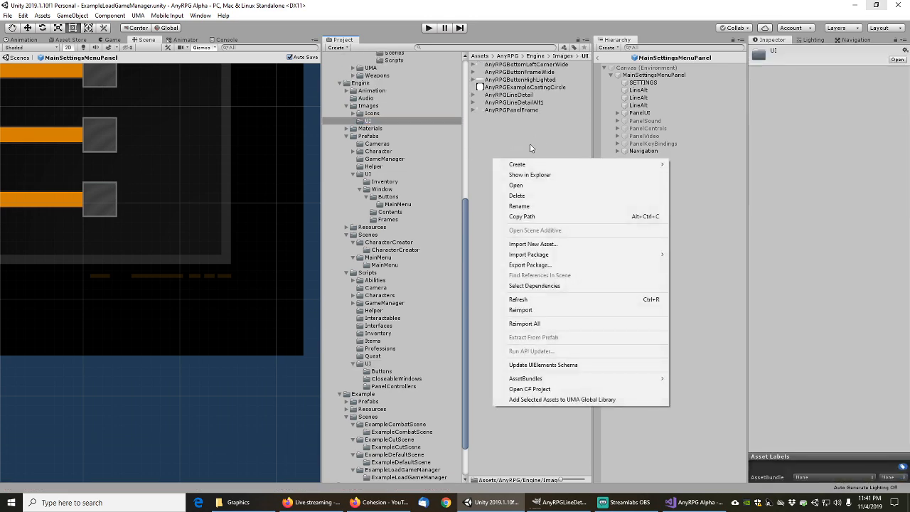
click(545, 246)
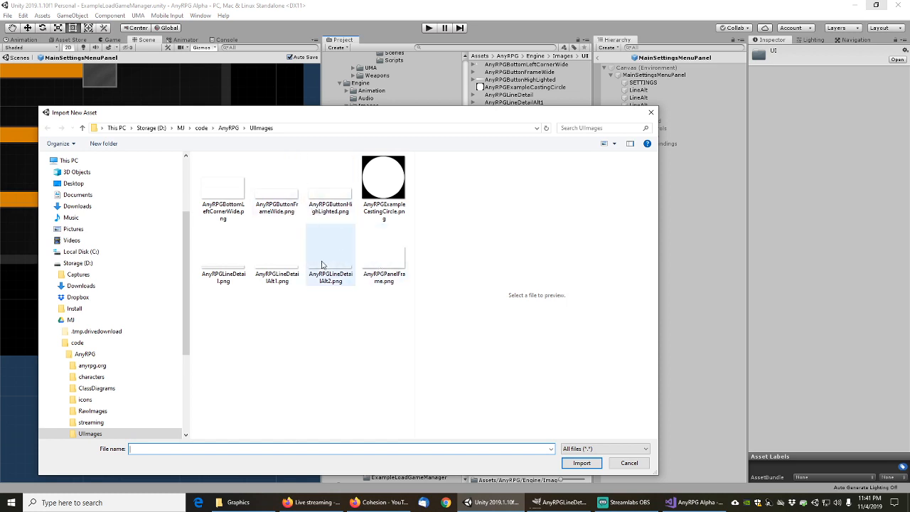
click(329, 265)
click(581, 463)
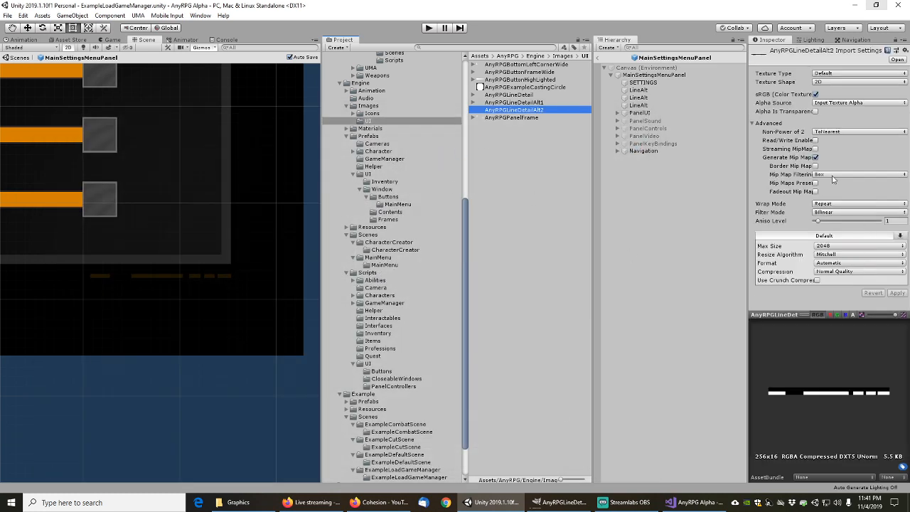
Set its Texture Type to Sprite (2D and UI) and Compression to None
click(833, 75)
click(843, 117)
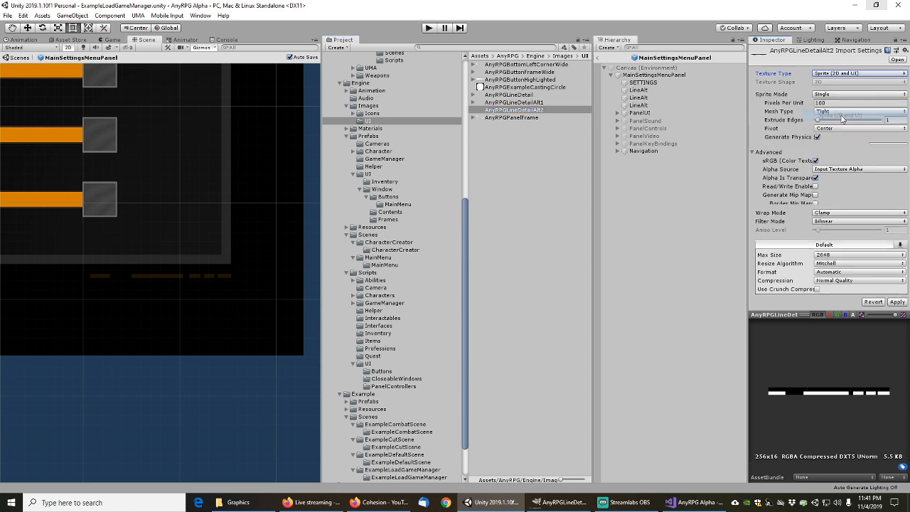
click(898, 303)
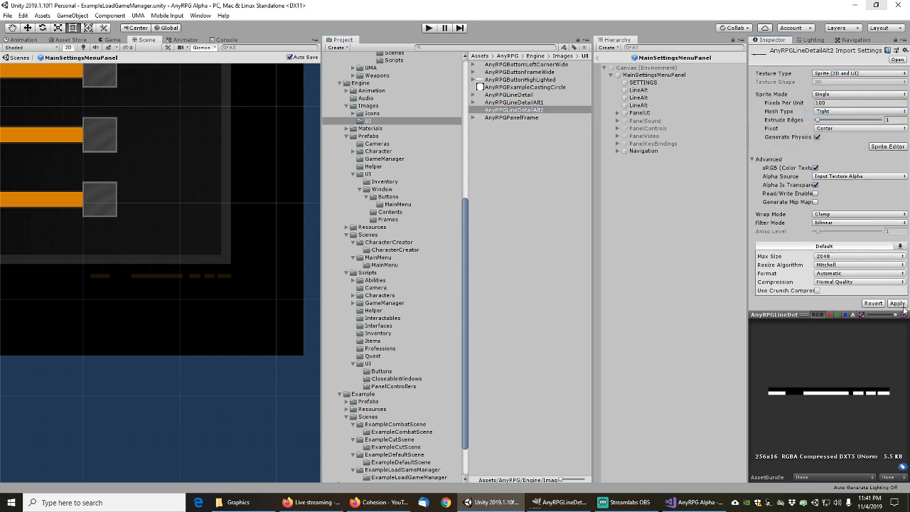
click(837, 282)
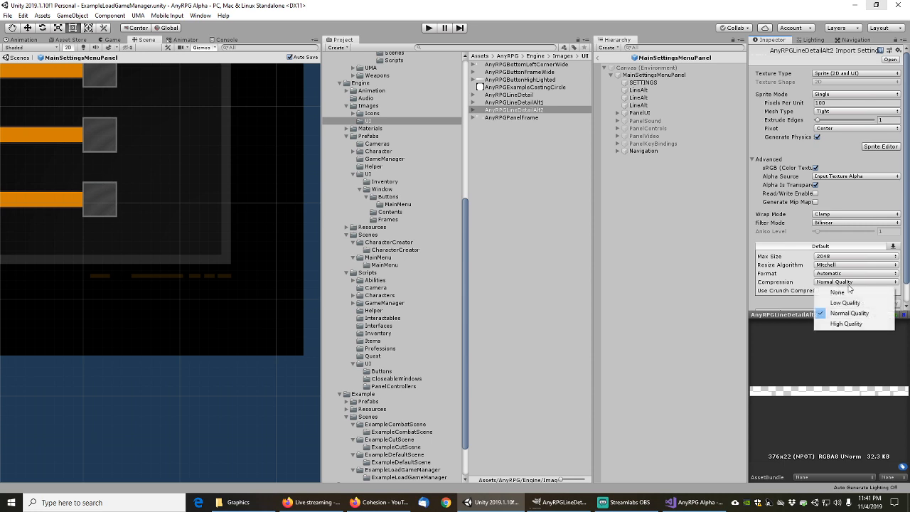
click(842, 287)
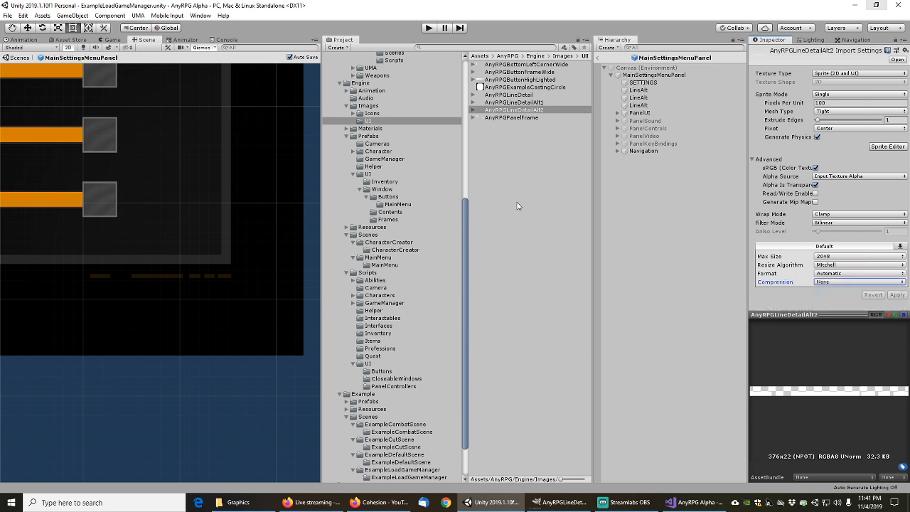
Set the third LineAlt's Source Image to the AnyRPGLineDetailAlt2 sprite
click(649, 106)
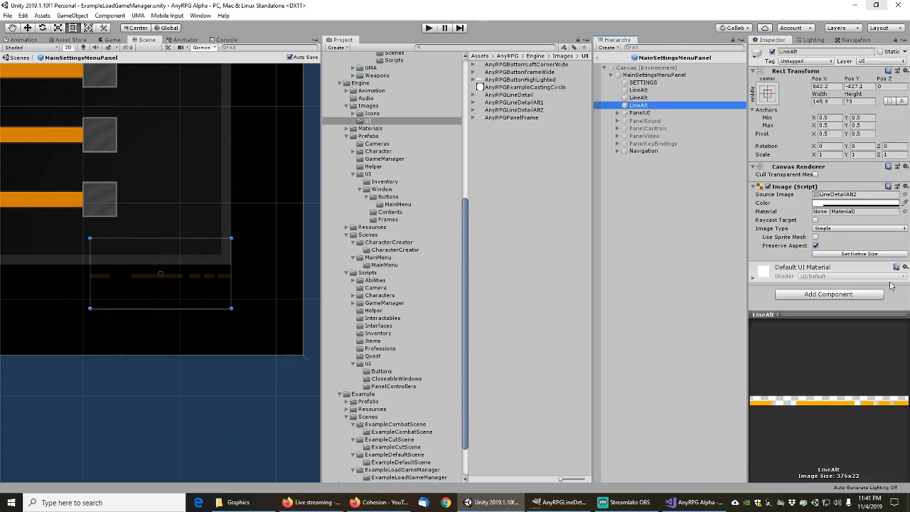
click(905, 194)
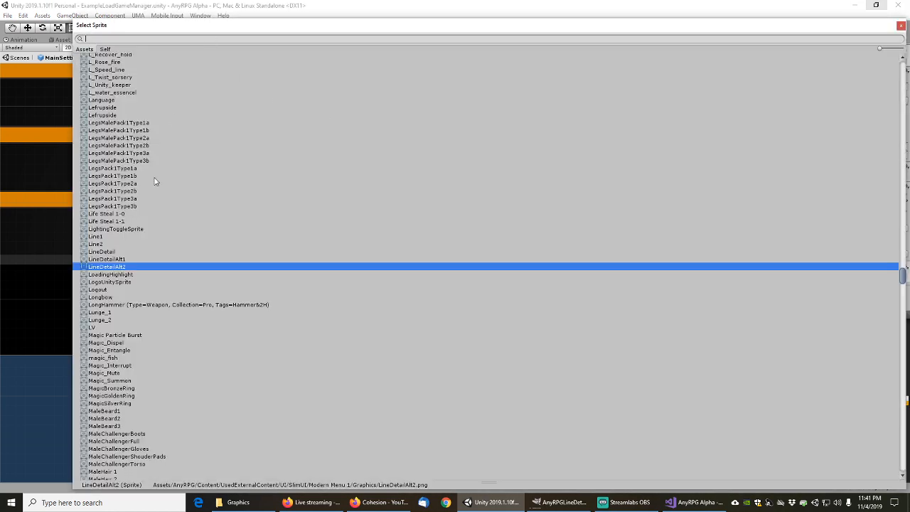
text(alt2)
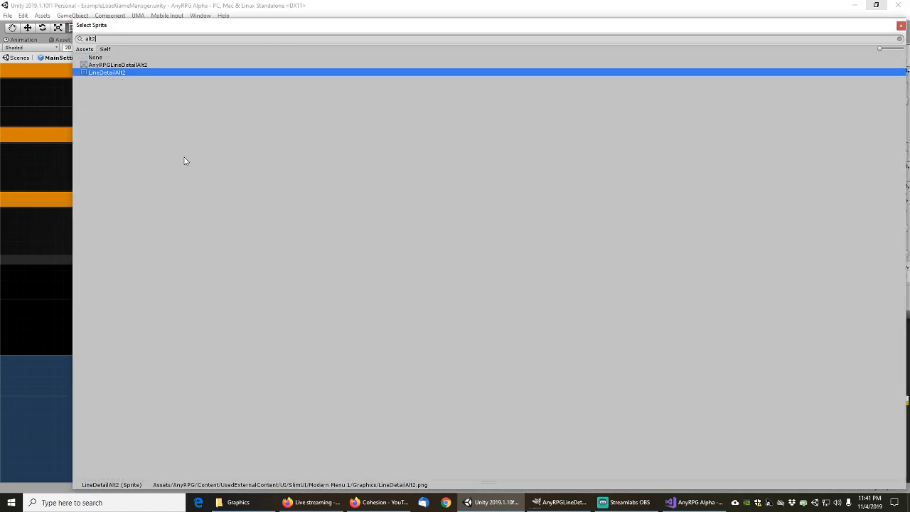
click(118, 65)
double_click(119, 65)
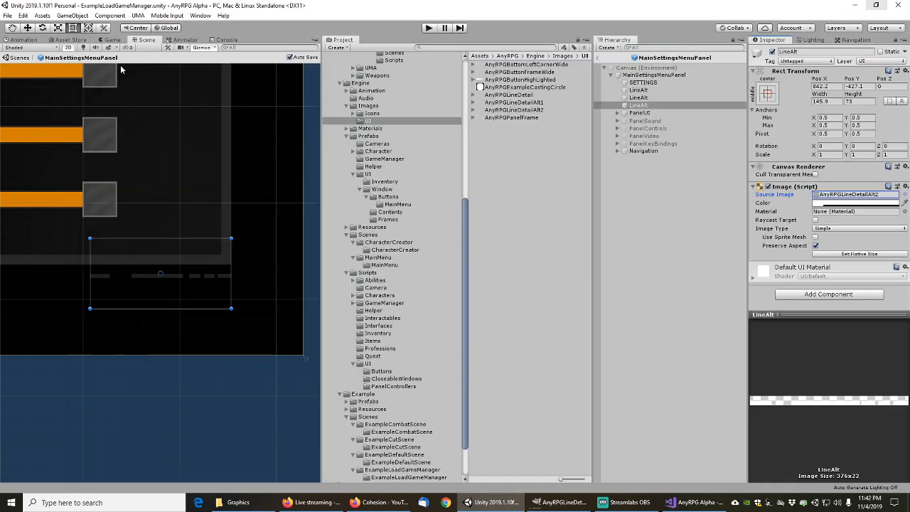
Add the Colored Line Detail Alt 2 component to LineAlt
click(809, 294)
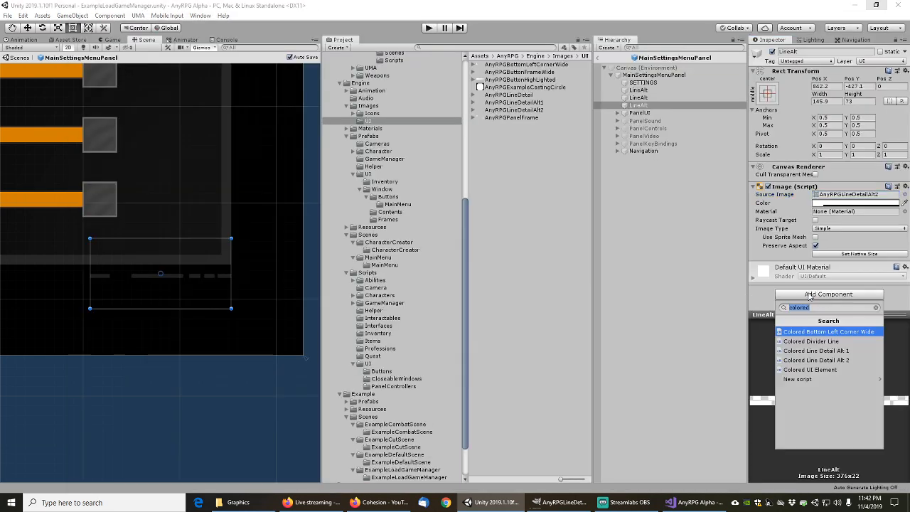
key(Down)
key(Down)
key(Down)
key(Return)
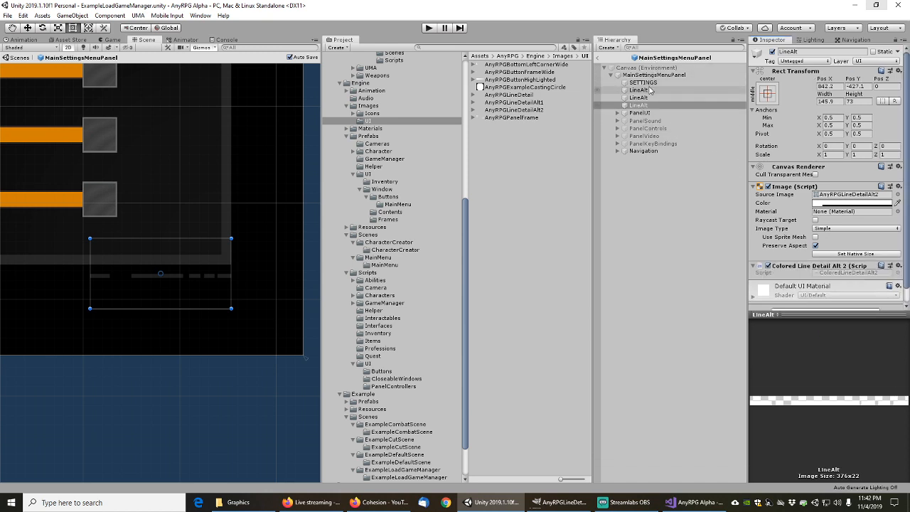
Expand PanelUI and frame the UIHEADINGTEXT heading and the Corner object in the Scene view
click(618, 113)
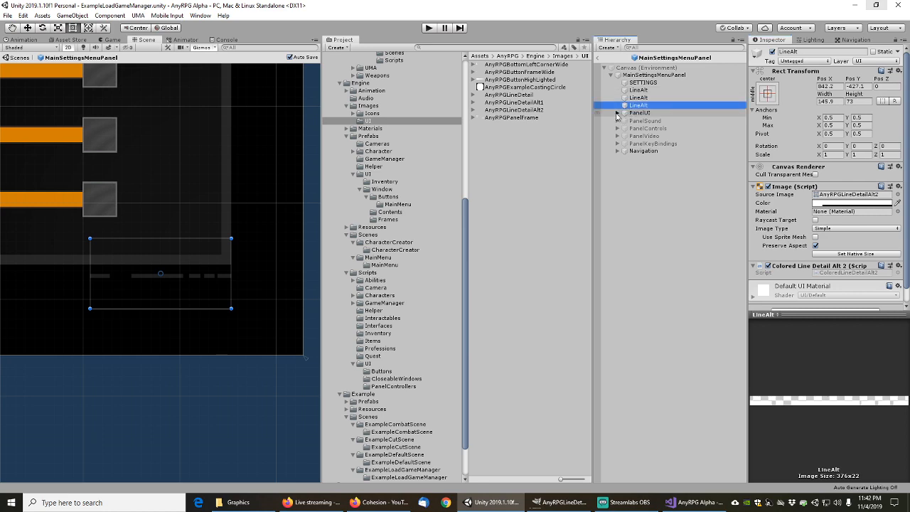
click(638, 113)
click(650, 120)
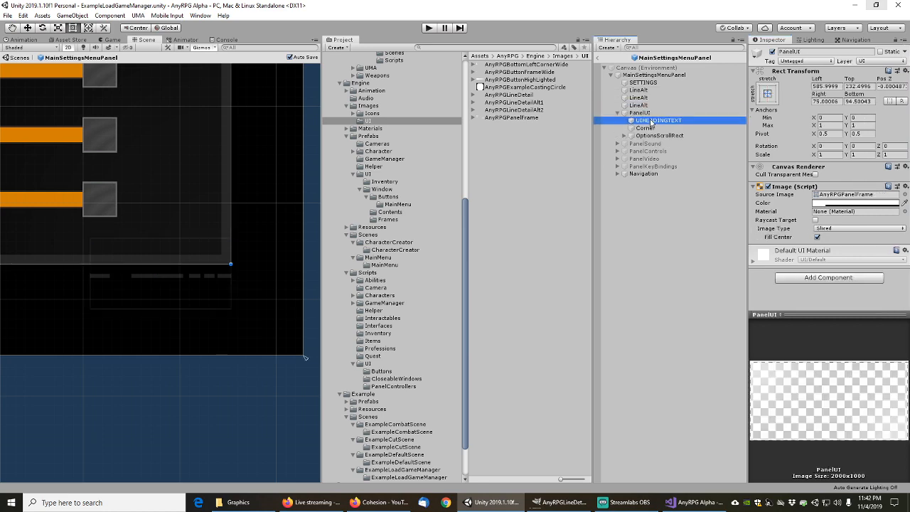
key(f)
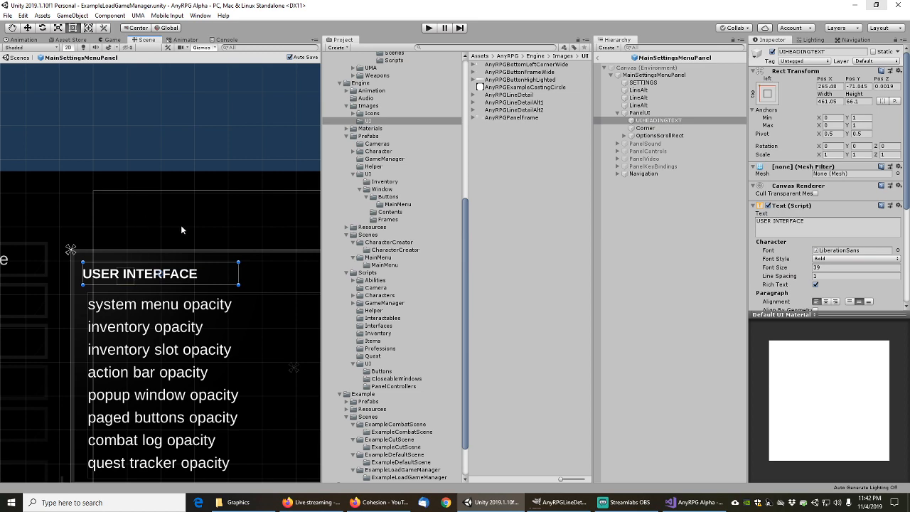
scroll(180, 224, down, 3)
scroll(184, 222, up, 3)
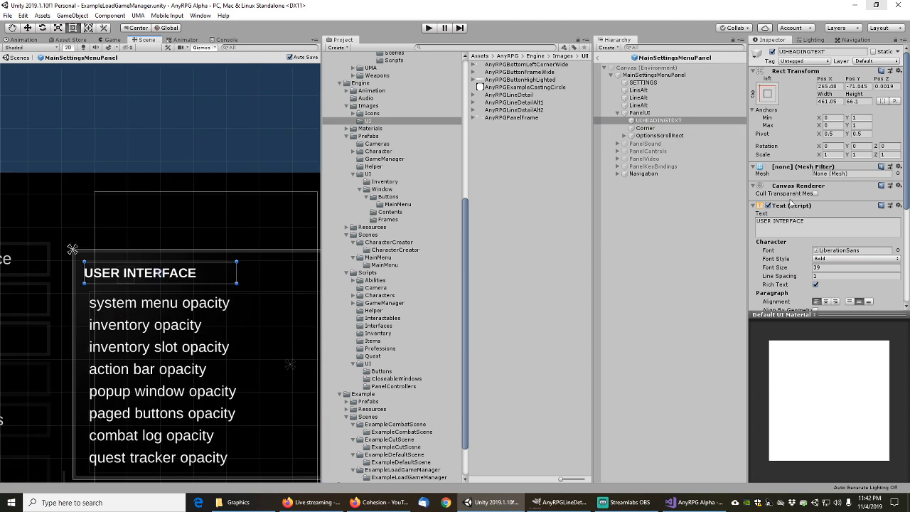
scroll(791, 204, down, 5)
scroll(791, 204, up, 5)
click(645, 128)
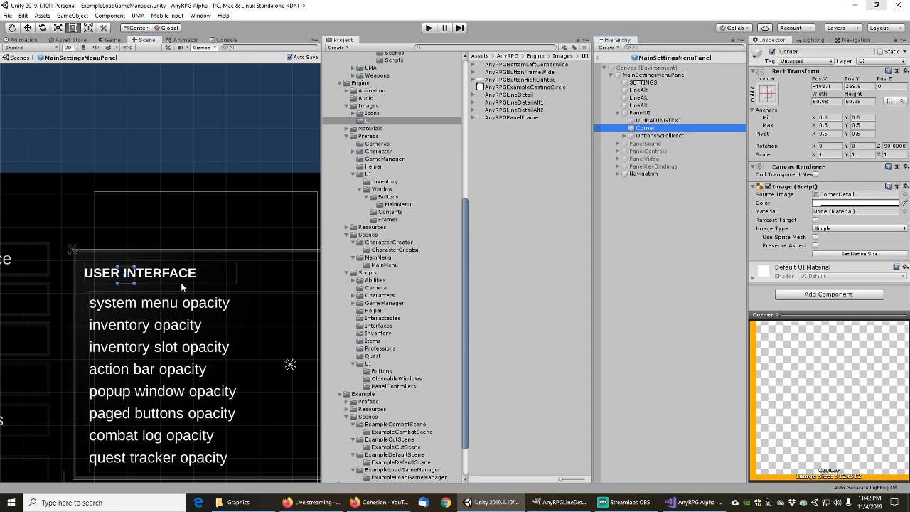
key(f)
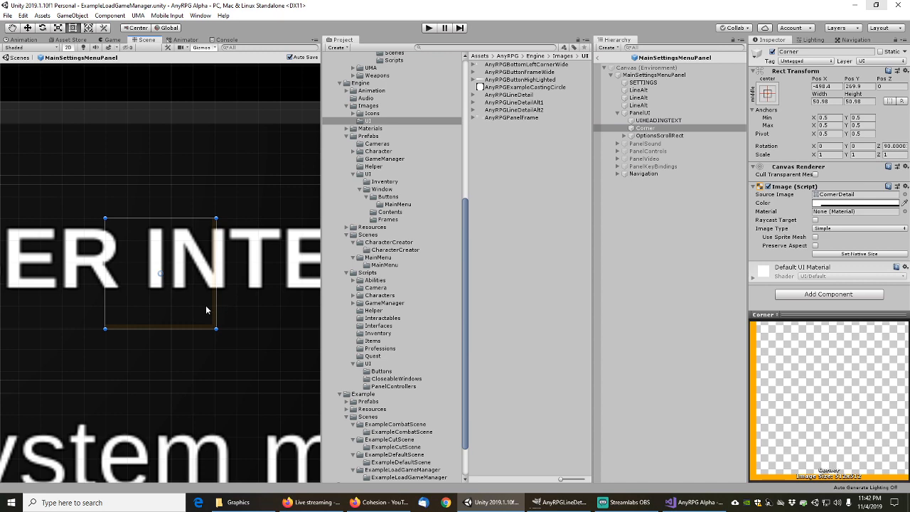
scroll(206, 309, down, 6)
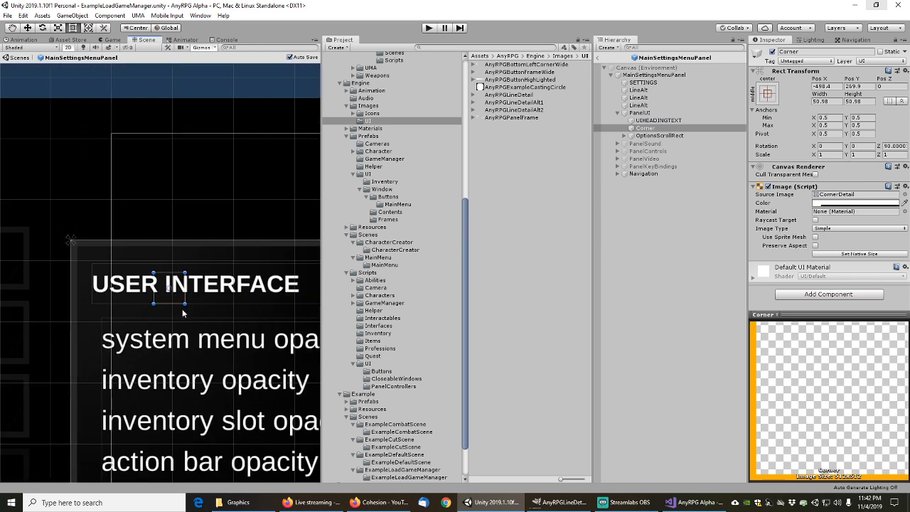
scroll(232, 344, down, 5)
middle_drag(223, 321, 190, 273)
scroll(185, 270, up, 8)
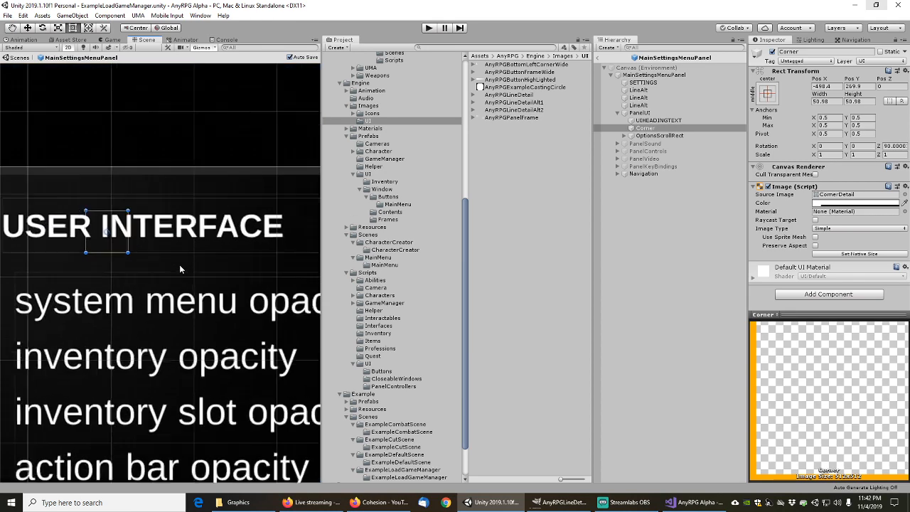
middle_drag(128, 263, 39, 332)
scroll(130, 328, down, 10)
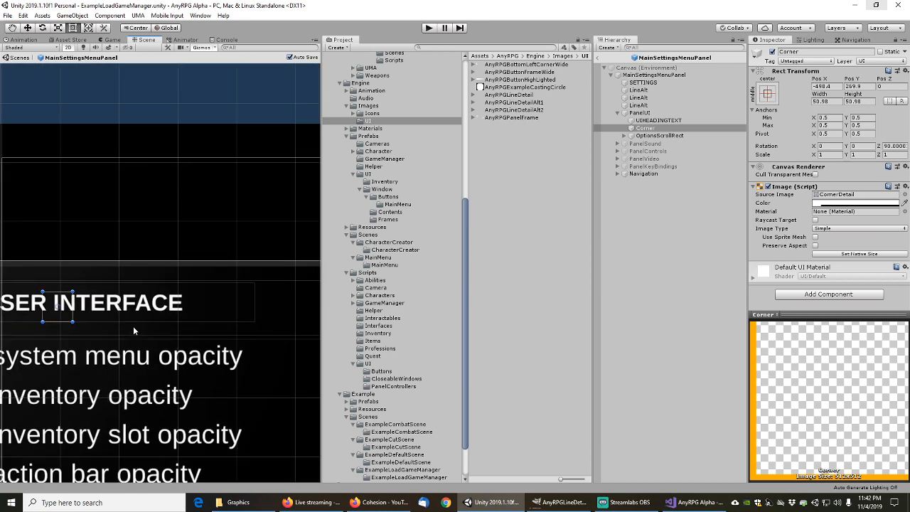
Select the Corner object and toggle its visibility to spot it in the scene
click(652, 122)
click(649, 129)
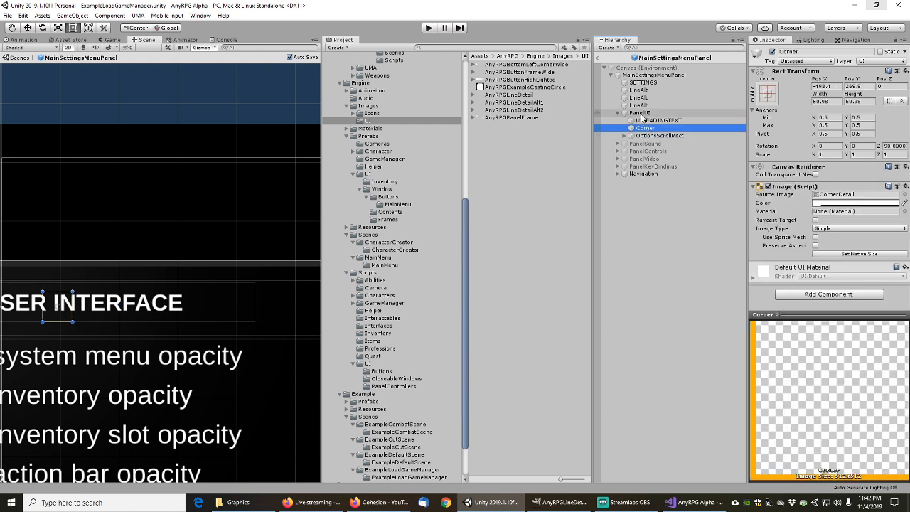
click(648, 114)
click(644, 129)
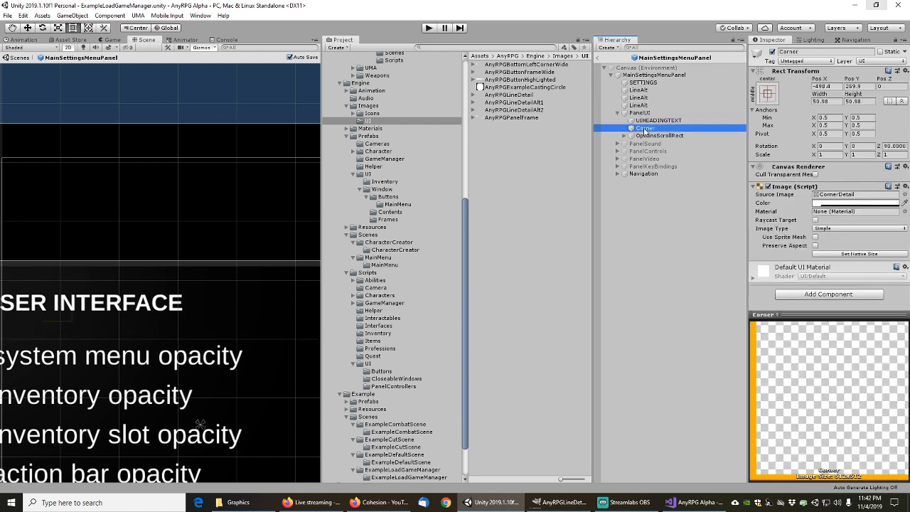
click(773, 53)
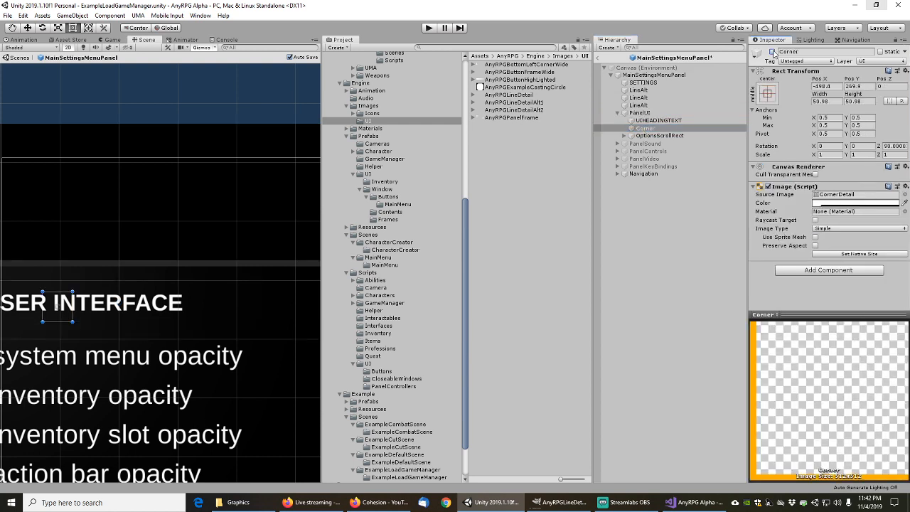
click(773, 52)
click(773, 53)
click(773, 53)
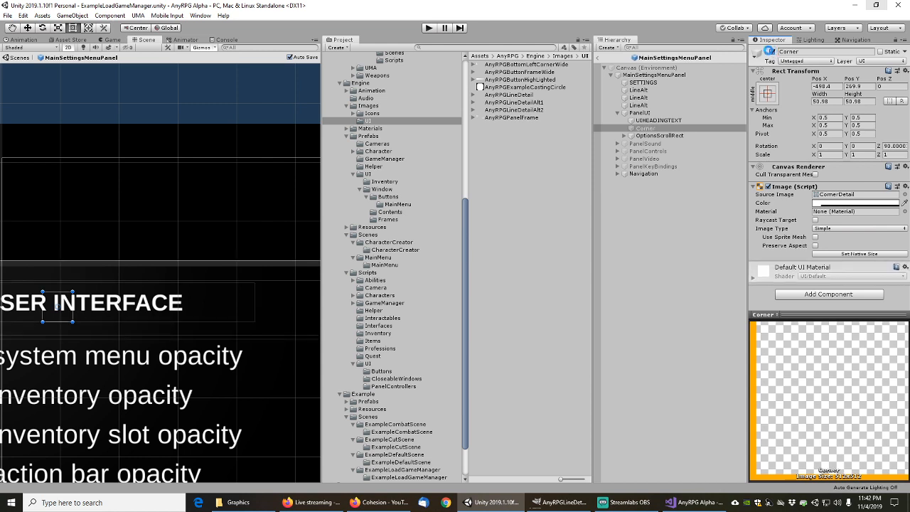
Drag the Corner image beside the USER INTERFACE header and deselect it to check placement
middle_drag(112, 233, 238, 219)
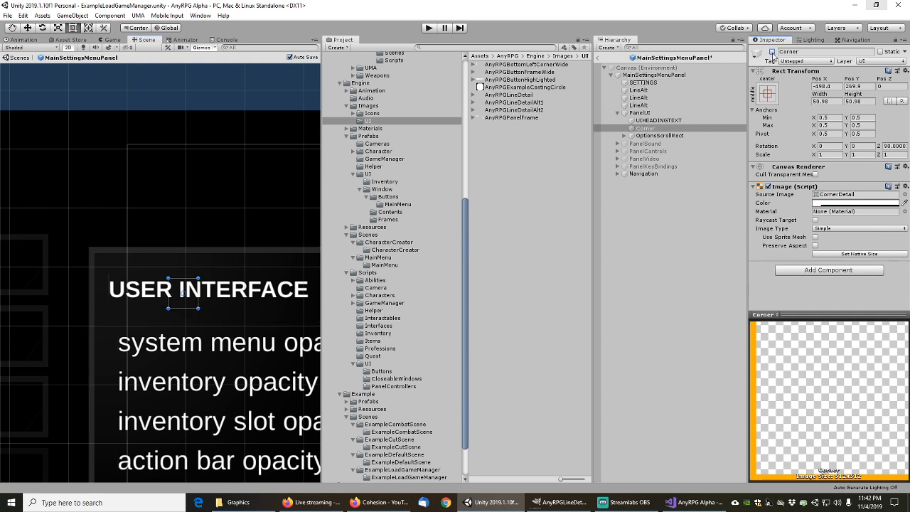
scroll(146, 229, down, 5)
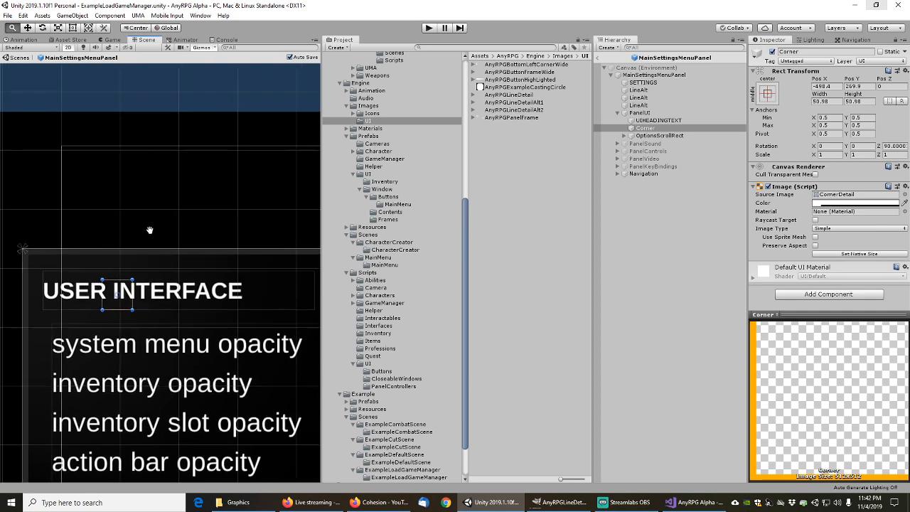
scroll(180, 217, down, 4)
middle_drag(180, 215, 169, 237)
scroll(171, 237, up, 3)
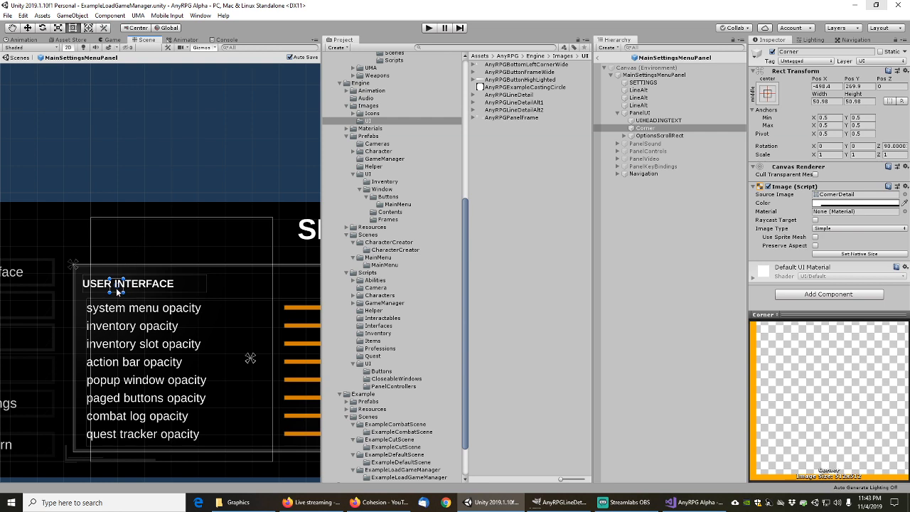
drag(118, 292, 173, 287)
scroll(180, 287, up, 2)
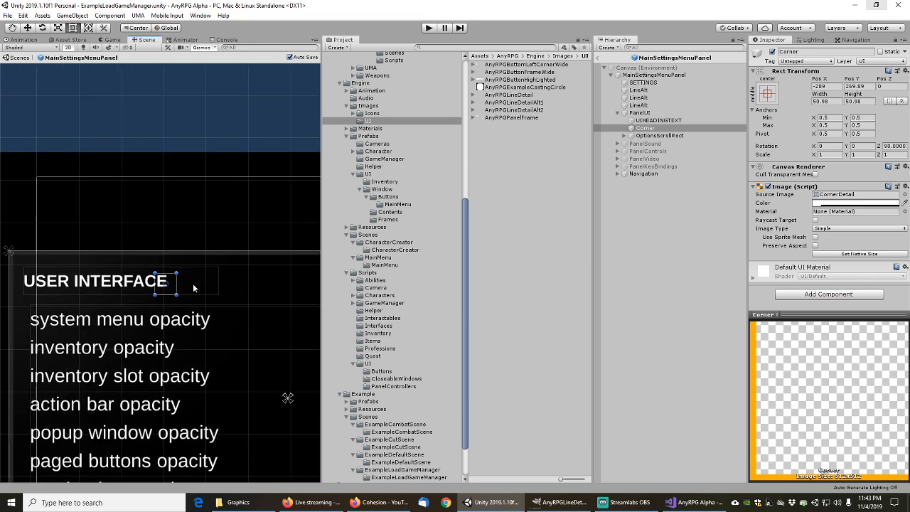
click(182, 226)
scroll(167, 291, up, 4)
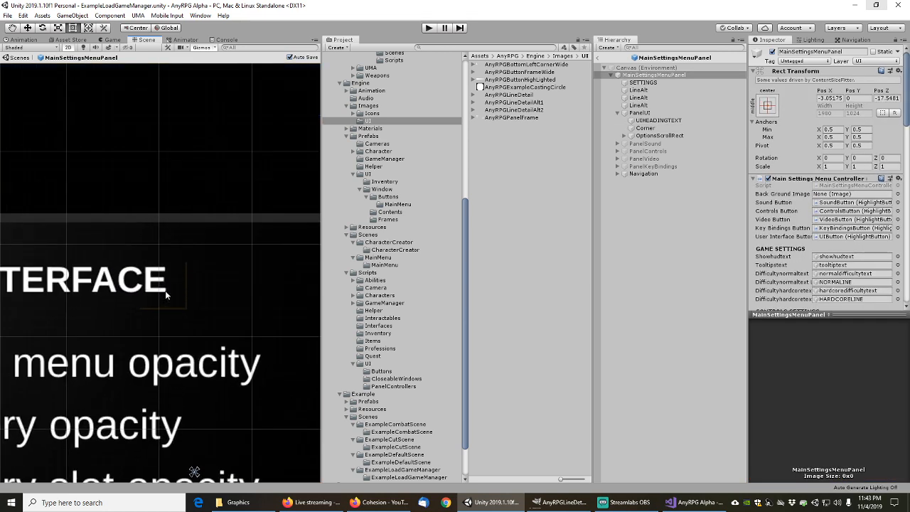
scroll(166, 296, down, 5)
scroll(177, 304, up, 3)
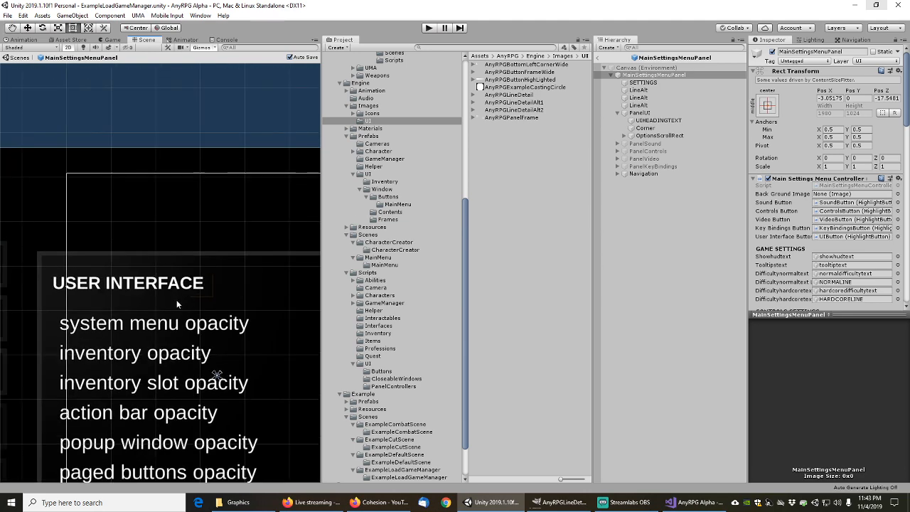
scroll(177, 299, up, 4)
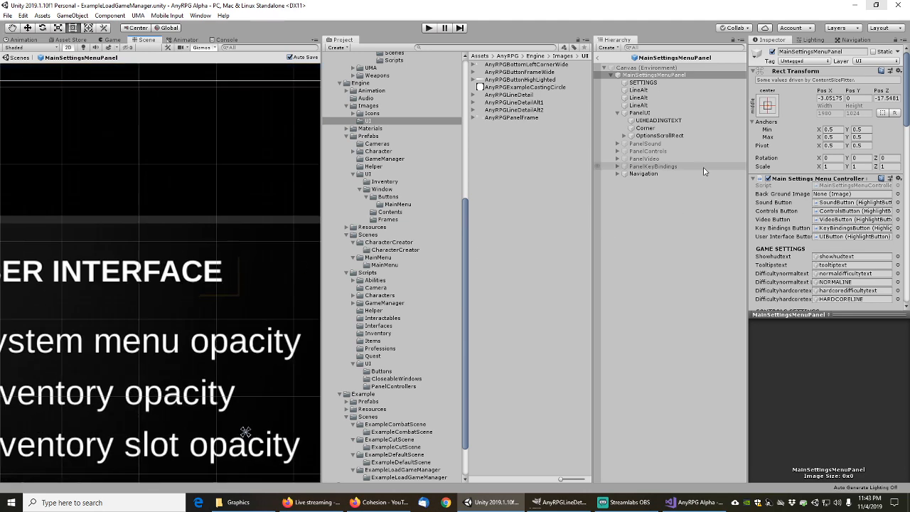
Select Corner, ping its CornerDetail source sprite, and select that asset in the Project window
click(645, 129)
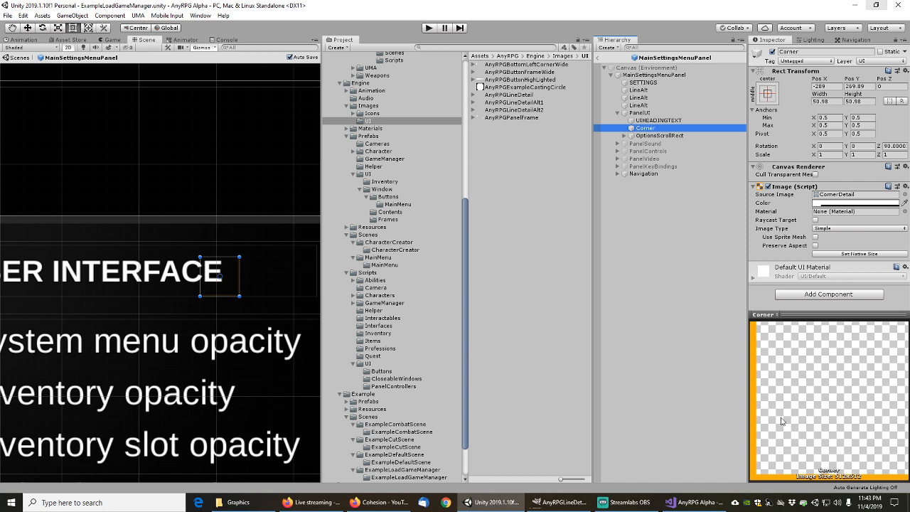
click(839, 194)
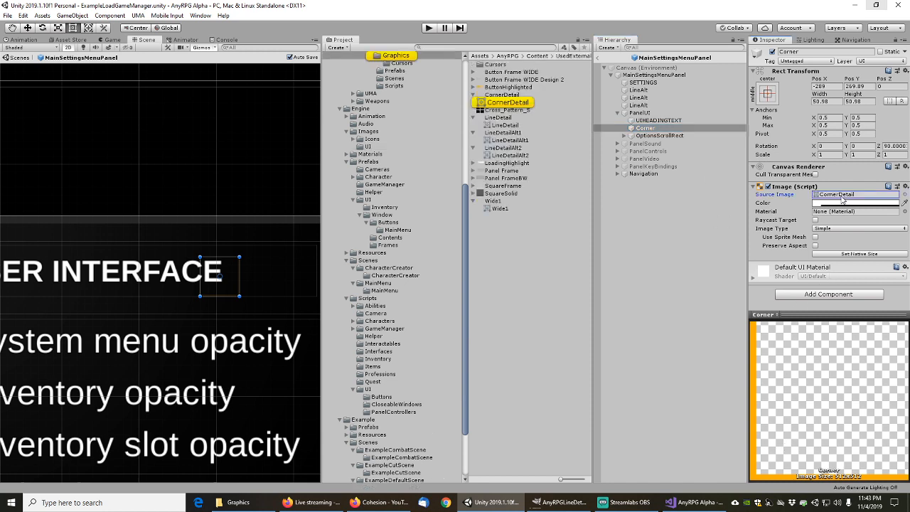
click(499, 96)
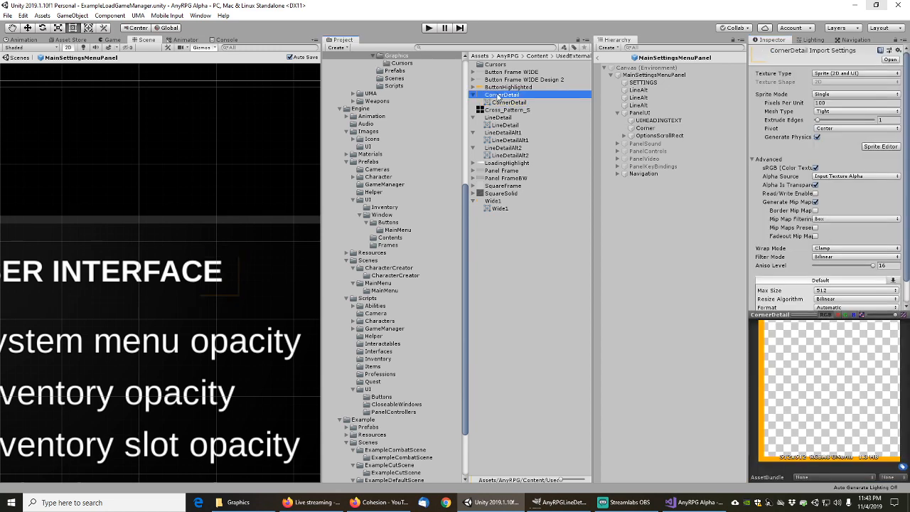
Reveal CornerDetail in File Explorer and open CornerDetail.png in GIMP, converting its colour space
right_click(500, 95)
click(537, 110)
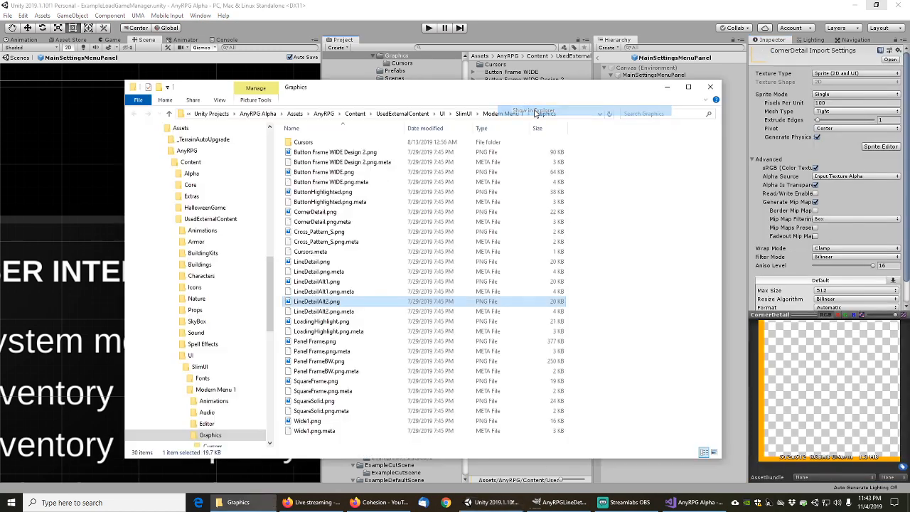
click(310, 324)
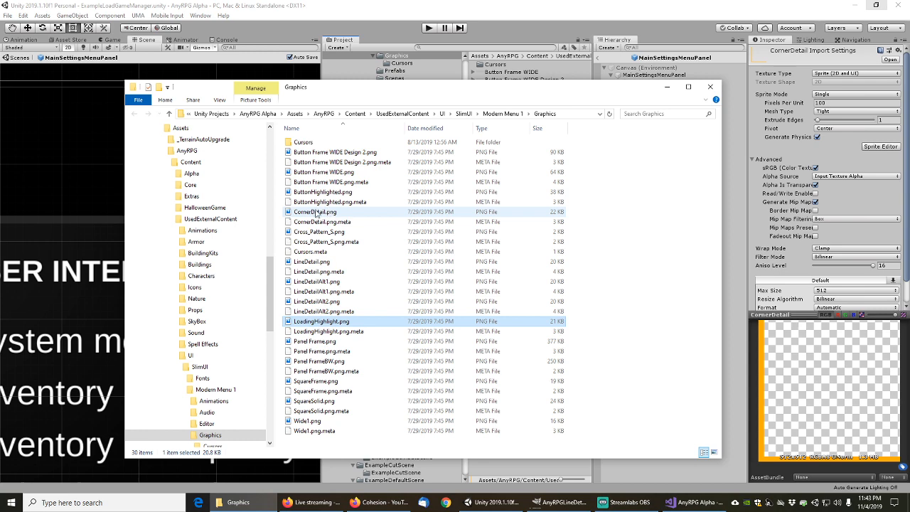
click(314, 213)
right_click(314, 212)
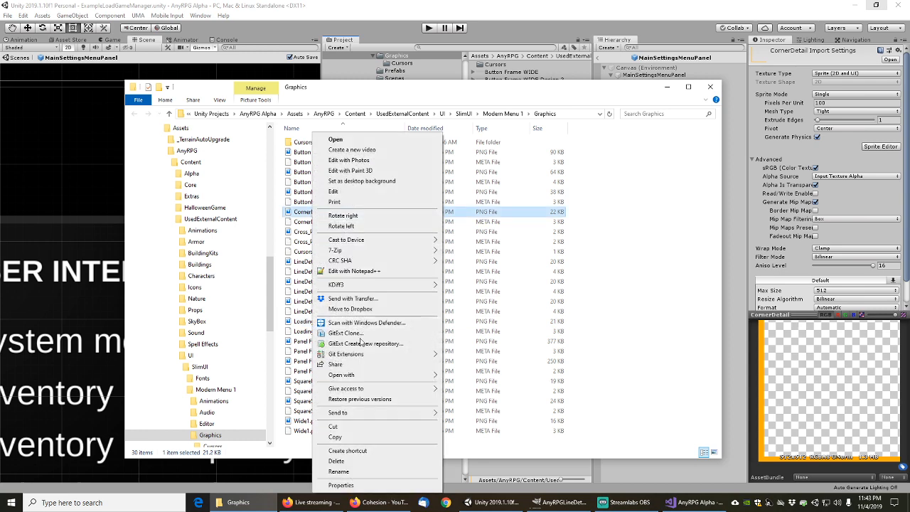
mouse_move(352, 376)
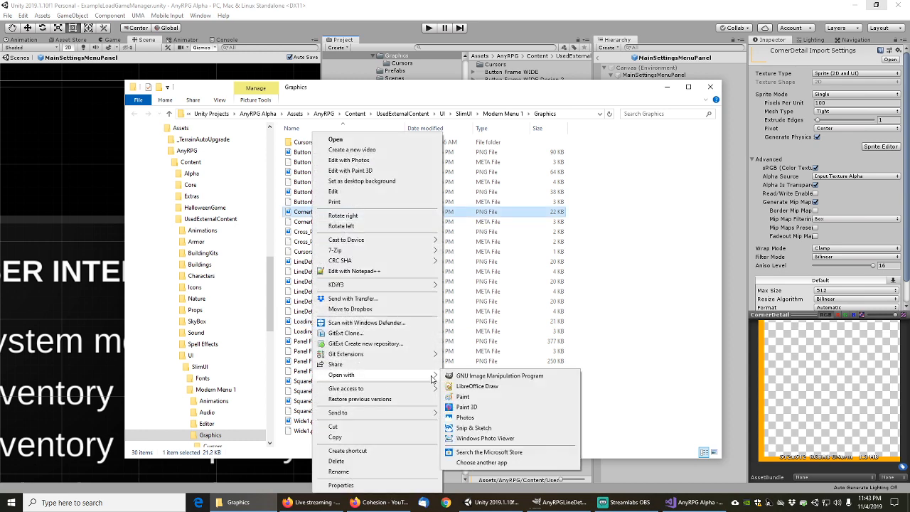
click(468, 377)
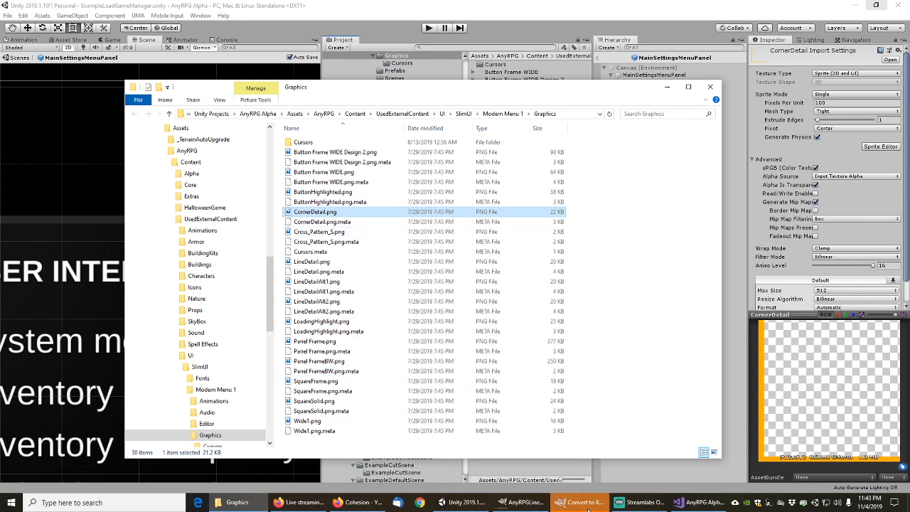
click(267, 248)
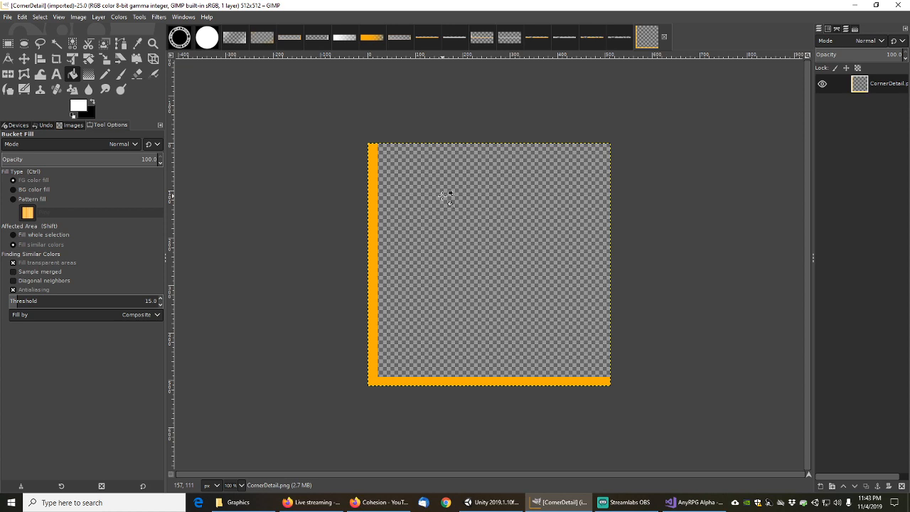
Copy the whole CornerDetail image and create a new transparent 512×512 image
key(ctrl)
key(ctrl+a)
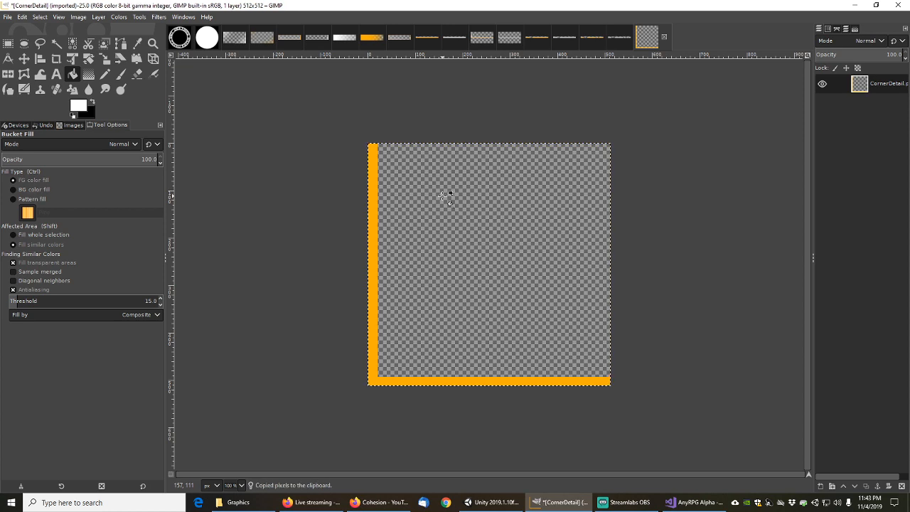
key(ctrl+c)
key(ctrl+n)
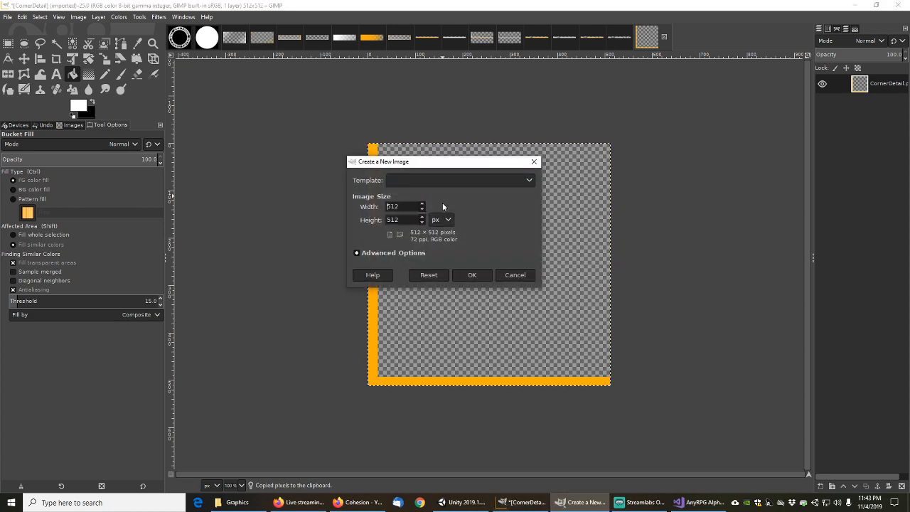
click(359, 254)
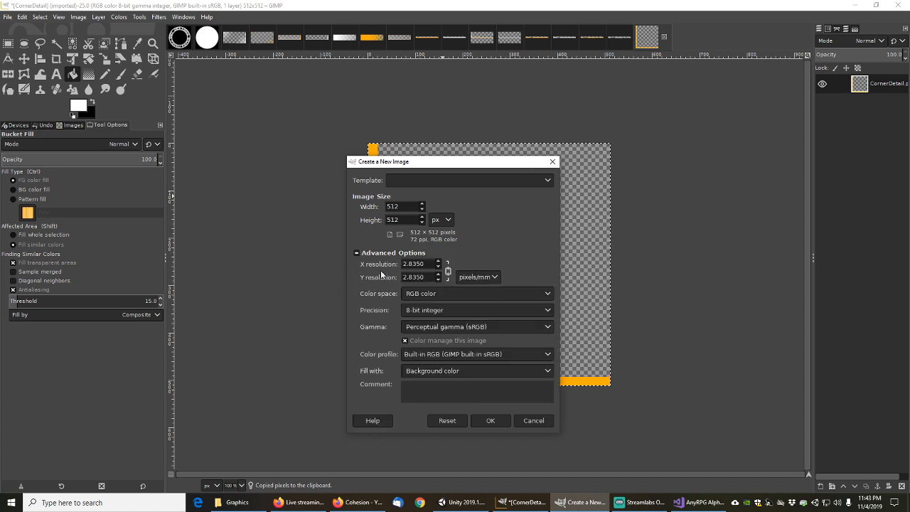
click(449, 371)
click(438, 397)
click(490, 421)
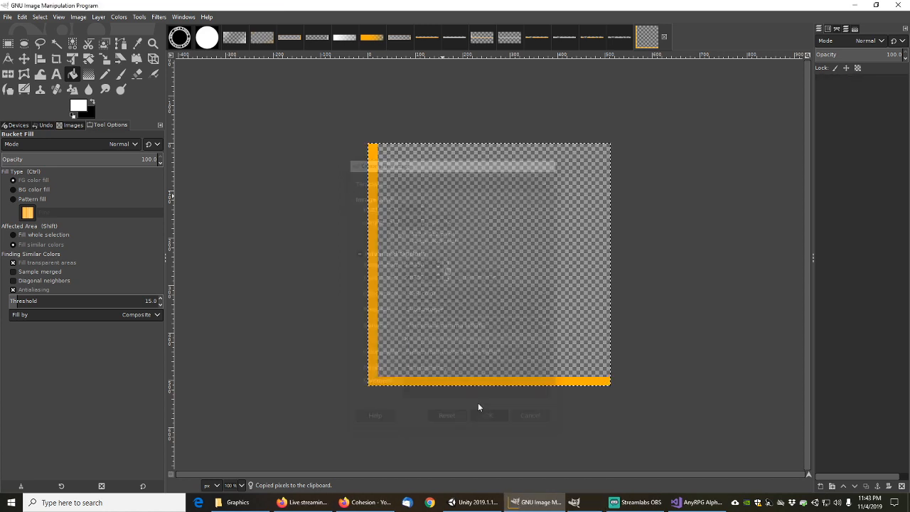
Paste the orange L-shaped border and bucket-fill it white
key(ctrl+v)
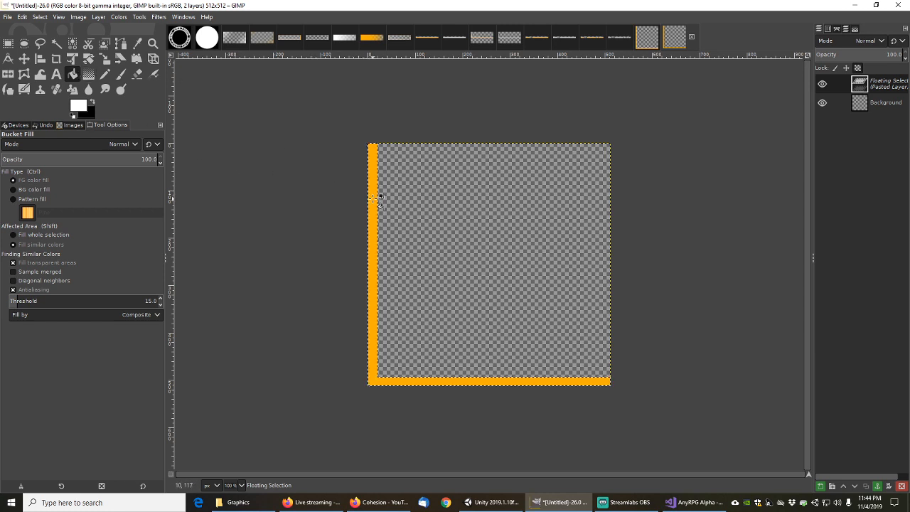
click(373, 197)
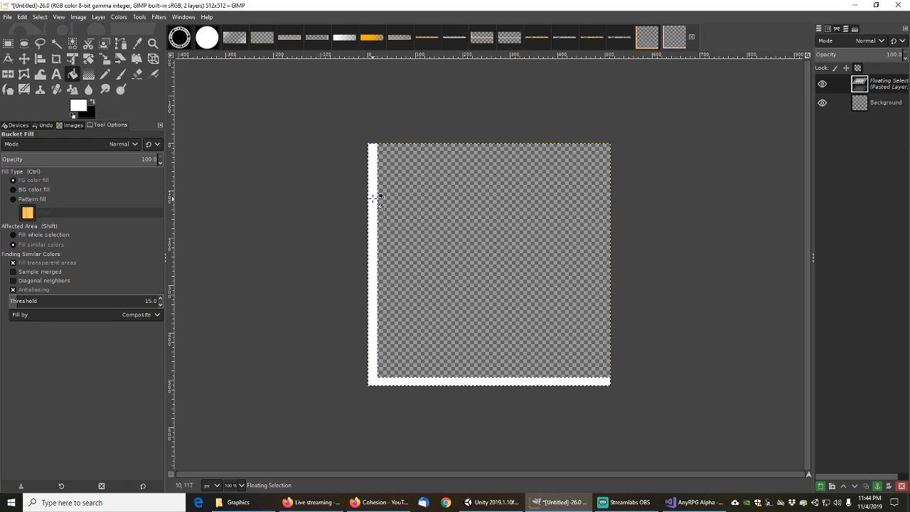
click(6, 17)
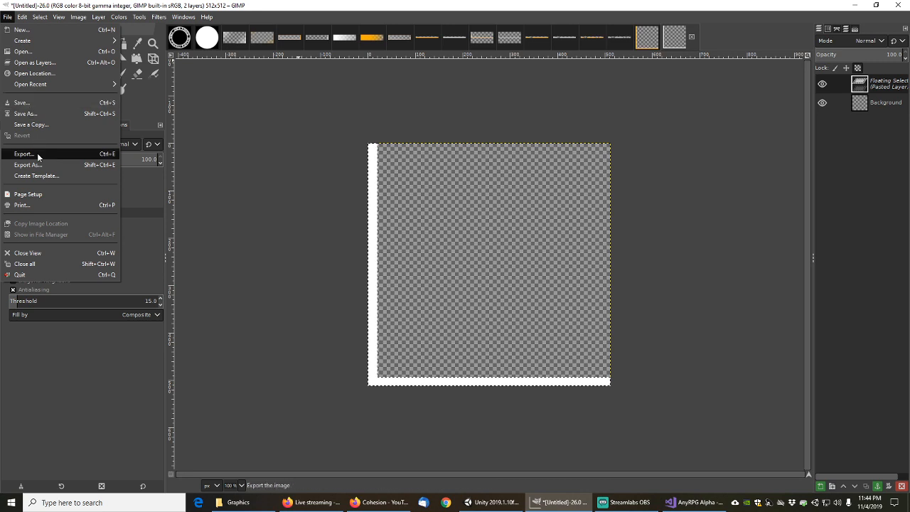
Save the image as AnyRPGCornerDetail.xcf
click(34, 115)
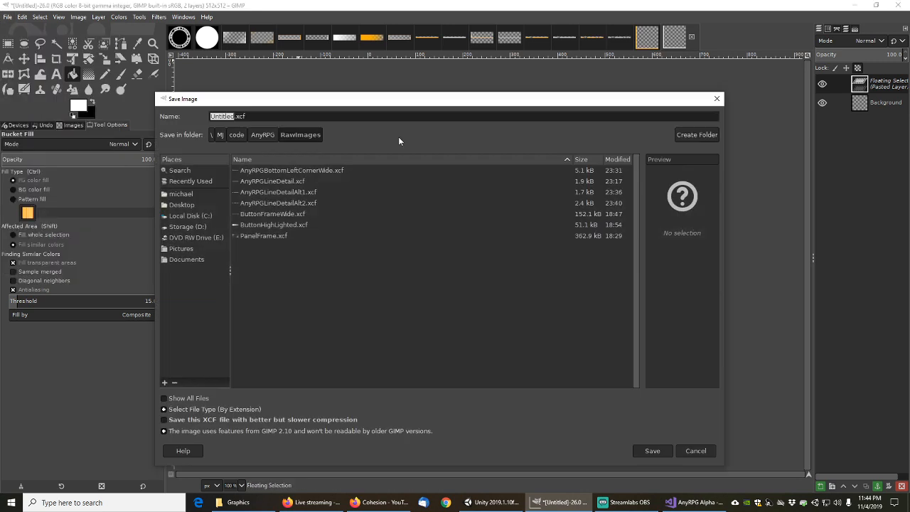
key(End)
key(shift+Home)
text(AnyRPG)
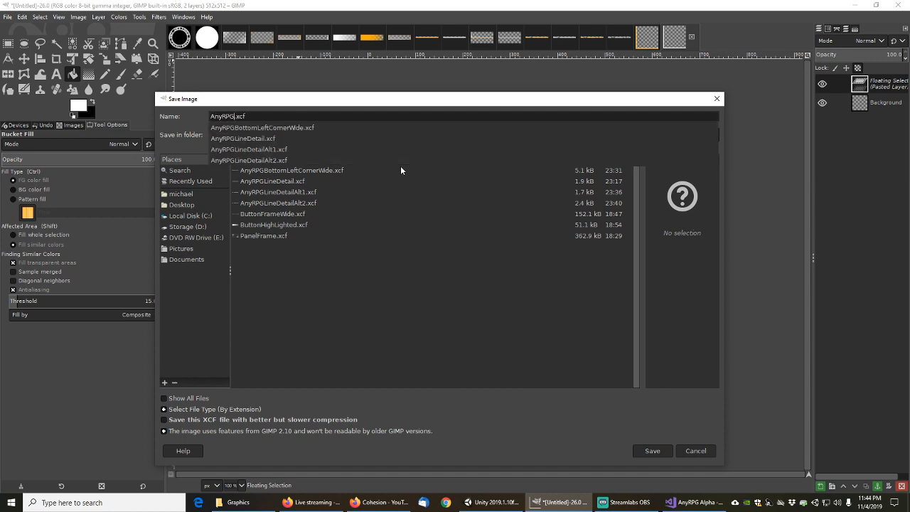
text(CornerDetail)
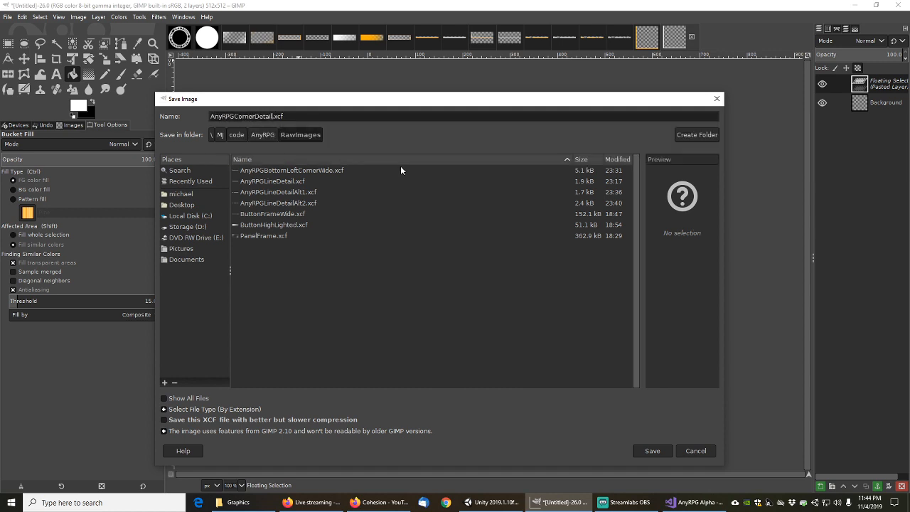
click(652, 451)
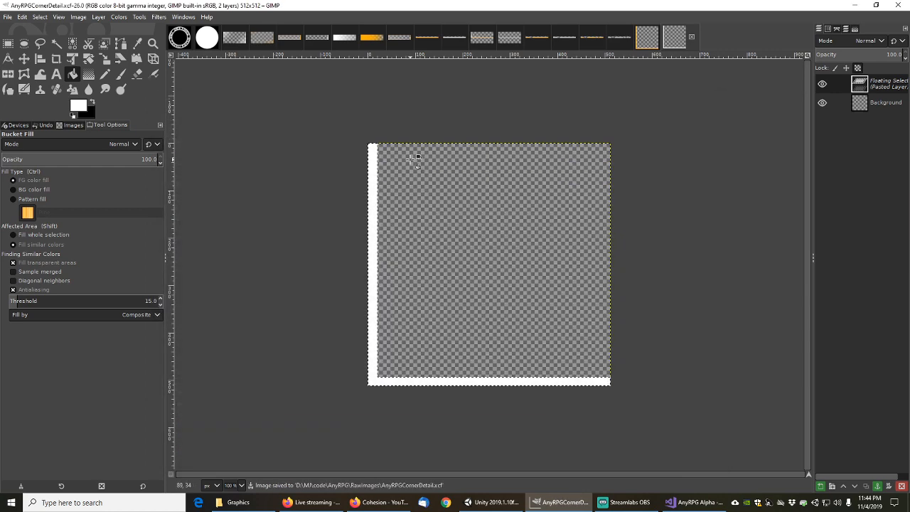
Export it as AnyRPGCornerDetail.png into the UIImages folder with default PNG settings
click(7, 16)
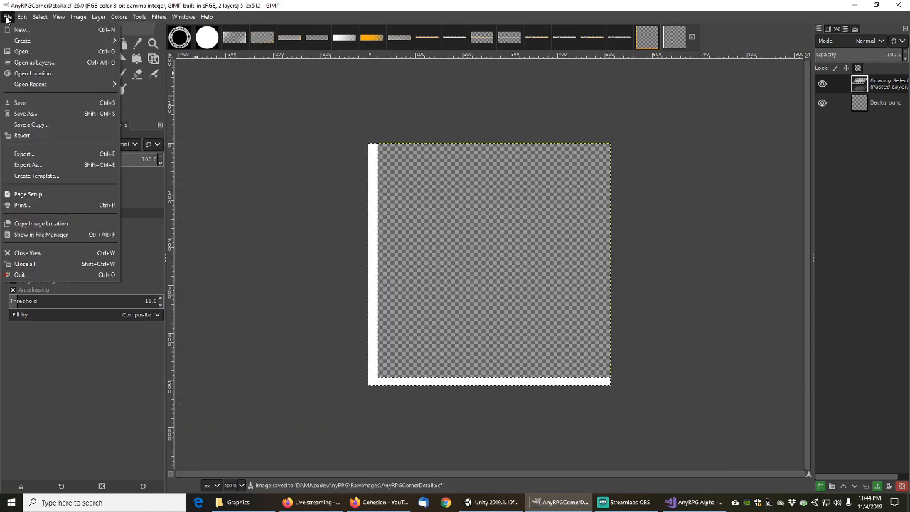
click(21, 165)
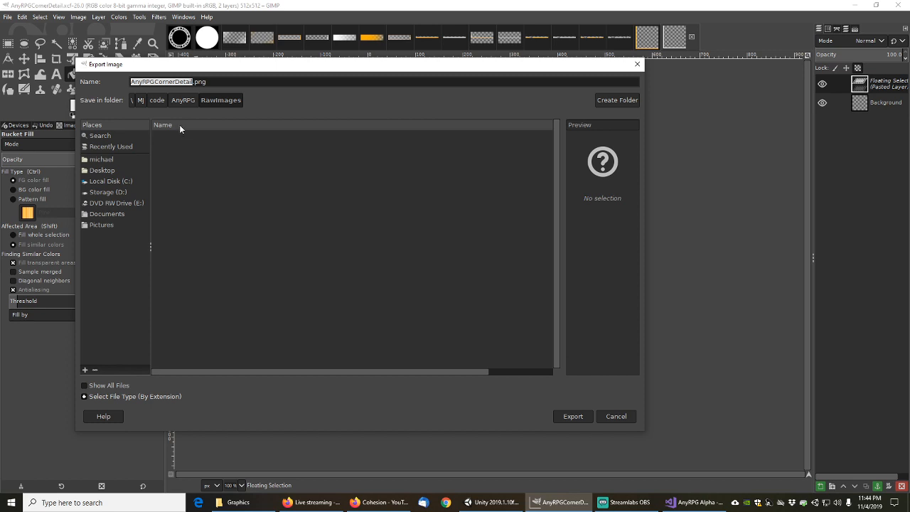
click(182, 100)
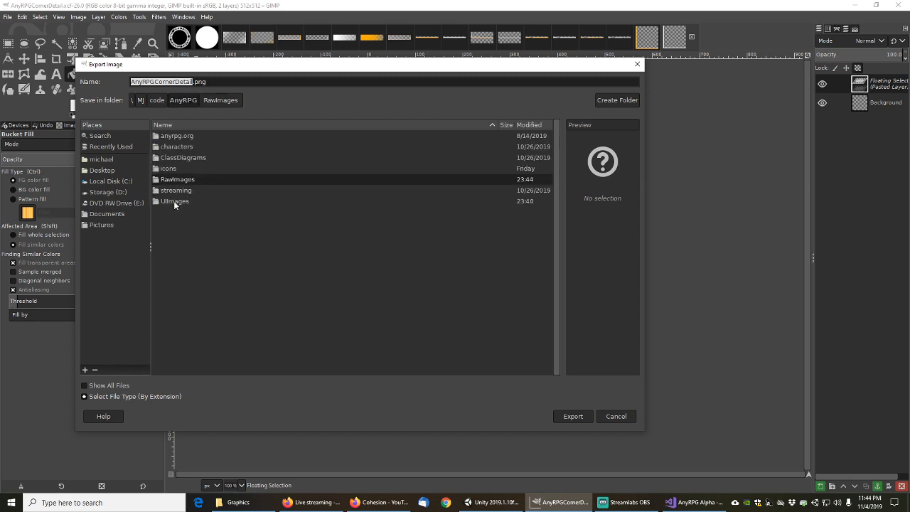
double_click(175, 202)
click(573, 416)
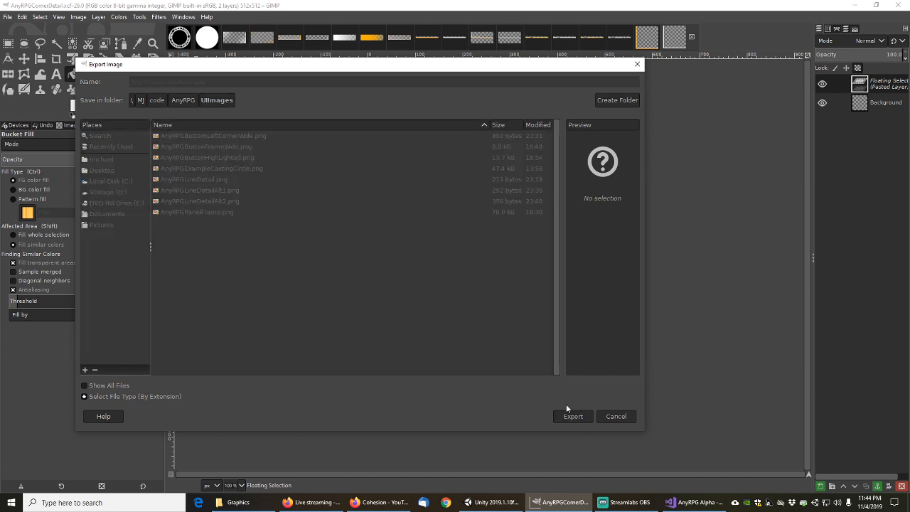
click(469, 348)
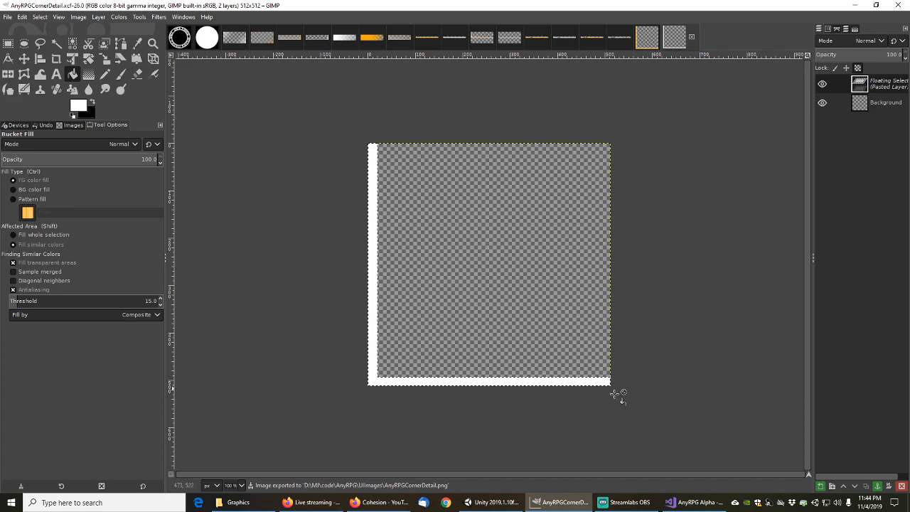
Back in Unity, import AnyRPGCornerDetail.png into the Engine Images/UI folder
click(502, 501)
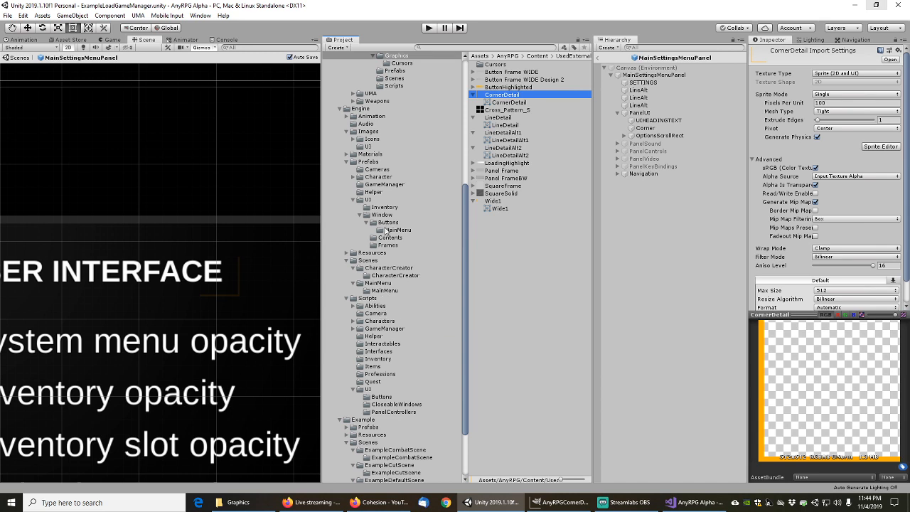
click(368, 146)
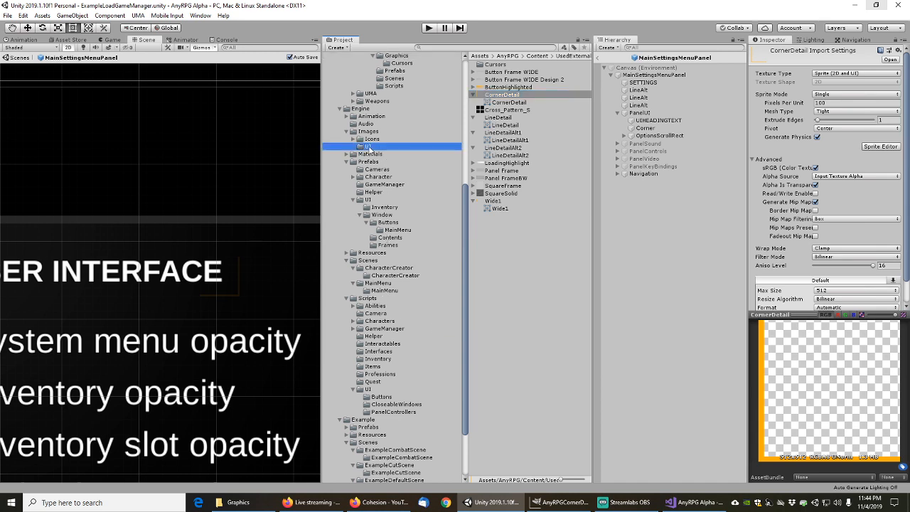
right_click(499, 141)
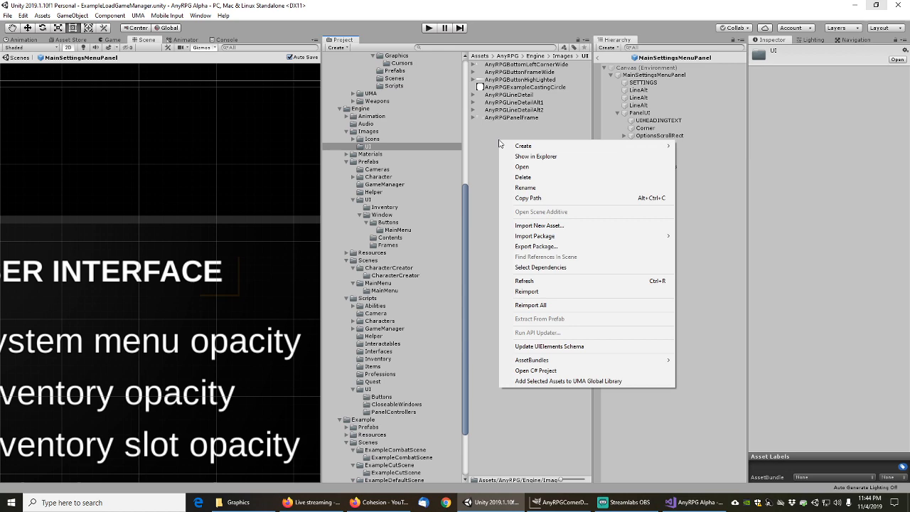
click(558, 226)
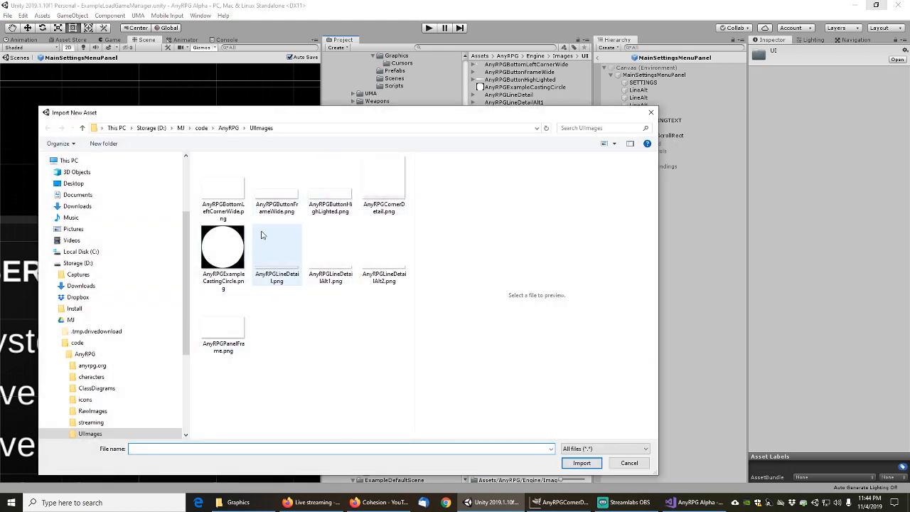
click(396, 189)
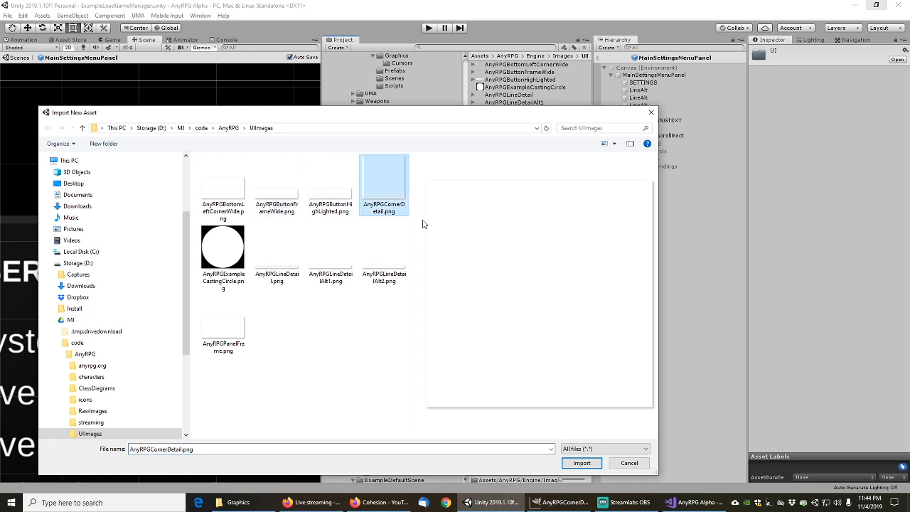
click(582, 463)
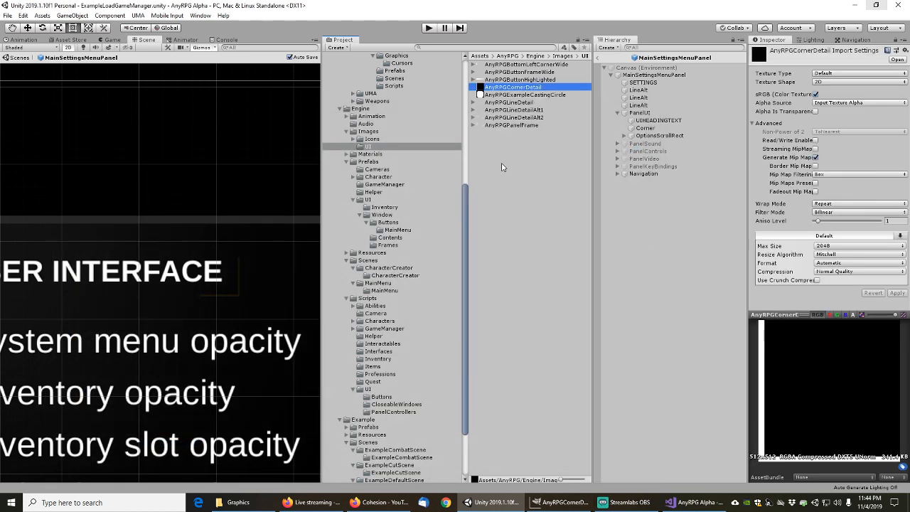
Set its Texture Type to Sprite (2D and UI) with Compression None and apply
click(829, 74)
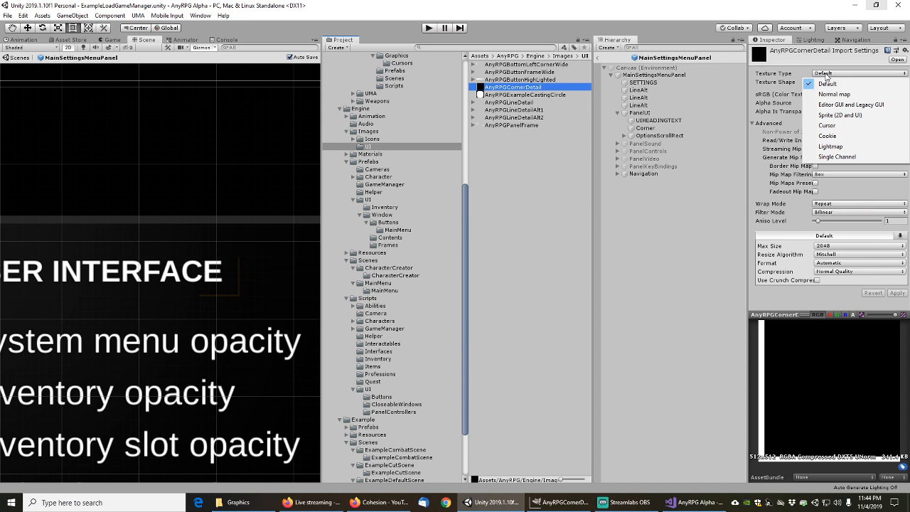
click(839, 112)
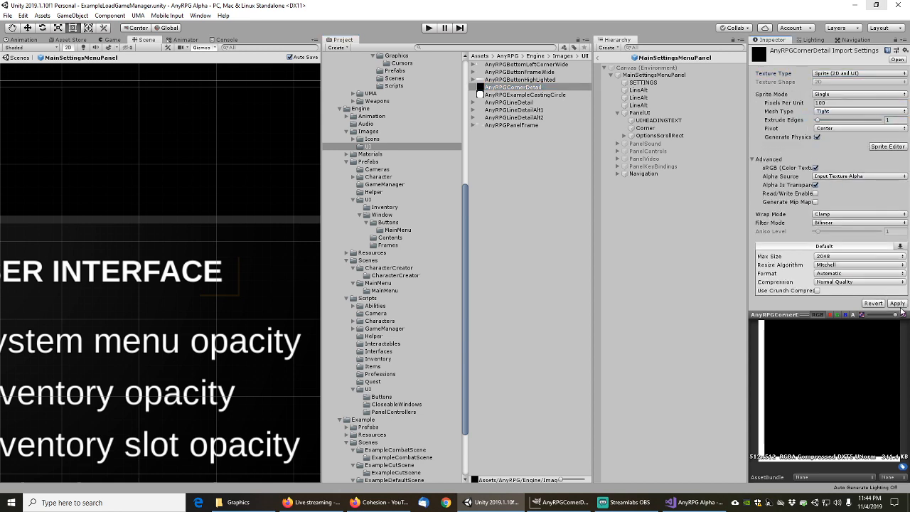
click(898, 304)
click(853, 282)
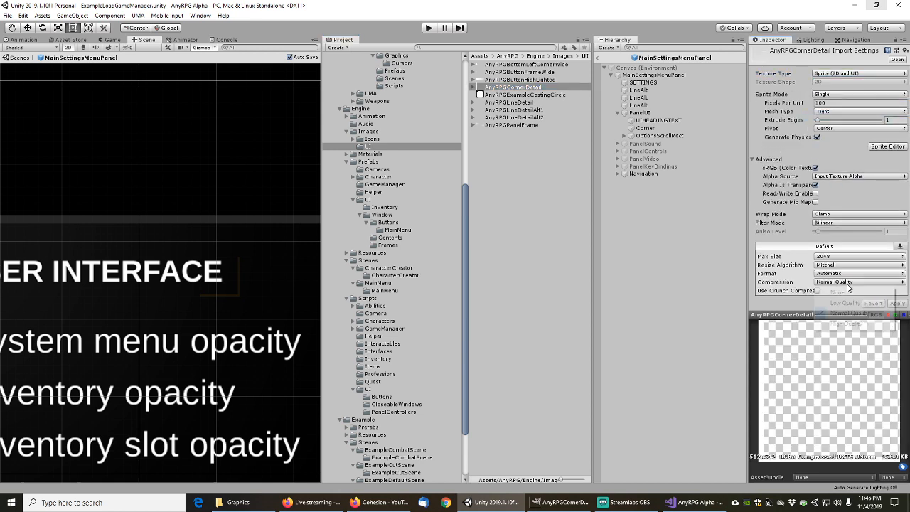
click(828, 291)
click(893, 296)
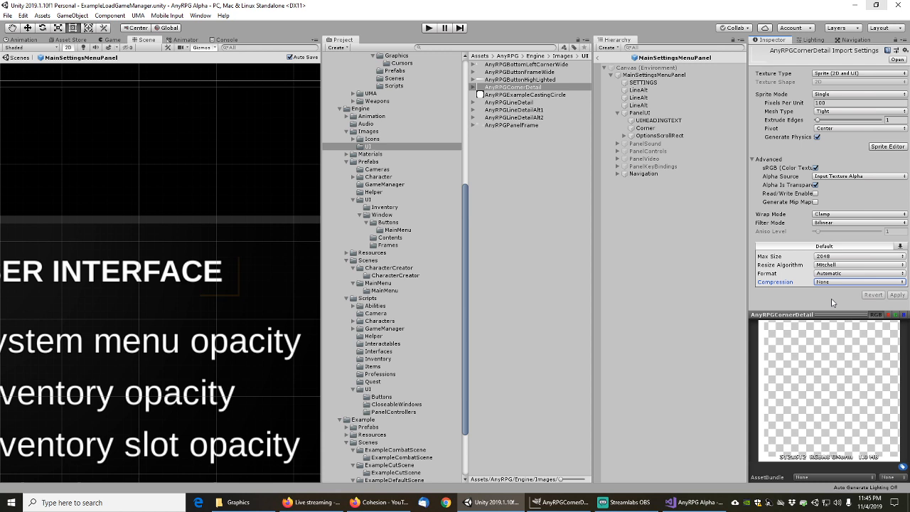
Inspect LineAlt and Corner, then browse Prefabs/UI and Scripts/UI to the ColoredLineDetailAlt1 script
click(643, 105)
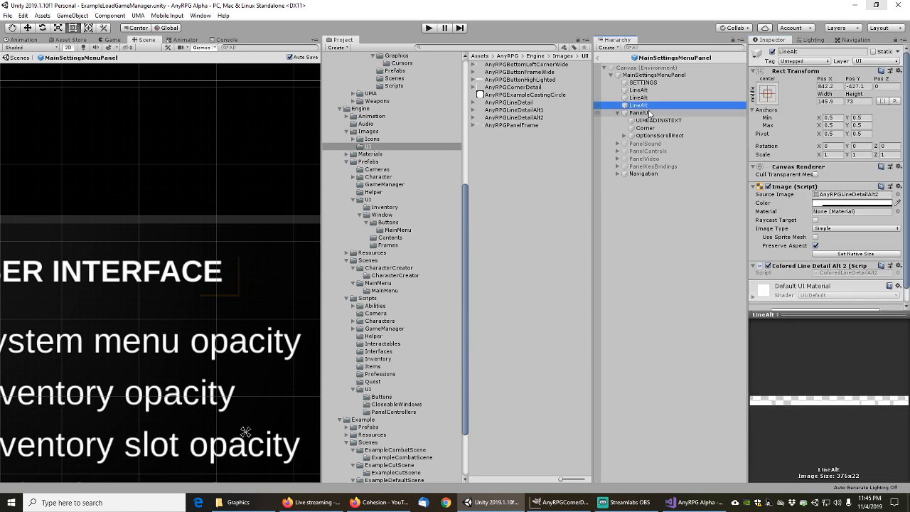
click(646, 128)
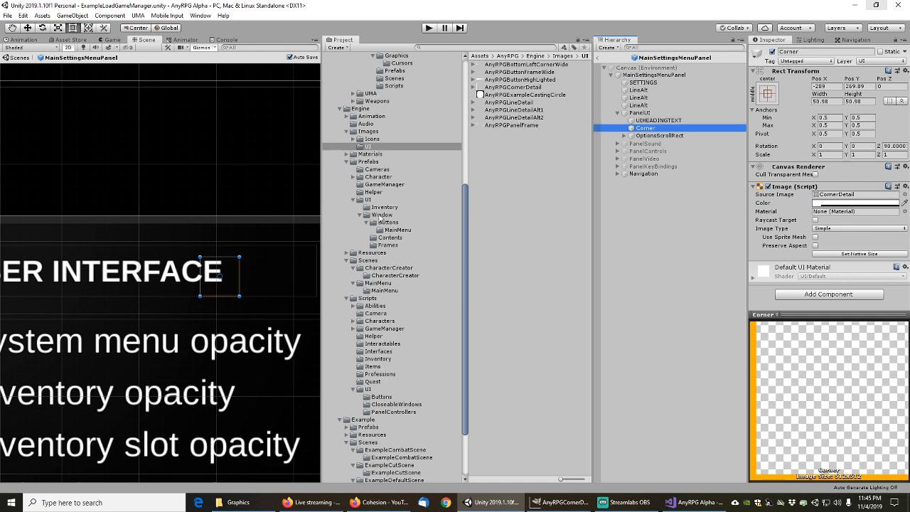
click(368, 200)
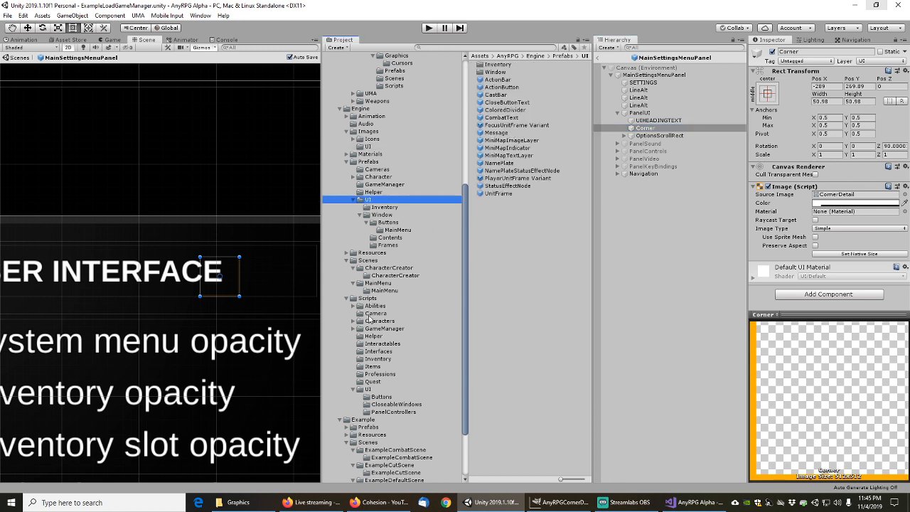
click(370, 390)
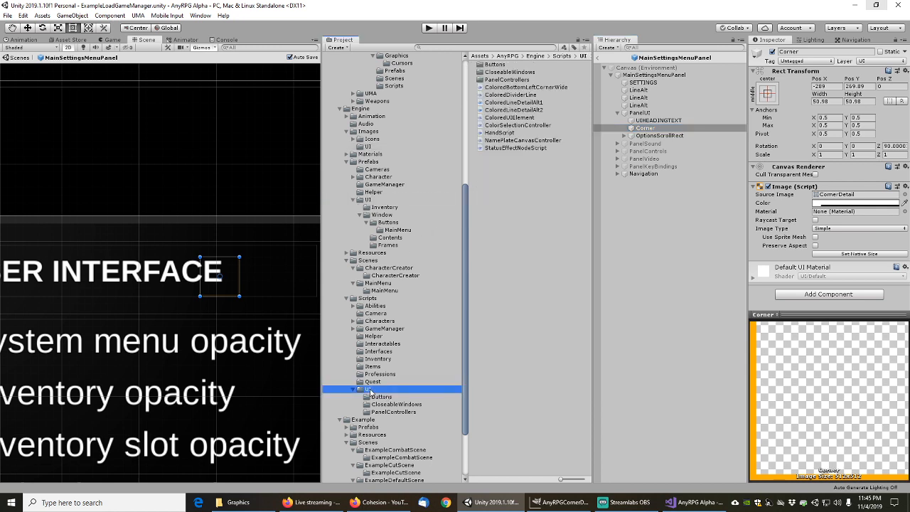
click(509, 103)
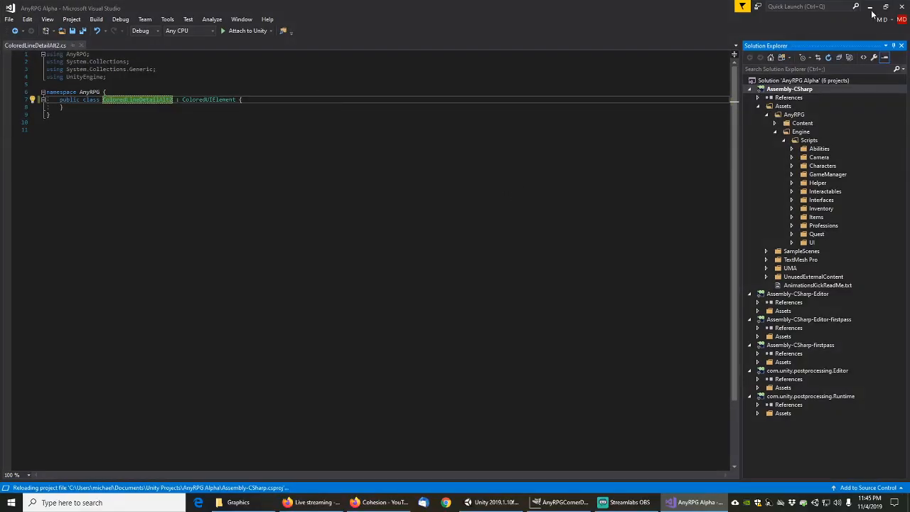
Rename the ColoredLineDetailAlt3 script asset to ColoredCornerDetail in Unity
click(872, 10)
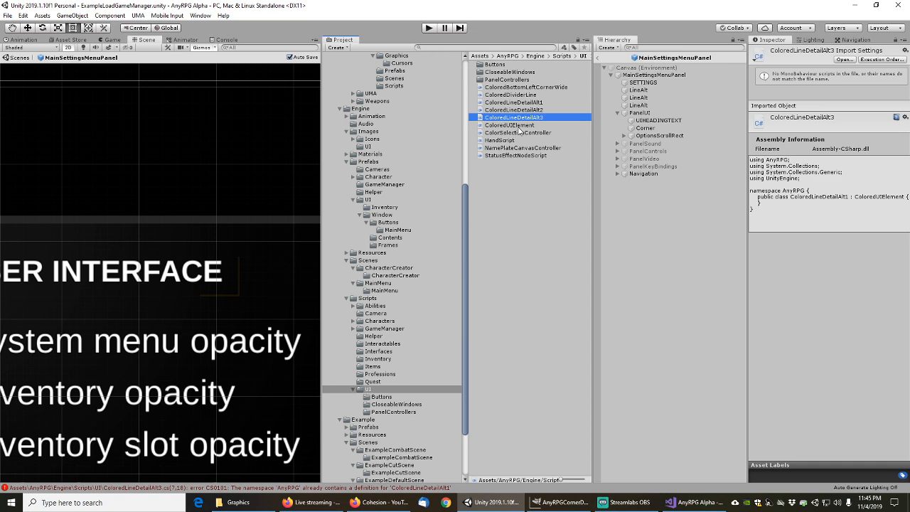
key(F2)
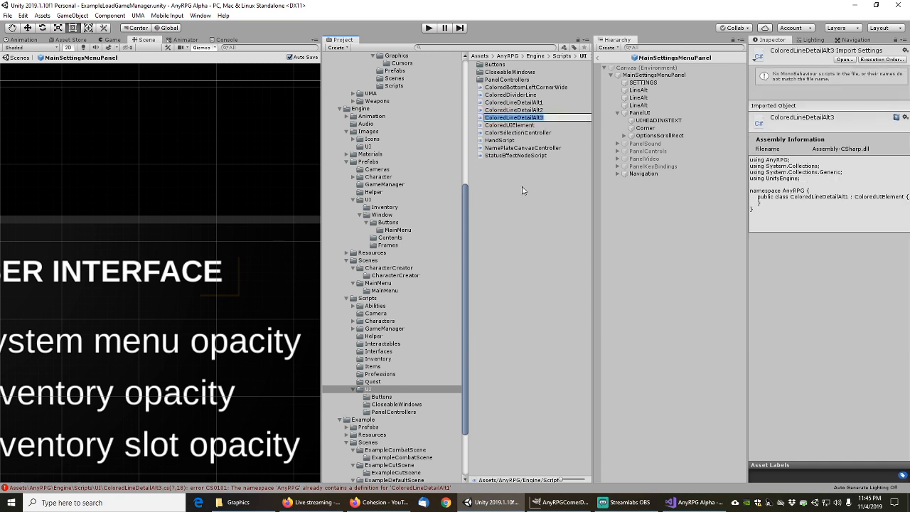
key(shift+Left)
key(shift+Left)
key(shift+Left)
key(shift+Left)
key(shift+Left)
key(shift+Left)
key(shift+Left)
key(shift+Left)
key(shift+Left)
key(shift+Left)
key(shift+Left)
key(shift+Left)
key(shift+Left)
text(Cor)
key(Return)
Change the script's class name to ColoredCornerDetail in Visual Studio and save the file
key(alt+Tab)
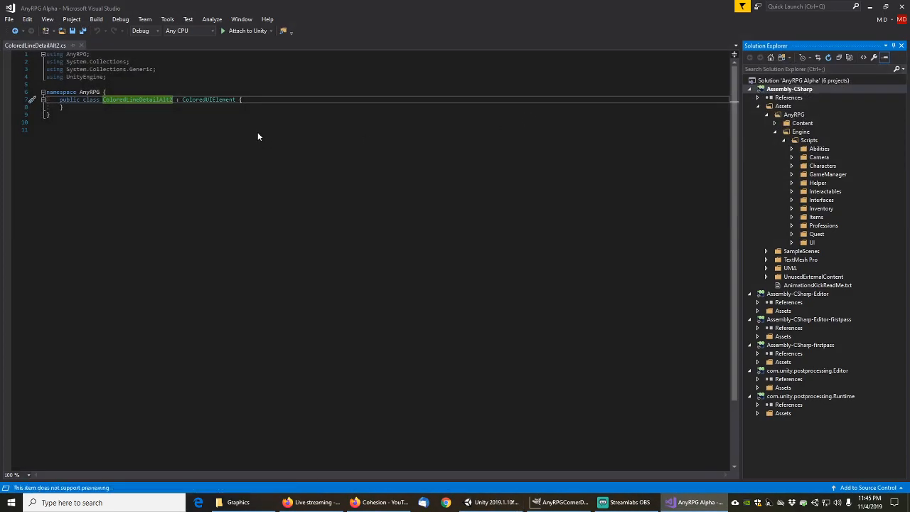
click(872, 6)
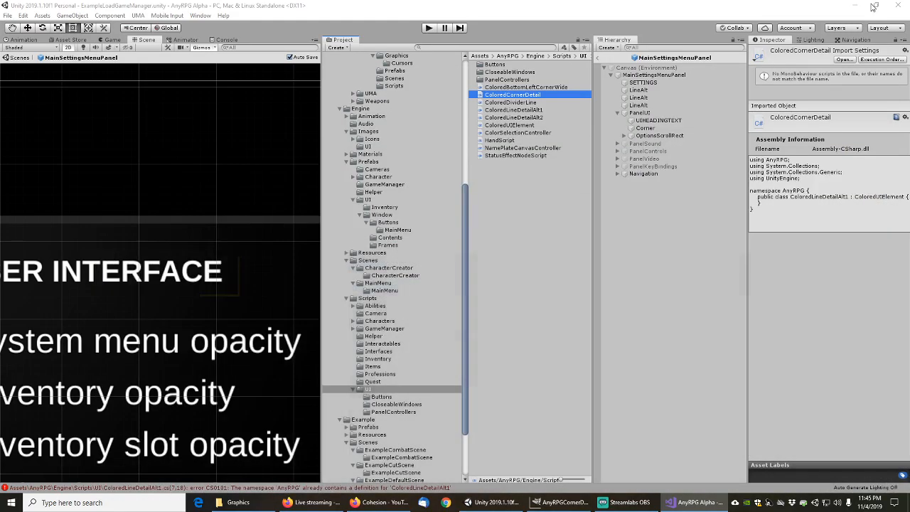
double_click(517, 96)
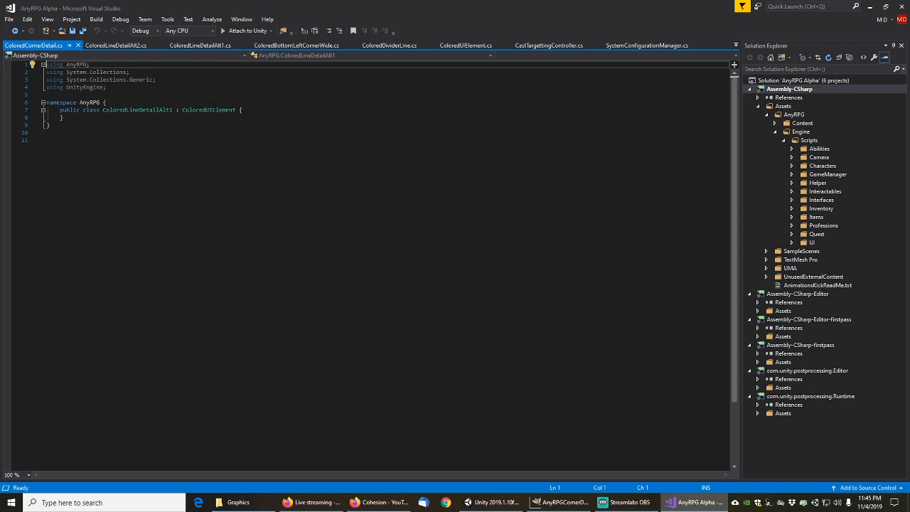
click(126, 110)
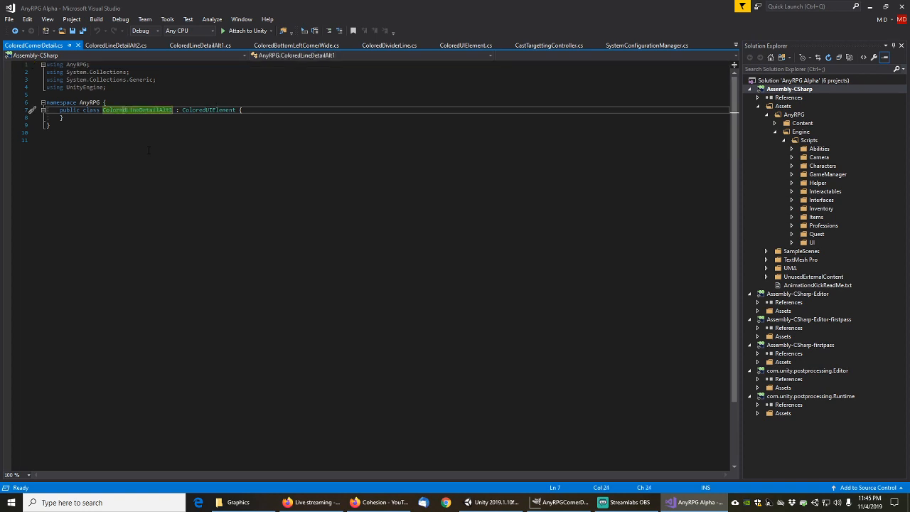
key(Right)
key(Right)
key(Right)
key(Right)
key(Right)
key(Right)
key(Right)
key(Right)
key(Right)
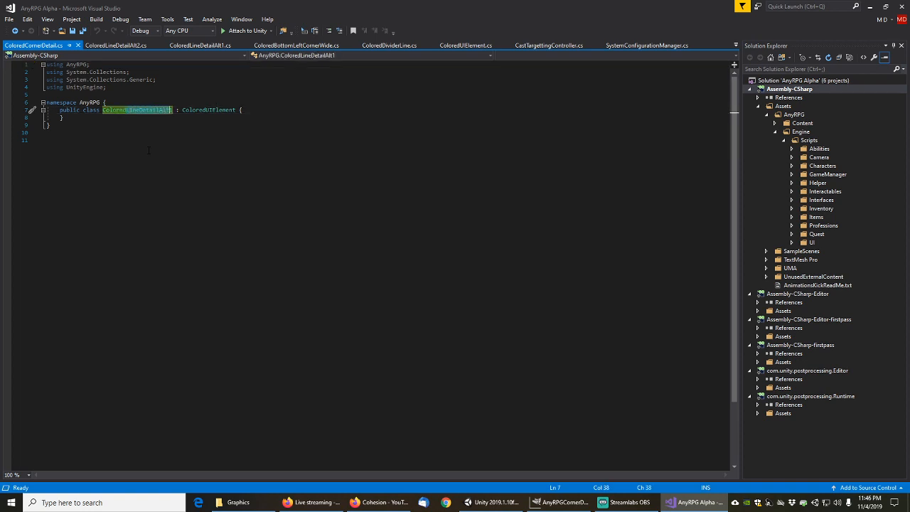
text(CornerDetail)
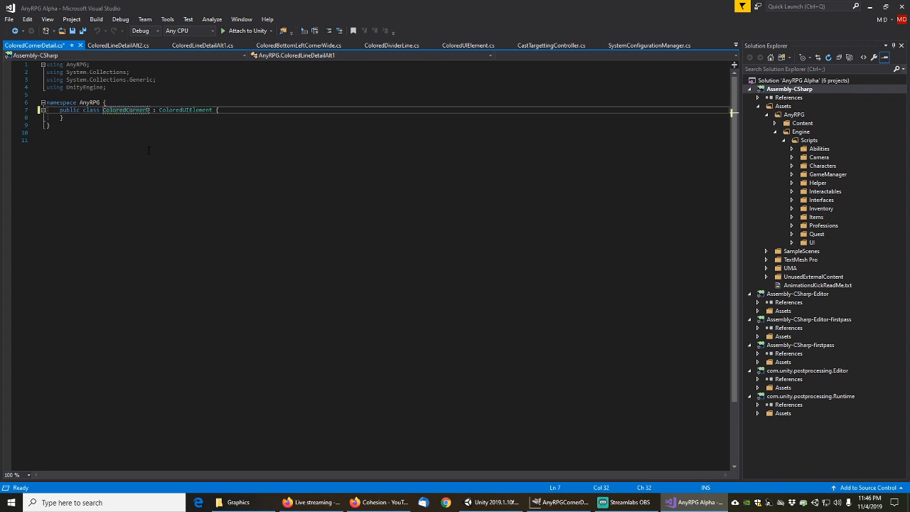
click(148, 150)
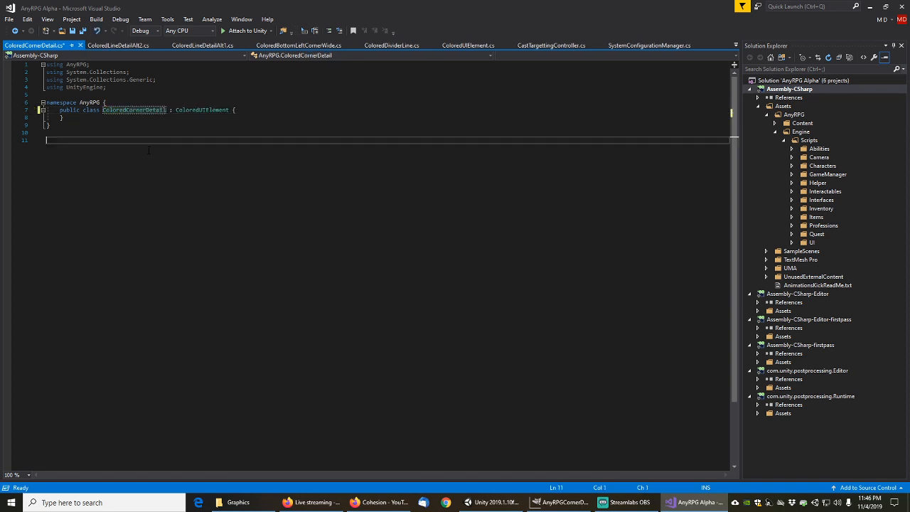
key(ctrl+s)
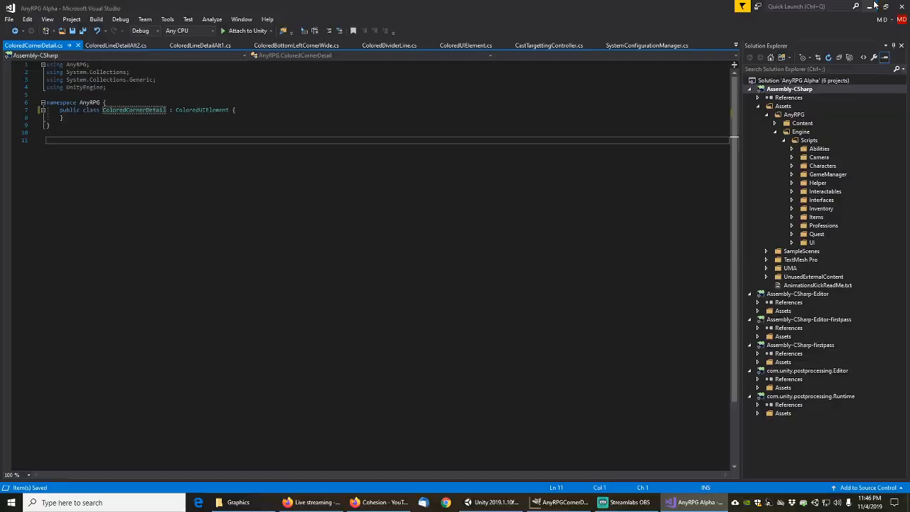
click(869, 6)
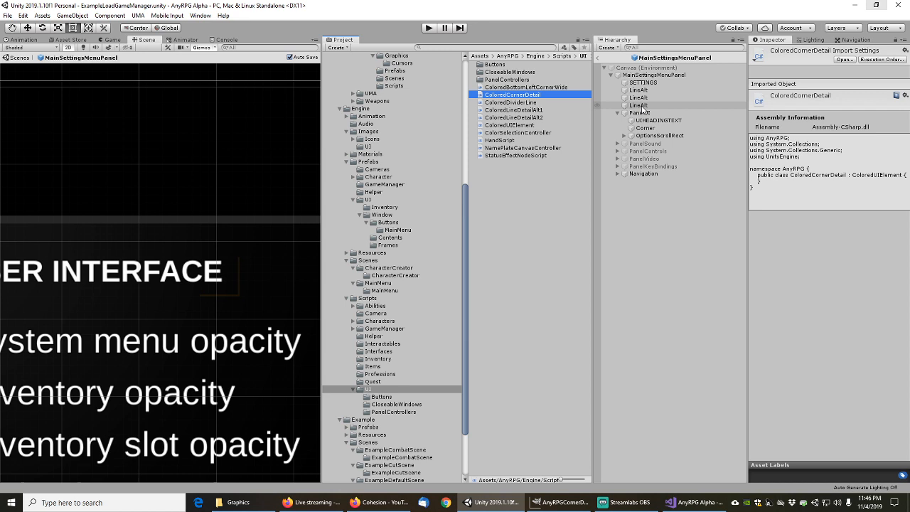
Set the Corner object's source image to the AnyRPGCornerDetail sprite
click(640, 106)
click(646, 128)
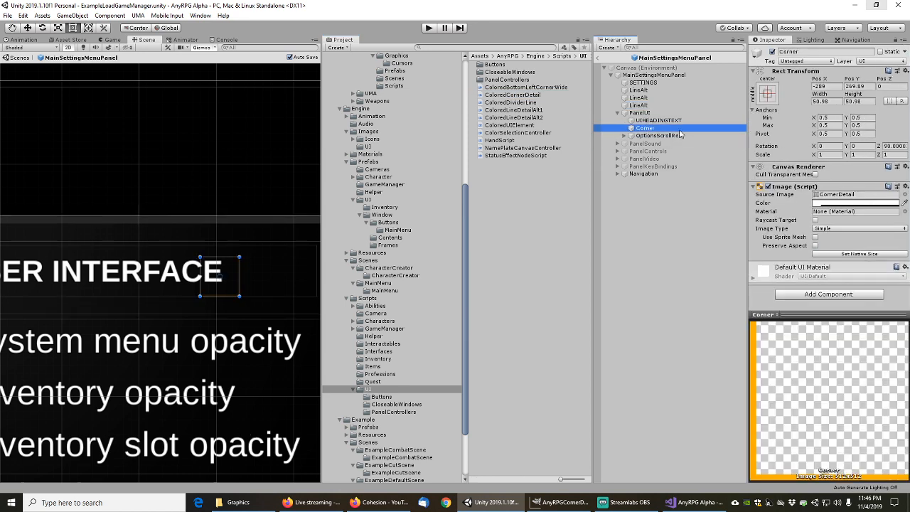
click(904, 195)
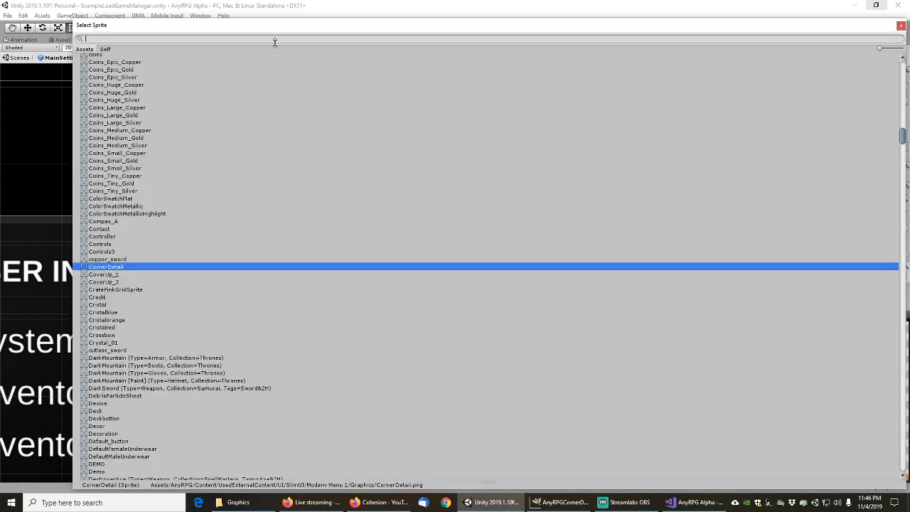
text(corner)
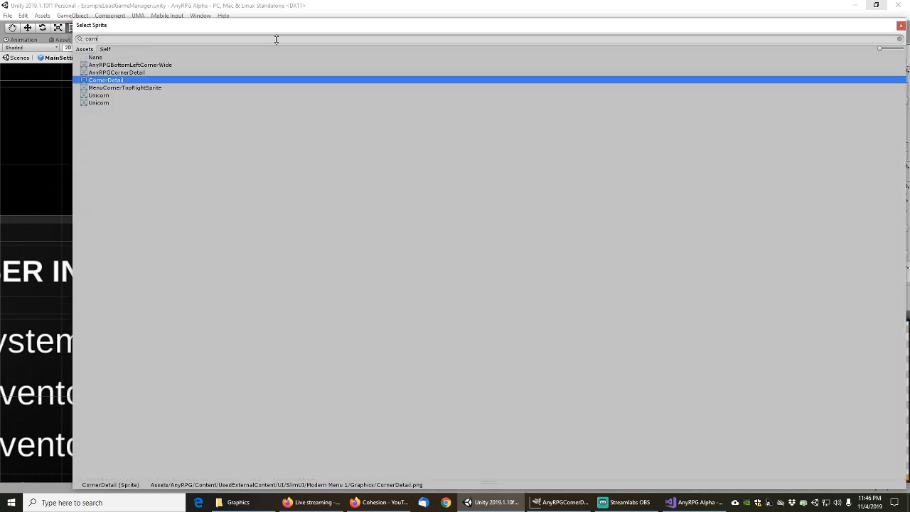
click(120, 73)
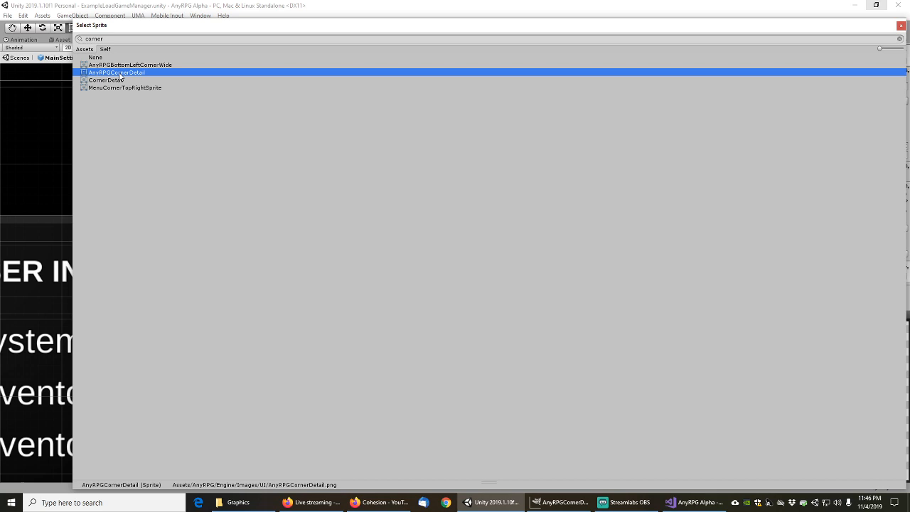
double_click(118, 73)
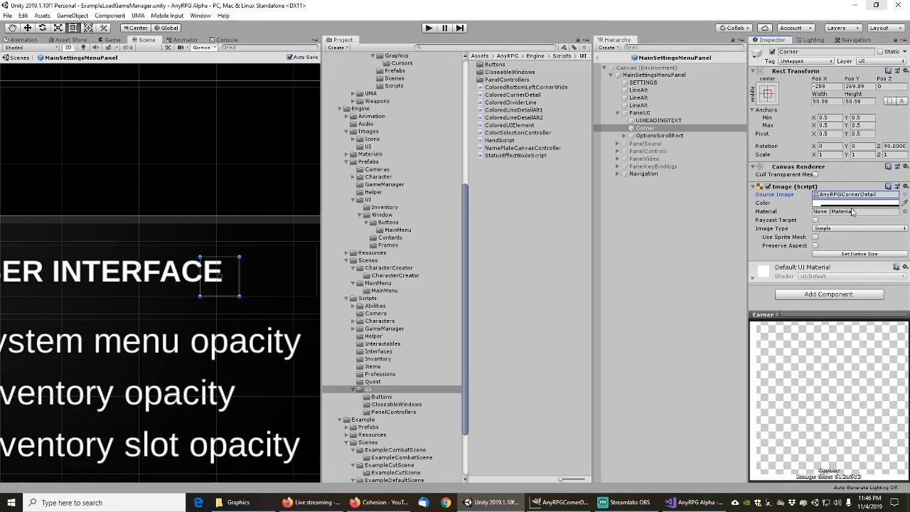
Attach the Colored Corner Detail component to Corner, then expand OptionsScrollRect
click(825, 295)
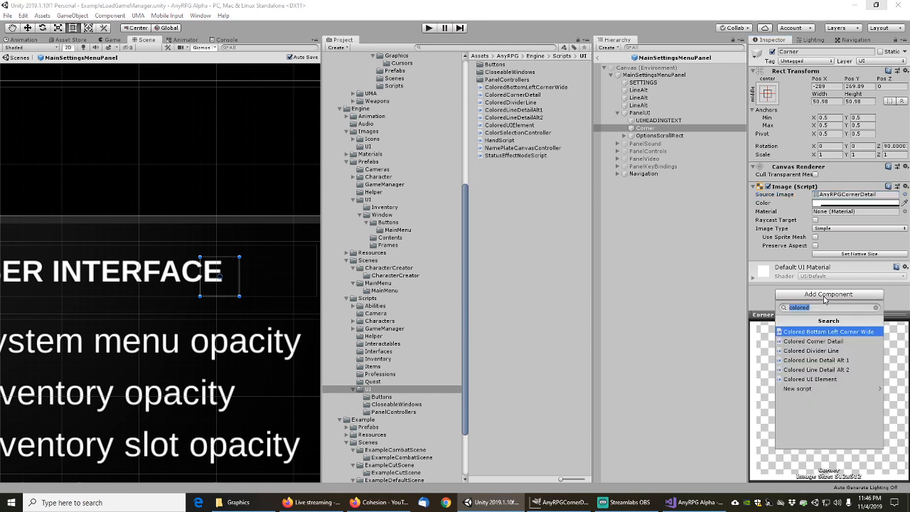
click(820, 345)
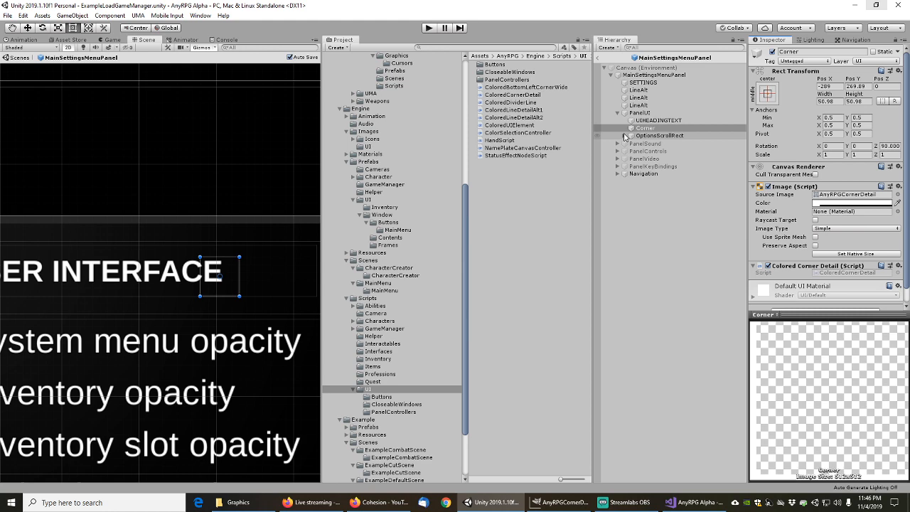
click(625, 136)
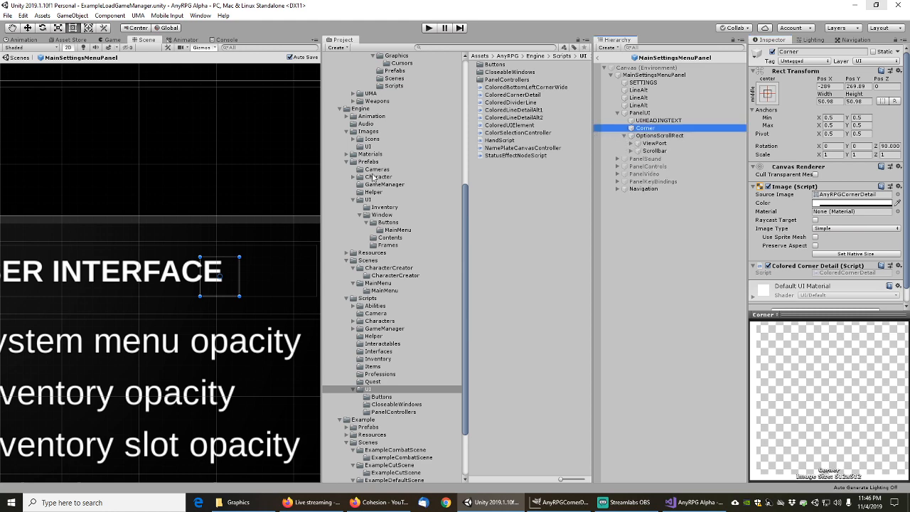
Expand ViewPort and OptionsContainer, then select the SystemMenuOpacityLine row (preferred size 1135×67)
scroll(162, 202, down, 6)
scroll(165, 199, down, 2)
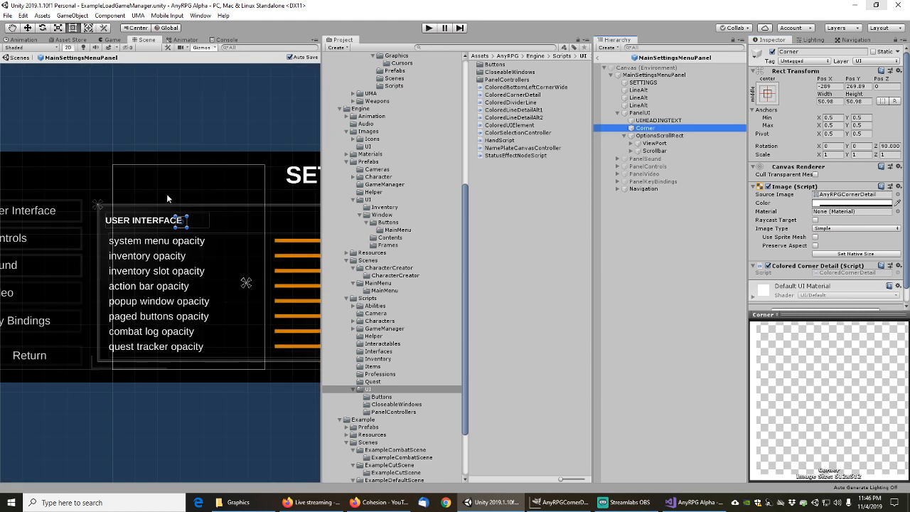
scroll(182, 193, down, 2)
middle_drag(198, 197, 139, 200)
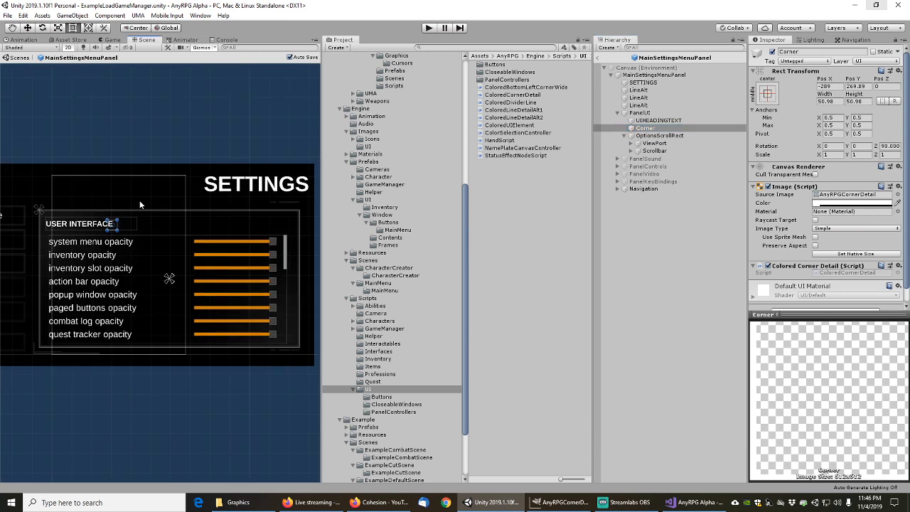
scroll(140, 204, up, 2)
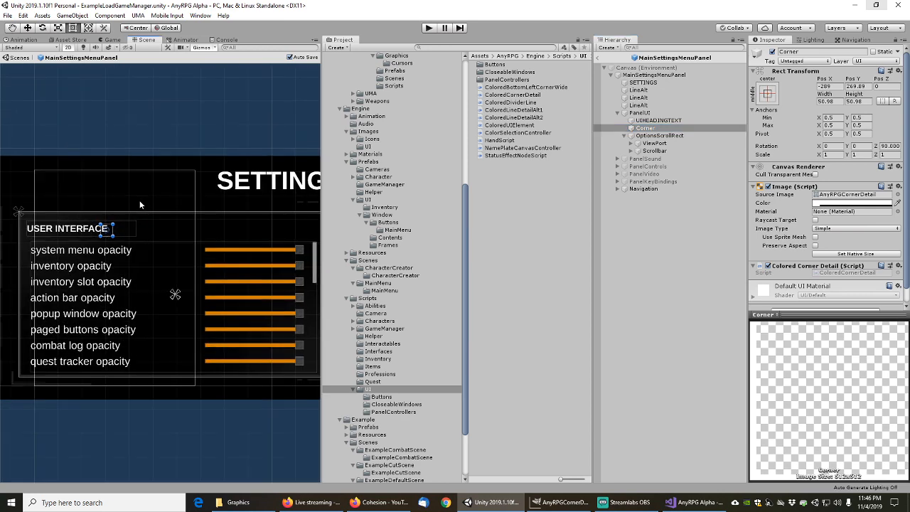
click(625, 135)
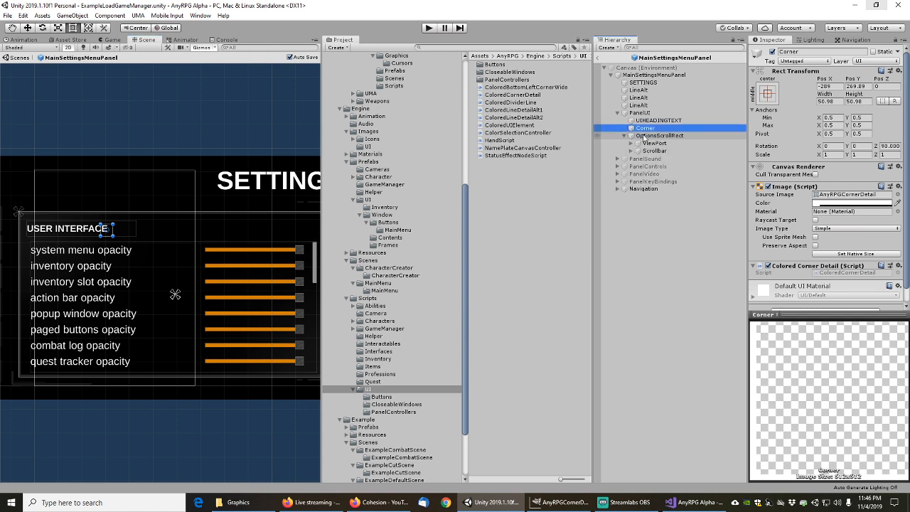
click(637, 143)
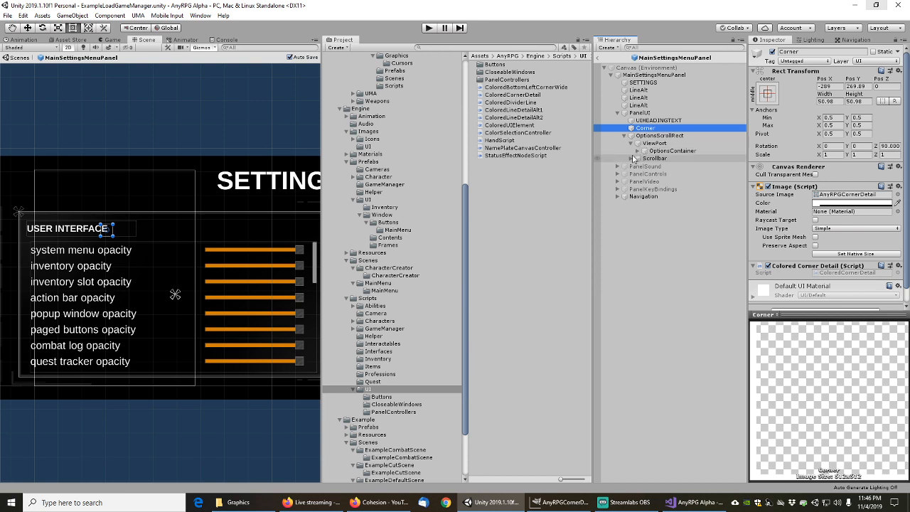
click(630, 159)
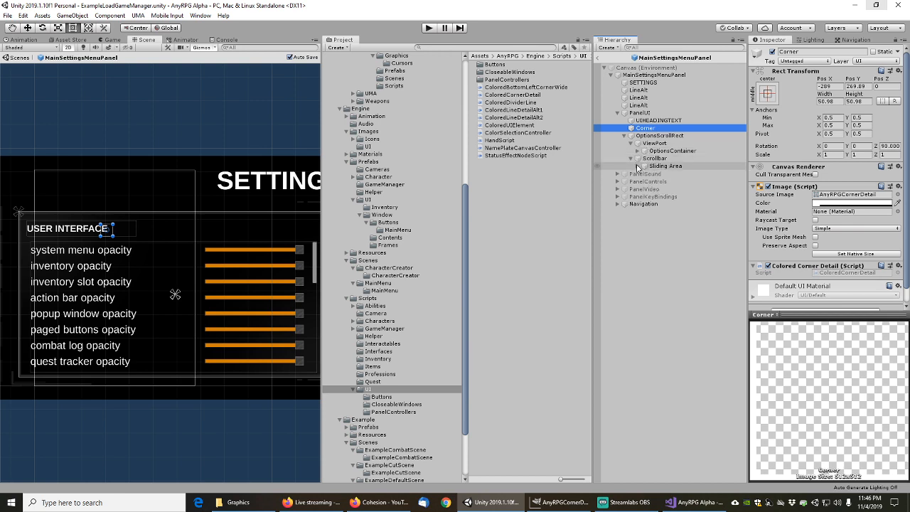
click(631, 158)
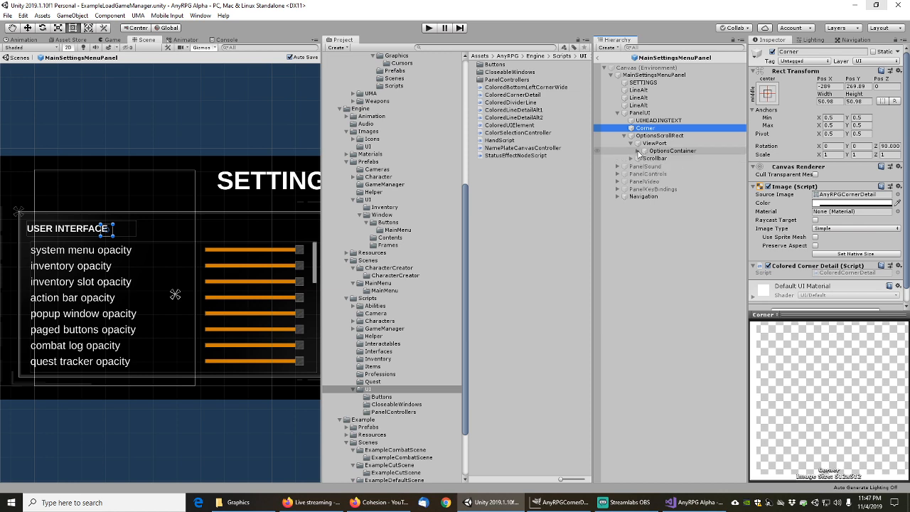
click(638, 152)
click(644, 160)
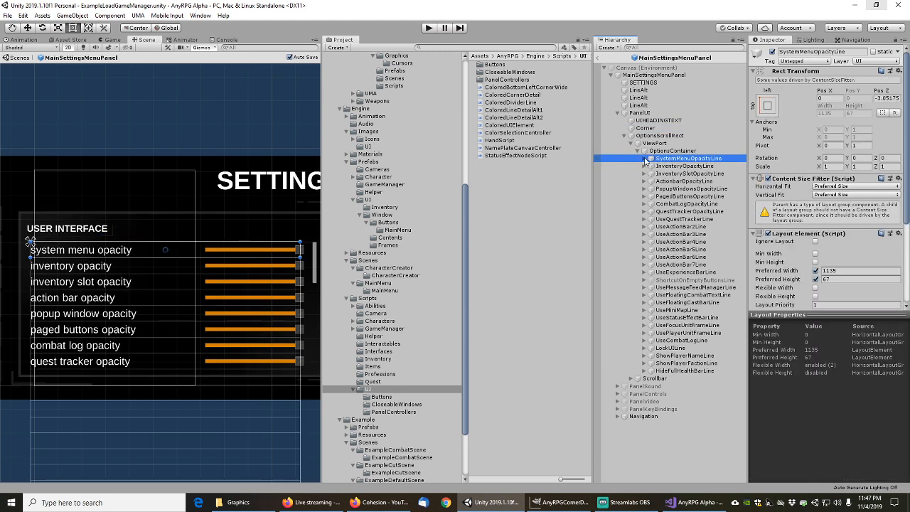
Inspect the opacity row's label, Slider, Fill Area, Fill and Background parts
click(644, 160)
click(668, 166)
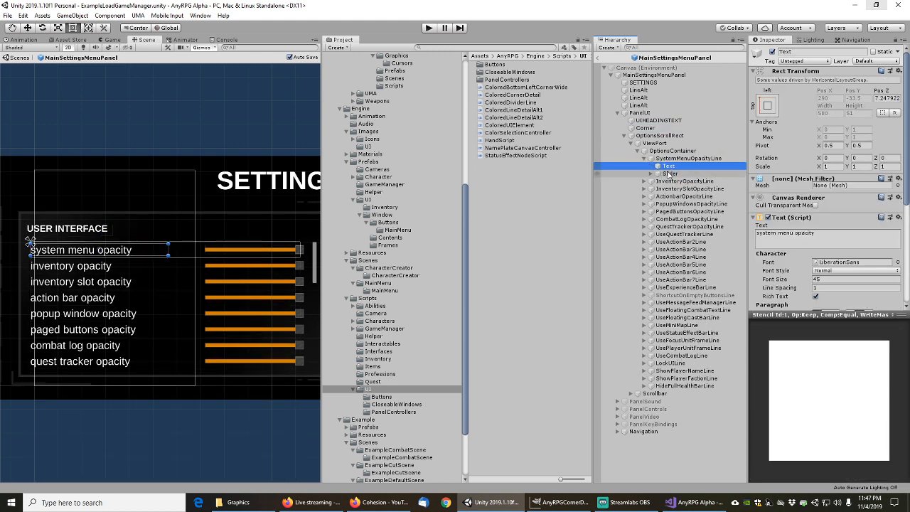
click(669, 174)
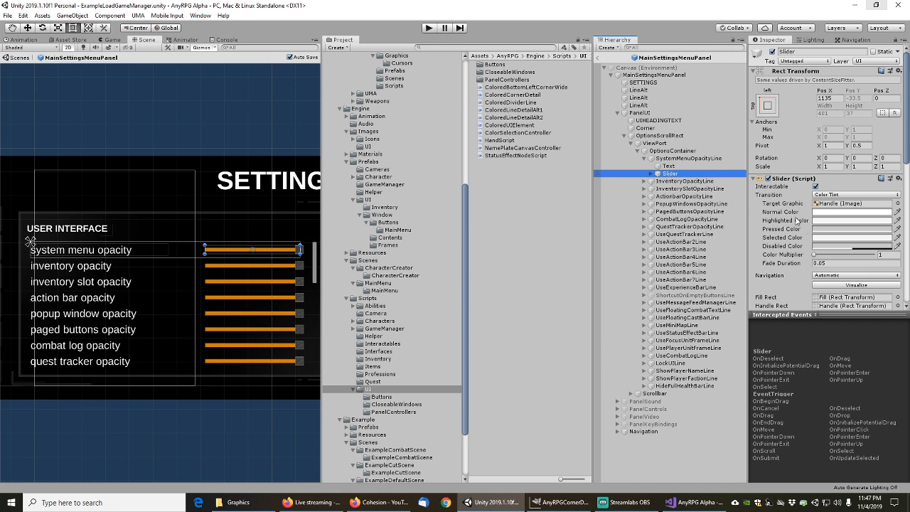
click(650, 175)
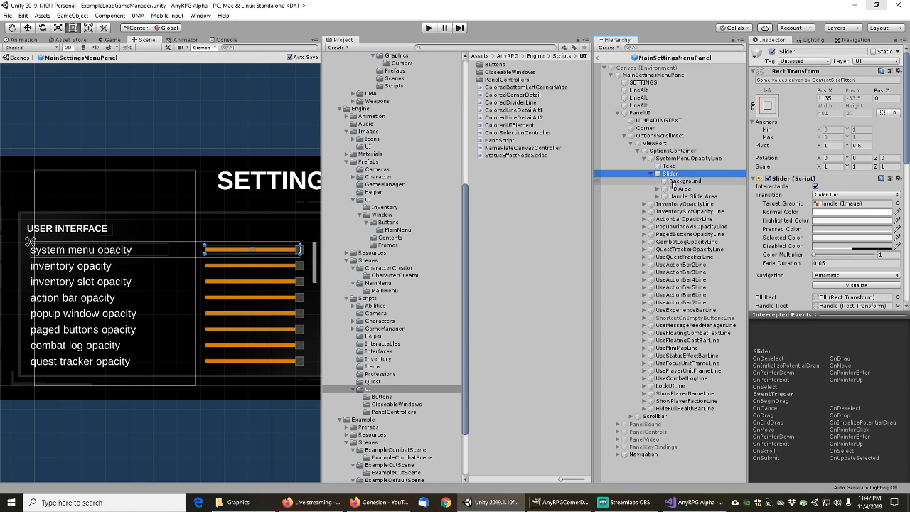
click(658, 189)
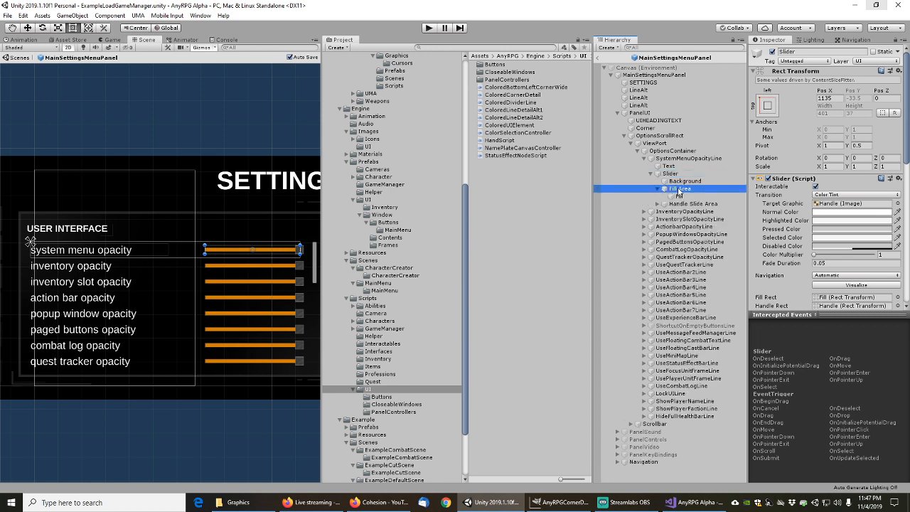
click(678, 189)
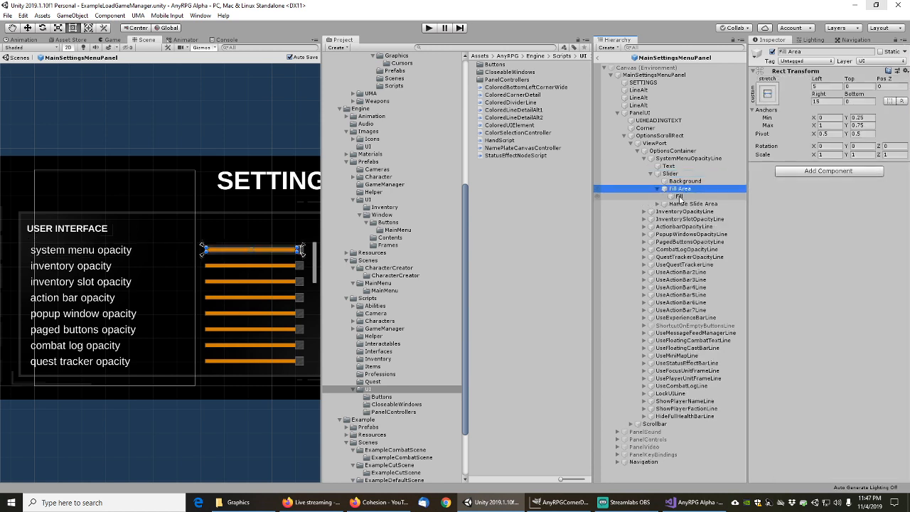
click(680, 197)
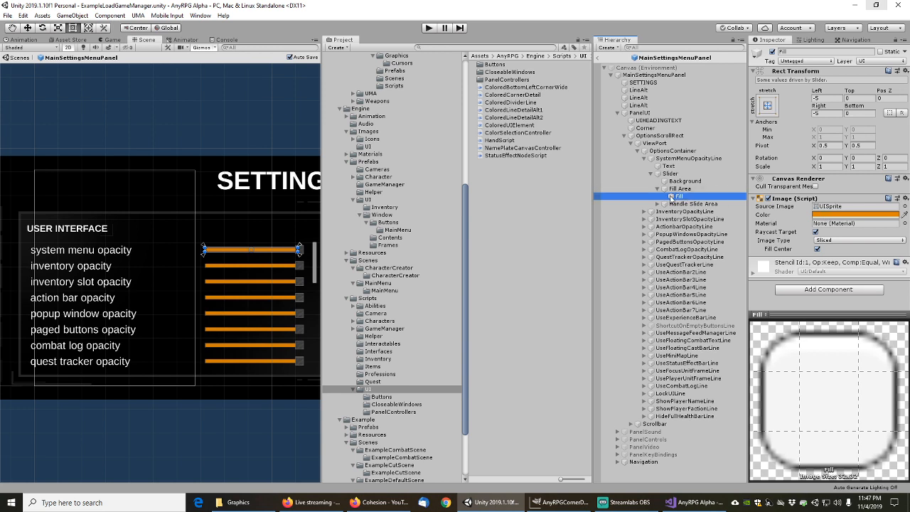
click(681, 189)
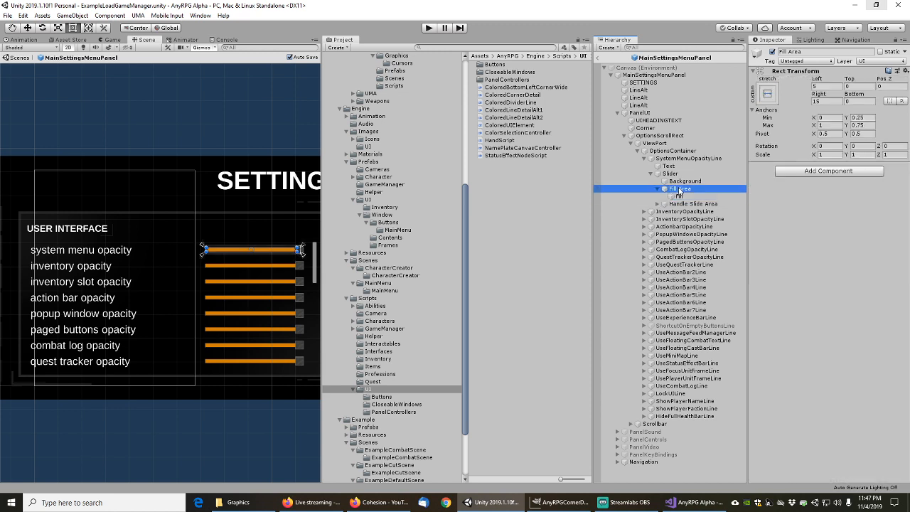
click(672, 181)
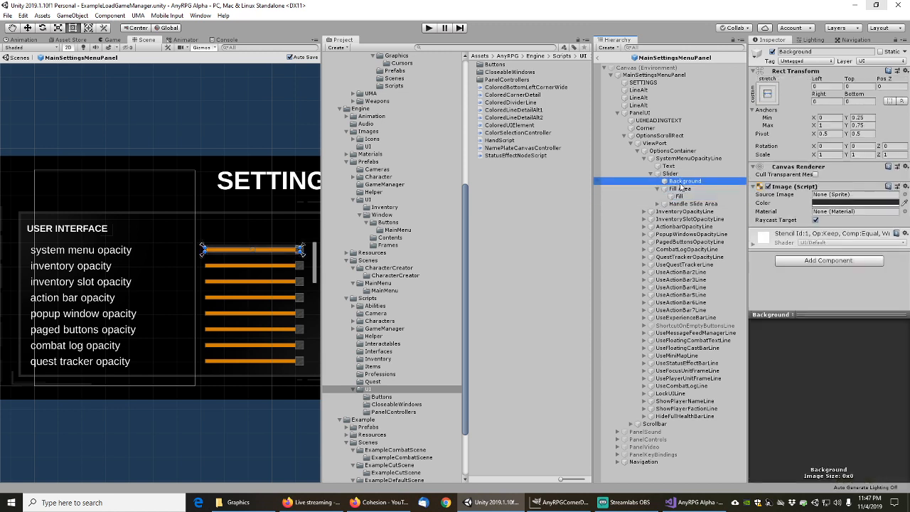
click(671, 174)
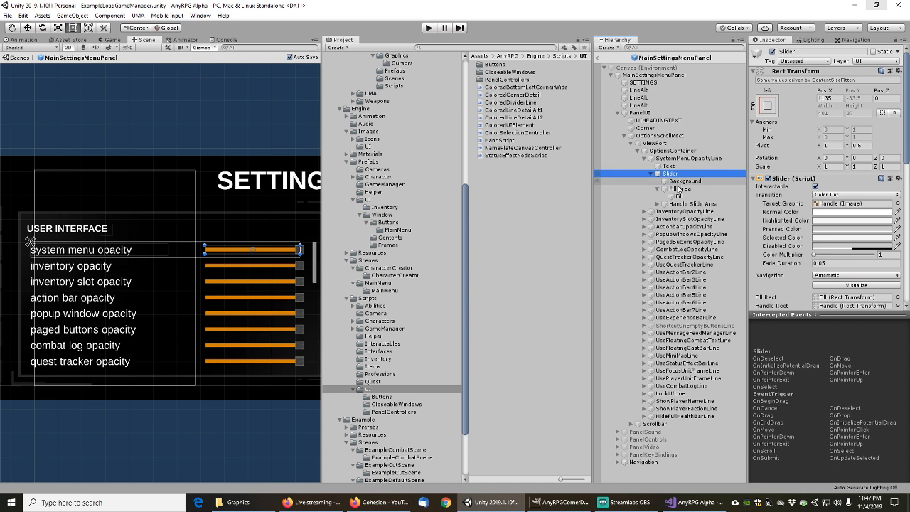
Select the slider Handle and show its SquareSolid source sprite's import settings
click(657, 204)
click(683, 204)
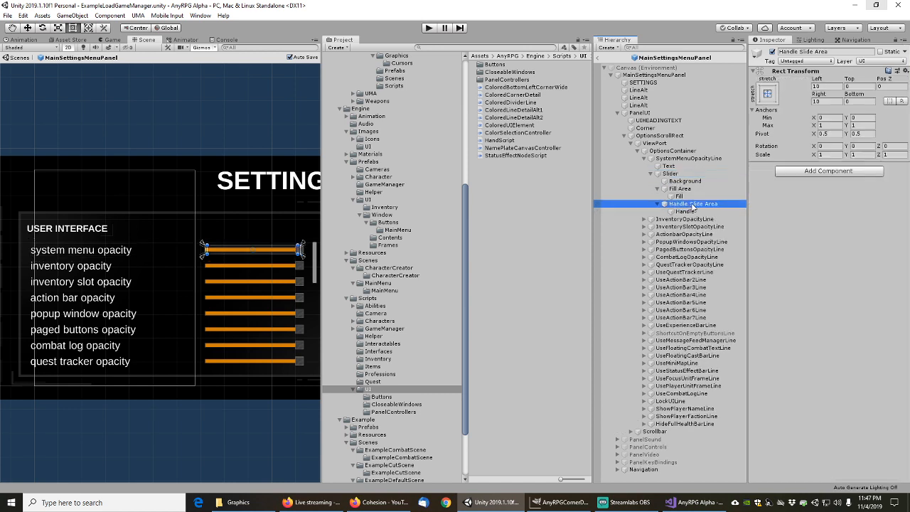
click(684, 212)
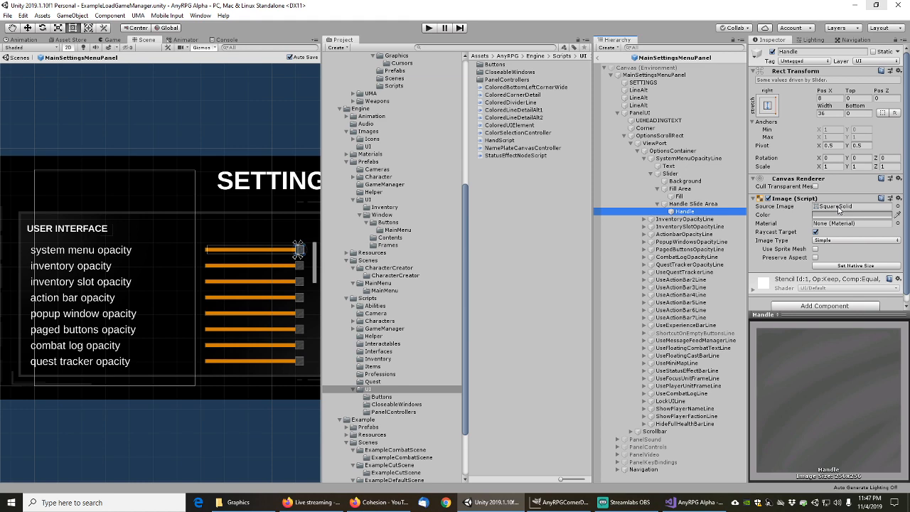
scroll(283, 250, up, 5)
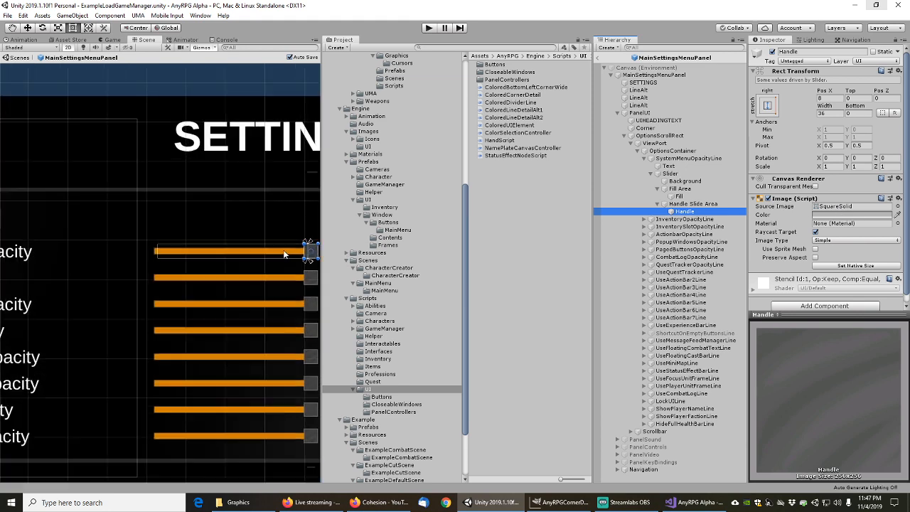
scroll(228, 266, up, 3)
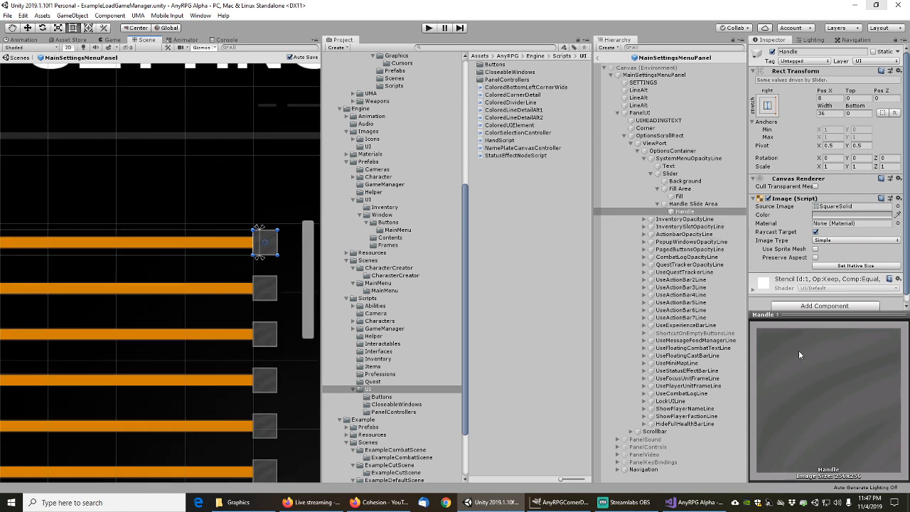
click(841, 208)
click(502, 194)
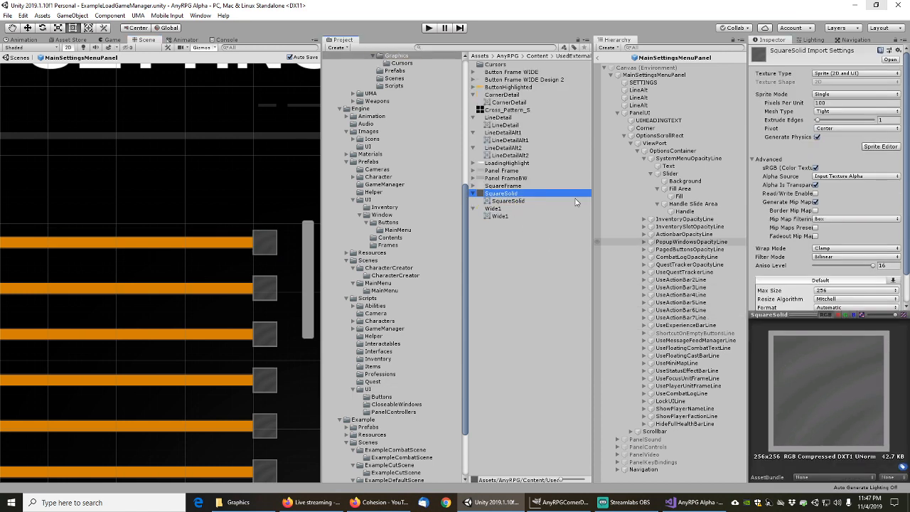
Reveal SquareSolid.png in File Explorer and open it with GNU Image Manipulation Program
right_click(510, 199)
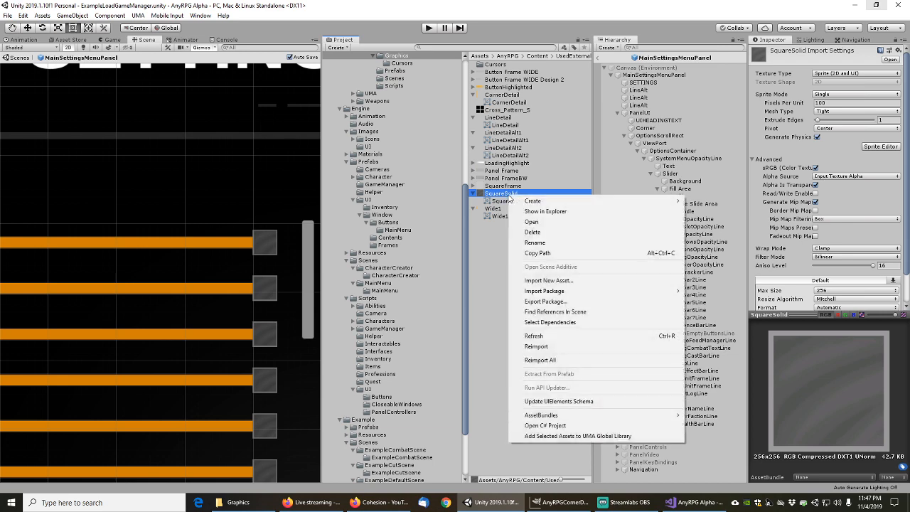
click(548, 212)
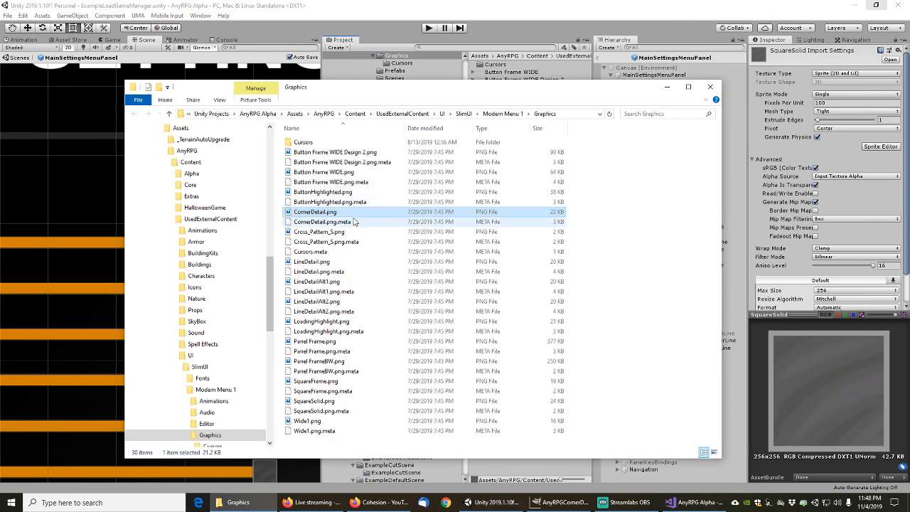
click(315, 403)
right_click(314, 402)
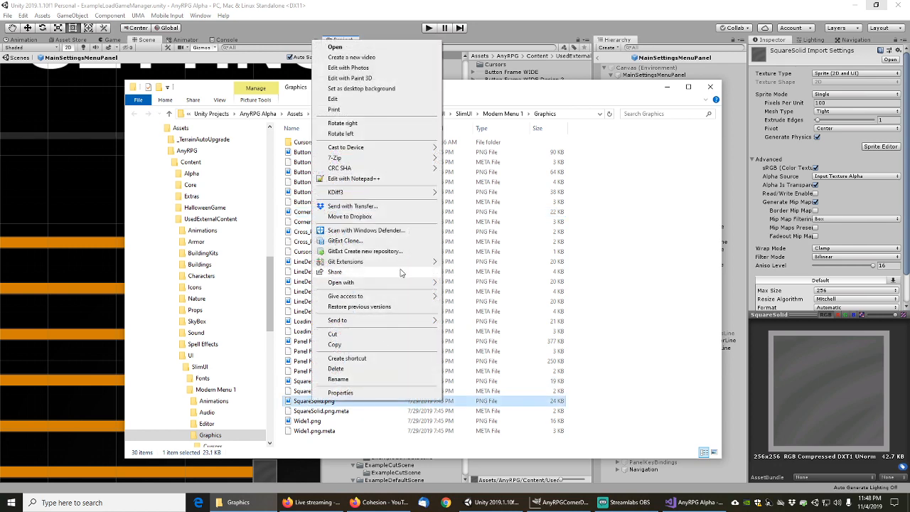
mouse_move(370, 158)
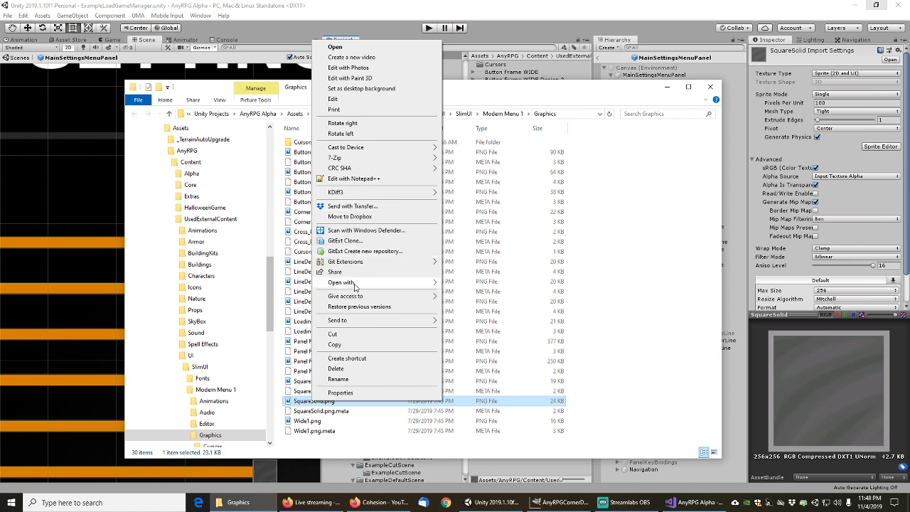
mouse_move(377, 283)
click(478, 284)
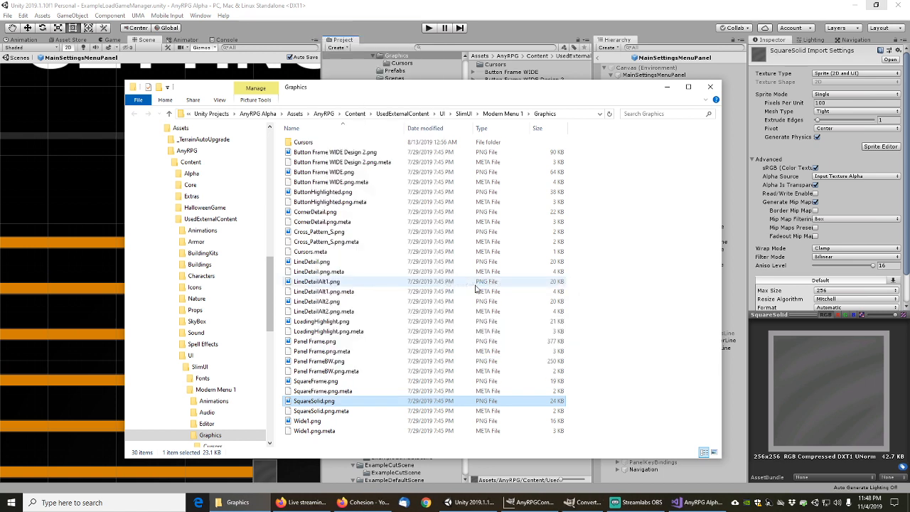
click(579, 502)
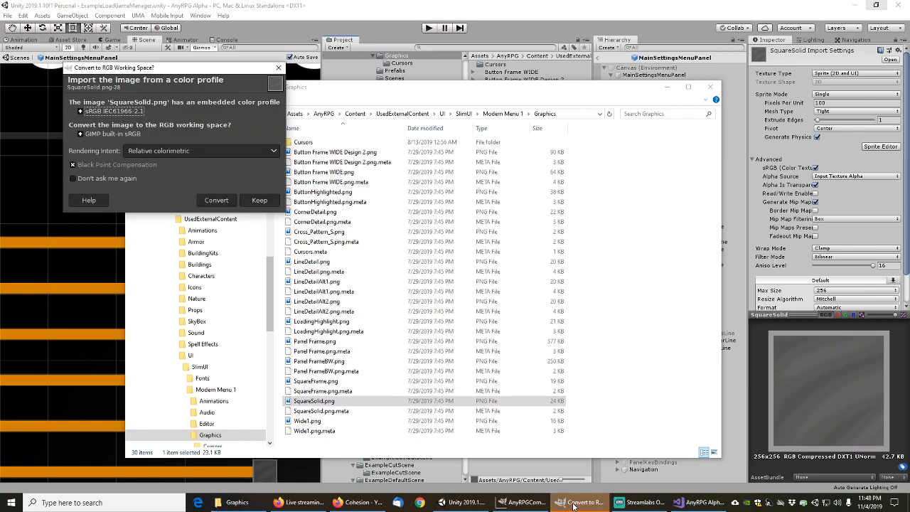
Convert the image to GIMP's RGB working space and switch bucket fill to background colour
click(216, 202)
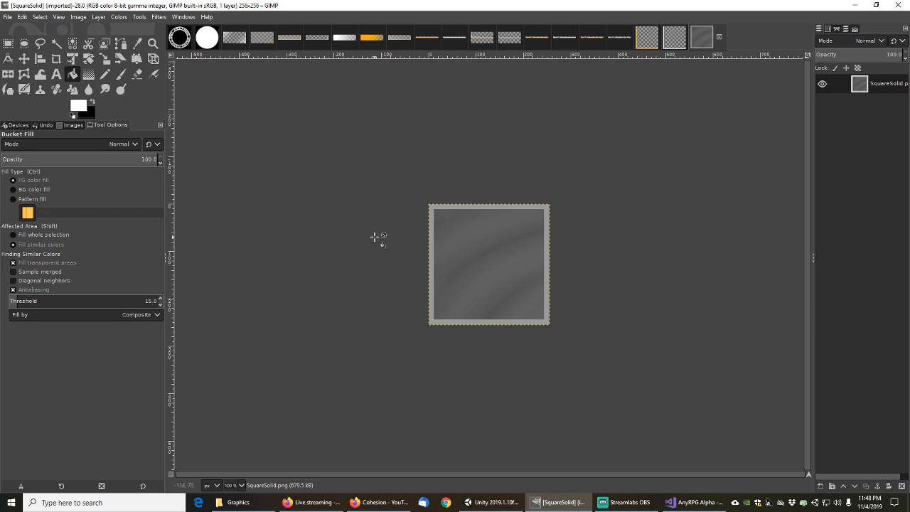
ctrl+scroll(395, 273, up, 2)
ctrl+scroll(394, 274, up, 1)
ctrl+scroll(395, 274, down, 2)
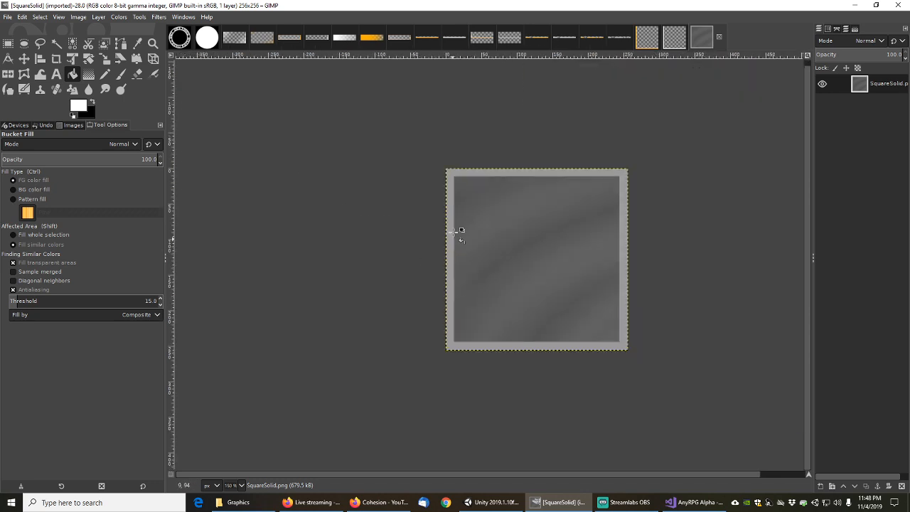
middle_drag(466, 217, 425, 227)
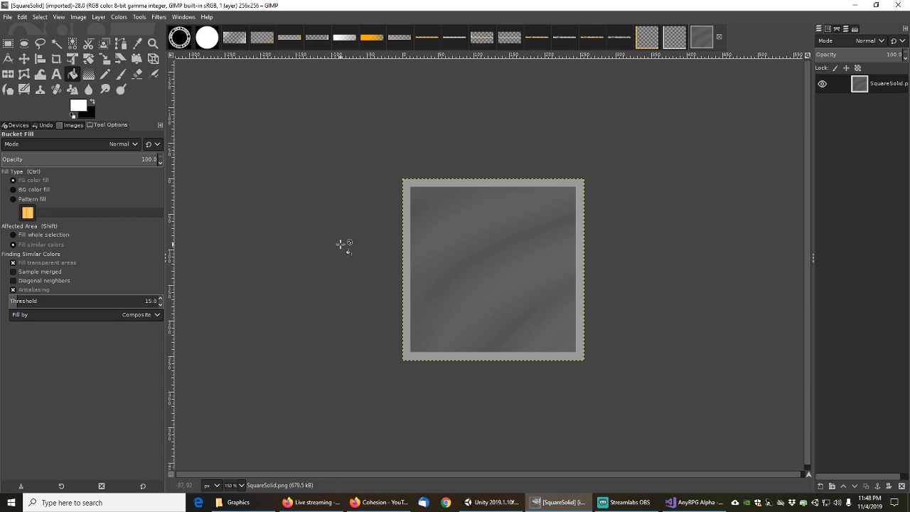
key(ctrl)
Paste the copied square into a new transparent 256×256 image
key(ctrl+c)
key(ctrl+n)
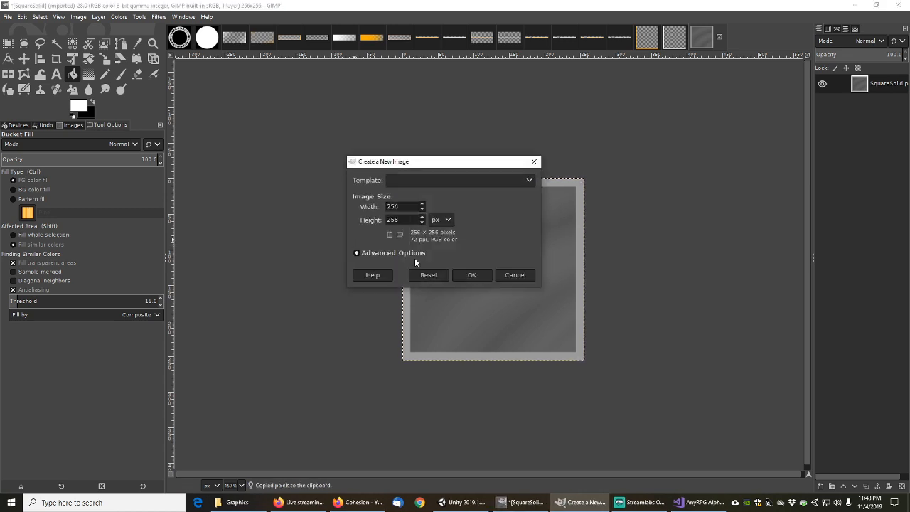
click(357, 252)
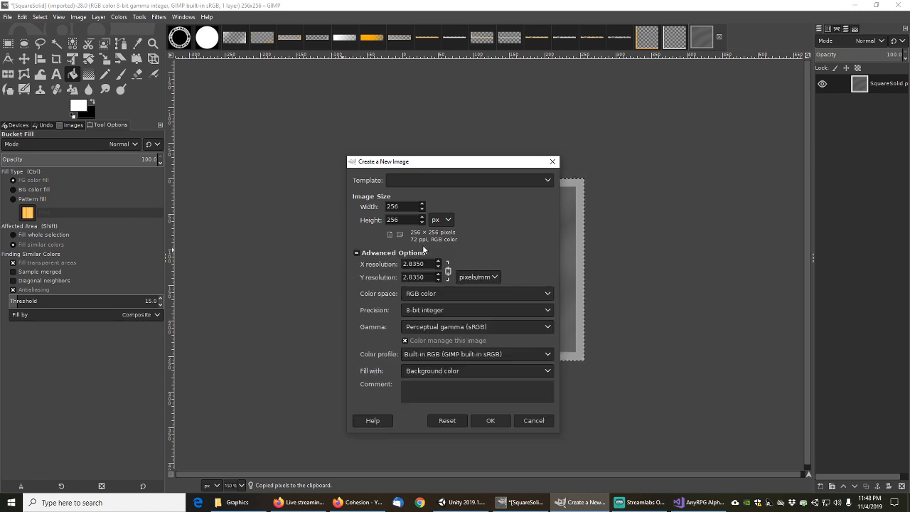
click(458, 371)
click(443, 397)
click(490, 420)
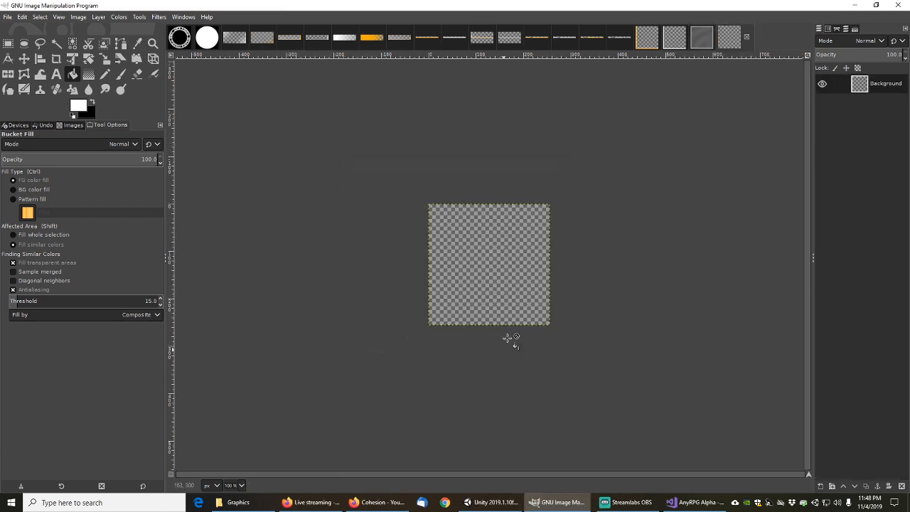
key(ctrl+v)
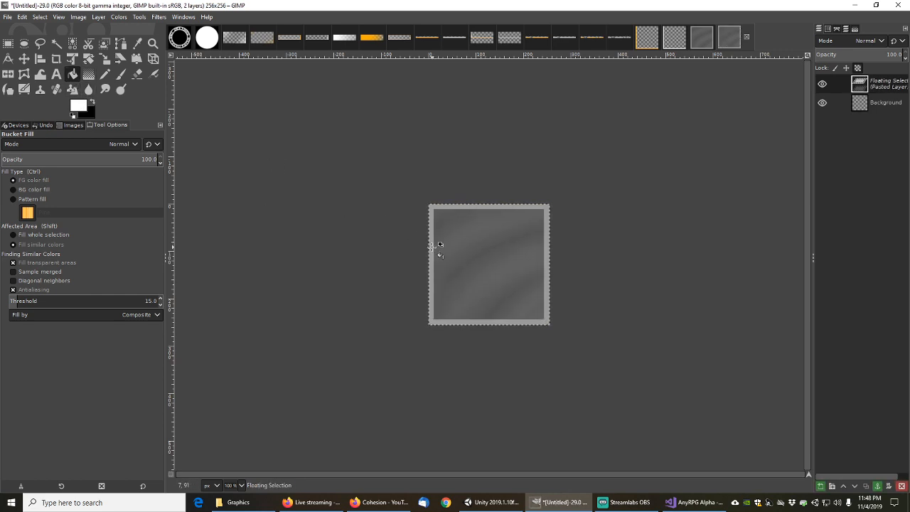
Bucket-fill the border around the pasted texture white, then duplicate the image
click(432, 246)
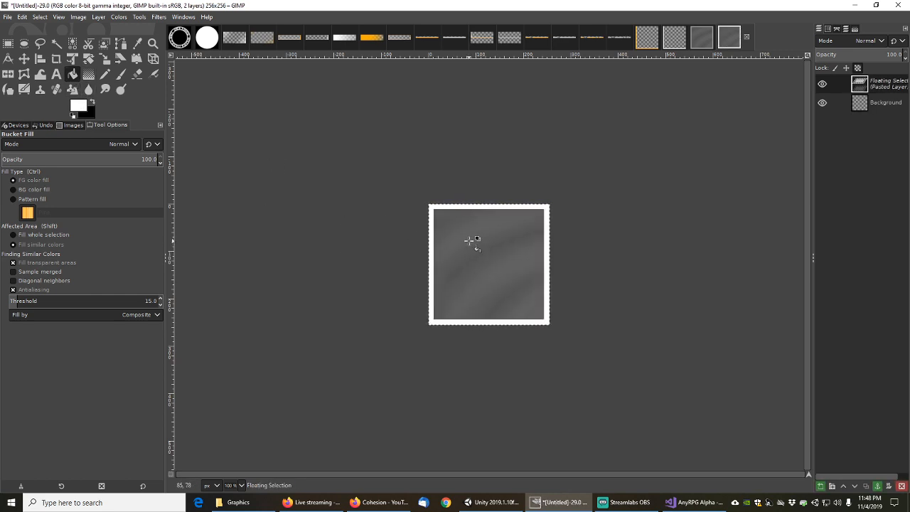
click(469, 242)
key(ctrl+z)
ctrl+scroll(496, 270, up, 2)
ctrl+scroll(498, 270, down, 1)
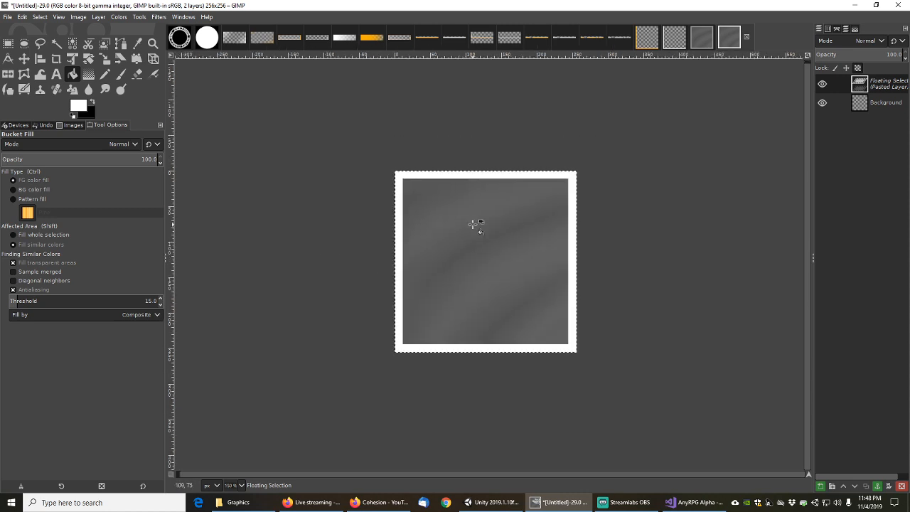
ctrl+scroll(421, 275, up, 3)
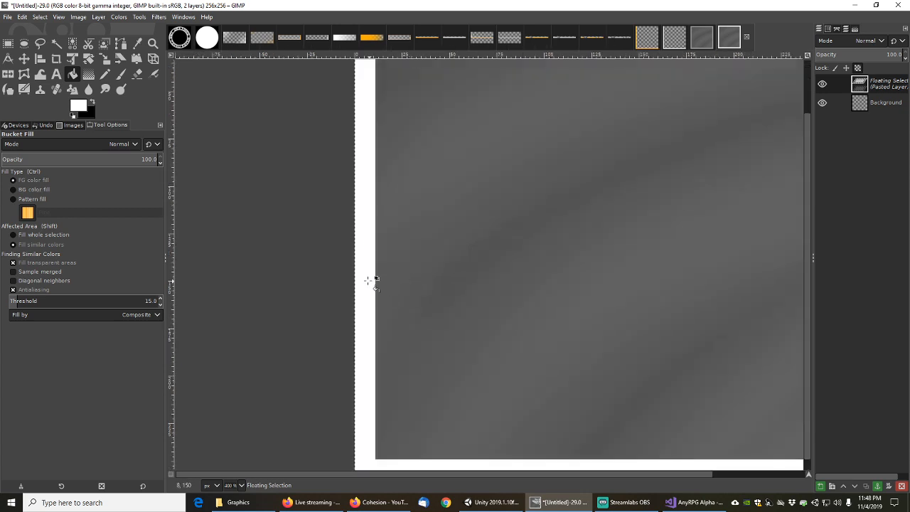
ctrl+scroll(401, 289, down, 2)
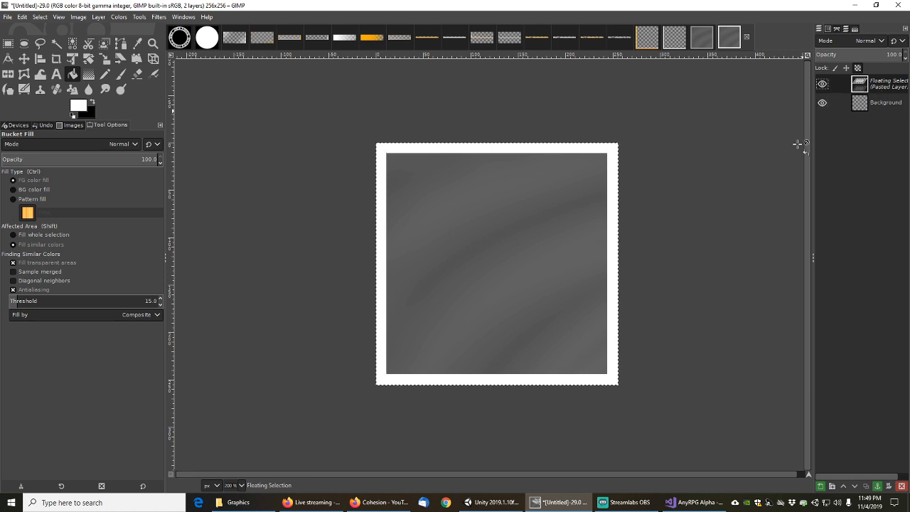
click(8, 44)
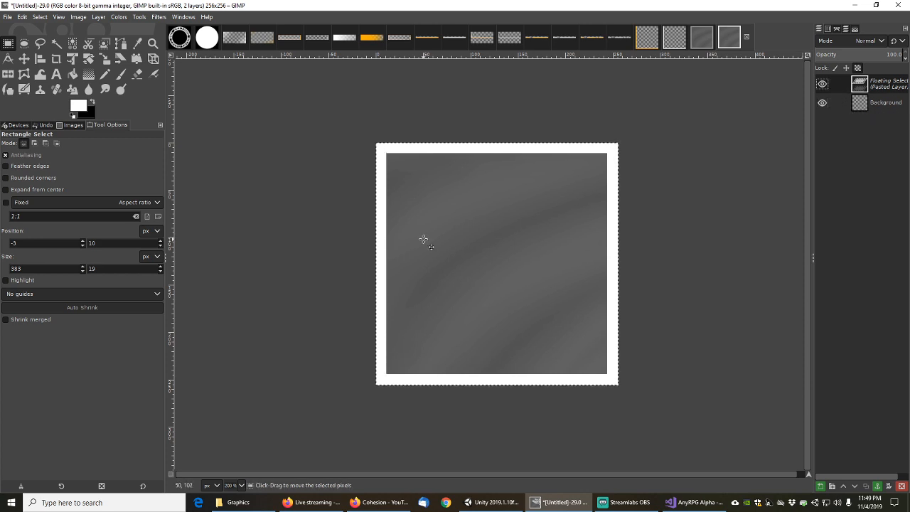
key(ctrl+d)
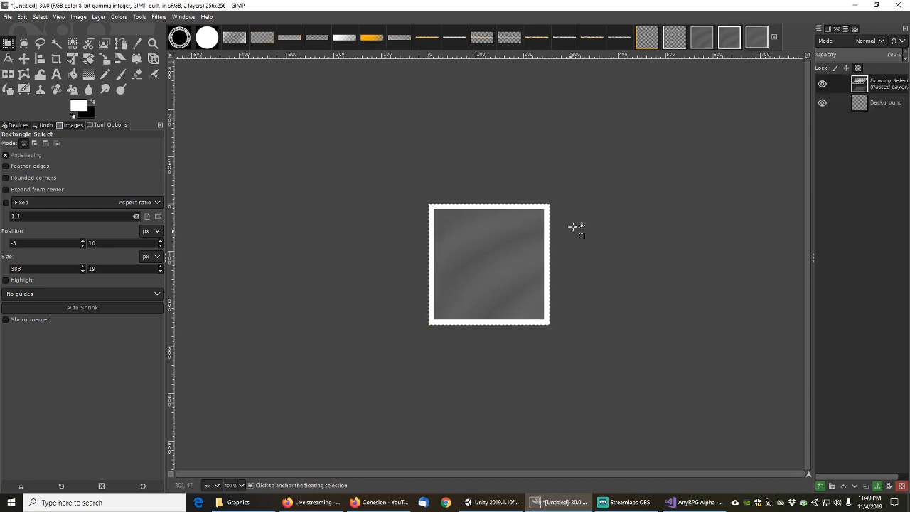
Close the first untitled image and discard its changes
click(731, 38)
click(768, 41)
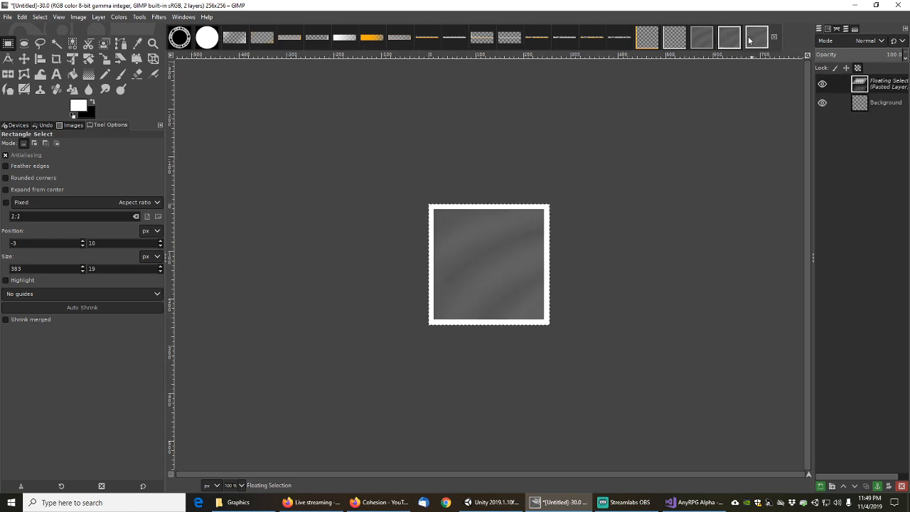
click(732, 39)
click(748, 39)
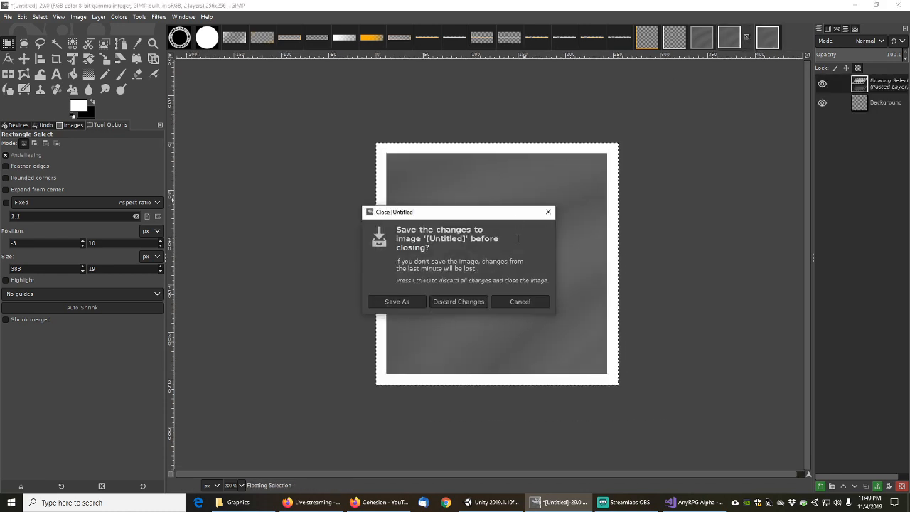
click(475, 301)
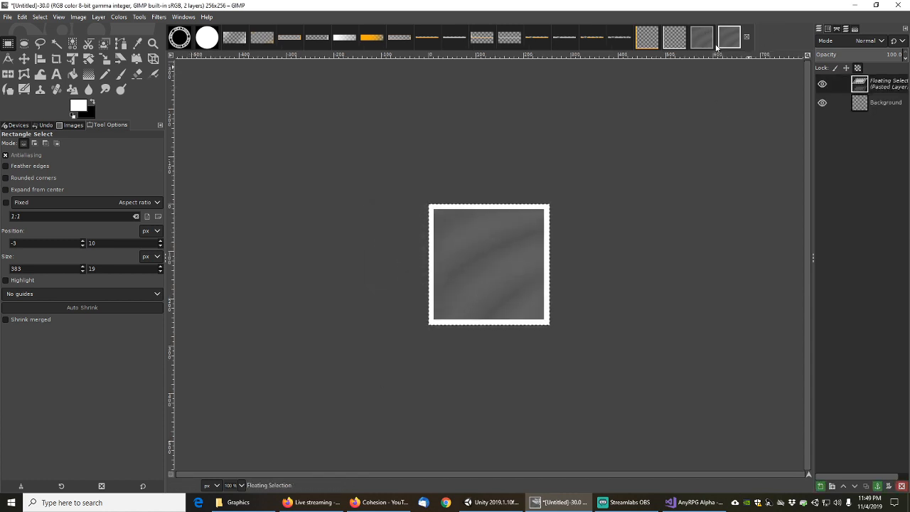
Delete the pasted Floating Selection layer from the duplicate image
click(704, 39)
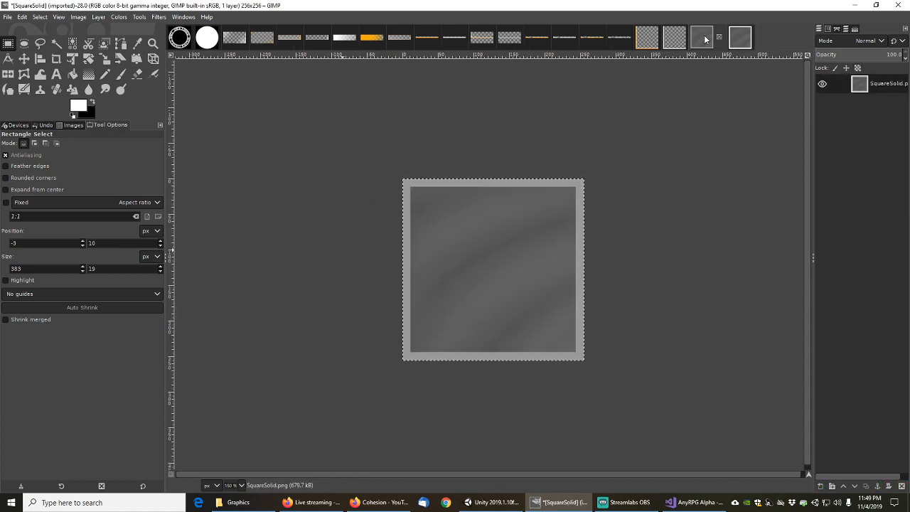
click(740, 39)
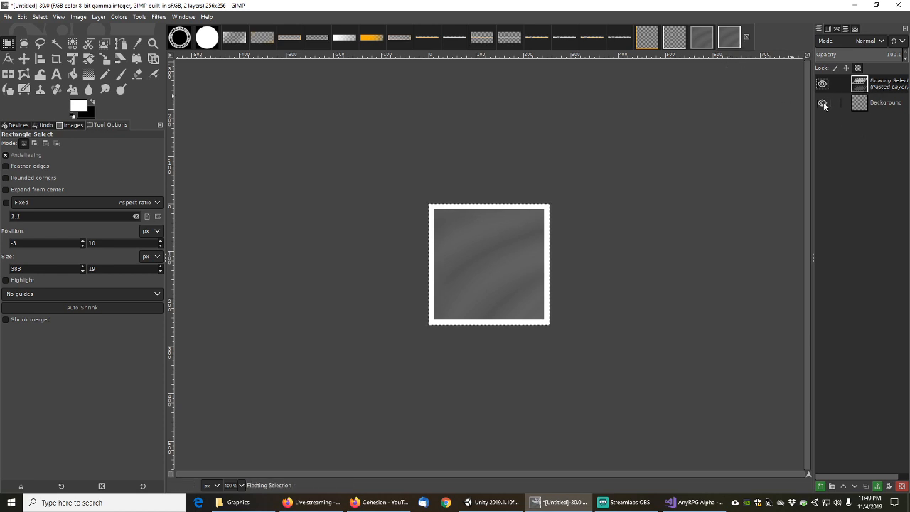
right_click(879, 86)
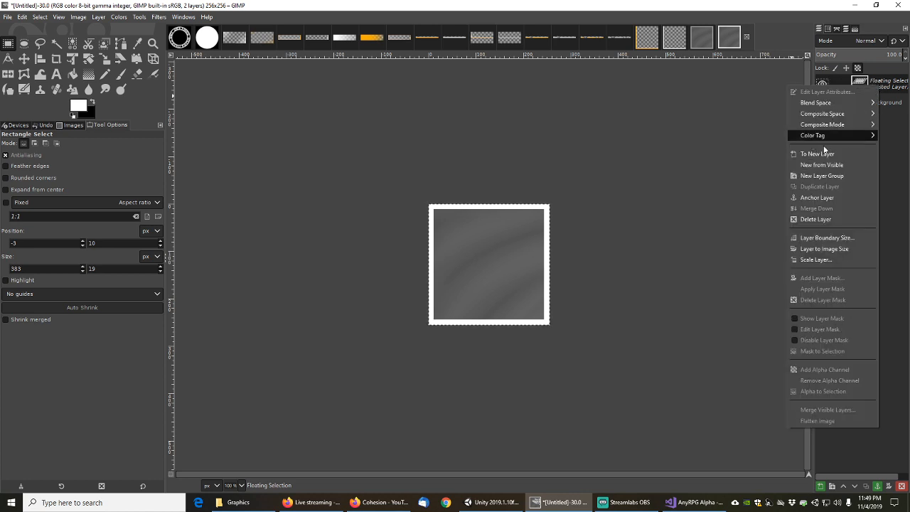
click(816, 220)
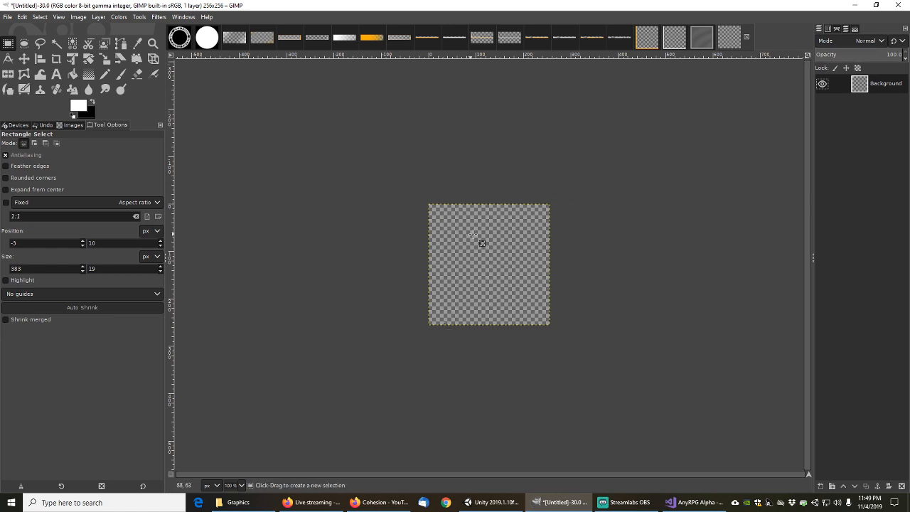
Add horizontal guides near the top and at 246 px
click(78, 18)
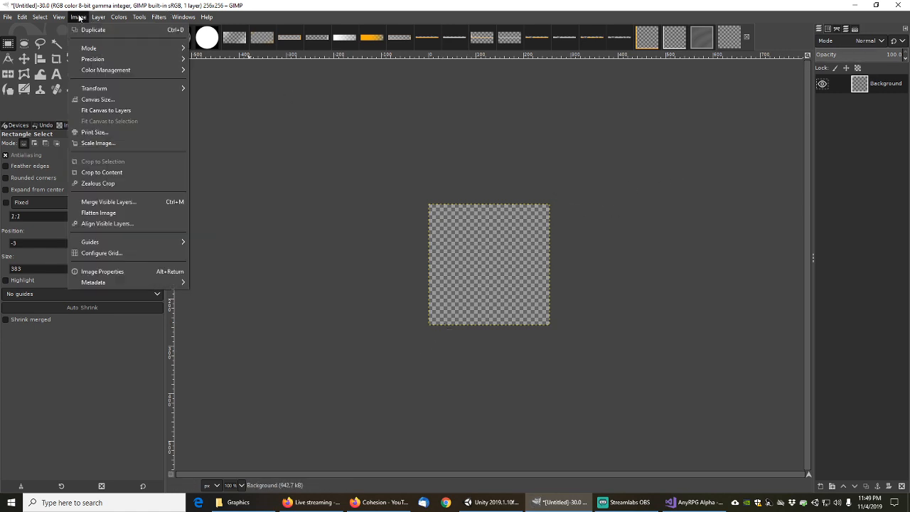
mouse_move(117, 242)
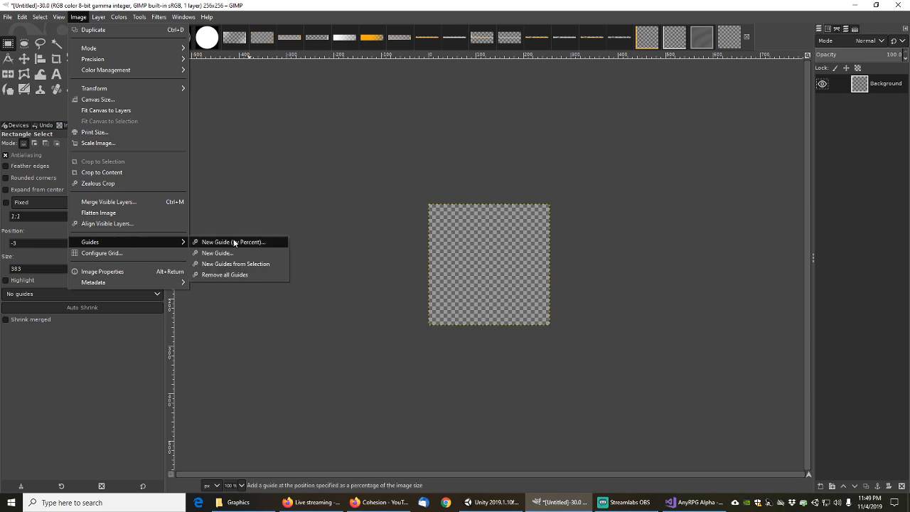
click(220, 253)
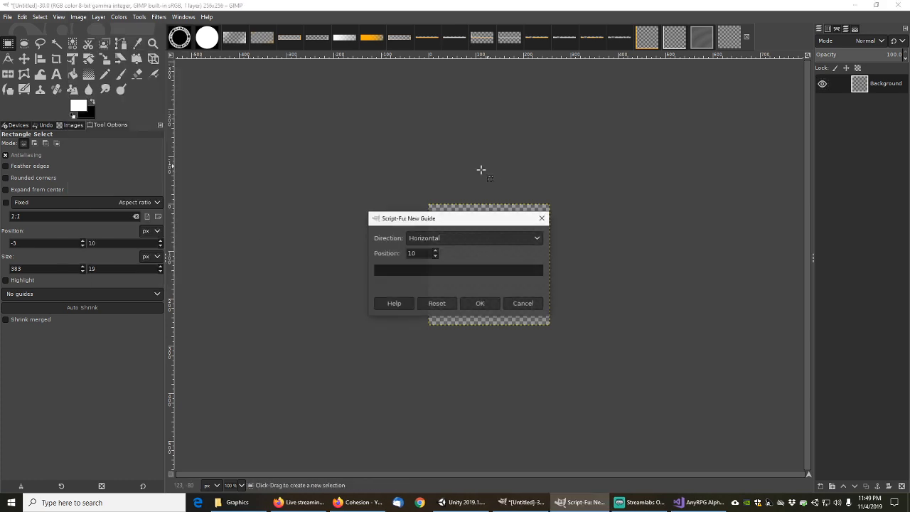
click(481, 307)
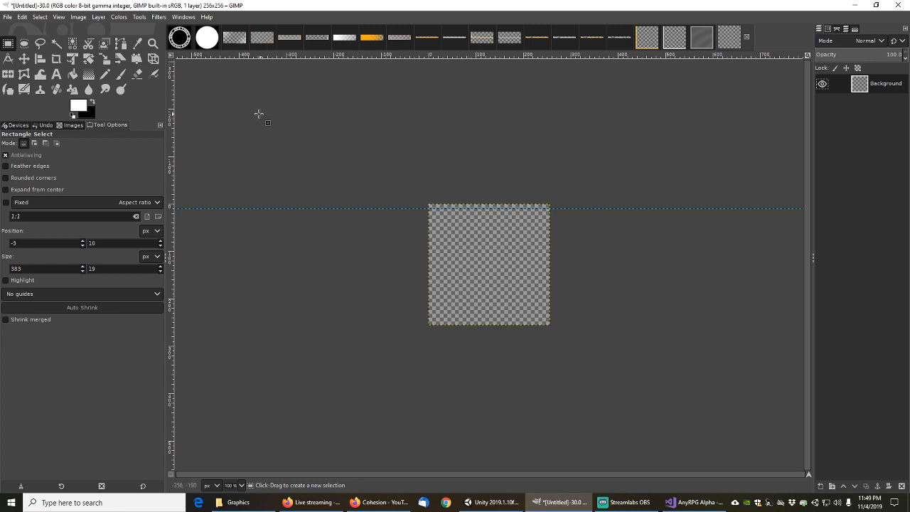
click(78, 17)
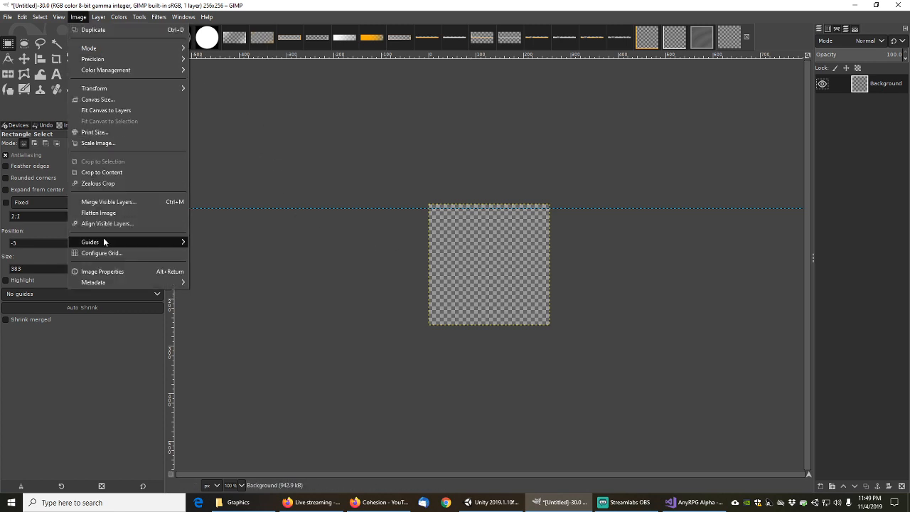
mouse_move(106, 242)
click(234, 253)
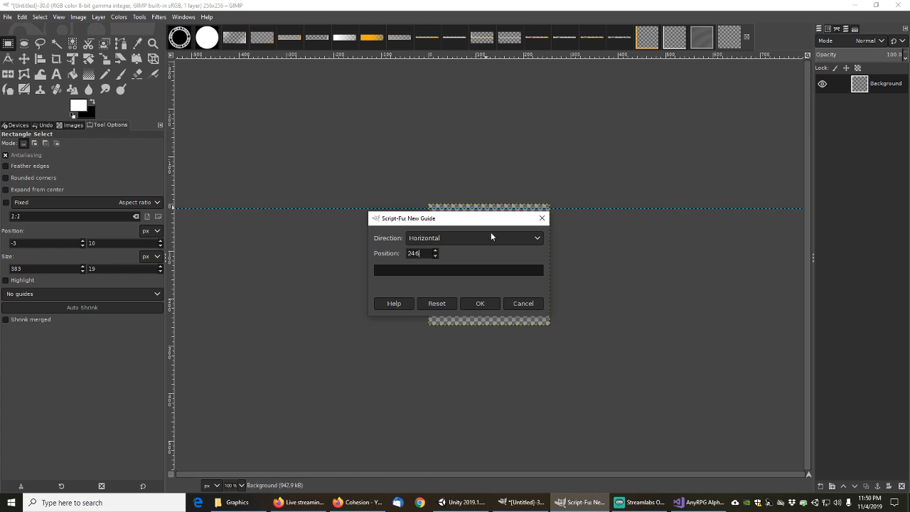
click(483, 303)
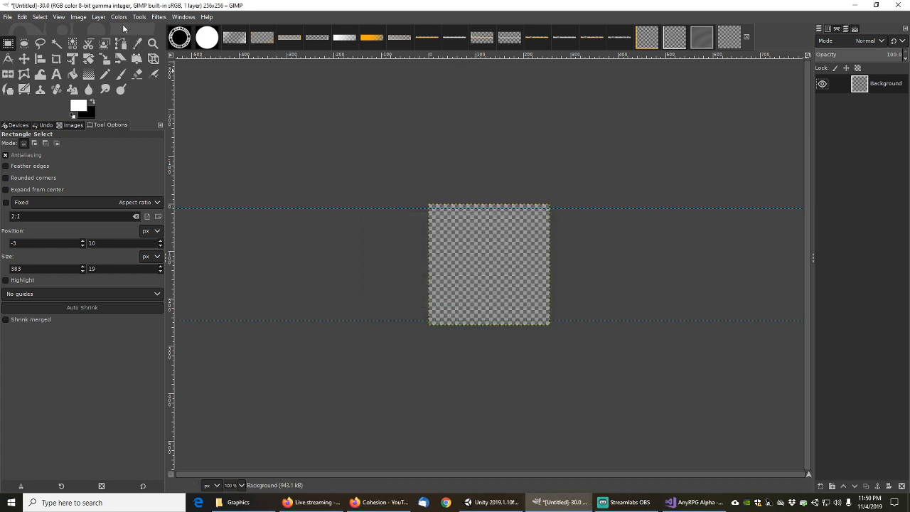
Add a vertical guide to the image
click(78, 17)
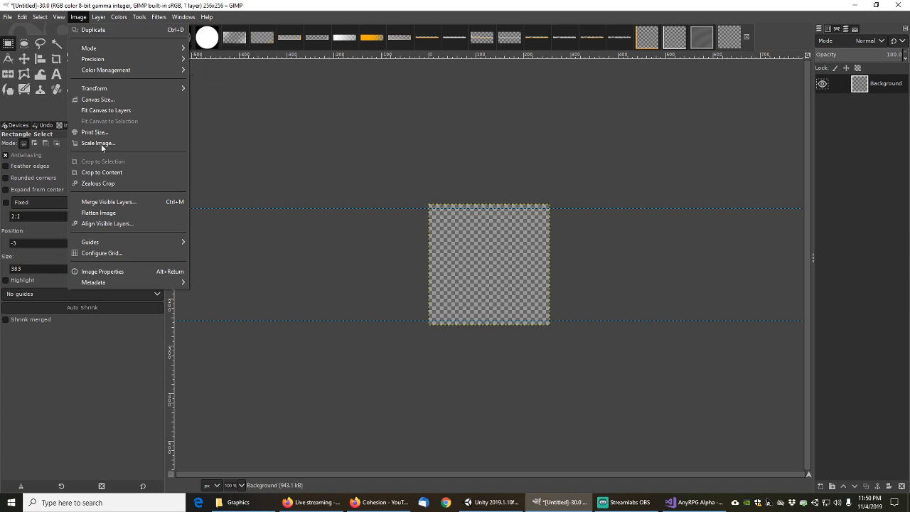
mouse_move(111, 244)
click(217, 252)
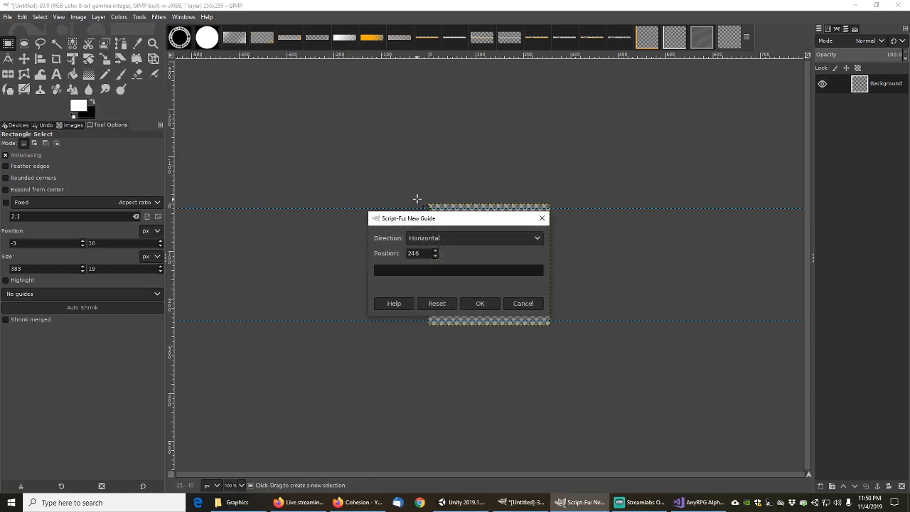
click(437, 239)
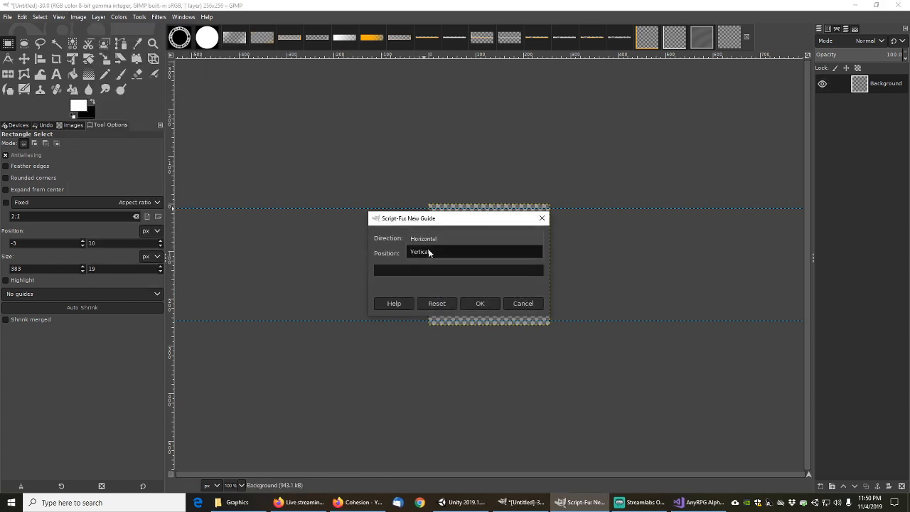
click(427, 253)
click(480, 302)
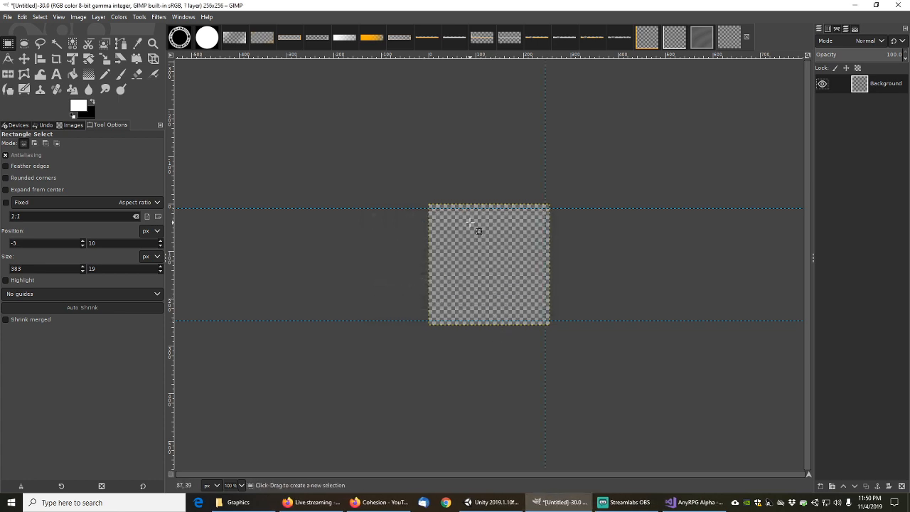
Add another vertical guide at position 10
click(79, 17)
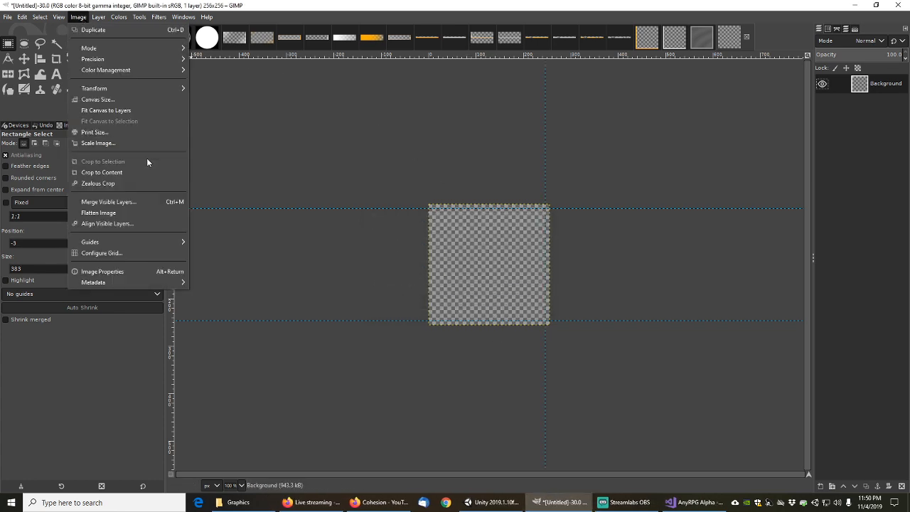
mouse_move(121, 242)
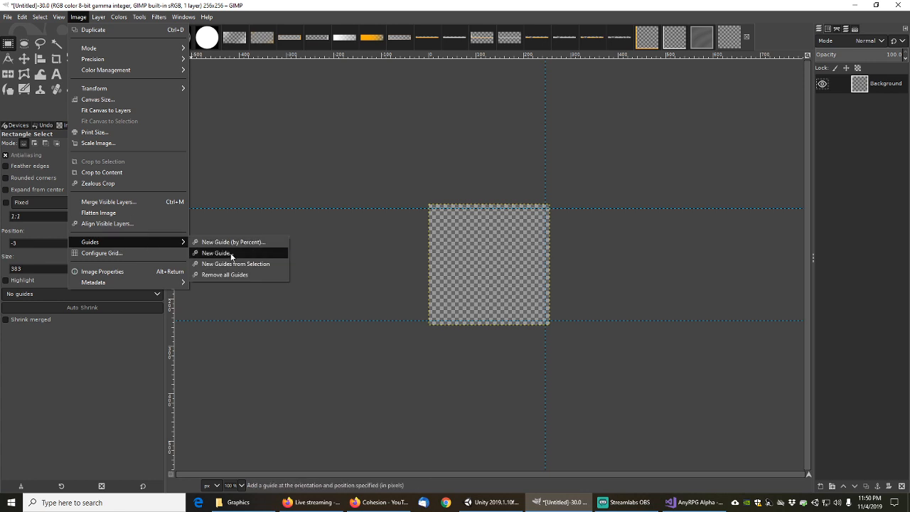
click(229, 253)
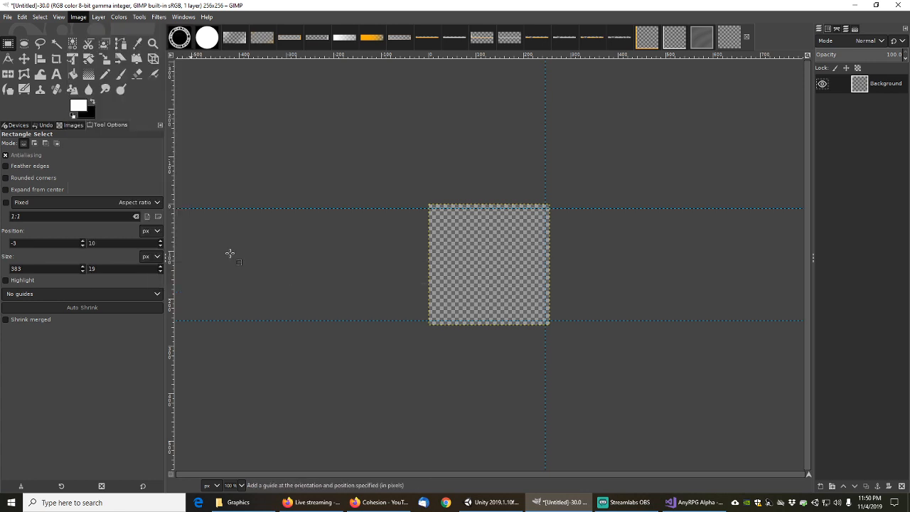
click(438, 238)
click(429, 225)
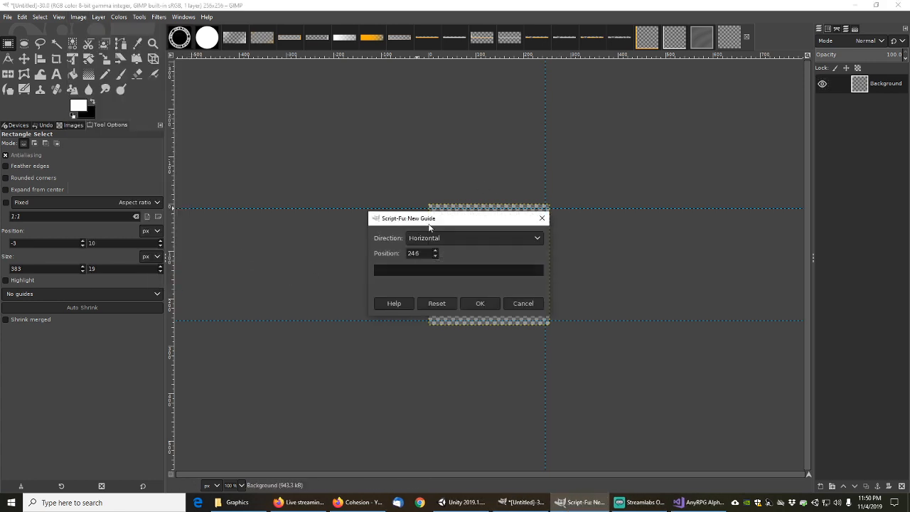
click(436, 242)
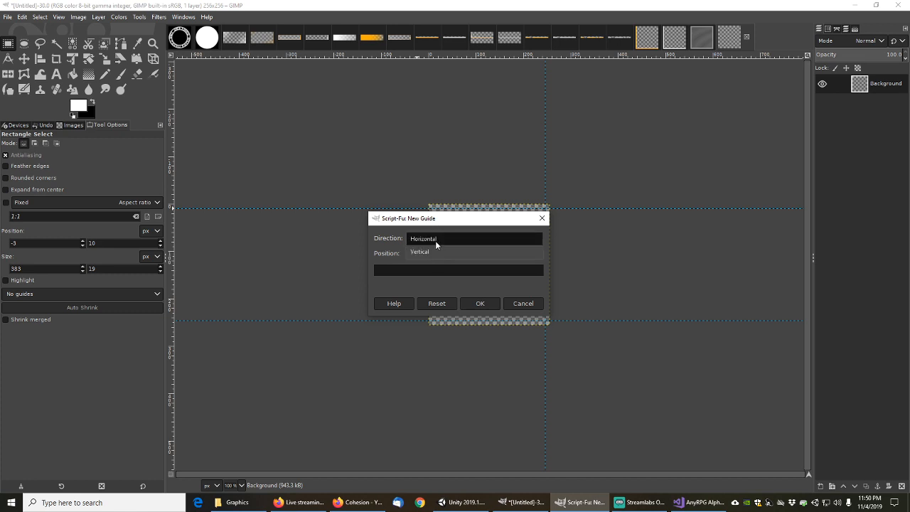
click(435, 252)
drag(426, 254, 372, 251)
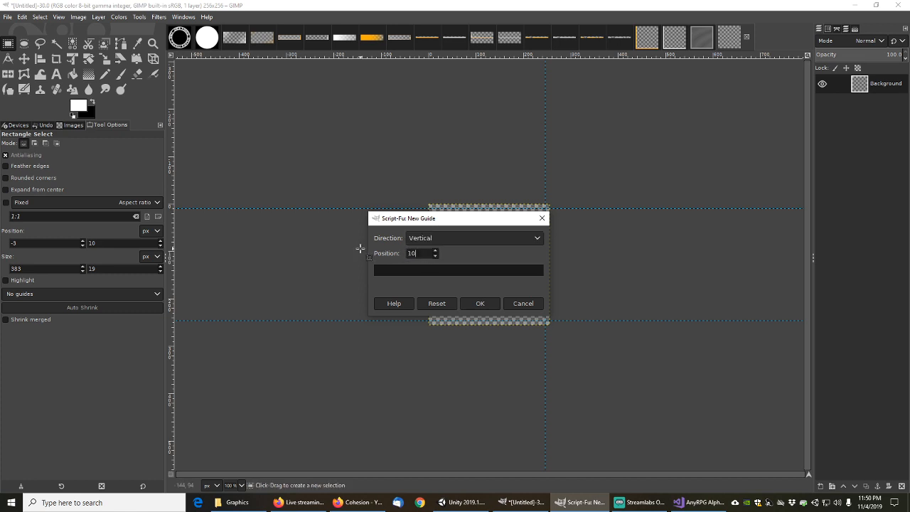
click(480, 304)
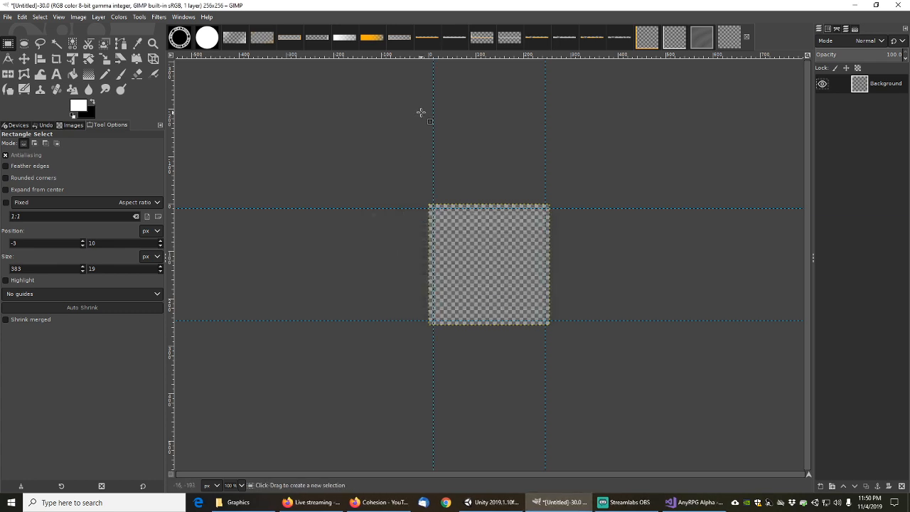
Create a new layer named Borders
click(821, 486)
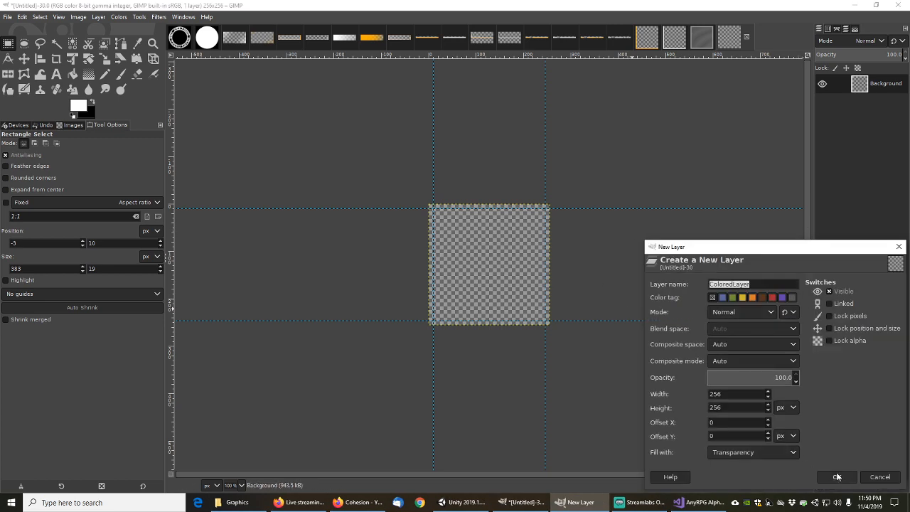
text(Bo)
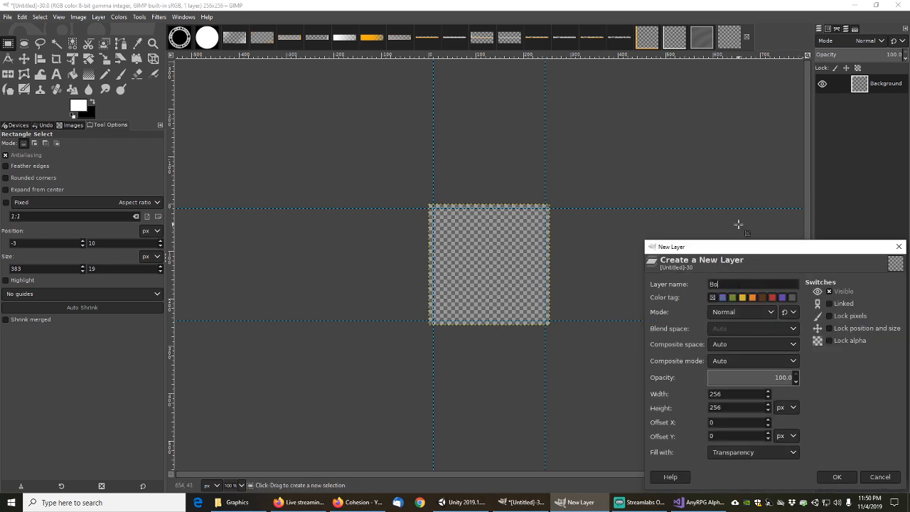
text(rders)
click(840, 476)
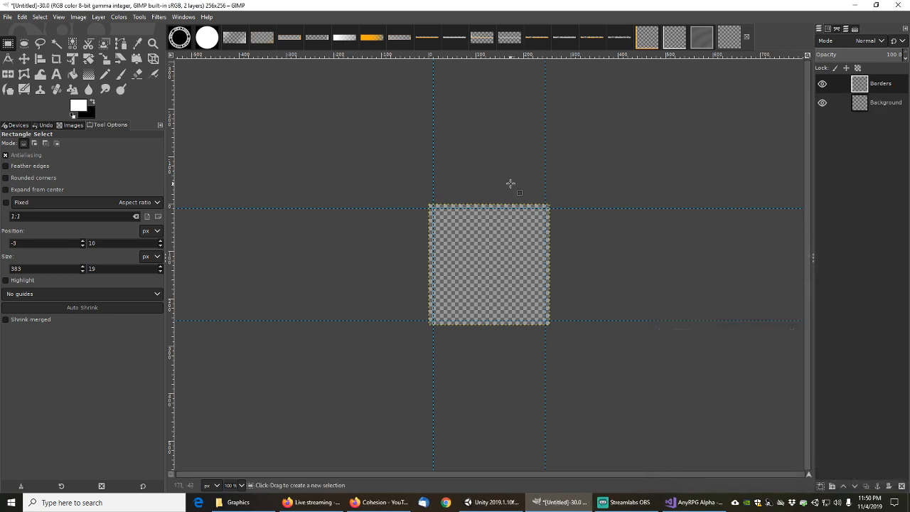
Select the 236×236 inner square, invert it and fill the outer band white
drag(433, 210, 545, 320)
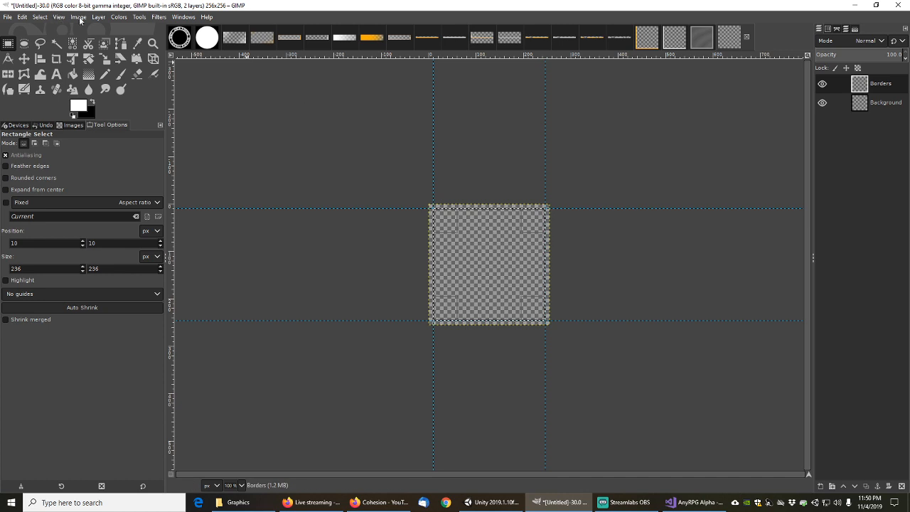
click(40, 16)
click(56, 53)
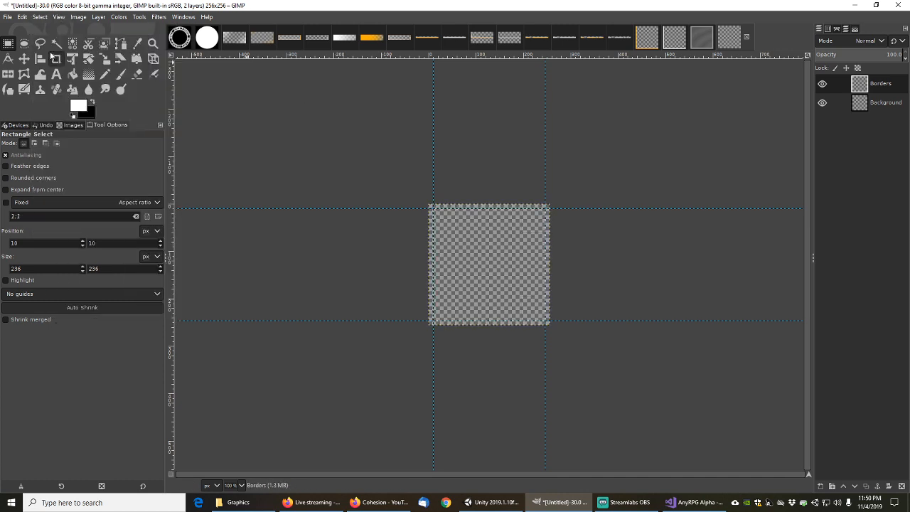
click(72, 73)
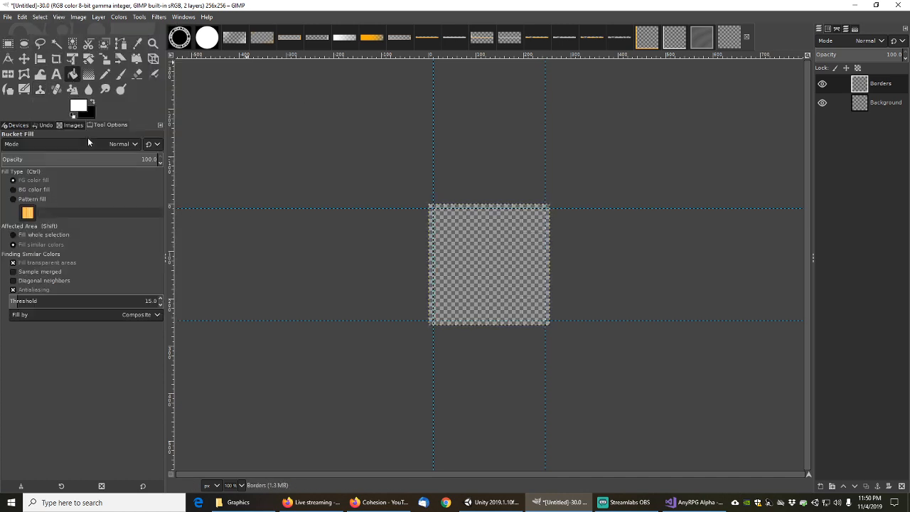
click(431, 234)
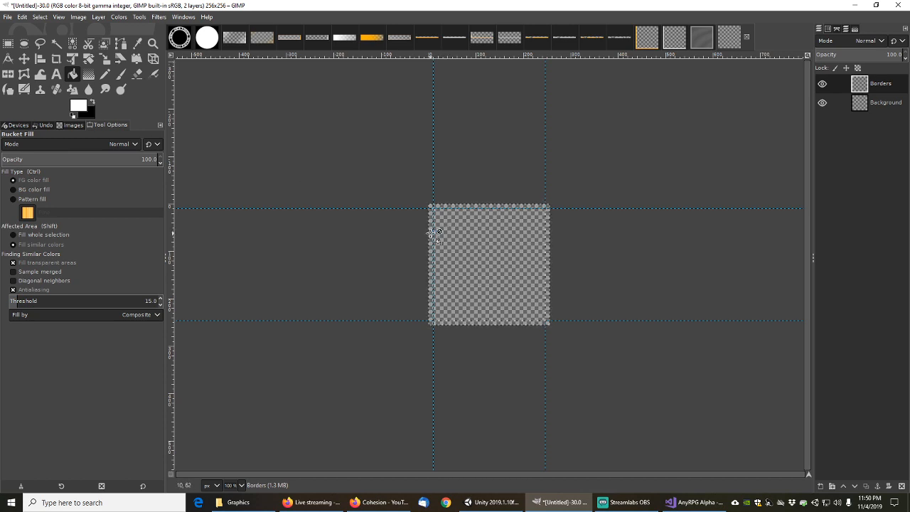
ctrl+scroll(431, 235, up, 3)
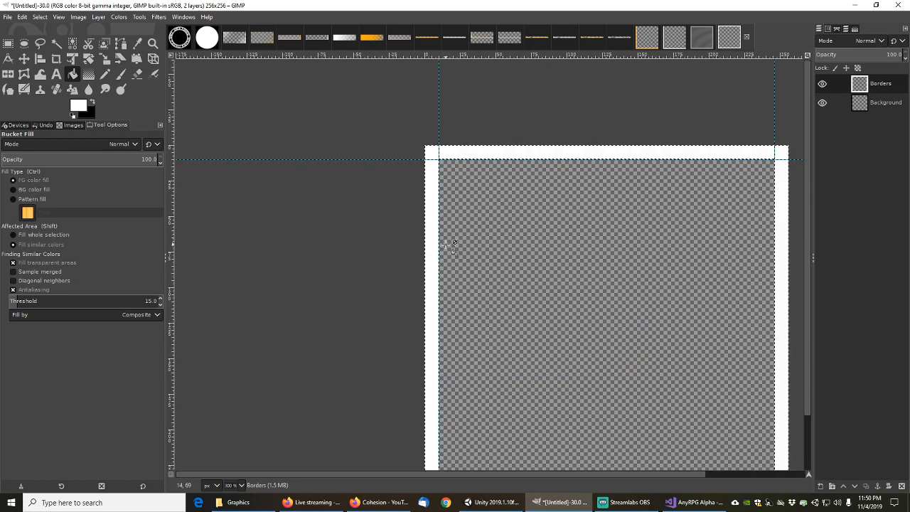
ctrl+scroll(490, 266, down, 3)
ctrl+scroll(491, 266, up, 2)
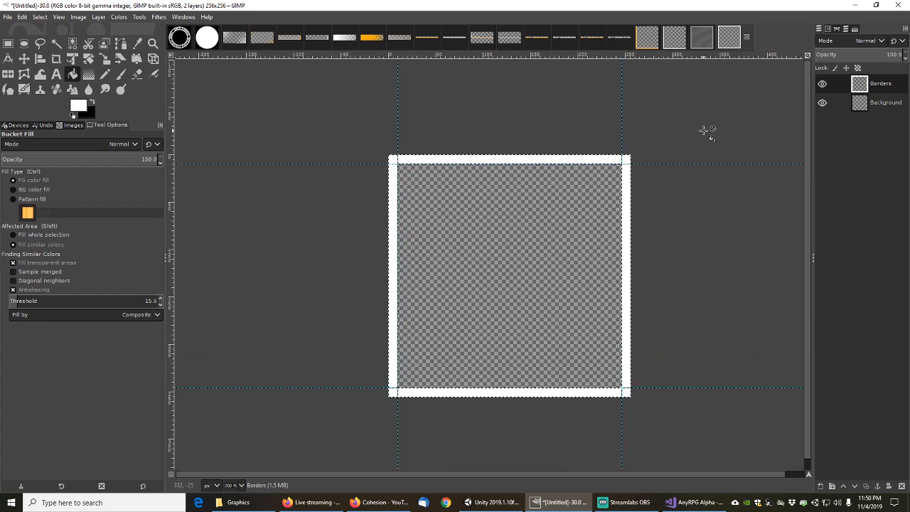
Create a new transparent layer named Fill and move it below the Borders layer
click(821, 488)
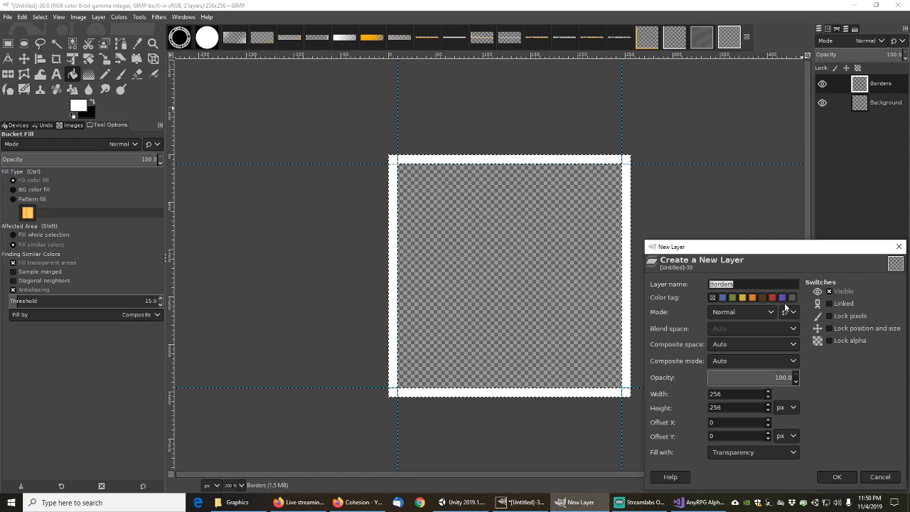
text(Fill)
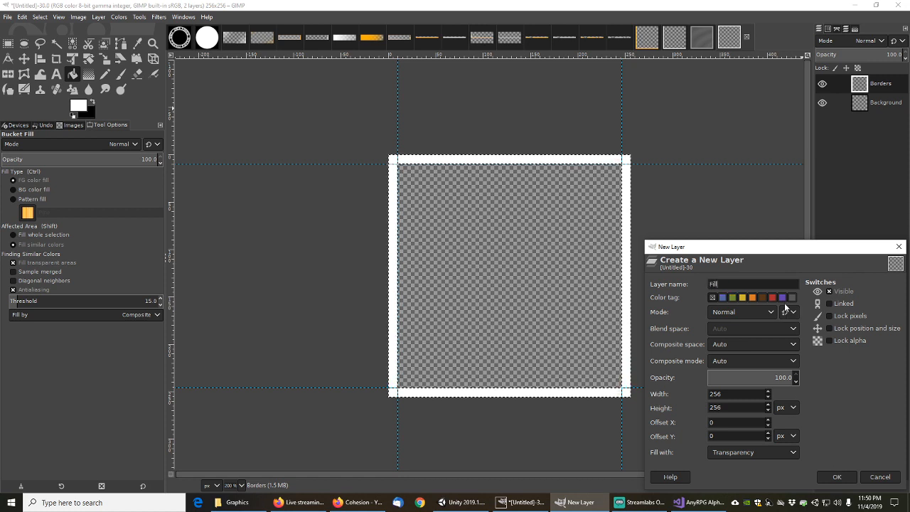
click(839, 477)
drag(873, 87, 881, 107)
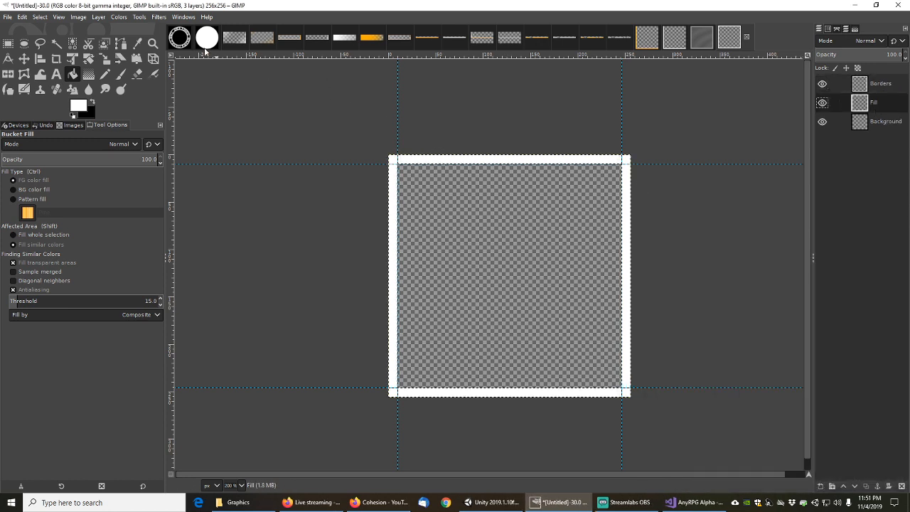
Clear the selection and set up the Gradient tool with a Bi-linear shape
click(39, 16)
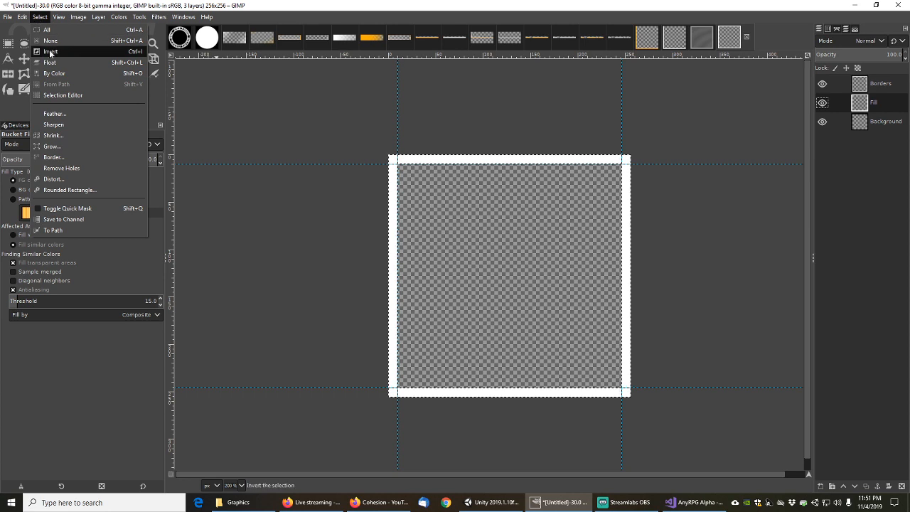
click(54, 42)
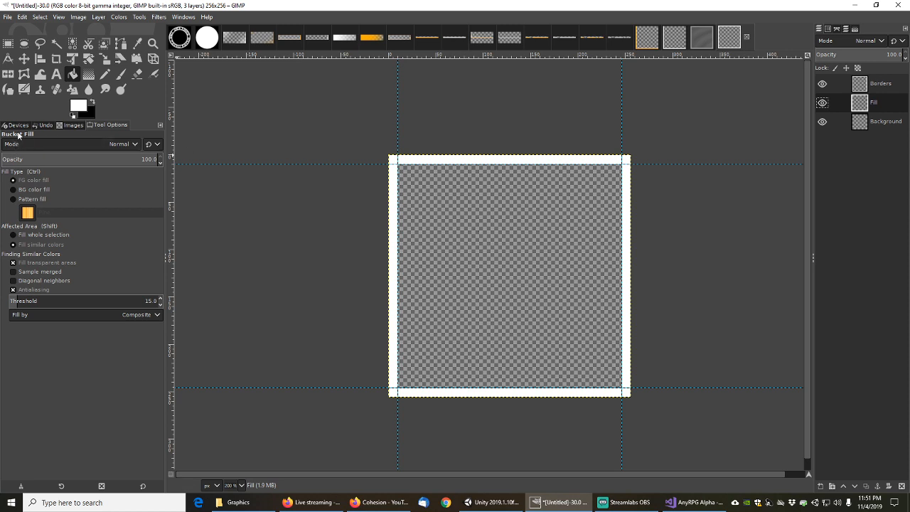
click(121, 75)
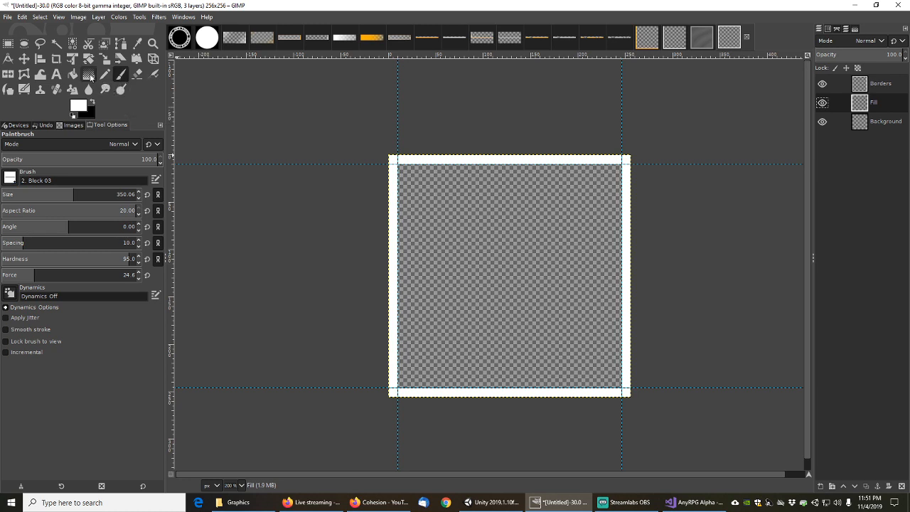
click(89, 74)
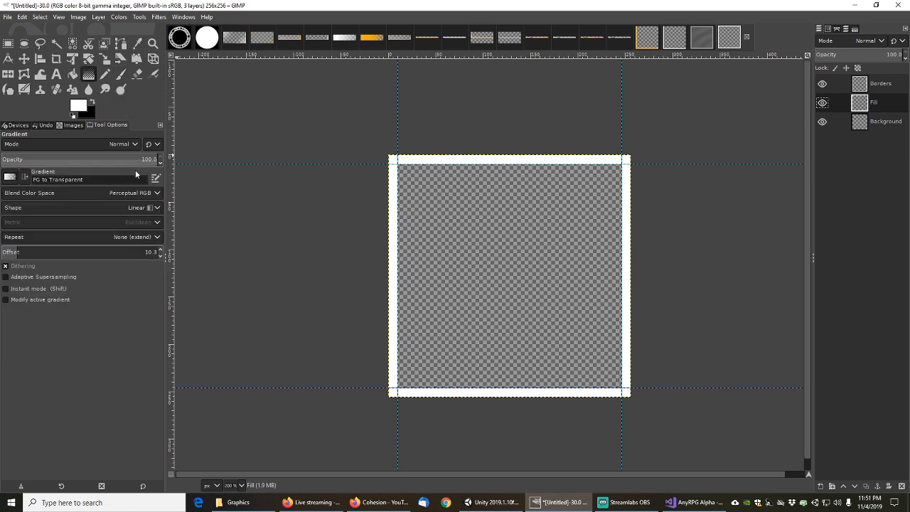
click(151, 209)
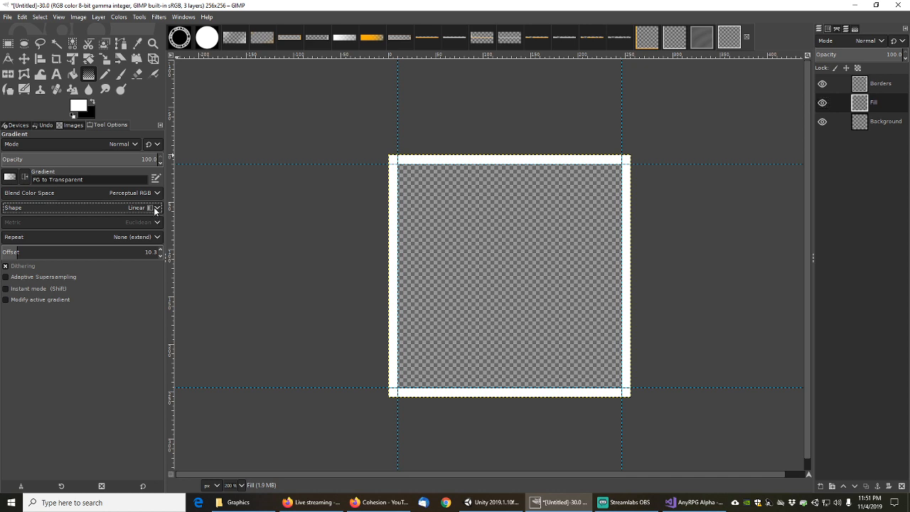
click(154, 209)
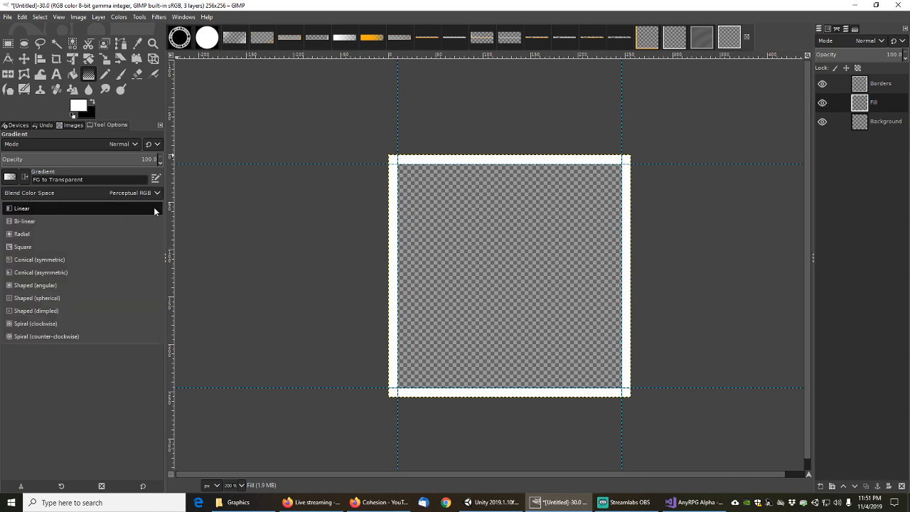
click(28, 221)
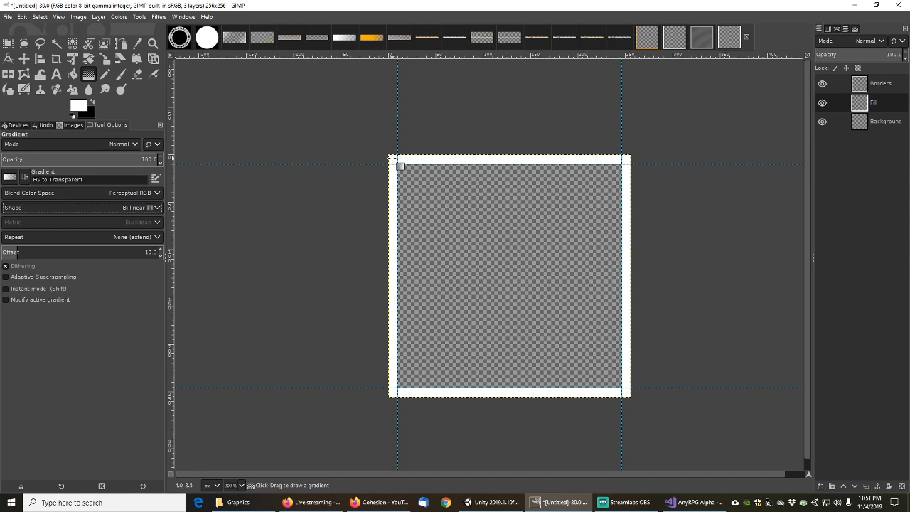
Try bi-linear gradients from the square's top-left corner, then cancel them
drag(392, 159, 614, 383)
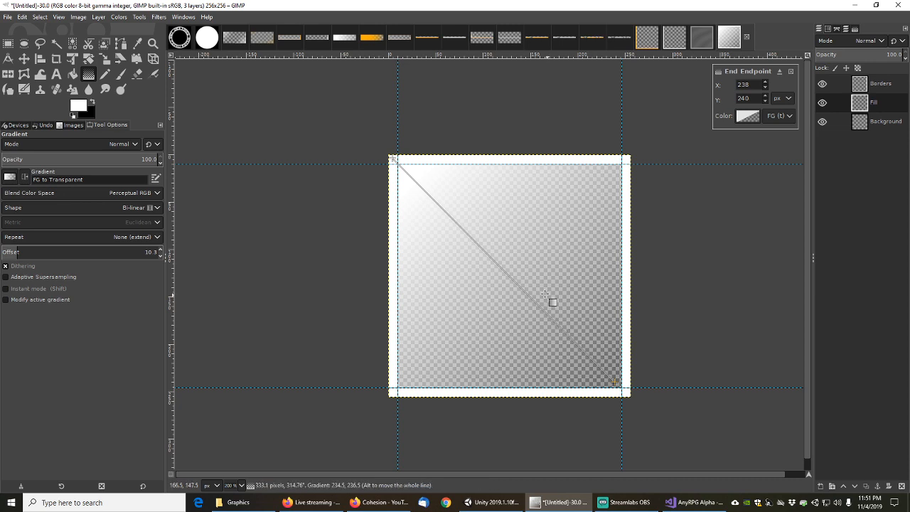
click(527, 276)
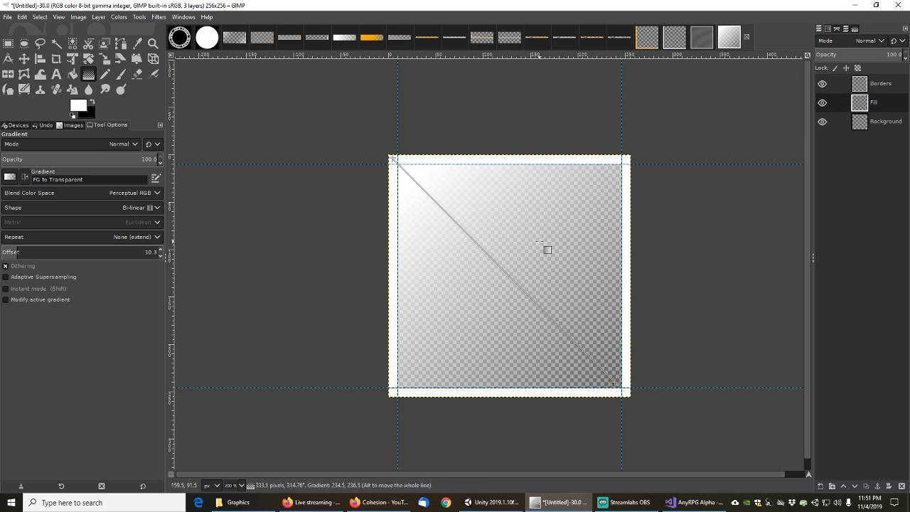
key(Escape)
click(394, 164)
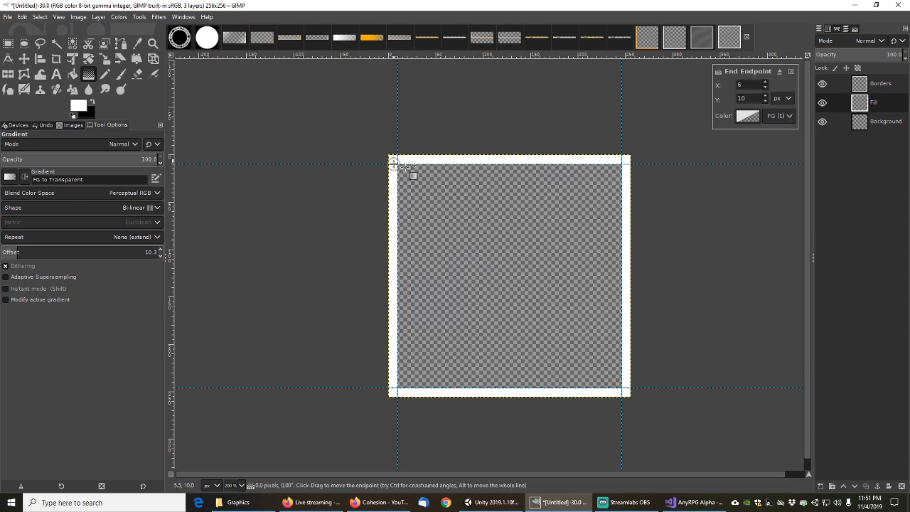
click(498, 267)
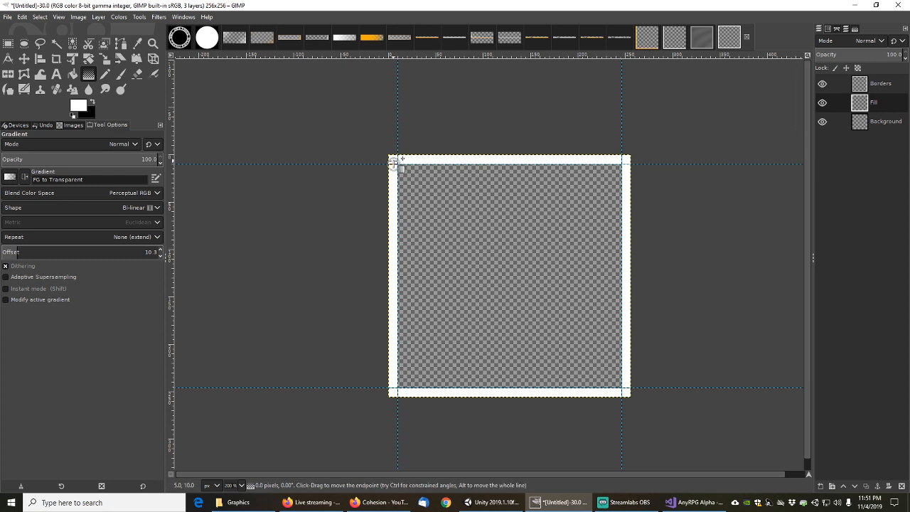
drag(394, 163, 566, 335)
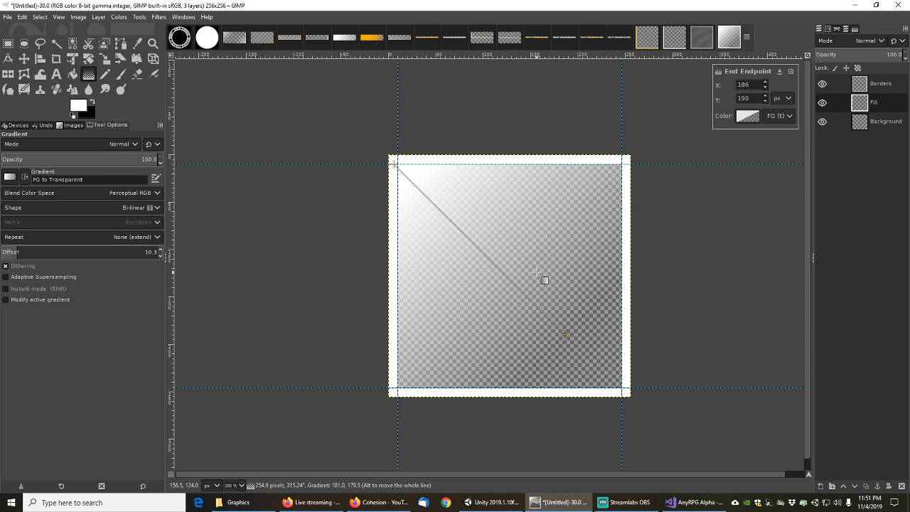
drag(535, 272, 519, 247)
key(Escape)
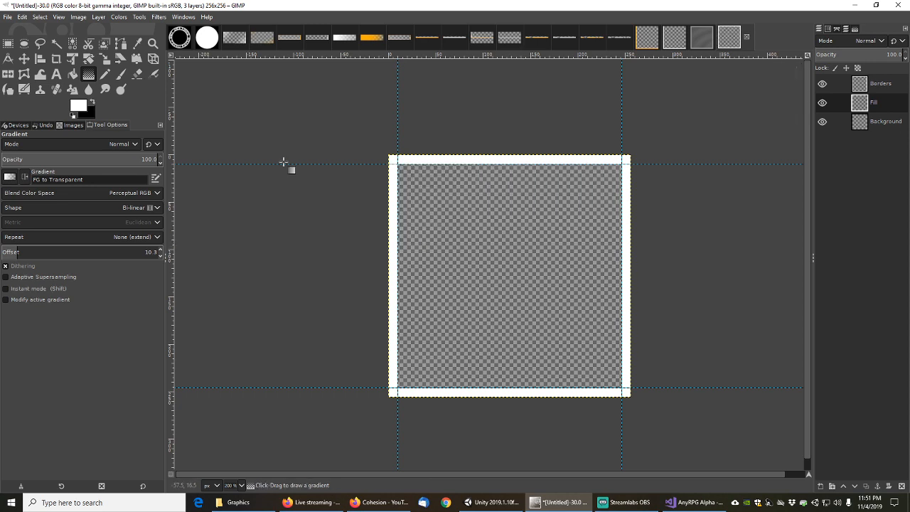
Switch the gradient shape to Shaped (spherical), draw a trial gradient, and discard it
click(156, 210)
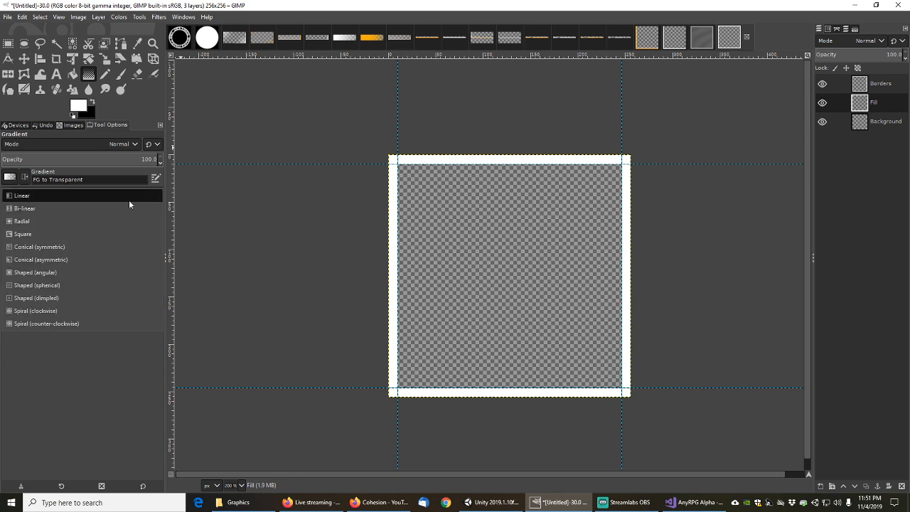
click(39, 285)
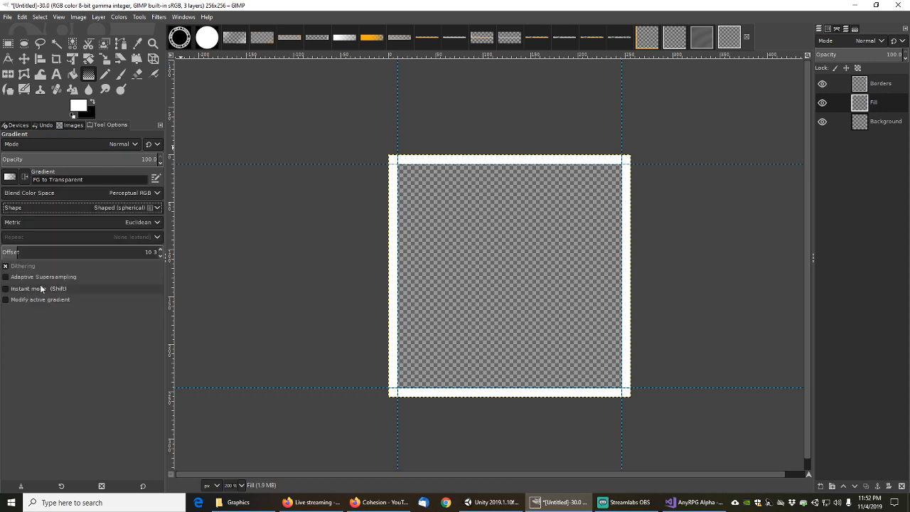
click(508, 266)
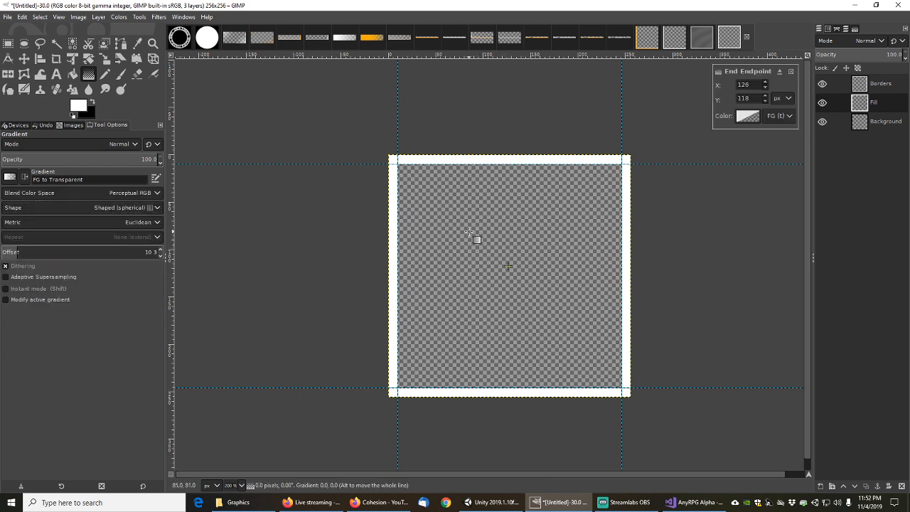
click(401, 175)
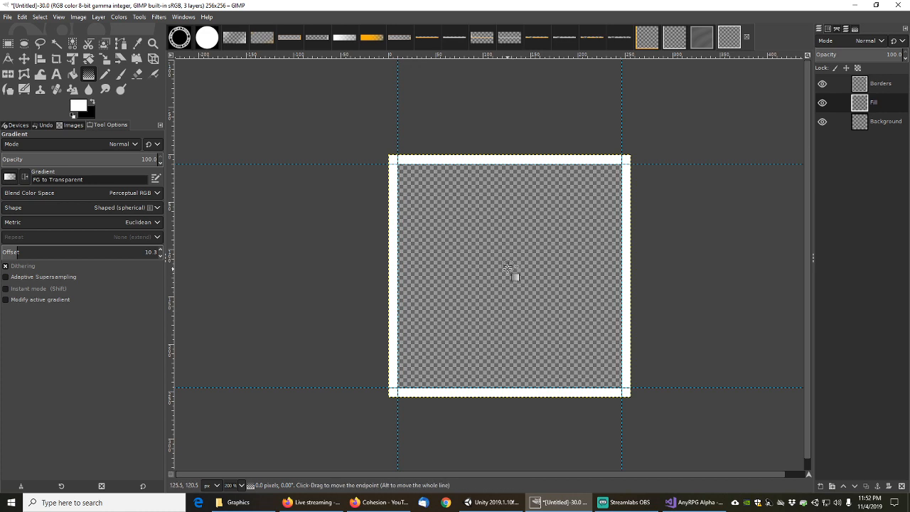
mouse_move(509, 266)
mouse_down()
mouse_move(401, 177)
mouse_move(481, 162)
mouse_move(530, 337)
mouse_move(465, 332)
mouse_up()
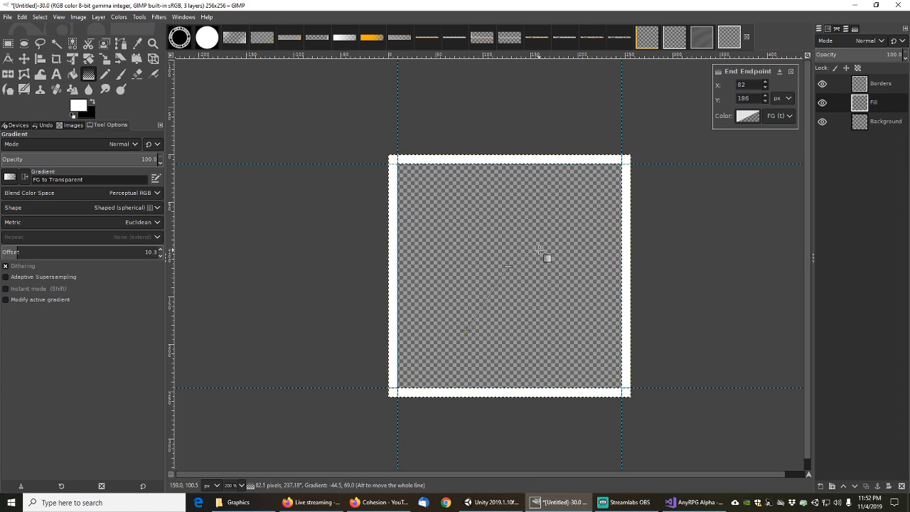
key(Return)
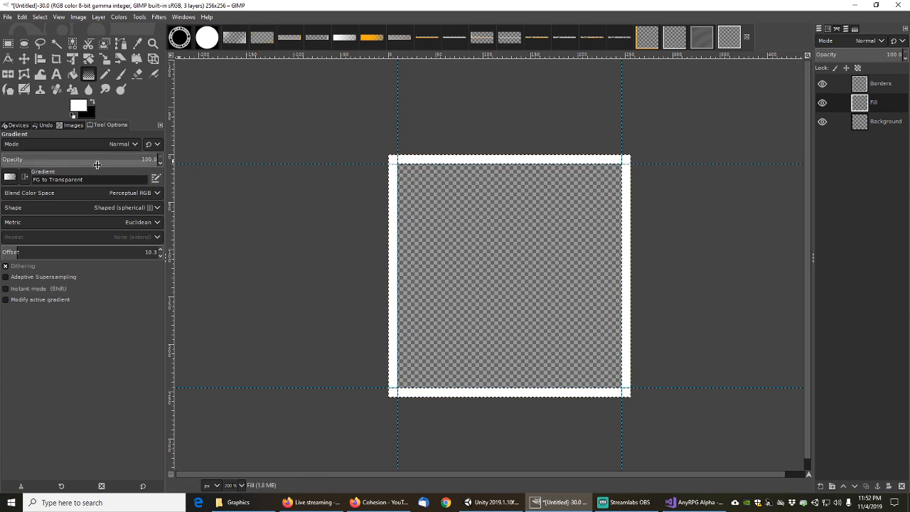
Set up the Paintbrush with the Sand Dunes (AP) brush enlarged to about 362
click(120, 75)
click(10, 178)
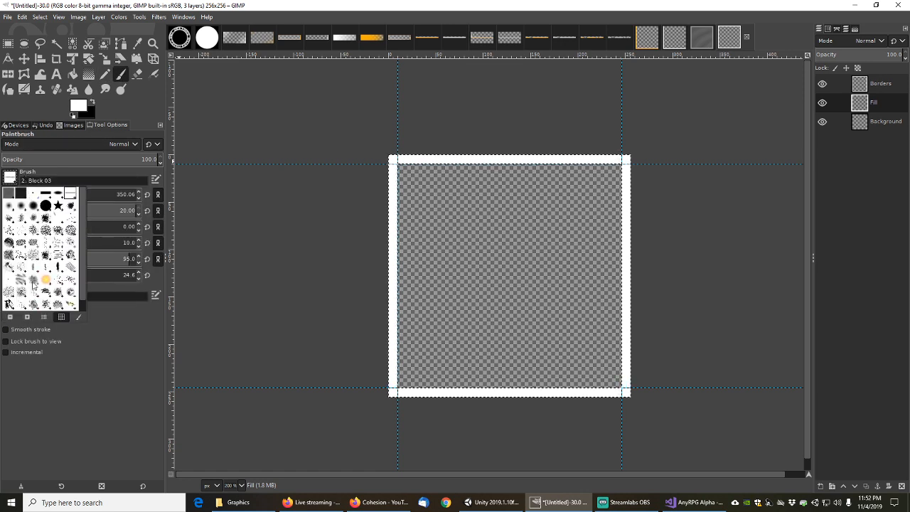
click(26, 282)
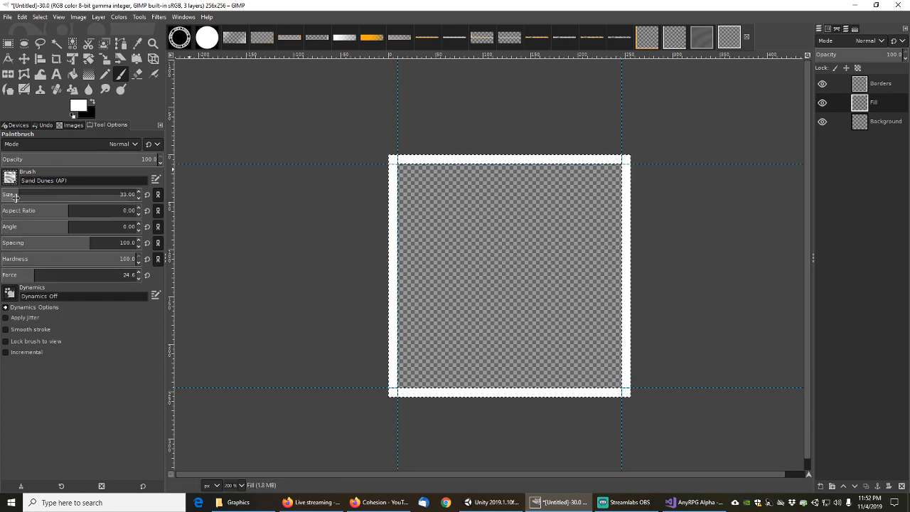
drag(15, 197, 462, 206)
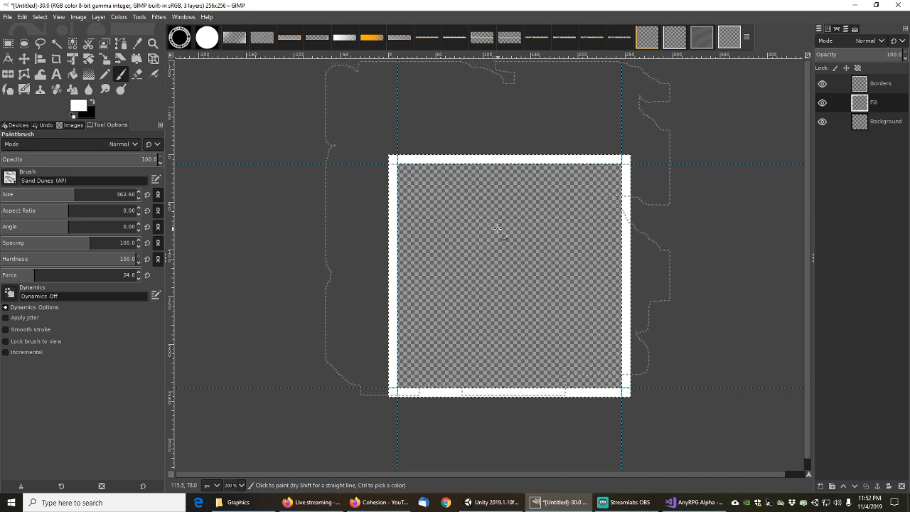
Remove the selection and paint white Sand Dunes texture across the square
click(40, 17)
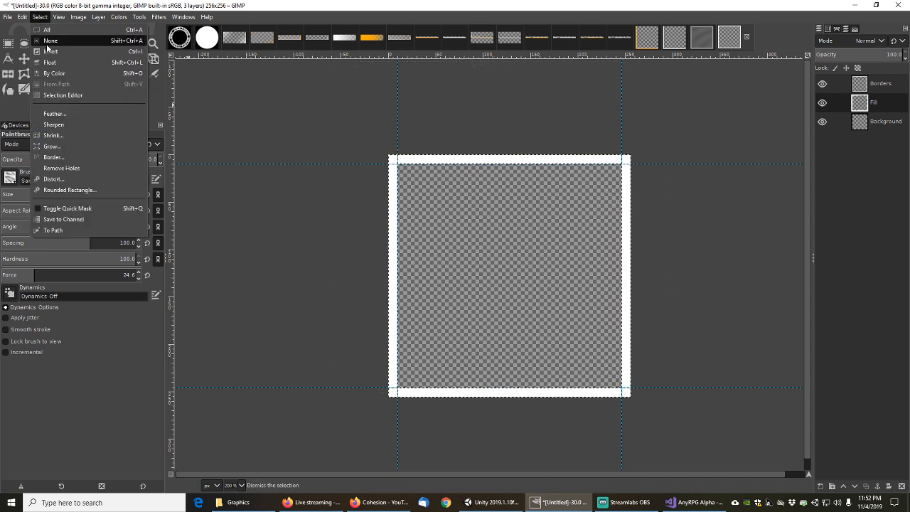
click(47, 40)
click(516, 279)
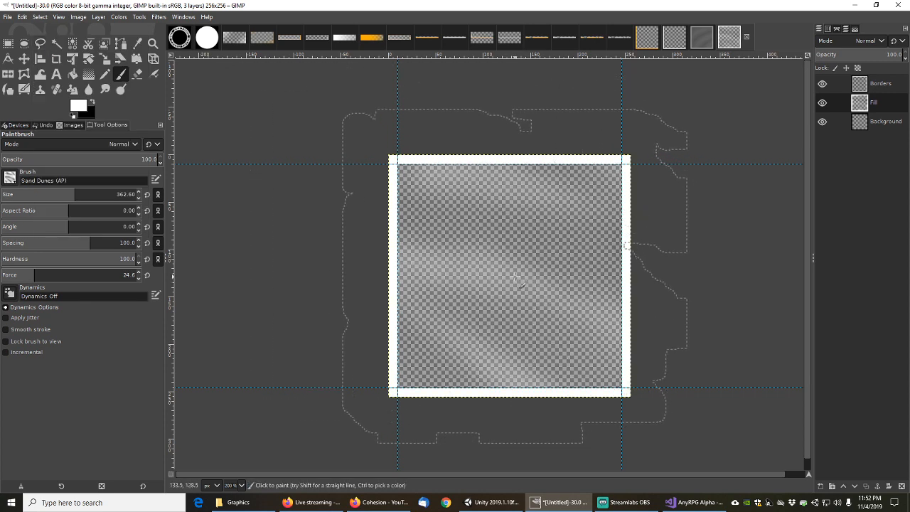
mouse_move(516, 278)
mouse_down()
mouse_move(522, 287)
mouse_move(528, 267)
mouse_move(552, 258)
mouse_move(555, 238)
mouse_move(409, 228)
mouse_move(451, 309)
mouse_move(439, 336)
mouse_up()
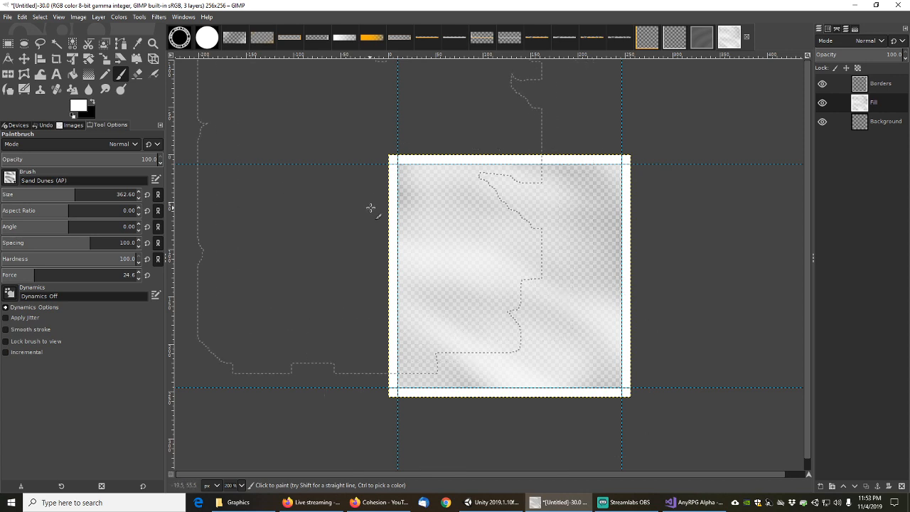
click(706, 41)
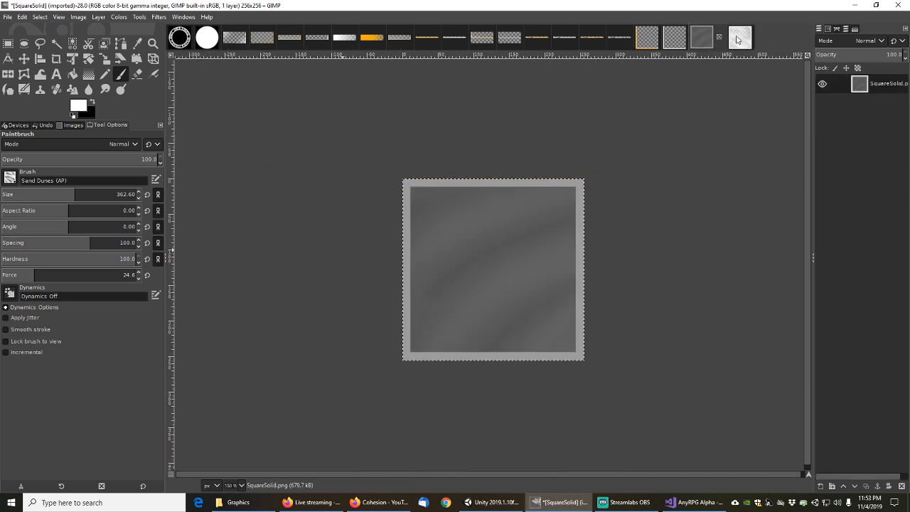
Compare against the SquareSolid image and return to the layered untitled image
click(737, 38)
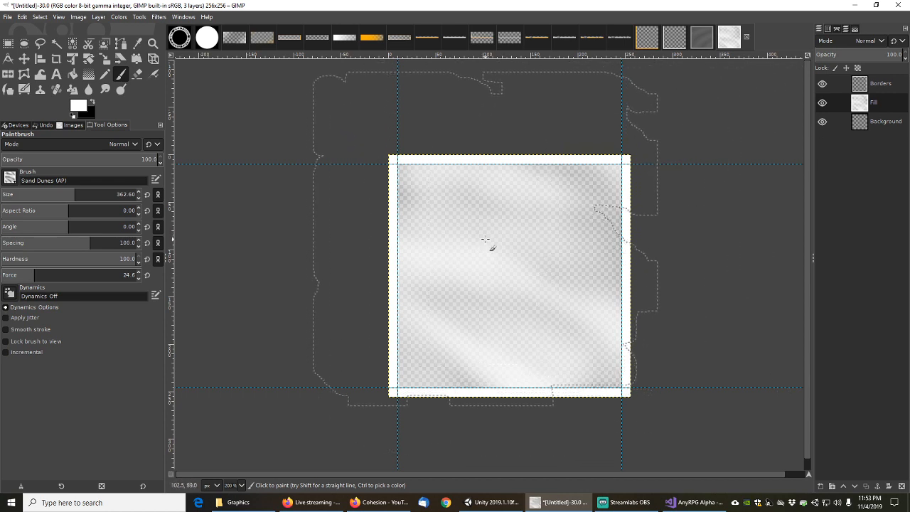
click(8, 19)
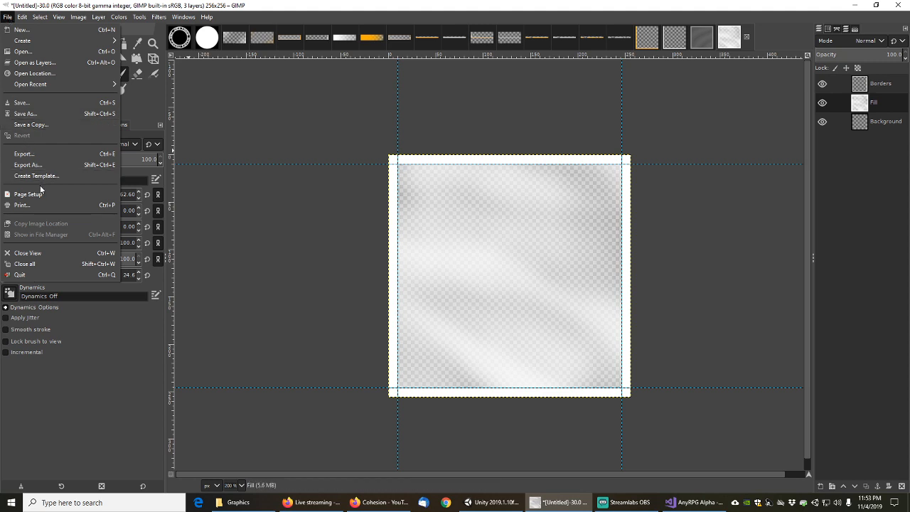
click(707, 39)
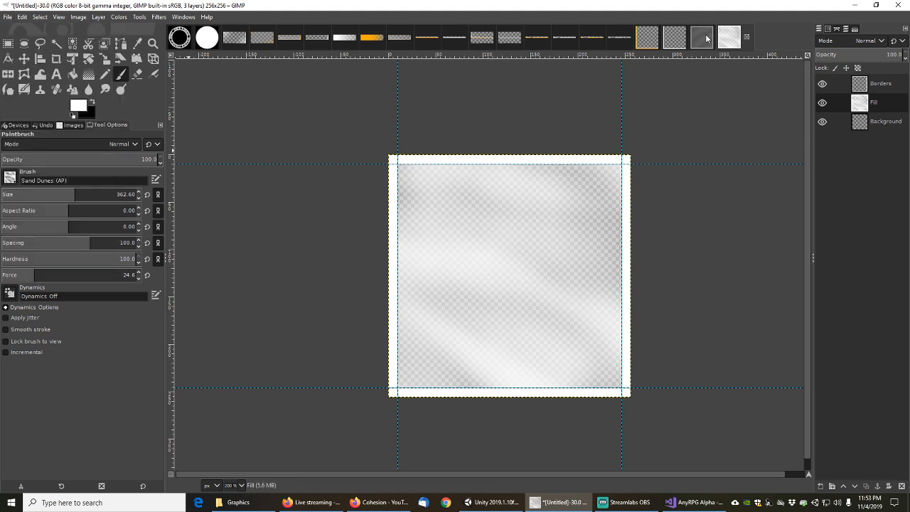
click(706, 39)
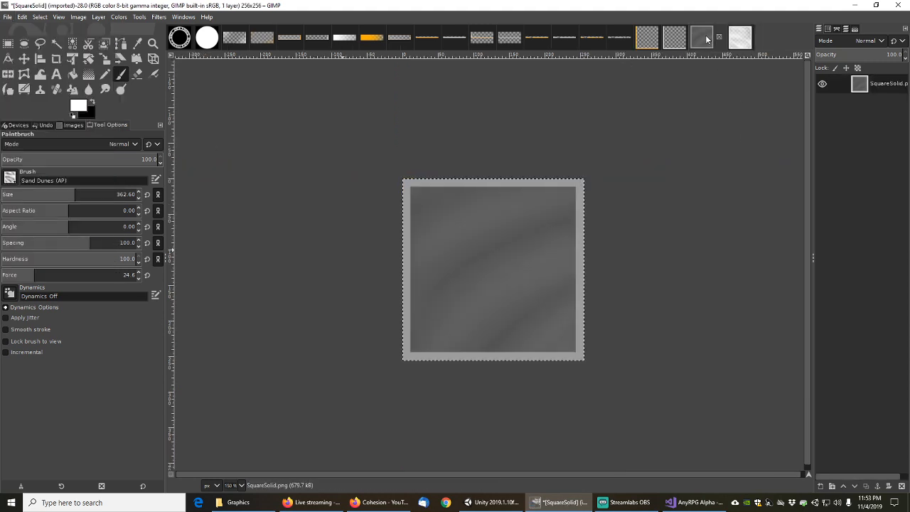
click(742, 41)
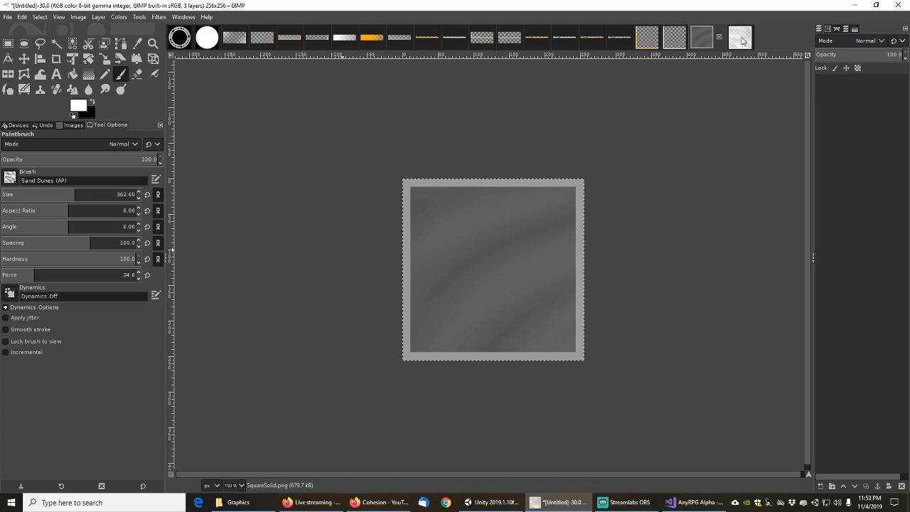
click(9, 18)
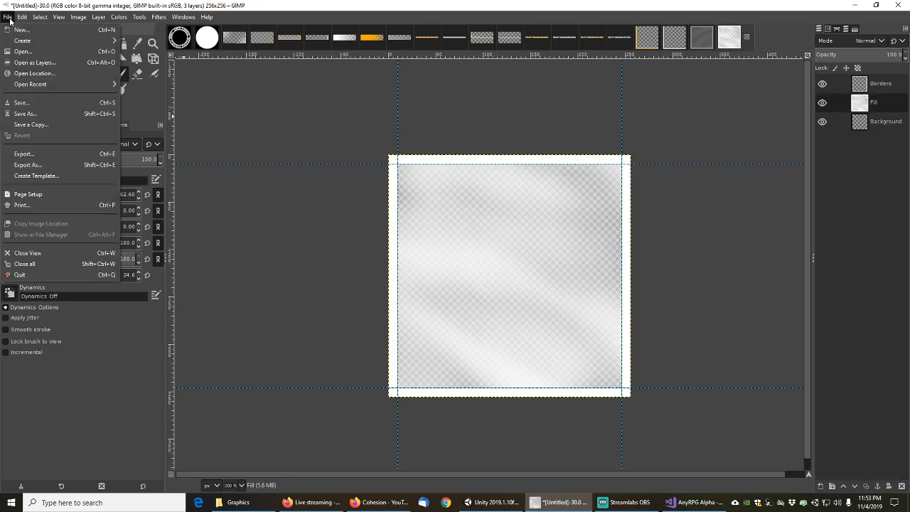
click(28, 165)
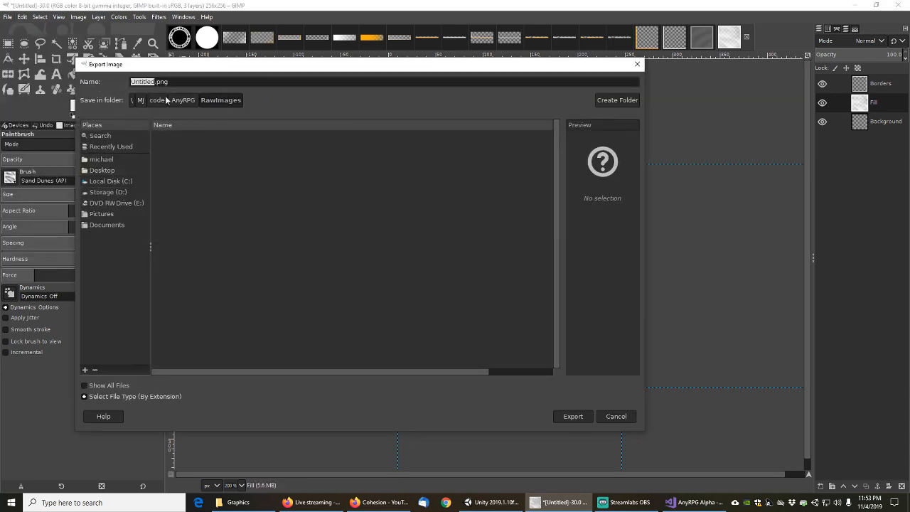
key(Escape)
Save the image as AnyRPGSquareSolid.xcf in the RawImages folder
click(8, 17)
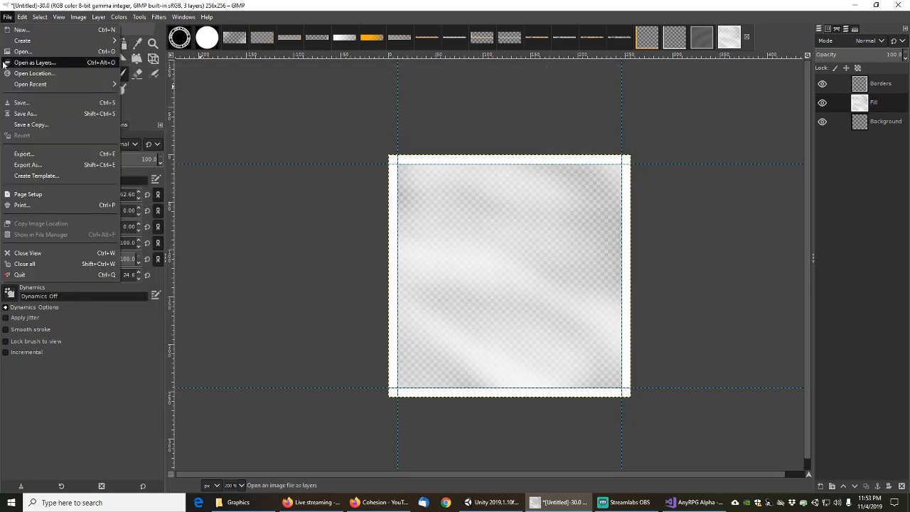
click(26, 113)
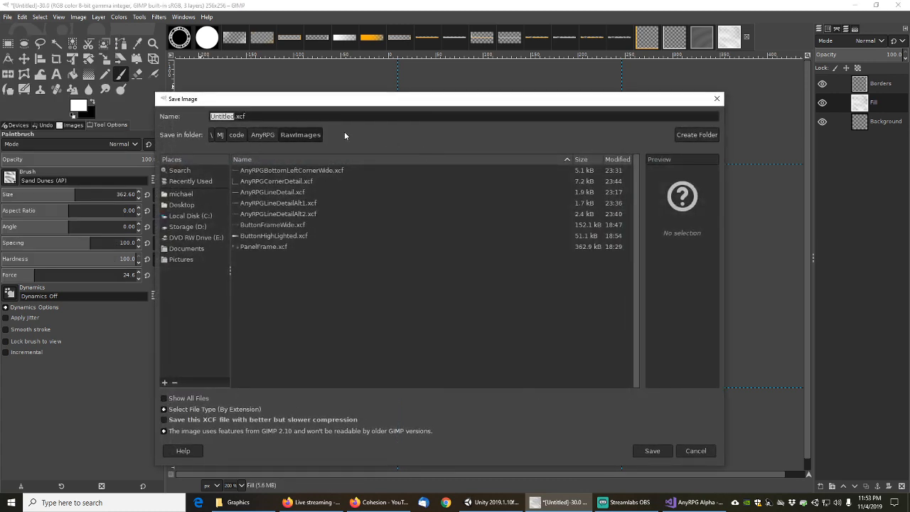
key(End)
key(shift+Home)
text(SquareSolid)
key(Home)
text(AnyRPG)
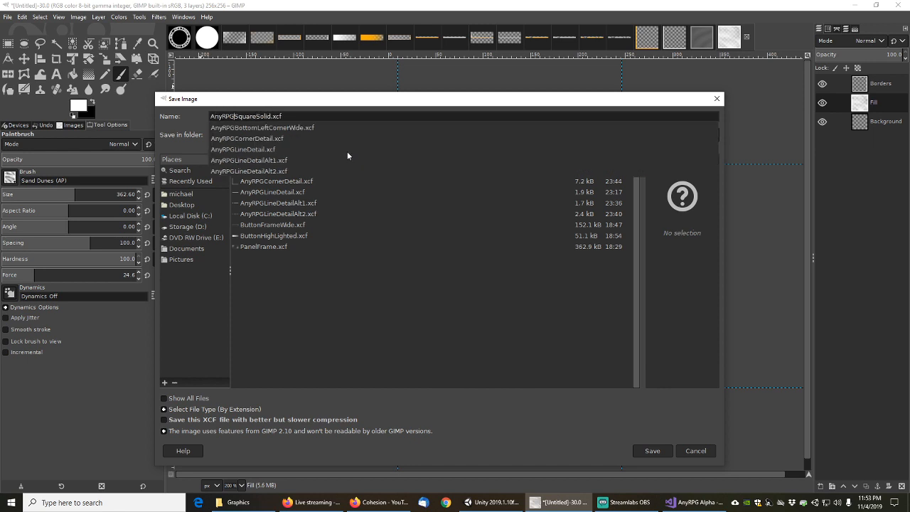
click(654, 453)
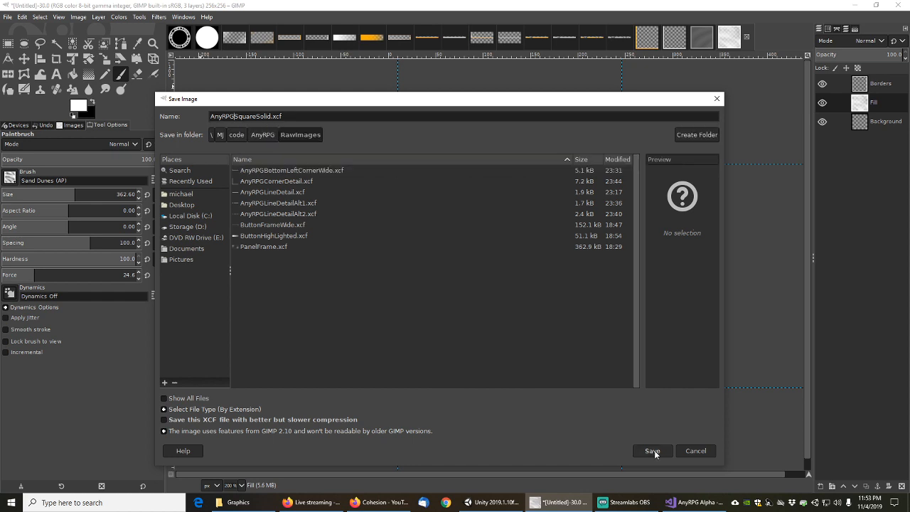
click(654, 452)
Remove the canvas selection and switch to the Rectangle Select tool
key(ctrl+shift+a)
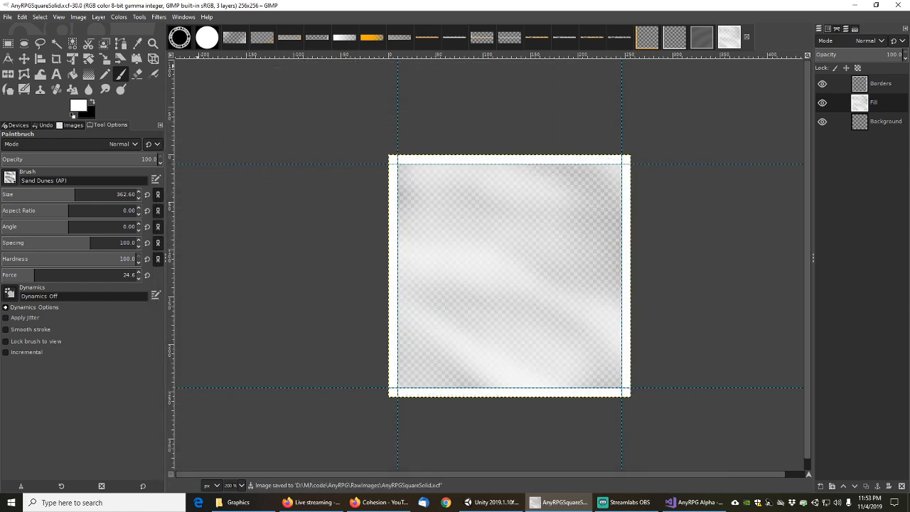
click(8, 44)
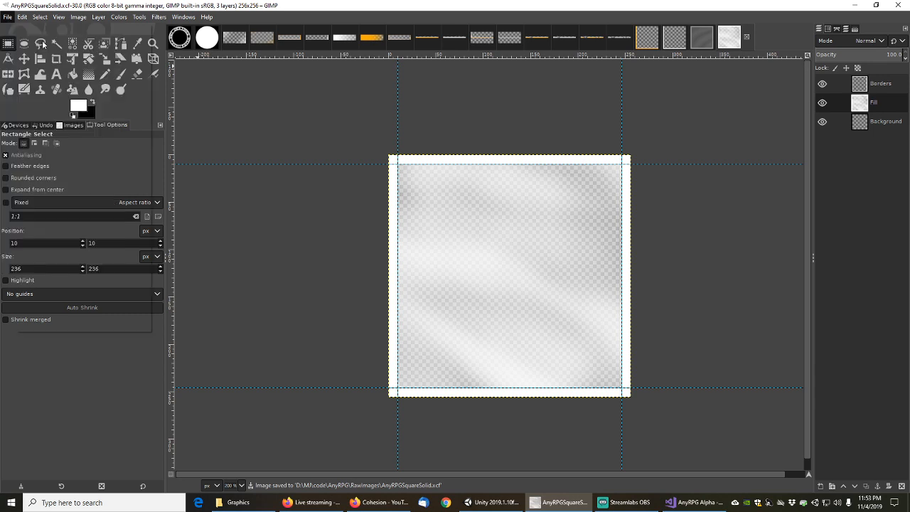
click(22, 16)
mouse_move(7, 16)
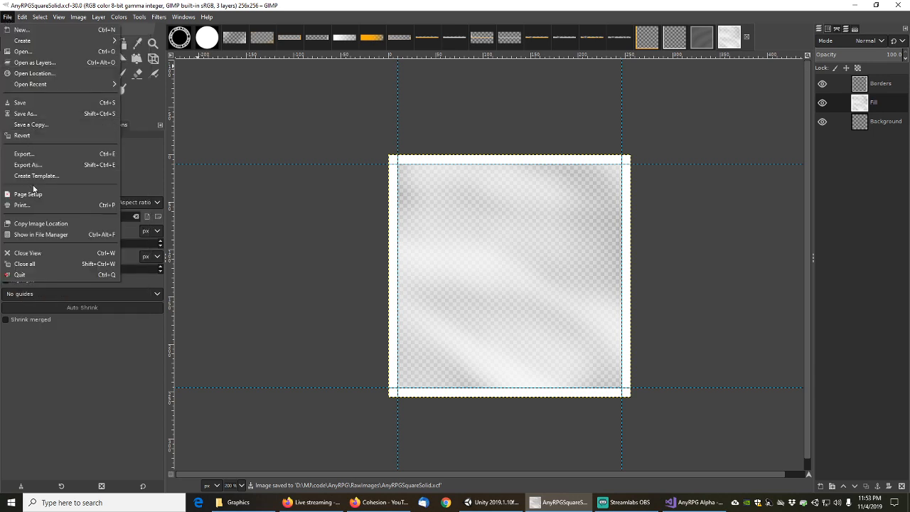
Export AnyRPGSquareSolid.png into AnyRPG/UIImages, accepting the default PNG export settings
click(28, 165)
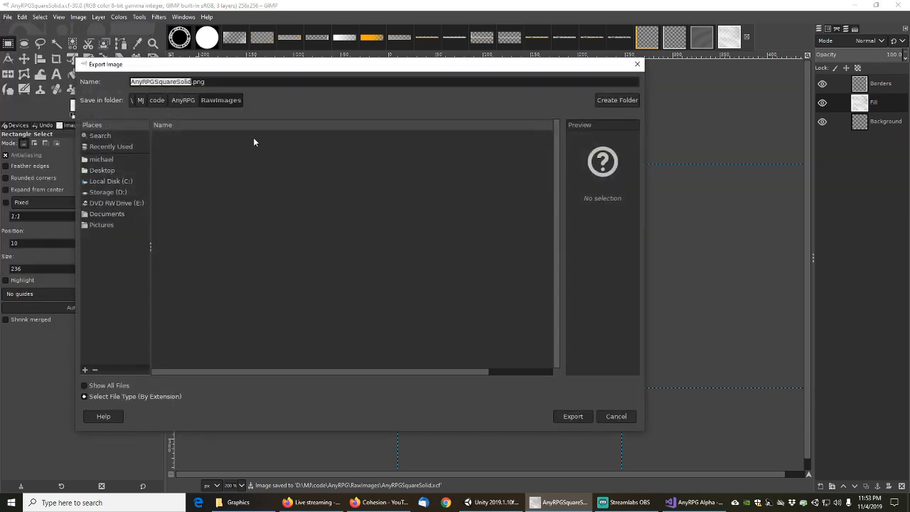
click(183, 100)
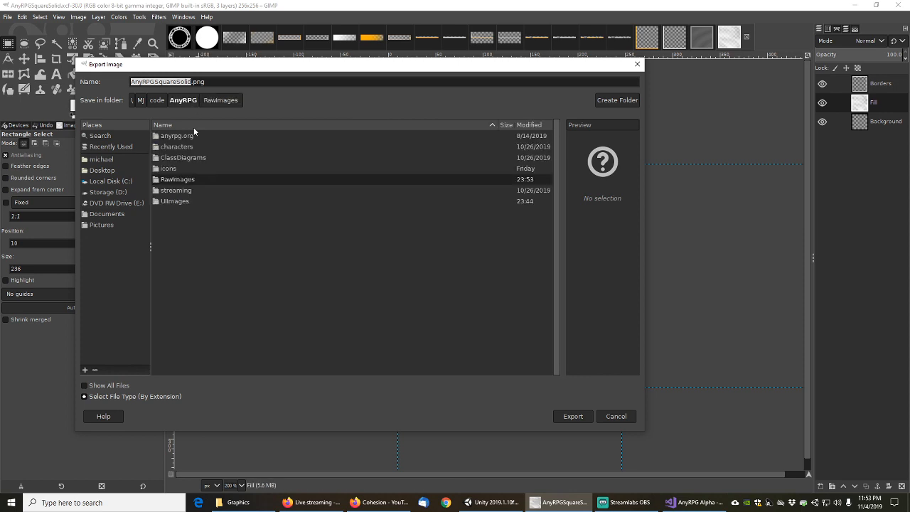
double_click(184, 202)
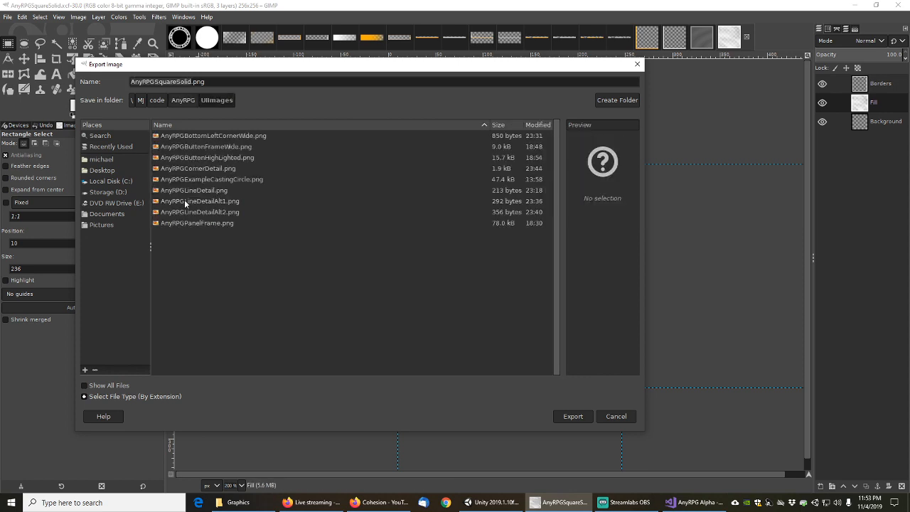
click(581, 420)
click(462, 348)
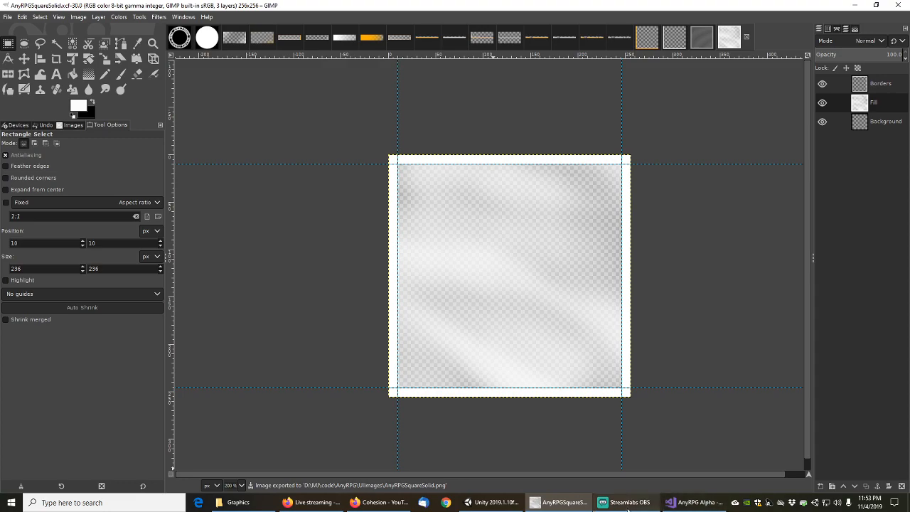
click(490, 502)
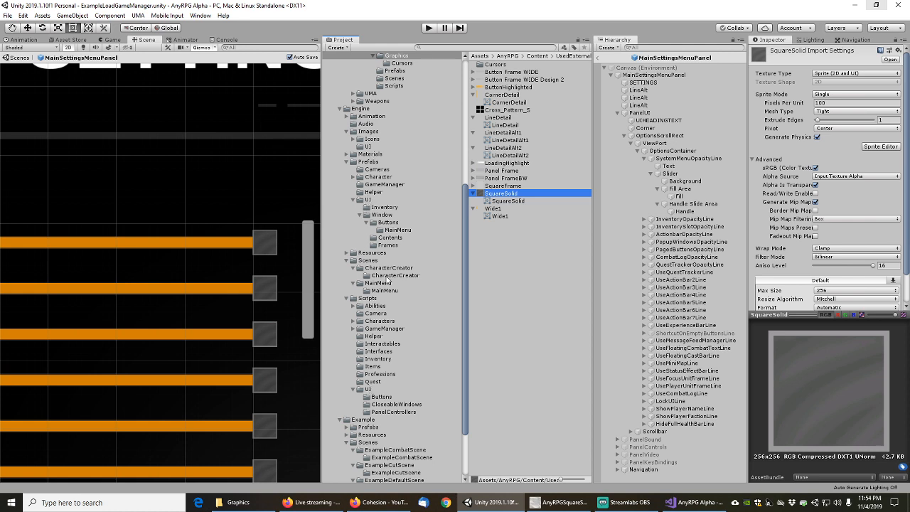
Import AnyRPGSquareSolid.png into the Images UI folder with Import New Asset
scroll(391, 227, up, 2)
scroll(391, 244, down, 4)
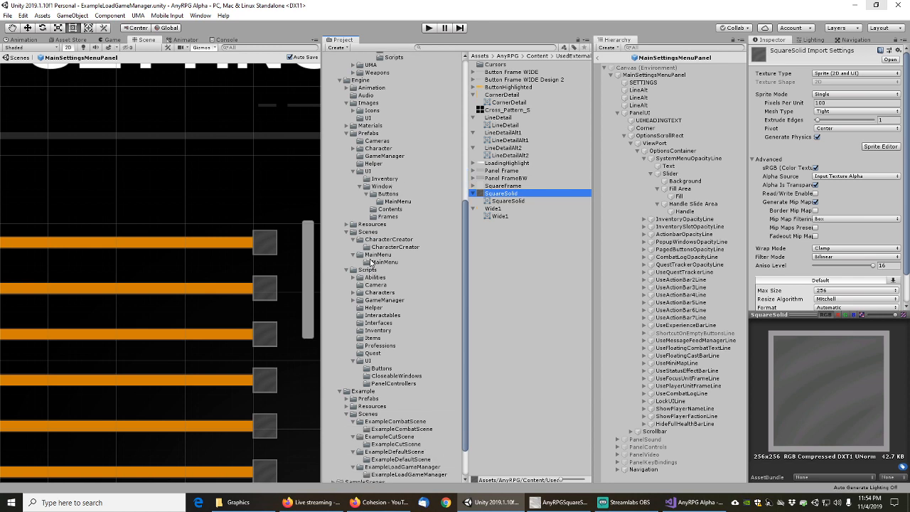
scroll(370, 228, up, 3)
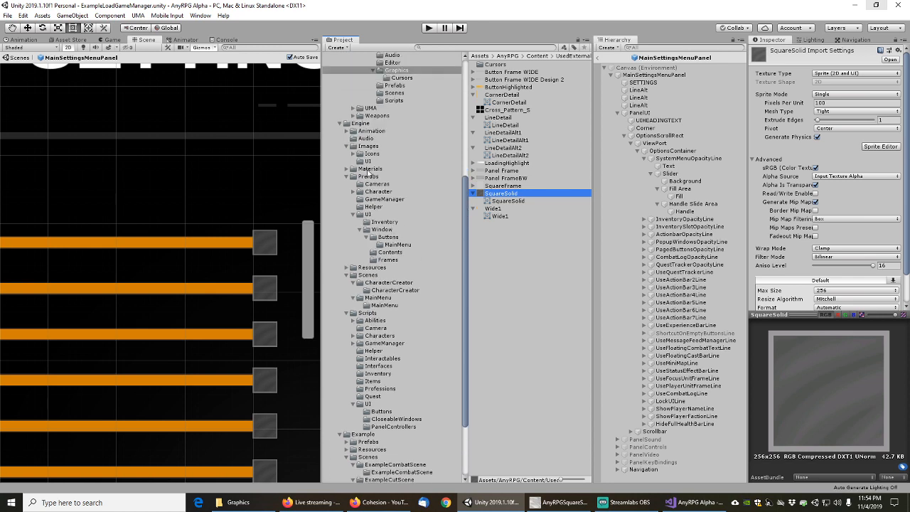
click(368, 161)
right_click(495, 149)
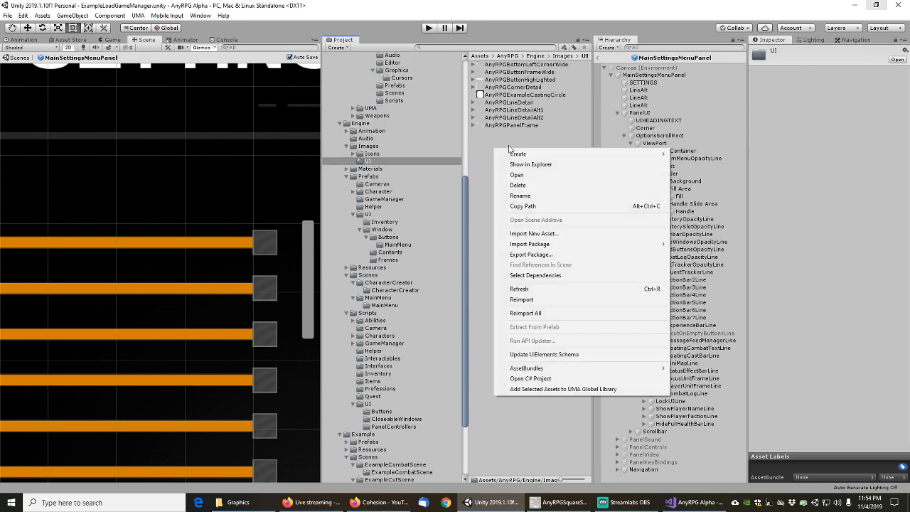
click(533, 233)
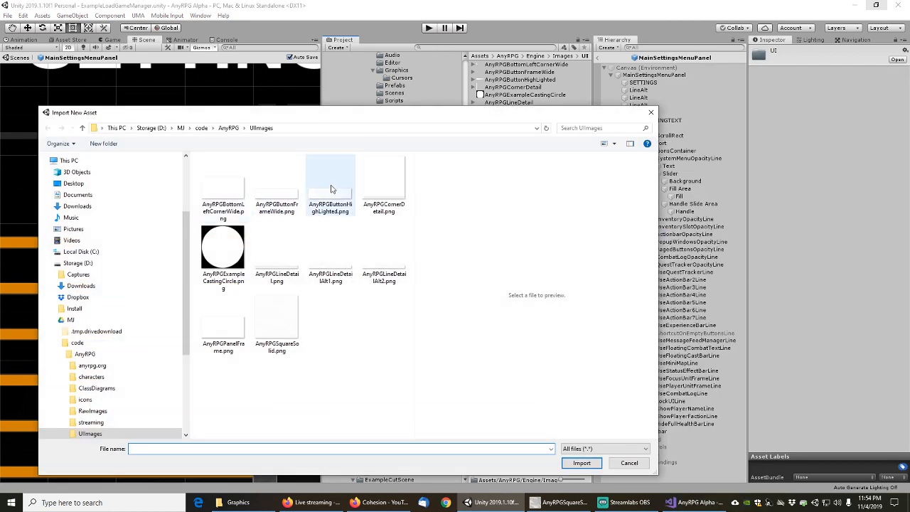
double_click(271, 328)
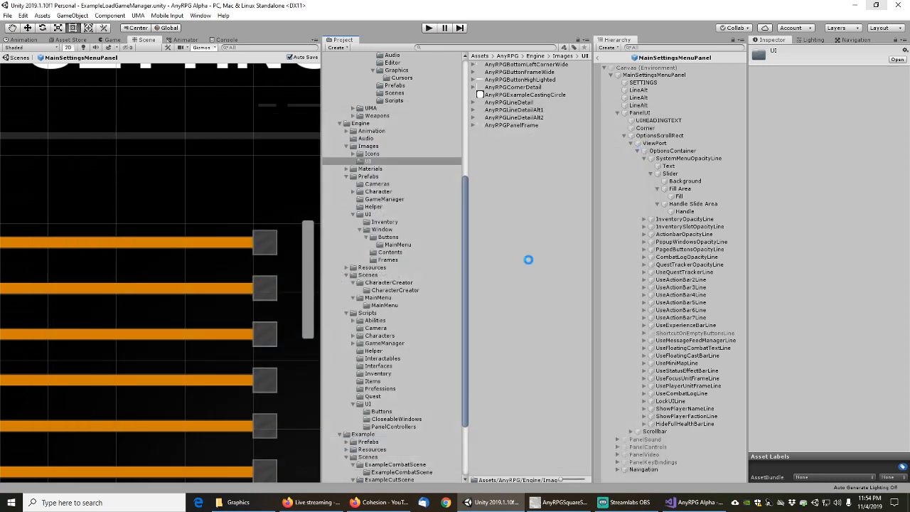
Set its Texture Type to Sprite (2D and UI), Compression to None, and apply
click(847, 74)
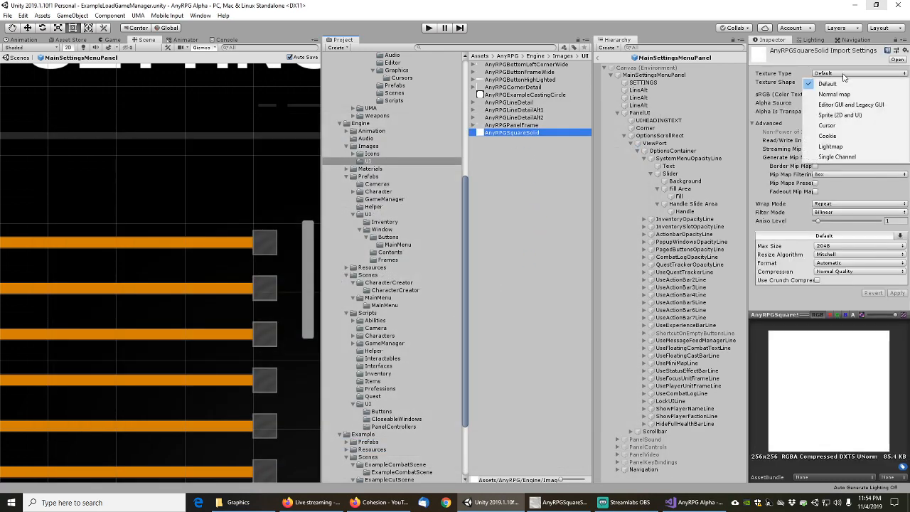
click(840, 115)
click(898, 303)
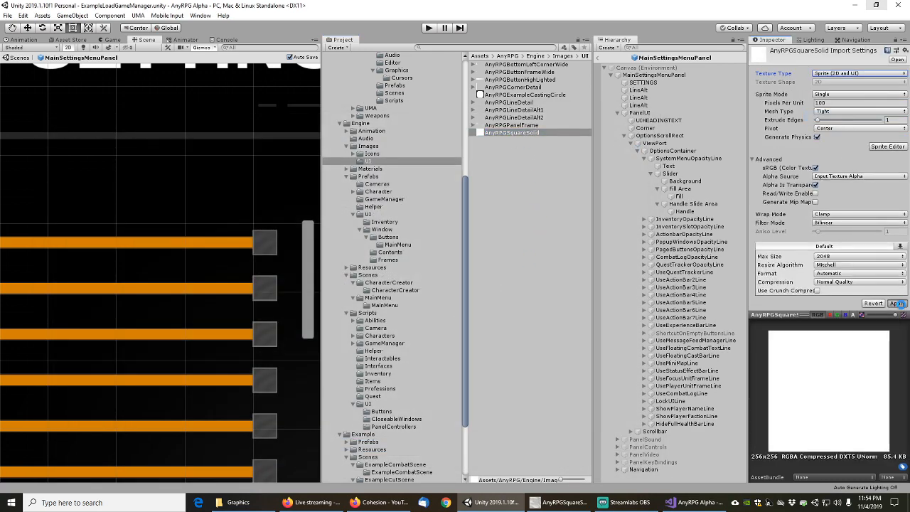
click(842, 282)
click(833, 289)
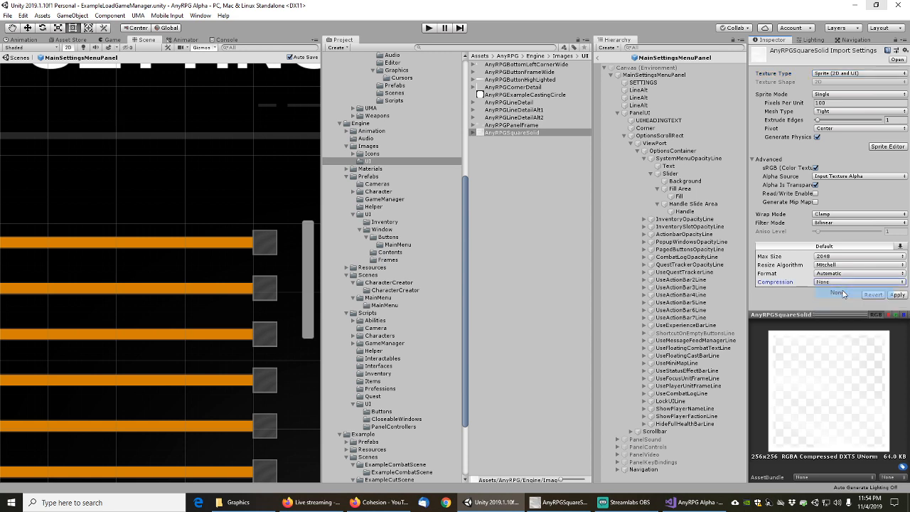
click(897, 295)
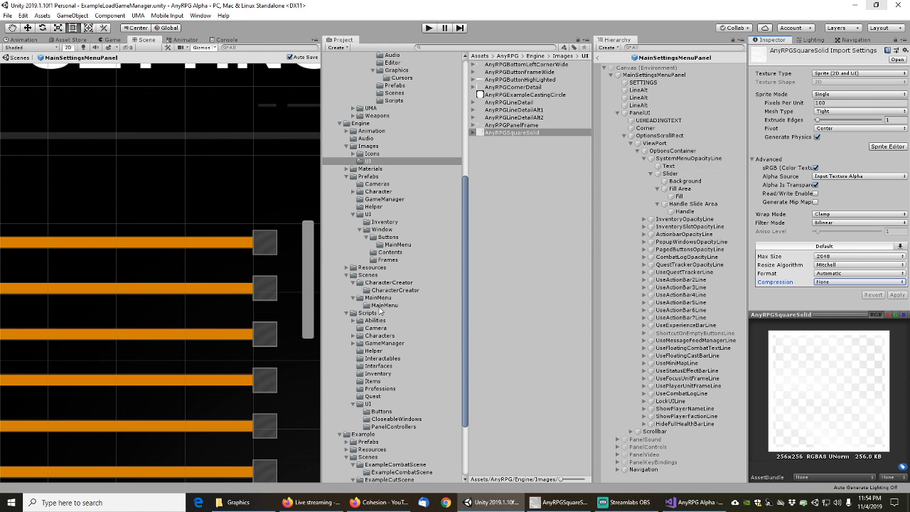
click(367, 404)
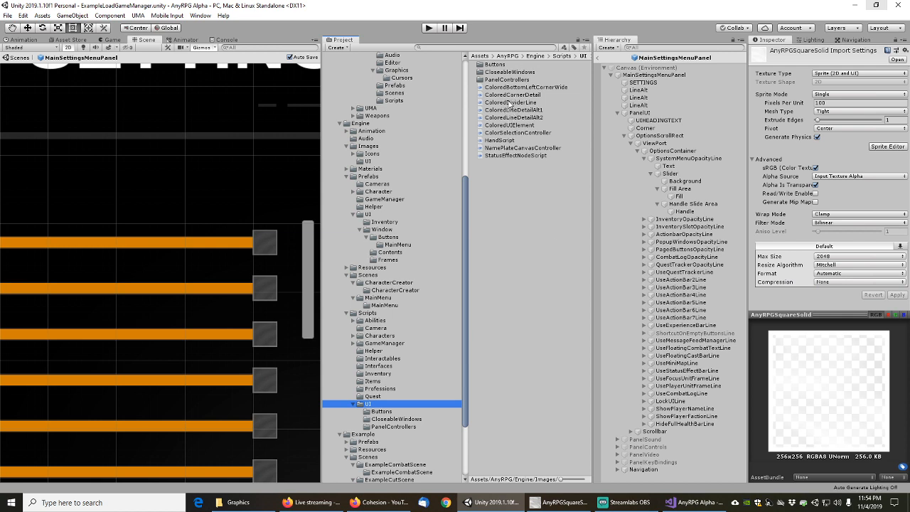
Duplicate the ColoredDividerLine script and rename the copy ColoredSquareSolid
click(509, 102)
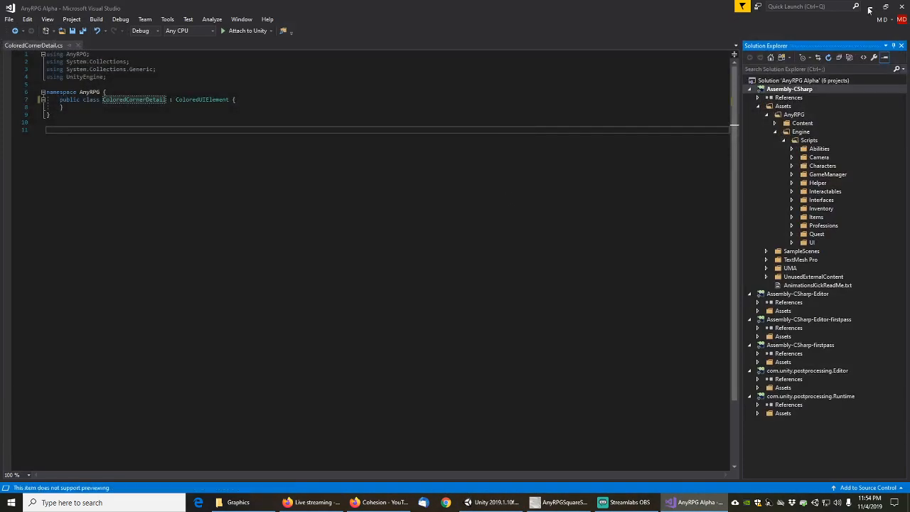
click(871, 7)
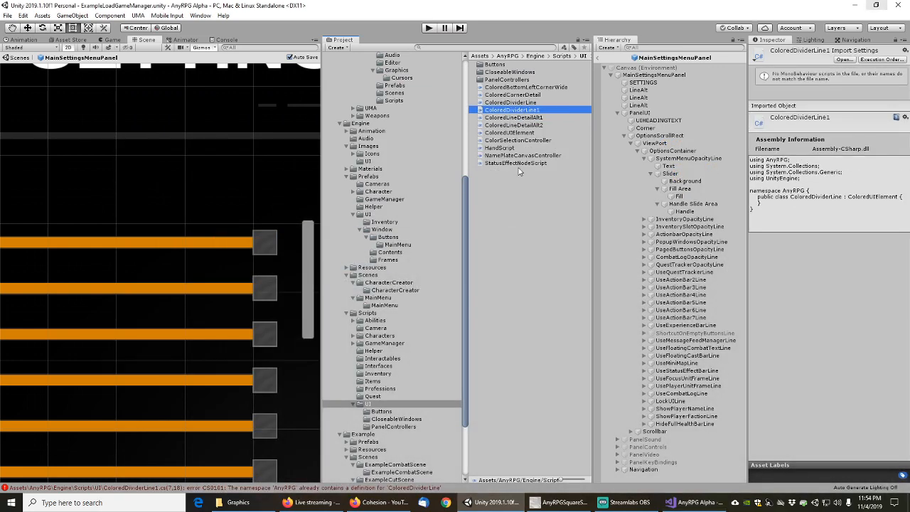
key(End)
key(Up)
key(Up)
key(Up)
key(Up)
key(Up)
key(Up)
key(Up)
key(F2)
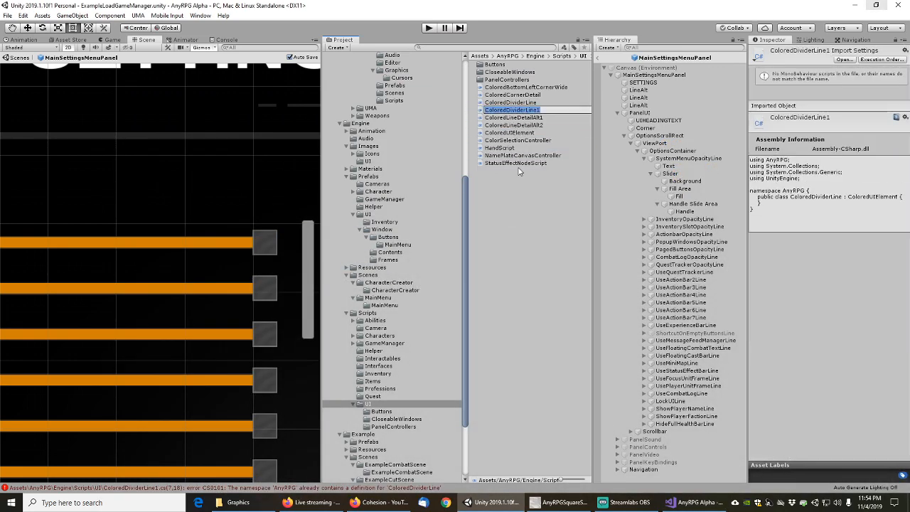
key(End)
key(shift+Left)
key(shift+Left)
key(shift+Left)
key(shift+Left)
key(shift+Left)
key(shift+Left)
key(shift+Left)
key(shift+Left)
key(shift+Left)
key(shift+Left)
text(S)
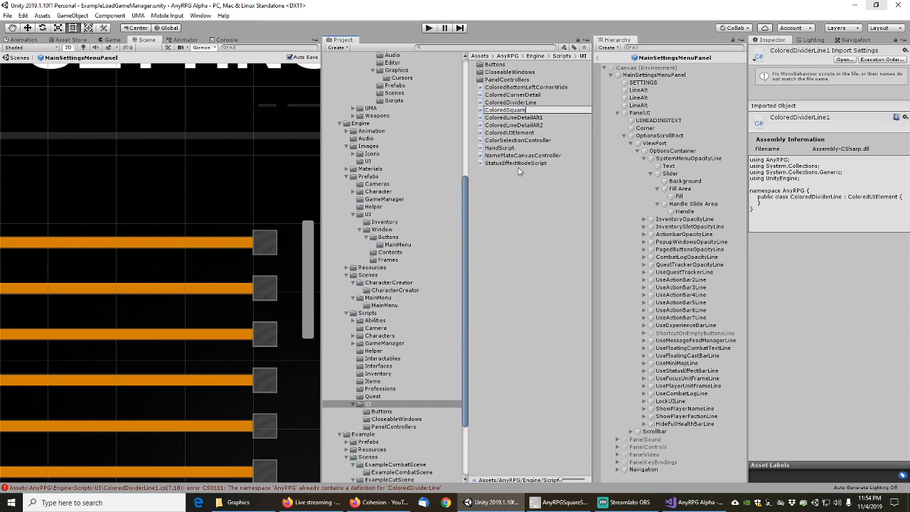
text(quareSolid)
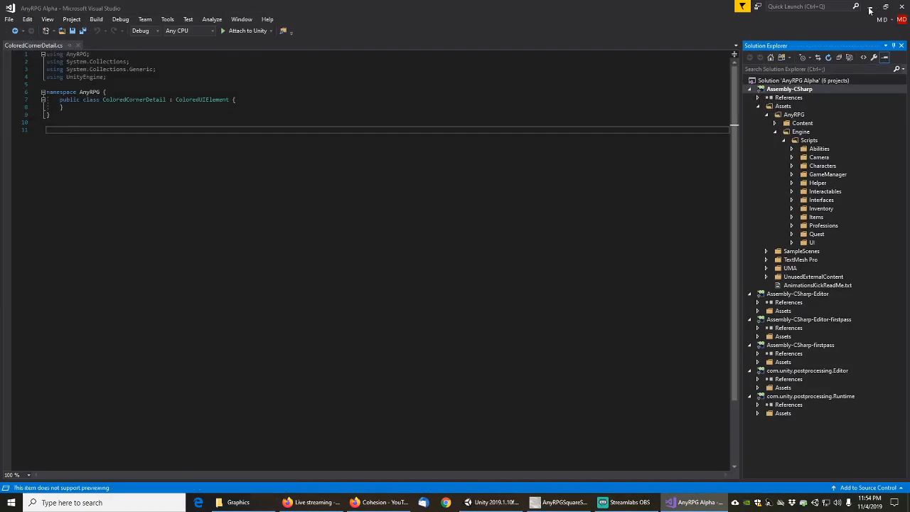
click(871, 9)
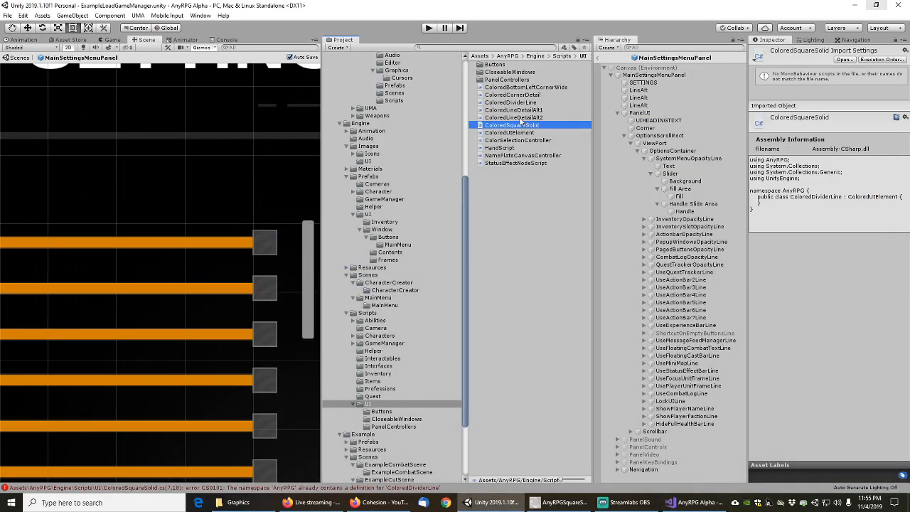
click(515, 125)
Change the class declaration from ColoredDividerLine to ColoredSquareSolid in Visual Studio and save
double_click(515, 126)
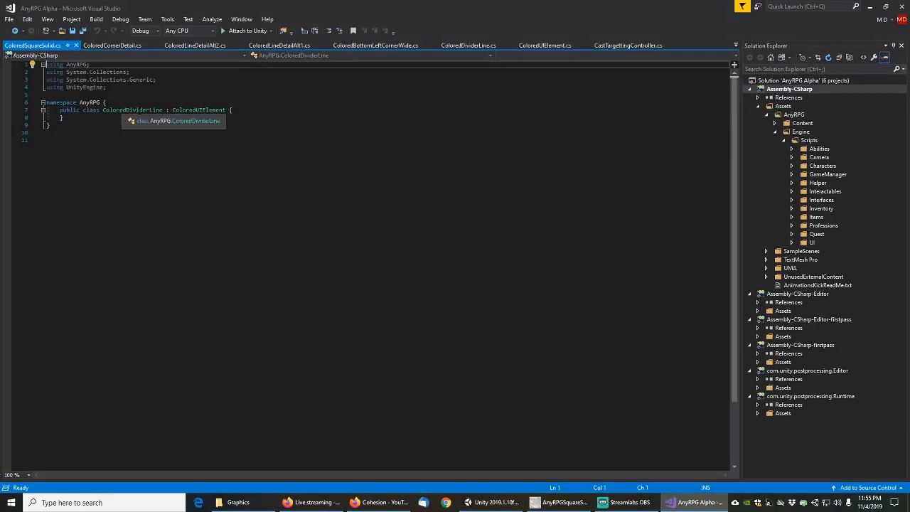
click(129, 109)
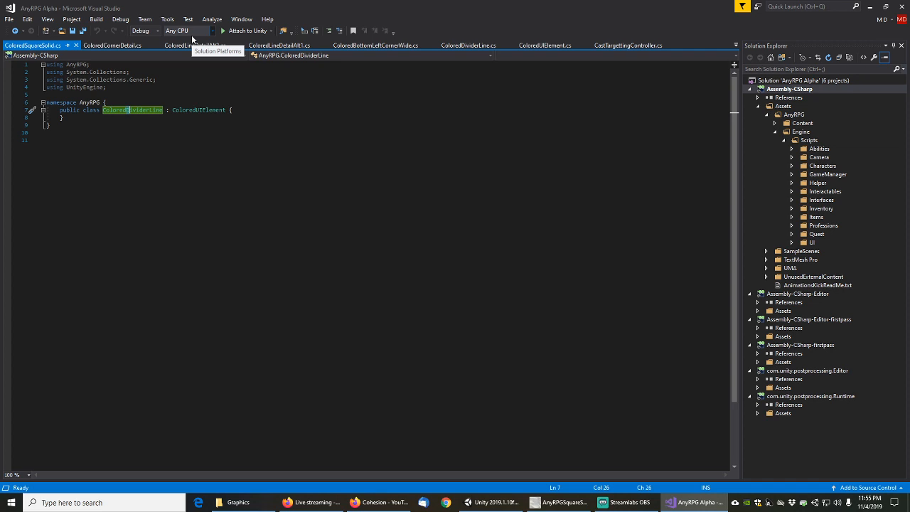
key(Right)
key(Right)
key(Right)
key(Right)
key(Right)
key(Right)
key(Right)
key(Right)
key(BackSpace)
key(BackSpace)
key(BackSpace)
key(BackSpace)
key(BackSpace)
key(BackSpace)
key(BackSpace)
key(BackSpace)
key(BackSpace)
key(BackSpace)
key(BackSpace)
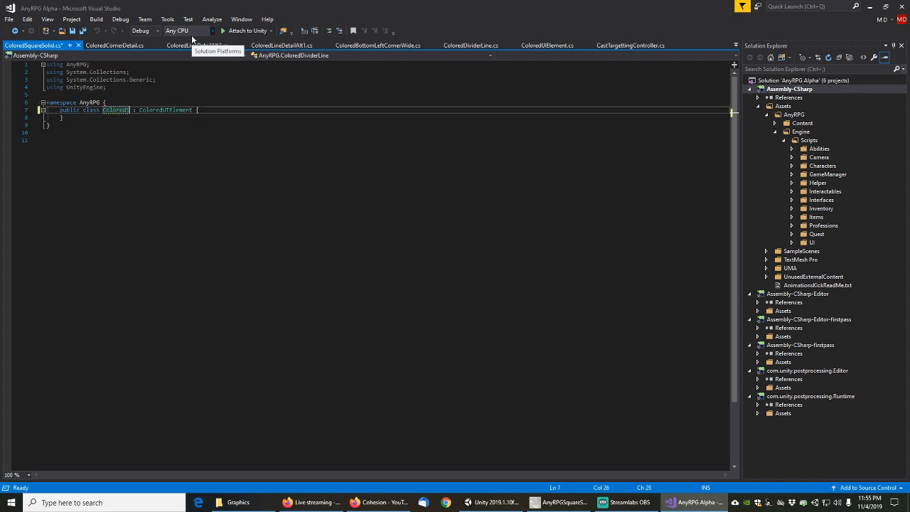
text(SquareSolid)
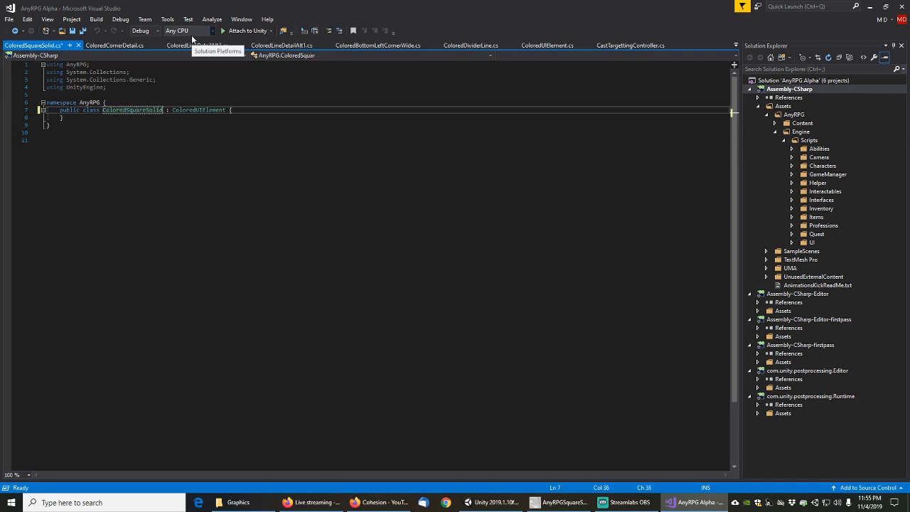
key(ctrl+s)
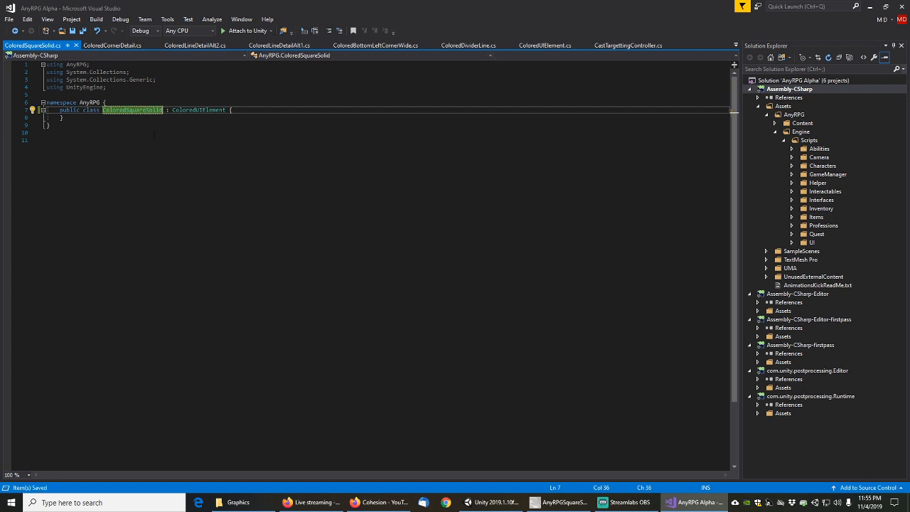
click(870, 7)
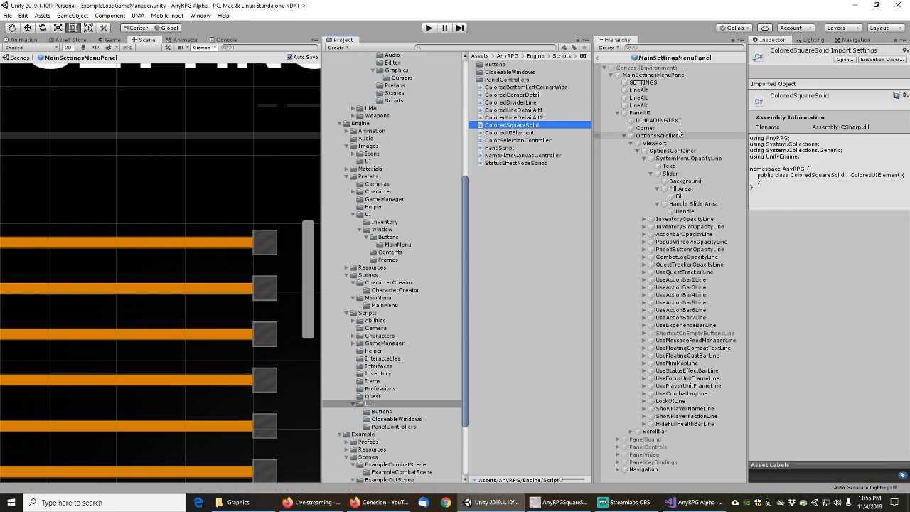
Filter the Hierarchy by the name 'handle'
click(684, 213)
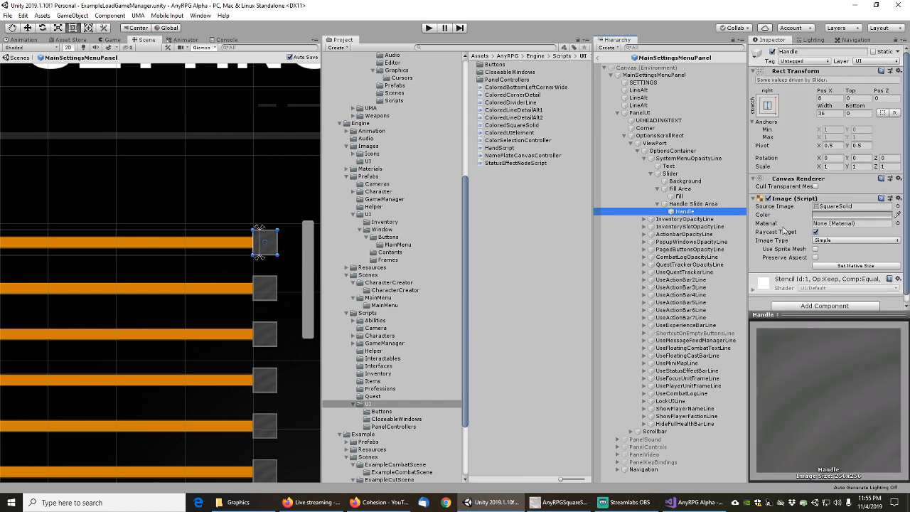
scroll(791, 254, down, 1)
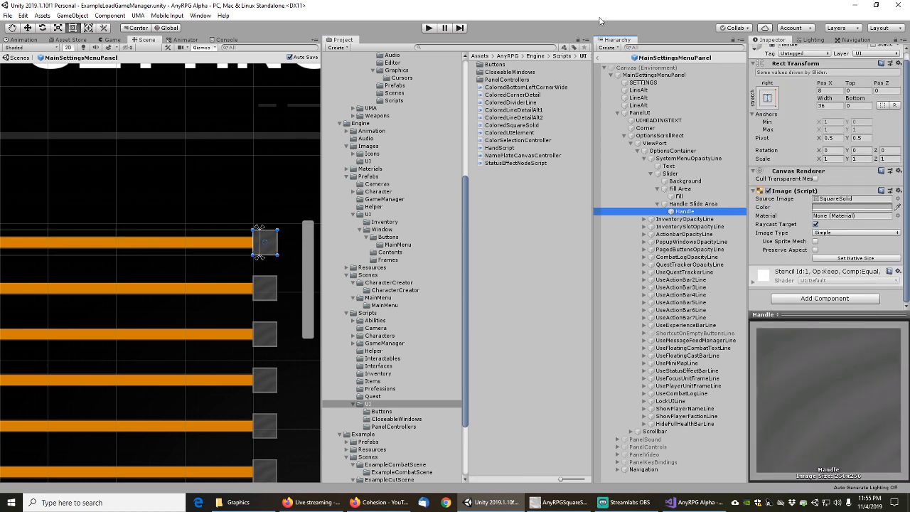
click(650, 45)
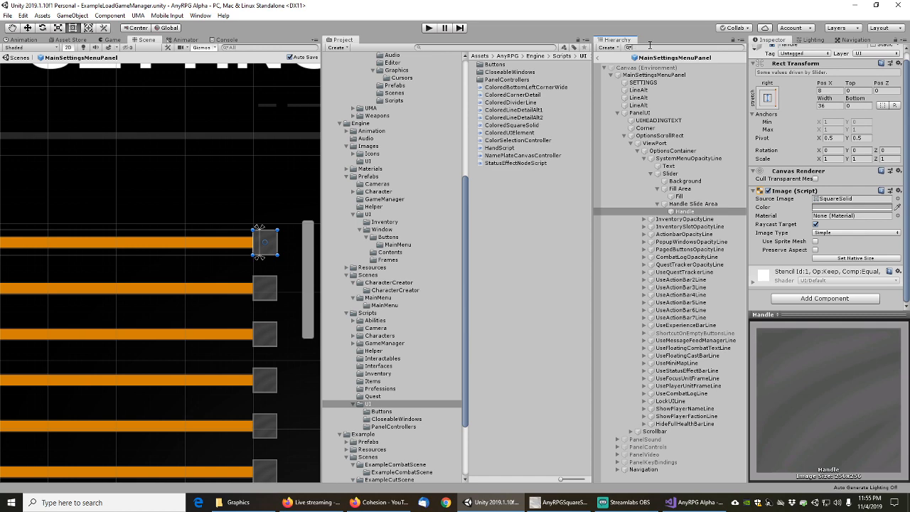
text(handle)
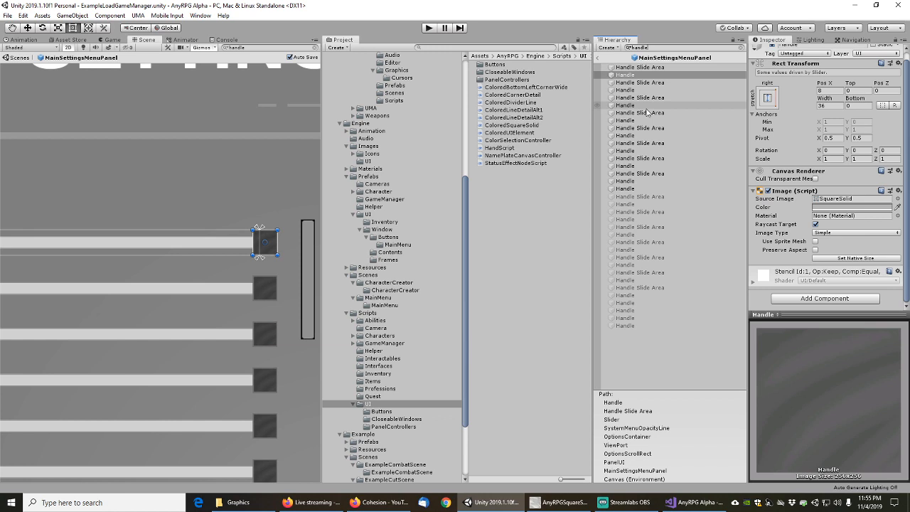
Add every listed slider Handle object to the selection
ctrl+click(634, 90)
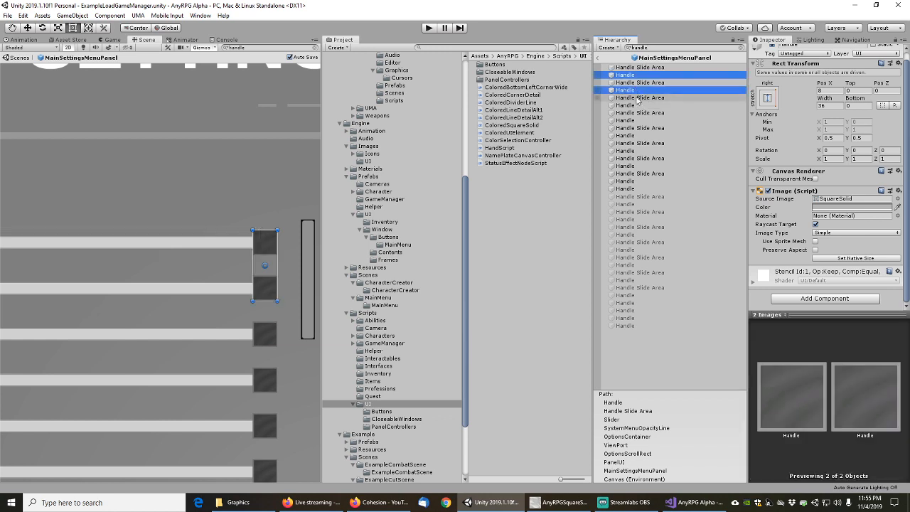
ctrl+click(635, 105)
ctrl+click(637, 120)
ctrl+click(635, 135)
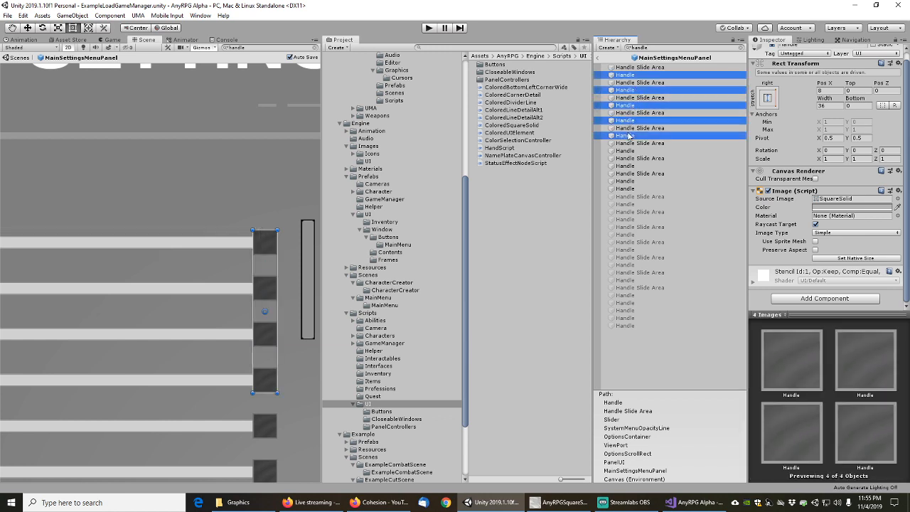
ctrl+click(634, 151)
ctrl+click(633, 166)
ctrl+click(630, 181)
ctrl+click(630, 188)
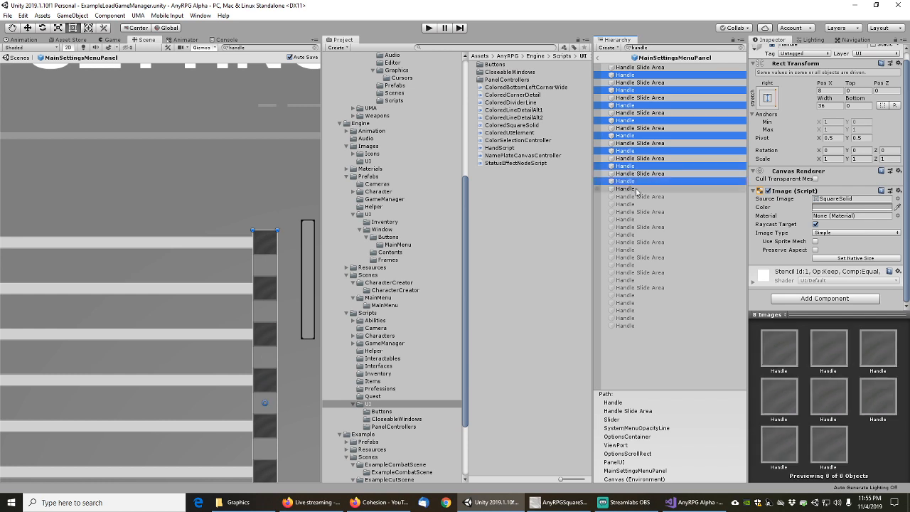
ctrl+click(631, 204)
ctrl+click(630, 219)
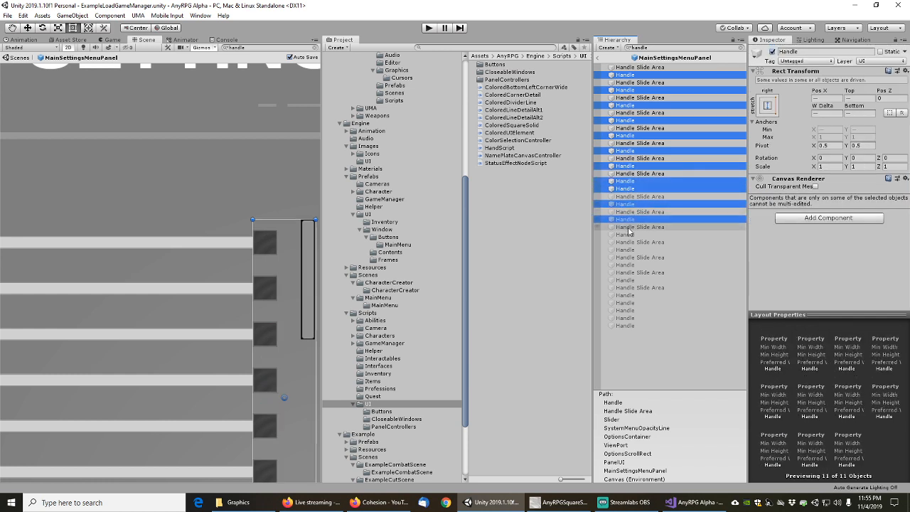
ctrl+click(629, 235)
ctrl+click(629, 250)
ctrl+click(628, 265)
ctrl+click(628, 281)
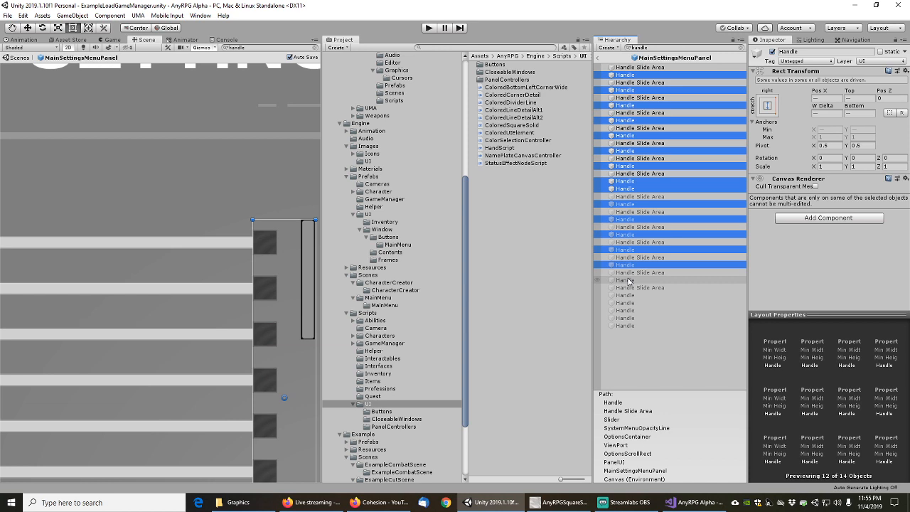
ctrl+click(630, 295)
ctrl+click(630, 303)
ctrl+click(629, 310)
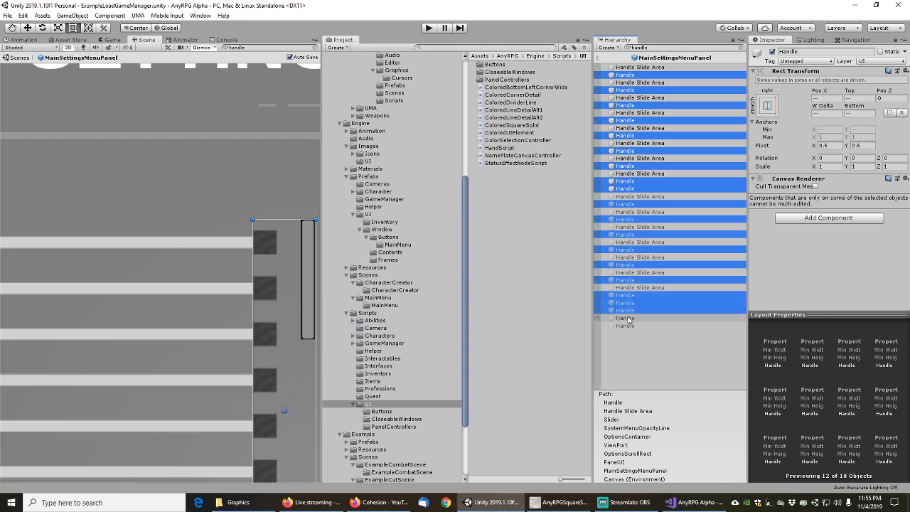
ctrl+click(628, 318)
ctrl+click(628, 325)
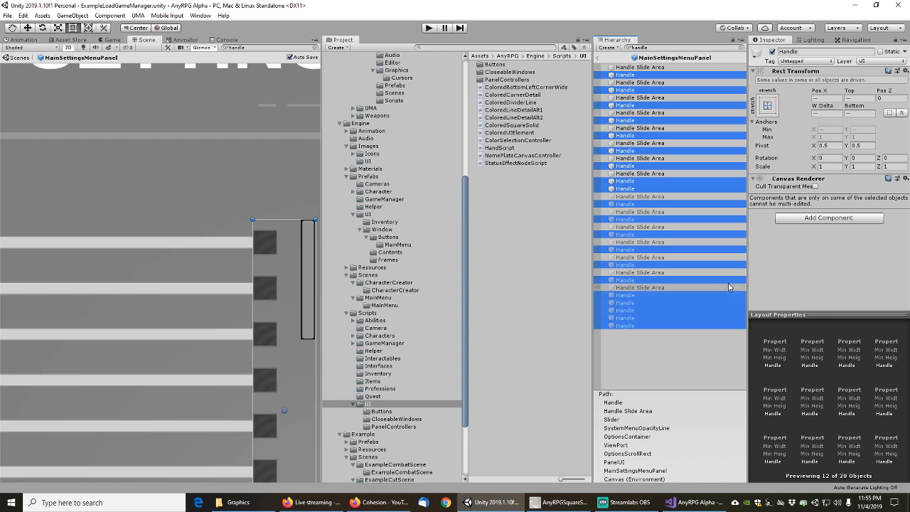
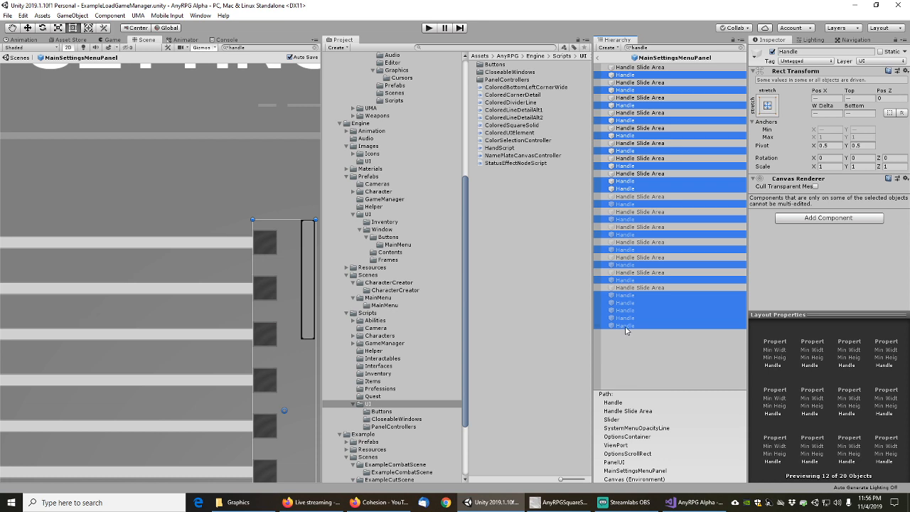
Deselect the extra Handle objects, then inspect one slider Handle and the scrollbar Handle individually
ctrl+click(626, 326)
ctrl+click(626, 318)
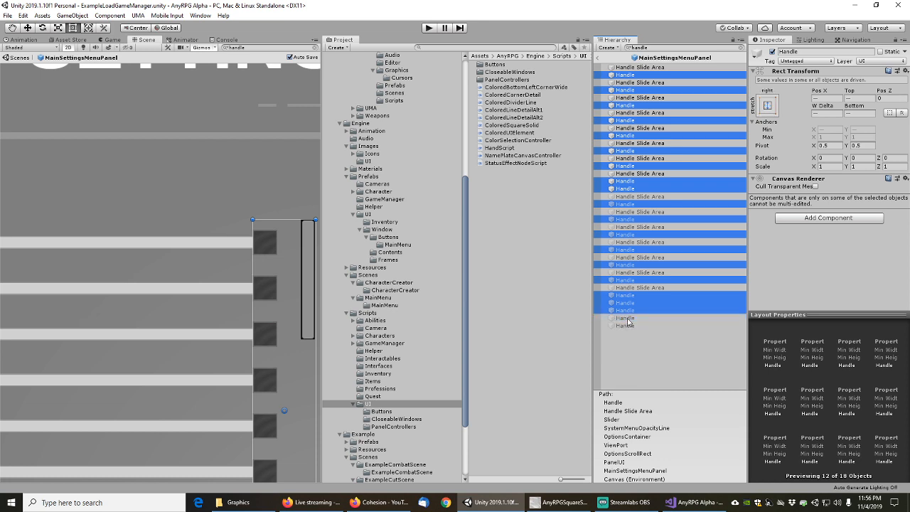
ctrl+click(627, 311)
ctrl+click(627, 303)
ctrl+click(626, 295)
ctrl+click(627, 280)
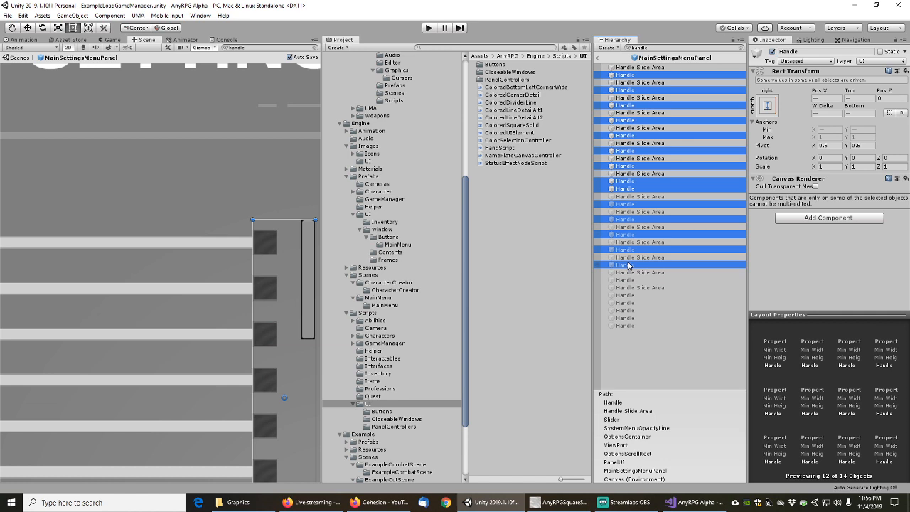
ctrl+click(629, 265)
ctrl+click(630, 250)
ctrl+click(629, 235)
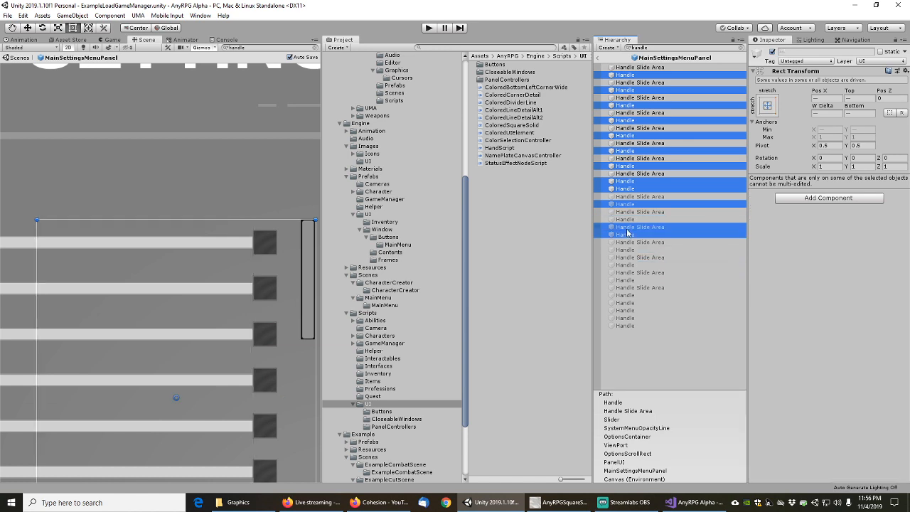
ctrl+click(629, 220)
ctrl+click(630, 205)
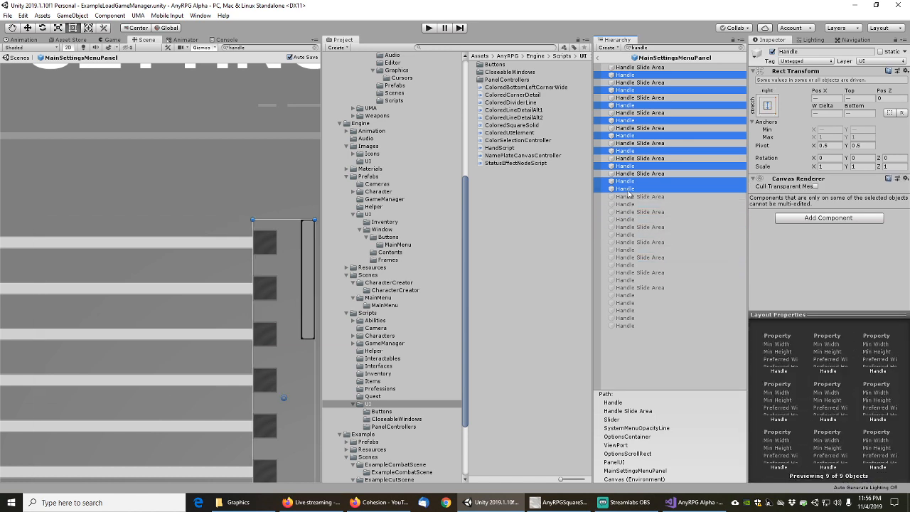
ctrl+click(629, 189)
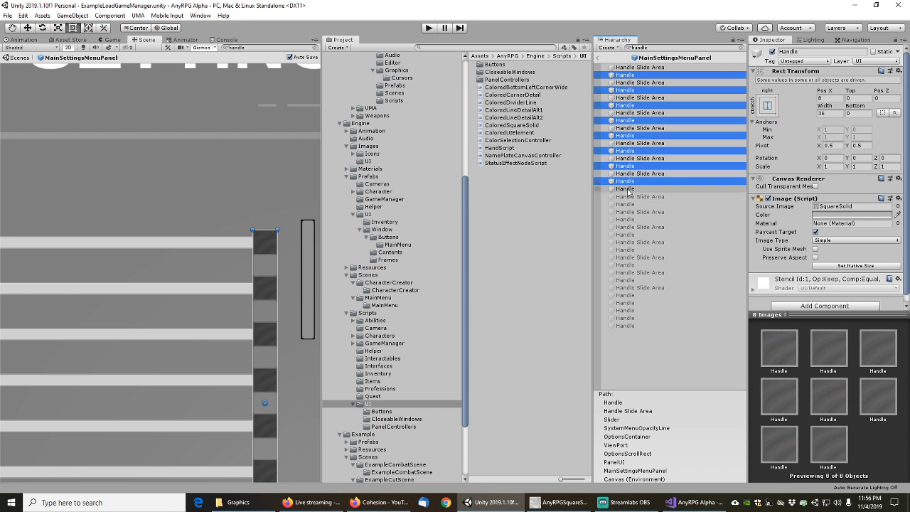
click(626, 190)
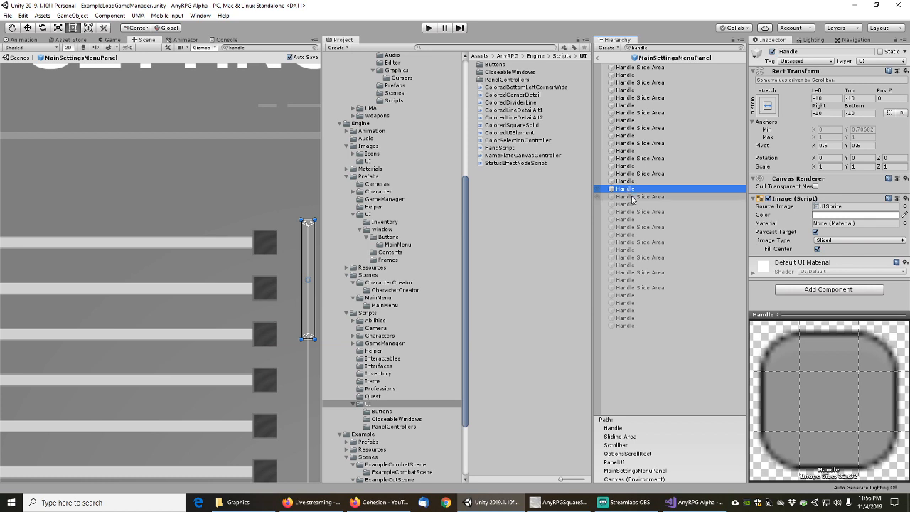
click(629, 205)
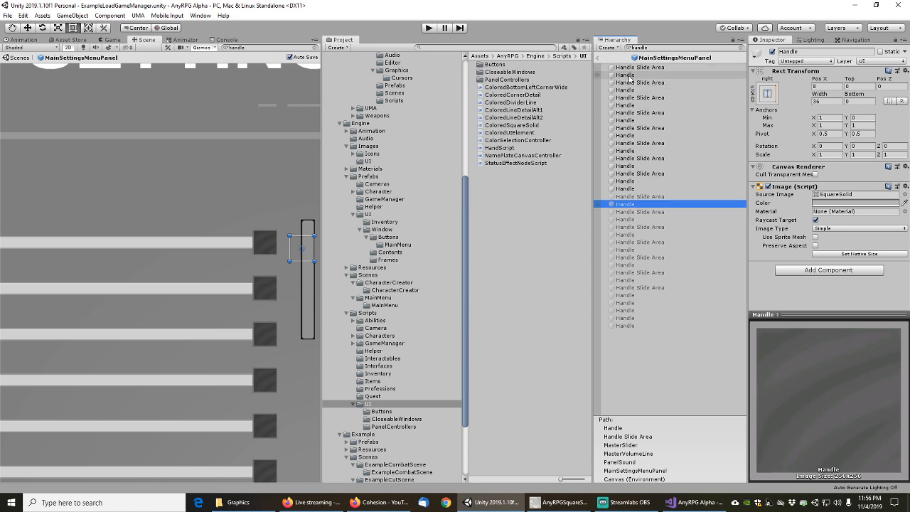
Refine the Hierarchy name filter so it lists the Handle objects
click(657, 48)
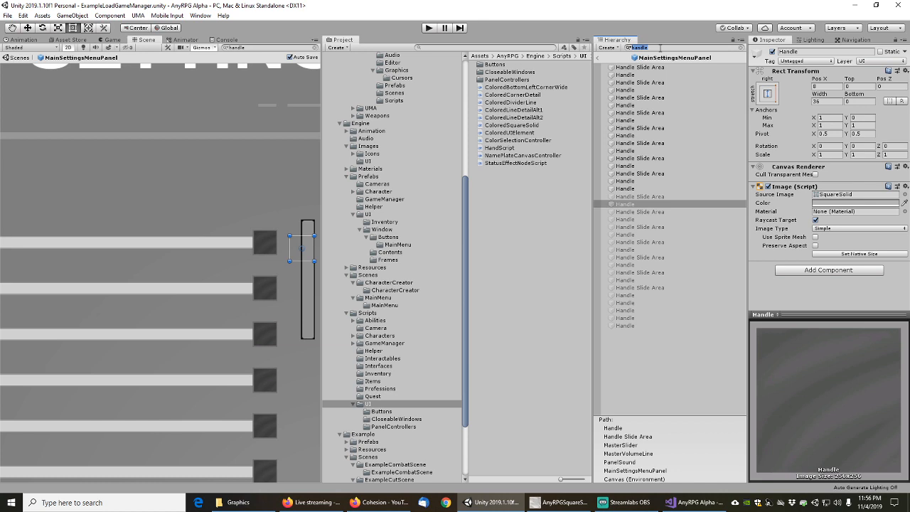
click(660, 48)
text(")
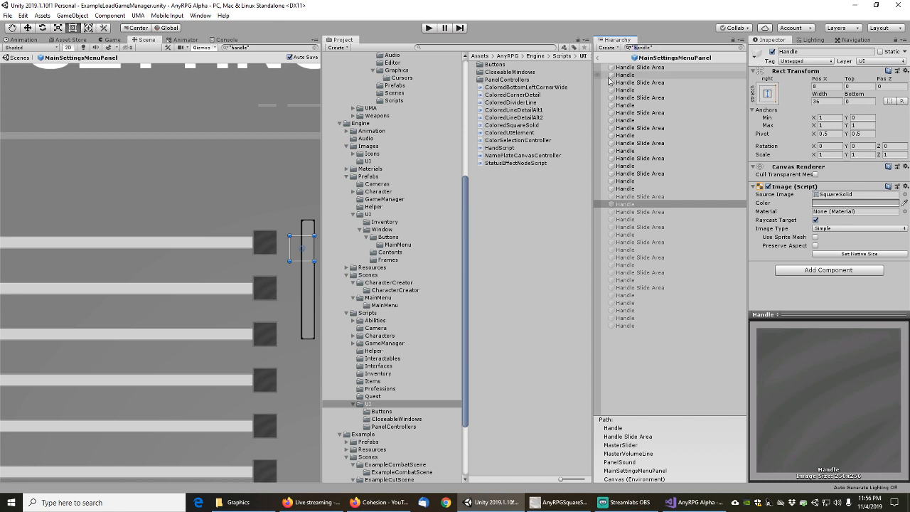
text(H)
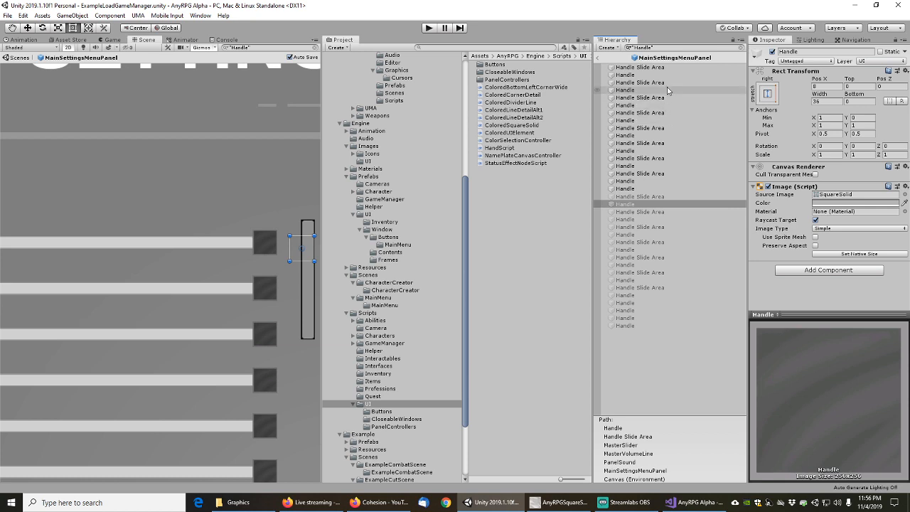
click(666, 47)
click(667, 47)
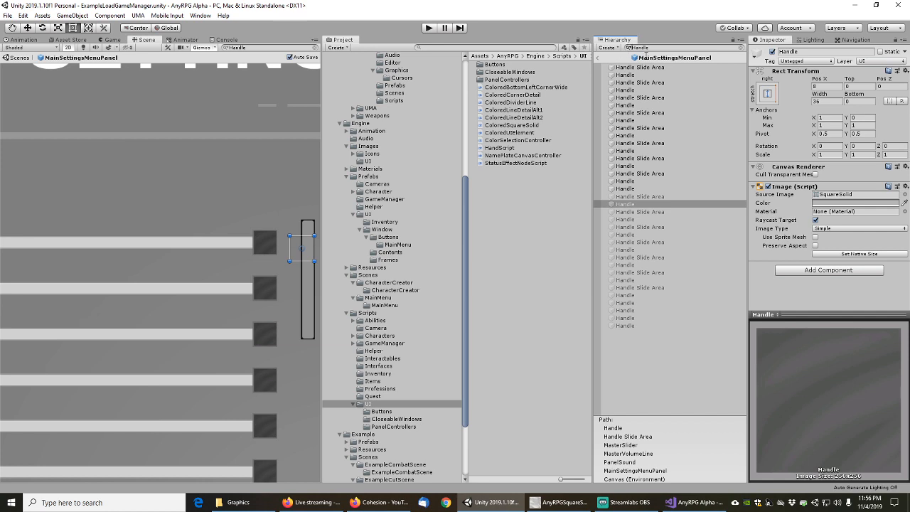
Multi-select the upper slider Handles, skipping the scrollbar's Handle
click(626, 75)
ctrl+click(626, 90)
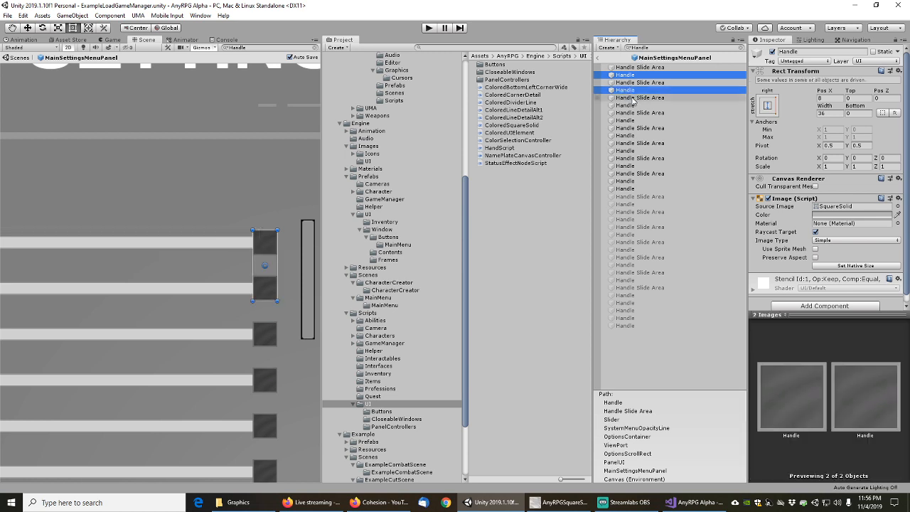
ctrl+click(626, 105)
ctrl+click(626, 120)
ctrl+click(628, 135)
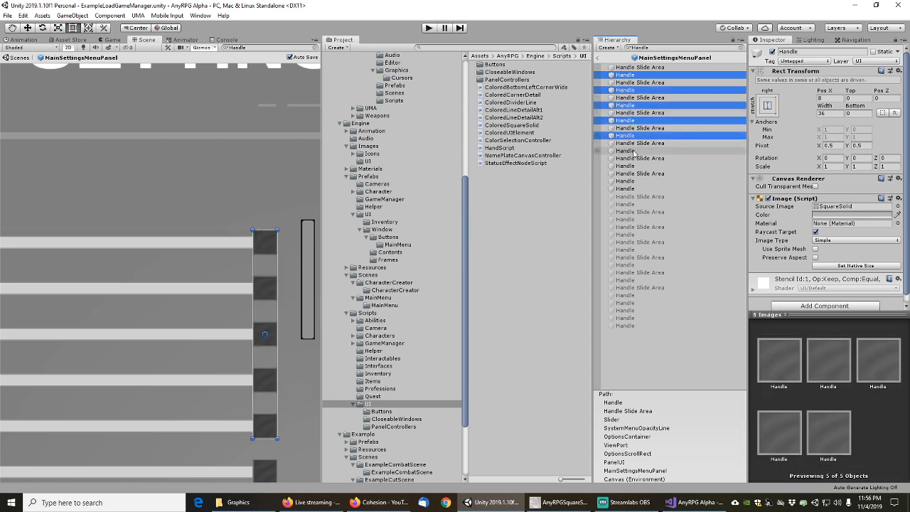
ctrl+click(627, 151)
ctrl+click(627, 166)
ctrl+click(629, 181)
ctrl+click(628, 189)
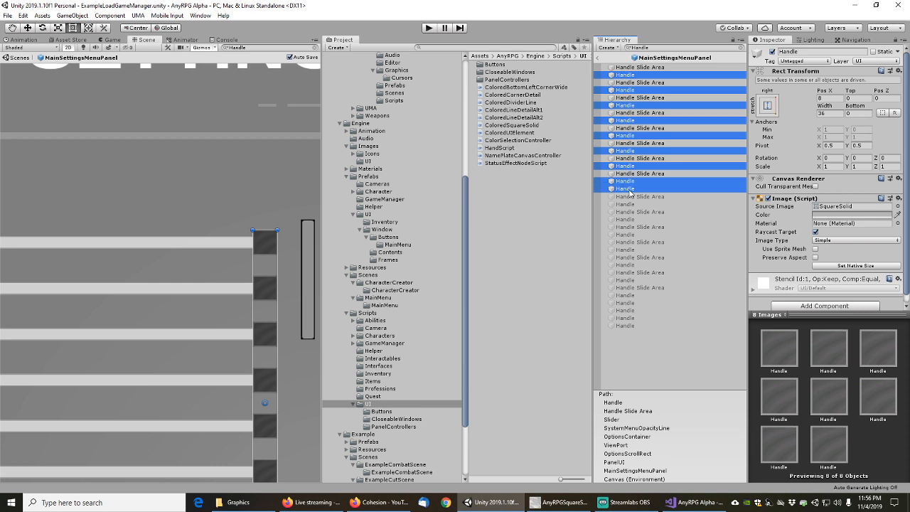
ctrl+click(629, 189)
ctrl+click(627, 204)
ctrl+click(629, 219)
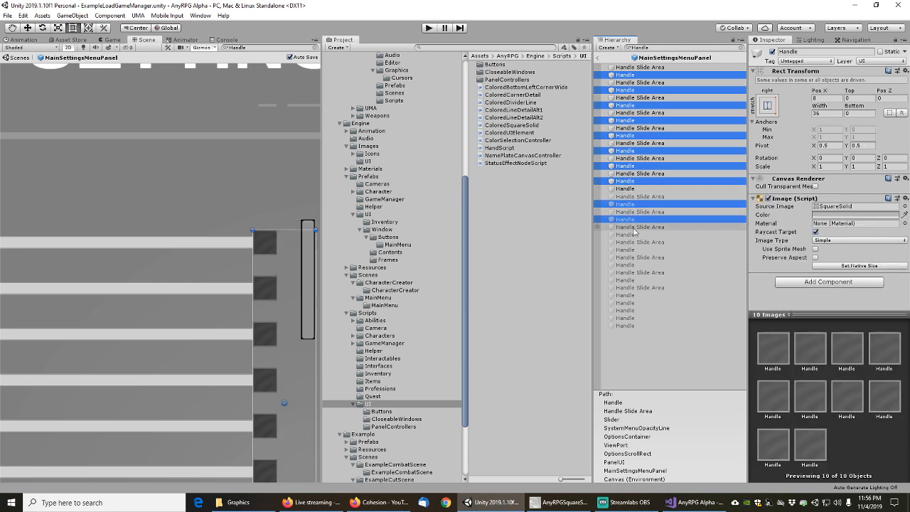
ctrl+click(629, 234)
ctrl+click(629, 249)
Add the remaining slider Handles, leaving out those without the shared image
ctrl+click(628, 265)
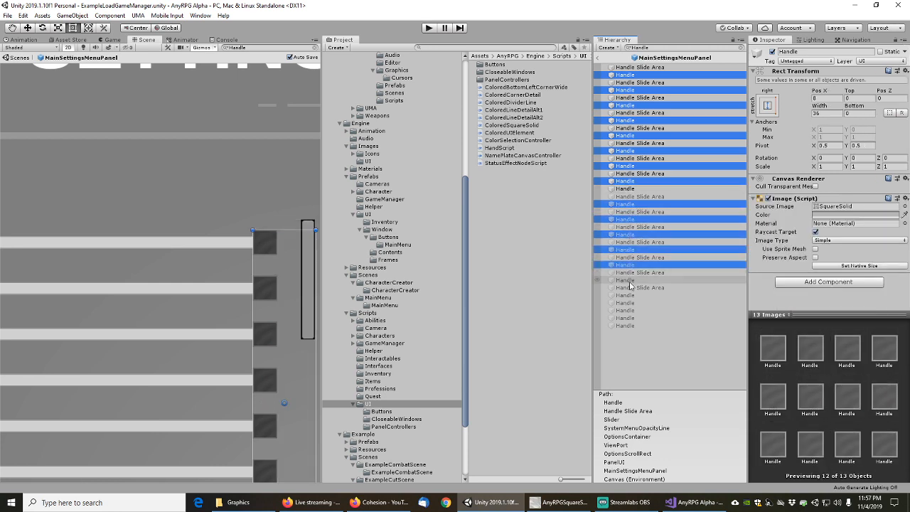
ctrl+click(629, 280)
ctrl+click(629, 295)
ctrl+click(628, 303)
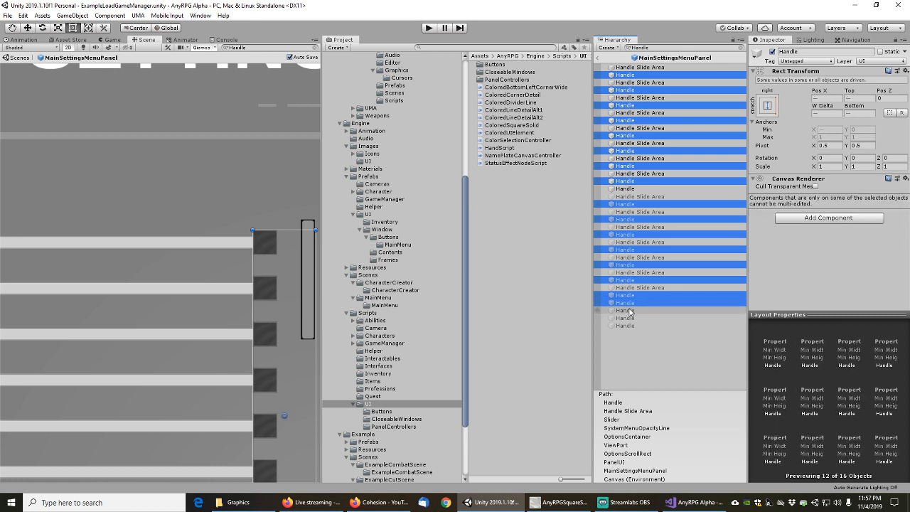
ctrl+click(629, 303)
ctrl+click(629, 310)
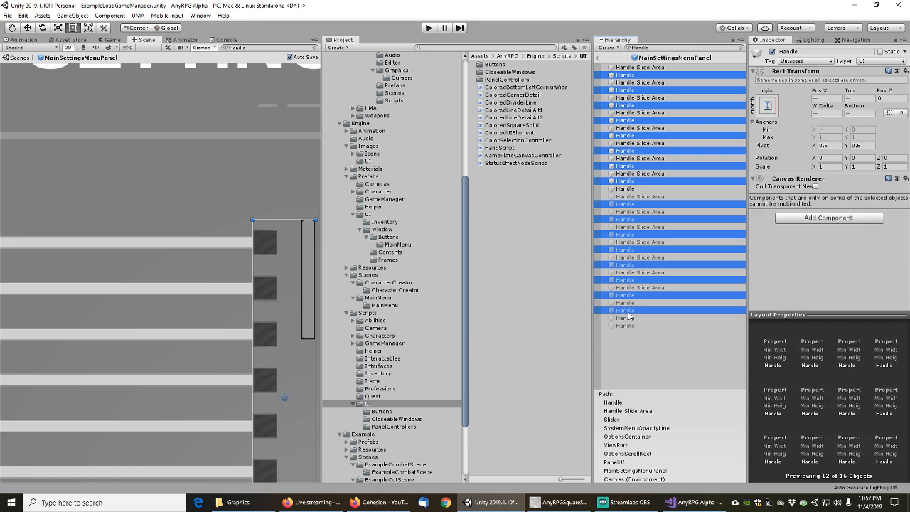
ctrl+click(629, 310)
ctrl+click(629, 318)
ctrl+click(628, 318)
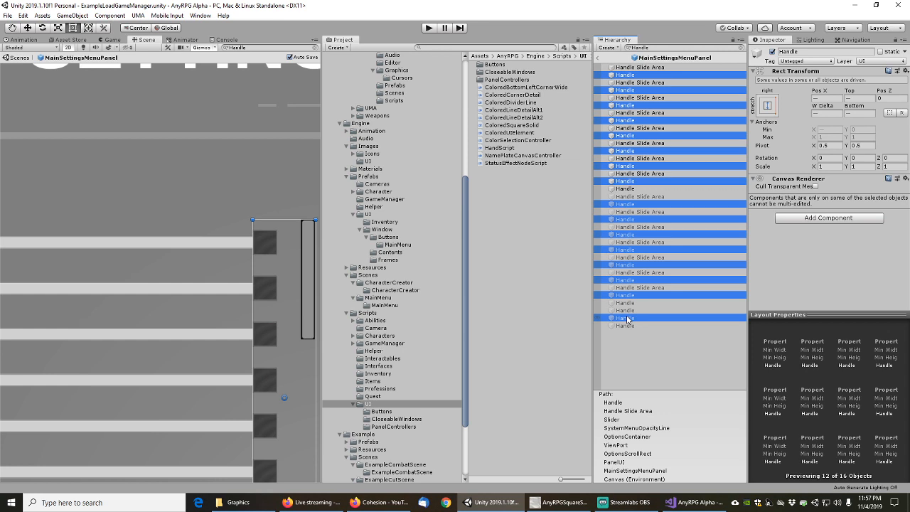
ctrl+click(628, 326)
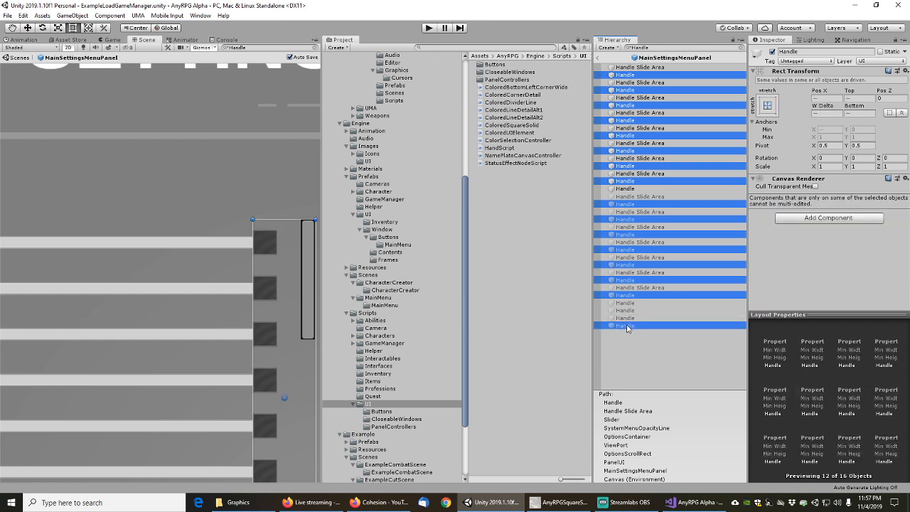
ctrl+click(628, 326)
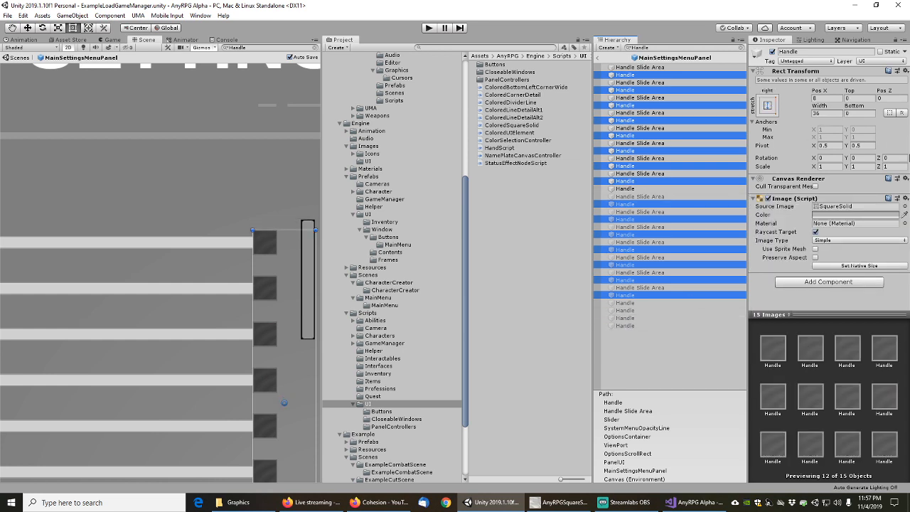
Set the handles' source image to AnyRPGSquareSolid and add a Colored Square Solid component
click(906, 206)
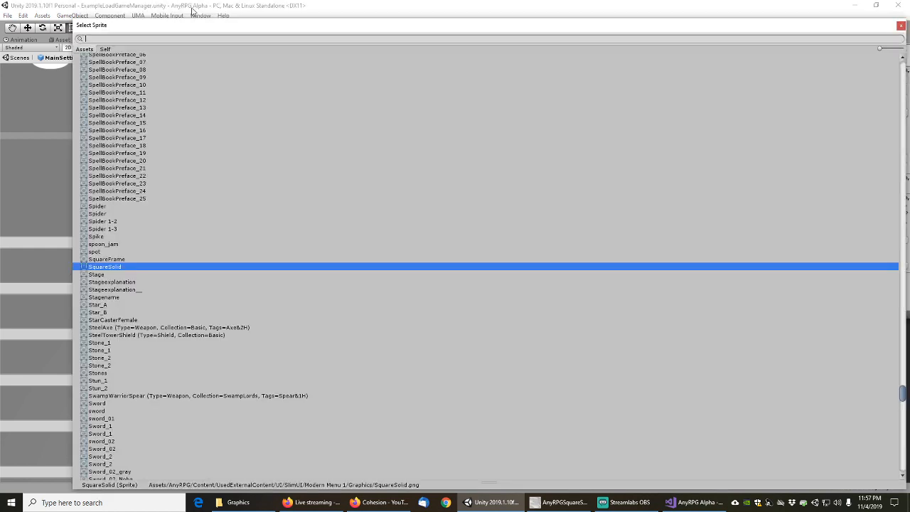
text(square)
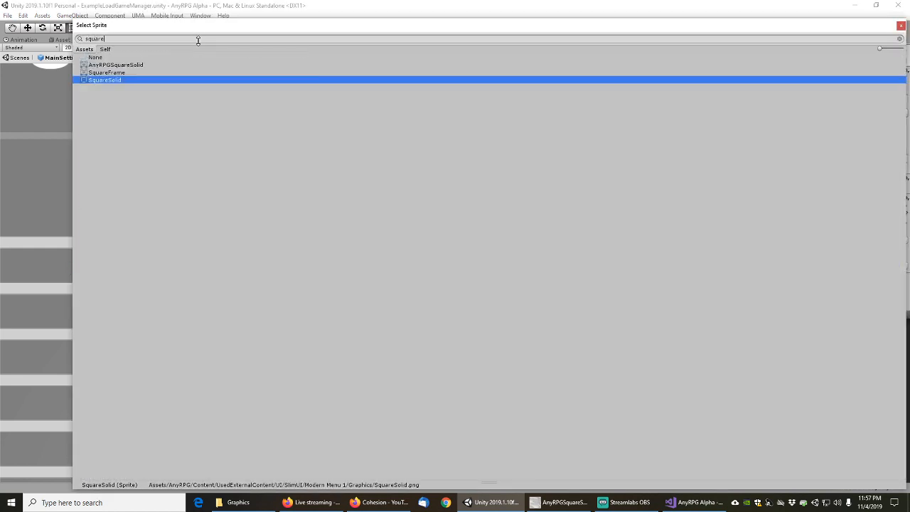
click(123, 65)
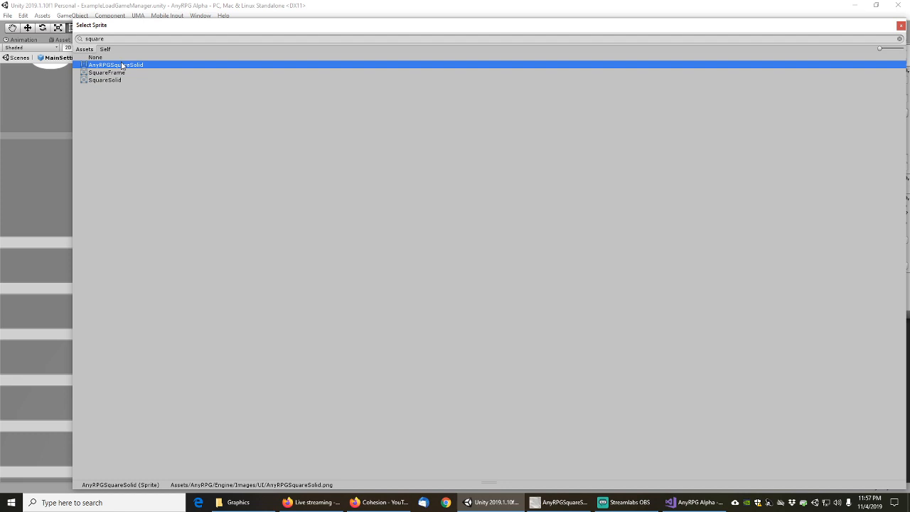
double_click(122, 67)
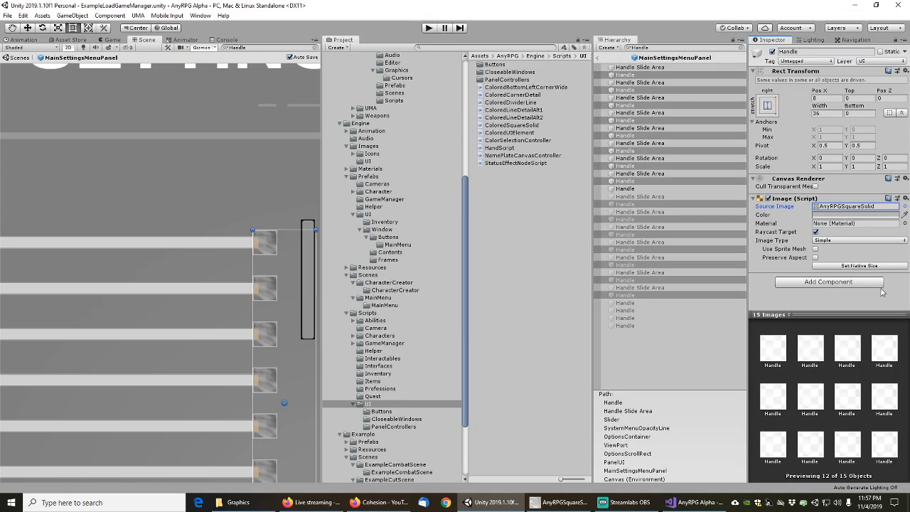
click(827, 283)
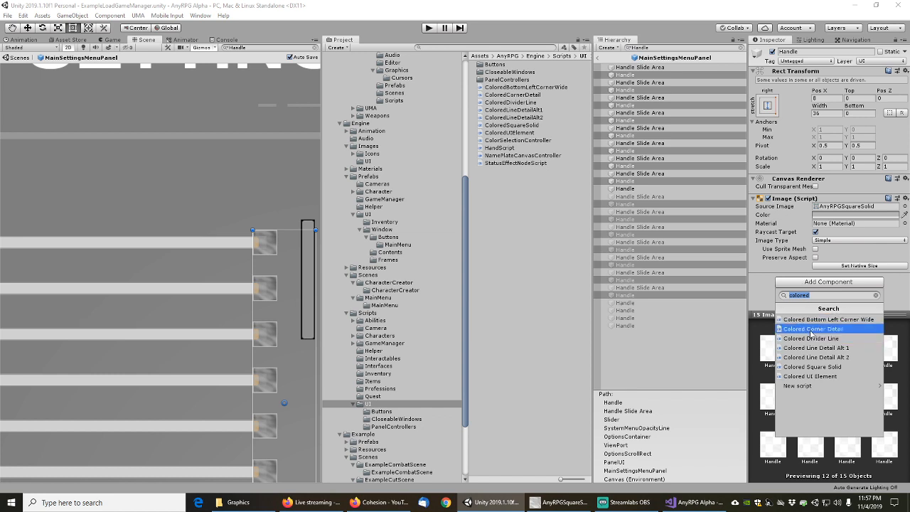
click(814, 367)
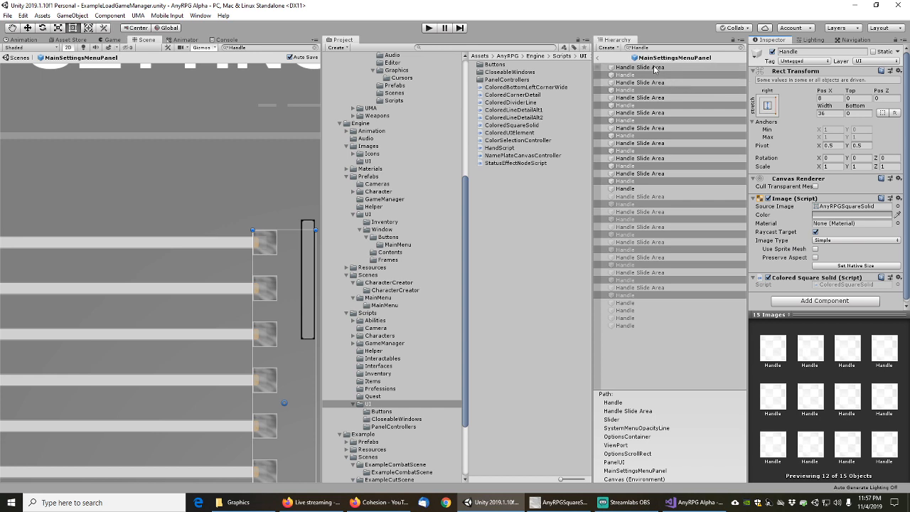
Clear the Hierarchy filter and pan the Scene view to the SETTINGS title and slider labels
click(655, 67)
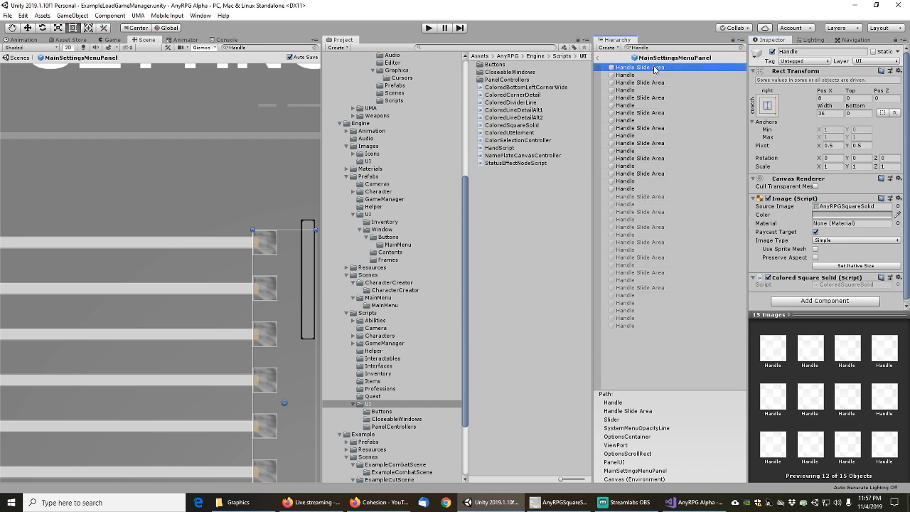
click(742, 48)
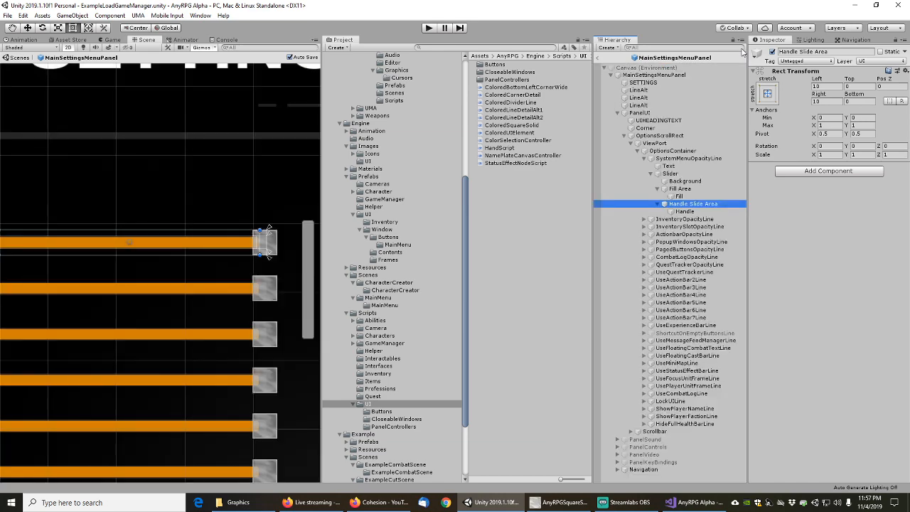
scroll(209, 256, down, 2)
scroll(198, 280, up, 5)
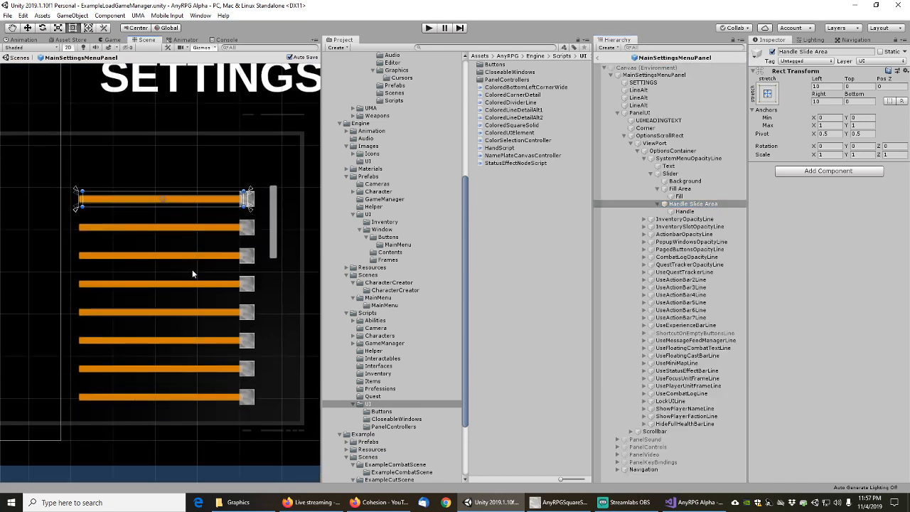
scroll(238, 275, up, 2)
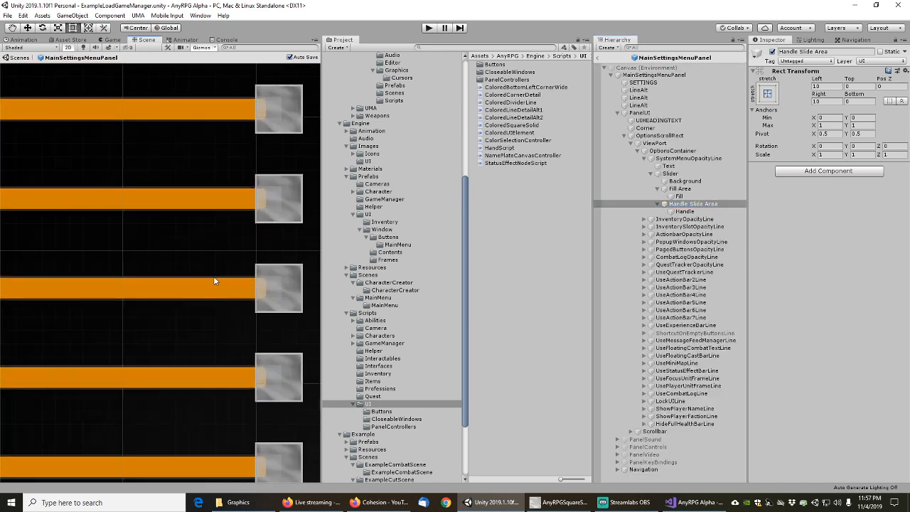
scroll(215, 281, down, 6)
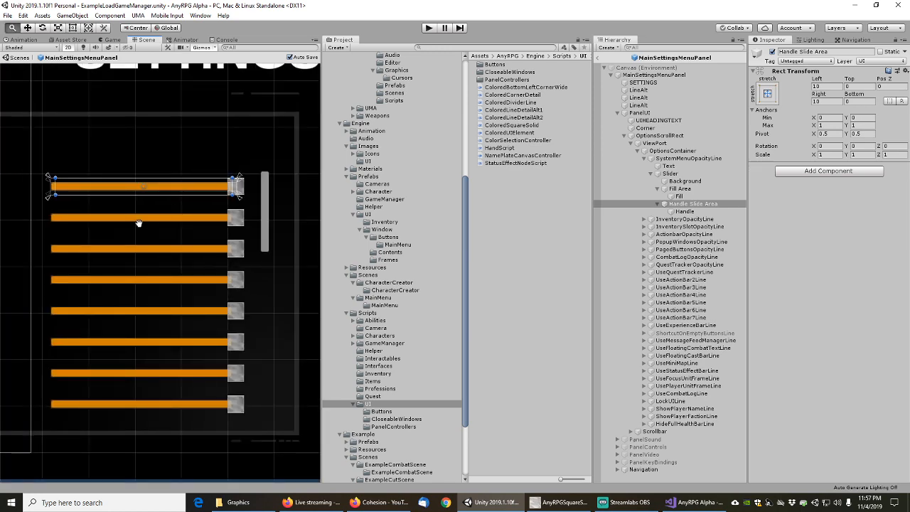
middle_drag(138, 219, 223, 256)
scroll(219, 250, down, 3)
scroll(215, 248, down, 1)
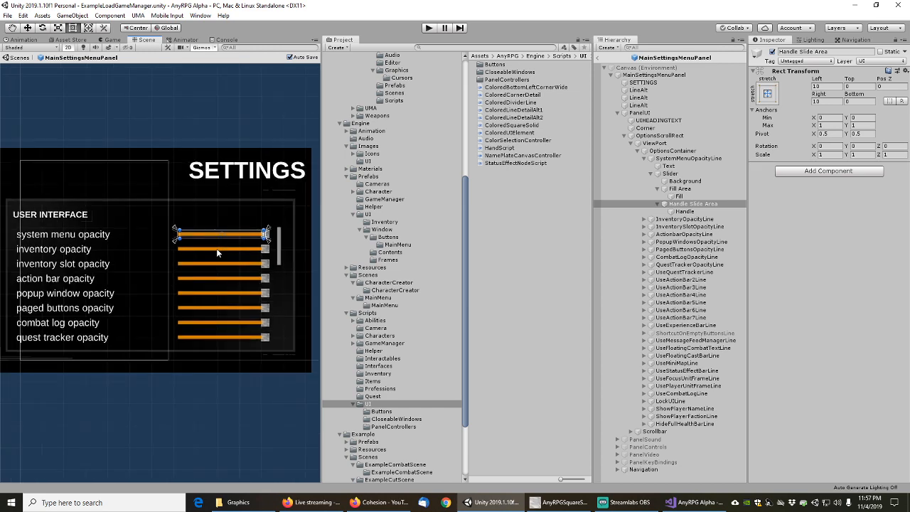
Collapse ViewPort's opacity lines, expand PanelSound and inspect its Corner image
click(658, 174)
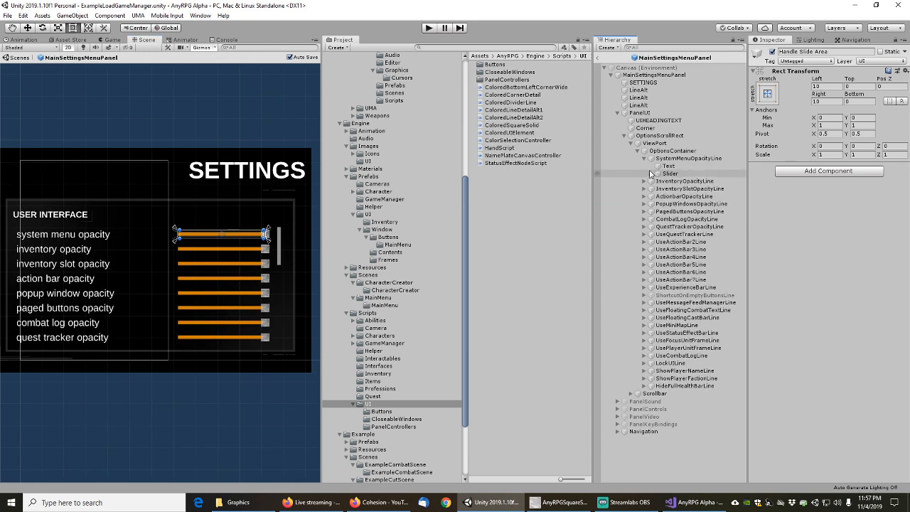
click(644, 181)
click(671, 182)
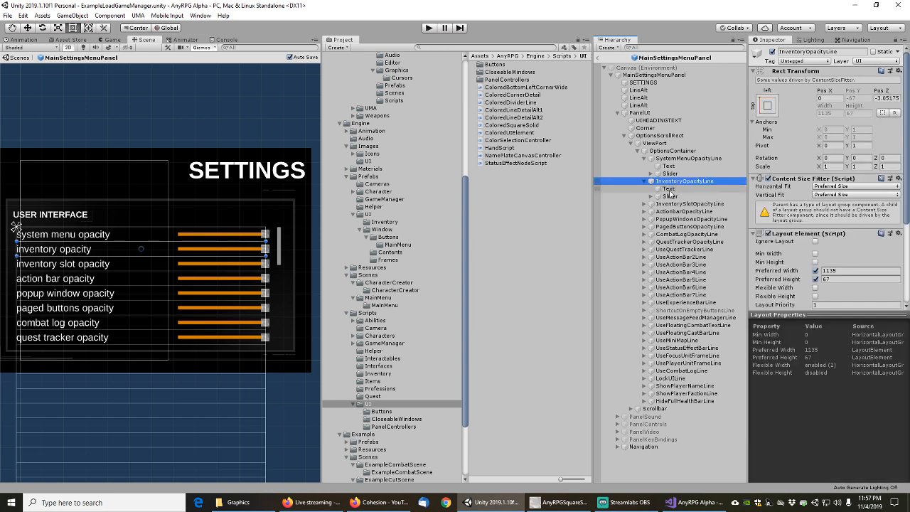
click(631, 143)
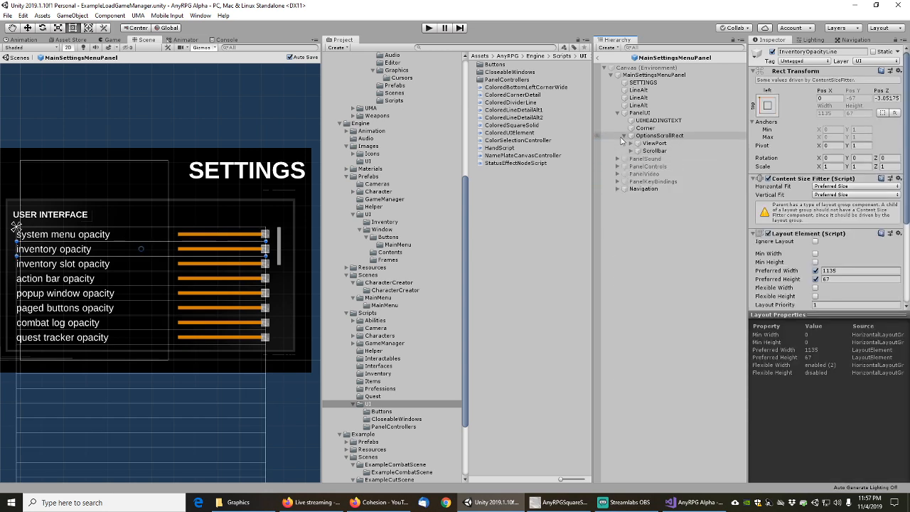
click(617, 160)
click(649, 168)
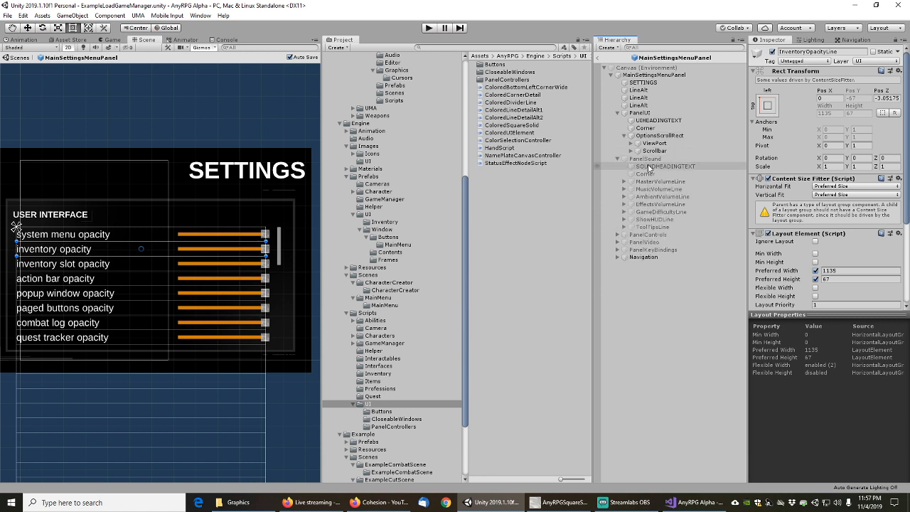
click(646, 174)
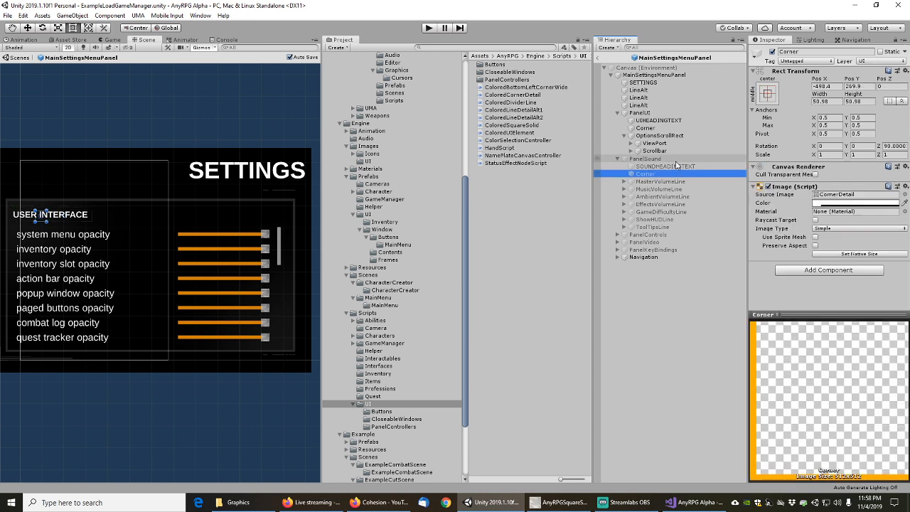
Search the Hierarchy for 'corner' and begin selecting the first Corner objects
click(648, 48)
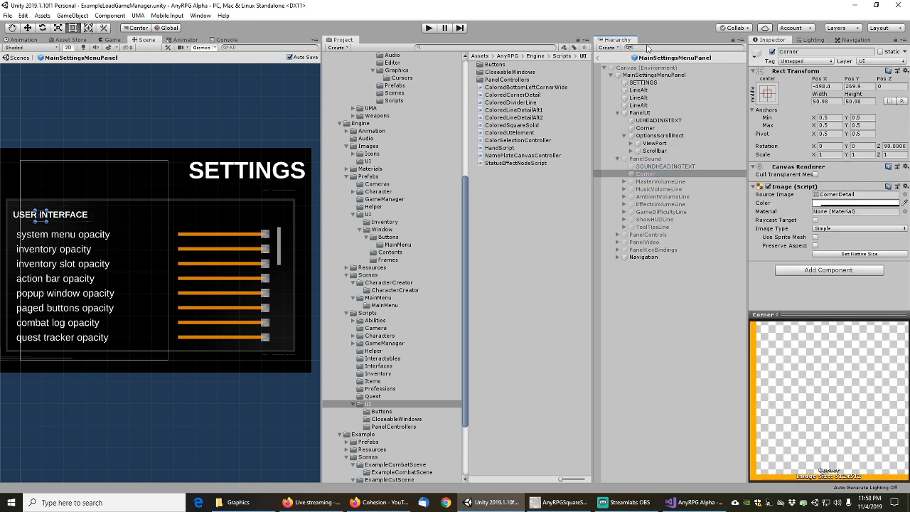
text(corner)
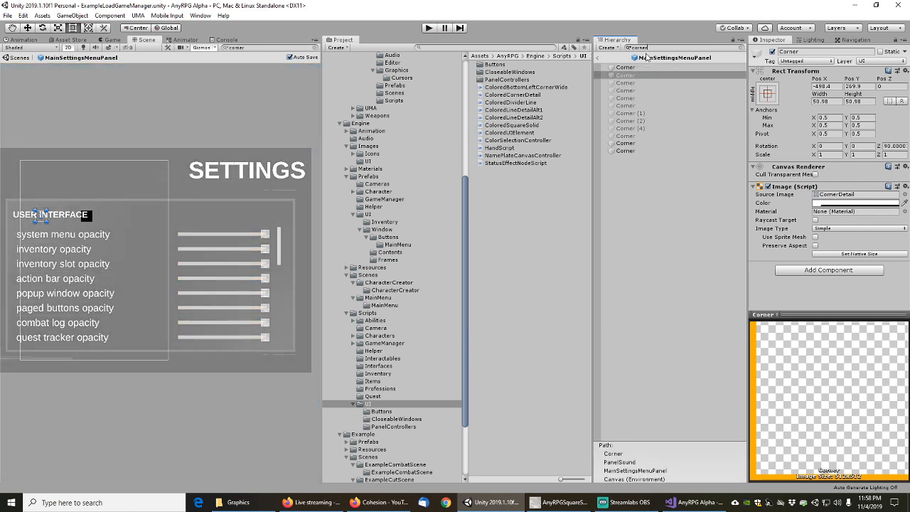
click(630, 68)
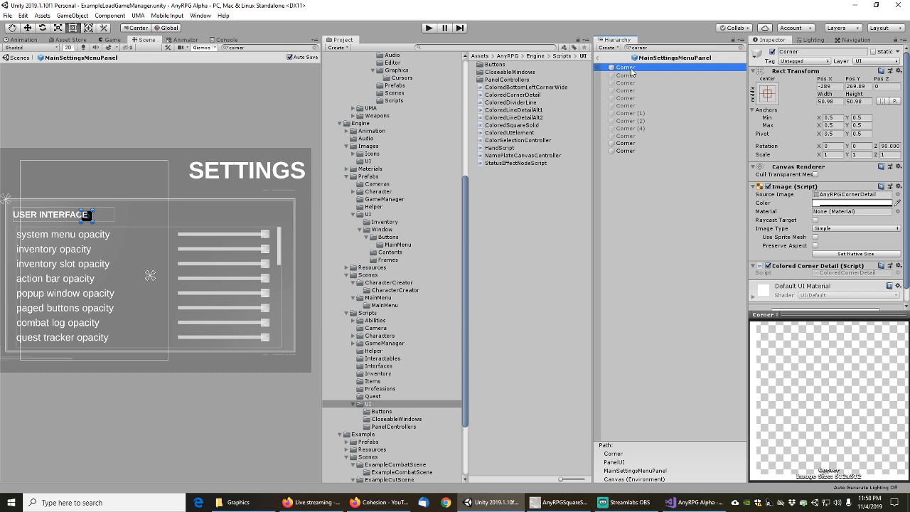
click(631, 75)
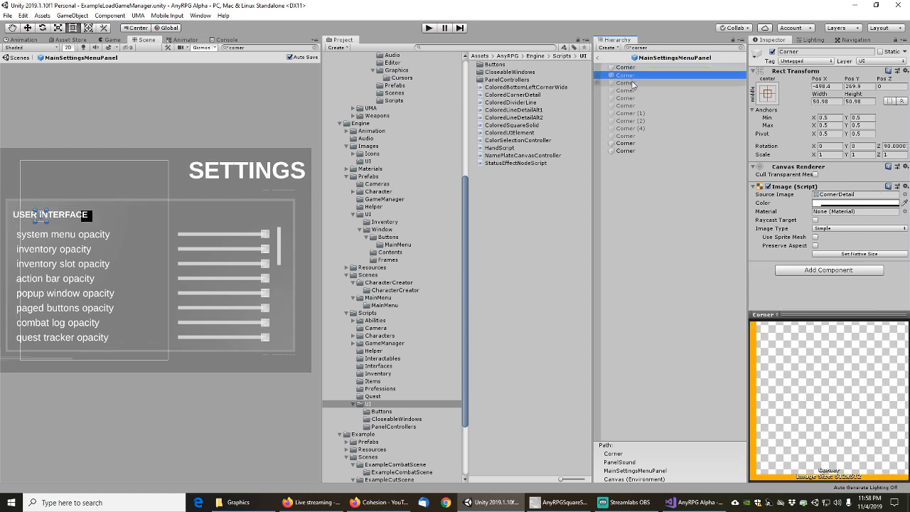
shift+click(629, 83)
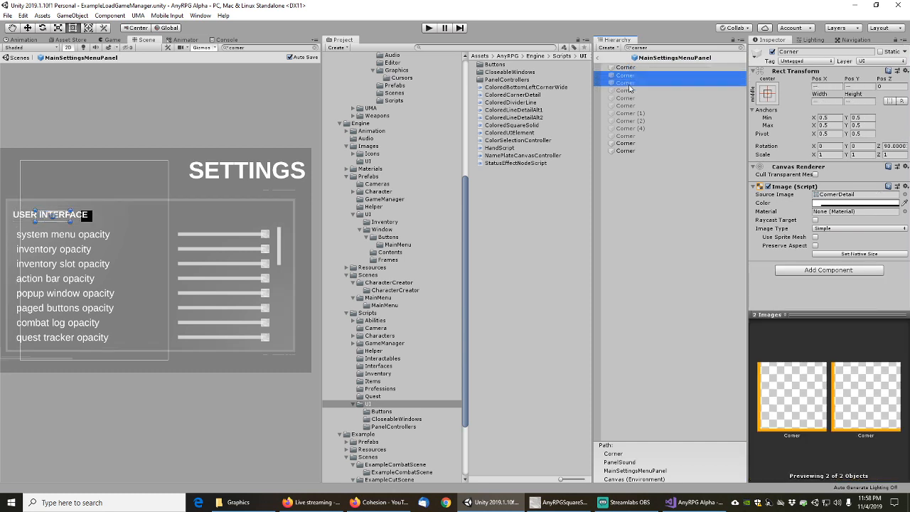
shift+click(628, 91)
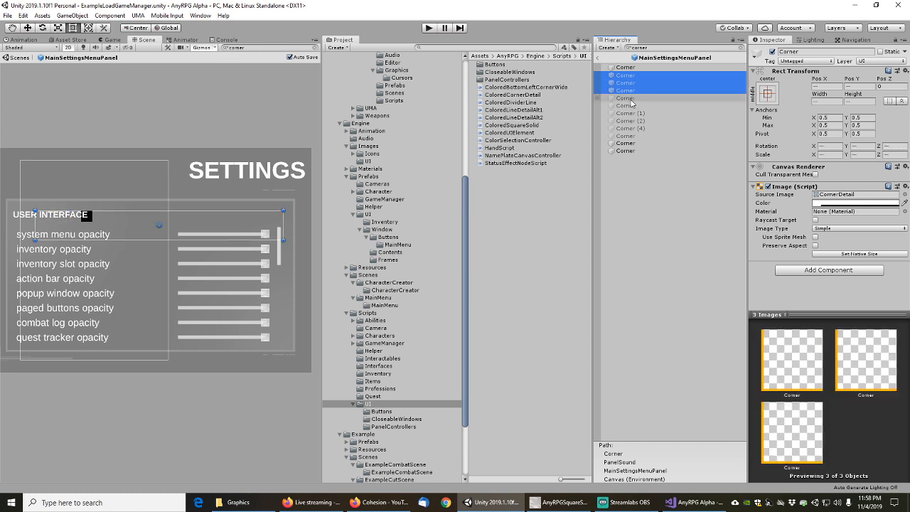
shift+click(633, 99)
Adjust the selection to the eight Corners using CornerDetail, excluding Corner (4)
ctrl+click(633, 98)
ctrl+click(633, 100)
ctrl+click(633, 101)
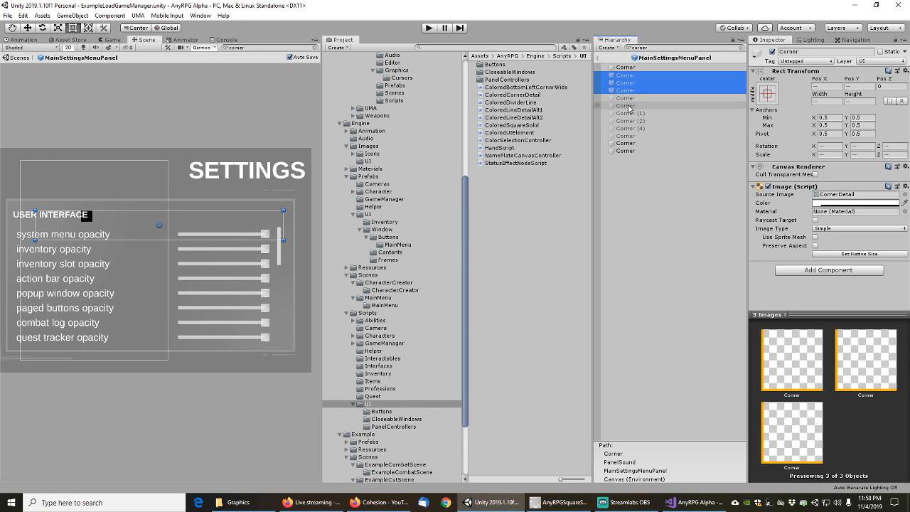
ctrl+click(632, 107)
ctrl+click(632, 107)
ctrl+click(632, 114)
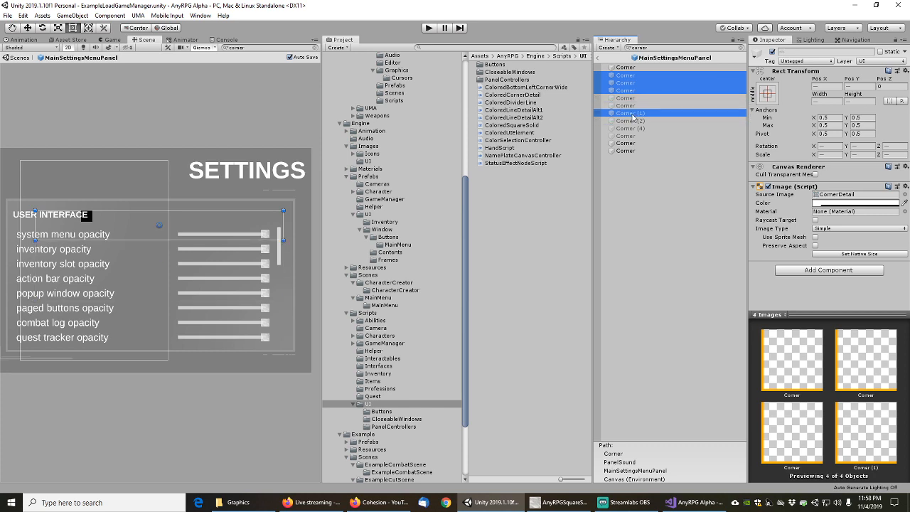
ctrl+click(633, 121)
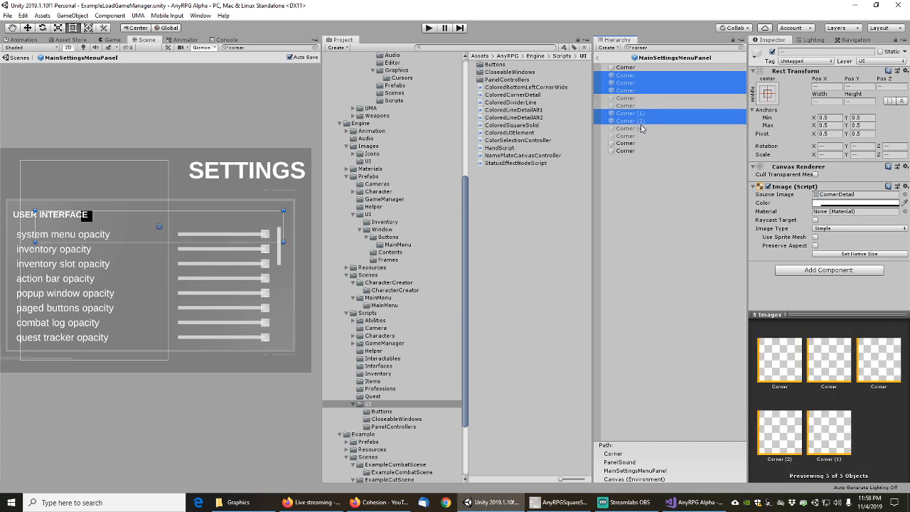
ctrl+click(637, 129)
ctrl+click(636, 128)
ctrl+click(631, 138)
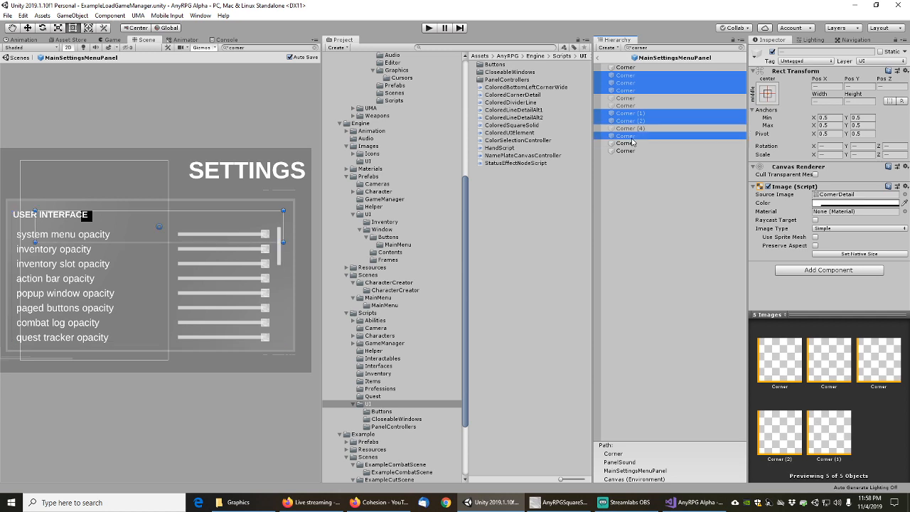
ctrl+click(631, 143)
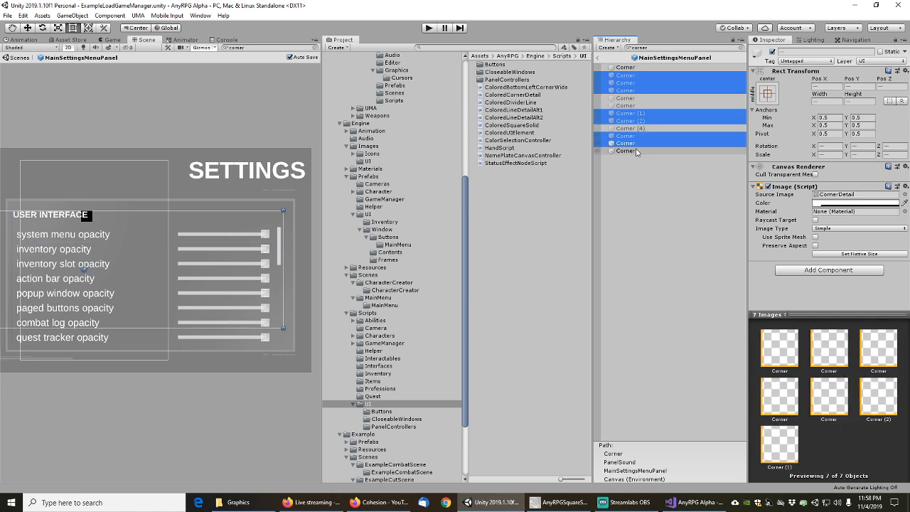
ctrl+click(631, 152)
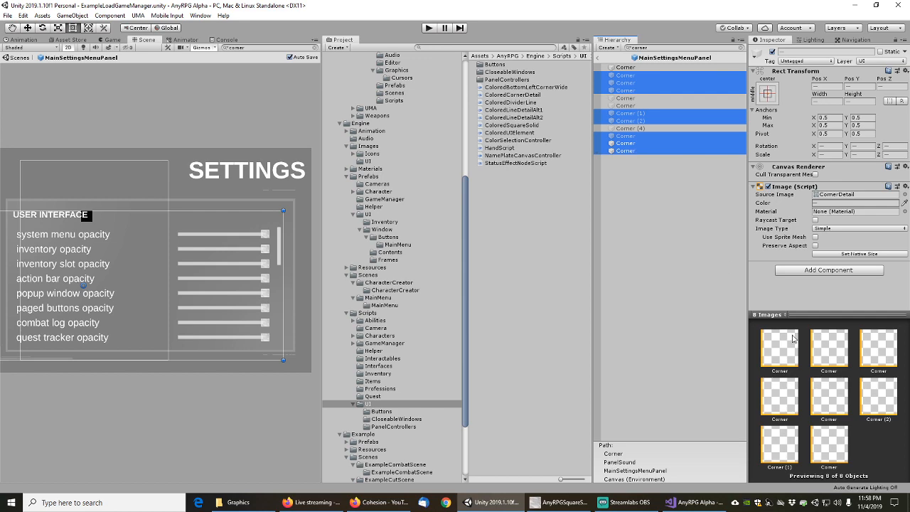
Give the eight Corners the AnyRPGCornerDetail sprite and a Colored Corner Detail component
click(905, 195)
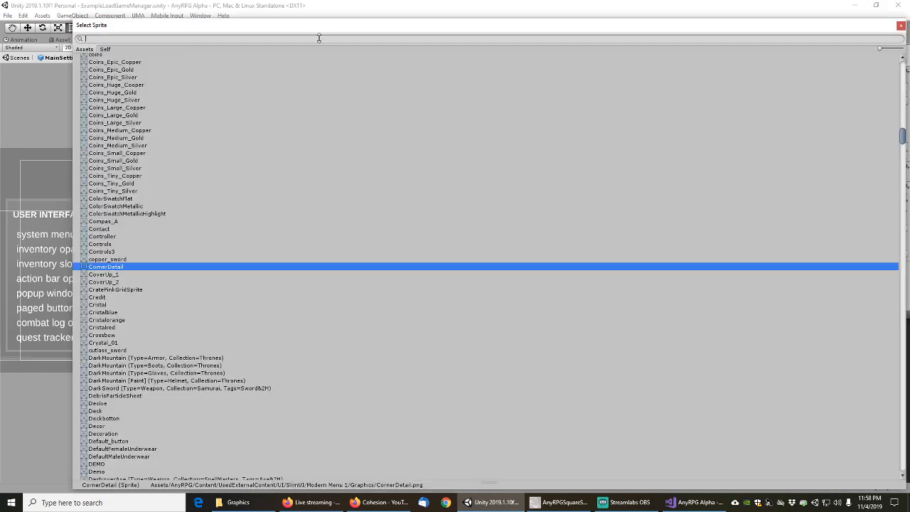
text(anyrpgcor)
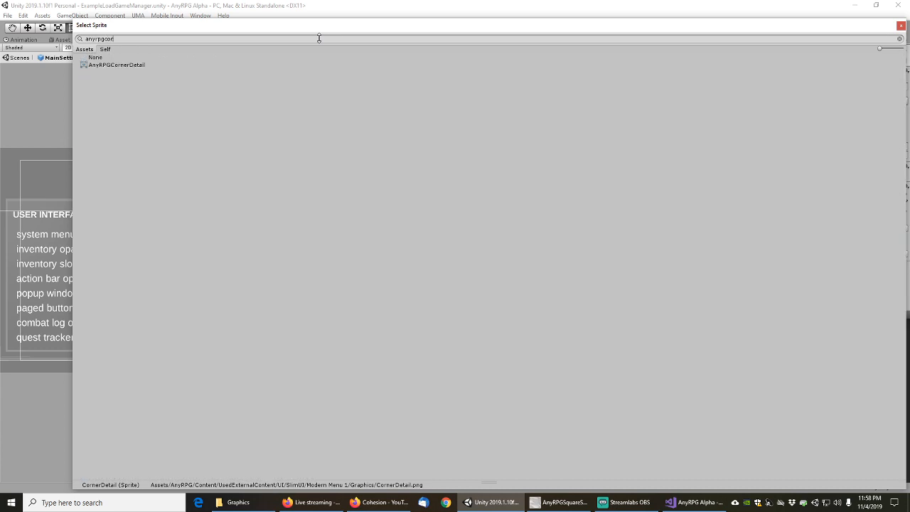
click(128, 65)
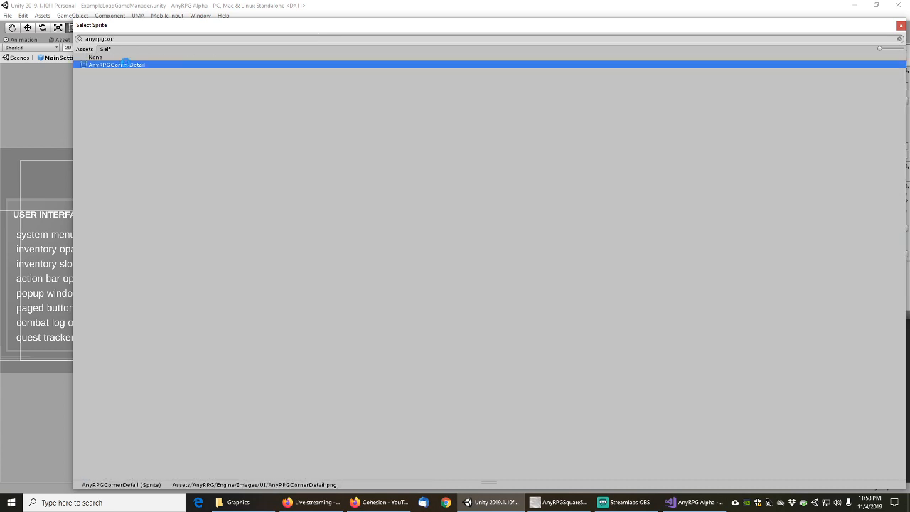
double_click(126, 65)
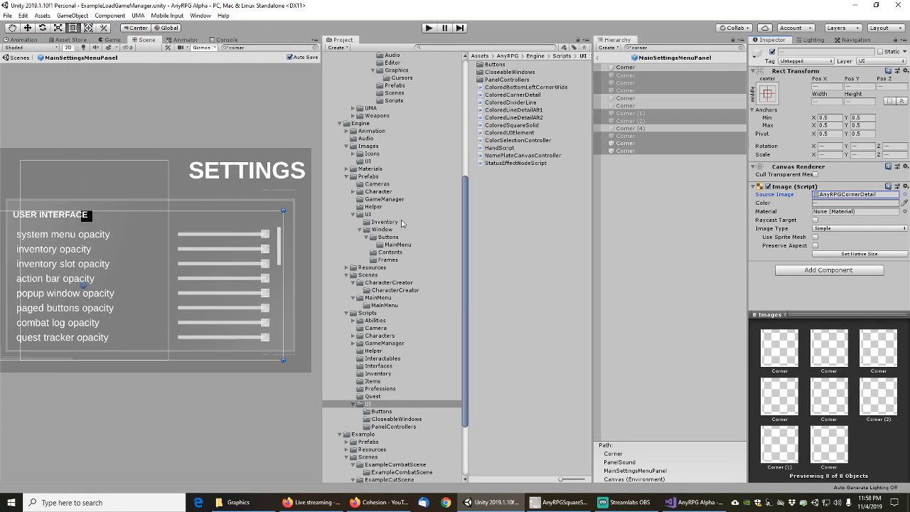
click(813, 270)
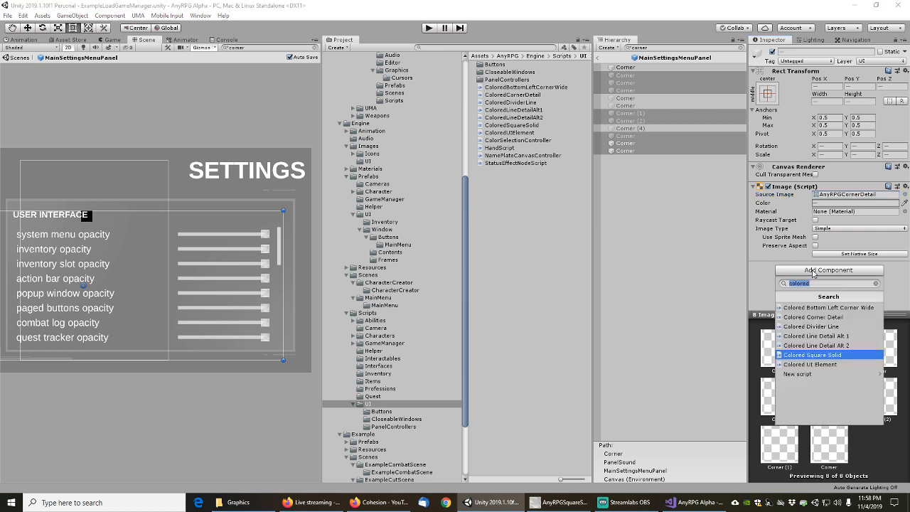
click(812, 317)
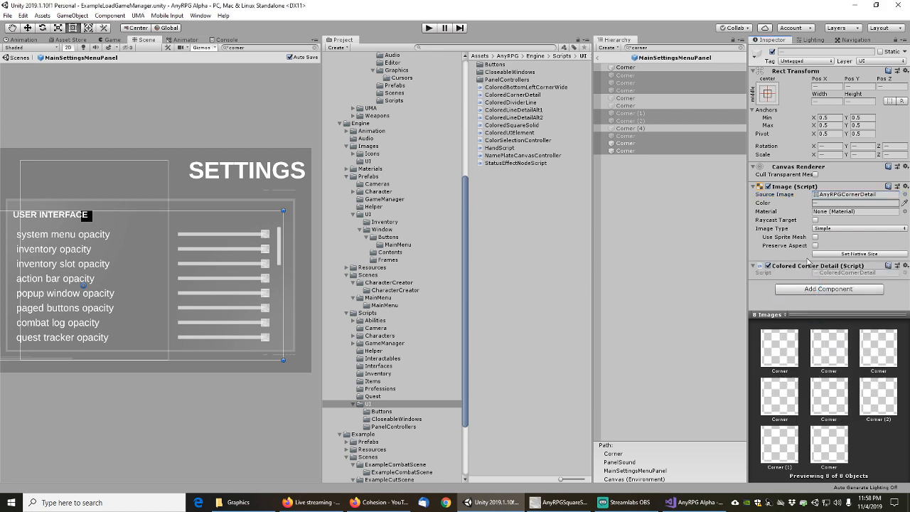
Select a Corner that uses LineDetail and add a Colored Divider Line component
click(629, 99)
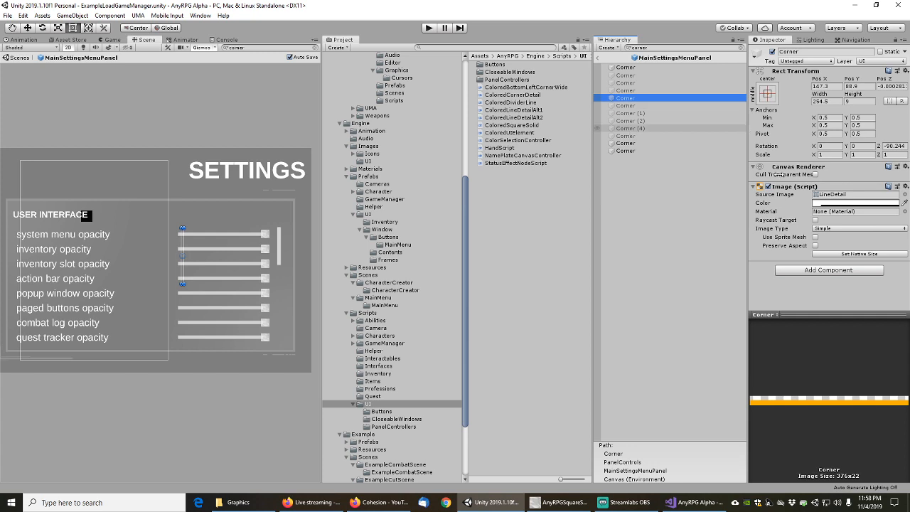
click(839, 272)
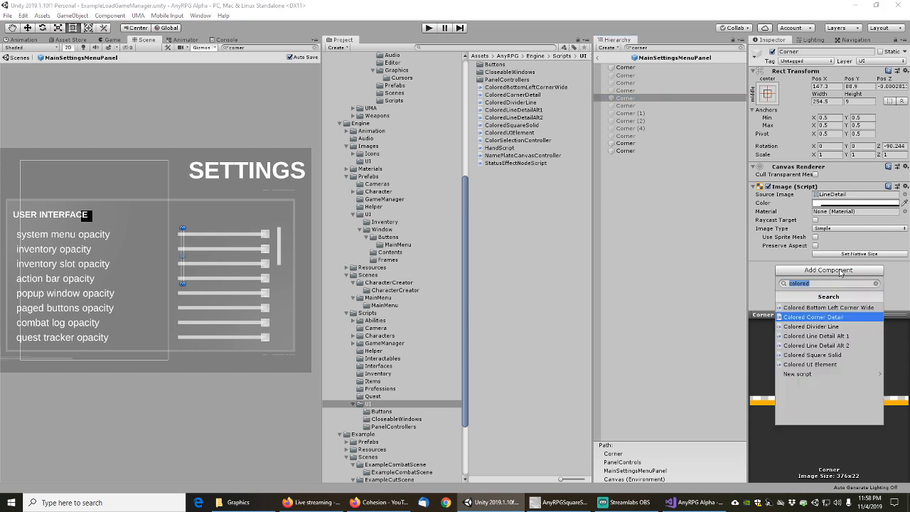
click(821, 328)
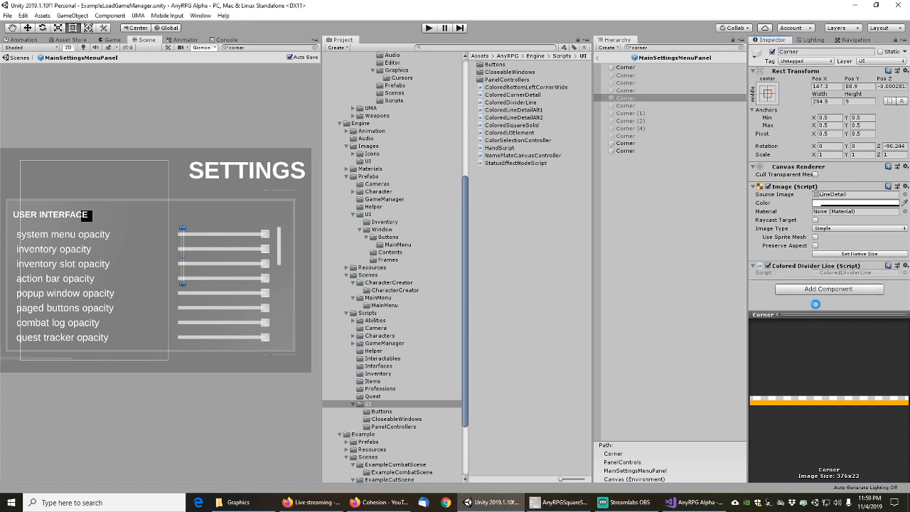
Set that Corner's source image to AnyRPGLineDetail
click(905, 195)
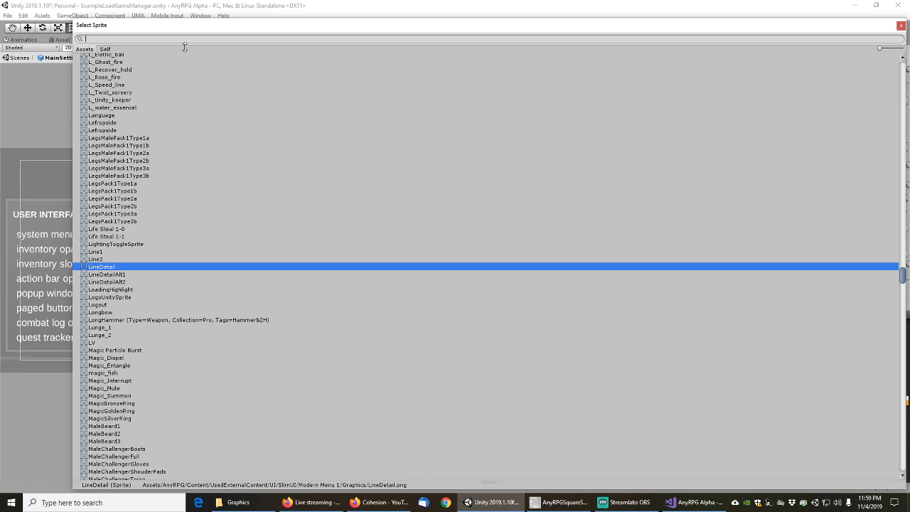
text(divid)
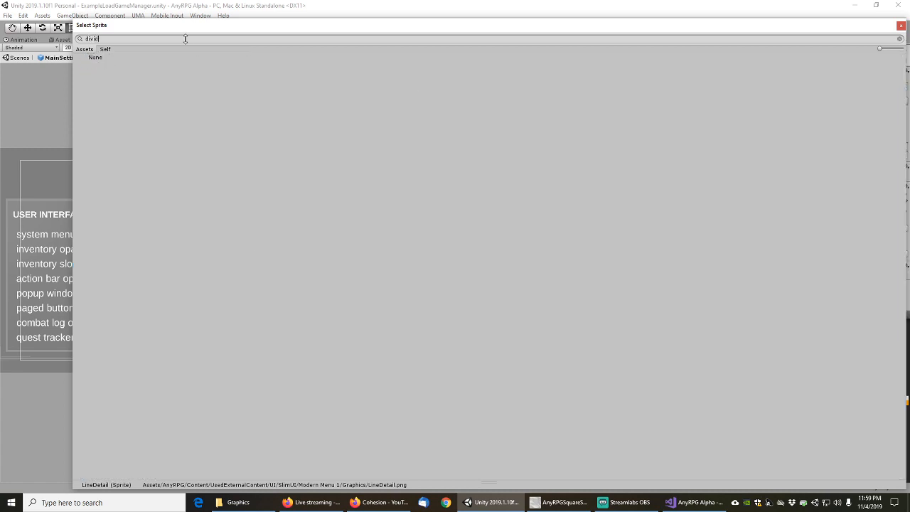
double_click(185, 40)
text(line)
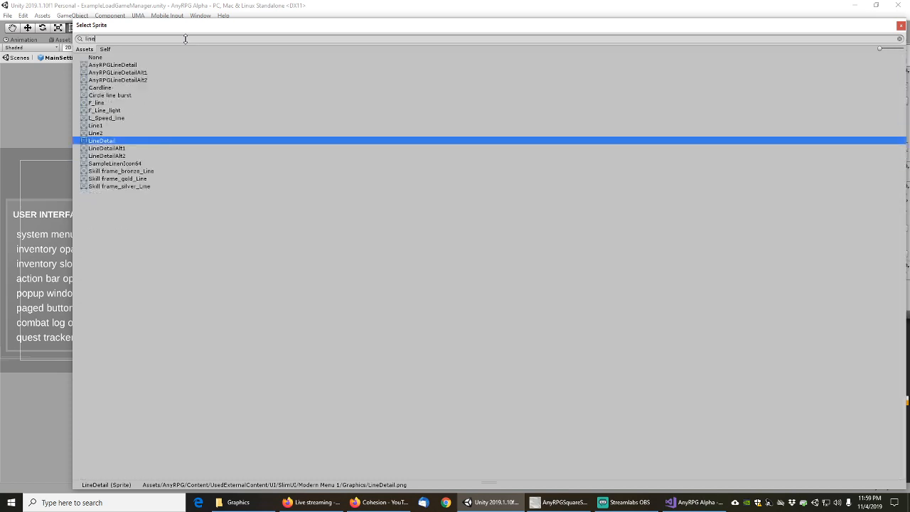
double_click(110, 66)
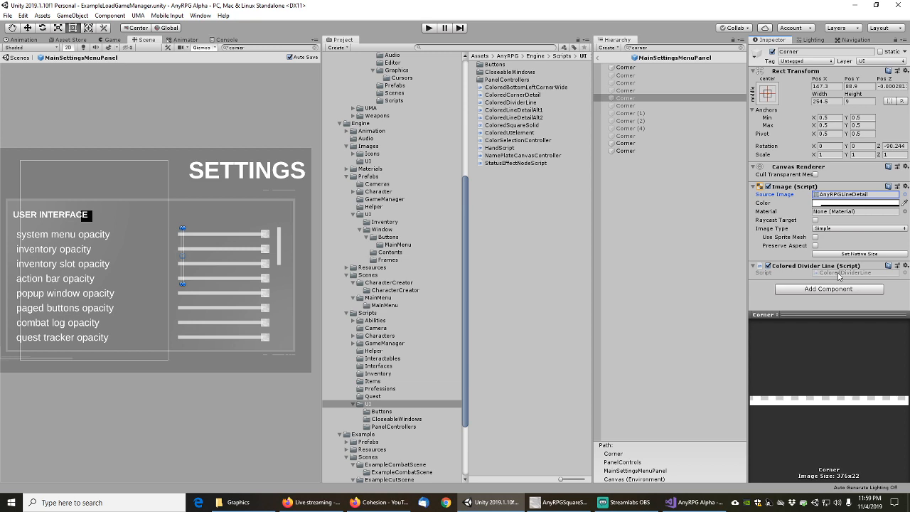
click(840, 274)
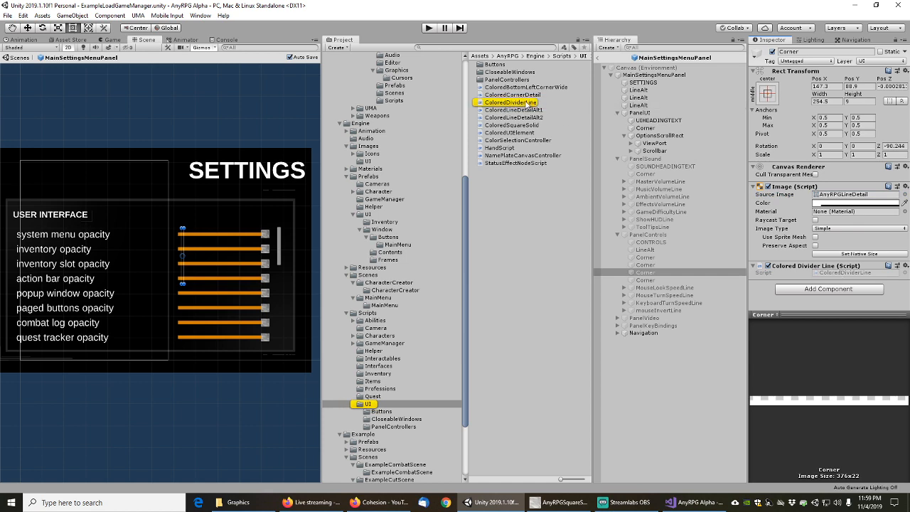
Rename the ColoredDividerLine1 script asset to ColoredLineDetail in the Project window
click(516, 102)
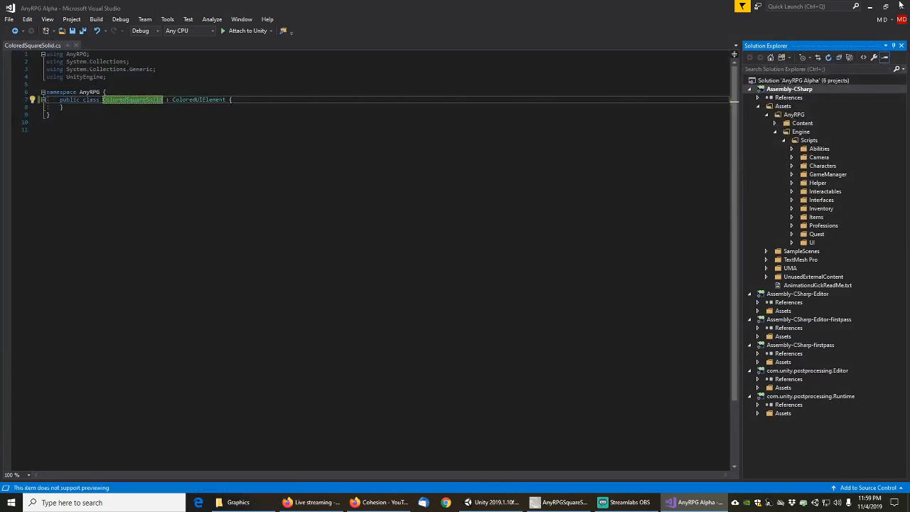
click(874, 7)
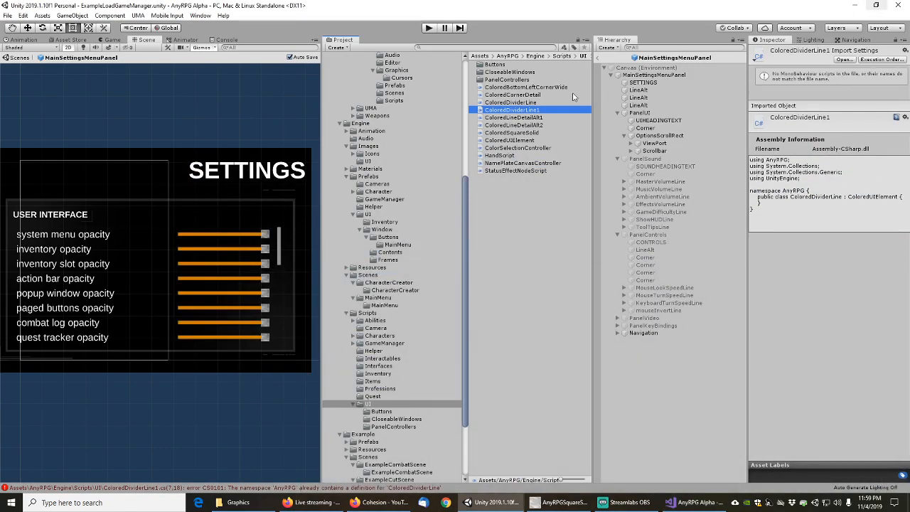
click(499, 183)
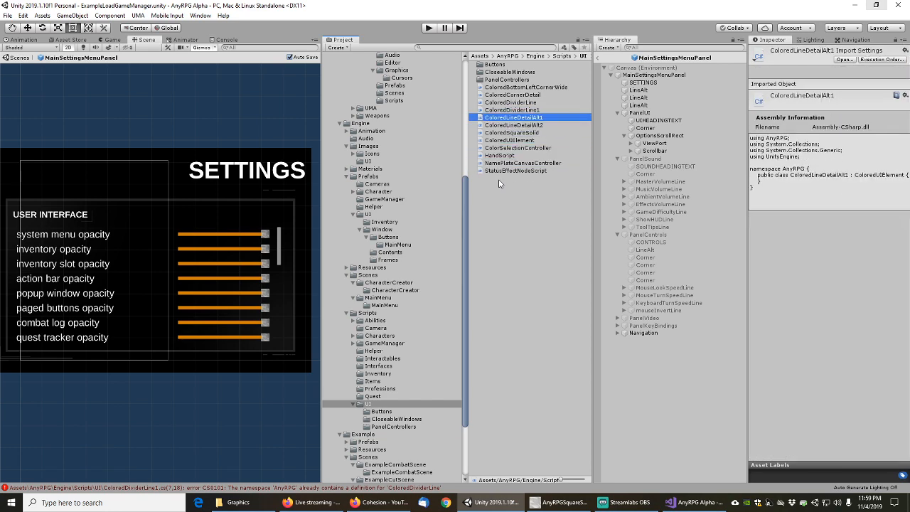
key(ctrl+shift+Left)
key(ctrl+shift+Left)
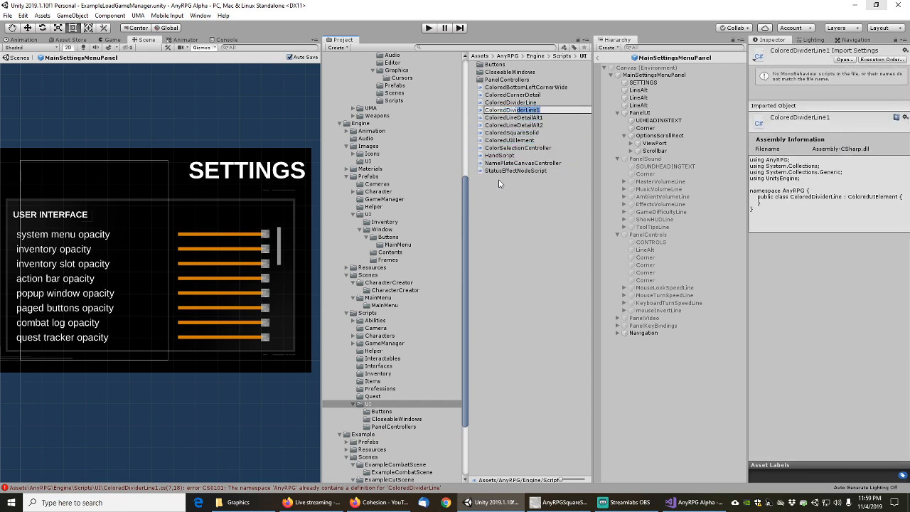
key(BackSpace)
key(BackSpace)
key(BackSpace)
key(BackSpace)
key(BackSpace)
text(ineD)
double_click(508, 131)
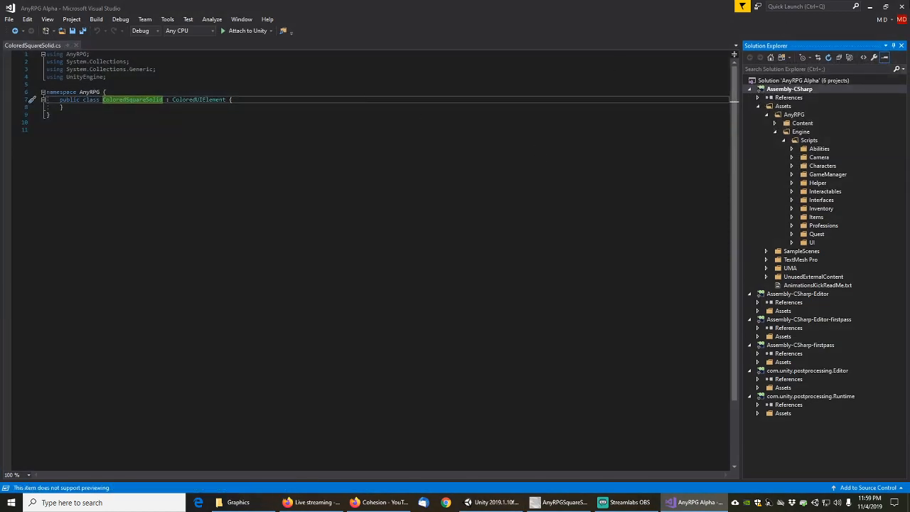
click(871, 6)
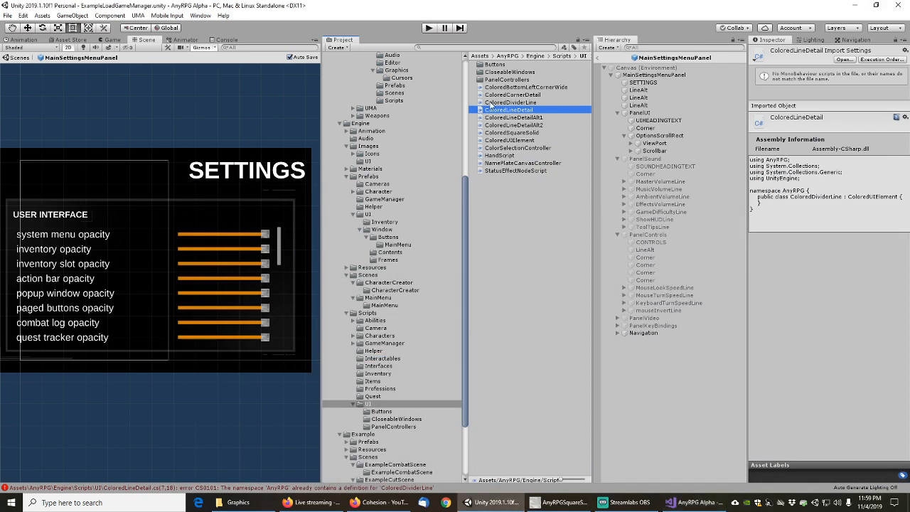
Change the class in ColoredLineDetail.cs from ColoredDividerLine to ColoredLineDetail and save
double_click(507, 110)
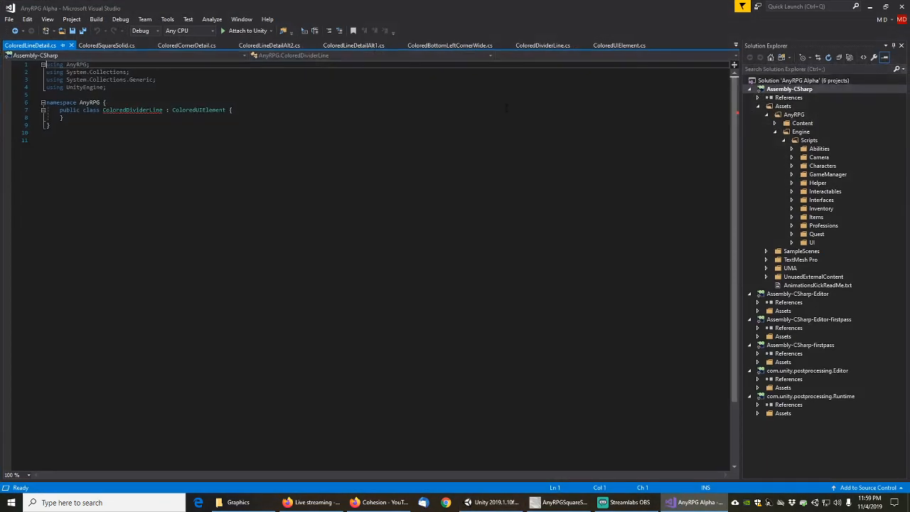
click(135, 106)
click(112, 110)
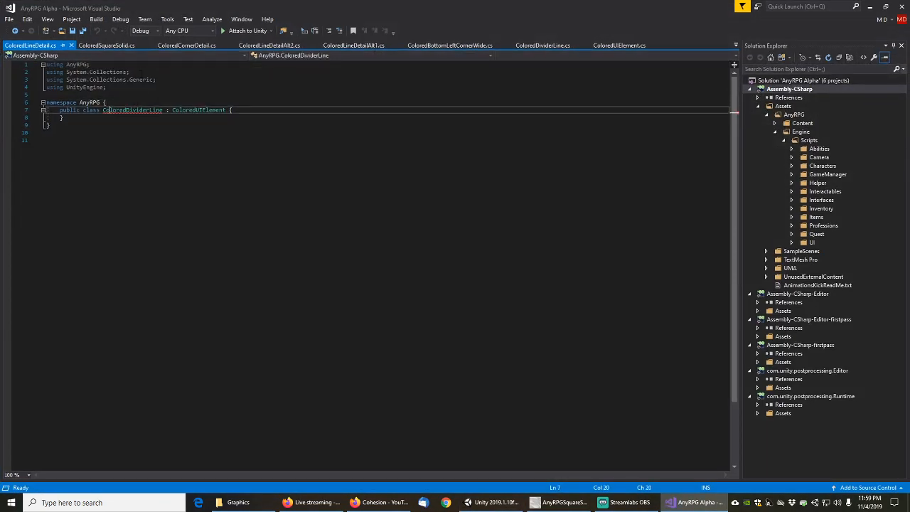
key(shift+Right)
key(shift+Right)
key(shift+Right)
key(shift+Right)
key(shift+Right)
key(shift+Right)
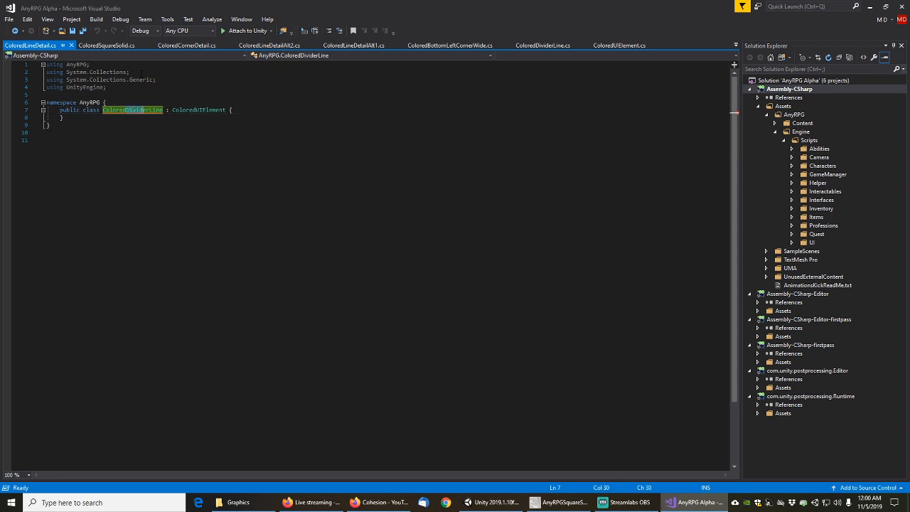
key(BackSpace)
key(BackSpace)
key(Right)
key(Right)
key(Right)
key(Right)
text(Detail)
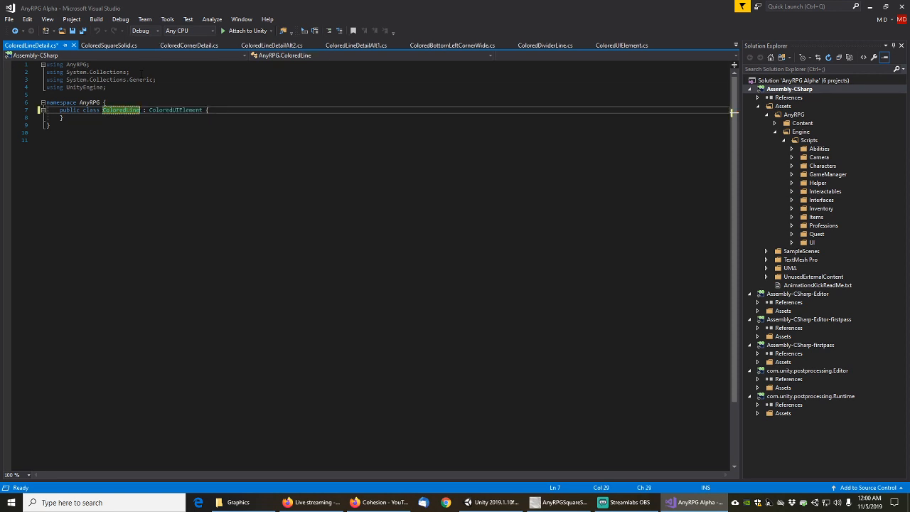
key(ctrl+s)
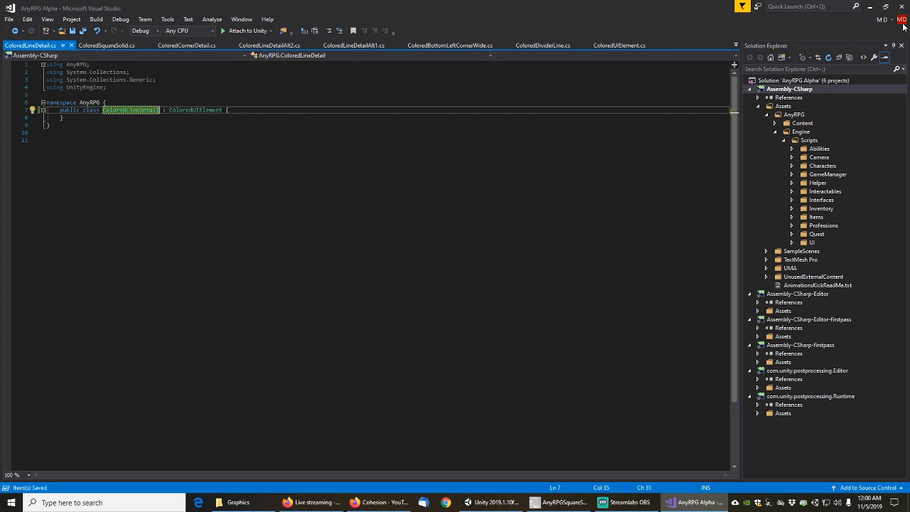
click(871, 6)
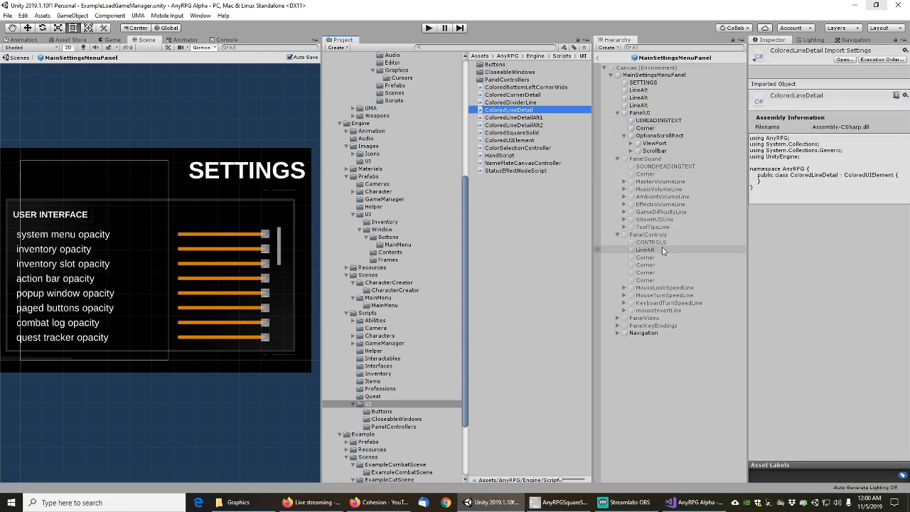
Filter the Hierarchy to 'corner' and give the sixth Corner the AnyRPGLineDetail sprite and a Colored Line Detail component
click(644, 48)
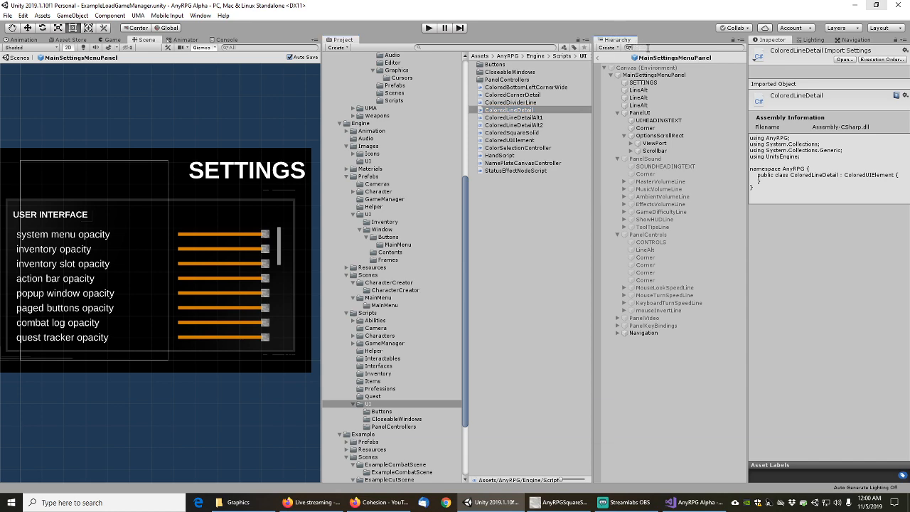
text(corner)
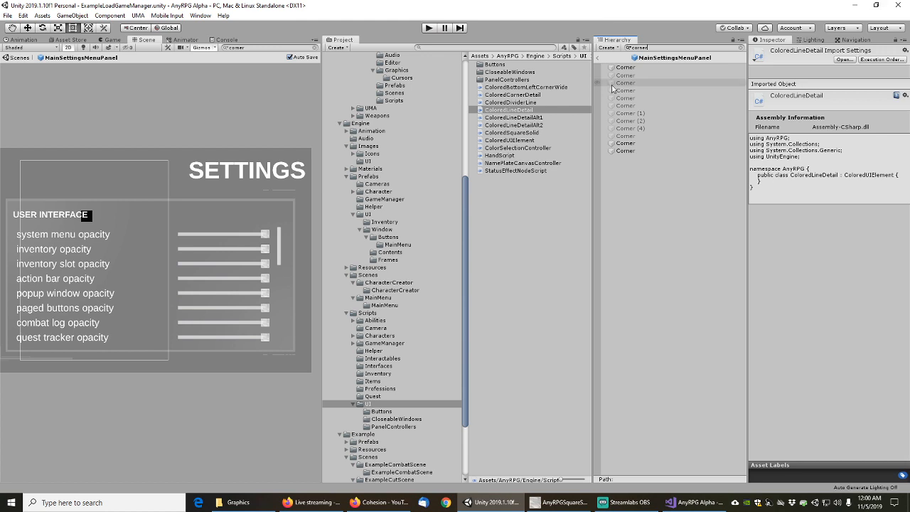
click(626, 105)
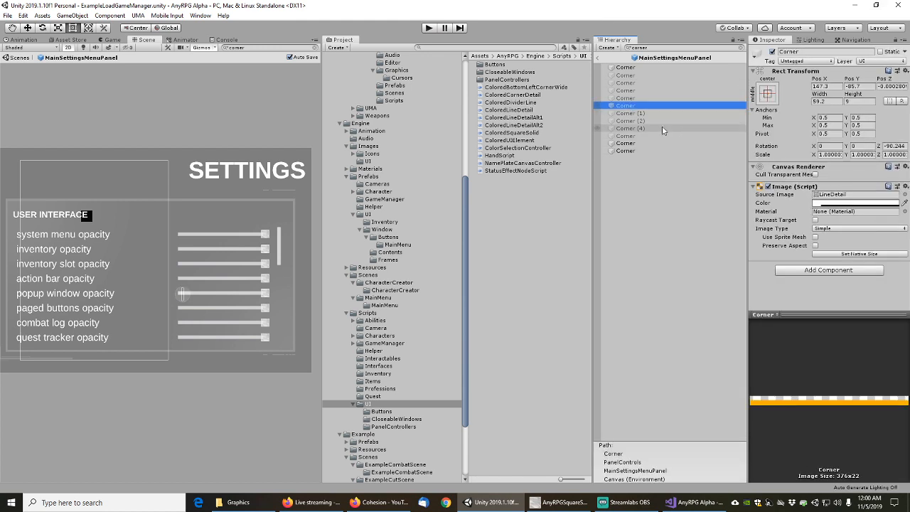
click(904, 195)
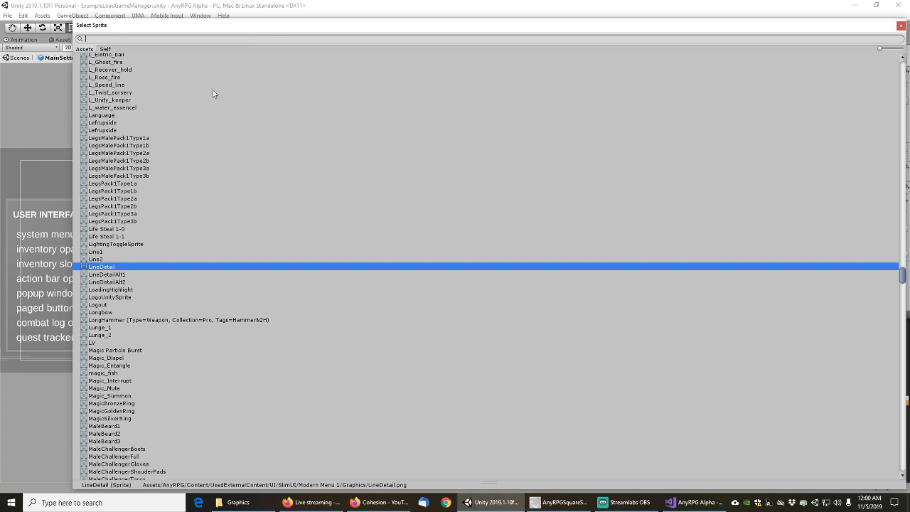
text(linedet)
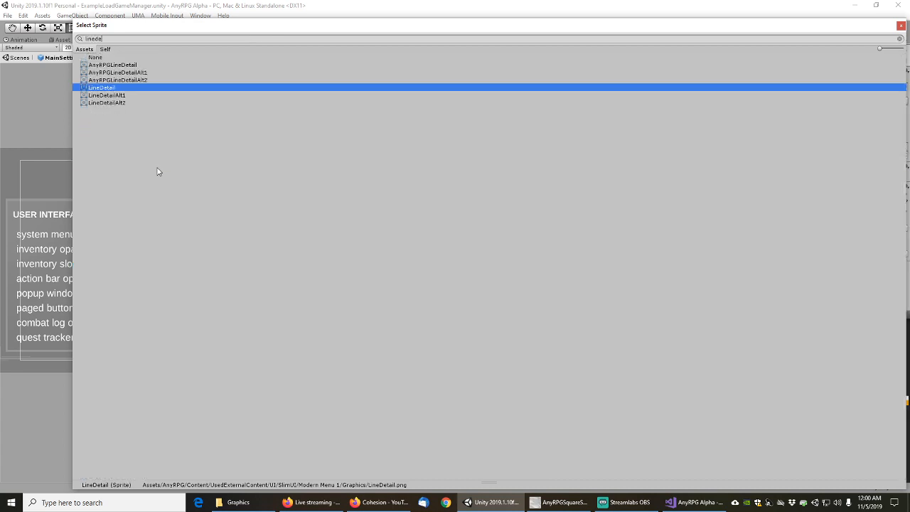
double_click(121, 65)
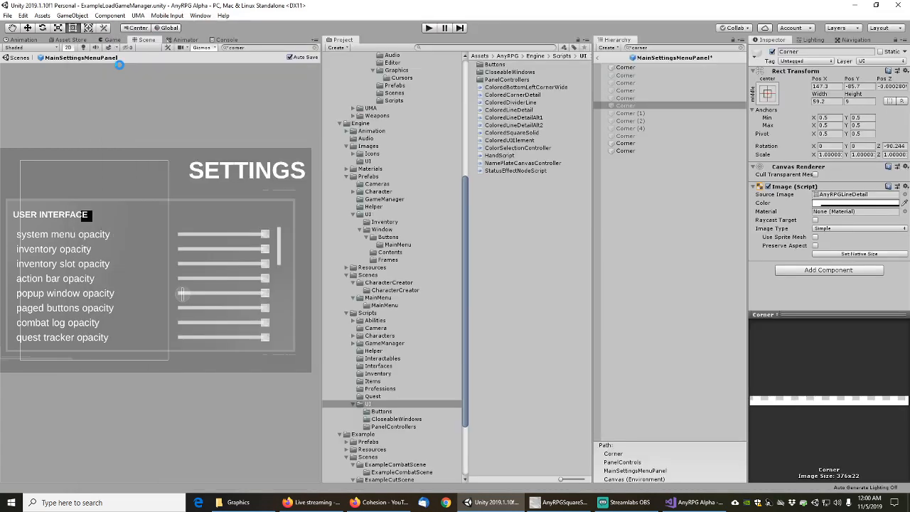
click(820, 271)
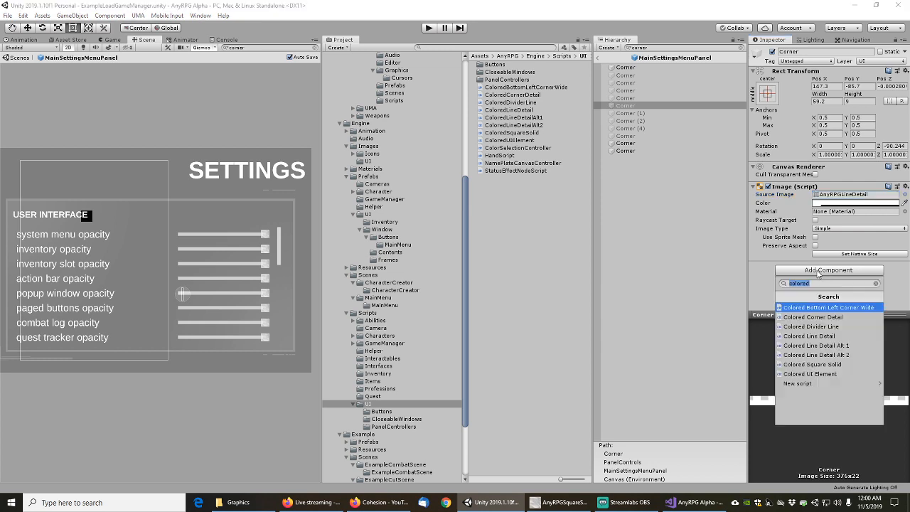
click(815, 335)
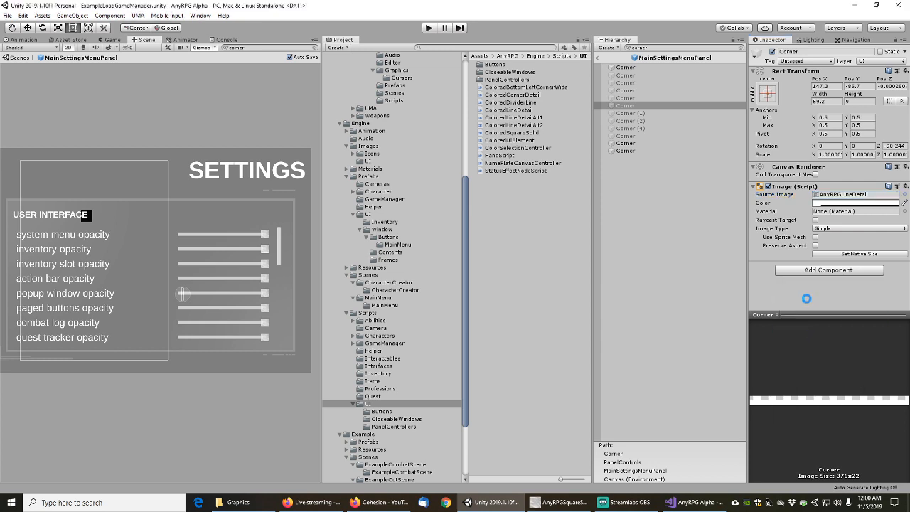
Give Corner (4) a Colored Line Detail component and the AnyRPGLineDetail source image
click(637, 114)
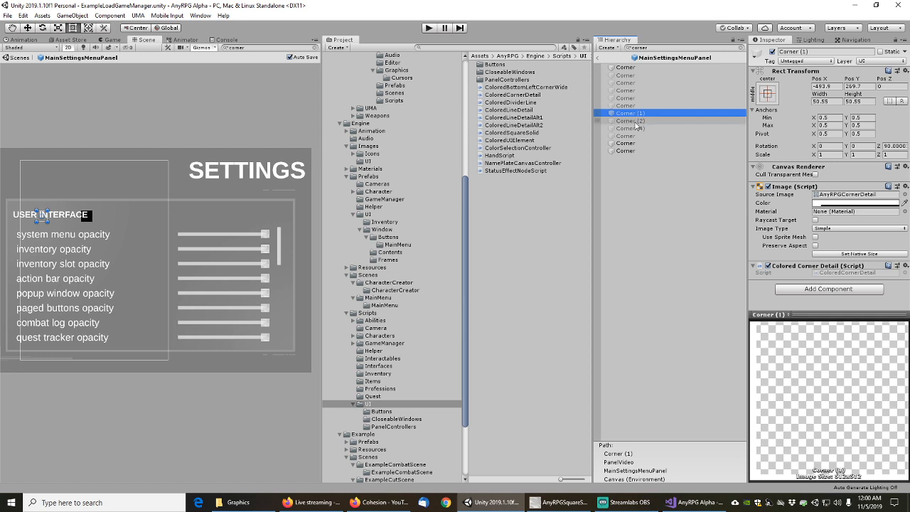
click(636, 122)
click(632, 128)
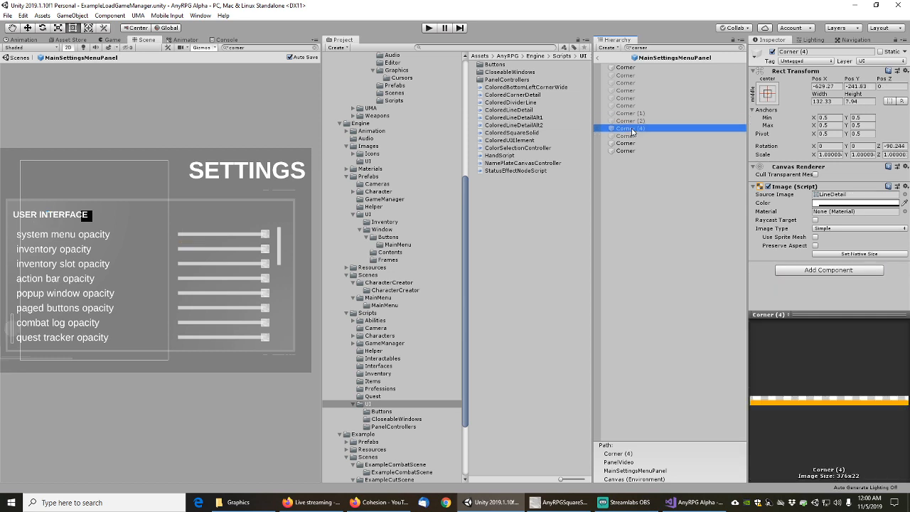
click(836, 276)
click(819, 334)
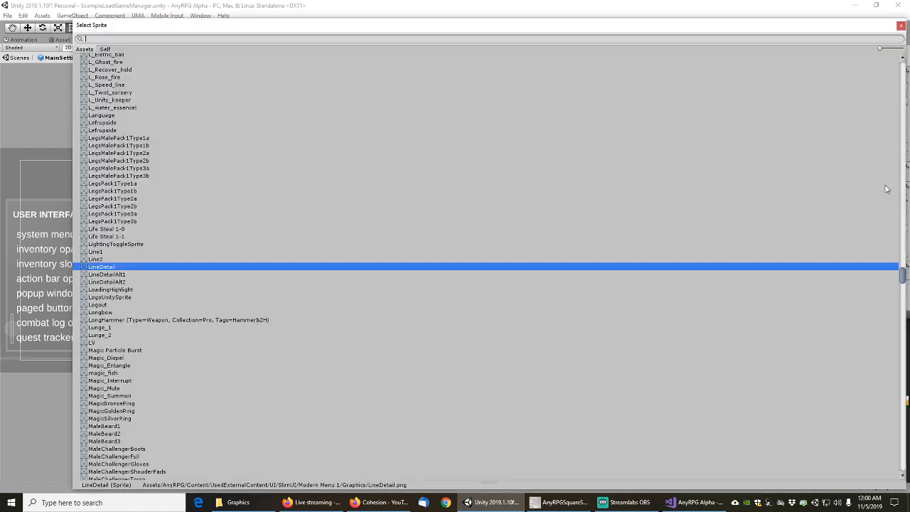
click(905, 194)
text(linedet)
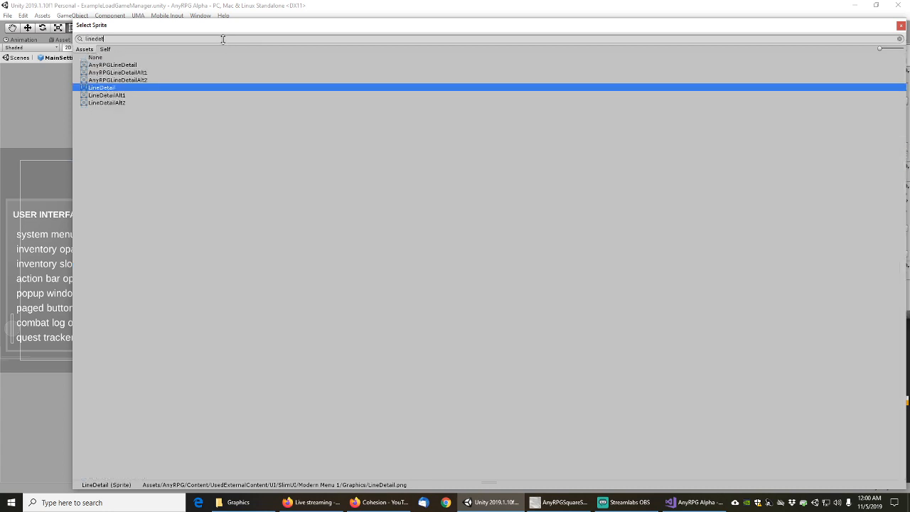
click(126, 65)
double_click(125, 65)
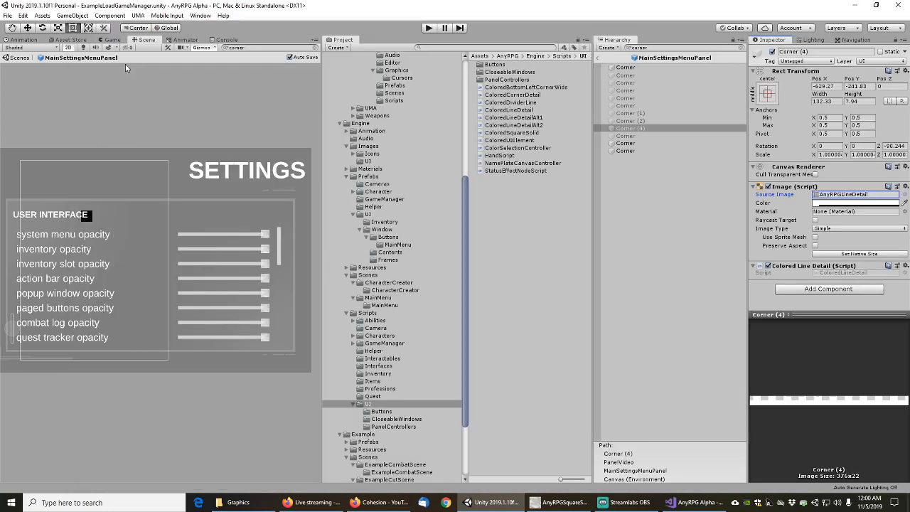
Step through the remaining Corner objects to review their sprites and components
click(631, 137)
click(629, 144)
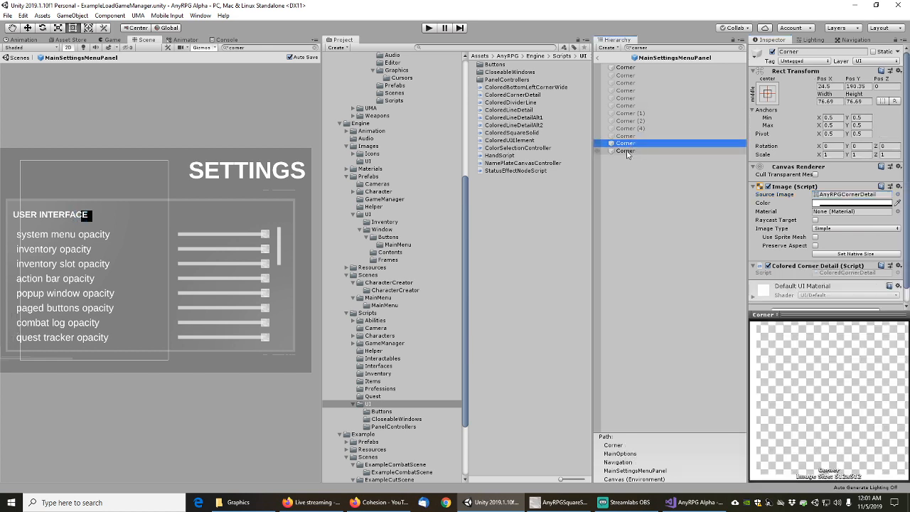
click(627, 152)
click(625, 68)
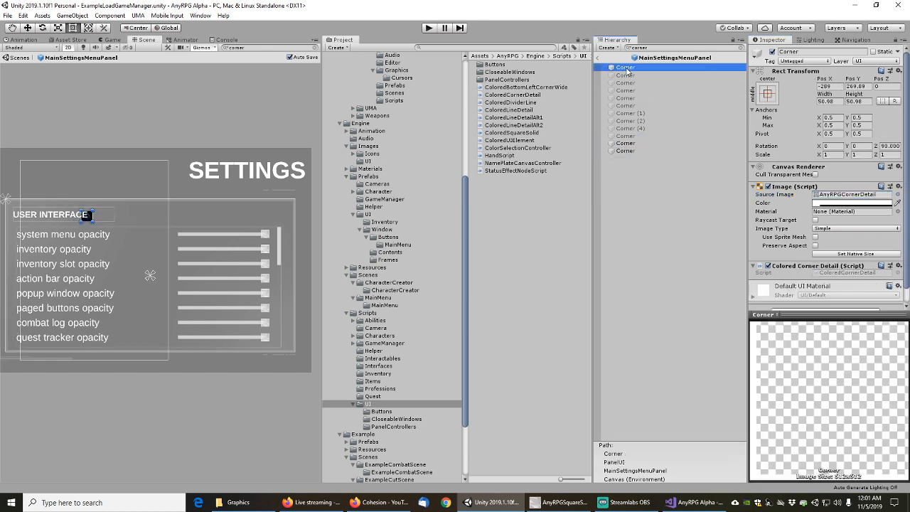
key(Down)
key(Down)
key(Down)
key(Down)
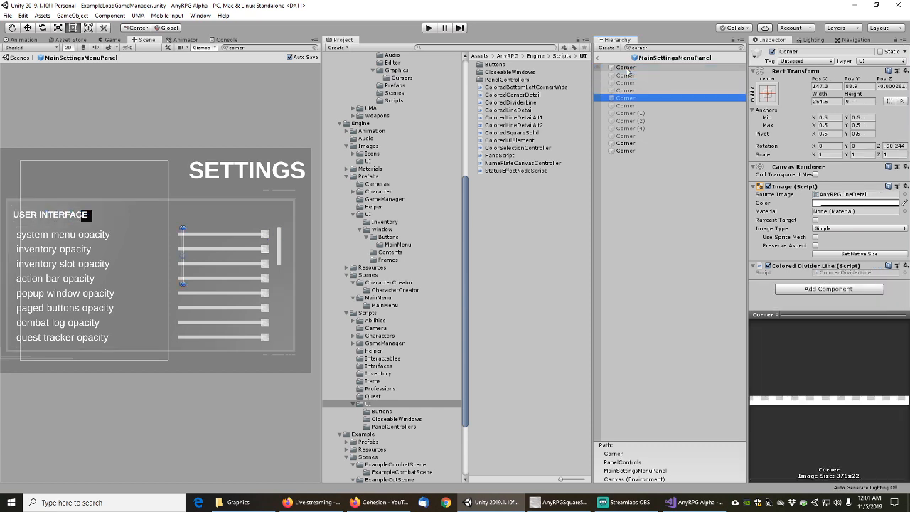
key(Up)
key(Down)
key(Down)
key(Down)
key(Down)
key(Down)
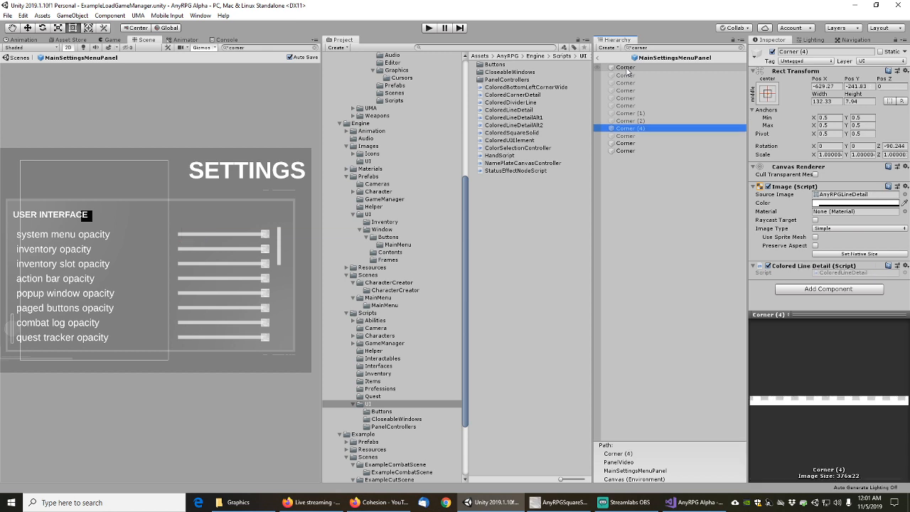
key(Down)
key(Down)
key(Down)
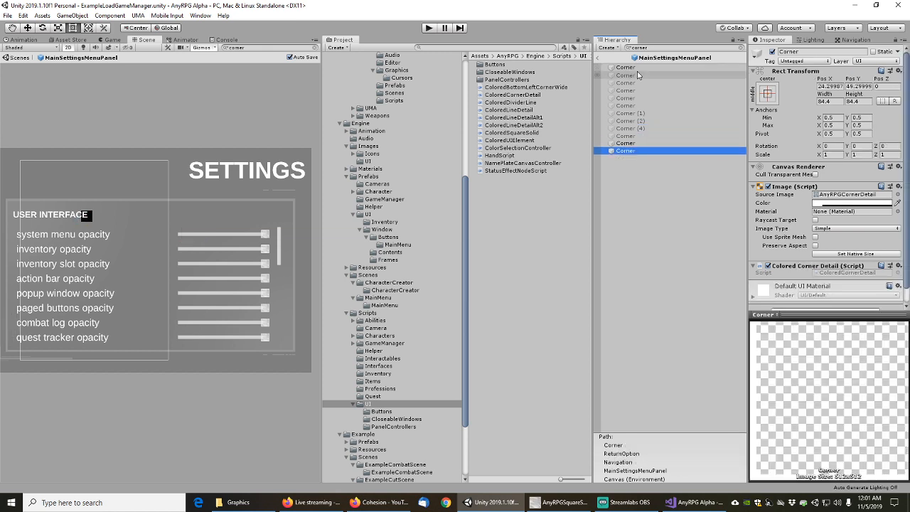
Clear the corner filter and bring the menu's left-hand buttons into view in the Scene
click(740, 46)
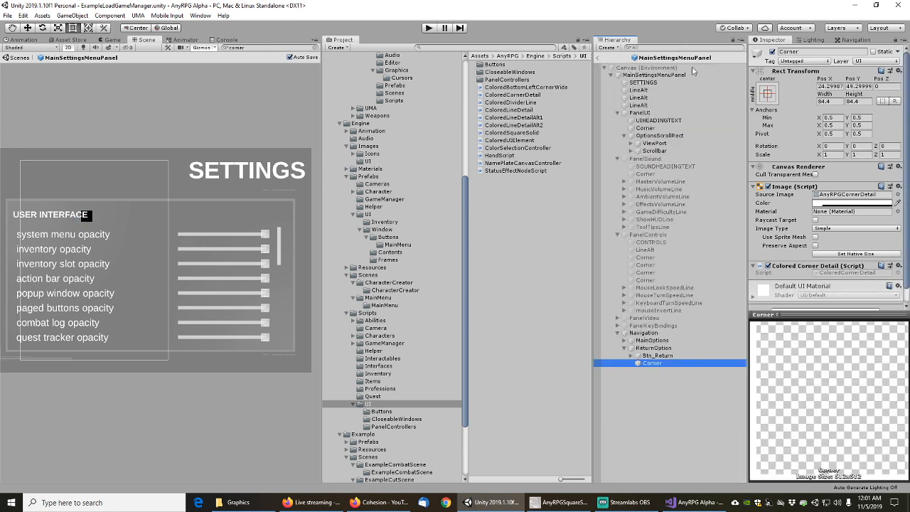
middle_drag(126, 232, 154, 263)
scroll(179, 269, down, 1)
scroll(184, 277, up, 2)
scroll(183, 275, down, 2)
scroll(156, 231, up, 5)
scroll(244, 247, down, 4)
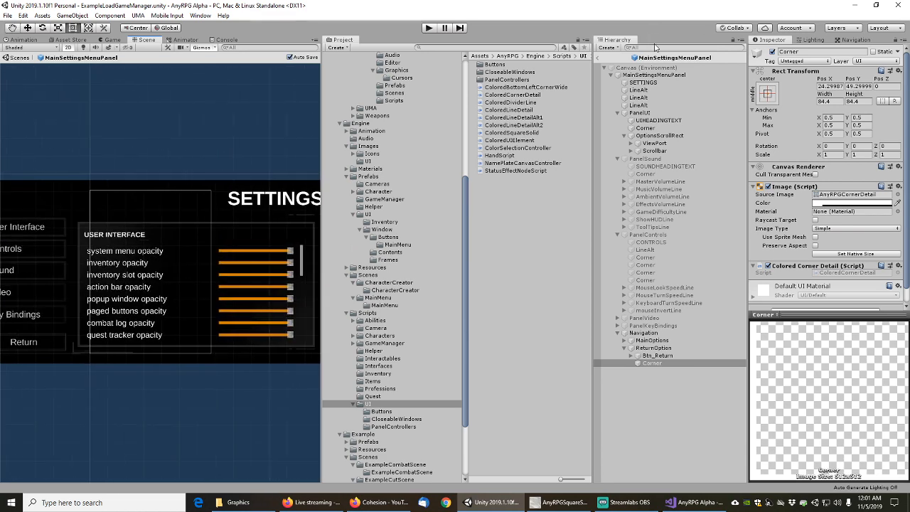
Filter the Hierarchy with t:Image, keeping the search matching all fields
click(653, 46)
text(t:Image)
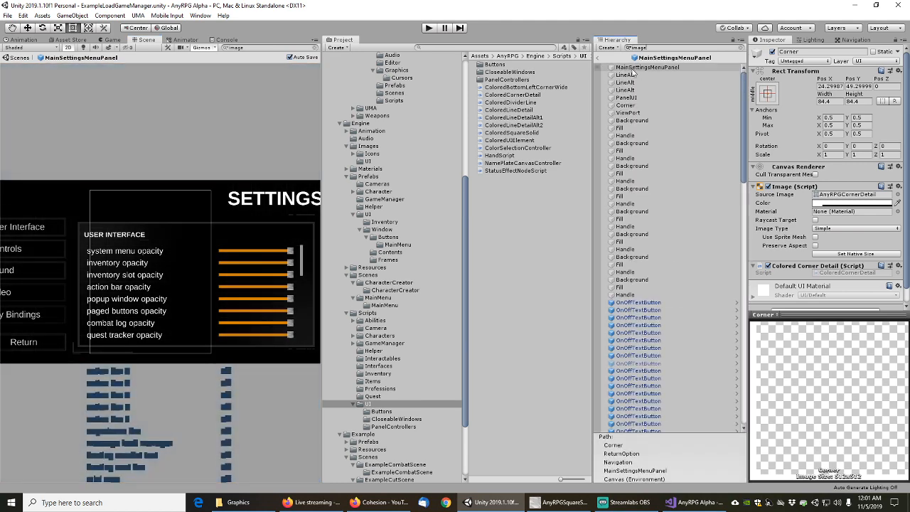
click(631, 69)
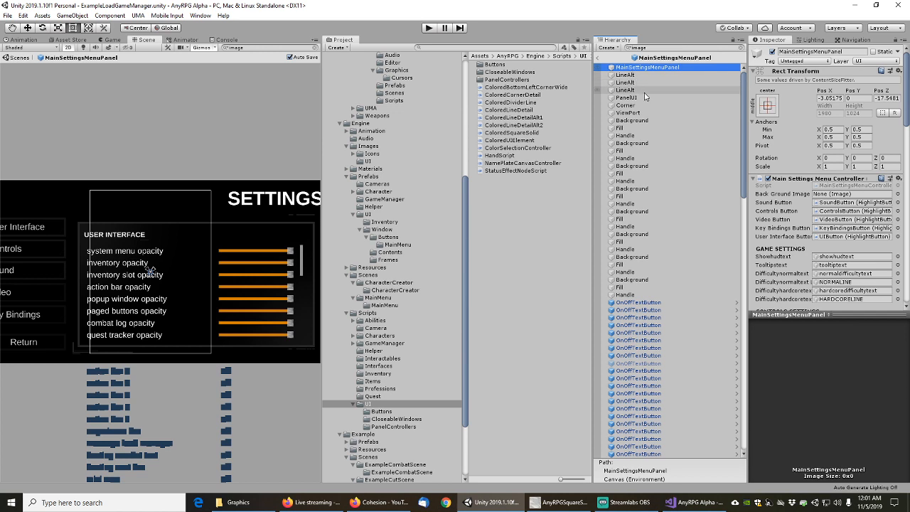
click(632, 47)
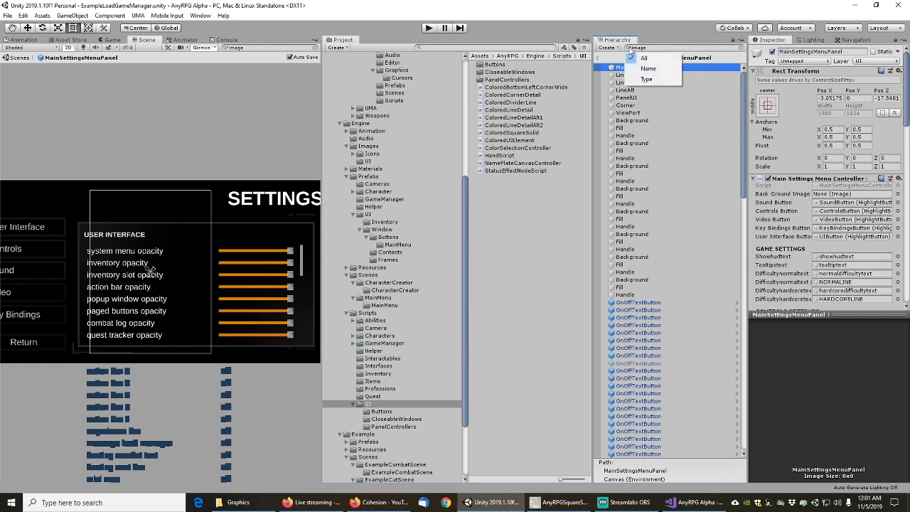
click(646, 83)
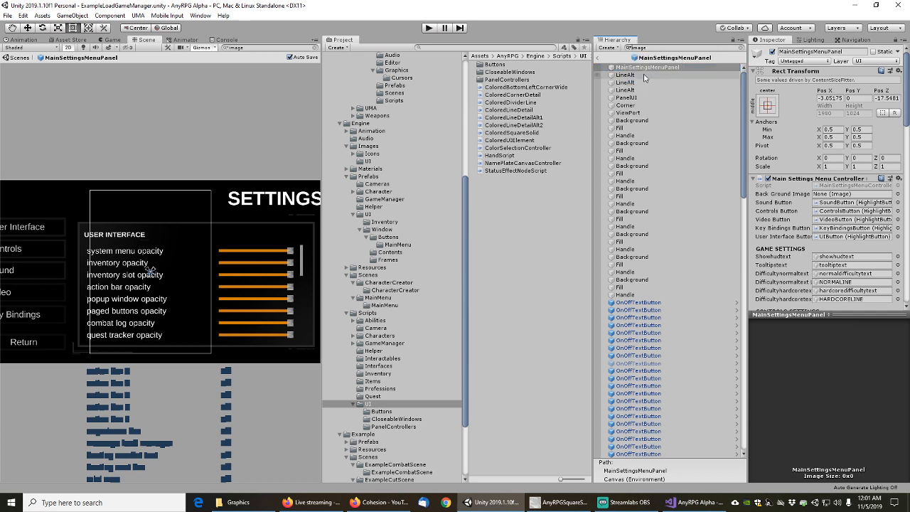
Step through the image objects down to a slider's Fill image and its Handle
click(628, 76)
click(629, 69)
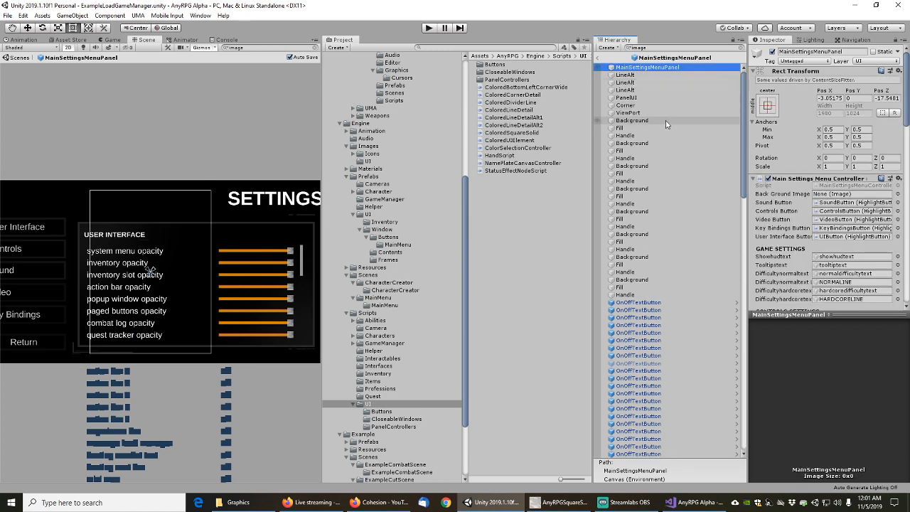
key(Down)
key(Down)
key(Down)
key(Down)
key(Down)
key(Down)
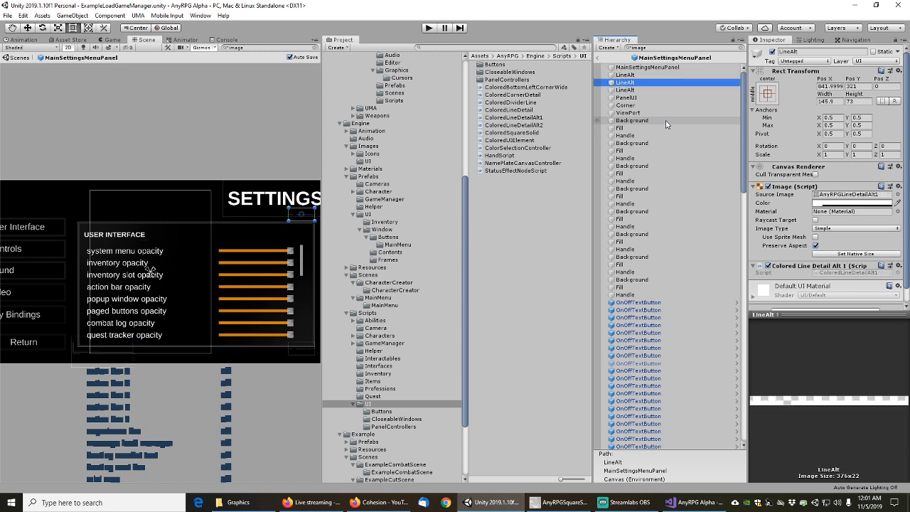
key(Down)
key(Down)
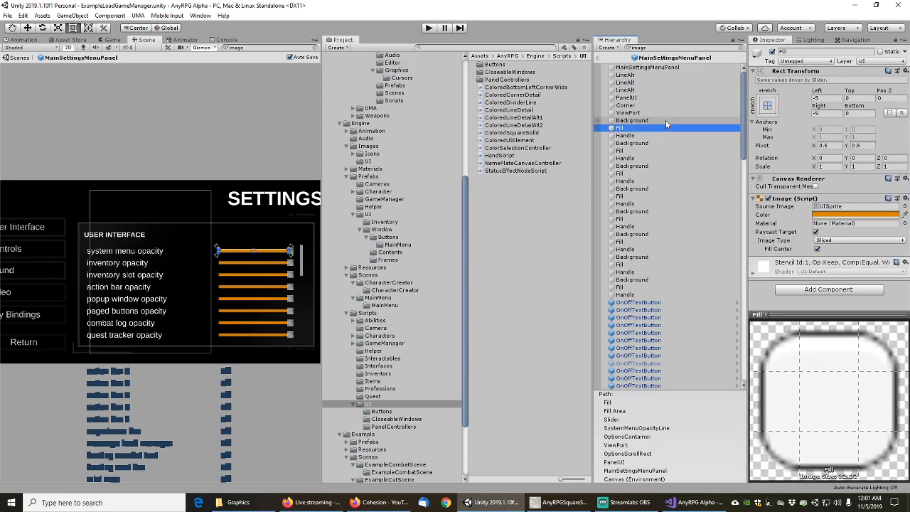
key(Down)
key(Down)
key(Down)
key(Down)
key(Down)
key(Down)
key(Down)
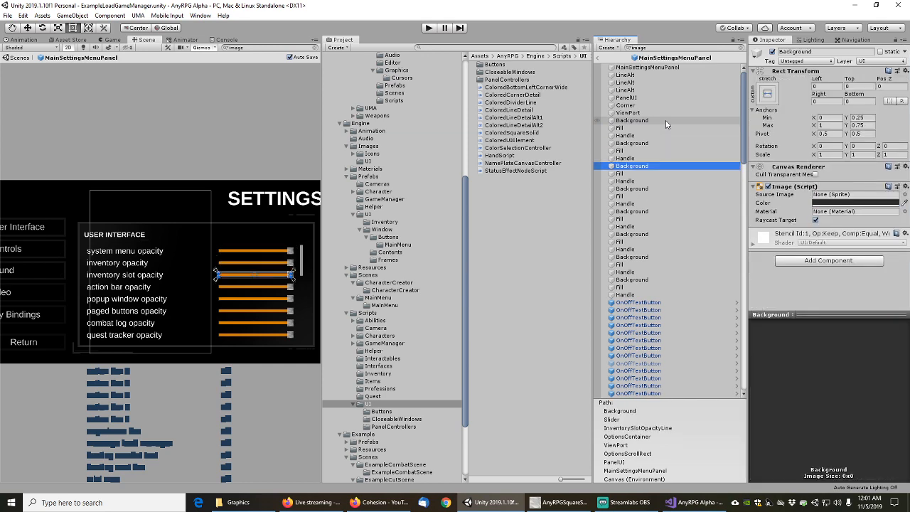
key(Up)
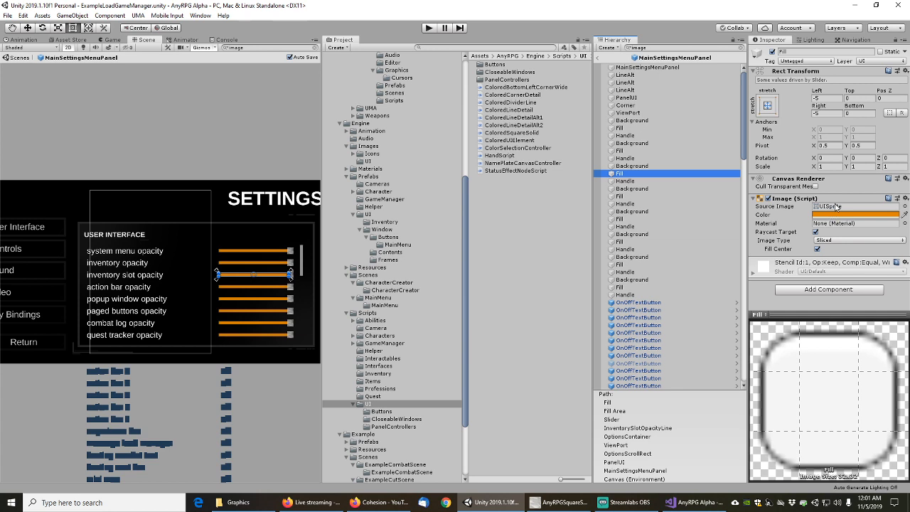
click(631, 182)
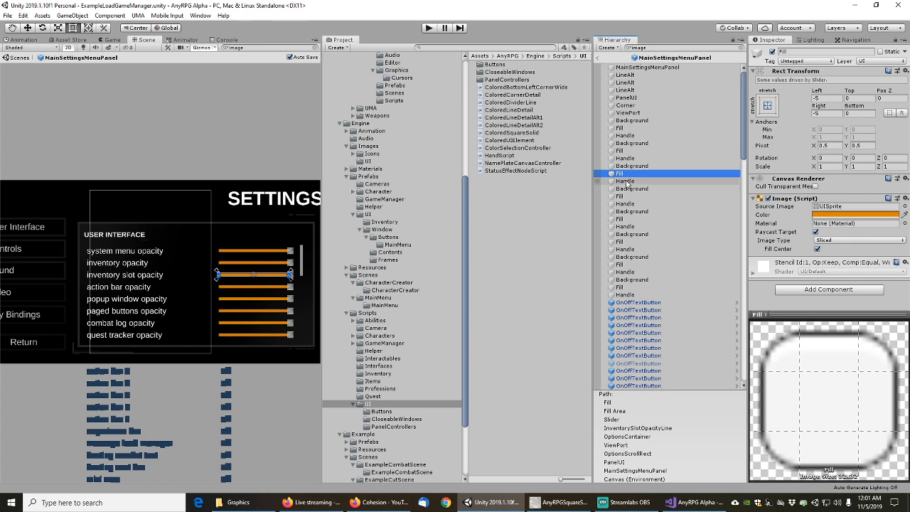
key(Up)
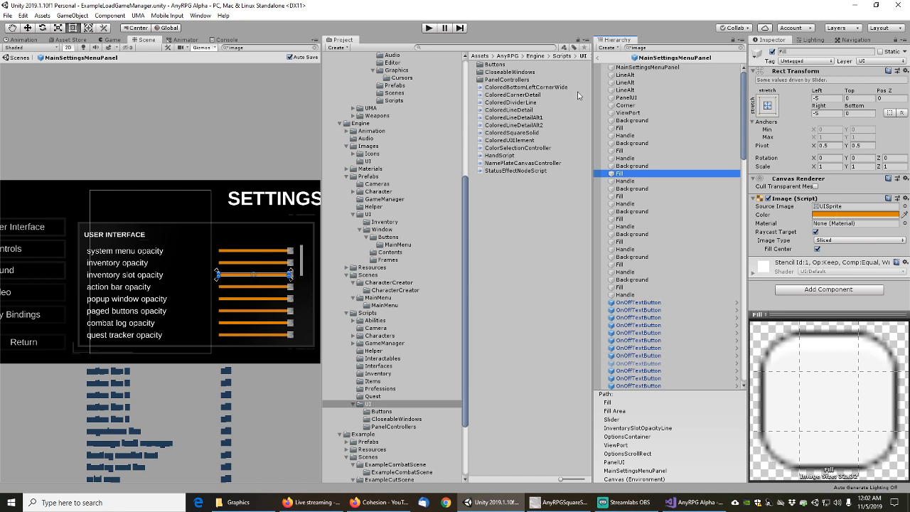
Rename the duplicated ColoredLineDetail1 script to ColoredFill
click(507, 110)
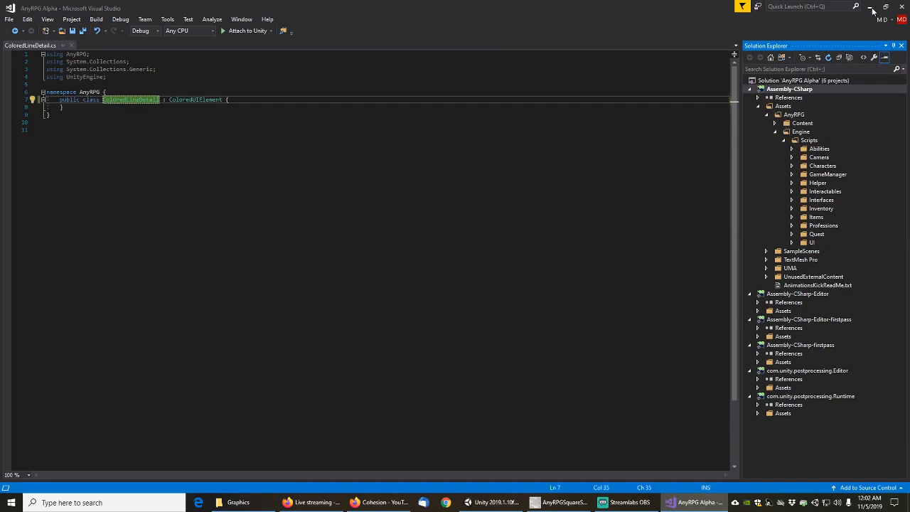
click(871, 8)
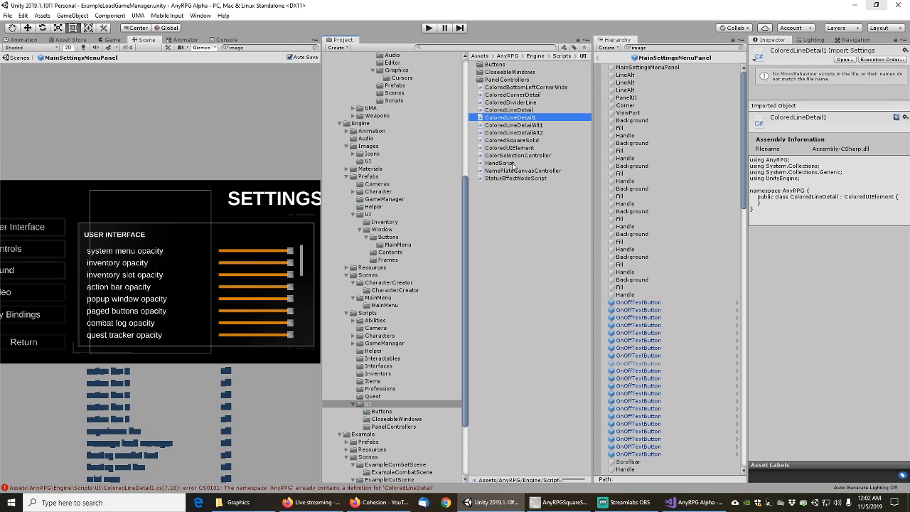
key(F2)
key(shift+Left)
key(shift+Left)
key(shift+Left)
key(shift+Left)
key(shift+Left)
key(shift+Left)
key(shift+Left)
key(shift+Left)
key(shift+Left)
key(shift+Left)
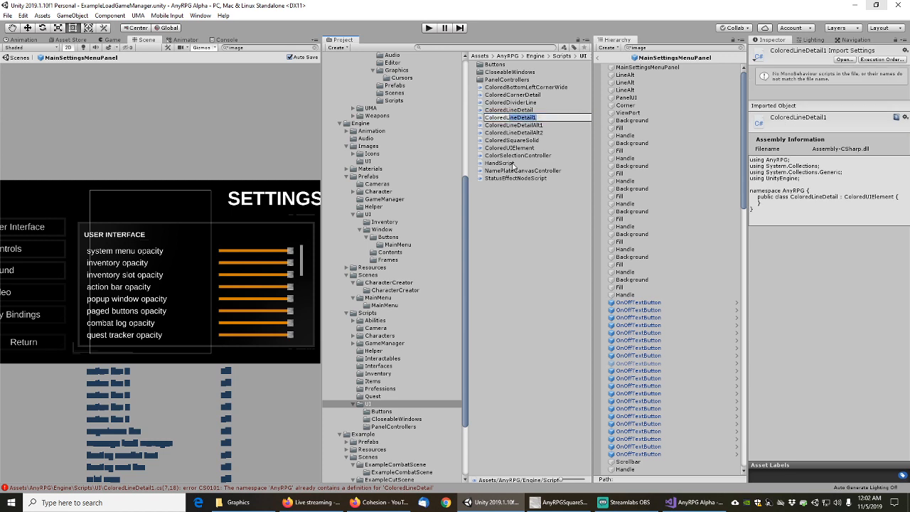
text(Fill)
key(alt+Tab)
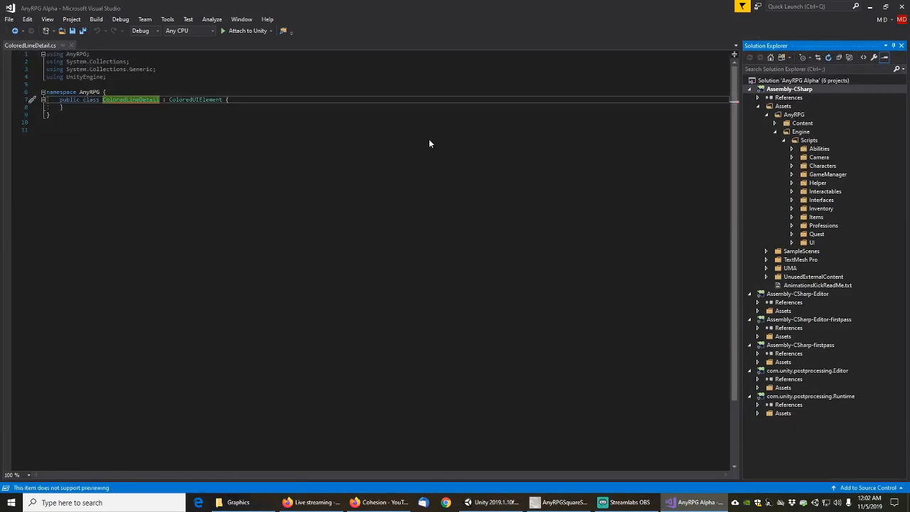
Open ColoredFill.cs, rename its ColoredLineDetail class to ColoredFill, and save it
click(876, 7)
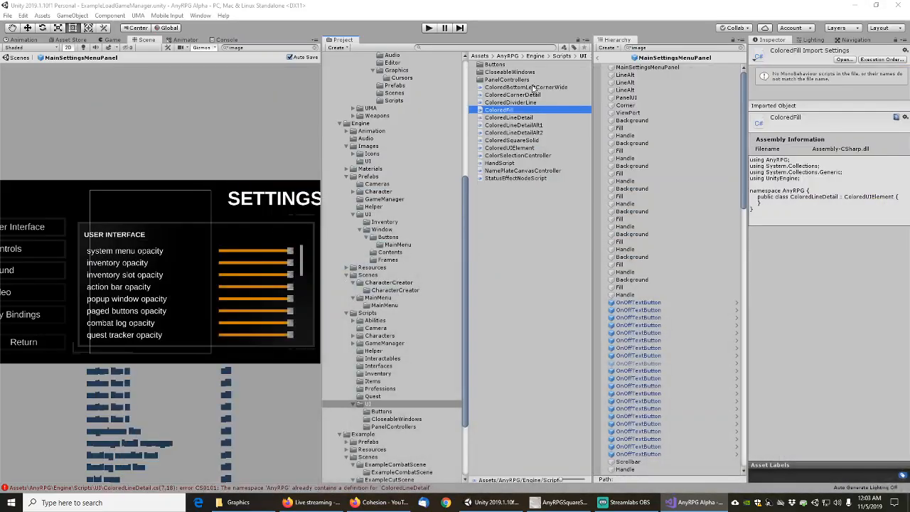
click(506, 110)
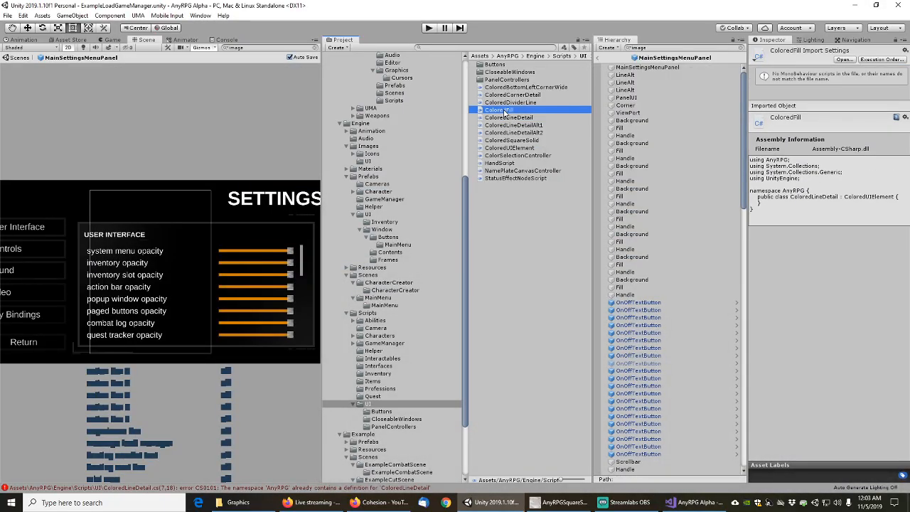
double_click(506, 110)
click(127, 110)
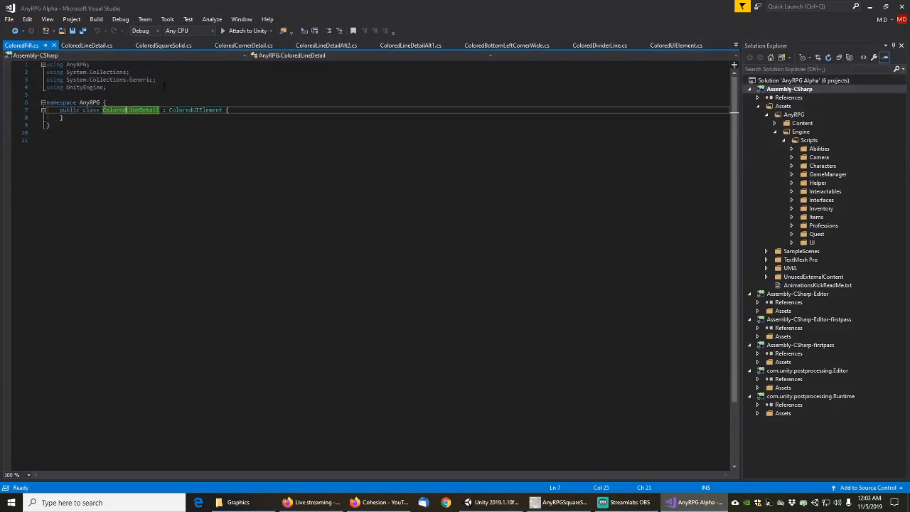
drag(126, 110, 157, 110)
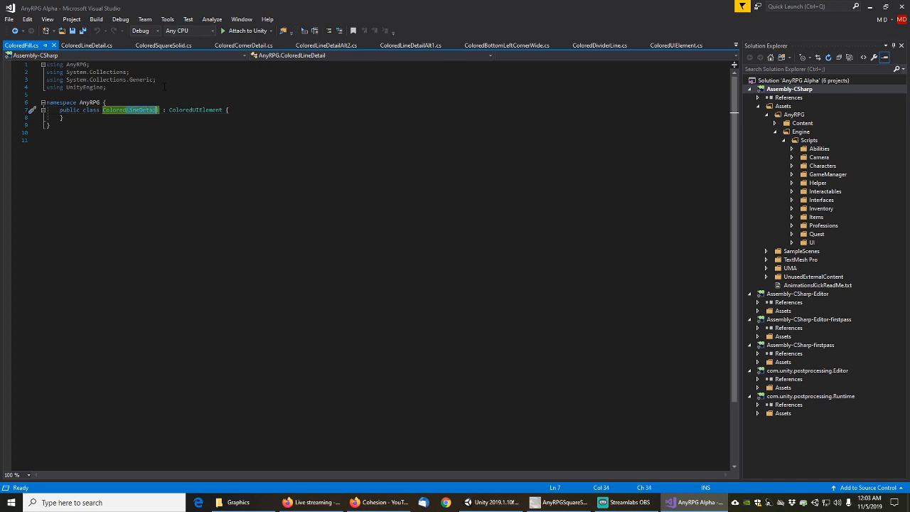
text(Fill)
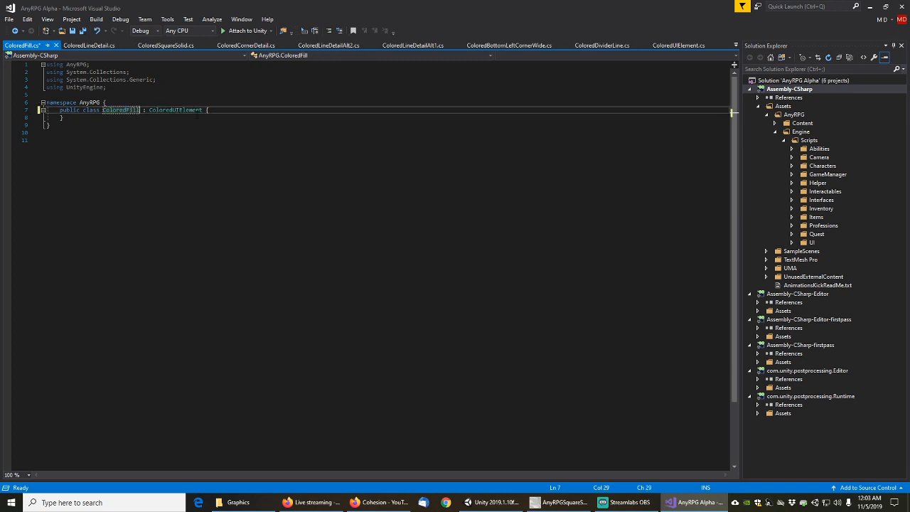
key(ctrl+s)
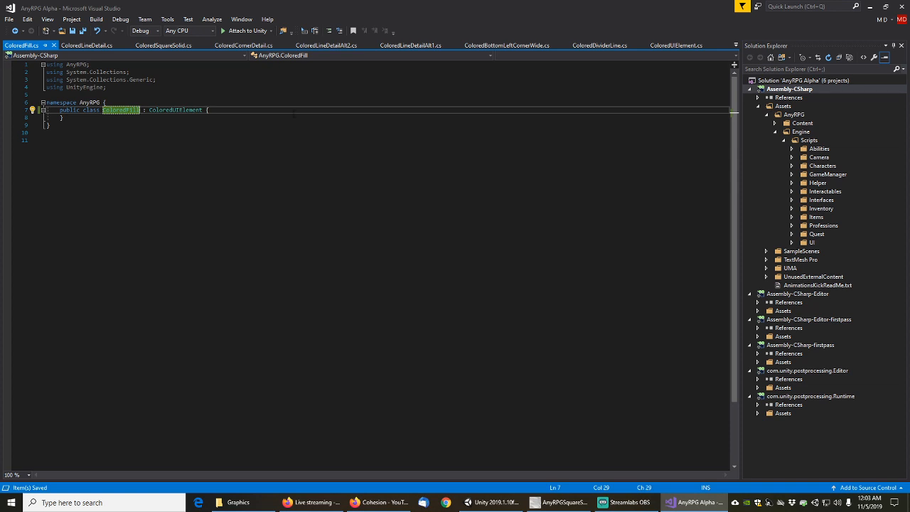
click(871, 6)
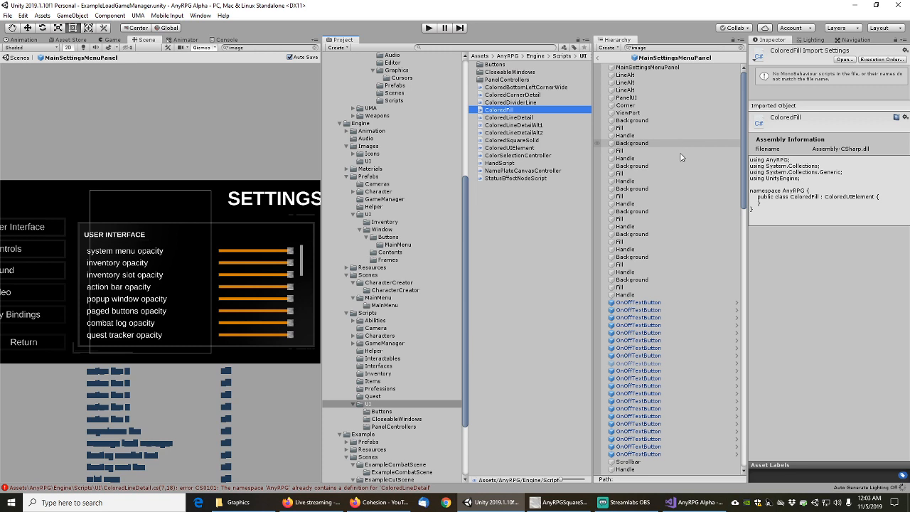
click(619, 153)
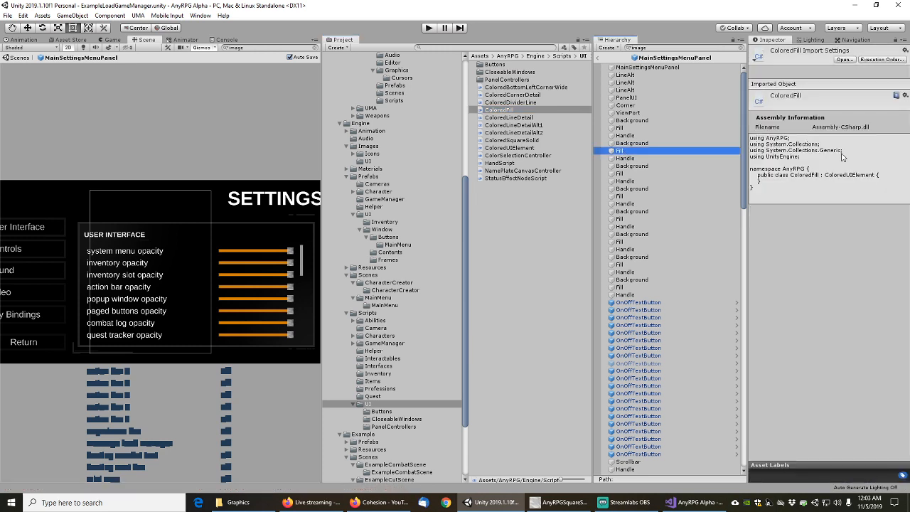
Copy the slider Fill image's orange DB8400 colour and exit prefab editing to the scene
click(847, 214)
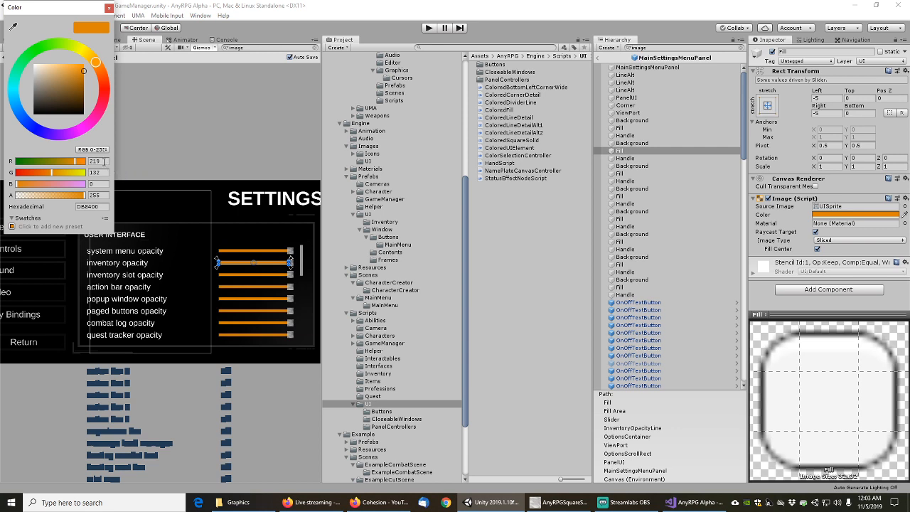
click(109, 8)
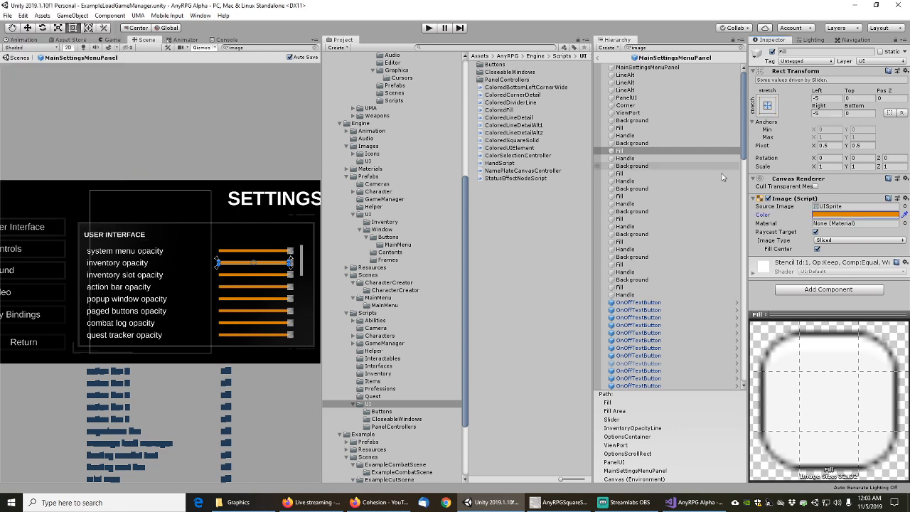
right_click(846, 216)
click(842, 224)
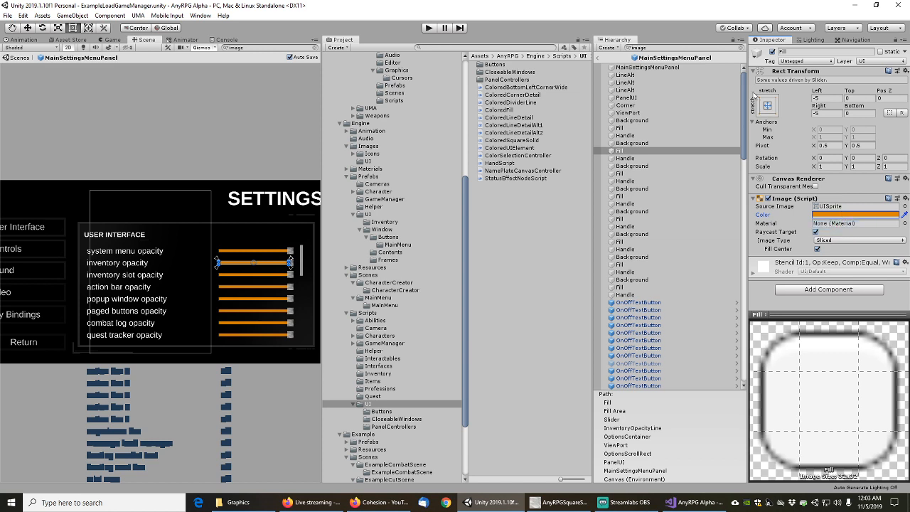
click(600, 59)
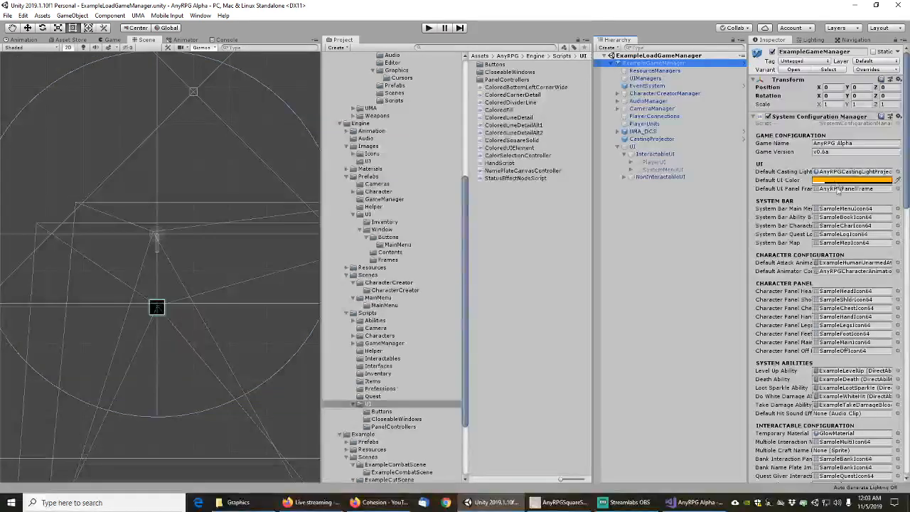
Copy ExampleGameManager's orange Default UI Color and open SystemConfigurationManager.cs in Visual Studio
right_click(837, 183)
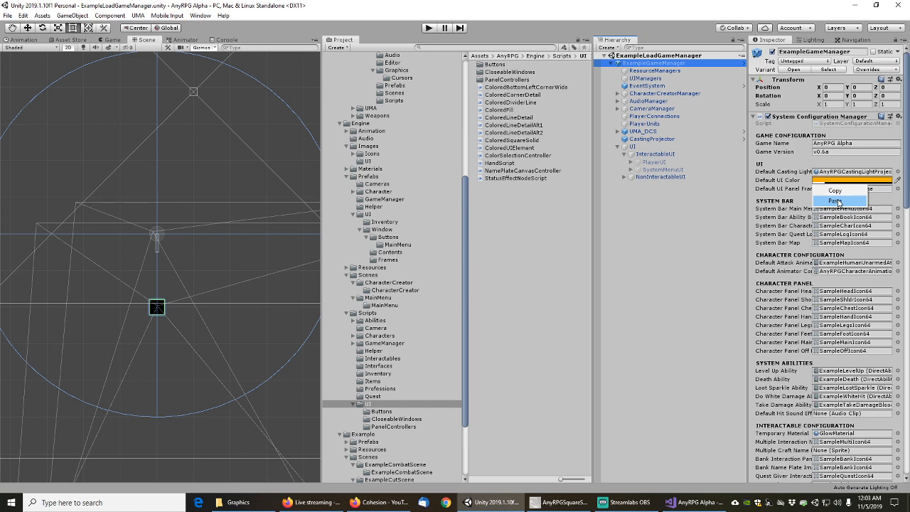
click(839, 202)
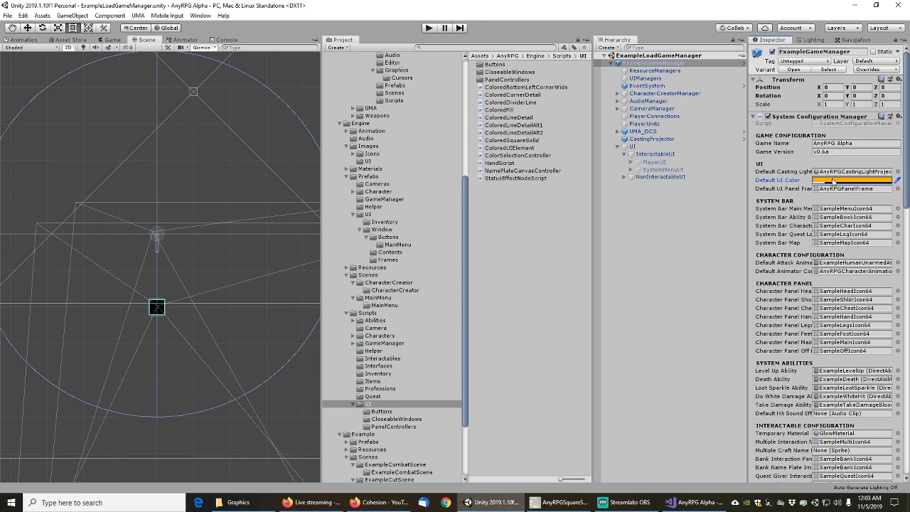
double_click(841, 128)
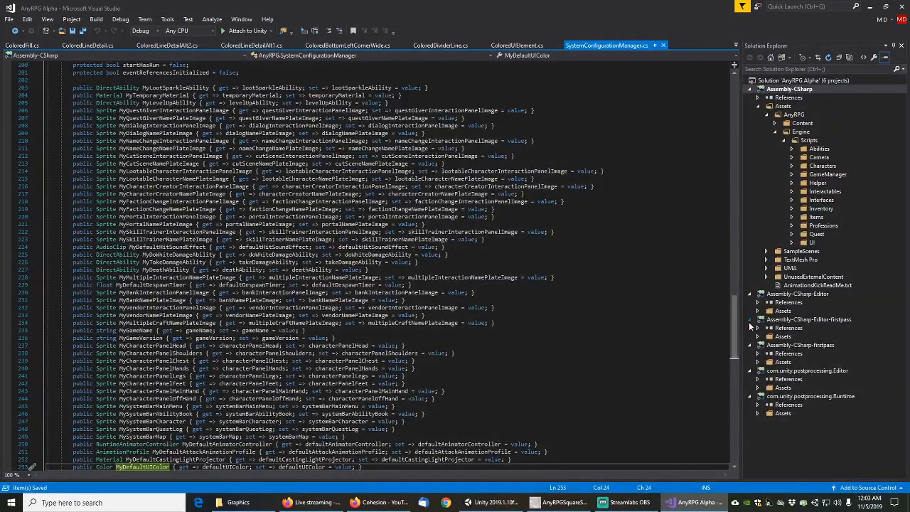
Add a [SerializeField] private Color defaultUIFillColor field below defaultUIColor
drag(738, 326, 696, 96)
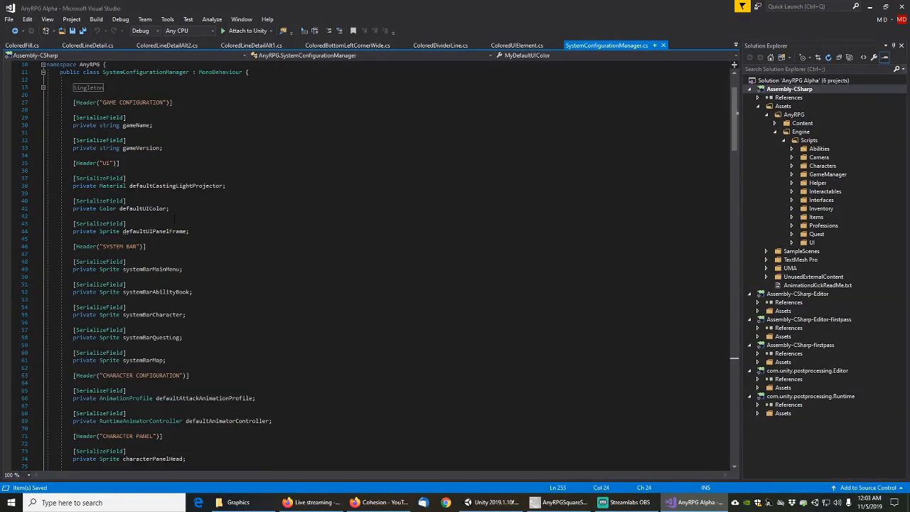
click(190, 208)
key(Return)
key(Return)
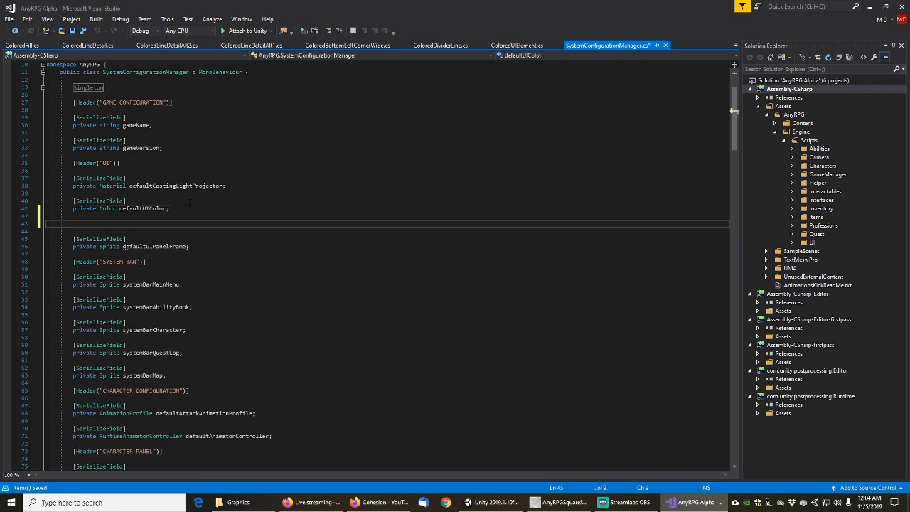
text([seria])
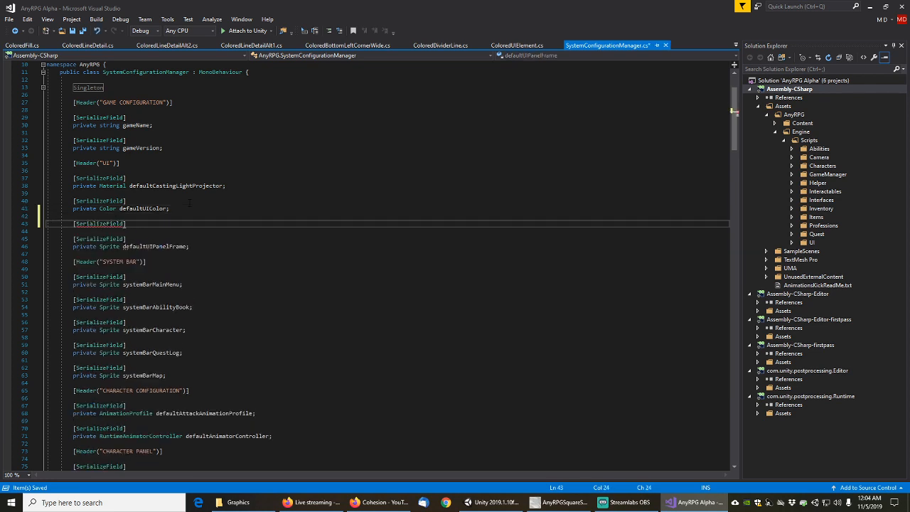
key(Return)
text(private Color default)
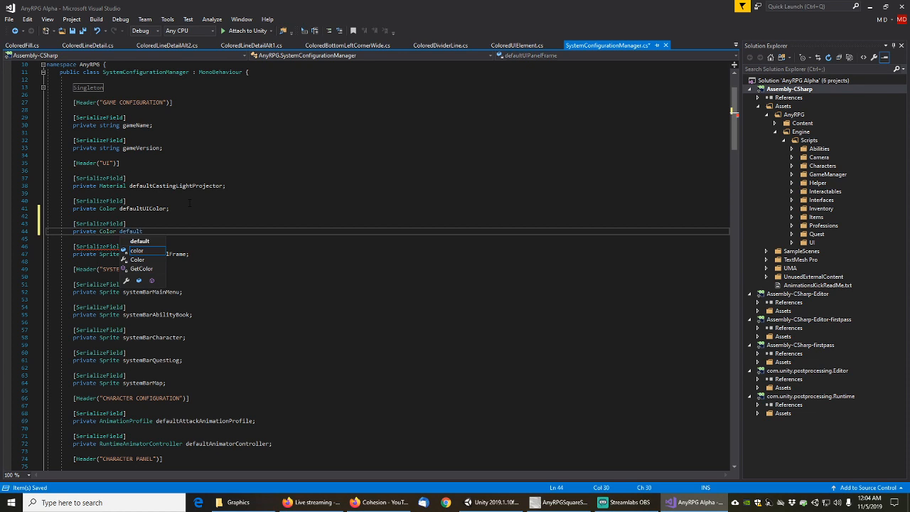
text(UIFillColor;)
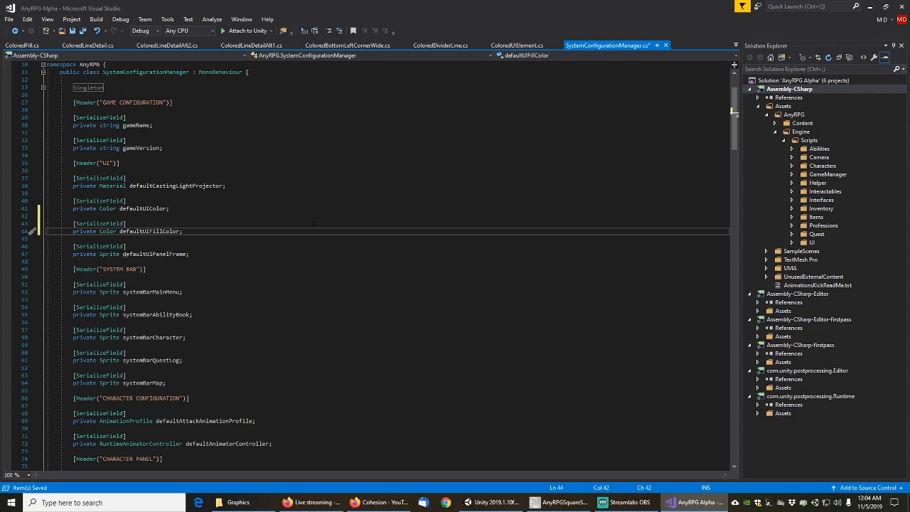
Encapsulate defaultUIFillColor into a MyDefaultUIFillColor property and save the script
scroll(720, 210, down, 20)
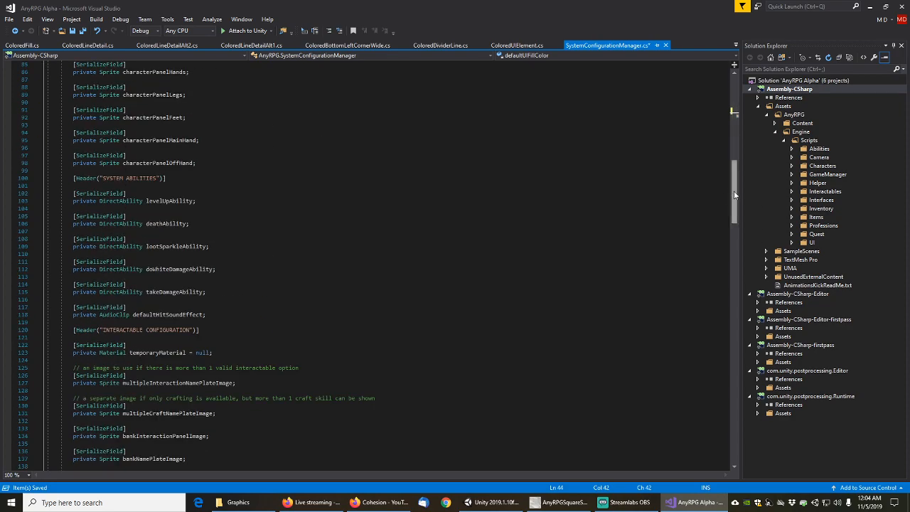
scroll(720, 211, down, 13)
scroll(721, 211, up, 20)
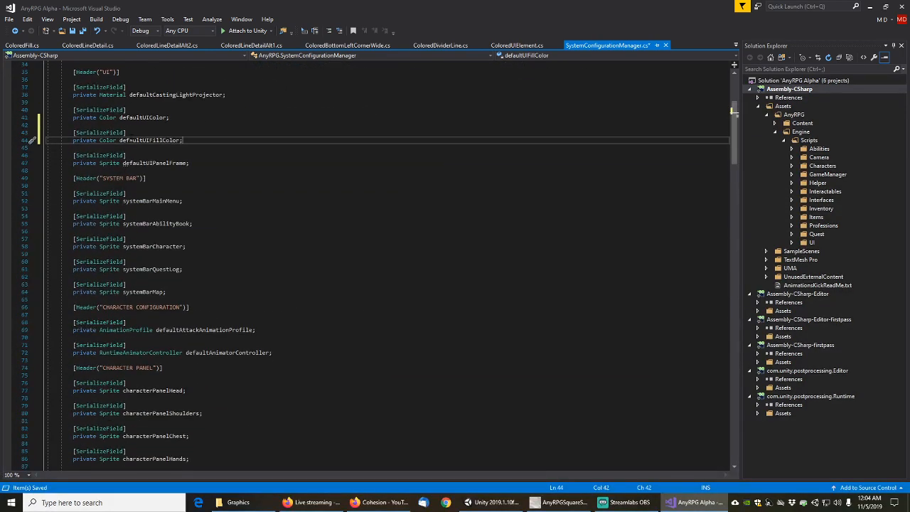
right_click(137, 140)
click(192, 154)
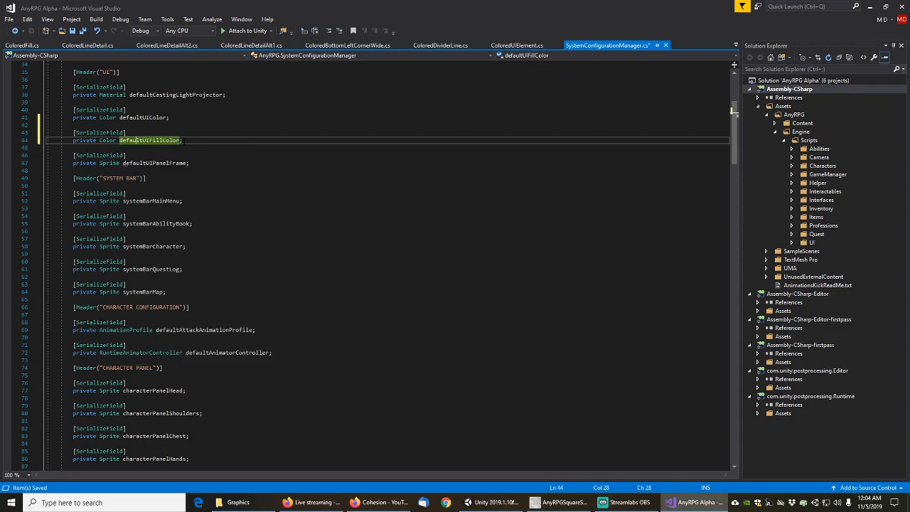
click(138, 164)
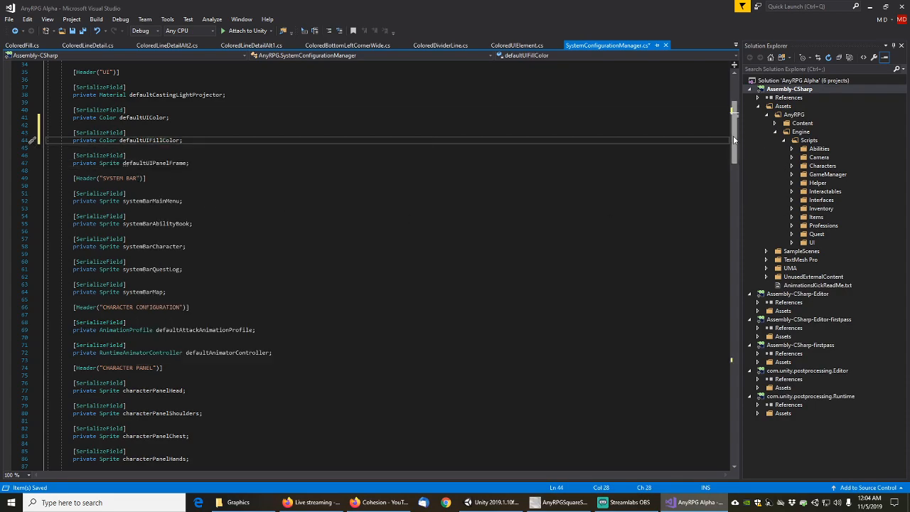
drag(734, 140, 734, 367)
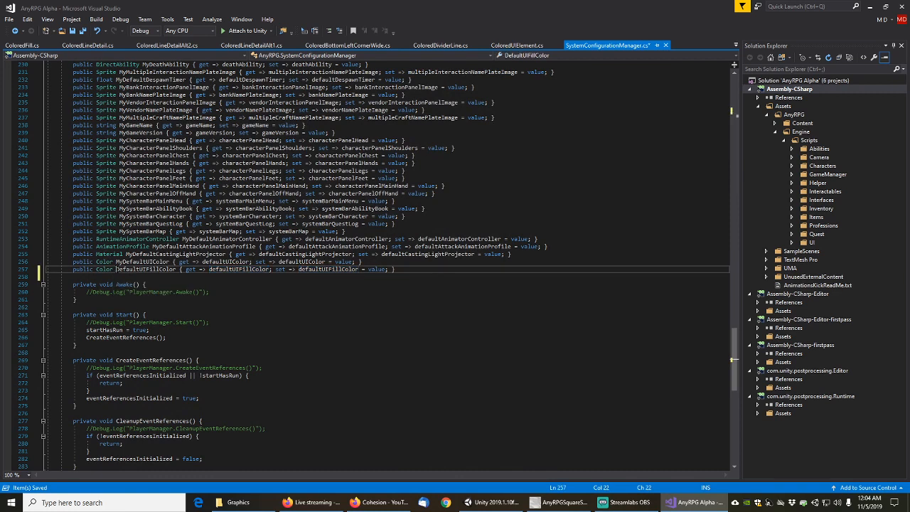
click(116, 270)
text(MyD)
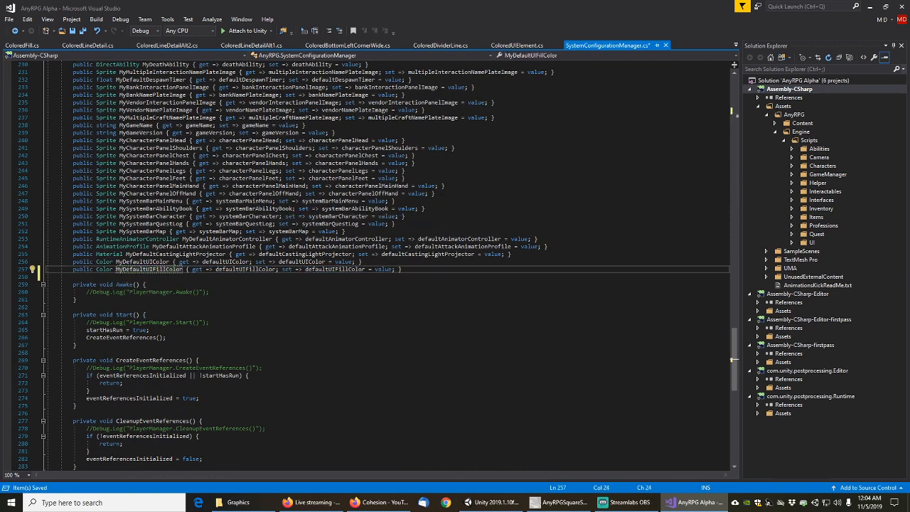
key(ctrl+s)
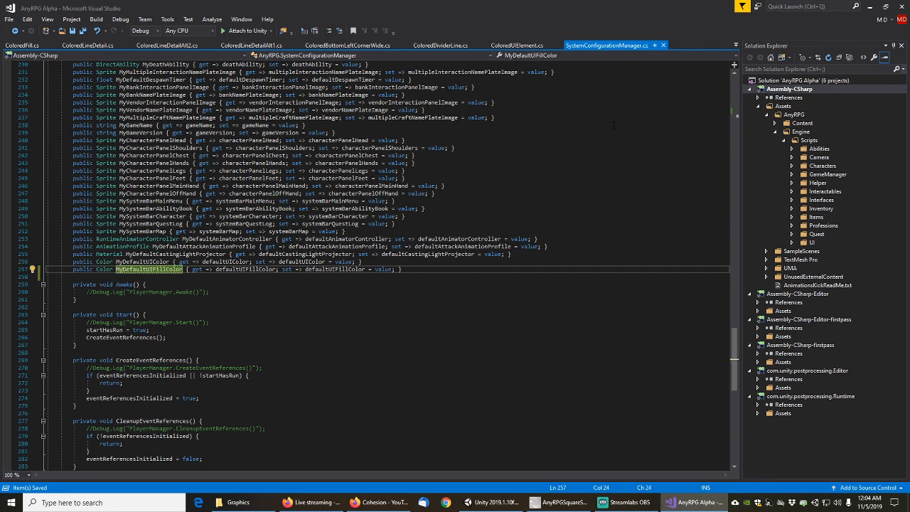
click(870, 7)
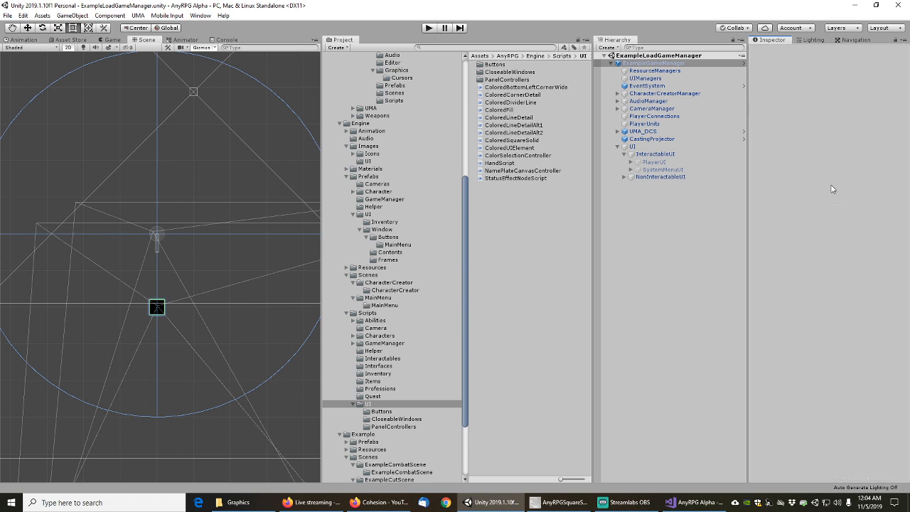
Paste the orange into Default UI Fill Color and apply it to the GameManager prefab
right_click(833, 194)
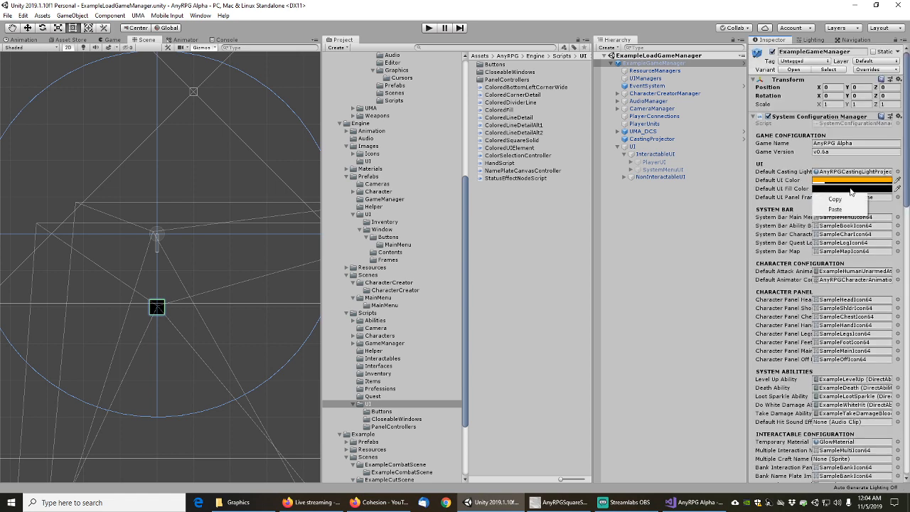
click(836, 210)
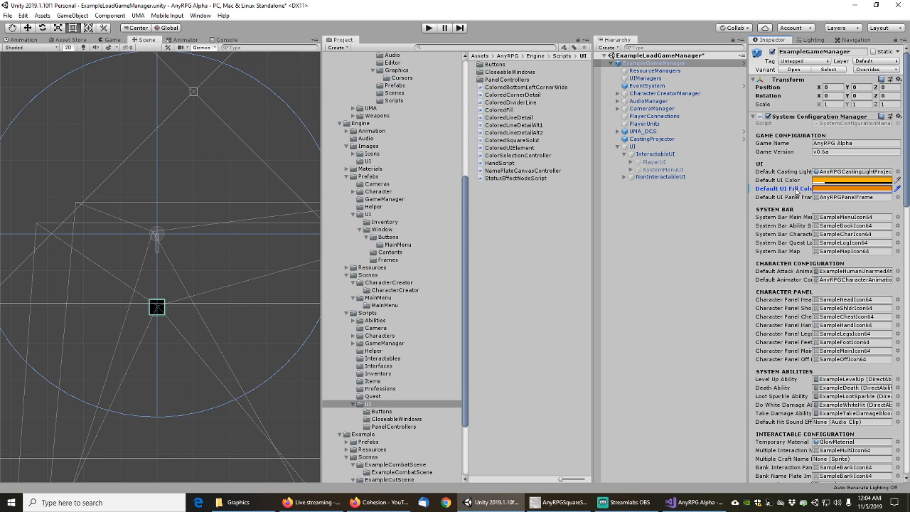
right_click(808, 190)
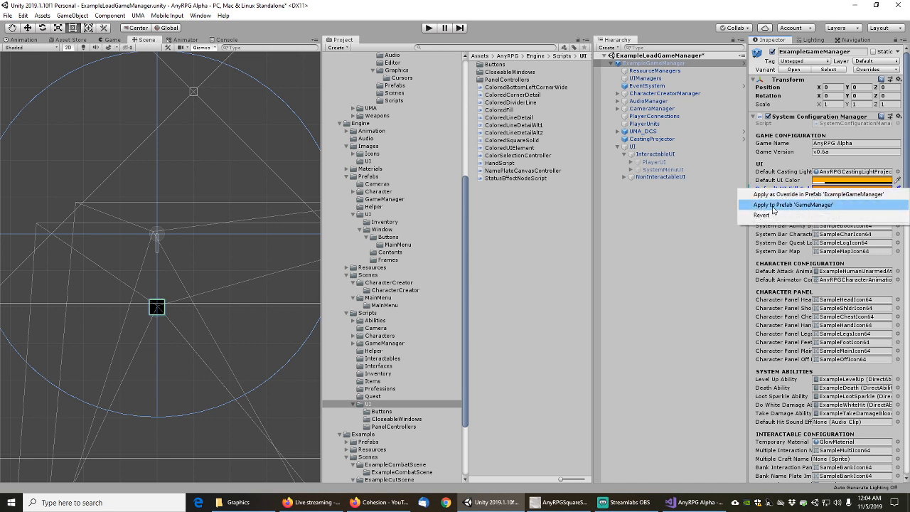
click(772, 206)
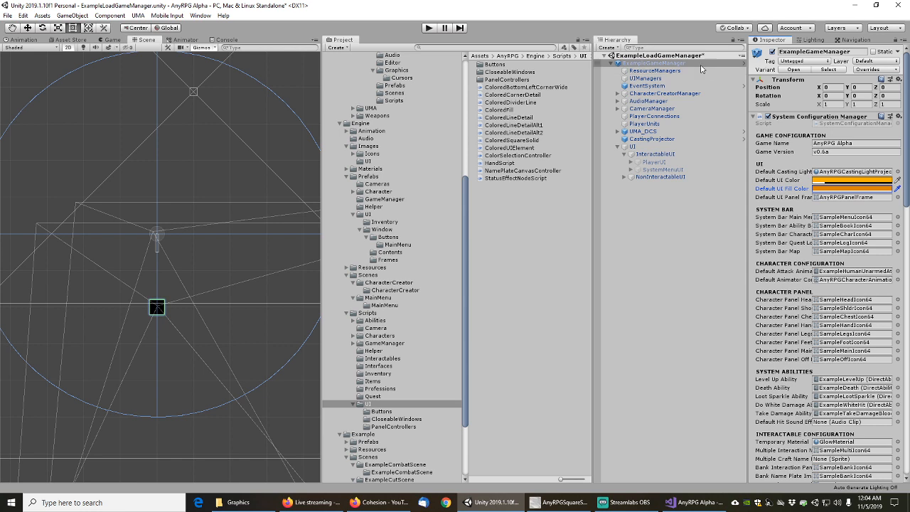
Save the ExampleLoadGameManager scene and select the ColoredFill script
click(8, 15)
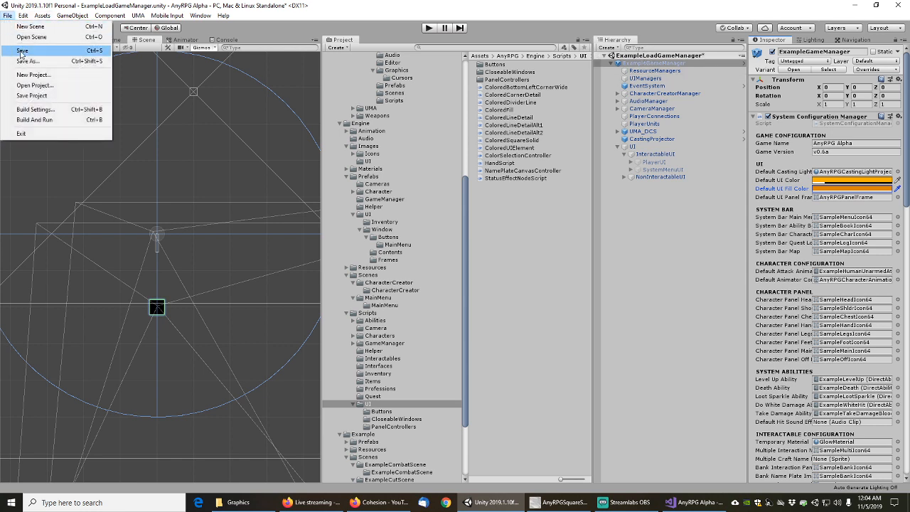
click(22, 55)
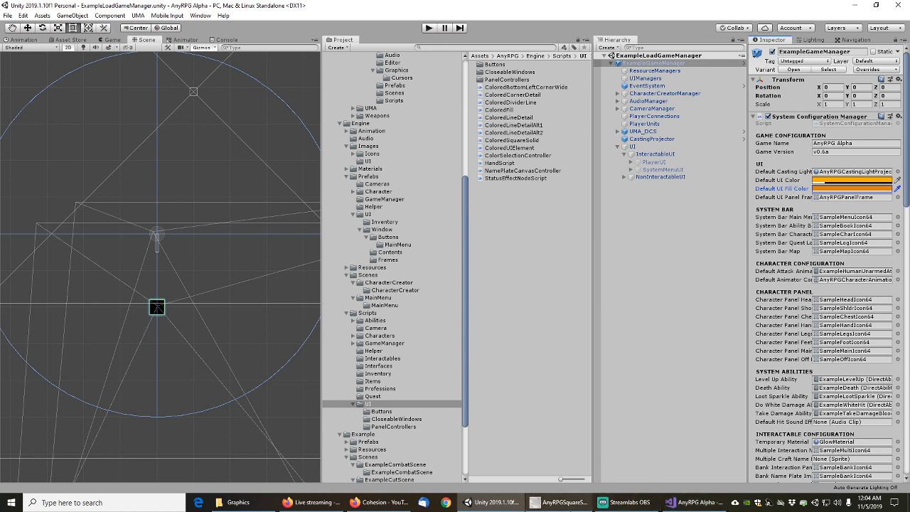
click(504, 111)
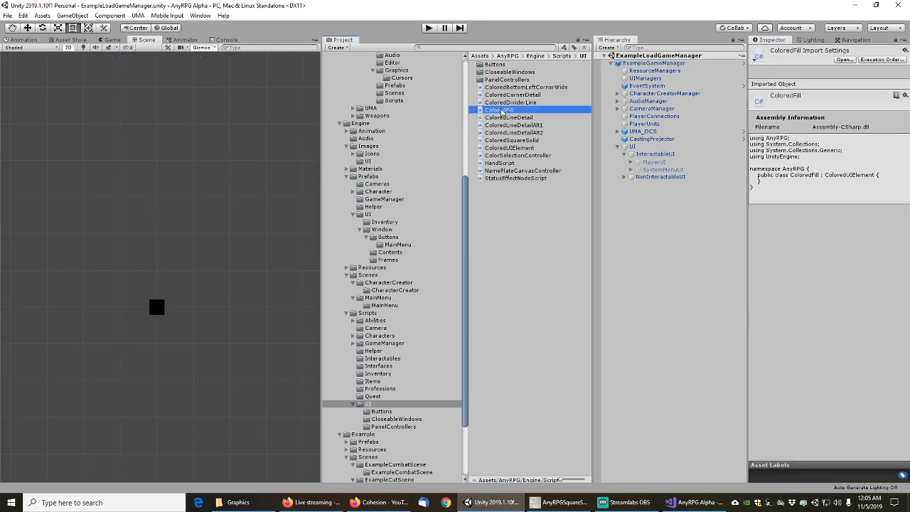
Open ColoredFill in Visual Studio and close the ColoredLineDetail script tabs
double_click(504, 111)
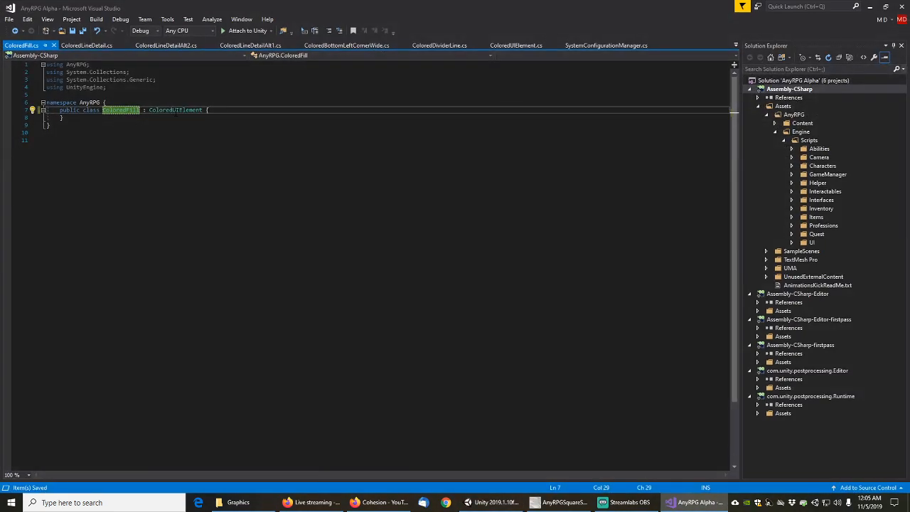
middle_click(94, 45)
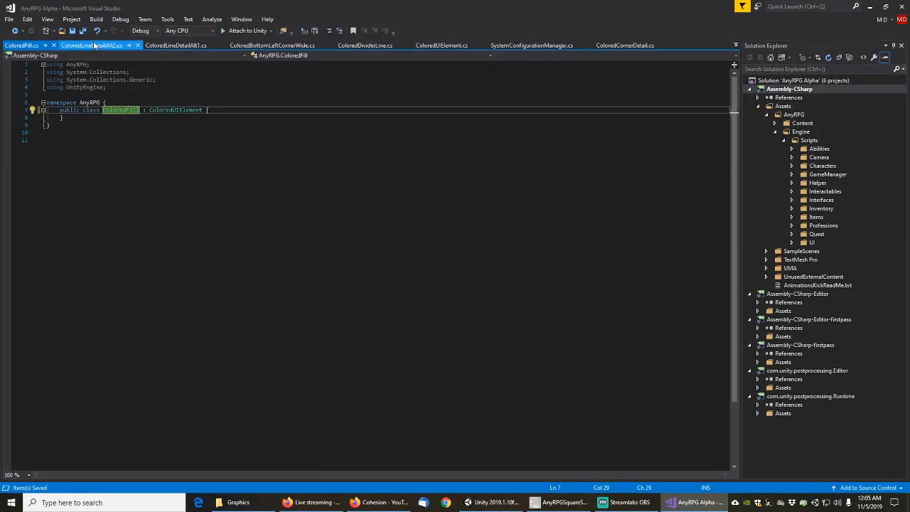
middle_click(94, 45)
middle_click(94, 45)
middle_click(94, 44)
middle_click(94, 45)
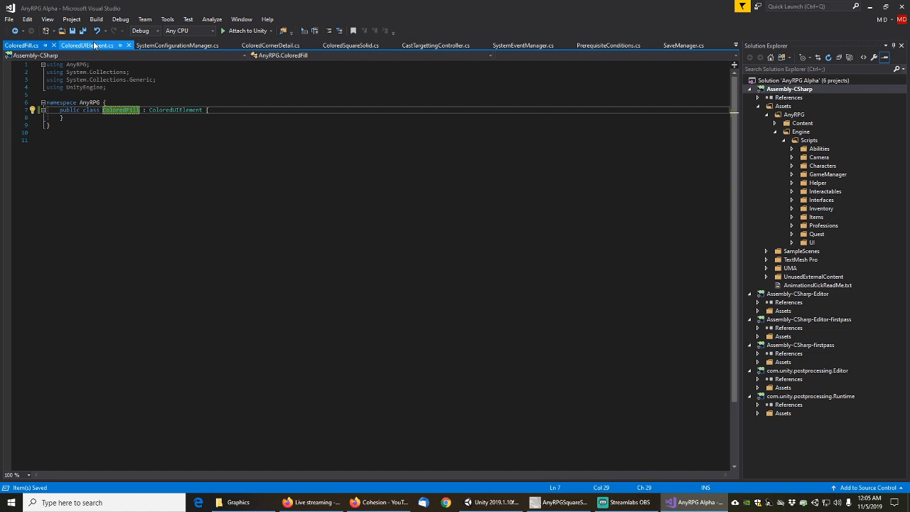
click(94, 45)
Copy the SetImageColor method from ColoredUIElement into the ColoredFill class
click(185, 231)
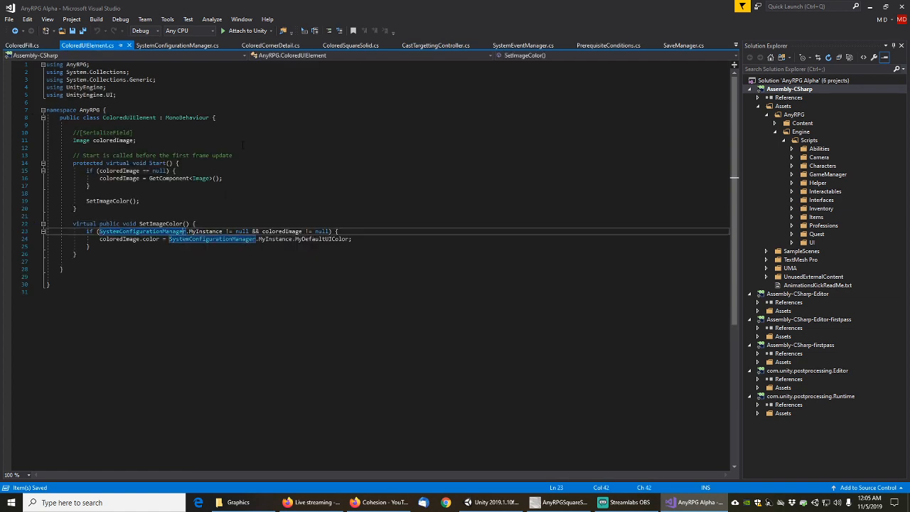
click(184, 224)
key(shift+Down)
key(shift+Down)
key(shift+Down)
key(shift+Down)
key(shift+Down)
key(ctrl+c)
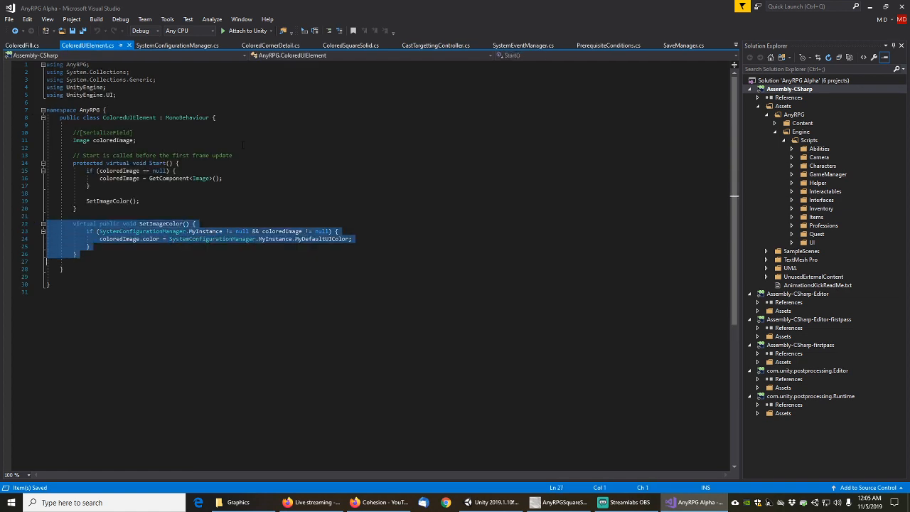
click(21, 44)
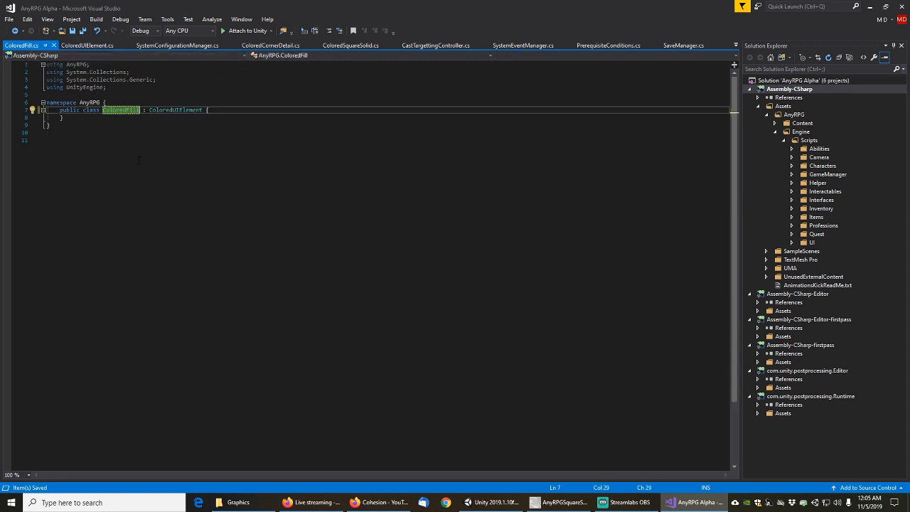
click(98, 119)
key(ctrl+v)
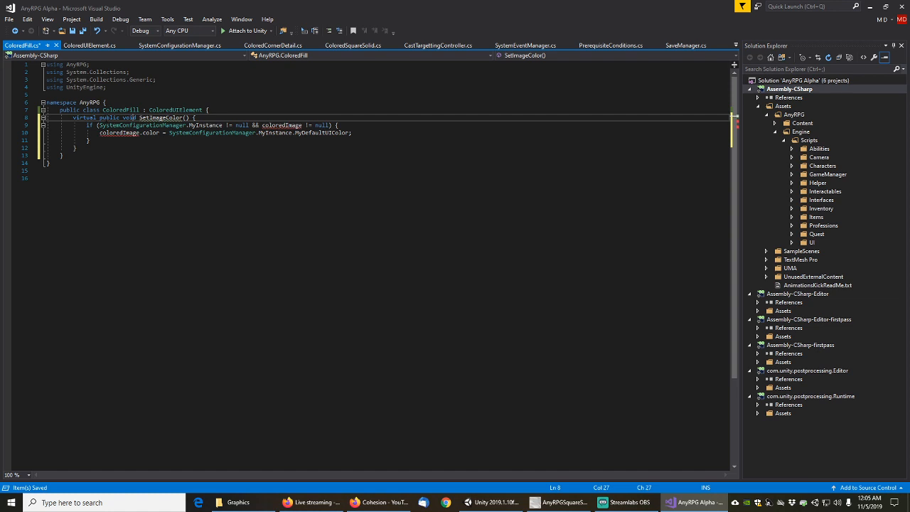
double_click(109, 117)
key(Home)
key(shift+Right)
key(shift+Right)
key(shift+Right)
key(shift+Right)
key(shift+Right)
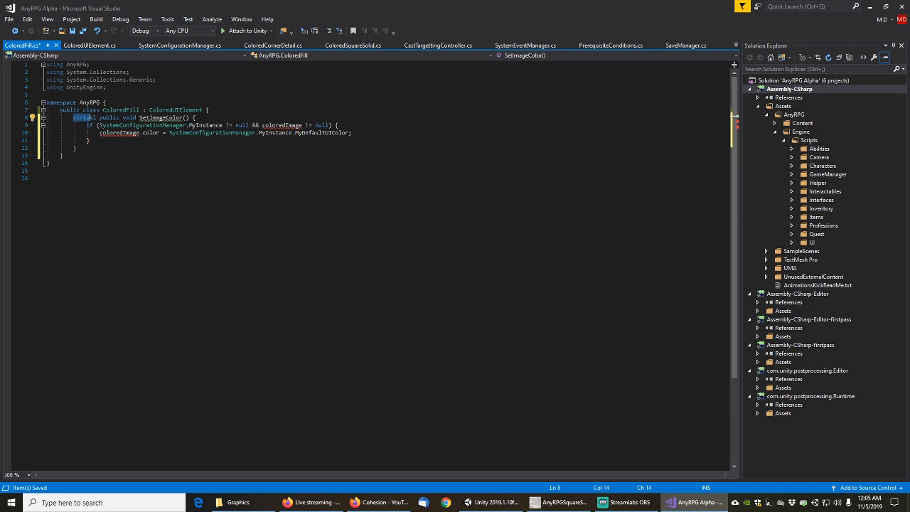
Reorder ColoredUIElement's SetImageColor declaration to 'public virtual' and save the file
click(79, 45)
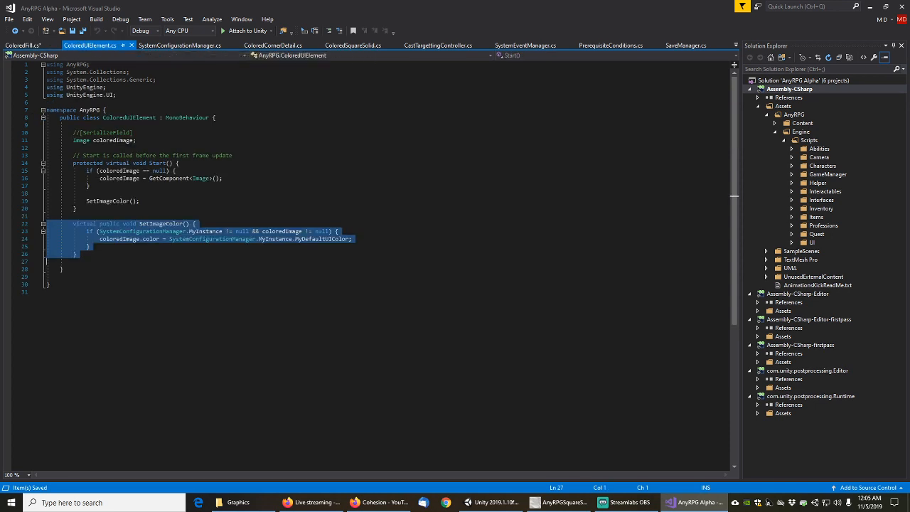
click(103, 225)
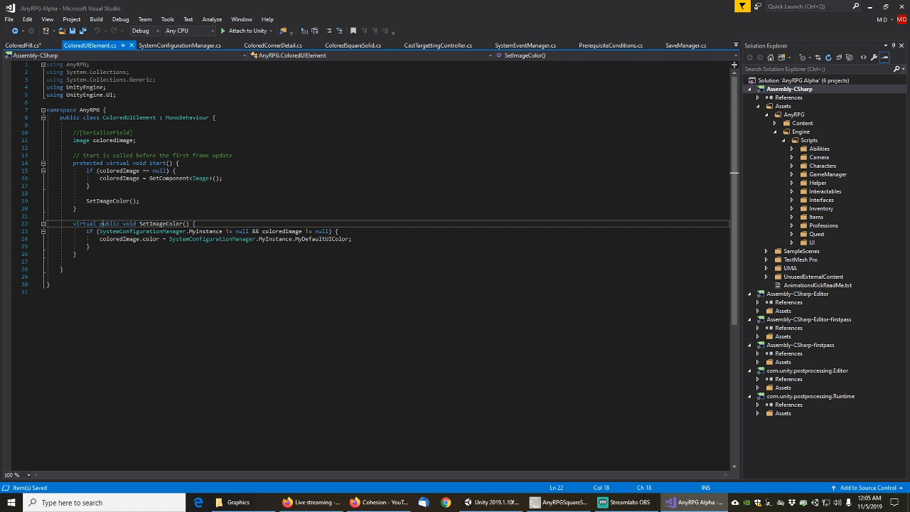
double_click(84, 225)
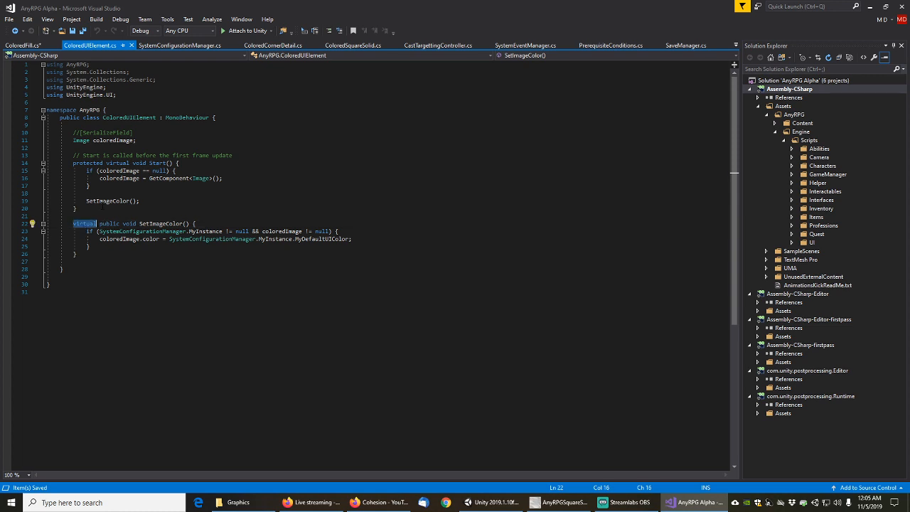
key(Delete)
key(Delete)
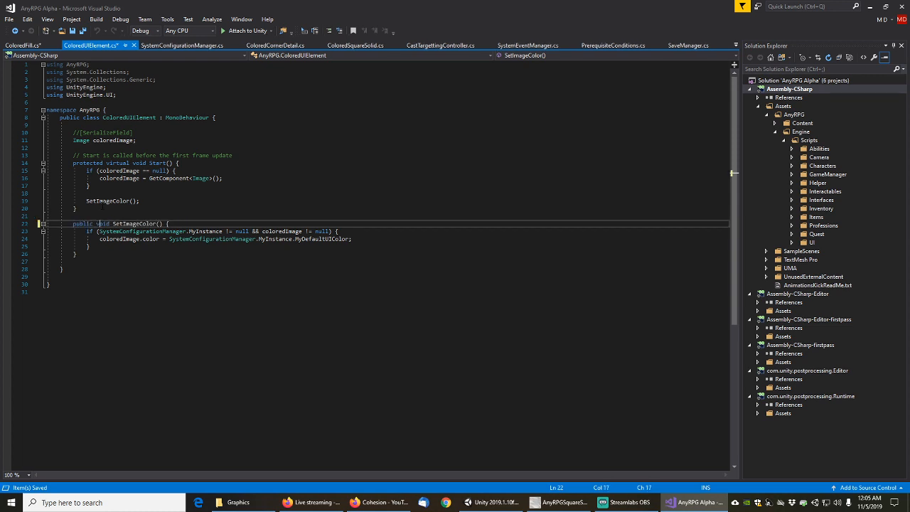
key(ctrl+z)
key(ctrl+z)
key(Home)
key(ctrl+s)
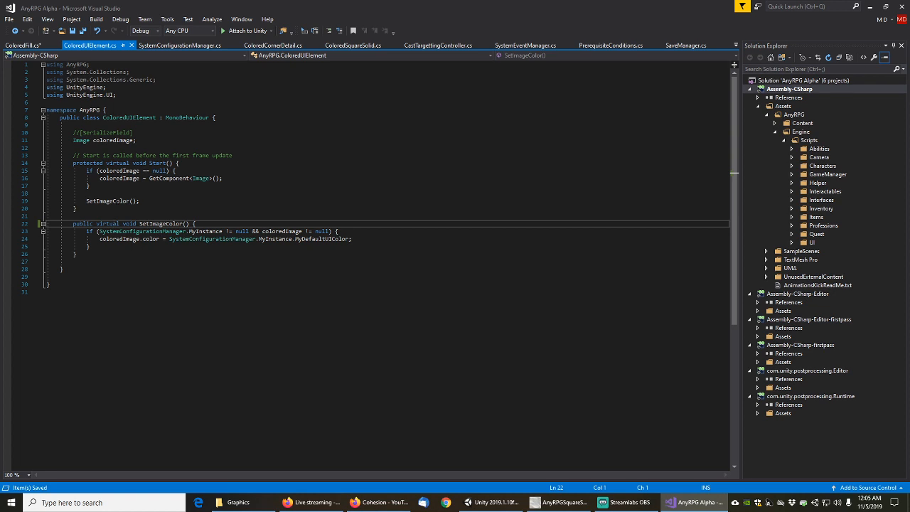
Change ColoredFill's SetImageColor declaration from virtual to override
click(24, 45)
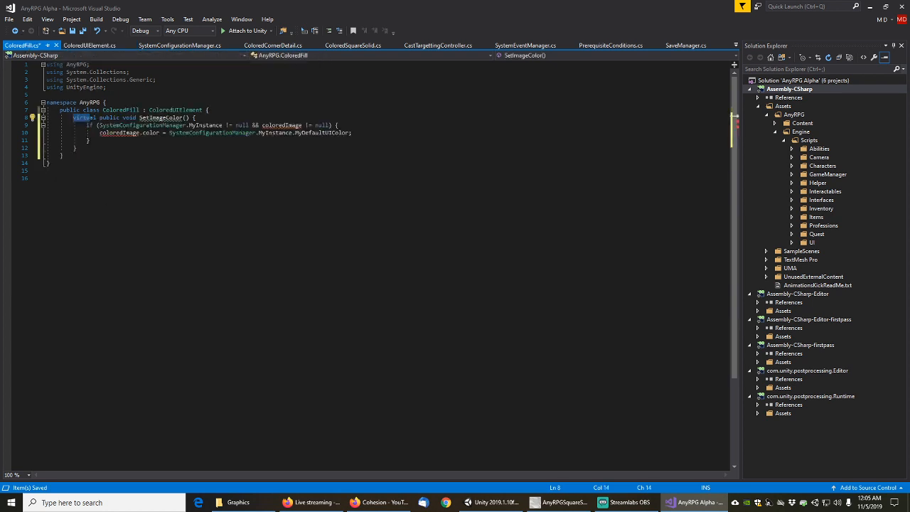
key(Delete)
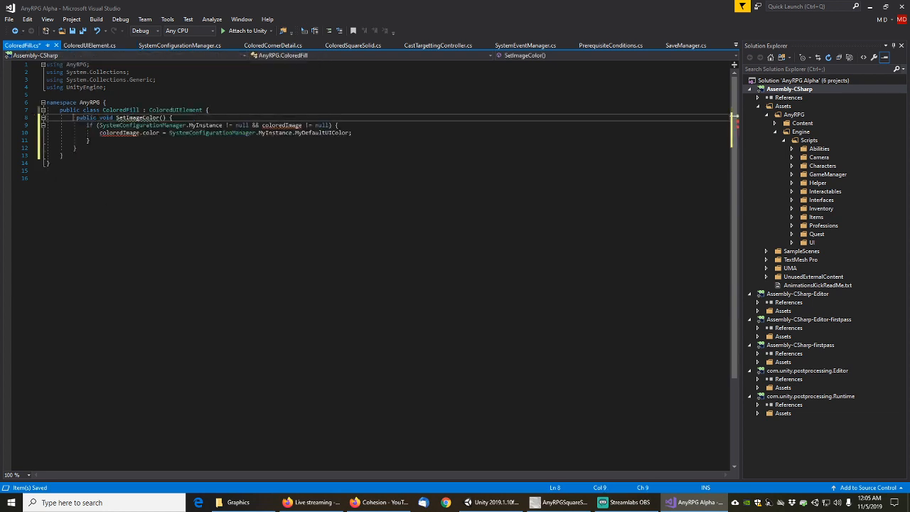
key(BackSpace)
key(Right)
key(Right)
text(override)
key(End)
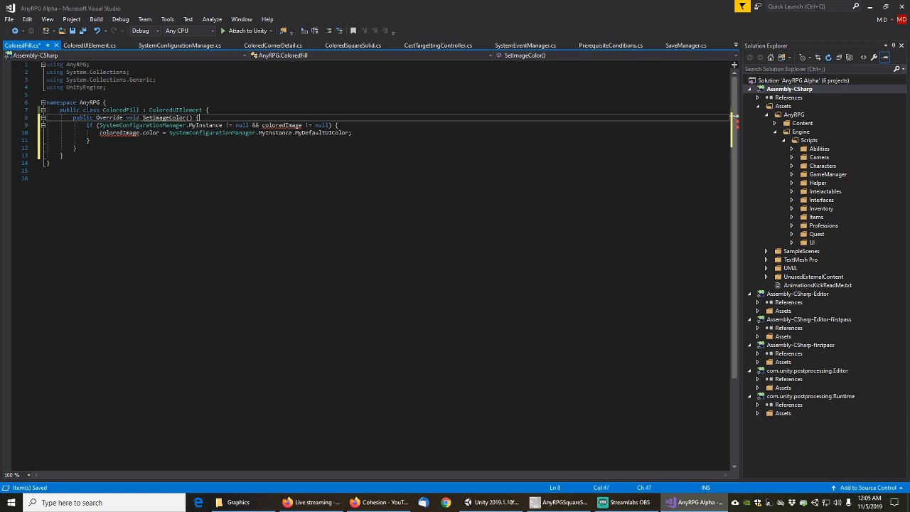
key(Home)
key(Home)
key(Return)
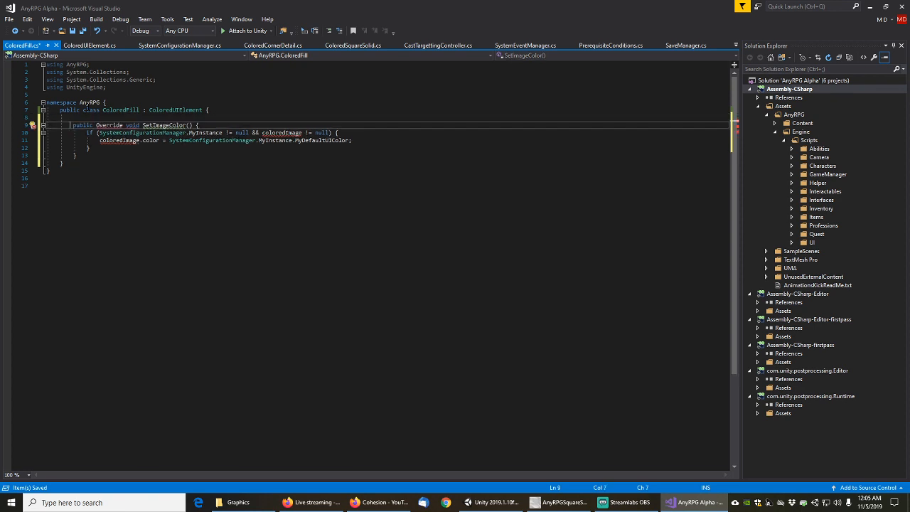
key(Delete)
text(o)
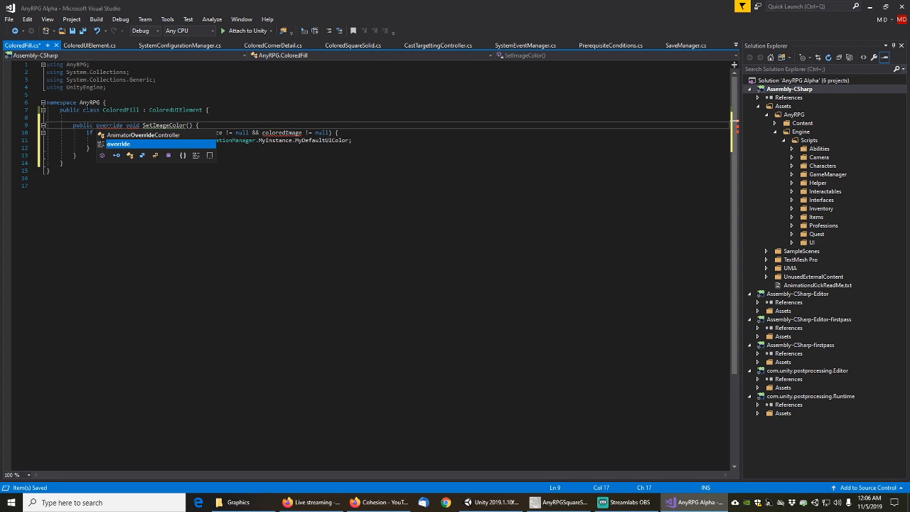
key(Home)
key(Home)
key(Down)
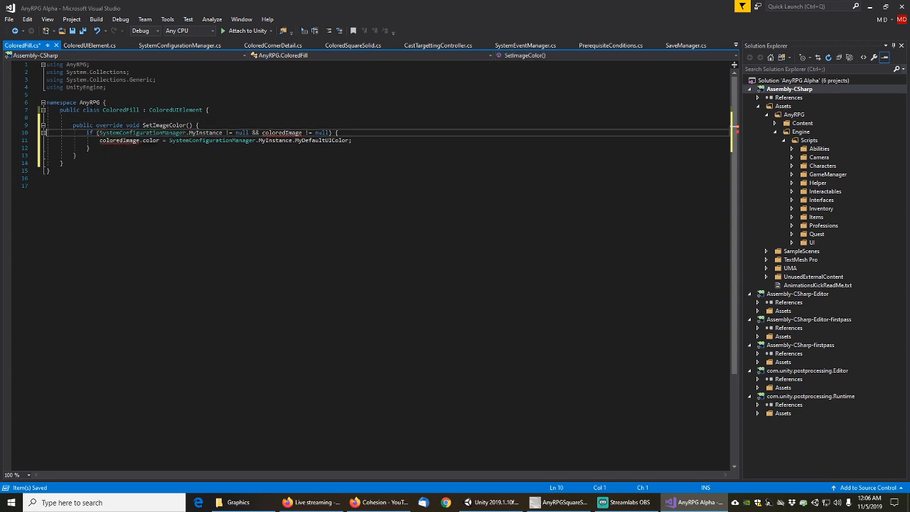
Make ColoredUIElement's coloredImage field protected and save that file
right_click(175, 111)
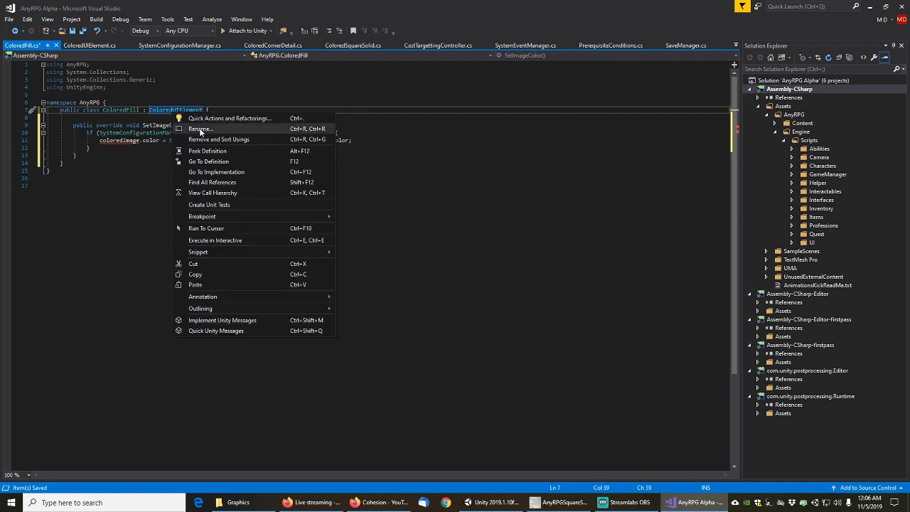
click(209, 162)
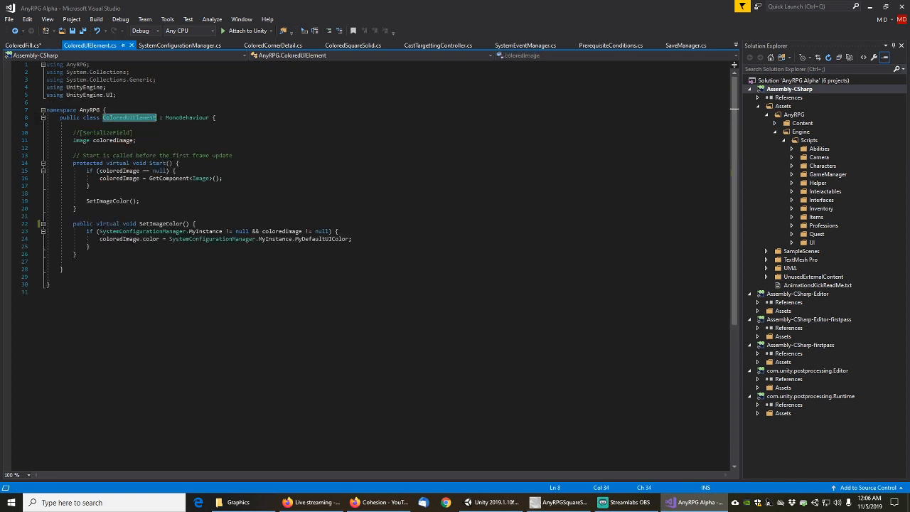
click(73, 140)
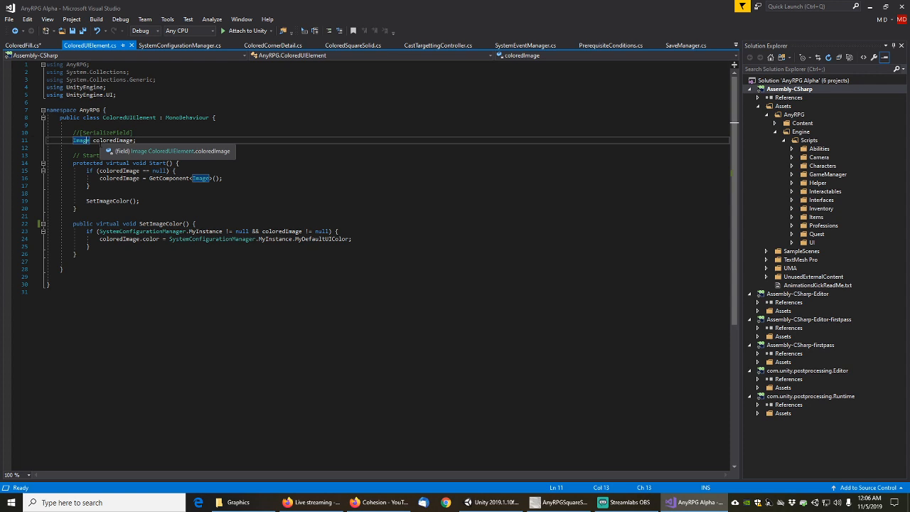
text(protect)
text(ed)
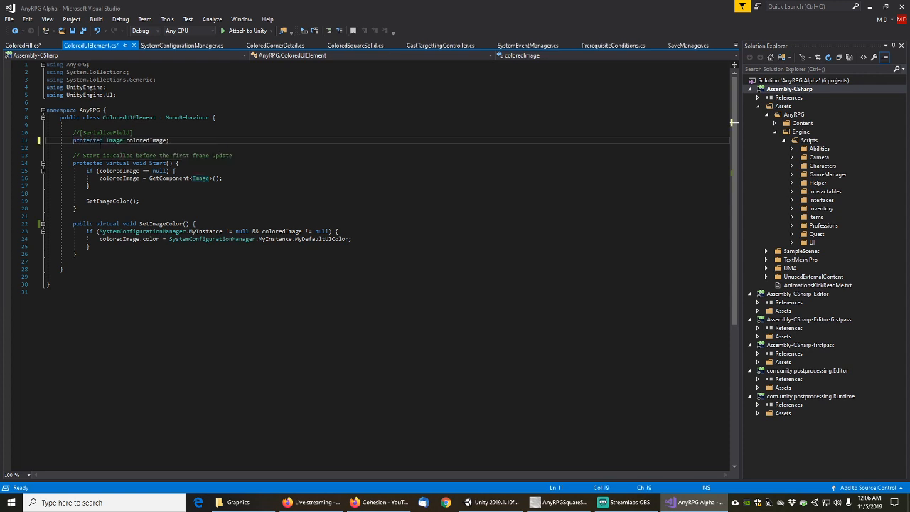
key(Home)
key(ctrl+s)
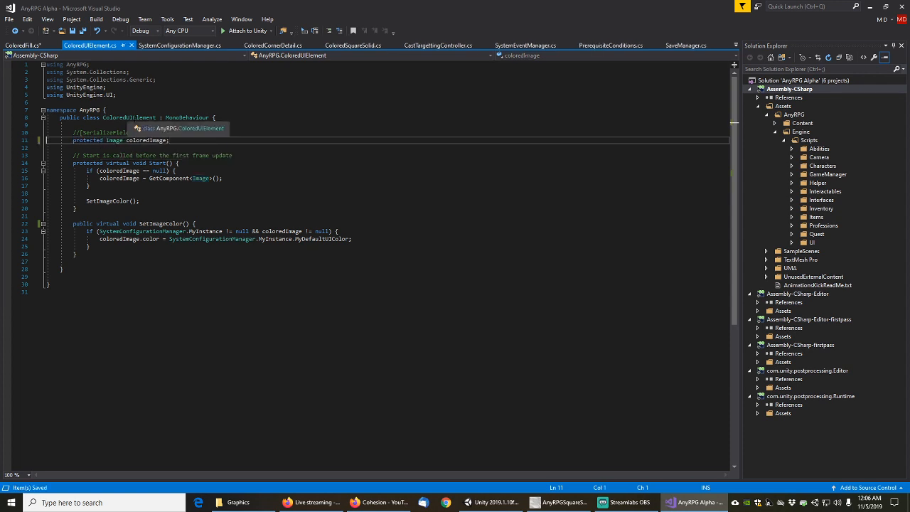
Make ColoredFill's SetImageColor use MyDefaultUIFillColor and save ColoredFill.cs
click(26, 44)
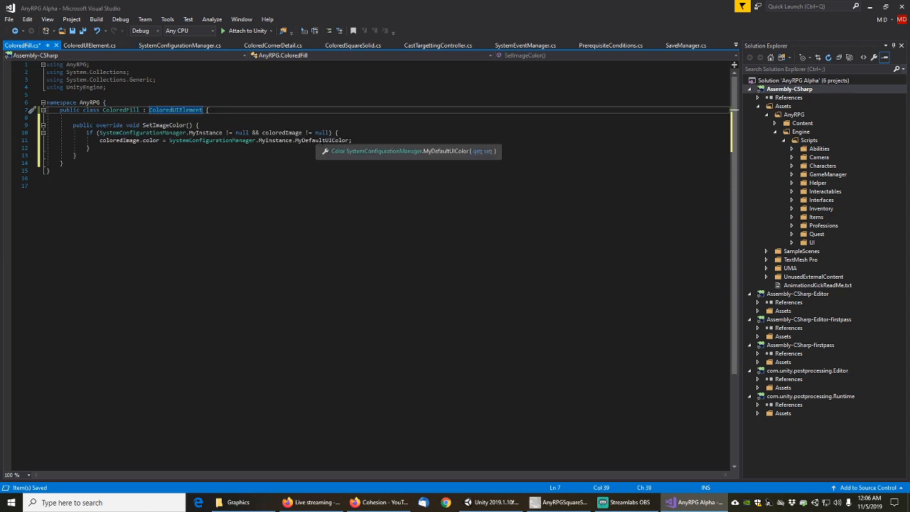
click(344, 140)
text(Fill)
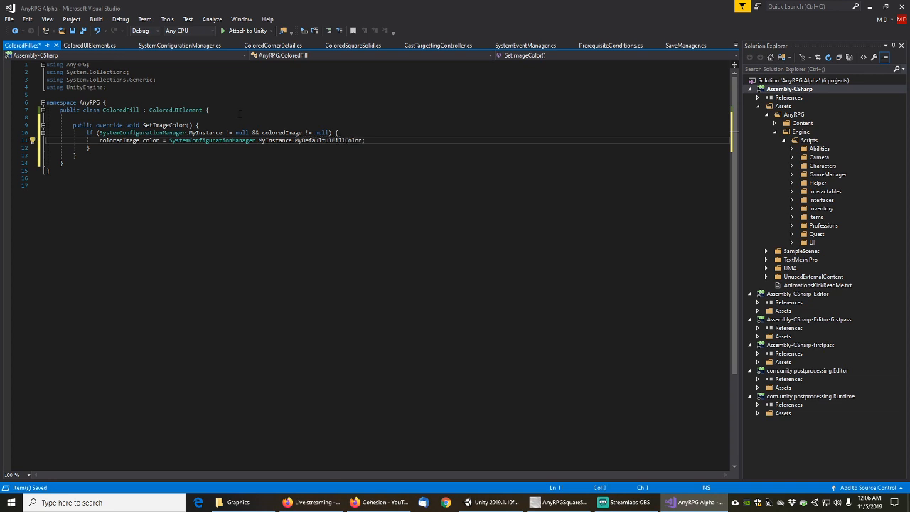
click(220, 126)
key(Return)
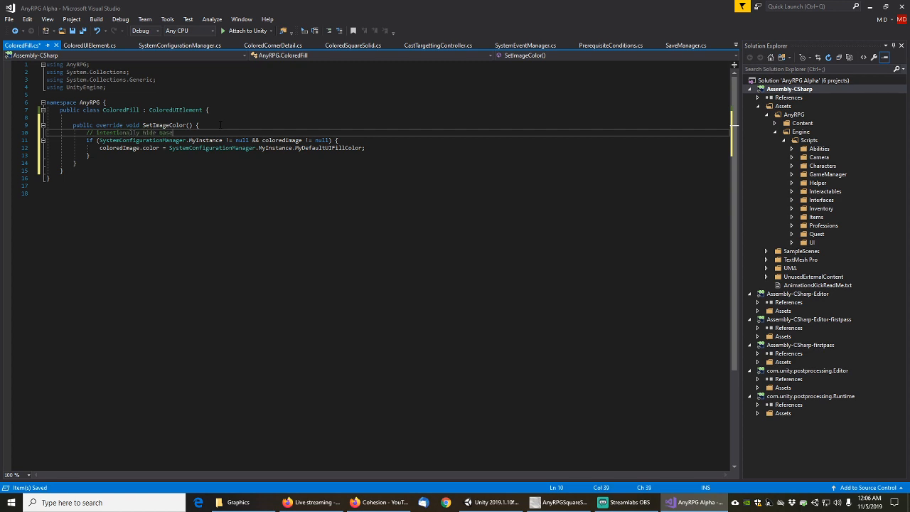
key(ctrl+s)
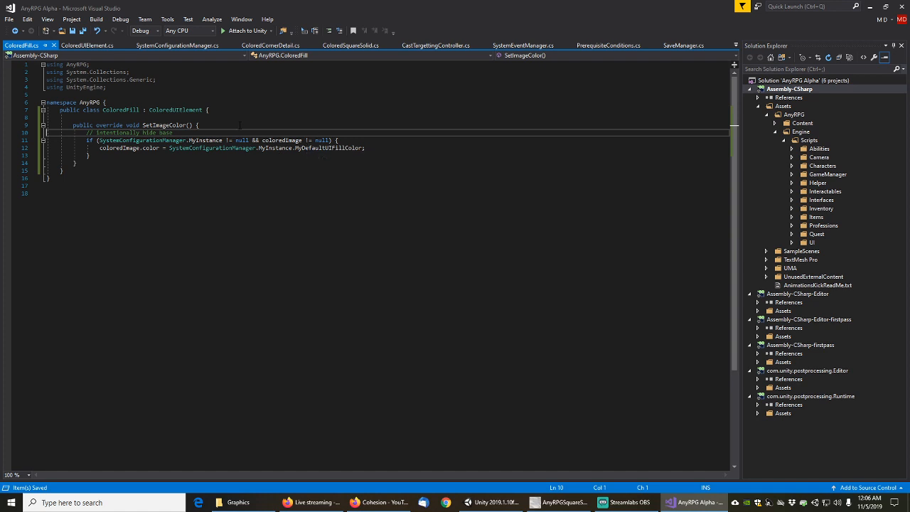
click(871, 12)
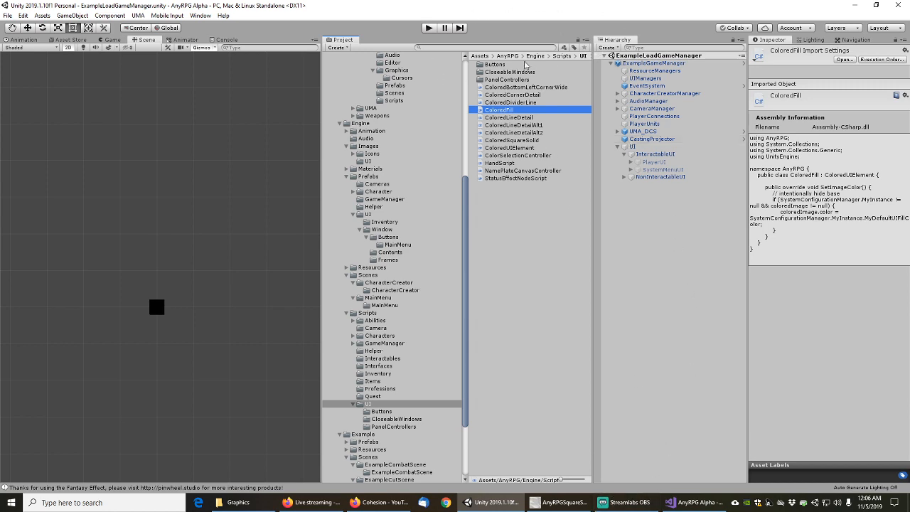
Search the project for 'settin' and open the MainSettingsMenuPanel prefab for editing
click(484, 47)
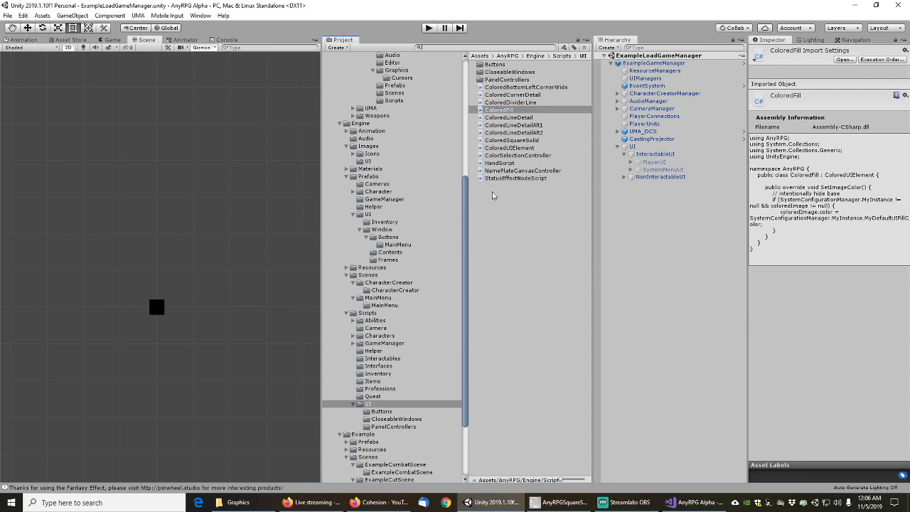
text(settings)
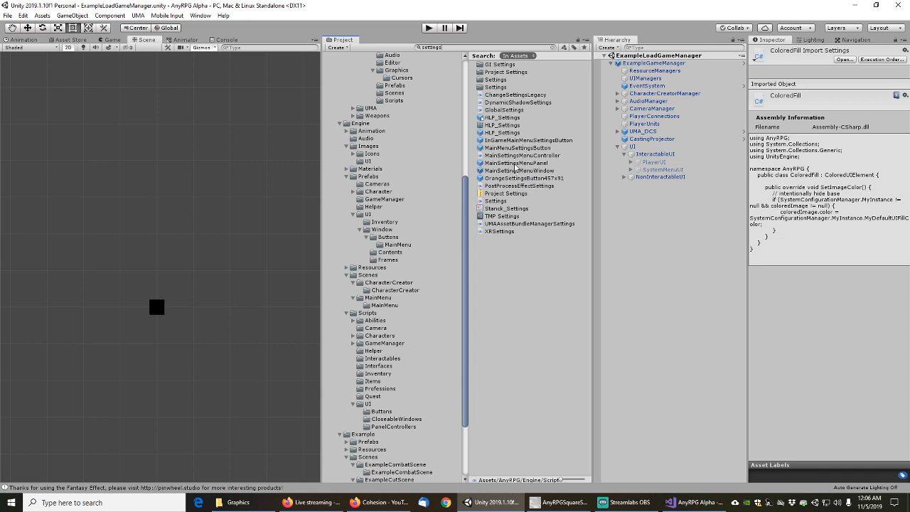
click(515, 164)
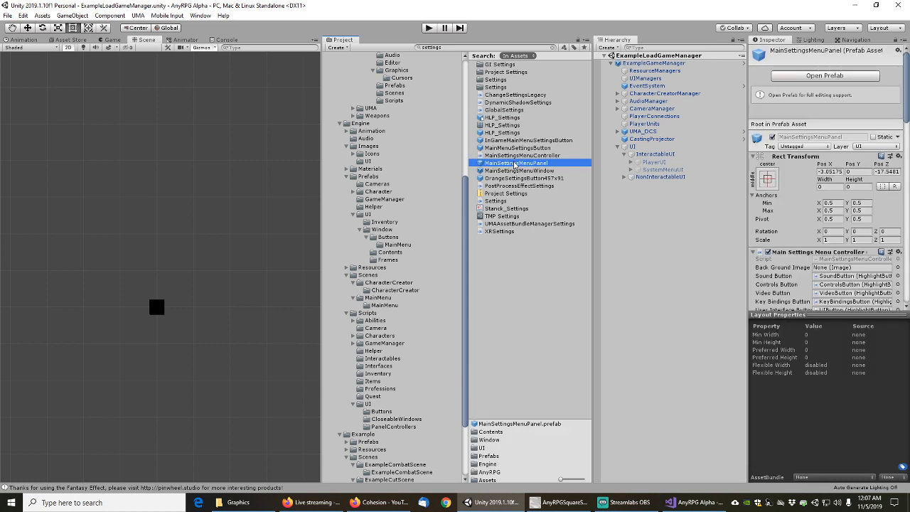
double_click(514, 163)
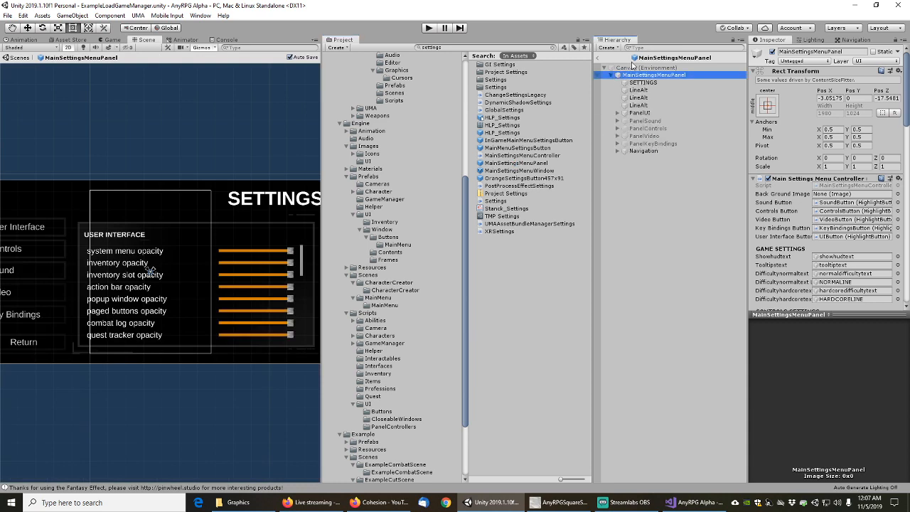
Filter the prefab hierarchy by name for 'fill'
click(651, 44)
click(629, 48)
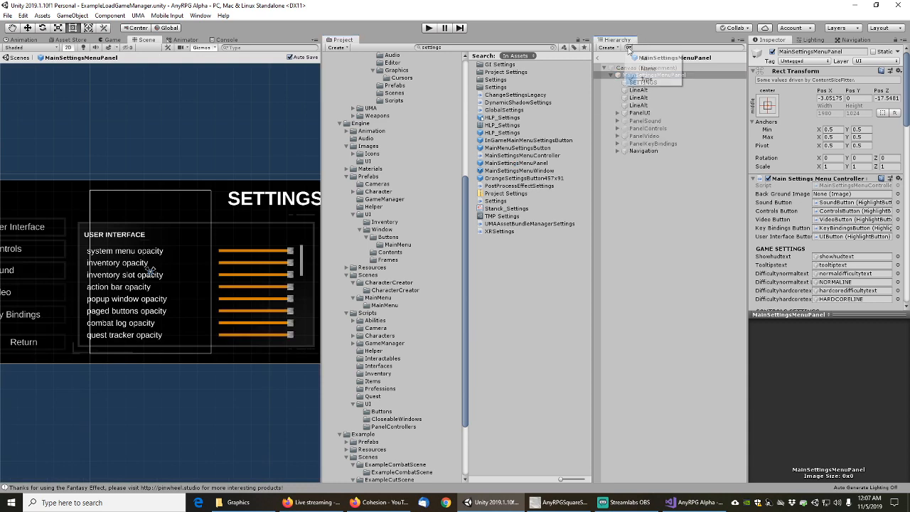
click(649, 69)
text(f)
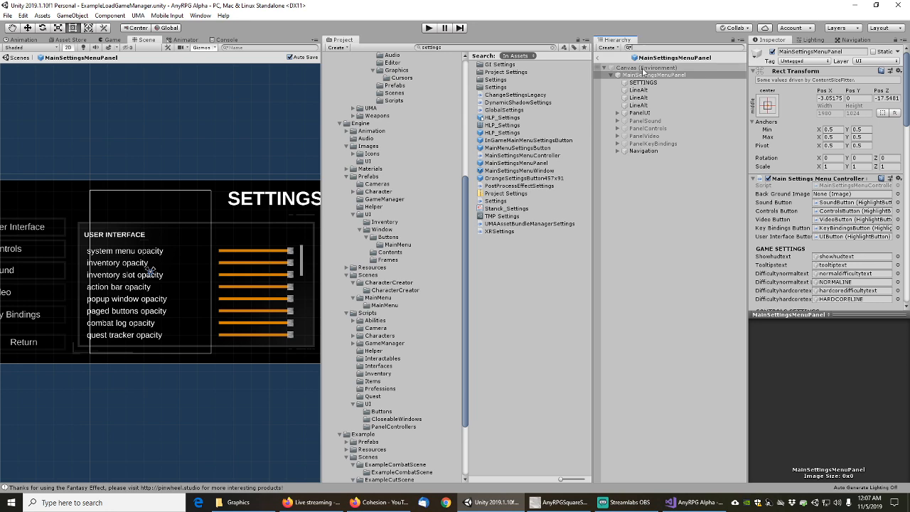
text(ill)
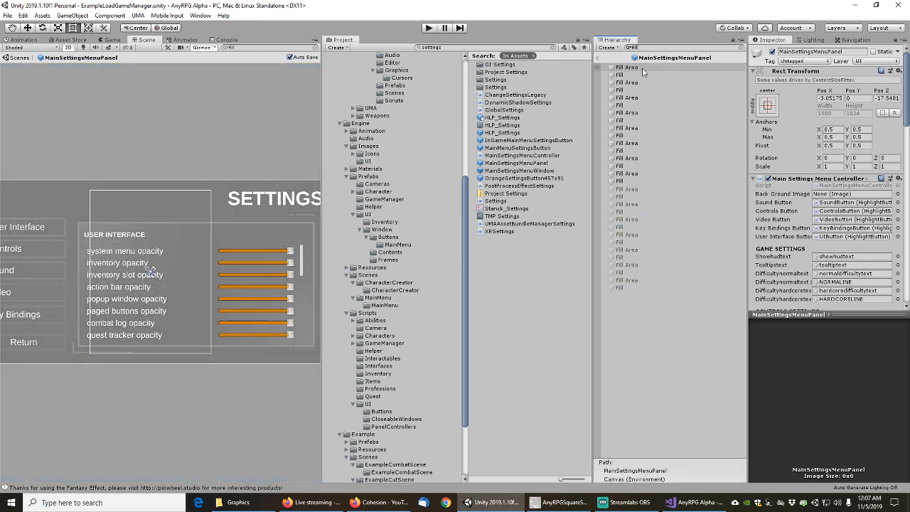
Select all 15 slider Fill objects in the filtered hierarchy
click(620, 75)
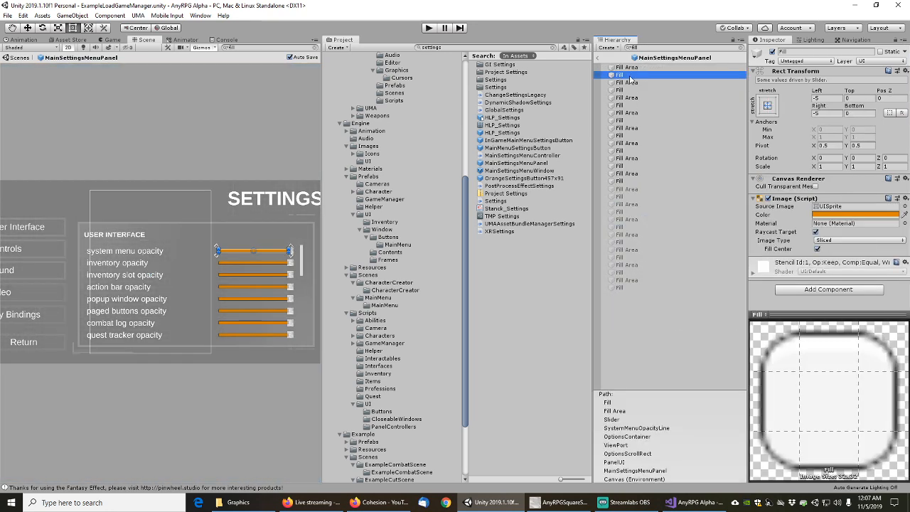
click(627, 68)
click(621, 74)
ctrl+click(621, 287)
ctrl+click(621, 272)
ctrl+click(622, 256)
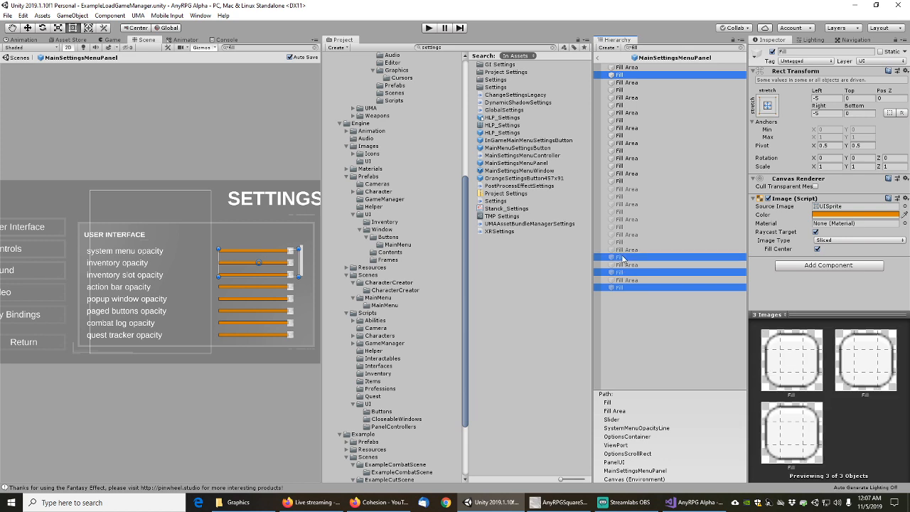
ctrl+click(624, 242)
ctrl+click(622, 227)
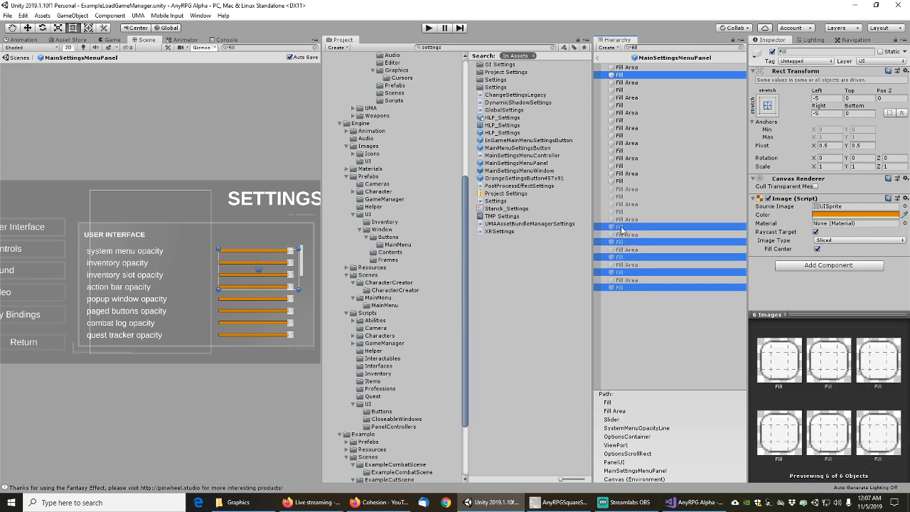
ctrl+click(621, 211)
ctrl+click(622, 196)
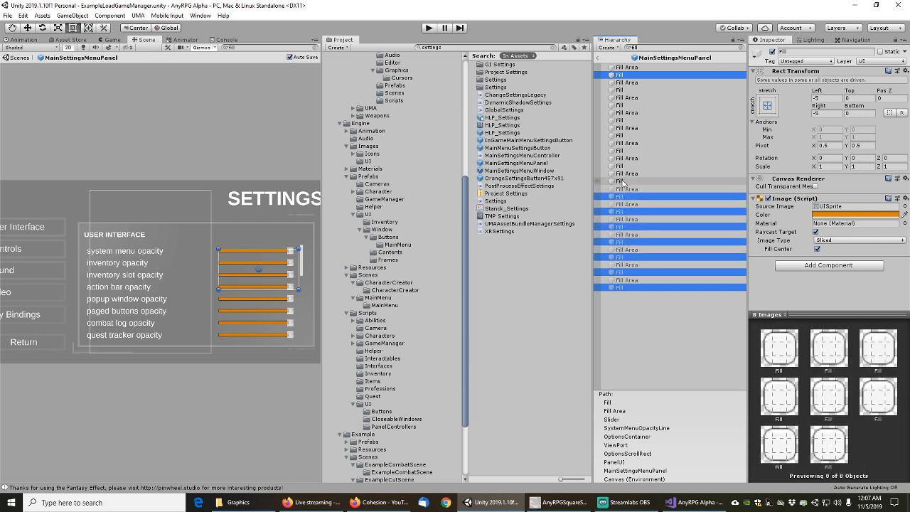
ctrl+click(621, 181)
ctrl+click(622, 166)
ctrl+click(622, 151)
ctrl+click(623, 135)
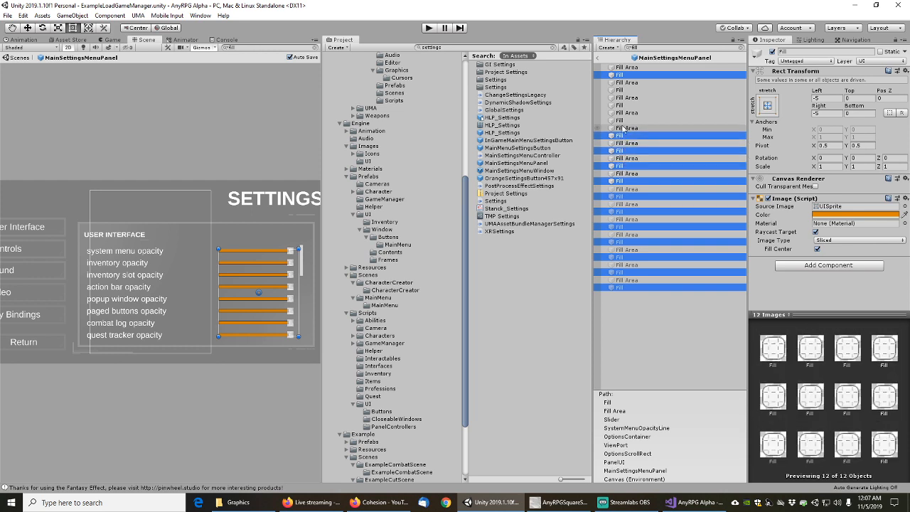
ctrl+click(623, 120)
ctrl+click(622, 105)
ctrl+click(622, 89)
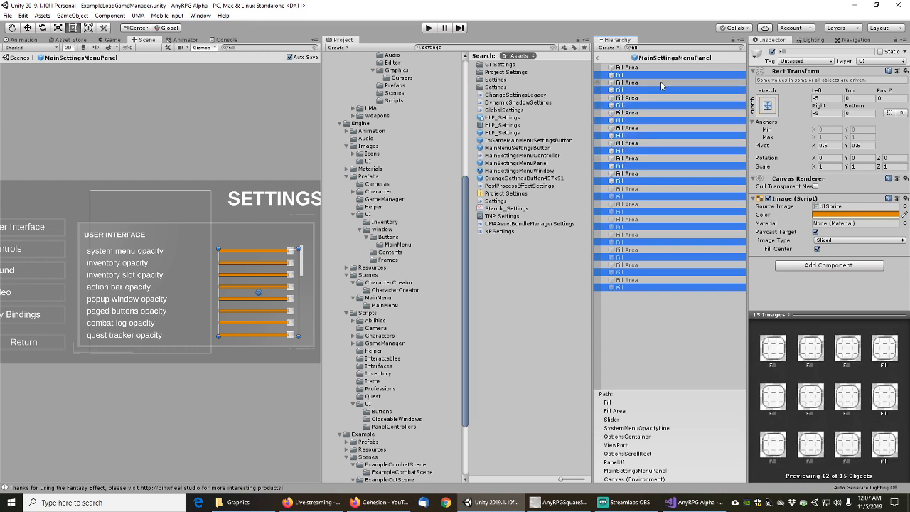
Add a Colored Fill component to the selected Fill objects, then deselect them
click(798, 265)
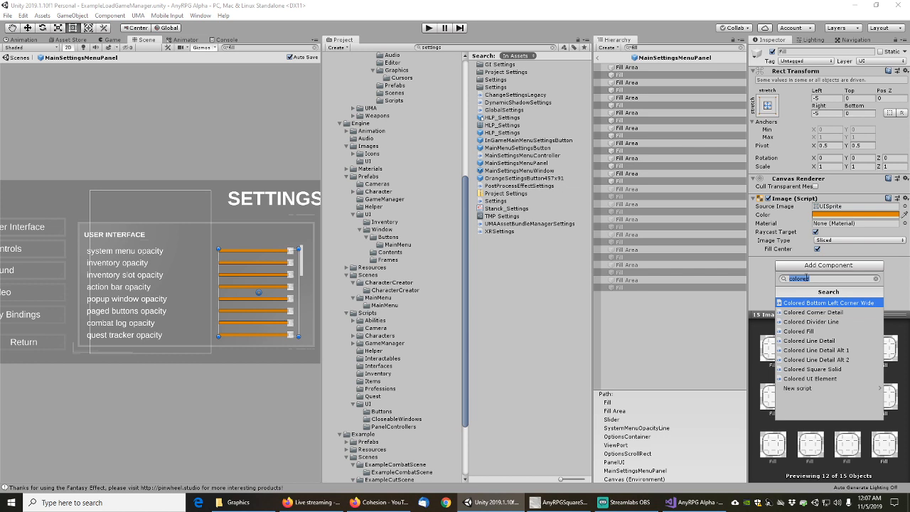
click(799, 331)
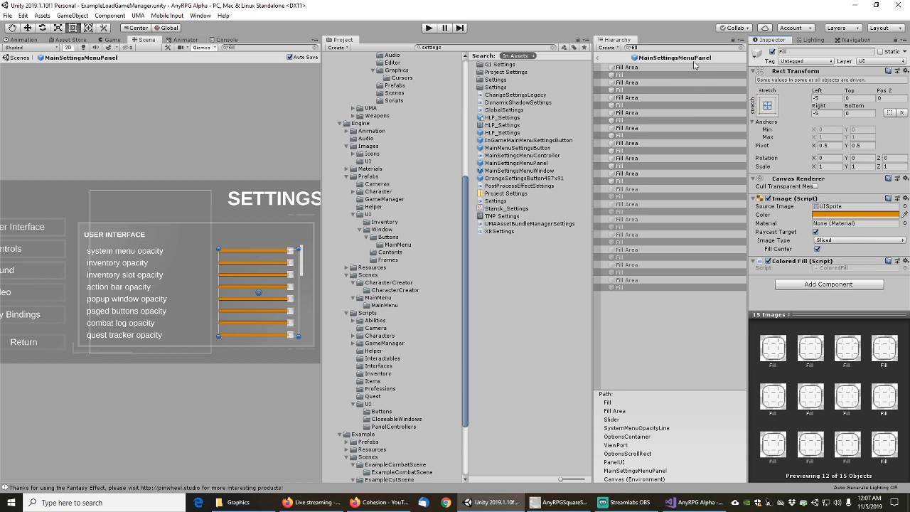
click(647, 325)
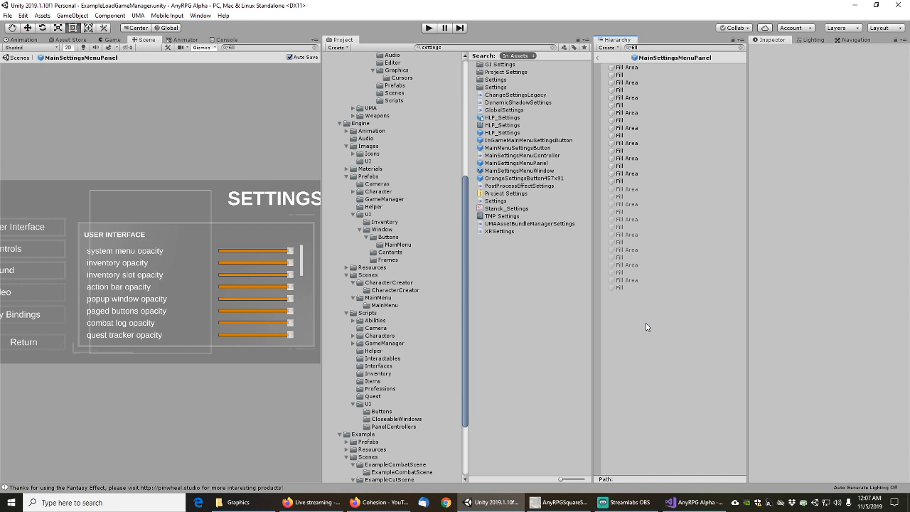
Reopen the MainSettingsMenuPanel prefab and filter its hierarchy by type with 't:image'
click(598, 60)
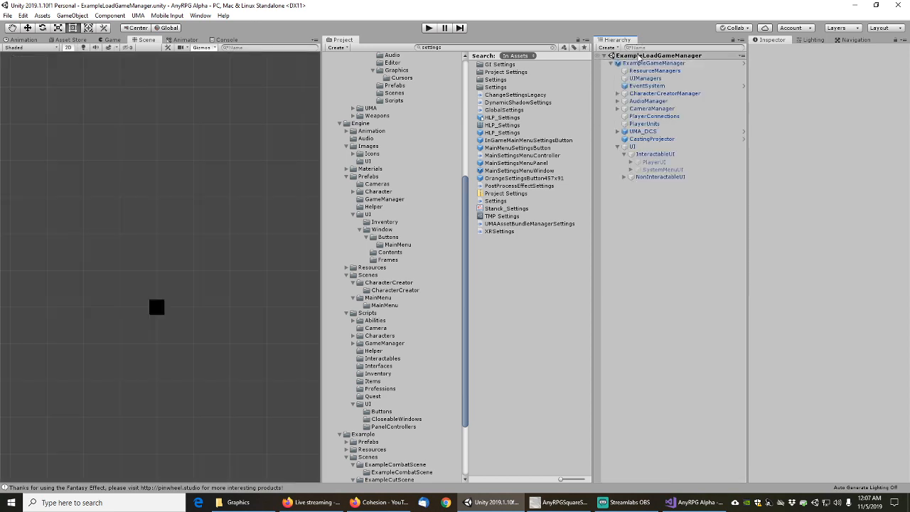
double_click(513, 164)
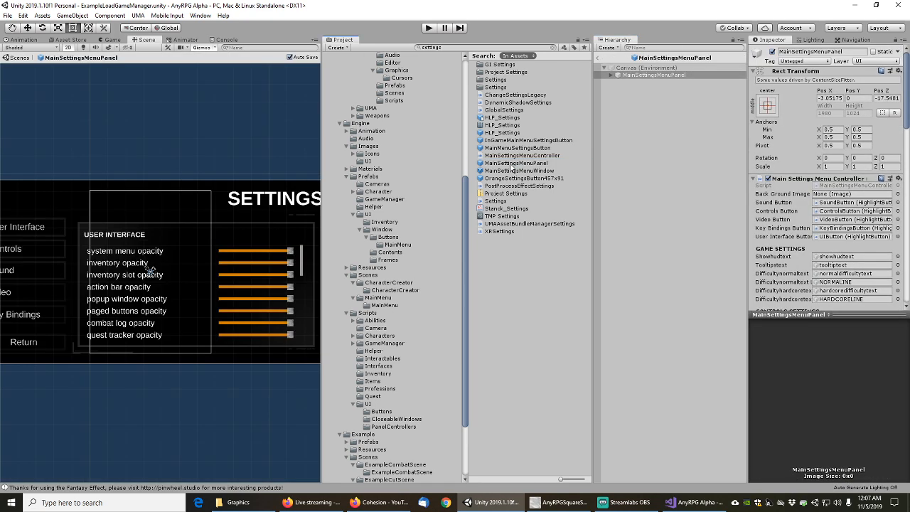
click(644, 47)
text(t:image)
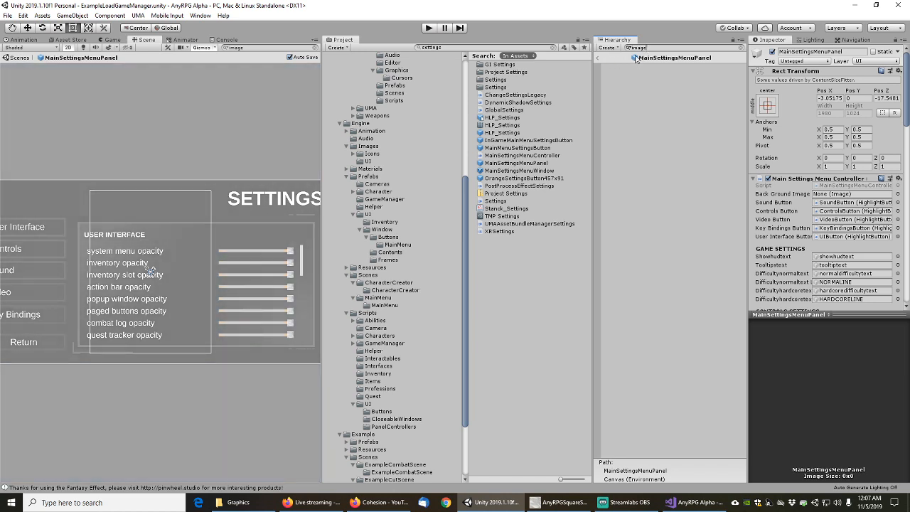
click(630, 49)
click(640, 80)
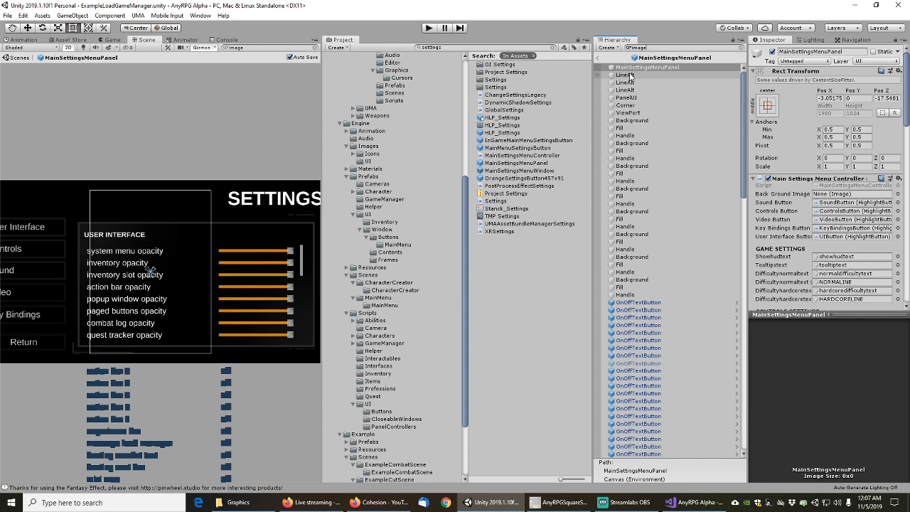
Step down through the listed image objects from LineAlt to the NORMALINE line image
click(626, 75)
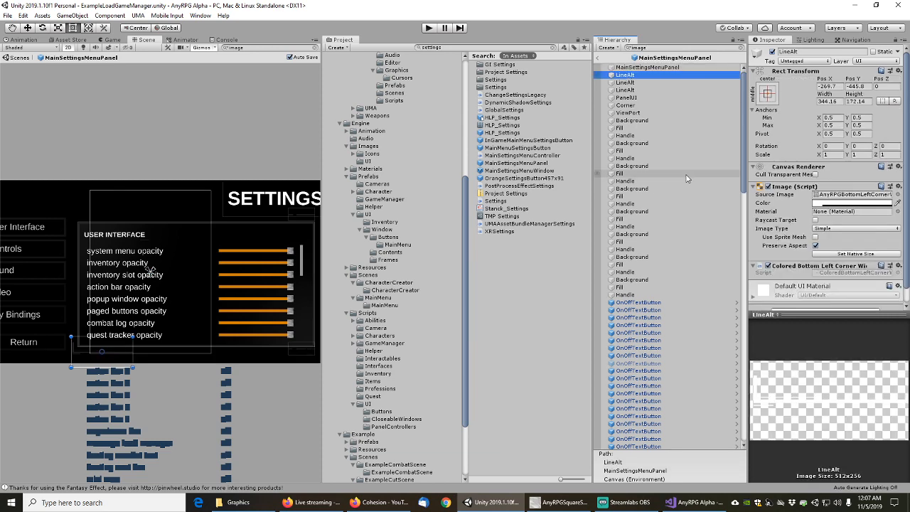
key(Down)
key(Down)
key(Down)
key(Down)
key(Down)
key(Down)
key(Down)
key(Down)
key(Down)
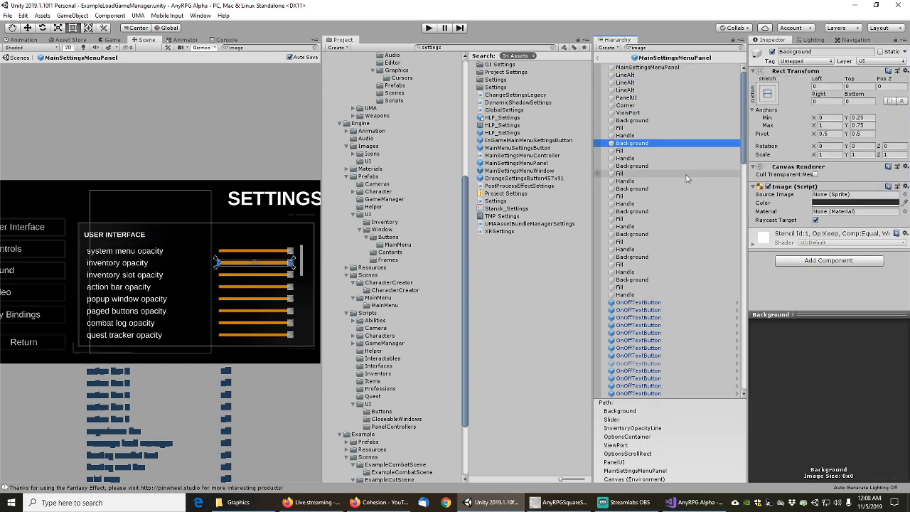
key(Down)
key(Down)
key(Down)
key(Down)
key(Down)
key(Down)
key(Down)
key(Down)
key(Down)
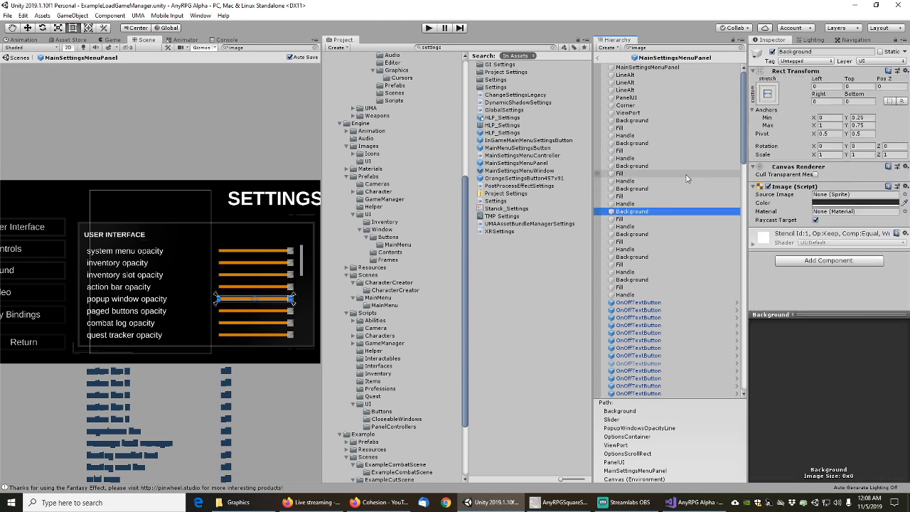
key(Down)
key(Down)
key(Down)
key(Down)
key(Down)
key(Down)
key(Down)
key(Down)
key(Down)
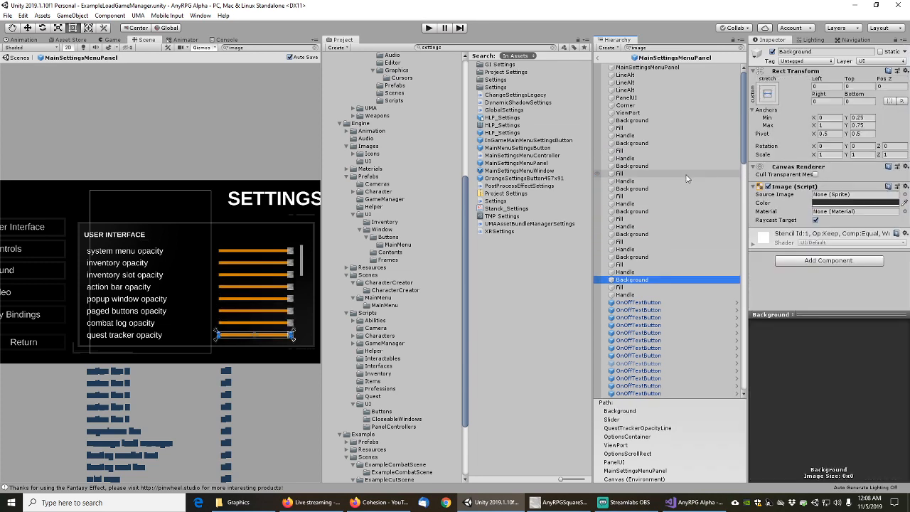
key(Down)
key(Down)
key(Down)
key(Down)
key(Down)
key(Down)
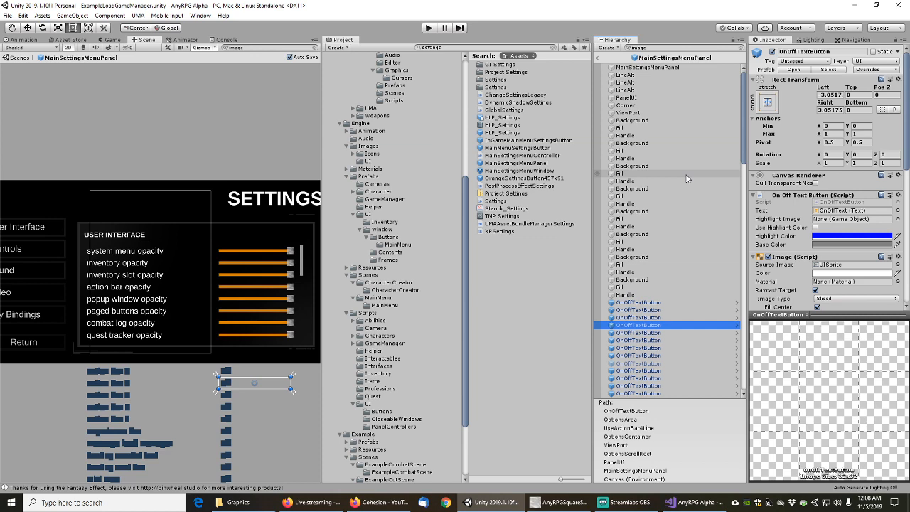
key(Down)
key(Down)
key(Down)
key(Down)
key(Down)
key(Down)
key(Down)
key(Down)
key(Down)
key(Down)
key(Down)
key(Down)
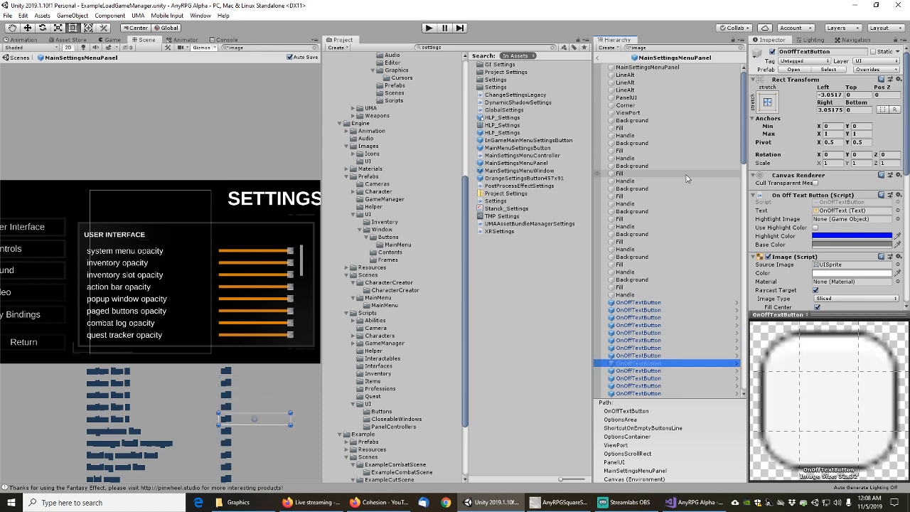
key(Down)
key(Down)
key(Down)
key(Down)
key(Down)
key(Down)
key(Down)
key(Down)
key(Down)
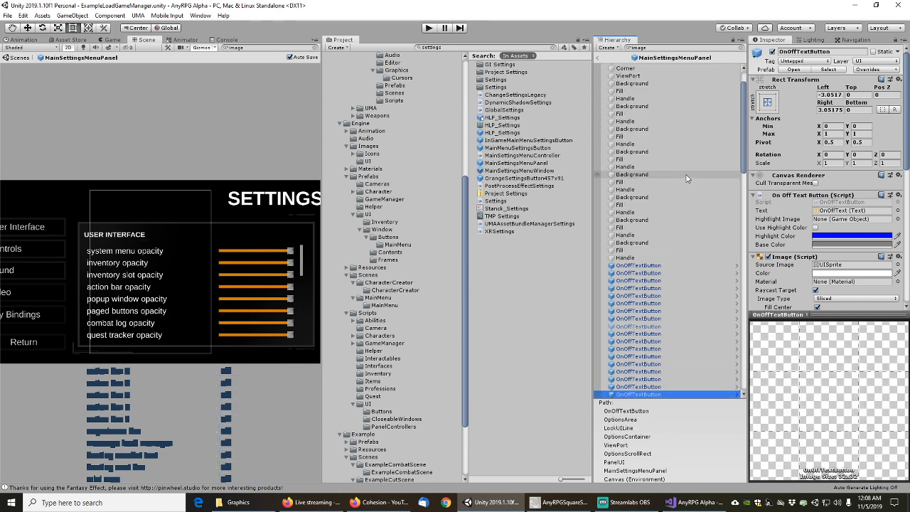
key(Down)
key(Down)
key(Down)
key(Down)
key(Down)
key(Down)
key(Down)
key(Down)
key(Down)
key(Down)
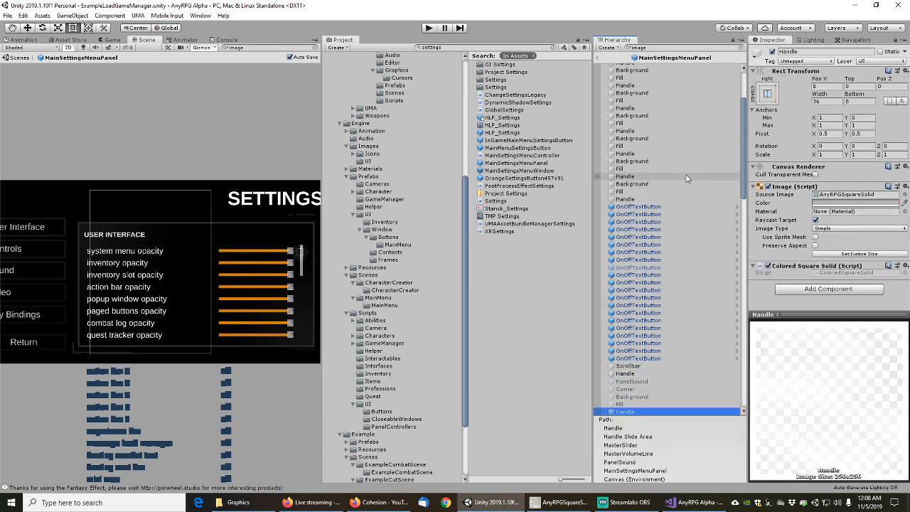
key(Down)
key(Down)
key(Down)
key(Down)
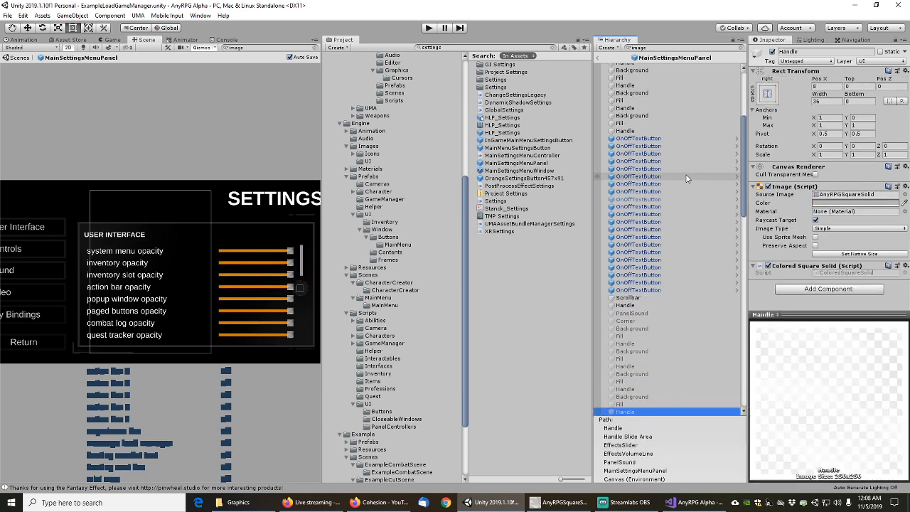
key(Down)
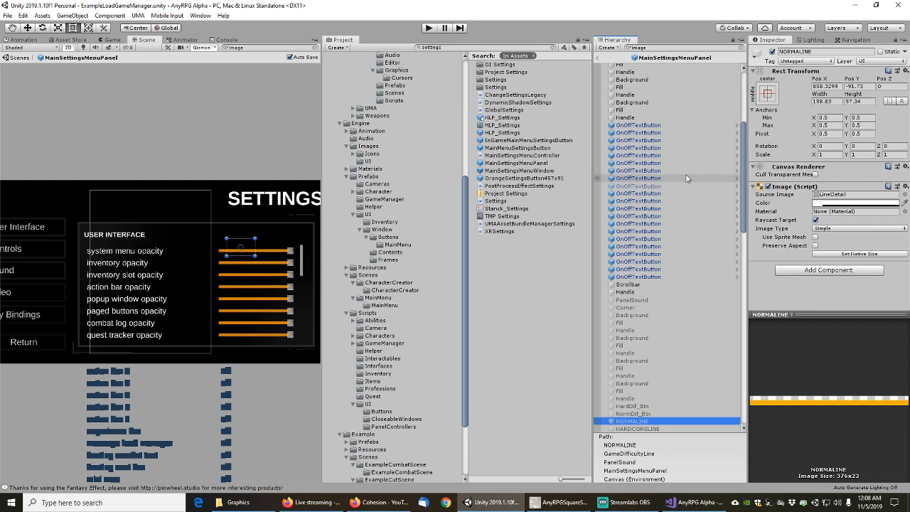
scroll(686, 178, down, 10)
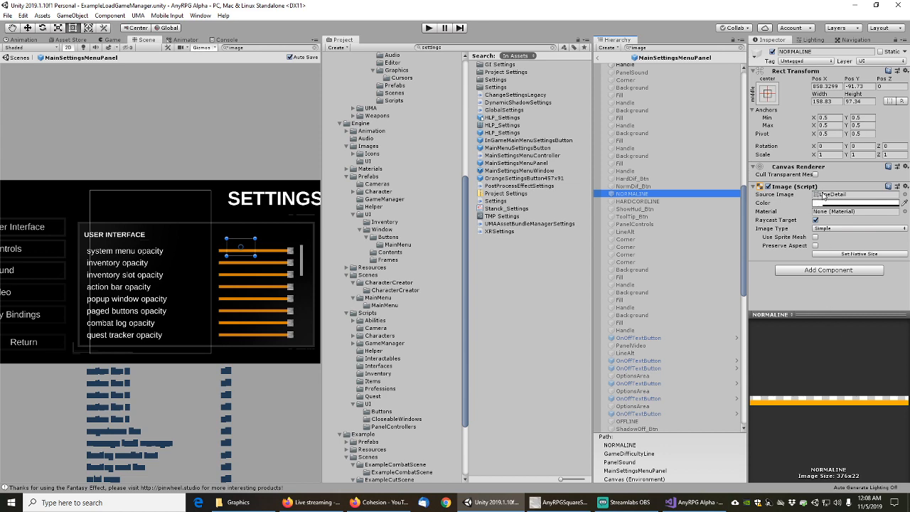
Set NORMALINE's Source Image to the AnyRPGLineDetail sprite
click(905, 194)
text(linedet)
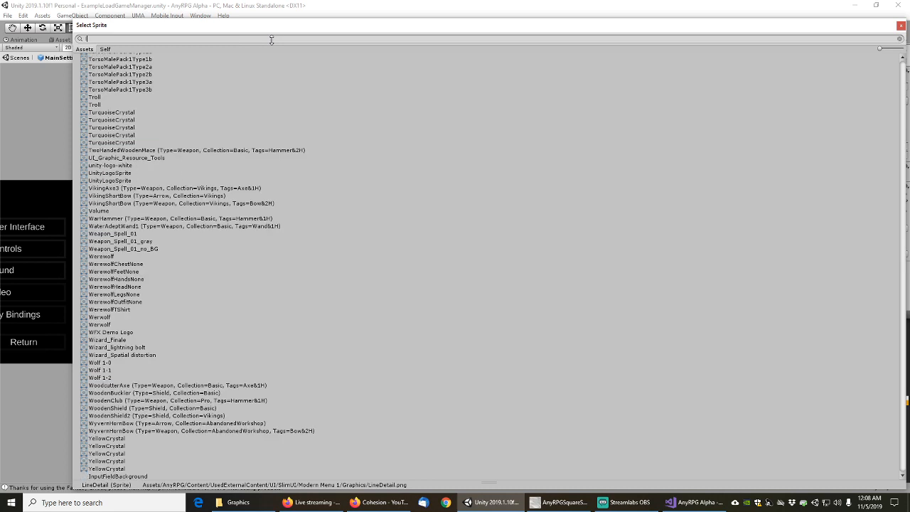
double_click(118, 65)
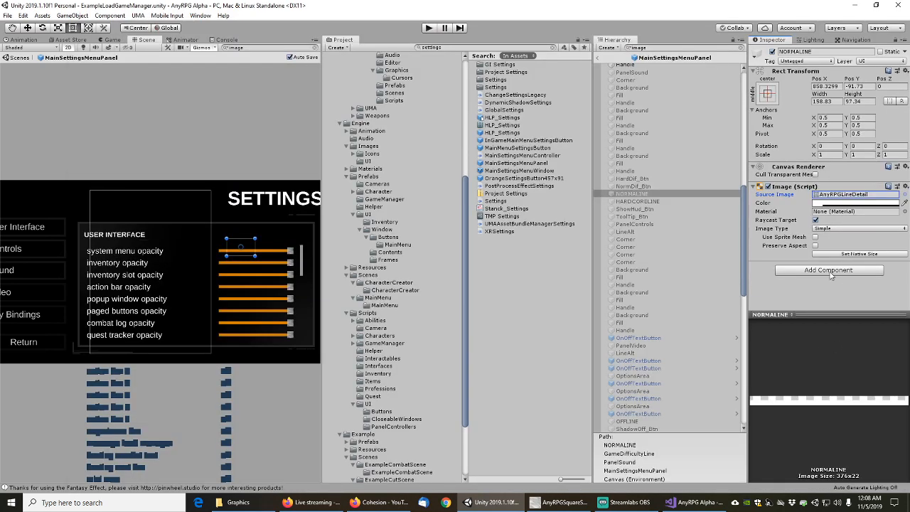
Add a Colored Line Detail component to NORMALINE and clear the hierarchy search
click(833, 277)
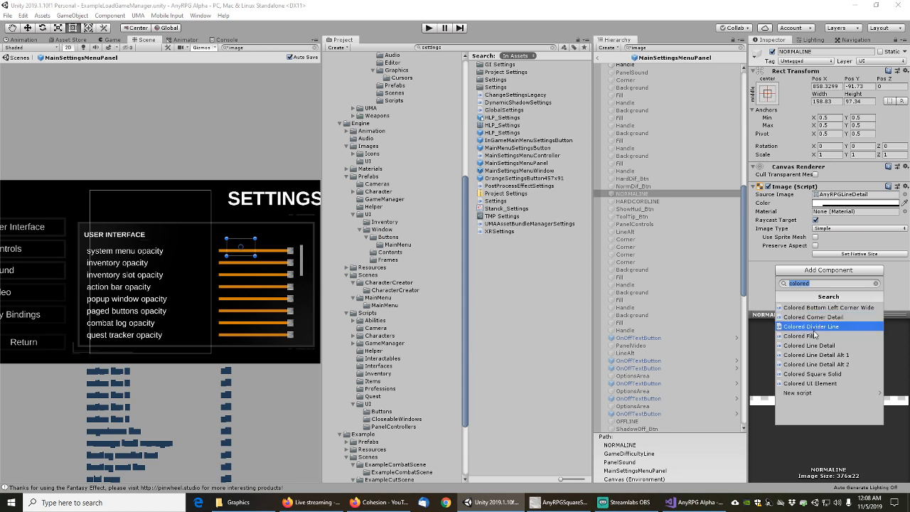
click(815, 345)
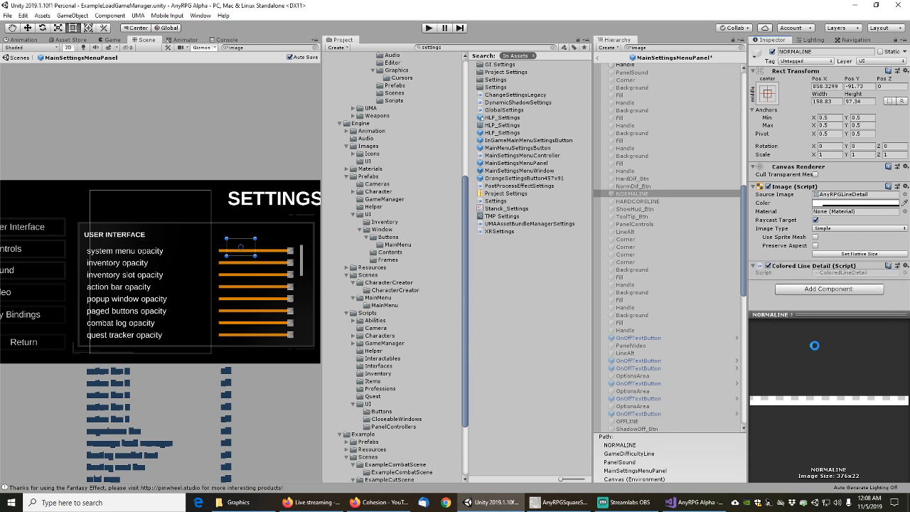
click(639, 203)
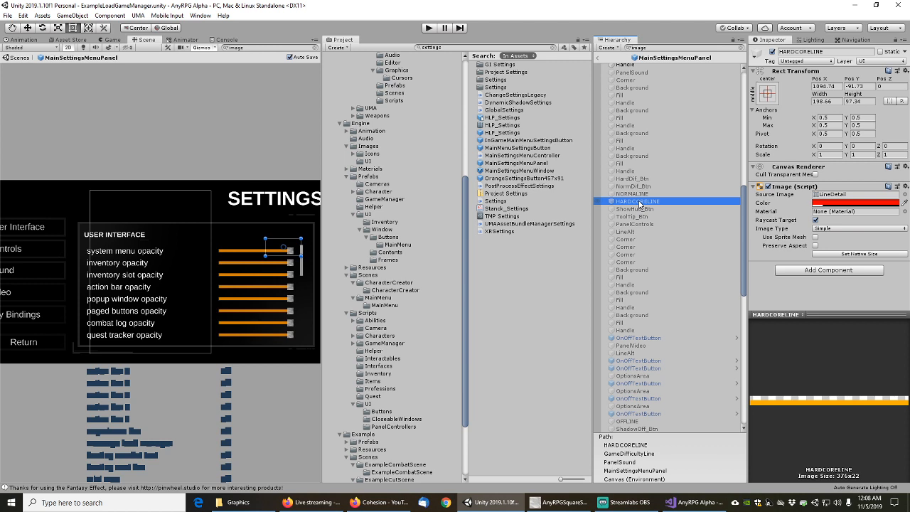
click(632, 193)
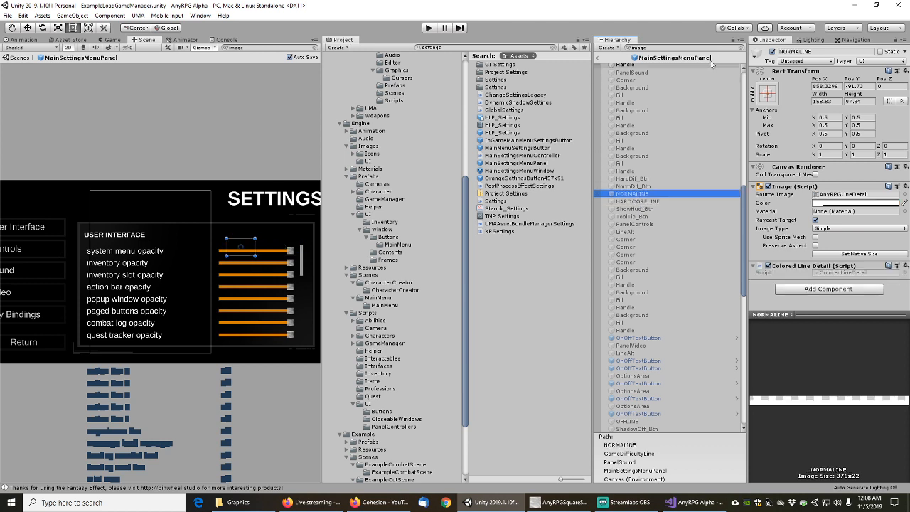
click(741, 48)
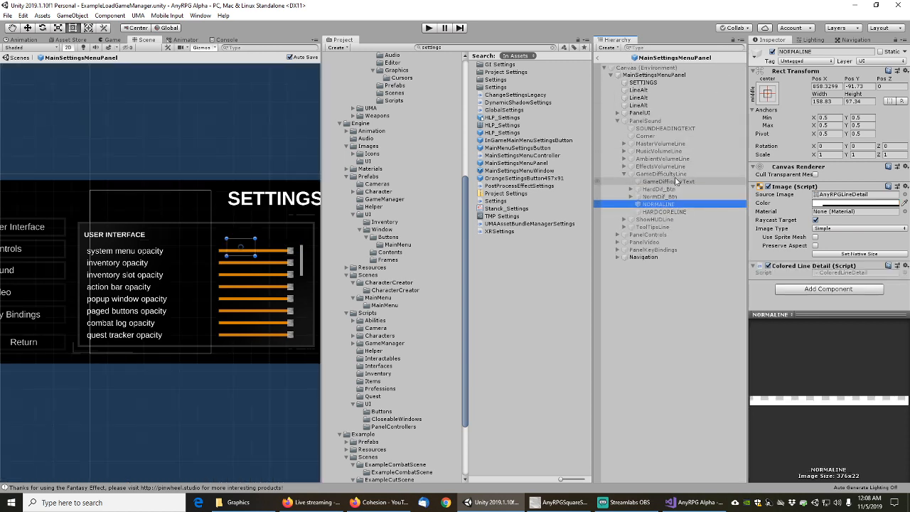
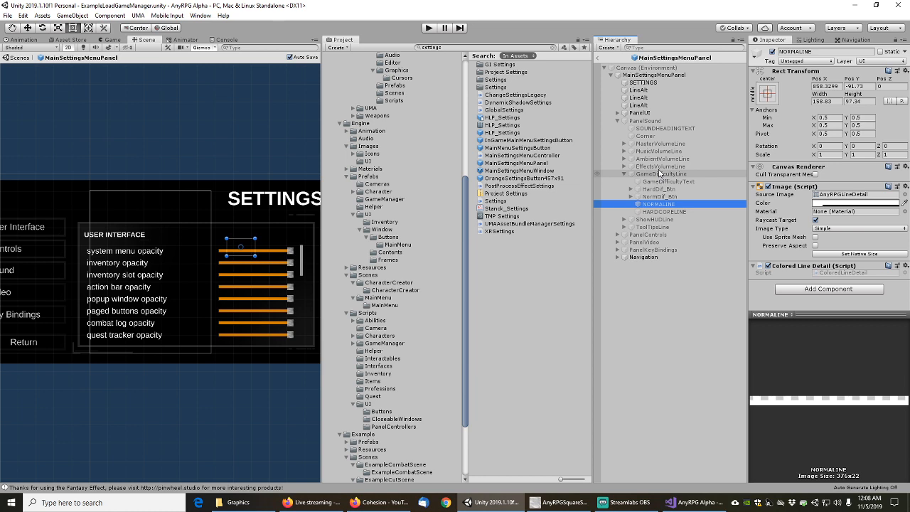
Activate PanelSound and delete its GameDifficultyLine object
click(644, 120)
click(773, 54)
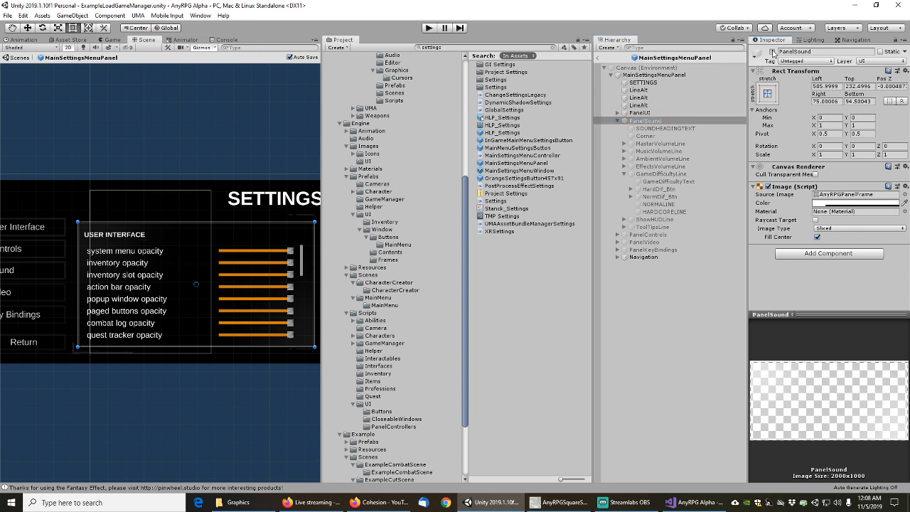
click(773, 53)
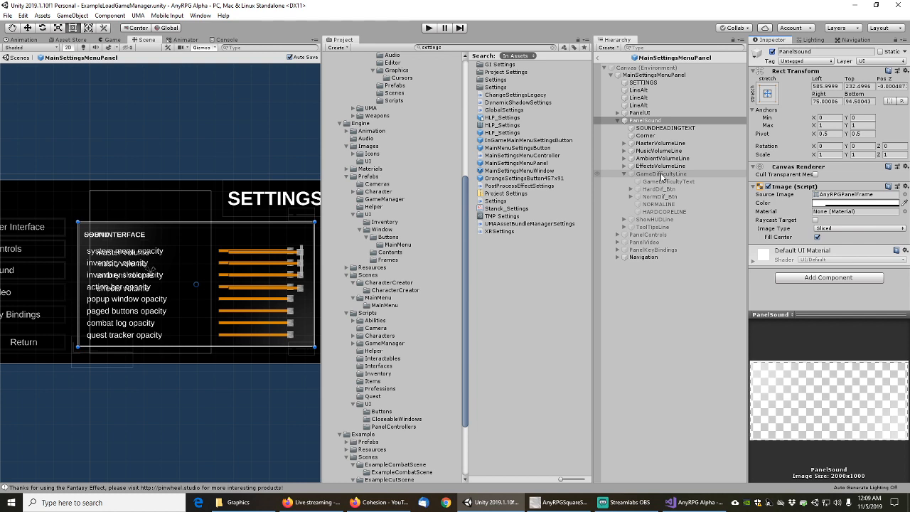
click(661, 175)
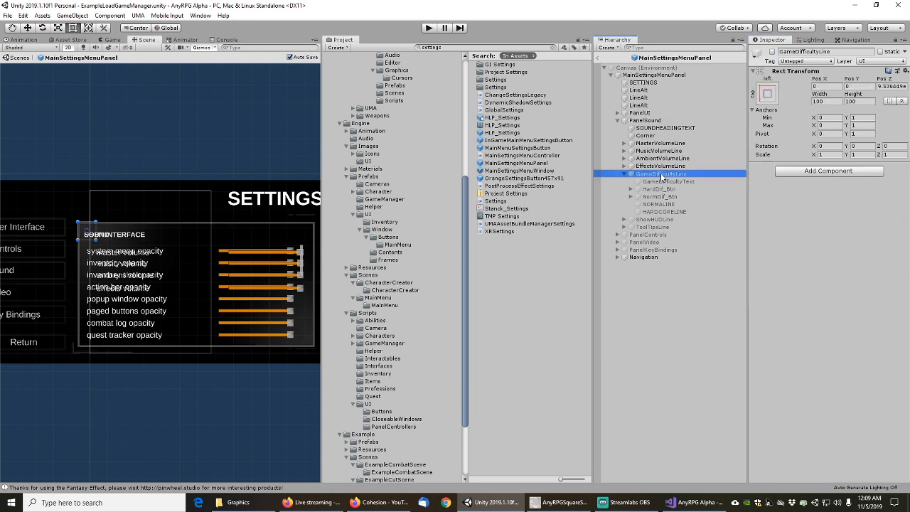
key(Delete)
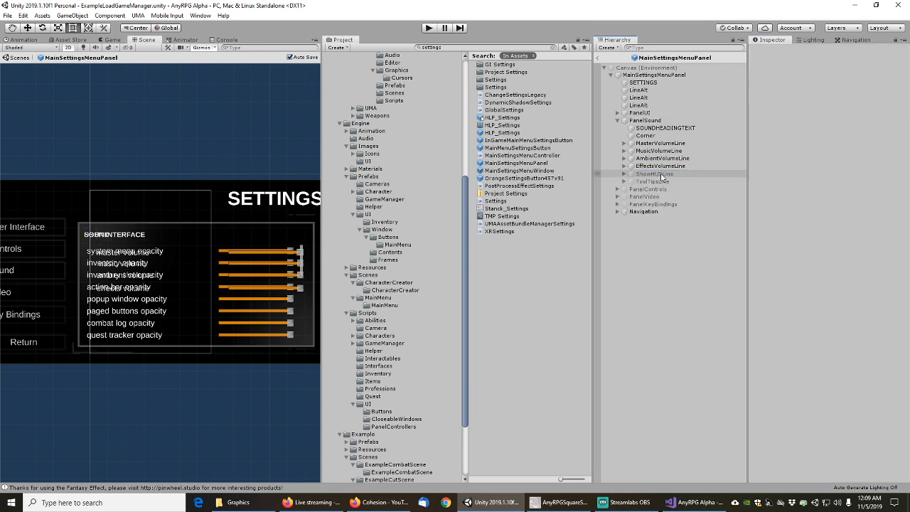
Delete ShowHUDLine and ToolTipsLine from PanelSound
click(661, 174)
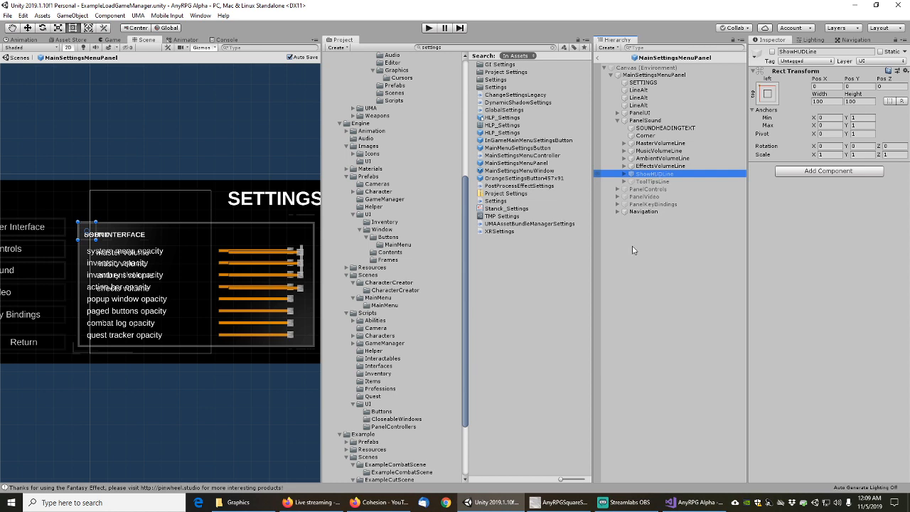
click(654, 182)
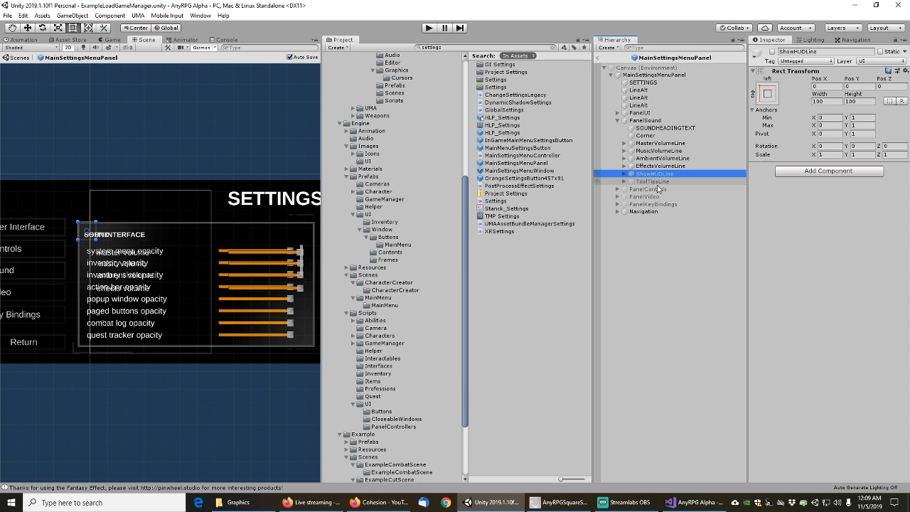
click(656, 177)
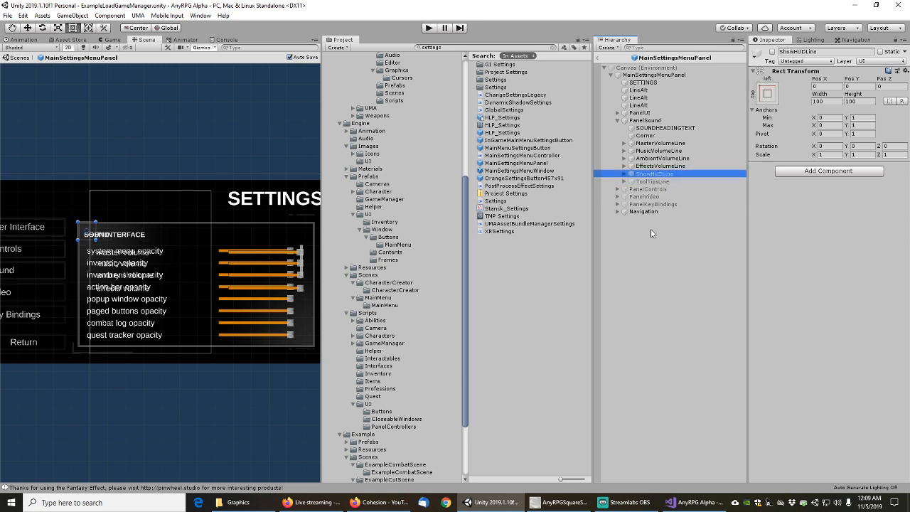
key(Delete)
click(654, 175)
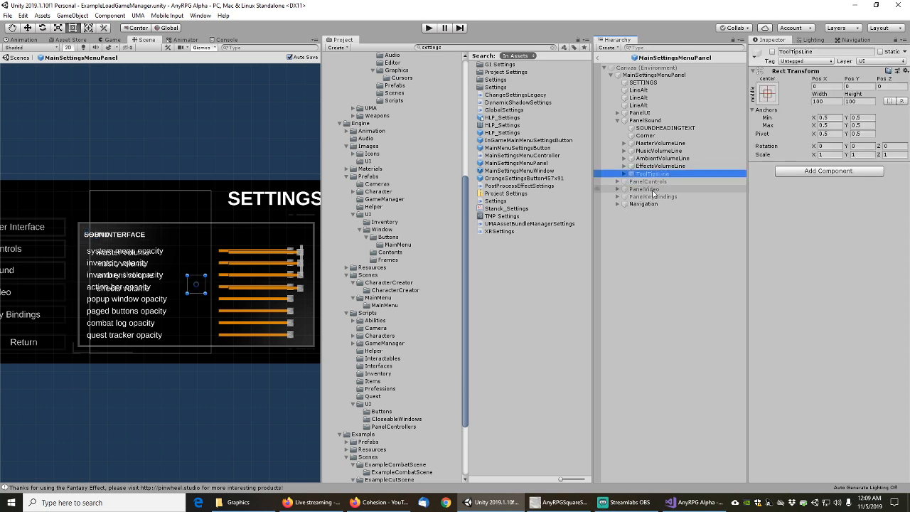
click(626, 175)
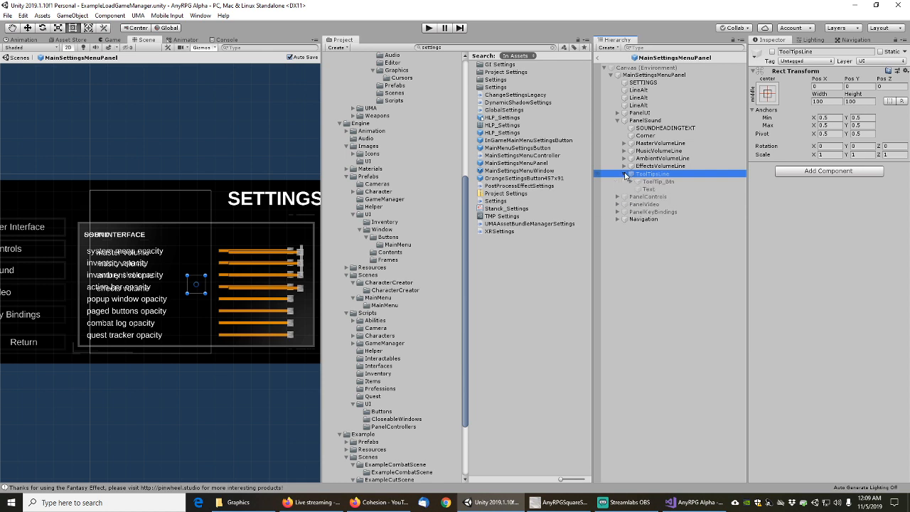
click(625, 174)
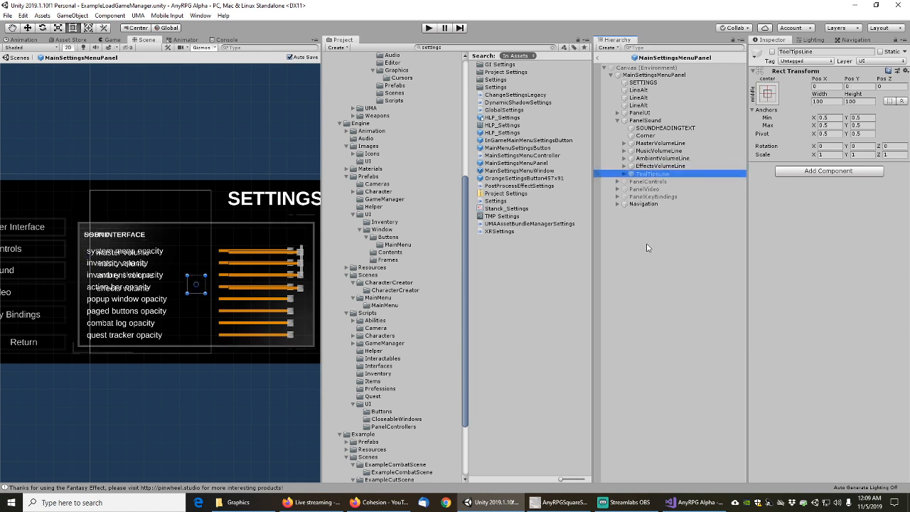
key(Delete)
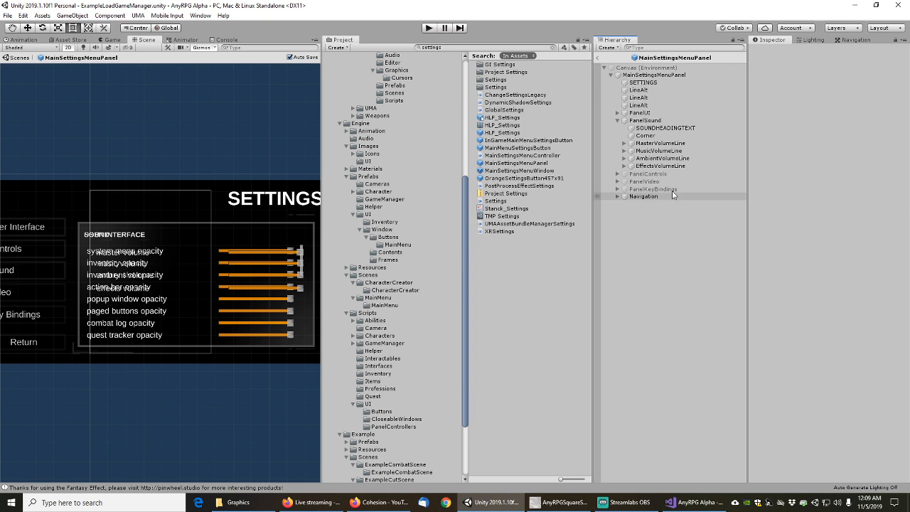
Deactivate PanelSound again and collapse its children in the Hierarchy
click(652, 122)
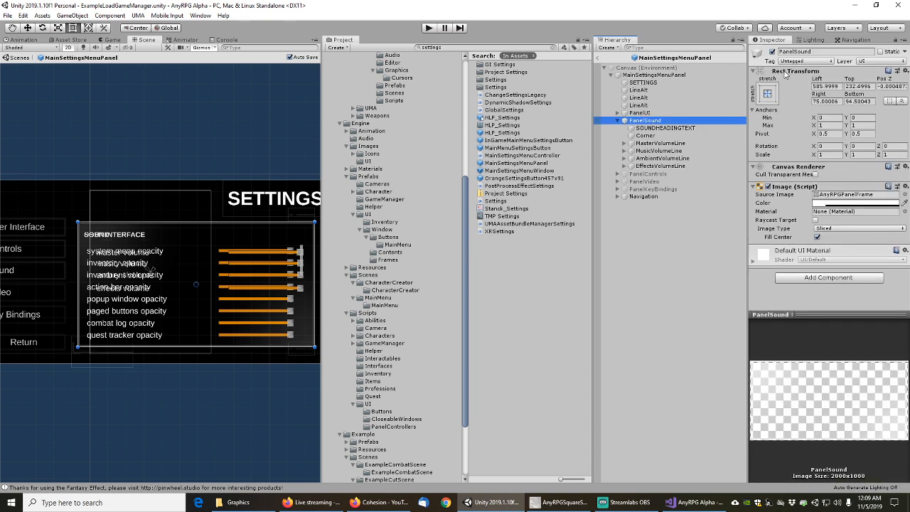
click(773, 52)
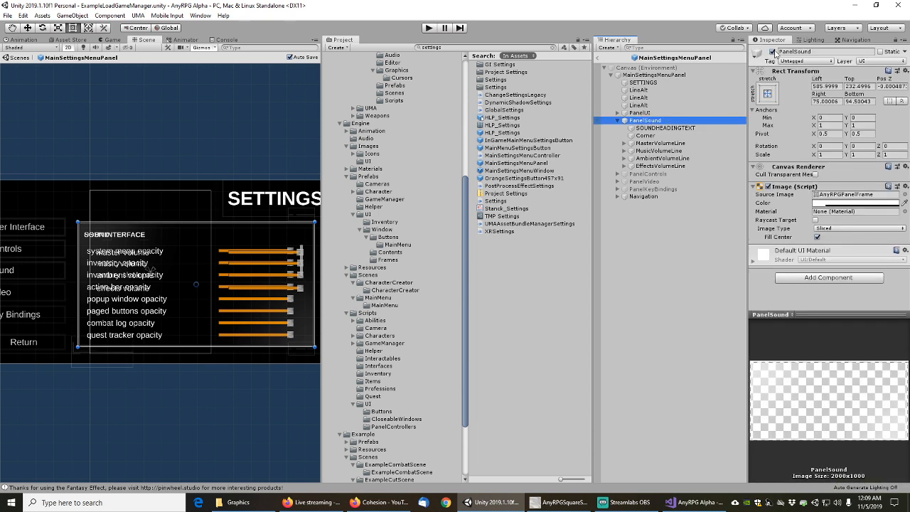
click(618, 121)
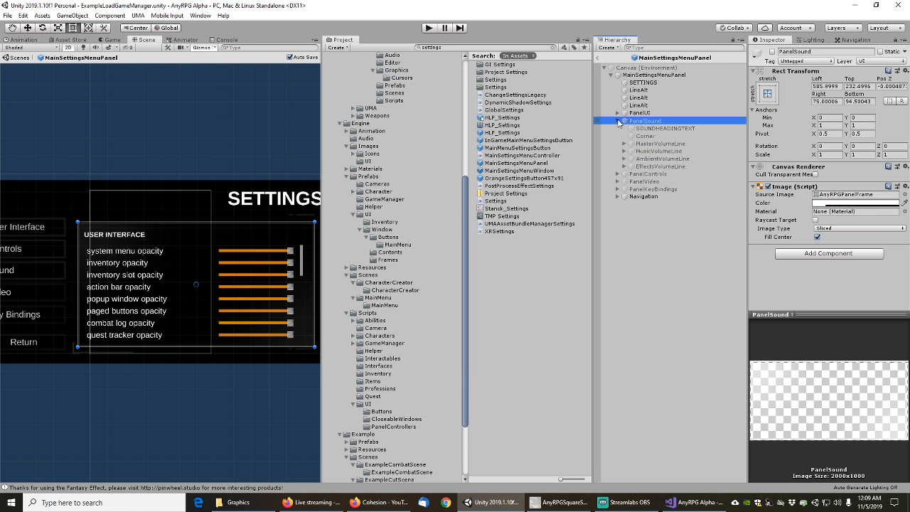
click(617, 121)
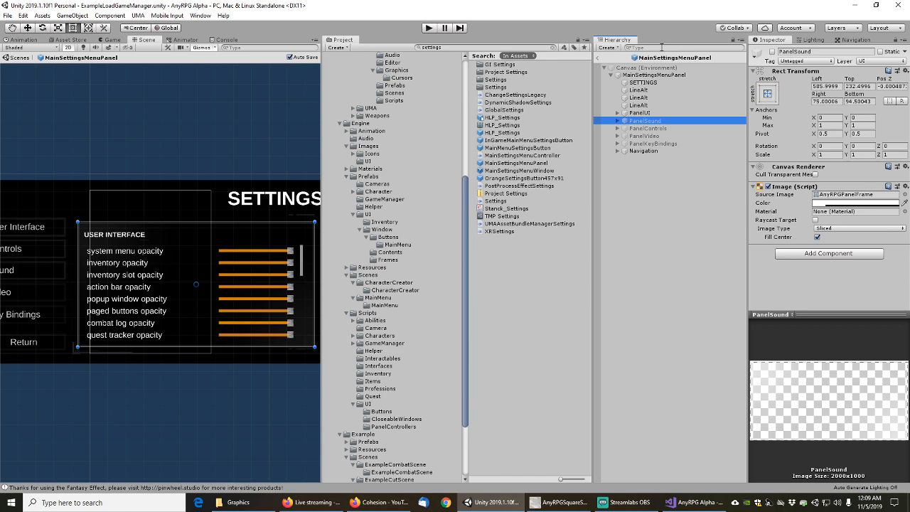
click(661, 47)
Filter the Hierarchy by t:image, step down to PanelControls' LineAlt, then clear the filter
text(t:image)
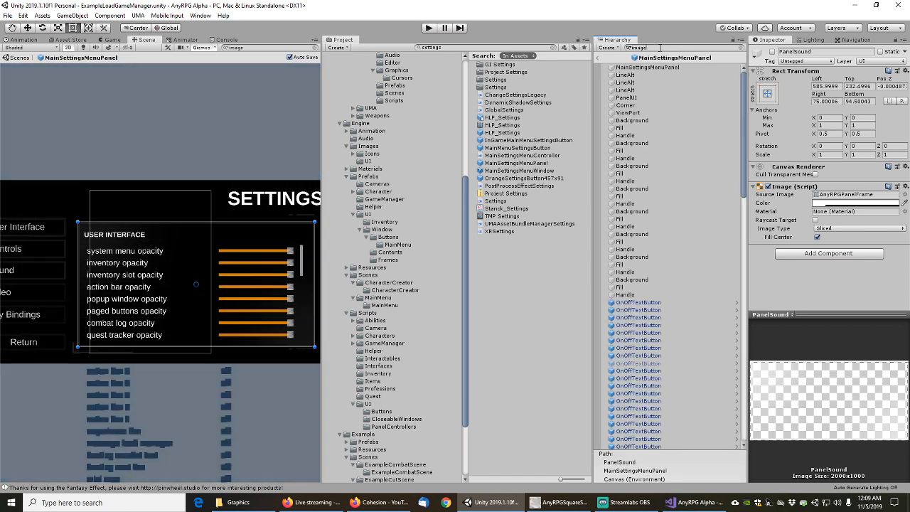
click(643, 67)
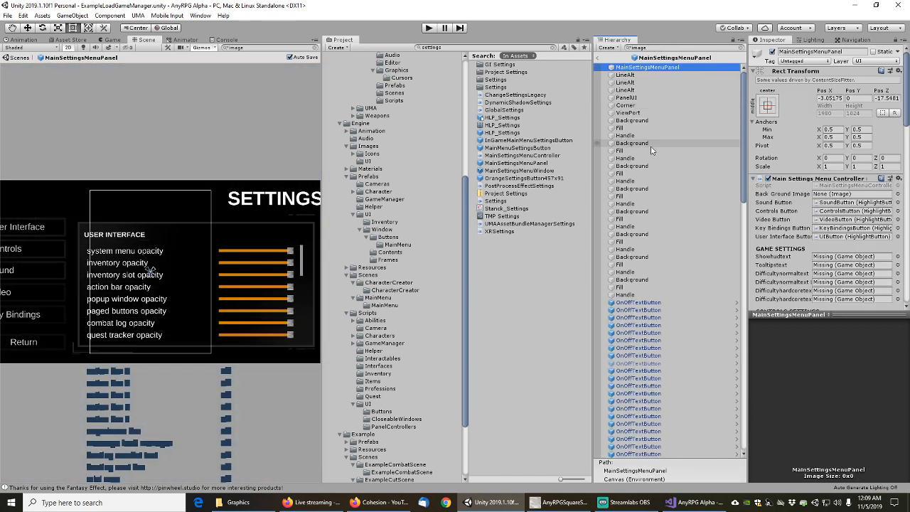
key(Down)
key(Down)
key(Down)
key(Down)
key(Down)
key(Down)
key(Down)
key(Down)
key(Down)
key(Down)
key(Down)
key(Down)
key(Down)
key(Down)
key(Down)
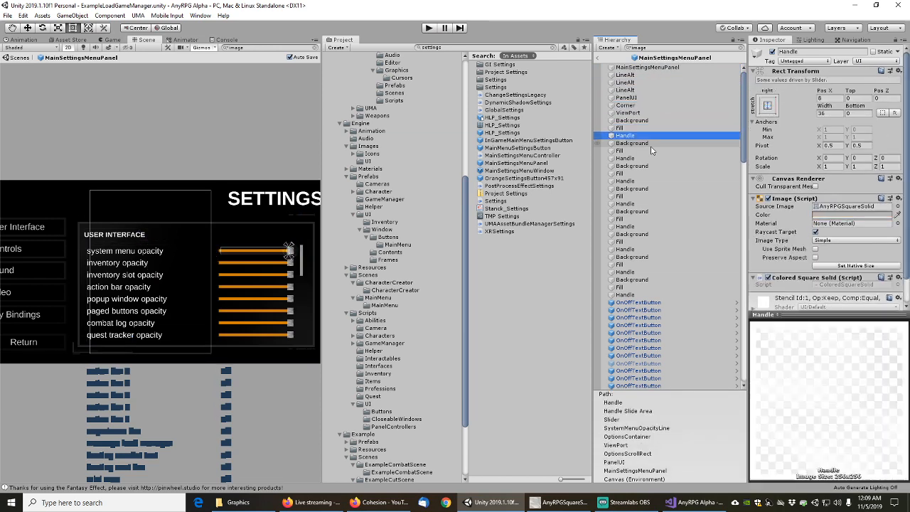
key(Down)
key(Down)
key(Down)
key(Down)
key(Down)
key(Down)
key(Down)
key(Down)
key(Down)
key(Down)
key(Down)
key(Down)
key(Down)
key(Down)
key(Down)
key(Down)
key(Down)
key(Down)
key(Down)
key(Down)
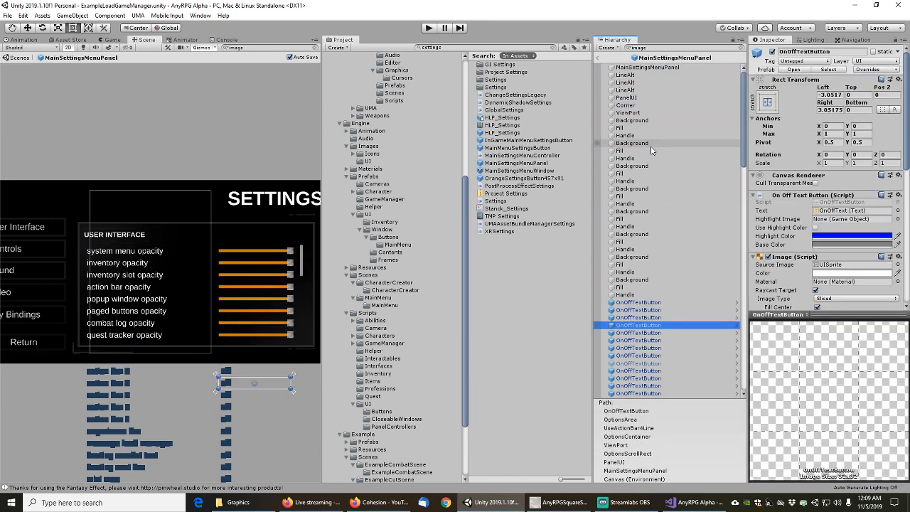
key(Down)
key(Down)
key(Down)
key(Down)
key(Down)
key(Down)
key(Down)
key(Down)
key(Down)
key(Down)
key(Down)
key(Down)
key(Down)
key(Down)
key(Down)
key(Down)
key(Down)
key(Down)
key(Down)
key(Down)
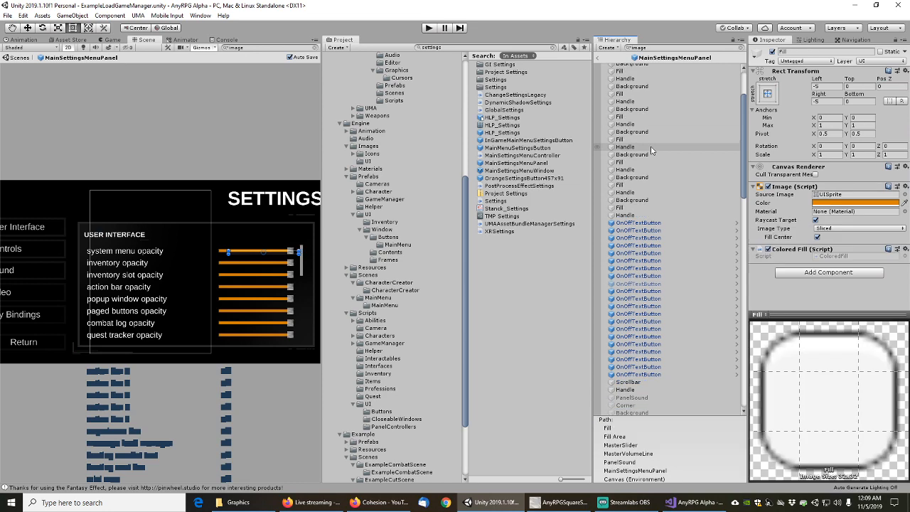
key(Down)
key(Down)
key(Down)
key(Down)
key(Down)
key(Down)
key(Down)
key(Down)
key(Down)
key(Down)
key(Down)
key(Down)
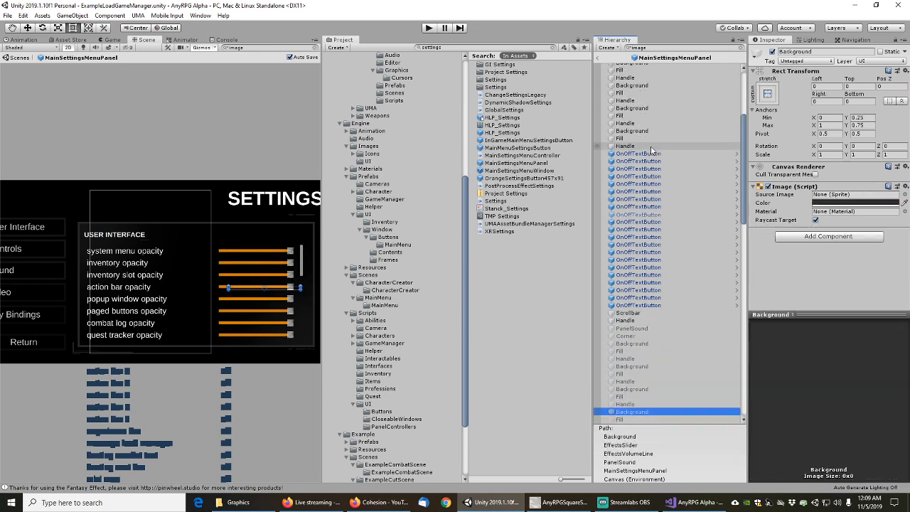
key(Down)
key(Down)
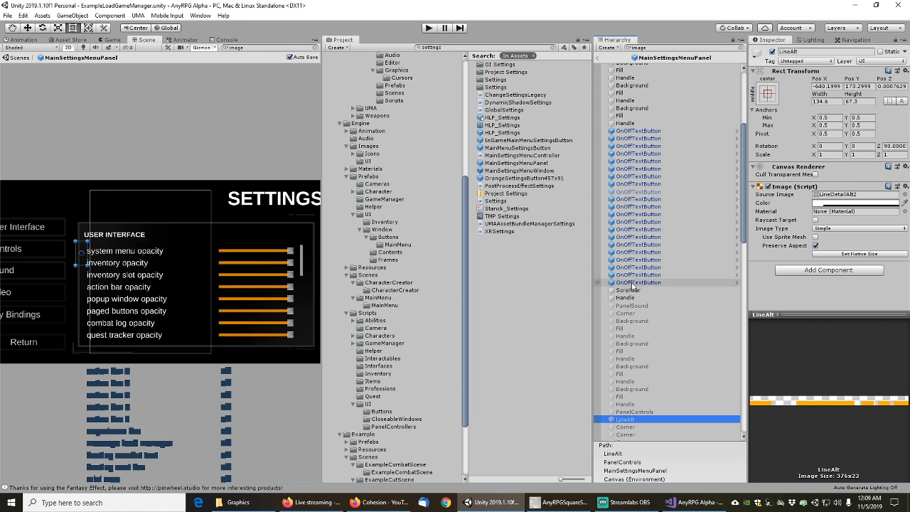
scroll(648, 306, down, 3)
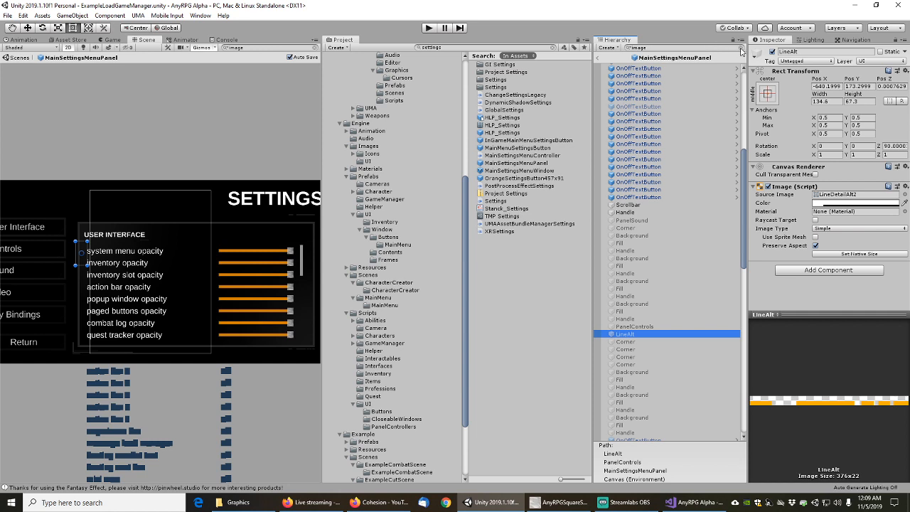
click(741, 50)
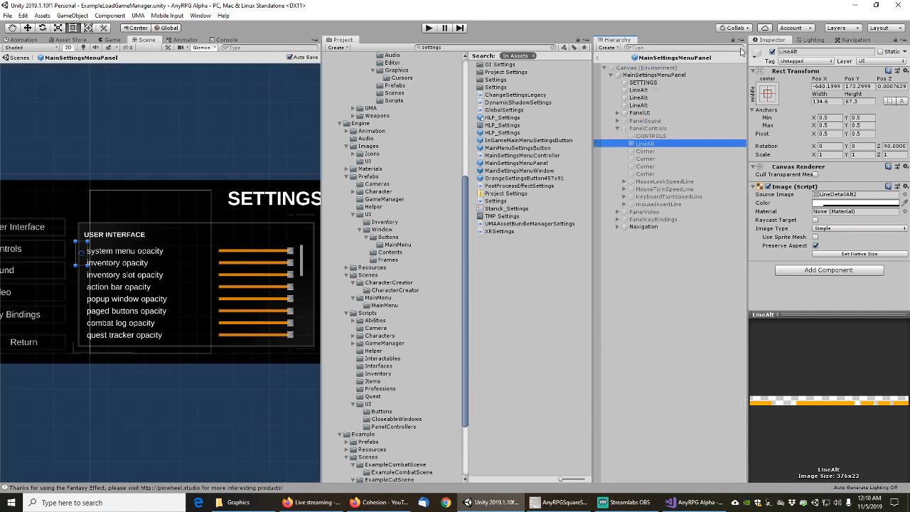
Set PanelControls' LineAlt Source Image to the AnyRPGLineDetailAlt2 sprite
click(649, 135)
click(648, 145)
click(904, 195)
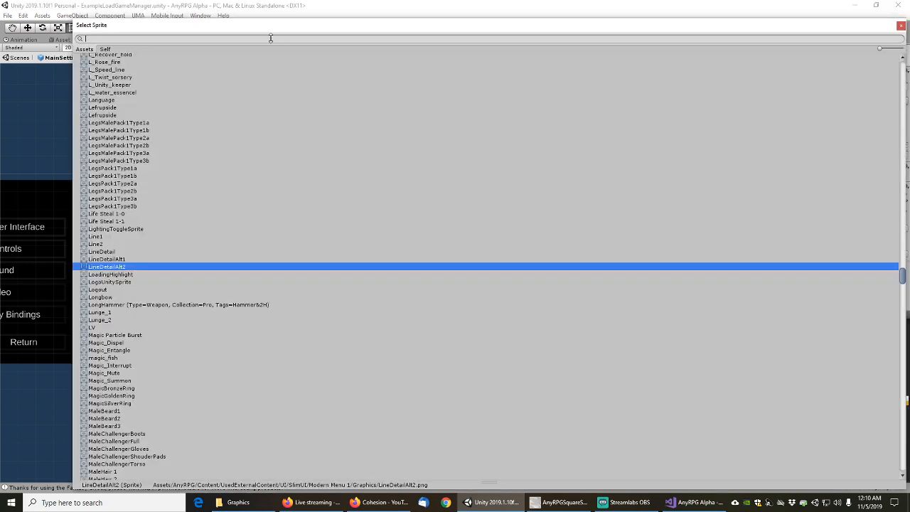
text(alt2)
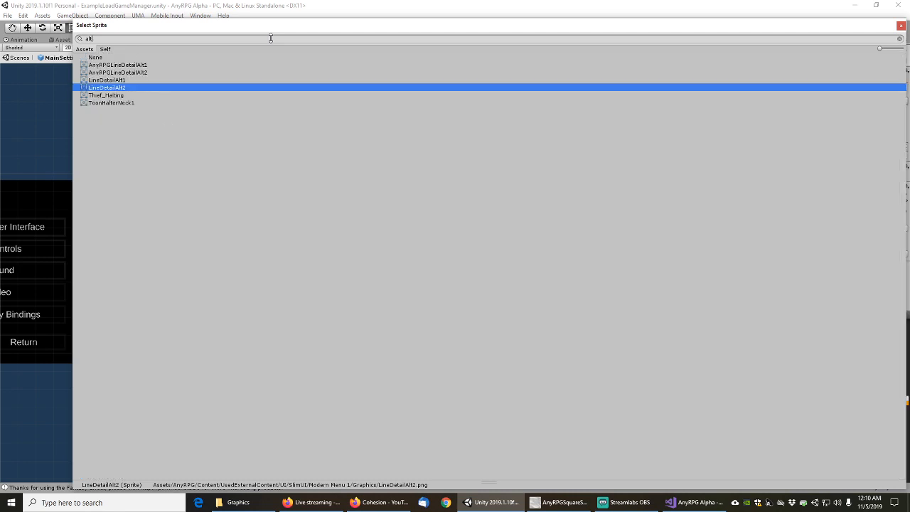
click(133, 65)
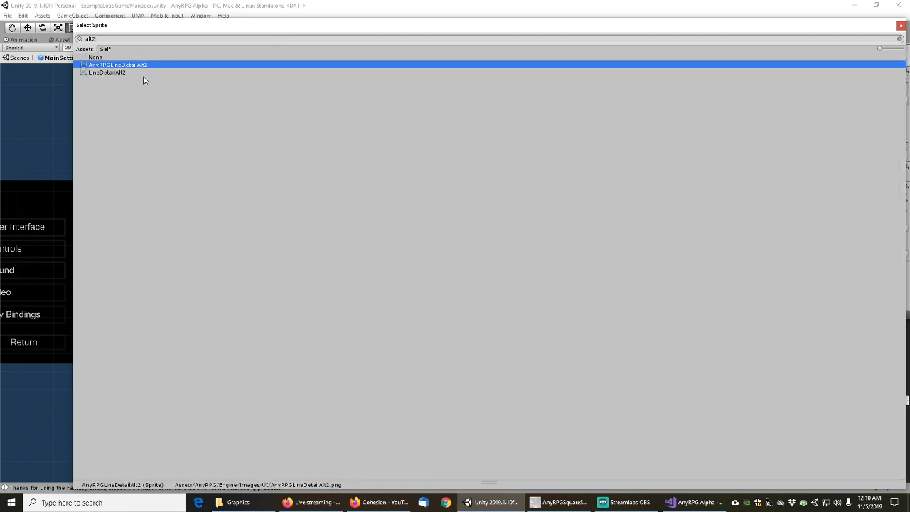
key(Return)
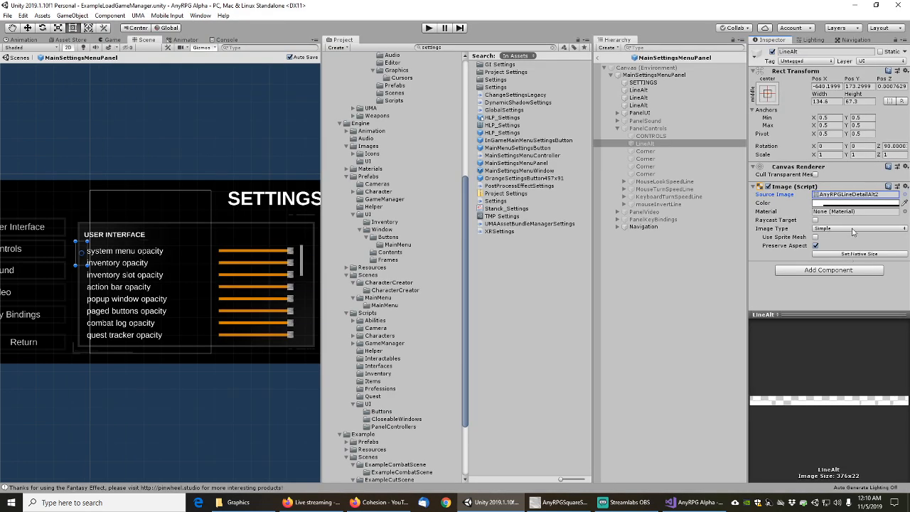
Add a Colored Line Detail Alt 2 component to LineAlt
click(832, 273)
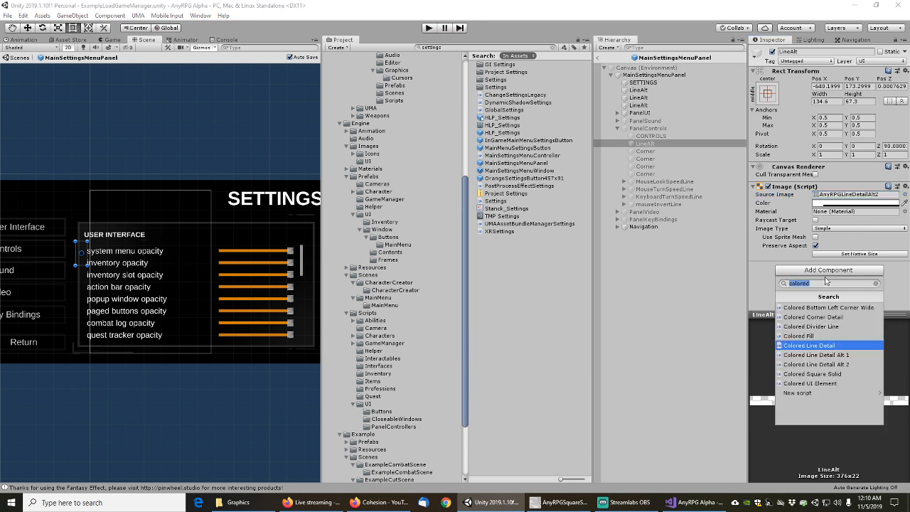
click(829, 364)
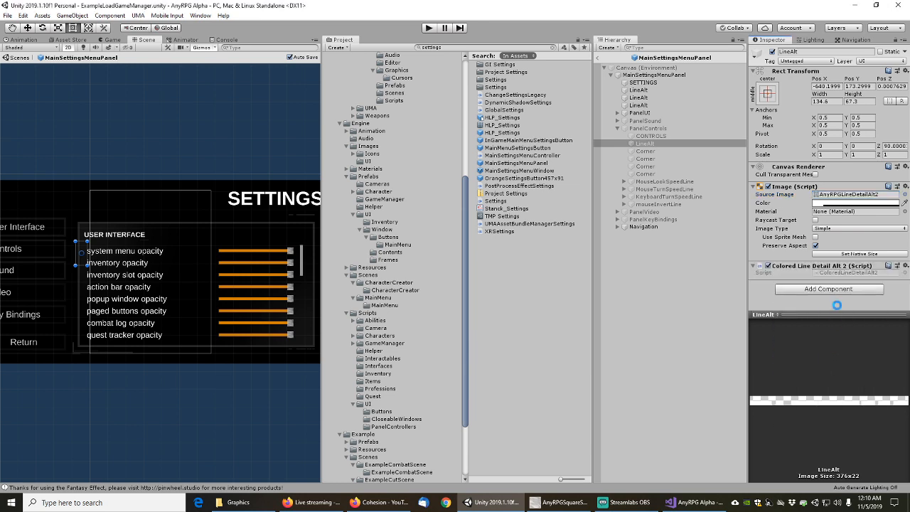
click(648, 152)
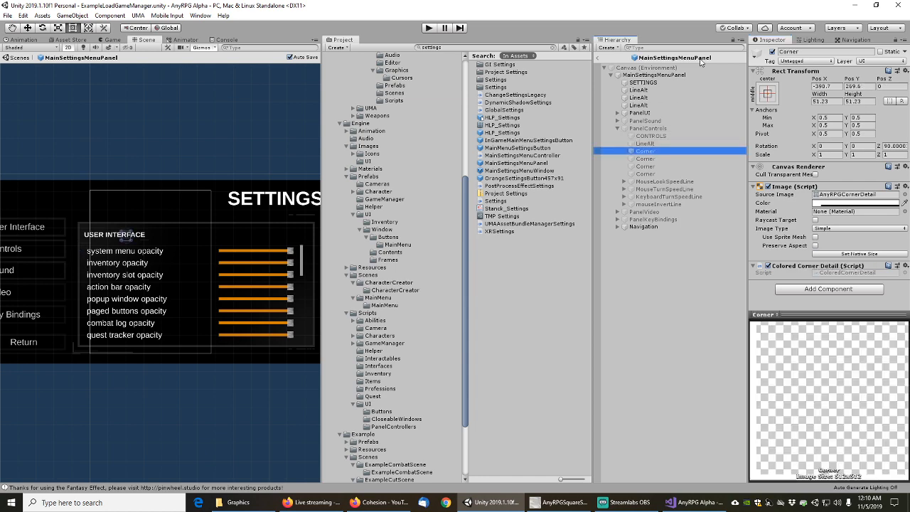
Filter the Hierarchy by 'image' and select the LineAlt divider under PanelVideo
click(669, 48)
text(image)
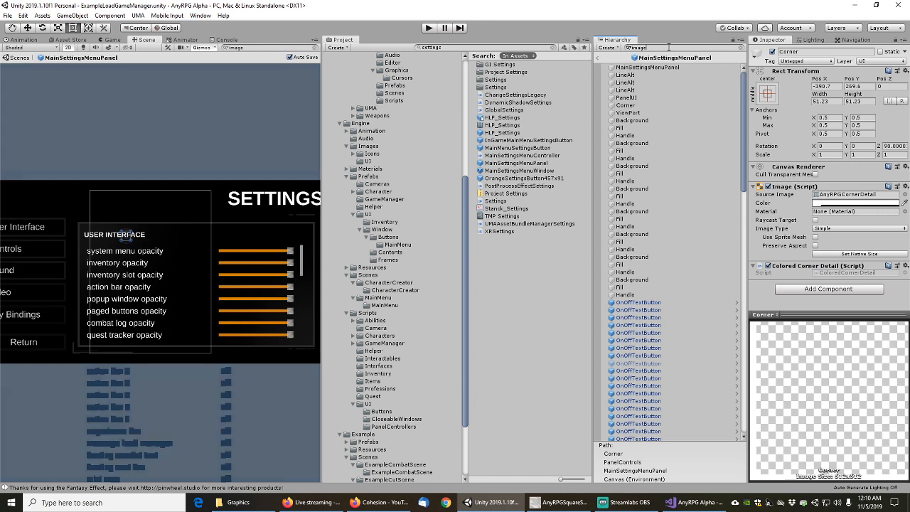
scroll(744, 145, down, 5)
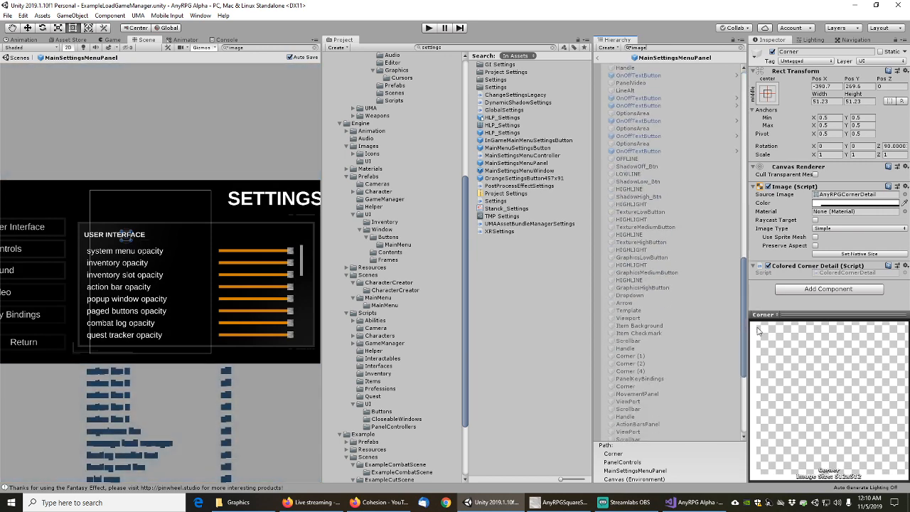
click(626, 143)
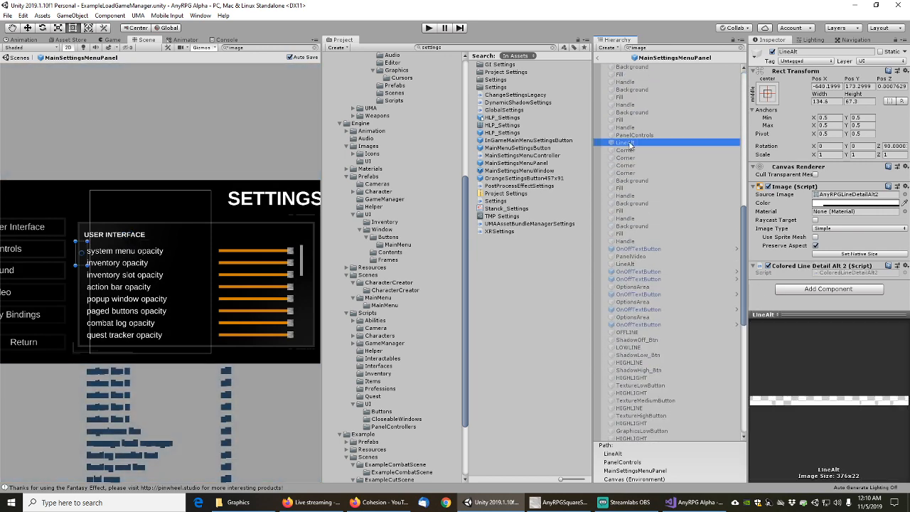
key(Down)
key(Down)
key(Down)
key(Down)
key(Down)
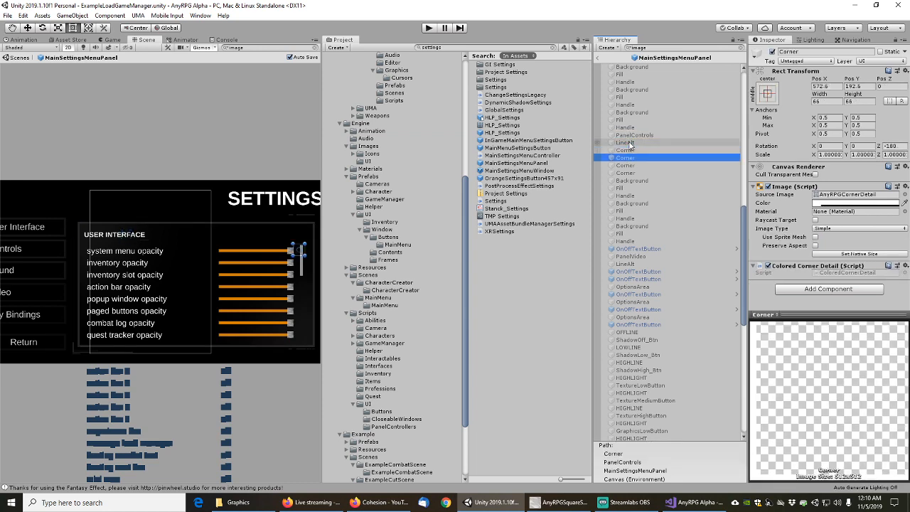
key(Down)
key(Down)
key(Down)
key(Down)
key(Down)
key(Down)
key(Down)
key(Down)
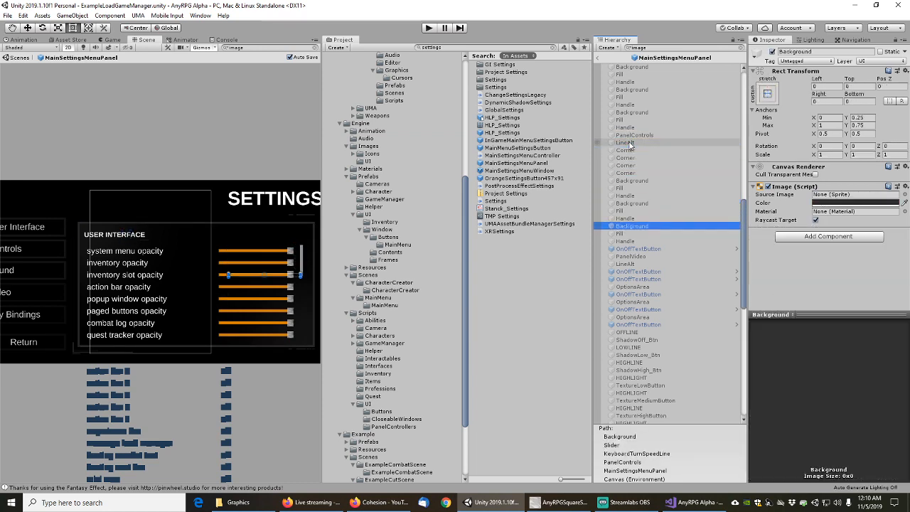
key(Down)
key(Down)
key(Down)
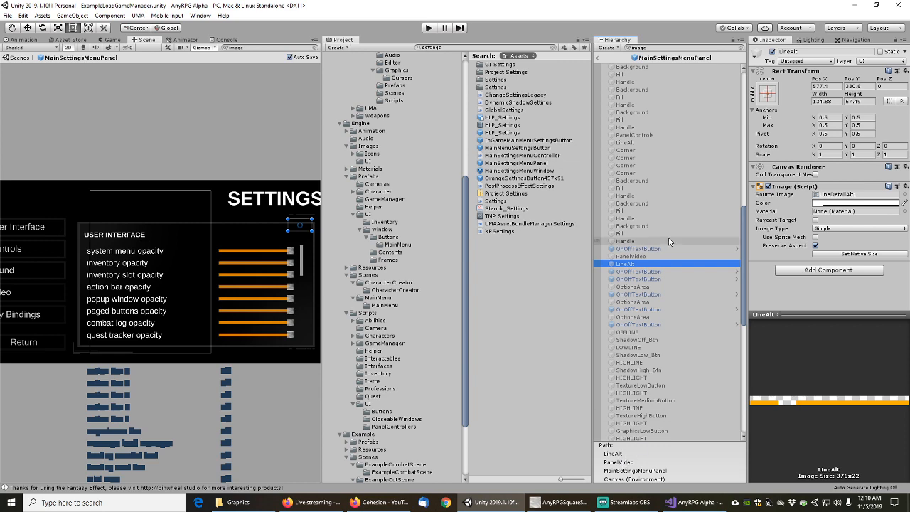
Give LineAlt the AnyRPGLineDetailAlt1 sprite and a Colored Line Detail Alt 1 component
click(904, 195)
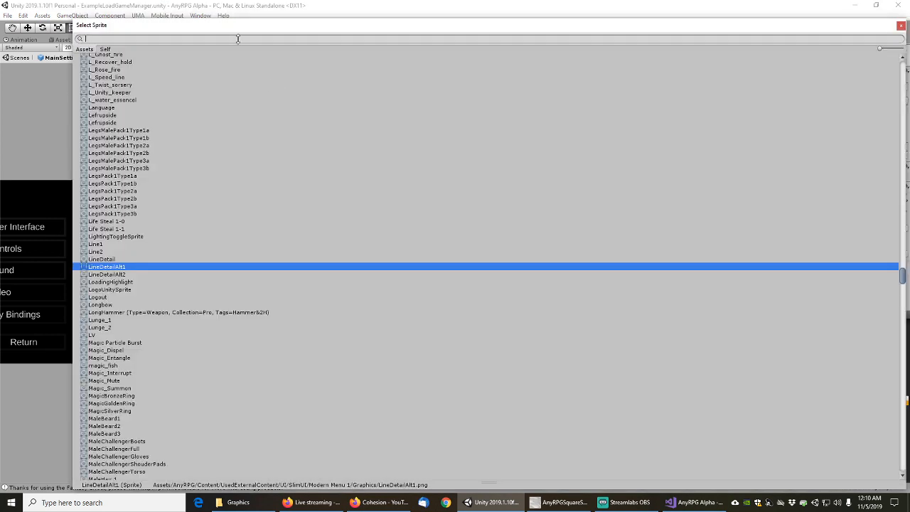
text(alt1)
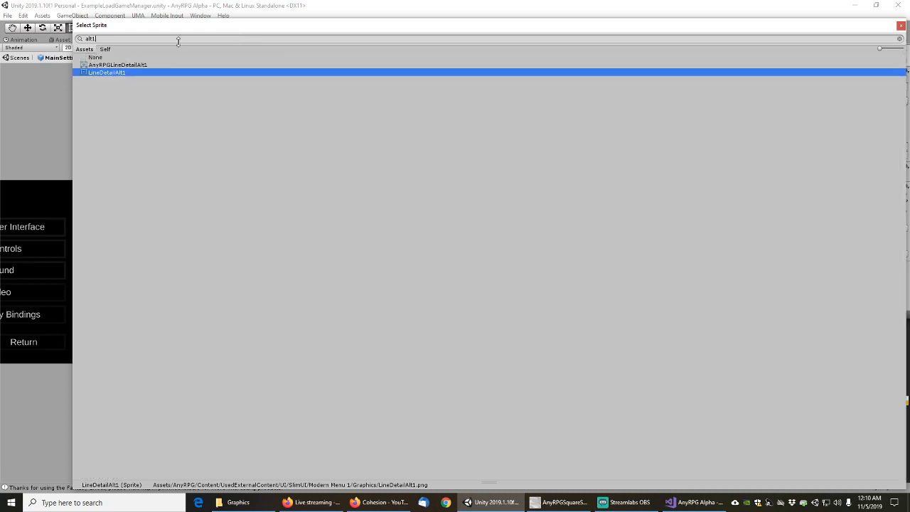
click(130, 65)
double_click(130, 65)
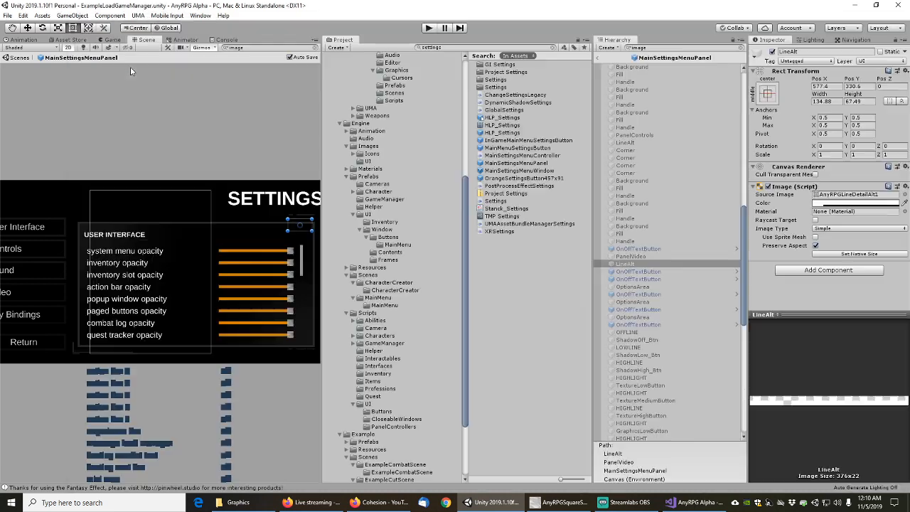
click(823, 277)
click(824, 353)
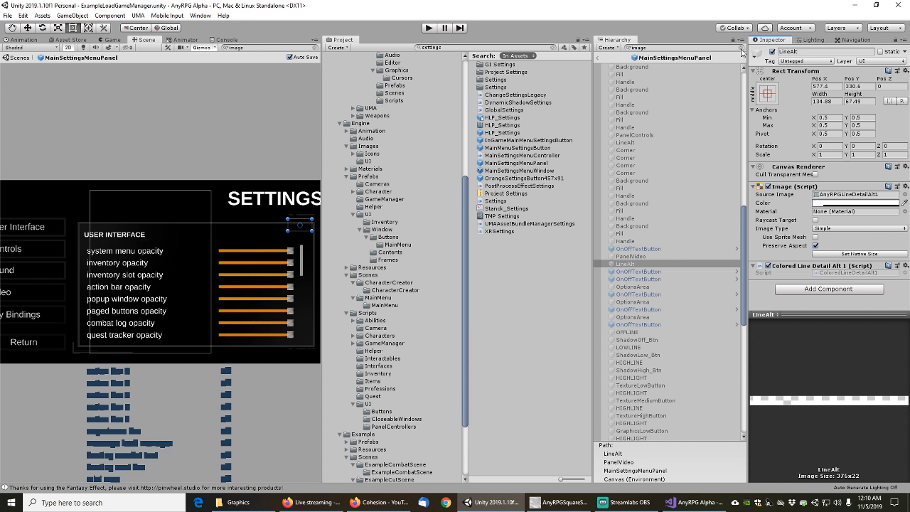
Give the OFFLINE divider the AnyRPGLineDetail sprite and a Colored Line Detail component
click(649, 272)
key(Down)
key(Down)
key(Down)
key(Down)
key(Down)
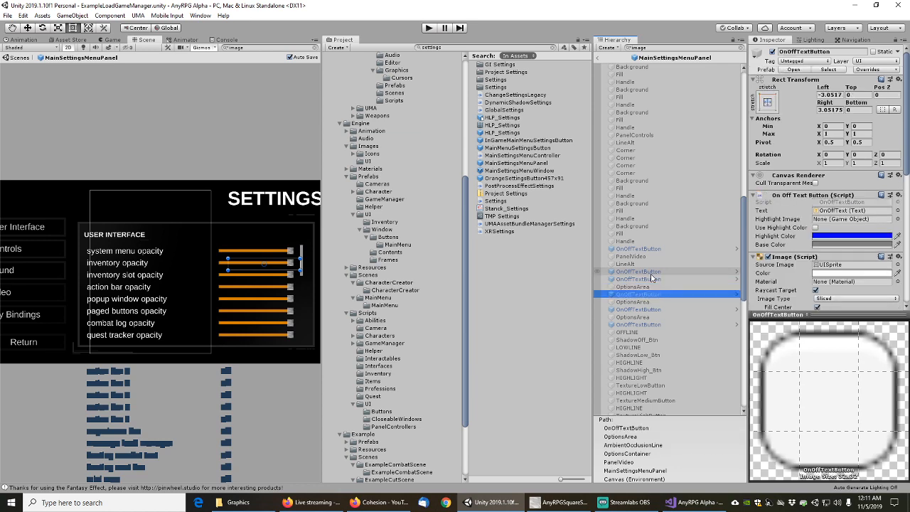
key(Down)
key(Down)
key(Down)
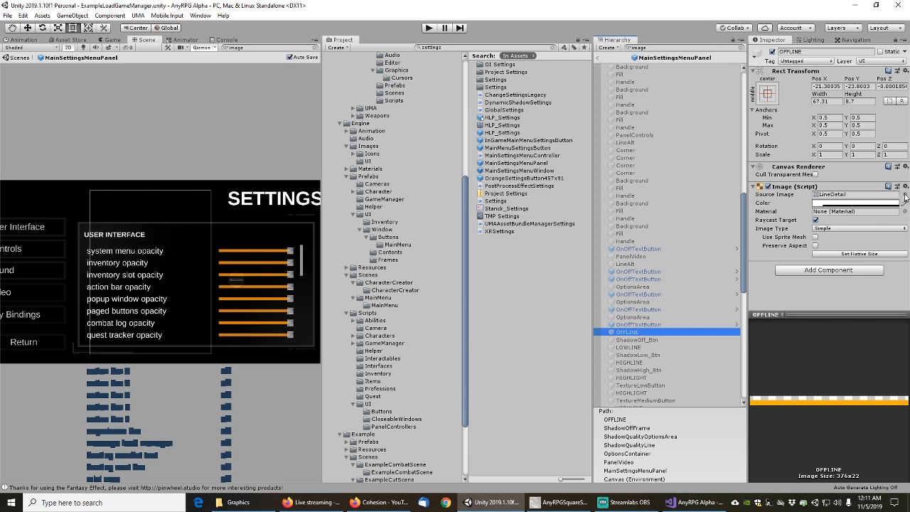
click(905, 194)
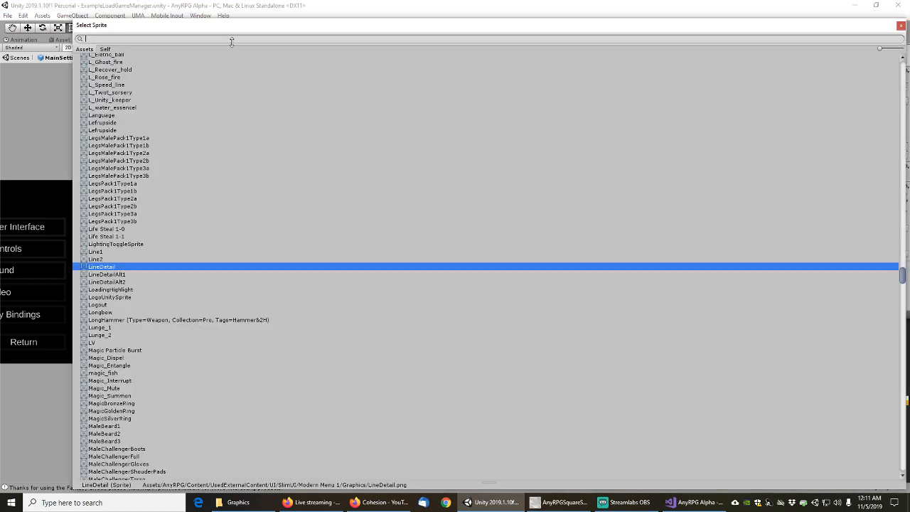
text(linedet)
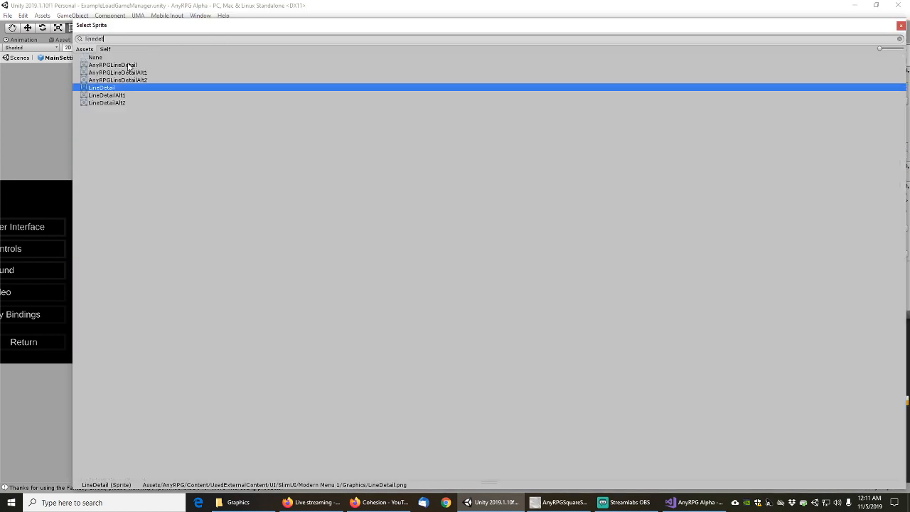
click(128, 64)
double_click(127, 64)
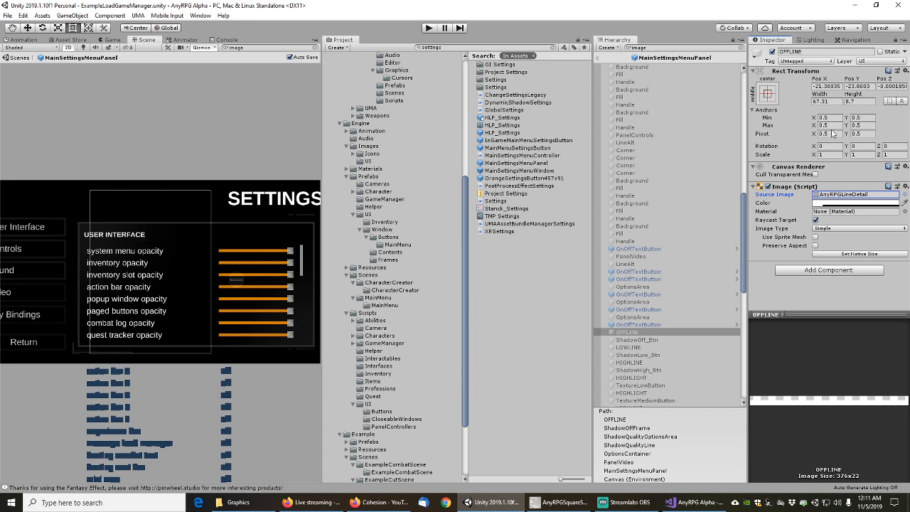
click(837, 271)
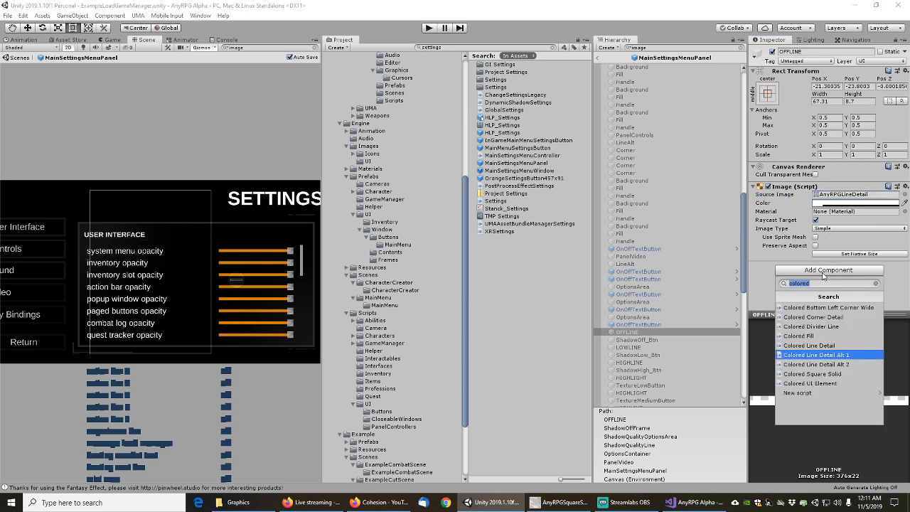
click(818, 347)
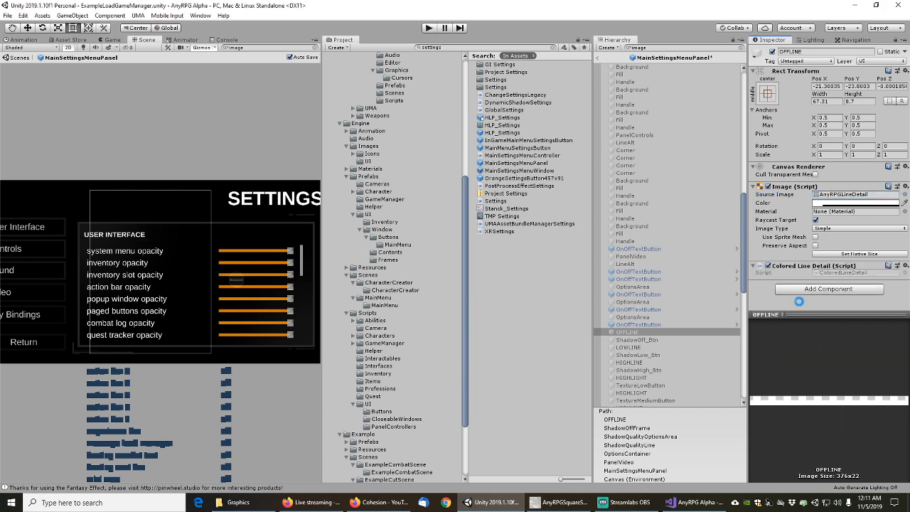
click(640, 340)
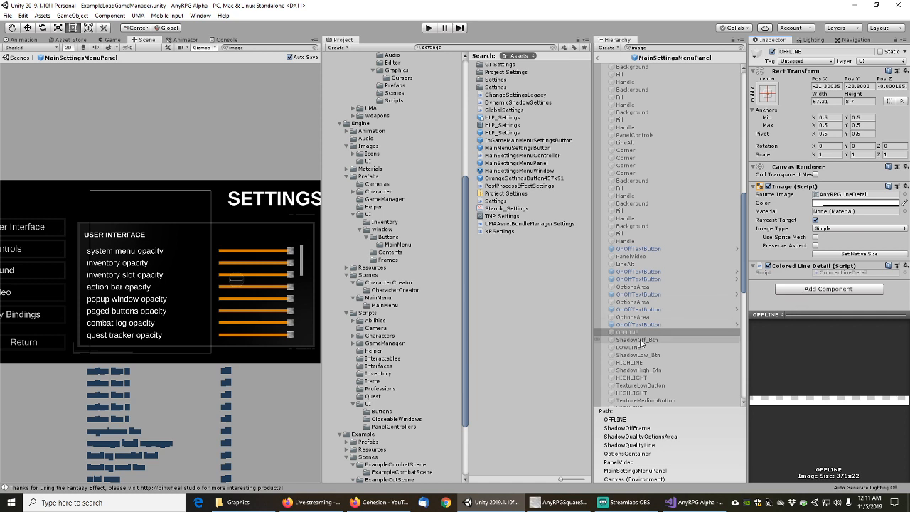
scroll(642, 331, down, 3)
scroll(642, 332, down, 4)
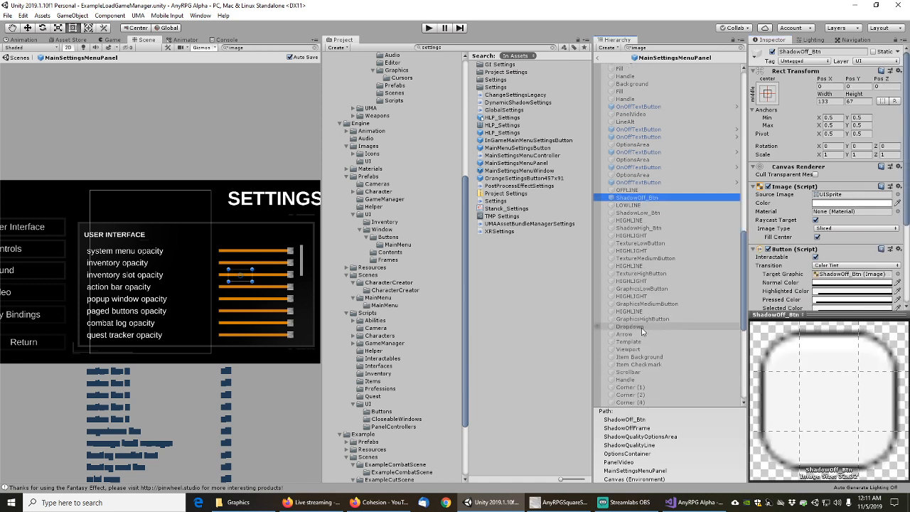
Set ShadowQualityLine's LOWLINE image to AnyRPGLineDetail and attach a Colored Line Detail script
key(Down)
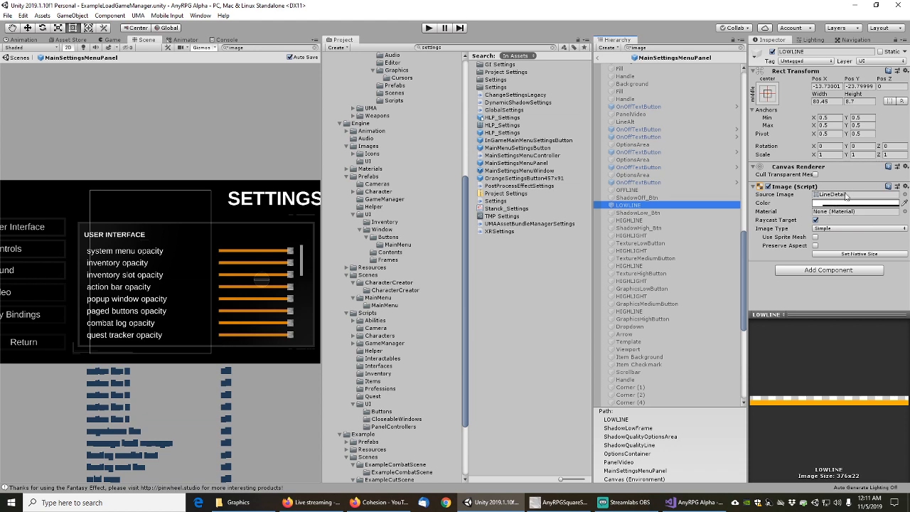
click(904, 194)
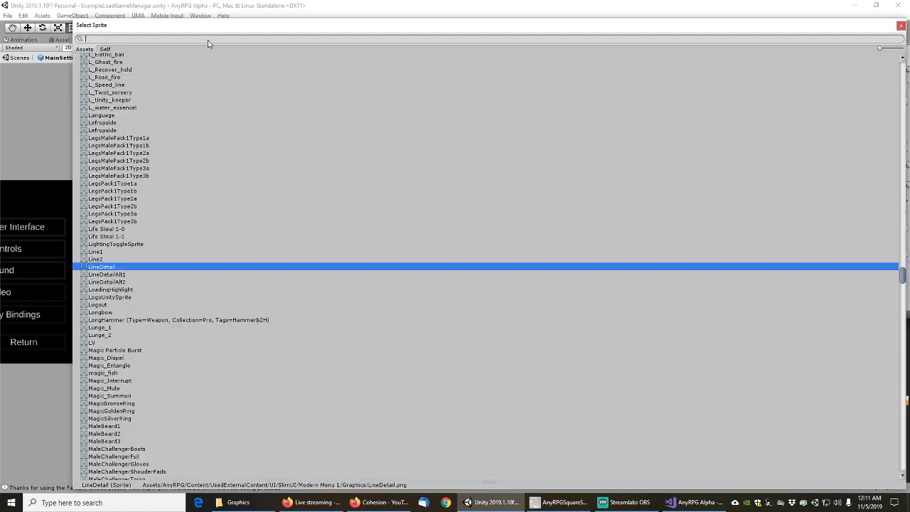
text(linedet)
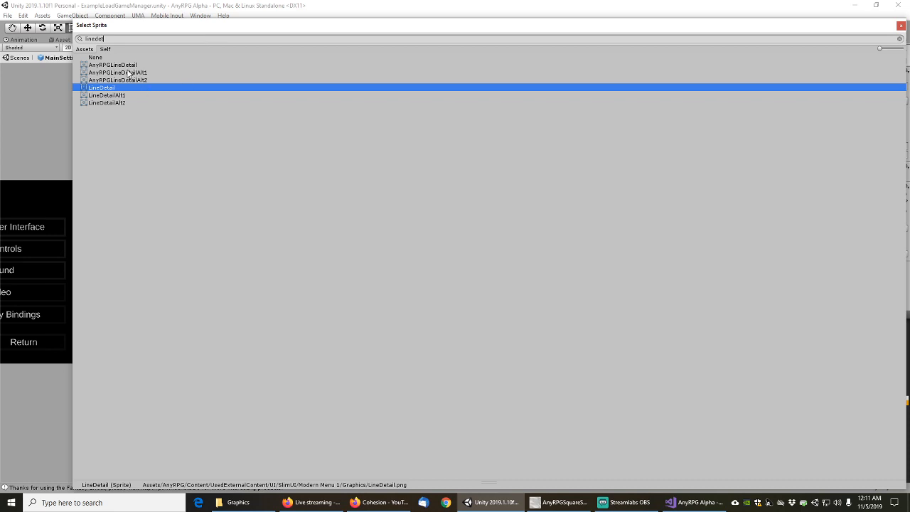
click(123, 67)
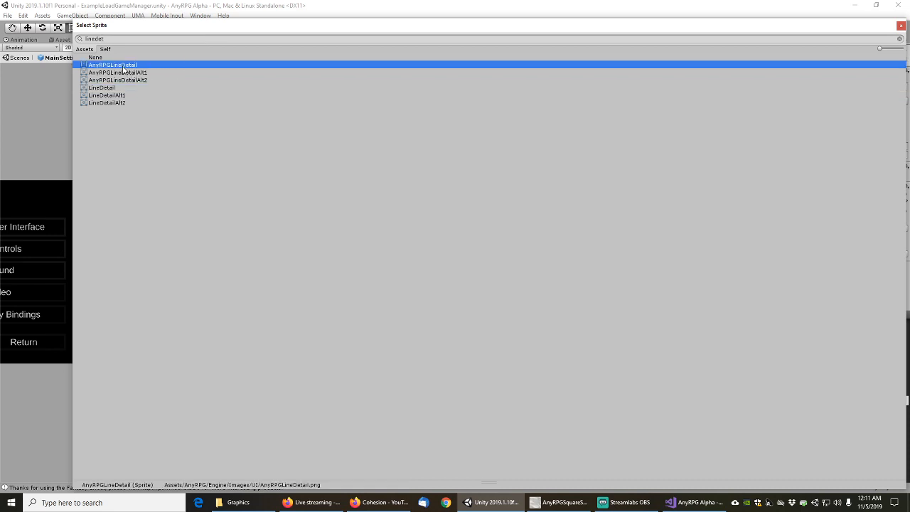
double_click(122, 66)
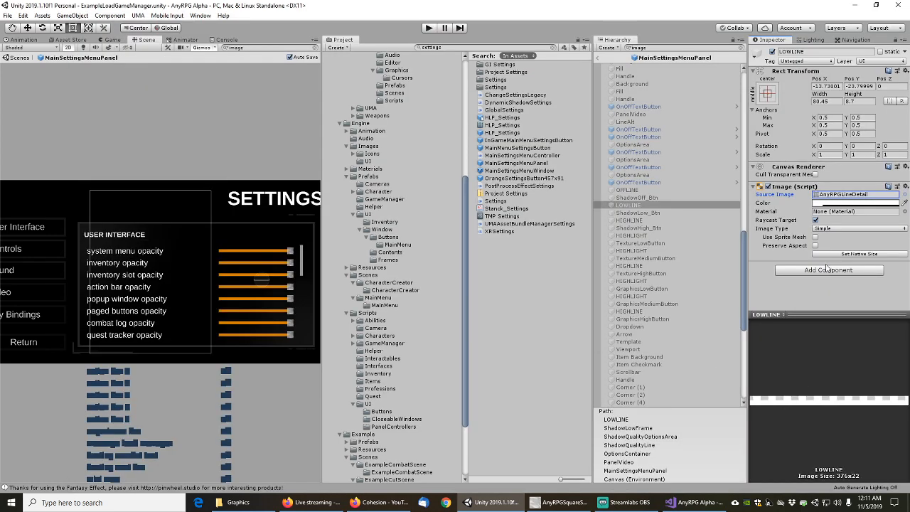
click(824, 272)
click(815, 346)
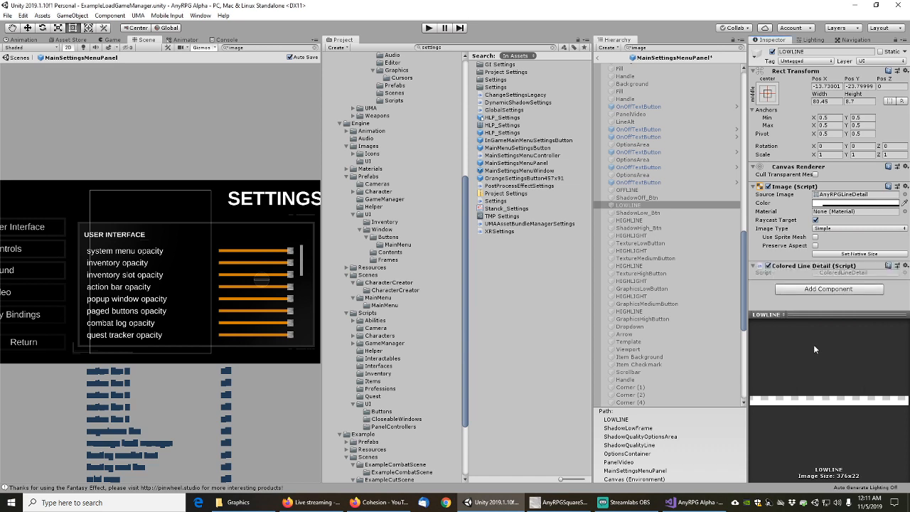
click(640, 213)
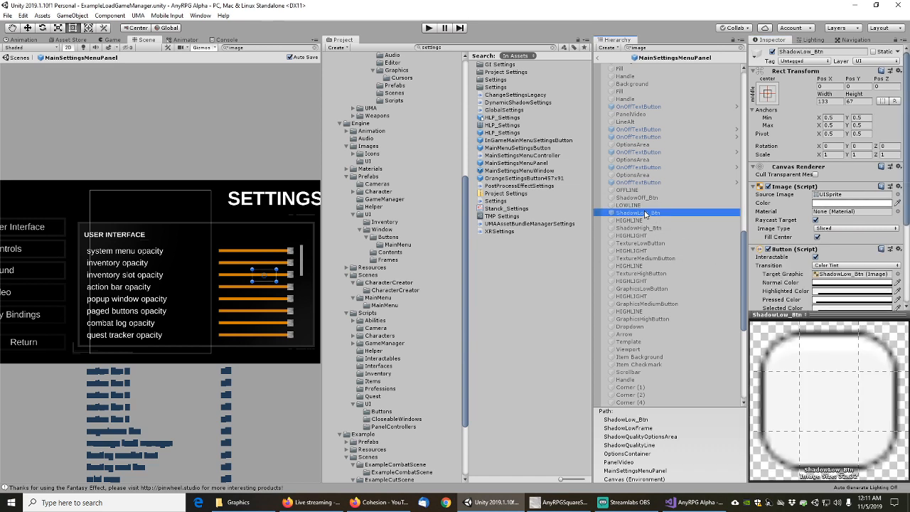
click(633, 221)
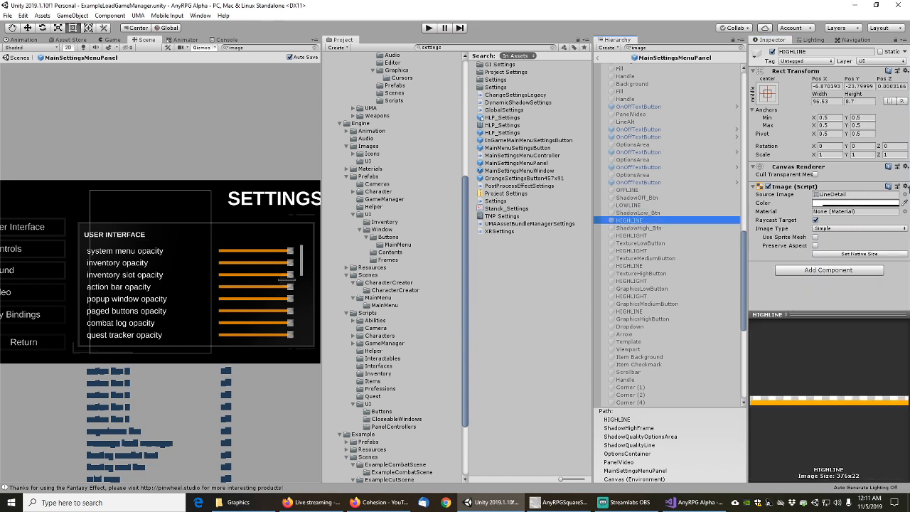
Multi-select the seven HIGHLINE and HIGHLIGHT divider images in the video settings
scroll(653, 297, down, 3)
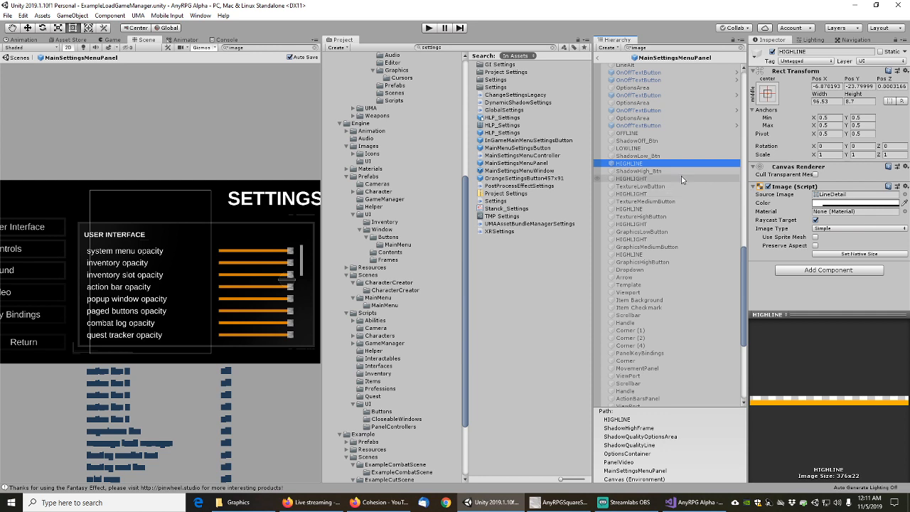
ctrl+click(632, 210)
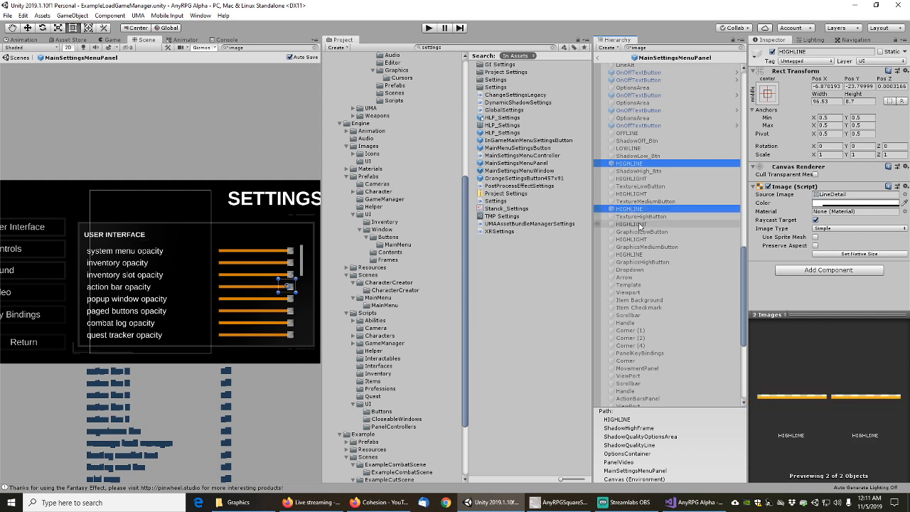
ctrl+click(635, 254)
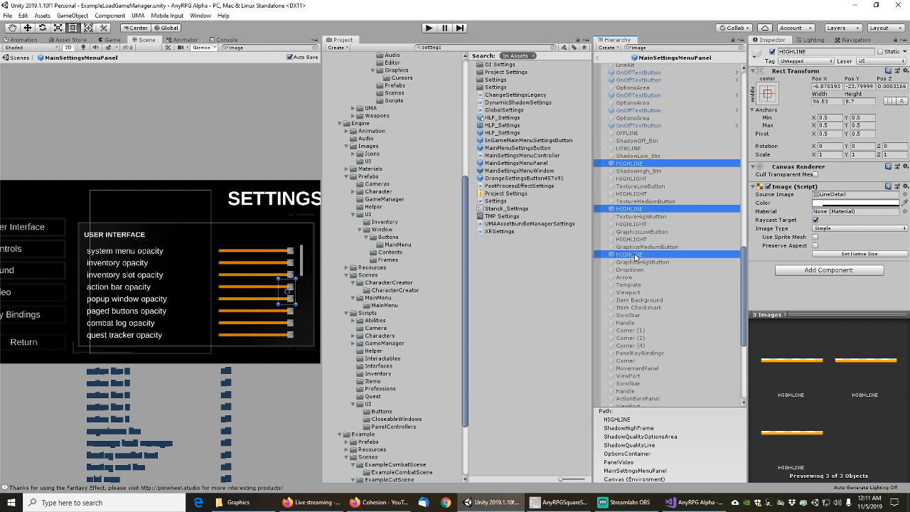
ctrl+click(635, 239)
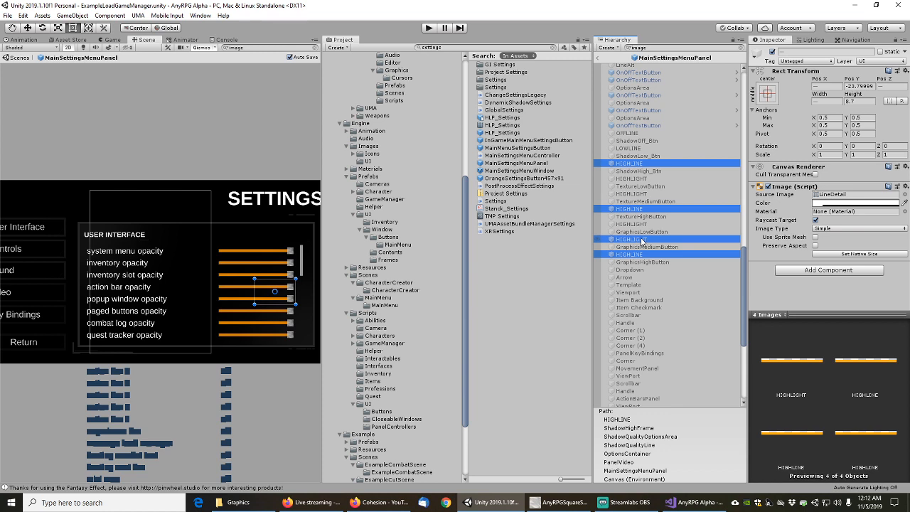
ctrl+click(642, 240)
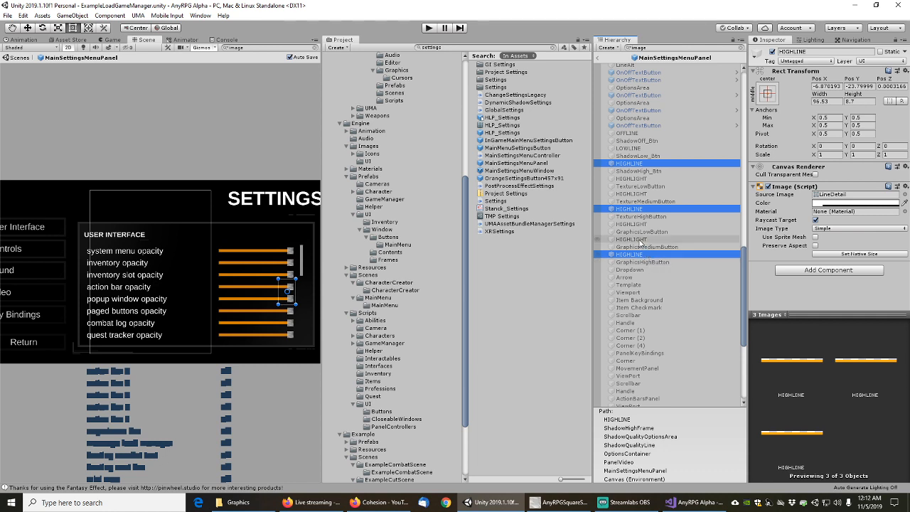
ctrl+click(640, 240)
ctrl+click(638, 224)
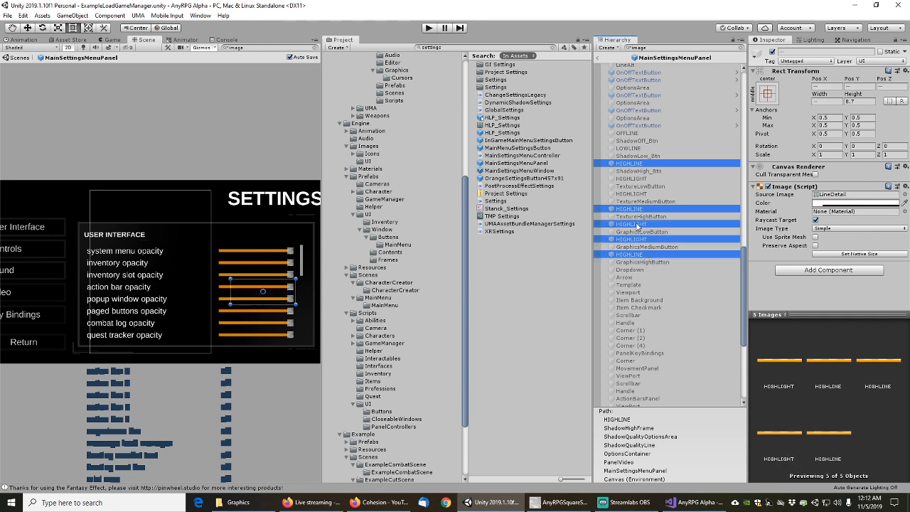
ctrl+click(635, 194)
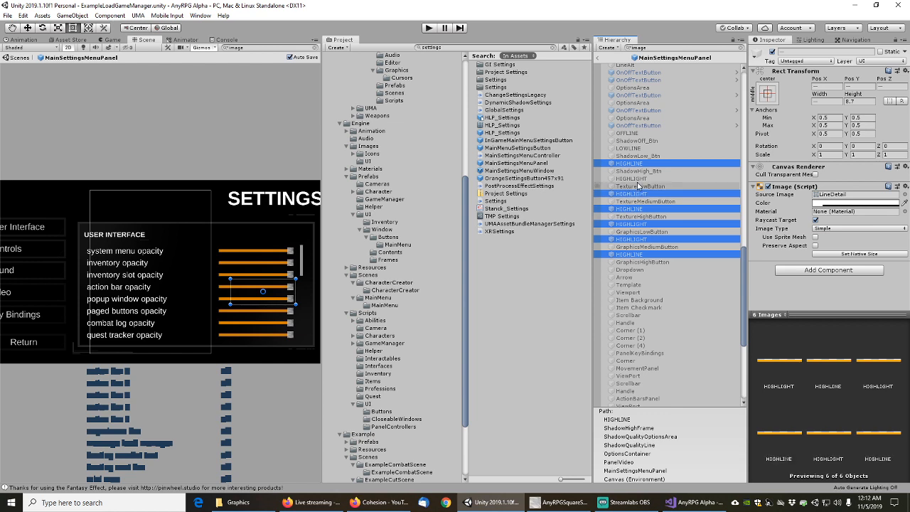
ctrl+click(635, 178)
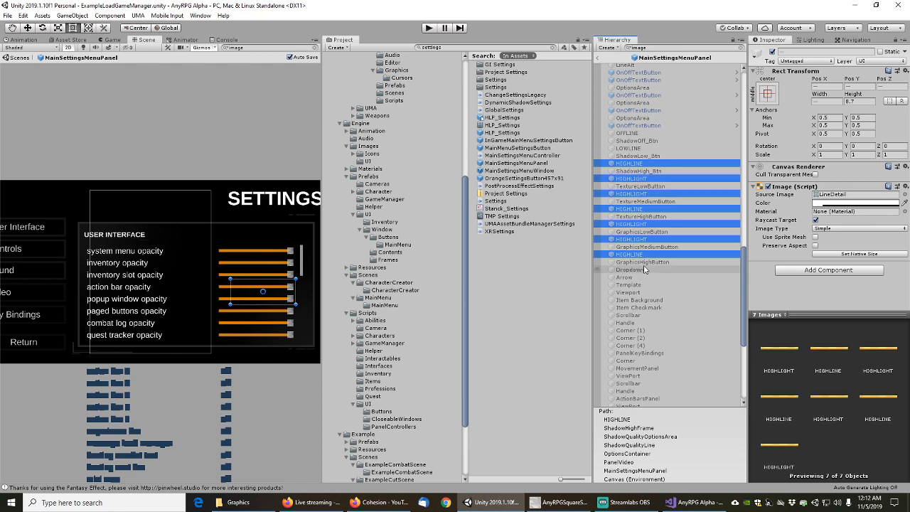
scroll(661, 306, down, 4)
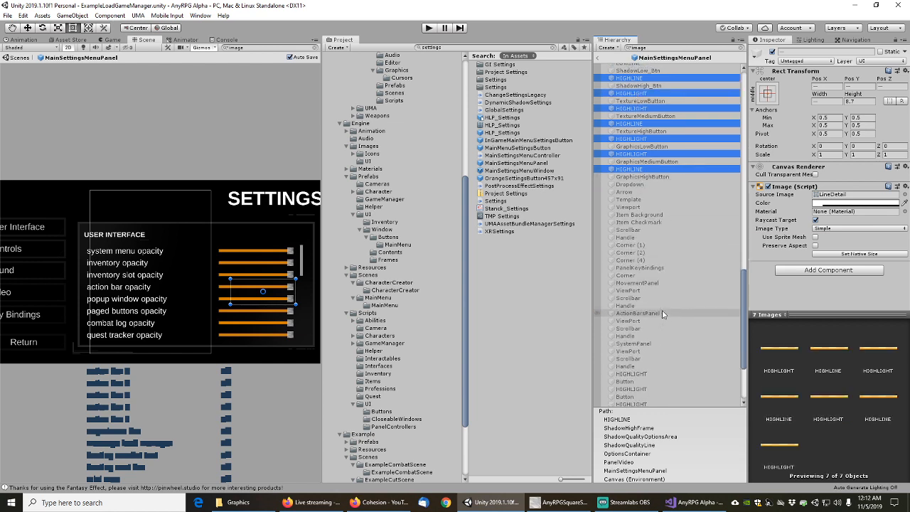
scroll(661, 313, down, 5)
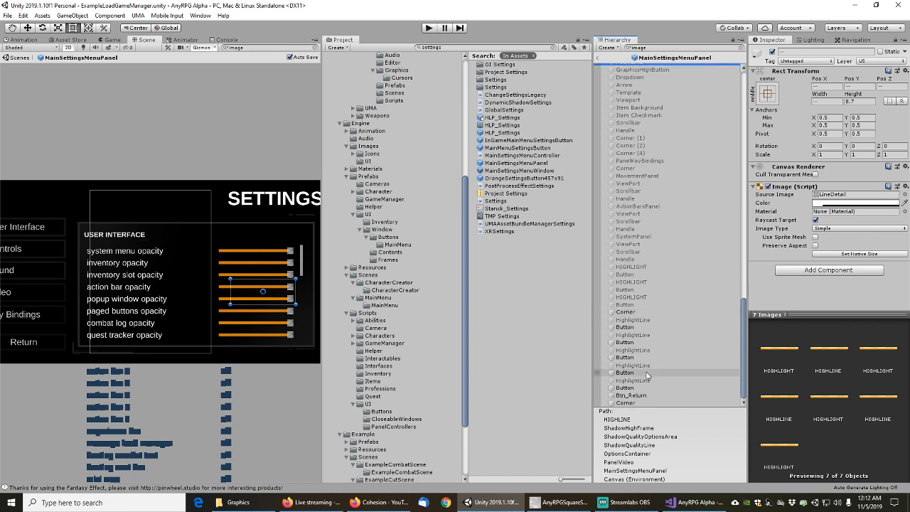
ctrl+click(639, 268)
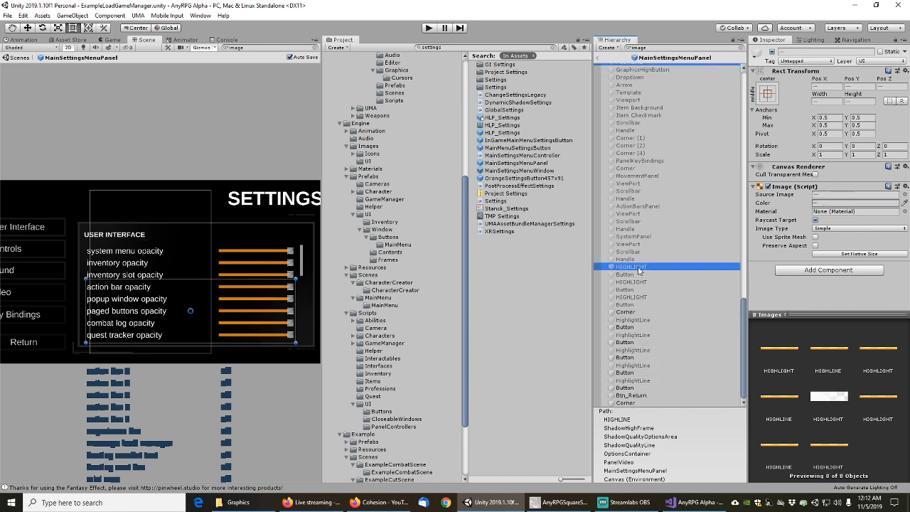
ctrl+click(639, 268)
scroll(674, 268, up, 10)
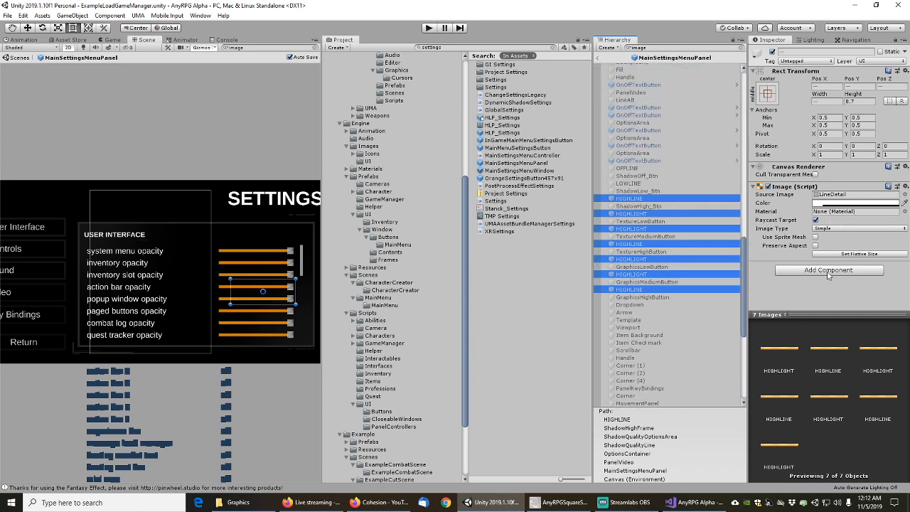
Add Colored Line Detail to the selected dividers and set their Source Image to AnyRPGLineDetail
click(828, 271)
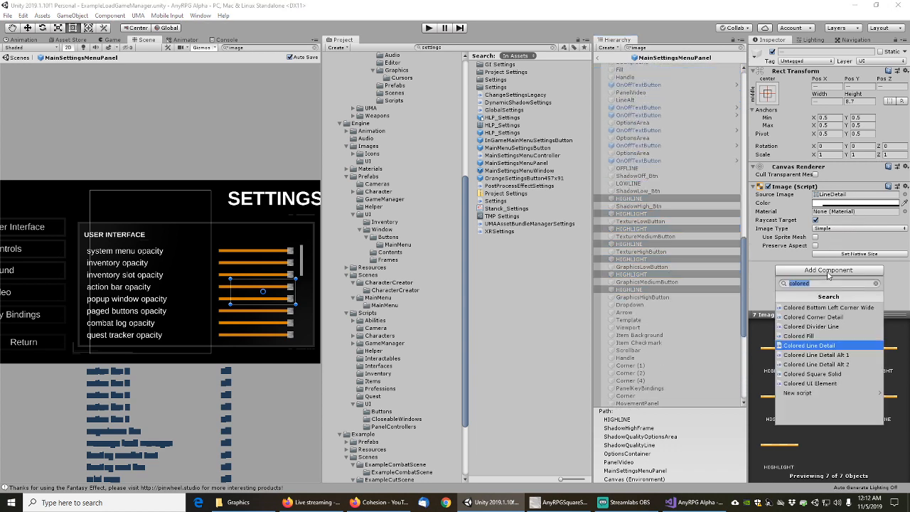
click(816, 346)
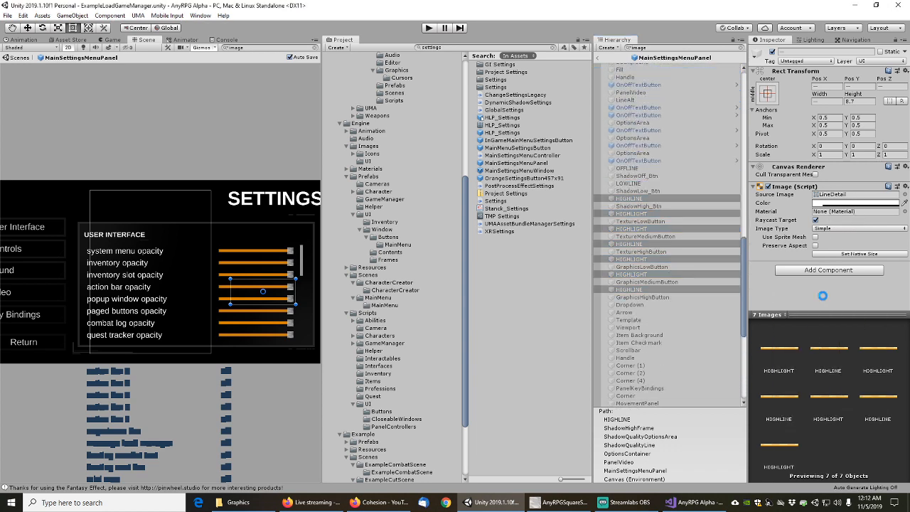
click(906, 195)
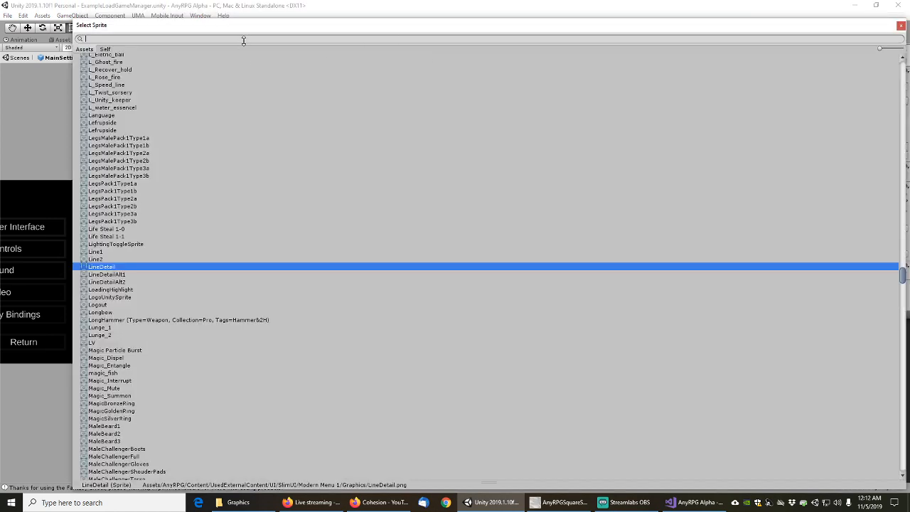
text(linedet)
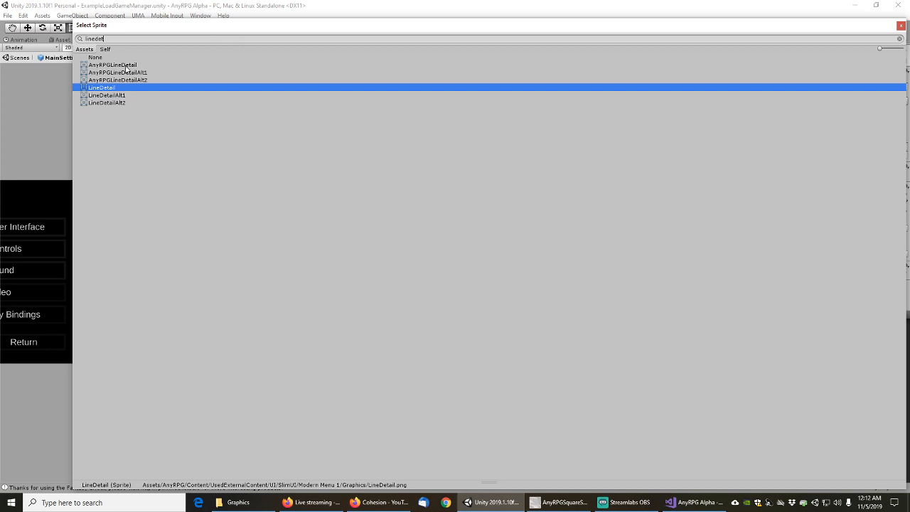
click(125, 66)
double_click(108, 64)
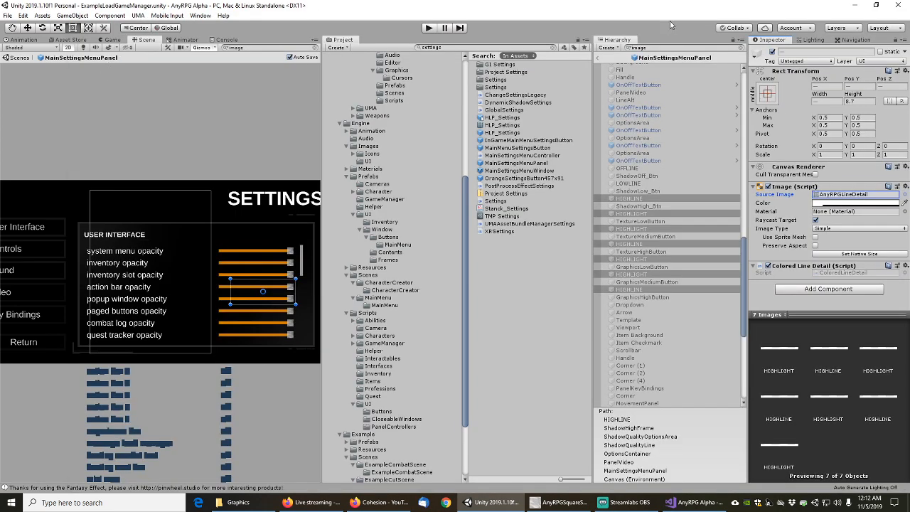
click(629, 184)
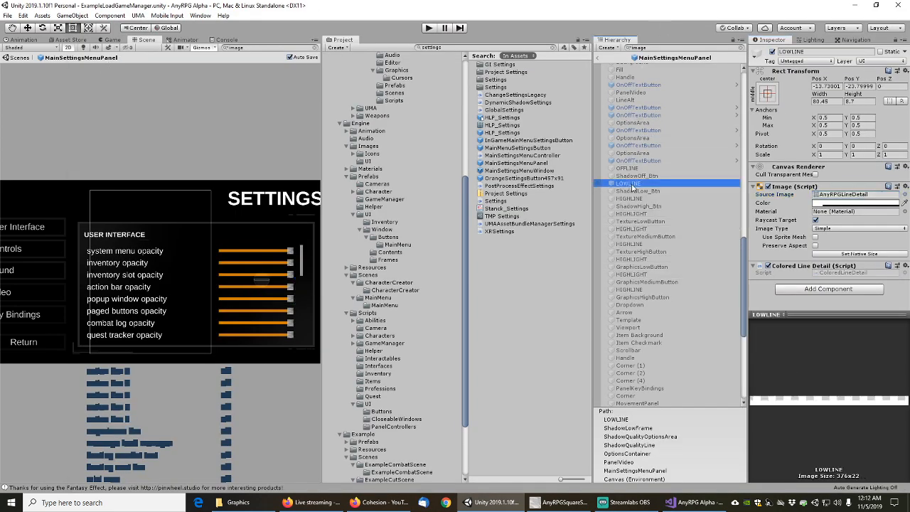
key(Down)
key(Down)
key(Down)
key(Down)
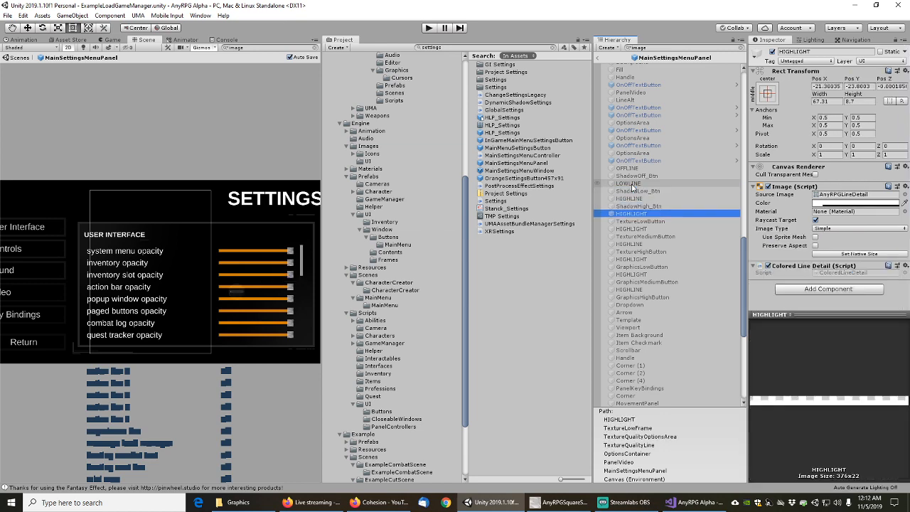
key(Down)
key(Down)
key(Down)
key(Down)
key(Down)
key(Down)
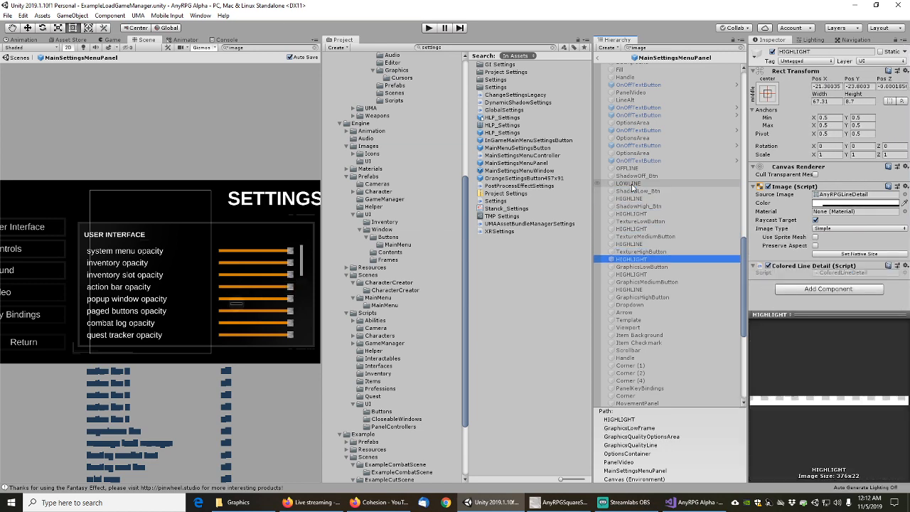
key(Down)
key(Down)
key(Down)
key(Down)
key(Down)
key(Down)
key(Down)
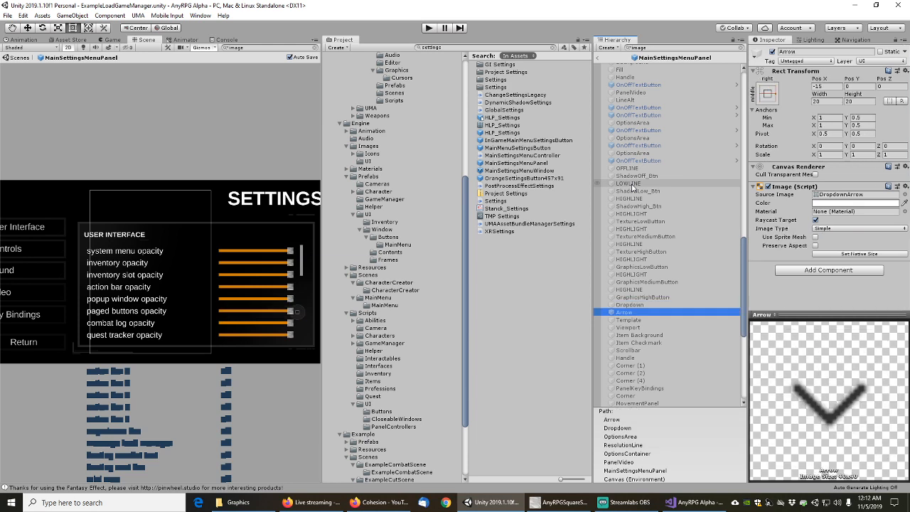
key(Down)
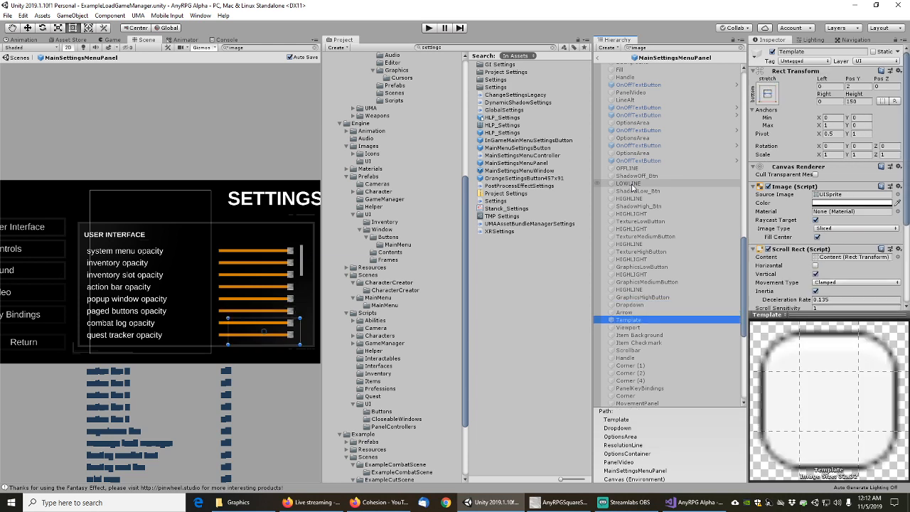
key(Up)
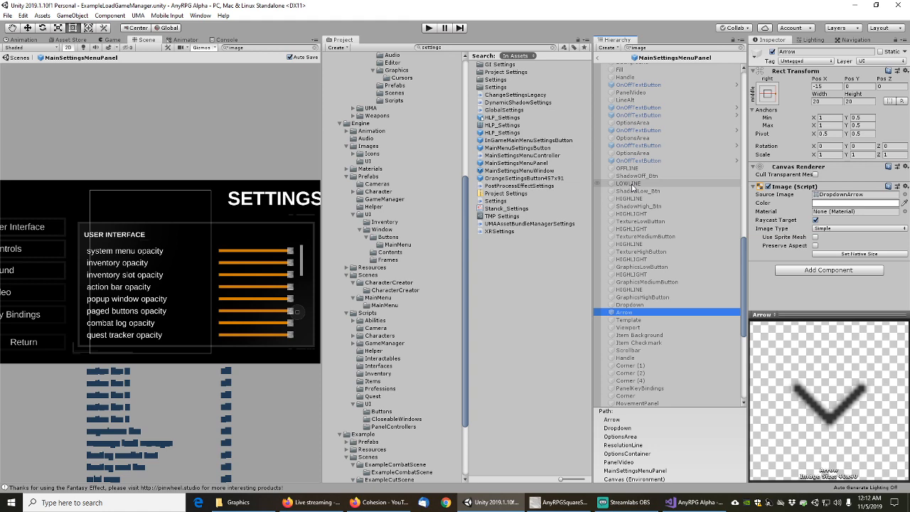
key(Down)
key(Down)
key(Down)
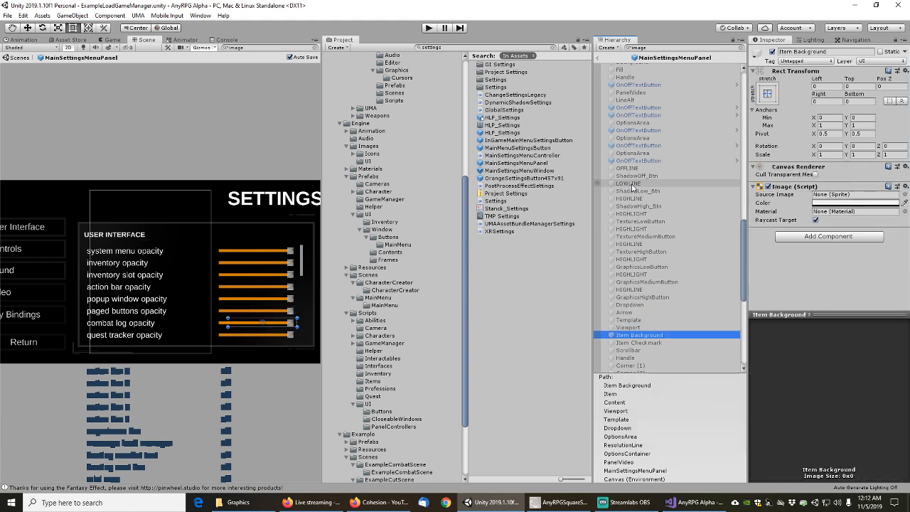
key(Down)
key(Down)
key(Down)
key(Down)
key(Down)
key(Down)
key(Down)
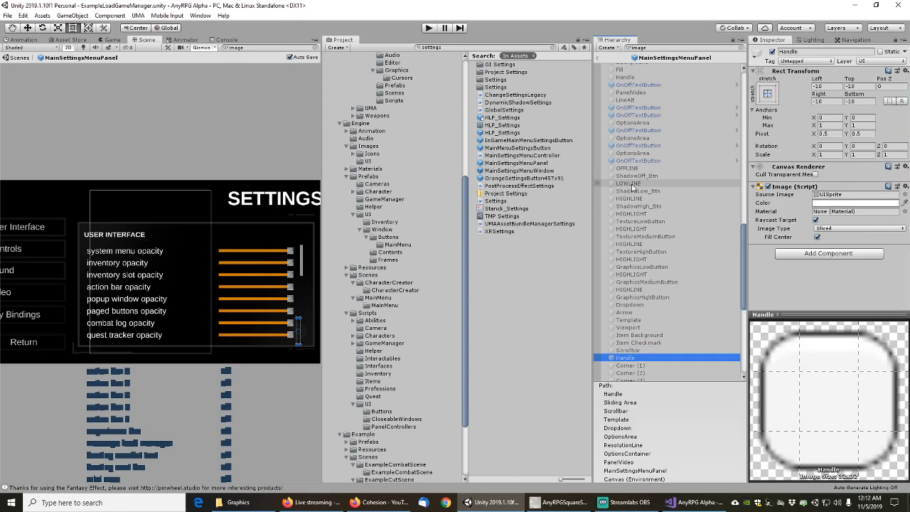
key(Down)
key(Down)
key(Down)
key(Down)
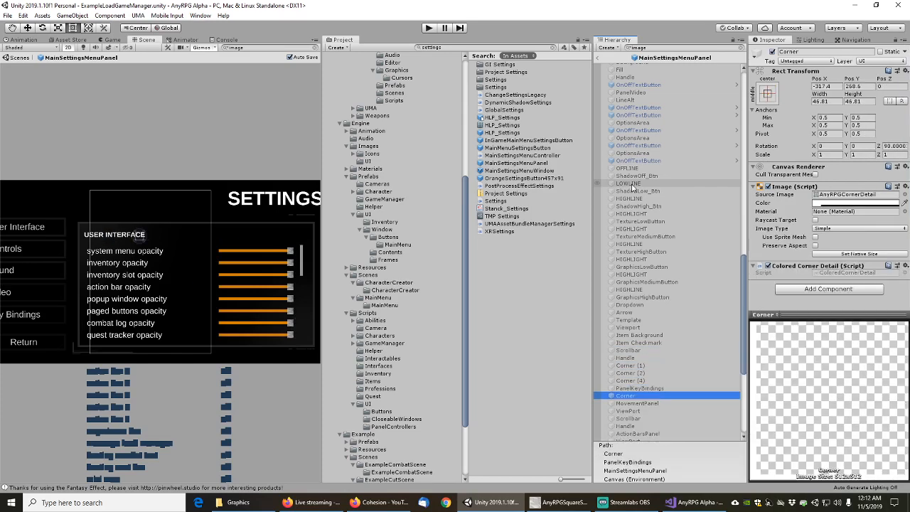
key(Down)
key(Down)
key(Down)
key(Down)
key(Down)
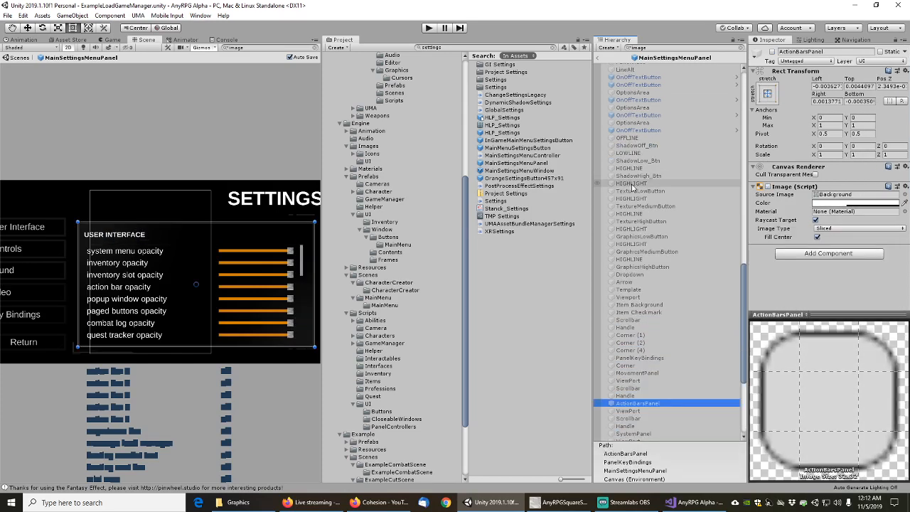
key(Down)
key(Down)
key(Down)
key(Down)
key(Down)
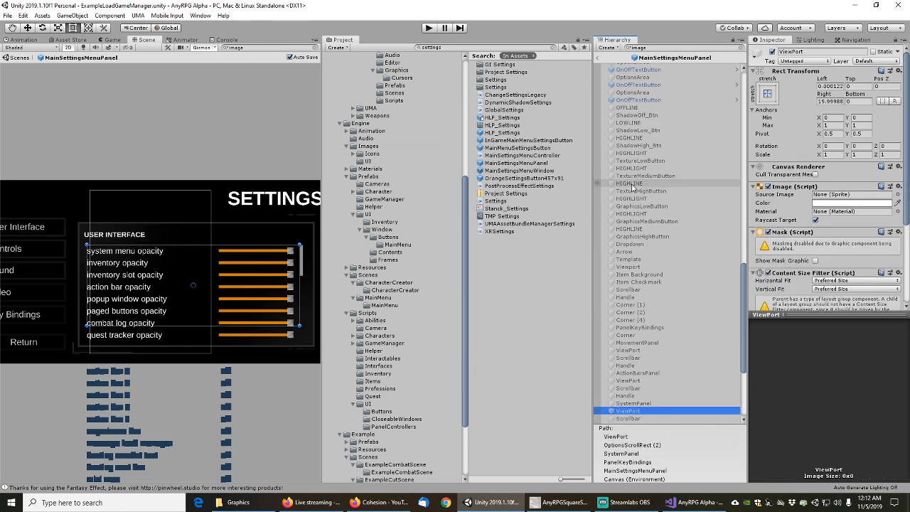
key(Down)
key(Down)
key(Down)
key(Down)
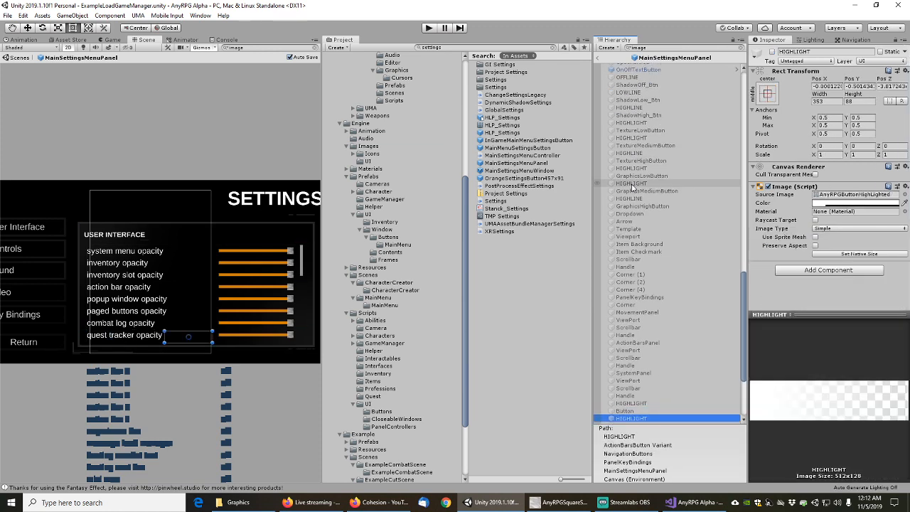
scroll(632, 187, down, 4)
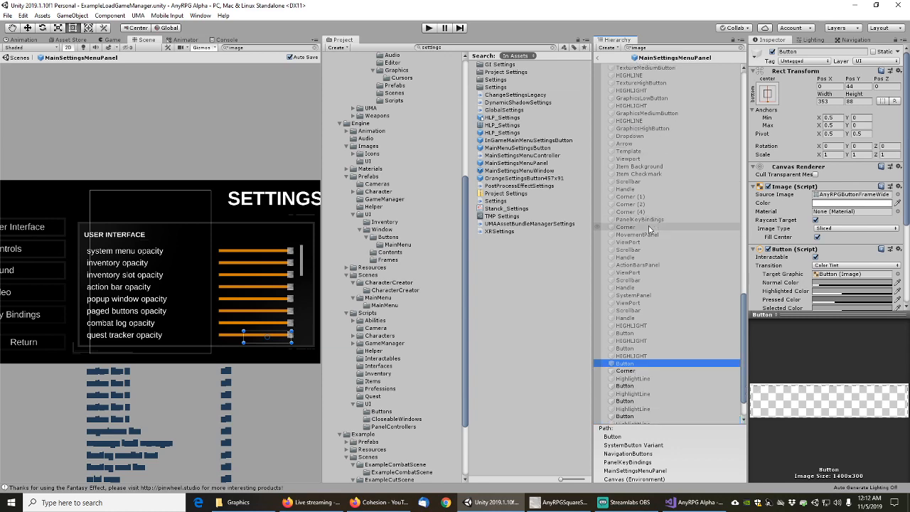
key(Down)
key(Down)
key(Down)
key(Down)
key(Down)
key(Down)
key(Down)
key(Down)
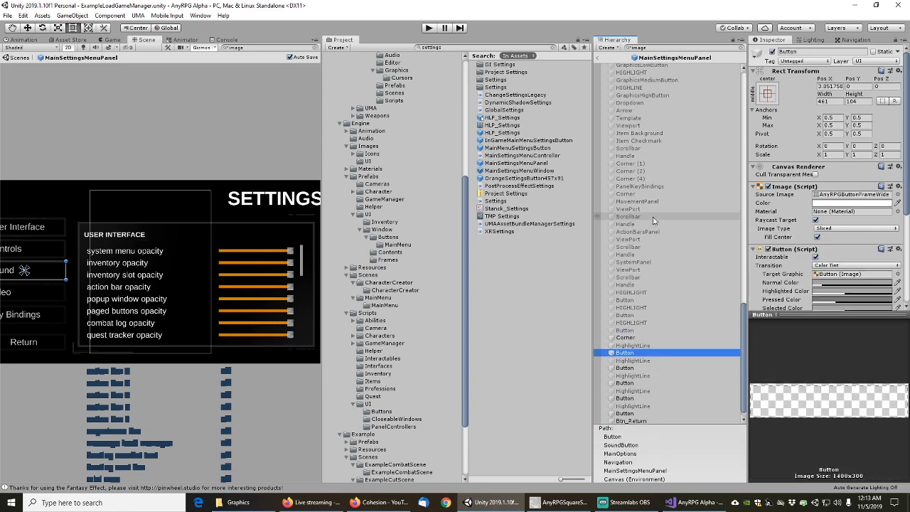
key(Down)
key(Down)
key(Down)
key(Down)
key(Down)
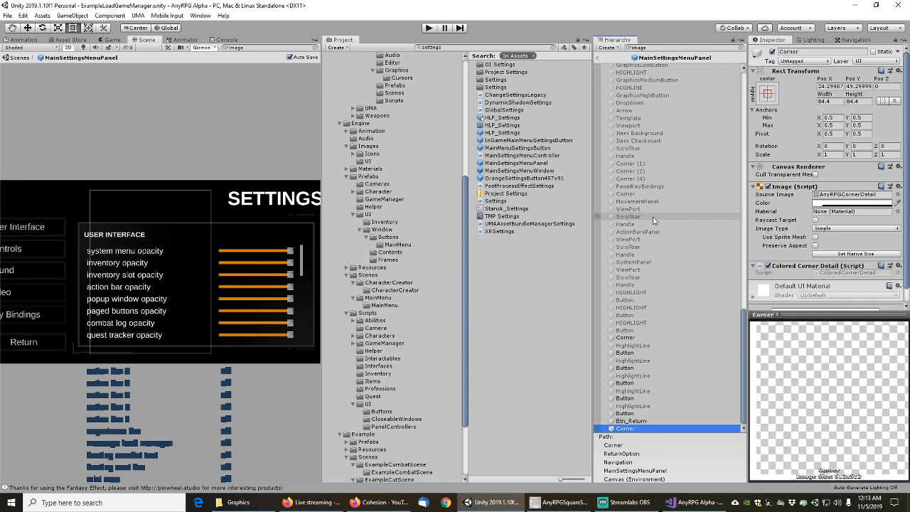
scroll(653, 220, up, 10)
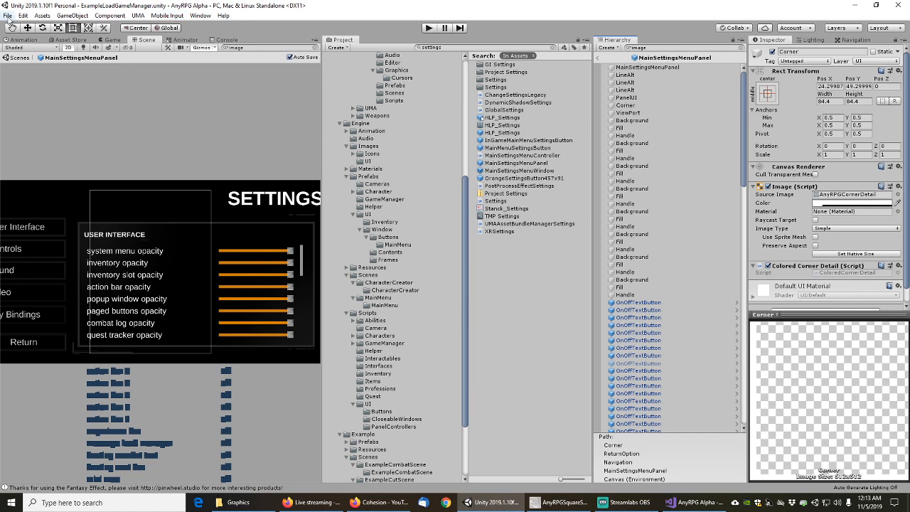
Save the MainSettingsMenuPanel prefab and exit prefab mode
click(7, 15)
click(22, 50)
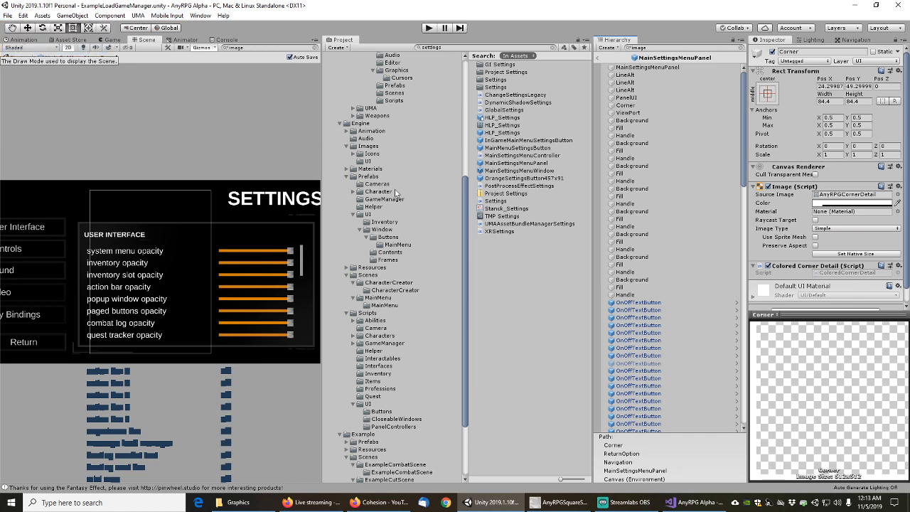
click(600, 60)
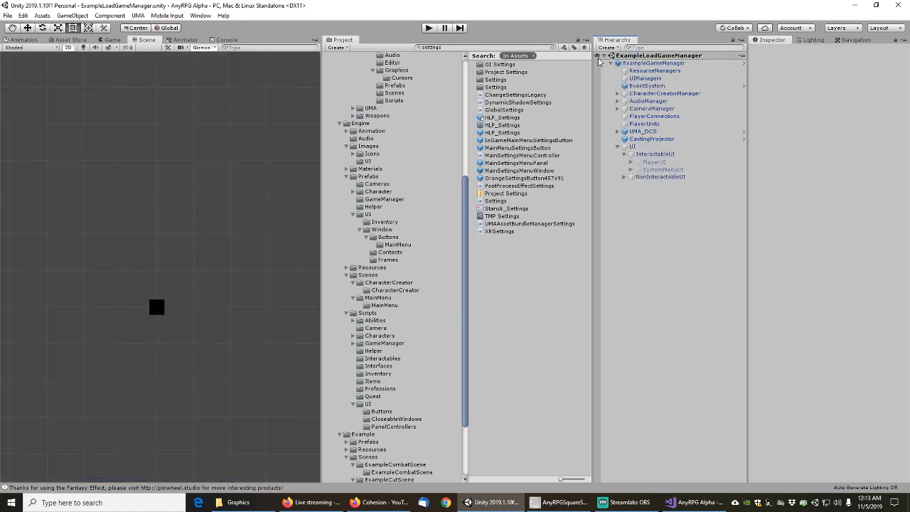
Clear the Project search and browse the UI Window folders to Contents
click(554, 47)
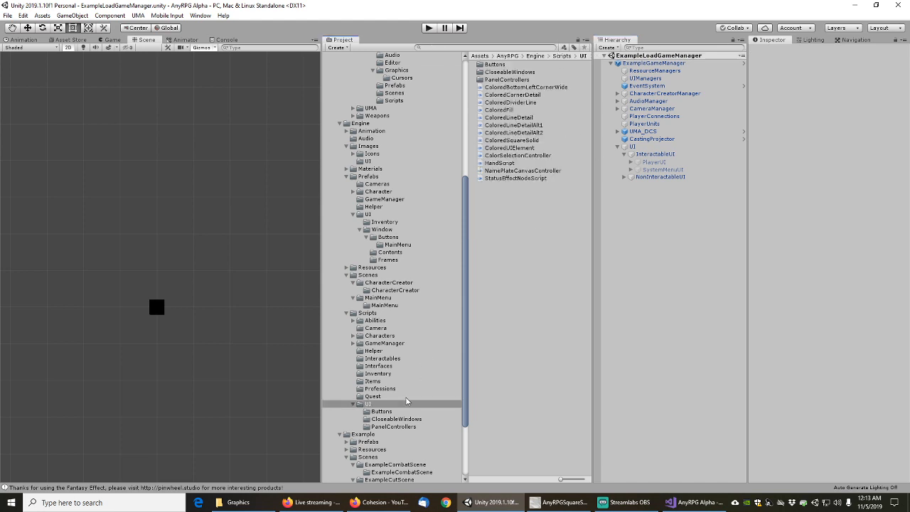
click(393, 427)
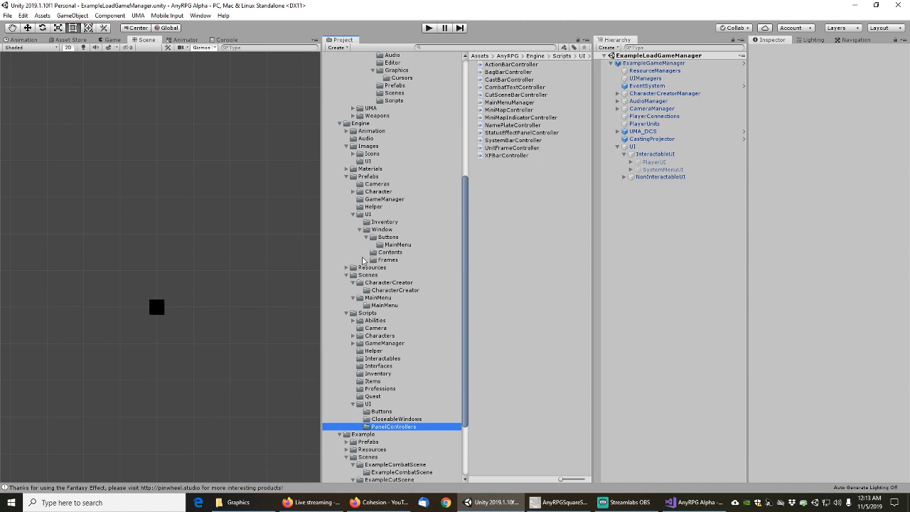
click(390, 259)
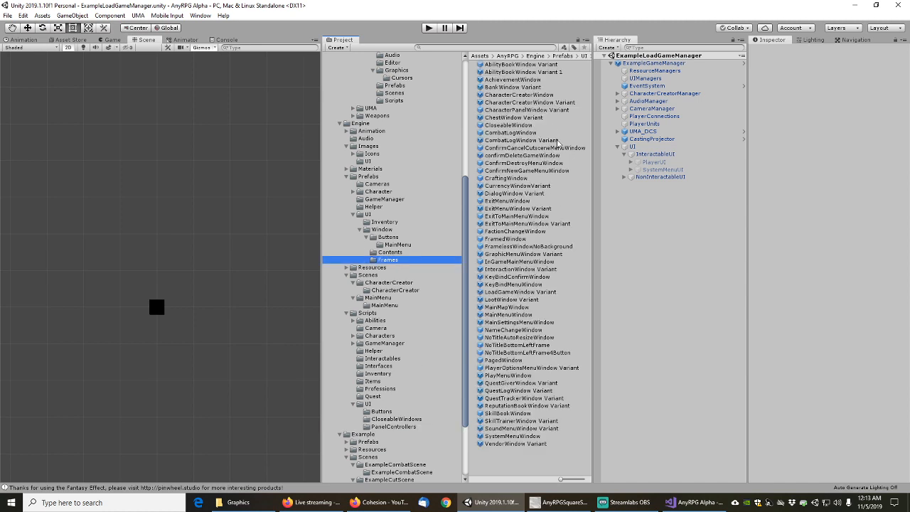
click(512, 111)
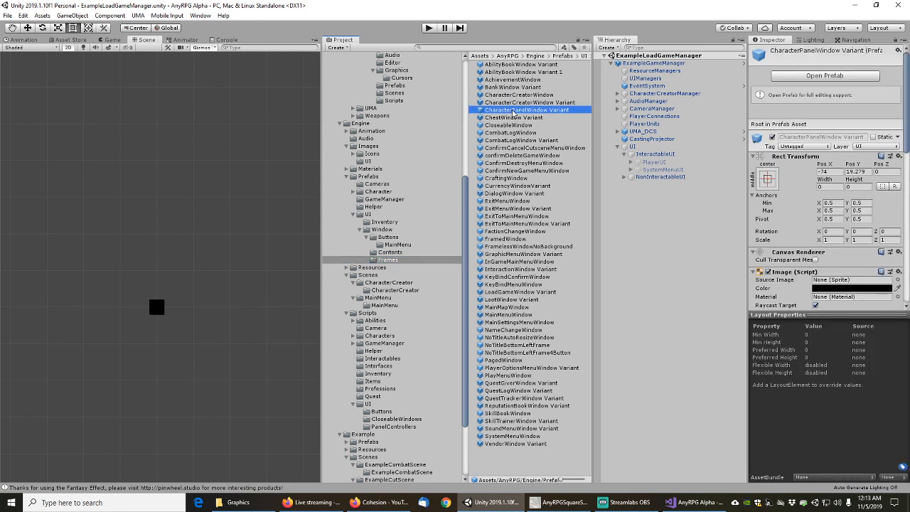
scroll(796, 248, down, 10)
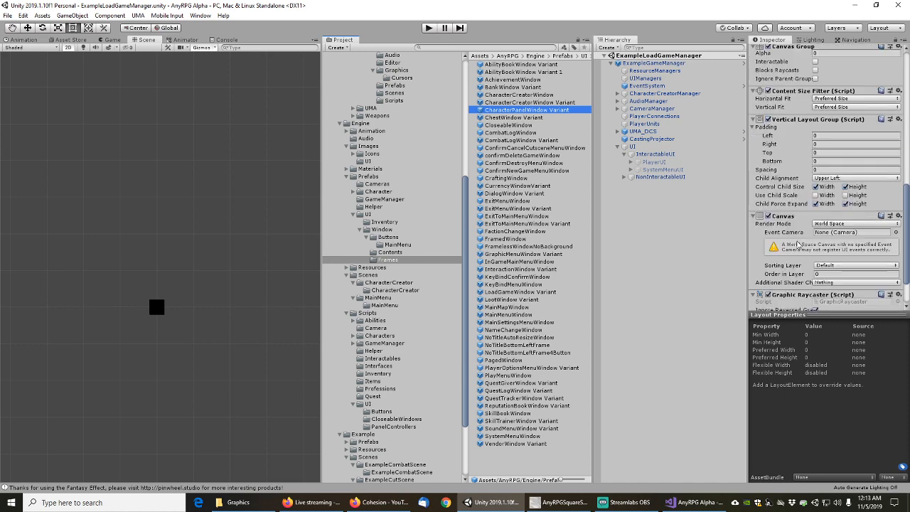
scroll(798, 245, down, 2)
scroll(799, 245, up, 15)
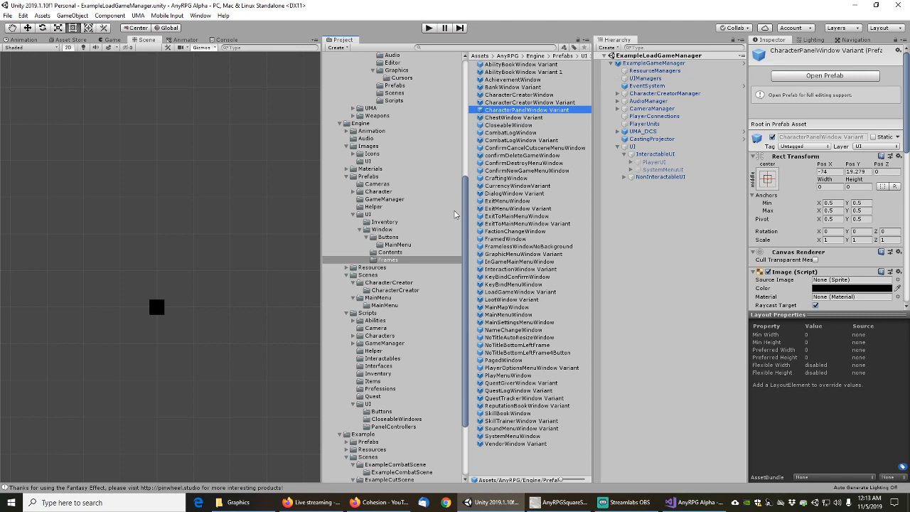
click(404, 253)
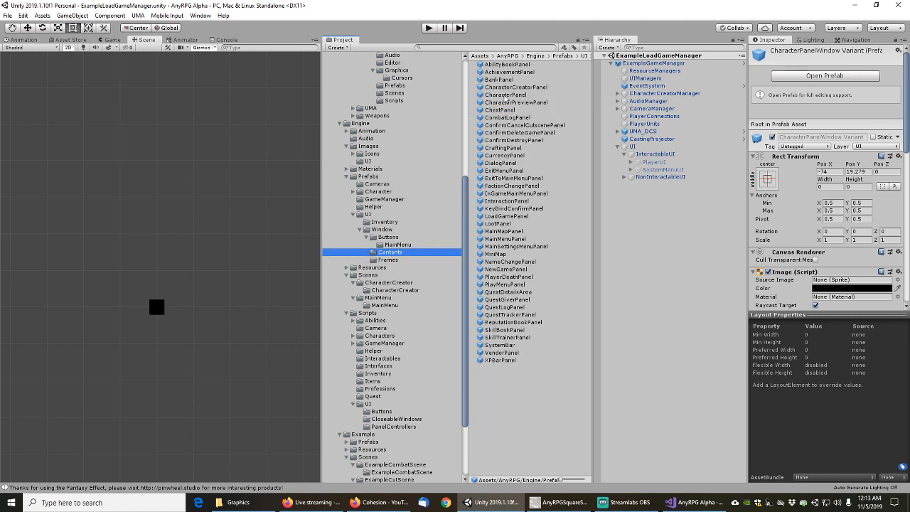
Open CharacterCreatorPanel, filter its Hierarchy by Image, and step down to the Corner object
double_click(506, 87)
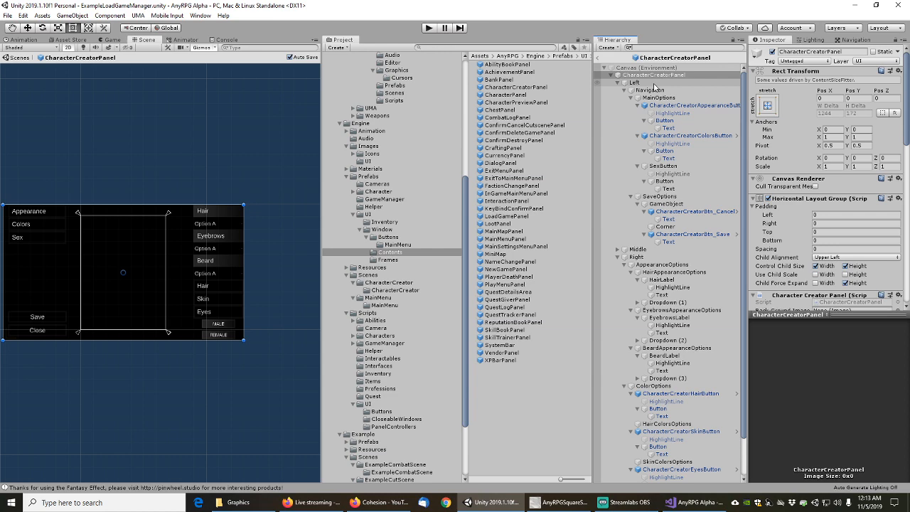
text(Image)
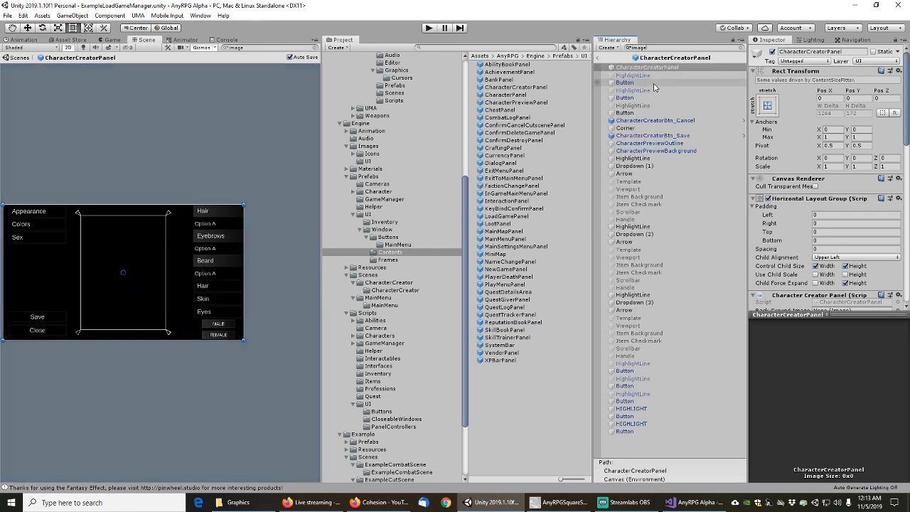
click(638, 76)
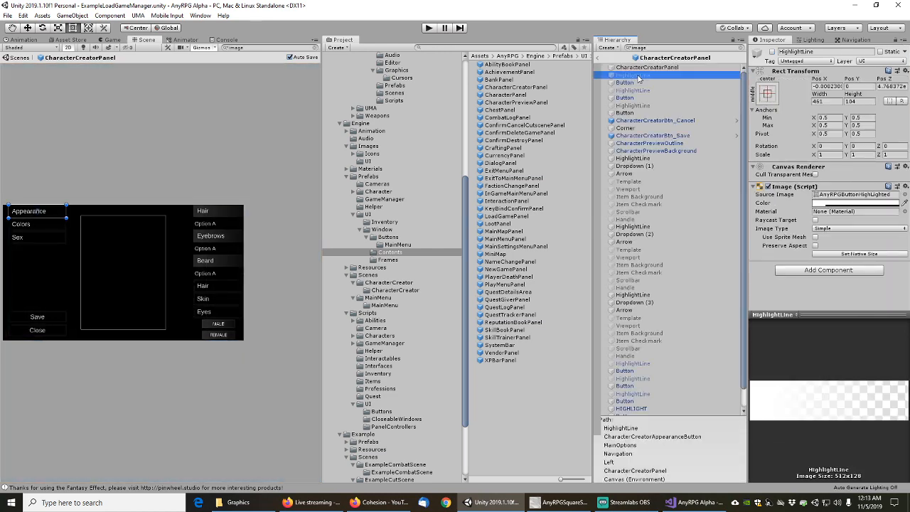
click(638, 70)
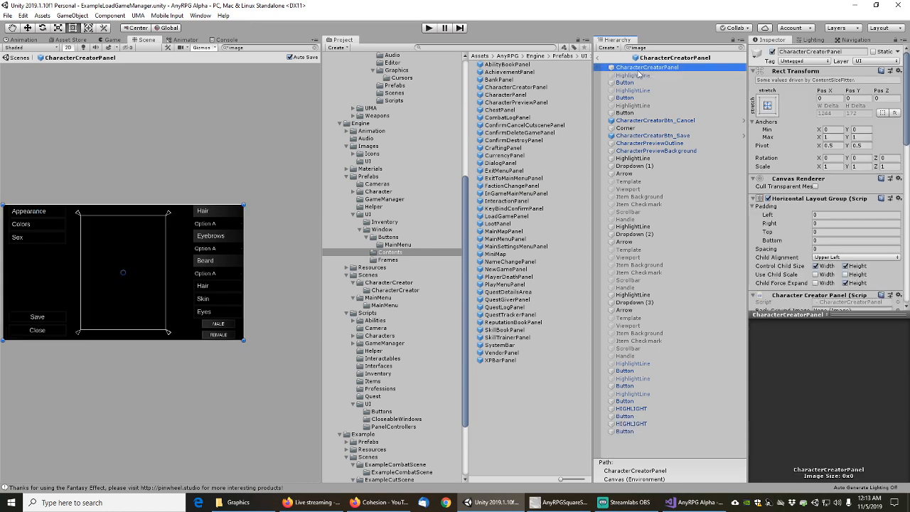
key(Down)
key(Down)
key(Down)
key(Down)
key(Down)
key(Down)
key(Down)
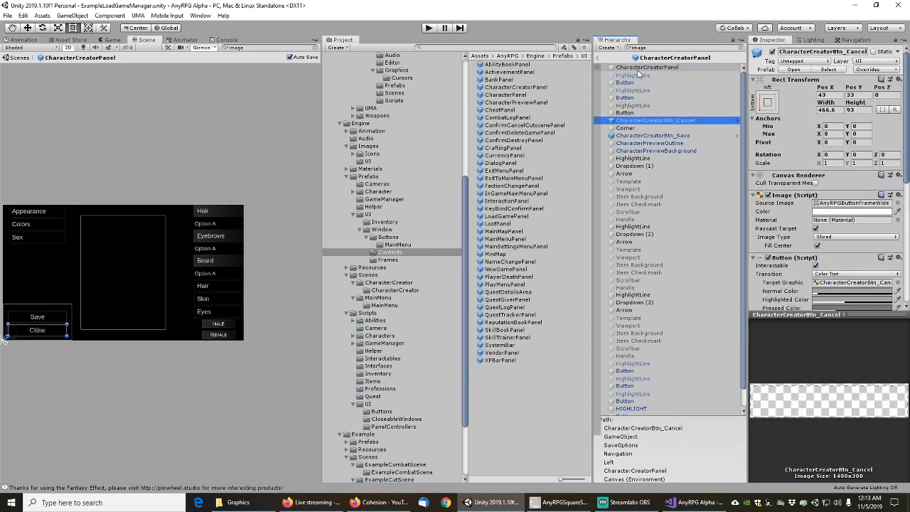
key(Down)
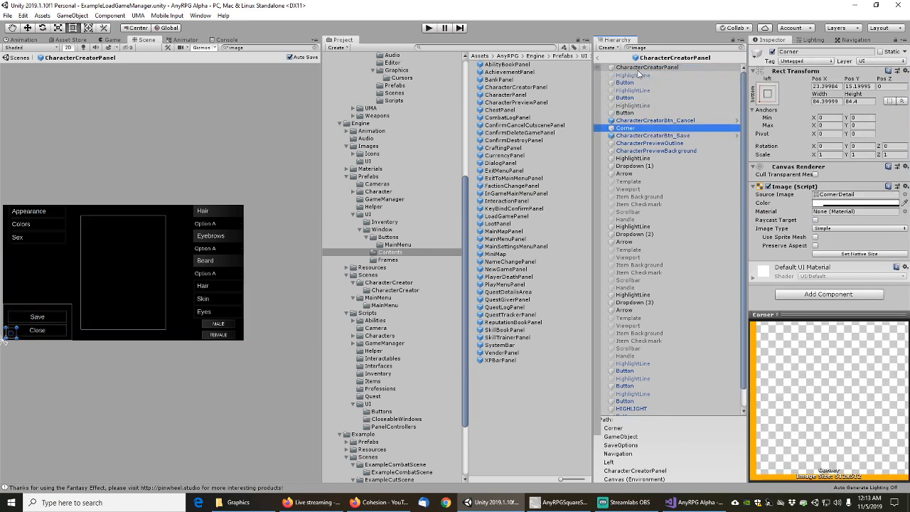
scroll(669, 234, down, 2)
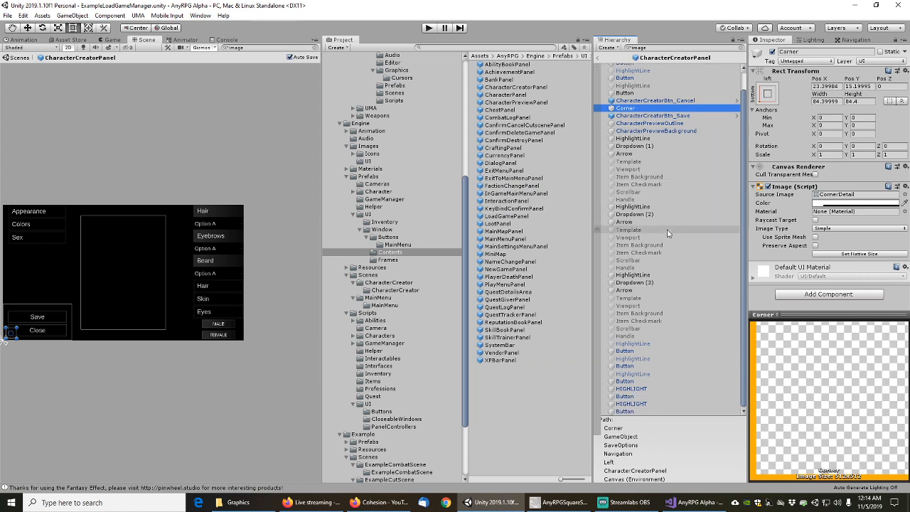
scroll(670, 237, up, 2)
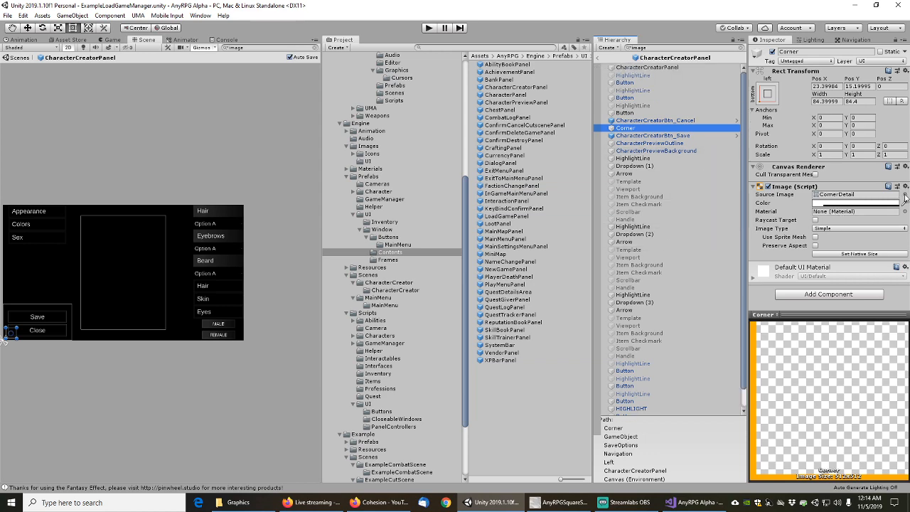
Set the Corner's Source Image to AnyRPGCornerDetail and add a Colored Corner Detail component
click(904, 195)
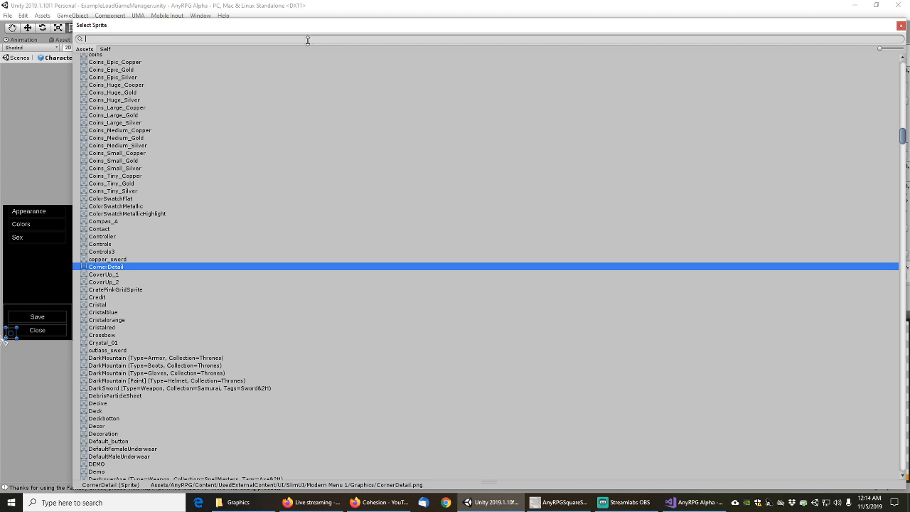
text(cornerd)
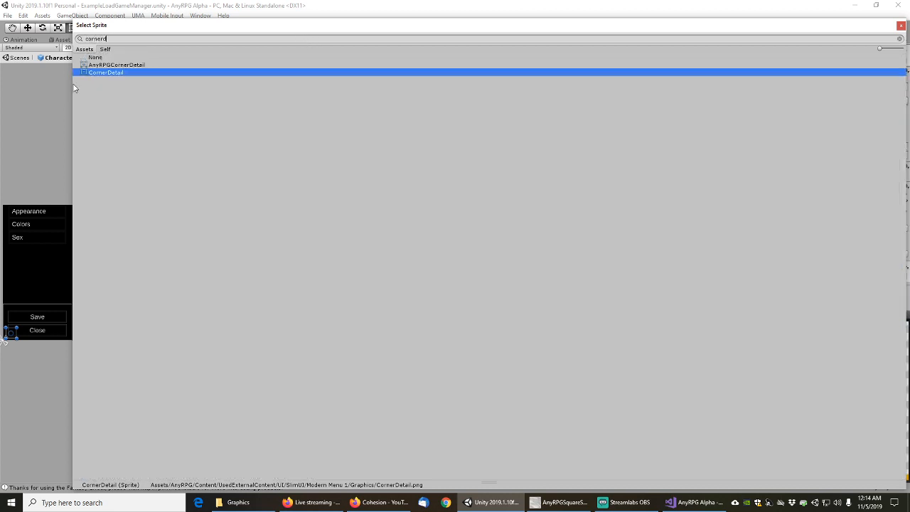
double_click(113, 65)
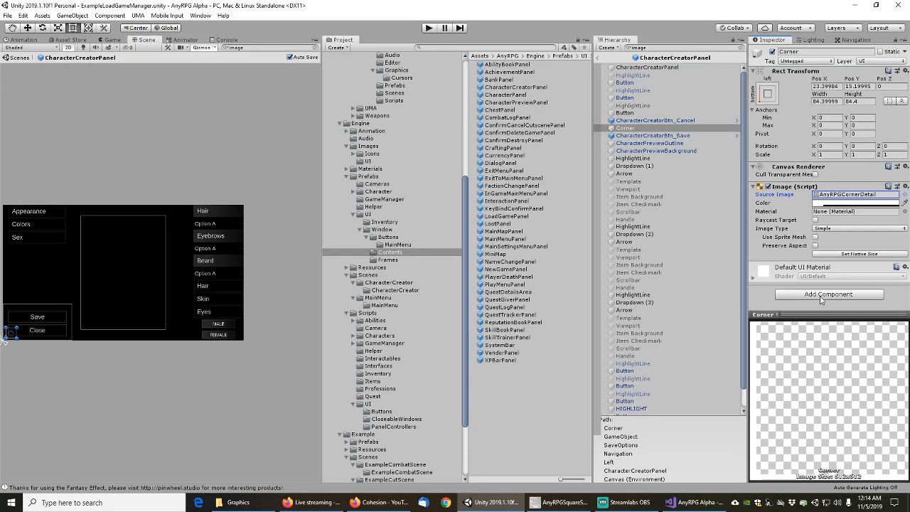
click(822, 295)
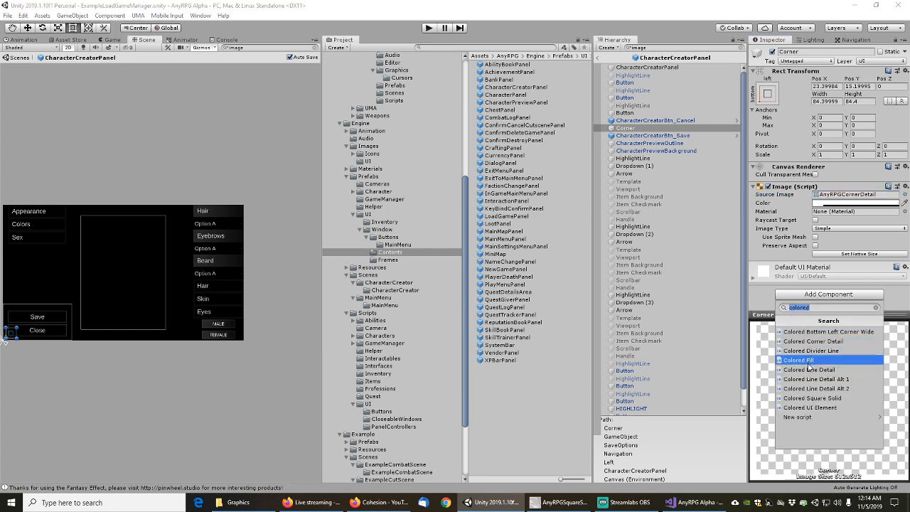
click(813, 342)
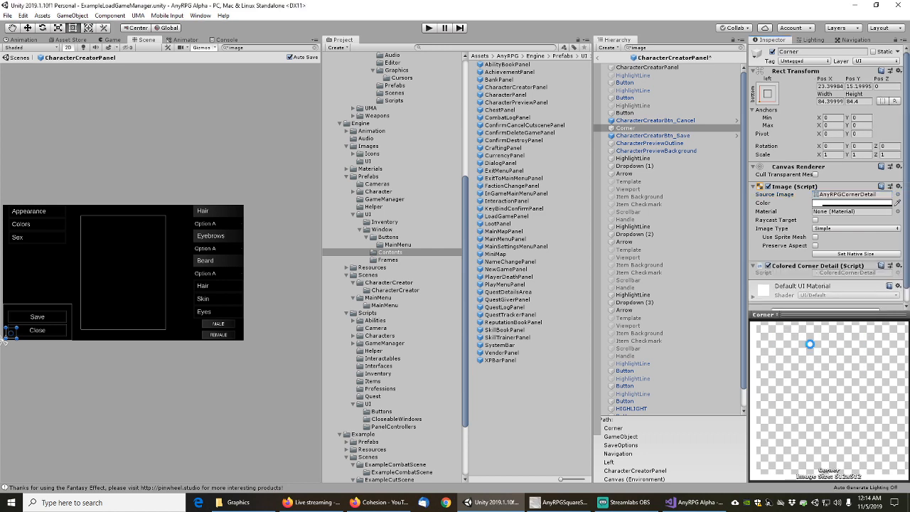
Review the character creator's remaining images down to FemaleButton's frame, then open AbilityBookPanel
click(649, 136)
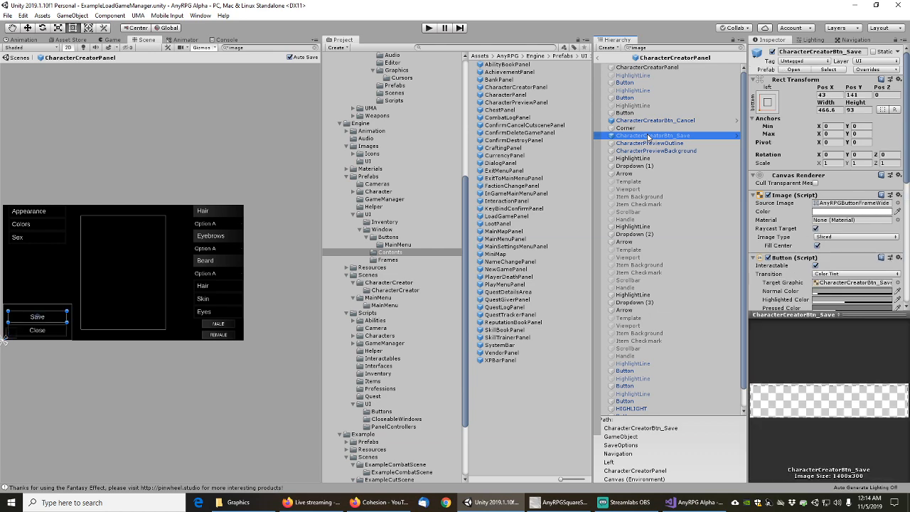
key(Down)
key(Down)
key(Down)
key(Down)
key(Down)
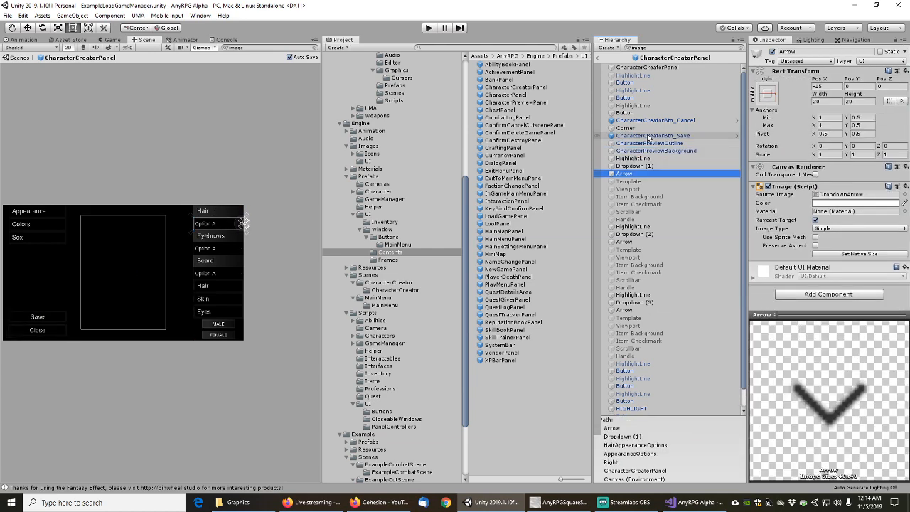
key(Down)
key(Down)
key(Down)
key(Down)
key(Down)
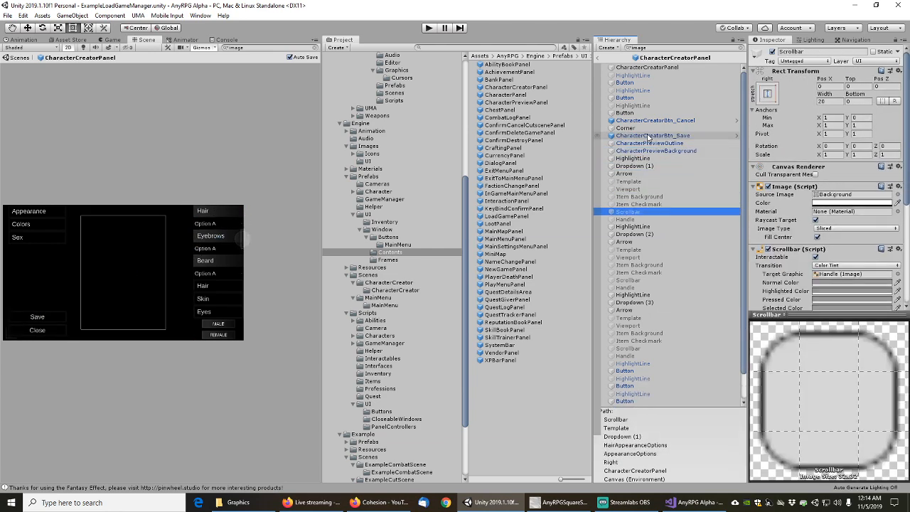
key(Down)
key(Down)
key(Down)
key(Down)
key(Down)
key(Down)
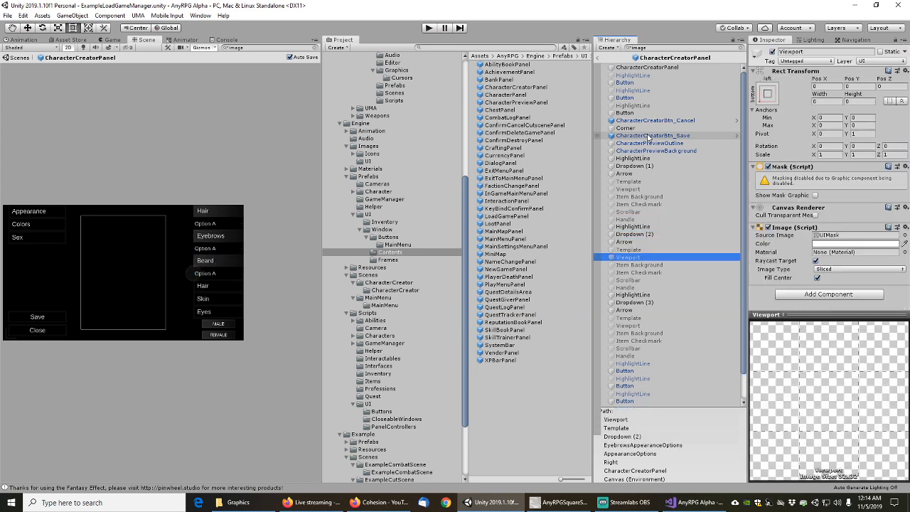
key(Down)
key(Down)
key(Down)
key(Down)
key(Down)
key(Down)
key(Down)
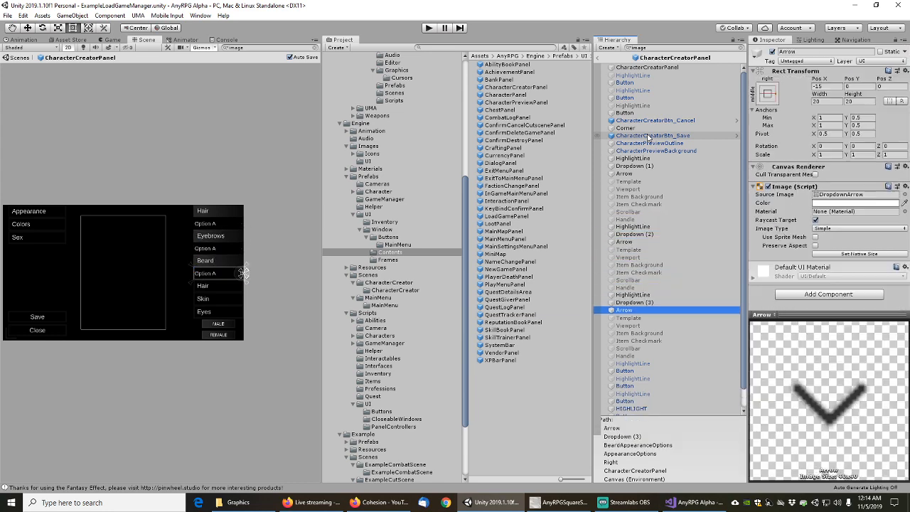
key(Down)
key(Down)
key(Down)
key(Down)
key(Down)
key(Down)
key(Down)
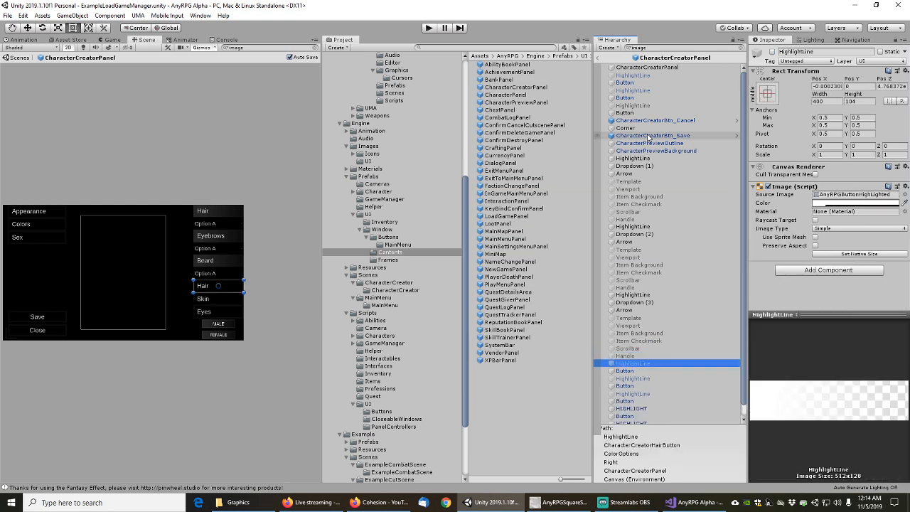
key(Down)
key(Down)
key(Down)
key(Down)
key(Down)
key(Down)
key(Down)
key(Down)
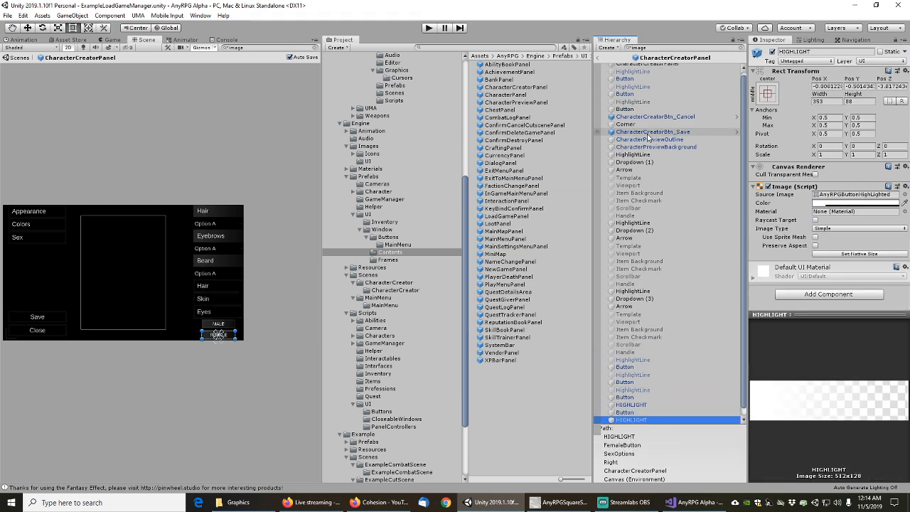
key(Down)
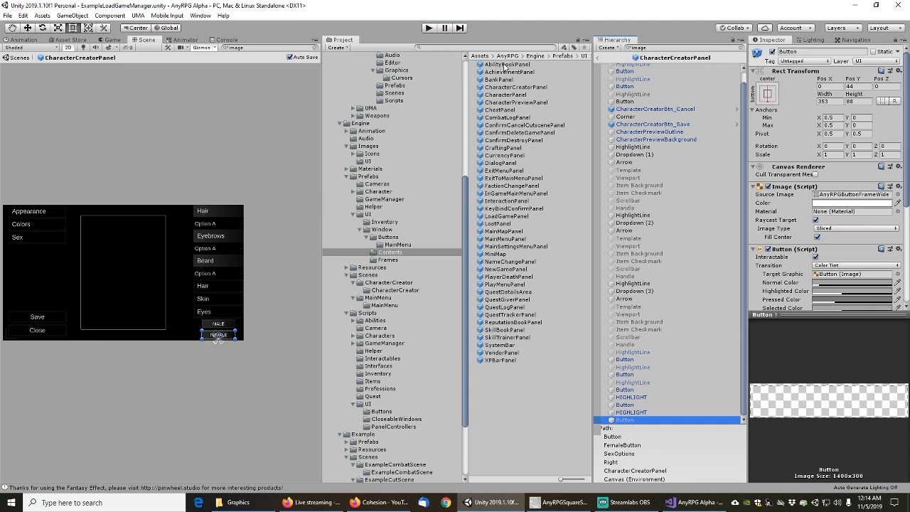
double_click(505, 65)
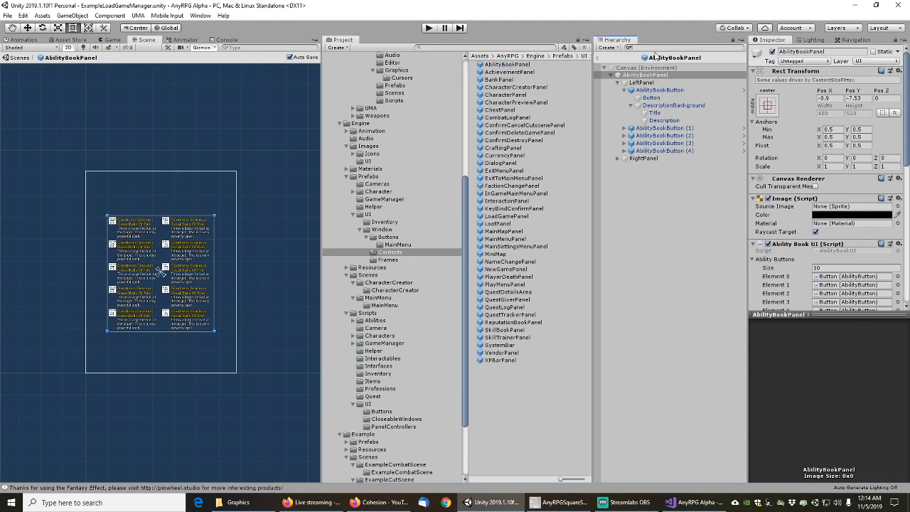
Filter AbilityBookPanel's hierarchy to image objects and step through each button's DescriptionBackground
key(ctrl+f)
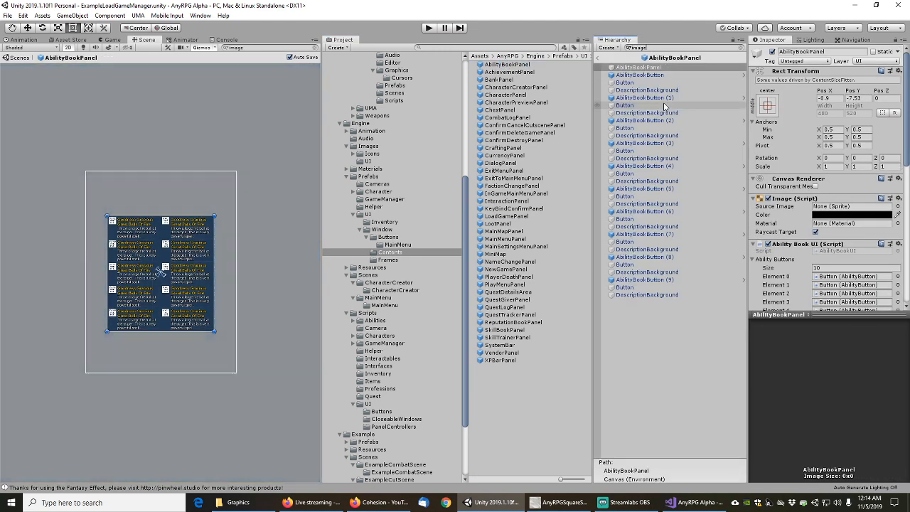
click(627, 47)
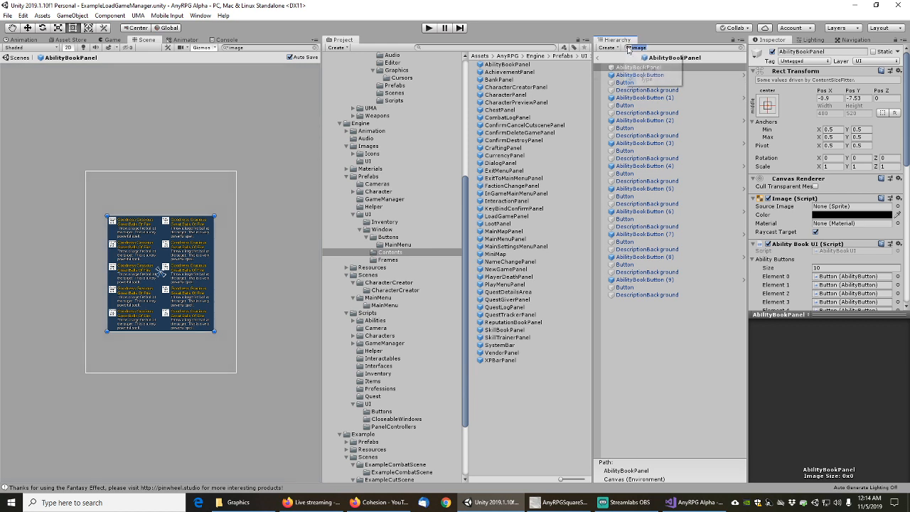
click(628, 46)
click(637, 69)
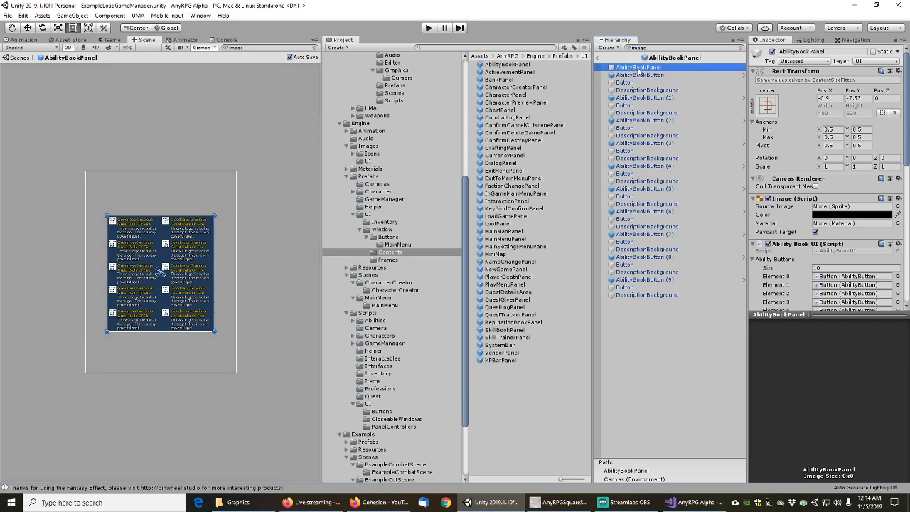
key(Down)
key(Down)
key(Down)
key(Down)
key(Down)
key(Down)
key(Down)
key(Down)
key(Down)
key(Down)
key(Down)
key(Down)
key(Down)
key(Down)
key(Down)
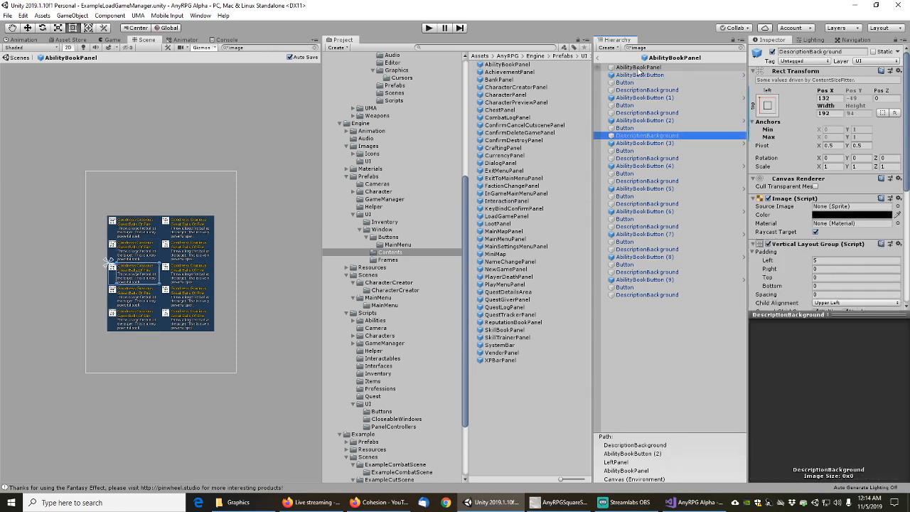
key(Down)
key(Down)
key(Down)
key(Down)
key(Down)
key(Down)
key(Down)
key(Down)
key(Down)
key(Down)
key(Down)
key(Down)
key(Down)
key(Down)
key(Down)
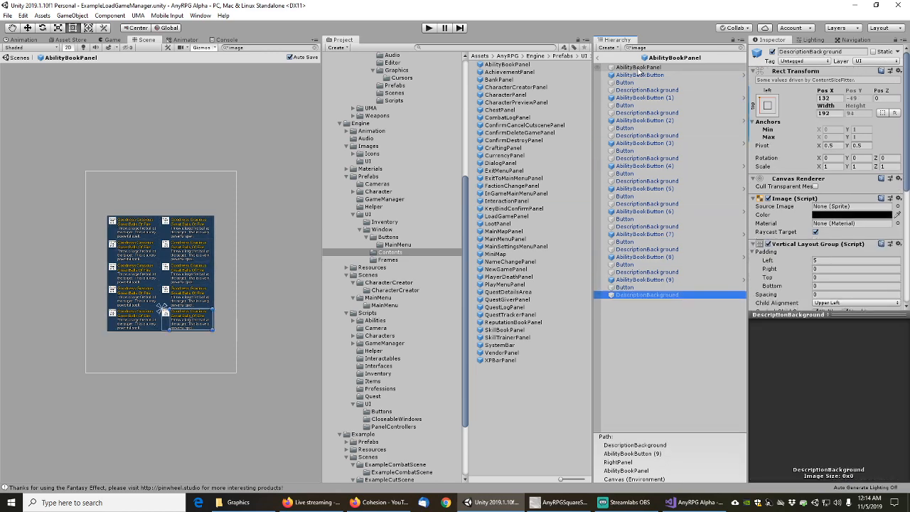
Open AchievementPanel and step through its achievement button images to the last DescriptionBackground
double_click(511, 72)
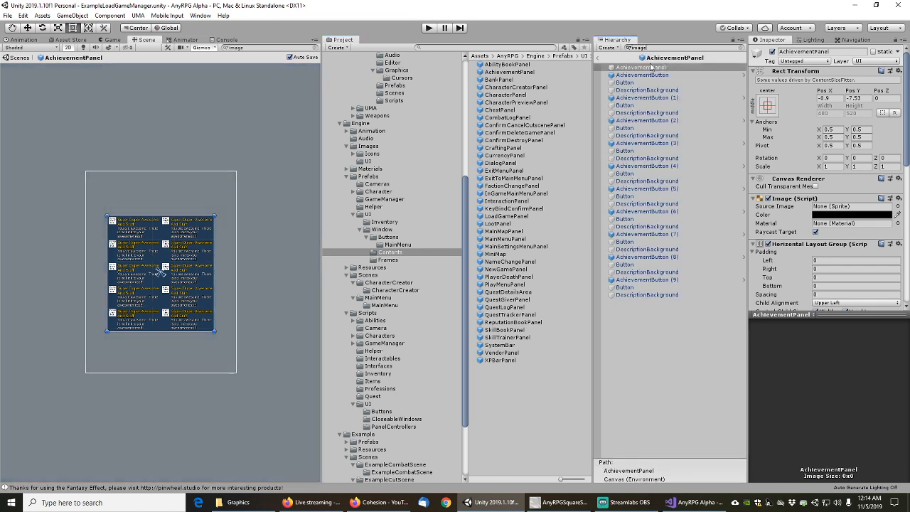
click(650, 67)
key(Down)
key(Down)
key(Down)
key(Down)
key(Down)
key(Down)
key(Down)
key(Down)
key(Down)
key(Down)
key(Down)
key(Down)
key(Down)
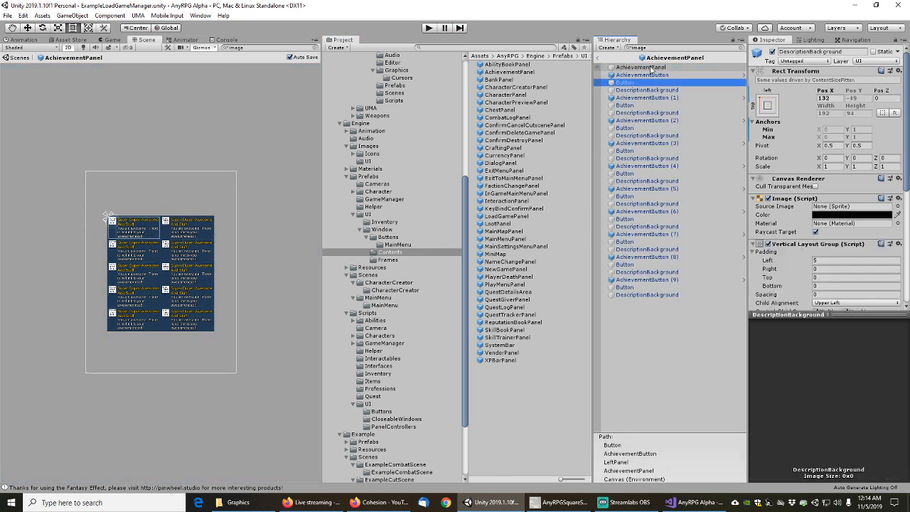
key(Down)
key(Down)
key(Down)
key(Down)
key(Down)
key(Down)
key(Down)
key(Down)
key(Down)
key(Down)
key(Down)
key(Down)
key(Down)
key(Down)
key(Down)
key(Down)
key(Down)
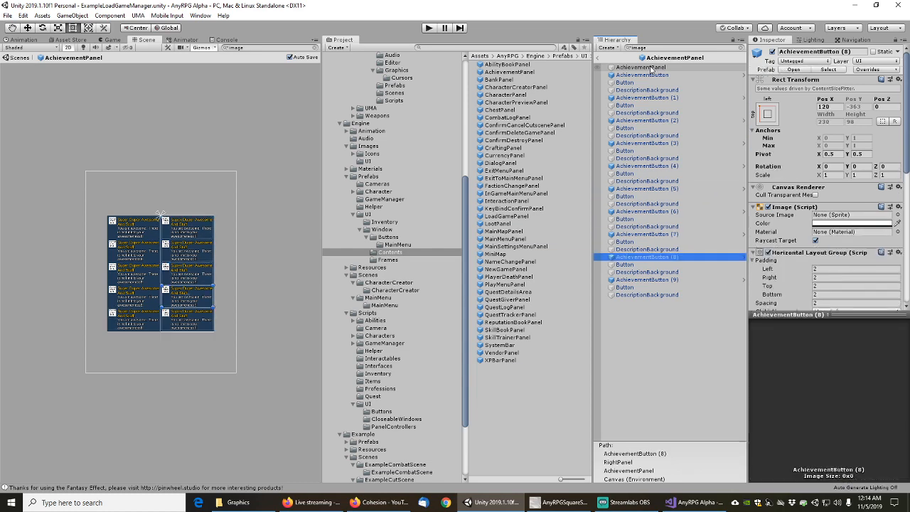
Open BankPanel and review its bag button images down to BankHolder
double_click(500, 79)
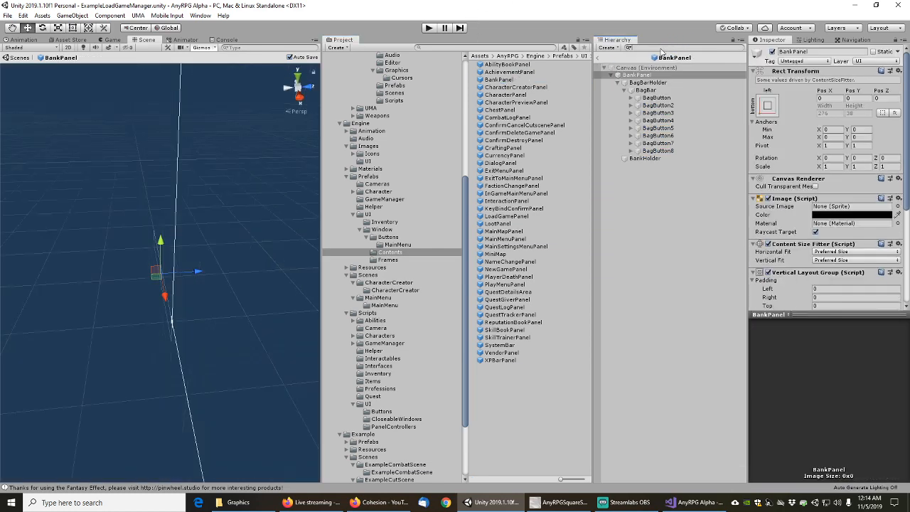
click(641, 68)
key(Down)
key(Down)
key(Down)
key(Down)
key(Down)
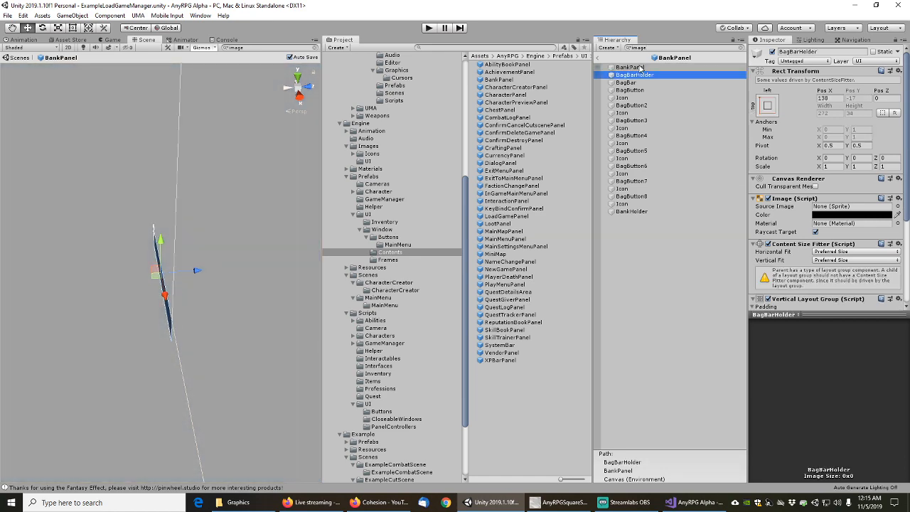
key(Down)
key(Down)
key(Down)
key(Down)
key(Down)
key(Down)
key(Down)
key(Down)
key(Down)
key(Down)
key(Down)
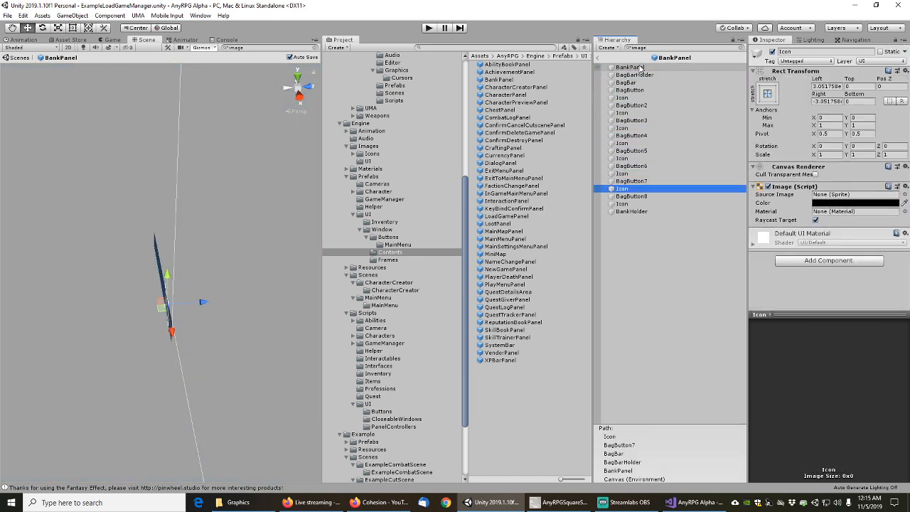
key(Down)
key(Down)
key(Down)
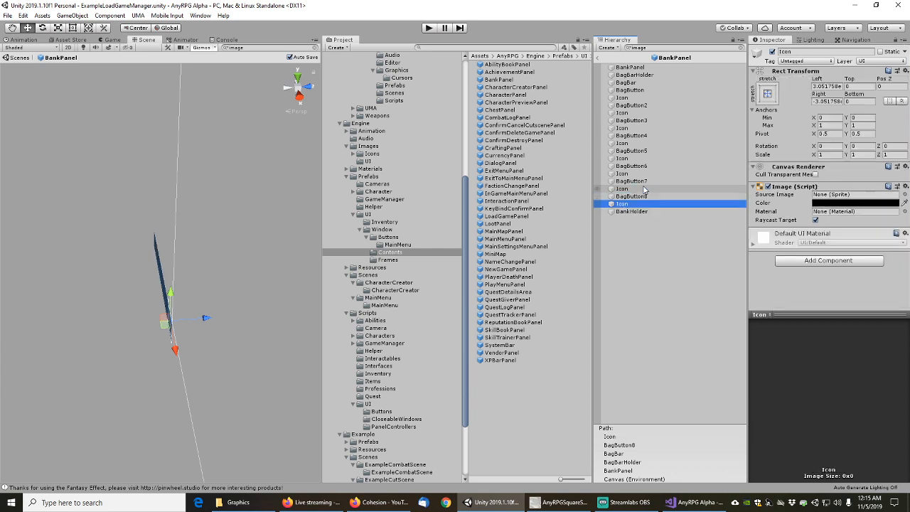
Review CharacterCreatorPanel's HighlightLines and option buttons, then open the CharacterPanel prefab
double_click(513, 88)
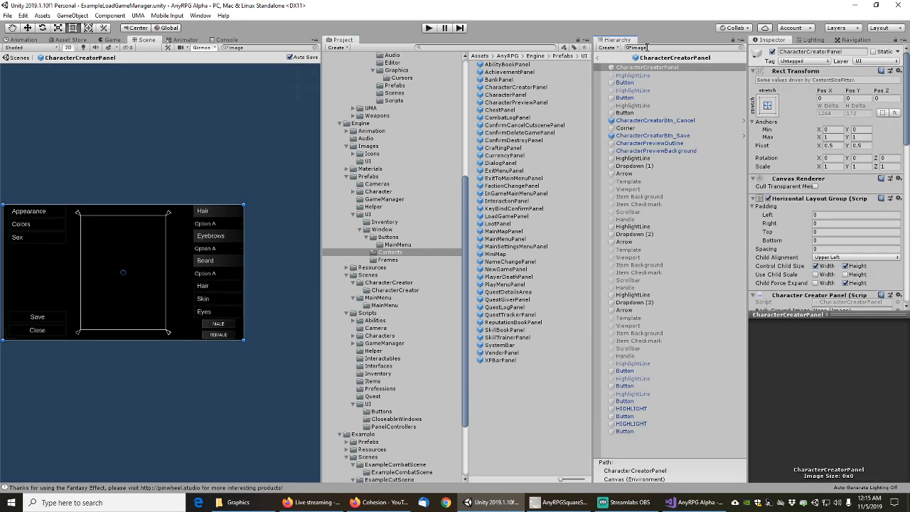
click(643, 71)
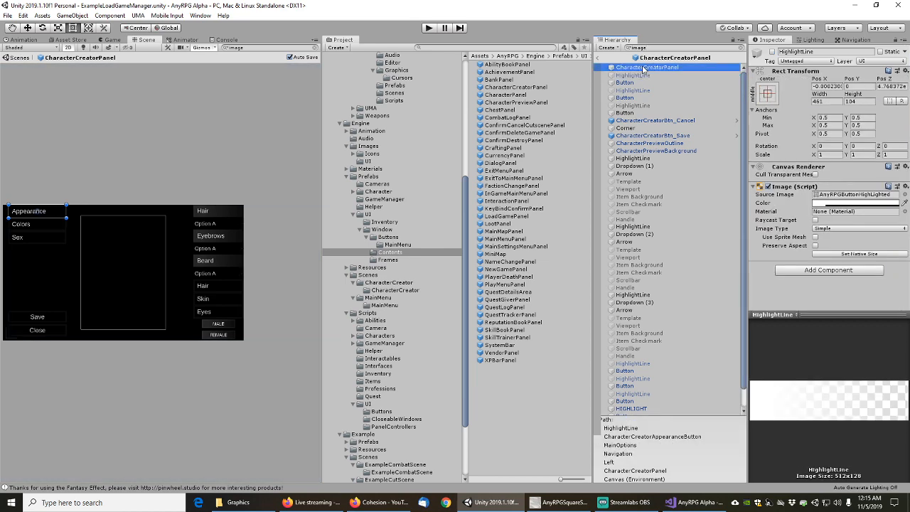
key(Down)
key(Down)
key(Down)
key(Down)
key(Down)
key(Down)
key(Down)
key(Down)
key(Down)
key(Down)
key(Down)
key(Down)
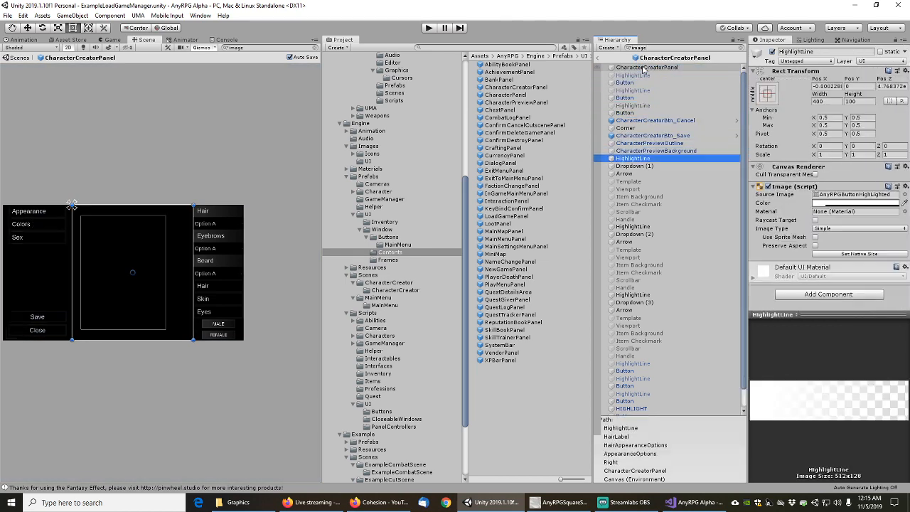
key(Down)
key(Down)
key(Down)
key(Down)
key(Down)
key(Down)
key(Down)
key(Down)
key(Down)
key(Down)
key(Down)
key(Down)
key(Down)
key(Down)
key(Down)
key(Down)
key(Down)
key(Down)
key(Down)
key(Down)
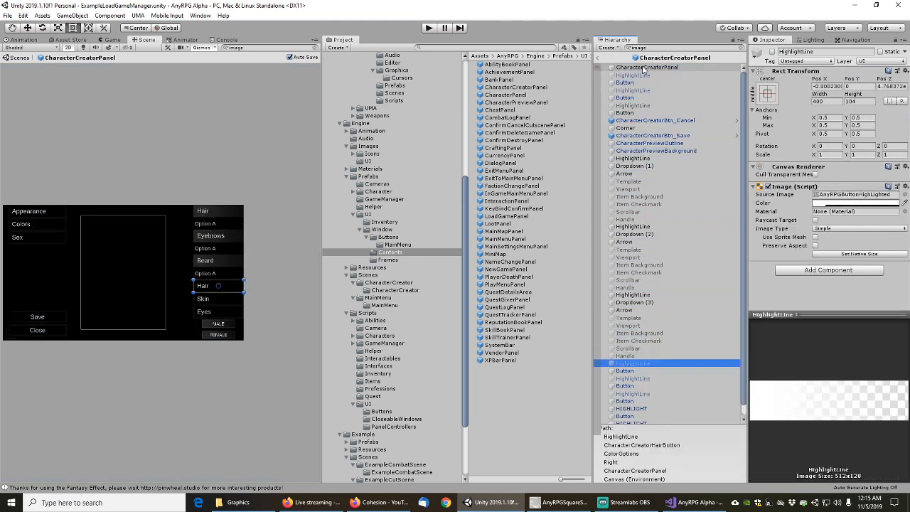
key(Down)
key(Down)
key(Down)
key(Down)
key(Down)
key(Down)
key(Down)
key(Down)
key(Down)
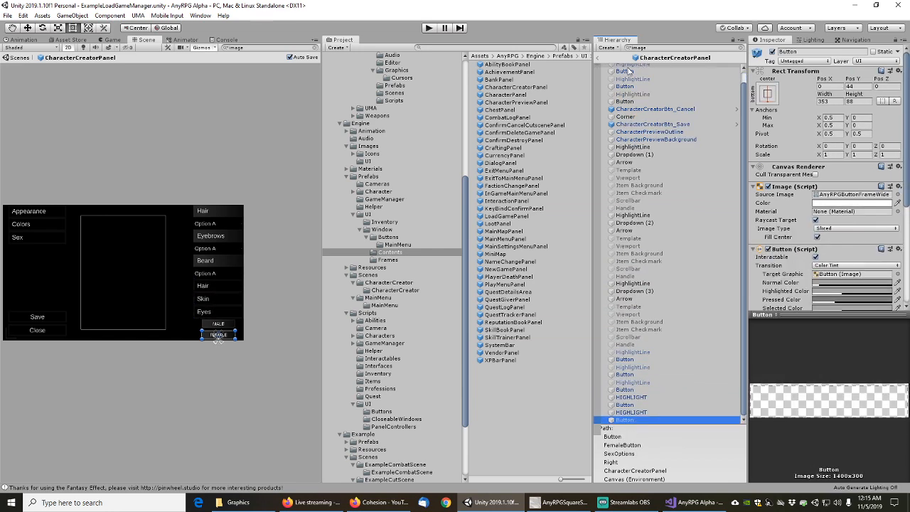
double_click(509, 94)
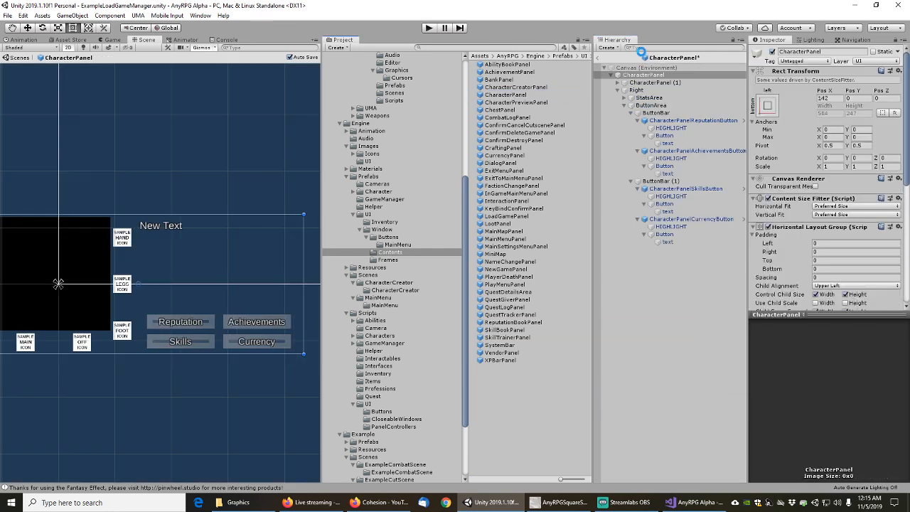
Review CharacterPanel's images, then filter CharacterPreviewPanel by 'Image' and check its outline and background
click(637, 67)
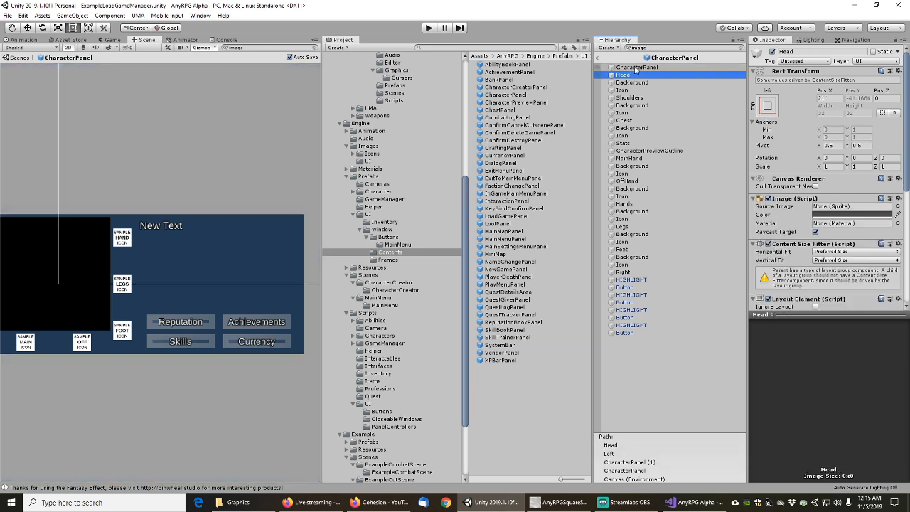
key(Down)
key(Down)
key(Down)
key(Down)
key(Down)
key(Down)
key(Down)
key(Down)
key(Down)
key(Down)
key(Down)
key(Down)
key(Down)
key(Down)
key(Down)
key(Down)
key(Down)
key(Down)
key(Down)
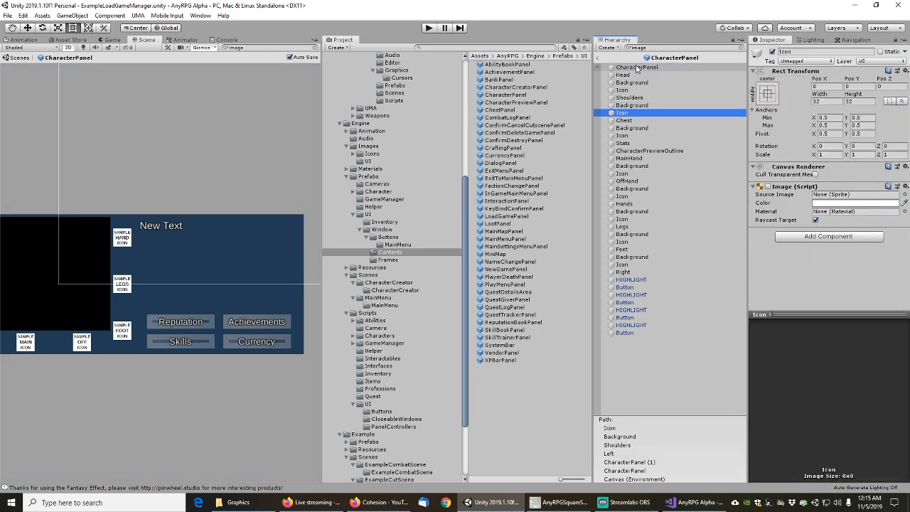
key(Down)
key(Down)
key(Down)
key(Down)
key(Down)
key(Down)
key(Down)
key(Down)
key(Down)
key(Down)
key(Down)
key(Down)
key(Down)
key(Down)
key(Down)
key(Down)
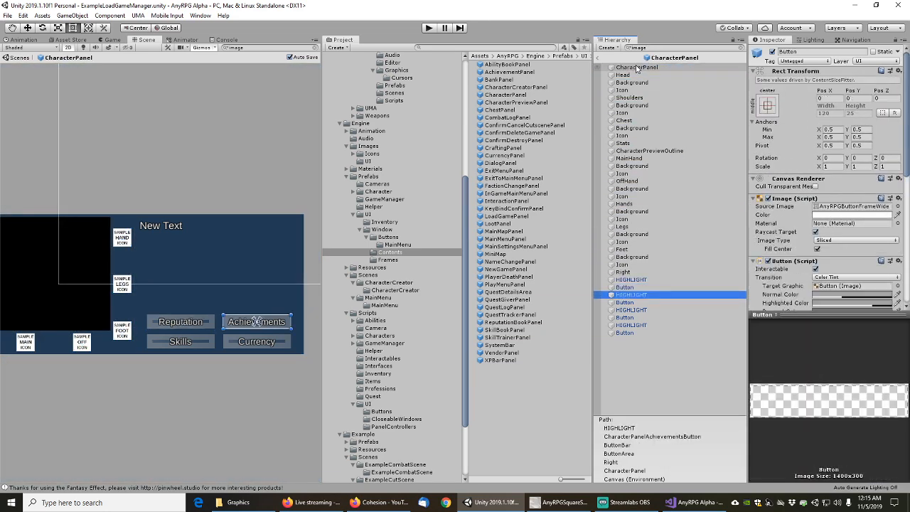
double_click(507, 104)
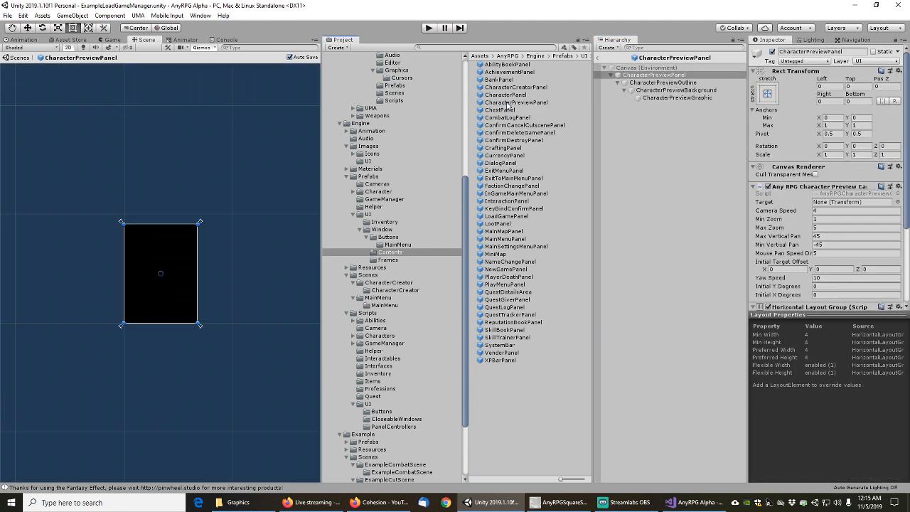
click(640, 48)
text(Image)
click(645, 67)
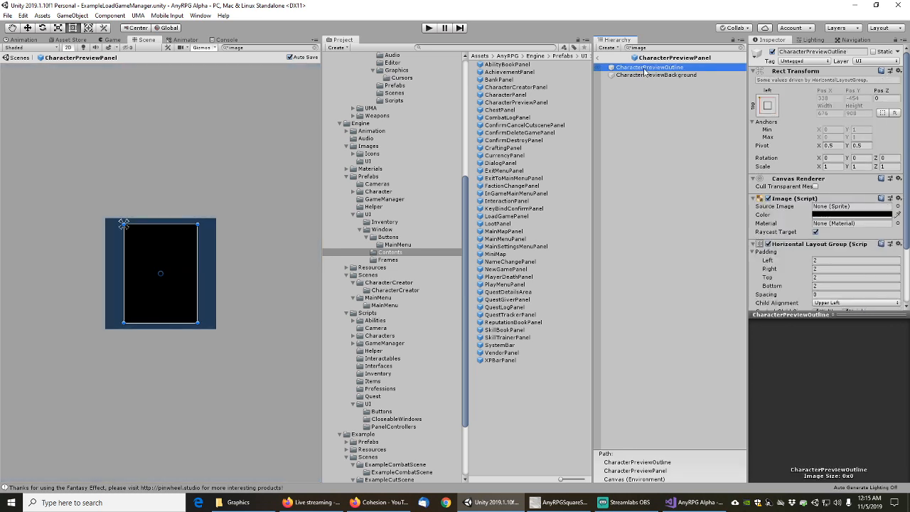
click(645, 74)
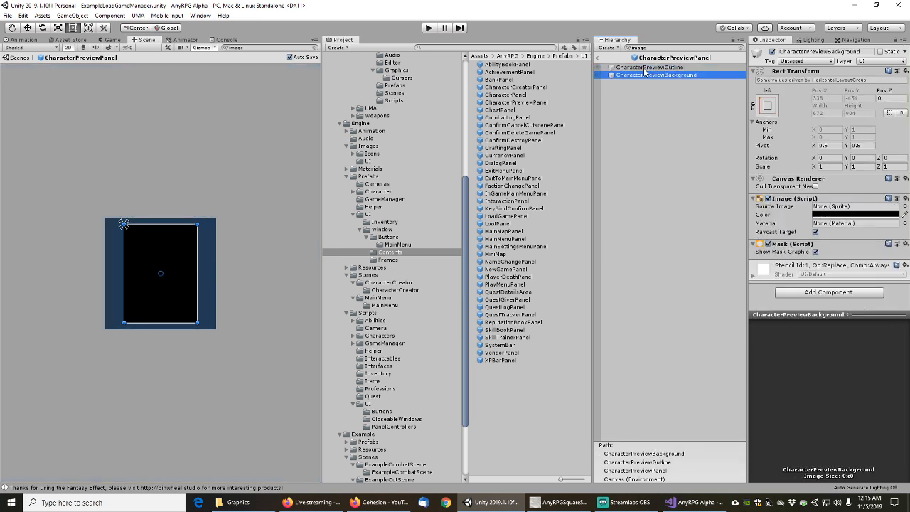
Check the ChestPanel root, then review CombatLogPanel's LeftPane and scrollbar Handle images
double_click(503, 111)
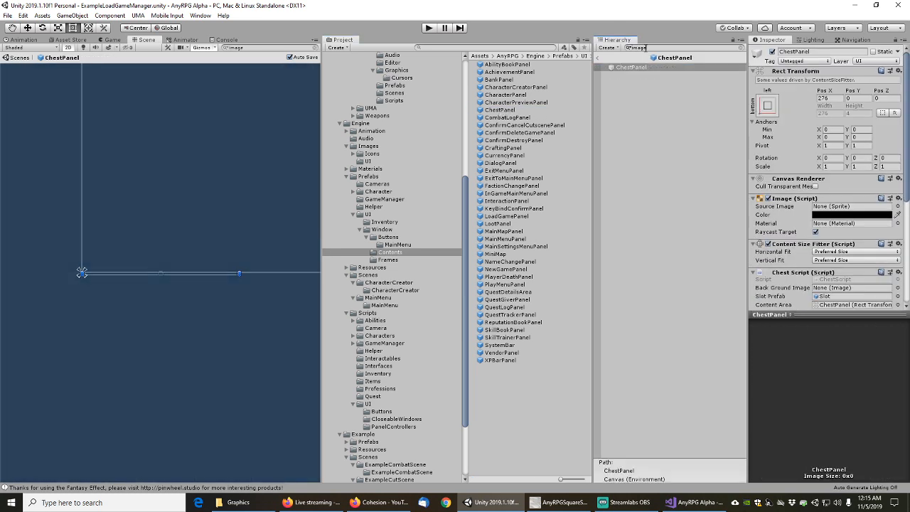
click(633, 68)
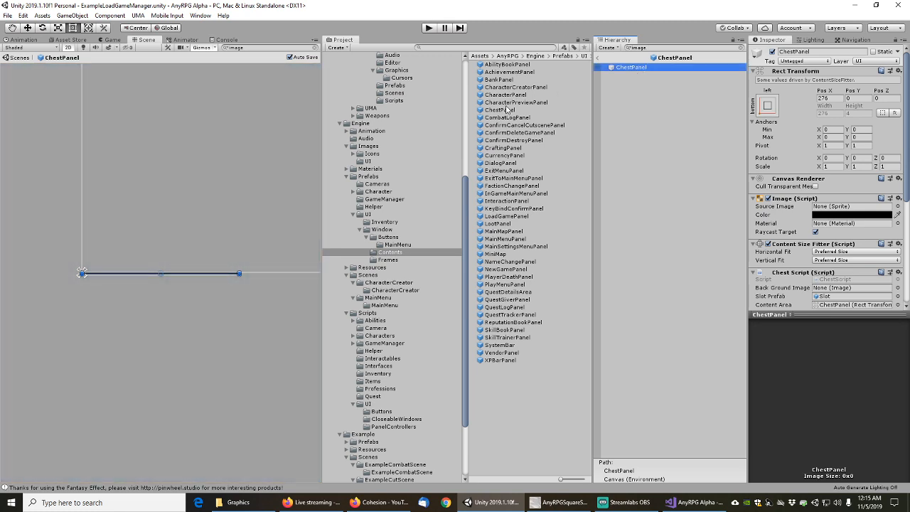
double_click(506, 118)
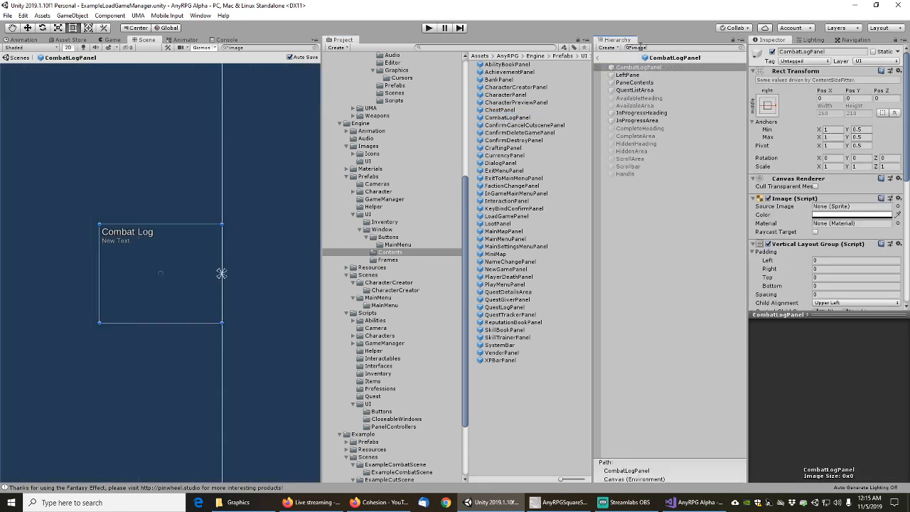
click(628, 75)
key(Down)
key(Down)
key(Down)
key(Down)
key(Down)
key(Down)
key(Down)
key(Down)
key(Down)
key(Down)
key(Down)
key(Down)
key(Down)
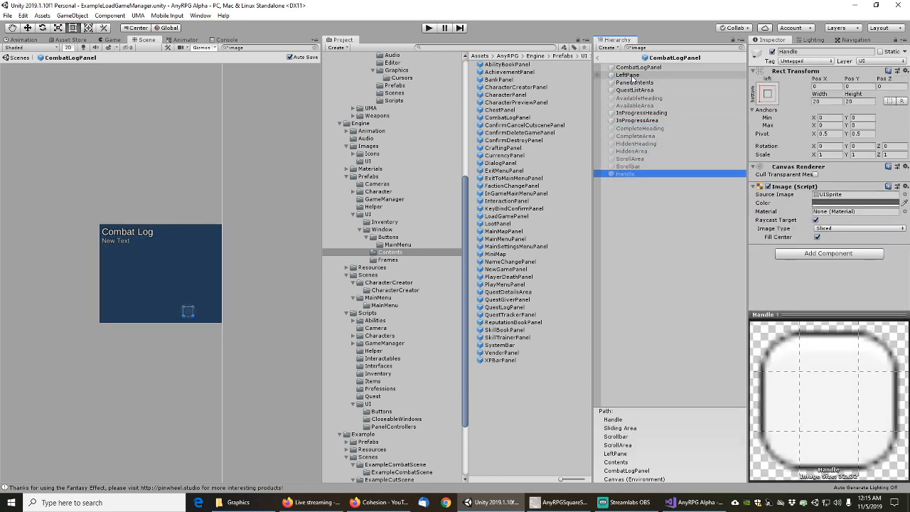
Open ConfirmCancelCutscenePanel, filter by 'image', and set its Divider's Source Image to AnyRPGLineDetail
double_click(506, 125)
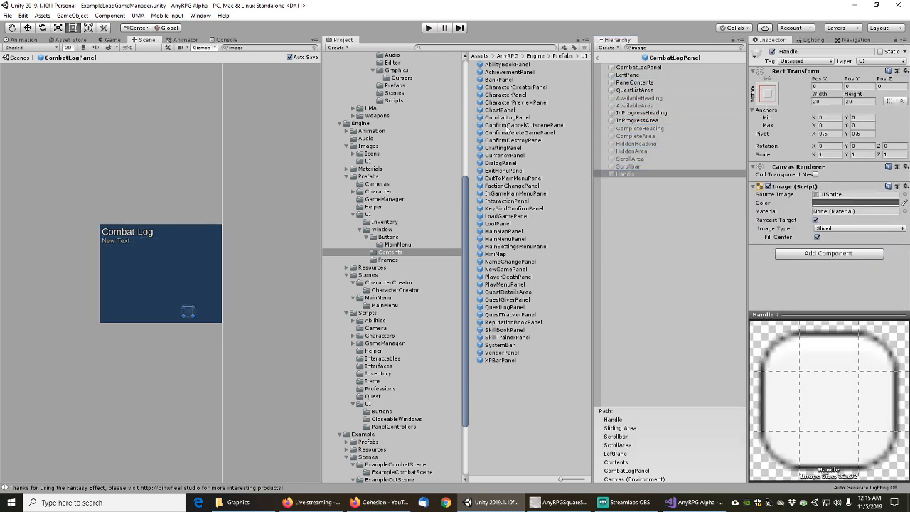
click(651, 47)
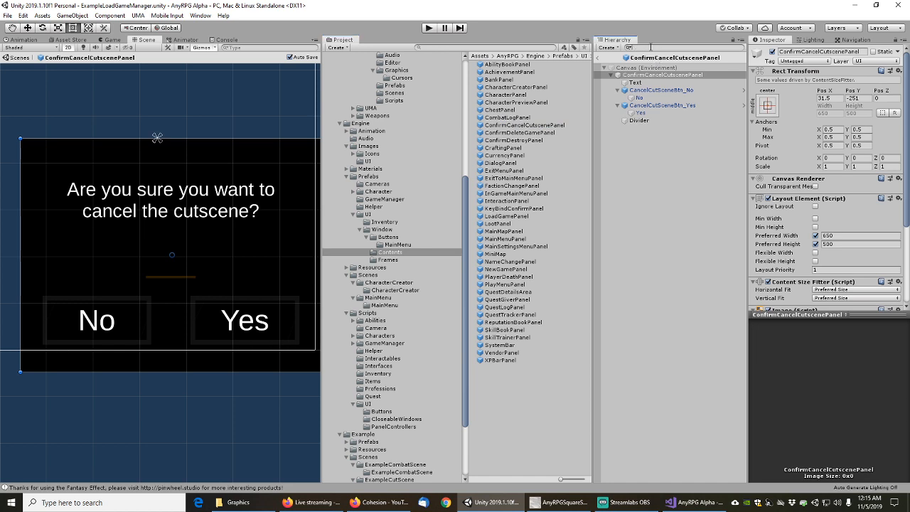
text(image)
click(630, 93)
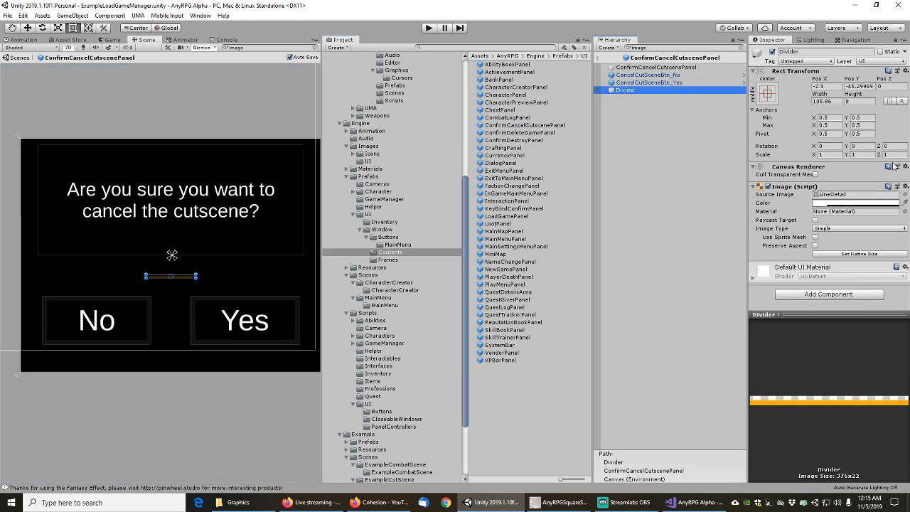
click(905, 195)
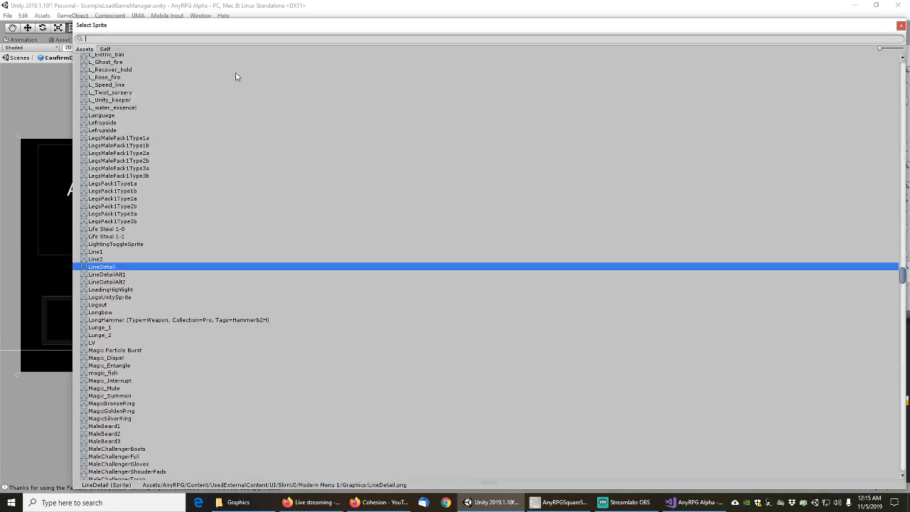
text(lin)
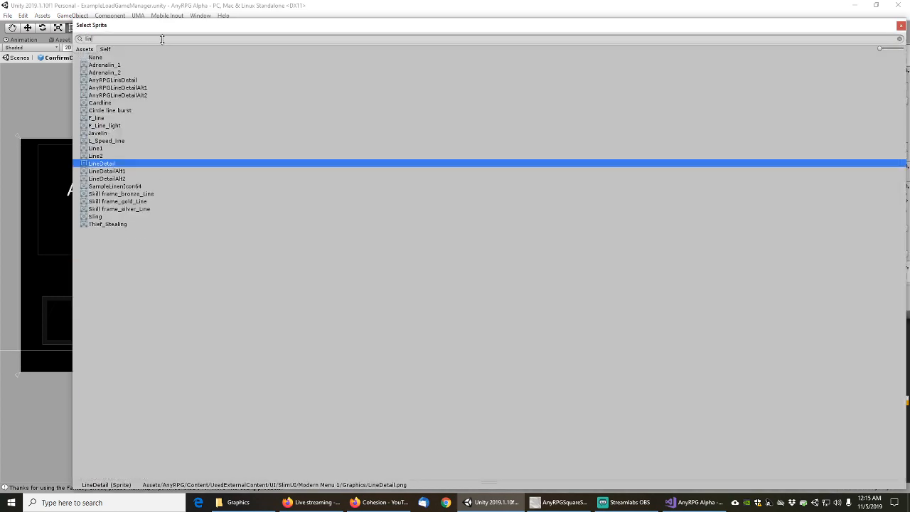
text(edet)
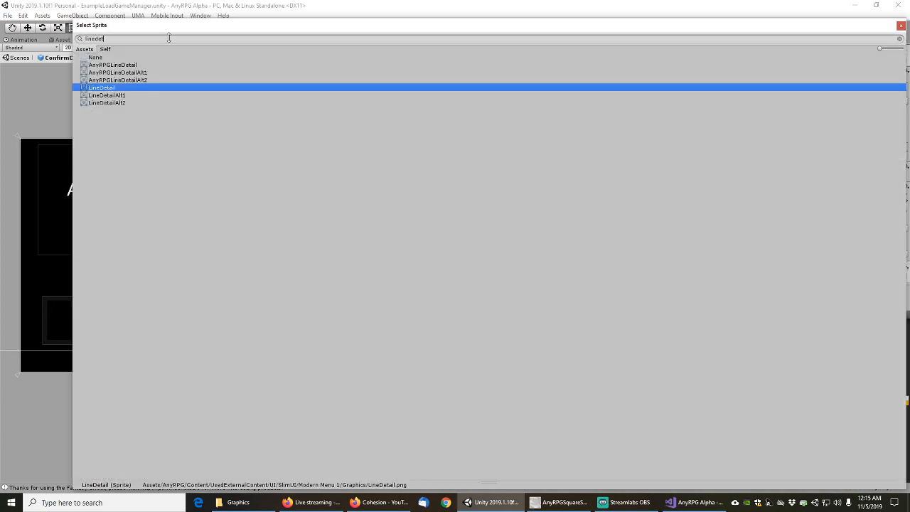
double_click(114, 65)
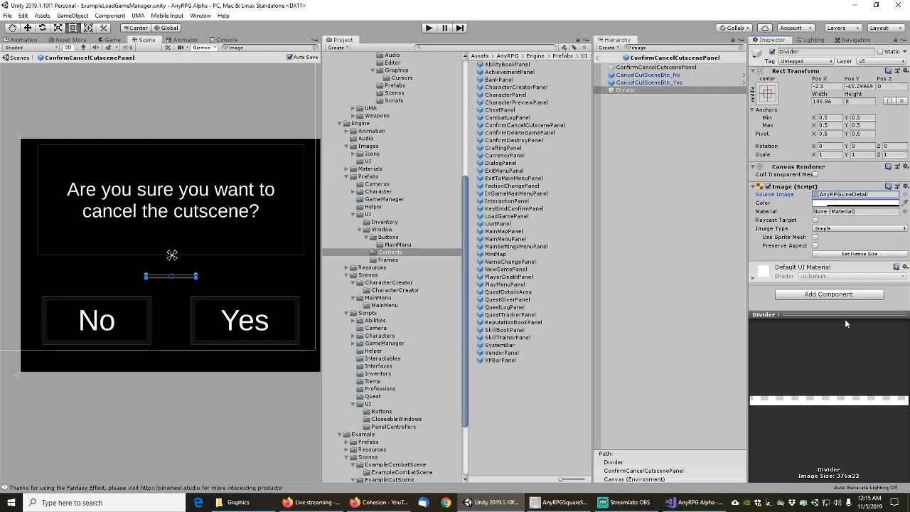
Add a Colored Line Detail component to the Divider
click(841, 296)
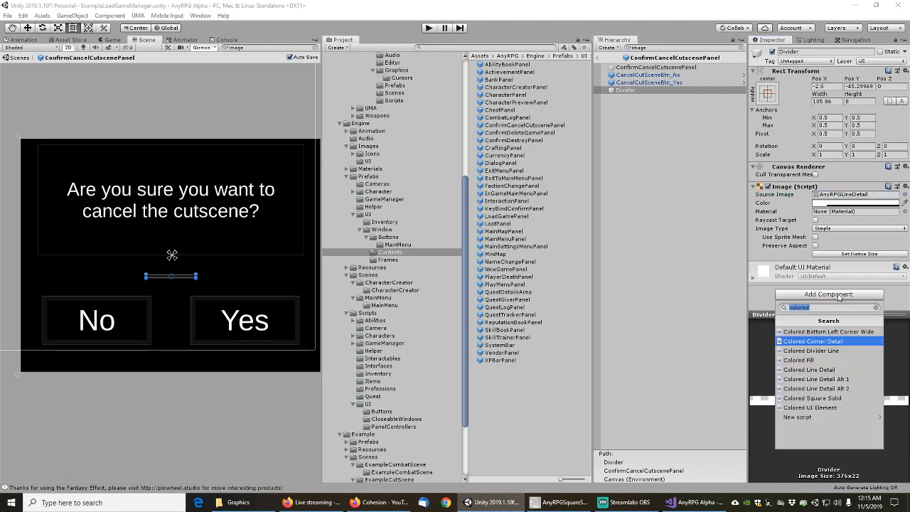
click(811, 370)
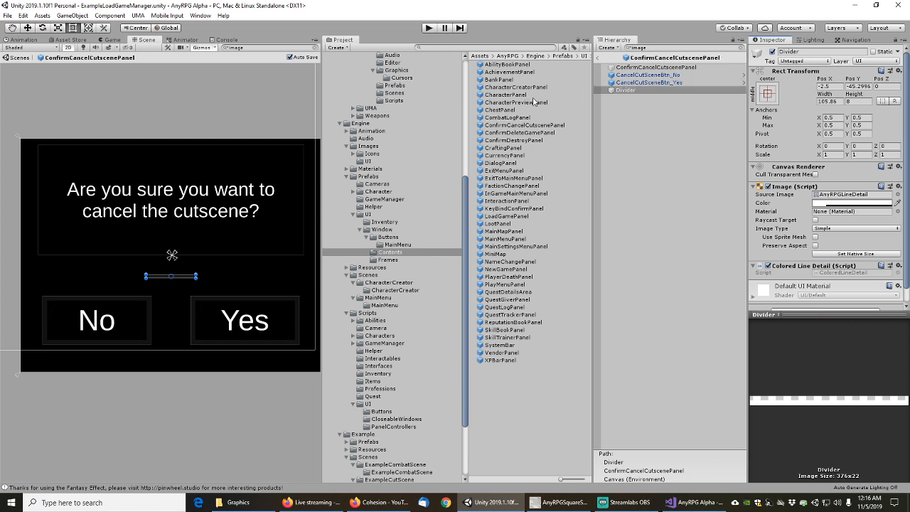
click(519, 134)
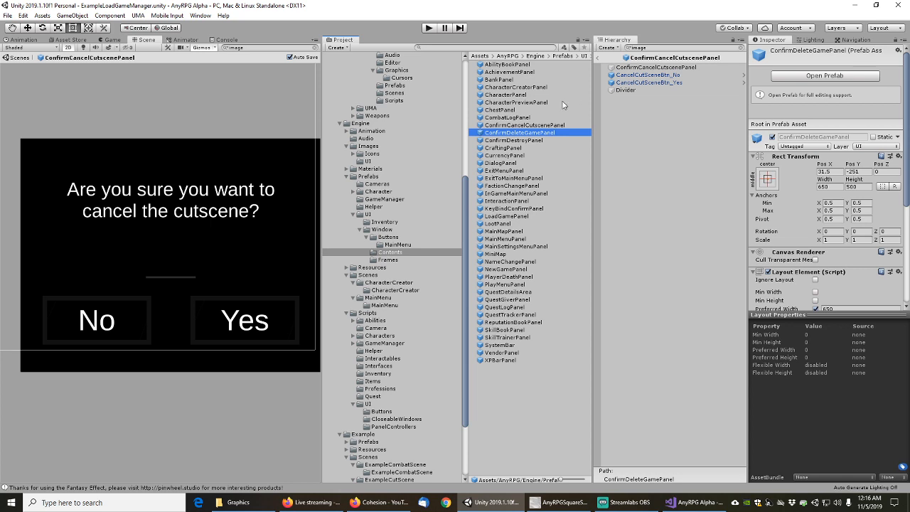
Open ConfirmDeleteGamePanel filtered to image objects and select its Divider
double_click(526, 133)
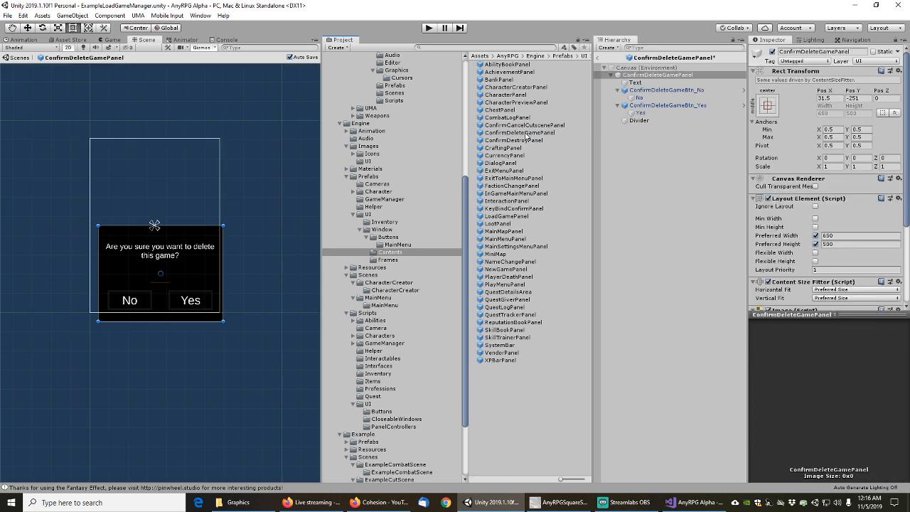
click(650, 48)
text(image)
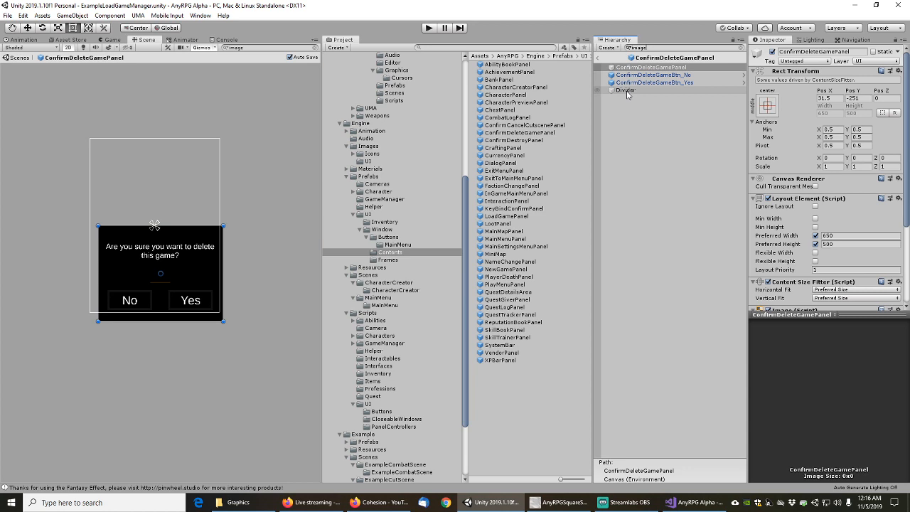
click(633, 68)
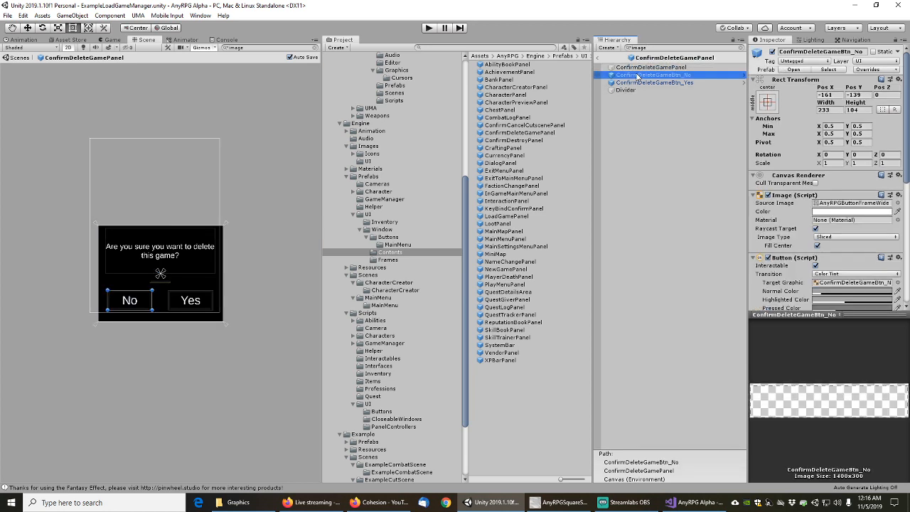
click(640, 82)
click(628, 90)
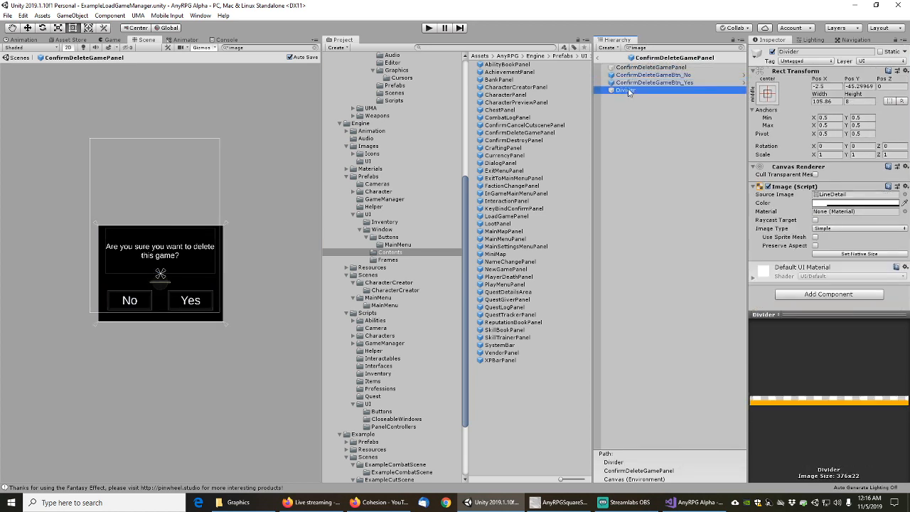
Give the Divider the AnyRPGLineDetail sprite and Colored Line Detail, then open ConfirmDestroyPanel
click(904, 194)
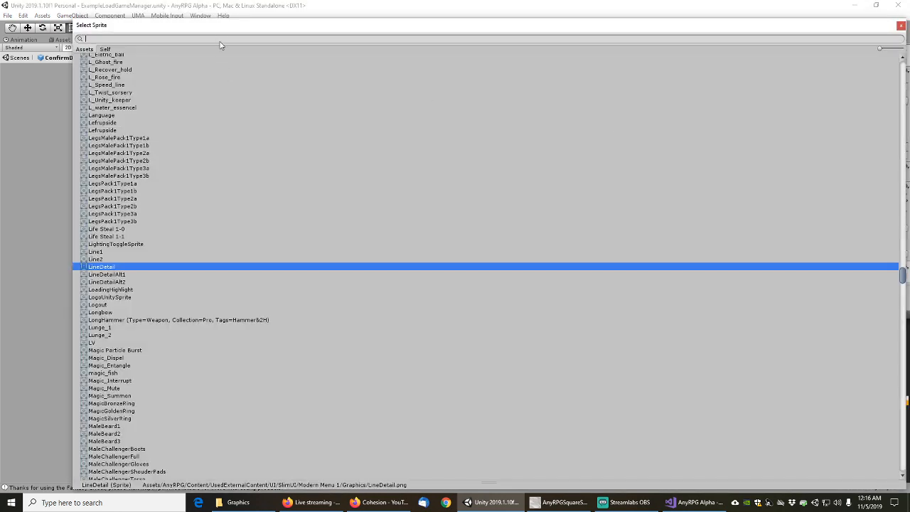
text(linedet)
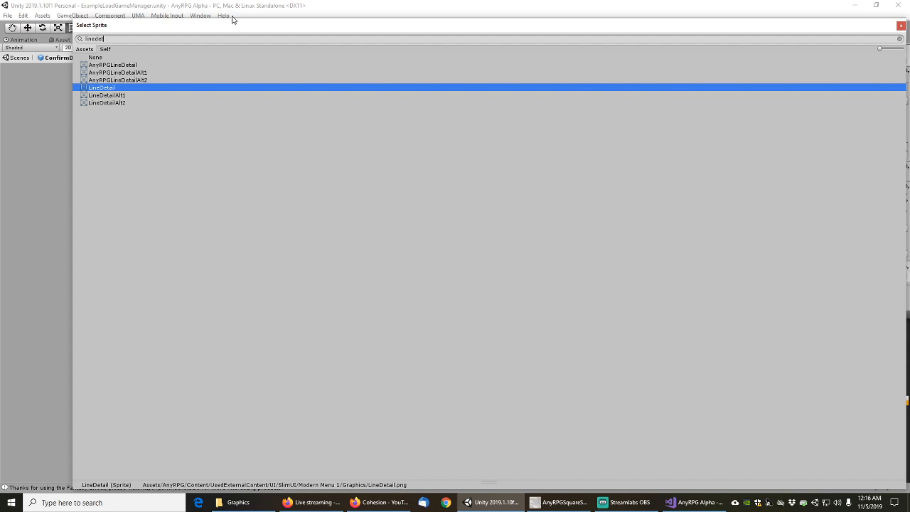
click(98, 64)
click(106, 65)
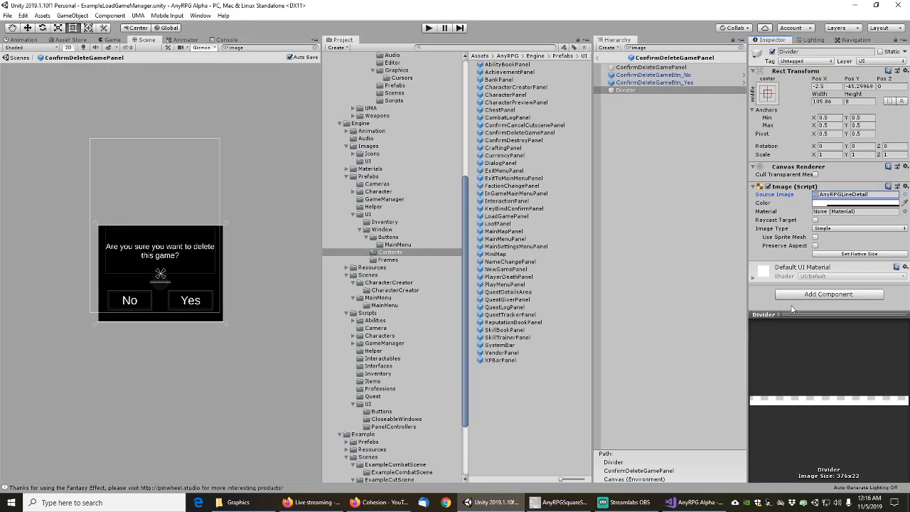
click(809, 295)
click(808, 363)
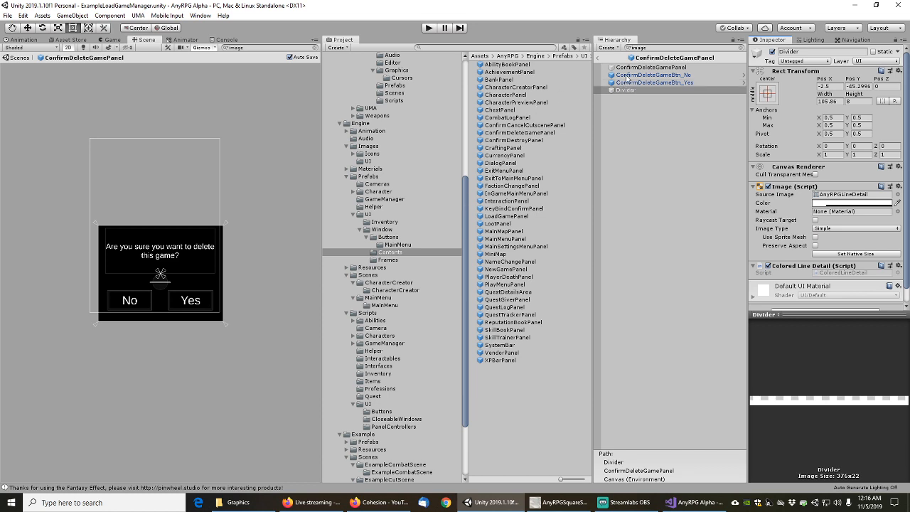
double_click(513, 140)
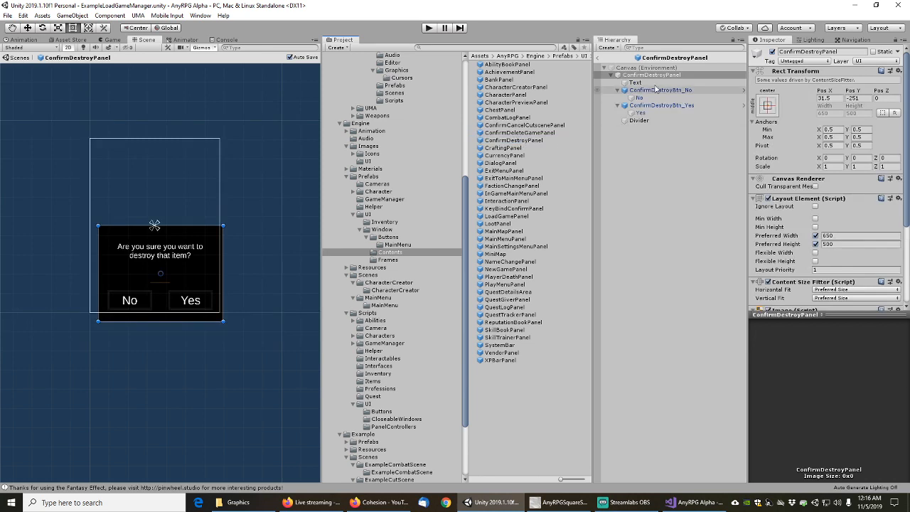
Filter by 'image', then give ConfirmDestroyPanel's Divider the AnyRPGLineDetail sprite and Colored Line Detail
click(651, 49)
text(image)
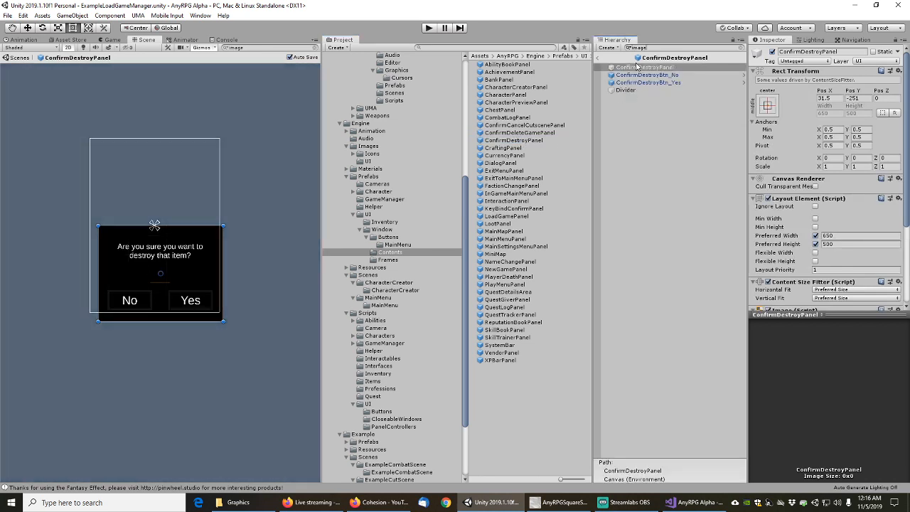
click(627, 91)
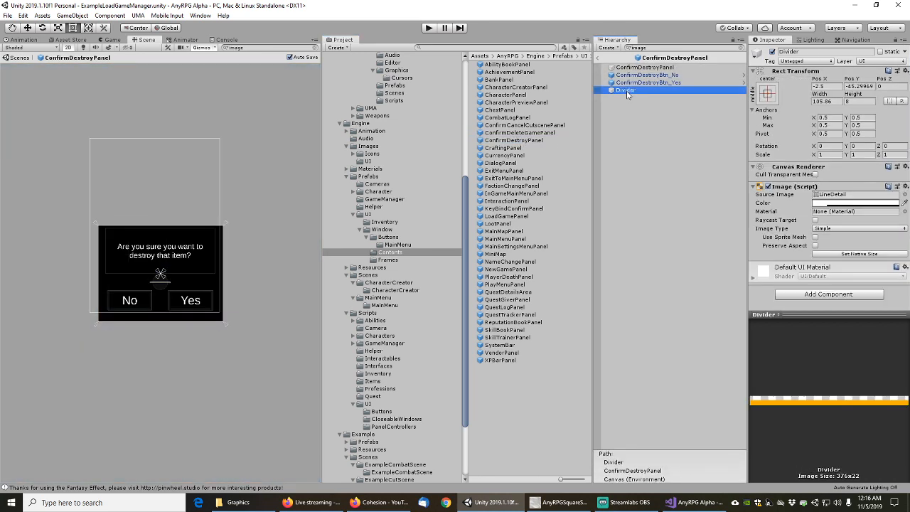
click(905, 194)
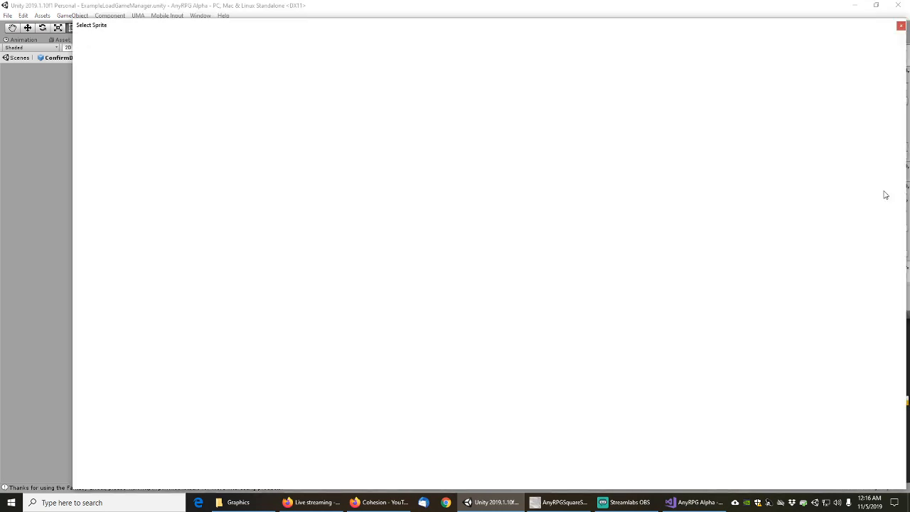
text(linedet)
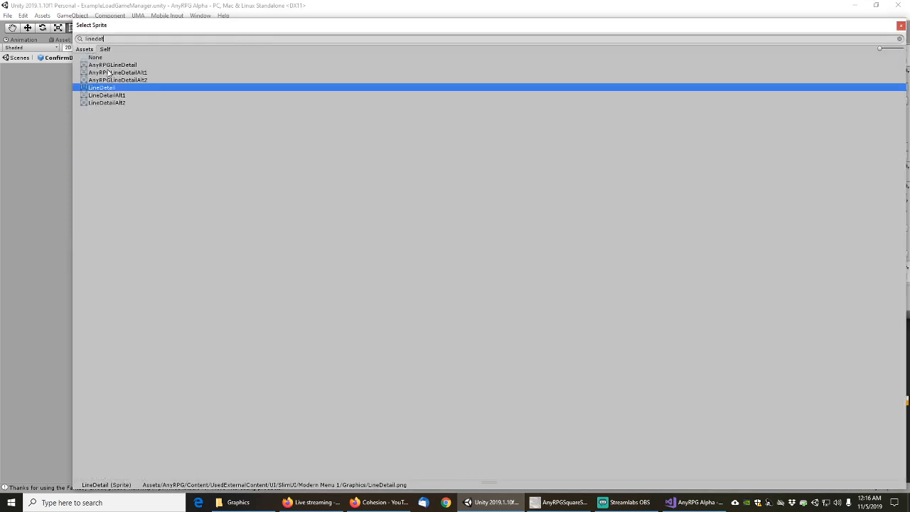
click(108, 65)
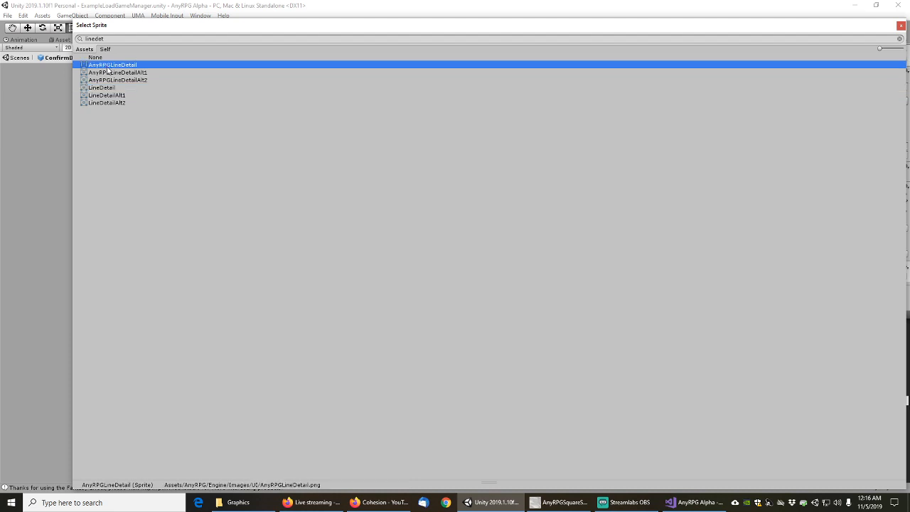
key(Return)
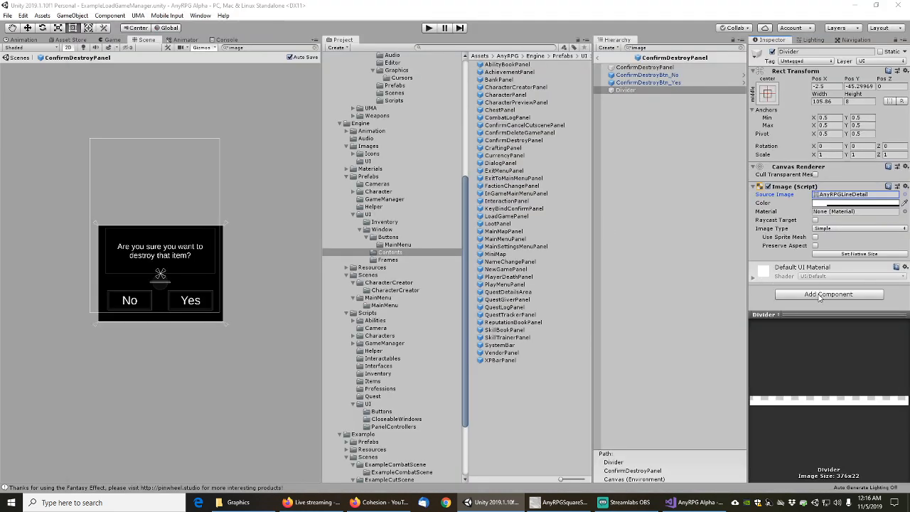
click(822, 293)
click(814, 371)
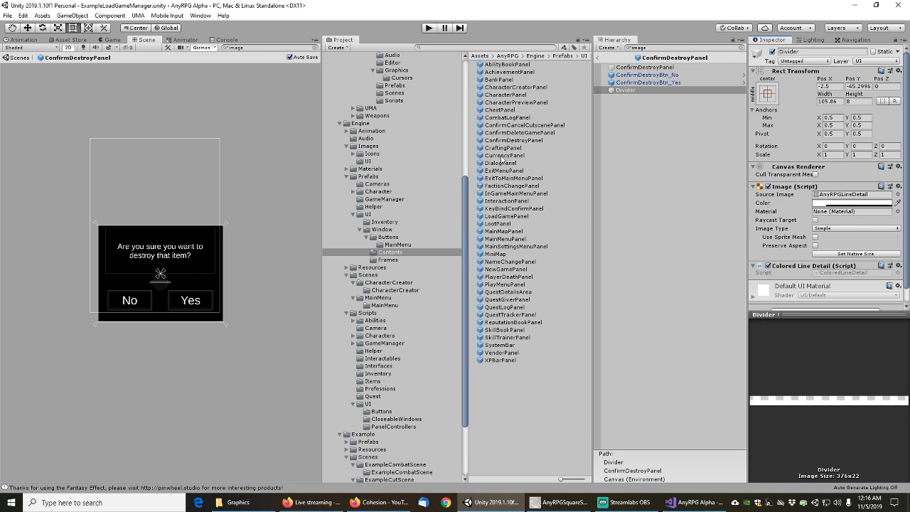
Open CraftingPanel, filter by 'image', and step through its images to the cancel button
double_click(502, 148)
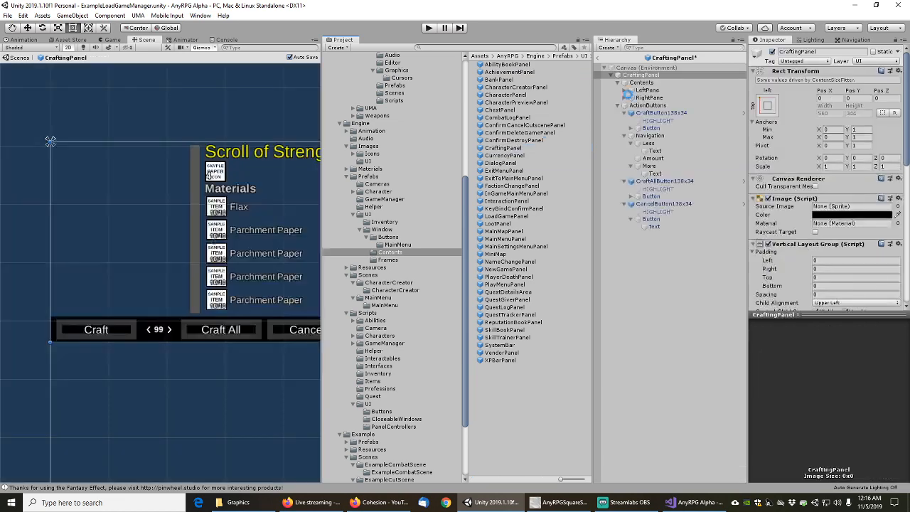
text(image)
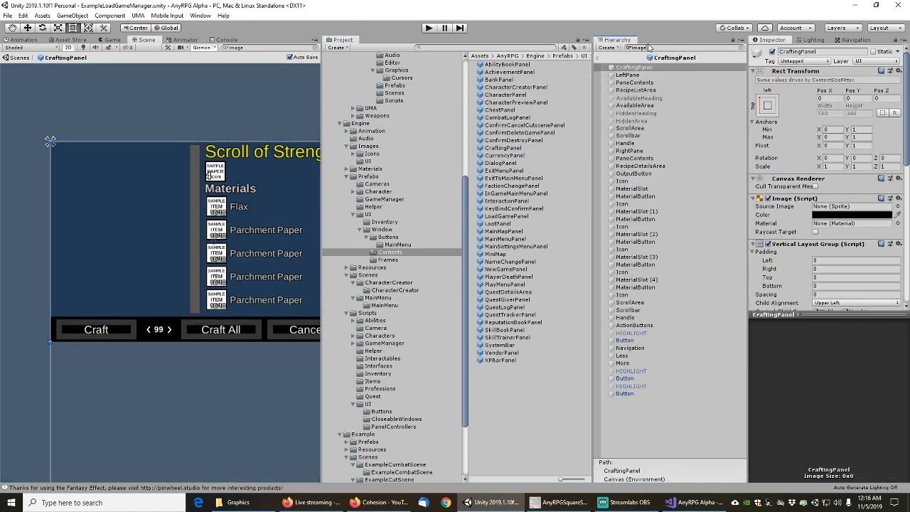
click(636, 69)
key(Down)
key(Down)
key(Down)
key(Down)
key(Down)
key(Down)
key(Down)
key(Down)
key(Down)
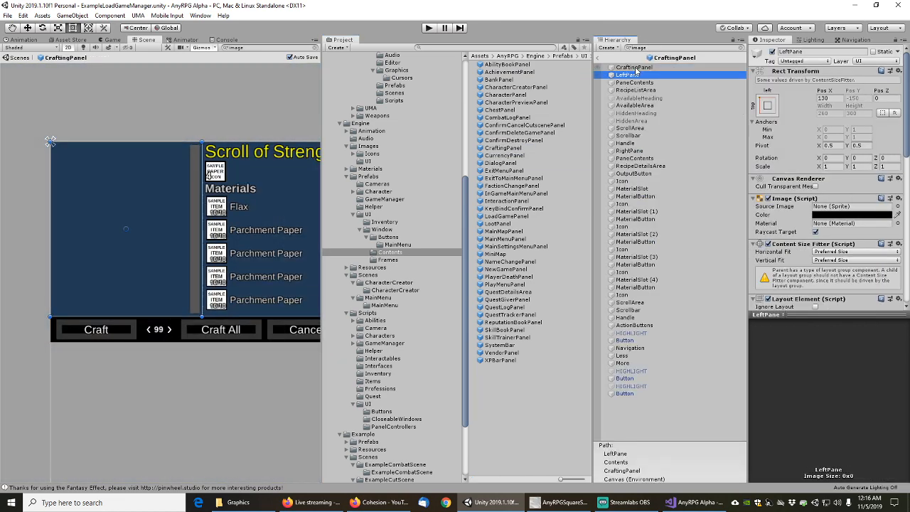
key(Down)
key(Down)
key(Down)
key(Down)
key(Down)
key(Down)
key(Down)
key(Down)
key(Down)
key(Down)
key(Down)
key(Down)
key(Down)
key(Down)
key(Down)
key(Down)
key(Down)
key(Down)
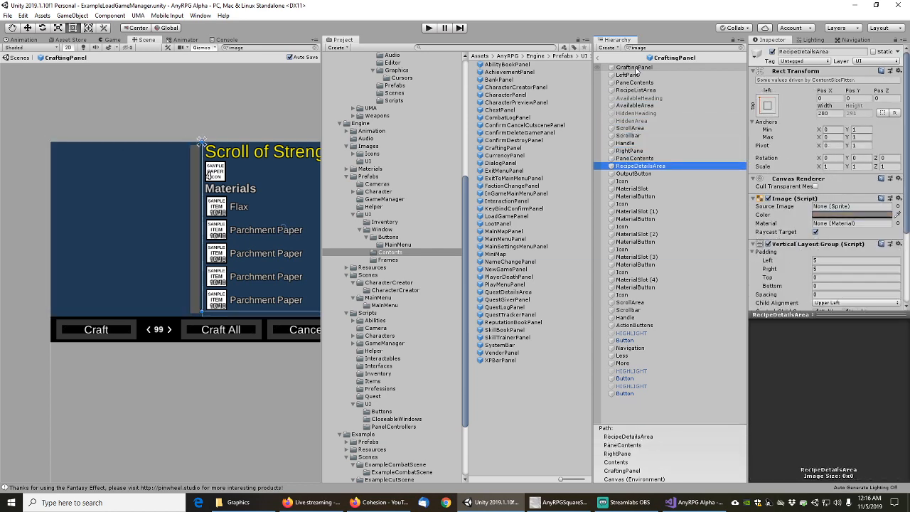
key(Down)
key(Down)
key(Down)
key(Down)
key(Down)
key(Down)
key(Down)
key(Down)
key(Down)
key(Down)
key(Down)
key(Down)
key(Down)
key(Down)
key(Down)
key(Down)
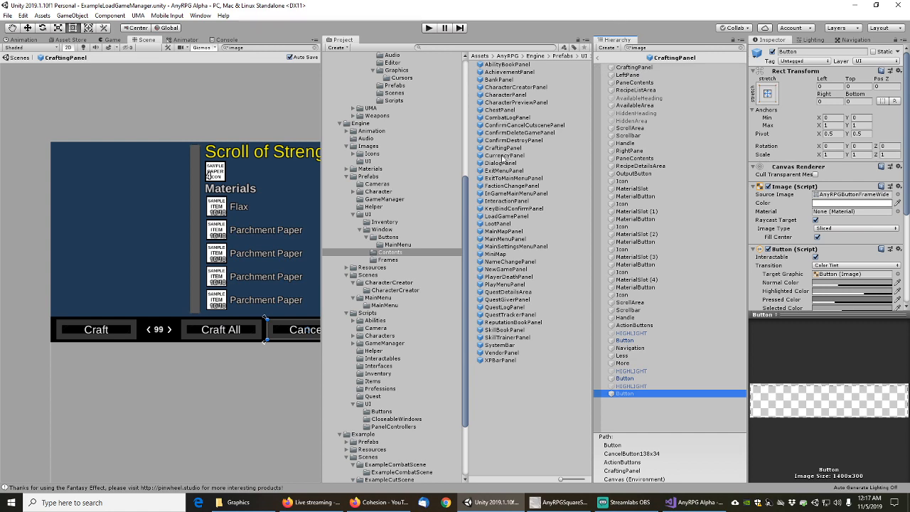
Review CurrencyPanel's button images and DialogPanel's images down to DialogBtn_AcceptQuest
double_click(504, 156)
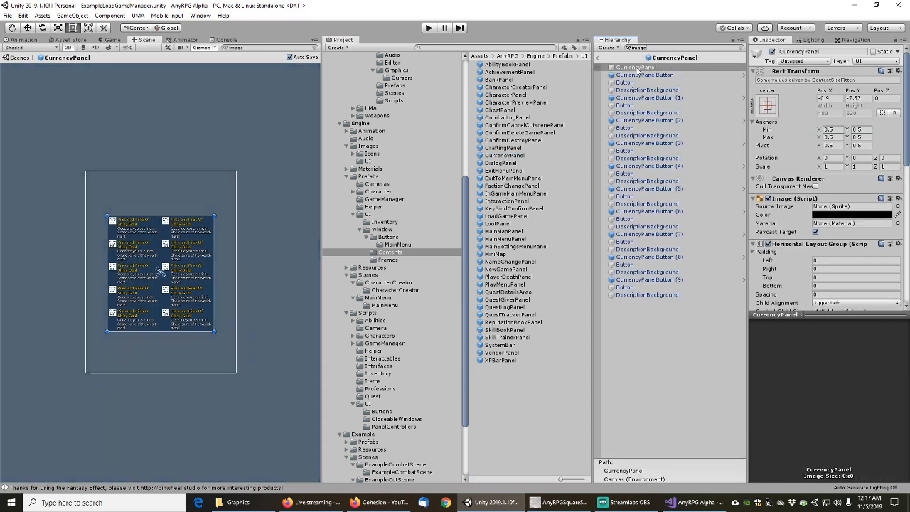
click(640, 71)
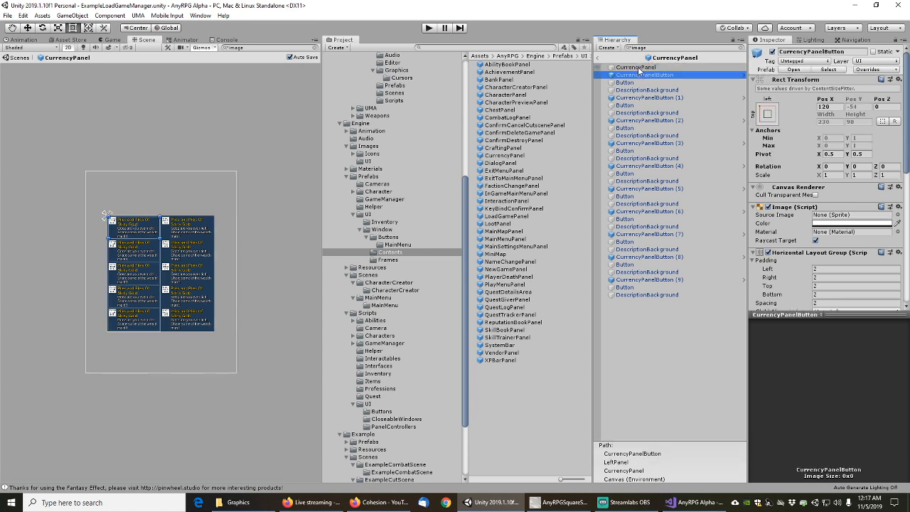
key(Down)
key(Down)
key(Down)
key(Down)
key(Down)
key(Down)
key(Down)
key(Down)
key(Down)
key(Down)
key(Down)
key(Down)
key(Down)
key(Down)
key(Down)
key(Down)
key(Down)
key(Down)
key(Down)
key(Down)
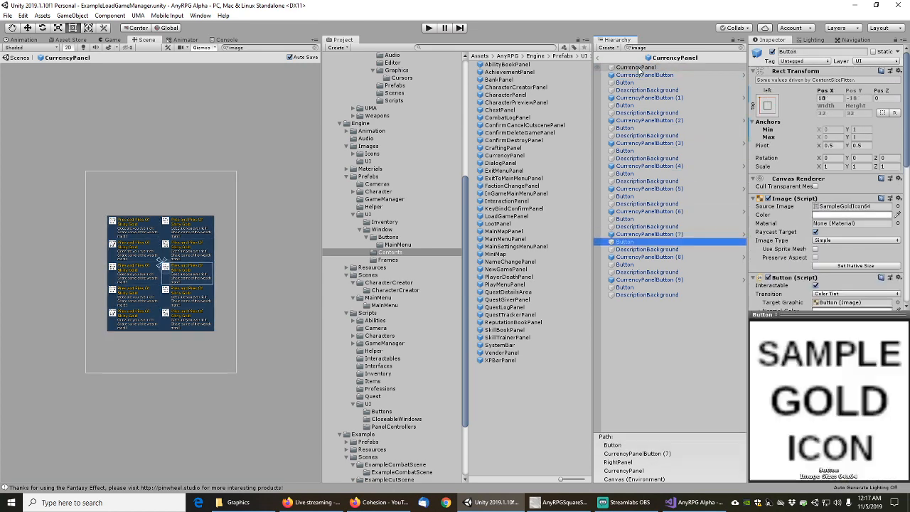
key(Down)
key(Down)
key(Down)
key(Down)
key(Down)
key(Down)
key(Down)
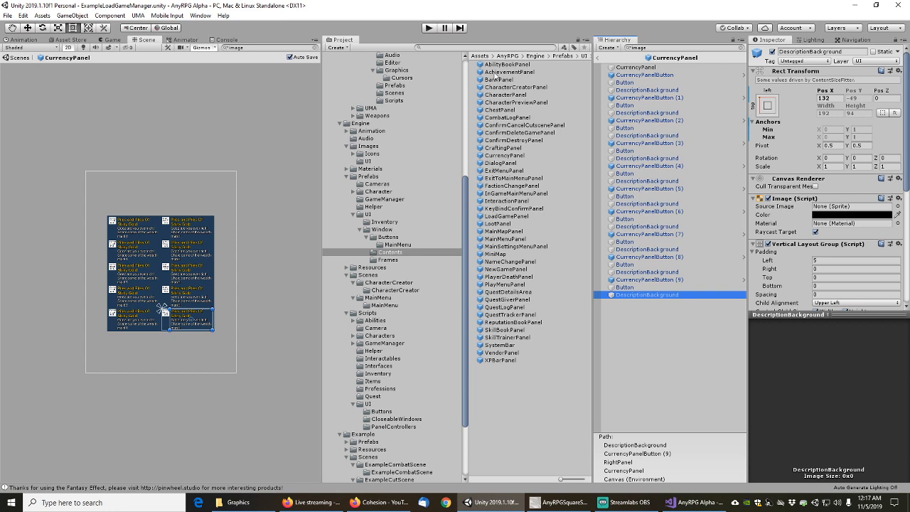
double_click(507, 164)
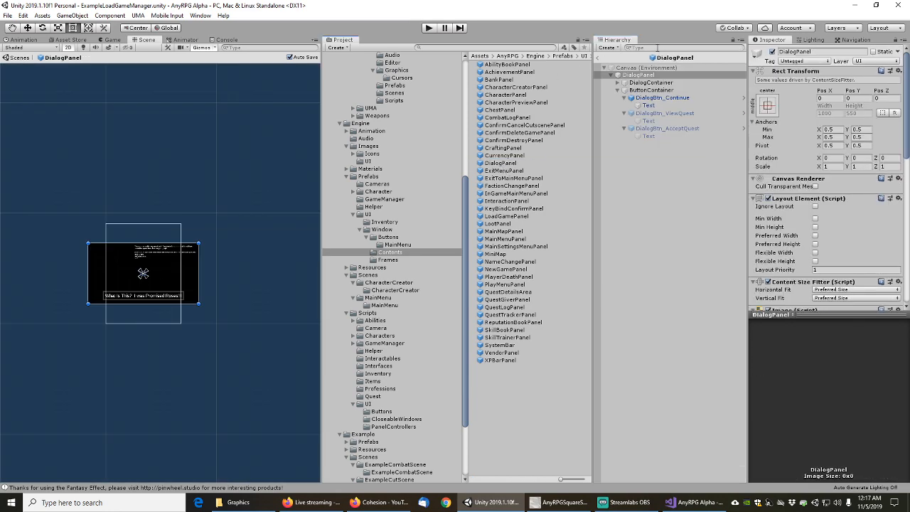
click(637, 68)
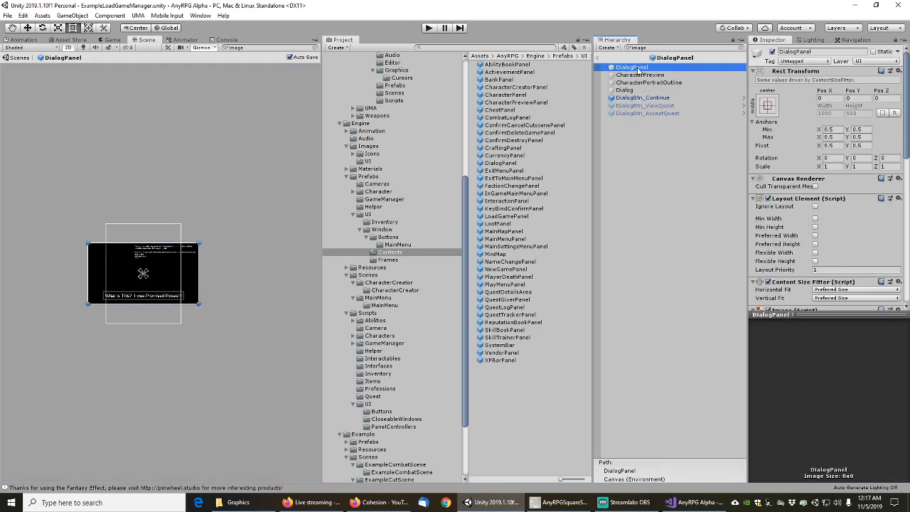
key(Down)
key(Down)
key(Down)
key(Down)
key(Down)
key(Down)
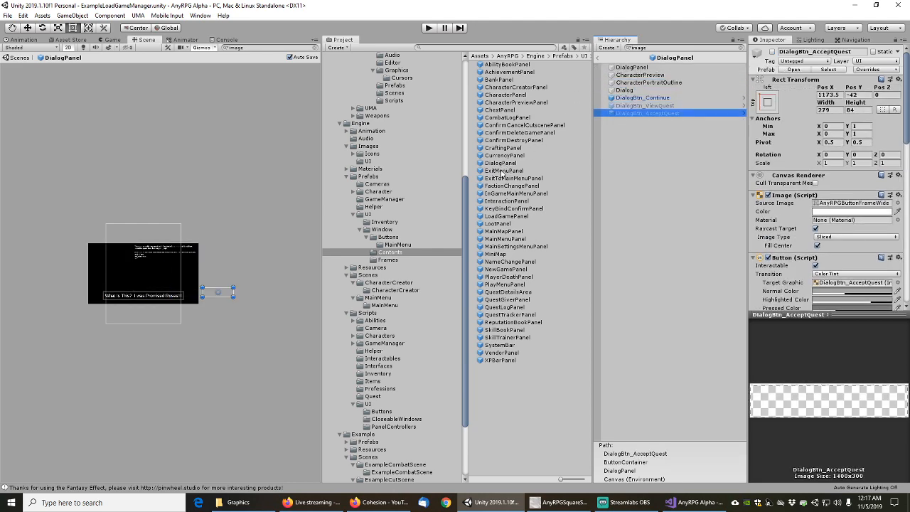
Inspect ExitMenuPanel's BottomRow, ColoredDivider and Yes button frame, then open ExitToMainMenuPanel
double_click(503, 171)
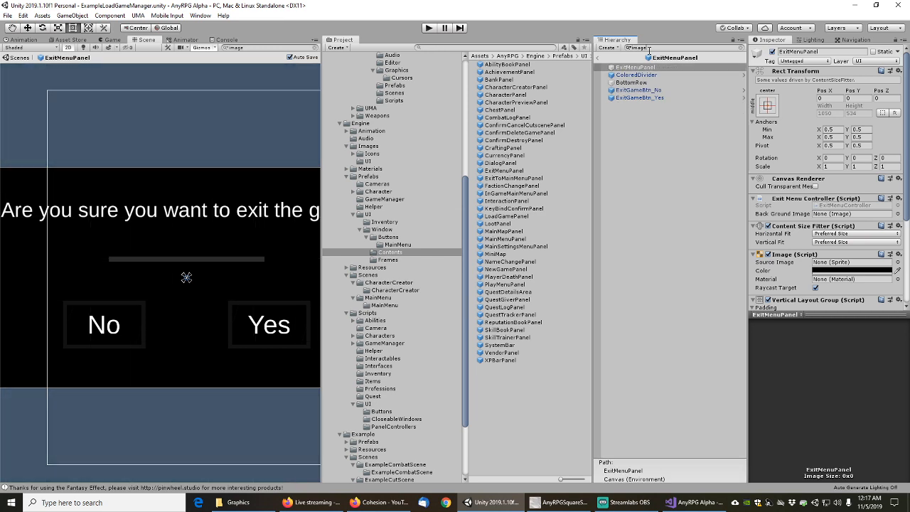
click(638, 81)
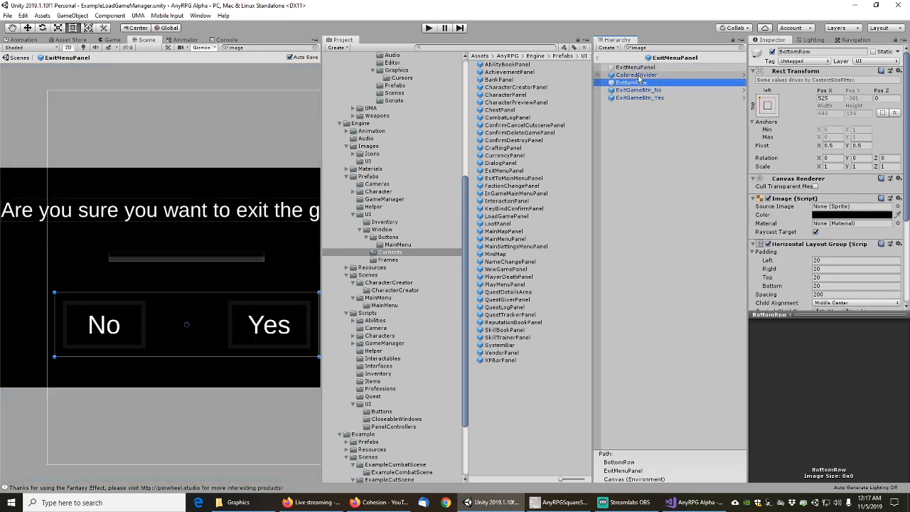
click(637, 75)
scroll(789, 223, down, 5)
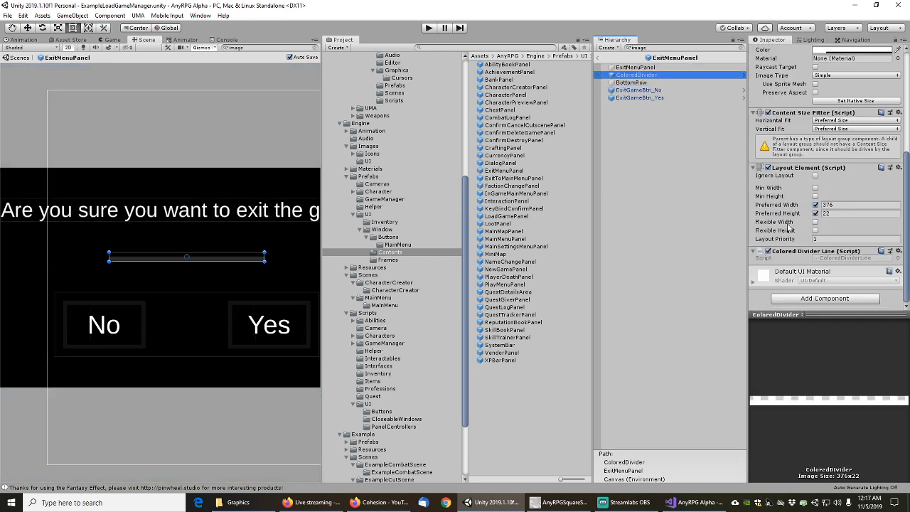
scroll(788, 226, up, 5)
click(625, 67)
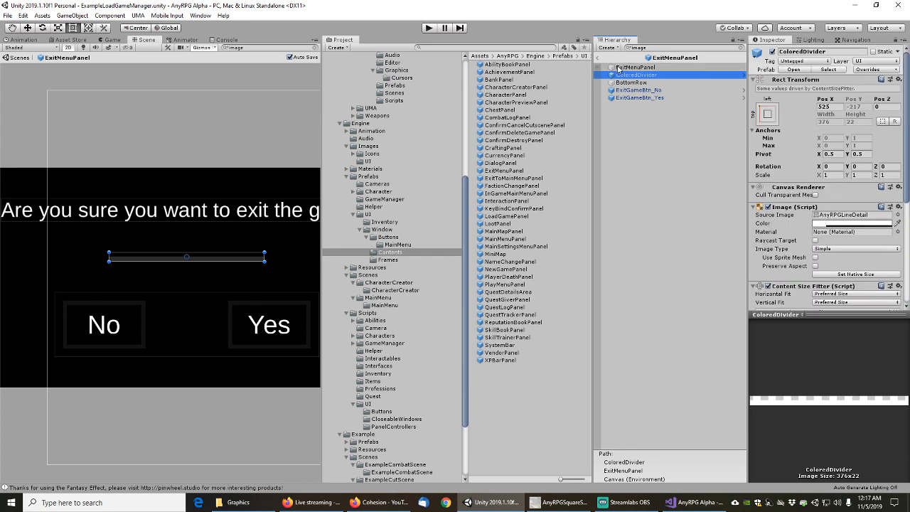
key(Down)
key(Down)
key(Down)
key(Down)
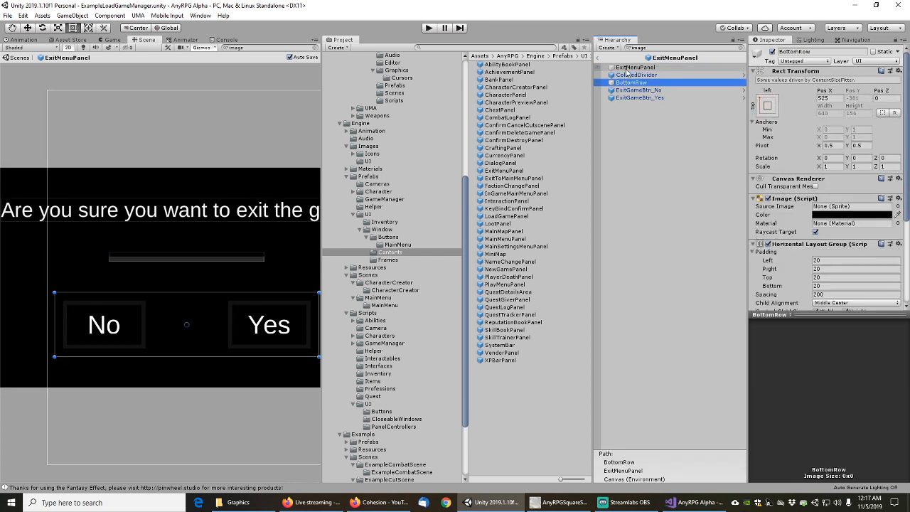
double_click(509, 179)
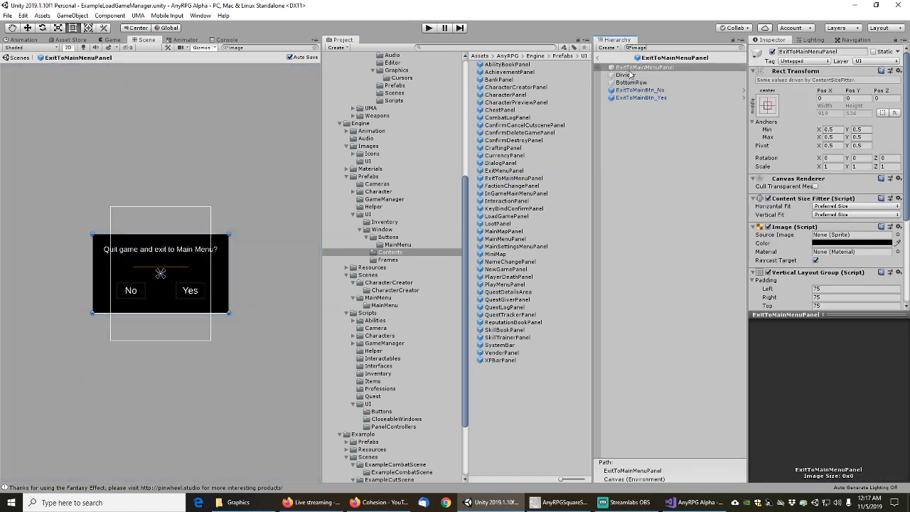
Give ExitToMainMenuPanel's Divider the AnyRPGLineDetail sprite and Colored Line Detail, then open FactionChangePanel
click(630, 68)
click(627, 74)
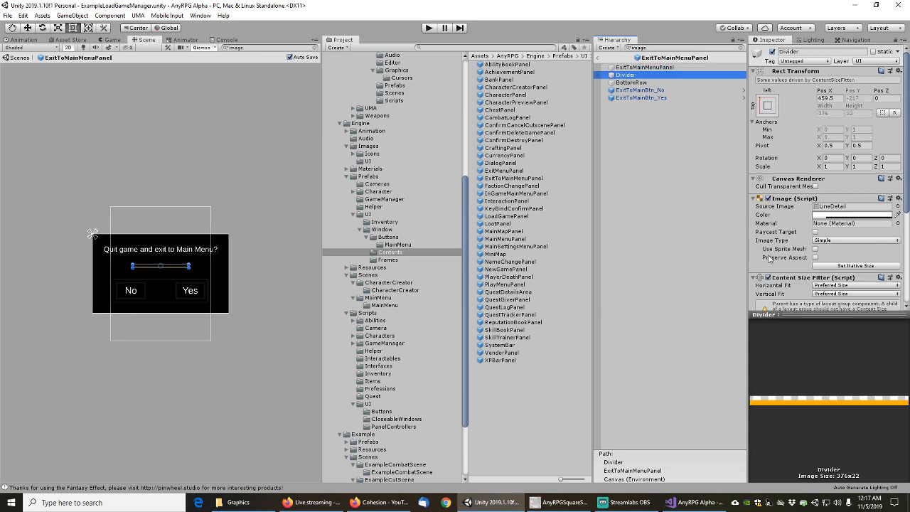
click(899, 206)
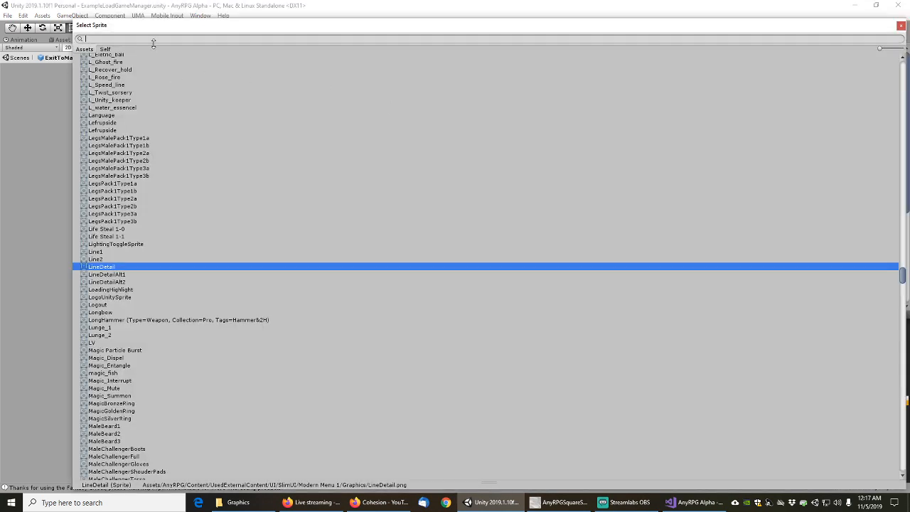
text(linedet)
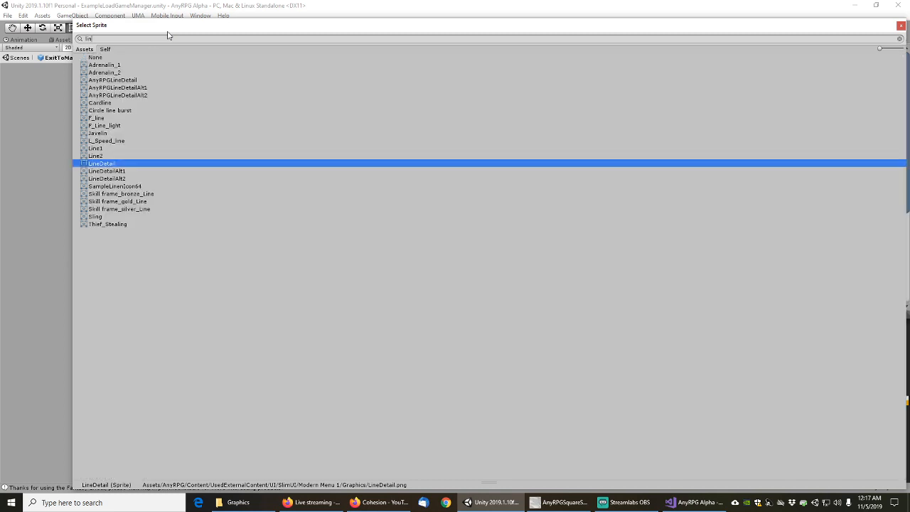
double_click(124, 65)
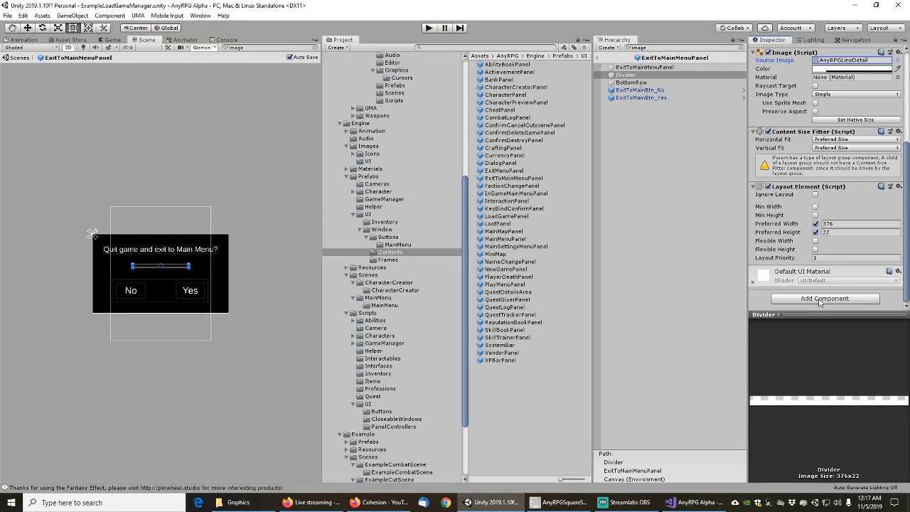
click(821, 298)
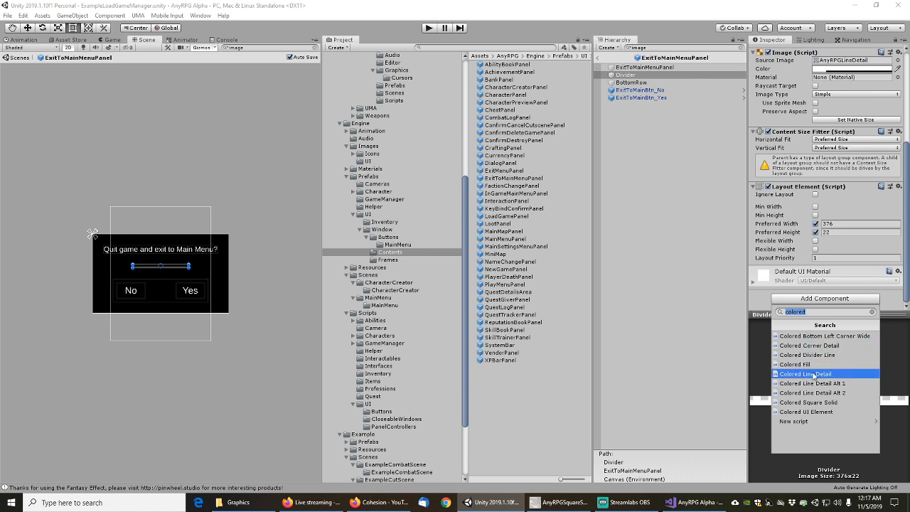
click(814, 374)
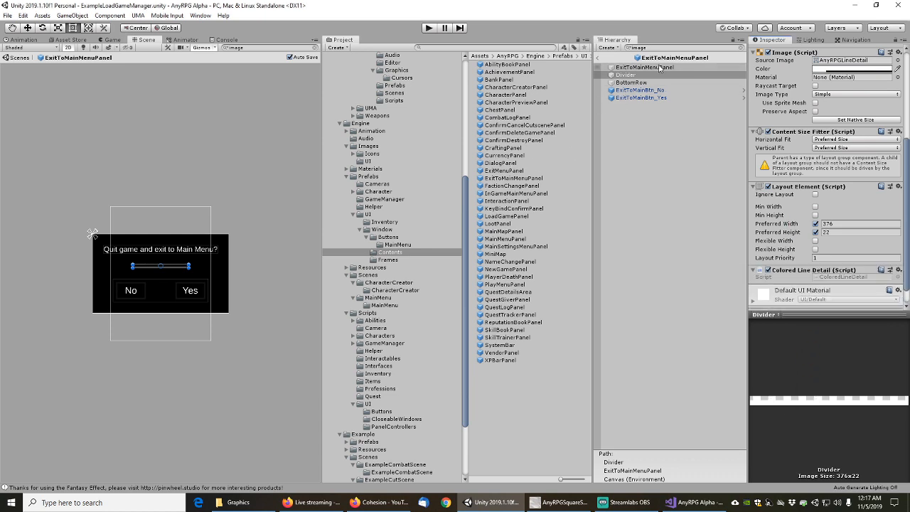
double_click(512, 185)
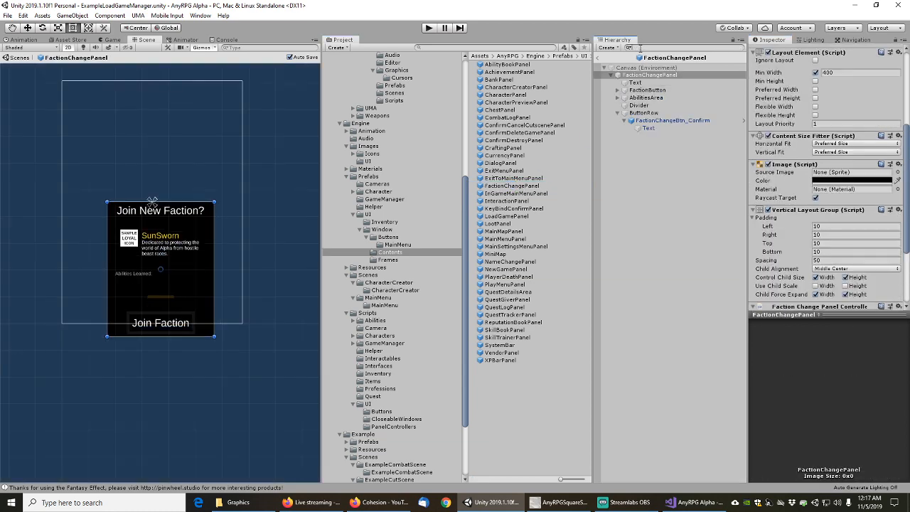
Step through FactionChangePanel's image objects and set the Divider's sprite to AnyRPGLineDetail
click(642, 75)
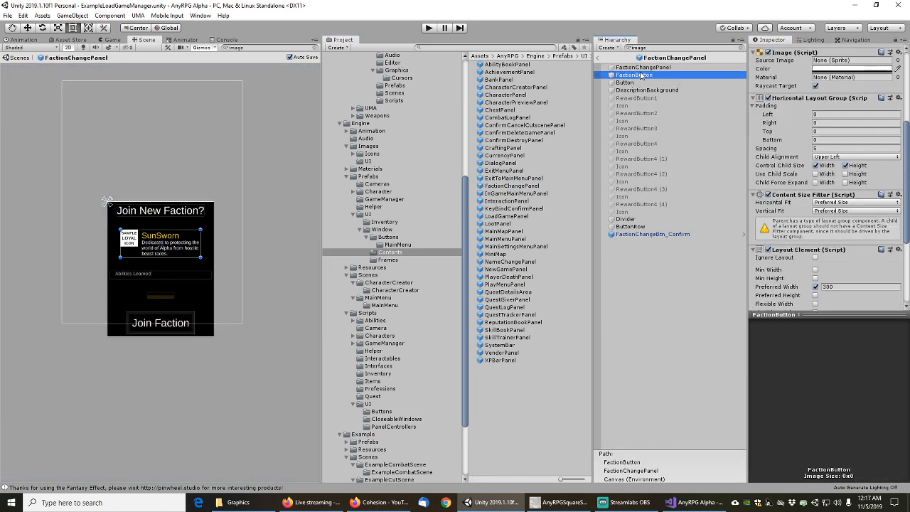
key(Down)
key(Down)
key(Down)
key(Down)
key(Down)
key(Down)
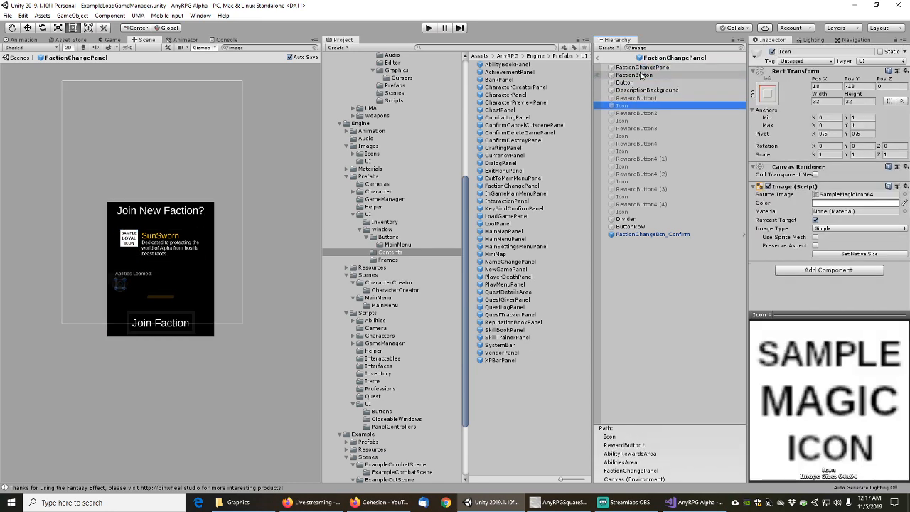
key(Down)
key(Down)
key(Down)
key(Down)
key(Down)
key(Down)
key(Down)
key(Down)
key(Down)
key(Down)
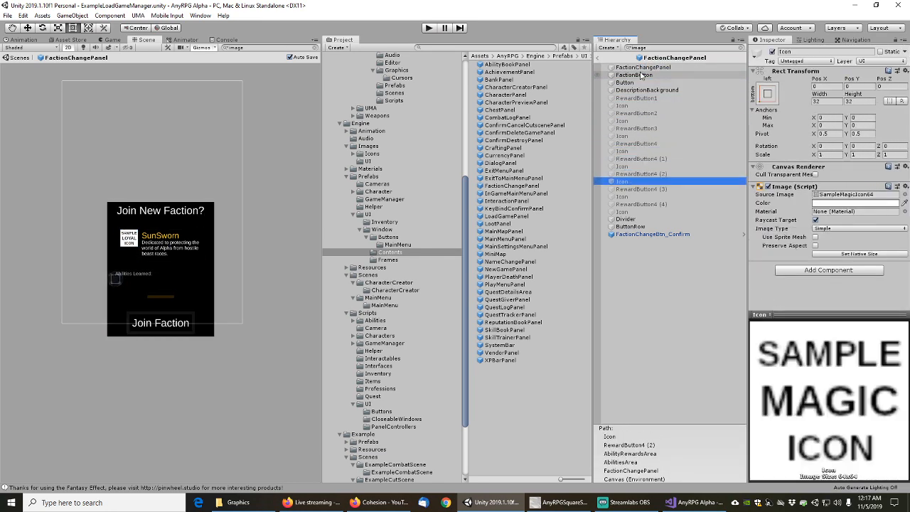
key(Down)
key(Down)
key(Down)
key(Down)
key(Up)
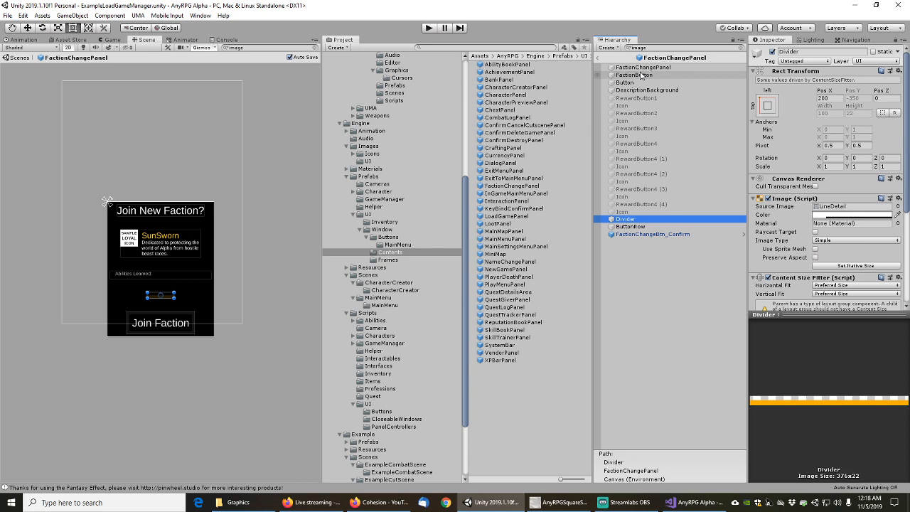
click(897, 206)
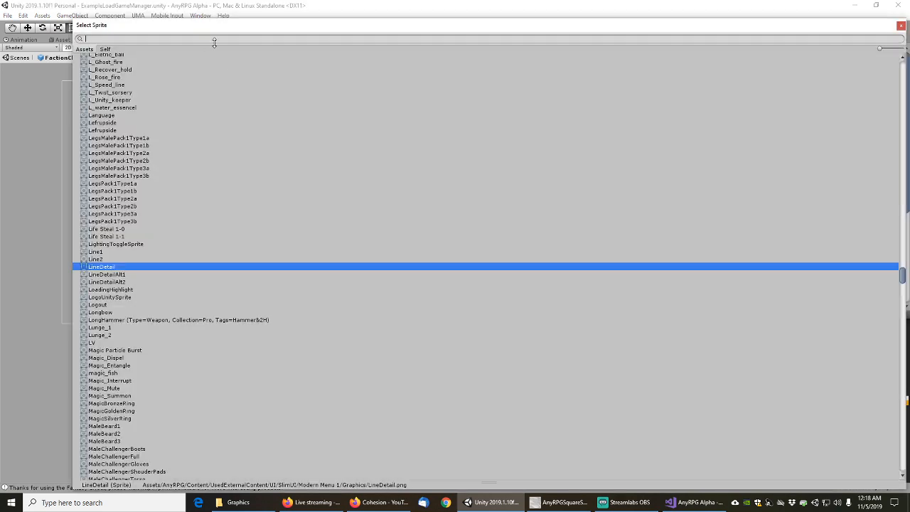
text(linedet)
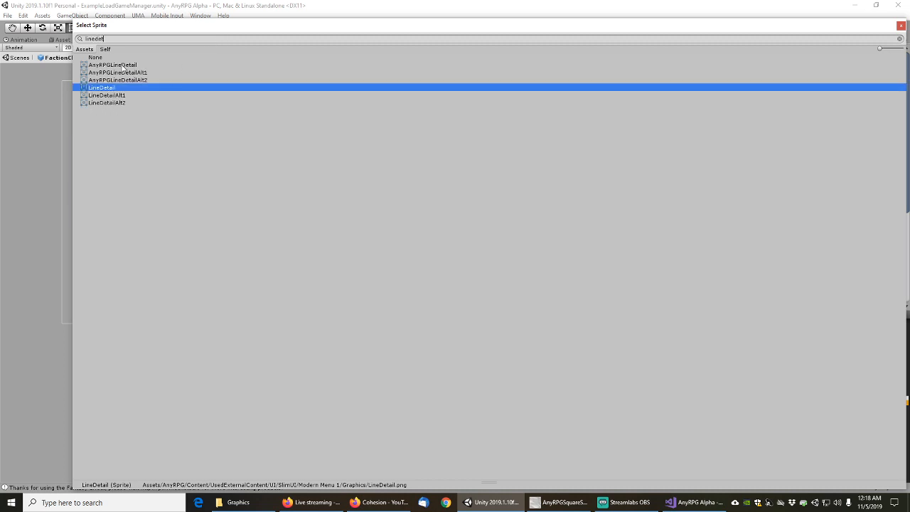
double_click(114, 65)
Add Colored Line Detail to the Divider, then check the ButtonRow and Join Faction button frame
scroll(820, 290, down, 5)
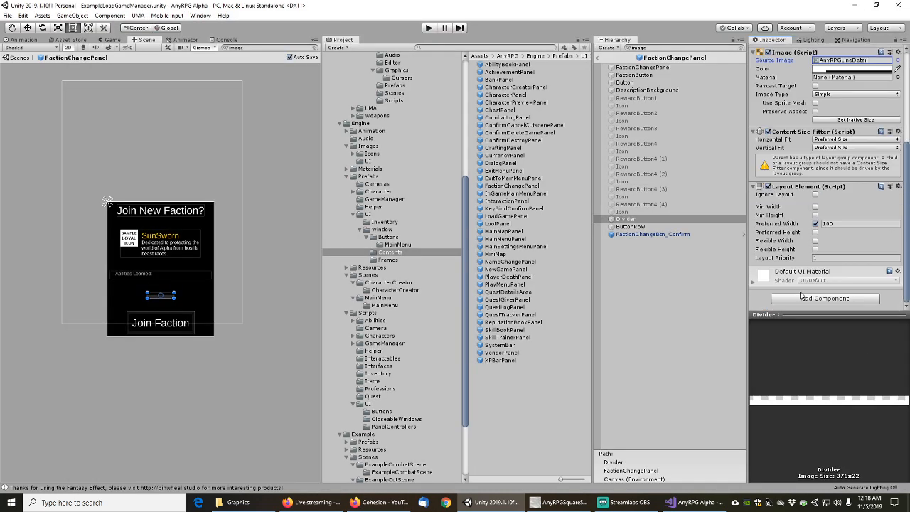
click(835, 301)
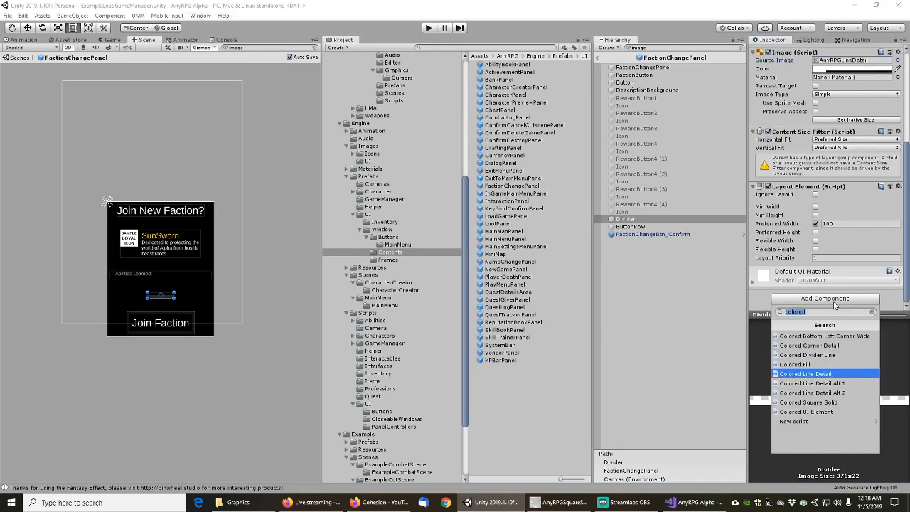
click(810, 375)
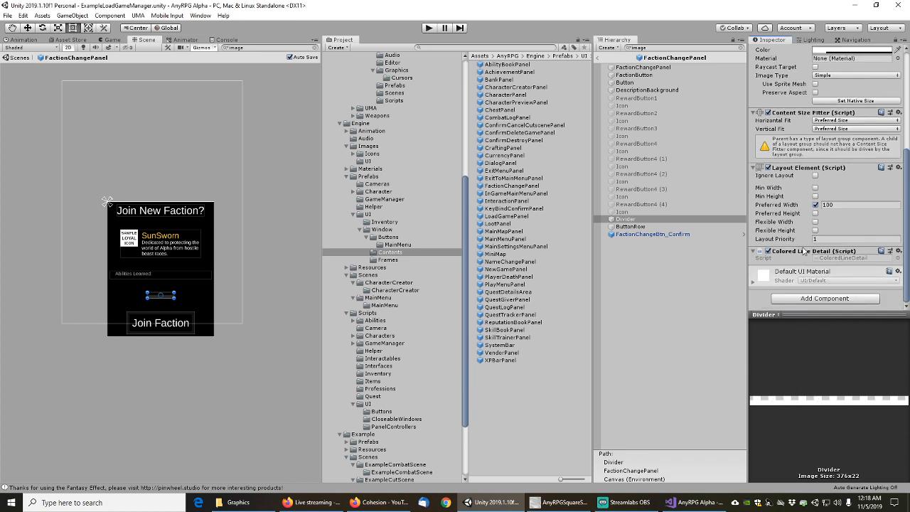
click(633, 227)
click(638, 235)
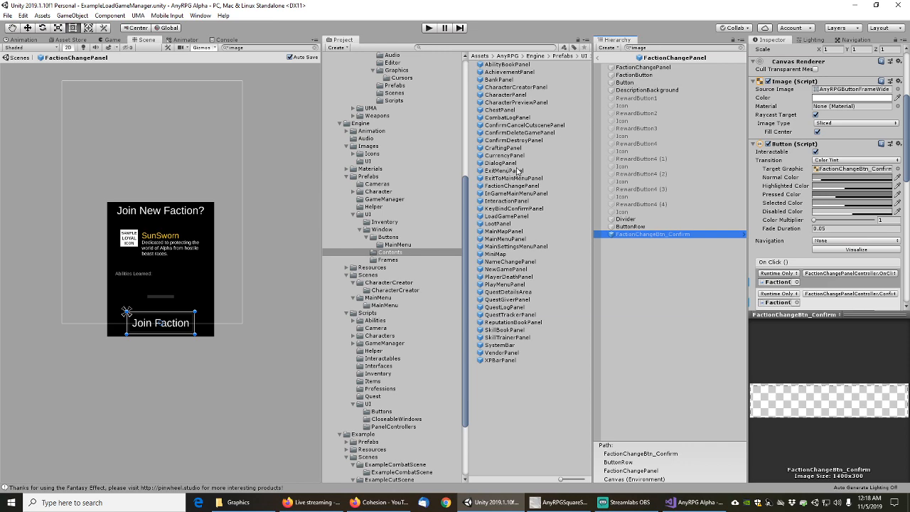
Filter InGameMainMenuPanel by 'Image' and check its save and exit game buttons
double_click(510, 195)
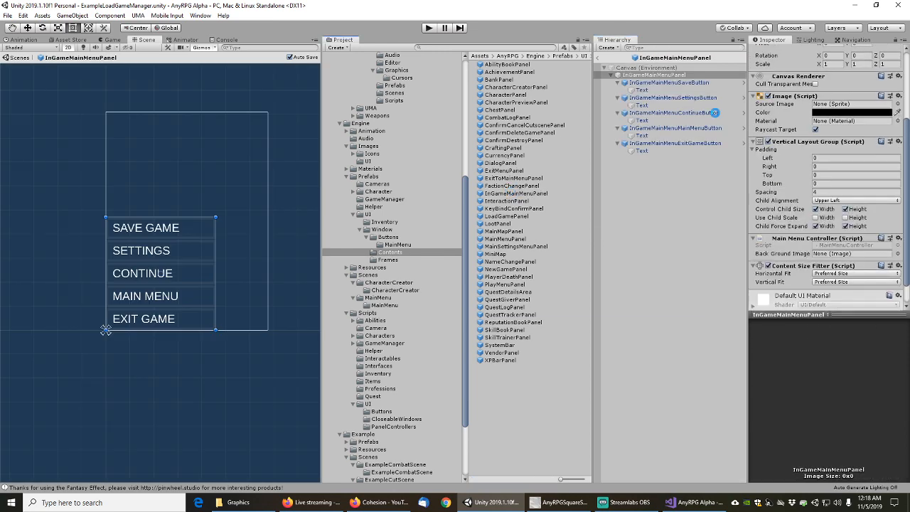
click(651, 49)
text(Image)
click(644, 75)
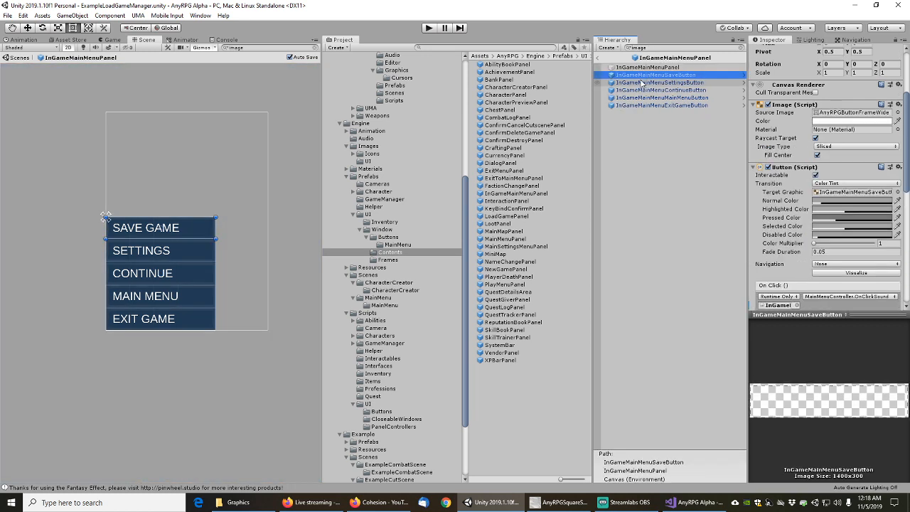
key(Down)
key(Down)
key(Down)
key(Down)
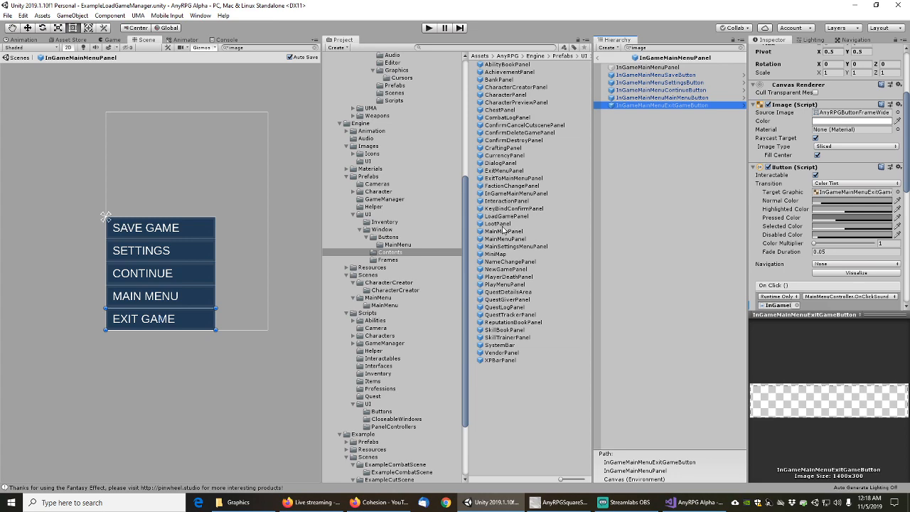
Open InteractionPanel and step from LeftPane through its images to the scrollbar Handle
double_click(507, 201)
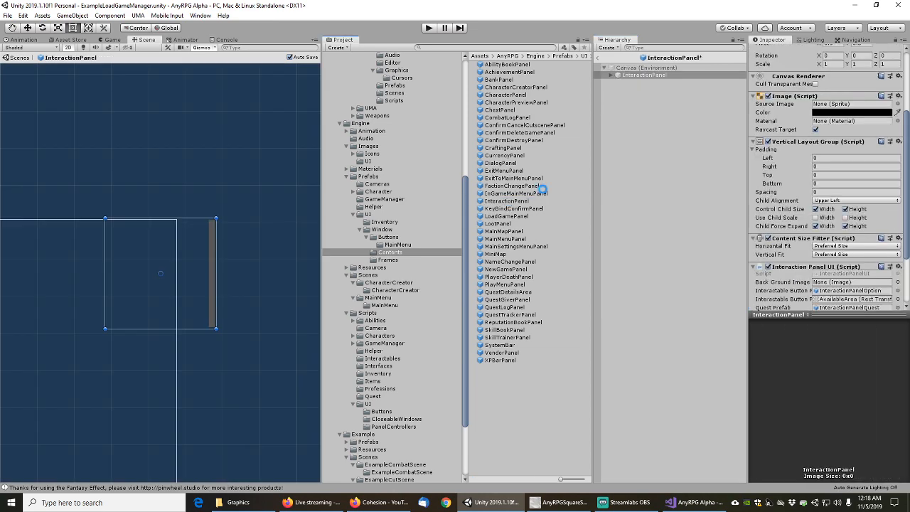
click(627, 76)
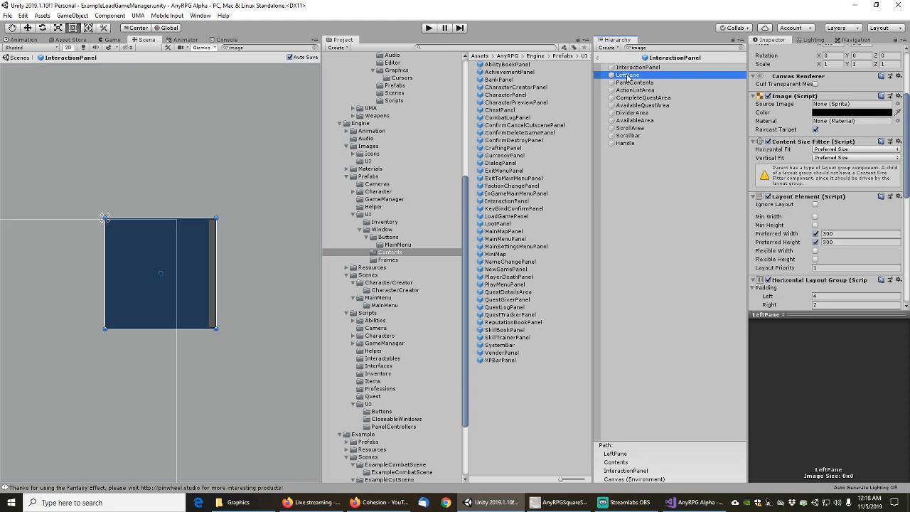
key(Down)
key(Down)
key(Down)
key(Down)
key(Down)
key(Down)
key(Down)
key(Down)
key(Down)
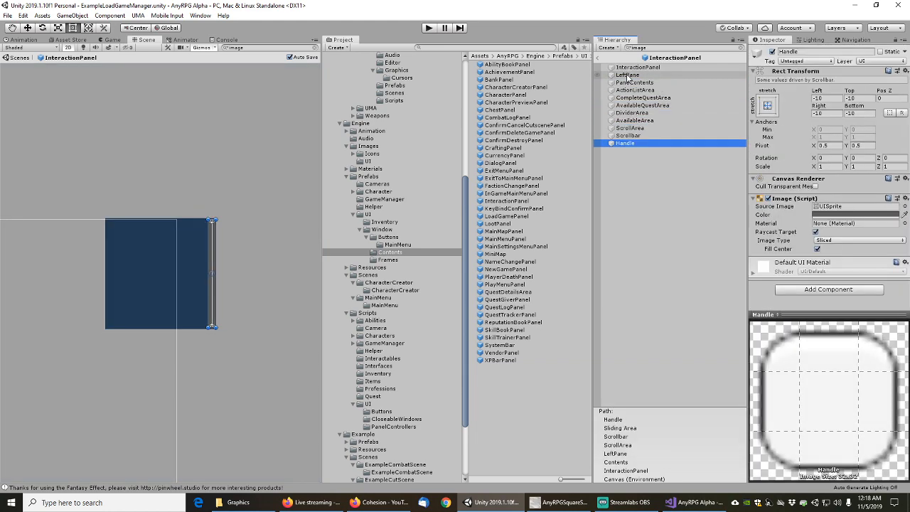
In KeyBindConfirmPanel, set the Divider's Source Image to AnyRPGLineDetail and add a Colored Line Detail component
double_click(509, 210)
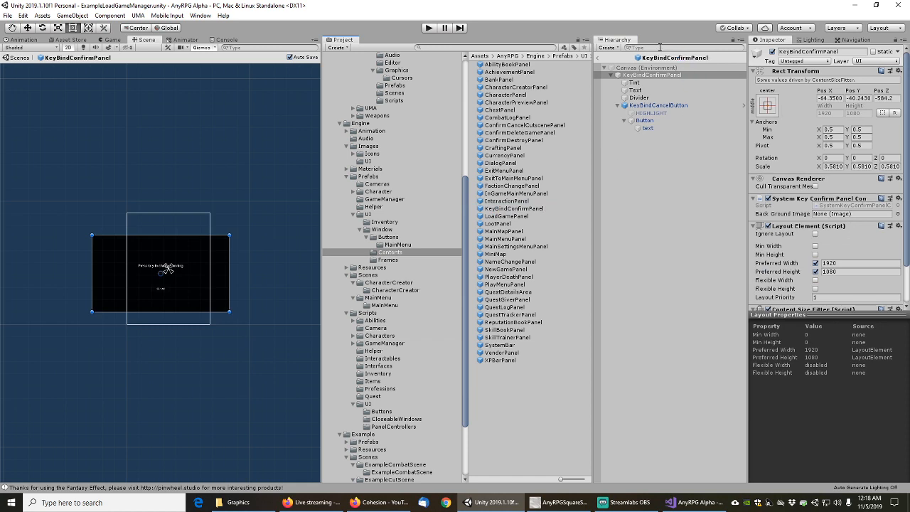
click(644, 67)
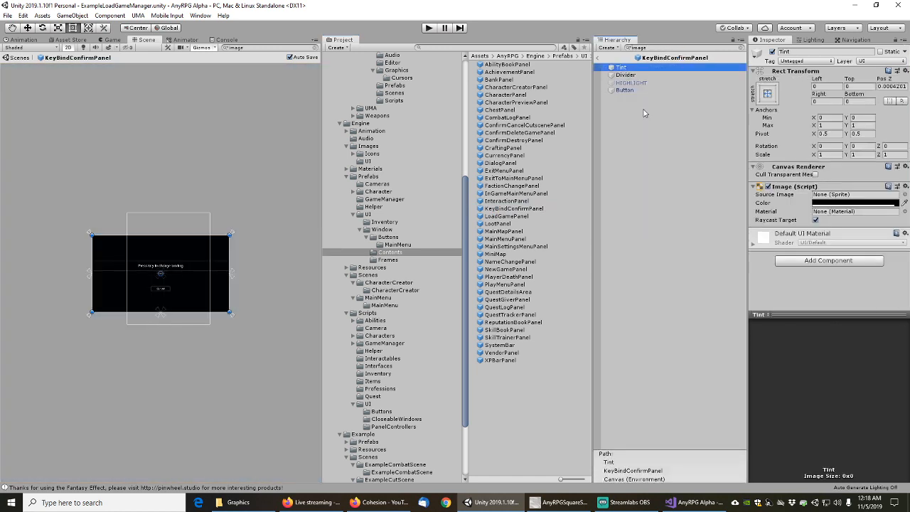
key(Down)
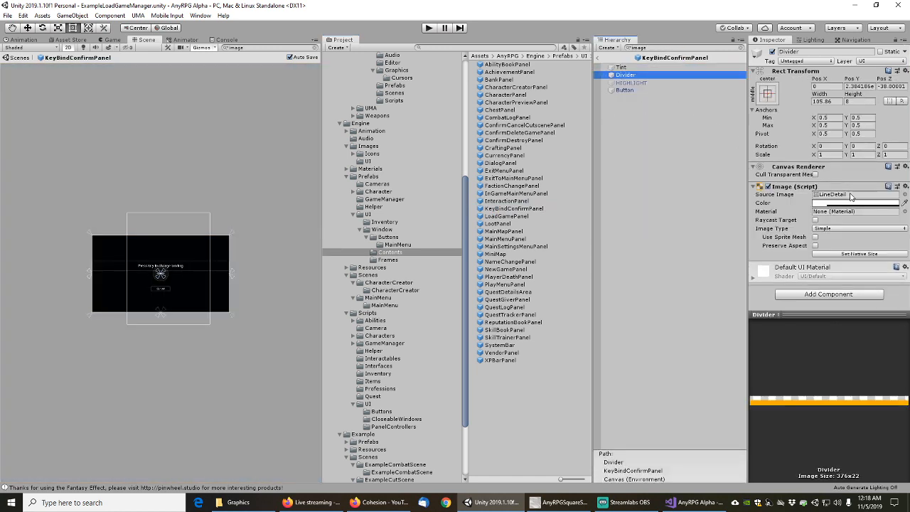
click(904, 195)
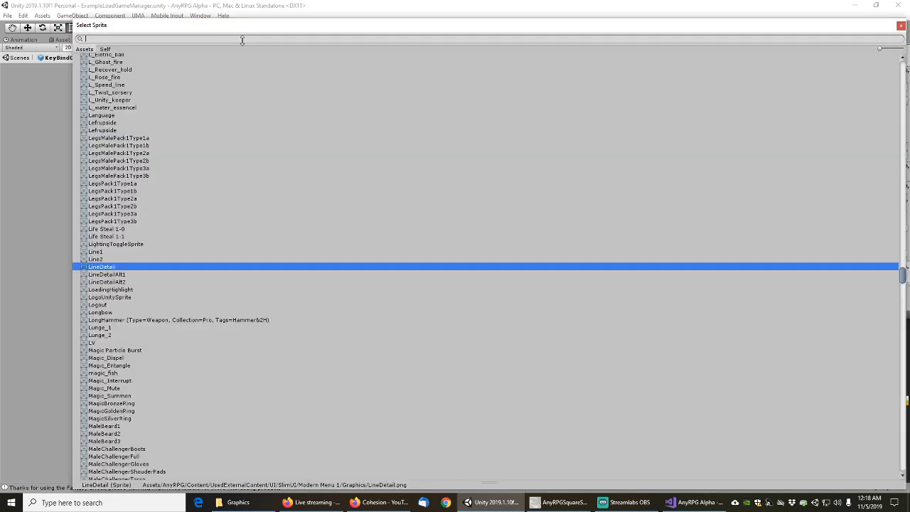
text(linedet)
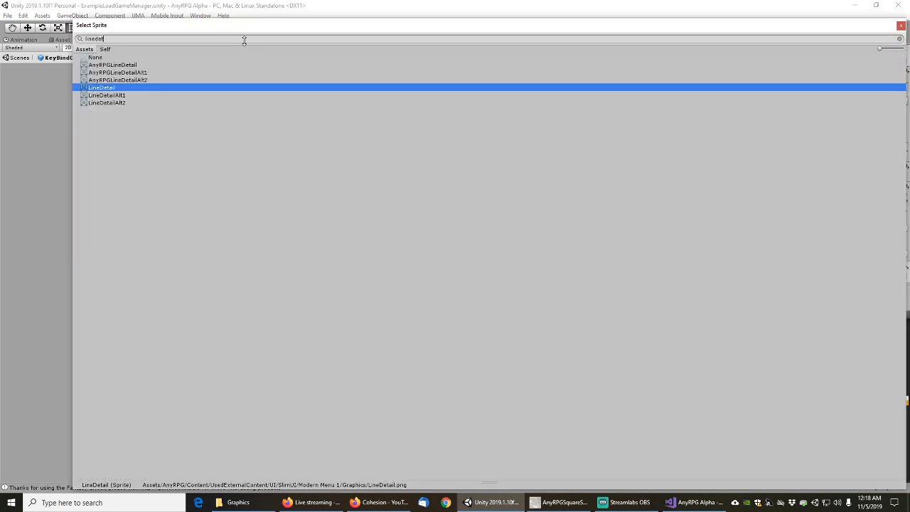
double_click(112, 65)
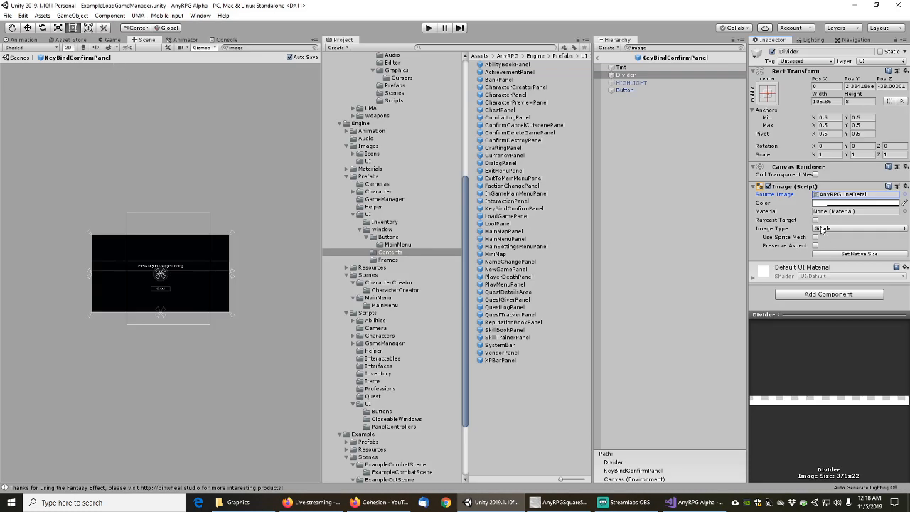
click(833, 294)
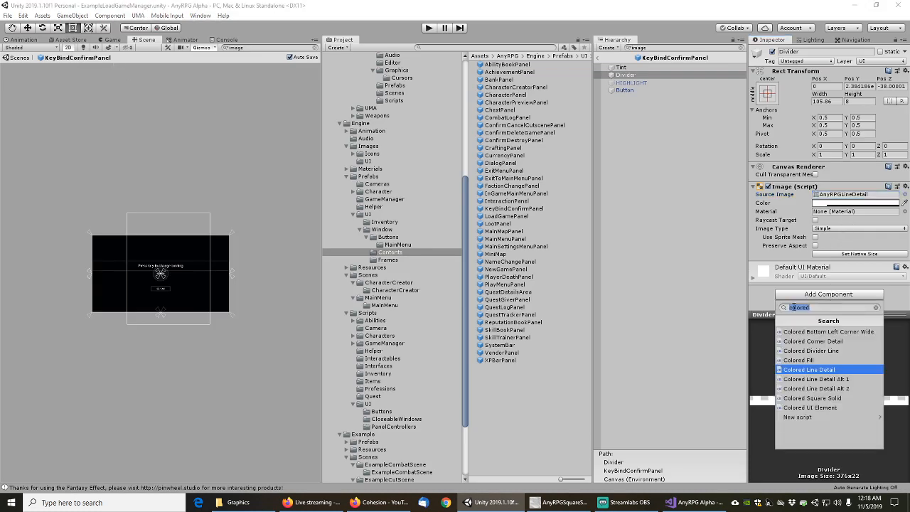
click(812, 371)
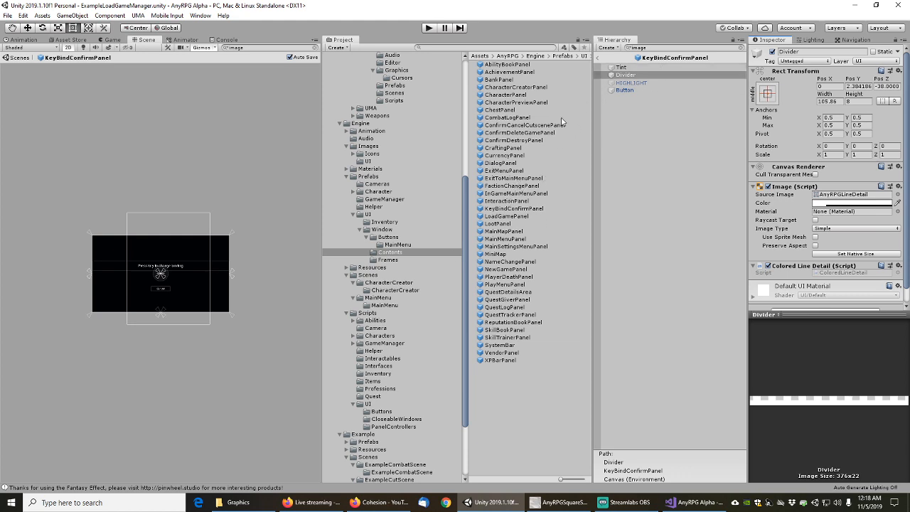
Open the LoadGamePanel prefab and inspect LoadGameButton (1) and its child objects
double_click(504, 216)
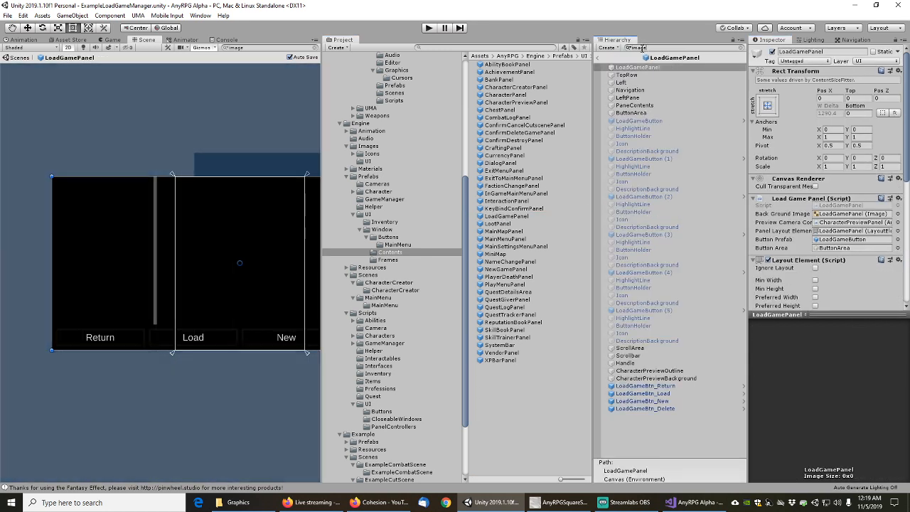
click(628, 74)
click(631, 67)
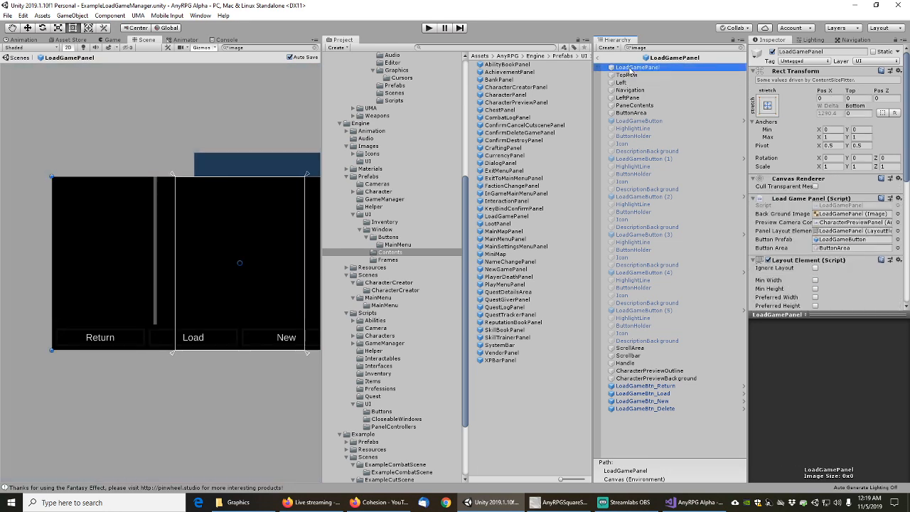
key(Down)
key(Down)
key(Down)
key(Down)
key(Down)
key(Down)
key(Down)
key(Down)
key(Down)
key(Down)
key(Down)
key(Down)
key(Down)
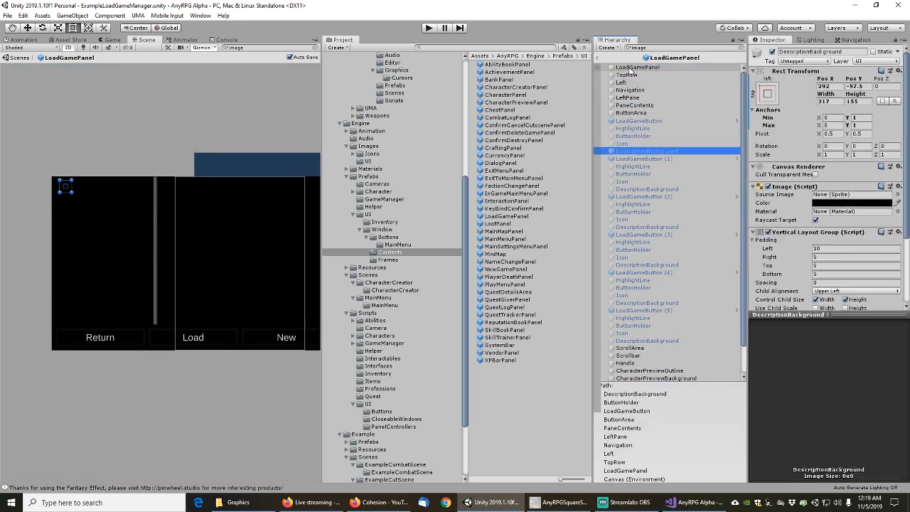
key(Up)
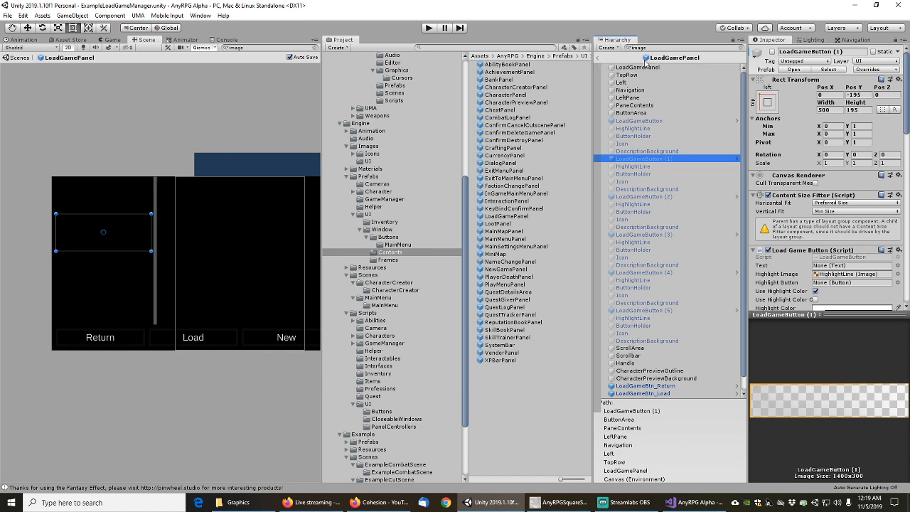
click(794, 70)
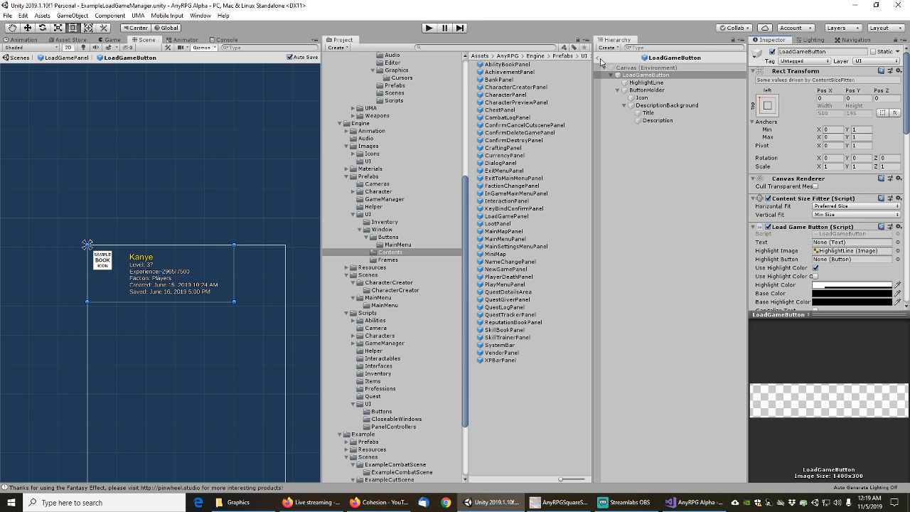
click(645, 82)
key(Down)
key(Down)
key(Down)
key(Down)
key(Down)
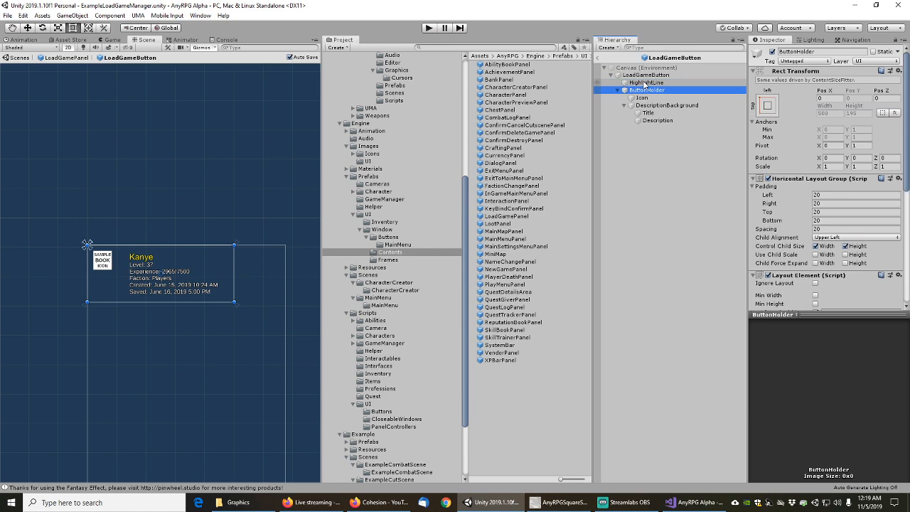
key(Up)
key(Up)
key(Up)
key(Up)
key(Up)
key(Up)
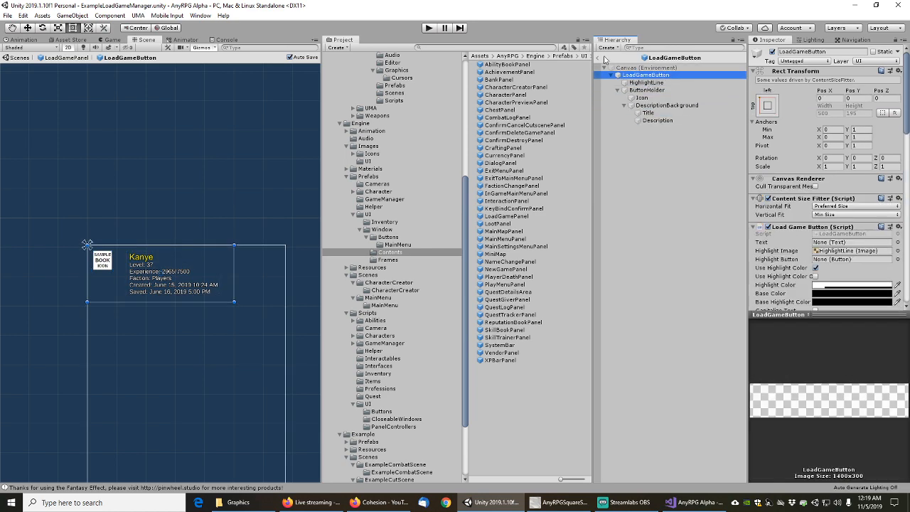
click(599, 60)
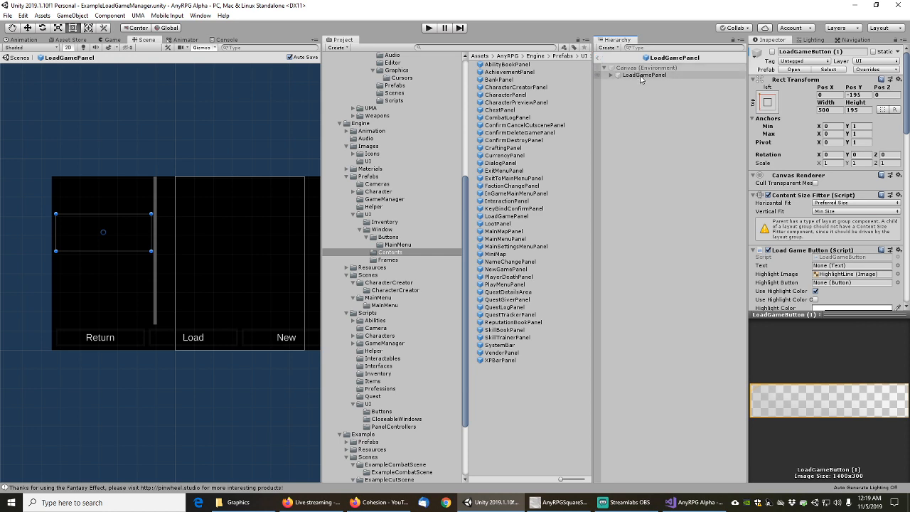
Filter the LoadGamePanel hierarchy by 'image' and select LoadGameButton (1)'s Image component
click(639, 48)
text(image)
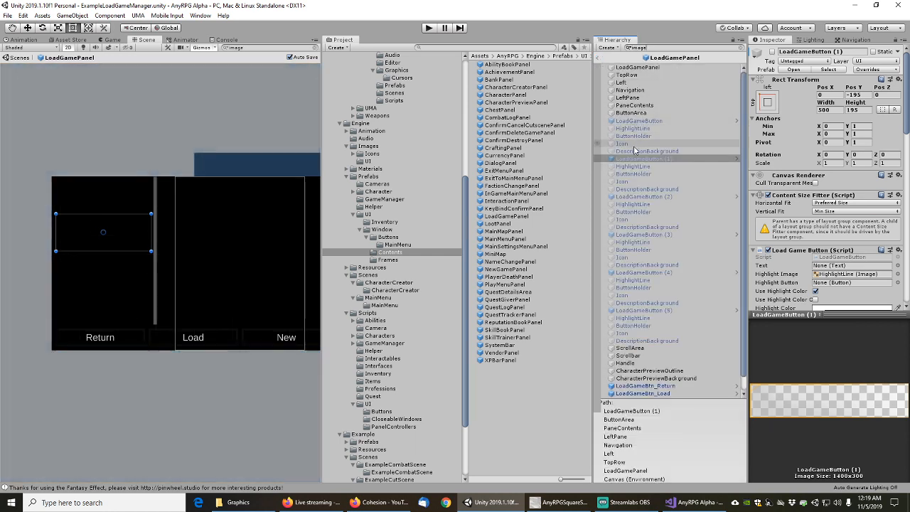
click(637, 151)
click(637, 159)
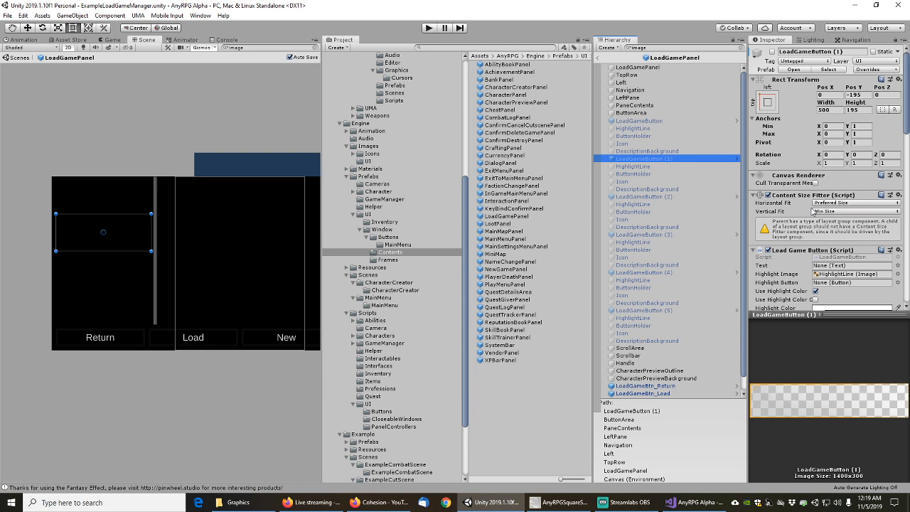
scroll(800, 235, down, 5)
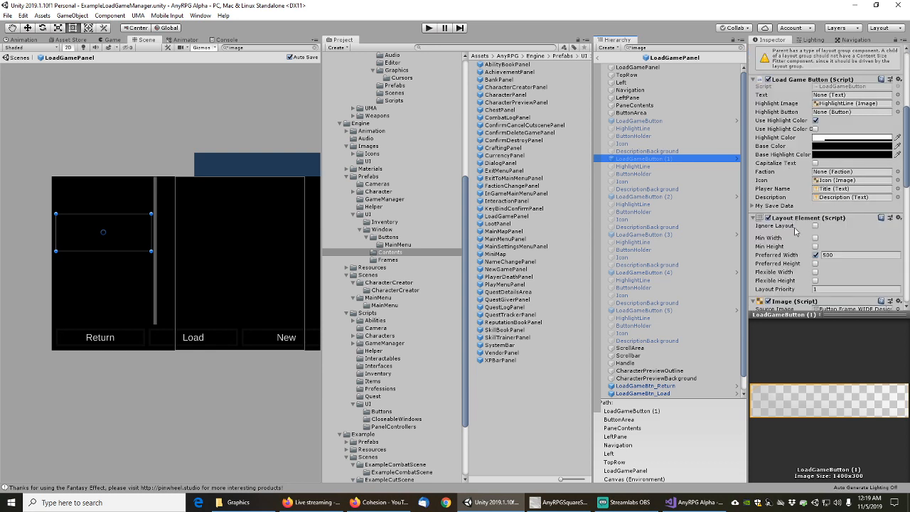
scroll(796, 226, down, 3)
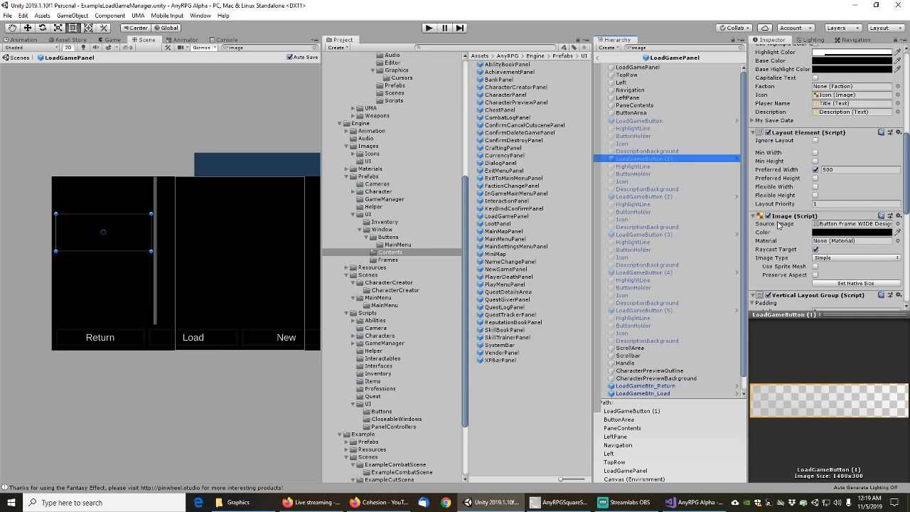
click(781, 227)
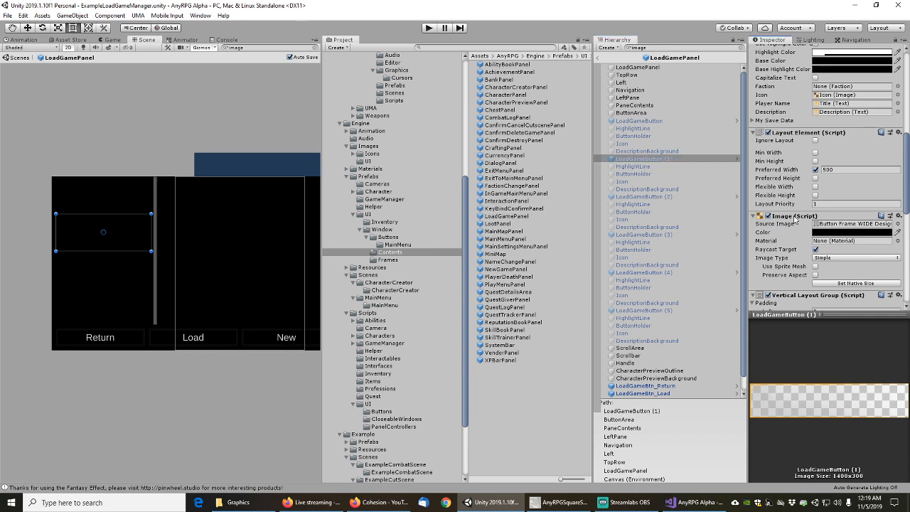
right_click(796, 217)
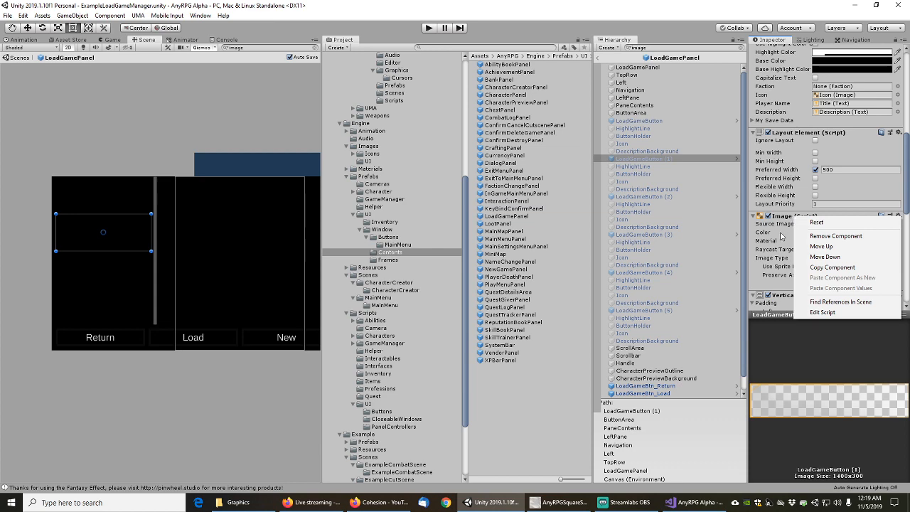
click(780, 233)
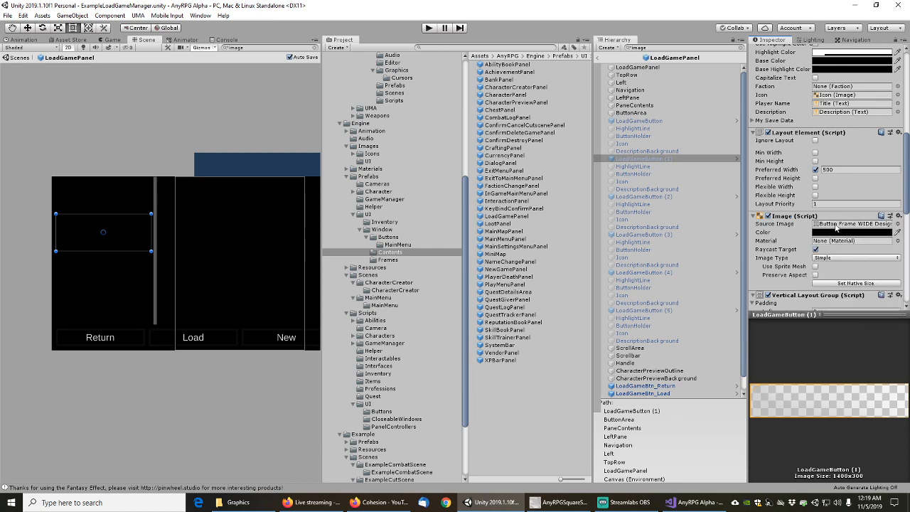
Set the button's Source Image to AnyRPGButtonFrameWide and apply it to the LoadGameButton prefab
click(898, 224)
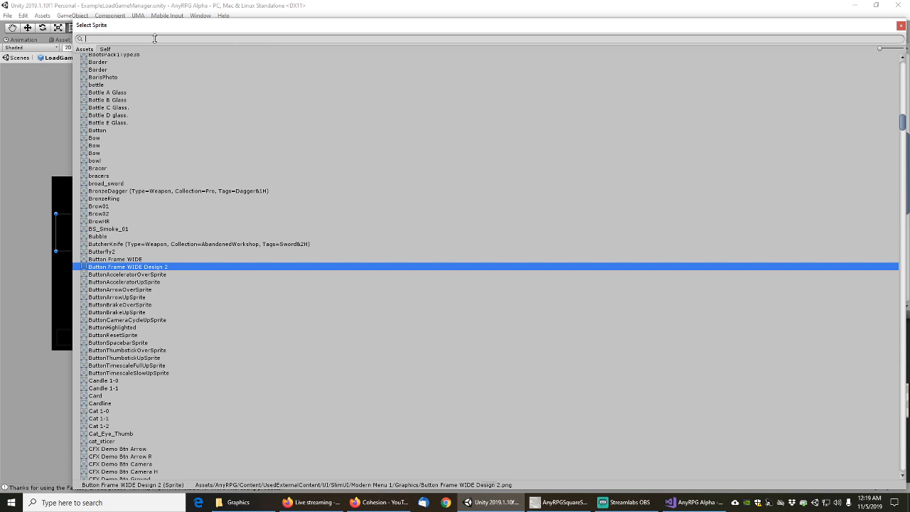
text(frame)
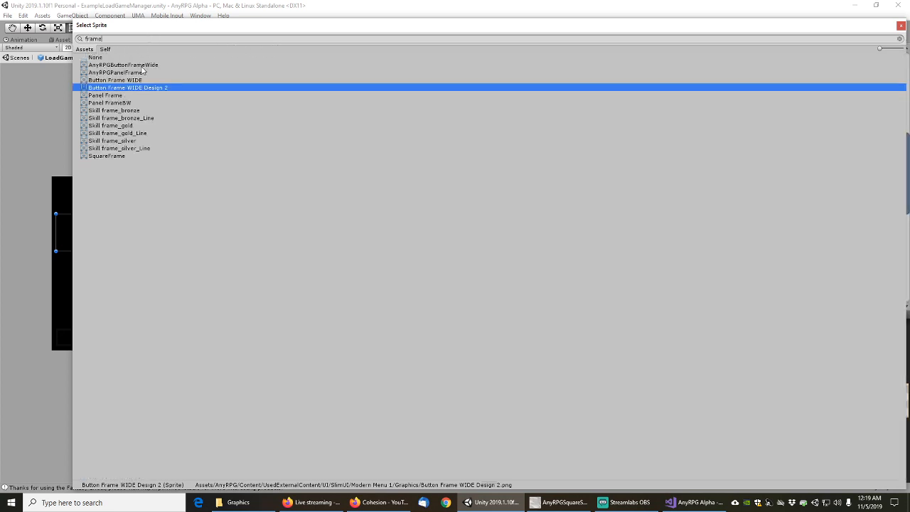
double_click(145, 69)
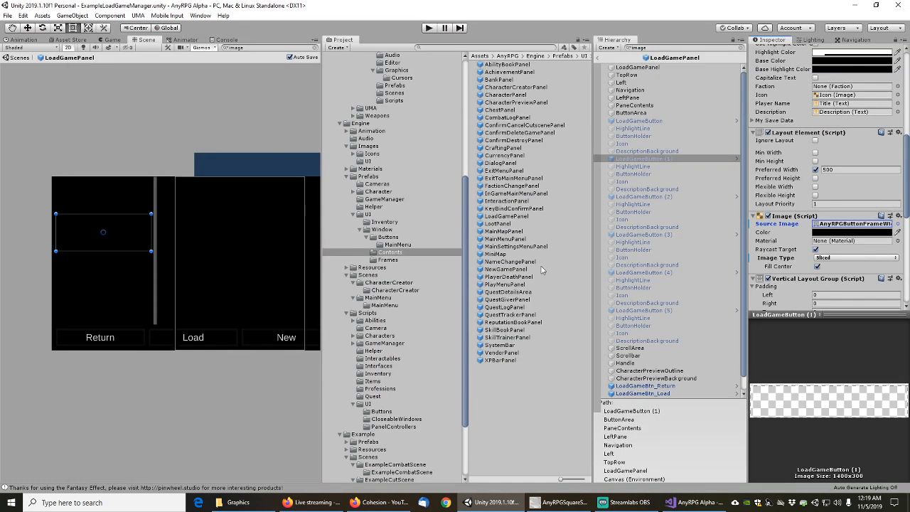
right_click(788, 227)
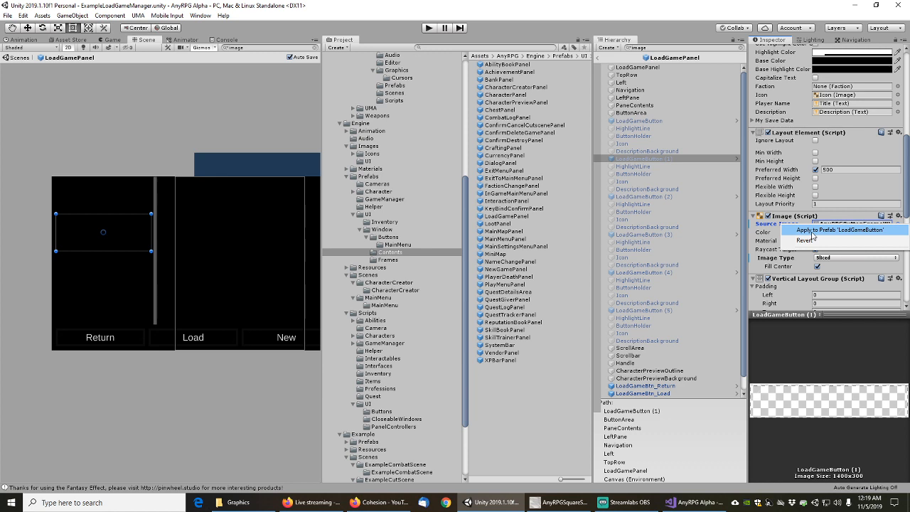
click(813, 231)
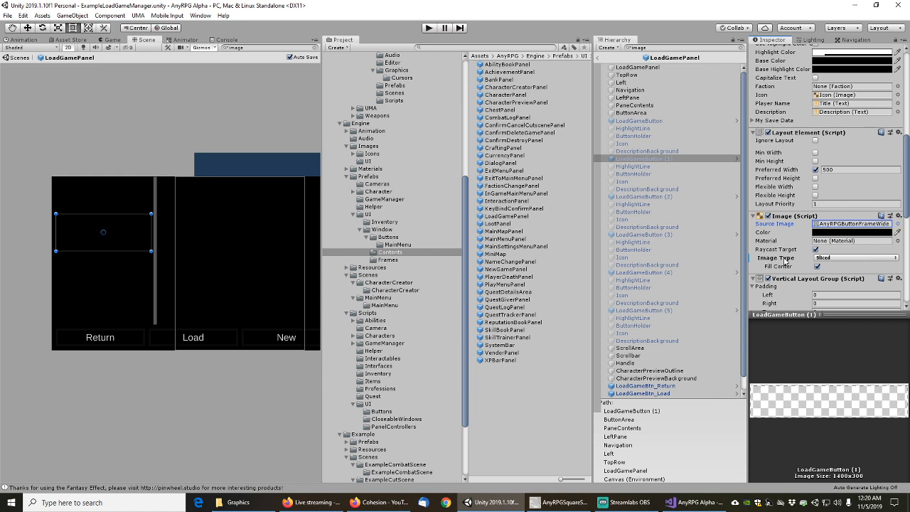
Apply the Image Type override to the LoadGameButton prefab, then check that prefab's ButtonHolder
right_click(785, 262)
click(809, 263)
scroll(789, 100, up, 6)
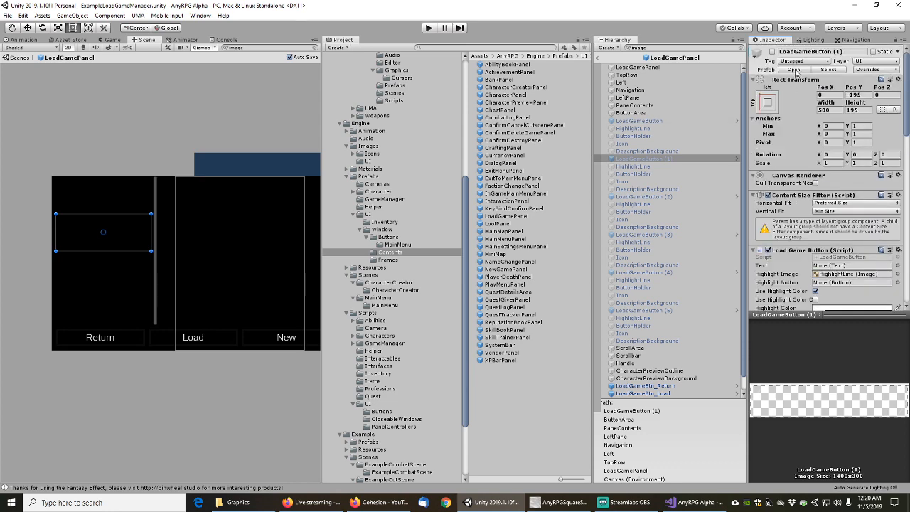
click(794, 69)
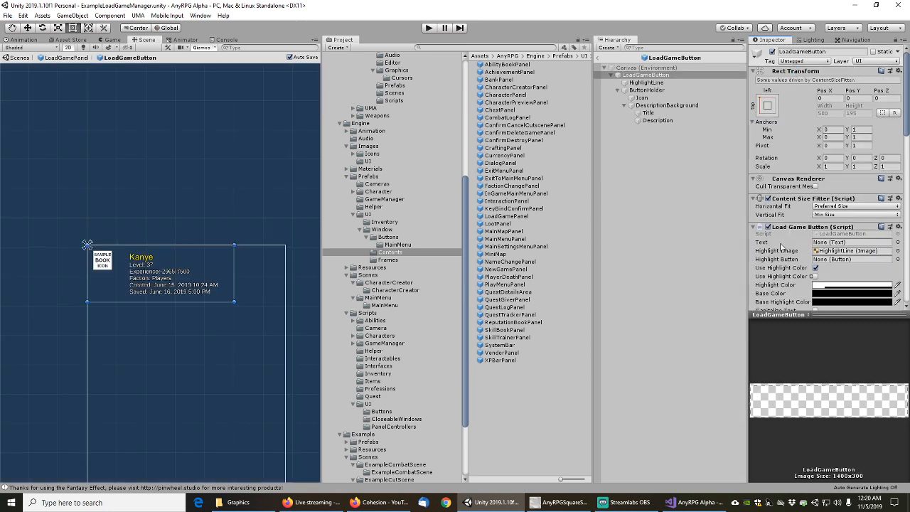
scroll(784, 255, down, 8)
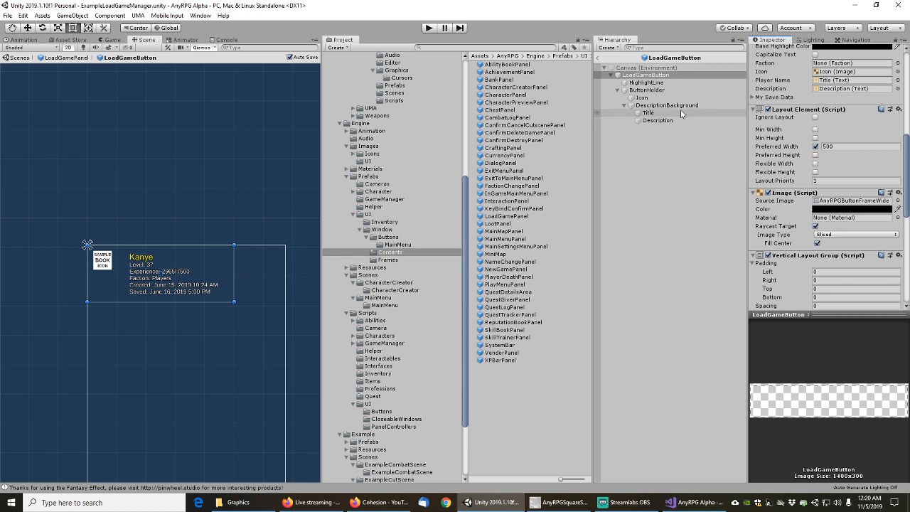
click(653, 90)
scroll(799, 179, up, 8)
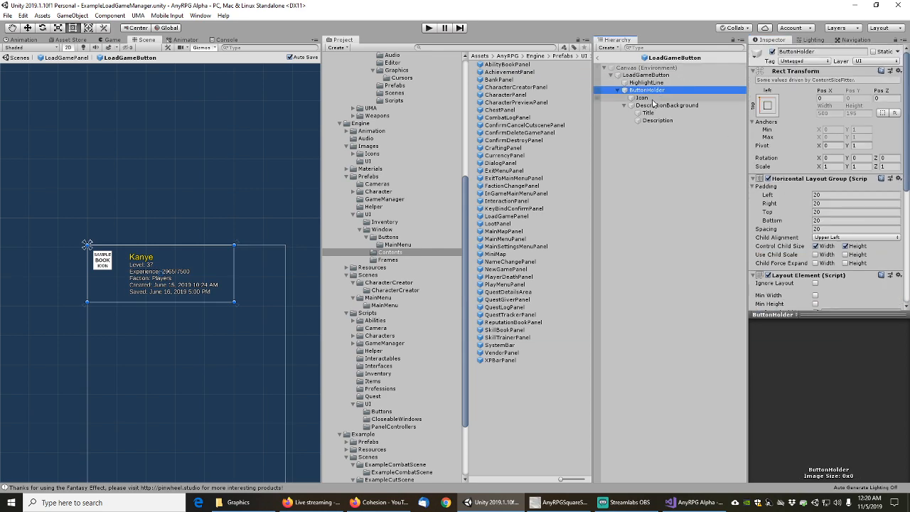
In LoadGamePanel, step through each button's ButtonHolder, the scrollbar Handle and LoadGameBtn_Delete
click(604, 60)
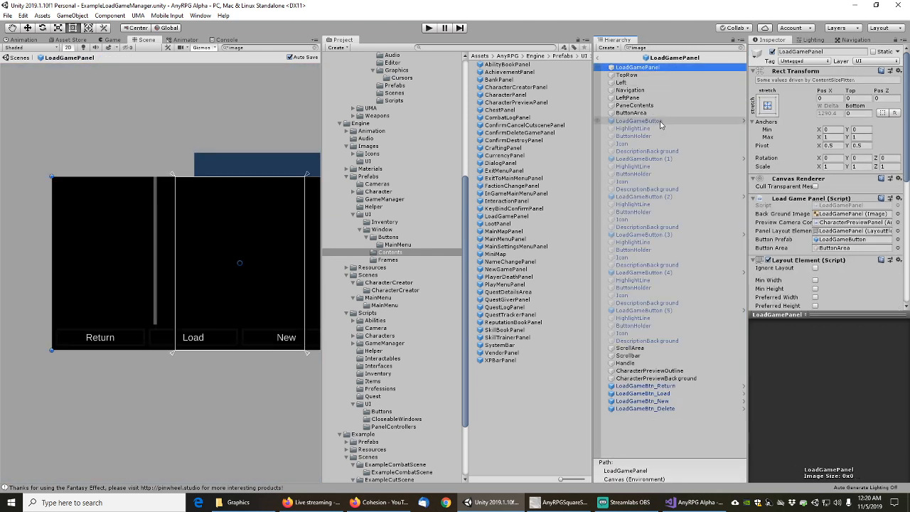
key(Down)
key(Down)
key(Down)
key(Down)
key(Down)
key(Down)
key(Down)
key(Down)
key(Down)
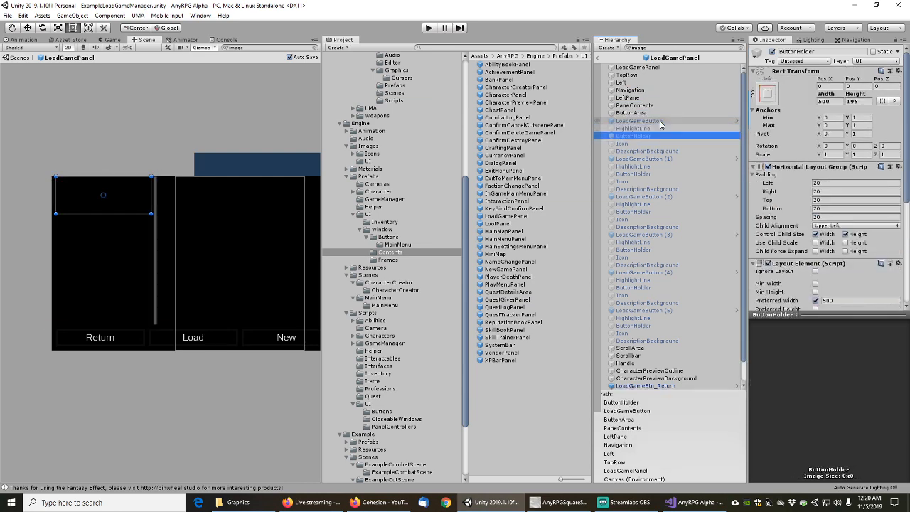
key(Down)
key(Down)
key(Down)
key(Down)
key(Down)
key(Down)
key(Down)
key(Down)
key(Down)
key(Down)
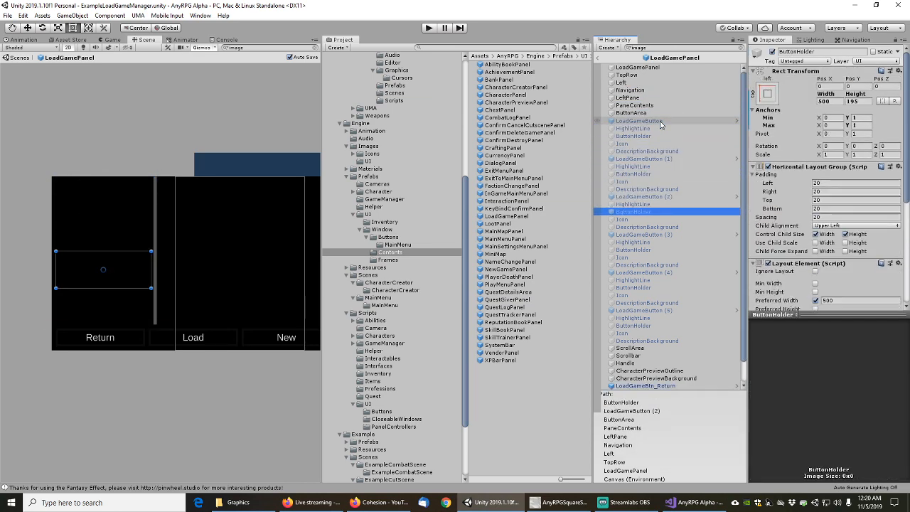
key(Down)
key(Down)
key(Down)
key(Down)
key(Down)
key(Down)
key(Down)
key(Down)
key(Down)
key(Down)
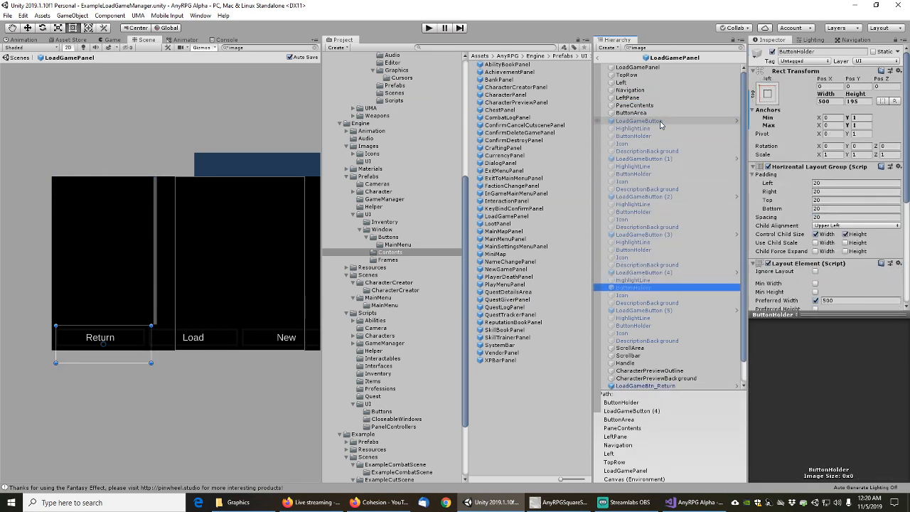
key(Down)
key(Down)
key(Down)
key(Down)
key(Down)
key(Down)
key(Down)
key(Down)
key(Down)
key(Down)
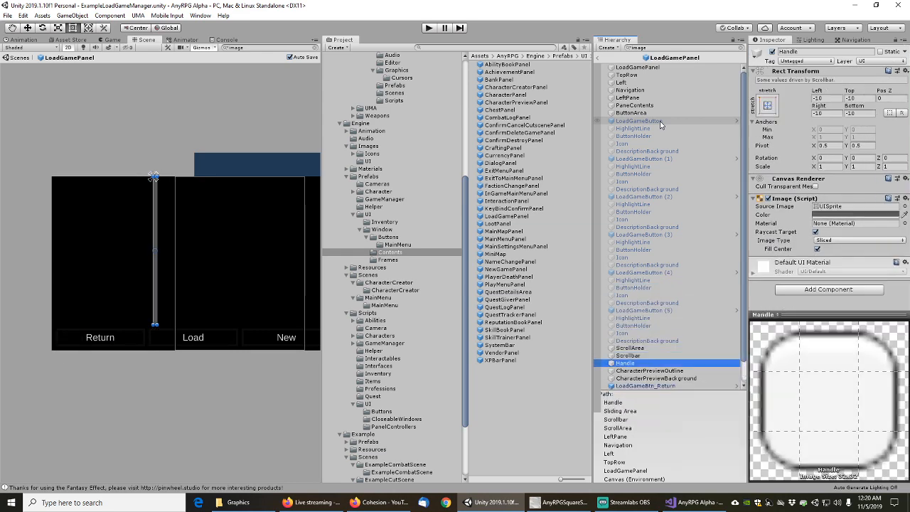
key(Down)
key(Down)
key(Down)
key(Down)
key(Down)
key(Down)
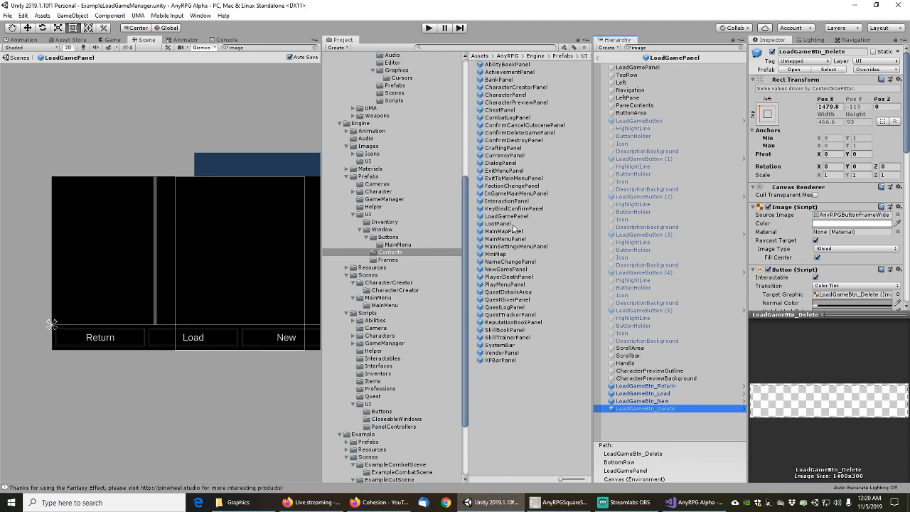
Open the LootPanel prefab and review its slot images and take-all Button
double_click(499, 224)
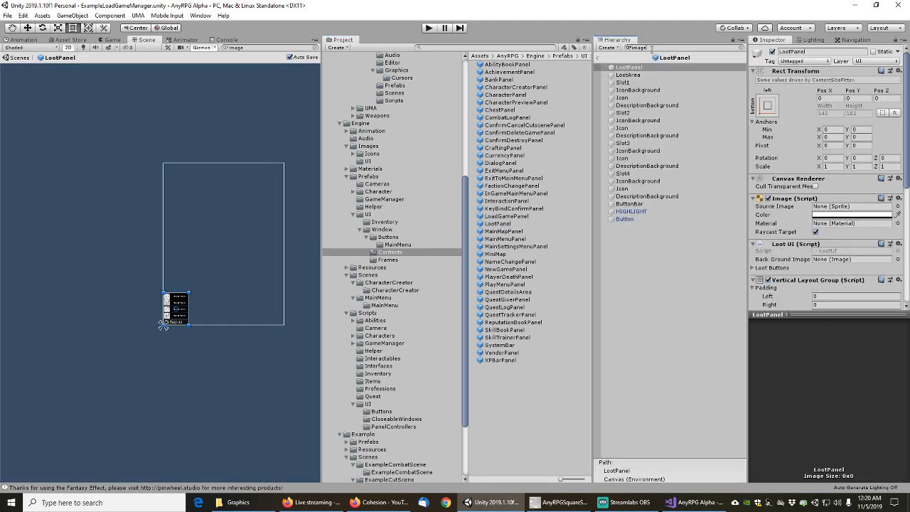
click(637, 68)
key(Down)
key(Down)
key(Down)
key(Down)
key(Down)
key(Down)
key(Down)
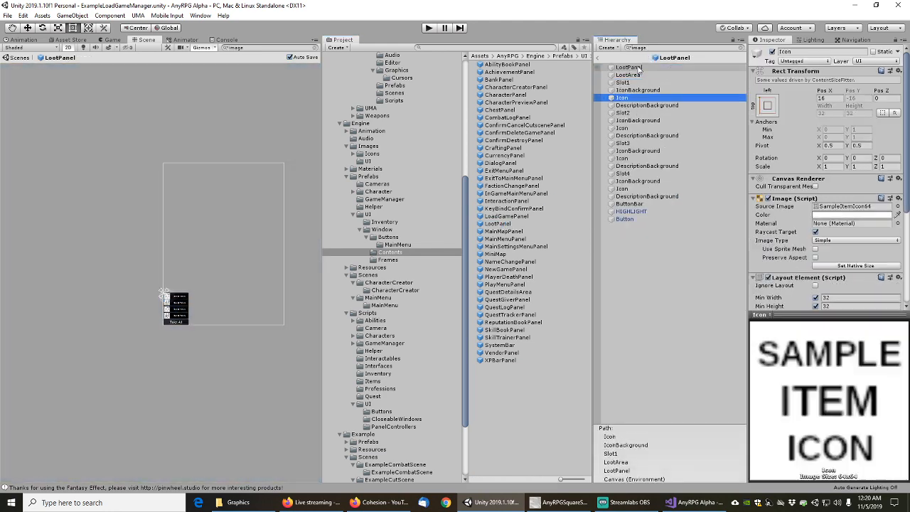
key(Down)
key(Down)
key(Down)
key(Down)
key(Down)
key(Down)
key(Down)
key(Down)
key(Down)
key(Down)
key(Down)
key(Down)
key(Down)
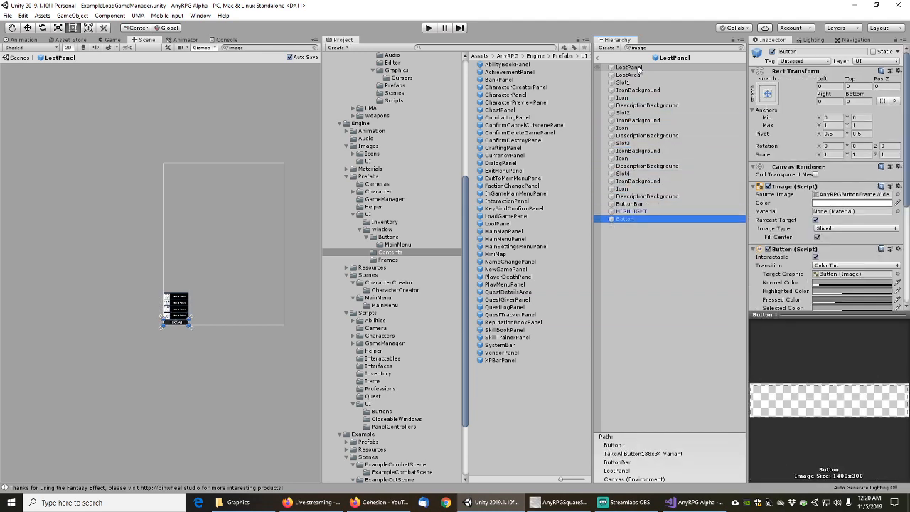
key(Up)
key(Up)
key(Up)
key(Up)
key(Up)
key(Up)
key(Up)
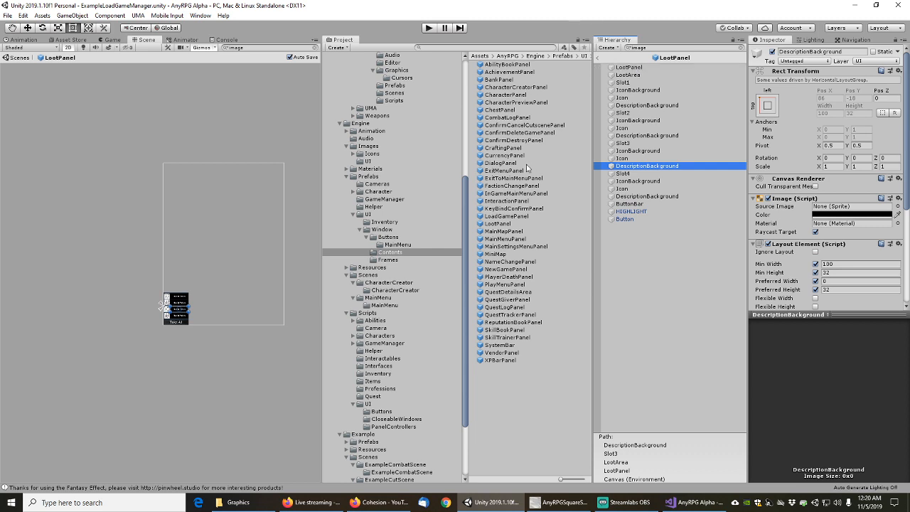
Open MainMapPanel, filter by image and inspect MainMapOutline and MainMapBackground
double_click(503, 231)
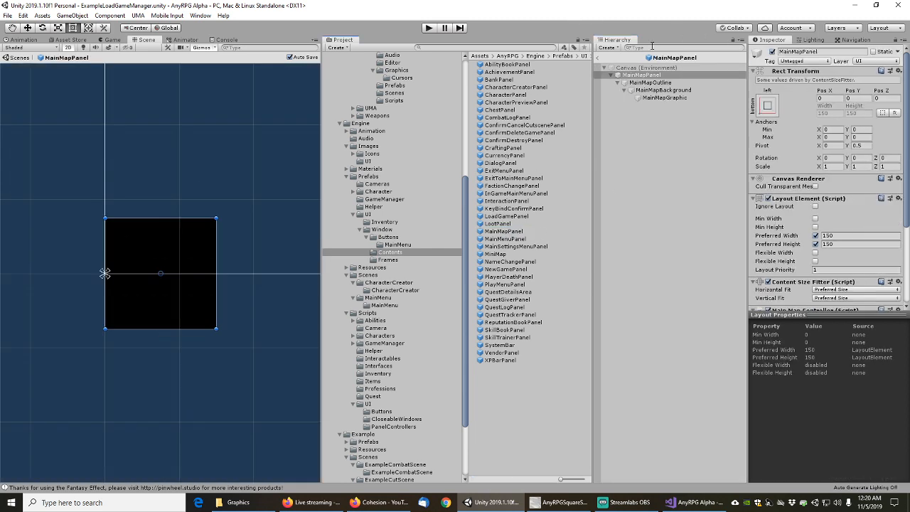
click(652, 47)
text(image)
click(644, 68)
click(644, 76)
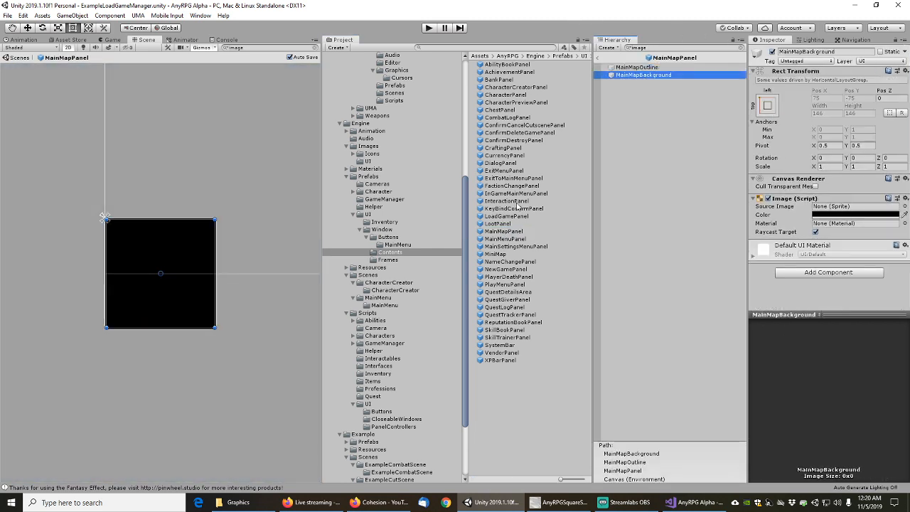
Step through MainSettingsMenuPanel's slider, OnOffTextButton, Corner and HighlightLine images
double_click(507, 246)
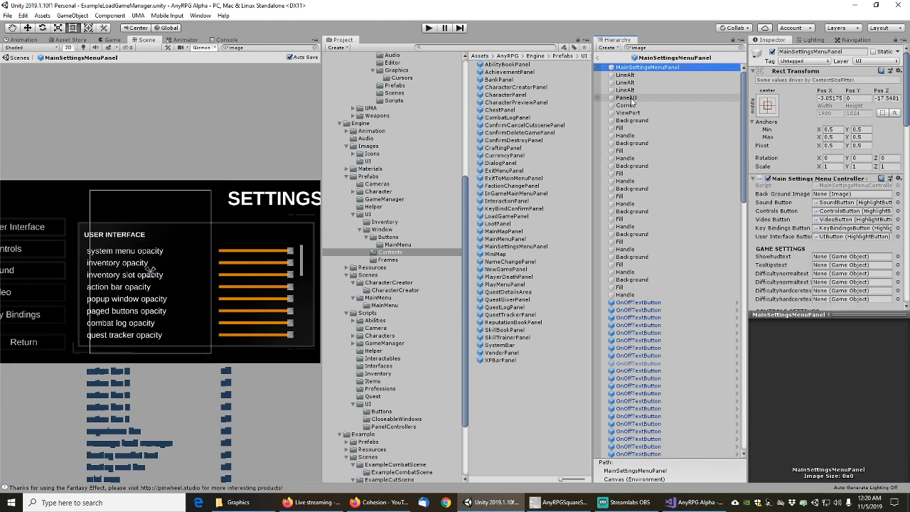
key(Down)
key(Down)
key(Down)
key(Down)
key(Down)
key(Down)
key(Down)
key(Down)
key(Down)
key(Down)
key(Down)
key(Down)
key(Down)
key(Down)
key(Down)
key(Down)
key(Down)
key(Down)
key(Down)
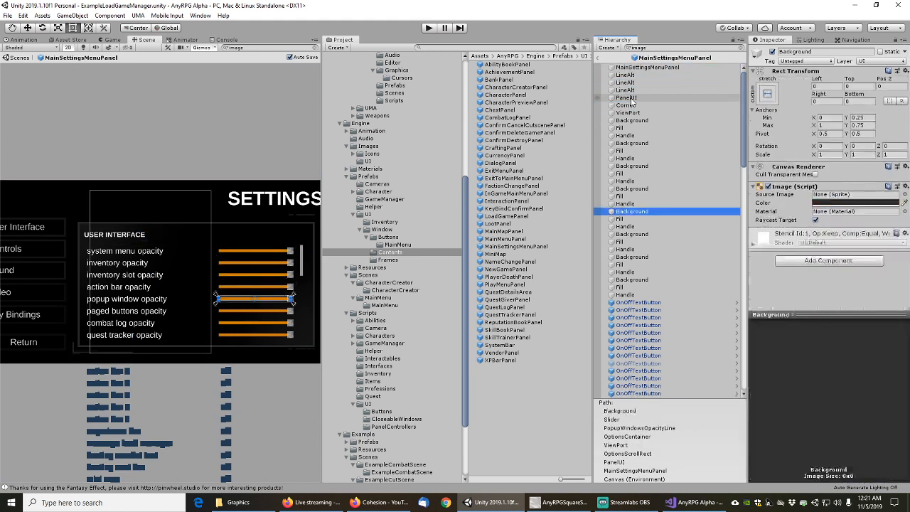
key(Down)
key(Down)
key(Down)
key(Down)
key(Down)
key(Down)
key(Down)
key(Down)
key(Down)
key(Down)
key(Down)
key(Down)
key(Down)
key(Down)
key(Down)
key(Down)
key(Down)
key(Down)
key(Down)
key(Down)
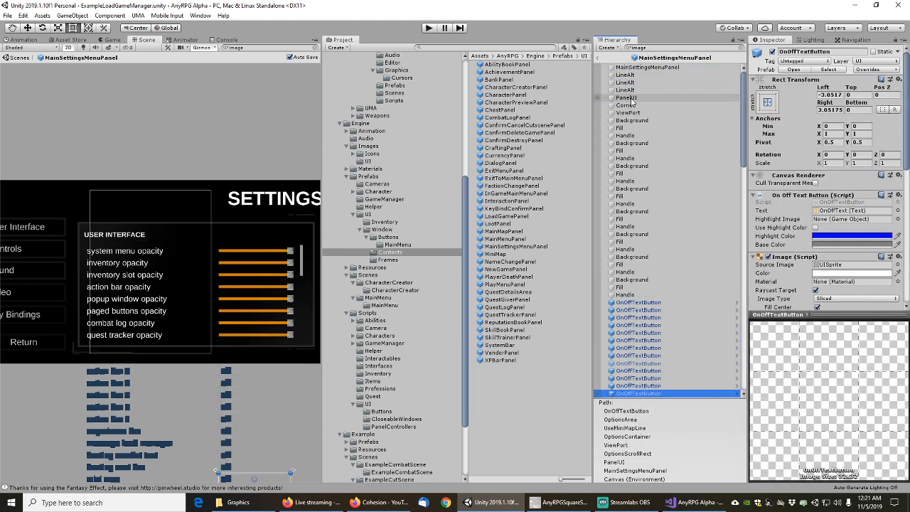
key(Down)
key(Down)
key(Down)
key(Down)
key(Down)
key(Down)
key(Down)
key(Down)
key(Down)
key(Down)
key(Down)
key(Down)
key(Down)
key(Down)
key(Down)
key(Down)
key(Down)
key(Down)
key(Down)
key(Down)
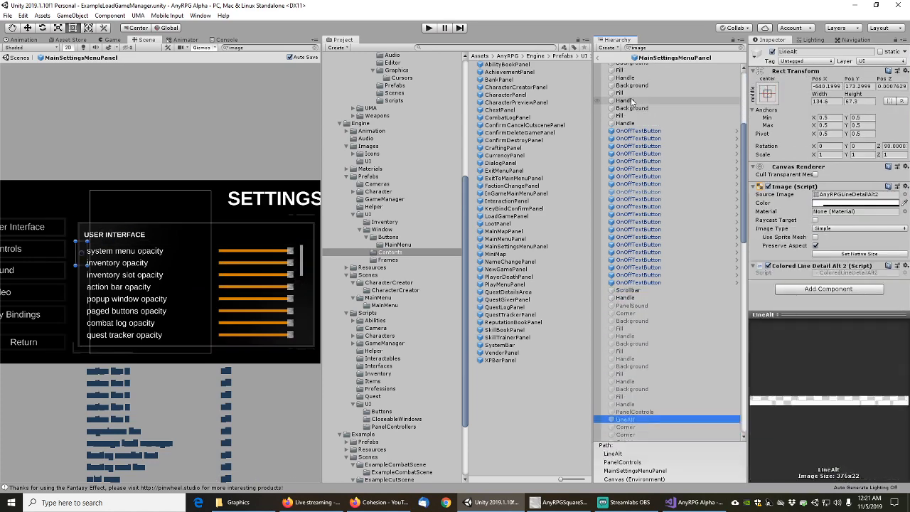
key(Down)
key(Down)
key(Down)
key(Down)
key(Down)
key(Down)
key(Down)
key(Down)
key(Down)
key(Down)
key(Down)
key(Down)
key(Down)
key(Down)
key(Down)
key(Down)
key(Down)
key(Down)
key(Down)
key(Down)
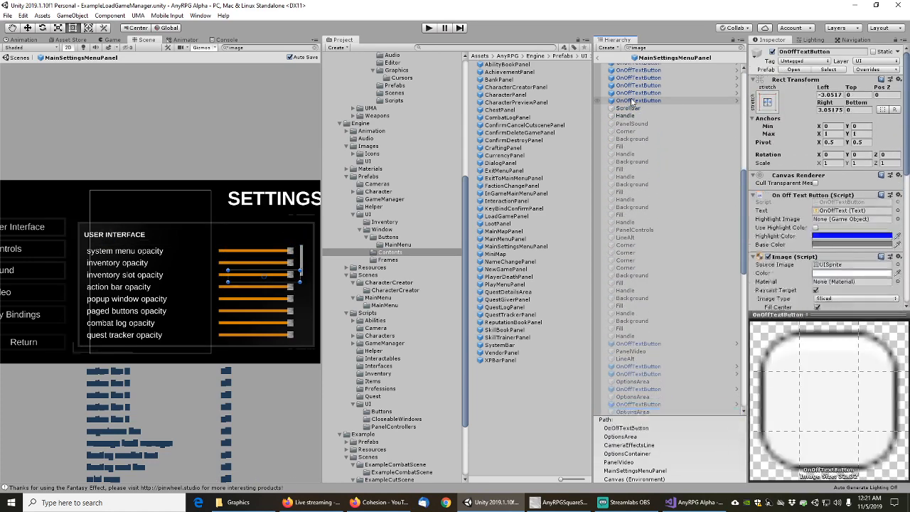
key(Down)
key(Down)
key(Down)
key(Down)
key(Down)
key(Down)
key(Down)
key(Down)
key(Down)
key(Down)
key(Down)
key(Down)
key(Down)
key(Down)
key(Down)
key(Down)
key(Down)
key(Down)
key(Down)
key(Down)
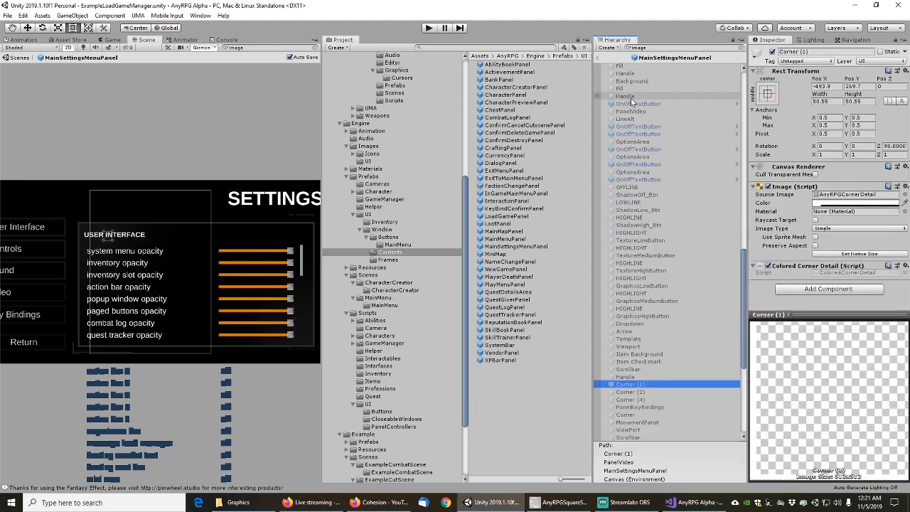
key(Down)
key(Down)
key(Down)
key(Down)
key(Down)
key(Down)
key(Down)
key(Down)
key(Down)
key(Down)
key(Down)
key(Down)
key(Down)
key(Down)
key(Down)
key(Down)
key(Down)
key(Down)
key(Down)
key(Down)
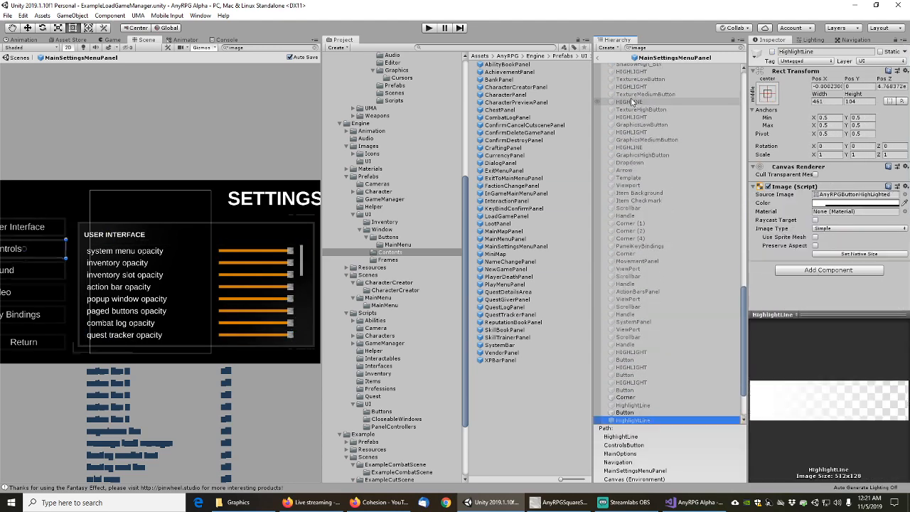
key(Down)
key(Down)
key(Down)
key(Down)
key(Down)
key(Down)
key(Down)
key(Down)
key(Down)
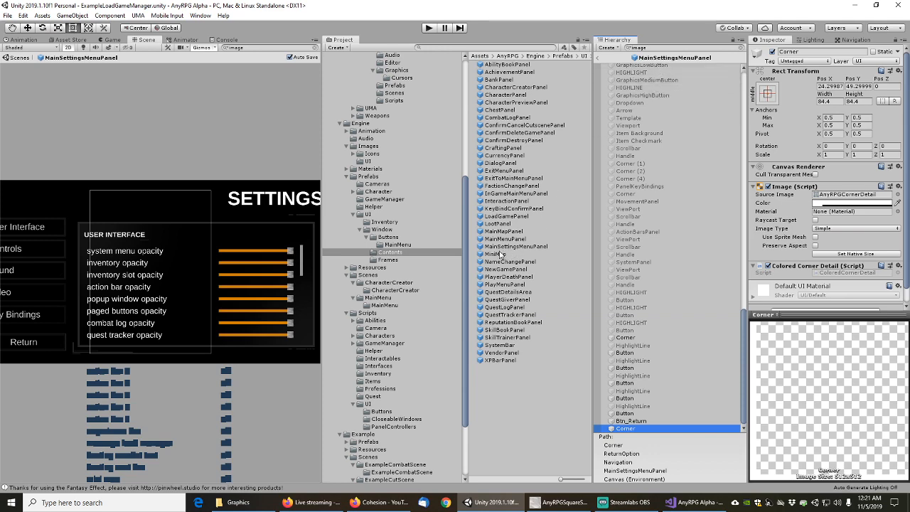
Open the MiniMap prefab, filter by 'image' and step through from ZoneNamePanel
double_click(496, 256)
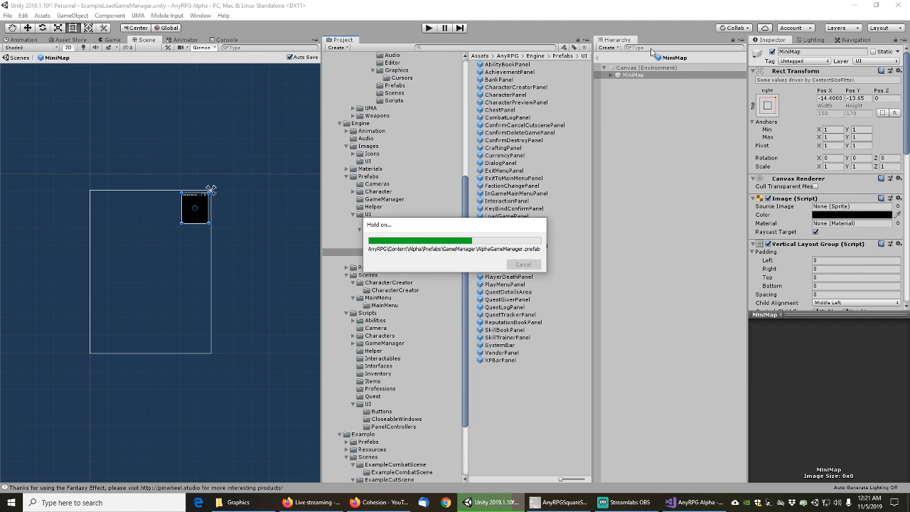
text(image)
click(633, 75)
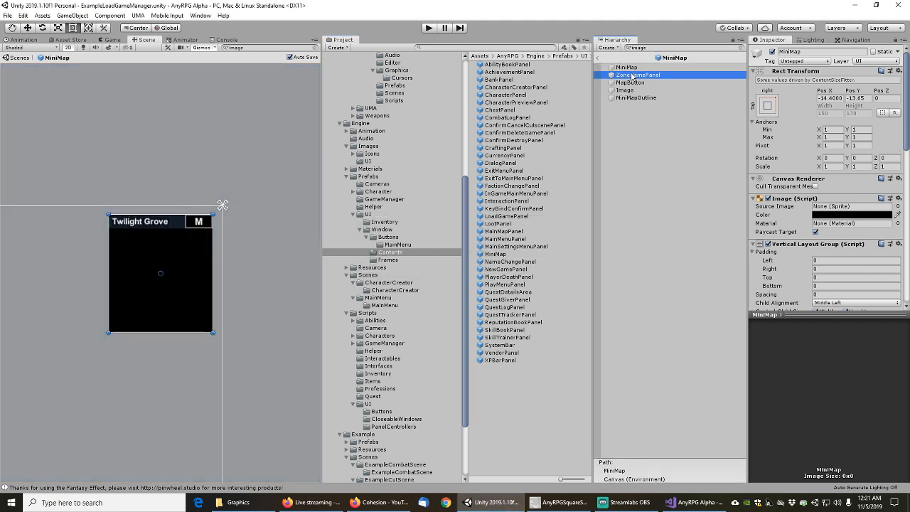
key(Down)
key(Down)
key(Down)
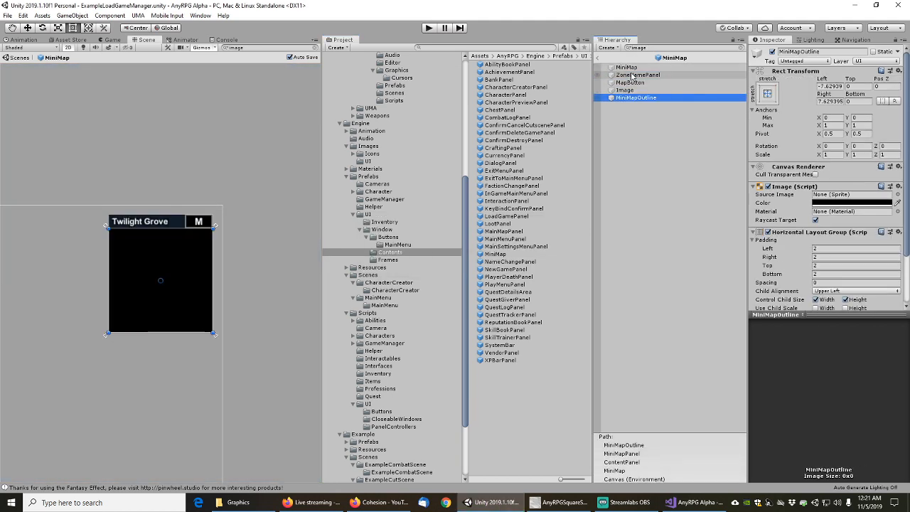
Open NameChangePanel, filter its hierarchy to image objects and select the Divider
double_click(510, 261)
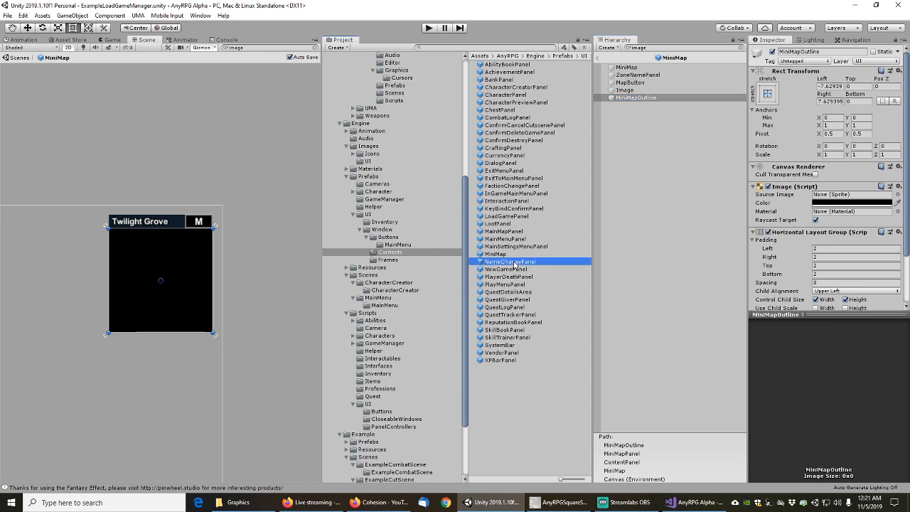
click(653, 45)
text(image)
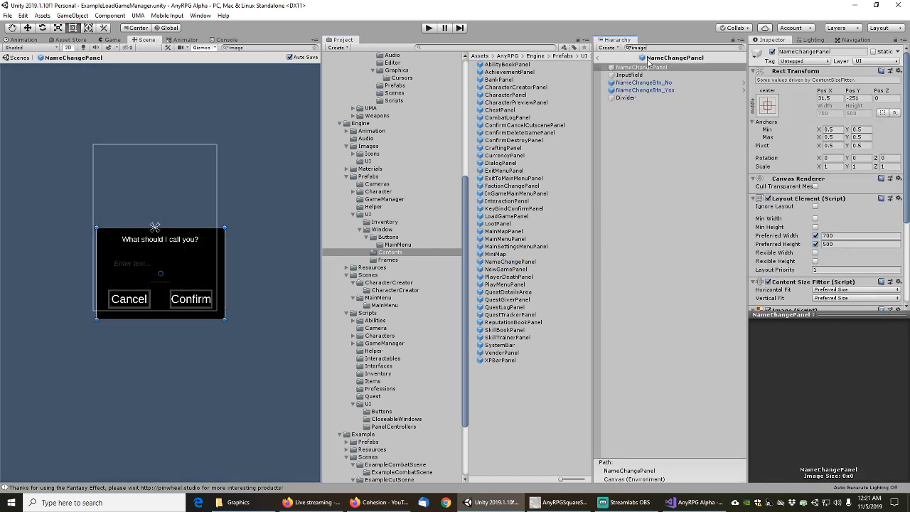
click(636, 74)
key(Up)
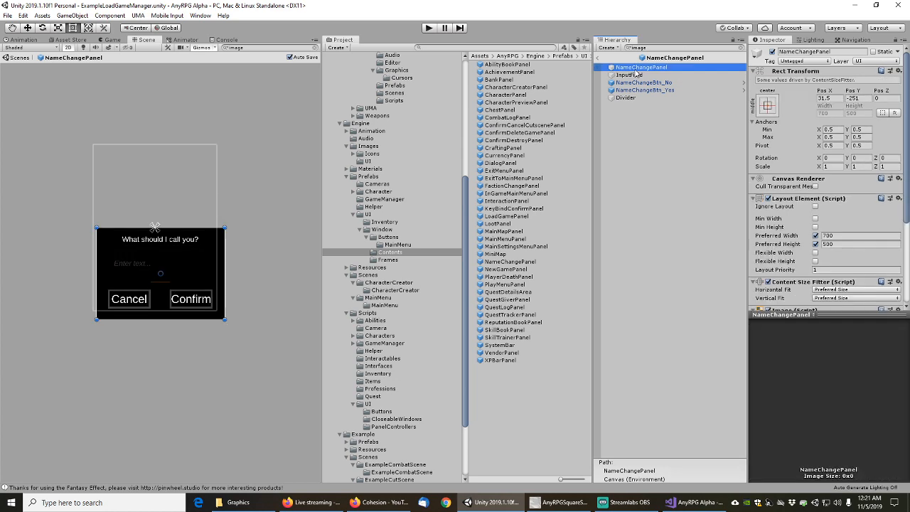
key(Down)
key(Down)
key(Down)
key(Down)
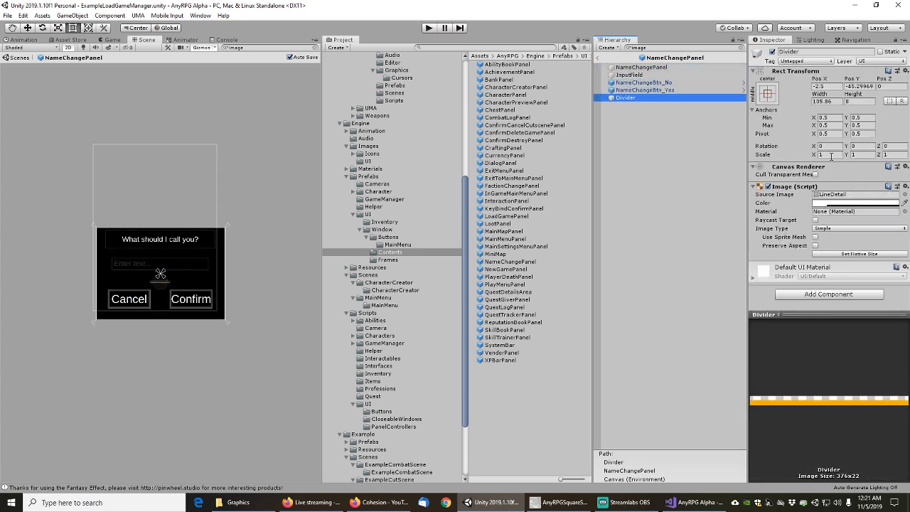
Assign the AnyRPGLineDetail sprite to the Divider and add a Colored Line Detail component
click(905, 194)
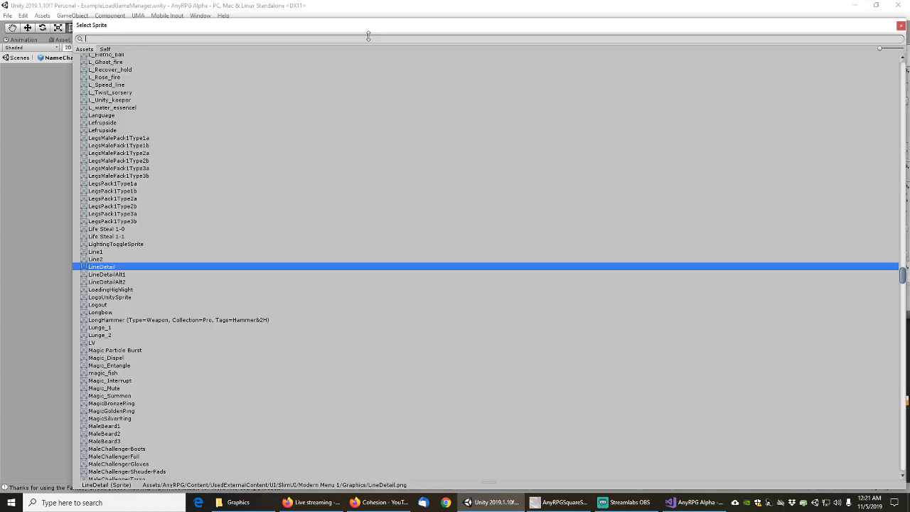
text(linedet)
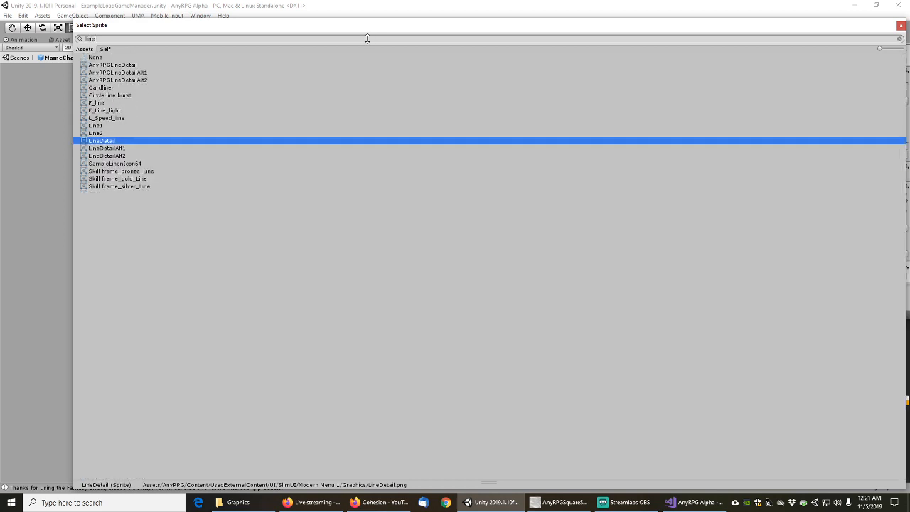
click(115, 72)
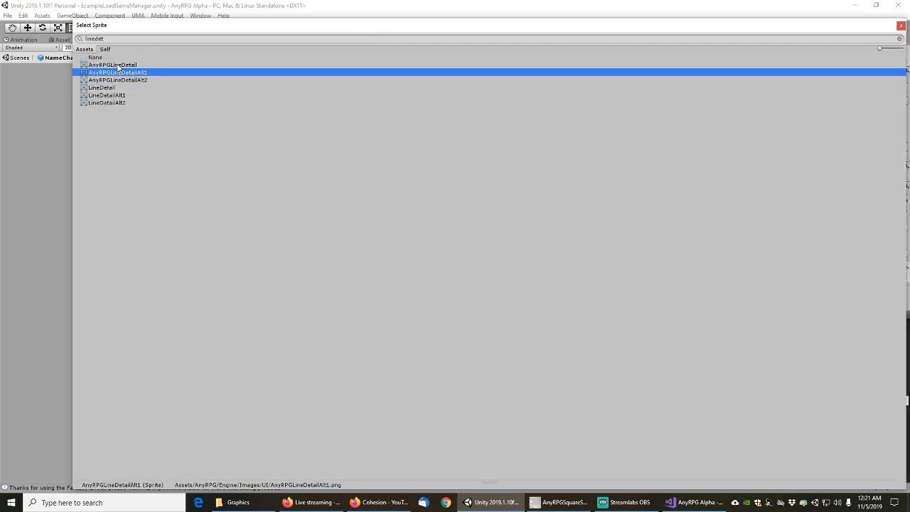
double_click(117, 65)
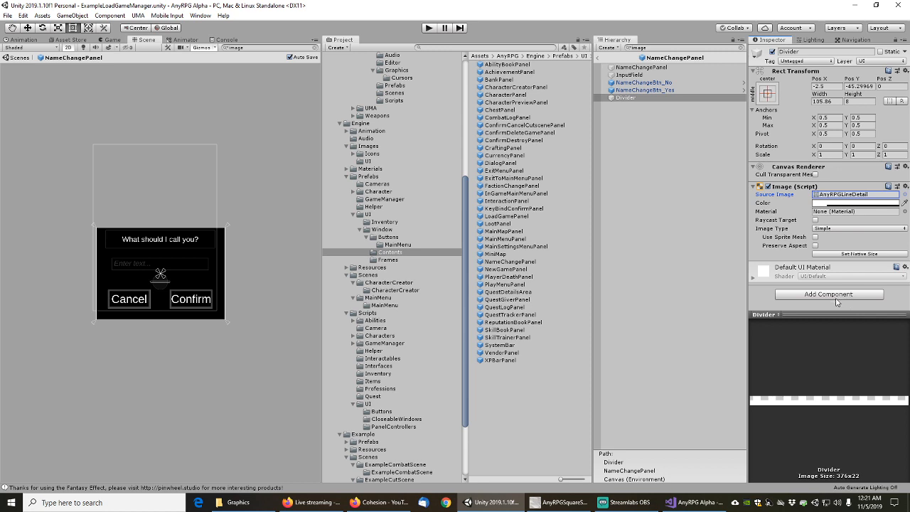
click(837, 294)
click(818, 370)
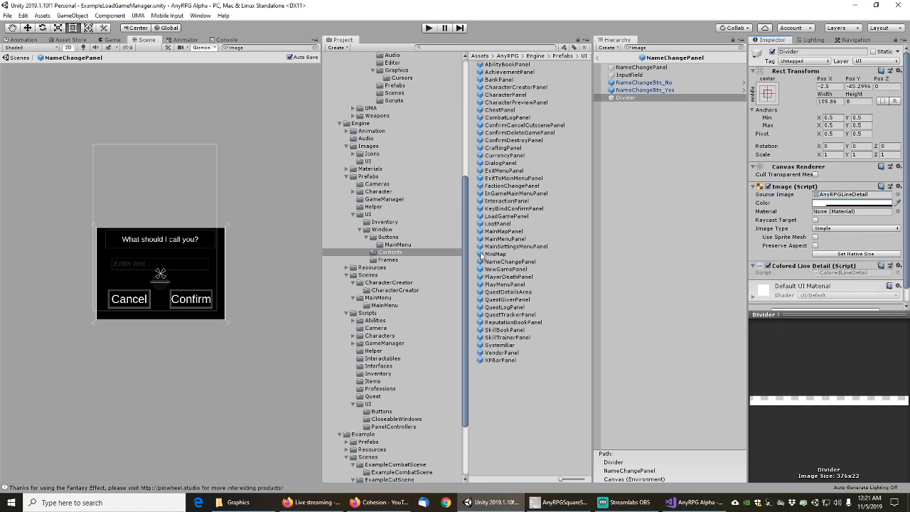
click(502, 247)
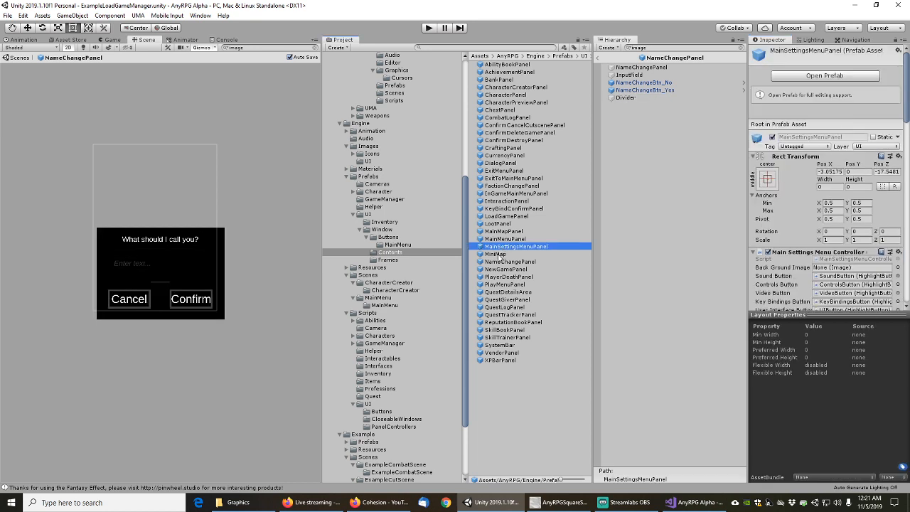
click(497, 254)
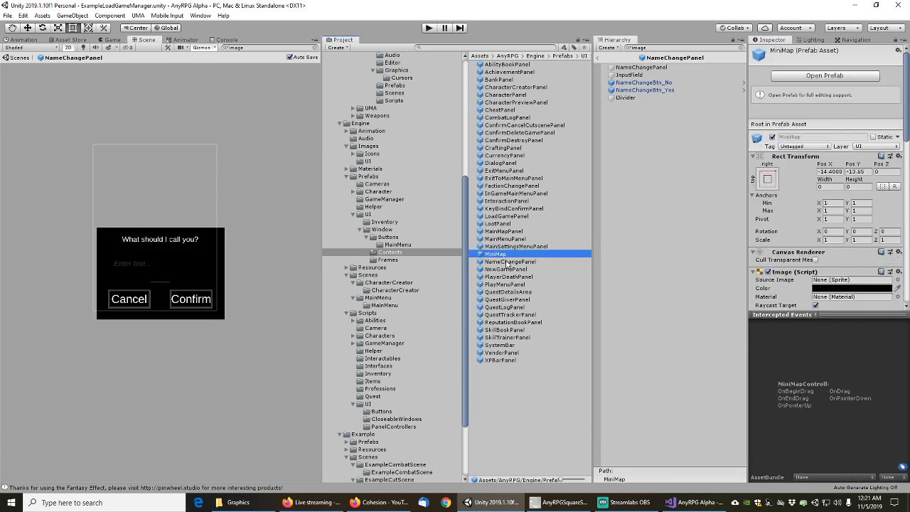
Open NewGamePanel, filter the hierarchy by 'Image' and select its Divider
double_click(507, 270)
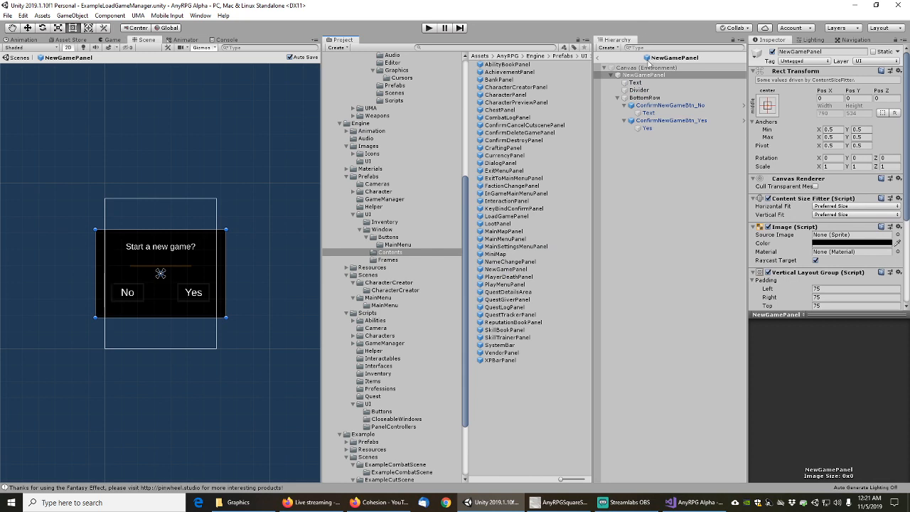
text(Image)
click(623, 76)
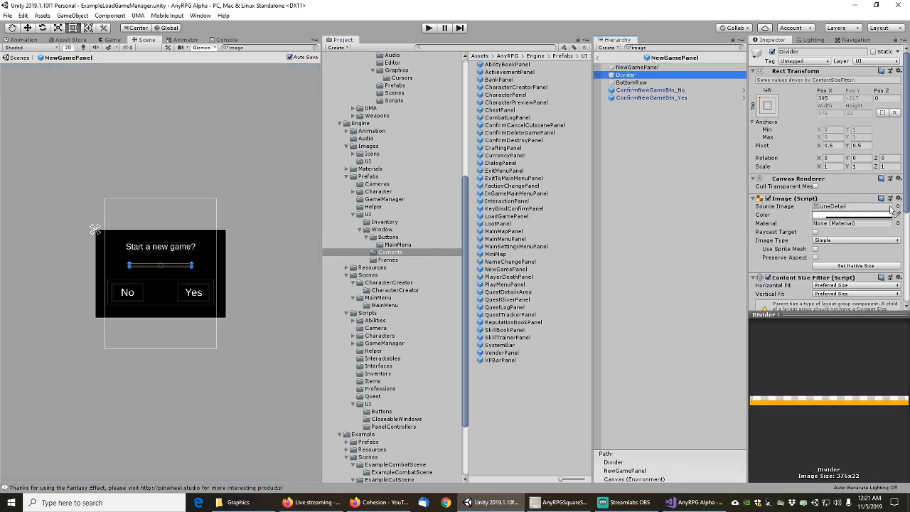
Set the Divider's Source Image to AnyRPGLineDetail and add a Colored Line Detail component
click(897, 207)
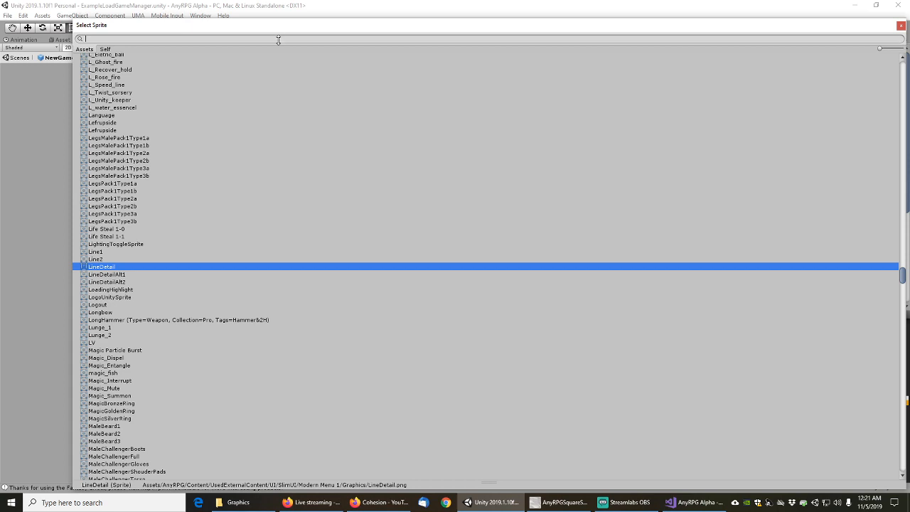
text(linedet)
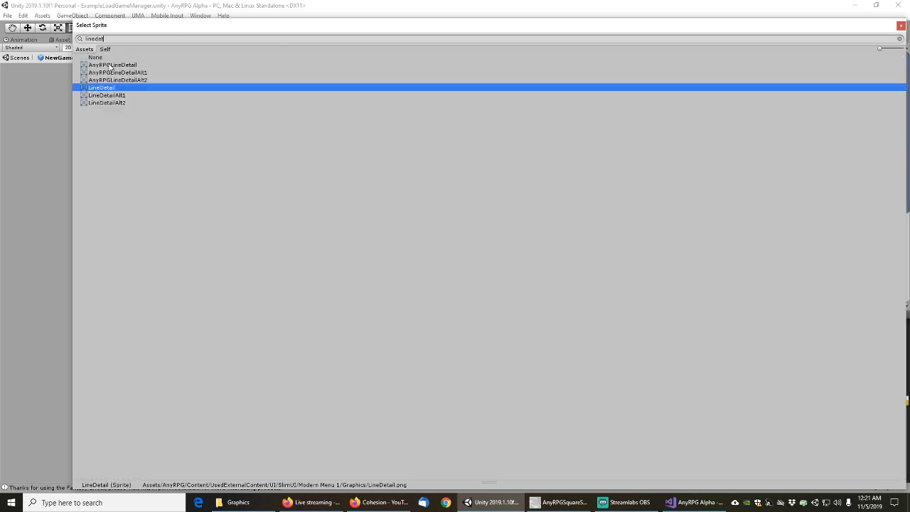
click(111, 66)
double_click(111, 66)
scroll(823, 279, down, 5)
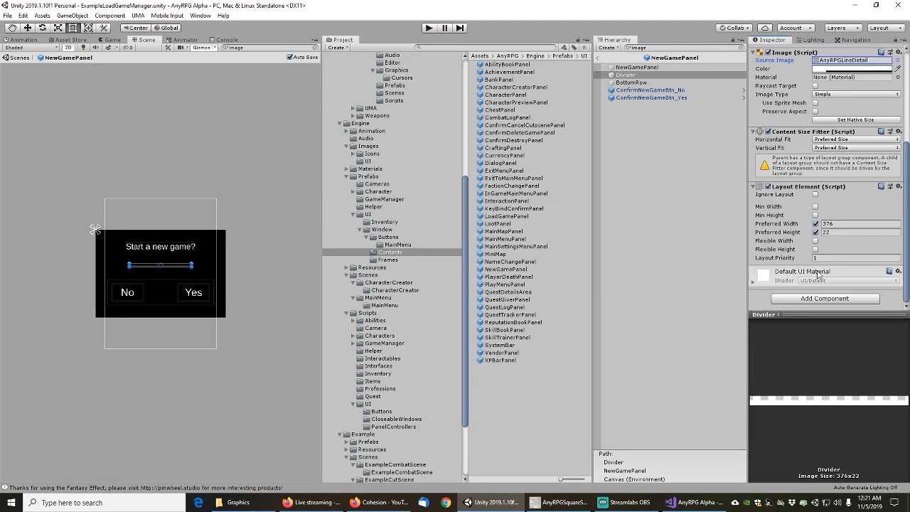
click(825, 298)
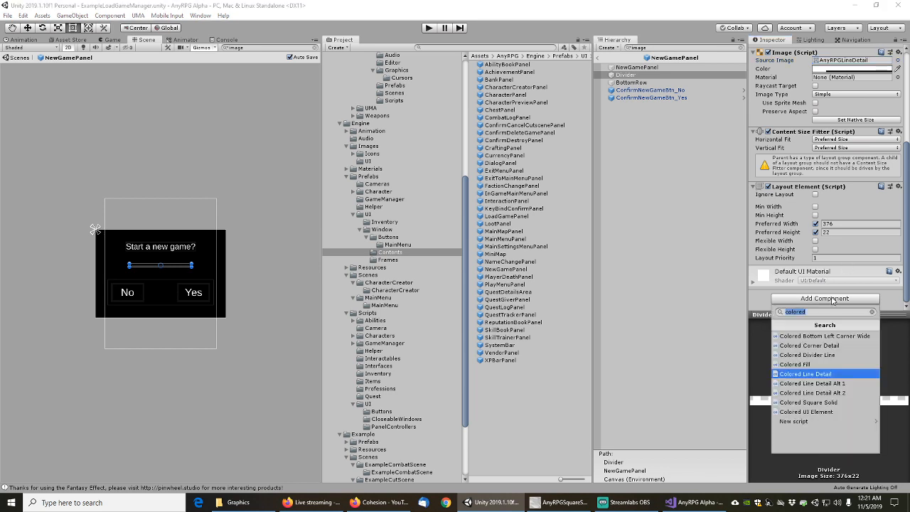
click(814, 374)
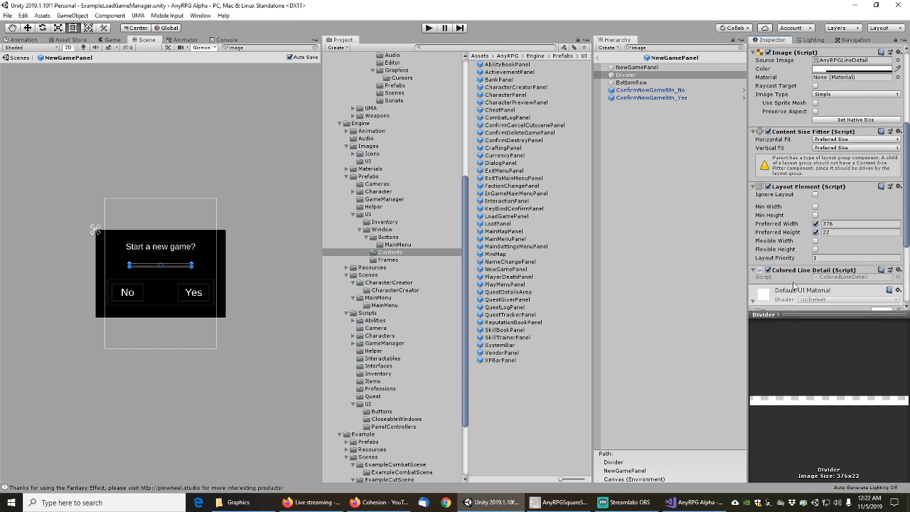
click(648, 92)
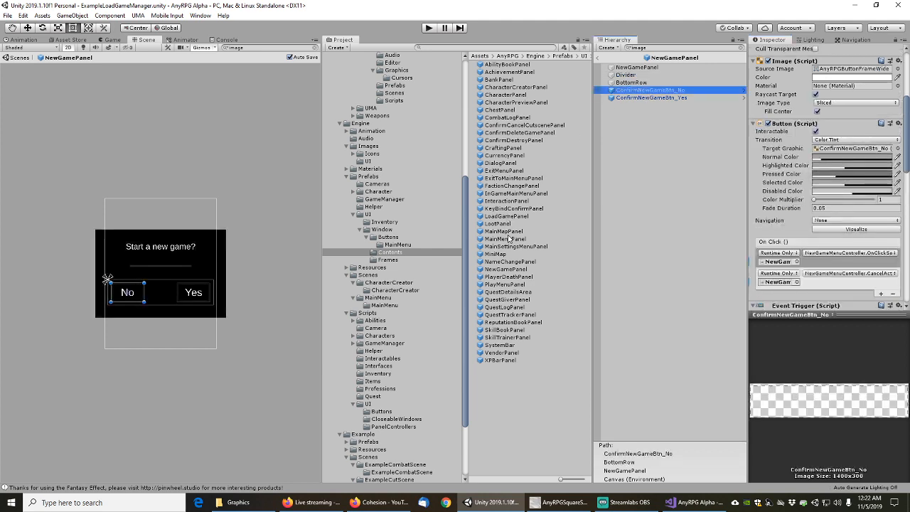
Give PlayerDeathPanel's Divider the AnyRPGLineDetail Source Image and a Colored Line Detail component
double_click(507, 276)
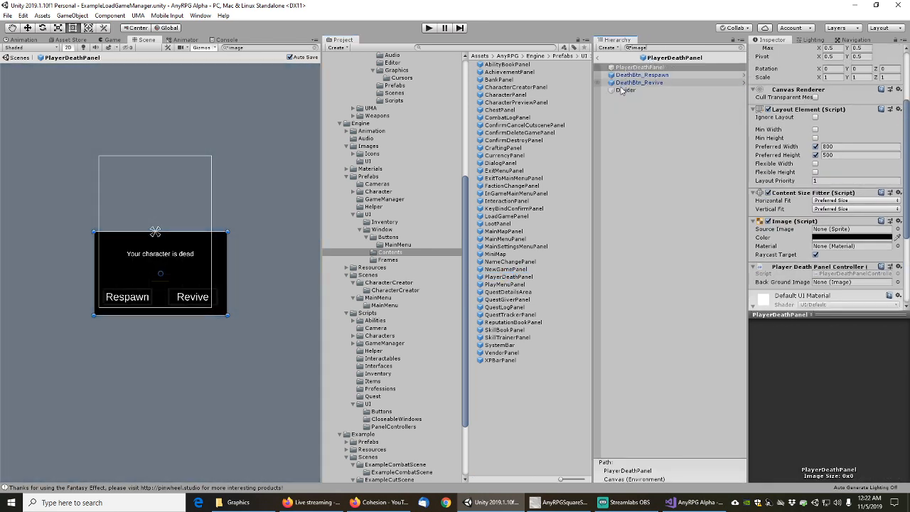
click(626, 89)
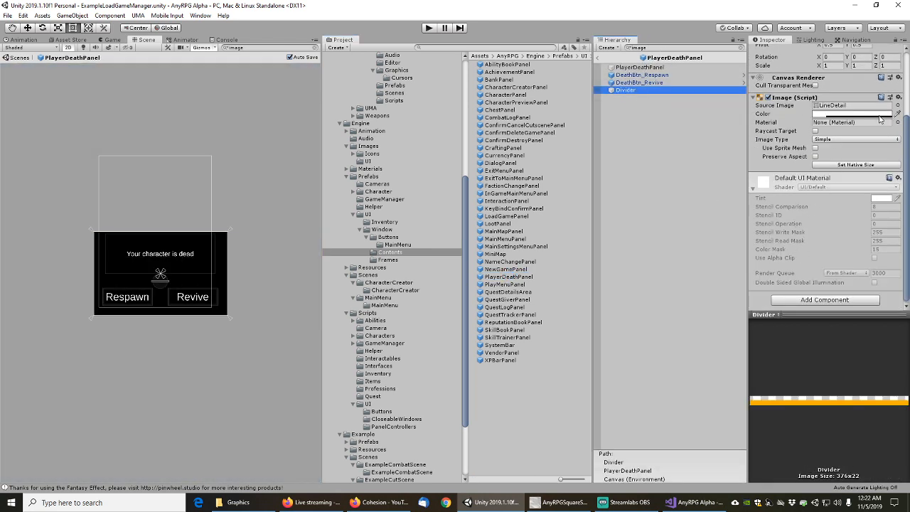
click(897, 105)
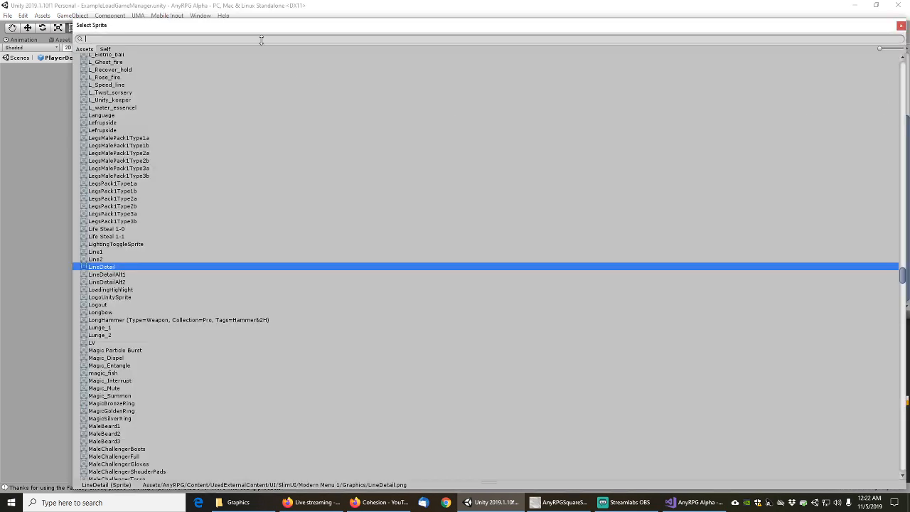
text(linedet)
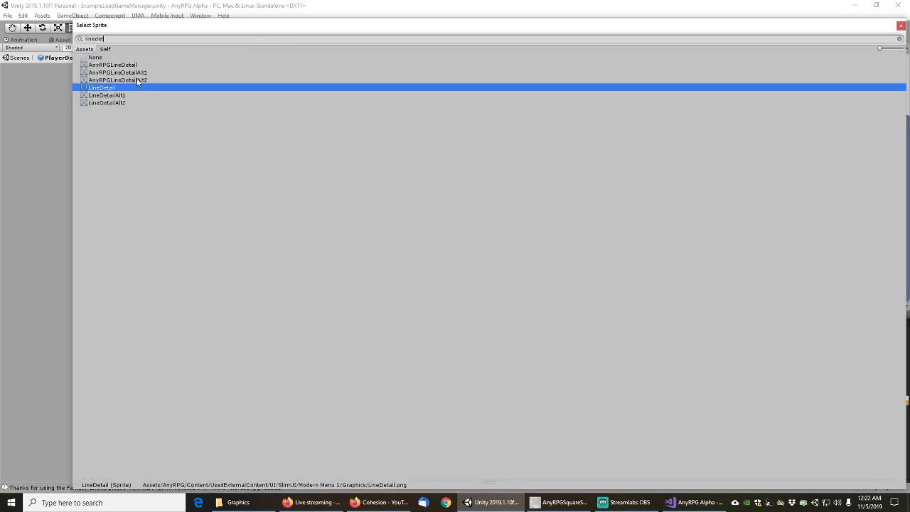
click(123, 65)
double_click(122, 65)
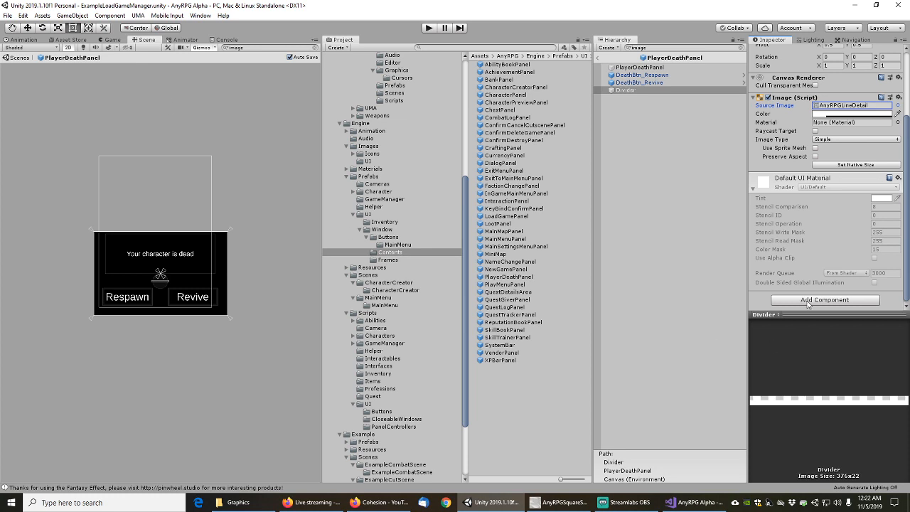
click(809, 300)
click(810, 377)
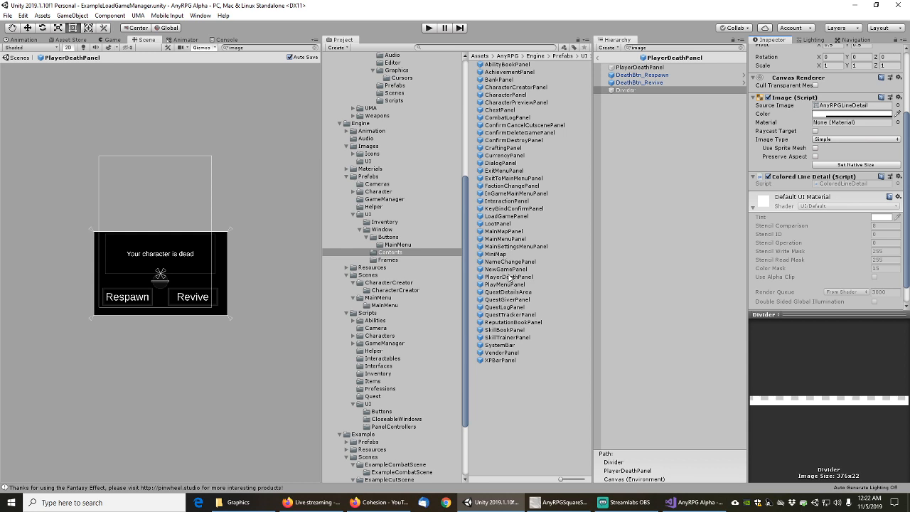
Open PlayMenuPanel, filter by 'image' and check down to PlayBtn_LoadGame
double_click(504, 285)
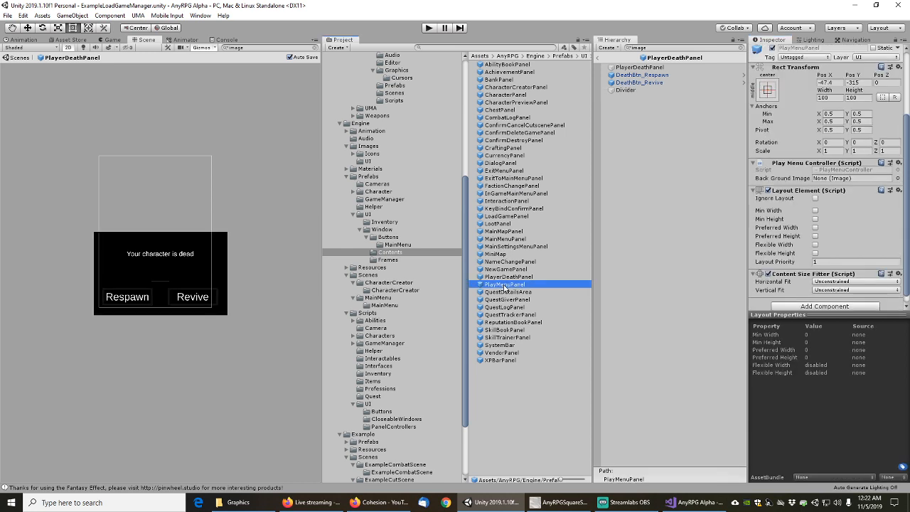
text(image)
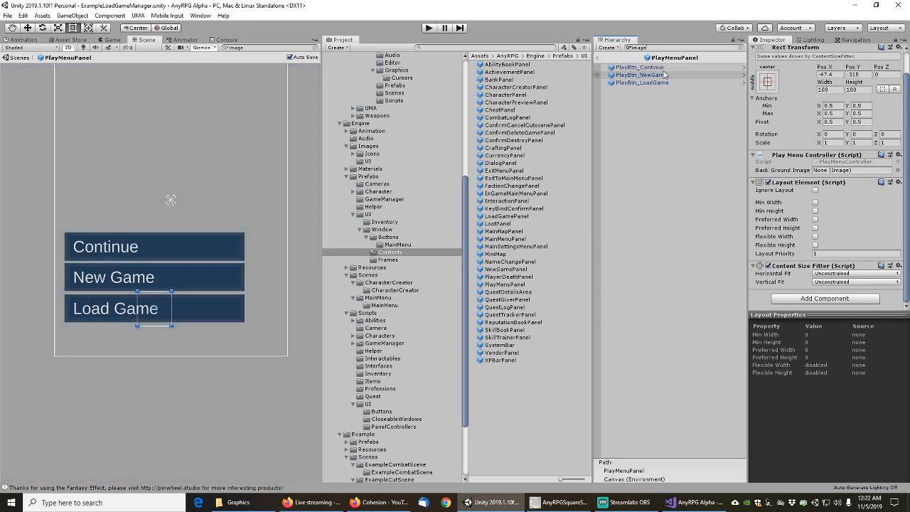
key(Down)
key(Down)
key(Down)
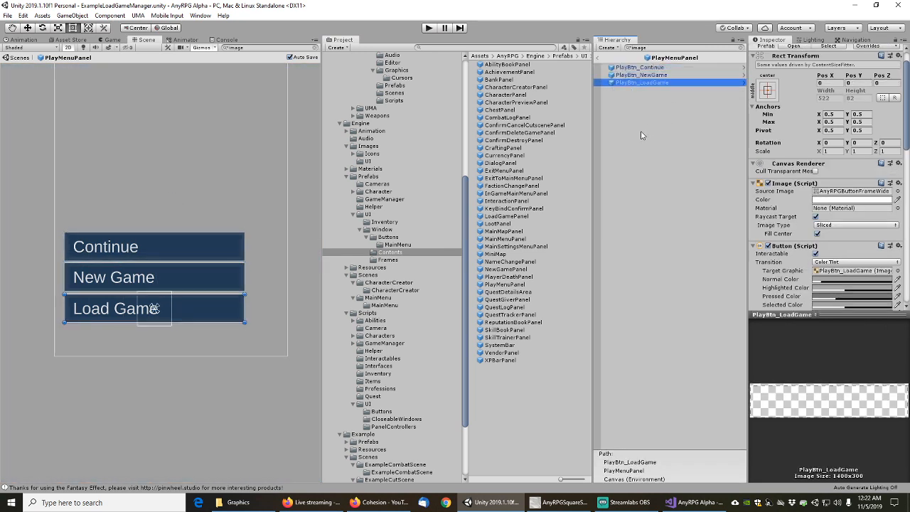
Open QuestDetailsArea, filter to image objects and review RewardIcon through the last Icon
double_click(506, 292)
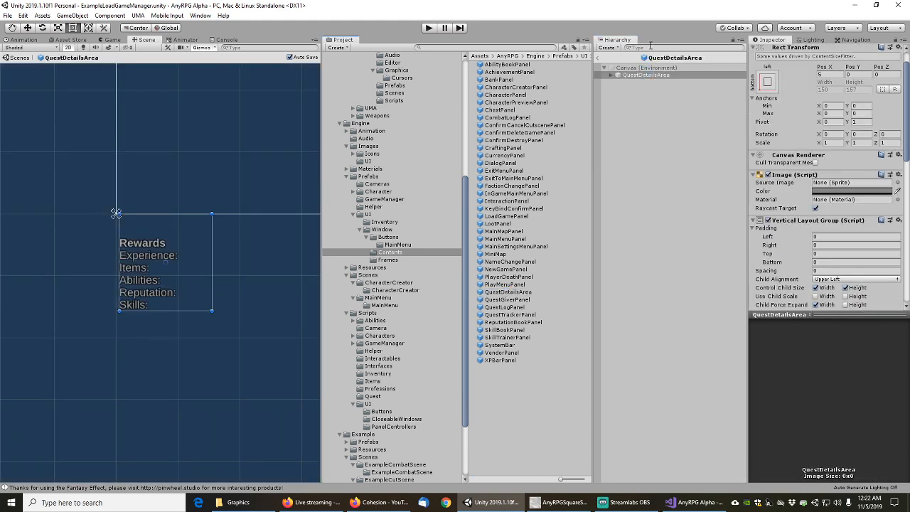
click(650, 47)
text(image)
click(631, 68)
click(631, 76)
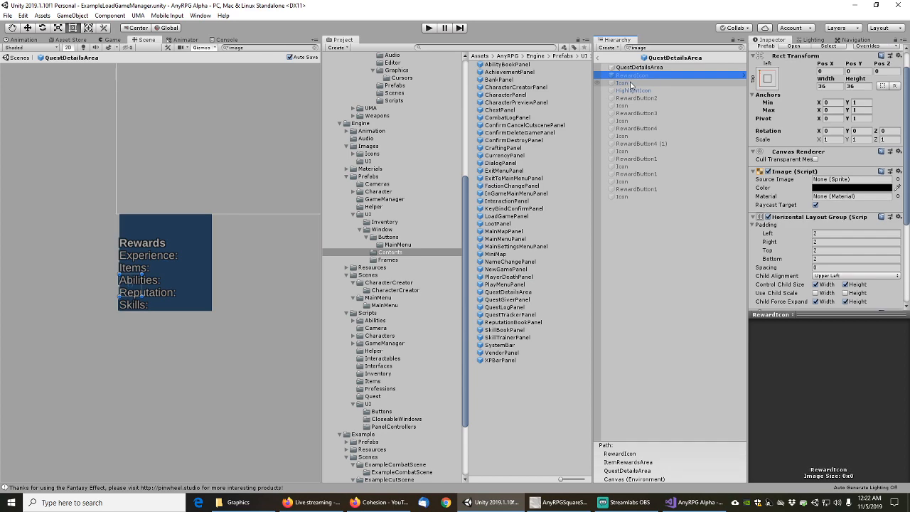
key(Down)
key(Down)
key(Down)
key(Down)
key(Down)
key(Down)
key(Down)
key(Down)
key(Down)
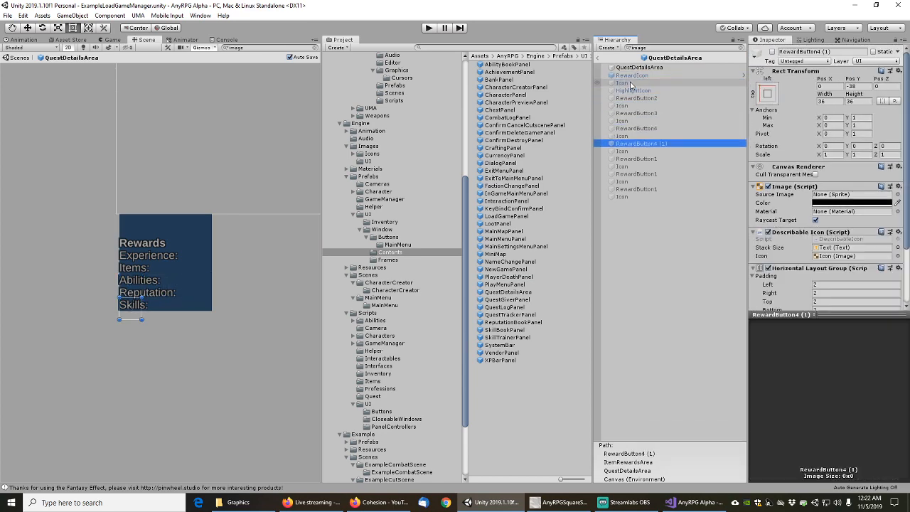
key(Down)
key(Down)
key(Down)
key(Down)
key(Down)
key(Down)
key(Down)
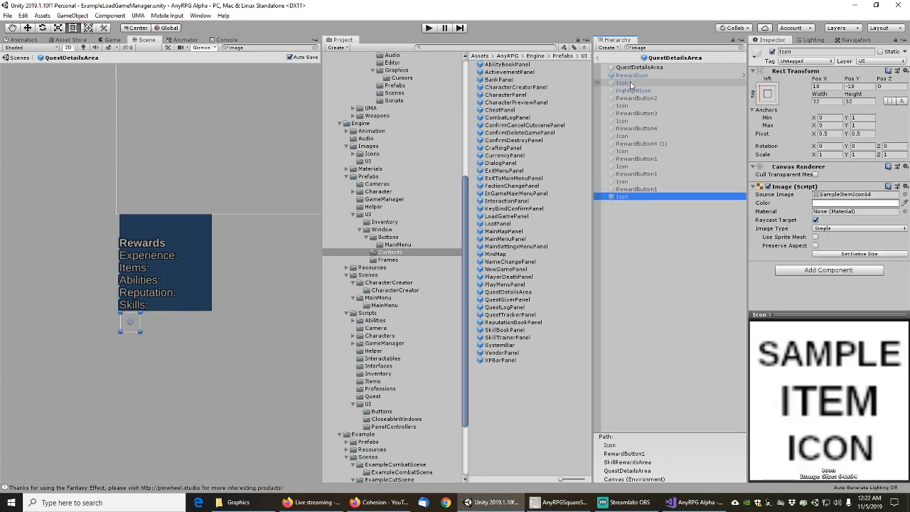
Review QuestGiverPanel's images down through Handle to its last Button, then open QuestLogPanel
double_click(510, 300)
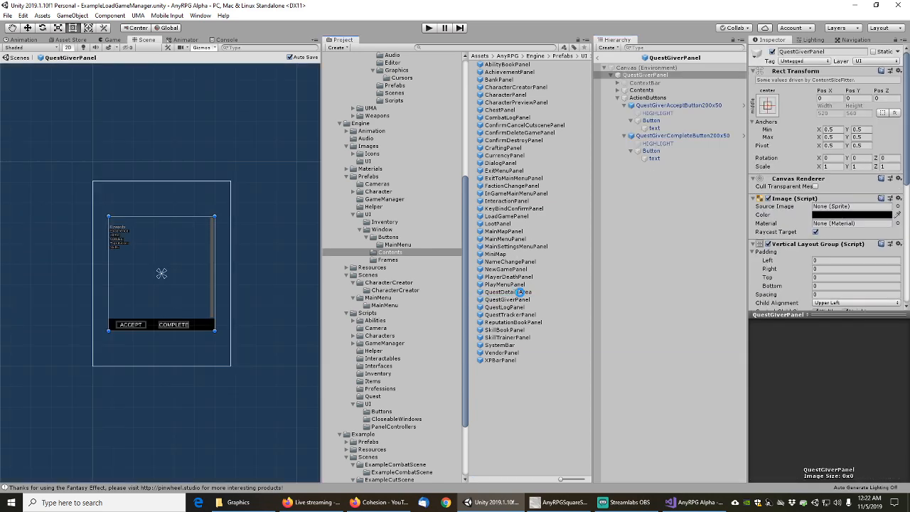
text(image)
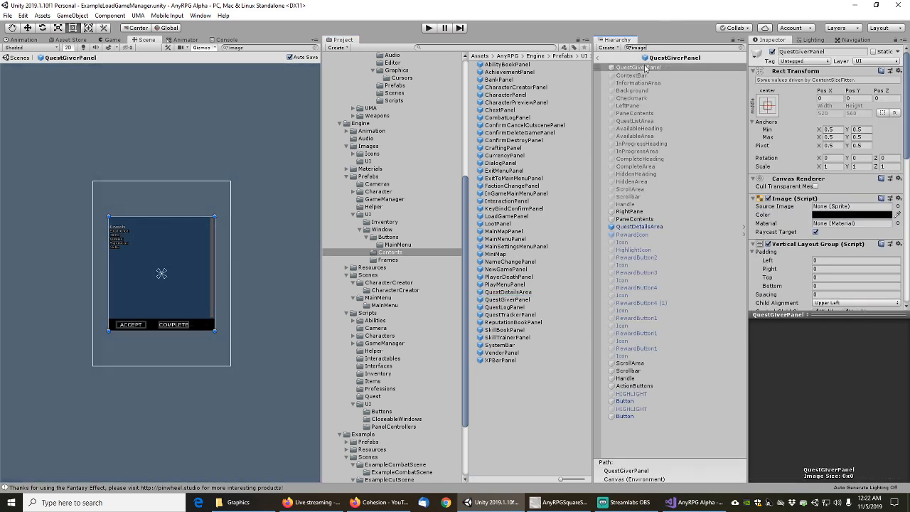
click(639, 74)
click(639, 69)
key(Down)
key(Down)
key(Down)
key(Down)
key(Down)
key(Down)
key(Down)
key(Down)
key(Down)
key(Down)
key(Down)
key(Down)
key(Down)
key(Down)
key(Down)
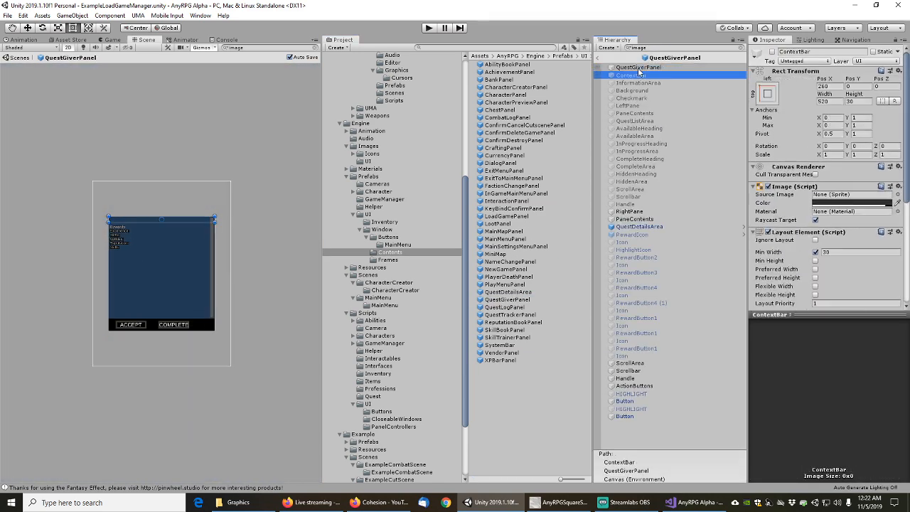
key(Down)
key(Down)
key(Down)
key(Down)
key(Down)
key(Down)
key(Down)
key(Down)
key(Down)
key(Down)
key(Down)
key(Down)
key(Down)
key(Down)
key(Down)
key(Down)
key(Down)
key(Down)
key(Down)
key(Down)
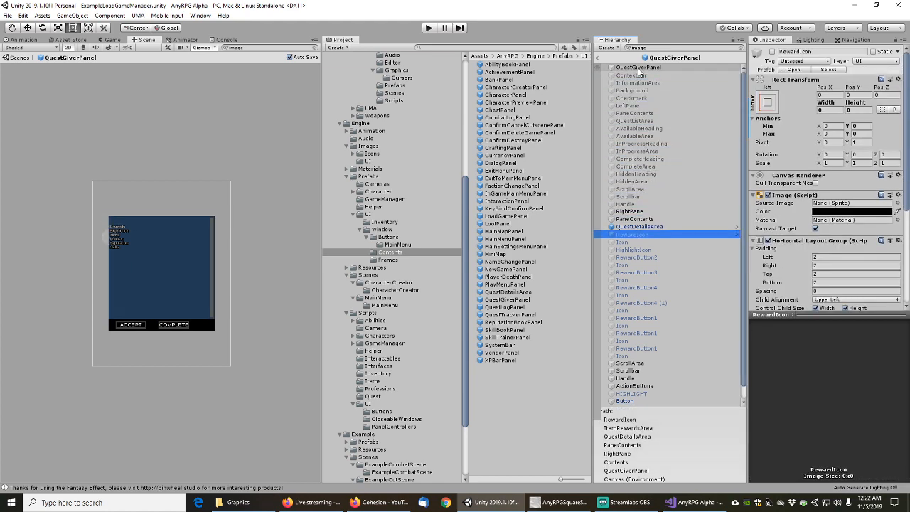
key(Down)
key(Down)
key(Down)
key(Down)
key(Down)
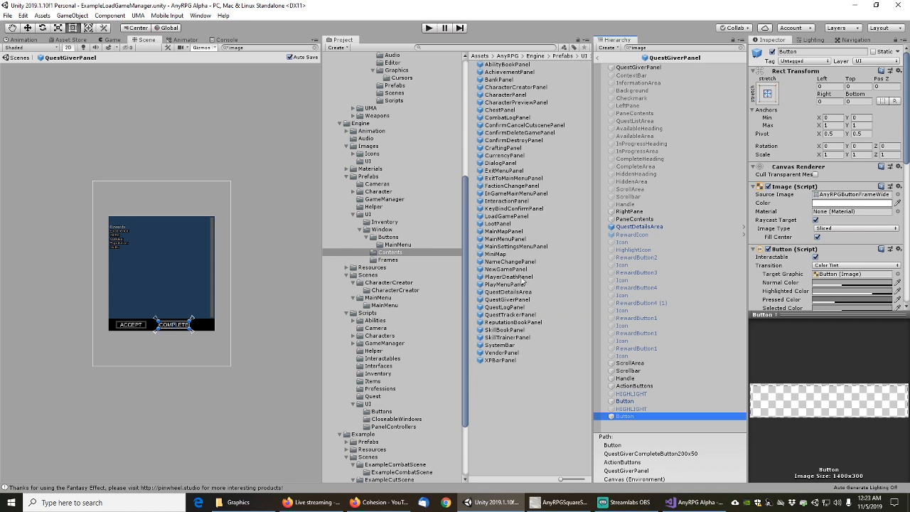
double_click(509, 306)
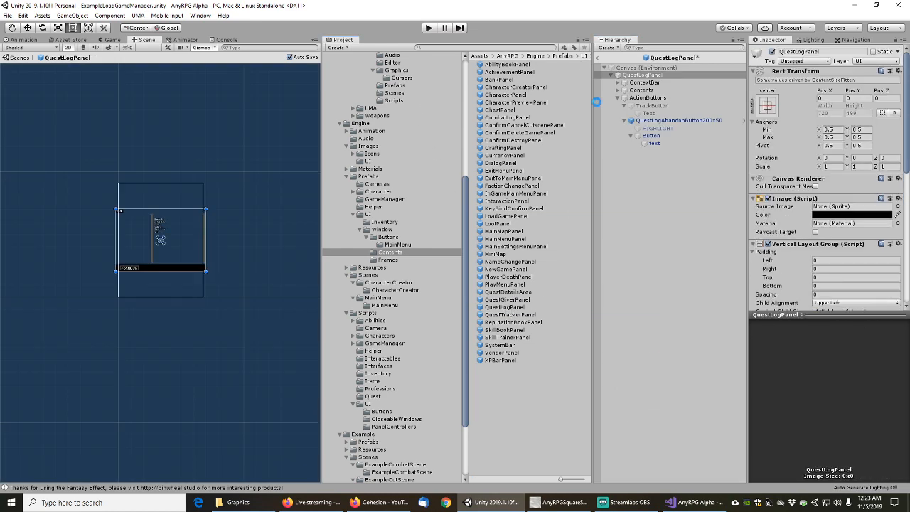
Step through QuestLogPanel's images down to the ActionButtons Button and inspect HIGHLIGHT's sprite
click(638, 68)
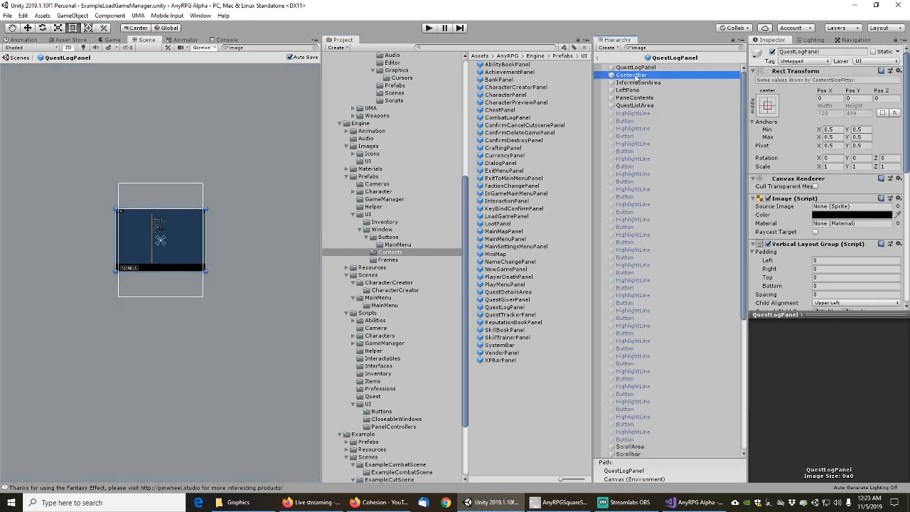
key(Down)
key(Down)
key(Down)
key(Down)
key(Down)
key(Down)
key(Down)
key(Down)
key(Down)
key(Down)
key(Down)
key(Down)
key(Down)
key(Down)
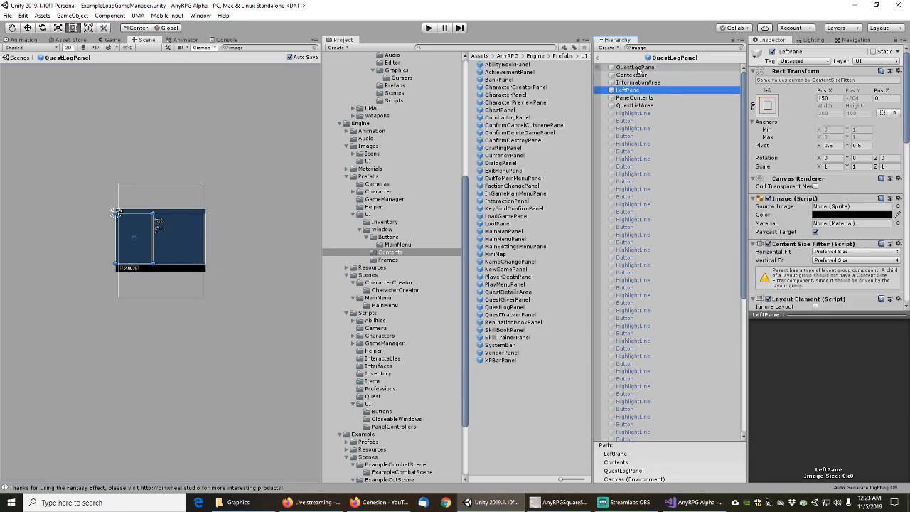
key(Down)
key(Down)
key(Down)
key(Down)
key(Down)
key(Down)
key(Down)
key(Down)
key(Down)
key(Down)
key(Down)
key(Down)
key(Down)
key(Down)
key(Down)
key(Down)
key(Down)
key(Down)
key(Down)
key(Down)
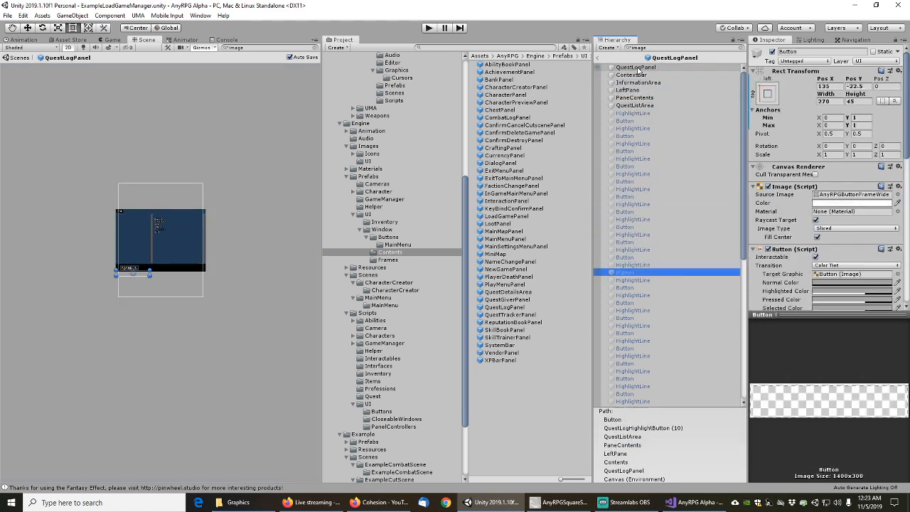
key(Down)
key(Down)
key(Down)
key(Down)
key(Down)
key(Down)
key(Down)
key(Down)
key(Down)
key(Down)
key(Down)
key(Down)
key(Down)
key(Down)
key(Down)
key(Down)
key(Down)
key(Down)
key(Down)
key(Down)
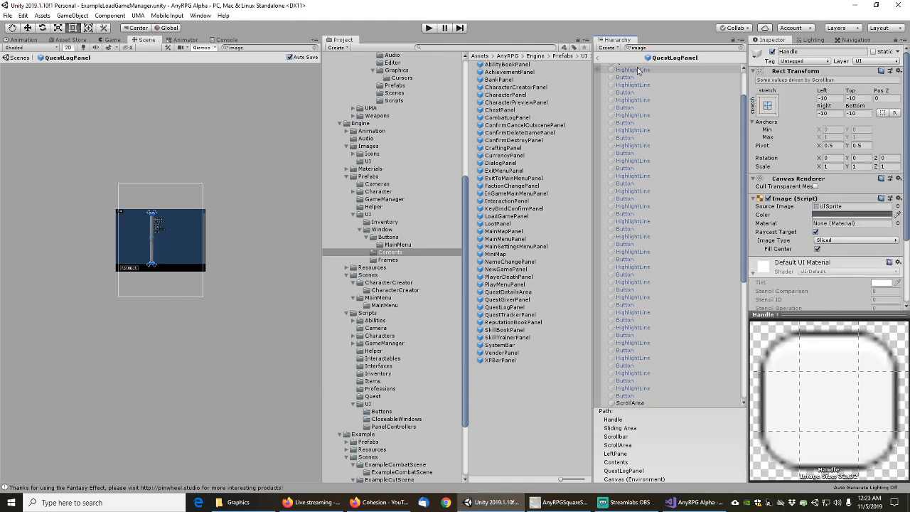
key(Down)
key(Down)
key(Down)
key(Down)
key(Down)
key(Down)
key(Down)
key(Down)
key(Down)
key(Down)
key(Down)
key(Down)
key(Down)
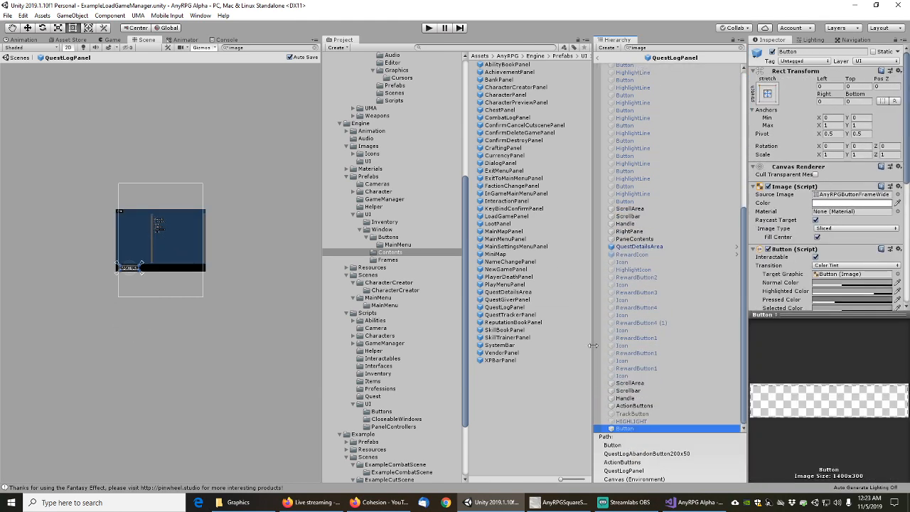
click(632, 423)
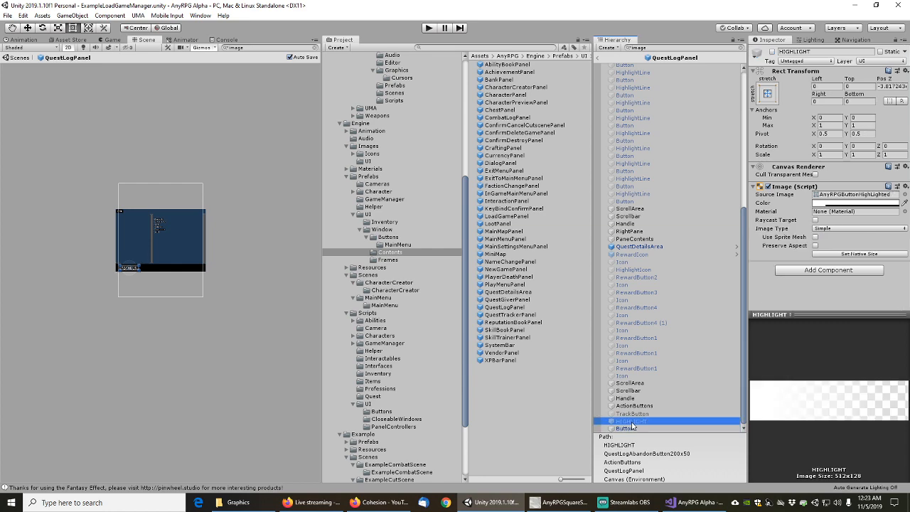
Open QuestTrackerPanel, filter by 'image' and step down past CompleteHeading to the scrollbar Handle
double_click(509, 314)
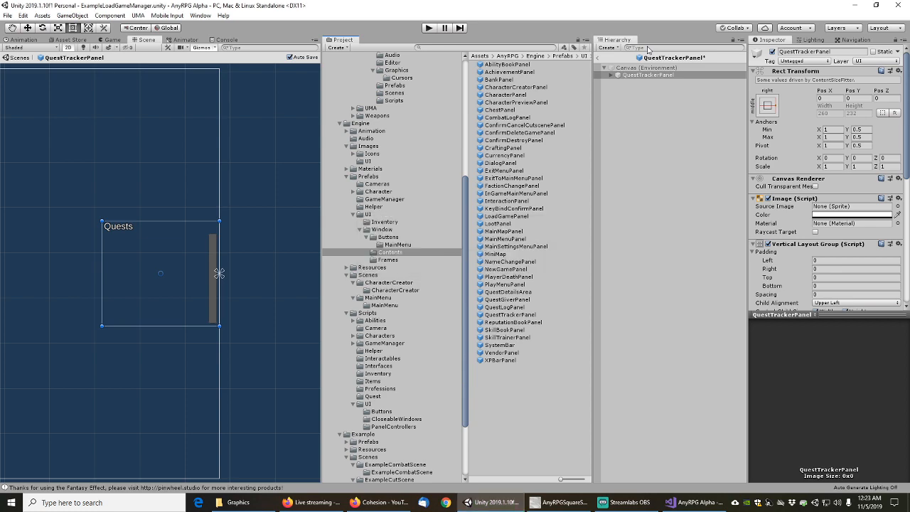
click(648, 49)
text(image)
click(641, 76)
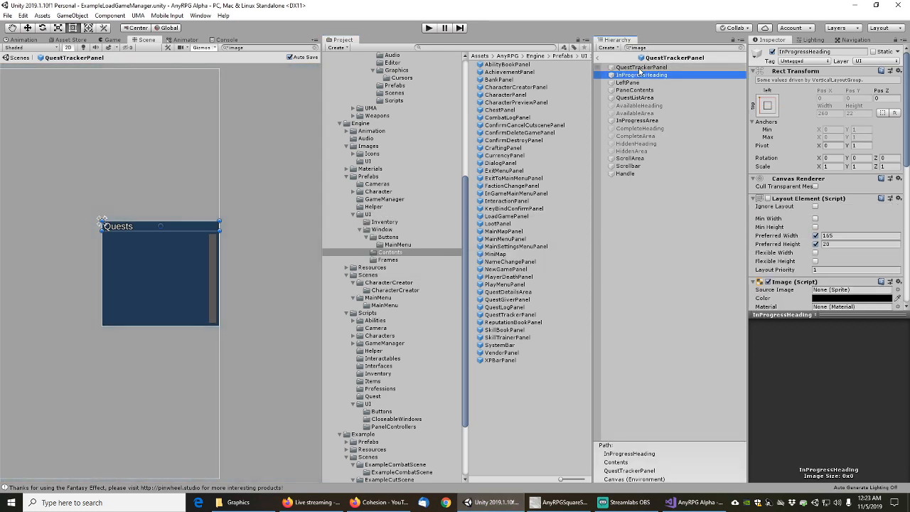
click(640, 69)
key(Down)
key(Down)
key(Down)
key(Down)
key(Down)
key(Down)
key(Down)
key(Down)
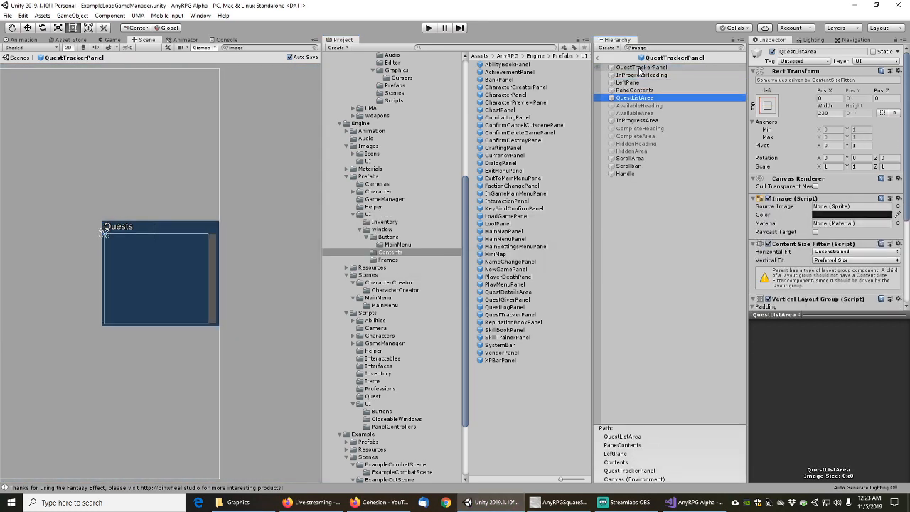
key(Down)
key(Down)
key(Down)
key(Down)
key(Down)
key(Down)
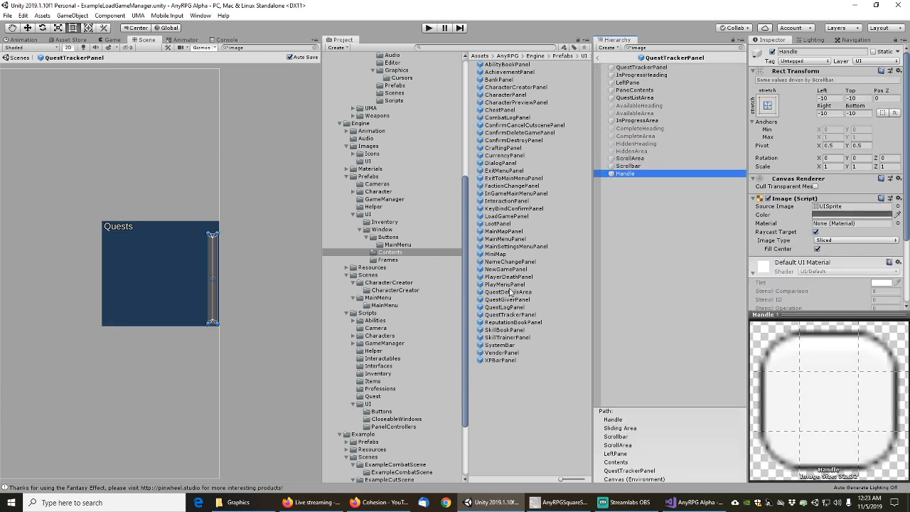
Open ReputationBookPanel, filter by 'image' and review the faction button images
double_click(509, 322)
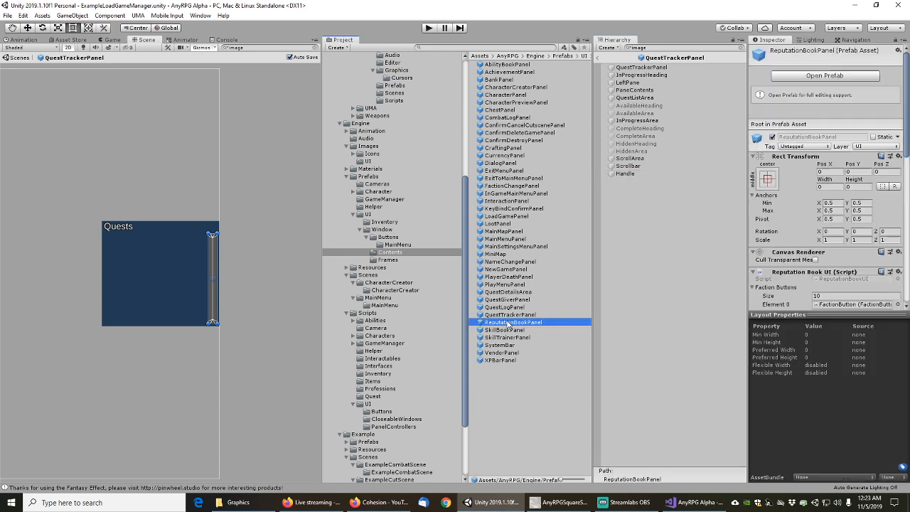
click(653, 48)
text(image)
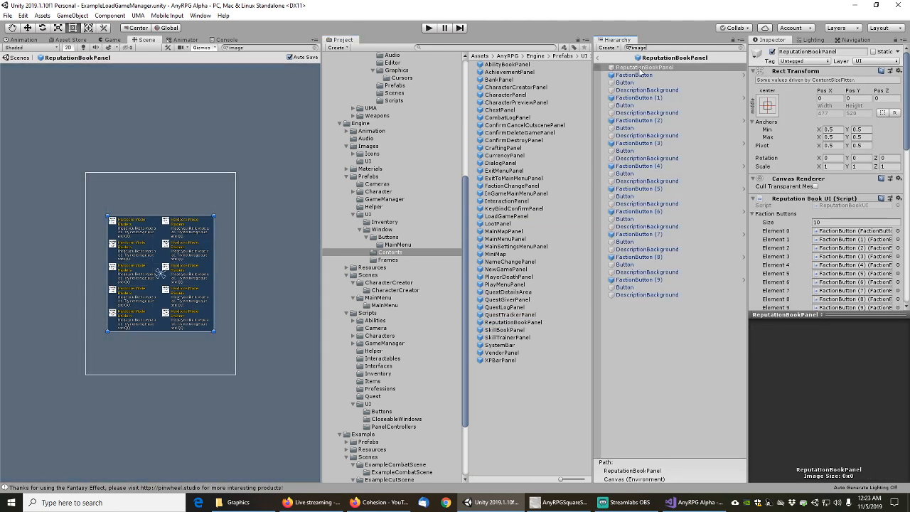
click(641, 74)
click(639, 69)
key(Down)
key(Down)
key(Down)
key(Down)
key(Down)
key(Down)
key(Down)
key(Down)
key(Down)
key(Down)
key(Down)
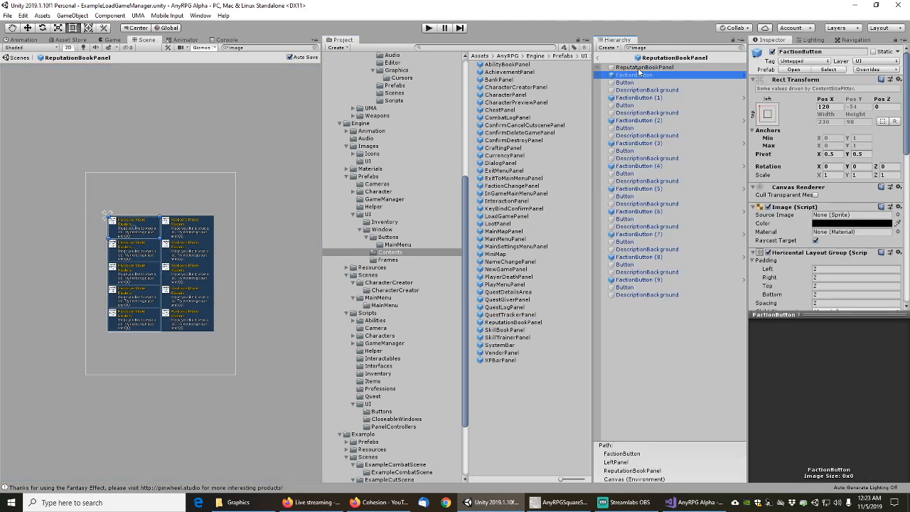
key(Down)
key(Down)
key(Down)
key(Down)
key(Down)
key(Down)
key(Down)
key(Down)
key(Down)
key(Down)
key(Down)
key(Down)
key(Down)
key(Down)
key(Down)
key(Down)
key(Down)
key(Down)
key(Down)
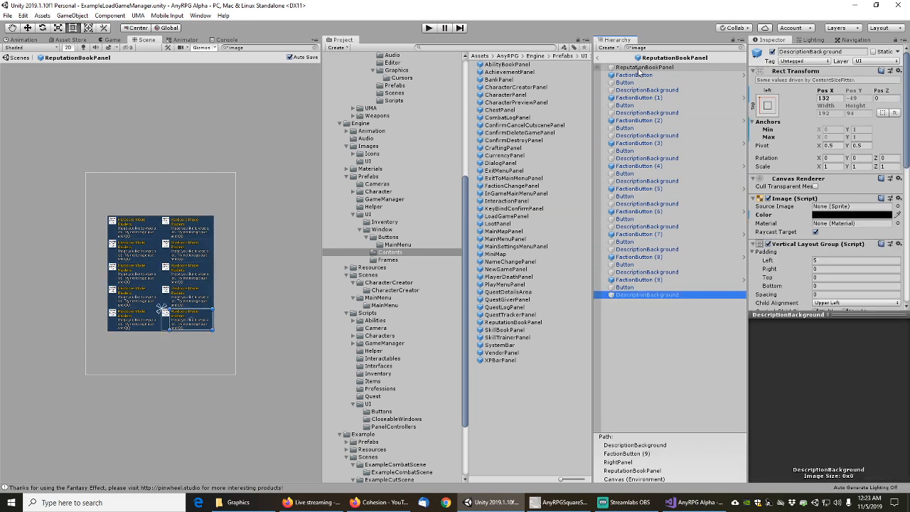
Open SkillBookPanel and step through its skill button images
double_click(506, 331)
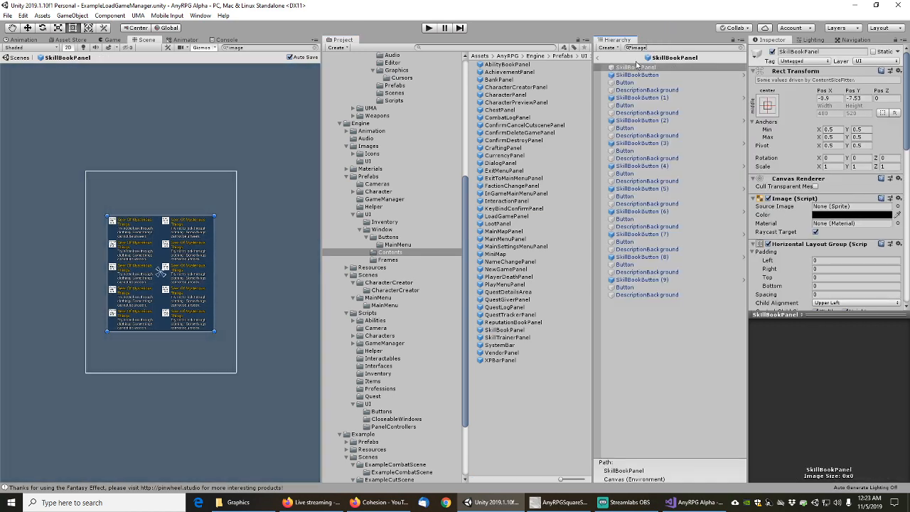
click(638, 68)
key(Down)
key(Down)
key(Down)
key(Down)
key(Down)
key(Down)
key(Down)
key(Down)
key(Down)
key(Down)
key(Down)
key(Down)
key(Down)
key(Down)
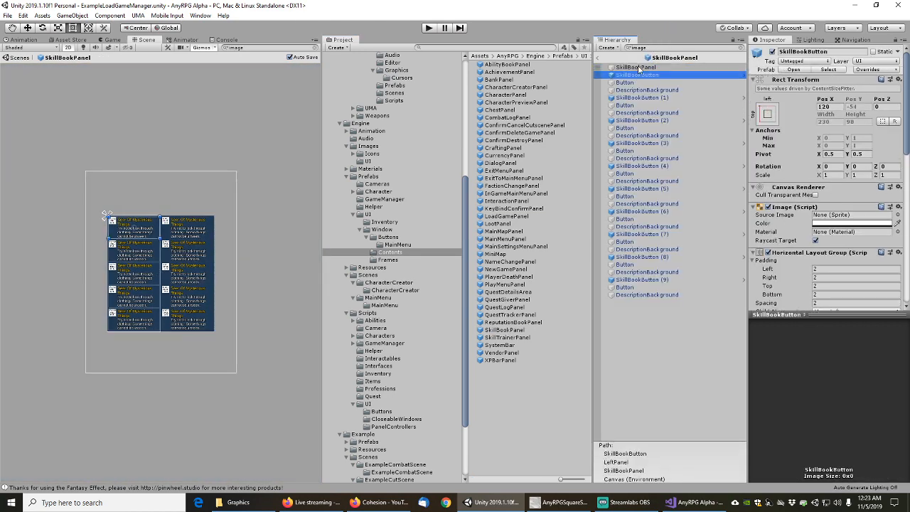
key(Down)
key(Down)
key(Down)
key(Down)
key(Down)
key(Down)
key(Down)
key(Down)
key(Down)
key(Down)
key(Down)
key(Down)
key(Down)
key(Down)
key(Down)
key(Down)
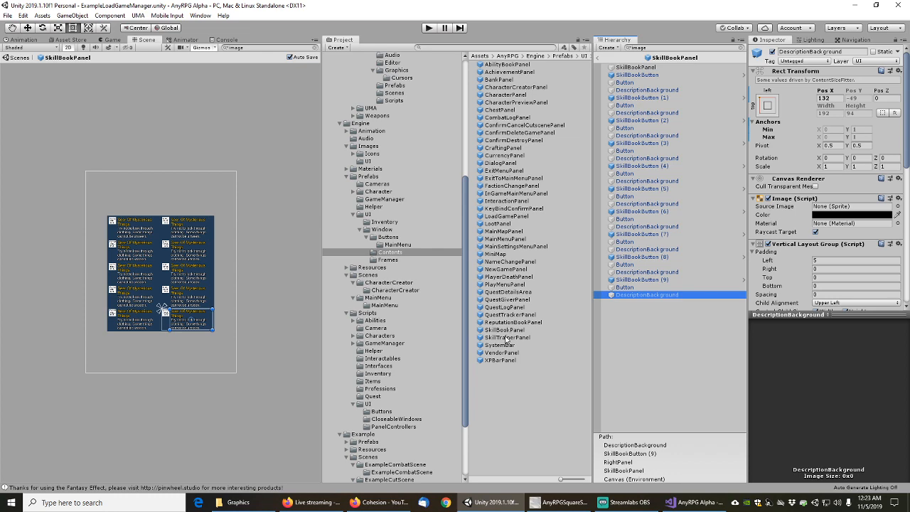
Open SkillTrainerPanel and step through its images down to the Unlearn button
double_click(506, 338)
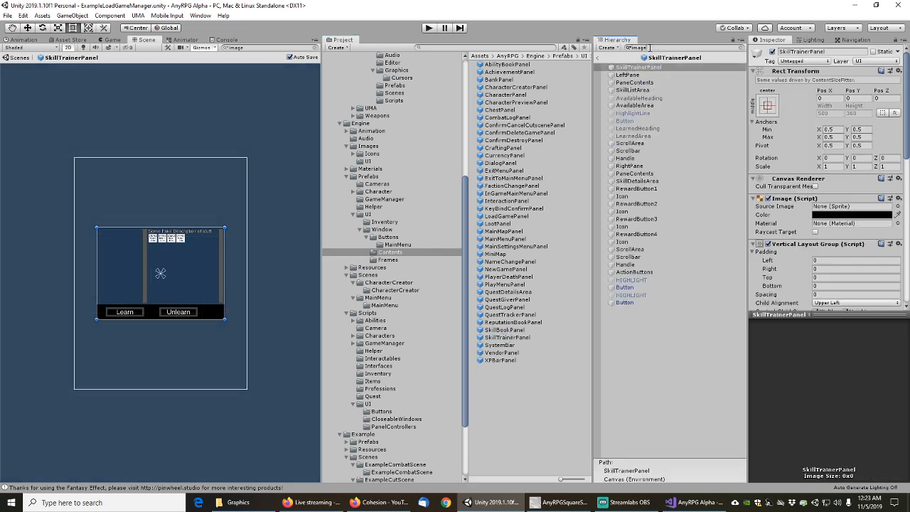
click(636, 68)
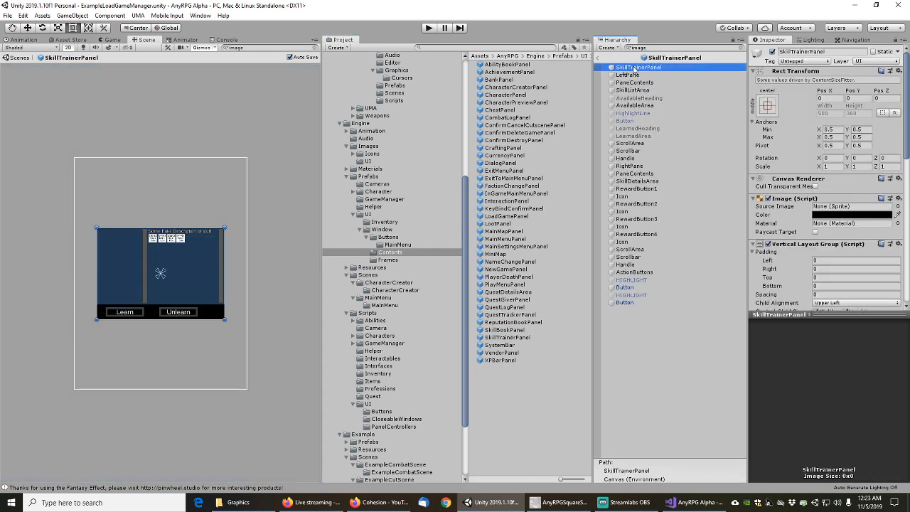
key(Down)
key(Down)
key(Down)
key(Down)
key(Down)
key(Down)
key(Down)
key(Down)
key(Down)
key(Down)
key(Down)
key(Down)
key(Down)
key(Down)
key(Down)
key(Down)
key(Down)
key(Down)
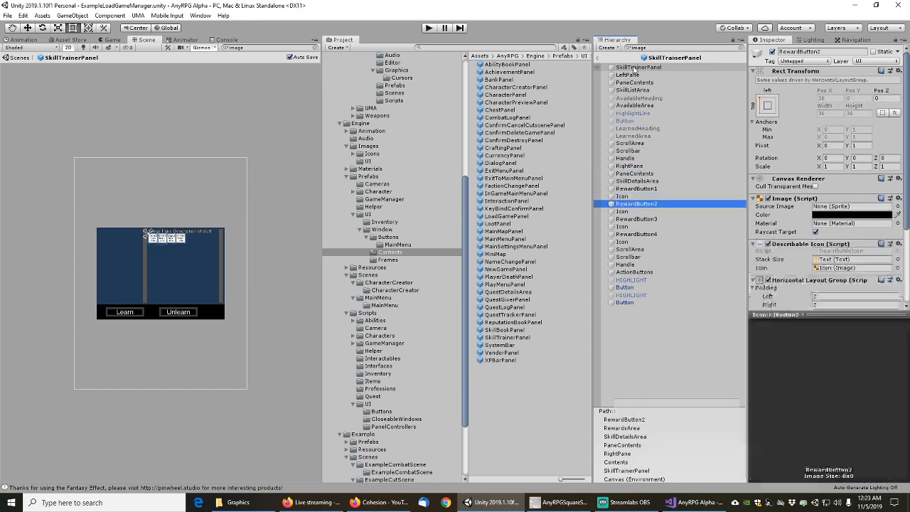
key(Down)
key(Down)
key(Down)
key(Down)
key(Down)
key(Down)
key(Down)
key(Down)
key(Down)
key(Down)
key(Down)
key(Down)
key(Down)
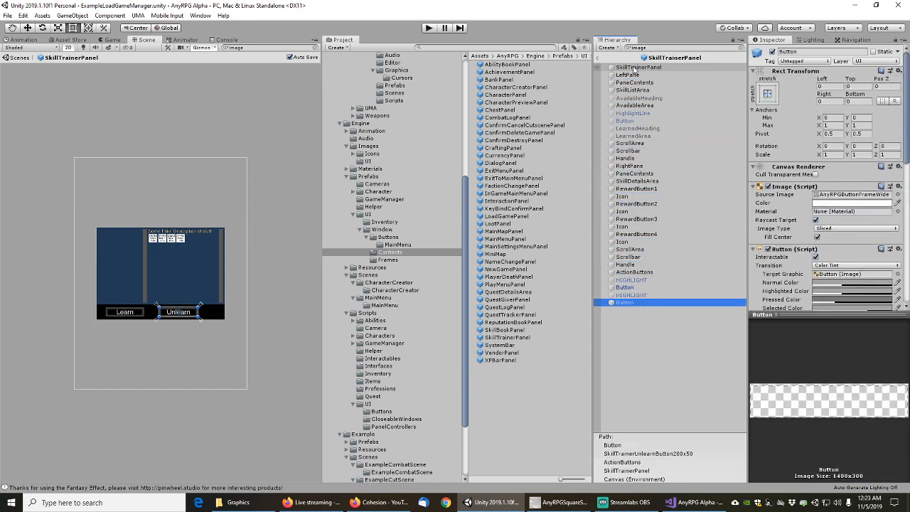
Open SystemBar, filter by 'Image' and review the map icon through the last bag button
double_click(500, 346)
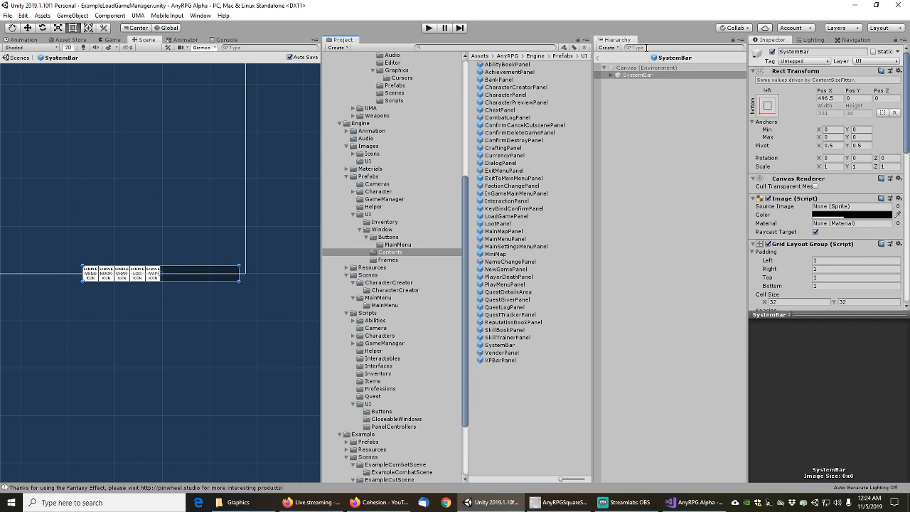
click(647, 48)
text(Image)
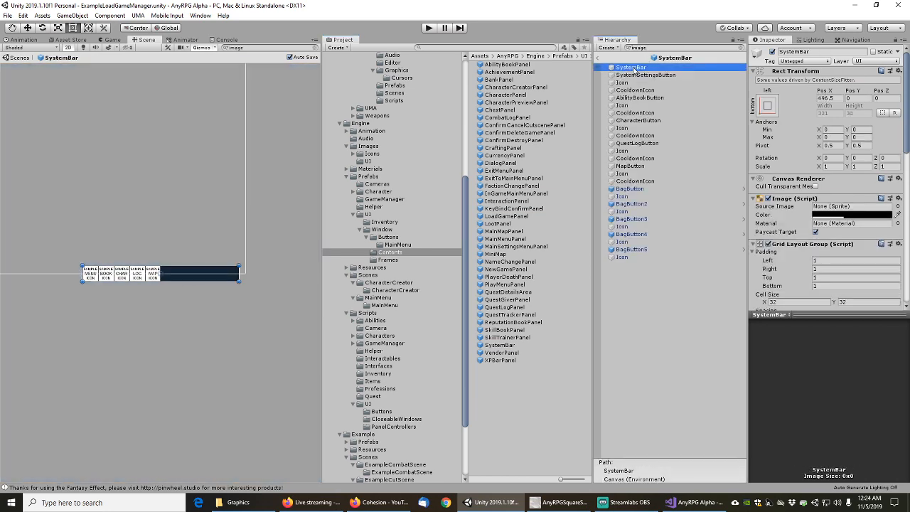
key(Down)
key(Down)
key(Down)
key(Down)
key(Down)
key(Down)
key(Down)
key(Down)
key(Down)
key(Down)
key(Down)
key(Down)
key(Down)
key(Down)
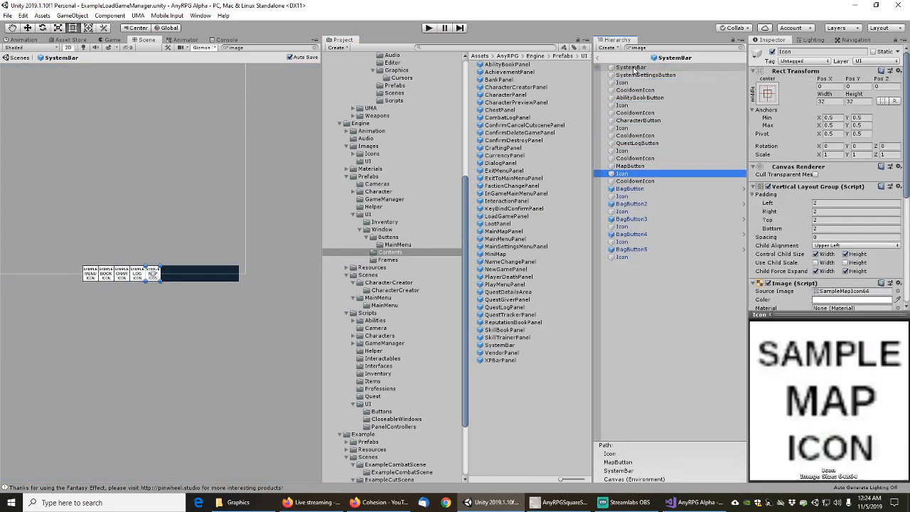
key(Down)
key(Down)
key(Down)
key(Down)
key(Down)
key(Down)
key(Down)
key(Down)
key(Down)
key(Down)
key(Down)
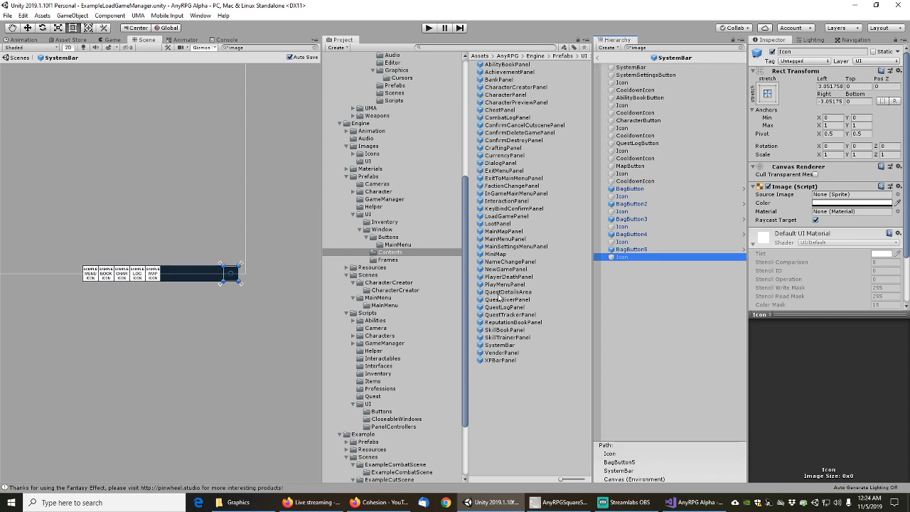
Open VendorPanel, filter to image objects and step down to the last vendor button image
double_click(501, 353)
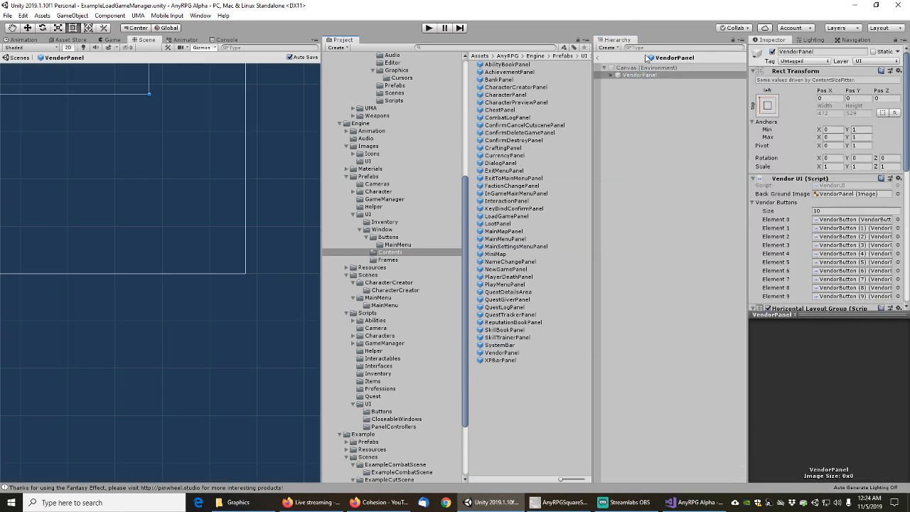
click(645, 49)
text(image)
click(635, 69)
key(Down)
key(Up)
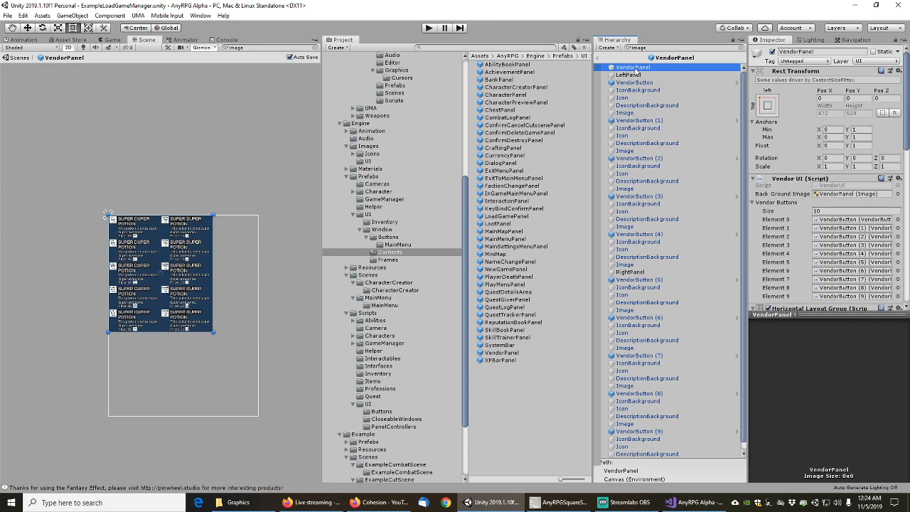
key(Down)
key(Down)
key(Down)
key(Down)
key(Down)
key(Down)
key(Down)
key(Down)
key(Down)
key(Down)
key(Down)
key(Down)
key(Down)
key(Down)
key(Down)
key(Down)
key(Down)
key(Down)
key(Down)
key(Down)
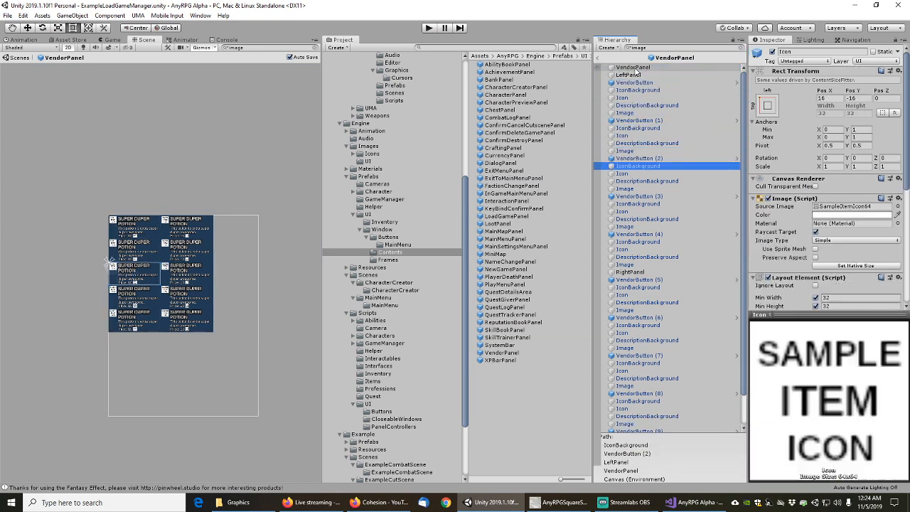
key(Down)
key(Down)
key(Down)
key(Down)
key(Down)
key(Down)
key(Down)
key(Down)
key(Down)
key(Down)
key(Down)
key(Down)
key(Down)
key(Down)
key(Down)
key(Down)
key(Down)
key(Down)
key(Down)
key(Down)
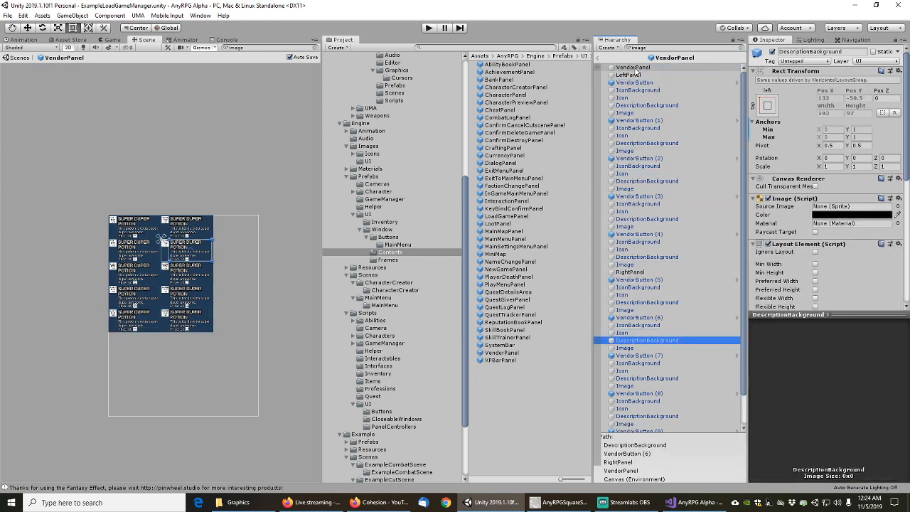
key(Down)
key(Down)
key(Down)
key(Down)
key(Down)
key(Down)
key(Down)
key(Down)
key(Down)
key(Down)
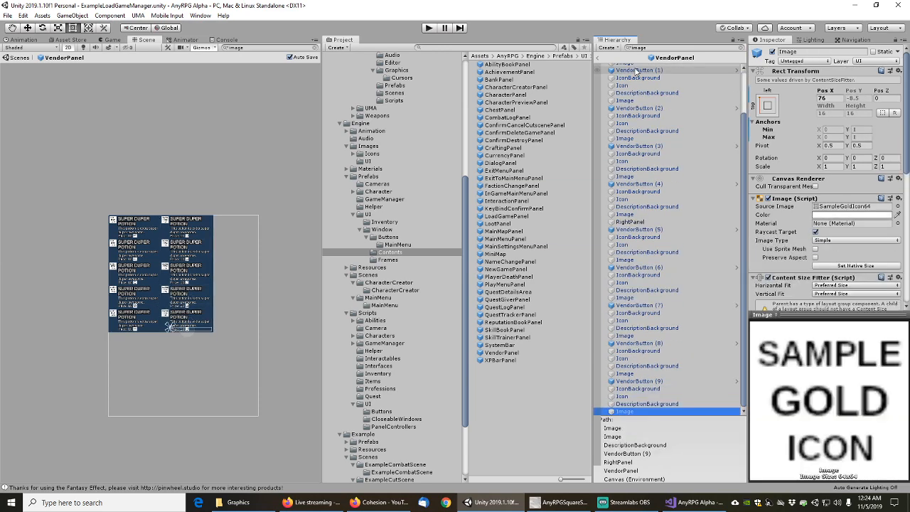
Open XPBarPanel, filter by 'Image' and check XPBarSlider and the overlay sections
double_click(500, 360)
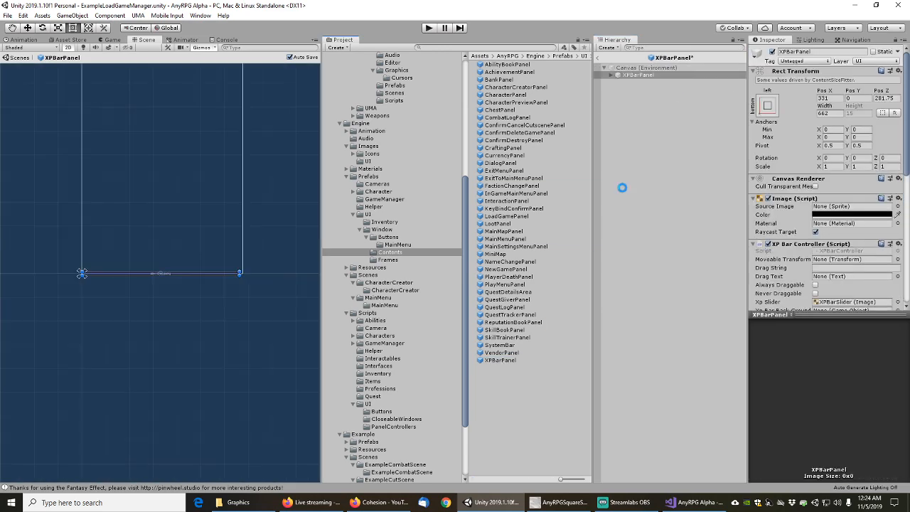
click(645, 48)
text(Image)
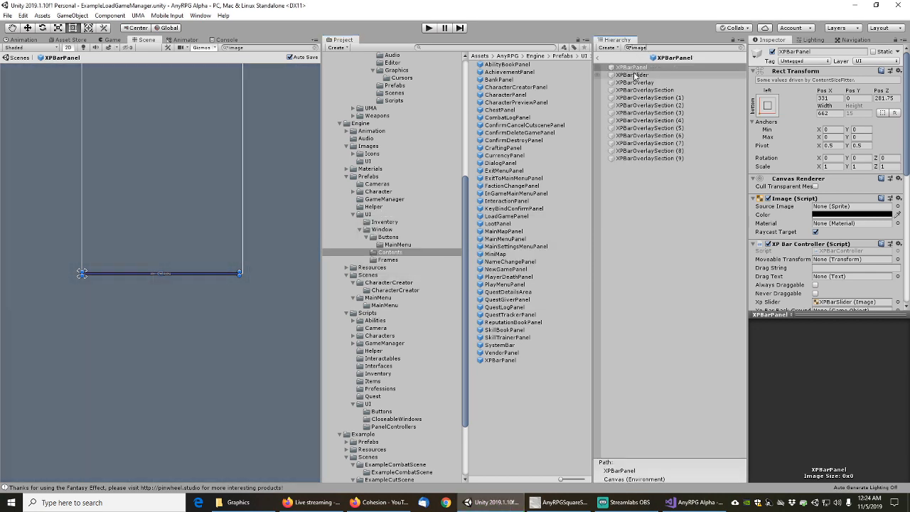
click(635, 76)
key(Down)
key(Down)
key(Down)
key(Down)
key(Down)
key(Down)
key(Down)
key(Down)
key(Down)
key(Down)
key(Down)
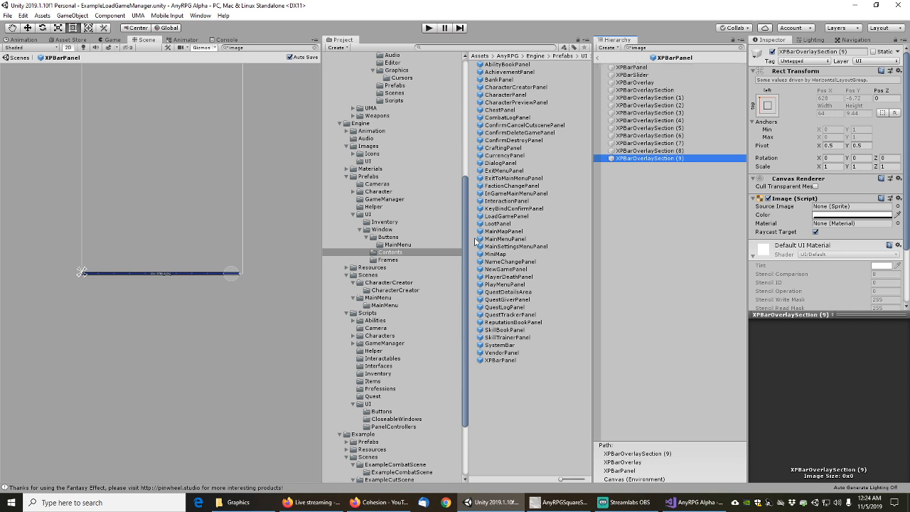
click(382, 230)
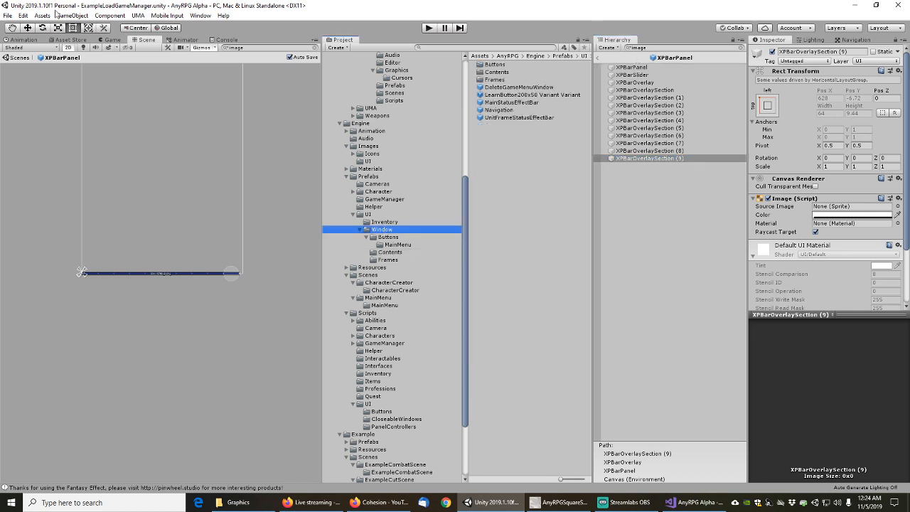
Save the XPBarPanel prefab changes and exit Prefab Mode back to the scene
click(7, 15)
click(21, 53)
scroll(463, 221, up, 3)
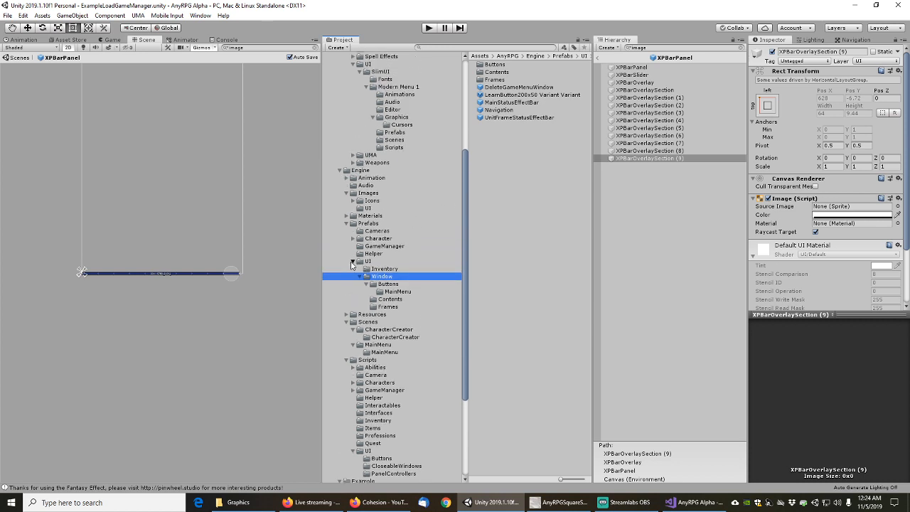
click(352, 262)
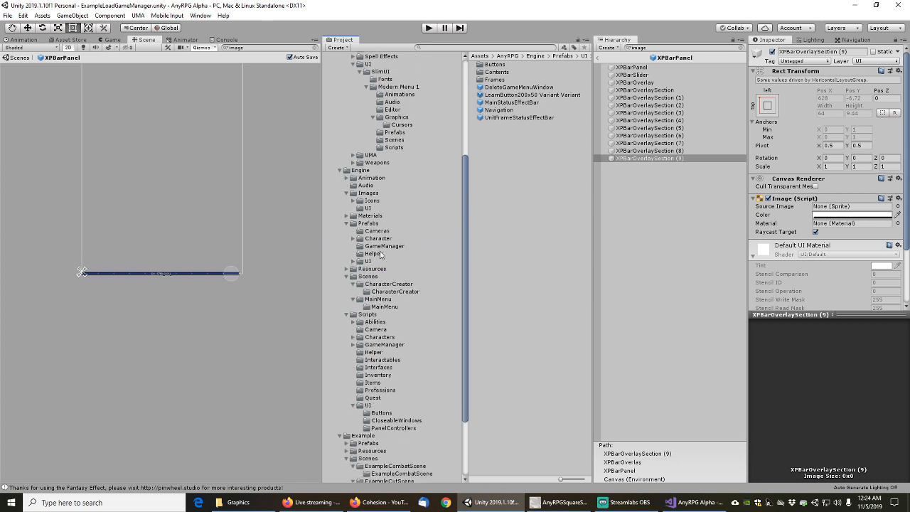
click(597, 60)
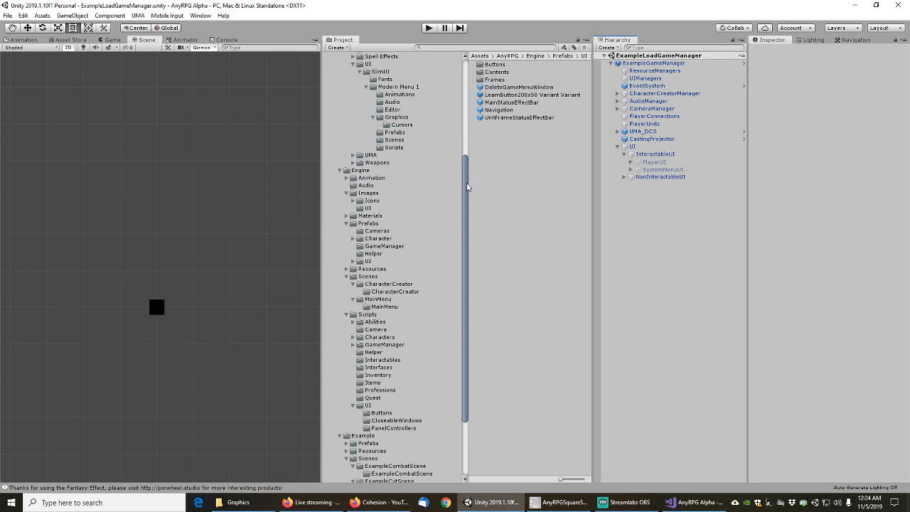
Collapse the UsedExternalContent, Images, Prefabs and Scripts folders in the Project window
drag(467, 187, 470, 96)
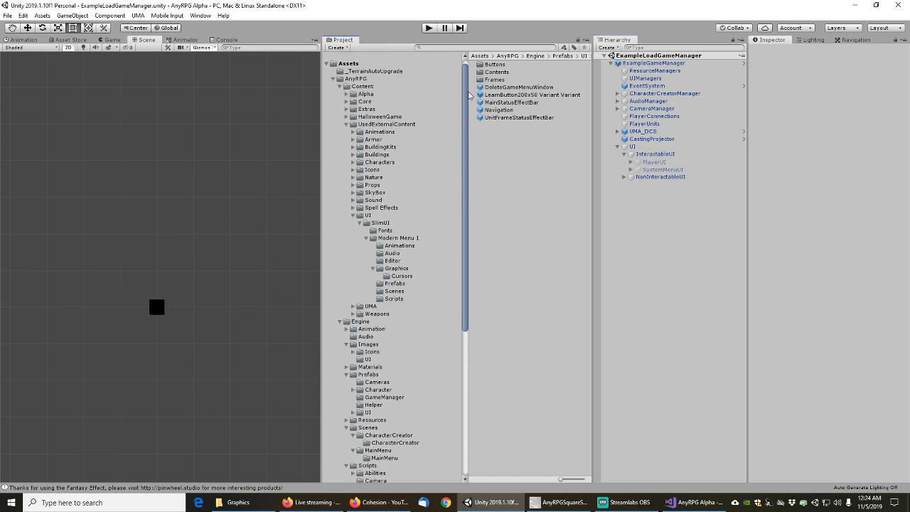
click(345, 124)
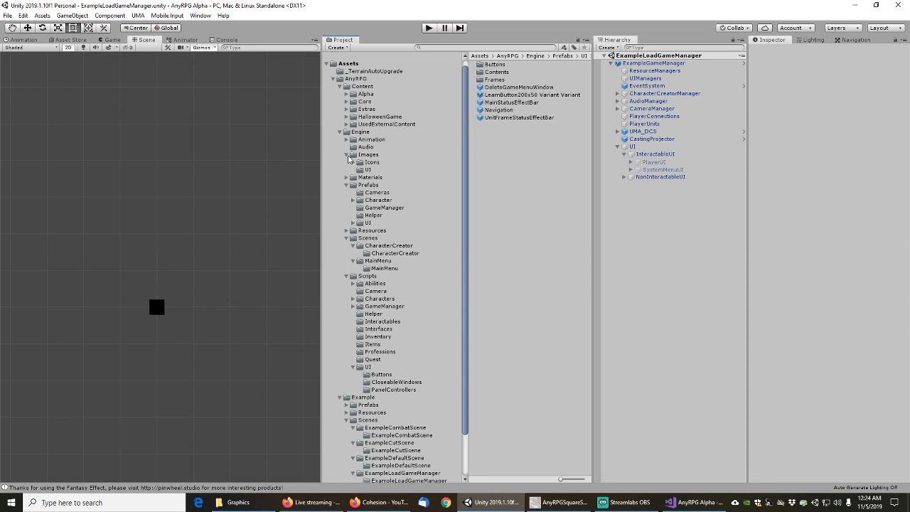
click(348, 155)
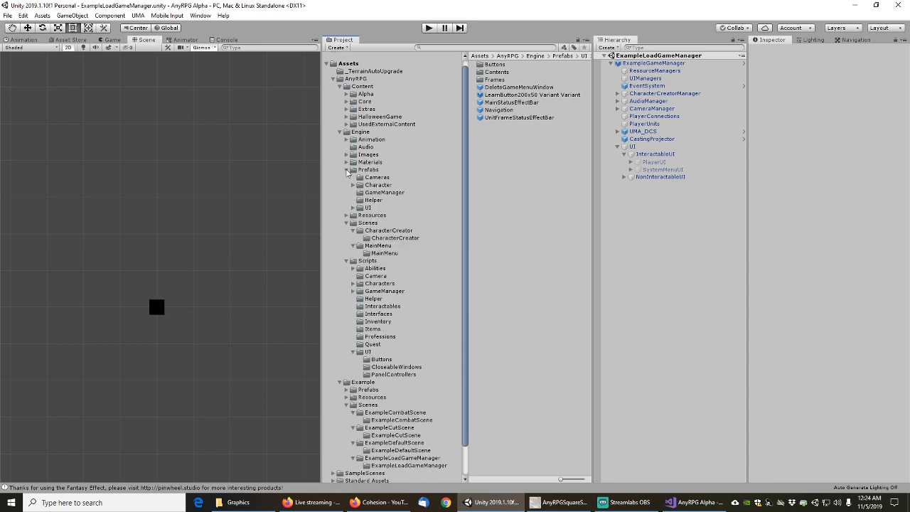
click(347, 171)
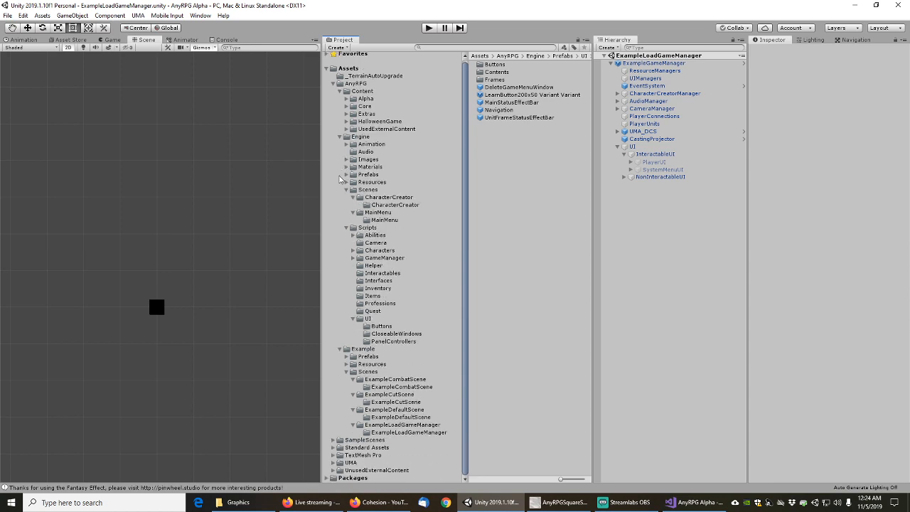
click(346, 228)
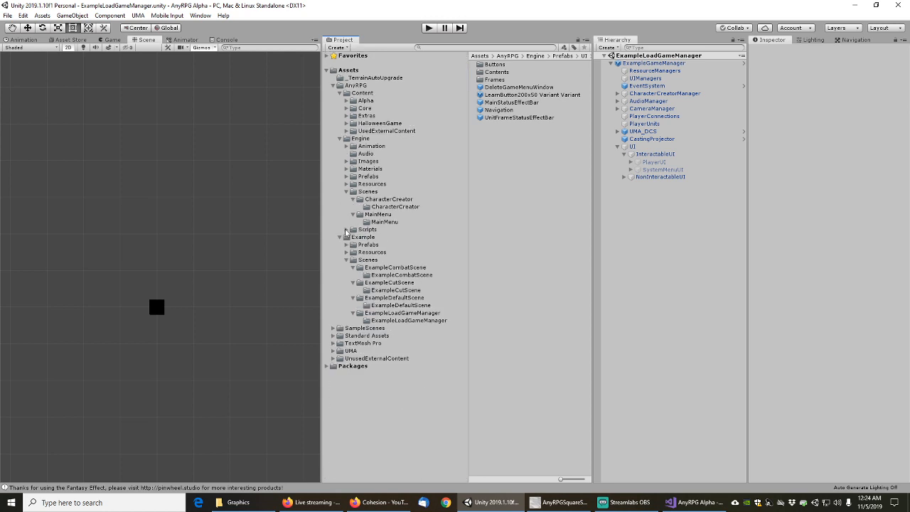
Multi-select the ExampleLoadGameManager, ExampleDefaultScene, ExampleCutScene, ExampleCombatScene and MainMenu scene assets
click(387, 313)
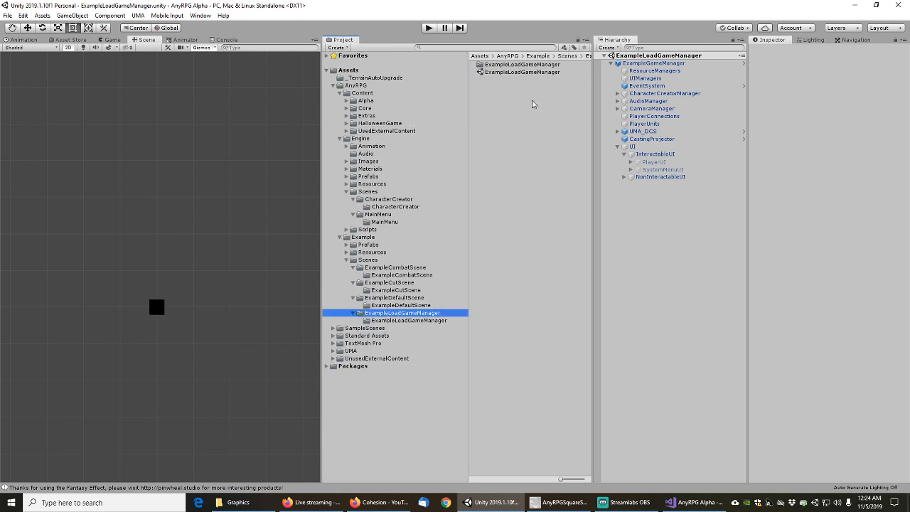
click(511, 73)
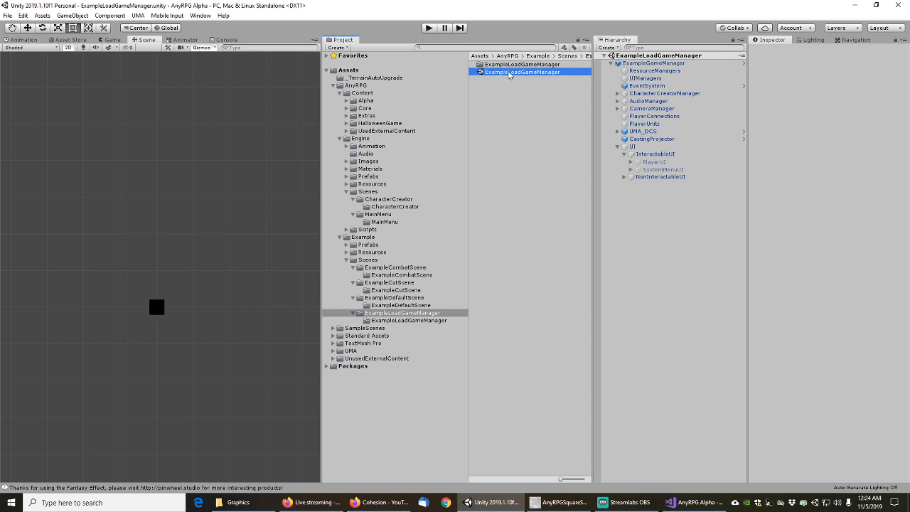
click(394, 299)
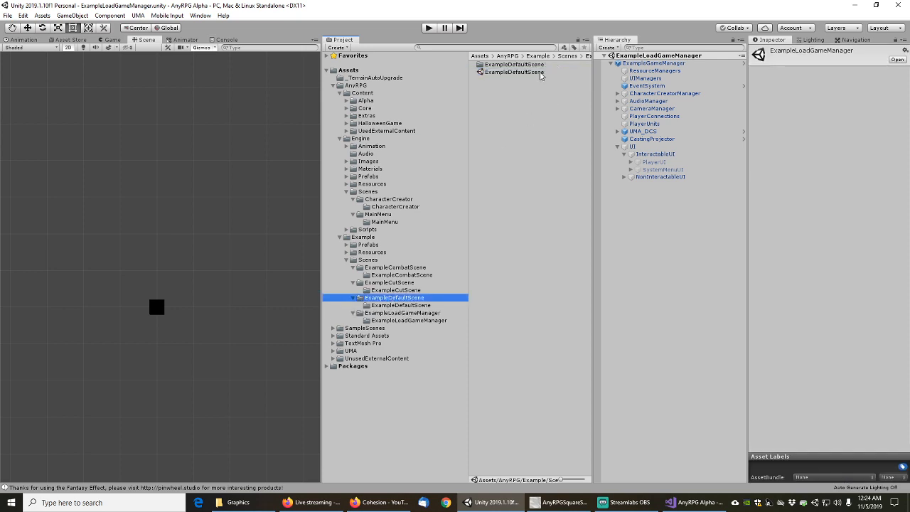
click(505, 73)
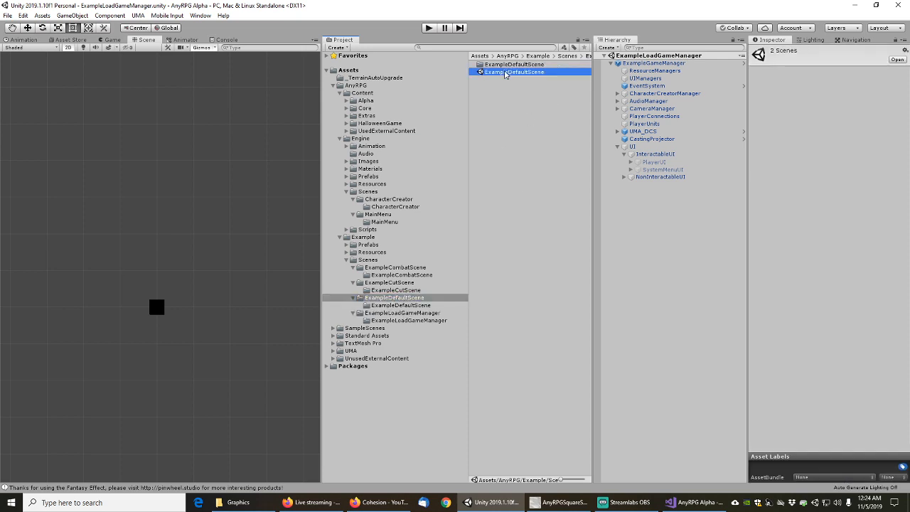
click(406, 283)
click(503, 79)
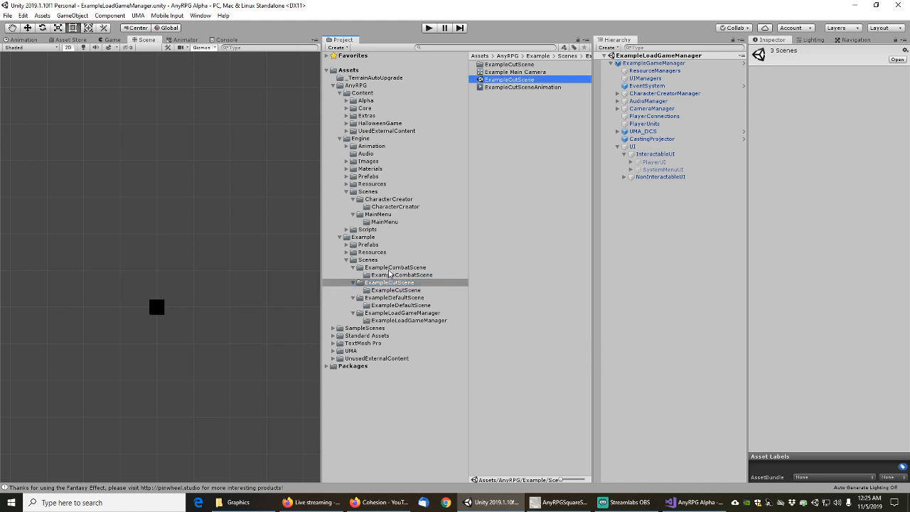
click(393, 268)
click(504, 72)
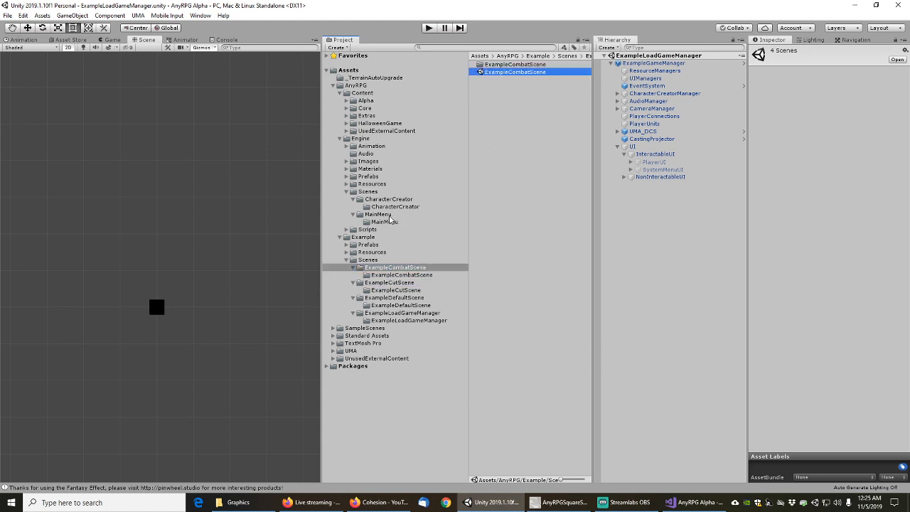
click(381, 216)
click(507, 72)
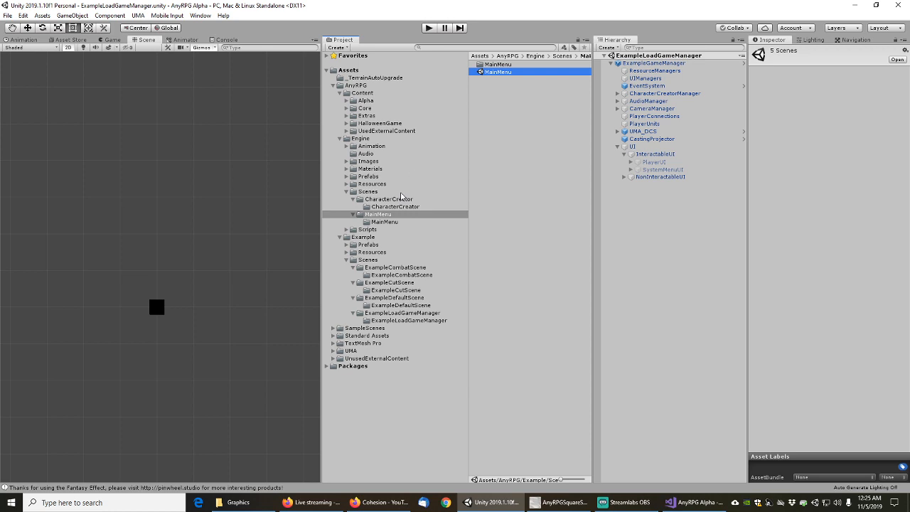
click(387, 200)
Add CharacterCreator to the selection and select all dependencies of the six scenes
click(506, 74)
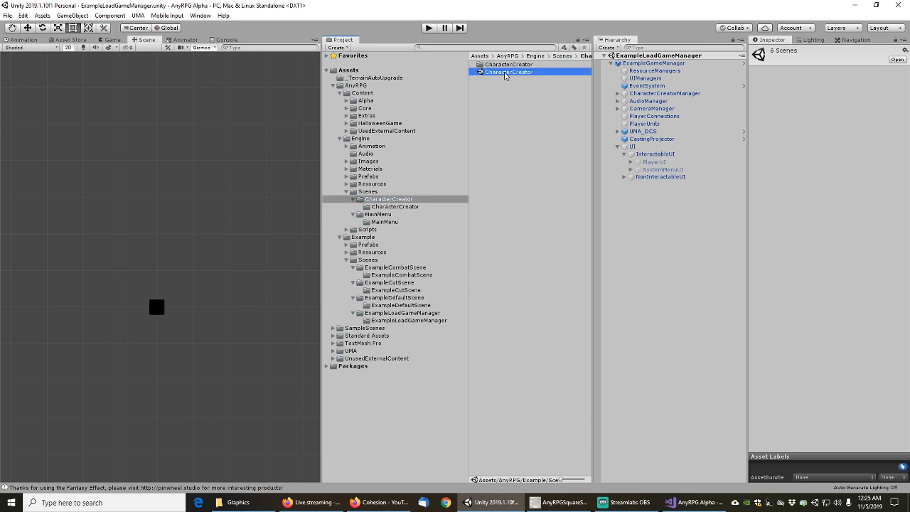
right_click(505, 73)
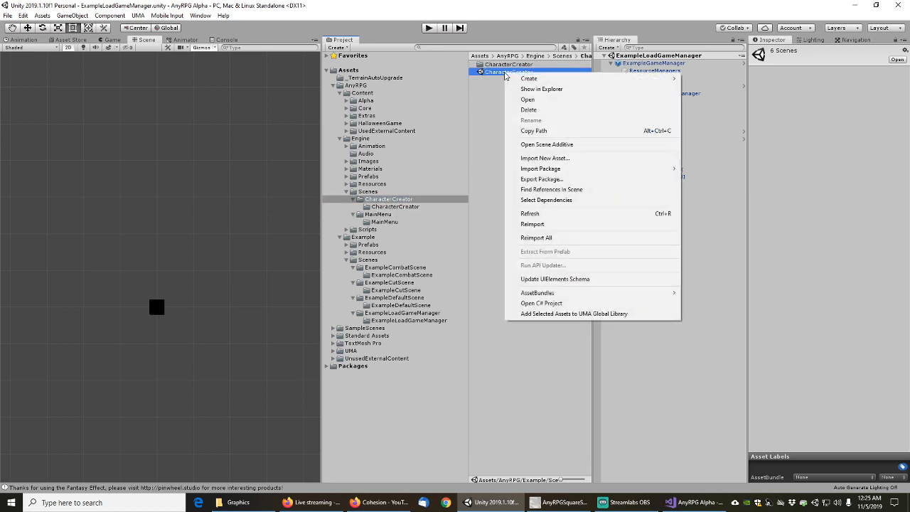
click(546, 202)
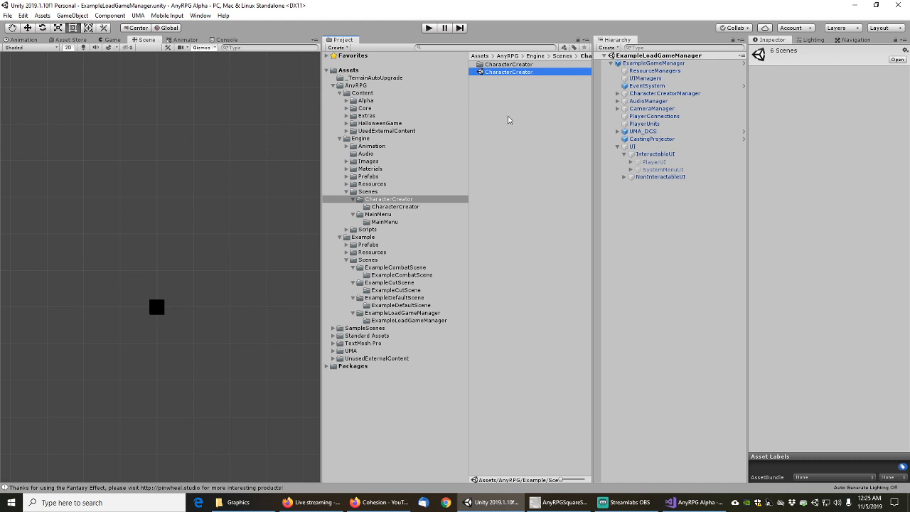
Start a package export, untick Include Dependencies, close it unexported, then select ExampleGameManager
key(ctrl+a)
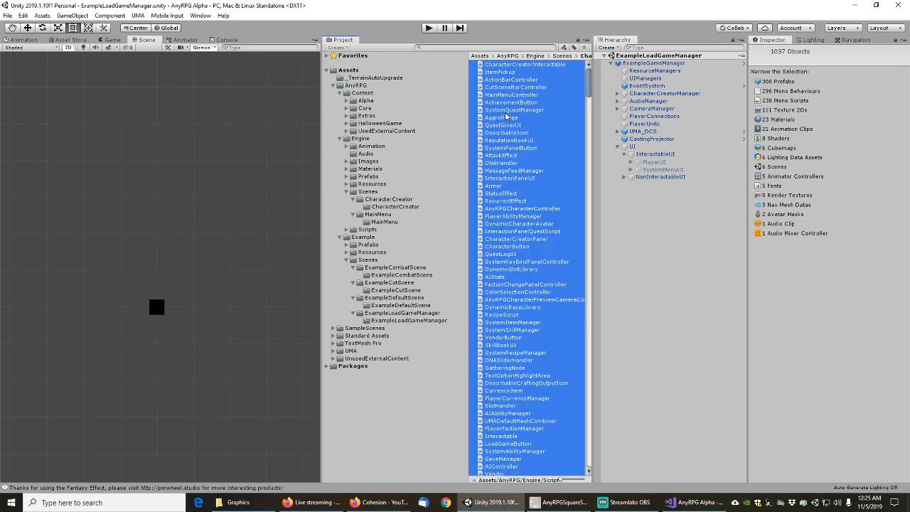
right_click(507, 115)
click(546, 219)
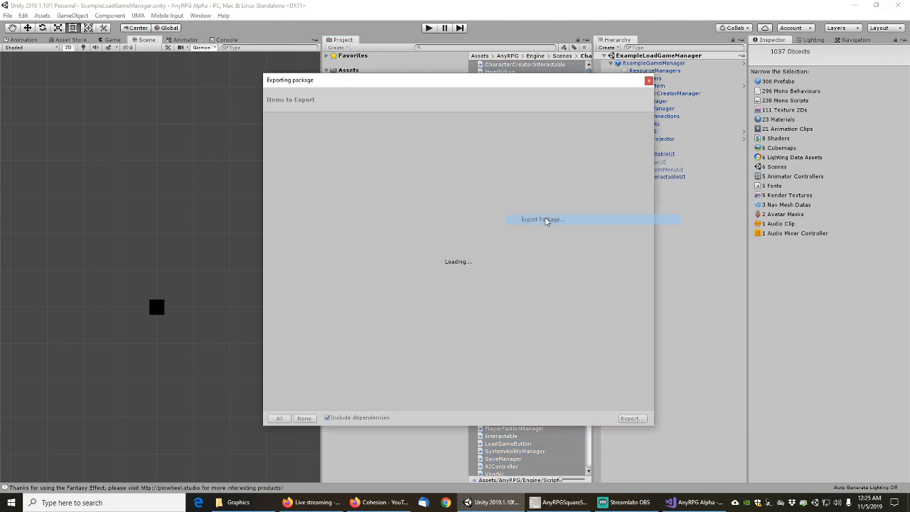
click(328, 418)
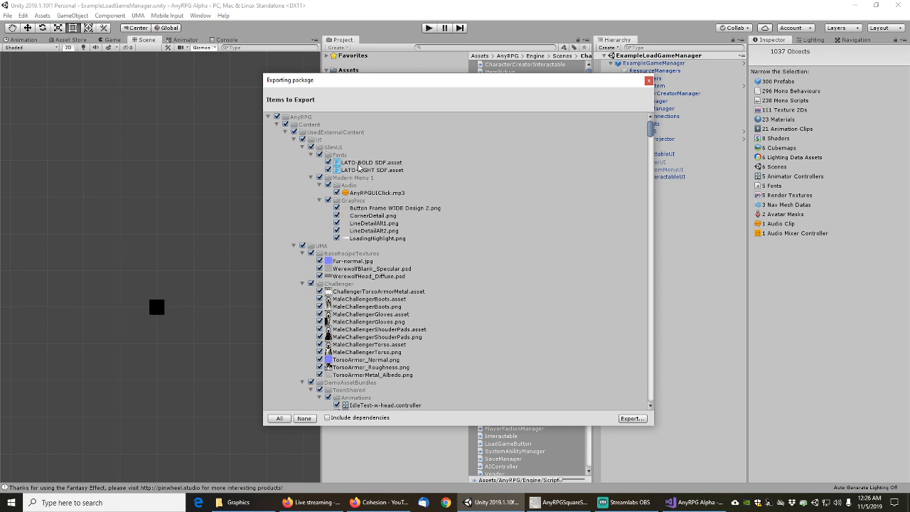
click(648, 81)
click(653, 64)
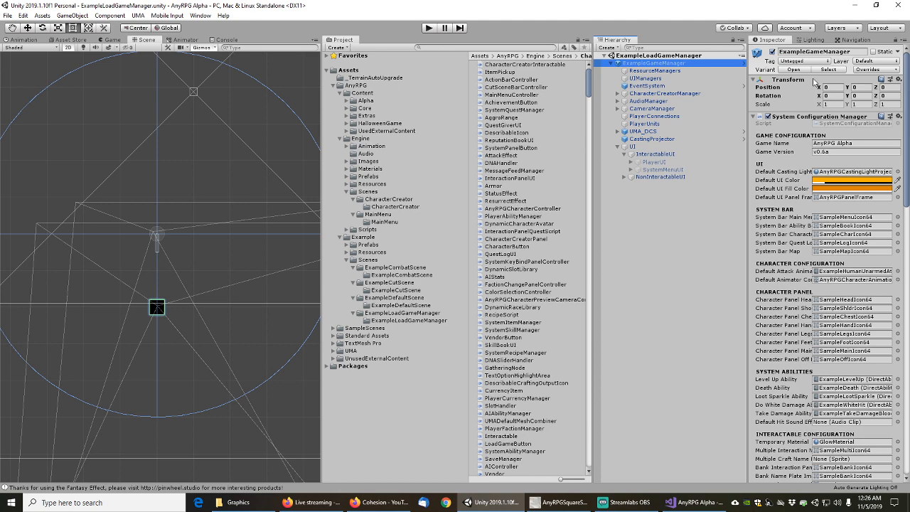
Open the ExampleGameManager and nested GameManager prefabs and filter the Hierarchy by 'image'
click(795, 70)
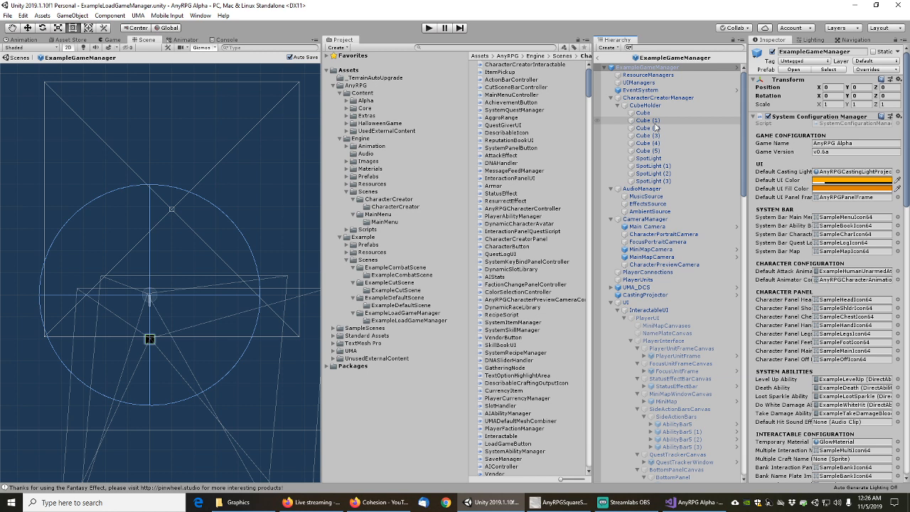
click(795, 69)
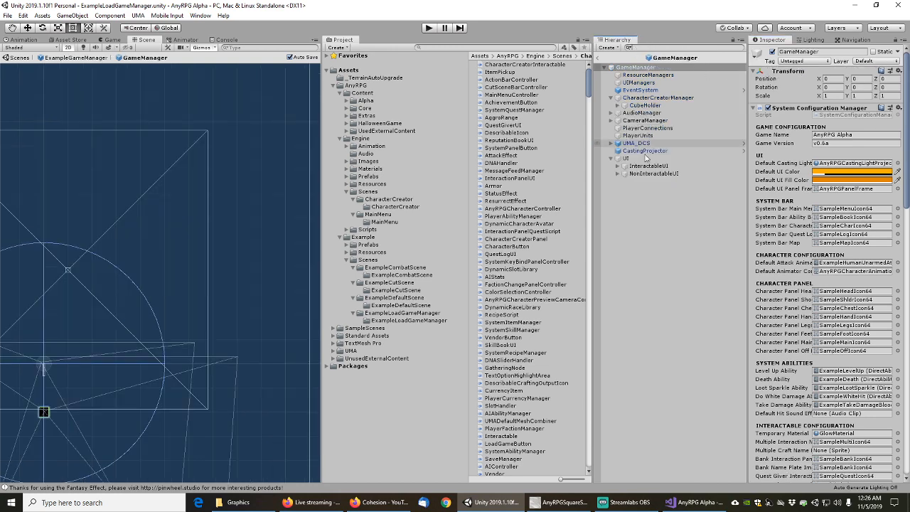
text(image)
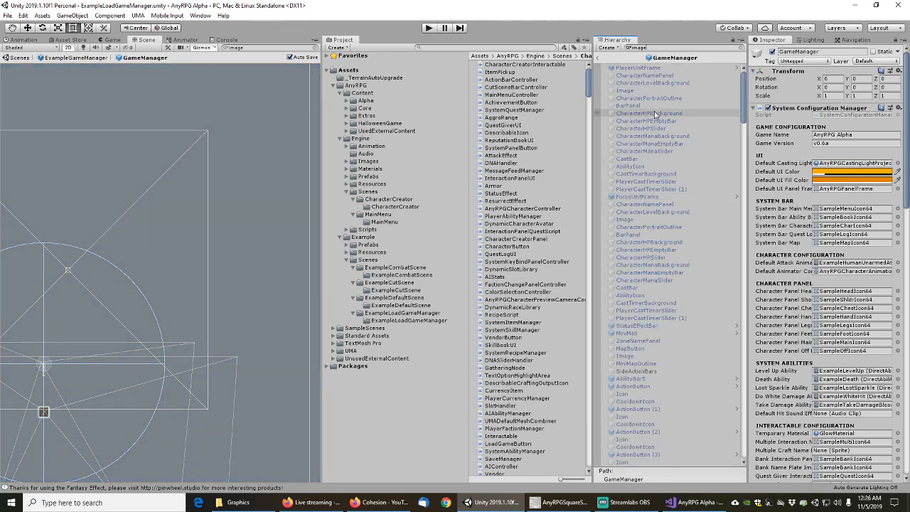
click(638, 69)
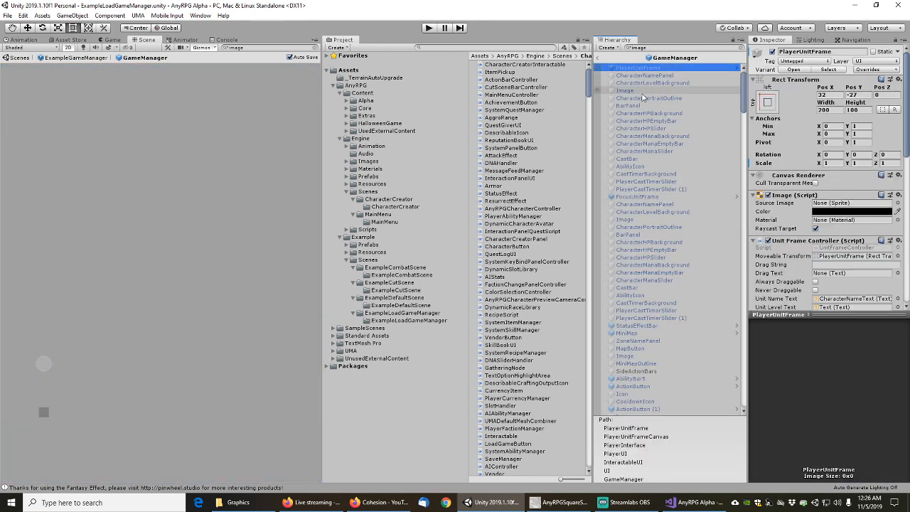
Step down through the unit frame, action bar and quest tracker images to XPBarSlider
key(Down)
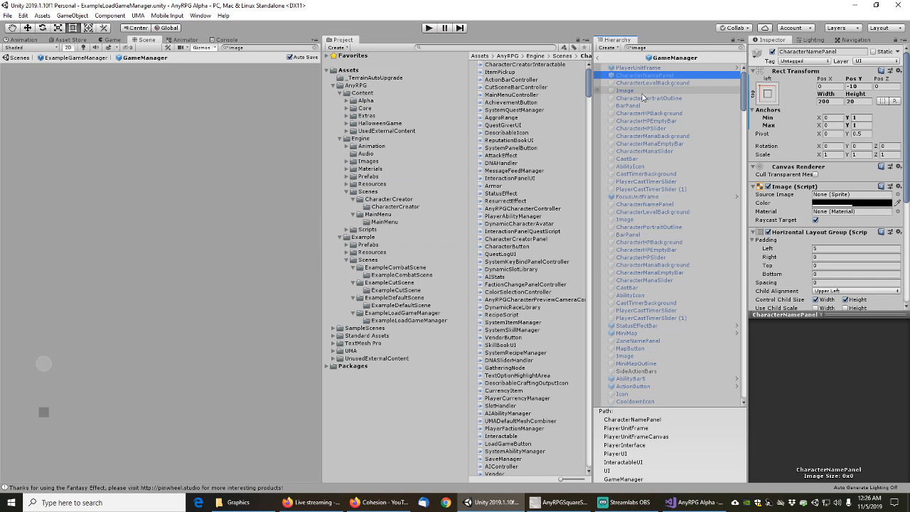
key(Down)
key(Down)
key(Down)
key(Down)
key(Down)
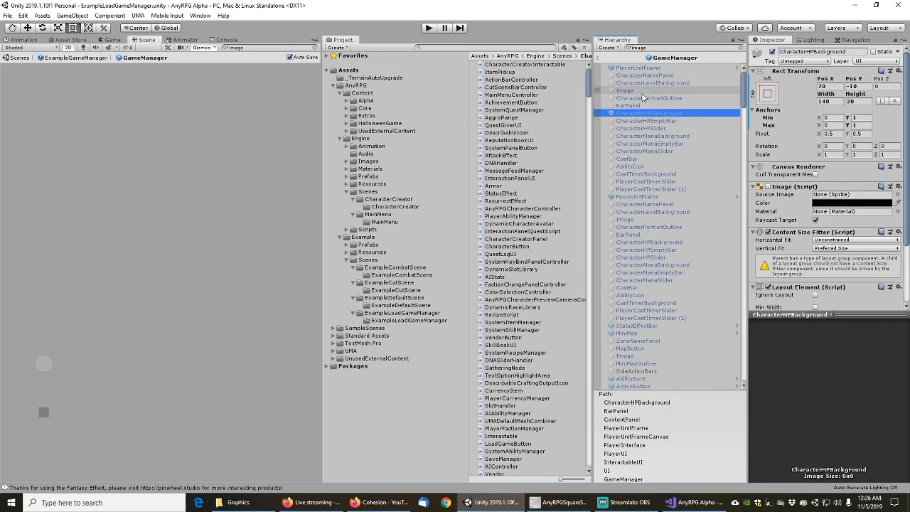
key(Down)
key(Down)
key(Down)
key(Down)
key(Down)
key(Down)
key(Down)
key(Down)
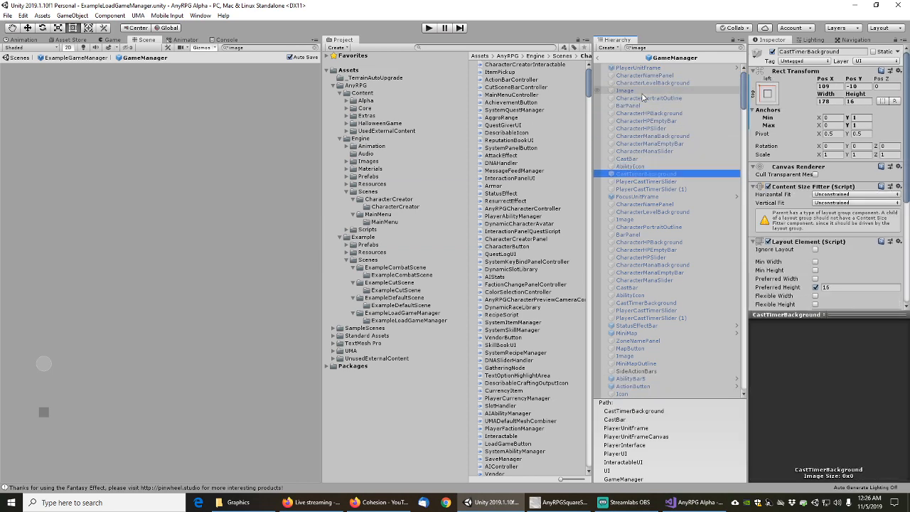
key(Down)
key(Down)
key(Down)
key(Down)
key(Down)
key(Down)
key(Down)
key(Down)
key(Down)
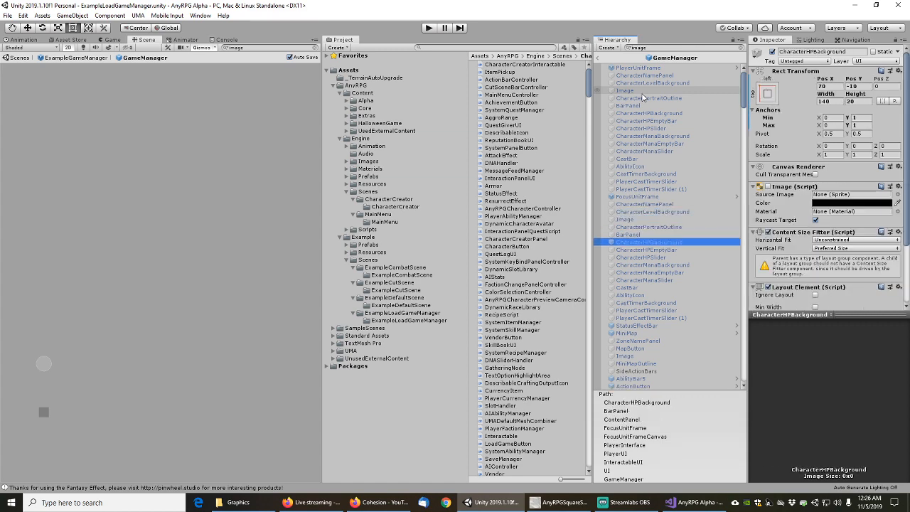
key(Down)
key(Down)
key(Down)
key(Down)
key(Down)
key(Down)
key(Down)
key(Down)
key(Down)
key(Down)
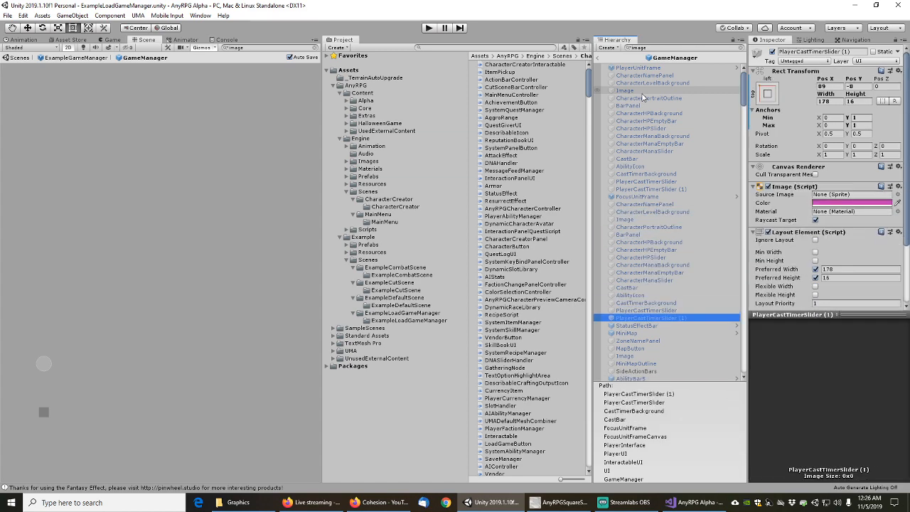
key(Down)
key(Down)
key(Down)
key(Down)
key(Down)
key(Down)
key(Down)
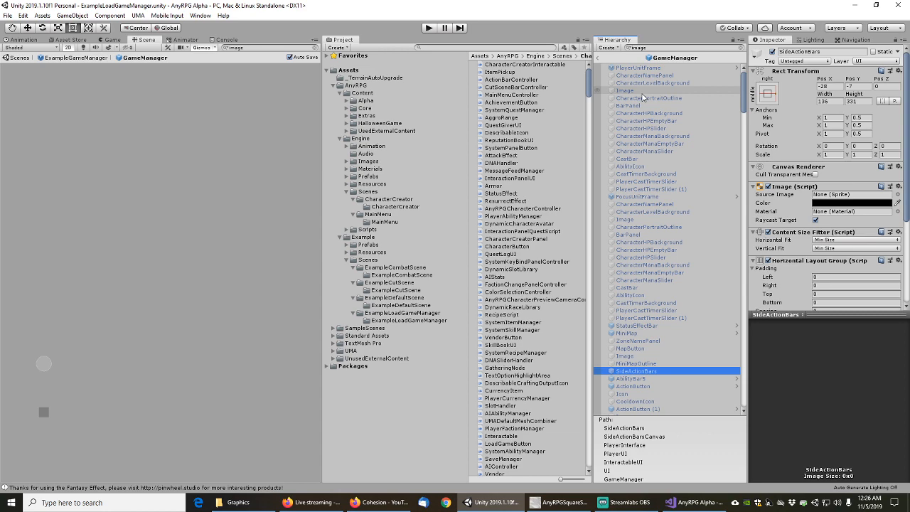
key(Down)
key(Down)
key(Down)
key(Down)
key(Down)
key(Down)
key(Down)
key(Down)
key(Down)
key(Down)
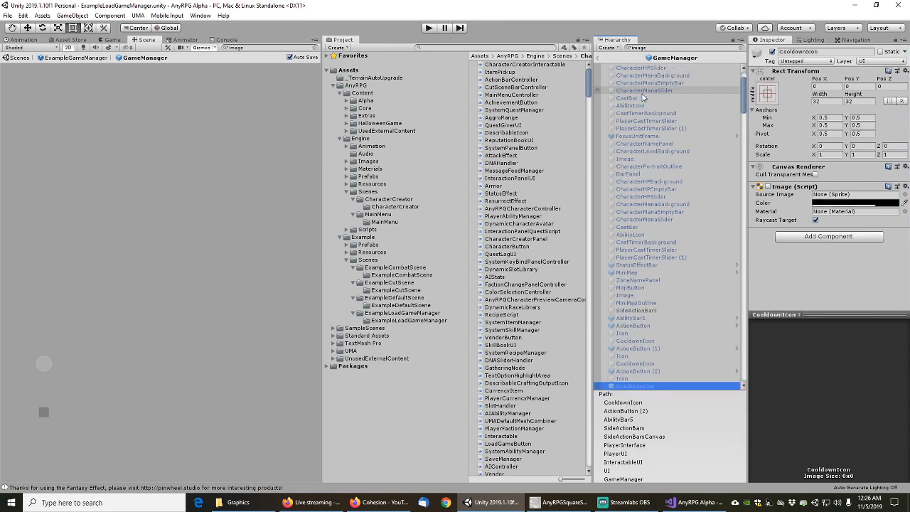
key(Down)
key(Down)
key(Down)
key(Down)
key(Down)
key(Down)
key(Down)
key(Down)
key(Down)
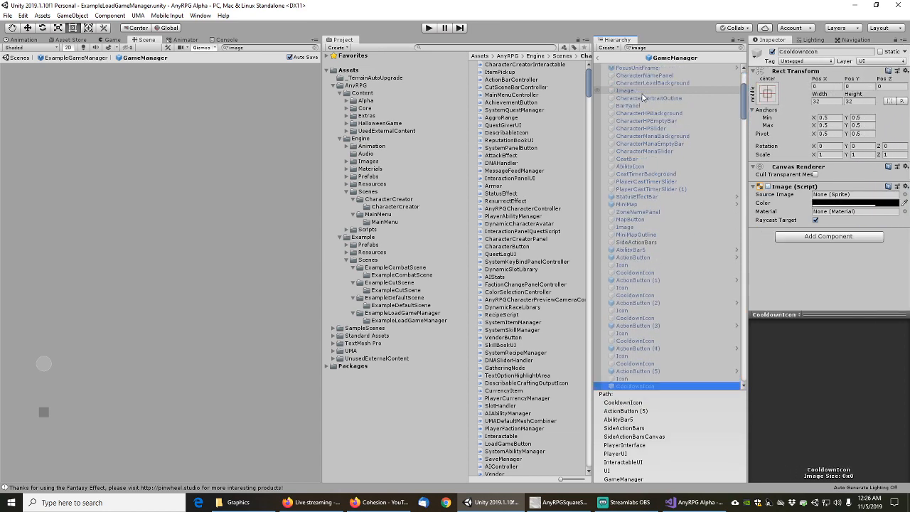
key(Down)
key(Down)
key(Down)
key(Down)
key(Down)
key(Down)
key(Down)
key(Down)
key(Down)
key(Down)
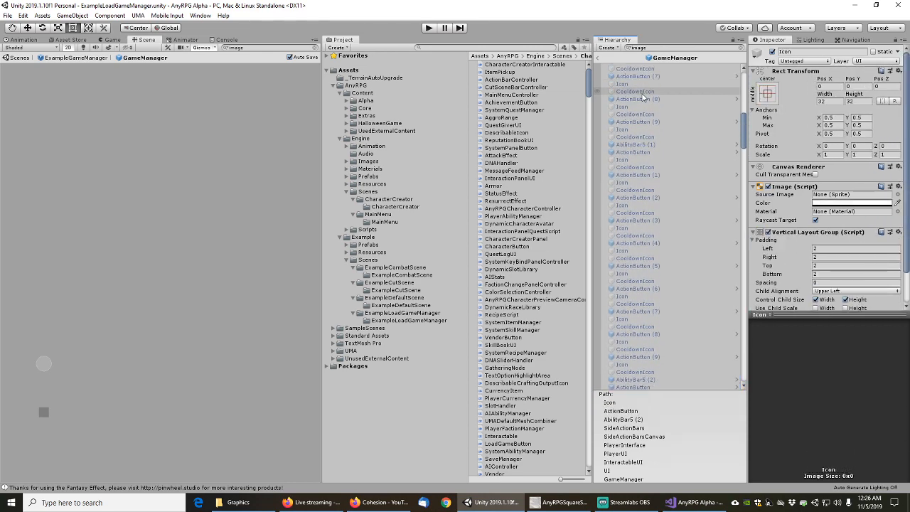
key(Down)
key(Down)
key(Down)
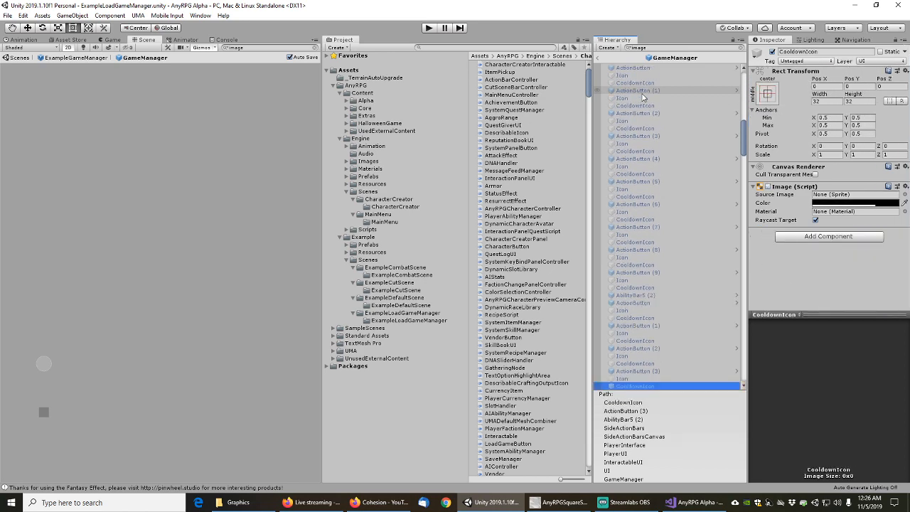
key(Down)
key(Down)
key(Down)
key(Down)
key(Down)
key(Down)
key(Down)
key(Down)
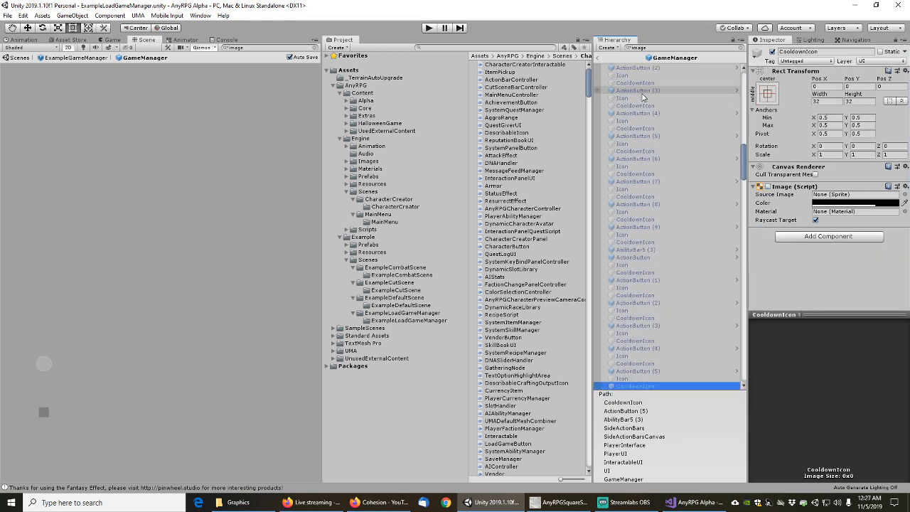
key(Down)
key(Down)
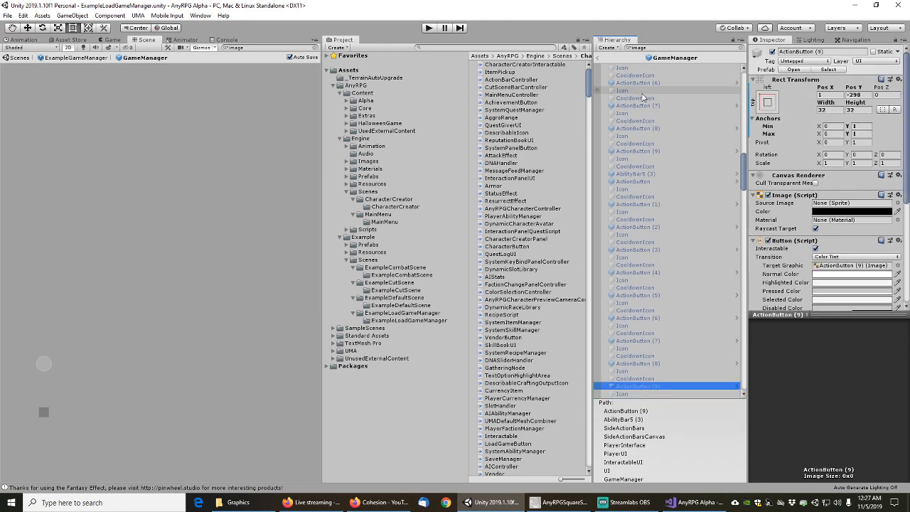
key(Down)
key(Down)
key(Down)
key(Down)
key(Down)
key(Down)
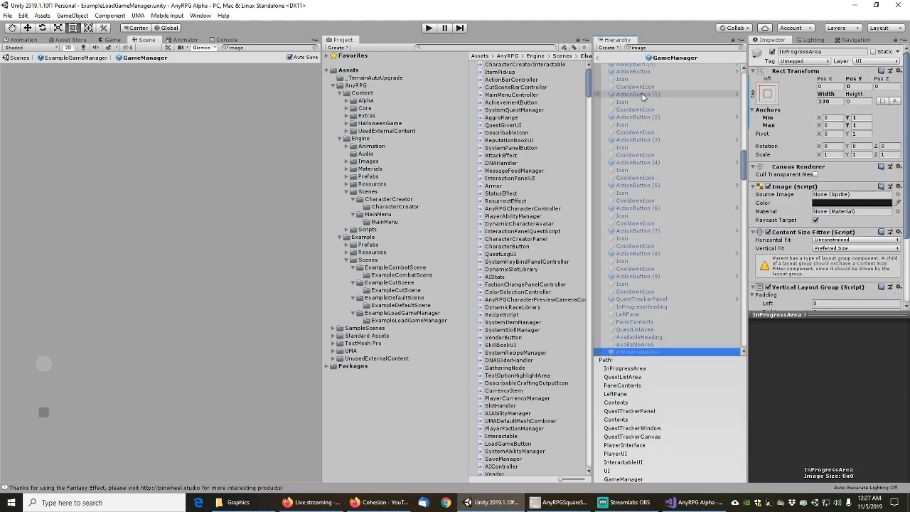
key(Down)
key(Down)
key(Down)
key(Down)
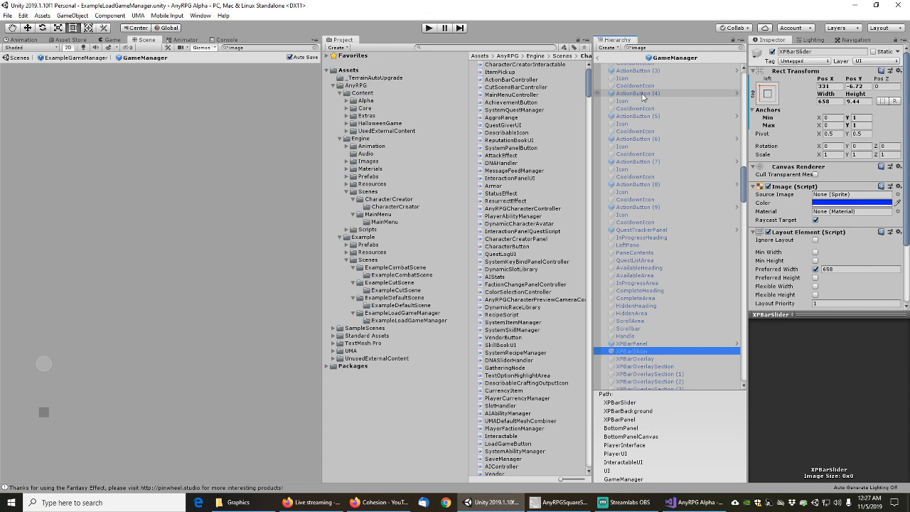
key(Down)
key(Down)
key(Down)
key(Down)
key(Down)
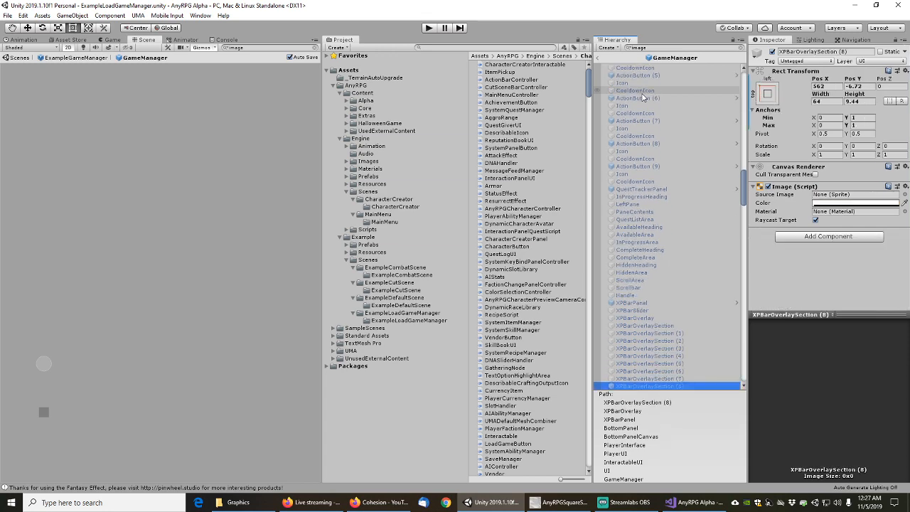
Continue through the bag, chat and window images to InGameMainMenuWindow's first Corner
key(Down)
key(Down)
key(Down)
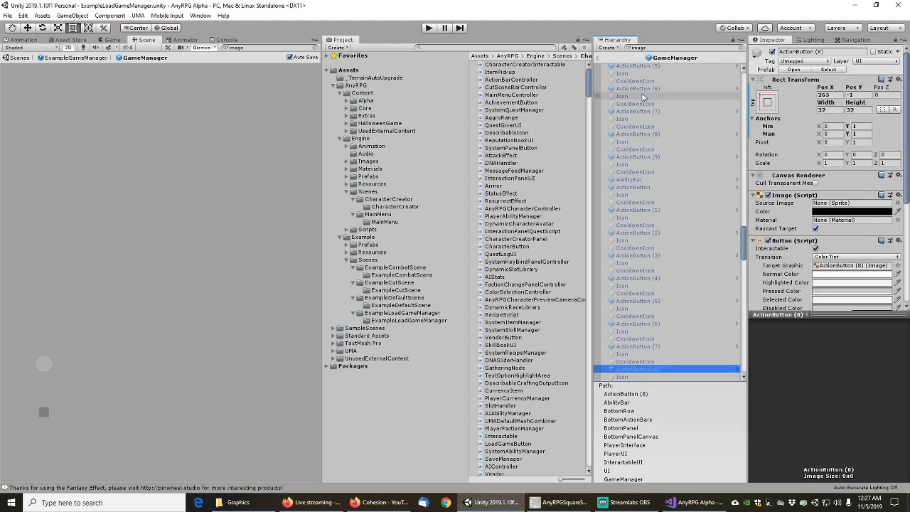
key(Down)
key(Down)
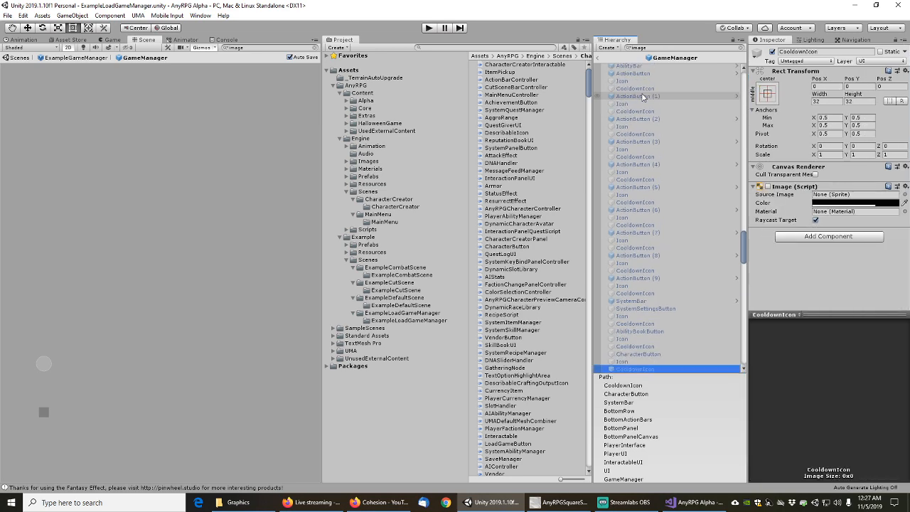
key(Down)
key(Down)
key(Down)
key(Down)
key(Down)
key(Down)
key(Down)
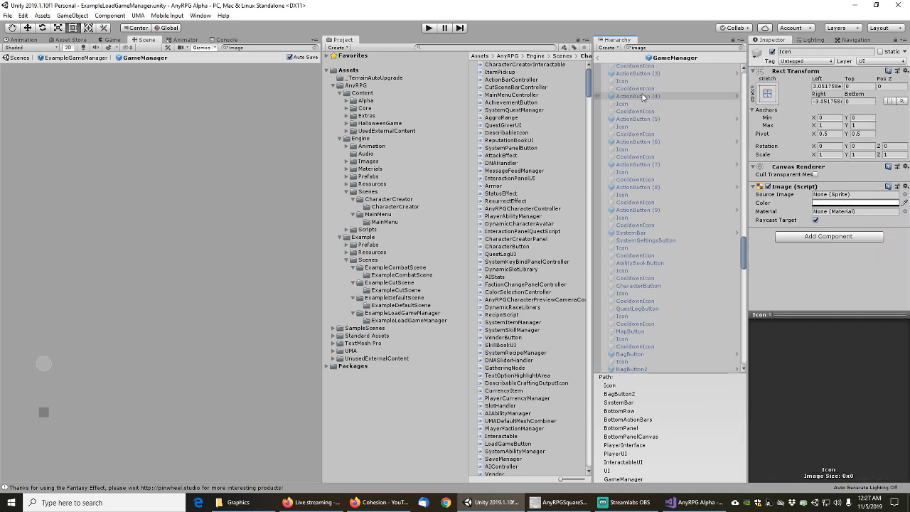
key(Down)
key(Down)
key(Down)
key(Down)
key(Down)
key(Down)
key(Down)
key(Down)
key(Down)
key(Down)
key(Down)
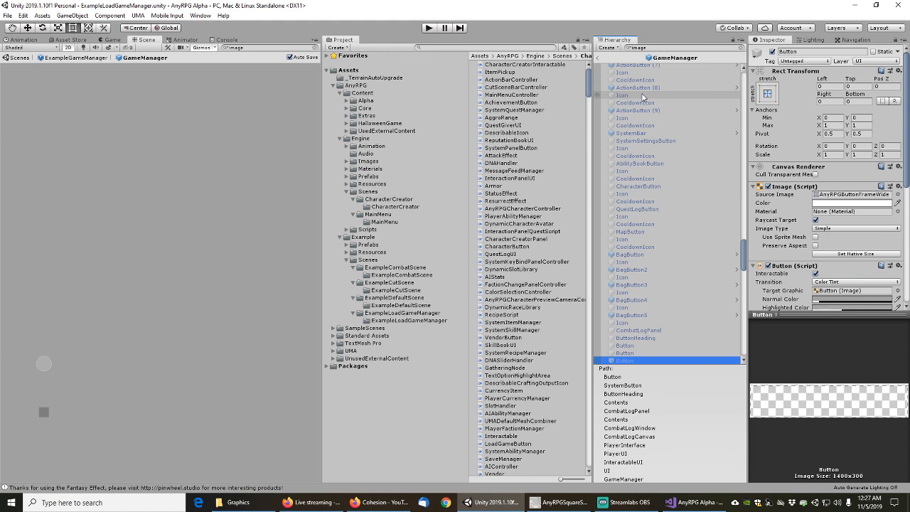
key(Down)
key(Down)
key(Down)
key(Down)
key(Down)
key(Down)
key(Down)
key(Down)
key(Down)
key(Down)
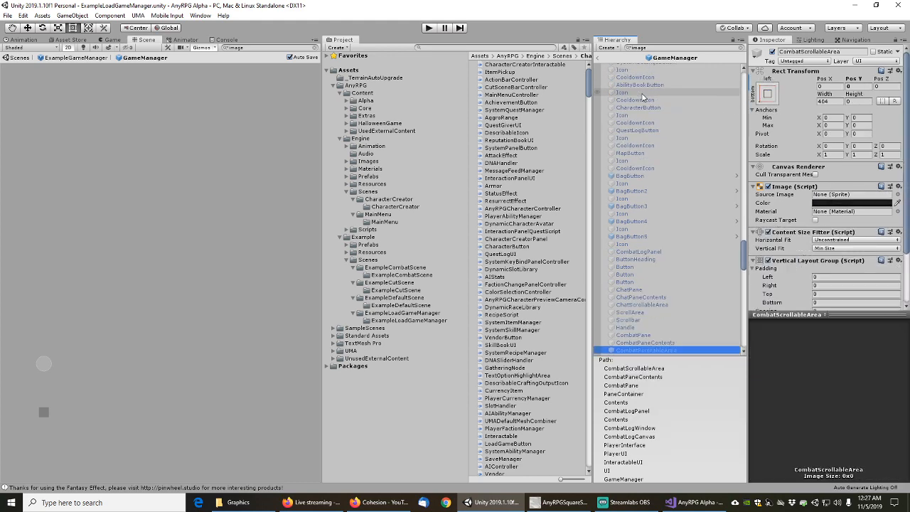
key(Down)
key(Down)
key(Down)
key(Down)
key(Down)
key(Down)
key(Down)
key(Down)
key(Down)
key(Down)
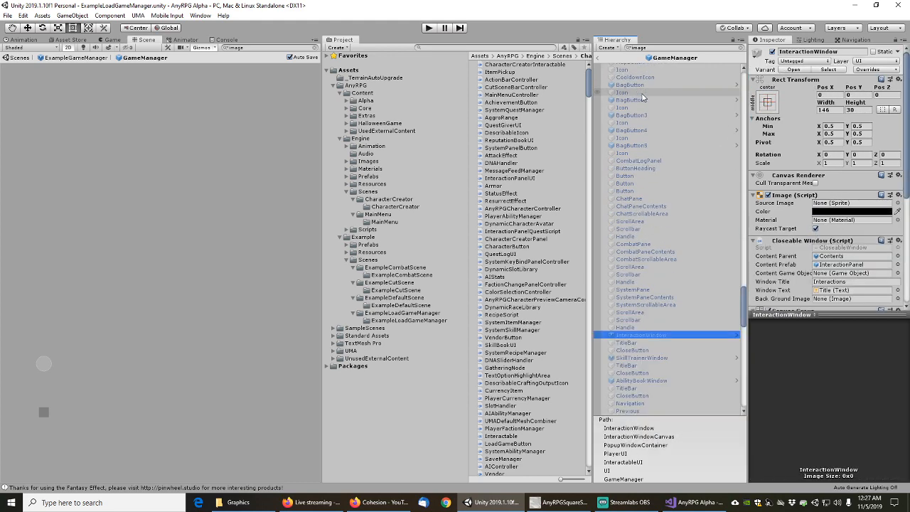
key(Down)
key(Down)
key(Down)
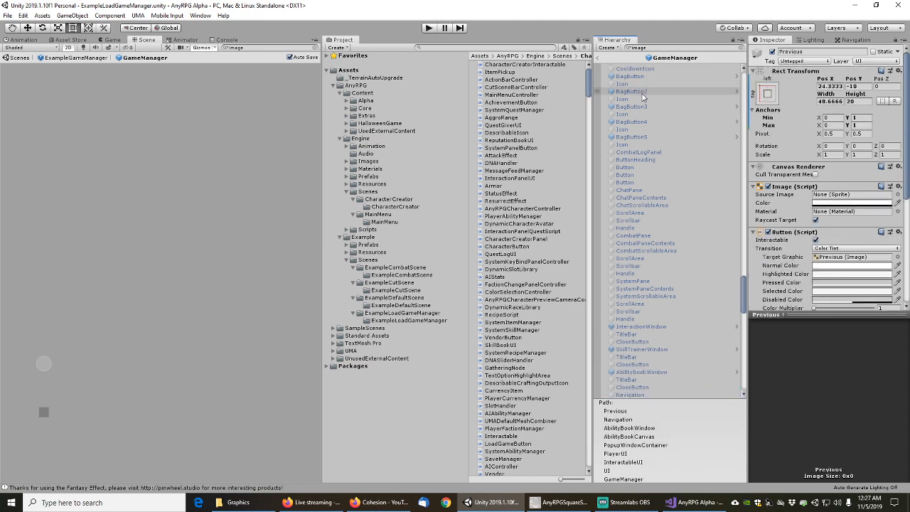
key(Down)
key(Down)
key(Down)
key(Down)
key(Down)
key(Down)
key(Down)
key(Down)
key(Down)
key(Down)
key(Down)
key(Down)
key(Down)
key(Down)
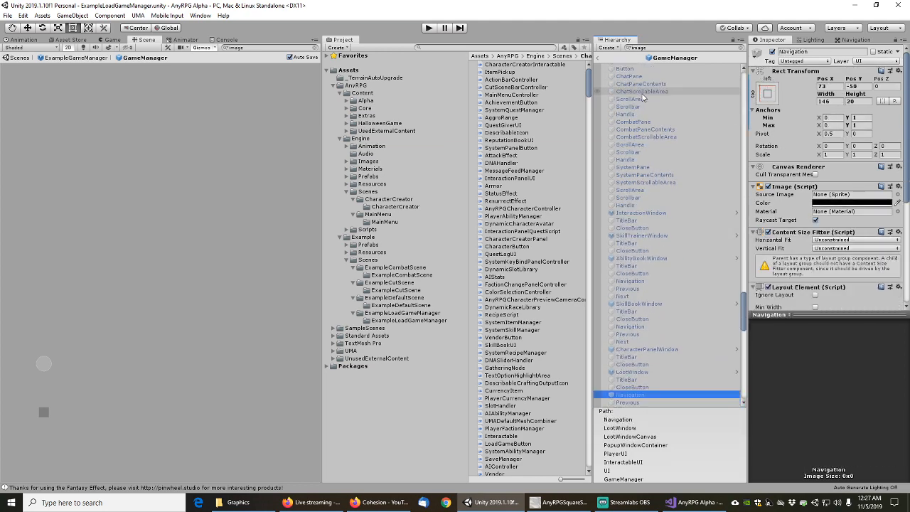
key(Down)
key(Down)
key(Down)
key(Down)
key(Down)
key(Down)
key(Down)
key(Down)
key(Down)
key(Down)
key(Down)
key(Down)
key(Down)
key(Down)
key(Down)
key(Down)
key(Down)
key(Down)
key(Down)
key(Down)
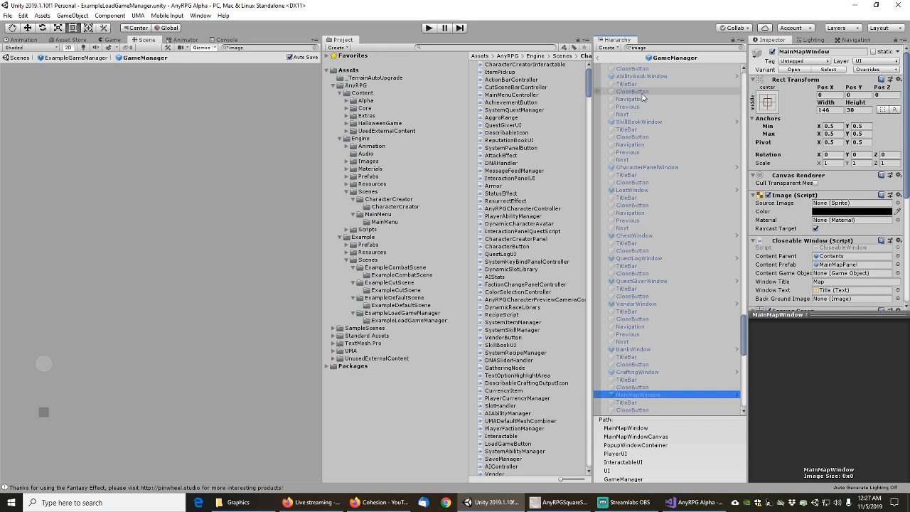
key(Down)
key(Down)
key(Down)
key(Down)
key(Down)
key(Down)
key(Down)
key(Down)
key(Down)
key(Down)
key(Down)
key(Down)
key(Down)
key(Down)
key(Down)
key(Down)
key(Down)
key(Down)
key(Down)
key(Down)
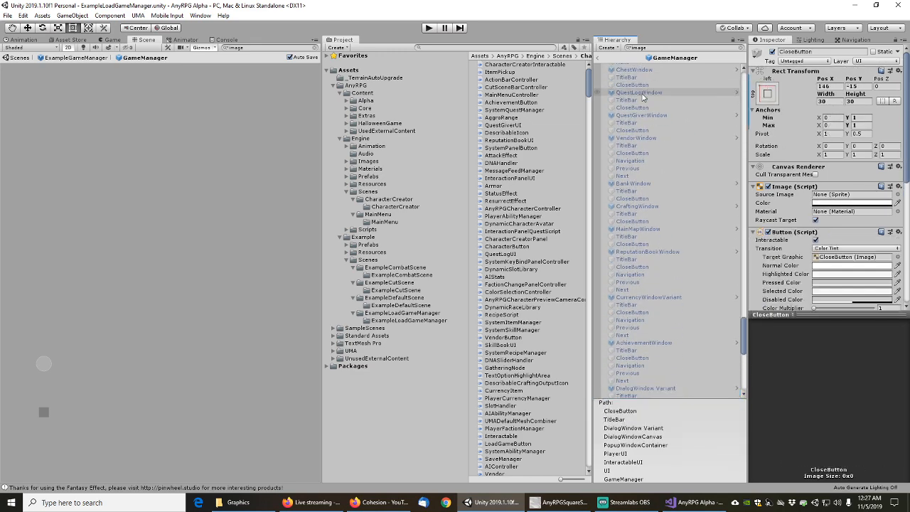
key(Down)
key(Down)
key(Down)
key(Down)
key(Down)
key(Down)
key(Down)
key(Down)
key(Down)
key(Down)
key(Down)
key(Down)
key(Down)
key(Down)
key(Down)
key(Down)
key(Down)
key(Down)
key(Down)
key(Down)
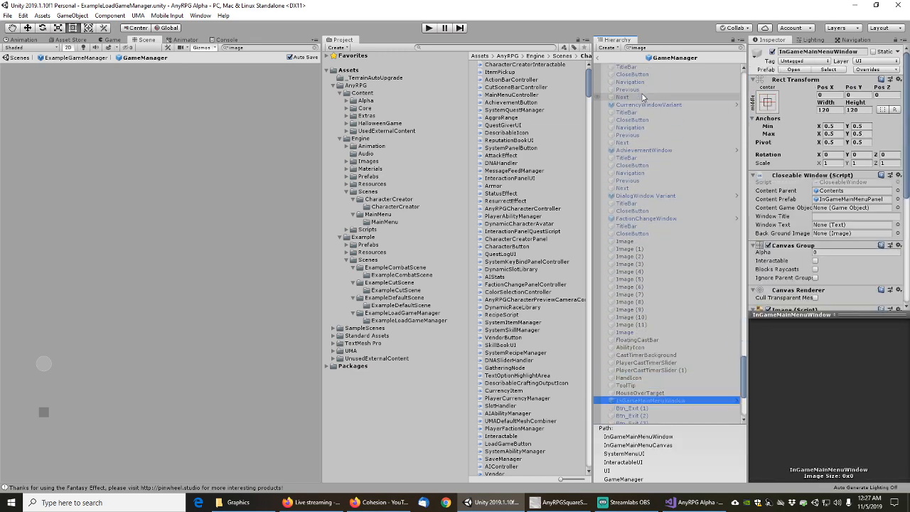
key(Down)
key(Down)
key(Down)
key(Down)
key(Down)
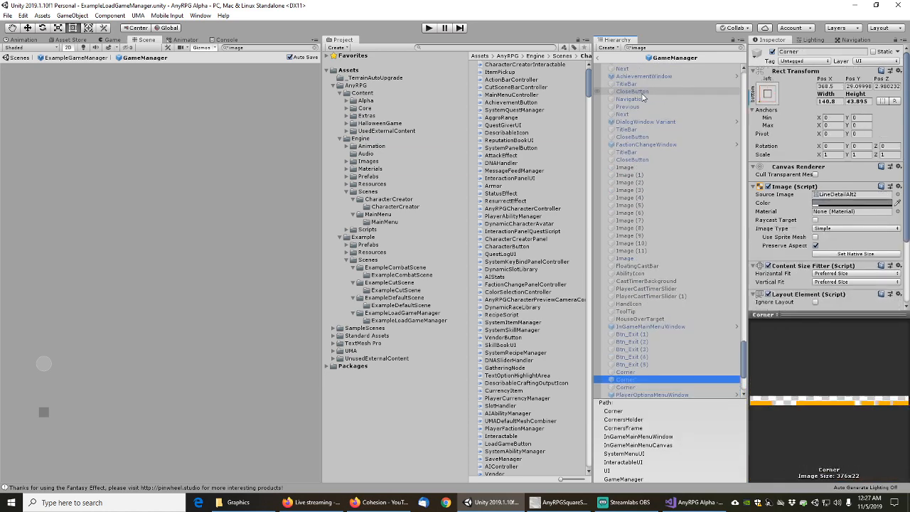
key(Down)
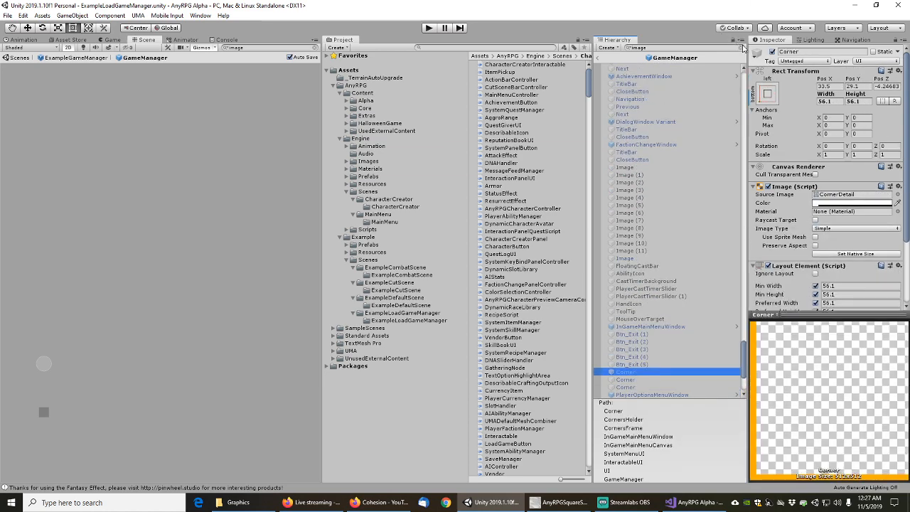
Clear the 'image' filter and open InGameMainMenuWindow as the NoTitleAutoResizeWindow prefab
click(742, 48)
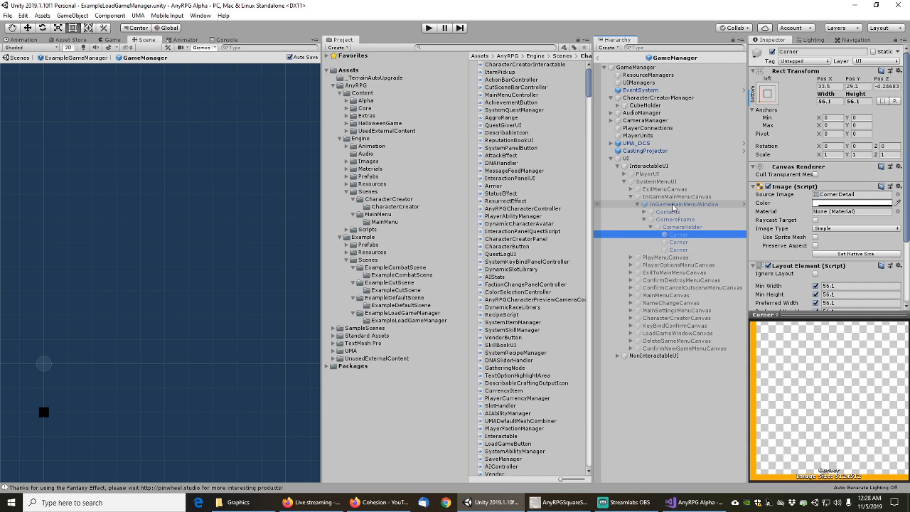
click(673, 206)
double_click(673, 205)
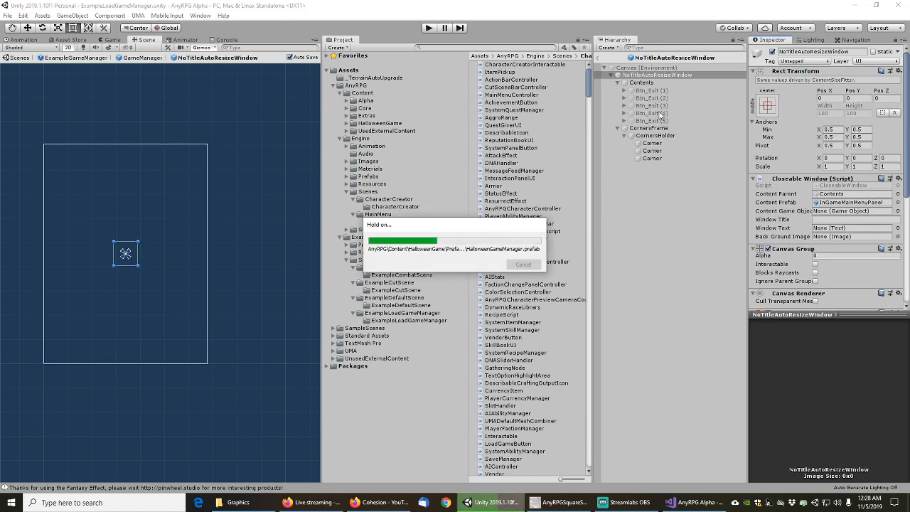
Set the third Corner's Source Image to AnyRPGLineDetailAlt1 and add Colored Line Detail Alt 1
click(652, 158)
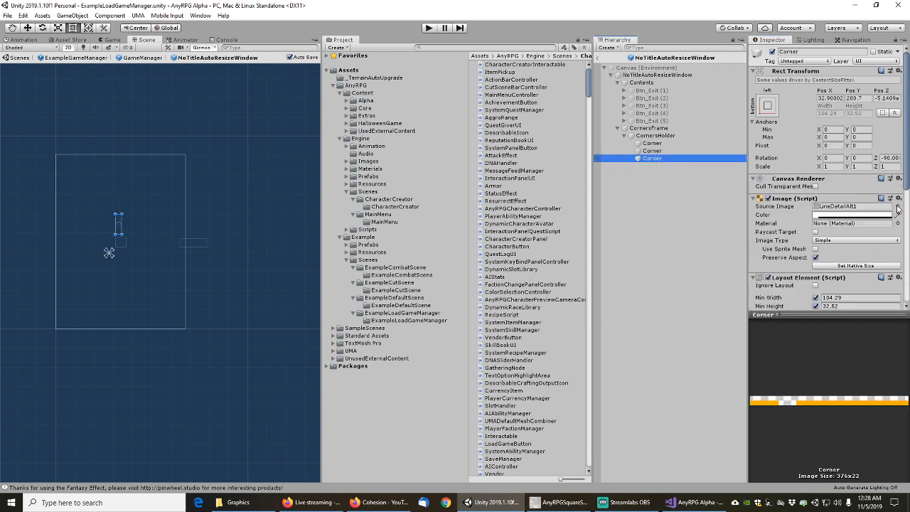
click(899, 206)
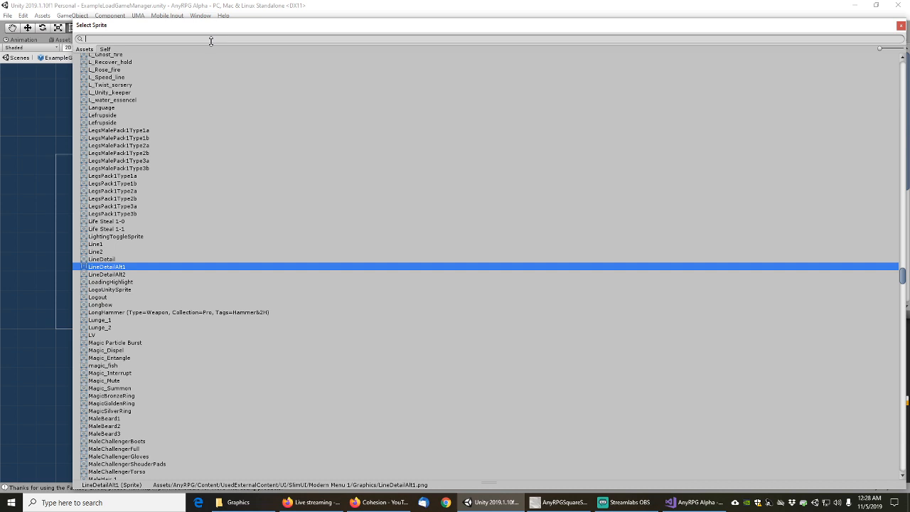
text(alt1)
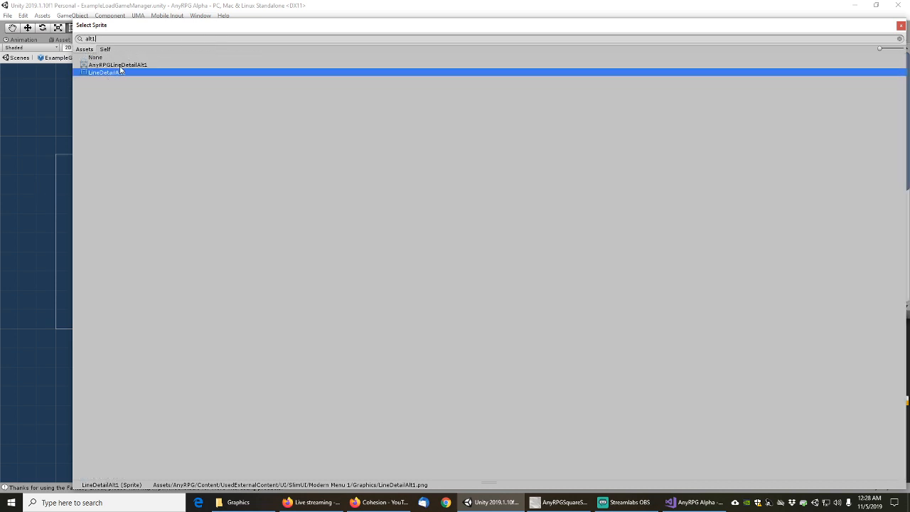
double_click(120, 65)
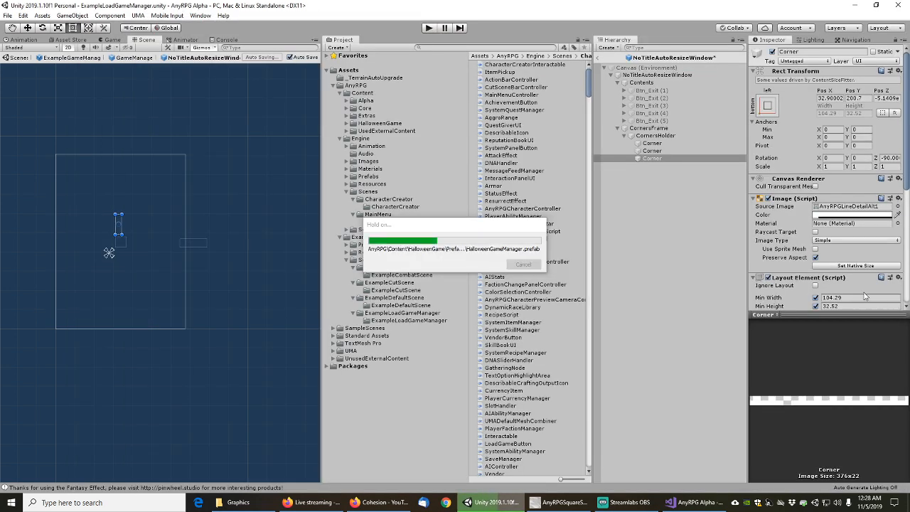
scroll(786, 256, down, 5)
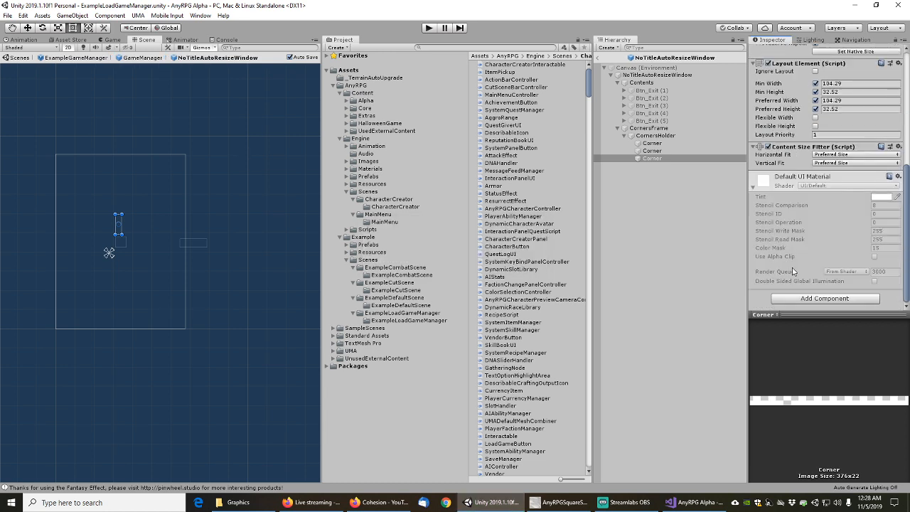
click(824, 299)
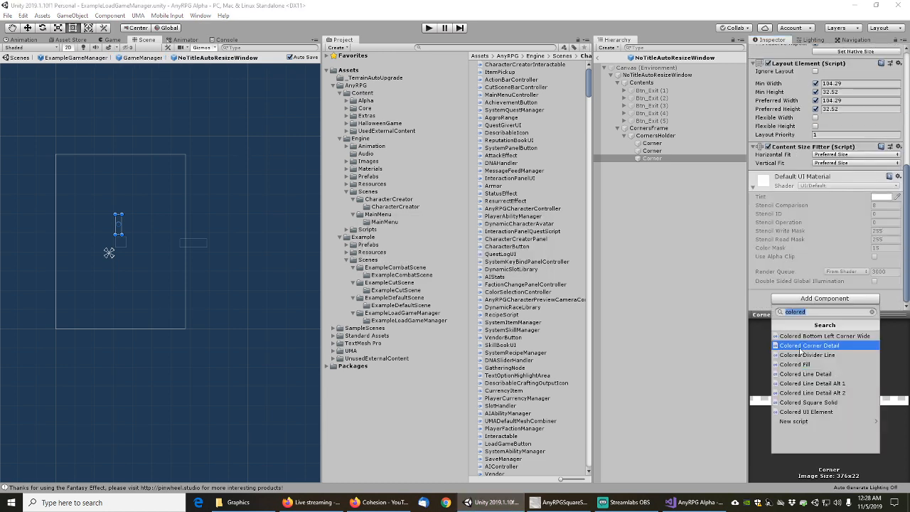
click(816, 383)
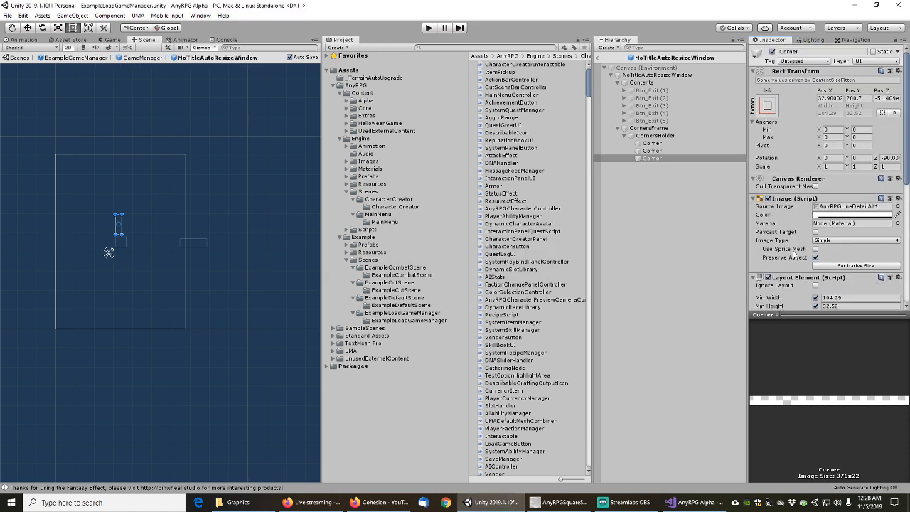
Give the second Corner the AnyRPGLineDetailAlt2 sprite and a Colored Line Detail Alt 2 component
click(652, 152)
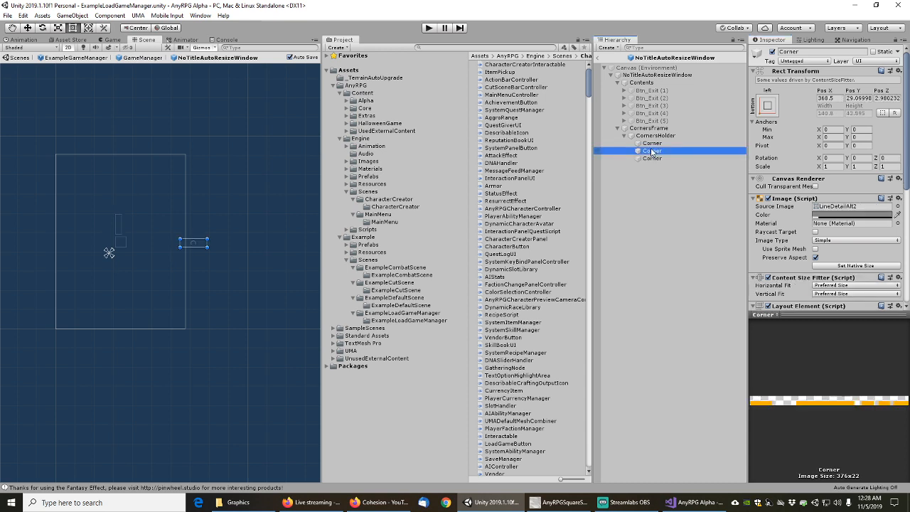
click(898, 207)
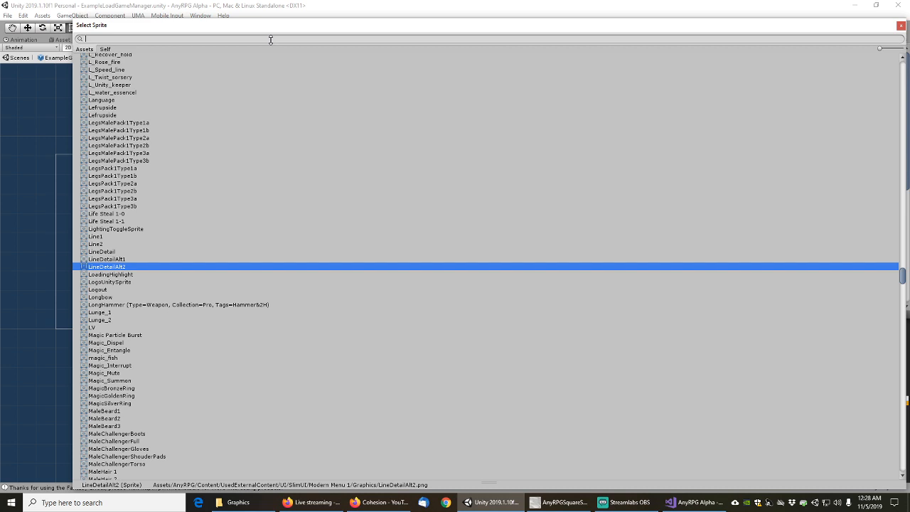
text(alt2)
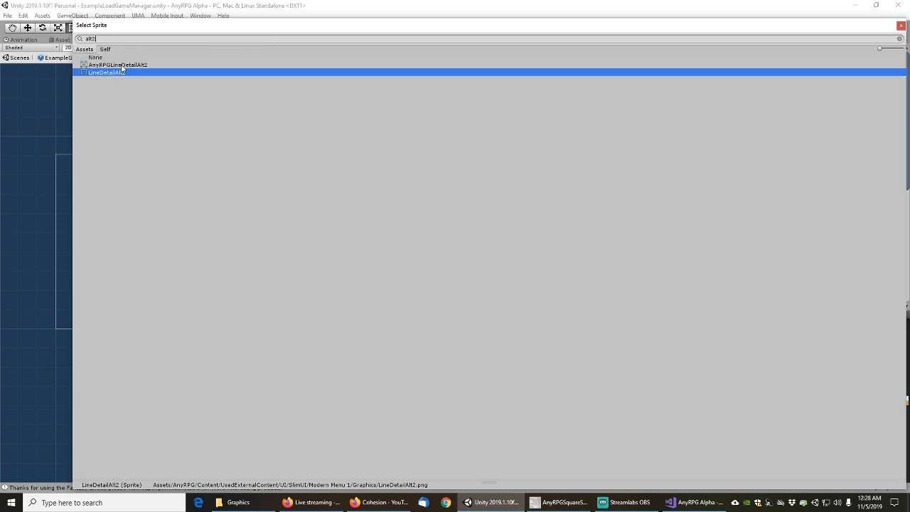
click(119, 65)
double_click(119, 64)
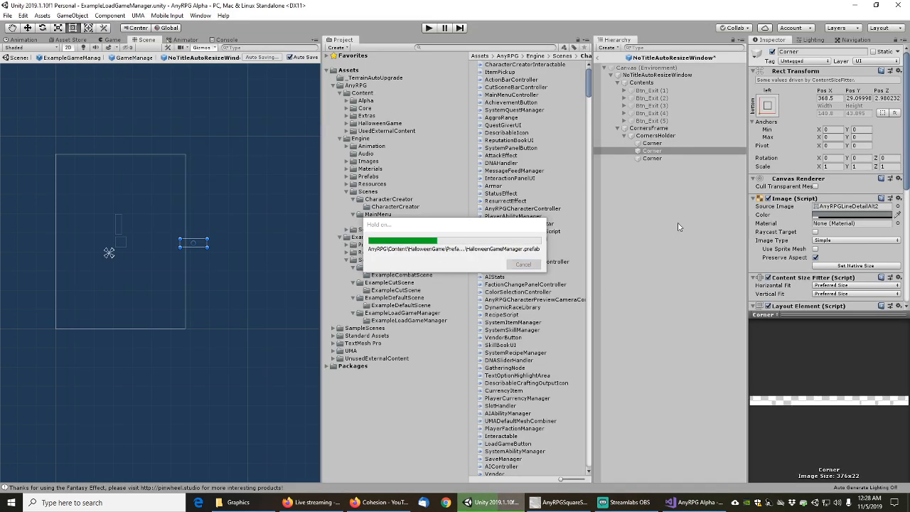
scroll(796, 249, down, 5)
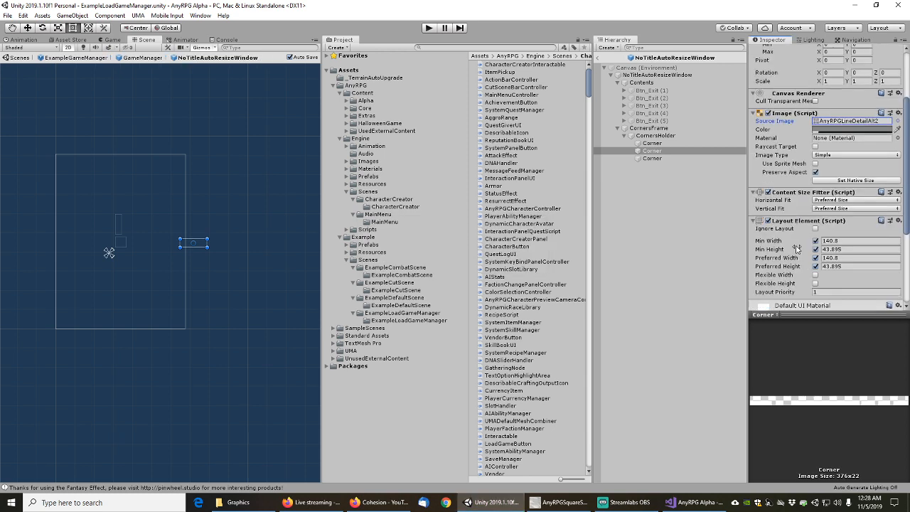
click(819, 300)
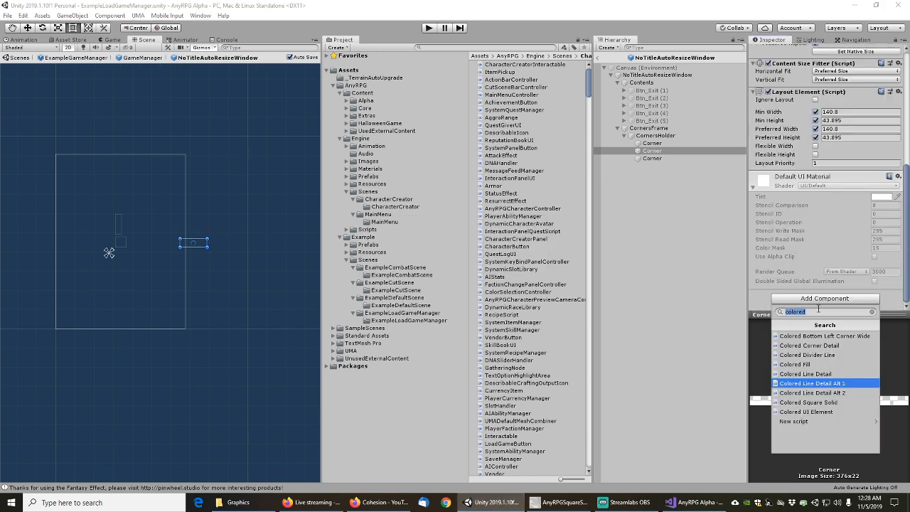
click(838, 393)
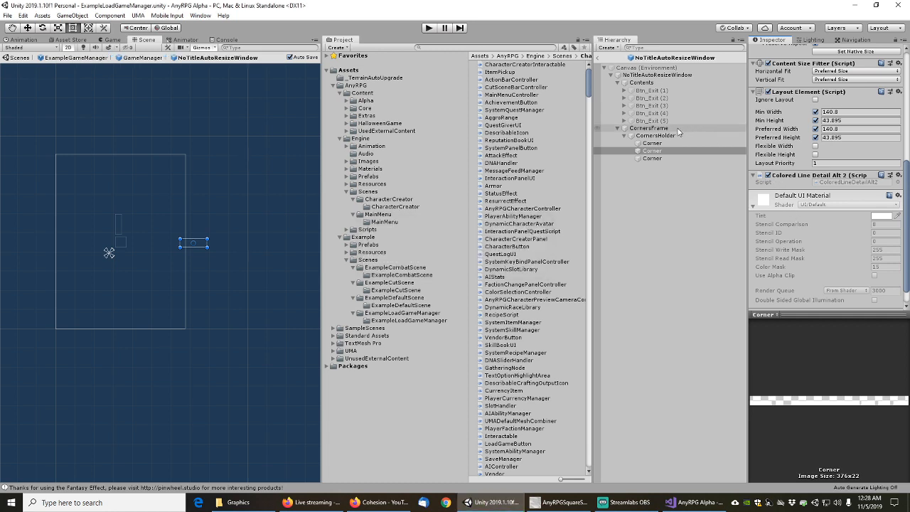
Give the first Corner the AnyRPGCornerDetail sprite and a Colored Corner Detail component
click(701, 143)
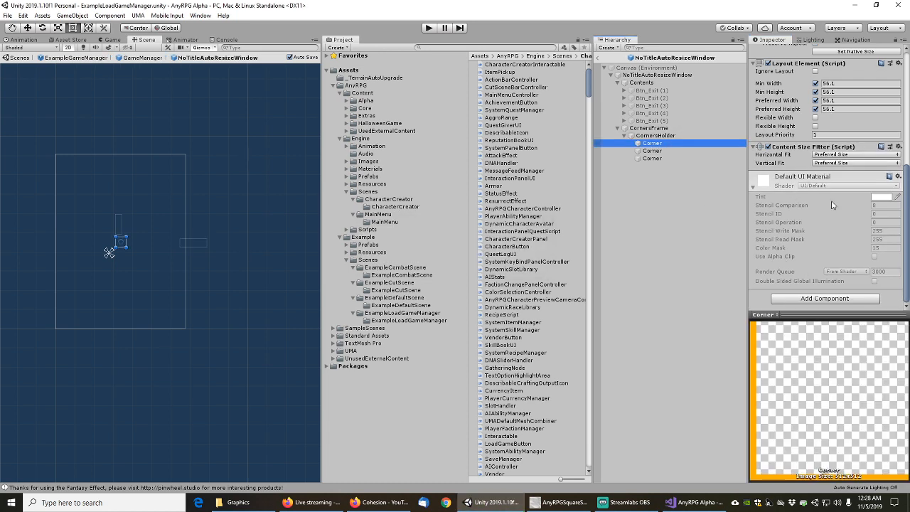
scroll(813, 241, up, 5)
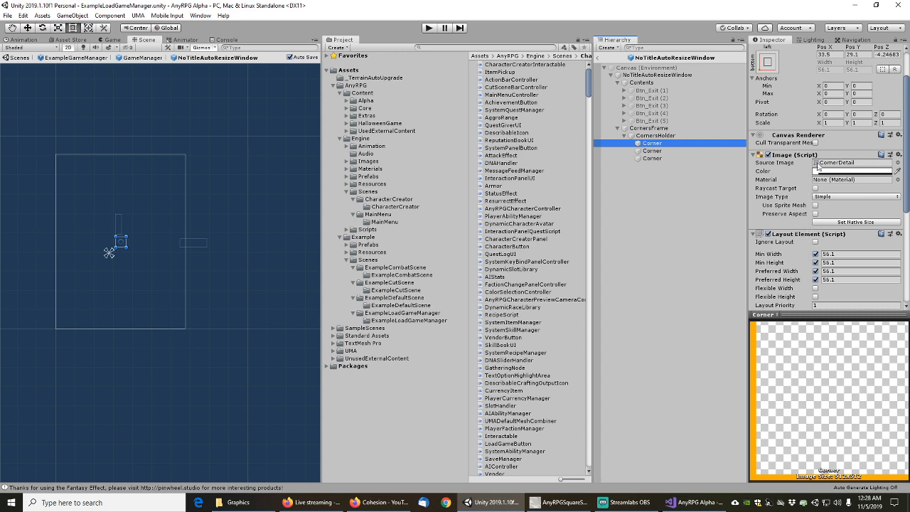
click(897, 163)
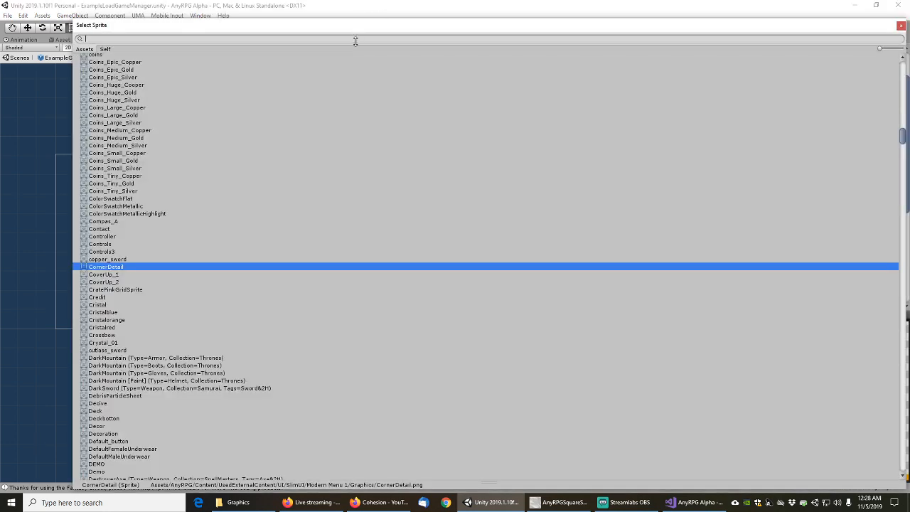
text(cornerdet)
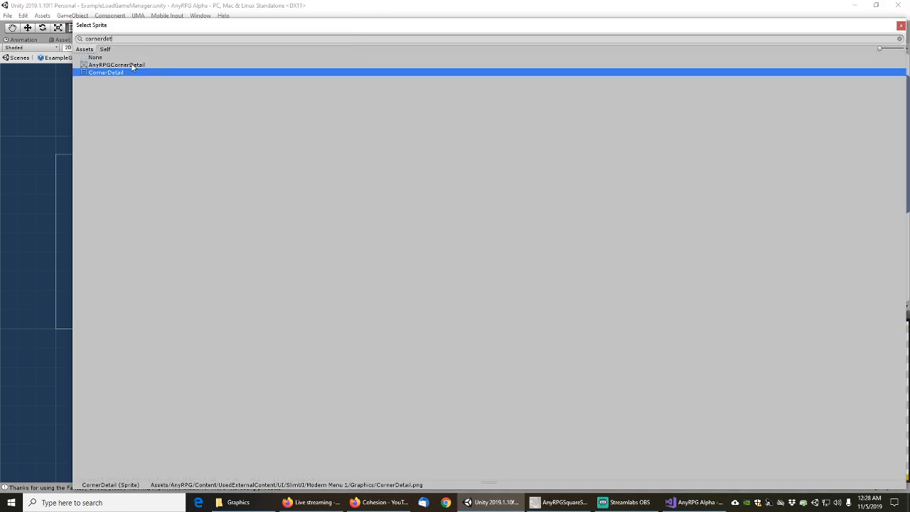
double_click(132, 65)
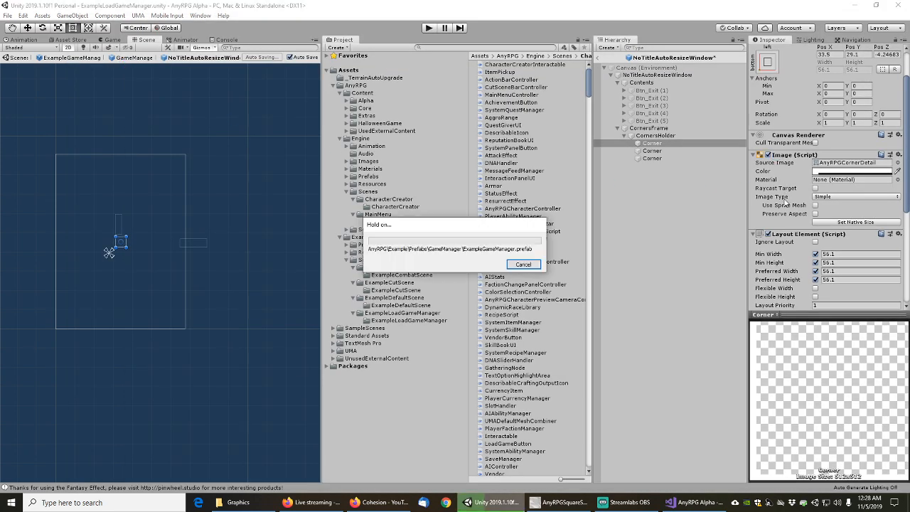
scroll(795, 251, down, 3)
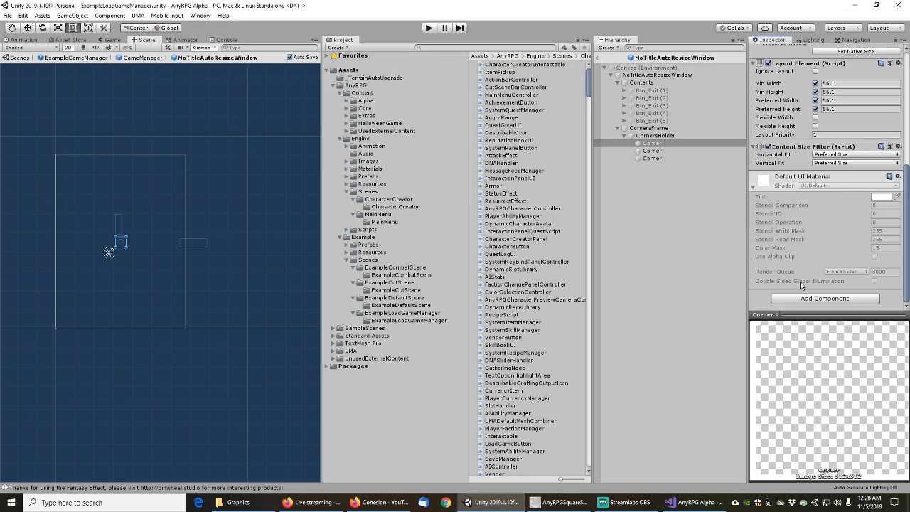
click(818, 300)
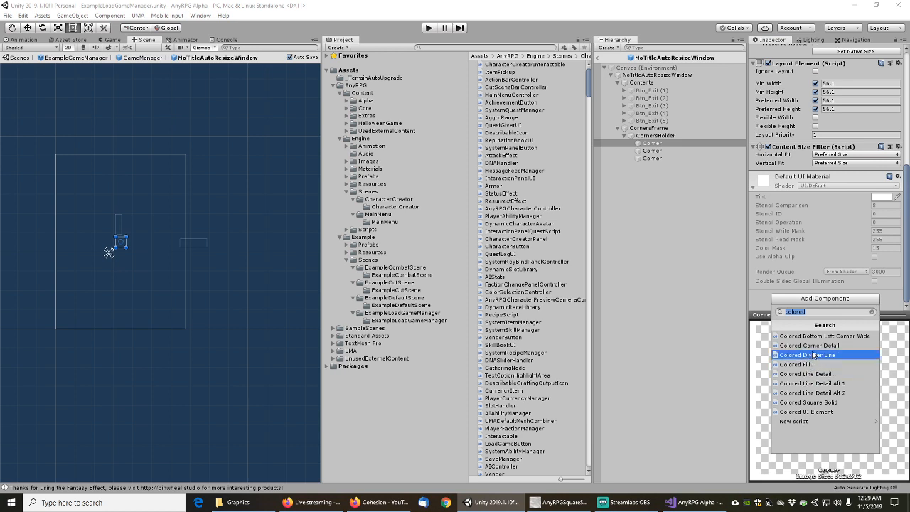
click(812, 345)
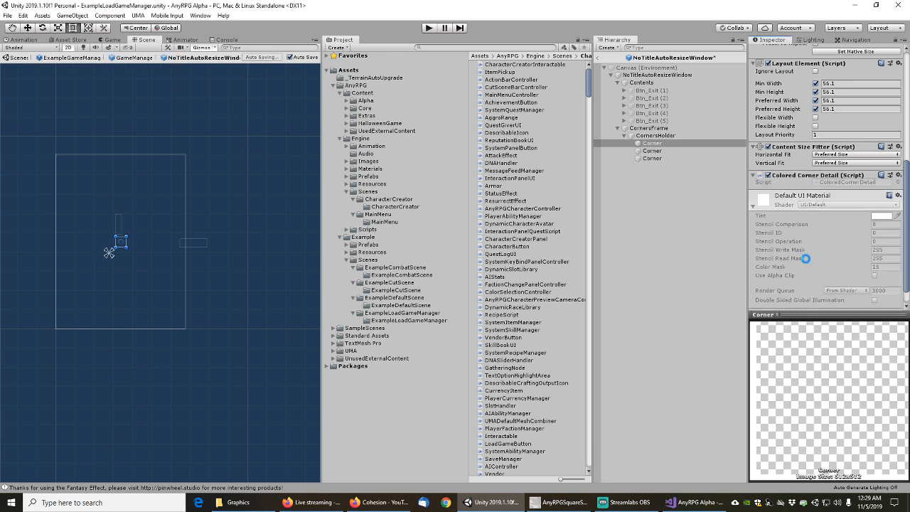
Review CornersHolder, CornersFrame and the Btn_Exit buttons up to the root, then exit prefab mode
click(656, 135)
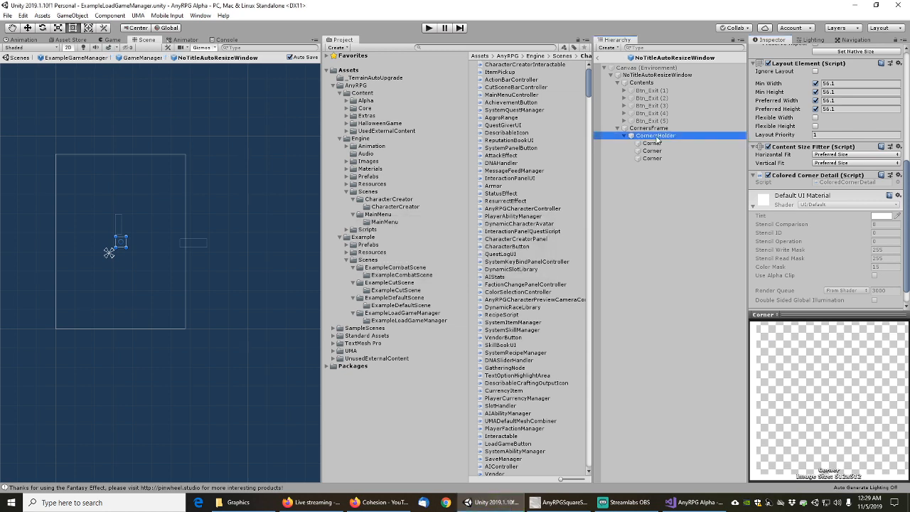
click(649, 128)
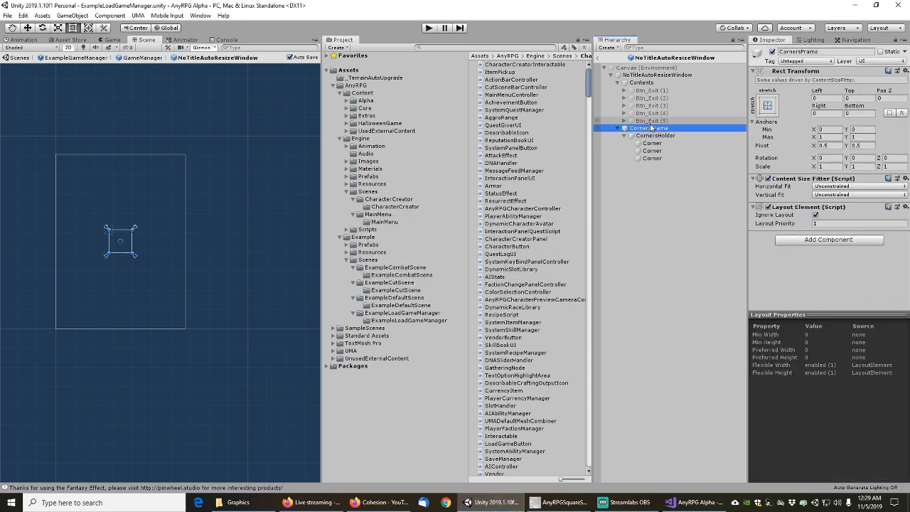
click(650, 121)
click(651, 113)
click(652, 106)
click(652, 98)
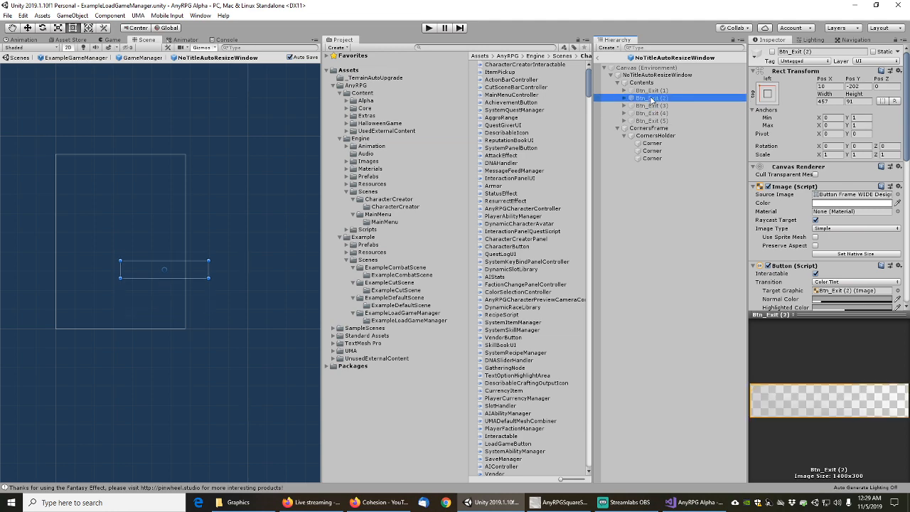
click(650, 90)
click(645, 82)
click(644, 76)
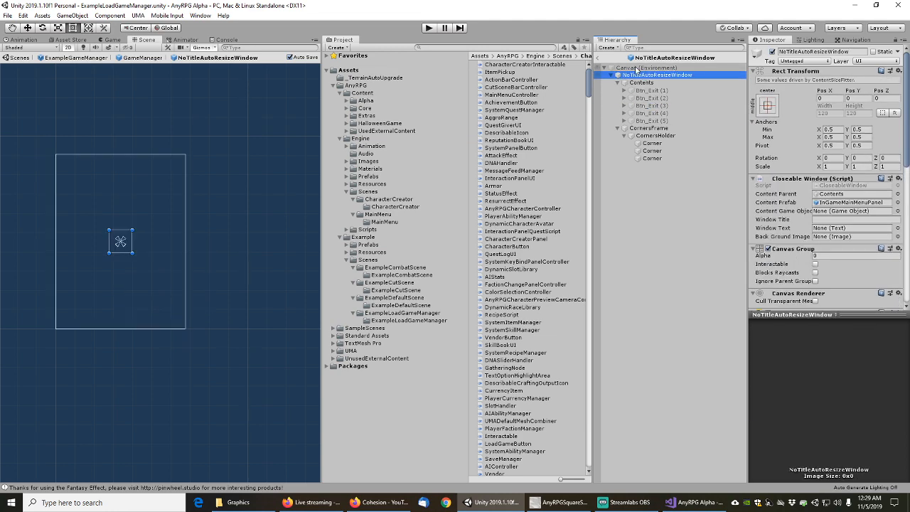
click(601, 60)
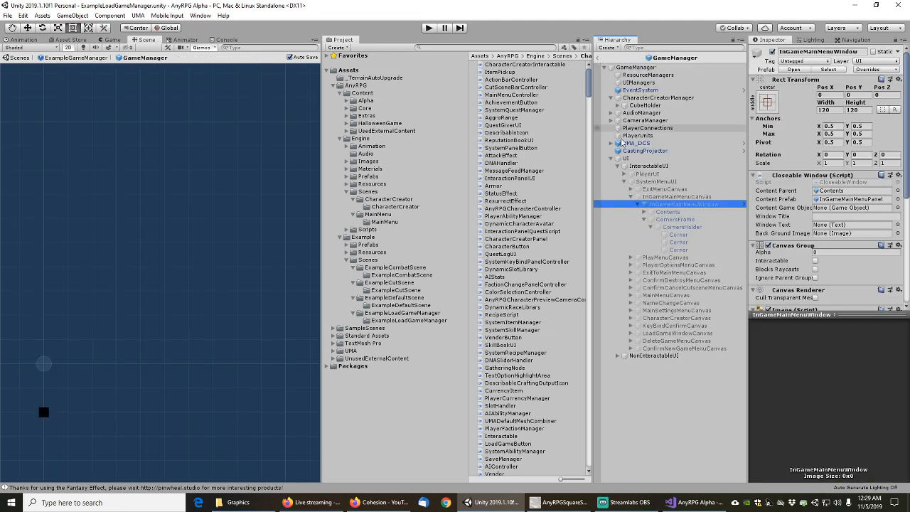
Compare the in-game menu's Corner objects, then filter the Hierarchy by 'Image' to inspect other Corners
click(679, 250)
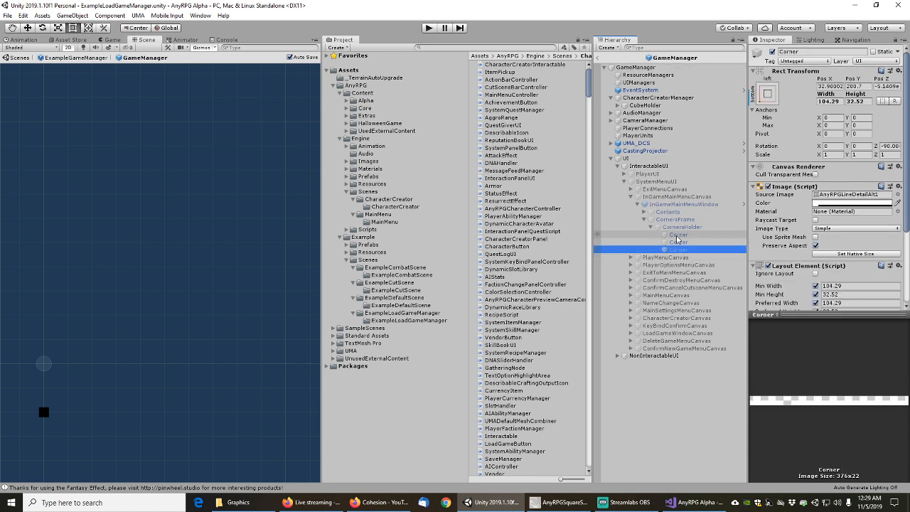
click(677, 235)
click(635, 48)
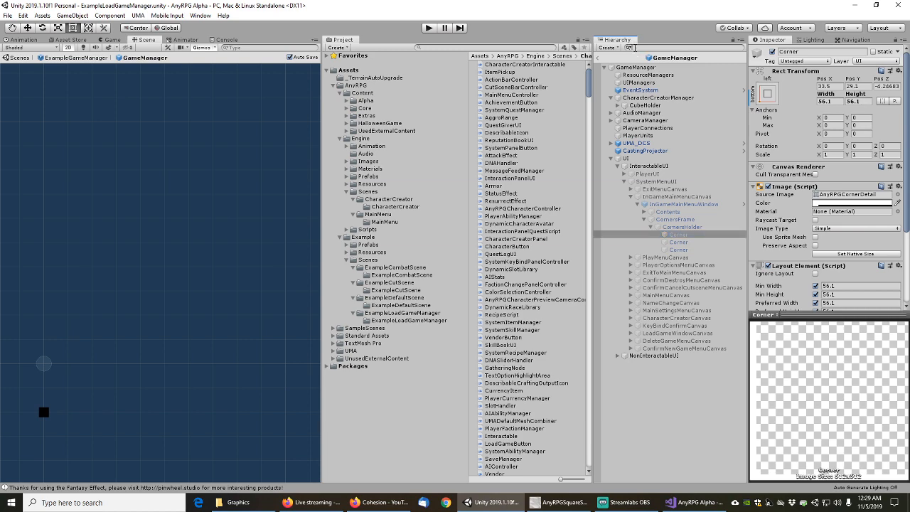
text(Image)
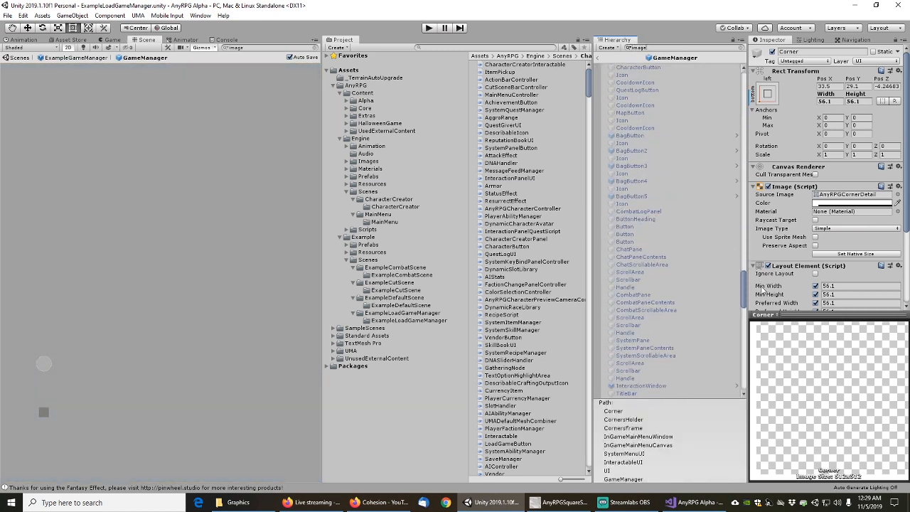
scroll(640, 249, down, 10)
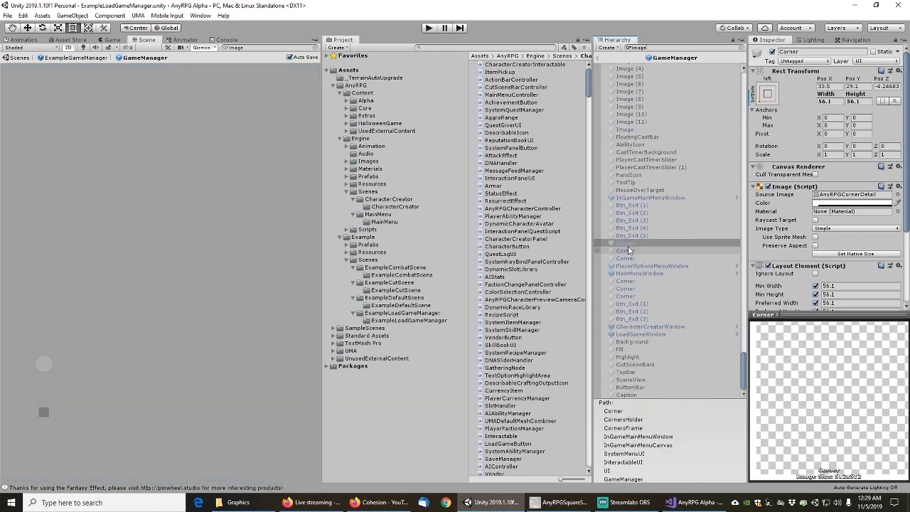
click(628, 250)
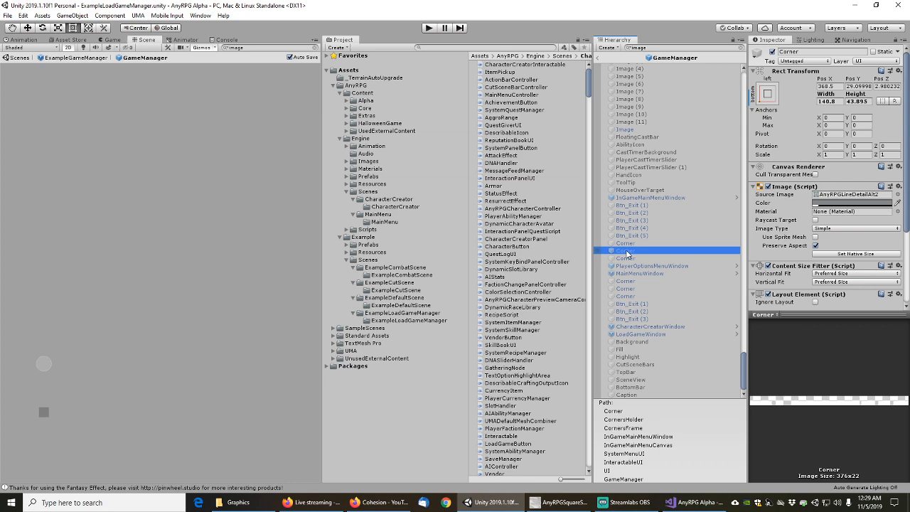
Select the Corner under MainMenuWindow, clear the filter, and open the MainMenuWindow prefab
key(Down)
key(Down)
key(Down)
key(Down)
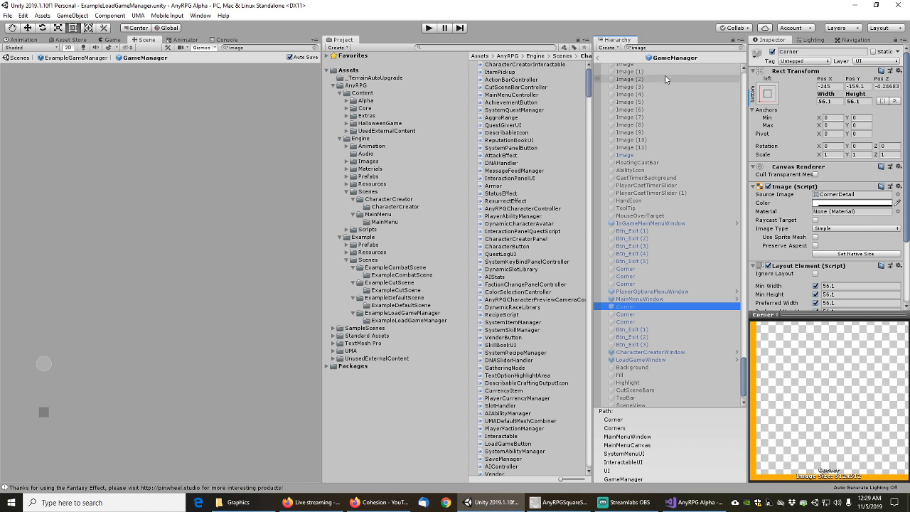
click(740, 49)
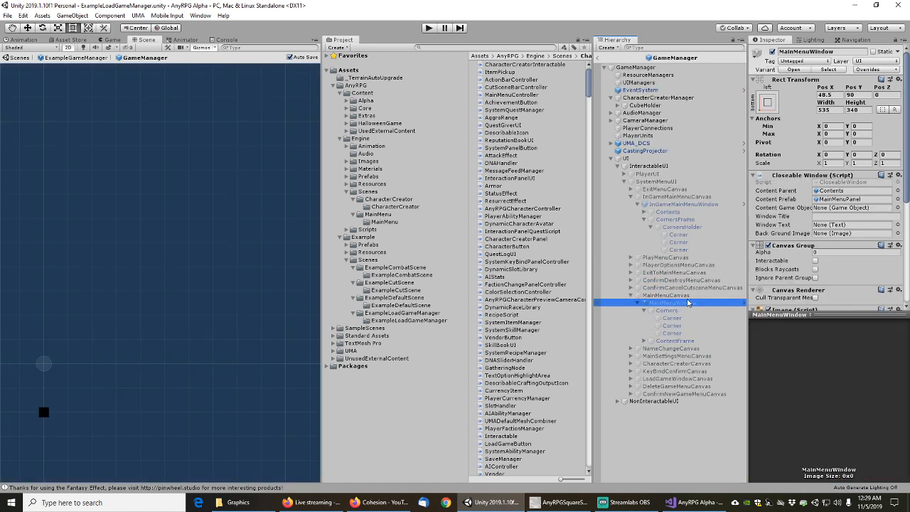
click(794, 69)
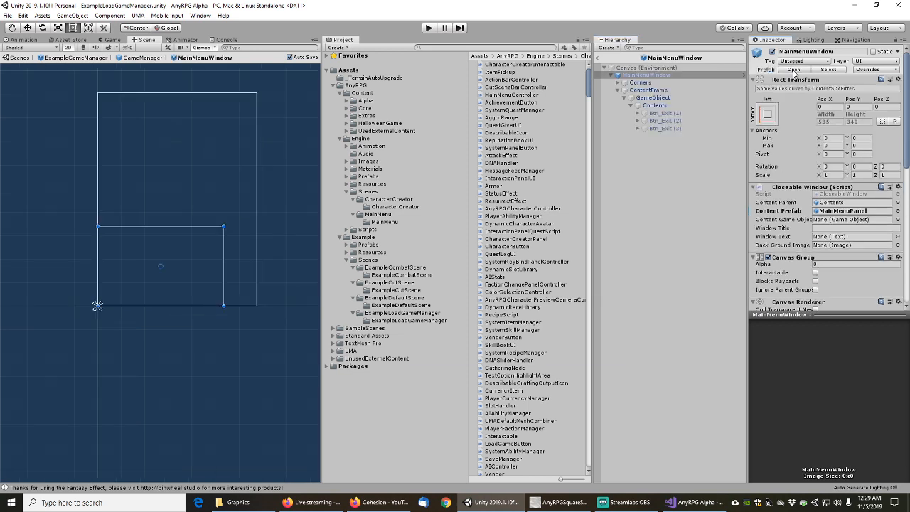
Open the base NoTitleBottomLeftFrame prefab and select its first Corner
click(794, 69)
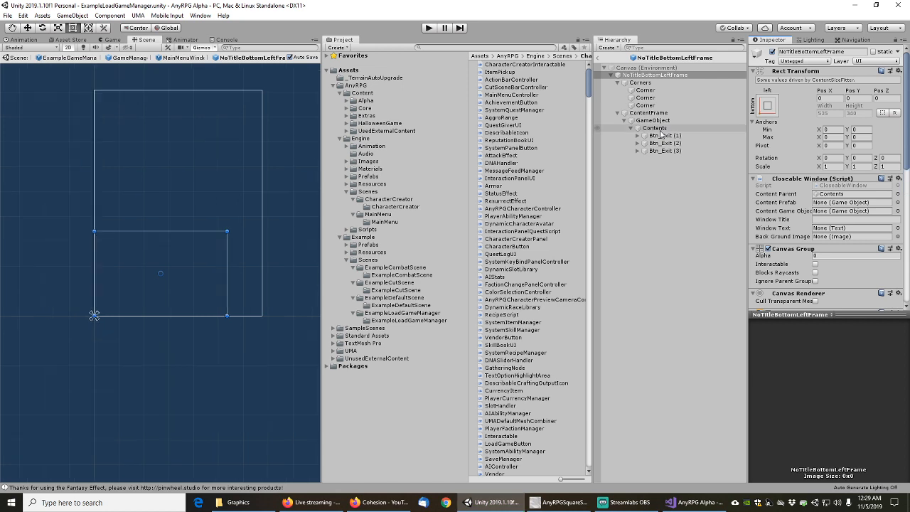
click(643, 83)
click(645, 91)
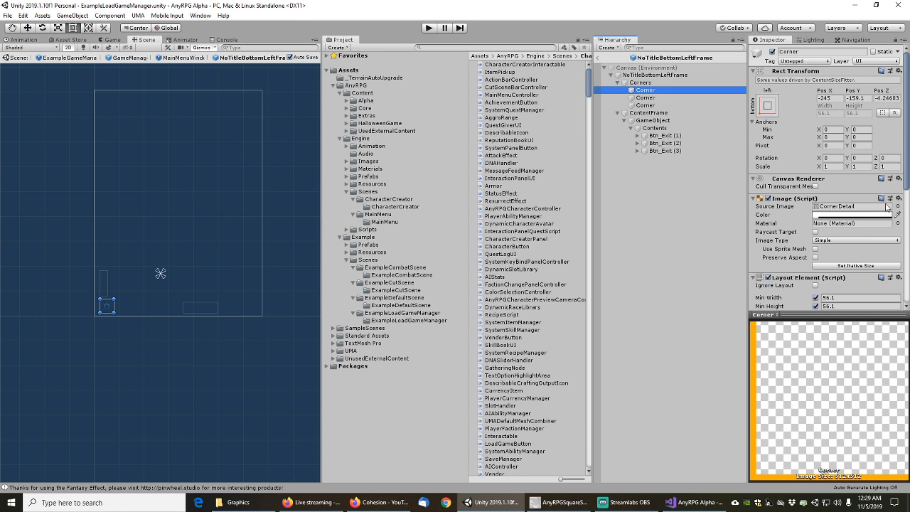
Set the first Corner's Source Image to AnyRPGCornerDetail and add a Colored Corner Detail component
click(897, 206)
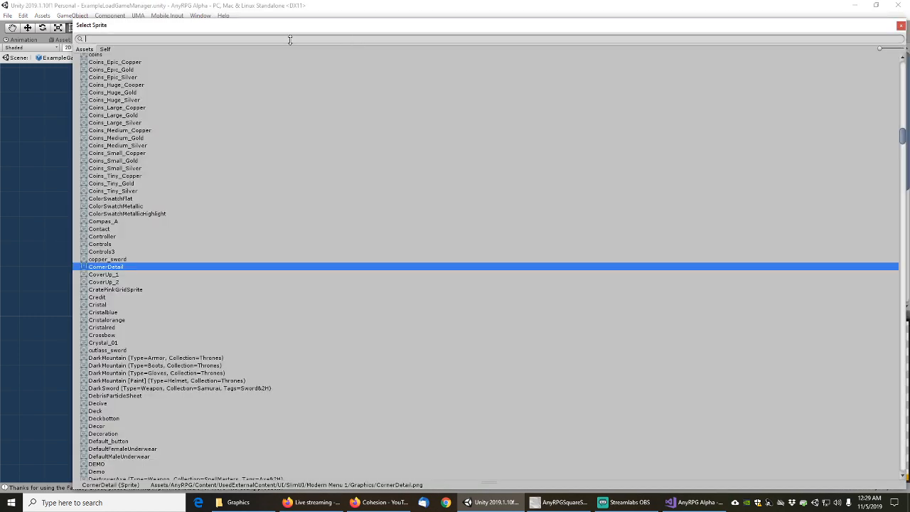
text(cornerdet)
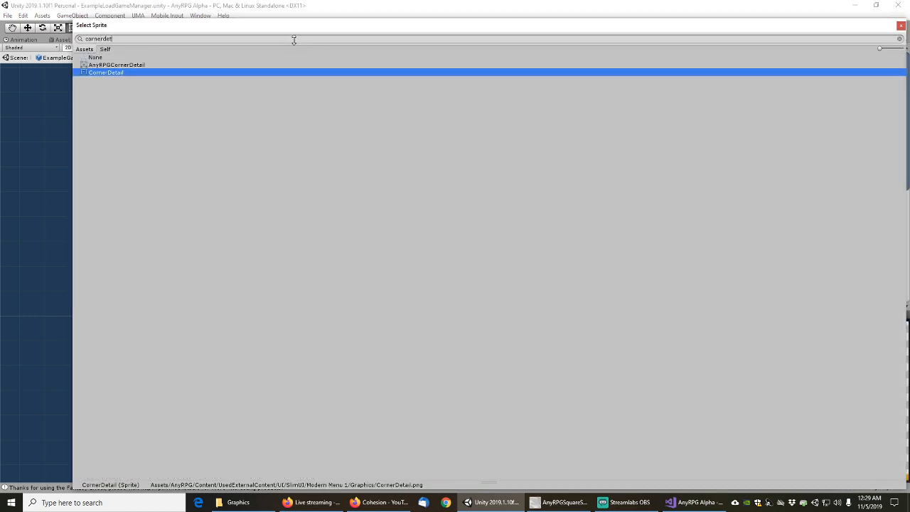
click(118, 65)
double_click(117, 65)
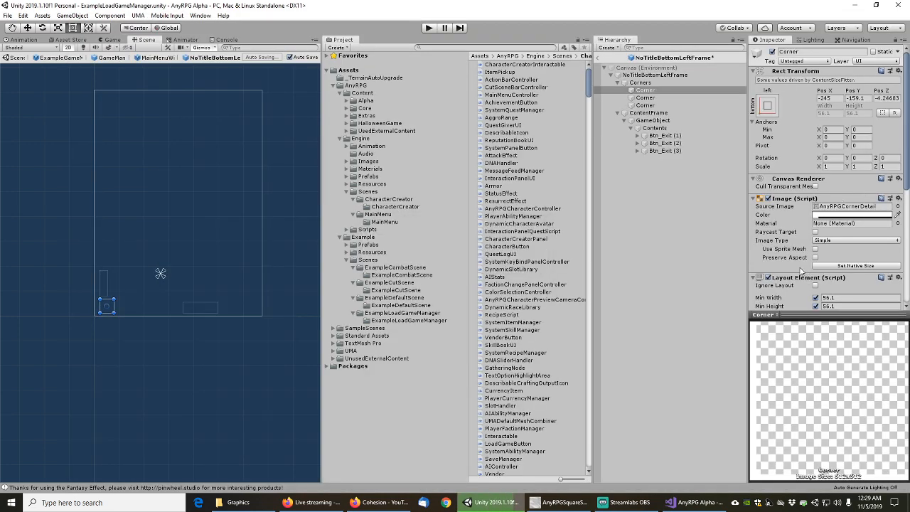
scroll(801, 271, down, 5)
click(830, 299)
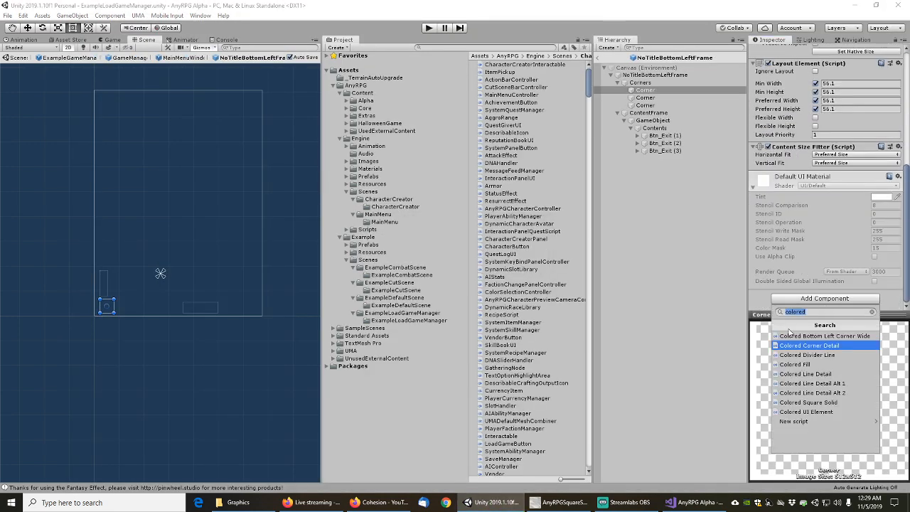
click(806, 346)
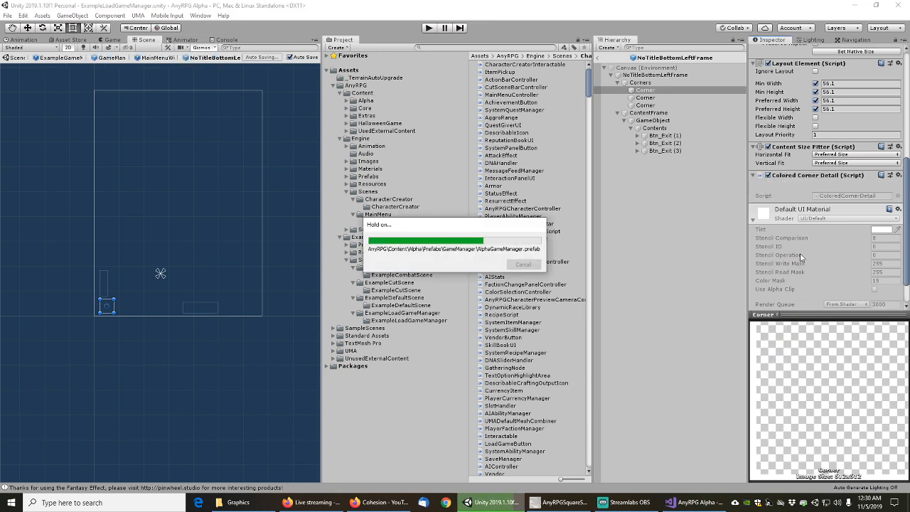
click(647, 97)
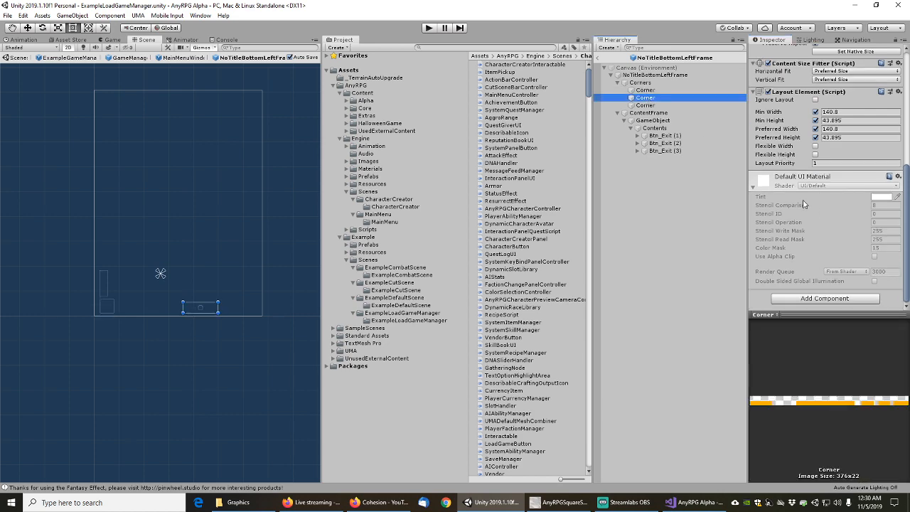
Give the second Corner the AnyRPGLineDetailAlt2 sprite and a Colored Line Detail Alt 2 component
scroll(804, 205, up, 5)
click(898, 163)
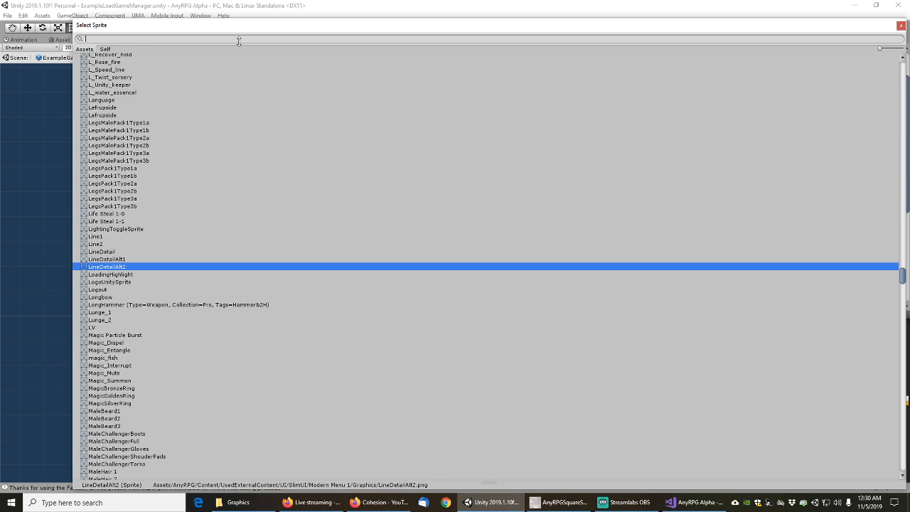
text(alt2)
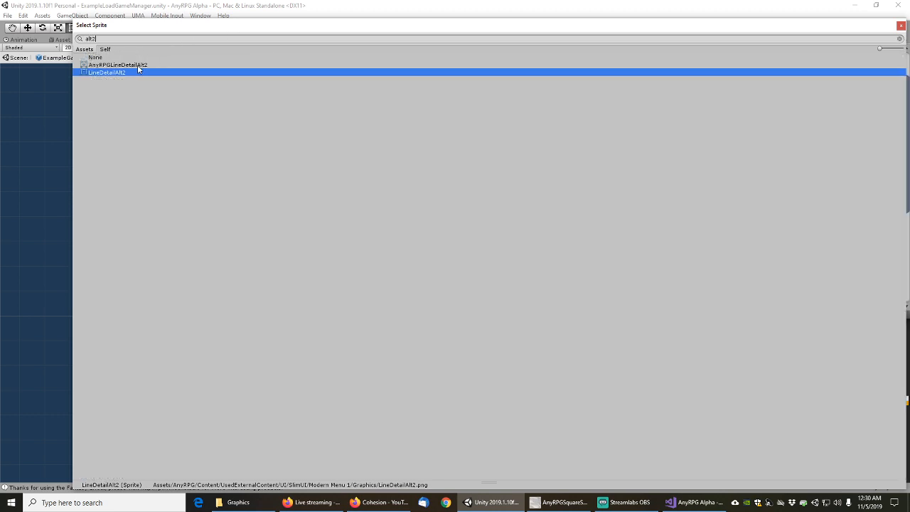
click(117, 65)
double_click(135, 64)
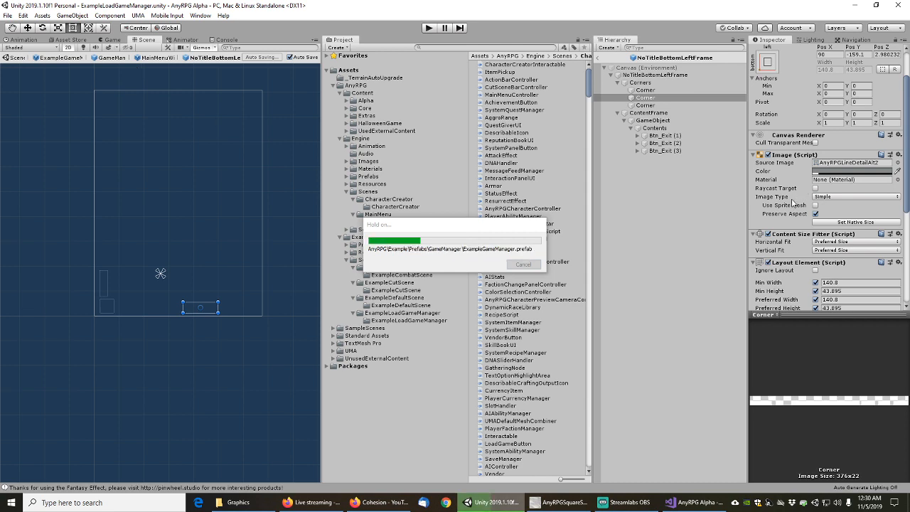
scroll(793, 227, down, 5)
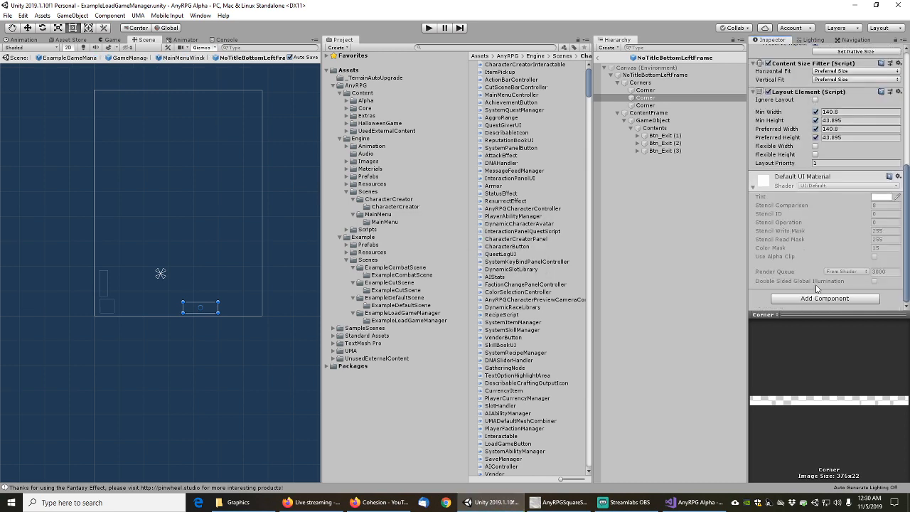
click(822, 298)
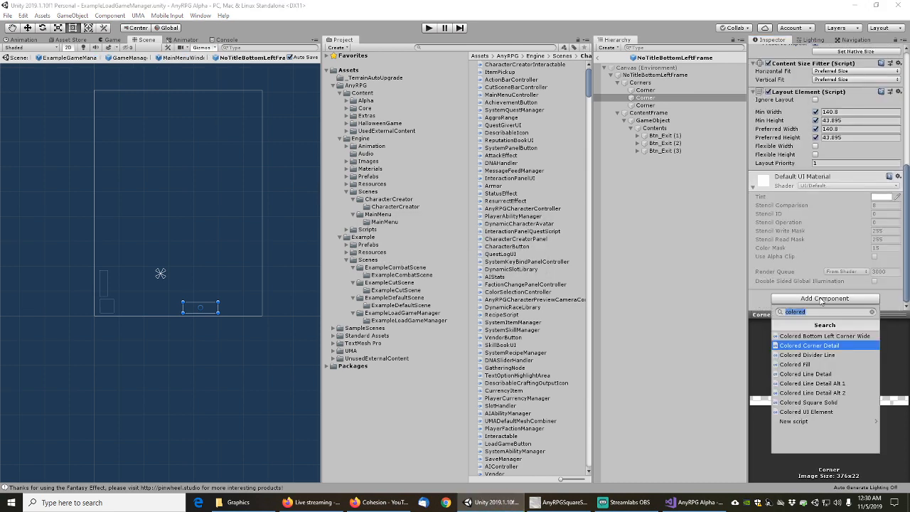
click(823, 393)
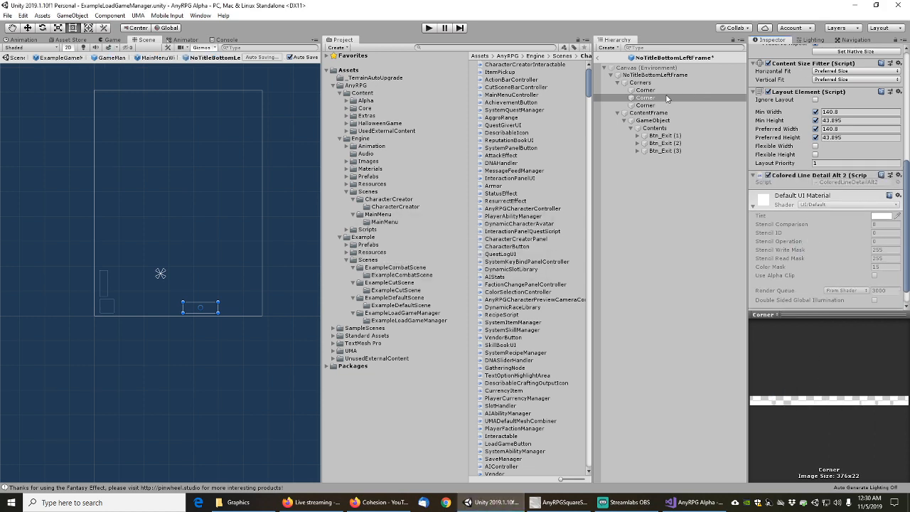
Give the third Corner the AnyRPGLineDetailAlt1 sprite and a Colored Line Detail Alt 1 component
click(642, 105)
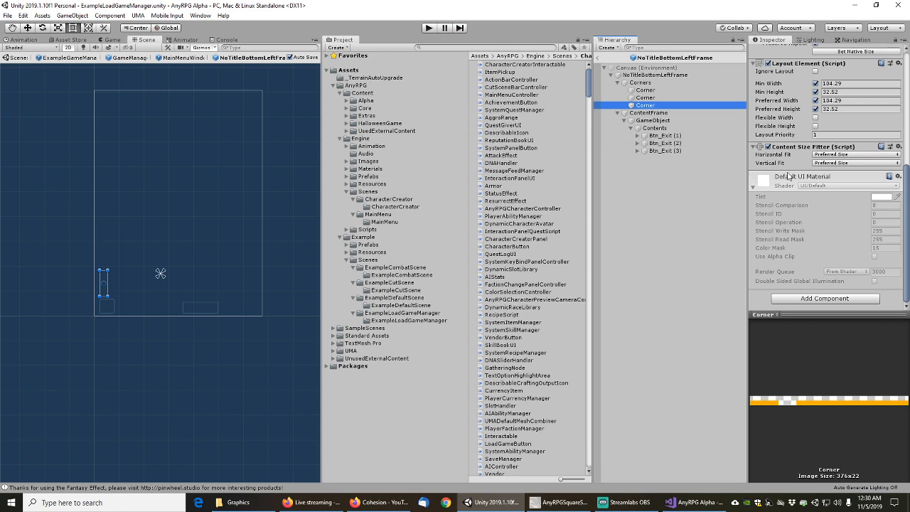
scroll(788, 175, up, 5)
click(897, 206)
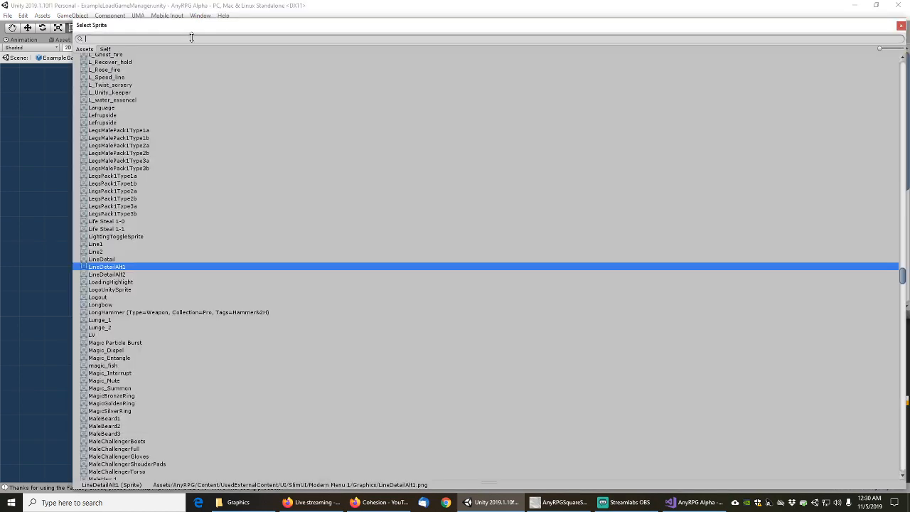
text(alt1)
click(117, 65)
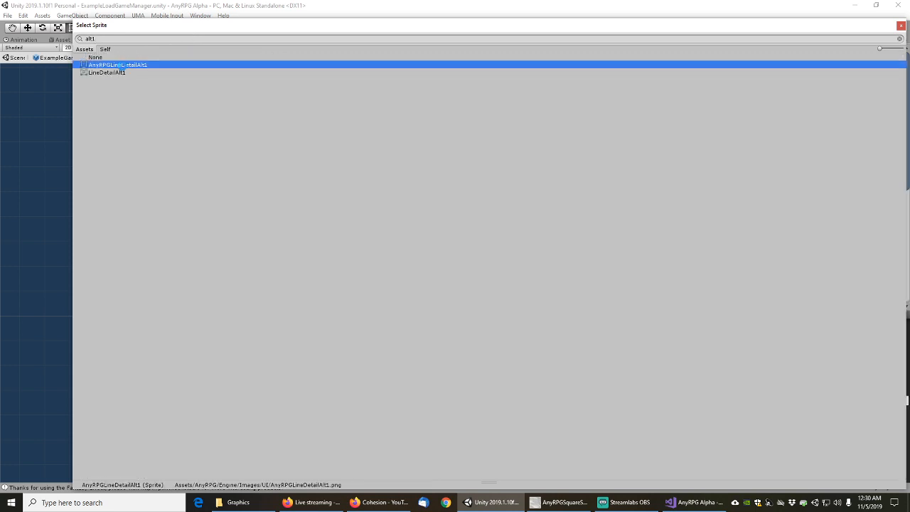
click(117, 65)
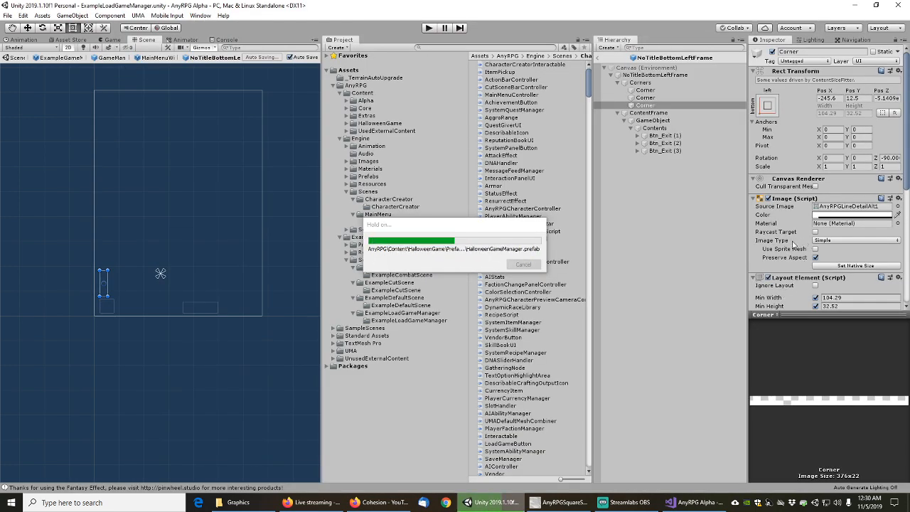
scroll(789, 249, down, 8)
click(812, 301)
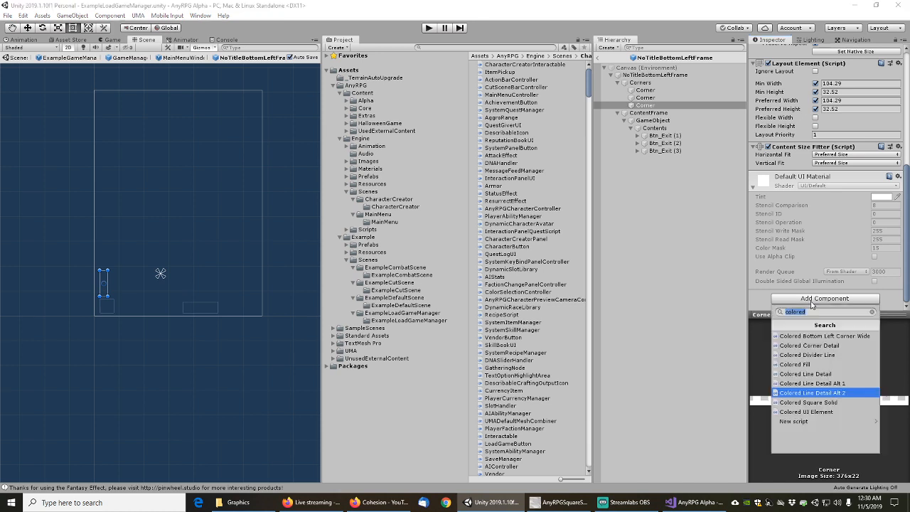
click(825, 383)
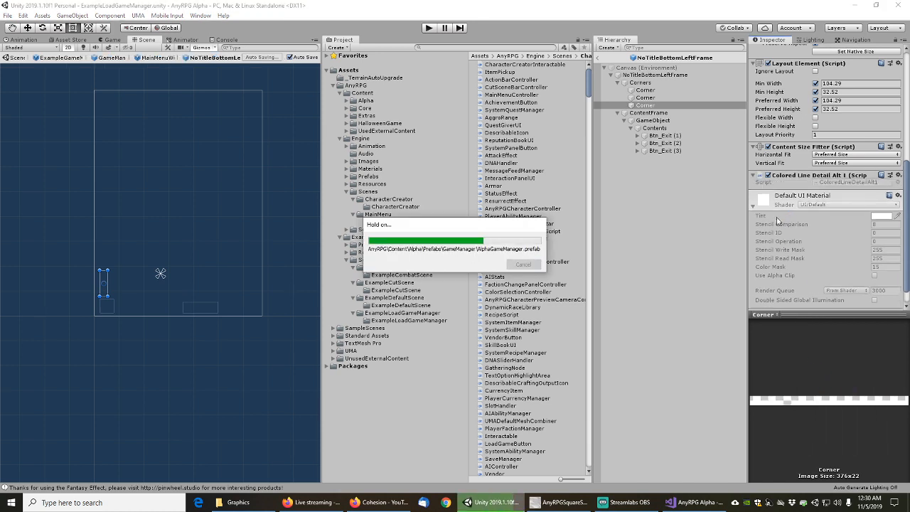
Step through Btn_Exit (1)–(3) and their Text children in the ContentFrame
click(648, 113)
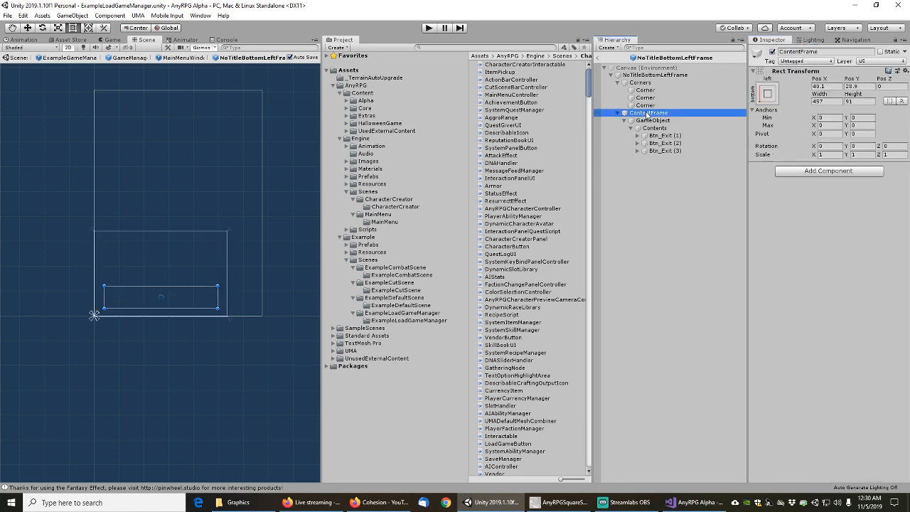
key(Down)
key(Down)
key(Down)
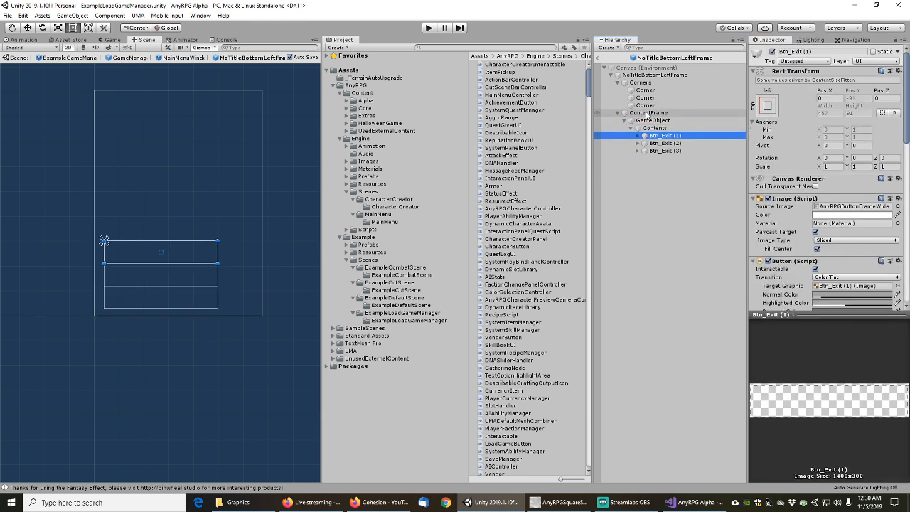
key(Right)
key(Down)
key(Up)
key(Down)
key(Down)
key(Right)
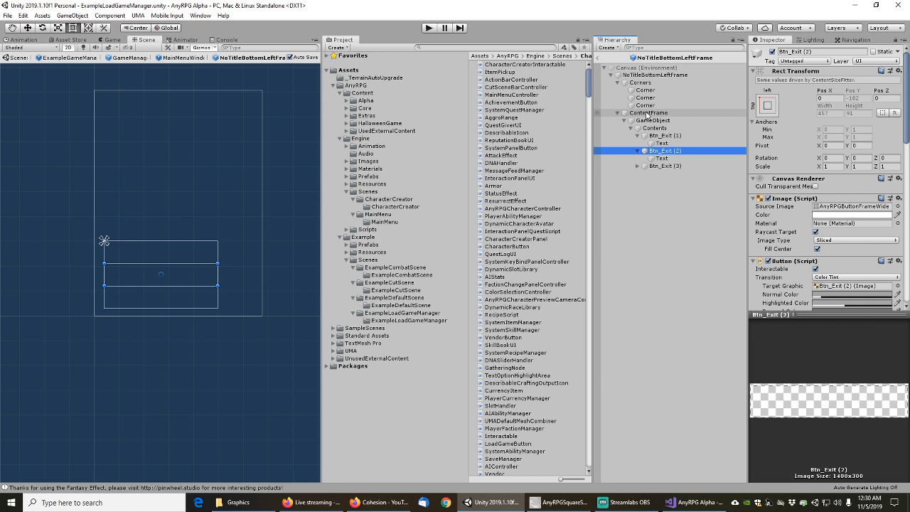
key(Down)
key(Down)
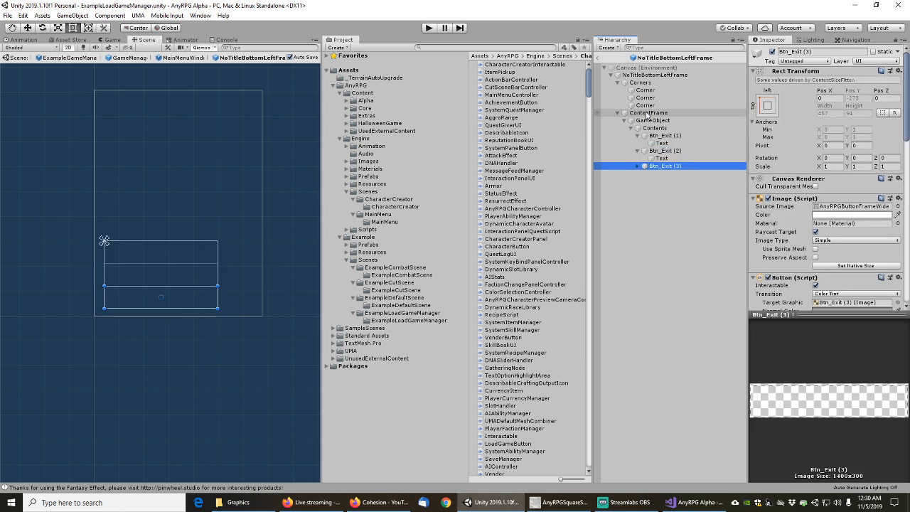
key(Right)
key(Down)
key(Up)
key(Up)
key(Up)
key(Up)
key(Up)
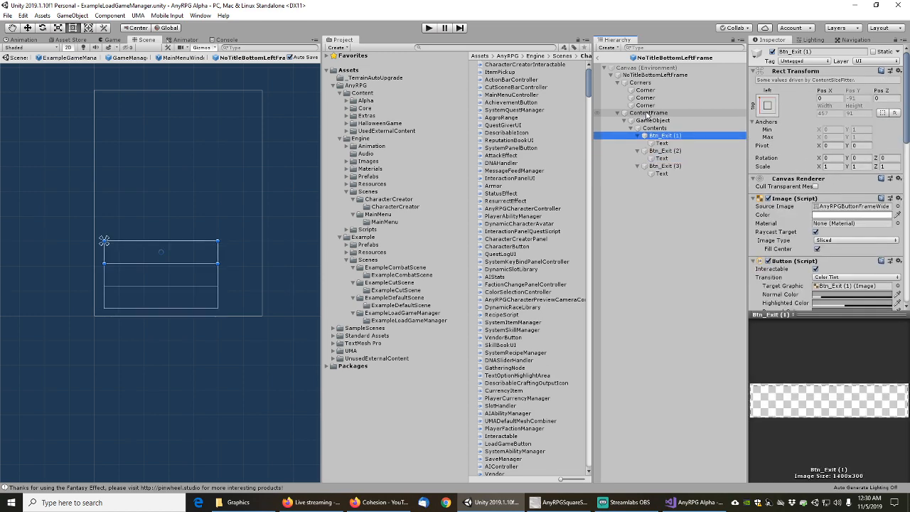
key(Down)
key(Up)
key(Down)
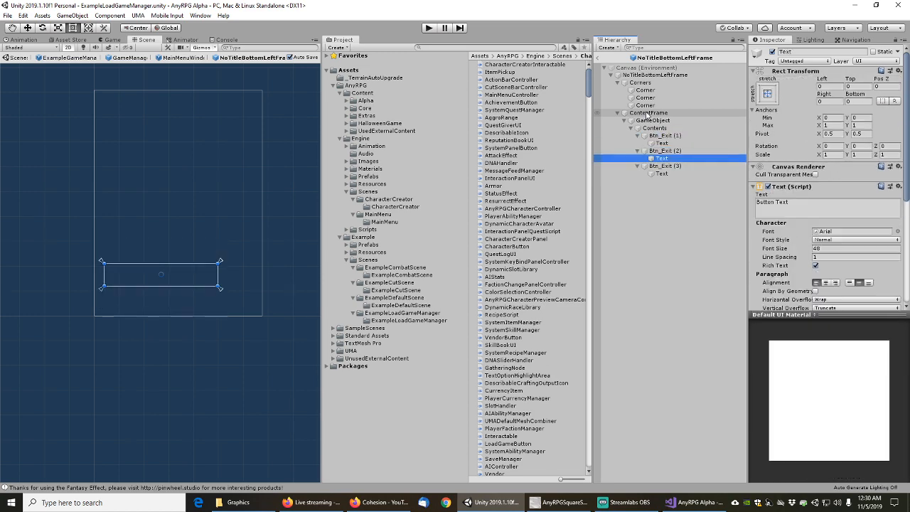
key(Up)
key(Down)
key(Up)
key(Left)
key(Down)
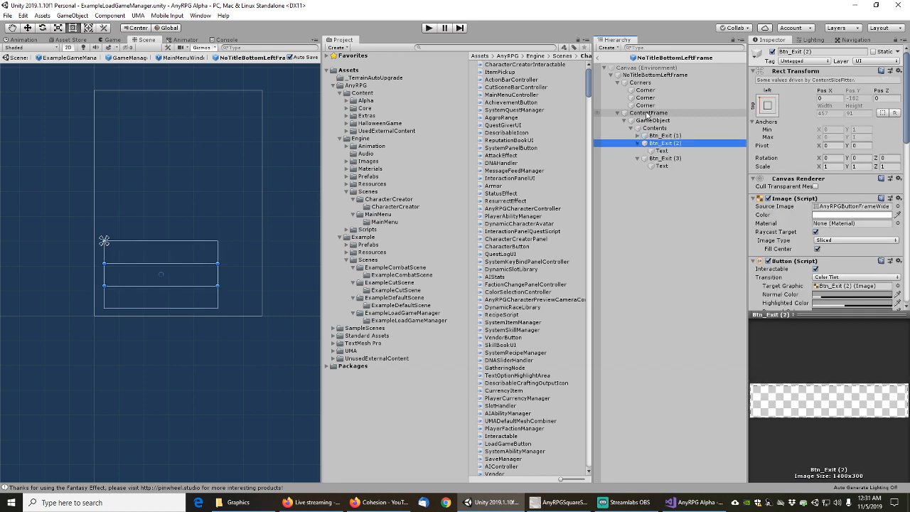
key(Left)
key(Down)
key(Left)
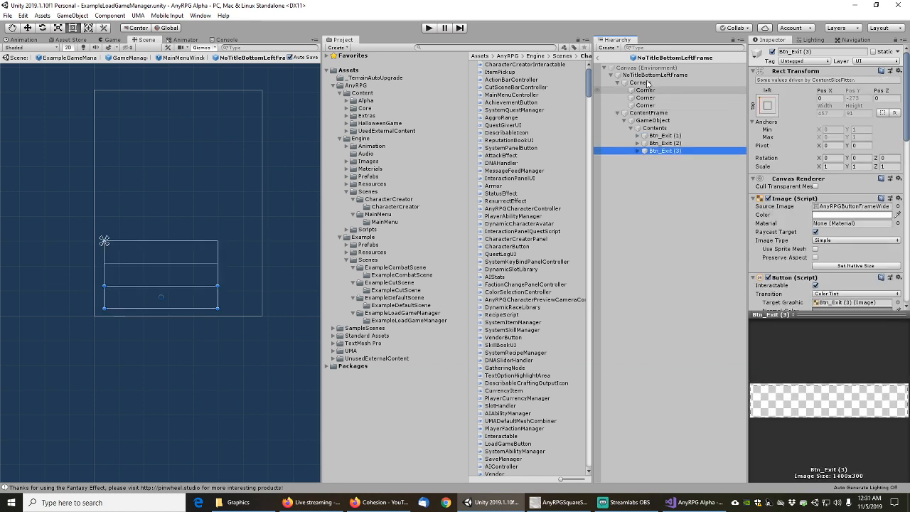
Check MainMenuWindow's three Corner pieces, then return to the GameManager prefab
click(600, 59)
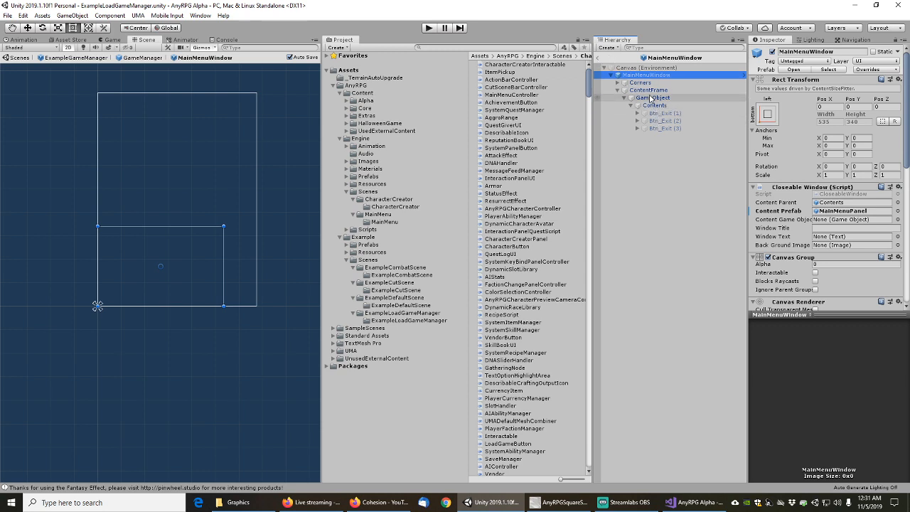
click(617, 83)
click(644, 90)
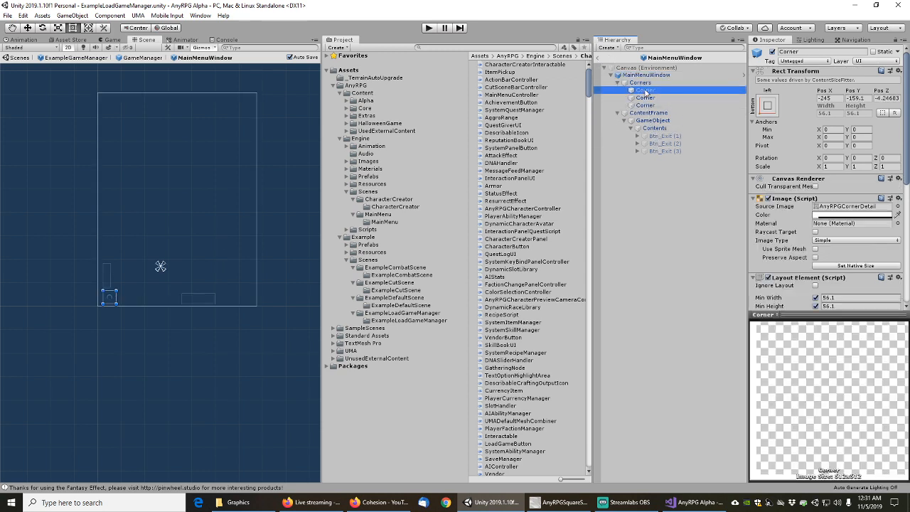
click(645, 97)
click(645, 105)
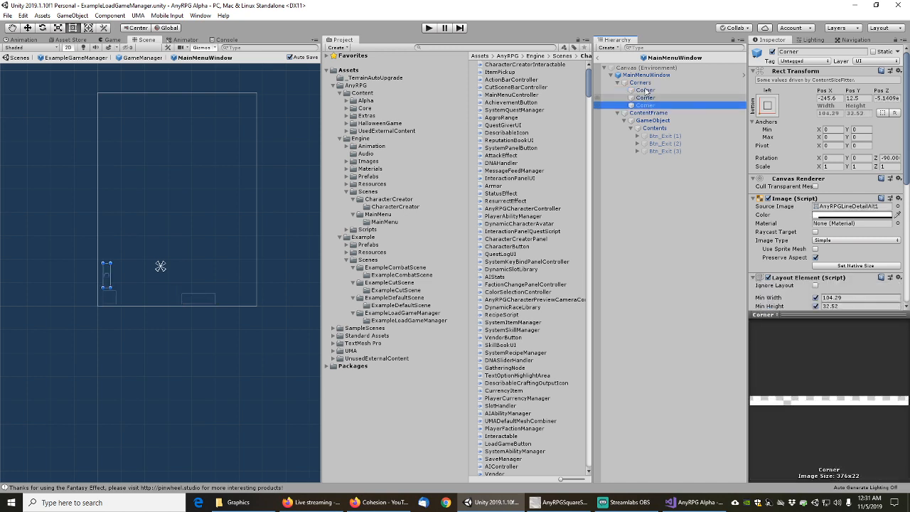
click(598, 62)
click(671, 318)
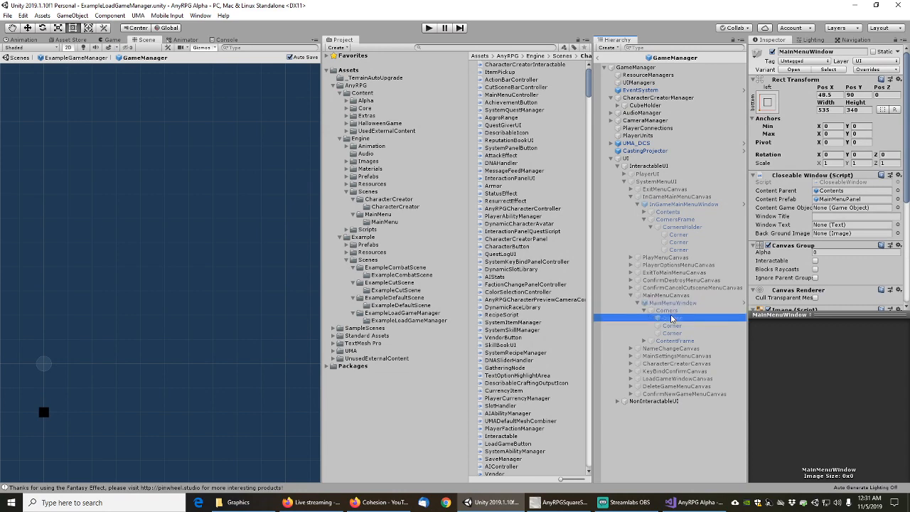
Filter the Hierarchy for 'image', step to the loading bar's Fill, then clear the filter
click(707, 48)
text(image)
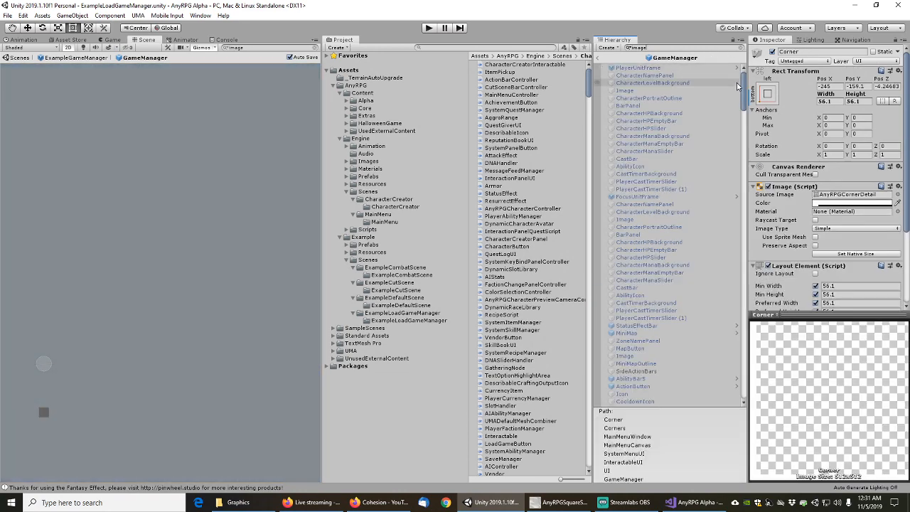
scroll(669, 320, down, 5)
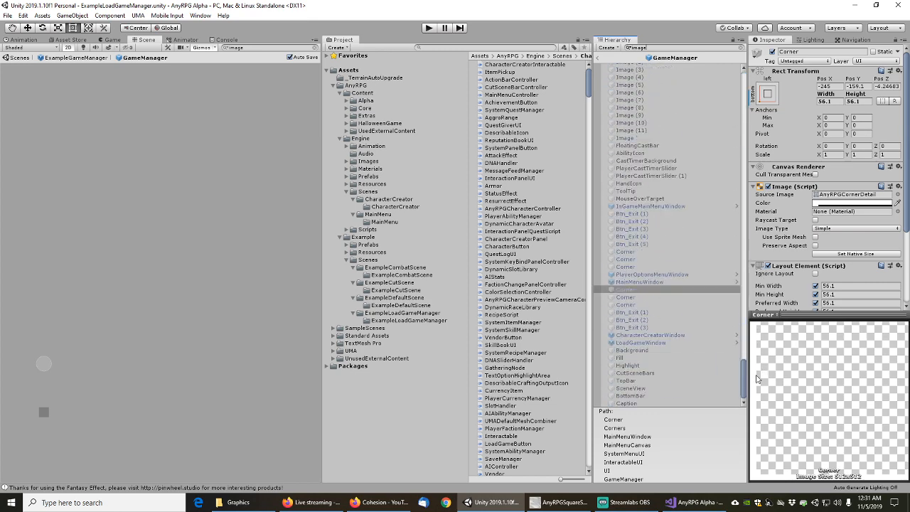
click(630, 297)
key(Down)
key(Down)
key(Down)
key(Down)
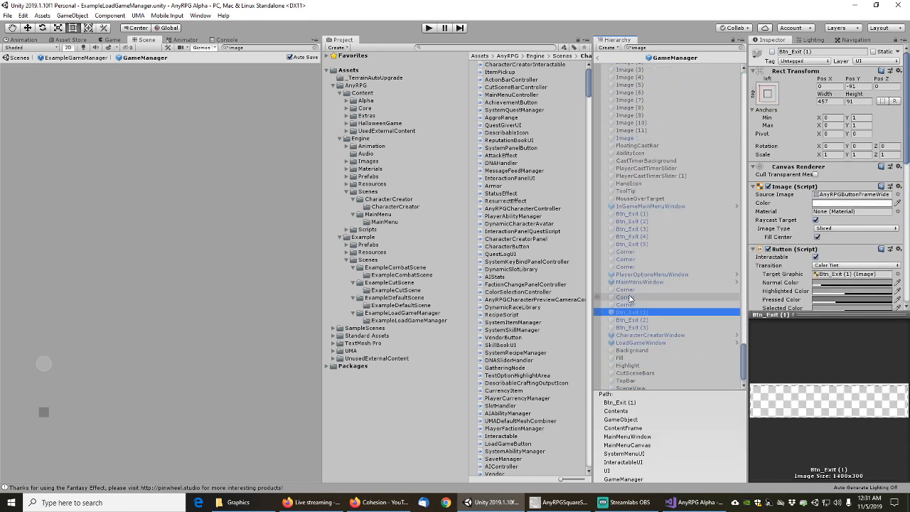
key(Down)
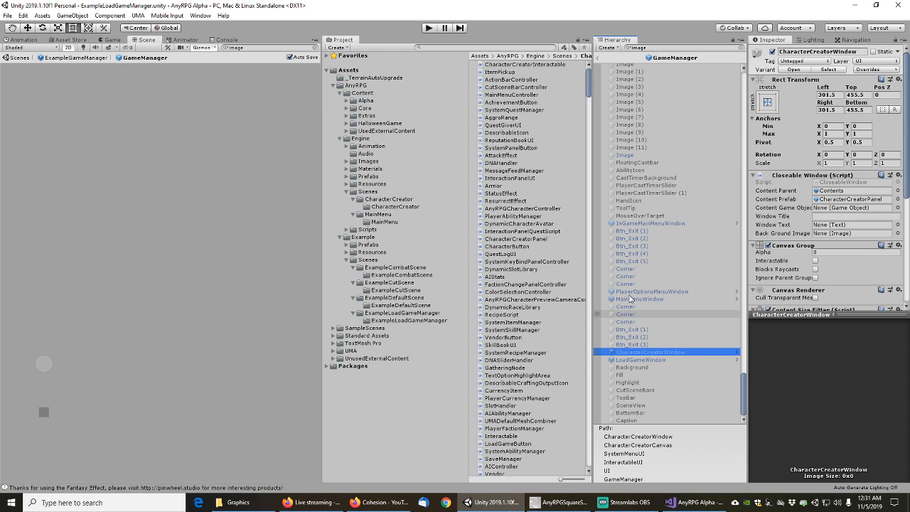
key(Down)
key(Down)
key(Down)
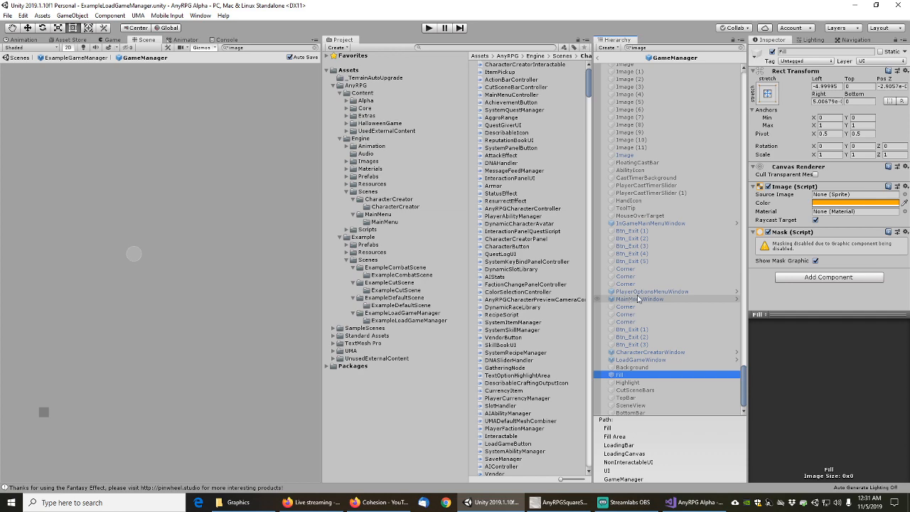
key(Down)
key(Down)
key(Down)
key(Down)
key(Down)
key(Down)
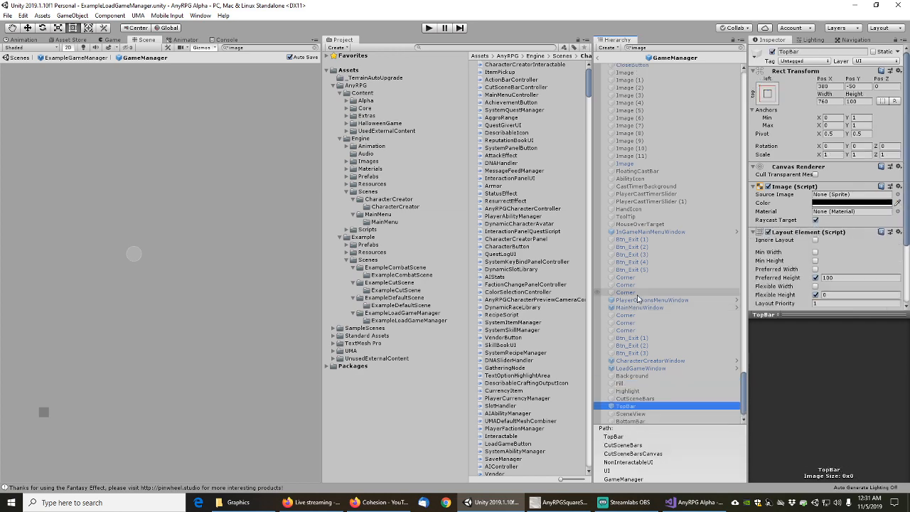
key(Up)
key(Up)
key(Up)
key(Up)
key(Up)
key(Up)
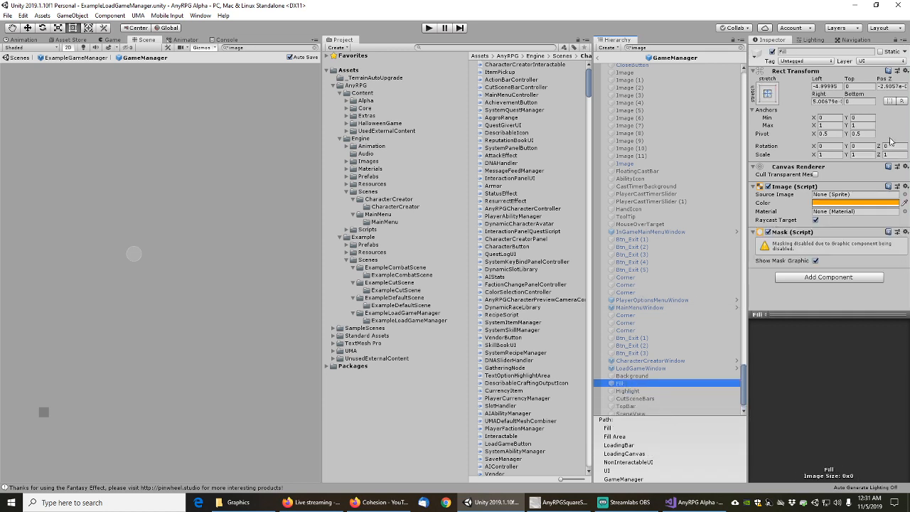
click(741, 51)
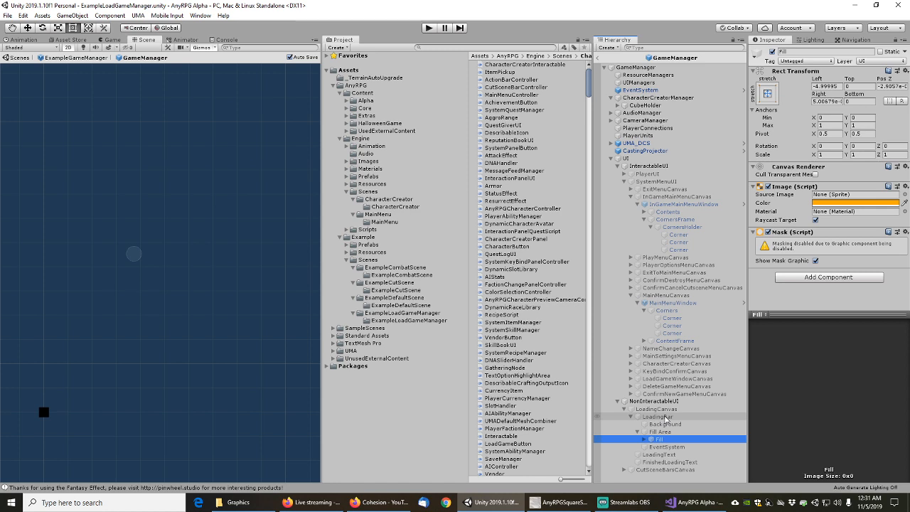
Select Fill's Highlight child and trace its LoadingHighlight sprite in SlimUI's Graphics folder
click(645, 440)
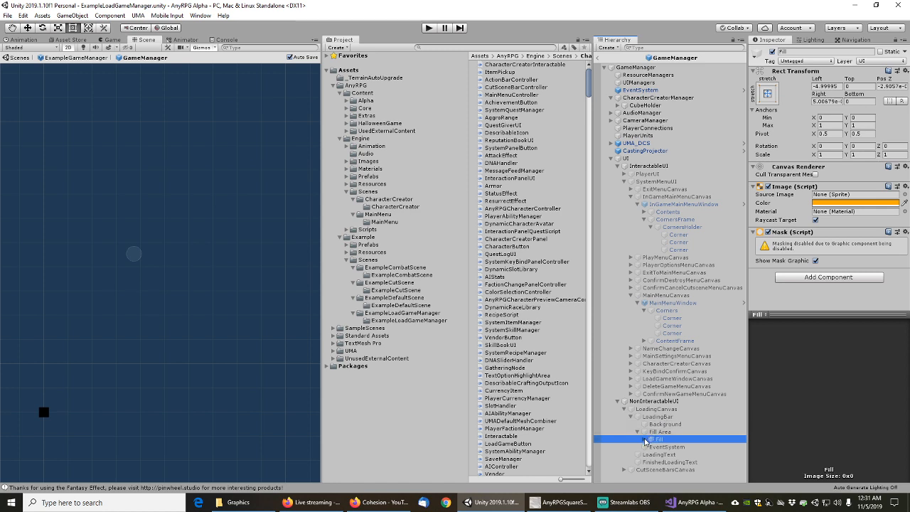
click(660, 447)
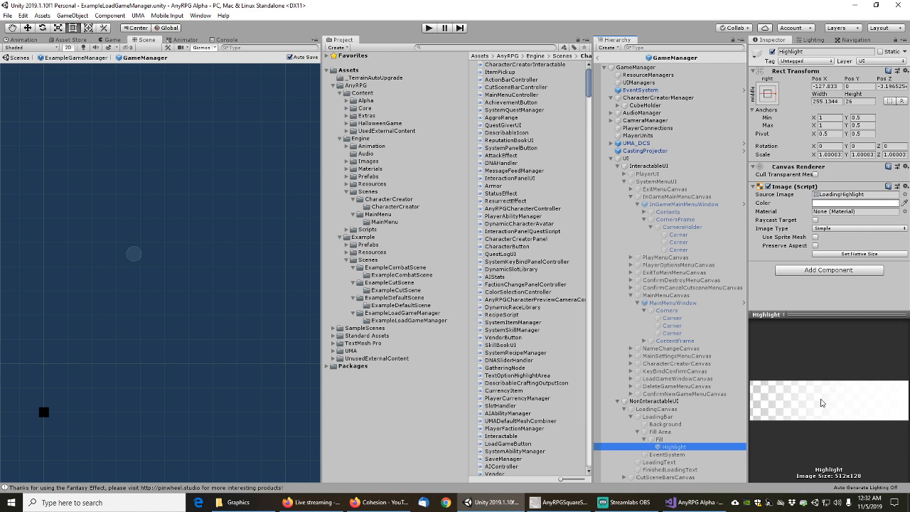
click(838, 198)
click(509, 165)
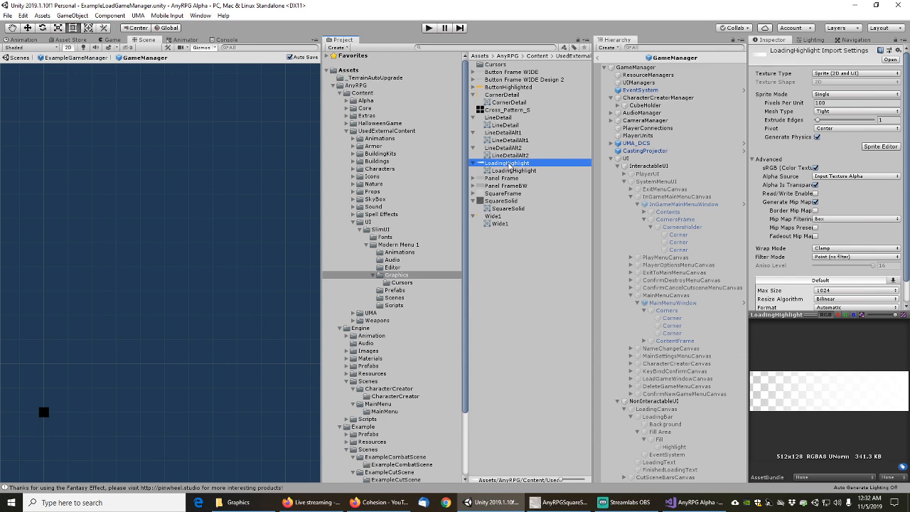
Show LoadingHighlight.png in Explorer and open it with GNU Image Manipulation Program
right_click(509, 165)
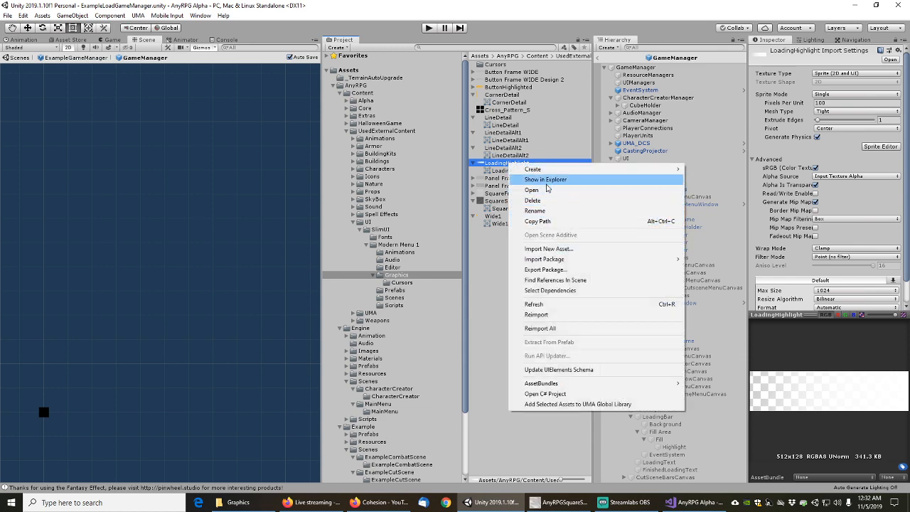
click(548, 182)
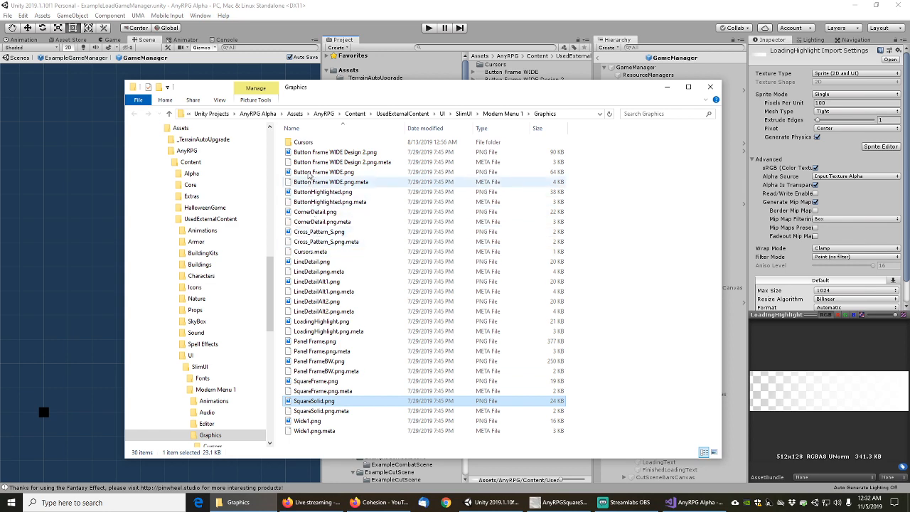
click(320, 322)
right_click(320, 323)
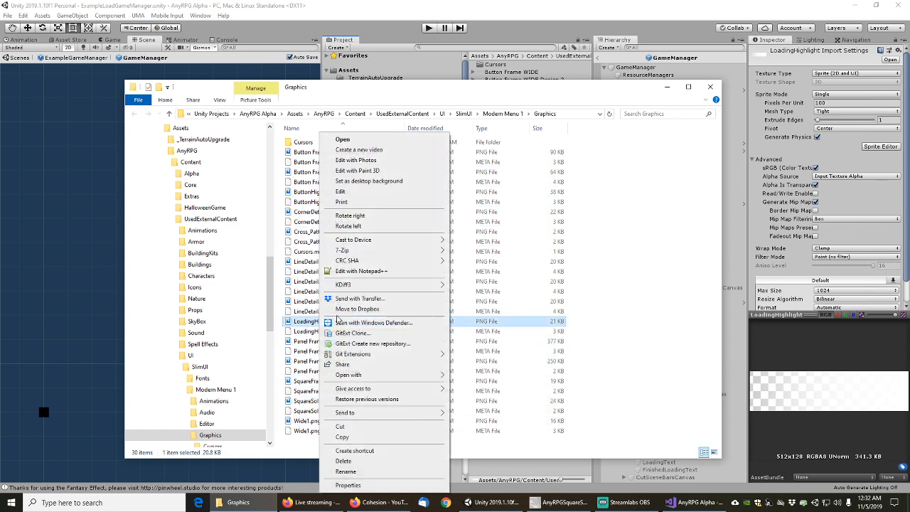
mouse_move(368, 376)
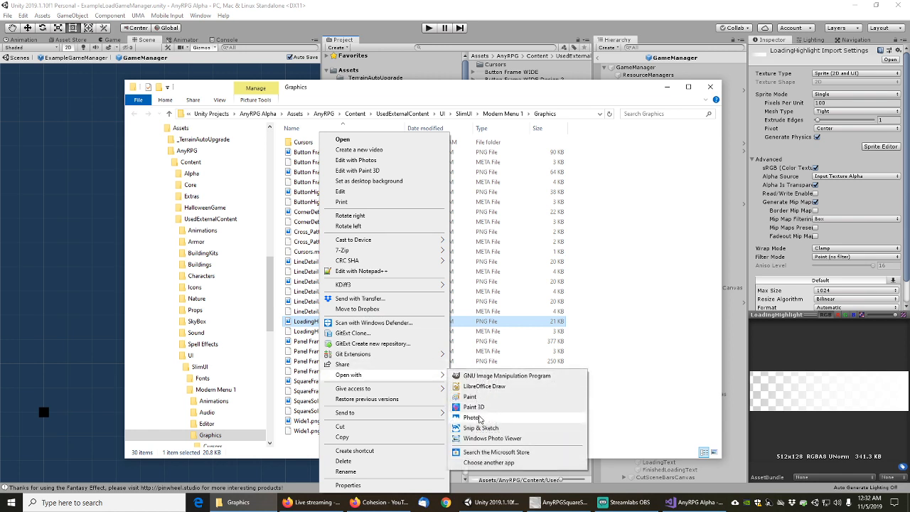
click(484, 376)
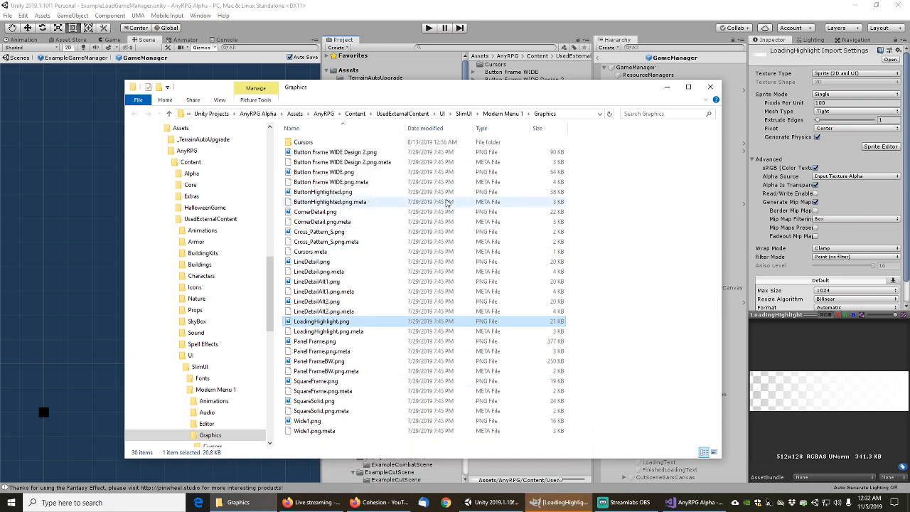
Copy the entire 512×128 LoadingHighlight image in GIMP and start a new 512×128 image
click(566, 504)
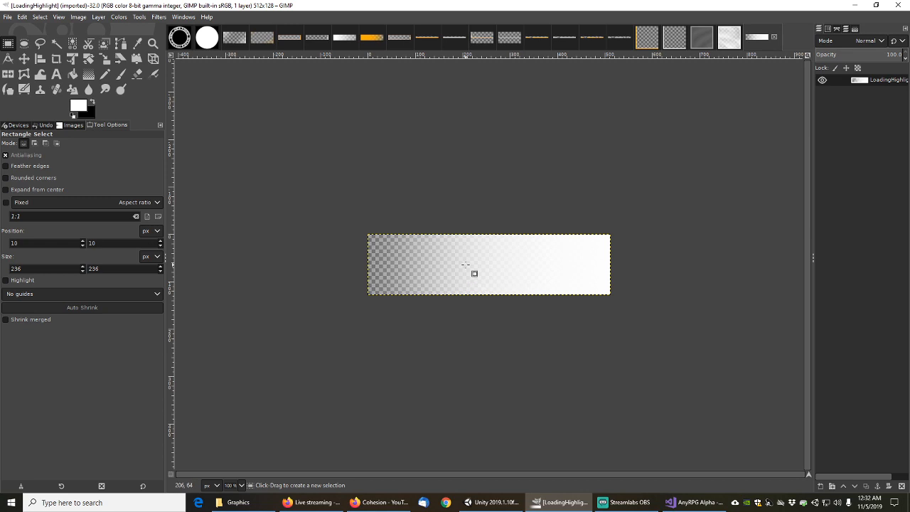
ctrl+scroll(487, 271, up, 3)
ctrl+scroll(488, 269, down, 2)
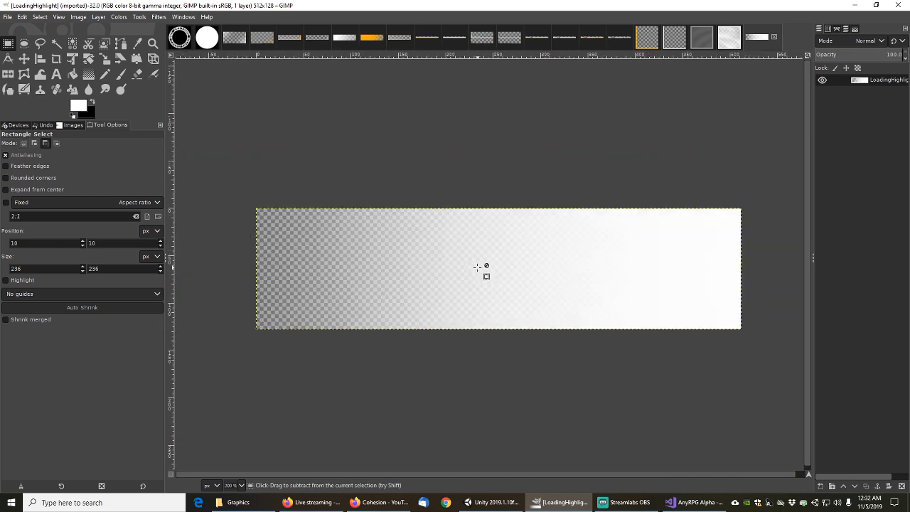
ctrl+scroll(477, 267, up, 1)
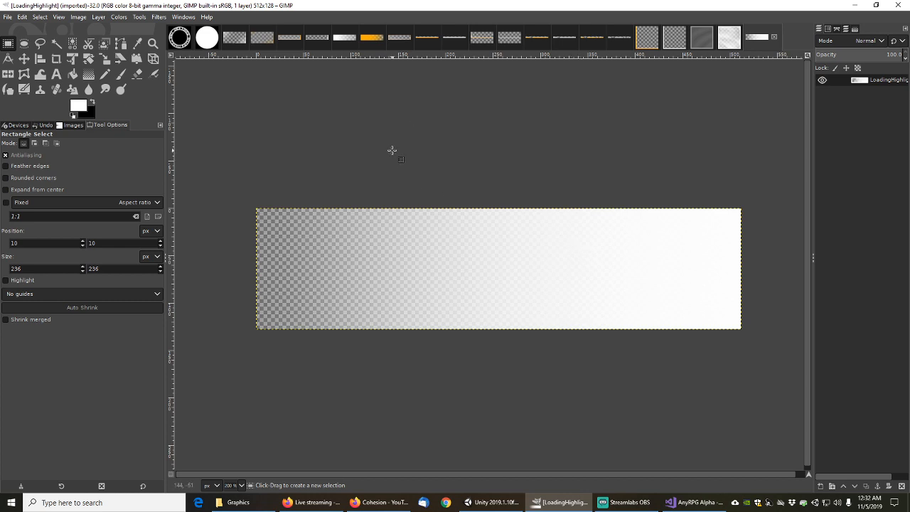
click(7, 17)
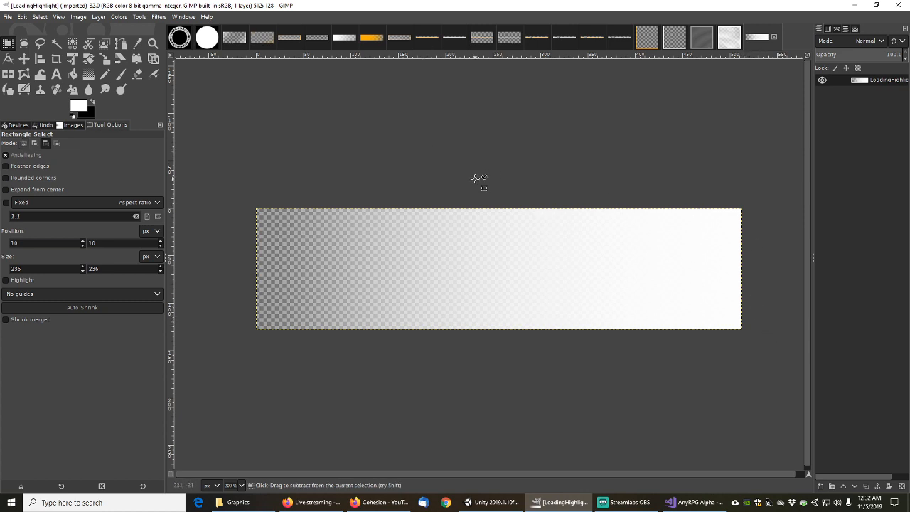
key(ctrl+a)
key(ctrl+c)
key(ctrl+n)
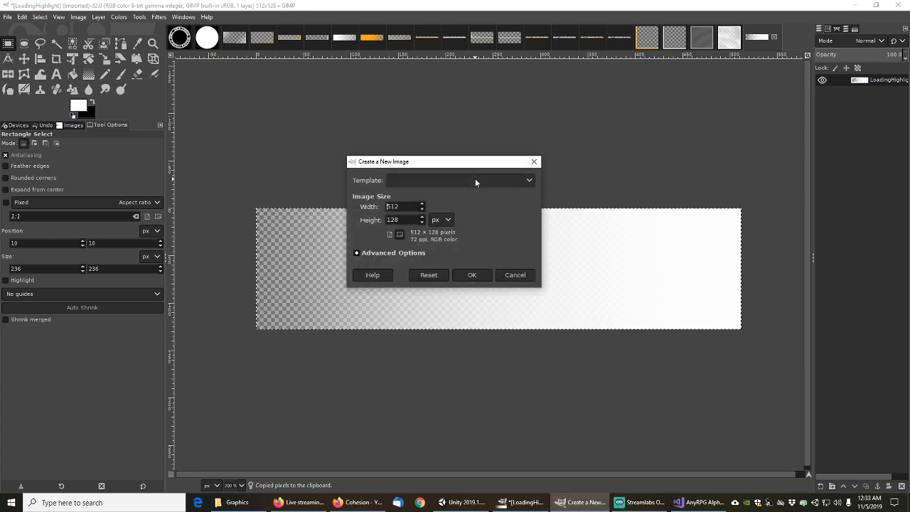
Create the new image filled with Transparency and paste the copied gradient into it
click(358, 253)
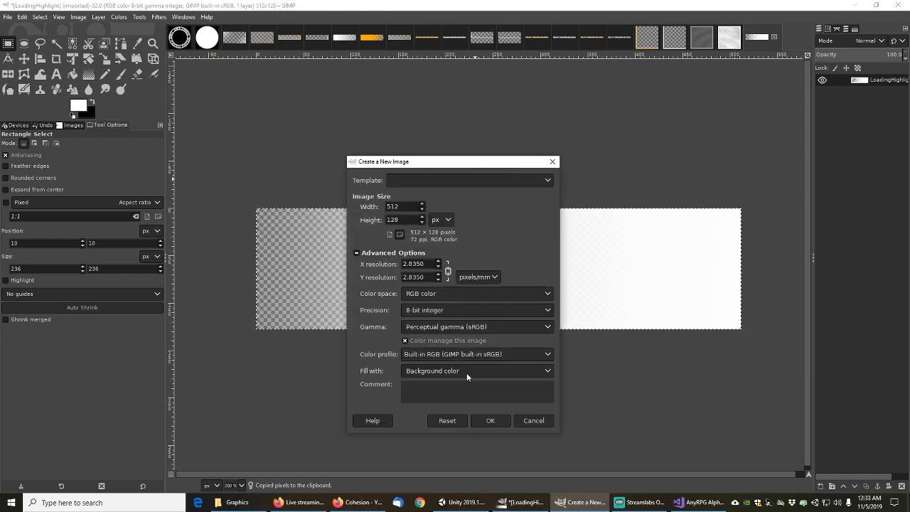
click(433, 370)
click(424, 397)
click(491, 420)
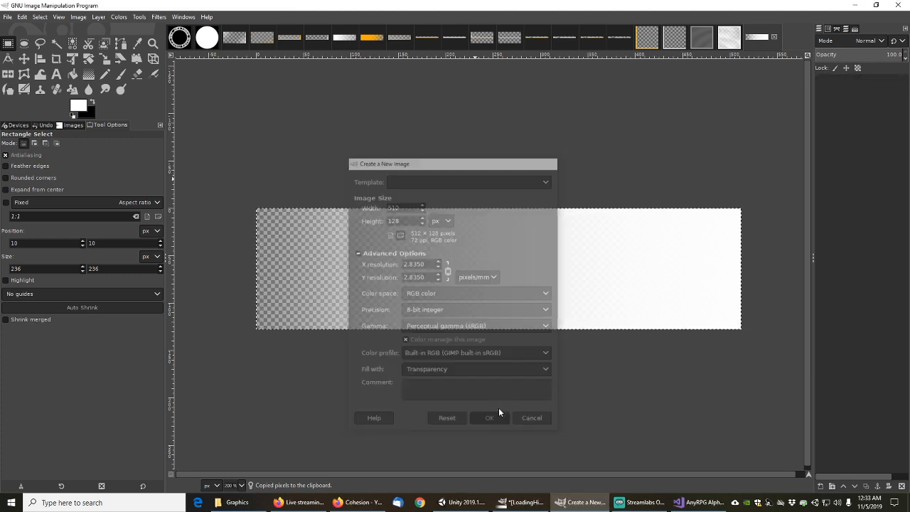
key(ctrl+v)
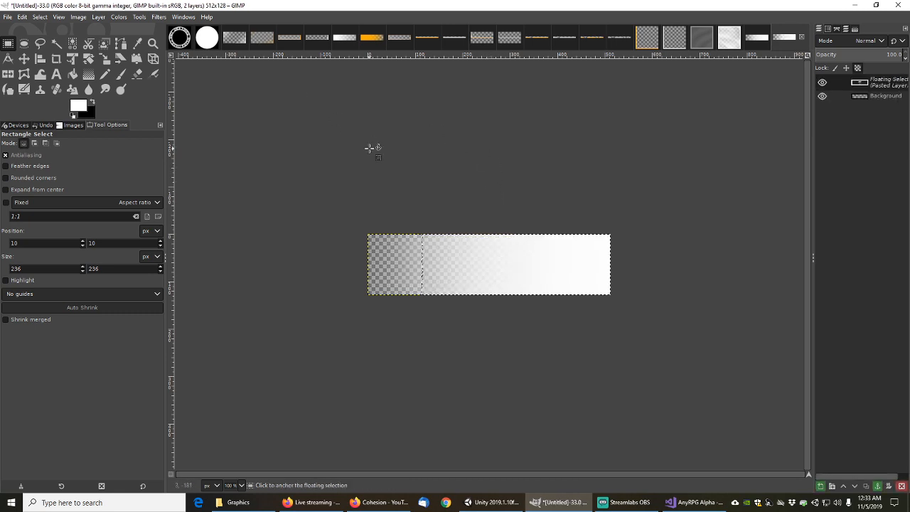
click(9, 17)
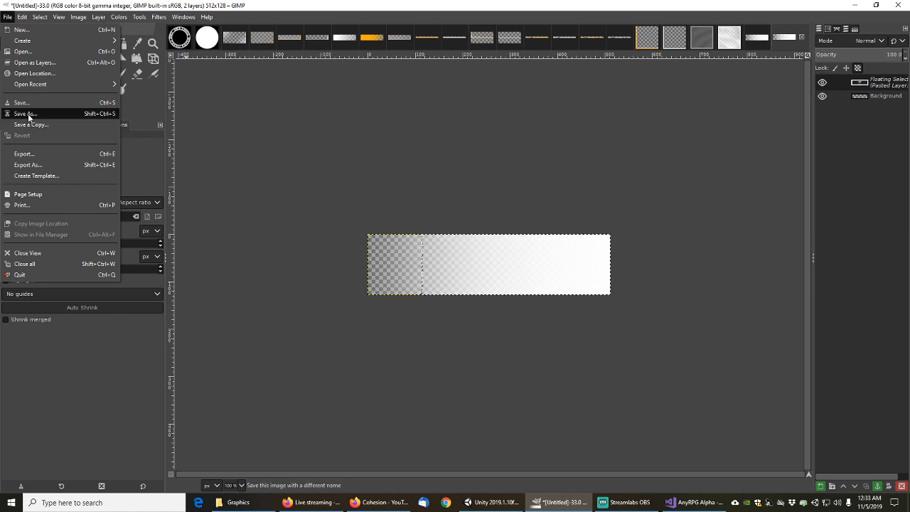
click(27, 114)
Save the image as AnyRPGLoadingHighlight.xcf
key(End)
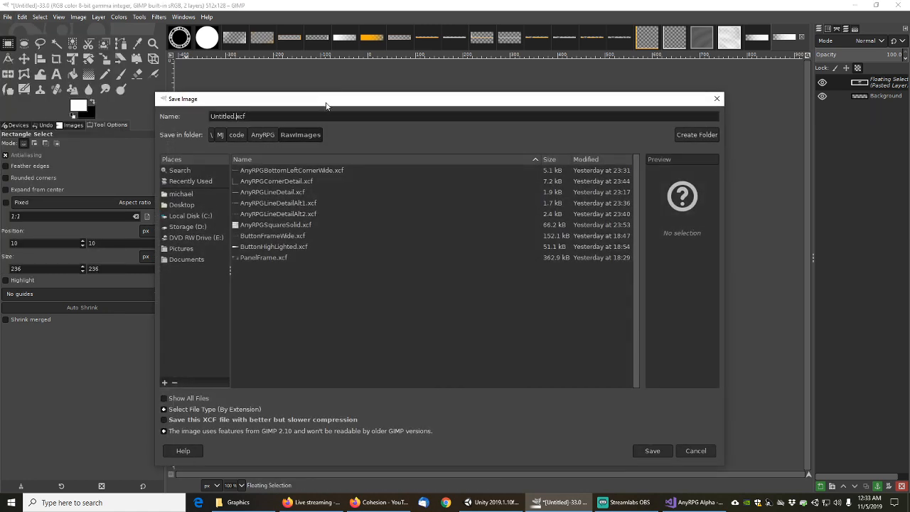
key(shift+Home)
text(AN)
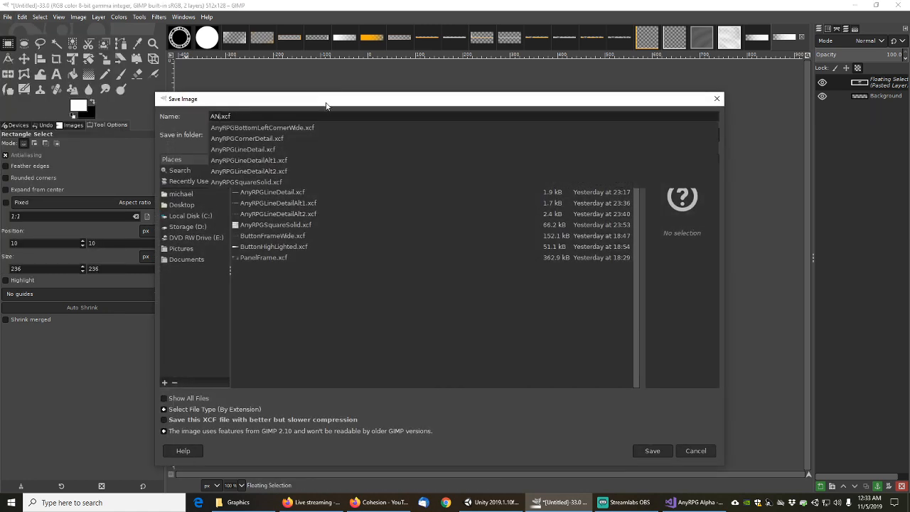
key(BackSpace)
text(nyRPGLoa)
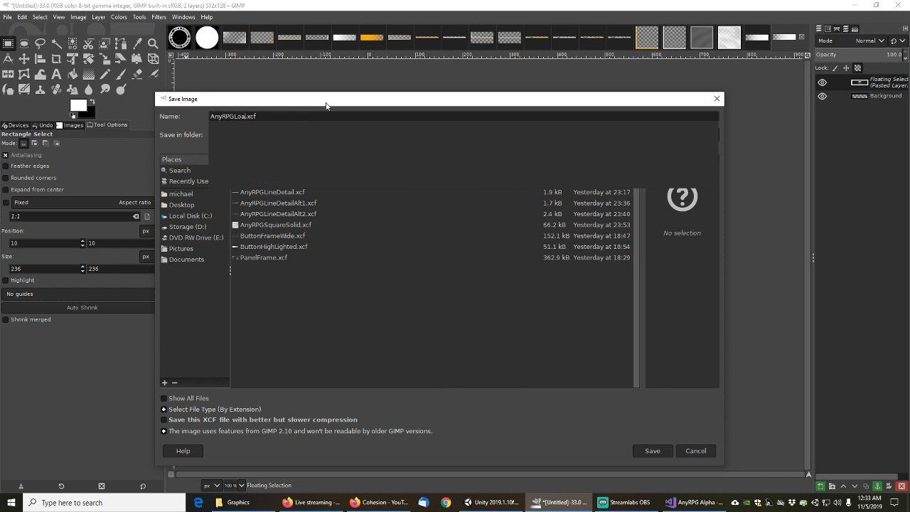
text(dingHighlight)
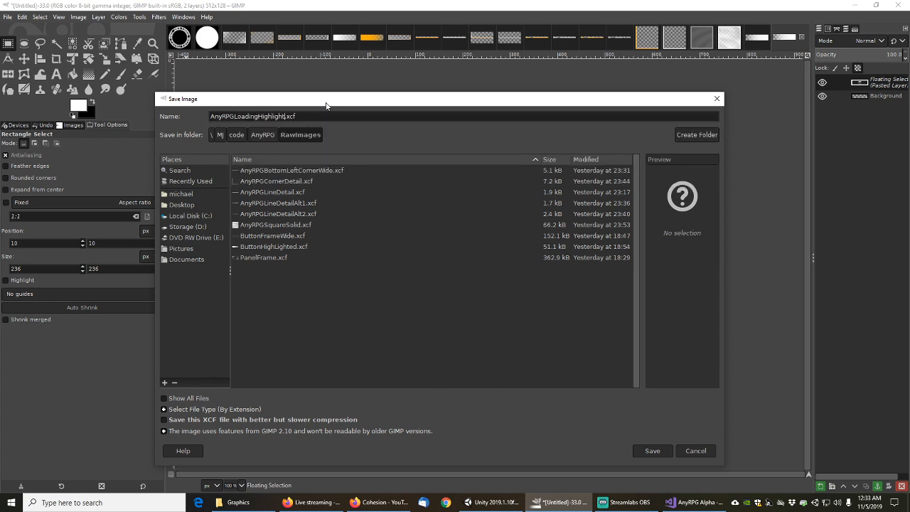
click(652, 451)
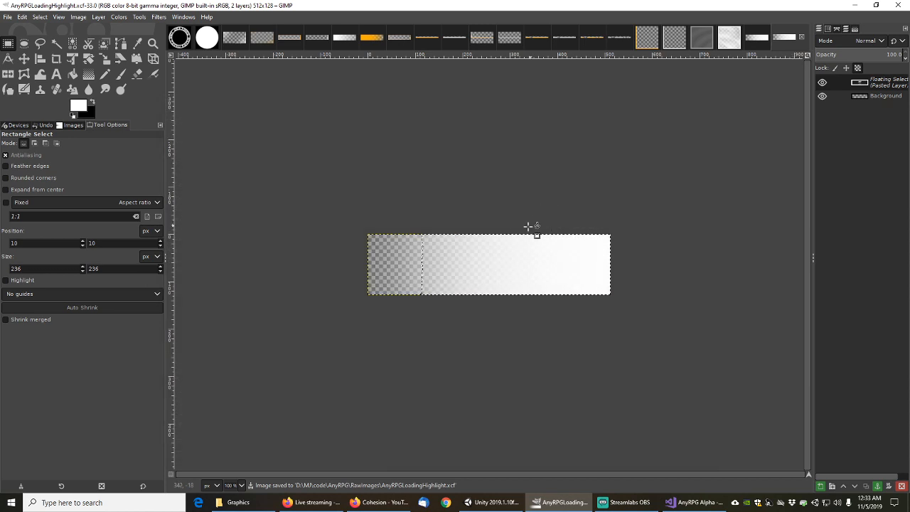
Export AnyRPGLoadingHighlight.png into the AnyRPG UIImages folder, then minimise GIMP
click(9, 16)
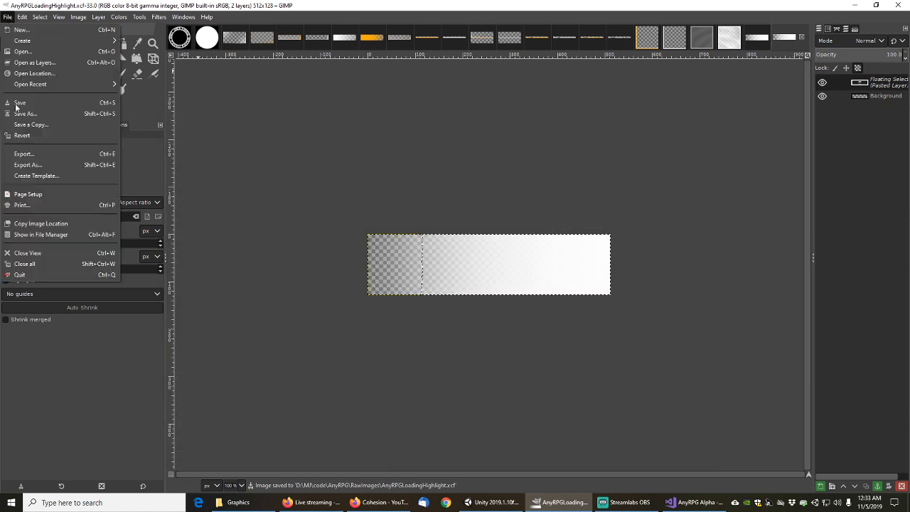
click(30, 164)
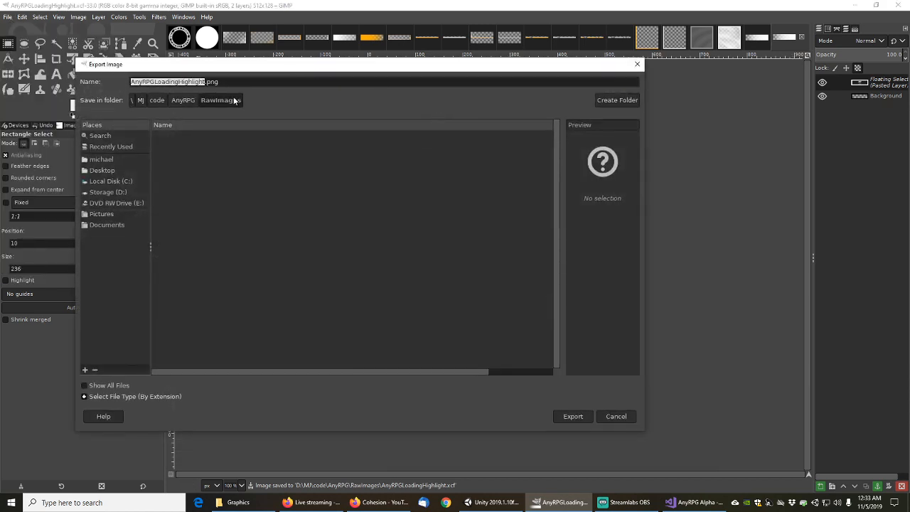
click(183, 100)
double_click(176, 202)
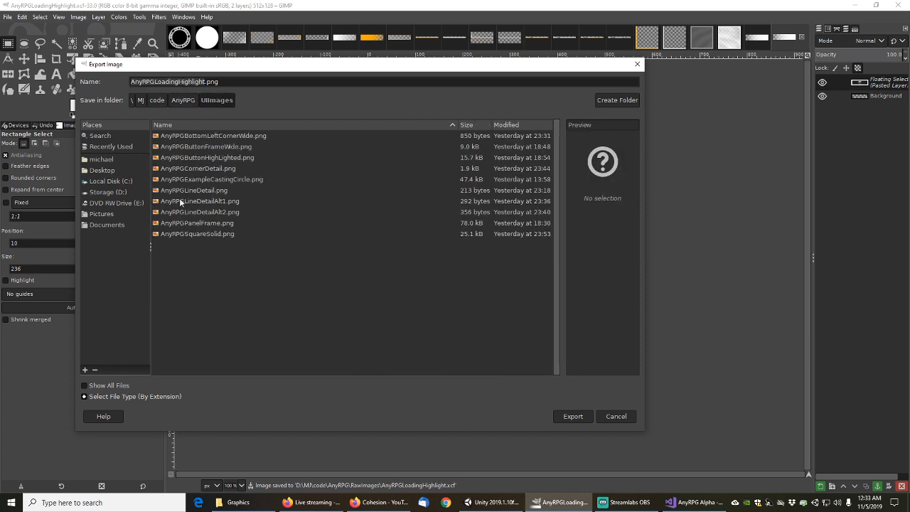
click(576, 416)
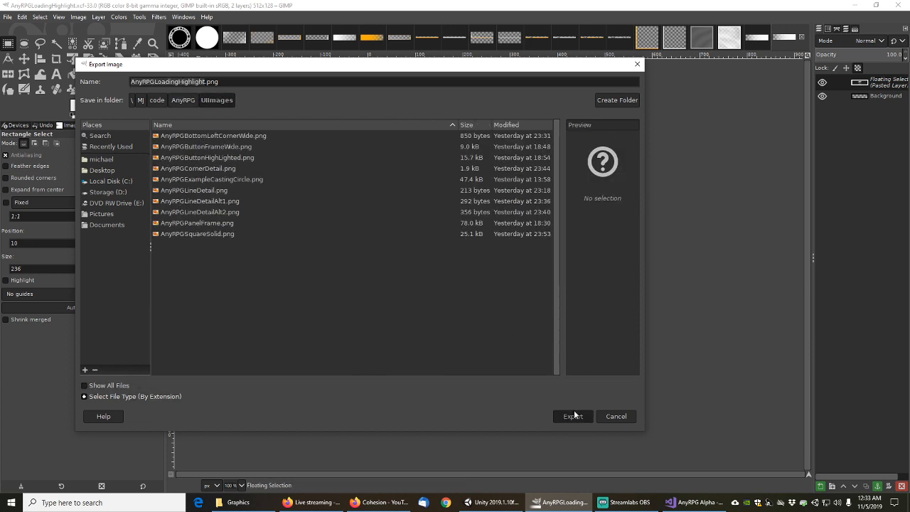
click(465, 347)
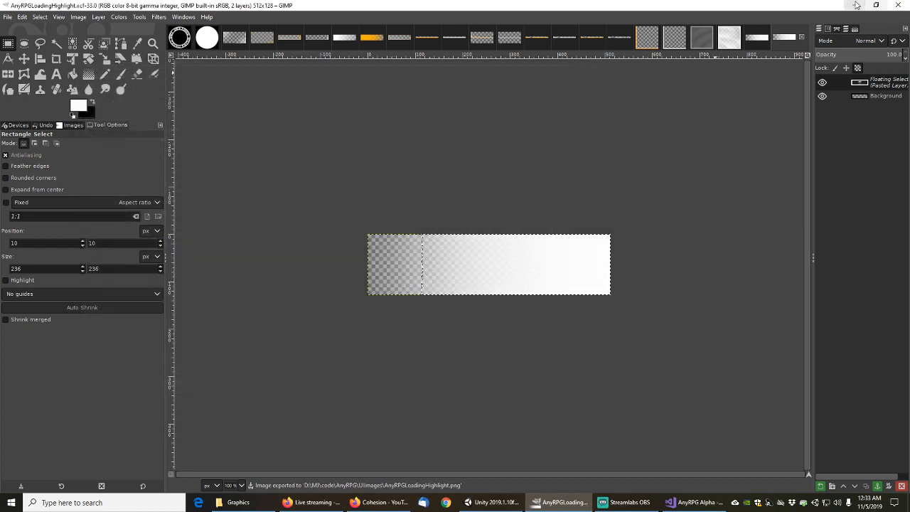
click(857, 5)
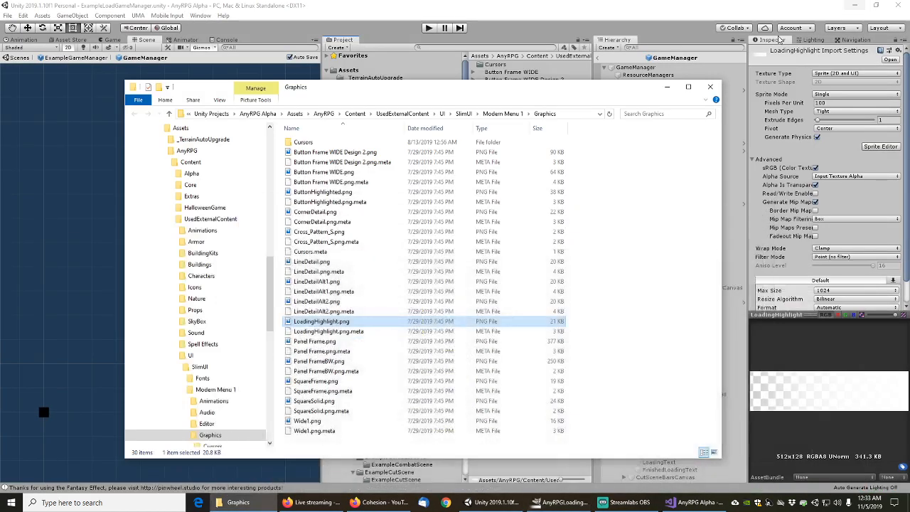
Import AnyRPGLoadingHighlight.png into the Engine Images UI folder
click(668, 89)
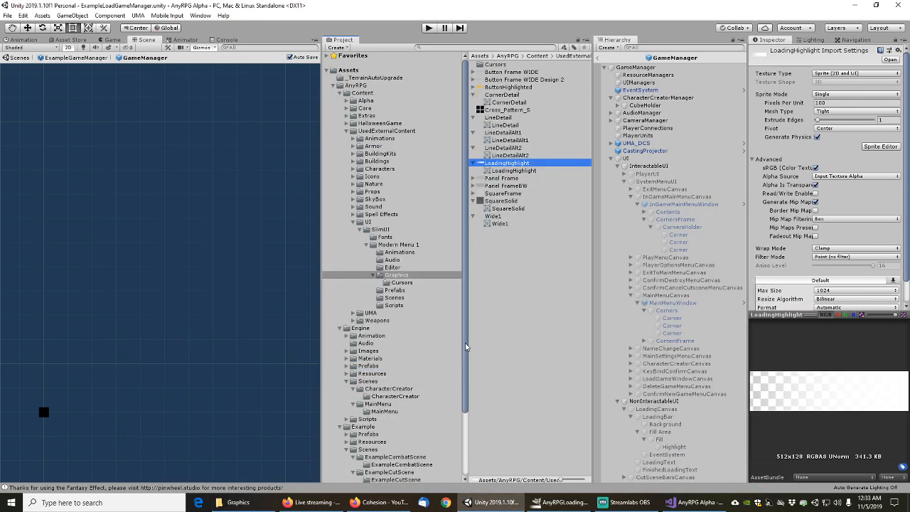
drag(465, 343, 466, 400)
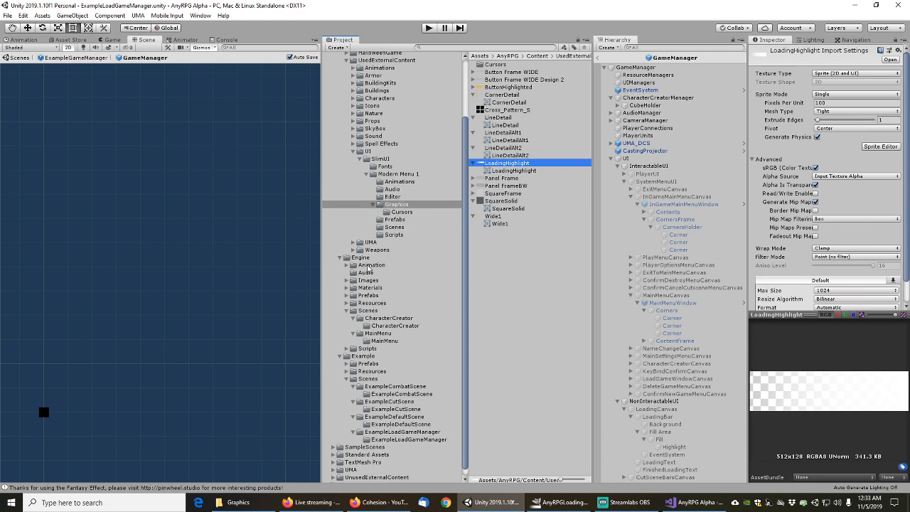
click(347, 281)
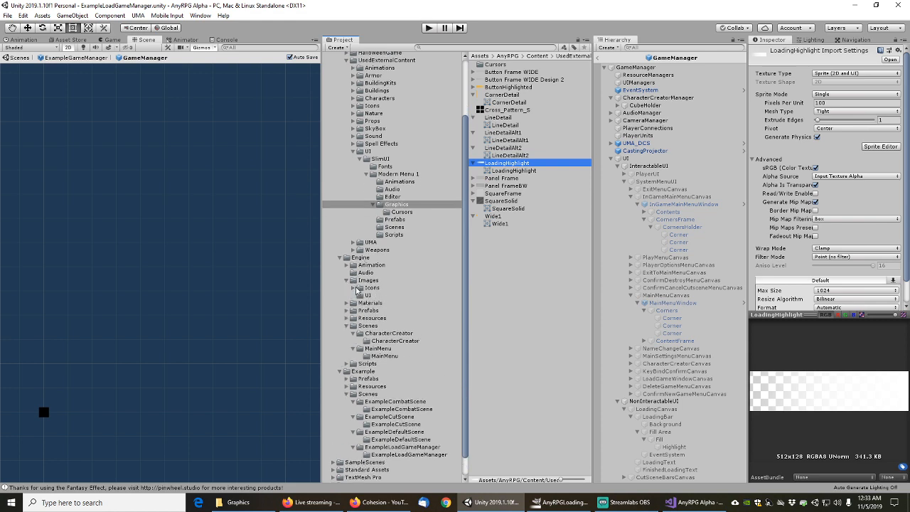
click(368, 295)
right_click(499, 147)
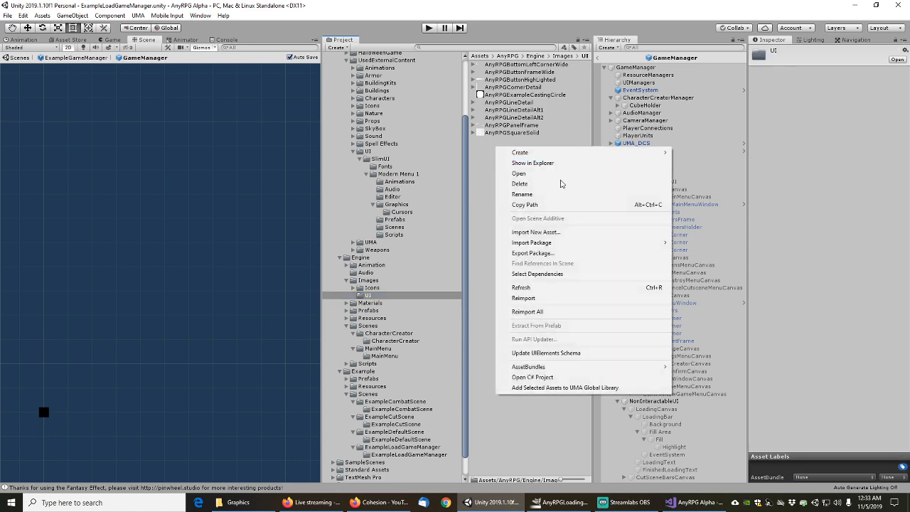
click(540, 233)
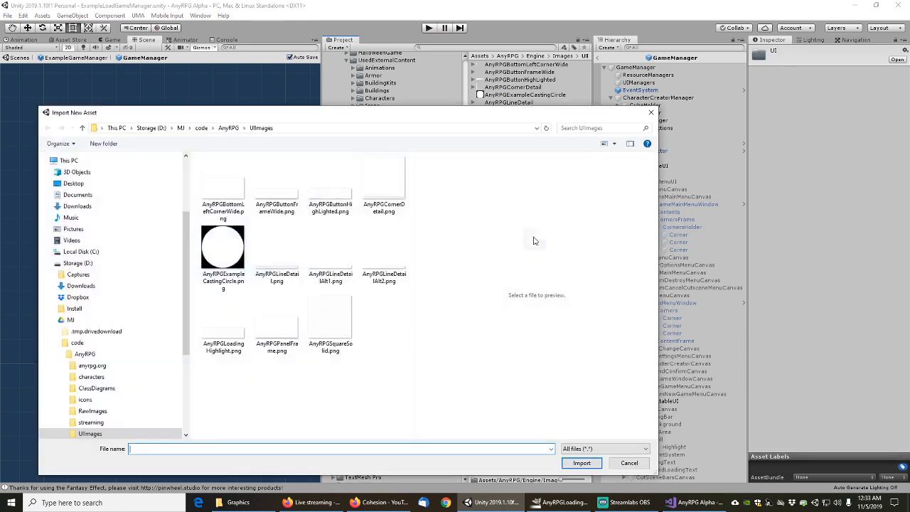
double_click(235, 328)
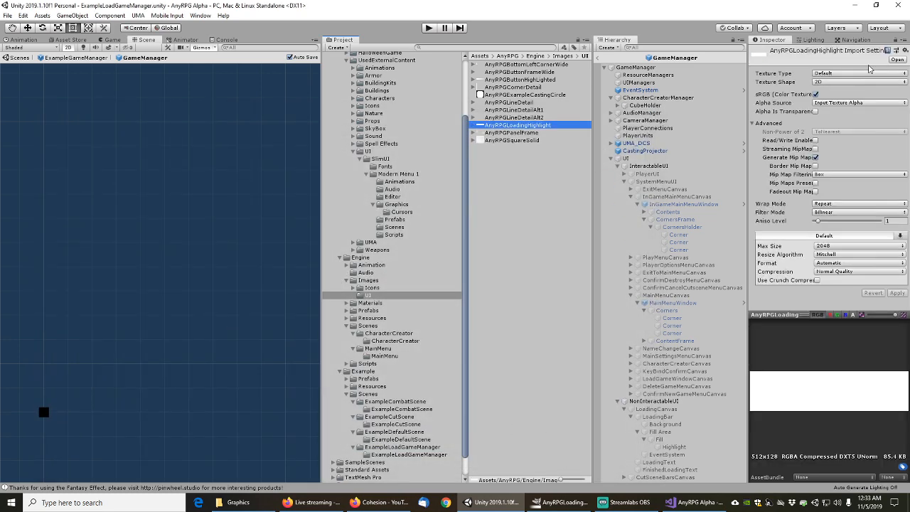
Set its Texture Type to Sprite (2D and UI) and Compression to None
click(830, 74)
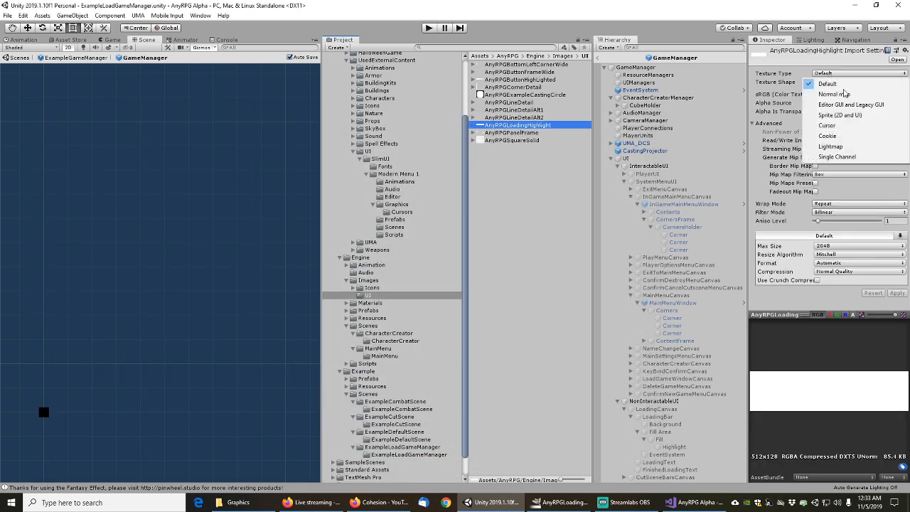
click(842, 115)
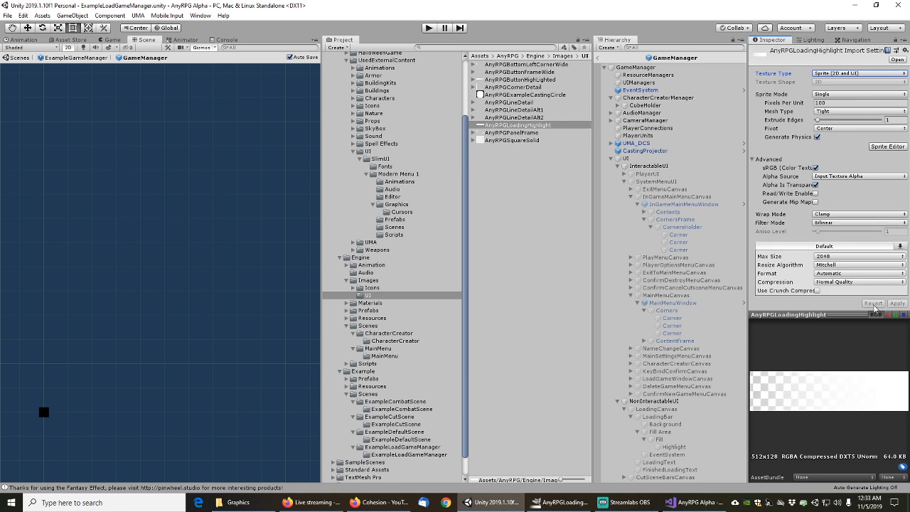
click(837, 283)
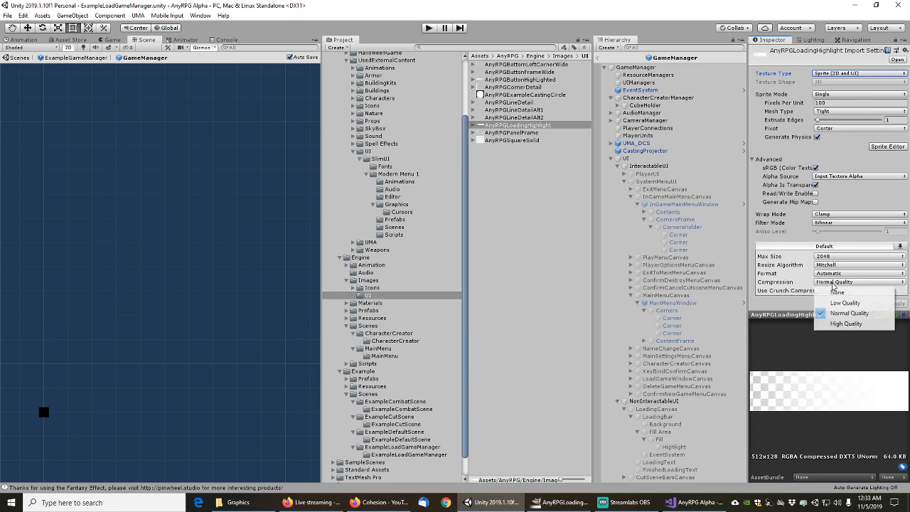
click(839, 292)
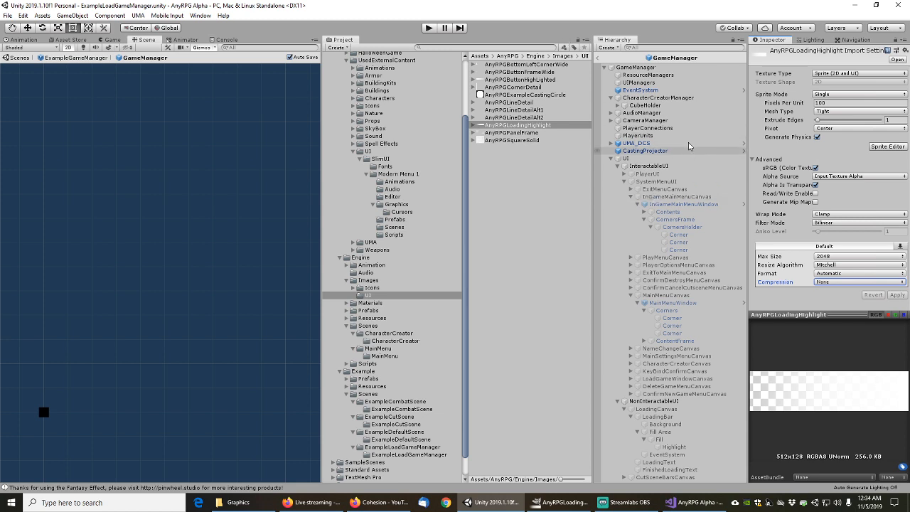
Filter the Hierarchy for 'Image' and select the load game window's Highlight object
click(671, 52)
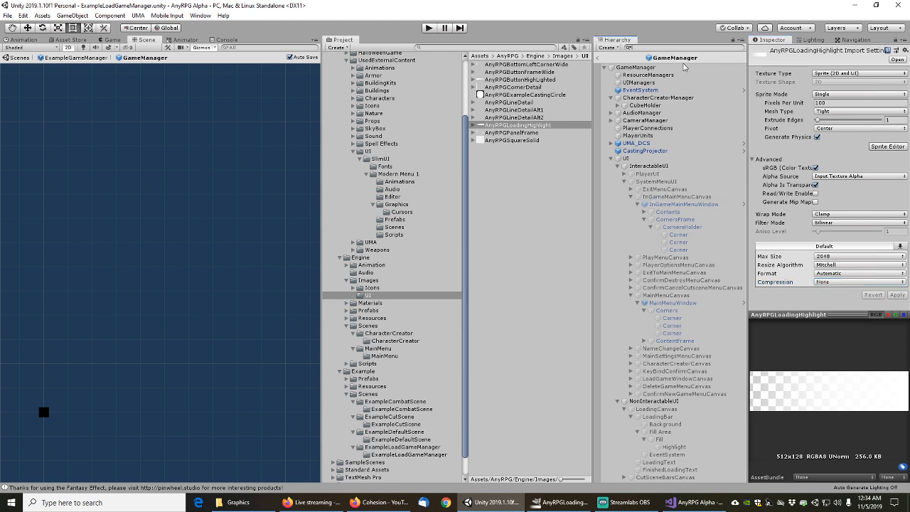
click(640, 48)
text(Image)
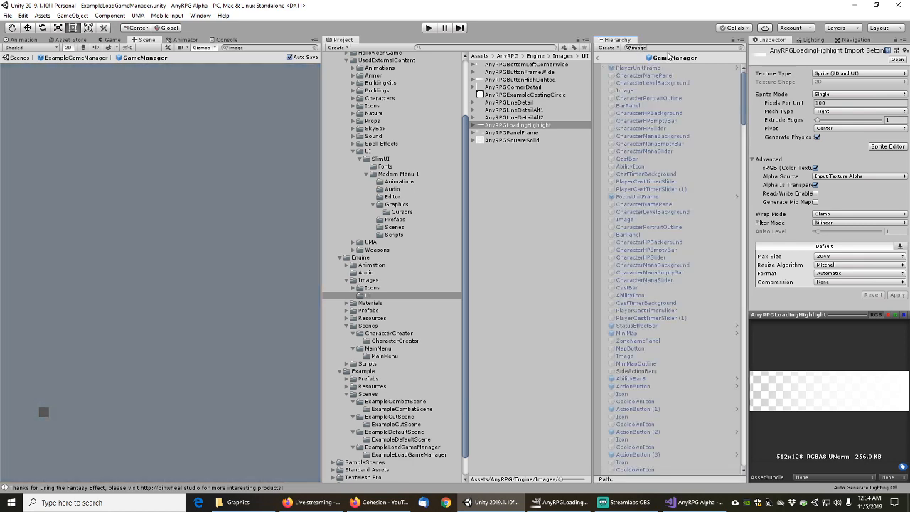
drag(745, 93, 744, 439)
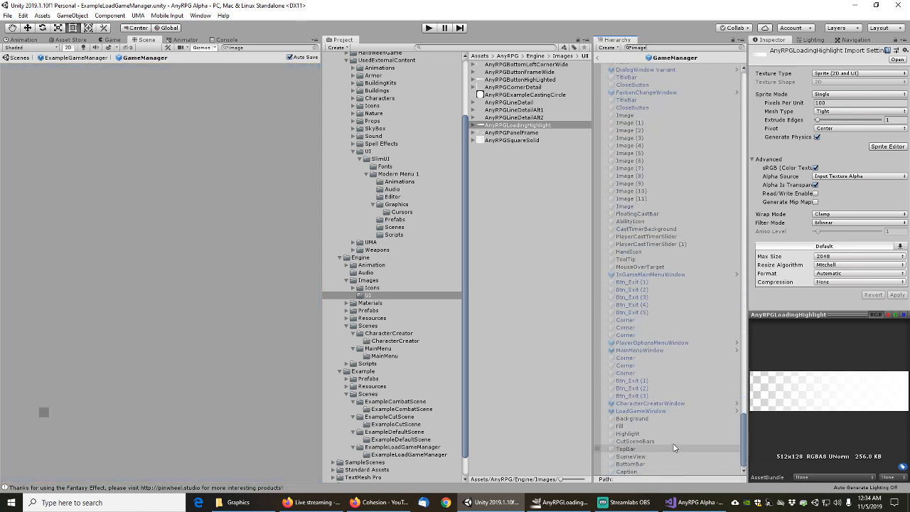
click(627, 433)
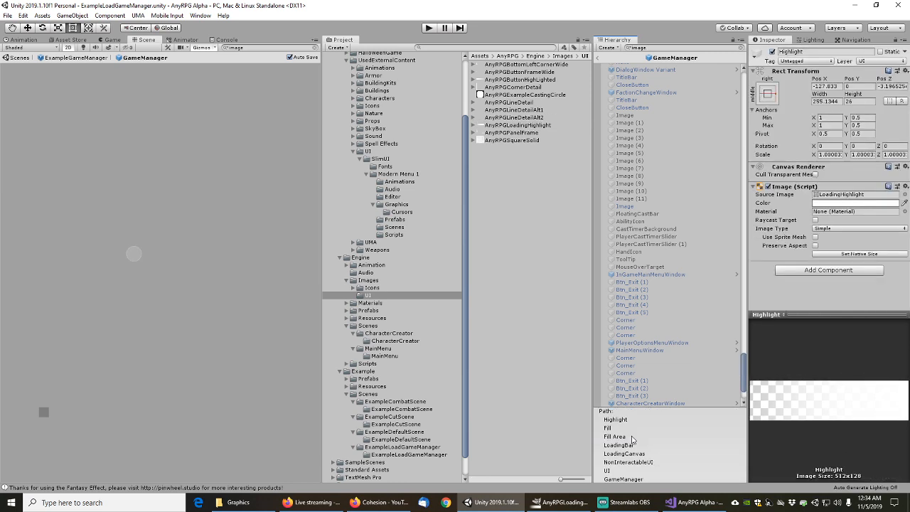
Assign AnyRPGLoadingHighlight as Highlight's Source Image through the object picker
click(906, 194)
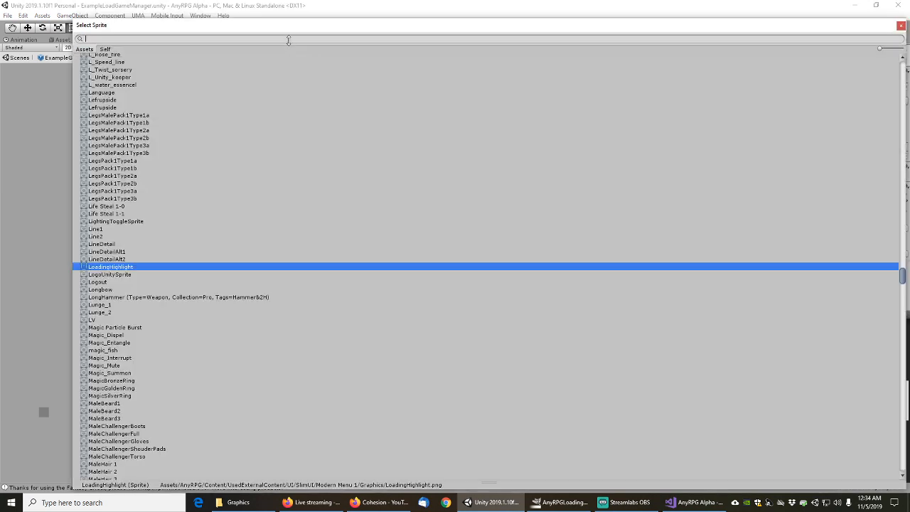
text(loading)
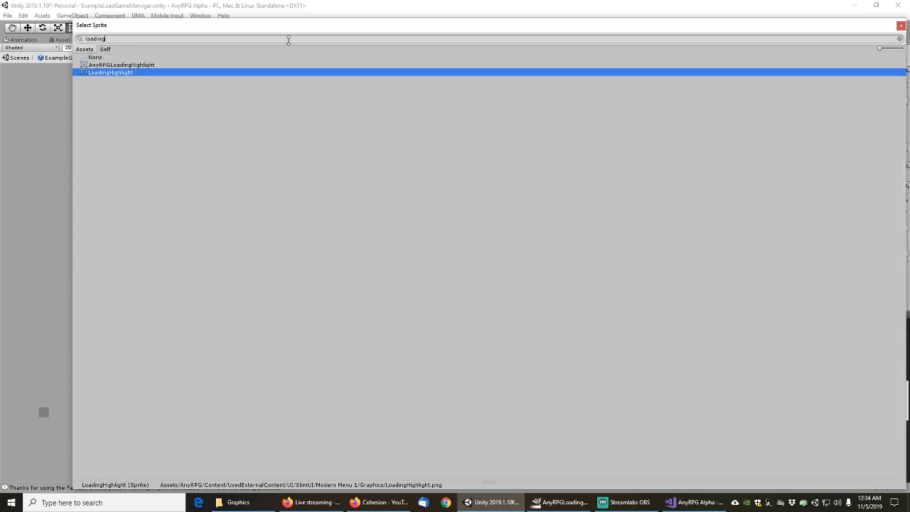
click(132, 65)
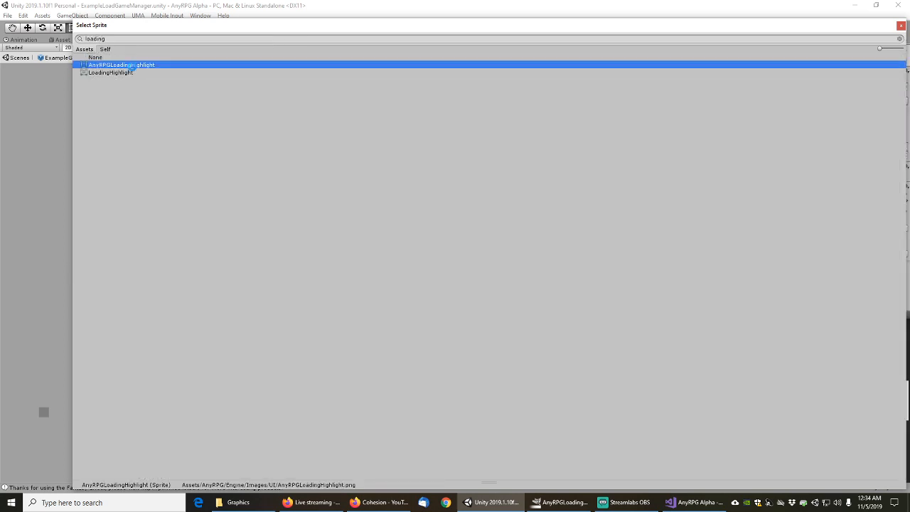
double_click(132, 65)
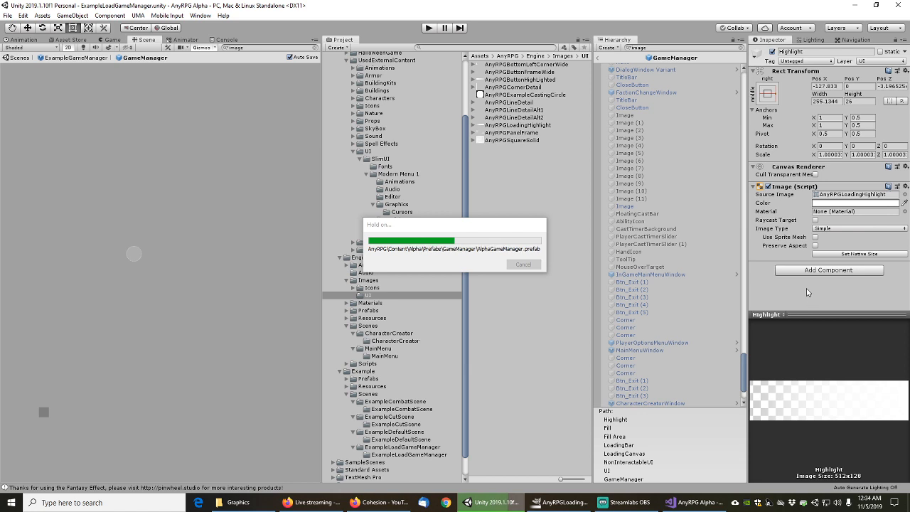
scroll(719, 359, down, 3)
click(724, 365)
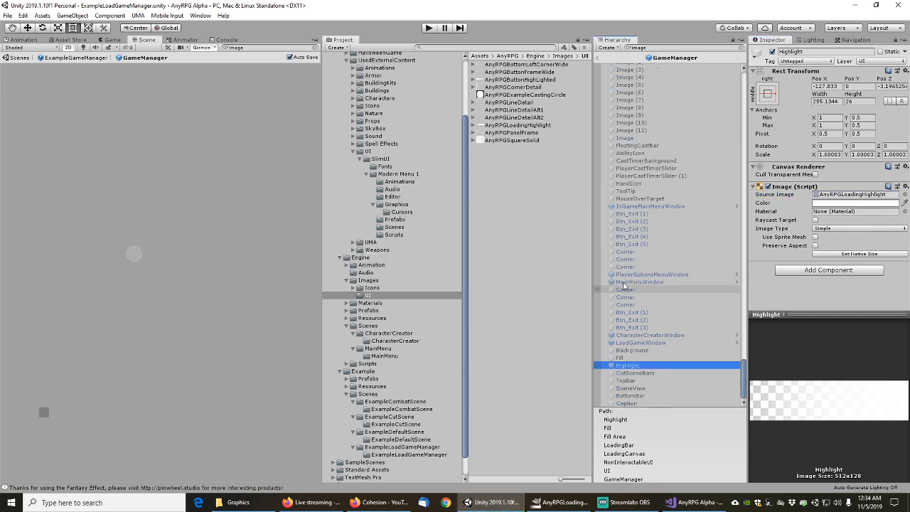
scroll(640, 126, up, 10)
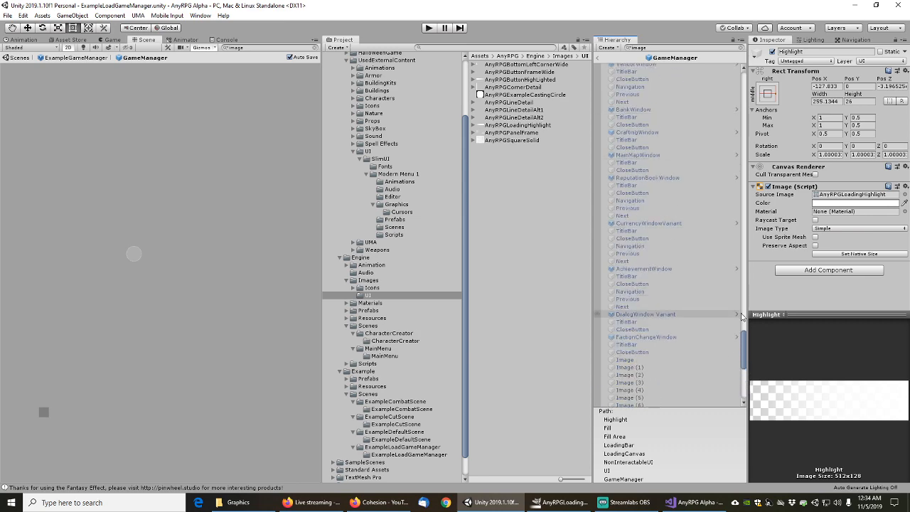
drag(744, 349, 726, 78)
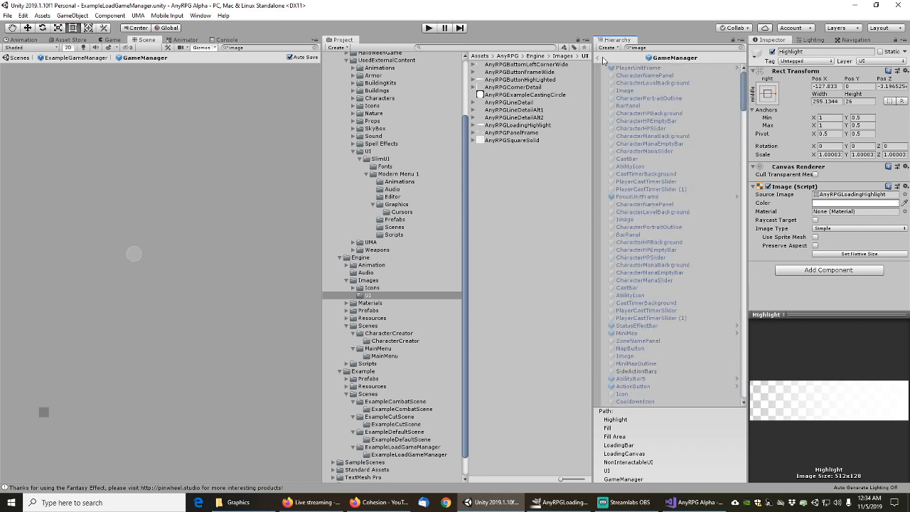
Leave prefab editing back to the ExampleLoadGameManager scene and select its scene file
click(597, 58)
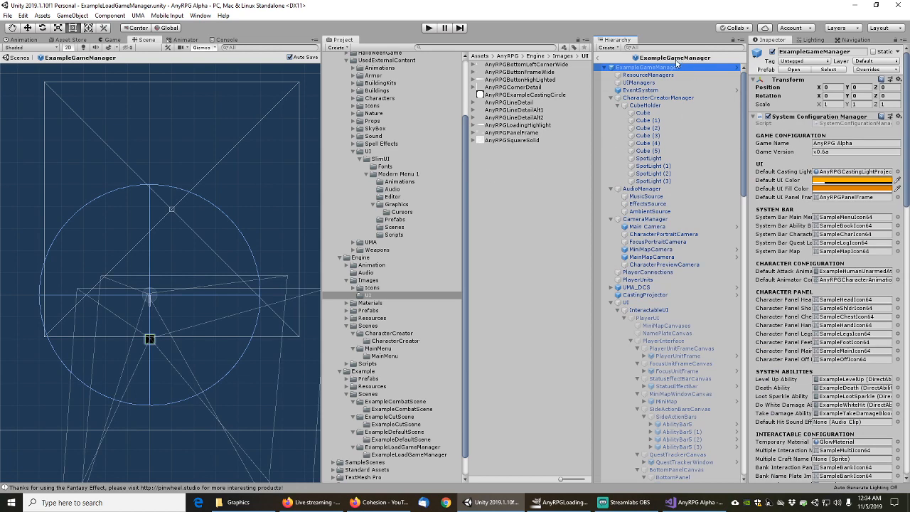
click(599, 60)
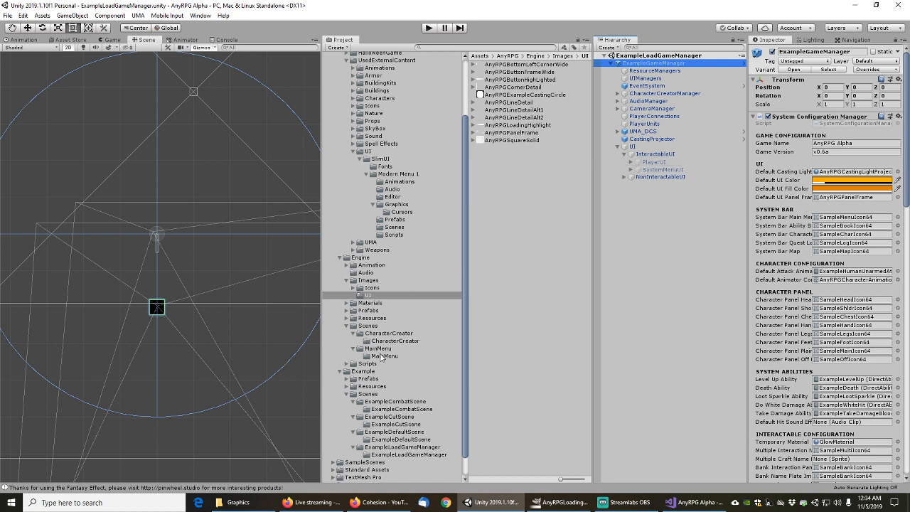
click(401, 448)
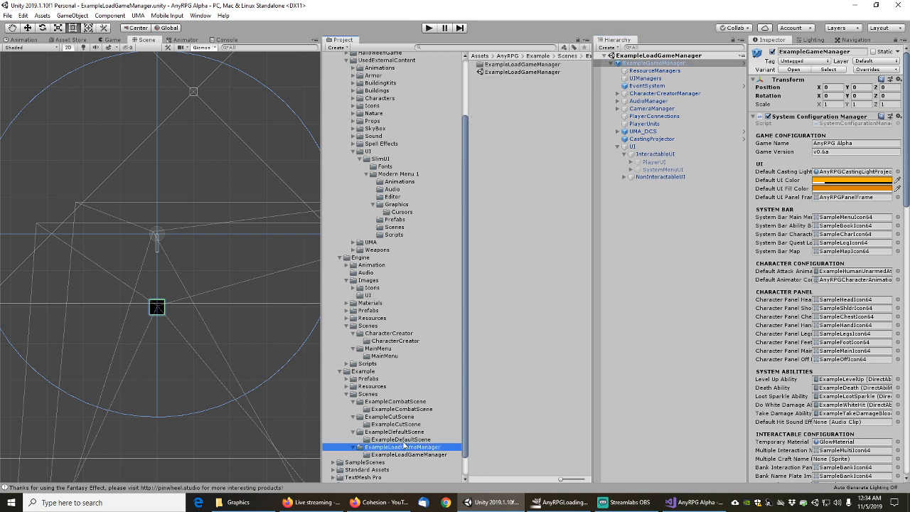
click(512, 72)
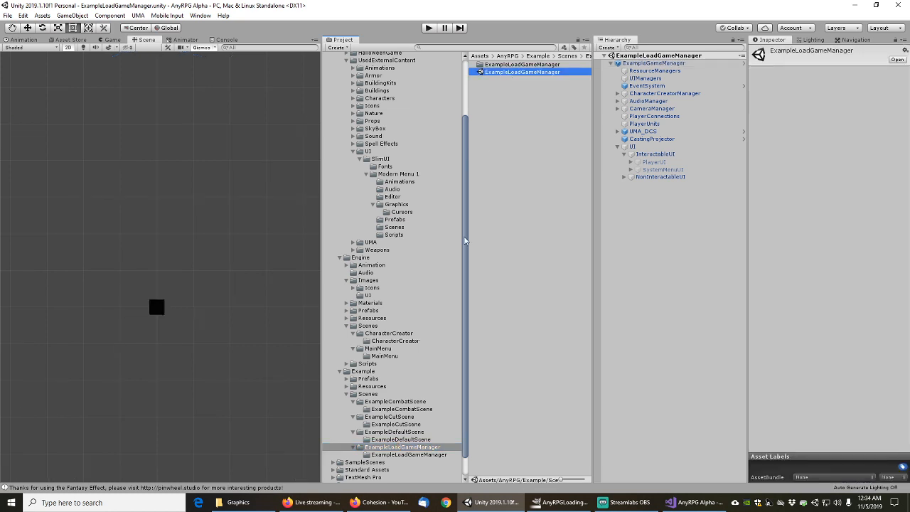
Add the ExampleDefaultScene, ExampleCutScene, ExampleCombatScene and MainMenu scene files to the selection
click(395, 432)
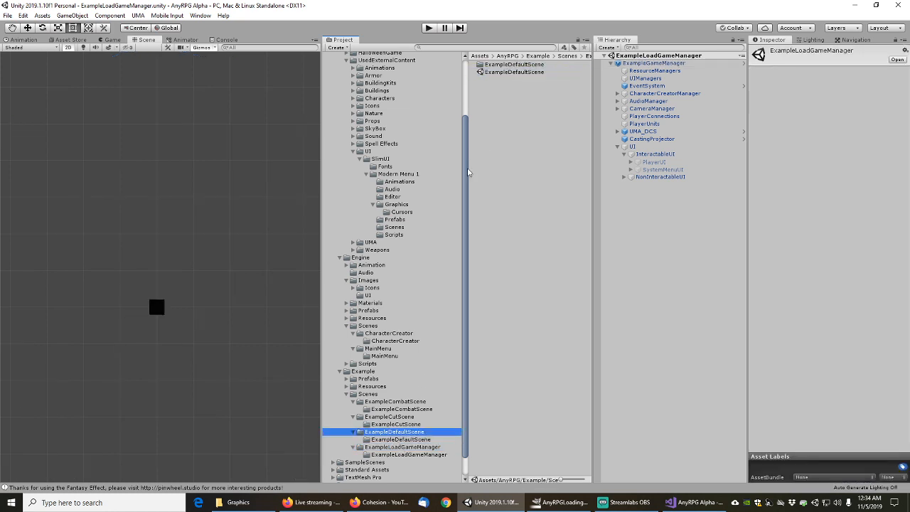
click(507, 72)
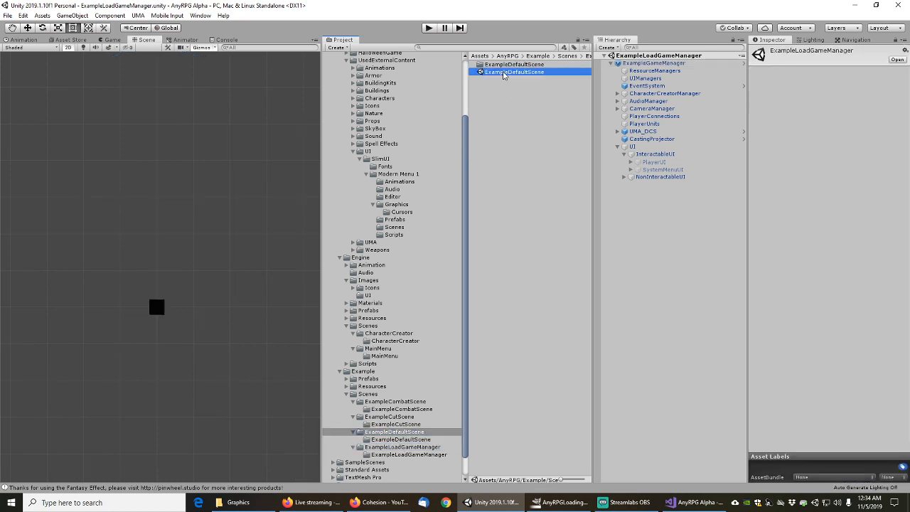
click(394, 417)
click(508, 79)
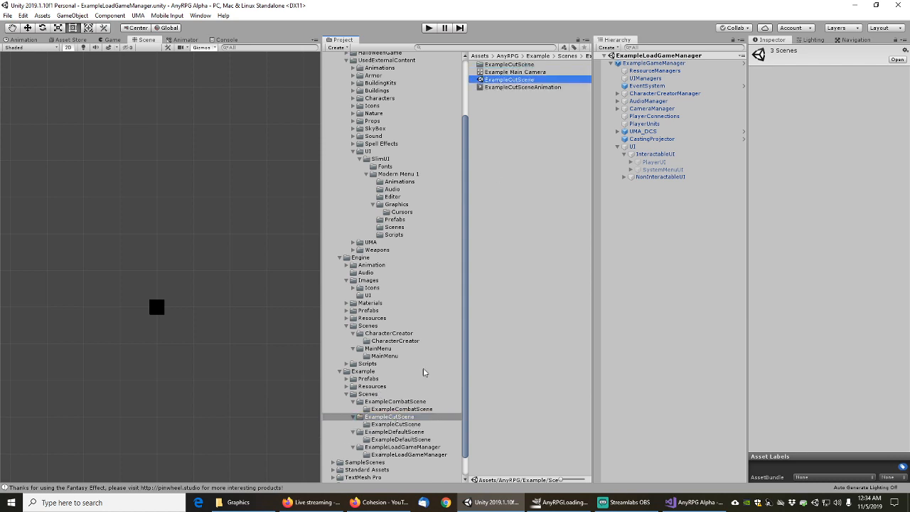
click(407, 402)
click(524, 72)
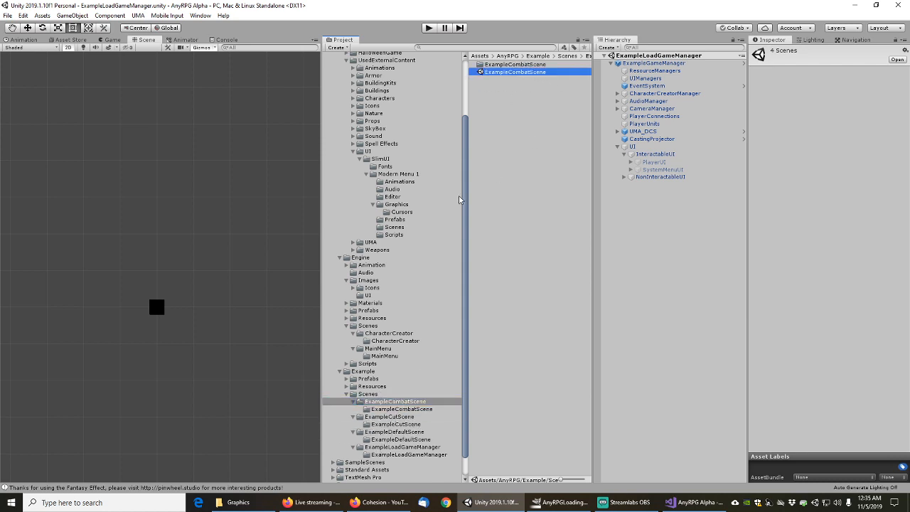
click(379, 350)
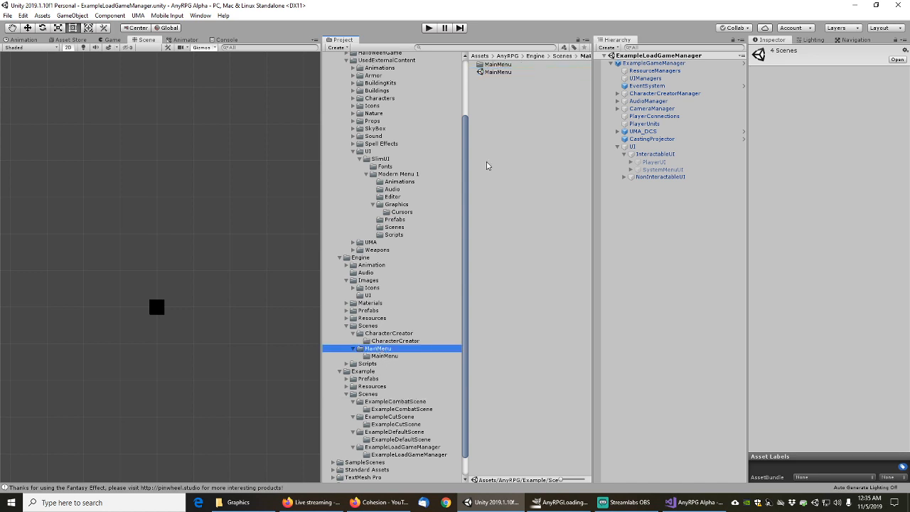
click(499, 73)
click(393, 334)
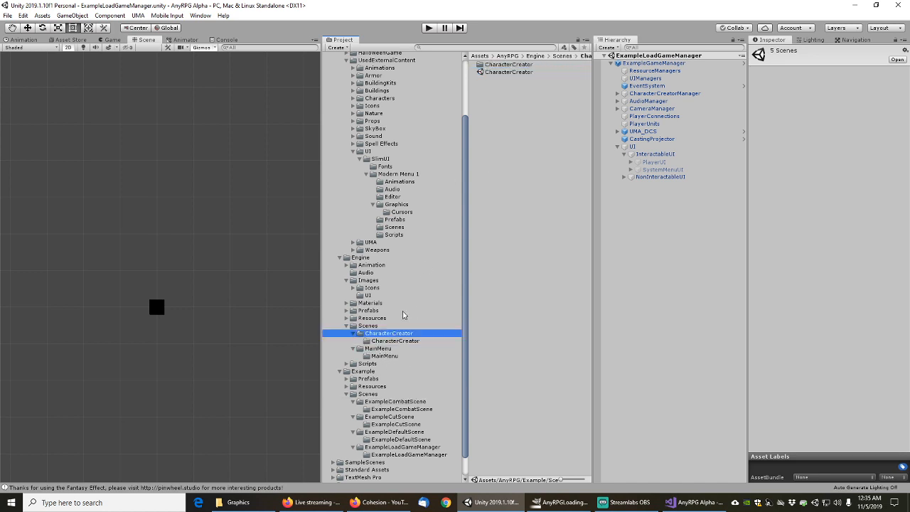
Add the CharacterCreator scene to the selection and select all 1034 assets the six scenes depend on
click(501, 73)
right_click(502, 73)
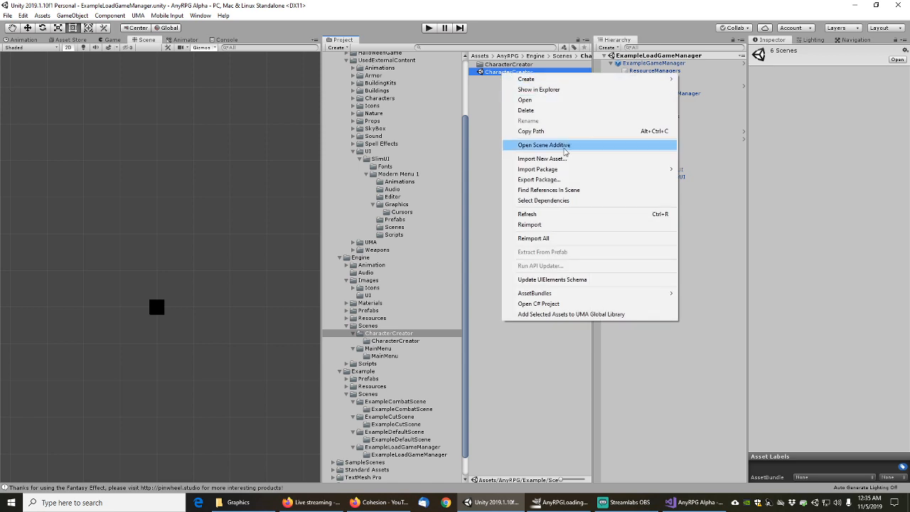
click(543, 201)
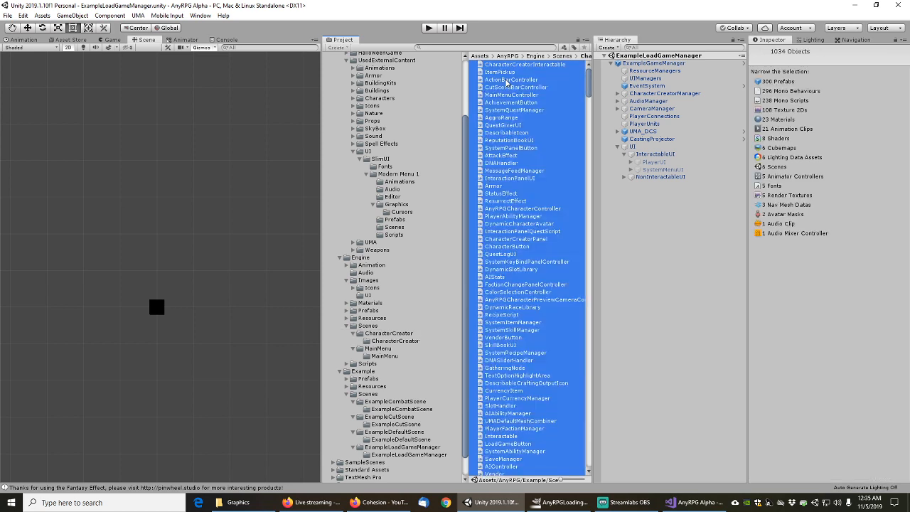
List the selected assets for package export with Include dependencies unchecked
right_click(510, 102)
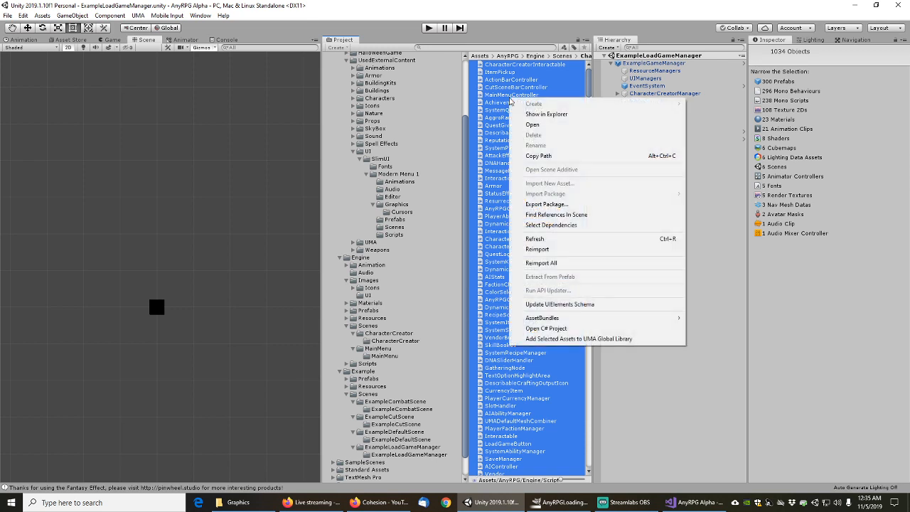
click(548, 205)
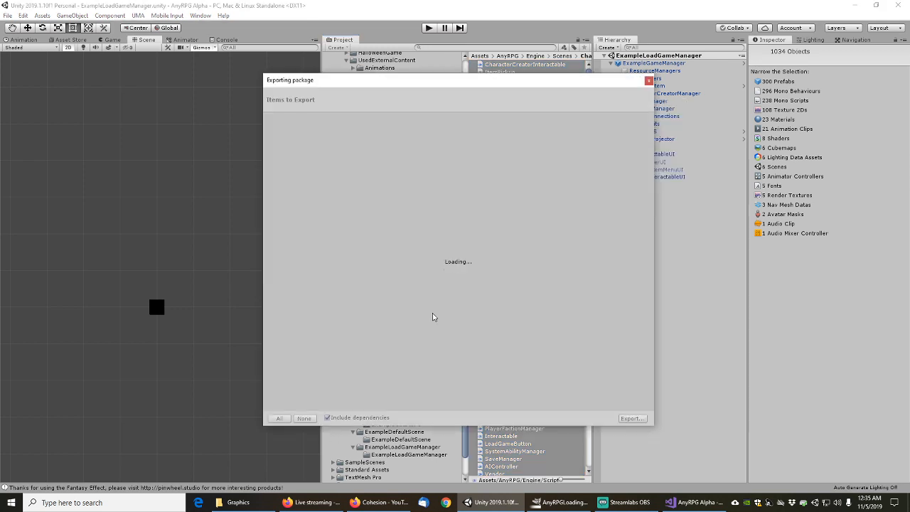
click(327, 419)
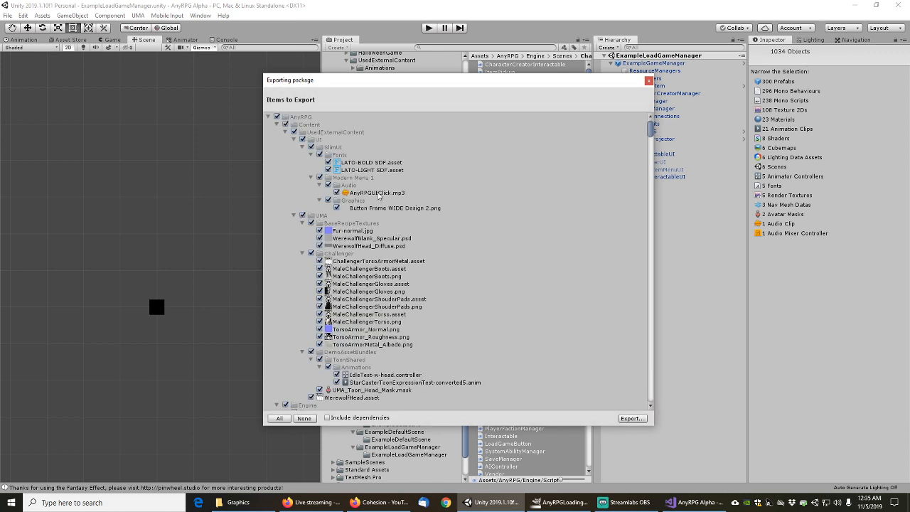
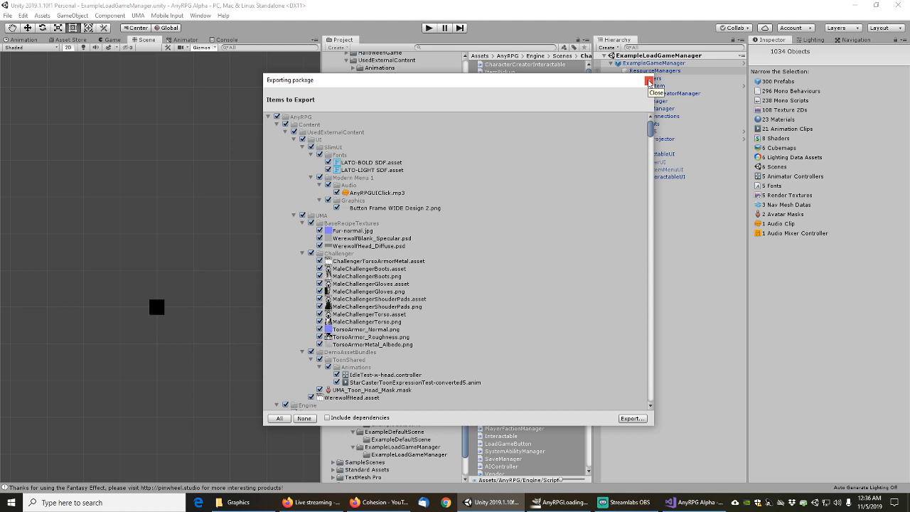
Close the Exporting package dialog without exporting anything
click(648, 81)
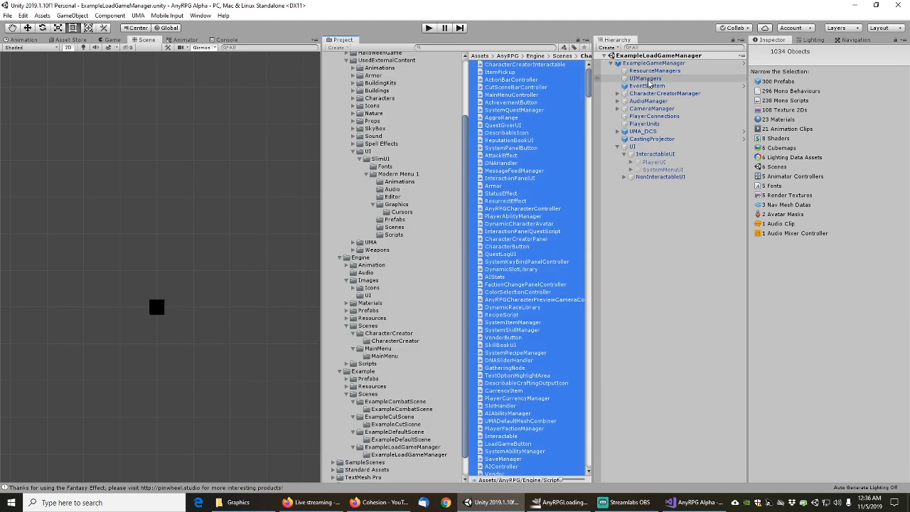
Select the AudioManager under ExampleGameManager to view its audio settings
click(642, 64)
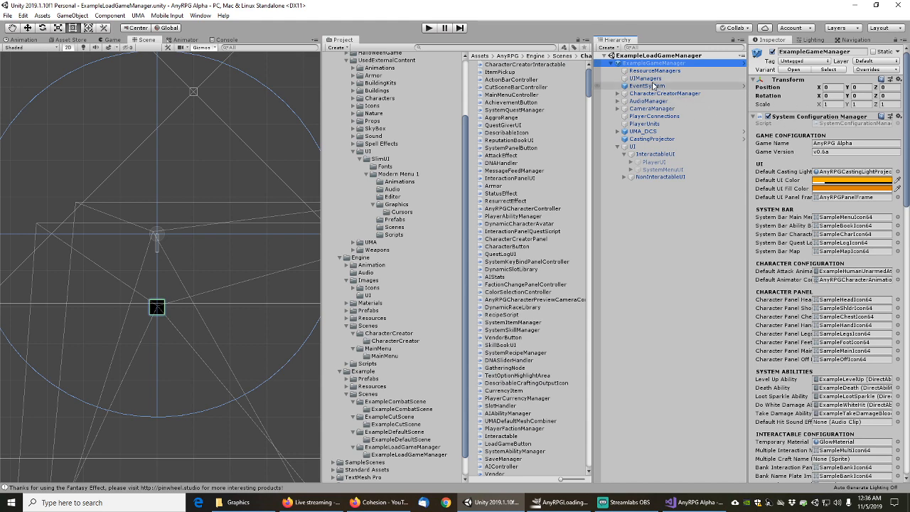
scroll(801, 174, down, 15)
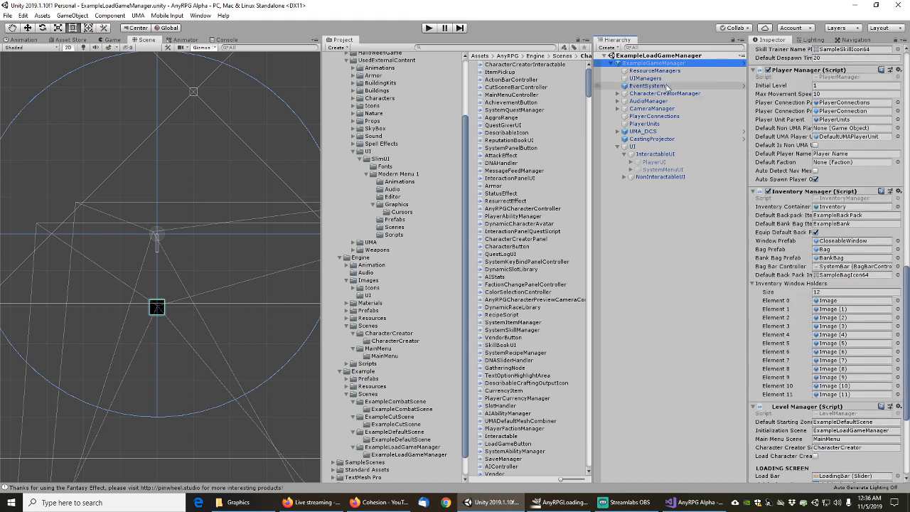
click(618, 101)
click(642, 104)
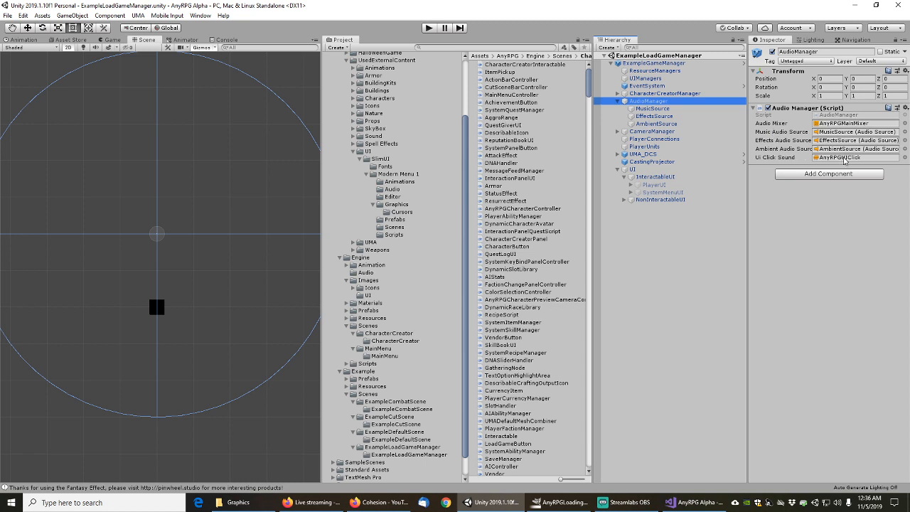
Set AudioManager's UI Click Sound to None and apply it to the GameManager prefab
click(905, 158)
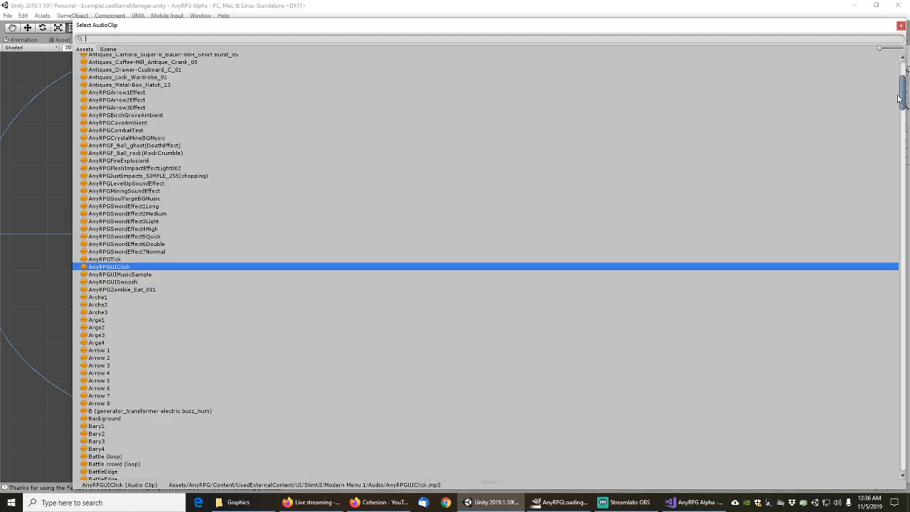
drag(899, 100, 904, 75)
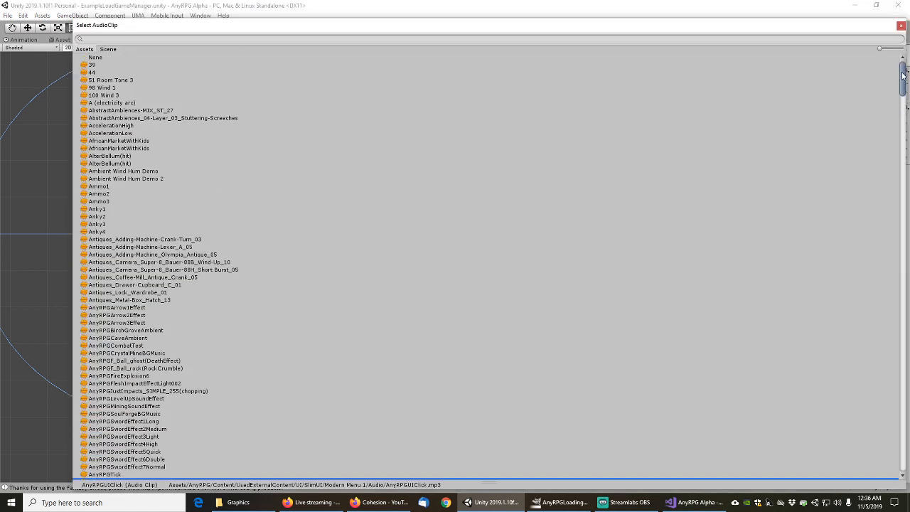
double_click(95, 57)
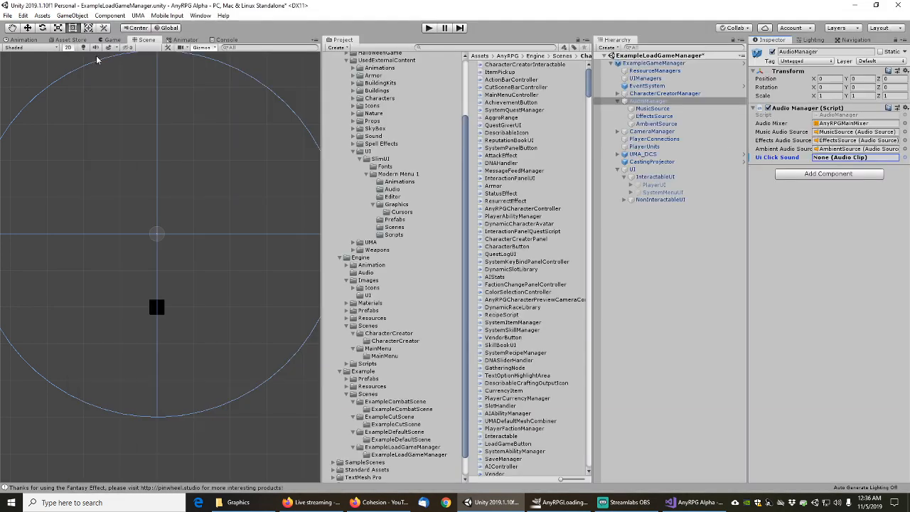
right_click(774, 157)
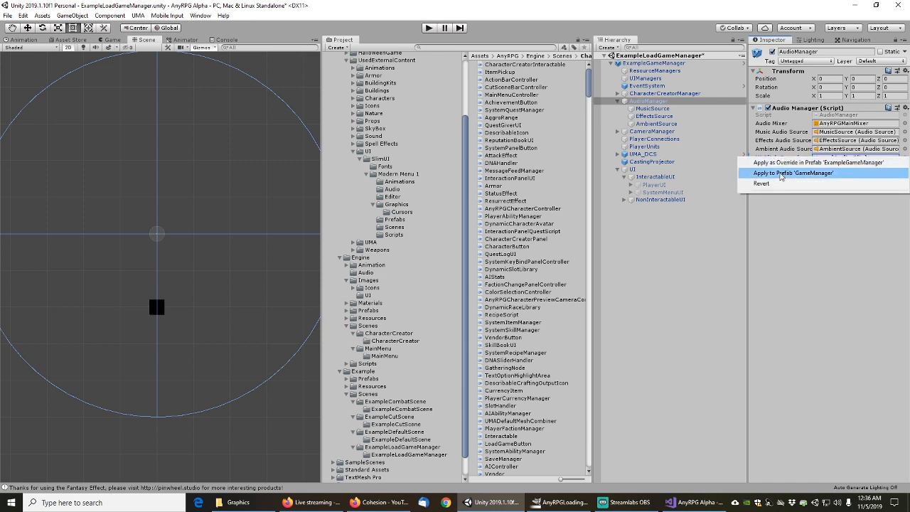
click(781, 174)
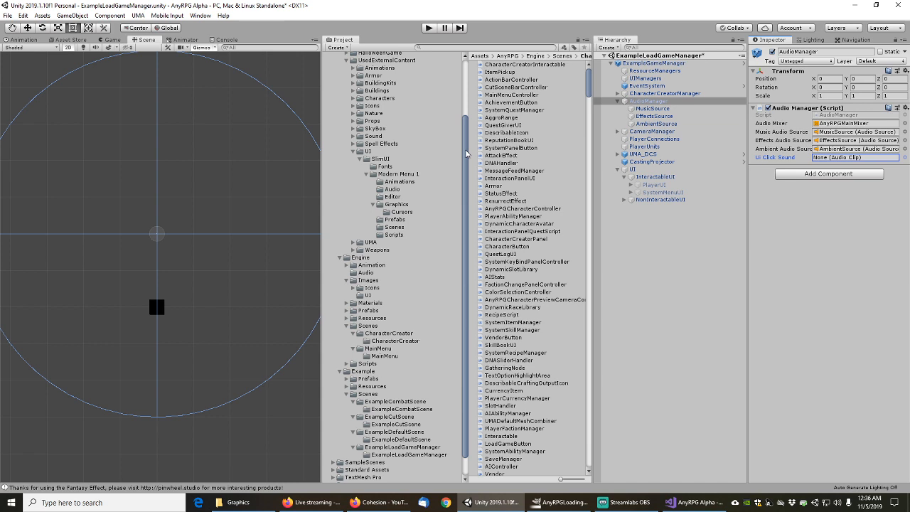
scroll(467, 153, up, 1)
click(381, 176)
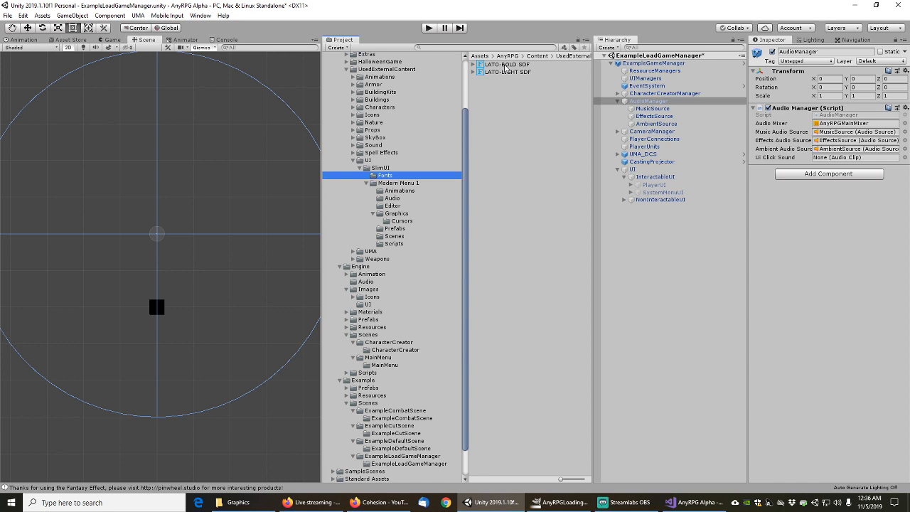
Save the scene, list objects referencing LATO-BOLD SDF, and select MainSettingsMenuWindow
click(8, 16)
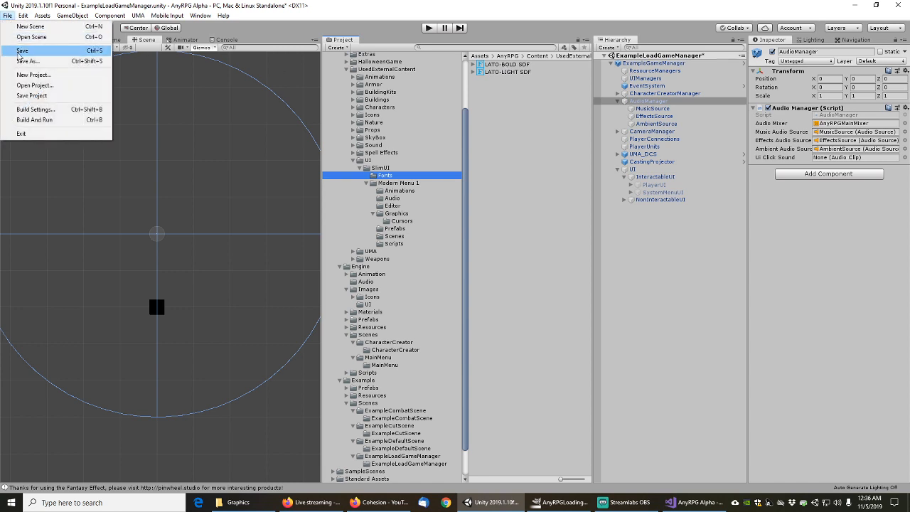
click(22, 50)
click(500, 66)
right_click(500, 66)
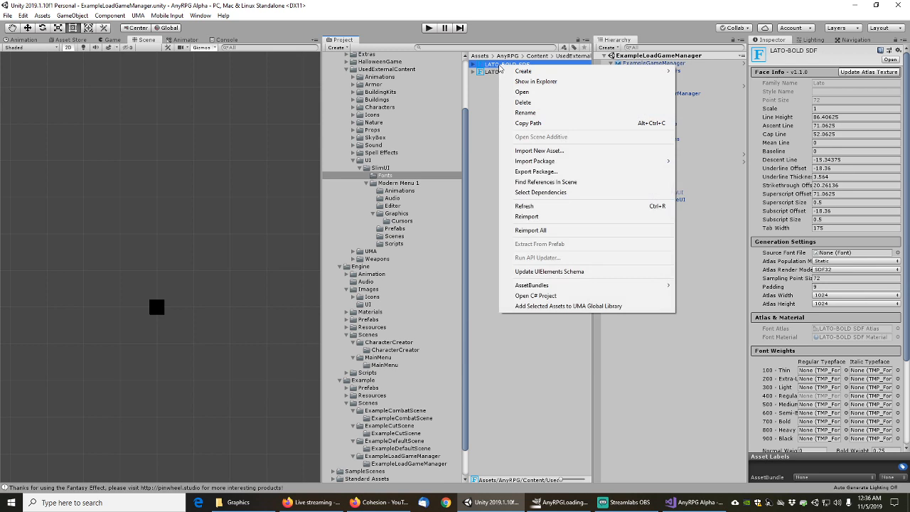
click(547, 183)
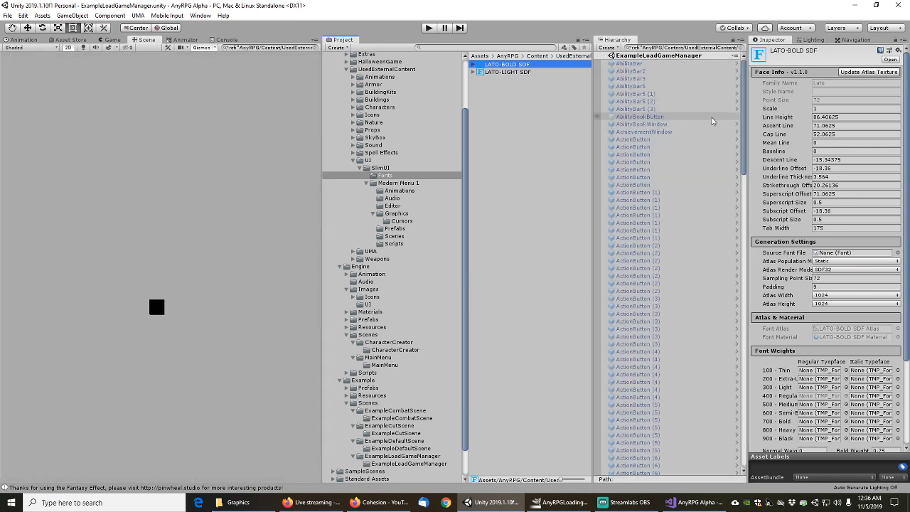
drag(742, 112, 762, 397)
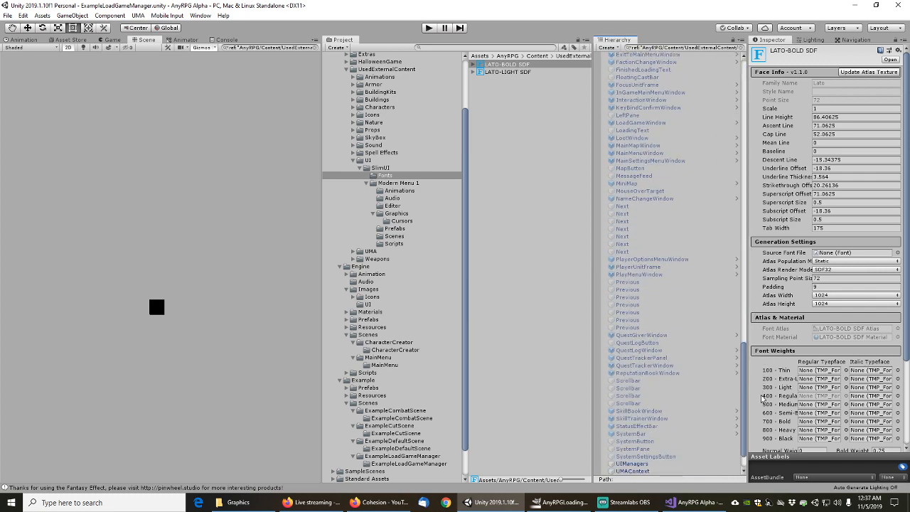
click(648, 163)
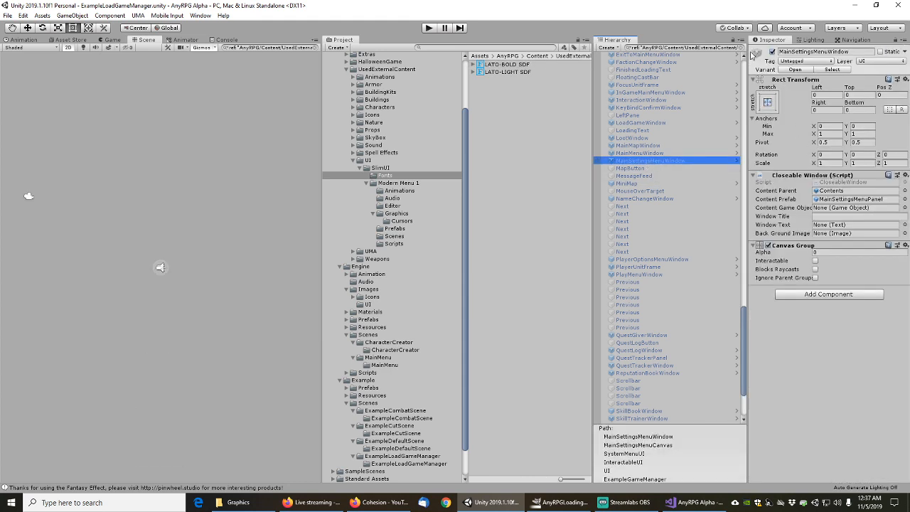
Open the MainSettingsMenuWindow prefab and its MainSettingsMenuPanel content prefab
click(741, 47)
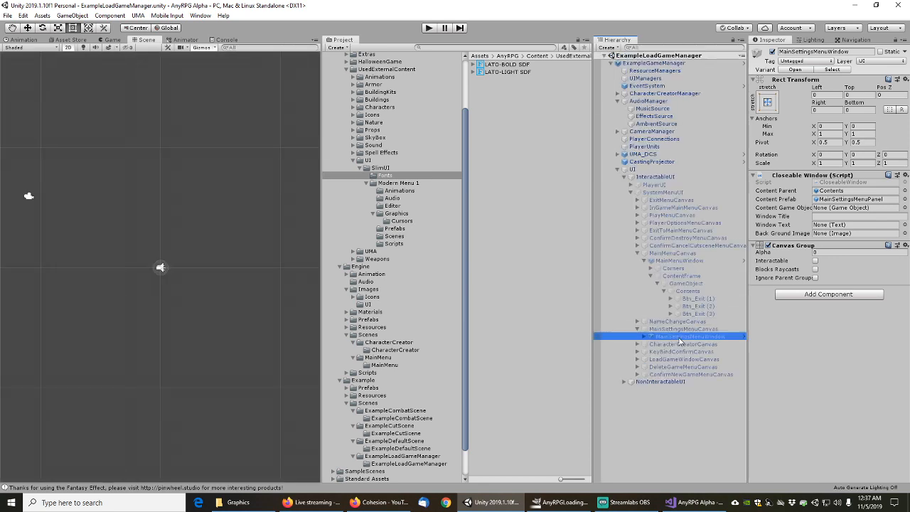
click(795, 69)
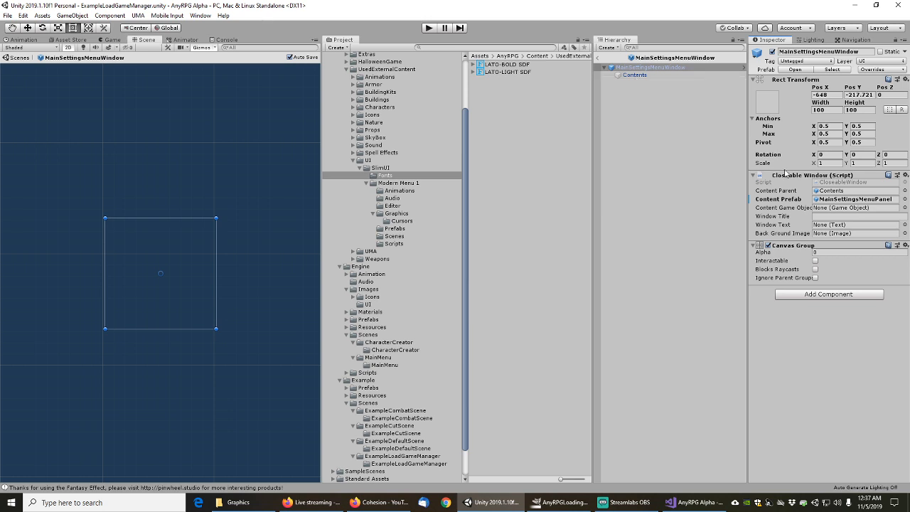
double_click(856, 199)
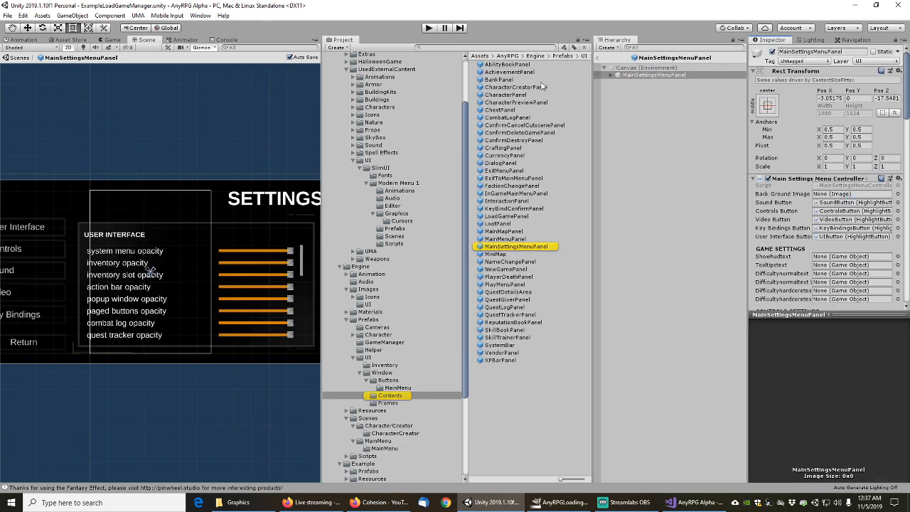
Find LATO-BOLD SDF references within the MainSettingsMenuPanel prefab
click(385, 175)
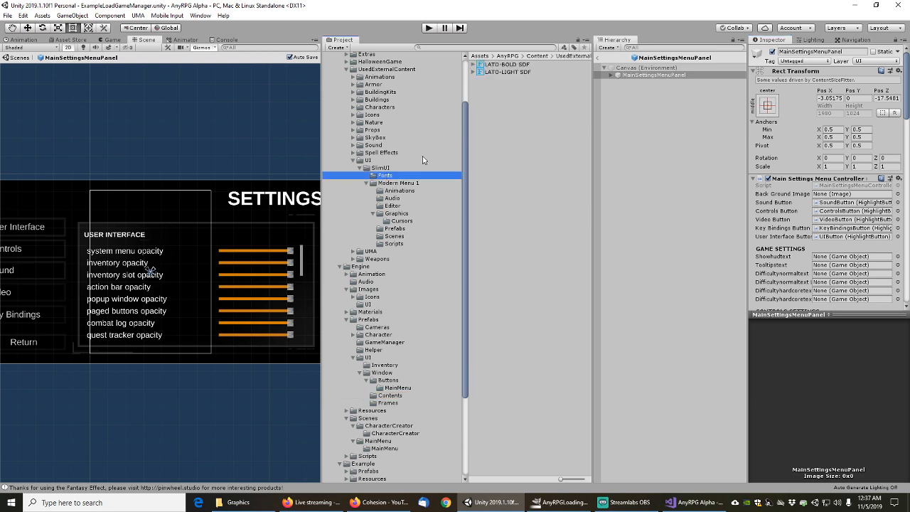
click(507, 64)
right_click(507, 64)
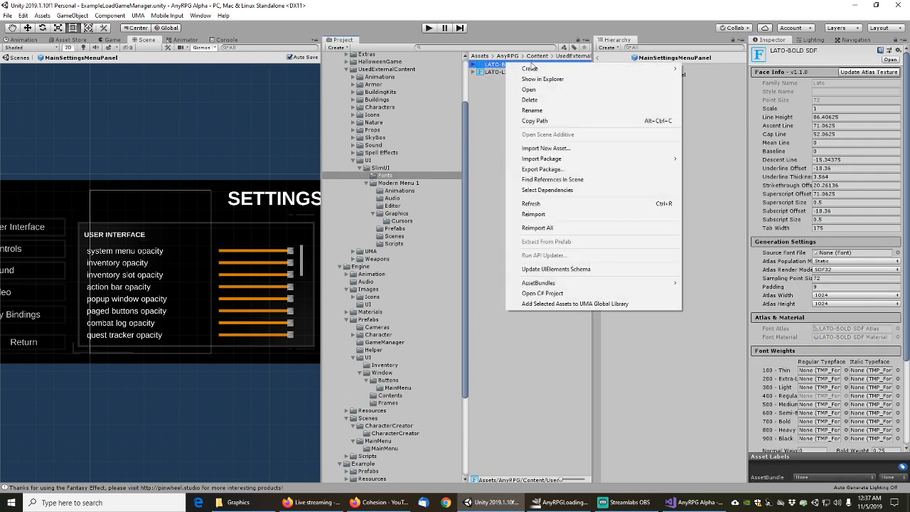
click(551, 180)
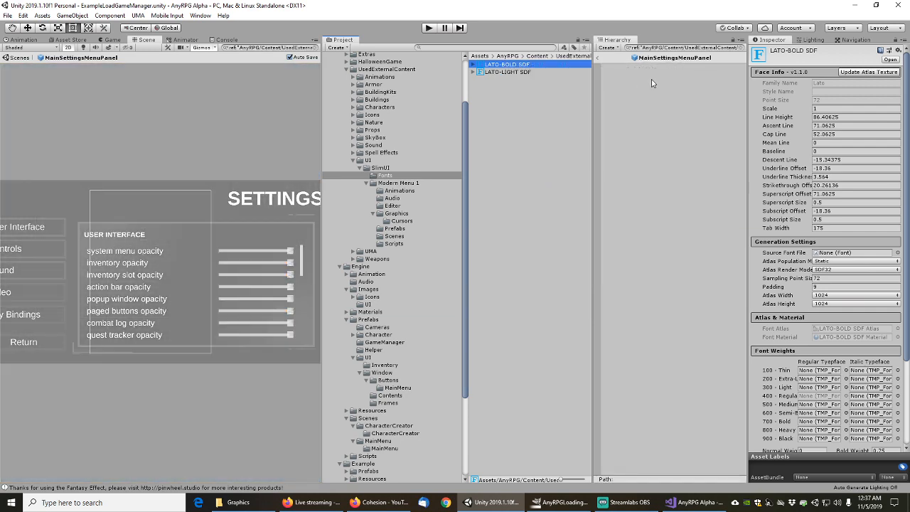
Search for LATO-LIGHT SDF references, finding none, then return to the scene
click(741, 49)
click(506, 72)
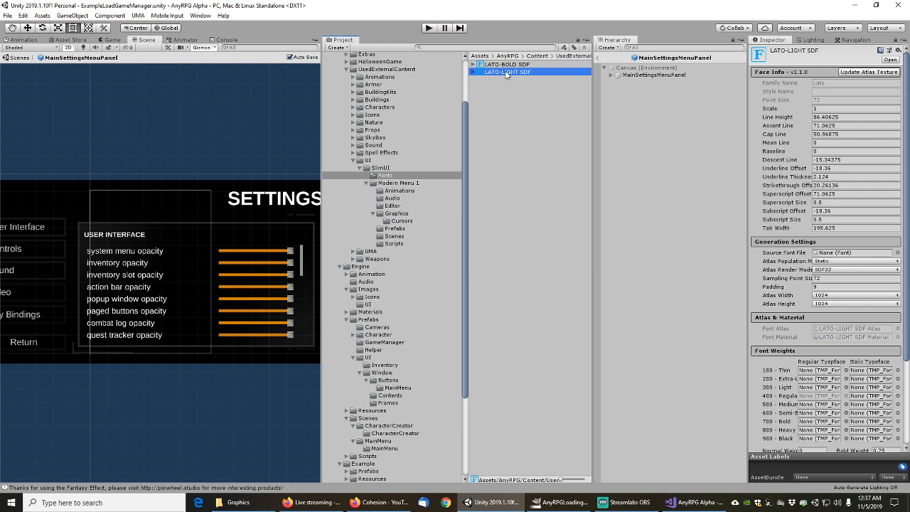
right_click(506, 74)
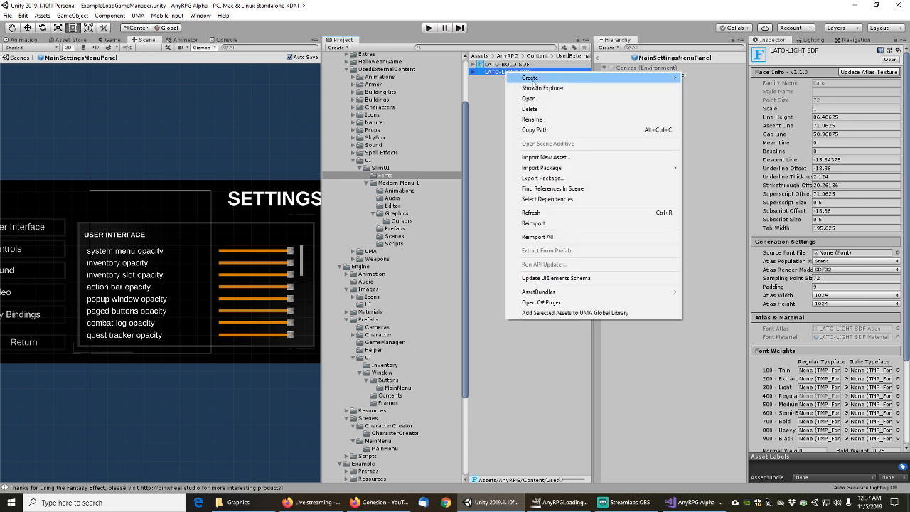
click(556, 190)
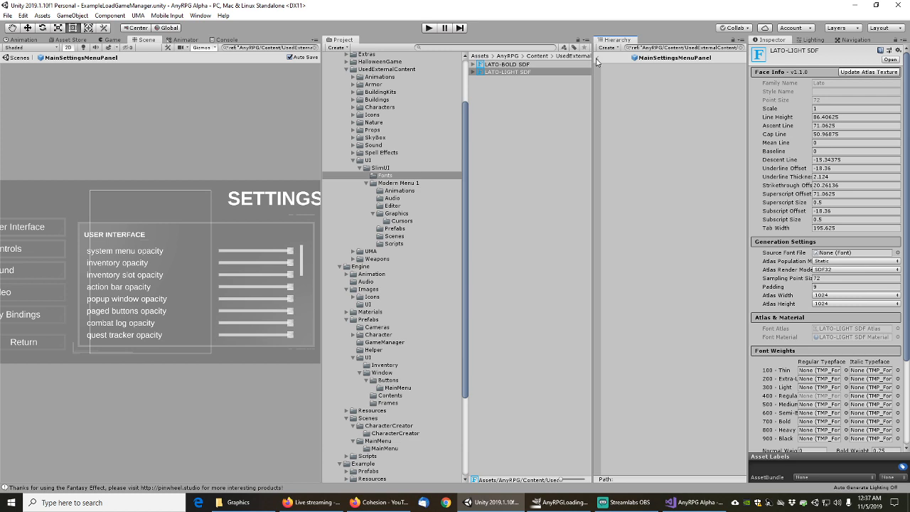
click(598, 60)
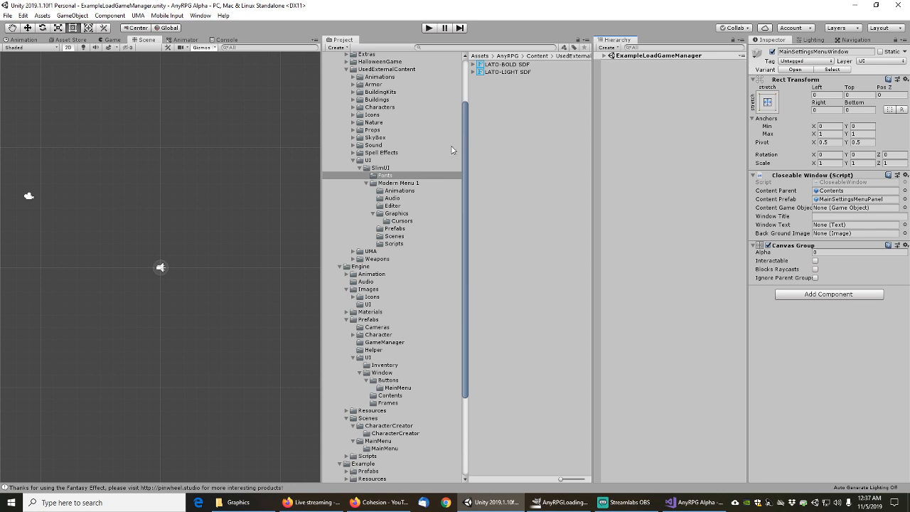
Select all ExampleLoadGameManager scene dependencies and list them for export without Include dependencies
drag(461, 175, 458, 241)
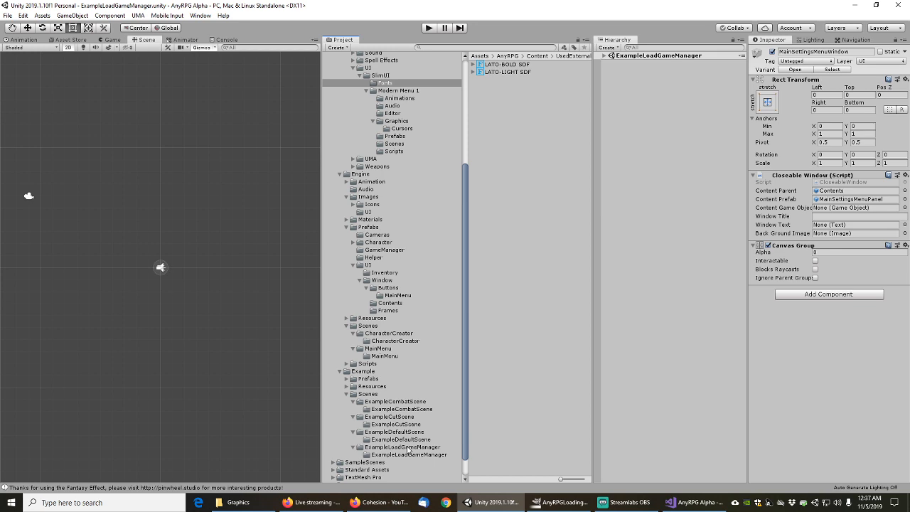
click(410, 447)
right_click(513, 74)
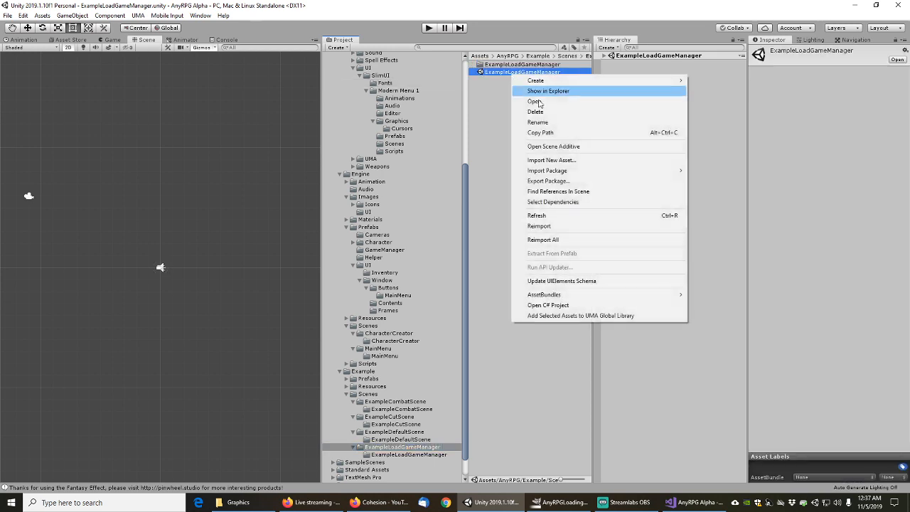
click(566, 203)
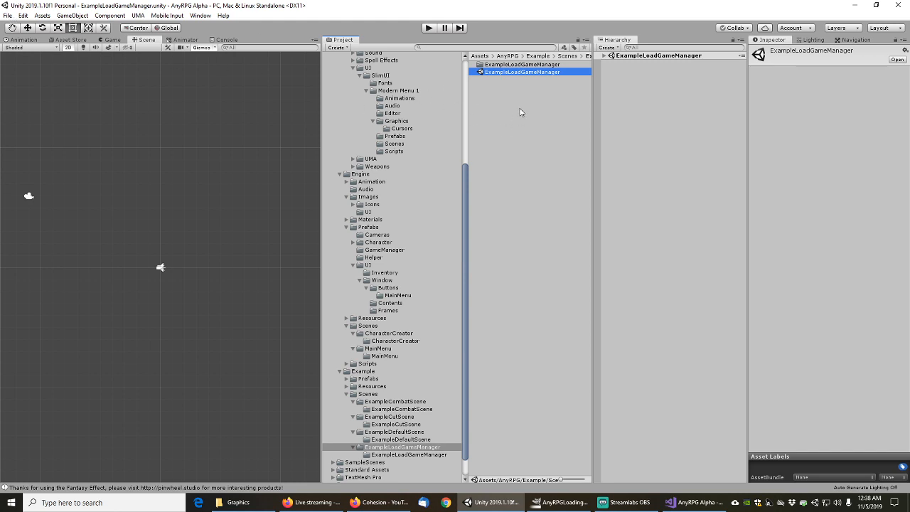
right_click(521, 150)
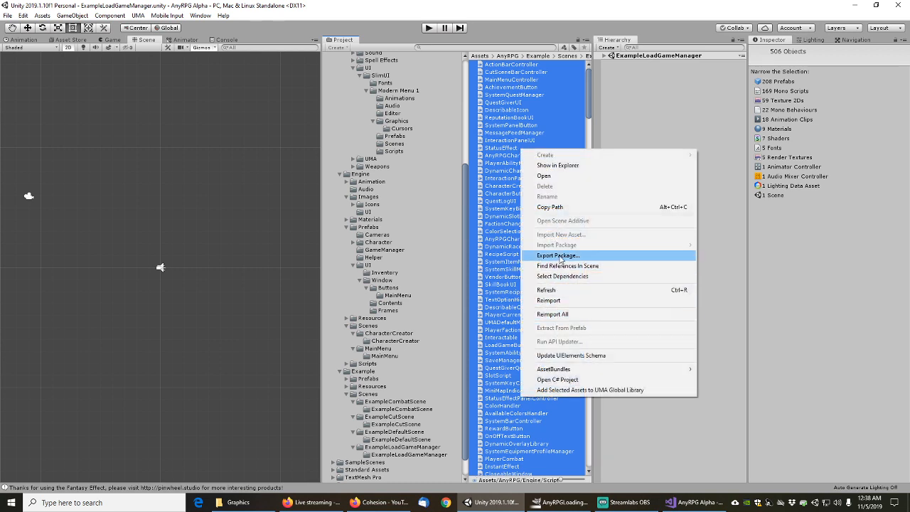
click(559, 256)
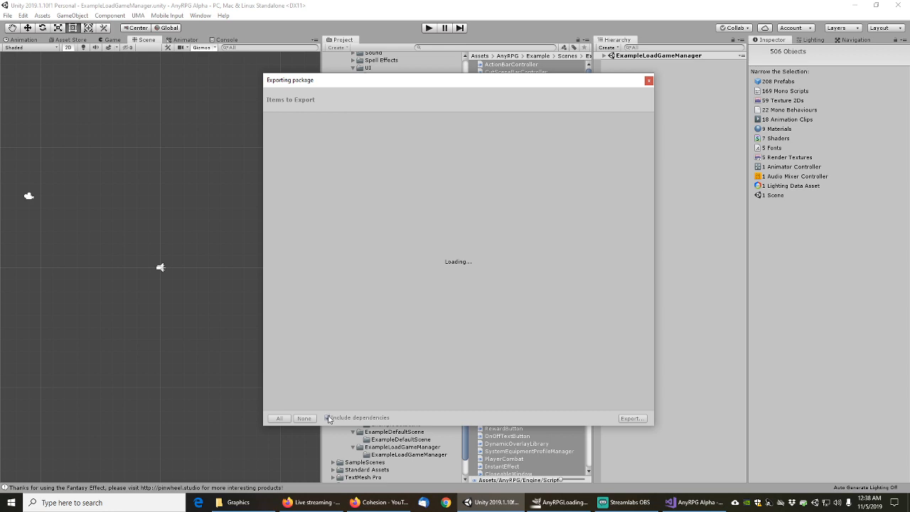
click(327, 418)
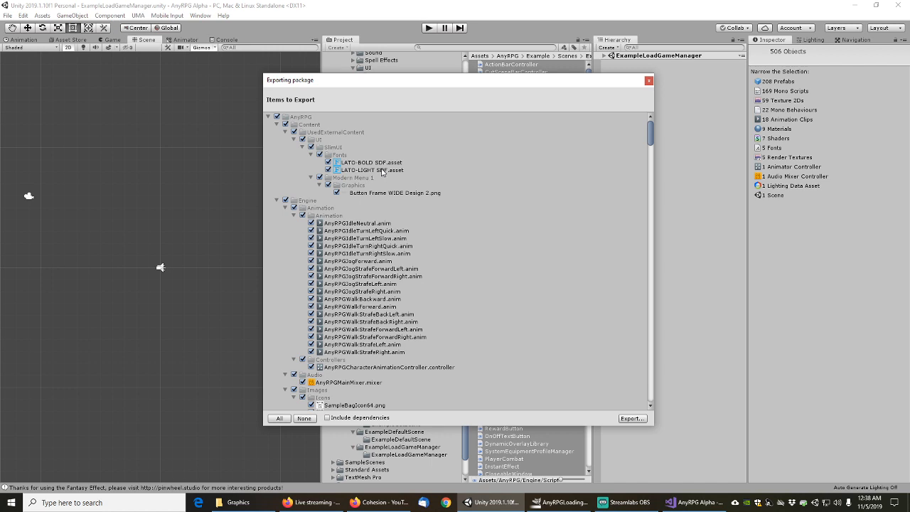
Close the export dialog, expand the full scene hierarchy, and save the scene
click(649, 81)
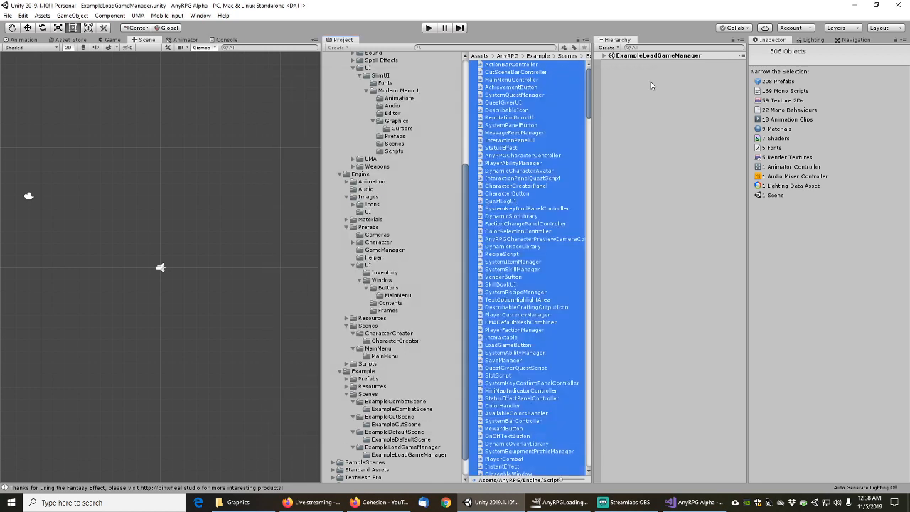
click(605, 56)
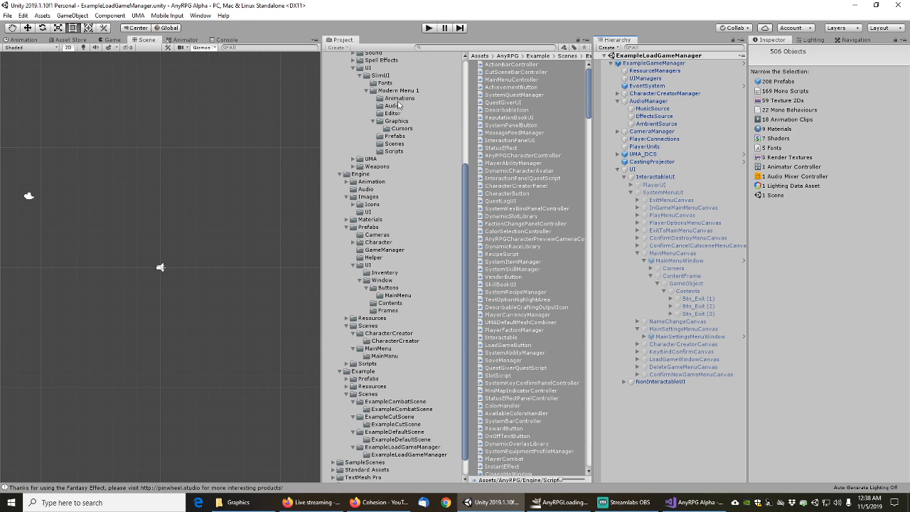
click(7, 15)
click(21, 51)
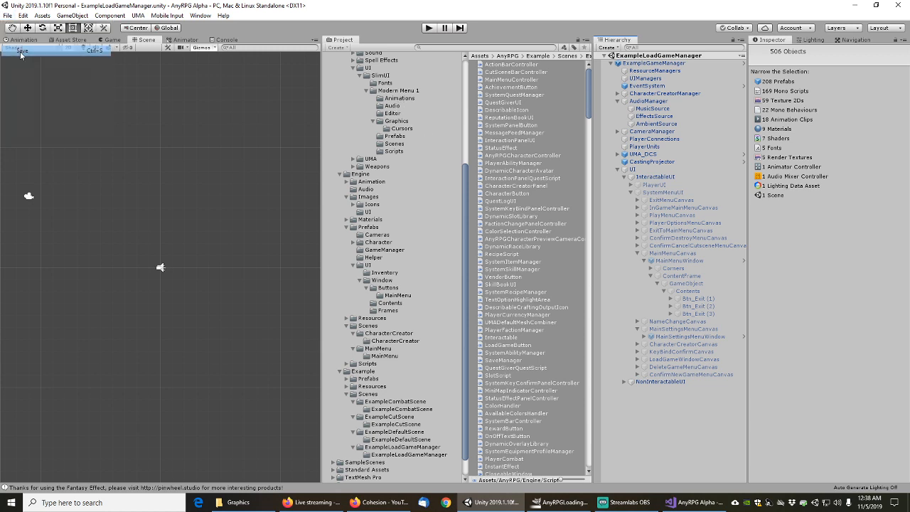
Show Modern Menu 1's Graphics folder with the CornerDetail through LoadingHighlight groups collapsed
click(380, 76)
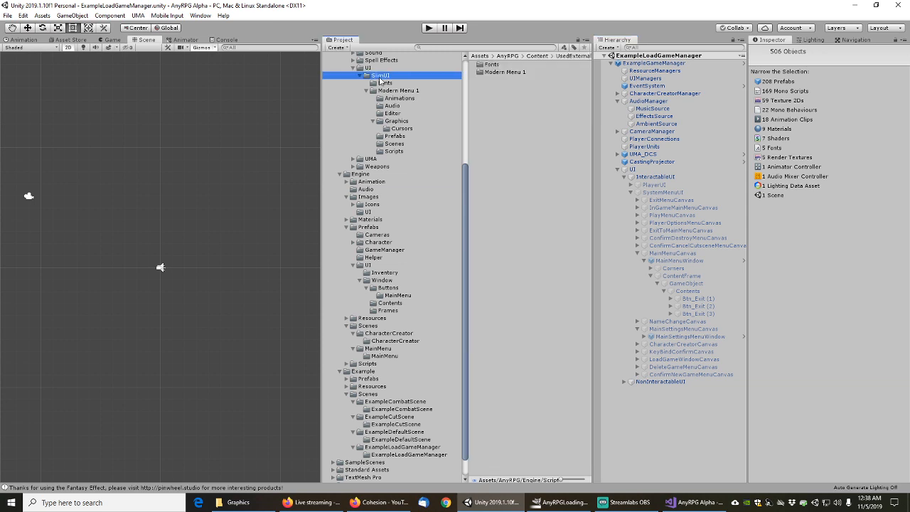
click(388, 83)
click(395, 91)
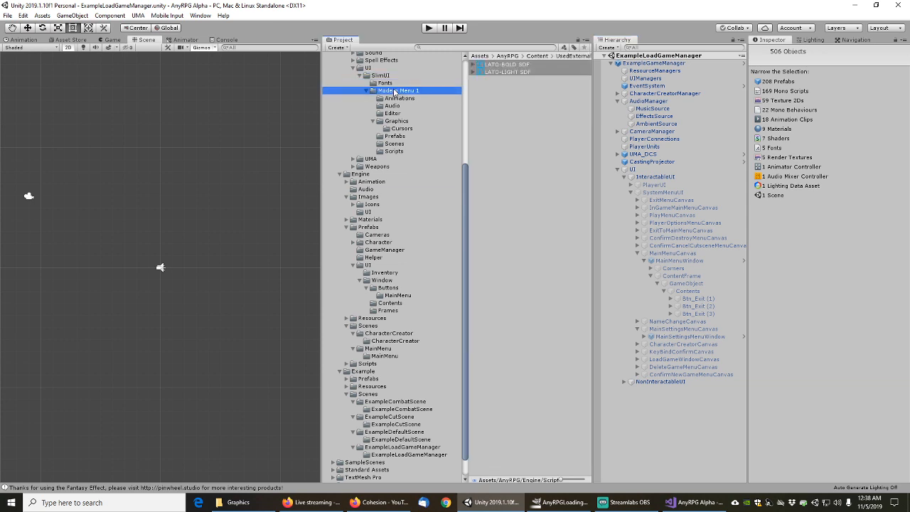
click(393, 119)
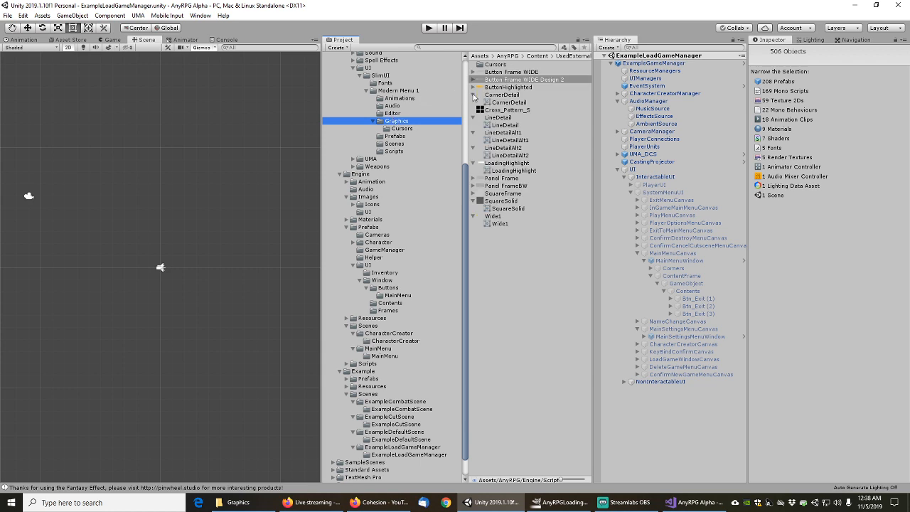
click(473, 94)
click(473, 111)
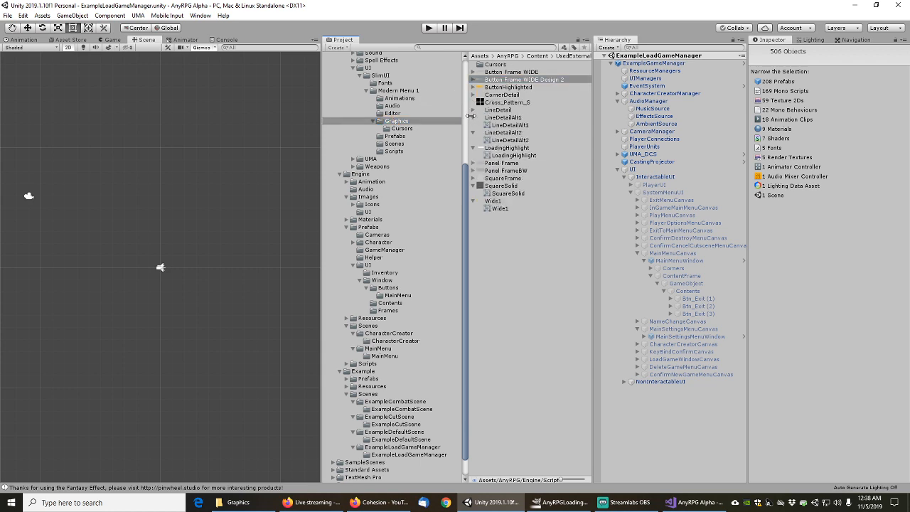
click(473, 117)
click(473, 125)
click(473, 132)
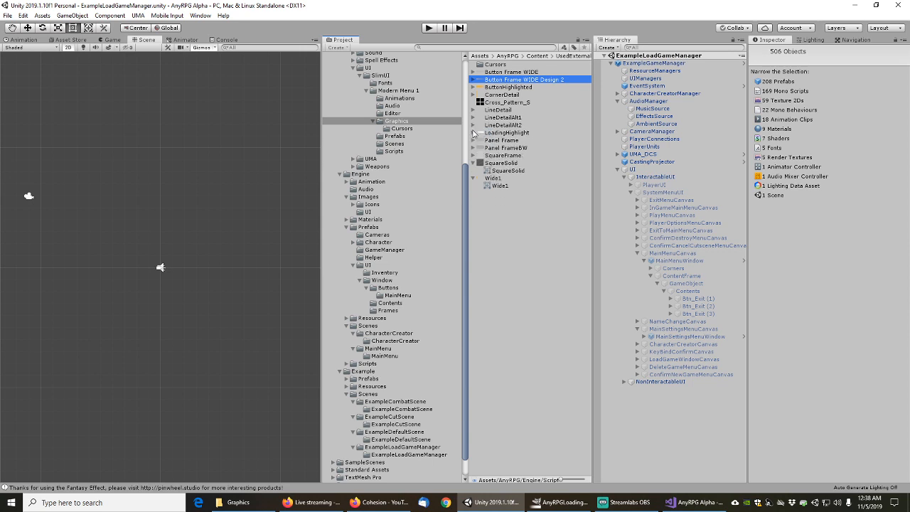
List scene objects referencing the Button Frame WIDE Design 2 sprite
click(510, 73)
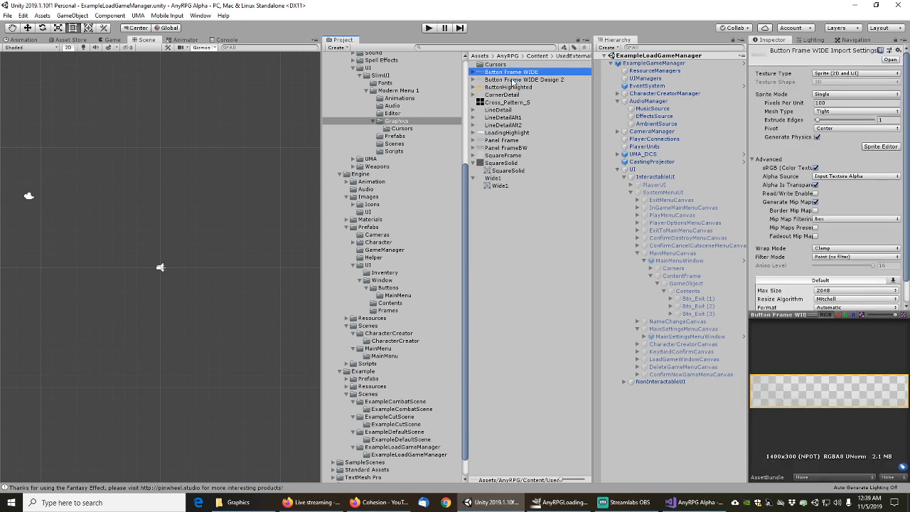
click(512, 80)
right_click(512, 80)
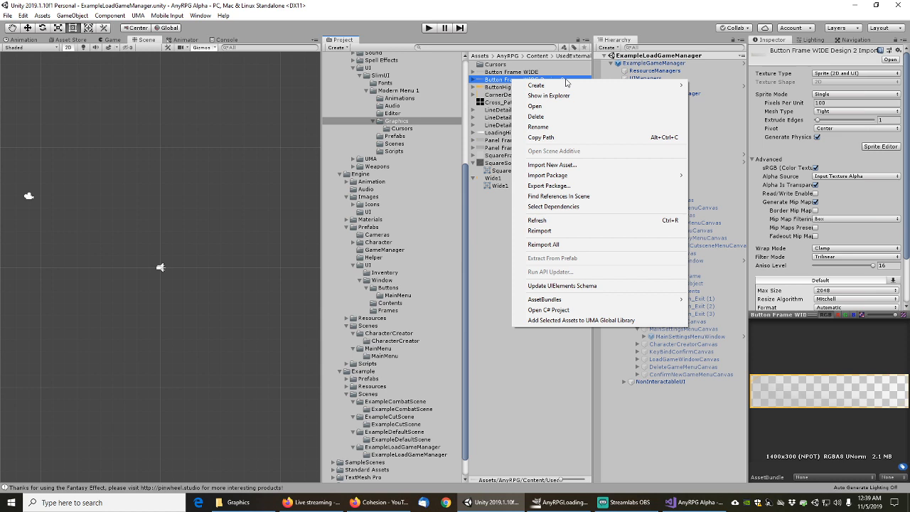
click(556, 198)
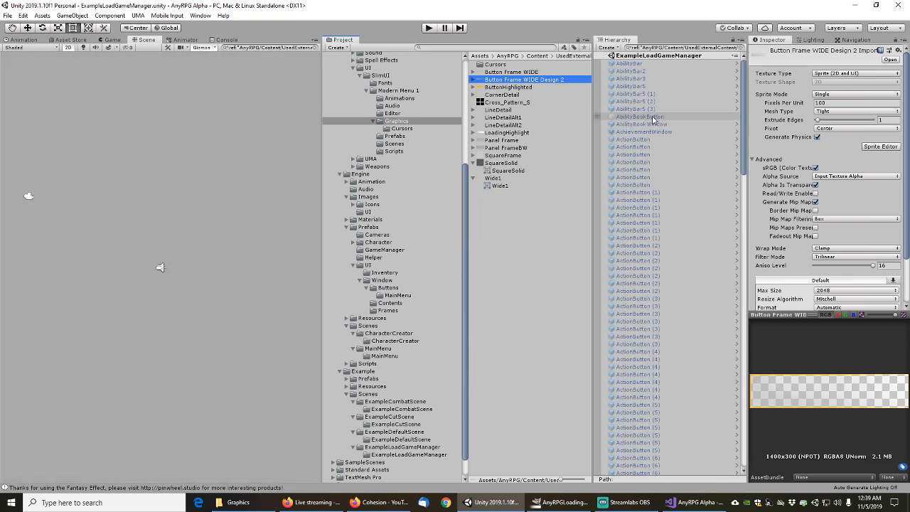
Select the QuestTrackerWindow LeftPane Scrollbar among the results and restore the full hierarchy
drag(741, 104, 742, 109)
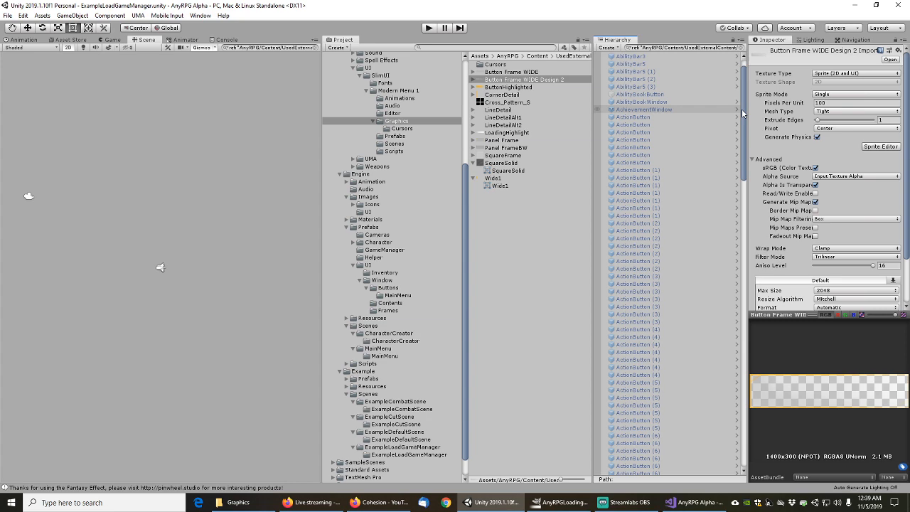
scroll(741, 109, down, 20)
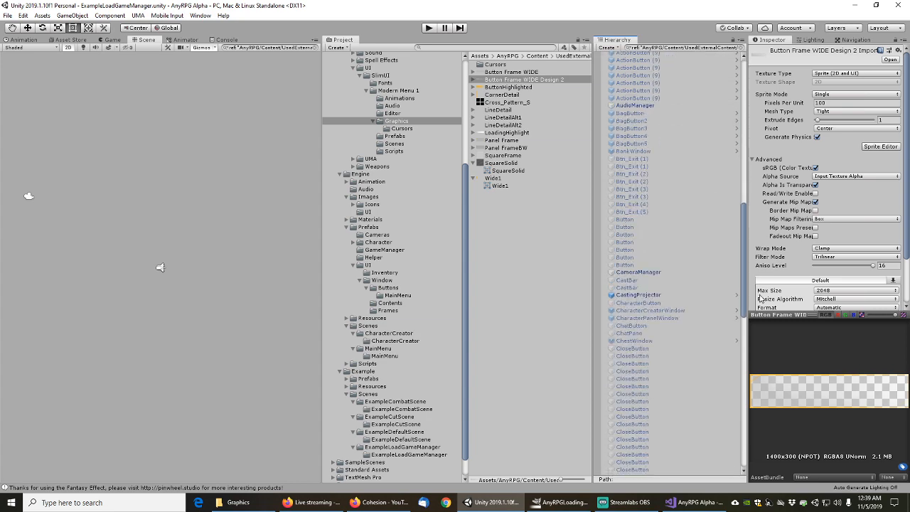
drag(760, 294, 769, 400)
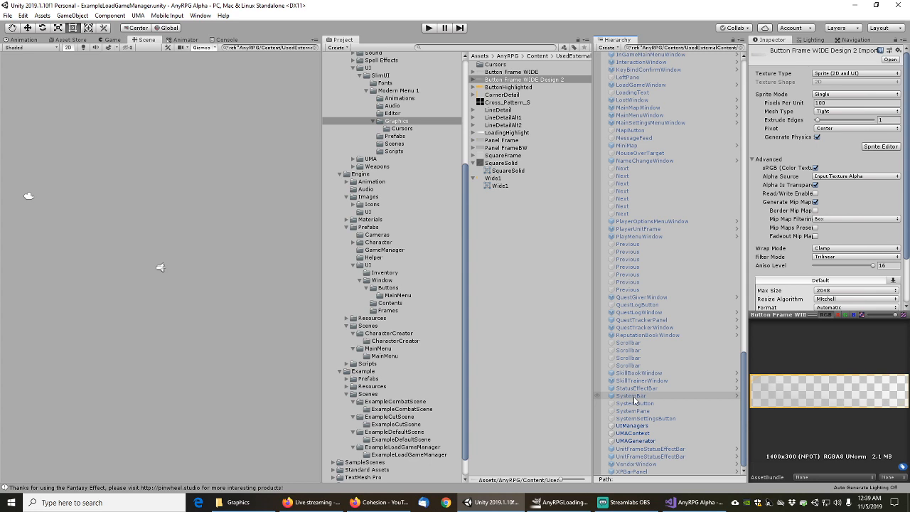
click(627, 345)
click(742, 48)
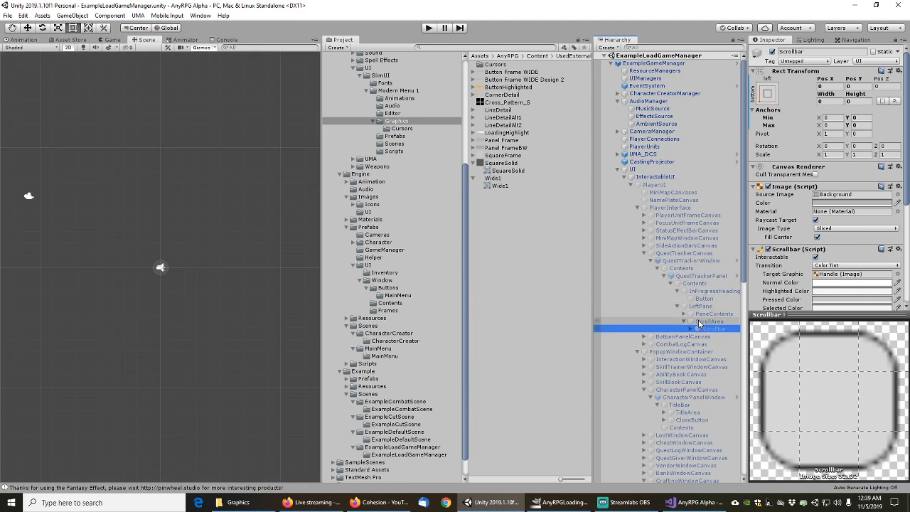
Review QuestTrackerPanel's layout settings, then show Modern Menu 1's Animations folder
click(695, 276)
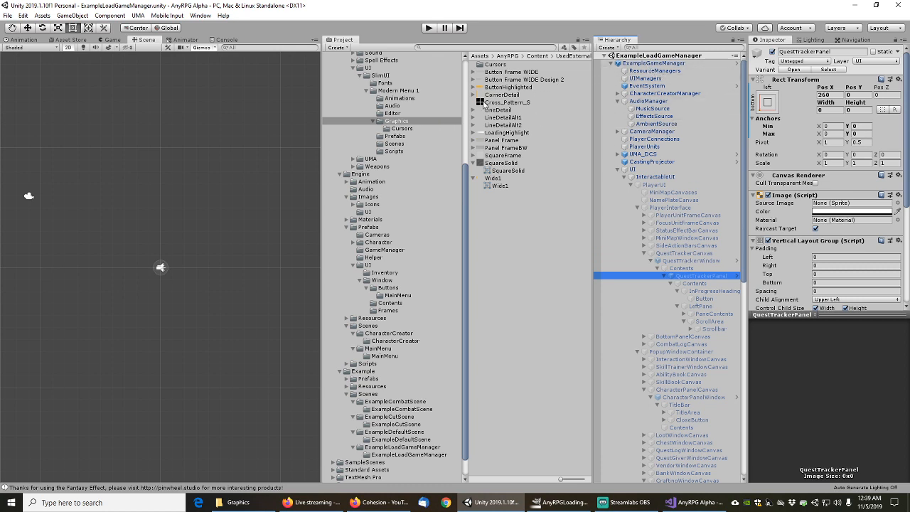
click(398, 99)
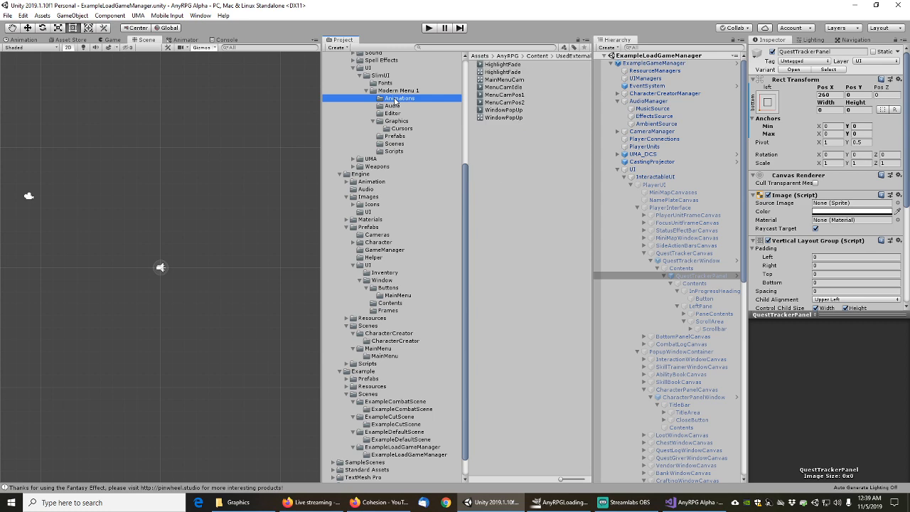
List the scene objects that reference the LATO-BOLD SDF font
click(387, 85)
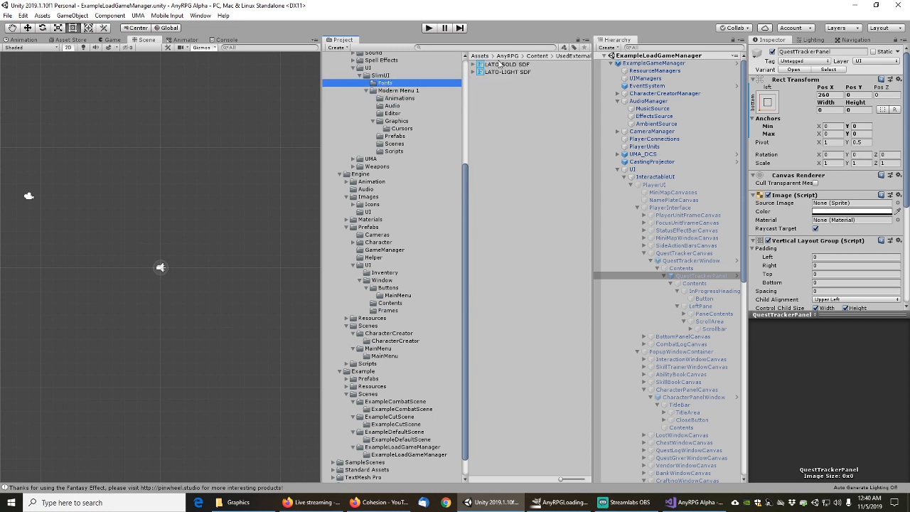
click(506, 64)
right_click(506, 65)
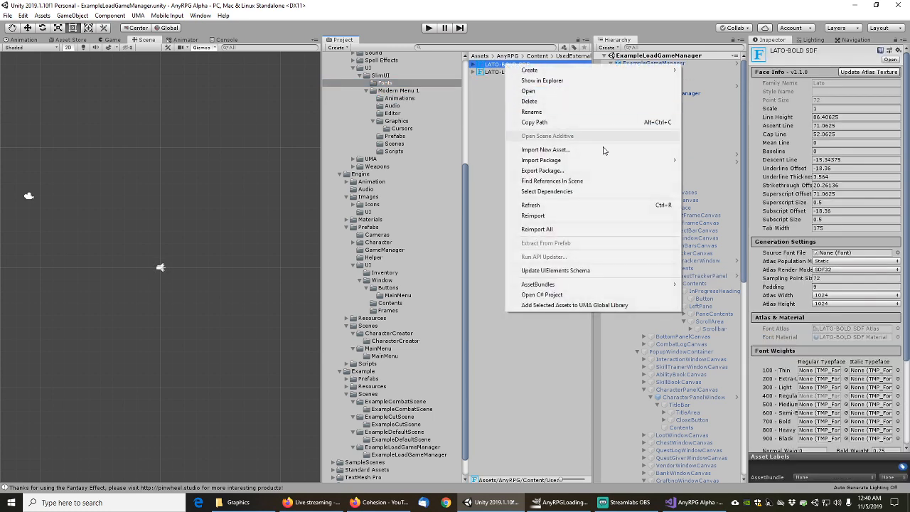
click(559, 182)
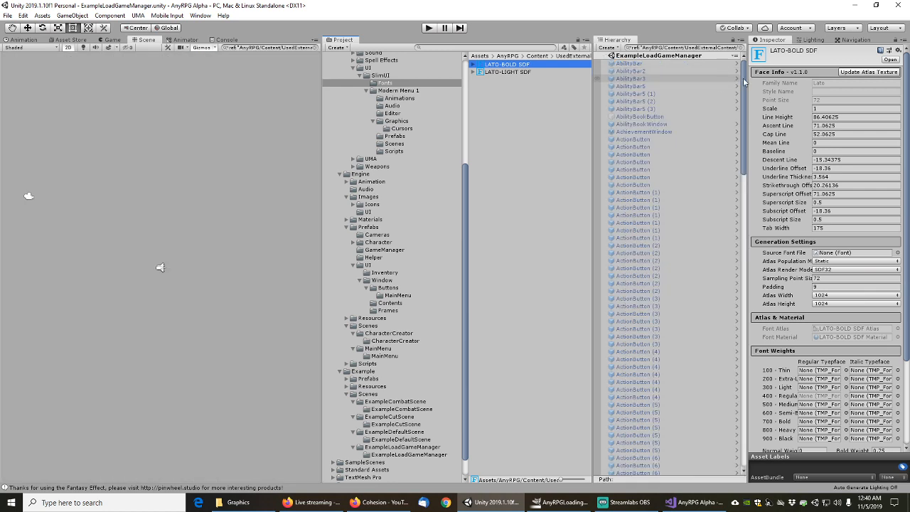
Select AbilityBar and open its ActionBar prefab for editing
drag(744, 79, 745, 74)
click(640, 65)
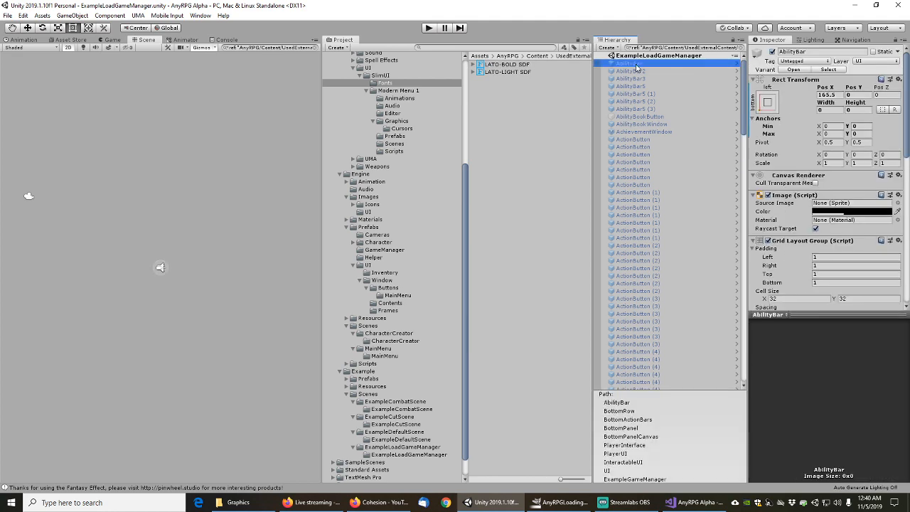
scroll(790, 239, down, 5)
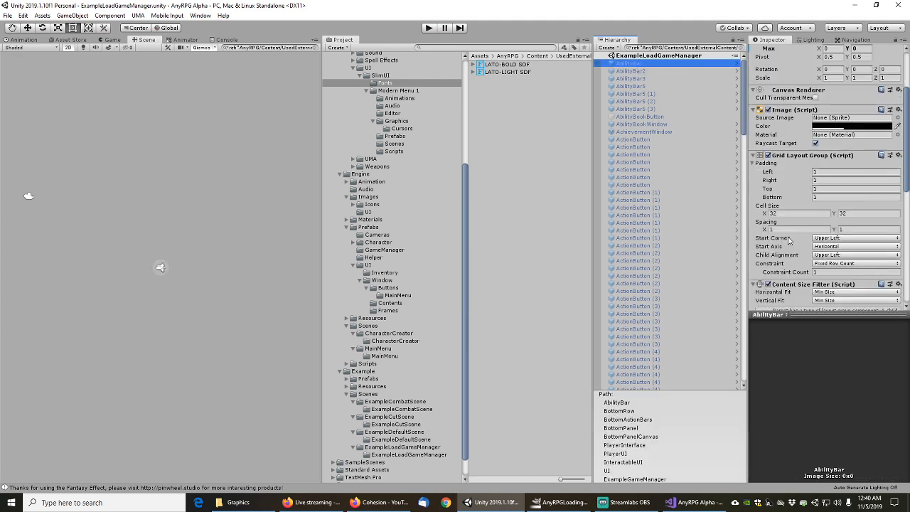
scroll(789, 240, down, 5)
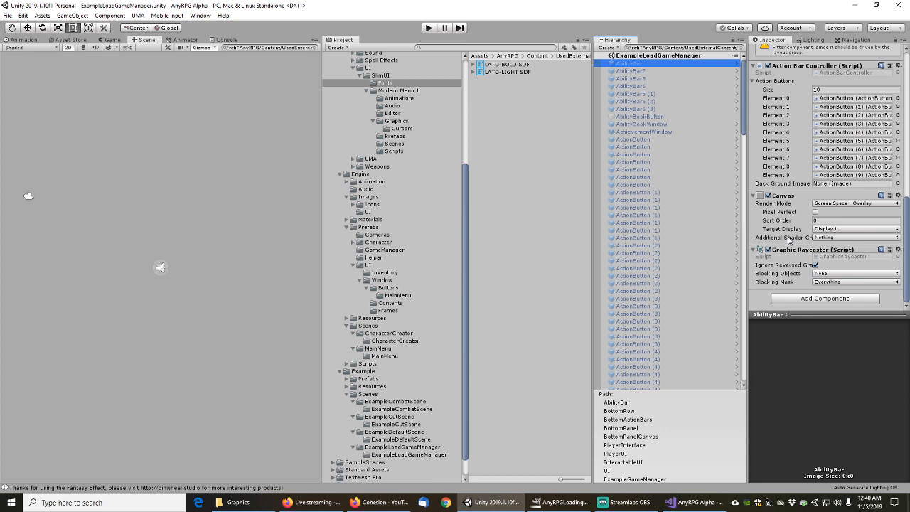
scroll(788, 241, up, 10)
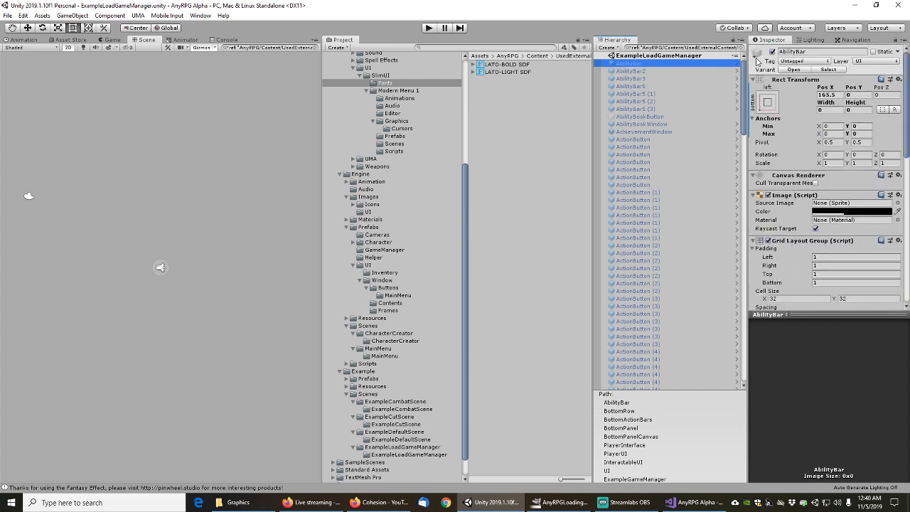
click(794, 69)
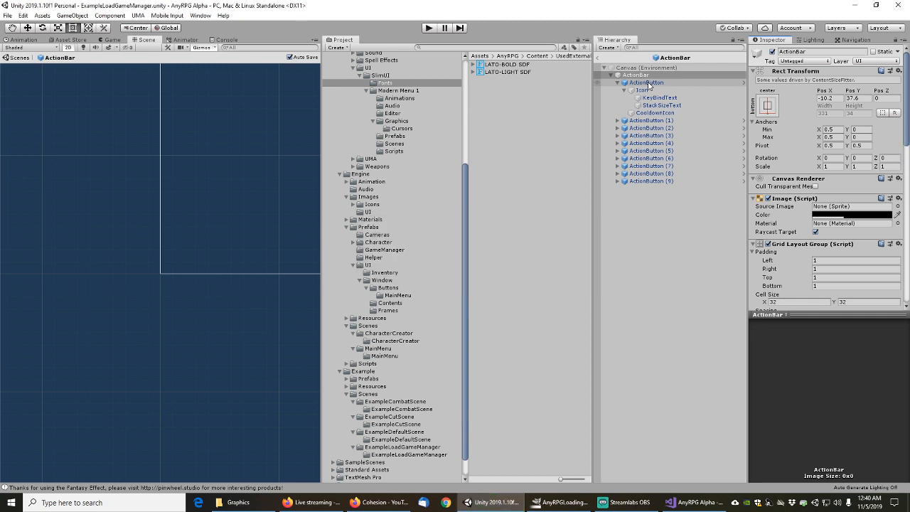
Inspect the first ActionButton and the ActionBar root object
click(647, 83)
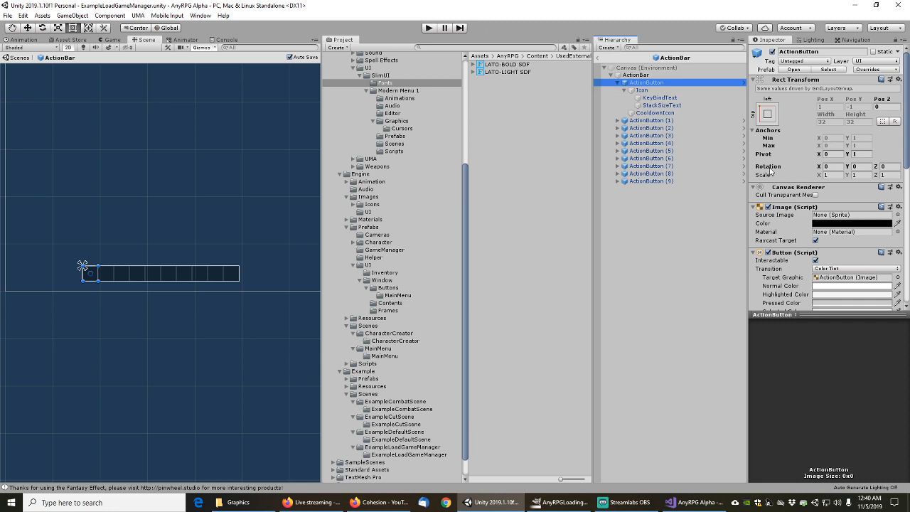
scroll(782, 185, down, 6)
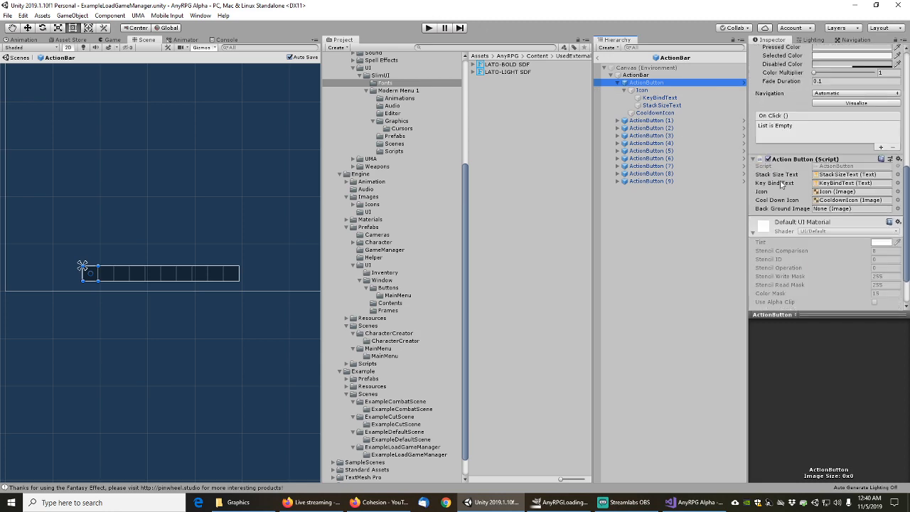
scroll(781, 185, up, 6)
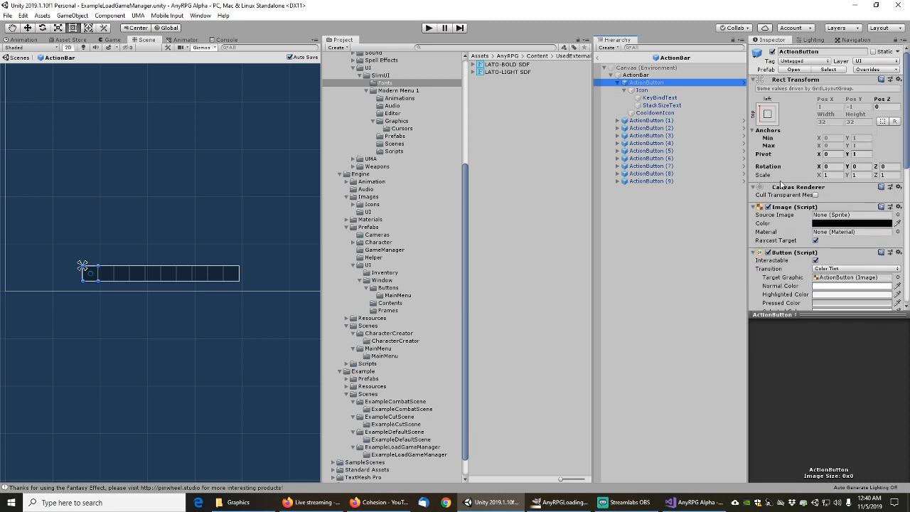
click(637, 76)
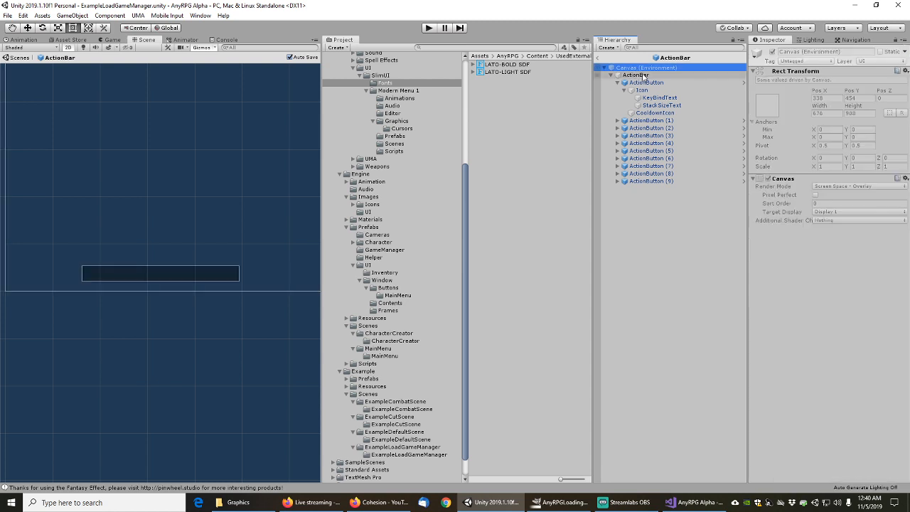
click(645, 83)
Review the ActionButton's Icon, KeyBindText, StackSizeText and CooldownIcon children
click(643, 91)
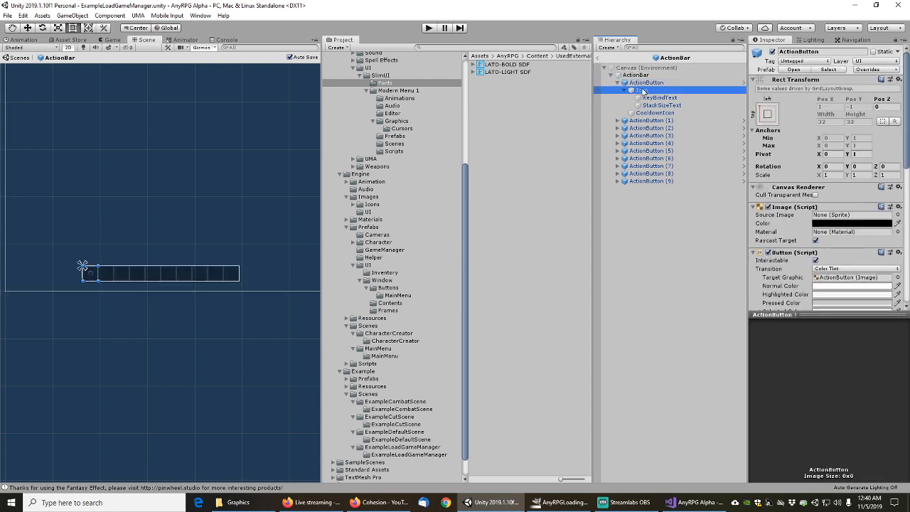
scroll(796, 213, down, 3)
scroll(798, 212, down, 2)
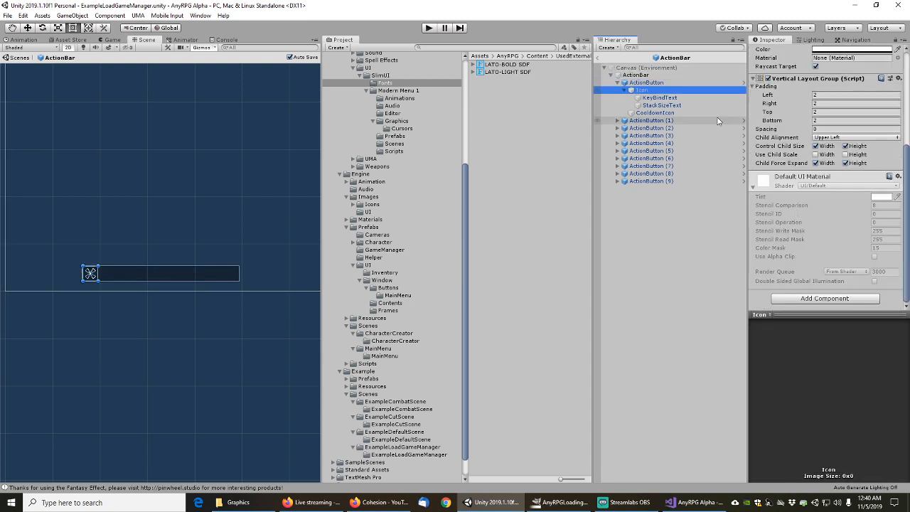
key(Down)
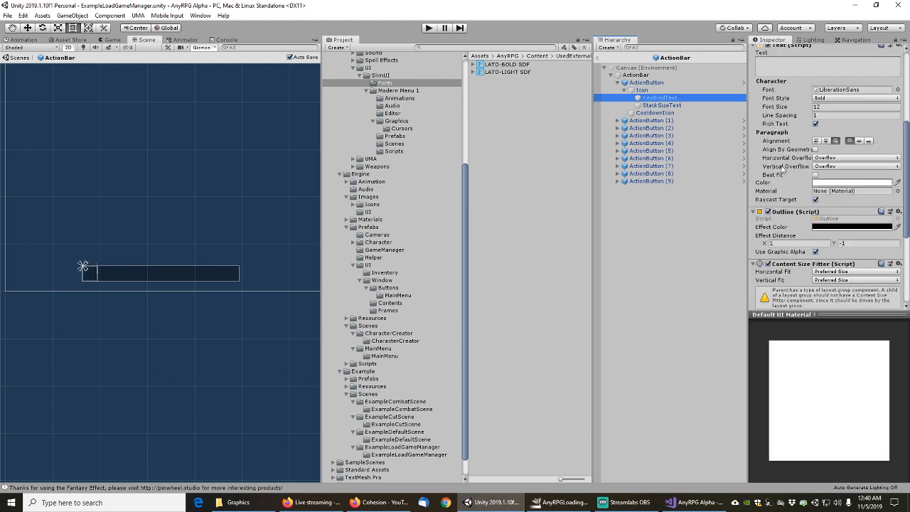
scroll(791, 174, up, 3)
click(668, 105)
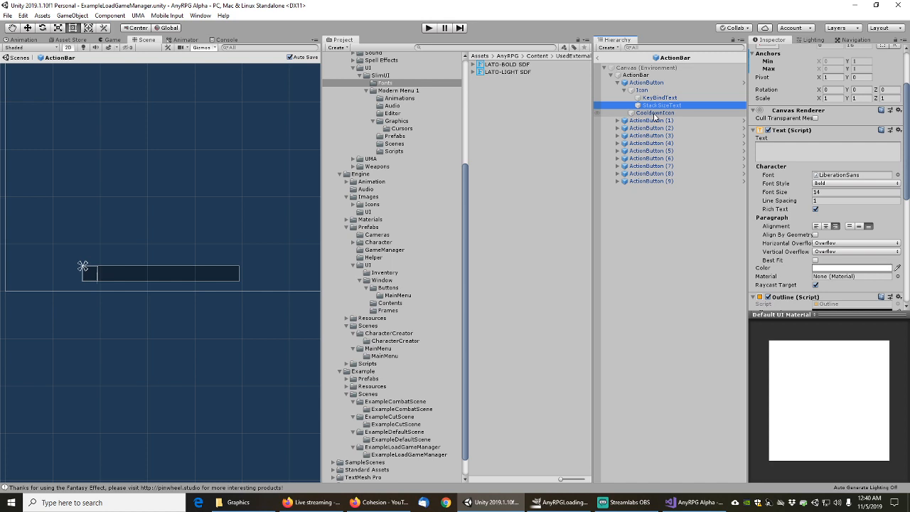
click(654, 113)
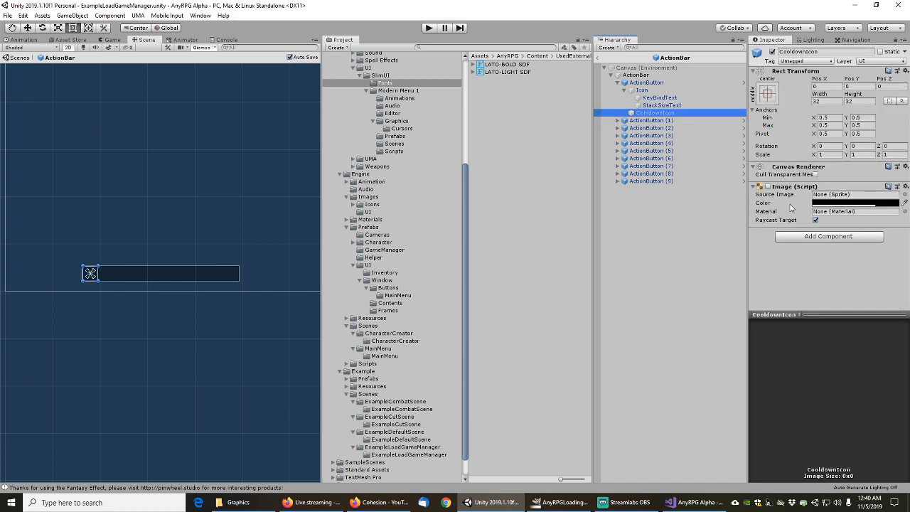
Recheck ActionButton's script references and open the ActionButton prefab on its own
click(651, 83)
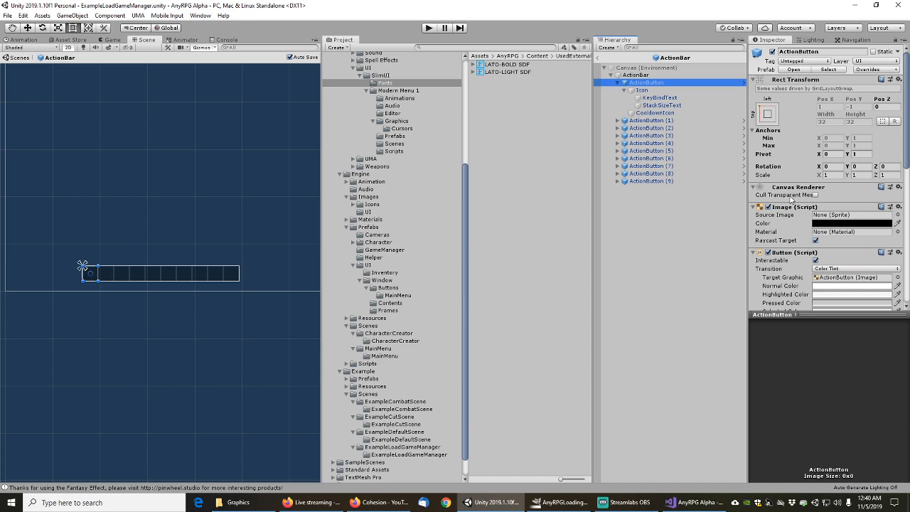
scroll(789, 199, down, 8)
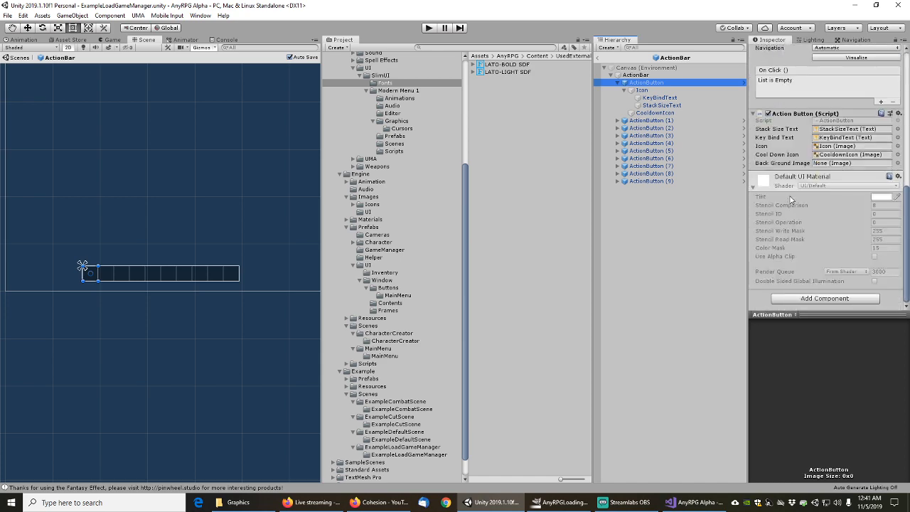
scroll(789, 199, up, 5)
scroll(783, 183, down, 6)
scroll(782, 195, up, 8)
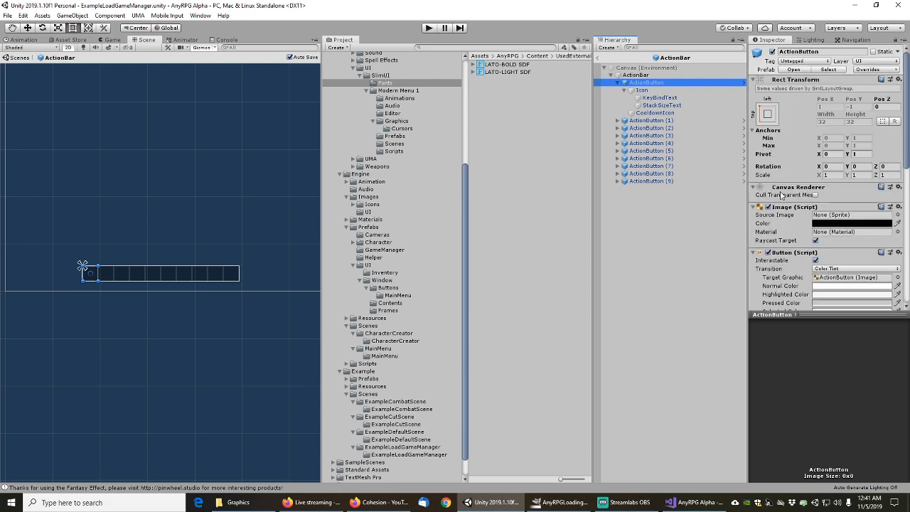
click(791, 72)
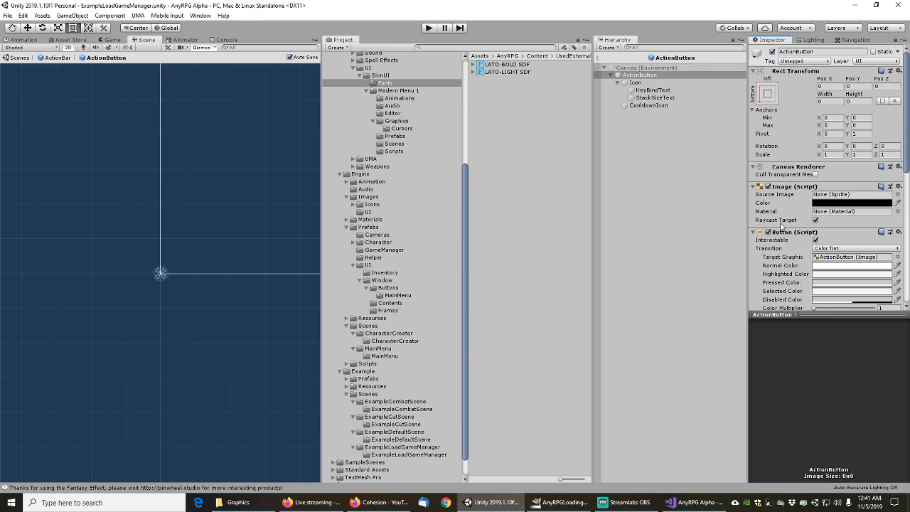
Review Icon, KeyBindText, StackSizeText and CooldownIcon inside the ActionButton prefab
scroll(781, 225, down, 4)
scroll(781, 226, down, 2)
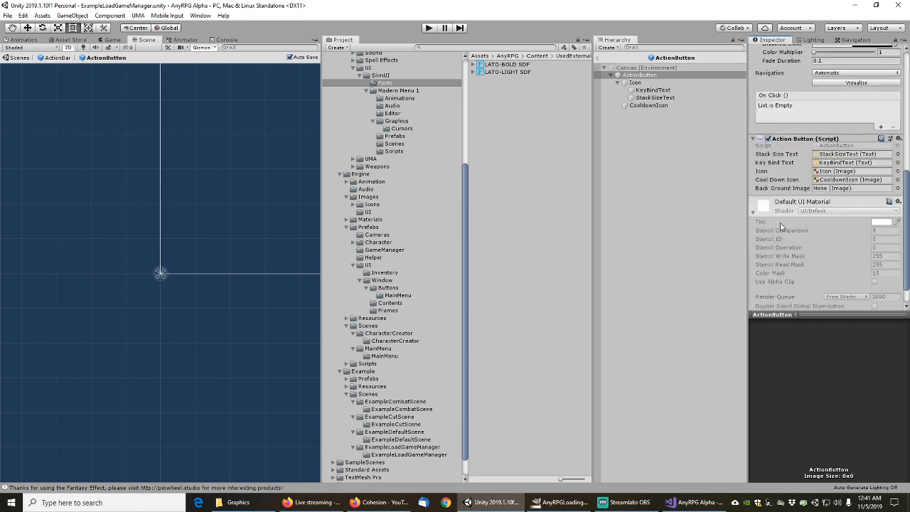
scroll(782, 225, down, 1)
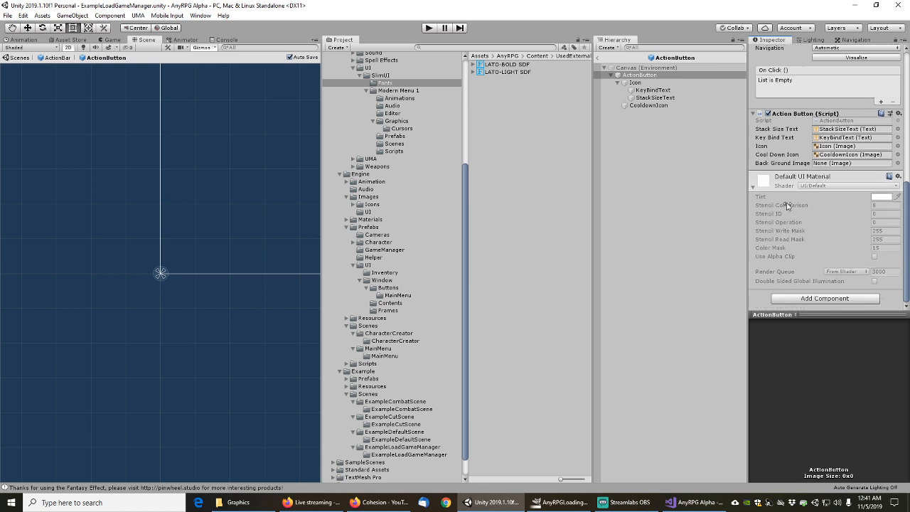
click(635, 83)
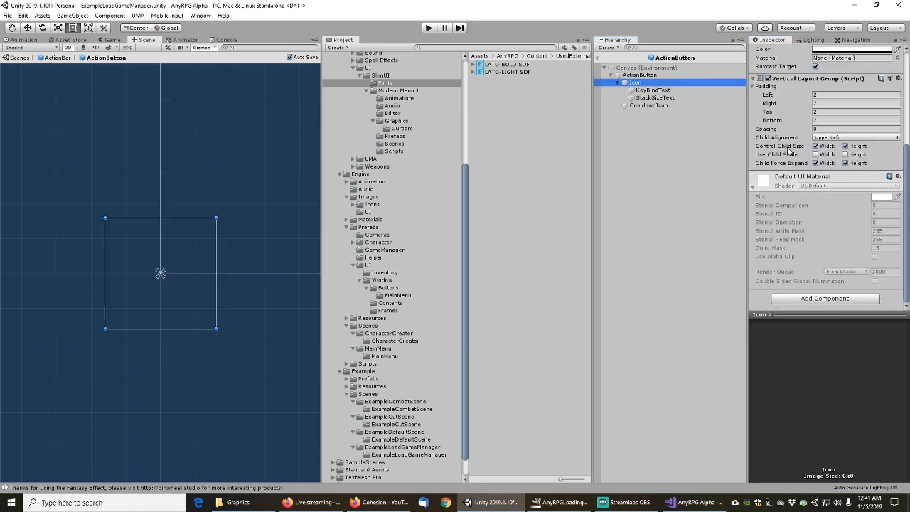
scroll(789, 152, up, 4)
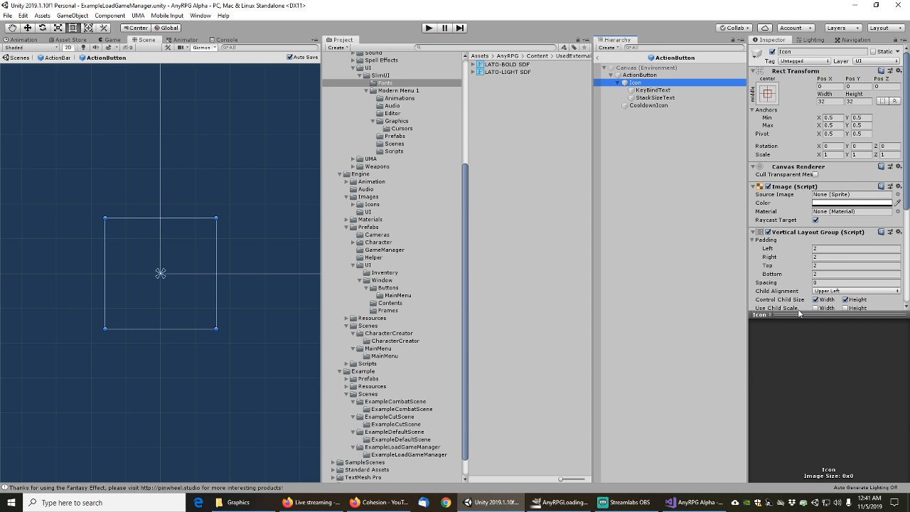
drag(801, 313, 802, 369)
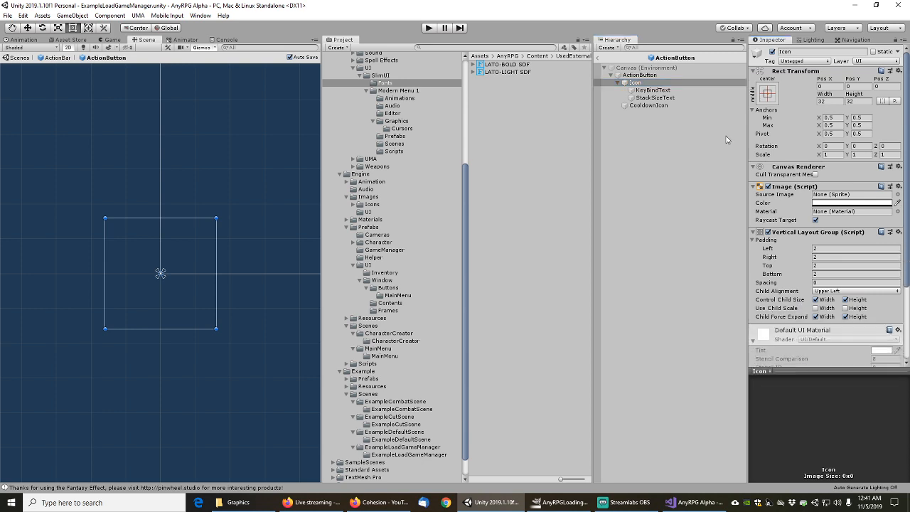
click(654, 90)
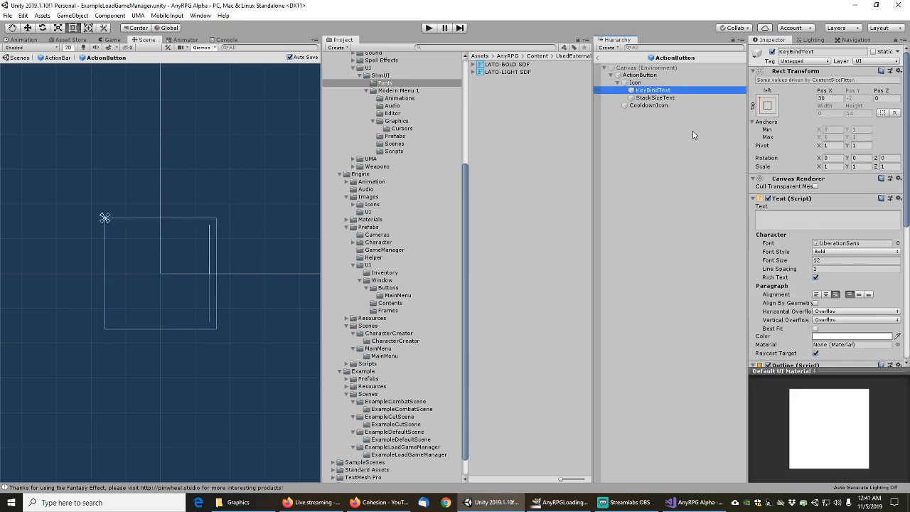
click(652, 98)
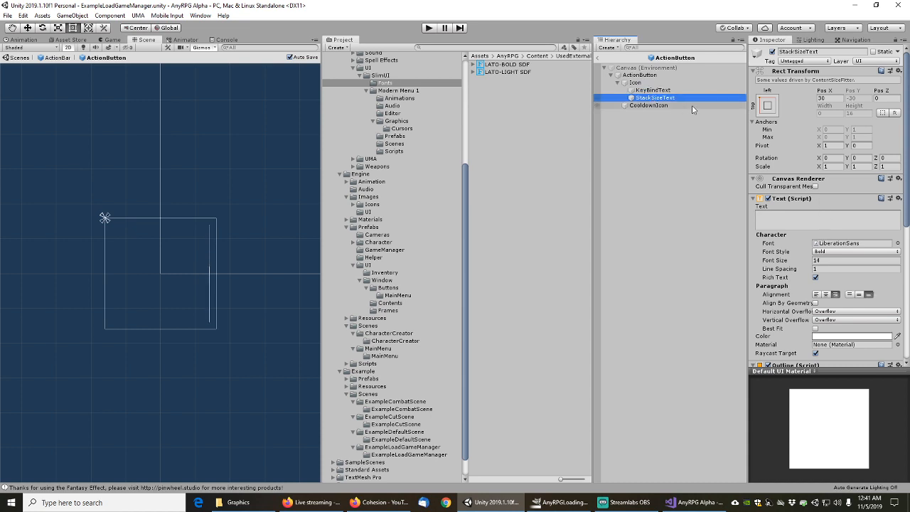
click(657, 106)
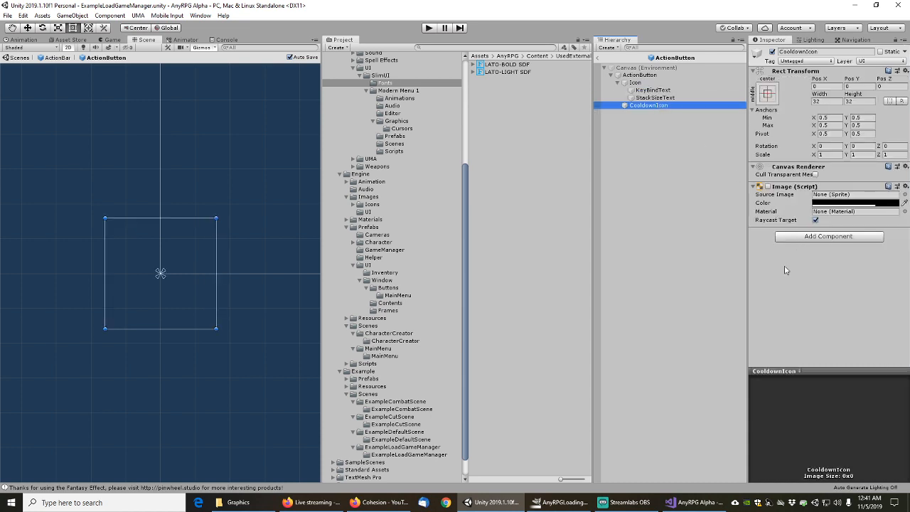
Recheck the children, ActionButton root and Canvas, then return to the ActionBar prefab
click(654, 99)
click(653, 91)
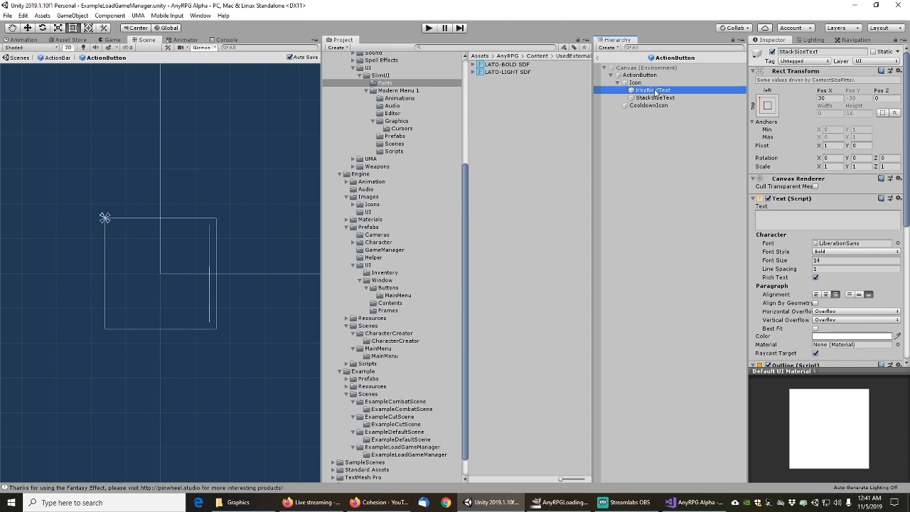
scroll(792, 166, down, 5)
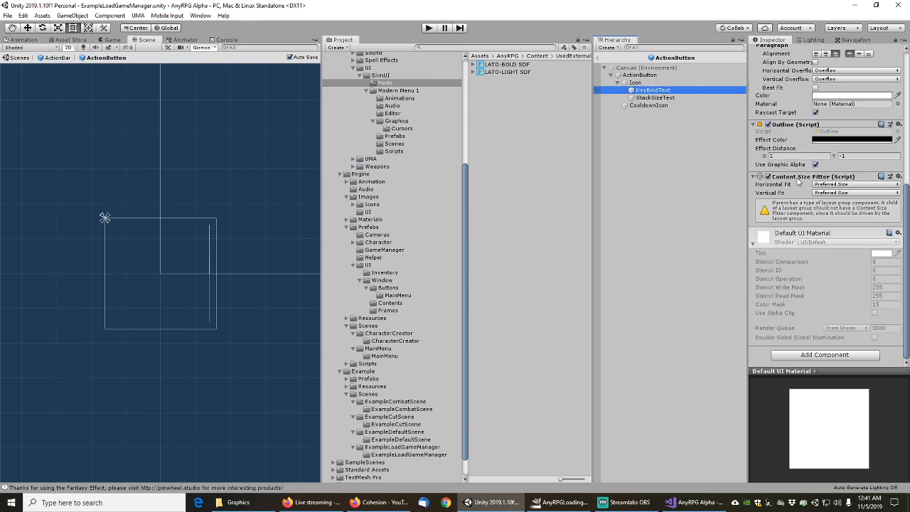
scroll(788, 188, up, 5)
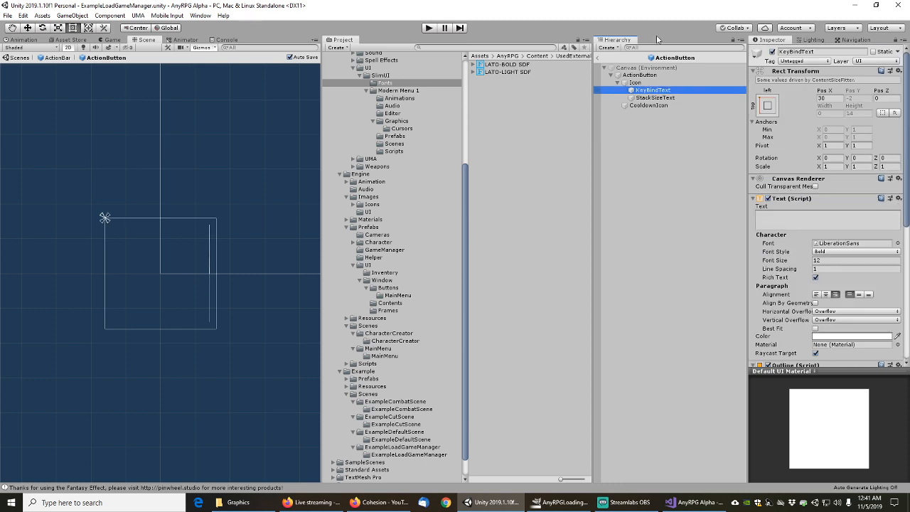
click(635, 84)
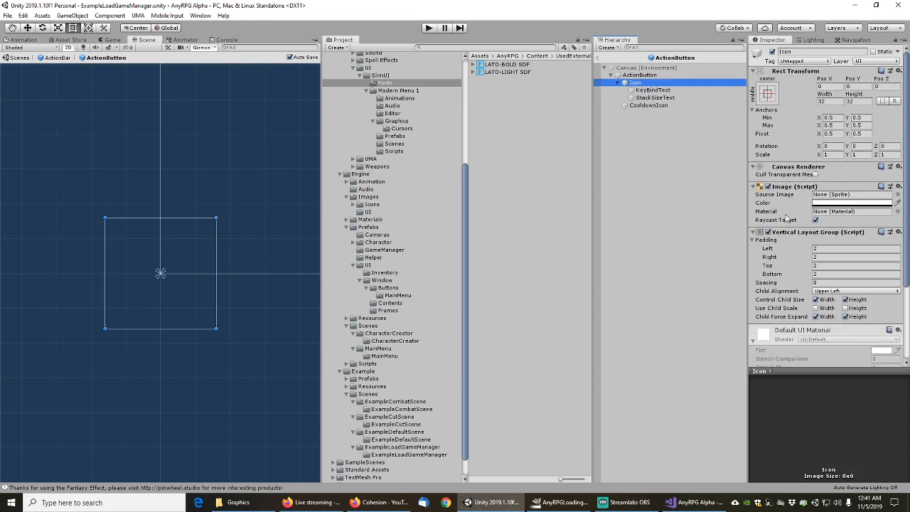
click(638, 76)
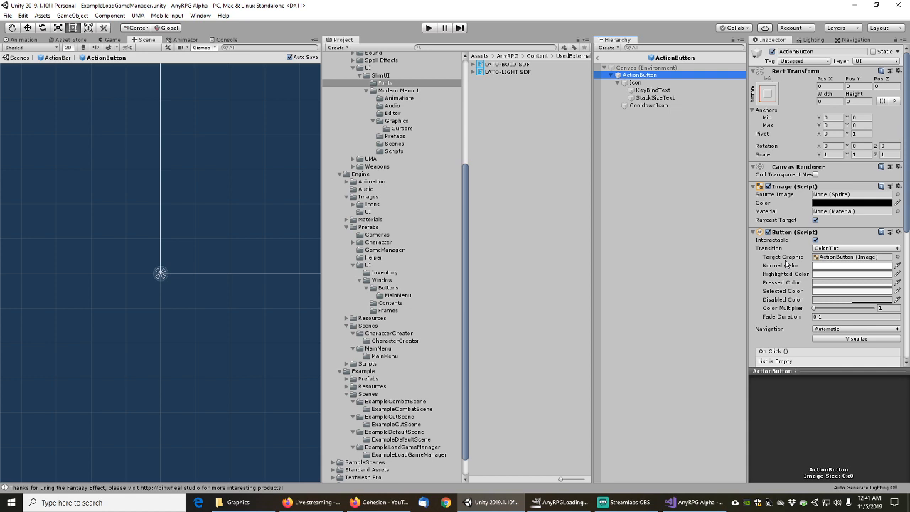
scroll(787, 263, down, 5)
scroll(786, 263, up, 5)
click(643, 68)
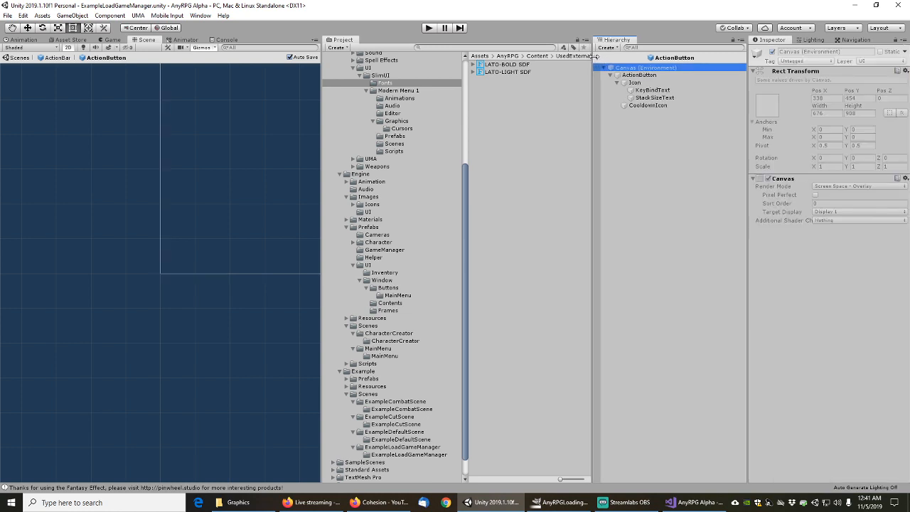
click(599, 59)
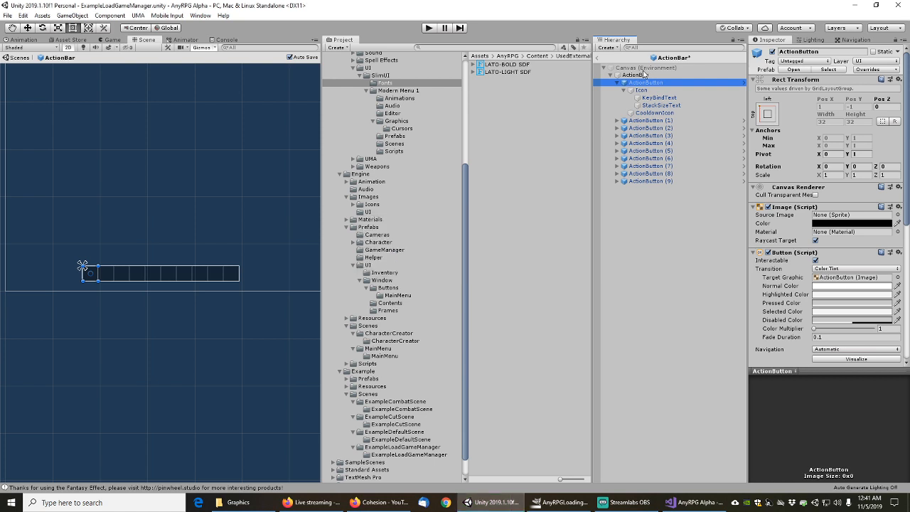
Exit the ActionBar prefab and browse to Engine > Prefabs > UI > Window > Frames
click(599, 60)
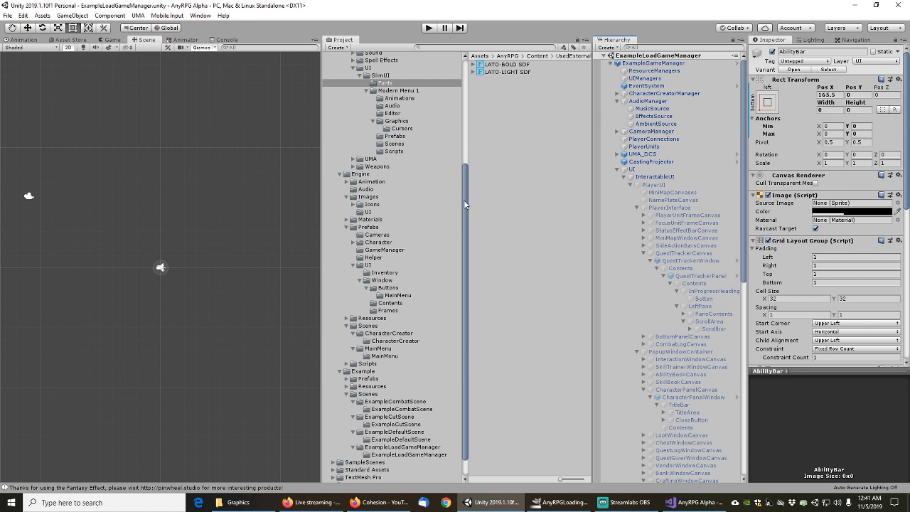
drag(463, 199, 470, 186)
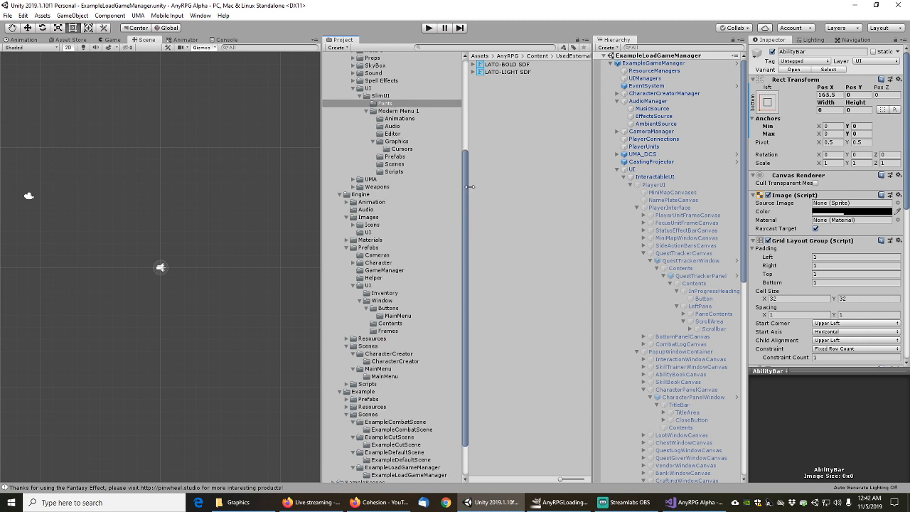
drag(470, 186, 469, 222)
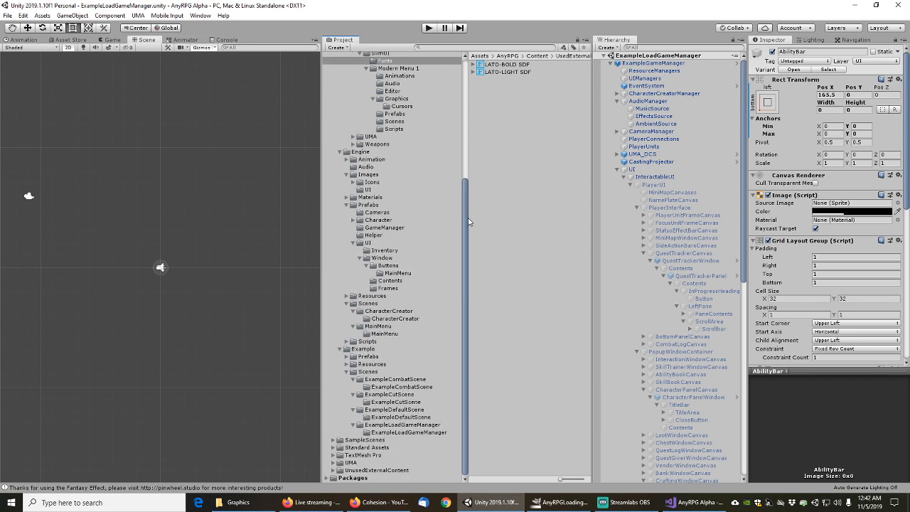
click(347, 356)
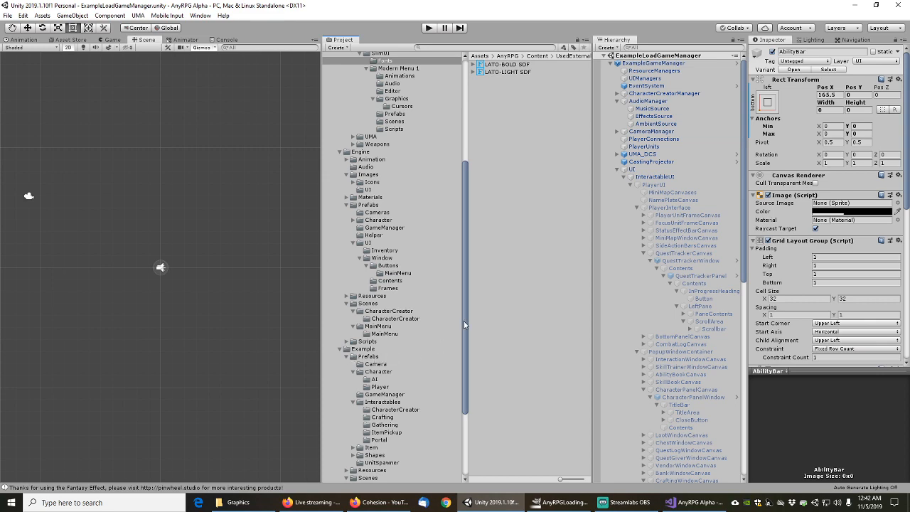
drag(464, 322, 460, 384)
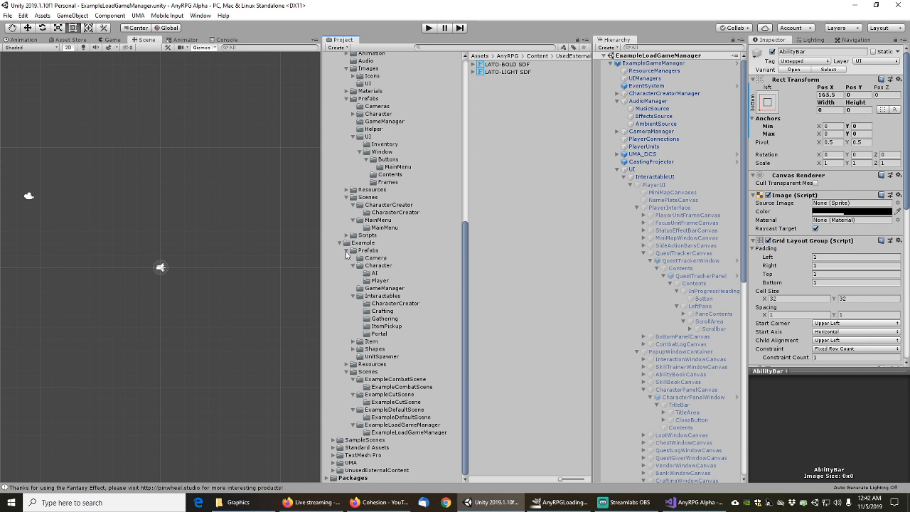
scroll(347, 254, up, 5)
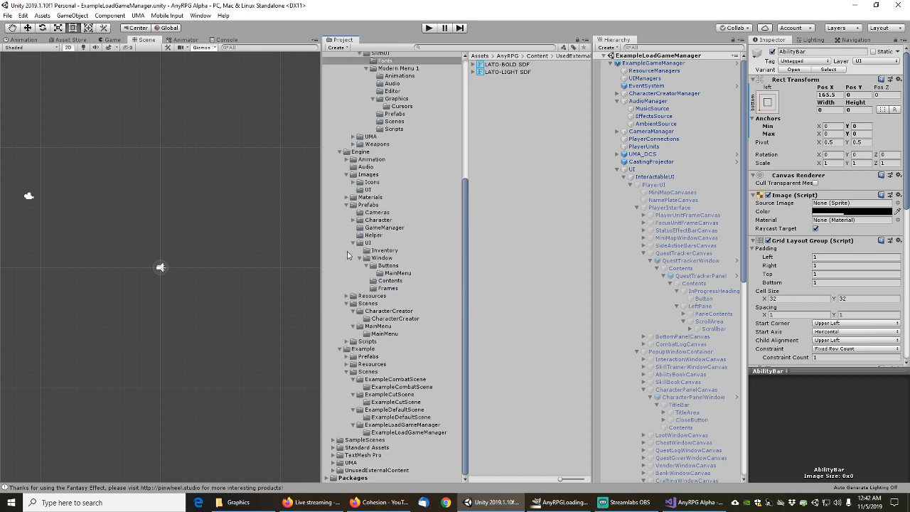
click(391, 289)
Filter AbilityBookWindow Variant's hierarchy to image objects and step from TitleBar to Next
click(500, 66)
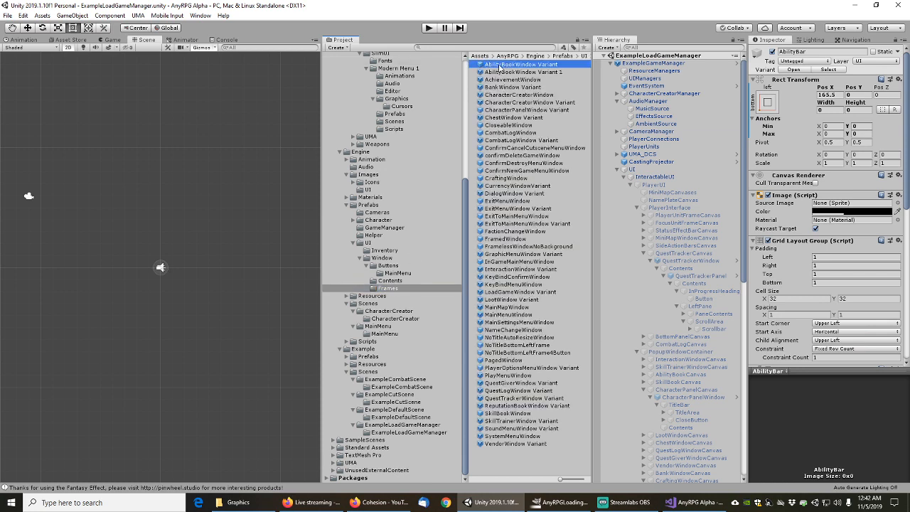
double_click(500, 65)
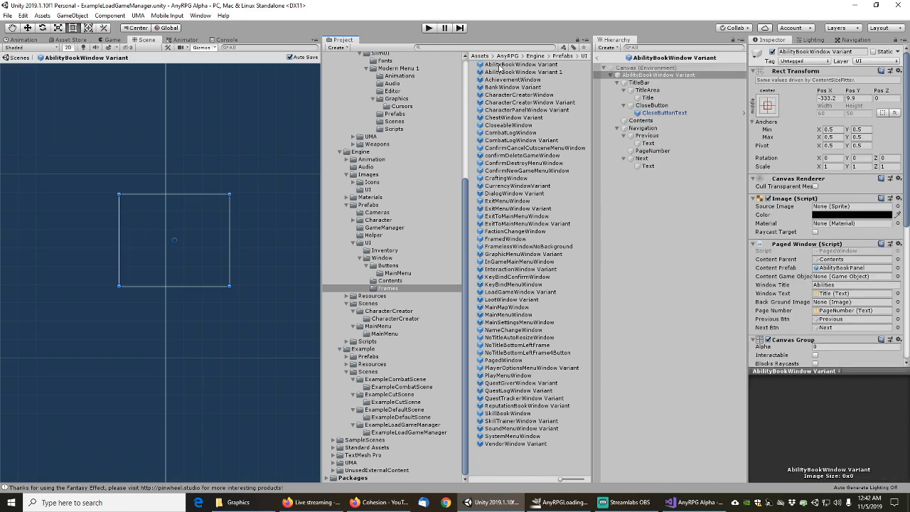
click(646, 47)
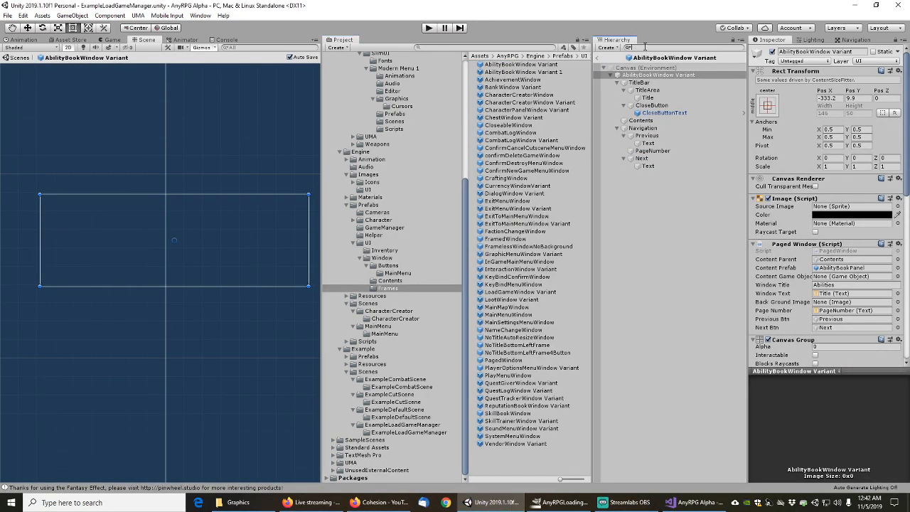
text(image)
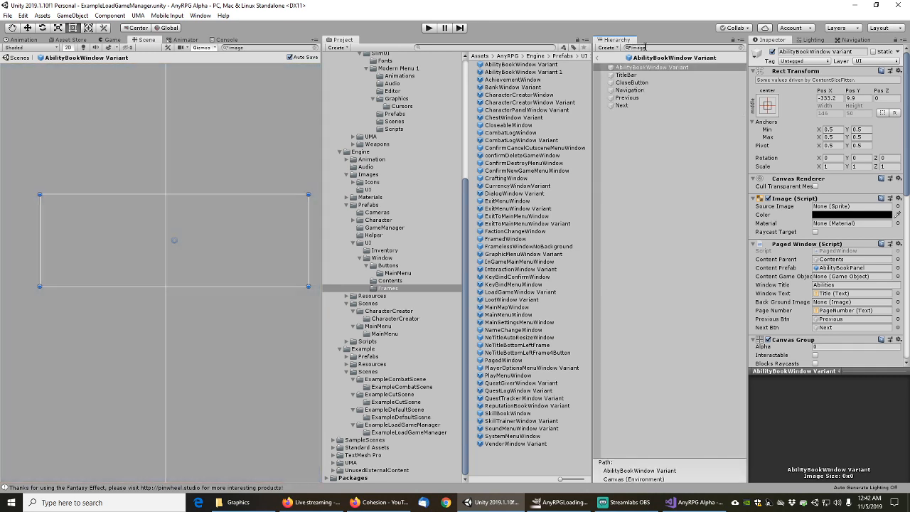
double_click(645, 47)
key(ctrl+c)
click(629, 47)
click(632, 78)
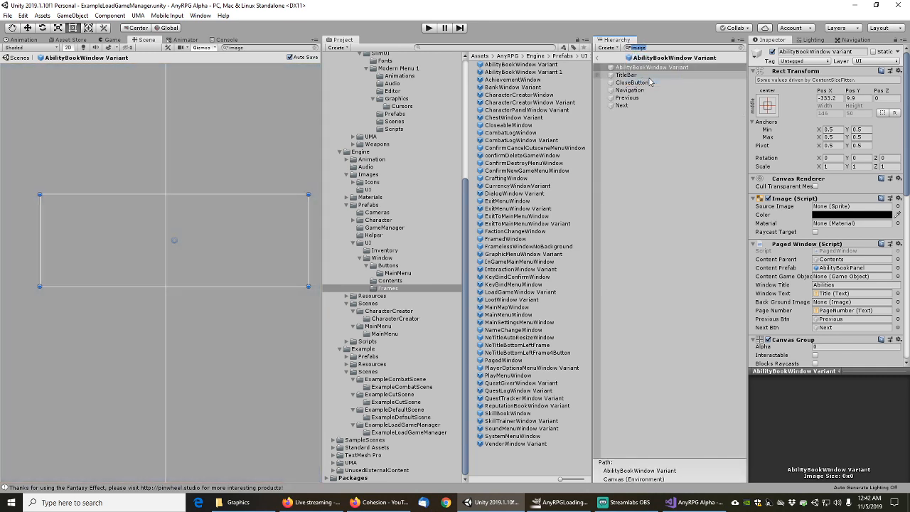
click(627, 75)
key(Down)
key(Down)
key(Down)
key(Down)
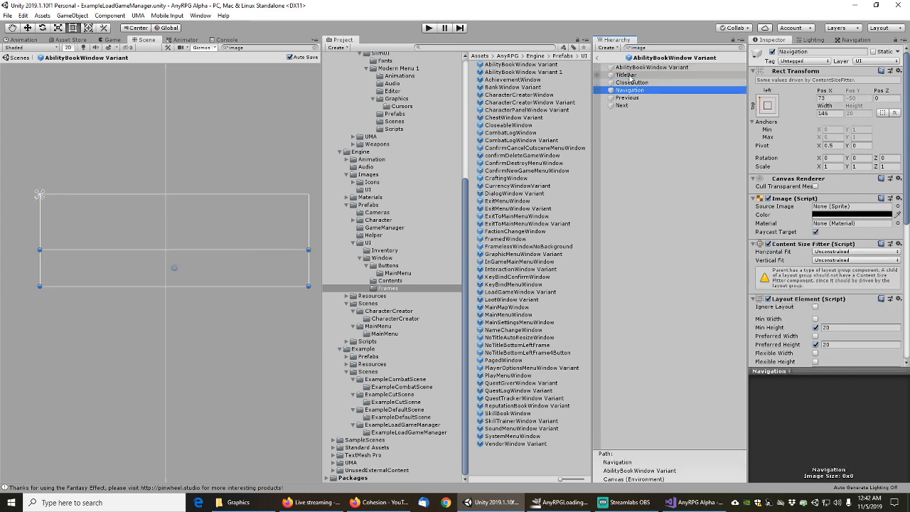
Review AbilityBookWindow Variant 1's image objects using a t:image hierarchy filter
double_click(523, 72)
click(643, 47)
text(t:image)
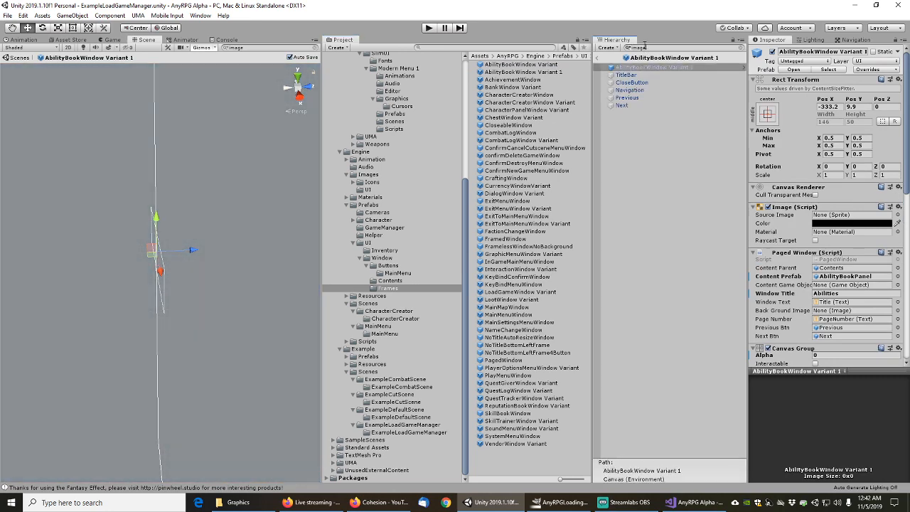
key(Down)
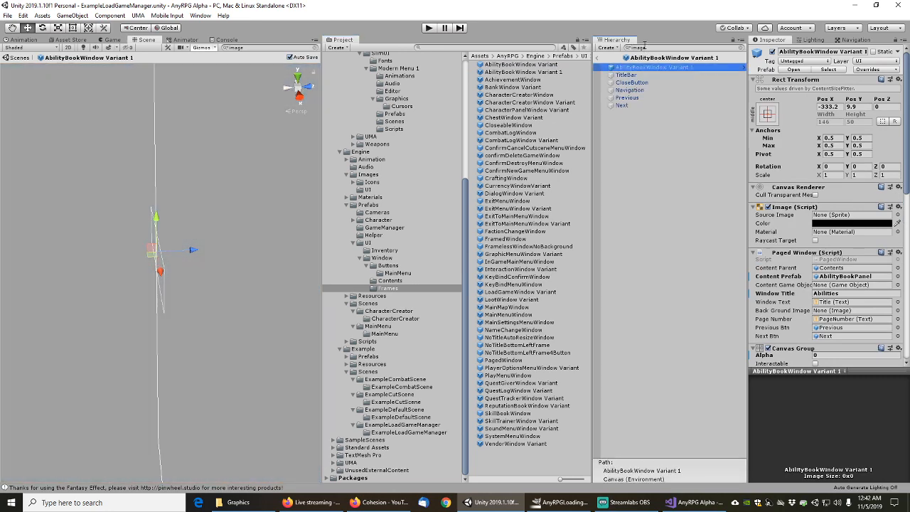
key(Down)
key(Down)
key(Down)
key(Down)
key(Down)
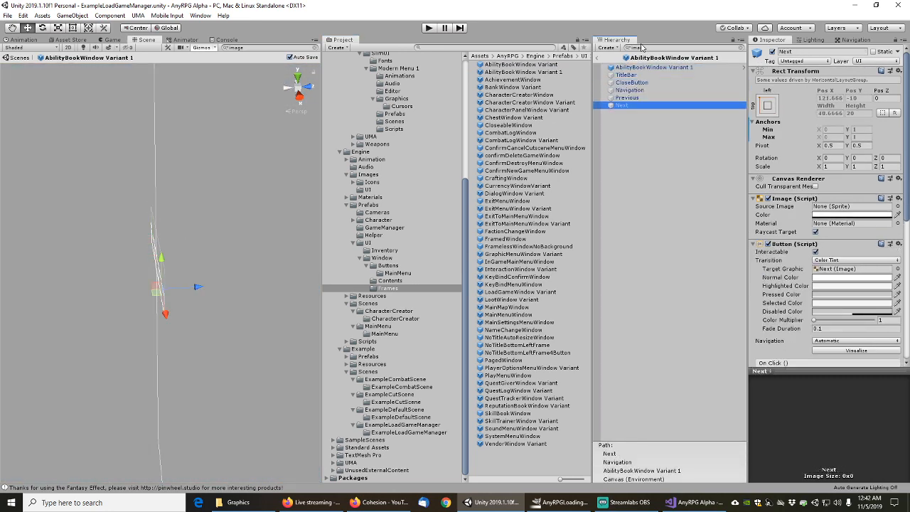
Check AchievementWindow's image objects, then open BankWindow Variant for editing
double_click(511, 80)
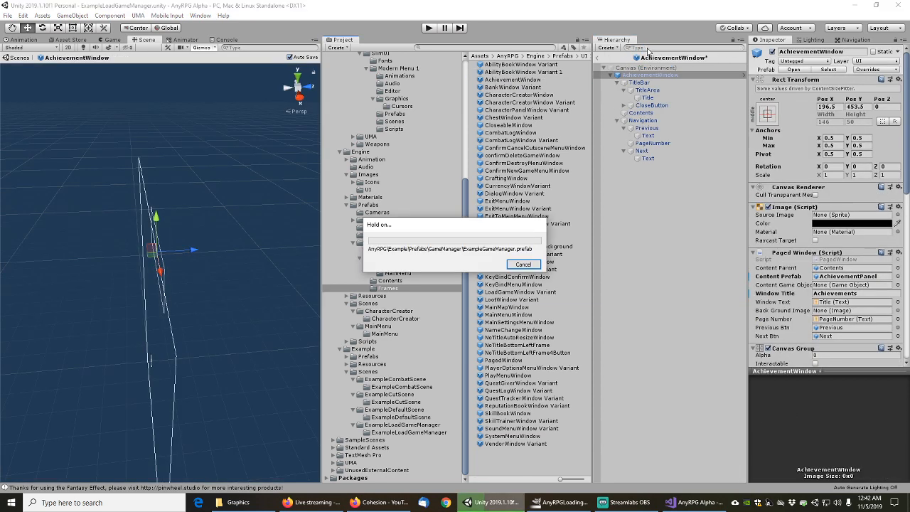
click(647, 48)
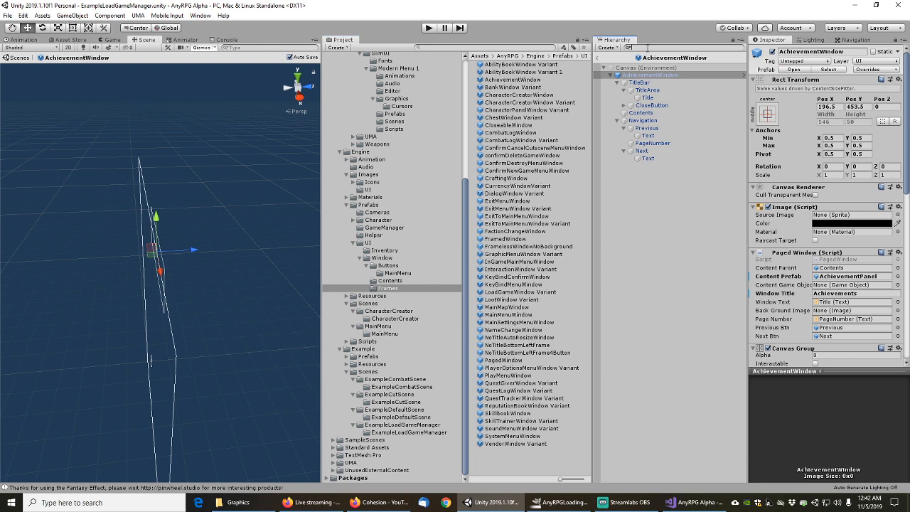
text(image)
key(Down)
key(Down)
key(Down)
key(Down)
key(Down)
key(Down)
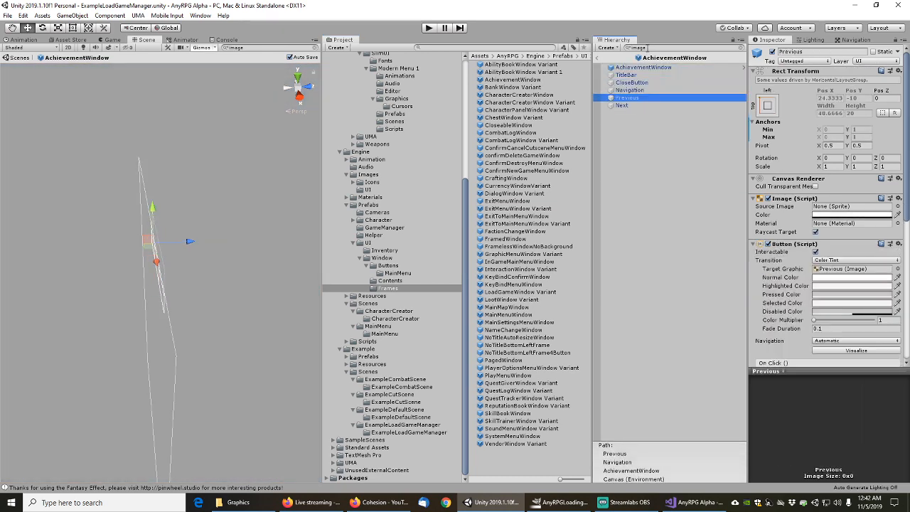
double_click(513, 87)
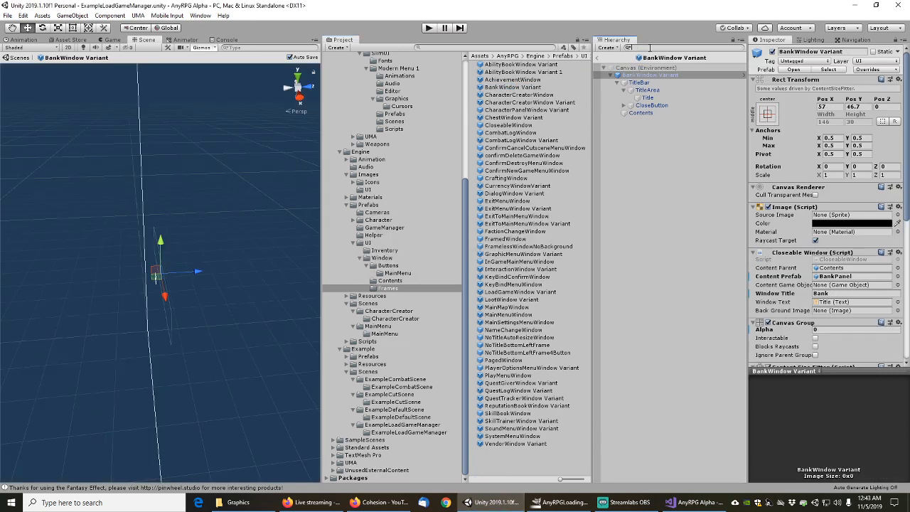
Check image objects in BankWindow Variant, CharacterCreatorWindow and CharacterCreatorWindow Variant
text(image)
key(Down)
key(Down)
key(Down)
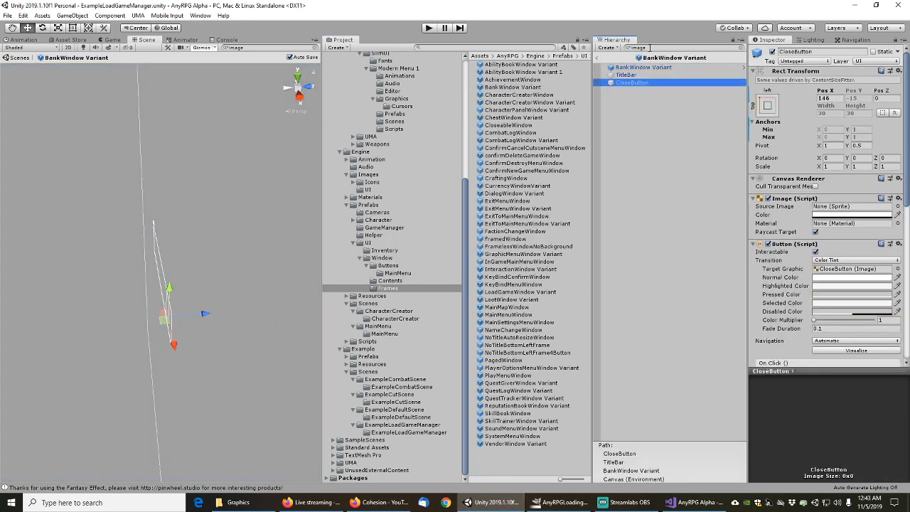
double_click(507, 95)
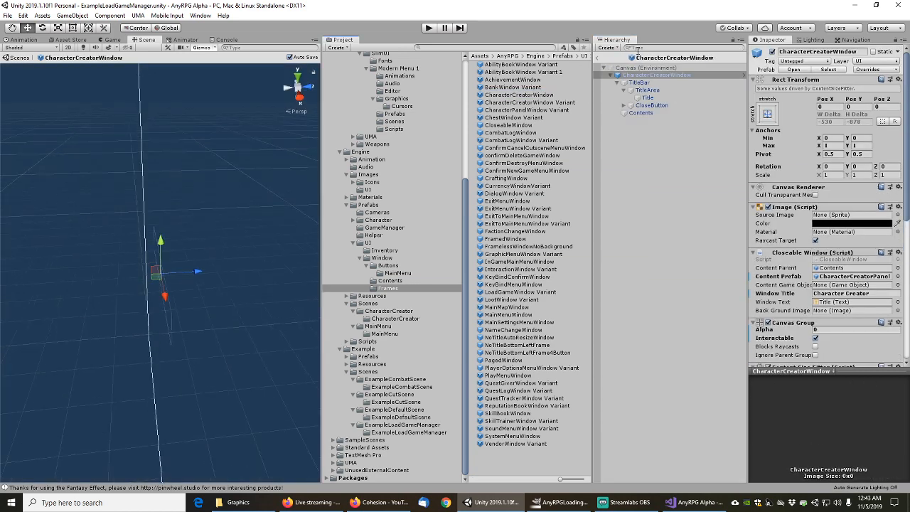
key(ctrl+v)
key(Down)
key(Down)
key(Down)
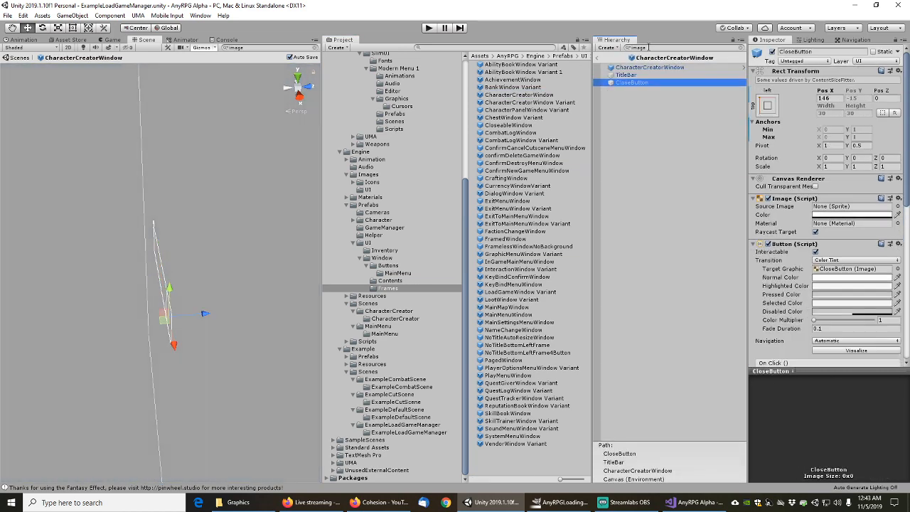
double_click(528, 102)
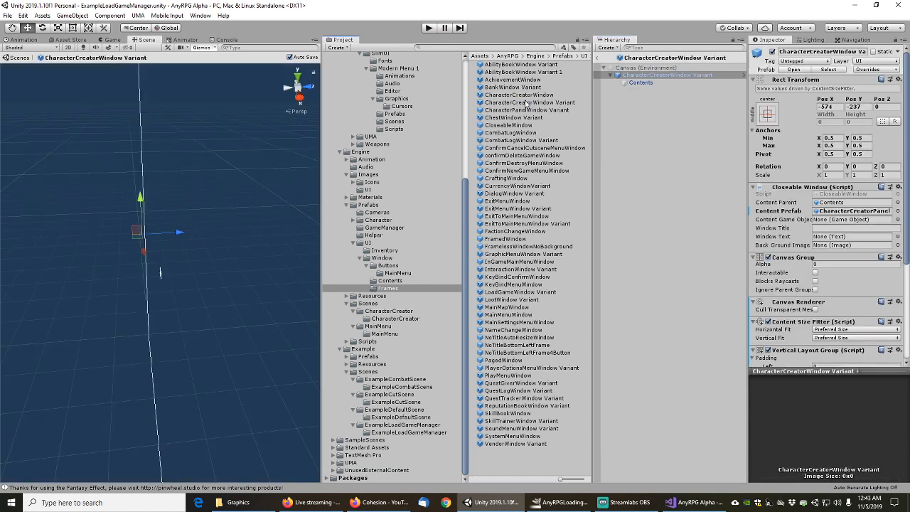
key(ctrl+v)
key(Down)
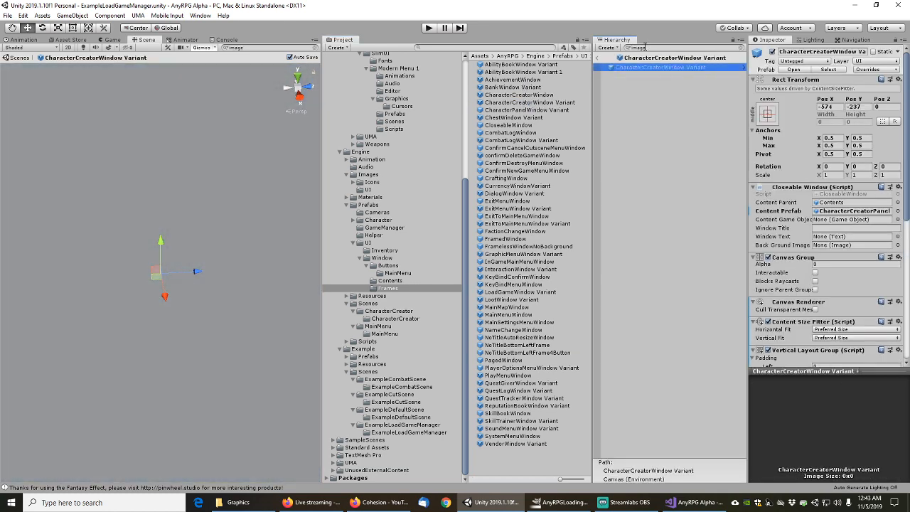
Filter CharacterPanelWindow Variant and ChestWindow Variant by 'image' and review their CloseButton objects
double_click(527, 110)
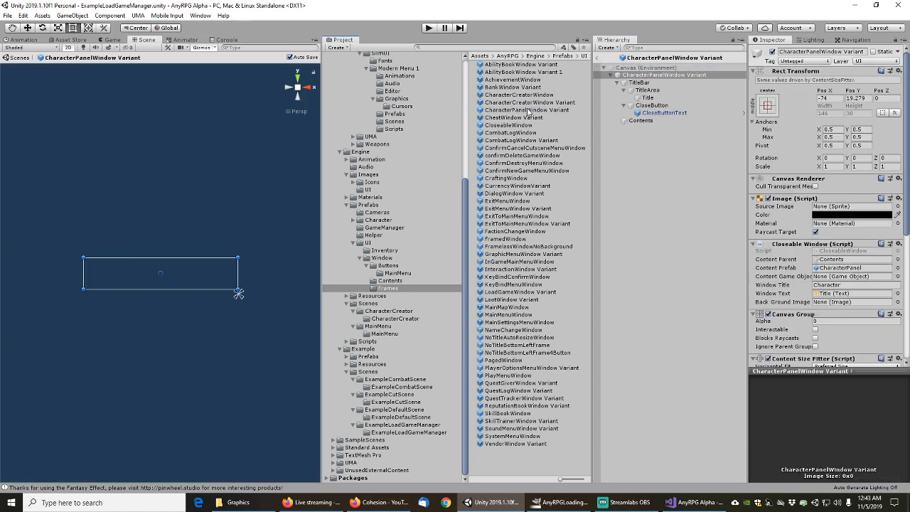
click(645, 49)
key(ctrl+v)
key(Down)
key(Down)
key(Down)
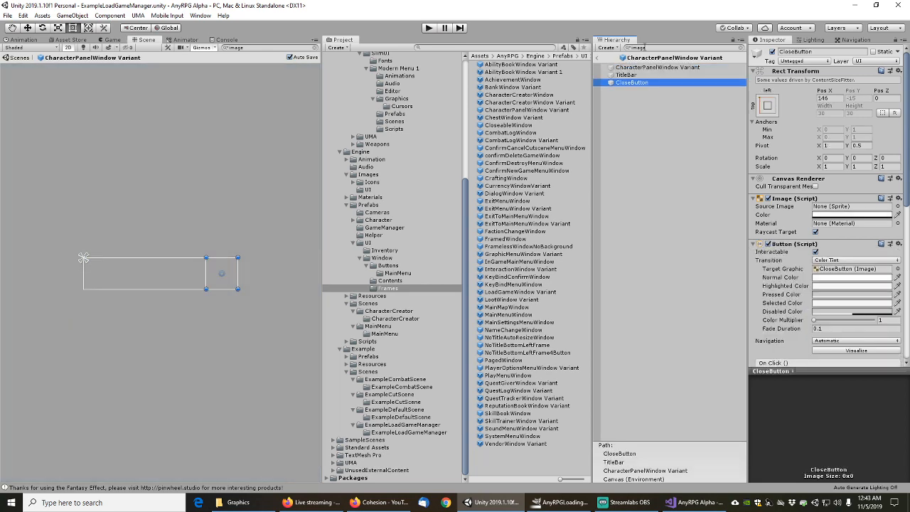
double_click(518, 118)
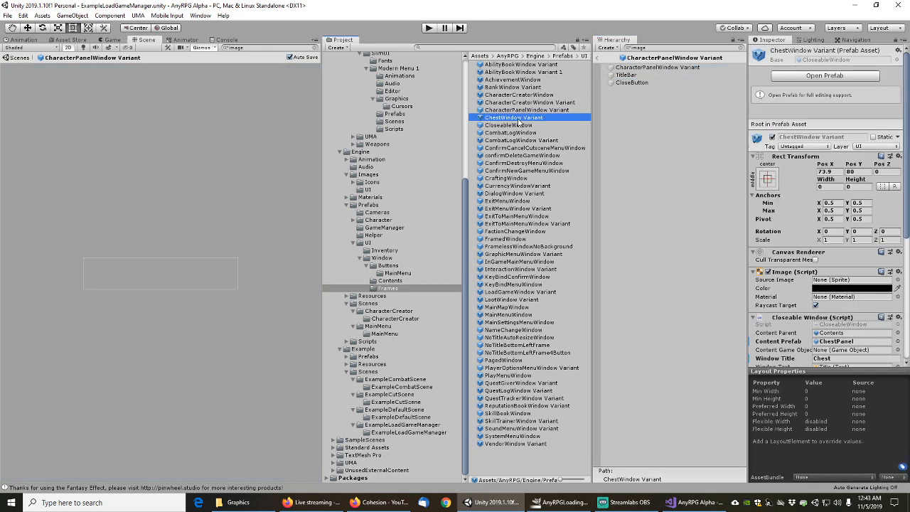
click(642, 47)
text(image)
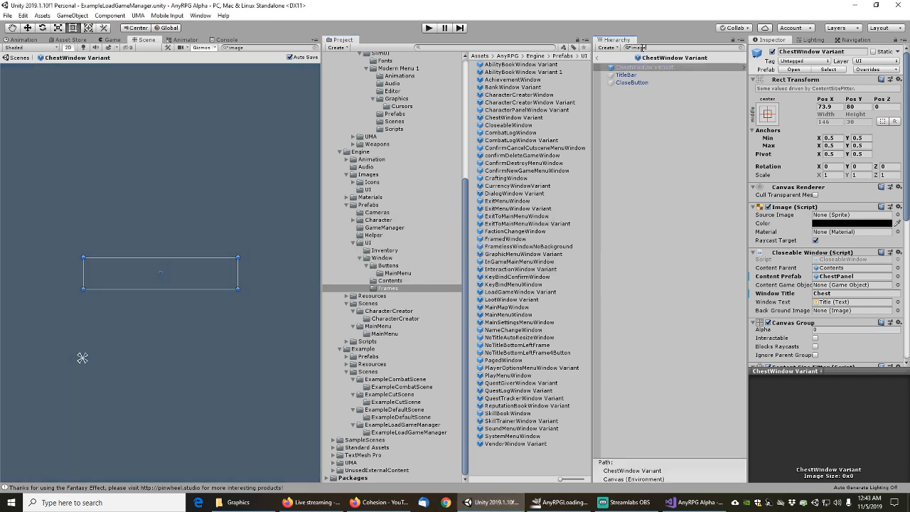
key(Down)
key(Down)
key(Down)
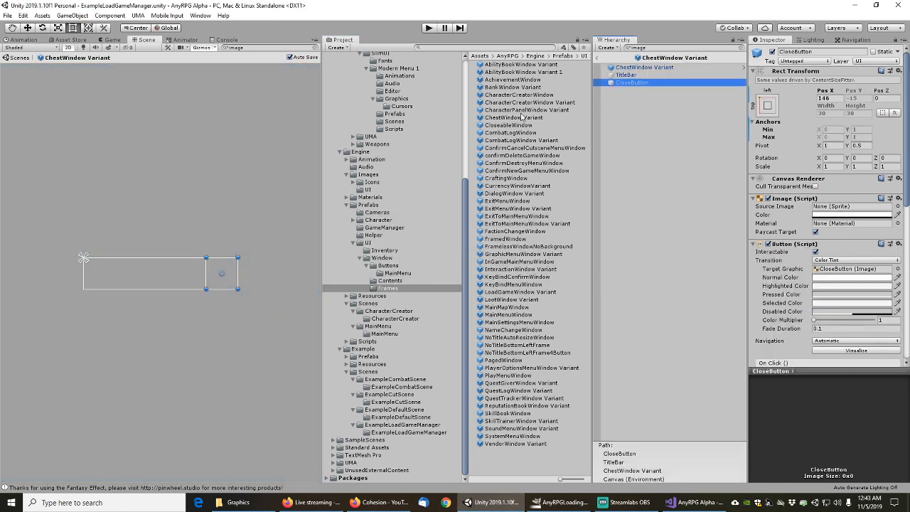
Review CloseableWindow's image objects, then open CombatLogWindow for editing
double_click(511, 126)
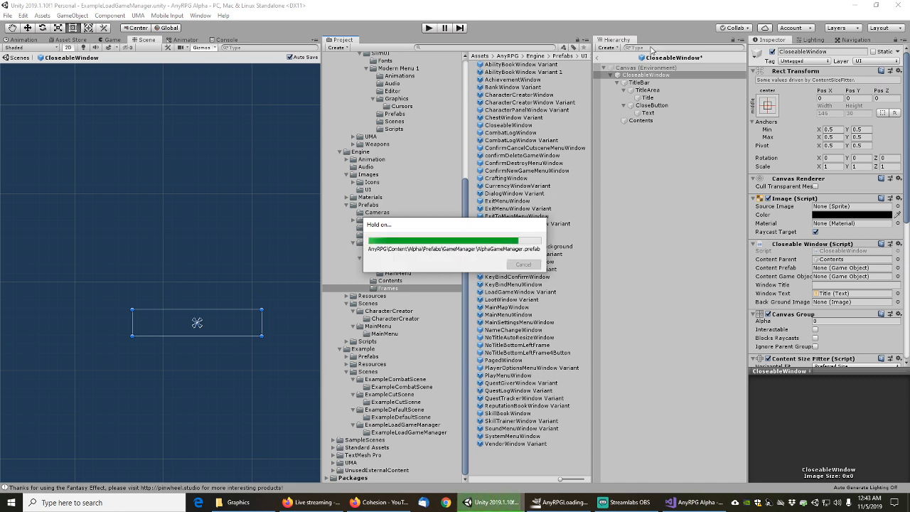
click(652, 47)
text(image)
key(Down)
key(Down)
key(Down)
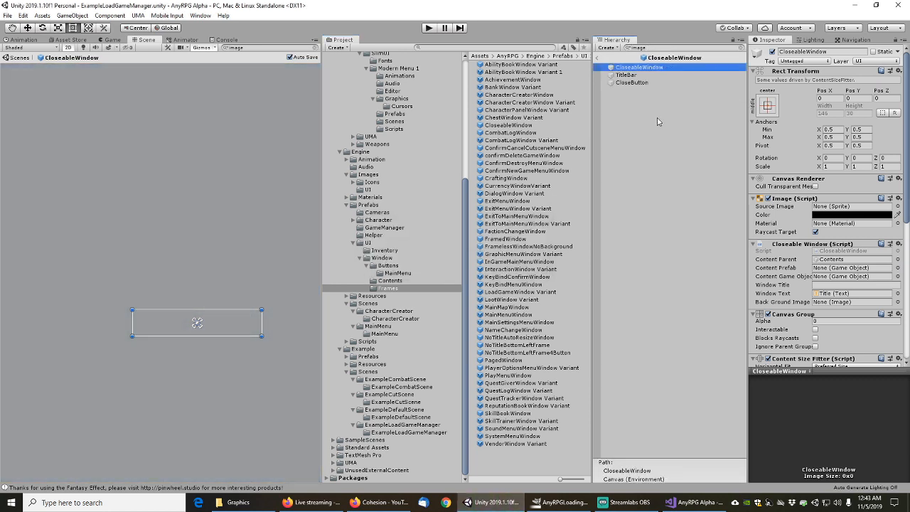
key(Up)
key(Up)
key(Down)
key(Down)
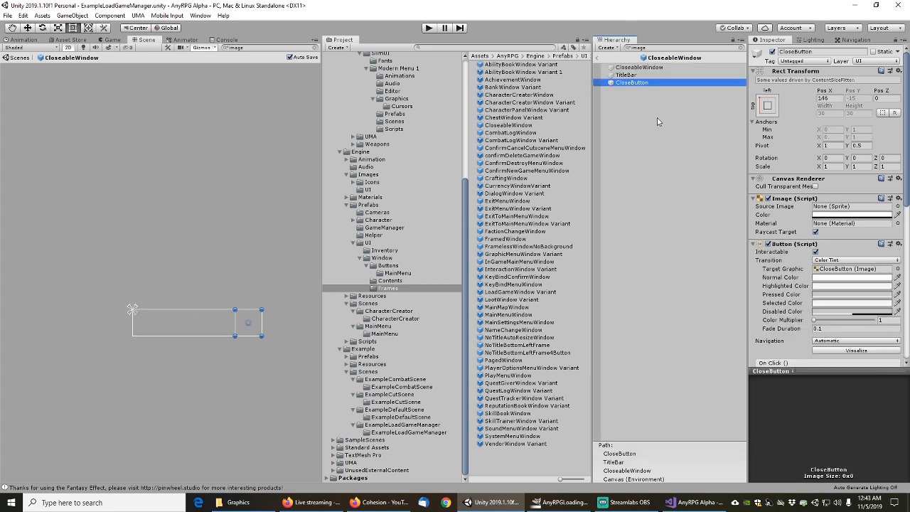
double_click(507, 133)
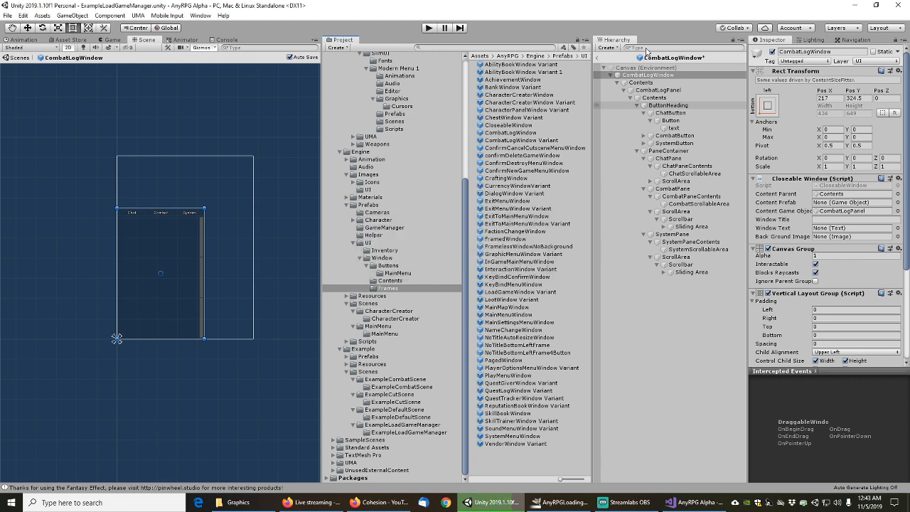
Filter CombatLogWindow by 'image' and step through to CombatScrollableArea and the last Handle
click(647, 47)
text(image)
key(Down)
key(Down)
key(Down)
key(Down)
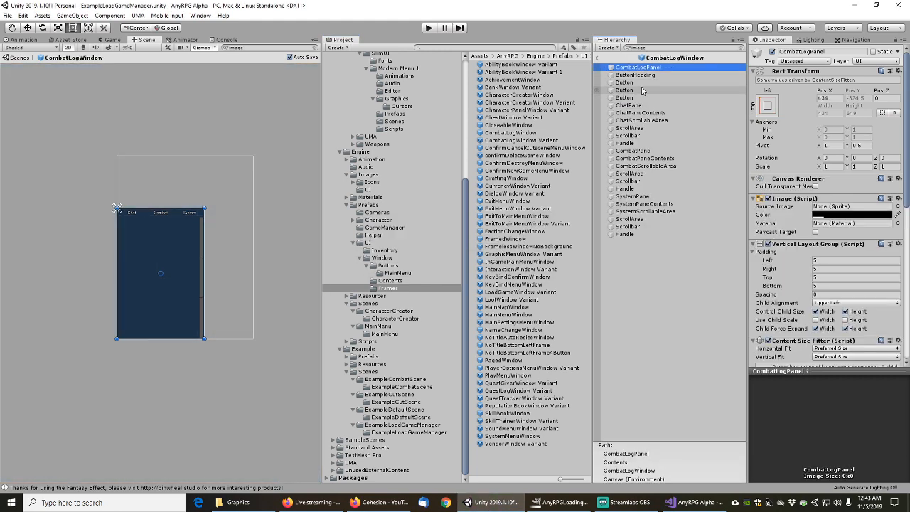
key(Down)
key(Down)
key(Down)
key(Down)
key(Down)
key(Down)
key(Down)
key(Down)
key(Down)
key(Down)
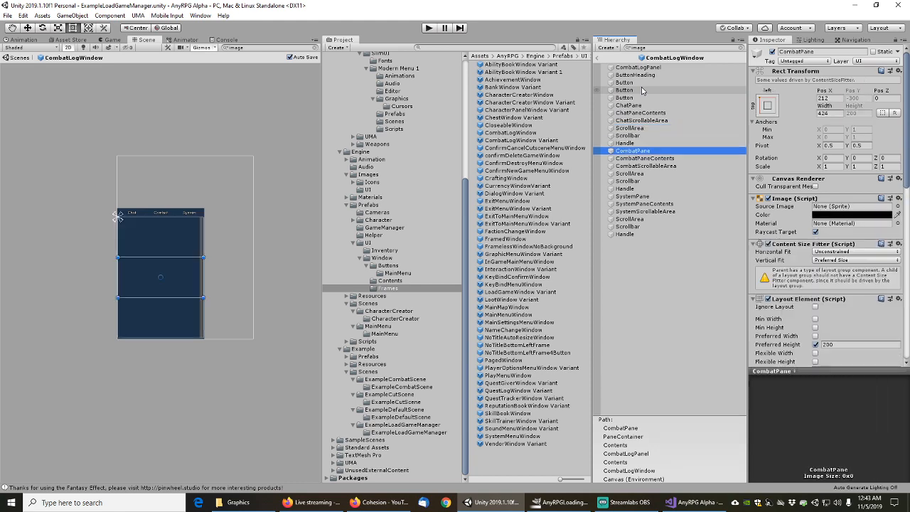
key(Down)
key(Down)
key(Down)
key(Down)
key(Down)
key(Down)
key(Down)
key(Down)
key(Down)
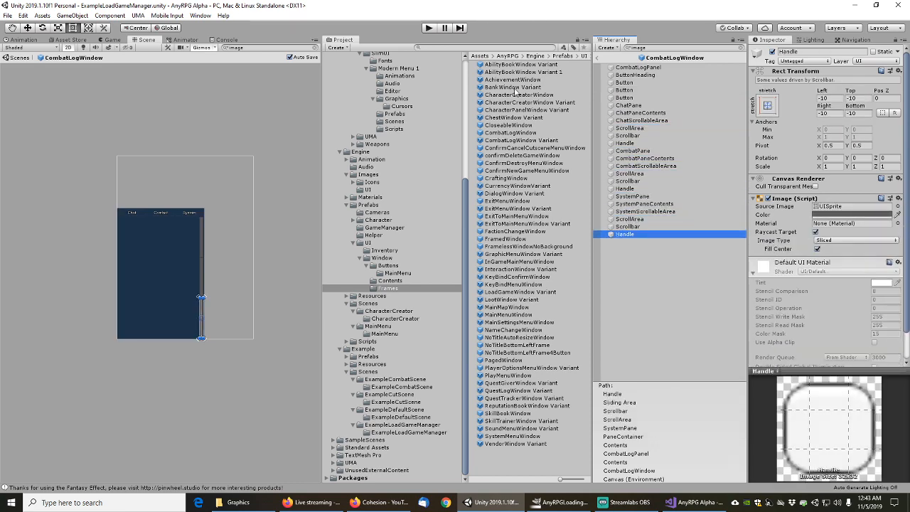
Review CombatLogWindow Variant's image objects from CompleteArea down to AvailableHeading
double_click(508, 140)
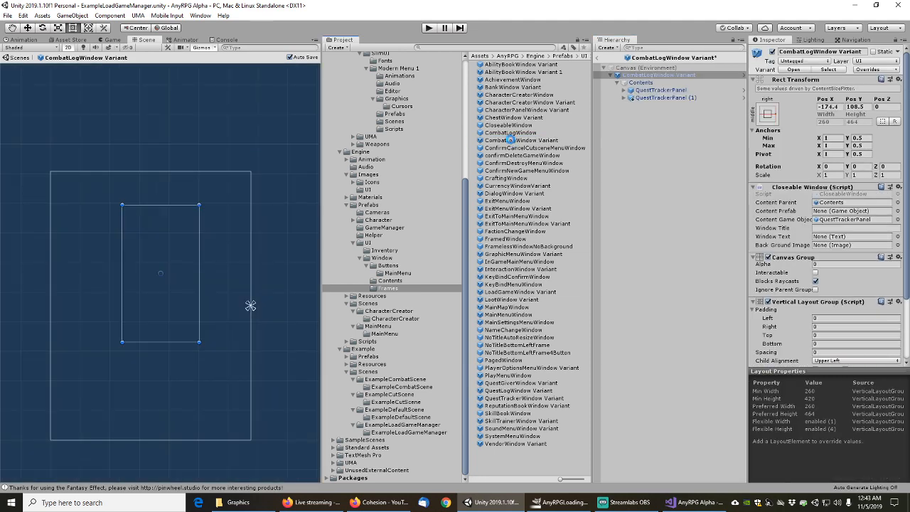
text(image)
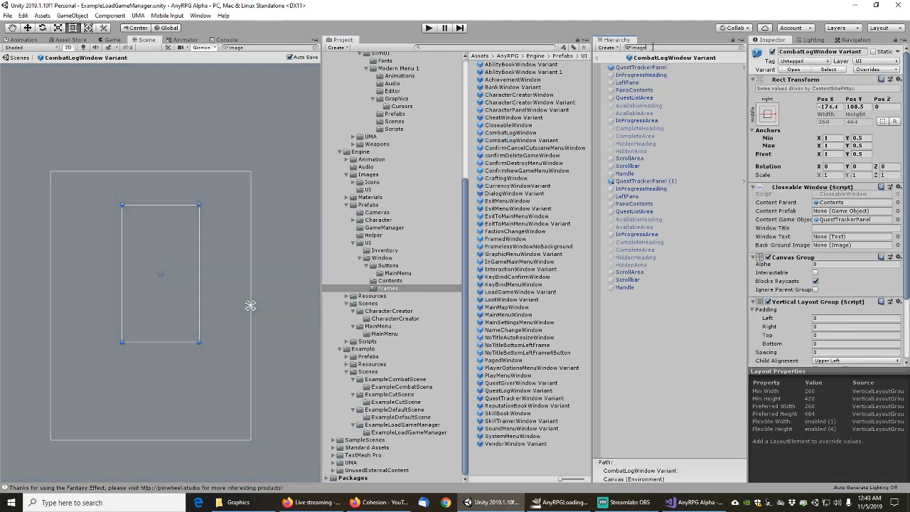
key(Down)
key(Down)
key(Down)
key(Down)
key(Down)
key(Down)
key(Down)
key(Down)
key(Down)
key(Down)
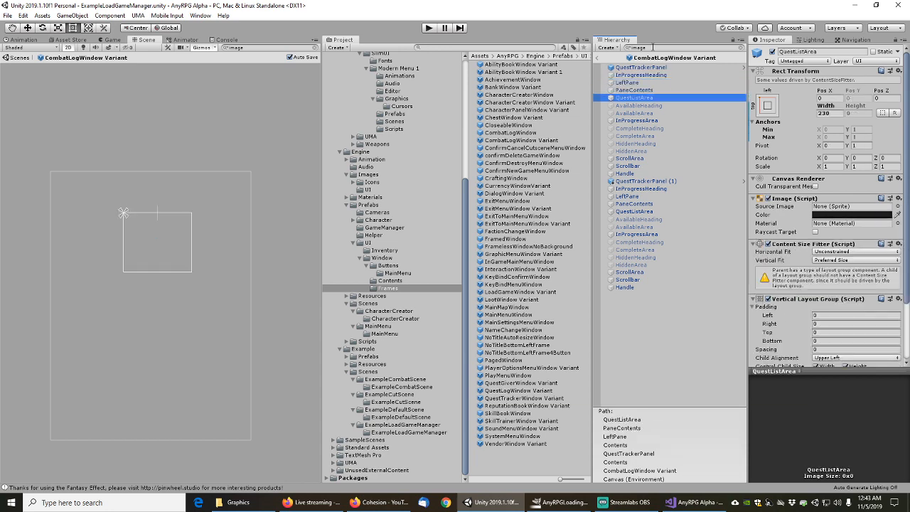
key(Down)
key(Down)
key(Down)
key(Down)
key(Down)
key(Down)
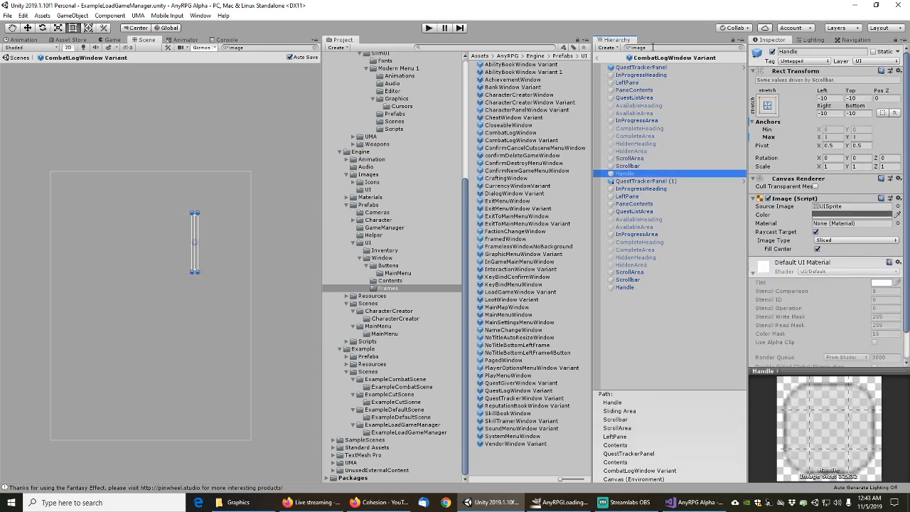
key(Down)
key(Down)
key(Down)
key(Down)
key(Down)
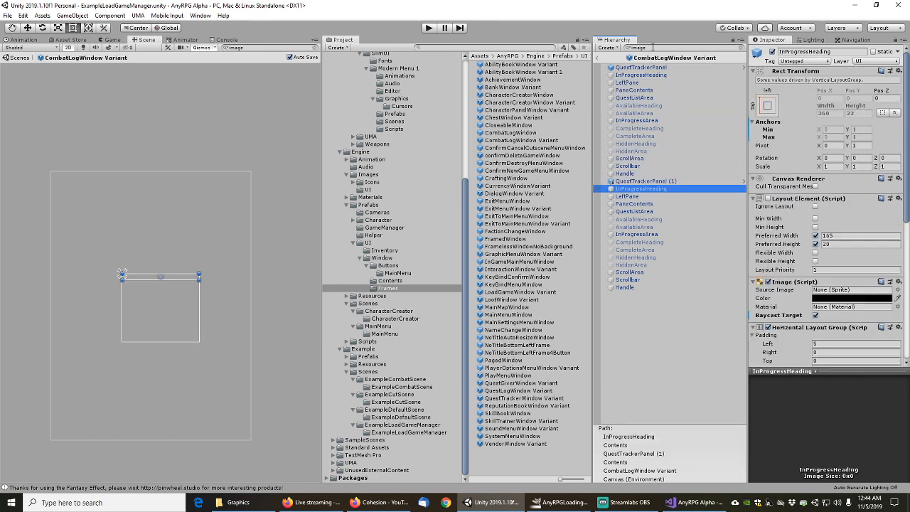
key(Down)
key(Down)
key(Down)
key(Down)
key(Down)
key(Down)
key(Down)
key(Down)
key(Down)
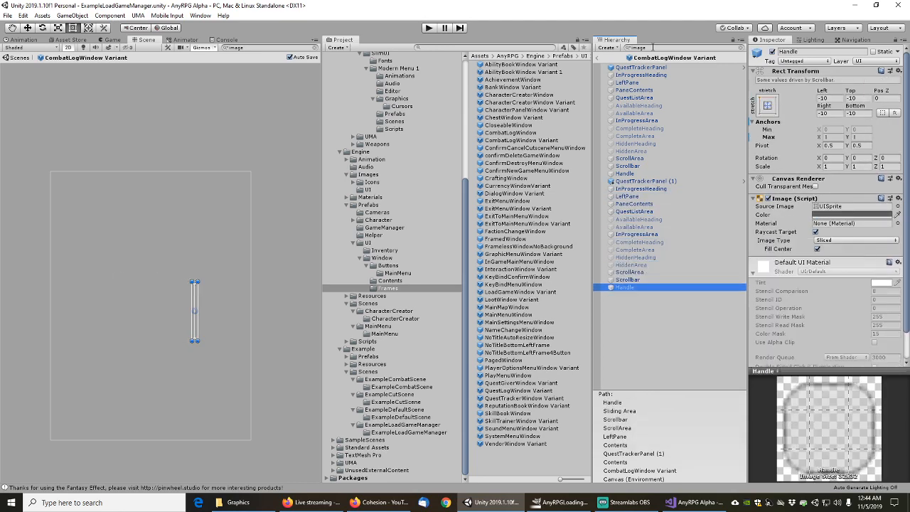
Check the ConfirmCancelCutscene, confirmDeleteGame, ConfirmDestroy and ConfirmNewGame menu window prefabs
double_click(524, 148)
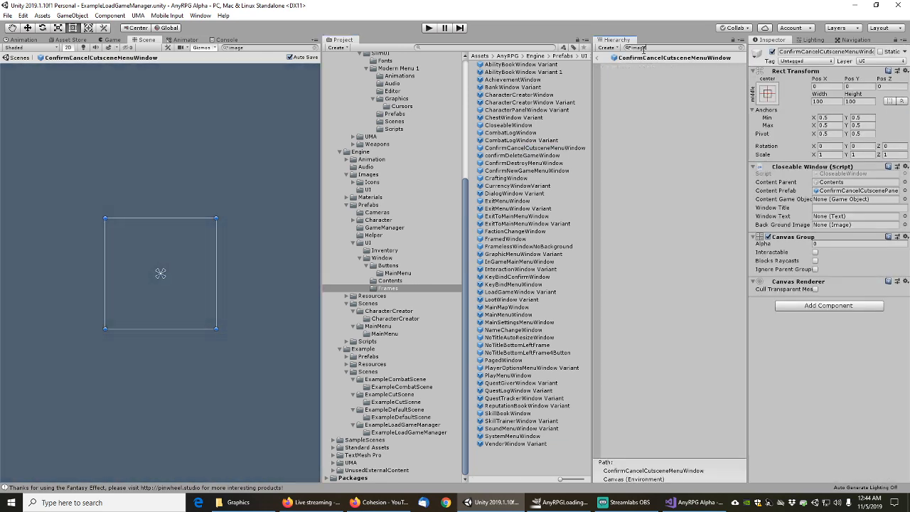
double_click(522, 156)
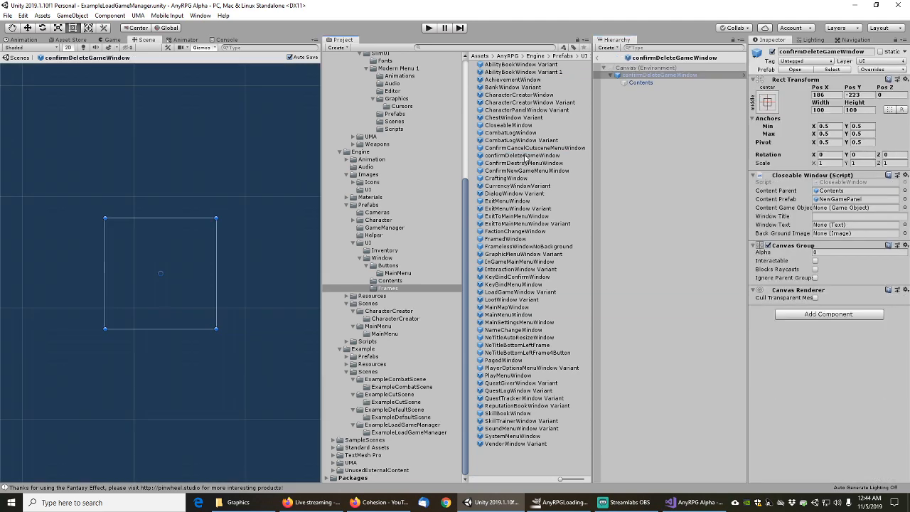
click(649, 49)
text(image)
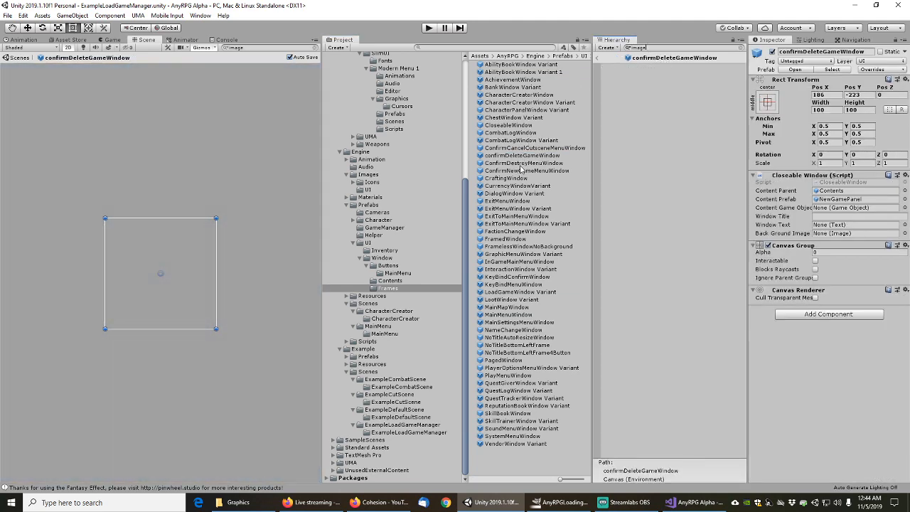
double_click(520, 164)
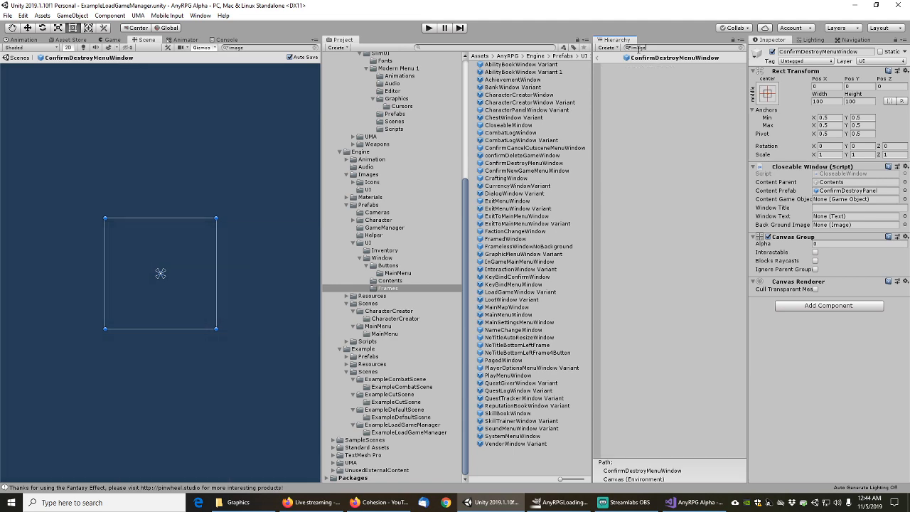
double_click(518, 171)
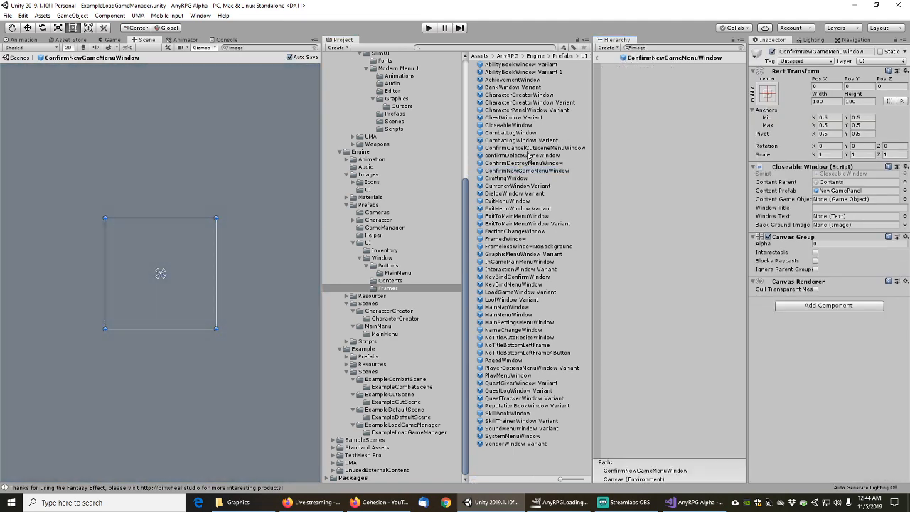
Check CraftingWindow's TitleBar and CloseButton image objects
click(512, 180)
double_click(512, 179)
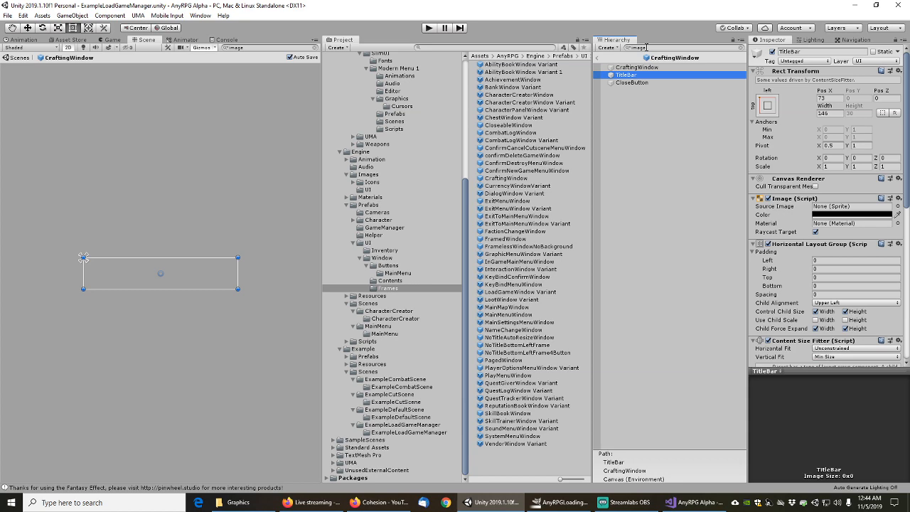
key(Down)
key(Up)
key(Up)
key(Down)
key(Down)
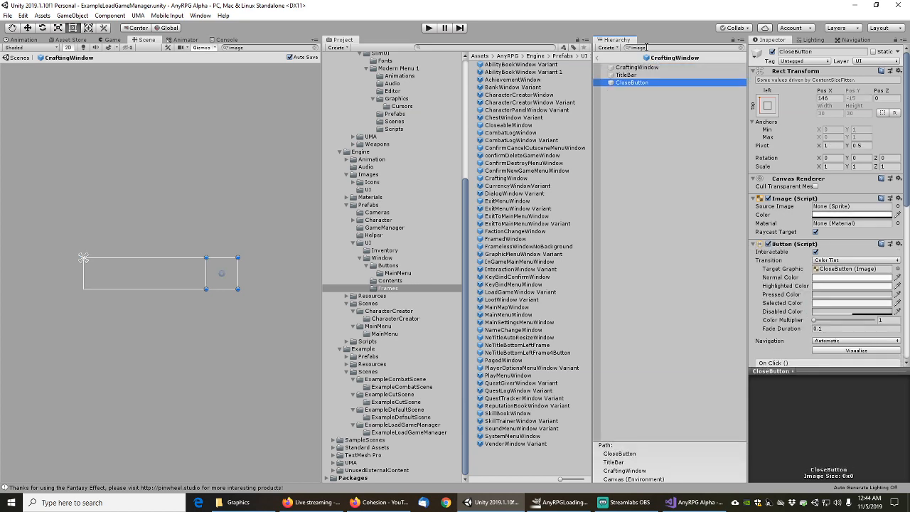
Review CurrencyWindowVariant and DialogWindow Variant image objects, then open ExitMenuWindow
double_click(516, 186)
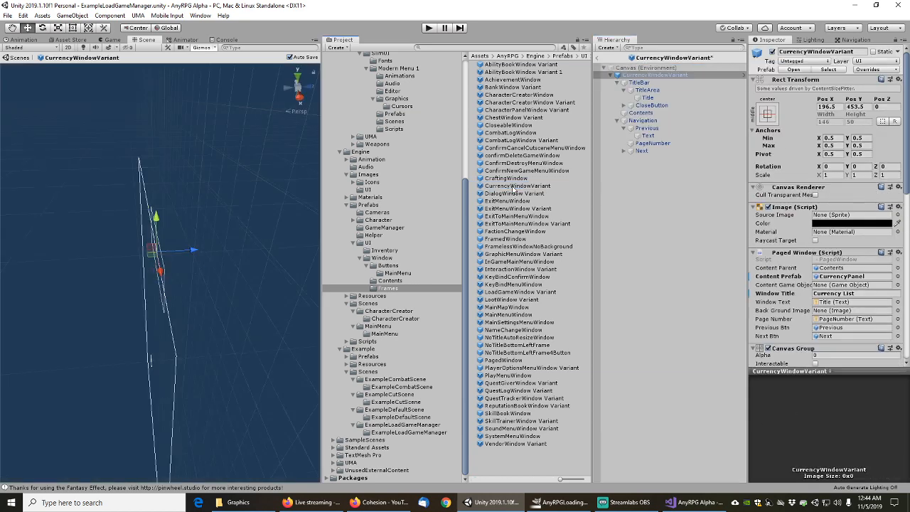
click(645, 47)
text(image)
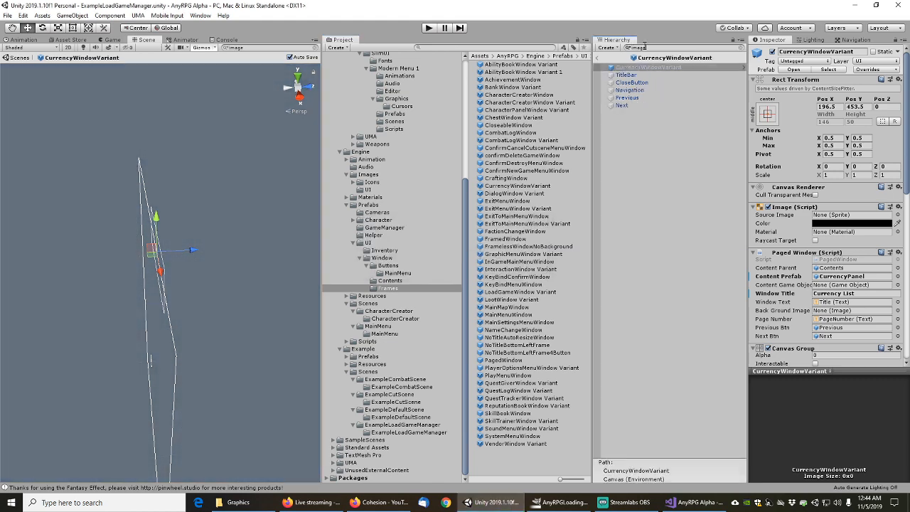
key(Down)
key(Down)
key(Down)
key(Down)
key(Down)
key(Down)
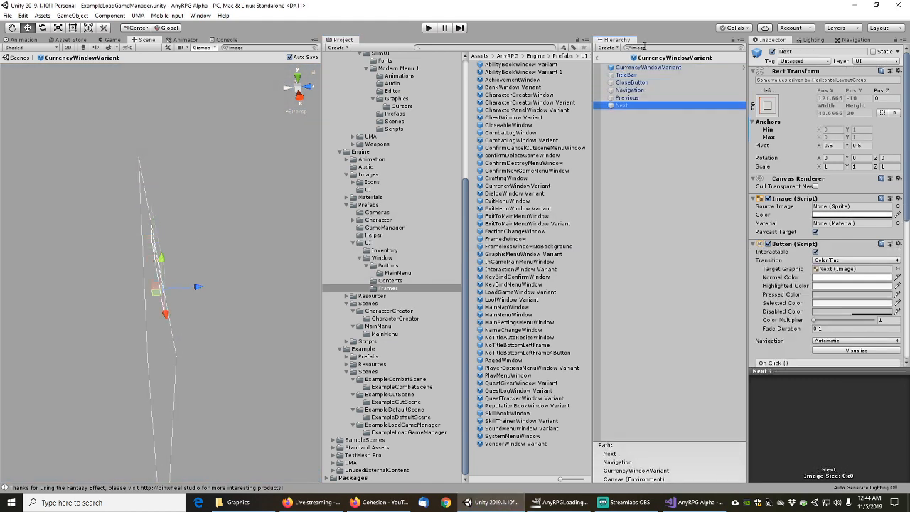
double_click(511, 193)
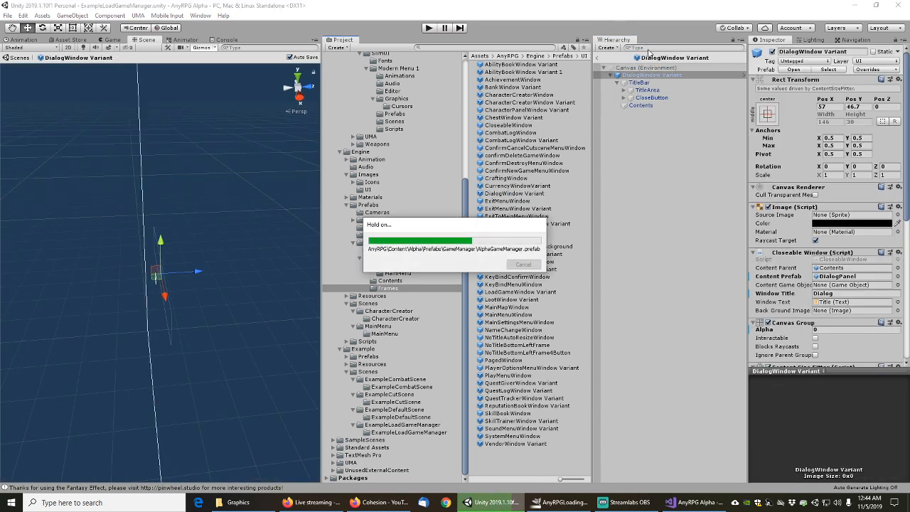
text(image)
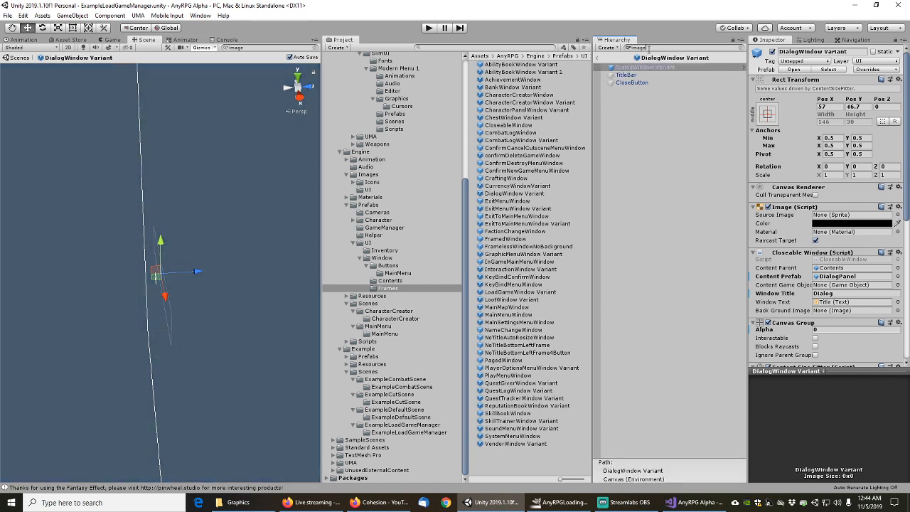
key(Down)
key(Down)
key(Down)
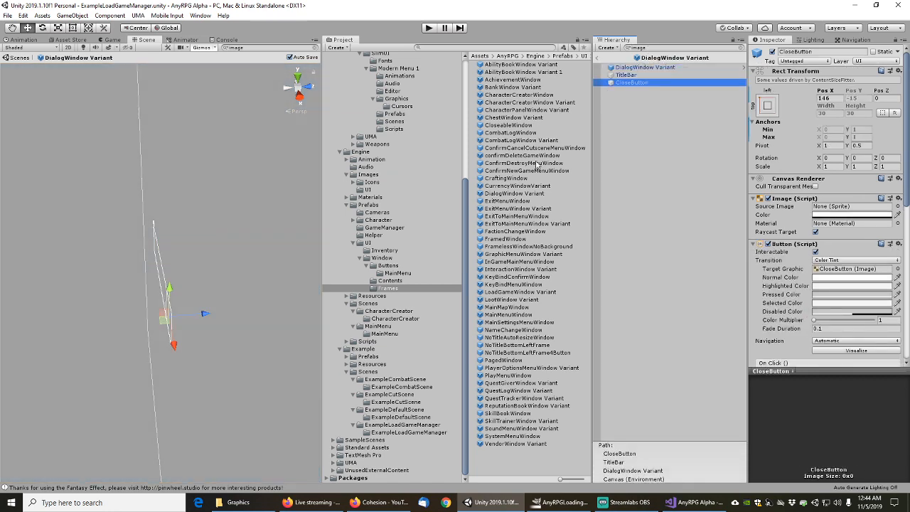
double_click(506, 201)
Filter ExitMenuWindow by 'image' and check ExitMenuWindow Variant, ExitToMainMenuWindow Variant and FactionChangeWindow
click(648, 46)
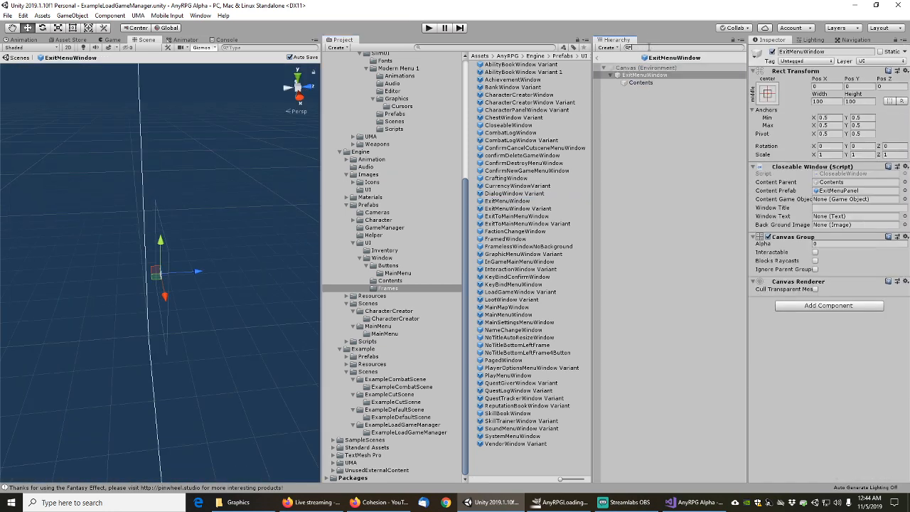
text(image)
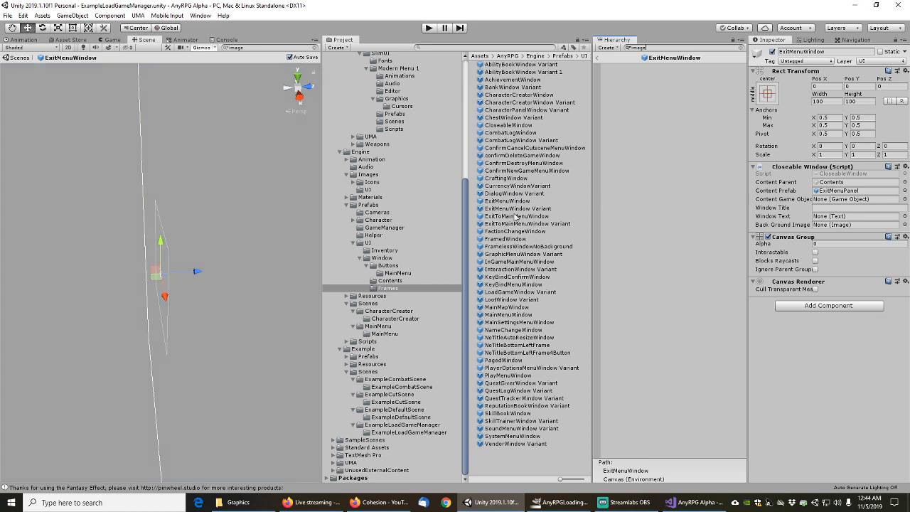
double_click(518, 208)
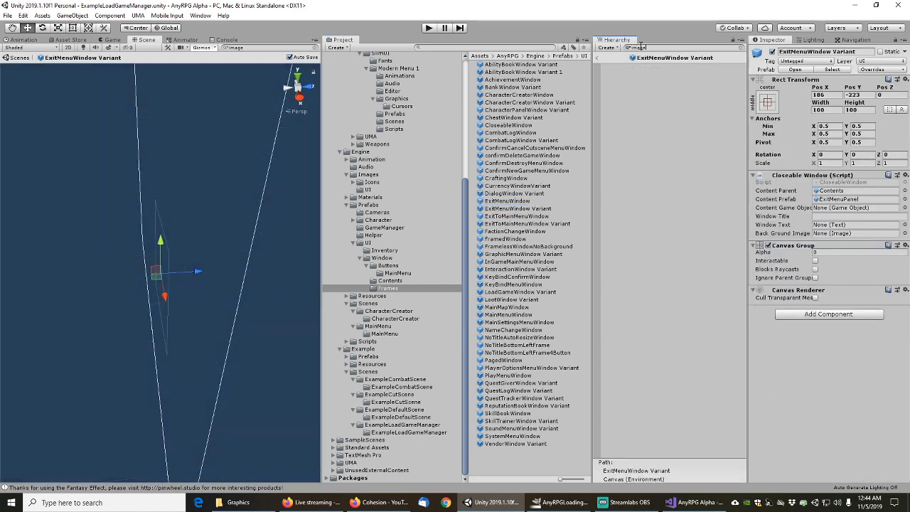
double_click(525, 224)
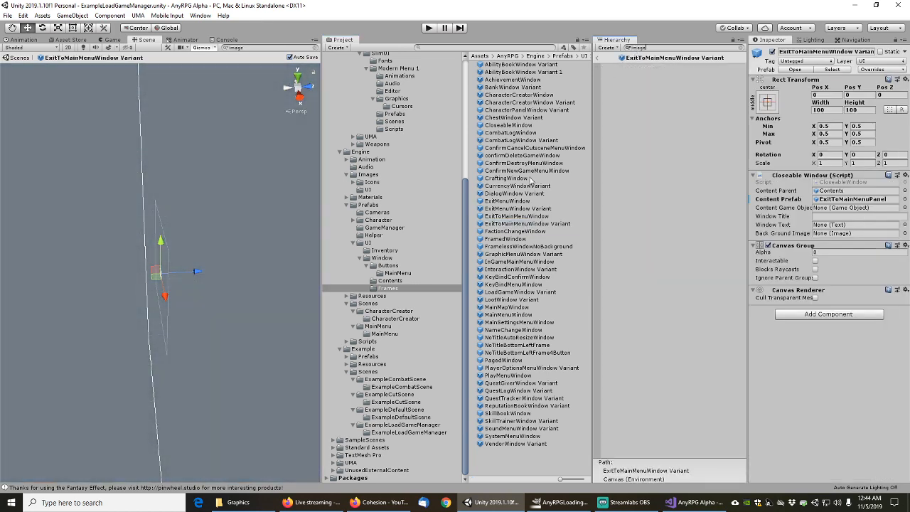
double_click(517, 232)
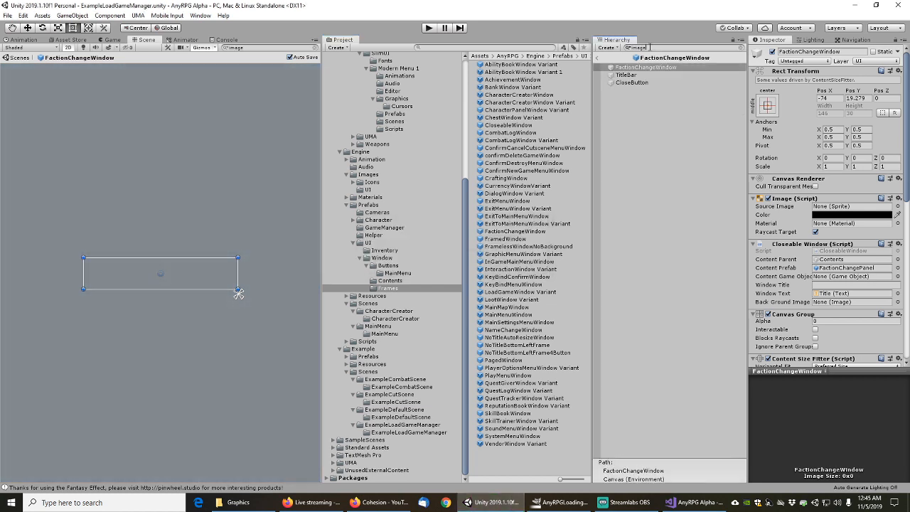
key(Down)
key(Down)
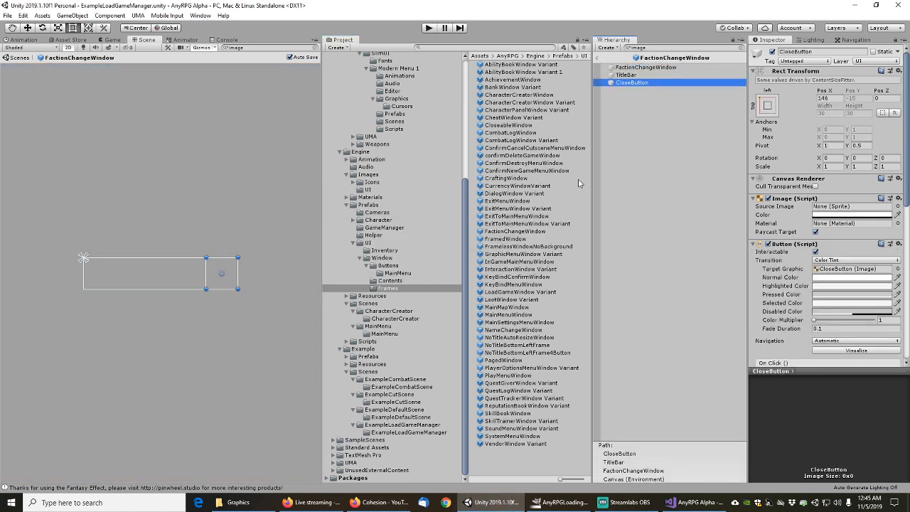
Check FramedWindow and FramelessWindowNoBackground, then select GraphicMenuWindow Variant's CloseButton
double_click(514, 239)
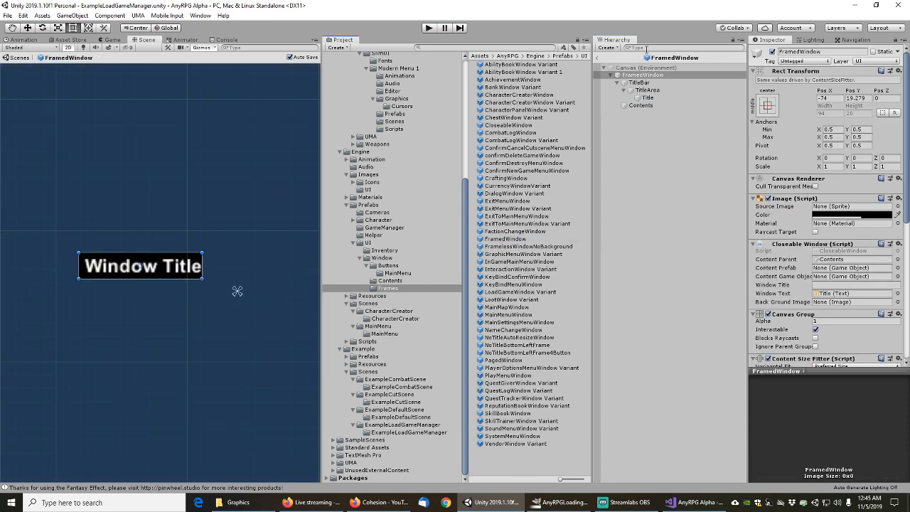
click(626, 75)
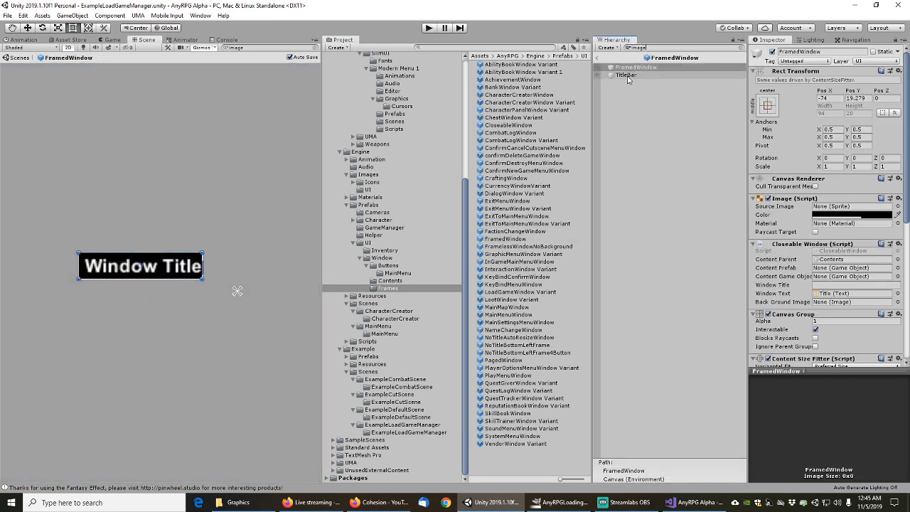
double_click(513, 246)
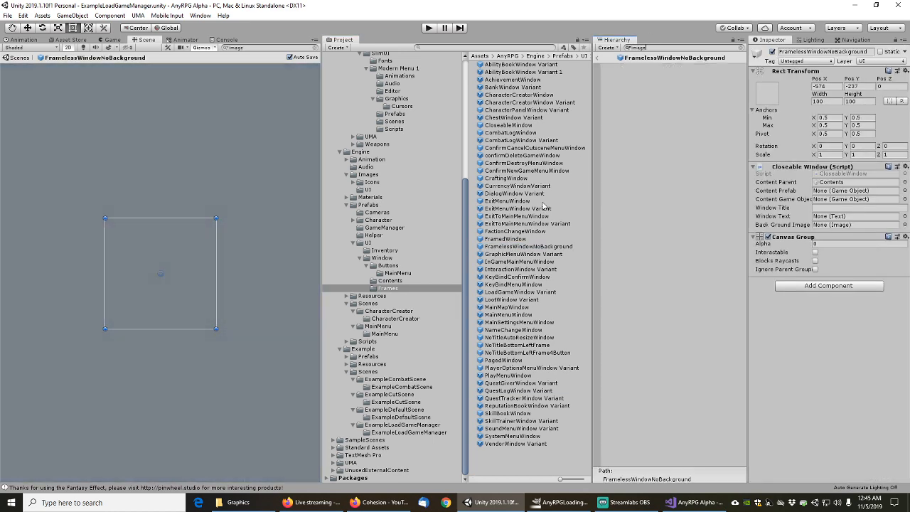
double_click(523, 254)
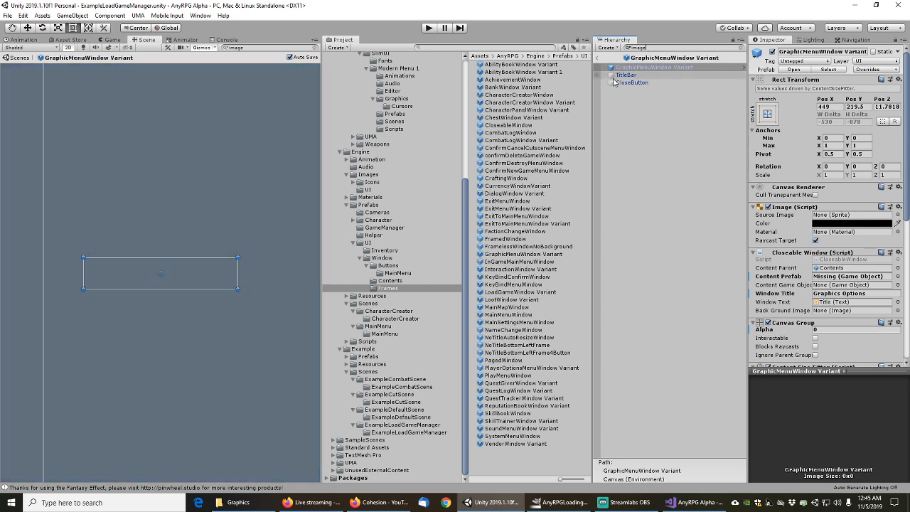
click(615, 82)
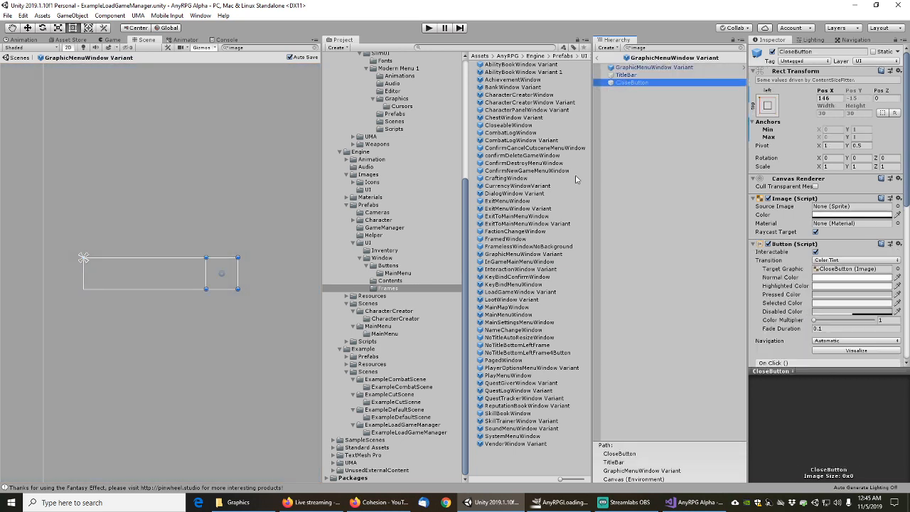
Open InGameMainMenuWindow and inspect its first Corner and the three Btn_Exit buttons
double_click(517, 262)
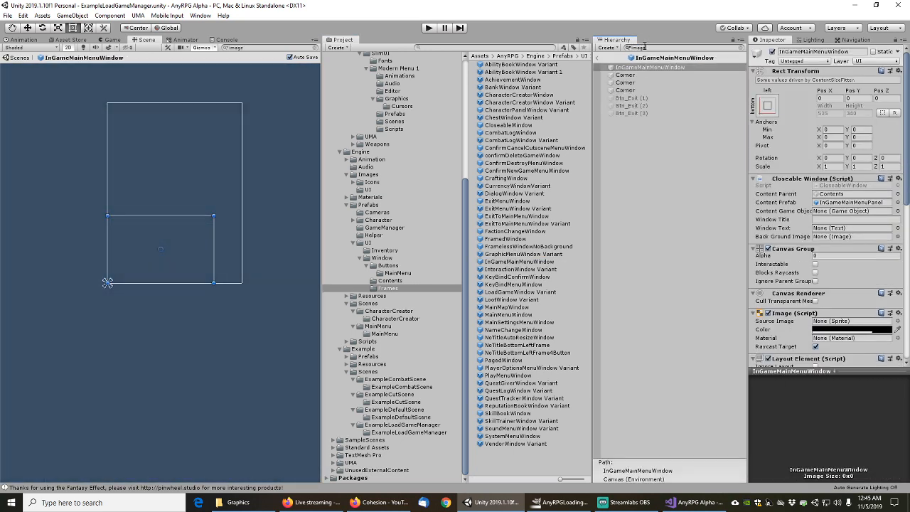
click(625, 74)
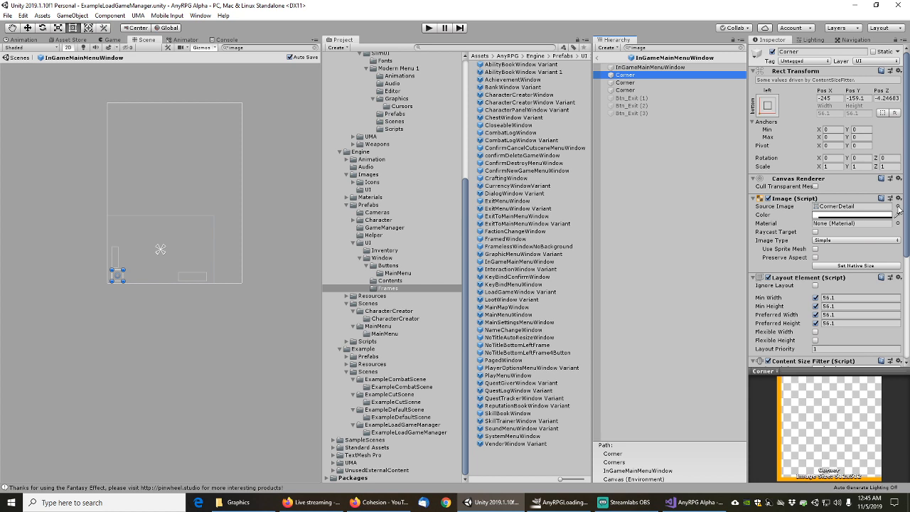
click(524, 263)
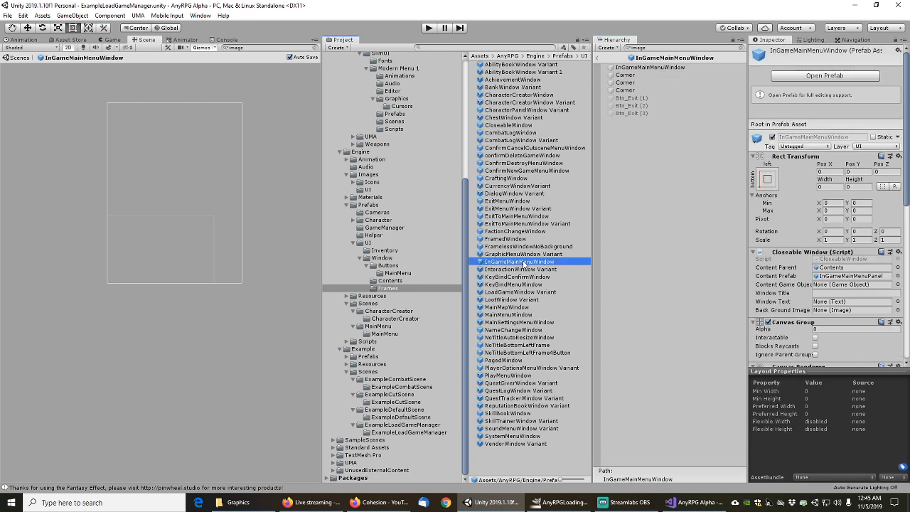
click(626, 99)
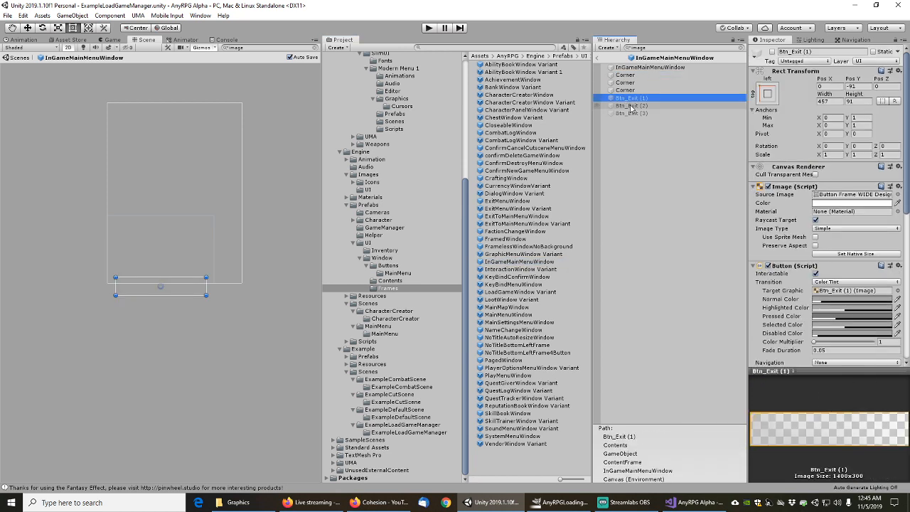
click(631, 108)
click(634, 115)
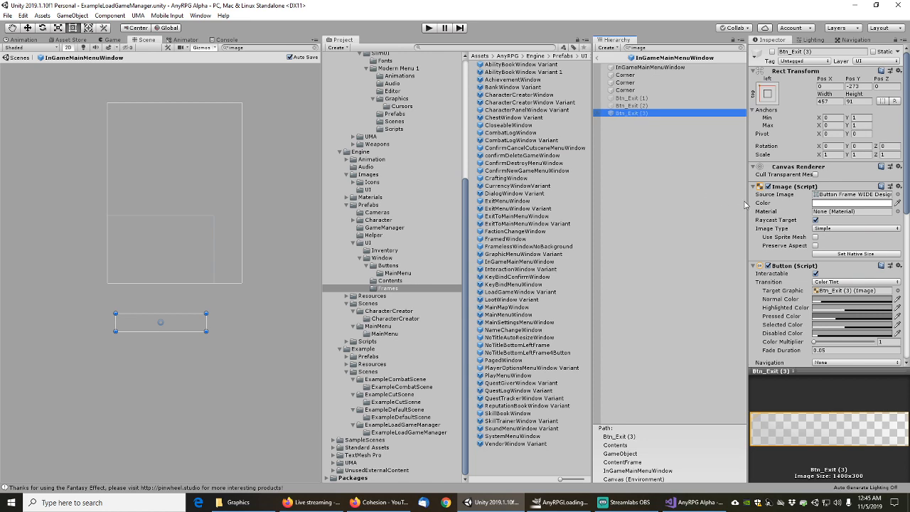
mouse_move(745, 205)
mouse_down()
mouse_move(700, 205)
mouse_move(726, 204)
mouse_up()
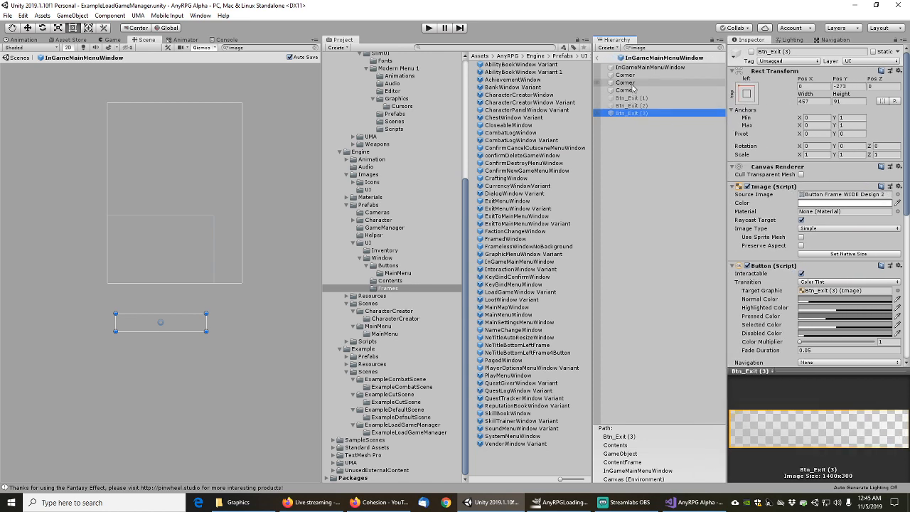
Compare the three Corner images' settings, then return to the ExampleLoadGameManager scene
click(626, 75)
click(626, 83)
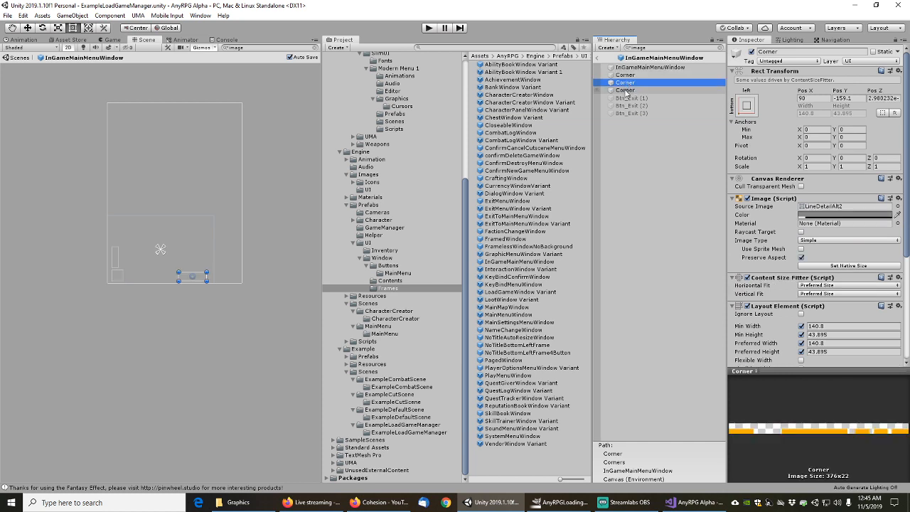
click(626, 91)
click(629, 98)
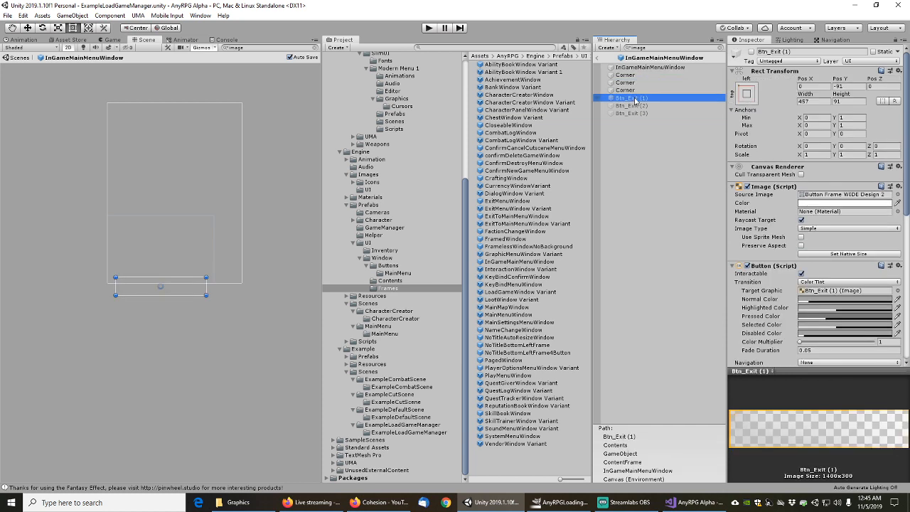
click(629, 75)
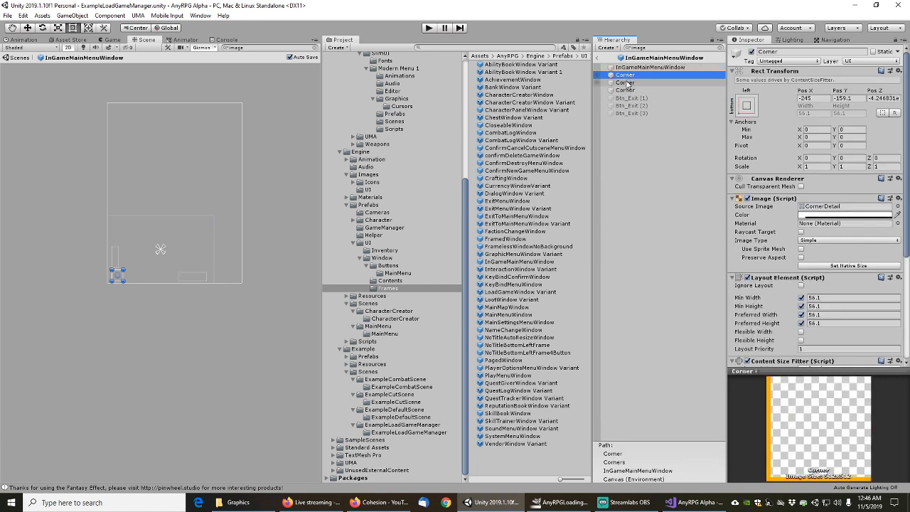
click(627, 83)
click(626, 90)
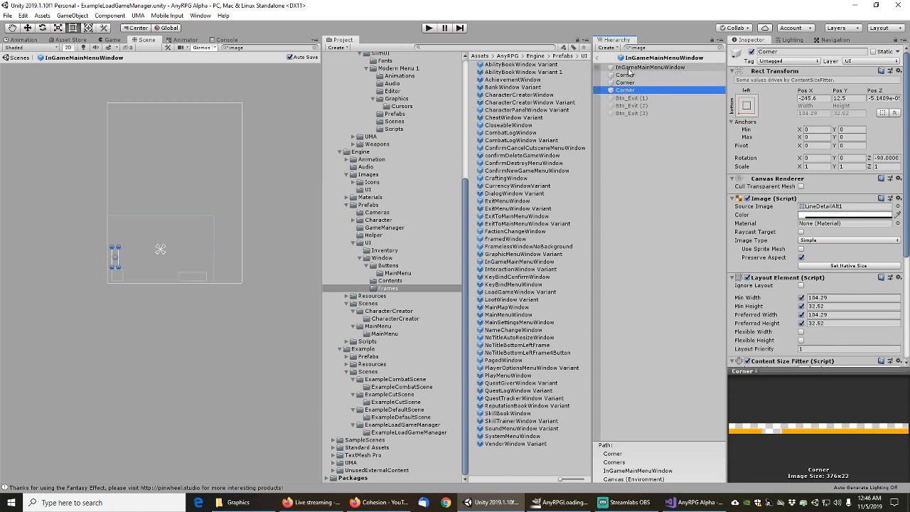
click(628, 68)
click(601, 59)
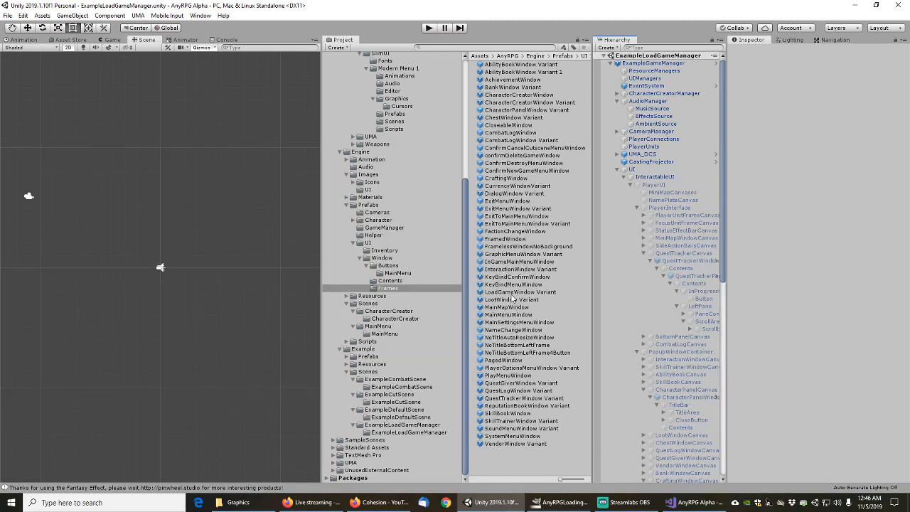
Search the scene for references to InGameMainMenuWindow, then clear the search
click(512, 262)
right_click(512, 262)
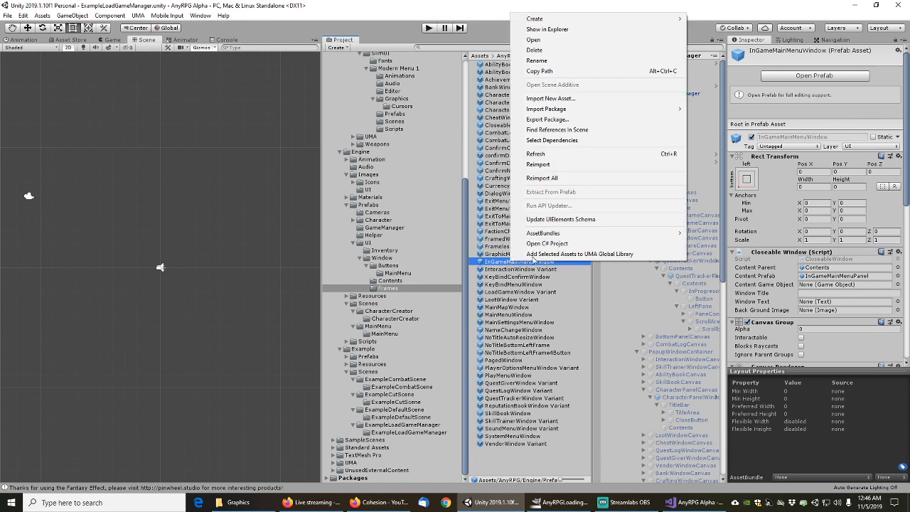
click(564, 129)
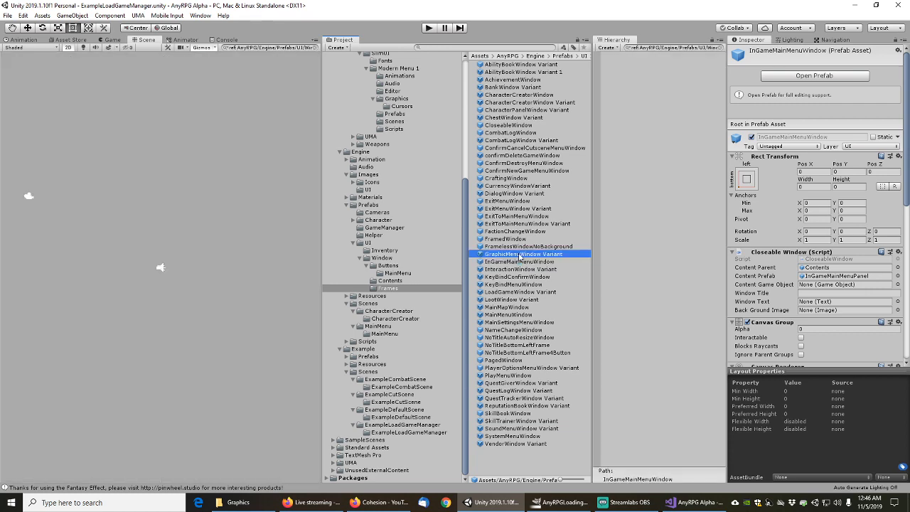
right_click(516, 264)
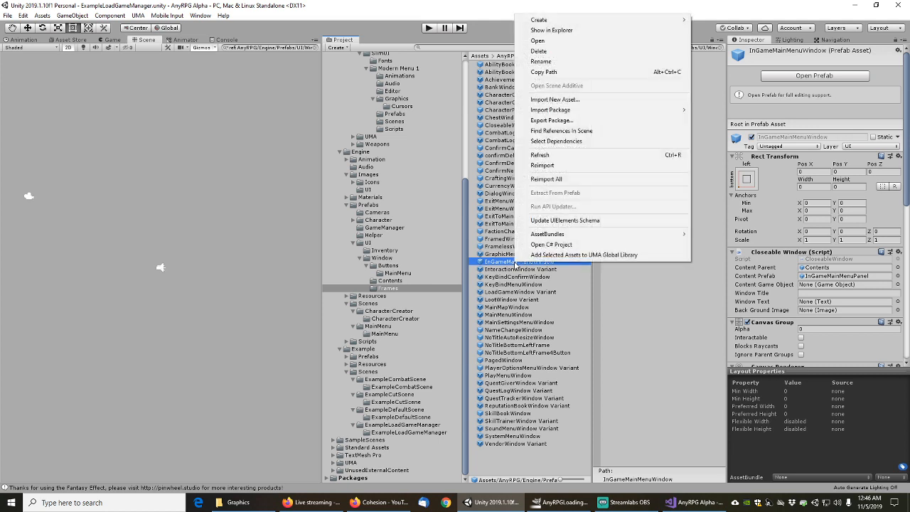
click(721, 49)
click(719, 50)
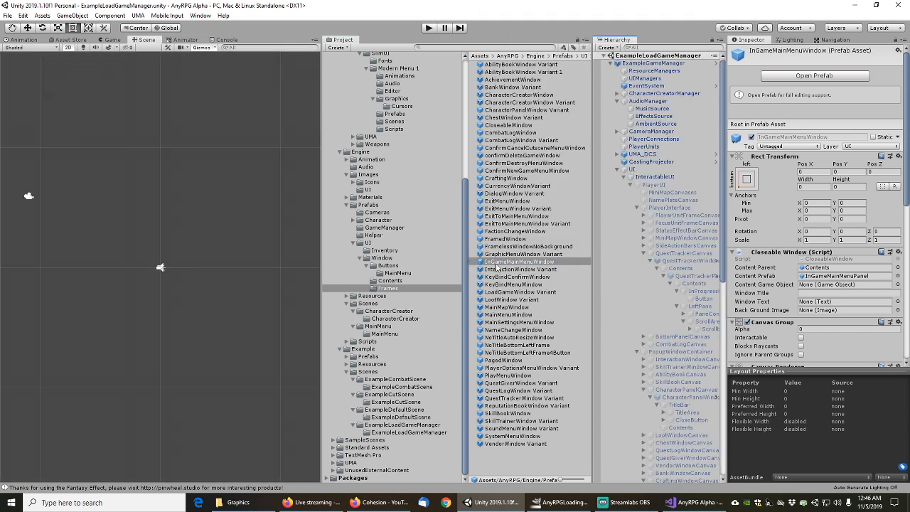
Expand MainMenuCanvas > MainMenuWindow > Corners and inspect the first Corner image
mouse_move(504, 265)
mouse_down()
mouse_move(640, 225)
mouse_move(647, 318)
mouse_move(640, 279)
mouse_up()
click(644, 315)
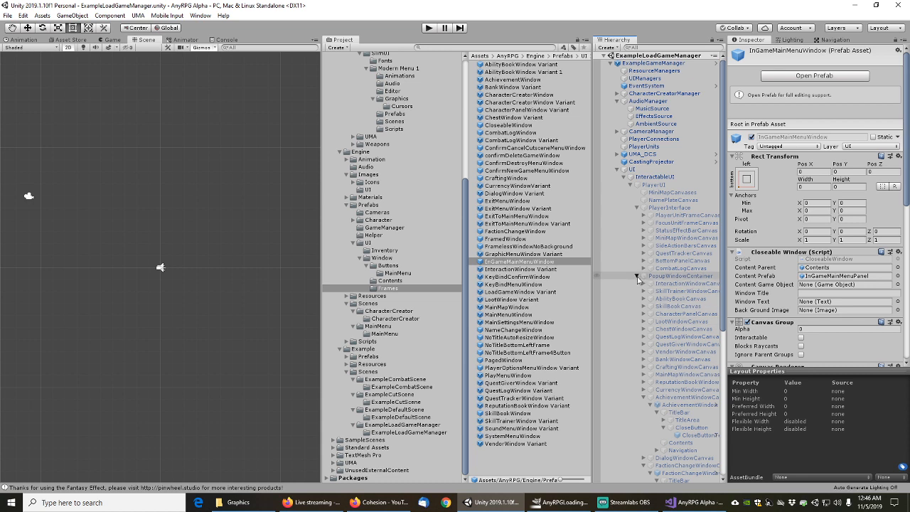
click(637, 277)
click(637, 353)
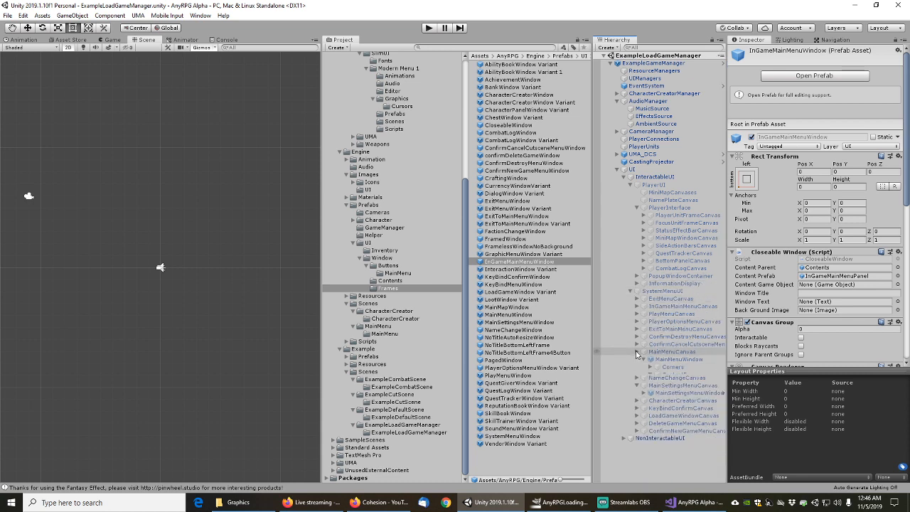
click(636, 353)
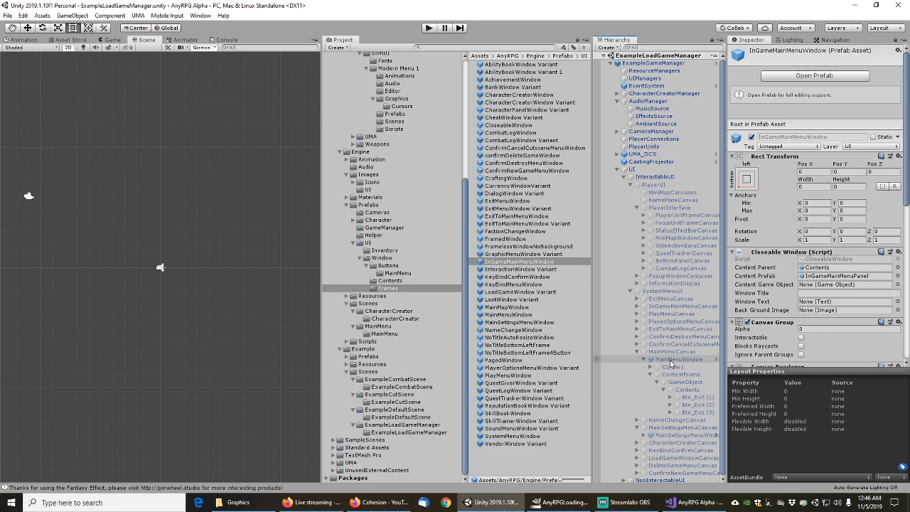
click(655, 367)
click(651, 368)
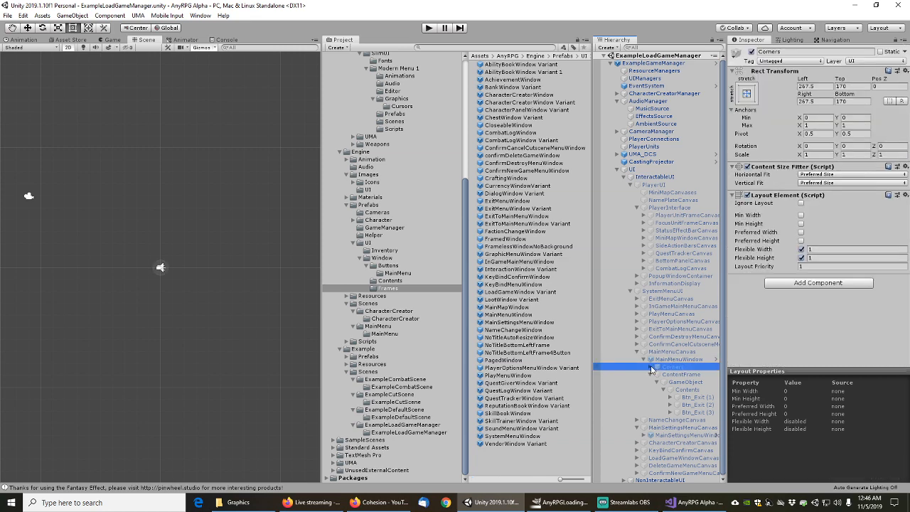
click(678, 375)
click(679, 359)
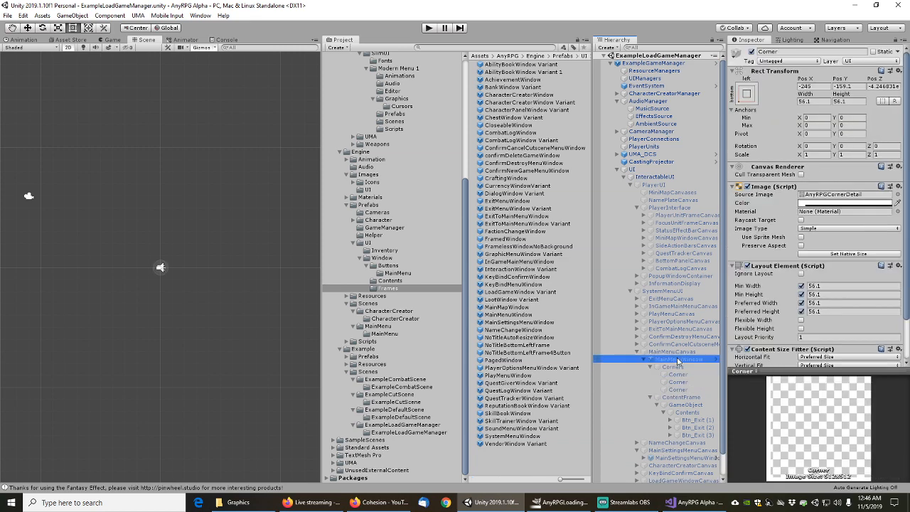
Inspect Btn_Exit (1) and its Text label in MainMenuWindow's base prefab NoTitleBottomLeftFrame
click(786, 70)
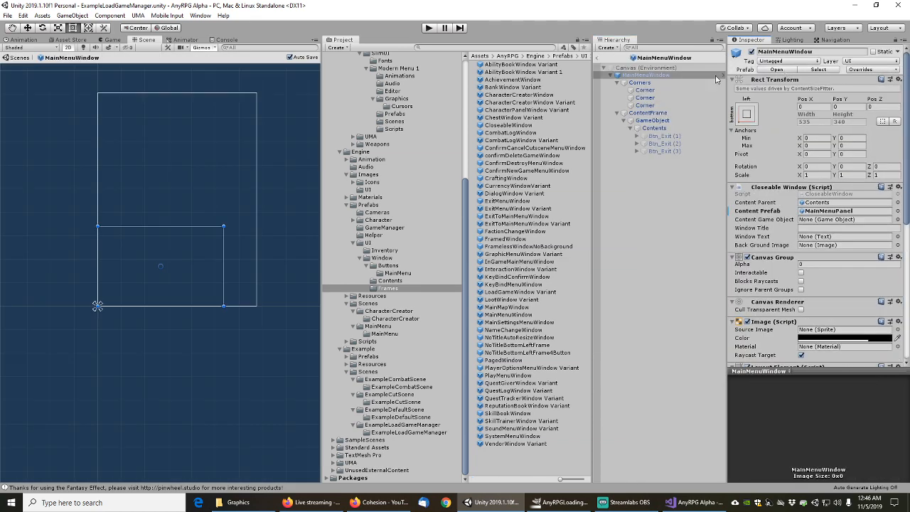
click(779, 70)
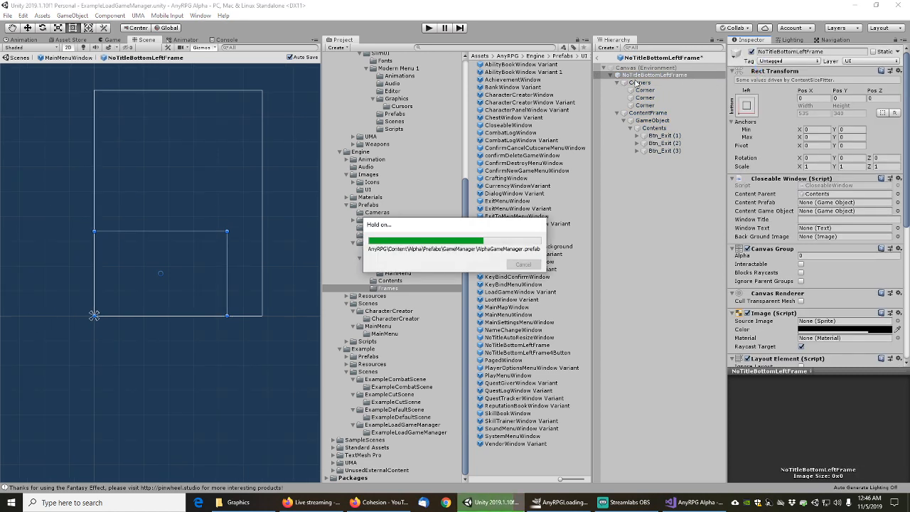
click(644, 136)
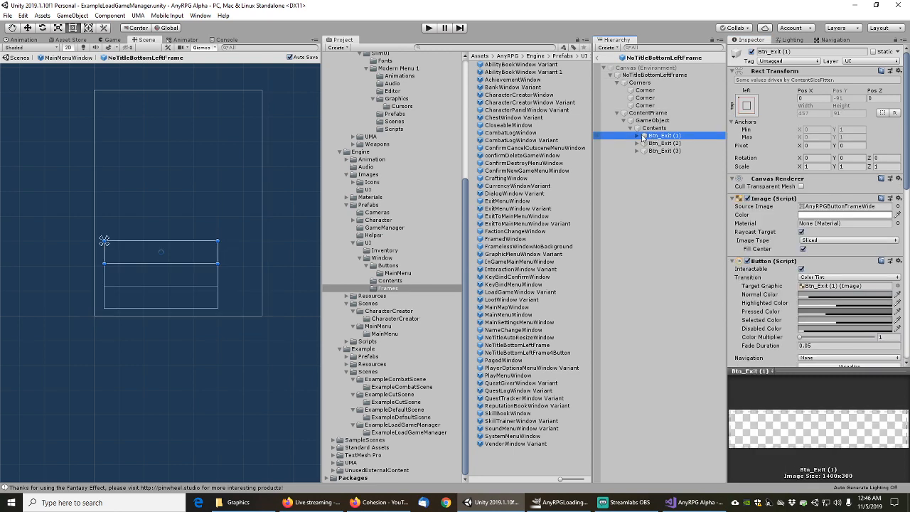
click(638, 136)
click(655, 143)
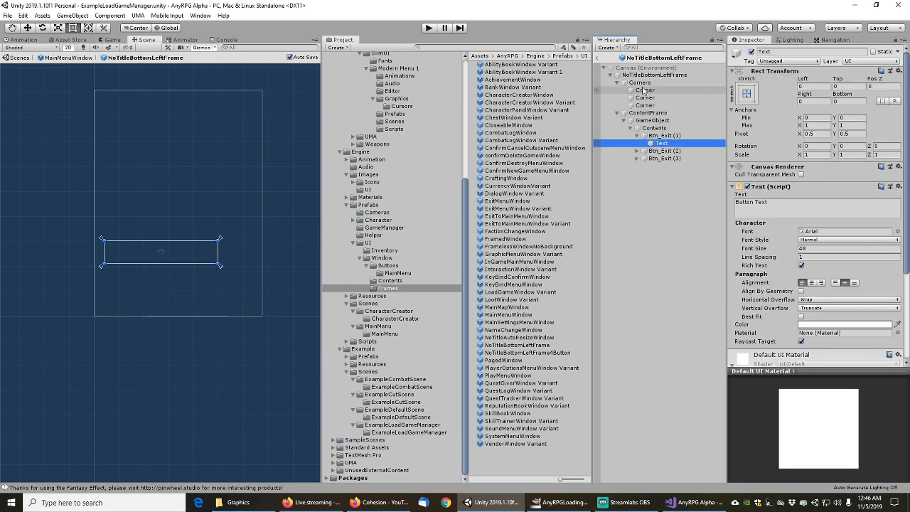
click(600, 61)
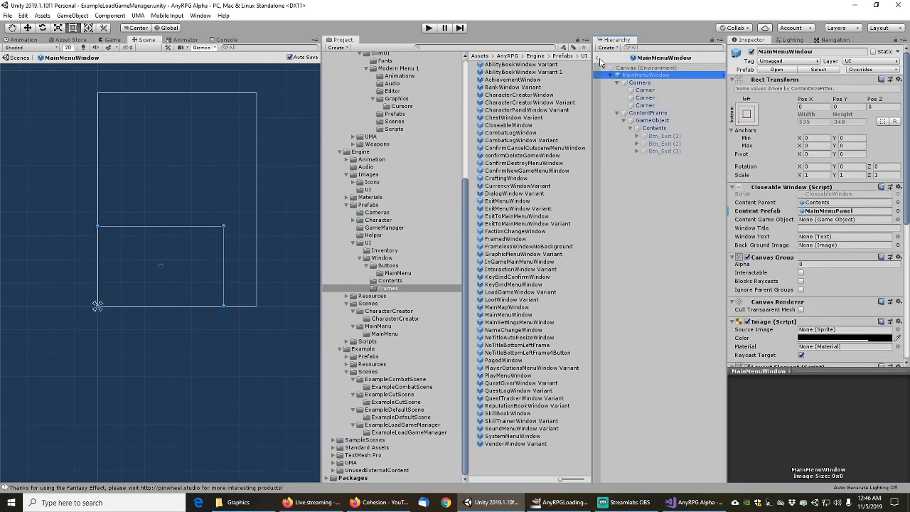
click(601, 61)
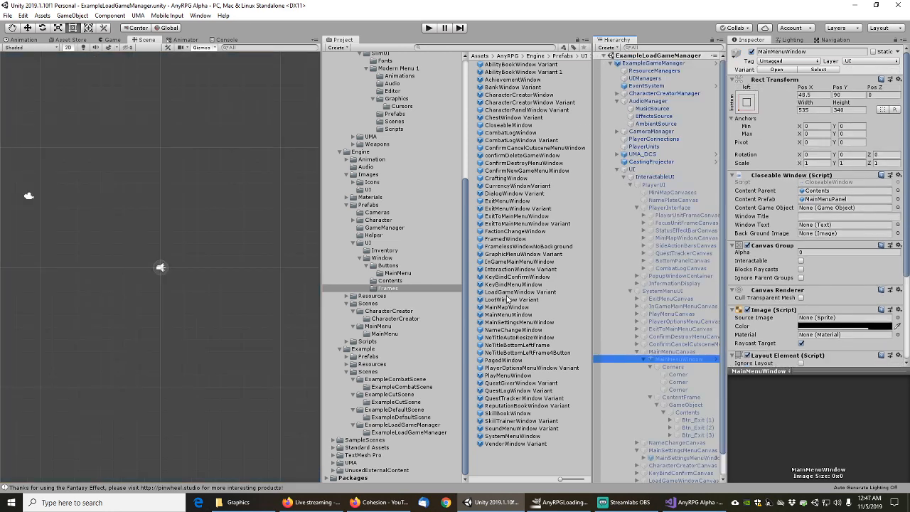
Delete the unused InGameMainMenuWindow prefab
click(508, 261)
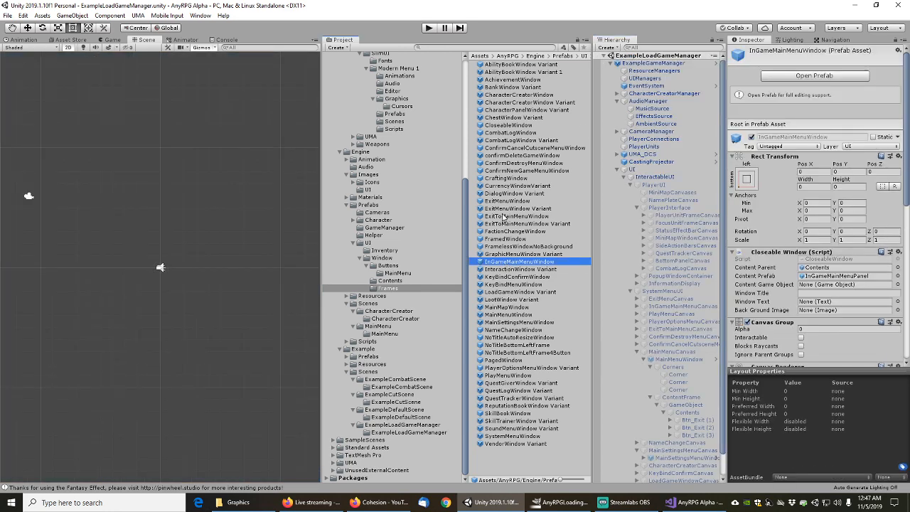
key(Delete)
click(514, 270)
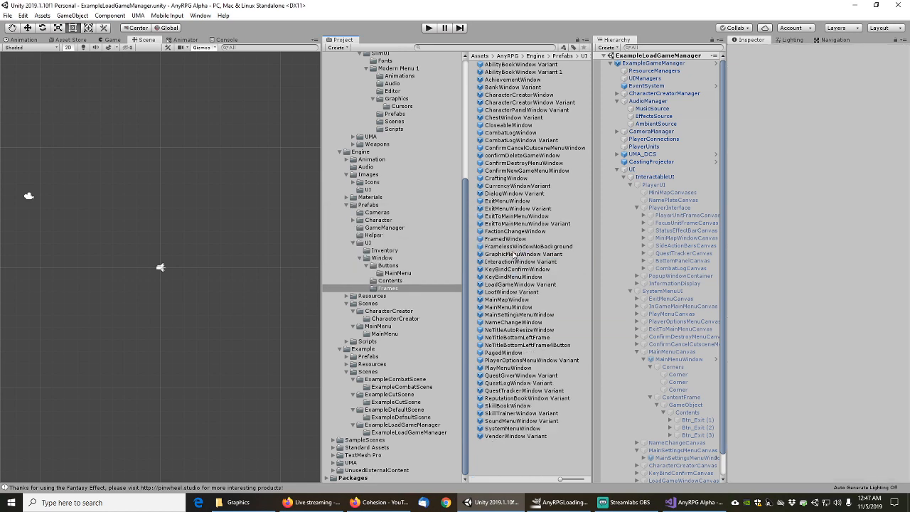
Filter InteractionWindow Variant by 'image' and check its TitleBar and CloseButton
double_click(517, 262)
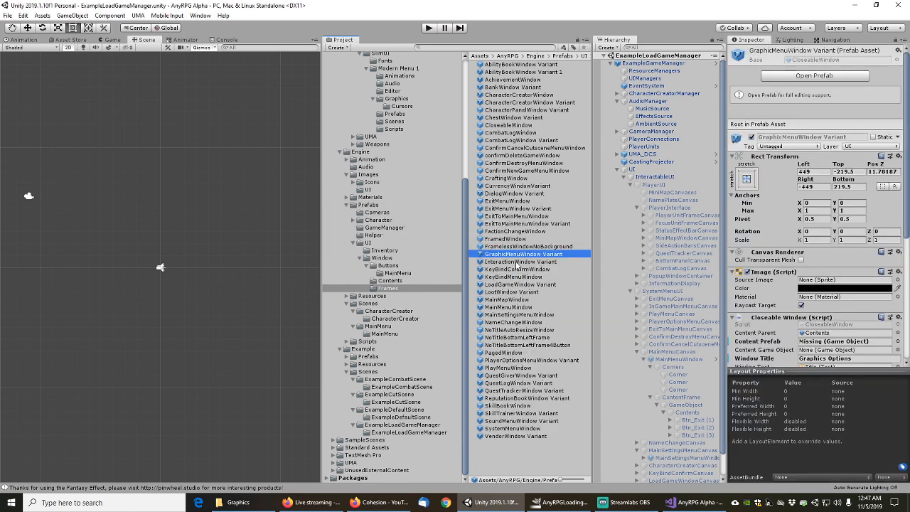
click(642, 48)
text(image)
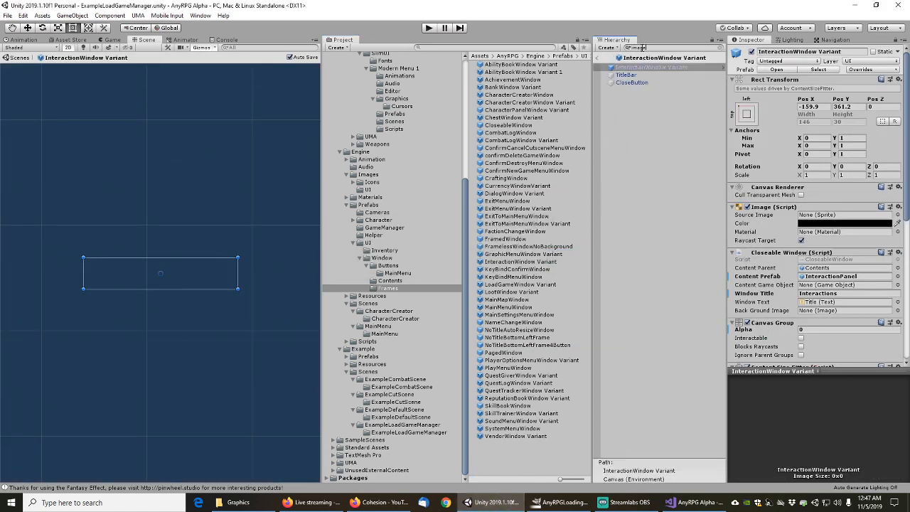
click(633, 75)
click(632, 83)
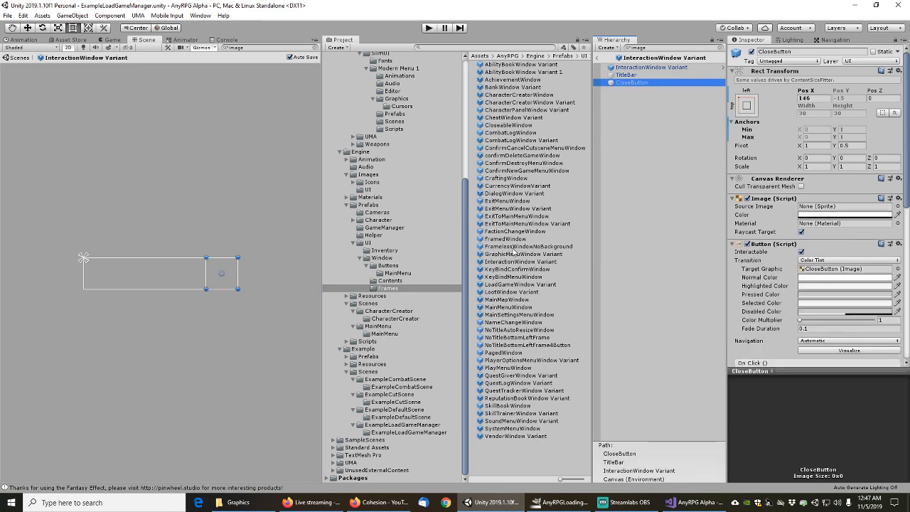
Check the image objects of KeyBindConfirmWindow and KeyBindMenuWindow, including TitleBar and CloseButton
double_click(507, 269)
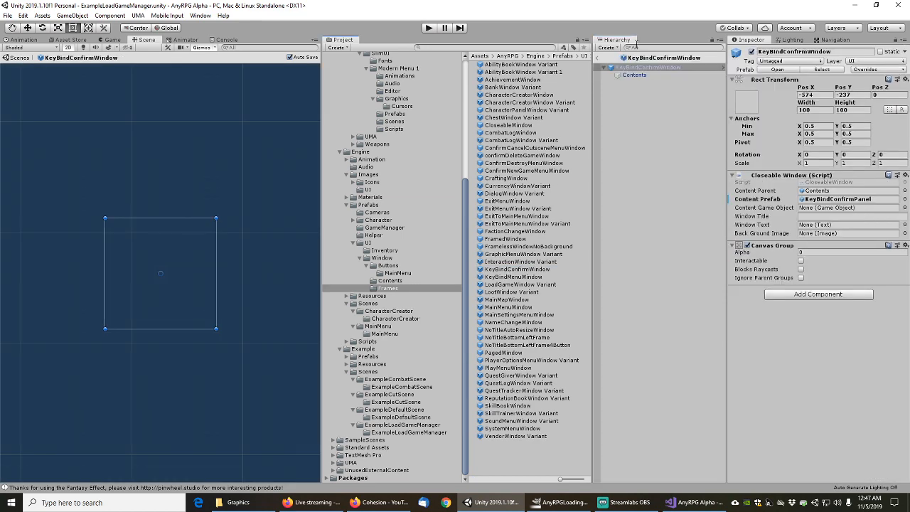
click(637, 47)
text(image)
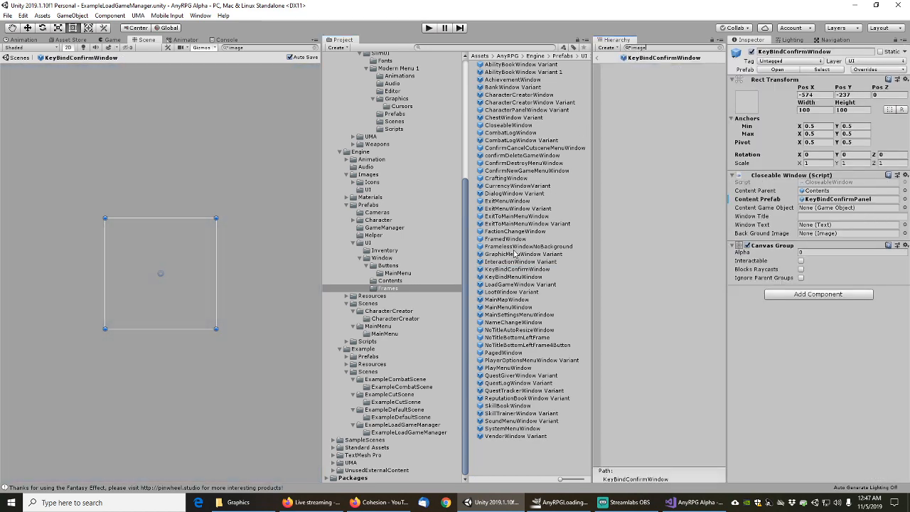
double_click(513, 278)
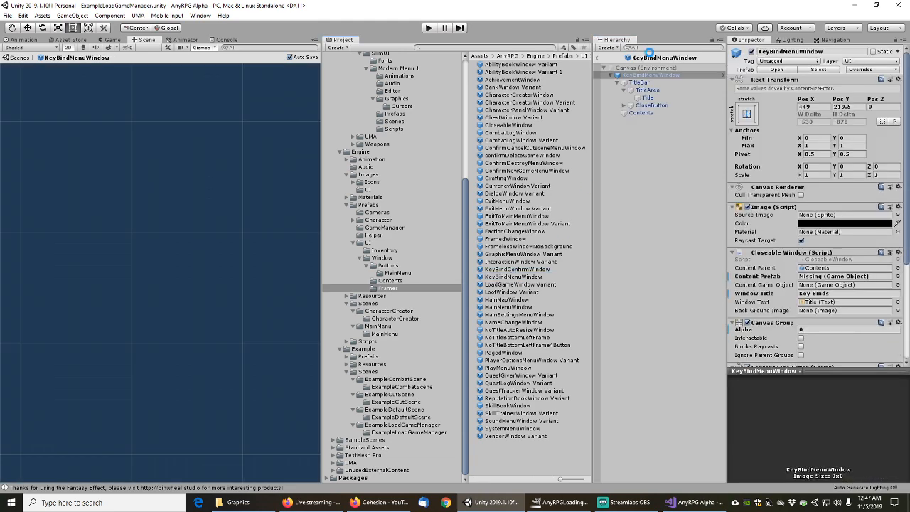
click(642, 47)
text(image)
click(628, 76)
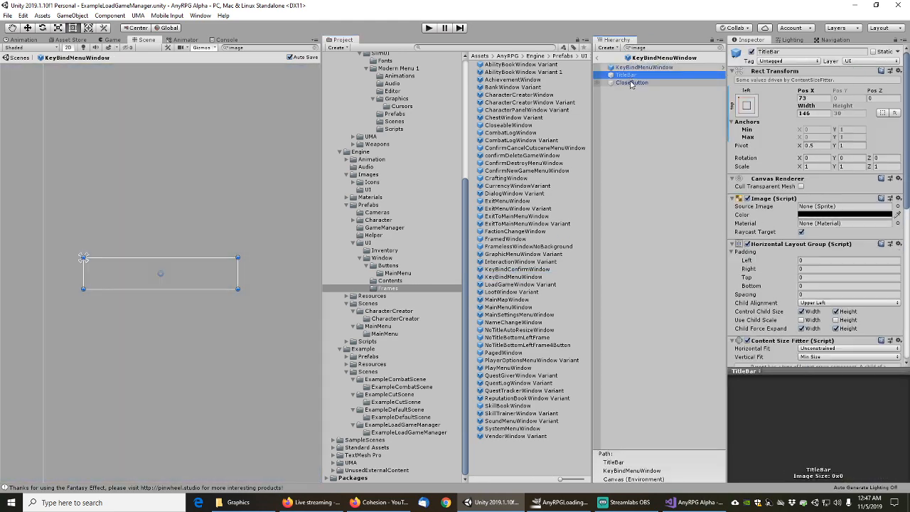
click(631, 83)
Trace LoadGameWindow Variant's bases down to FramelessWindowNoBackground's Contents, then open LootWindow Variant
double_click(507, 284)
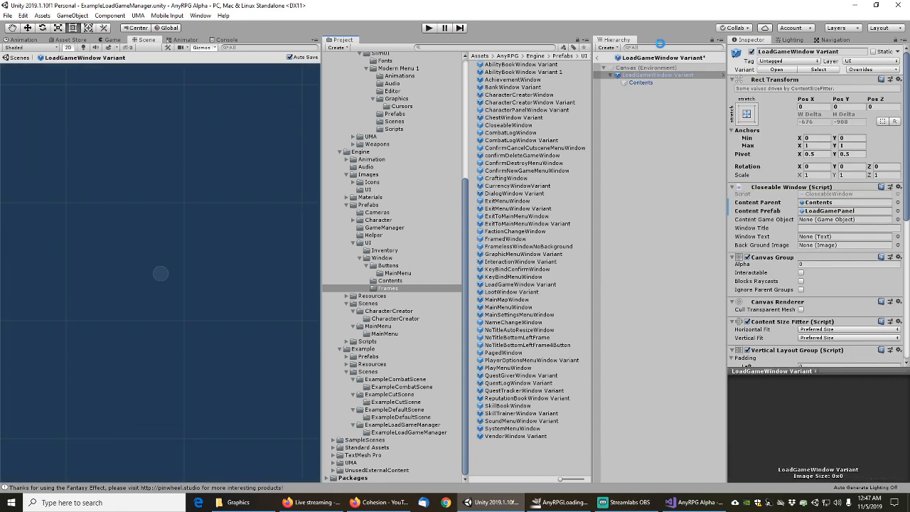
click(648, 47)
text(image)
click(631, 68)
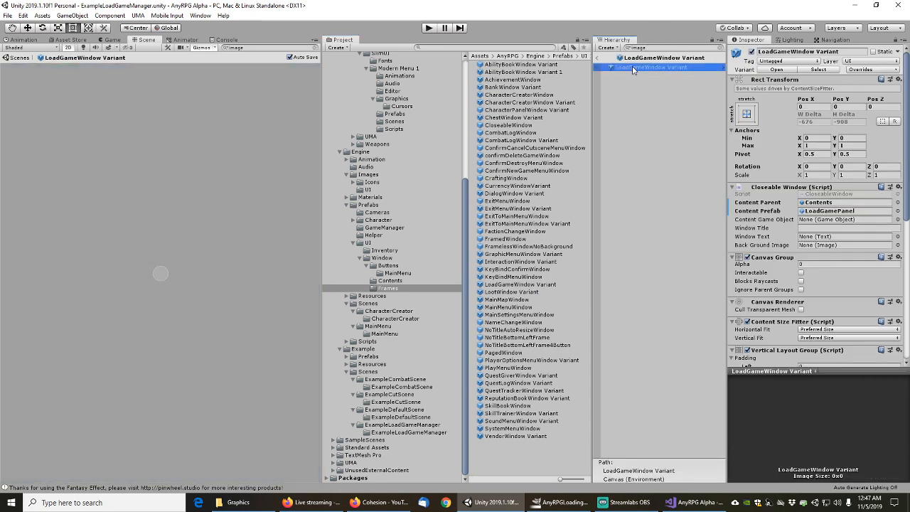
click(776, 70)
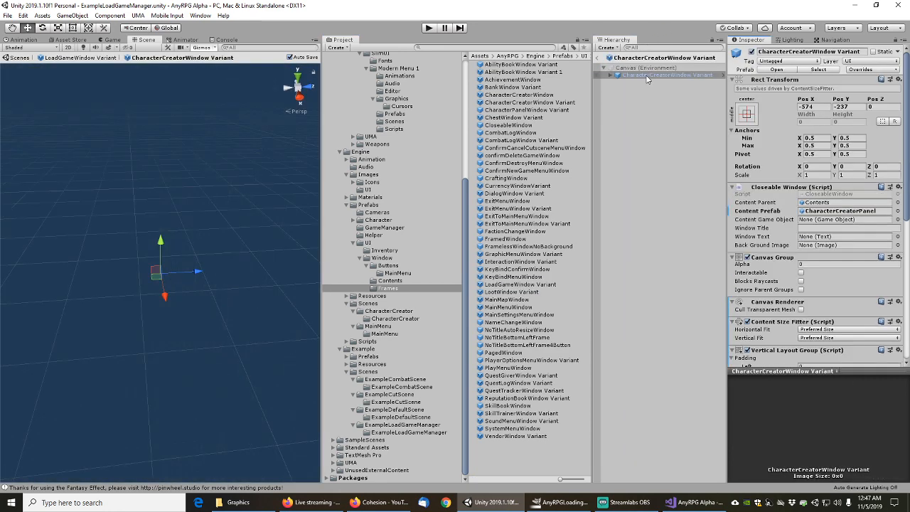
click(611, 76)
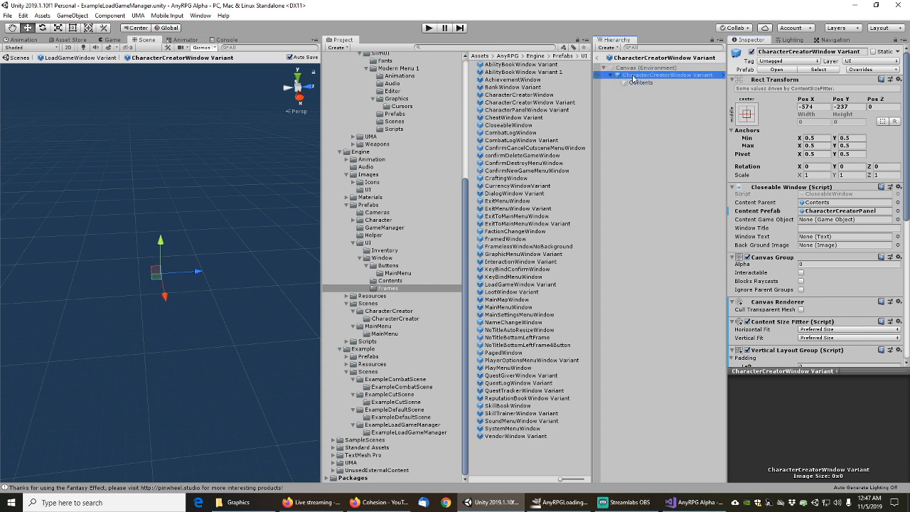
click(775, 70)
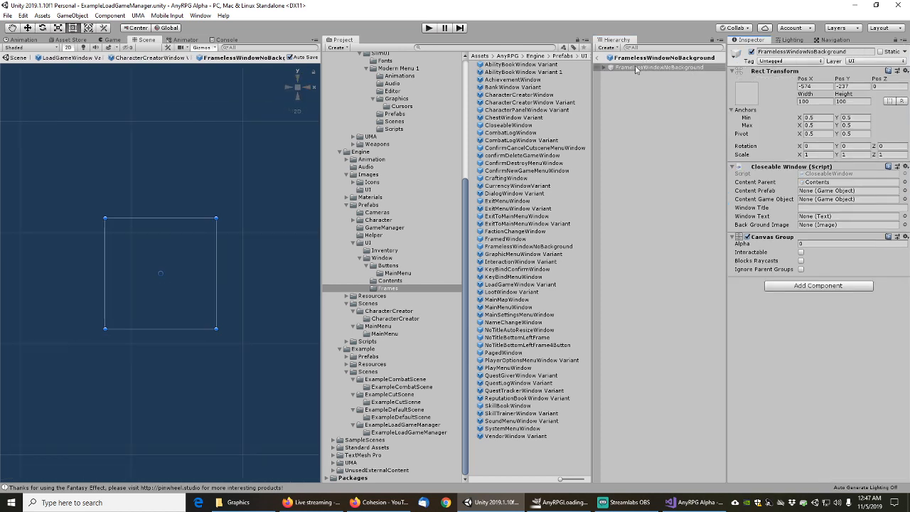
click(606, 69)
click(633, 75)
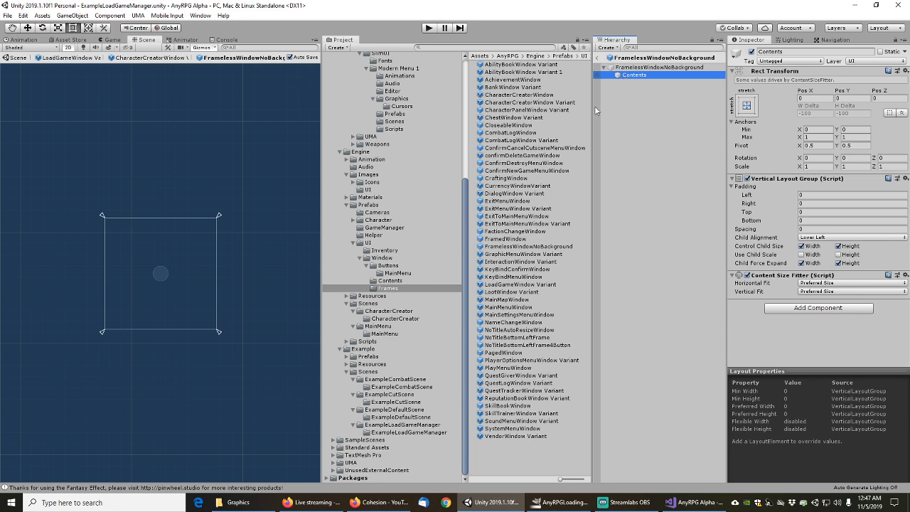
double_click(518, 292)
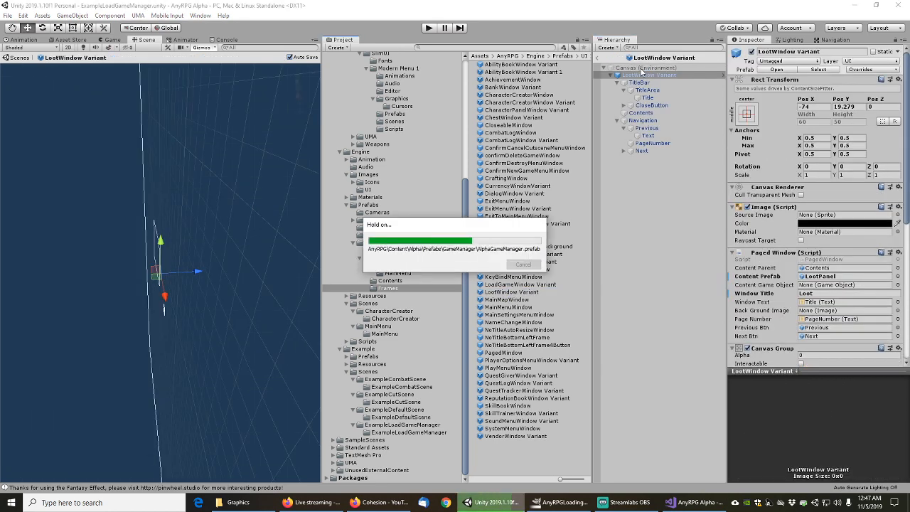
Check LootWindow Variant's TitleBar, CloseButton, Navigation, Previous and Next images
click(644, 47)
text(image)
click(630, 76)
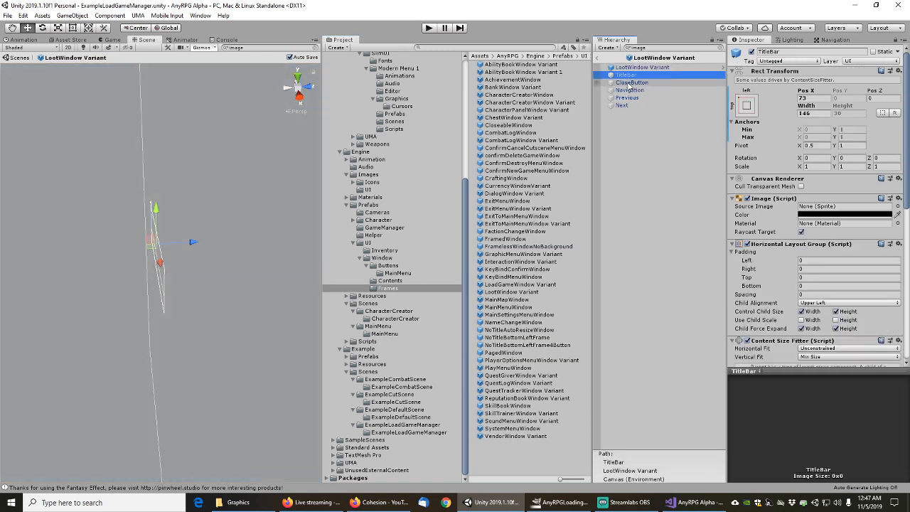
click(628, 83)
click(629, 90)
click(626, 98)
click(622, 105)
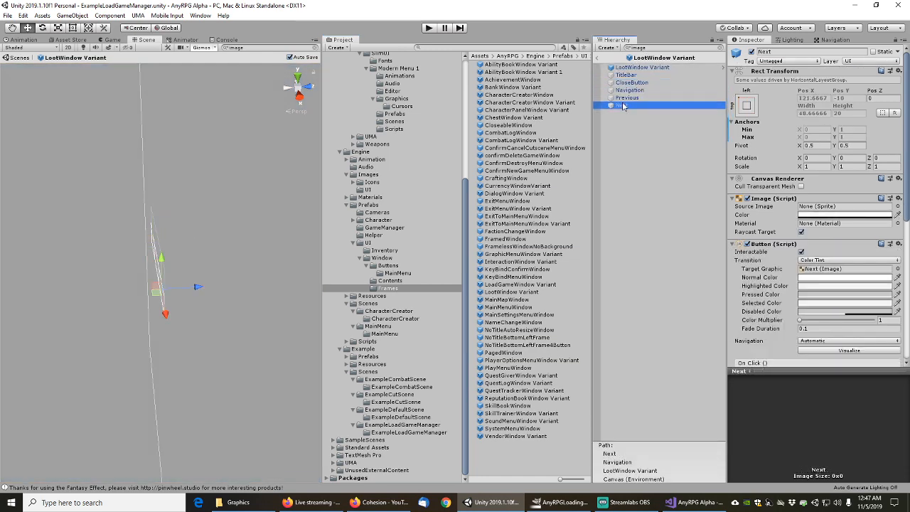
Check MainMapWindow's TitleBar and CloseButton and base CloseableWindow's Contents layout, then open MainMenuWindow
double_click(508, 299)
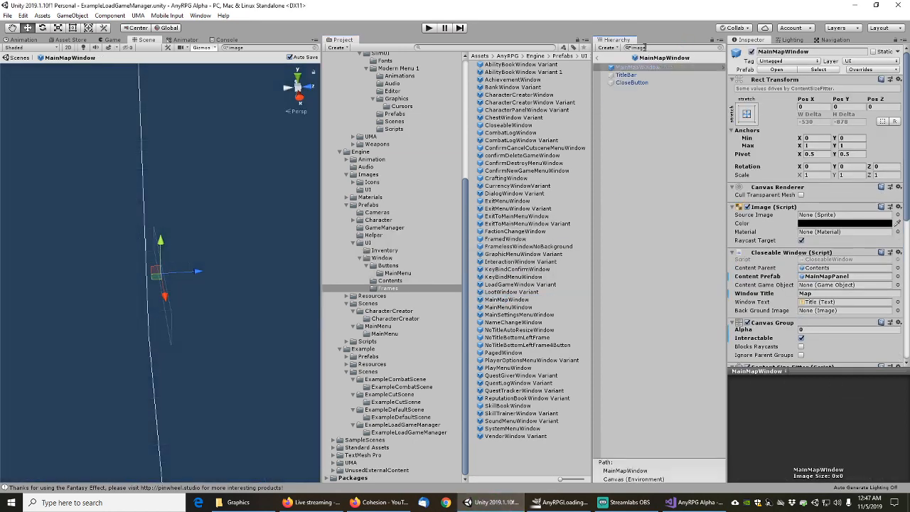
click(630, 75)
click(632, 83)
click(633, 68)
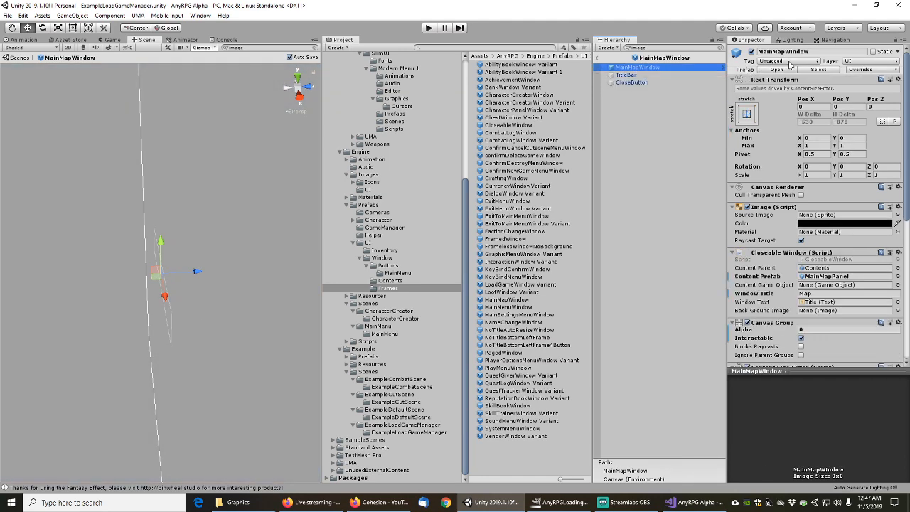
click(781, 70)
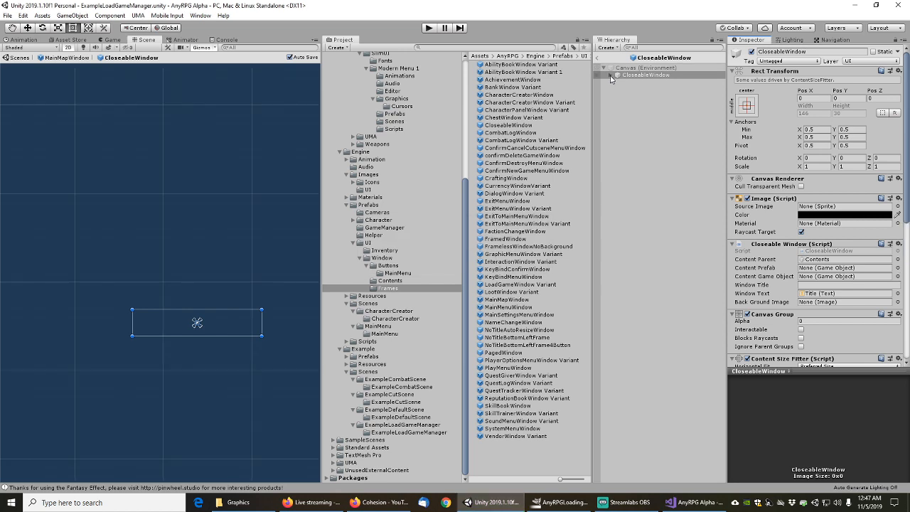
click(611, 75)
click(615, 84)
click(625, 90)
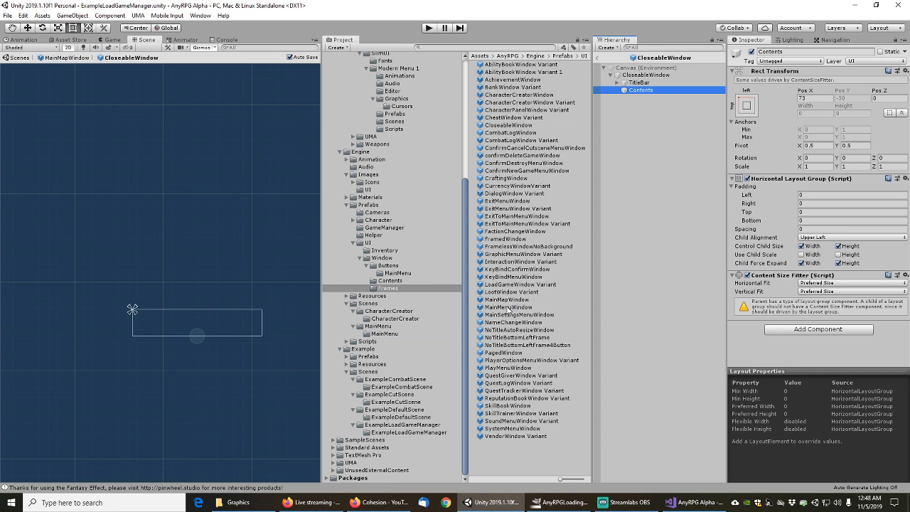
double_click(508, 309)
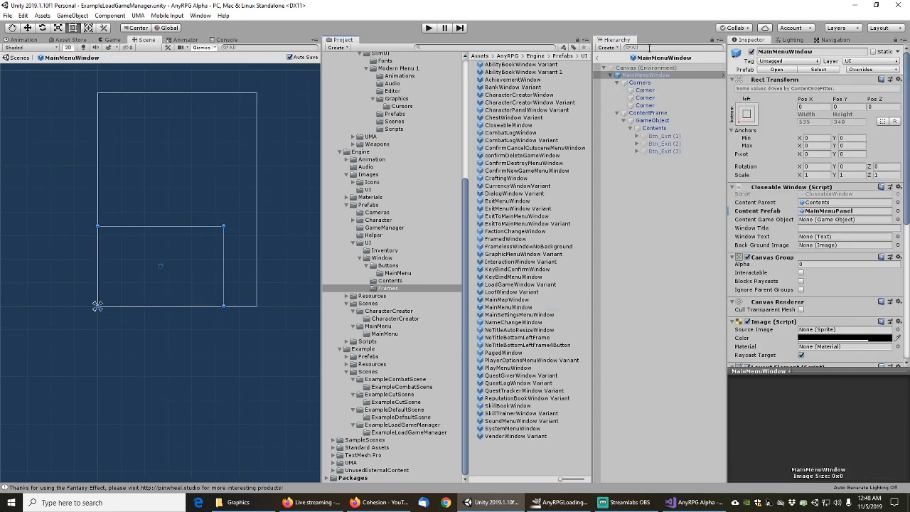
Filter MainMenuWindow by 'image' and check its three Corner images
click(650, 48)
text(image)
click(629, 76)
click(627, 84)
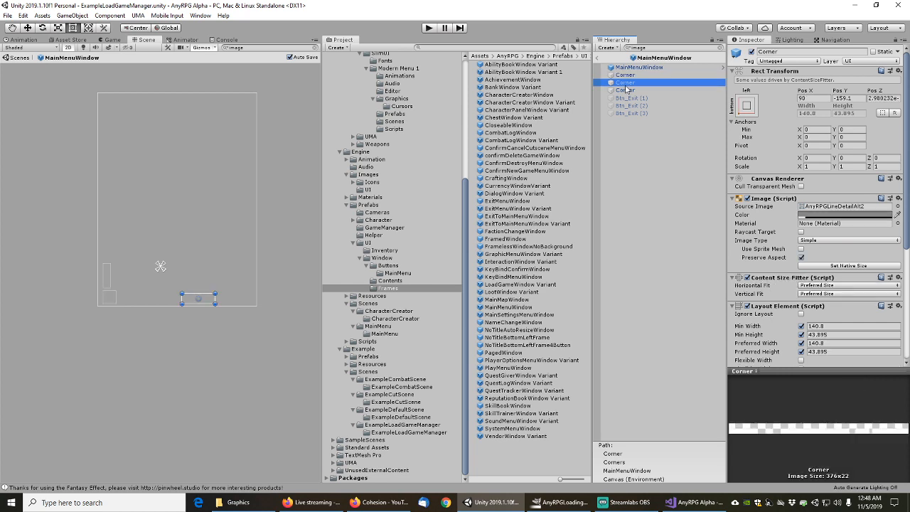
key(Down)
key(Down)
key(Down)
key(Down)
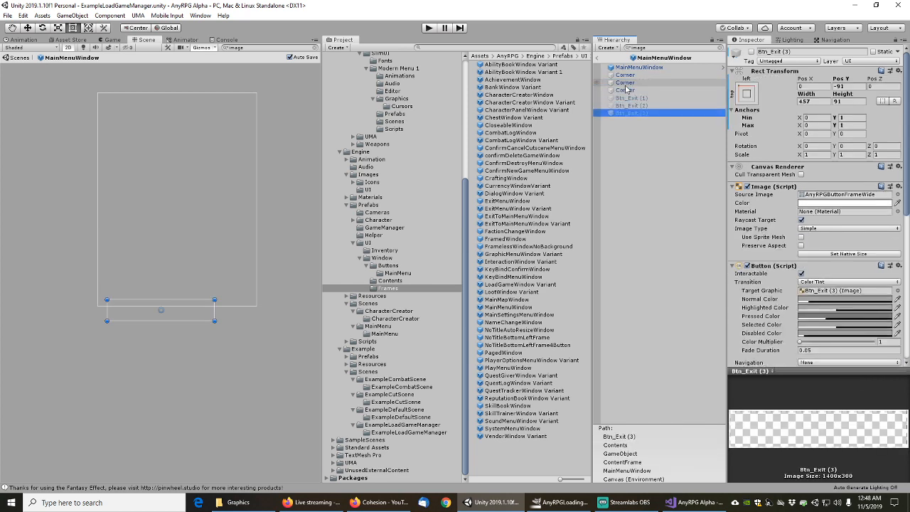
click(626, 90)
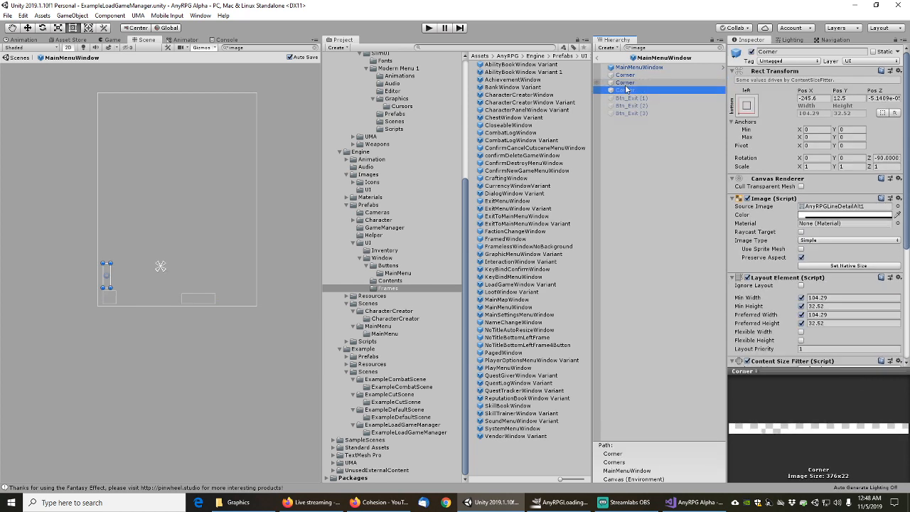
Look over MainSettingsMenuWindow and NameChangeWindow, moving on to NoTitleAutoResizeWindow
double_click(508, 315)
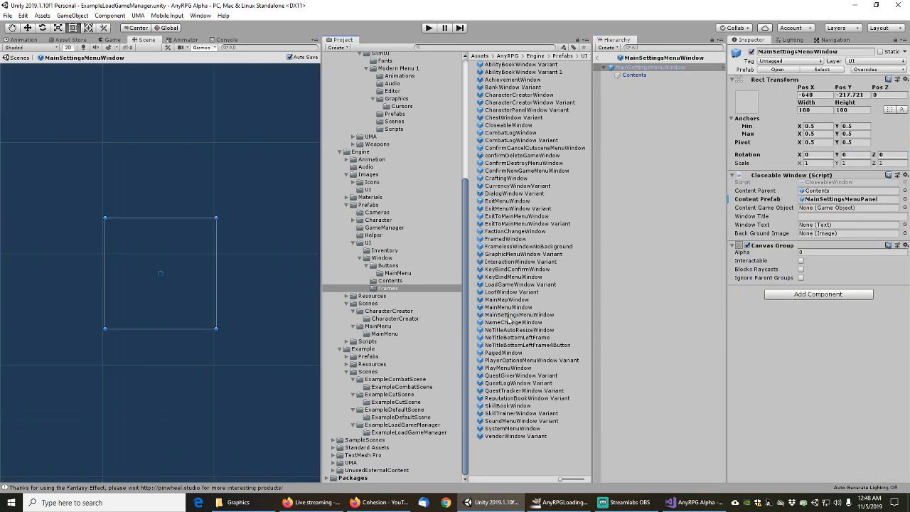
click(645, 47)
text(image)
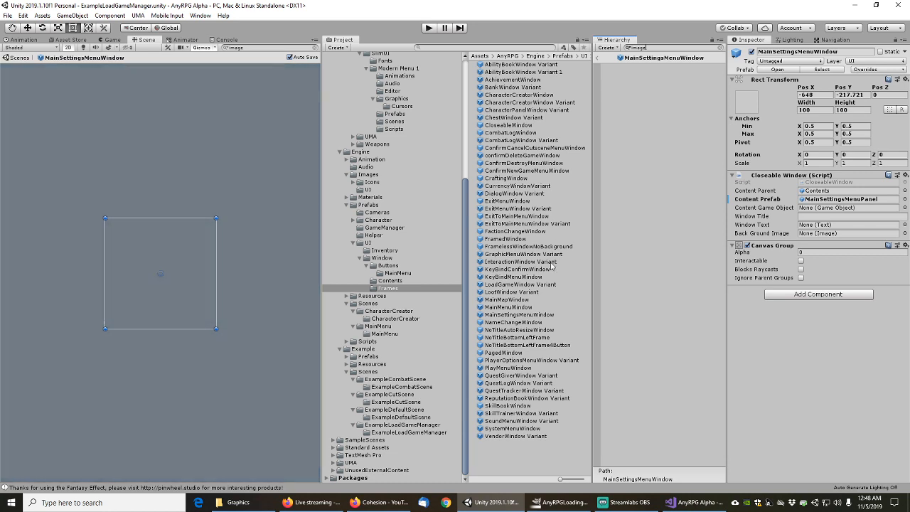
double_click(513, 323)
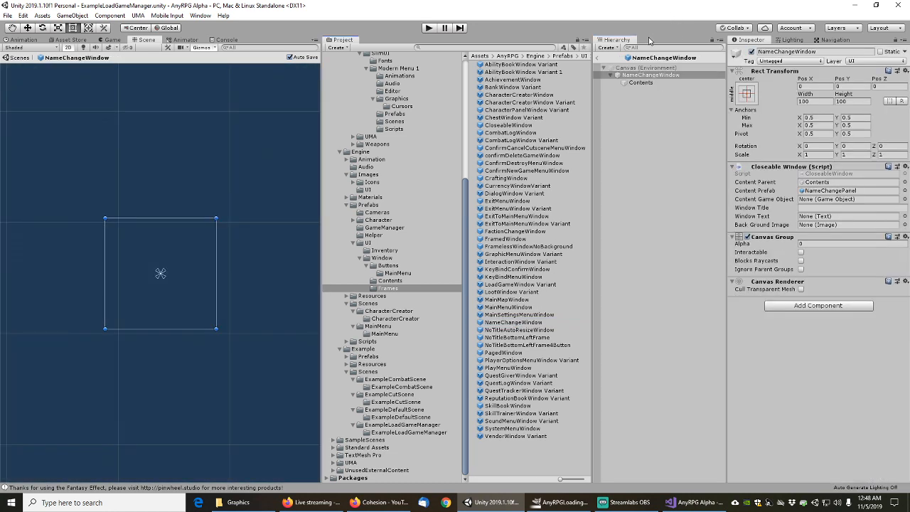
double_click(512, 330)
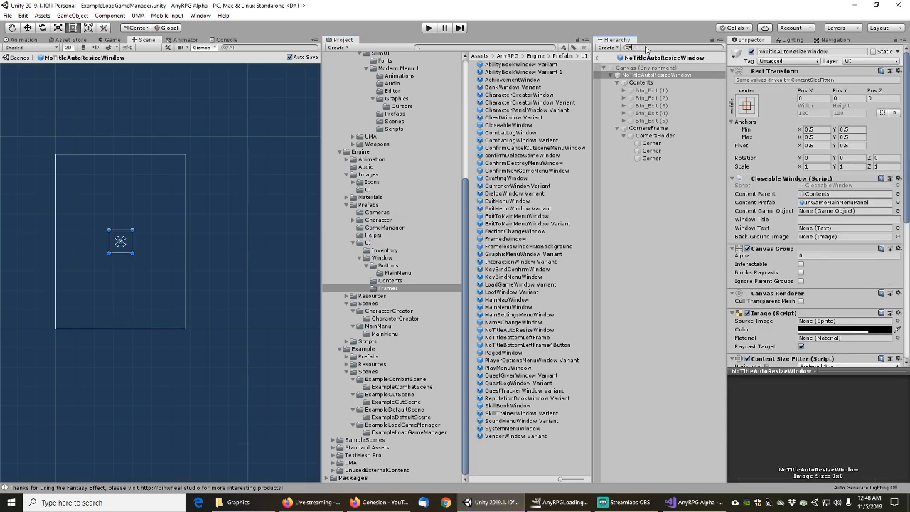
Set Btn_Exit (2)'s Source Image to AnyRPGButtonFrameWide, matching Btn_Exit (1)
click(632, 75)
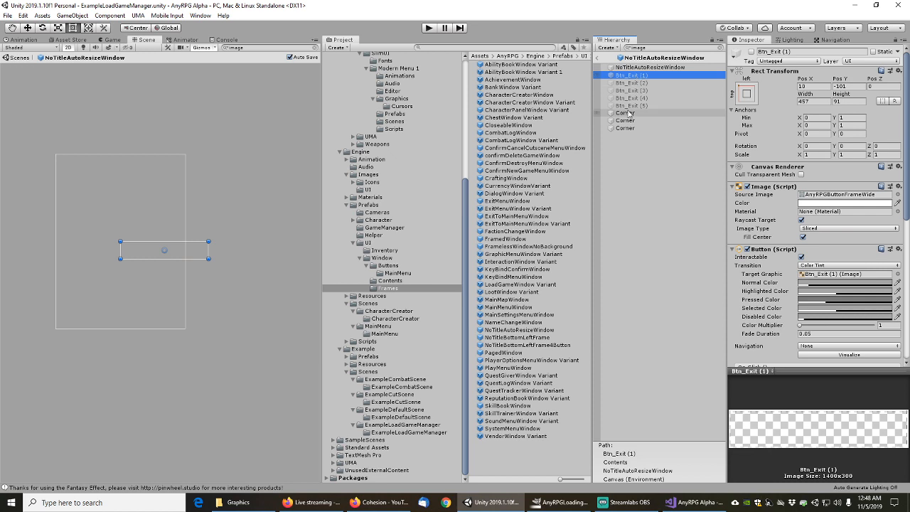
click(632, 83)
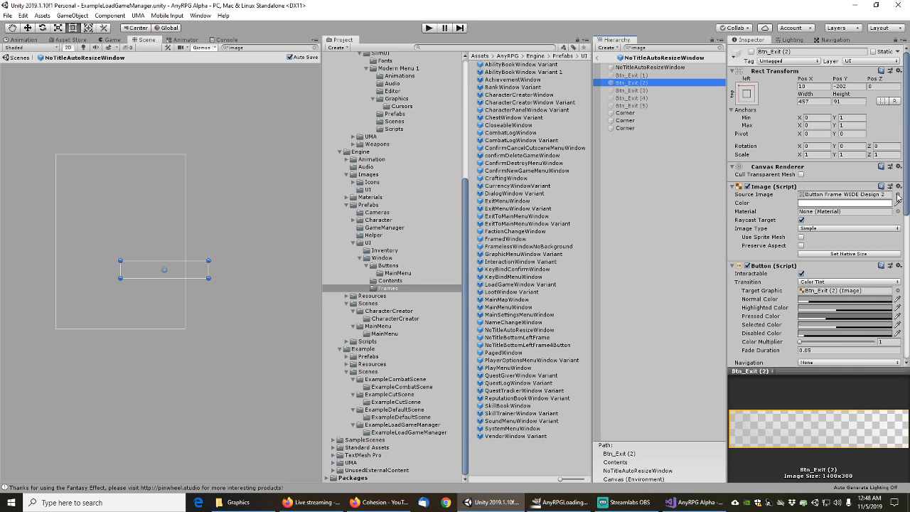
click(630, 76)
scroll(790, 299, down, 5)
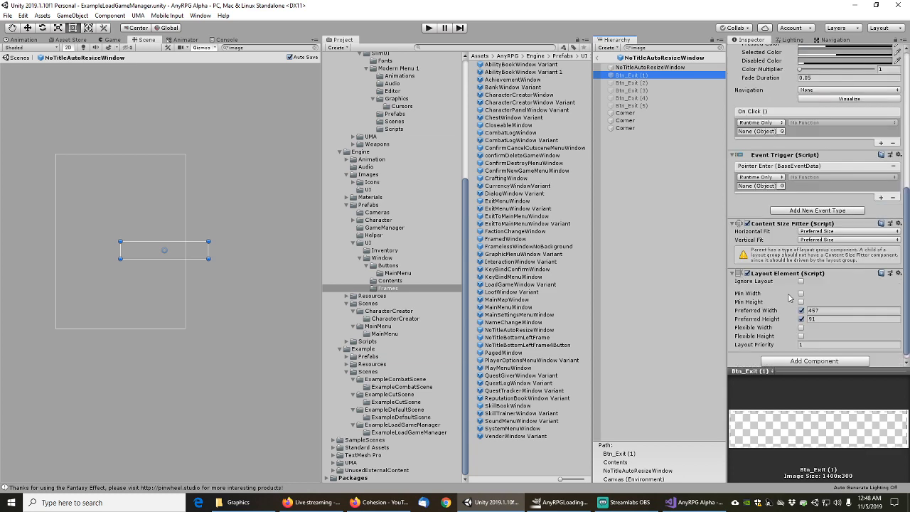
scroll(785, 286, up, 7)
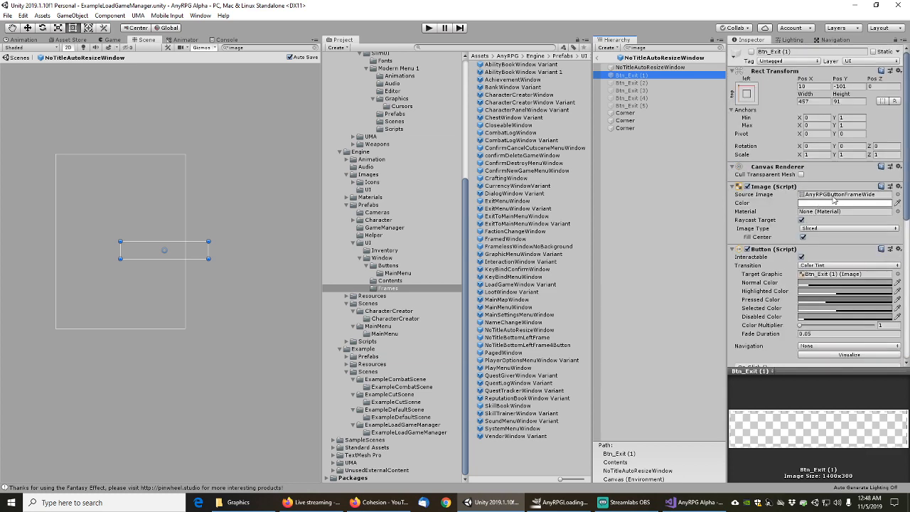
click(632, 83)
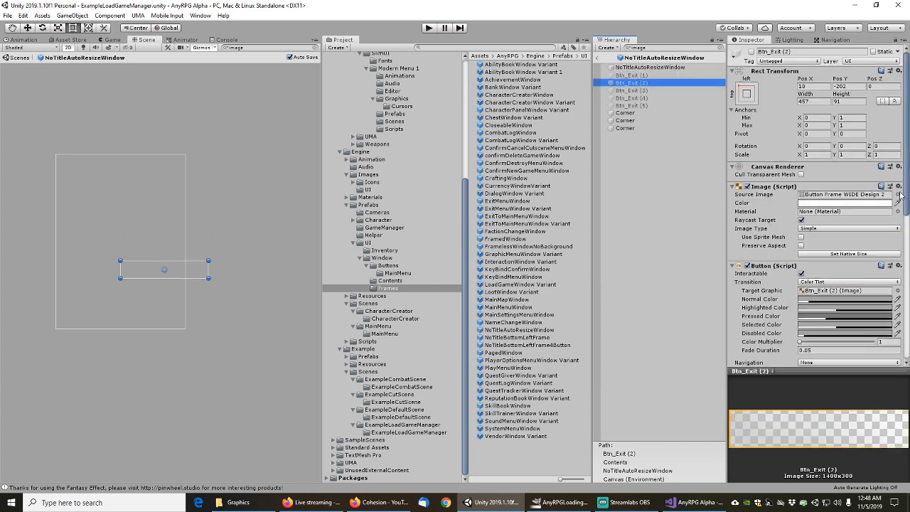
click(897, 194)
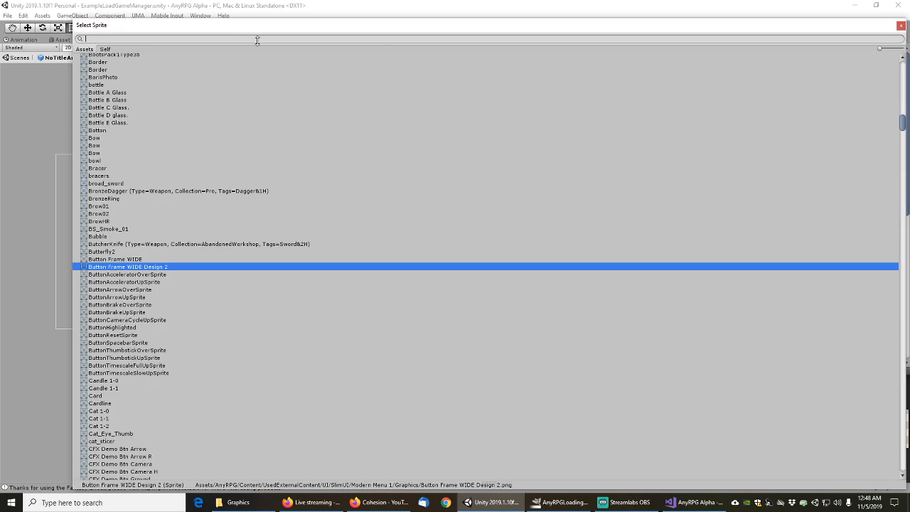
text(FRAMEWI)
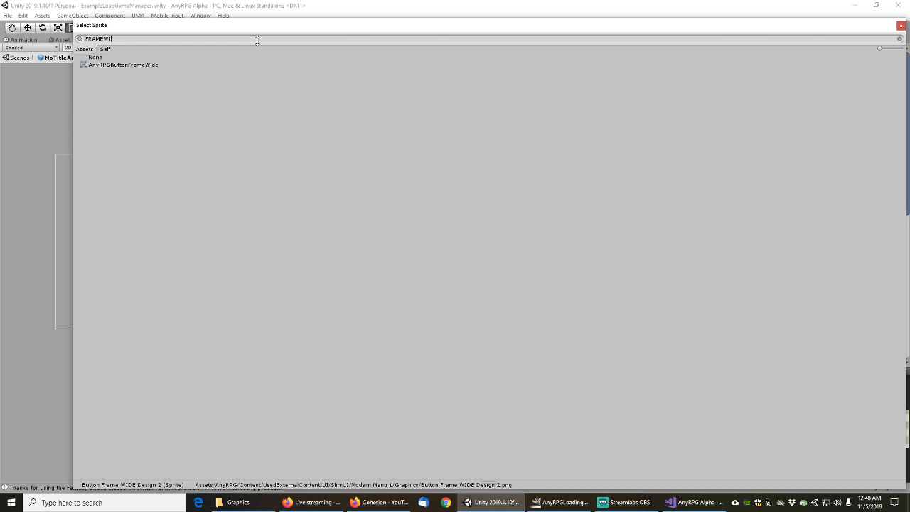
click(133, 64)
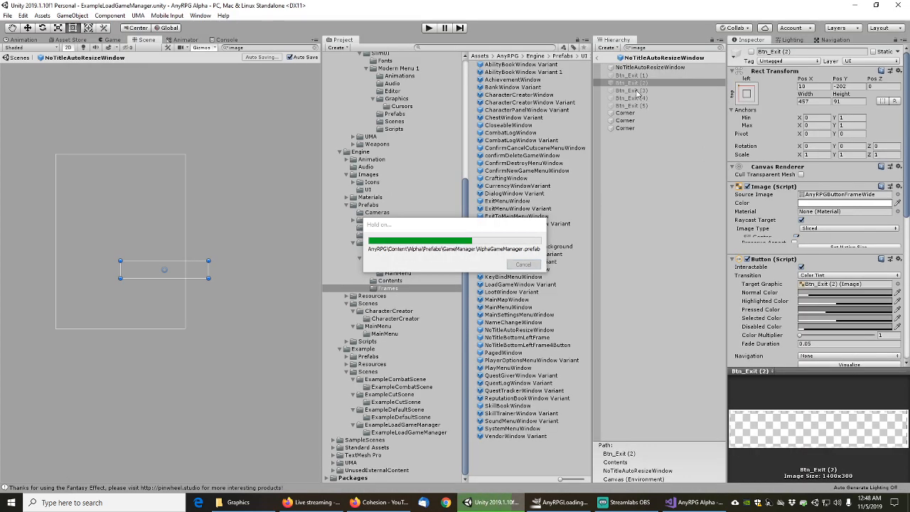
Verify the other exit buttons and corners use matching images
click(638, 91)
click(638, 75)
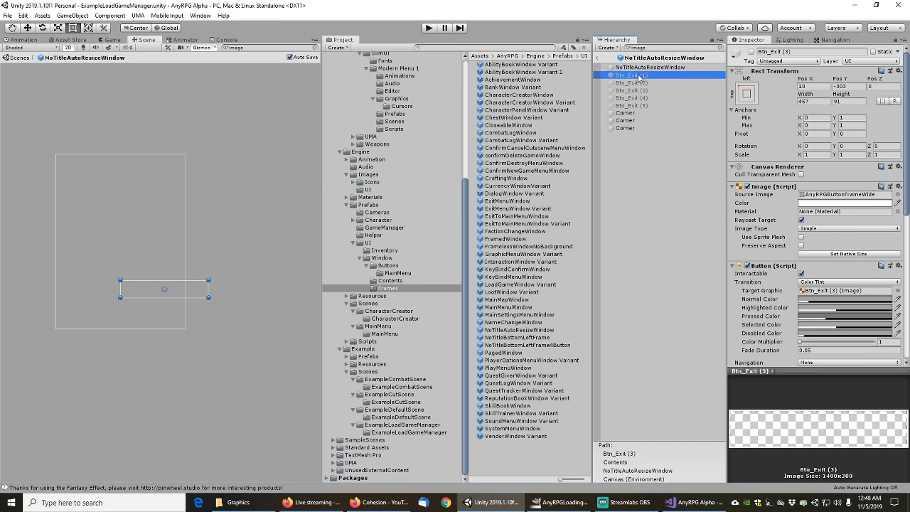
key(Up)
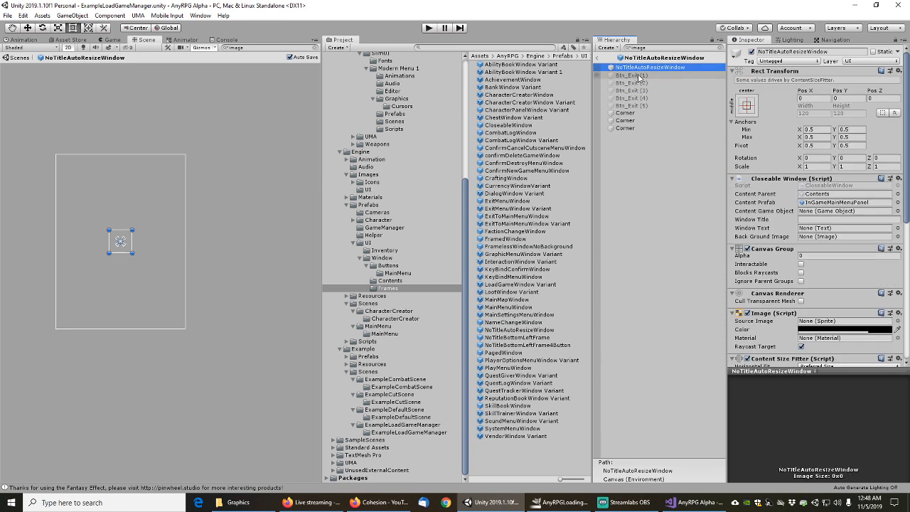
key(Down)
key(Down)
key(Down)
key(Down)
key(Down)
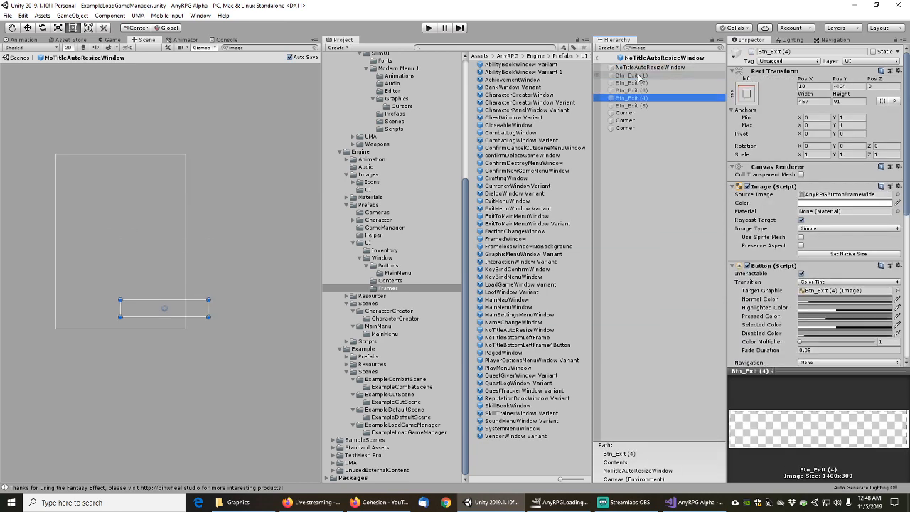
key(Down)
key(Down)
key(Down)
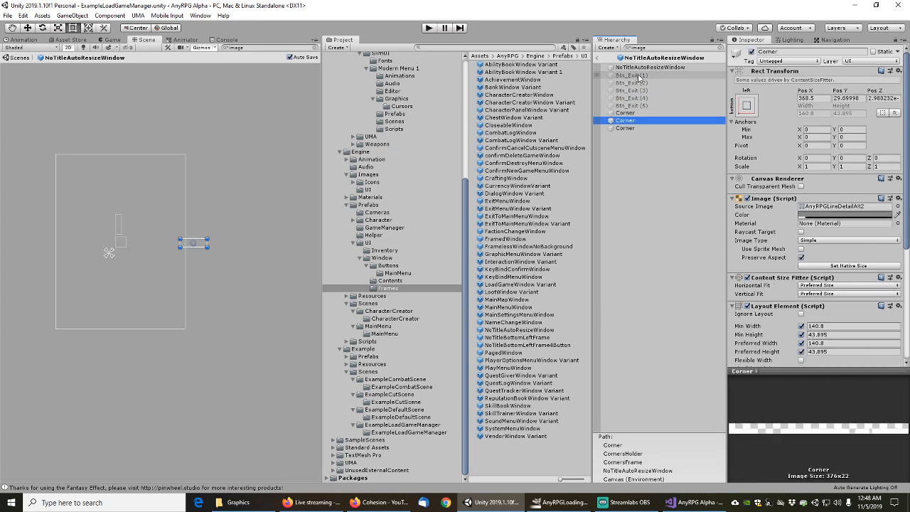
key(Up)
key(Up)
key(Up)
key(Up)
key(Up)
key(Up)
key(Up)
key(Up)
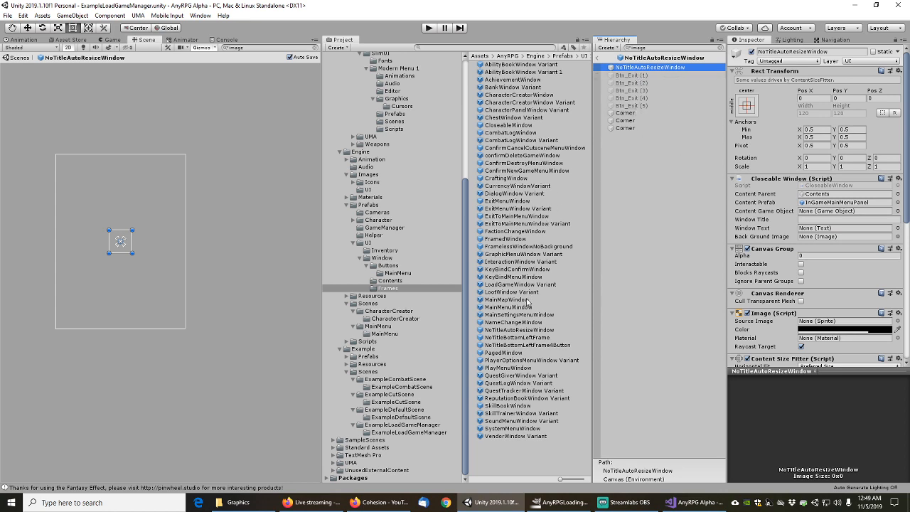
Return to the scene and open MainMenuWindow's base prefab NoTitleBottomLeftFrame
click(598, 58)
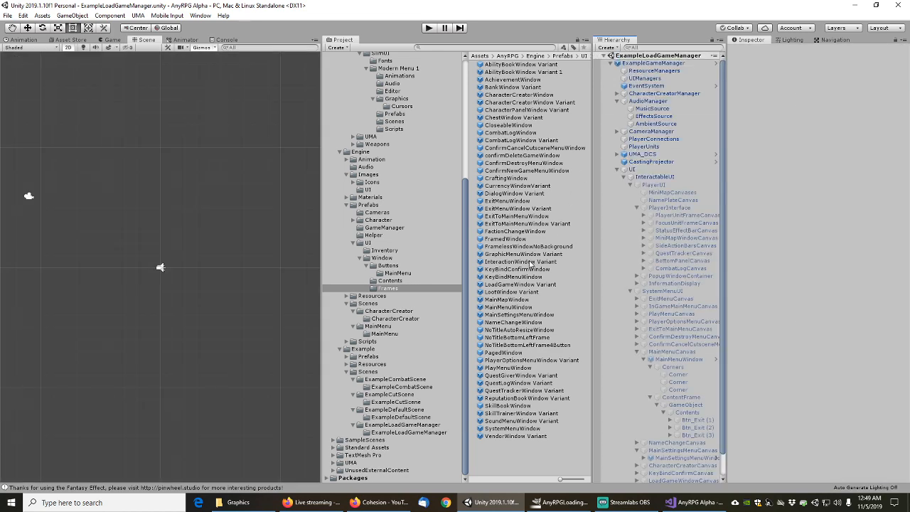
double_click(509, 306)
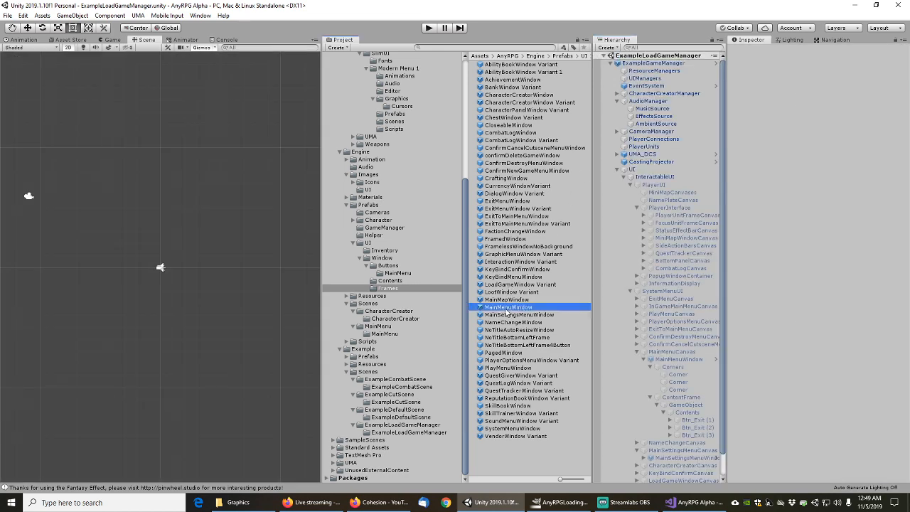
click(643, 76)
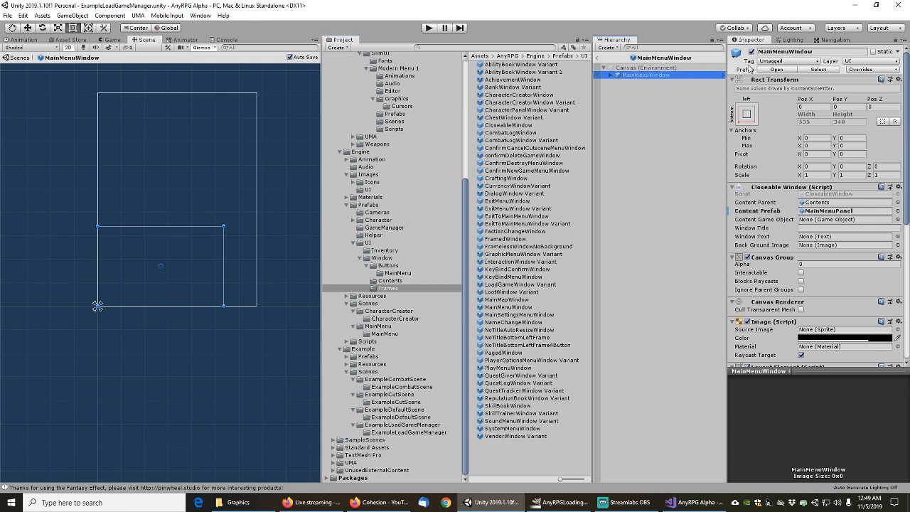
click(777, 69)
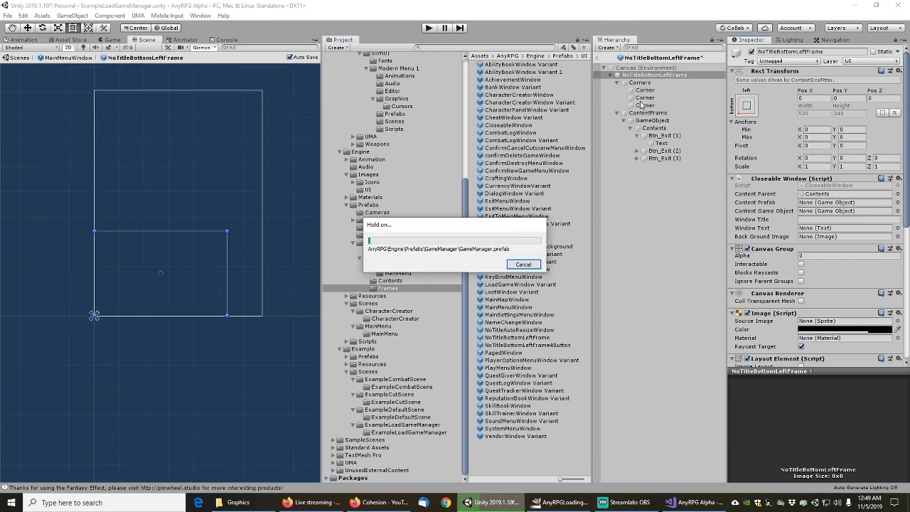
click(651, 135)
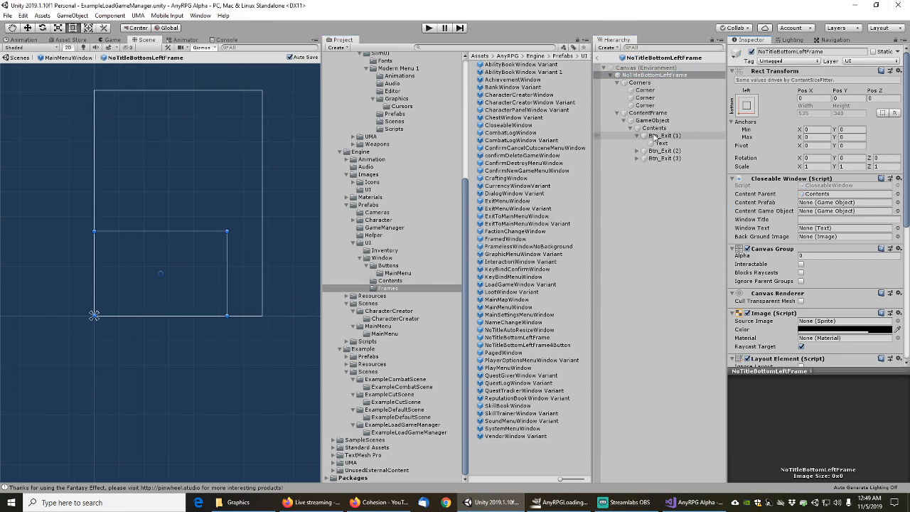
Check NoTitleBottomLeftFrame's corners and exit buttons, then open NoTitleBottomLeftFrame4Button
click(645, 46)
text(image)
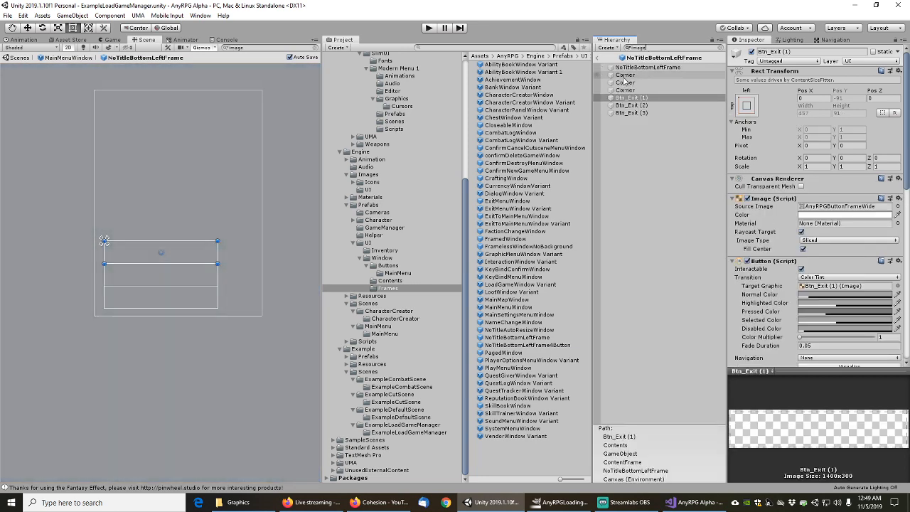
click(625, 75)
key(Down)
key(Down)
key(Down)
key(Down)
key(Down)
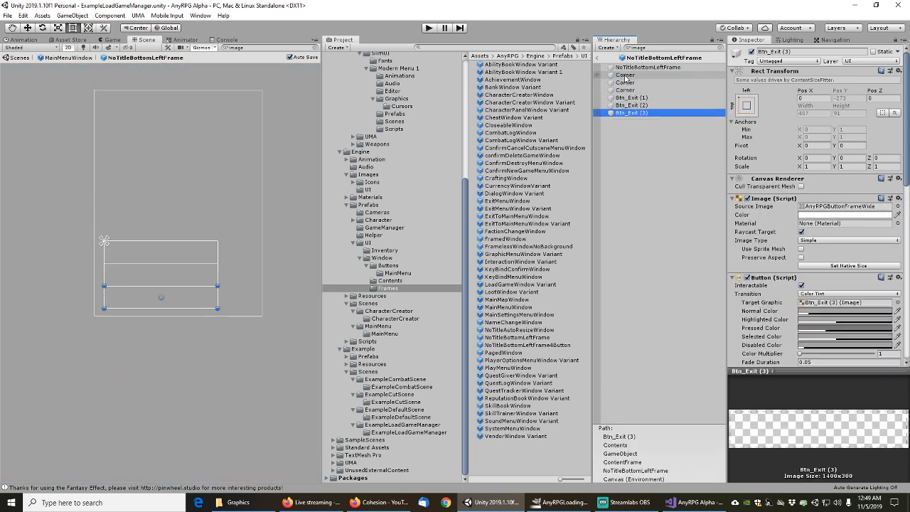
double_click(511, 346)
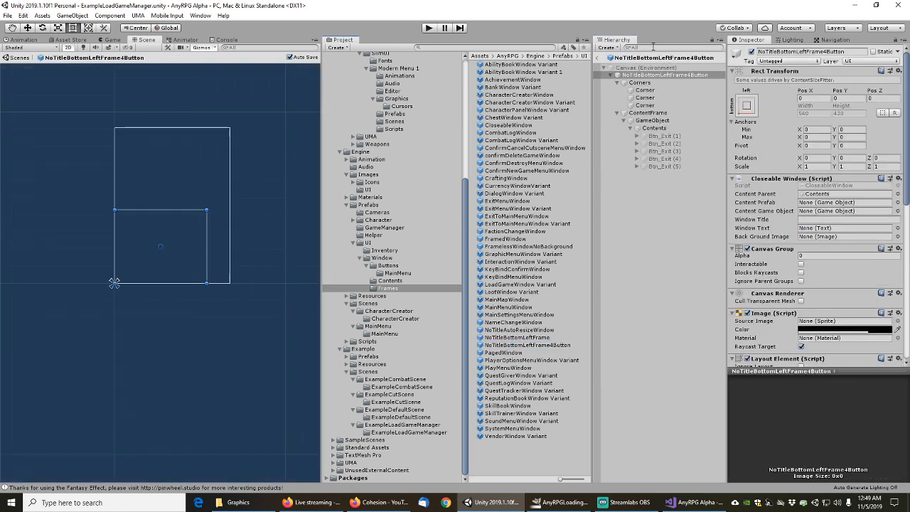
click(653, 47)
text(image)
click(627, 75)
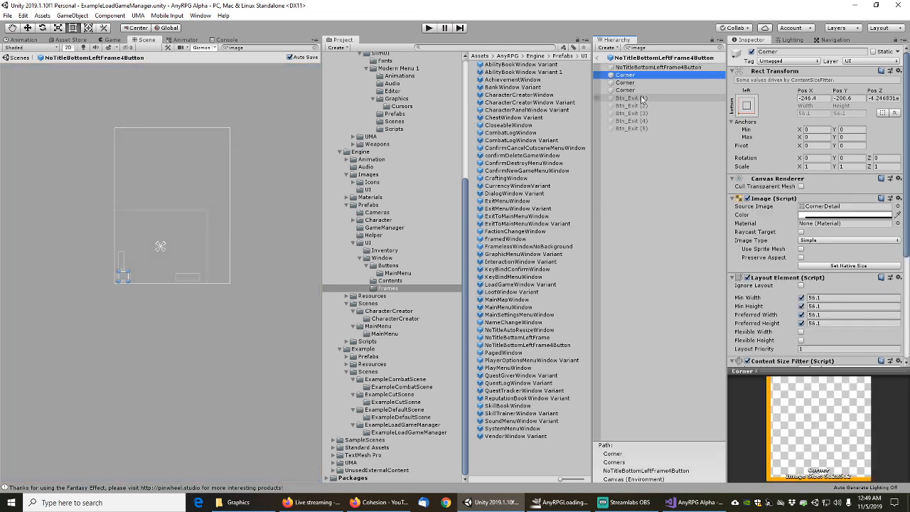
click(630, 82)
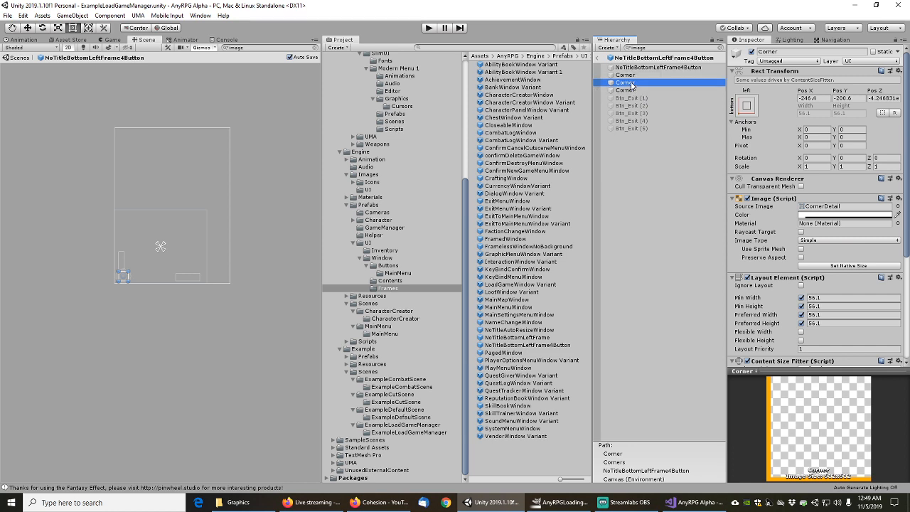
click(625, 91)
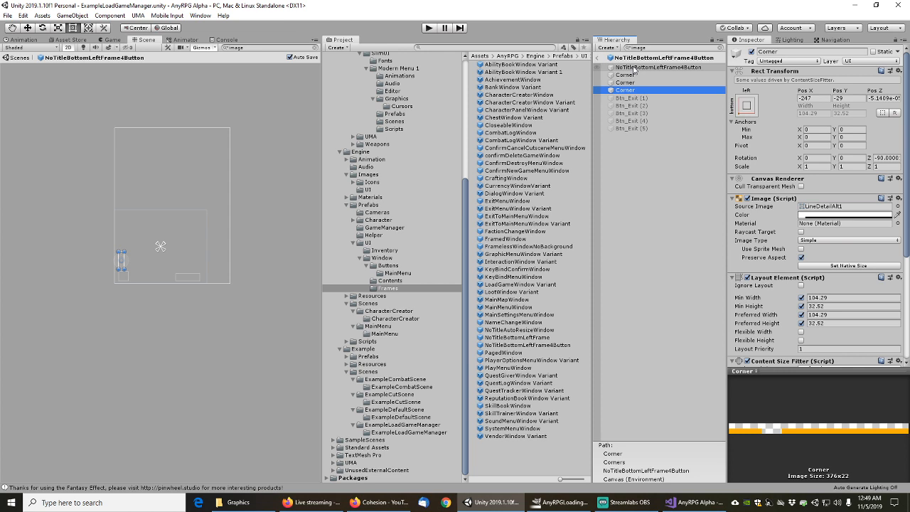
click(631, 97)
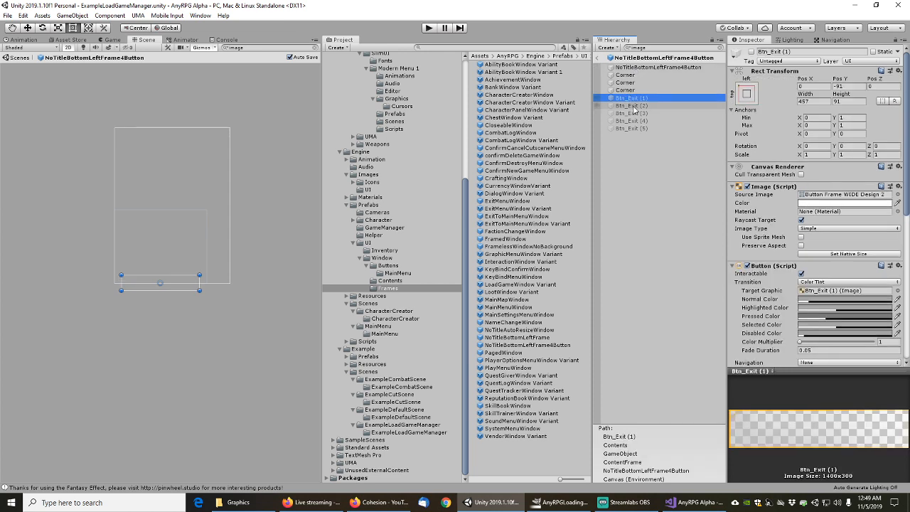
click(633, 106)
click(633, 113)
click(633, 121)
click(633, 128)
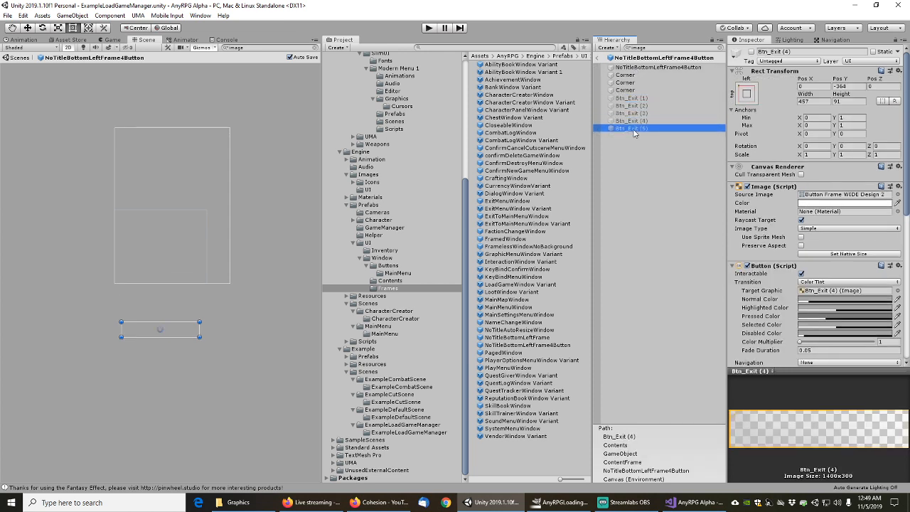
click(629, 90)
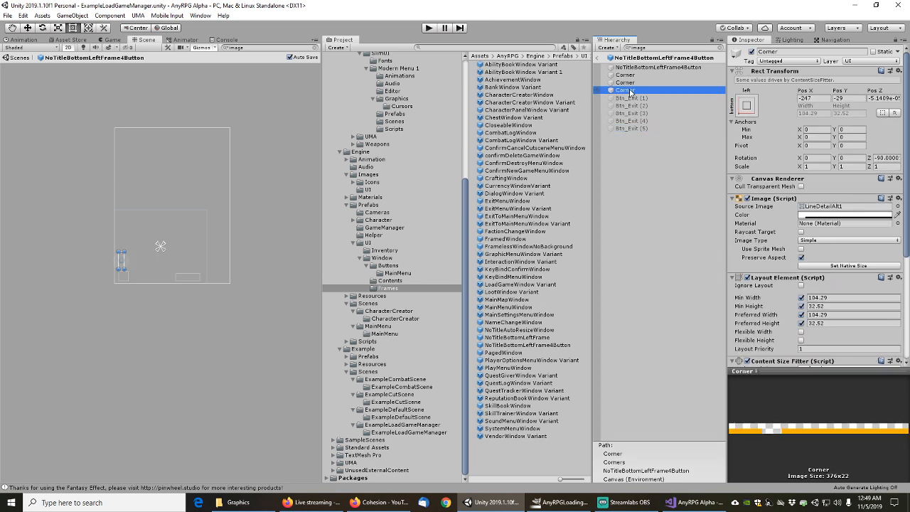
click(626, 84)
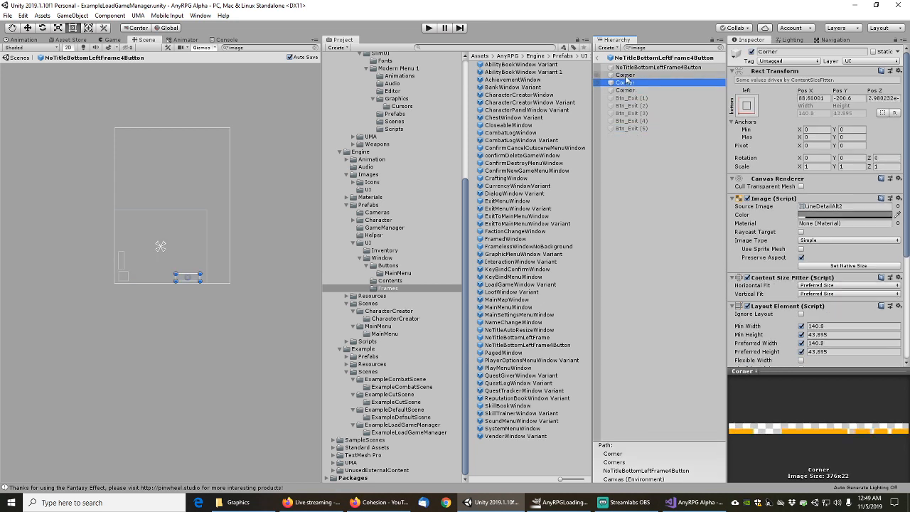
click(625, 75)
click(626, 83)
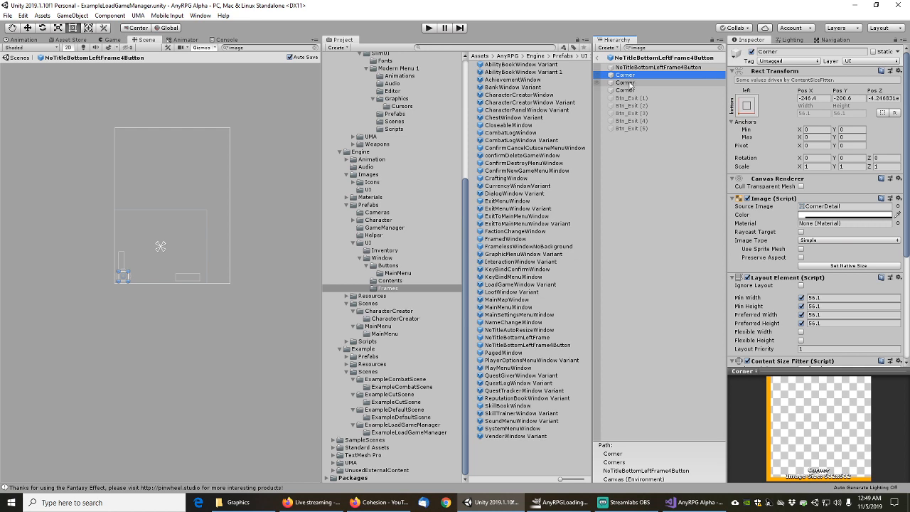
click(629, 91)
click(629, 68)
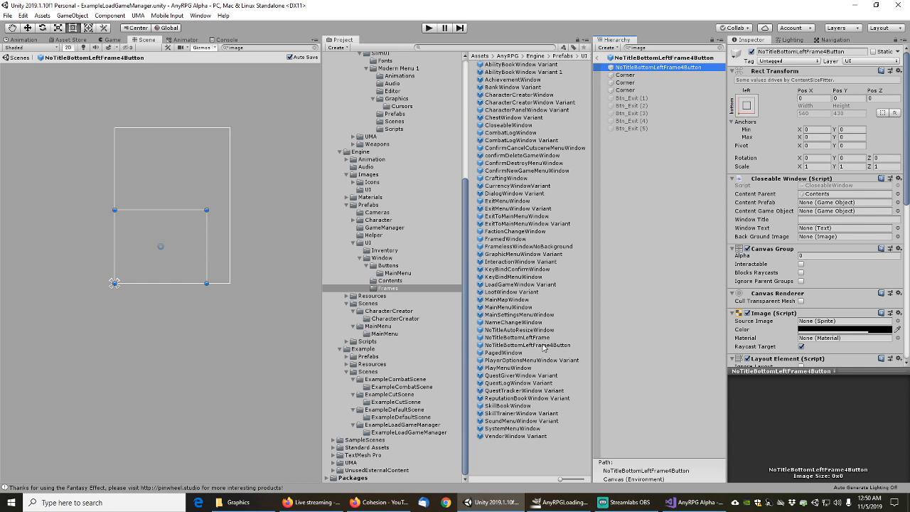
Delete the unused NoTitleBottomLeftFrame4Button prefab
click(544, 345)
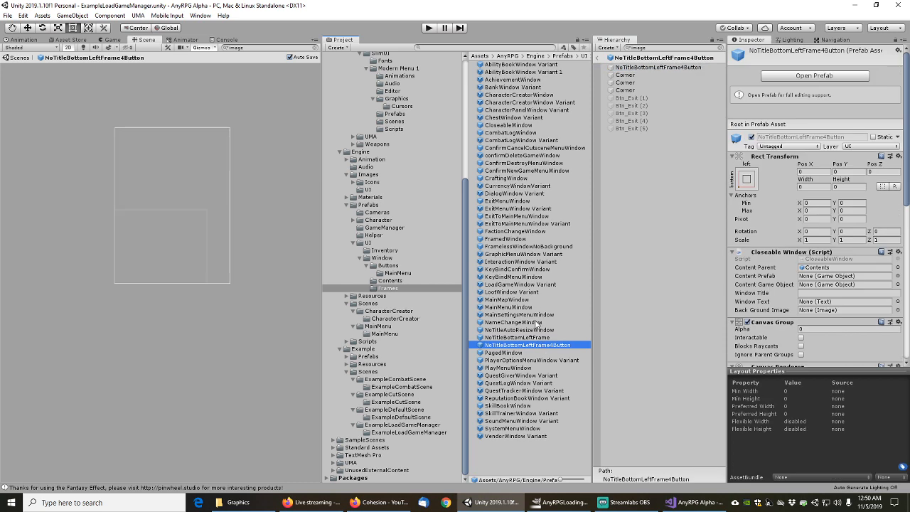
key(Delete)
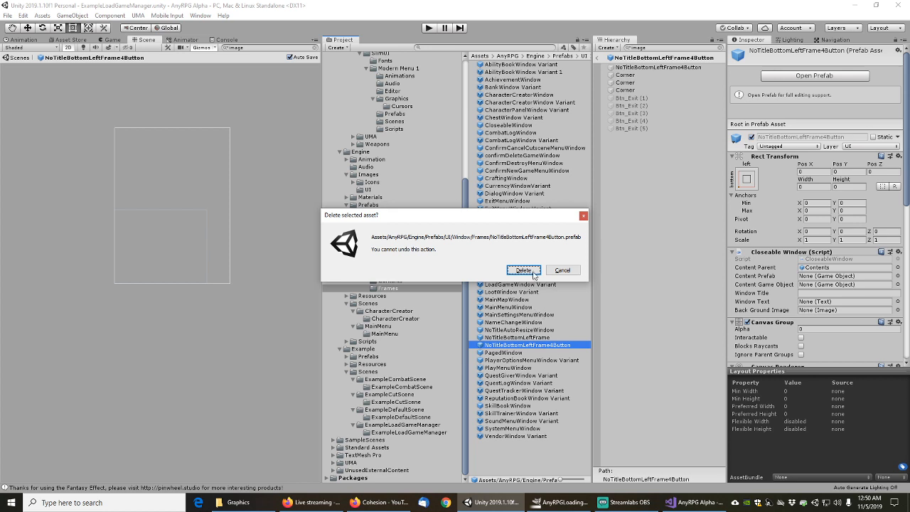
click(524, 274)
Open PagedWindow, filter by 'image' and step from TitleBar to Next
click(509, 347)
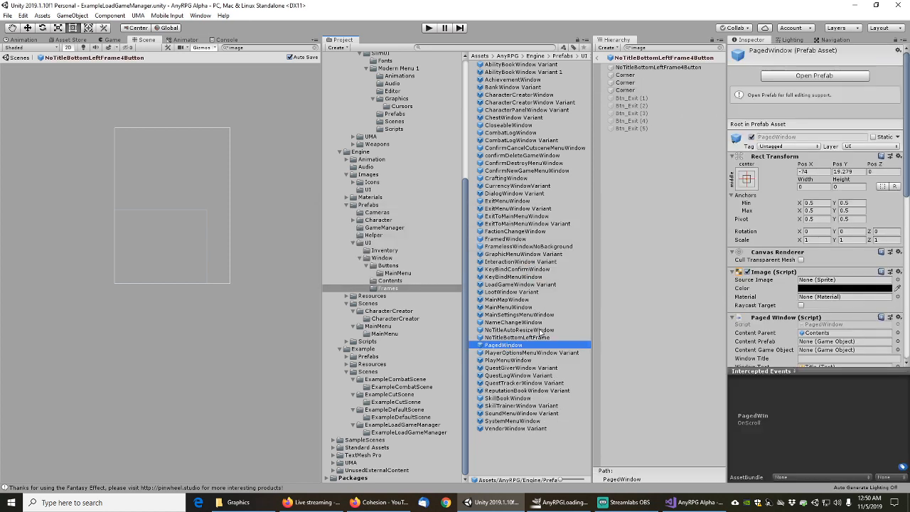
double_click(514, 346)
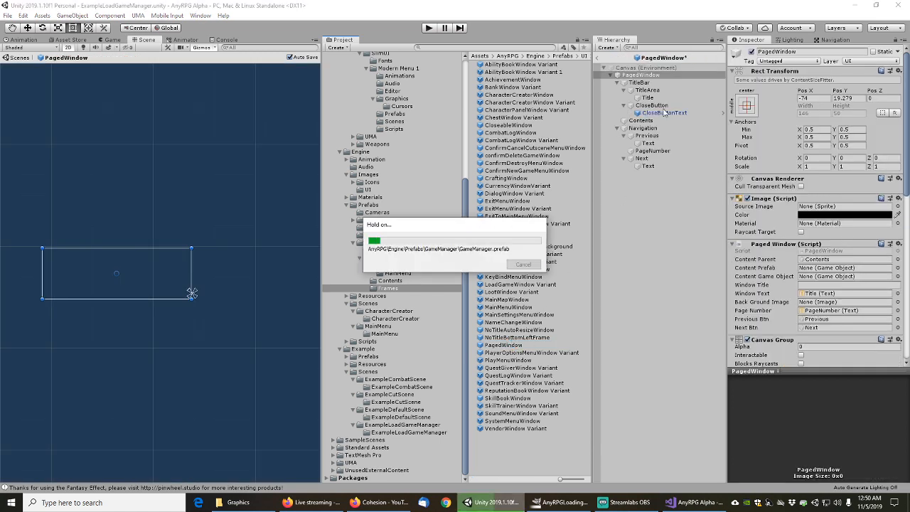
click(647, 47)
text(image)
click(633, 76)
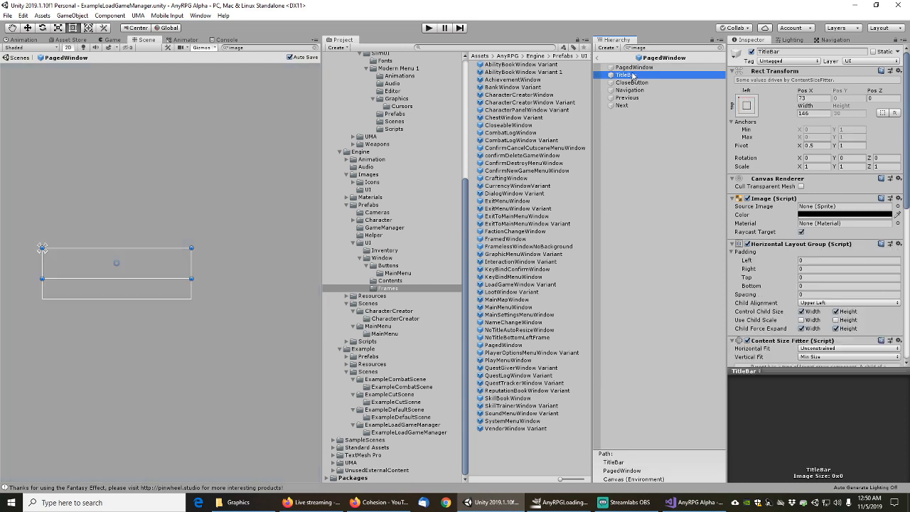
key(Down)
key(Down)
key(Down)
key(Down)
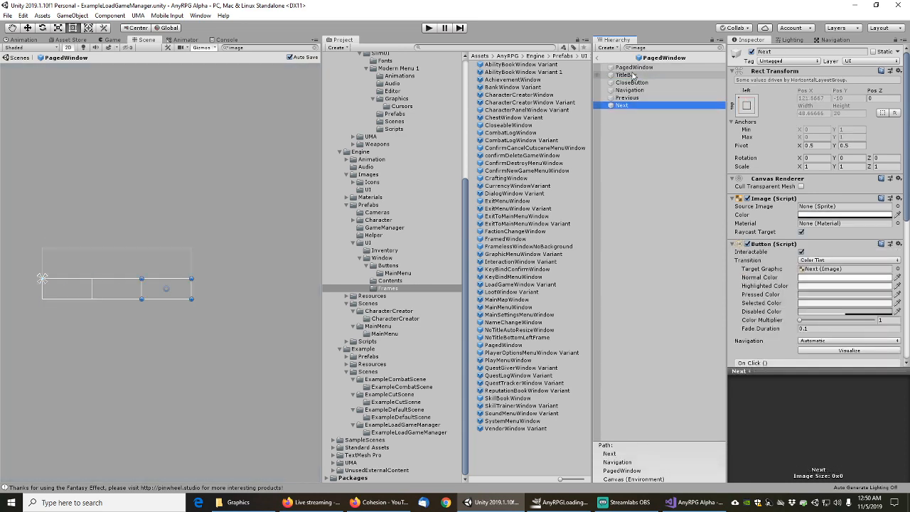
Look over PlayerOptionsMenuWindow Variant and PlayMenuWindow, and check QuestGiverWindow Variant's CloseButton
double_click(509, 354)
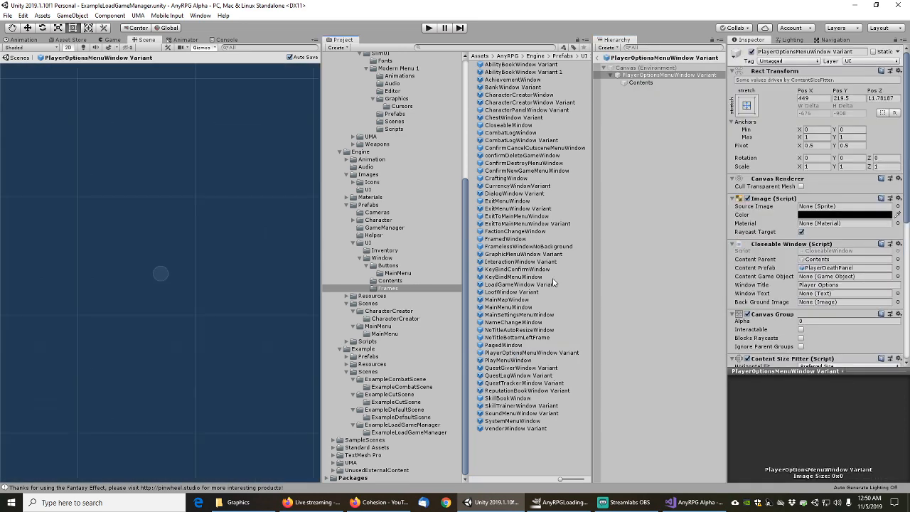
click(631, 67)
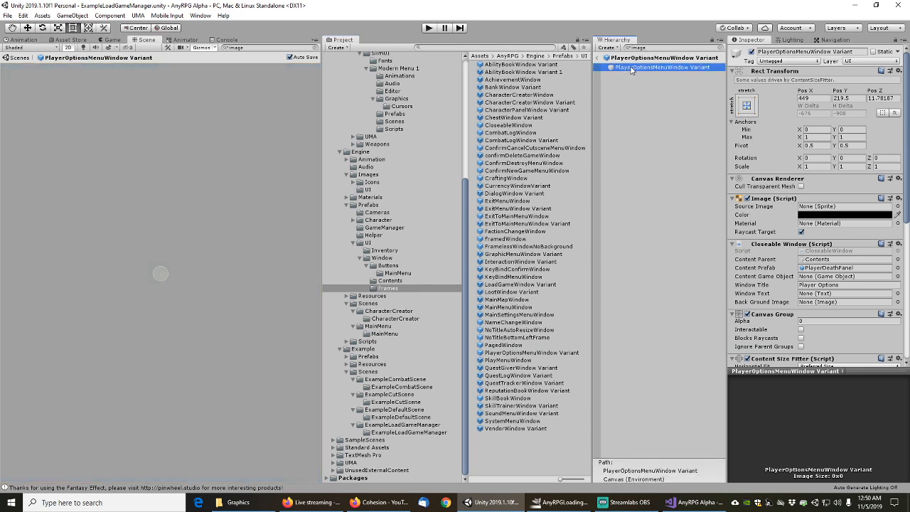
double_click(509, 361)
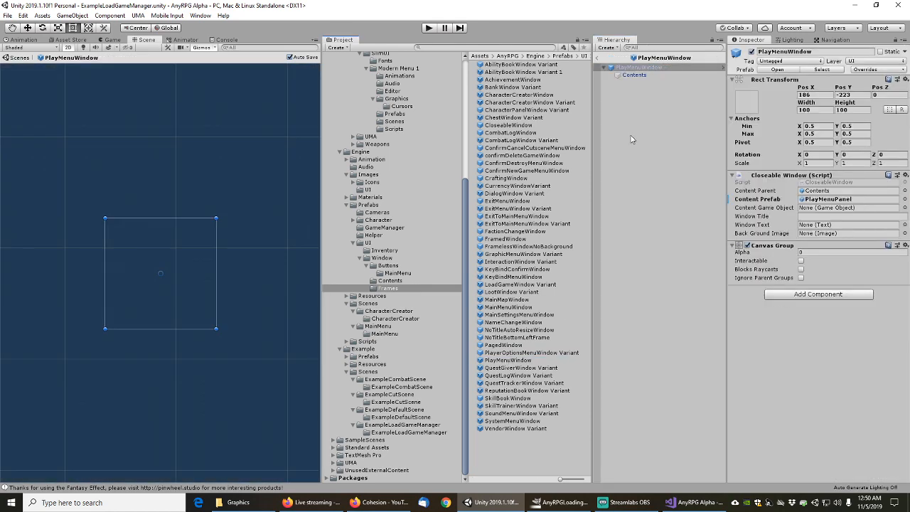
double_click(506, 368)
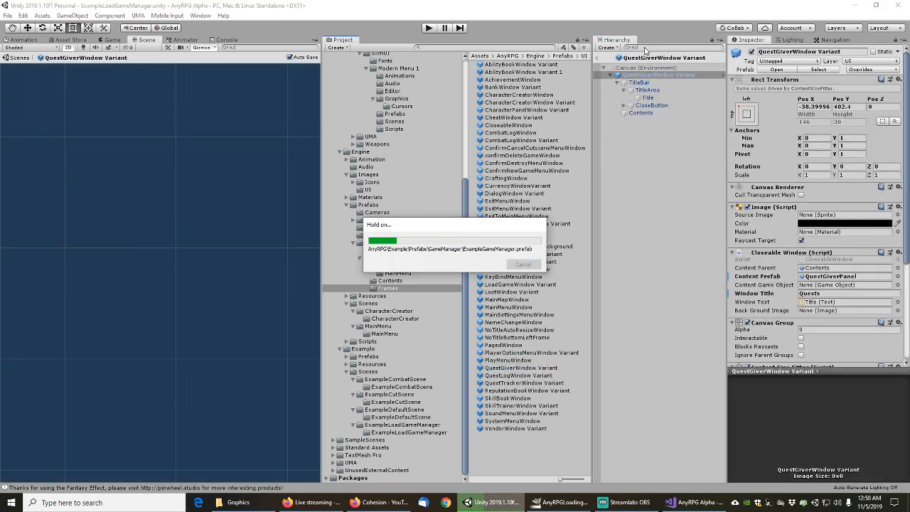
click(645, 47)
text(image)
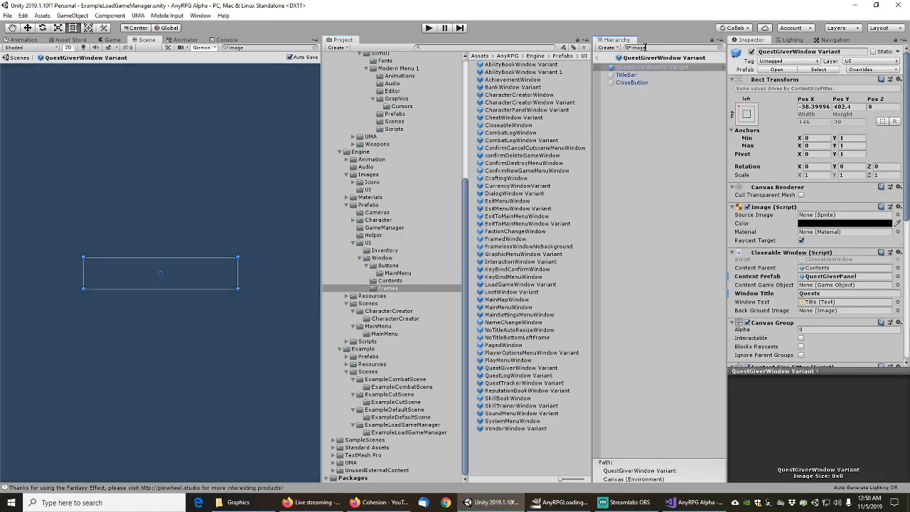
click(632, 82)
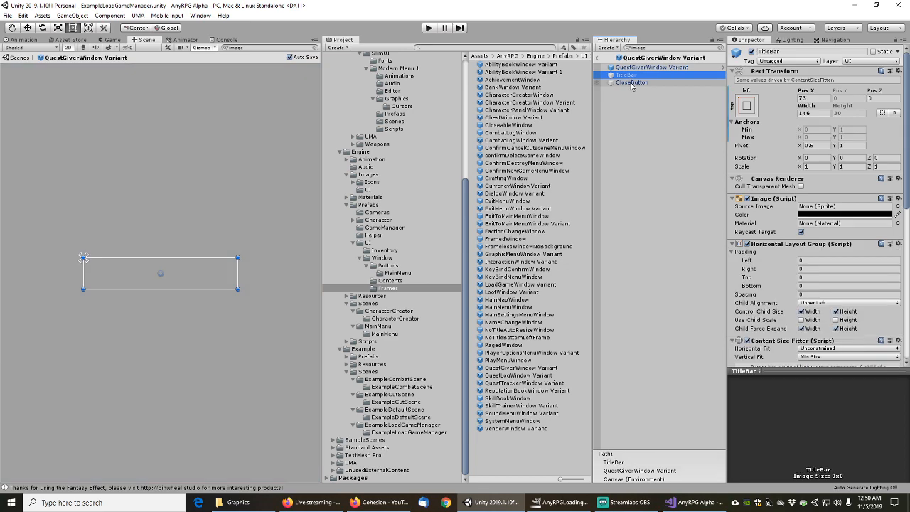
Check QuestLogWindow's CloseButton and QuestTrackerWindow's images from QuestTrackerPanel to Handle
double_click(511, 376)
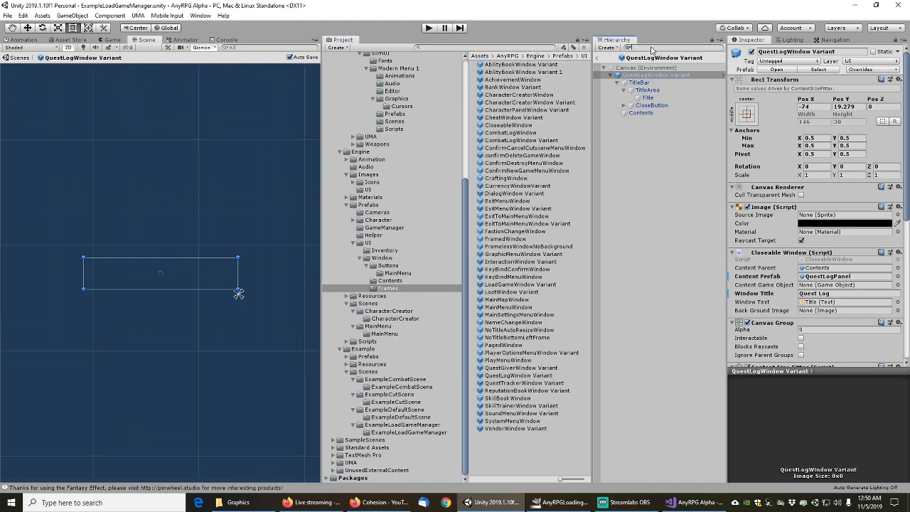
click(631, 83)
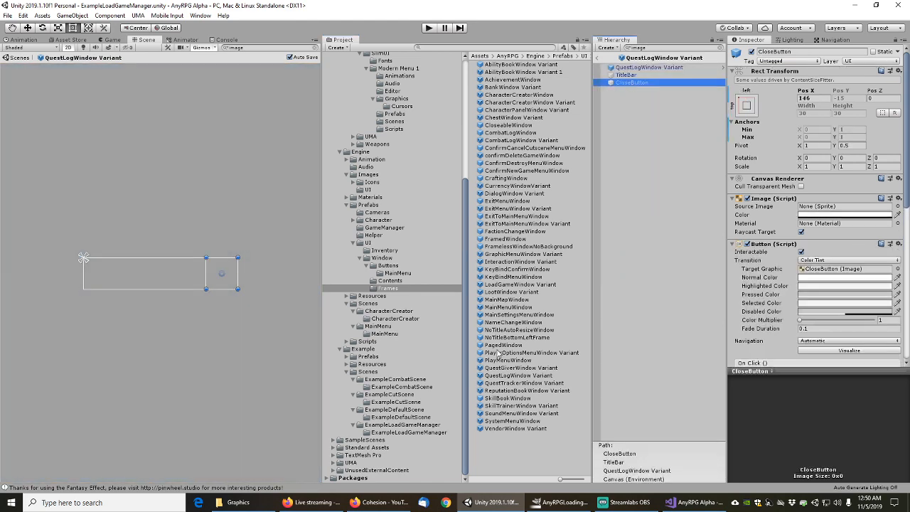
double_click(515, 383)
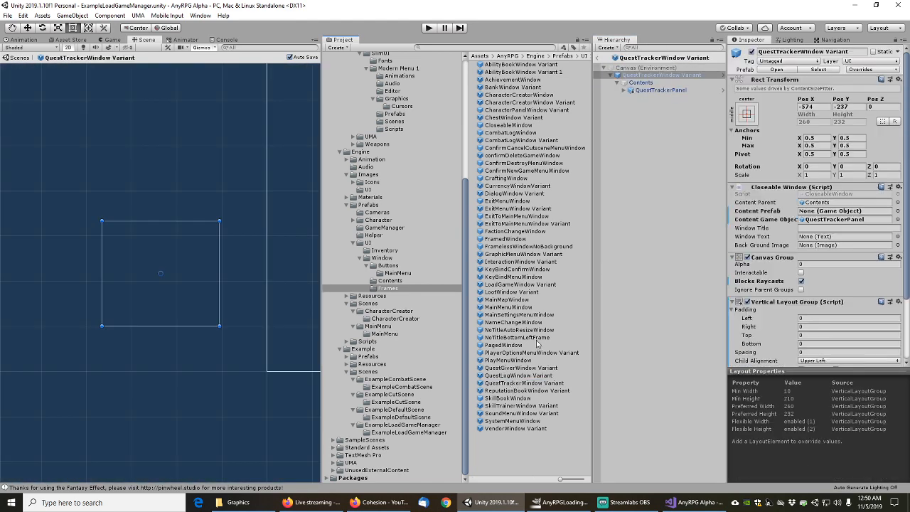
click(631, 69)
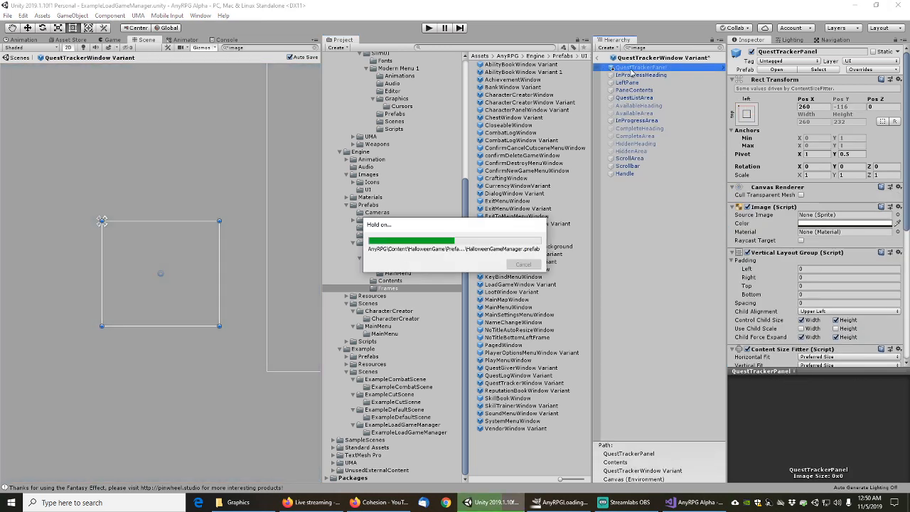
key(Down)
key(Down)
key(Down)
key(Down)
key(Down)
key(Down)
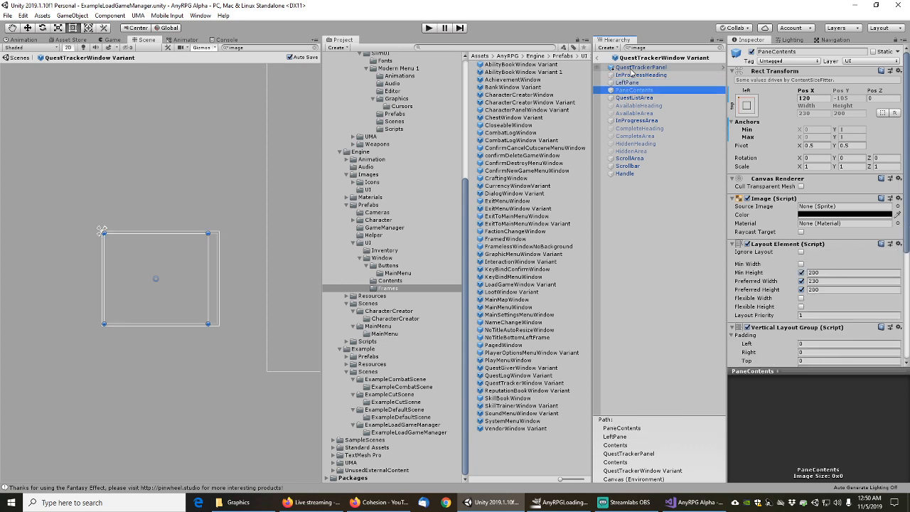
key(Down)
key(Down)
key(Down)
key(Down)
key(Down)
key(Down)
key(Down)
key(Down)
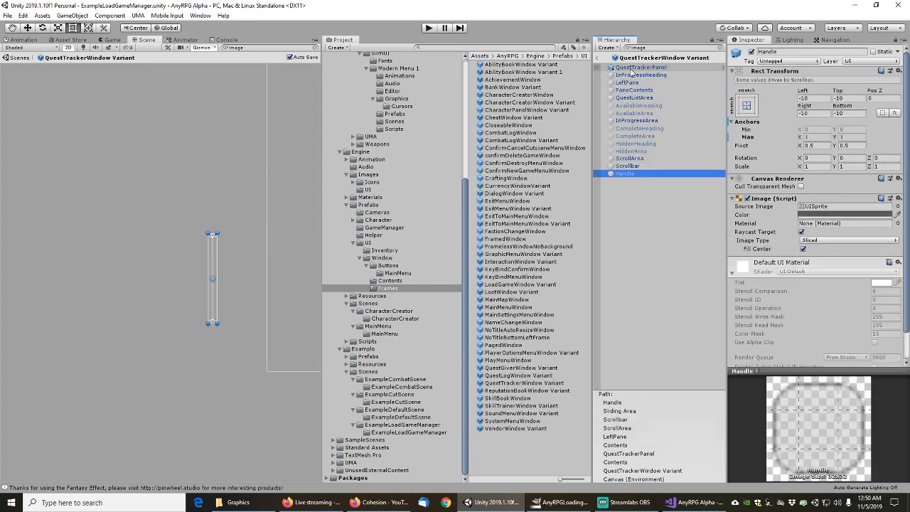
Filter ReputationBookWindow Variant by 'image' and step through from TitleBar
double_click(526, 390)
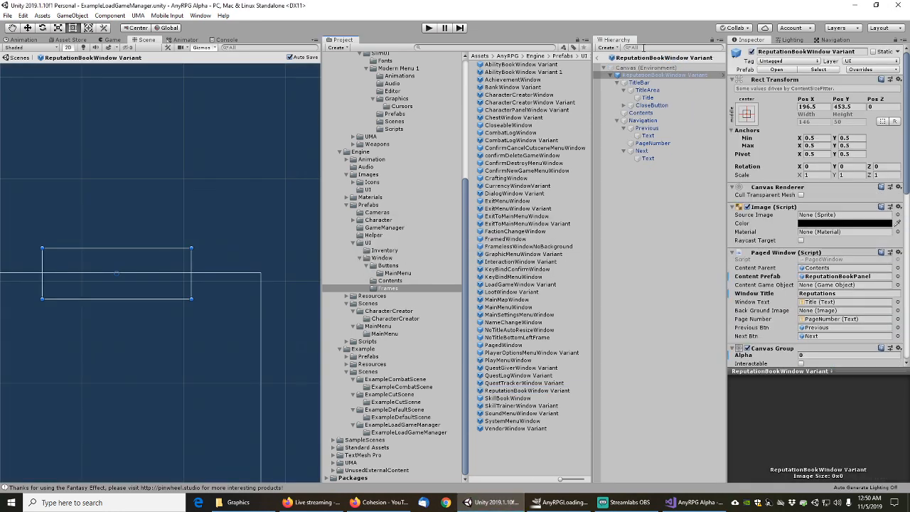
text(image)
click(627, 76)
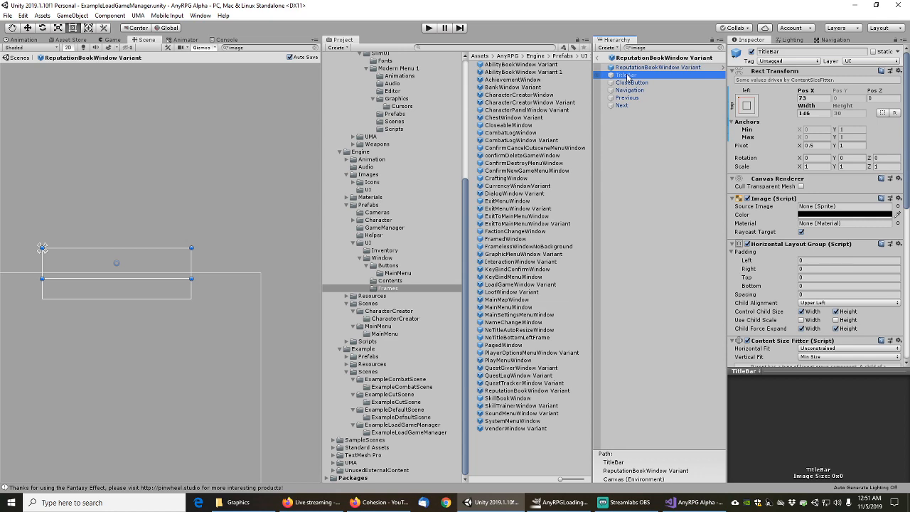
key(Down)
key(Down)
key(Down)
key(Down)
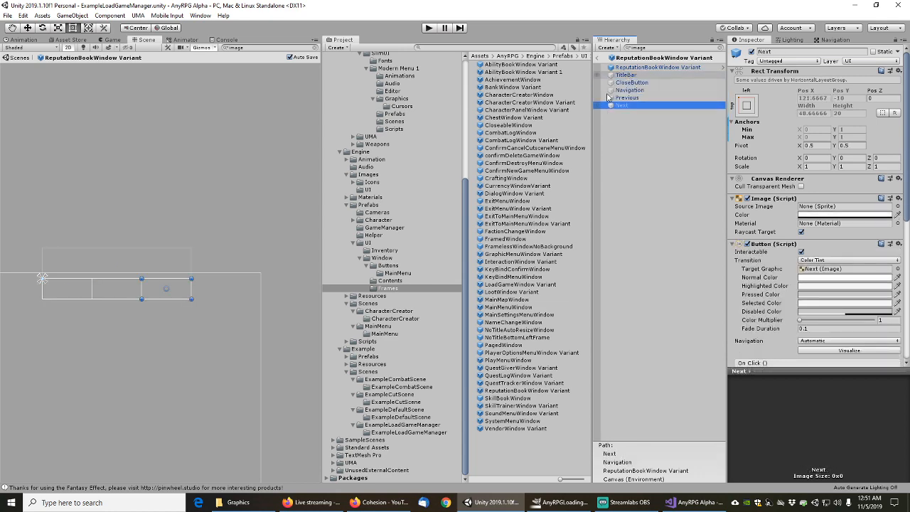
Check SkillBookWindow's images from TitleBar to Next, then open SkillTrainerWindow Variant
double_click(512, 399)
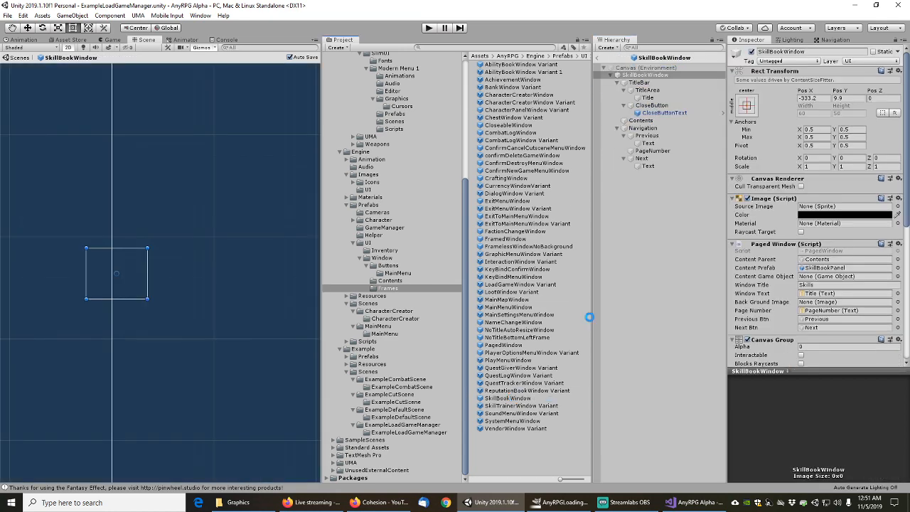
click(651, 48)
text(image)
click(627, 75)
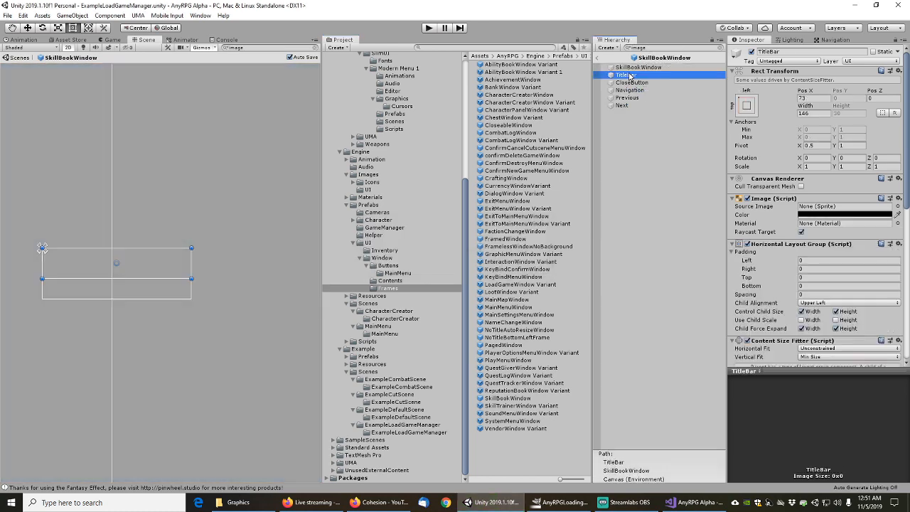
key(Down)
key(Down)
key(Down)
key(Down)
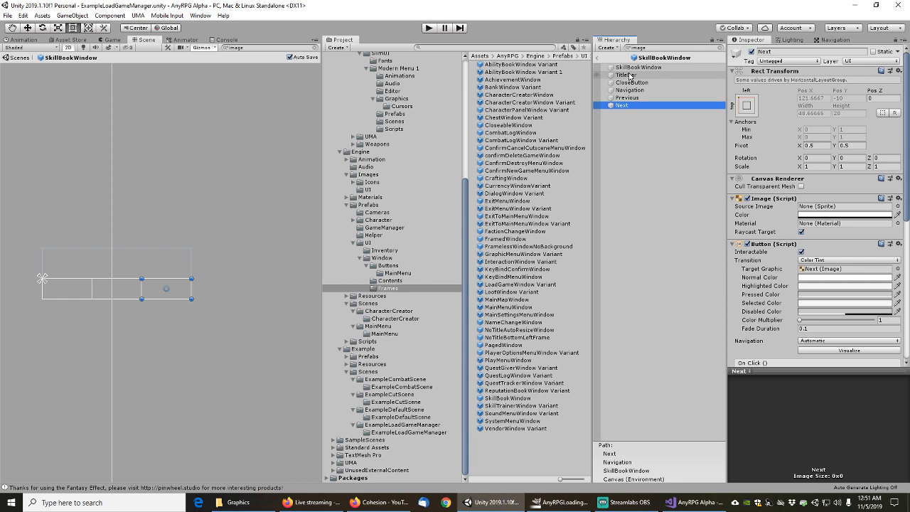
double_click(514, 407)
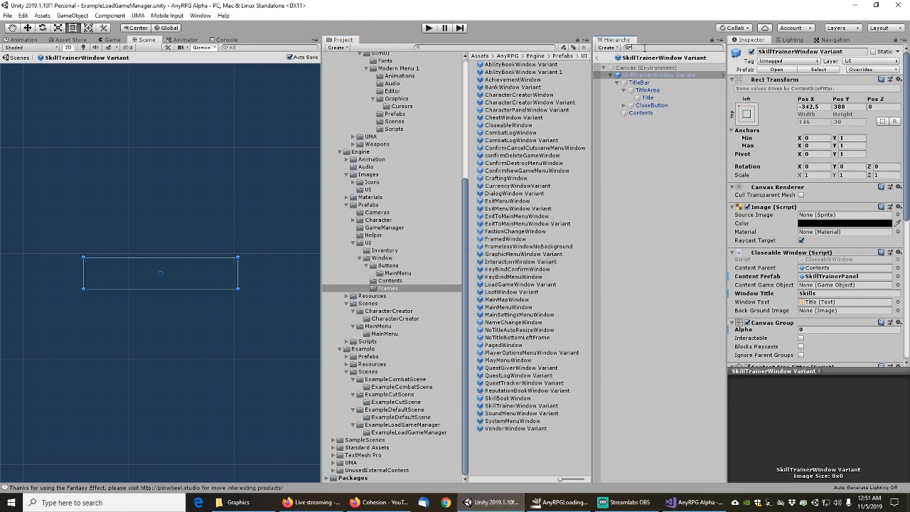
Check TitleBar and CloseButton images in SkillTrainerWindow Variant and SoundMenuWindow Variant
text(image)
click(631, 75)
click(631, 83)
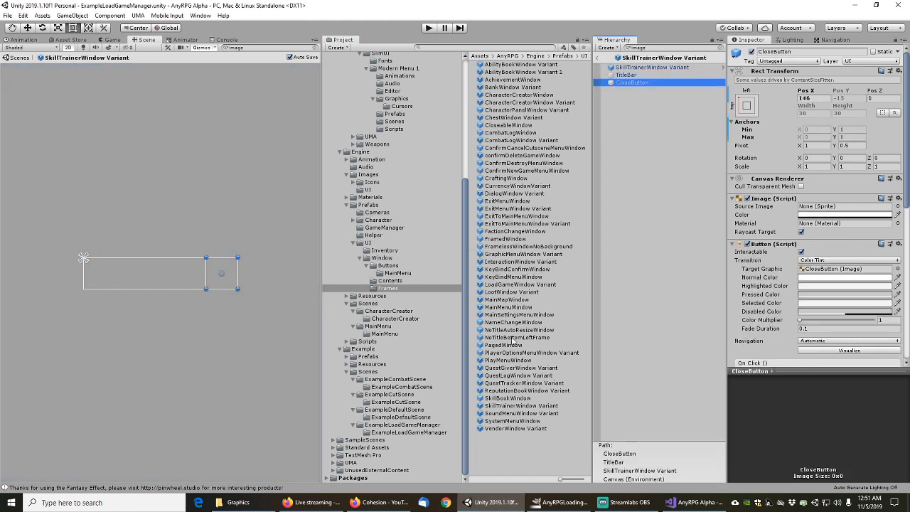
double_click(510, 413)
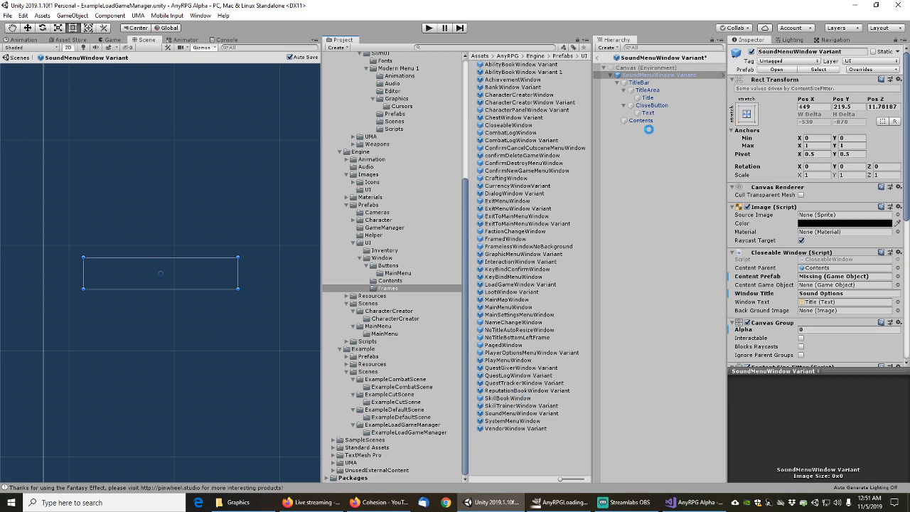
text(image)
click(627, 74)
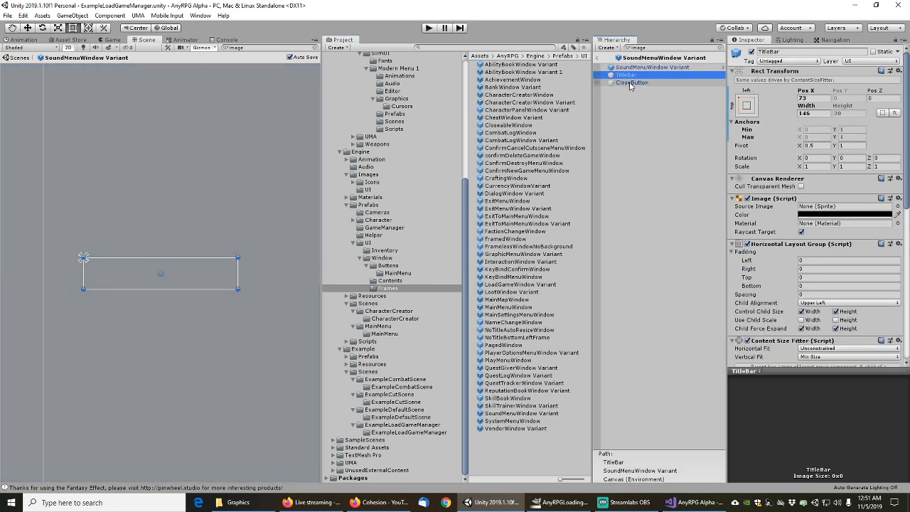
click(632, 82)
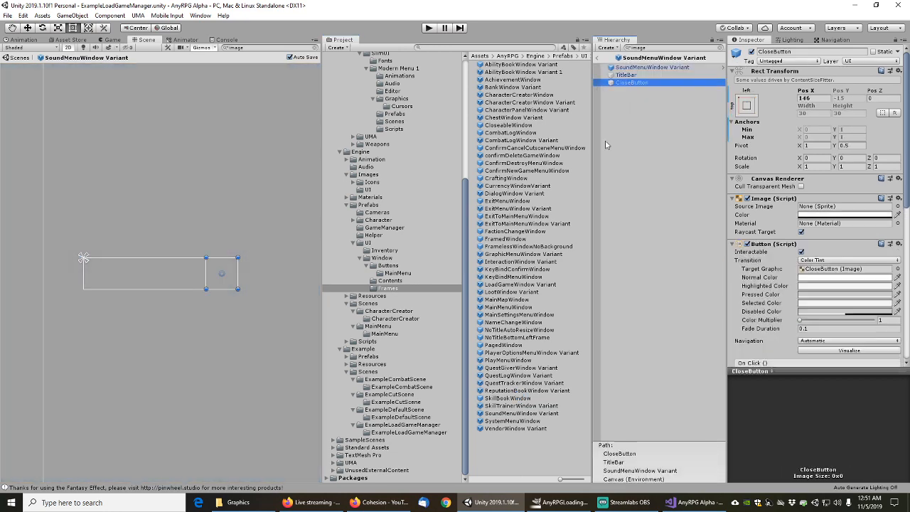
Check SystemMenuWindow's TitleBar and CloseButton, then VendorWindow Variant's images from TitleBar to Next
double_click(512, 421)
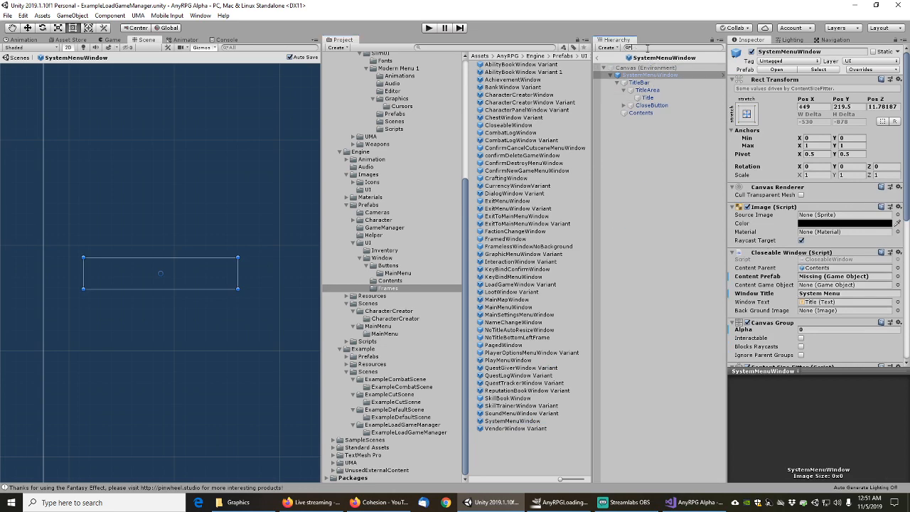
click(626, 74)
click(630, 83)
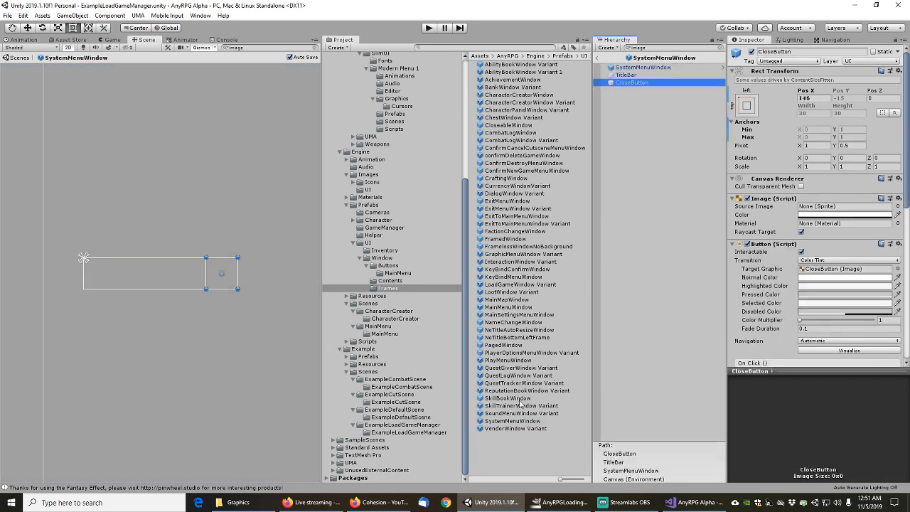
double_click(513, 429)
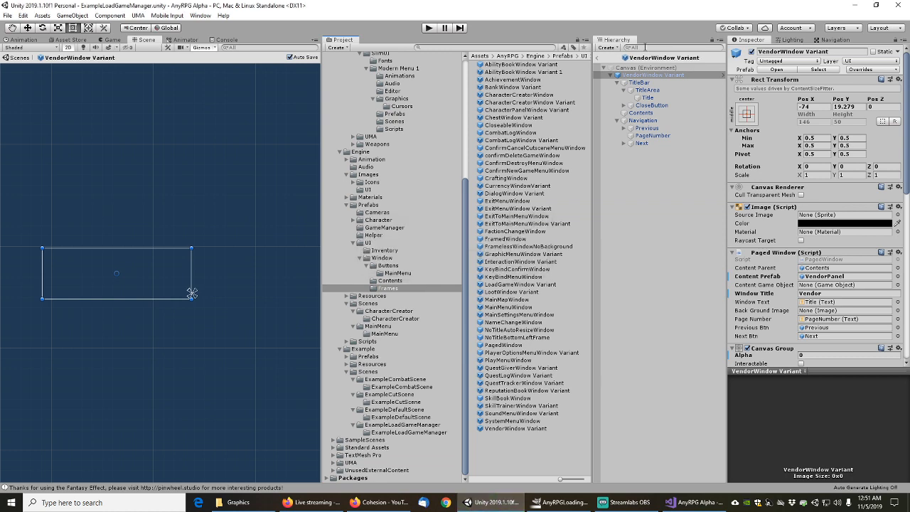
click(645, 48)
text(image)
click(629, 77)
key(Down)
key(Down)
key(Down)
key(Down)
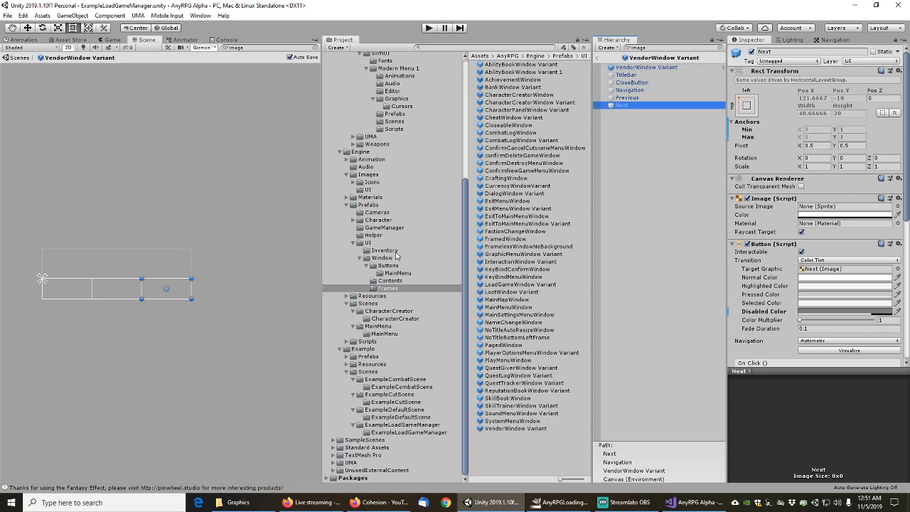
Show the Buttons prefab folder and clear the 'image' hierarchy filter
click(388, 266)
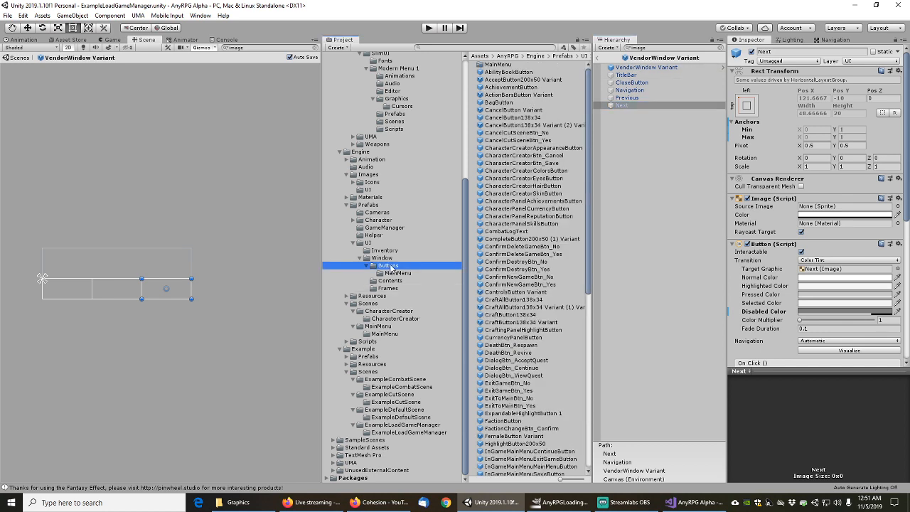
click(721, 47)
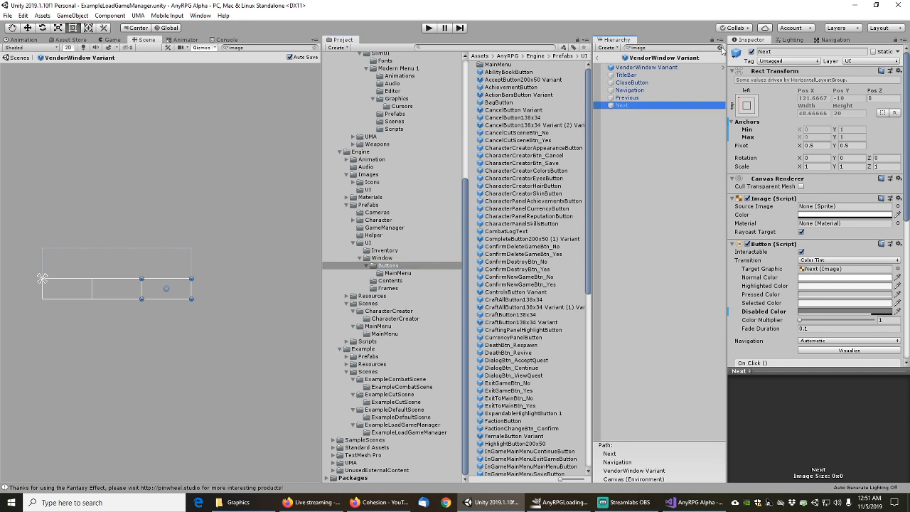
click(9, 15)
Save the VendorWindow Variant prefab, return to the scene, and collapse PlayerUI and SystemMenuUI
click(21, 52)
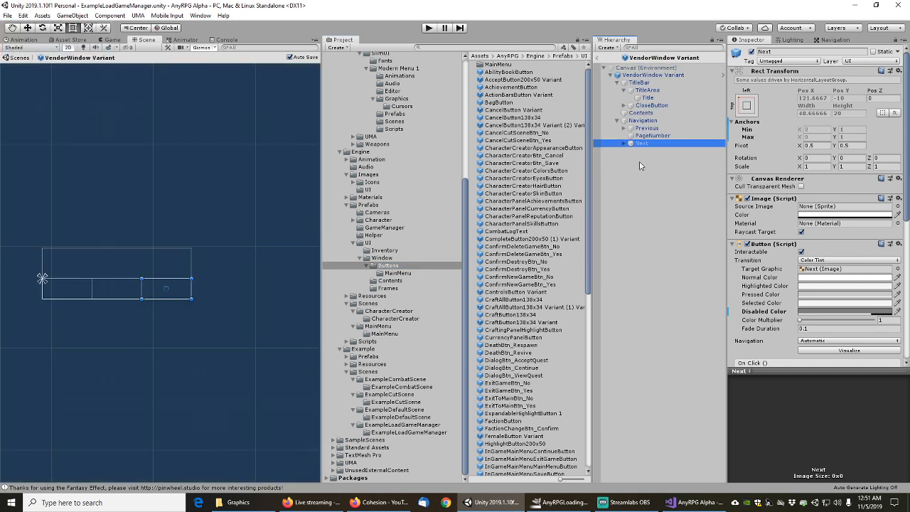
click(599, 59)
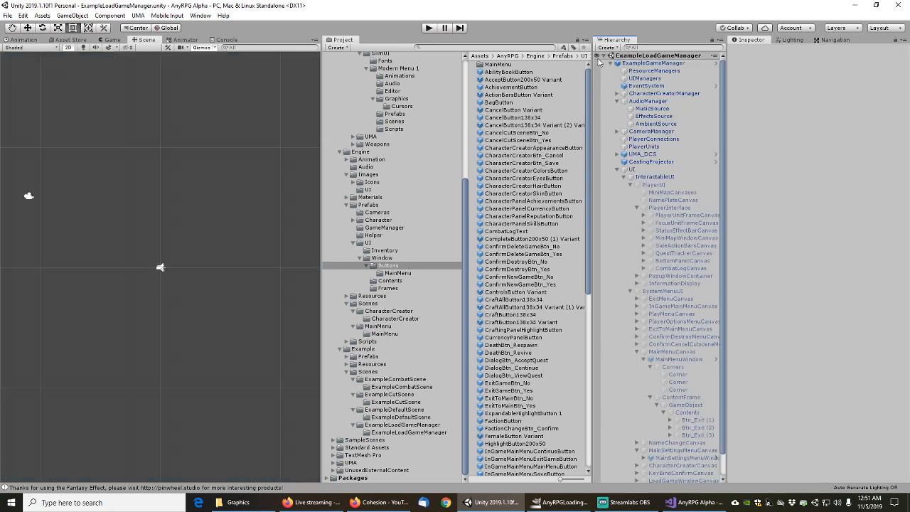
click(630, 185)
click(631, 193)
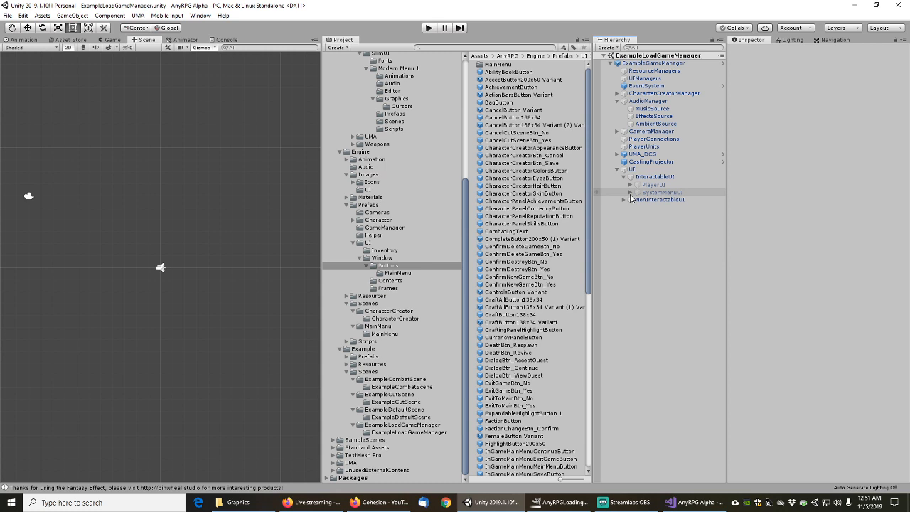
Save the ExampleLoadGameManager scene and show its folder's contents in the Project window
click(6, 16)
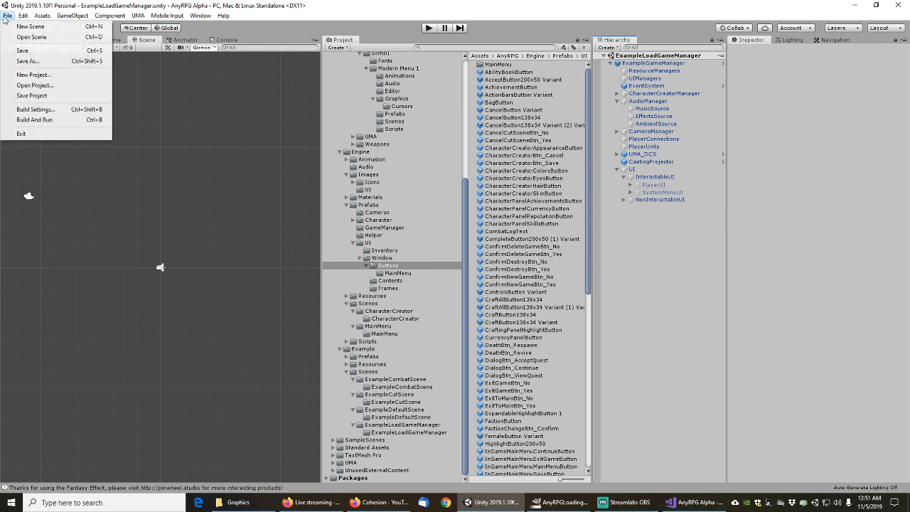
click(22, 51)
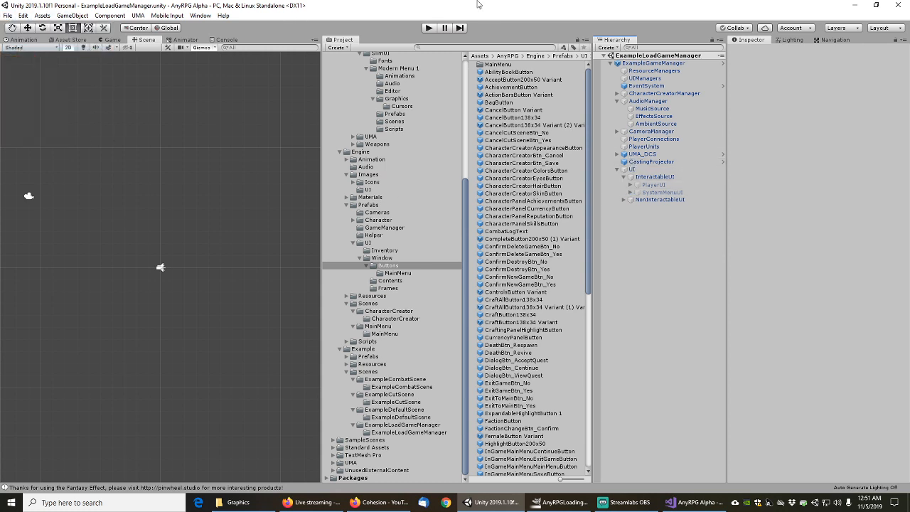
click(399, 425)
Select the scene's 505 dependencies, review them in Export Package with Include dependencies off, then close
right_click(511, 73)
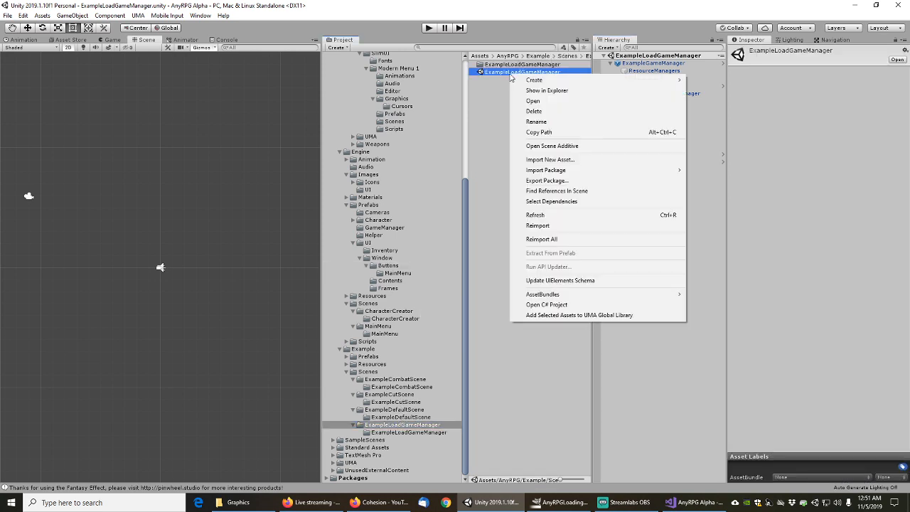
click(551, 202)
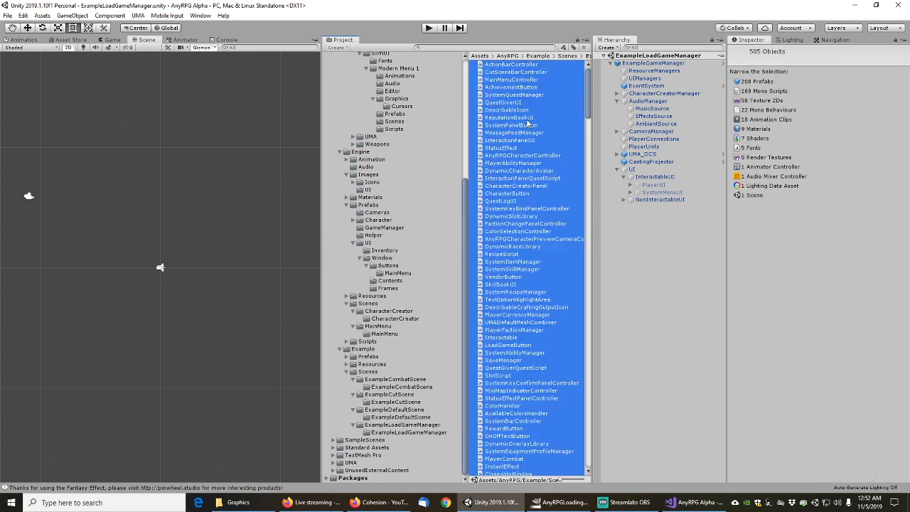
right_click(520, 140)
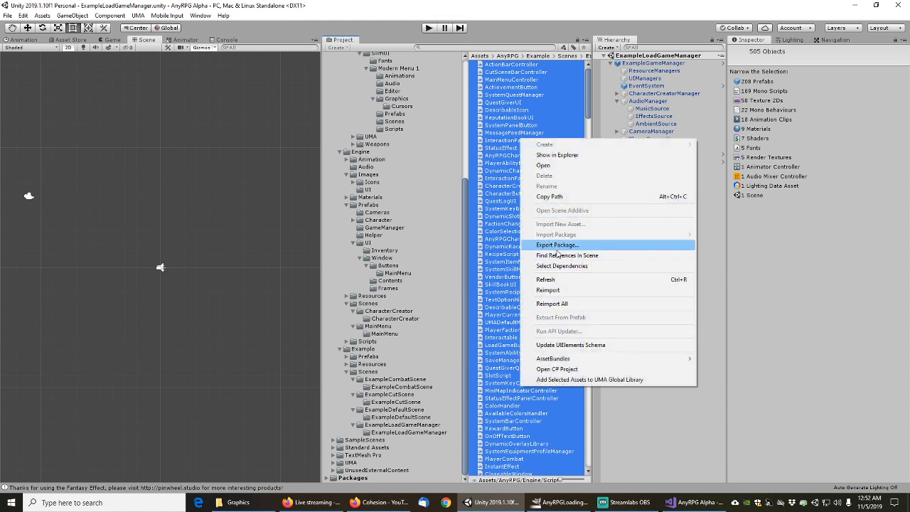
click(557, 246)
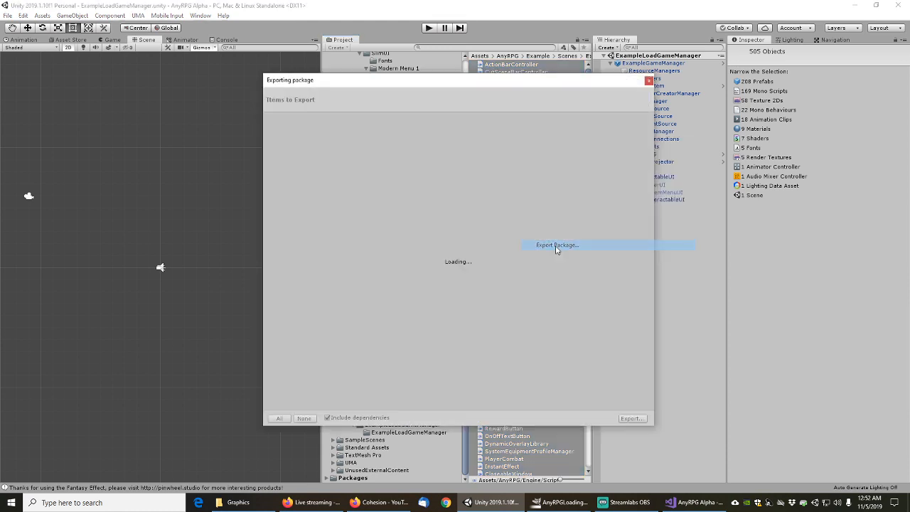
click(328, 418)
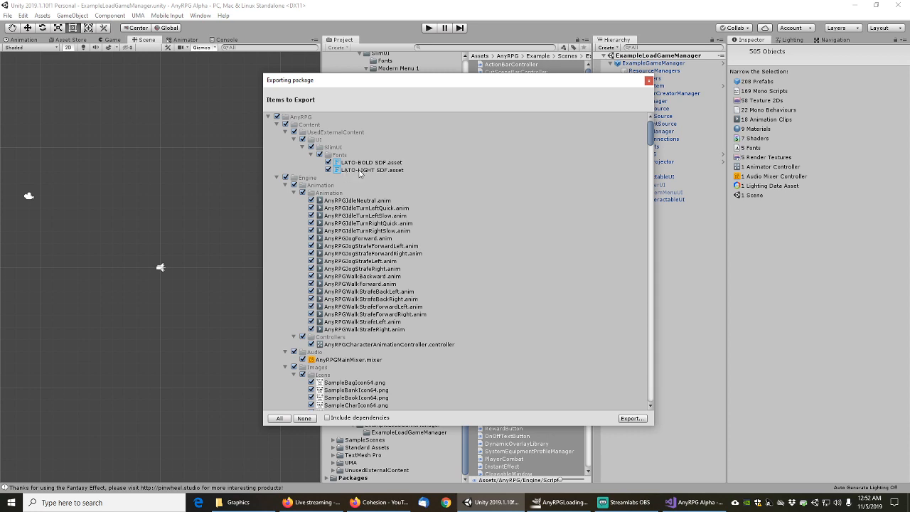
click(649, 81)
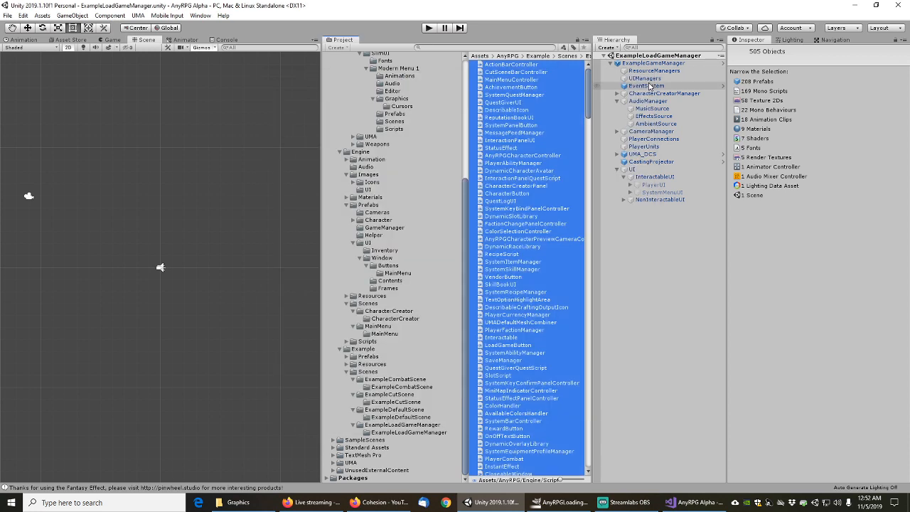
Multi-select the ExampleLoadGameManager, ExampleDefaultScene and ExampleCutScene scene assets
click(382, 426)
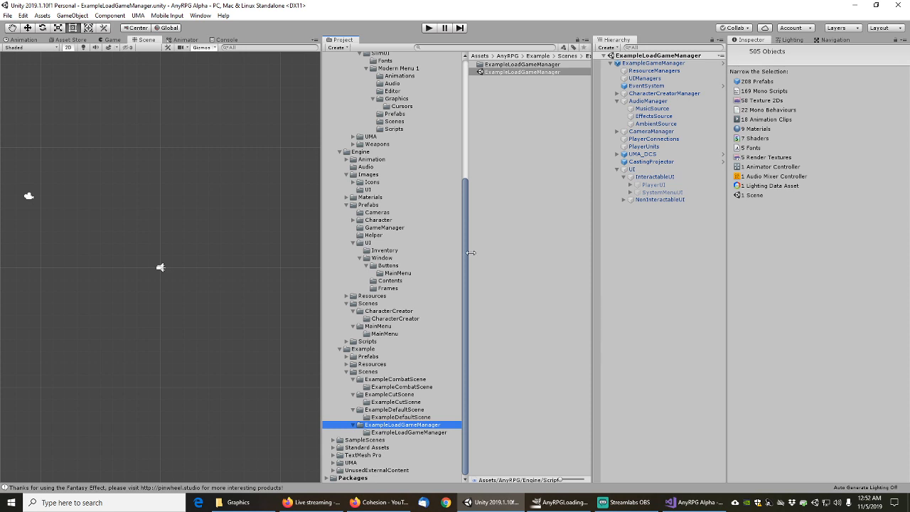
click(511, 72)
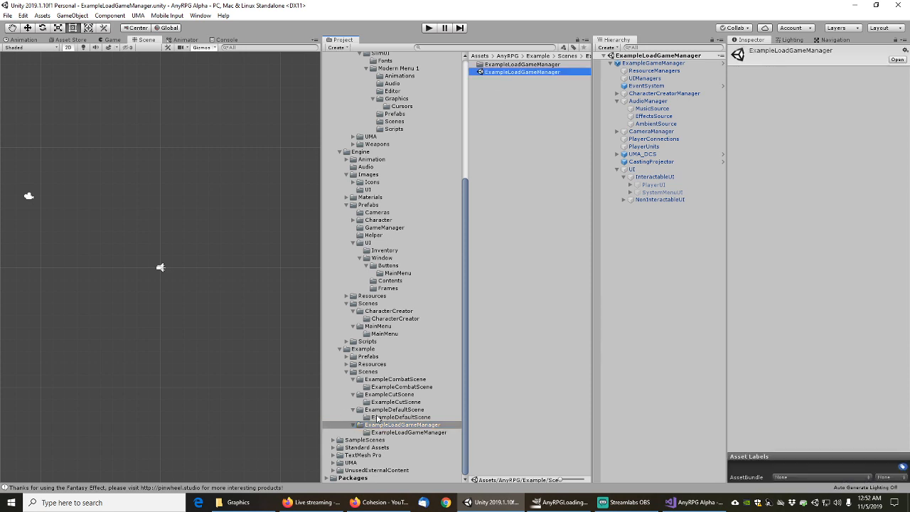
click(380, 411)
click(508, 73)
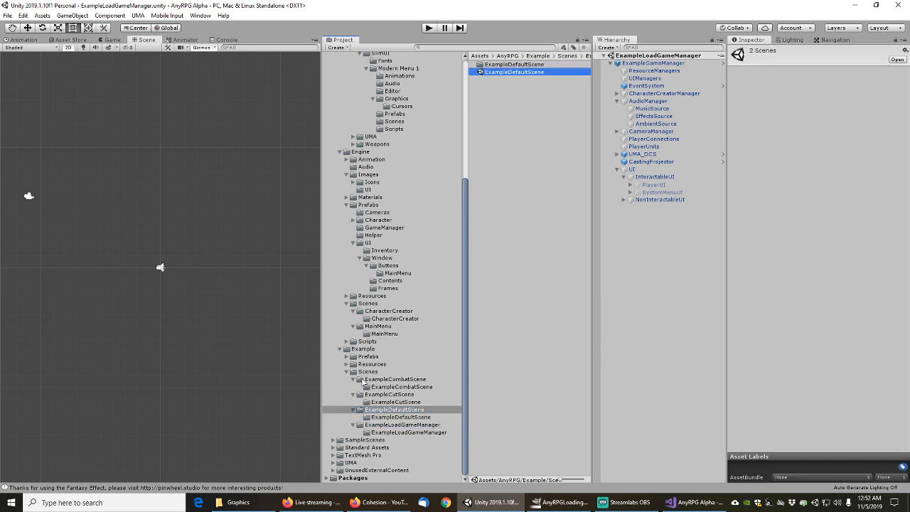
click(388, 396)
click(505, 80)
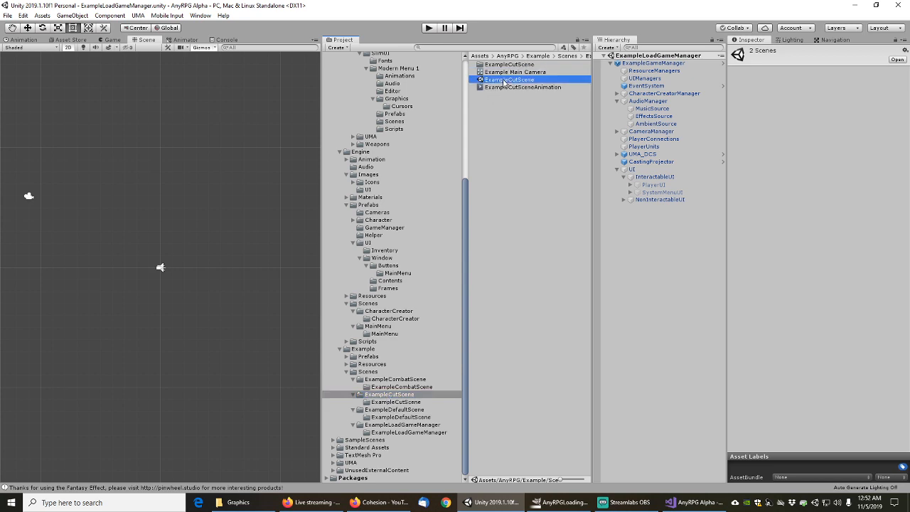
Add ExampleCombatScene, MainMenu and CharacterCreator to the selection, then select all six scenes' dependencies
click(390, 380)
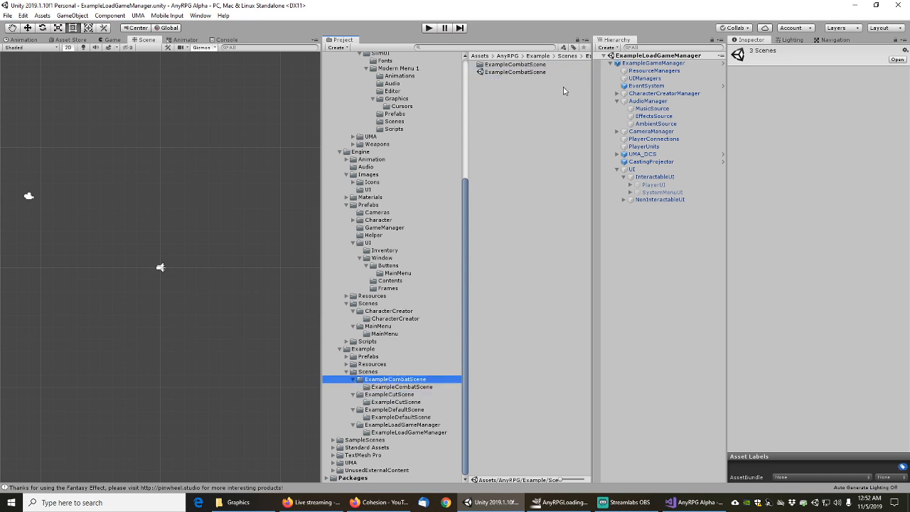
click(527, 74)
click(387, 326)
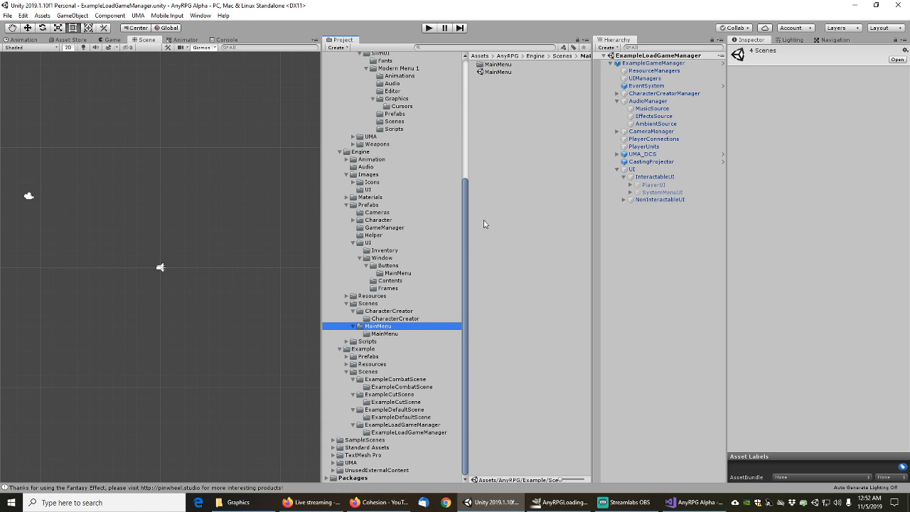
click(507, 73)
click(390, 311)
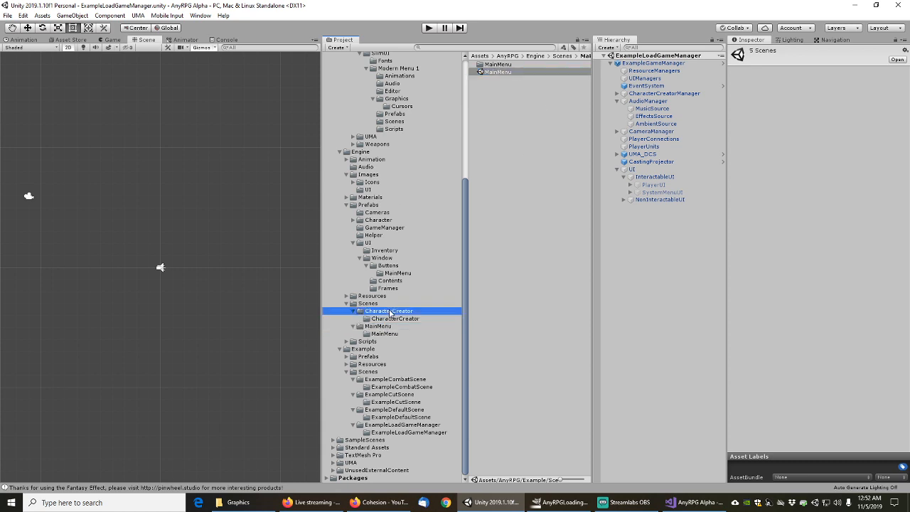
click(507, 74)
right_click(504, 76)
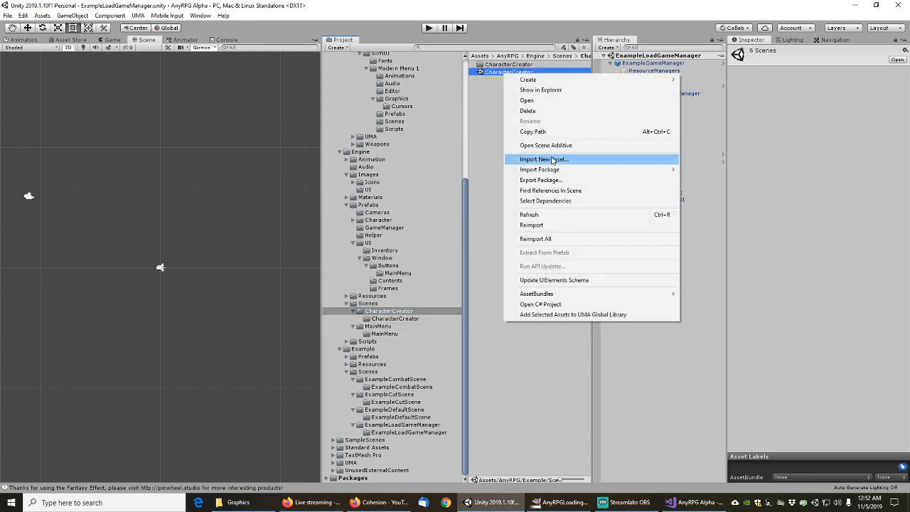
click(539, 201)
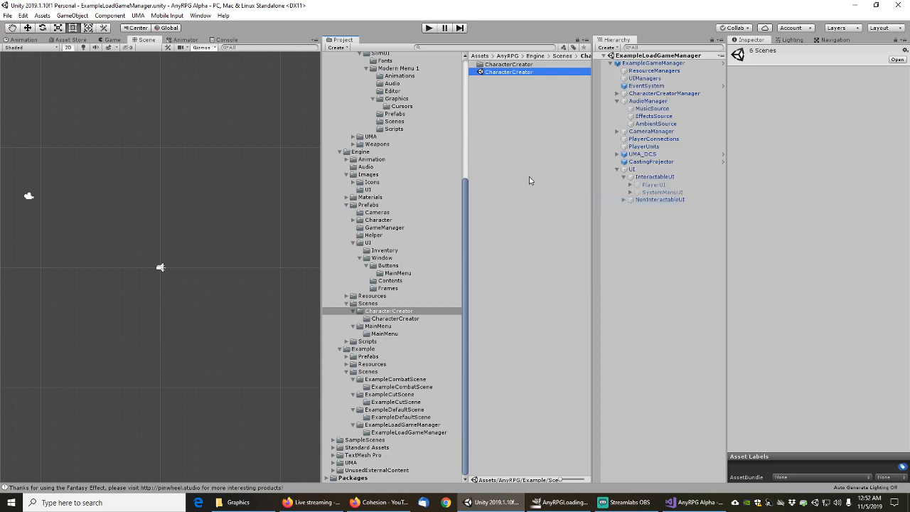
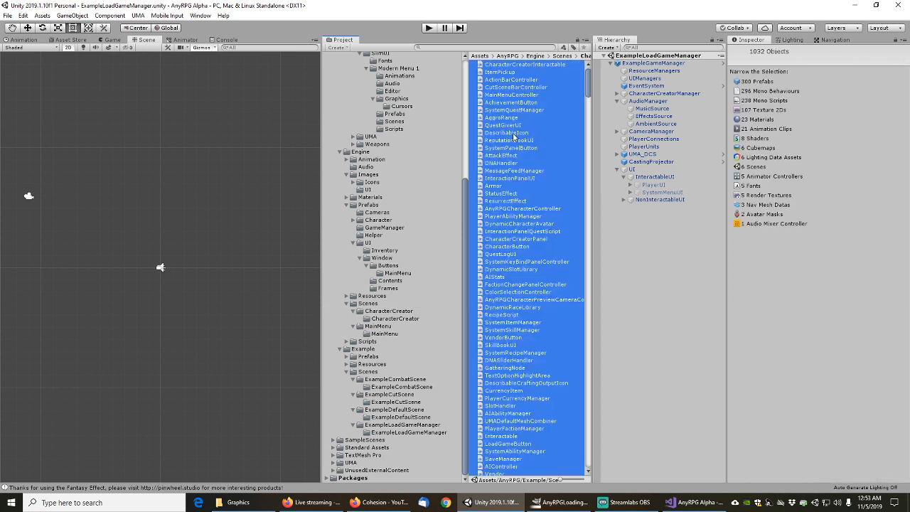
Open the context menu for the six selected scenes and their dependencies
right_click(518, 134)
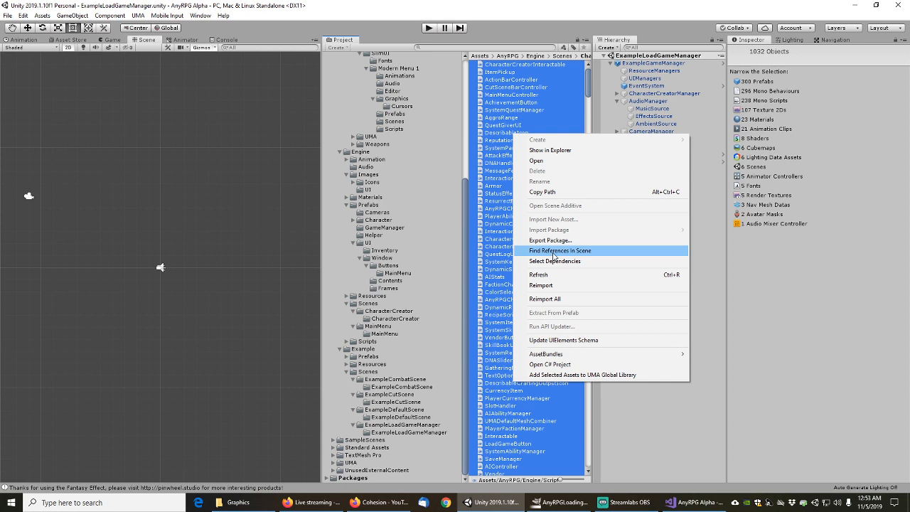
Start a package export of the selection with Include dependencies unchecked
click(555, 241)
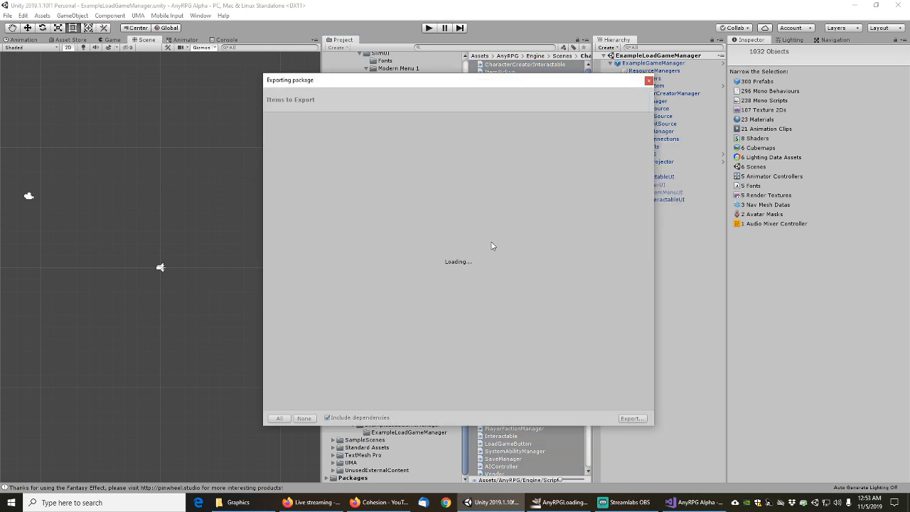
click(327, 417)
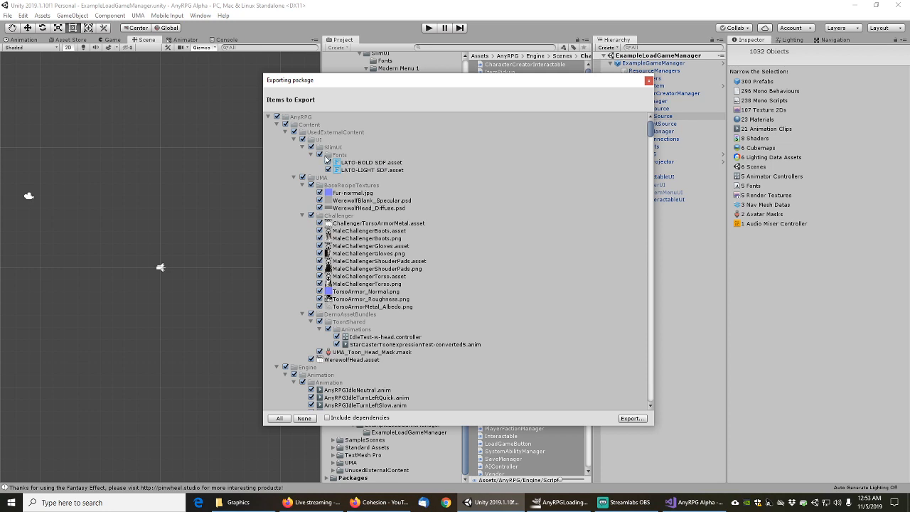
Collapse the UMA, Animation, Audio, Images and Materials folders in the export list
click(295, 177)
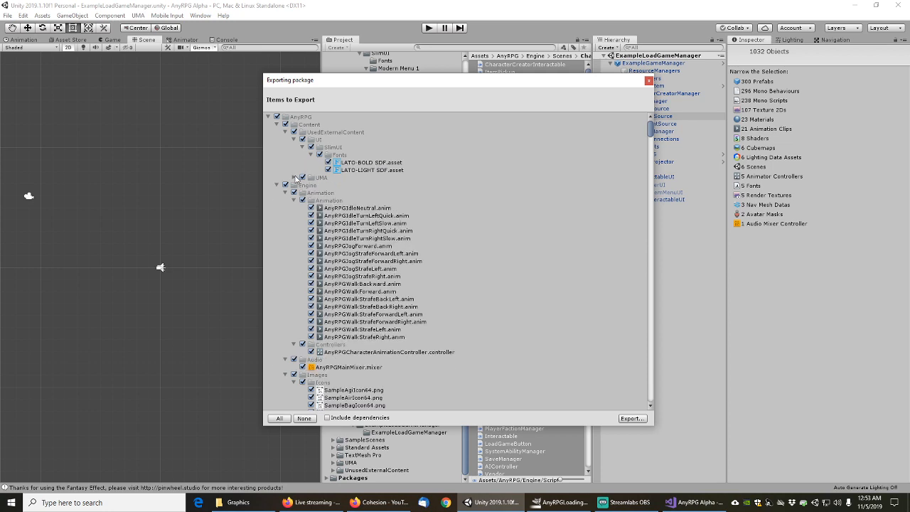
click(293, 201)
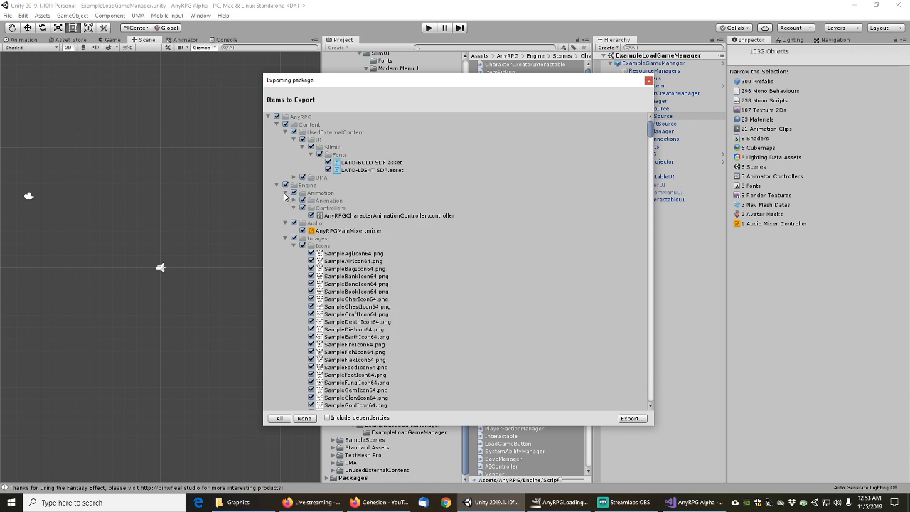
click(294, 207)
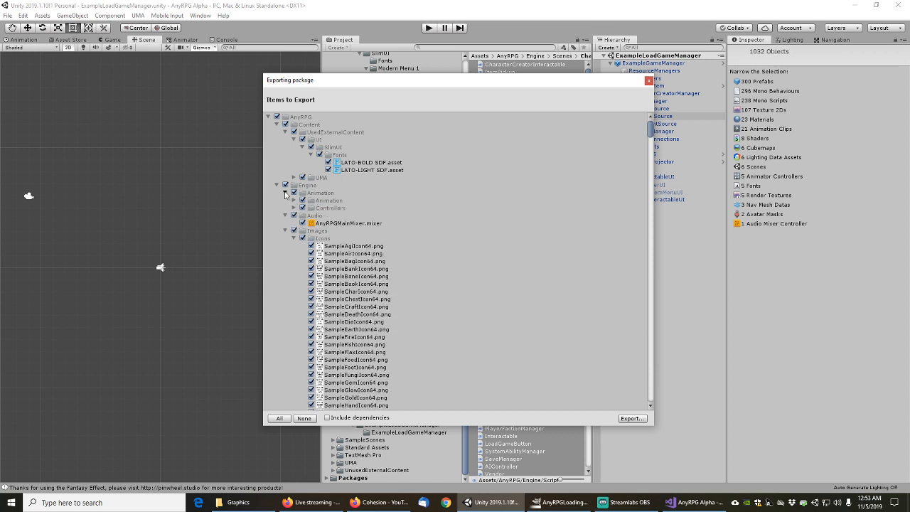
click(285, 193)
click(285, 201)
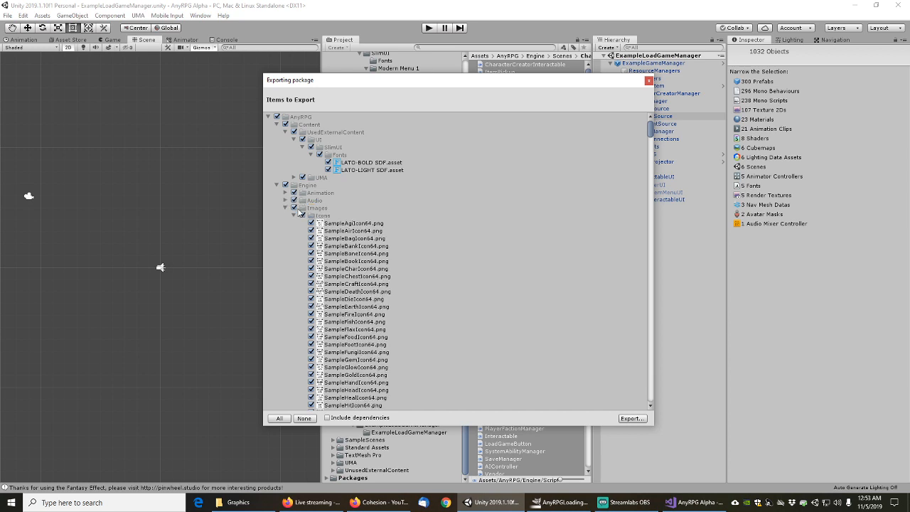
scroll(328, 262, down, 5)
scroll(329, 262, up, 4)
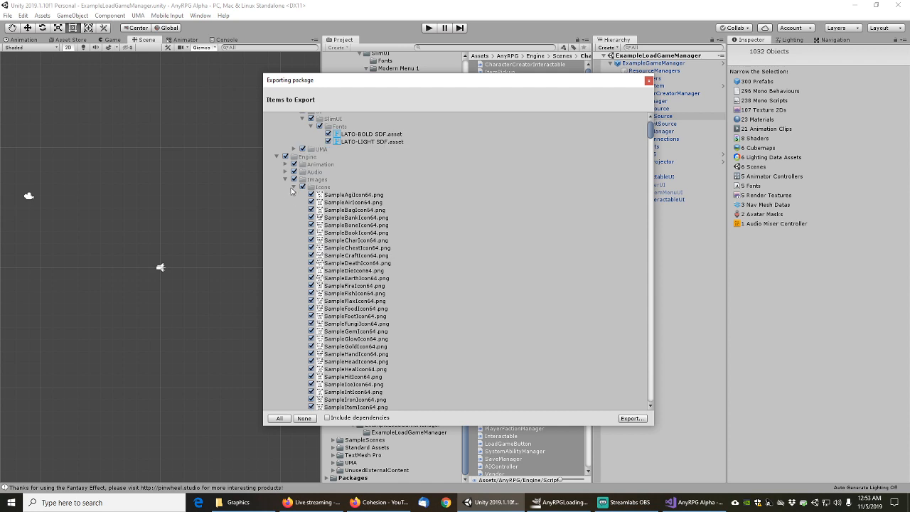
click(293, 188)
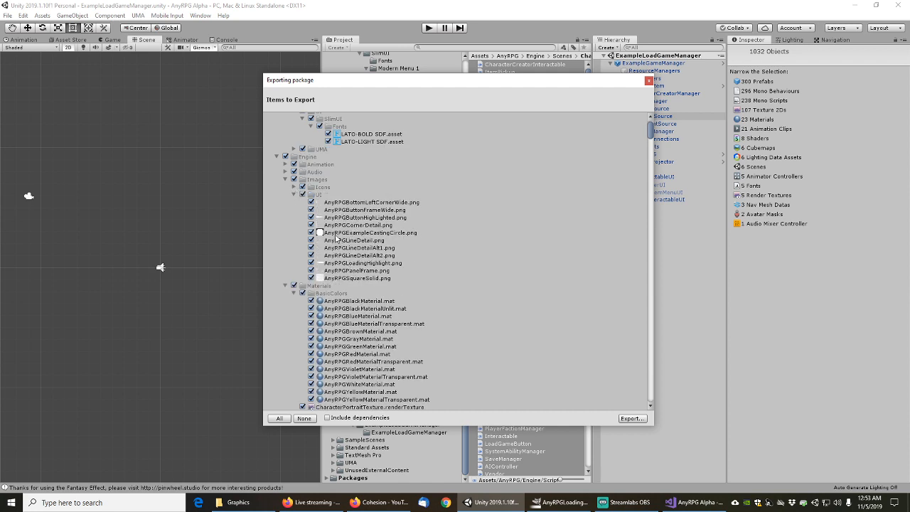
click(294, 197)
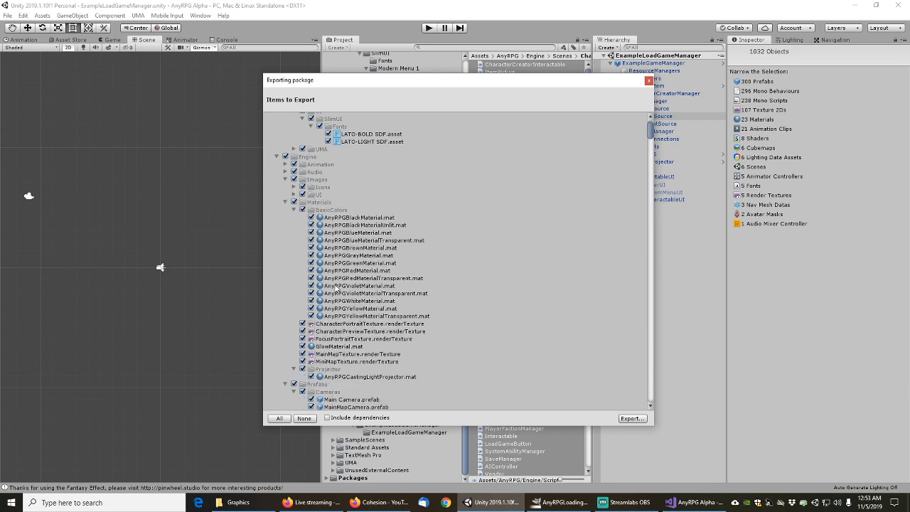
click(294, 210)
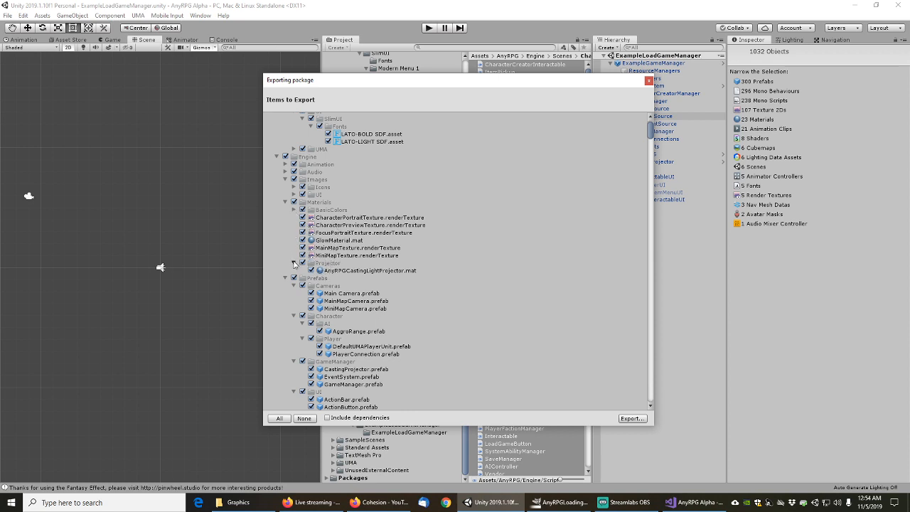
click(293, 263)
click(285, 202)
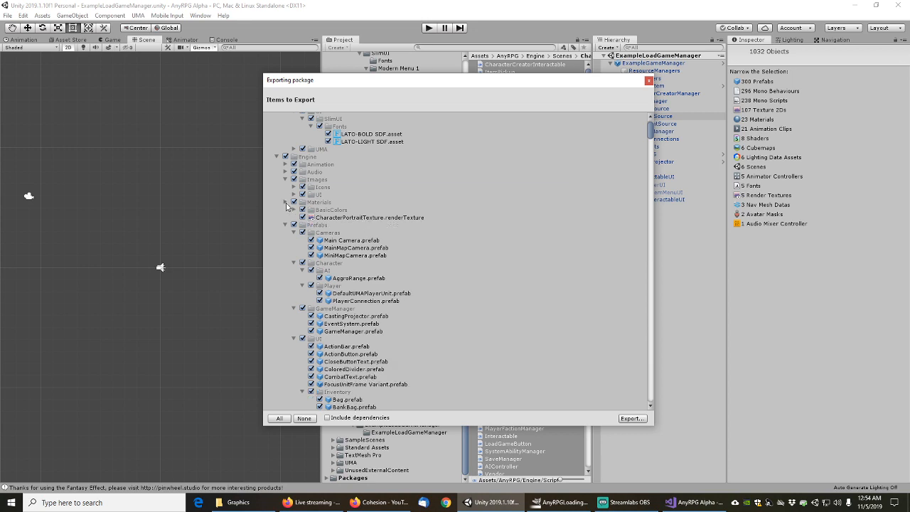
Collapse the Prefabs subfolders and the CharacterCreator and MainMenu scene folders
click(295, 217)
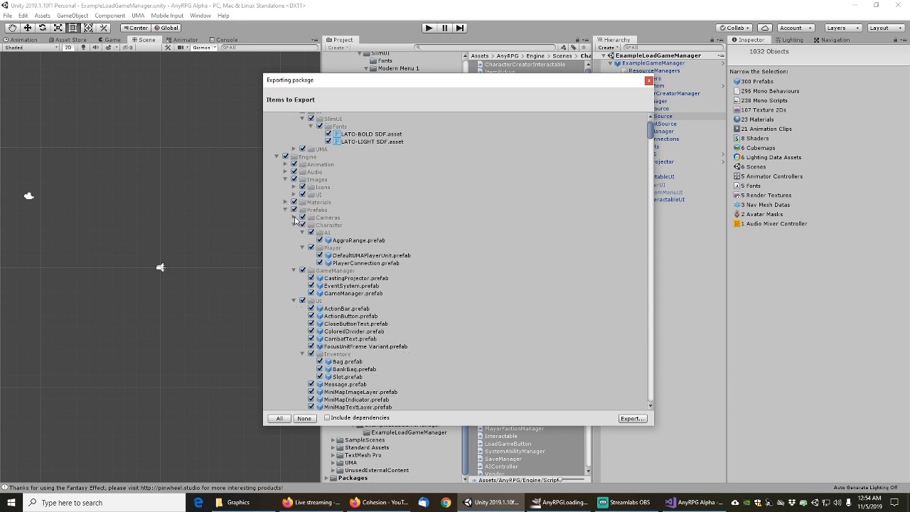
click(302, 233)
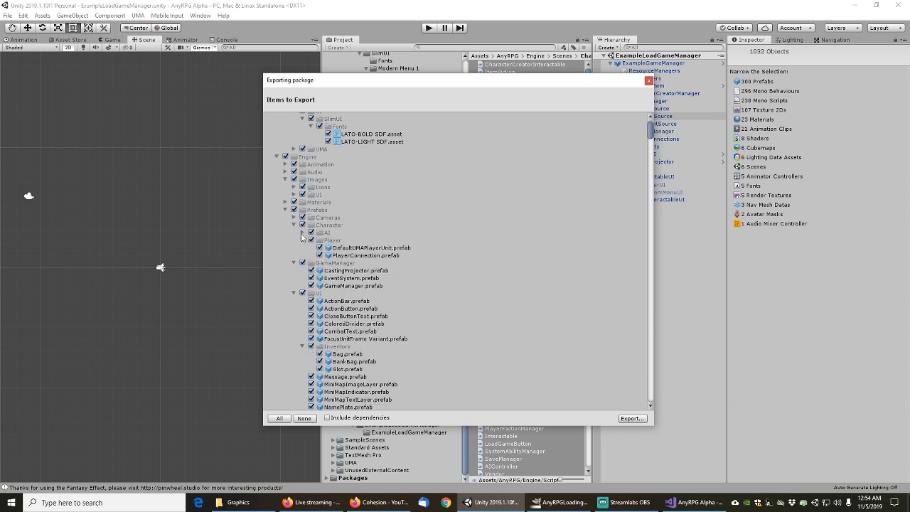
click(302, 240)
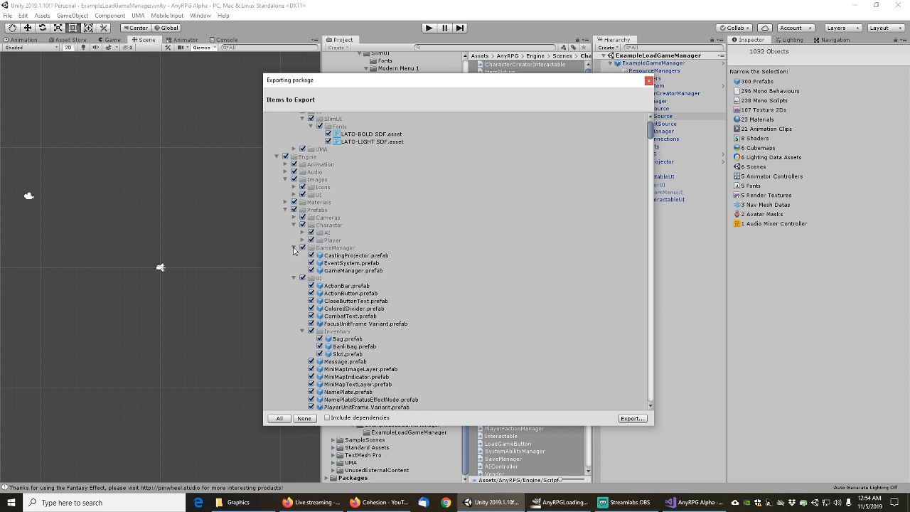
click(294, 248)
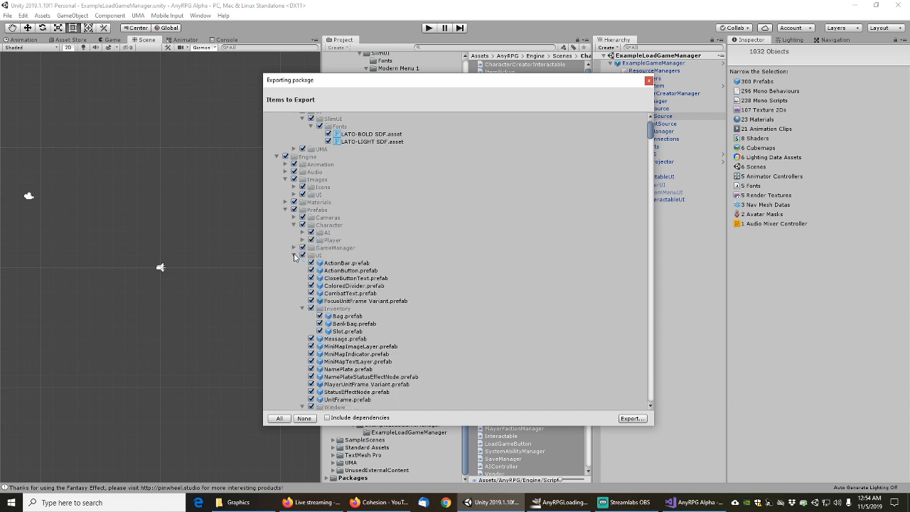
click(294, 255)
click(293, 225)
click(295, 225)
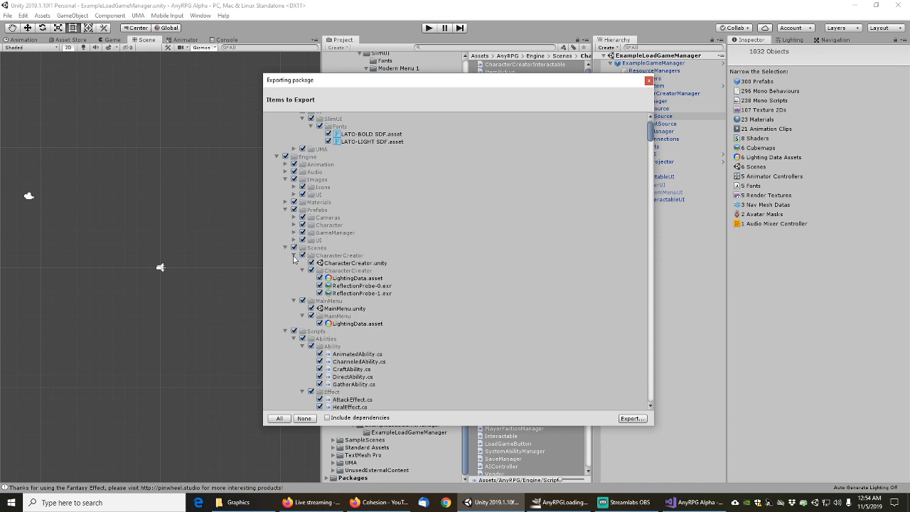
click(293, 256)
click(294, 263)
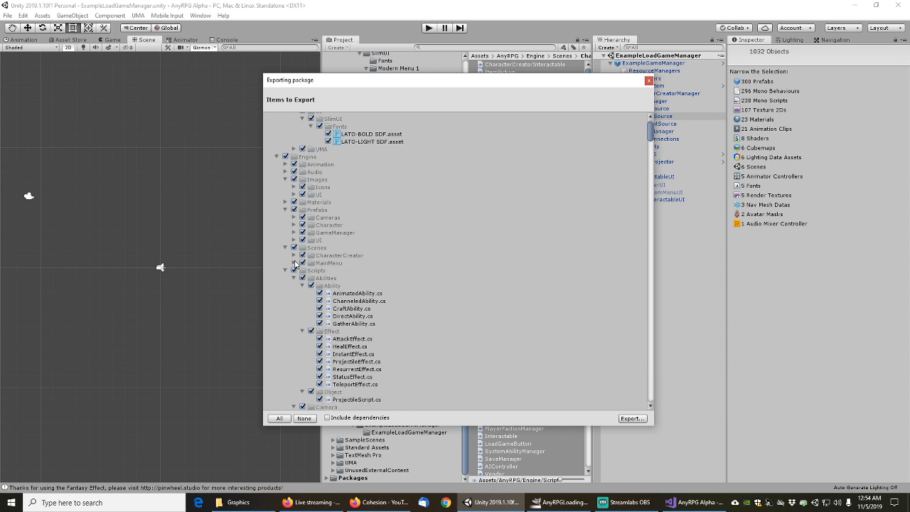
Collapse Scripts and the Example camera, character, GameManager, Interactables, Shapes and UnitSpawner prefab folders
click(294, 279)
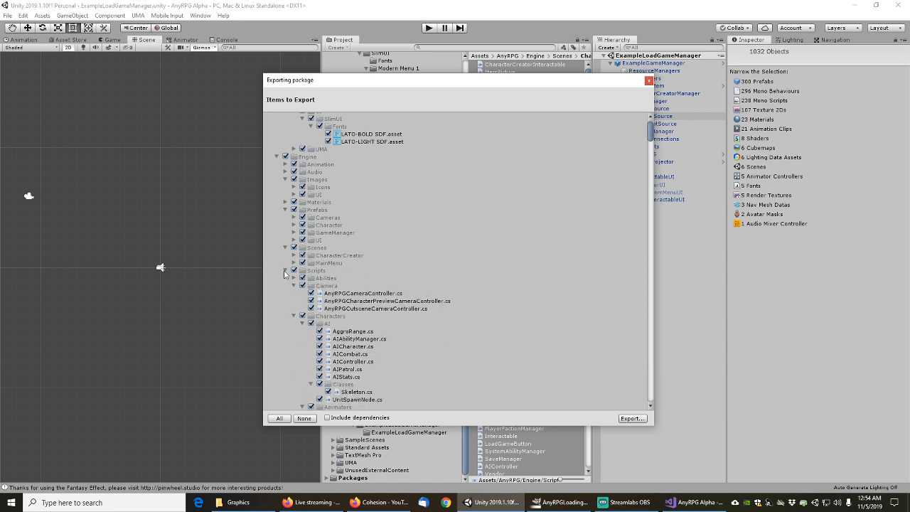
click(285, 270)
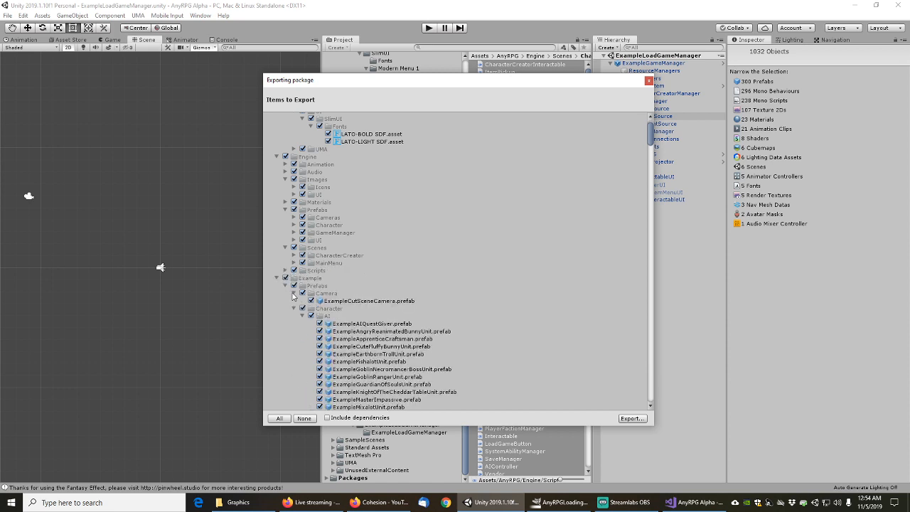
click(294, 294)
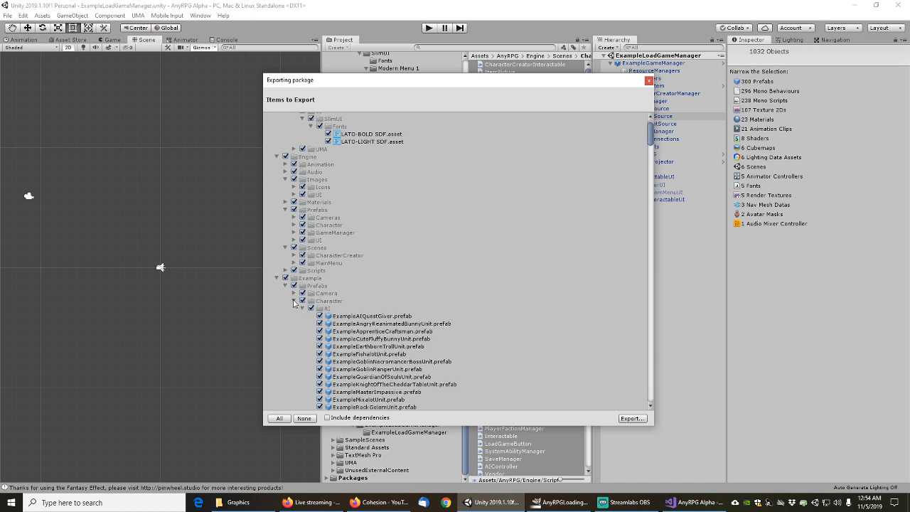
click(294, 301)
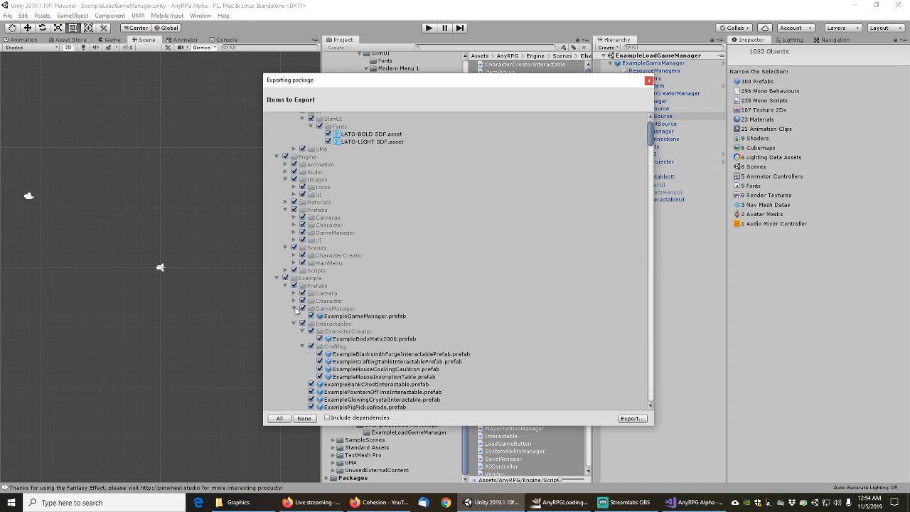
scroll(297, 310, down, 2)
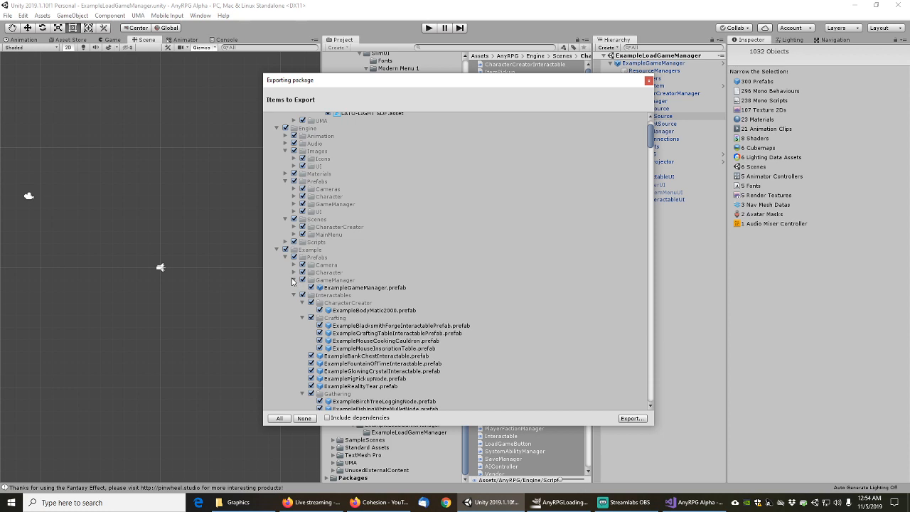
click(293, 281)
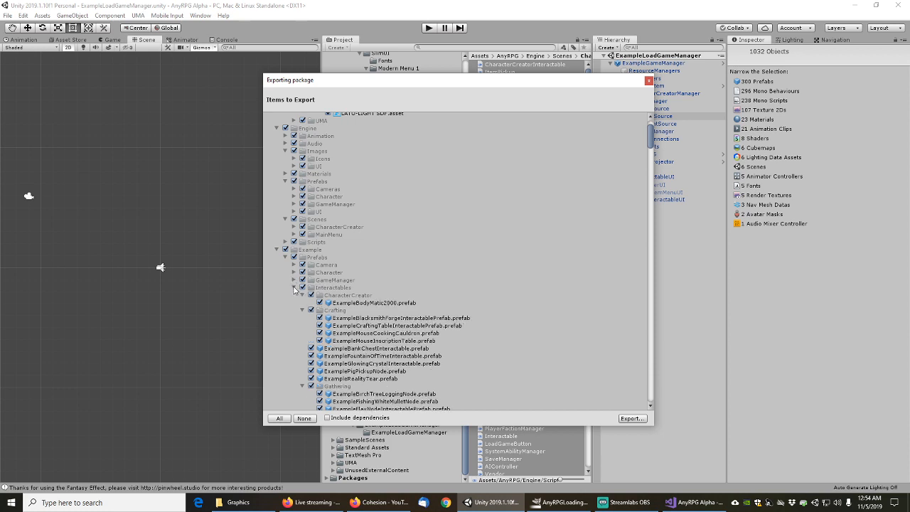
click(294, 288)
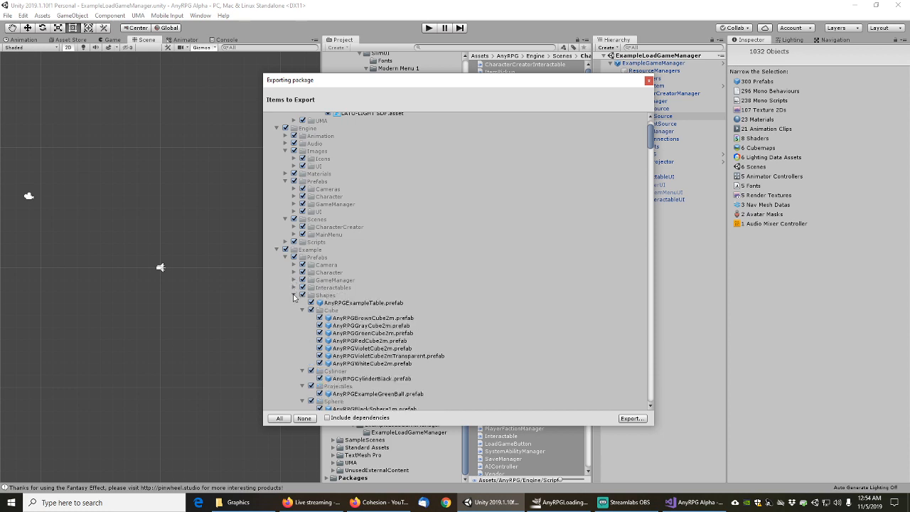
click(294, 295)
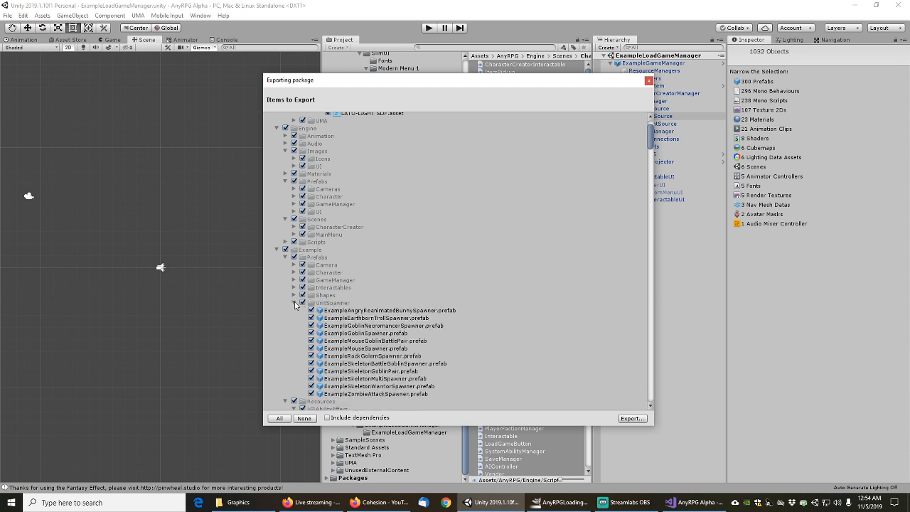
click(293, 303)
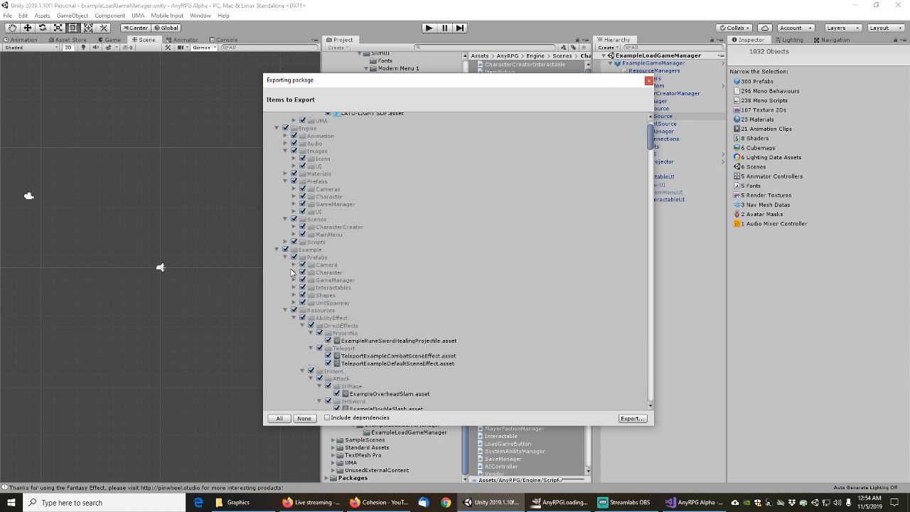
Collapse the Example Resources and Scenes folders, then the whole Example folder
click(276, 250)
click(276, 251)
scroll(300, 320, down, 2)
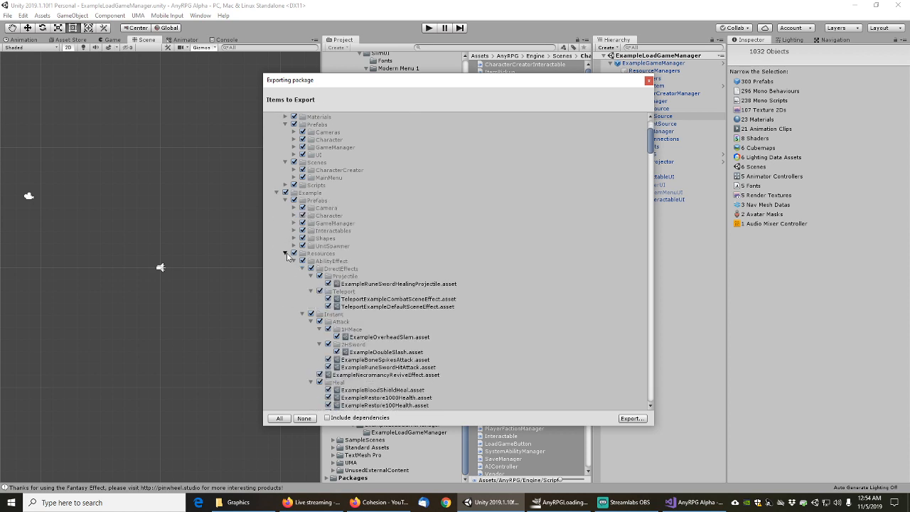
click(286, 254)
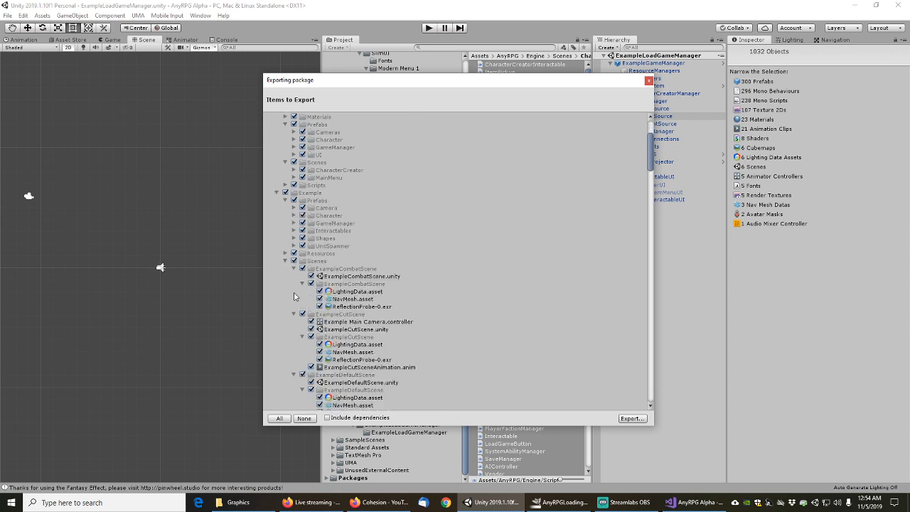
scroll(294, 303, down, 3)
scroll(291, 270, up, 3)
click(286, 261)
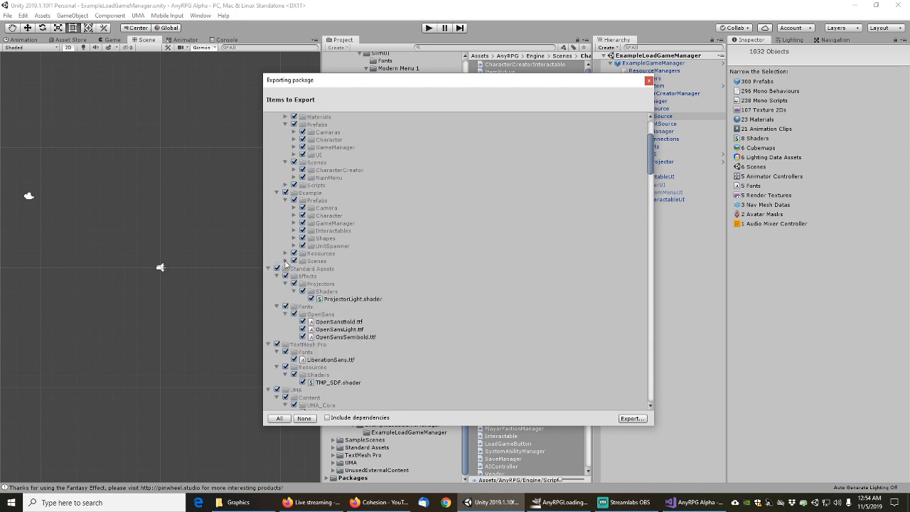
click(277, 193)
scroll(278, 196, up, 4)
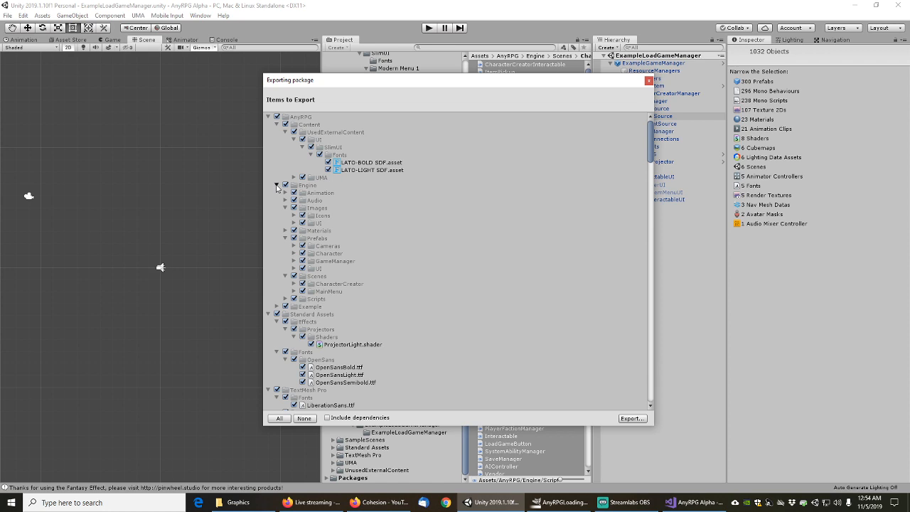
Collapse the Engine and UMA folders to reveal the UnusedExternalContent items
click(277, 186)
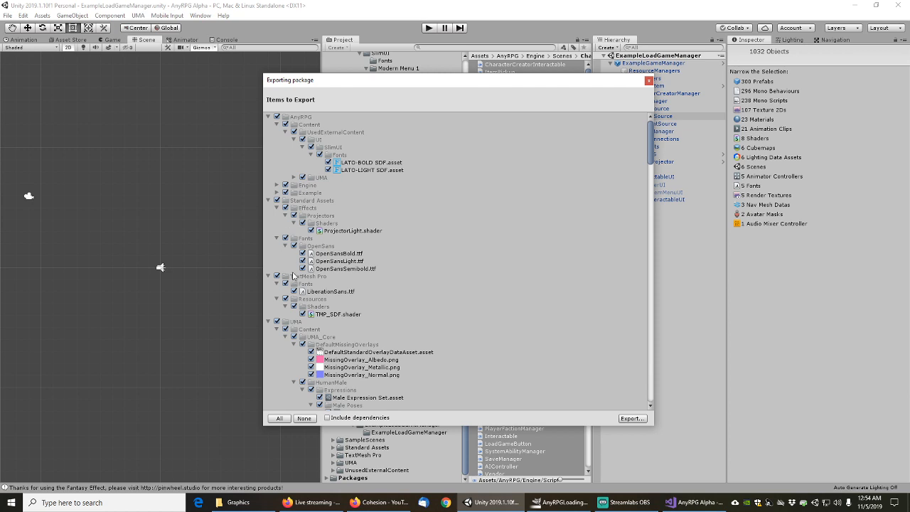
scroll(296, 277, down, 4)
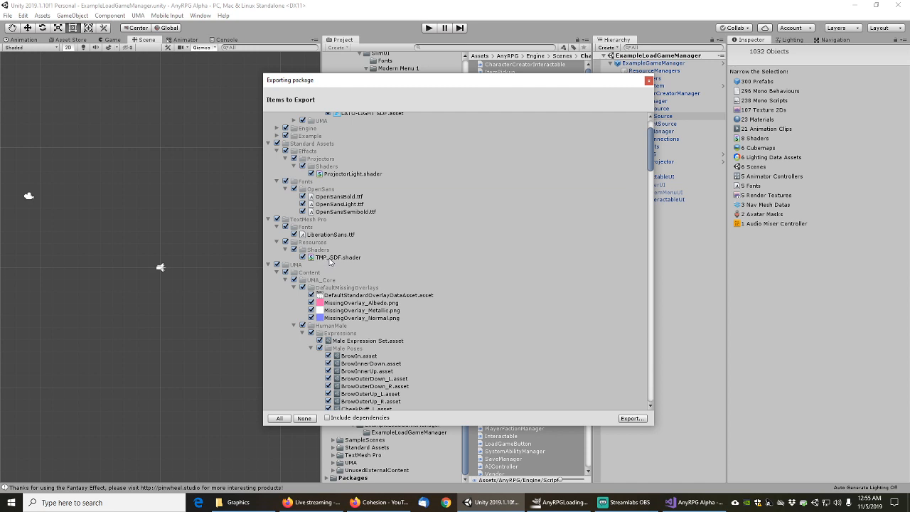
mouse_move(650, 147)
mouse_down()
mouse_move(650, 139)
mouse_move(653, 147)
mouse_up()
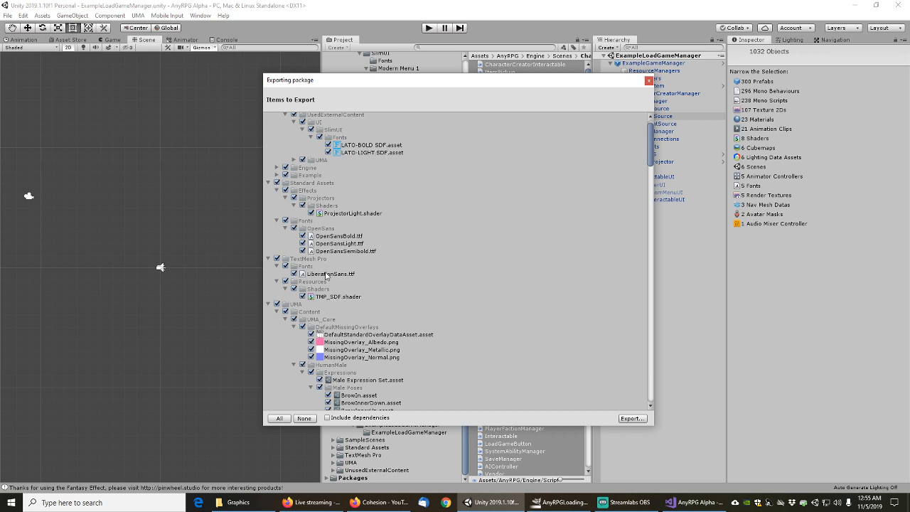
scroll(287, 292, down, 2)
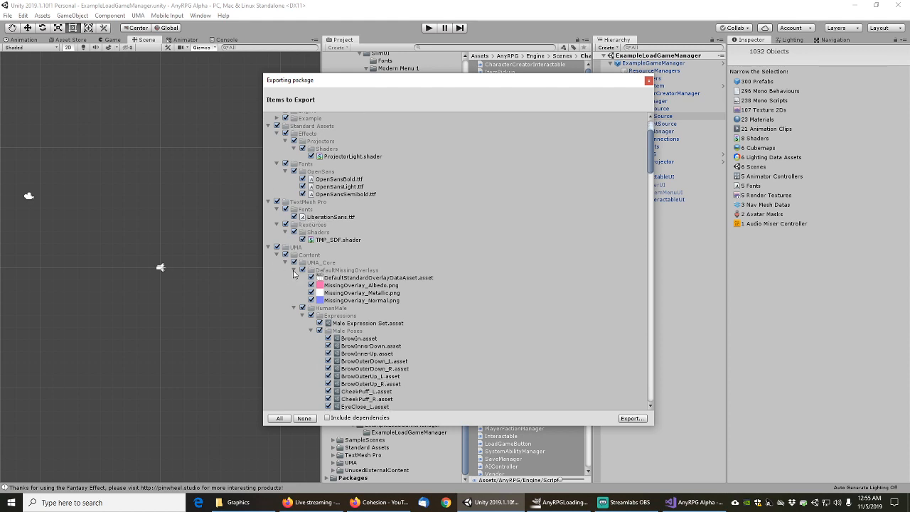
click(268, 247)
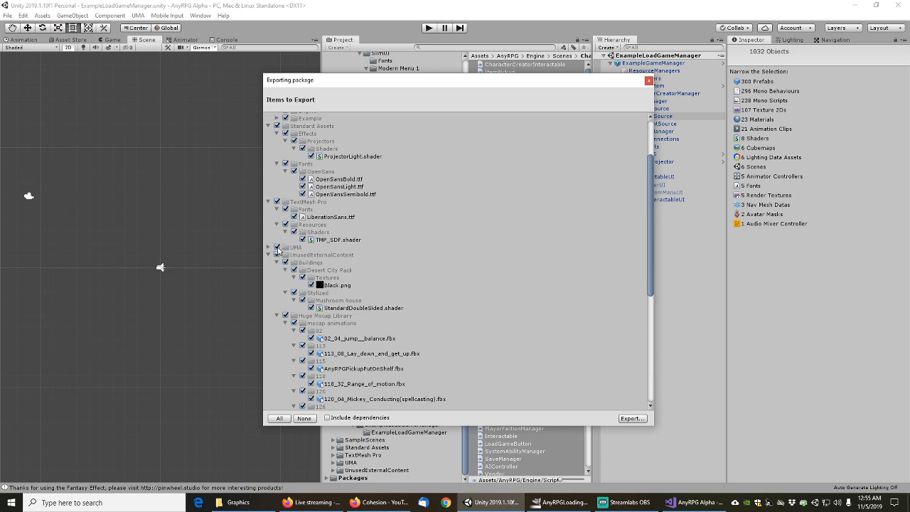
scroll(297, 288, down, 1)
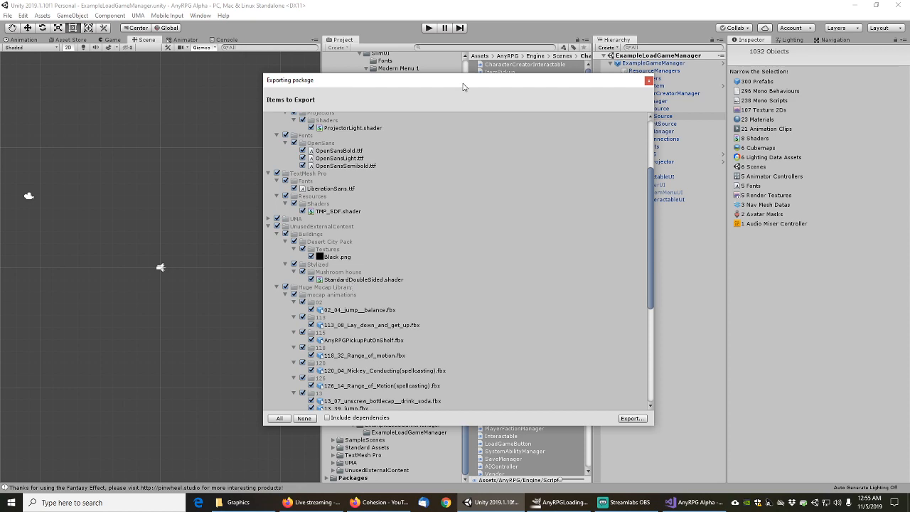
Collapse the 02 and mocap animations folders, then close the Exporting package dialog
drag(459, 85, 0, 86)
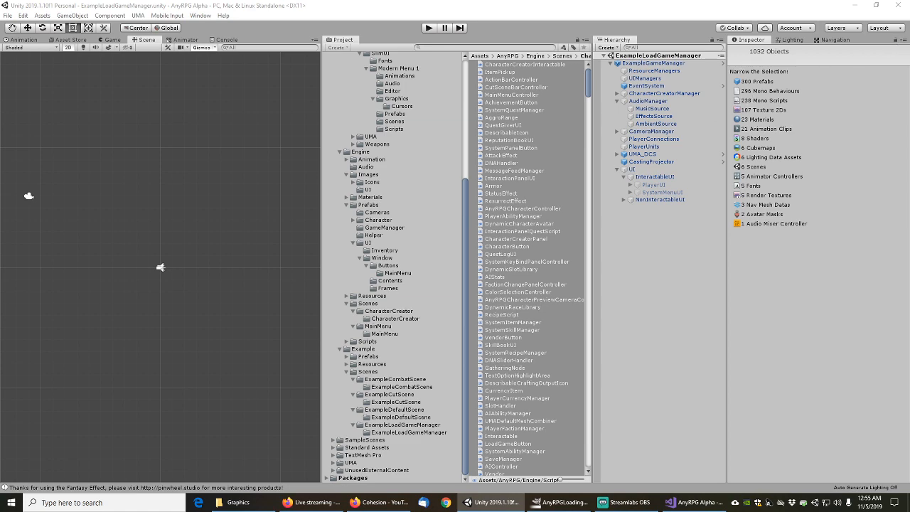
drag(0, 109, 313, 80)
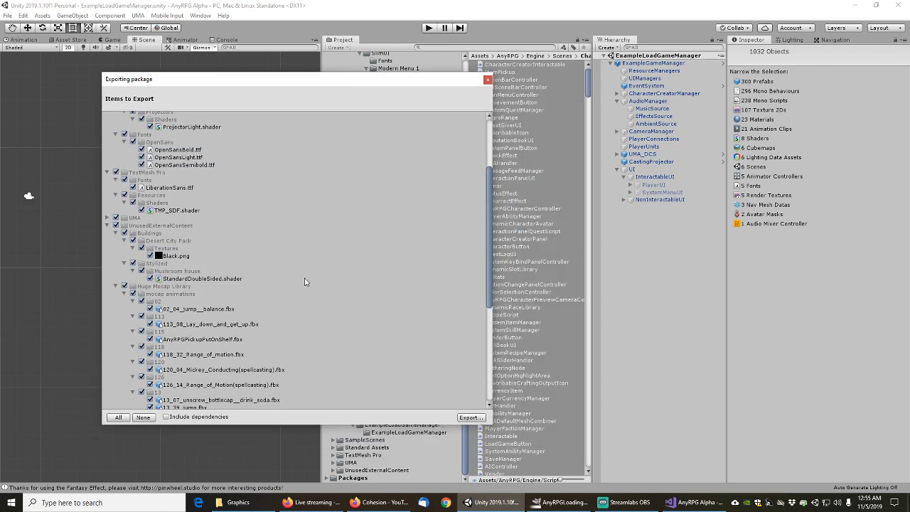
scroll(188, 294, down, 3)
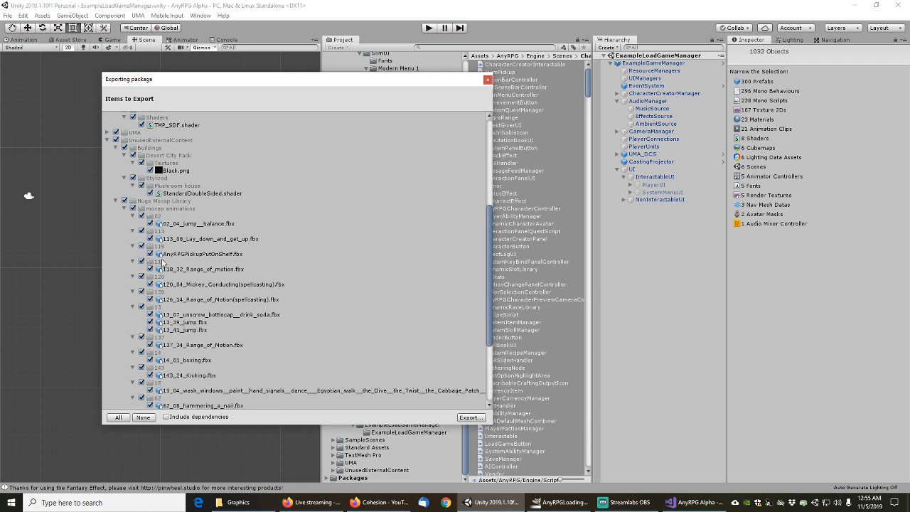
click(131, 216)
click(124, 209)
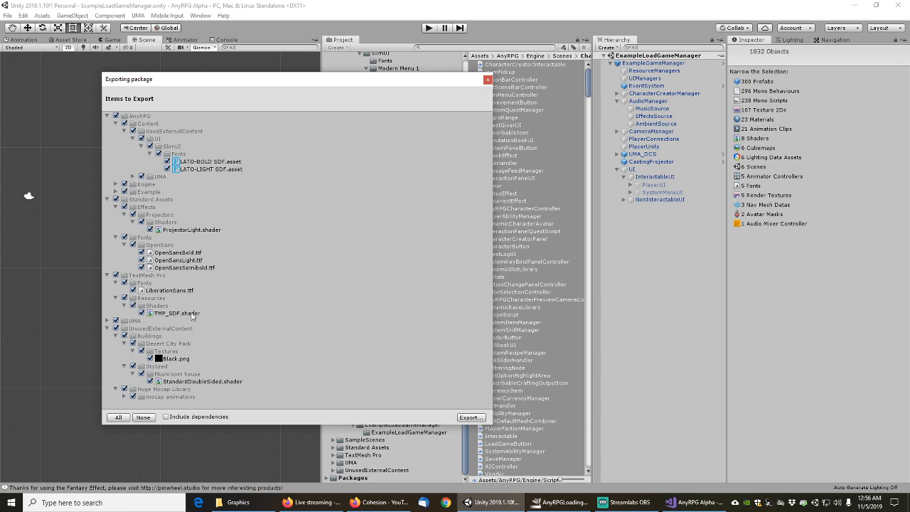
click(487, 79)
Search for TMP_S and find scene objects referencing the TMP_SDF shader
click(448, 46)
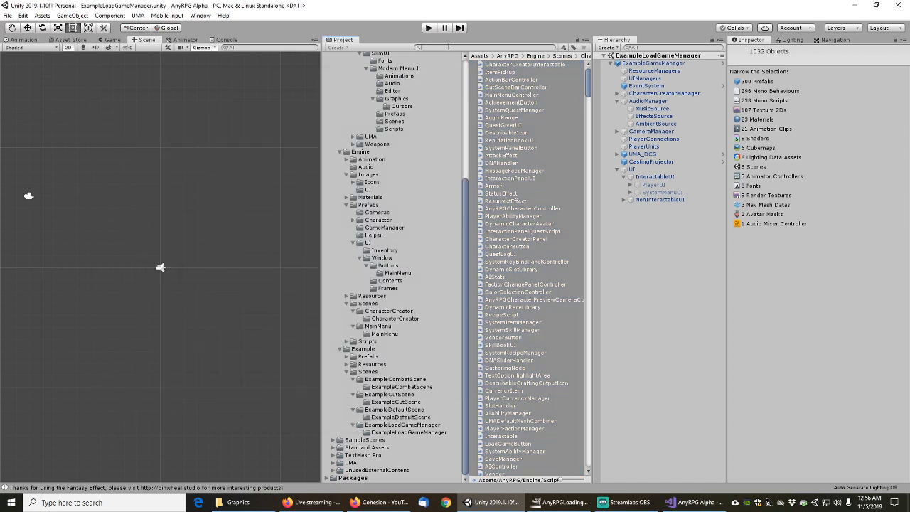
text(TMP)
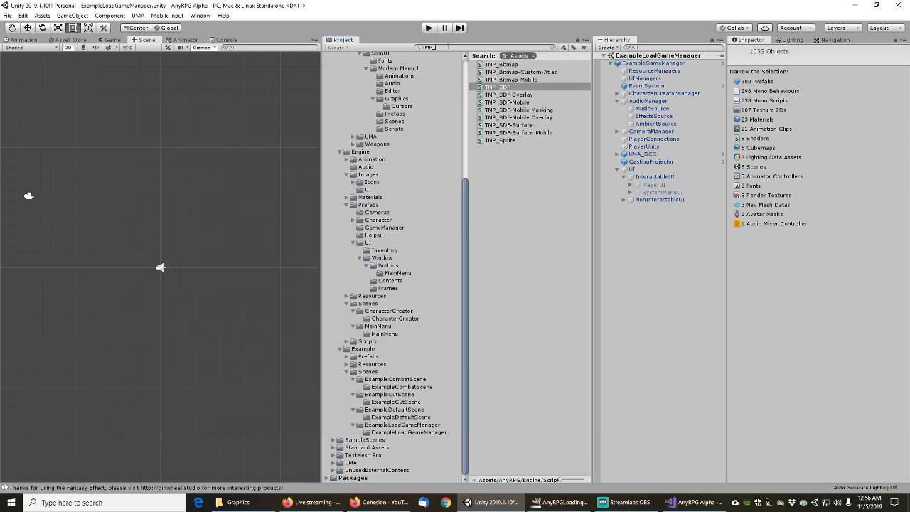
text(_S)
click(497, 64)
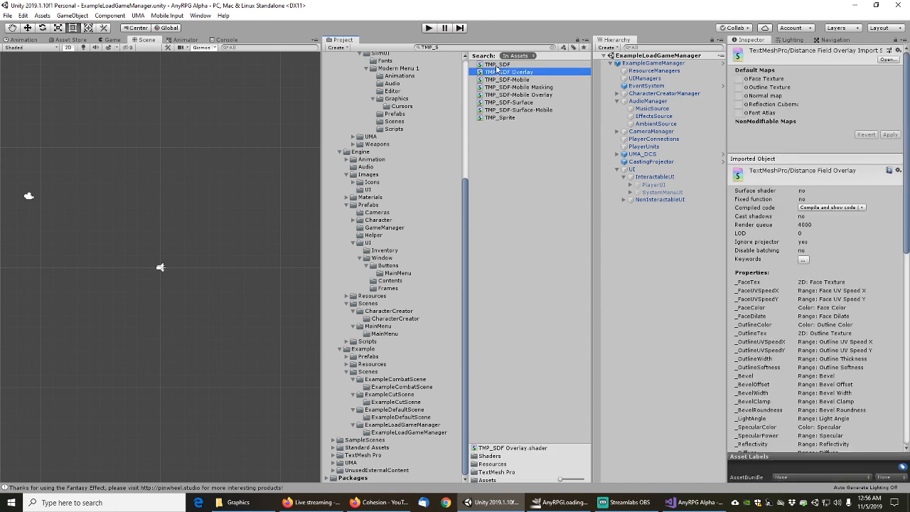
right_click(498, 65)
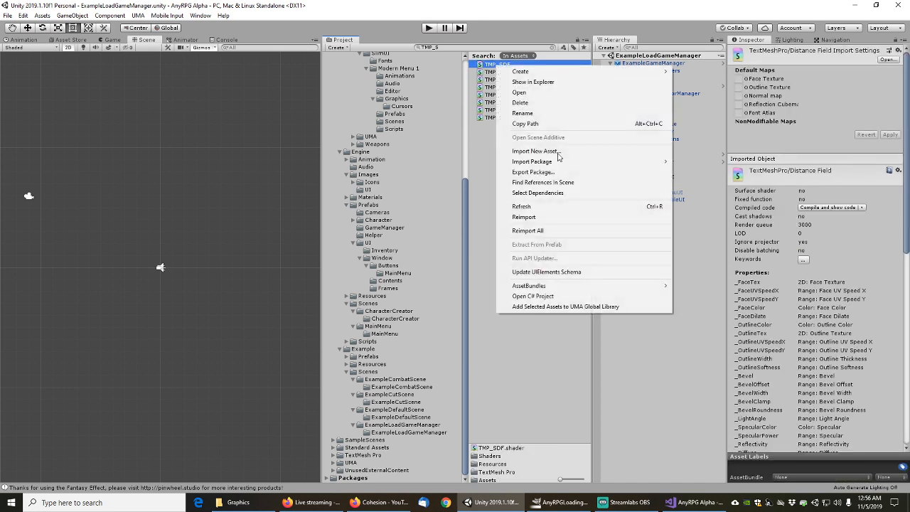
click(550, 193)
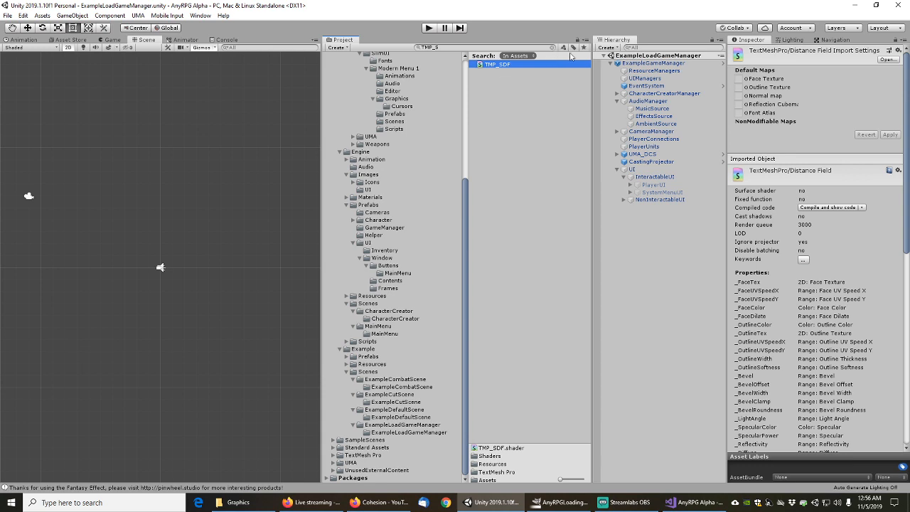
right_click(500, 66)
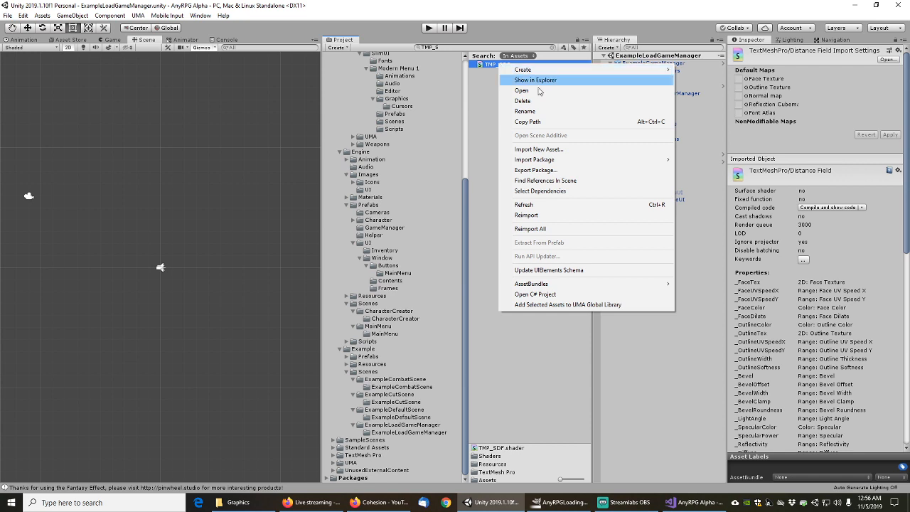
click(539, 184)
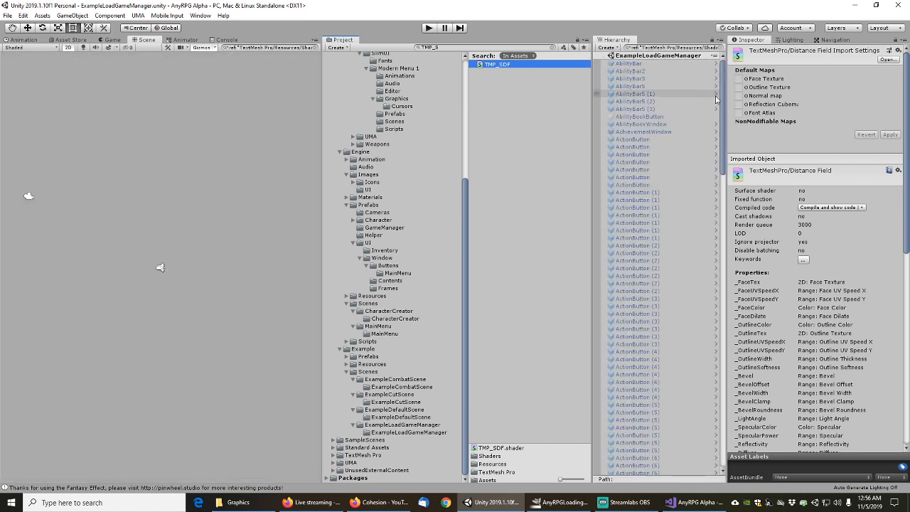
drag(723, 91, 746, 251)
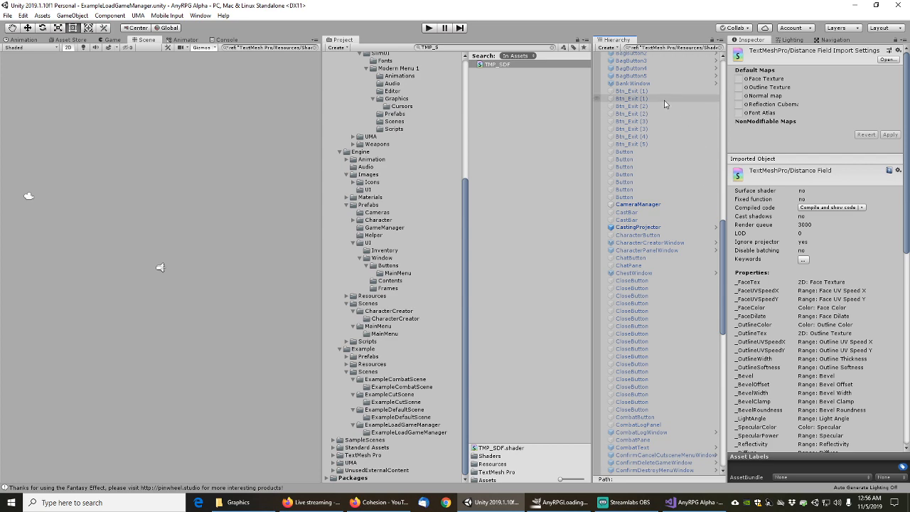
click(640, 92)
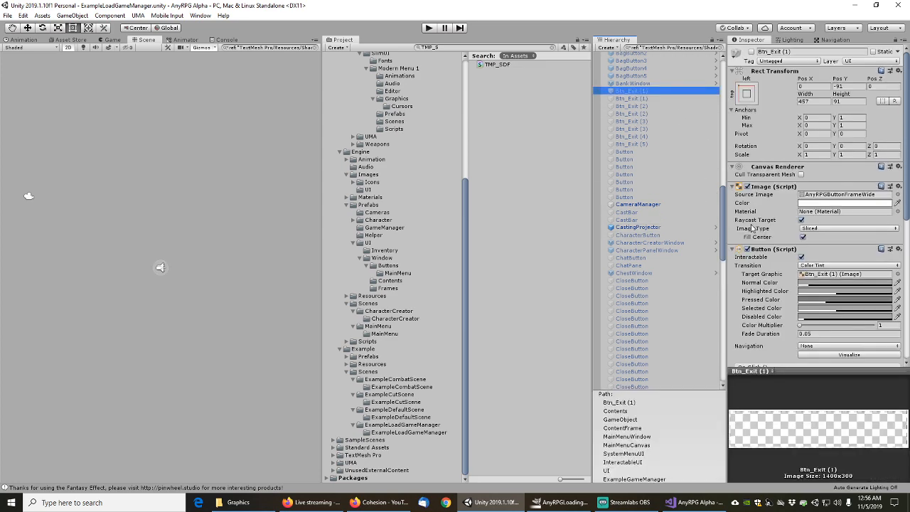
scroll(754, 228, down, 5)
scroll(755, 228, up, 6)
click(633, 98)
click(636, 113)
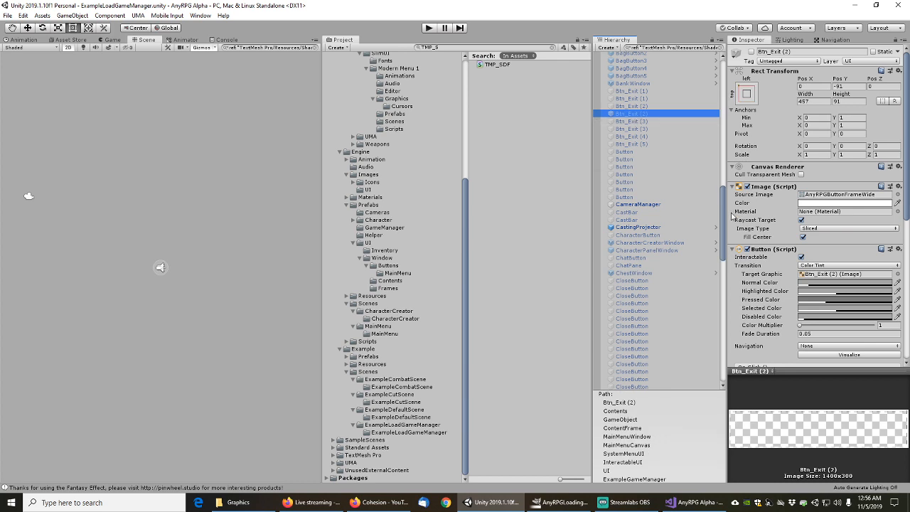
drag(725, 214, 724, 227)
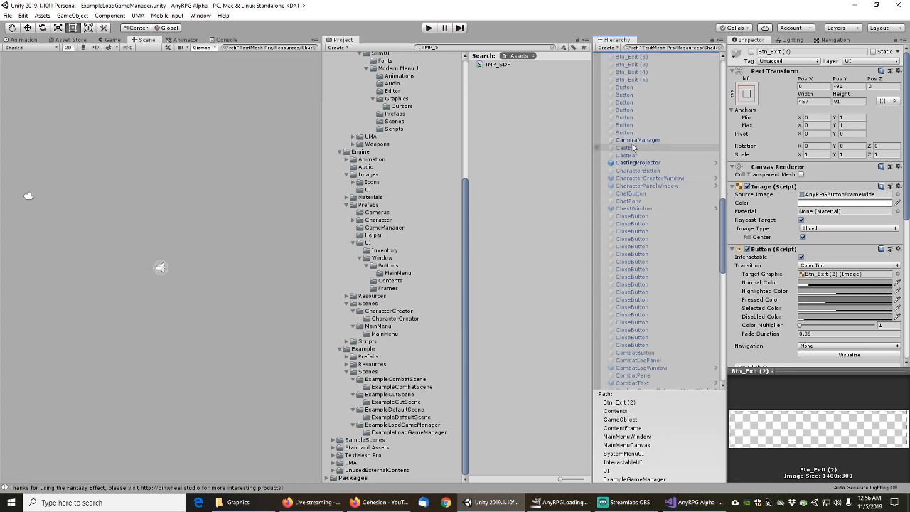
click(635, 141)
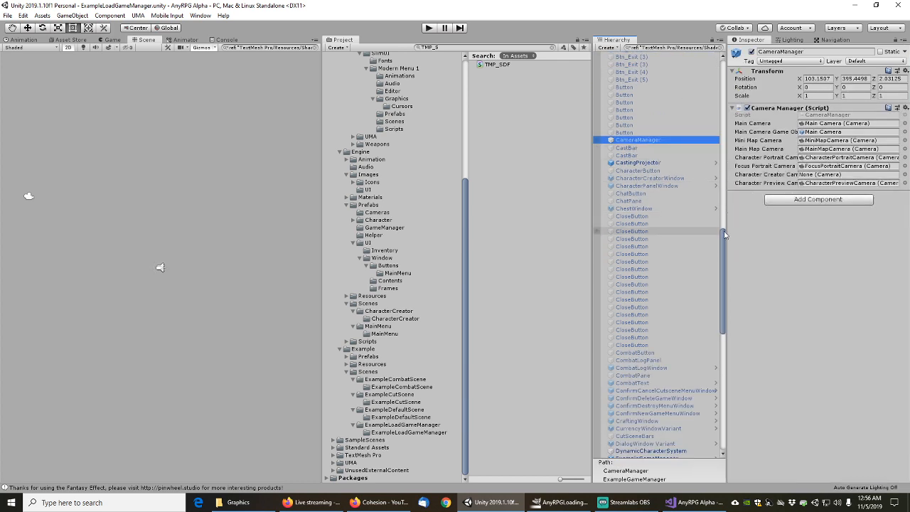
drag(723, 236, 725, 289)
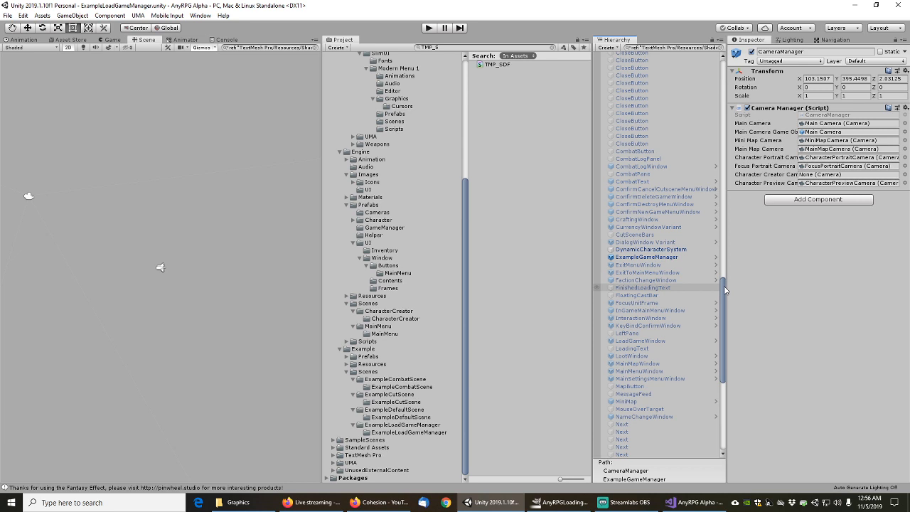
drag(725, 289, 719, 67)
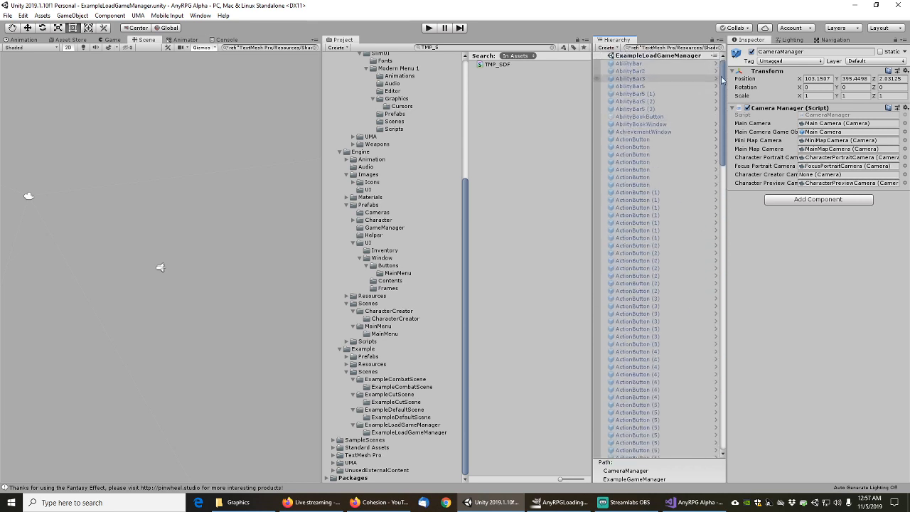
mouse_move(722, 80)
mouse_down()
mouse_move(736, 285)
mouse_move(728, 393)
mouse_move(720, 86)
mouse_up()
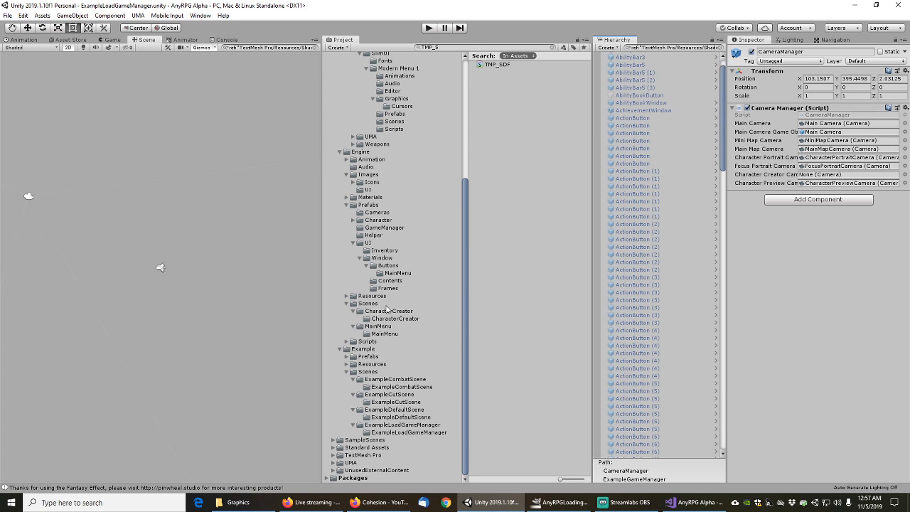
Clear the Hierarchy reference filter and browse to the Engine/Scenes/MainMenu folder
click(394, 281)
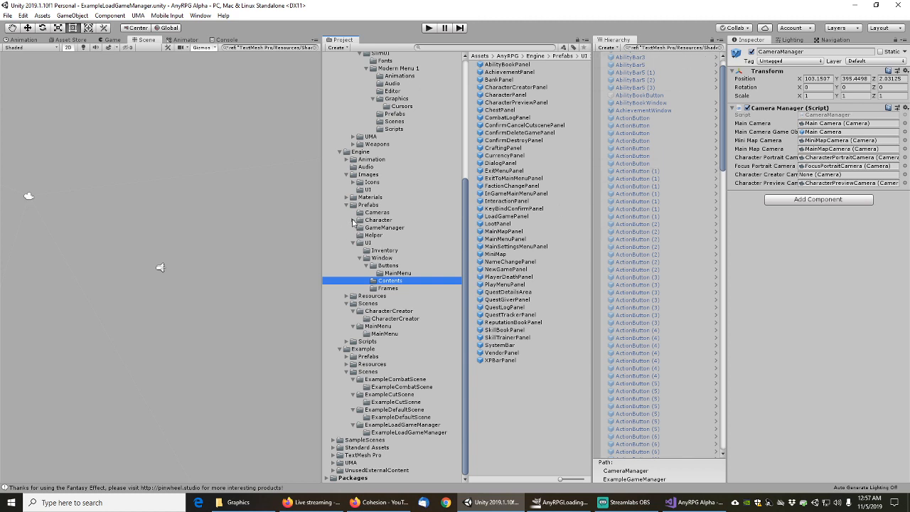
click(383, 252)
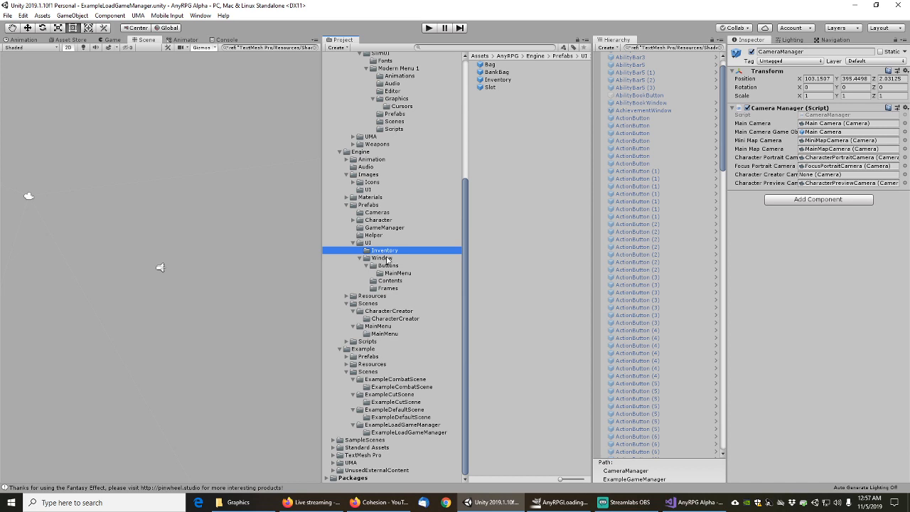
click(313, 47)
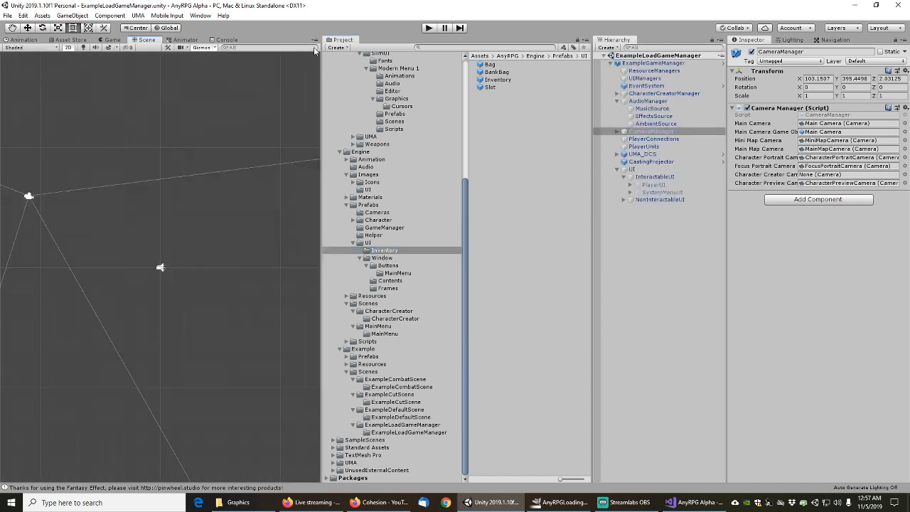
click(389, 258)
click(385, 251)
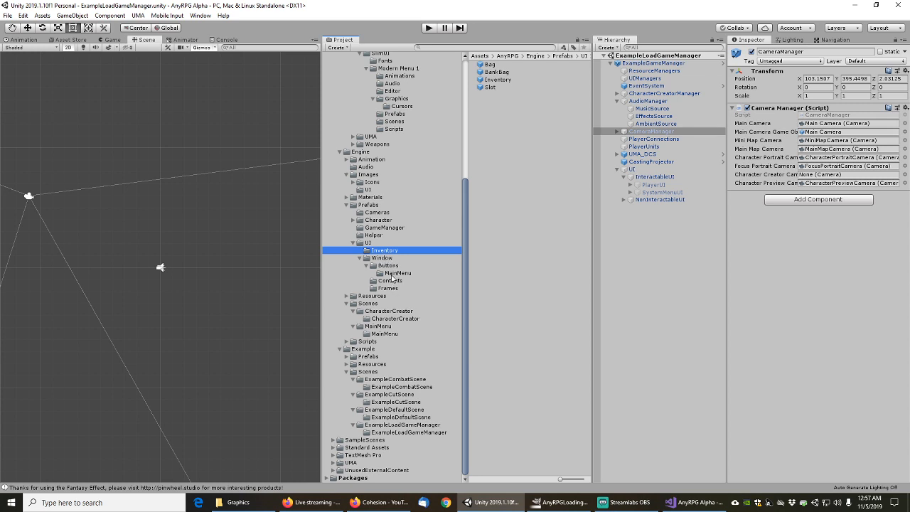
click(385, 327)
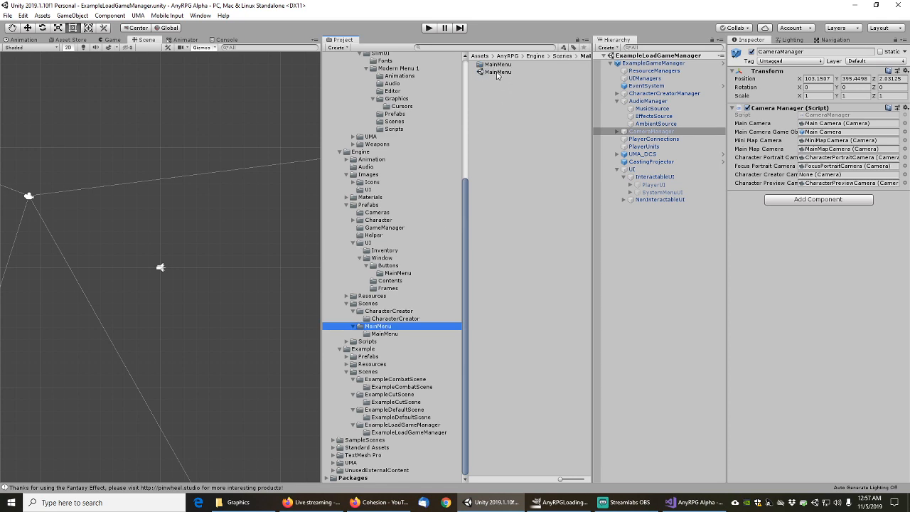
Open the MainMenu scene and inspect MainMenuManager, MainMenuCanvas, Version, GameTitle and Lights
double_click(498, 72)
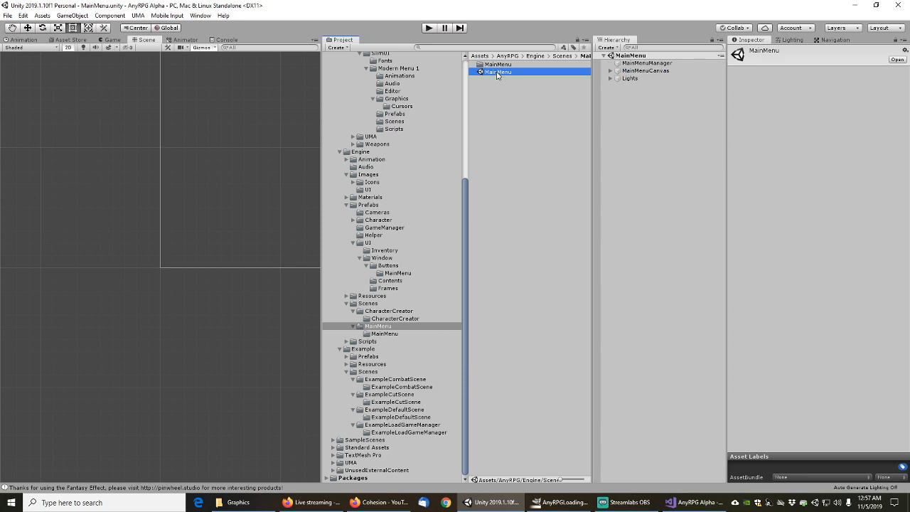
click(611, 71)
click(631, 64)
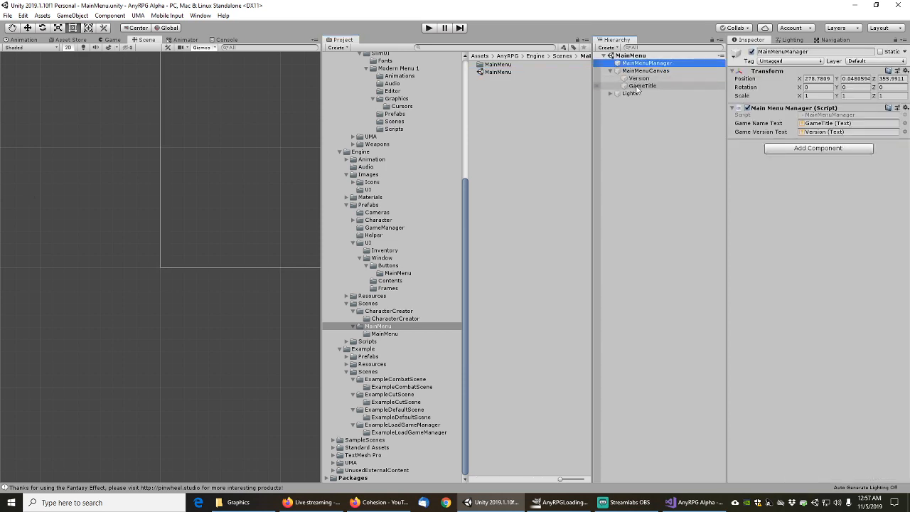
click(644, 72)
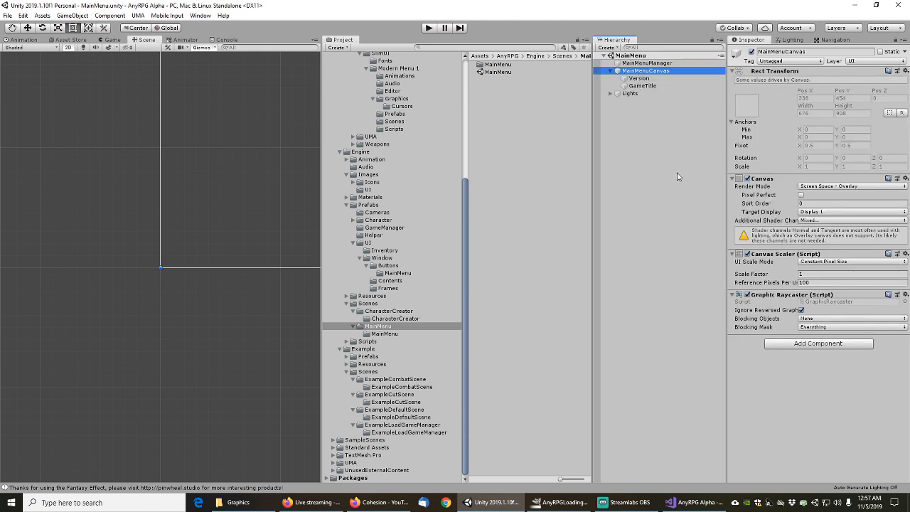
click(639, 79)
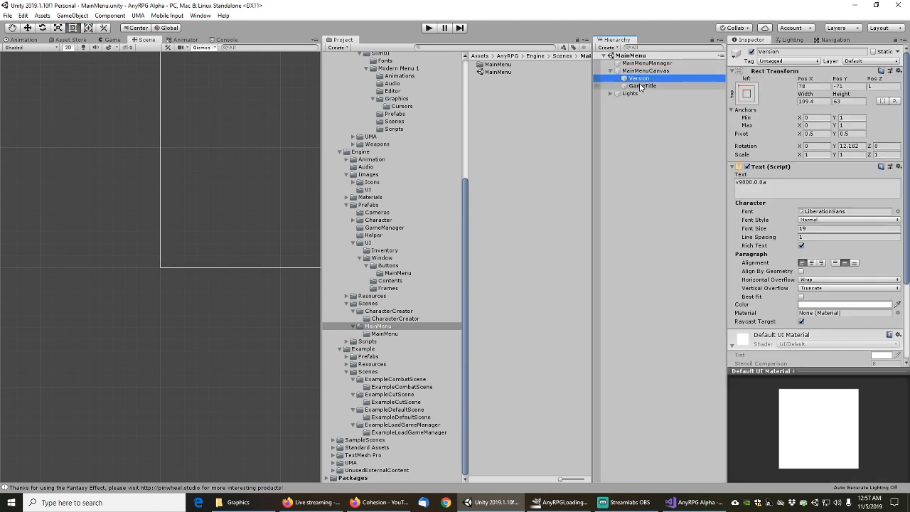
scroll(796, 247, down, 3)
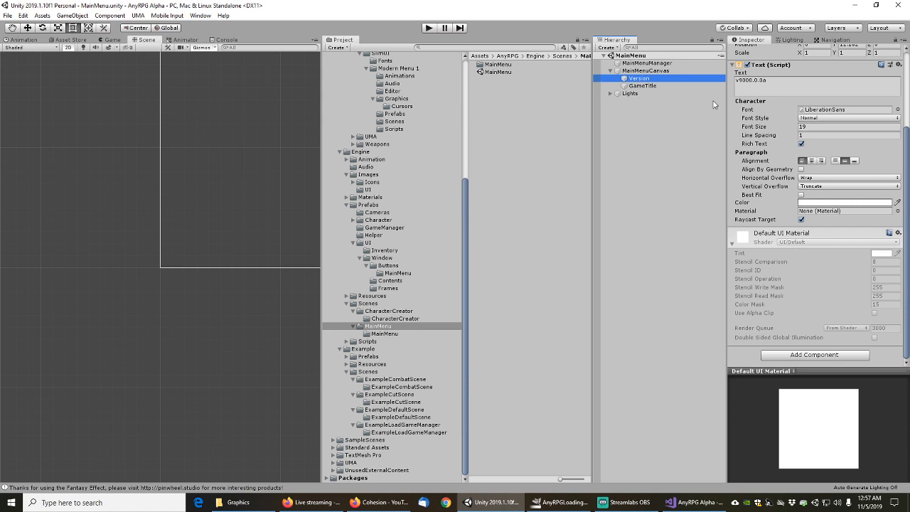
click(647, 87)
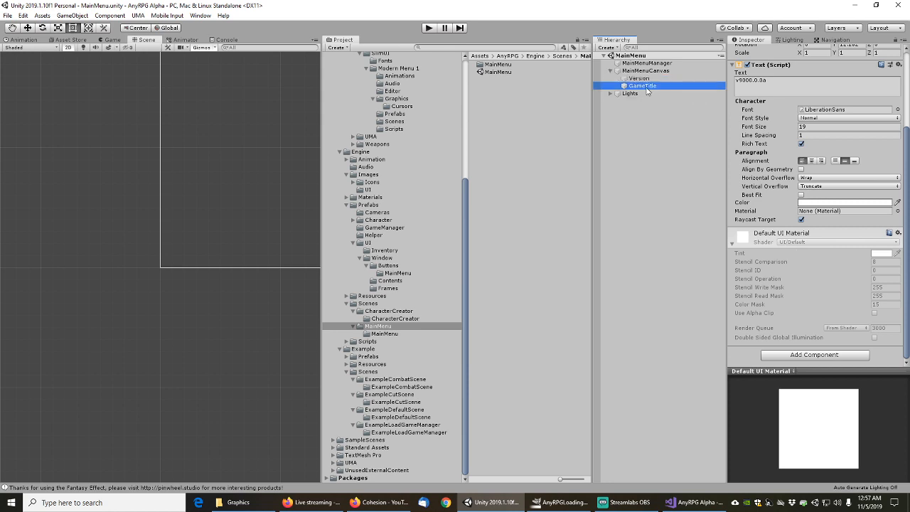
click(611, 94)
click(630, 94)
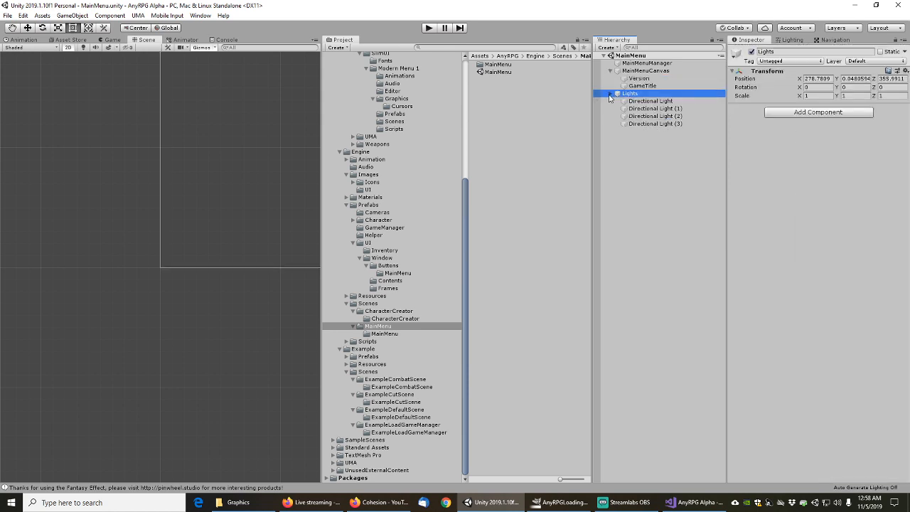
click(610, 93)
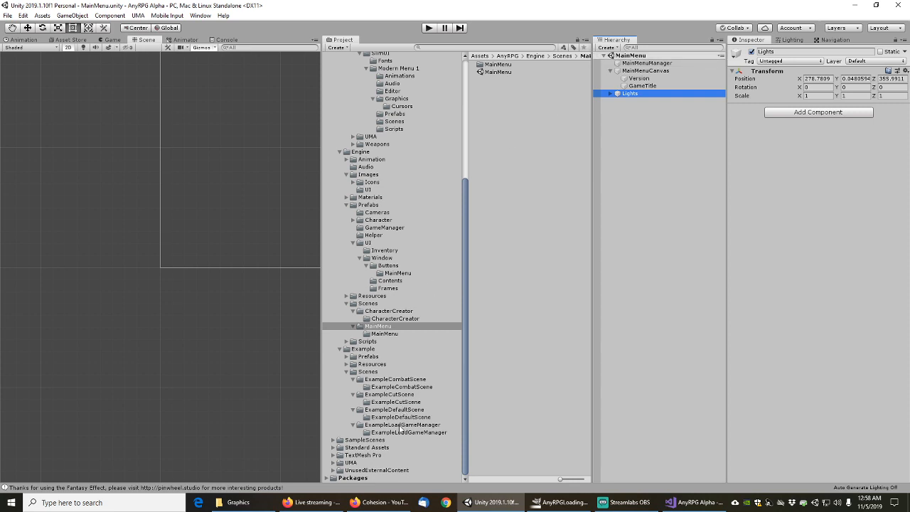
Browse to the UI Window Contents folder and open the MainSettingsMenuPanel prefab
click(391, 289)
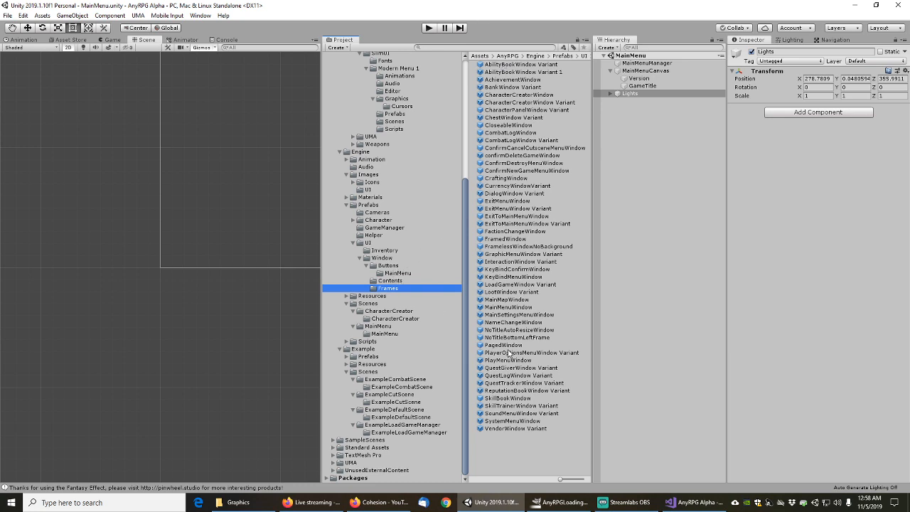
click(388, 281)
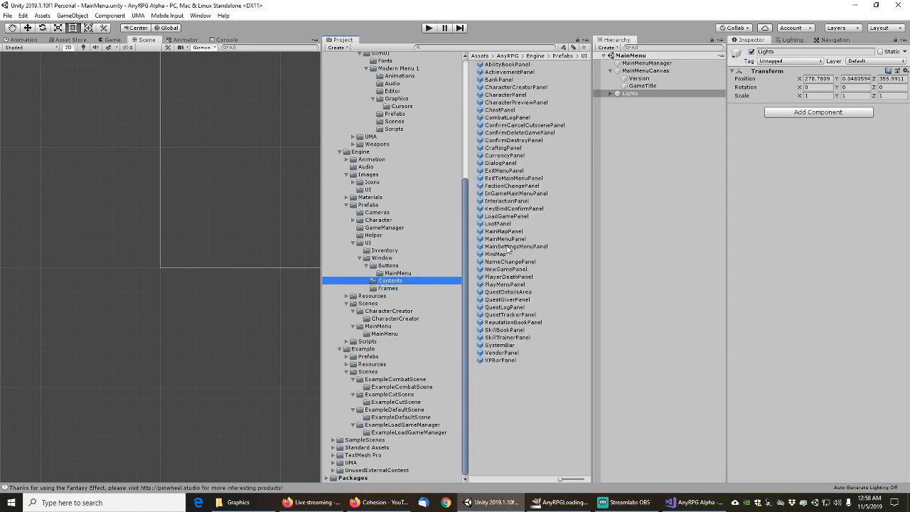
double_click(507, 247)
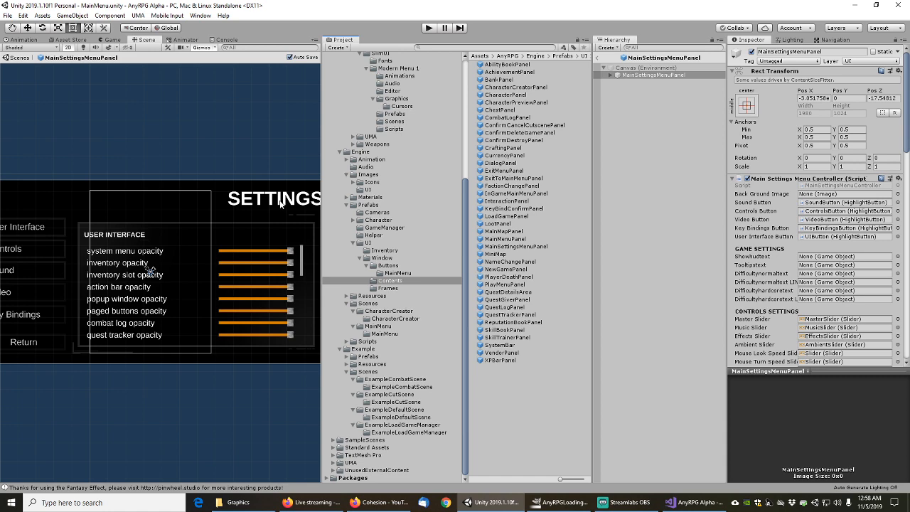
Remove the Mesh Filter component from the SETTINGS title text object
scroll(216, 236, down, 5)
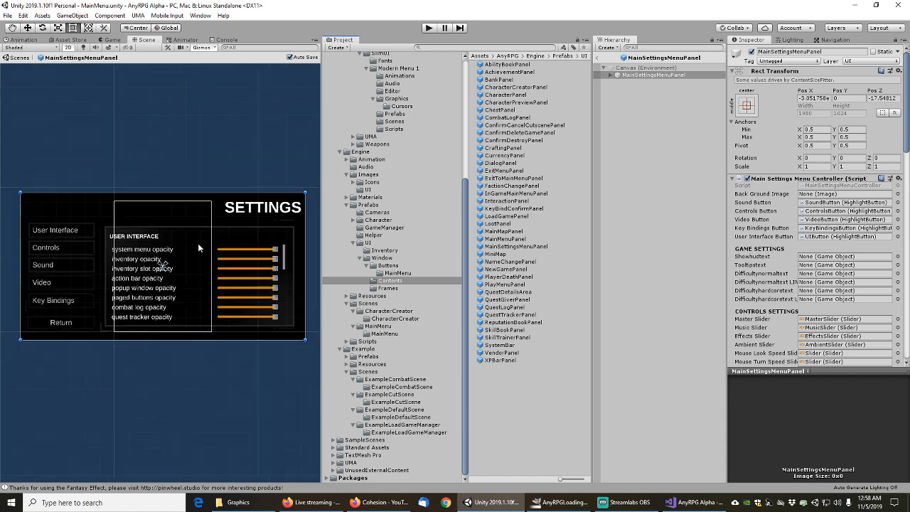
middle_drag(198, 244, 227, 251)
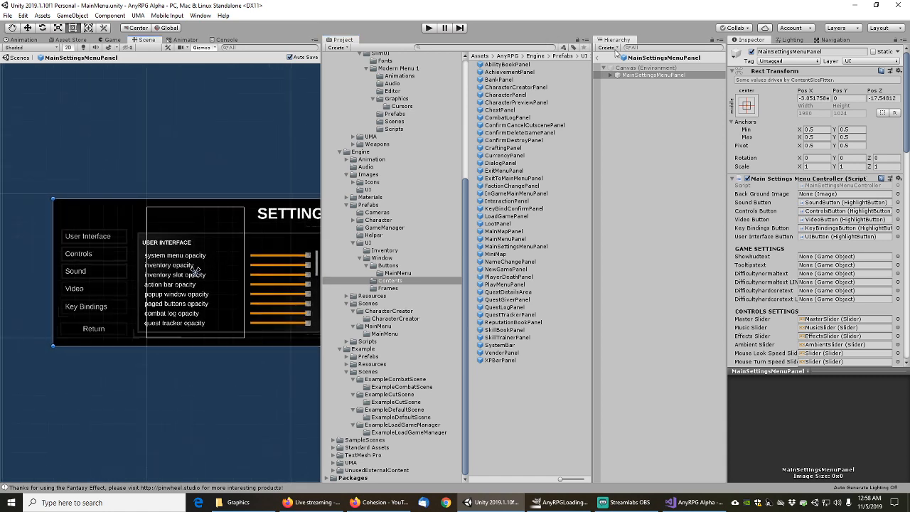
click(610, 74)
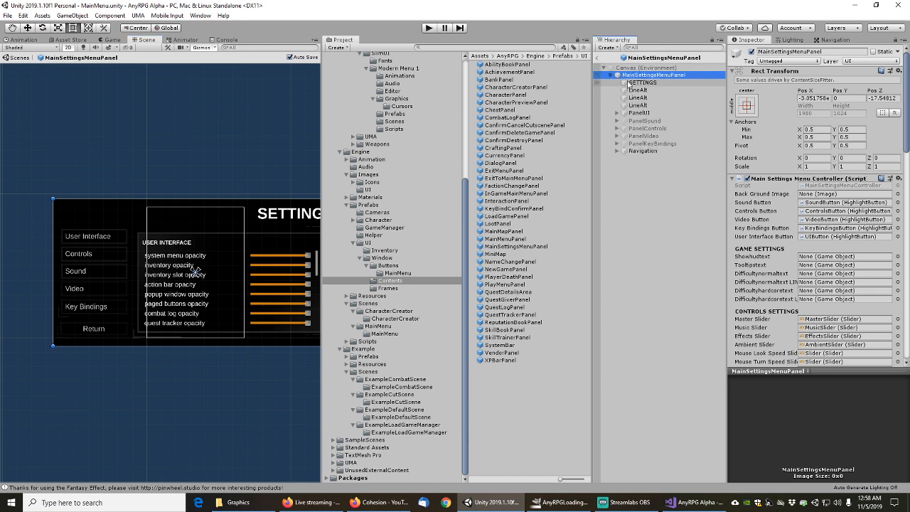
click(643, 83)
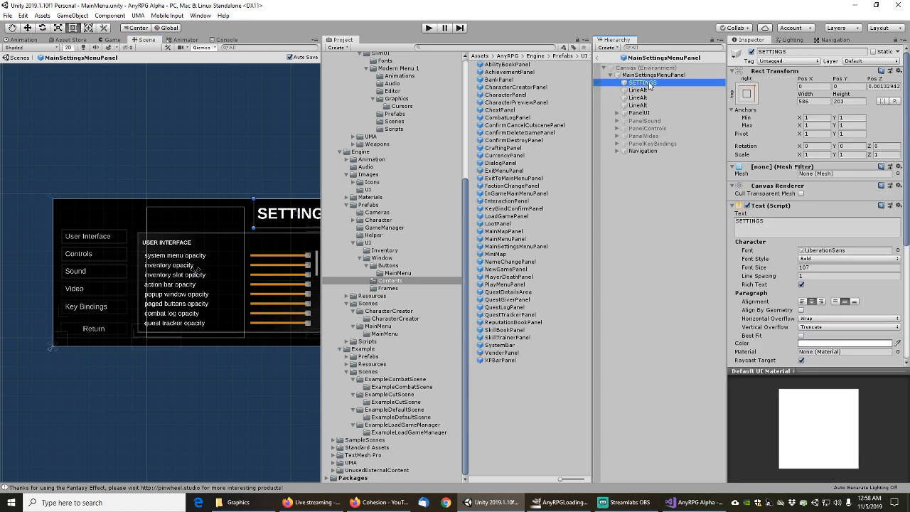
right_click(768, 169)
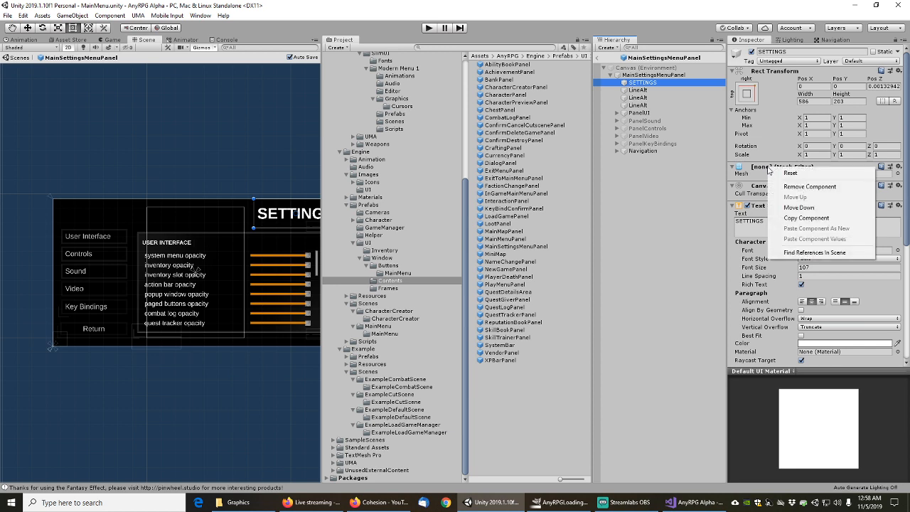
click(782, 187)
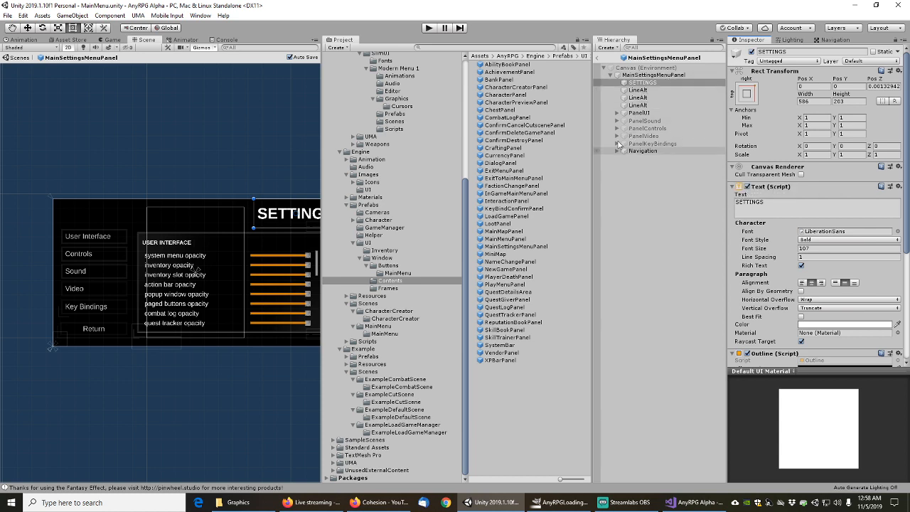
Check the panel root's components, then revisit SETTINGS and the LineAlt object
click(647, 75)
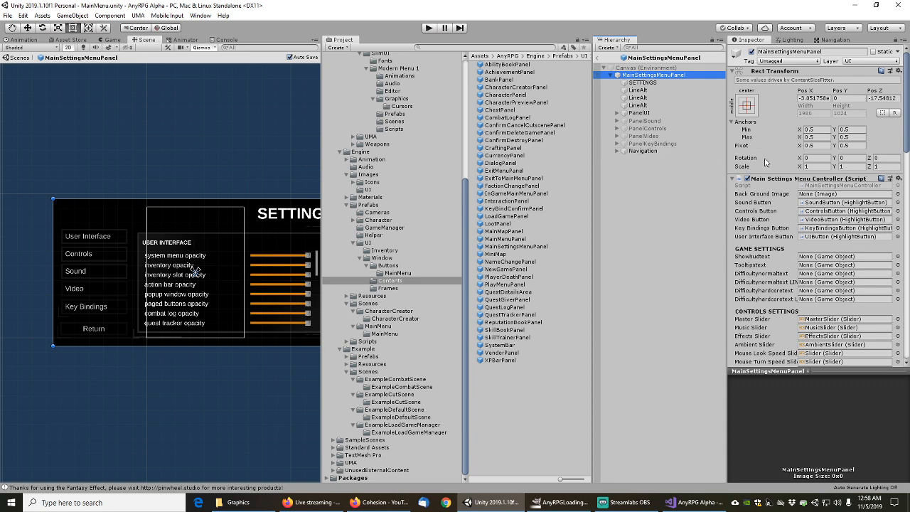
scroll(767, 162, down, 15)
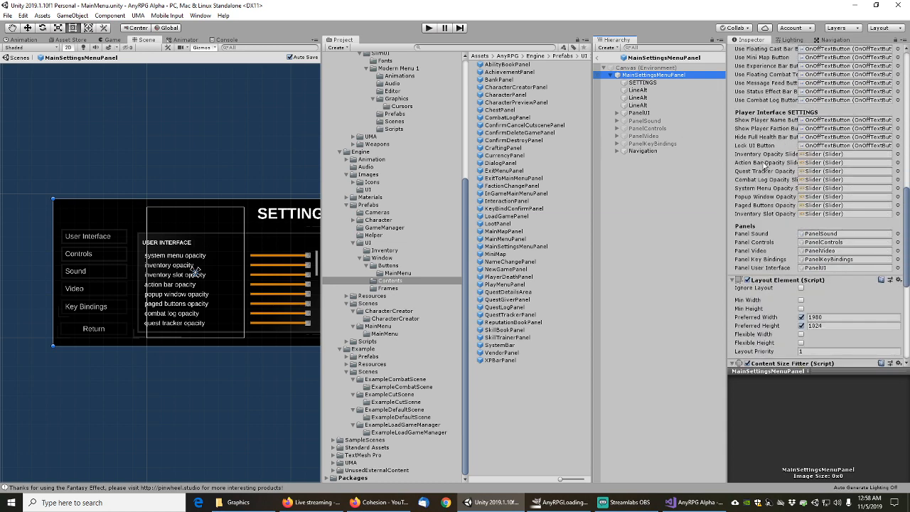
scroll(765, 166, down, 8)
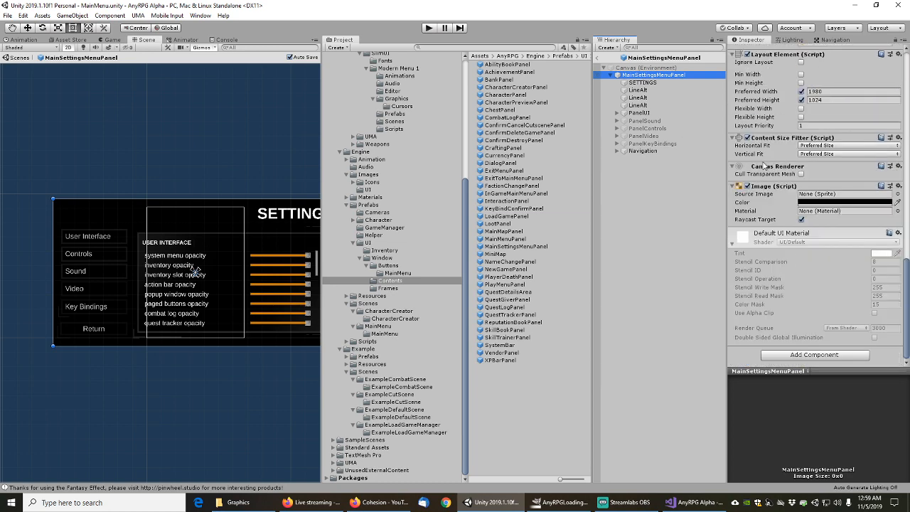
click(643, 82)
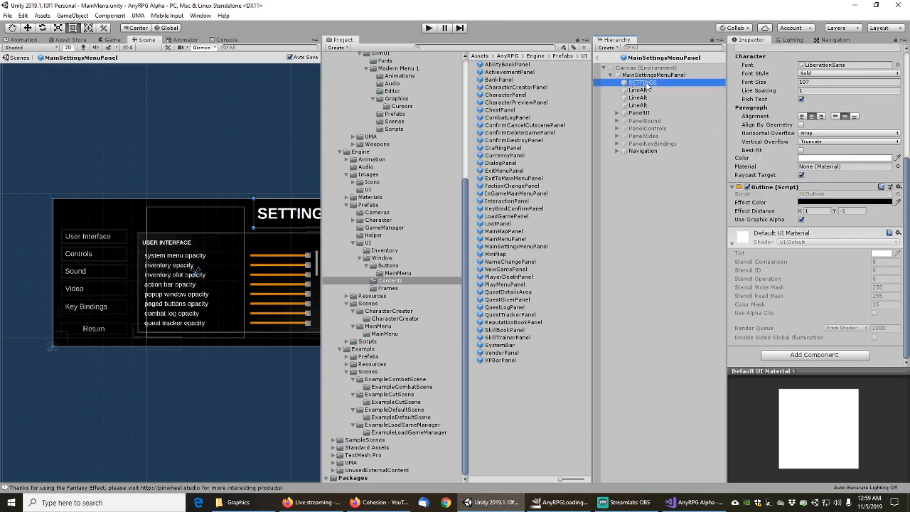
scroll(767, 162, up, 3)
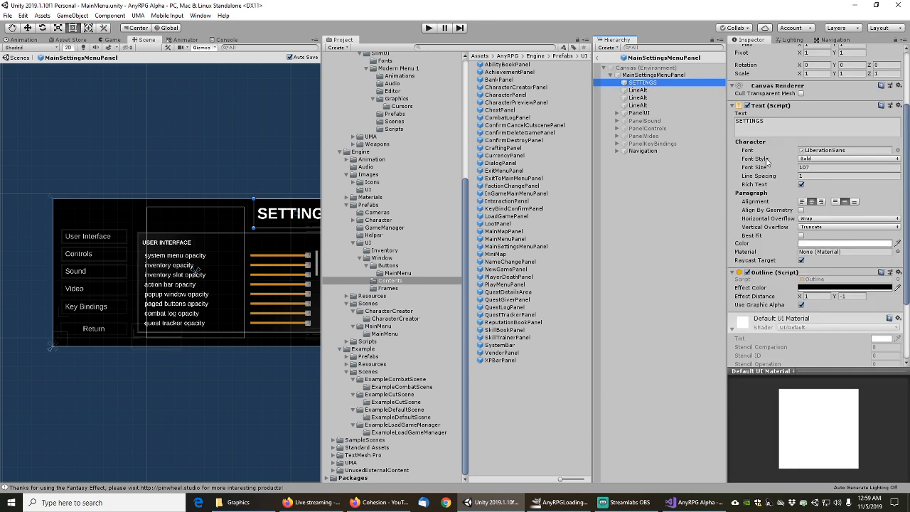
scroll(767, 162, up, 3)
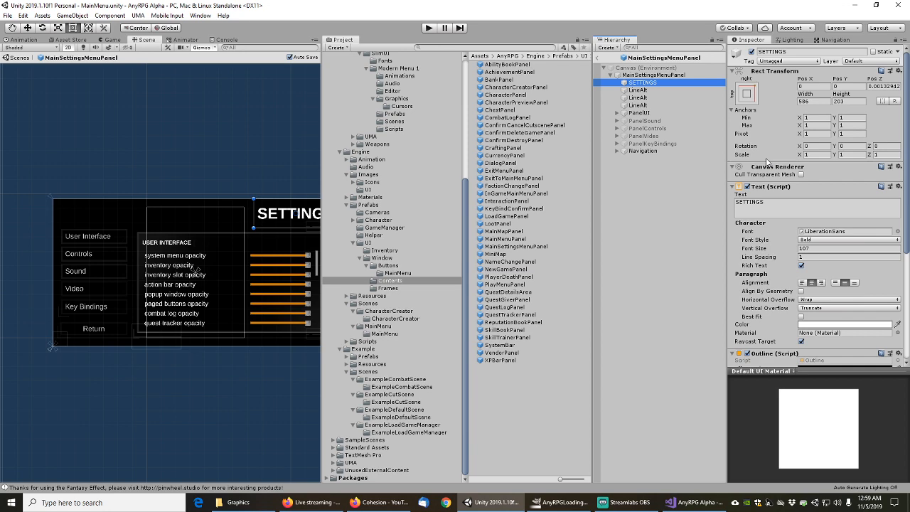
scroll(767, 162, down, 6)
key(Down)
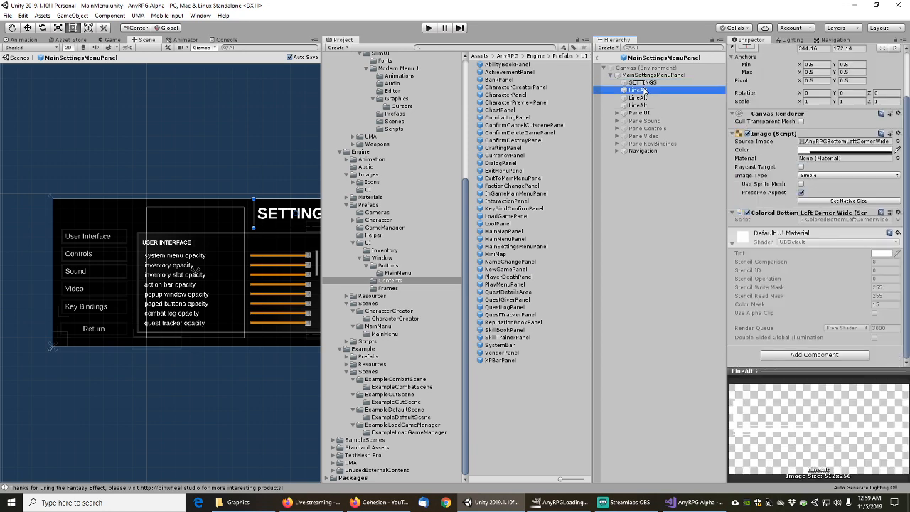
scroll(775, 183, up, 2)
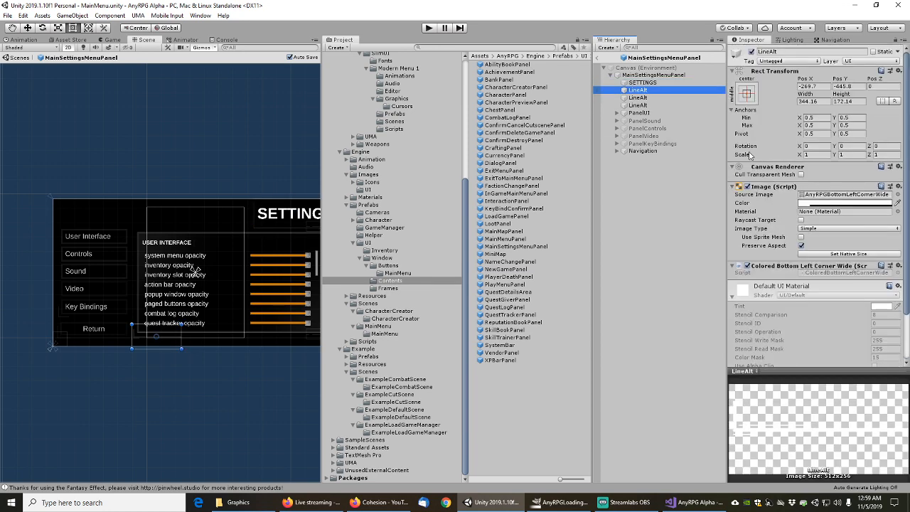
Remove the Mesh Filter component from the UIHEADINGTEXT object under PanelUI
click(617, 114)
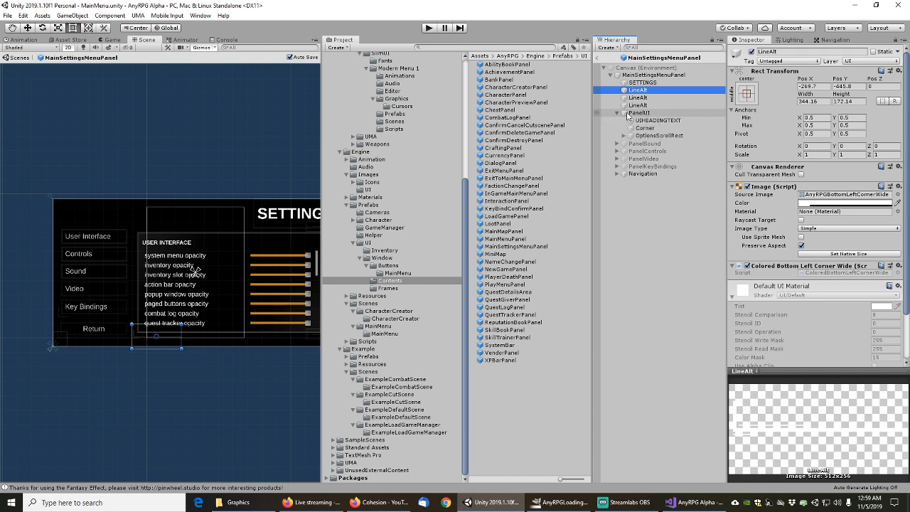
click(646, 121)
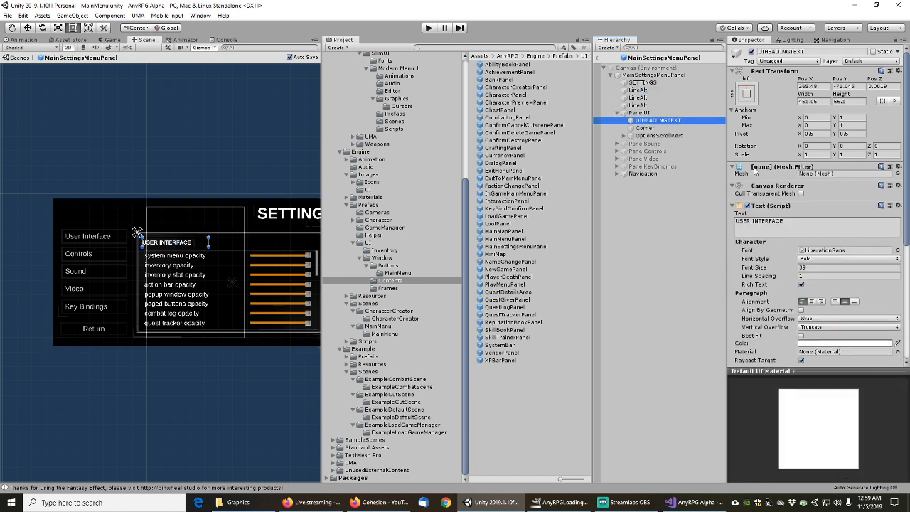
right_click(771, 171)
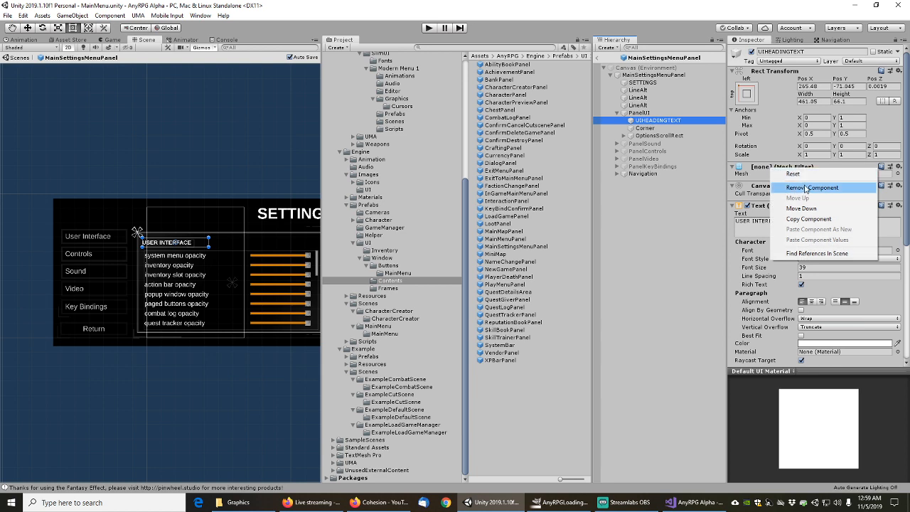
click(783, 187)
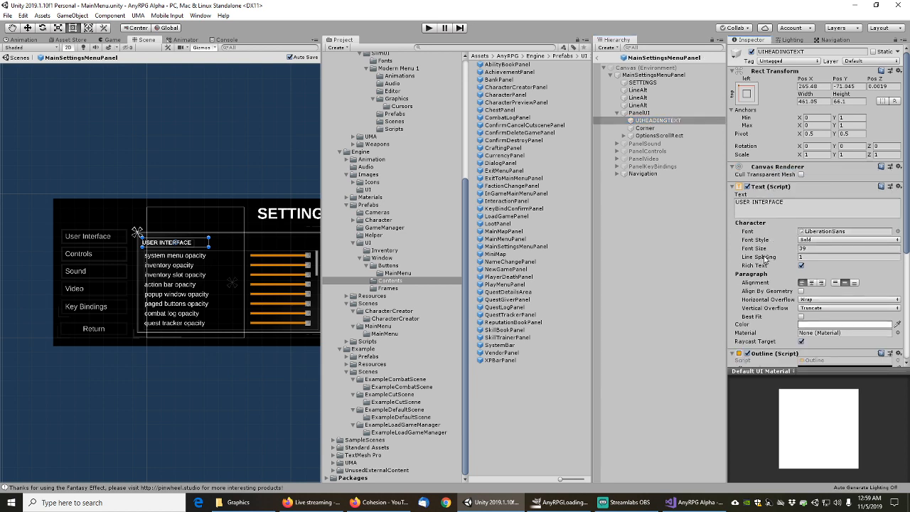
Save the cleaned MainSettingsMenuPanel prefab via File > Save
scroll(766, 260, down, 3)
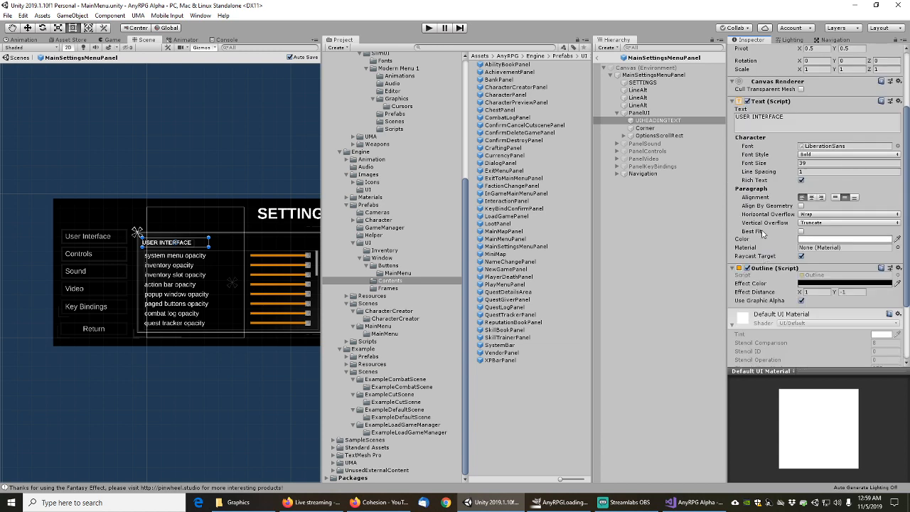
click(7, 15)
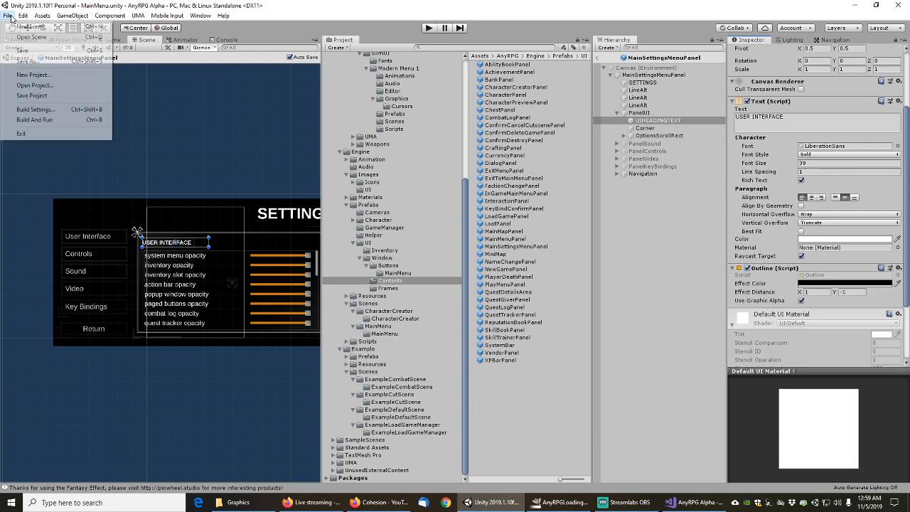
click(28, 53)
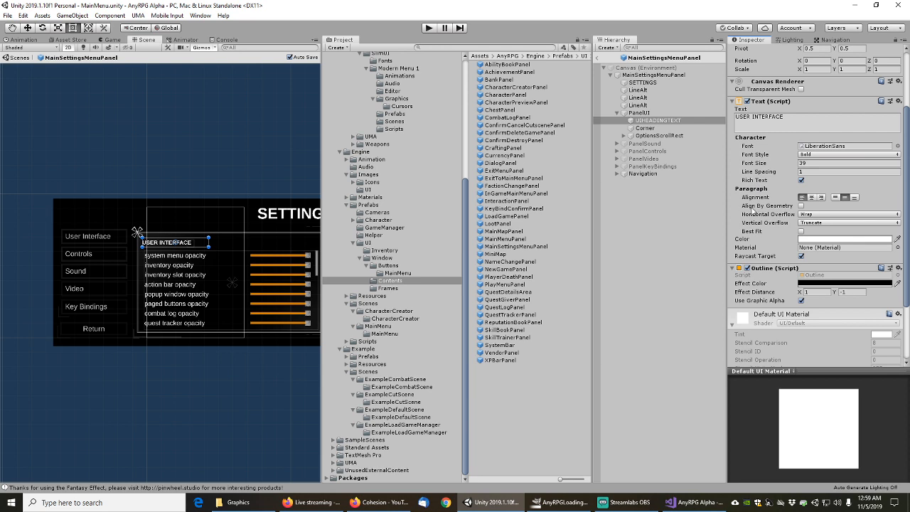
scroll(752, 211, up, 3)
Expand OptionsScrollRect and OptionsContainer, and widen the Hierarchy to read the option line names
click(645, 128)
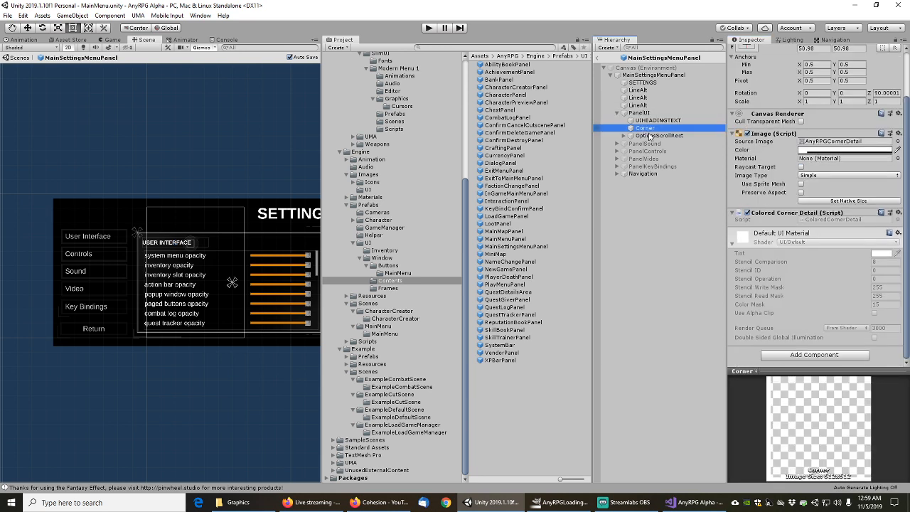
click(625, 136)
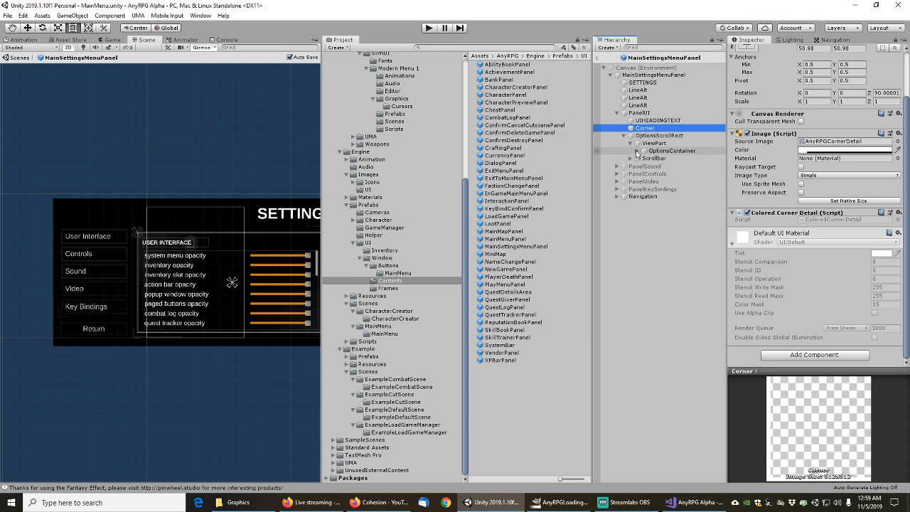
click(638, 151)
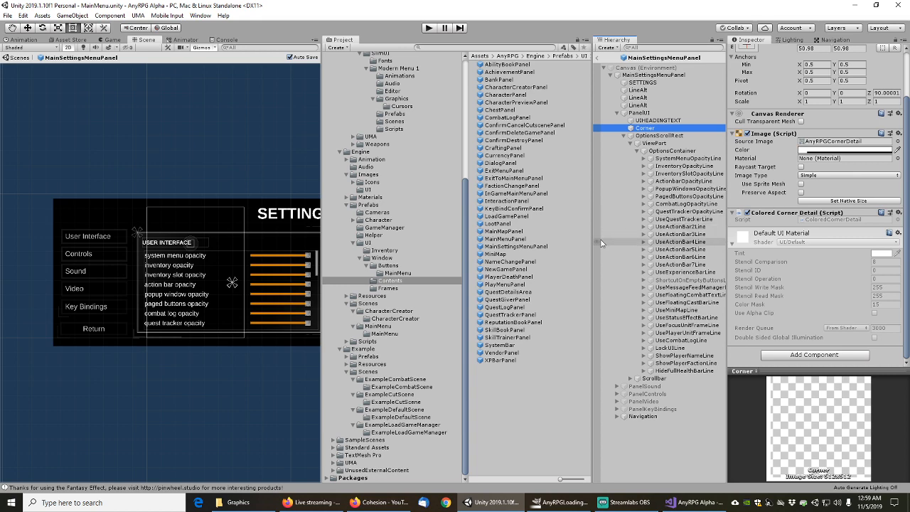
drag(593, 242, 555, 242)
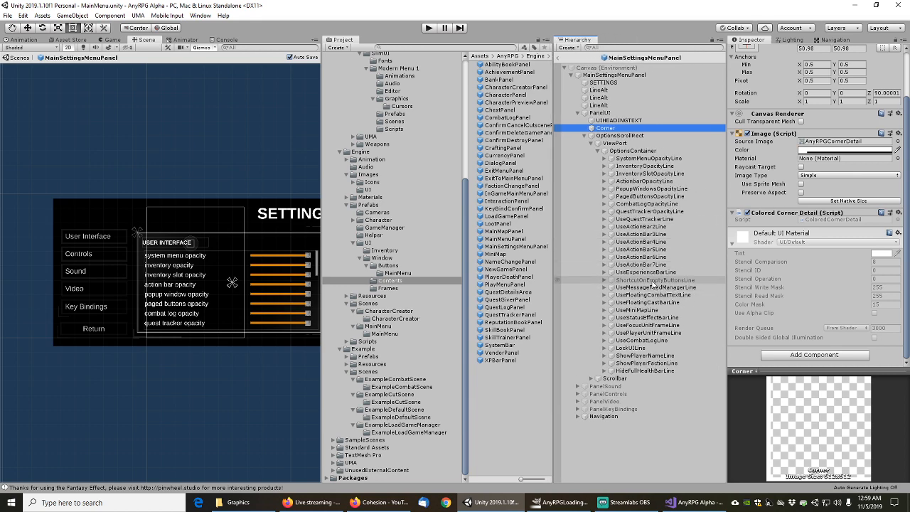
click(652, 281)
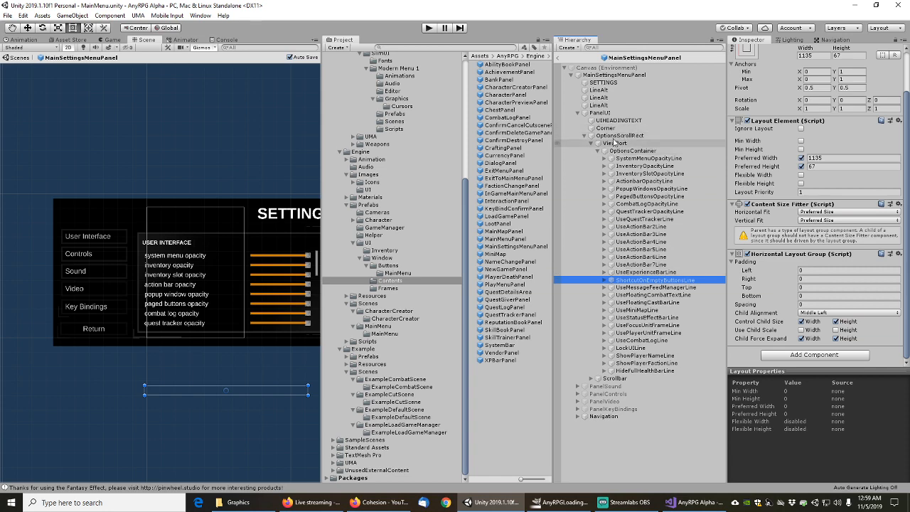
Expand SystemMenuOpacityLine and select its system menu opacity Text to view the leftover Mesh Filter
click(602, 74)
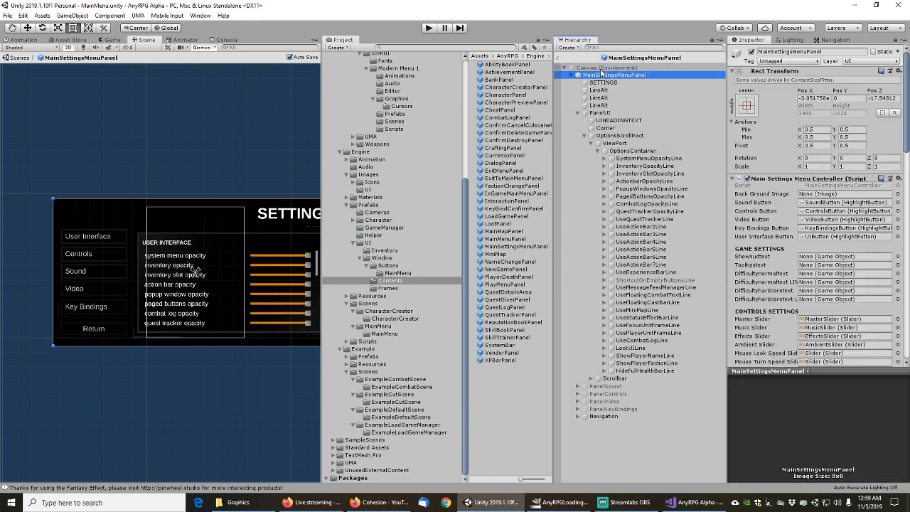
key(Down)
key(Down)
key(Down)
key(Down)
key(Down)
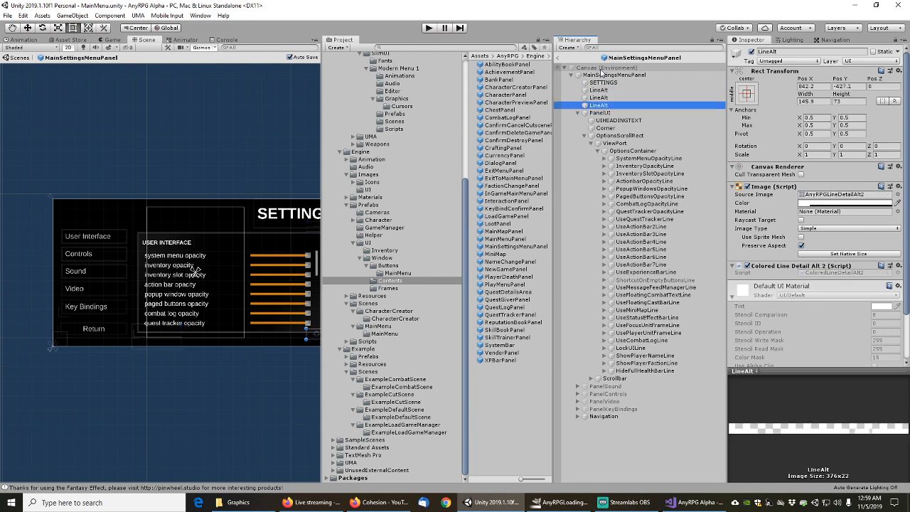
key(Down)
key(Down)
key(Down)
key(Down)
key(Down)
key(Down)
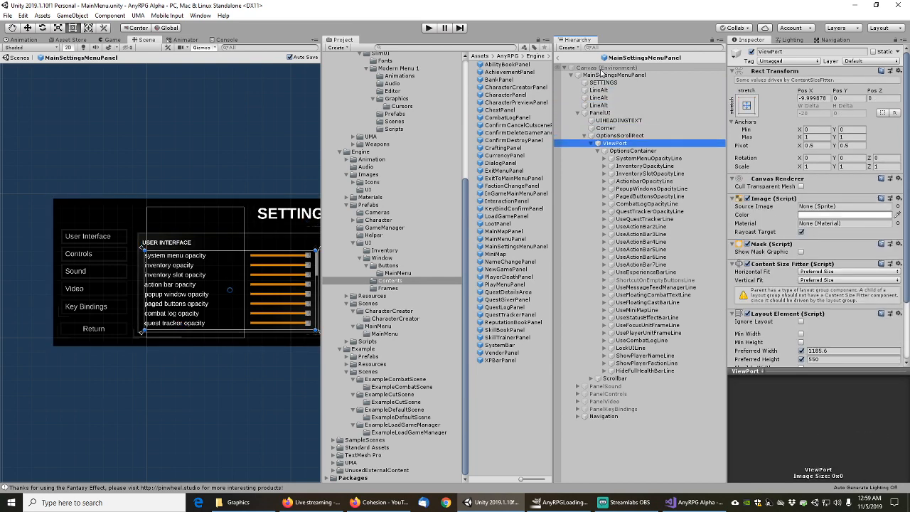
key(Right)
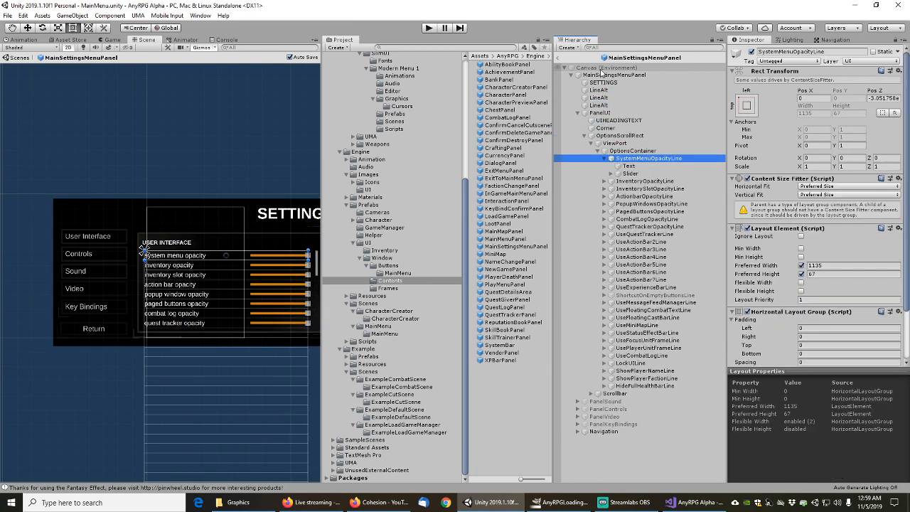
key(Down)
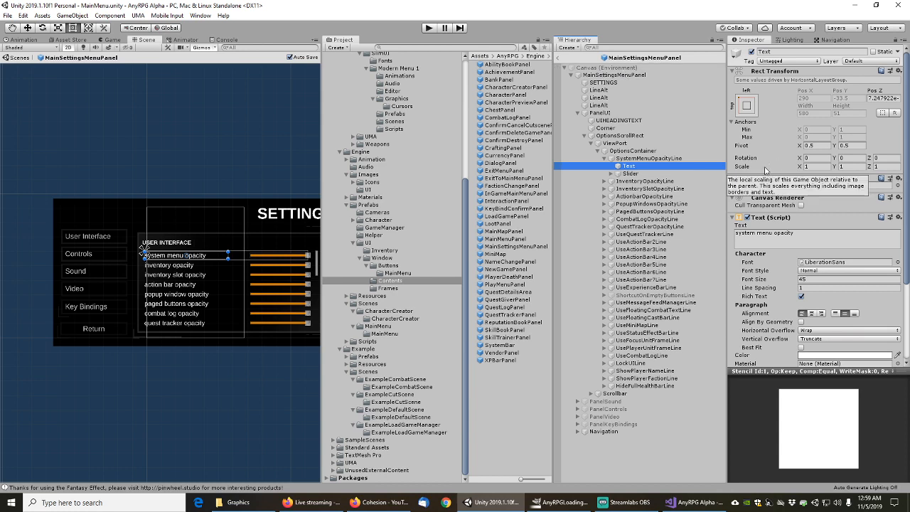
click(589, 48)
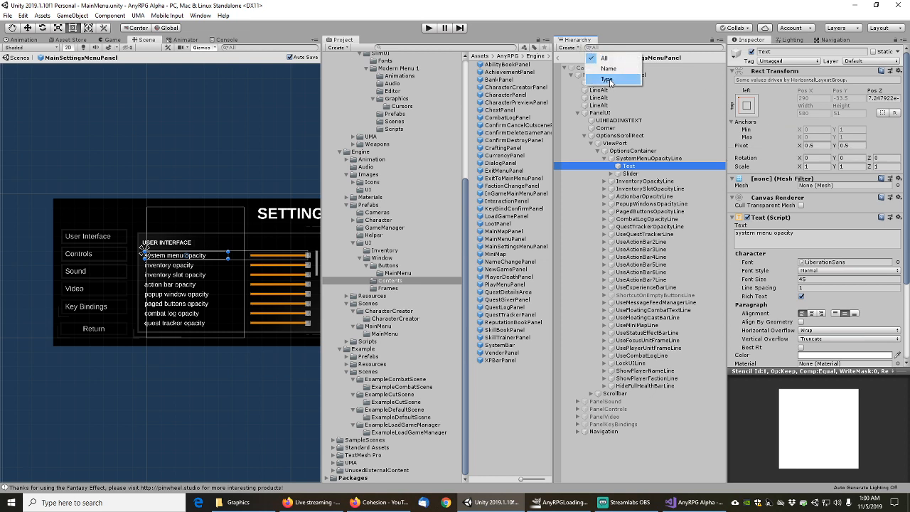
Filter the Hierarchy to Text objects and select the system menu opacity text
click(608, 80)
text(TEXT)
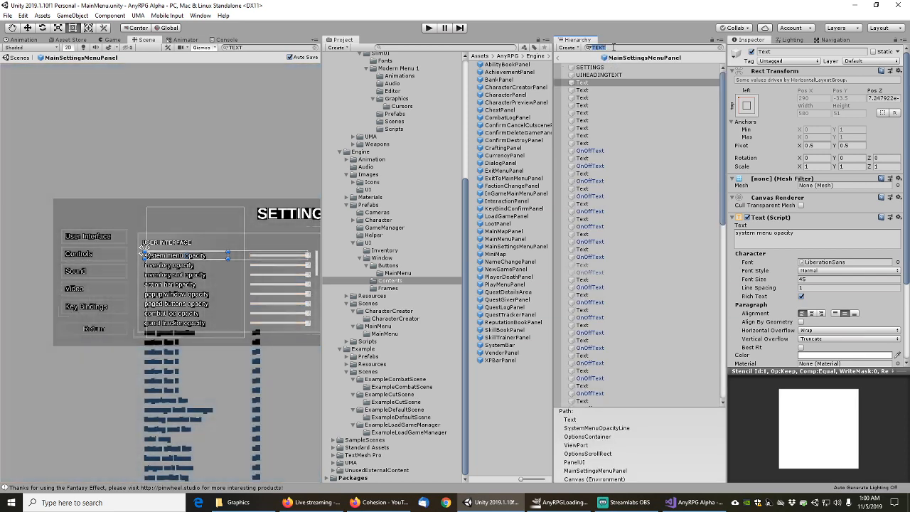
text(text)
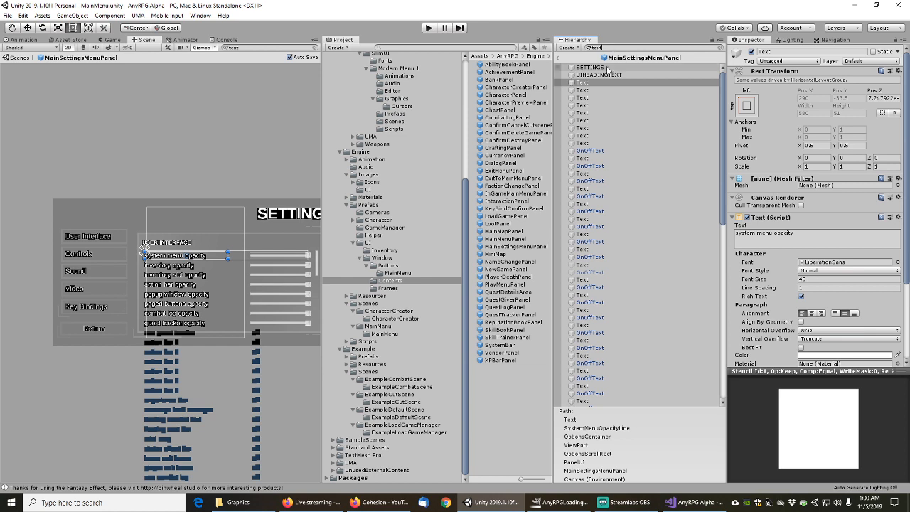
click(598, 67)
key(Down)
key(Down)
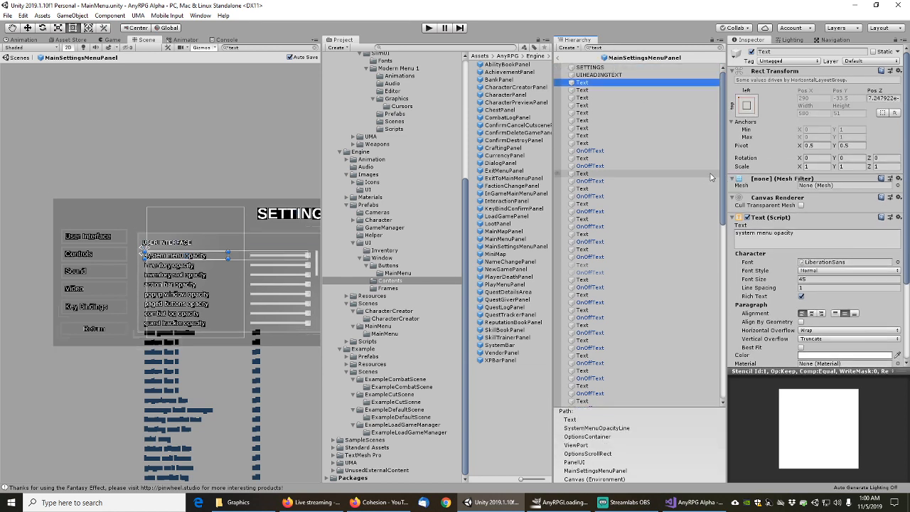
Remove the Mesh Filter from the system menu, inventory and inventory slot opacity texts
right_click(765, 181)
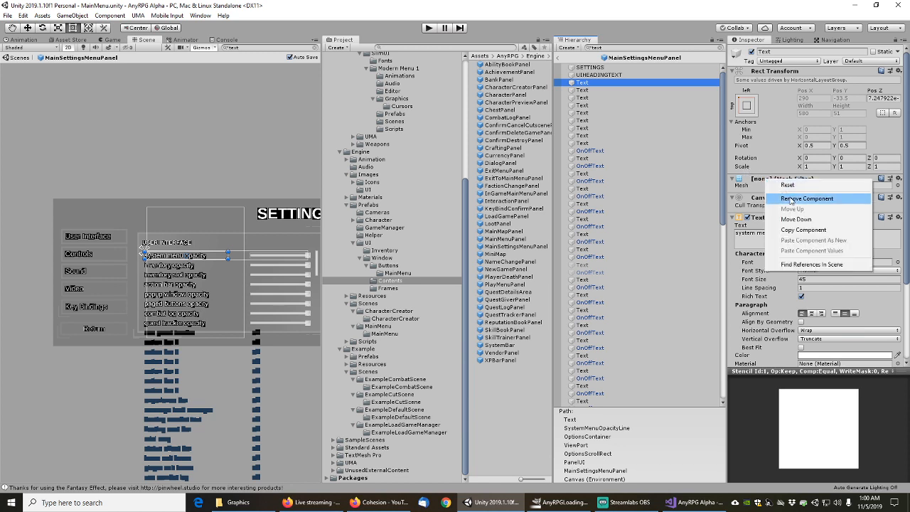
click(791, 198)
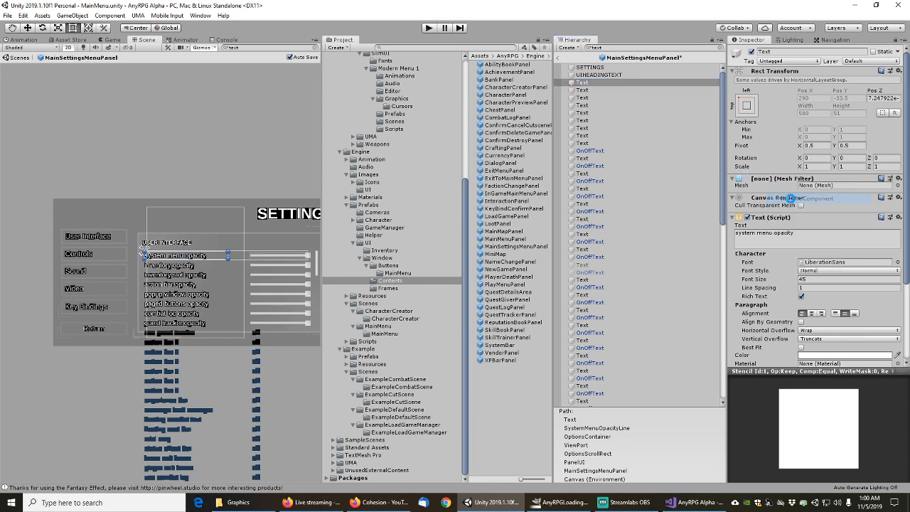
click(590, 90)
right_click(779, 182)
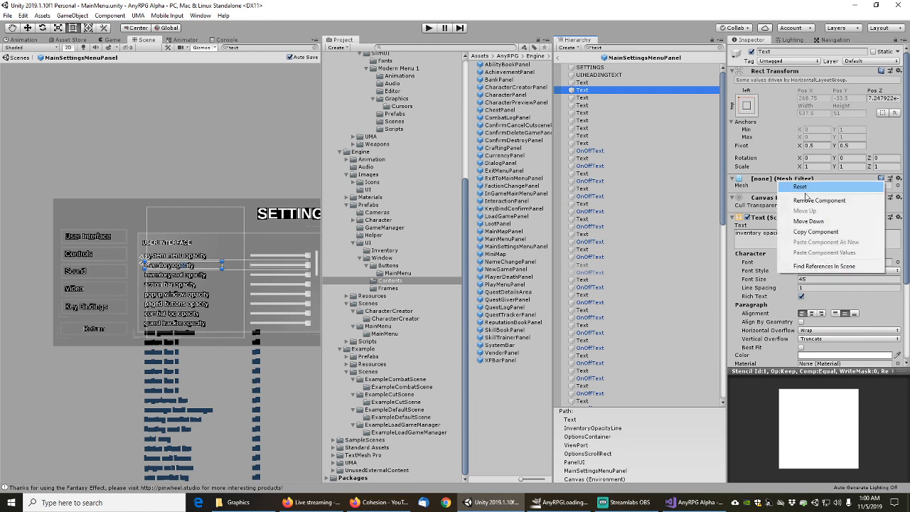
click(791, 197)
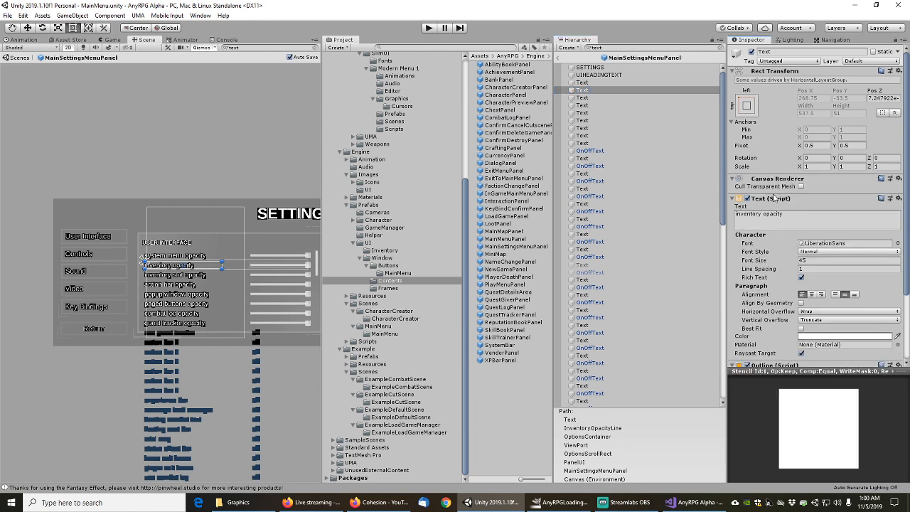
click(583, 97)
right_click(771, 178)
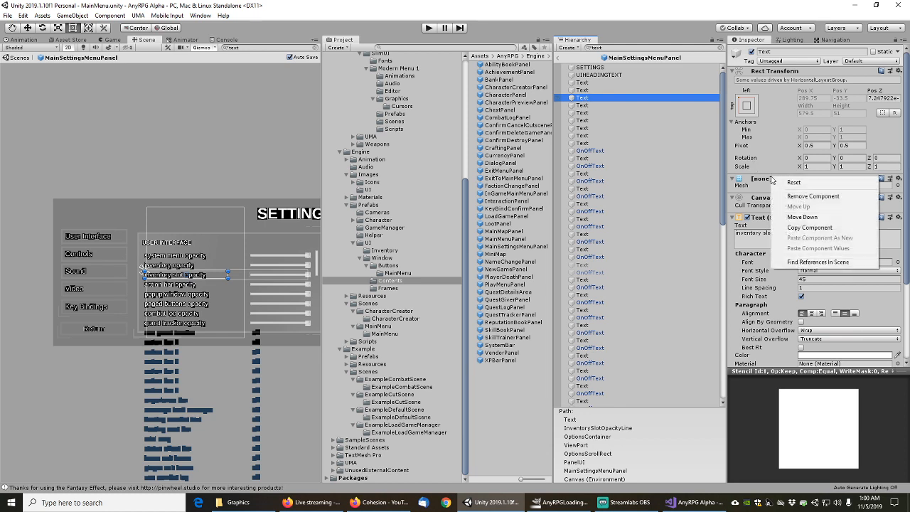
click(802, 198)
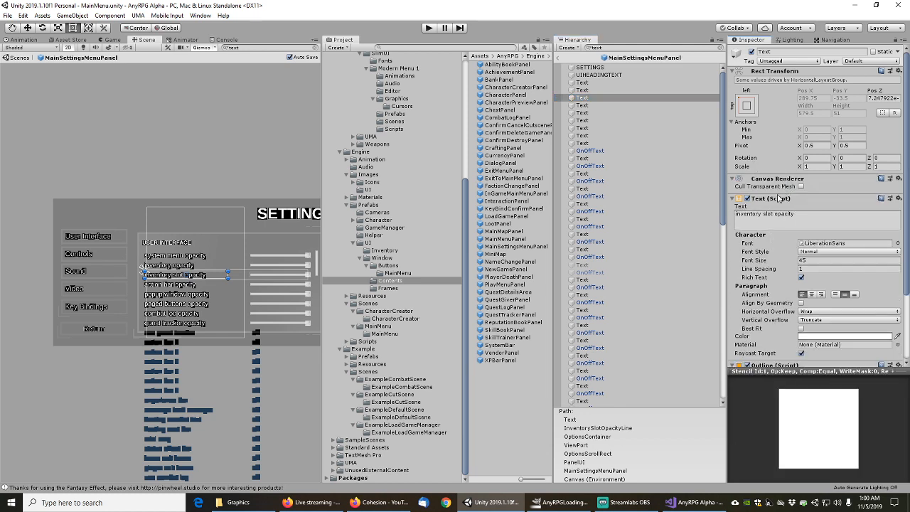
Remove the Mesh Filter from the action bar, popup window and paged buttons opacity texts
scroll(775, 207, down, 3)
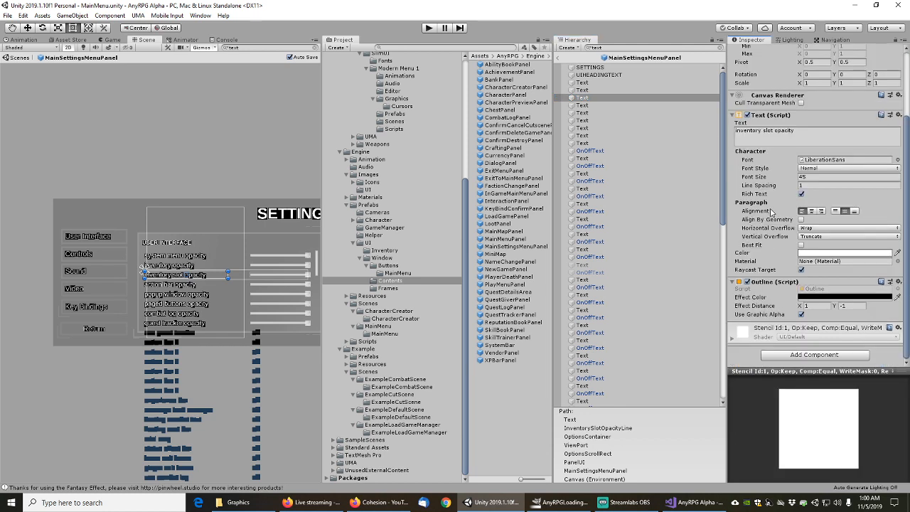
click(585, 105)
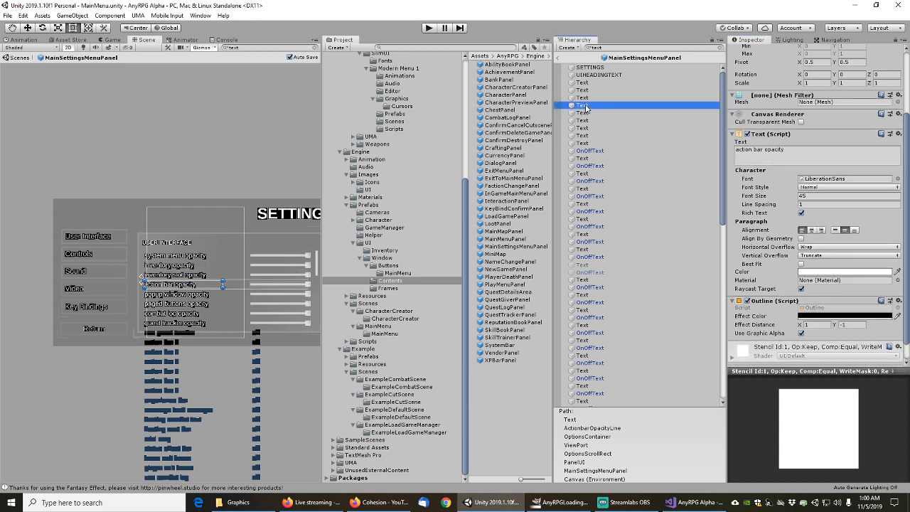
right_click(768, 101)
click(775, 115)
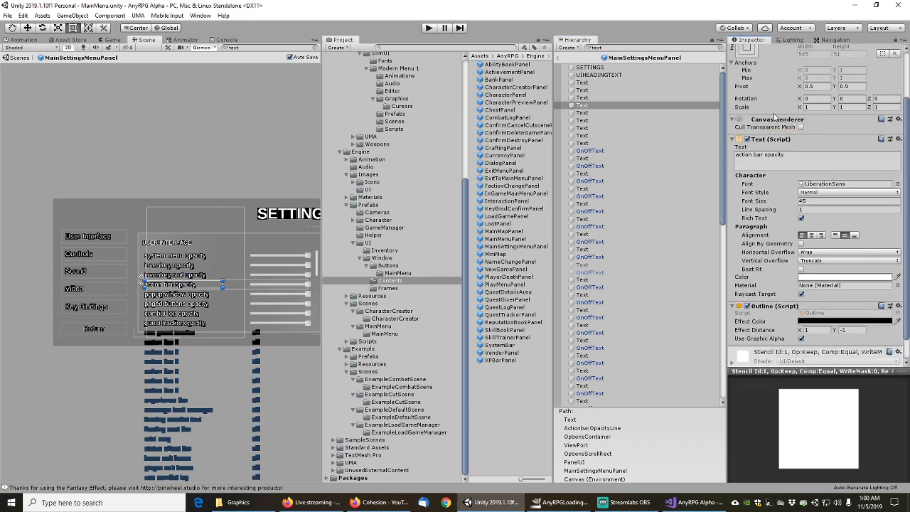
click(583, 113)
right_click(777, 119)
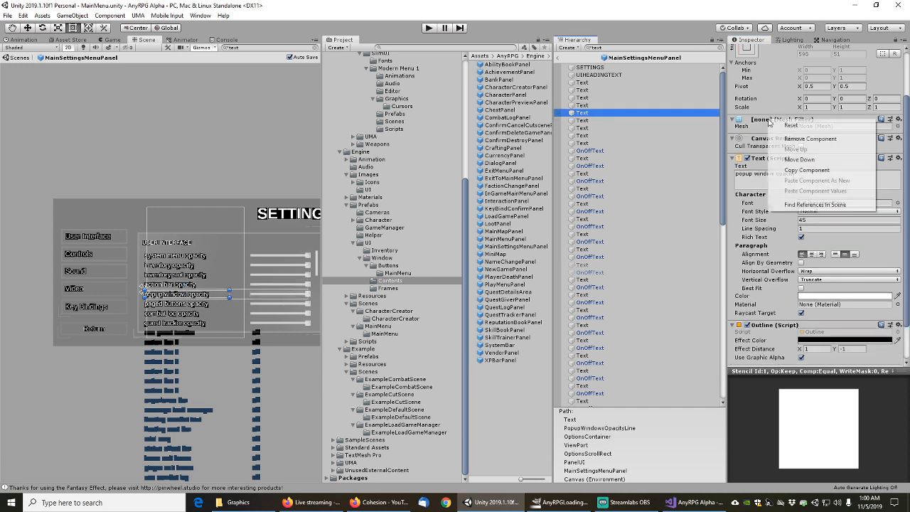
click(808, 141)
click(581, 121)
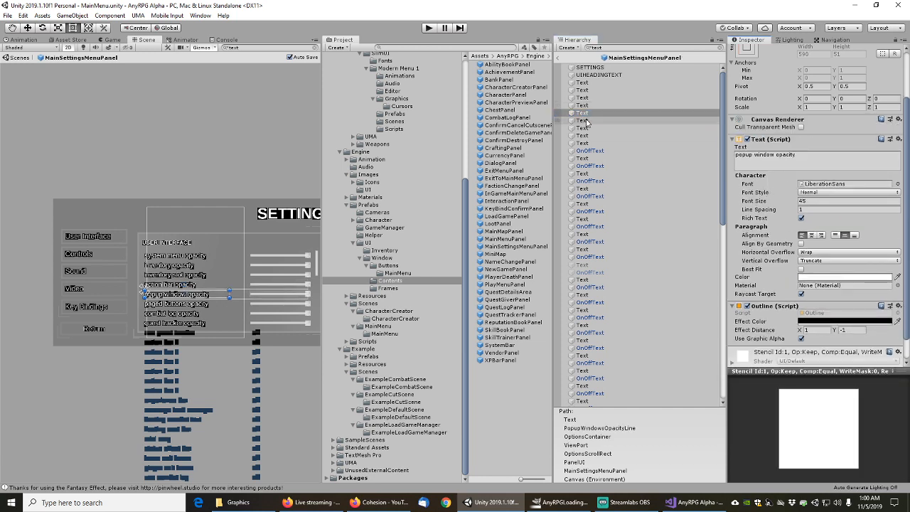
right_click(771, 120)
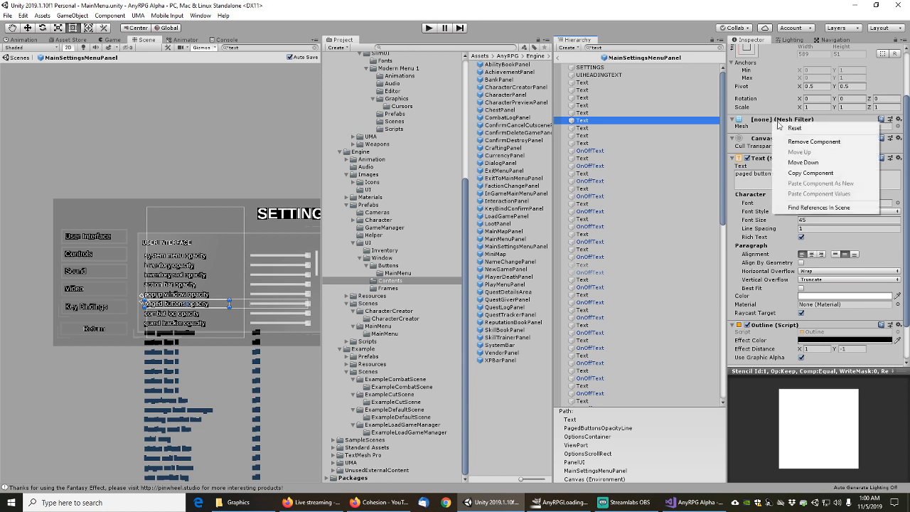
click(782, 142)
Remove the Mesh Filter from the combat log and quest tracker opacity texts
scroll(783, 205, down, 1)
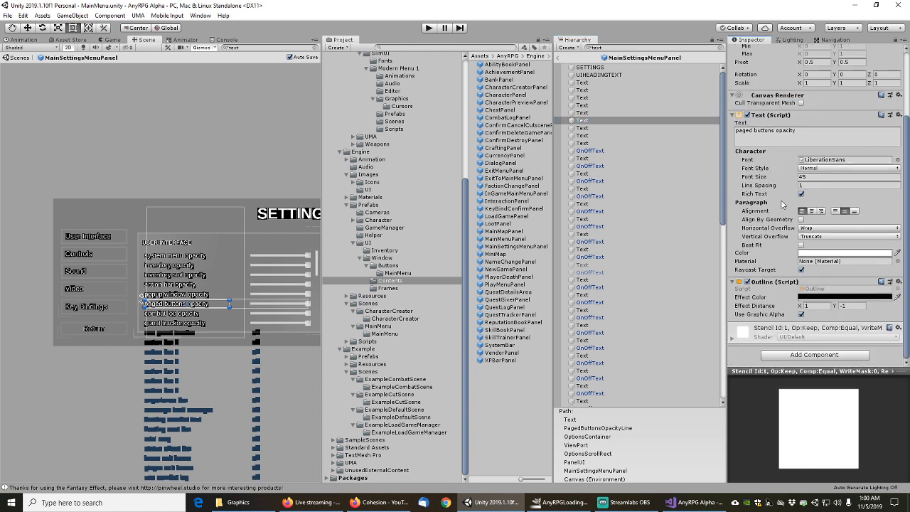
click(583, 128)
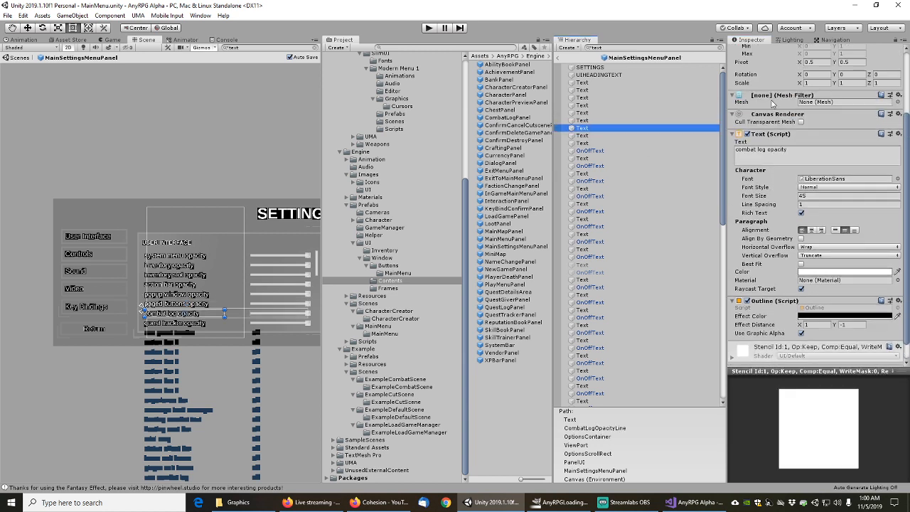
right_click(776, 96)
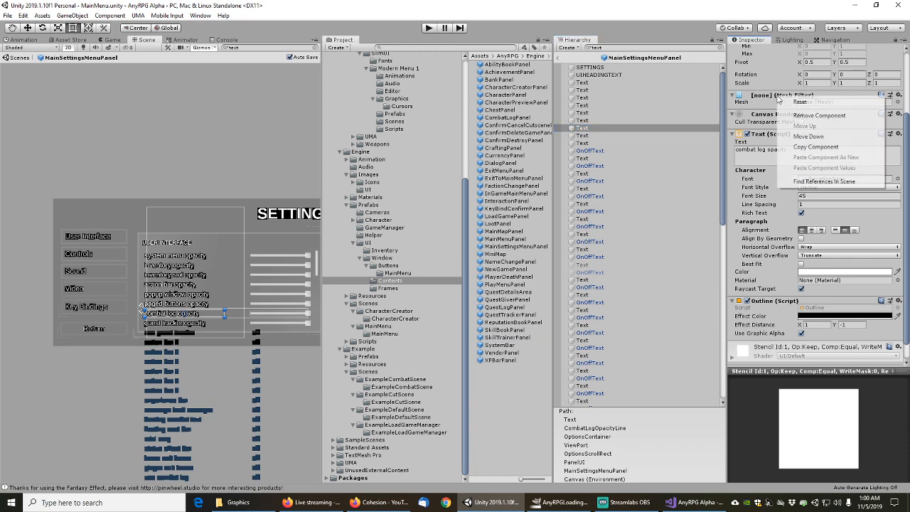
click(779, 115)
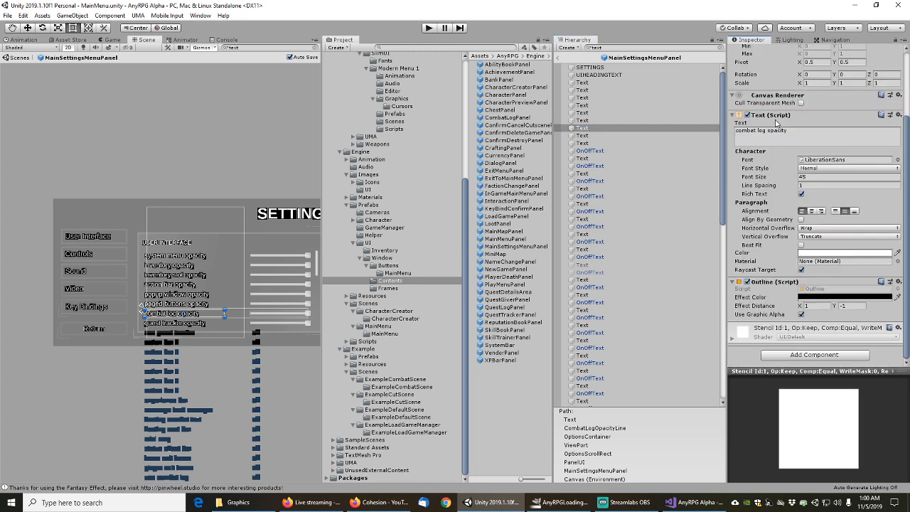
click(586, 135)
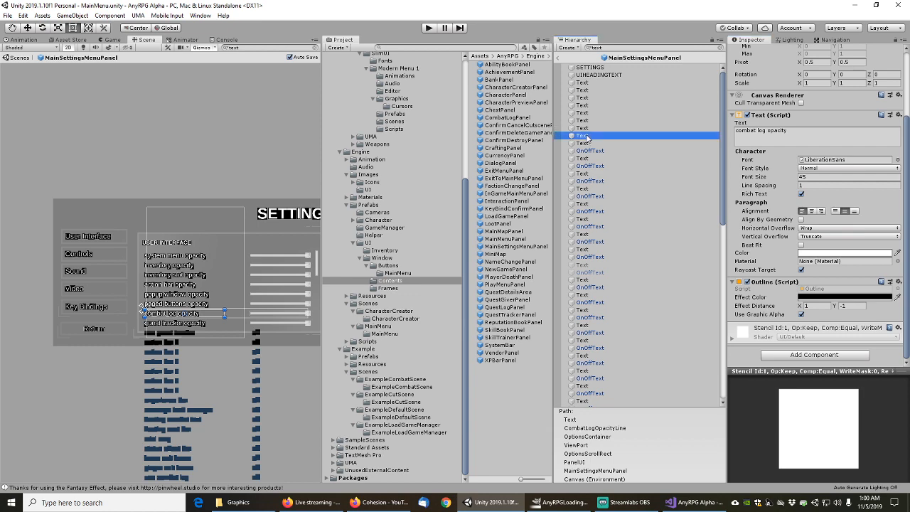
right_click(773, 97)
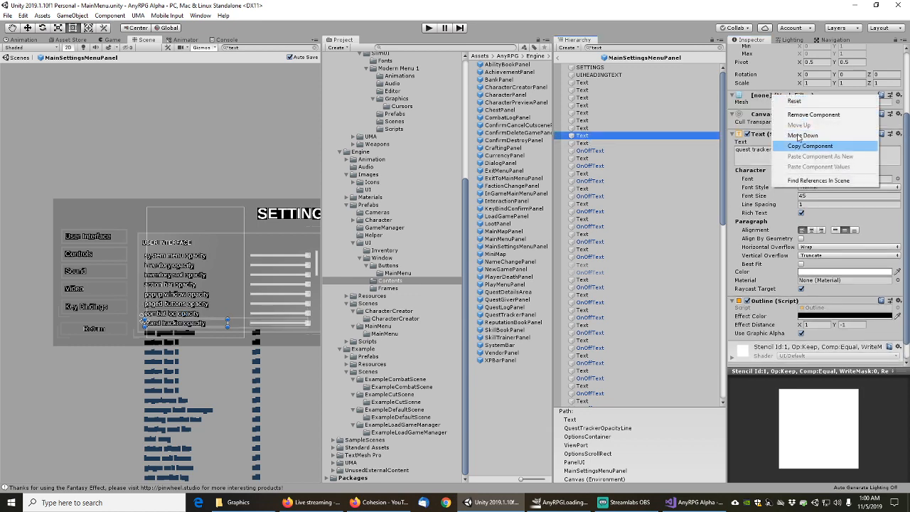
click(784, 111)
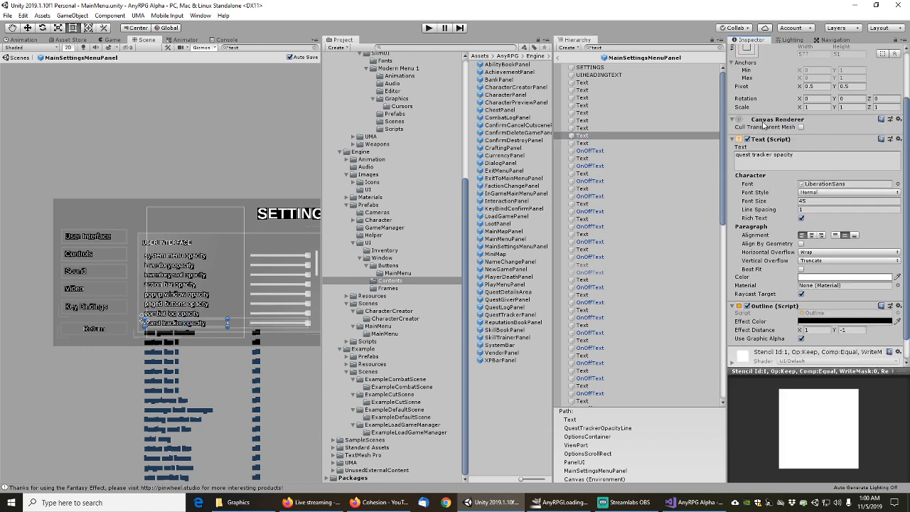
Remove the quest tracker OnOffText's Mesh Filter and apply the removal to the OnOffTextButton prefab
scroll(764, 126, up, 2)
scroll(764, 168, down, 3)
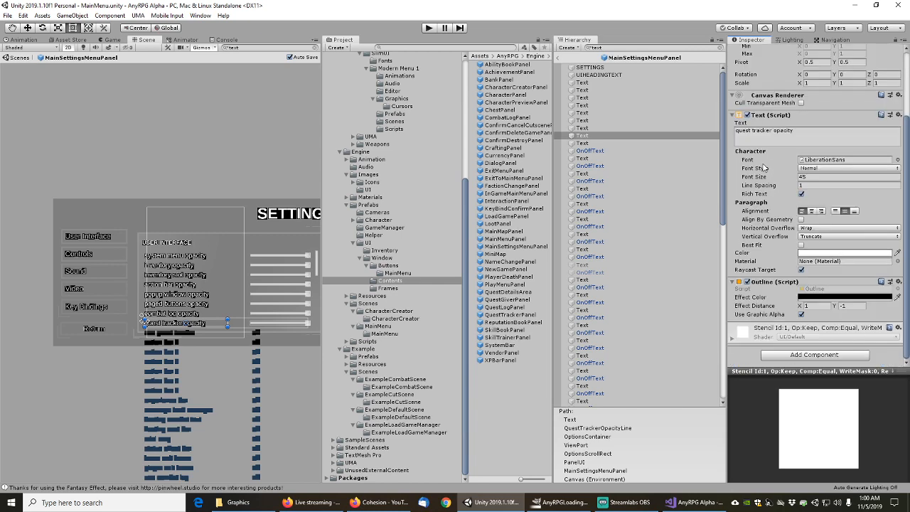
click(582, 137)
click(582, 144)
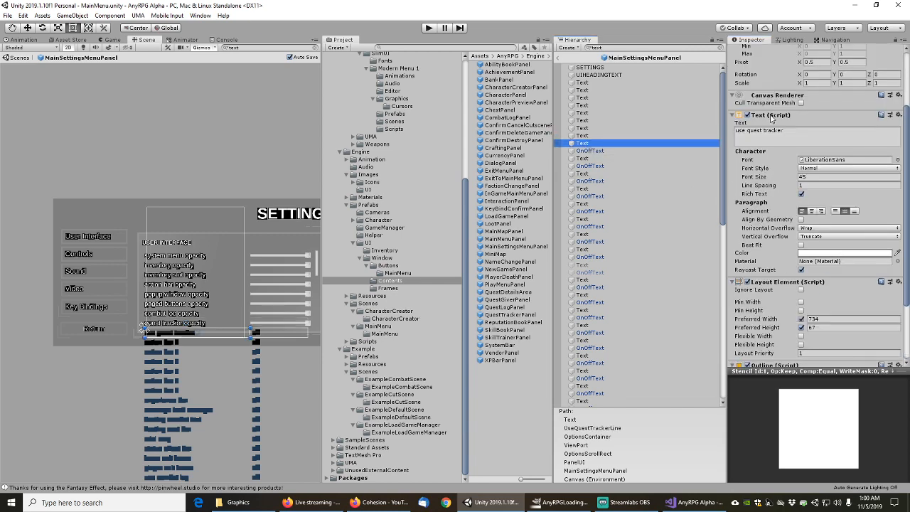
scroll(772, 118, up, 2)
scroll(763, 162, down, 4)
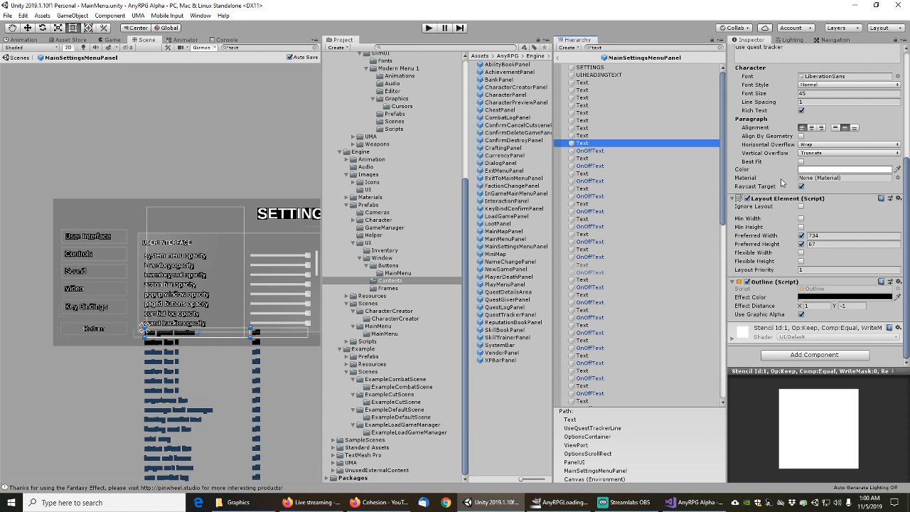
click(578, 151)
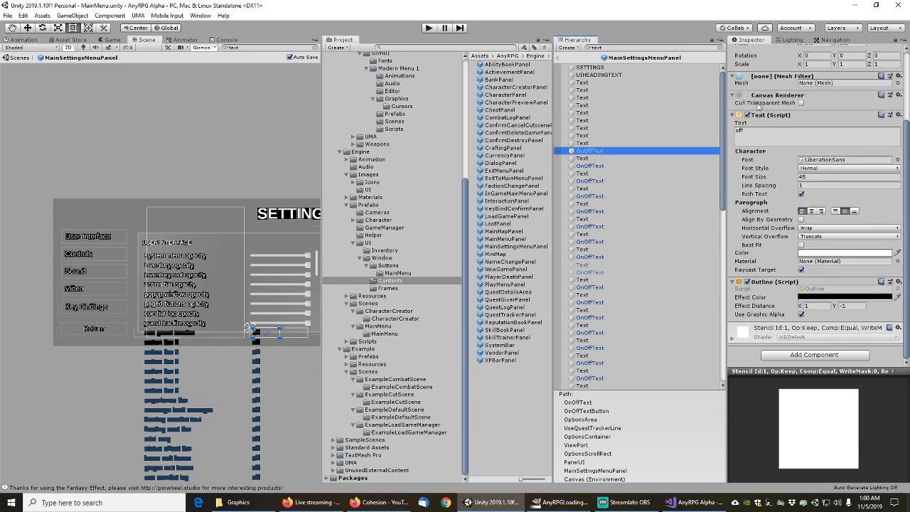
right_click(764, 80)
click(795, 97)
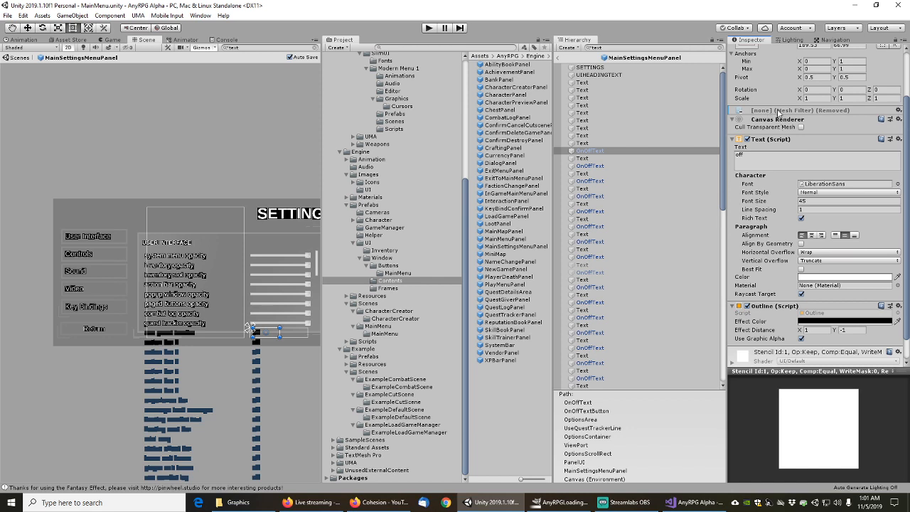
right_click(778, 113)
mouse_move(782, 116)
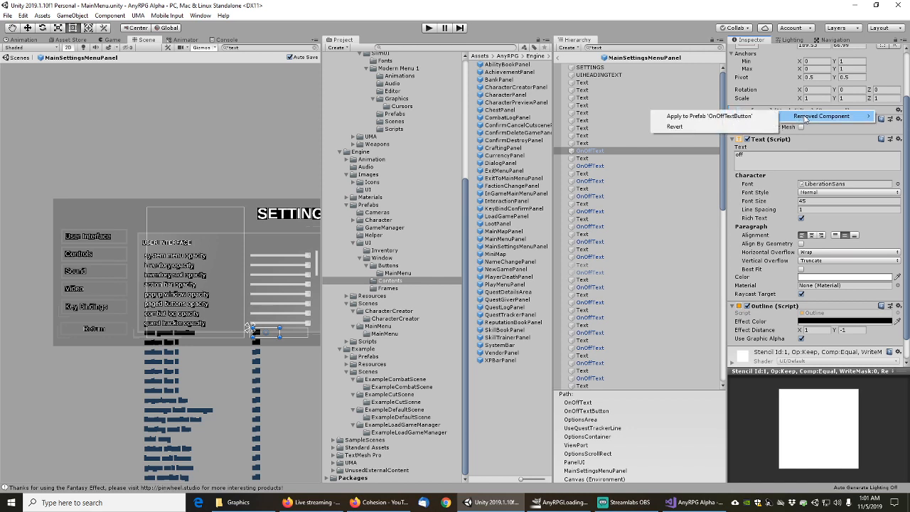
click(695, 120)
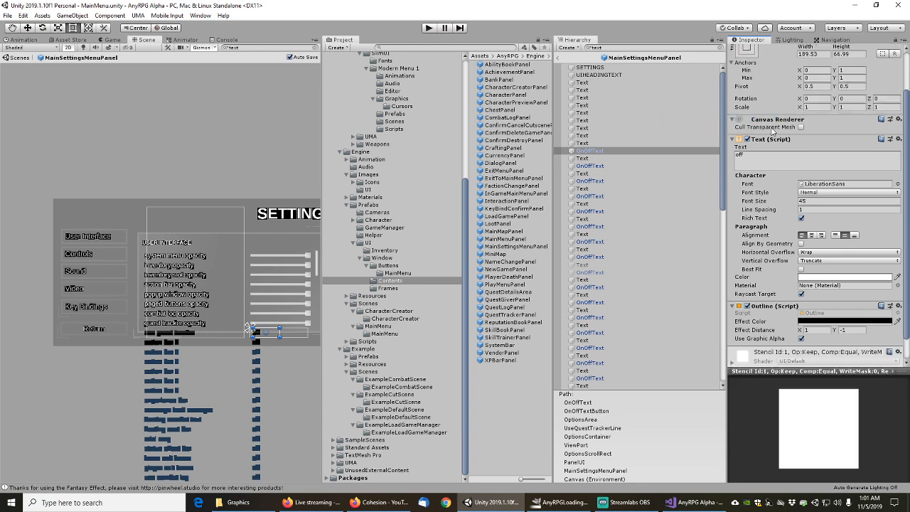
Check the action bar 2, 3 and 4 labels and their OnOffTexts for leftover Mesh Filters
scroll(773, 130, down, 2)
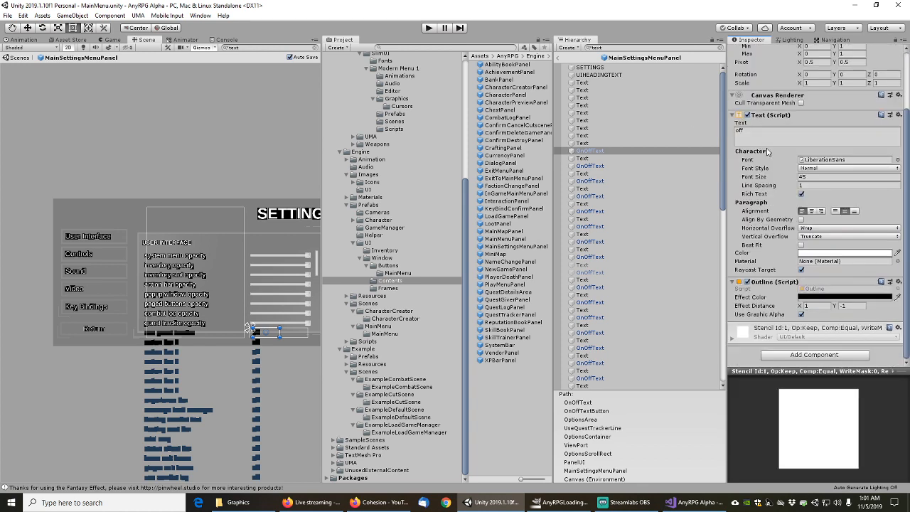
click(601, 157)
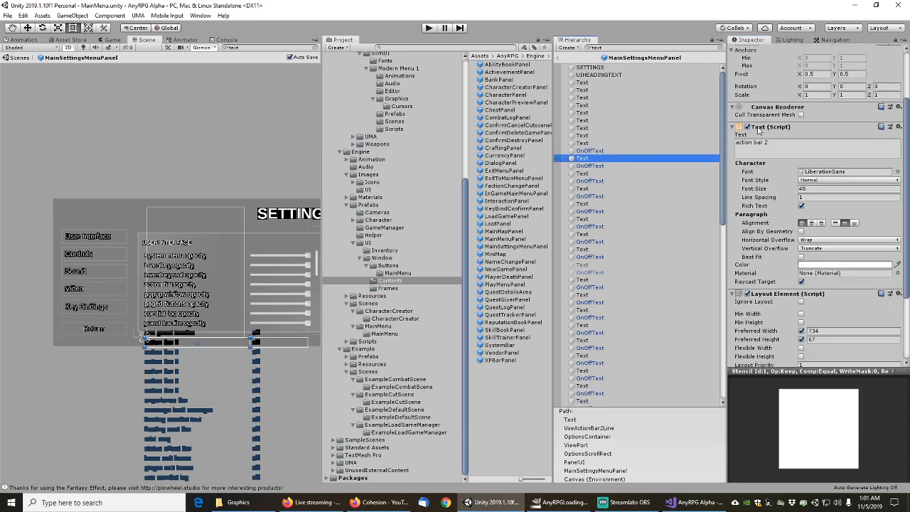
scroll(761, 142, down, 4)
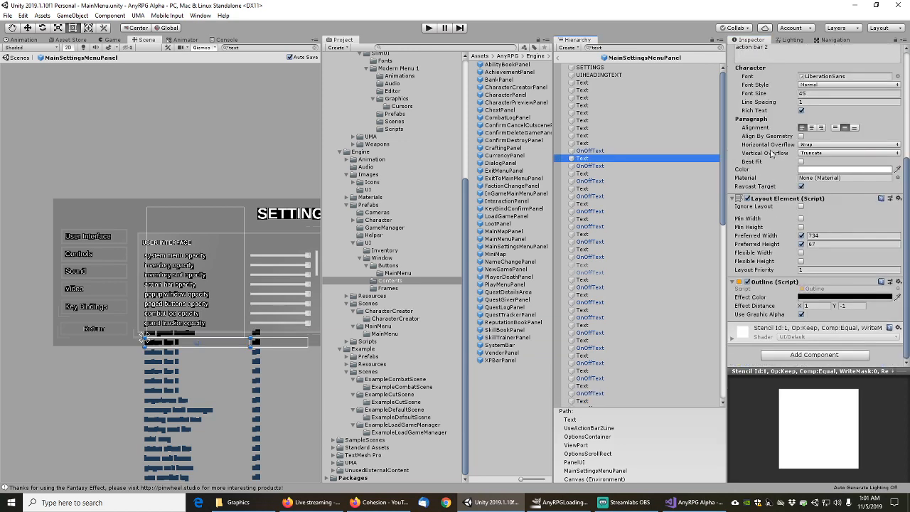
click(601, 165)
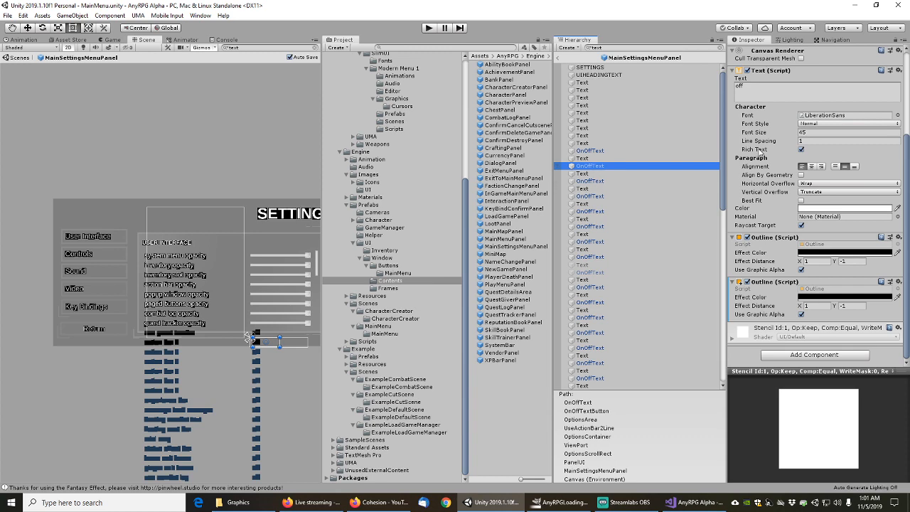
scroll(759, 154, up, 2)
scroll(759, 155, down, 5)
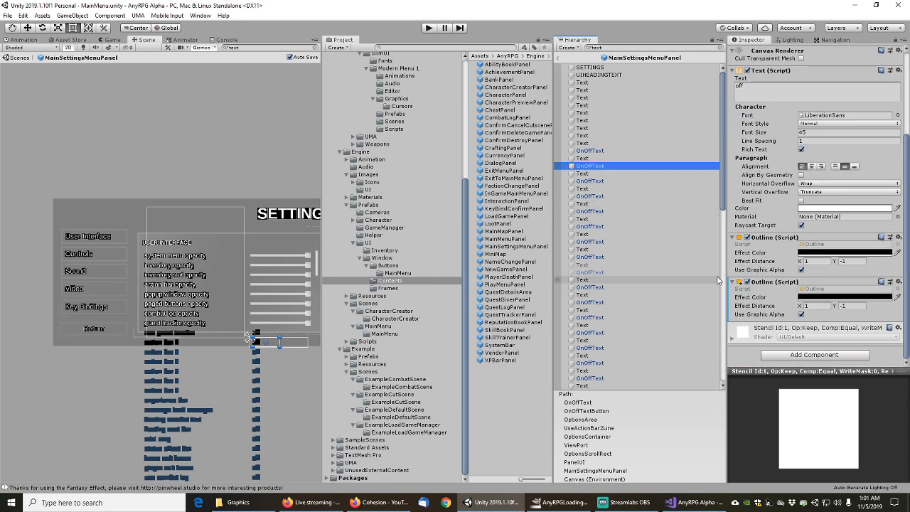
click(591, 175)
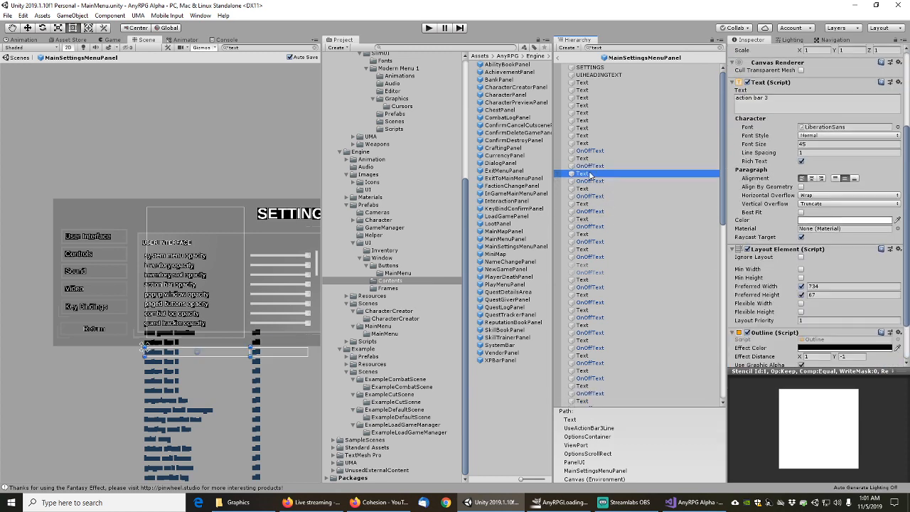
scroll(812, 105, up, 2)
scroll(813, 105, down, 4)
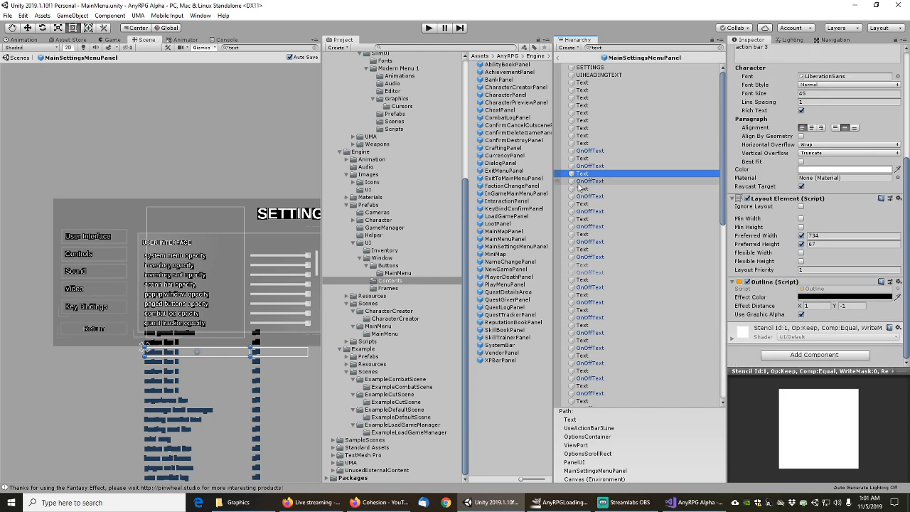
click(588, 181)
scroll(786, 158, up, 4)
scroll(777, 186, down, 4)
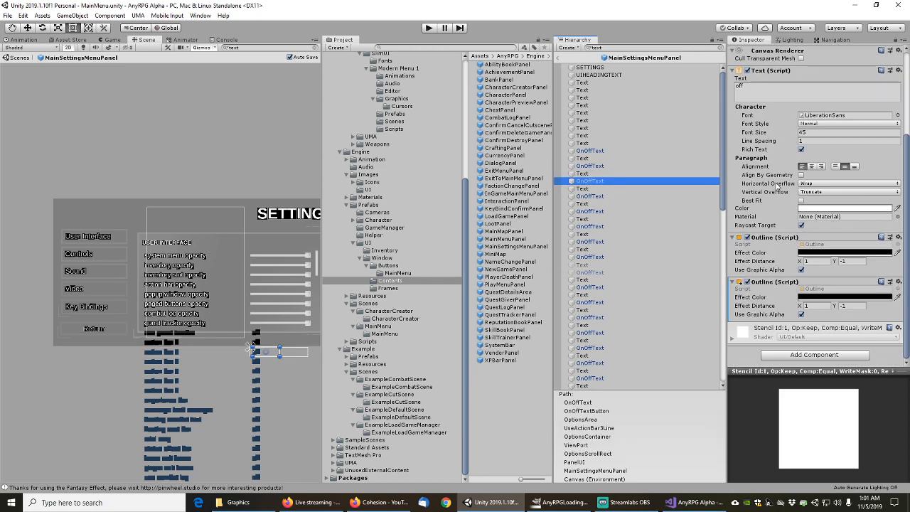
click(596, 188)
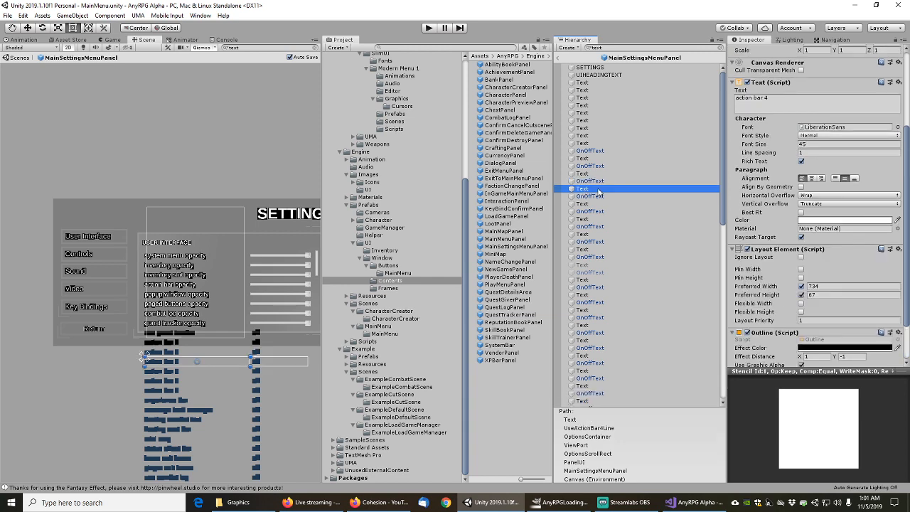
scroll(765, 127, up, 3)
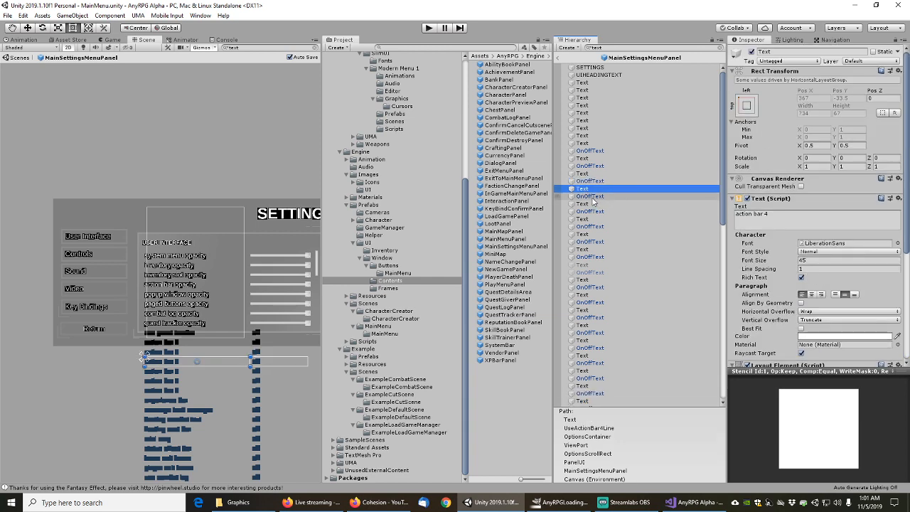
Step through the remaining option texts down to the SOUND heading text
click(590, 197)
key(Down)
key(Down)
key(Down)
key(Down)
key(Down)
key(Down)
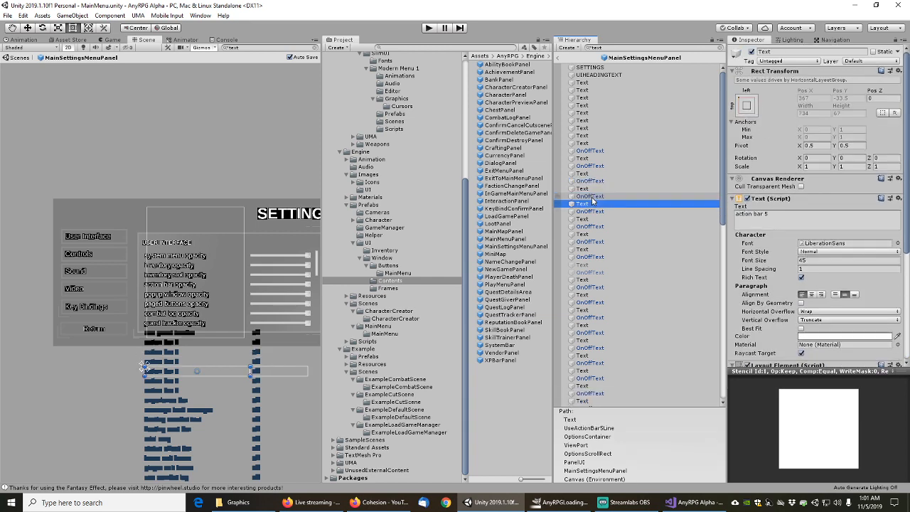
key(Down)
key(Down)
key(Down)
key(Down)
key(Down)
key(Down)
key(Down)
key(Down)
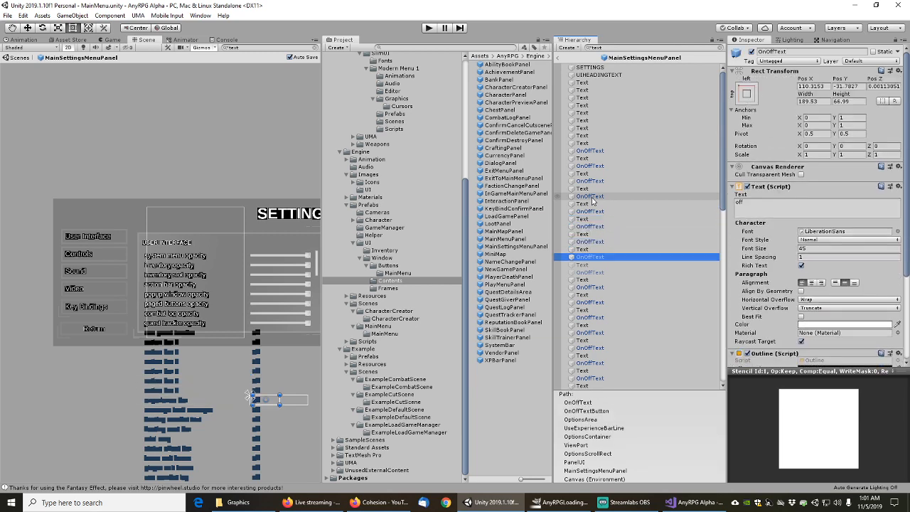
key(Down)
key(Down)
key(Down)
key(Down)
key(Down)
key(Down)
key(Down)
key(Down)
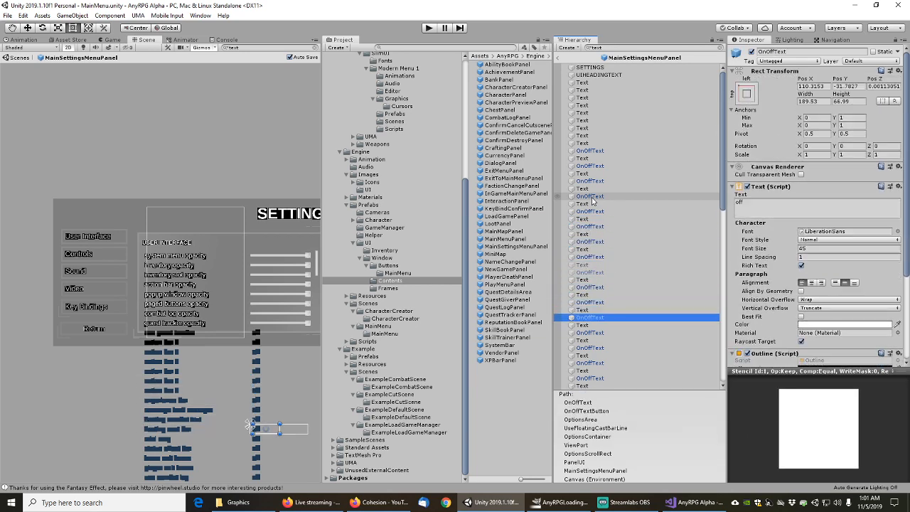
key(Down)
key(Down)
key(Down)
key(Down)
key(Down)
key(Down)
key(Down)
key(Down)
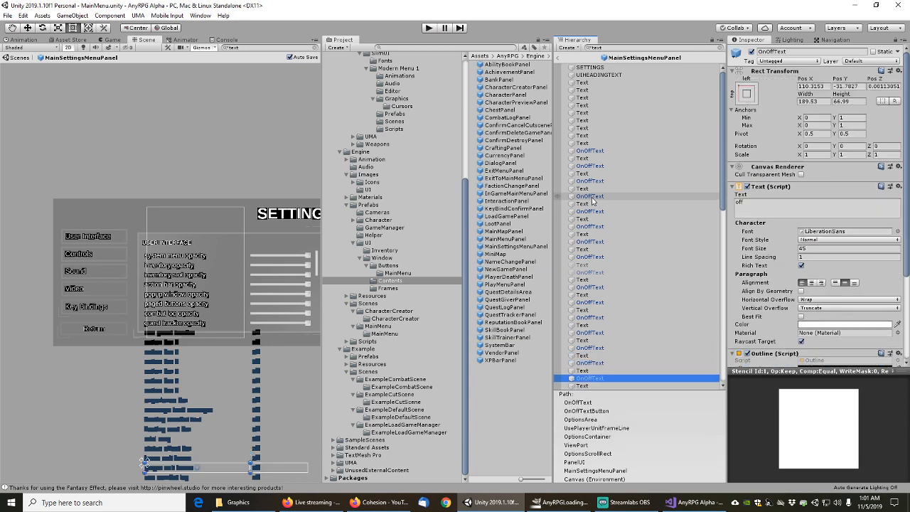
key(Down)
key(Down)
key(Down)
key(Down)
key(Down)
key(Down)
key(Down)
key(Down)
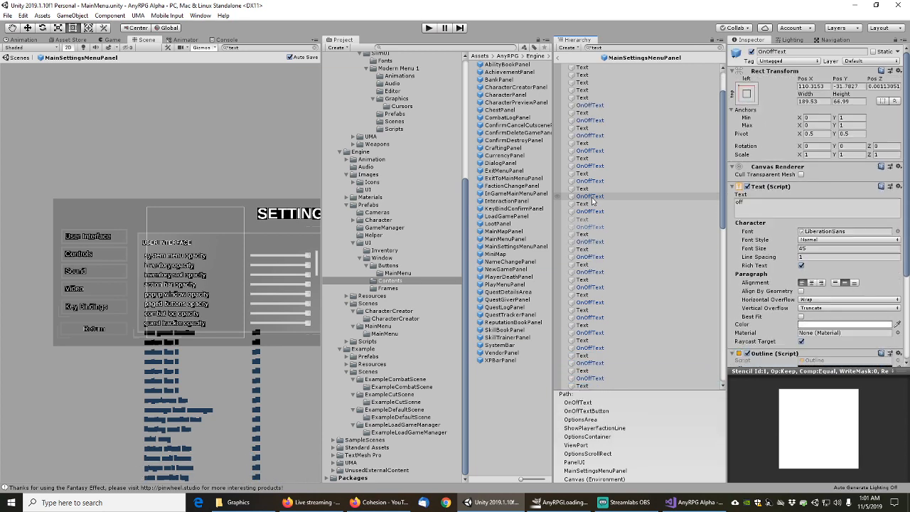
key(Up)
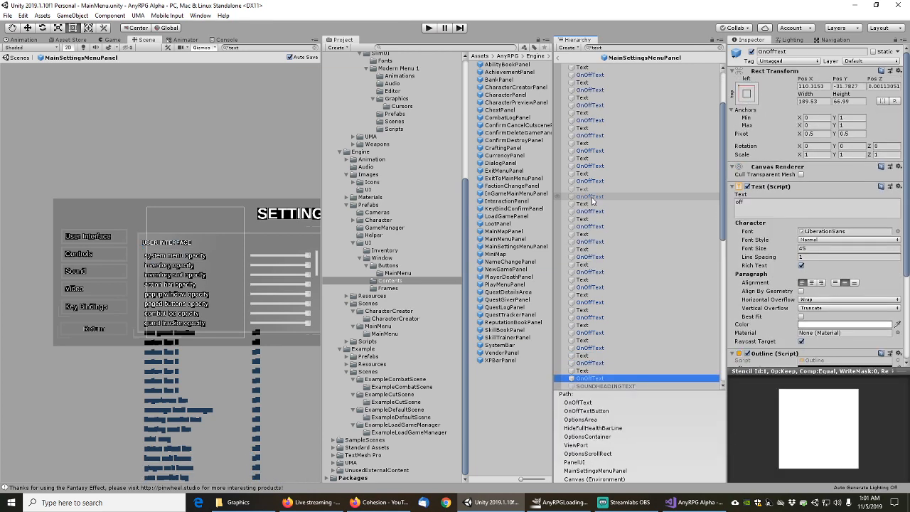
key(Down)
Remove the Mesh Filter from the SOUND heading, master volume and music volume texts
scroll(670, 261, down, 5)
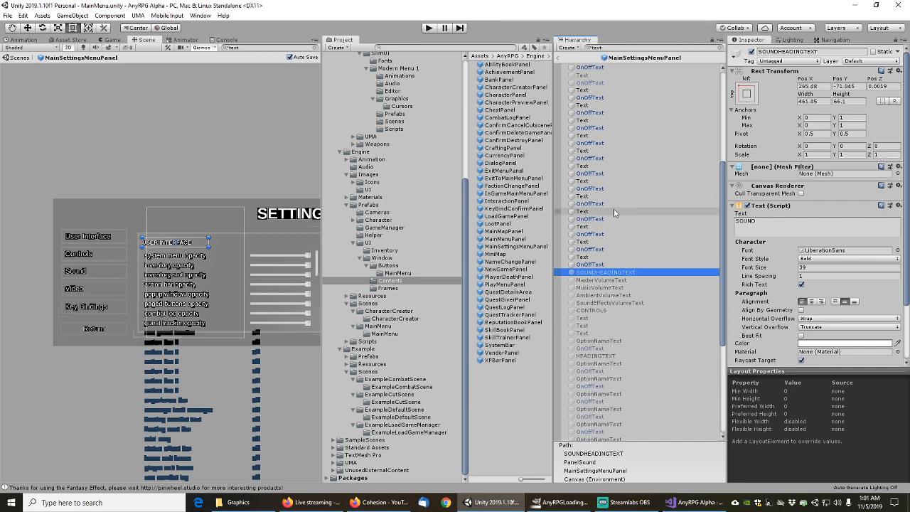
scroll(653, 207, down, 4)
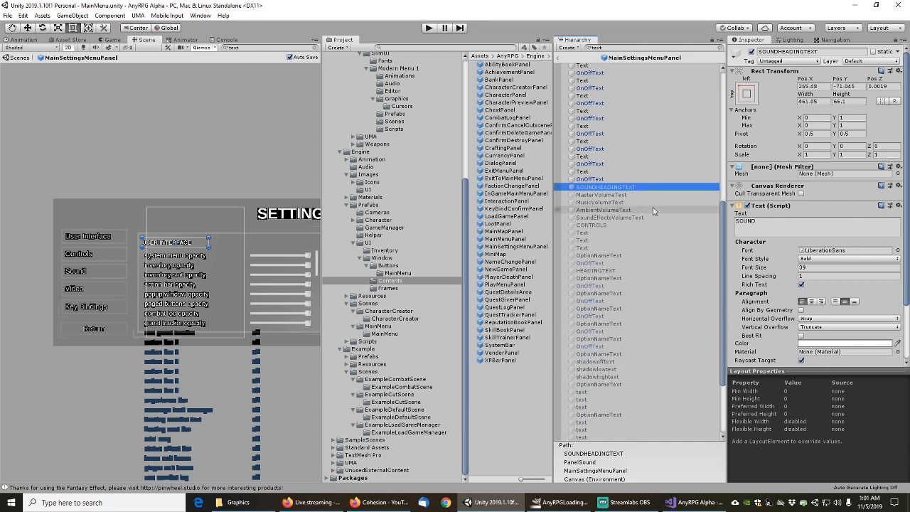
right_click(780, 168)
click(800, 185)
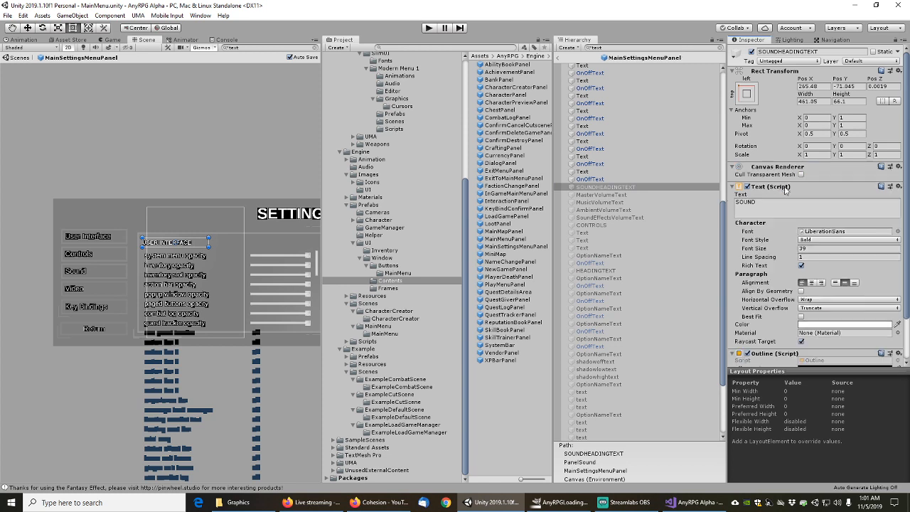
click(610, 195)
right_click(766, 123)
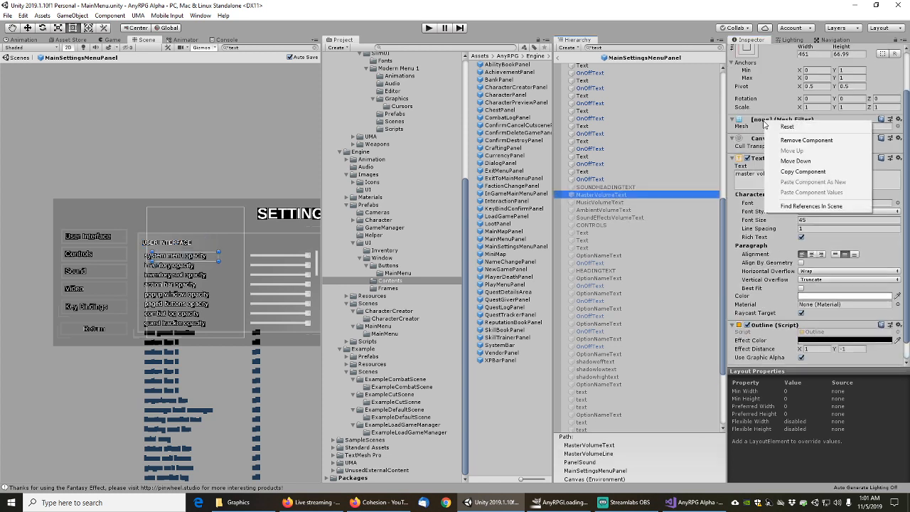
click(791, 143)
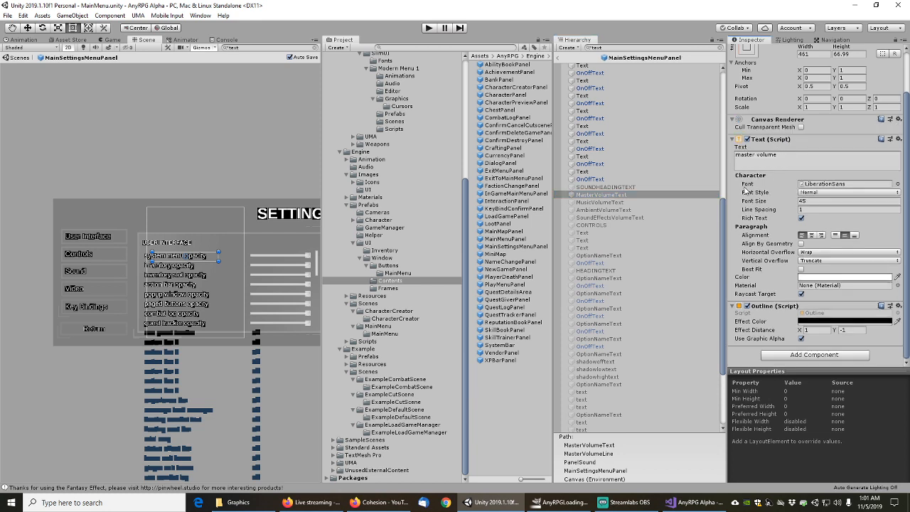
click(612, 203)
right_click(777, 124)
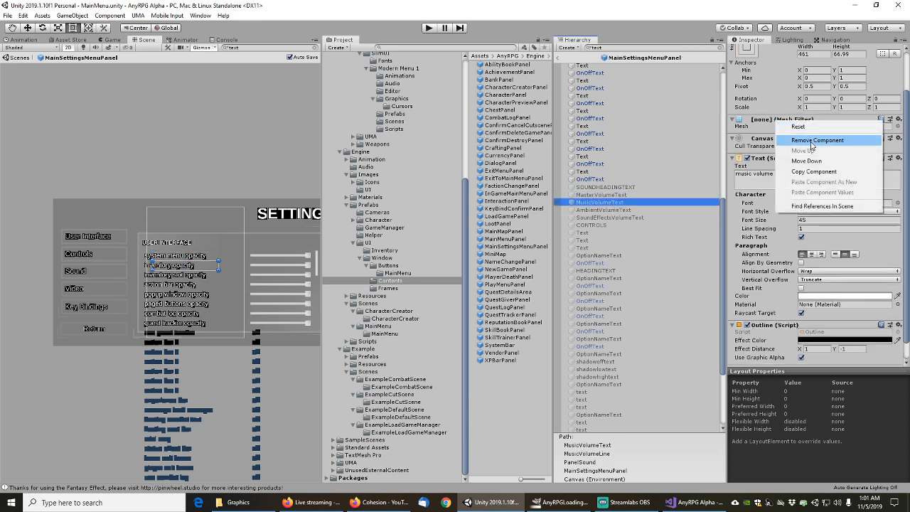
click(780, 143)
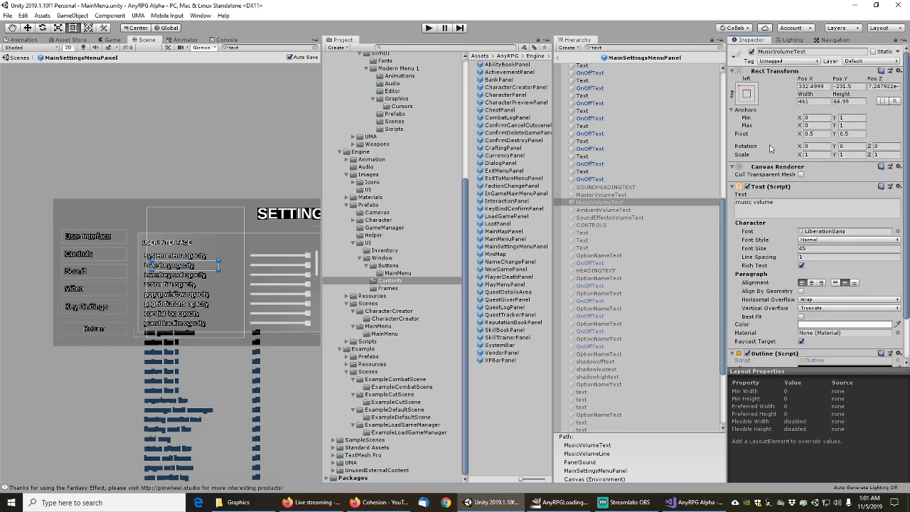
Remove the Mesh Filter from the ambient volume, effects volume and CONTROLS heading texts
click(604, 211)
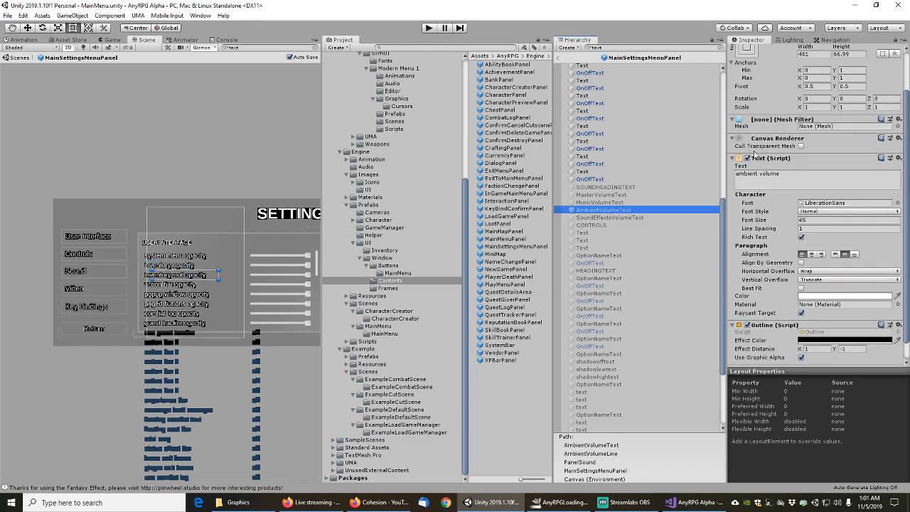
right_click(771, 122)
click(781, 139)
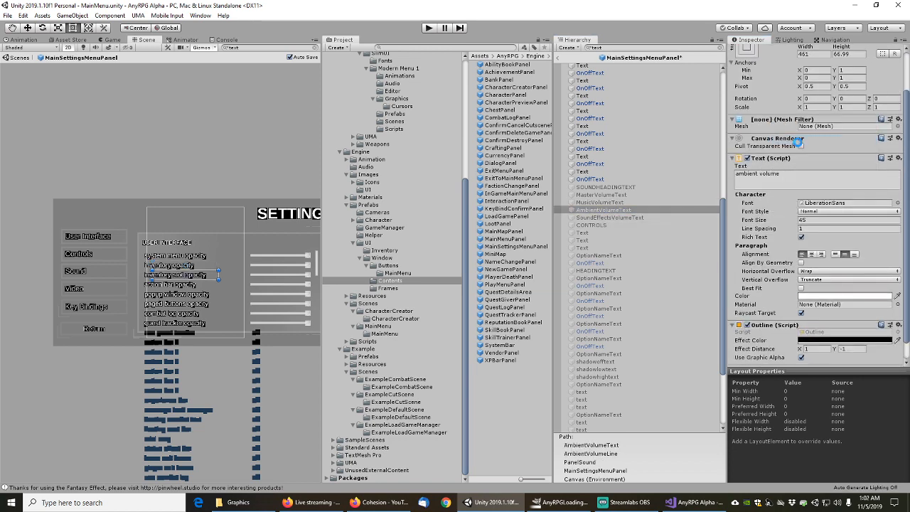
click(609, 218)
right_click(768, 123)
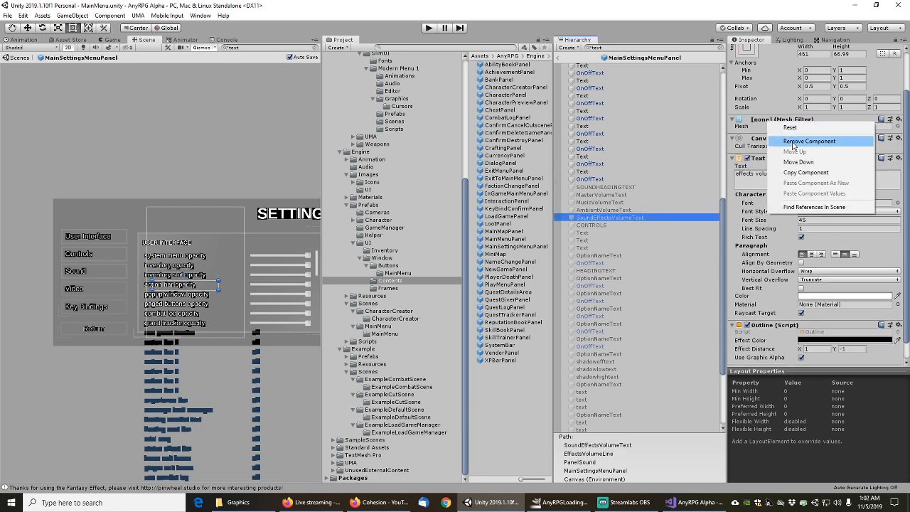
click(782, 142)
scroll(783, 143, up, 3)
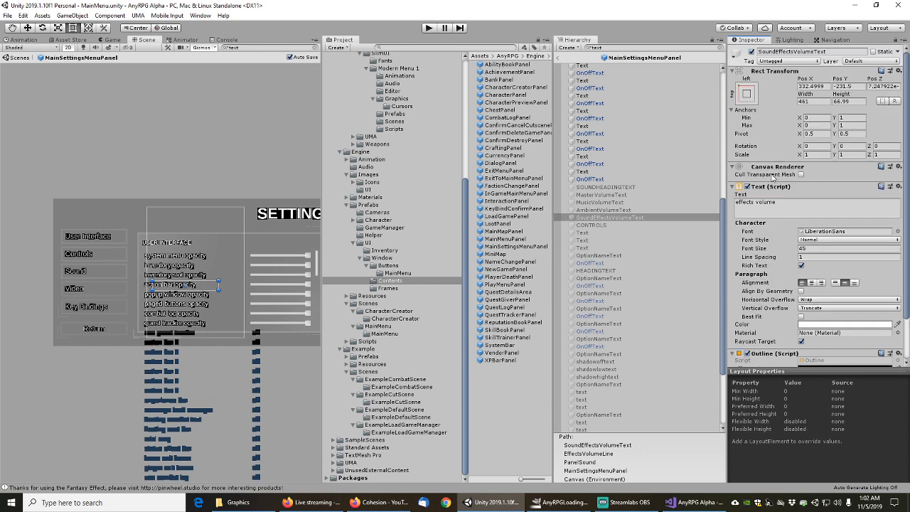
click(593, 224)
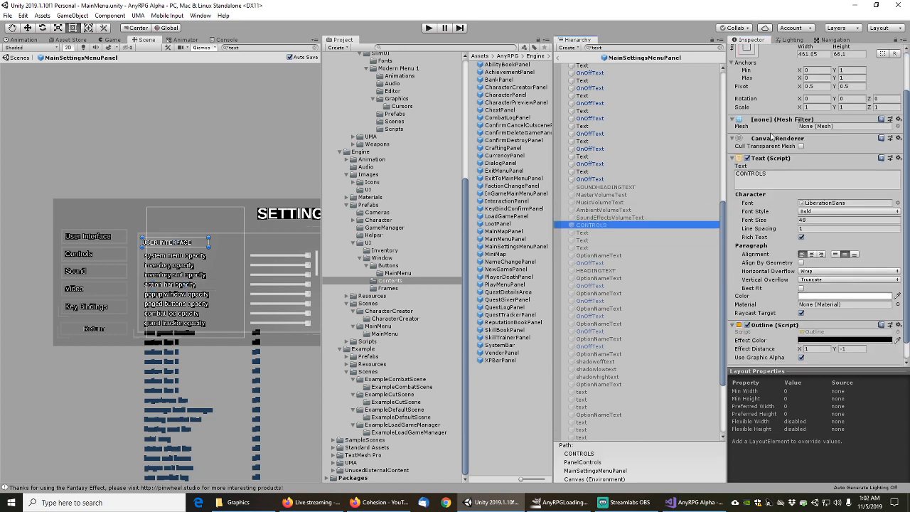
right_click(767, 122)
click(773, 136)
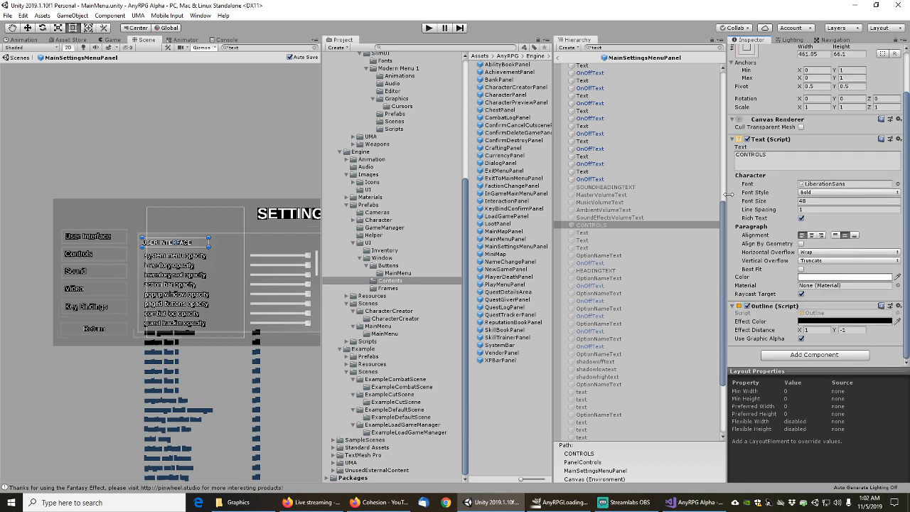
Remove the Mesh Filter from the mouse look, mouse turn and keyboard turn speed labels
click(582, 234)
right_click(773, 121)
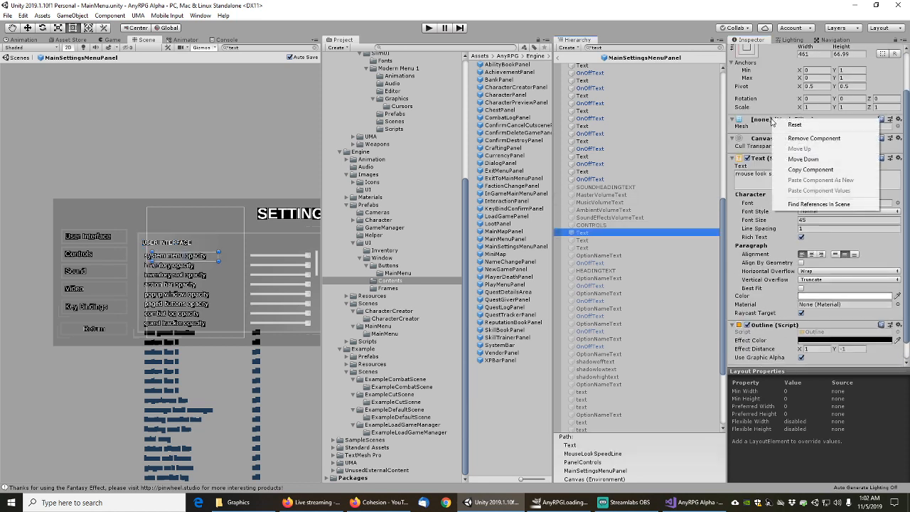
click(779, 136)
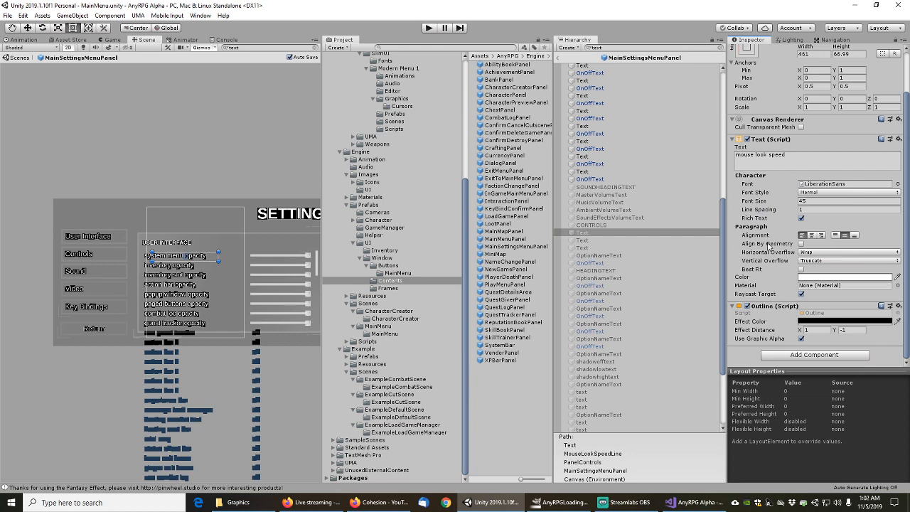
scroll(765, 206, up, 3)
scroll(761, 201, down, 3)
click(584, 241)
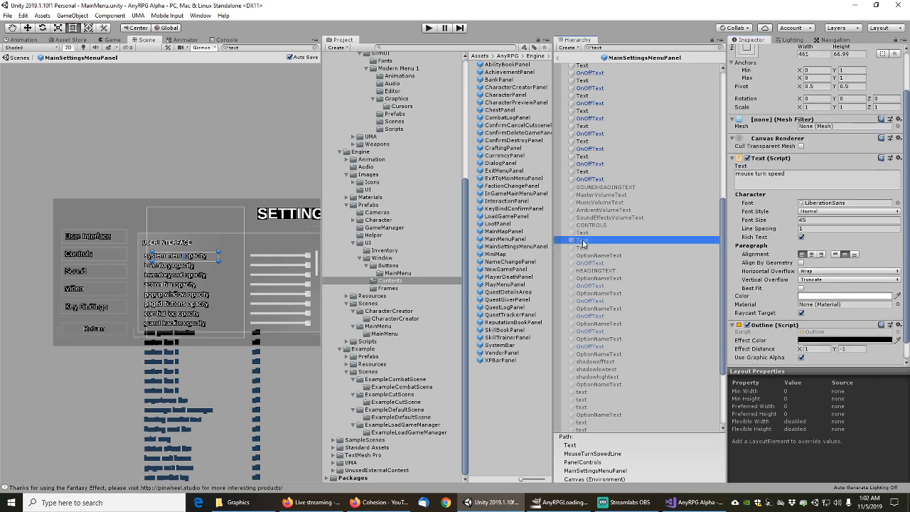
right_click(768, 119)
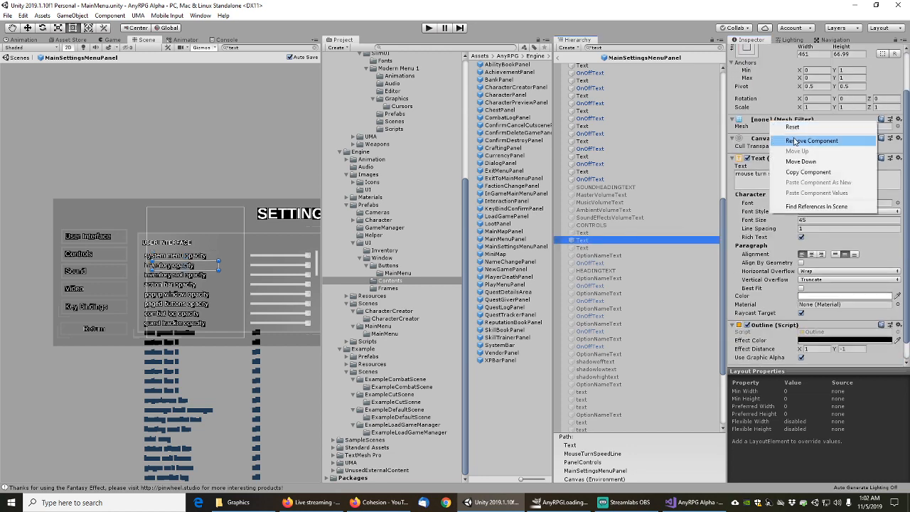
click(772, 137)
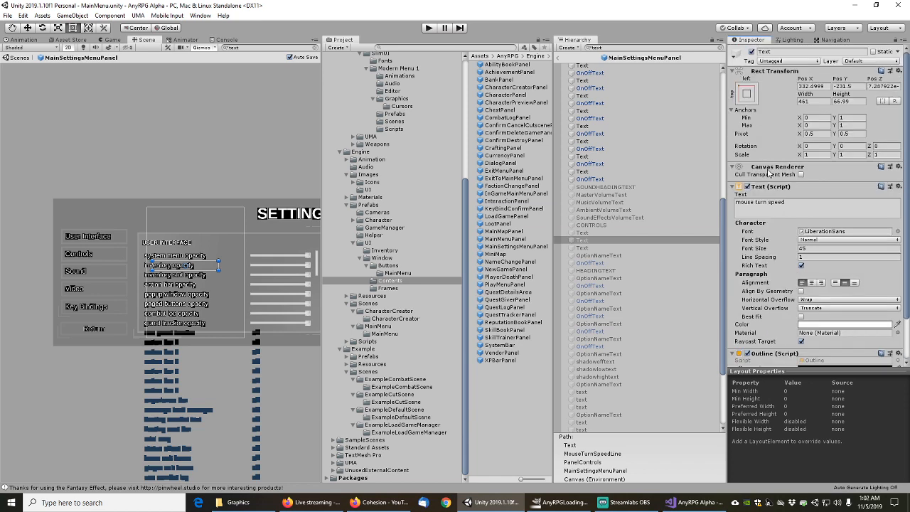
click(597, 249)
scroll(602, 256, down, 4)
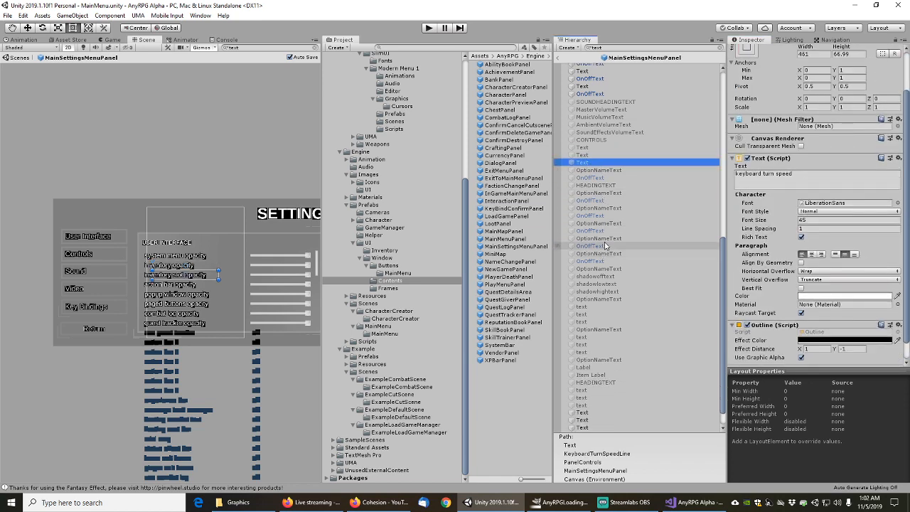
right_click(775, 123)
click(798, 141)
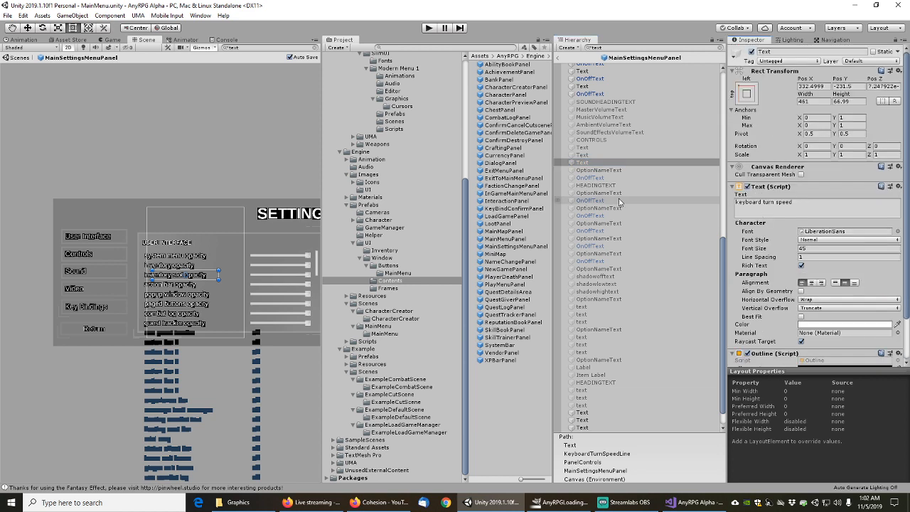
Check the invert mouse label and its on/off text, then select the VIDEO heading text
click(599, 170)
click(599, 178)
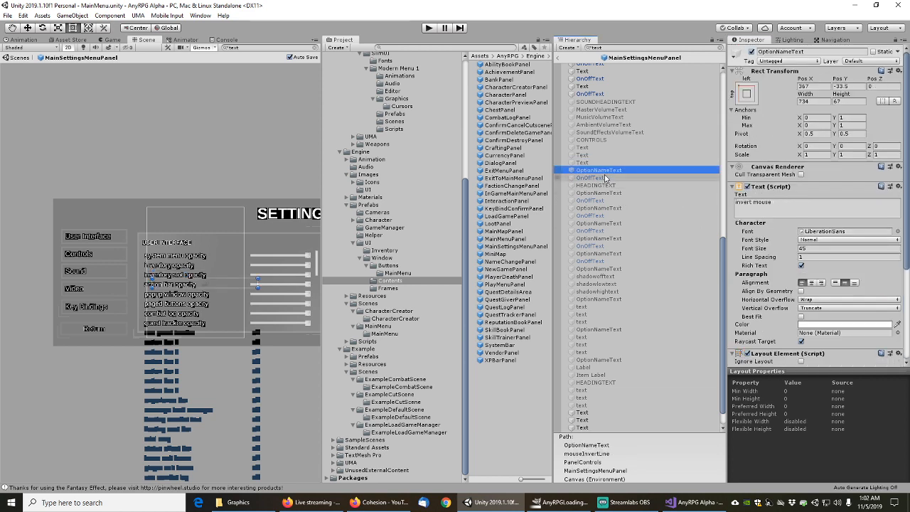
scroll(762, 235, down, 3)
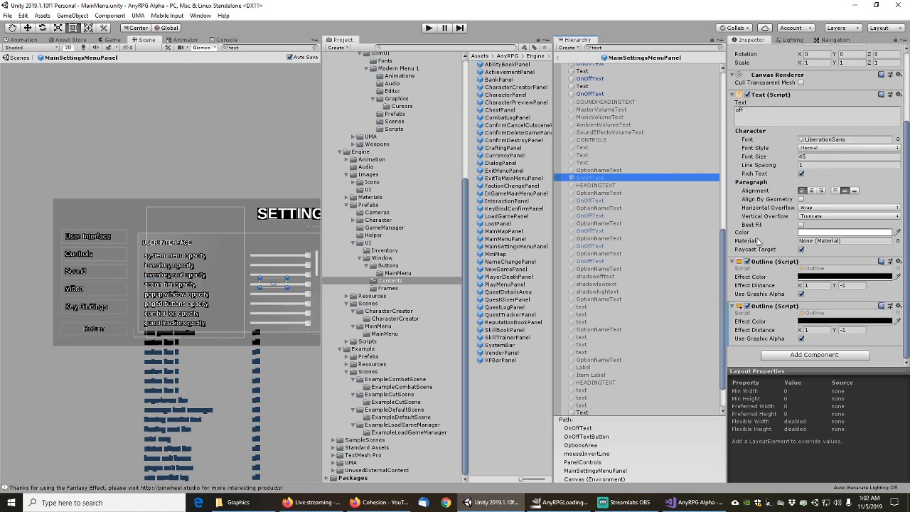
click(600, 186)
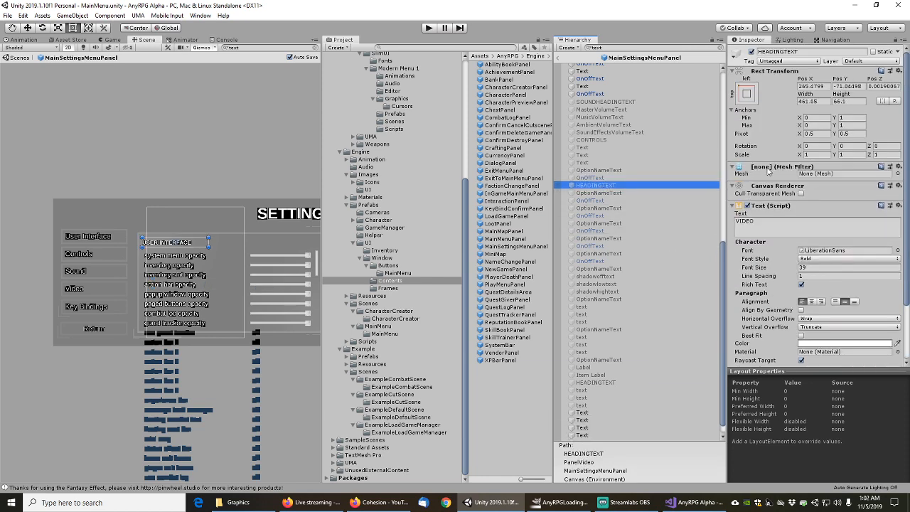
Remove the VIDEO heading's Mesh Filter and confirm the full screen label and on/off text have none
right_click(767, 169)
click(789, 183)
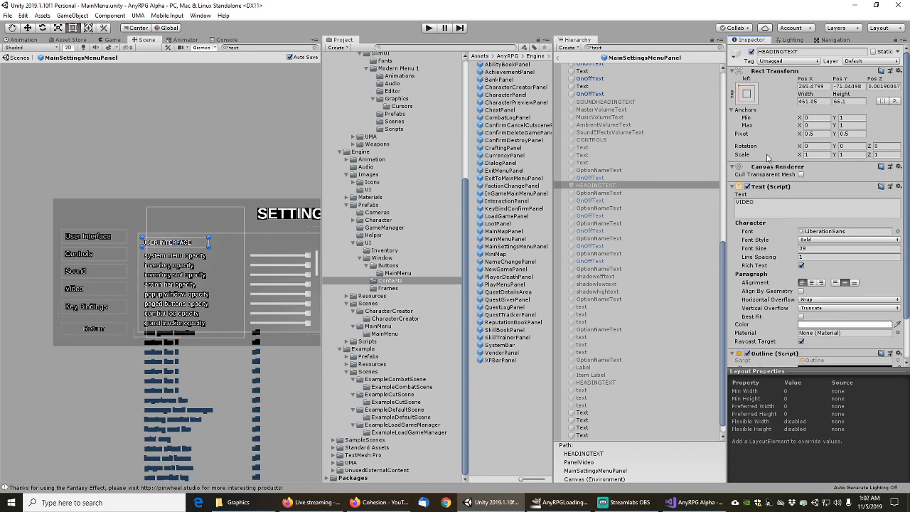
scroll(774, 252, down, 2)
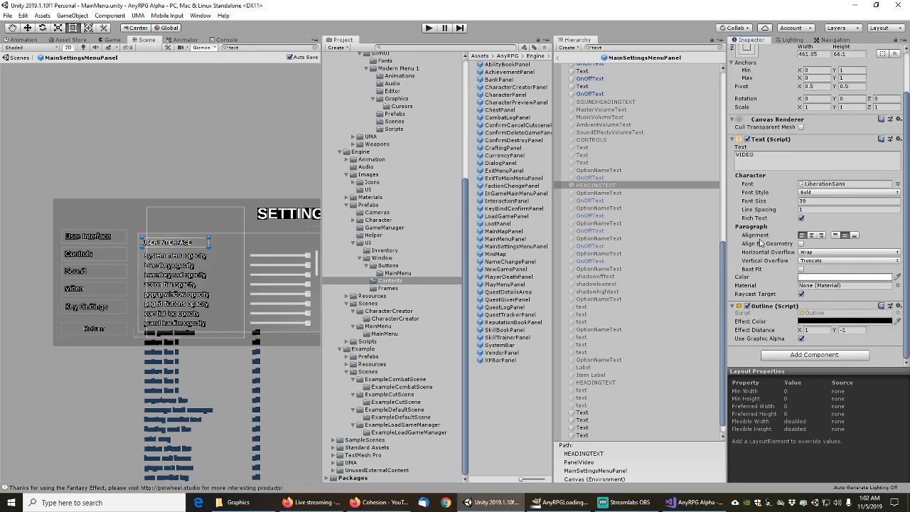
click(599, 193)
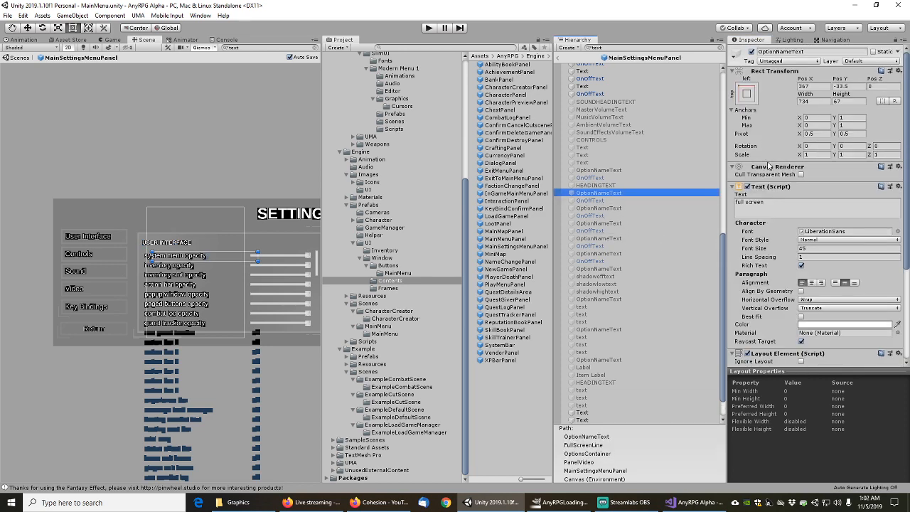
scroll(768, 165, down, 3)
click(594, 201)
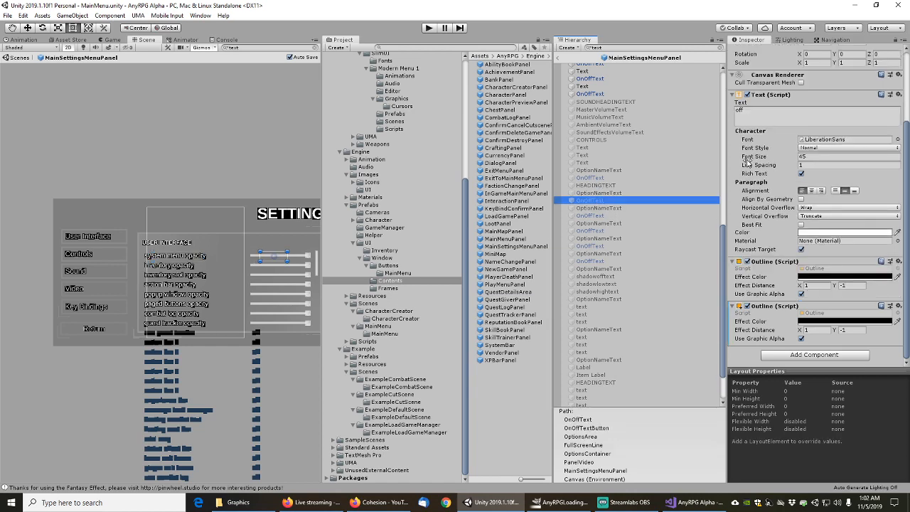
scroll(773, 188, up, 4)
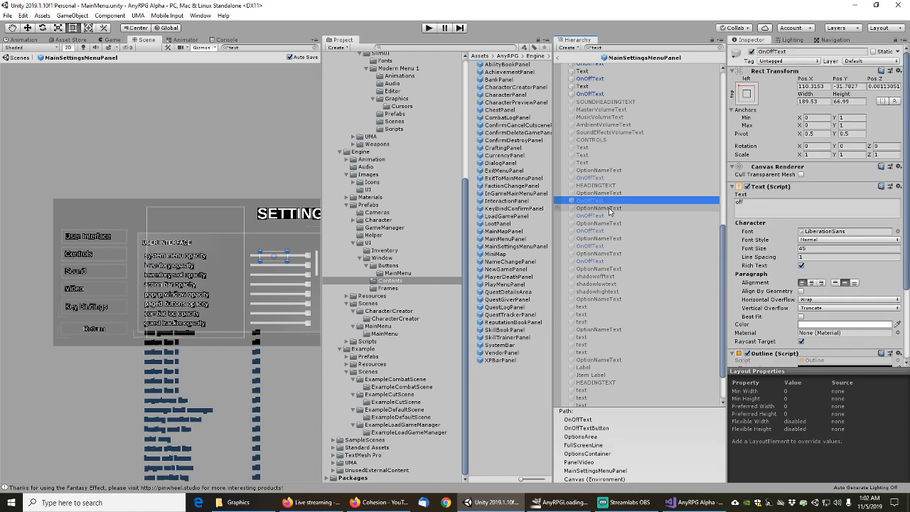
Confirm the v-sync, ambient occlusion, motion blur, camera effects and shadow quality texts lack Mesh Filters
click(682, 208)
scroll(775, 299, down, 4)
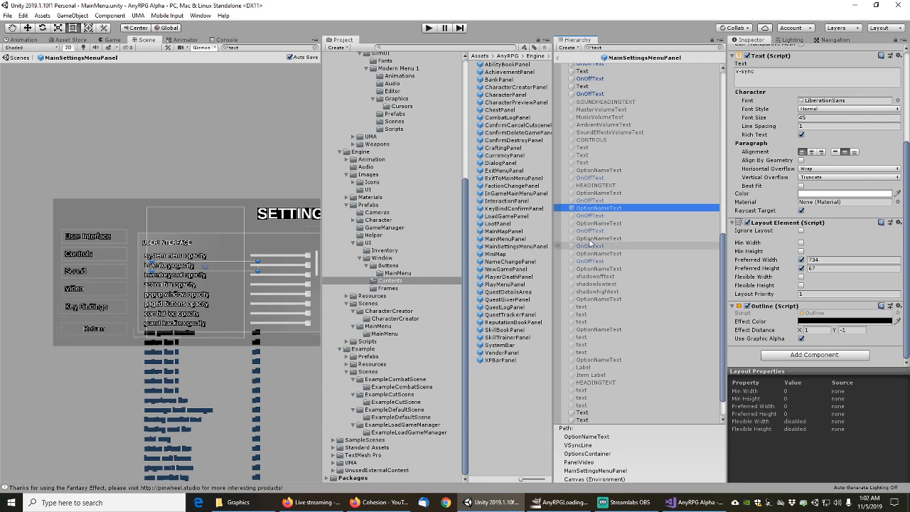
click(594, 215)
scroll(766, 213, up, 3)
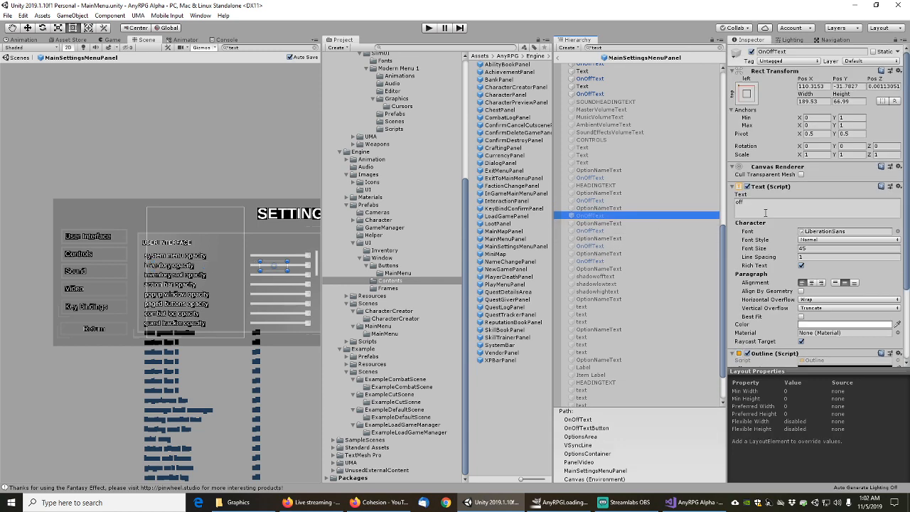
key(Down)
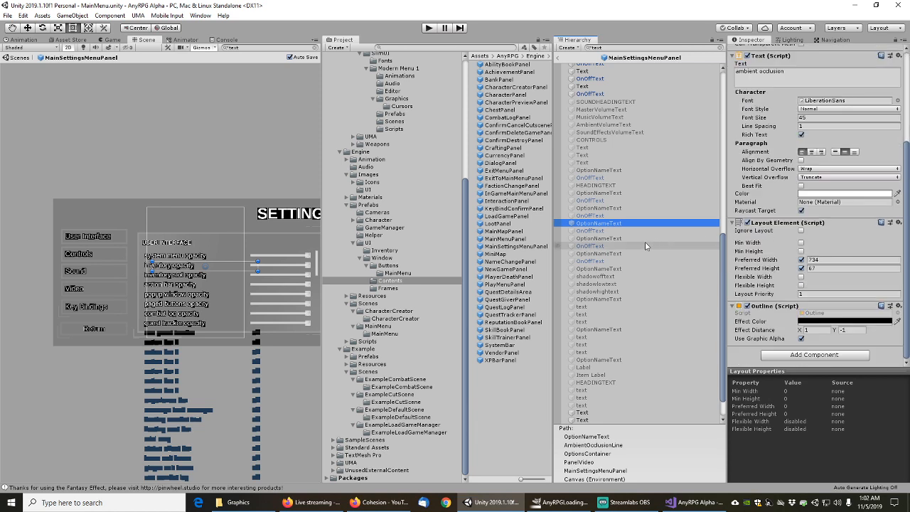
click(594, 231)
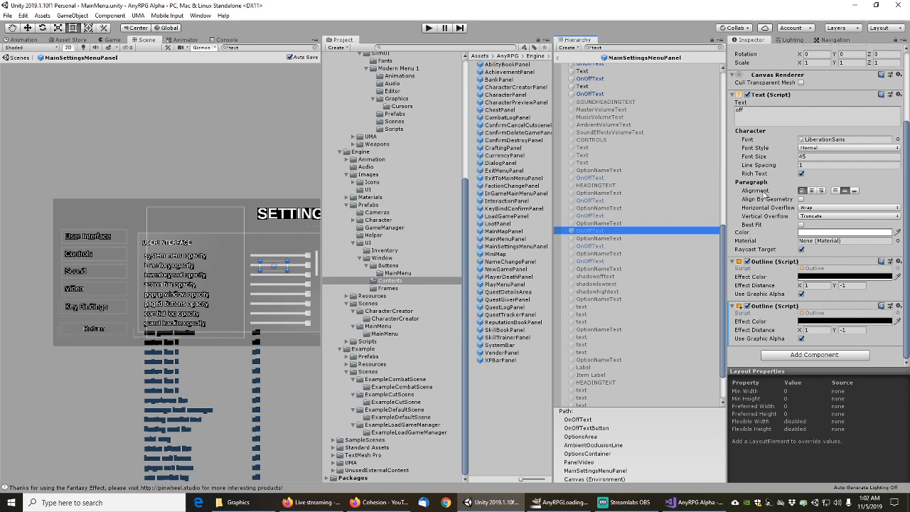
scroll(764, 193, up, 3)
scroll(775, 262, down, 3)
click(619, 238)
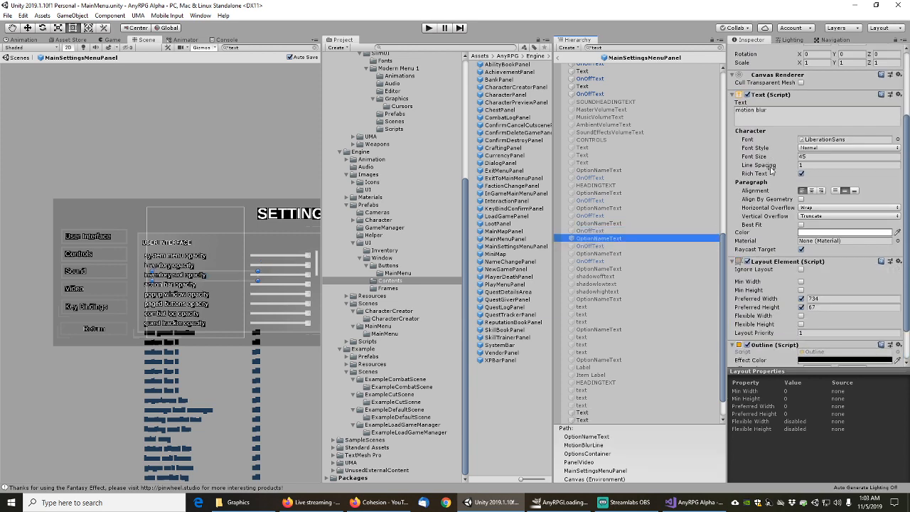
key(Down)
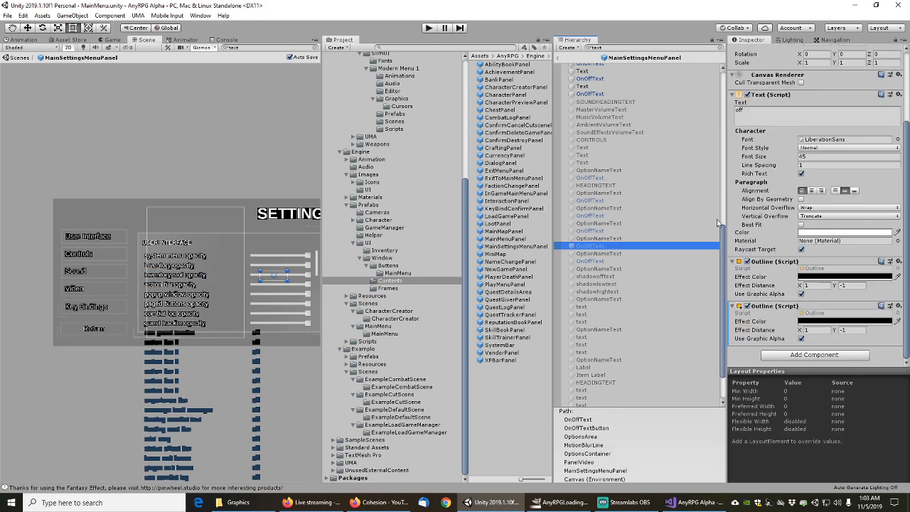
key(Down)
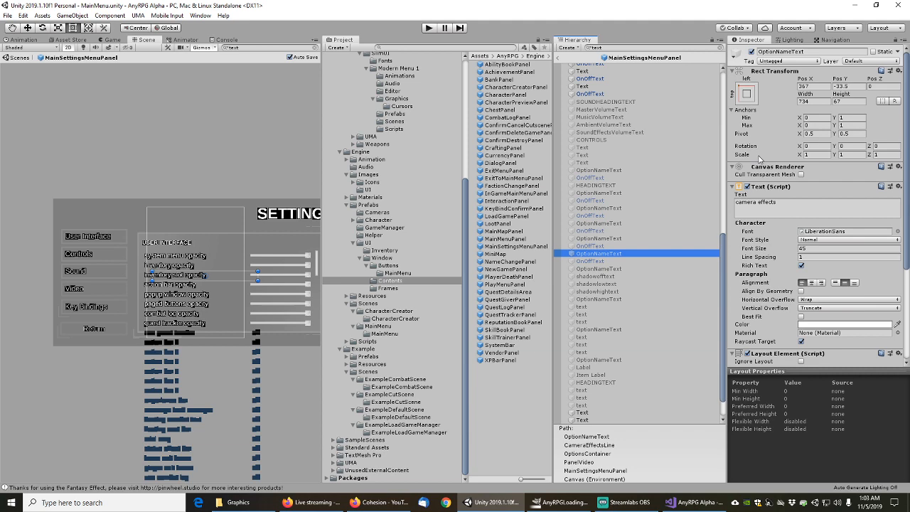
key(Down)
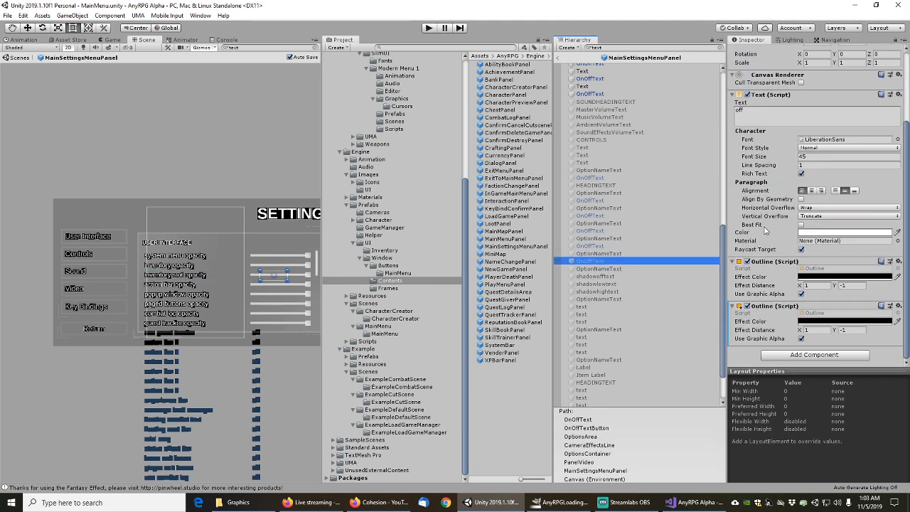
click(600, 271)
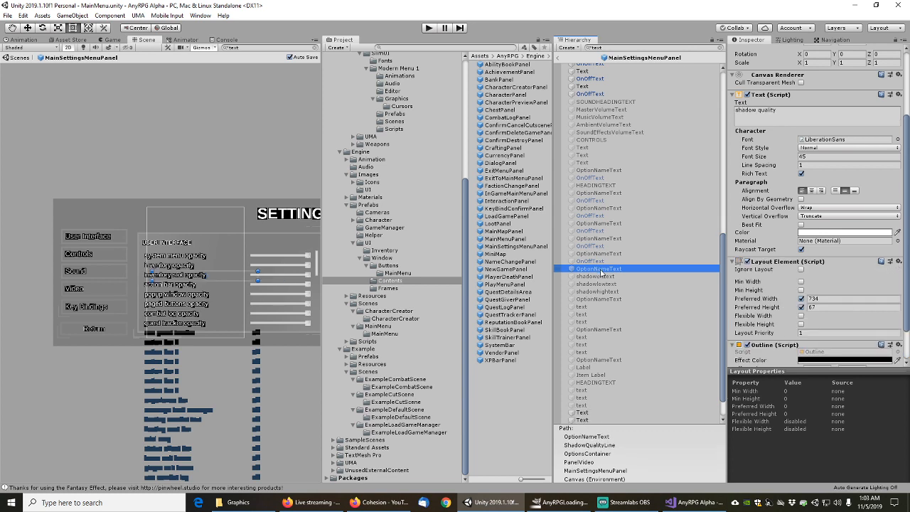
scroll(601, 274, up, 3)
Remove the Mesh Filters from the shadow off, low and high option texts
click(594, 361)
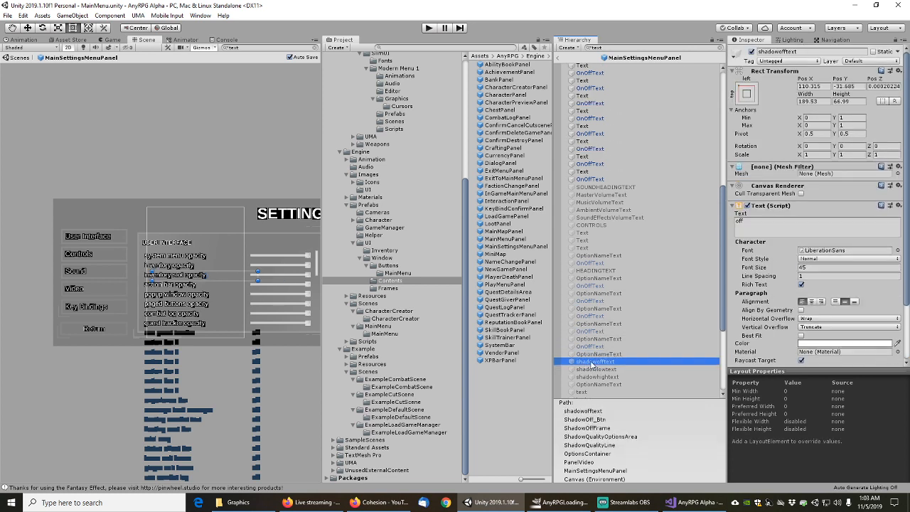
scroll(704, 299, down, 5)
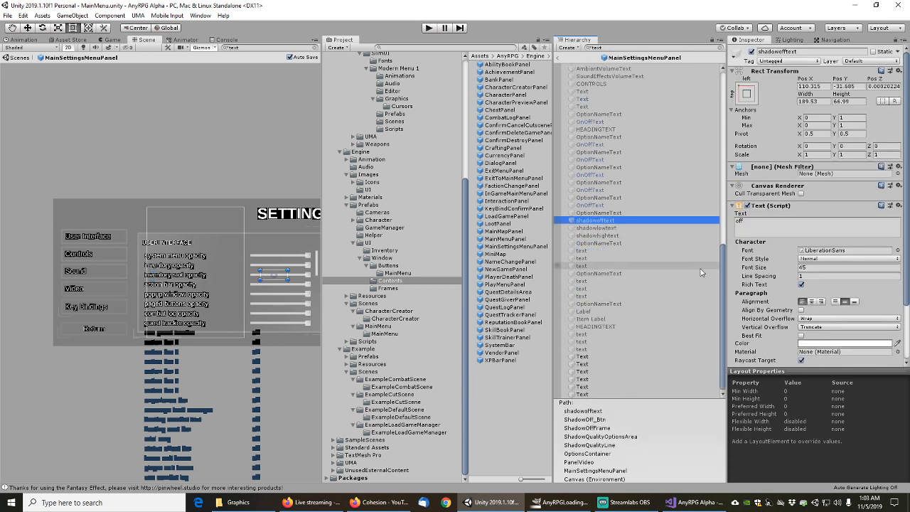
right_click(772, 171)
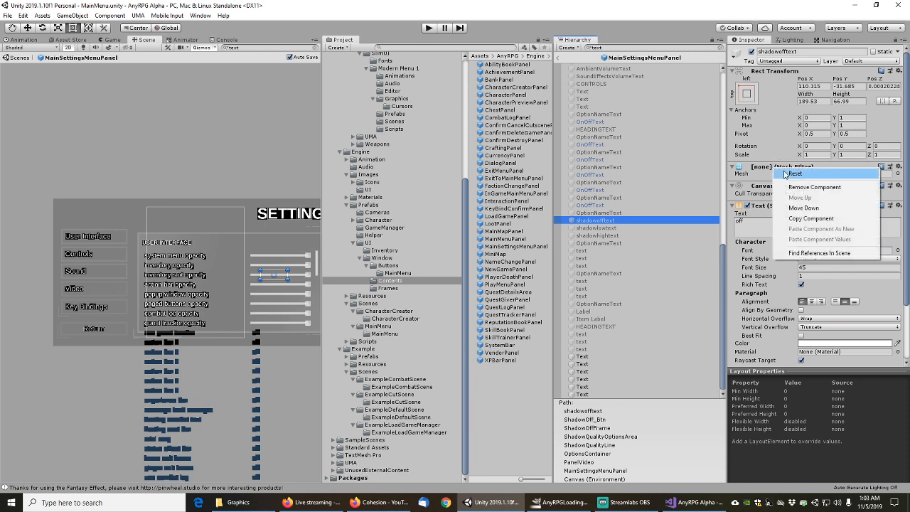
click(791, 186)
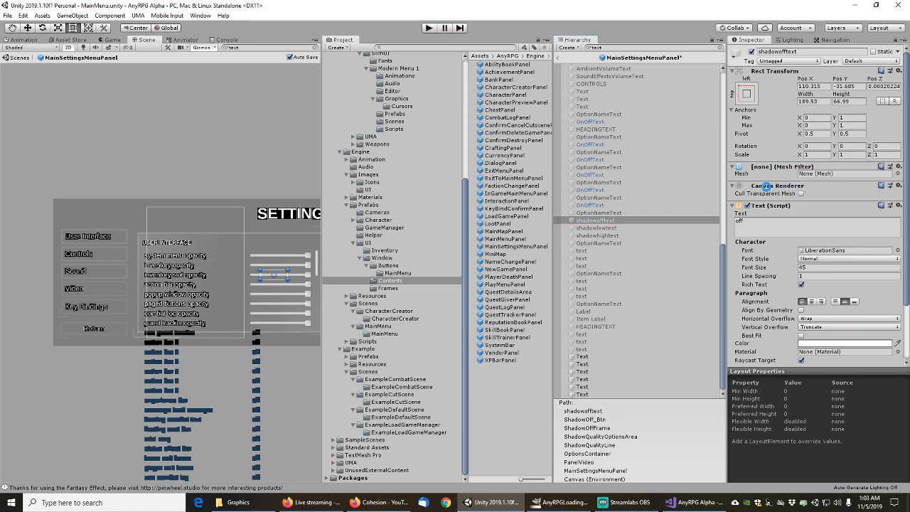
click(598, 228)
right_click(772, 171)
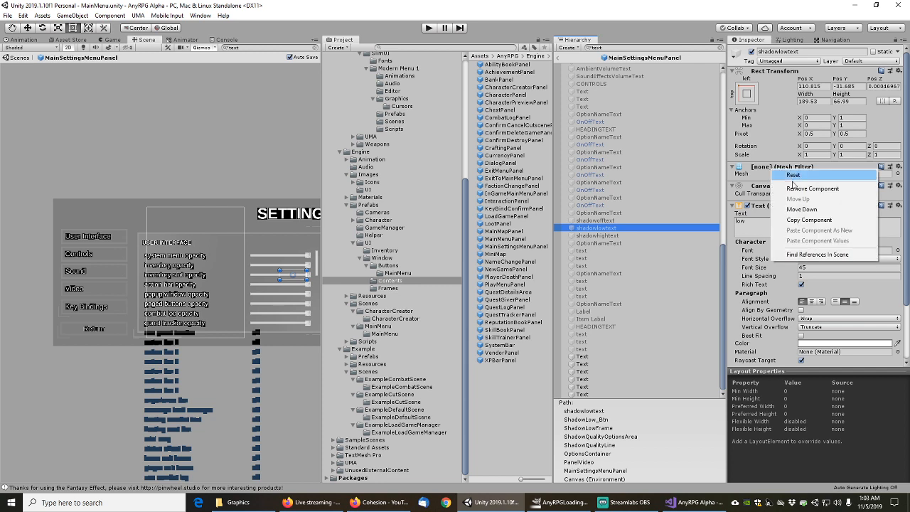
click(790, 187)
click(597, 235)
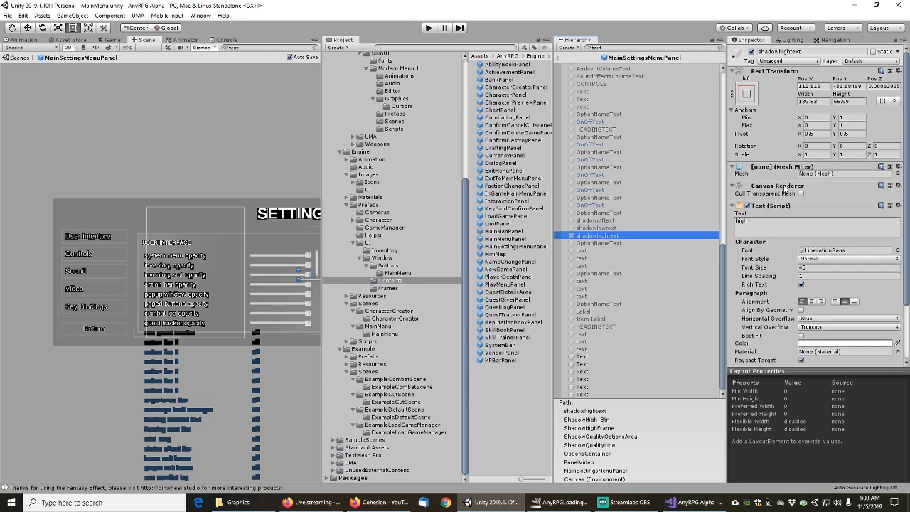
right_click(776, 167)
click(808, 185)
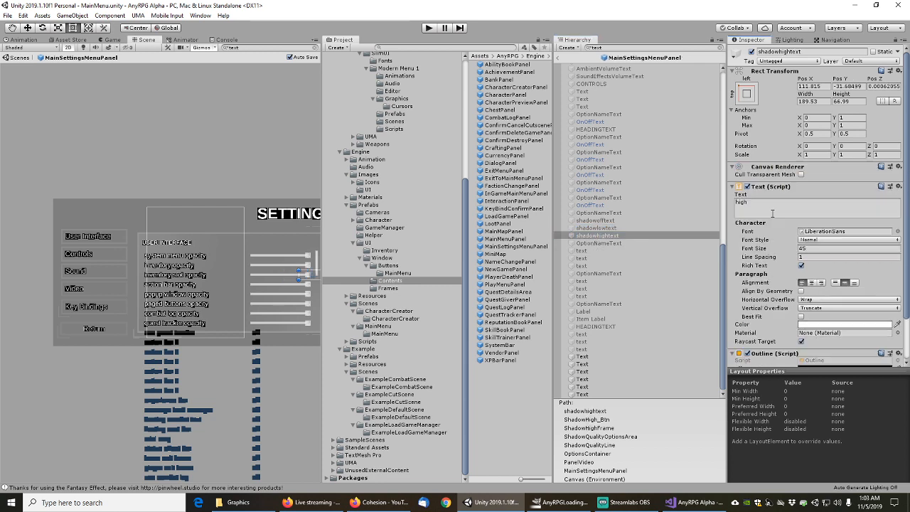
Remove the Mesh Filters from the low, med and high texture-quality option texts
click(614, 243)
scroll(666, 249, up, 2)
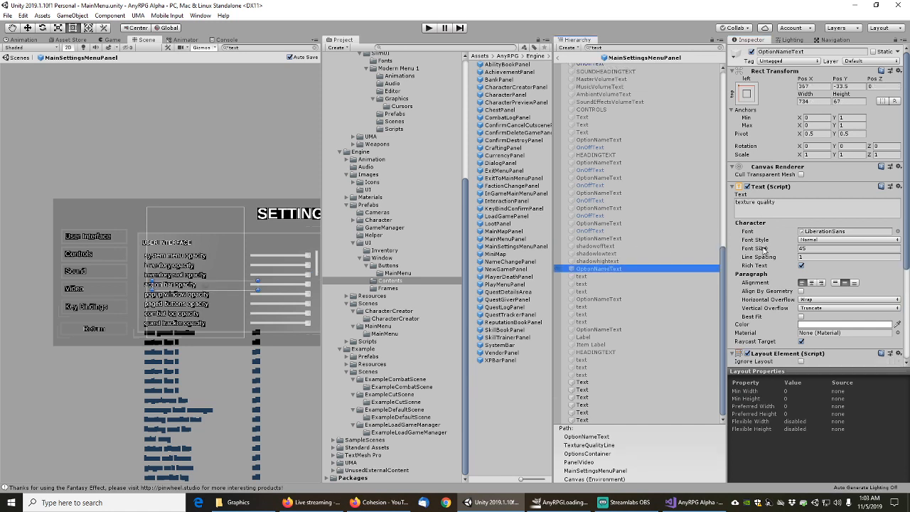
scroll(765, 250, down, 3)
click(582, 276)
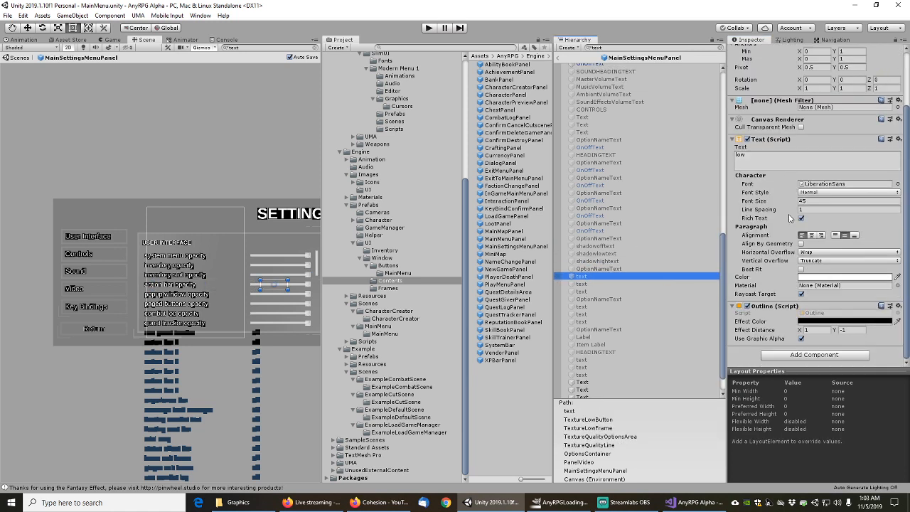
right_click(770, 105)
click(806, 123)
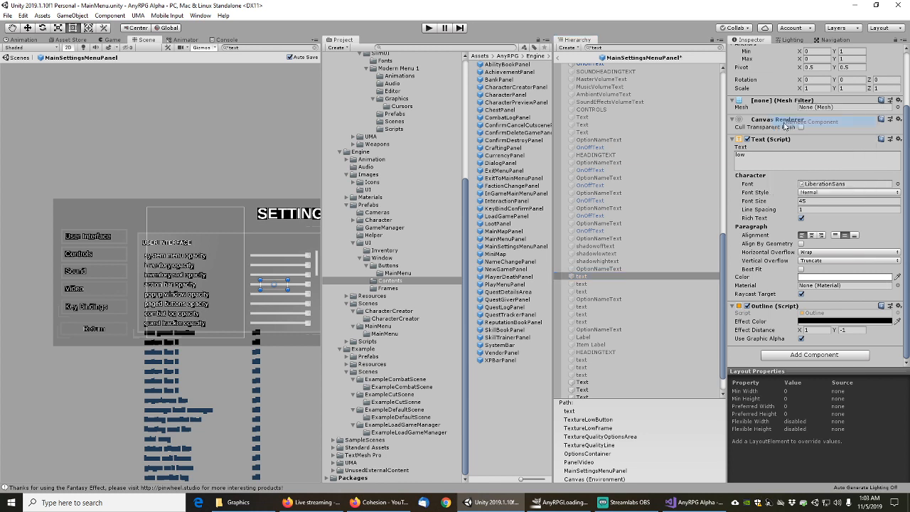
click(582, 284)
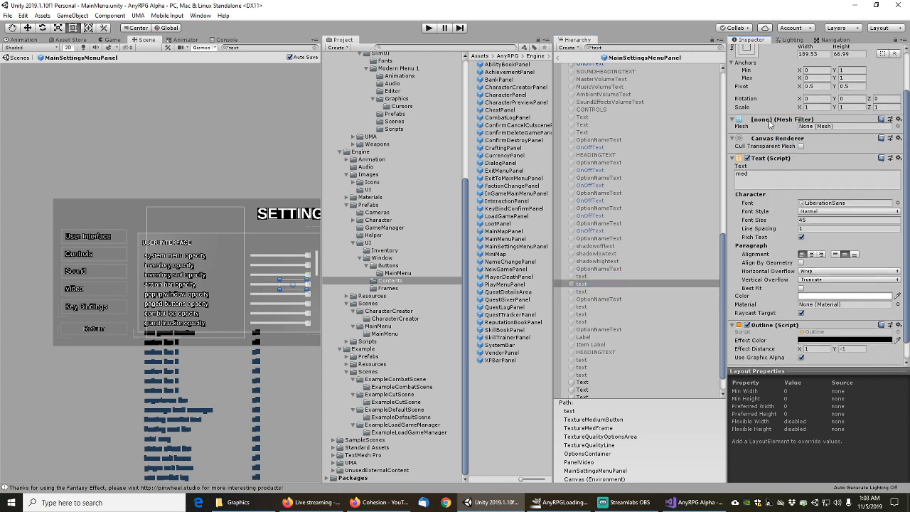
right_click(770, 121)
click(801, 141)
scroll(768, 160, up, 2)
scroll(776, 192, down, 1)
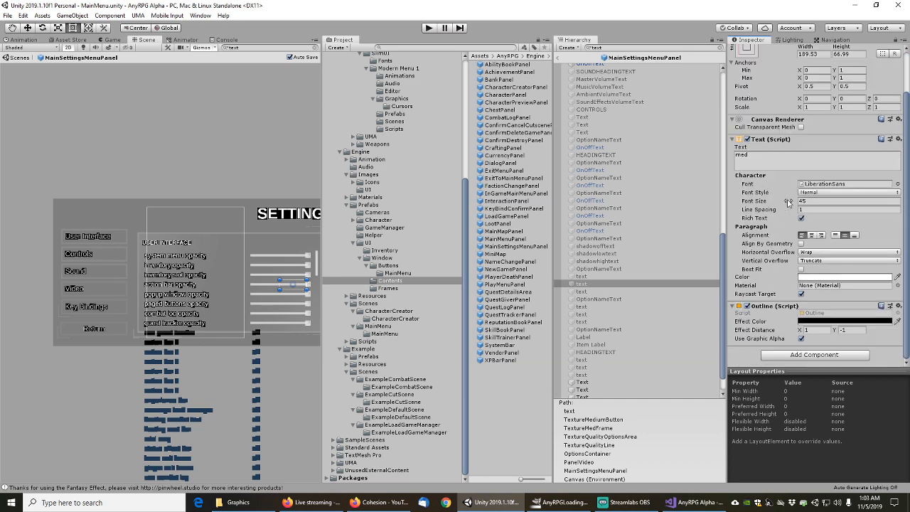
click(591, 291)
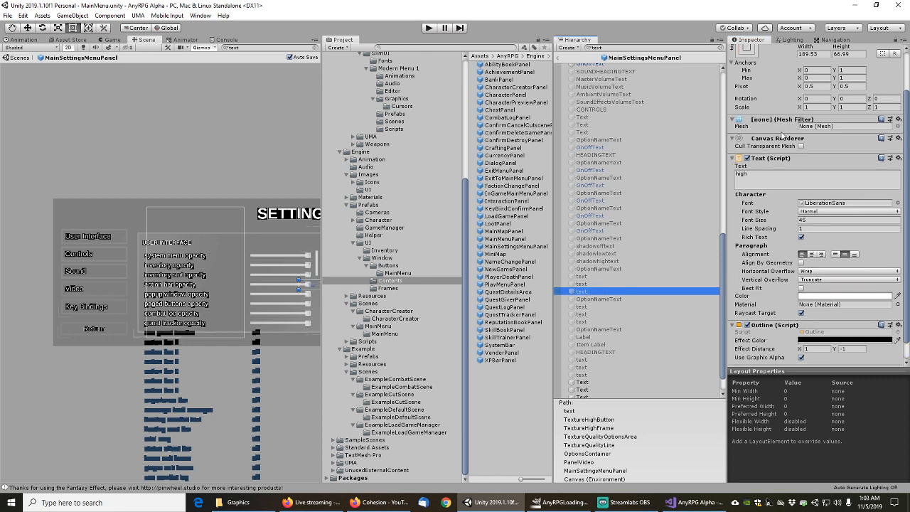
right_click(766, 125)
click(791, 142)
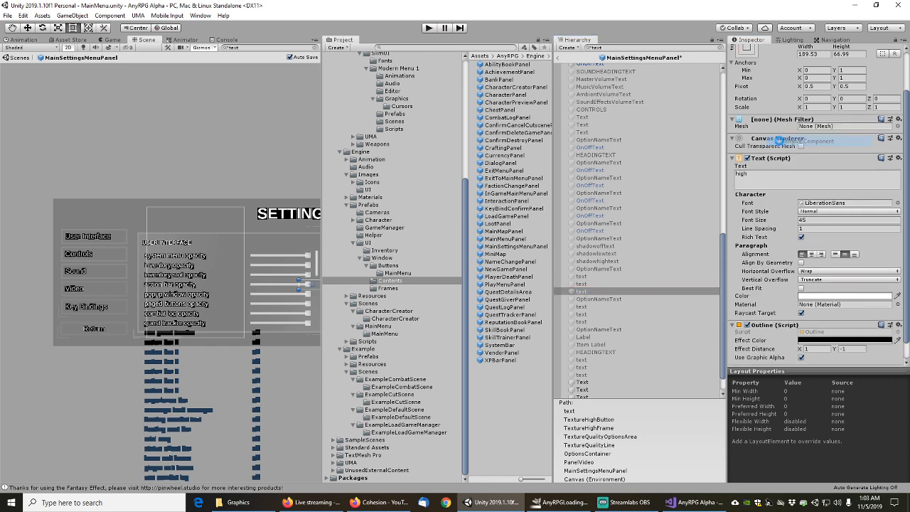
Remove the Mesh Filters from the low, med and high graphics-quality option texts
click(601, 299)
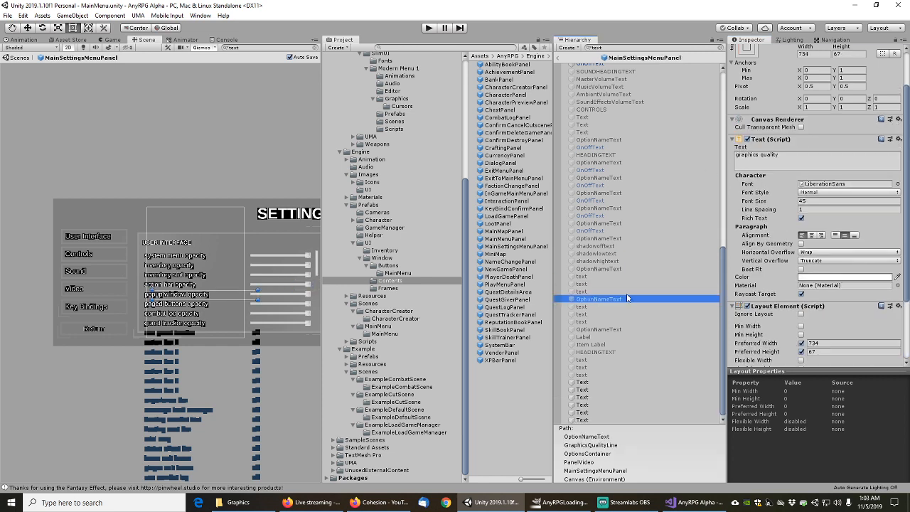
click(586, 307)
right_click(774, 121)
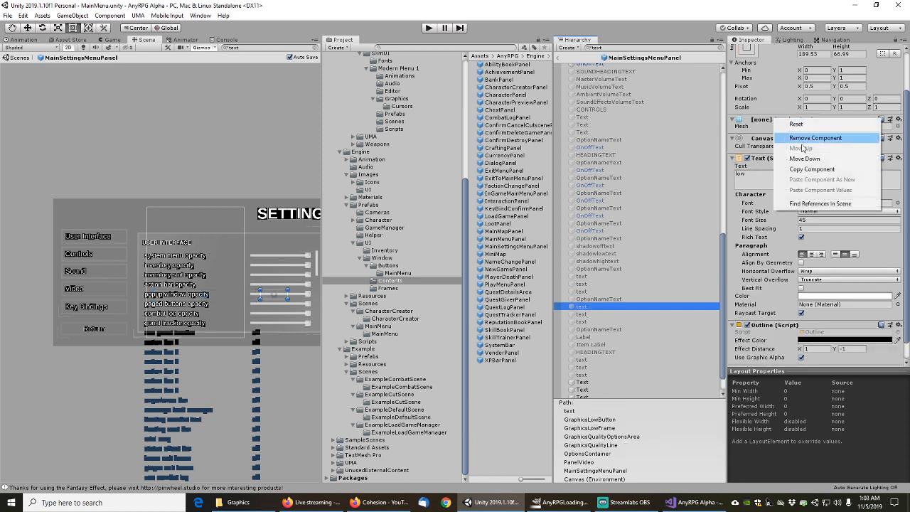
click(805, 135)
click(588, 314)
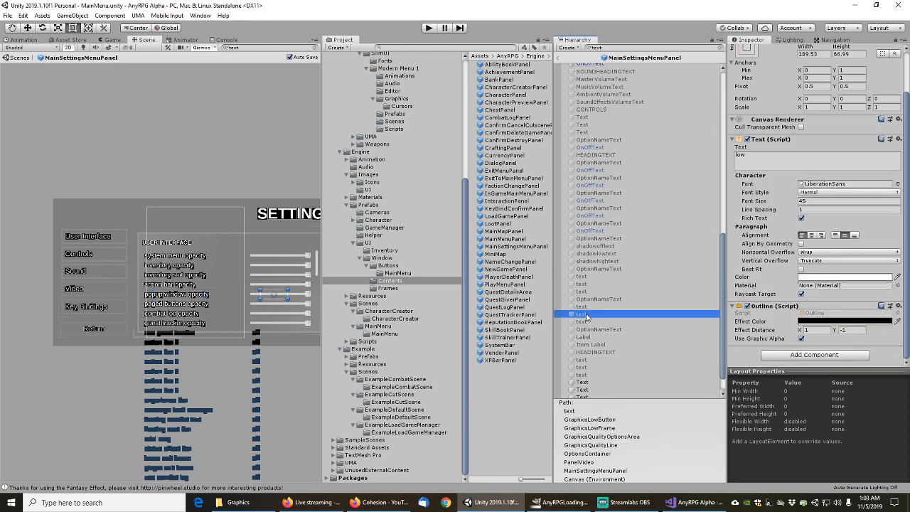
right_click(775, 121)
click(809, 140)
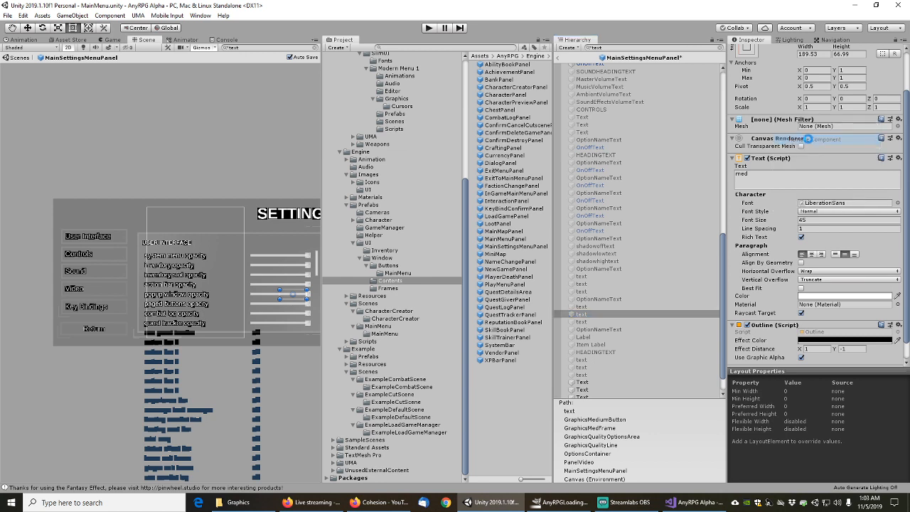
click(583, 321)
right_click(771, 122)
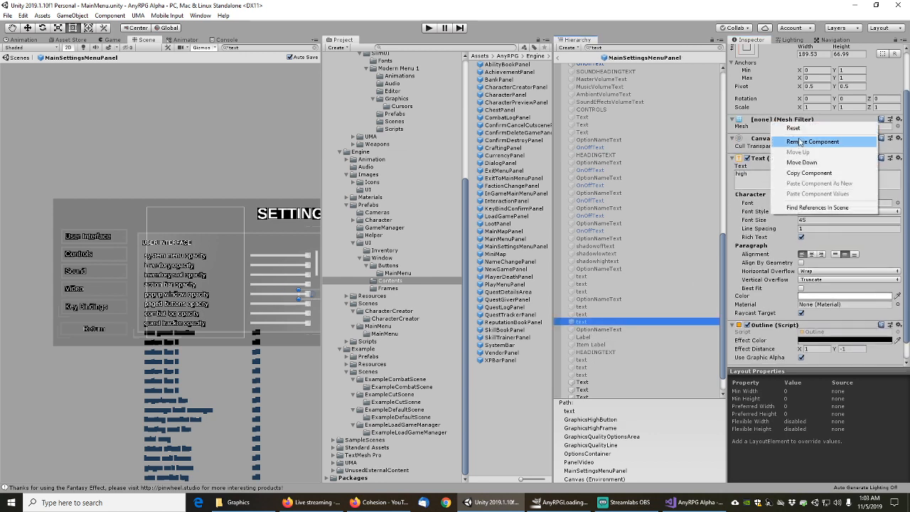
click(802, 140)
Check the resolution dropdown labels, then remove the KEY BINDINGS heading's Mesh Filter
click(596, 331)
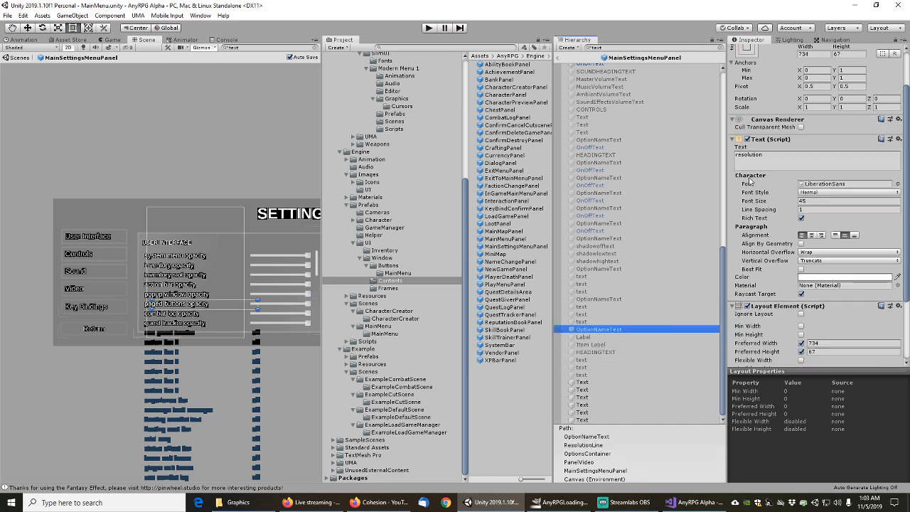
scroll(774, 165, down, 3)
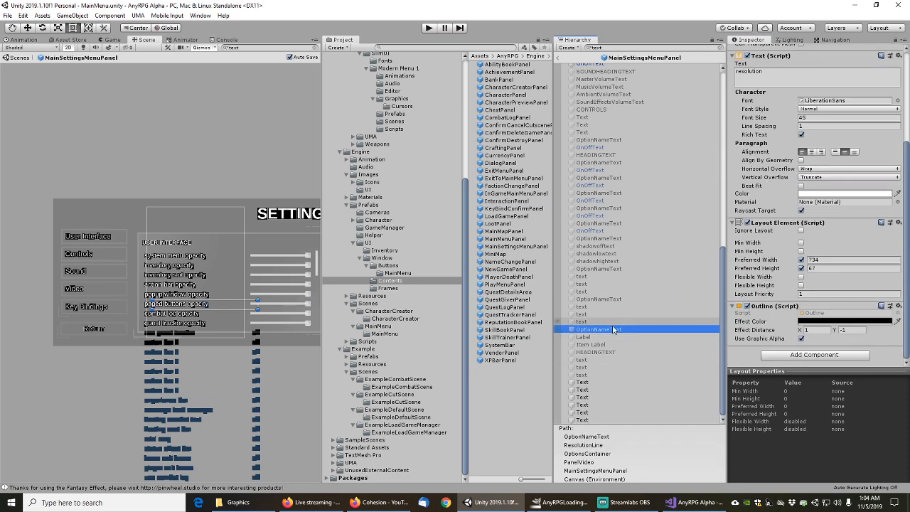
click(589, 338)
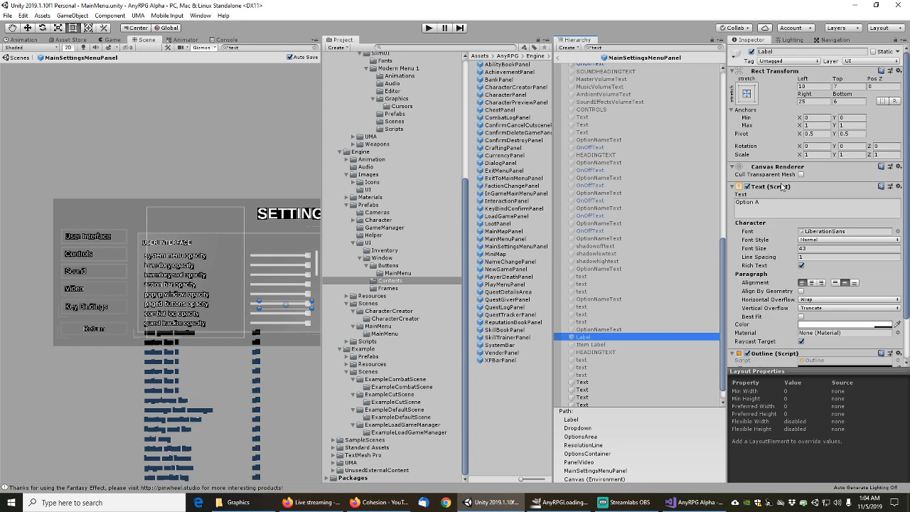
click(596, 352)
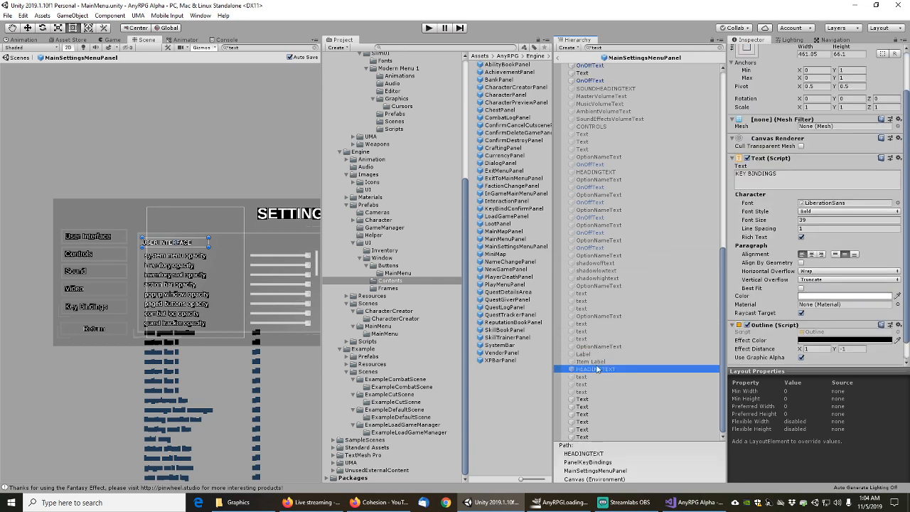
click(591, 361)
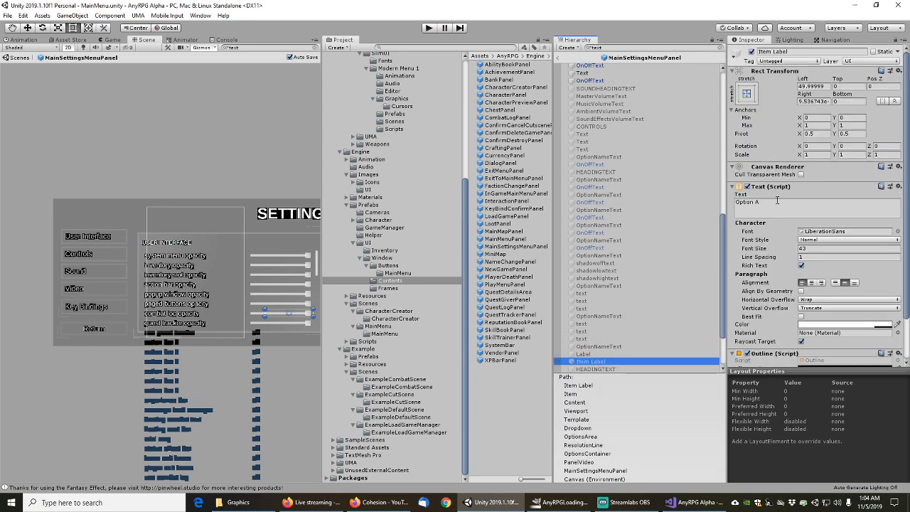
click(596, 369)
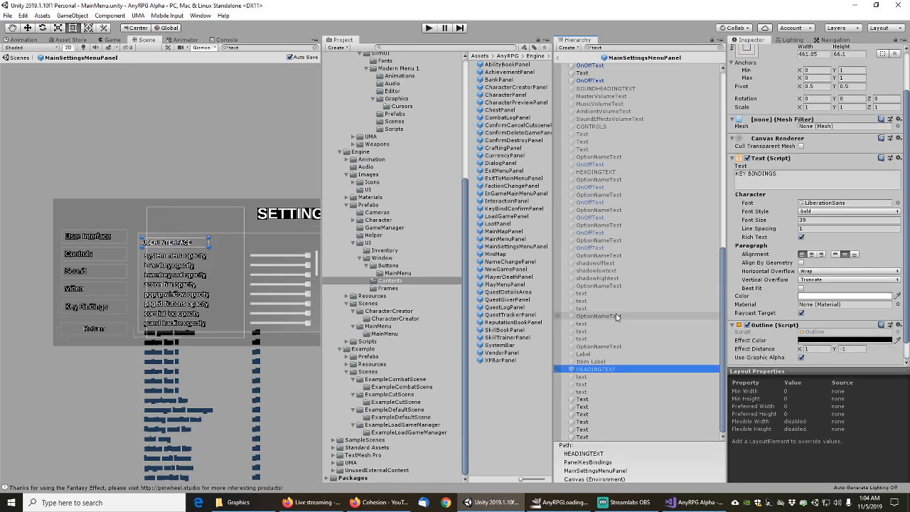
right_click(767, 121)
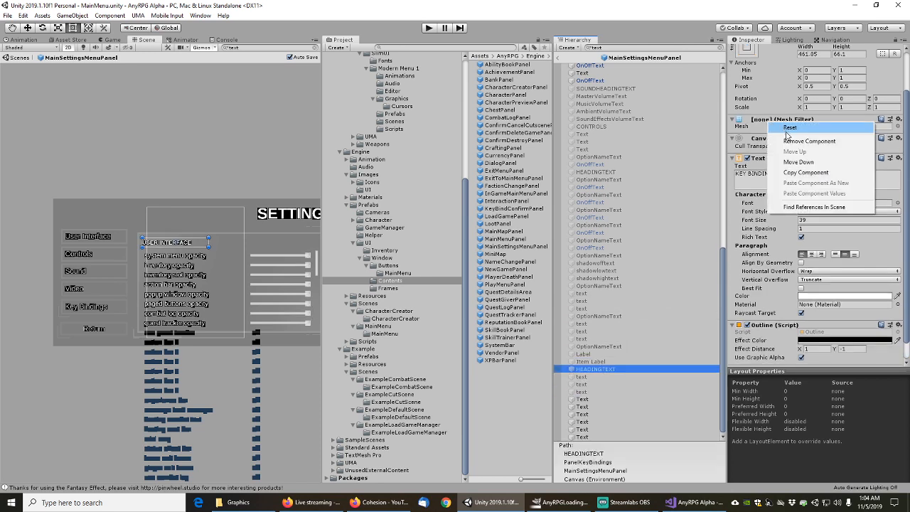
click(782, 128)
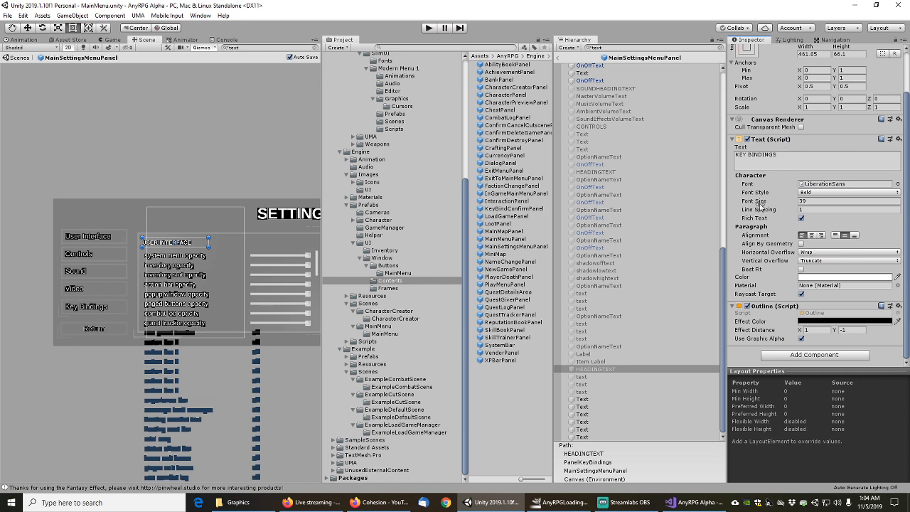
Remove the Mesh Filters from the MOVEMENT, ACTION BARS and SYSTEM button texts
click(582, 377)
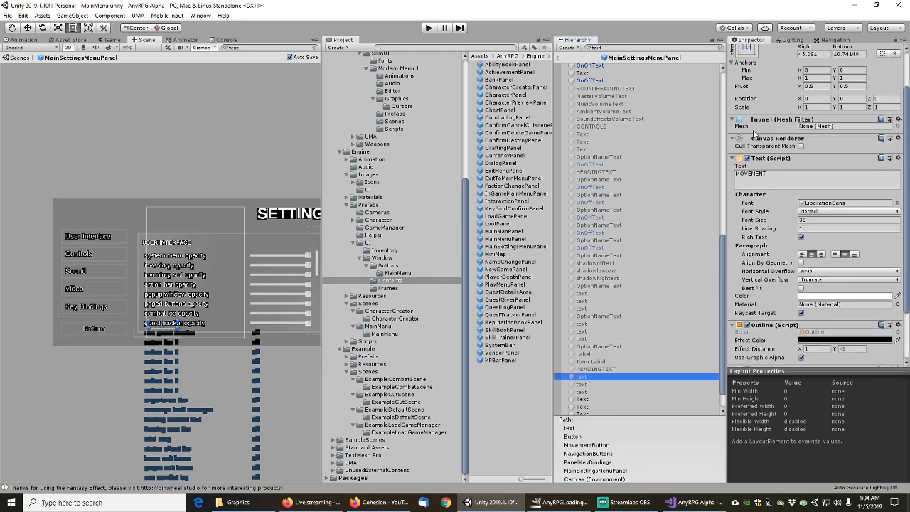
right_click(770, 120)
click(774, 136)
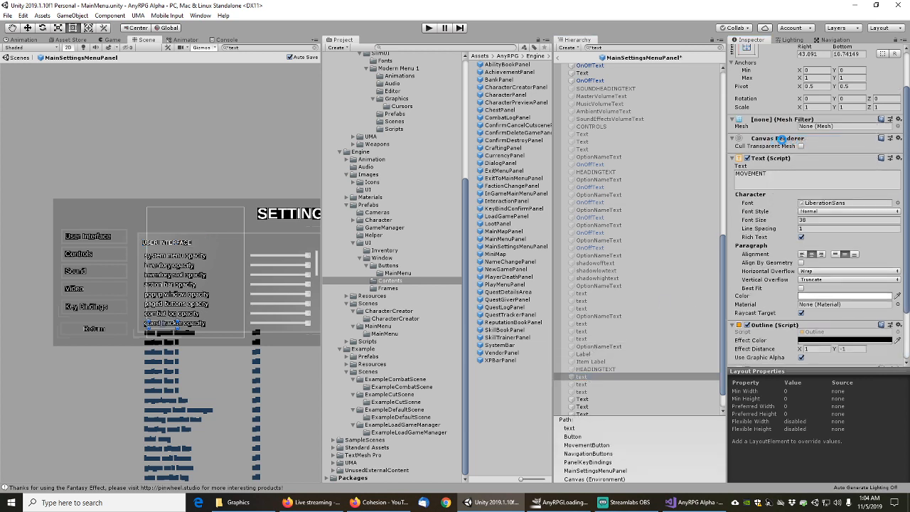
scroll(778, 178, down, 2)
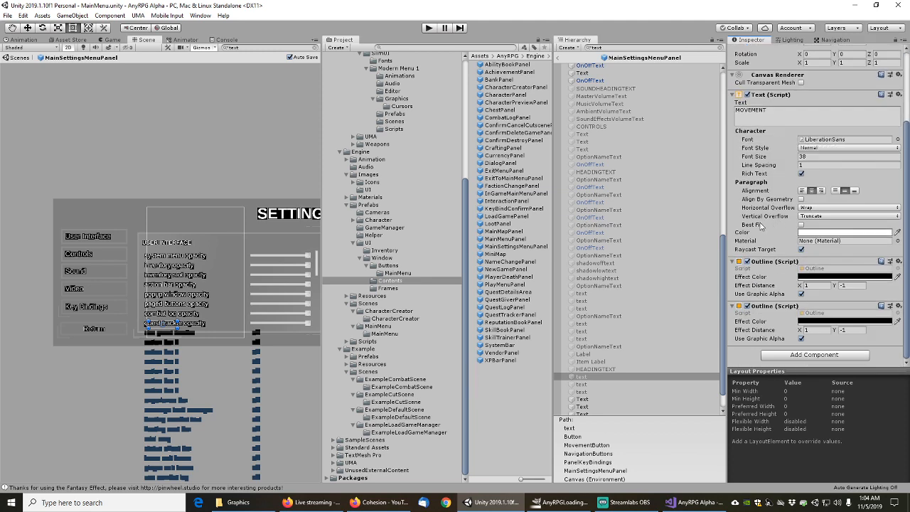
click(582, 384)
scroll(679, 263, down, 1)
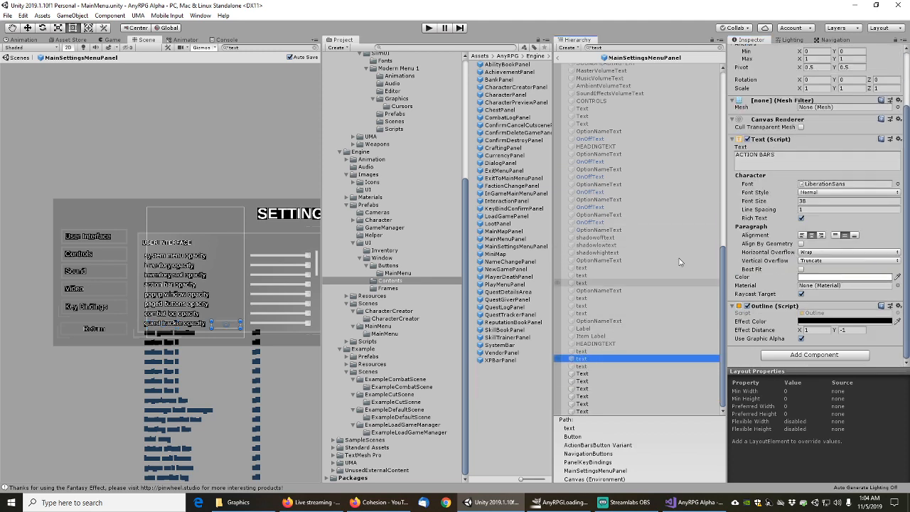
right_click(768, 101)
click(790, 120)
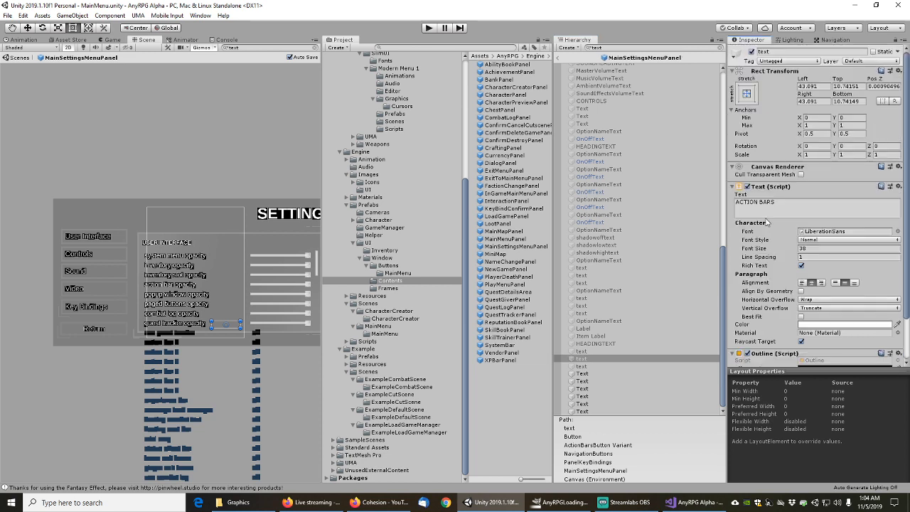
click(582, 366)
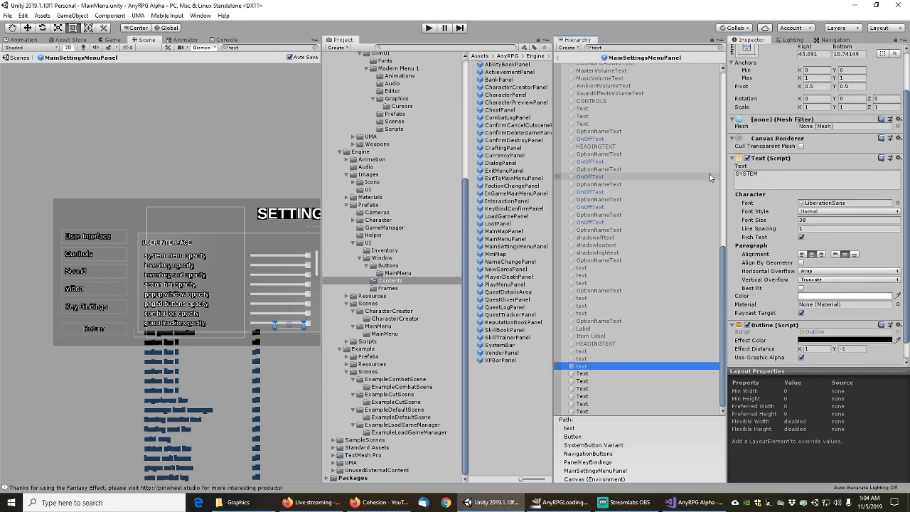
right_click(767, 120)
click(788, 141)
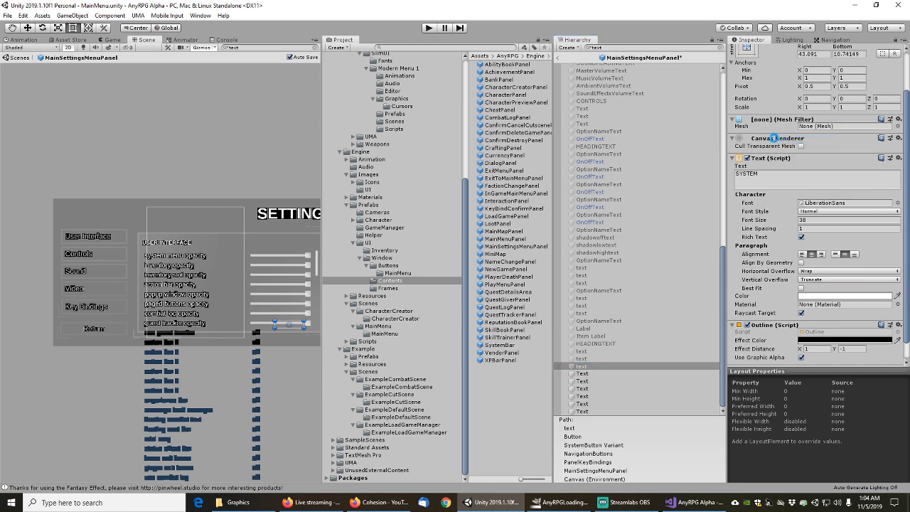
Remove the Mesh Filters from the Sound, next button and Video navigation texts
click(583, 374)
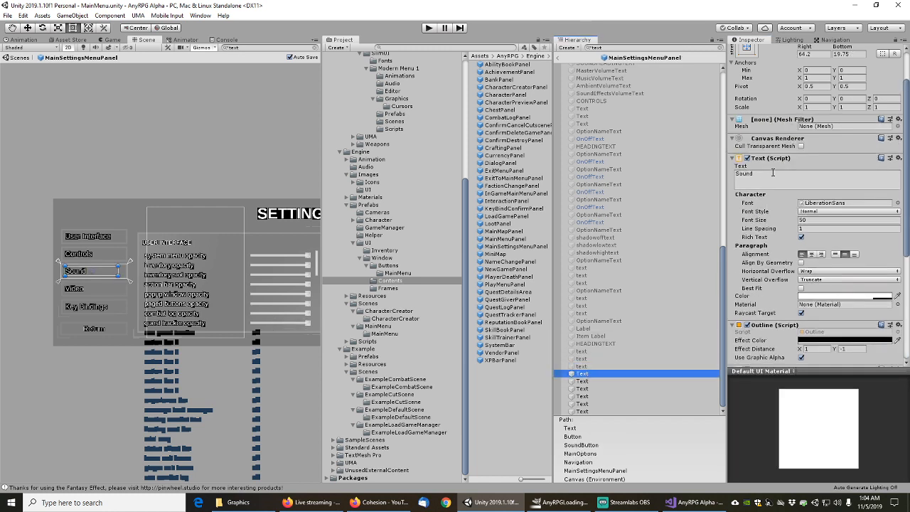
right_click(775, 121)
click(797, 141)
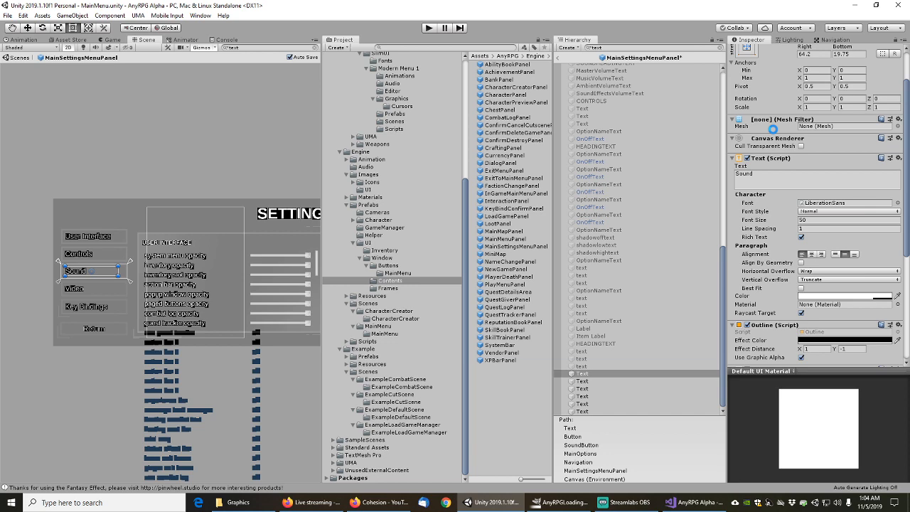
scroll(759, 235, down, 5)
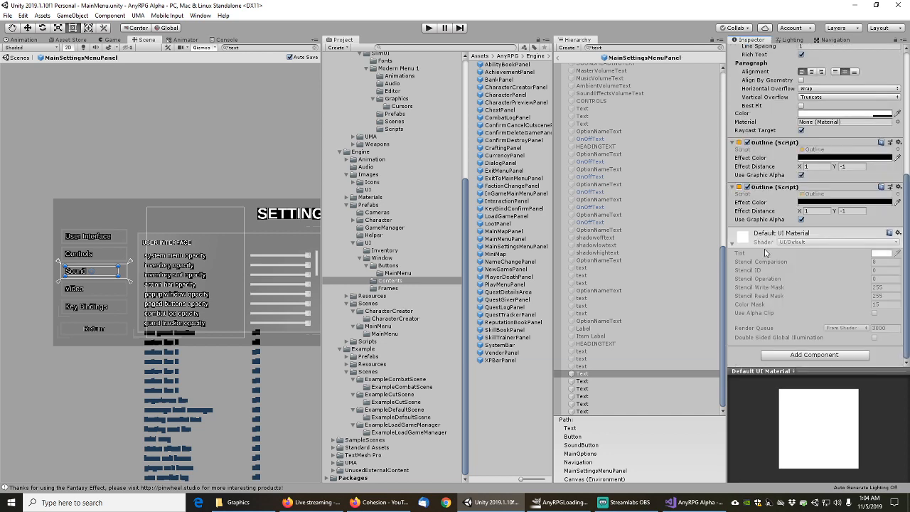
scroll(766, 253, up, 5)
click(582, 381)
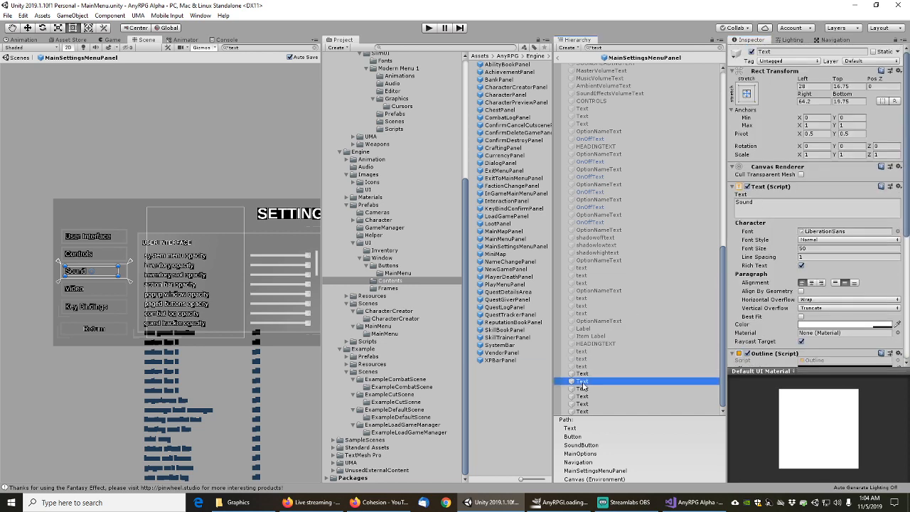
right_click(769, 167)
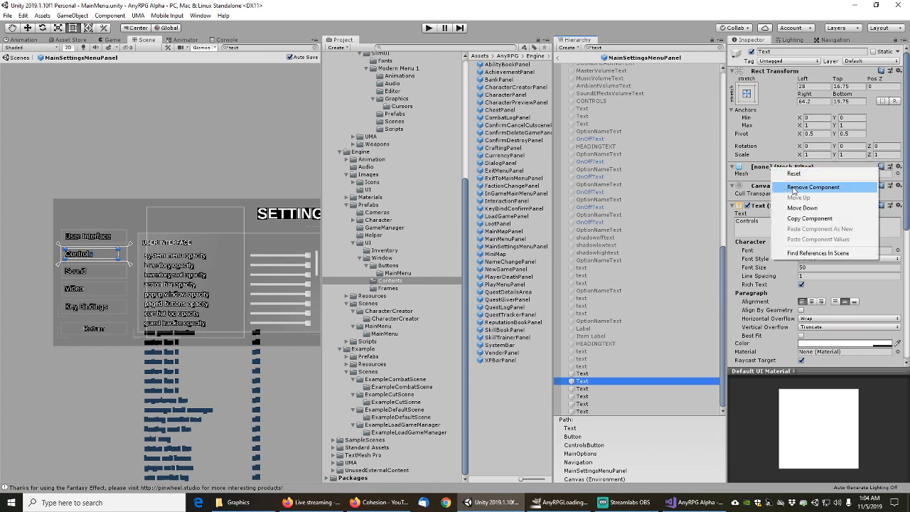
click(778, 189)
scroll(774, 234, down, 5)
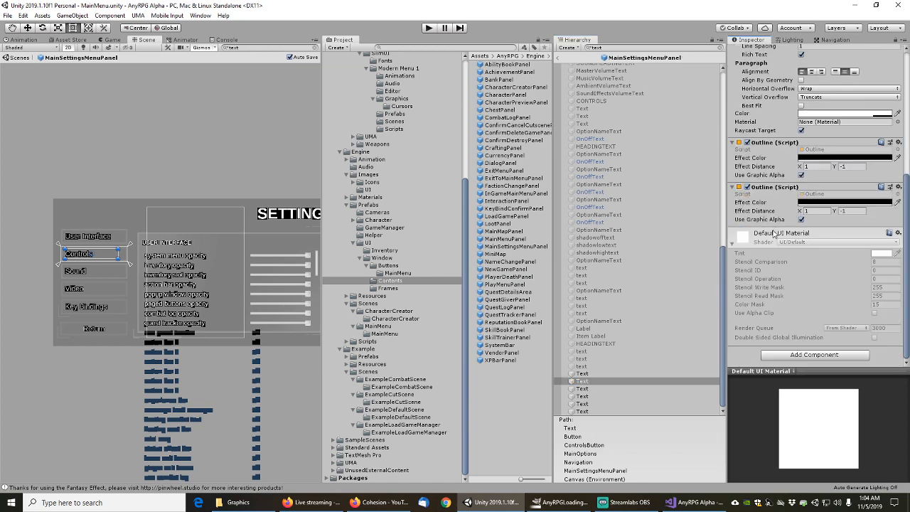
click(582, 389)
scroll(772, 140, up, 5)
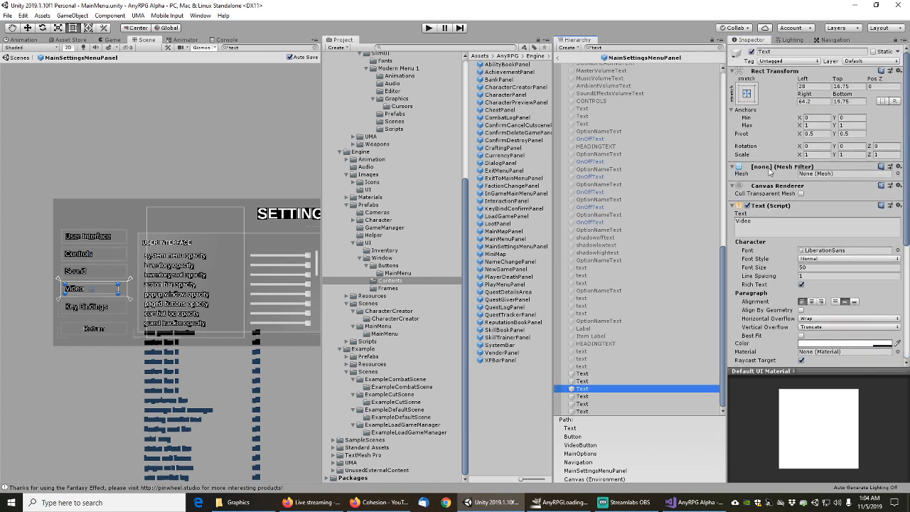
right_click(769, 168)
click(779, 189)
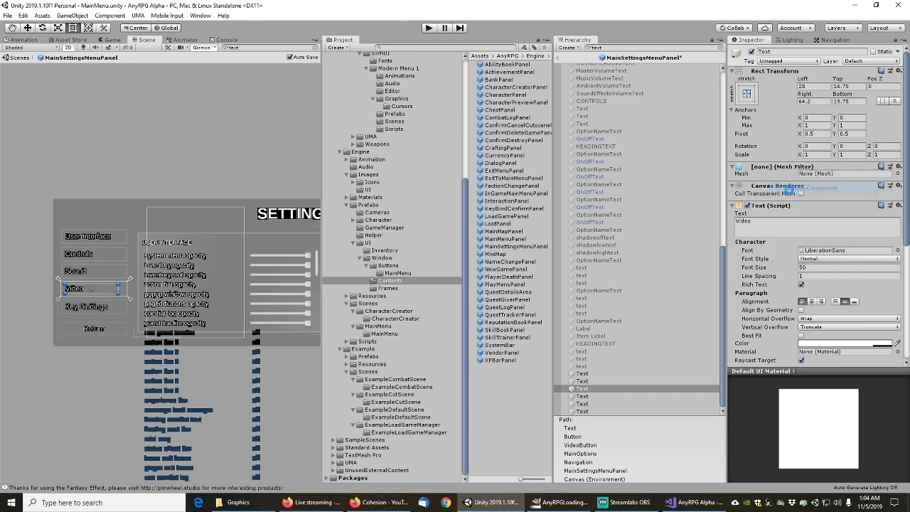
Remove the Mesh Filters from the Key Bindings, User Interface and Return button texts
click(585, 396)
right_click(774, 168)
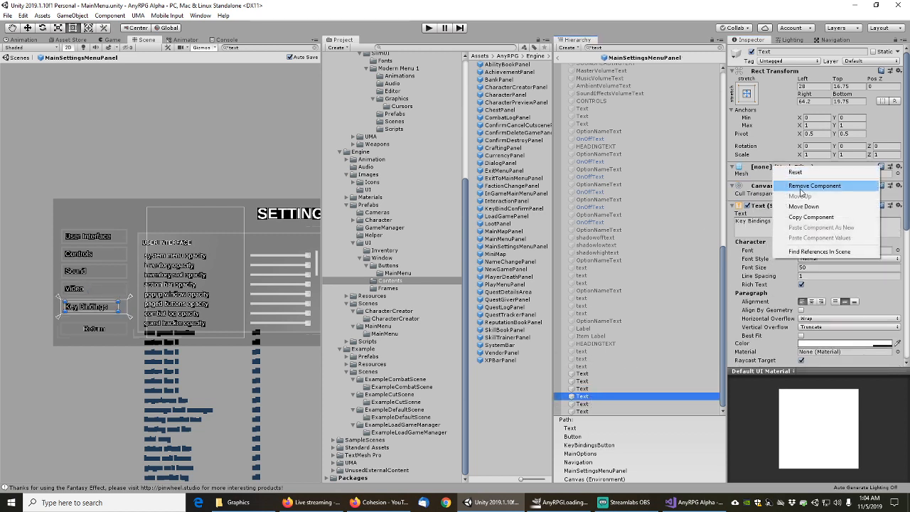
click(782, 184)
click(609, 403)
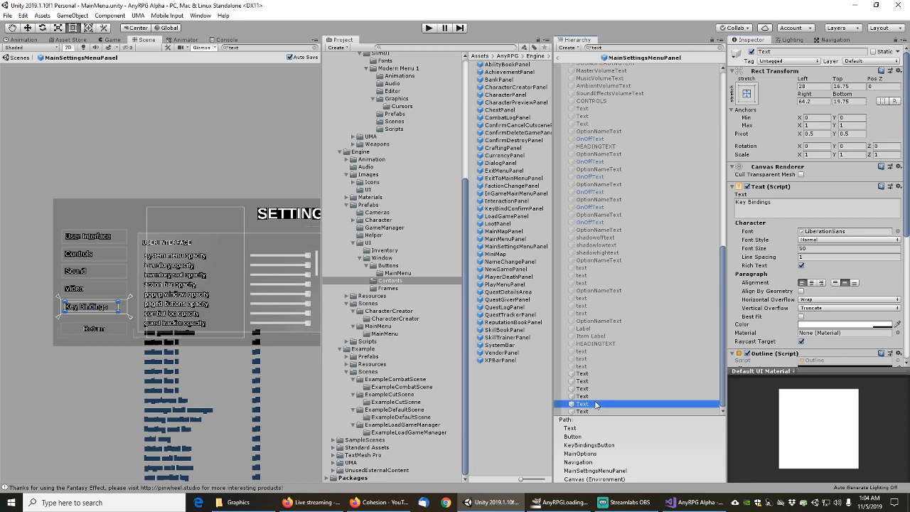
right_click(779, 168)
click(783, 184)
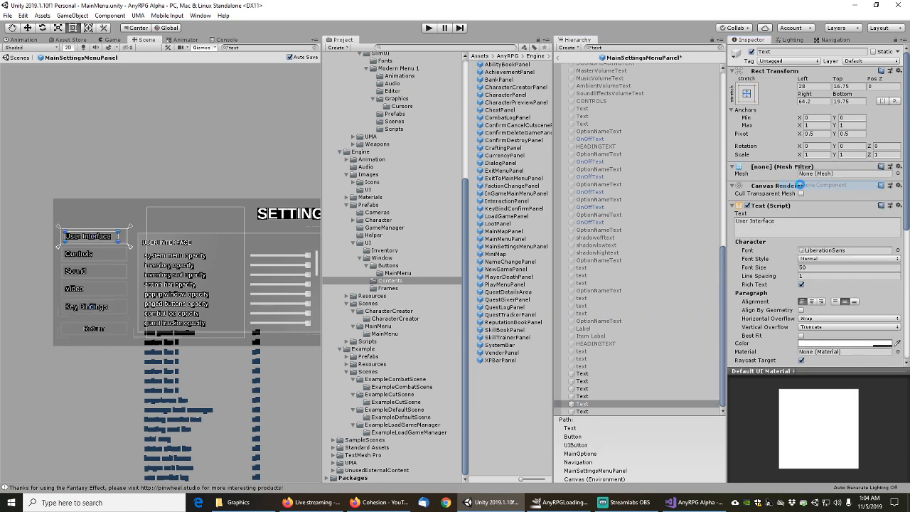
scroll(781, 237, down, 5)
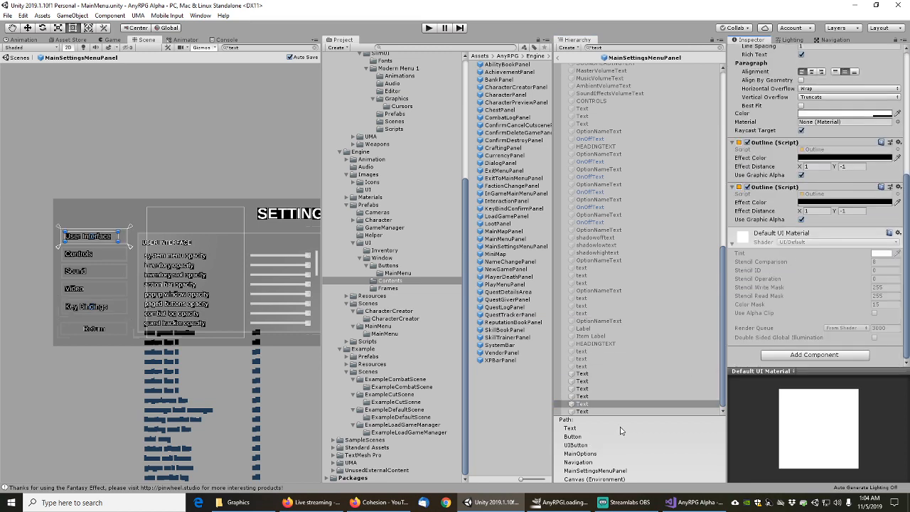
click(591, 413)
scroll(786, 185, up, 5)
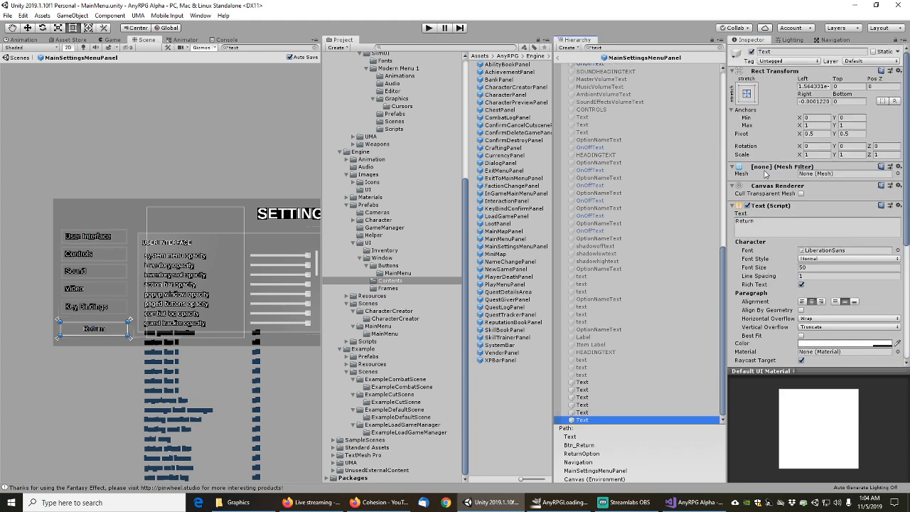
right_click(766, 174)
click(782, 186)
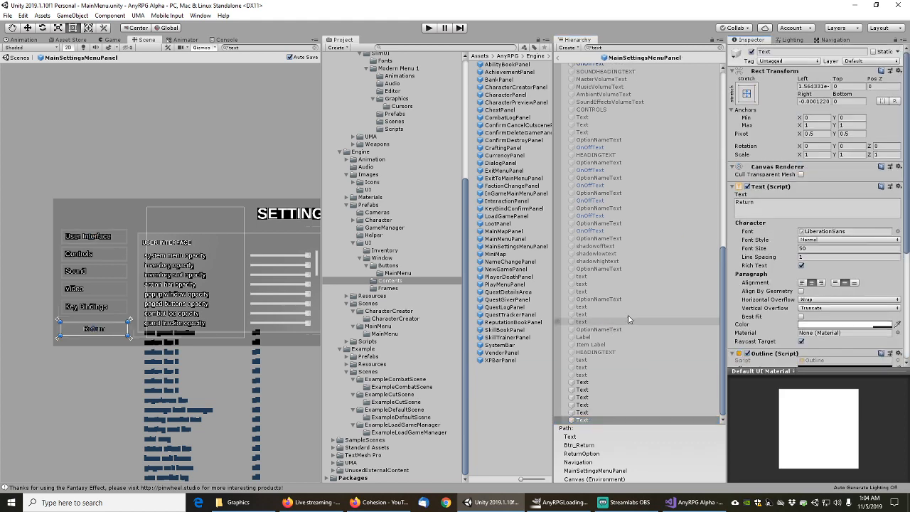
click(618, 48)
text(te)
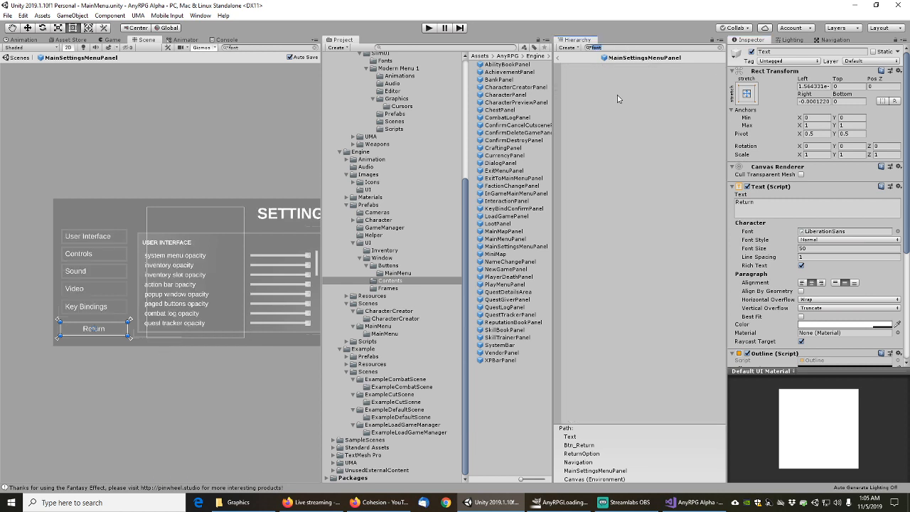
click(590, 48)
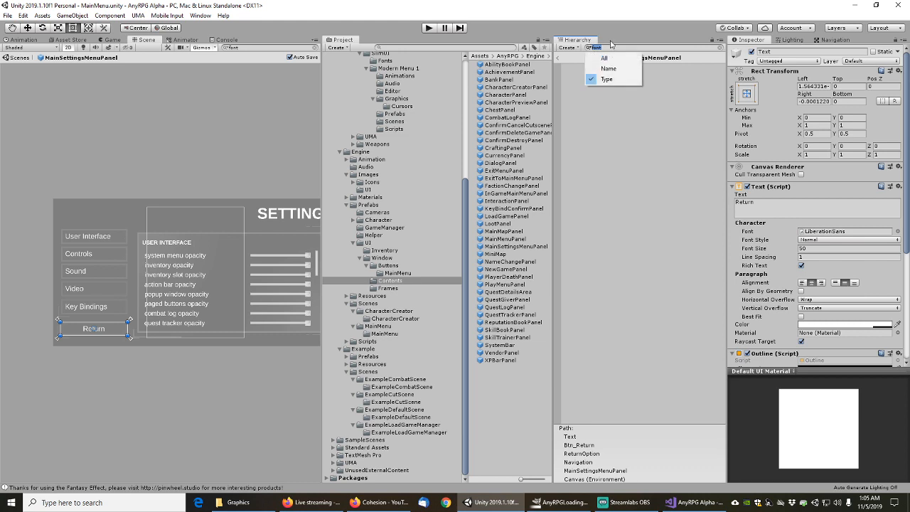
click(613, 45)
text(text)
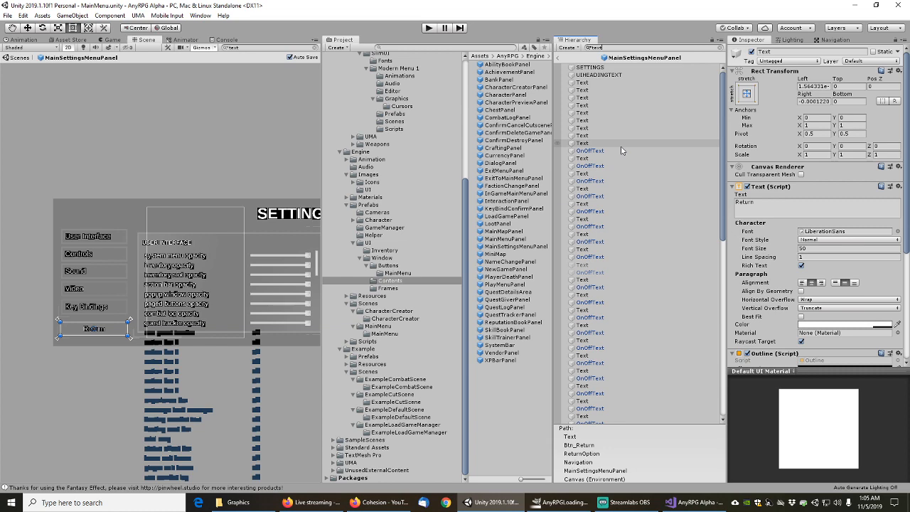
click(591, 68)
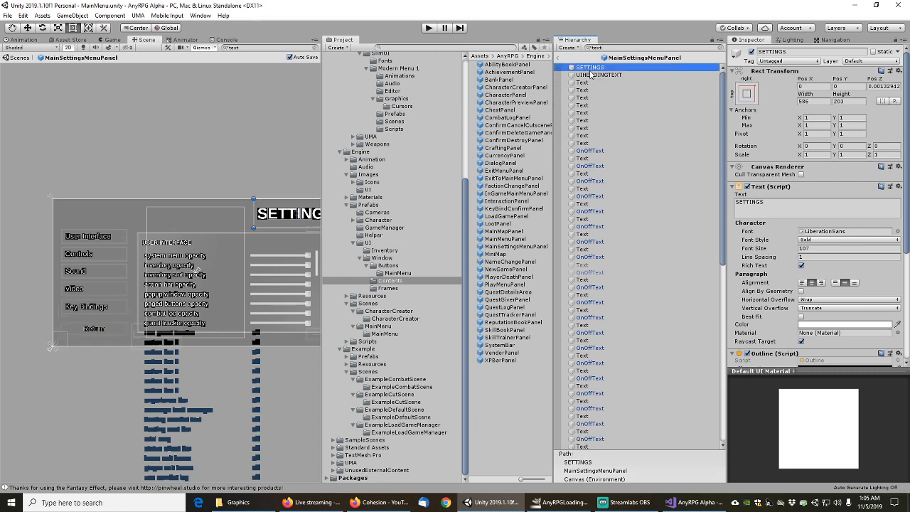
key(Down)
key(Down)
key(Down)
key(Down)
key(Down)
key(Down)
key(Down)
key(Down)
key(Down)
key(Down)
key(Down)
key(Down)
key(Down)
key(Down)
key(Down)
key(Down)
key(Down)
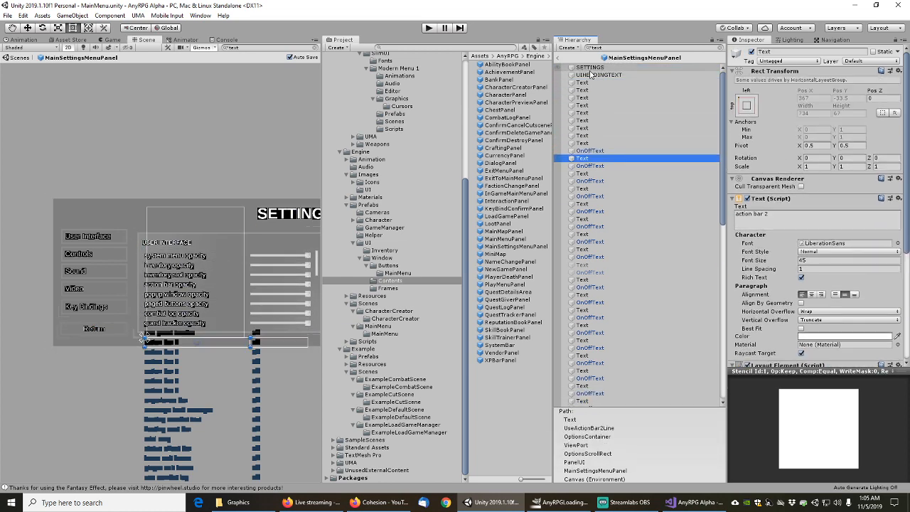
key(Down)
key(Down)
key(Down)
key(Down)
key(Down)
key(Down)
key(Down)
key(Down)
key(Down)
key(Down)
key(Down)
key(Down)
key(Down)
key(Down)
key(Down)
key(Down)
key(Down)
key(Down)
key(Down)
key(Down)
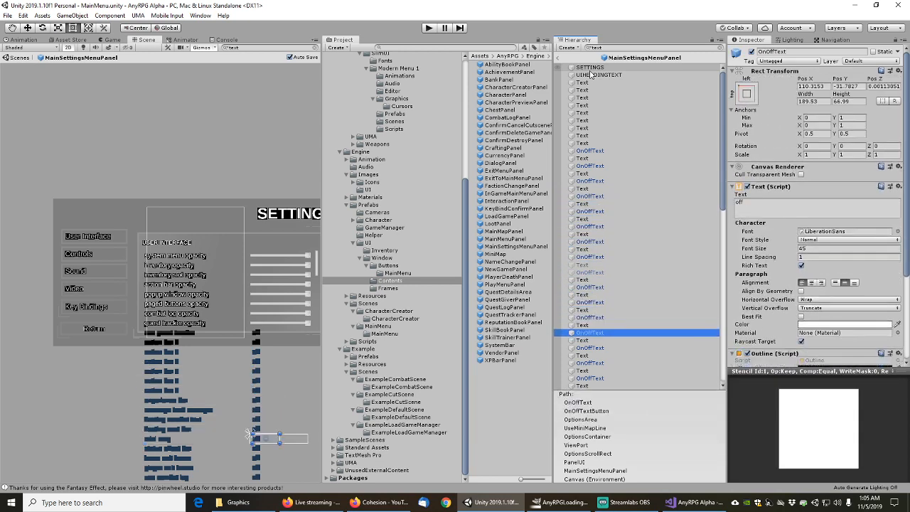
key(Down)
key(Down)
key(Down)
key(Down)
key(Down)
key(Down)
key(Down)
key(Down)
key(Down)
key(Down)
key(Down)
key(Down)
key(Down)
key(Down)
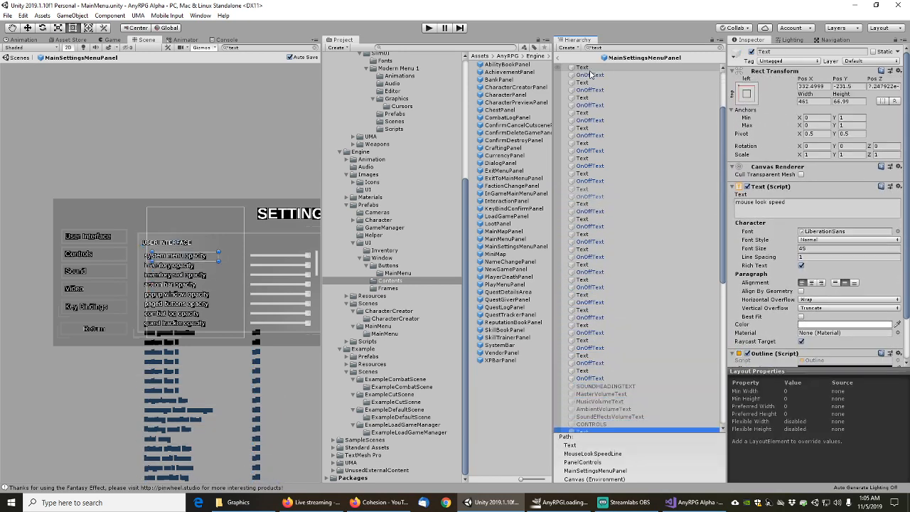
key(Down)
key(Down)
key(Down)
key(Down)
key(Down)
key(Down)
key(Down)
key(Down)
key(Down)
key(Down)
key(Down)
key(Down)
key(Down)
key(Down)
key(Down)
key(Down)
key(Down)
key(Down)
key(Down)
key(Down)
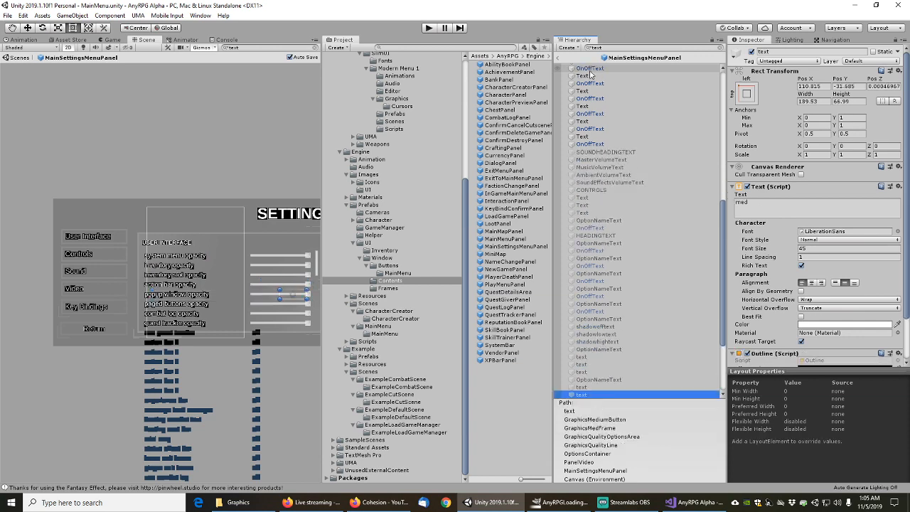
key(Down)
key(Down)
key(Down)
key(Down)
key(Down)
key(Down)
key(Down)
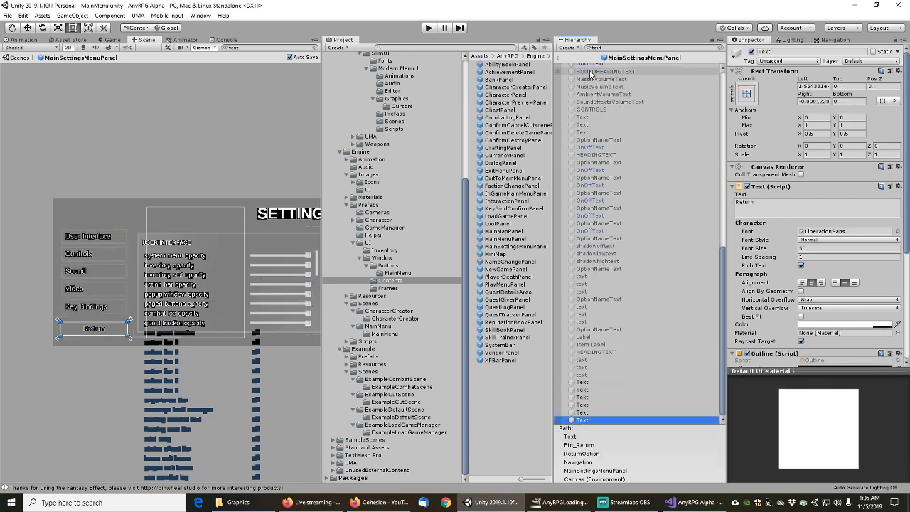
scroll(590, 73, up, 15)
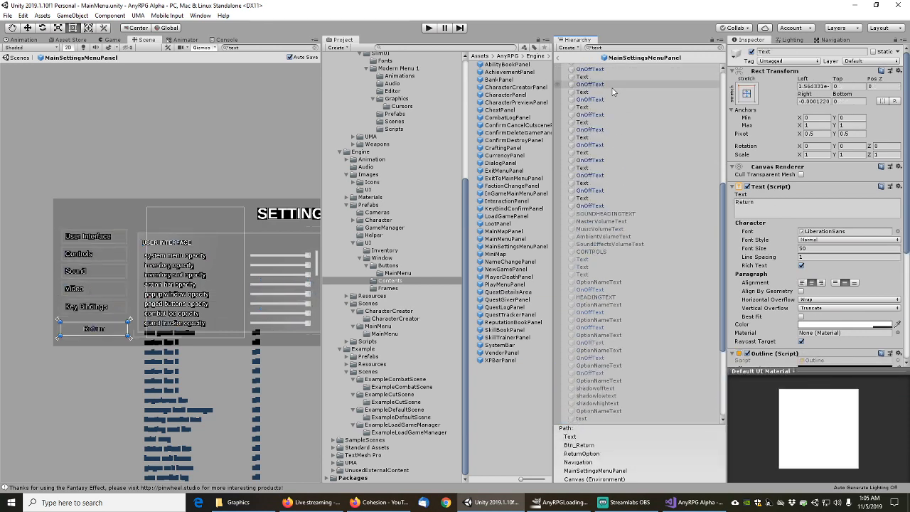
Exit prefab editing back to the MainMenu scene and open the ExampleLoadGameManager scene folder
click(562, 58)
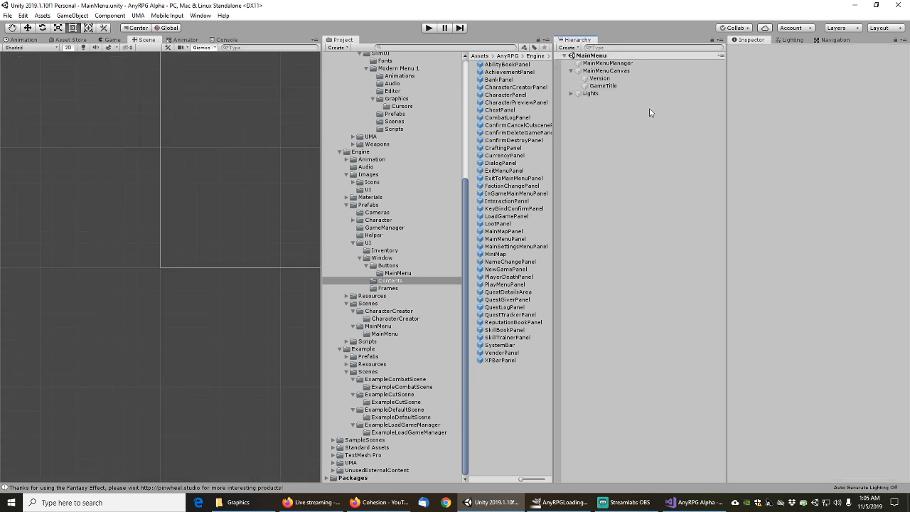
click(395, 424)
right_click(521, 72)
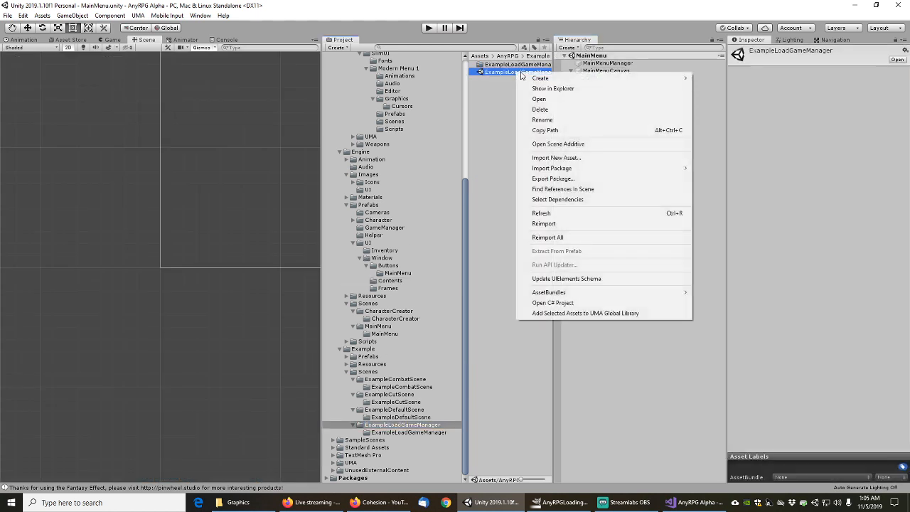
click(561, 201)
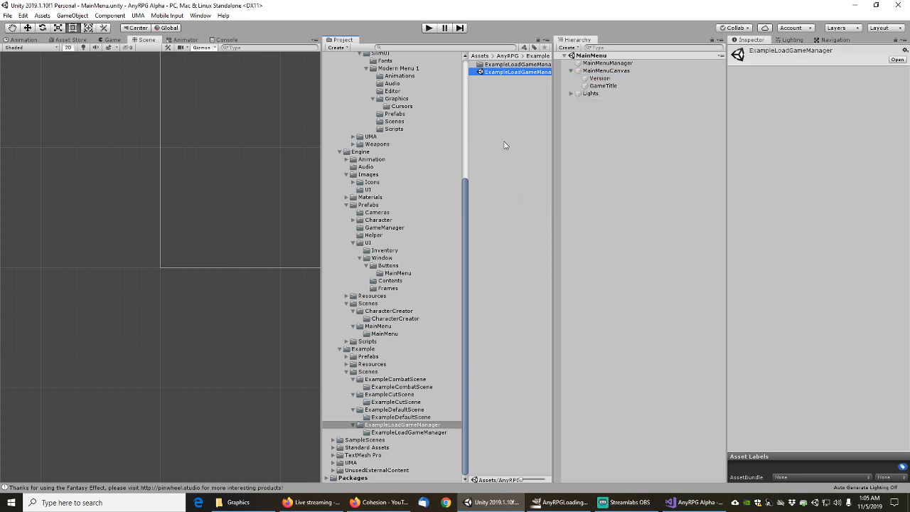
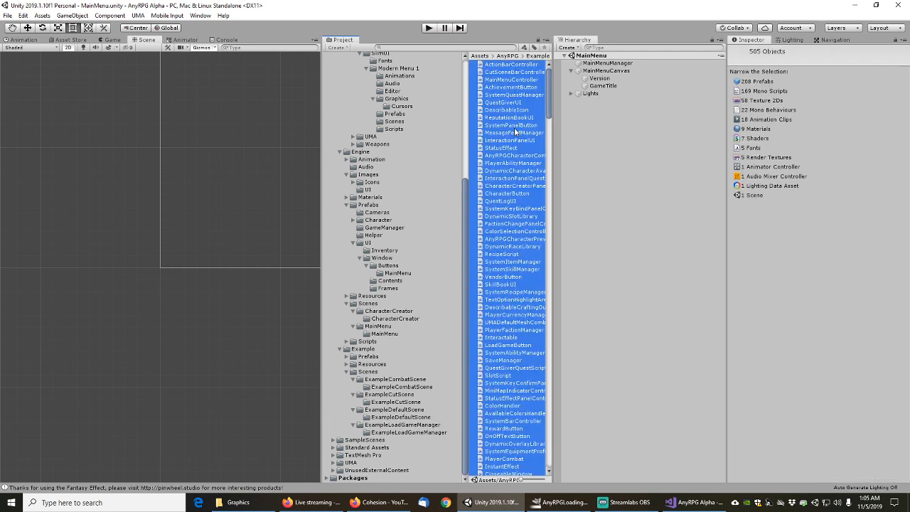
Preview the package export, find TMP_SDF.shader among the exported assets, then cancel
right_click(516, 132)
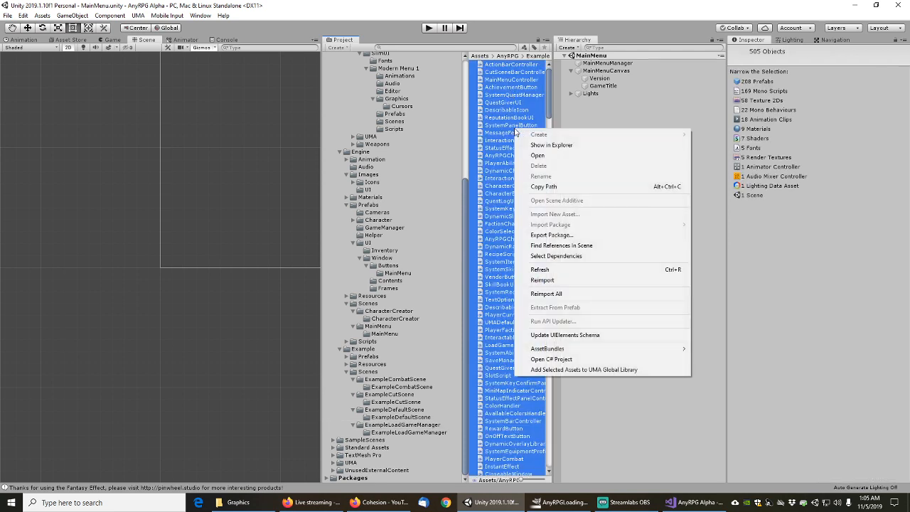
click(551, 235)
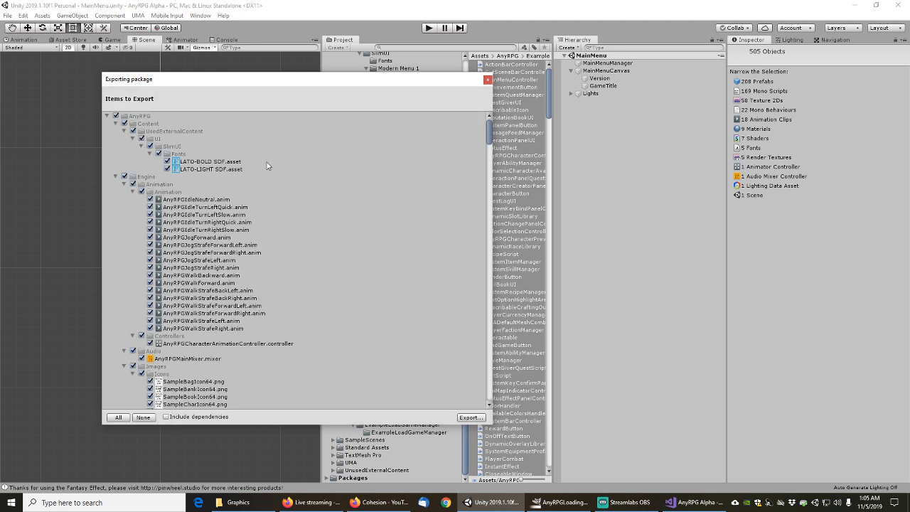
click(124, 185)
click(115, 176)
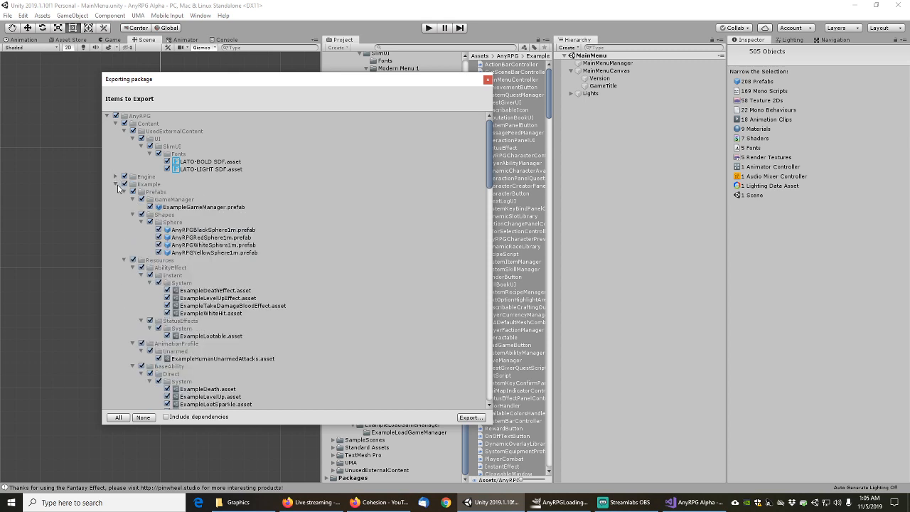
click(116, 184)
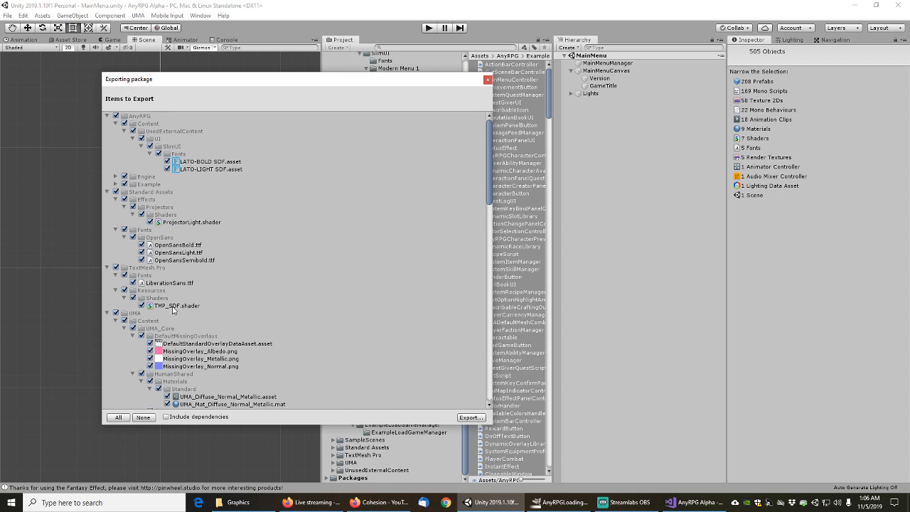
click(173, 306)
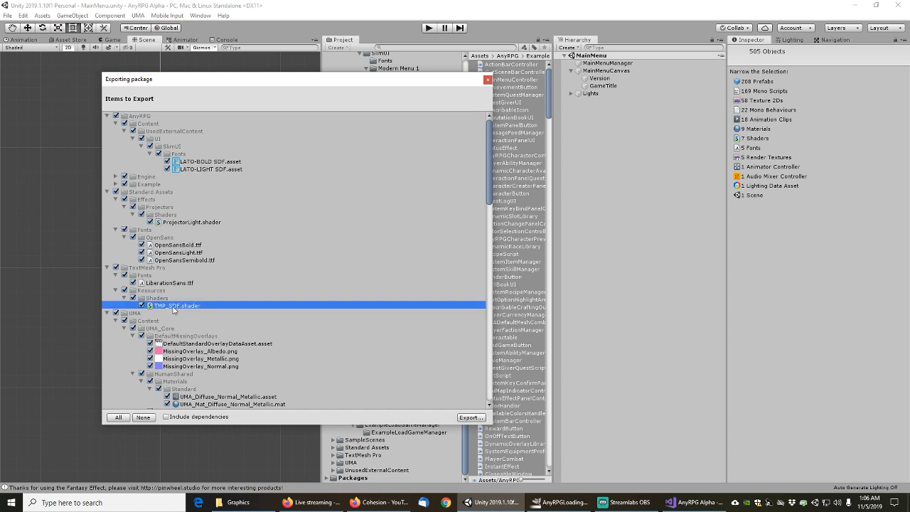
click(487, 81)
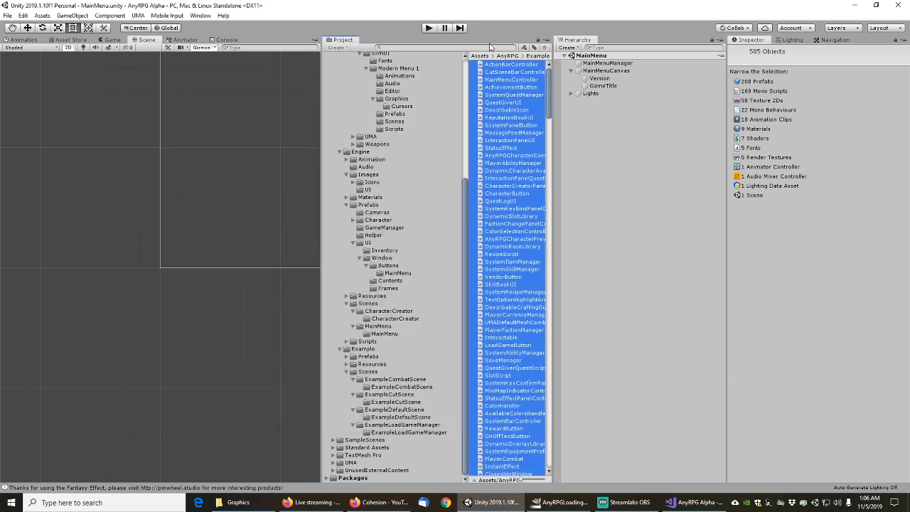
Open the ExampleLoadGameManager scene and expand ExampleGameManager's child objects
click(453, 48)
text(t)
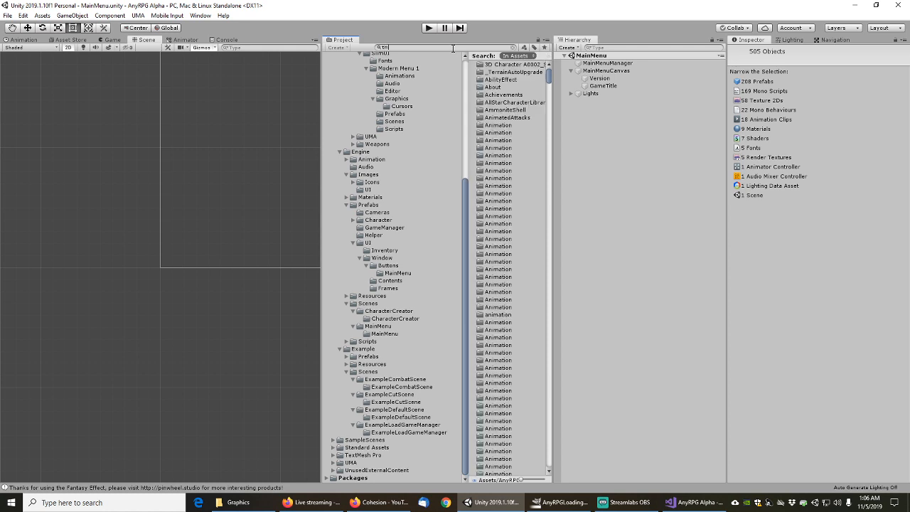
text(m)
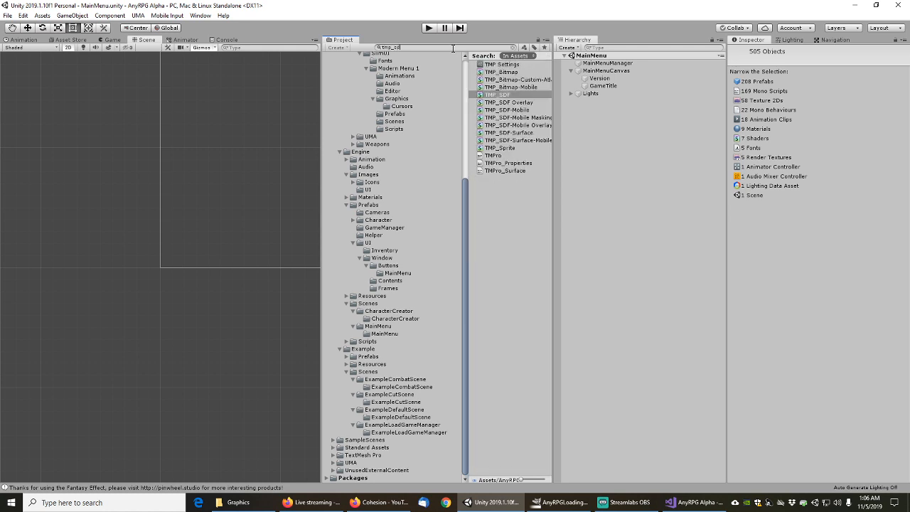
text(f)
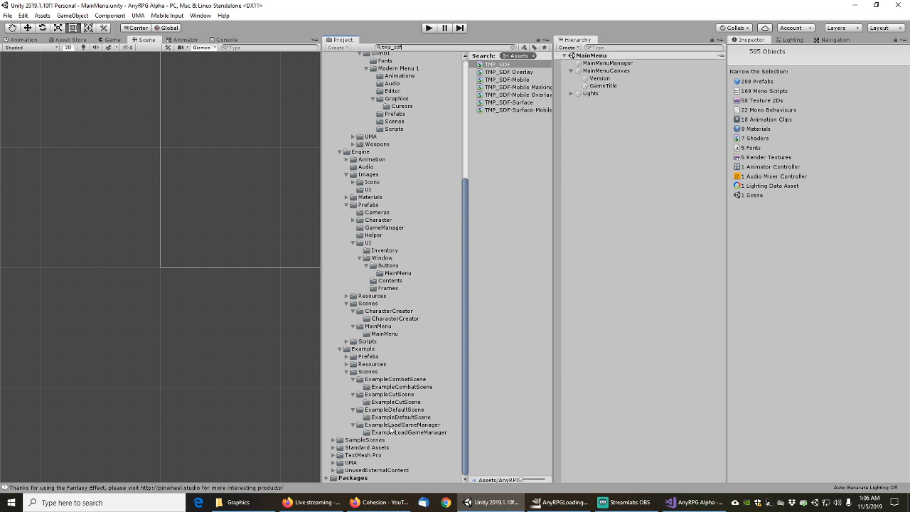
click(390, 426)
double_click(517, 72)
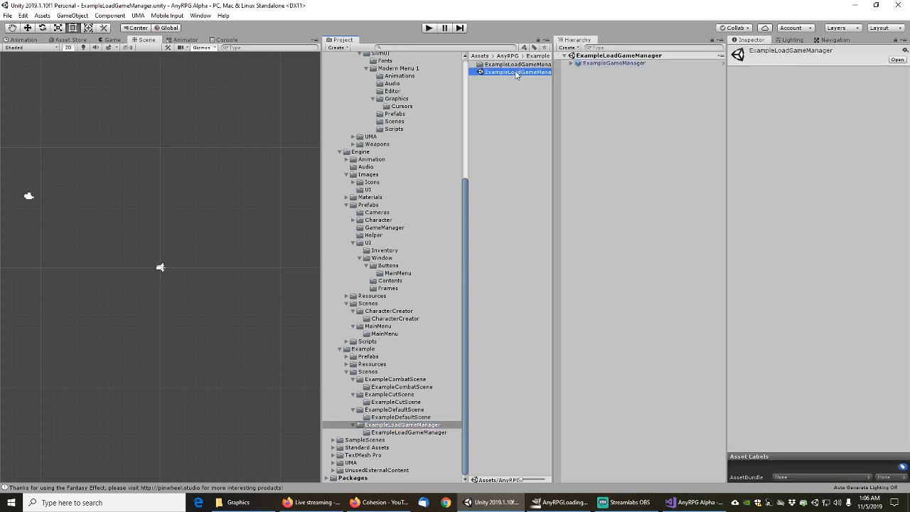
click(571, 63)
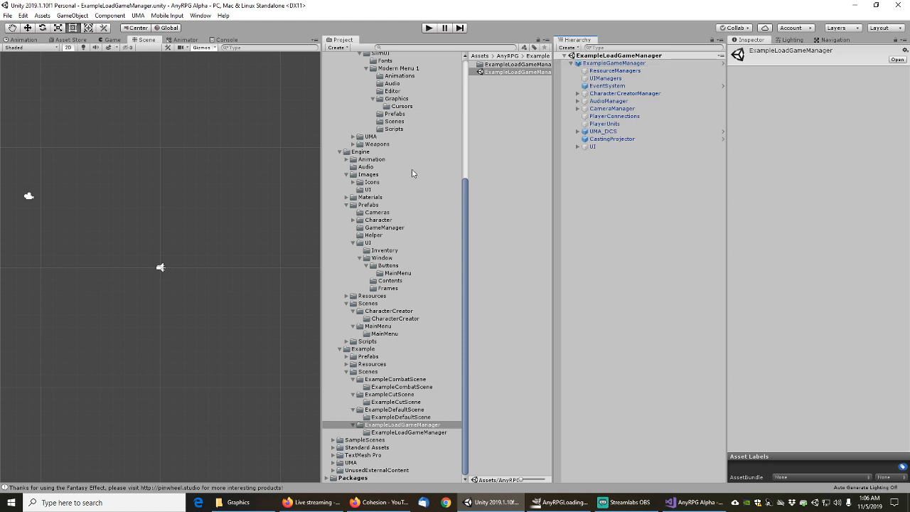
Search for tmp_sdf and list the scene objects referencing the TMP_SDF shader
click(430, 47)
text(tmp_sdf)
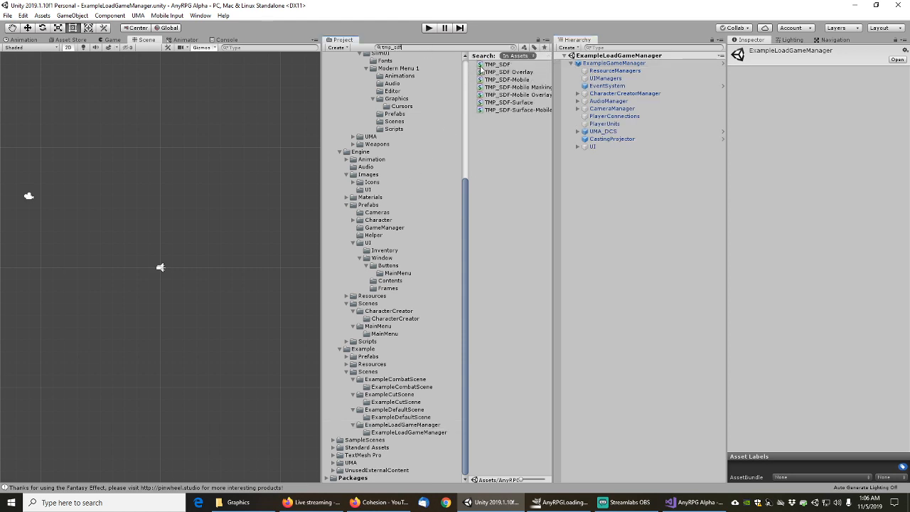
click(498, 64)
right_click(498, 64)
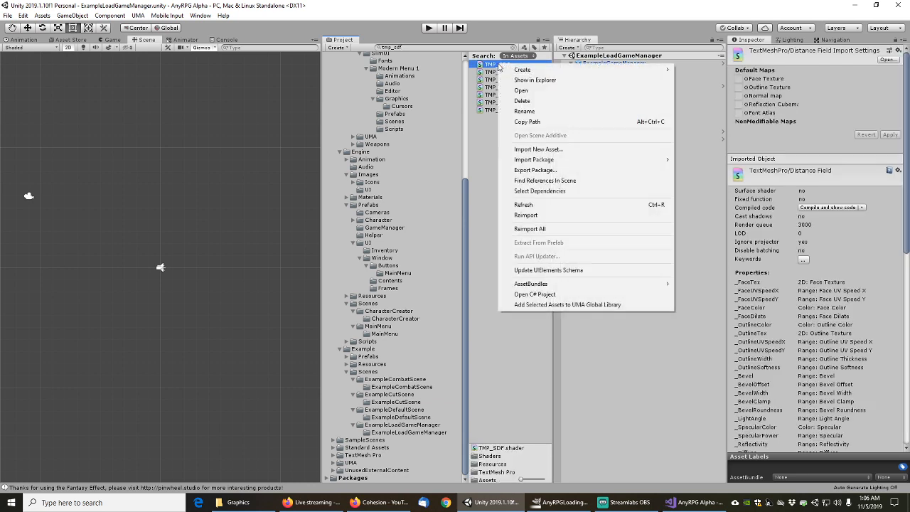
click(546, 191)
right_click(500, 66)
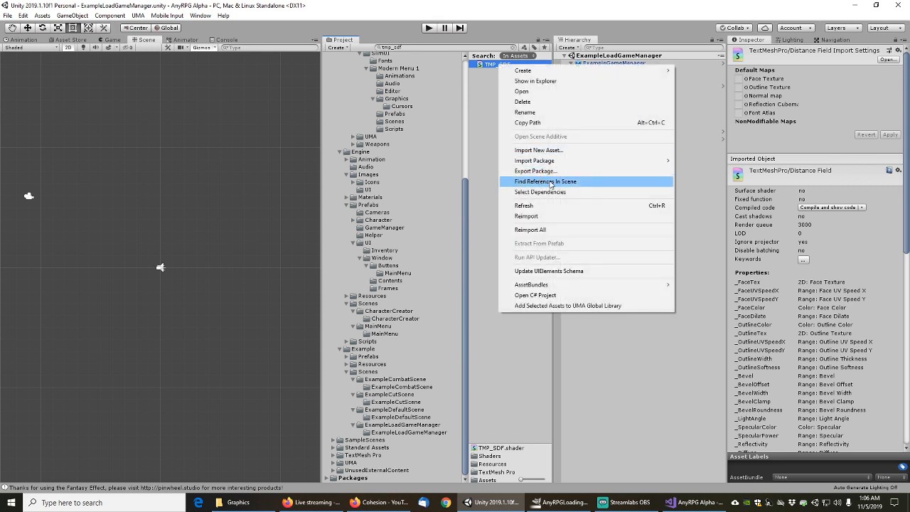
click(551, 183)
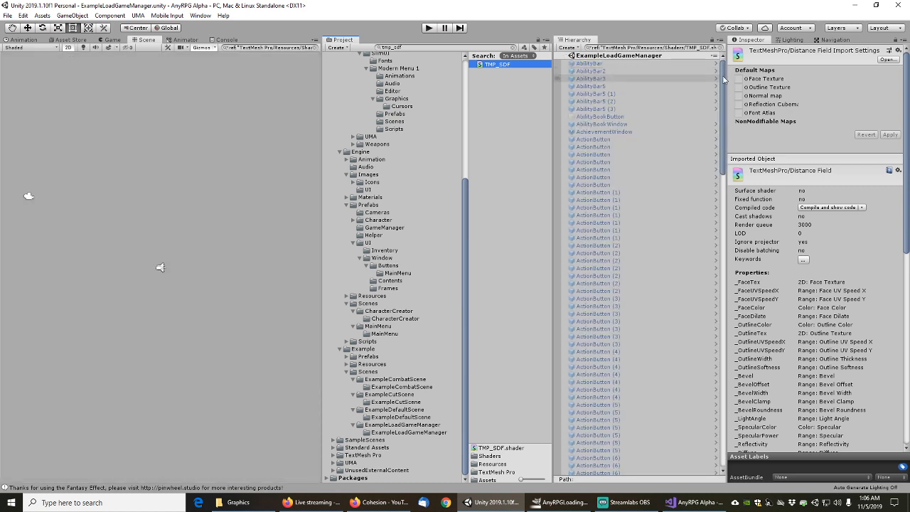
Inspect AbilityBookButton, then show the Window/Contents prefabs with a wider file list
click(600, 116)
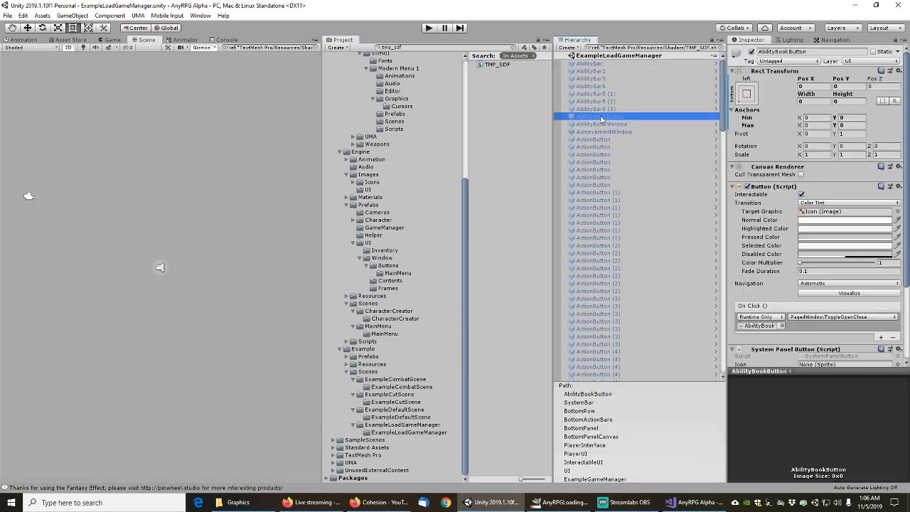
scroll(768, 207, down, 3)
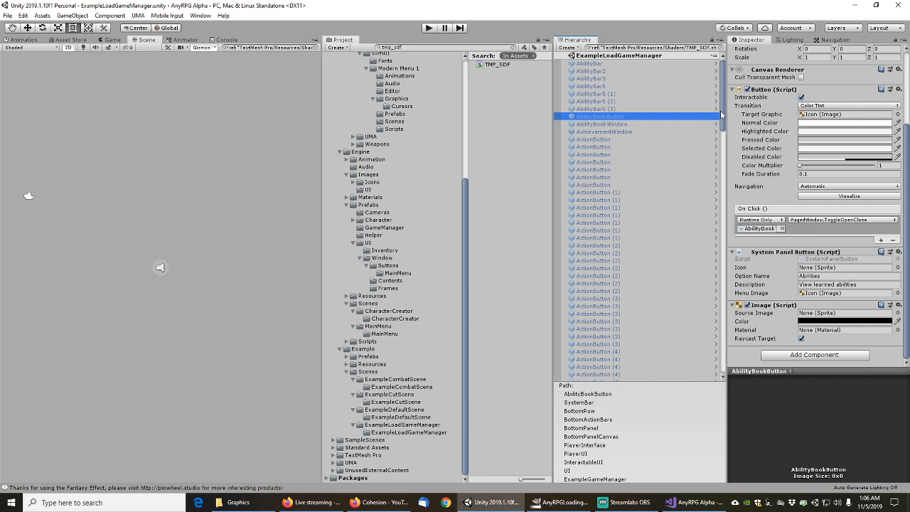
drag(723, 99, 723, 341)
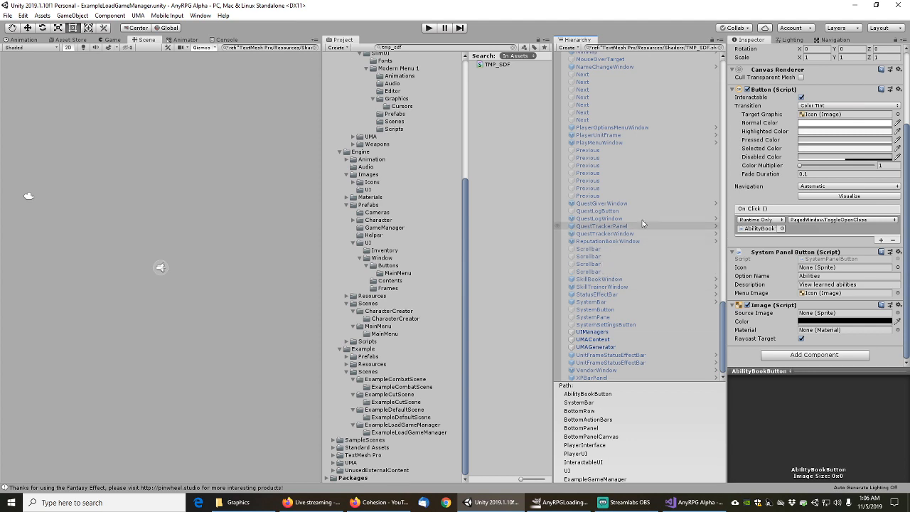
drag(724, 316, 723, 323)
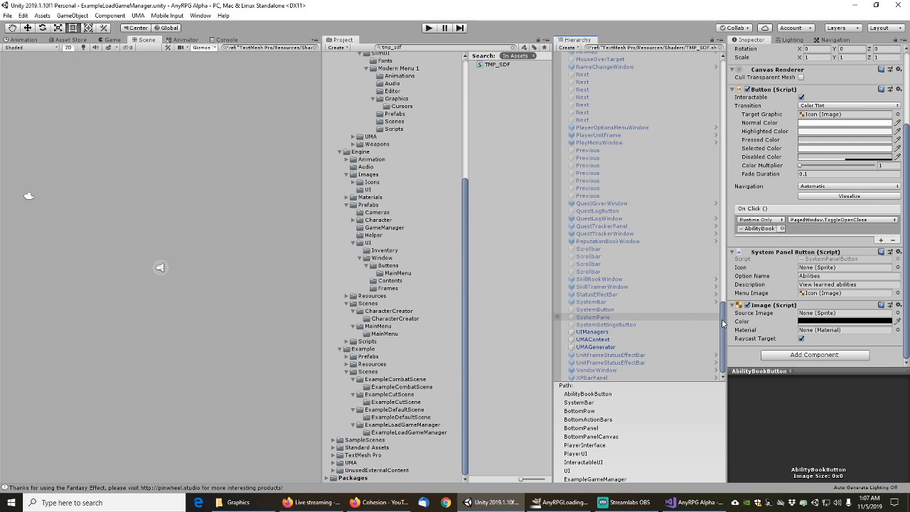
click(392, 281)
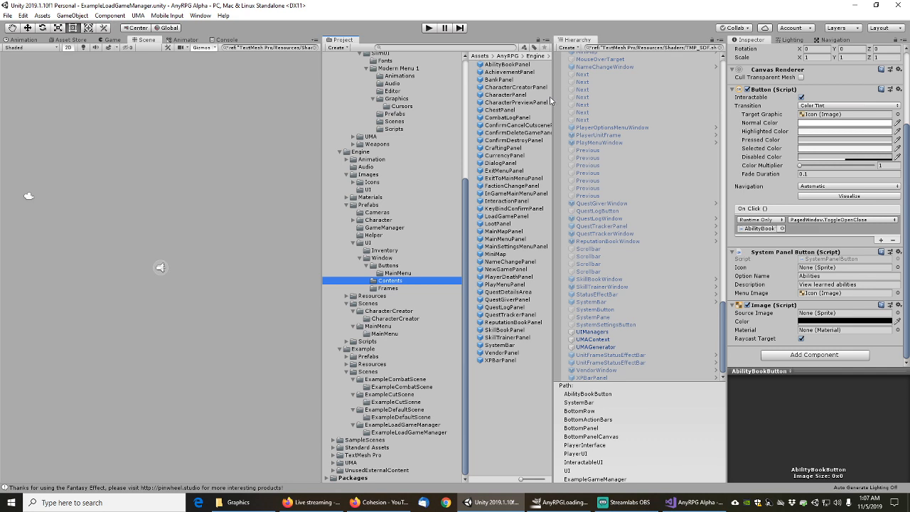
drag(552, 101, 604, 101)
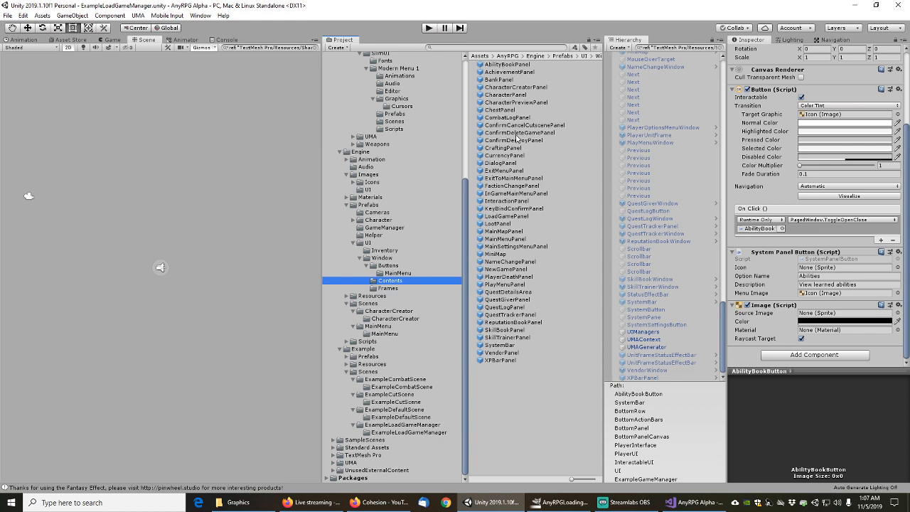
In CharacterCreatorPanel, filter by t:text and remove the Appearance text's Mesh Filter, applying to prefab
double_click(512, 87)
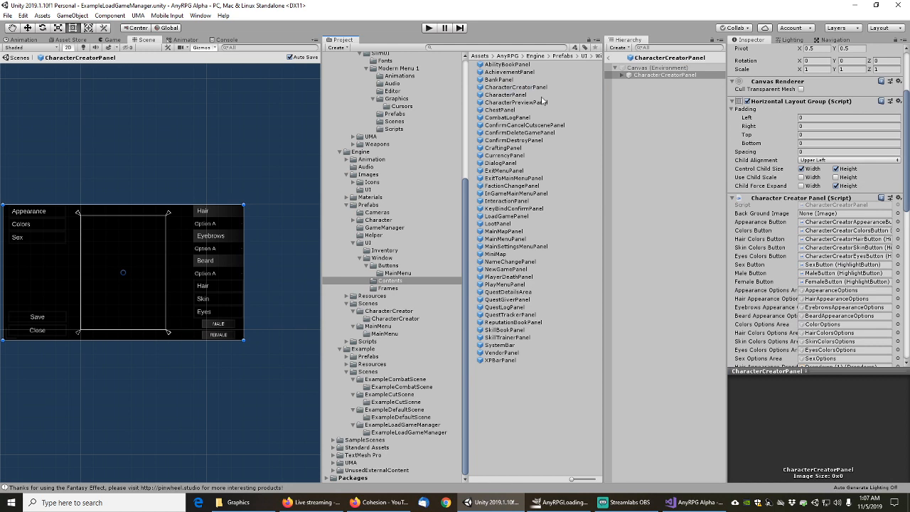
click(621, 76)
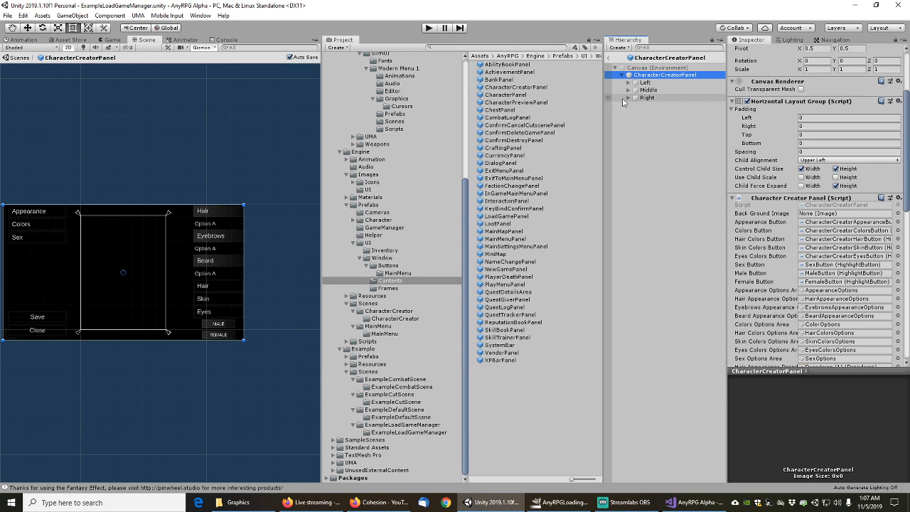
key(ctrl+f)
text(t:text)
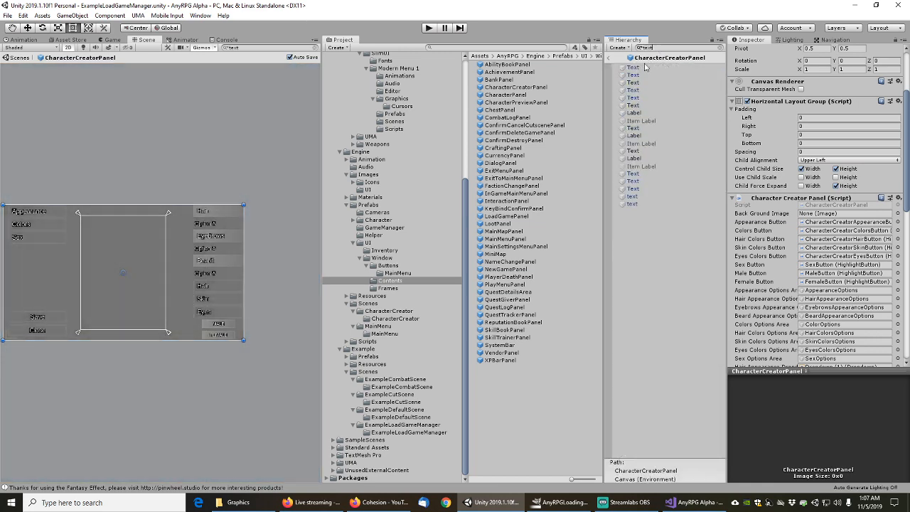
click(633, 67)
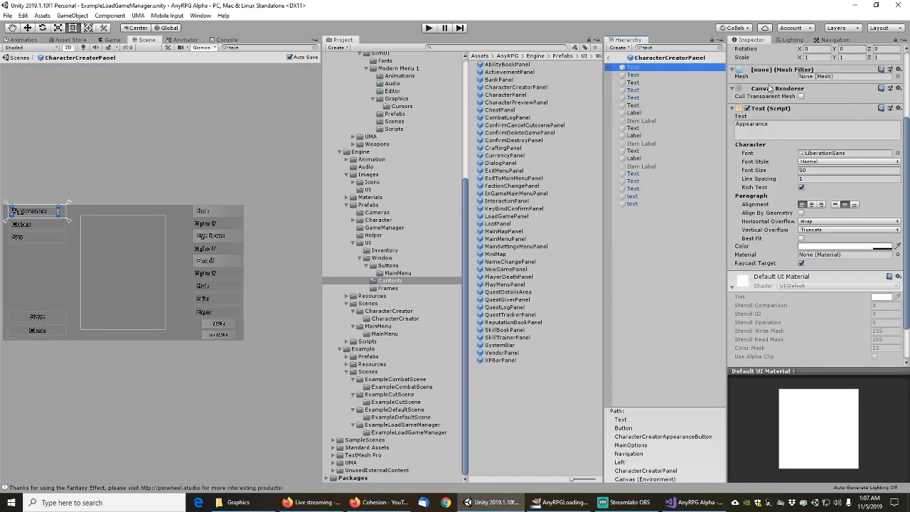
scroll(769, 88, up, 5)
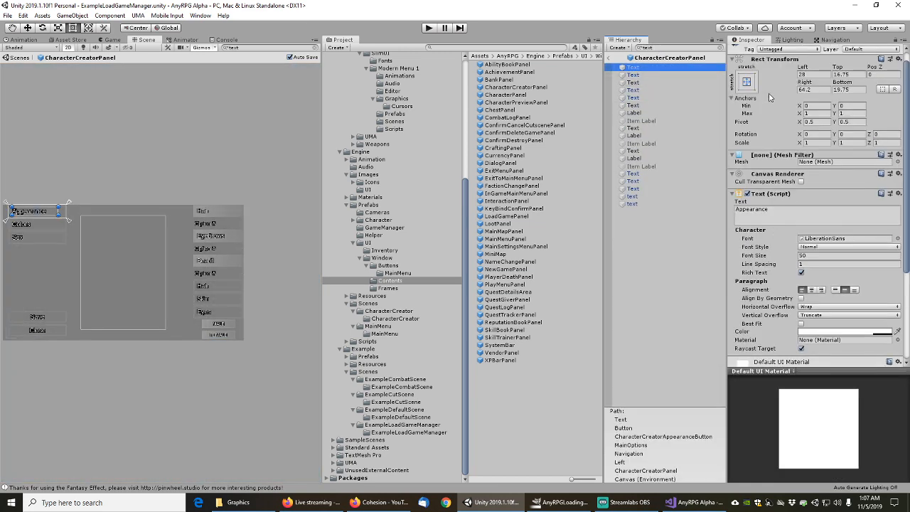
right_click(773, 168)
click(800, 184)
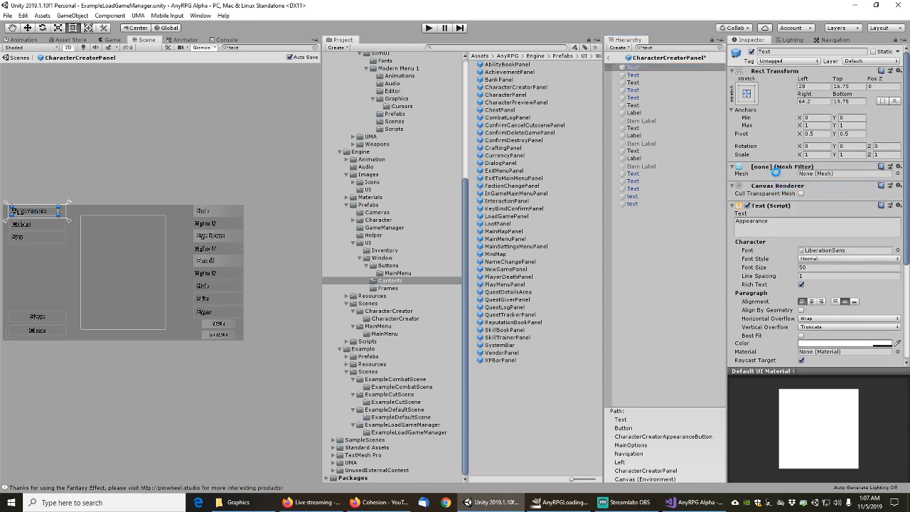
right_click(778, 169)
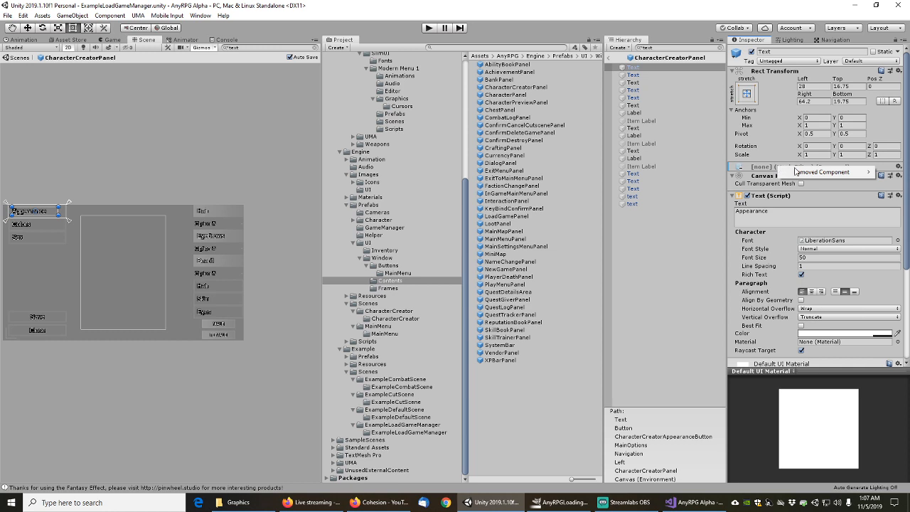
mouse_move(800, 173)
click(722, 173)
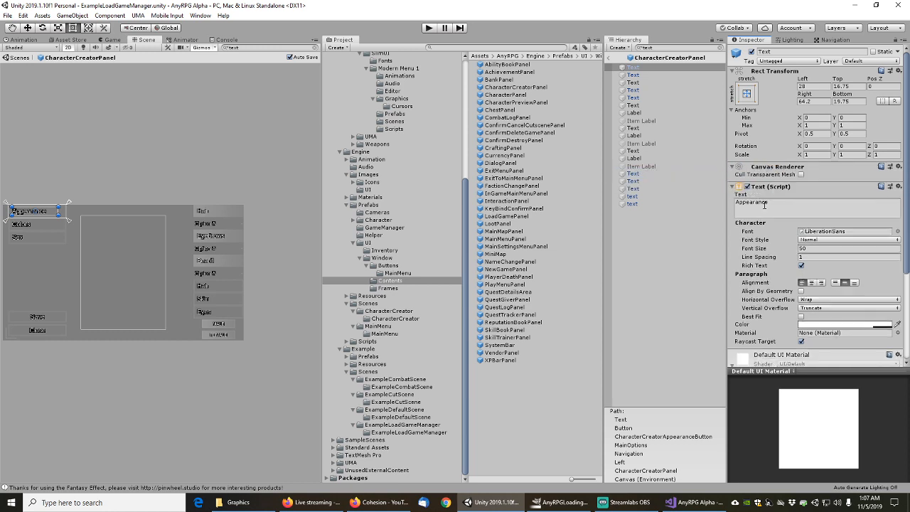
scroll(763, 213, down, 3)
scroll(761, 219, up, 3)
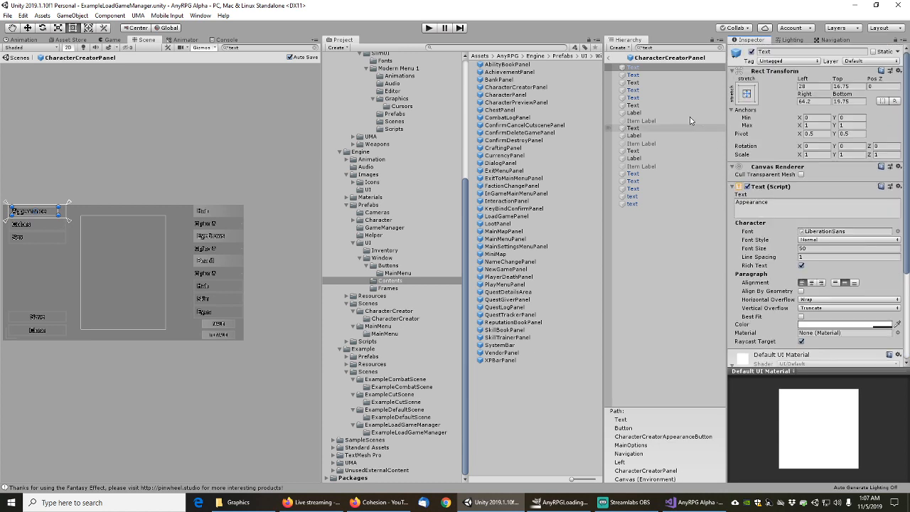
Remove the Mesh Filters from the Colors and Sex texts
click(633, 76)
right_click(770, 171)
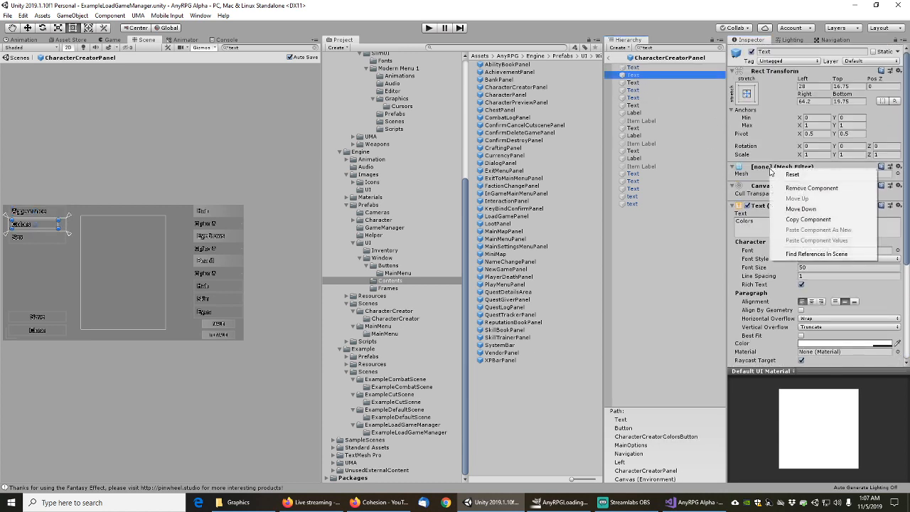
click(782, 187)
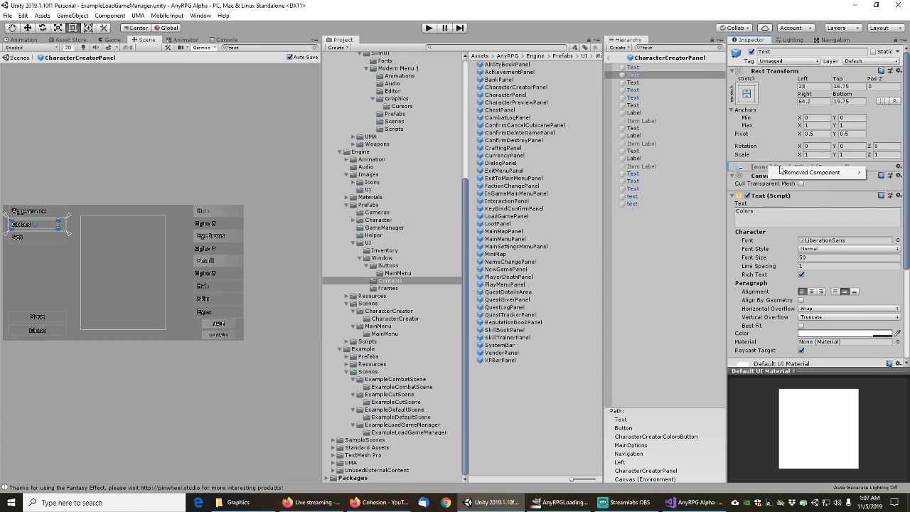
click(634, 83)
right_click(777, 171)
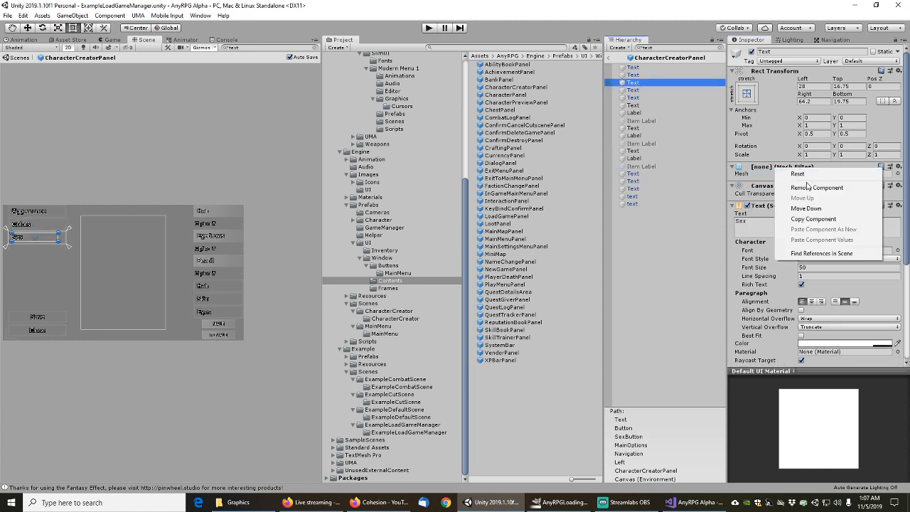
click(791, 188)
right_click(648, 83)
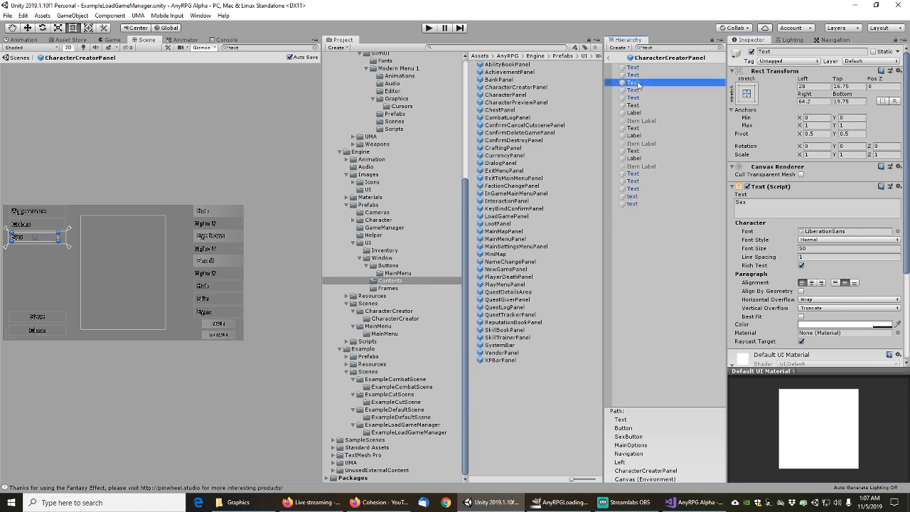
click(739, 11)
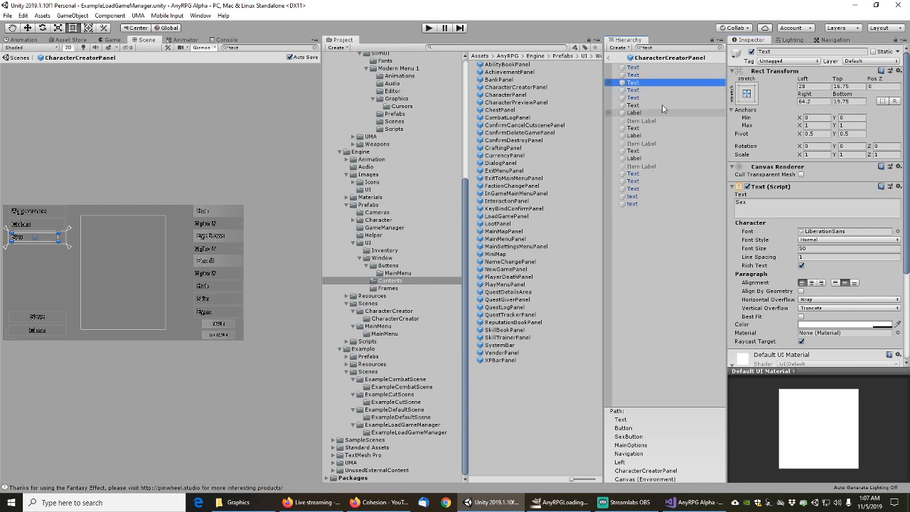
Remove the Close button text's Mesh Filter and apply the removal to its prefab
click(642, 90)
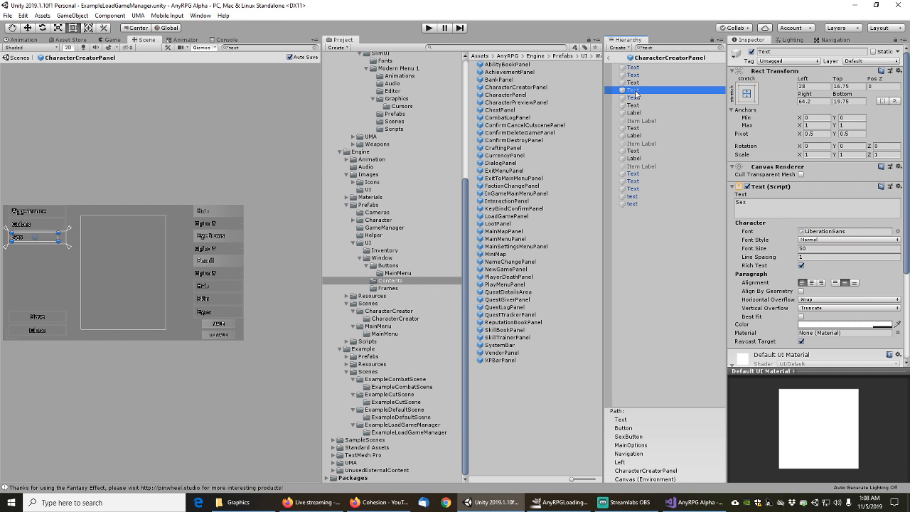
right_click(767, 172)
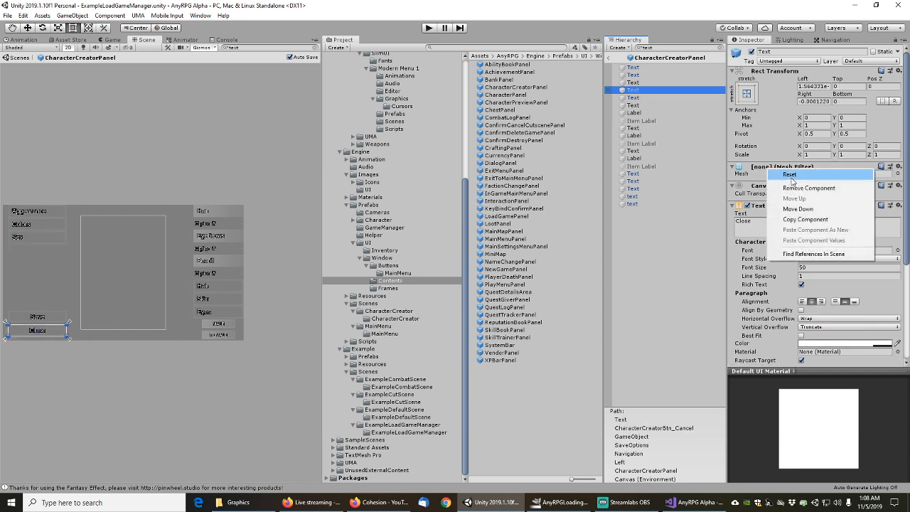
click(800, 186)
click(638, 98)
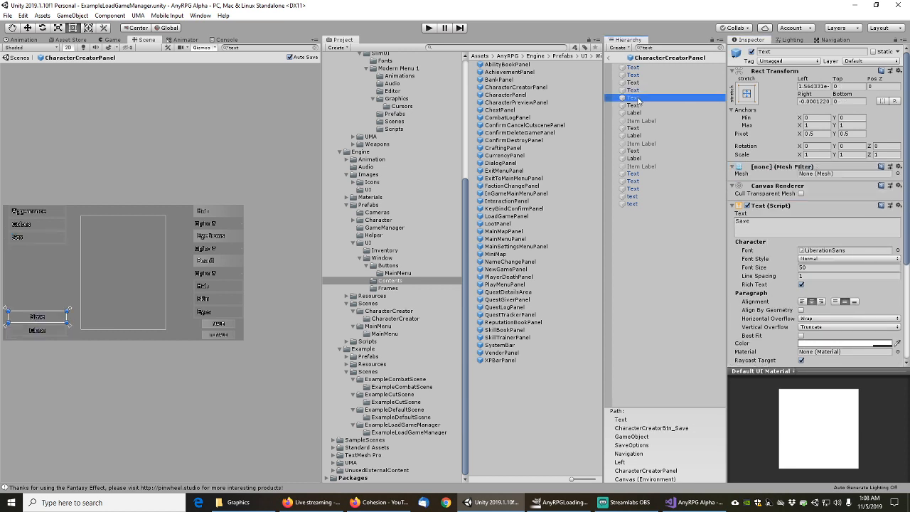
click(638, 91)
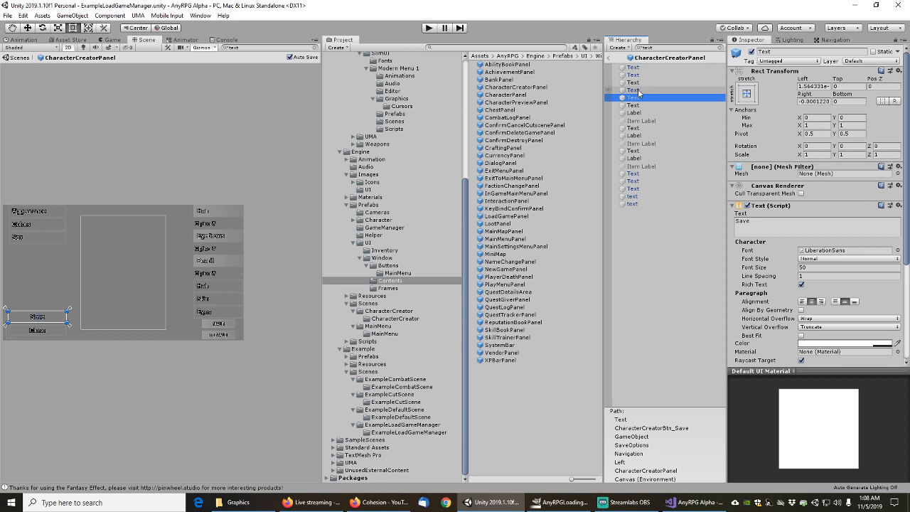
right_click(780, 171)
mouse_move(807, 174)
click(683, 174)
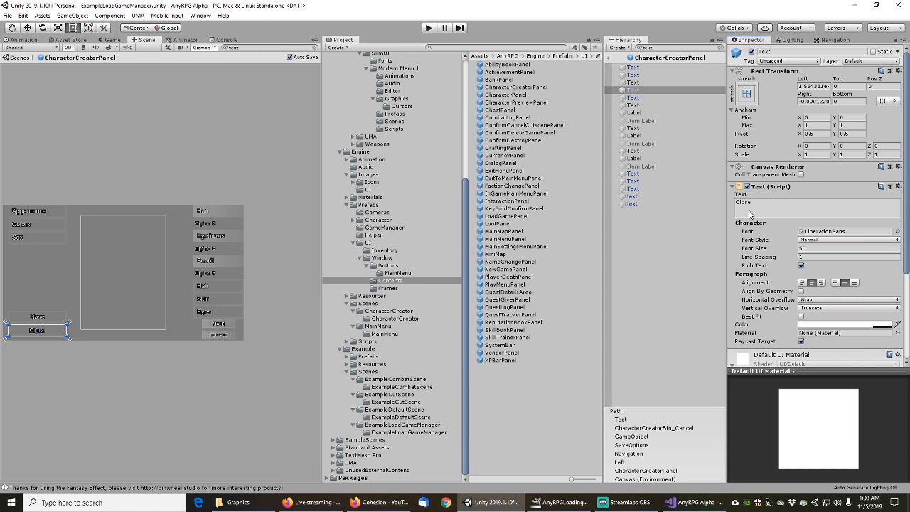
Multi-select the remaining Text objects and remove all their Mesh Filters at once
click(635, 99)
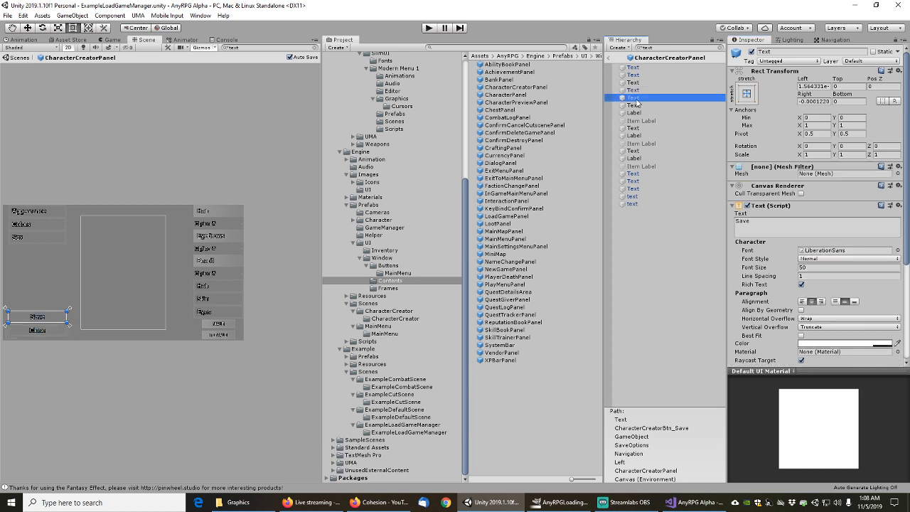
shift+click(637, 105)
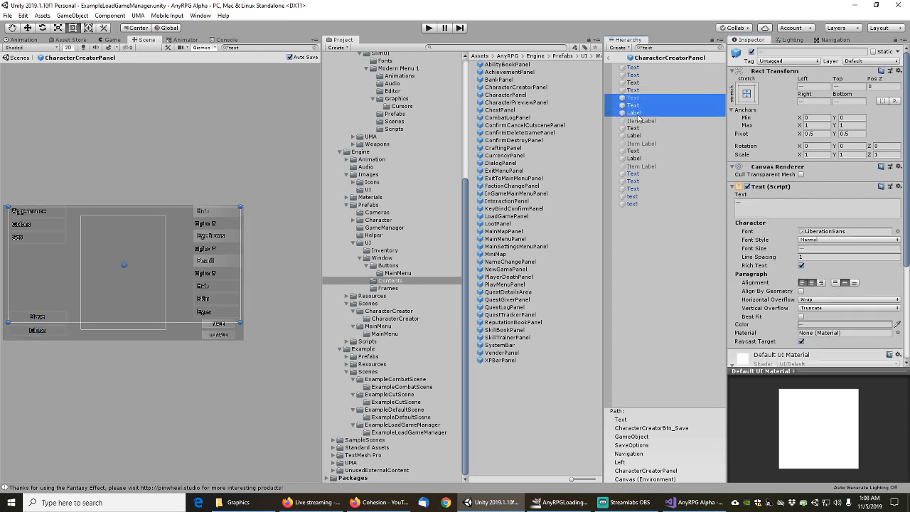
ctrl+click(639, 122)
ctrl+click(639, 123)
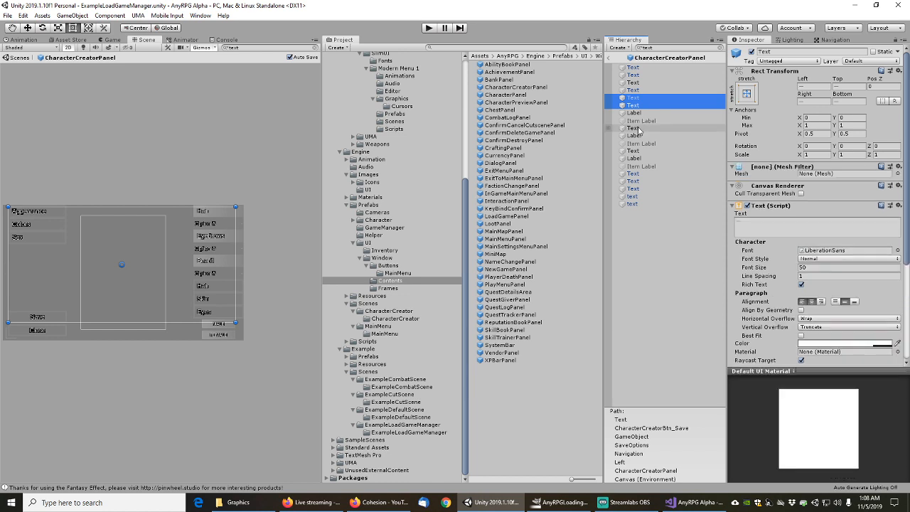
ctrl+click(639, 129)
ctrl+click(639, 136)
ctrl+click(638, 136)
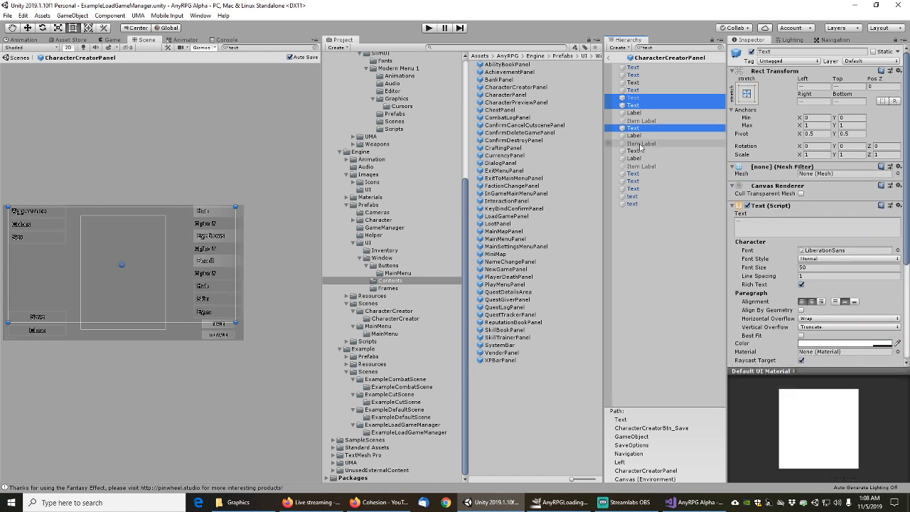
ctrl+click(640, 144)
ctrl+click(640, 144)
ctrl+click(639, 151)
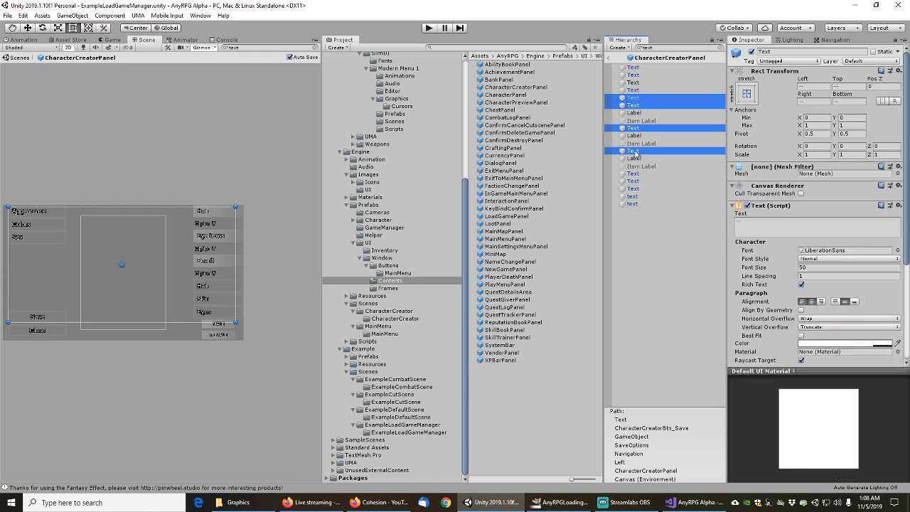
ctrl+click(638, 160)
ctrl+click(638, 160)
ctrl+click(637, 167)
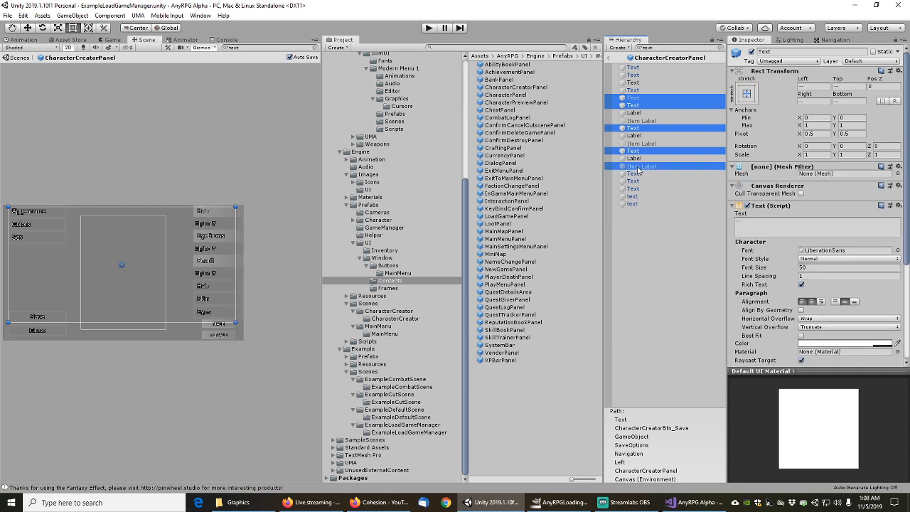
ctrl+click(637, 167)
ctrl+click(637, 174)
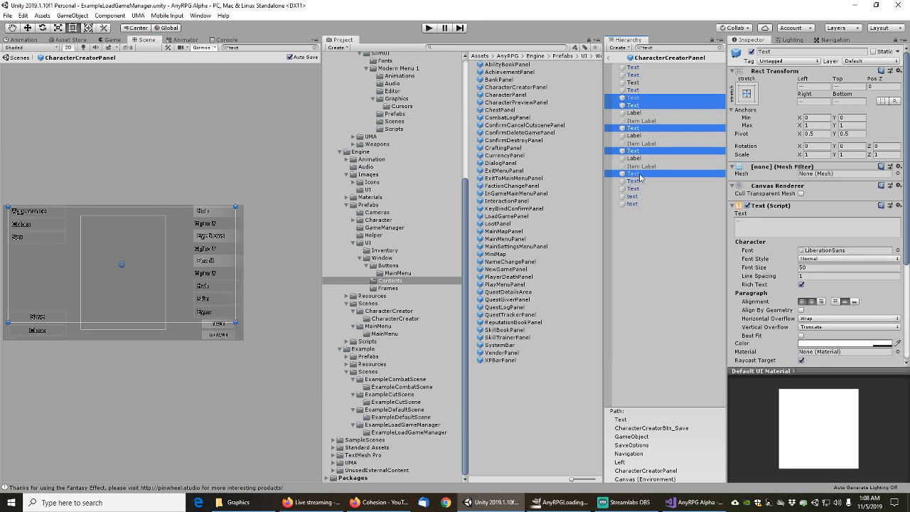
ctrl+click(638, 181)
ctrl+click(637, 189)
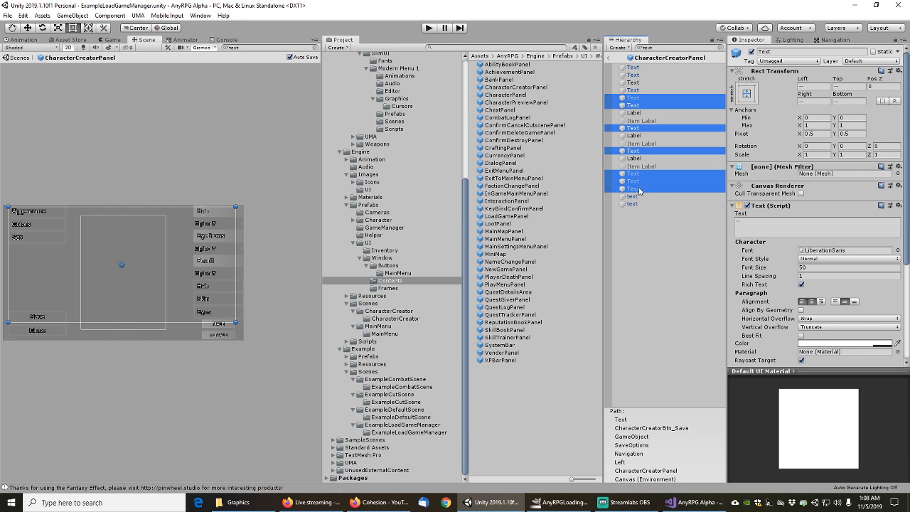
ctrl+click(636, 196)
ctrl+click(633, 204)
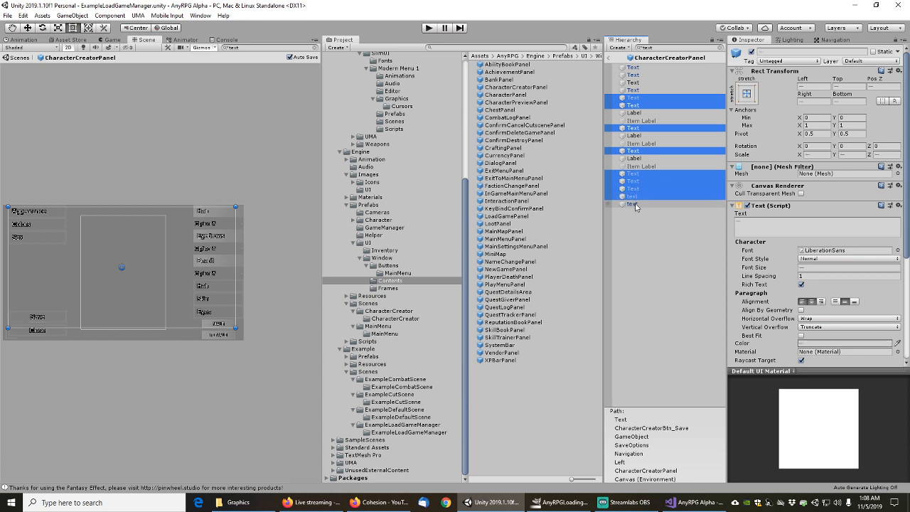
right_click(778, 171)
click(804, 190)
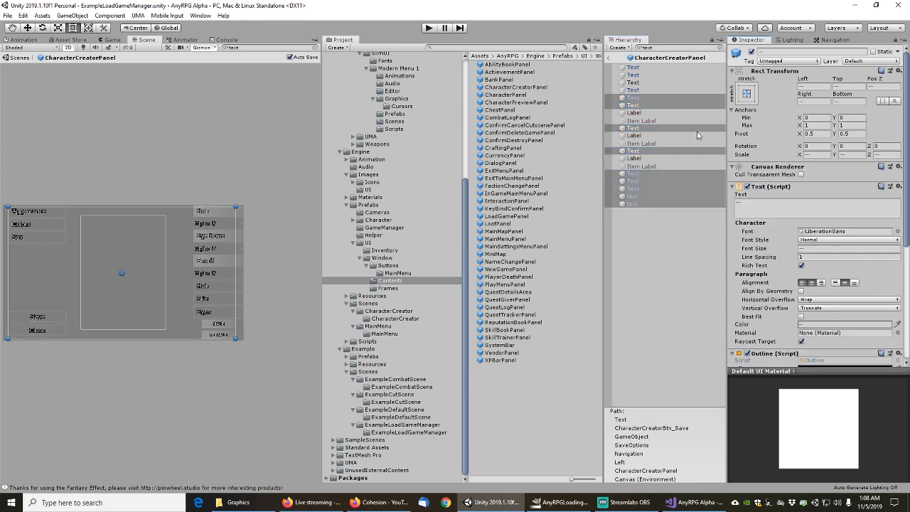
Apply the FEMALE text's removal to HighlightButton353x88, check the texts, and return to the scene
click(719, 204)
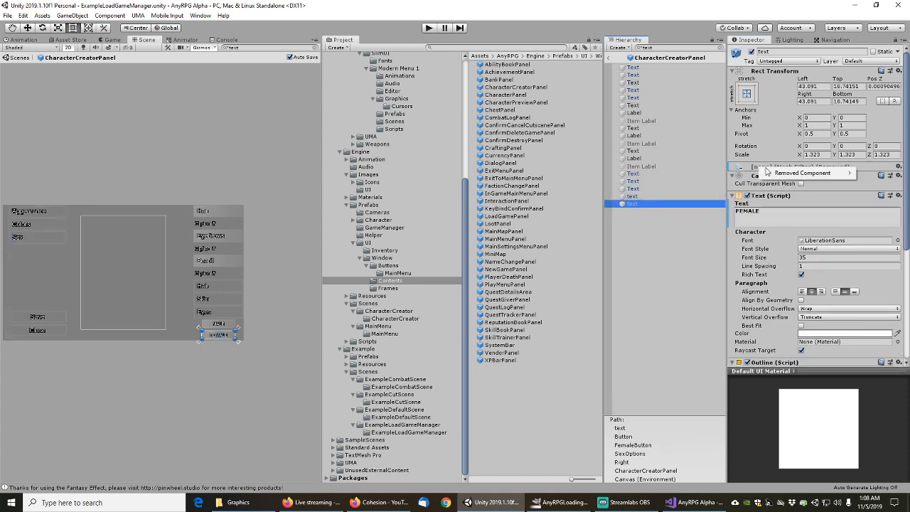
right_click(760, 169)
mouse_move(763, 173)
click(659, 195)
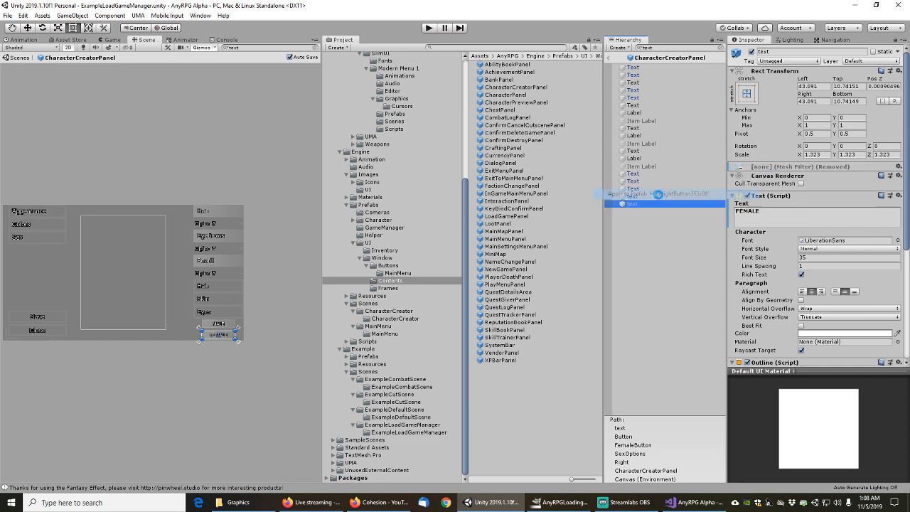
click(634, 190)
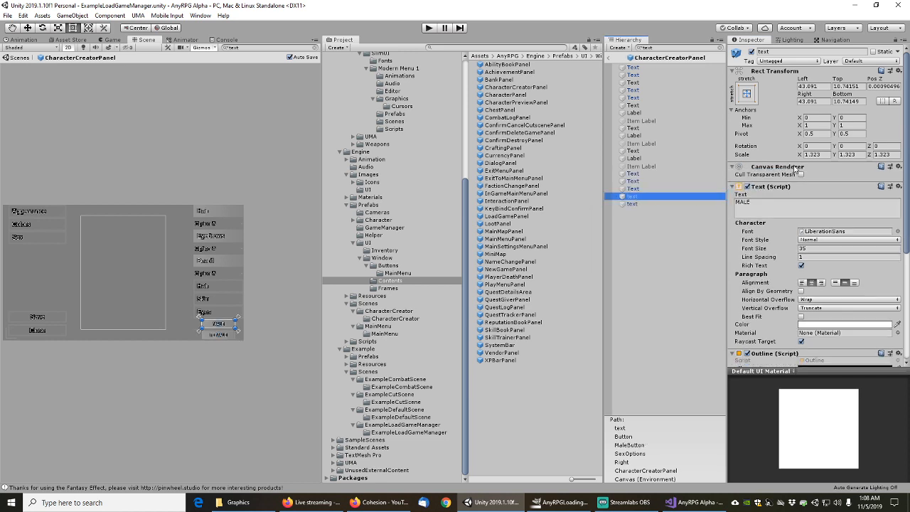
click(635, 181)
key(Down)
key(Down)
key(Down)
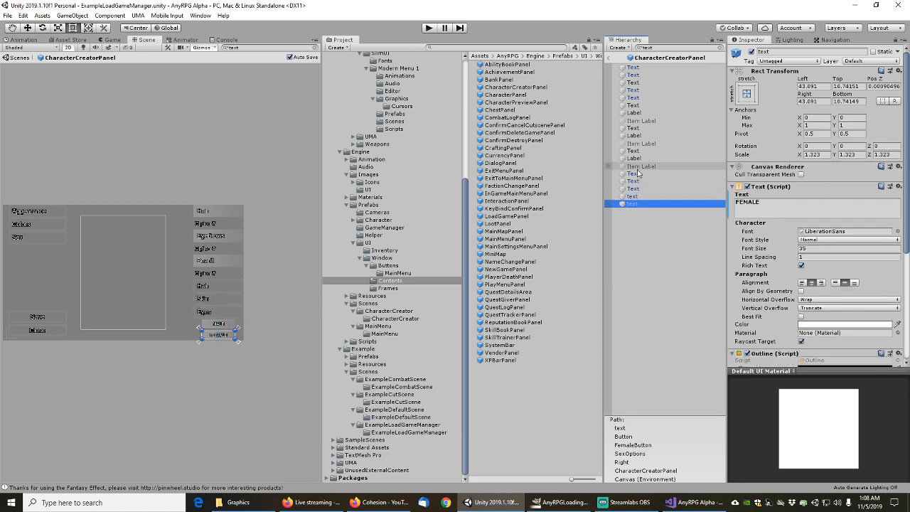
key(Up)
key(Up)
key(Up)
key(Up)
key(Up)
key(Up)
key(Up)
key(Up)
key(Up)
key(Up)
key(Up)
key(Up)
key(Up)
key(Up)
key(Up)
key(Up)
key(Up)
key(Up)
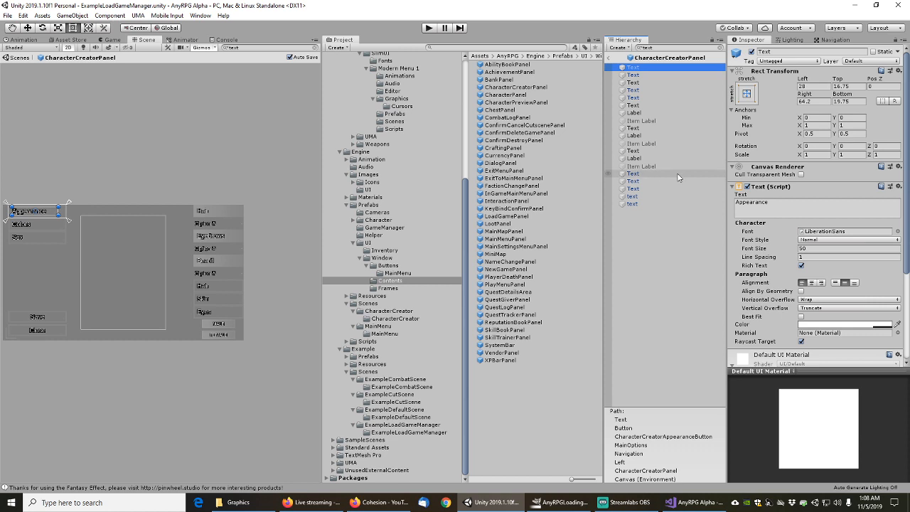
click(610, 59)
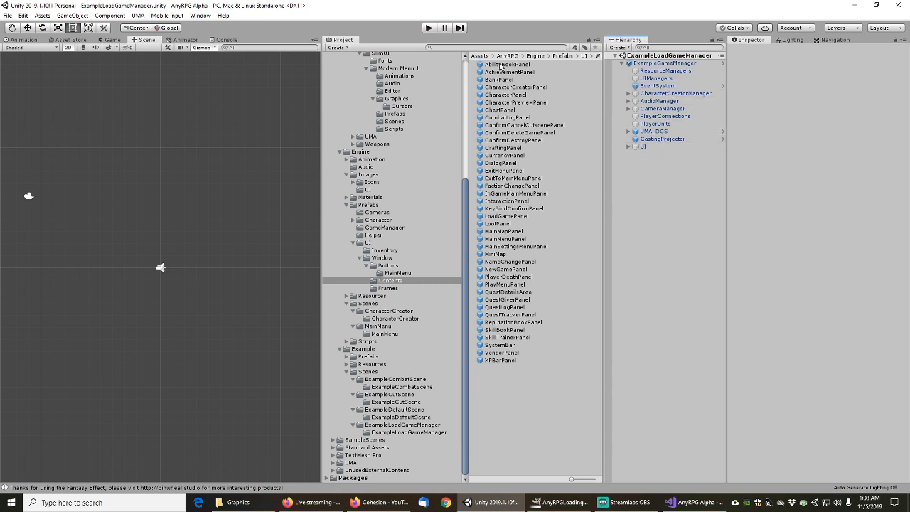
Open the OrangeHighlightButton461x104 prefab and remove the Sound text's Mesh Filter
click(387, 267)
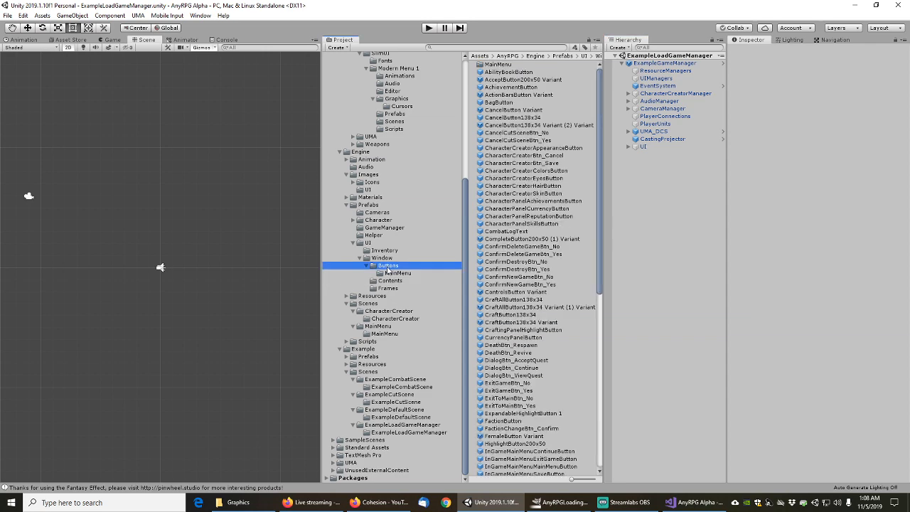
scroll(513, 291, down, 10)
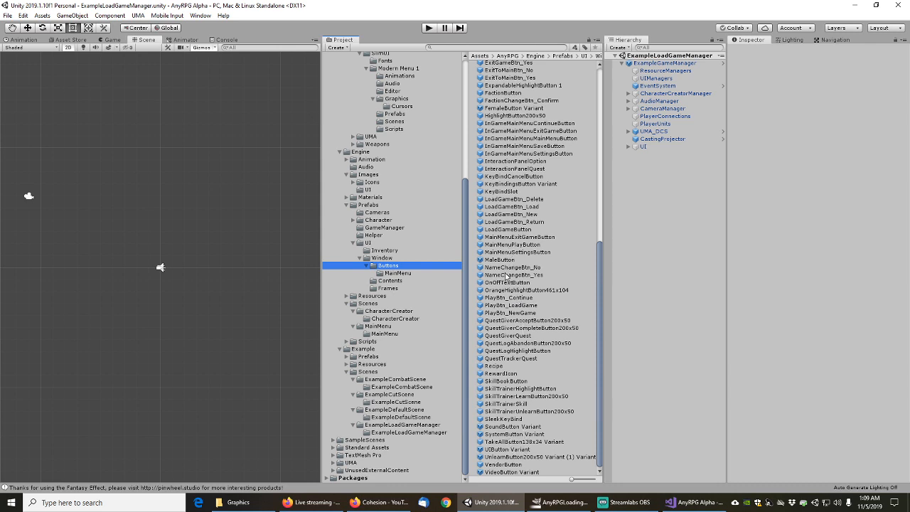
click(505, 291)
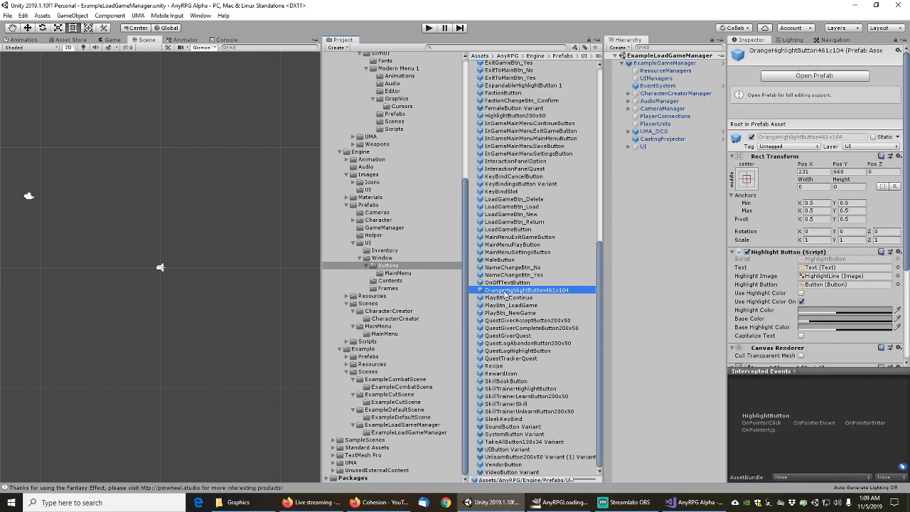
click(789, 77)
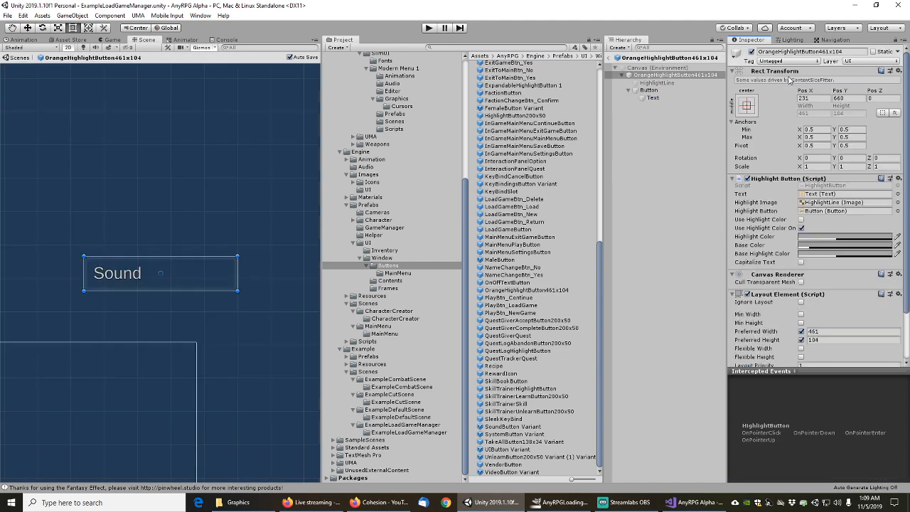
click(648, 91)
click(652, 99)
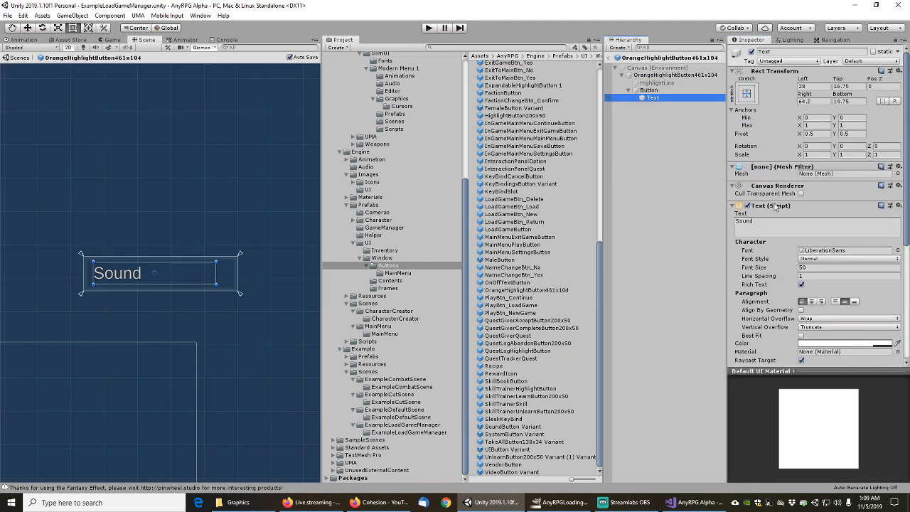
right_click(772, 168)
click(802, 186)
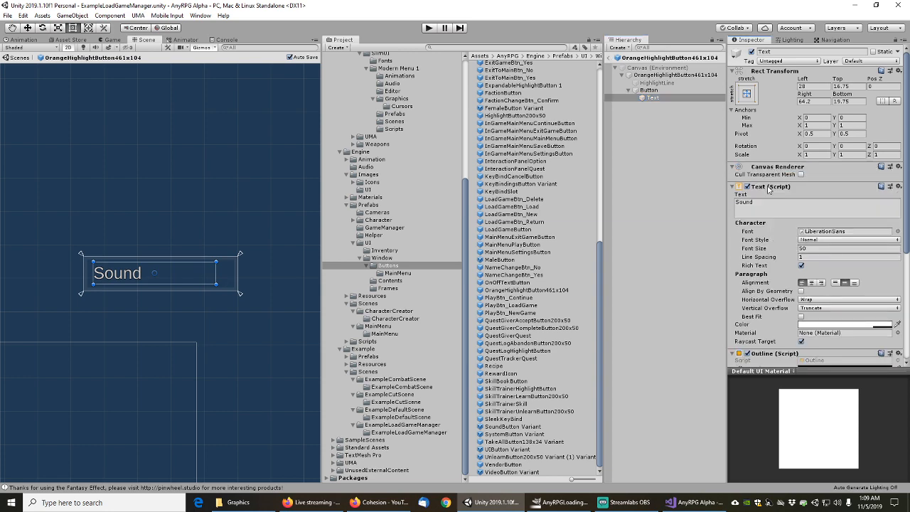
Inspect the Button, HighlightLine, root and Canvas (Environment), then exit to the scene
scroll(768, 189, down, 5)
scroll(764, 214, up, 5)
click(647, 90)
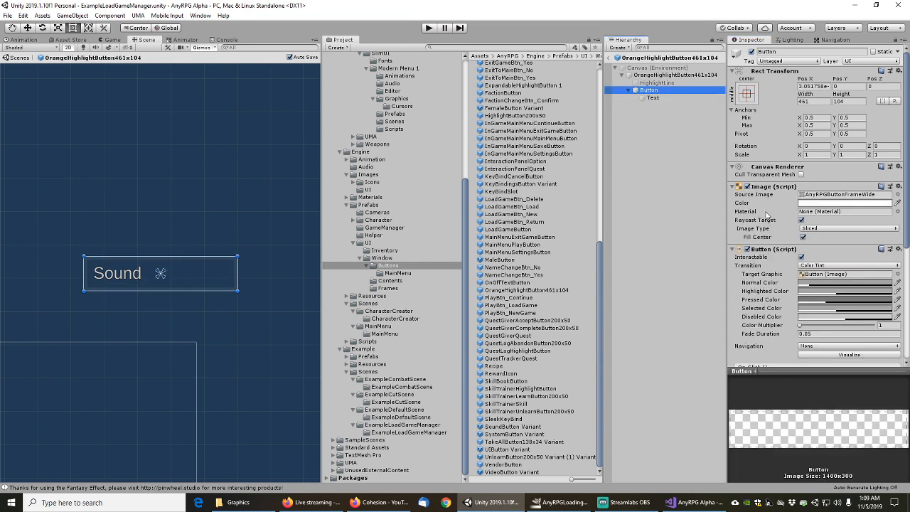
scroll(760, 217, down, 5)
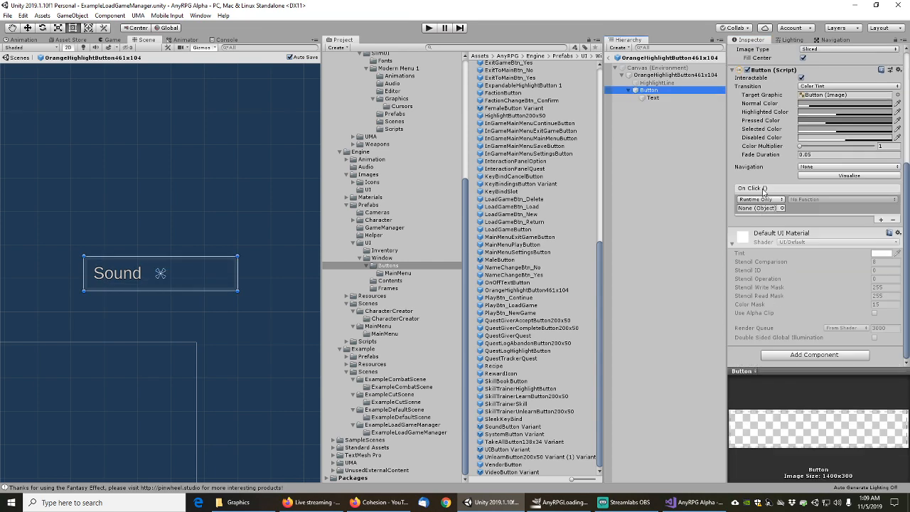
scroll(764, 190, up, 5)
click(665, 83)
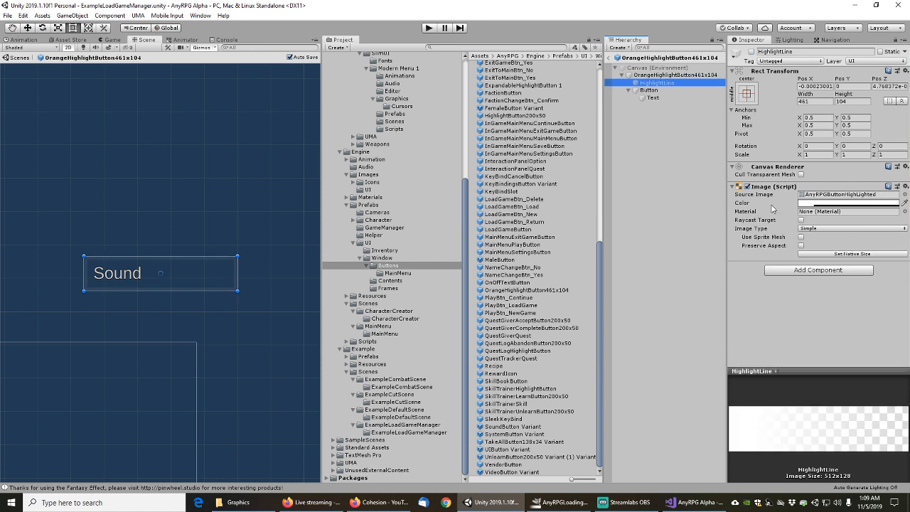
click(665, 75)
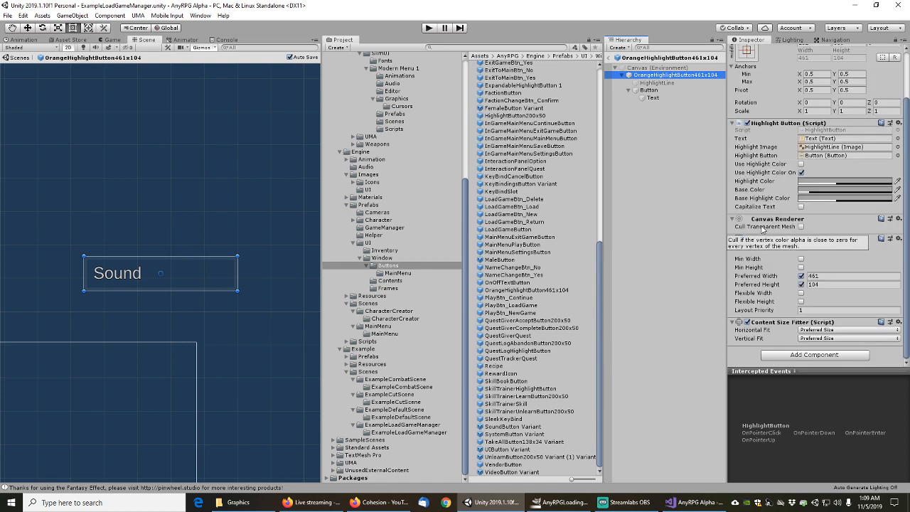
scroll(763, 228, up, 2)
click(658, 67)
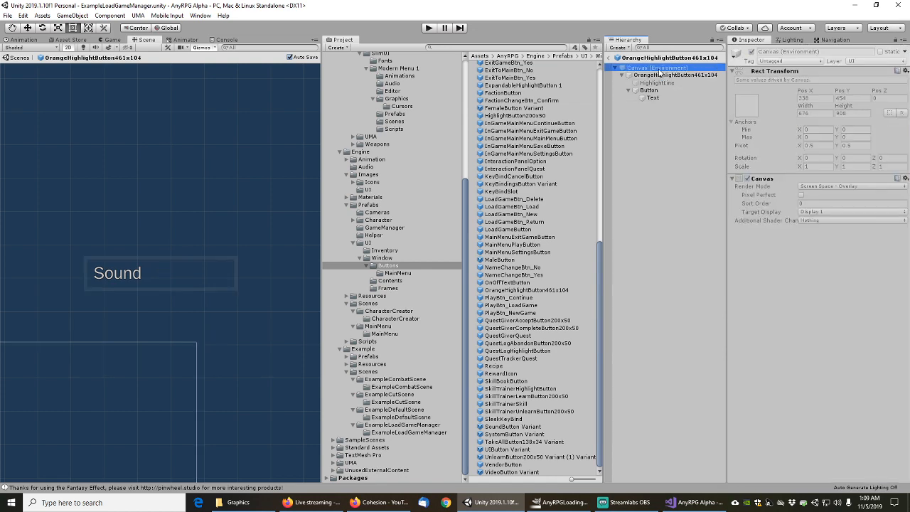
click(616, 57)
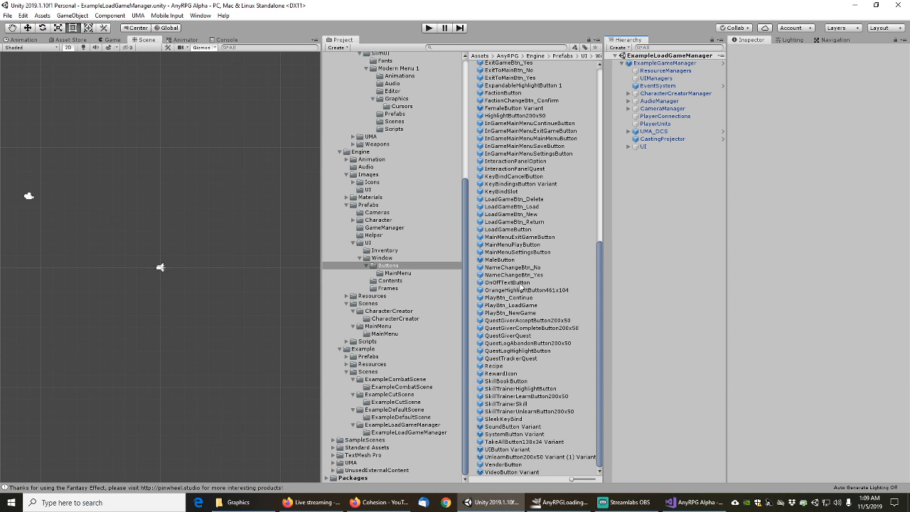
Open QuestGiverAcceptButton200x50 and check its text child uses LiberationSans
click(525, 321)
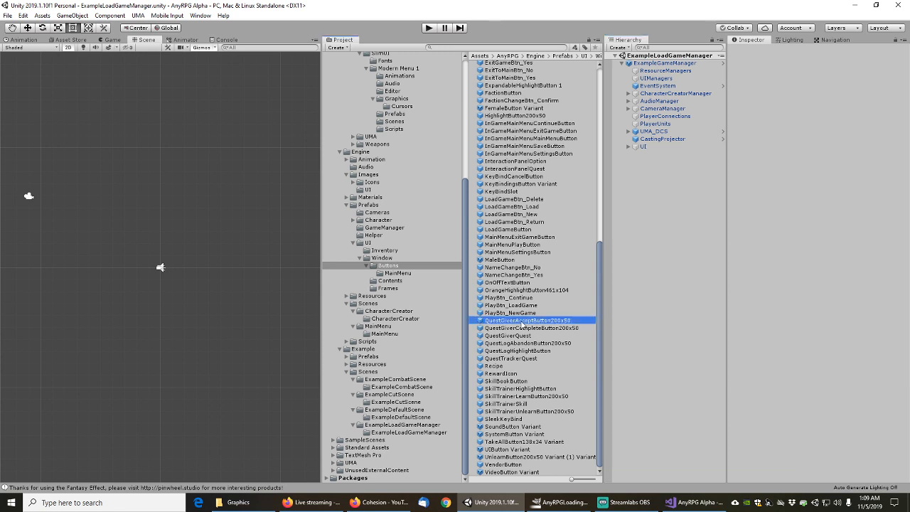
click(786, 75)
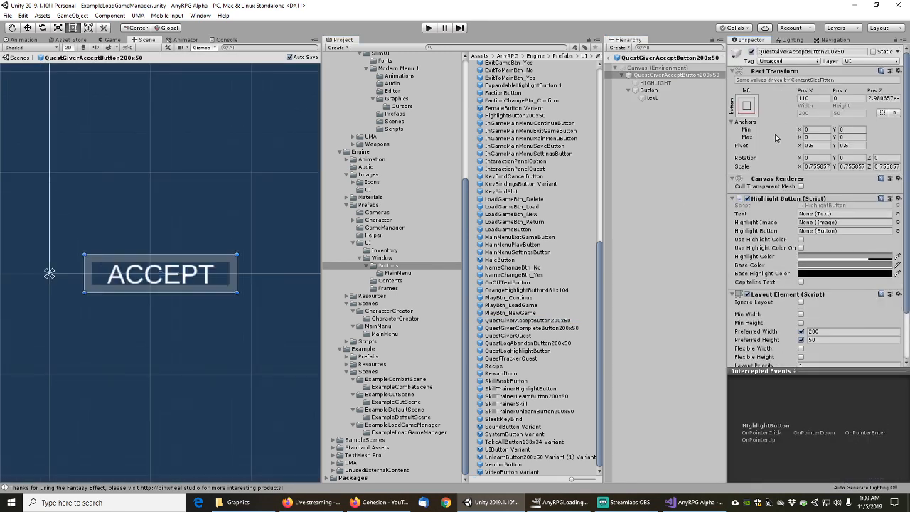
click(653, 83)
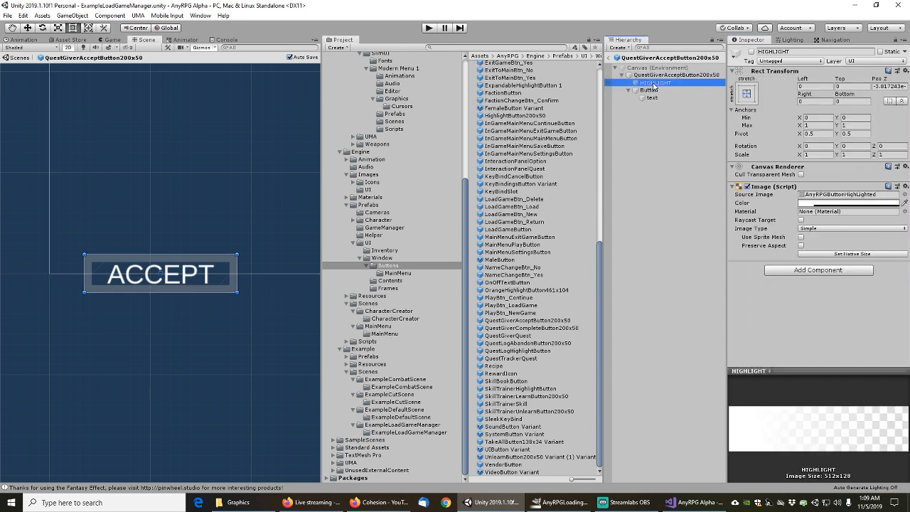
click(652, 91)
click(653, 99)
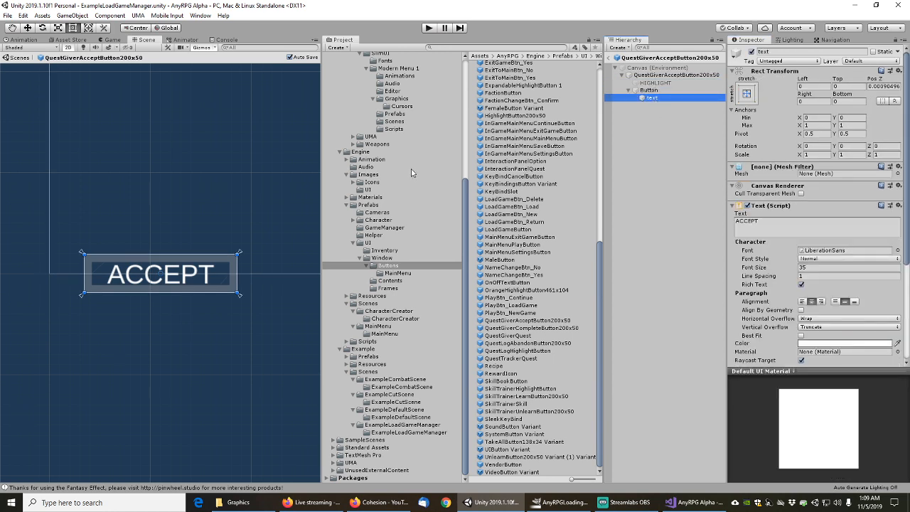
scroll(401, 166, up, 5)
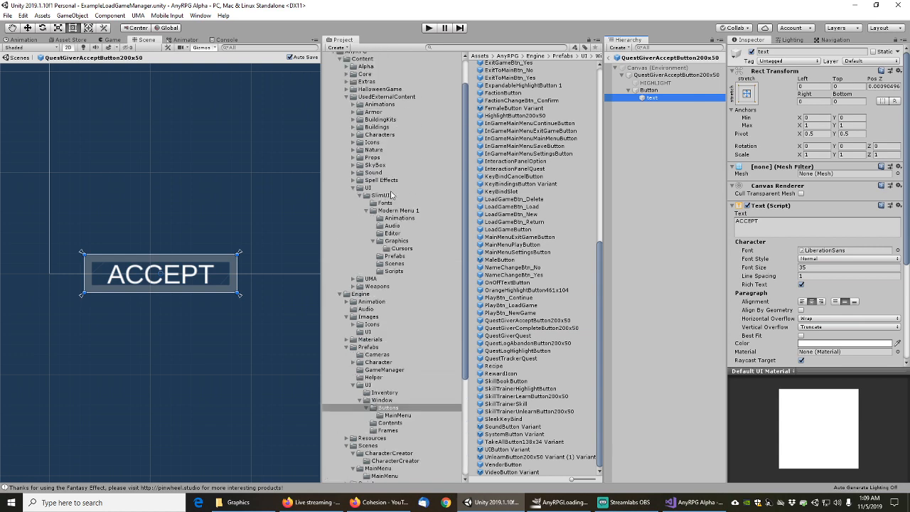
Find scene references to the LATO-BOLD SDF font in SlimUI/Fonts, then exit the prefab
click(385, 202)
click(512, 64)
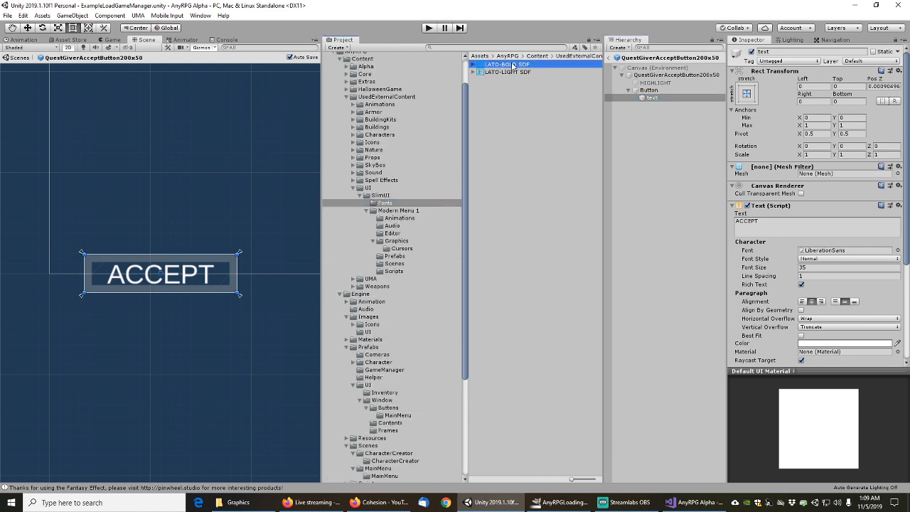
right_click(512, 65)
click(552, 181)
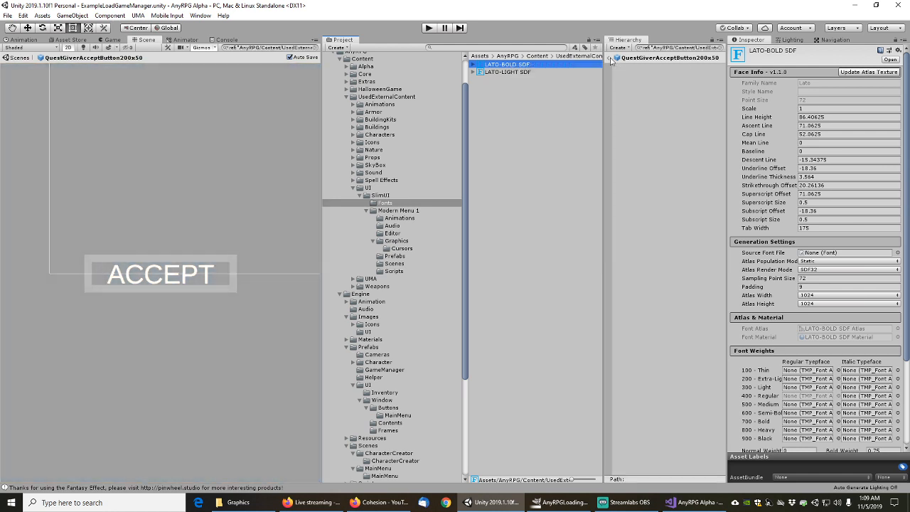
click(609, 62)
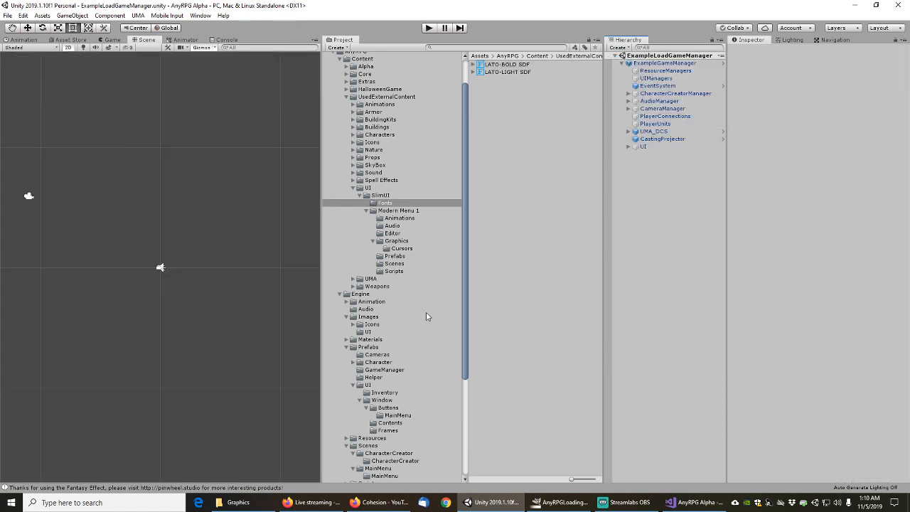
Inspect the AbilityBookButton prefab in the Buttons folder, then start a Project search
click(390, 408)
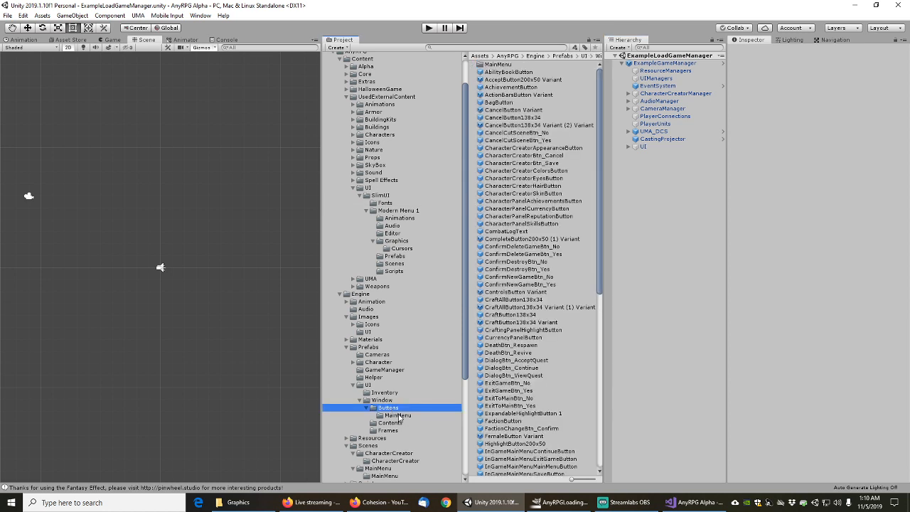
click(512, 72)
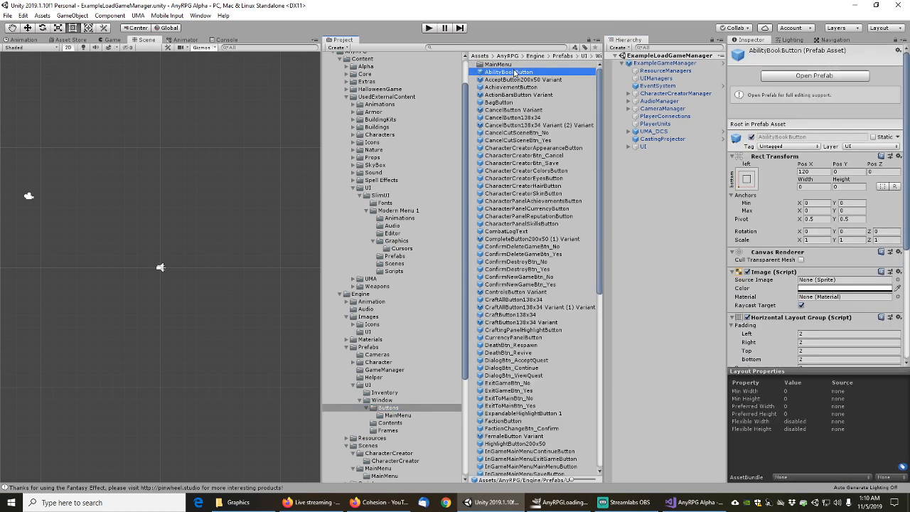
scroll(760, 256, down, 5)
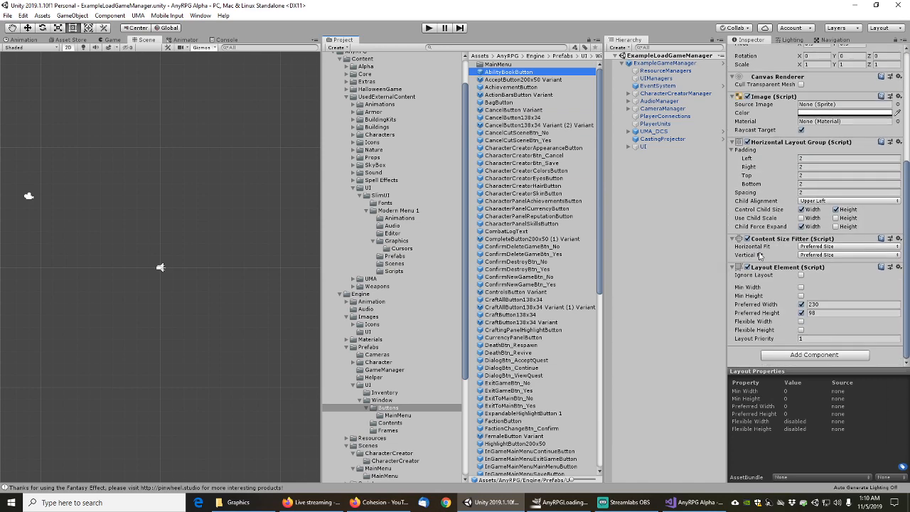
scroll(760, 256, up, 5)
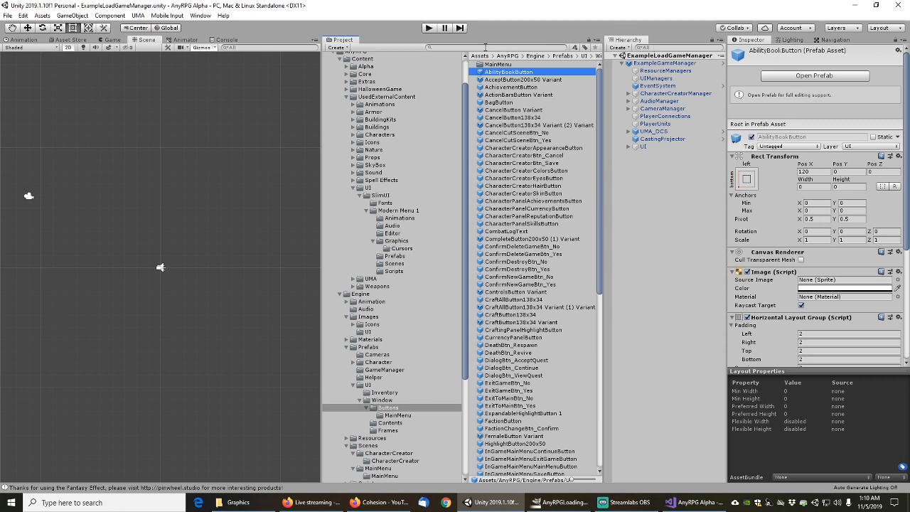
click(436, 48)
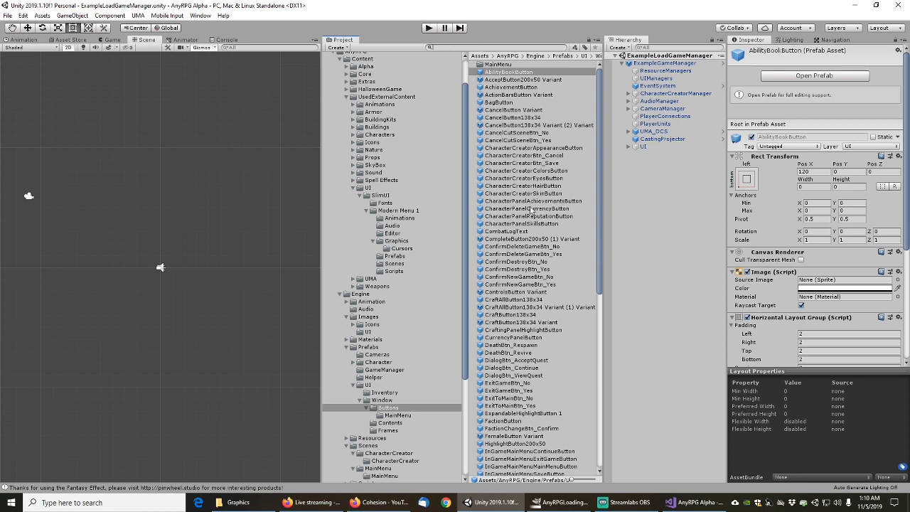
Select TMP_SDF, filter the Hierarchy by Type for 'shader', and open Modern Menu 1/Prefabs
text(m)
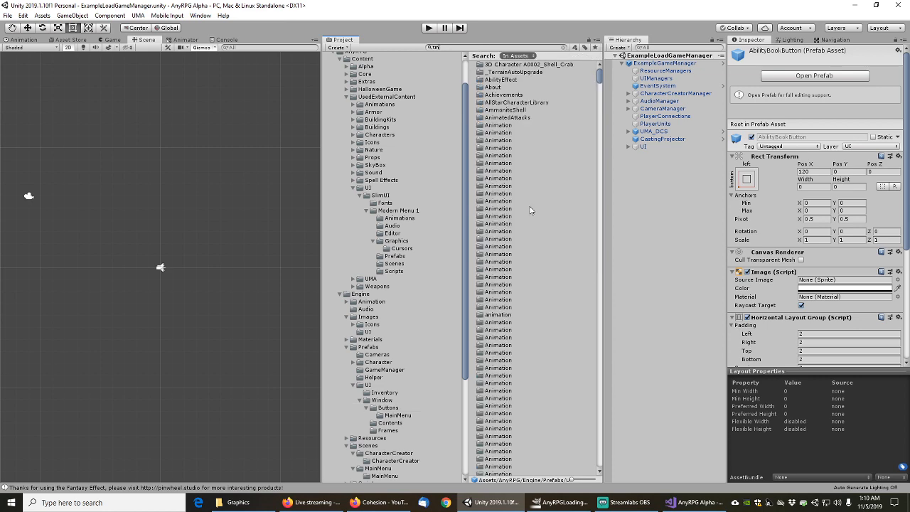
text(p_sdf)
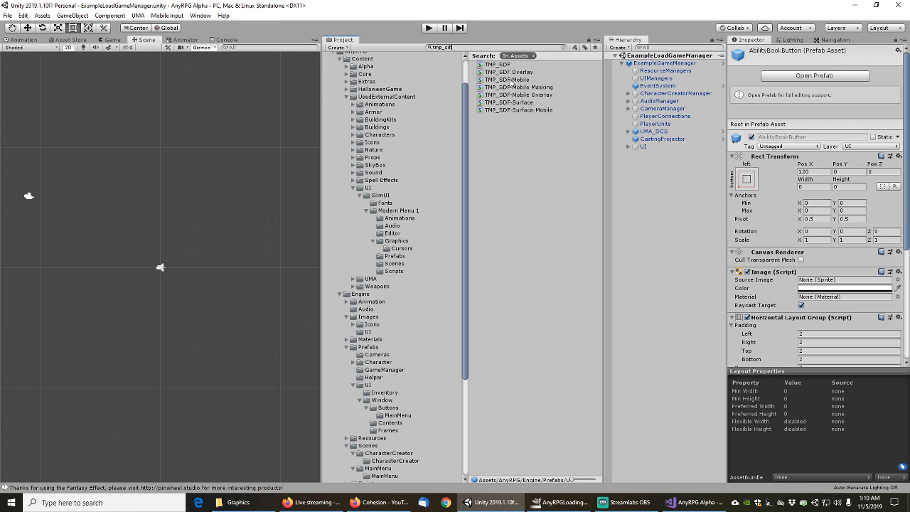
click(500, 67)
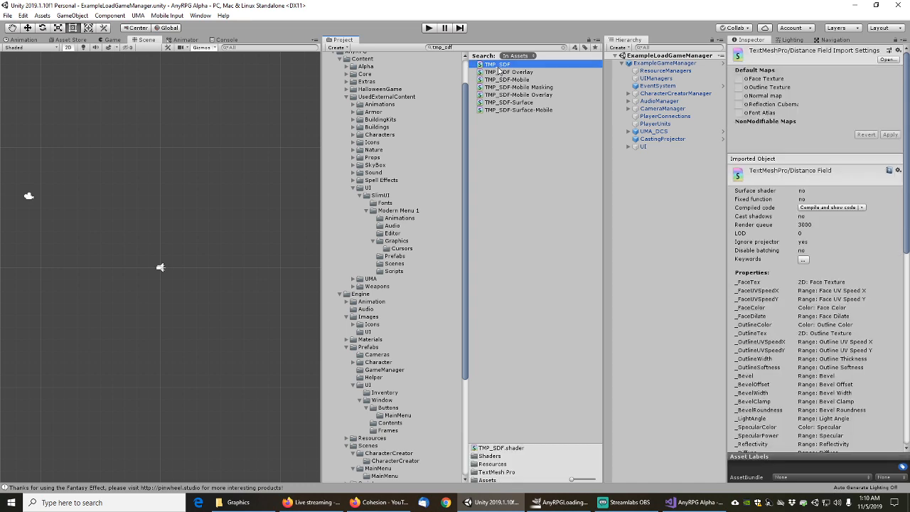
click(653, 47)
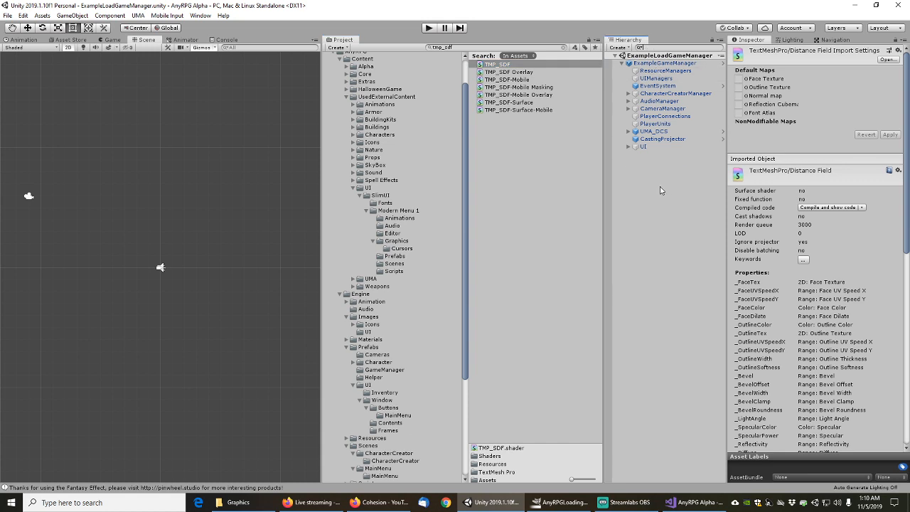
text(shader)
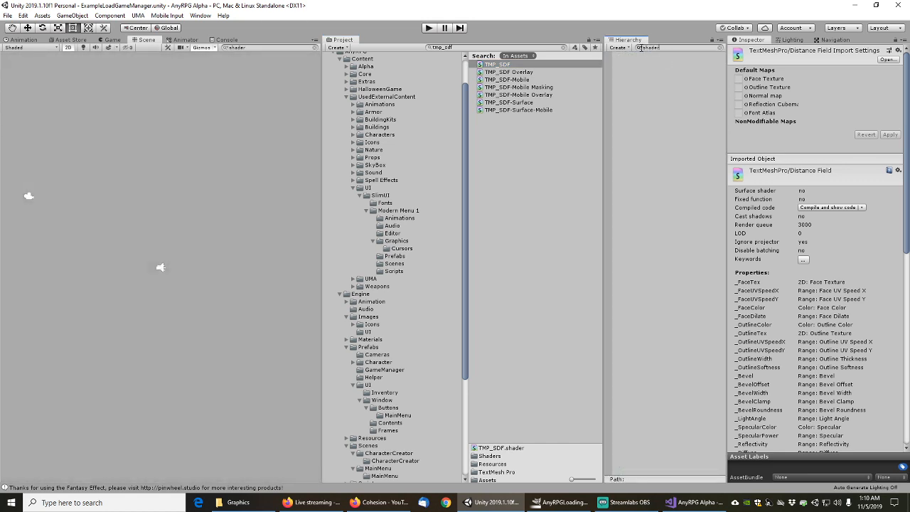
click(640, 48)
click(657, 79)
click(501, 66)
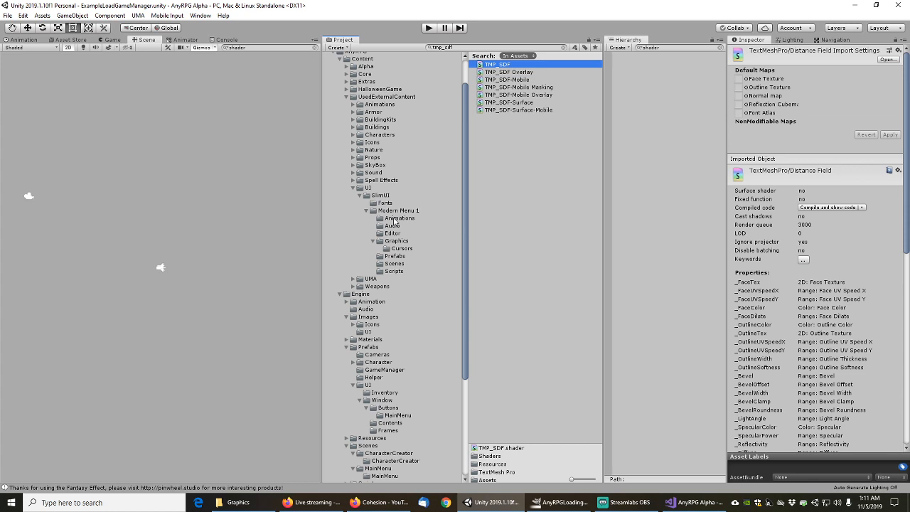
click(397, 258)
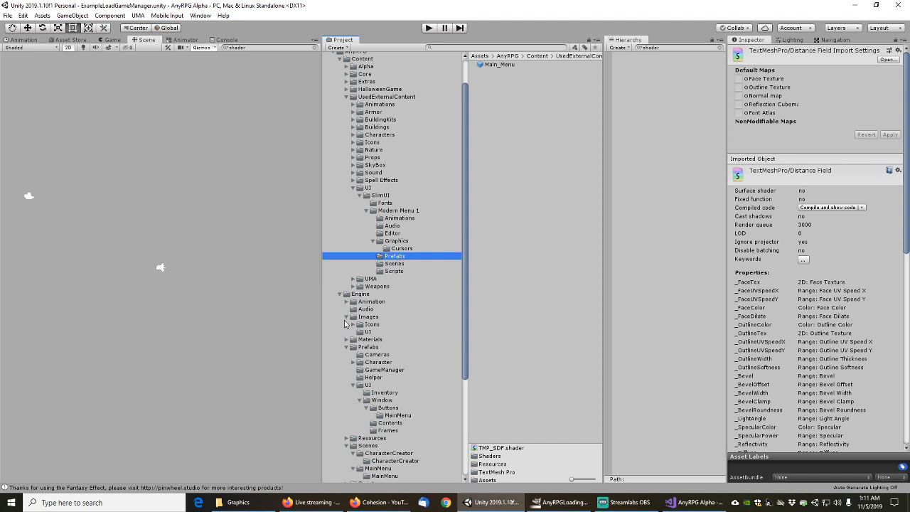
Open the AnyRPGBlackCube2mTransparent prefab from Example Prefabs > Shapes for editing
scroll(346, 329, down, 3)
click(346, 357)
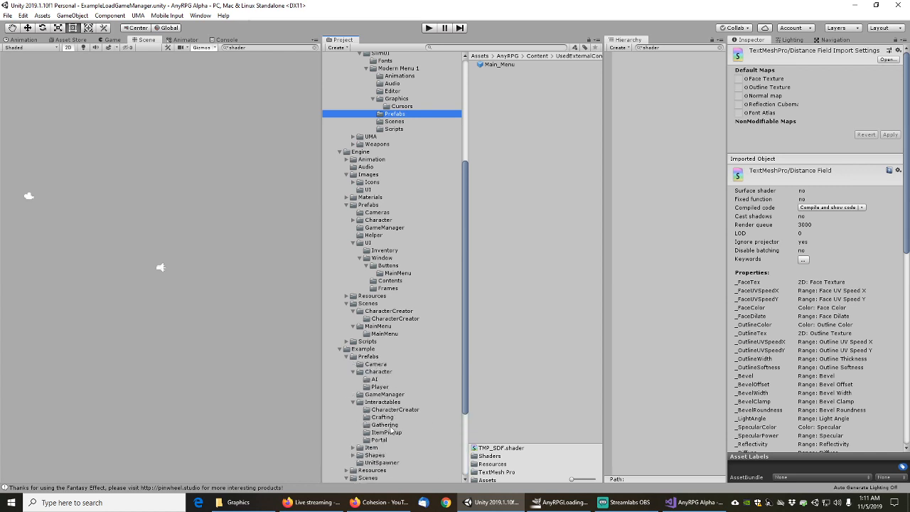
scroll(383, 418, down, 2)
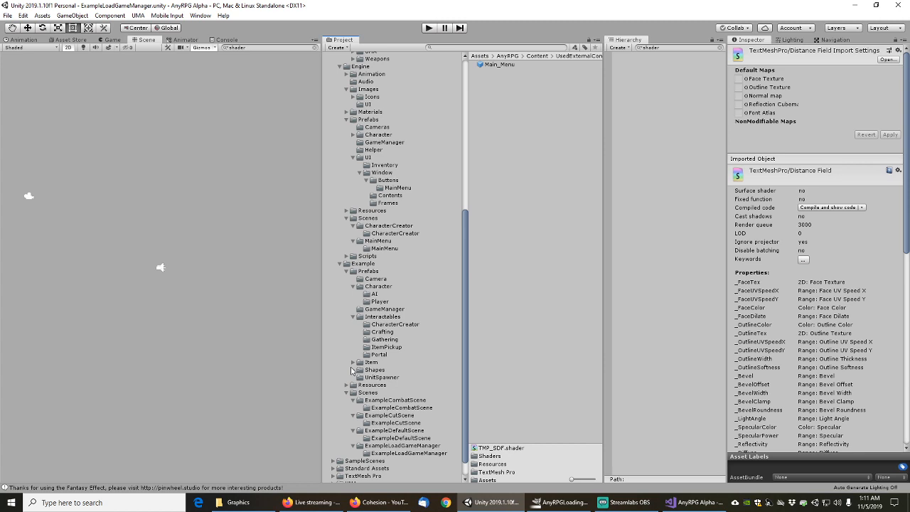
click(352, 370)
click(374, 370)
click(378, 377)
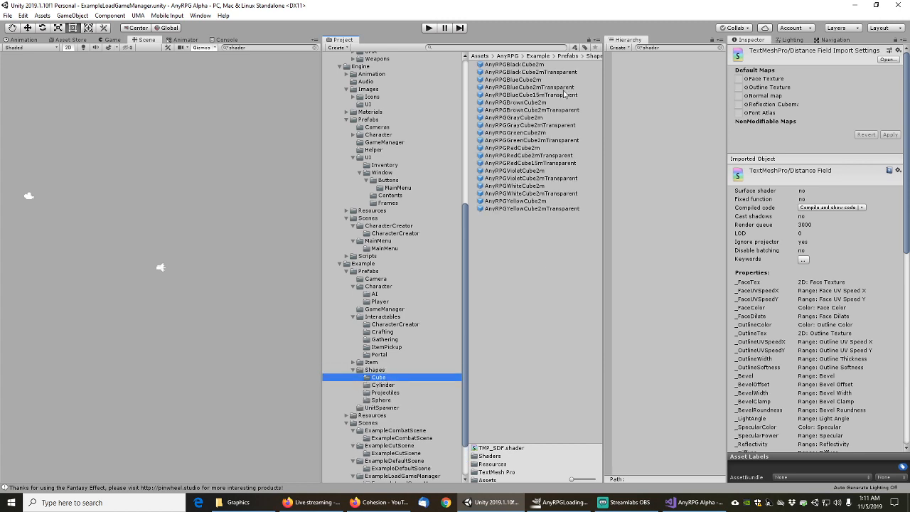
click(531, 73)
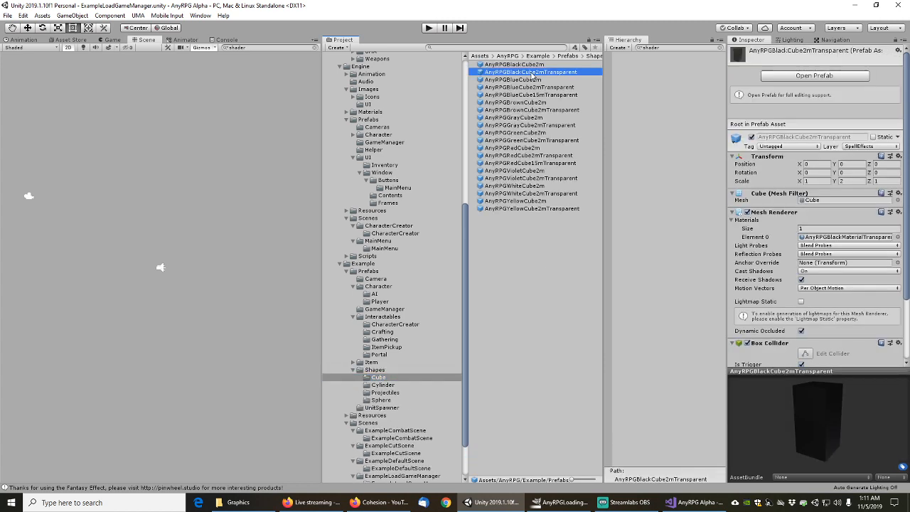
click(802, 76)
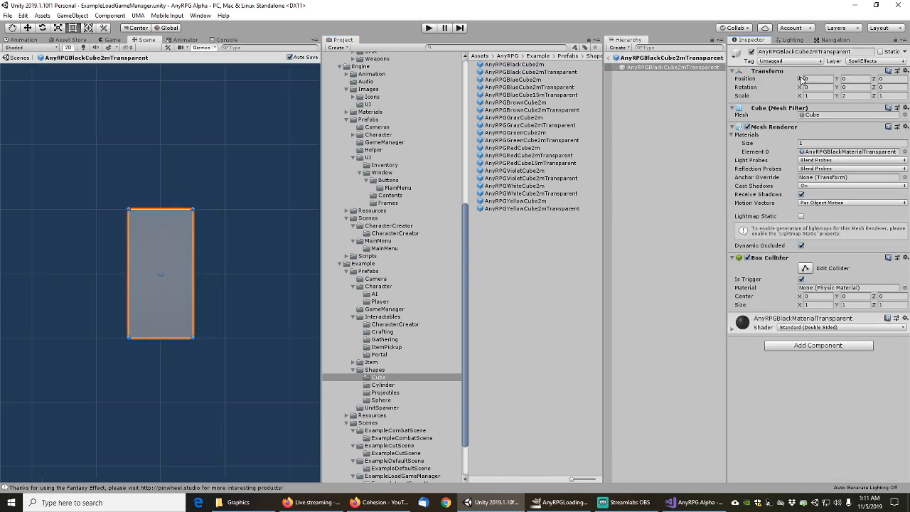
Filter the prefab hierarchy for 'shaded', then clear the filter and select the cube's root object
click(670, 47)
text(shaded)
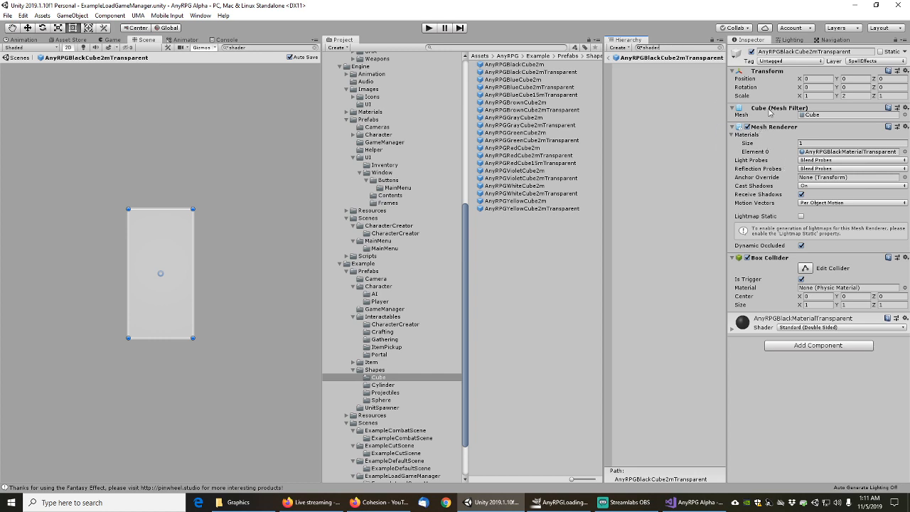
click(639, 48)
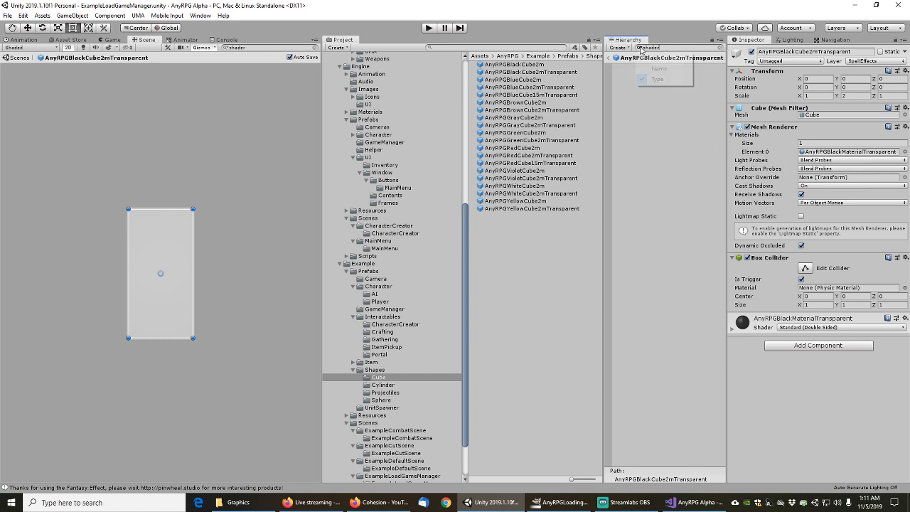
click(721, 48)
click(692, 68)
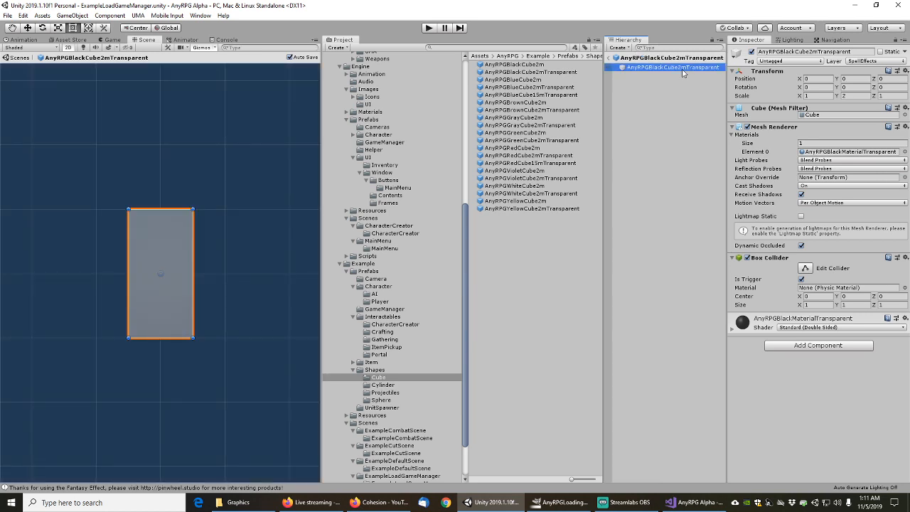
Inspect the AnyRPGBlackMaterialTransparent material, then exit prefab mode back to the scene
click(854, 153)
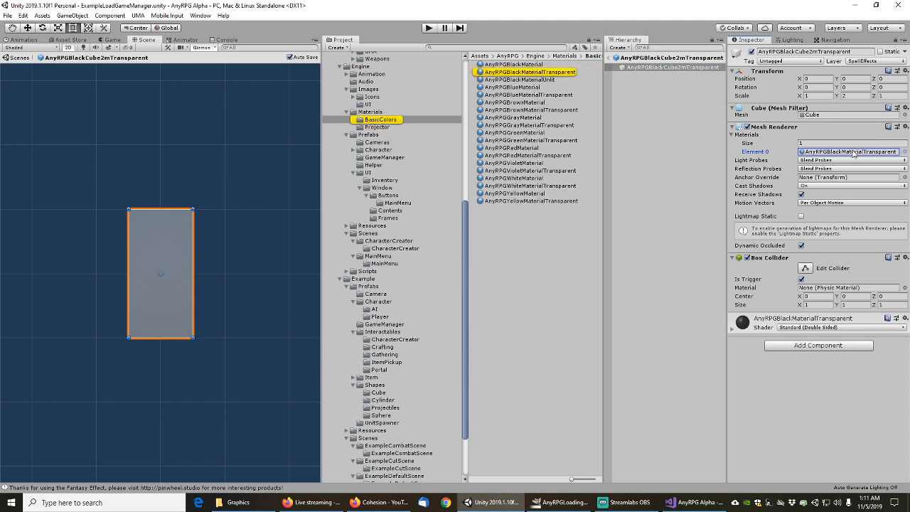
click(519, 72)
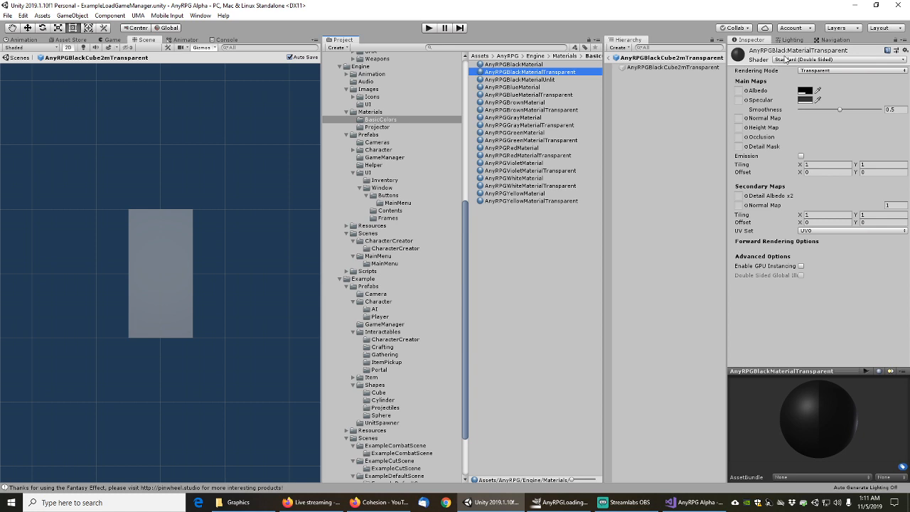
click(658, 66)
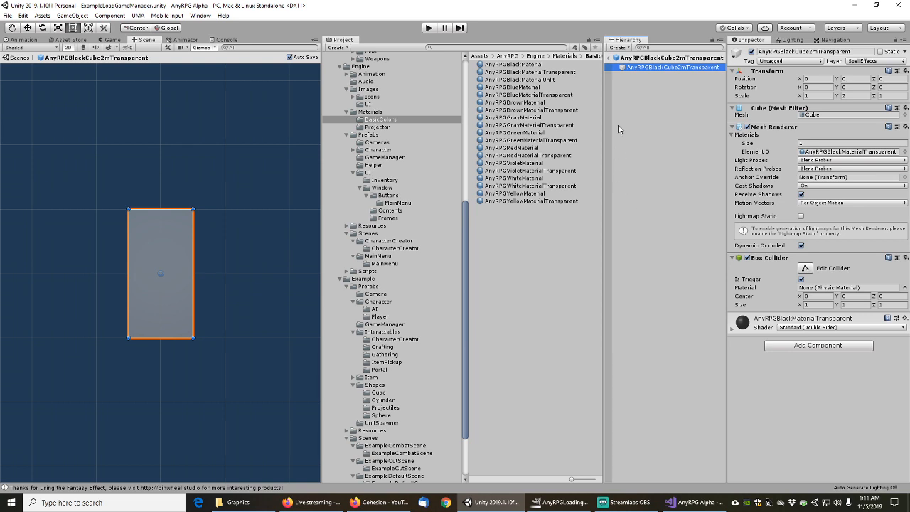
click(610, 58)
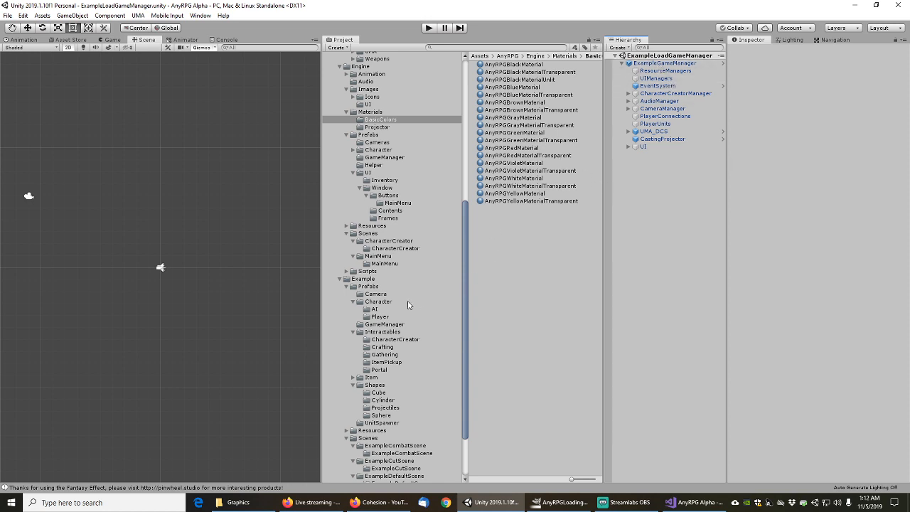
Select the ExampleLoadGameManager scene asset and the ExampleGameManager object
click(384, 264)
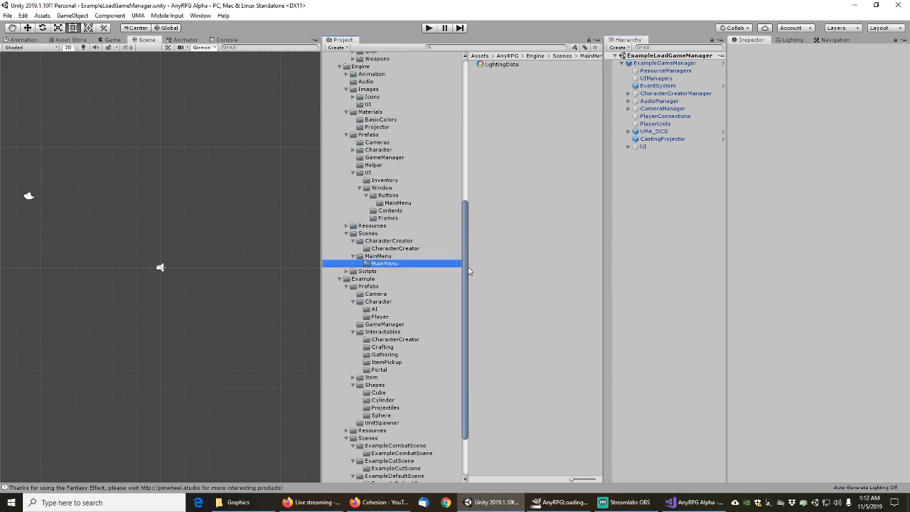
scroll(457, 343, down, 3)
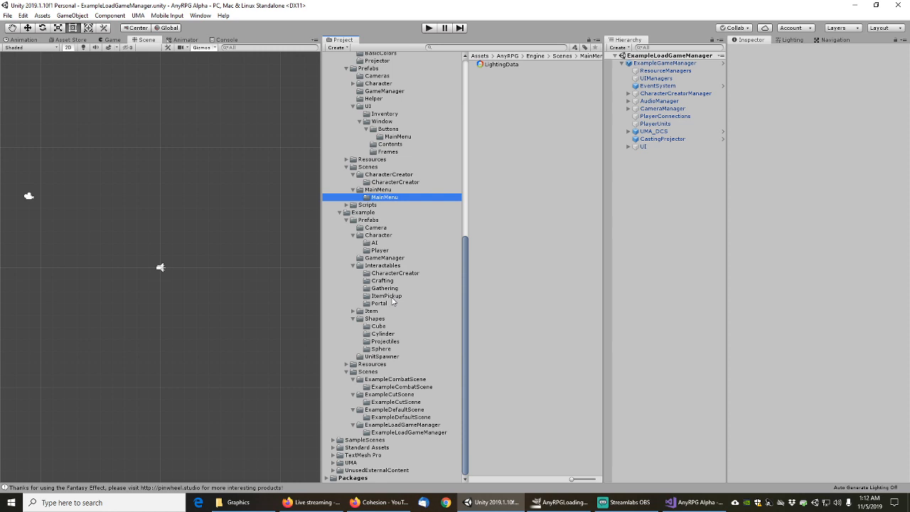
click(391, 424)
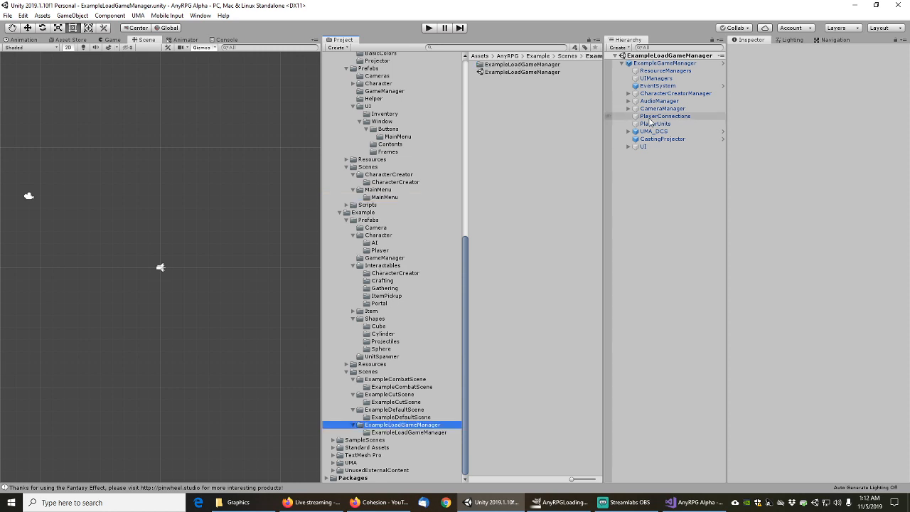
click(516, 73)
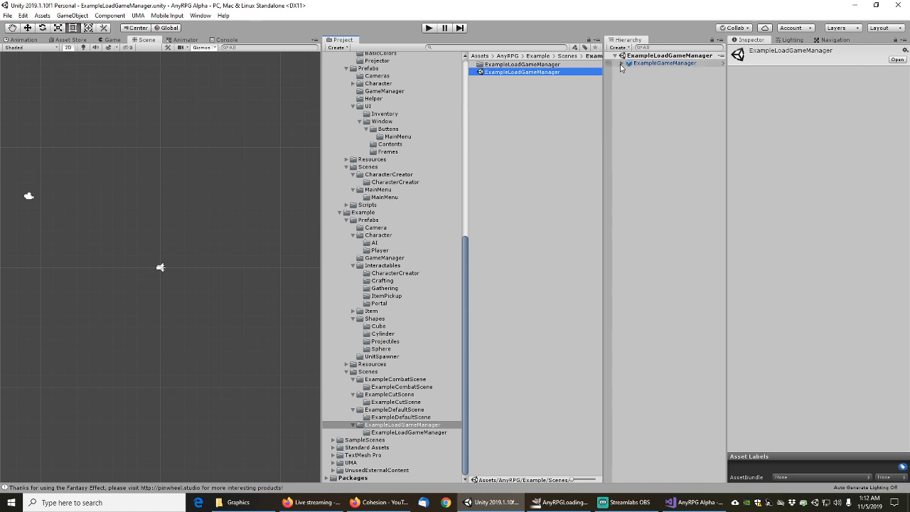
click(649, 64)
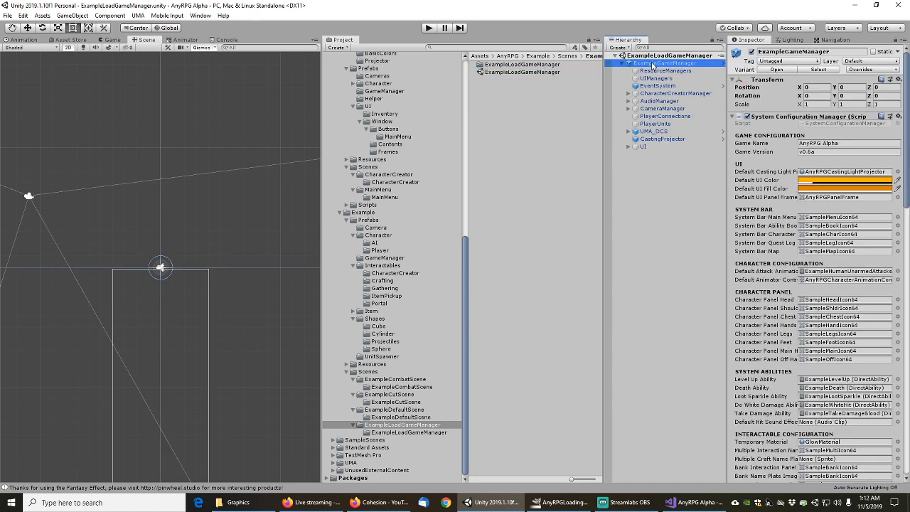
Expand UI > NonInteractableUI > LoadingCanvas > LoadingBar and inspect the canvas and slider settings
click(628, 148)
click(634, 162)
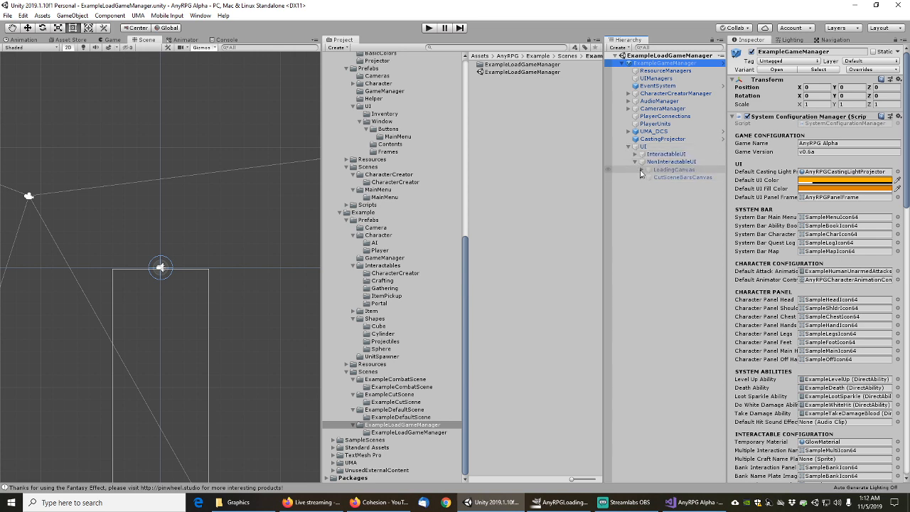
click(641, 170)
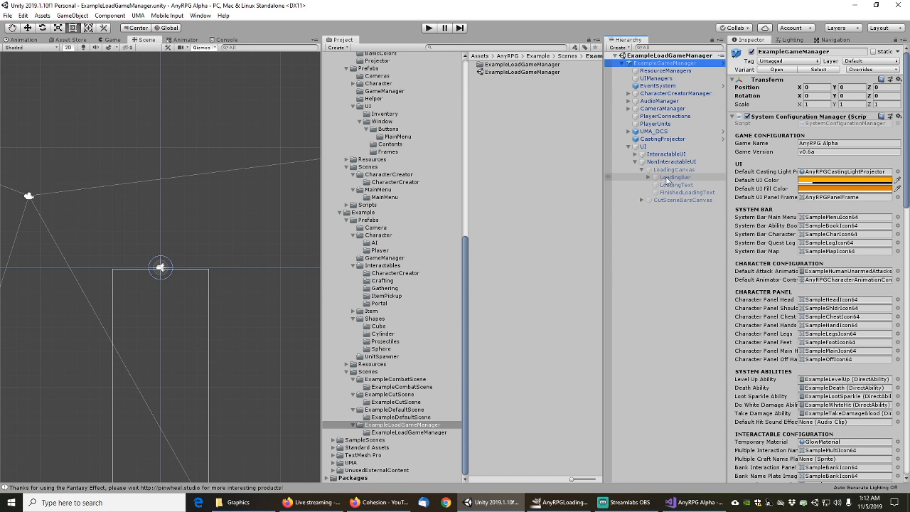
click(648, 177)
click(670, 171)
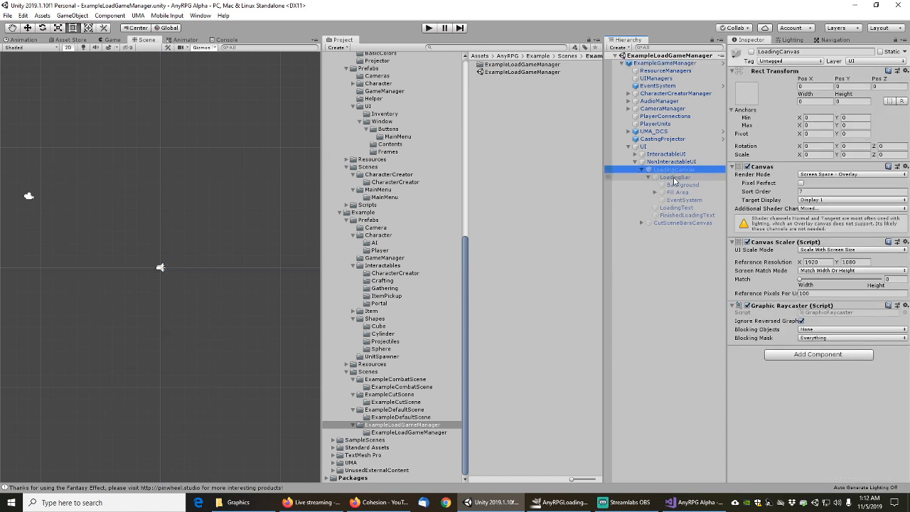
click(674, 178)
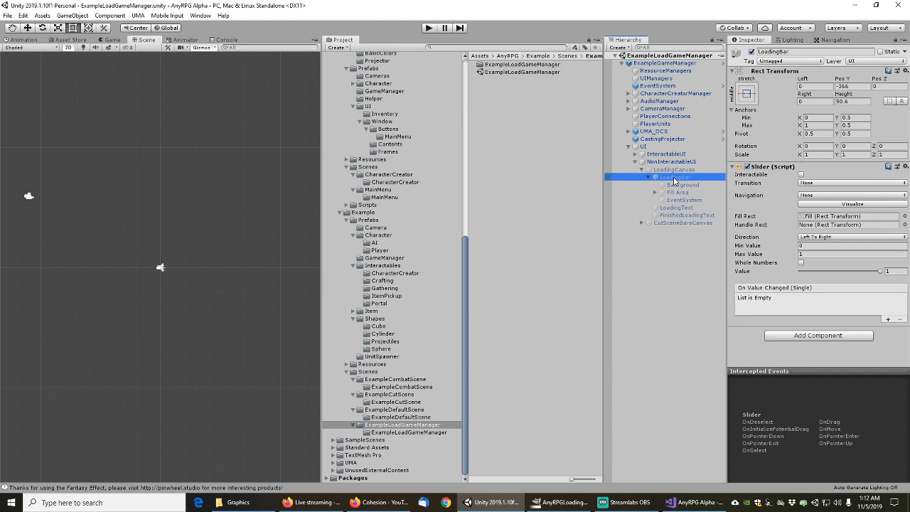
Inspect the loading bar's Background, Fill Area, Fill and Highlight, then select LoadingText
click(679, 185)
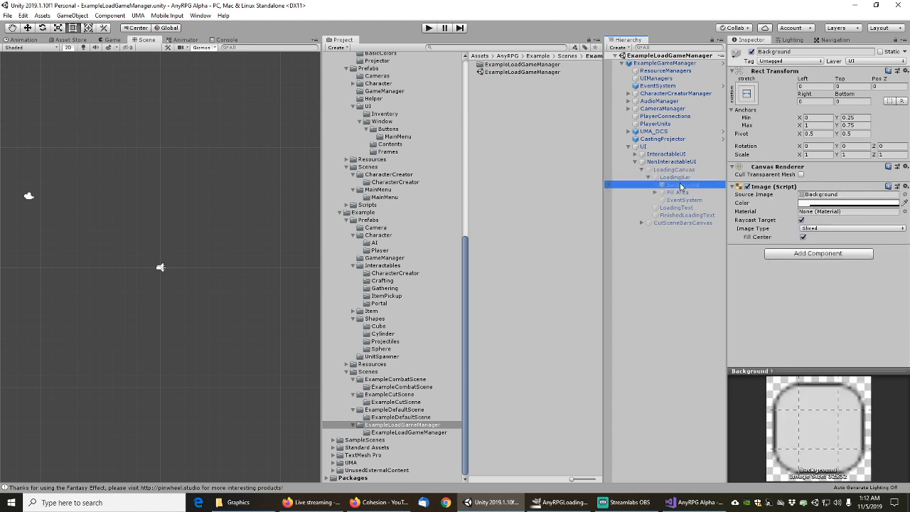
click(677, 192)
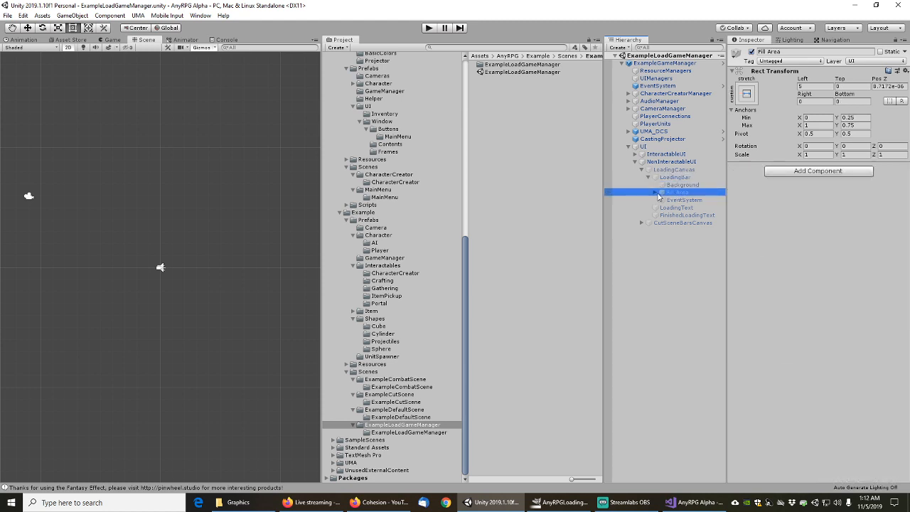
click(655, 192)
click(677, 200)
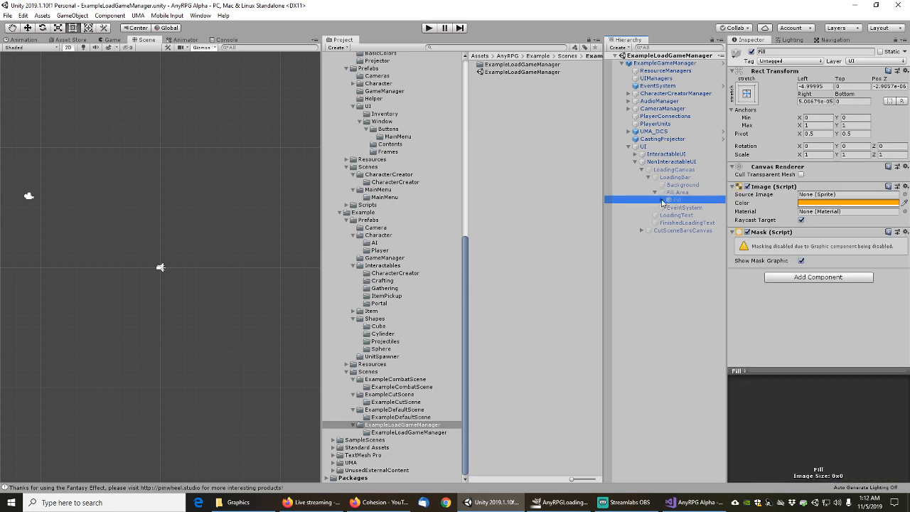
click(662, 201)
click(687, 207)
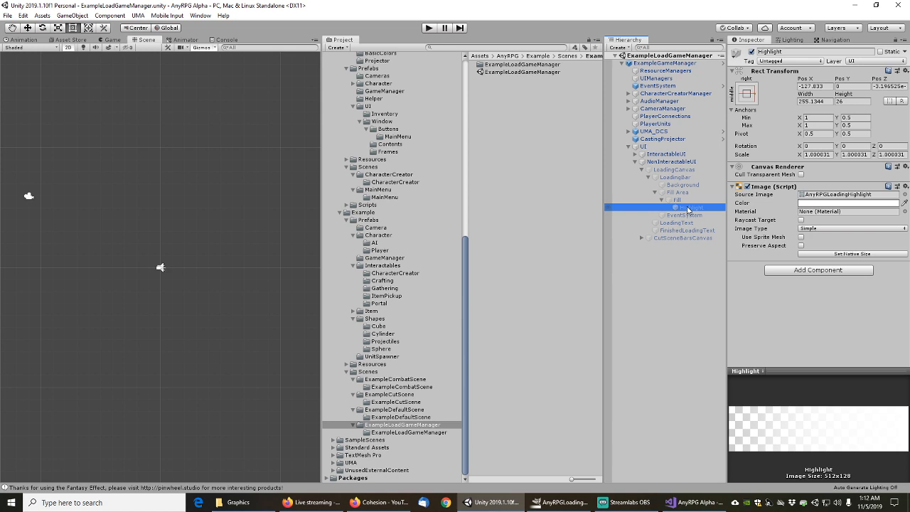
click(682, 224)
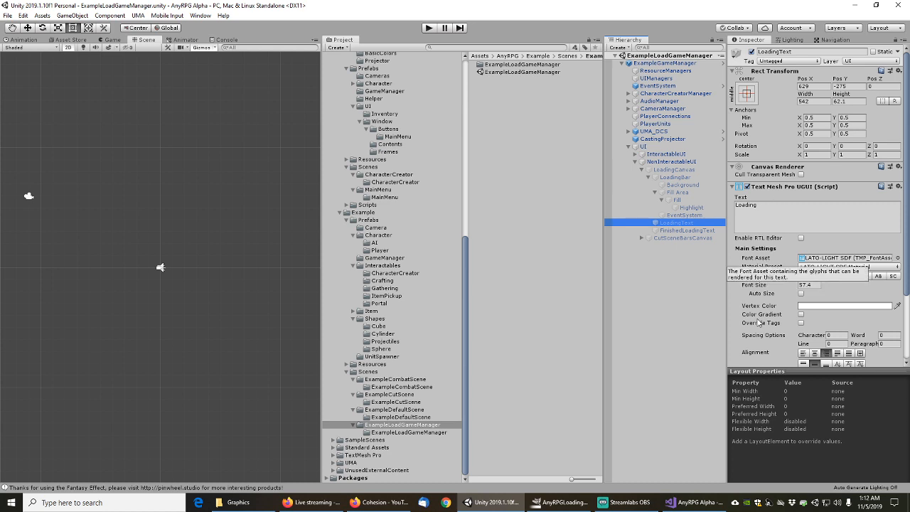
scroll(760, 324, down, 3)
scroll(761, 291, up, 3)
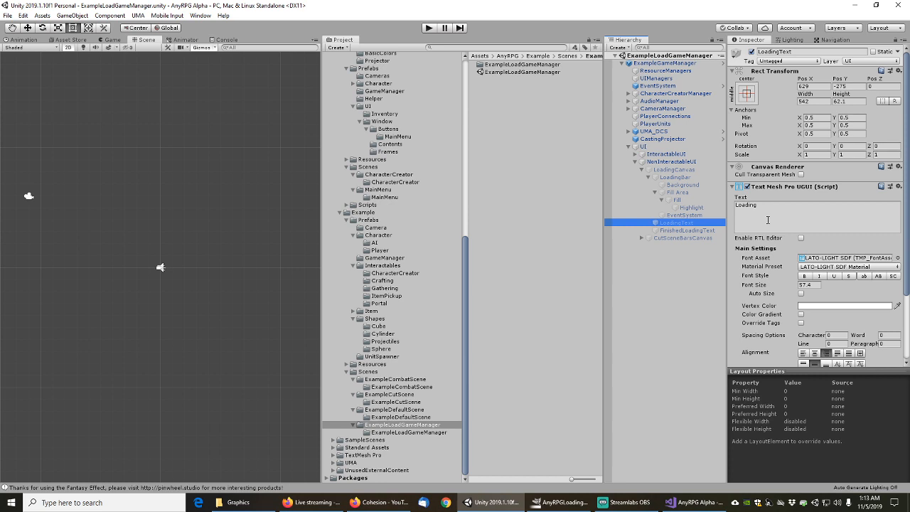
click(682, 229)
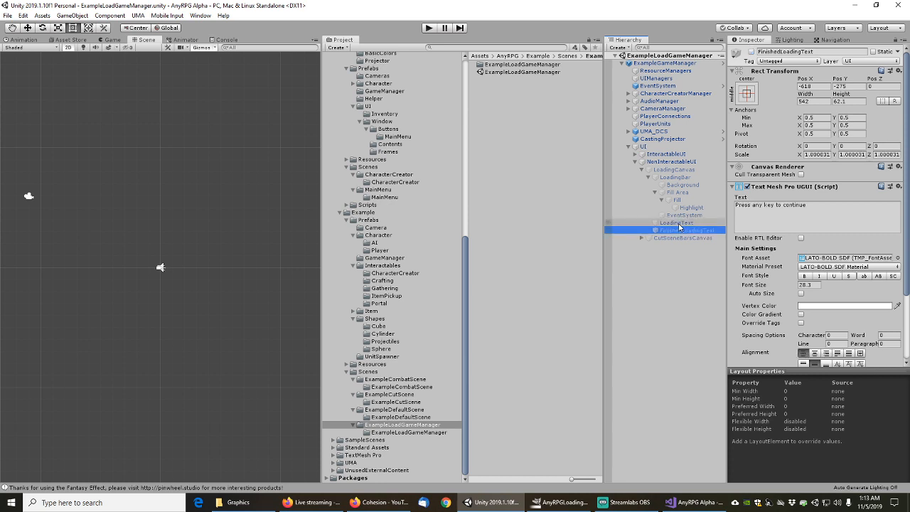
click(680, 224)
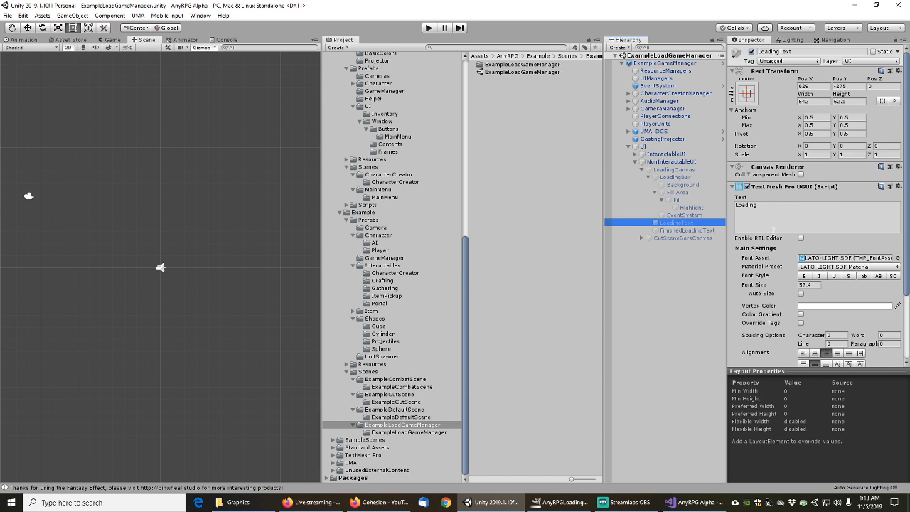
scroll(778, 250, down, 3)
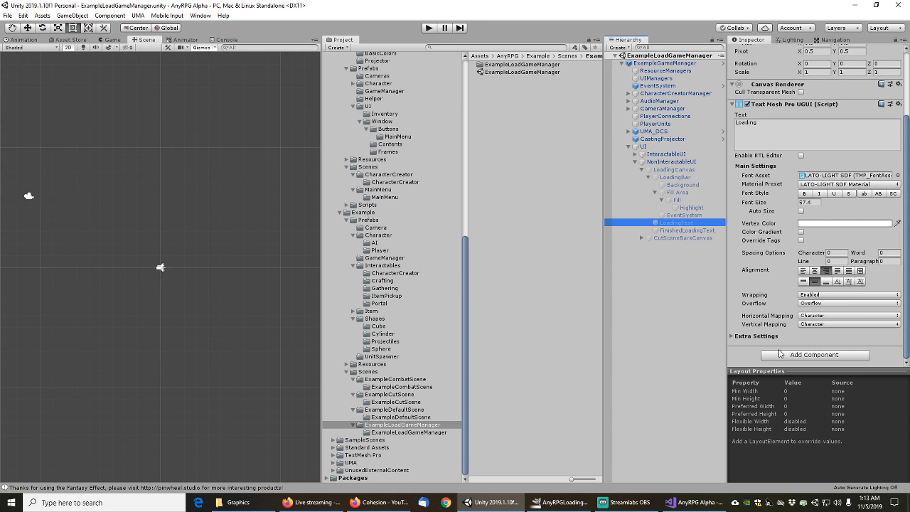
click(788, 355)
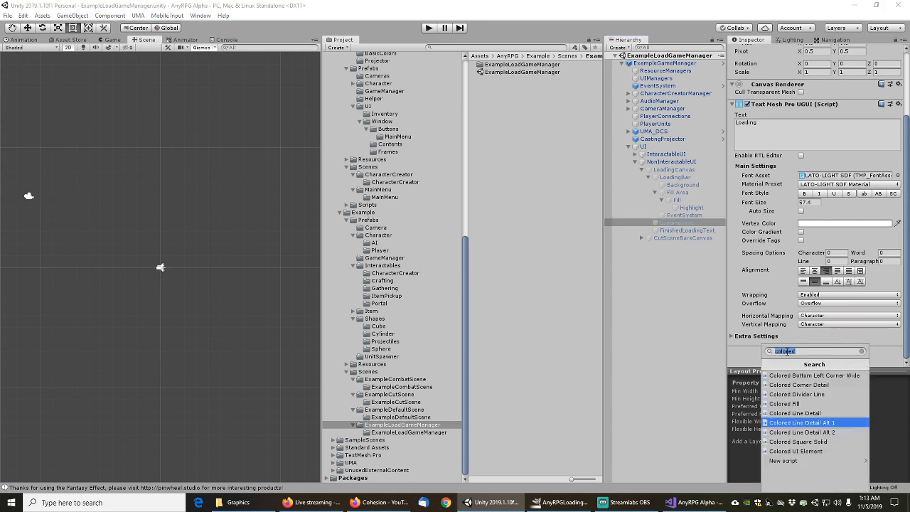
text(text)
key(Return)
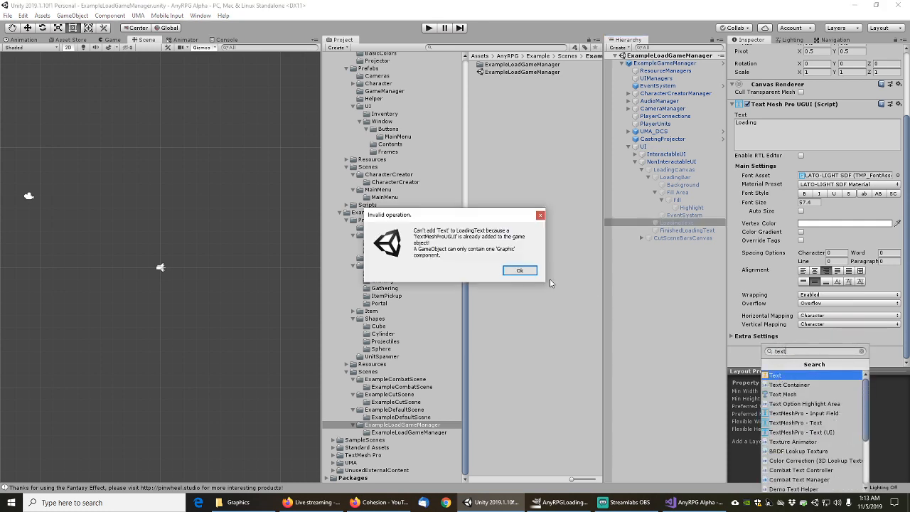
click(520, 271)
right_click(773, 108)
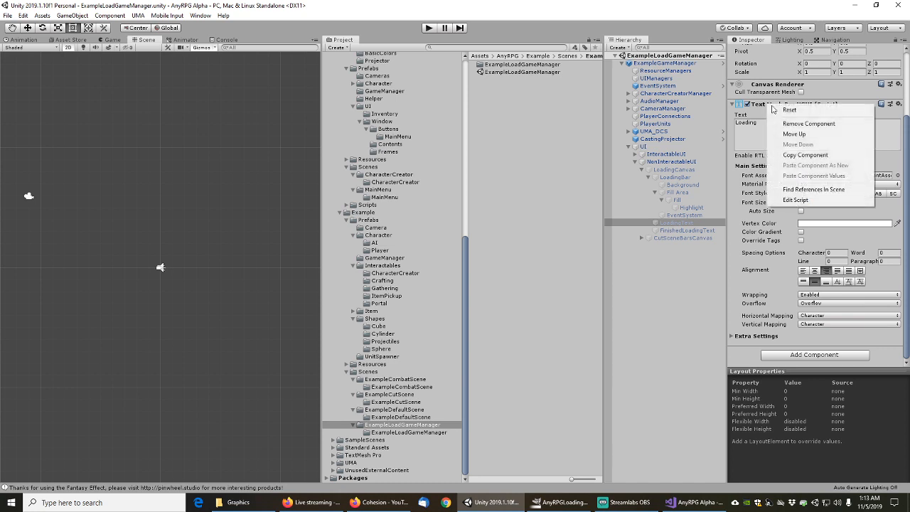
click(740, 144)
double_click(748, 125)
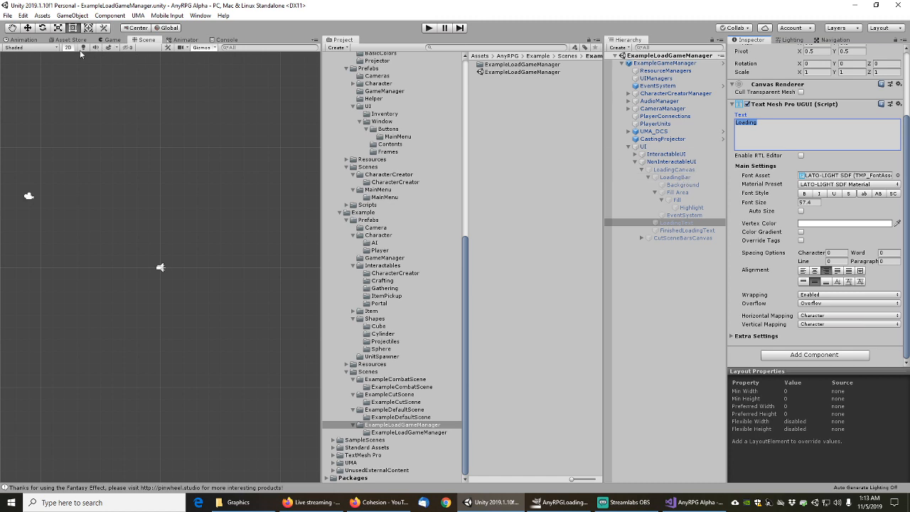
click(675, 170)
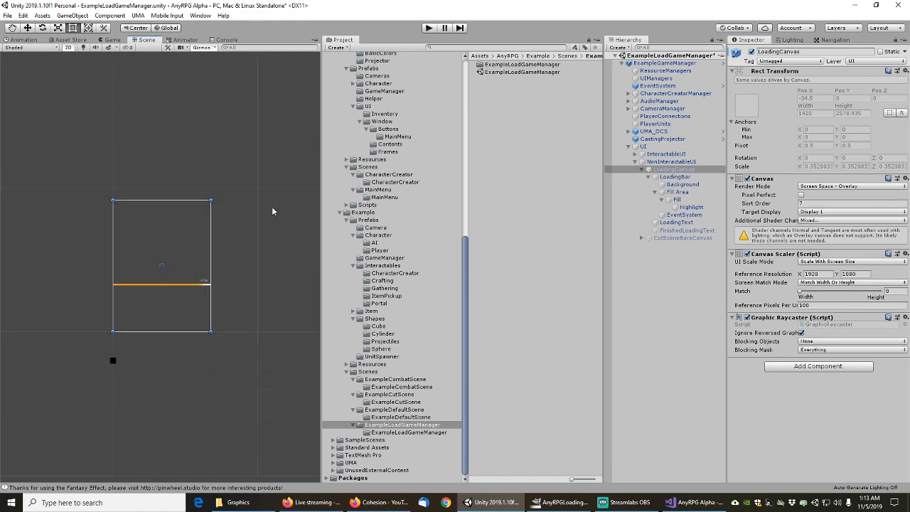
Duplicate the LoadingText object with Ctrl+D, creating LoadingText (1) under LoadingCanvas
scroll(182, 288, up, 10)
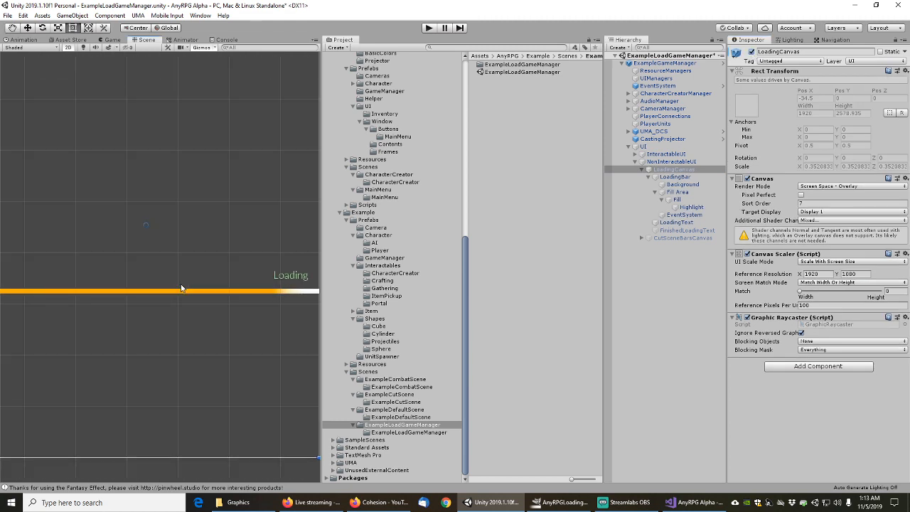
scroll(186, 284, down, 2)
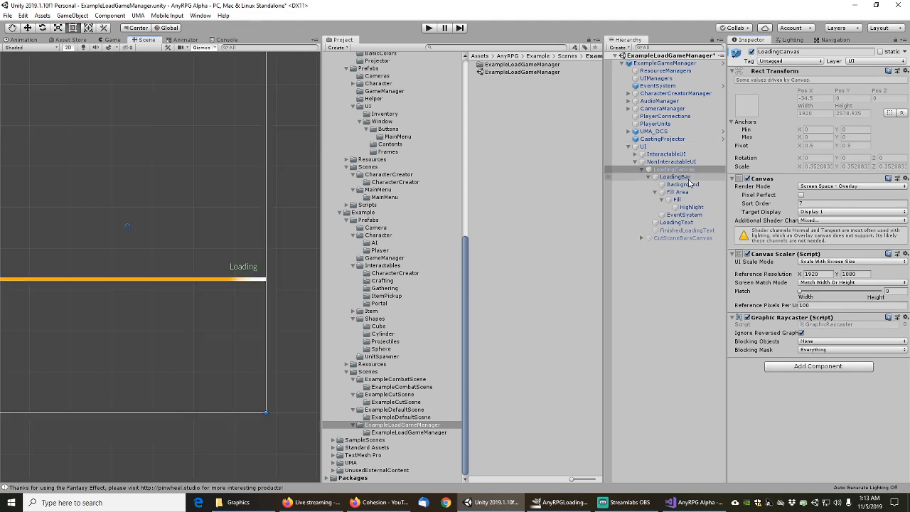
click(675, 221)
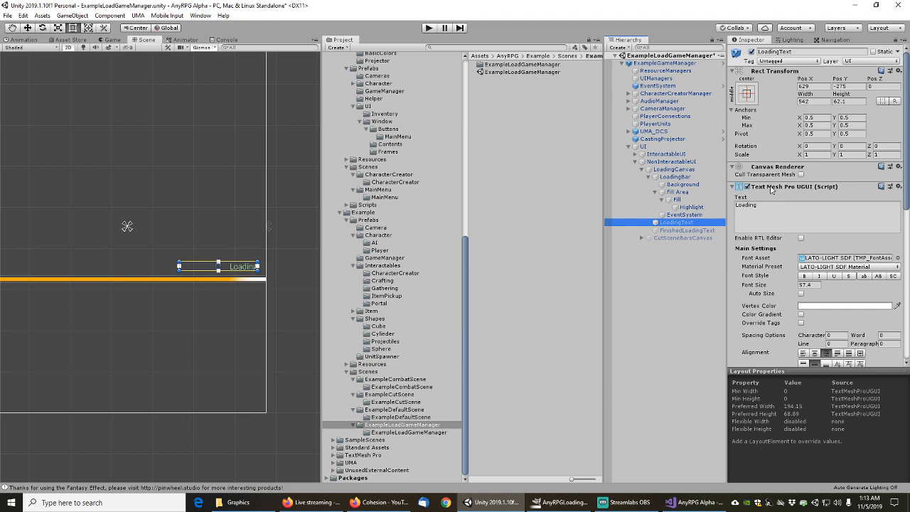
scroll(202, 262, up, 2)
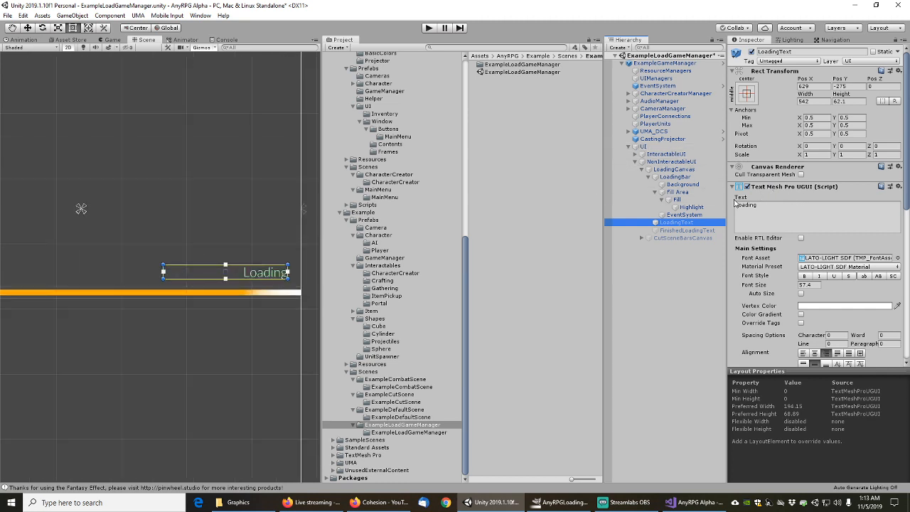
click(681, 215)
click(680, 223)
key(ctrl+d)
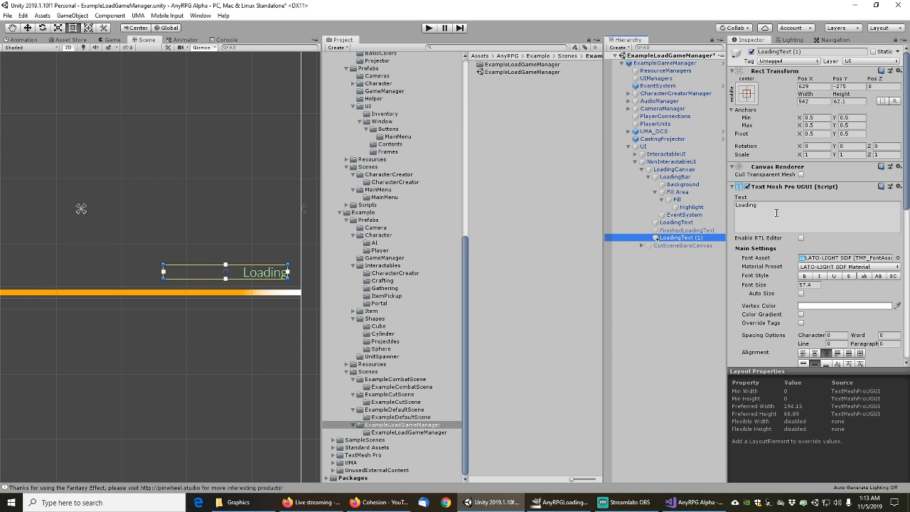
Swap LoadingText (1)'s Text Mesh Pro for a legacy Text component using the LiberationSans font
right_click(762, 188)
click(783, 204)
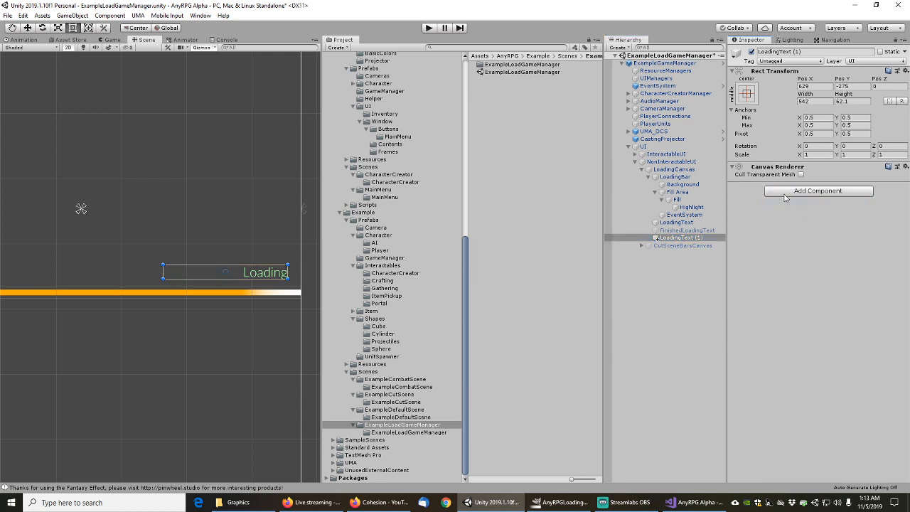
click(787, 191)
click(783, 229)
click(768, 207)
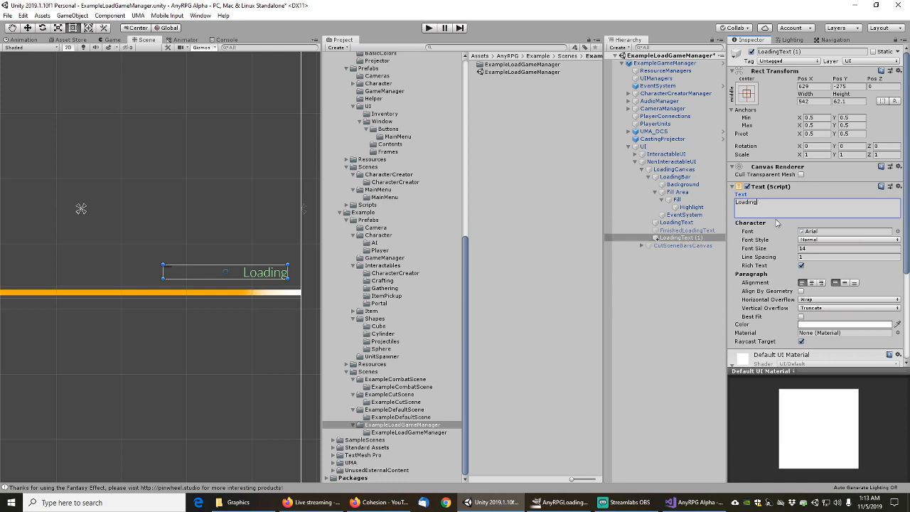
click(897, 232)
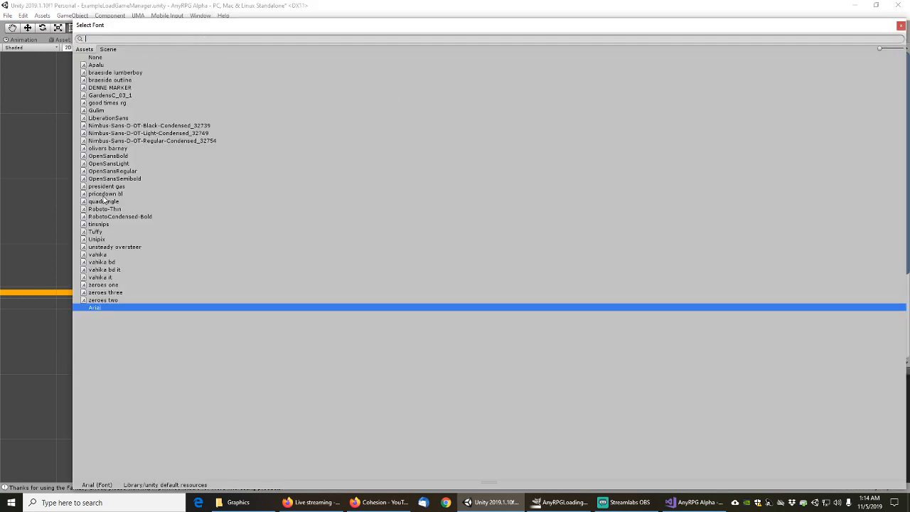
click(100, 119)
double_click(100, 118)
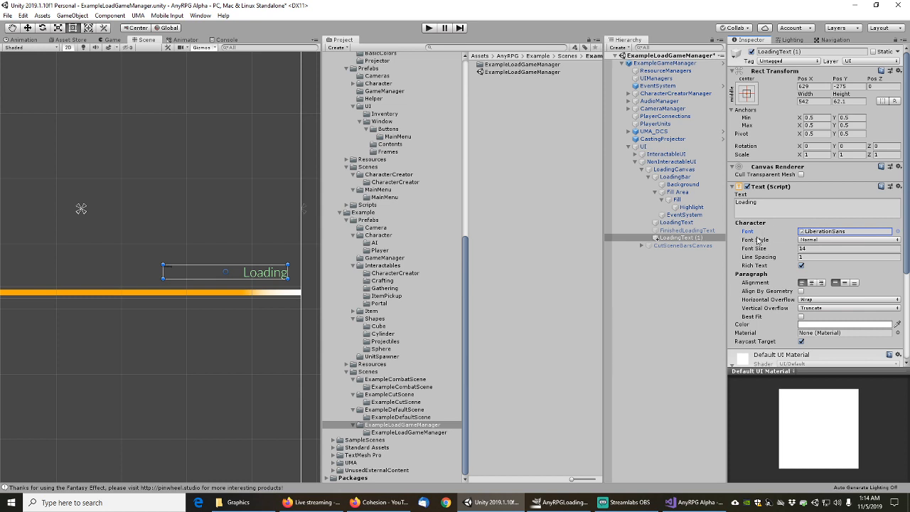
Raise the text size to 56 and set its colour to white, after briefly trying green
drag(753, 249, 778, 246)
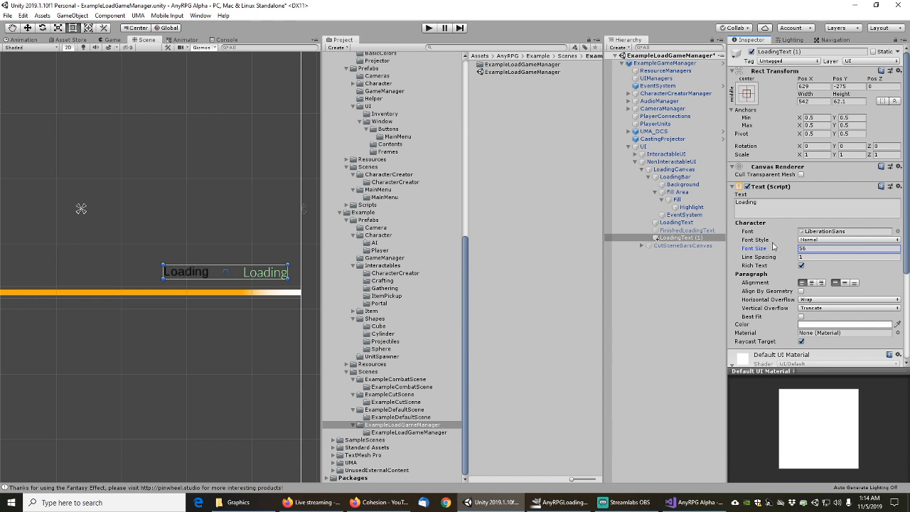
click(823, 326)
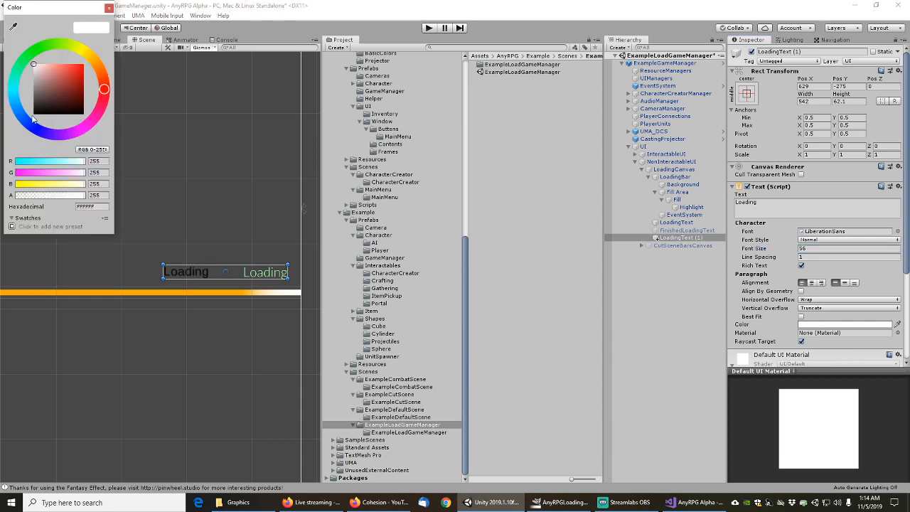
click(109, 7)
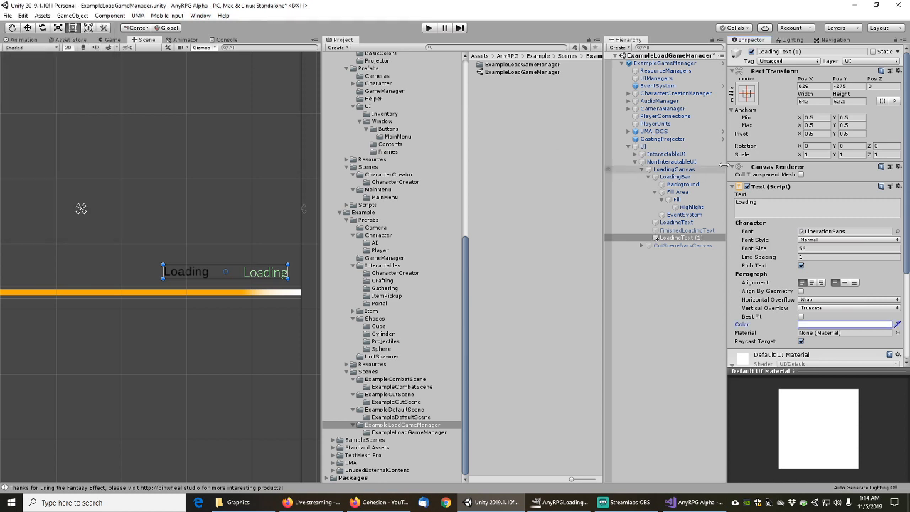
click(819, 325)
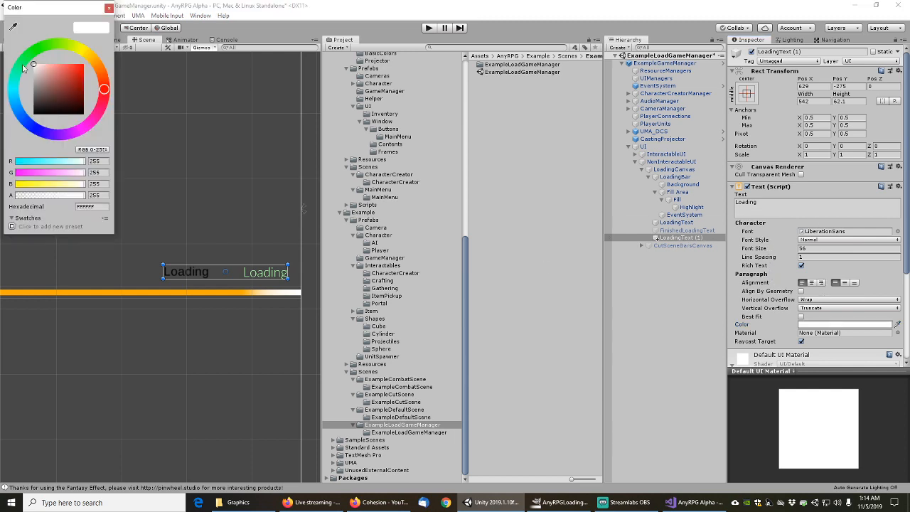
click(55, 45)
click(83, 72)
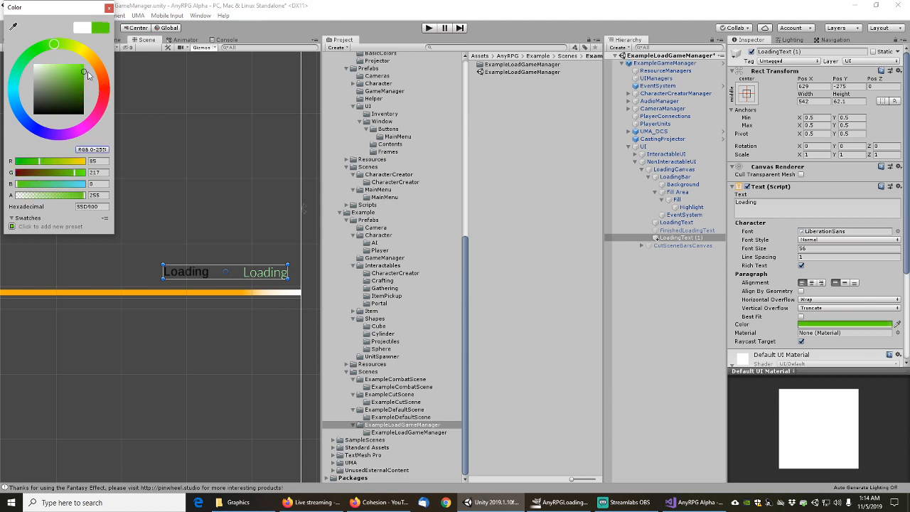
click(108, 8)
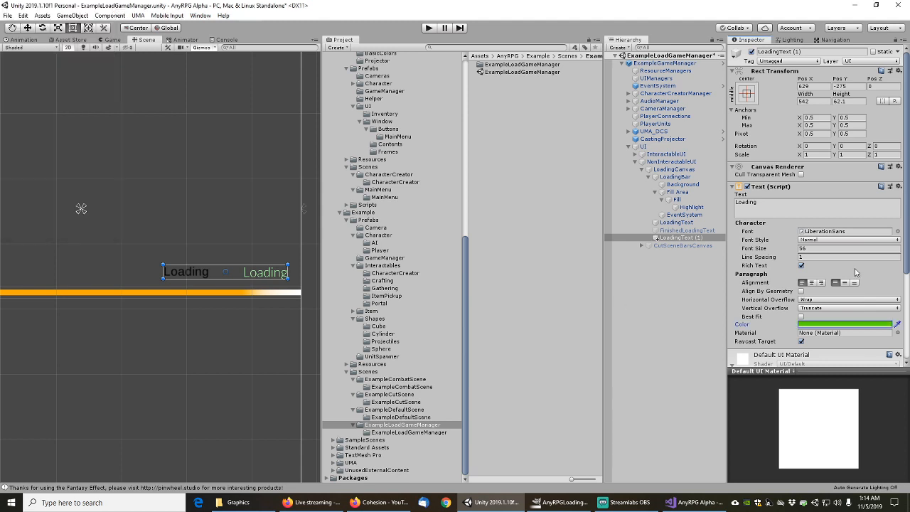
click(821, 325)
drag(55, 98, 10, 49)
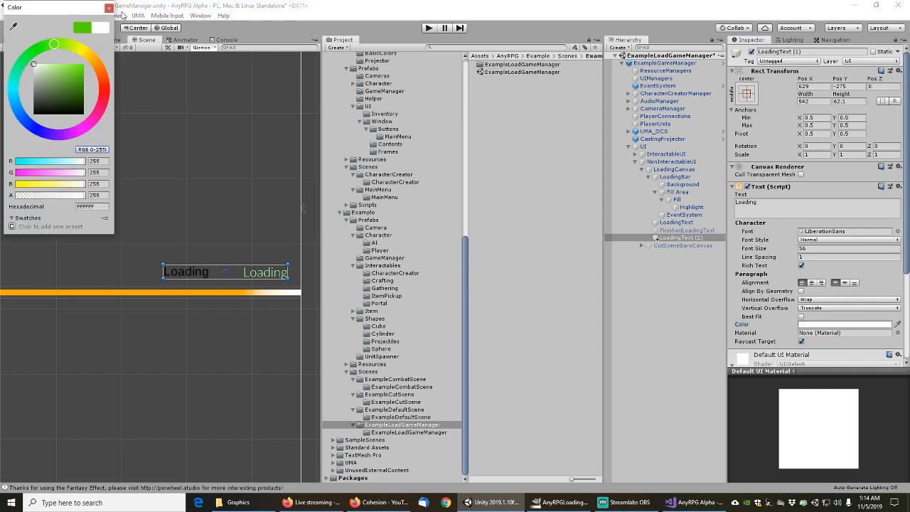
click(108, 8)
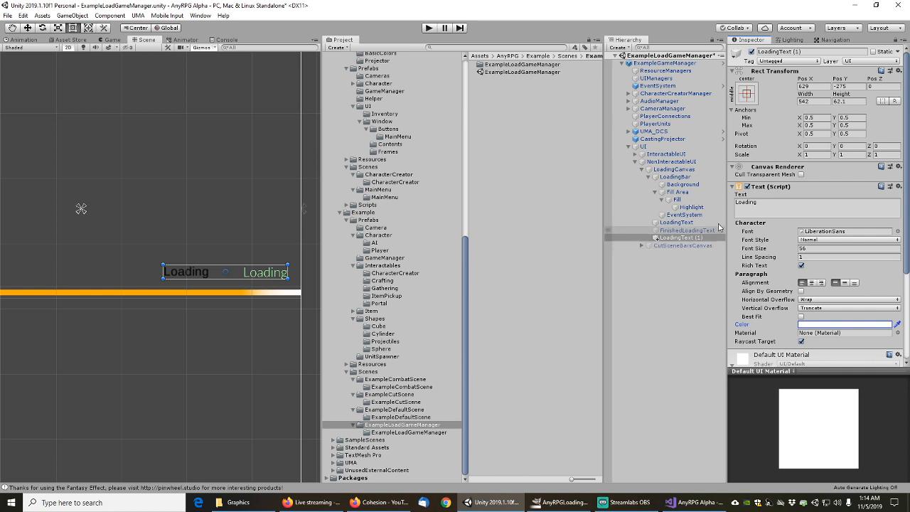
Deactivate the original LoadingText, right-align LoadingText (1), and collapse the Fill Area children
click(677, 222)
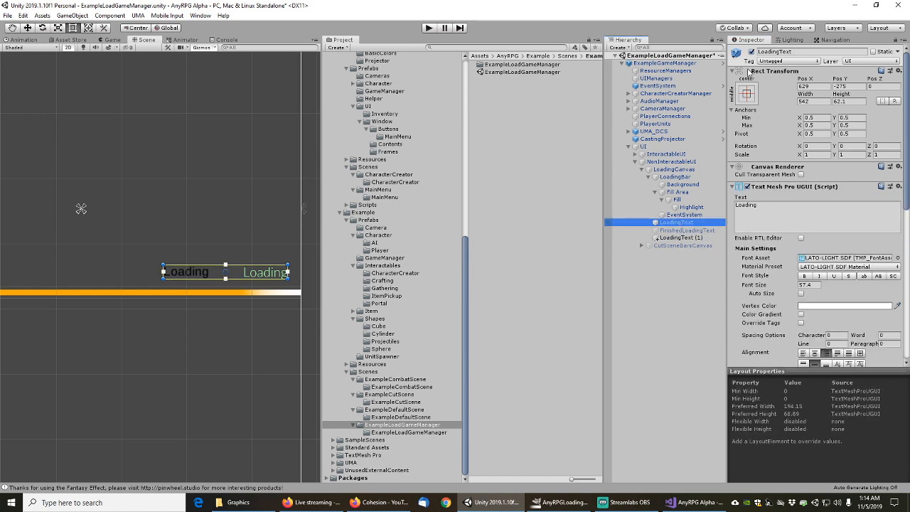
click(750, 53)
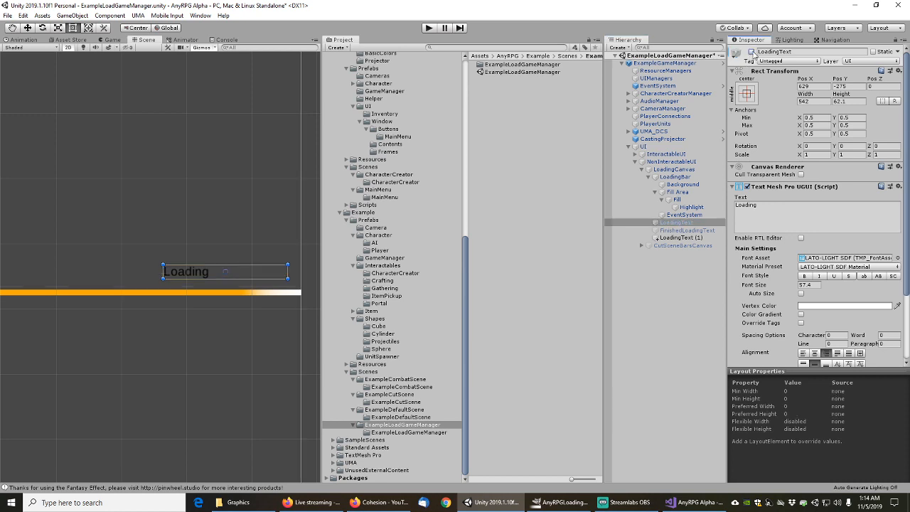
click(680, 237)
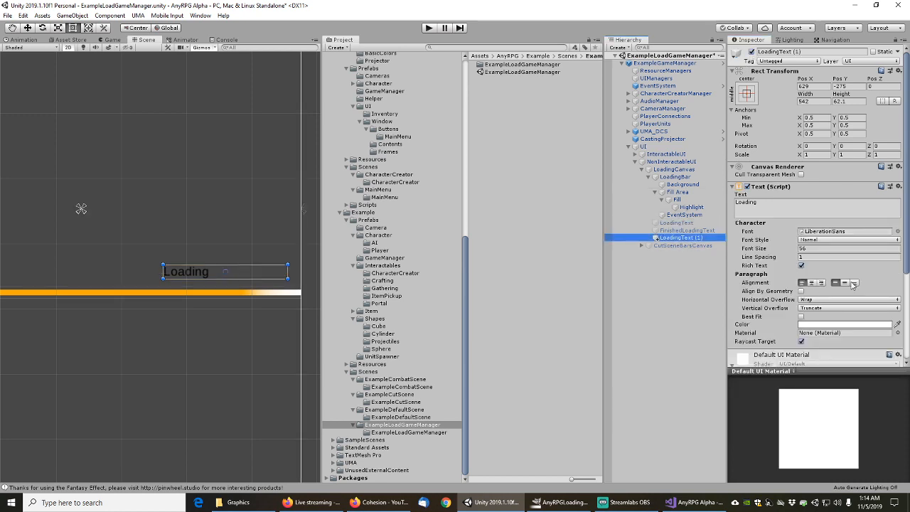
click(822, 283)
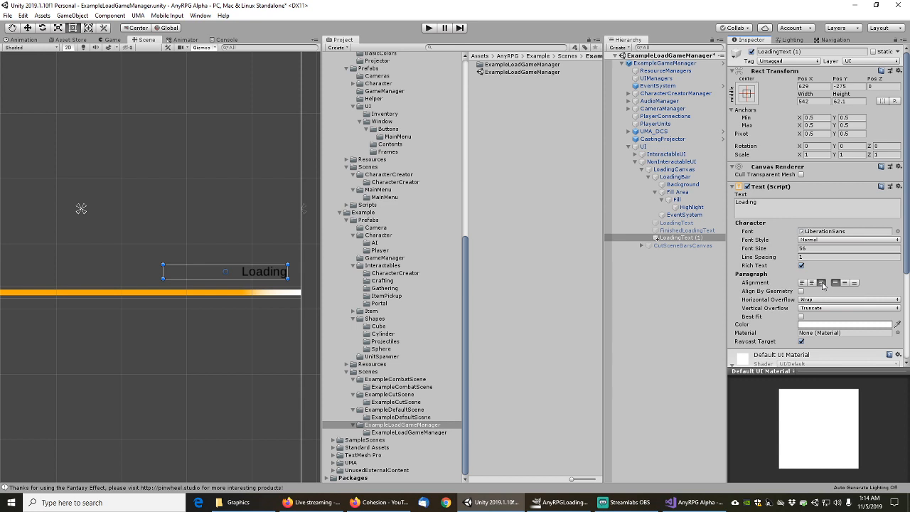
scroll(254, 289, up, 3)
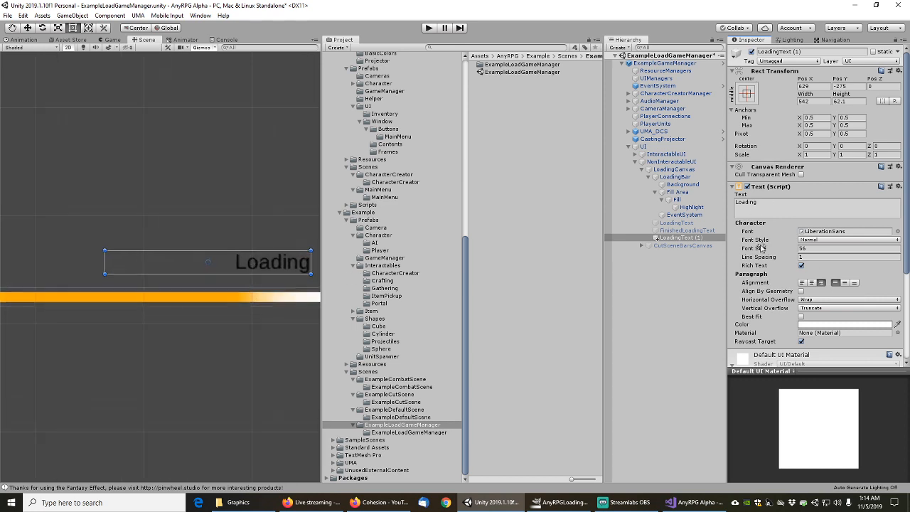
scroll(757, 258, down, 4)
scroll(758, 258, up, 4)
click(655, 195)
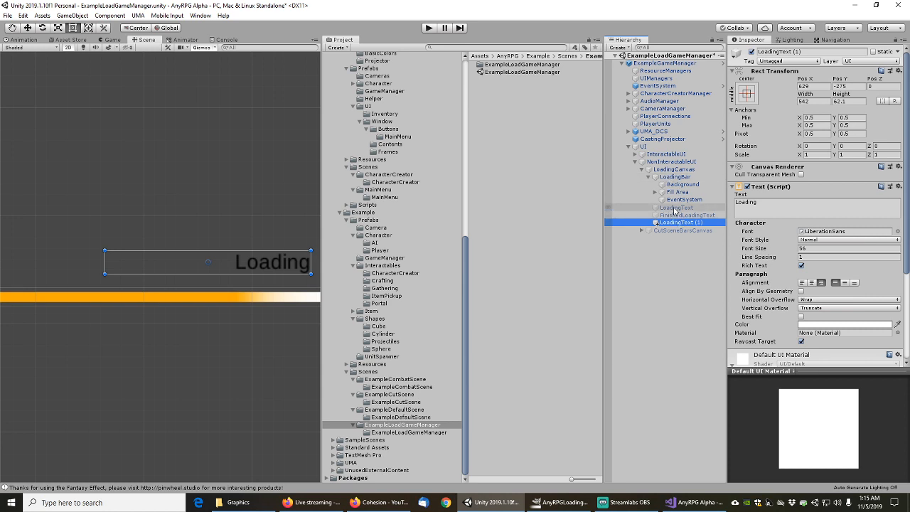
click(675, 207)
click(676, 222)
Apply the added LoadingText (1) object to the 'GameManager' prefab
right_click(676, 224)
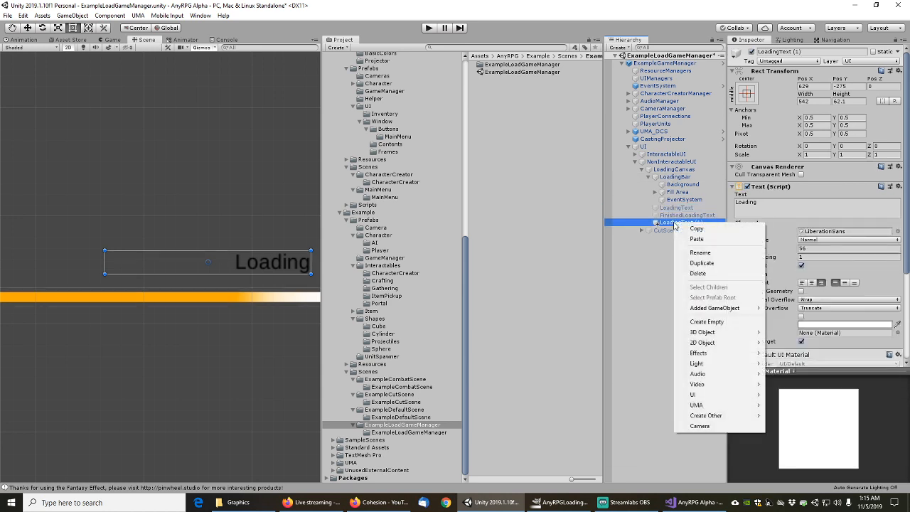
mouse_move(722, 308)
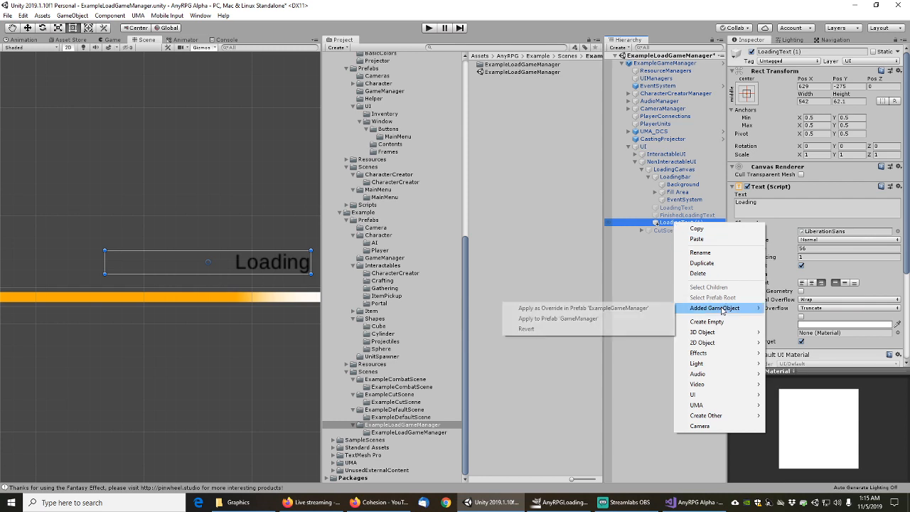
click(576, 320)
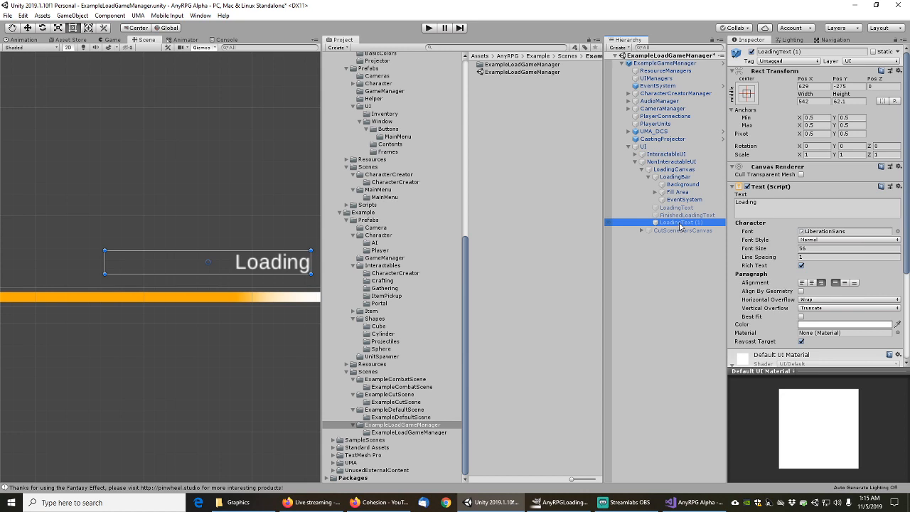
Rename LoadingText (1) to LoadingText, then compare it with the old Text Mesh Pro version
key(F2)
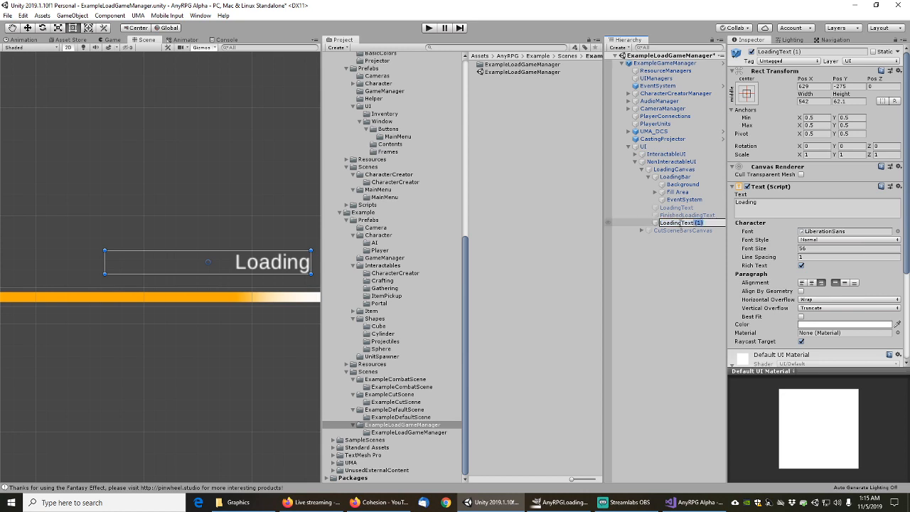
key(BackSpace)
key(Return)
click(681, 209)
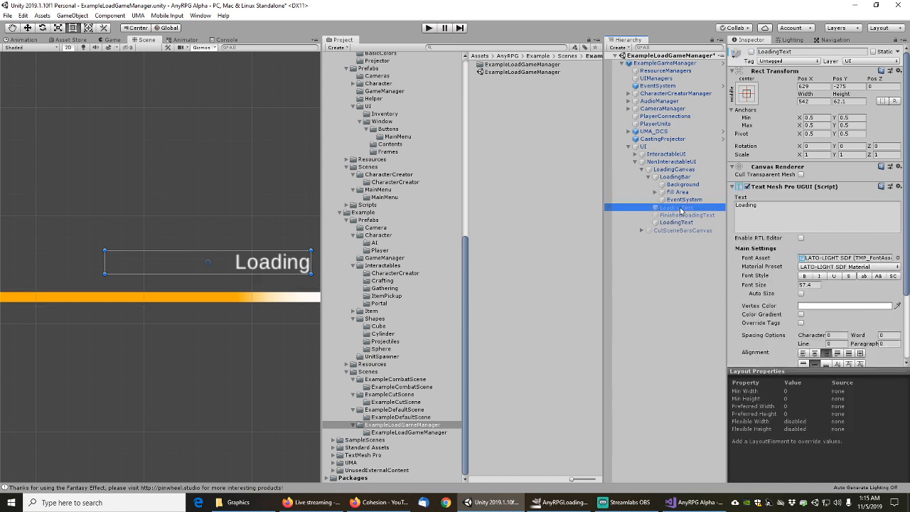
click(677, 222)
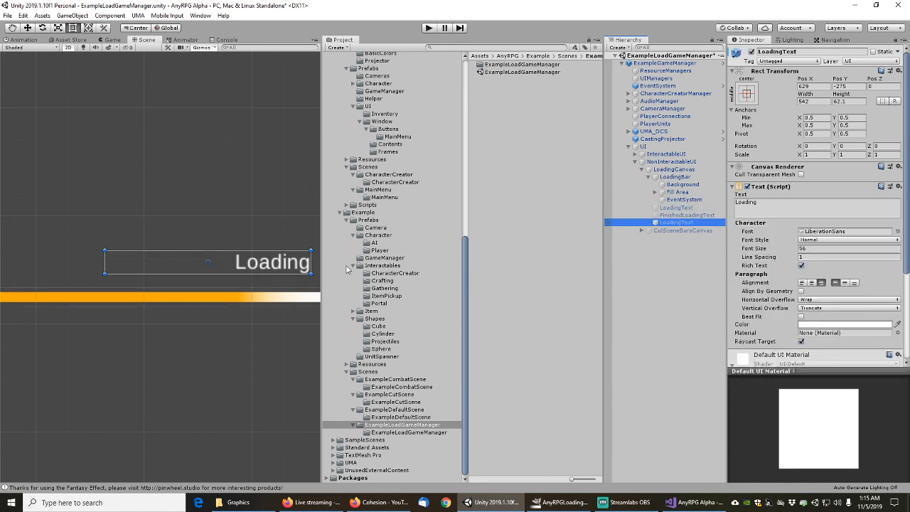
scroll(259, 271, up, 5)
scroll(259, 271, down, 10)
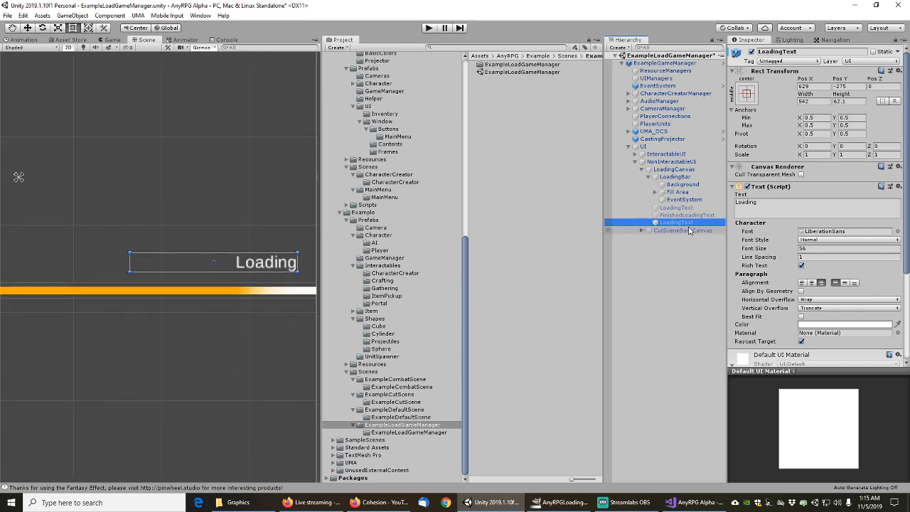
key(Up)
key(Up)
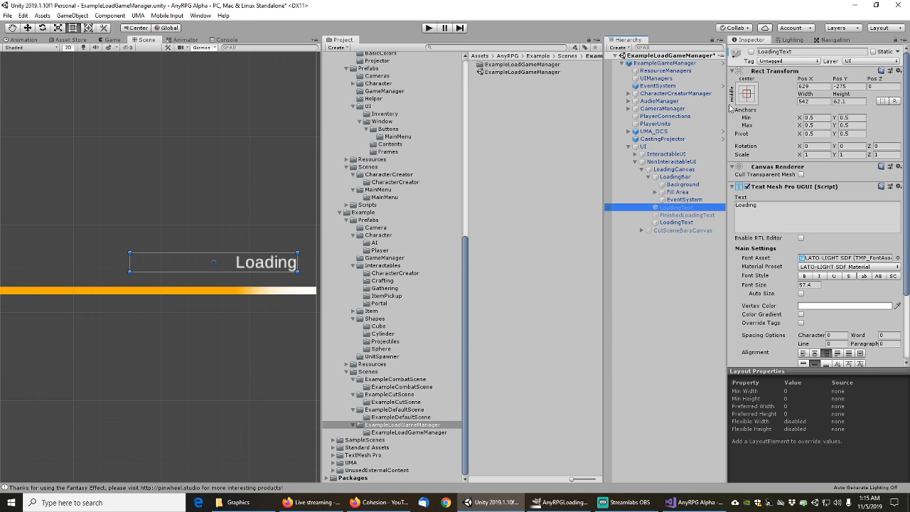
Attempt to delete the old LoadingText, open the GameManager prefab instead, and activate LoadingCanvas
right_click(682, 210)
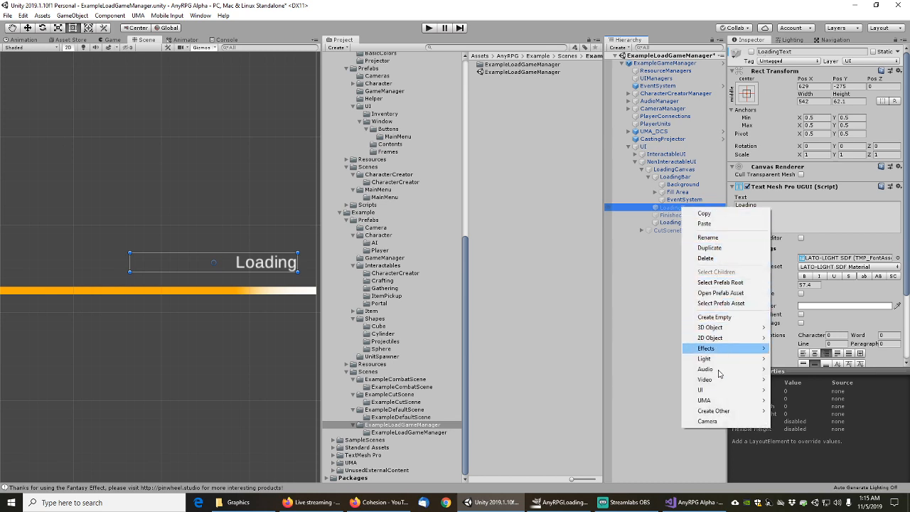
click(706, 258)
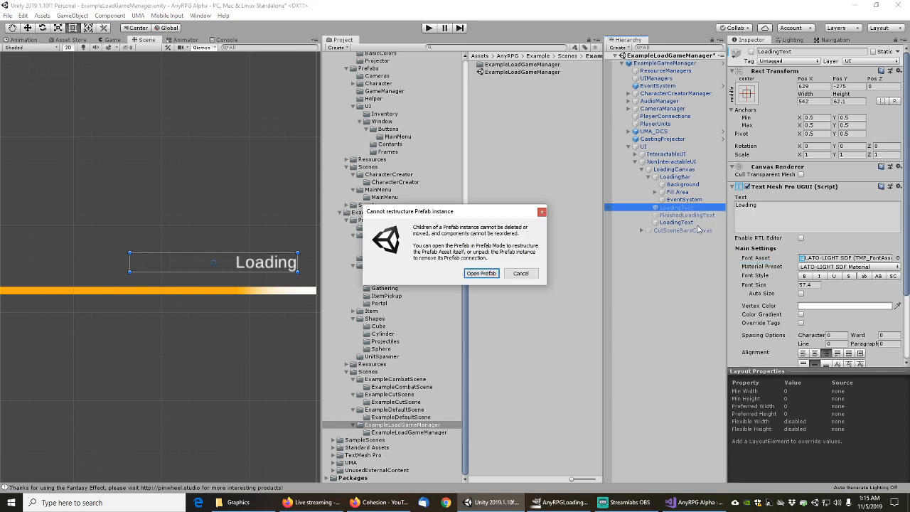
click(522, 274)
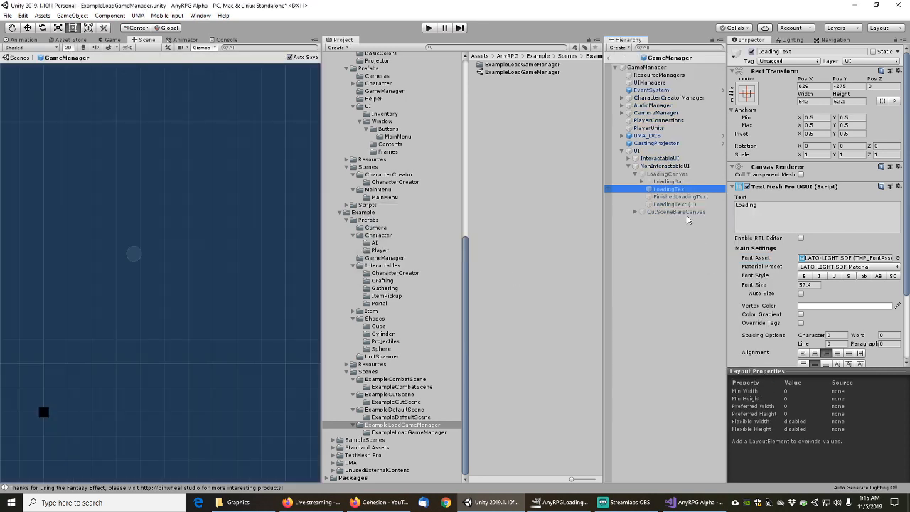
click(674, 190)
click(674, 183)
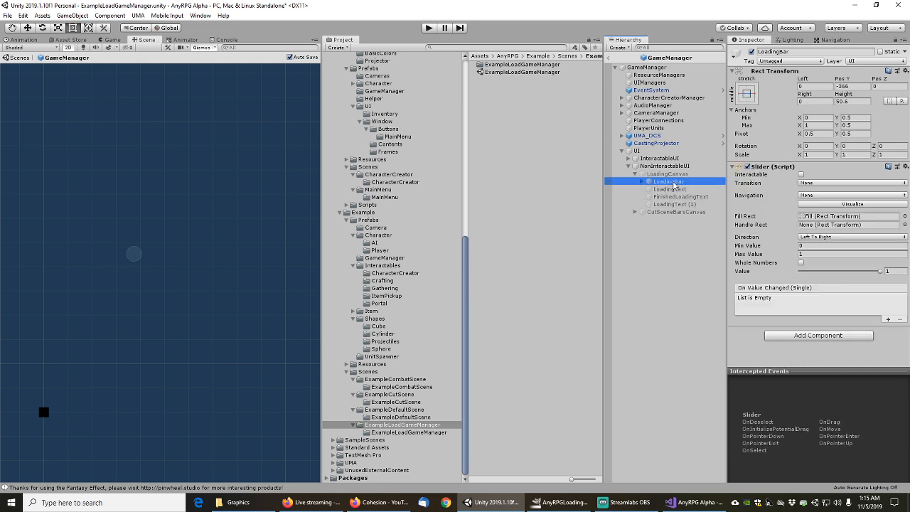
click(676, 190)
click(674, 174)
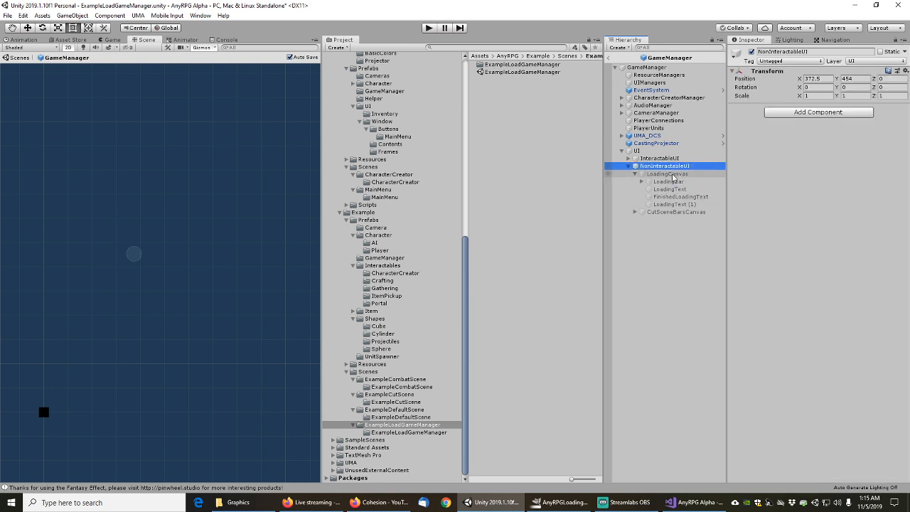
click(752, 52)
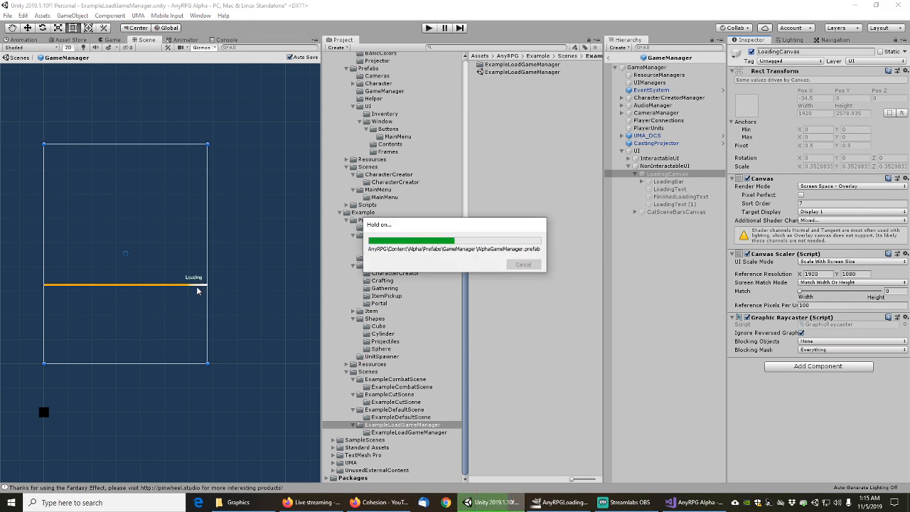
Select the LoadingText (1) label and bring up the Add Component search
scroll(197, 285, up, 5)
scroll(196, 284, up, 4)
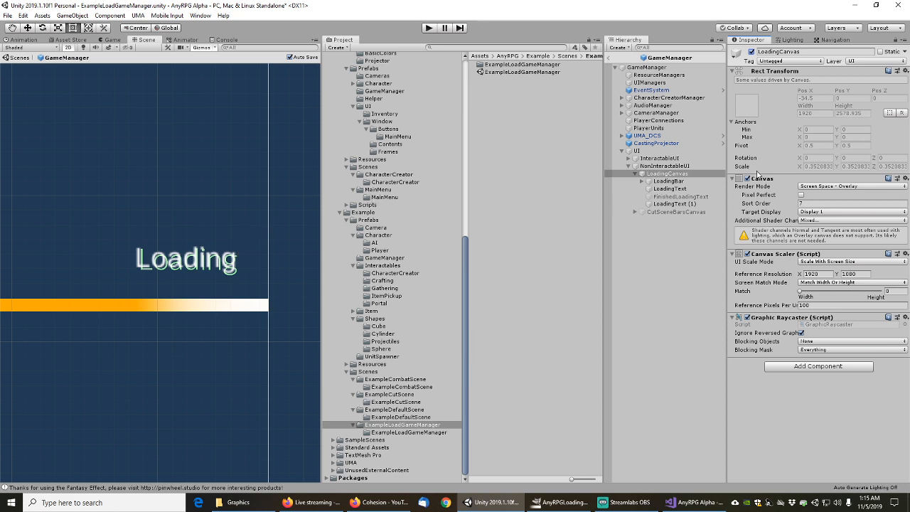
click(669, 189)
click(672, 204)
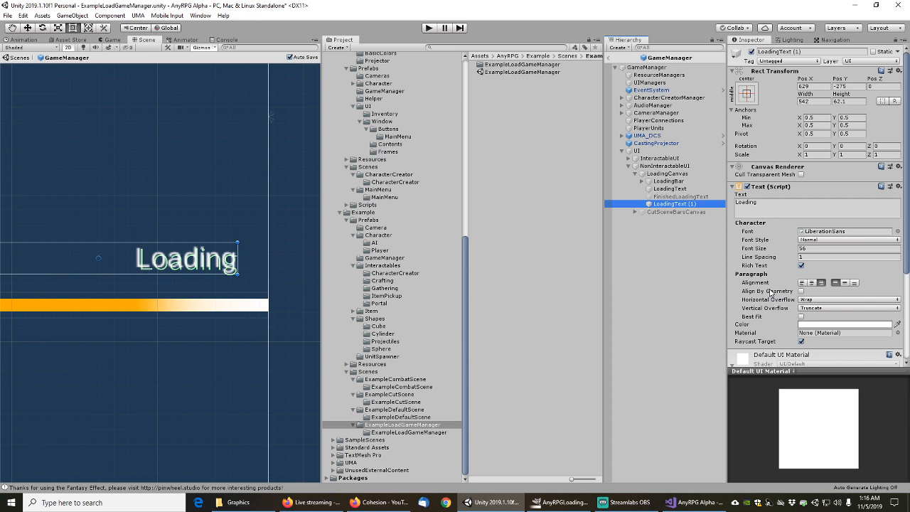
scroll(171, 261, up, 5)
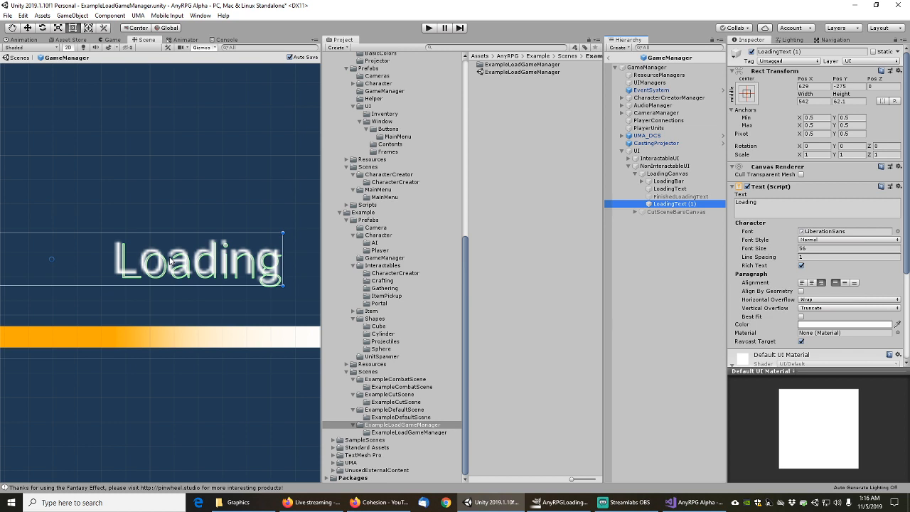
scroll(170, 261, down, 5)
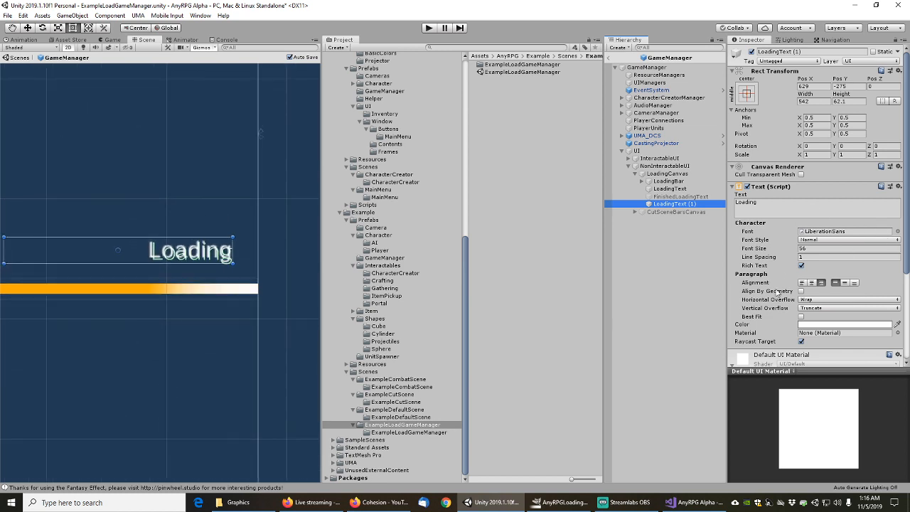
scroll(780, 294, down, 3)
click(801, 355)
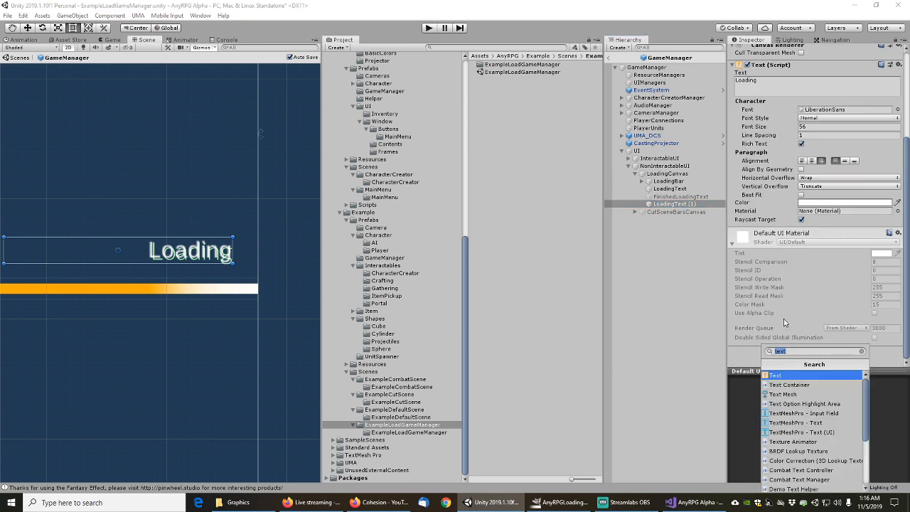
Add an Outline effect to LoadingText (1) by searching 'outlin'
text(outlin)
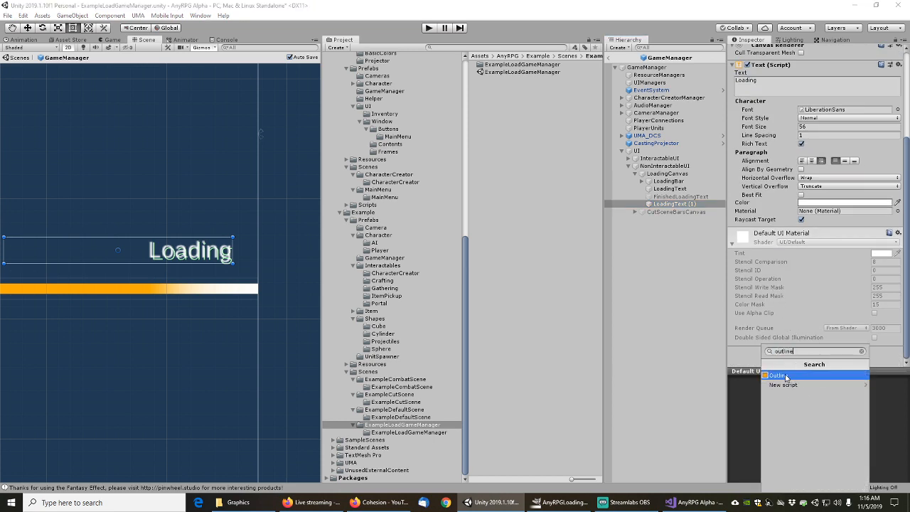
click(779, 376)
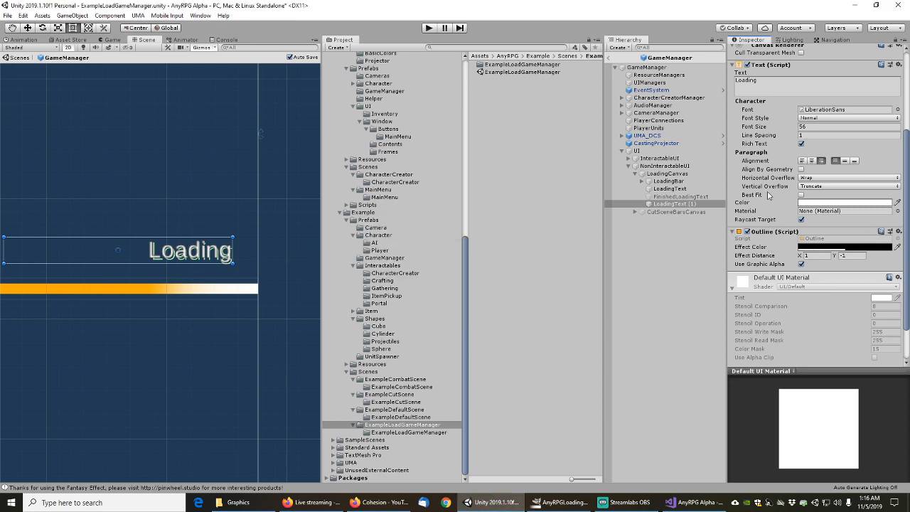
scroll(768, 195, up, 4)
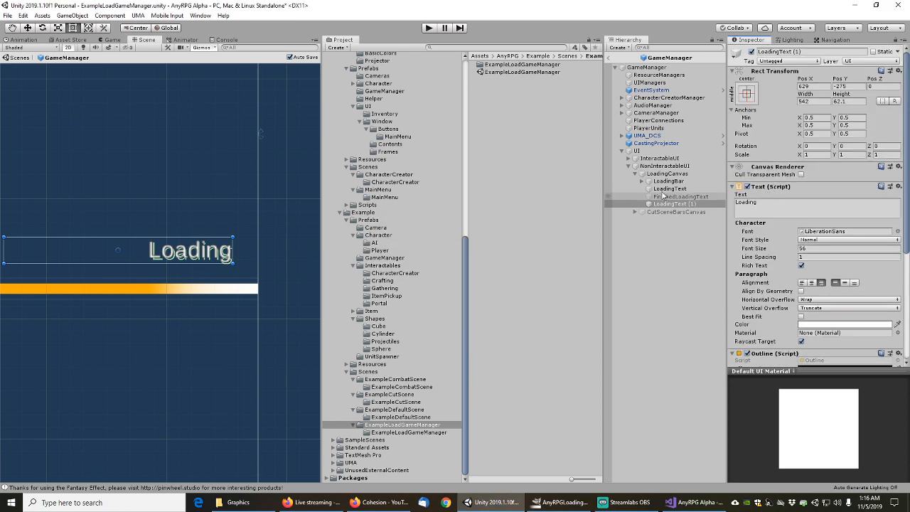
click(668, 197)
click(679, 204)
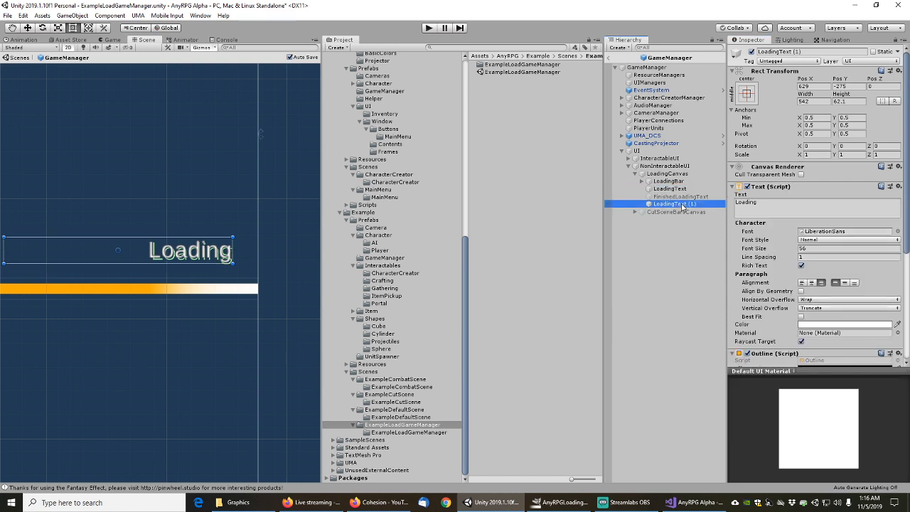
Remove Text Mesh Pro from LoadingText, copy the legacy Text component onto it, and delete LoadingText (1)
click(670, 188)
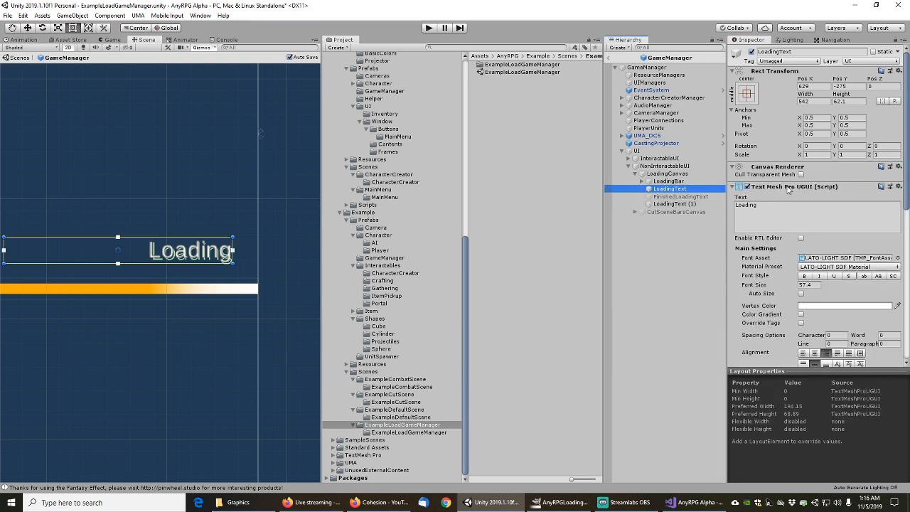
right_click(790, 188)
click(829, 206)
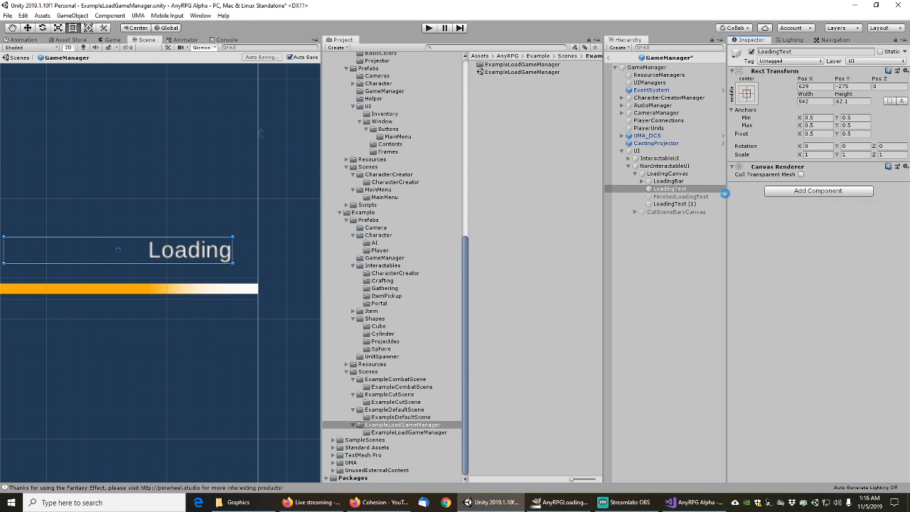
click(680, 205)
drag(773, 192, 666, 191)
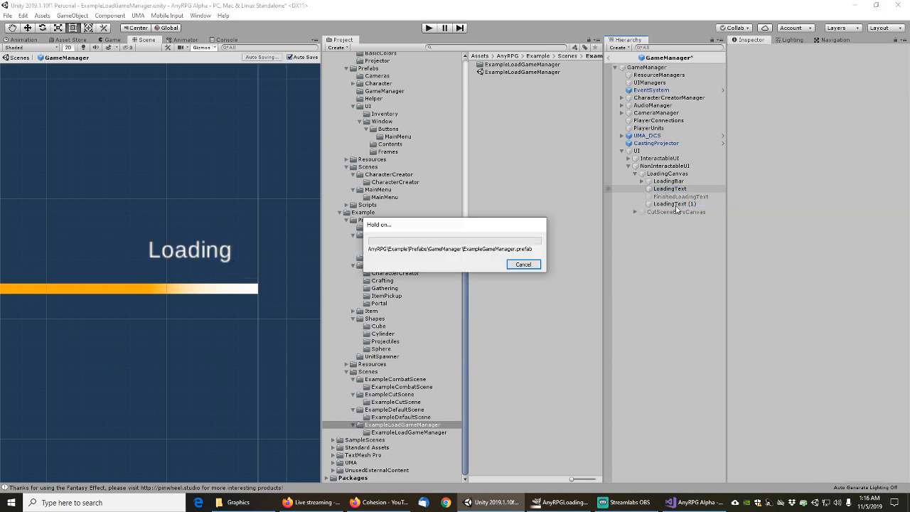
click(676, 205)
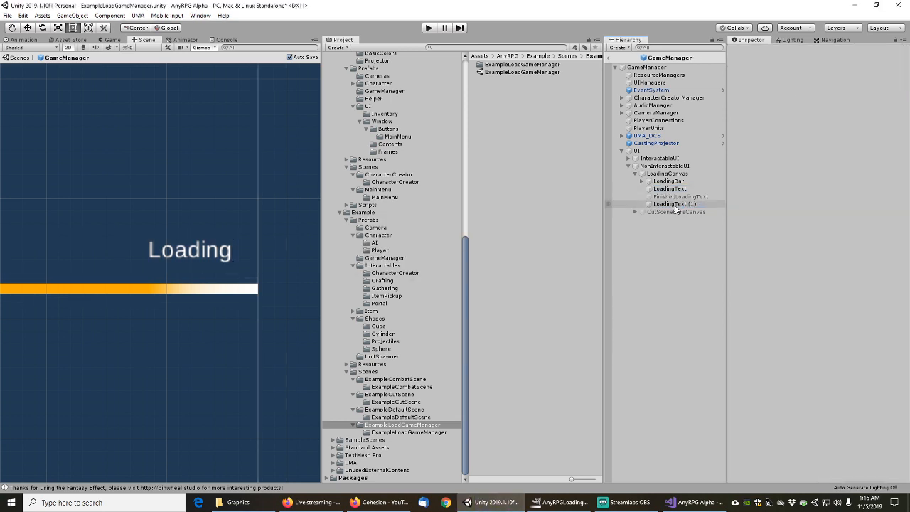
key(Delete)
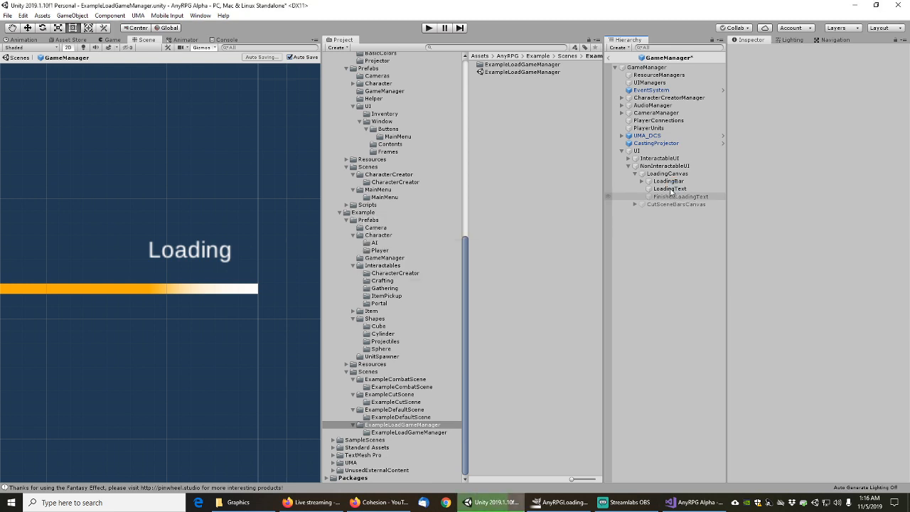
Add an Outline effect to LoadingText and save the GameManager prefab
click(669, 188)
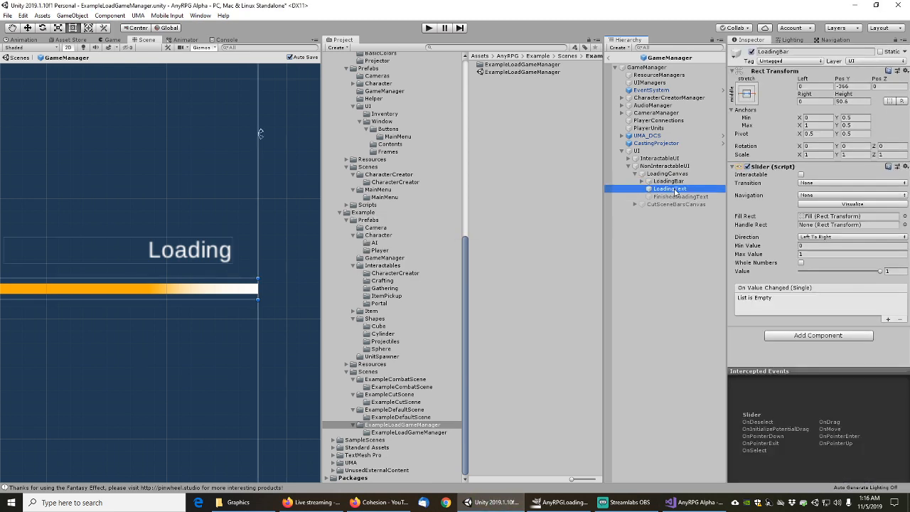
scroll(768, 338, down, 5)
click(796, 355)
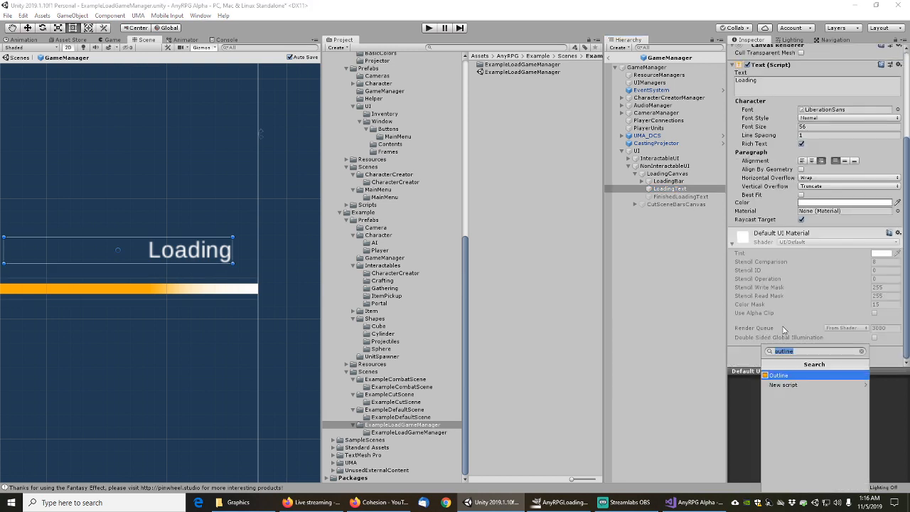
click(788, 376)
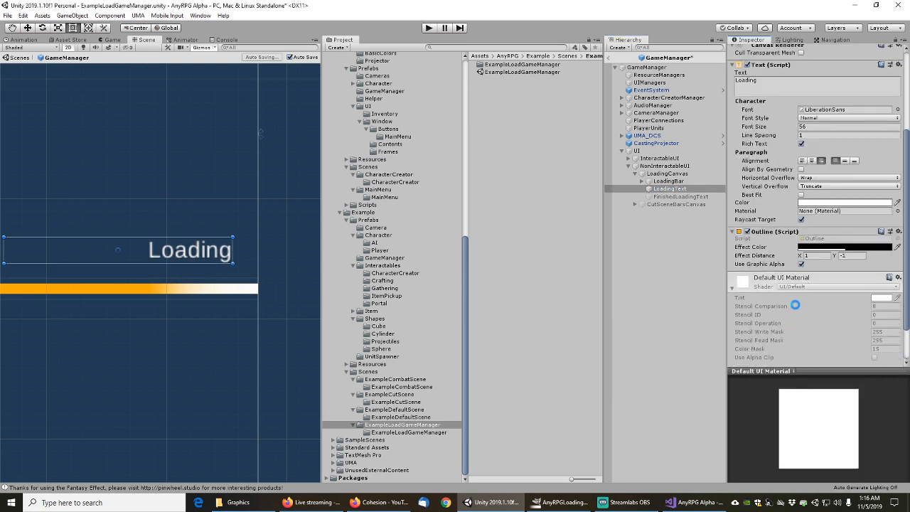
key(ctrl+s)
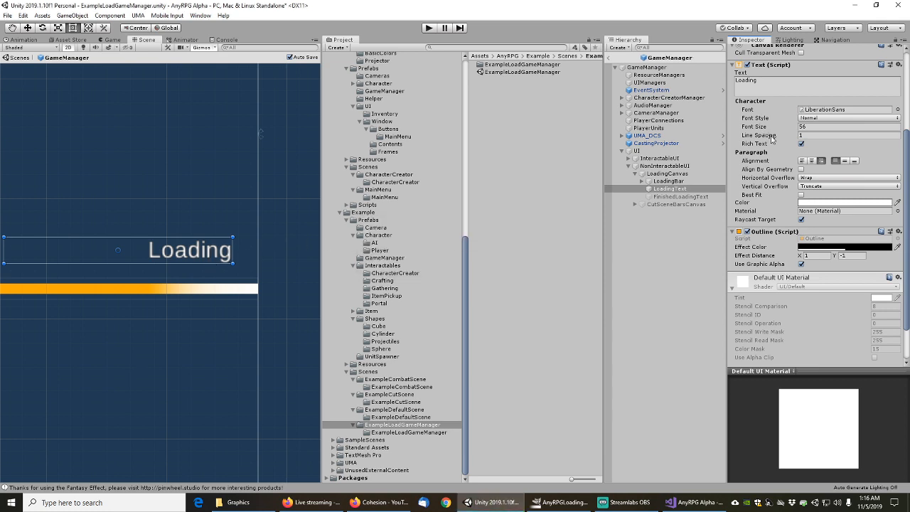
scroll(775, 179, up, 3)
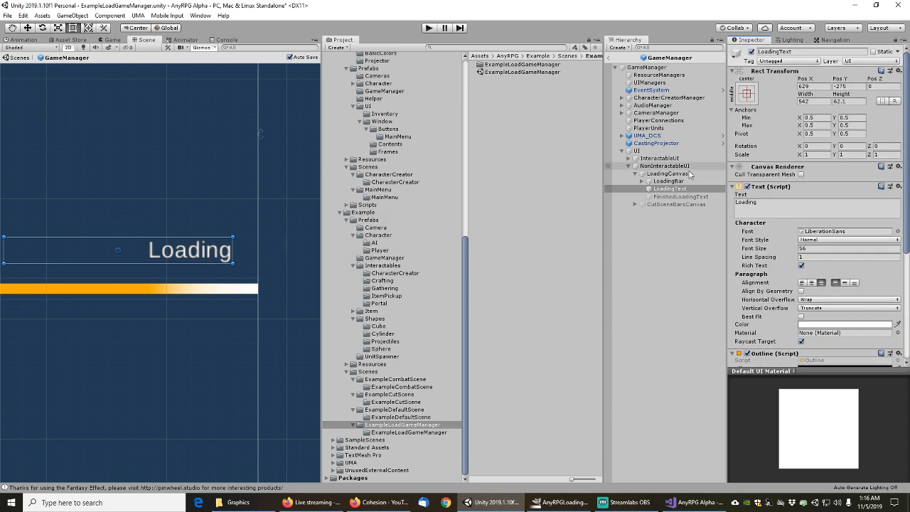
Frame the Loading label in the Scene view and check the LoadingBar and LoadingText objects
scroll(185, 165, down, 5)
middle_drag(187, 168, 232, 209)
scroll(252, 231, up, 4)
scroll(247, 241, up, 3)
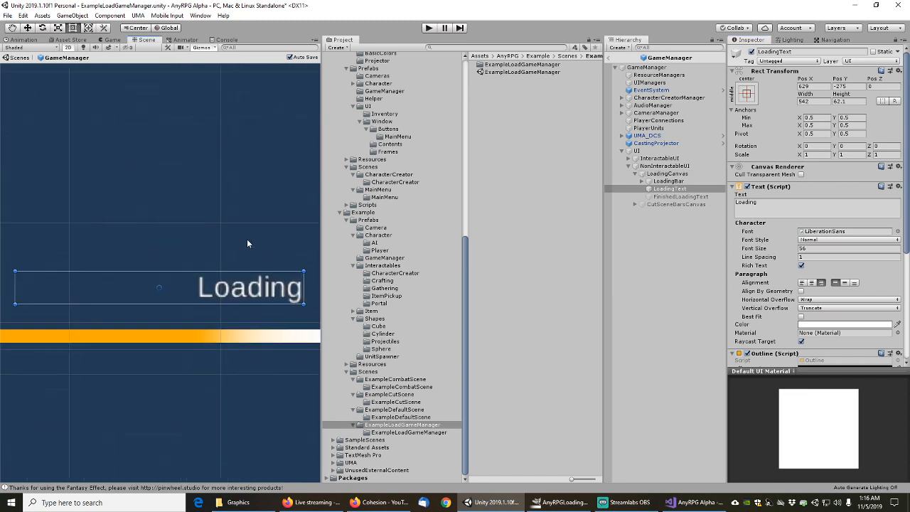
scroll(241, 245, down, 2)
scroll(240, 244, down, 2)
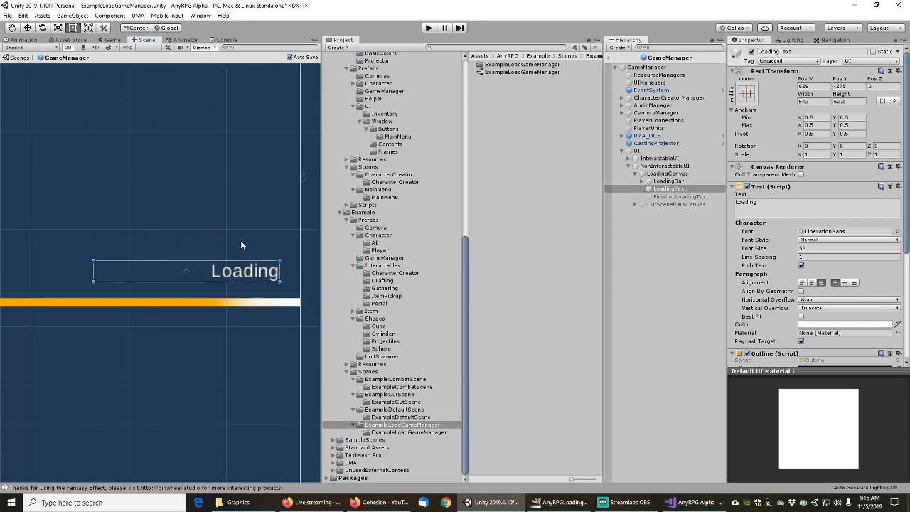
click(669, 183)
click(671, 192)
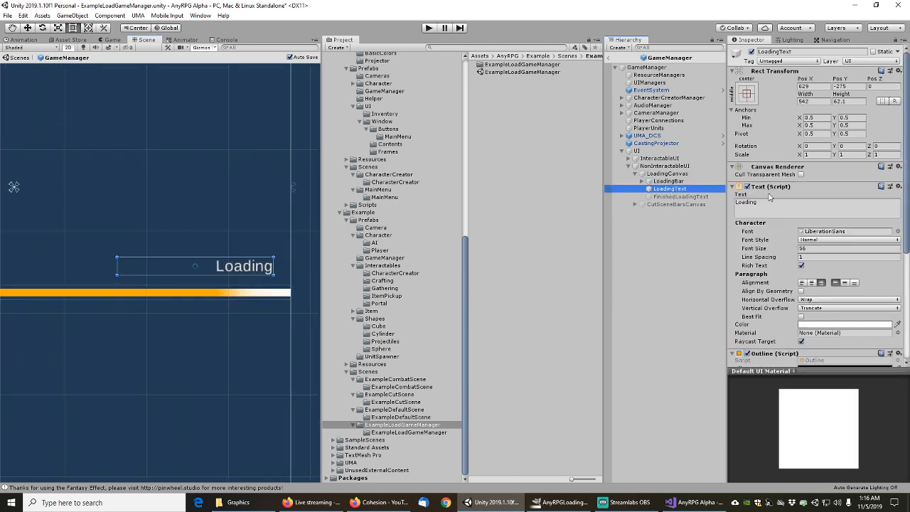
Inspect FinishedLoadingText's 'Press any key to continue' message, and briefly hide then show the Loading label
scroll(762, 250, down, 3)
scroll(762, 251, up, 3)
click(674, 197)
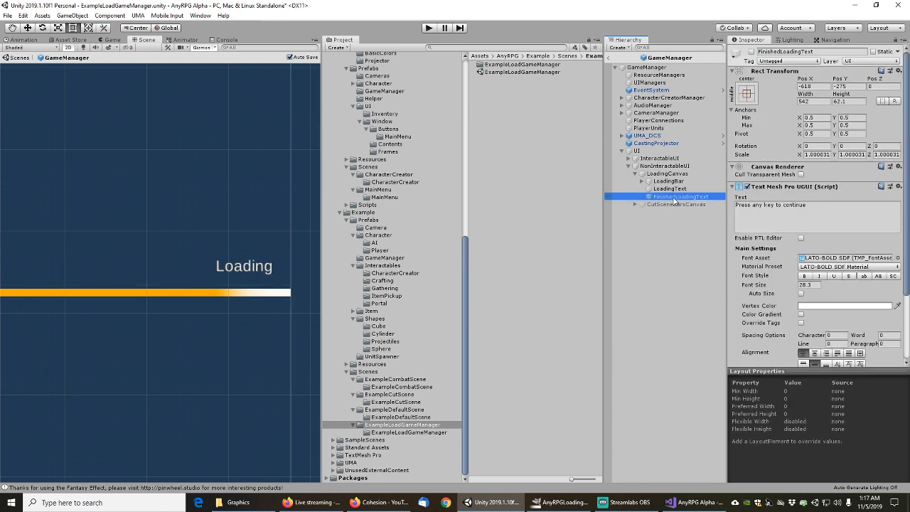
click(826, 205)
key(ctrl+c)
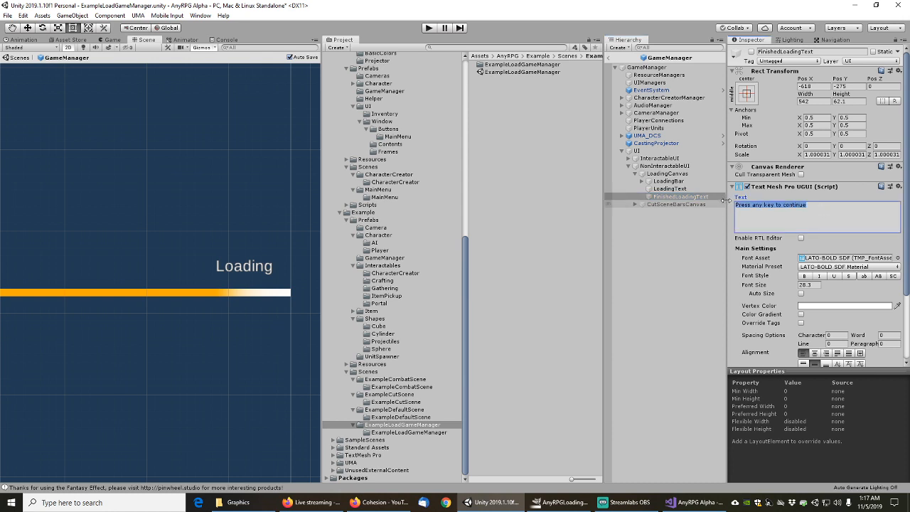
click(671, 189)
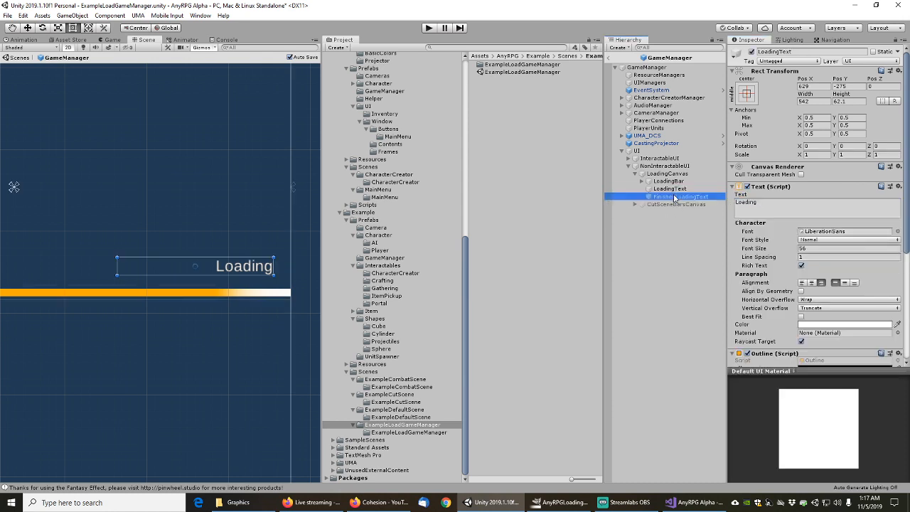
click(751, 51)
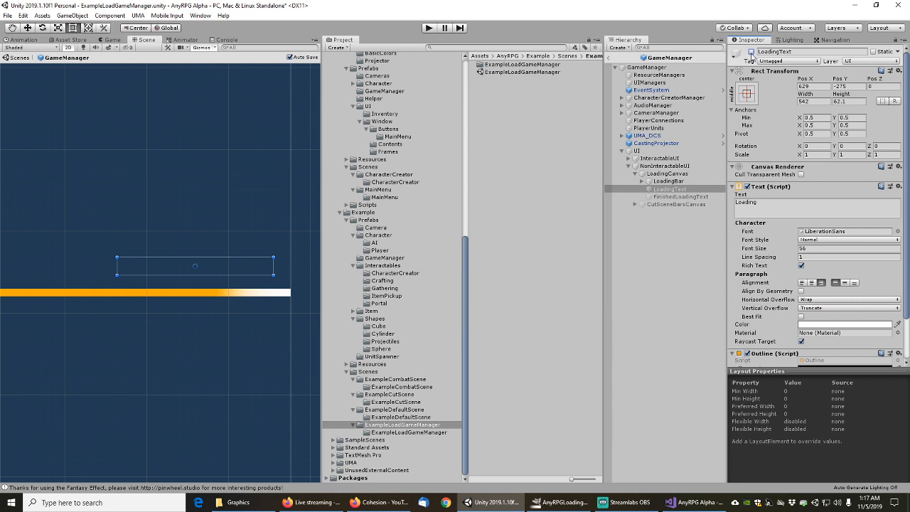
click(751, 52)
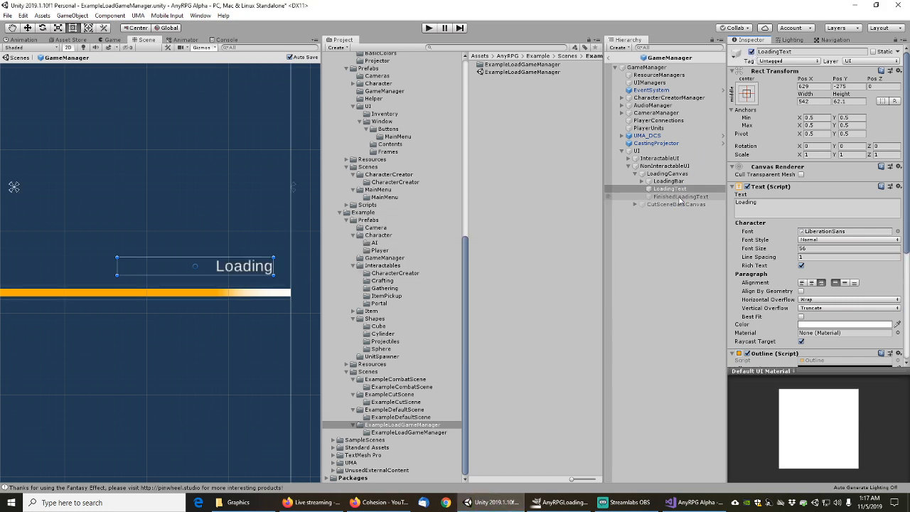
Activate FinishedLoadingText and frame its continue message in the Scene view
click(711, 196)
click(752, 51)
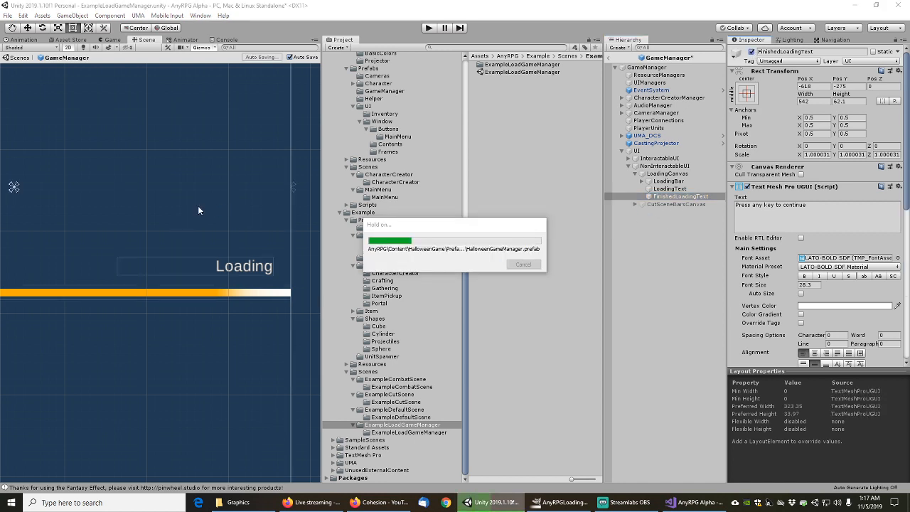
middle_drag(119, 225, 354, 228)
scroll(148, 252, down, 4)
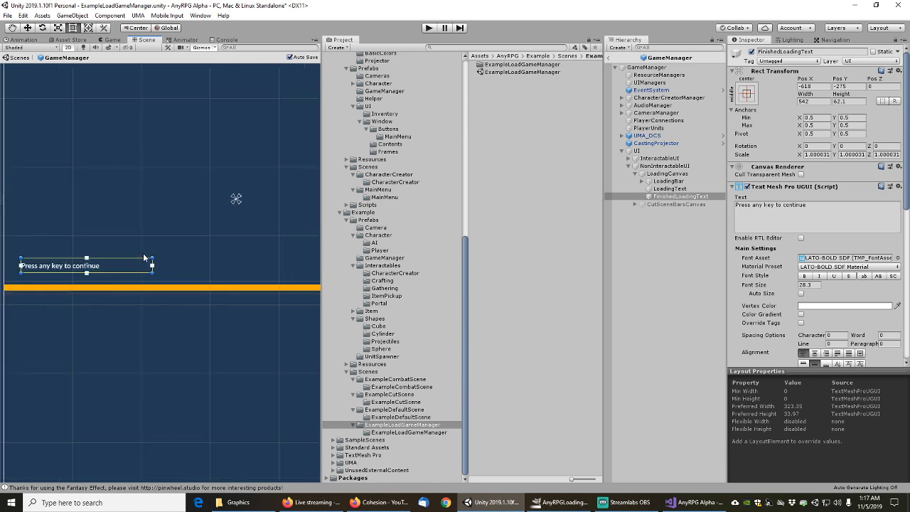
middle_drag(112, 234, 208, 201)
scroll(194, 227, up, 13)
scroll(193, 221, up, 2)
Duplicate FinishedLoadingText into FinishedLoadingText (1) and save the scene
click(679, 197)
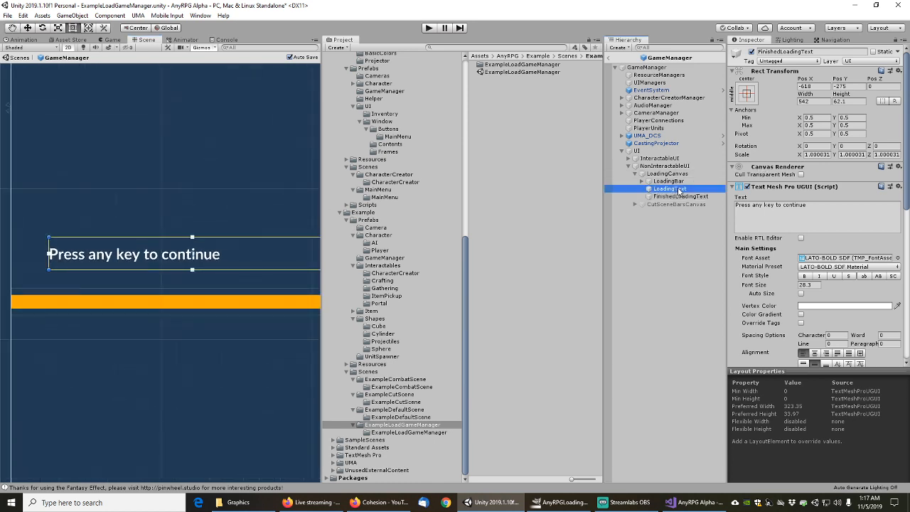
key(ctrl+d)
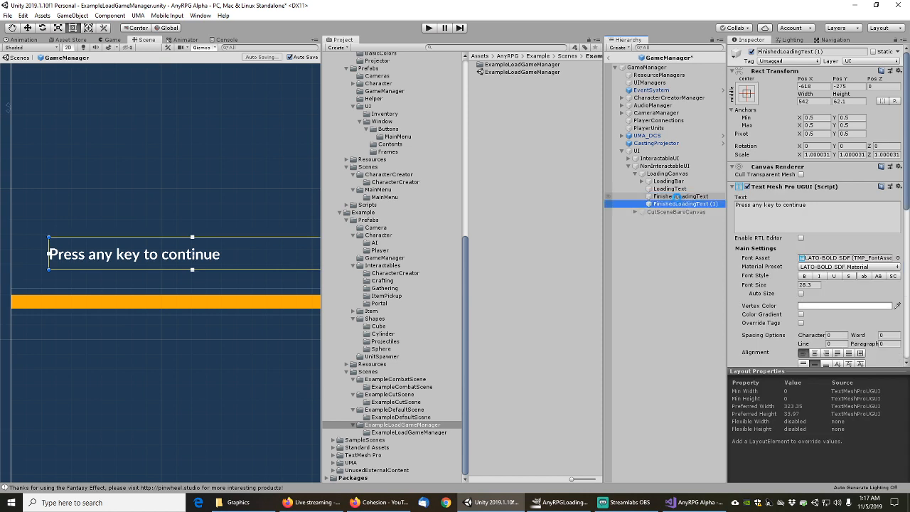
key(ctrl+s)
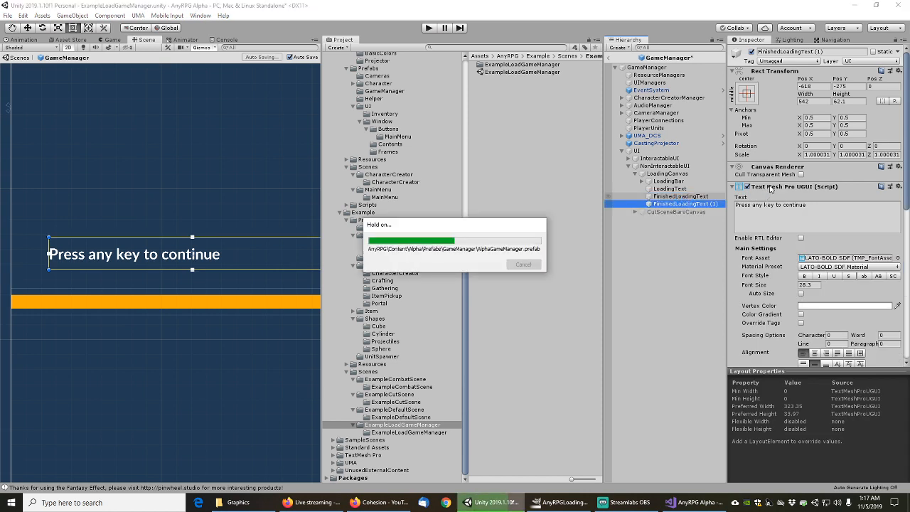
Replace TextMesh Pro on FinishedLoadingText (1) with a legacy Text reading 'Press any key to continue'
right_click(771, 188)
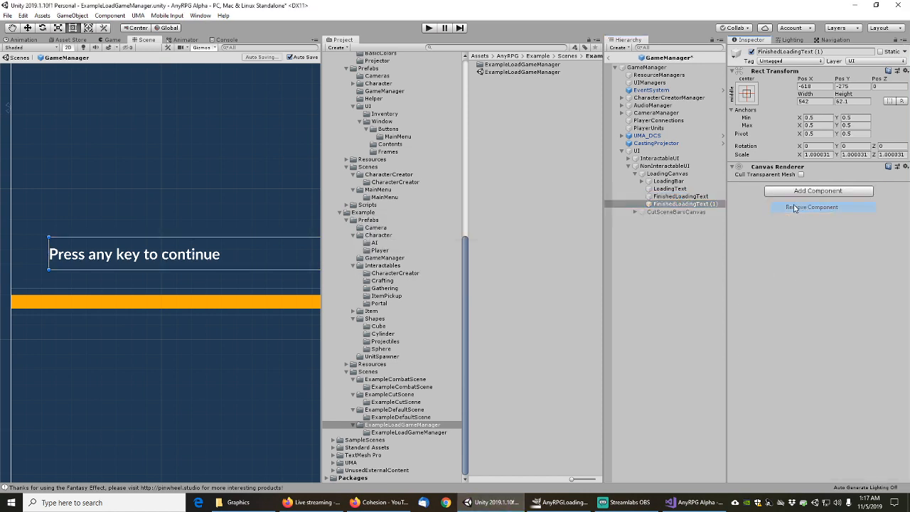
click(803, 207)
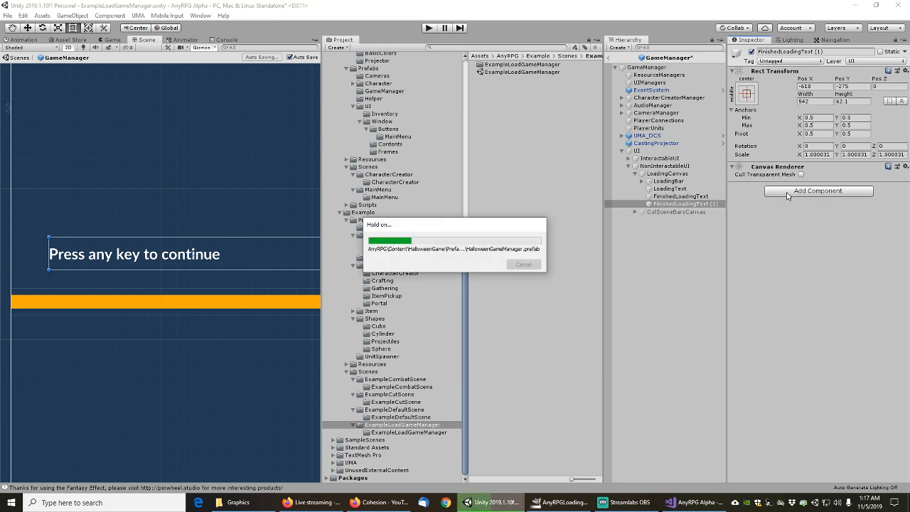
click(788, 192)
text(text)
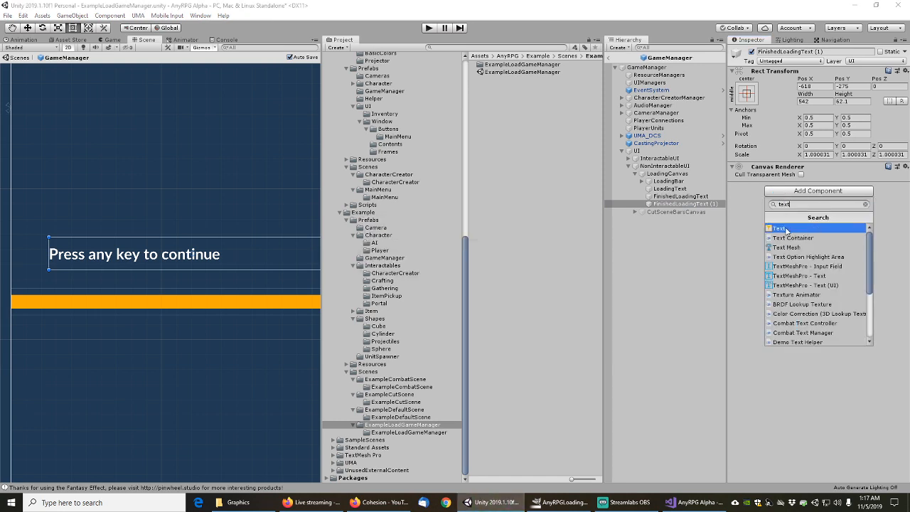
click(785, 229)
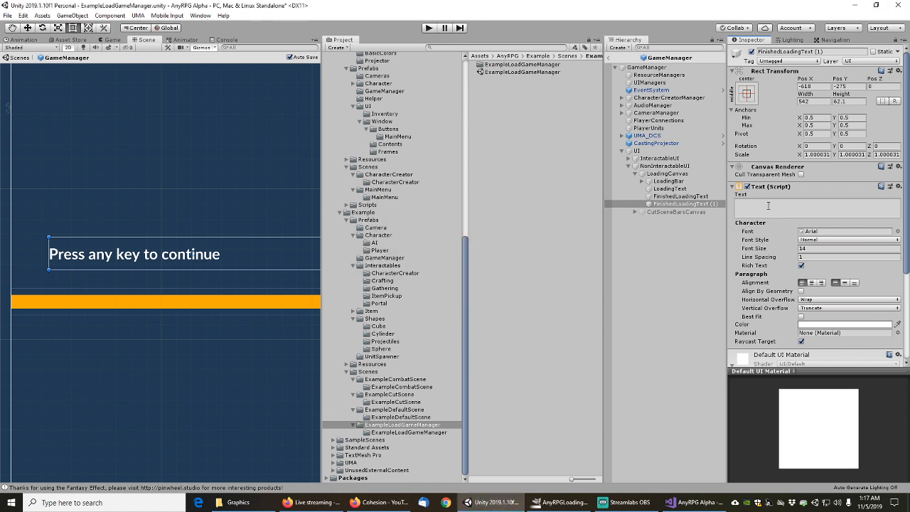
click(768, 203)
key(ctrl+v)
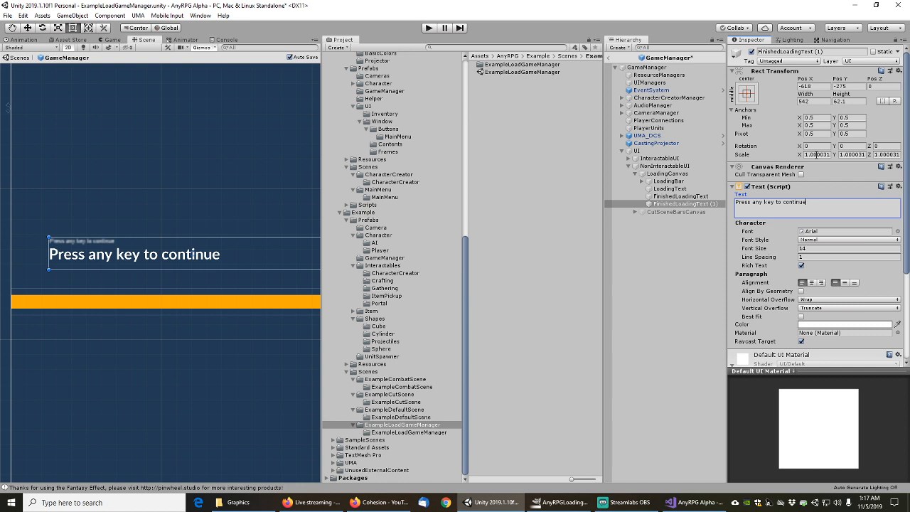
Set the text's font to LiberationSans, Normal style, at font size 30
click(896, 232)
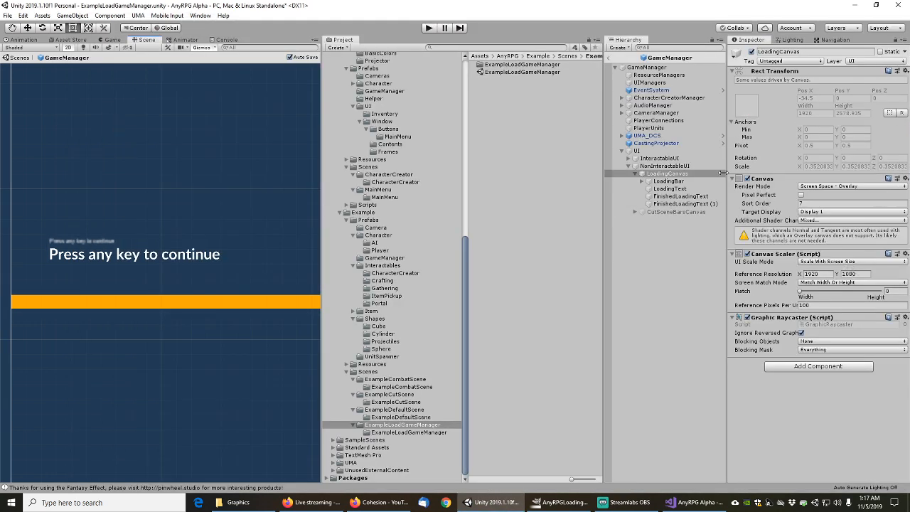
click(683, 203)
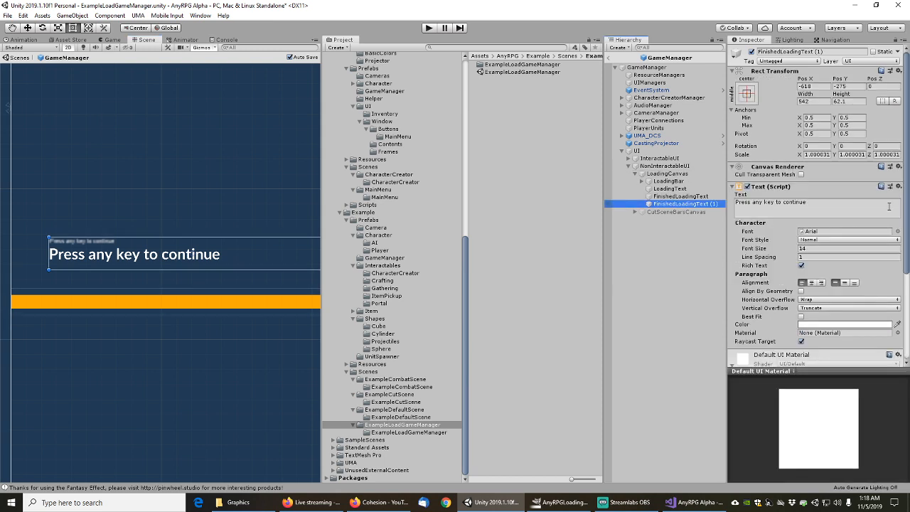
click(898, 232)
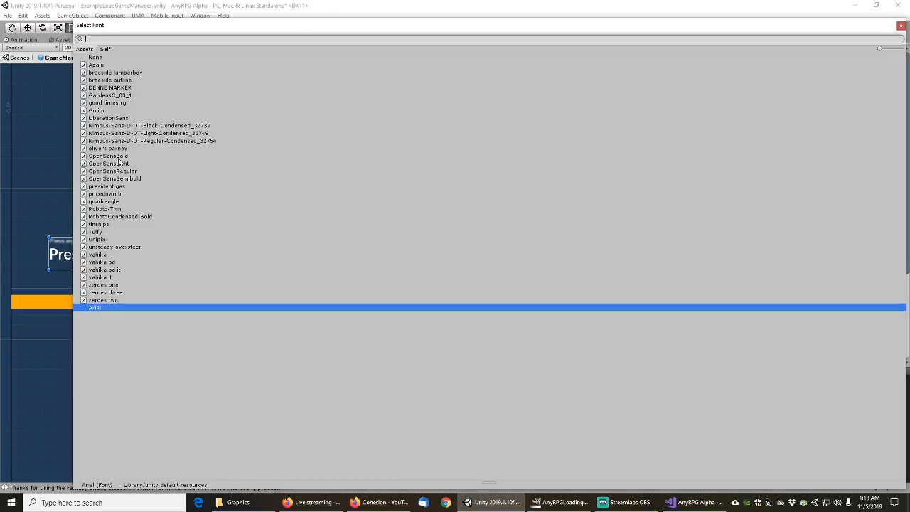
click(108, 118)
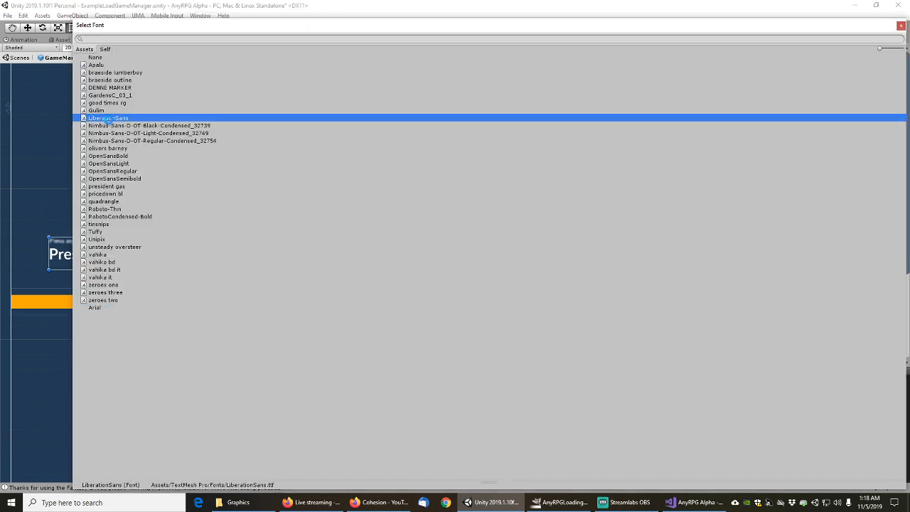
double_click(109, 118)
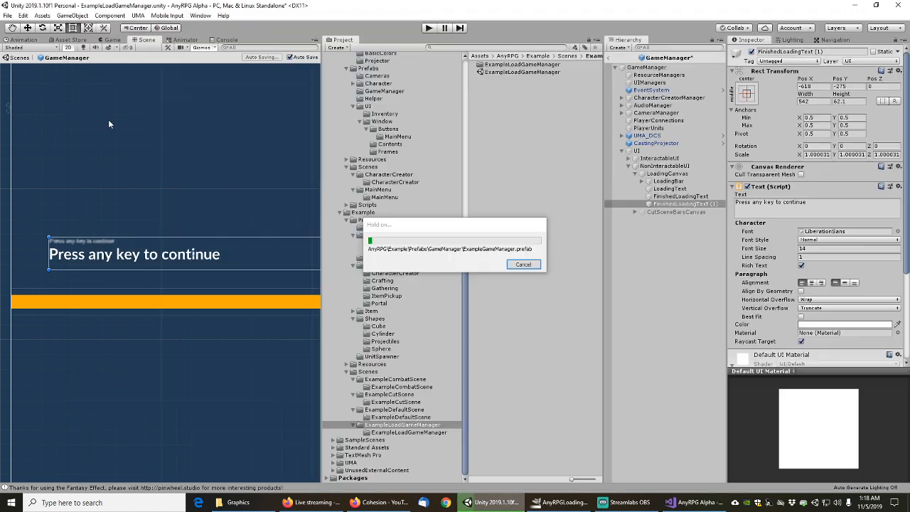
click(825, 241)
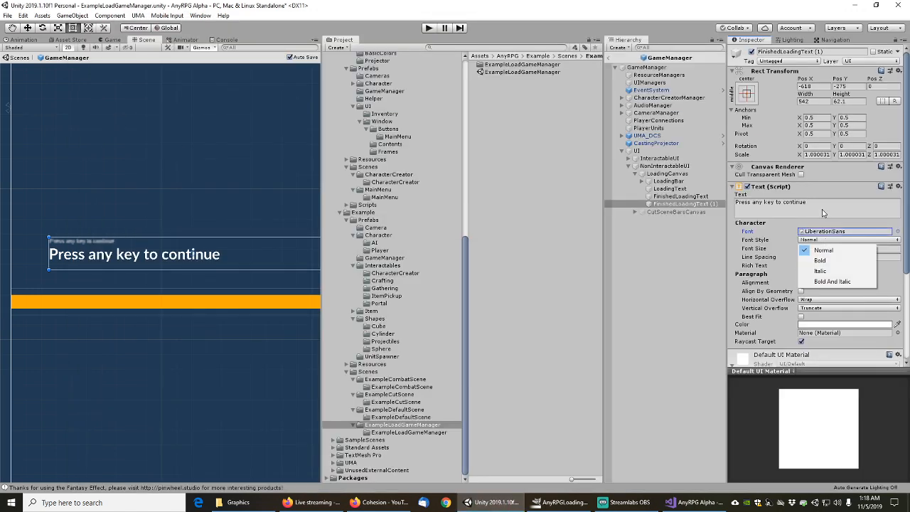
click(791, 226)
click(763, 249)
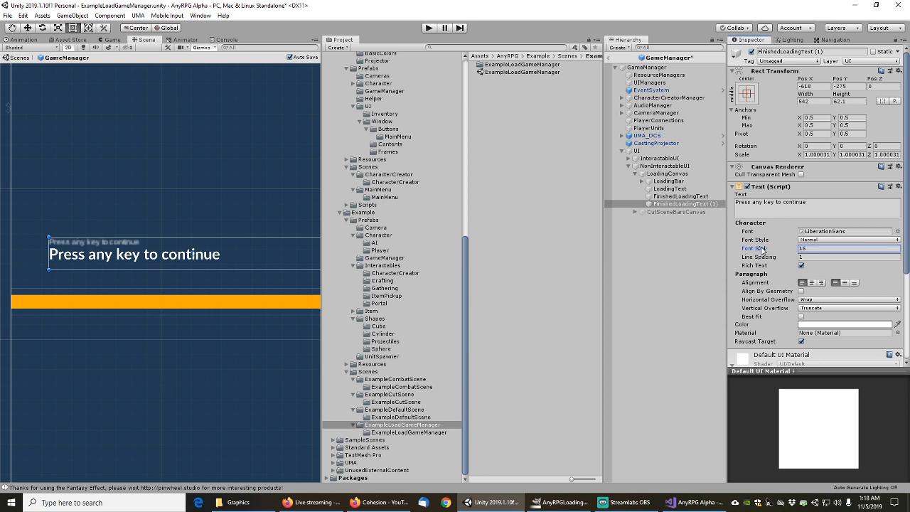
drag(763, 249, 770, 249)
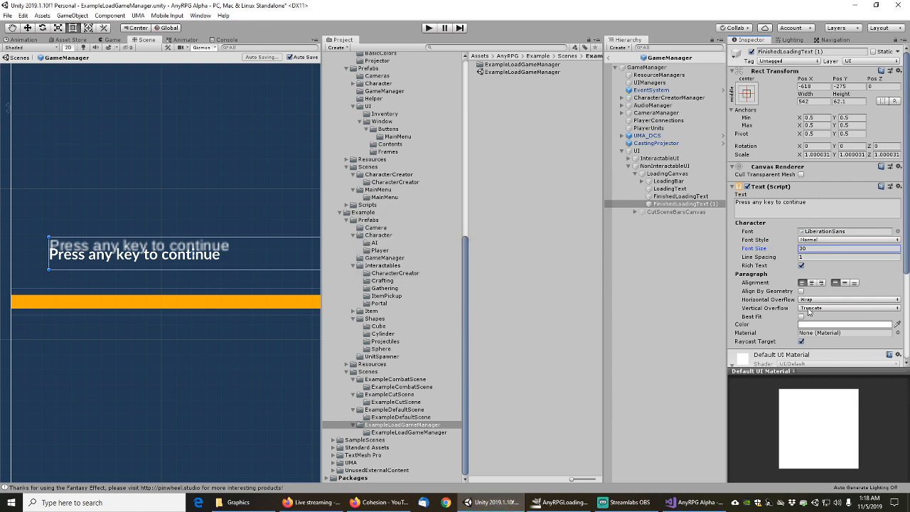
scroll(780, 313, down, 5)
scroll(788, 249, up, 5)
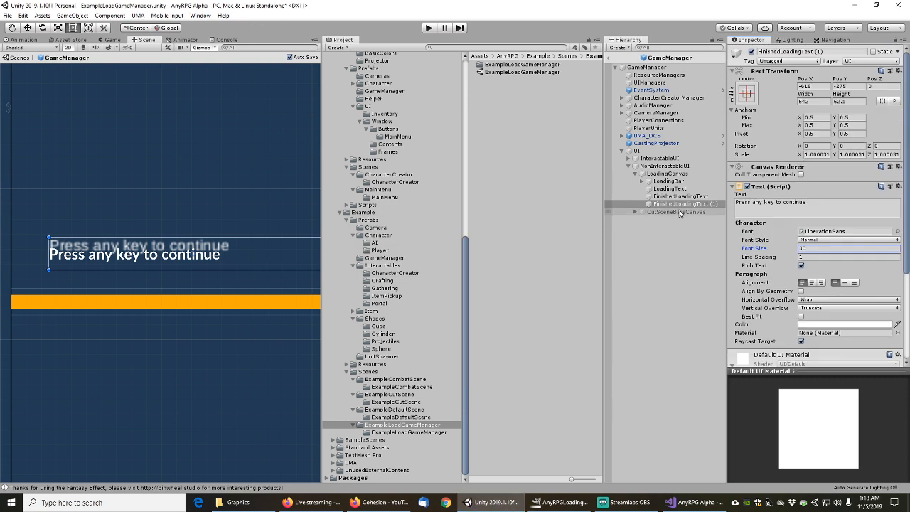
Swap FinishedLoadingText's TextMesh Pro for the copied legacy Text and delete the FinishedLoadingText (1) duplicate
click(683, 196)
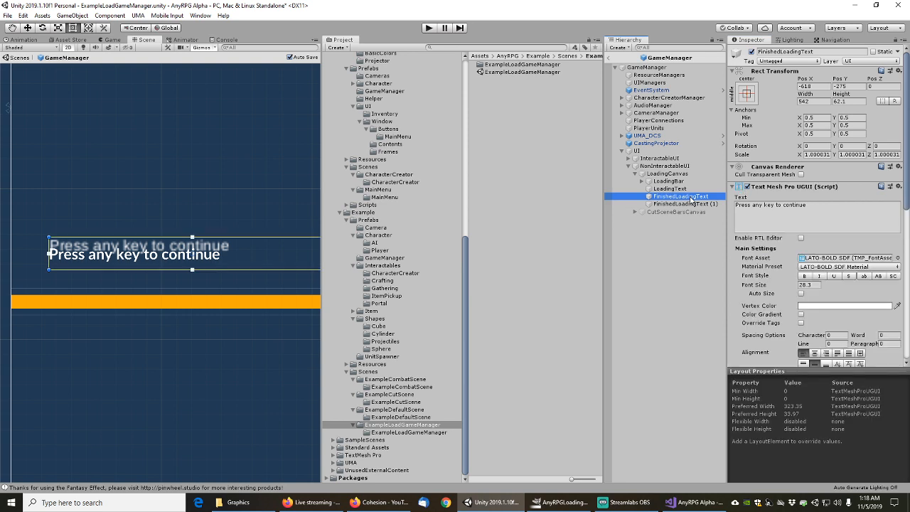
right_click(773, 188)
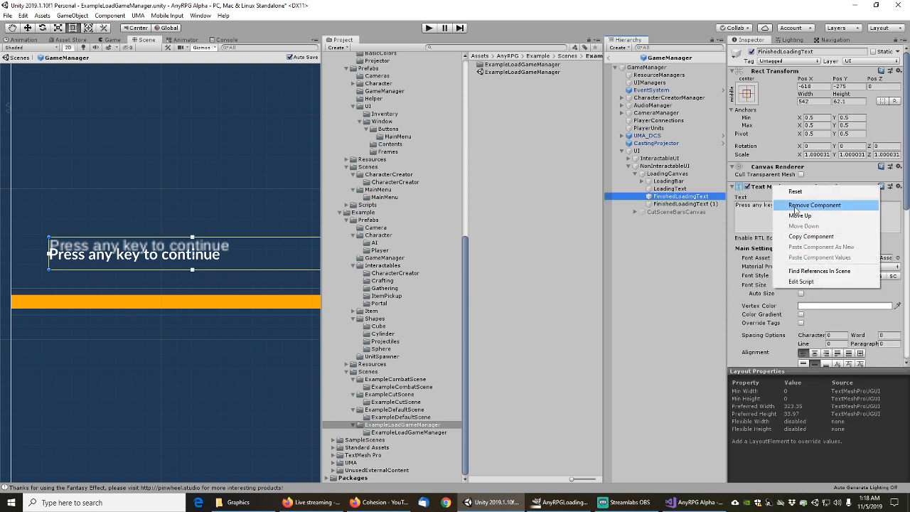
click(793, 201)
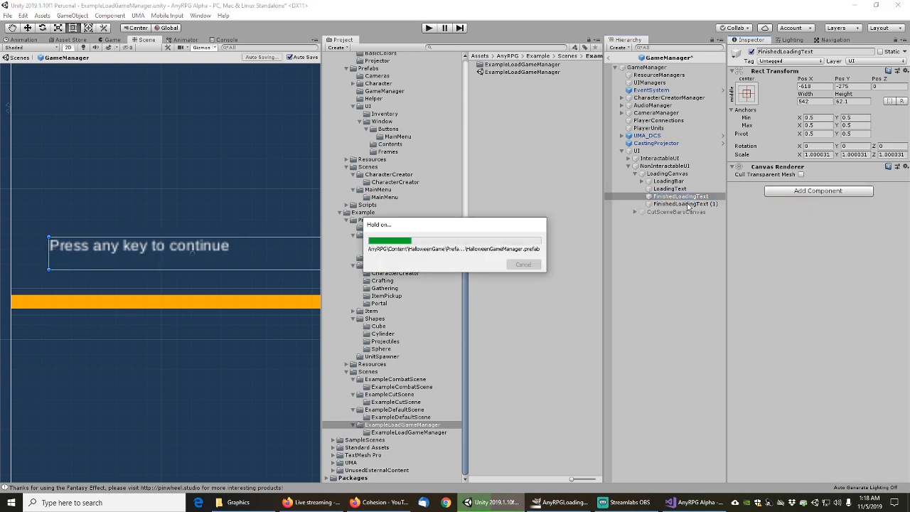
click(686, 204)
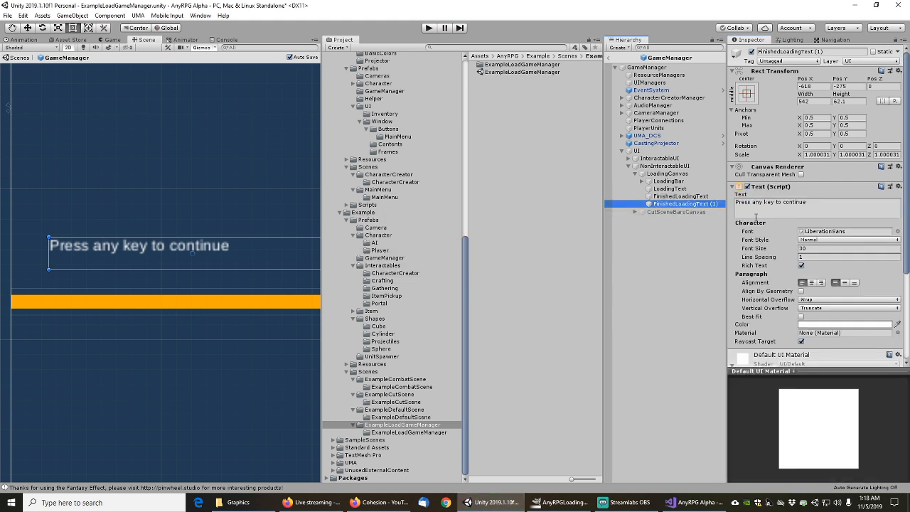
drag(776, 190, 688, 197)
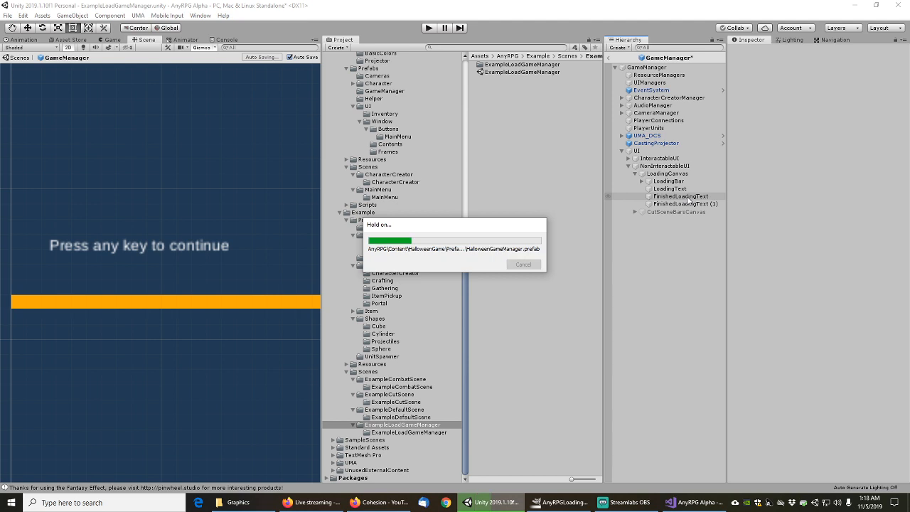
click(681, 204)
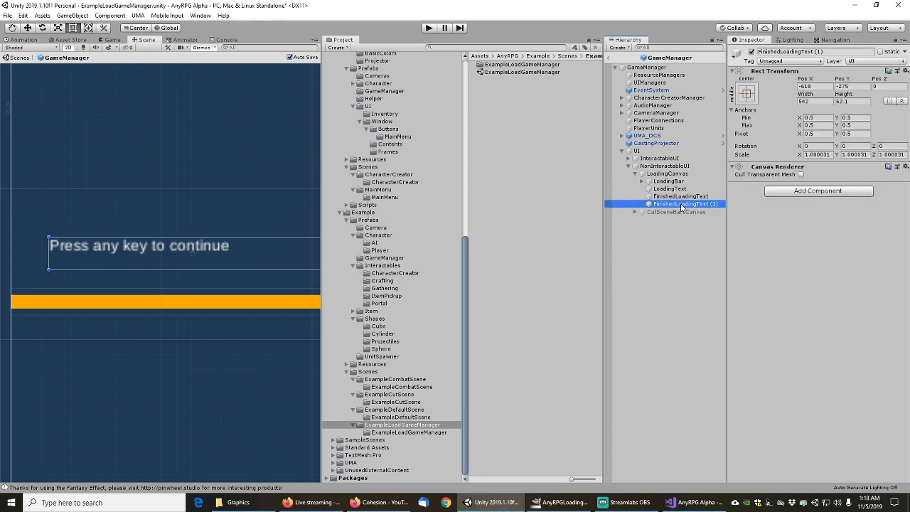
key(Delete)
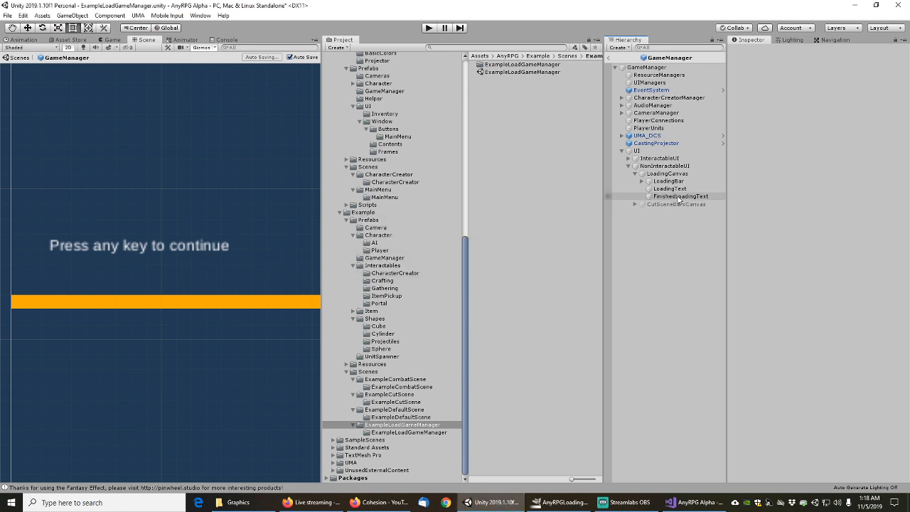
Add an Outline effect to FinishedLoadingText
click(679, 199)
scroll(767, 285, down, 5)
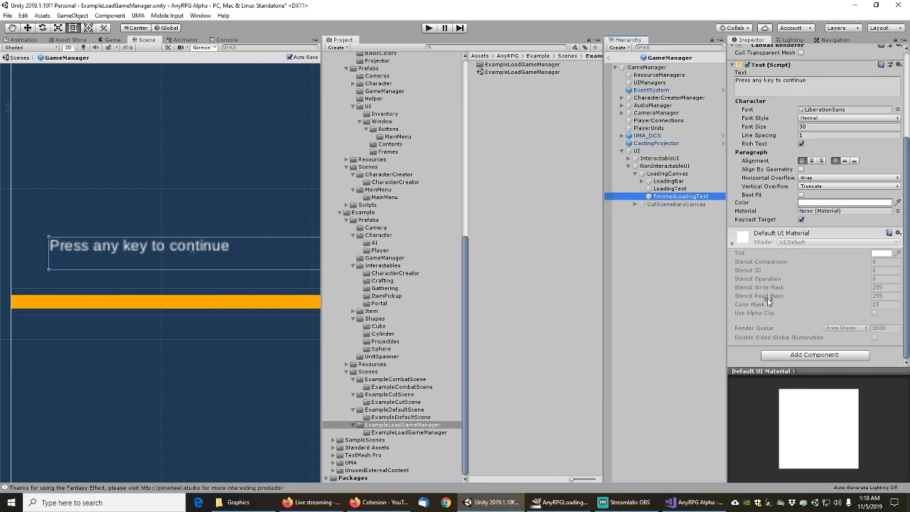
click(788, 358)
text(outline)
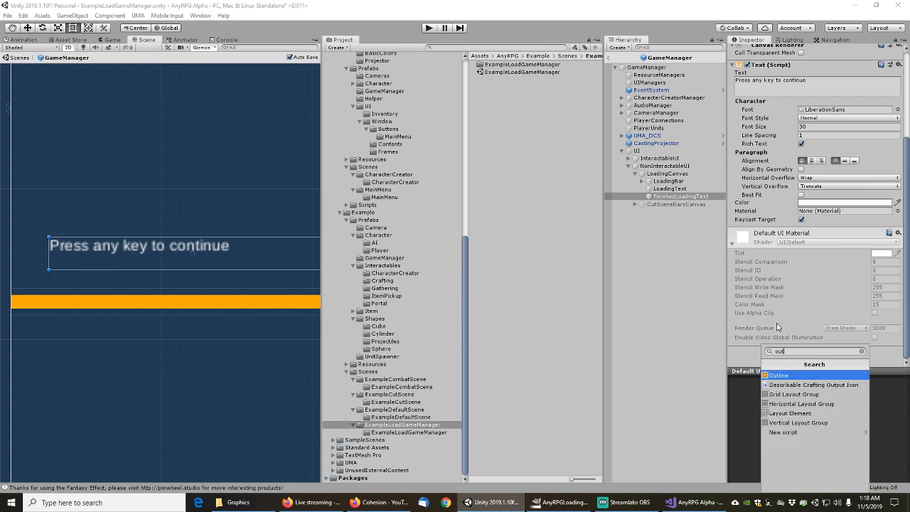
click(794, 376)
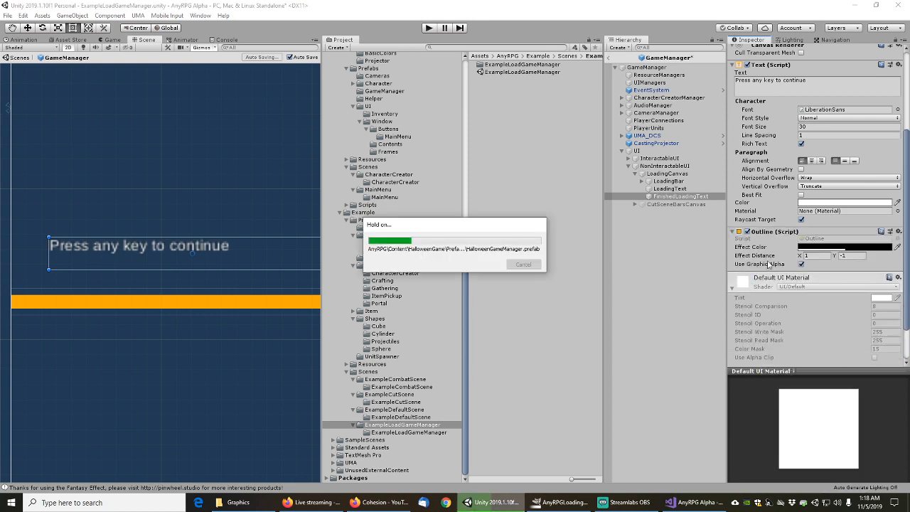
scroll(767, 218, up, 3)
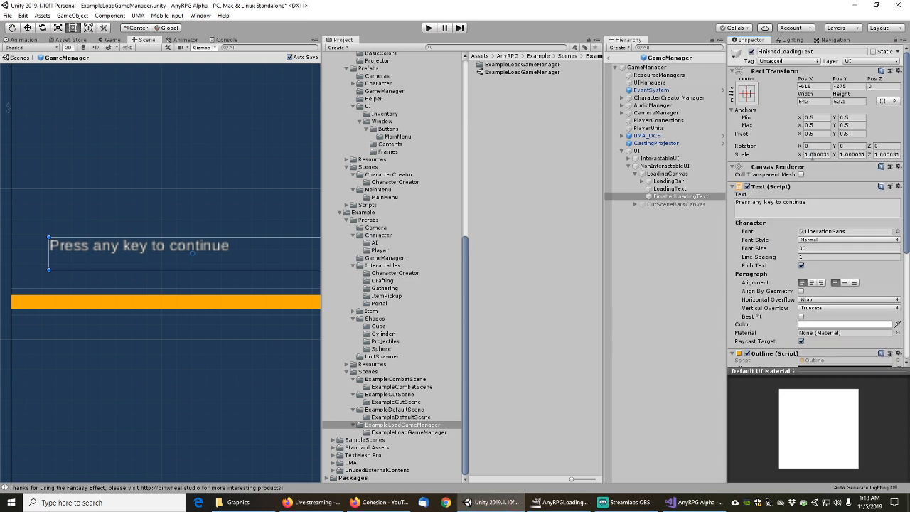
click(817, 154)
Set FinishedLoadingText's scale to 1, 1, 1
text(1)
key(Tab)
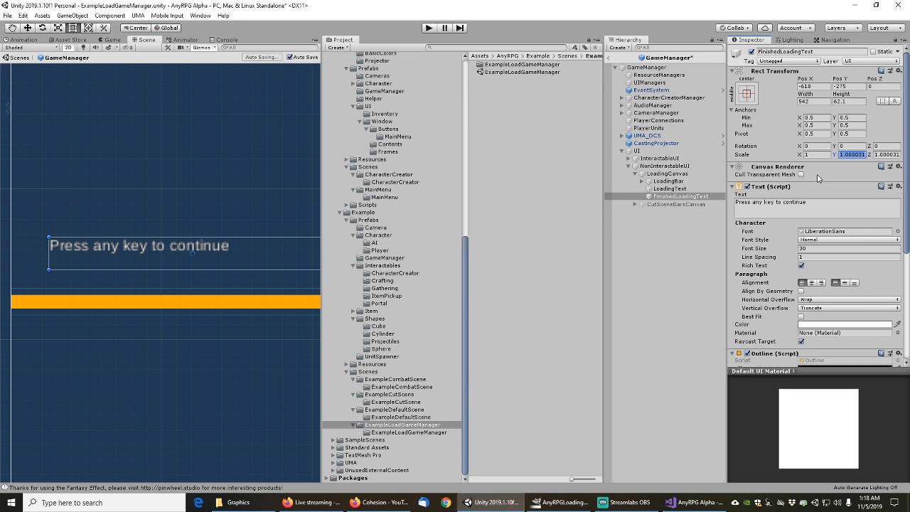
text(1)
key(Tab)
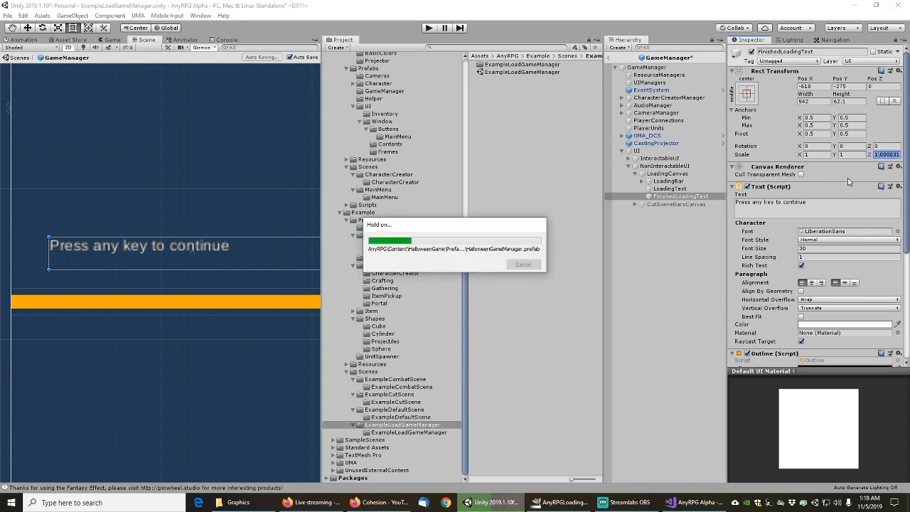
text(1)
key(Return)
Raise FinishedLoadingText's font size to 40
scroll(174, 230, down, 8)
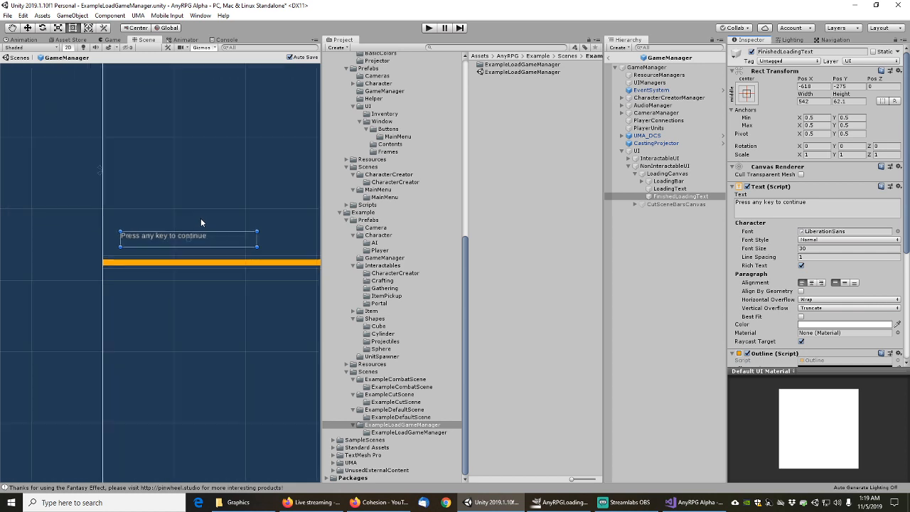
middle_drag(220, 206, 104, 274)
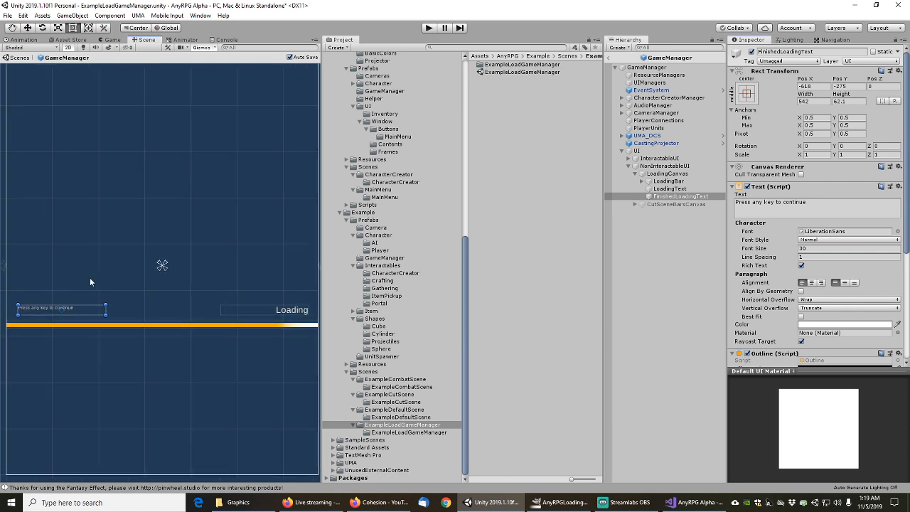
click(762, 251)
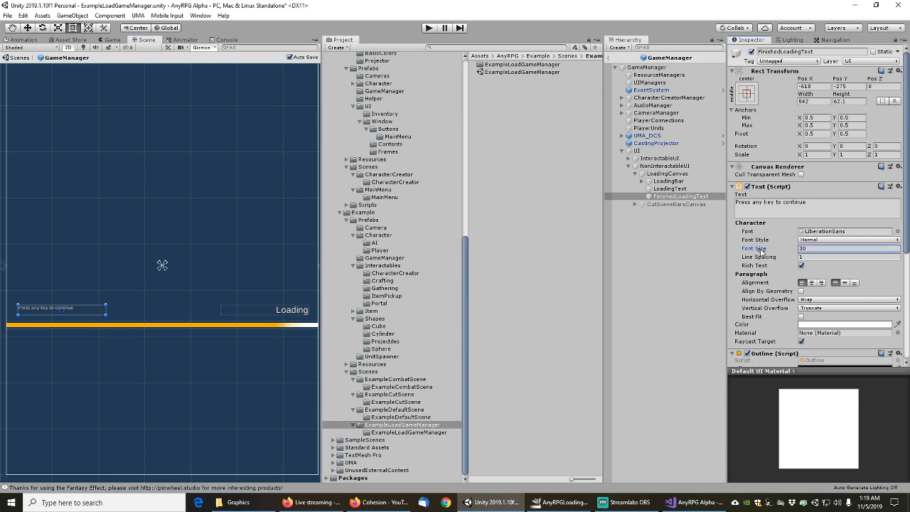
drag(762, 251, 768, 249)
Deactivate FinishedLoadingText to hide the 'Press any key to continue' message
mouse_move(49, 265)
middle_down()
mouse_move(79, 258)
mouse_move(57, 261)
middle_up()
scroll(103, 274, down, 1)
scroll(104, 279, down, 1)
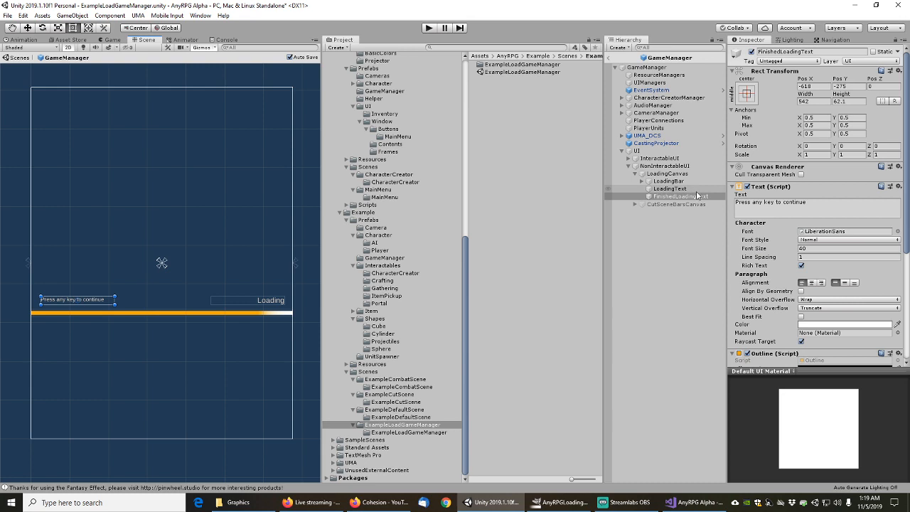
click(674, 197)
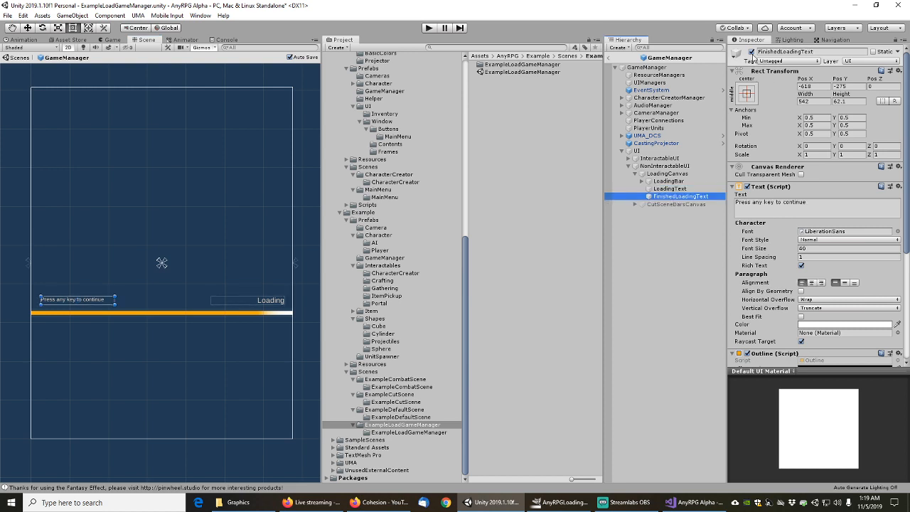
click(752, 52)
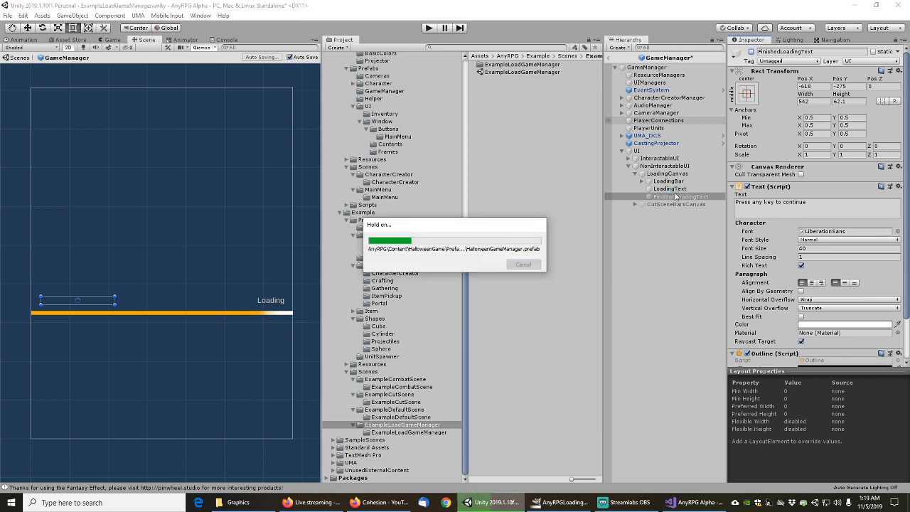
Deactivate LoadingCanvas in the GameManager prefab and return to the scene
click(667, 175)
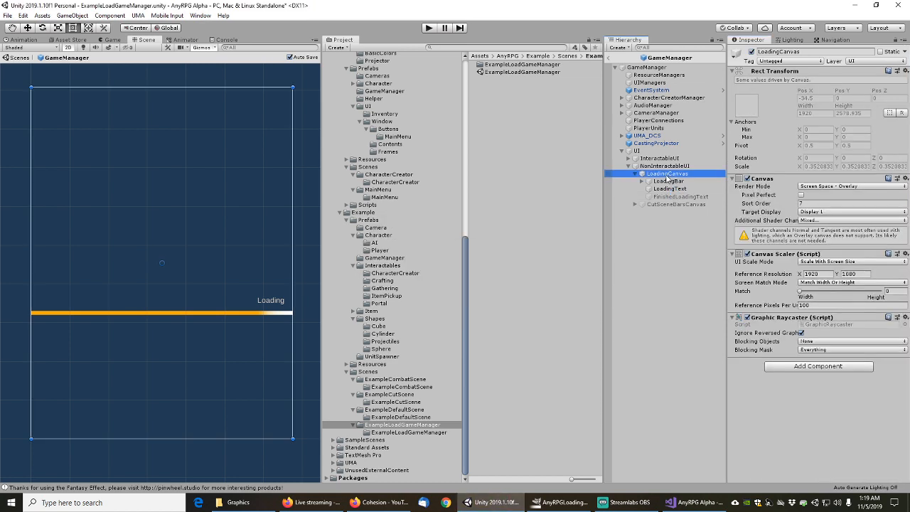
click(752, 52)
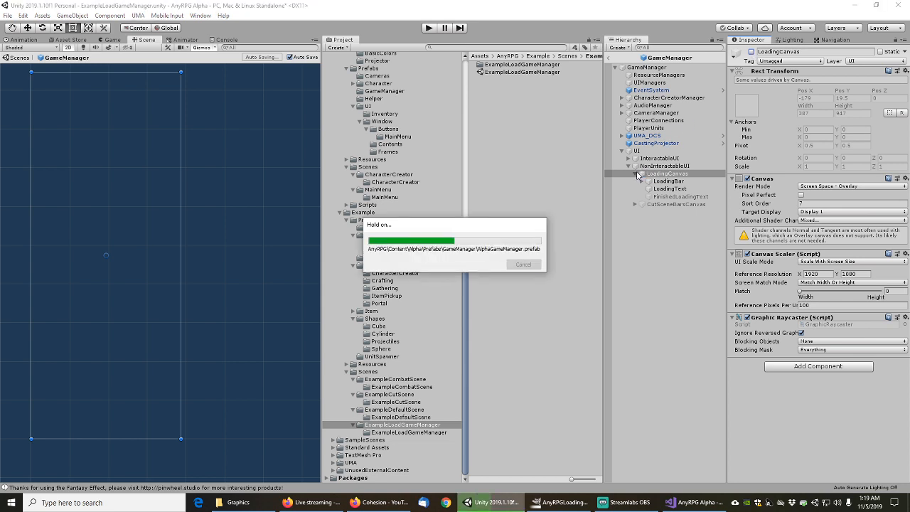
click(638, 175)
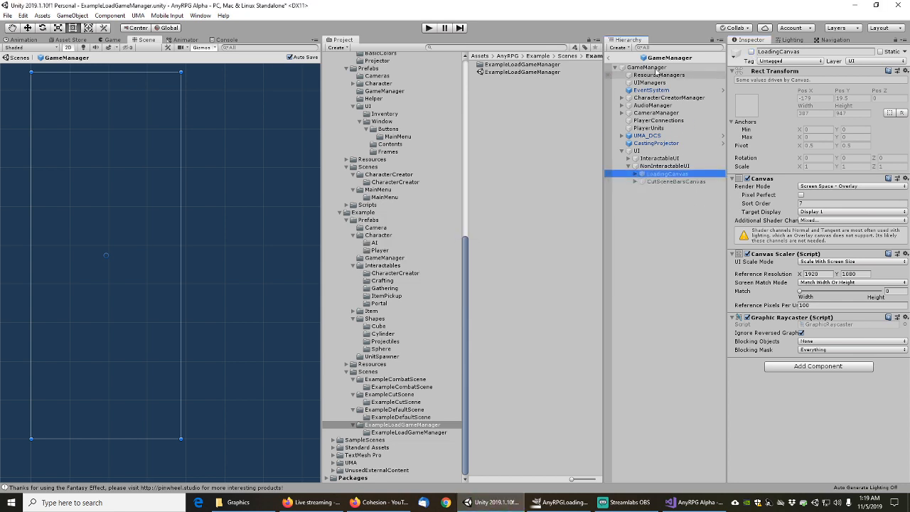
click(610, 60)
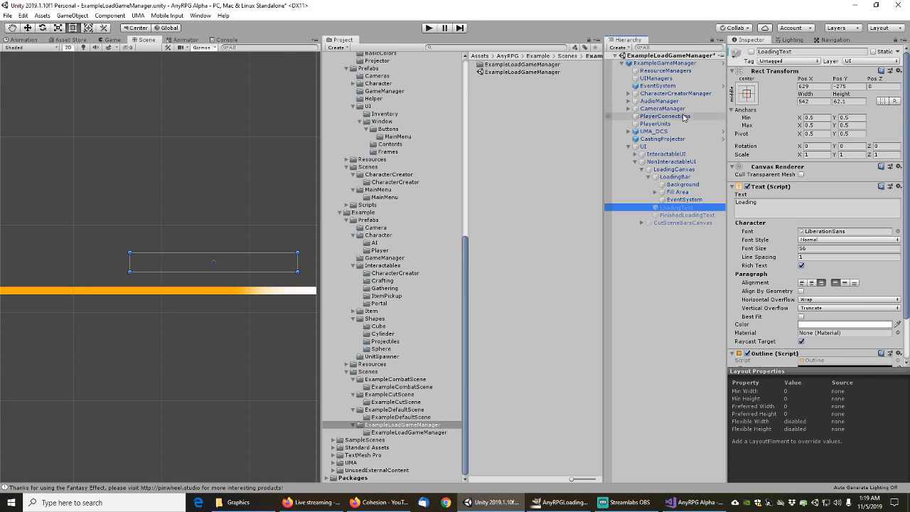
Save the ExampleLoadGameManager scene
click(7, 15)
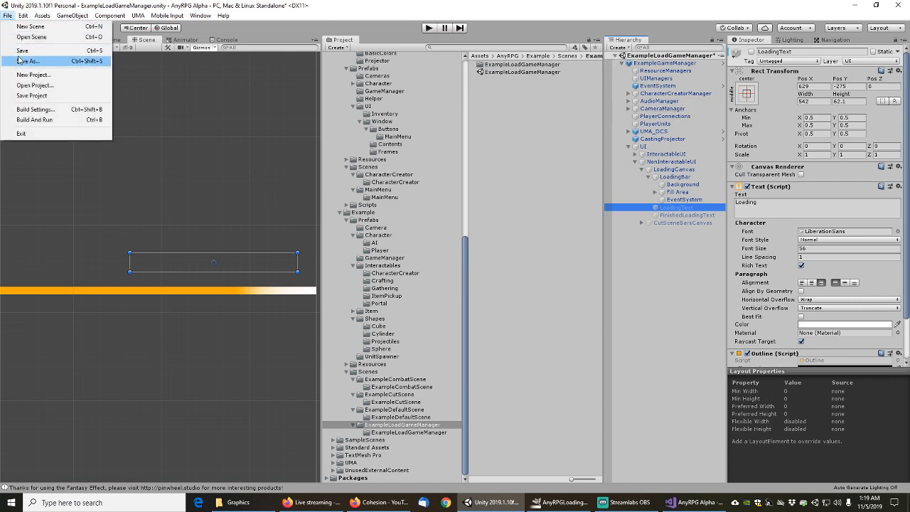
click(20, 61)
click(655, 108)
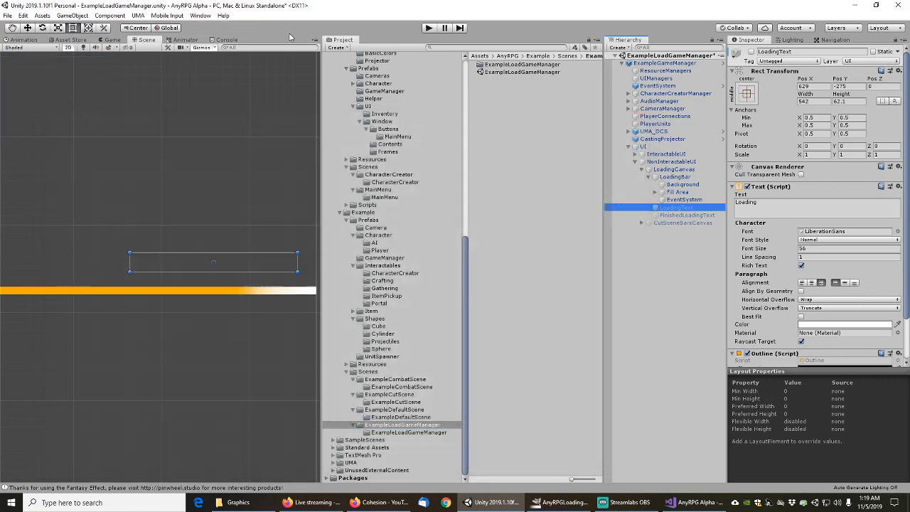
click(7, 15)
click(19, 51)
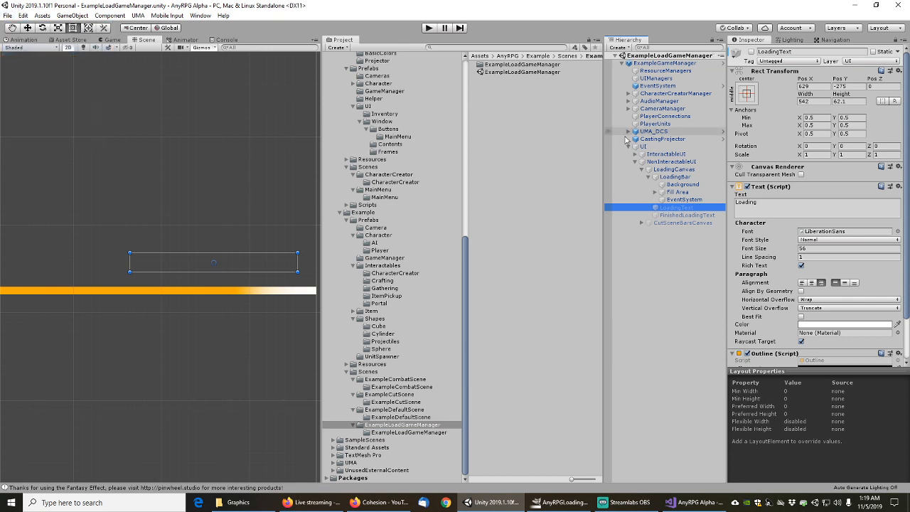
Revert the scene's LoadingCanvas overrides to match the prefab and save the scene again
click(662, 171)
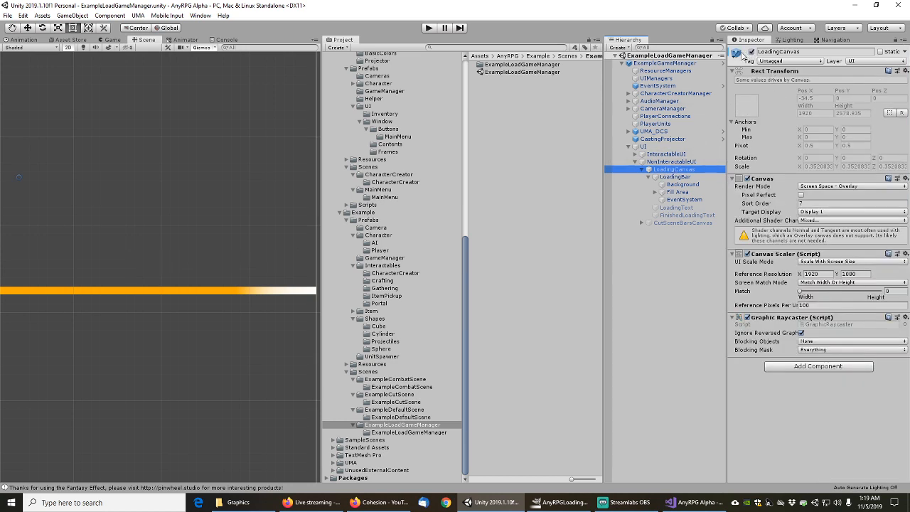
right_click(753, 55)
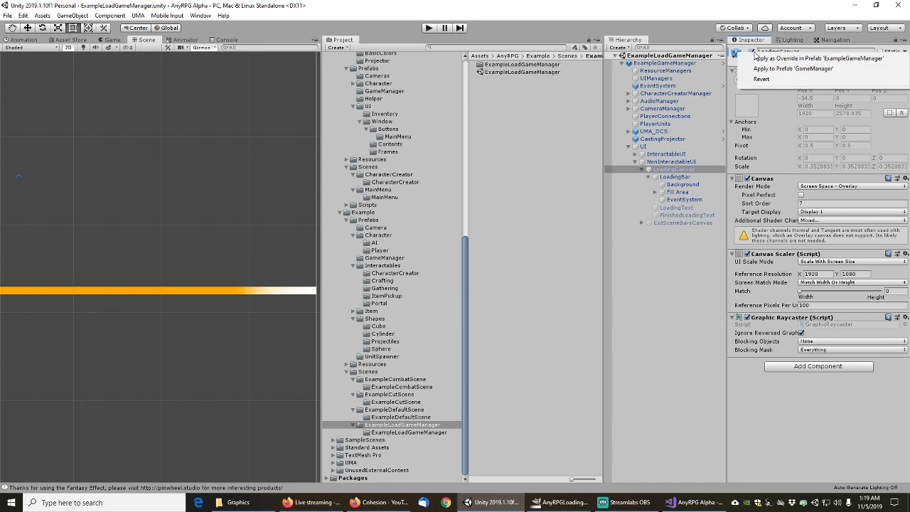
click(765, 80)
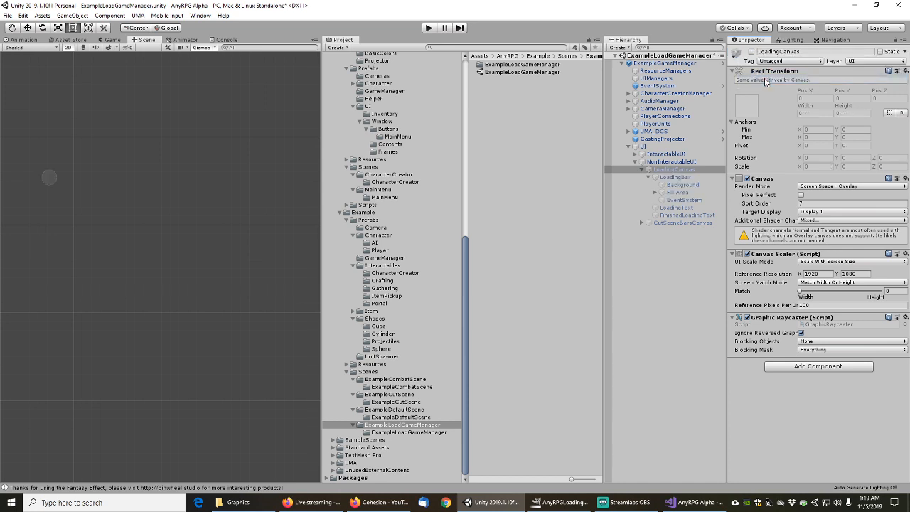
click(642, 170)
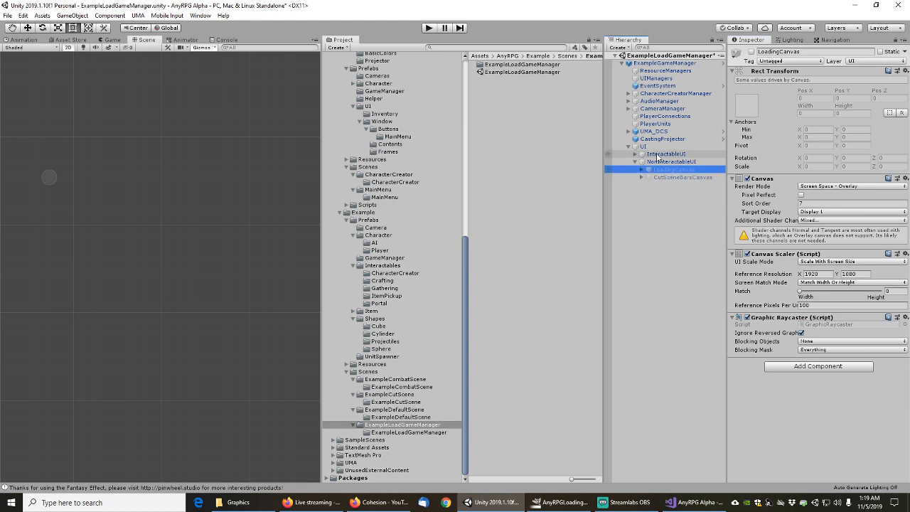
click(636, 161)
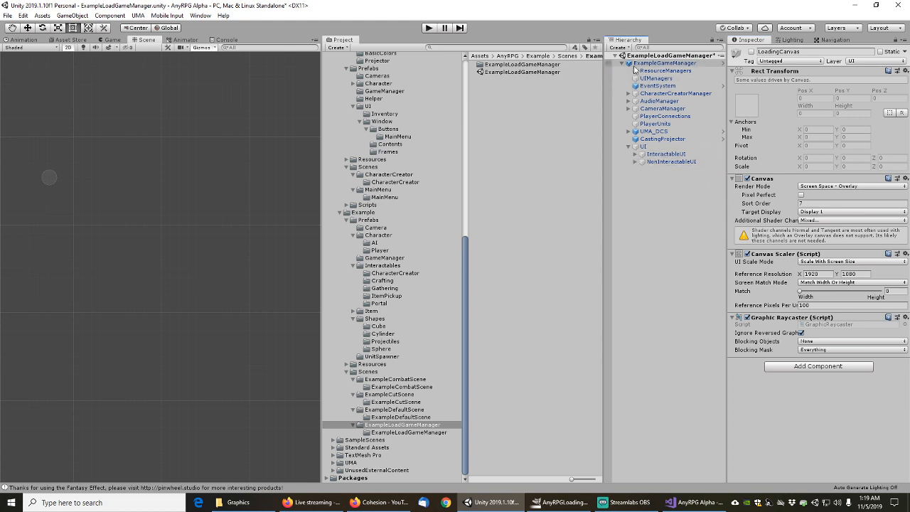
click(7, 15)
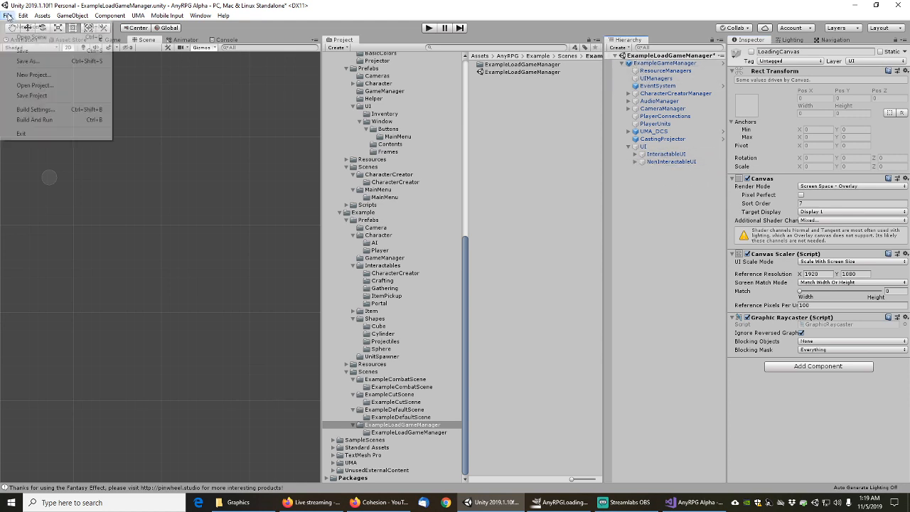
click(22, 53)
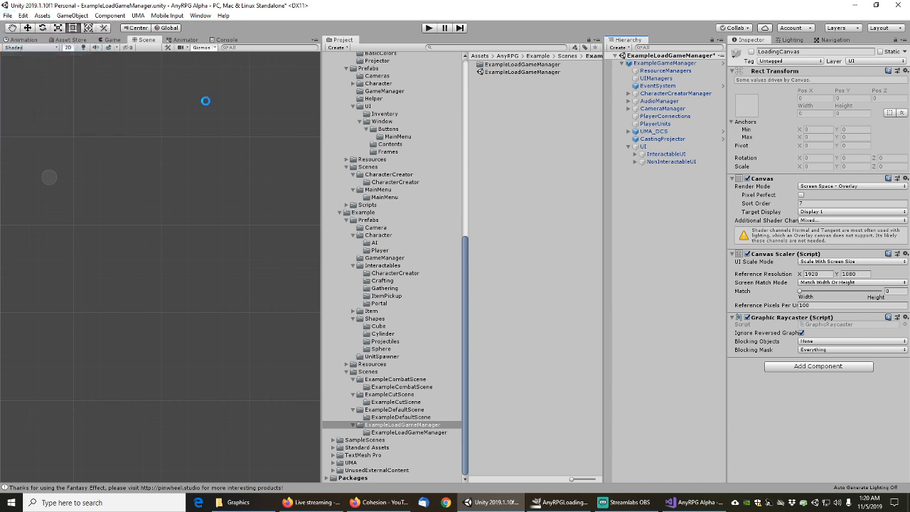
click(507, 72)
right_click(508, 71)
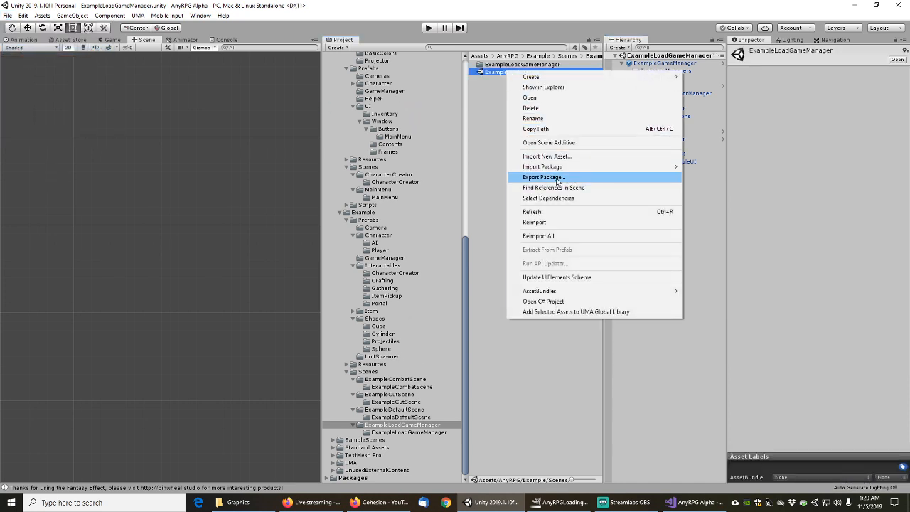
Select all 498 dependency assets of the ExampleLoadGameManager scene asset
click(551, 198)
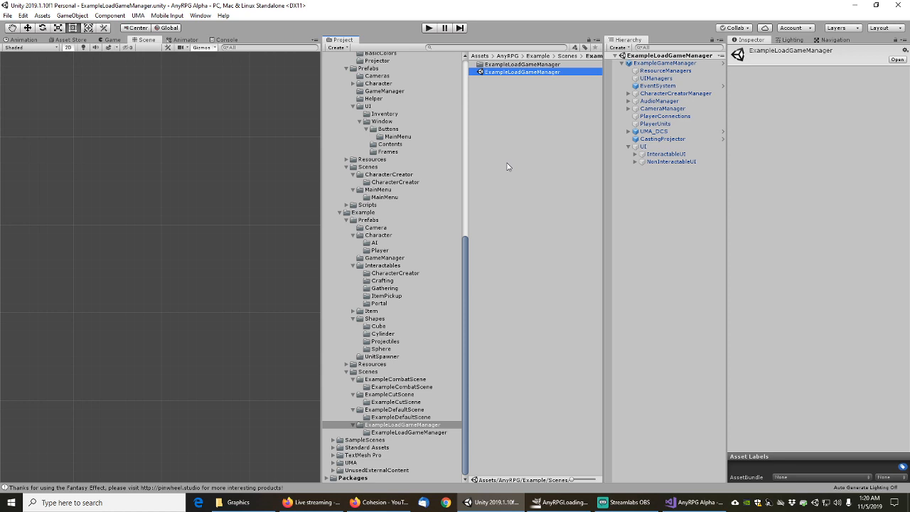
click(506, 102)
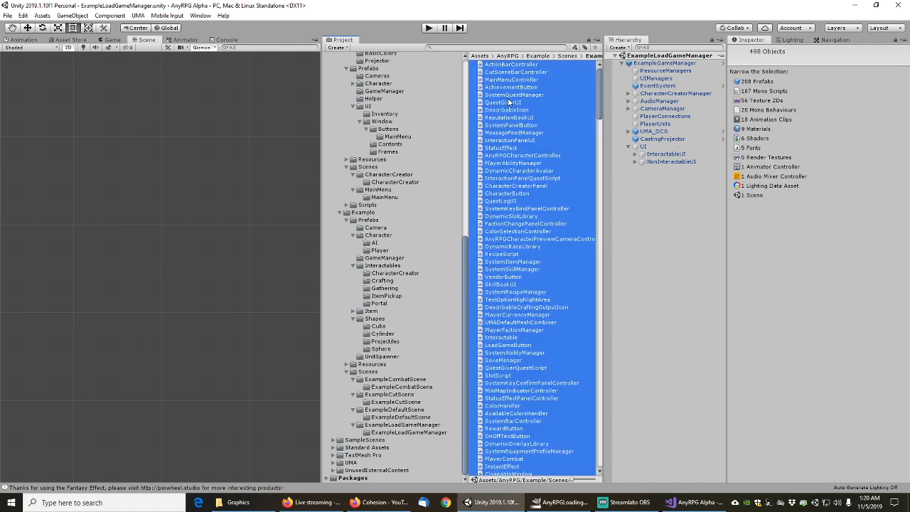
right_click(516, 194)
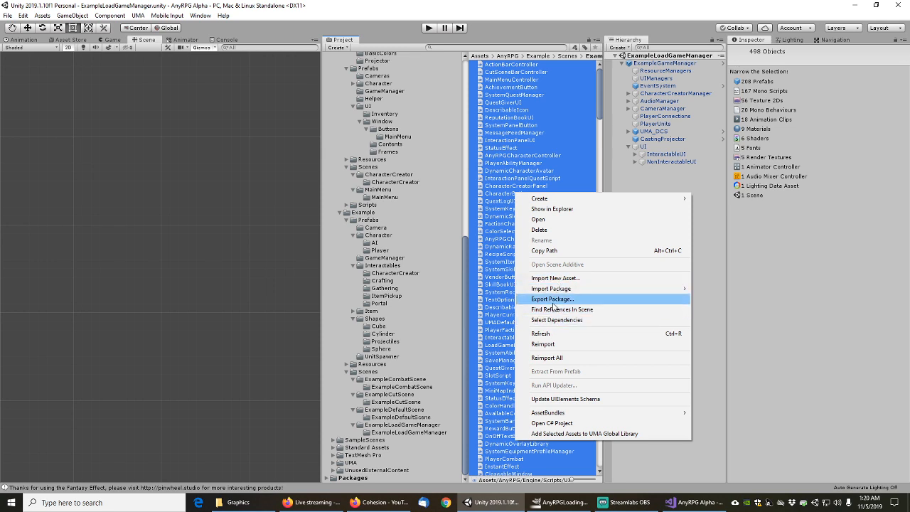
click(552, 299)
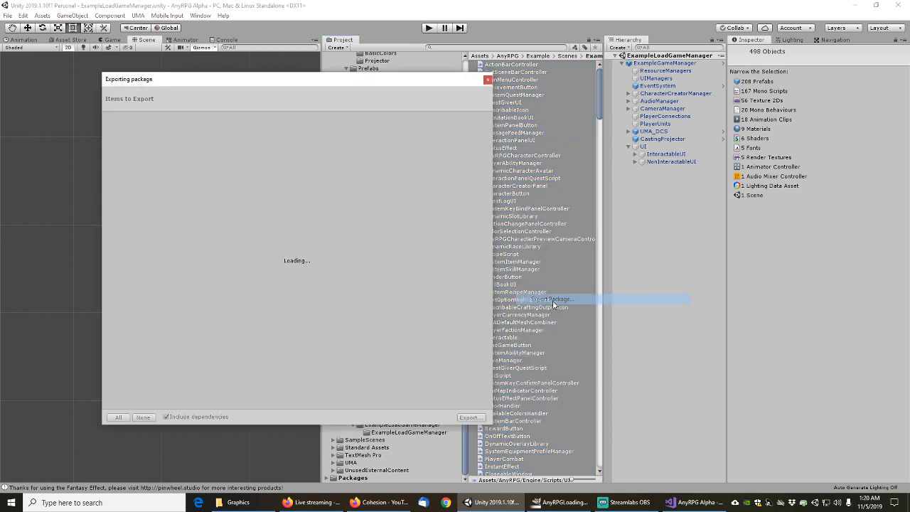
Untick Include dependencies and collapse the Engine and Example folders in the export list
click(166, 418)
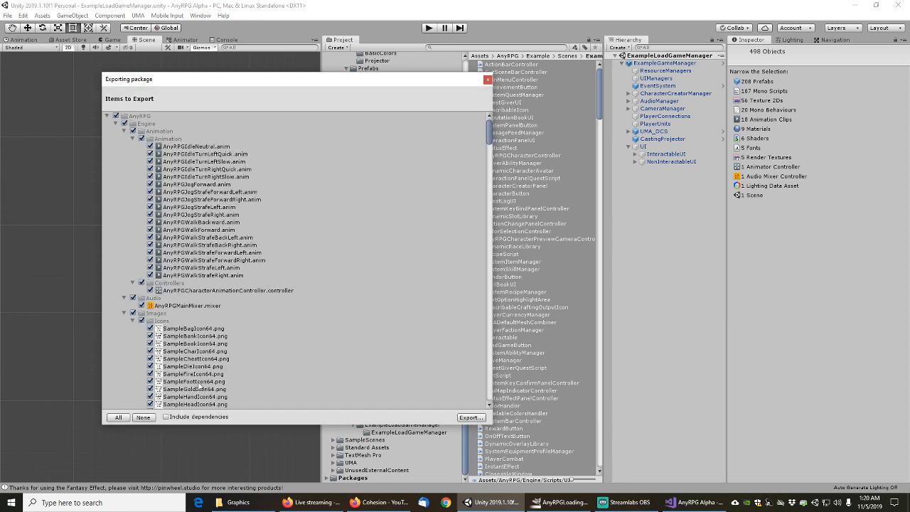
click(133, 138)
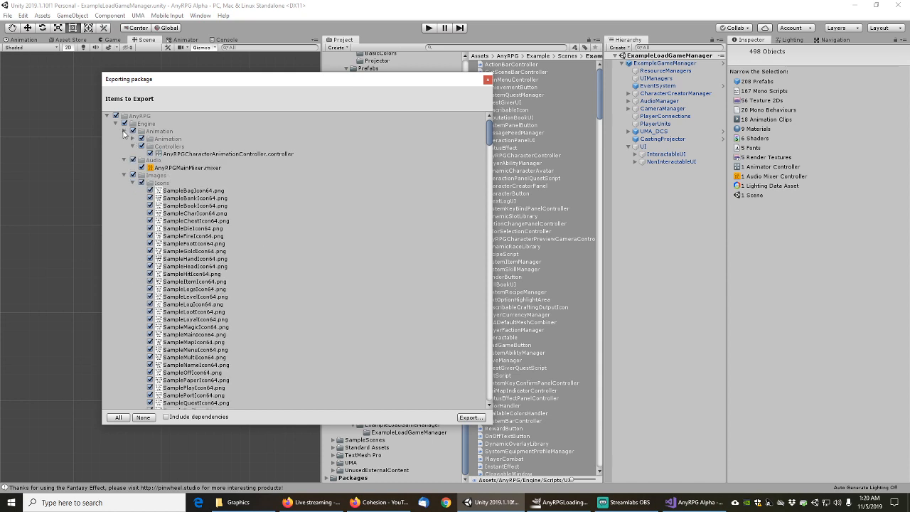
click(124, 131)
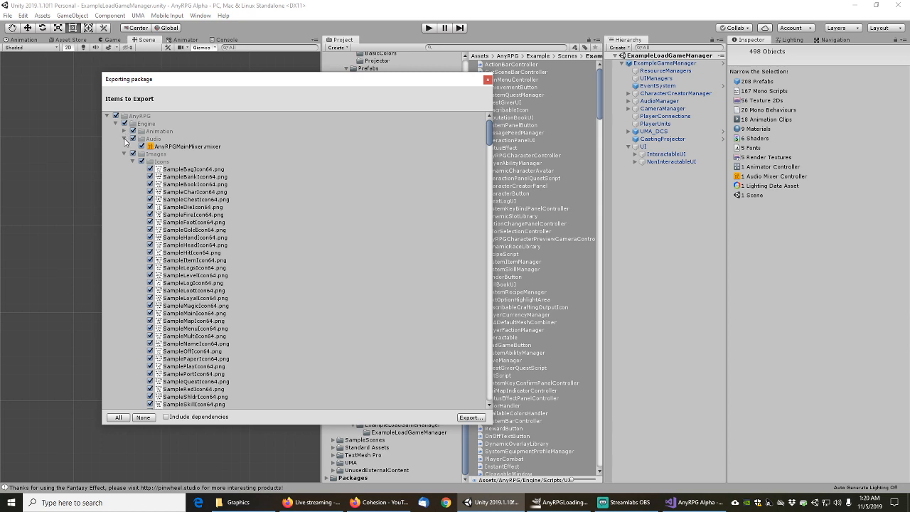
click(123, 139)
click(124, 147)
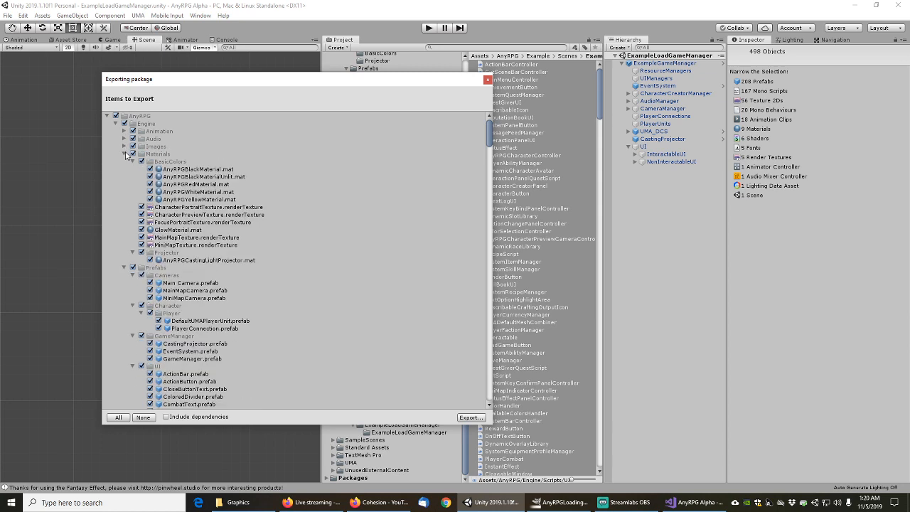
click(125, 154)
click(125, 162)
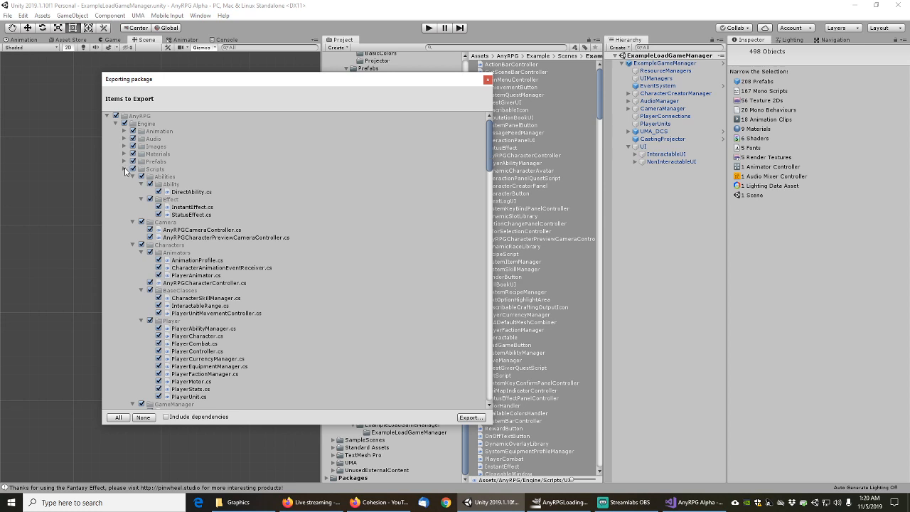
click(125, 170)
click(116, 123)
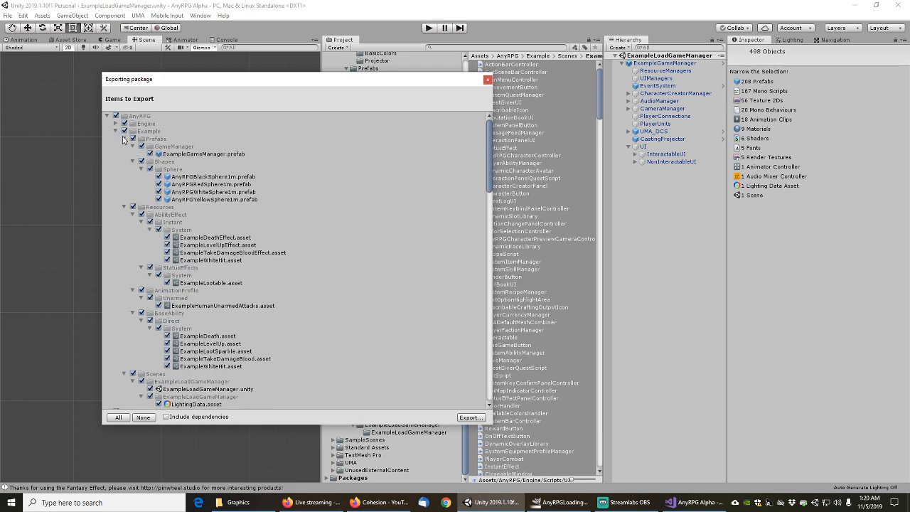
click(116, 133)
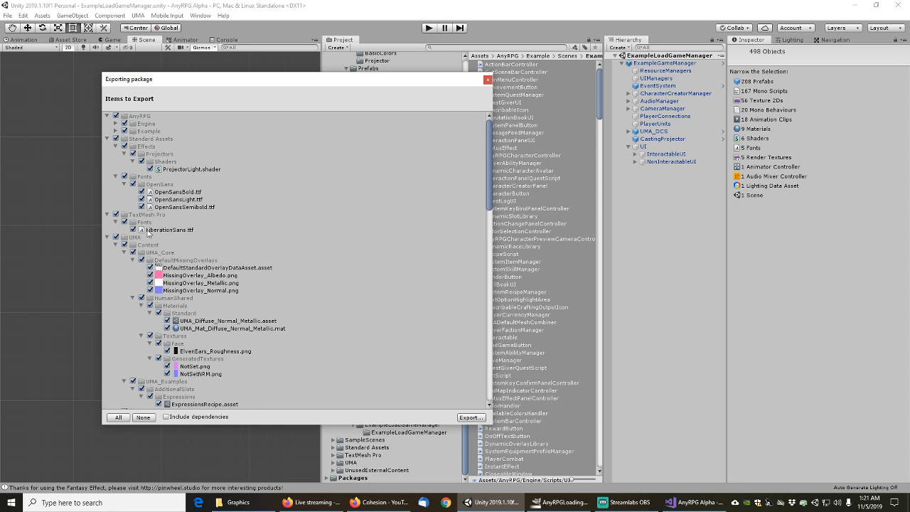
Collapse UMA, Huge Mocap Library and Standard Assets to check TextMesh Pro's LiberationSans.ttf
click(108, 238)
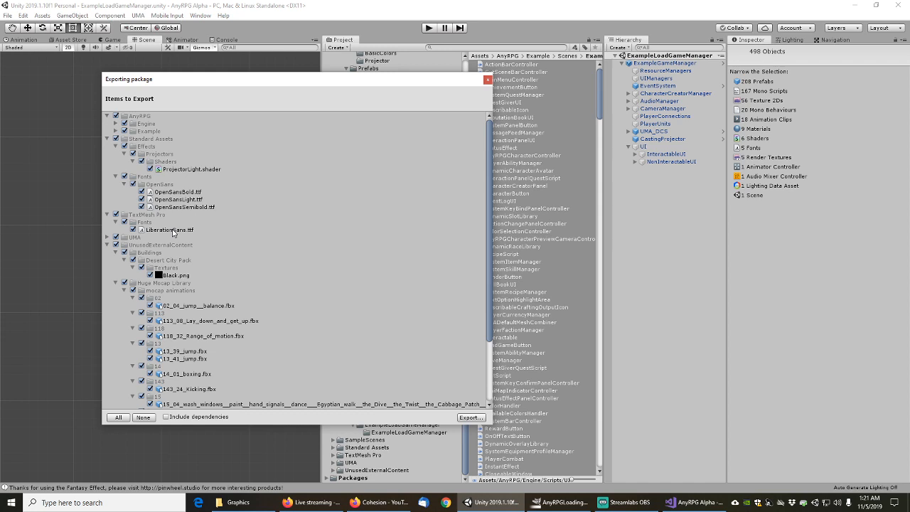
click(125, 290)
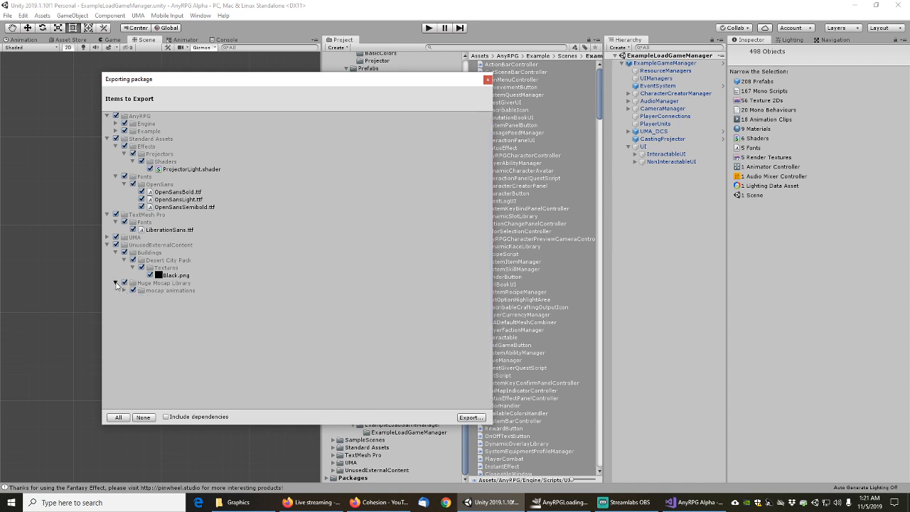
click(116, 283)
click(108, 139)
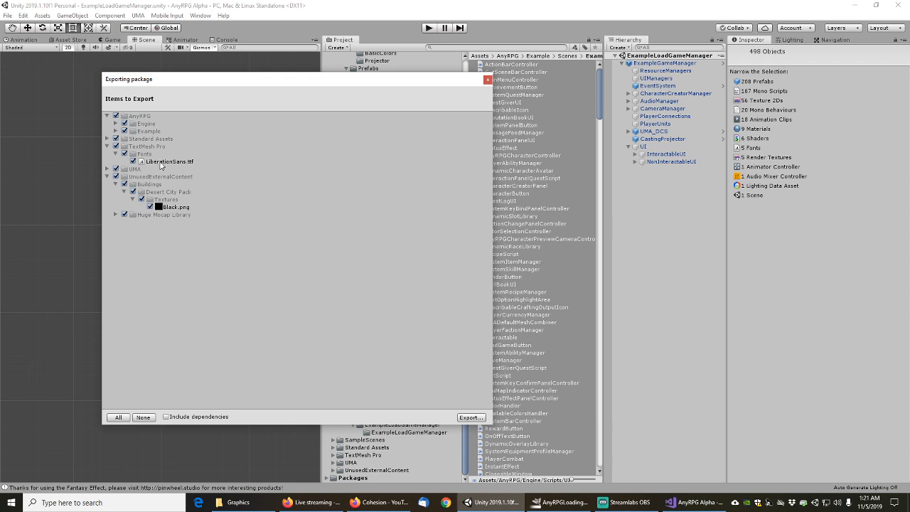
drag(311, 81, 0, 124)
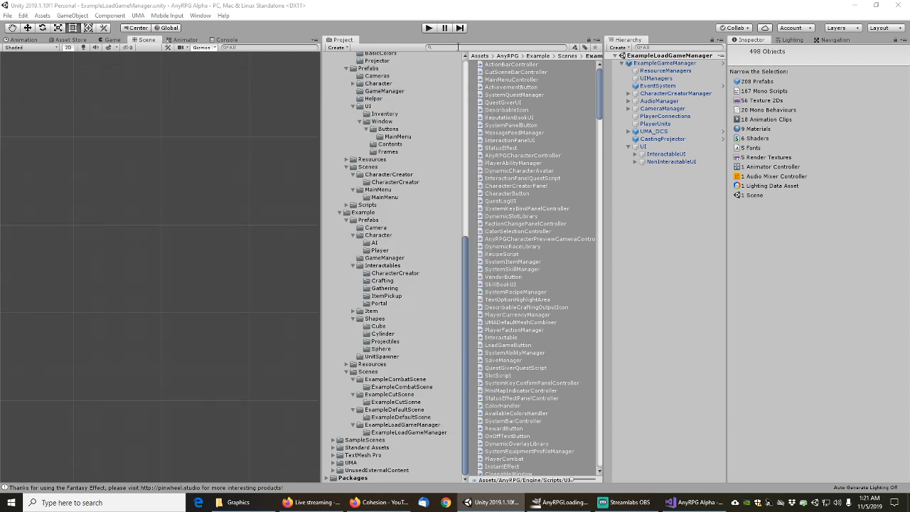
Collapse Engine's Images, Materials, Prefabs and Scenes folders and show Engine's contents
drag(466, 255, 467, 171)
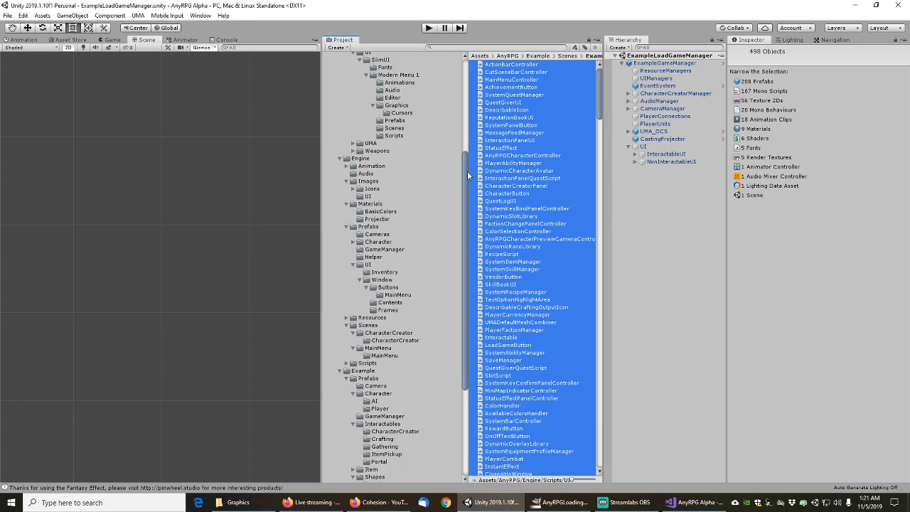
click(346, 182)
click(346, 188)
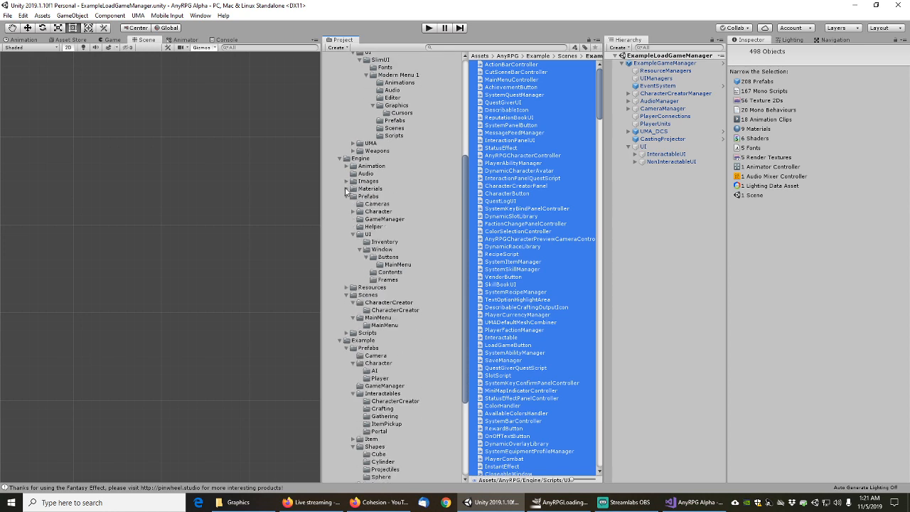
click(346, 197)
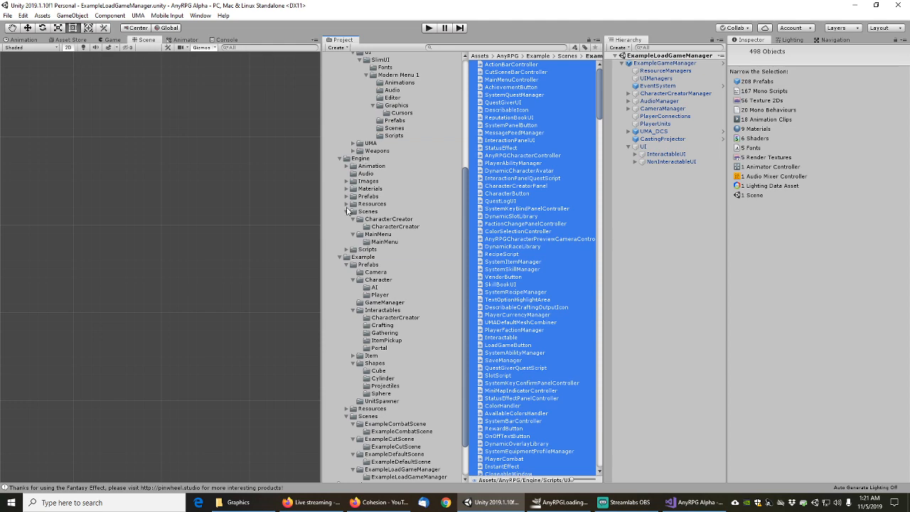
click(347, 211)
click(362, 159)
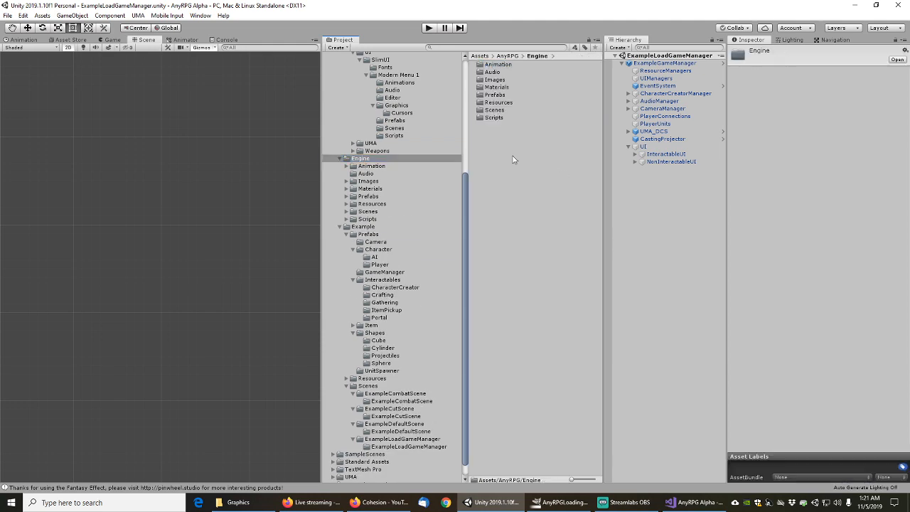
Create a new folder named Fonts inside the Engine folder
right_click(513, 157)
click(711, 167)
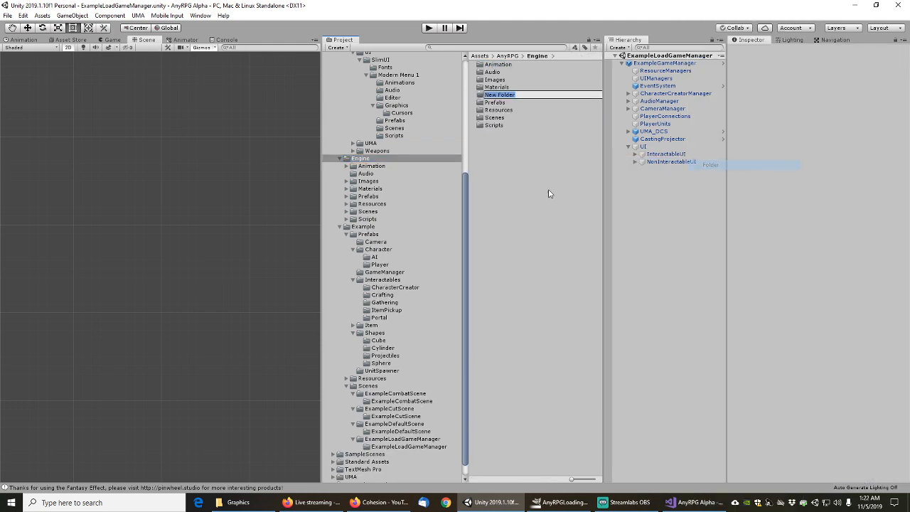
text(Fonts)
key(Return)
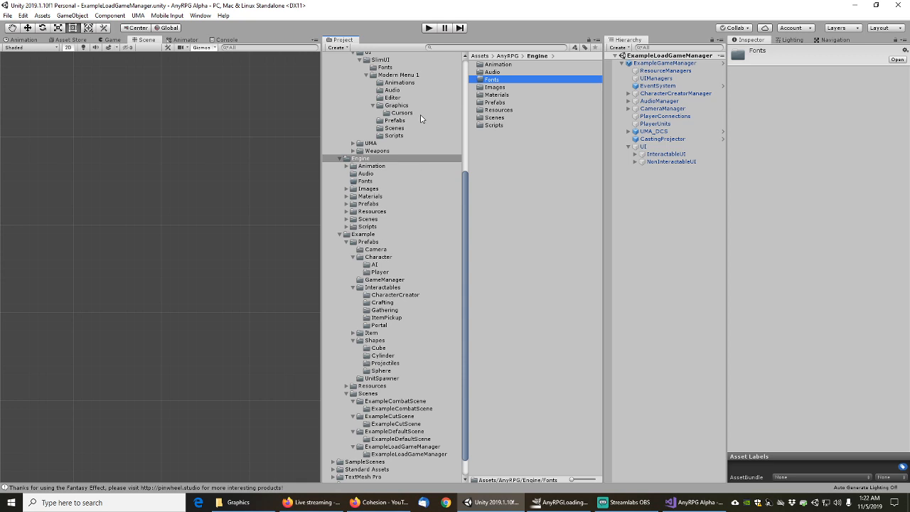
click(447, 49)
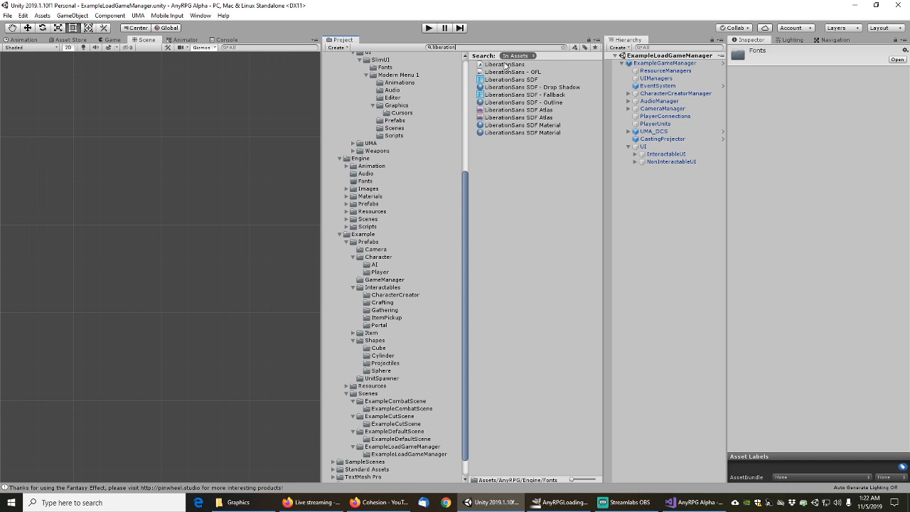
Inspect the LiberationSans font and its LiberationSans - OFL licence in TextMesh Pro/Fonts
click(505, 65)
click(564, 48)
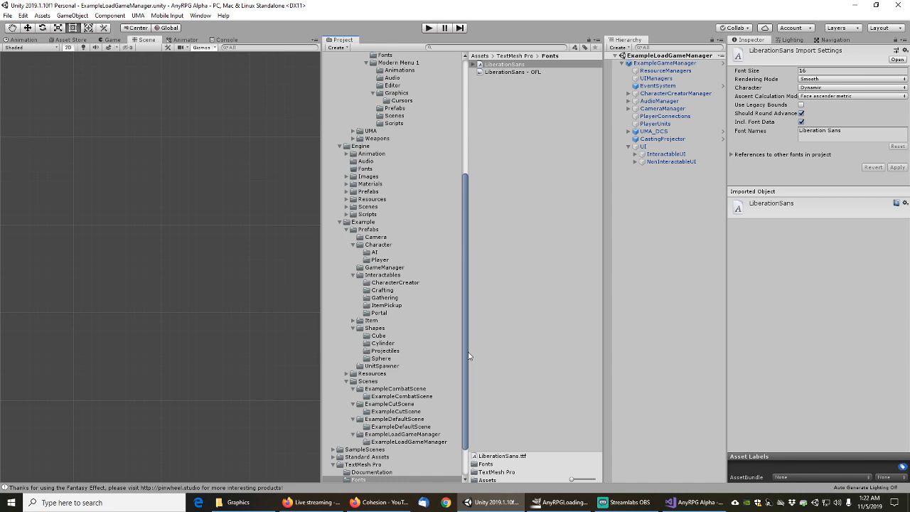
click(515, 72)
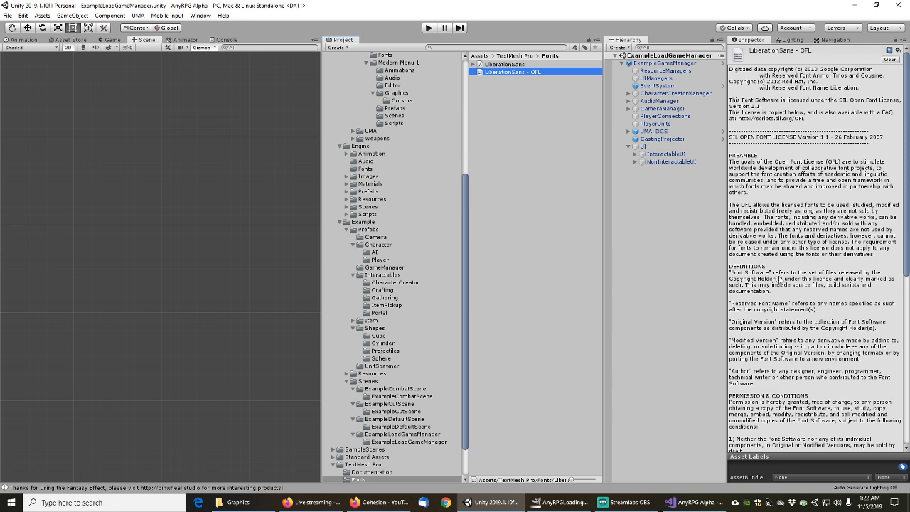
scroll(779, 280, down, 8)
scroll(779, 280, up, 8)
Move LiberationSans and LiberationSans - OFL into Engine/Fonts and bring back the export window
shift+click(506, 66)
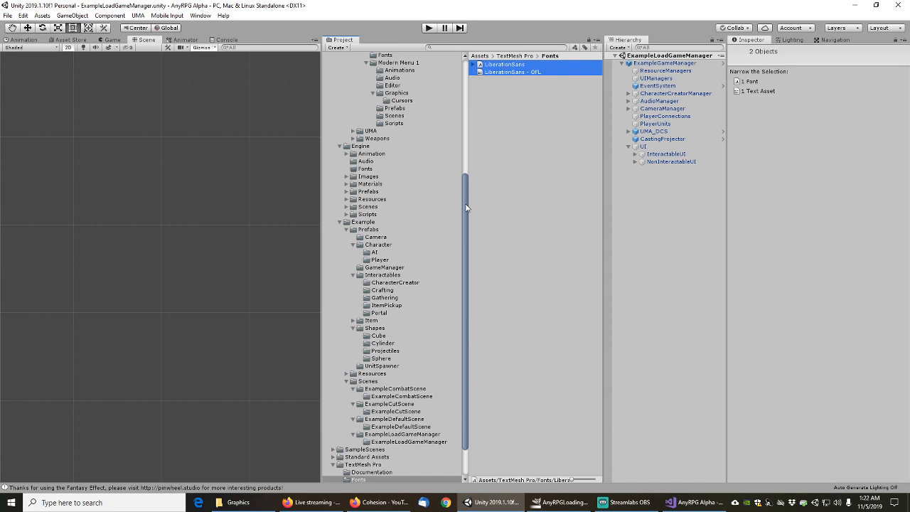
mouse_move(466, 207)
mouse_down()
mouse_move(465, 127)
mouse_move(465, 191)
mouse_up()
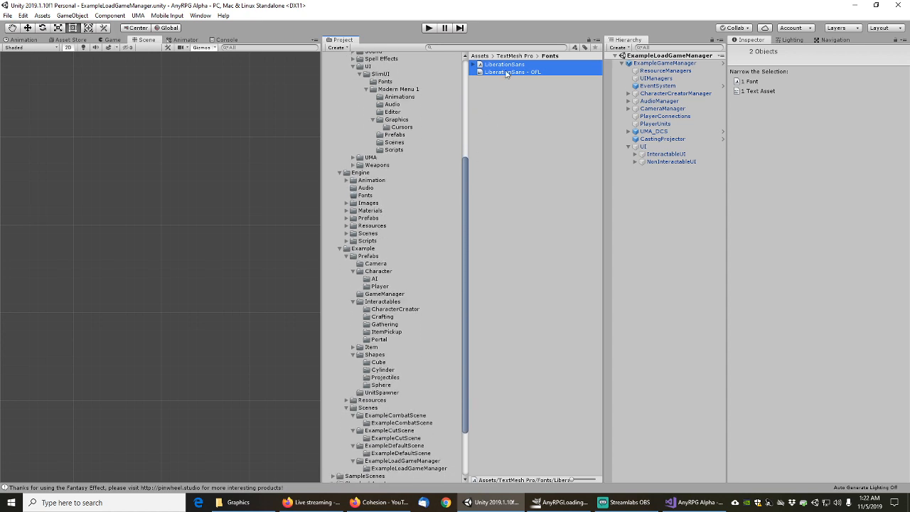
drag(507, 74, 368, 196)
key(alt+Tab)
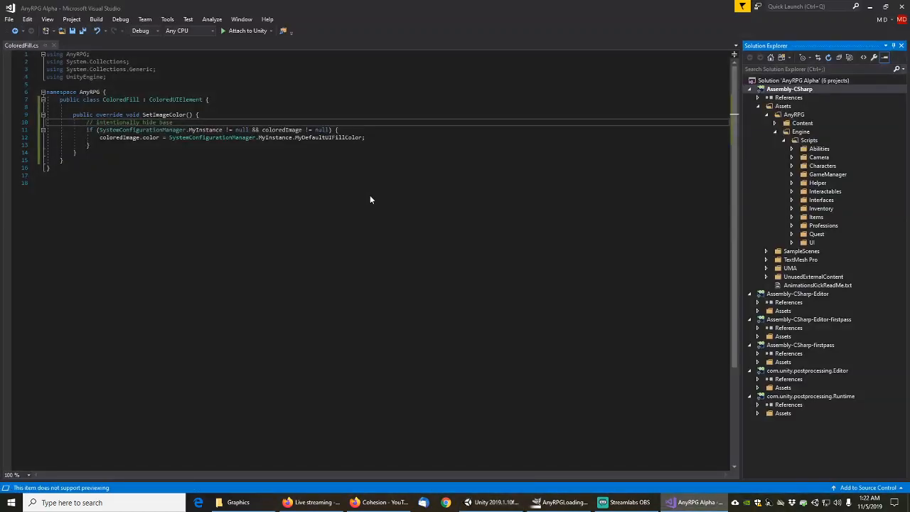
click(871, 9)
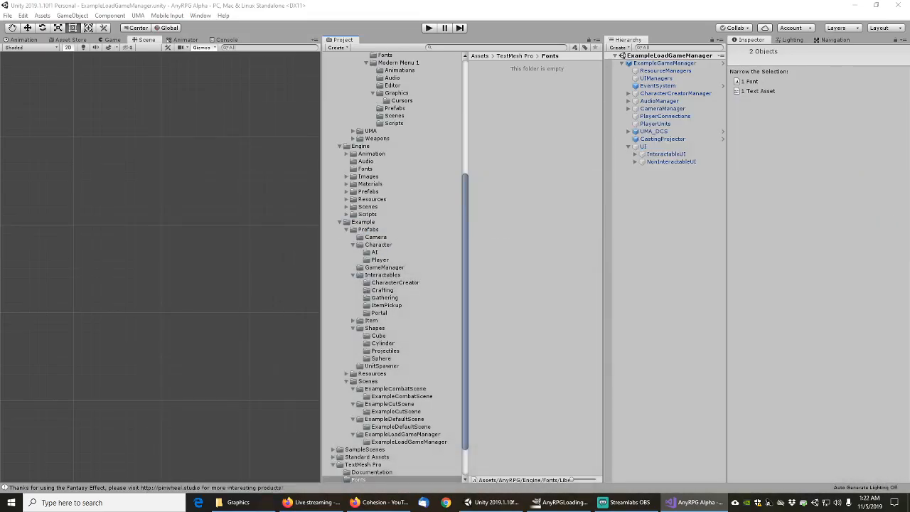
drag(0, 128, 397, 116)
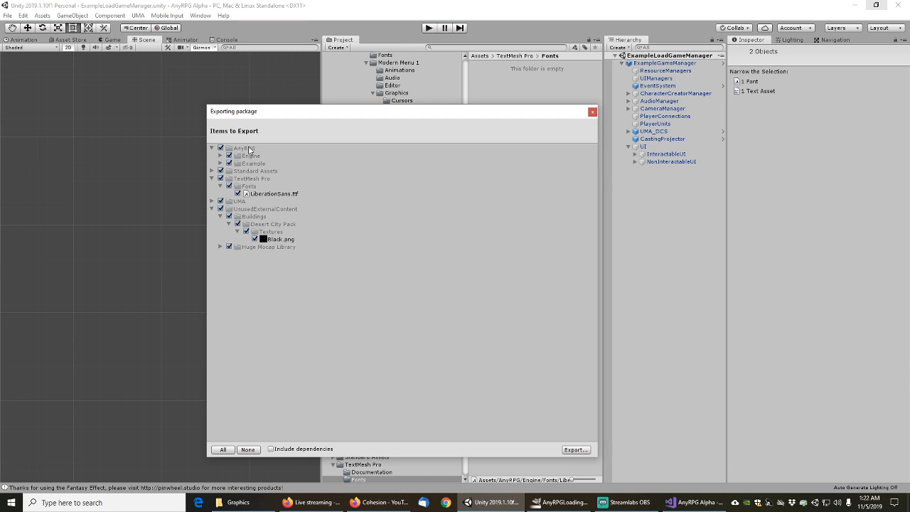
Untick the TextMesh Pro entry in the export list and close the Exporting package window
click(215, 181)
click(220, 178)
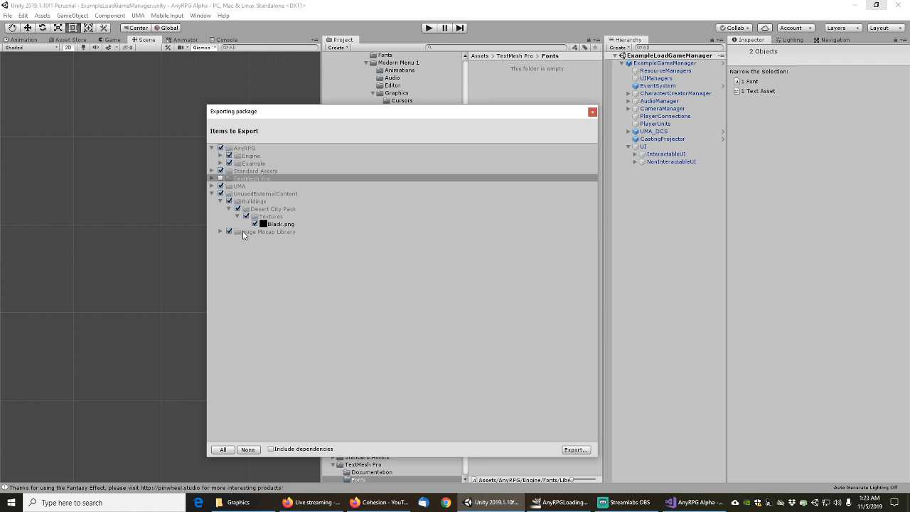
click(593, 112)
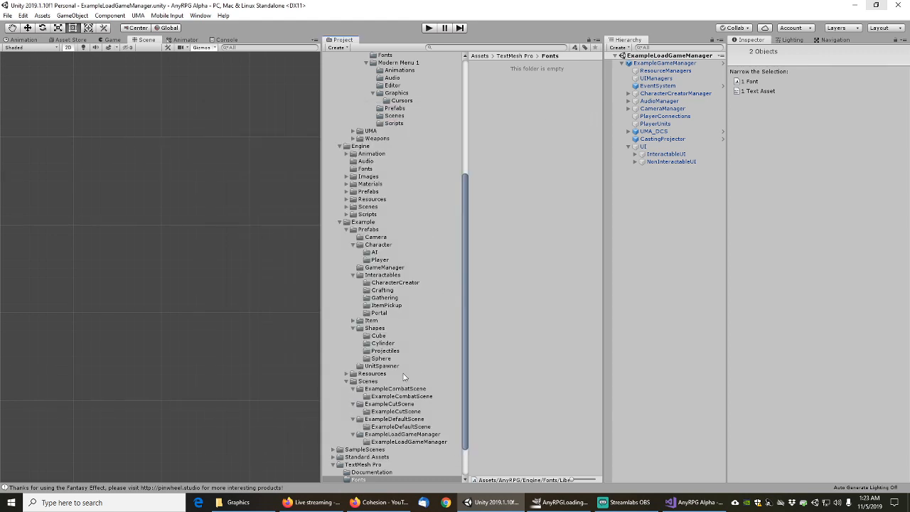
Collapse the TextMesh Pro, Example, Engine and UI folders and show UsedExternalContent/Animations
click(335, 465)
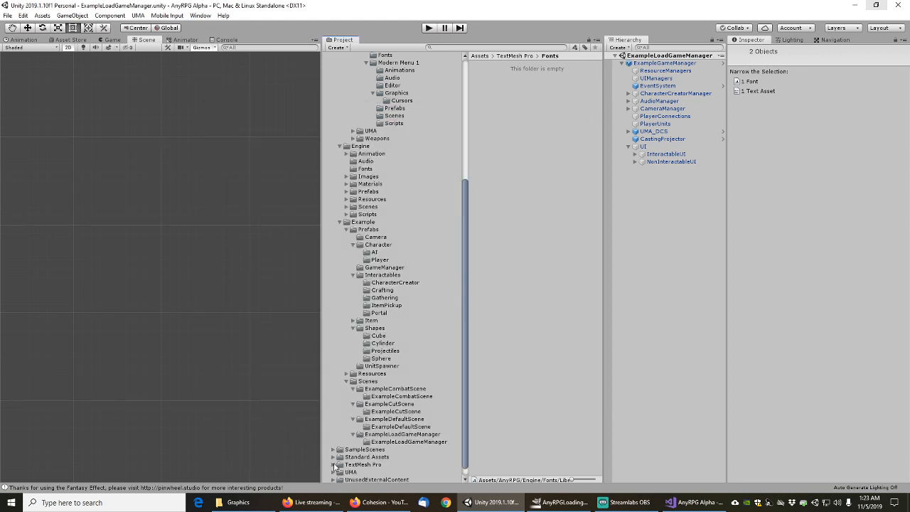
click(340, 223)
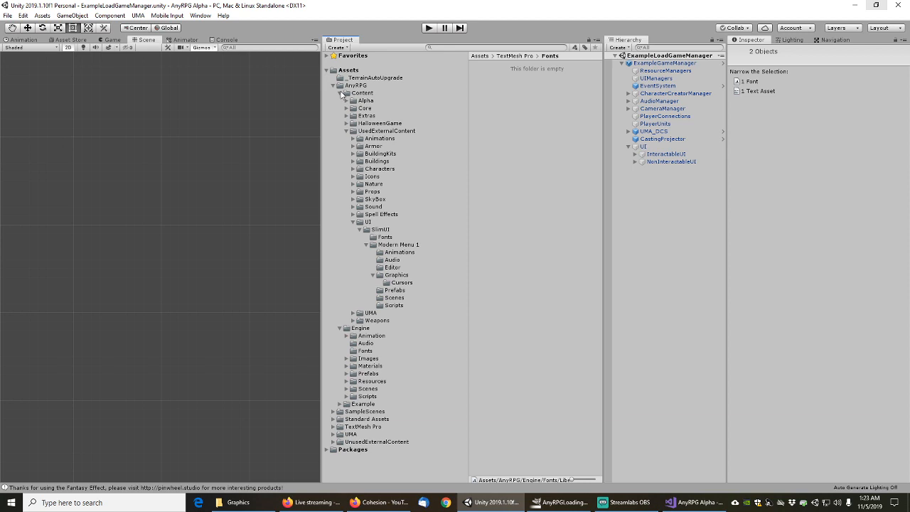
click(346, 93)
click(343, 102)
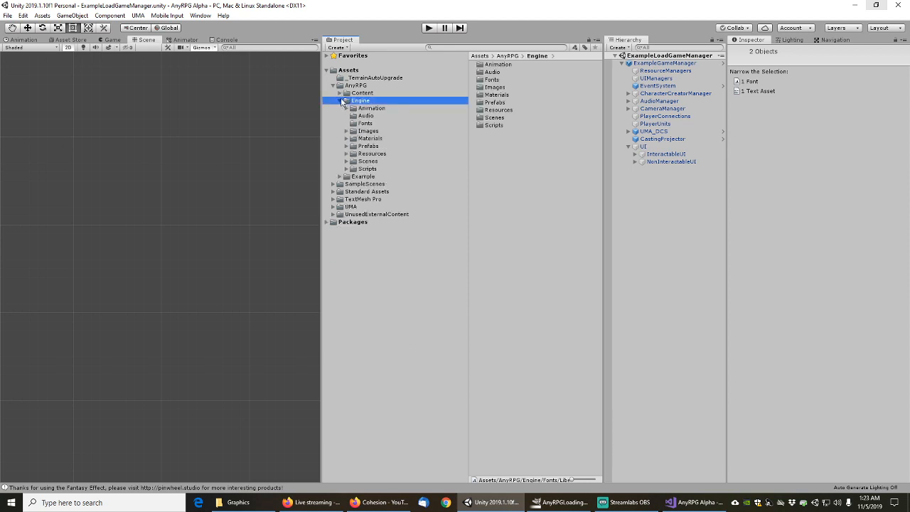
click(341, 101)
click(340, 93)
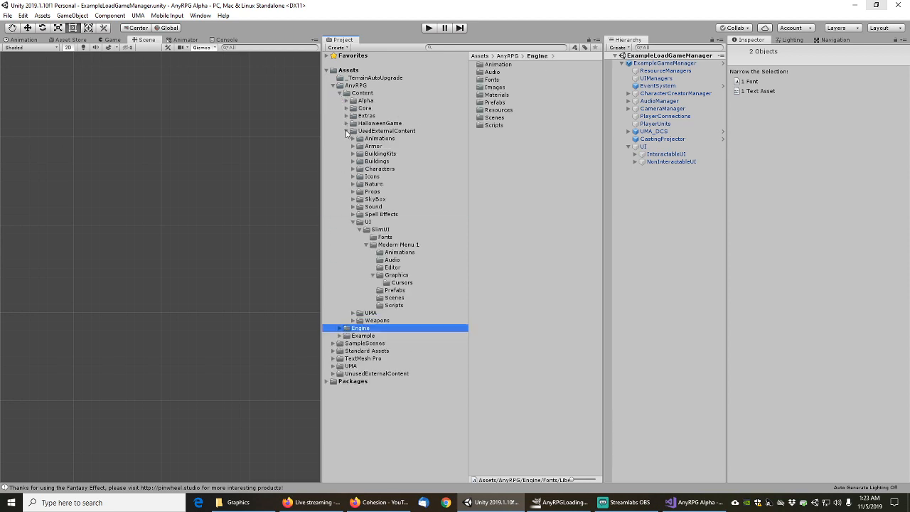
click(354, 222)
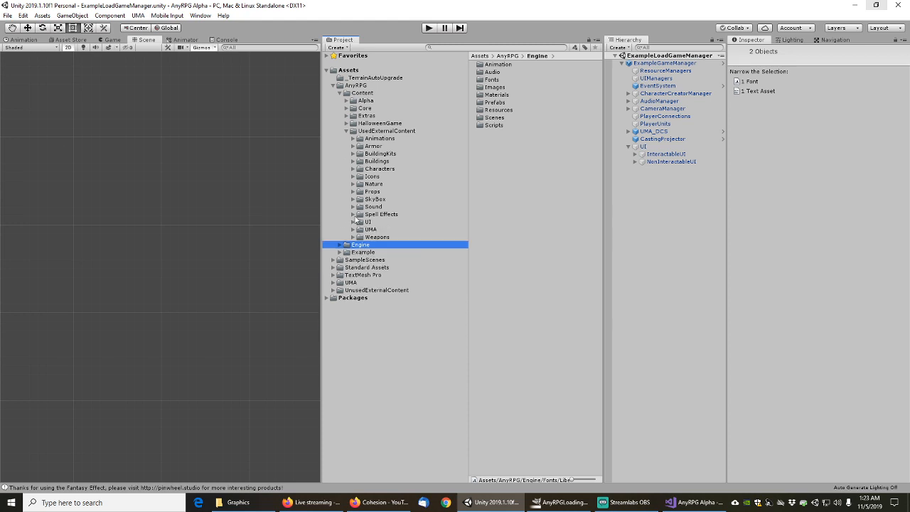
click(376, 140)
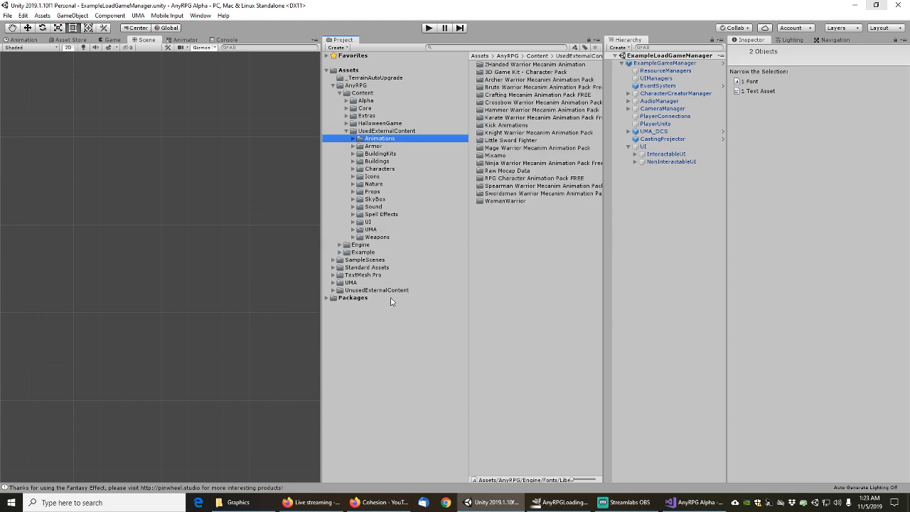
Drag Huge Mocap Library from UnusedExternalContent onto UsedExternalContent/Animations
click(334, 291)
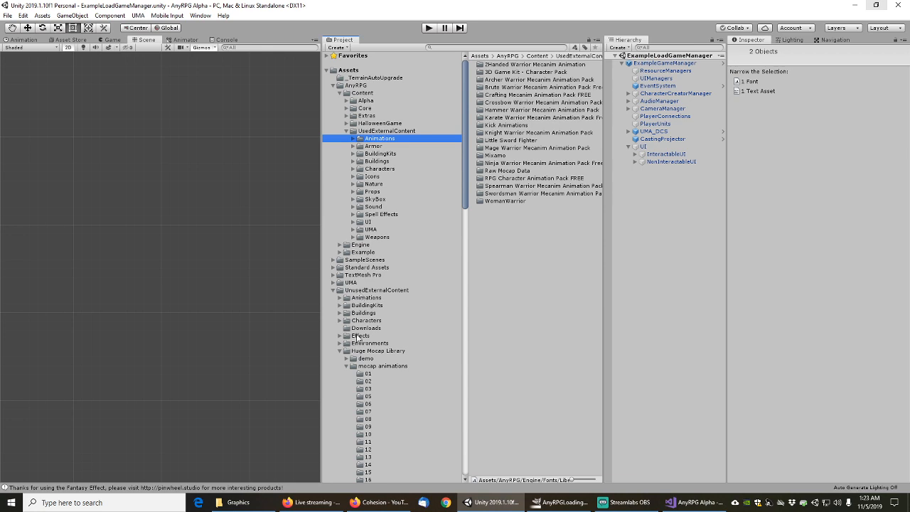
click(340, 351)
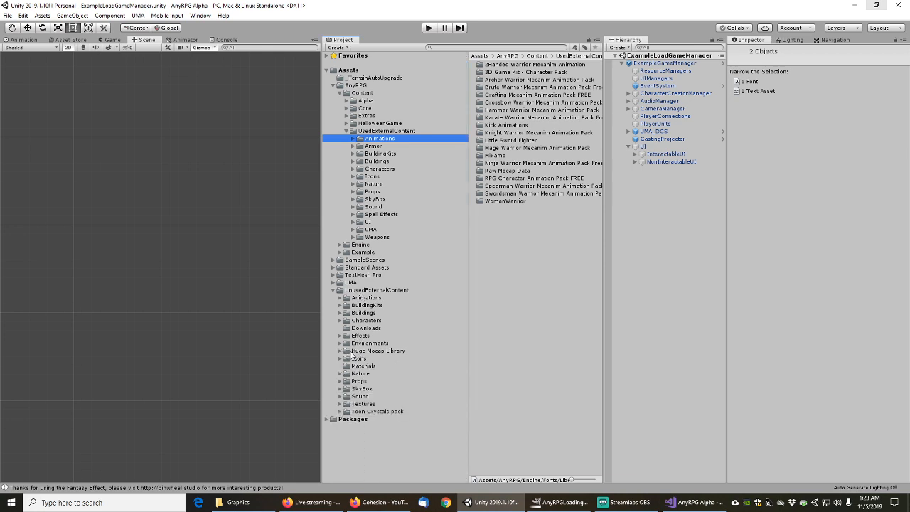
click(365, 291)
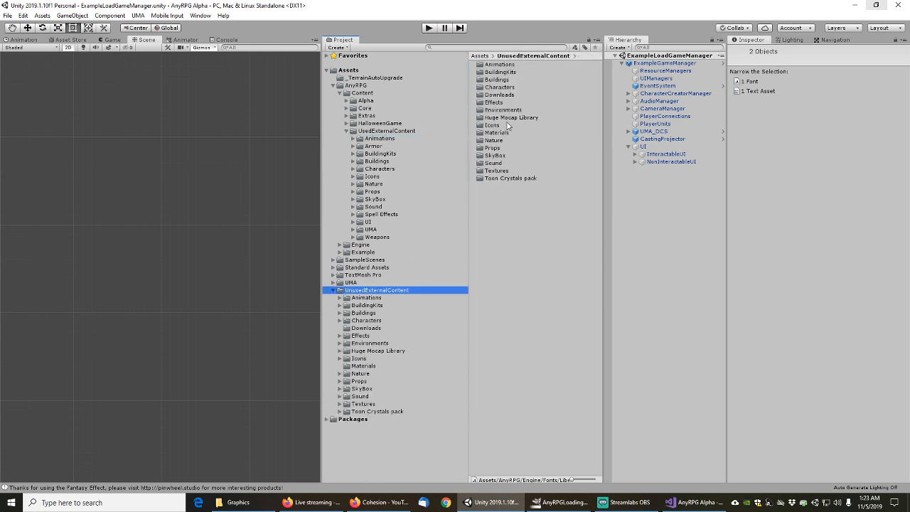
click(509, 120)
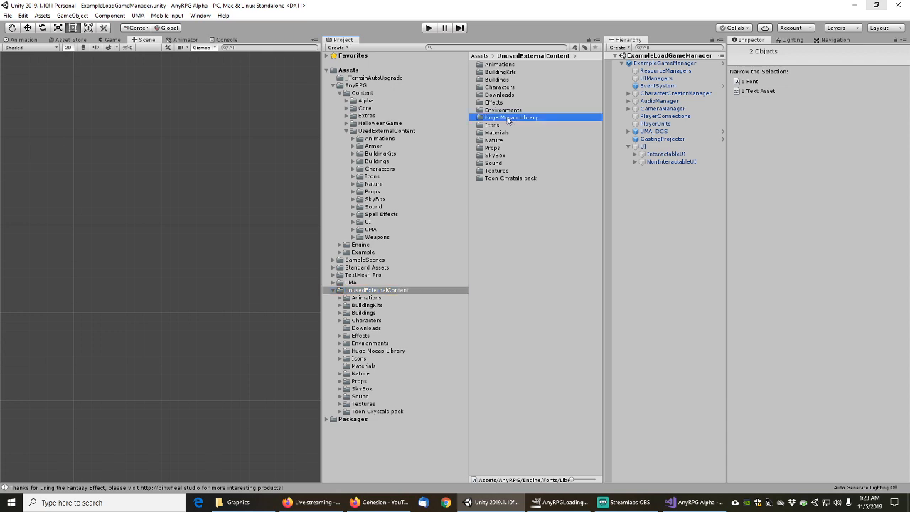
drag(508, 120, 384, 139)
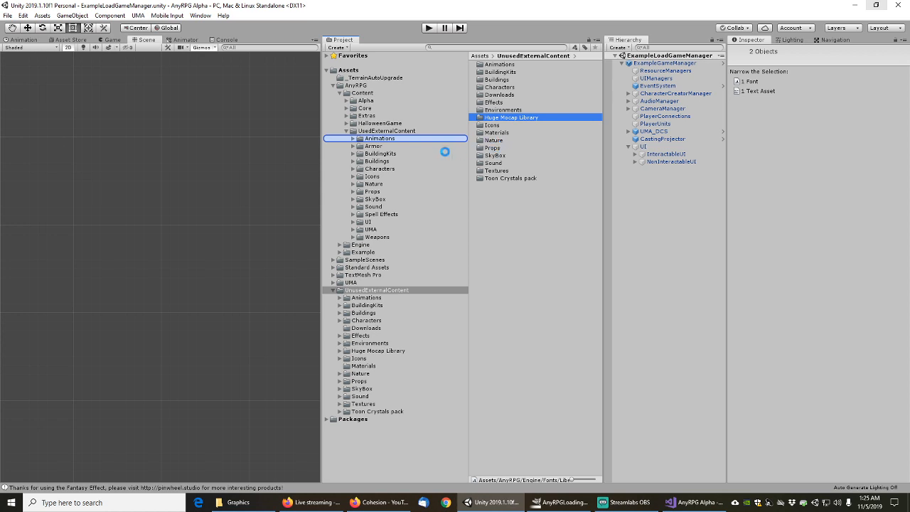
Check system memory use on Task Manager's Performance > Memory graph, then minimize it
right_click(731, 505)
click(762, 458)
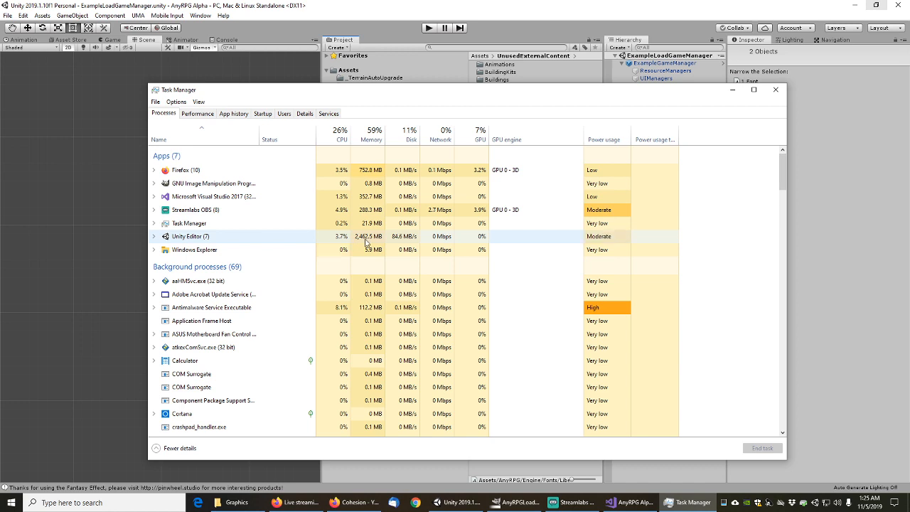
click(190, 115)
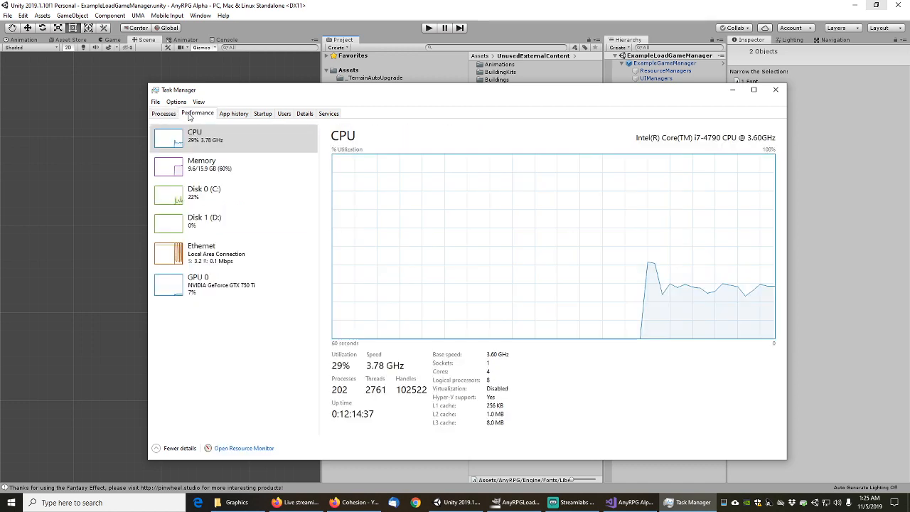
click(223, 171)
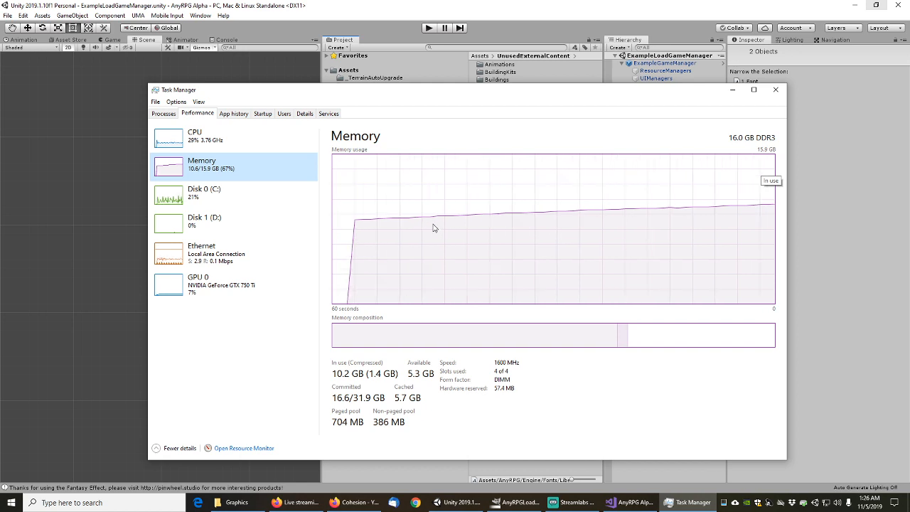
click(732, 92)
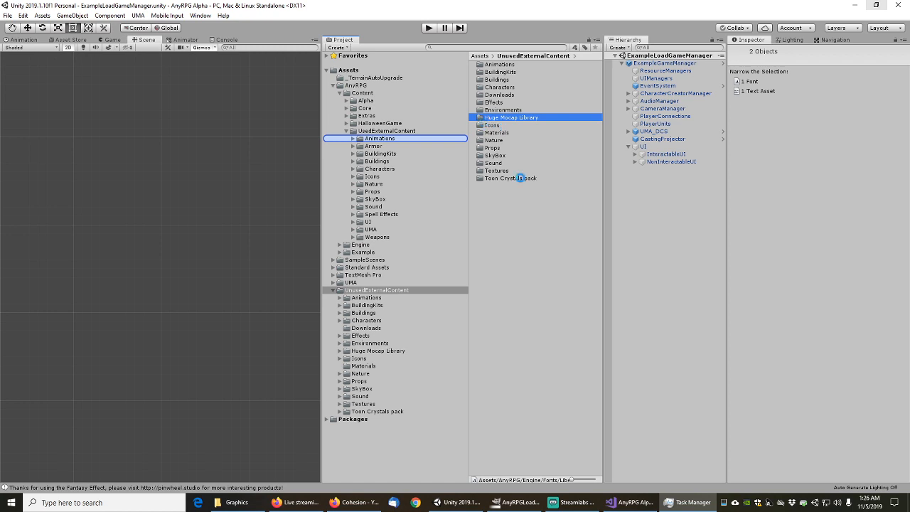
Recheck per-process and total memory (down to 9.0 GB, 57%), then tuck Task Manager away
click(691, 504)
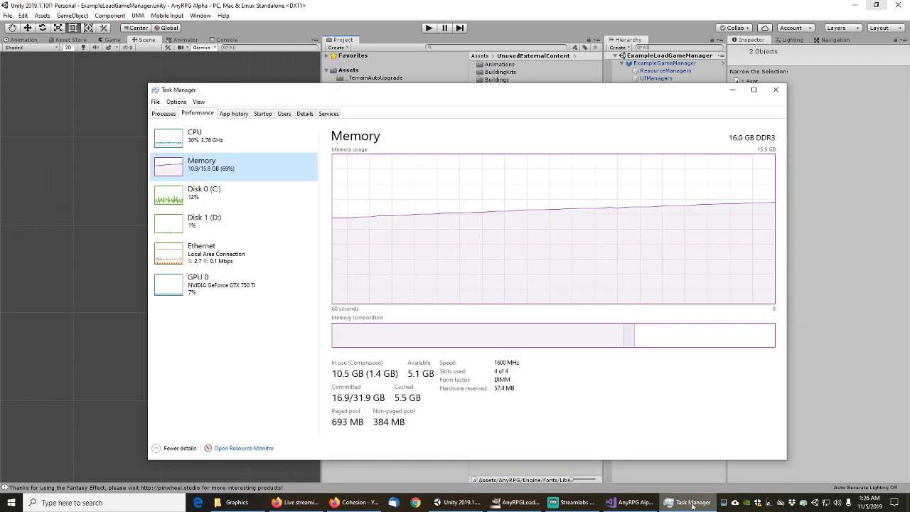
click(163, 115)
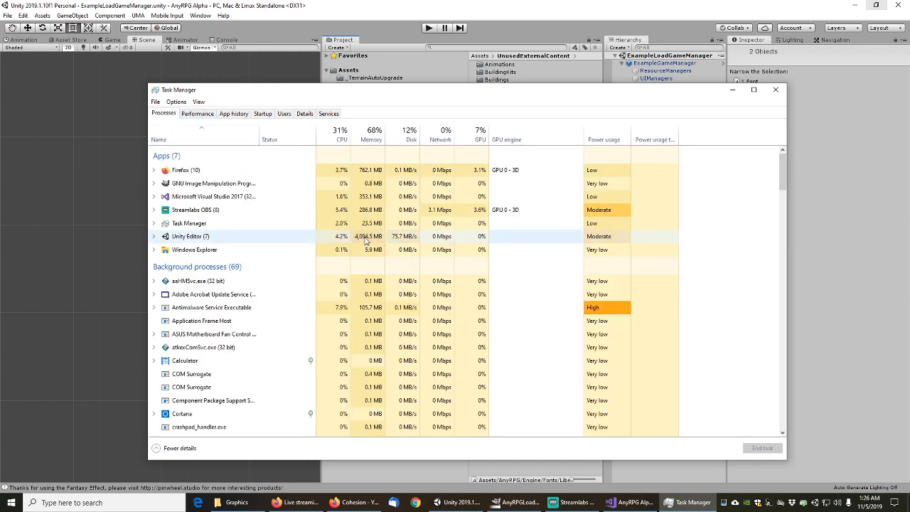
click(198, 113)
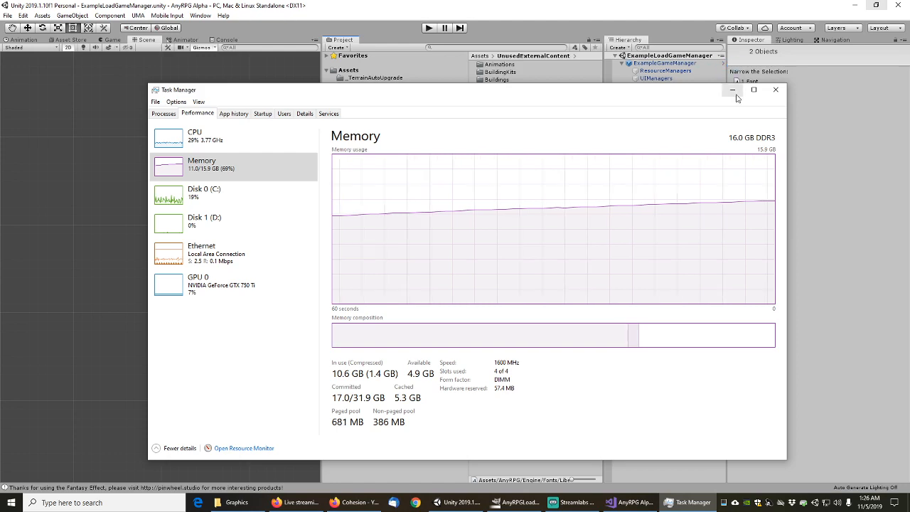
click(733, 89)
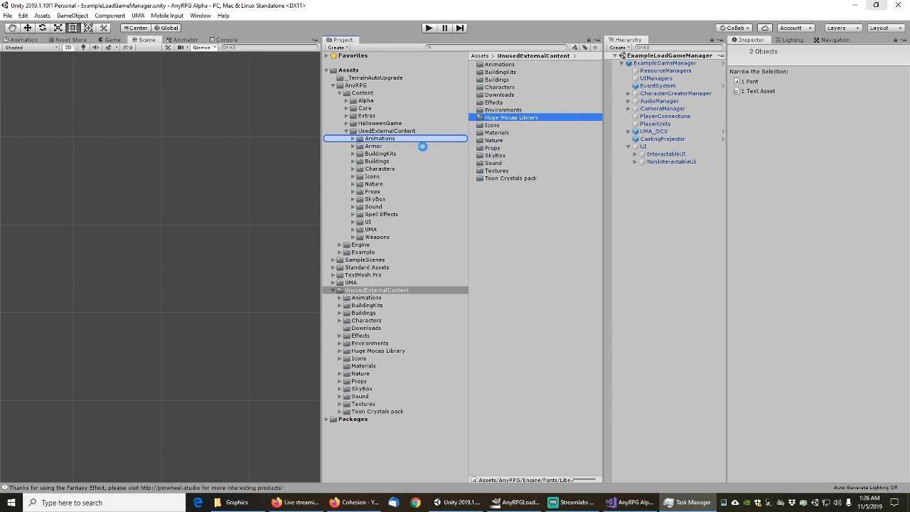
click(682, 502)
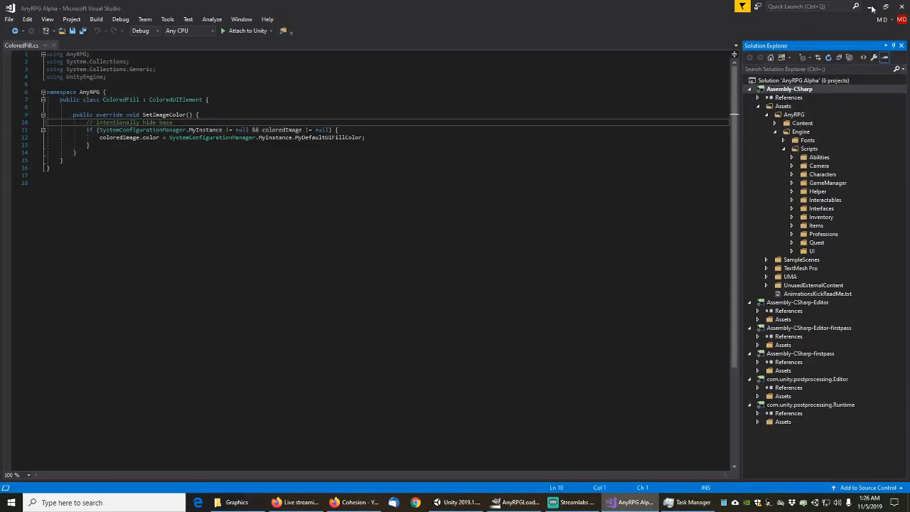
click(872, 8)
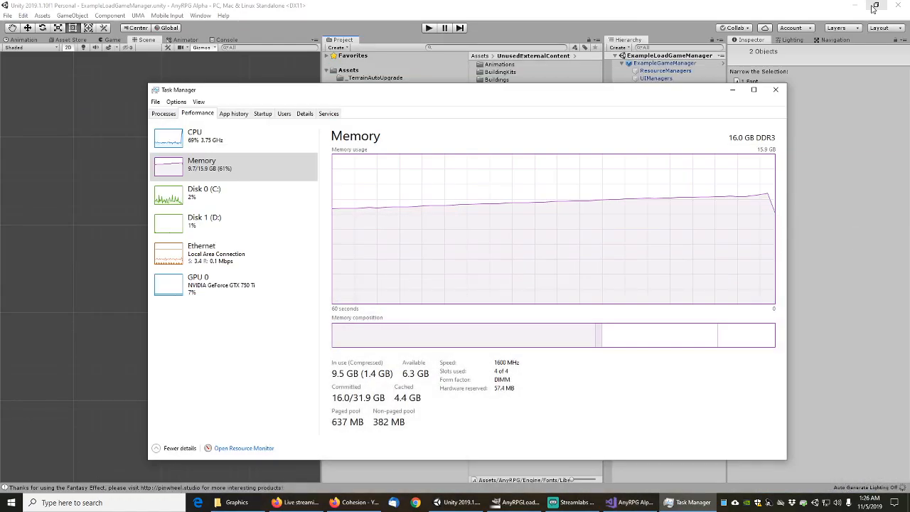
click(733, 90)
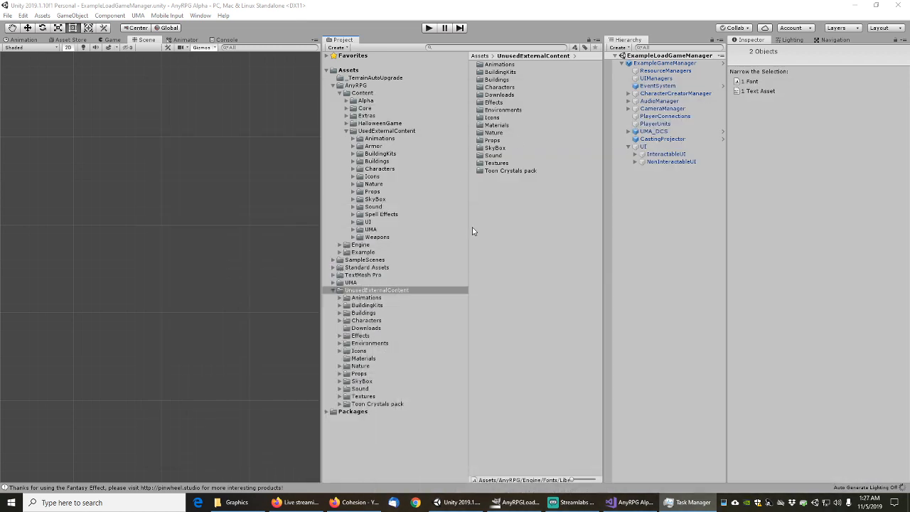
Browse the Huge Mocap Library animations under UsedExternalContent/Animations
click(366, 140)
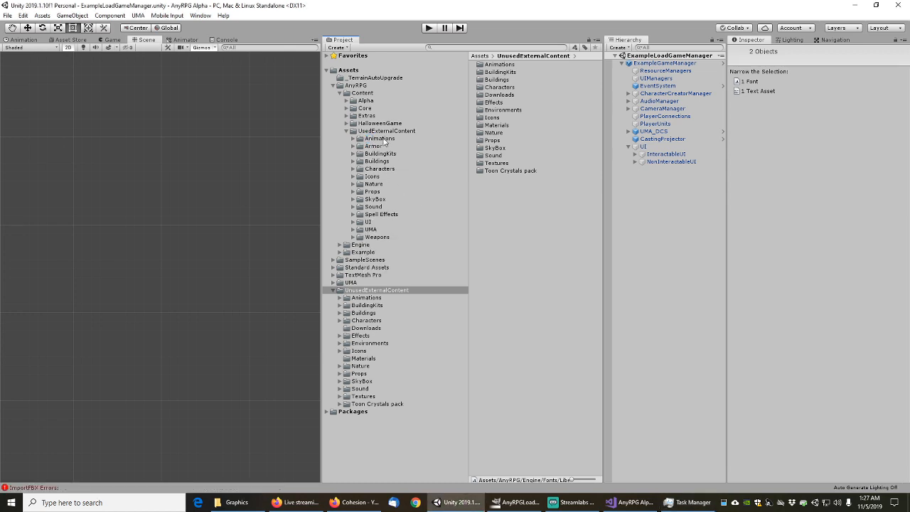
click(379, 139)
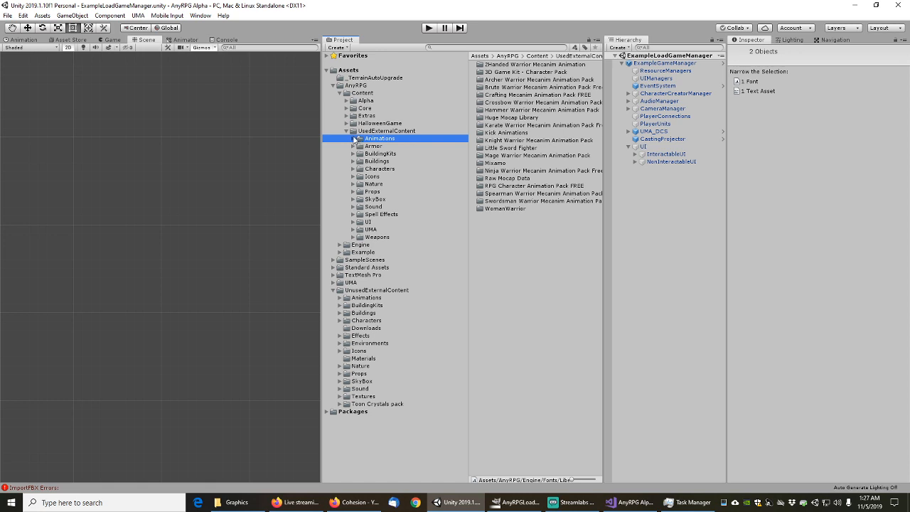
click(356, 139)
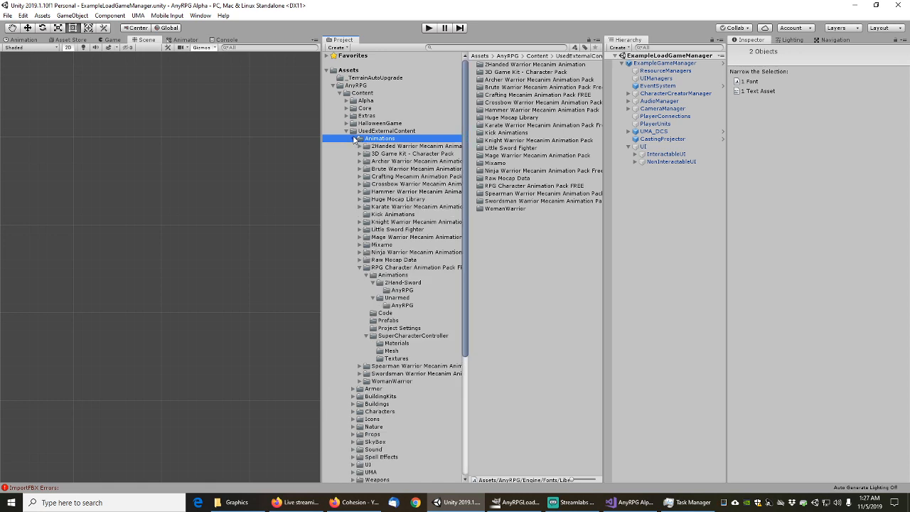
click(359, 268)
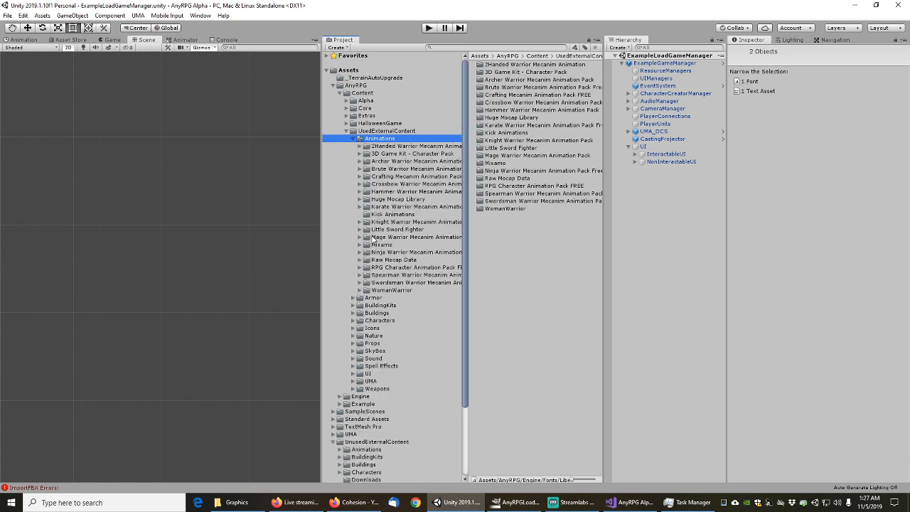
click(392, 200)
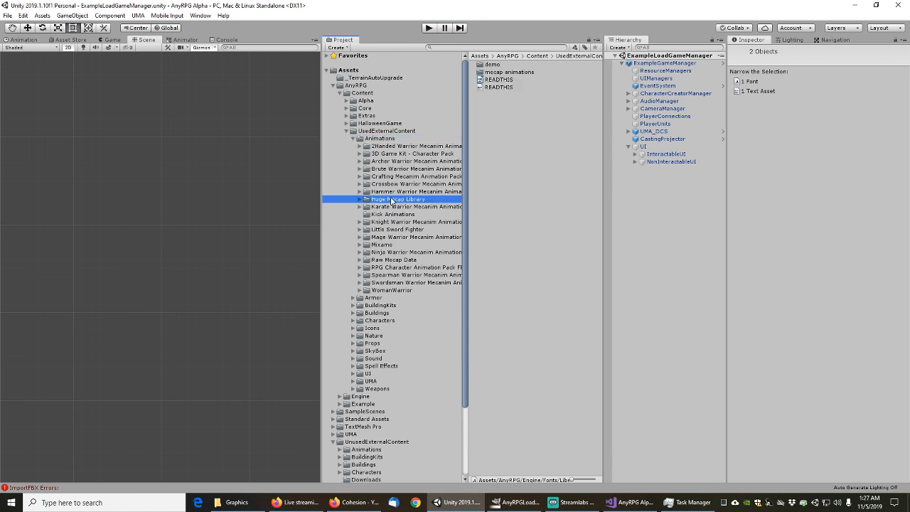
scroll(464, 214, down, 3)
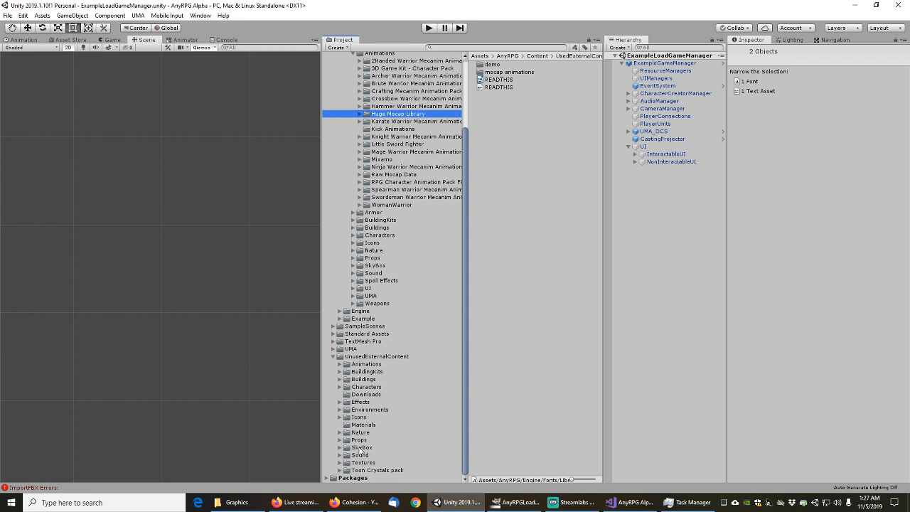
Collapse the UnusedExternalContent and UsedExternalContent folders and close Task Manager
click(339, 356)
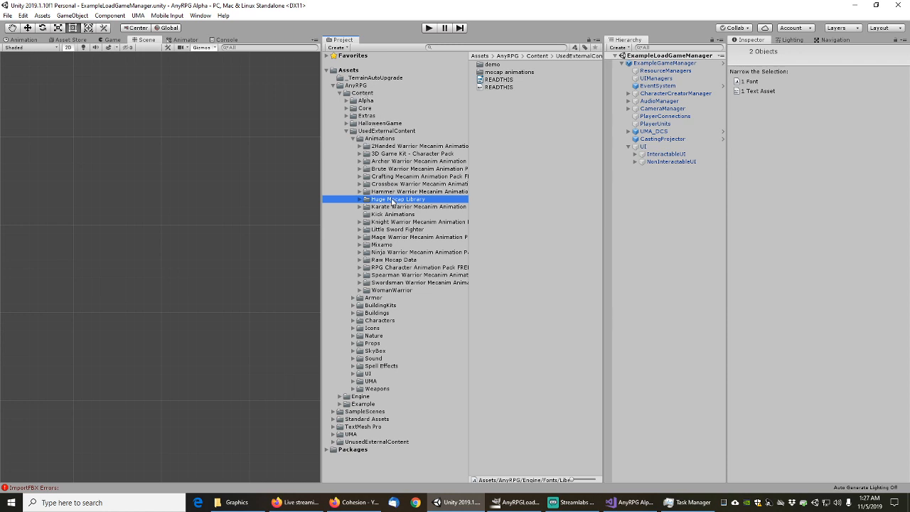
click(348, 132)
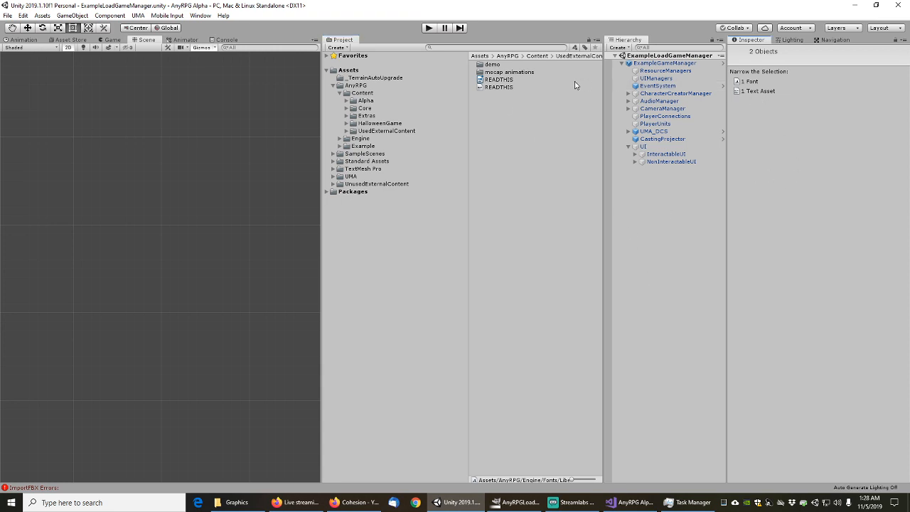
click(687, 502)
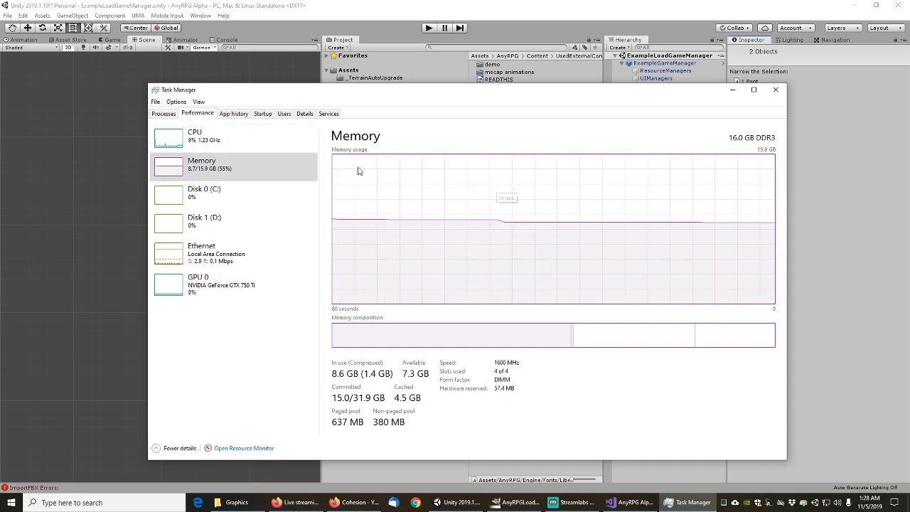
click(776, 89)
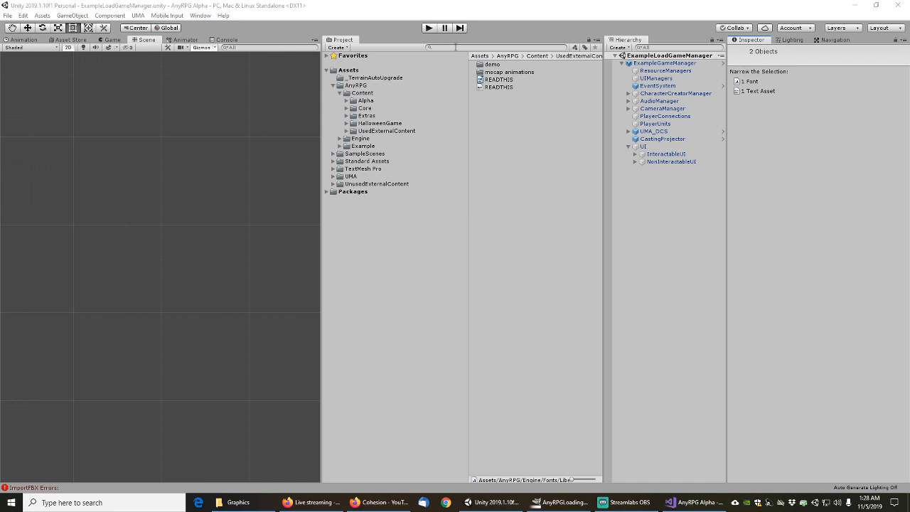
Search the project for 'black' and show the 64x64 Black texture's import settings (DXT1, 2.7 KB)
click(479, 99)
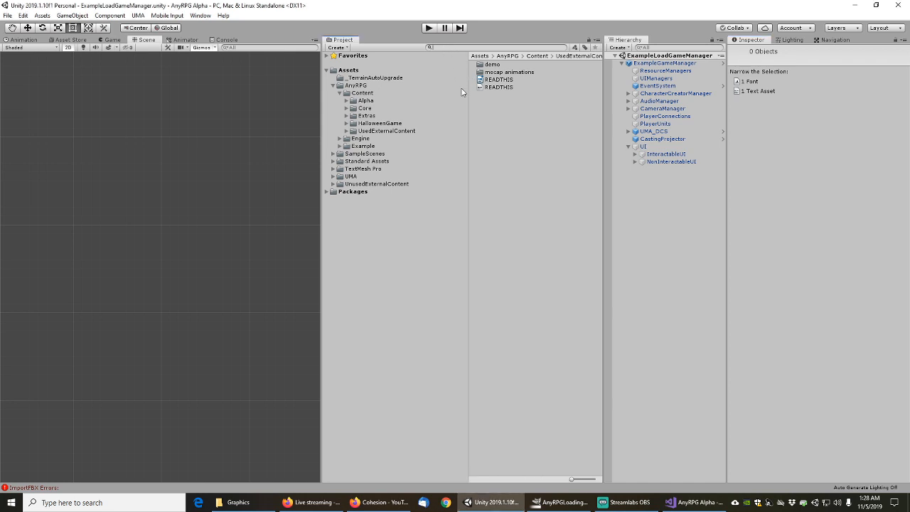
text(black)
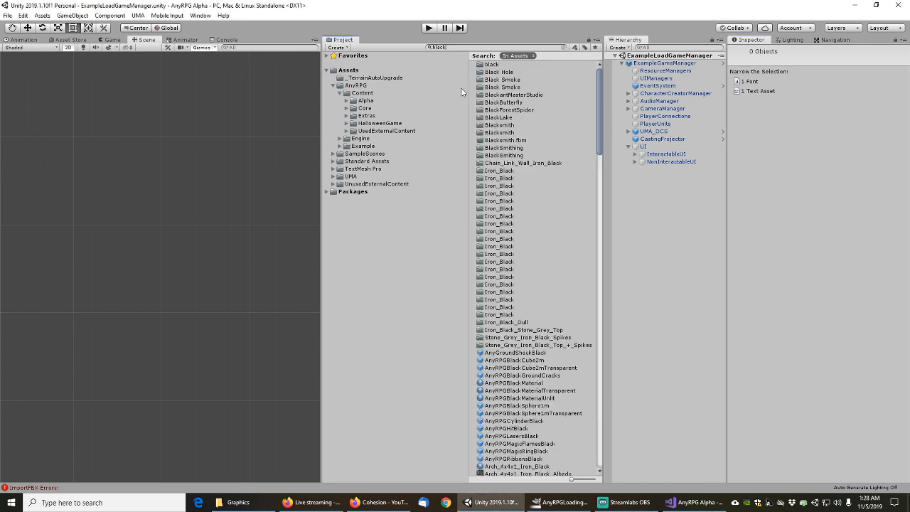
text(p)
key(BackSpace)
drag(600, 114, 603, 200)
scroll(518, 143, up, 4)
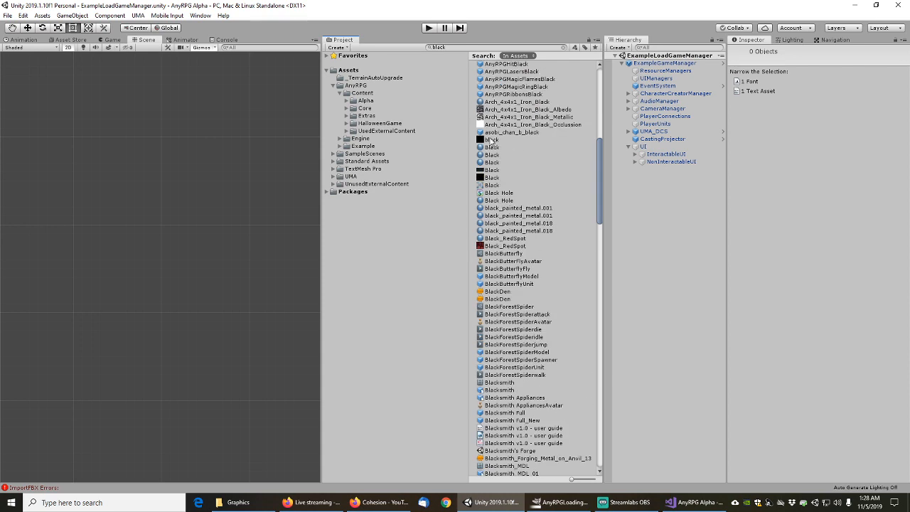
click(492, 178)
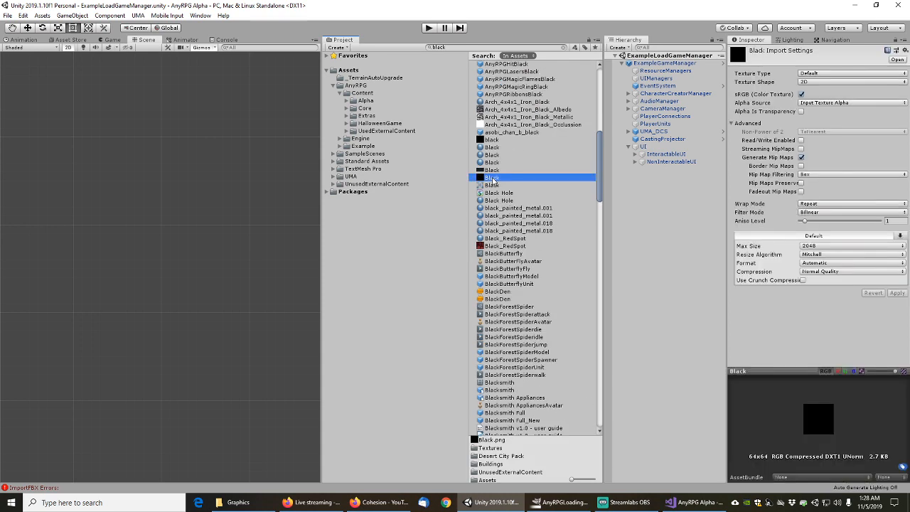
click(494, 140)
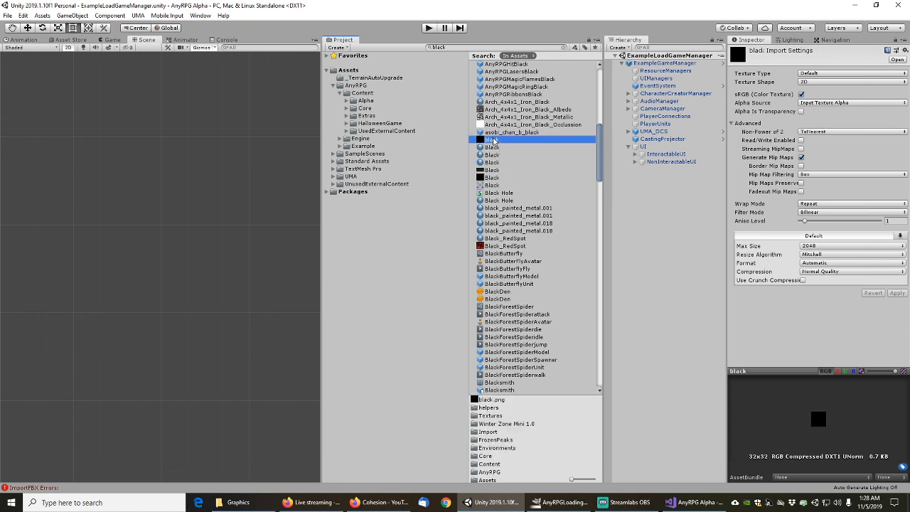
click(495, 178)
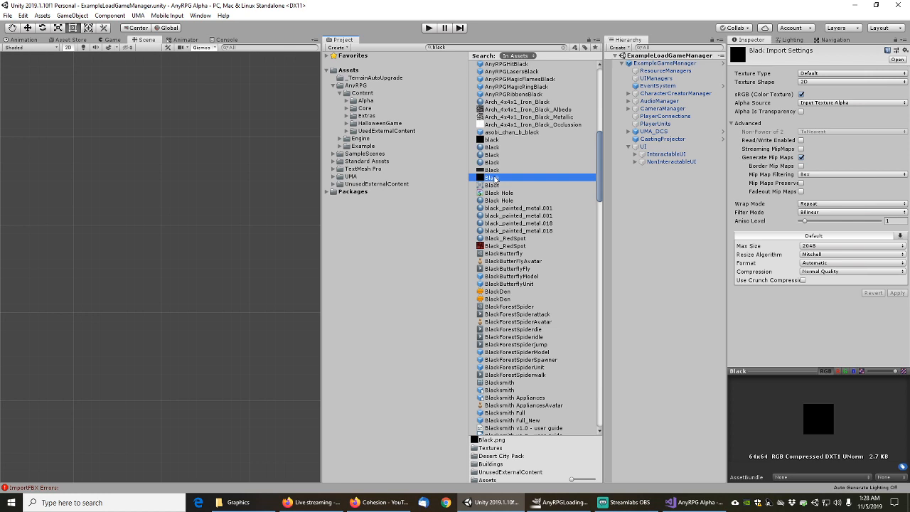
Select only the Black texture's dependencies, then clear the ImportFBX errors from the Console
right_click(496, 179)
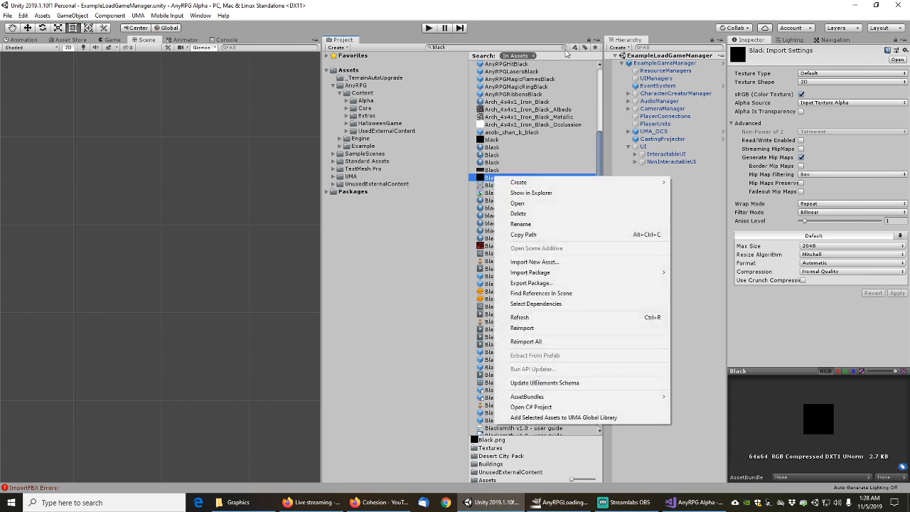
click(565, 52)
click(564, 48)
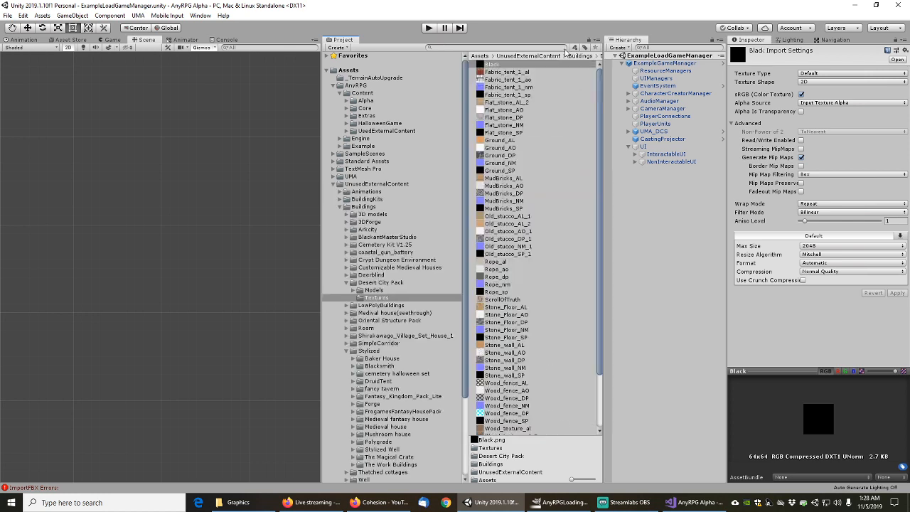
right_click(493, 66)
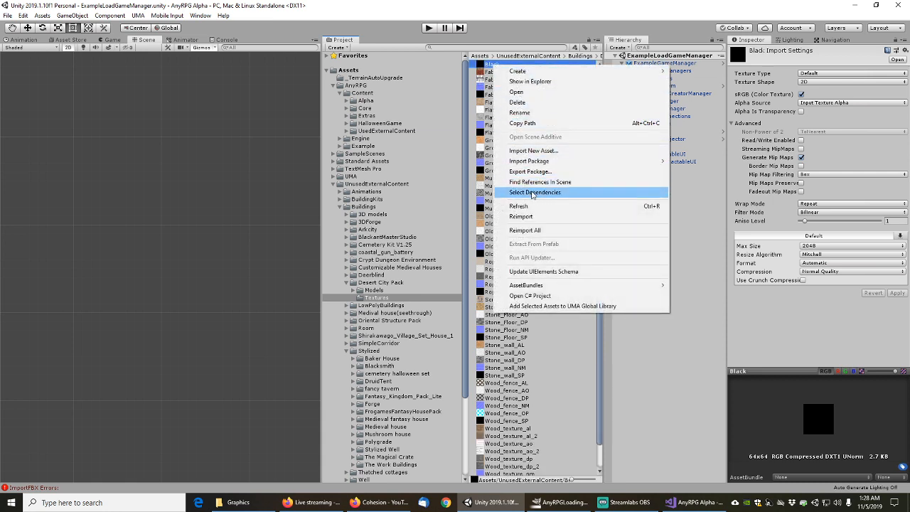
click(532, 193)
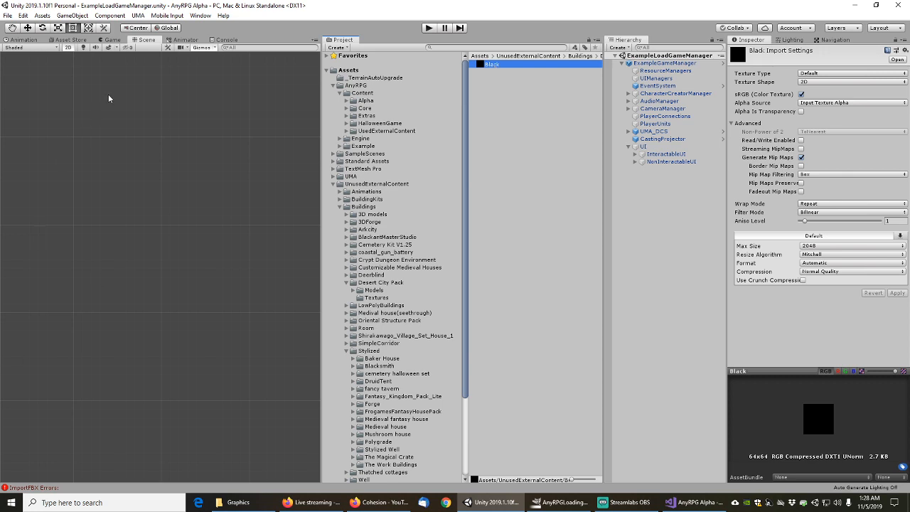
click(225, 41)
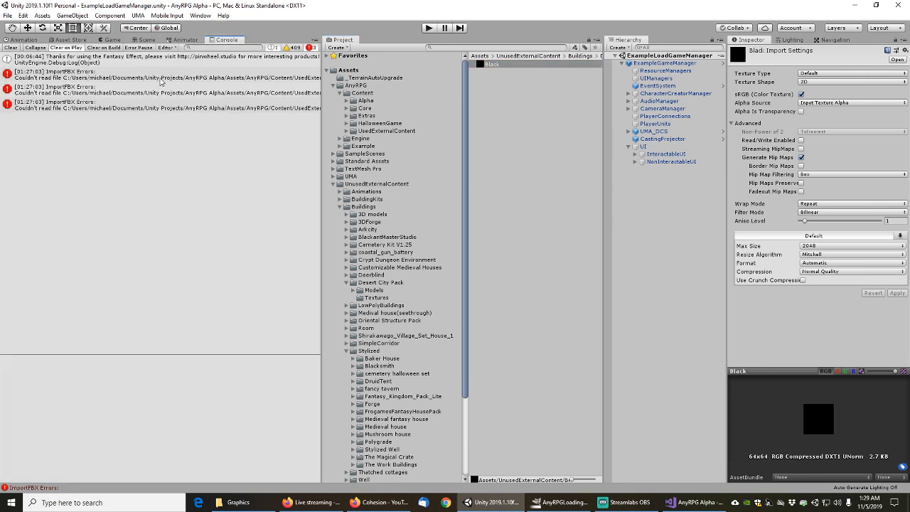
click(11, 48)
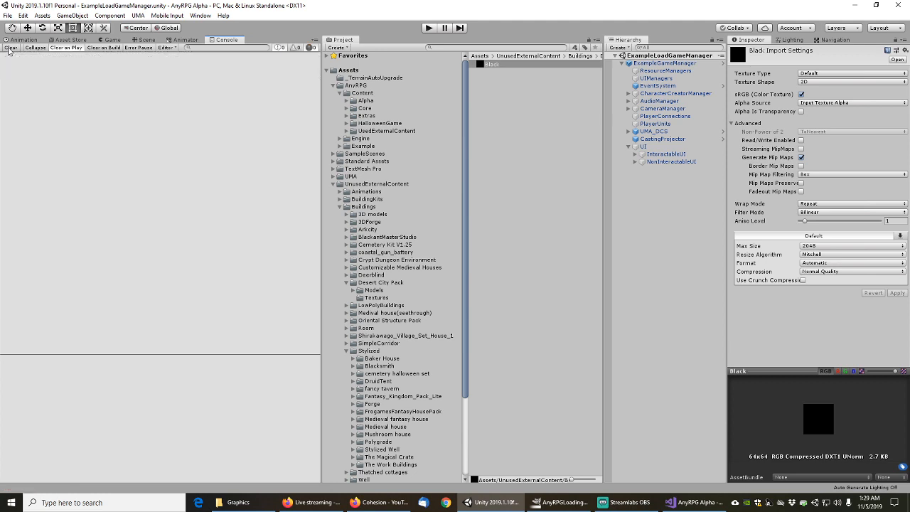
Find scene objects referencing the Black texture and inspect the AbilityBar object
right_click(495, 67)
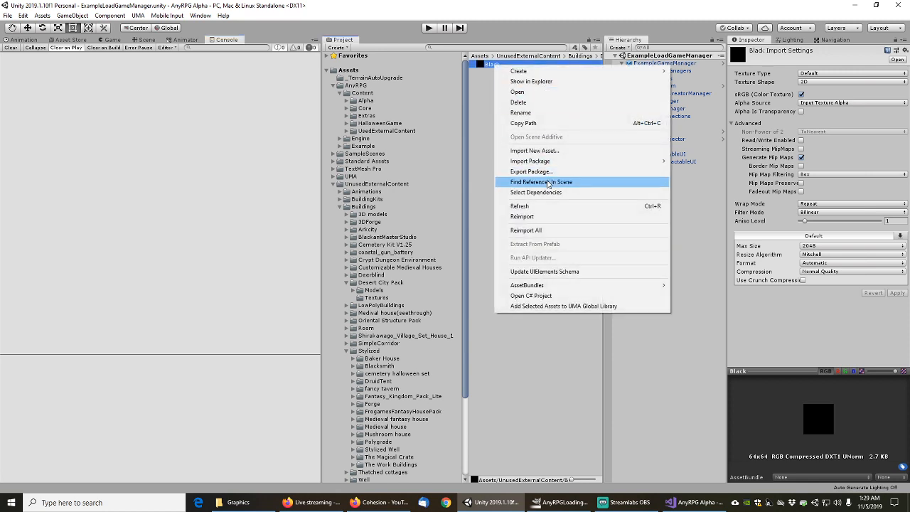
click(549, 183)
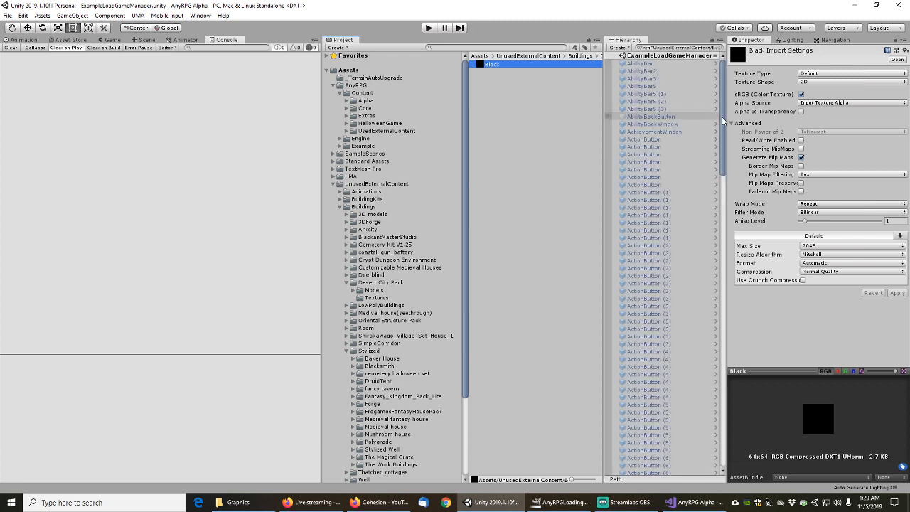
mouse_move(722, 117)
mouse_down()
mouse_move(731, 418)
mouse_move(708, 116)
mouse_up()
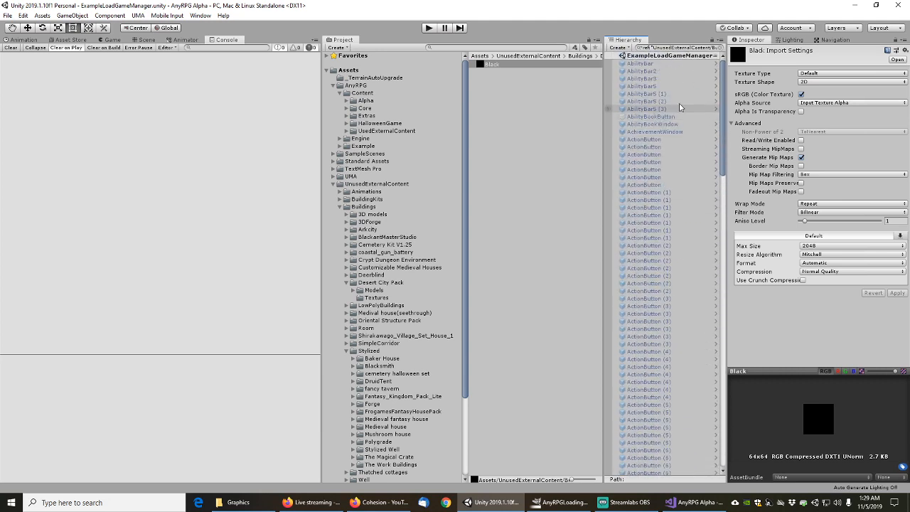
click(640, 66)
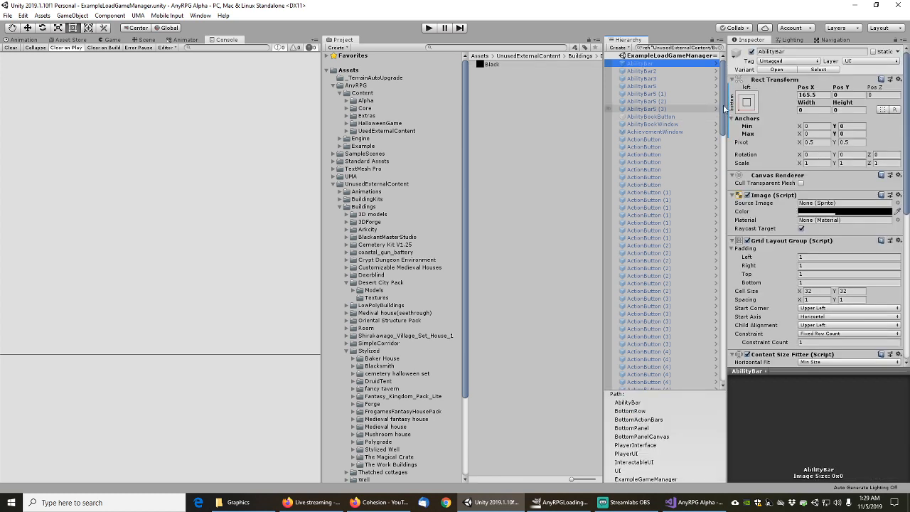
mouse_move(723, 104)
mouse_down()
mouse_move(738, 355)
mouse_move(705, 101)
mouse_up()
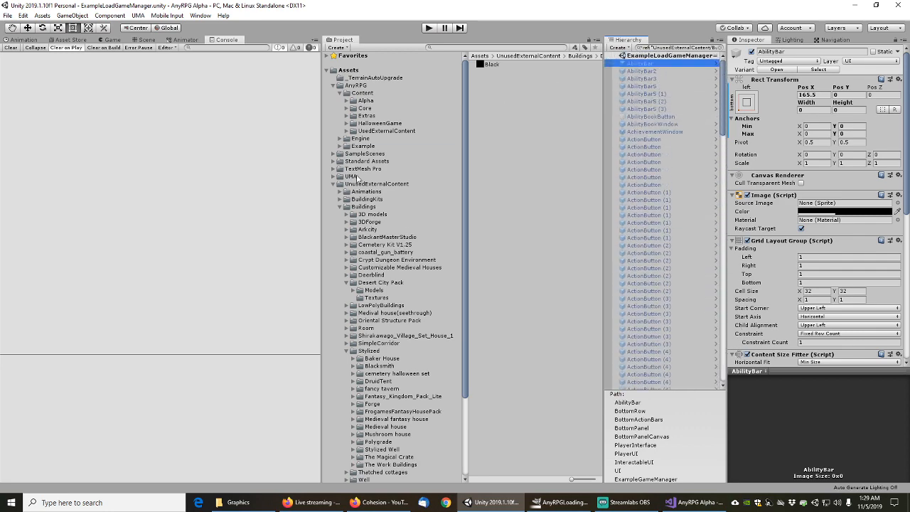
Collapse the external content folders and navigate to Engine/Materials/BasicColors
click(340, 207)
click(332, 184)
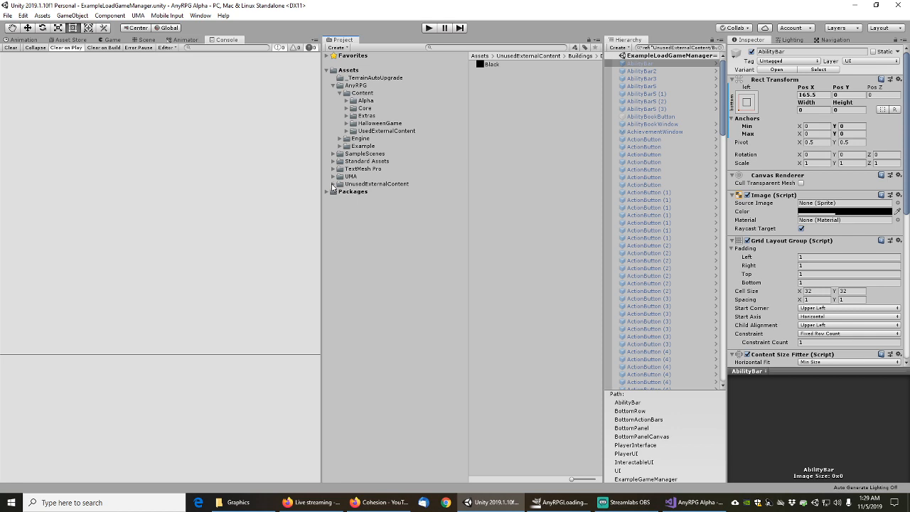
click(340, 139)
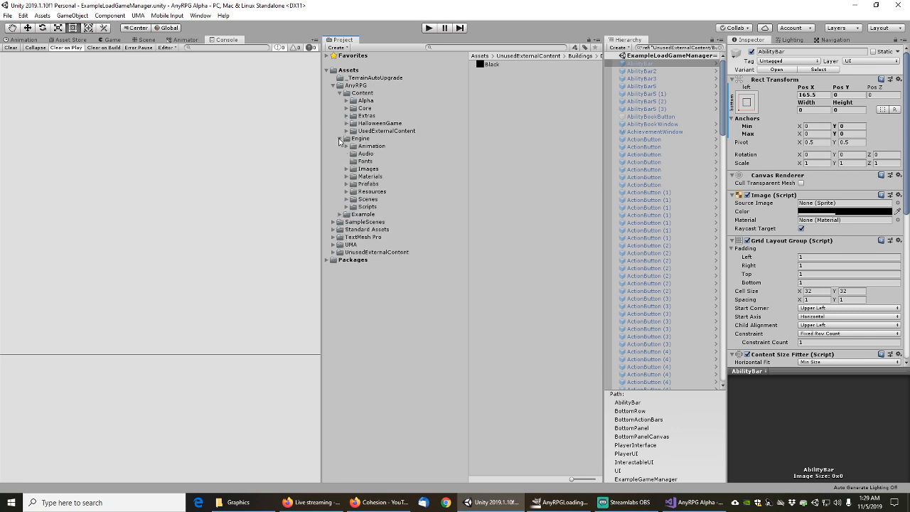
click(340, 215)
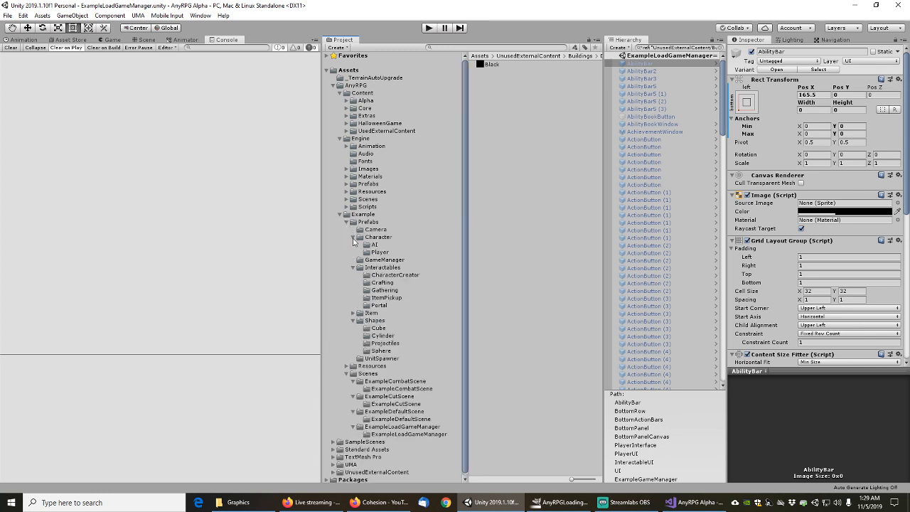
click(347, 222)
click(353, 252)
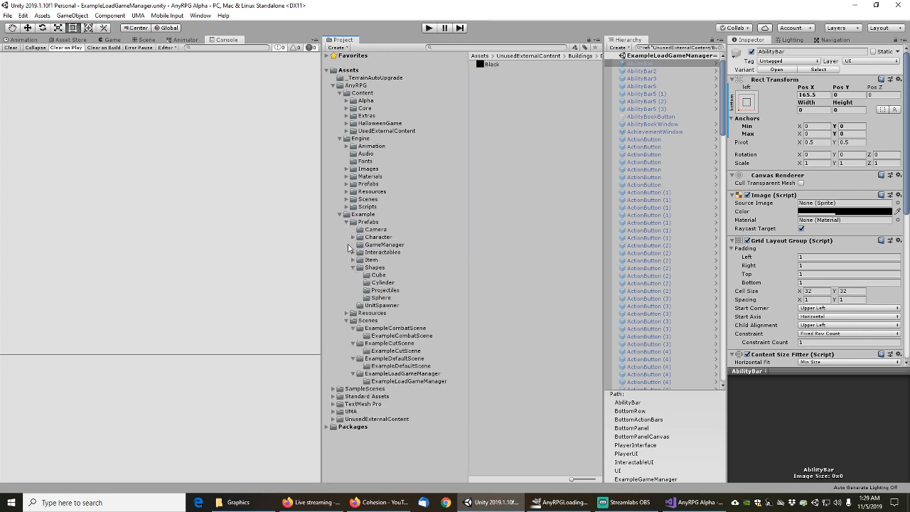
click(353, 268)
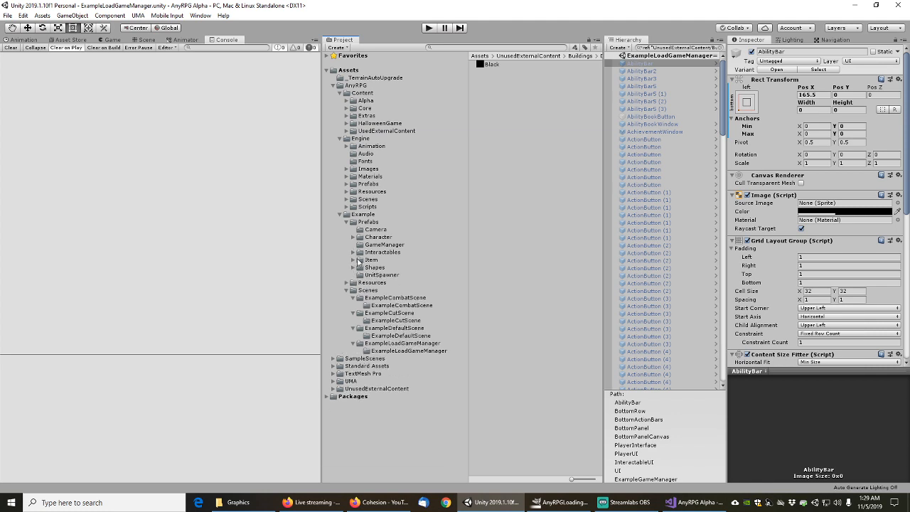
click(346, 176)
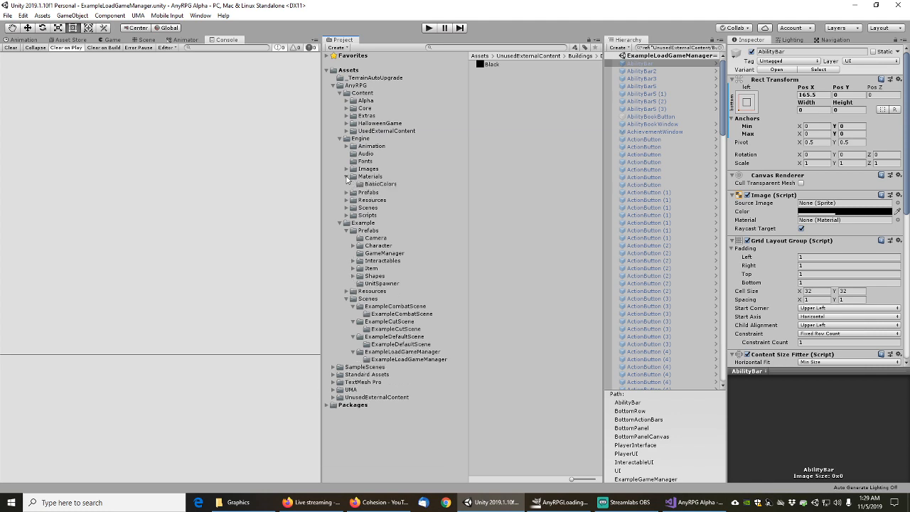
click(370, 176)
click(380, 183)
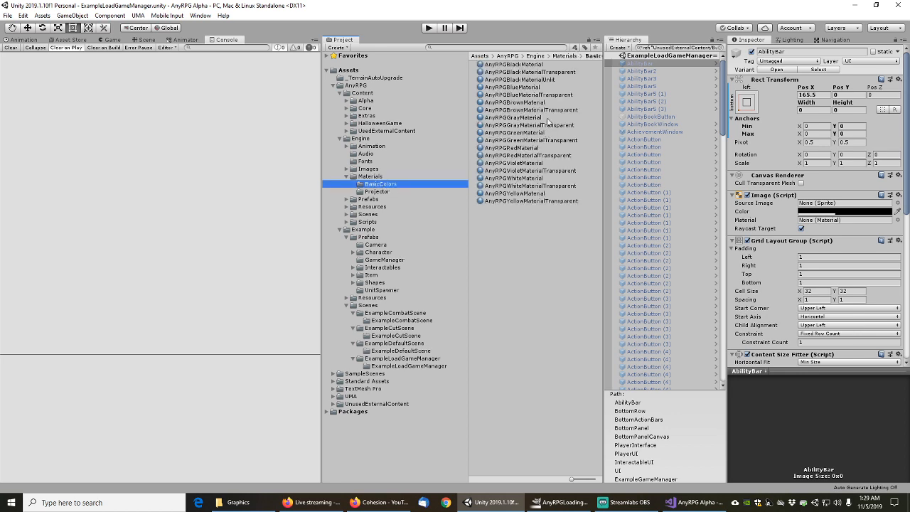
Inspect the AnyRPG black, blue and brown materials, including their Transparent and Unlit variants
click(521, 80)
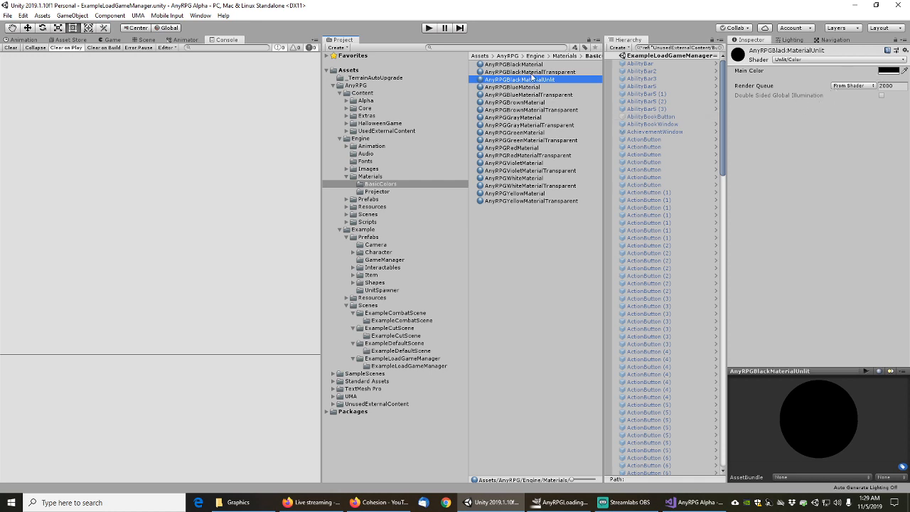
click(527, 66)
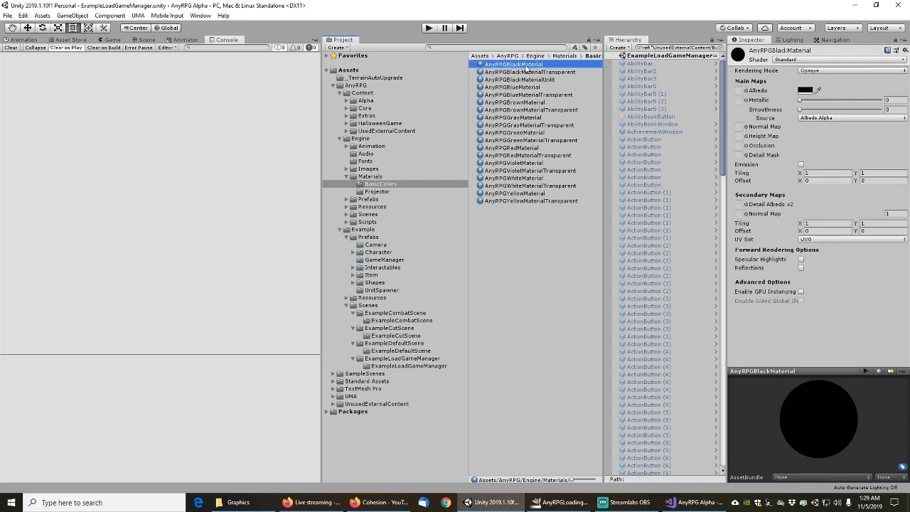
click(528, 72)
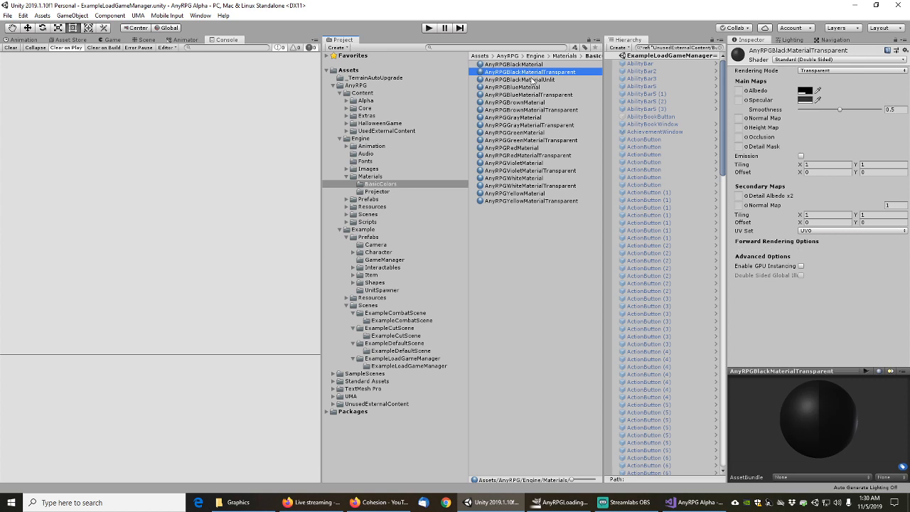
click(530, 80)
click(523, 88)
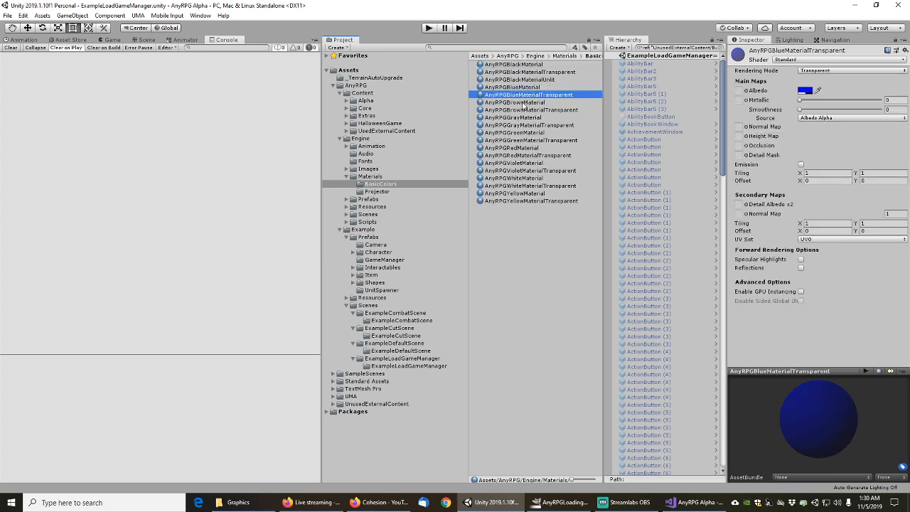
click(524, 103)
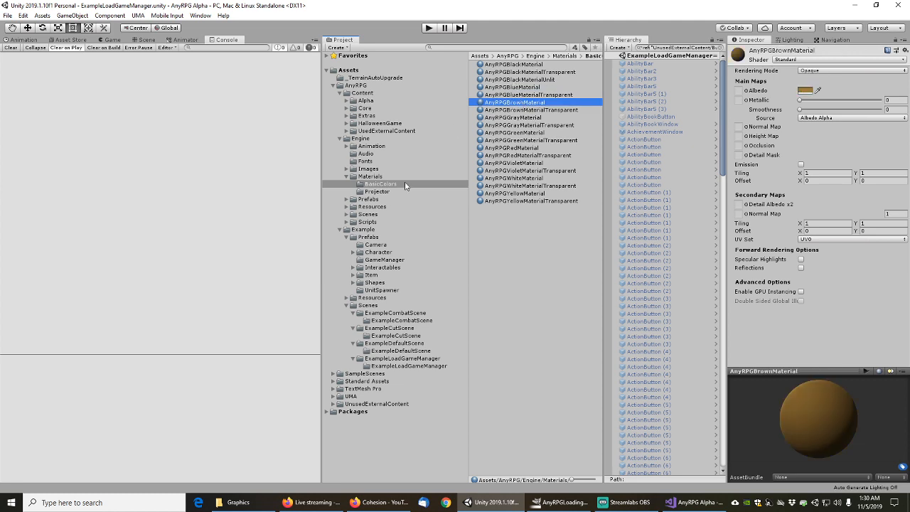
Inspect the Engine portrait, preview and map render textures, then open the Projector materials folder
click(375, 178)
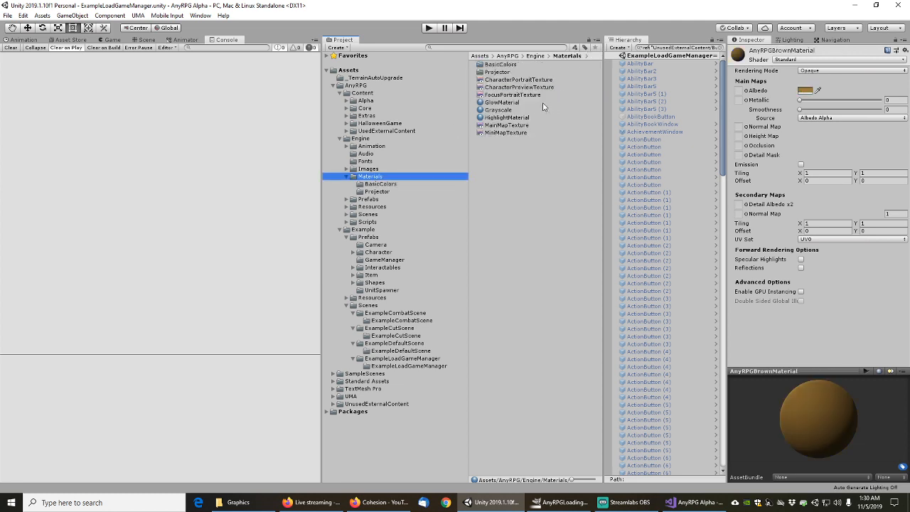
click(511, 81)
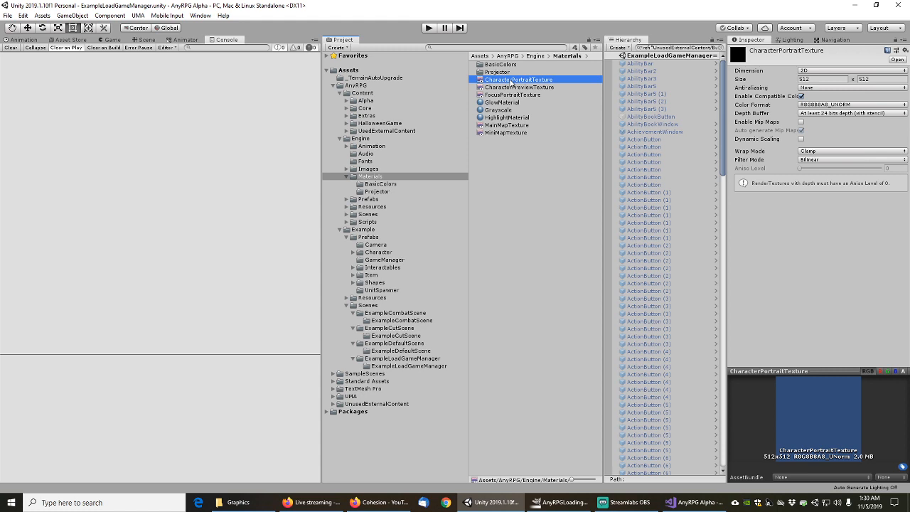
click(510, 88)
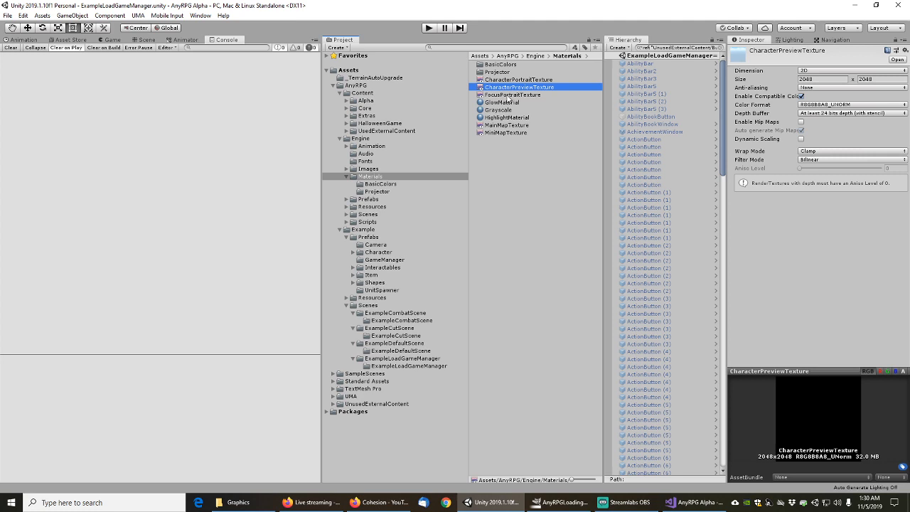
click(510, 95)
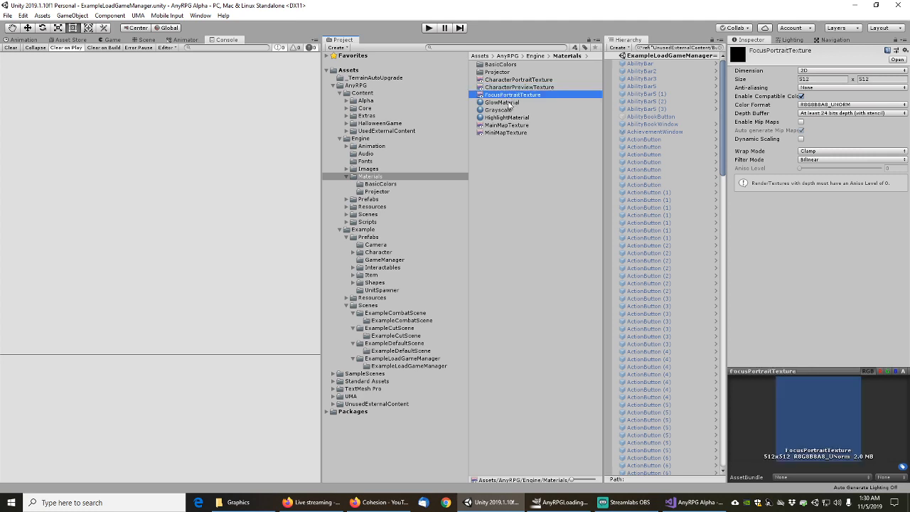
click(506, 126)
click(505, 133)
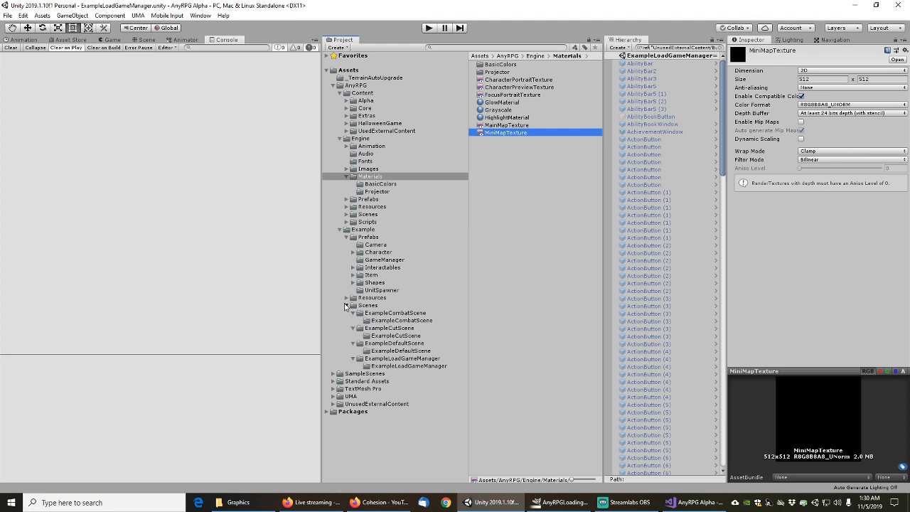
click(347, 306)
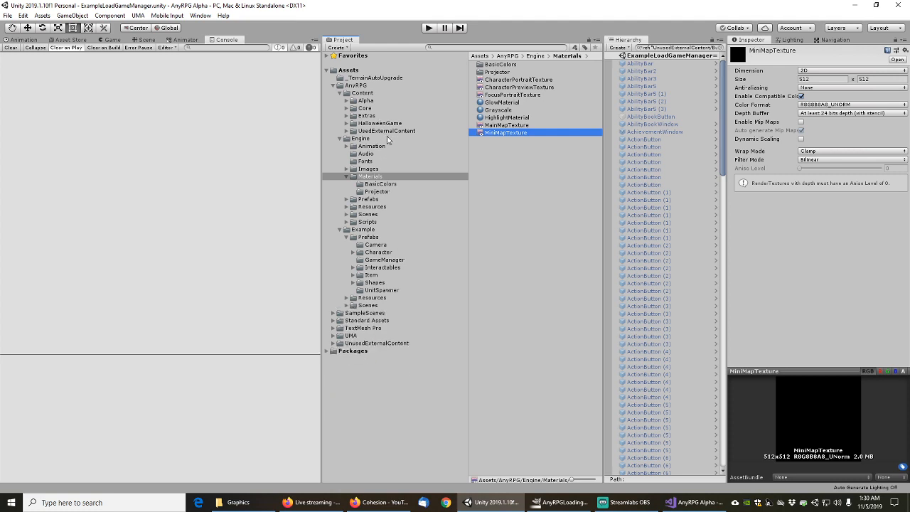
click(379, 185)
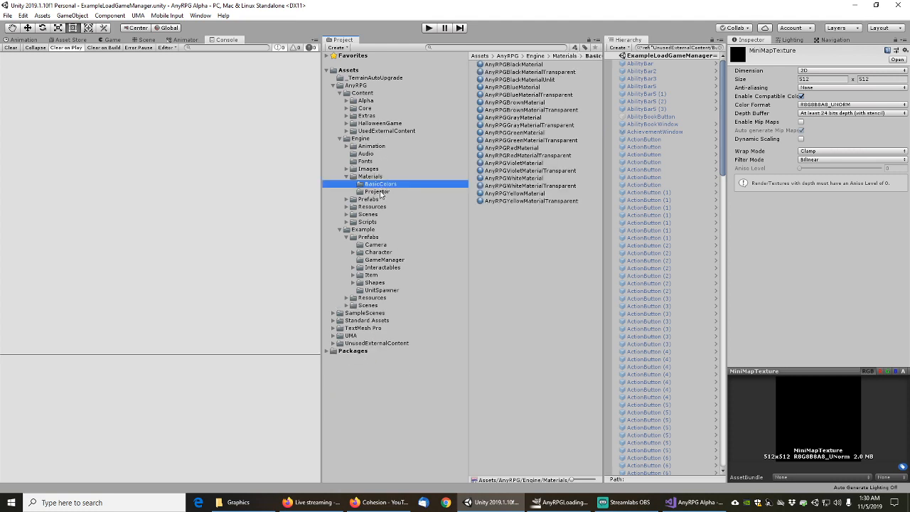
click(377, 192)
Locate AnyRPGCastingLightProjector's Black FallOff texture, check its 64x64 import settings, then switch to GIMP
click(539, 66)
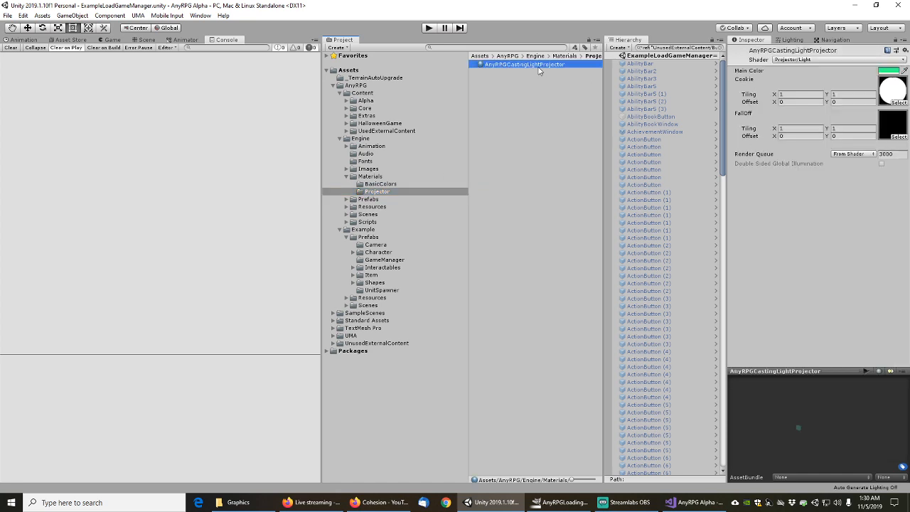
click(899, 137)
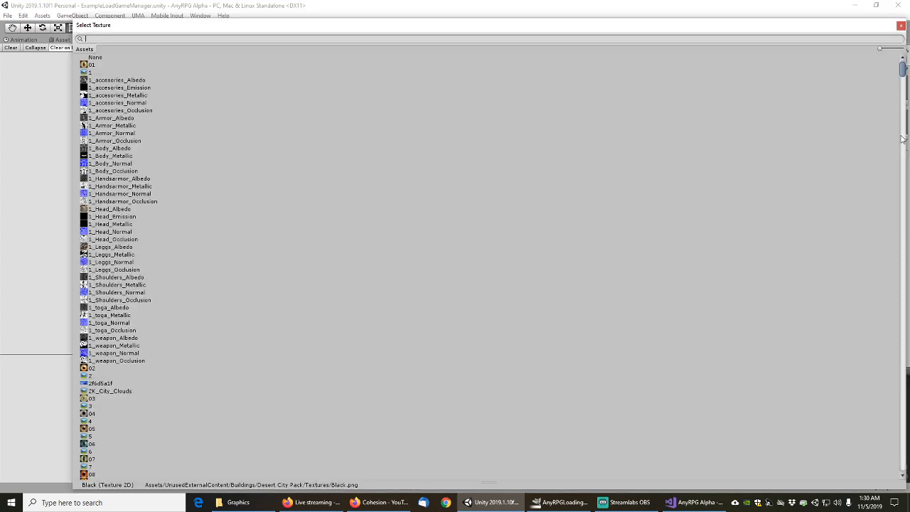
click(901, 25)
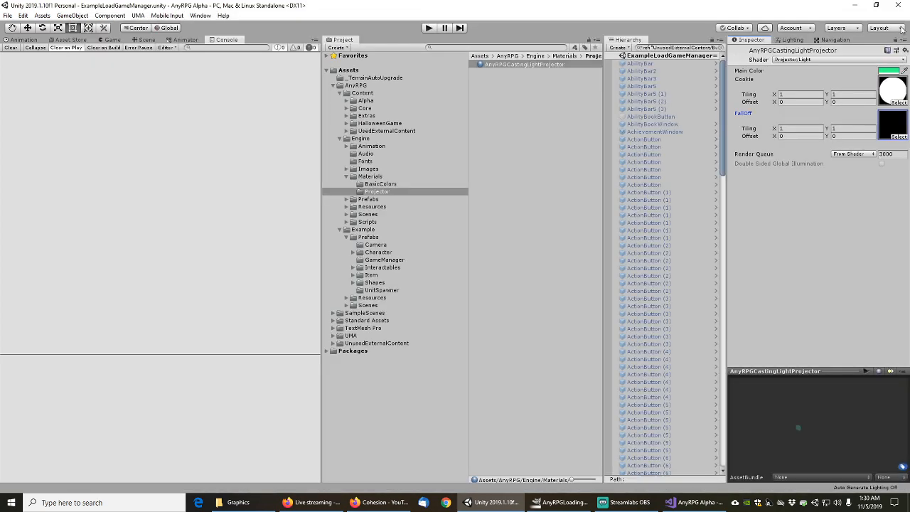
click(890, 127)
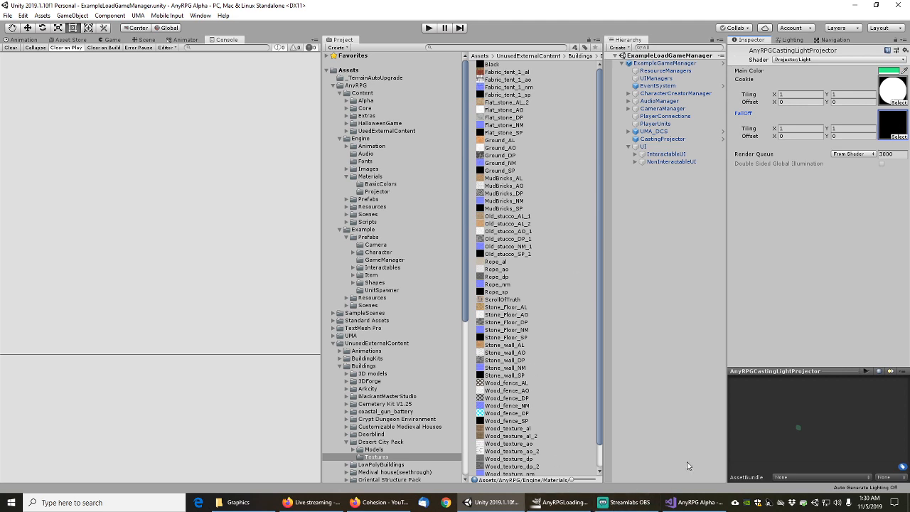
click(894, 123)
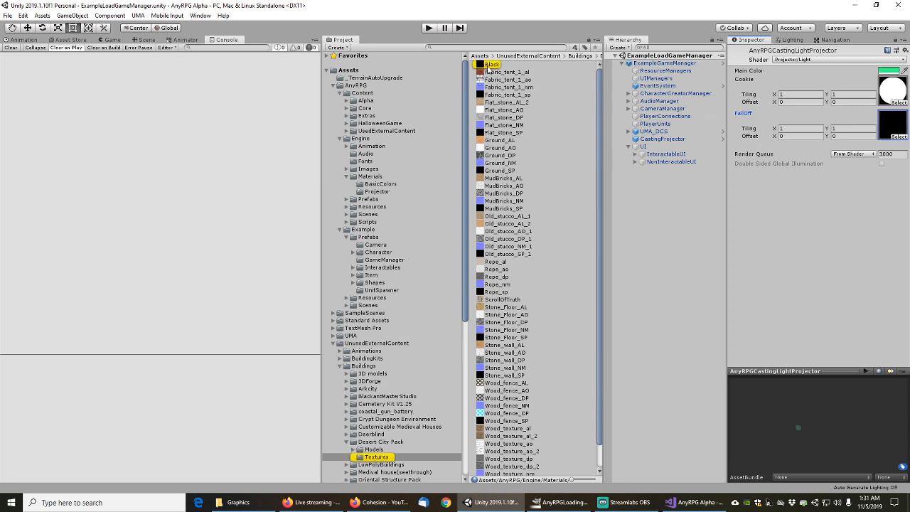
click(492, 64)
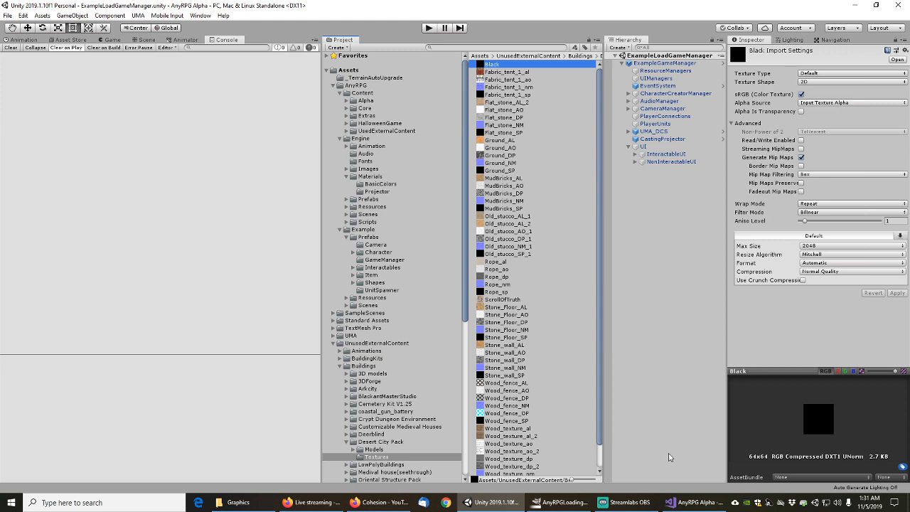
click(577, 503)
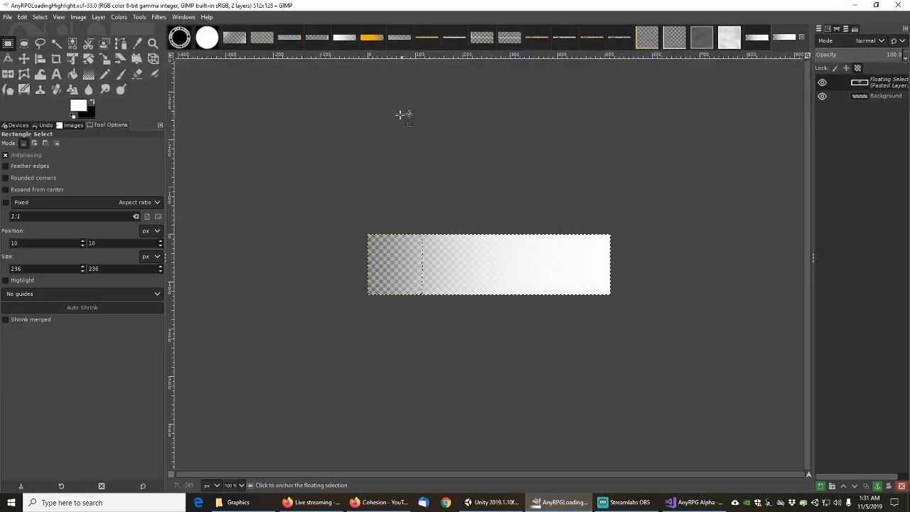
Create a new 64x64 image filled with white
click(7, 17)
click(22, 30)
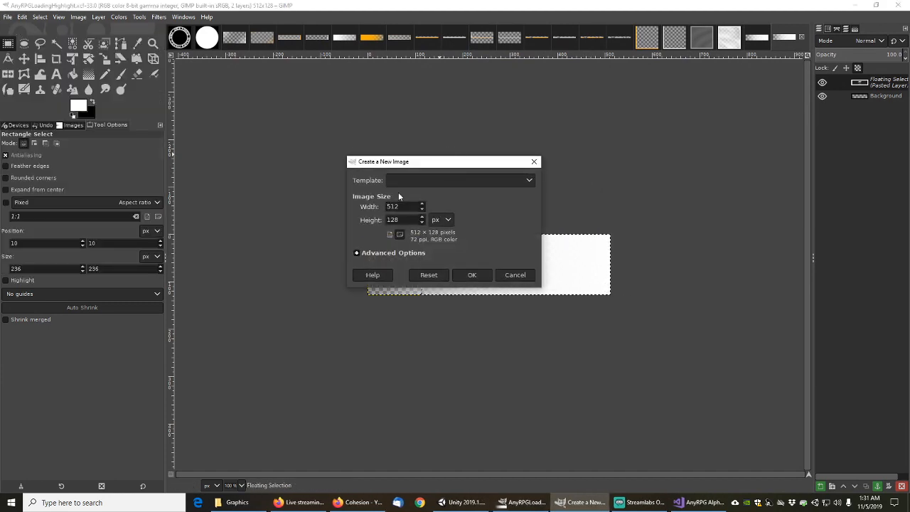
drag(403, 207, 388, 198)
text(64)
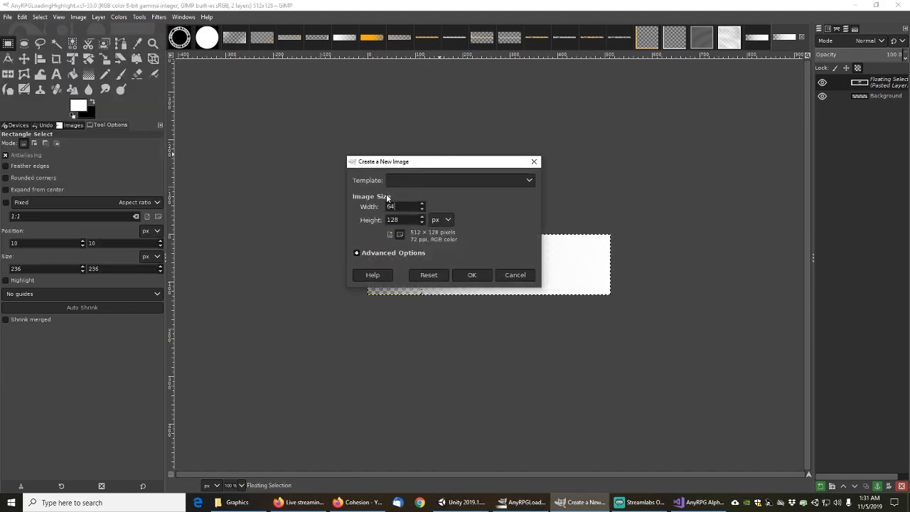
key(Tab)
text(64)
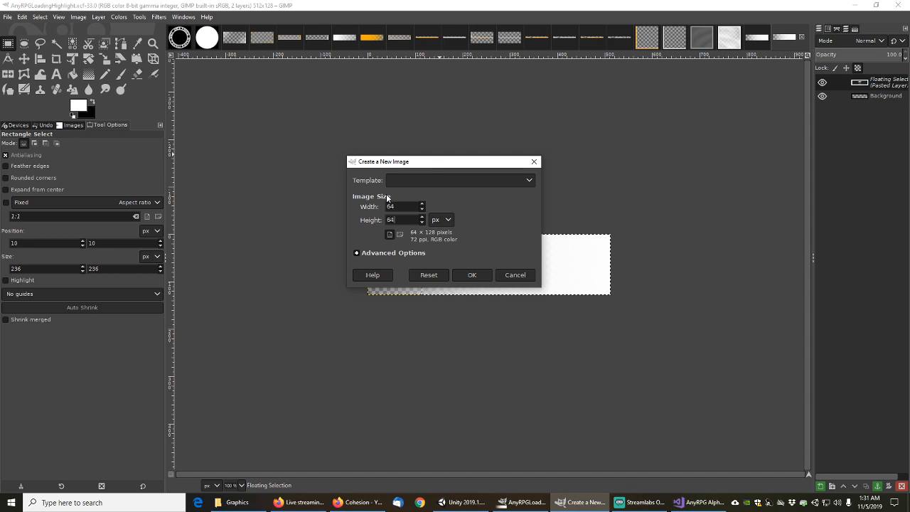
click(358, 252)
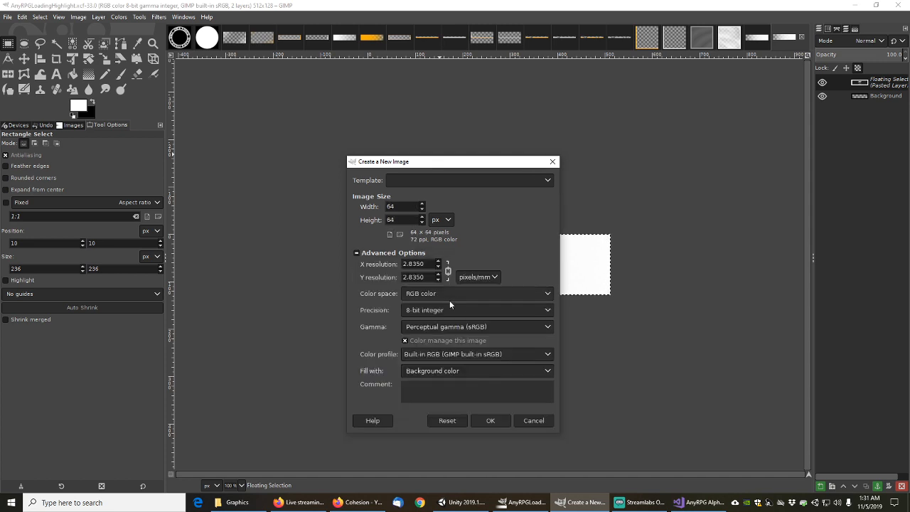
click(462, 371)
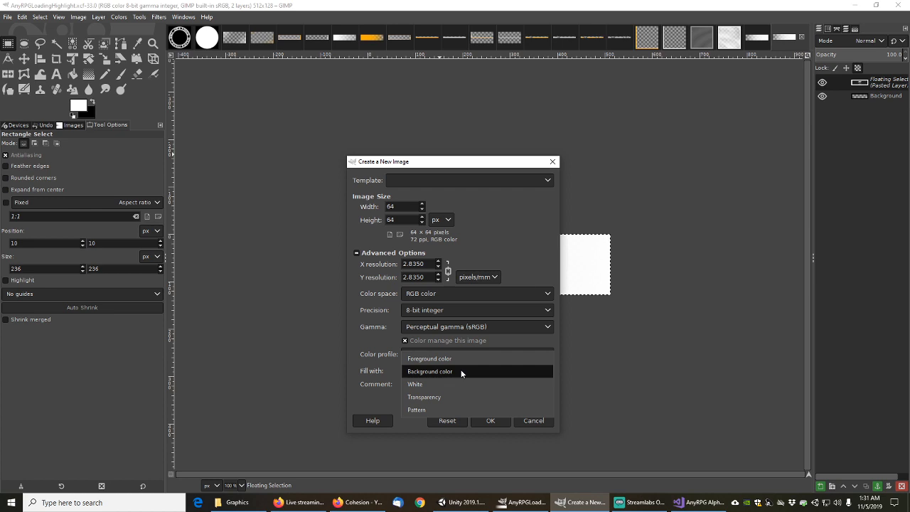
click(448, 384)
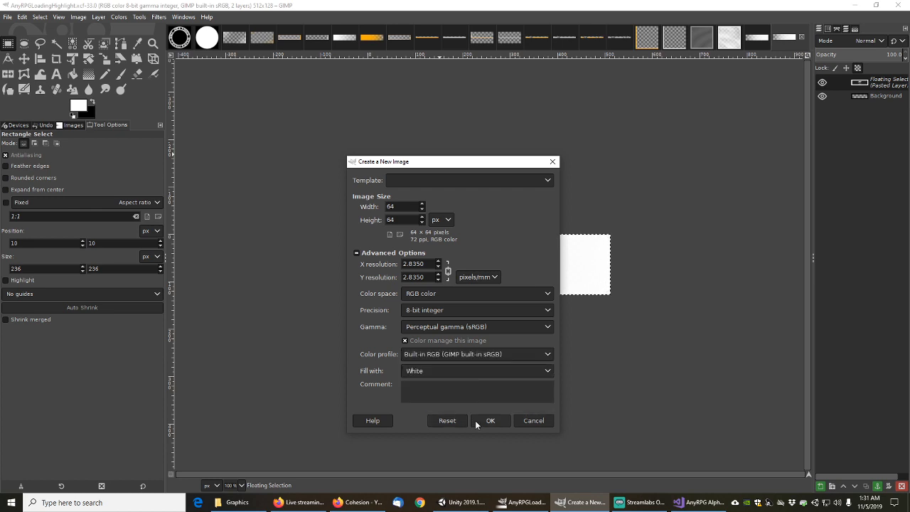
click(491, 420)
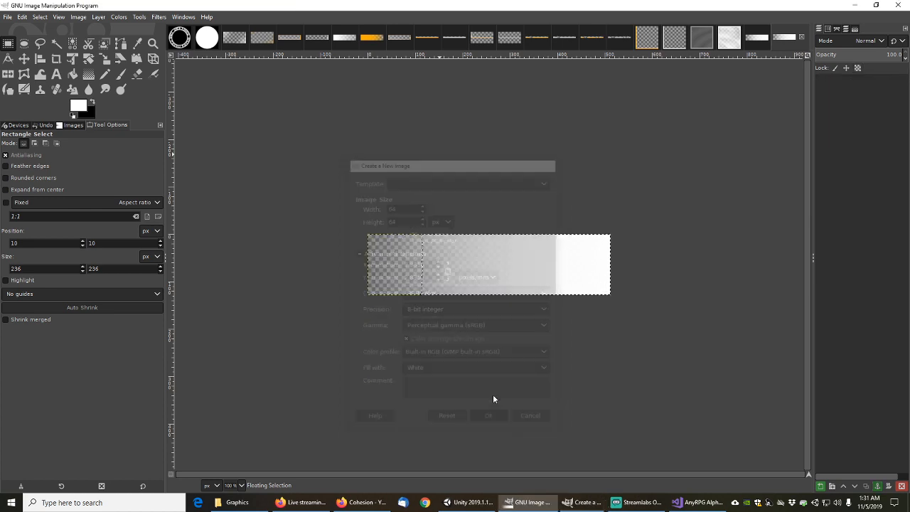
Set the foreground colour to black and bucket-fill the whole canvas
click(91, 102)
click(79, 105)
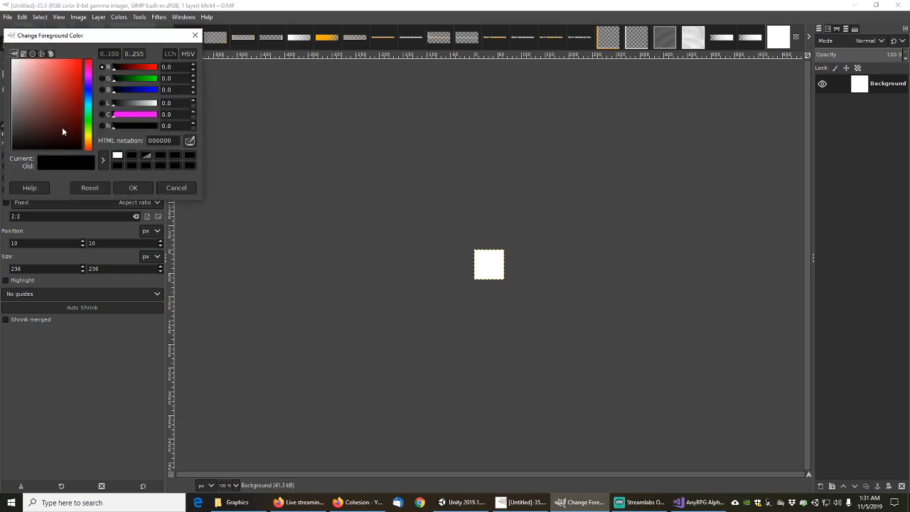
click(195, 35)
click(73, 74)
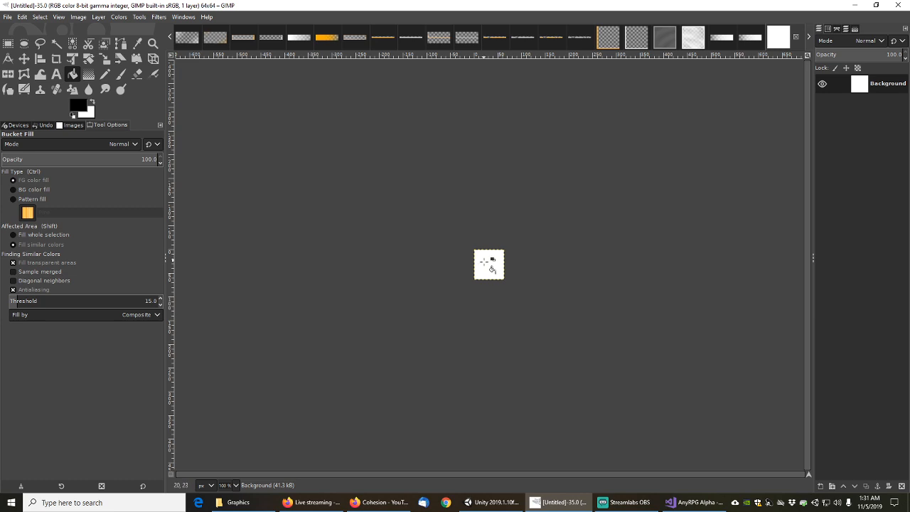
click(492, 268)
Save the image as AnyRPGBlack.xcf
click(7, 17)
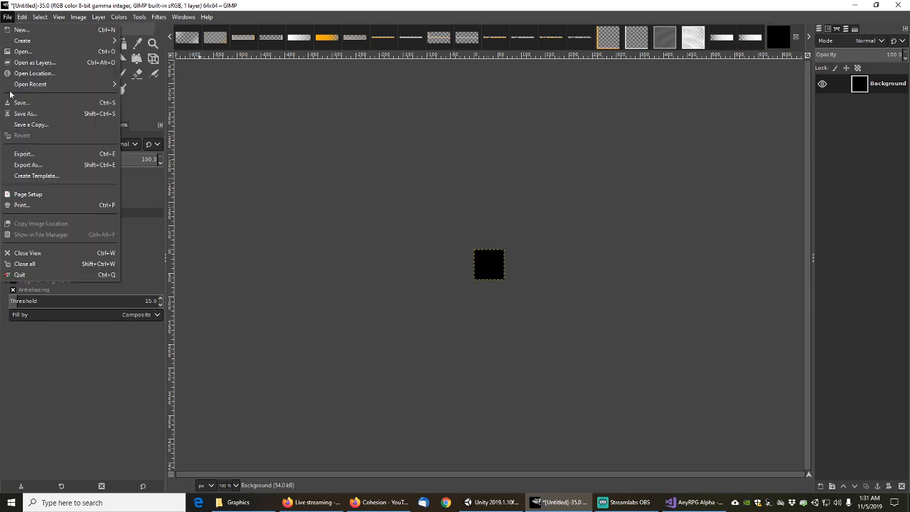
click(28, 113)
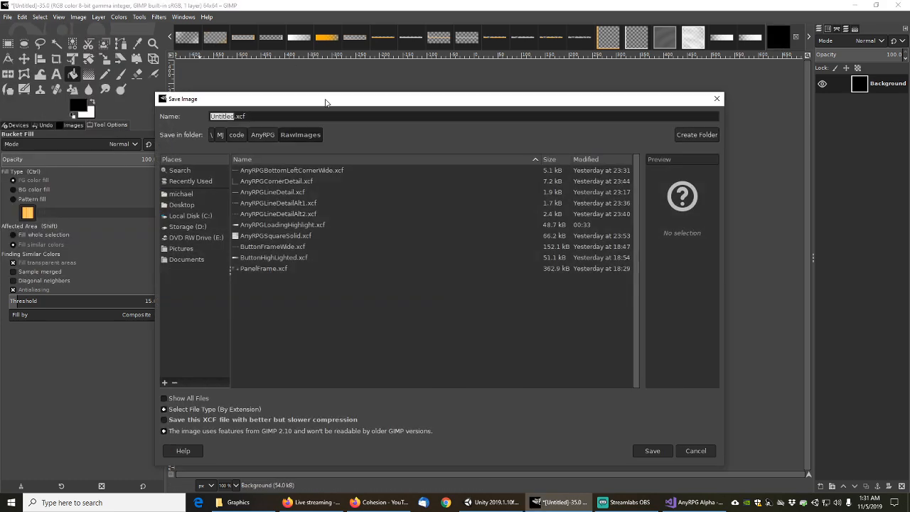
click(262, 115)
key(shift+Home)
text(AnyRPG)
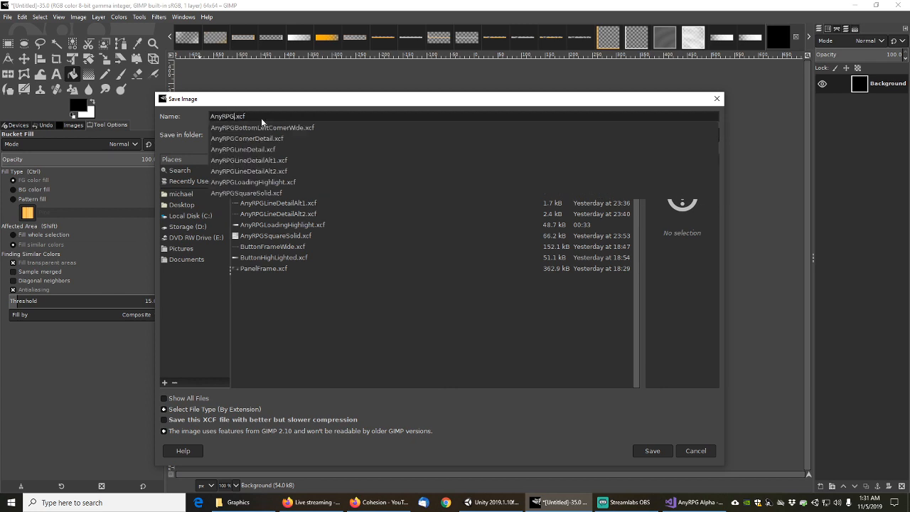
text(Black)
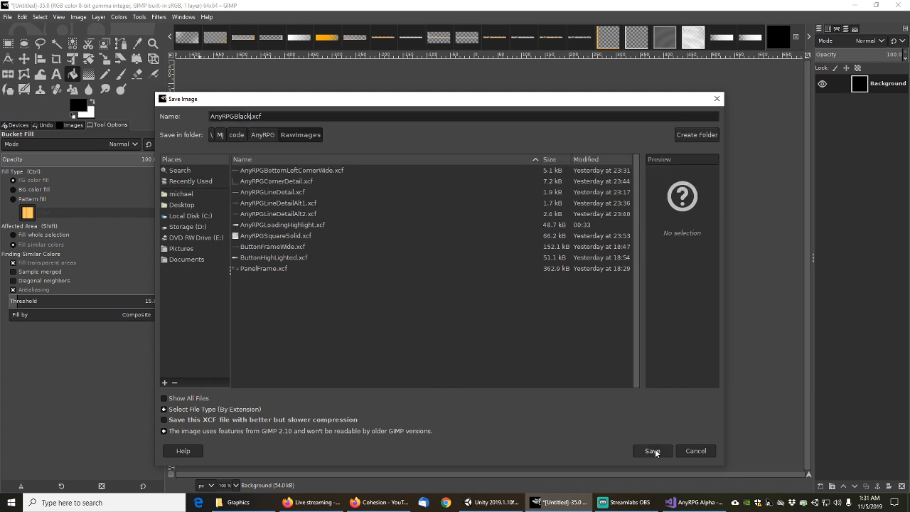
click(653, 450)
Export the image as AnyRPGBlack.png into the AnyRPG UIImages folder and return to Unity
click(7, 17)
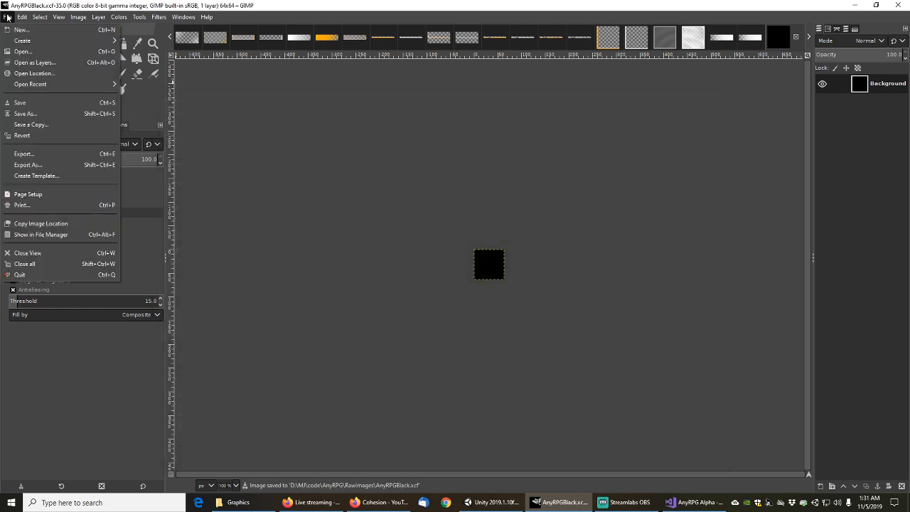
click(28, 164)
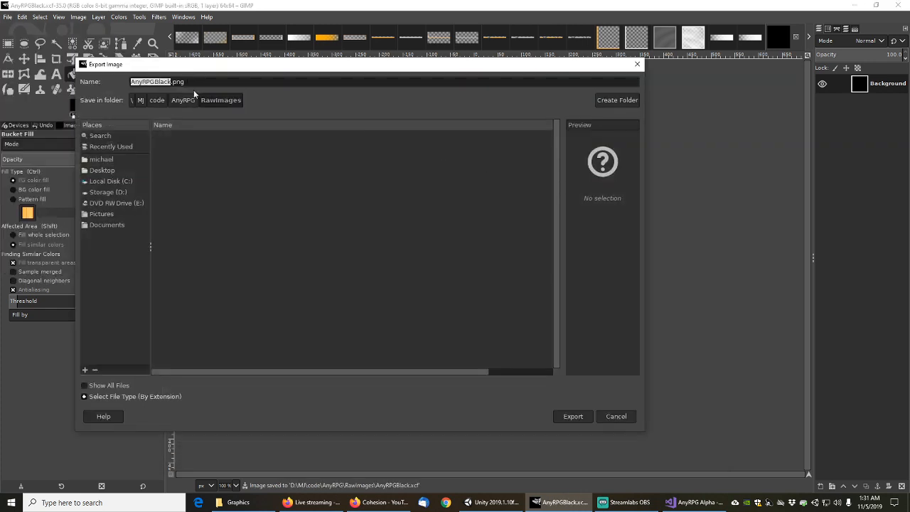
click(182, 99)
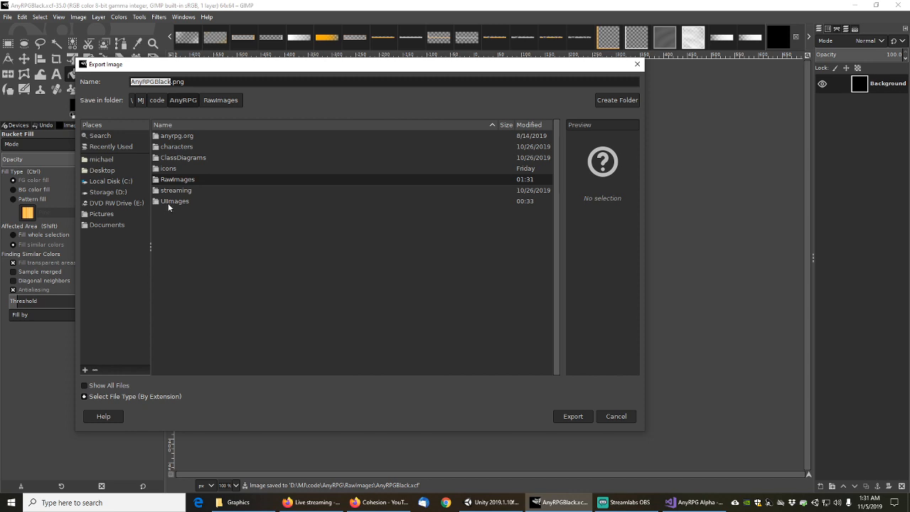
double_click(168, 203)
click(187, 82)
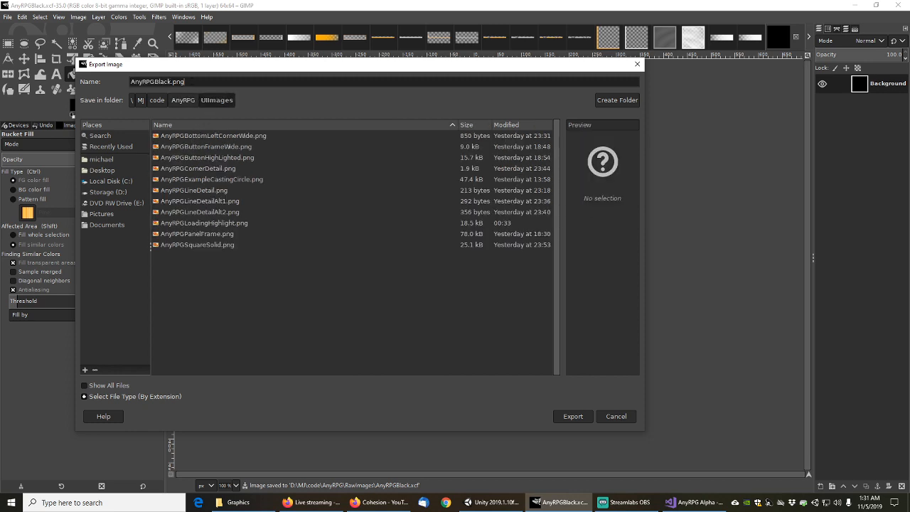
click(573, 416)
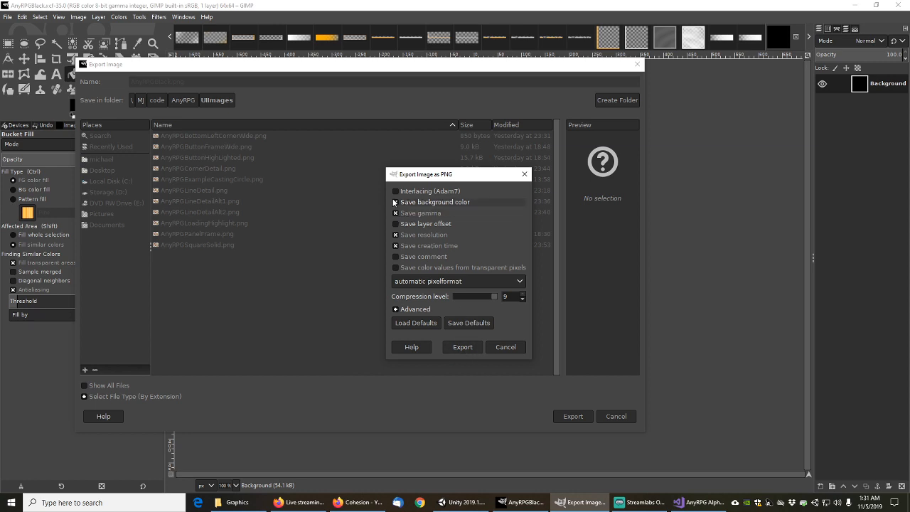
click(462, 347)
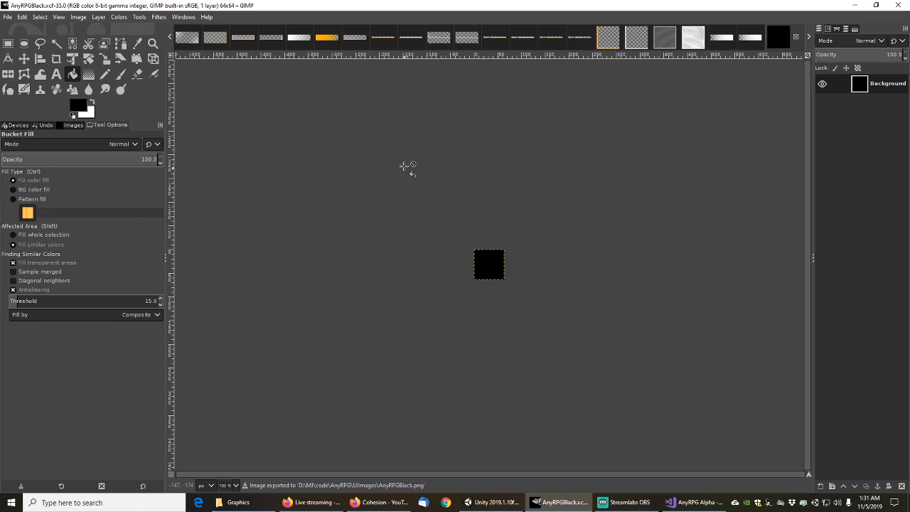
key(alt+Tab)
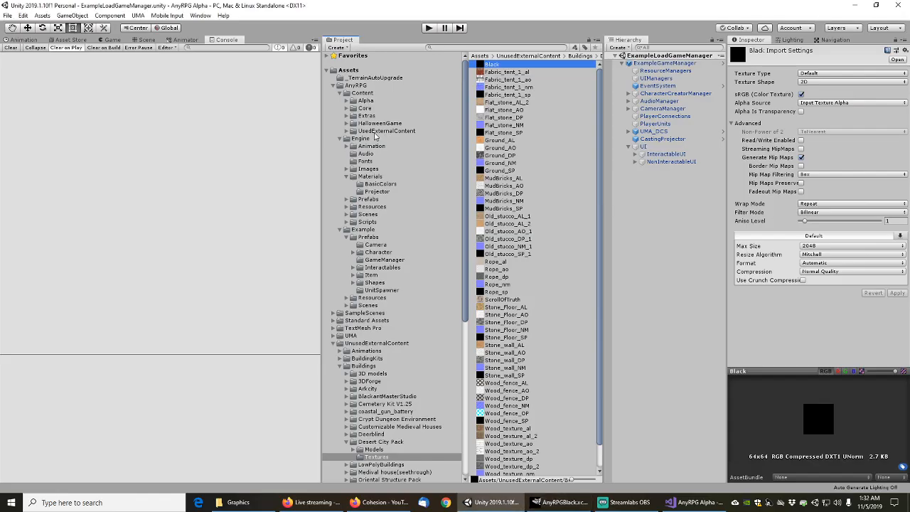
Import AnyRPGBlack.png into Engine/Images/UI and select the AnyRPGCastingLightProjector material
click(370, 176)
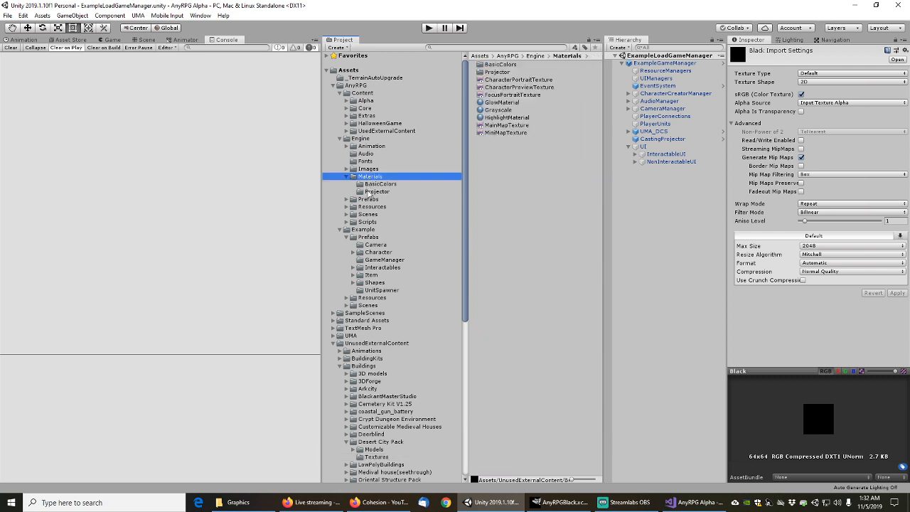
click(346, 168)
click(368, 183)
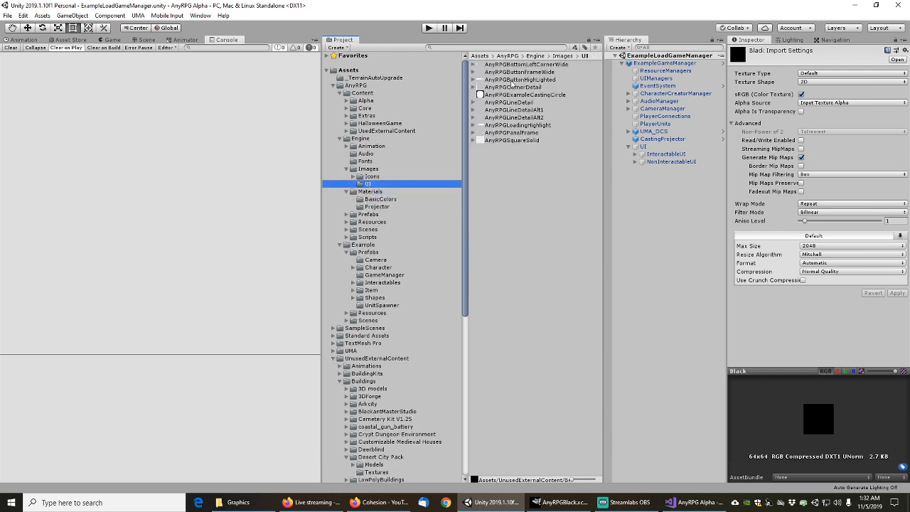
right_click(503, 180)
click(544, 262)
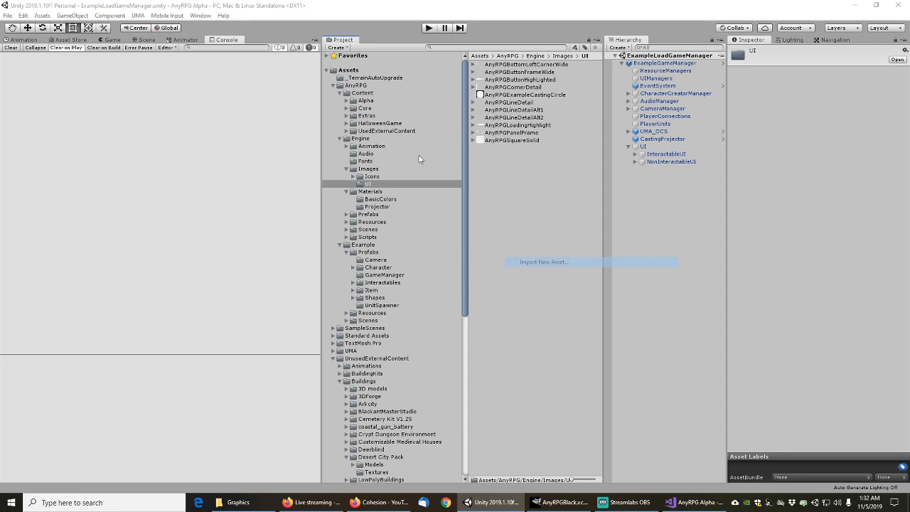
double_click(223, 187)
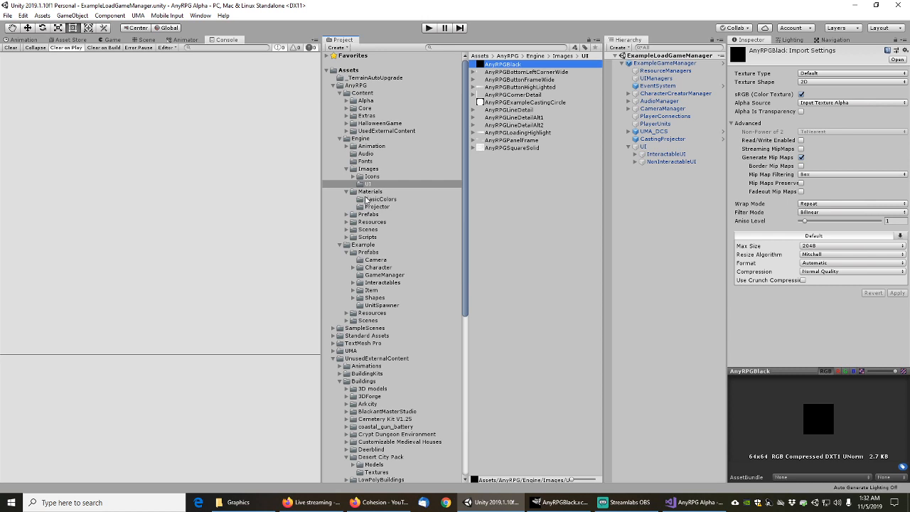
click(376, 206)
click(522, 65)
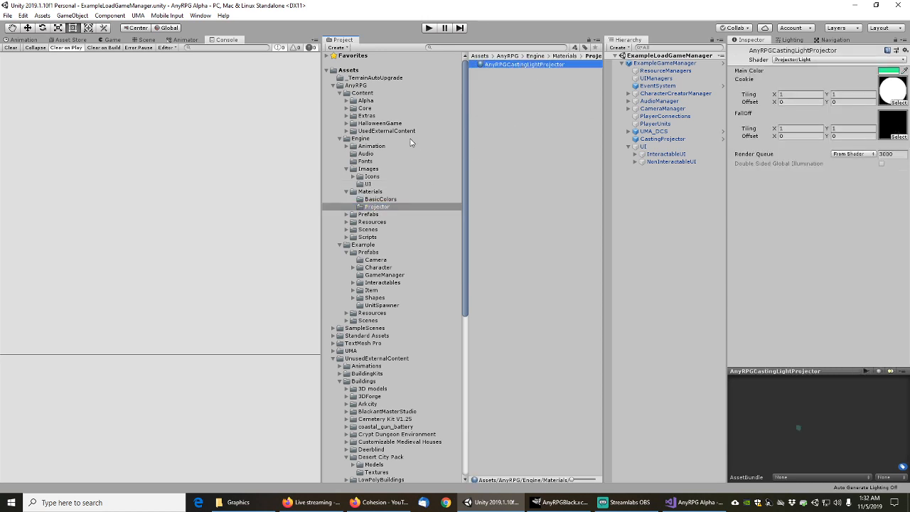
Assign the AnyRPGBlack texture to the projector material's FallOff slot
click(368, 185)
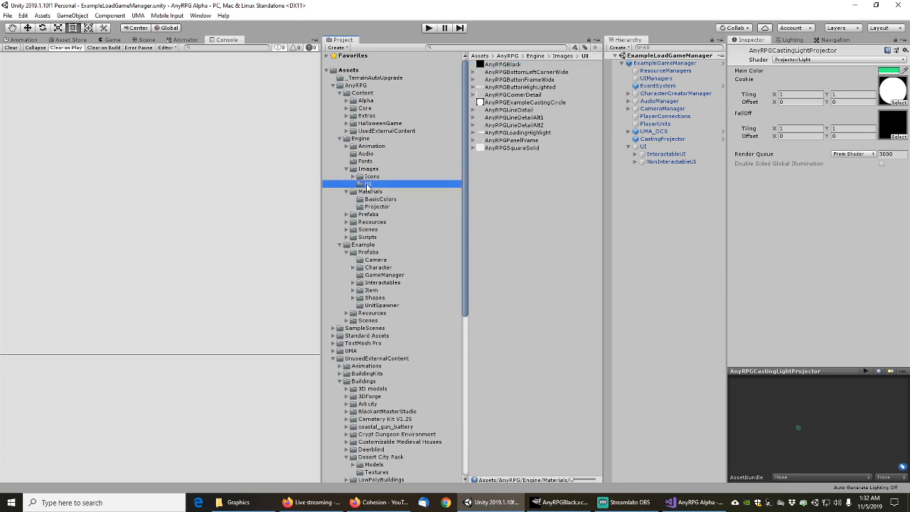
click(508, 65)
drag(517, 68, 897, 125)
click(899, 137)
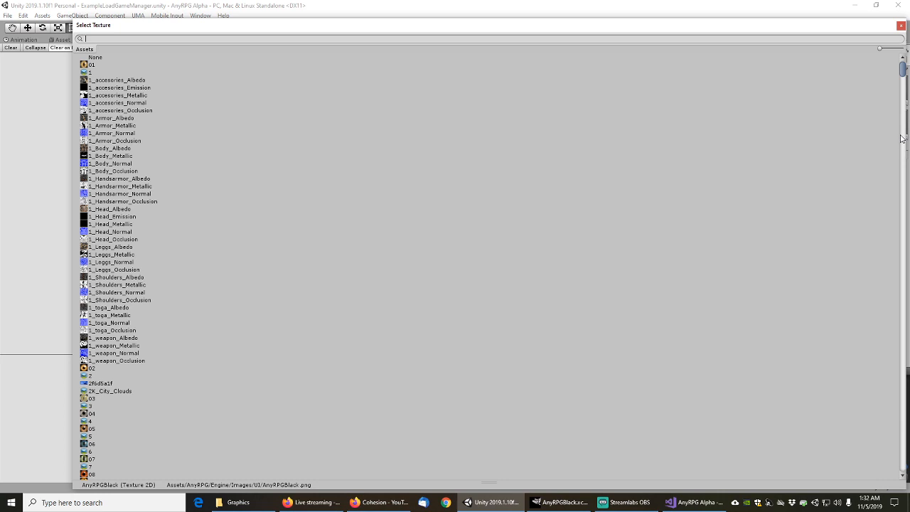
click(902, 28)
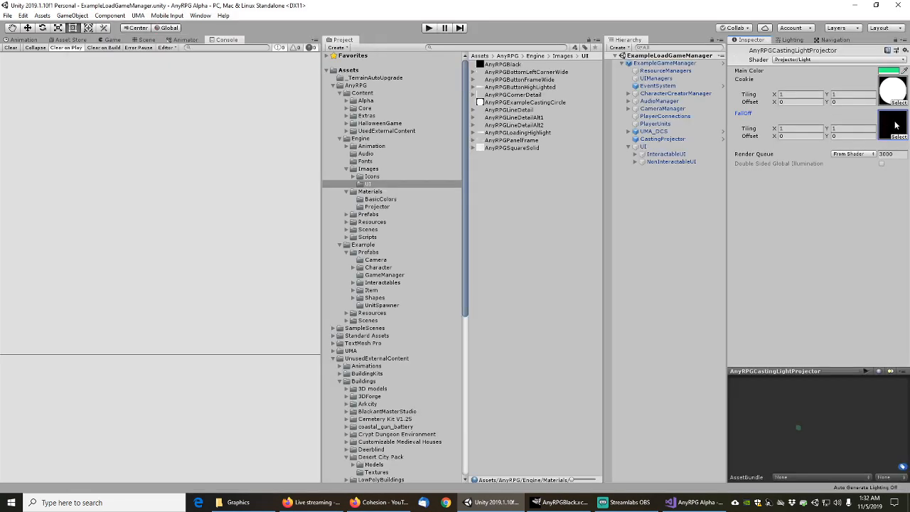
click(896, 125)
Save the scene and start Play mode
click(7, 16)
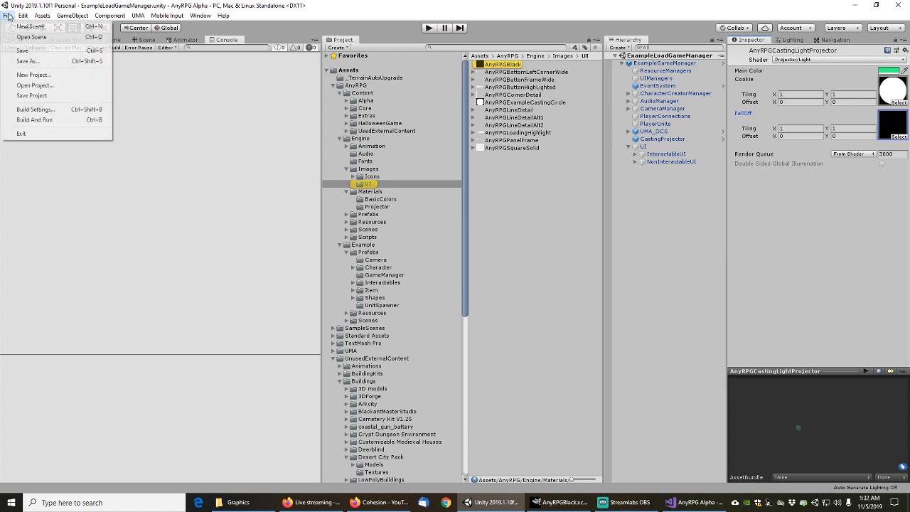
click(15, 49)
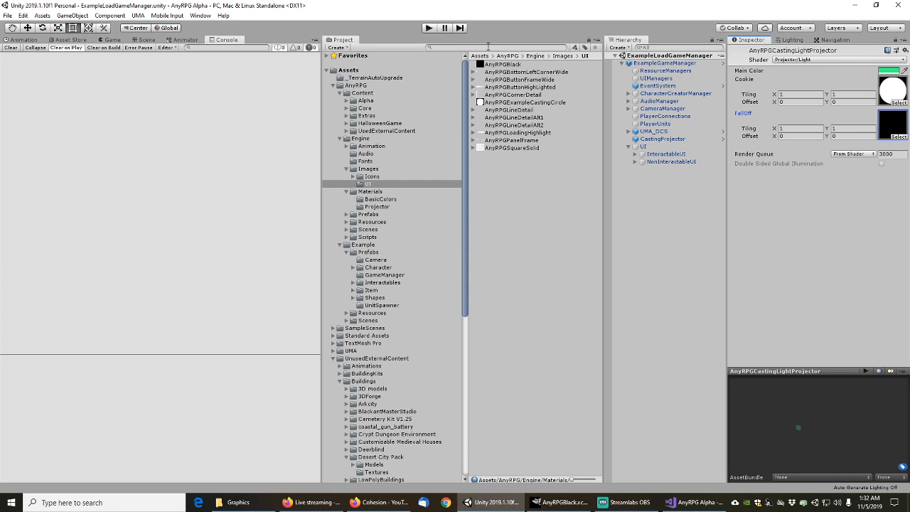
click(429, 27)
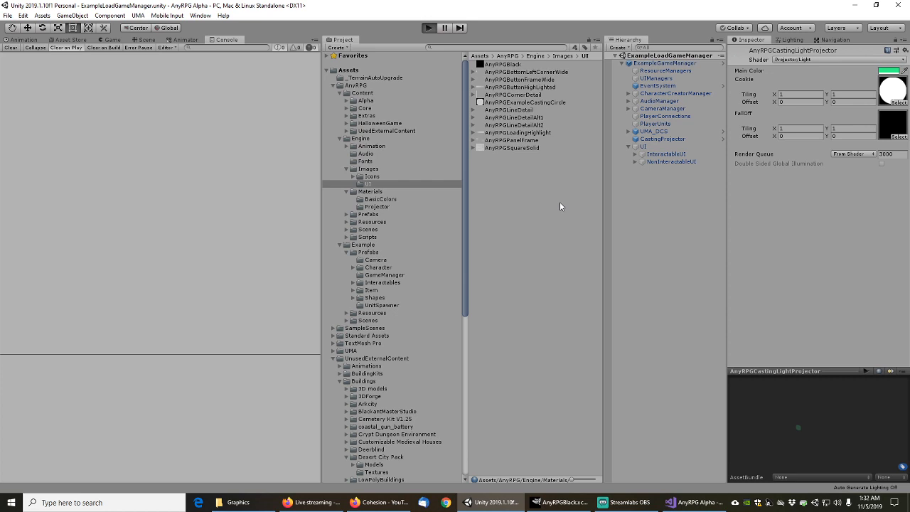
Enter Play mode with Ctrl+P to bring up the AnyRPG Alpha v0.6a main menu
key(ctrl+p)
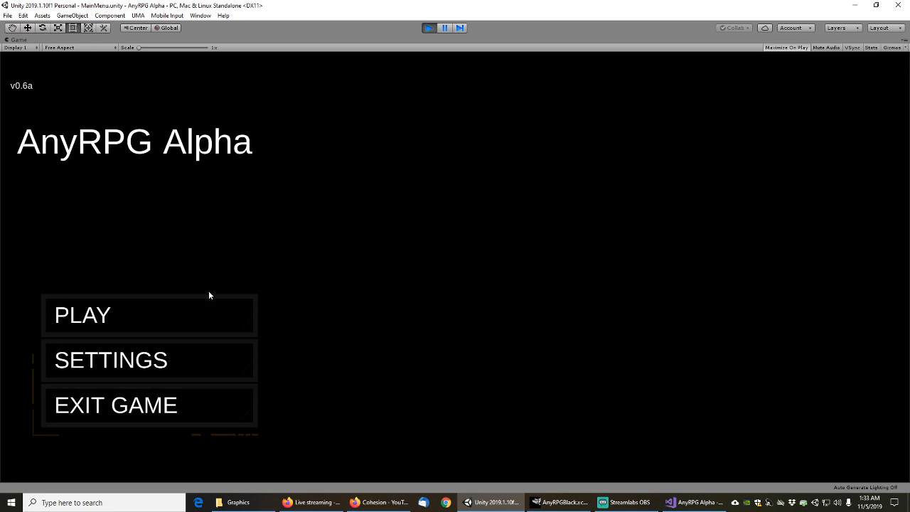
Load the level-12 Player Name save slot through PLAY > Load Game
click(238, 314)
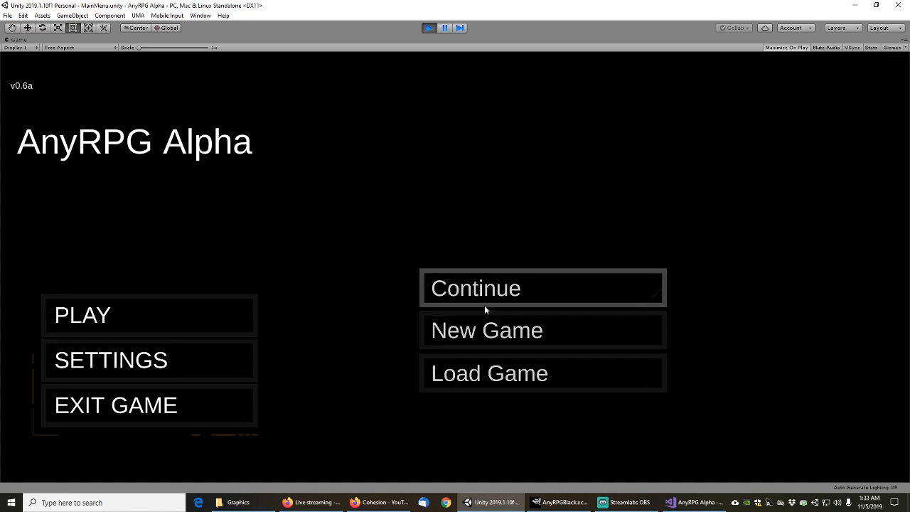
click(477, 381)
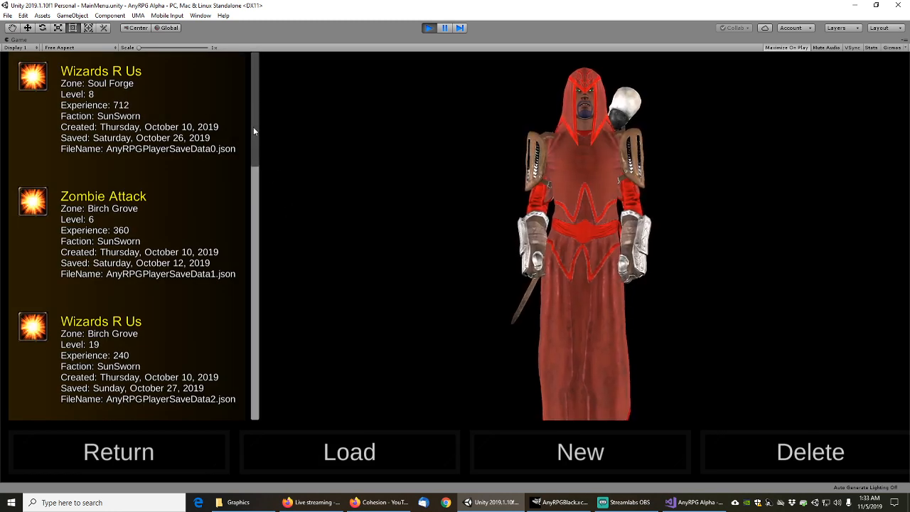
drag(250, 104, 254, 257)
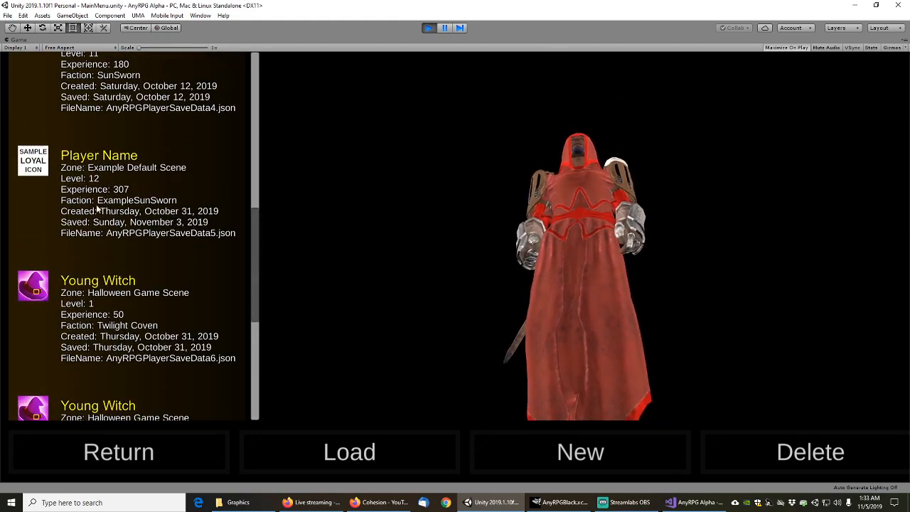
click(96, 210)
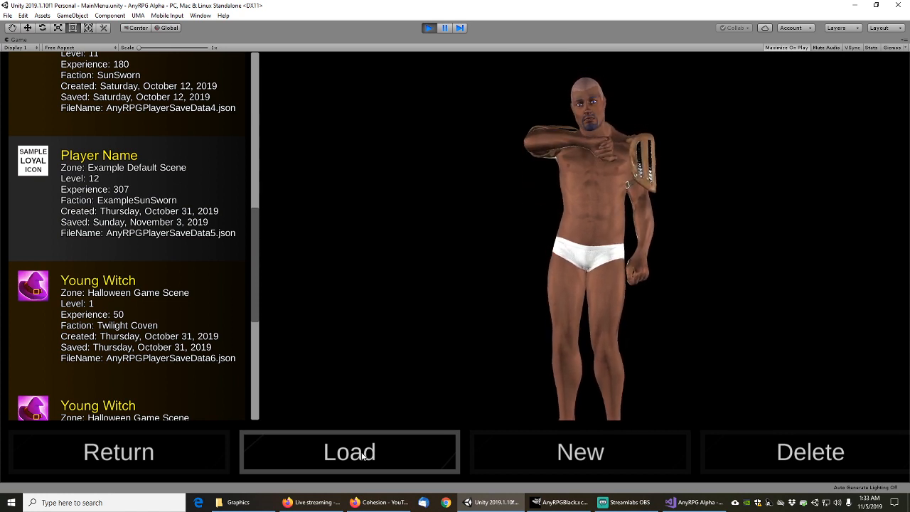
click(102, 100)
click(97, 203)
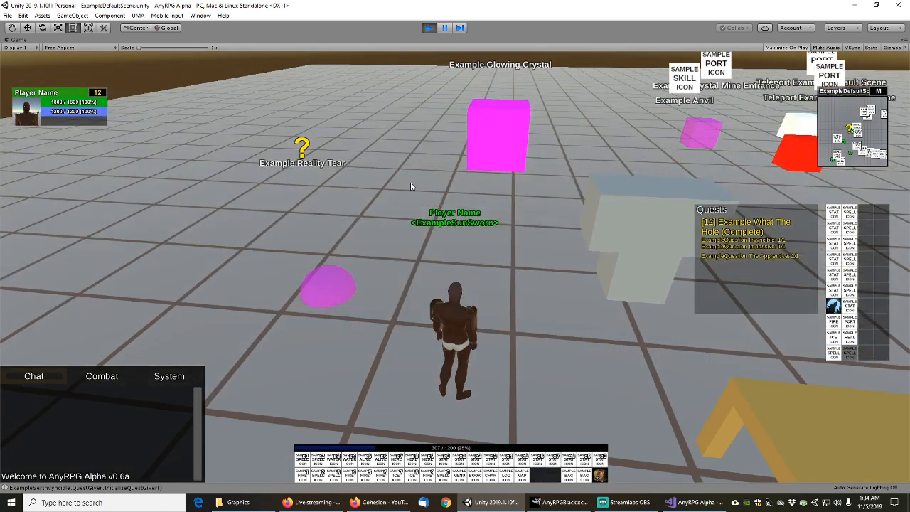
Cast Healing Circle and Meteor Strike on the ground and walk the character around
right_drag(492, 264, 482, 260)
key(a)
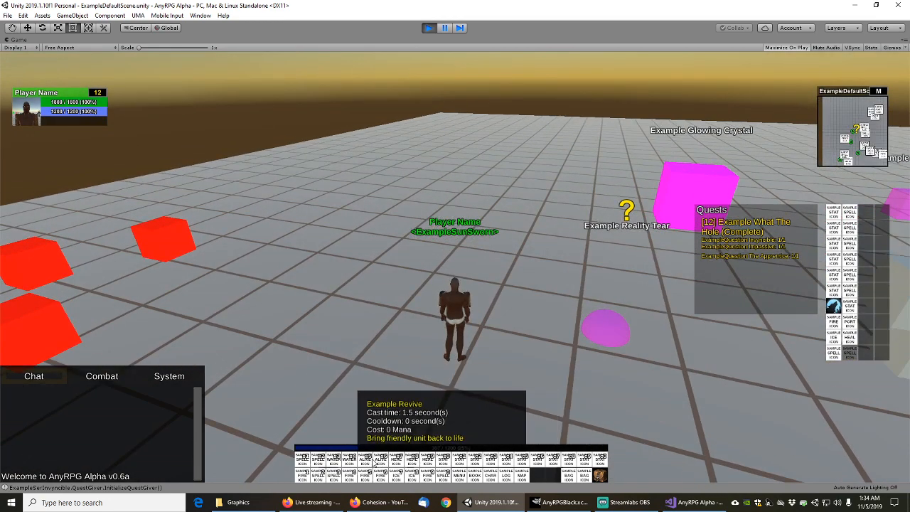
click(396, 460)
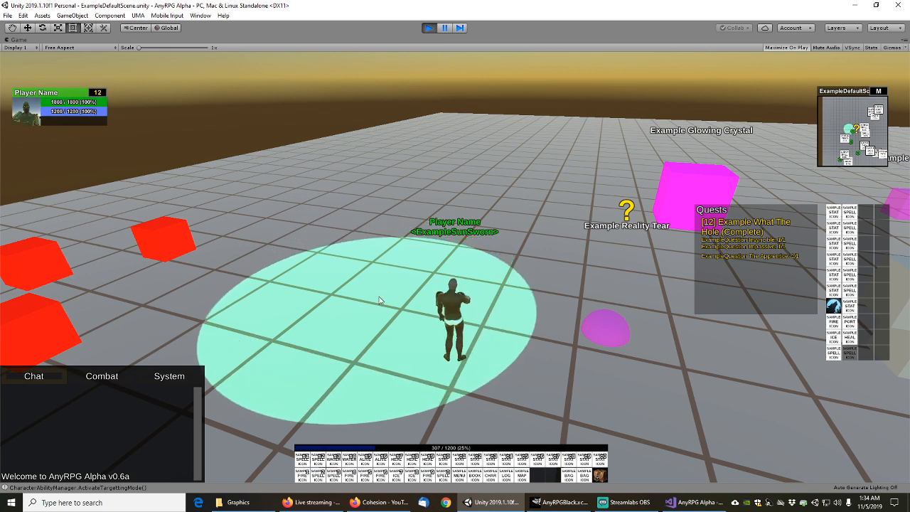
click(379, 296)
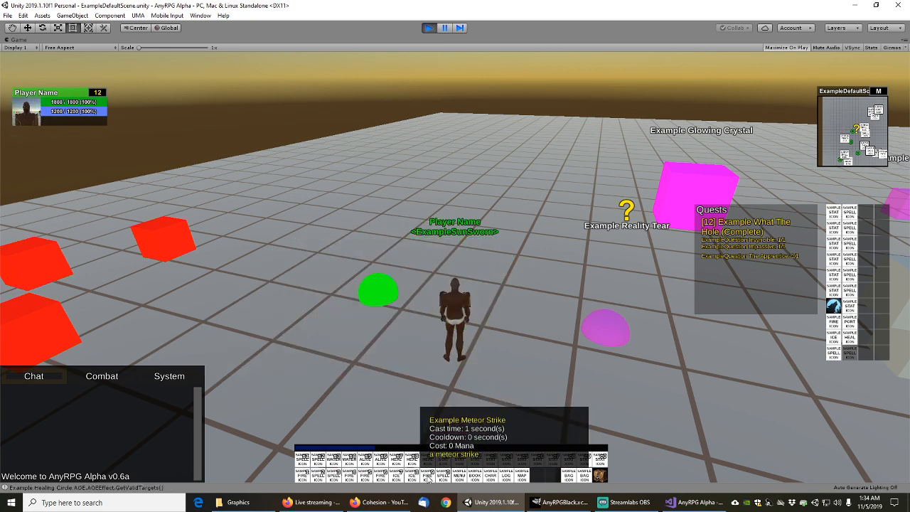
click(429, 474)
click(498, 298)
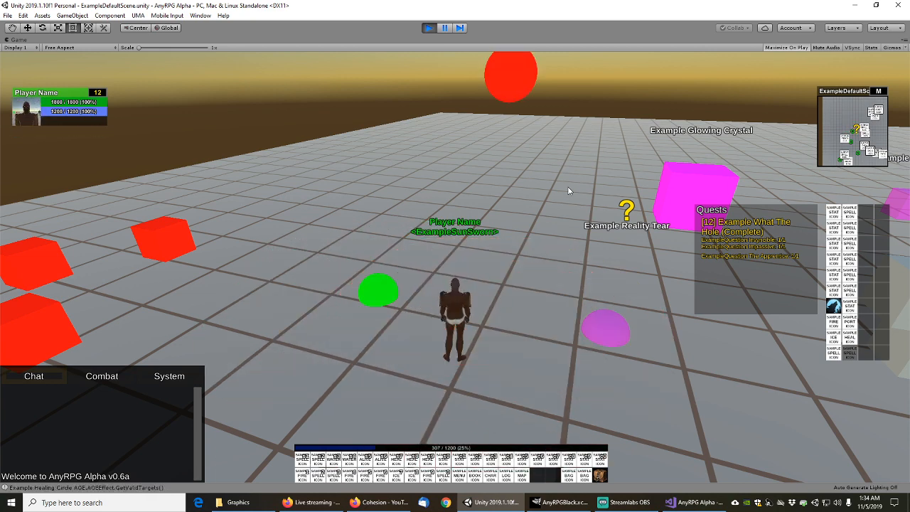
key(w)
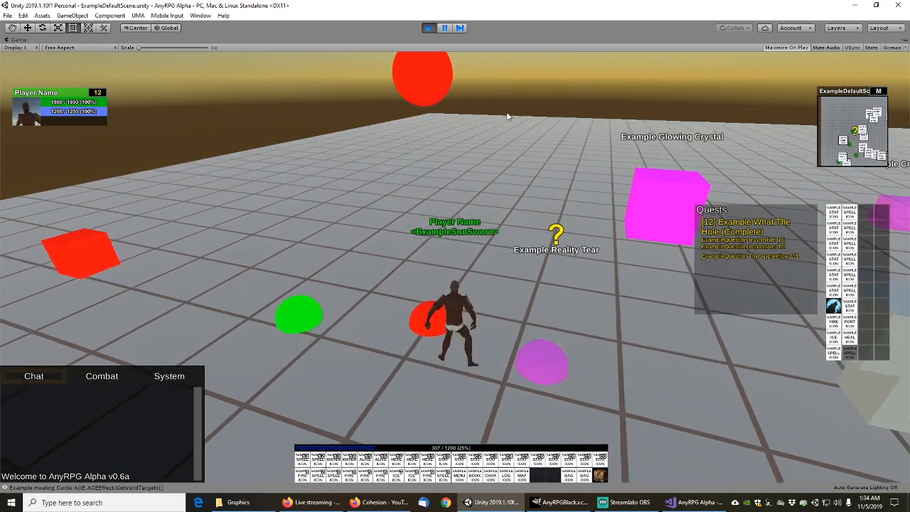
key(a)
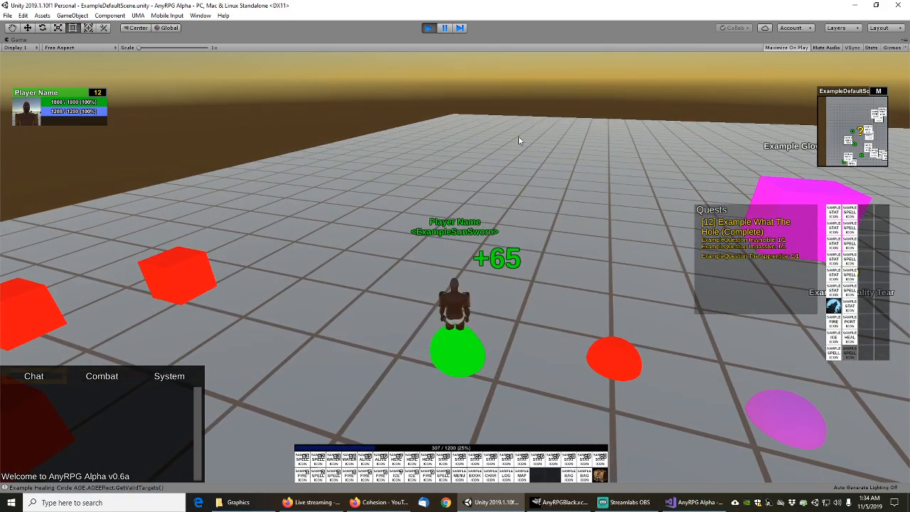
key(d)
key(s)
key(s)
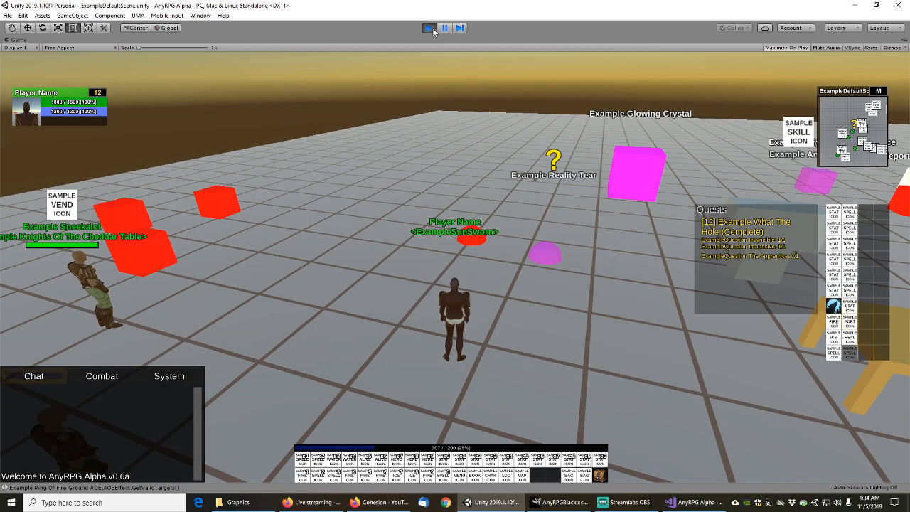
Target the Sneekalot, Mixalot, Fishalot and Master Impassive NPCs, then exit Play mode
click(94, 292)
drag(368, 249, 125, 220)
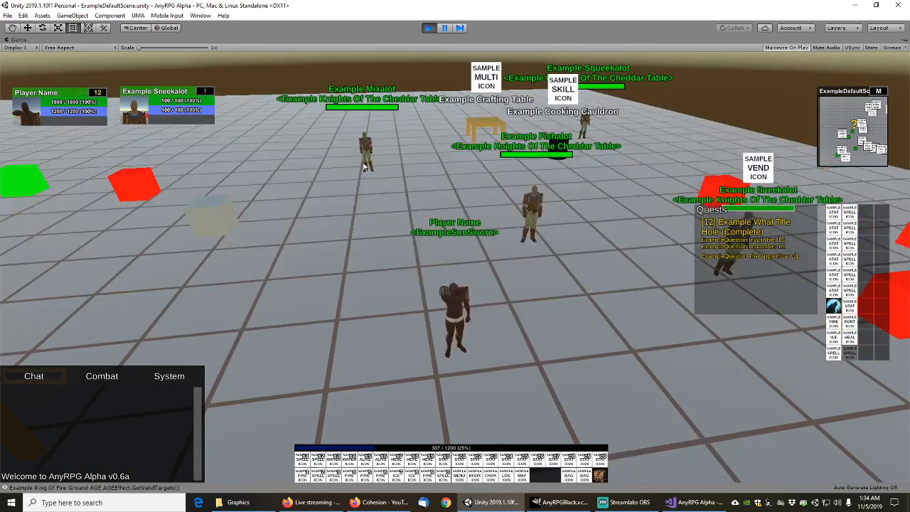
click(366, 150)
click(534, 206)
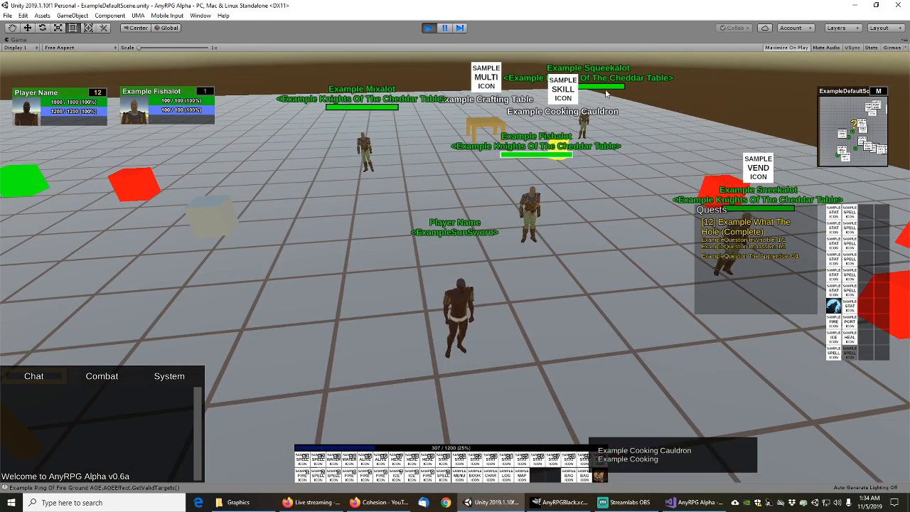
drag(546, 206, 388, 217)
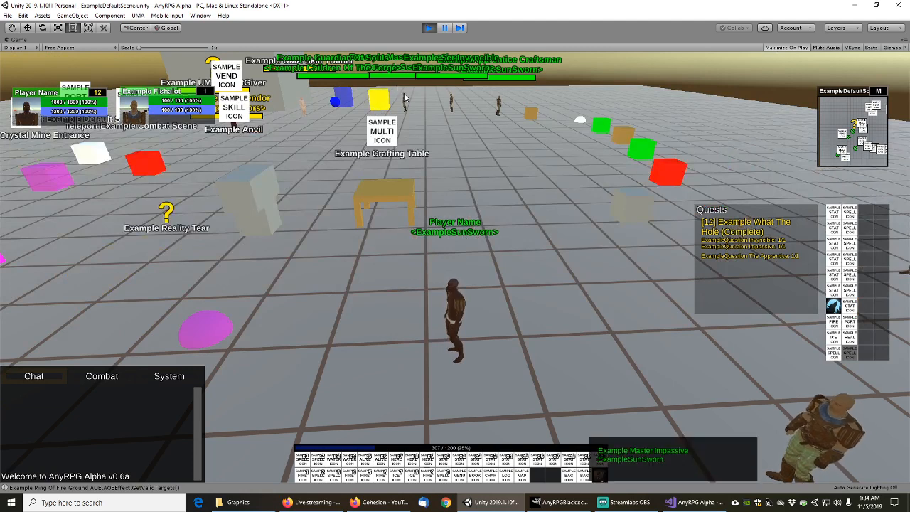
click(405, 103)
click(428, 28)
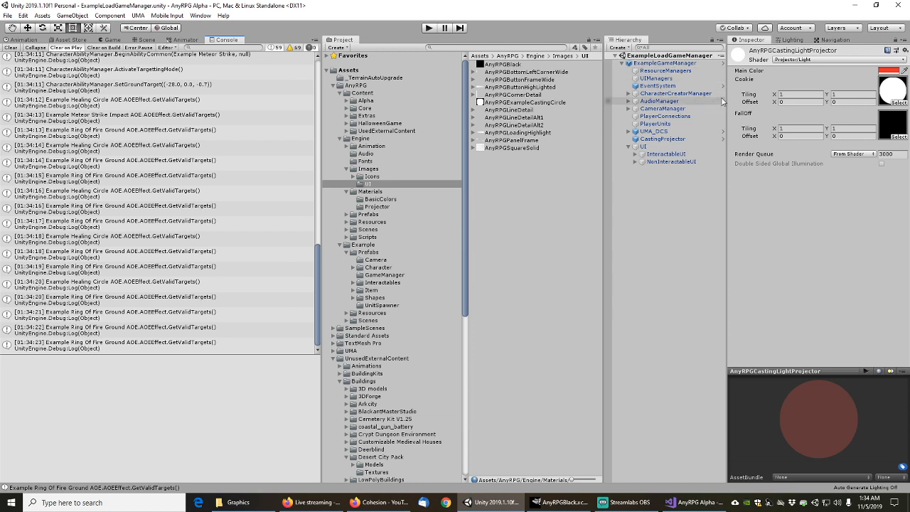
Collapse the project tree down to AnyRPG Scenes and select the ExampleLoadGameManager scene
drag(726, 101, 742, 100)
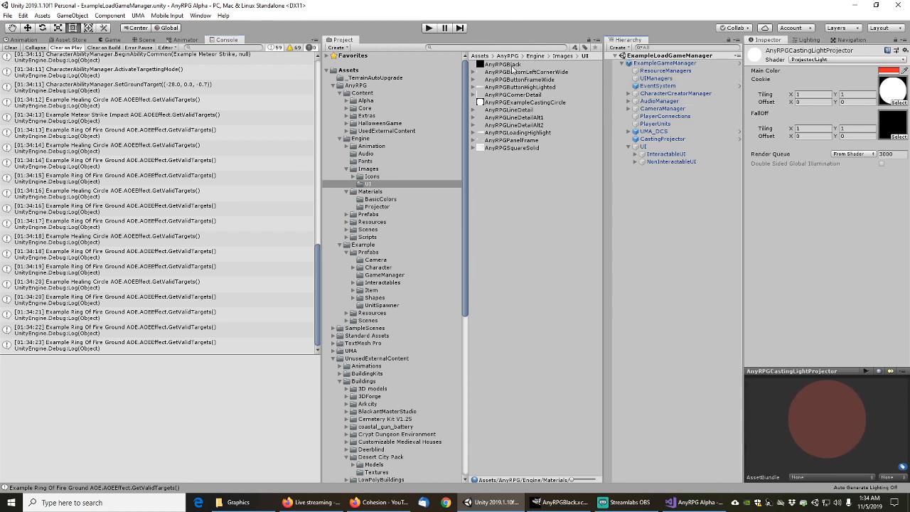
click(340, 138)
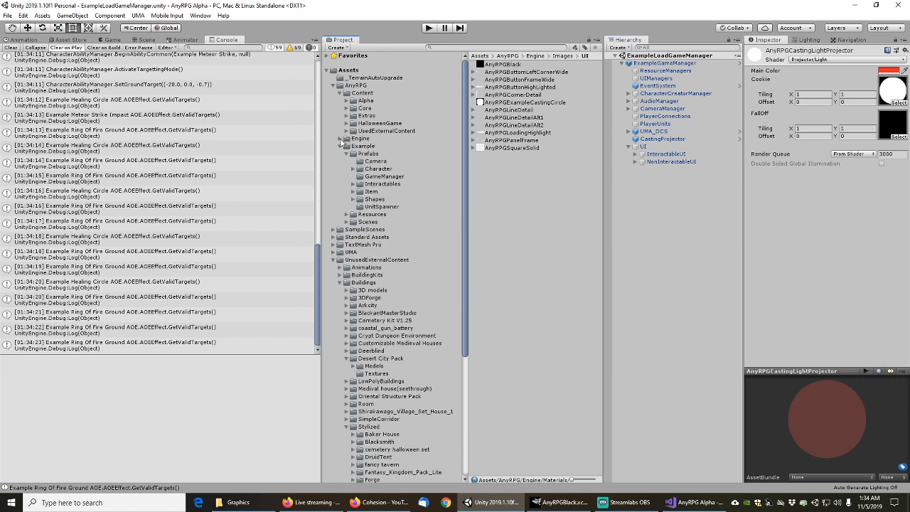
click(332, 85)
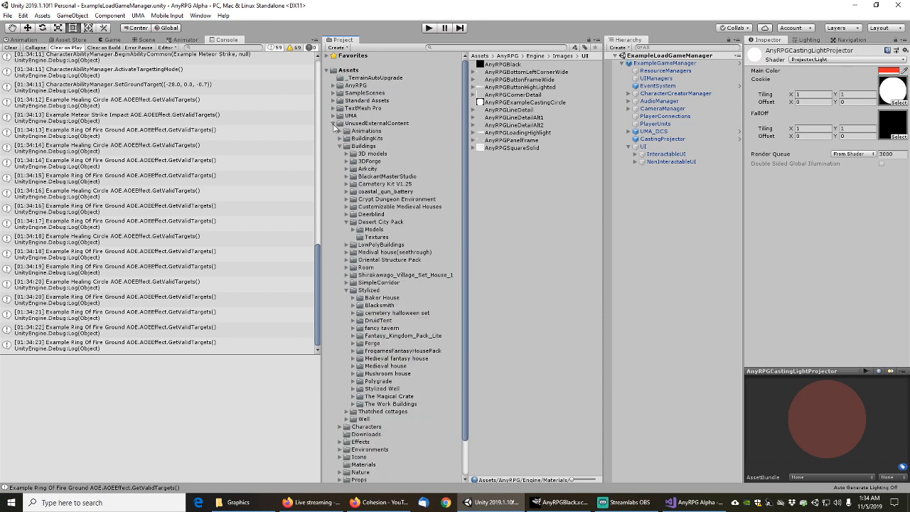
click(333, 123)
click(333, 85)
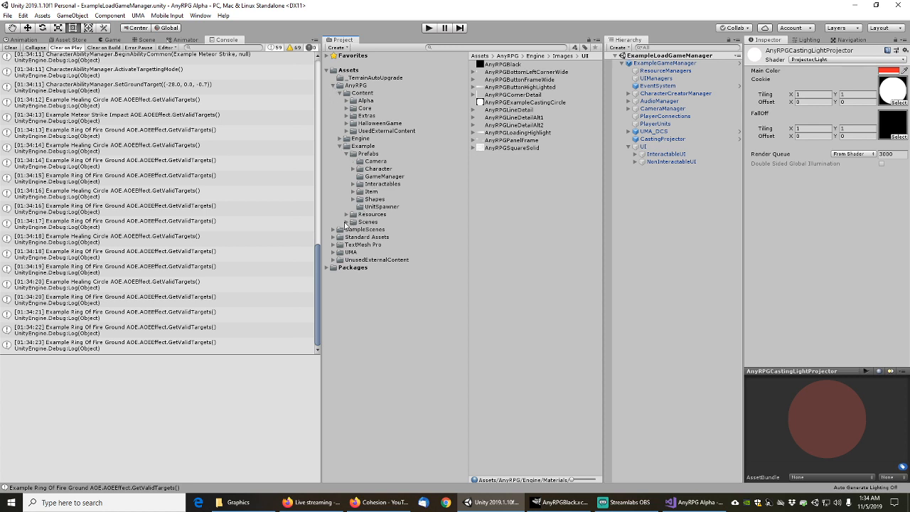
click(347, 222)
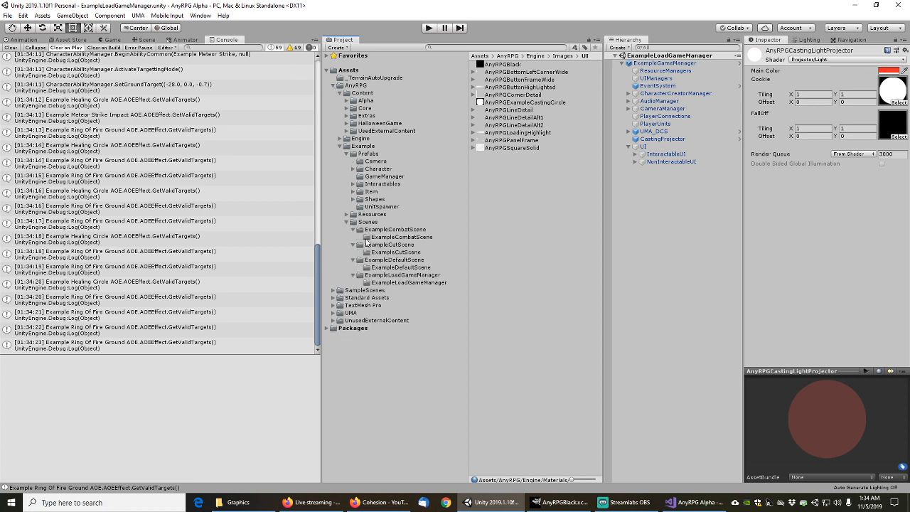
click(393, 275)
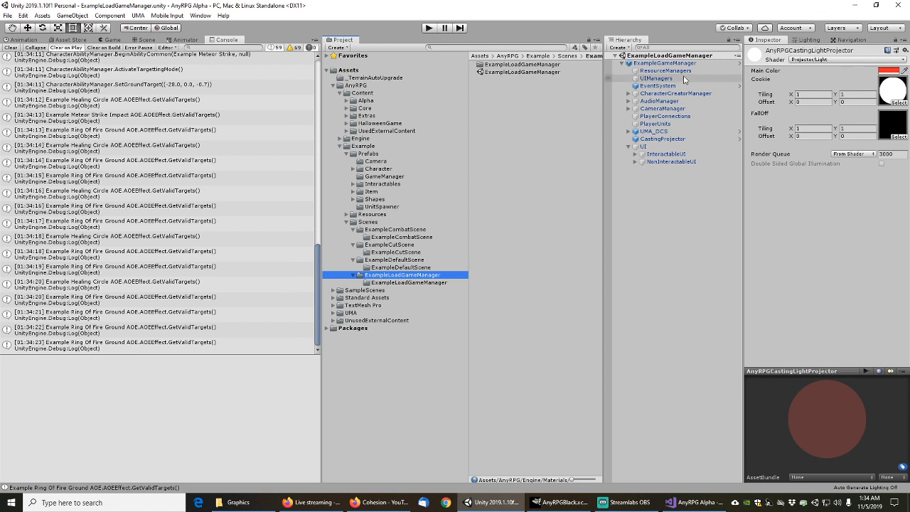
click(666, 64)
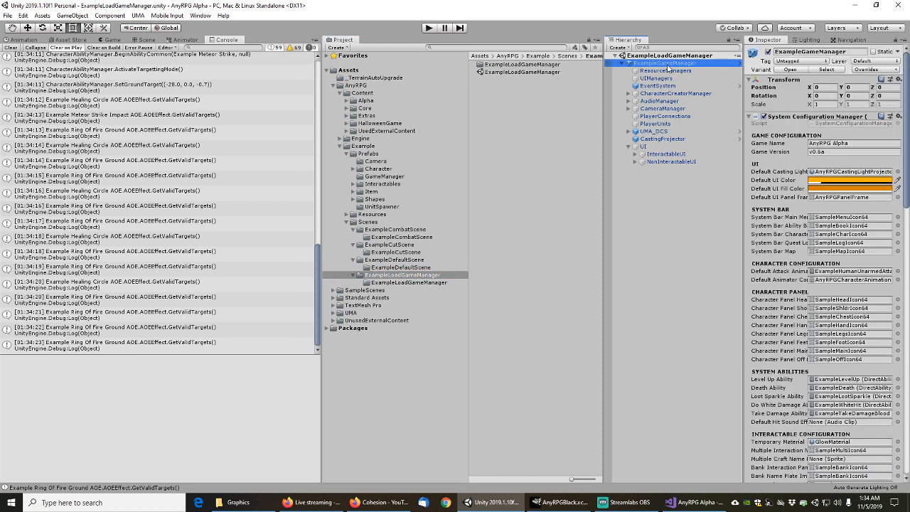
click(519, 73)
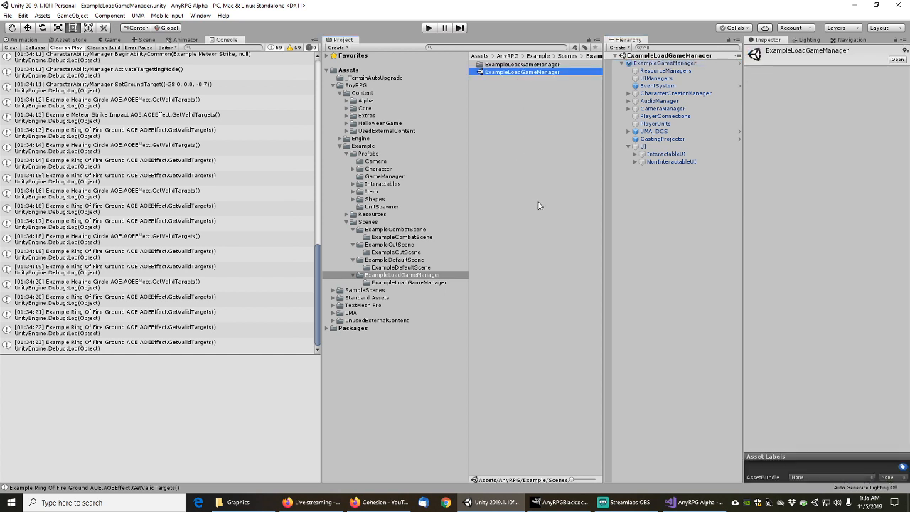
click(522, 111)
click(510, 73)
Add the ExampleDefaultScene, ExampleCutScene and ExampleCombatScene scenes to the selection
click(391, 260)
click(502, 73)
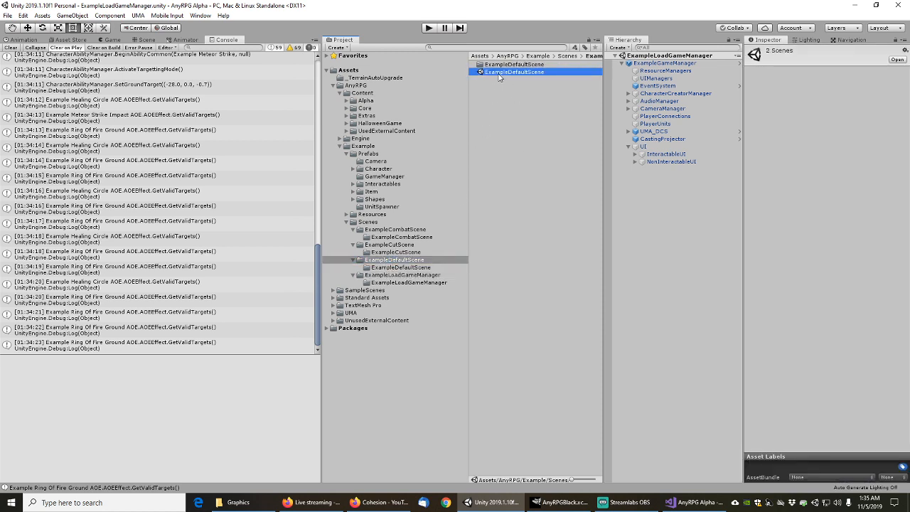
click(392, 244)
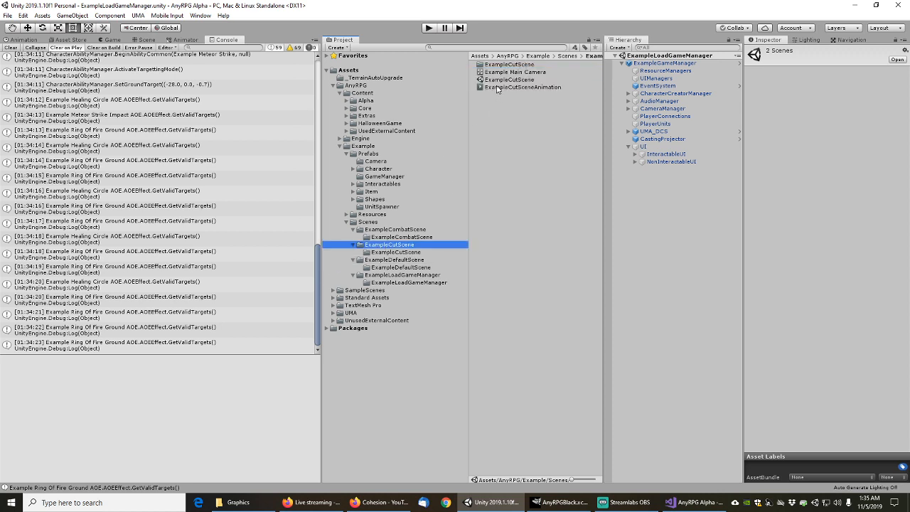
click(496, 81)
click(392, 231)
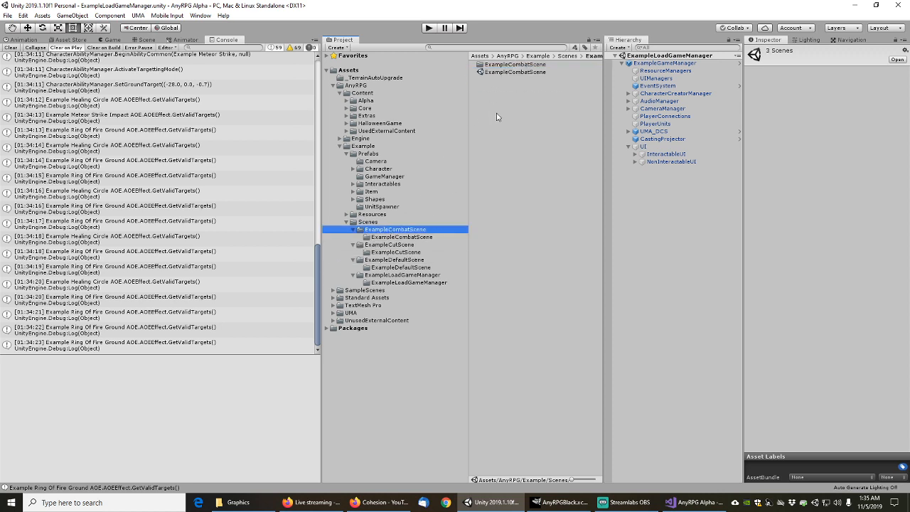
click(501, 74)
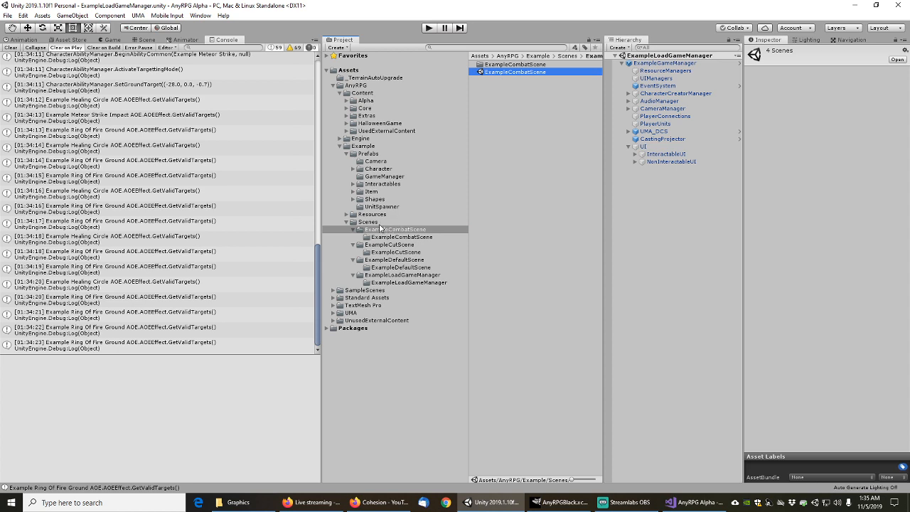
Add the Engine MainMenu and CharacterCreator scenes to the selection
click(339, 139)
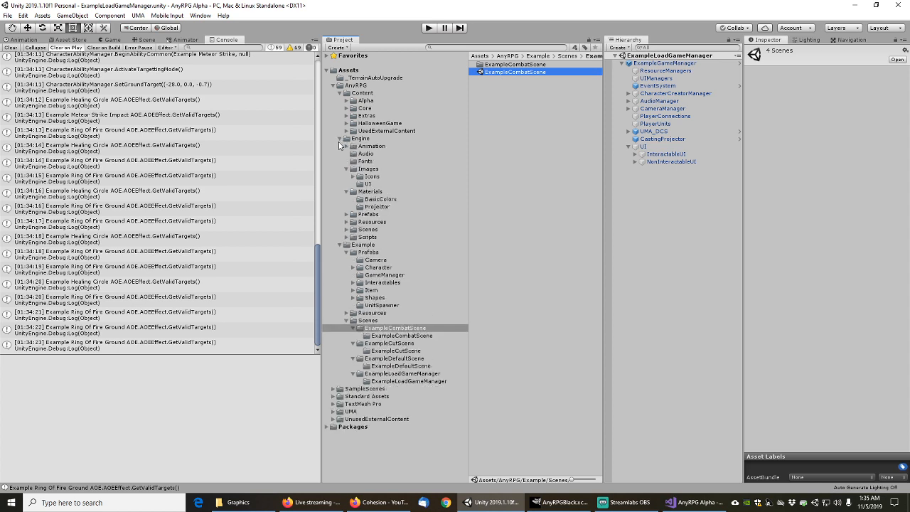
click(347, 229)
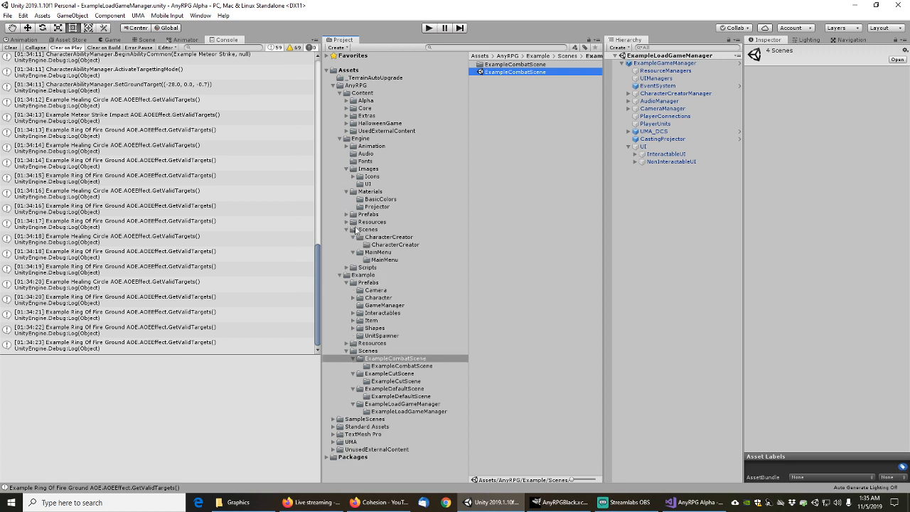
click(378, 252)
click(499, 72)
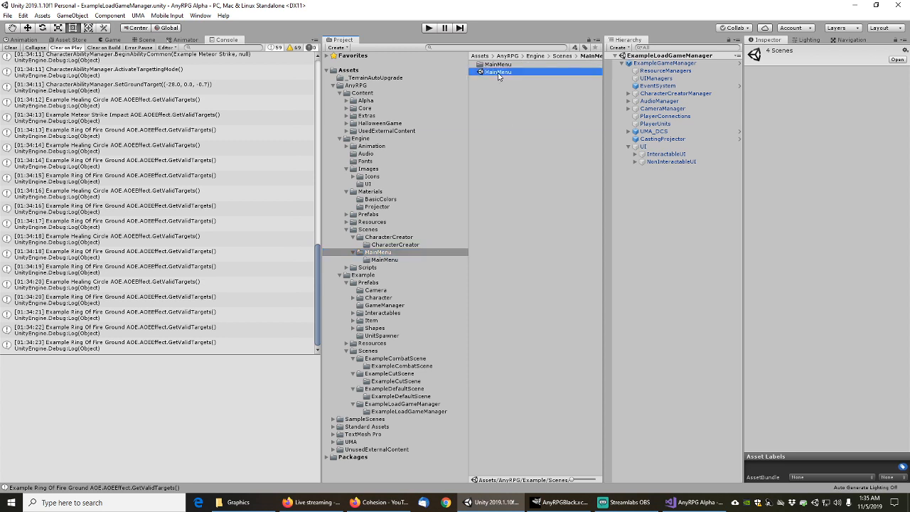
click(384, 238)
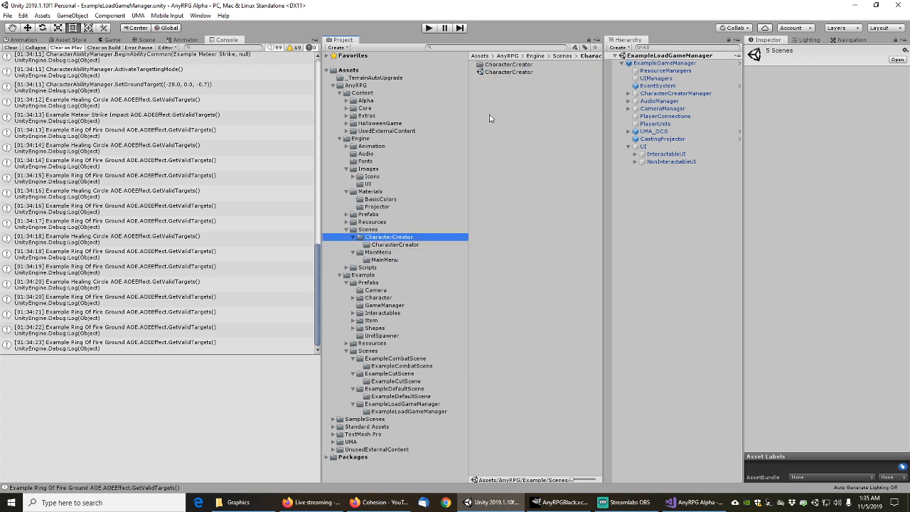
click(504, 73)
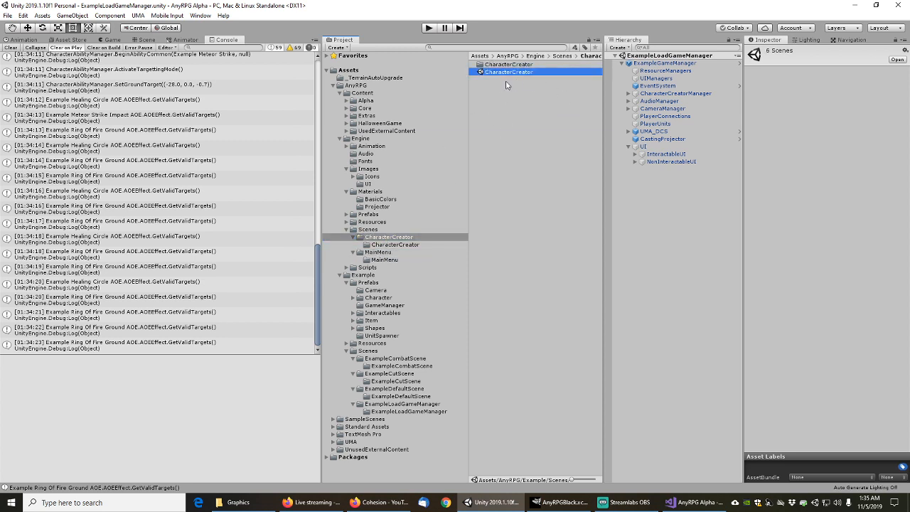
Run Select Dependencies on the six scenes, gathering 1025 dependent objects
right_click(511, 73)
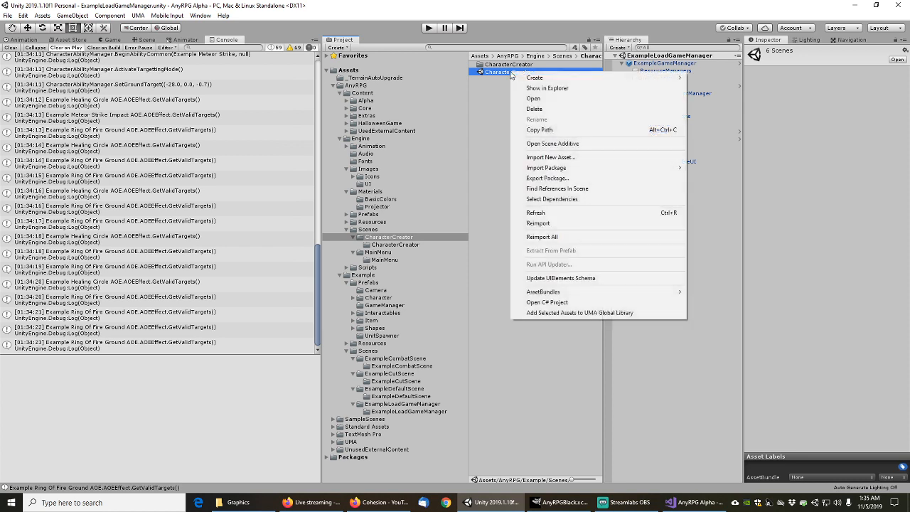
click(549, 199)
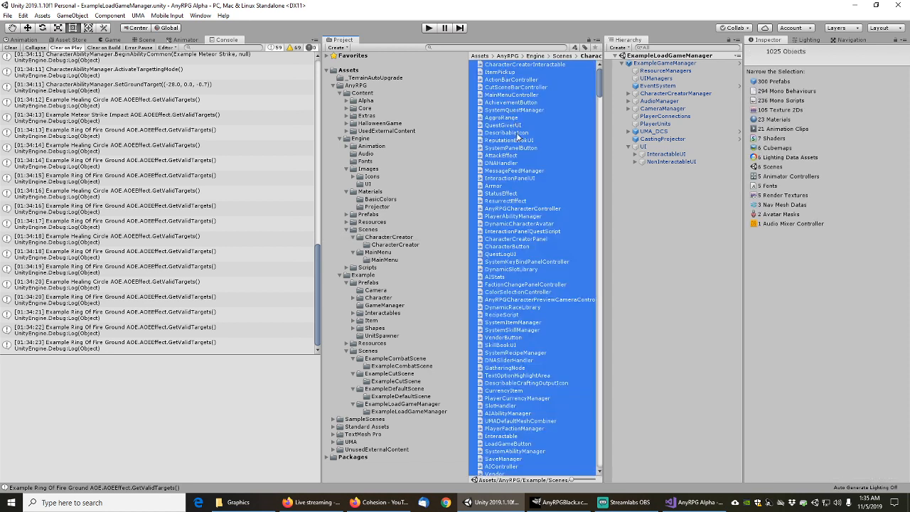
right_click(514, 128)
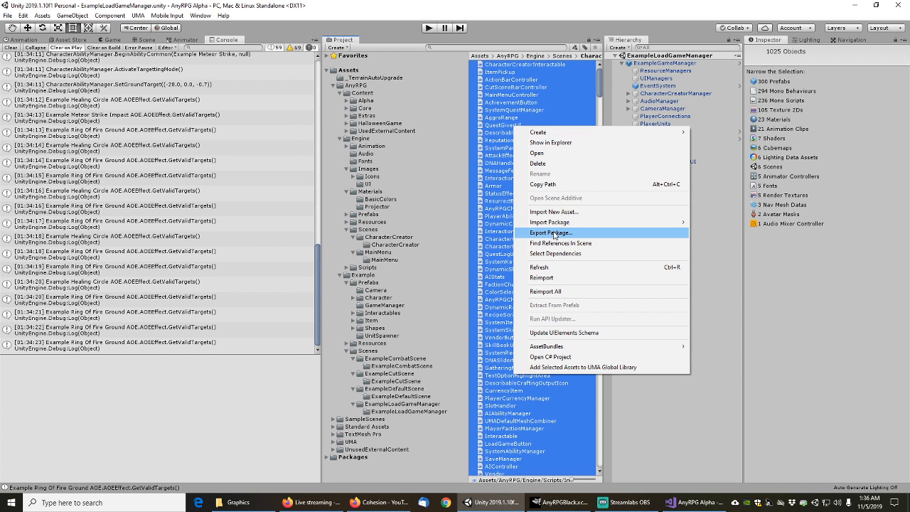
Start Export Package without dependencies and collapse the Mocap, Animations, UMA and Animation folders
click(551, 233)
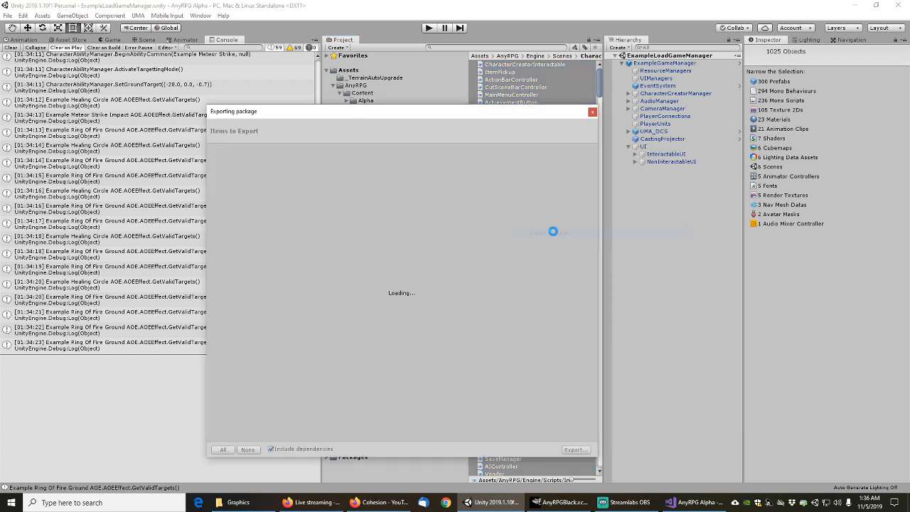
click(270, 449)
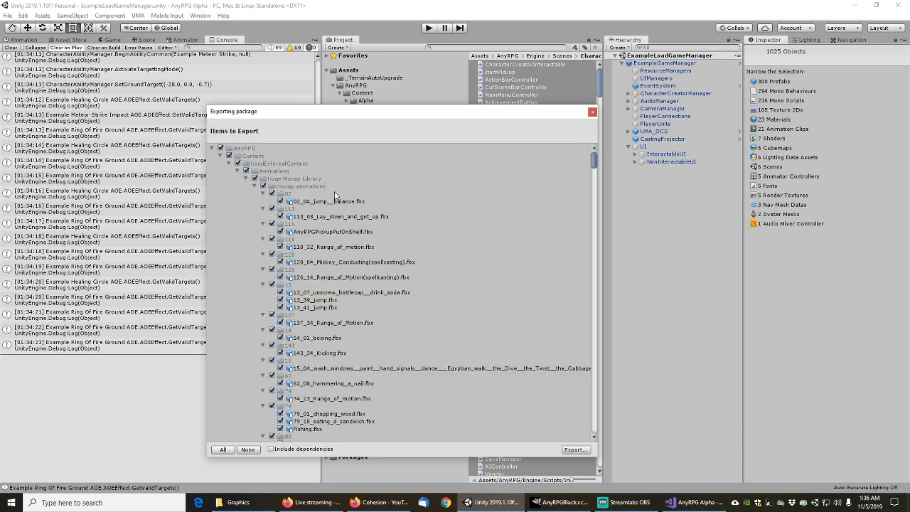
click(239, 173)
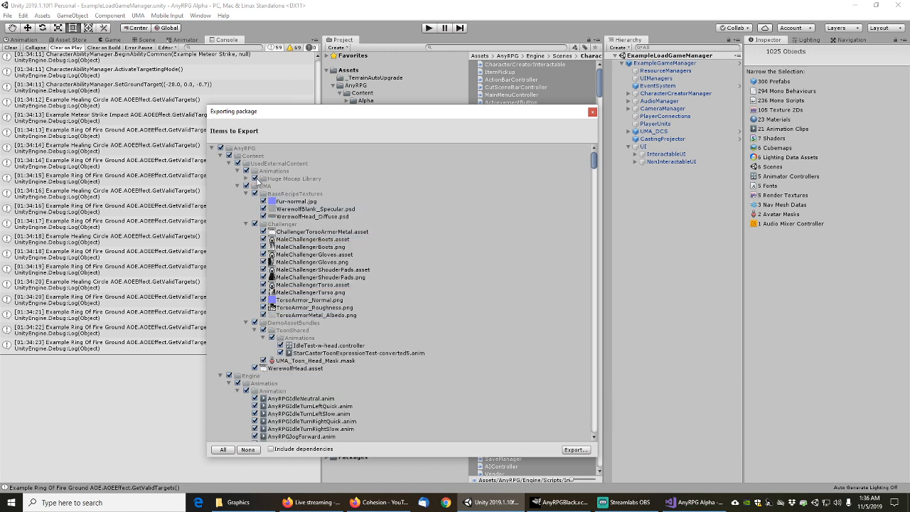
click(239, 172)
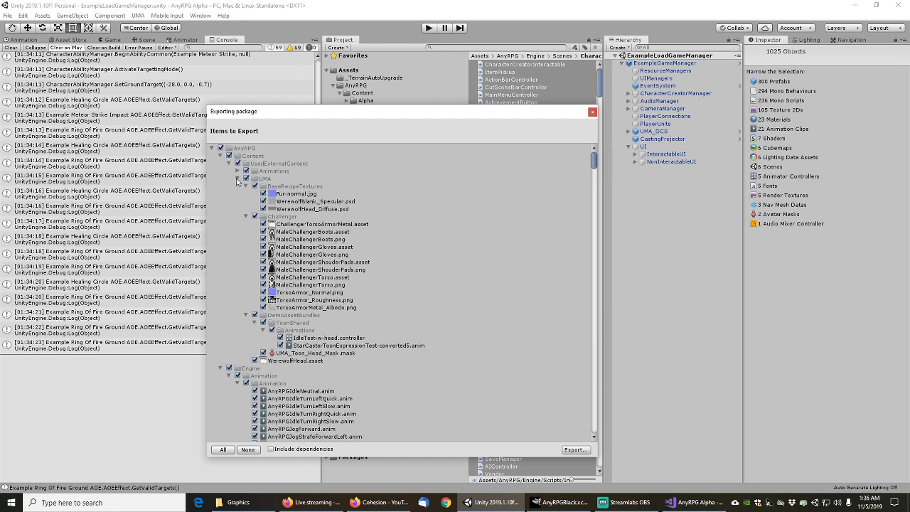
click(237, 178)
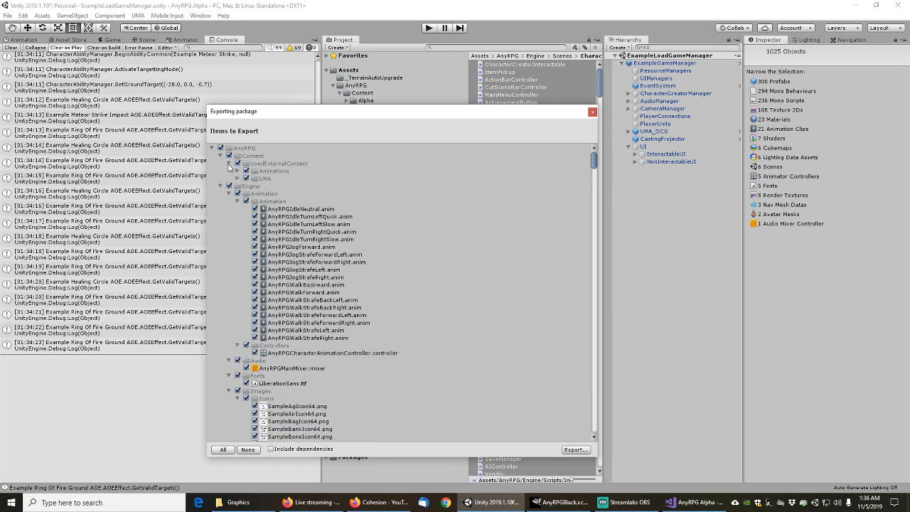
click(229, 164)
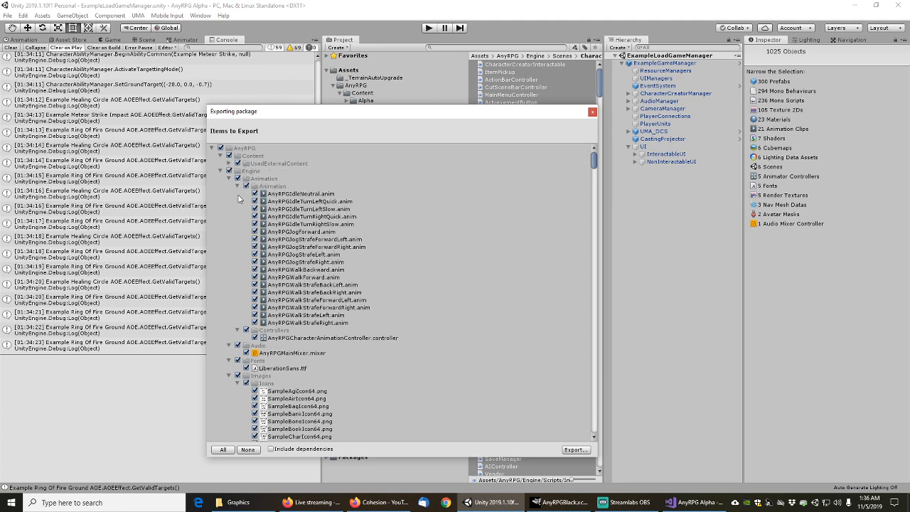
click(237, 186)
click(229, 178)
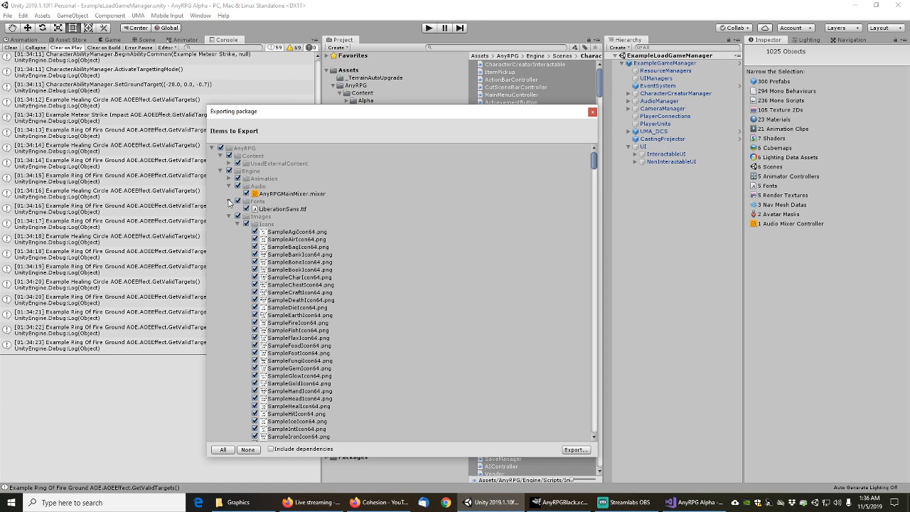
Collapse the Audio through Standard Assets folders, then close the export window without exporting
click(229, 201)
click(229, 186)
click(229, 201)
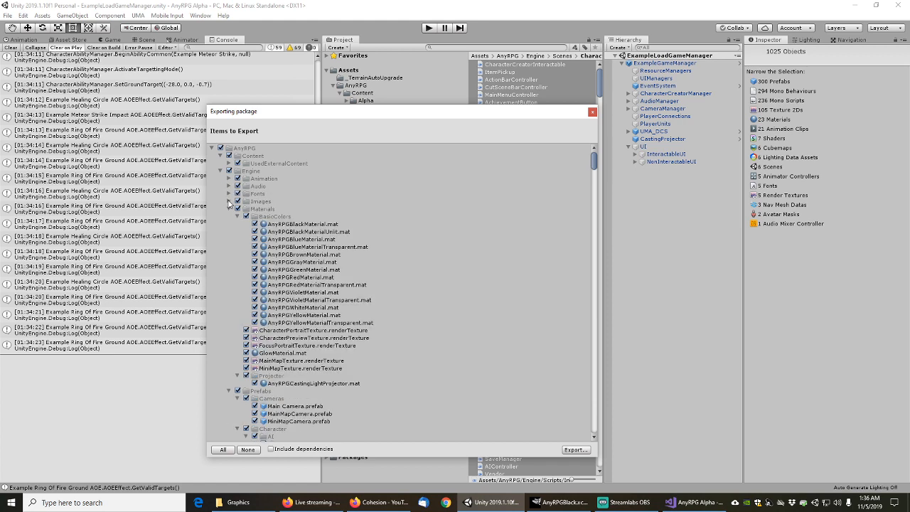
click(228, 209)
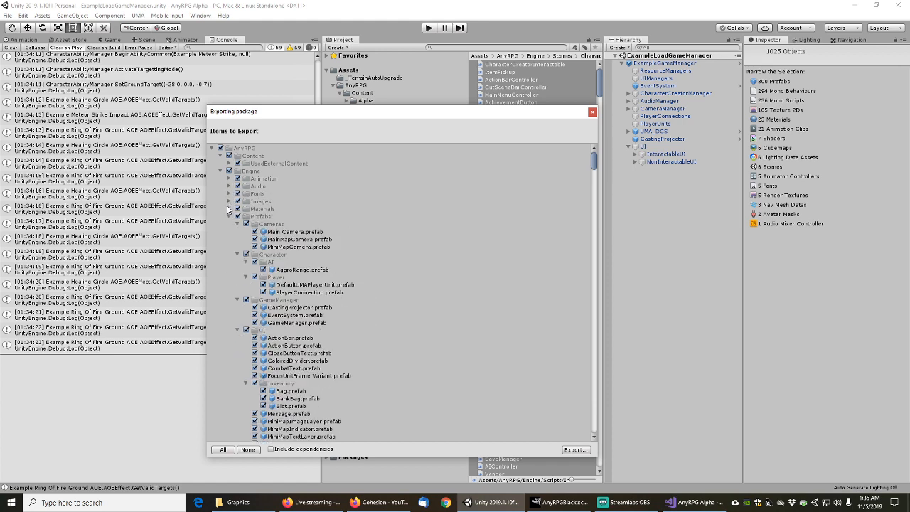
click(229, 216)
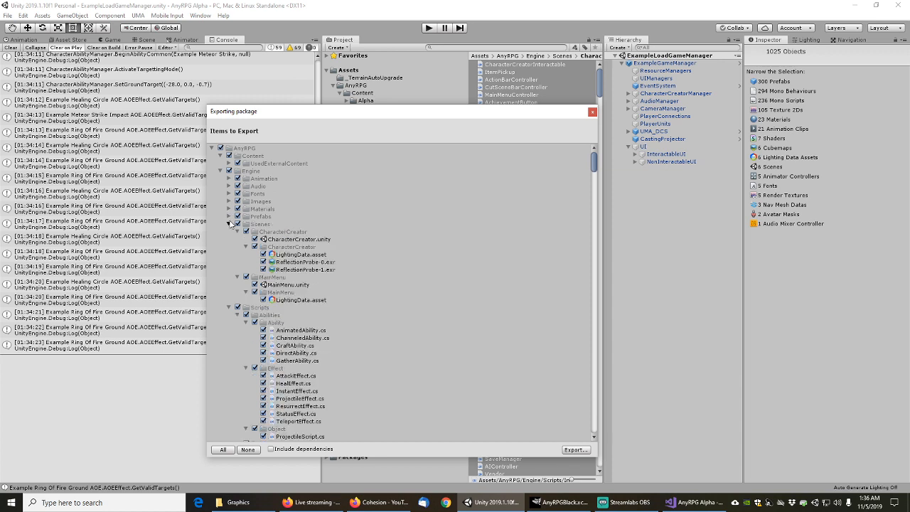
click(229, 224)
click(229, 232)
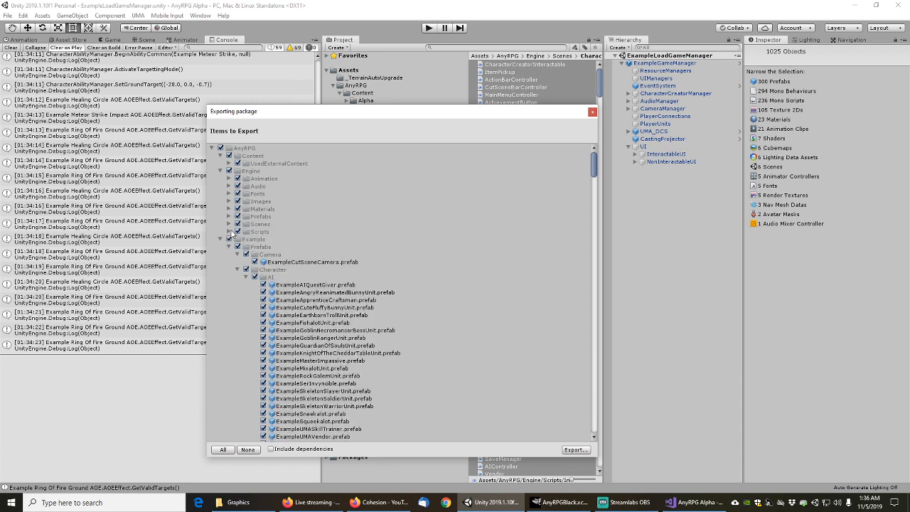
click(221, 240)
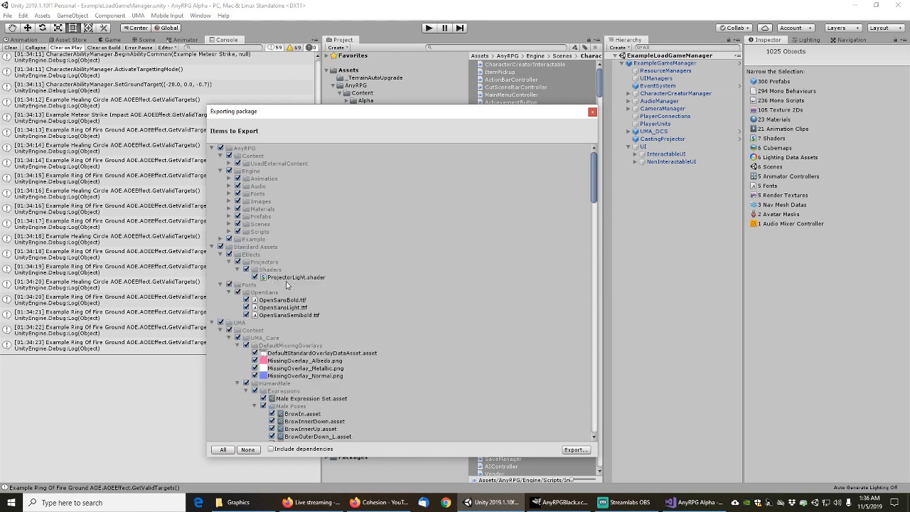
click(214, 247)
click(212, 247)
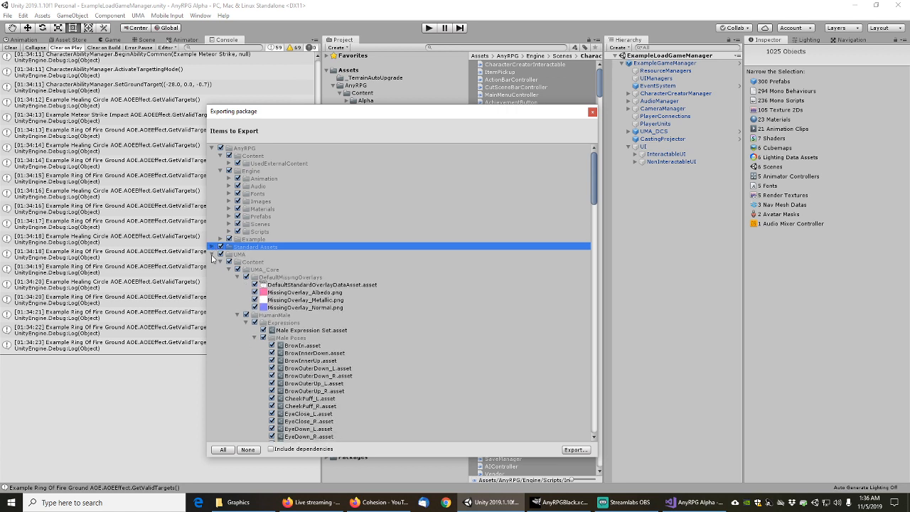
click(212, 255)
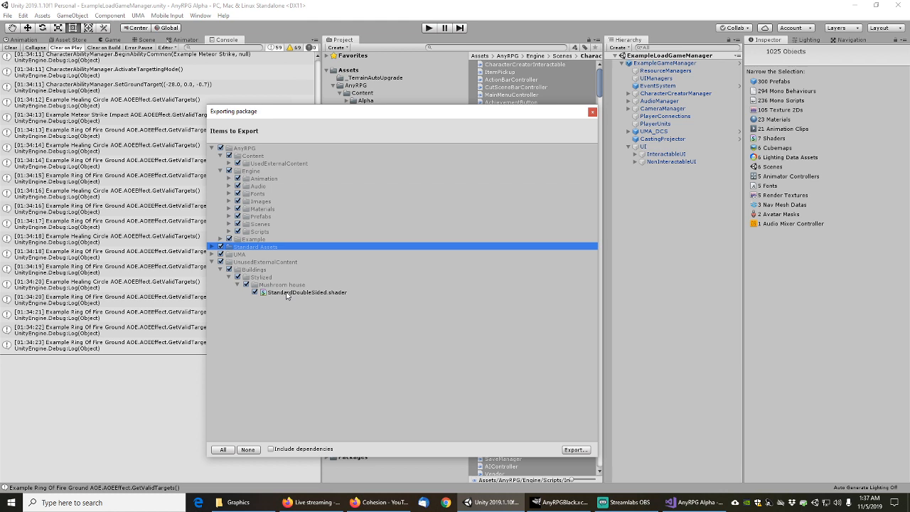
click(592, 113)
Open the Shader dropdown for AnyRPGRedMaterialTransparent in the Shapes BasicColors folder
click(507, 140)
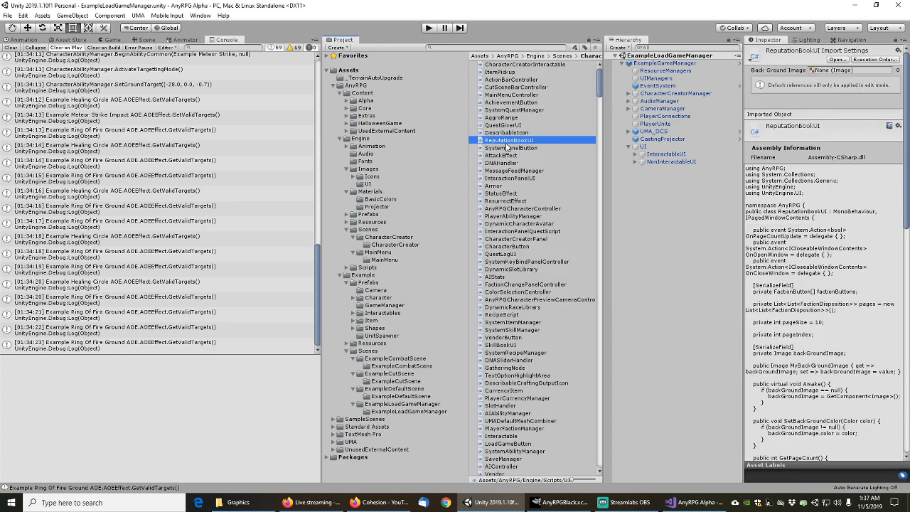
click(353, 329)
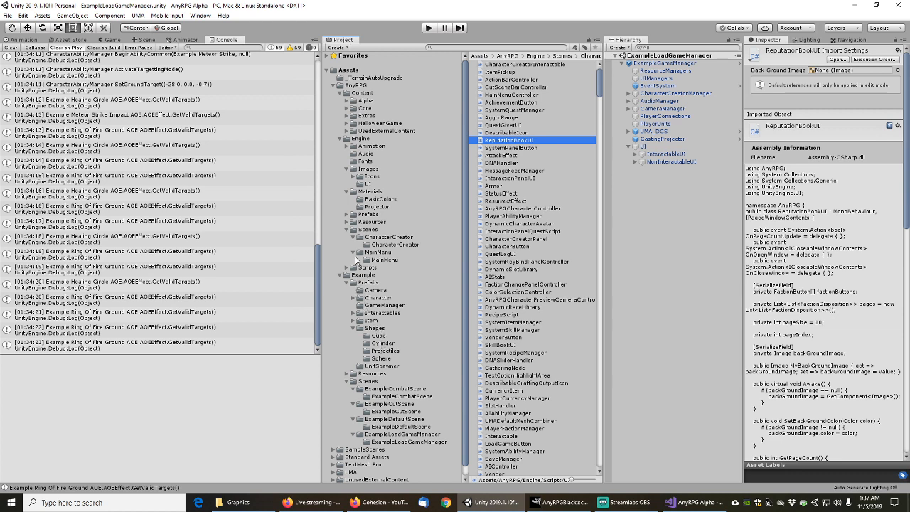
click(368, 200)
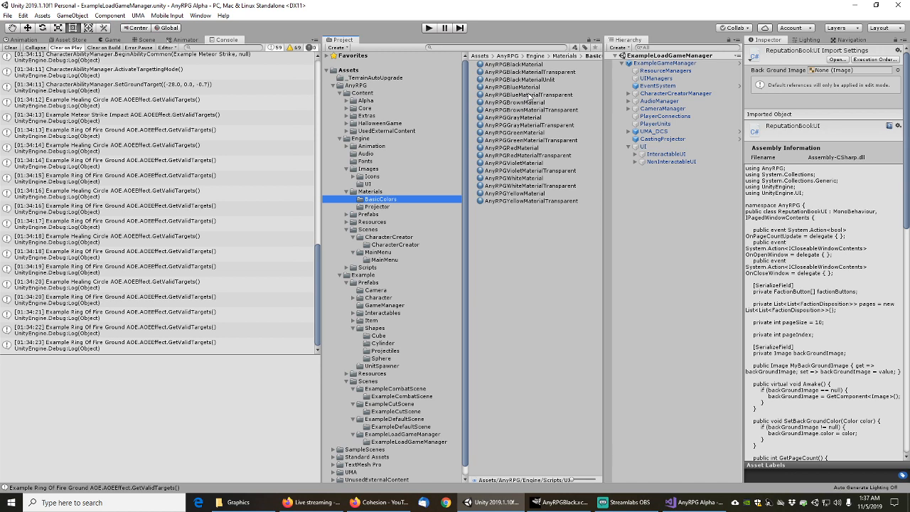
click(528, 95)
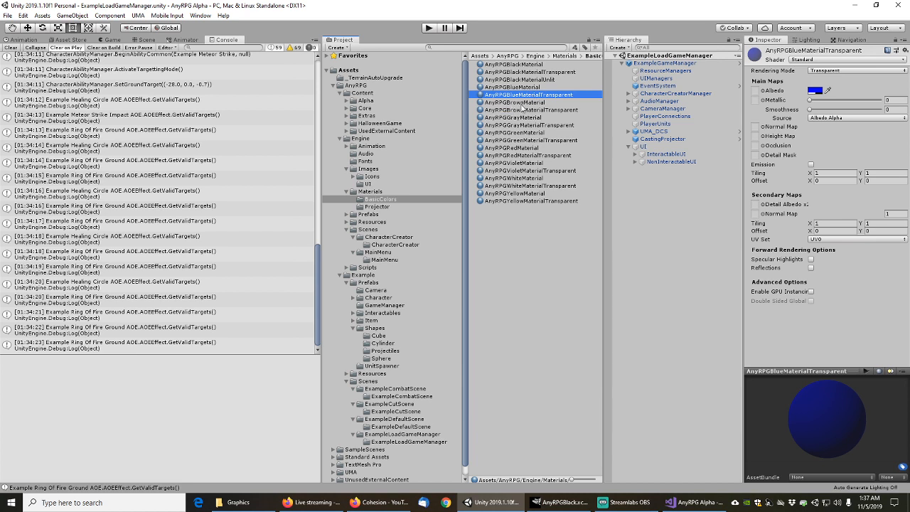
click(519, 149)
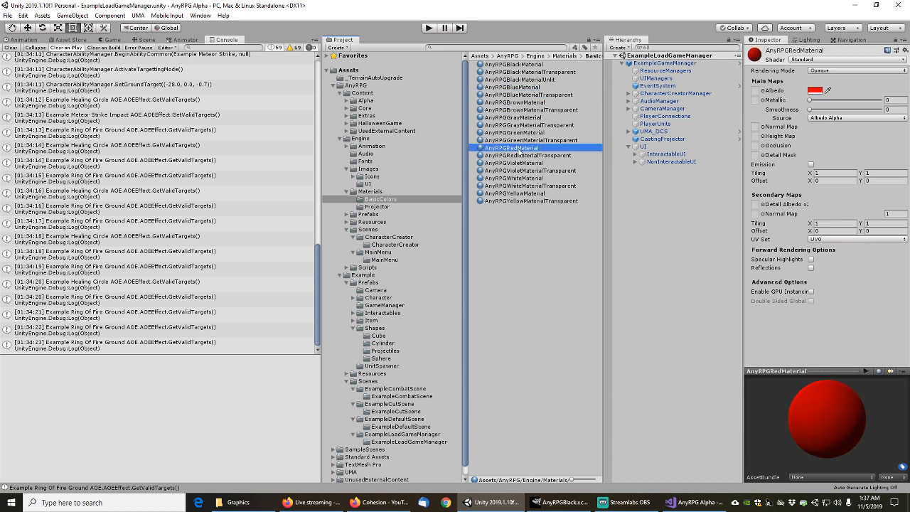
click(531, 155)
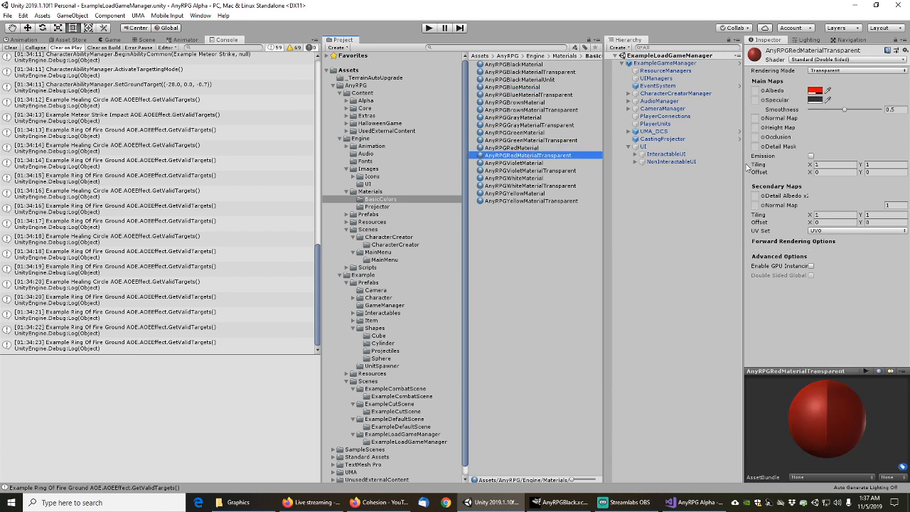
click(857, 61)
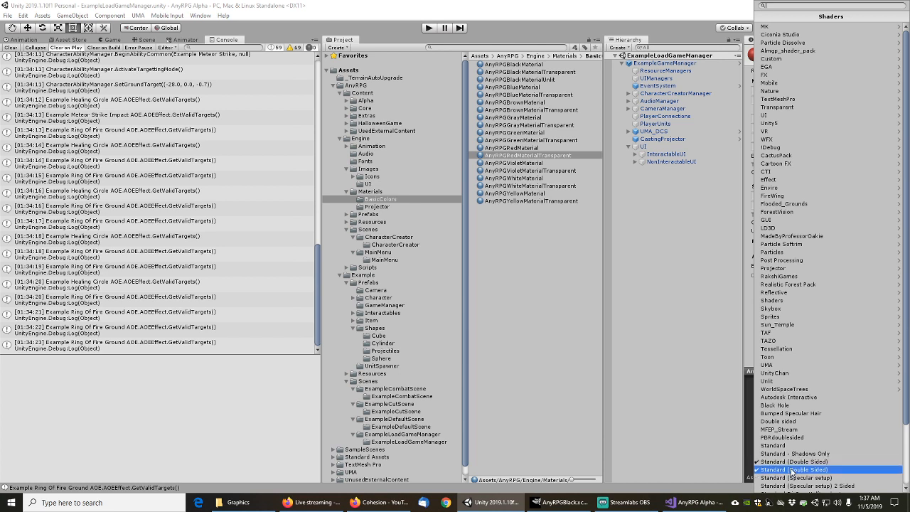
Dismiss the shader list, keeping Standard (Double Sided) on AnyRPGRedMaterialTransparent
scroll(791, 471, down, 2)
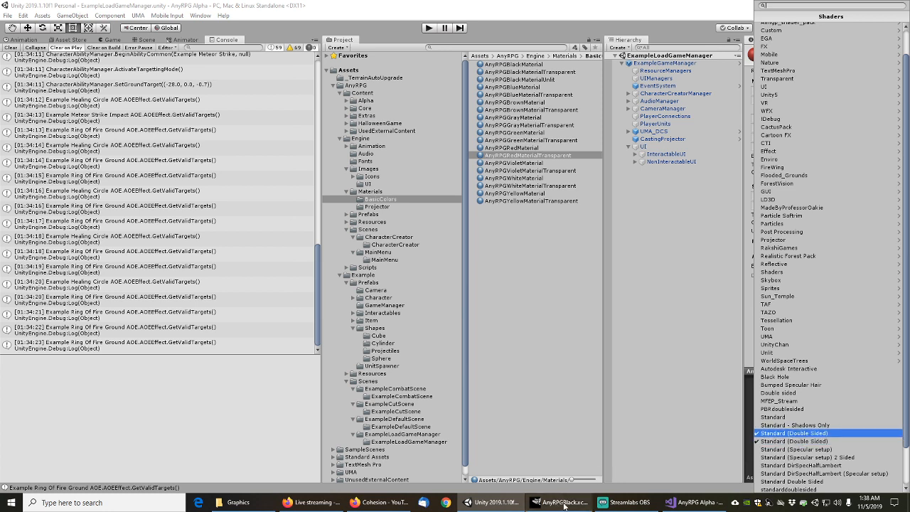
click(377, 242)
click(451, 48)
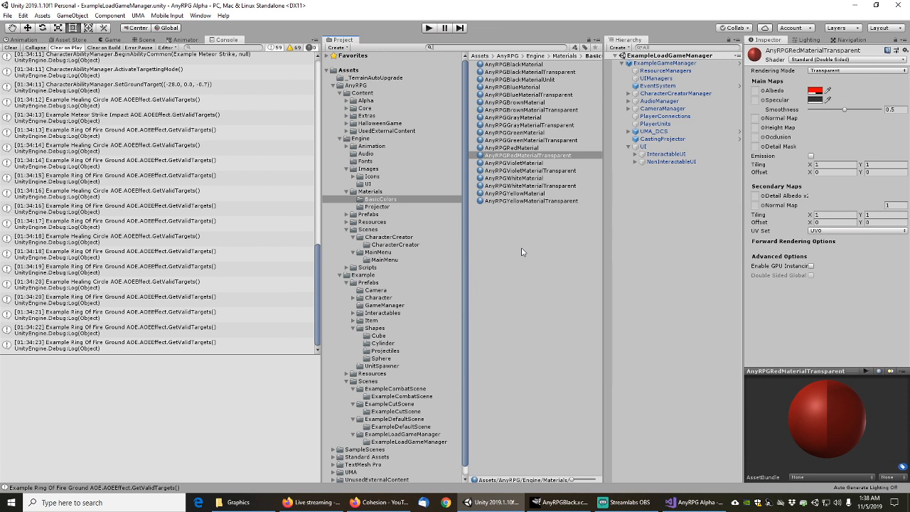
Search 'mushroom' and delete the StandardDoubleSided shader from the Mushroom house folder
text(mushroom)
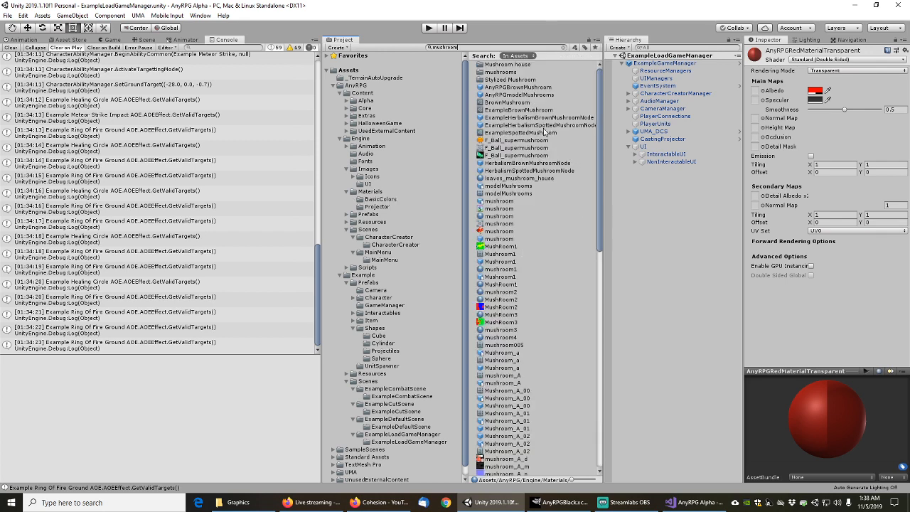
double_click(506, 66)
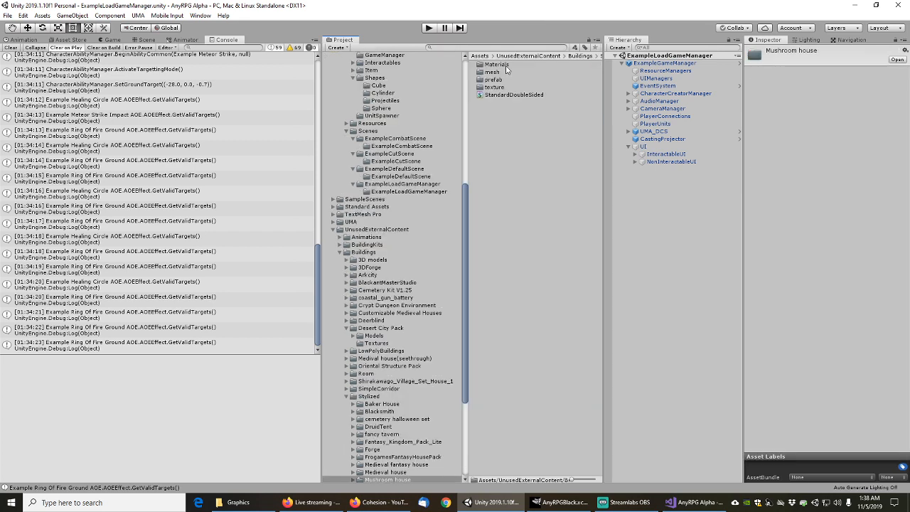
click(504, 95)
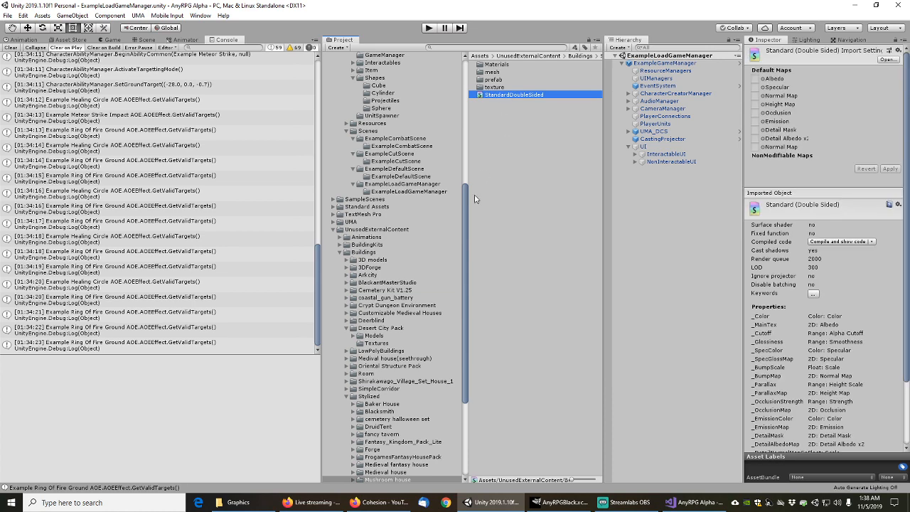
drag(469, 202, 466, 256)
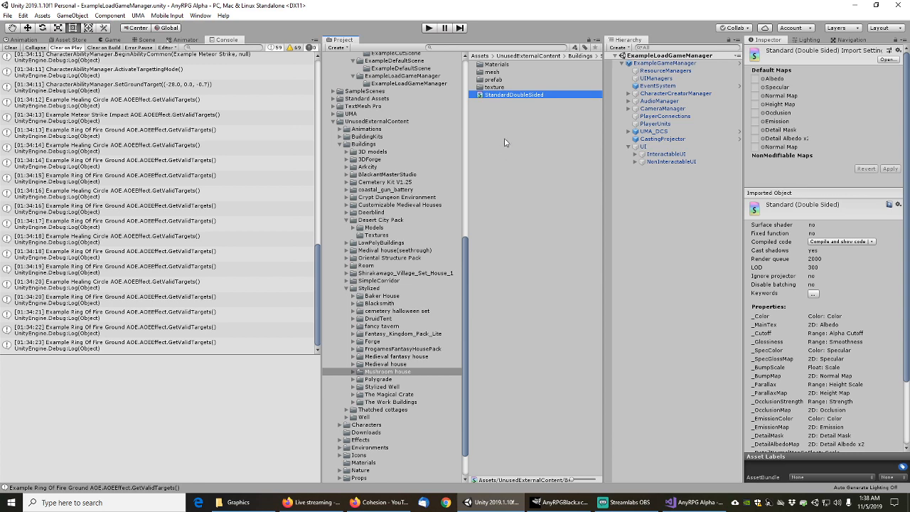
key(Delete)
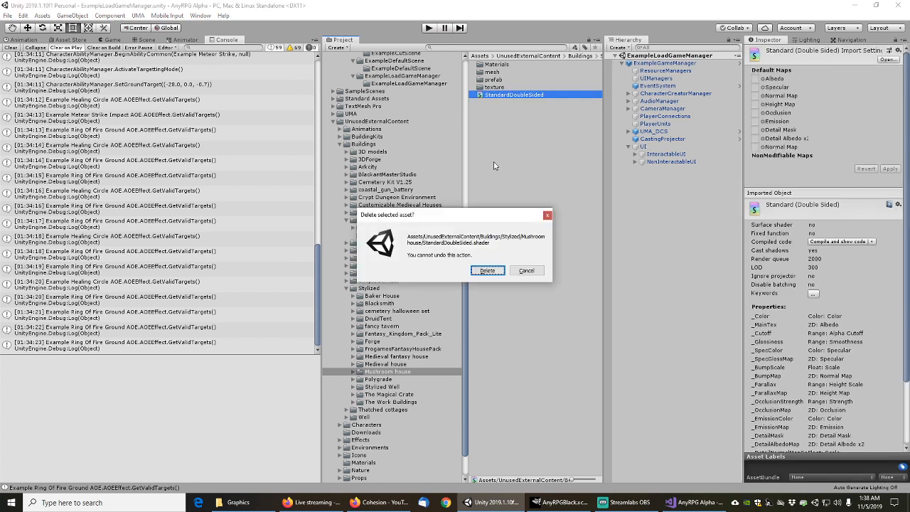
click(487, 271)
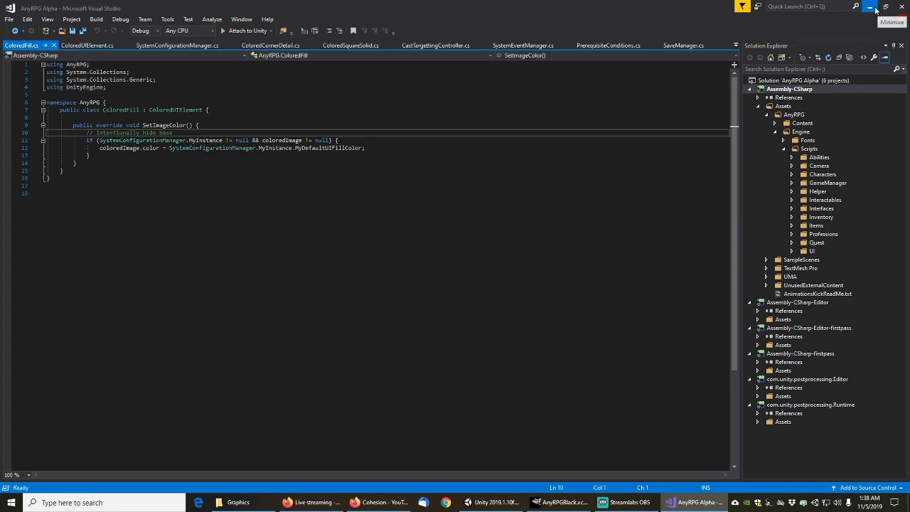
click(873, 7)
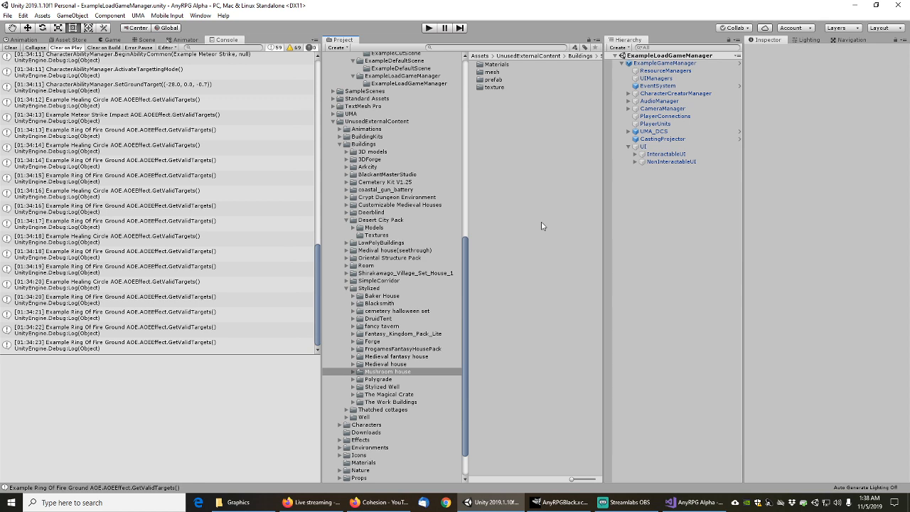
Select the mushroom_house prefab in Mushroom house/prefab and rotate its Inspector preview
click(352, 372)
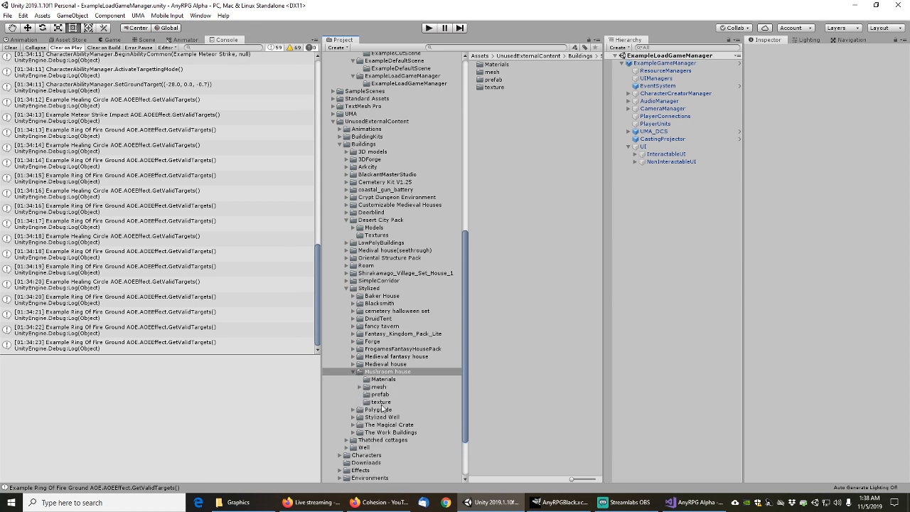
click(380, 395)
click(505, 64)
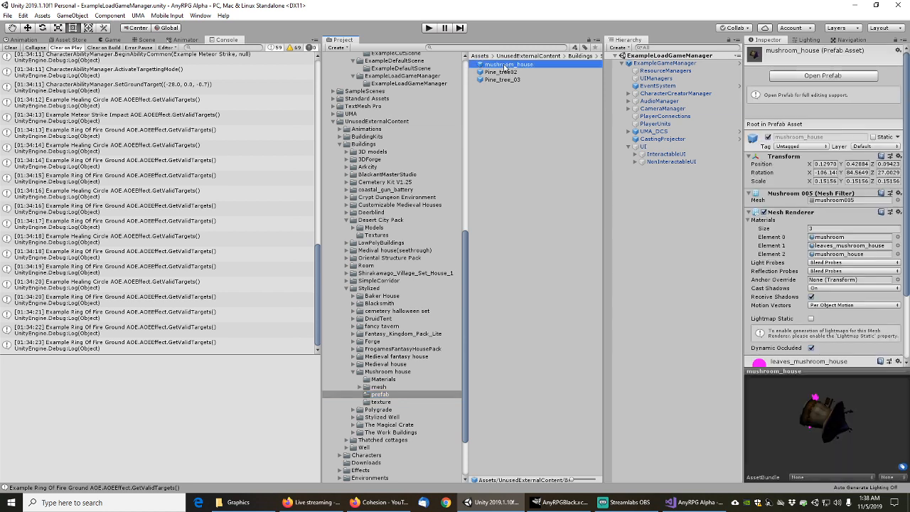
drag(795, 439, 794, 359)
drag(838, 418, 839, 398)
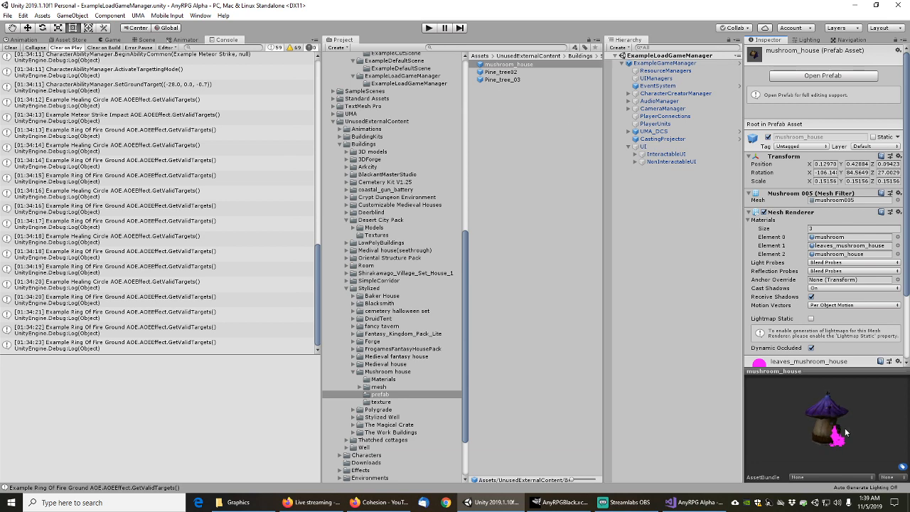
Orbit mushroom_house in a detached Preview window to view its magenta leaves, then close it
right_click(828, 372)
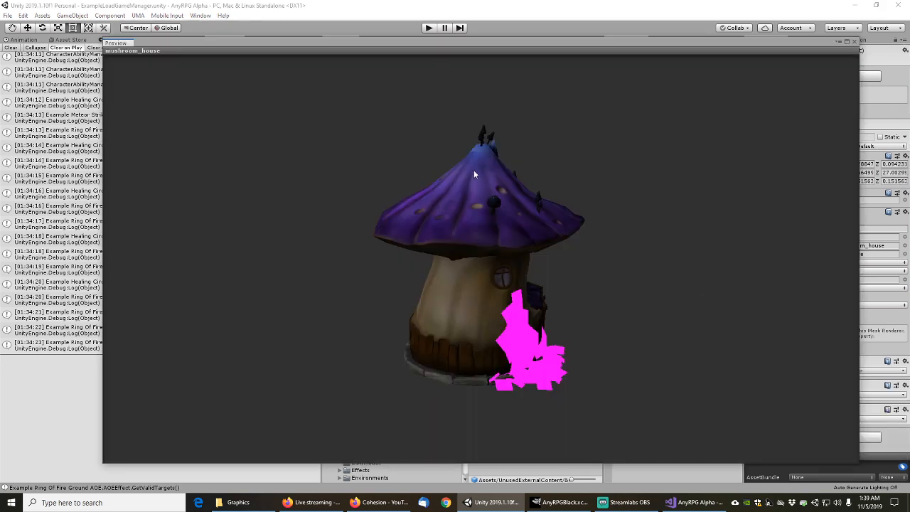
drag(483, 305, 501, 292)
drag(589, 305, 610, 298)
drag(455, 246, 688, 238)
drag(669, 247, 683, 219)
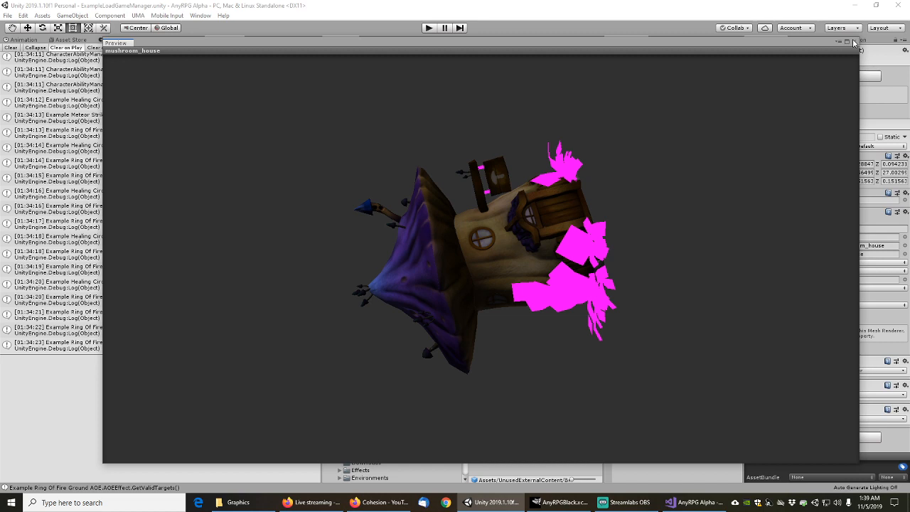
drag(626, 256, 419, 256)
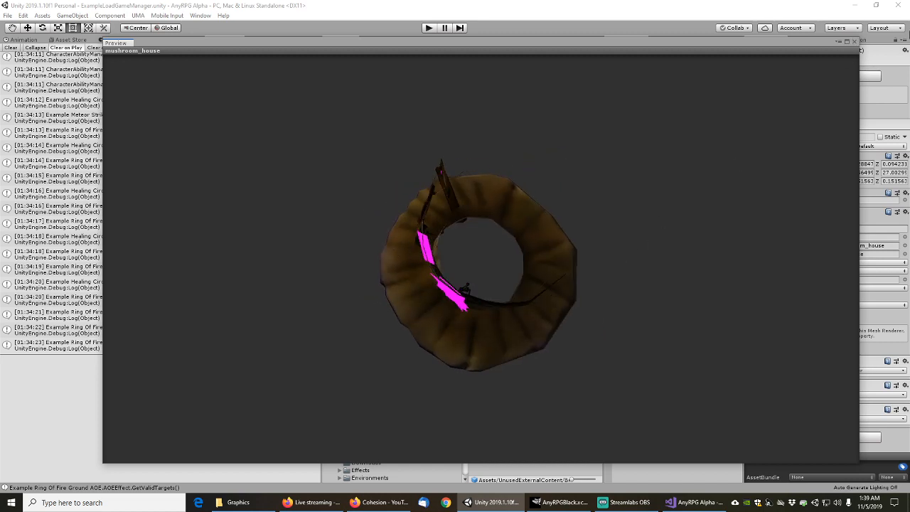
click(854, 42)
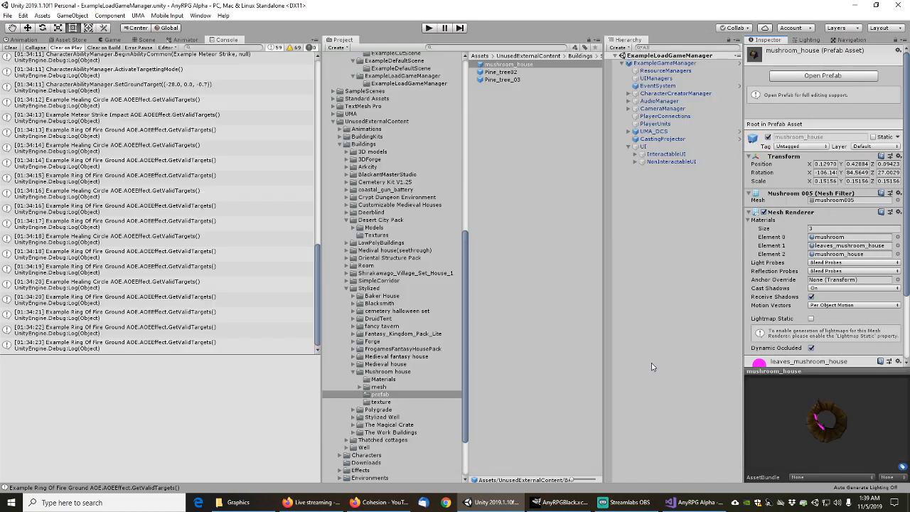
Preview the Pine_tree02 and Pine_tree_03 prefabs, then collapse the external-content folders and return to BasicColors
click(506, 72)
click(507, 80)
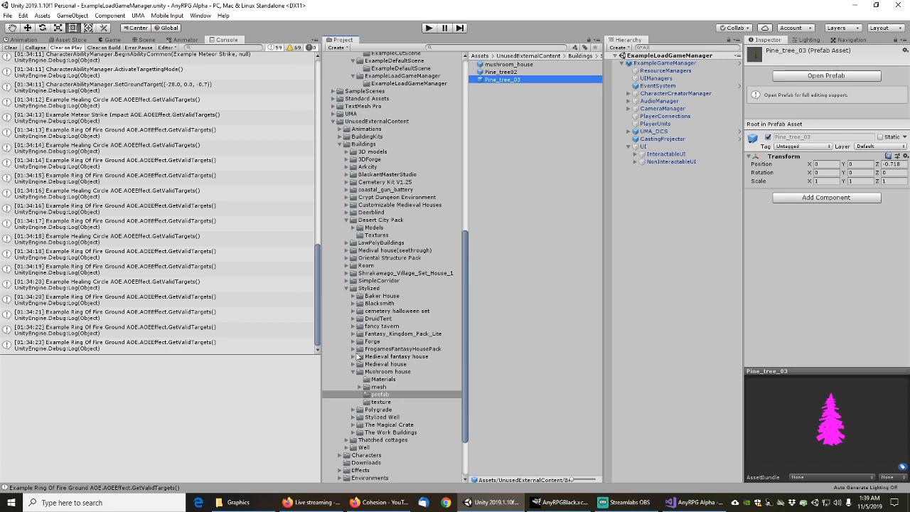
click(359, 371)
click(345, 220)
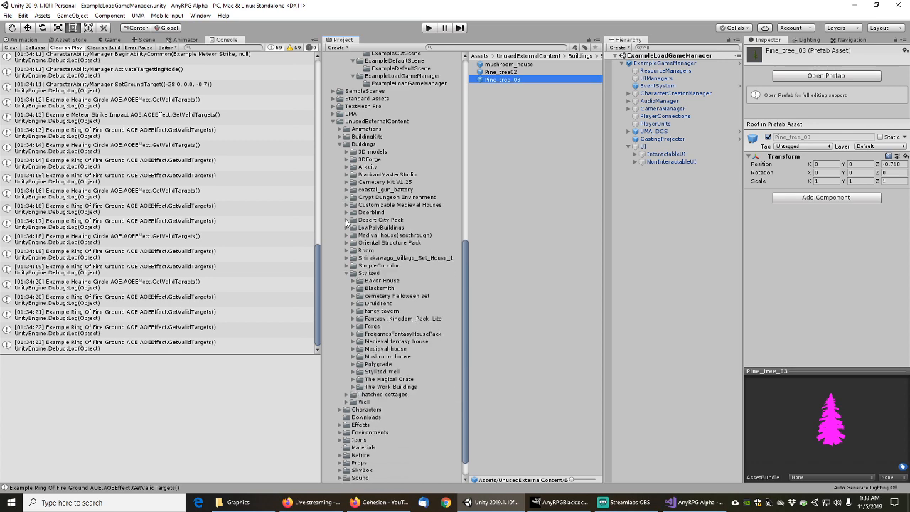
click(335, 122)
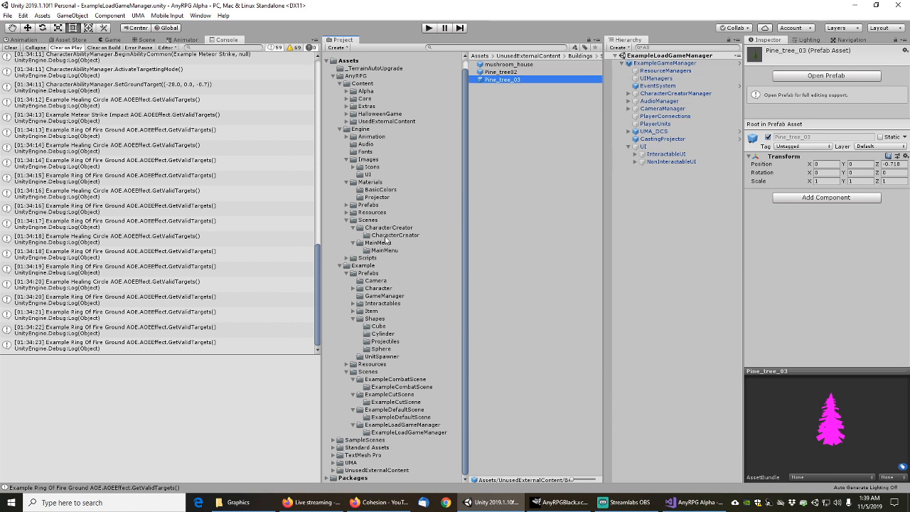
click(382, 236)
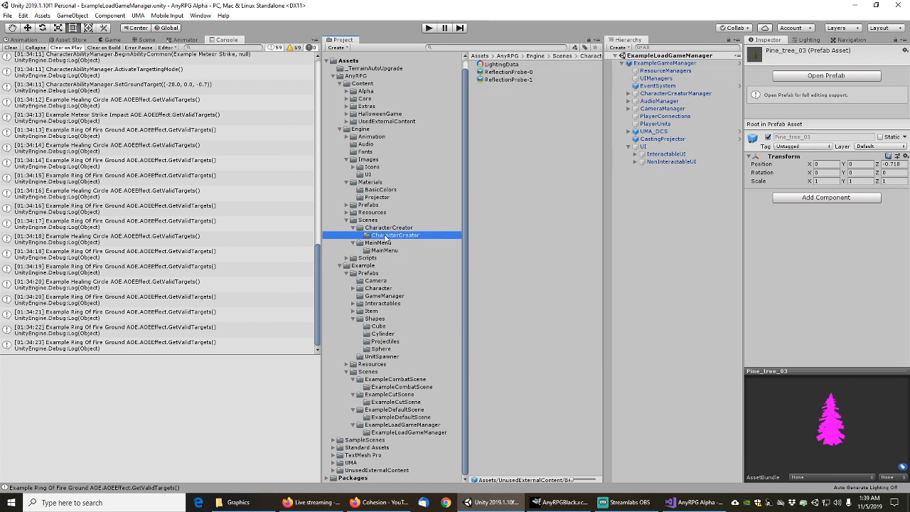
click(378, 190)
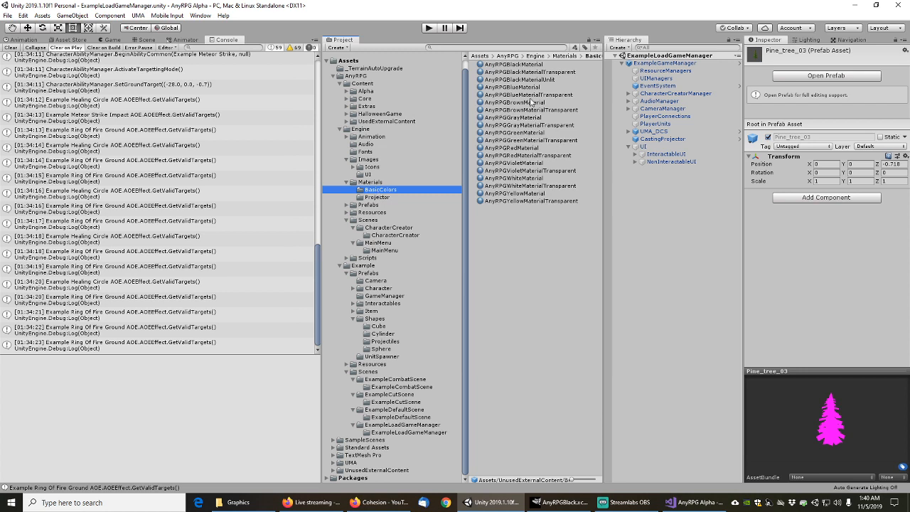
Assign Standard (Double Sided) to AnyRPGRedMaterialTransparent and confirm the shader stuck
click(523, 156)
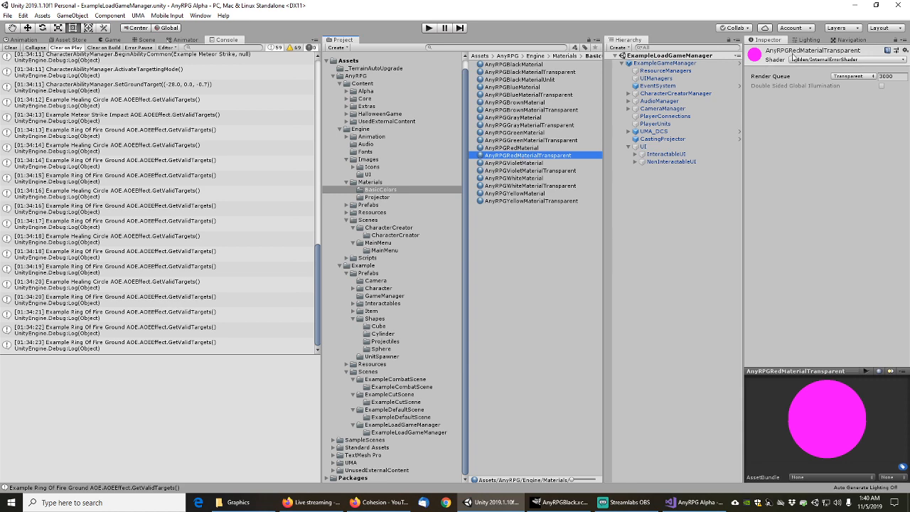
click(811, 60)
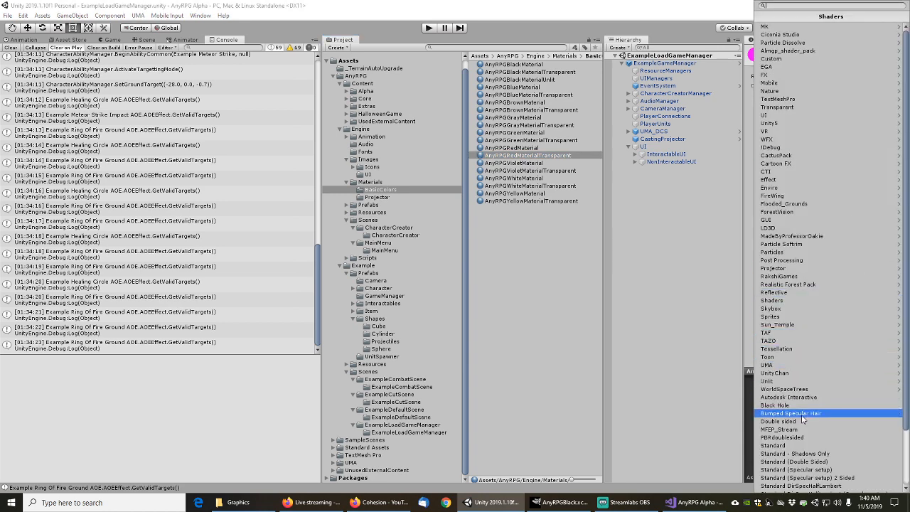
click(795, 461)
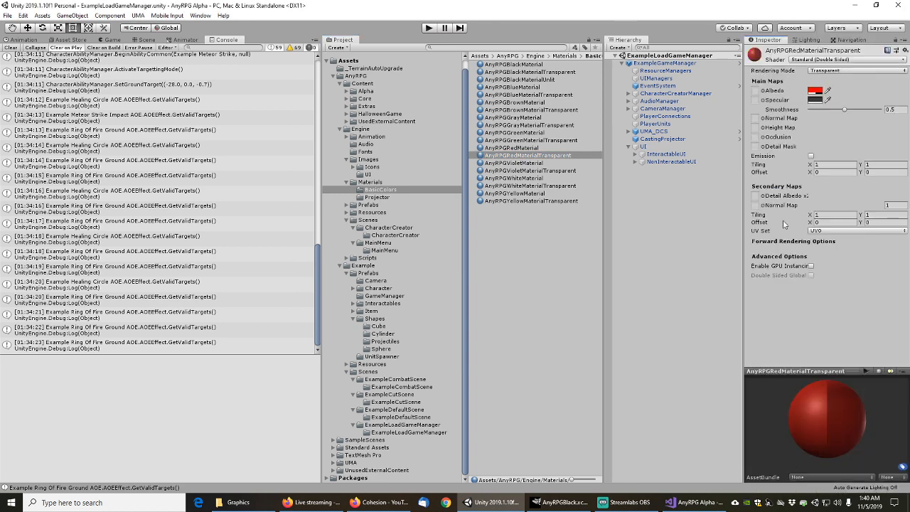
click(847, 61)
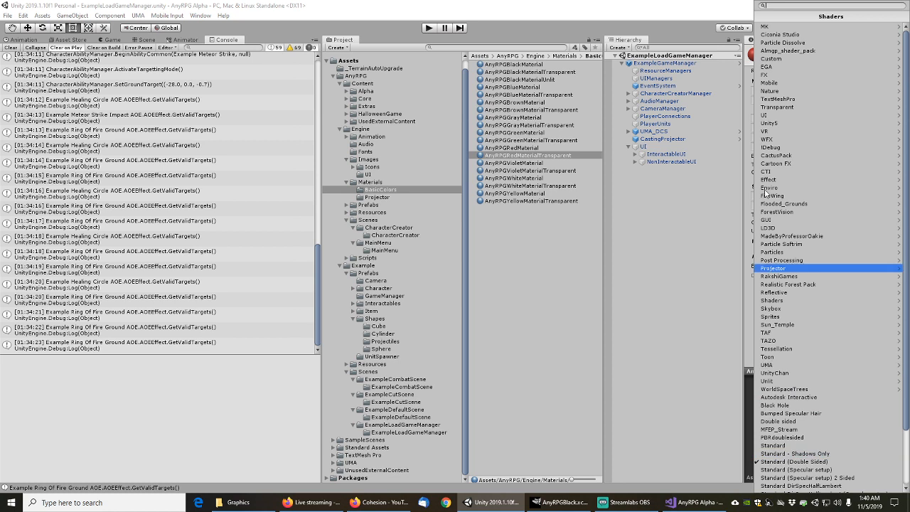
click(669, 4)
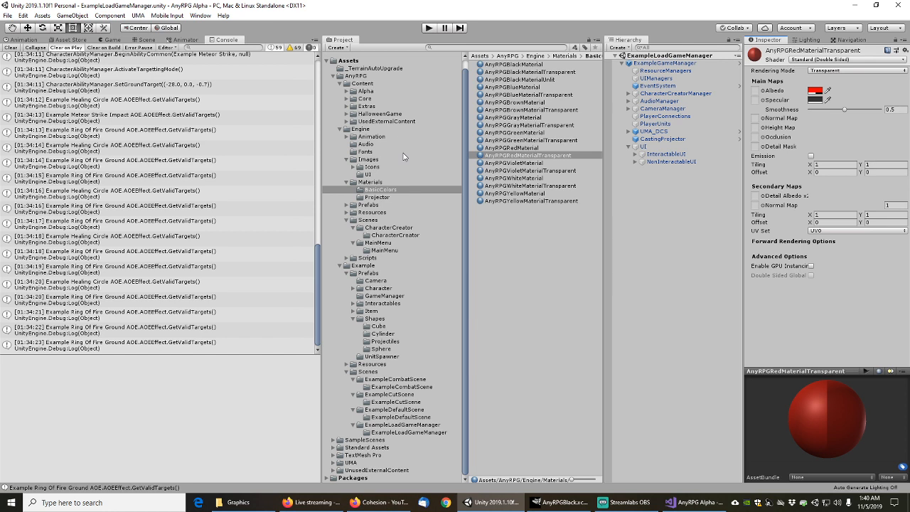
click(340, 130)
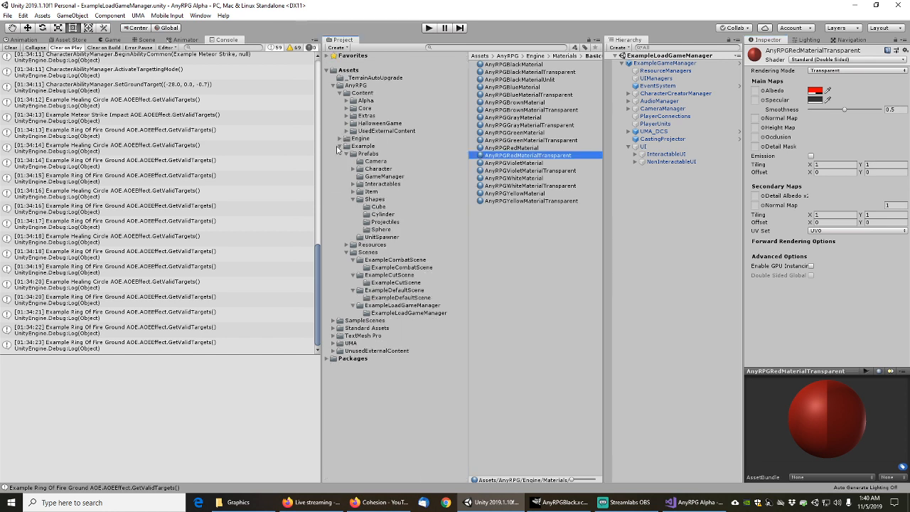
Give the black transparent material the Standard (Double Sided) shader
click(534, 65)
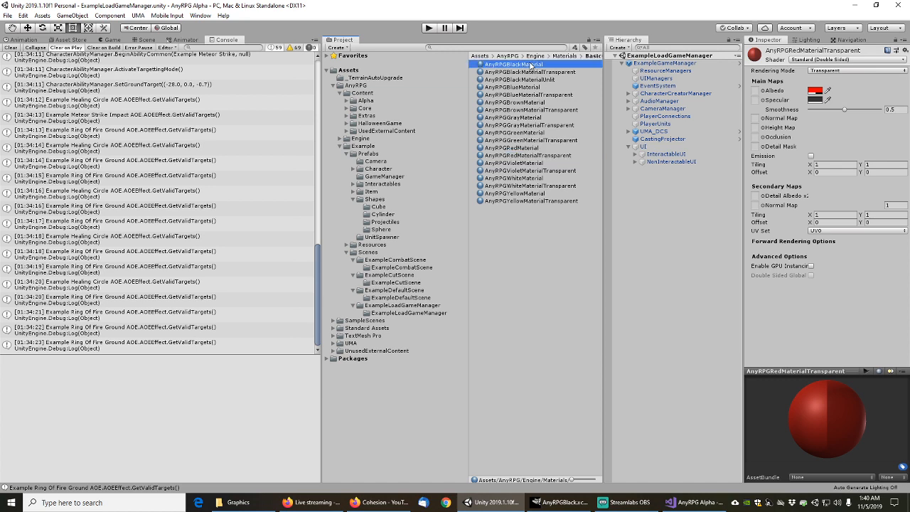
click(532, 71)
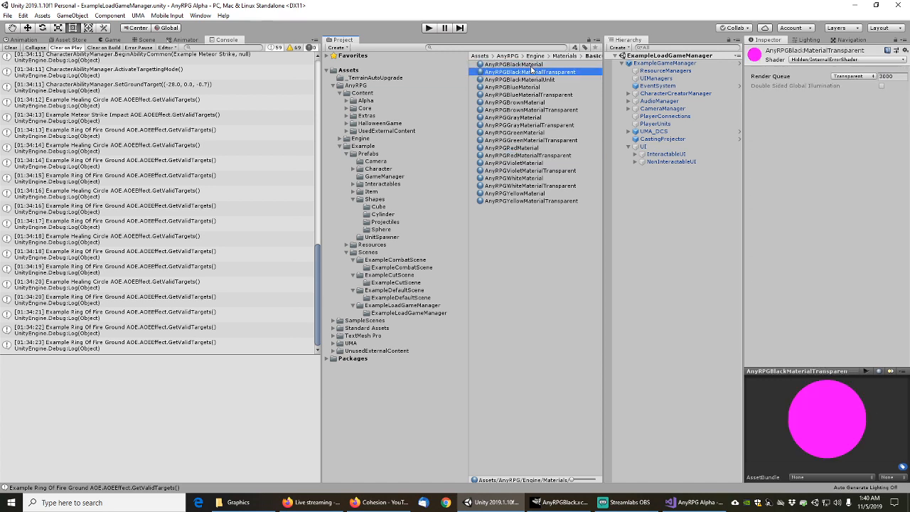
click(880, 63)
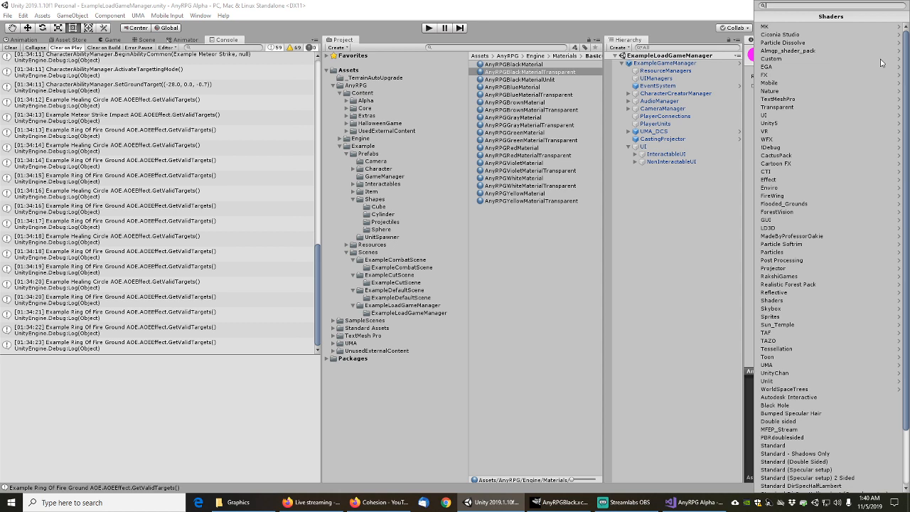
click(802, 461)
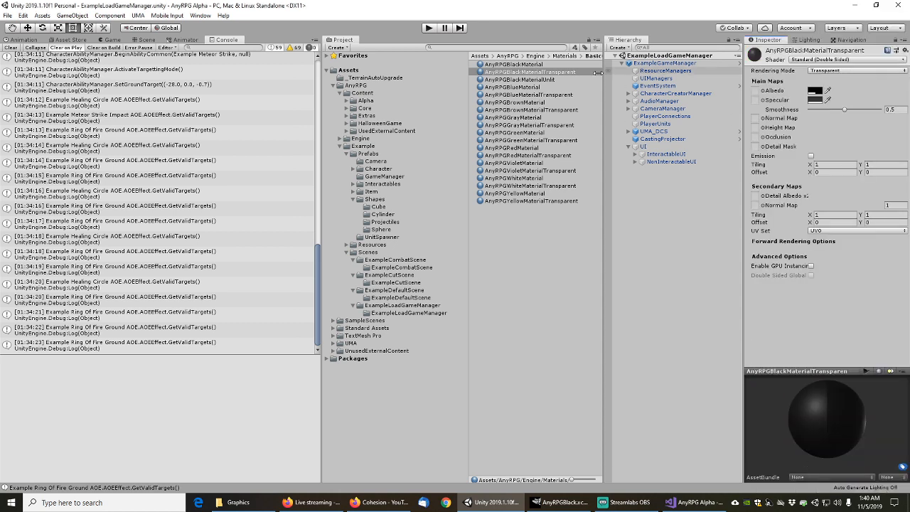
Step through the BasicColors materials to review each one's shader
click(519, 65)
key(Down)
key(Down)
key(Down)
key(Down)
key(Down)
key(Down)
key(Down)
key(Down)
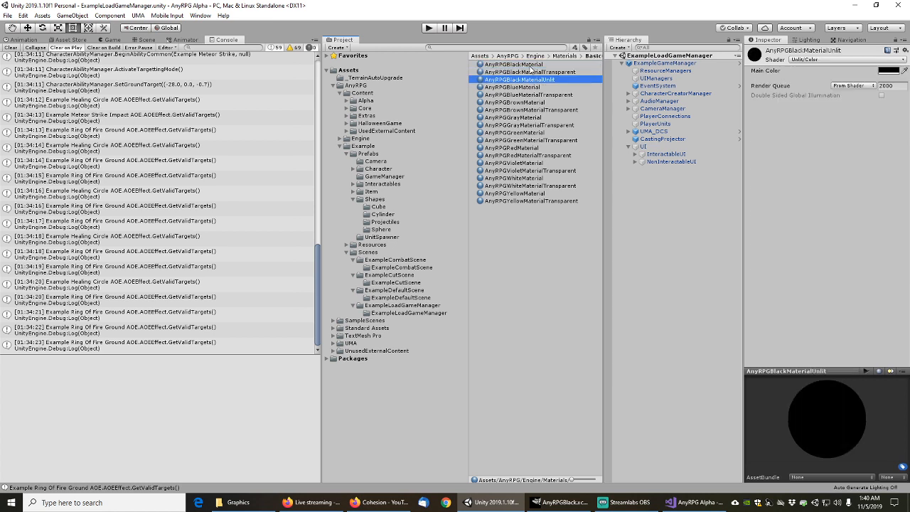
key(Down)
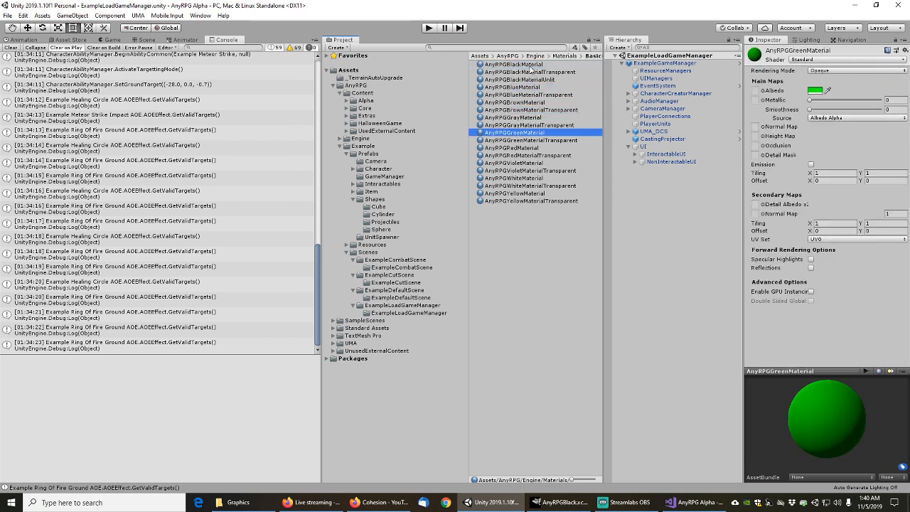
key(Down)
key(Down)
key(Down)
key(Down)
key(Down)
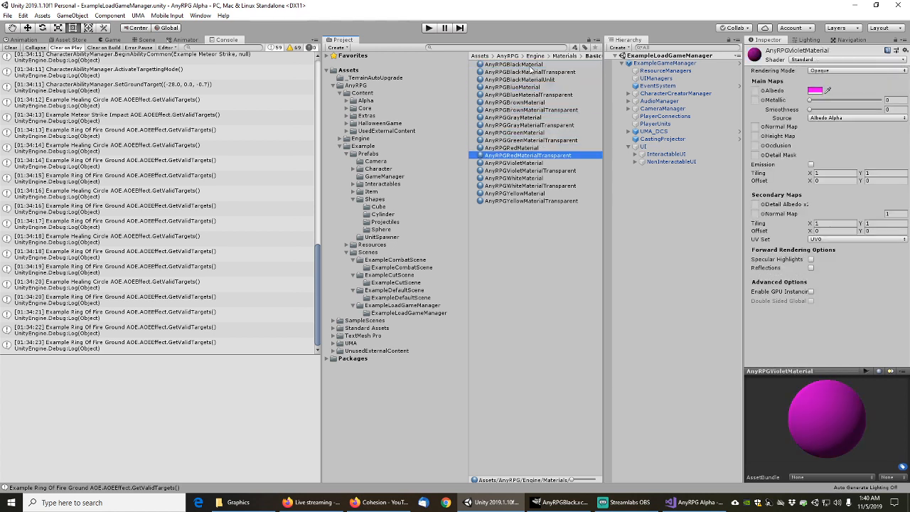
key(Down)
key(Down)
key(Down)
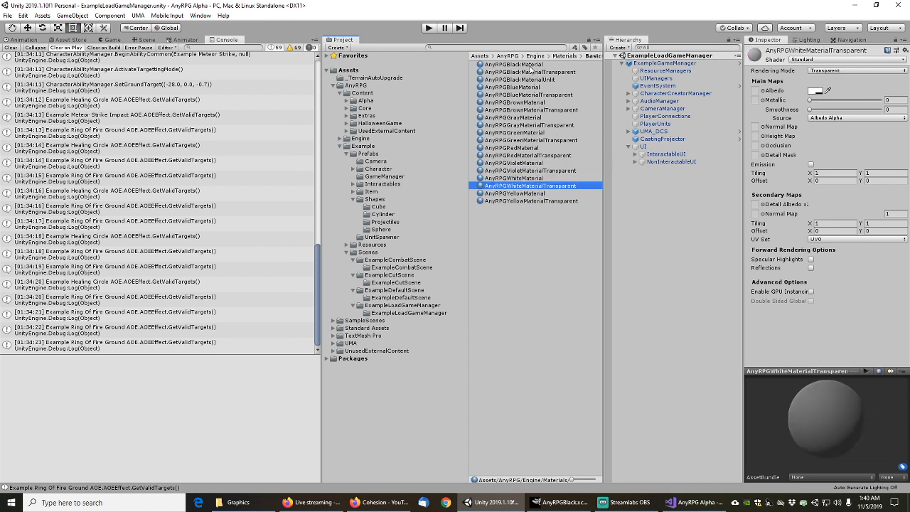
key(Down)
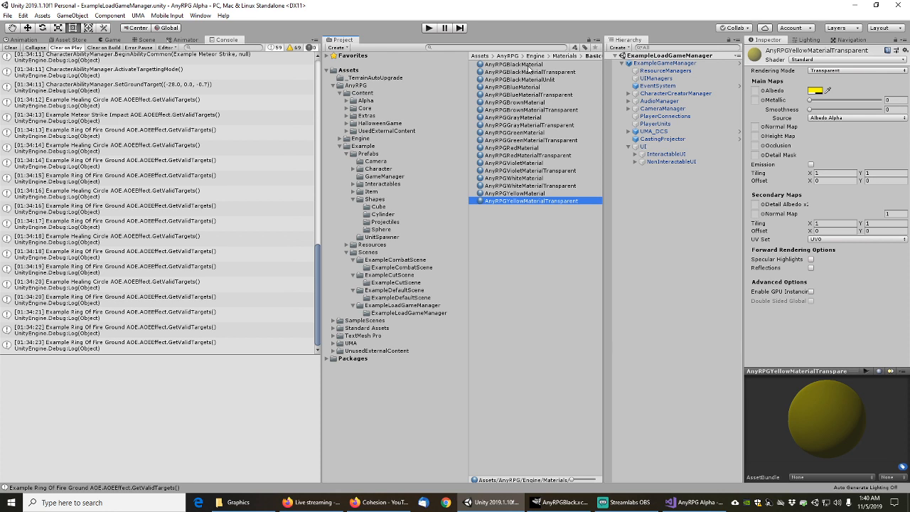
Multi-select the nine transparent materials and set them all to Standard (Double Sided)
ctrl+click(560, 185)
ctrl+click(560, 171)
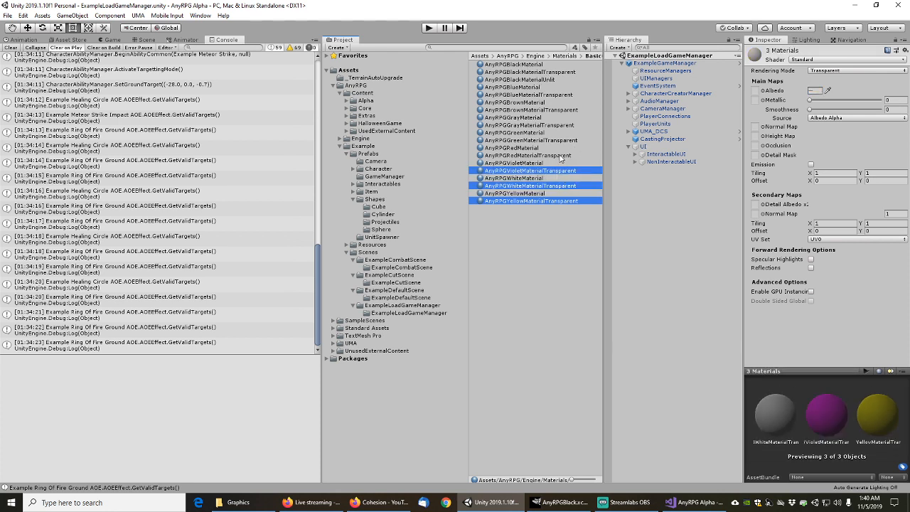
ctrl+click(559, 155)
ctrl+click(559, 140)
ctrl+click(558, 126)
ctrl+click(559, 110)
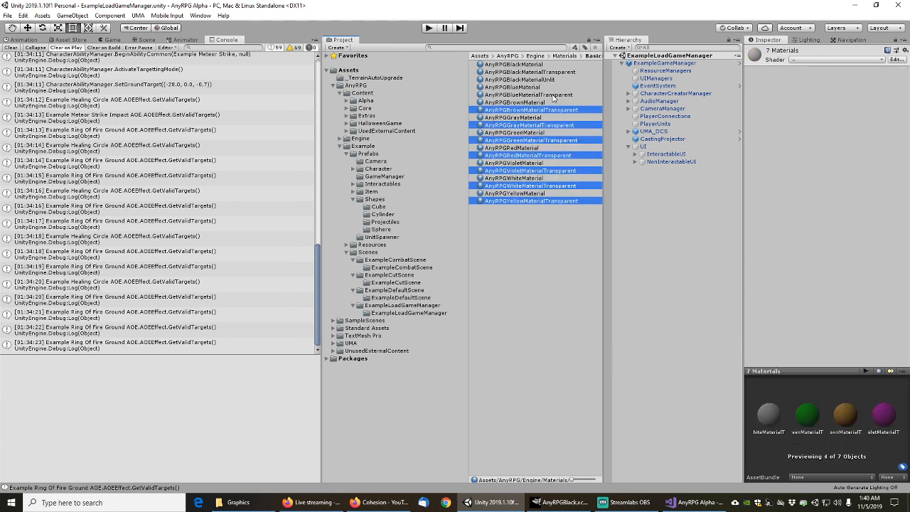
ctrl+click(559, 94)
ctrl+click(559, 72)
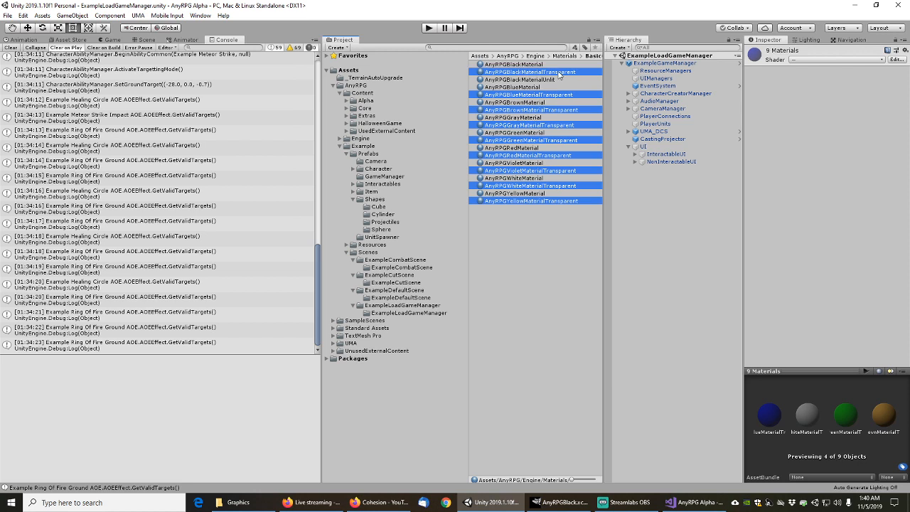
click(802, 61)
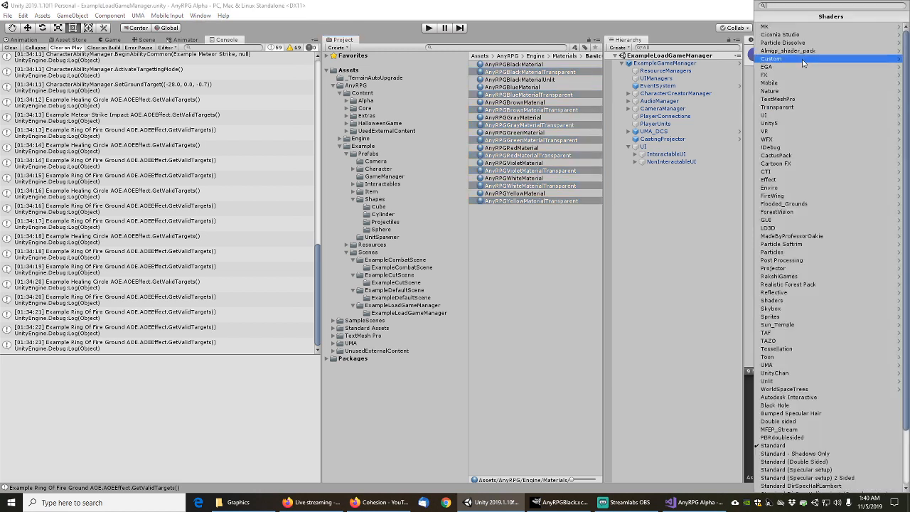
click(795, 461)
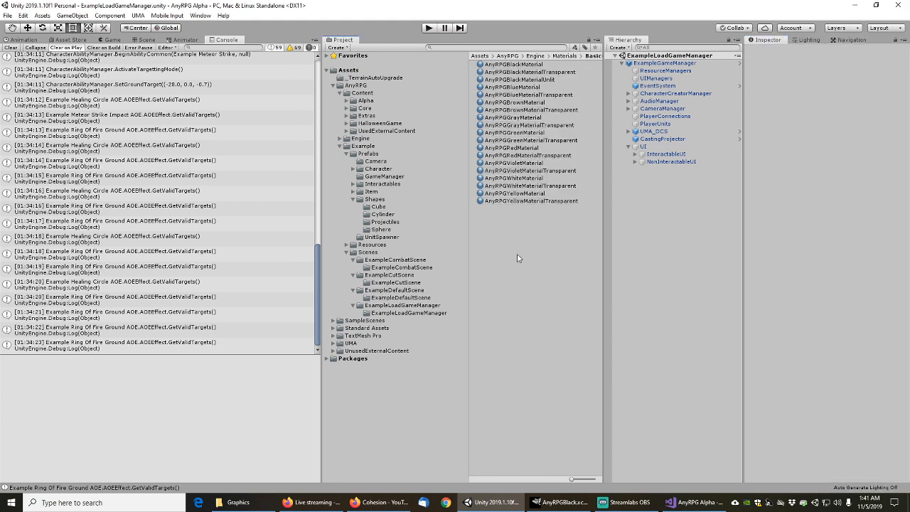
Verify the black, blue and brown transparent materials now use the new shader
click(534, 72)
click(535, 95)
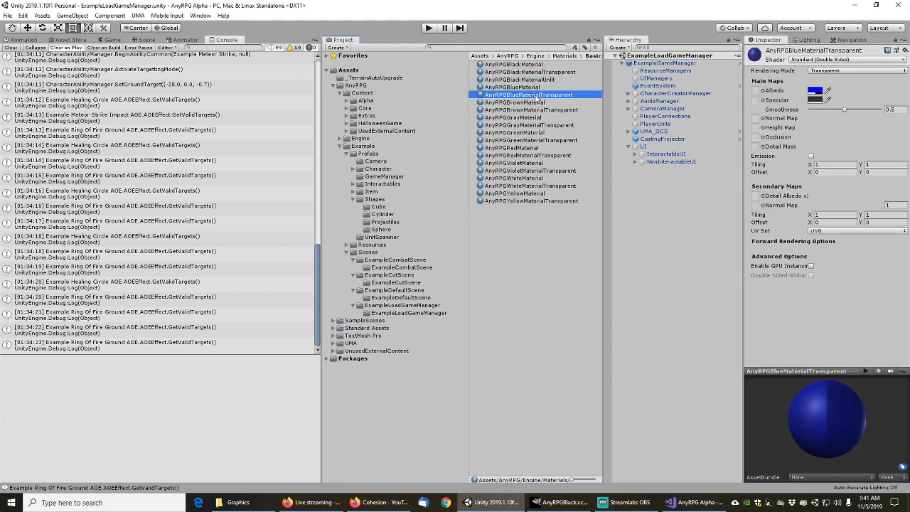
click(539, 111)
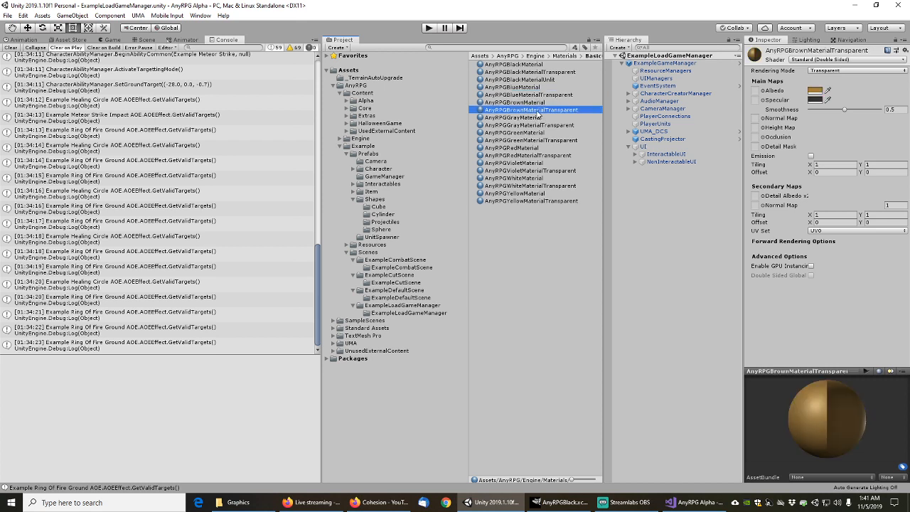
click(535, 239)
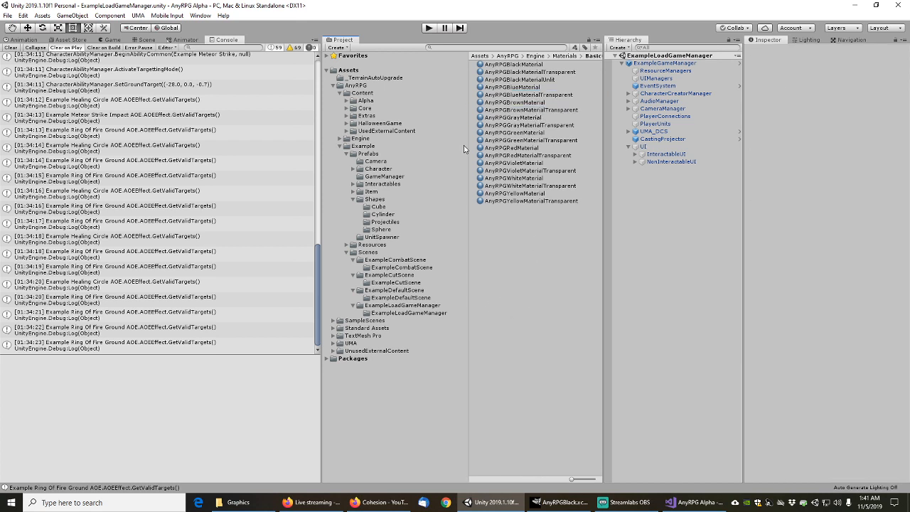
Save the scene and browse the ExampleLoadGameManager scene folder
click(7, 16)
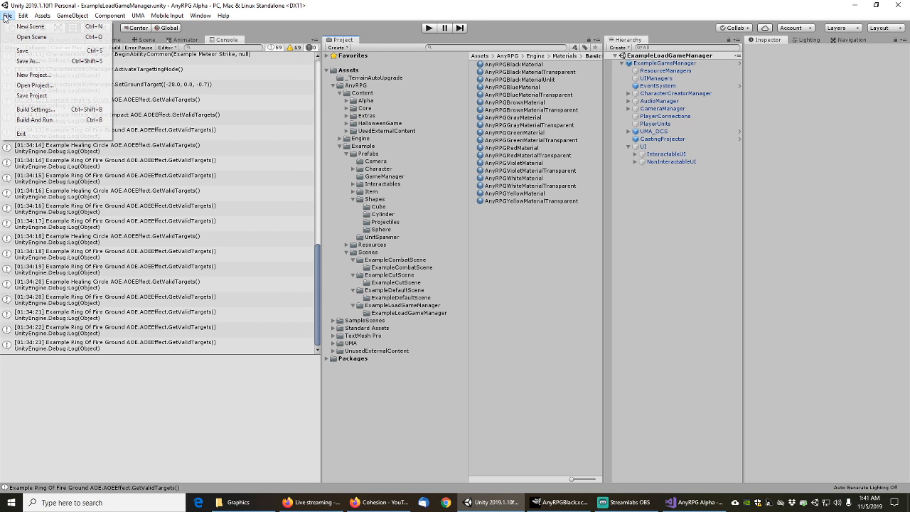
click(21, 53)
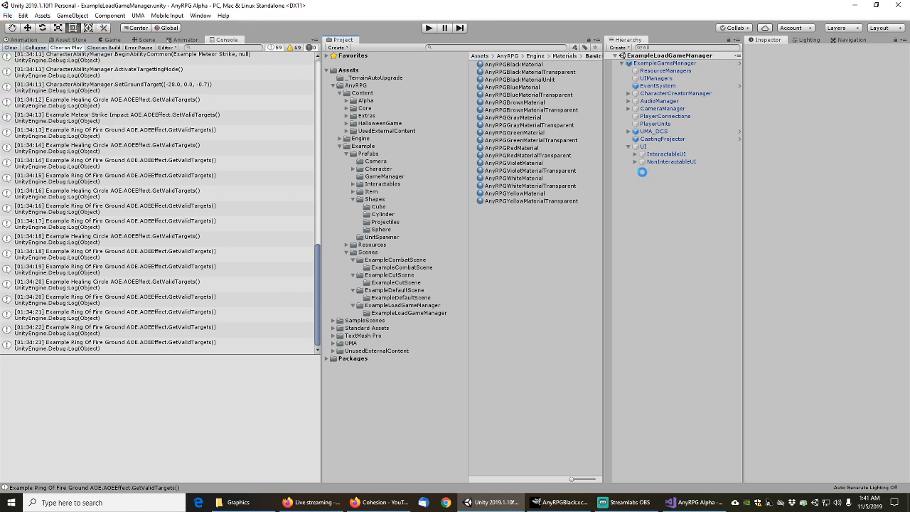
click(401, 307)
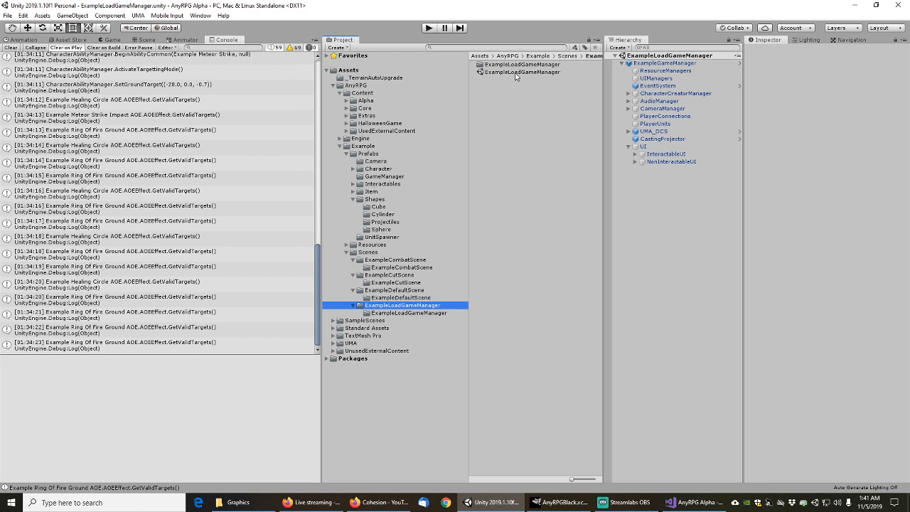
Check the ExampleGameManager settings, then expand Engine and browse the Scenes/MainMenu folder
click(659, 63)
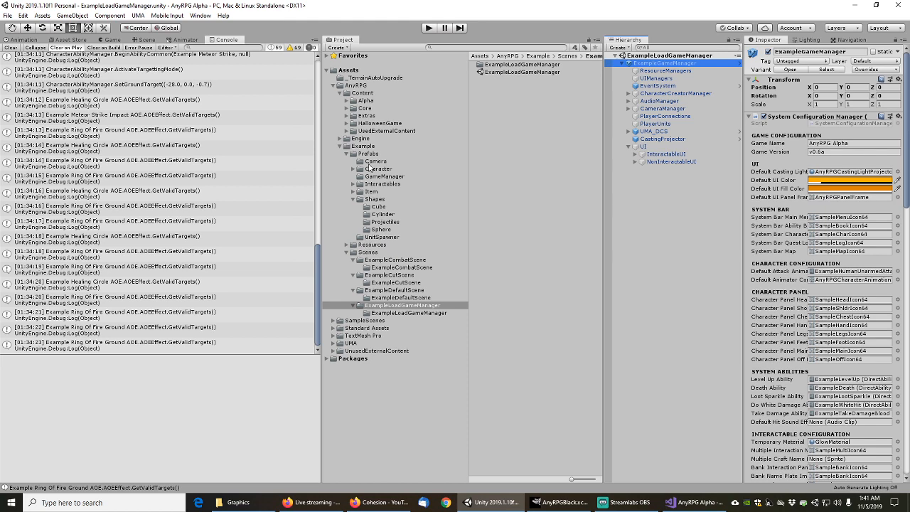
click(340, 139)
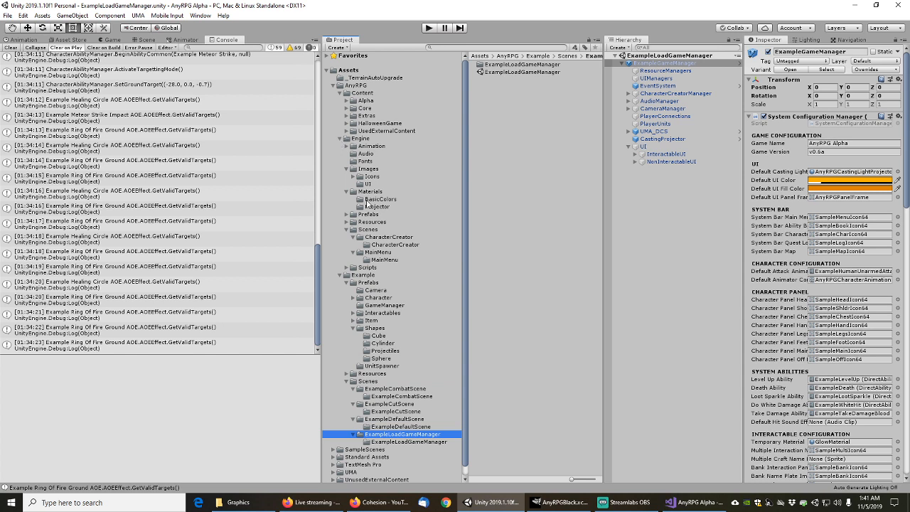
click(383, 252)
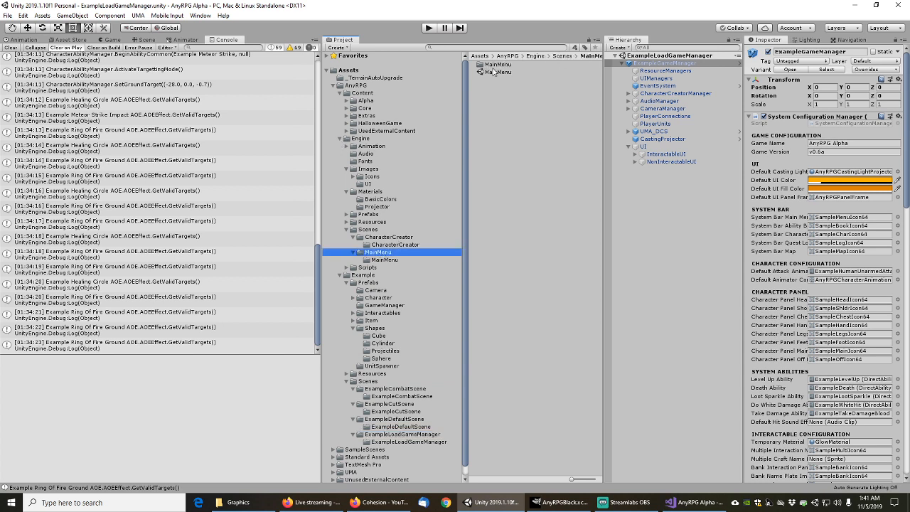
Open the MainMenu scene and inspect MainMenuCanvas, its Version and GameTitle texts, and MainMenuManager
double_click(497, 72)
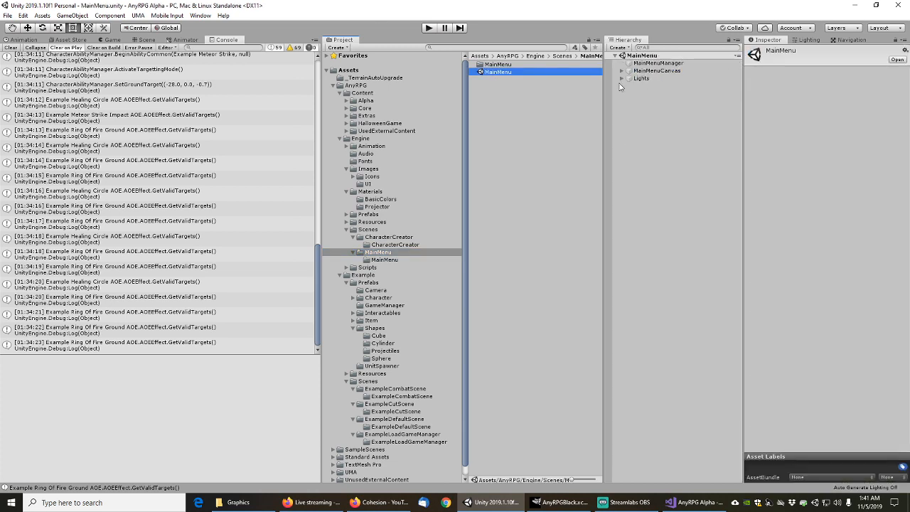
click(622, 72)
click(649, 71)
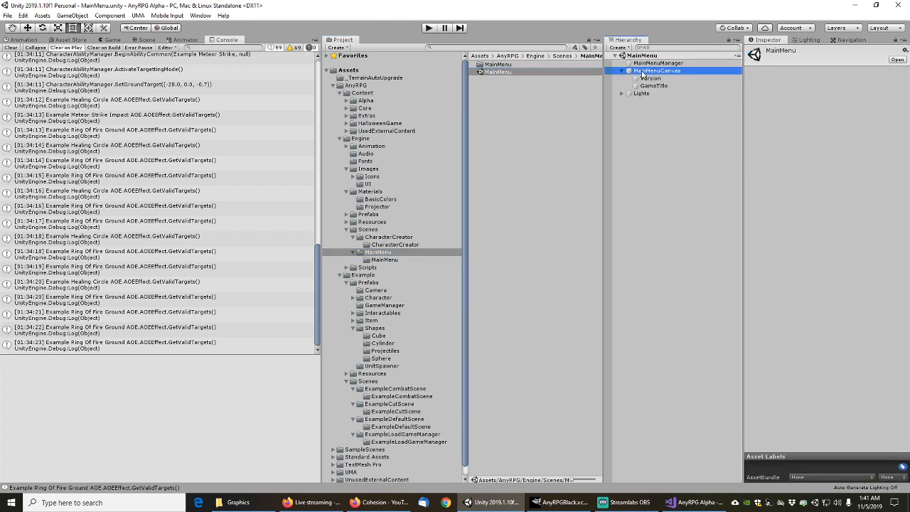
click(653, 79)
click(653, 87)
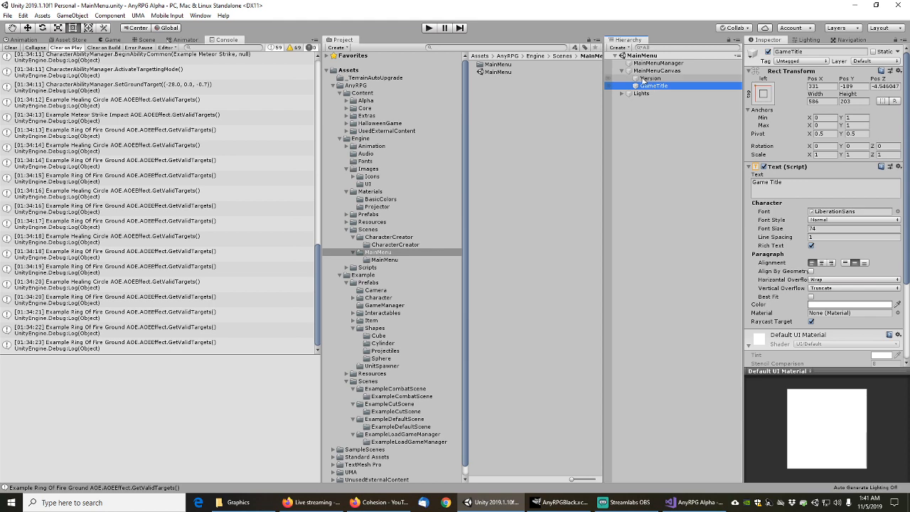
click(647, 71)
click(648, 63)
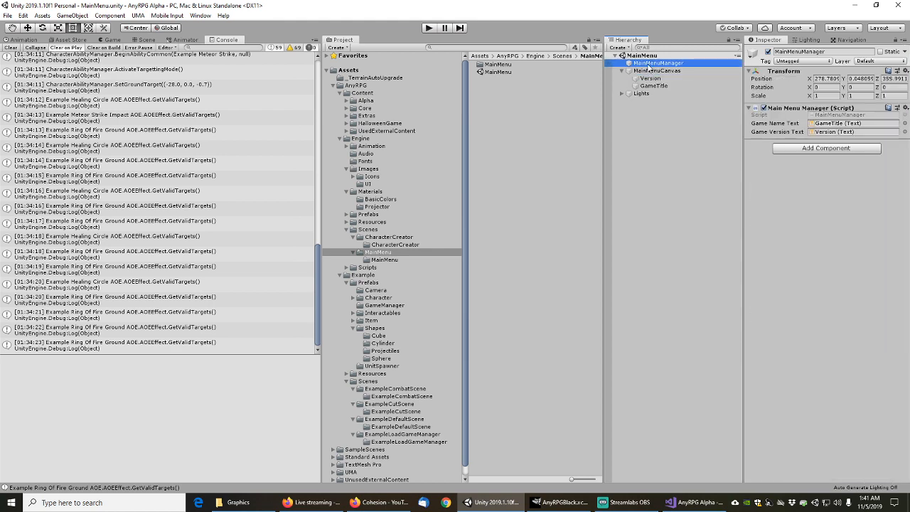
click(649, 71)
click(650, 64)
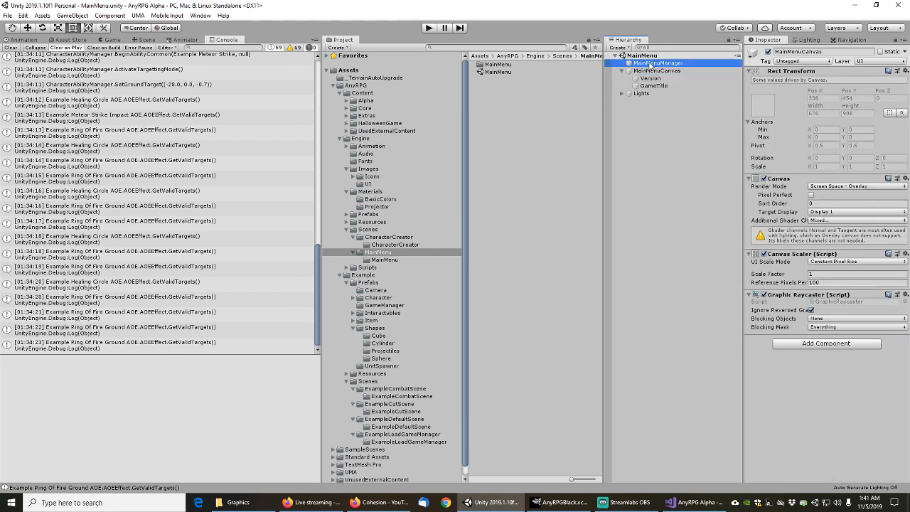
Frame the main menu canvas in the Scene view, then browse the ExampleLoadGameManager folder
click(148, 40)
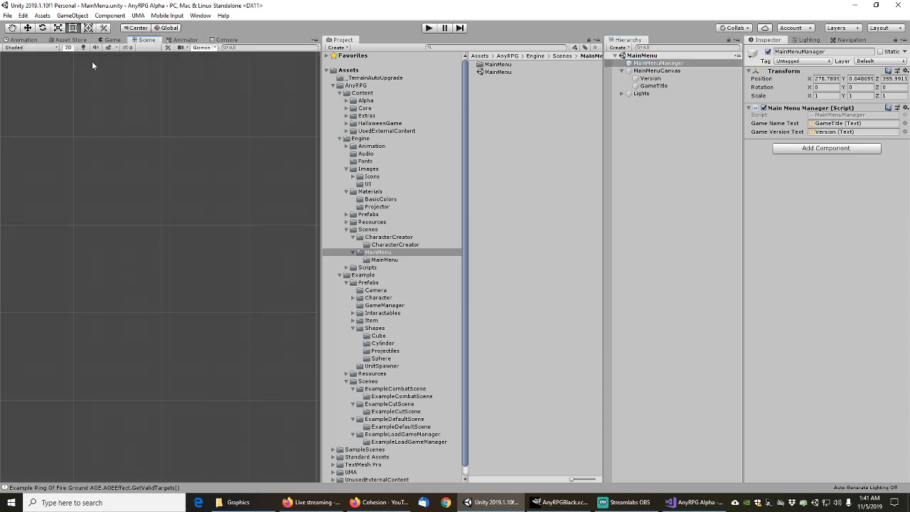
click(657, 71)
key(f)
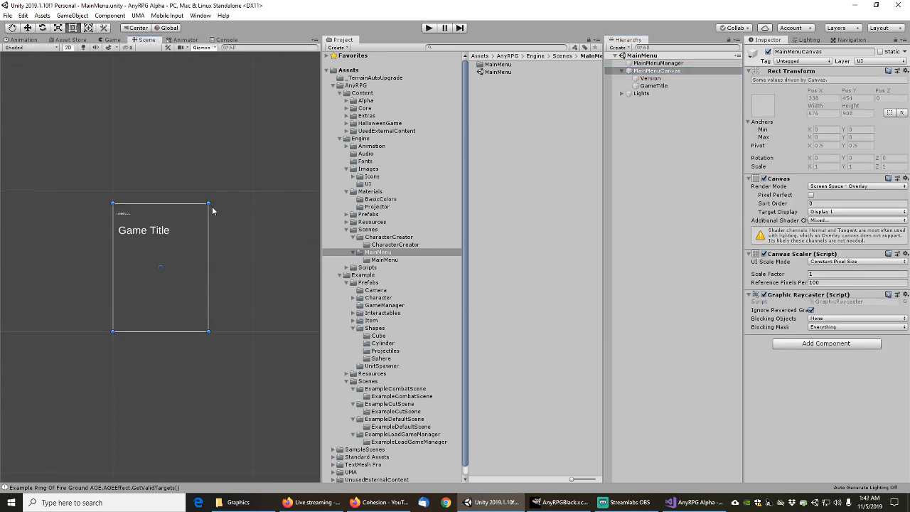
scroll(164, 256, up, 5)
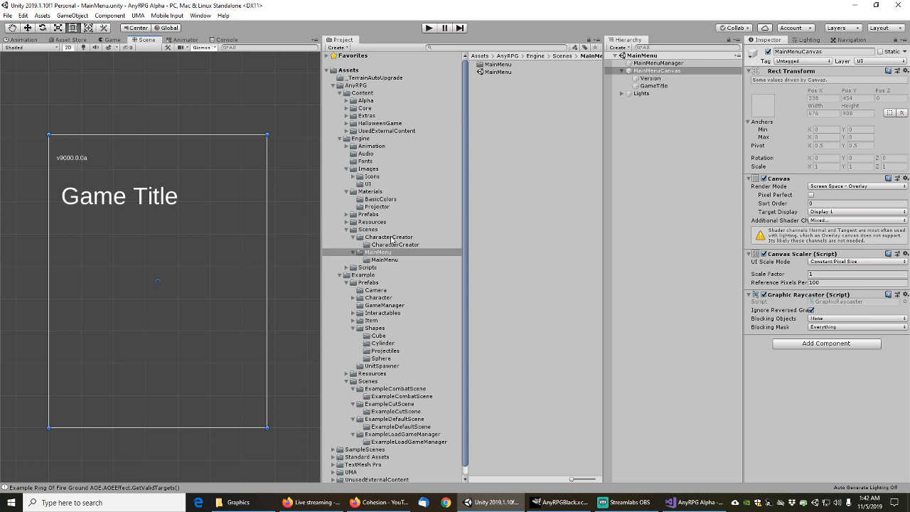
click(391, 435)
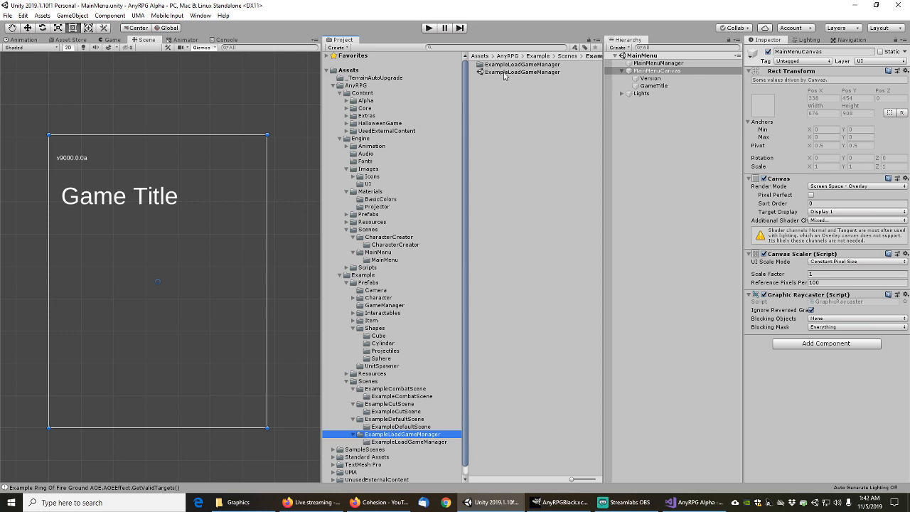
Open the ExampleLoadGameManager scene and expand ExampleGameManager's UI hierarchy down to SystemMenuUI
double_click(504, 72)
click(621, 64)
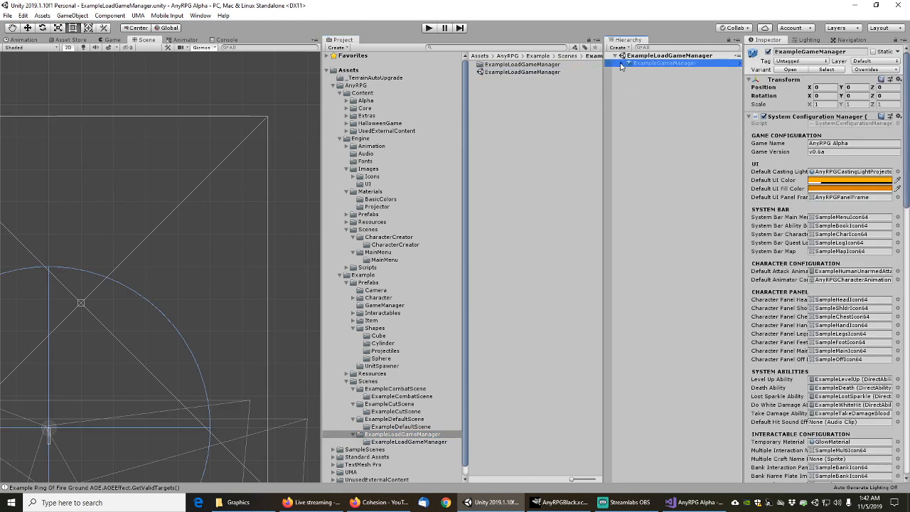
click(622, 64)
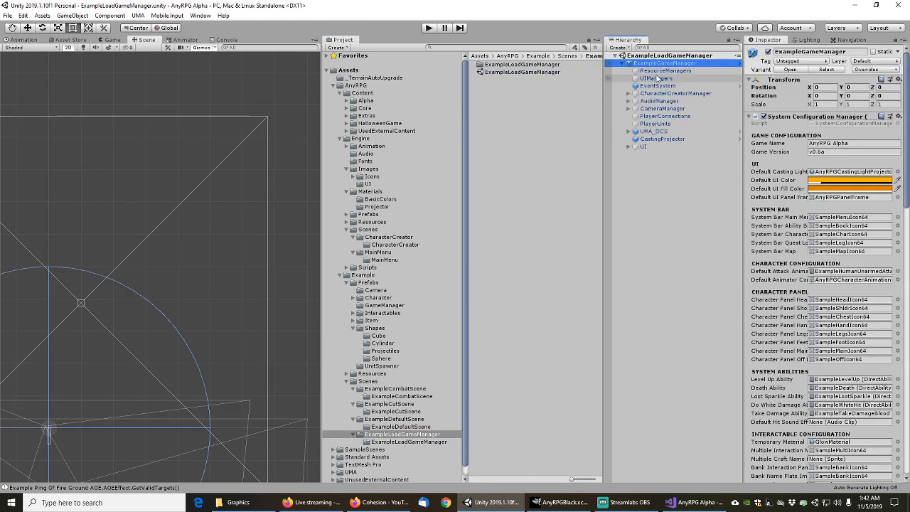
click(629, 146)
click(636, 155)
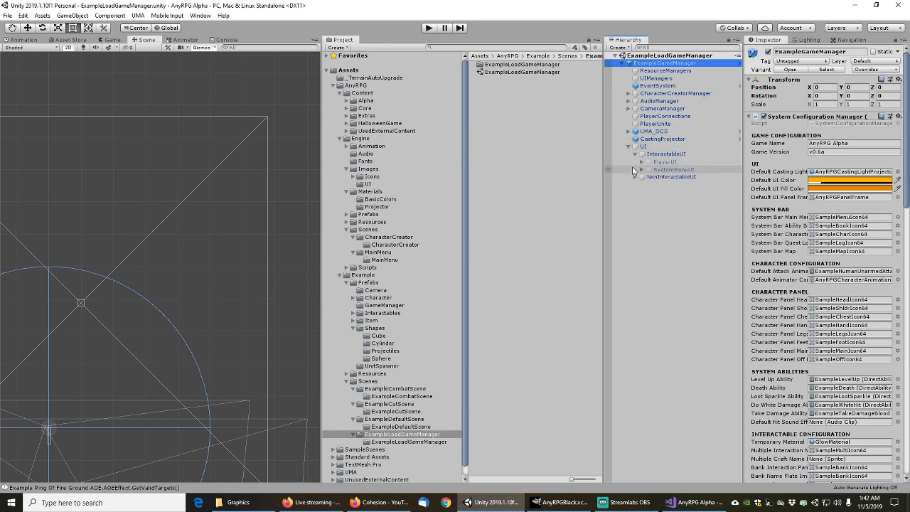
click(642, 163)
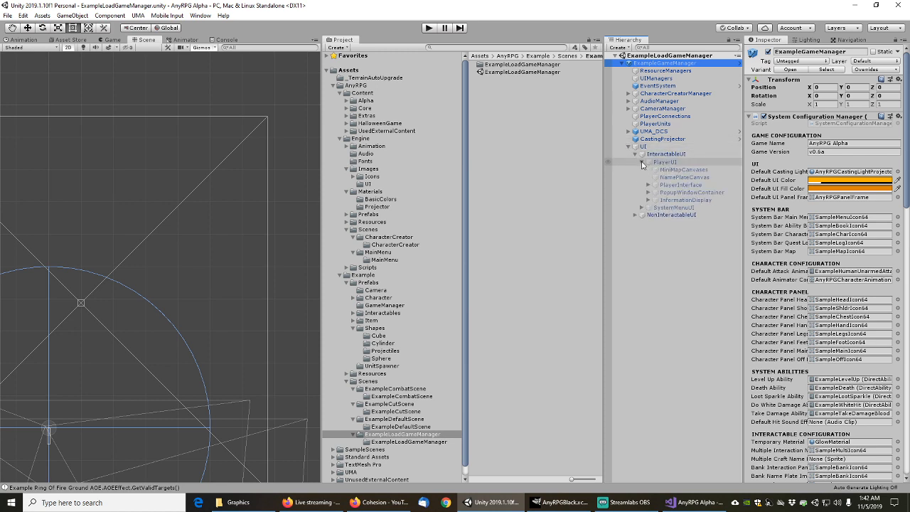
click(648, 193)
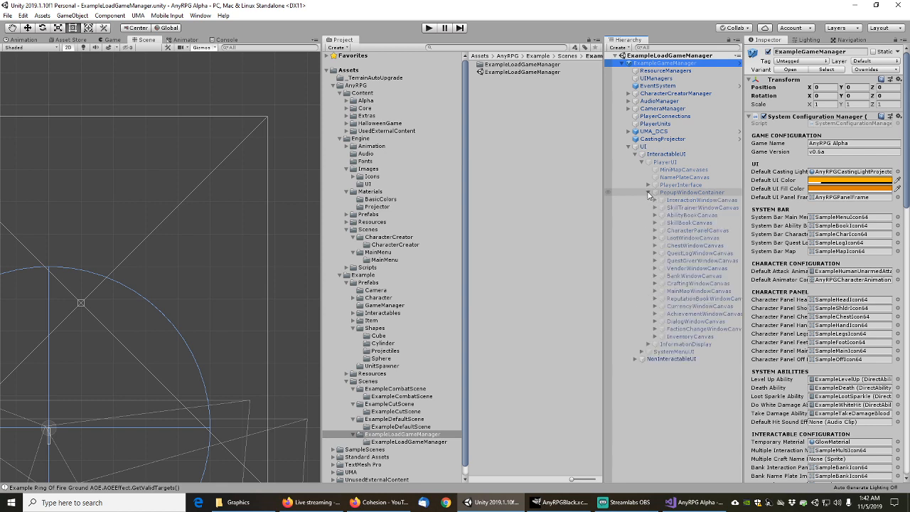
click(648, 193)
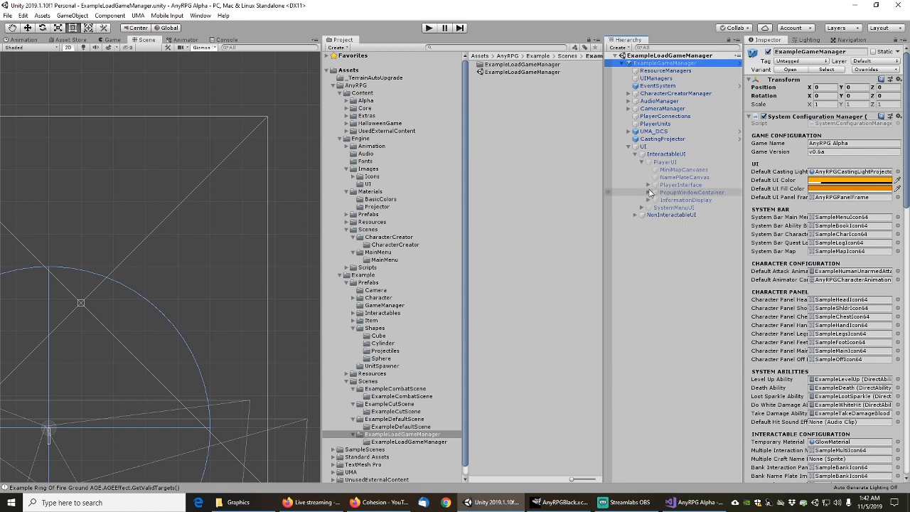
click(642, 207)
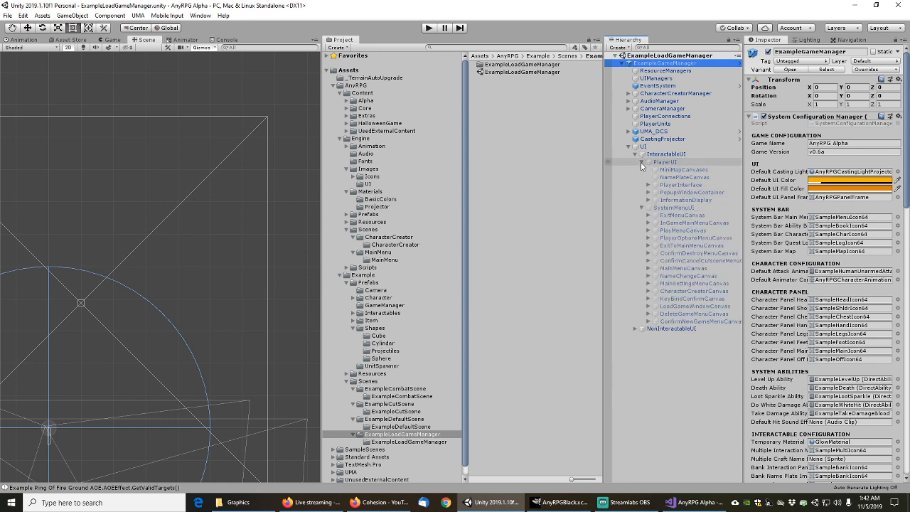
click(641, 163)
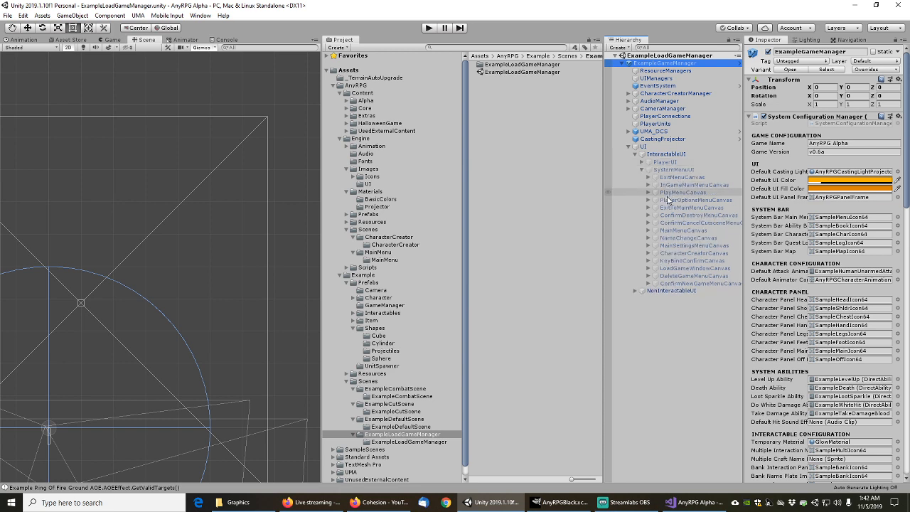
Inspect MainMenuCanvas, MainMenuWindow, and the Corners object with its three Corner images
click(679, 232)
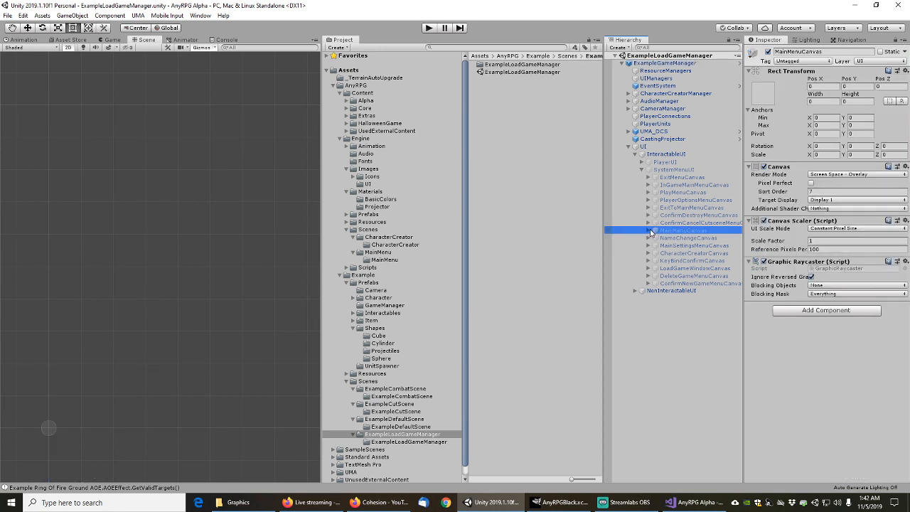
click(649, 230)
click(676, 239)
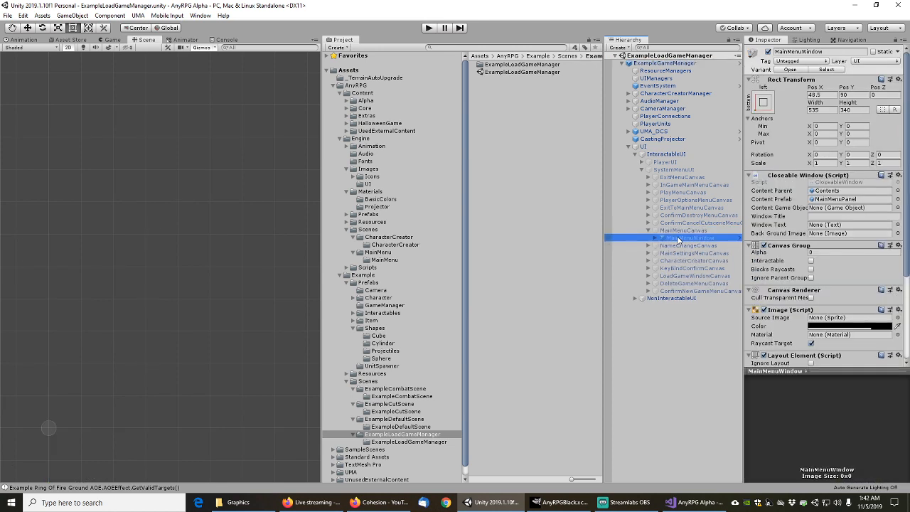
key(f)
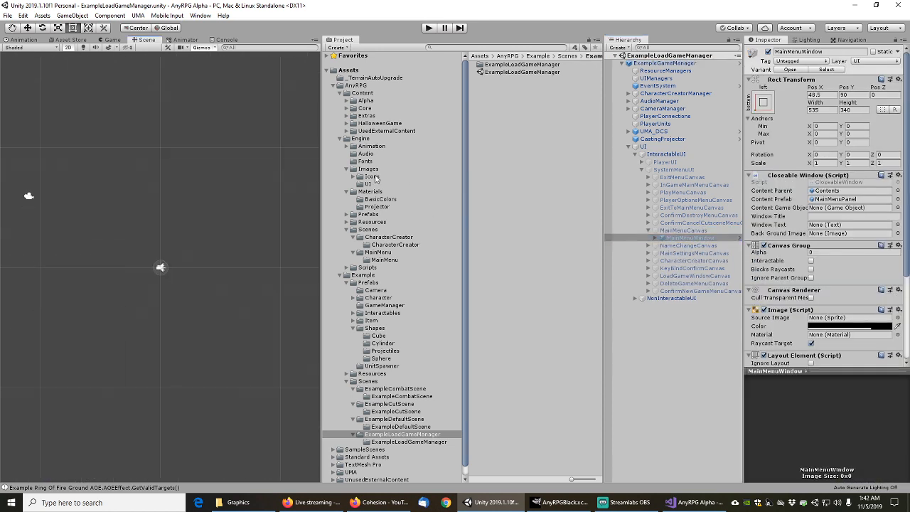
click(655, 239)
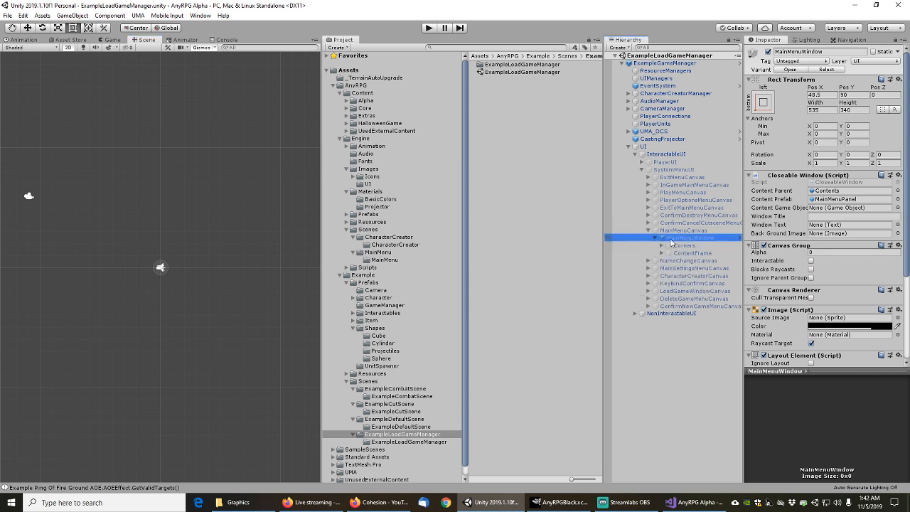
click(684, 245)
click(660, 246)
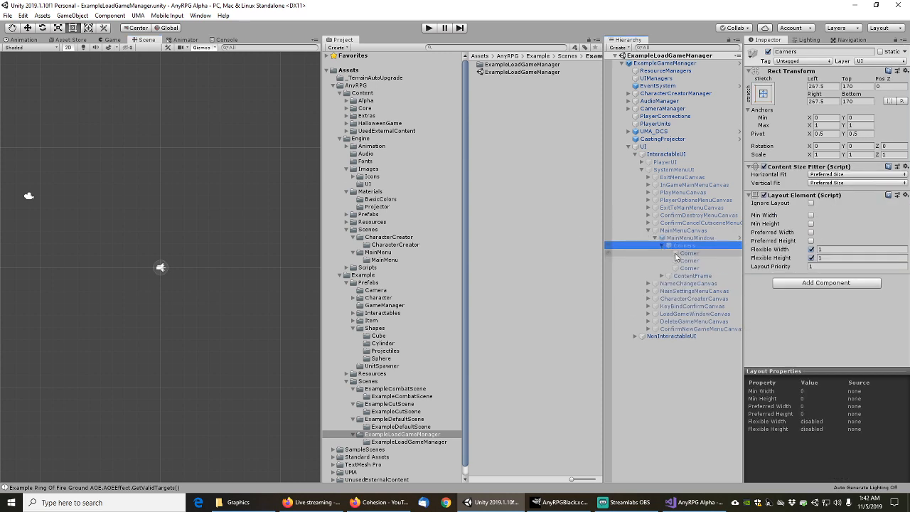
click(687, 253)
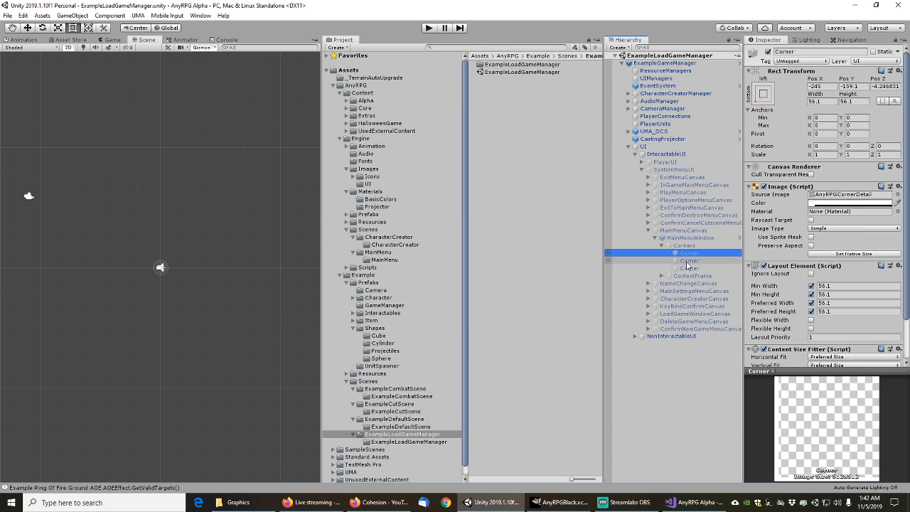
click(687, 262)
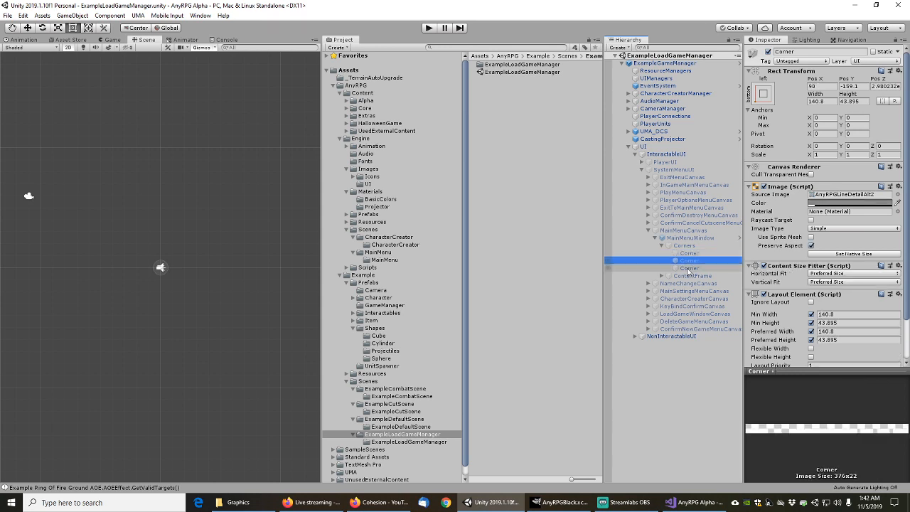
click(688, 269)
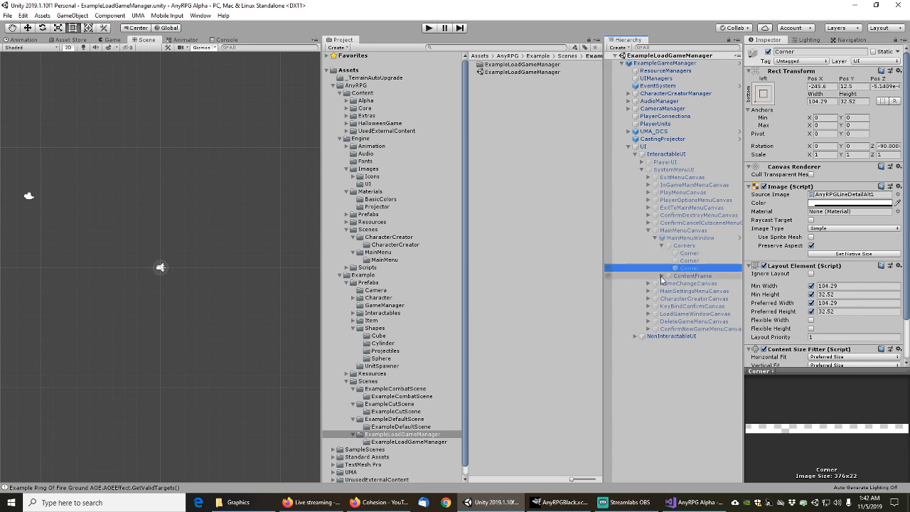
Drill into ContentFrame down to Contents and inspect the three Btn_Exit buttons
click(662, 276)
click(672, 283)
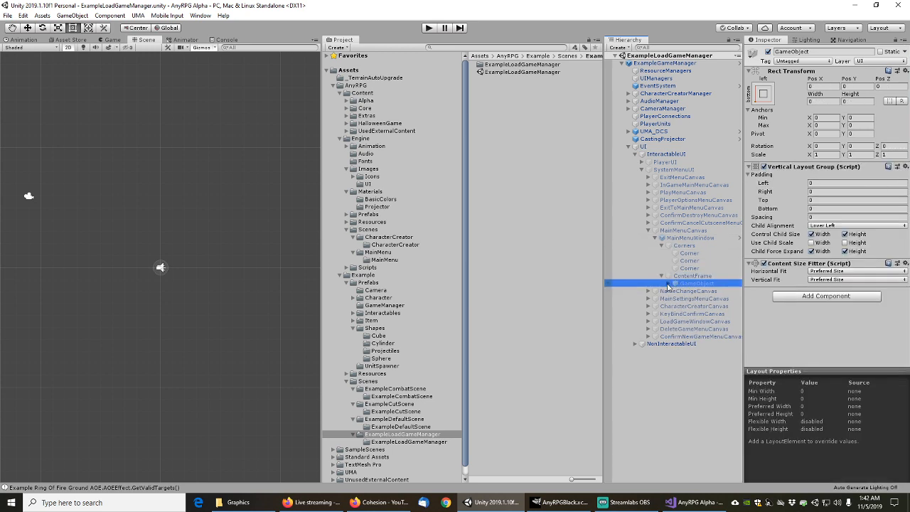
click(668, 283)
click(691, 291)
click(675, 291)
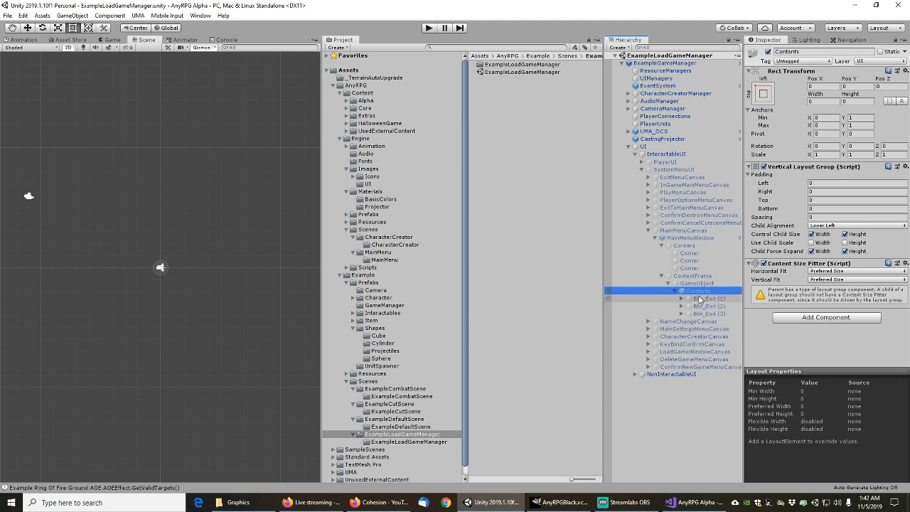
click(700, 298)
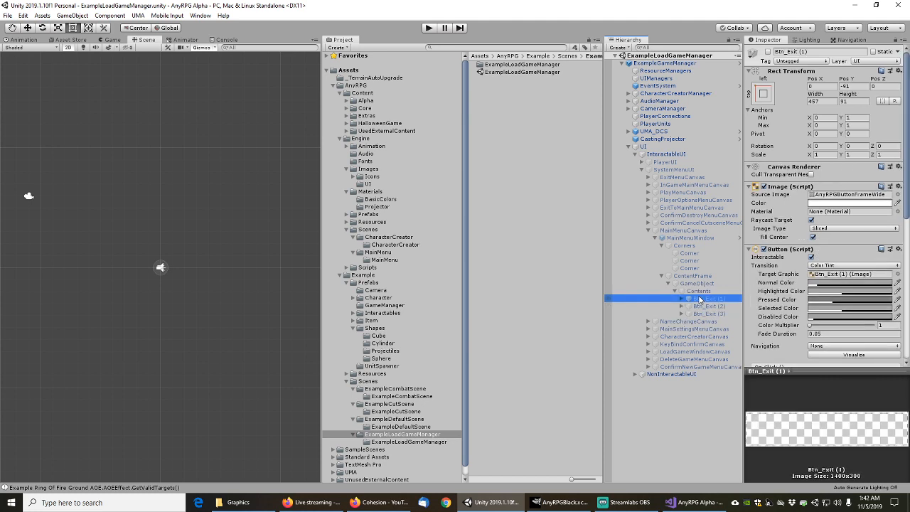
click(682, 298)
click(706, 313)
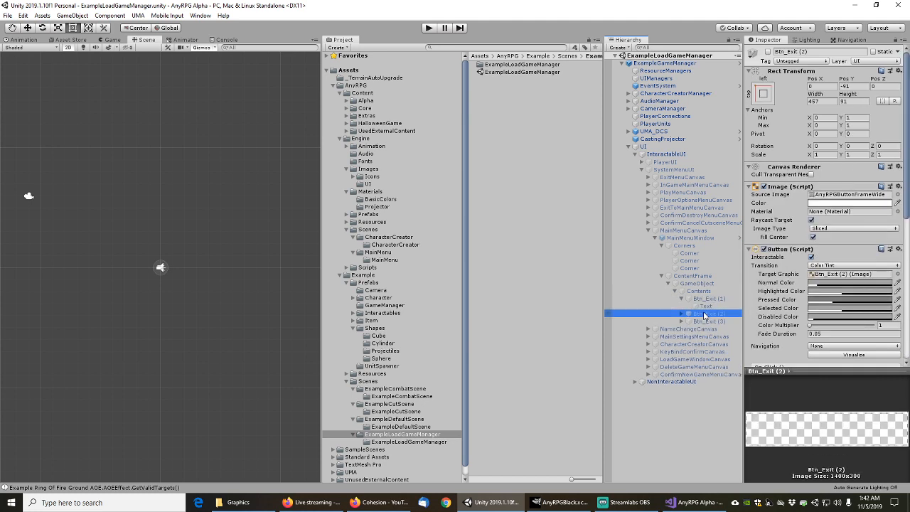
click(705, 322)
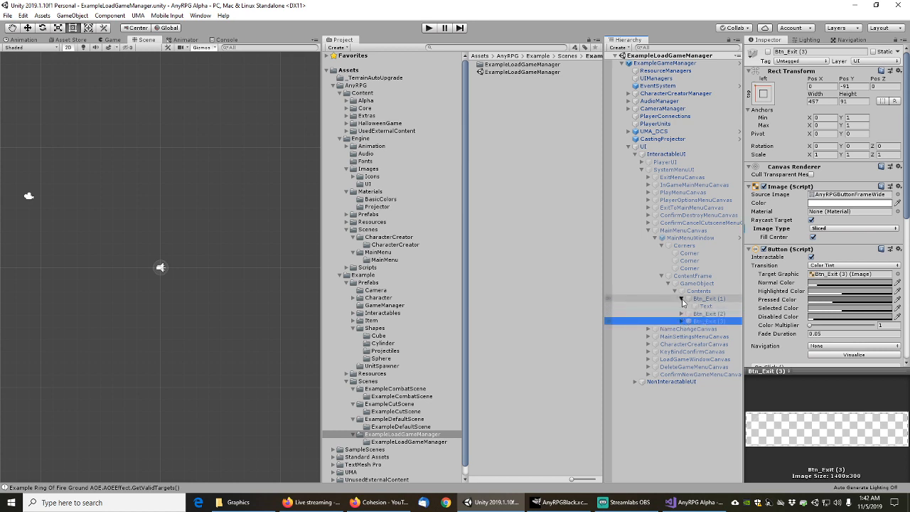
click(682, 298)
click(683, 276)
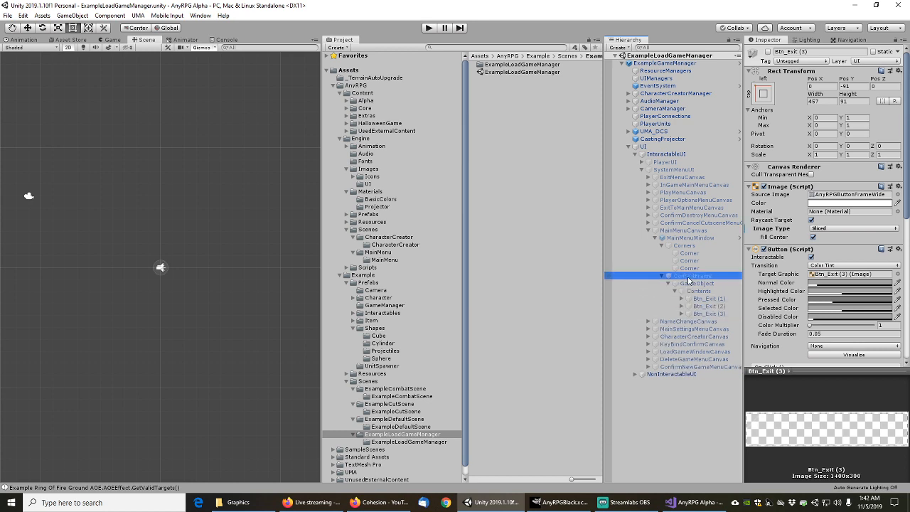
Collapse MainMenuWindow and MainMenuCanvas, then run the game in Play mode
click(655, 239)
click(648, 231)
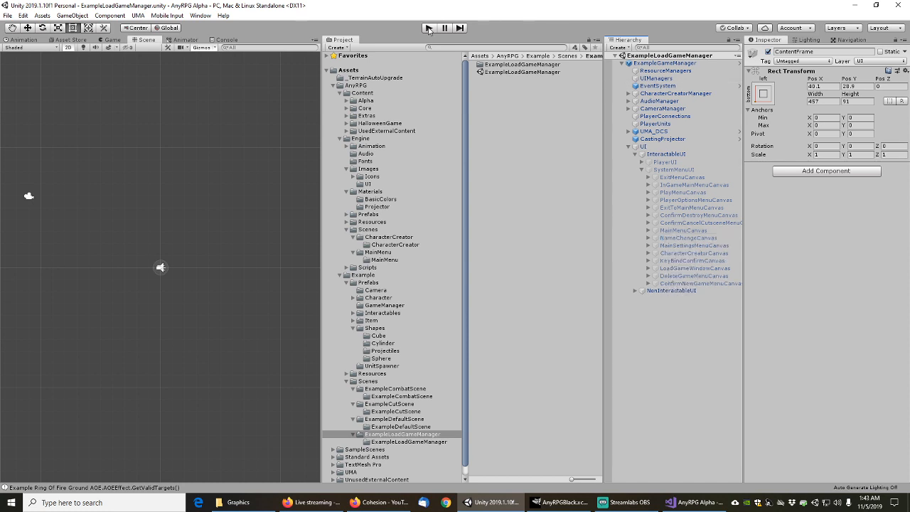
click(429, 28)
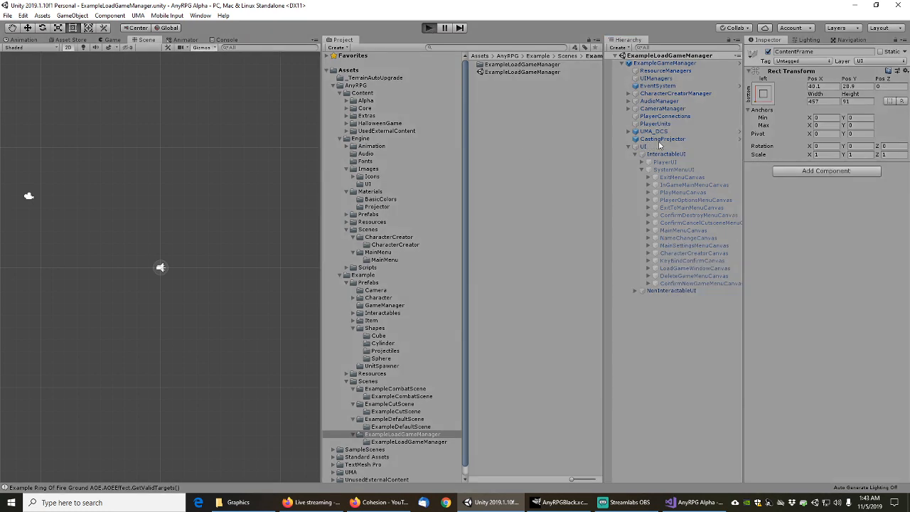
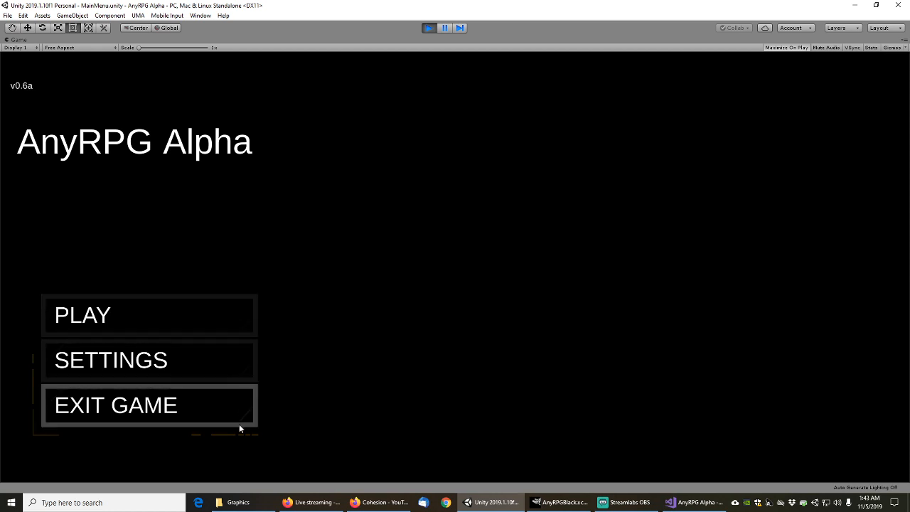
Pause the running AnyRPG game so the full editor layout returns
click(446, 27)
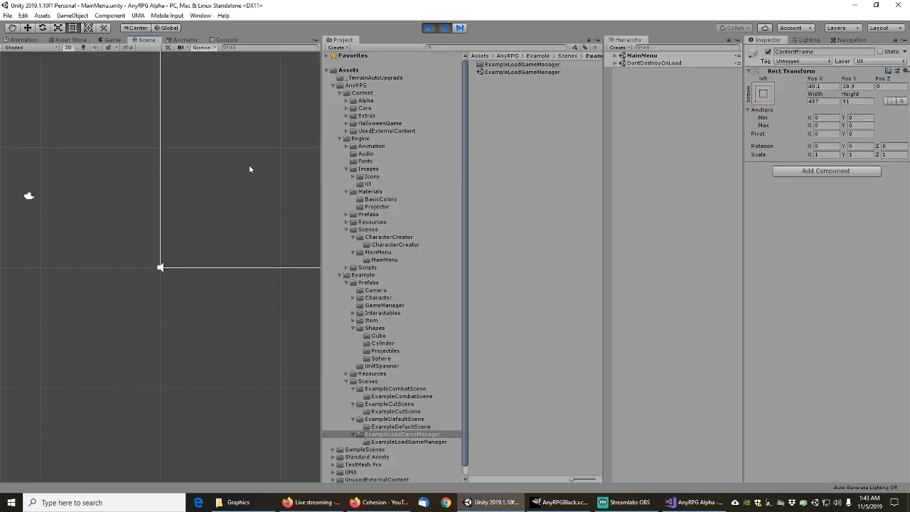
Pan the Scene view to the menu canvases and select the main and delete-game menu canvases
scroll(219, 214, down, 8)
middle_drag(224, 179, 57, 369)
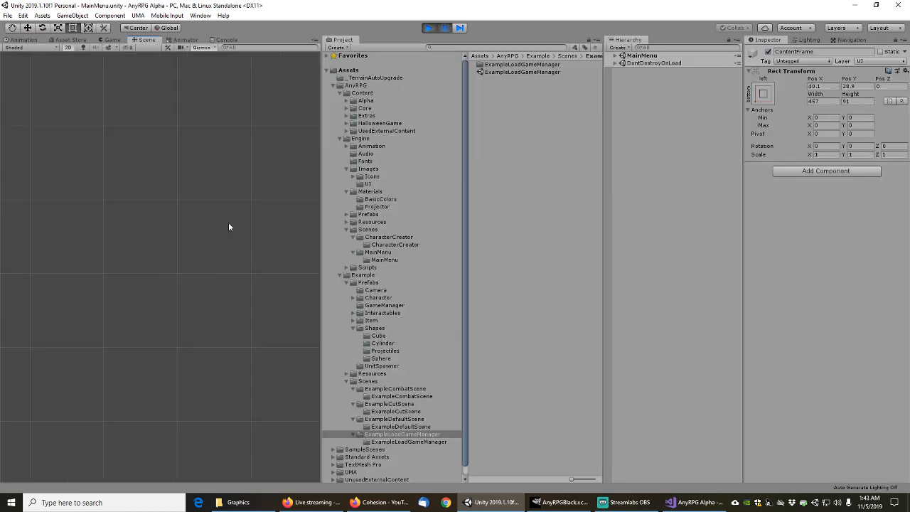
scroll(233, 219, down, 9)
scroll(233, 219, up, 12)
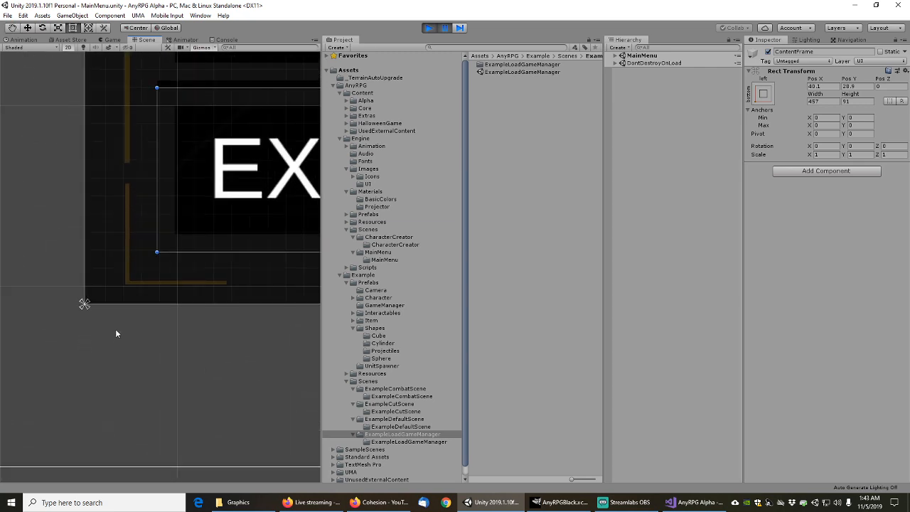
click(123, 233)
click(125, 228)
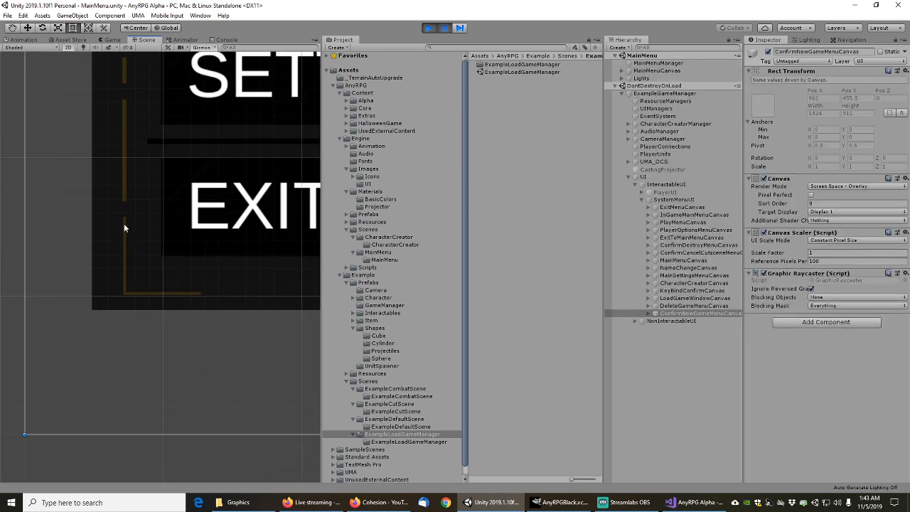
click(123, 240)
Cycle through the overlapping menu objects stacked at two spots in the Scene view
scroll(163, 283, down, 5)
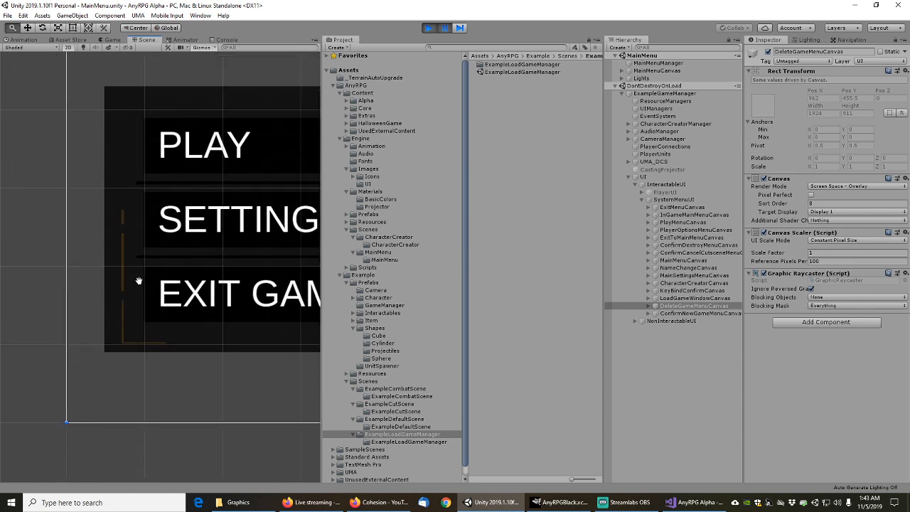
click(120, 271)
click(121, 271)
click(121, 271)
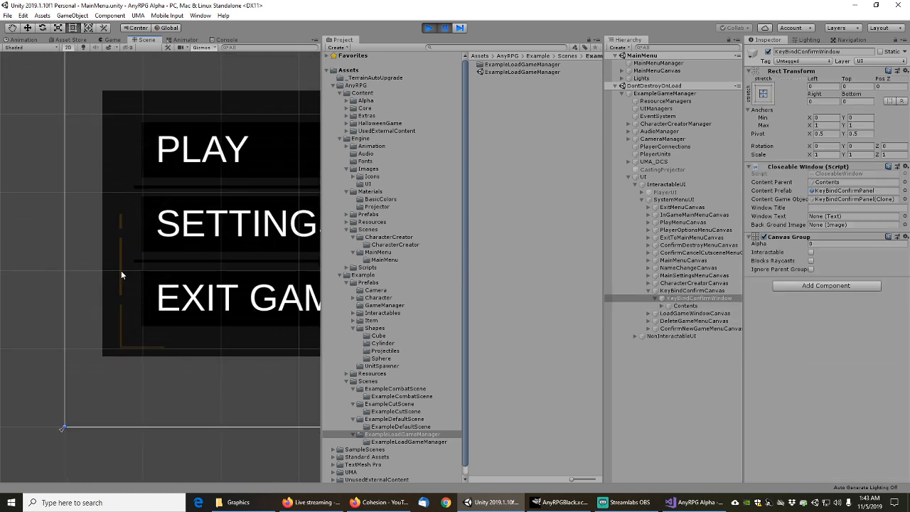
click(121, 271)
click(120, 271)
click(121, 271)
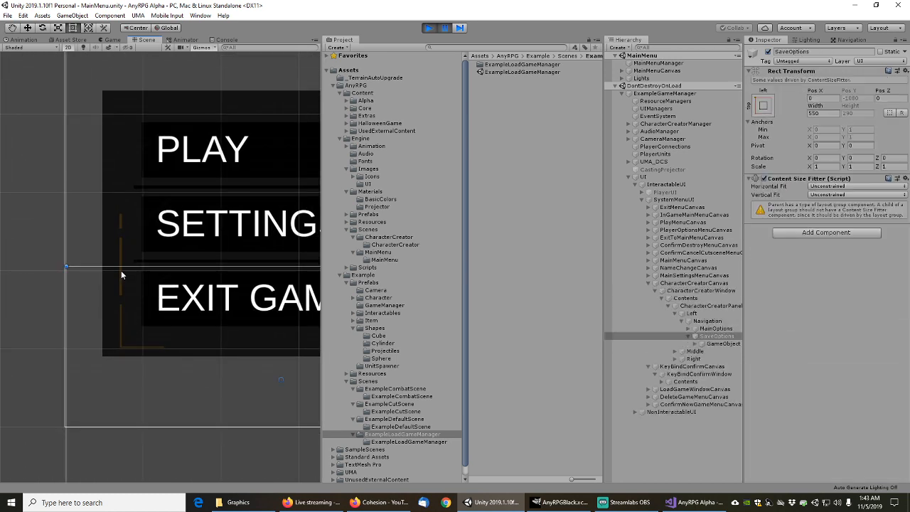
click(121, 271)
click(120, 271)
click(121, 271)
click(121, 271)
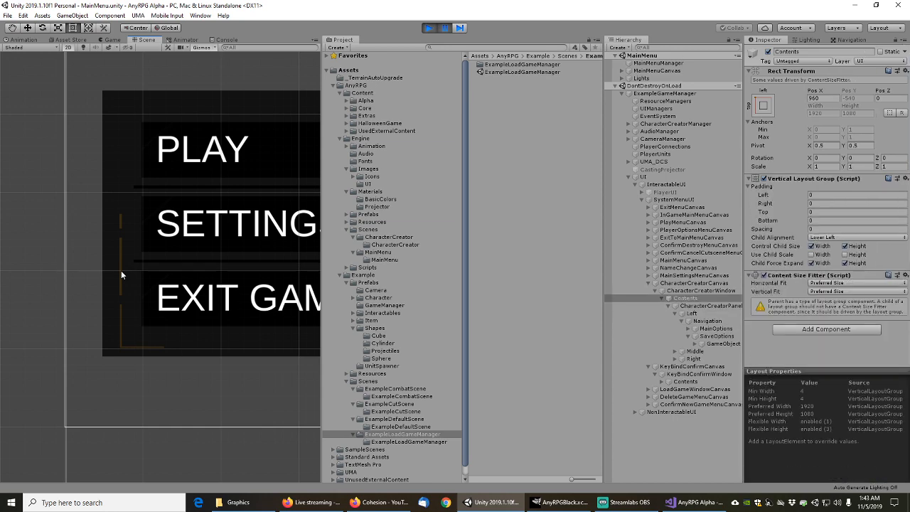
click(120, 271)
click(121, 271)
click(121, 271)
click(121, 271)
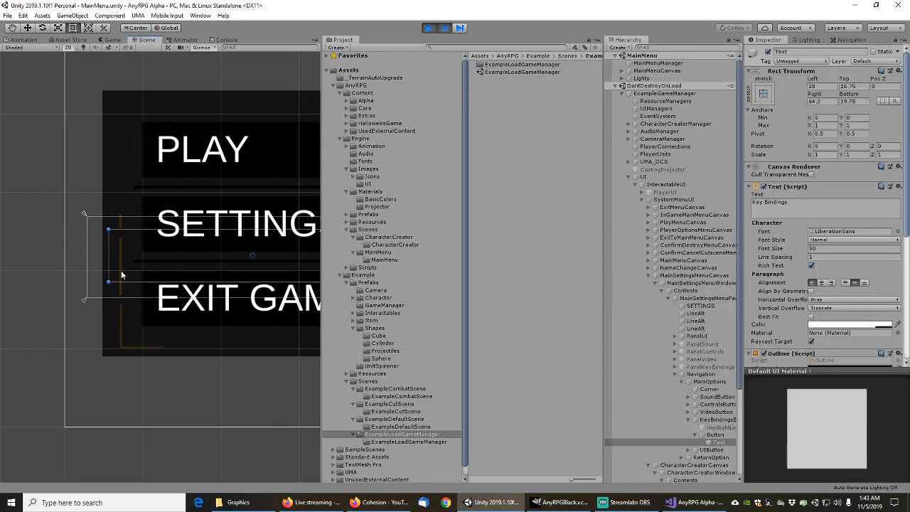
click(118, 311)
click(119, 312)
click(118, 311)
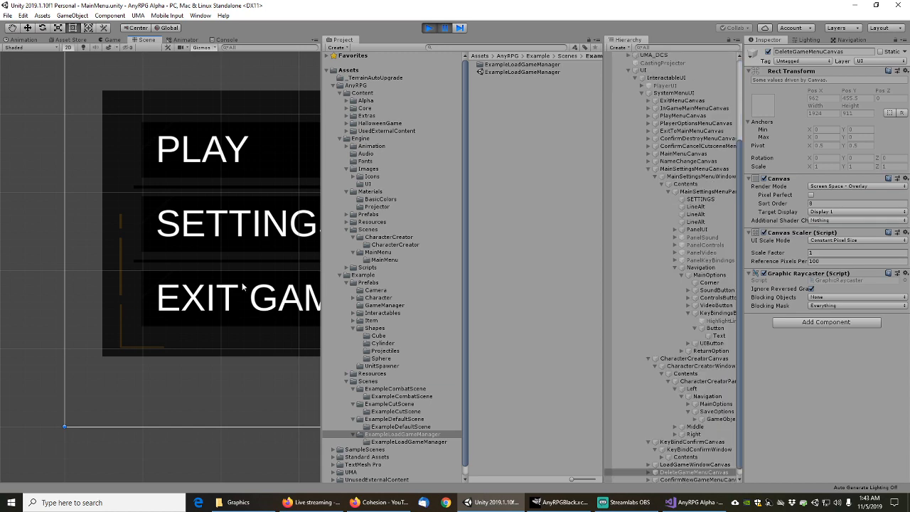
Filter the Hierarchy for 'corner' and step down through the Corner objects
click(659, 48)
text(detail)
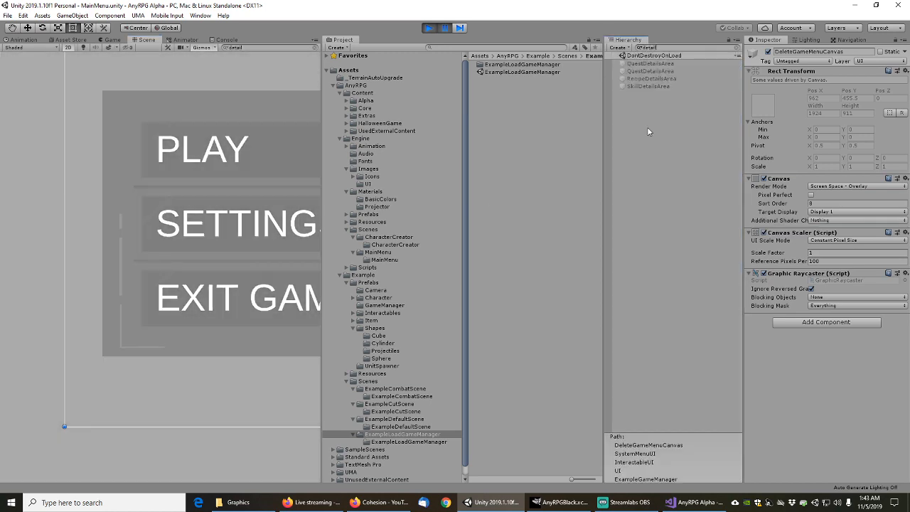
key(BackSpace)
key(BackSpace)
key(BackSpace)
key(BackSpace)
key(BackSpace)
key(BackSpace)
text(corner)
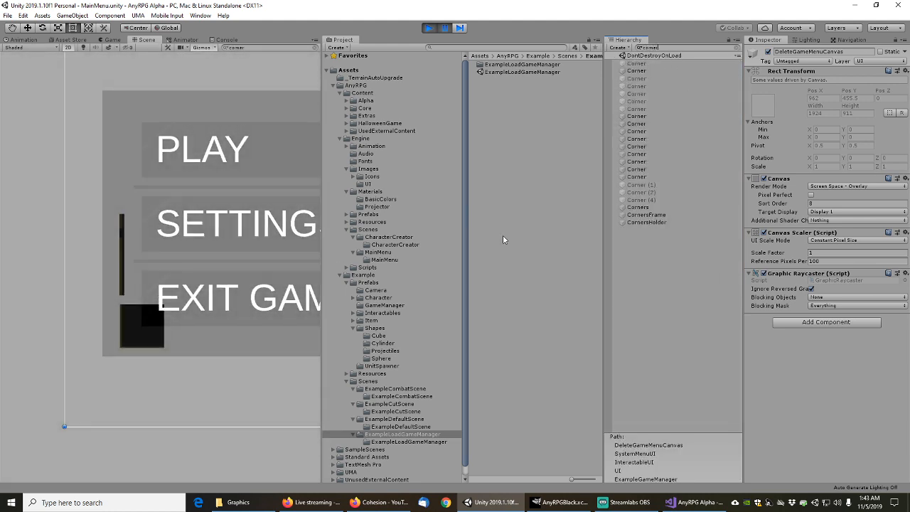
click(644, 63)
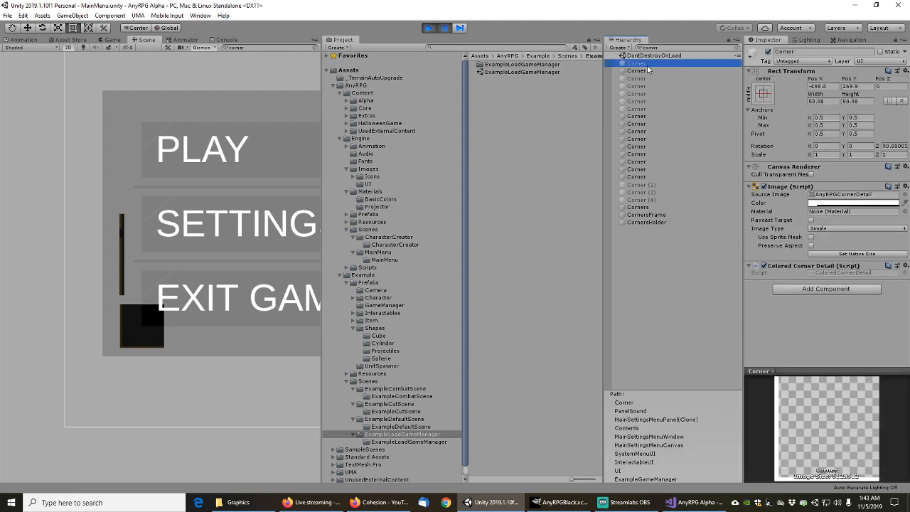
key(Down)
key(Down)
key(Down)
key(Down)
key(Down)
key(Down)
key(Down)
key(Down)
key(Down)
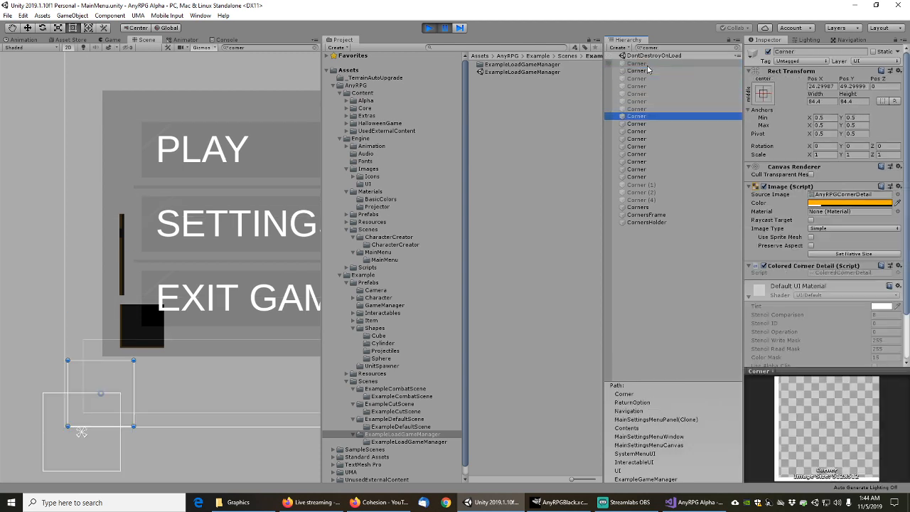
key(Down)
key(Down)
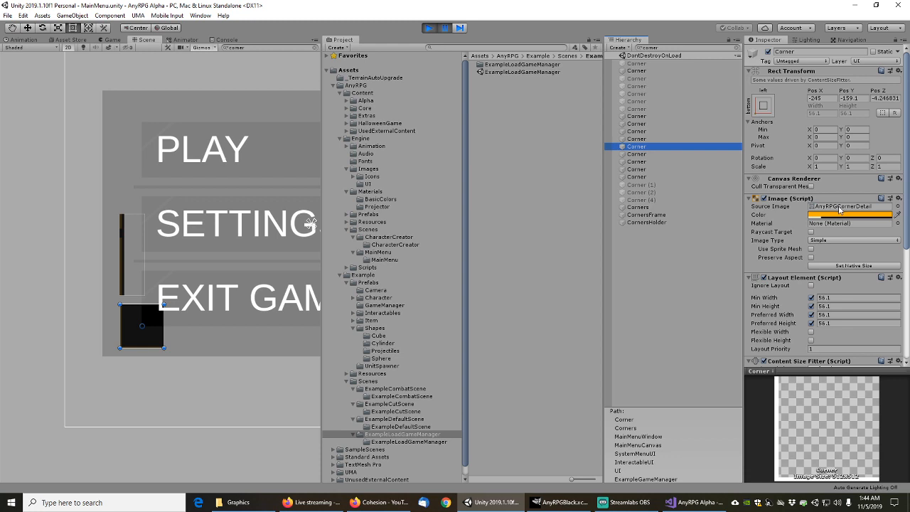
Reselect the delete game menu canvas, then the Corners object, and step up through the Corner objects
click(125, 252)
click(125, 248)
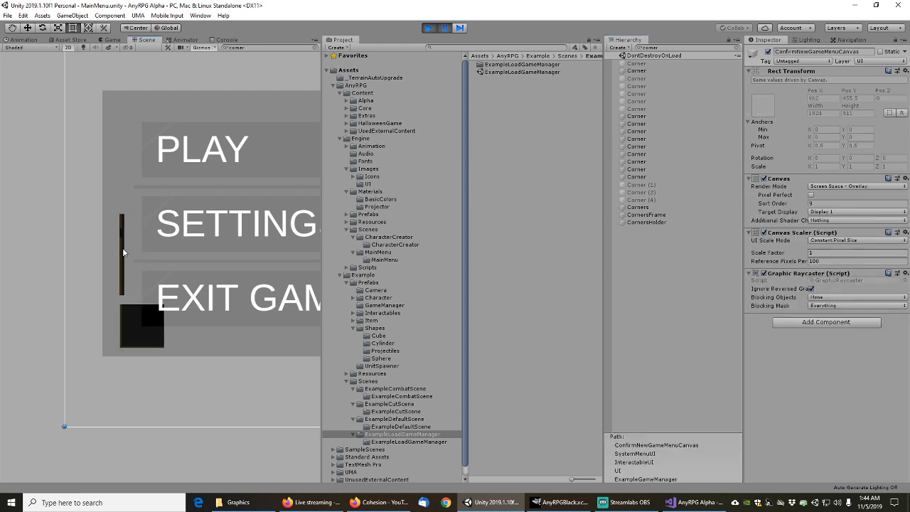
click(644, 207)
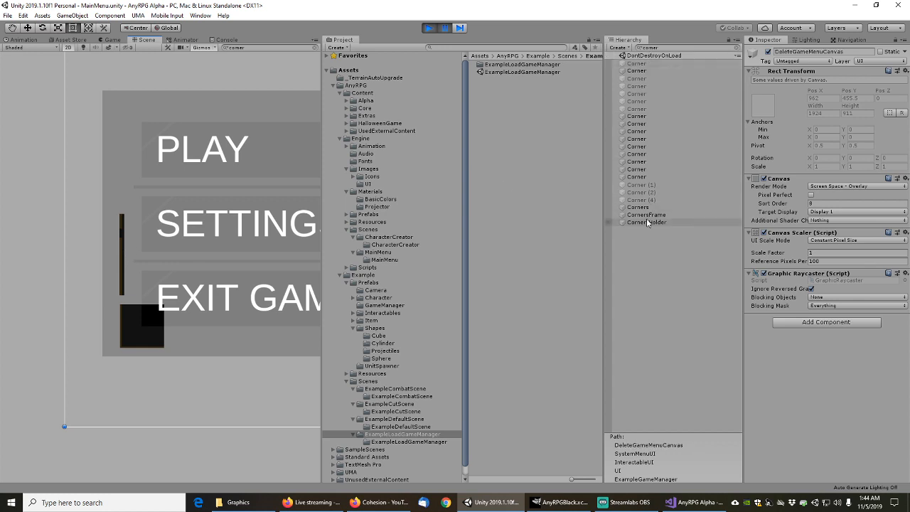
key(Up)
key(Up)
key(Up)
key(Up)
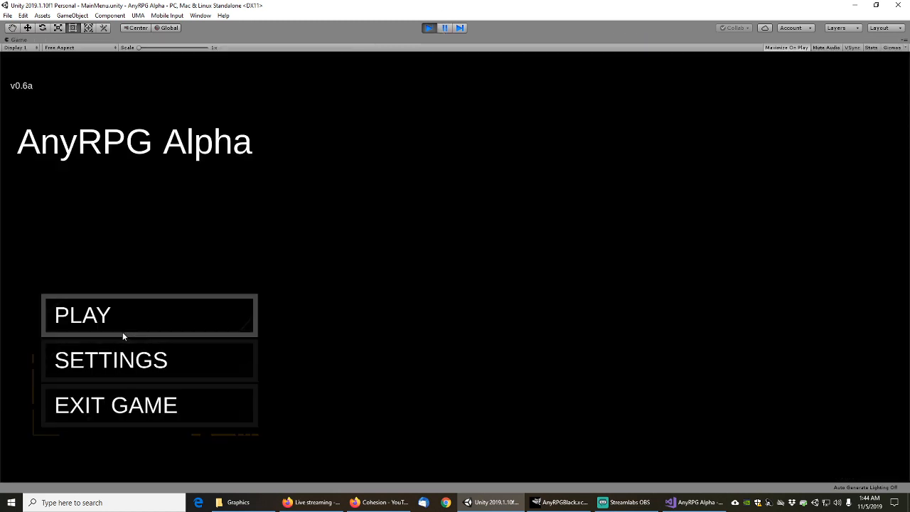
Click PLAY in the game menu, then stop Play mode and start it again
click(116, 323)
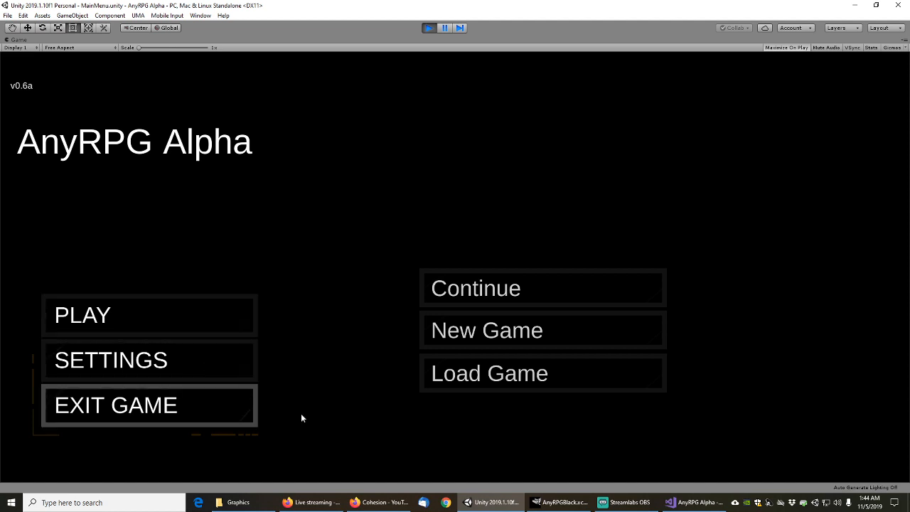
click(429, 28)
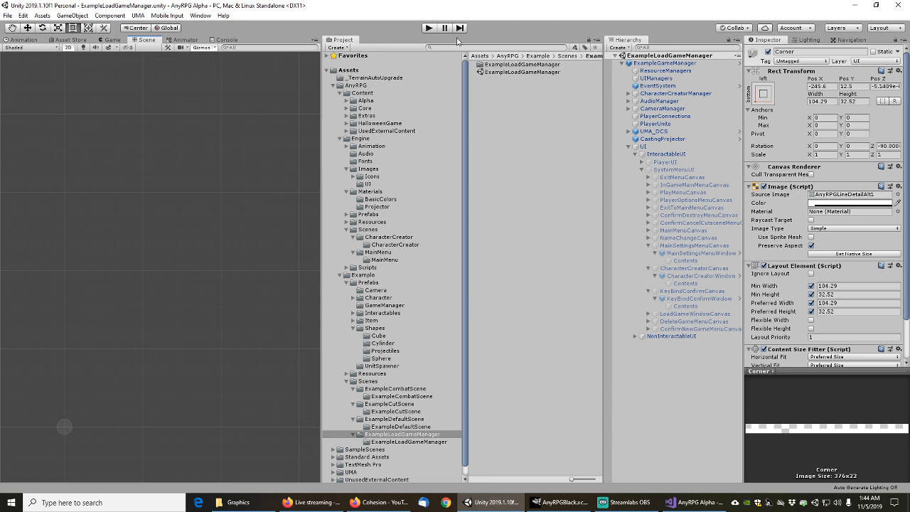
click(428, 28)
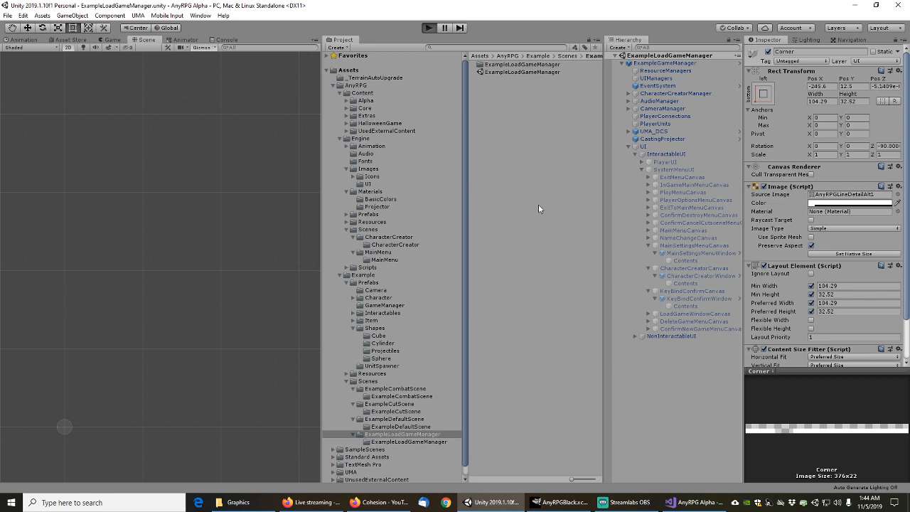
key(ctrl+p)
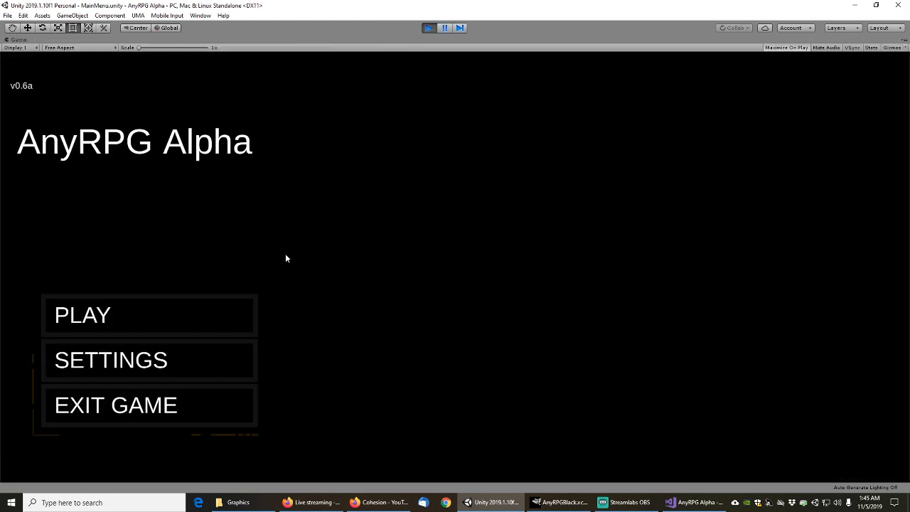
Open PLAY > Load Game, scroll the saves list and choose the Player Name save
click(122, 318)
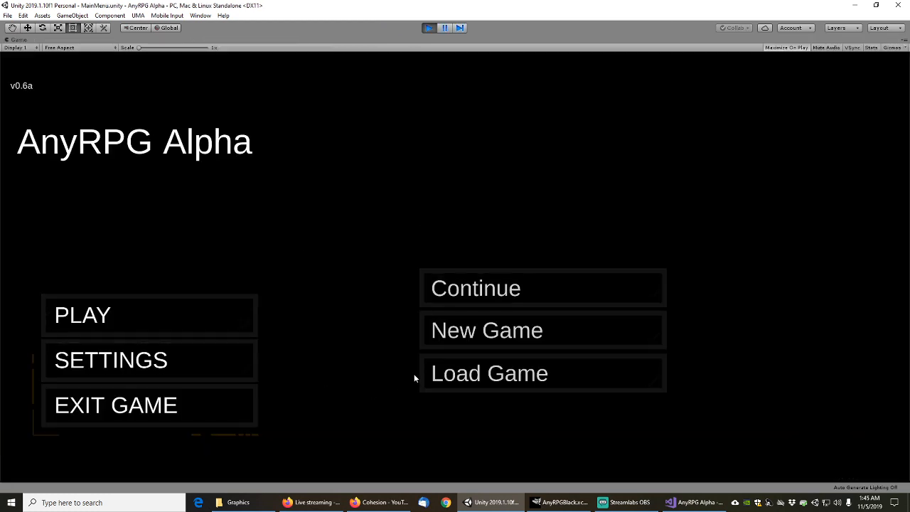
click(445, 374)
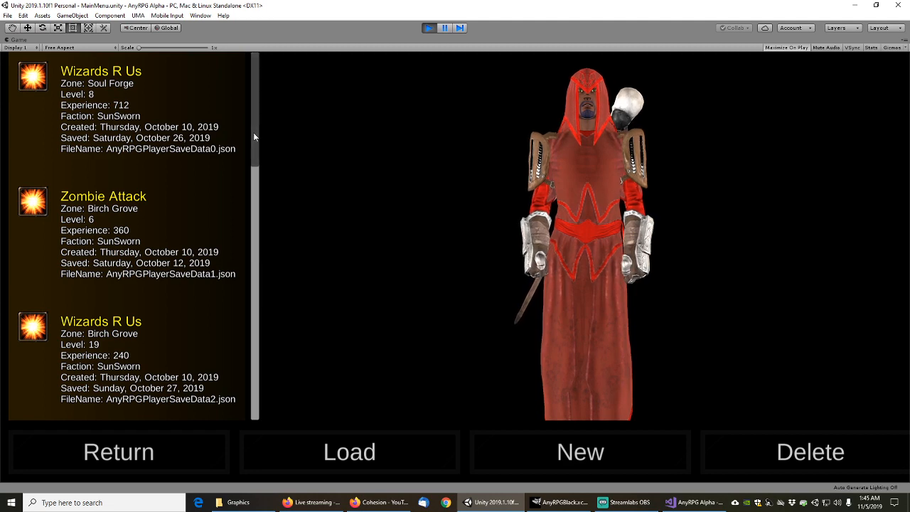
drag(254, 137, 262, 273)
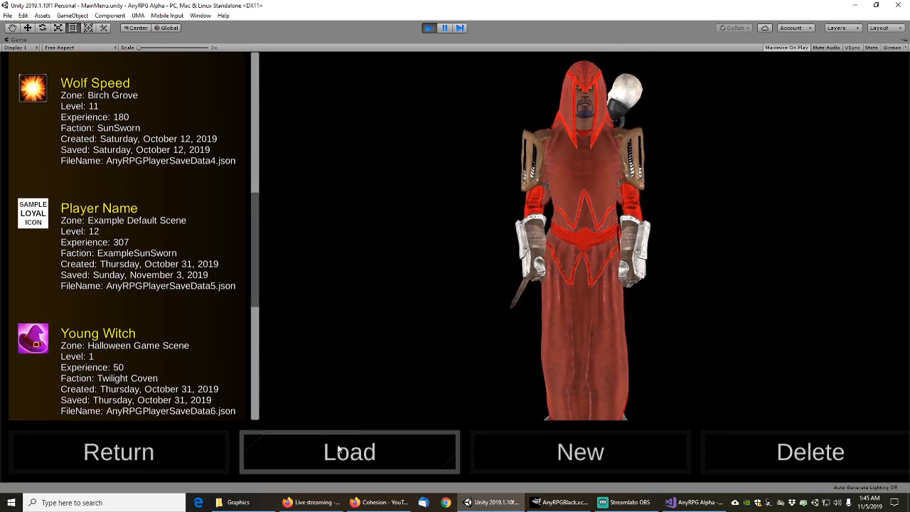
drag(267, 230, 264, 279)
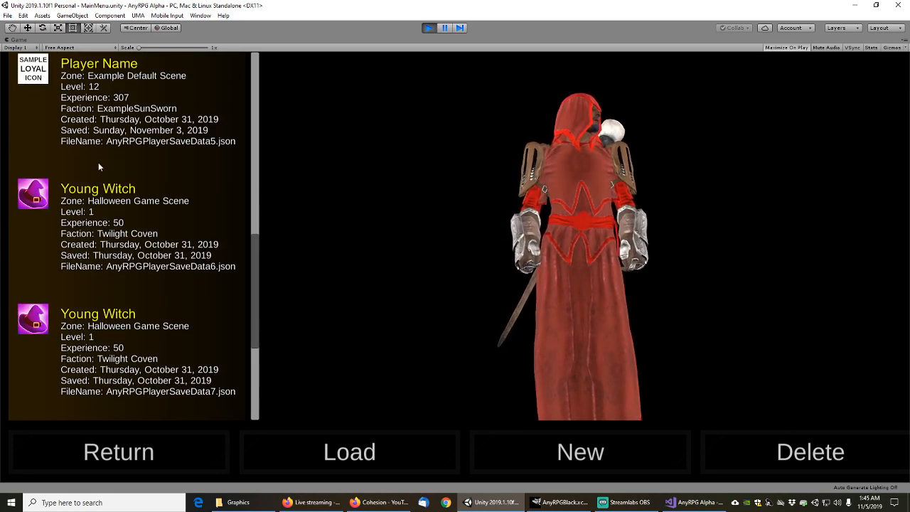
click(105, 118)
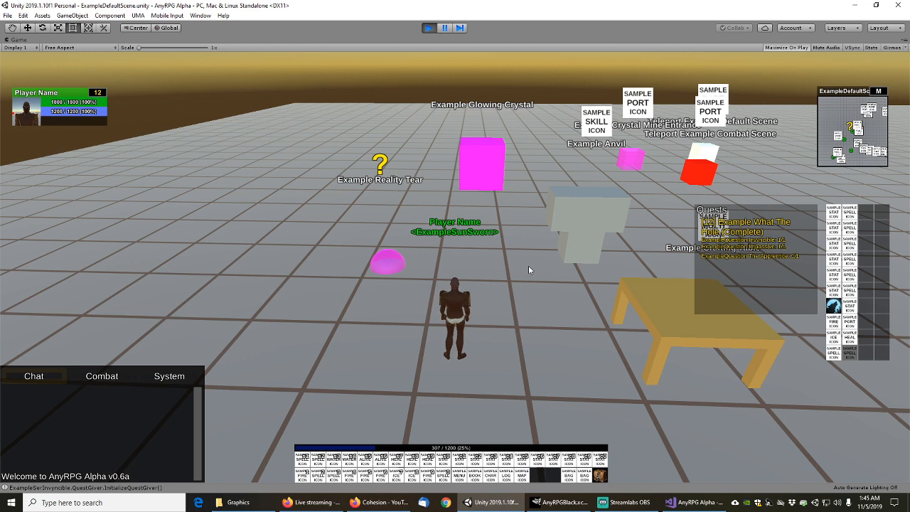
Cast ground-targeted area spells, including Healing Circle, beside the character
key(w)
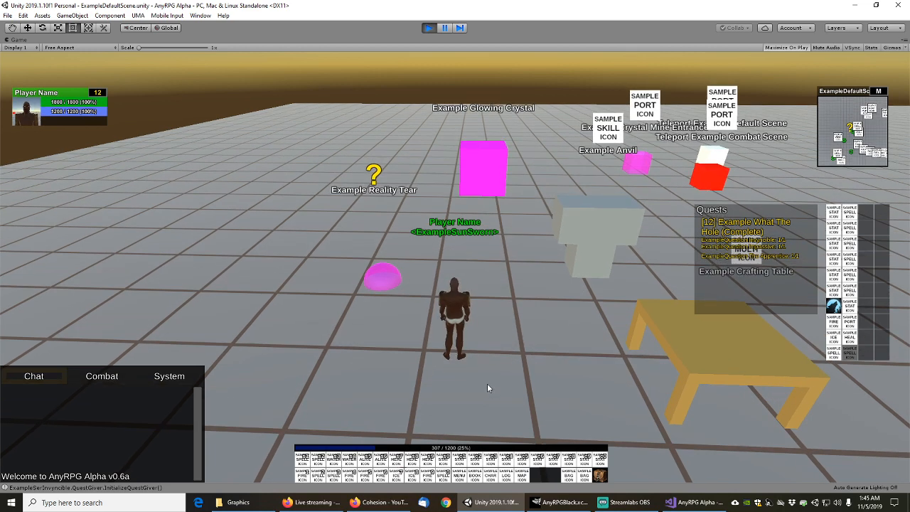
mouse_move(381, 461)
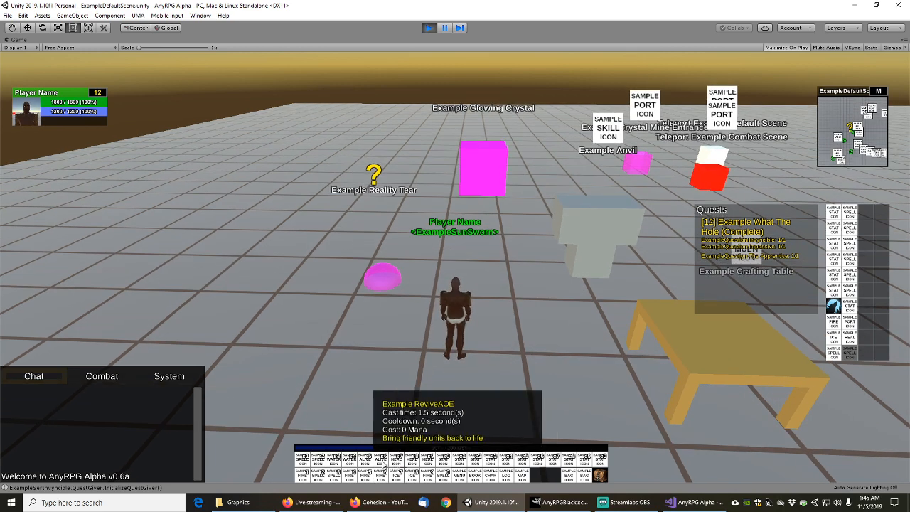
click(382, 461)
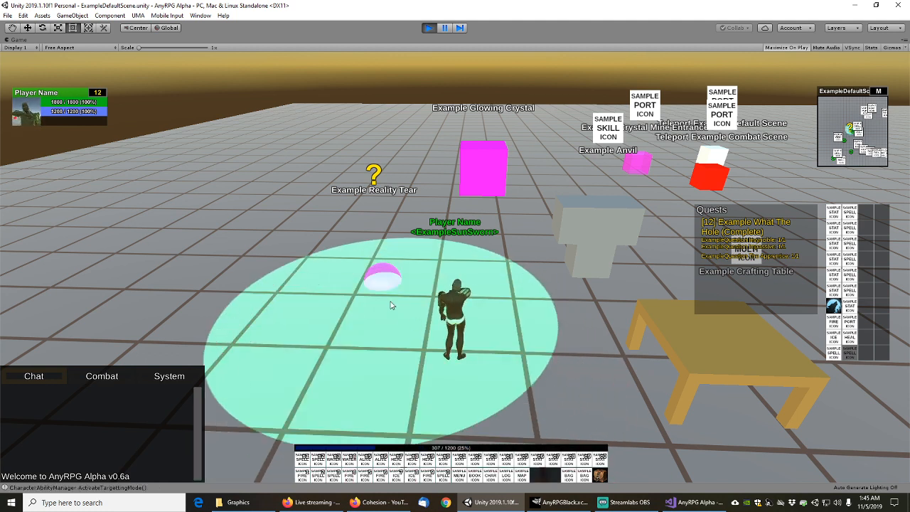
click(389, 305)
mouse_move(445, 475)
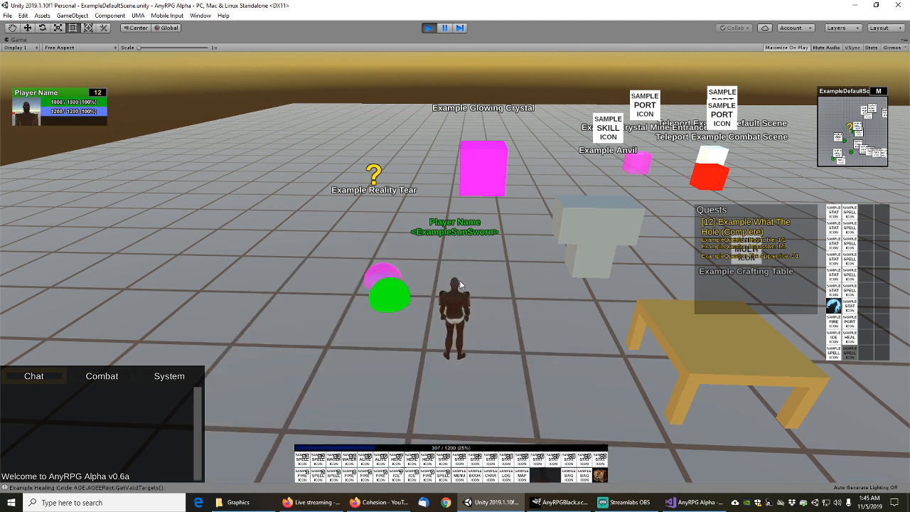
scroll(495, 305, up, 5)
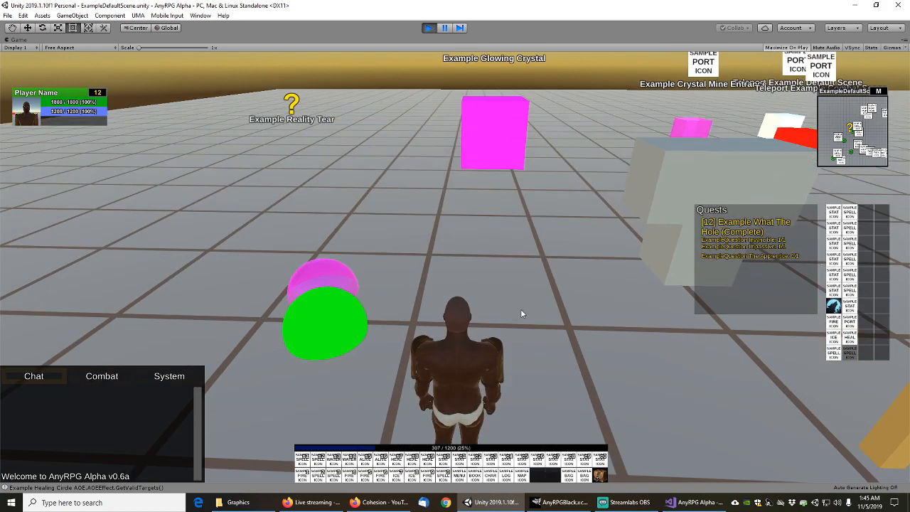
drag(520, 309, 315, 283)
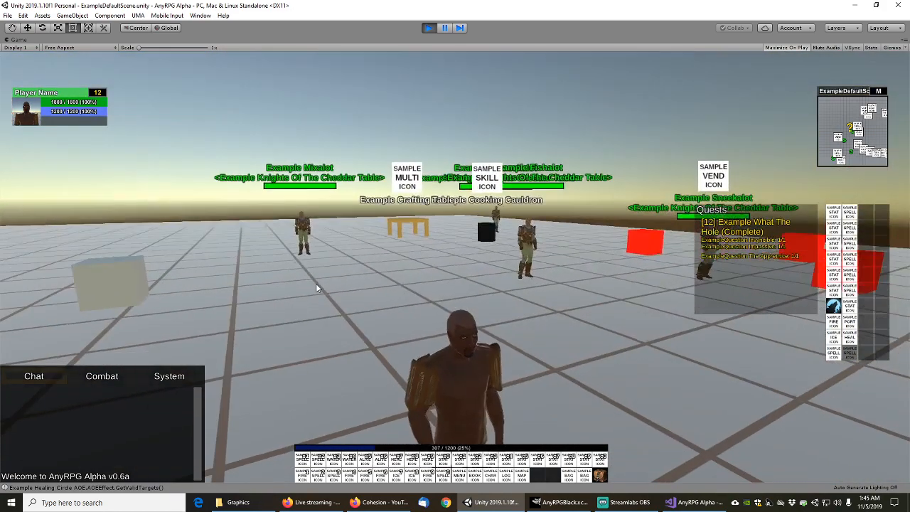
scroll(317, 283, down, 3)
mouse_move(398, 464)
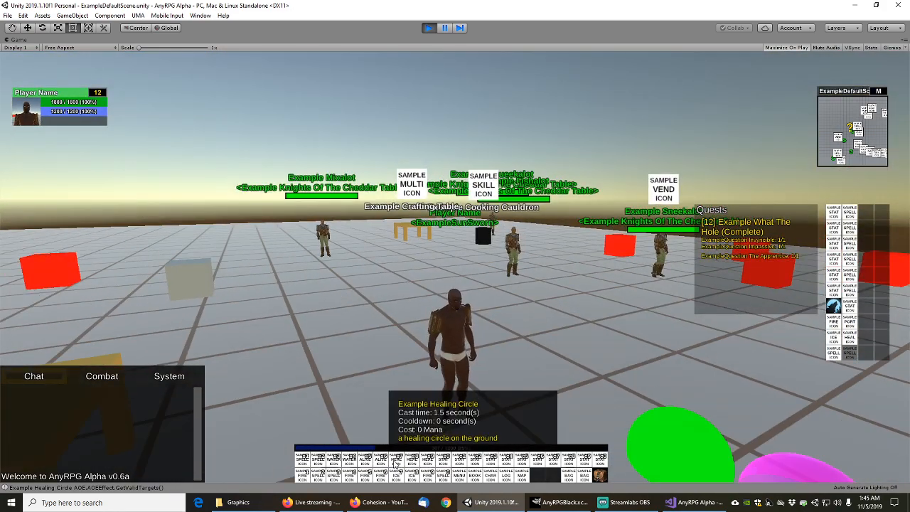
click(399, 463)
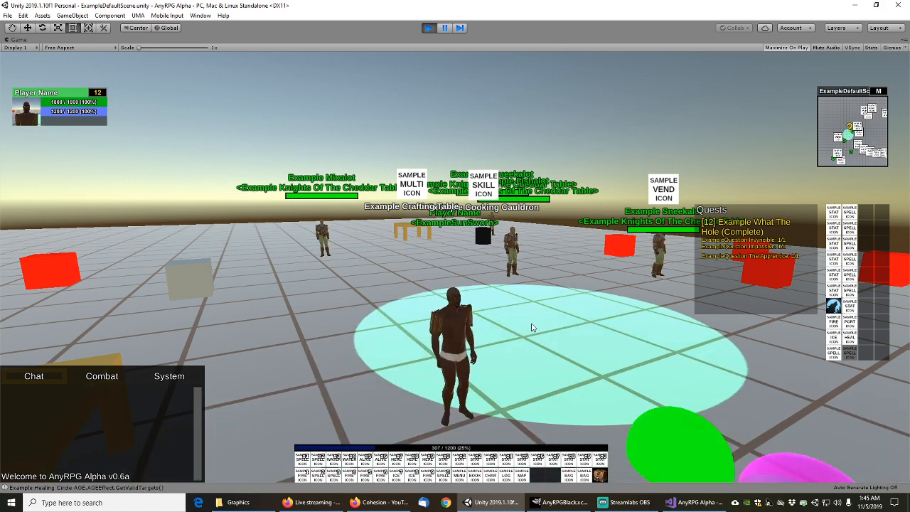
click(532, 323)
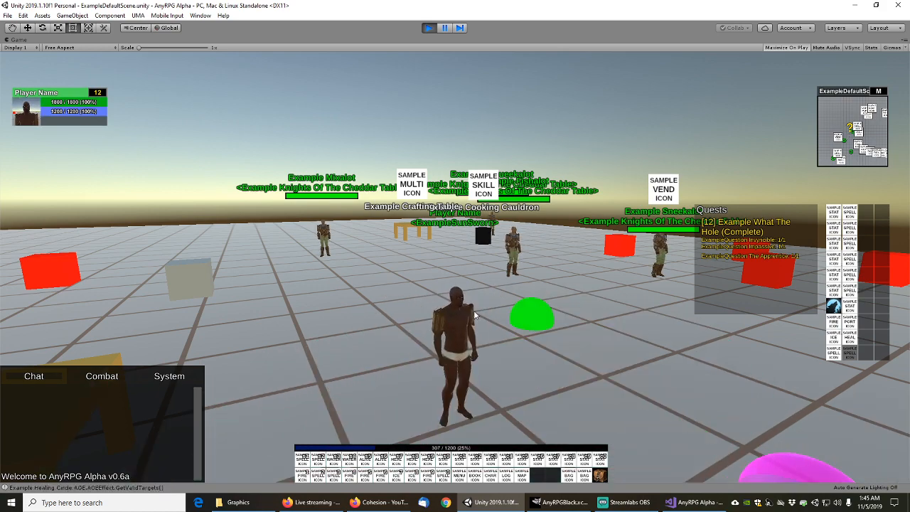
drag(455, 322, 582, 340)
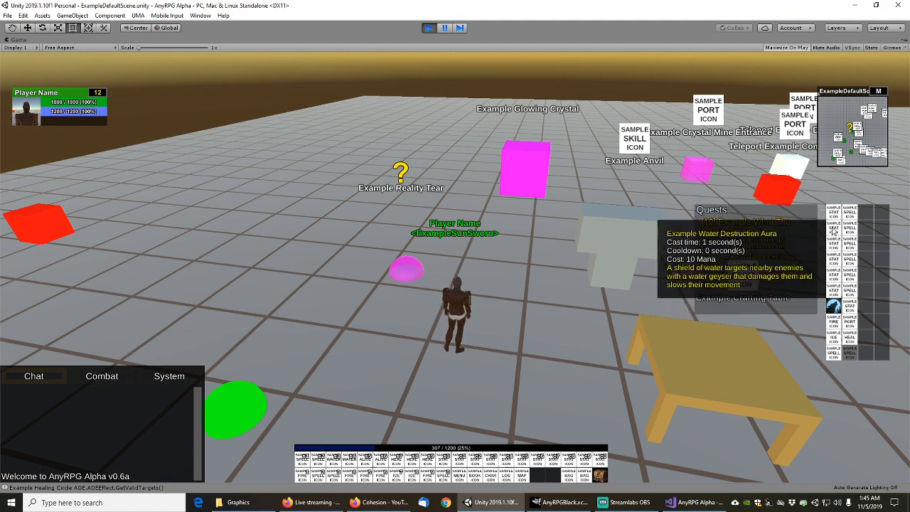
Cast Teleport, activate Speed Of The Wolf, and run into the glowing crystal portal
click(848, 325)
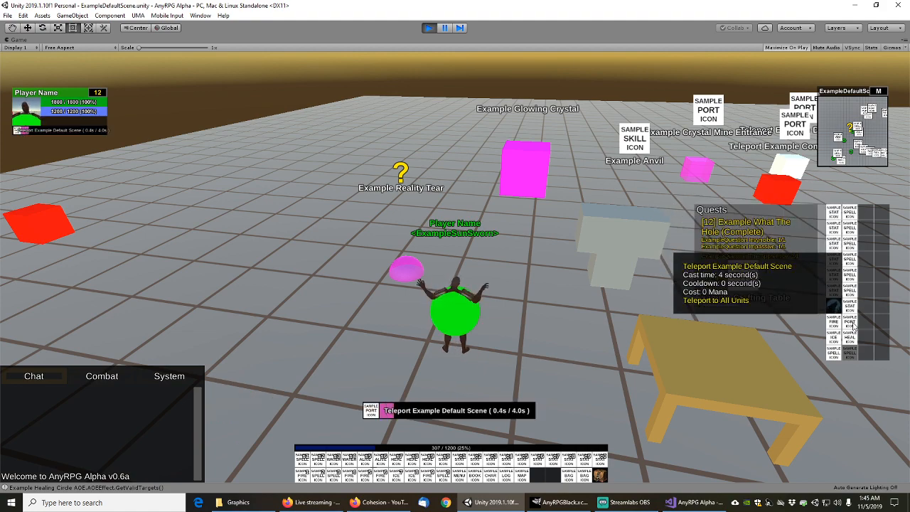
scroll(496, 284, up, 2)
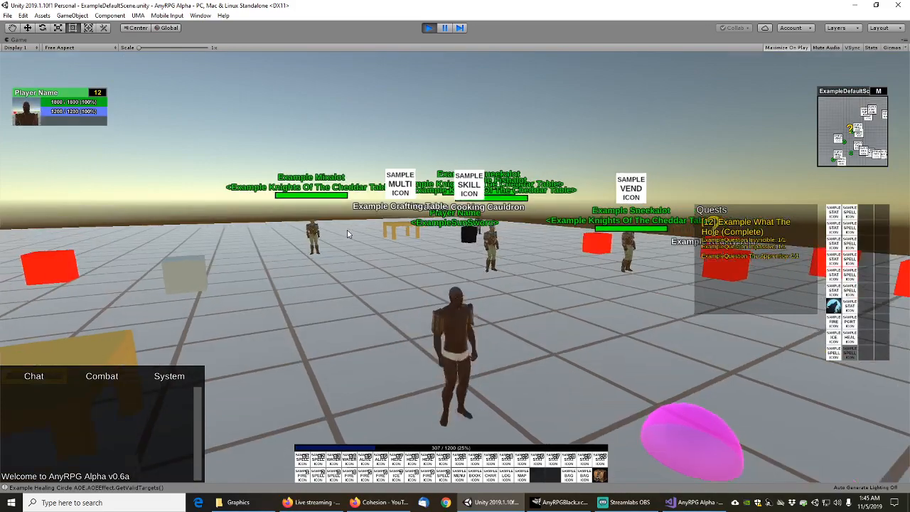
scroll(349, 234, down, 3)
right_drag(348, 234, 562, 273)
key(w)
key(w)
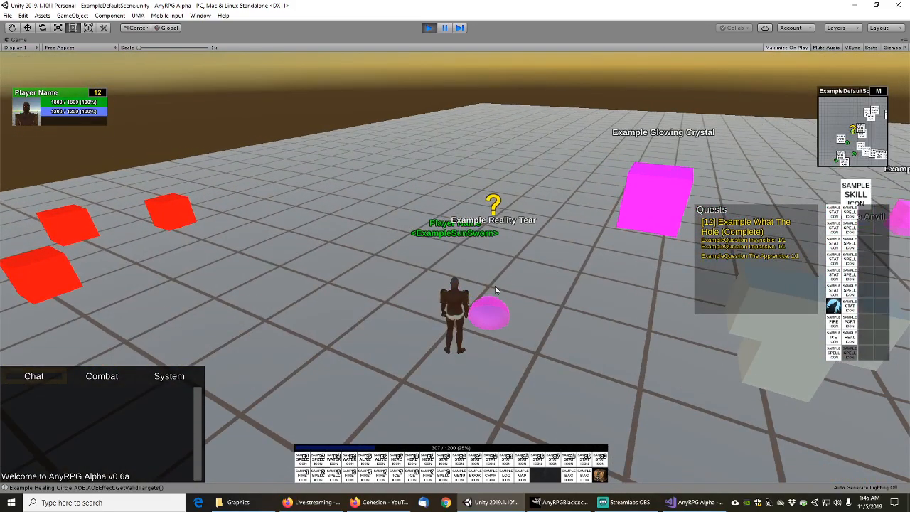
key(w)
right_drag(496, 313, 555, 243)
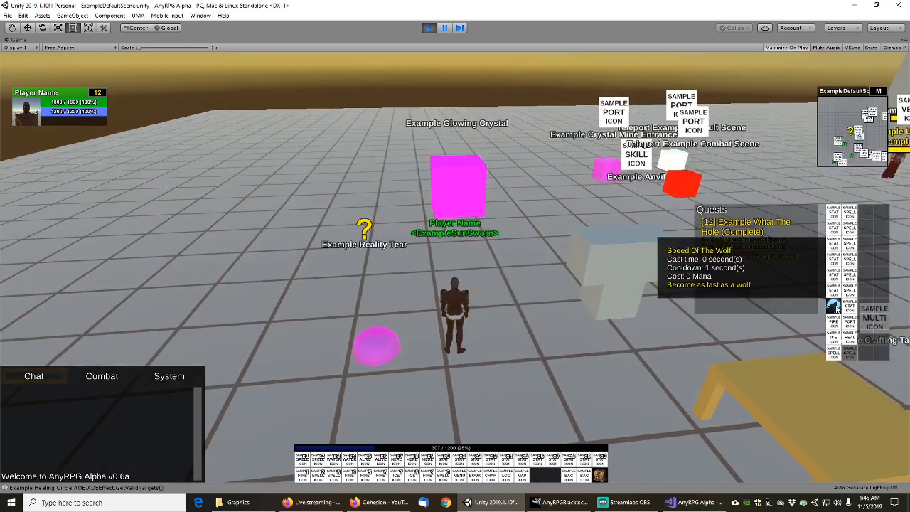
click(834, 306)
key(w)
right_drag(447, 186, 517, 241)
key(w)
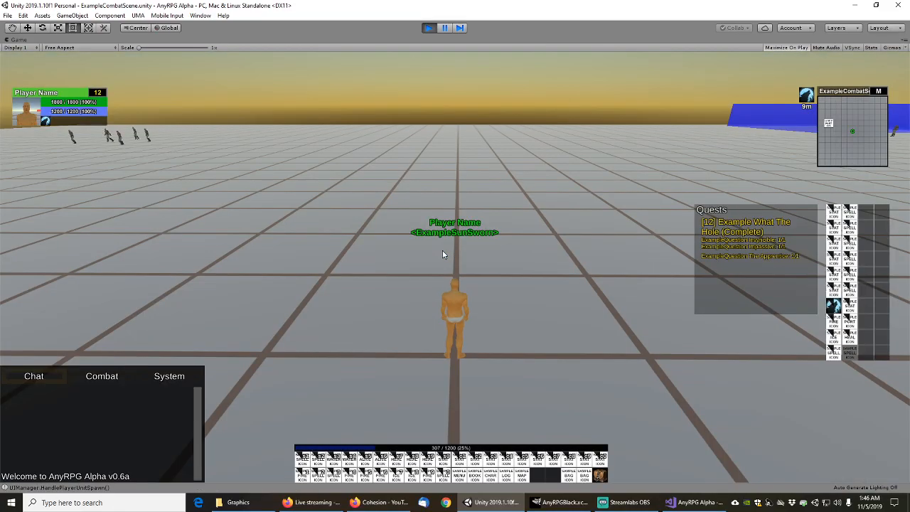
Run toward the goblins, target the Example Goblin Ranger, and cast Dragons Breath
right_drag(442, 250, 455, 214)
key(w)
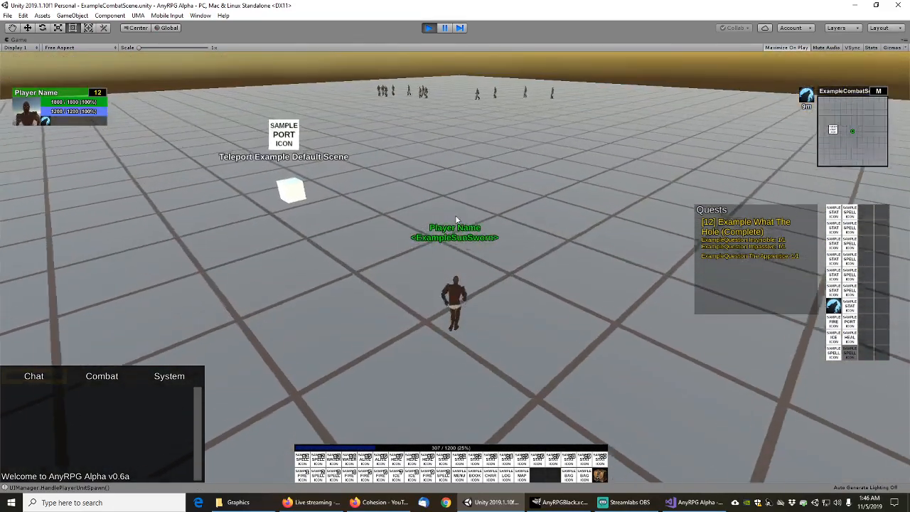
click(447, 106)
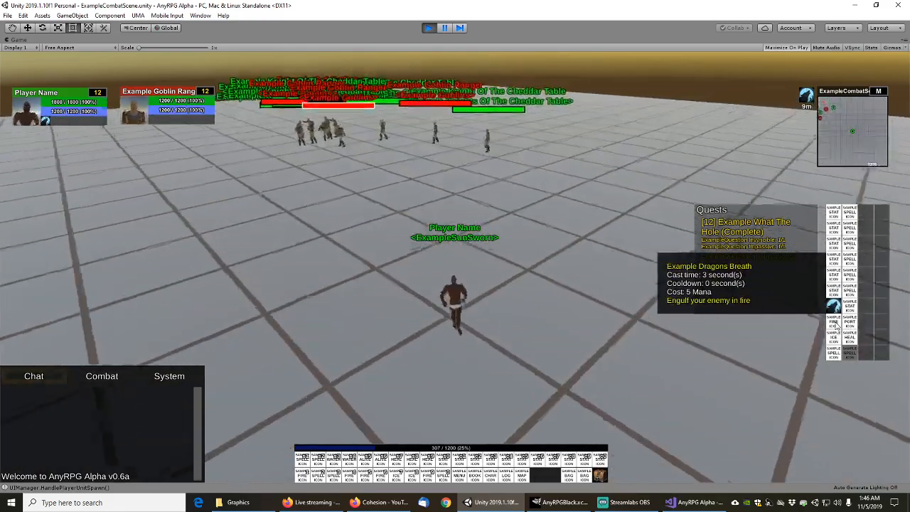
key(a)
key(d)
key(a)
key(d)
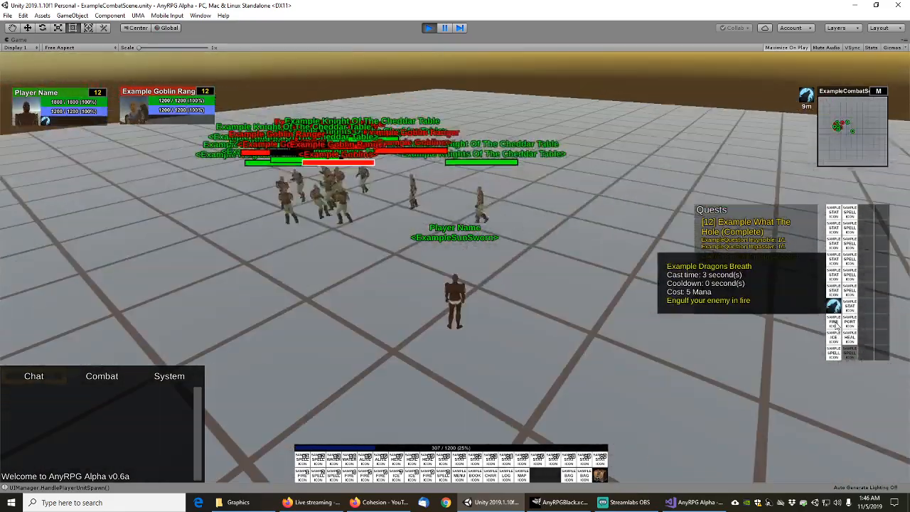
click(837, 326)
drag(554, 265, 506, 263)
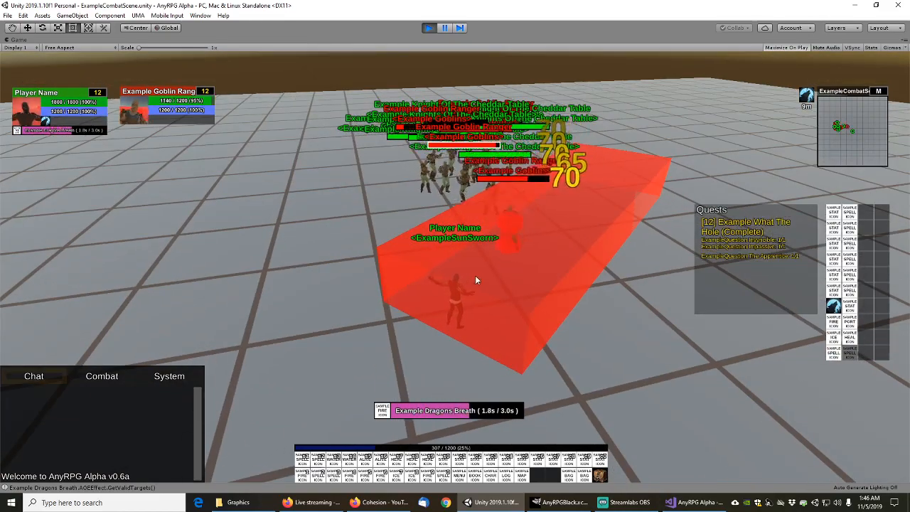
scroll(477, 274, up, 1)
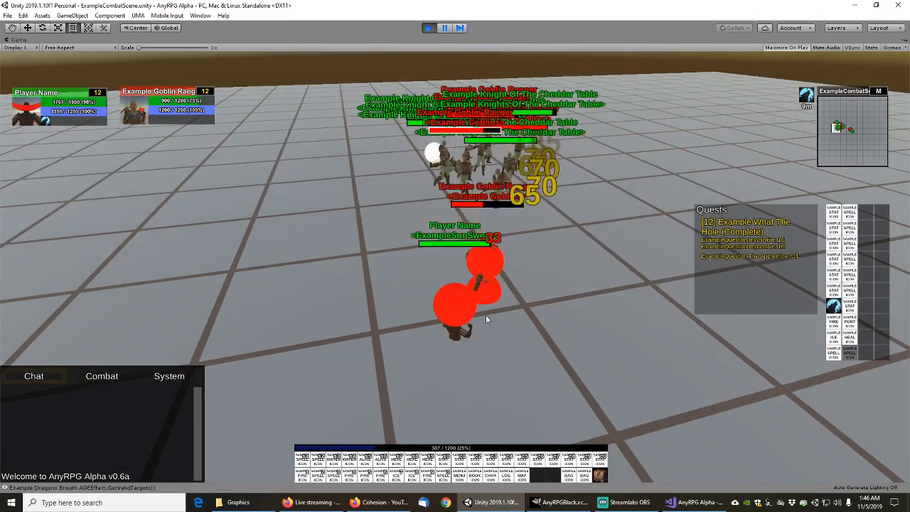
drag(488, 319, 523, 331)
Run past the dead goblin, cast Ice Shards on the goblin group, and stop the game
key(s)
scroll(524, 311, down, 3)
key(w)
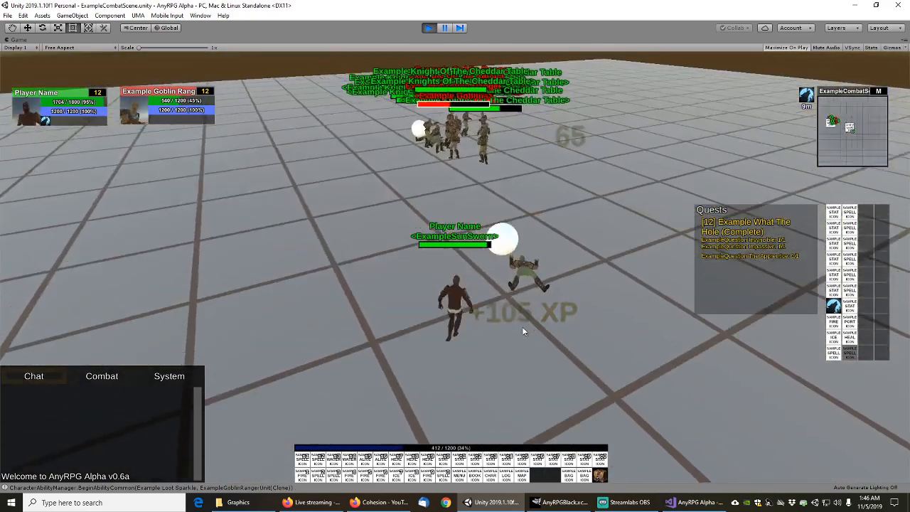
right_drag(522, 327, 632, 336)
key(w)
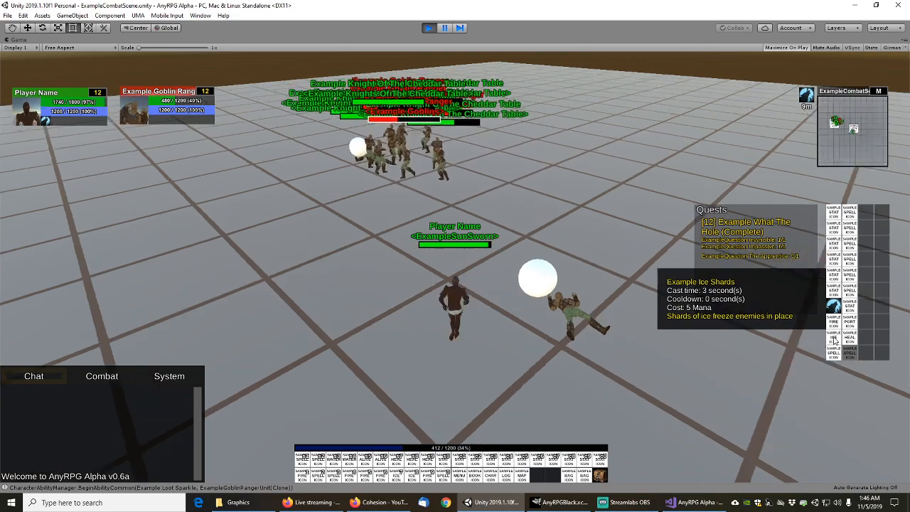
click(837, 336)
drag(621, 264, 718, 266)
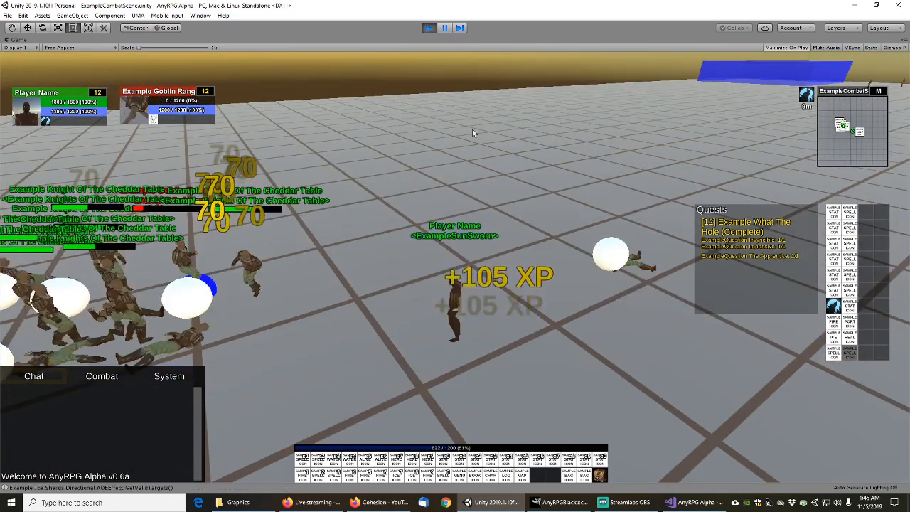
right_drag(467, 162, 470, 128)
key(s)
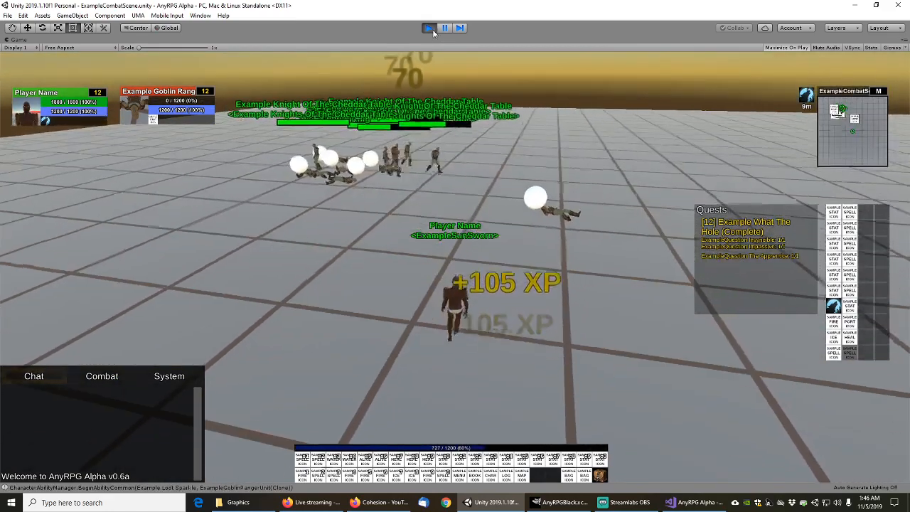
click(428, 27)
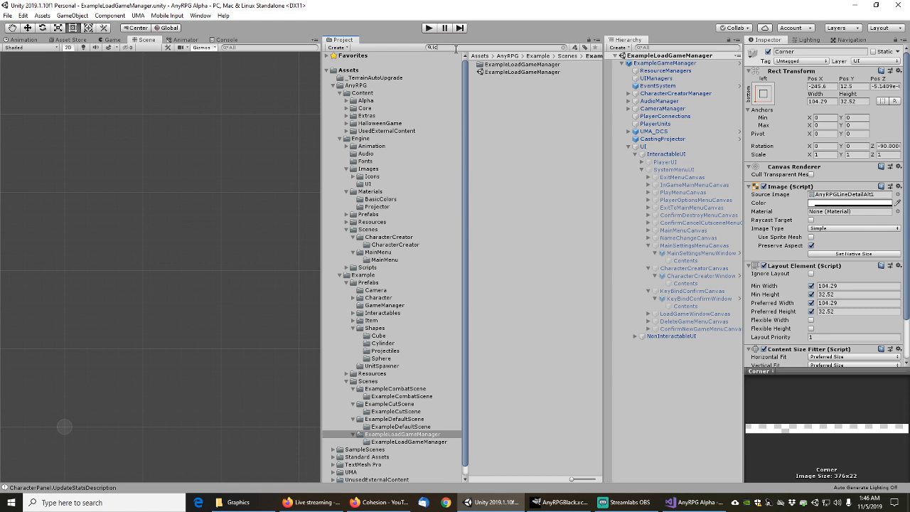
Search 'Iceshards', open ExampleIceShards, and play its AnyRPGExampleCasting2HForward3s clip preview
click(456, 49)
text(Iceshards)
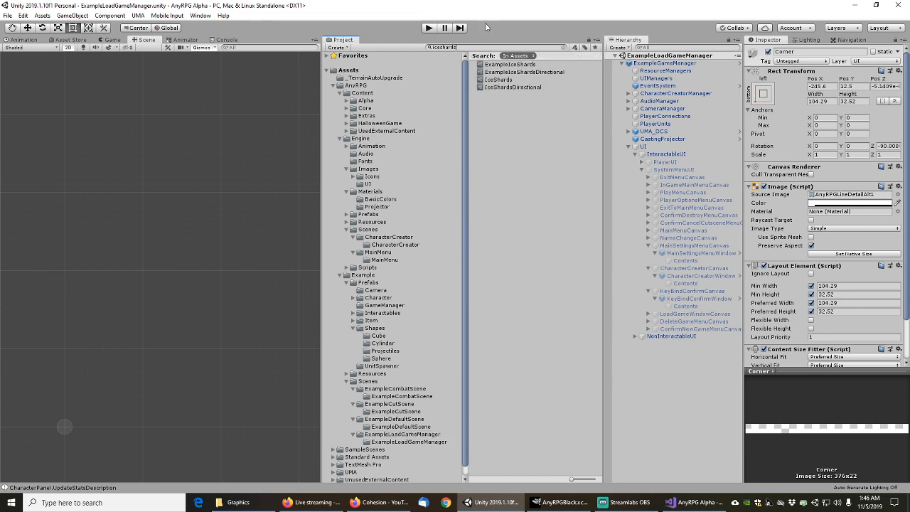
click(511, 65)
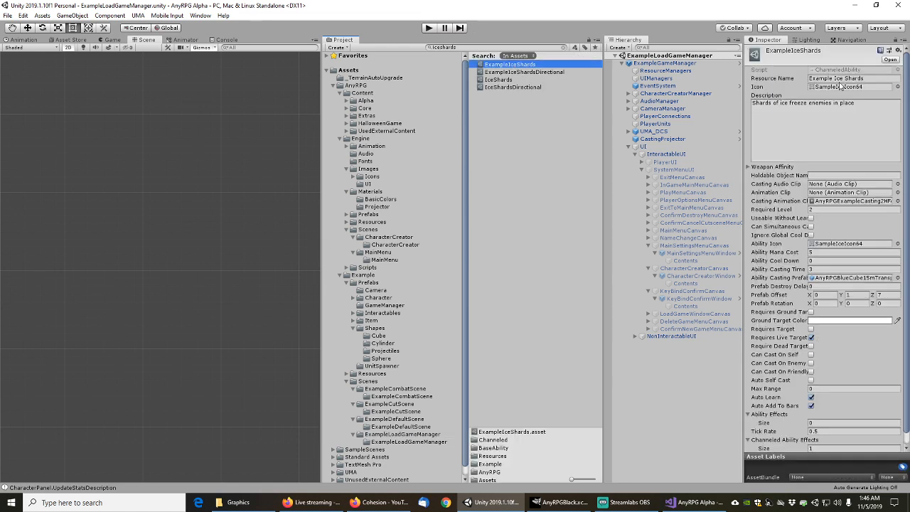
click(862, 203)
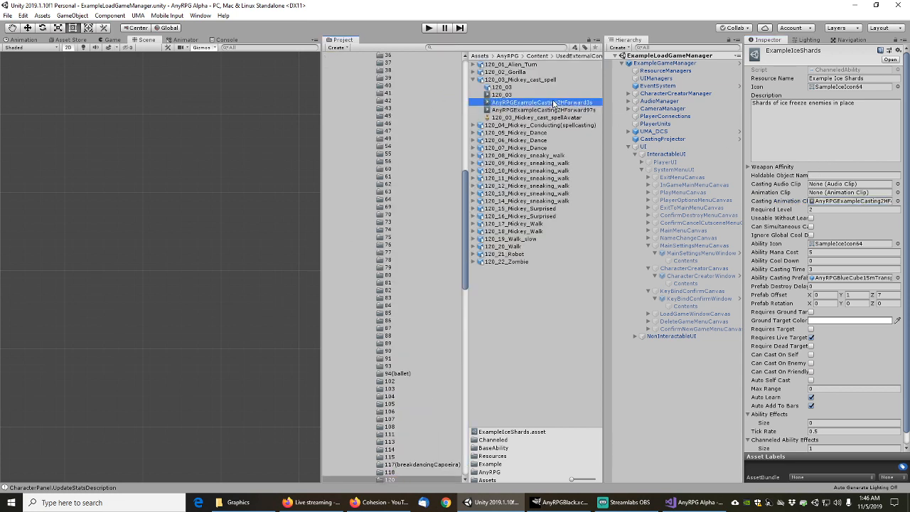
double_click(863, 202)
click(752, 382)
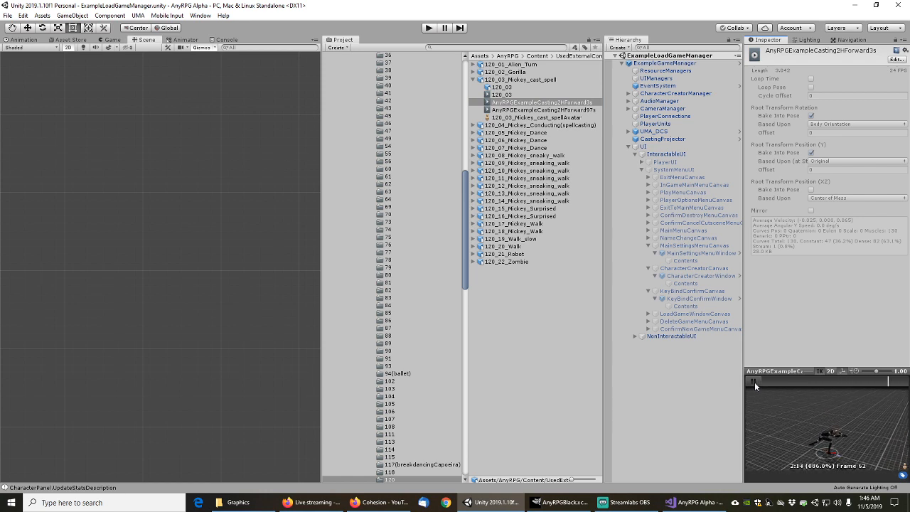
click(755, 381)
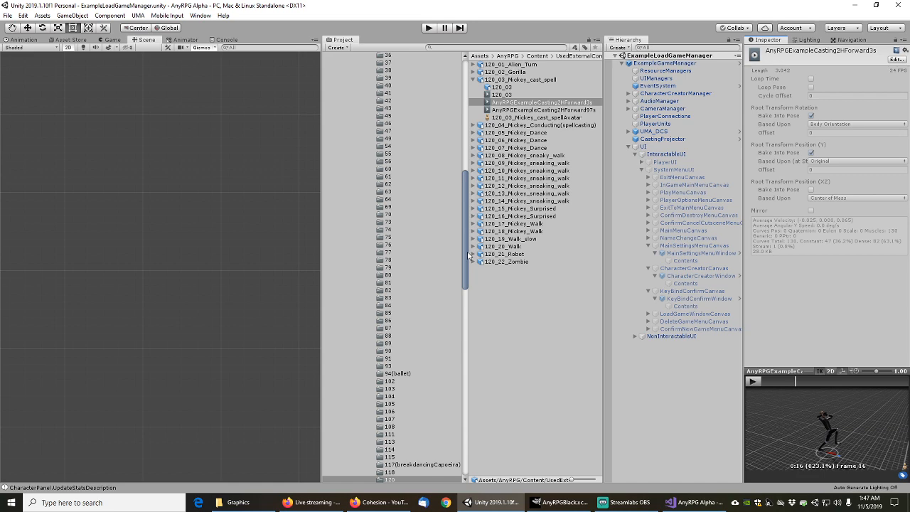
Collapse the mocap, Huge Mocap Library, Animations and UsedExternalContent folders in the Project tree
drag(469, 256, 463, 127)
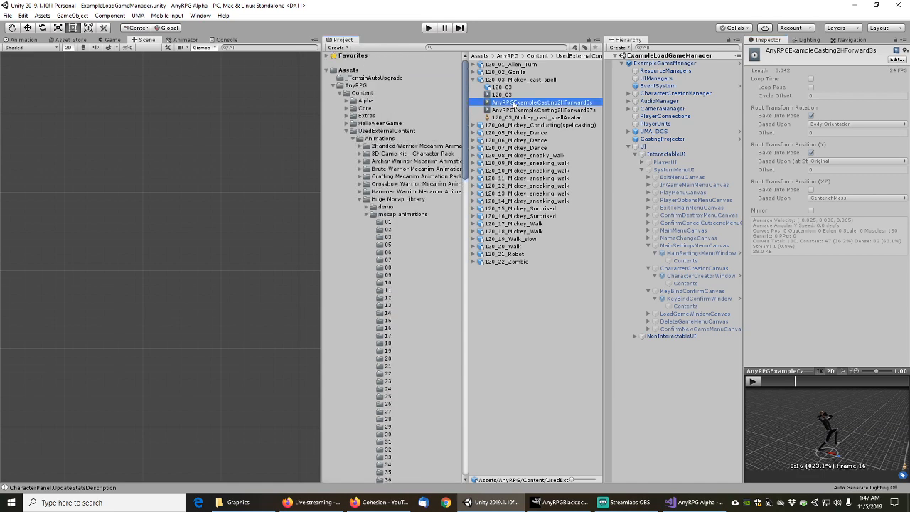
click(365, 215)
click(361, 199)
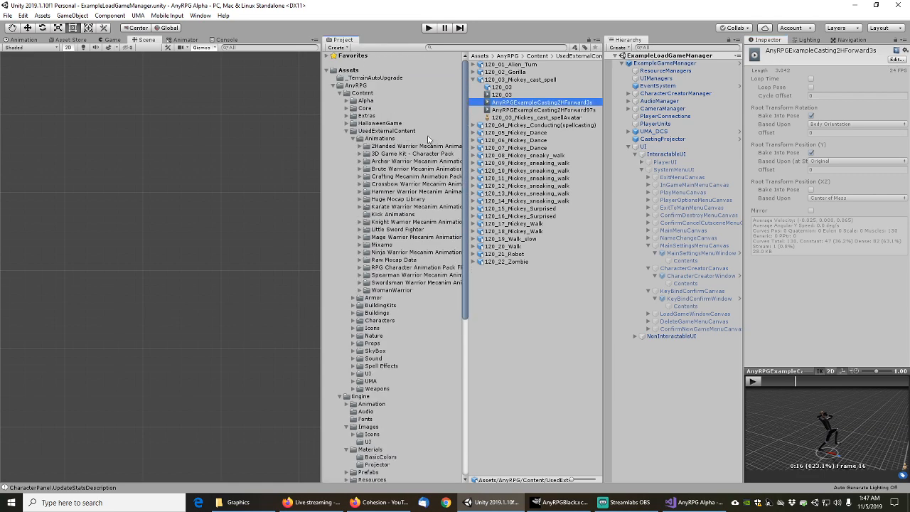
click(352, 139)
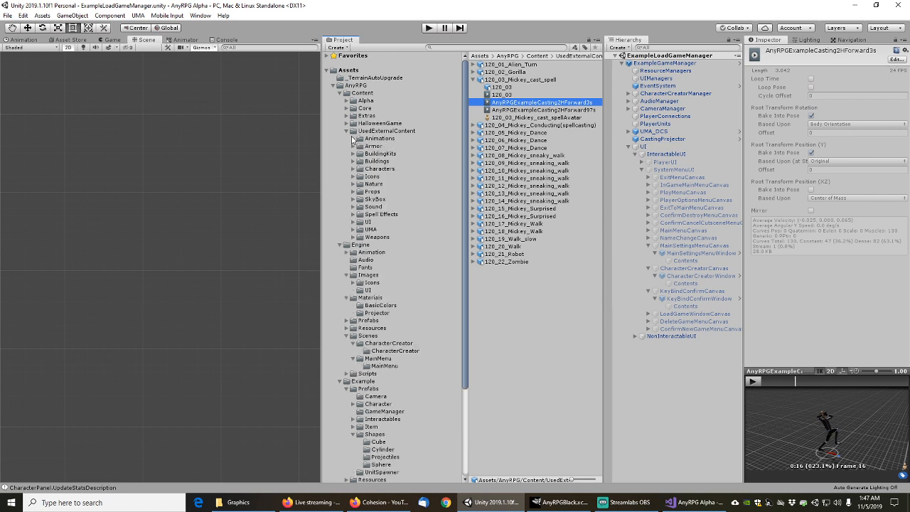
click(347, 131)
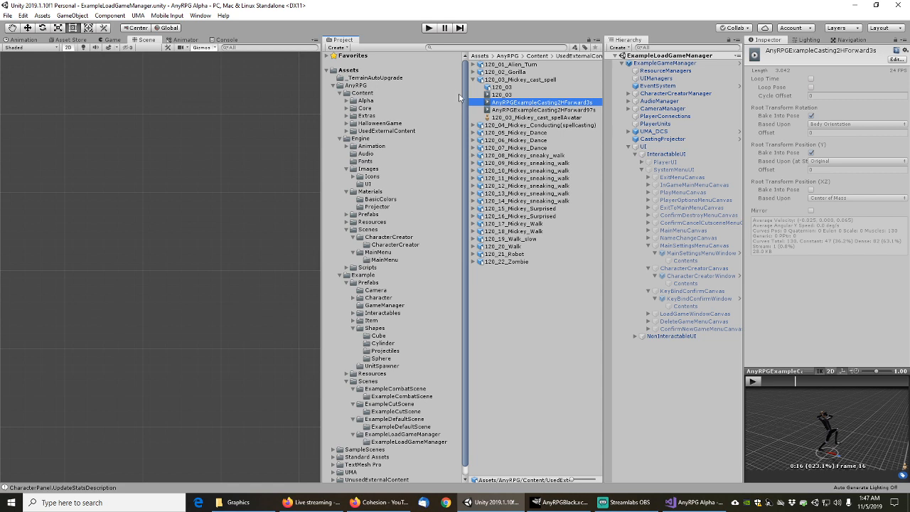
Multi-select the ExampleLoadGameManager, ExampleDefaultScene, ExampleCutScene and ExampleCombatScene scenes
click(393, 434)
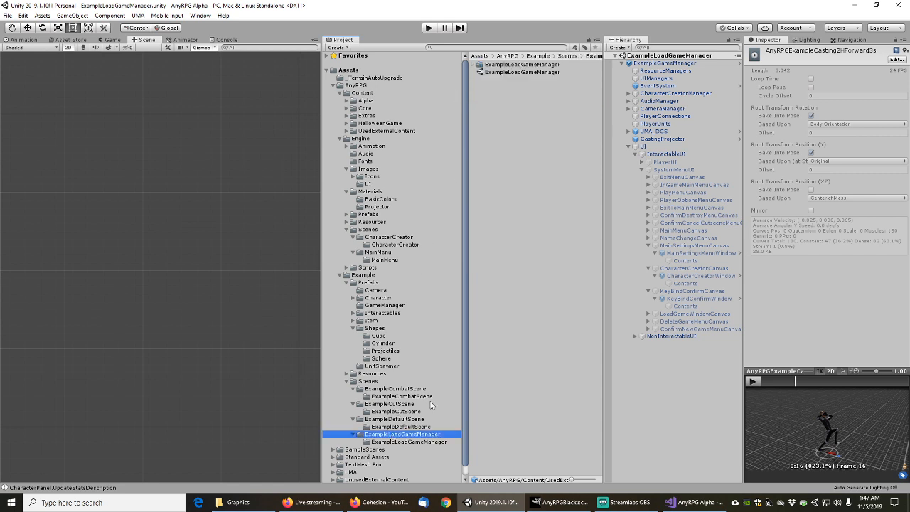
click(506, 73)
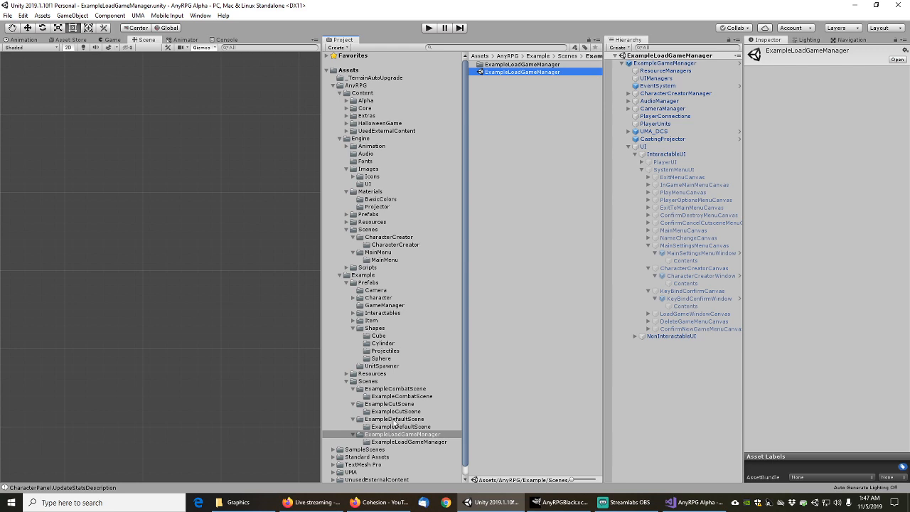
click(394, 420)
click(520, 73)
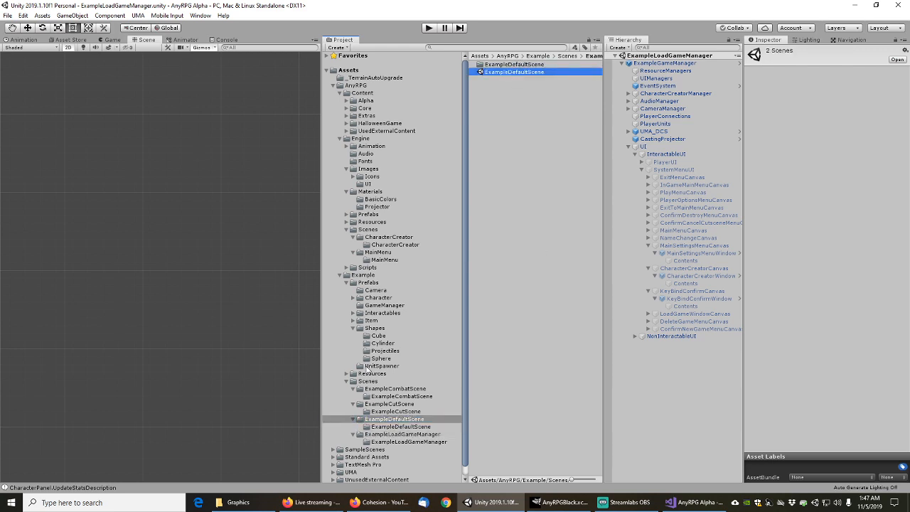
click(388, 404)
click(507, 80)
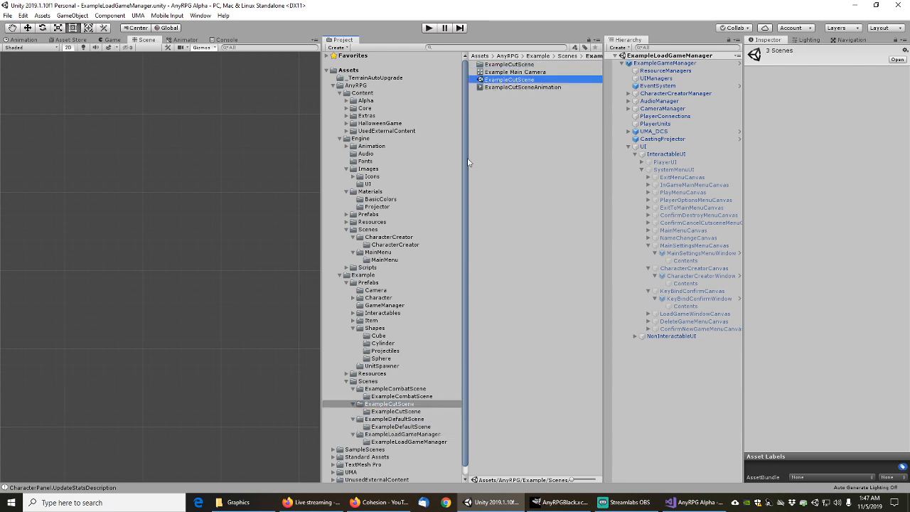
click(389, 390)
click(497, 72)
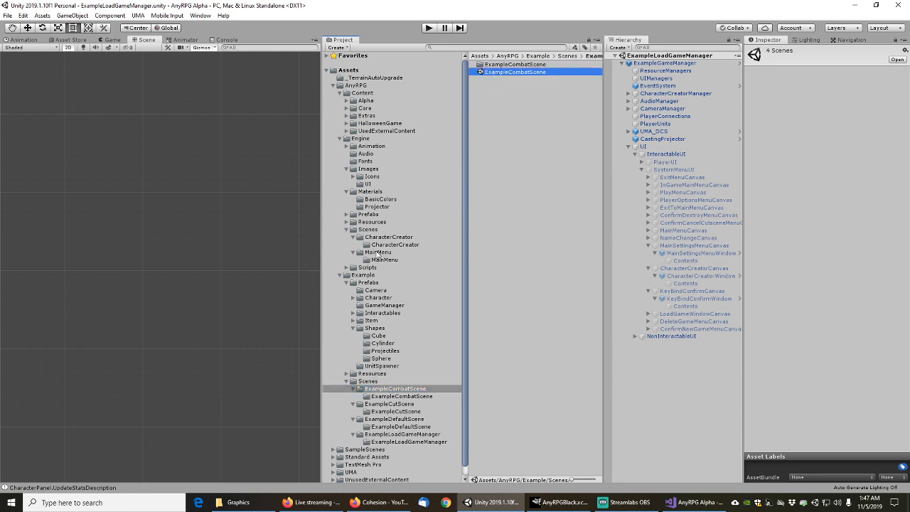
Add the MainMenu and CharacterCreator scenes to the selection
click(379, 252)
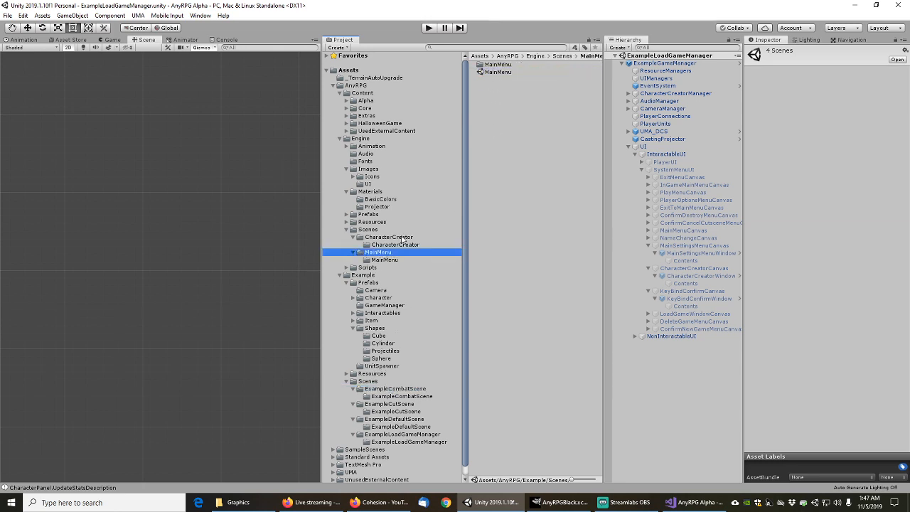
click(505, 72)
click(382, 238)
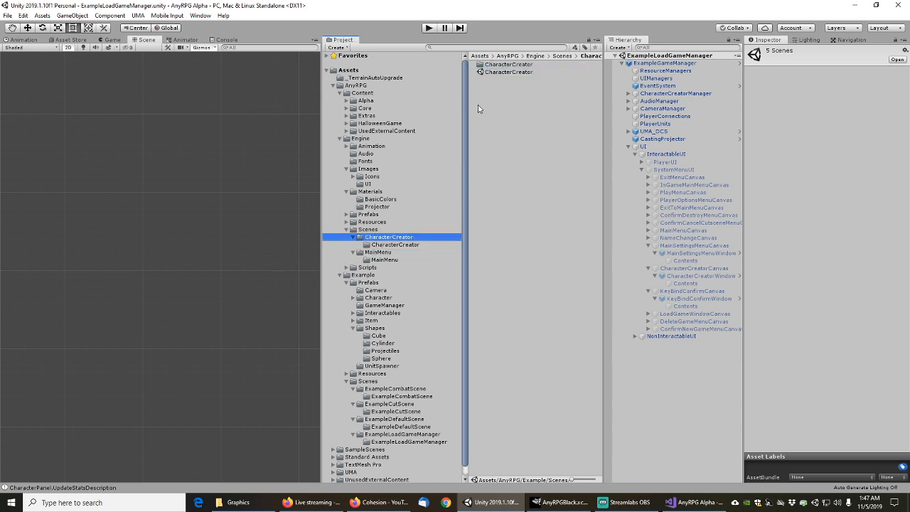
click(501, 73)
Run Select Dependencies on the chosen scenes, gathering 1025 objects
right_click(501, 74)
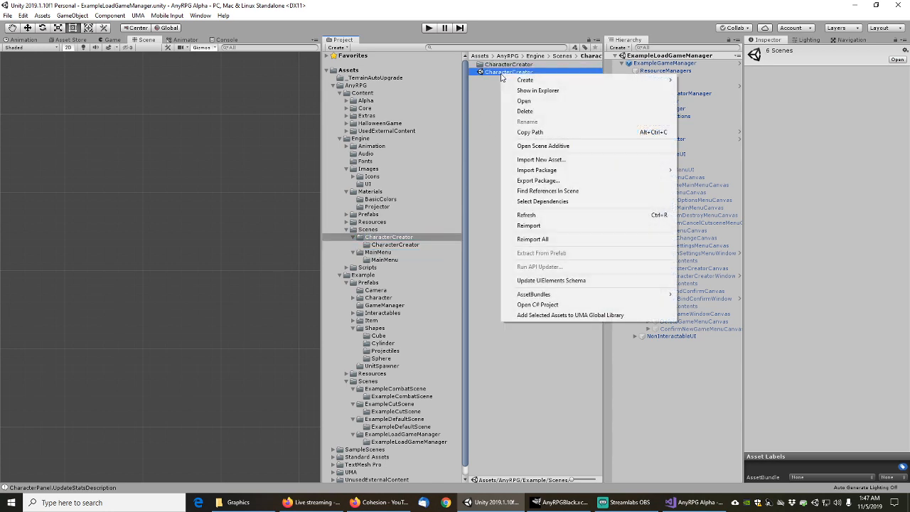
click(544, 202)
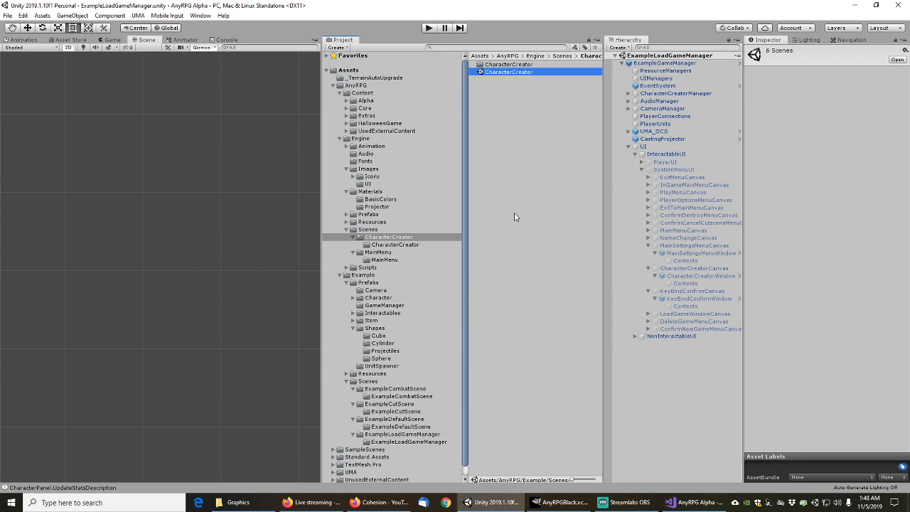
key(ctrl+a)
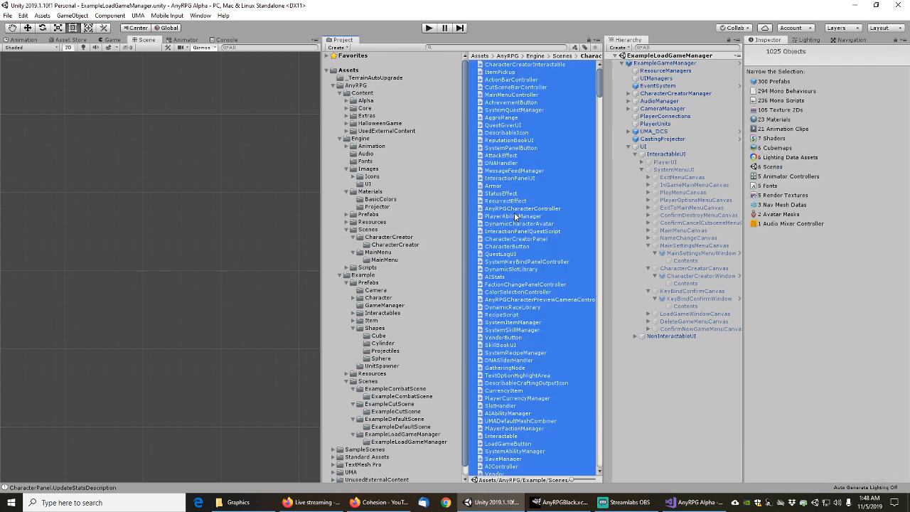
Choose Export Package… for the selected dependency assets
right_click(513, 179)
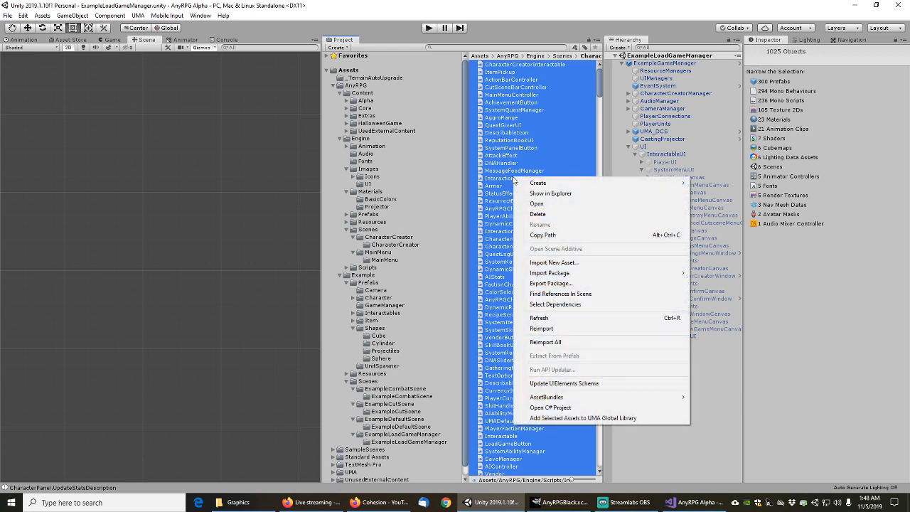
mouse_move(537, 187)
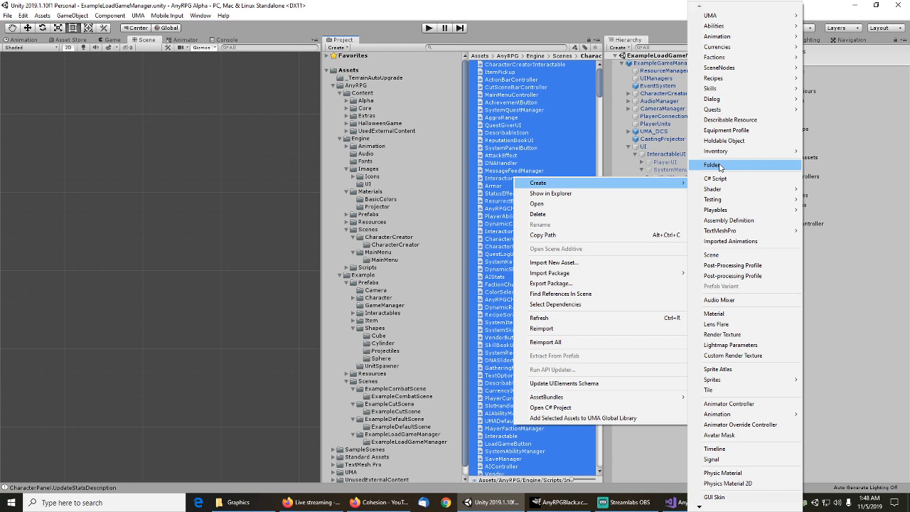
click(553, 283)
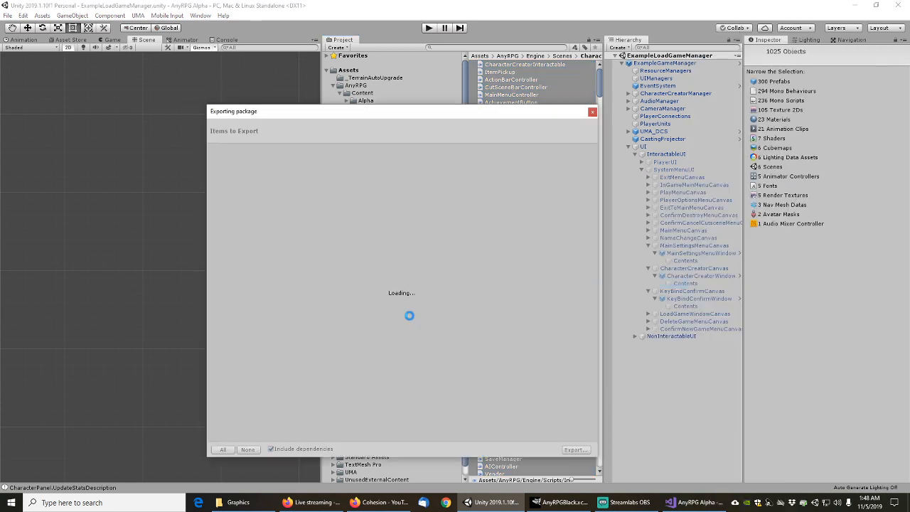
Uncheck Include dependencies, collapse the UsedExternalContent, Engine and Example folders, then close without exporting
click(271, 449)
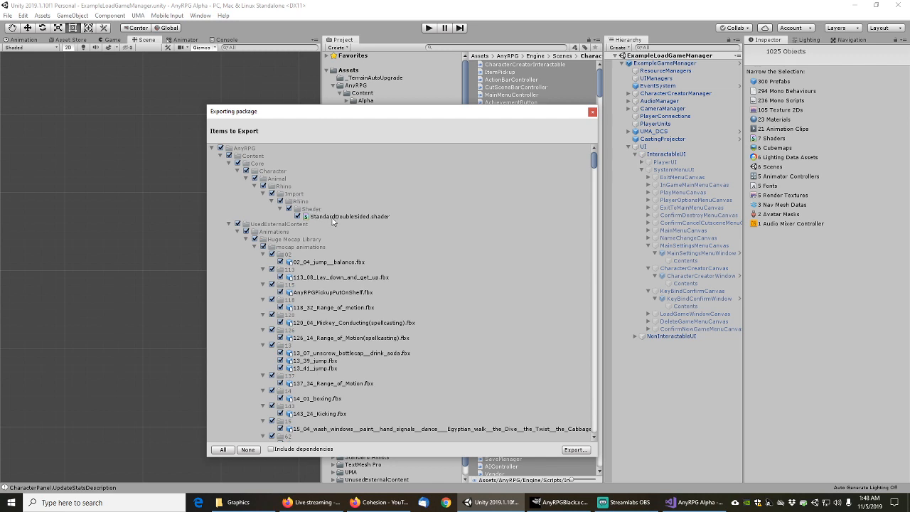
click(229, 224)
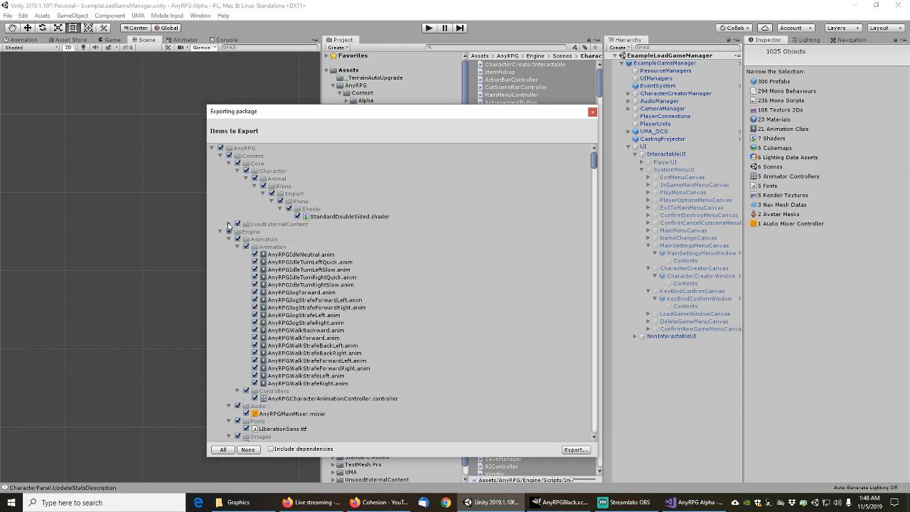
click(221, 232)
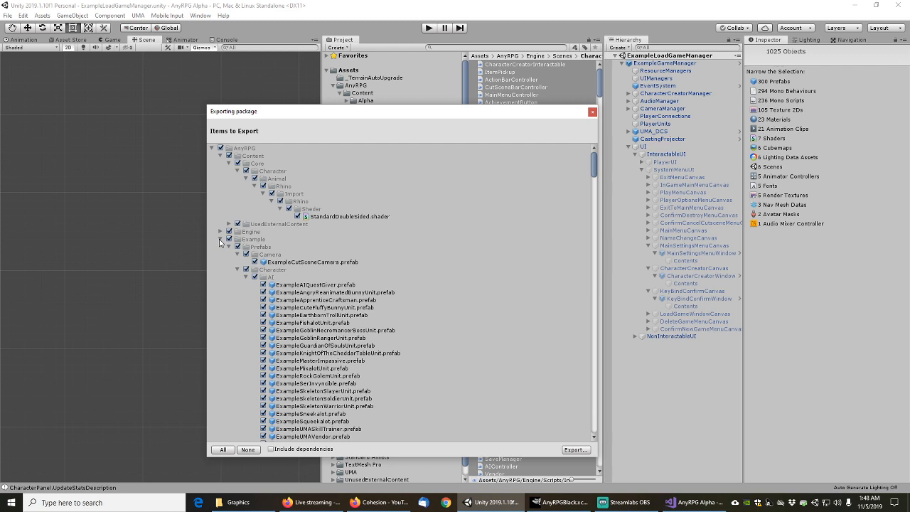
click(220, 240)
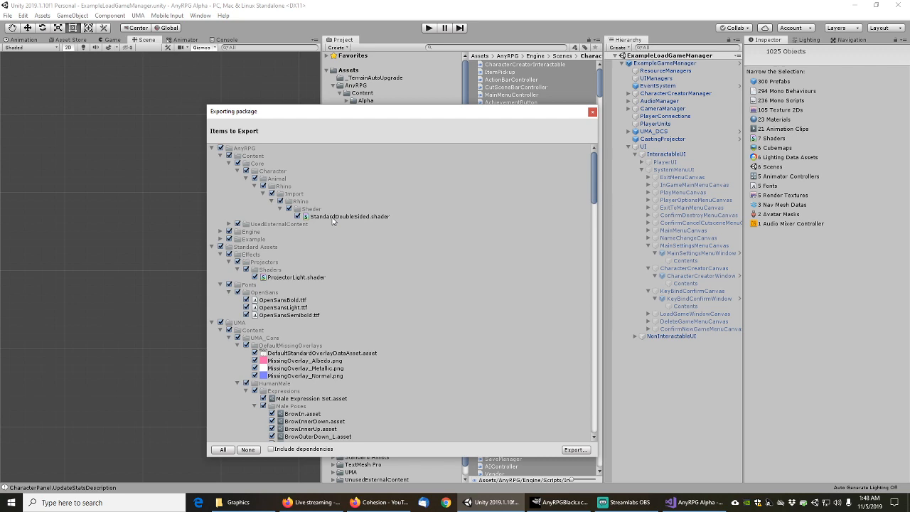
click(593, 114)
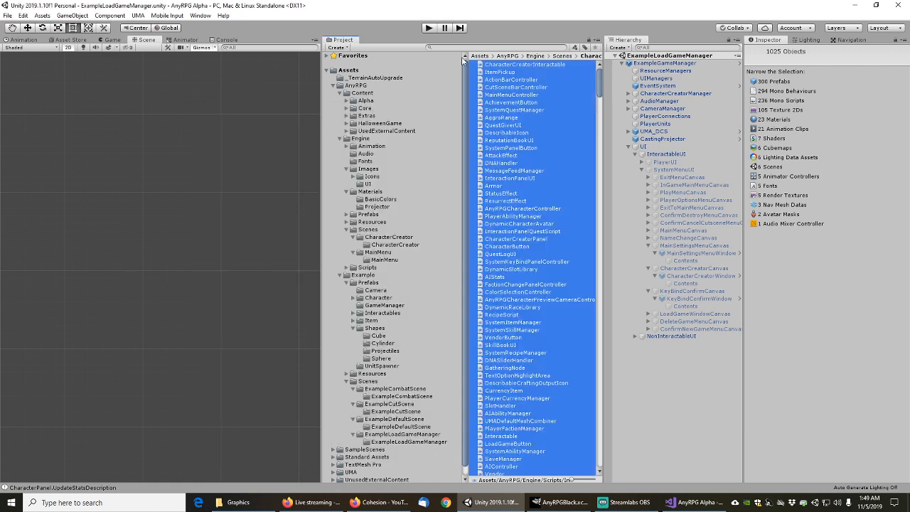
Restore the Unity window and drag it aside to reveal the AnyRPGBlack image in GIMP
click(453, 57)
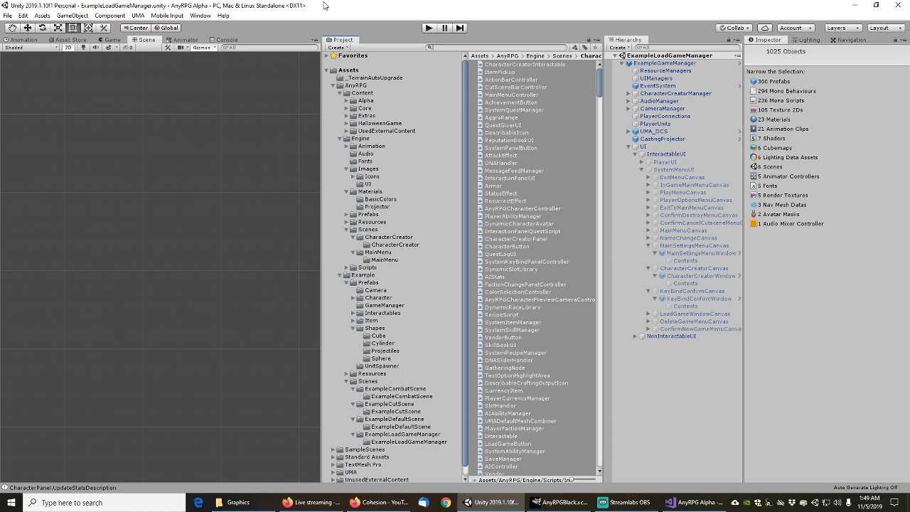
drag(324, 7, 0, 21)
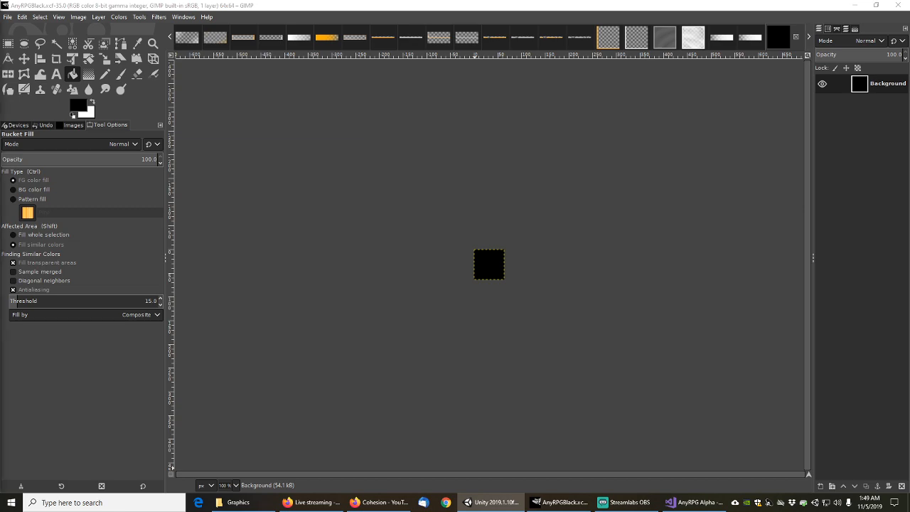
Maximise Unity again and start importing the free Standard Assets package (182.7 MB, 709 files)
drag(0, 138, 392, 0)
click(140, 343)
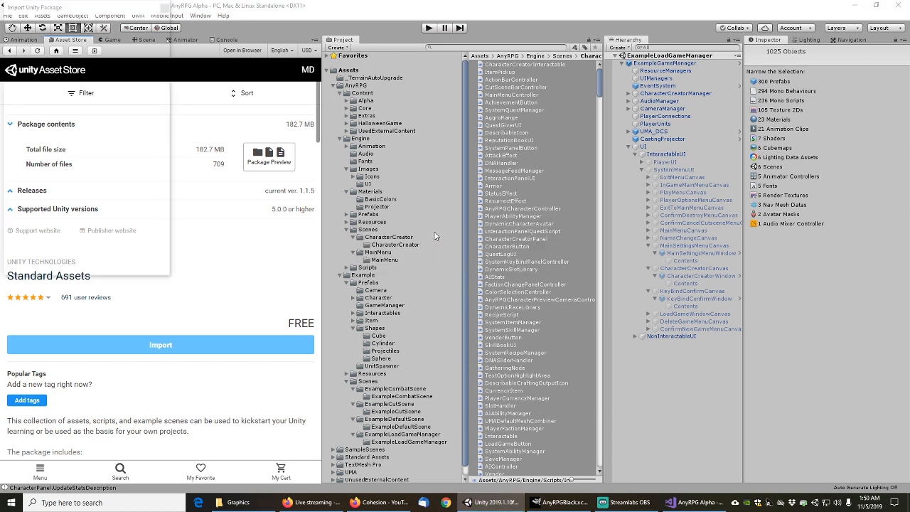
Centre and enlarge the Import Unity Package window, then scroll through its file list
drag(116, 9, 355, 101)
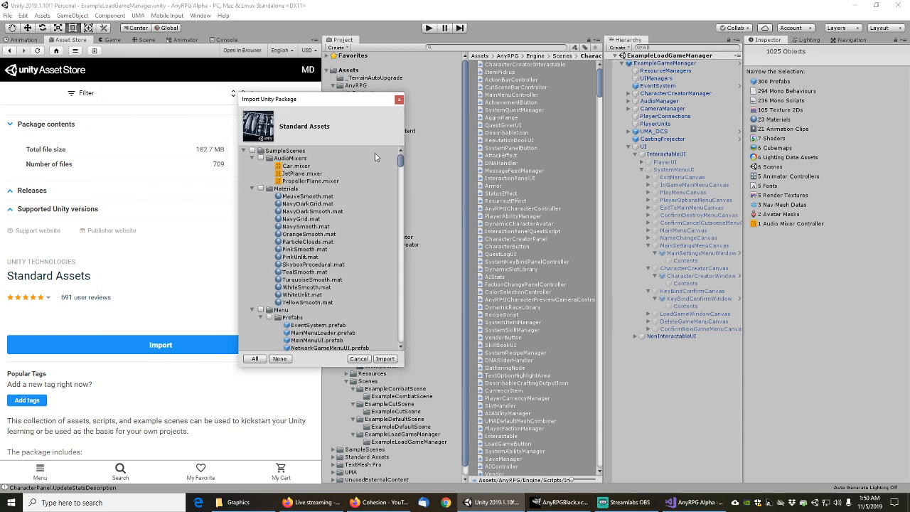
drag(406, 369, 798, 453)
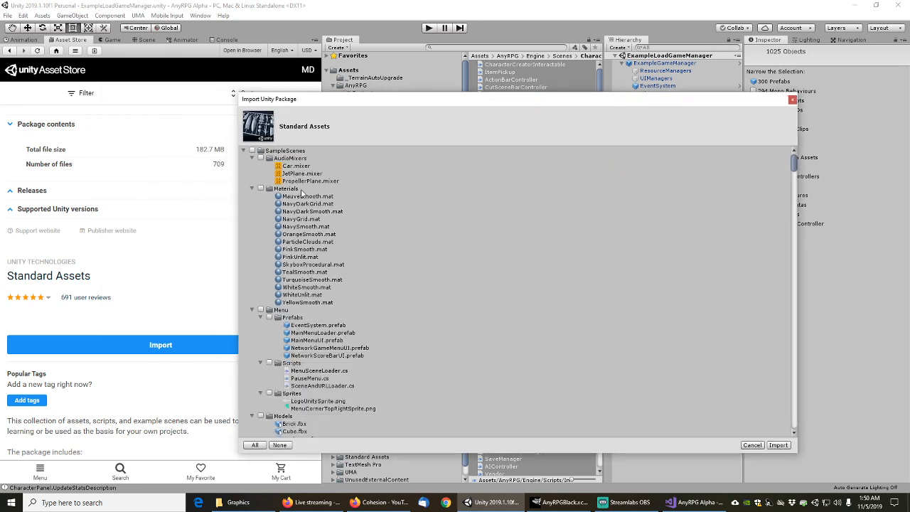
scroll(311, 271, down, 4)
scroll(311, 271, down, 15)
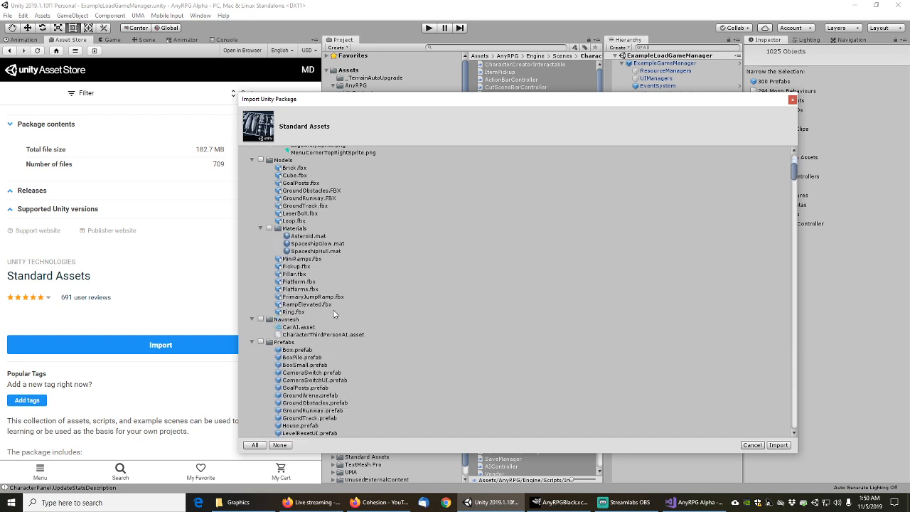
scroll(359, 313, down, 20)
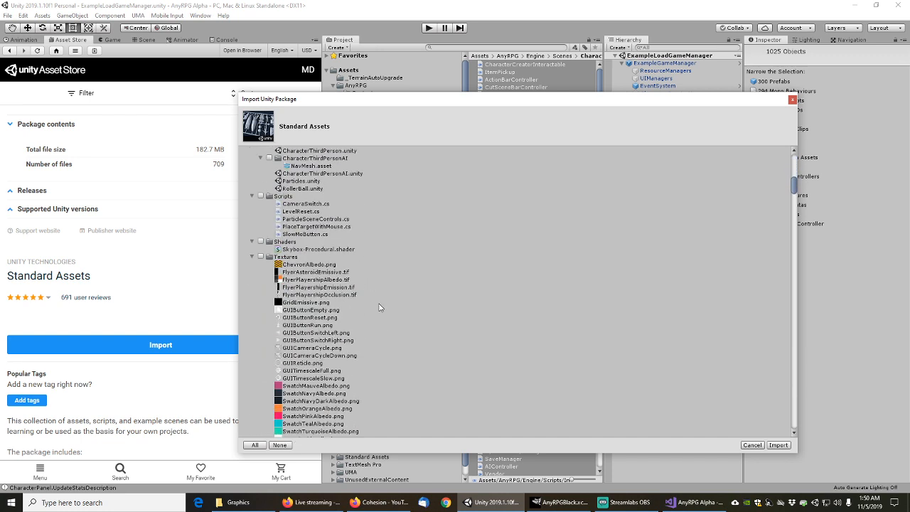
scroll(380, 307, down, 2)
scroll(379, 307, up, 4)
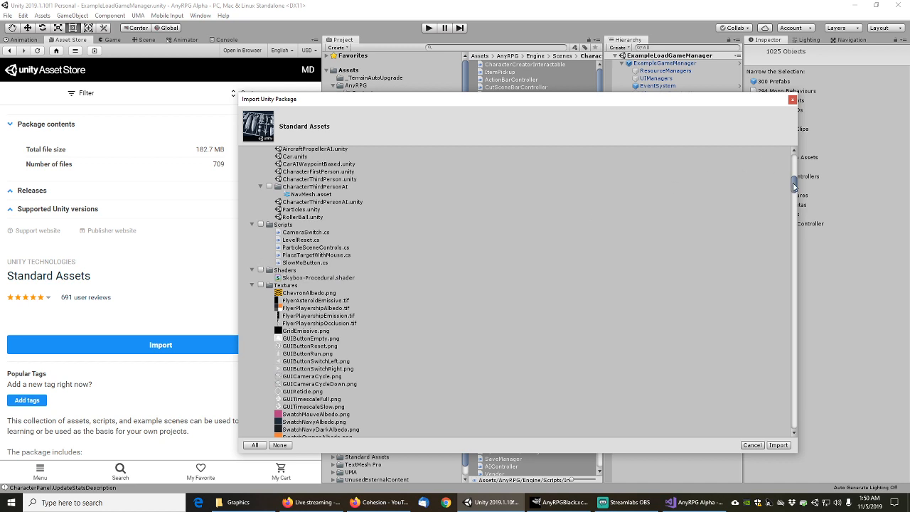
drag(795, 186, 797, 145)
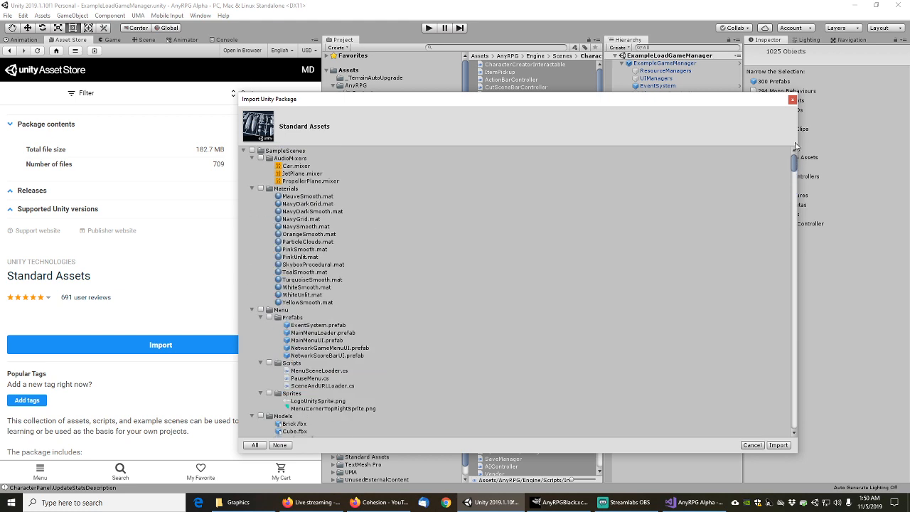
Collapse the AudioMixers, Materials and Menu folders, including Menu's Prefabs, Scripts and sprites
click(252, 159)
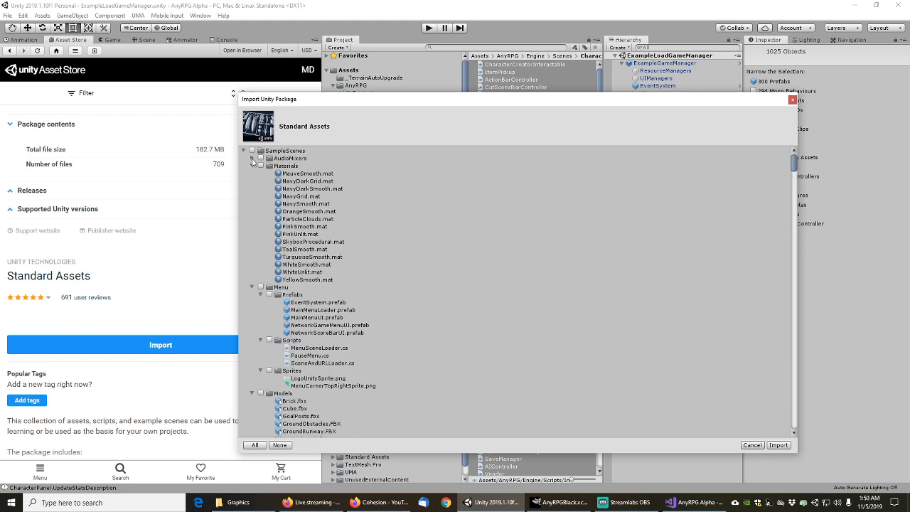
click(252, 166)
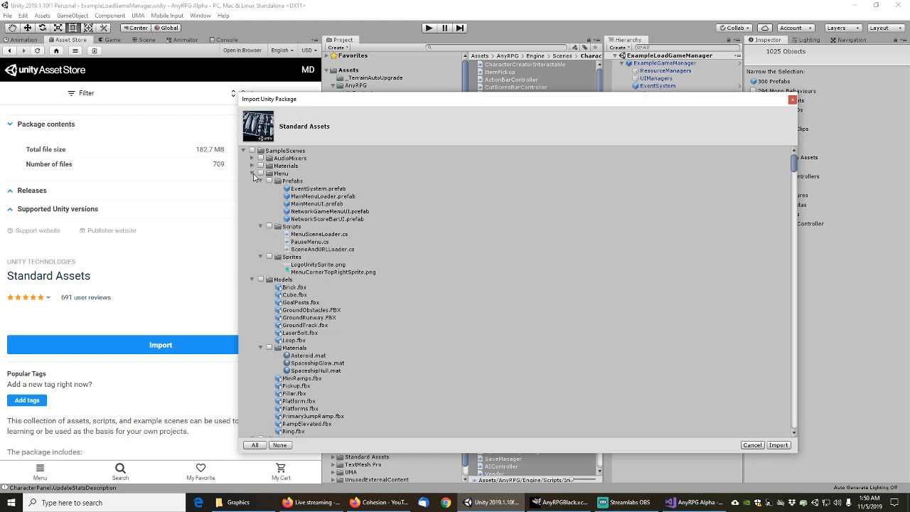
click(261, 181)
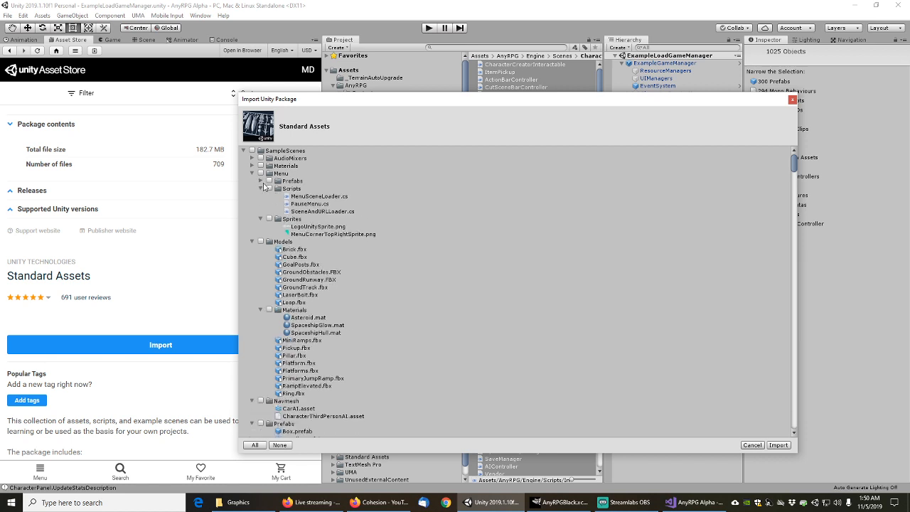
click(260, 188)
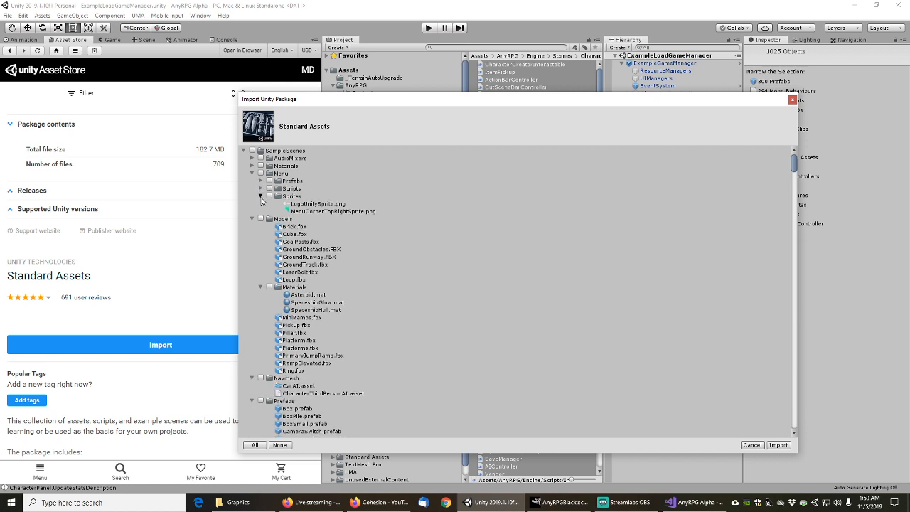
click(260, 197)
click(252, 174)
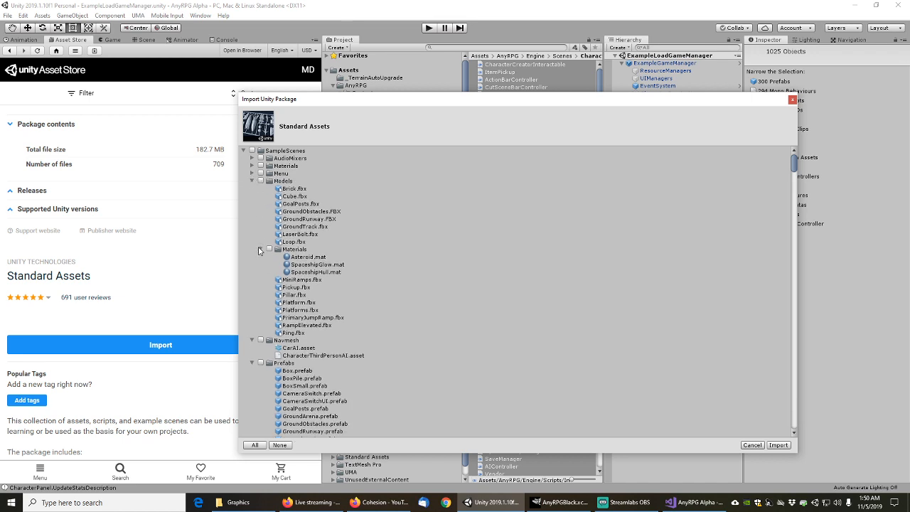
Collapse the SampleScenes Models, Navmesh, Prefabs, Scenes and Scripts folders
click(260, 249)
click(252, 181)
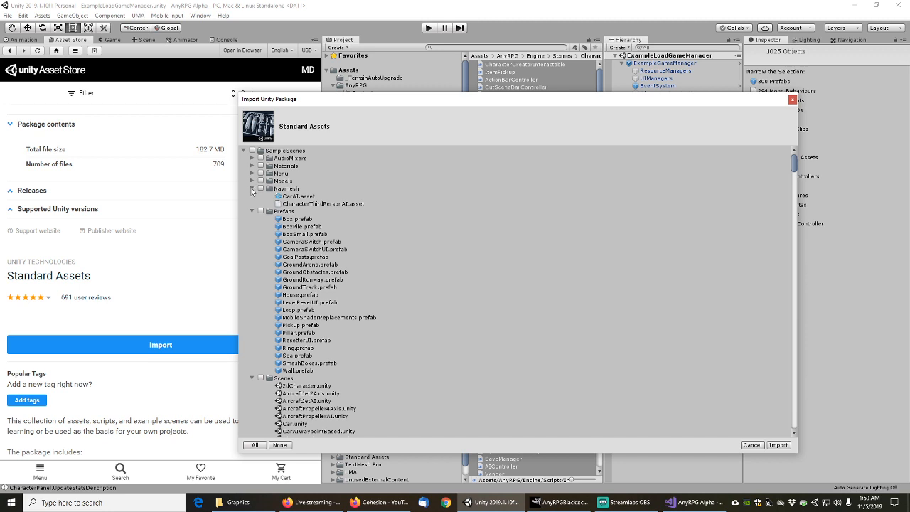
click(252, 189)
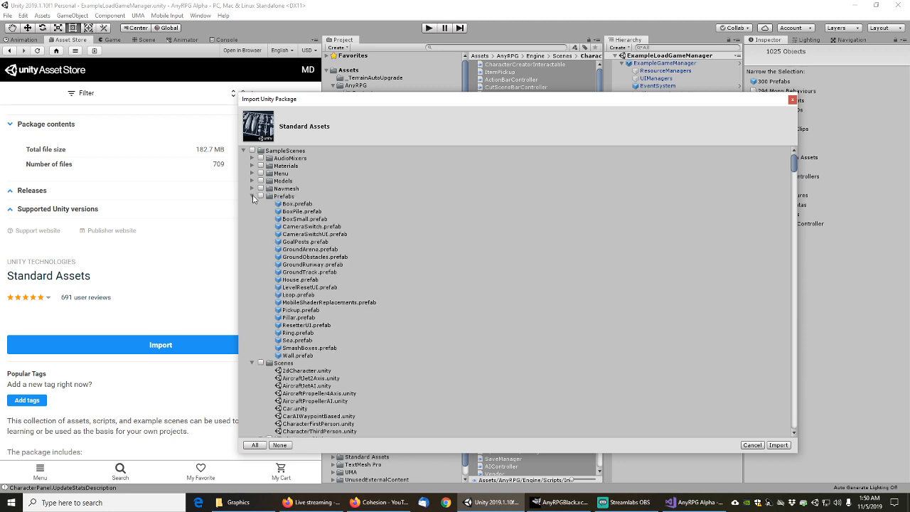
click(252, 196)
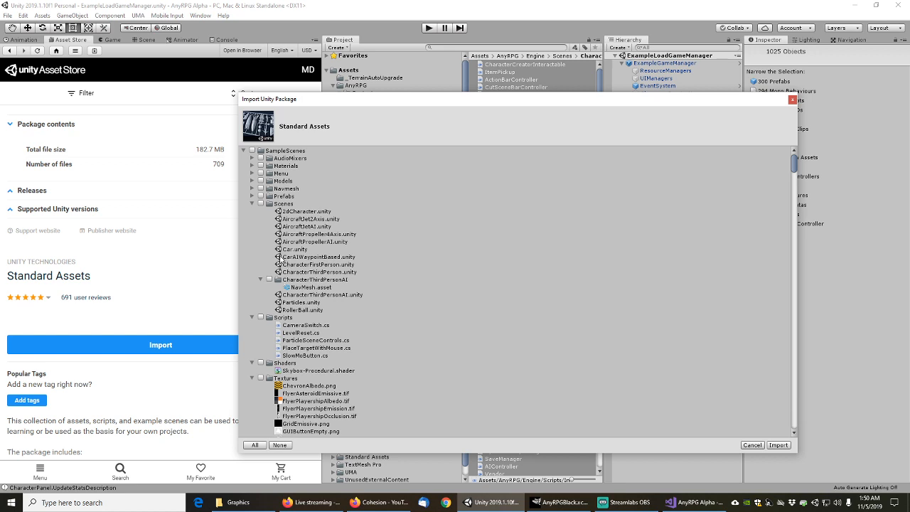
click(252, 204)
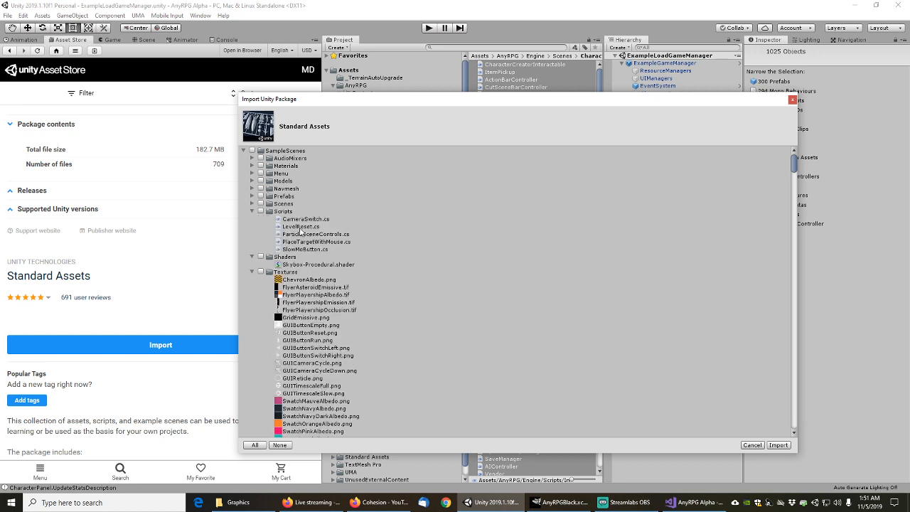
click(253, 212)
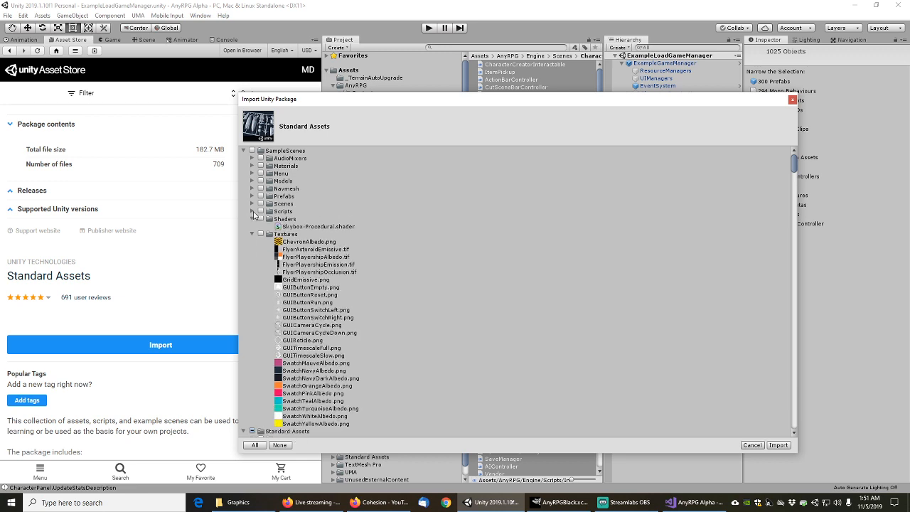
Collapse the SampleScenes Textures folder and the 2D Animations, Animator, Materials, PhysicsMaterials, Prefabs, Scripts and Sprites folders
scroll(322, 297, down, 4)
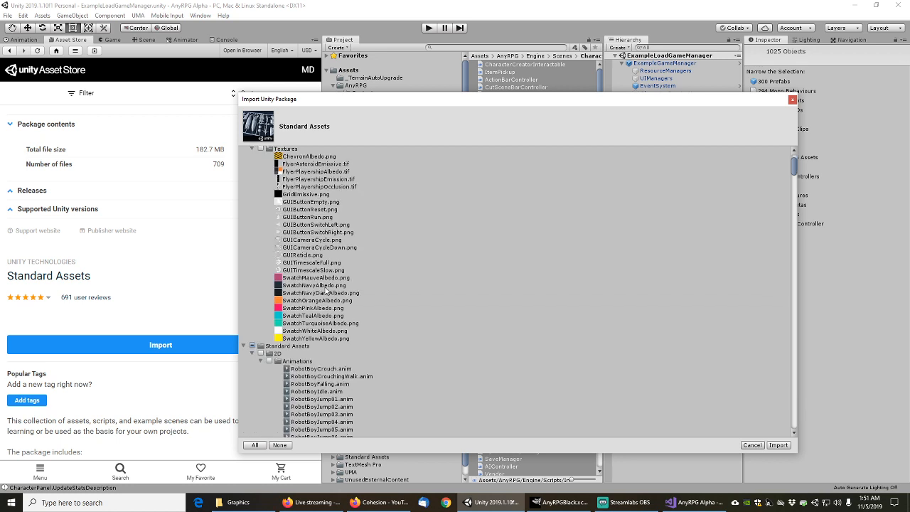
scroll(324, 289, up, 4)
click(252, 234)
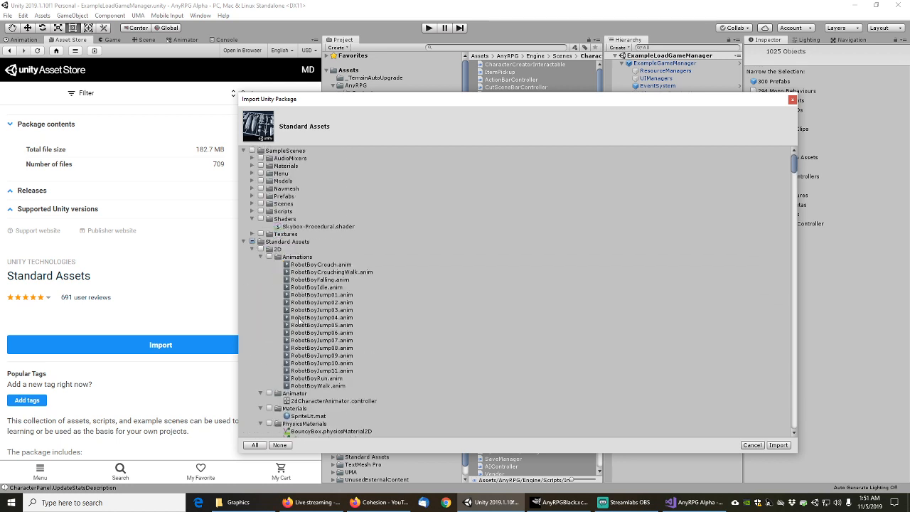
scroll(301, 316, down, 5)
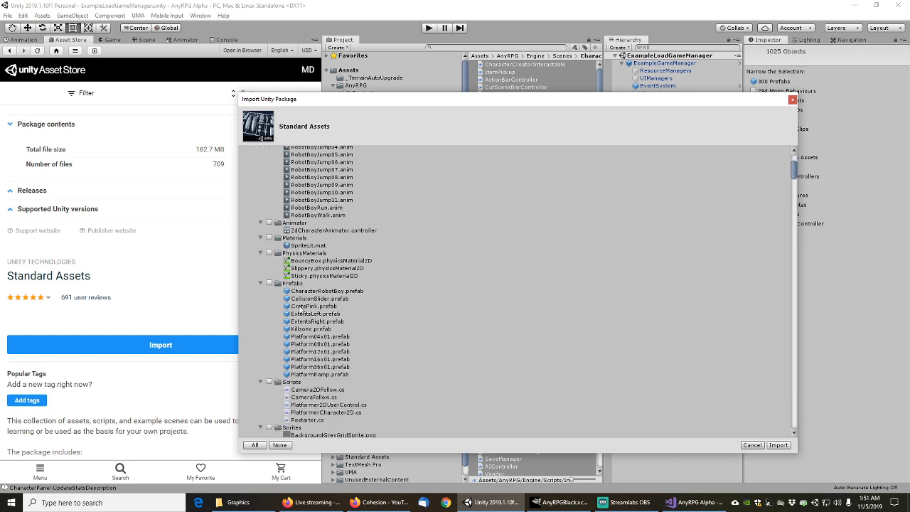
scroll(302, 311, up, 4)
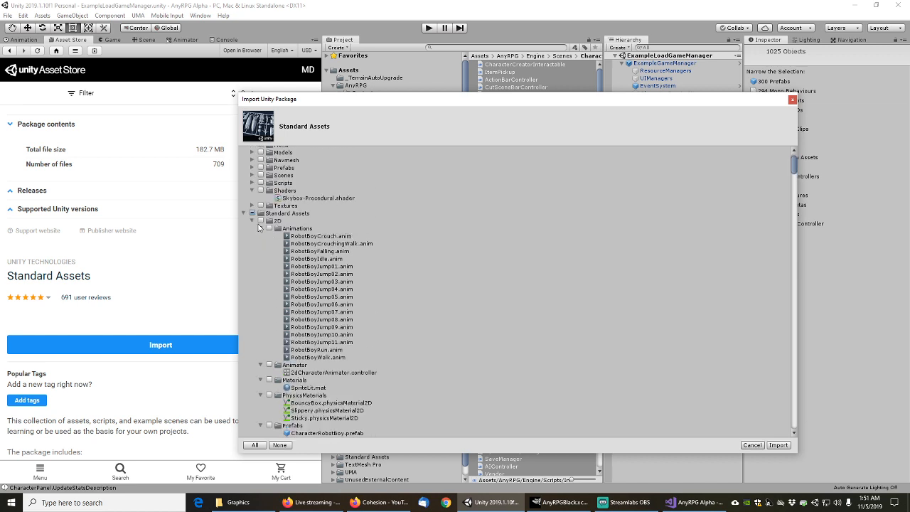
click(261, 229)
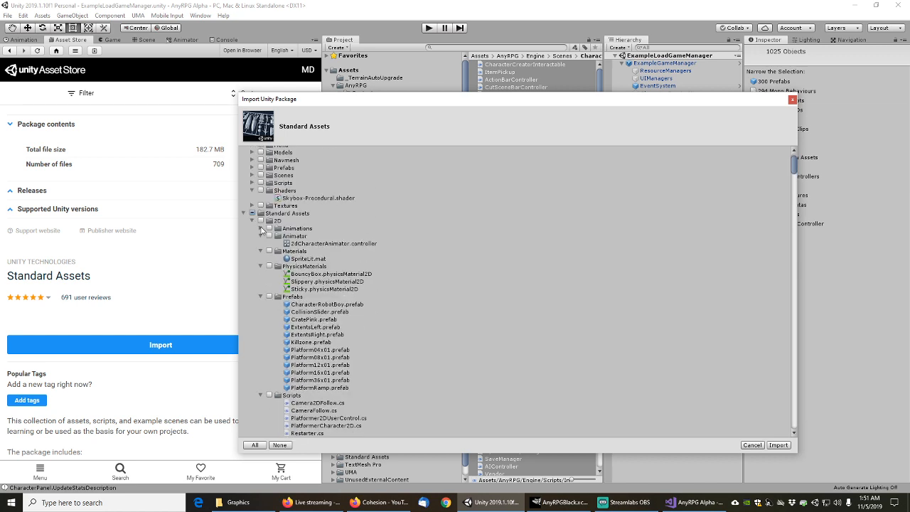
click(261, 237)
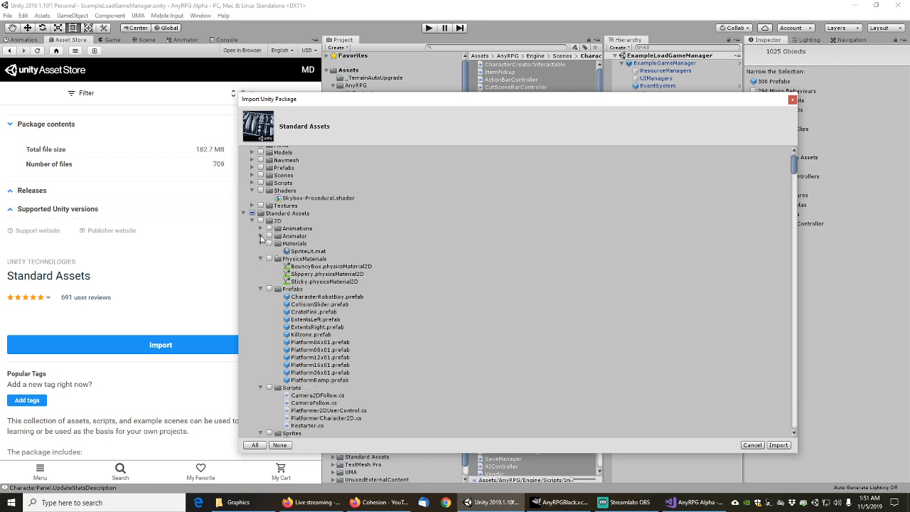
click(261, 245)
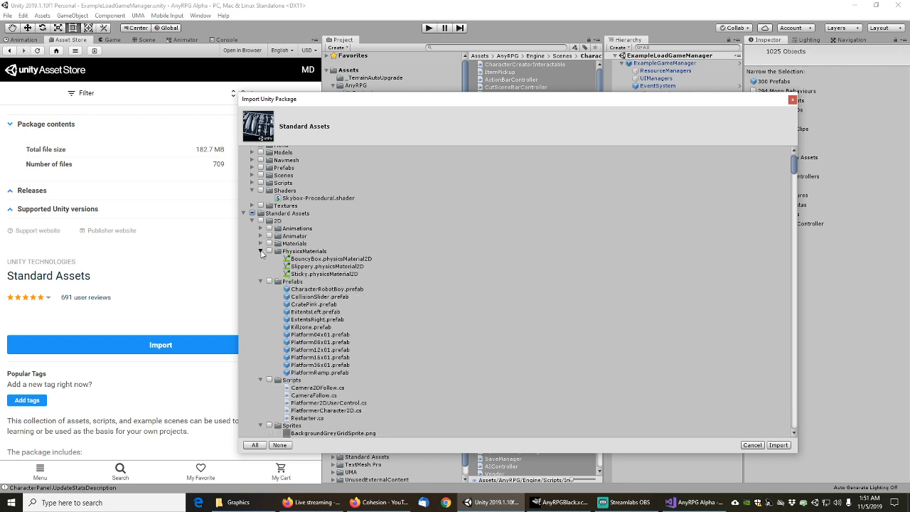
click(261, 251)
click(261, 259)
click(261, 266)
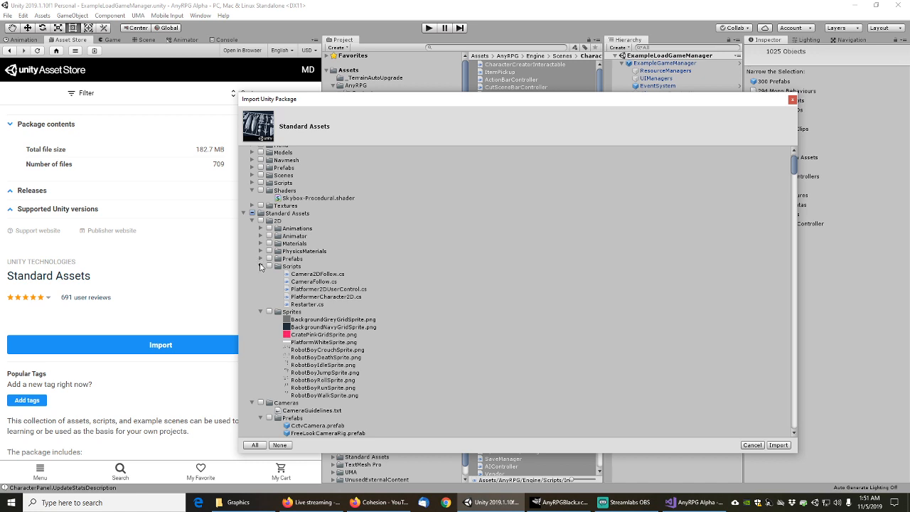
click(261, 275)
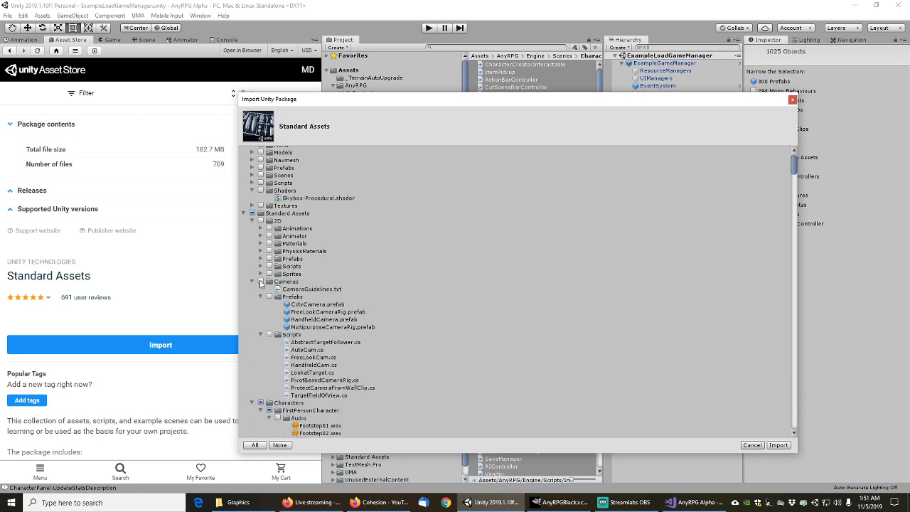
Collapse Cameras, the Characters subfolders, CrossPlatformInput, Editor and Effects GlassRefraction
scroll(260, 275, down, 2)
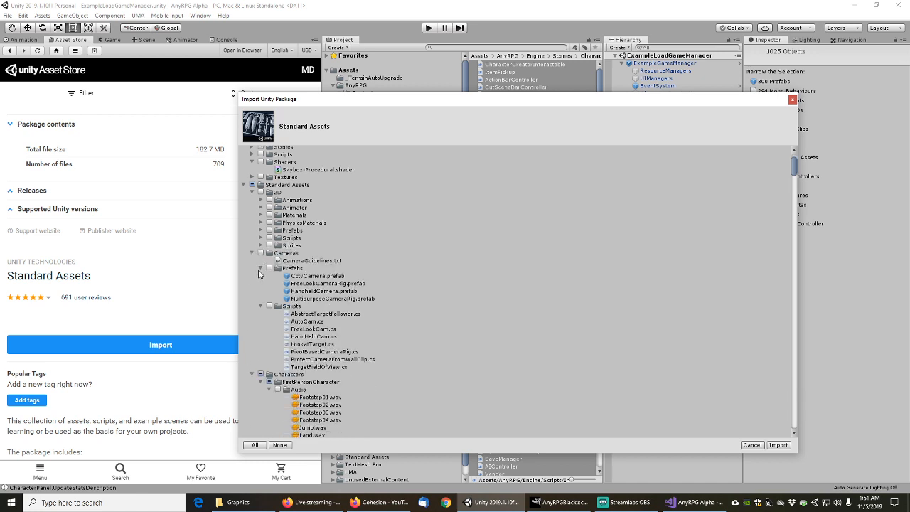
click(253, 254)
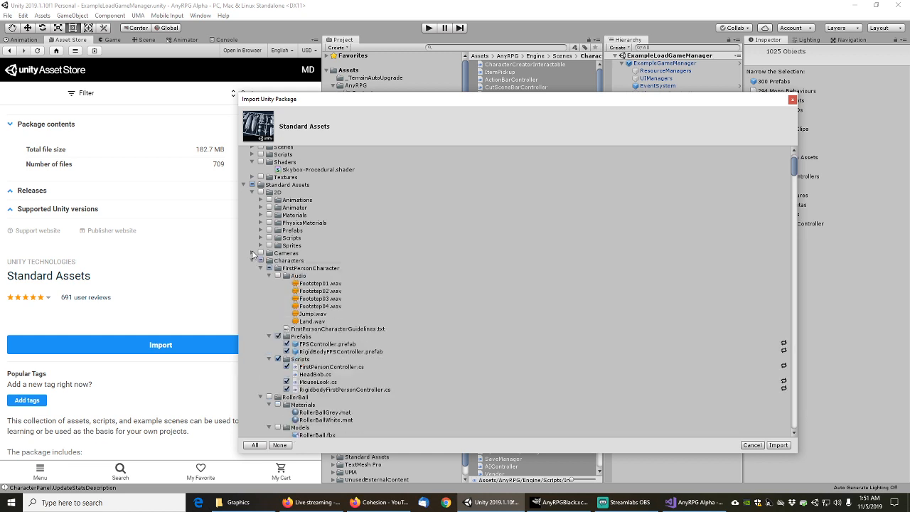
click(269, 276)
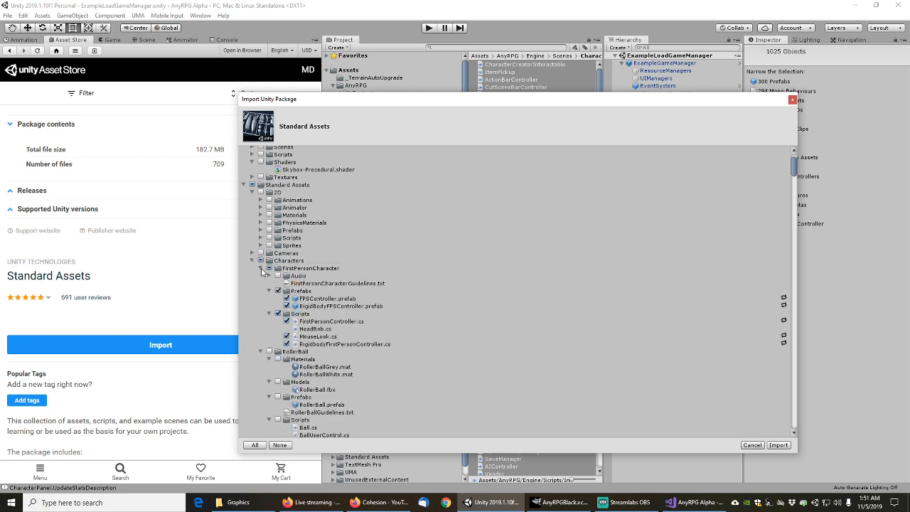
click(261, 269)
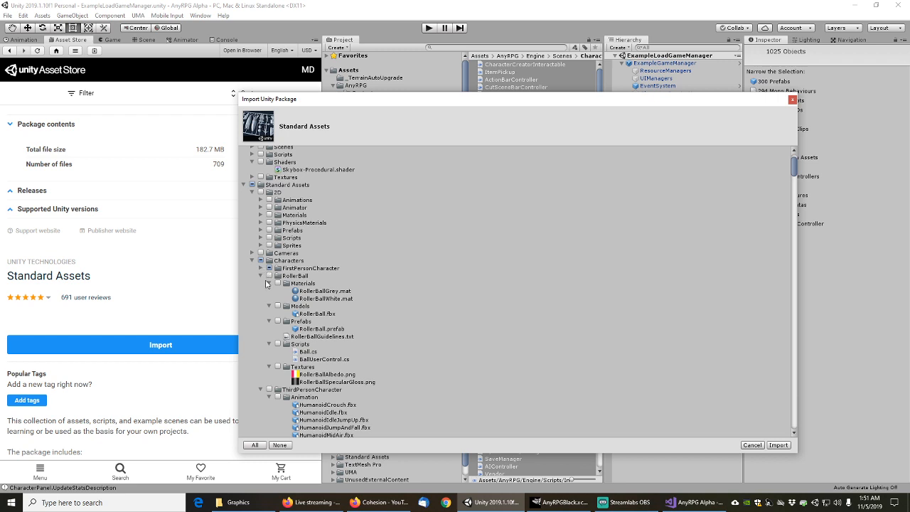
click(261, 276)
click(261, 283)
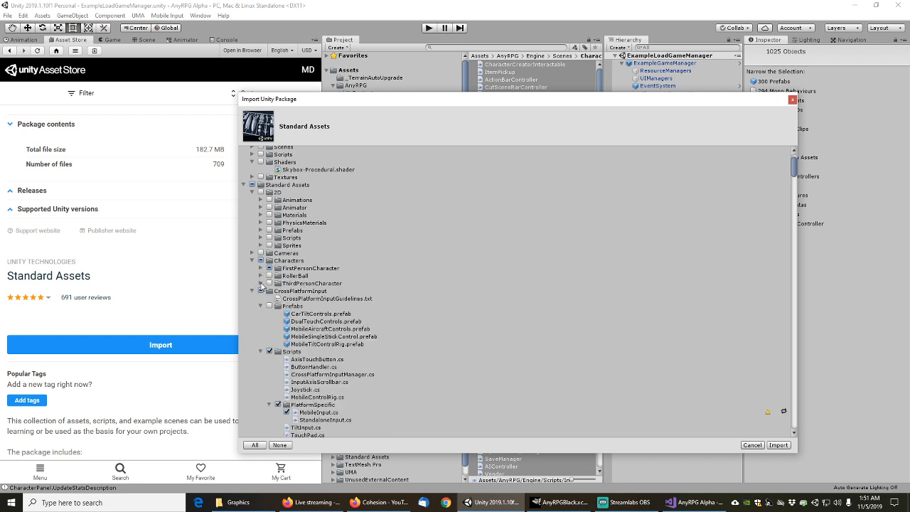
click(251, 292)
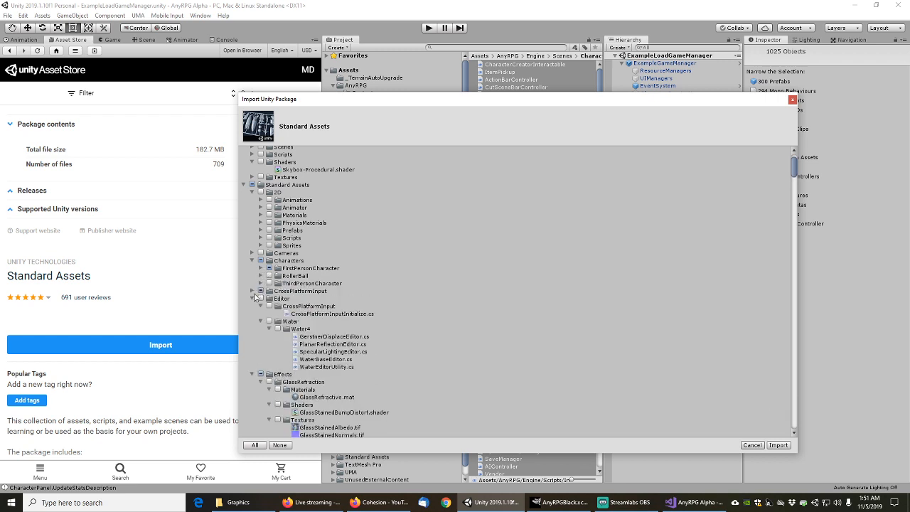
click(251, 299)
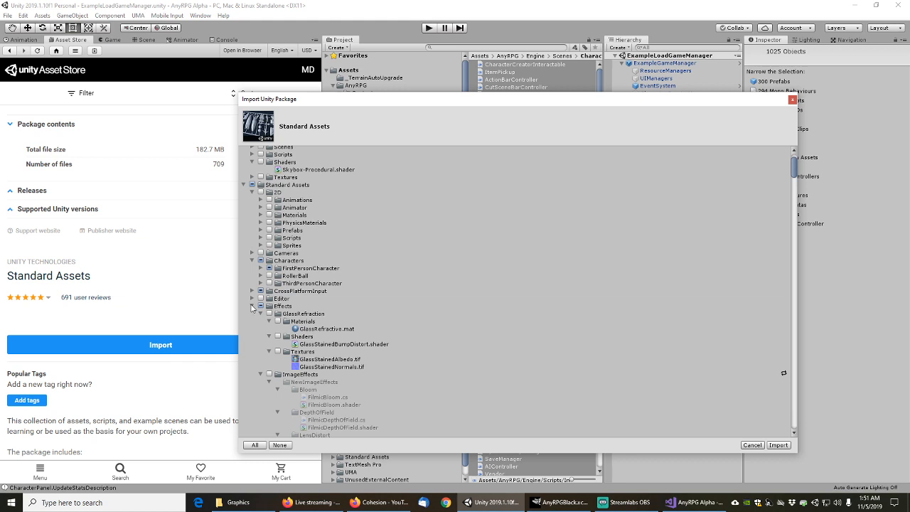
click(261, 314)
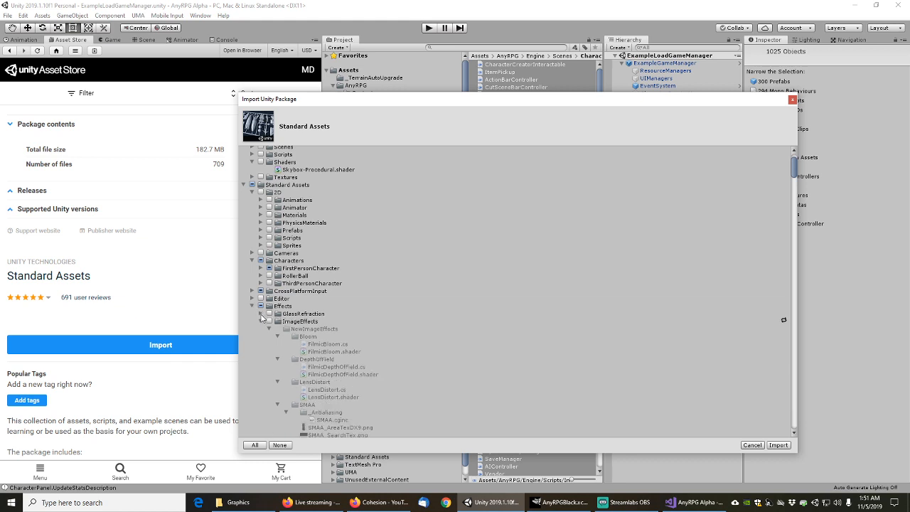
scroll(294, 352, down, 8)
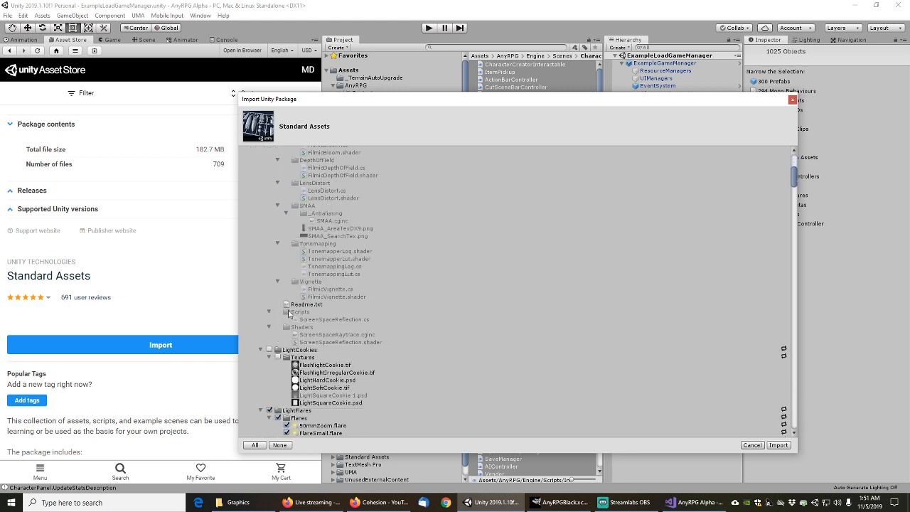
scroll(322, 299, down, 5)
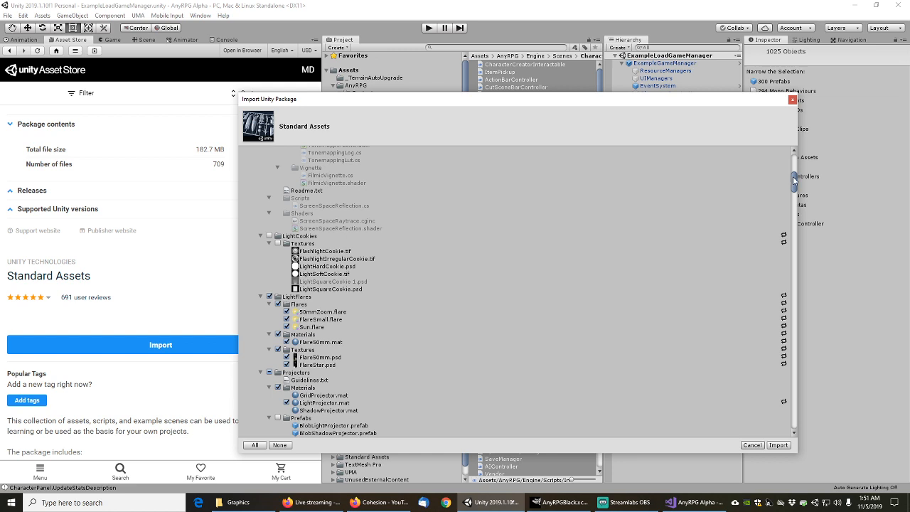
Scroll down through the entire Standard Assets import list to review its contents
drag(794, 182, 795, 187)
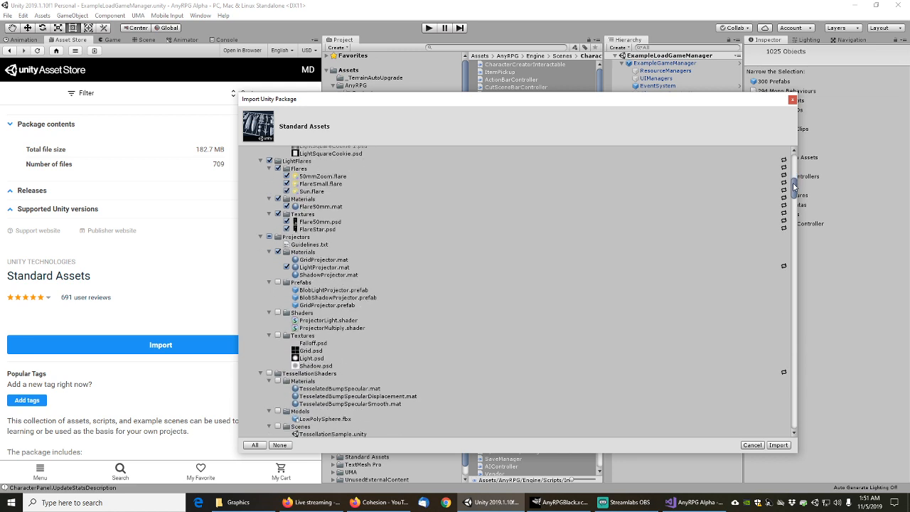
drag(794, 187, 798, 194)
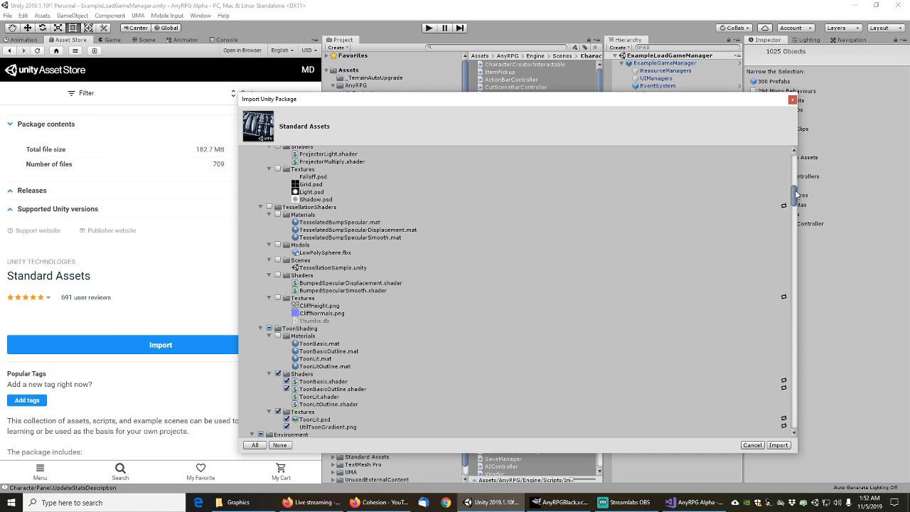
drag(798, 194, 798, 283)
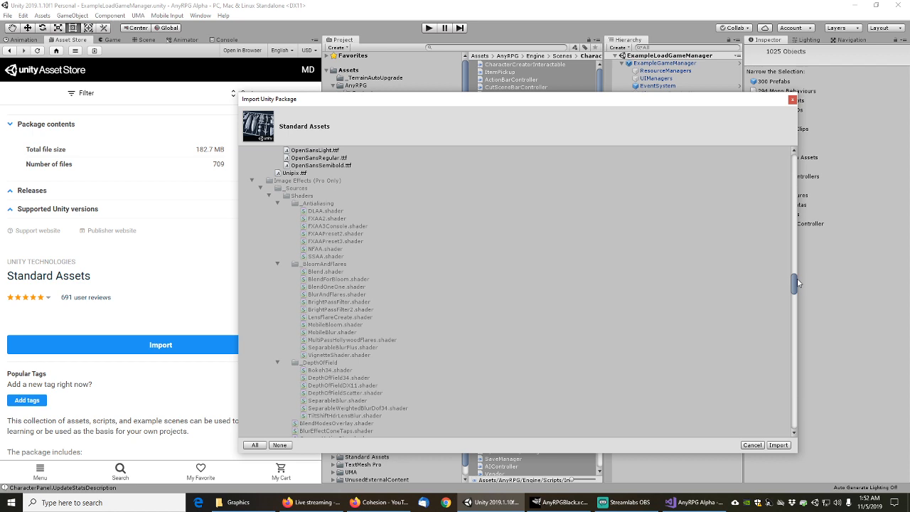
drag(798, 282, 798, 283)
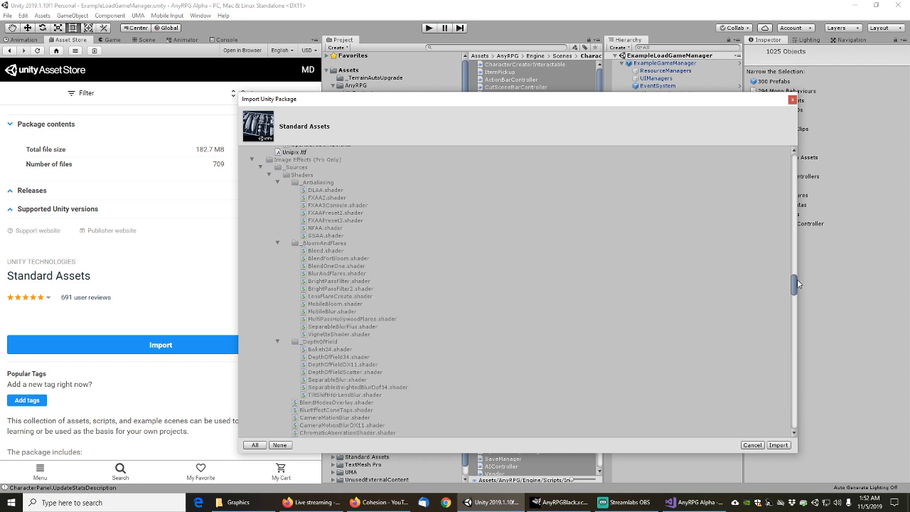
drag(798, 283, 797, 295)
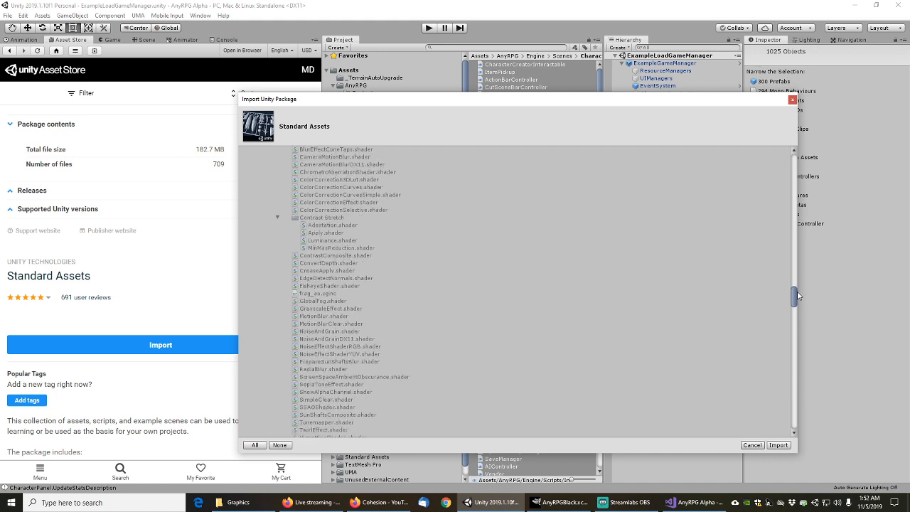
drag(797, 291, 795, 344)
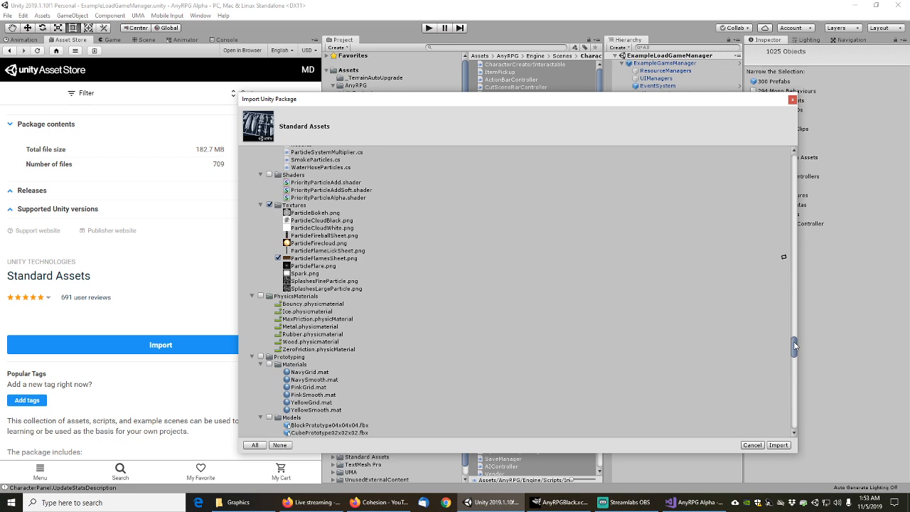
drag(795, 346, 790, 418)
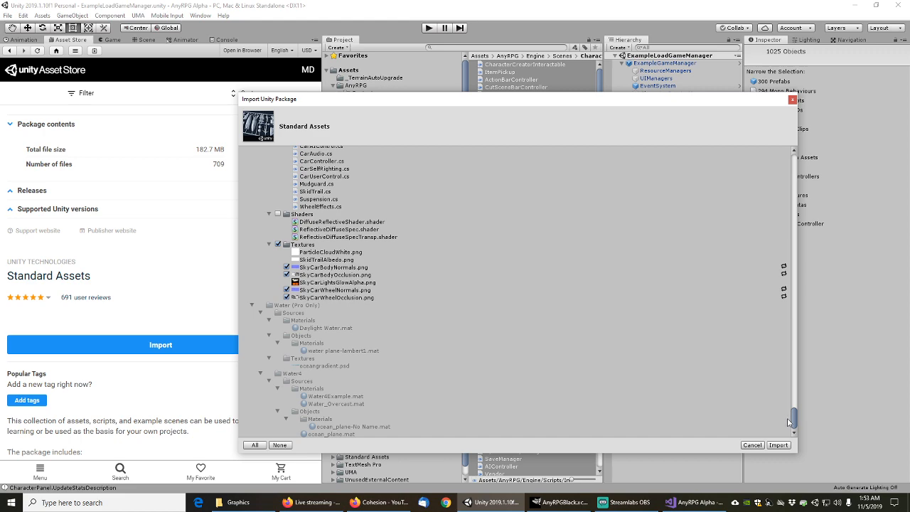
drag(788, 422, 791, 196)
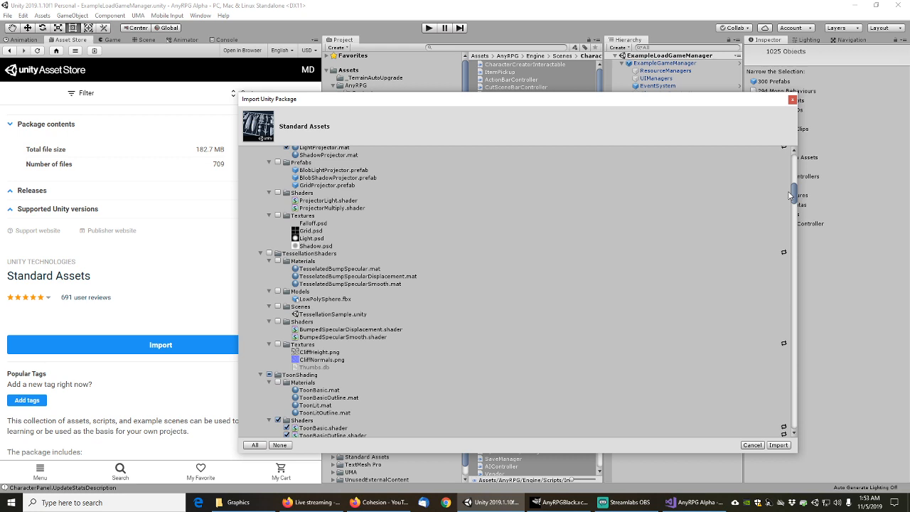
Close the import dialog without importing anything and return to the YouTube channel page in Firefox
drag(790, 194, 797, 162)
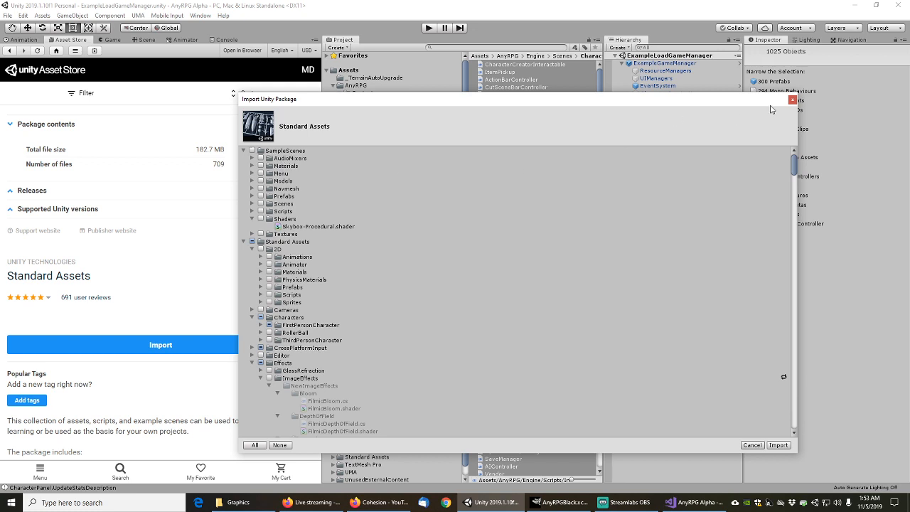
click(792, 99)
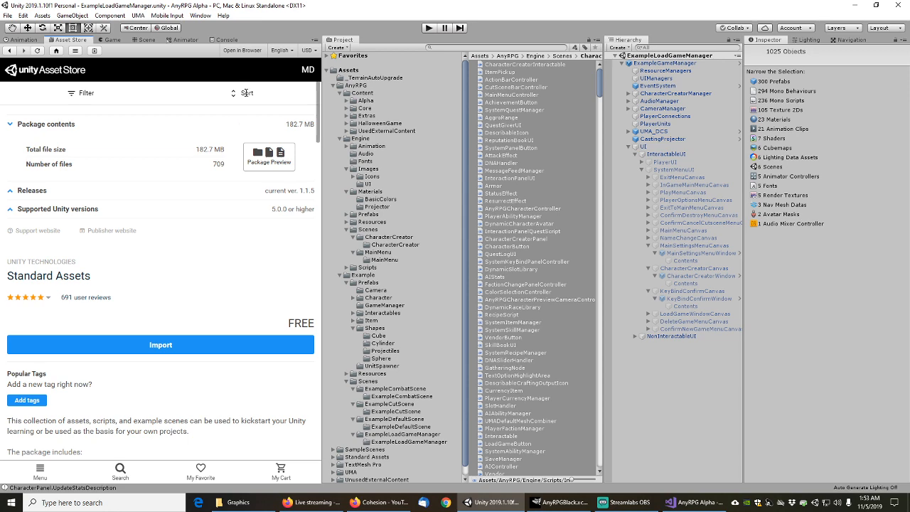
click(377, 502)
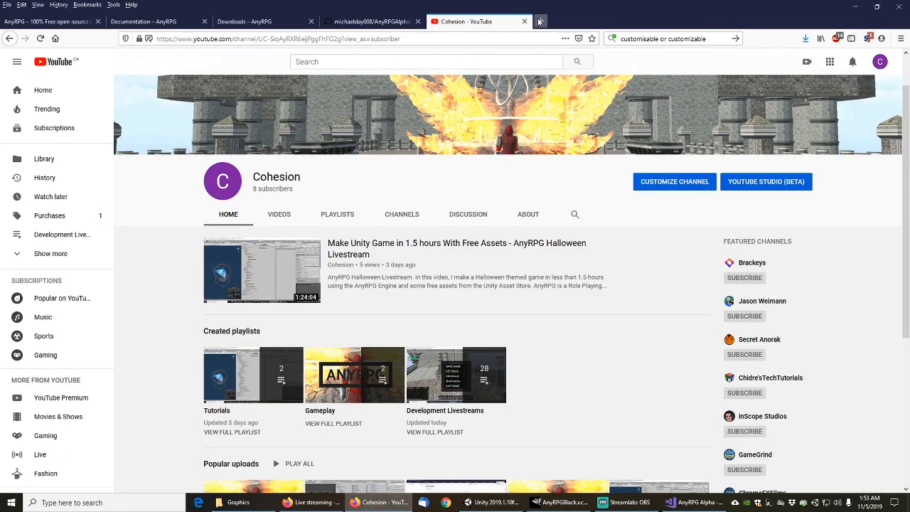
Search Google in a new tab for 'unity standard double sided shader'
click(539, 21)
click(668, 38)
text(un)
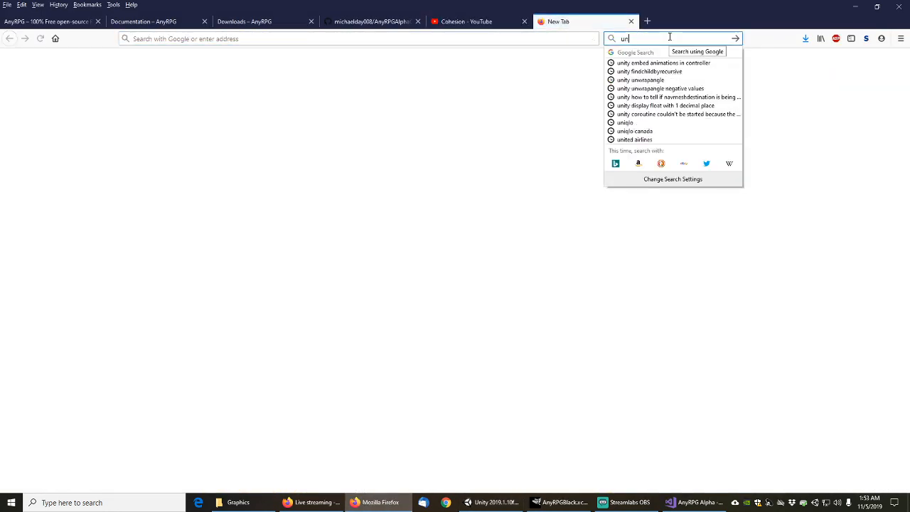
text(ity google )
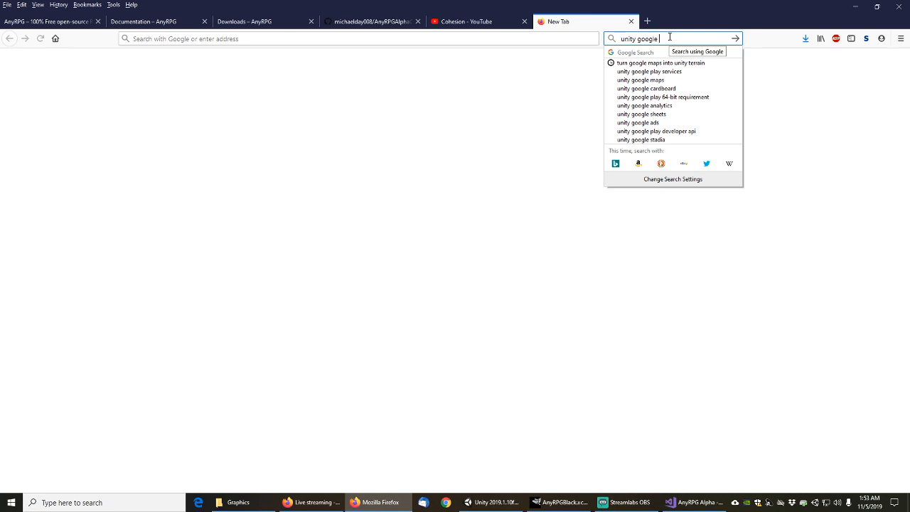
text(standard ouble s)
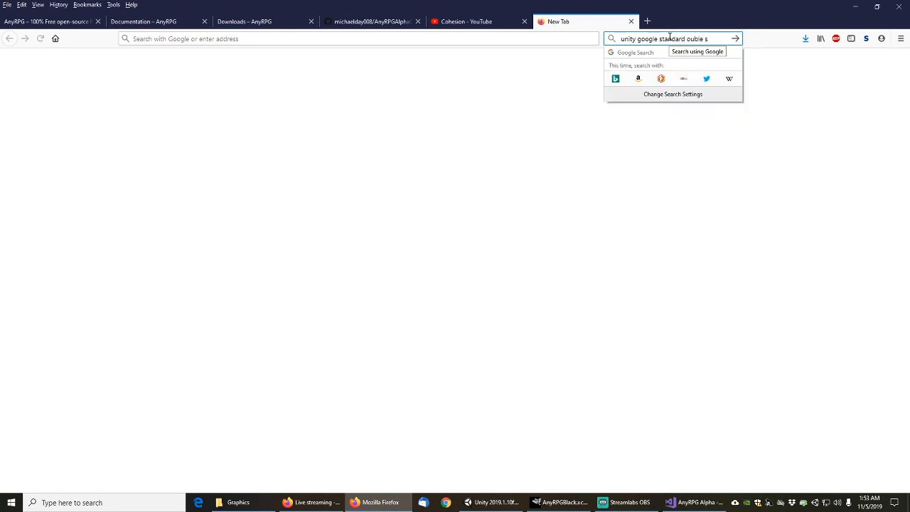
key(BackSpace)
key(BackSpace)
key(BackSpace)
key(BackSpace)
key(BackSpace)
text(double sided shader)
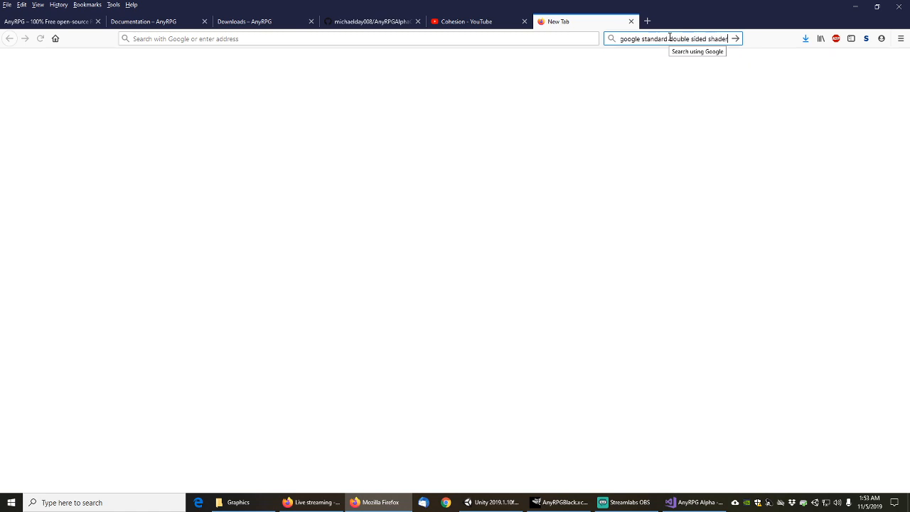
key(Return)
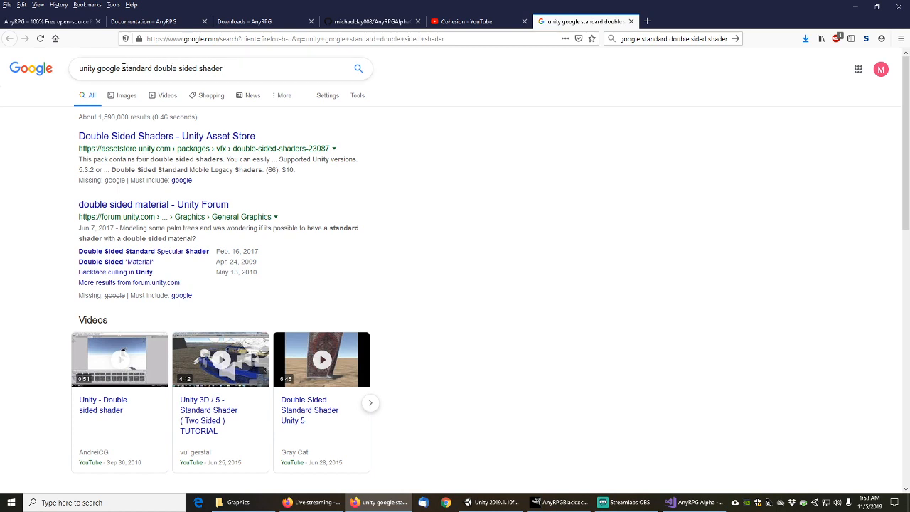
click(119, 69)
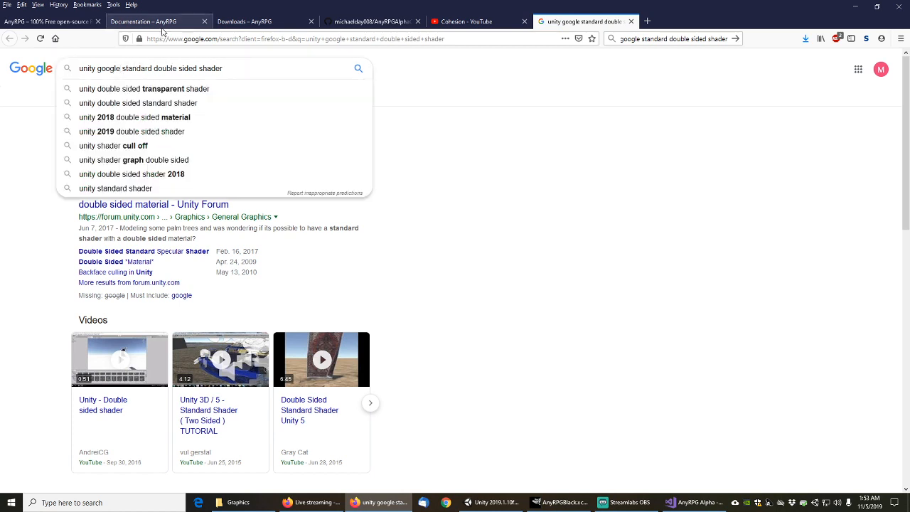
key(shift+Left)
key(shift+Left)
key(shift+Left)
key(shift+Left)
key(shift+Left)
key(shift+Left)
key(BackSpace)
key(Return)
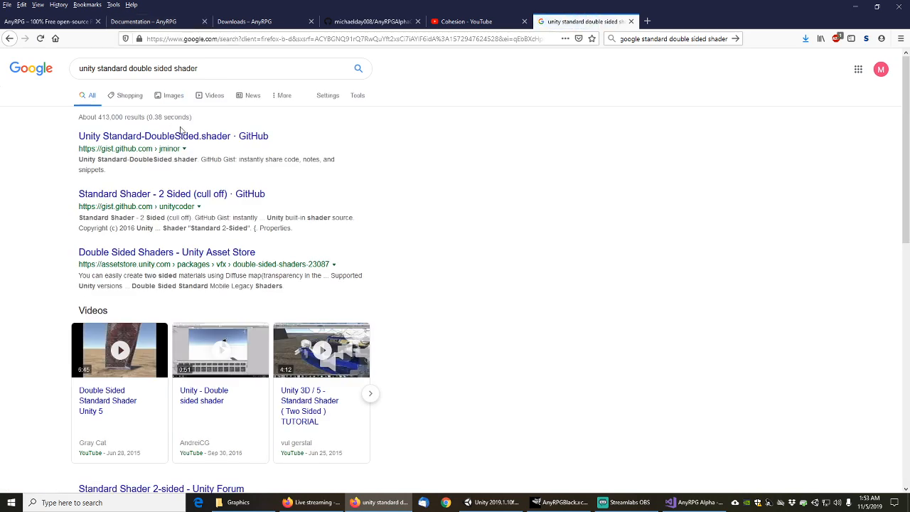
Open the Standard-DoubleSided.shader GitHub gist in its own tab, view it, then go back to the results
middle_click(184, 138)
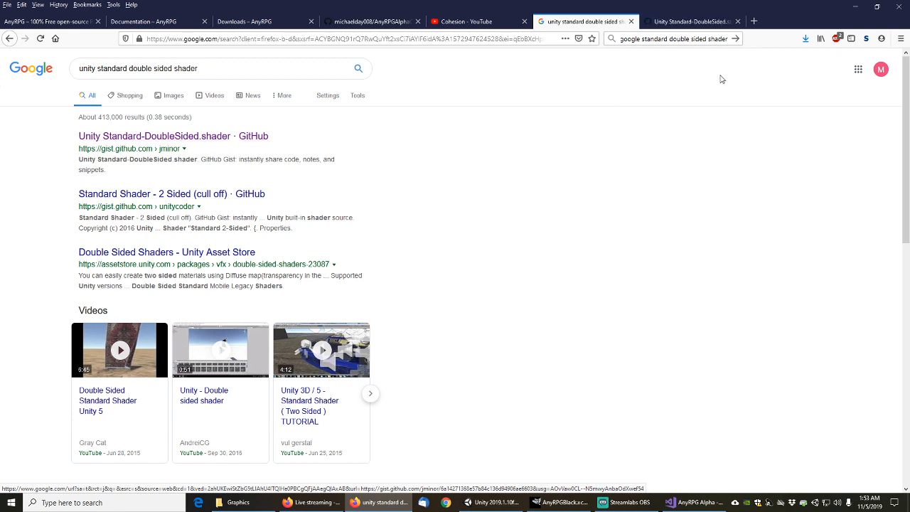
click(695, 22)
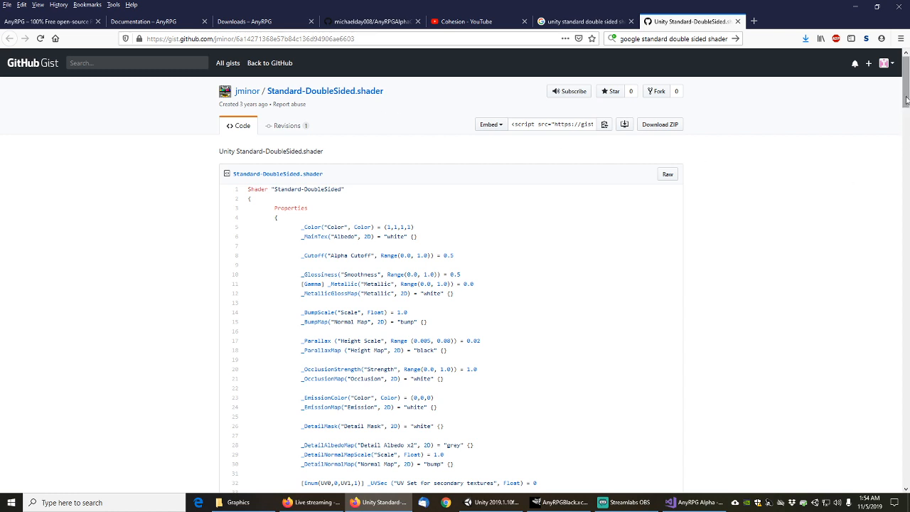
click(583, 22)
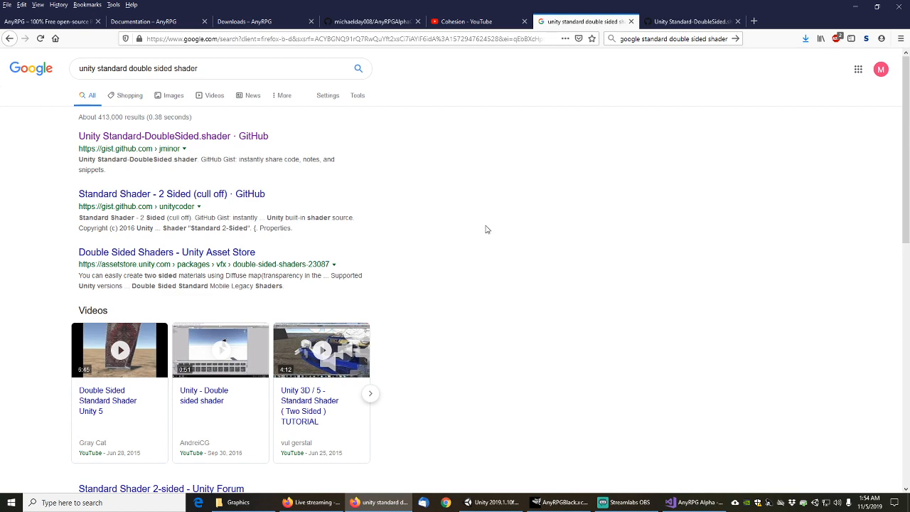
Open the Double Sided Shaders Asset Store page and the two-sided material forum threads in background tabs
scroll(486, 229, down, 3)
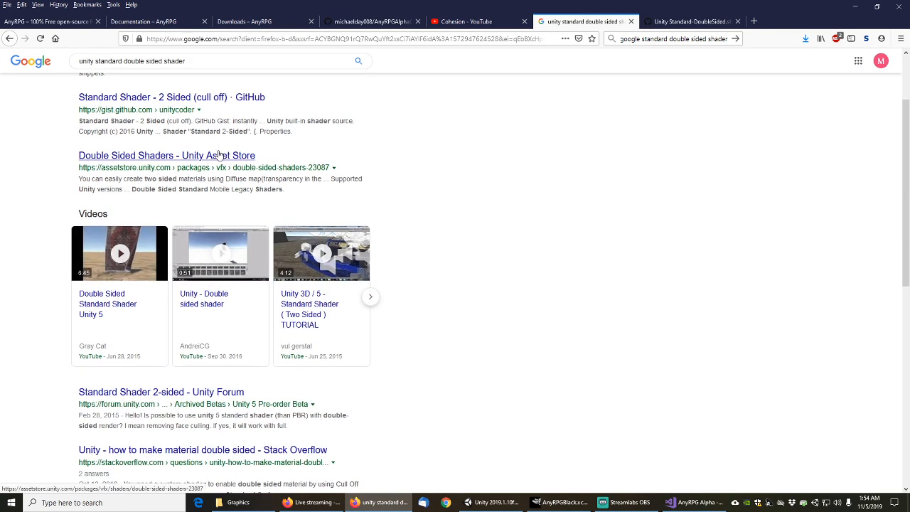
scroll(233, 199, up, 1)
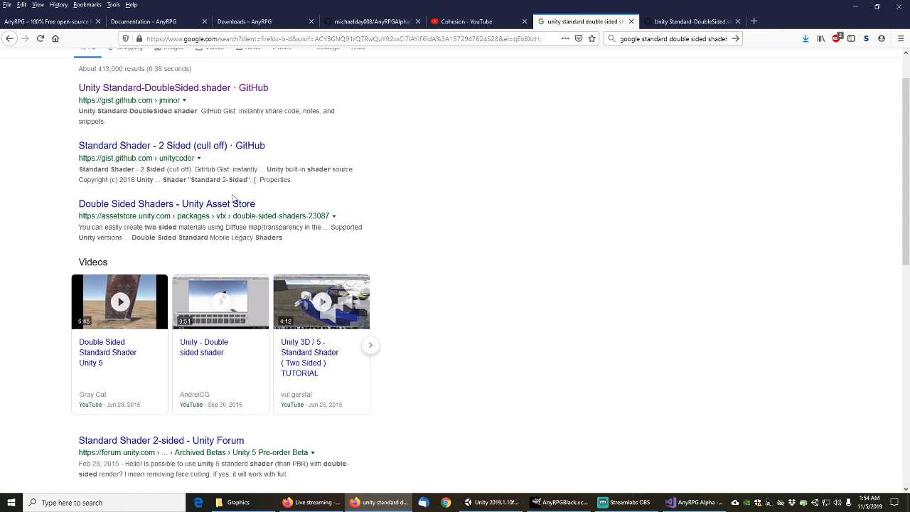
middle_click(233, 202)
scroll(392, 256, down, 5)
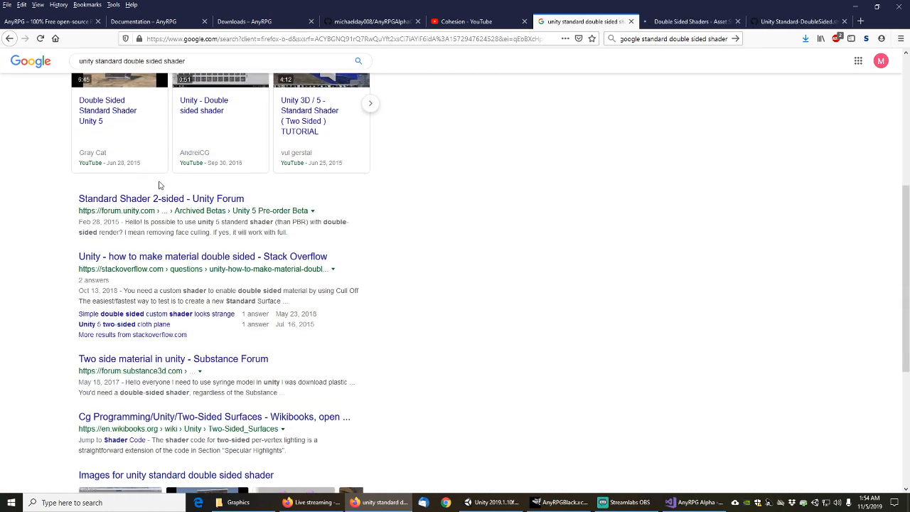
middle_click(158, 199)
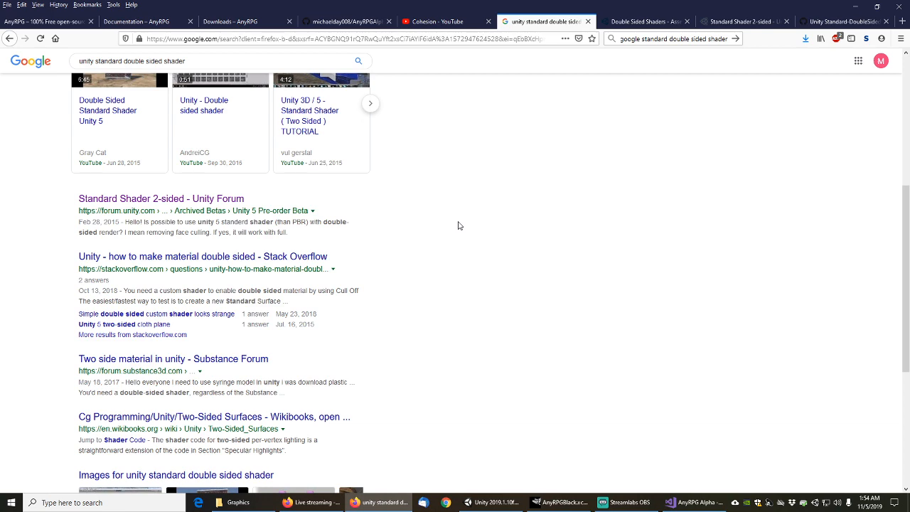
scroll(459, 225, down, 2)
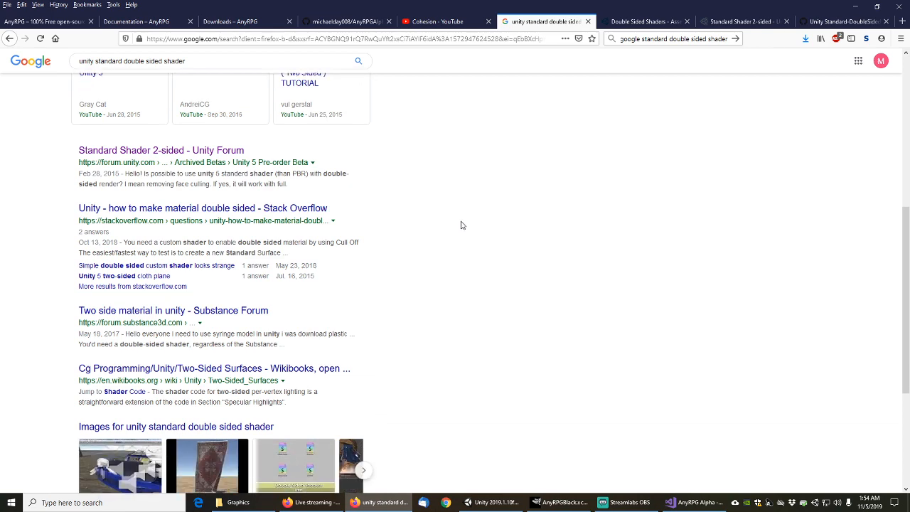
scroll(463, 224, down, 1)
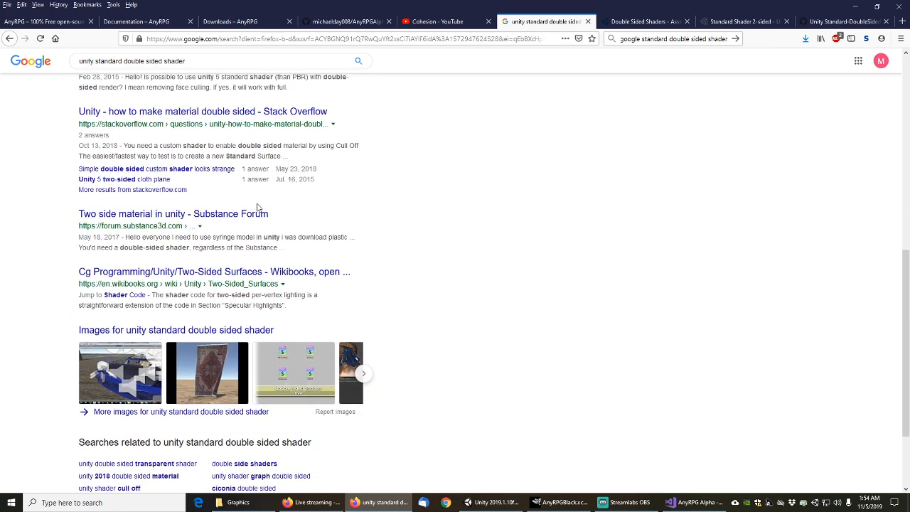
middle_click(256, 213)
Check the second page of search results, then switch back to the Unity editor
scroll(398, 225, down, 2)
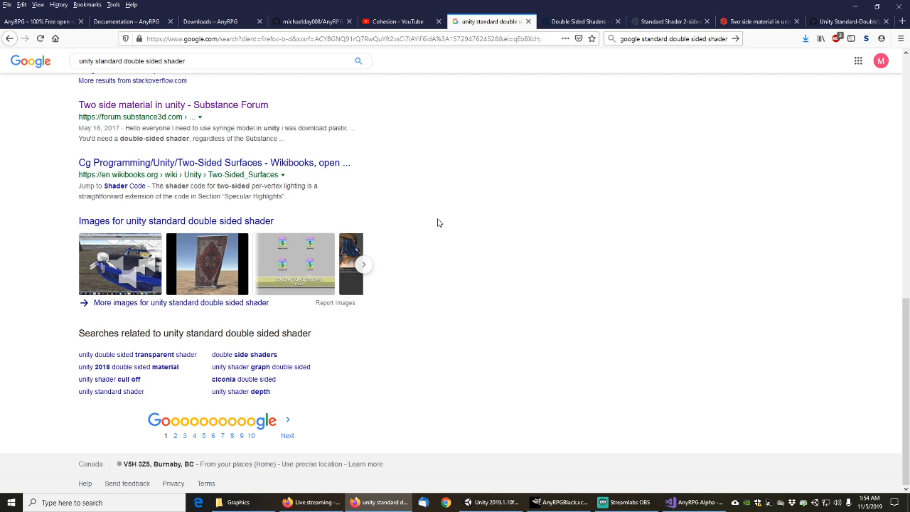
click(287, 435)
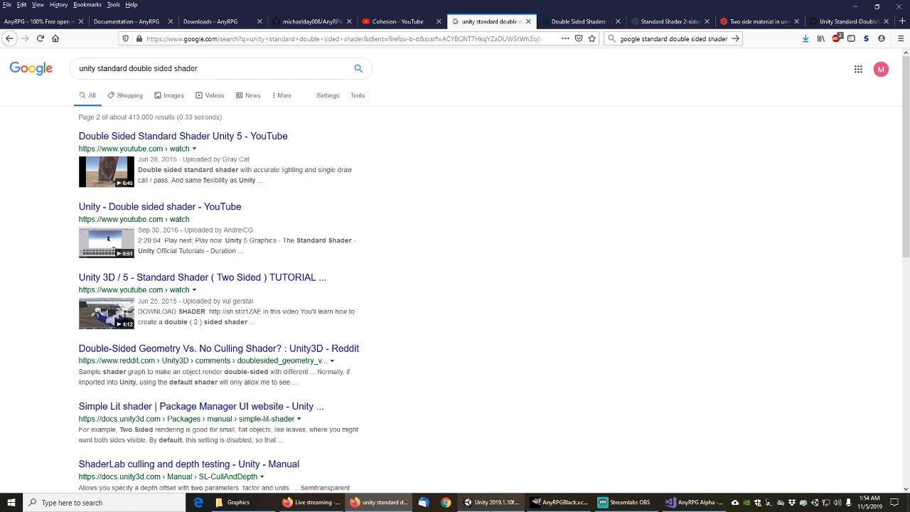
click(506, 504)
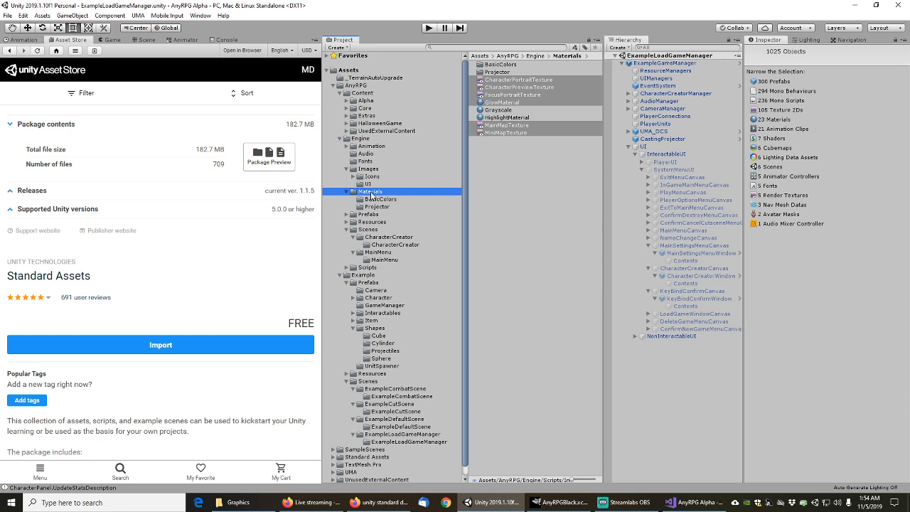
Browse the shader list for GlowMaterial in the engine Materials folder, leaving its shader unchanged
click(371, 193)
click(504, 102)
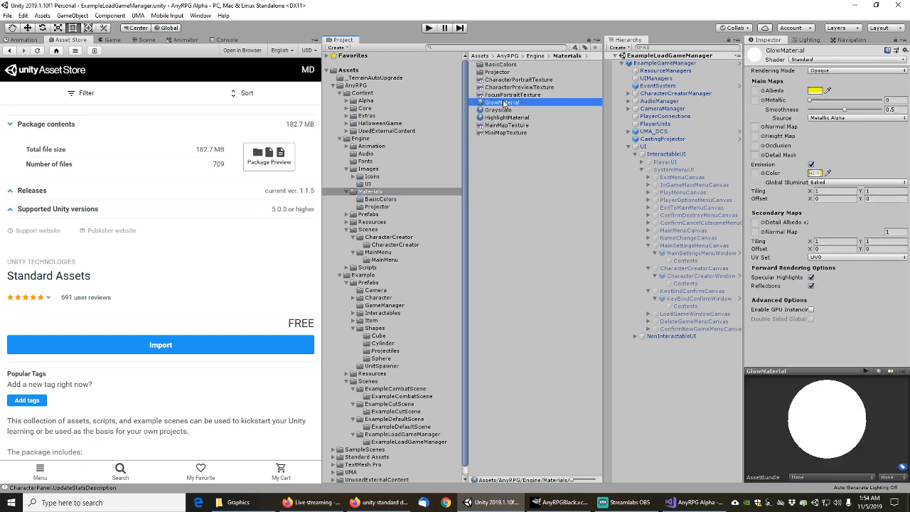
click(827, 61)
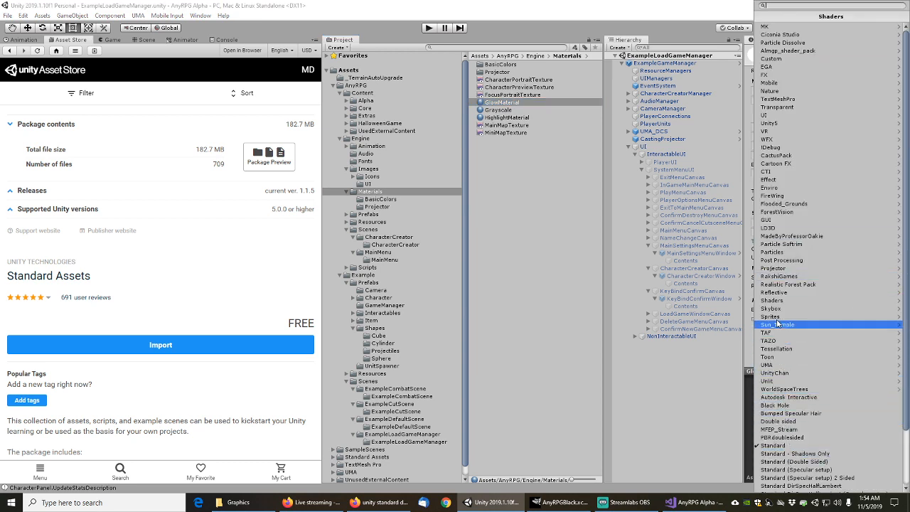
scroll(782, 444, down, 3)
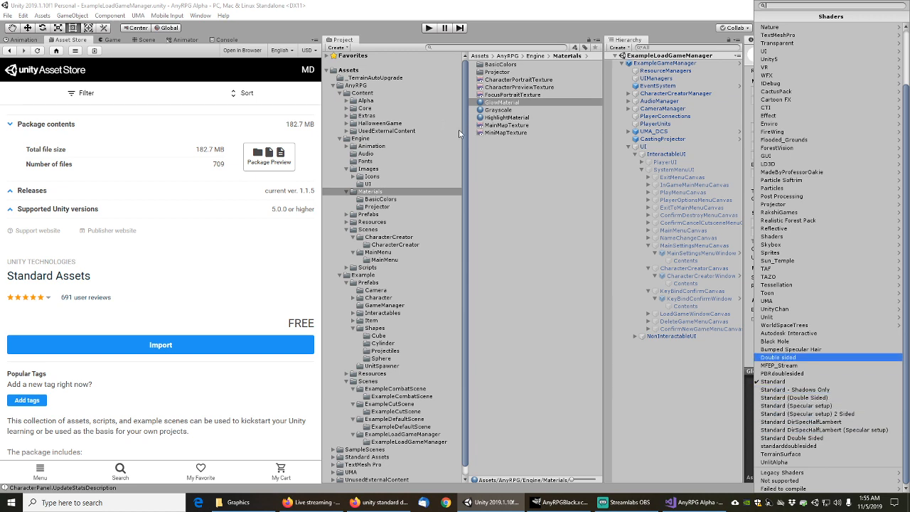
click(390, 202)
In BasicColors, set AnyRPGBlackMaterialTransparent's shader to Standard Double Sided
click(378, 200)
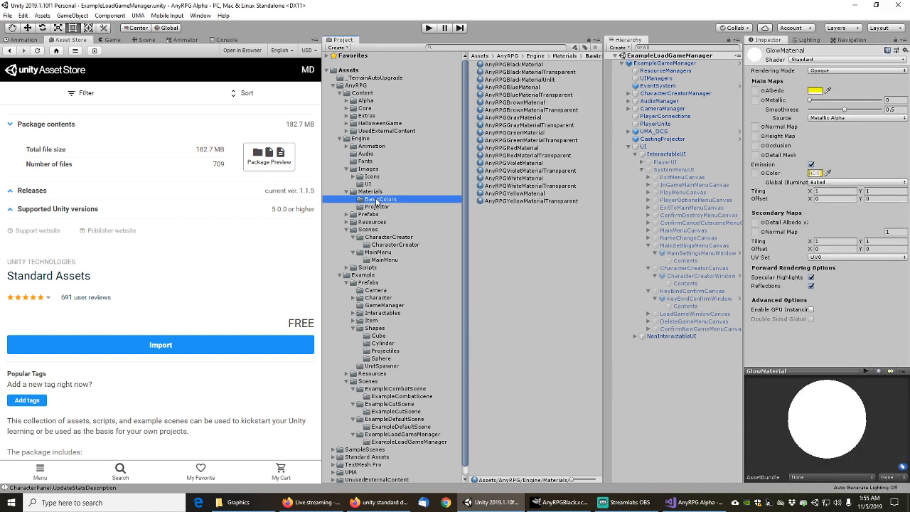
click(564, 73)
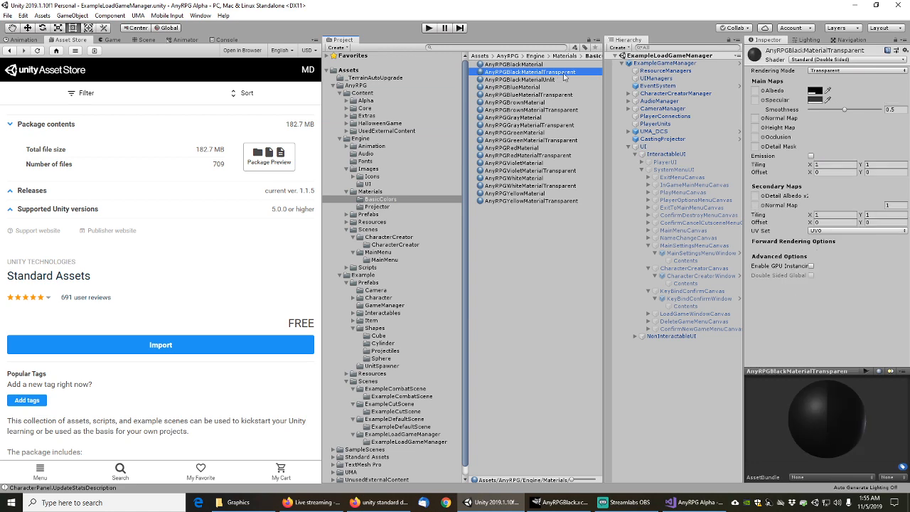
click(858, 61)
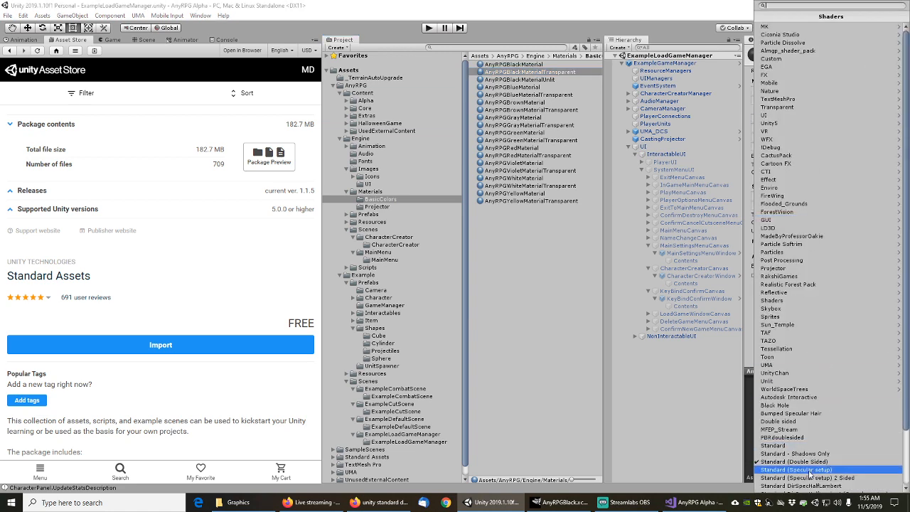
scroll(807, 475, down, 1)
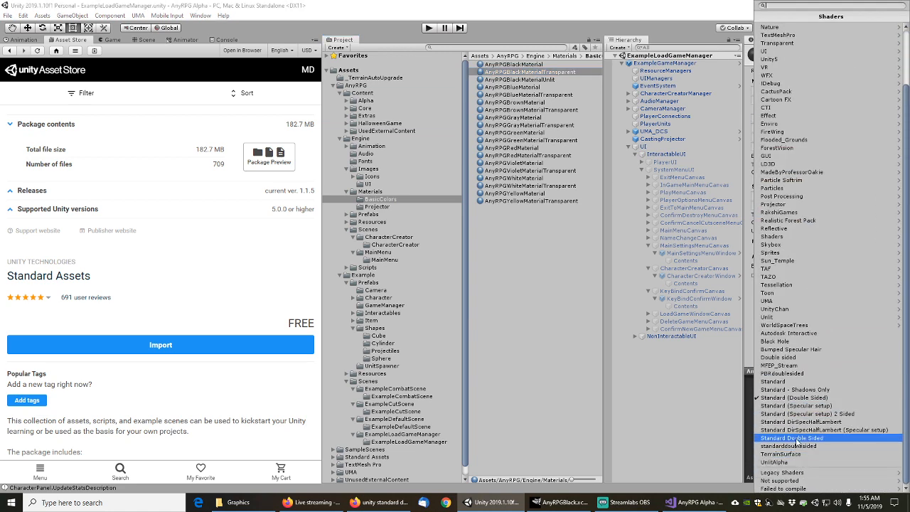
click(797, 439)
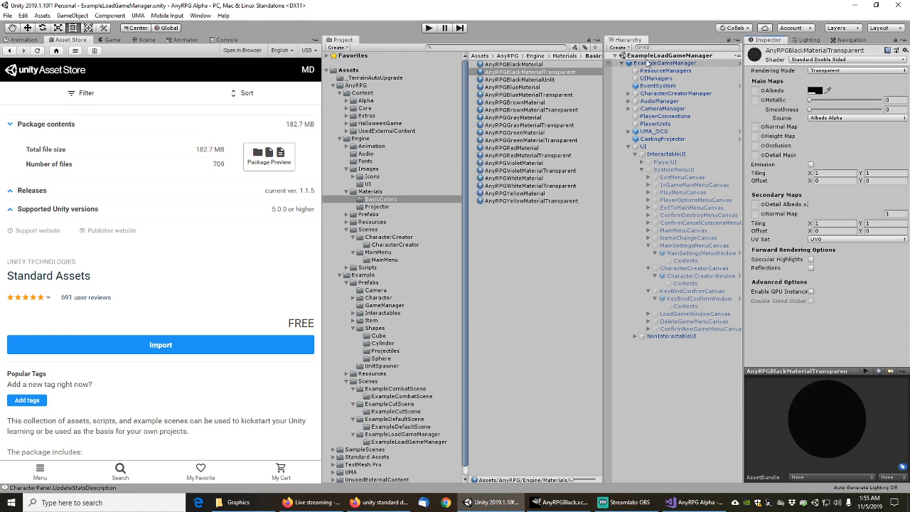
Select the black transparent material's dependencies and inspect the StandardDoubleSided shader it uses
right_click(523, 73)
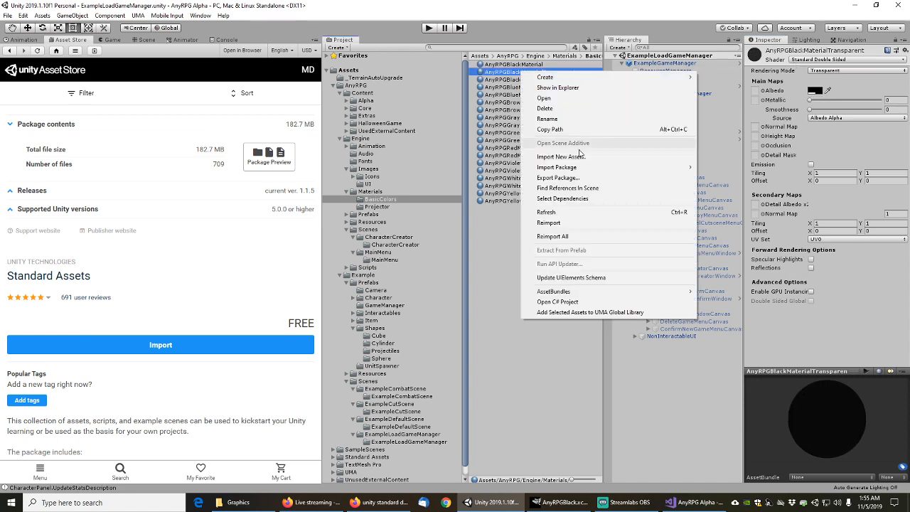
click(563, 198)
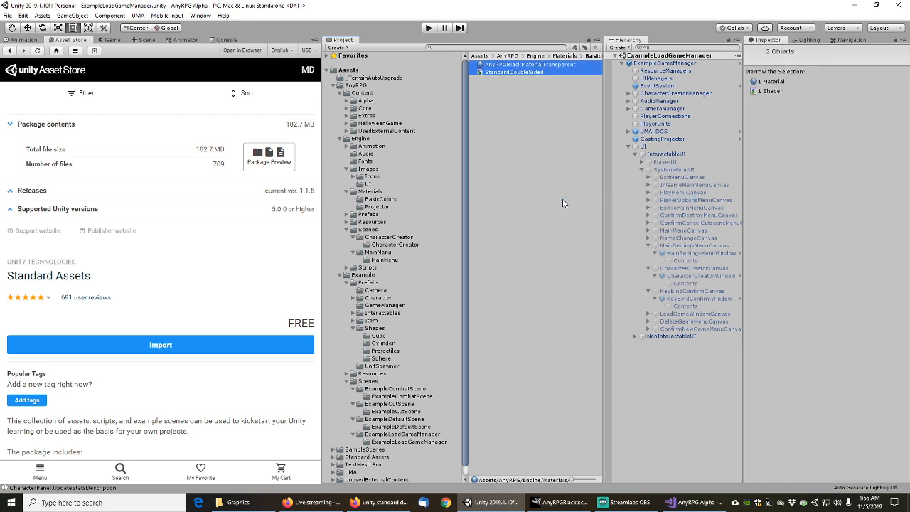
click(510, 73)
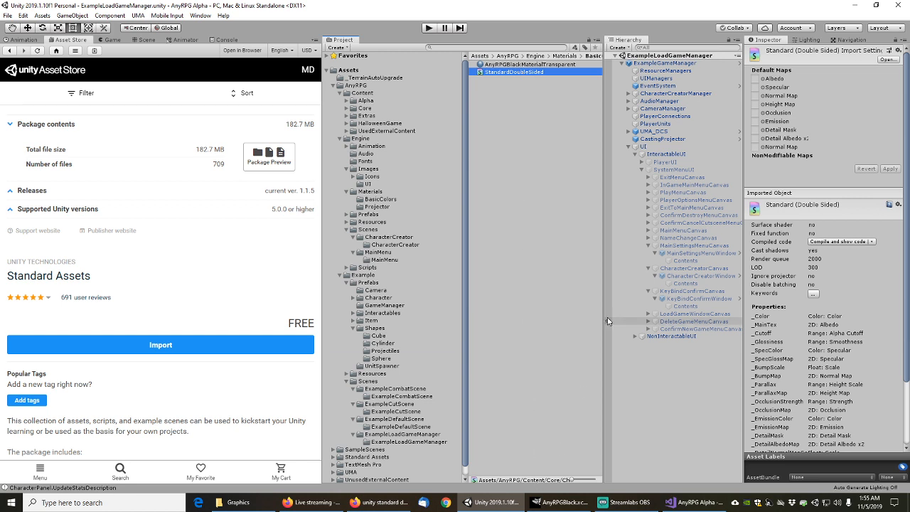
mouse_move(604, 323)
mouse_down()
mouse_move(690, 323)
mouse_move(578, 319)
mouse_move(598, 307)
mouse_up()
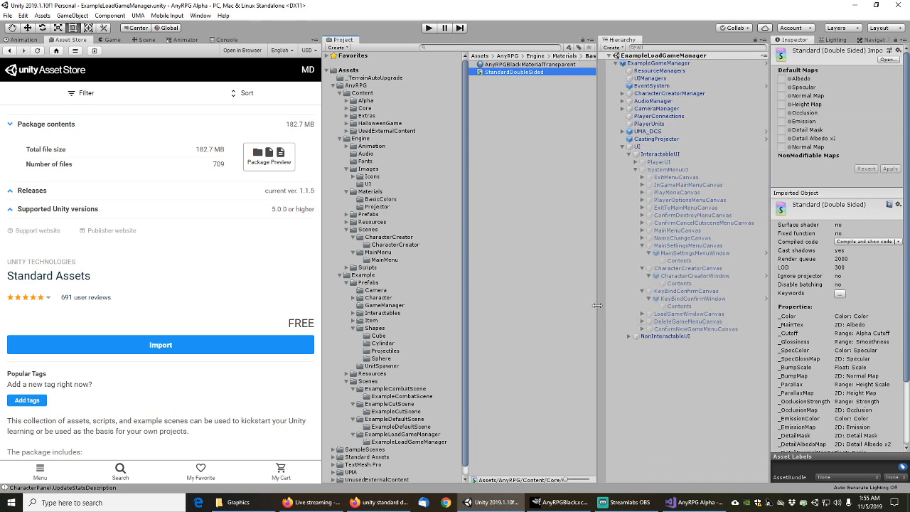
click(517, 65)
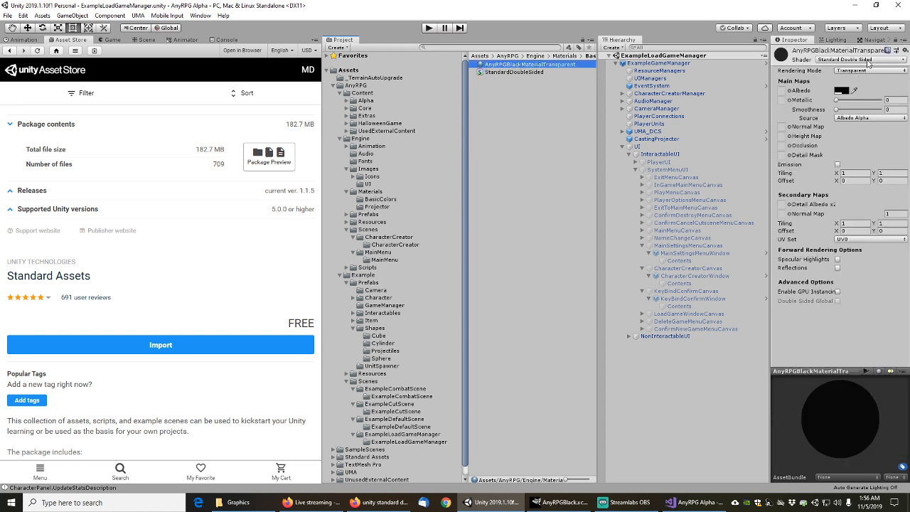
click(527, 72)
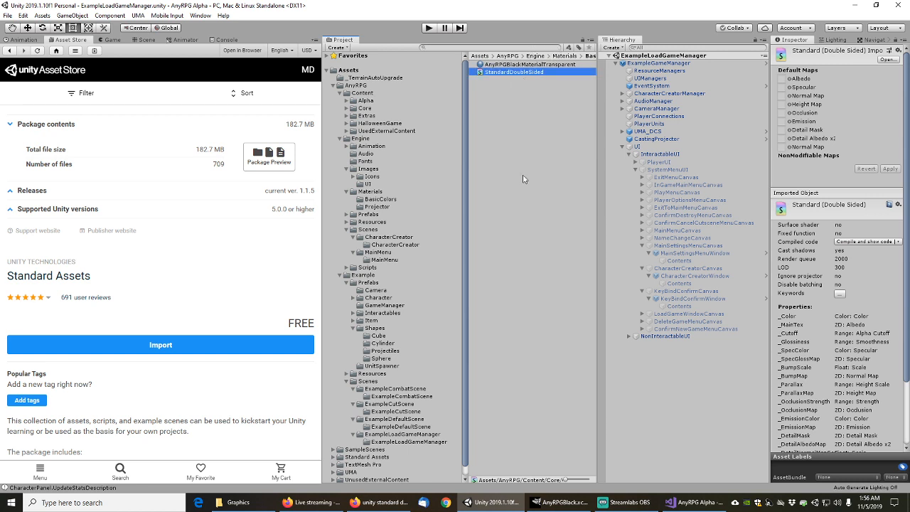
Search the Project for 'standarddouble' and reveal StandardDoubleSided.shader in the Rhino Import/Rhino/Shader folder
click(530, 48)
text(sdf)
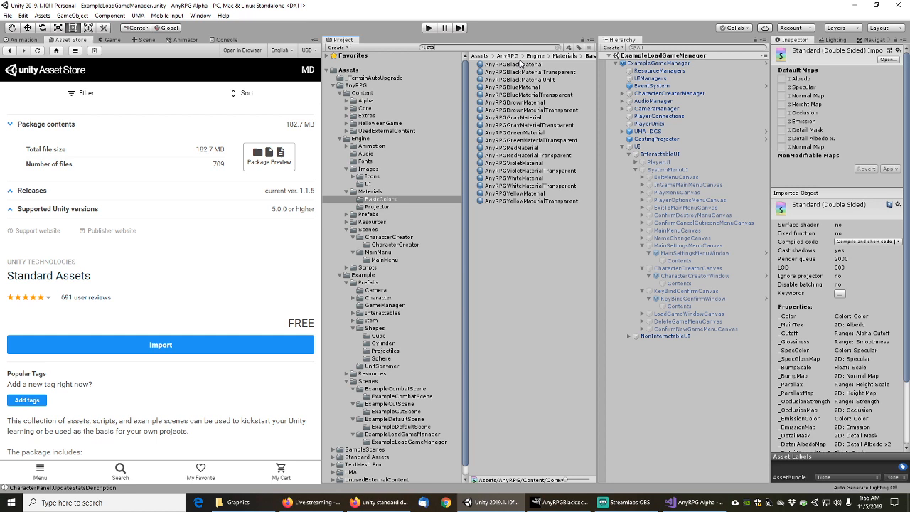
text(d)
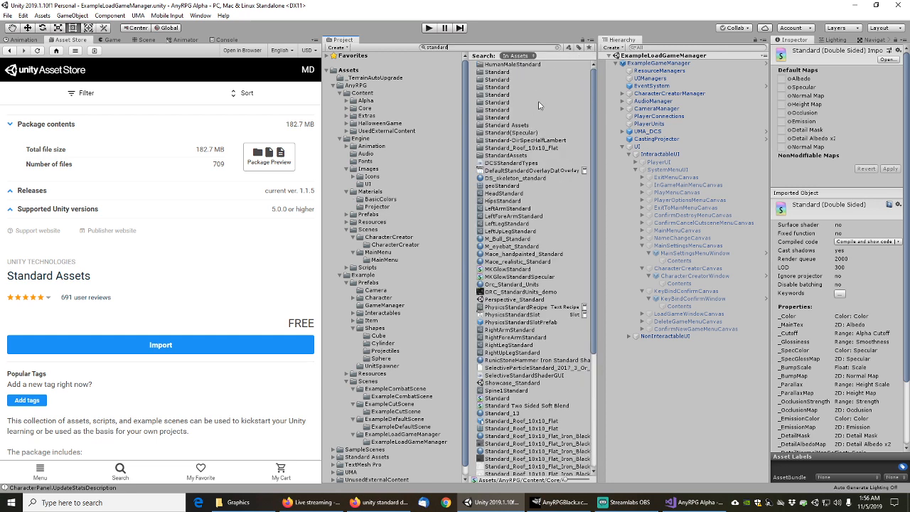
text(doubles)
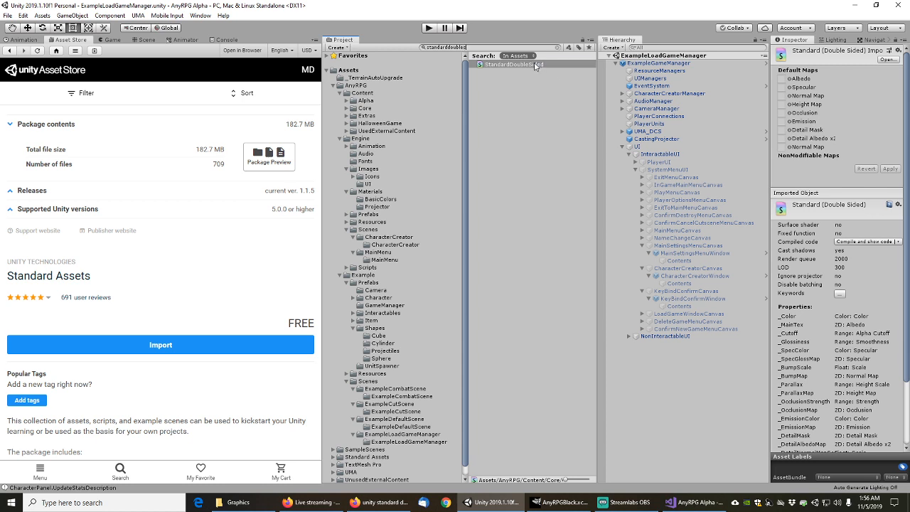
click(540, 66)
click(559, 47)
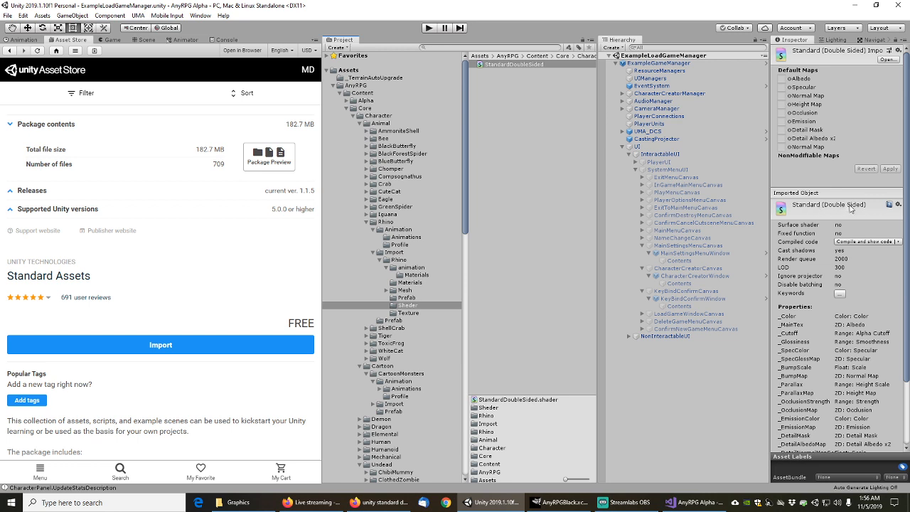
drag(906, 203, 907, 174)
drag(466, 197, 456, 416)
scroll(398, 347, down, 3)
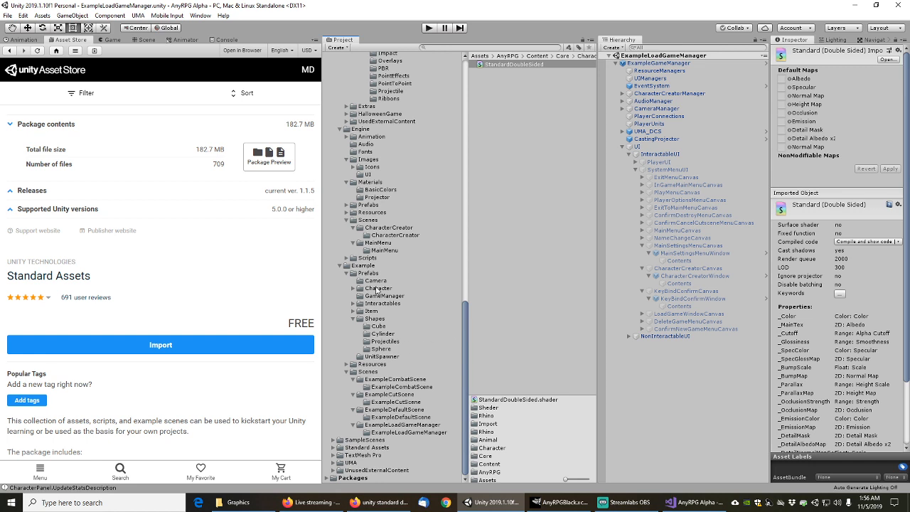
scroll(378, 213, up, 3)
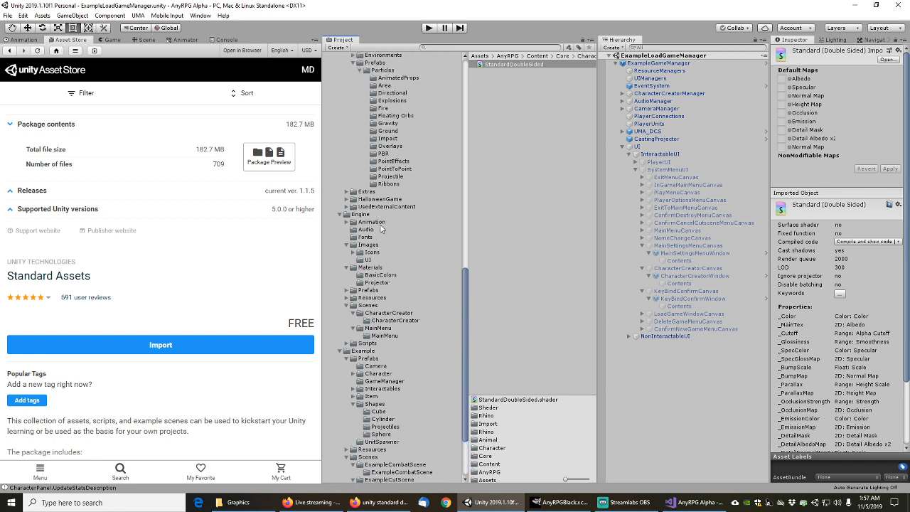
scroll(378, 150, up, 4)
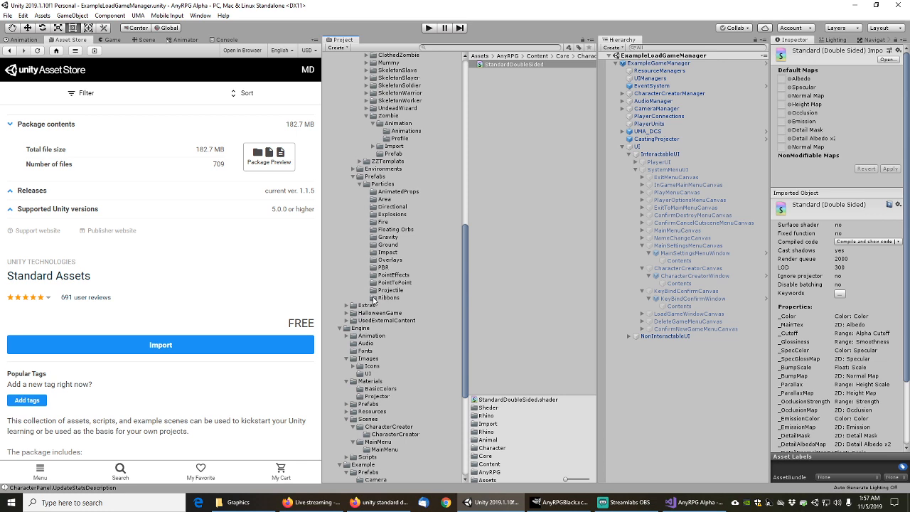
scroll(375, 299, down, 4)
Switch the black transparent BasicColors material to Standard (Double Sided) and select its dependencies
click(384, 275)
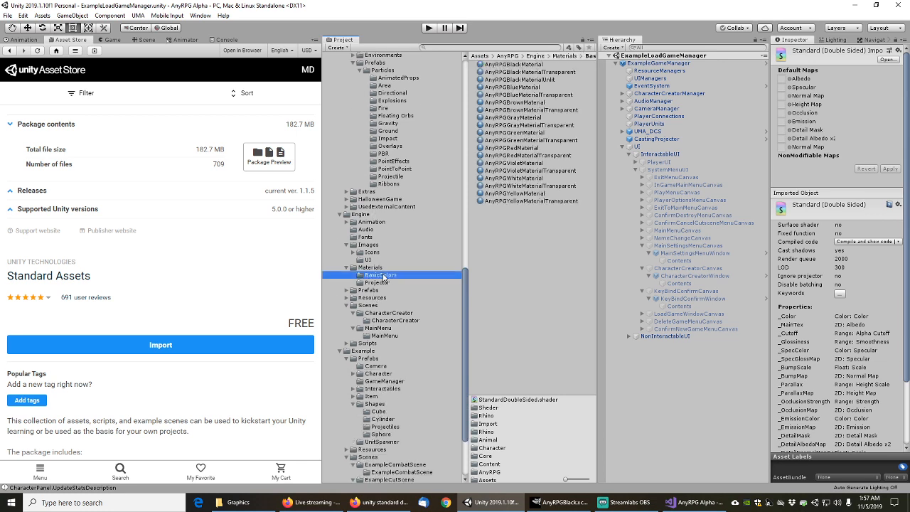
click(530, 72)
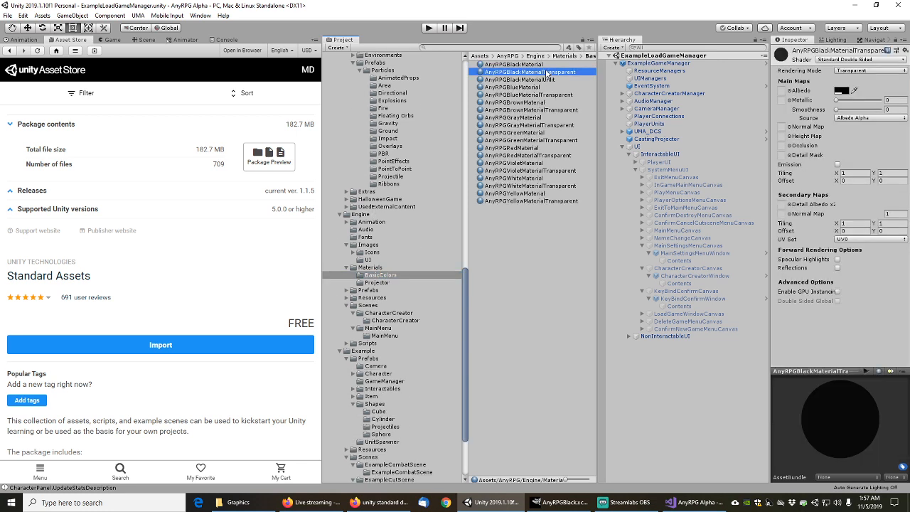
click(871, 61)
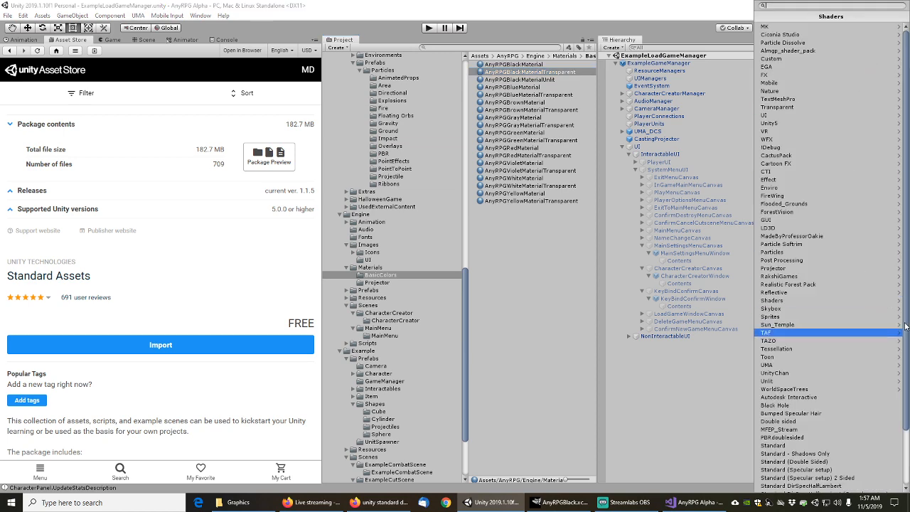
scroll(906, 326, down, 3)
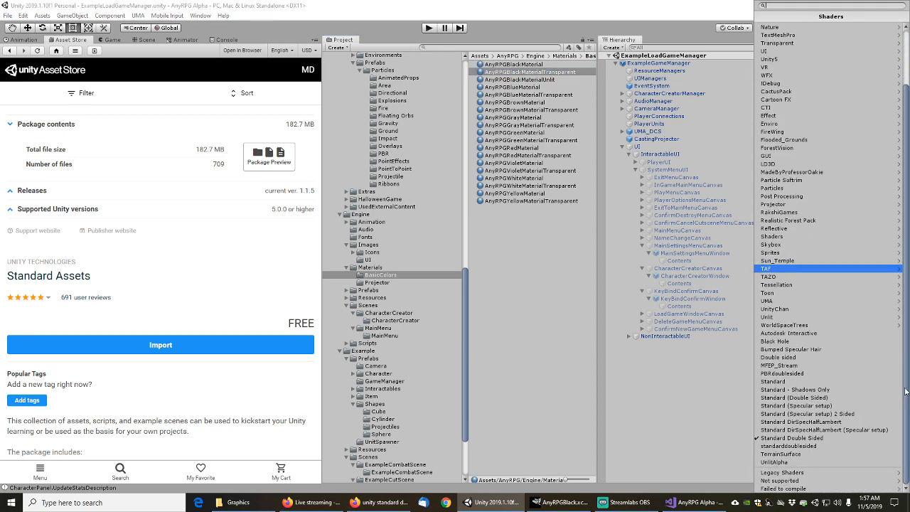
click(807, 399)
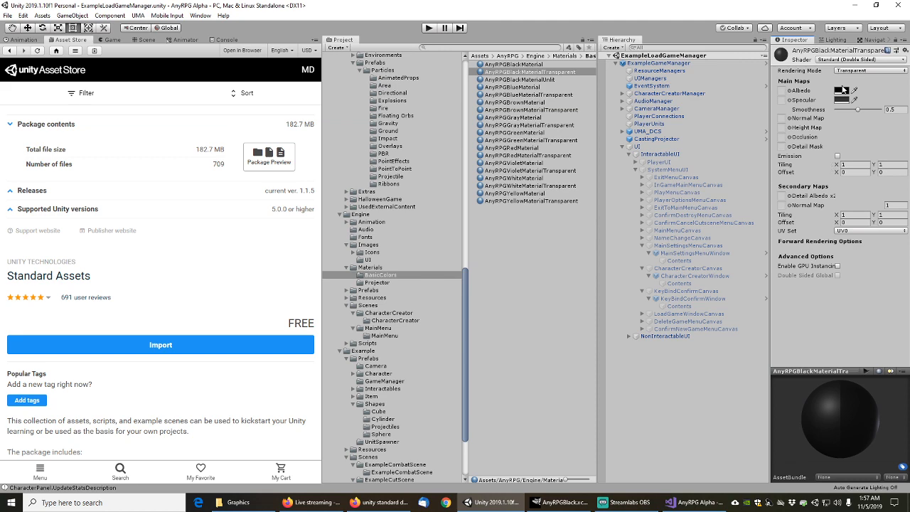
right_click(522, 71)
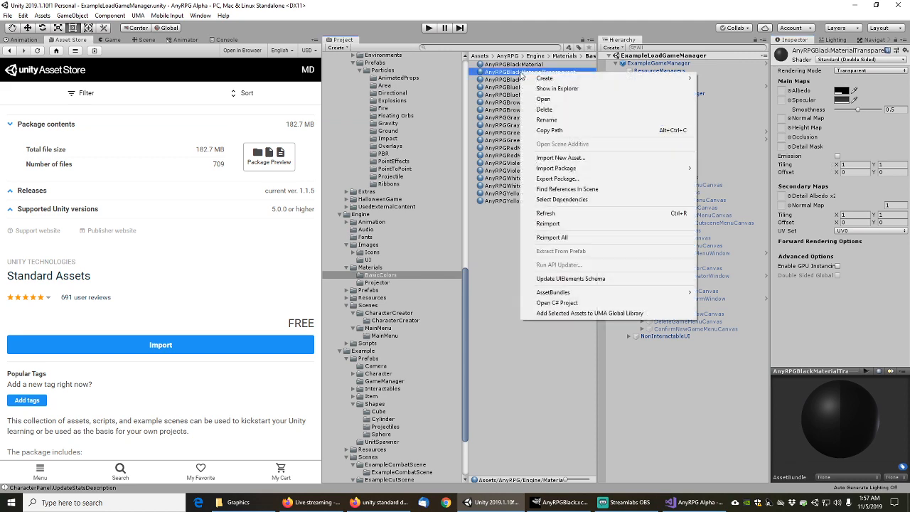
click(569, 200)
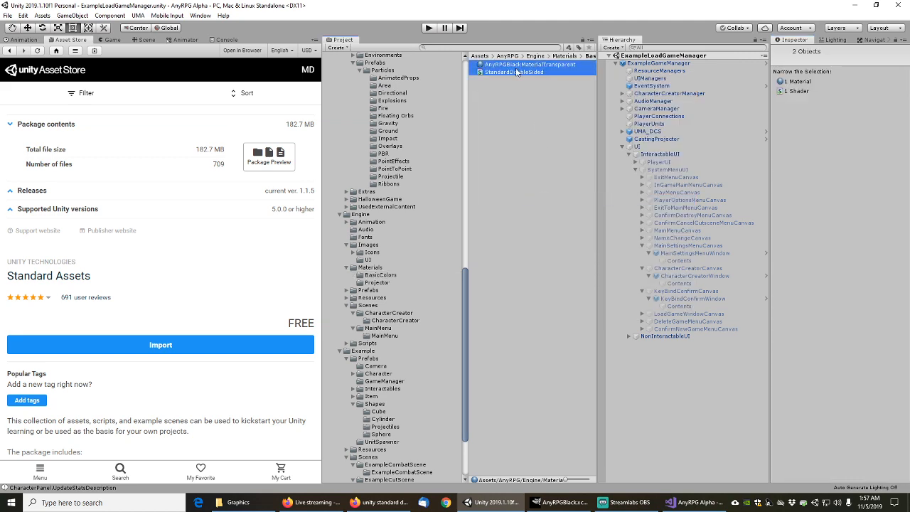
Search the project for 'standard' and inspect the StandardDoubleSided shader's details
click(515, 77)
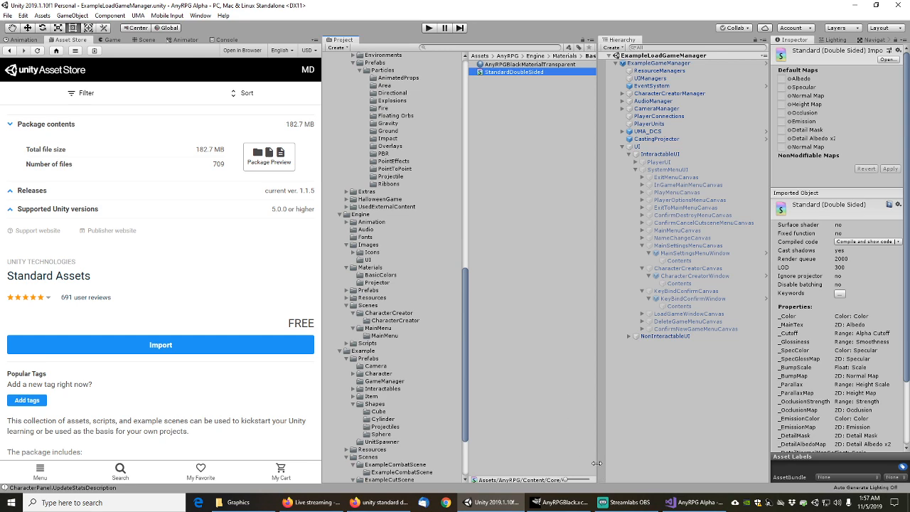
drag(598, 464, 557, 442)
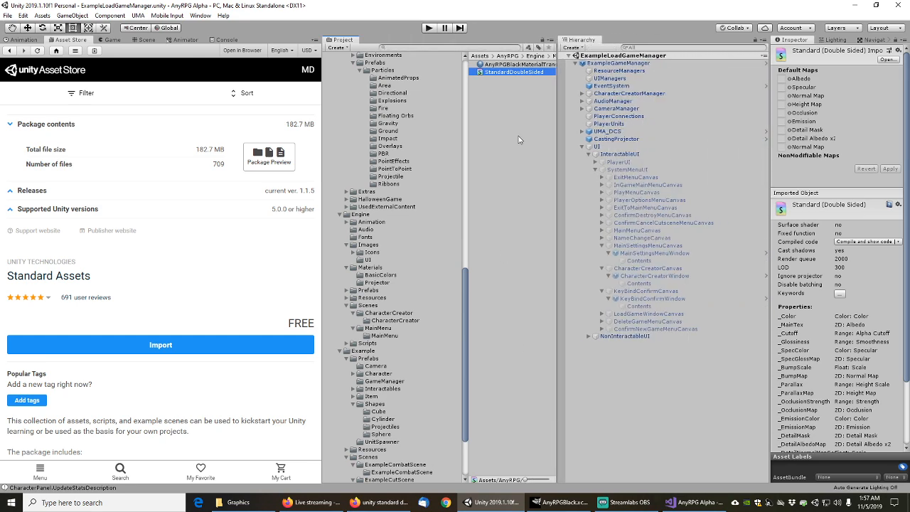
click(467, 47)
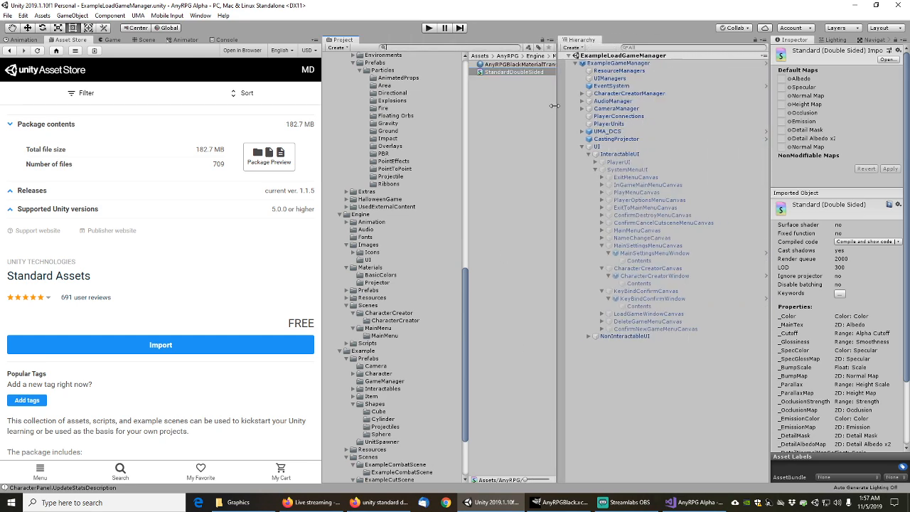
drag(554, 105, 583, 105)
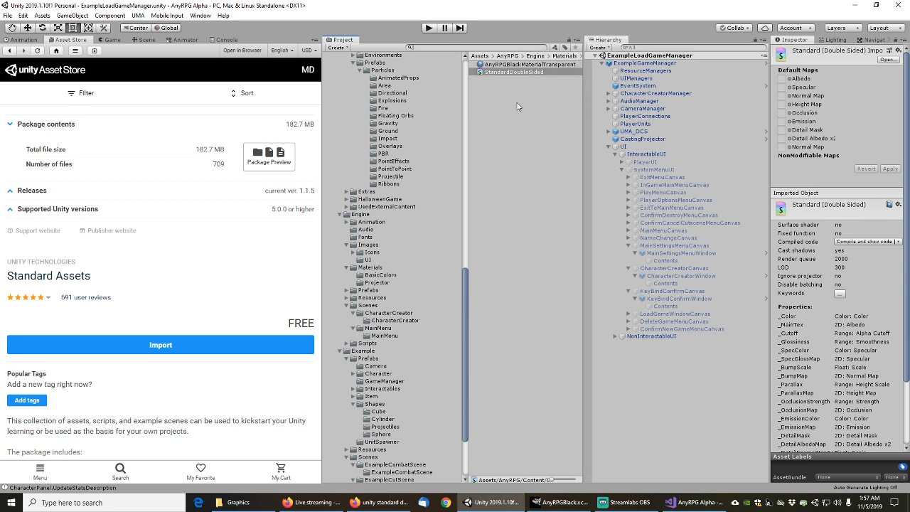
text(standarddouble)
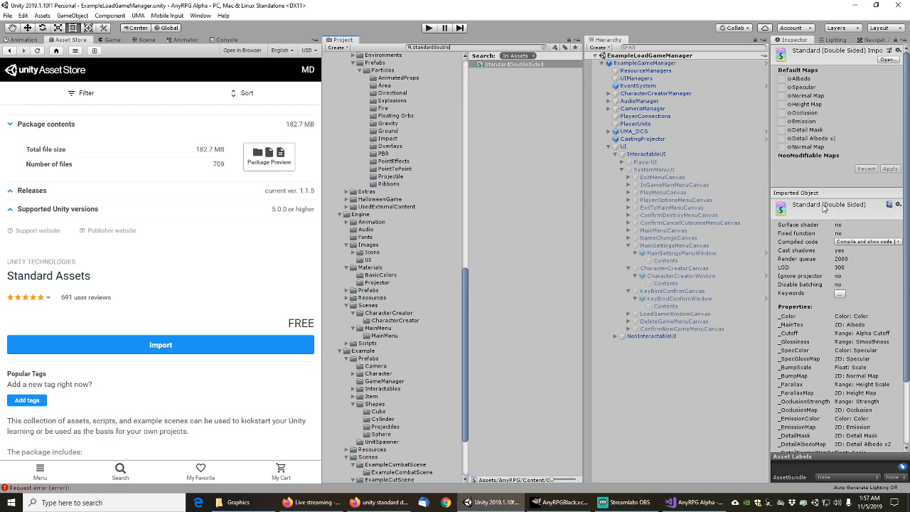
click(510, 83)
click(510, 66)
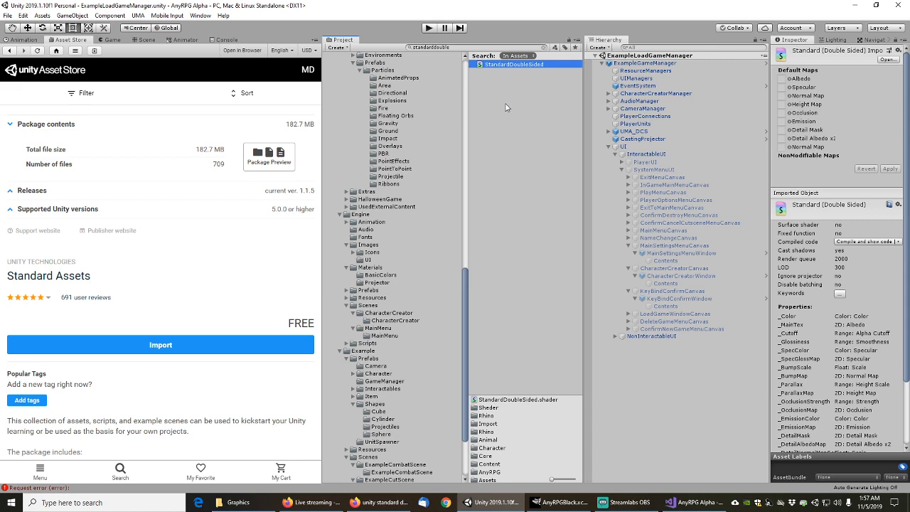
Clear the search and select StandardDoubleSided inside the Rhino model's Shader folder
click(545, 47)
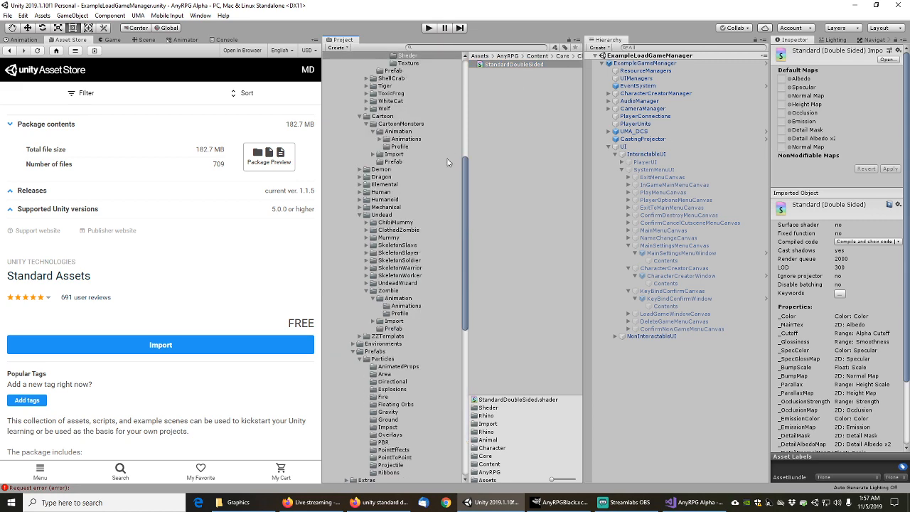
drag(465, 181, 451, 138)
click(409, 187)
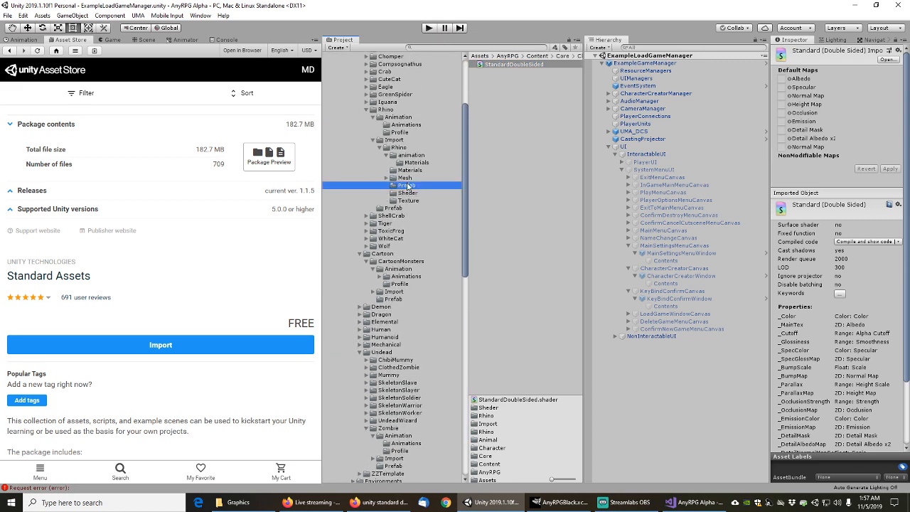
click(408, 192)
click(521, 114)
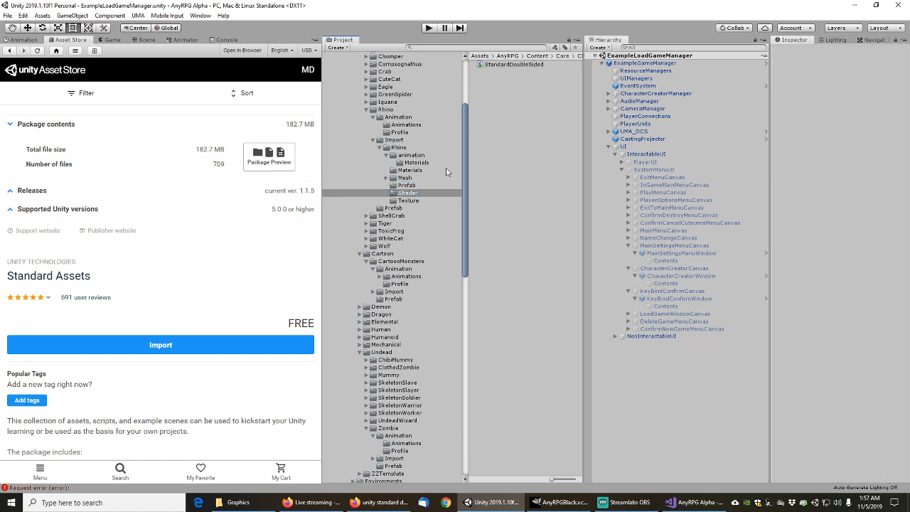
click(410, 193)
click(517, 105)
click(512, 65)
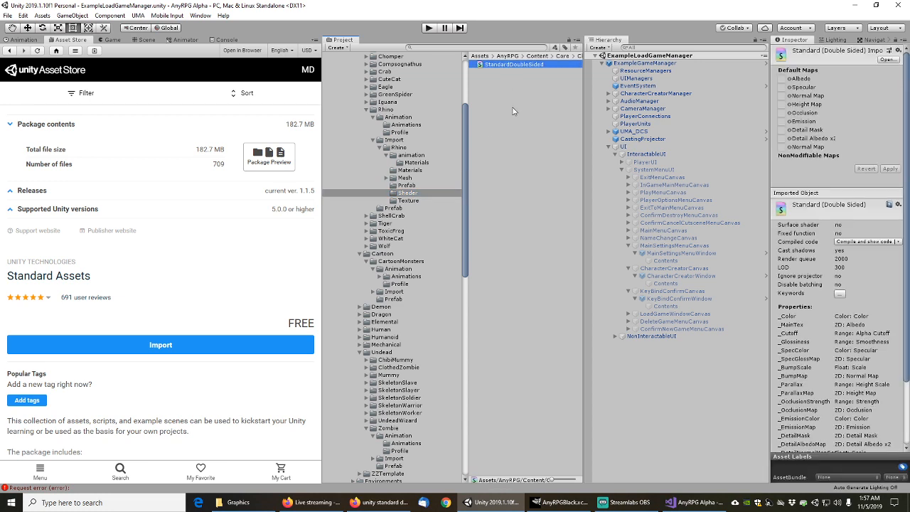
Permanently delete the StandardDoubleSided shader and minimize Visual Studio to return to Unity
key(Delete)
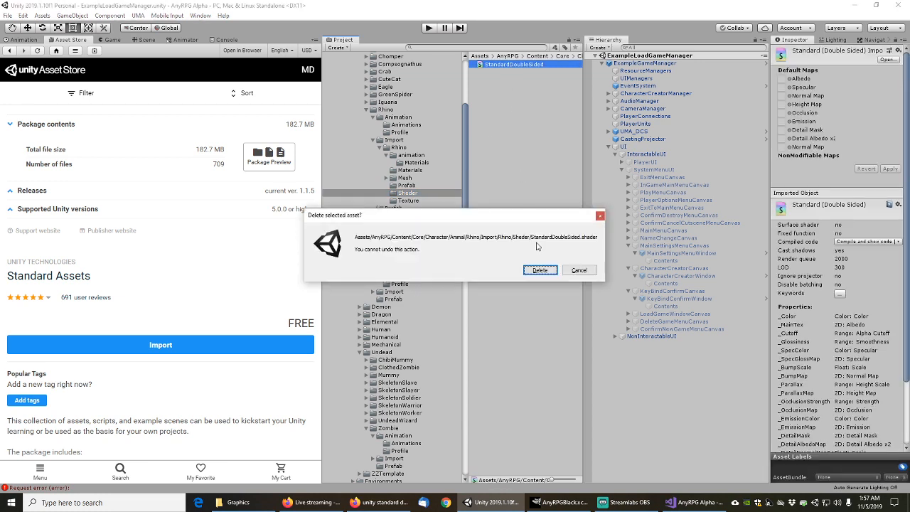
click(539, 269)
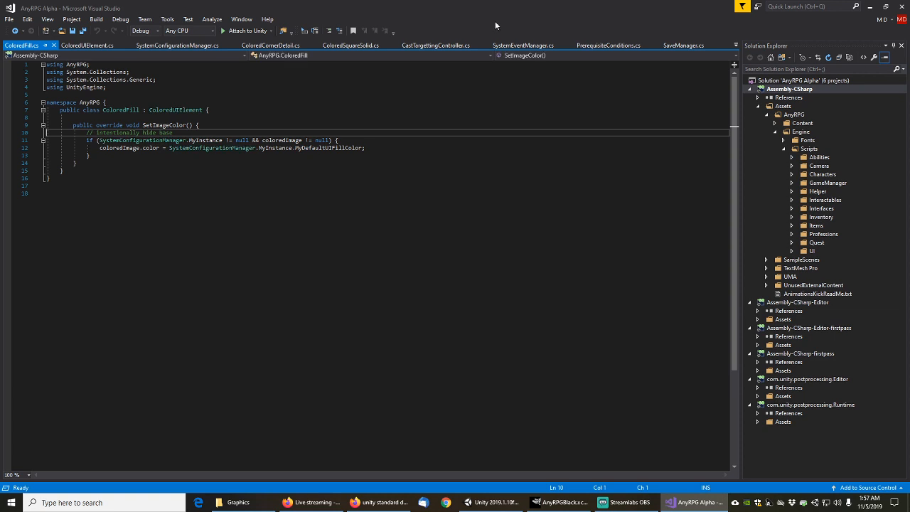
click(872, 6)
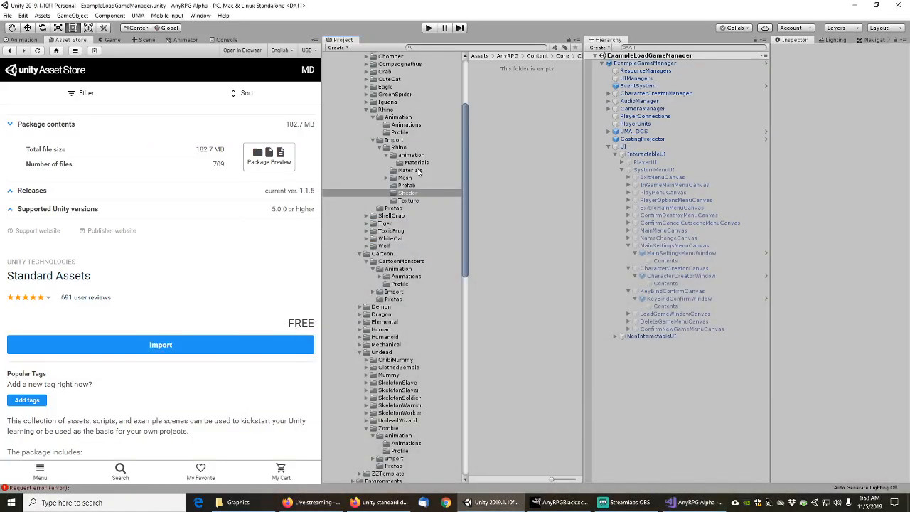
Open the Rhino Prefab folder and collapse the Rhino folder in the Project tree
click(404, 186)
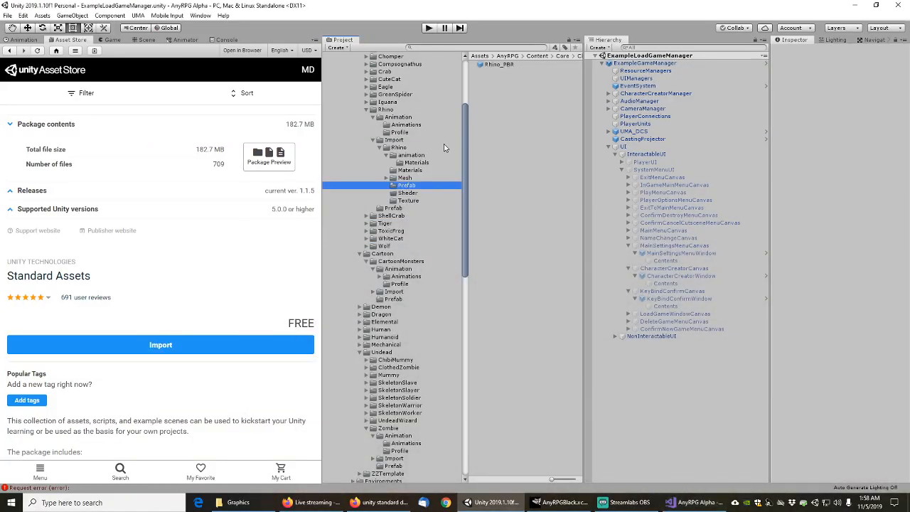
click(367, 110)
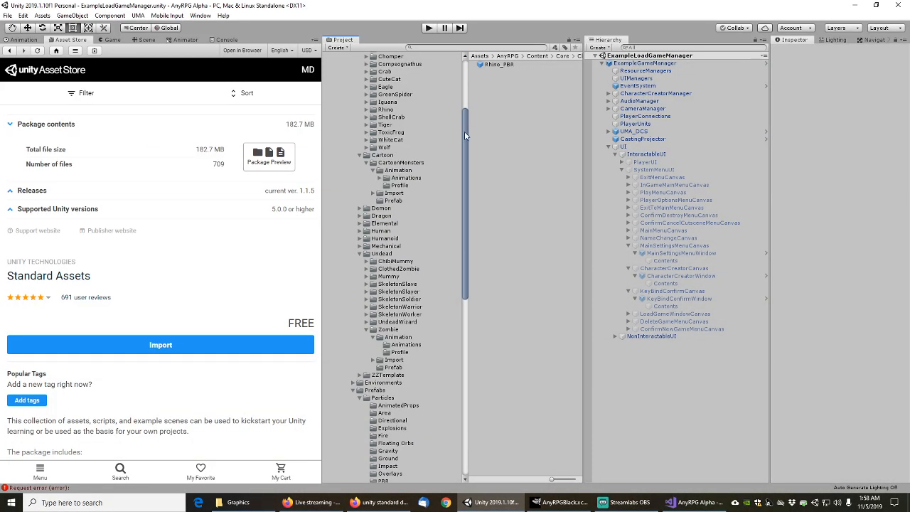
drag(465, 135, 466, 160)
scroll(401, 120, up, 5)
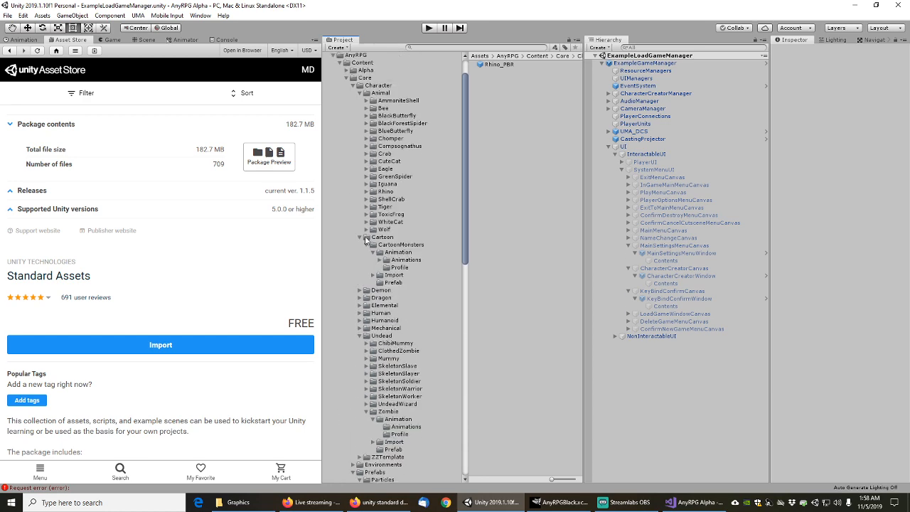
Collapse the Animal, Cartoon, CartoonMonsters and Zombie folders in the Project tree
click(360, 93)
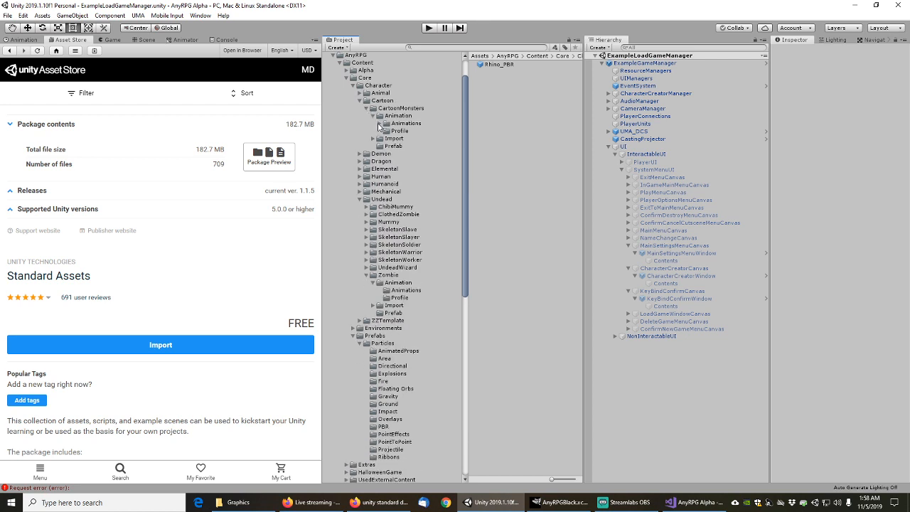
click(380, 124)
click(380, 123)
click(374, 116)
click(367, 109)
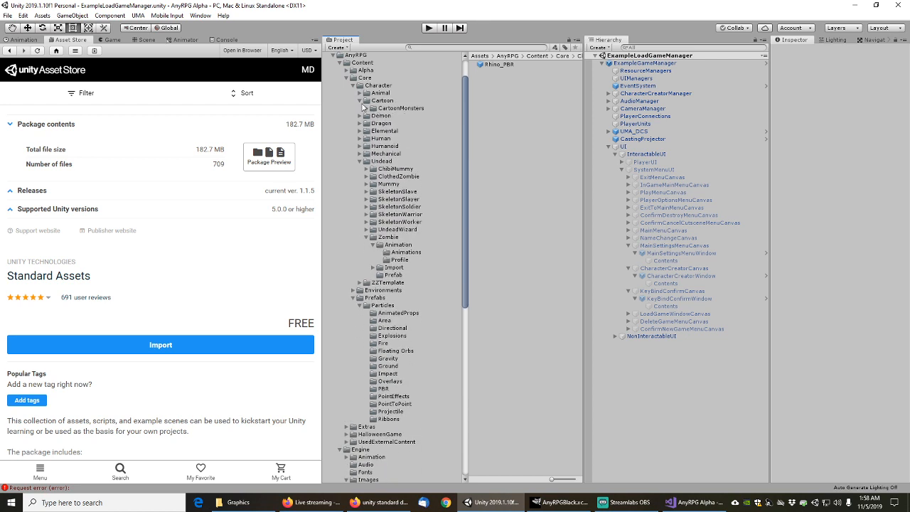
click(360, 100)
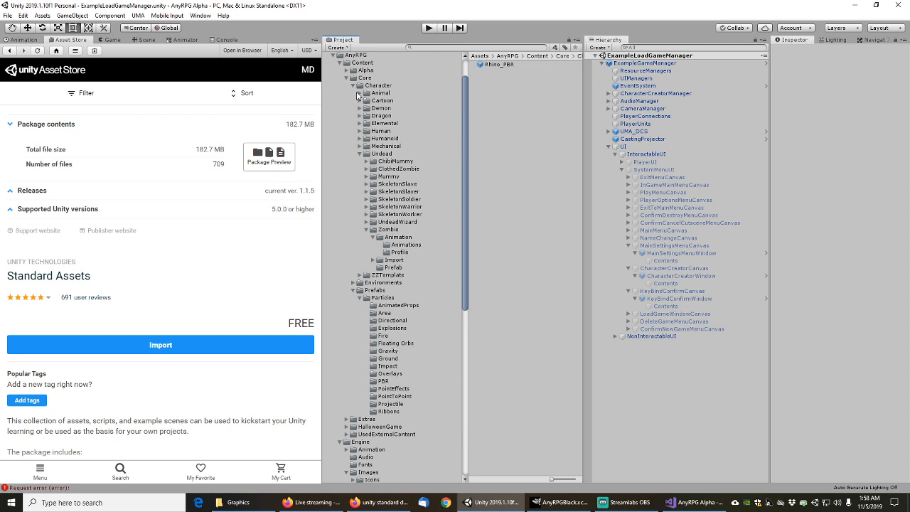
click(365, 230)
click(365, 232)
click(373, 237)
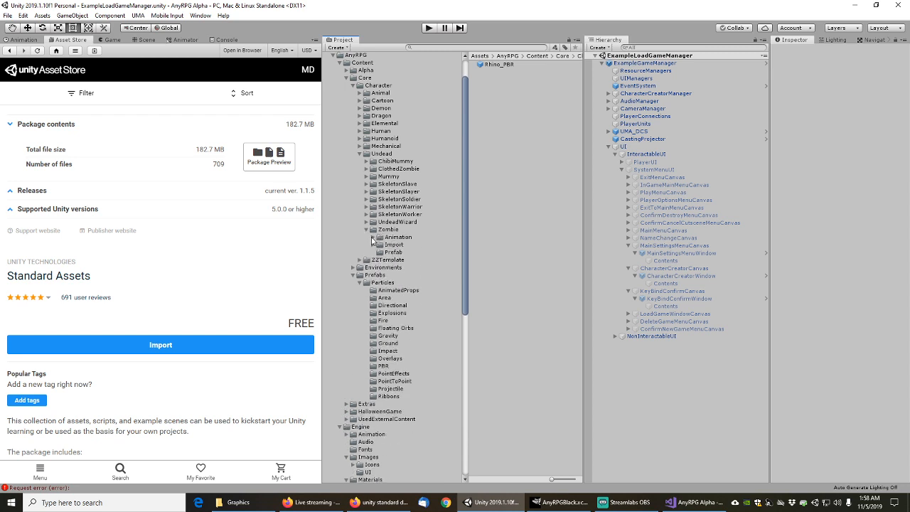
click(370, 232)
click(365, 229)
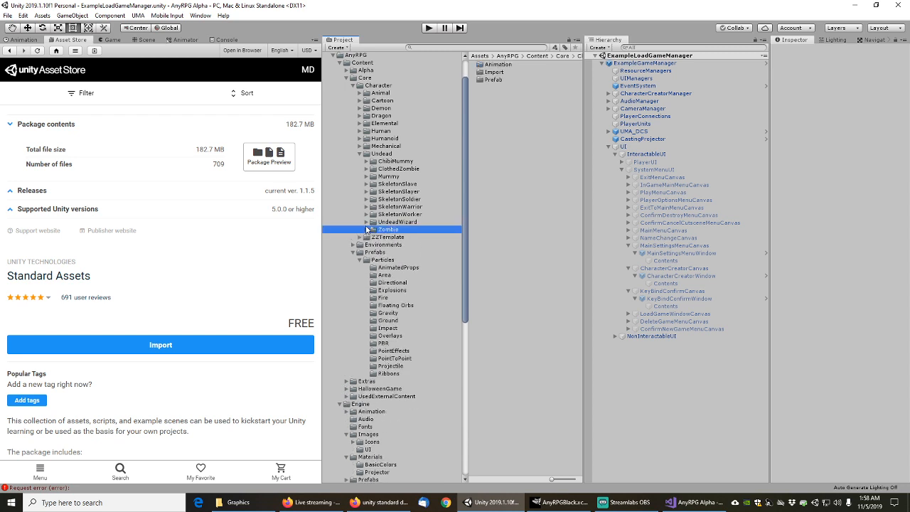
Collapse the Undead, Particles, Core, Images and Shapes folders, then open Engine Materials
click(361, 154)
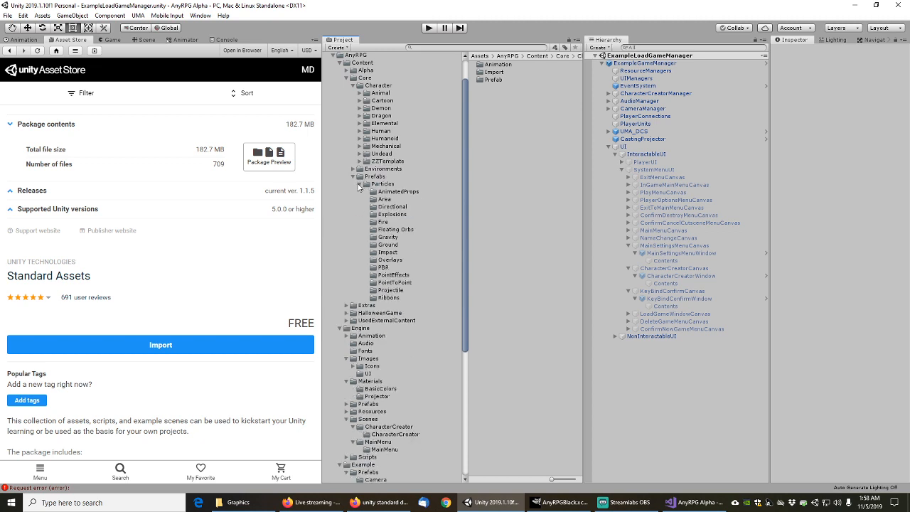
click(360, 185)
click(353, 177)
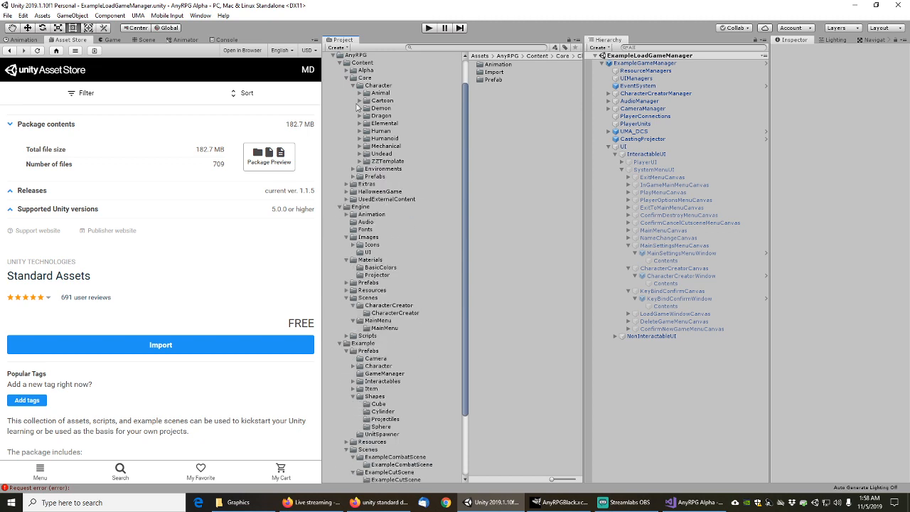
click(353, 85)
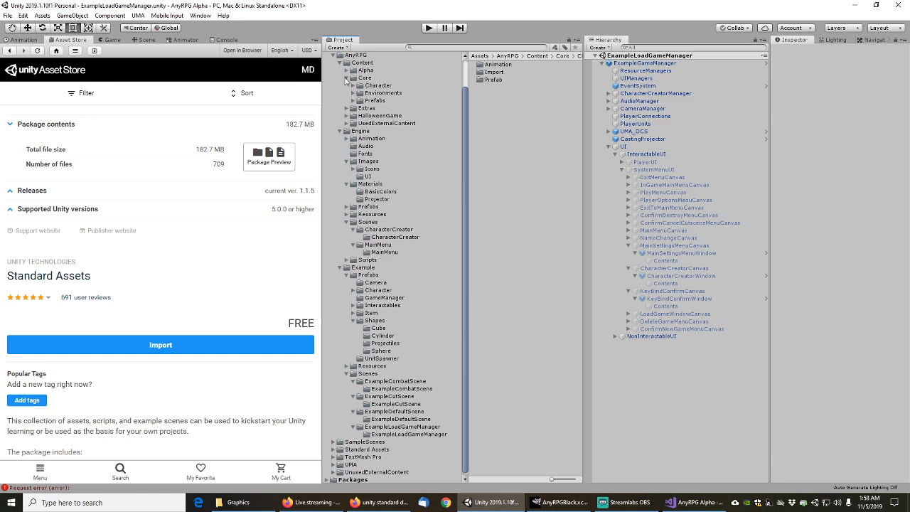
click(346, 78)
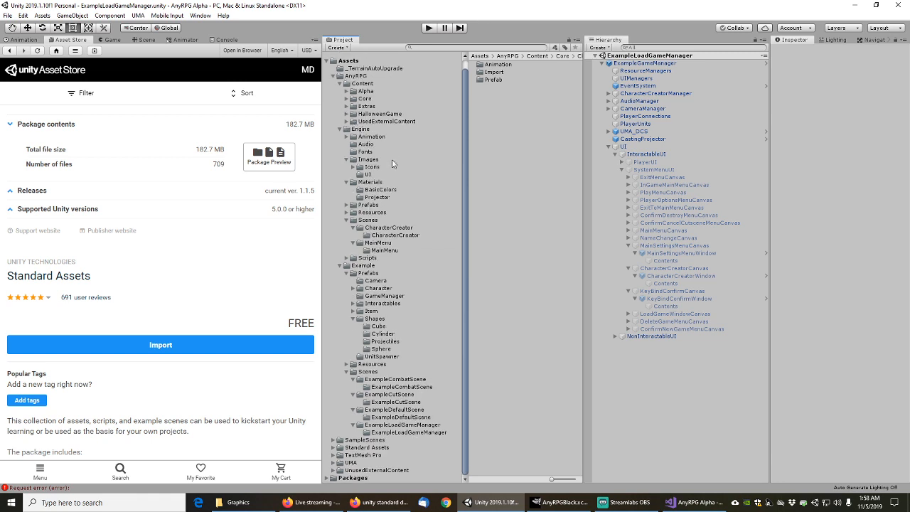
click(346, 159)
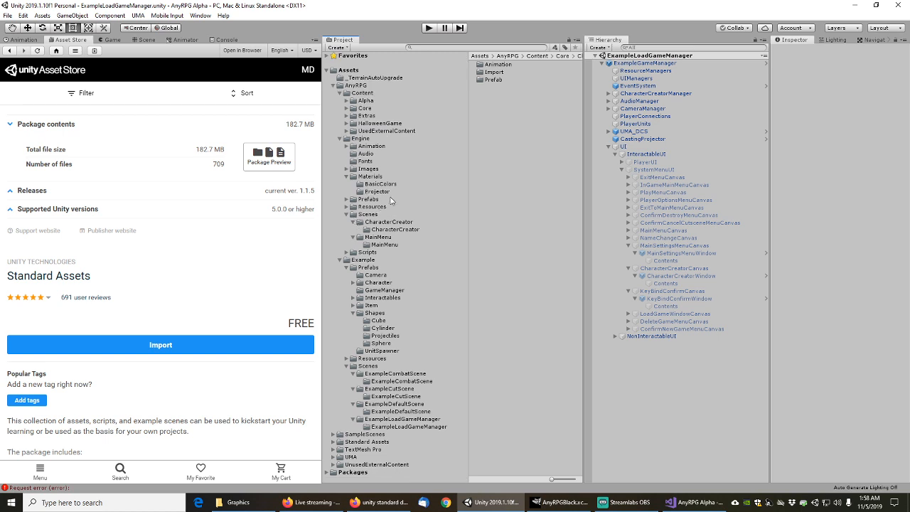
click(354, 314)
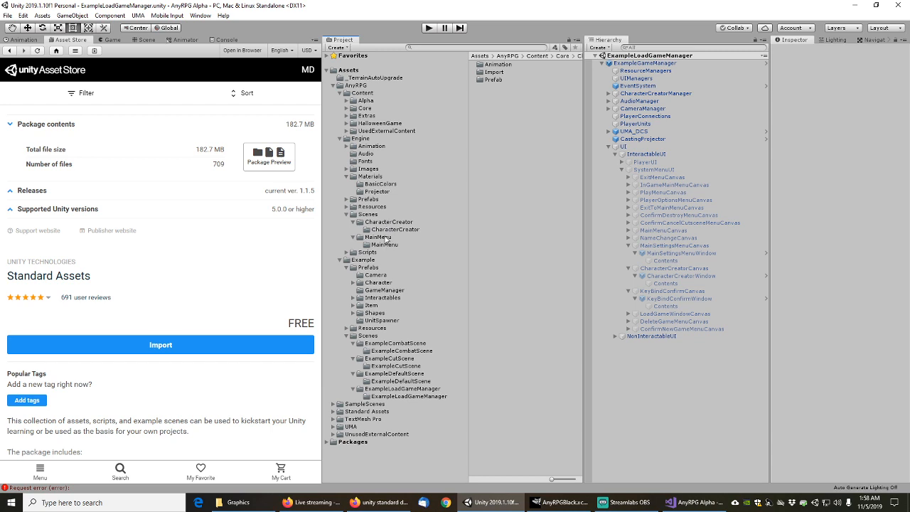
click(388, 230)
click(387, 222)
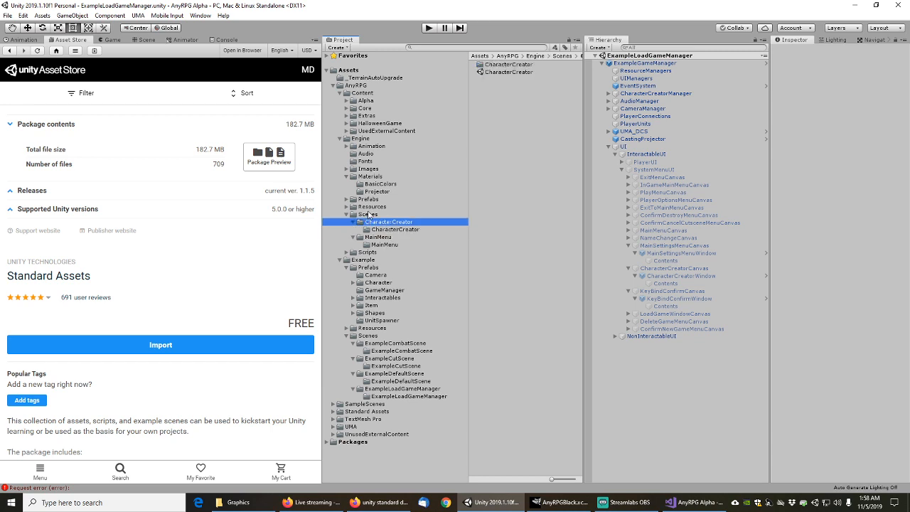
click(368, 177)
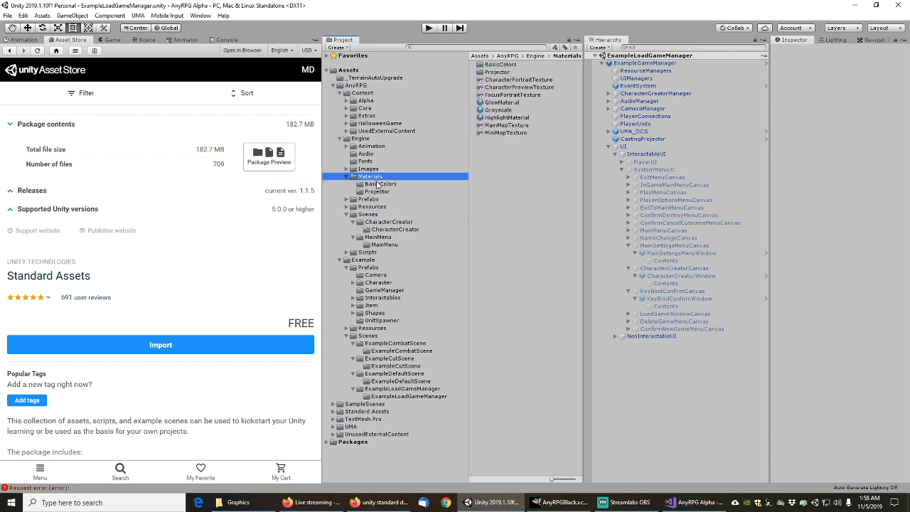
click(380, 185)
Set AnyRPGBlackMaterialTransparent to the Standard Double Sided shader and select its dependencies
click(549, 72)
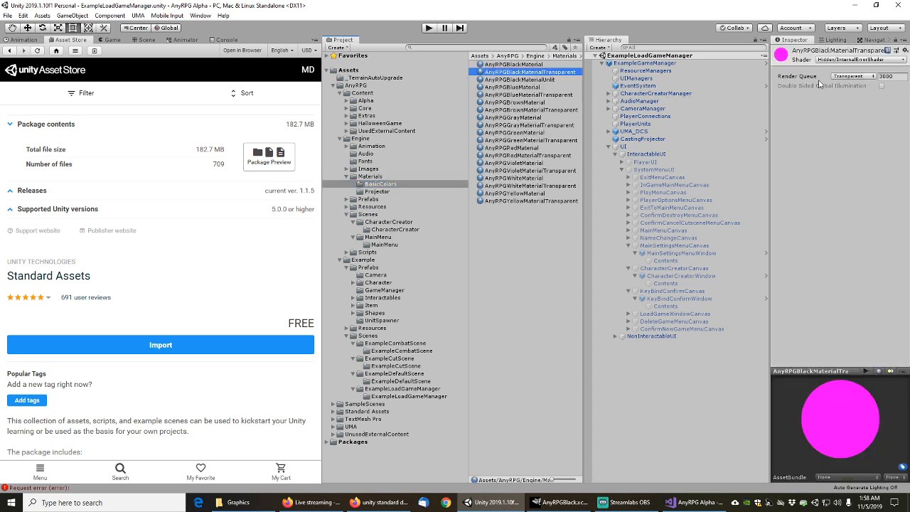
click(857, 66)
scroll(907, 133, down, 2)
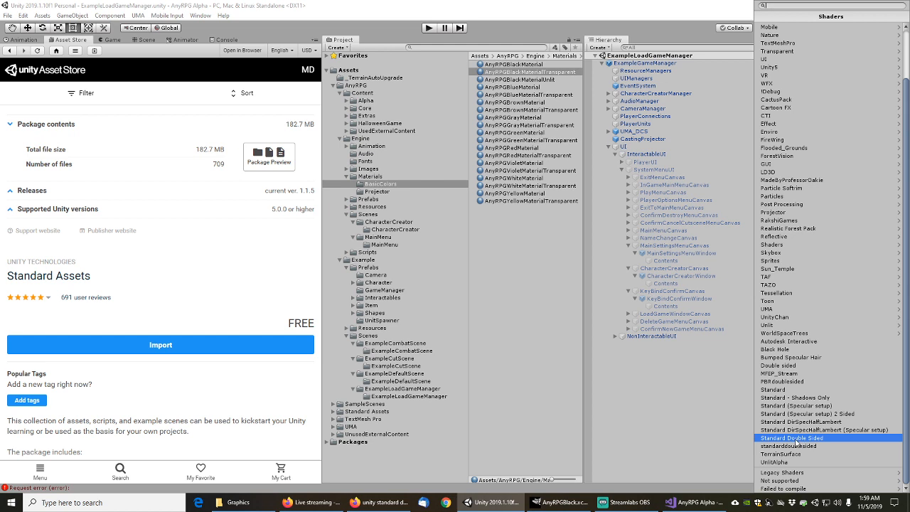
click(794, 438)
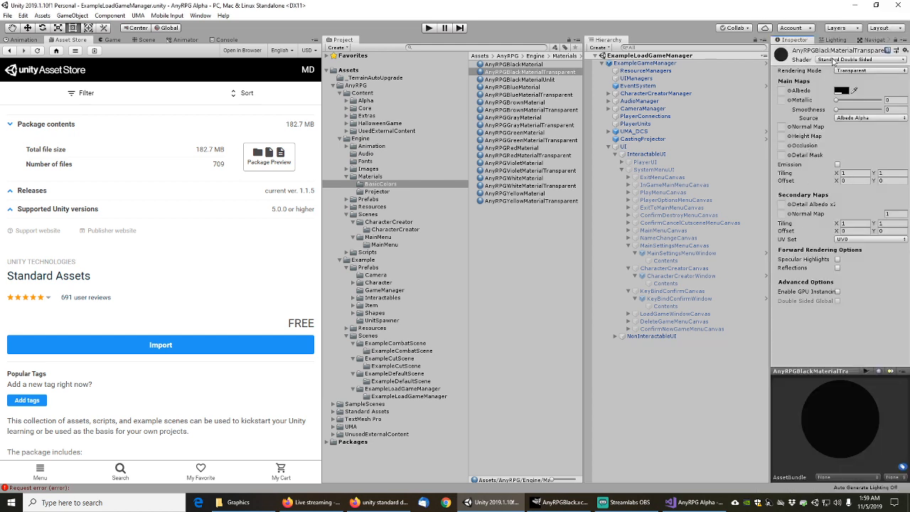
right_click(526, 71)
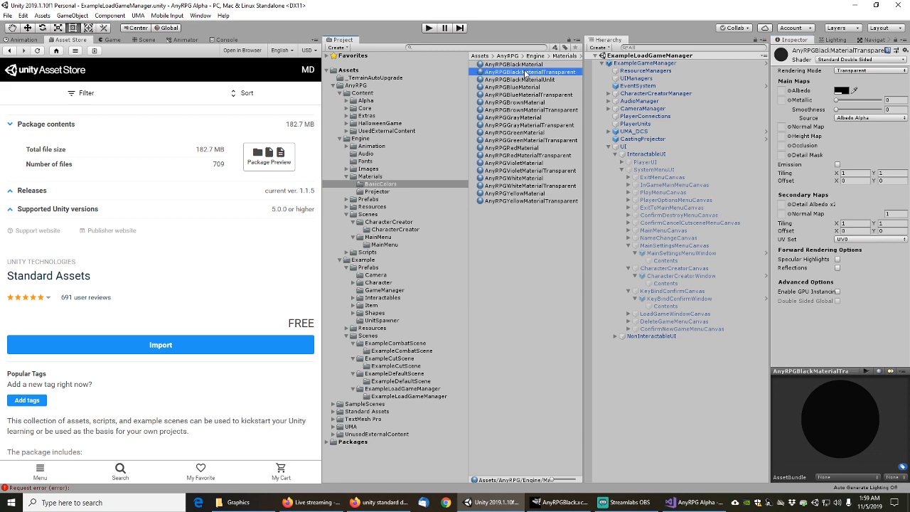
click(567, 198)
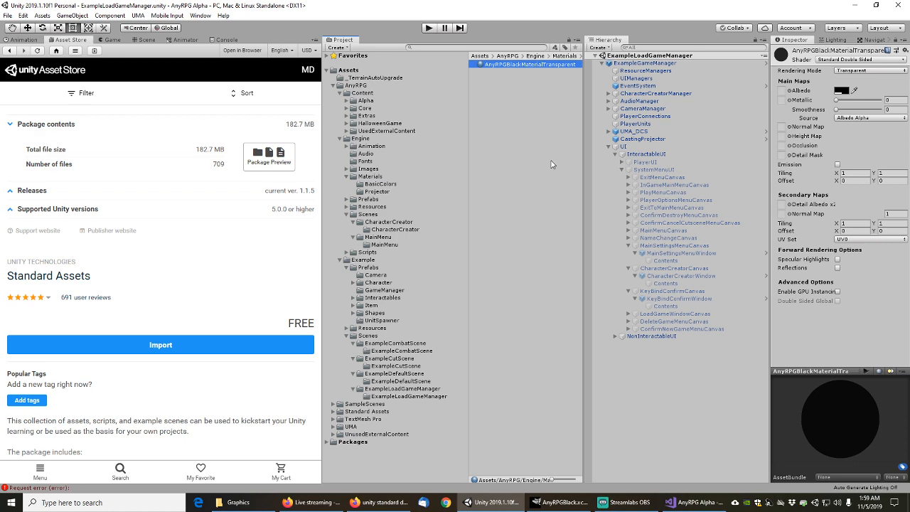
click(227, 39)
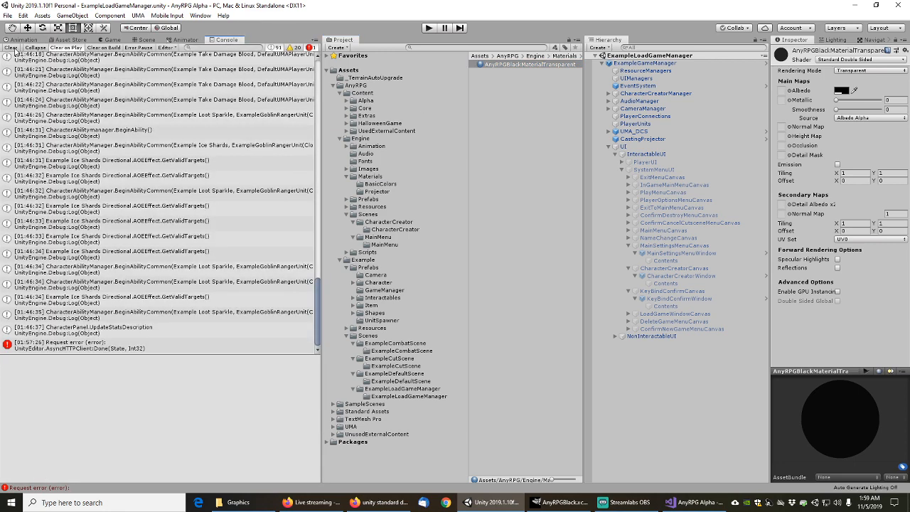
click(11, 48)
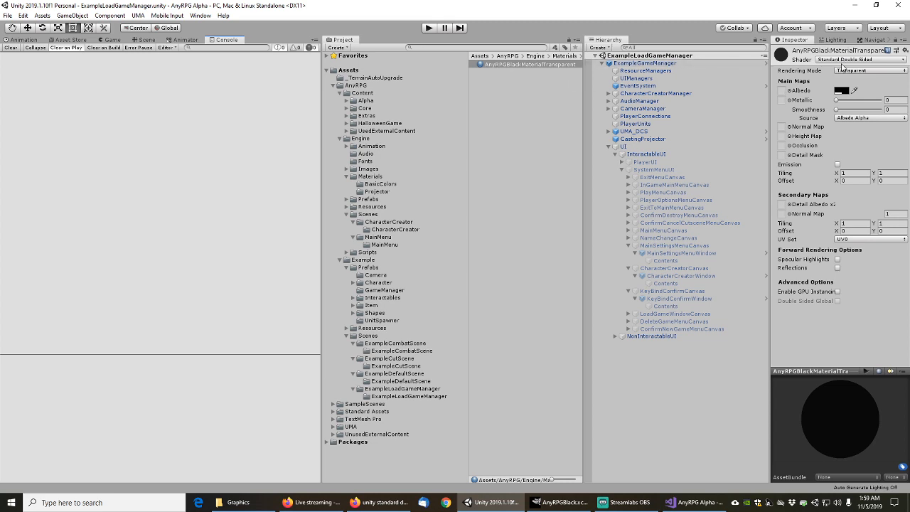
click(849, 61)
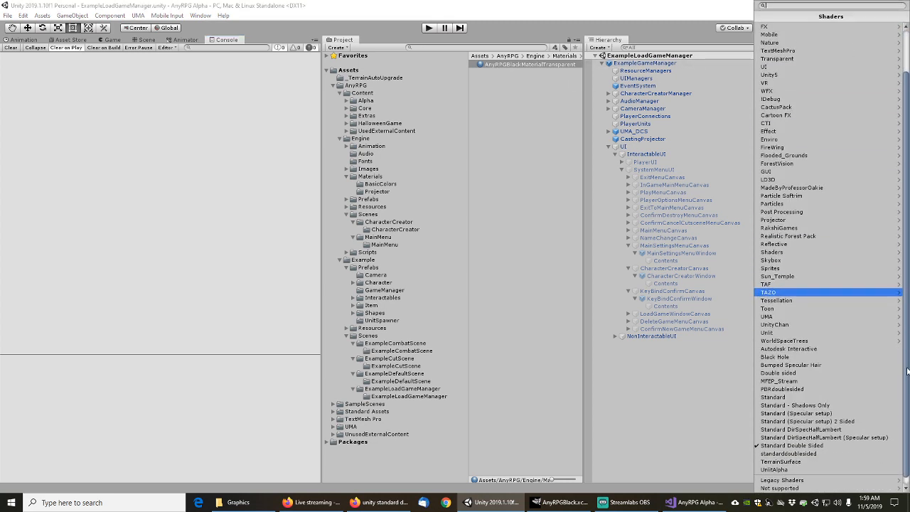
scroll(811, 398, down, 3)
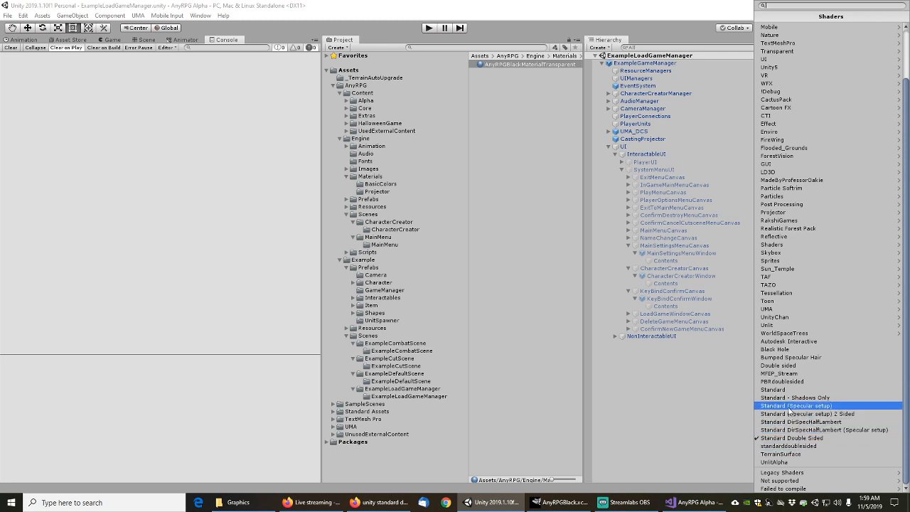
click(791, 407)
right_click(538, 65)
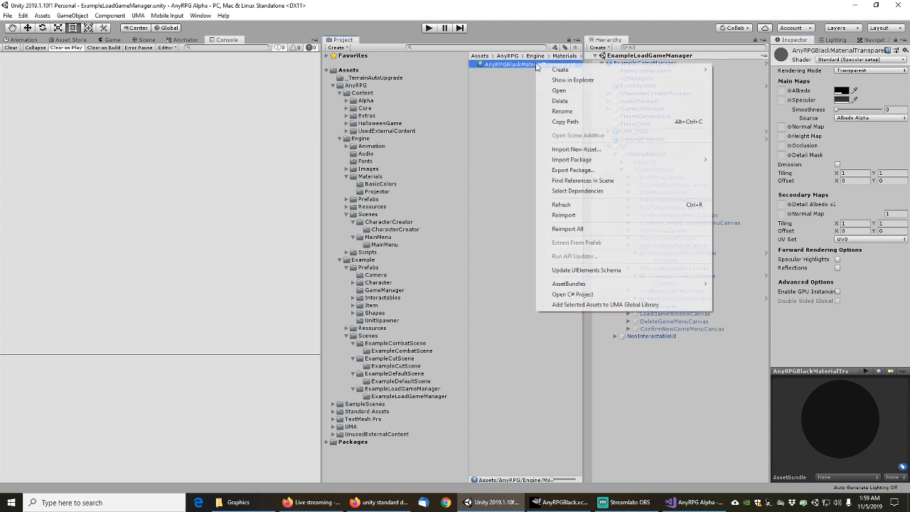
click(578, 190)
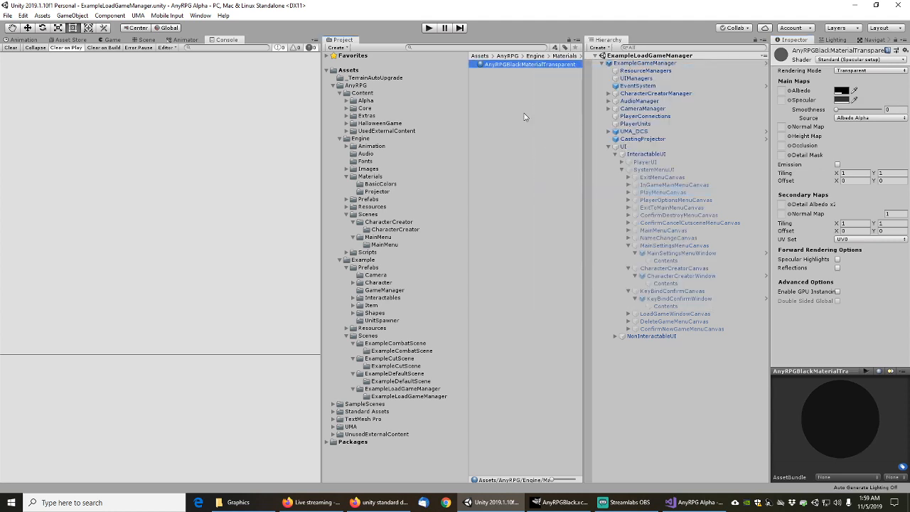
click(831, 60)
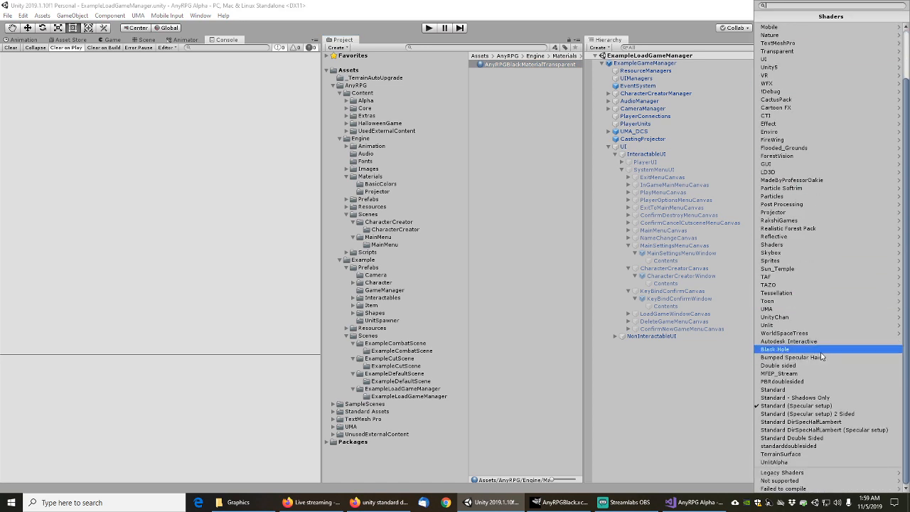
click(797, 317)
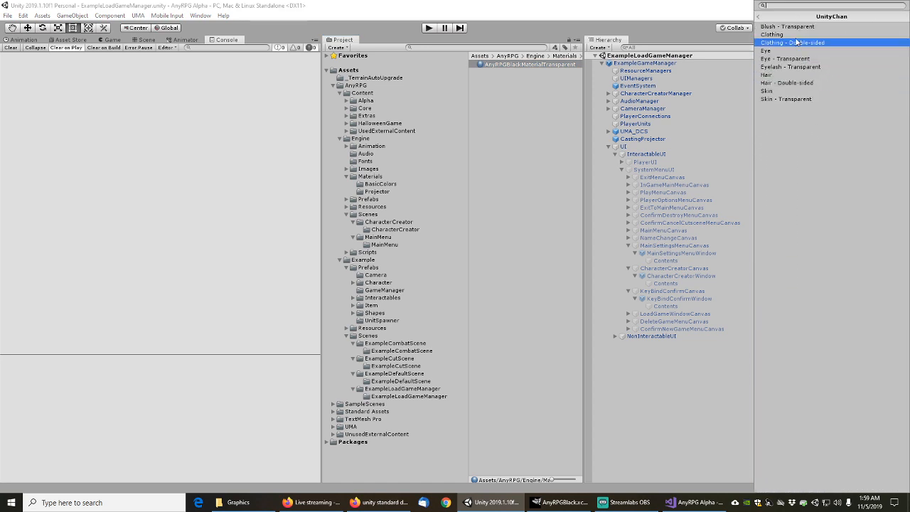
click(761, 18)
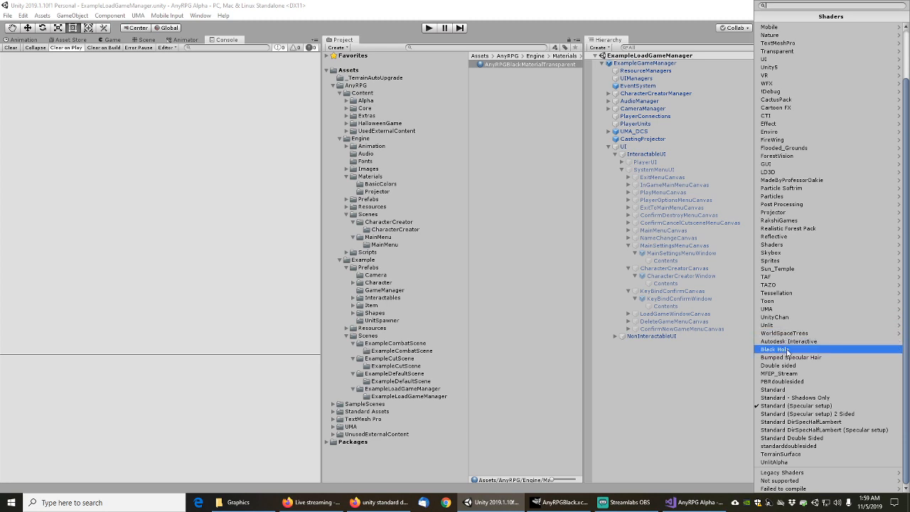
click(788, 350)
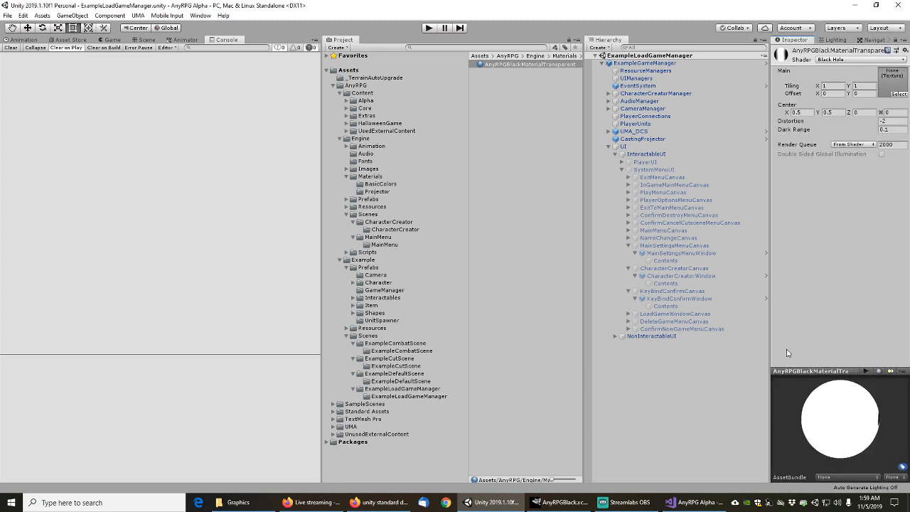
right_click(518, 65)
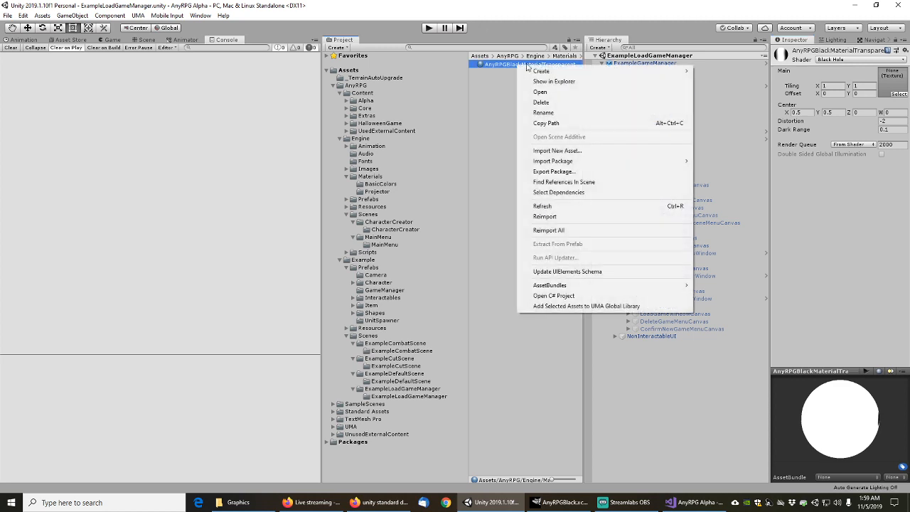
click(559, 192)
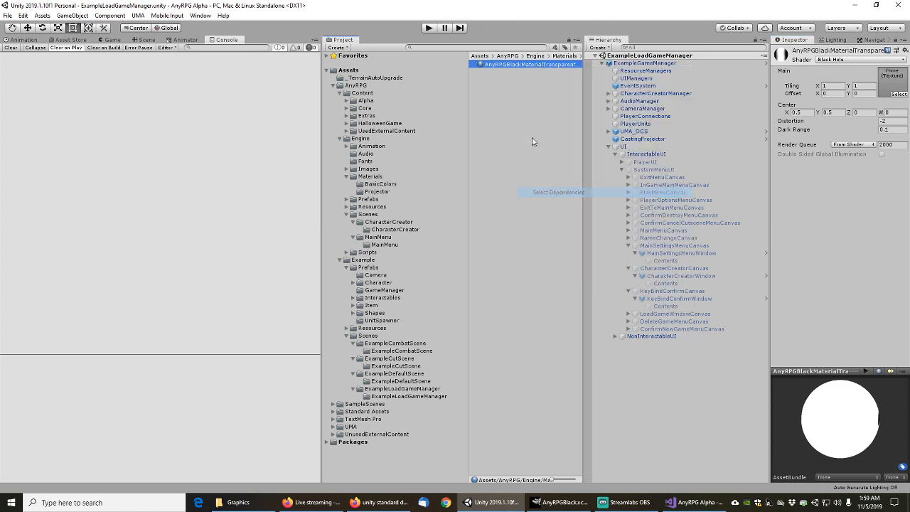
click(828, 61)
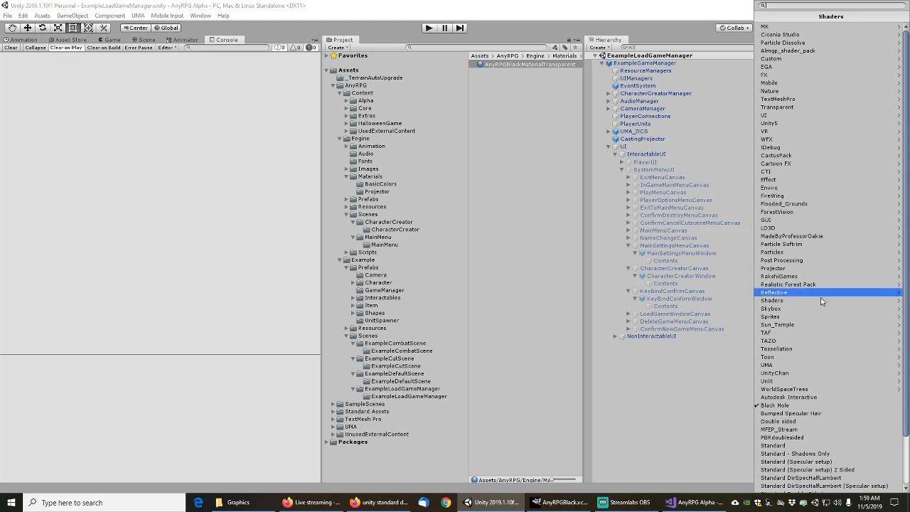
click(790, 406)
click(834, 63)
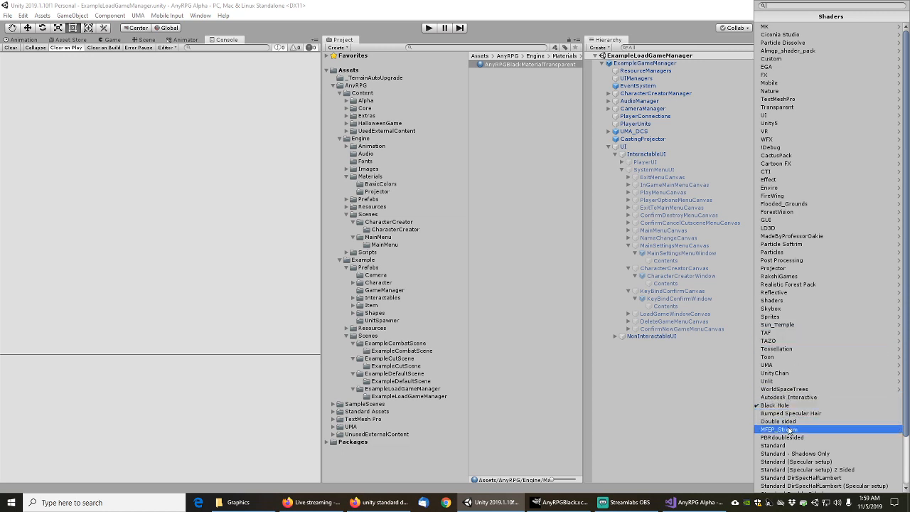
scroll(791, 432, down, 3)
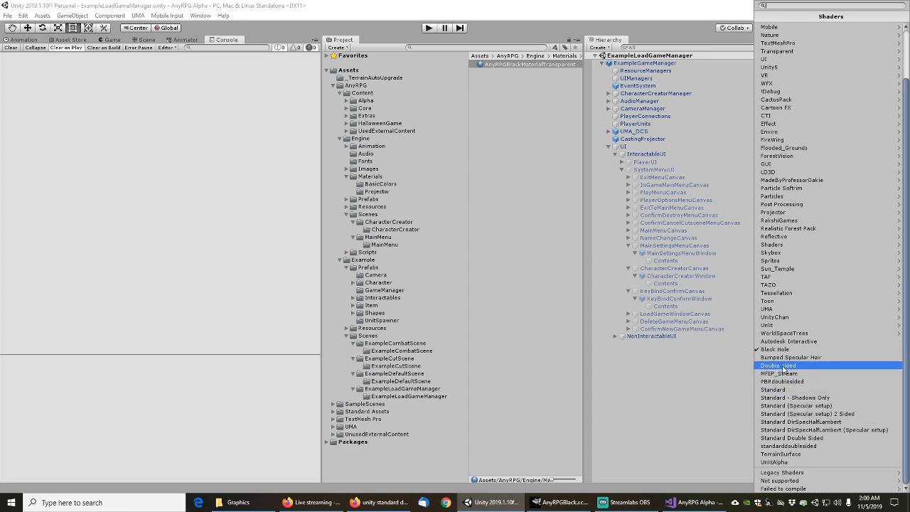
click(784, 366)
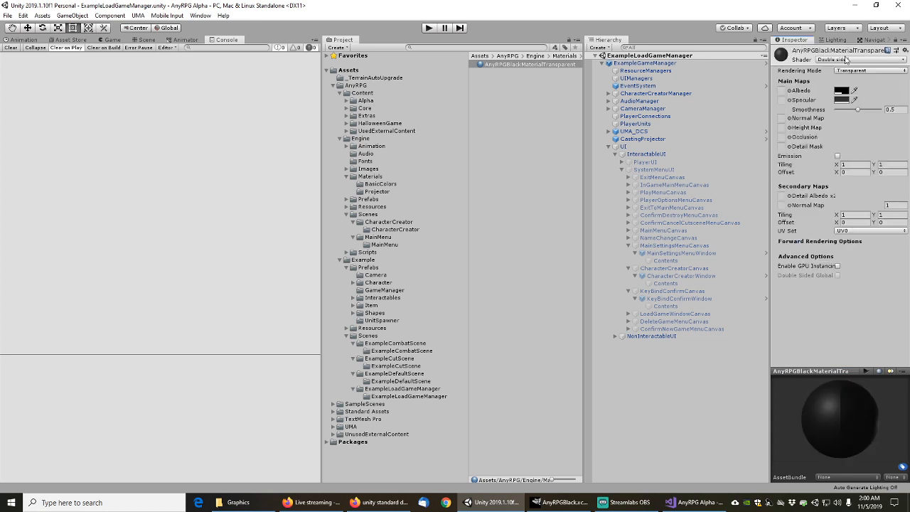
right_click(527, 65)
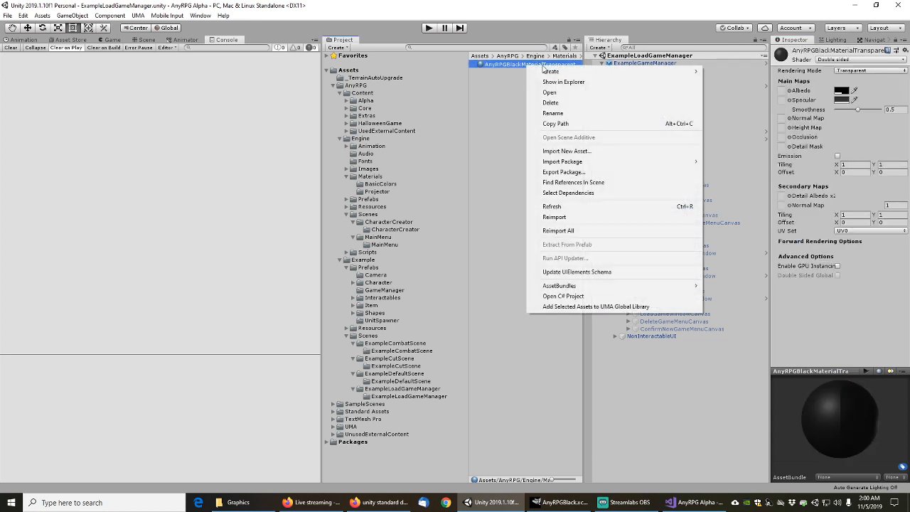
click(574, 183)
click(871, 59)
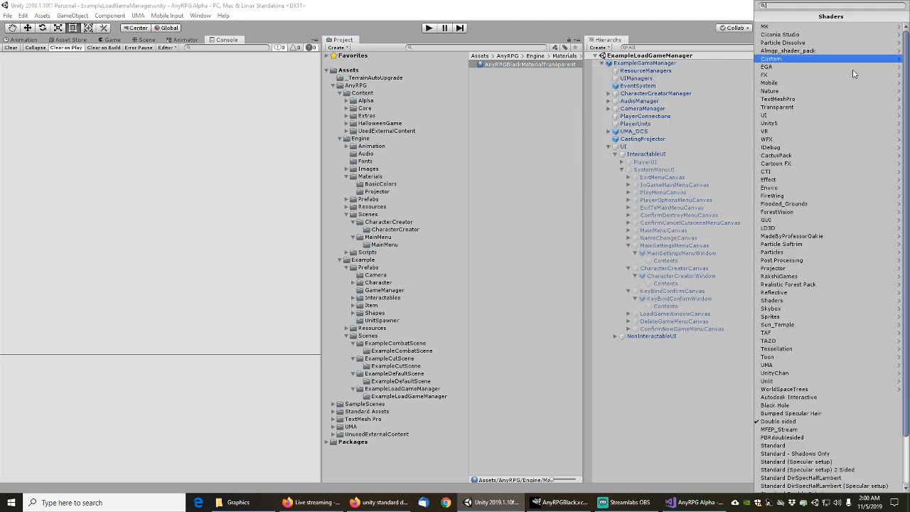
scroll(908, 139, down, 1)
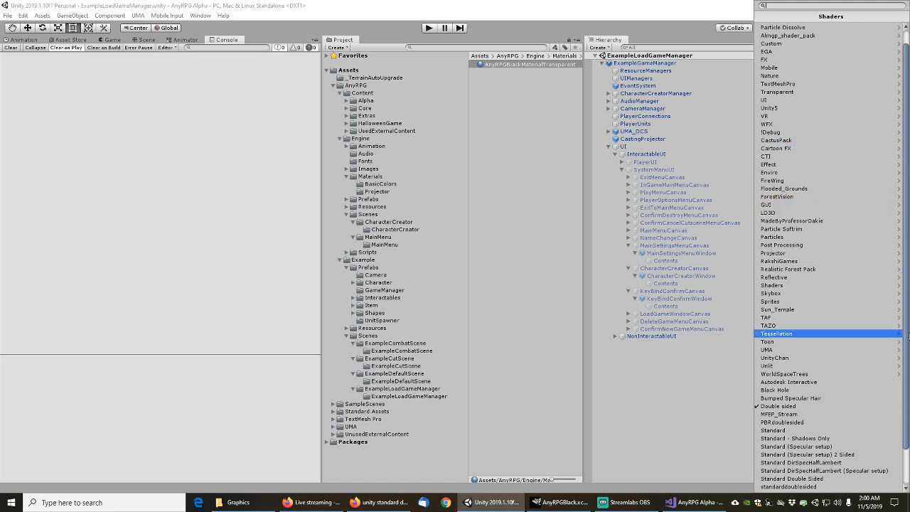
scroll(909, 332, down, 2)
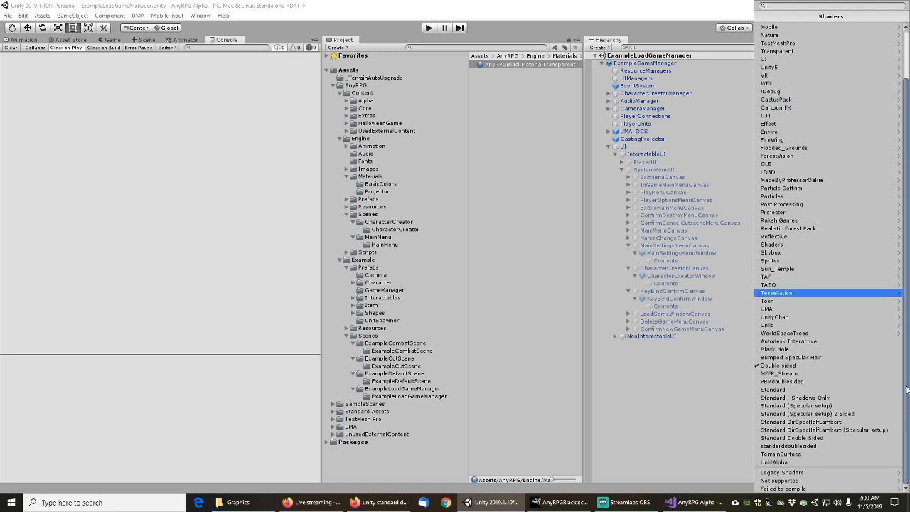
click(783, 318)
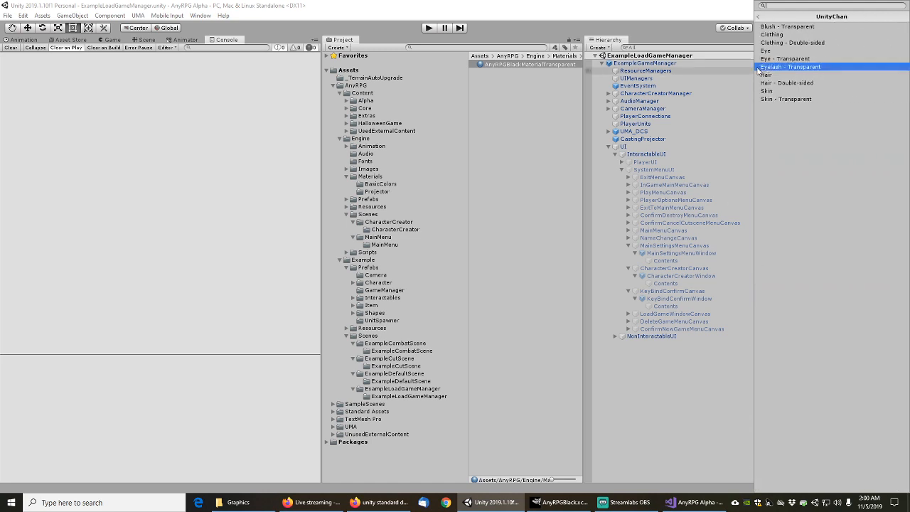
click(782, 27)
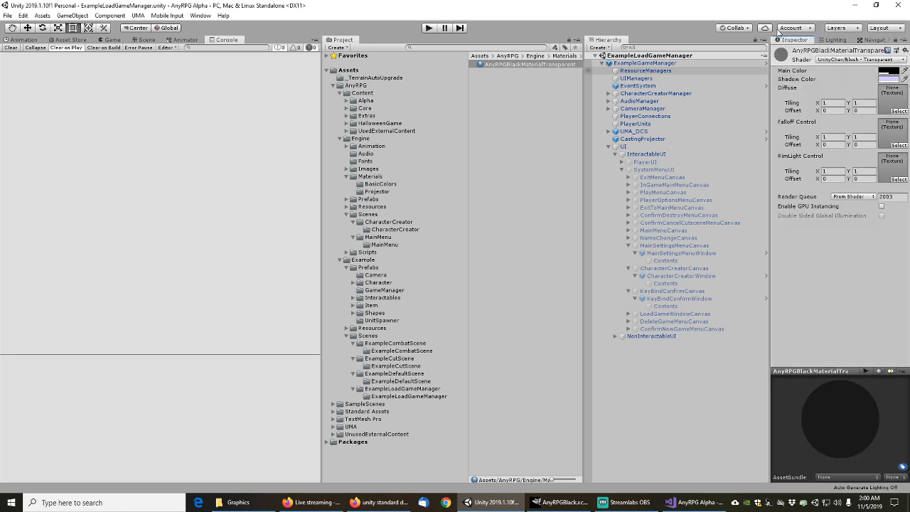
right_click(533, 64)
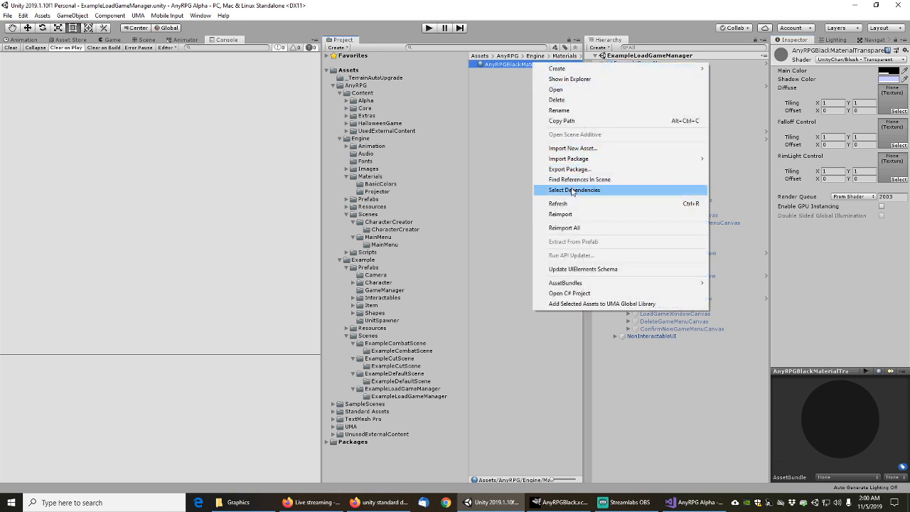
click(573, 190)
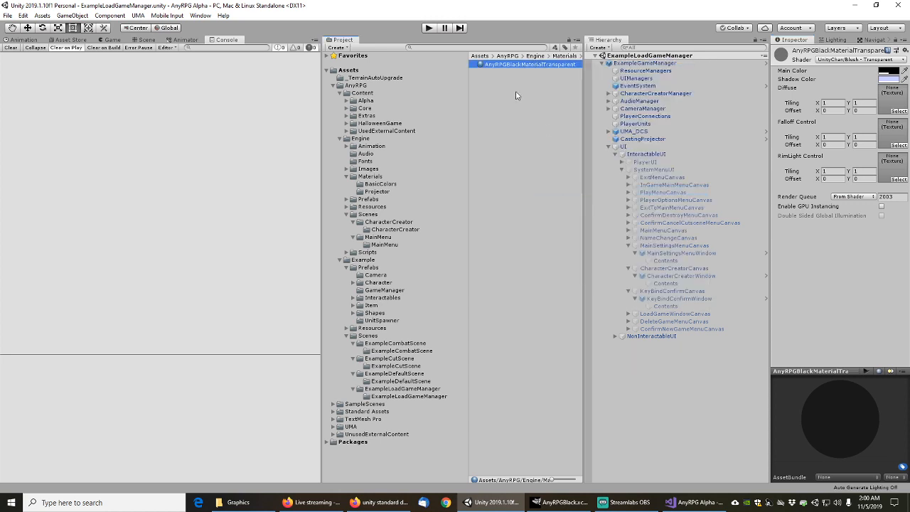
click(853, 59)
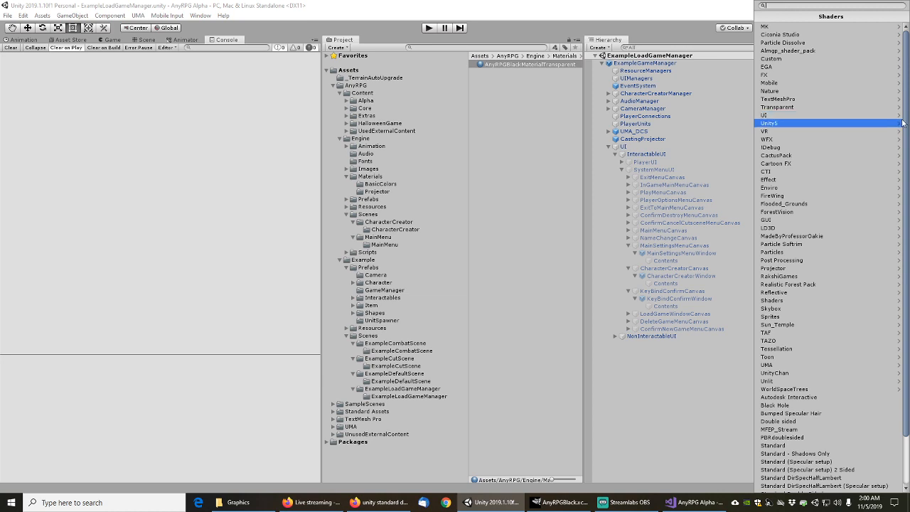
scroll(909, 254, down, 3)
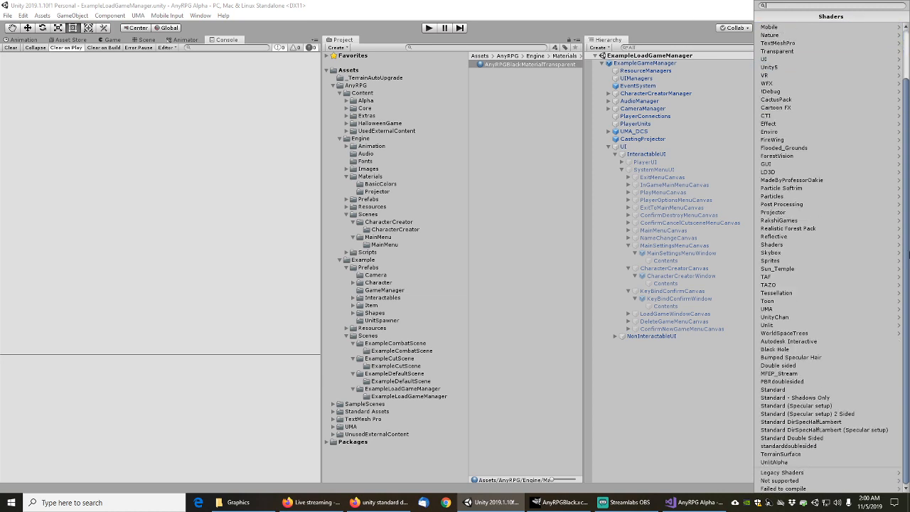
click(805, 439)
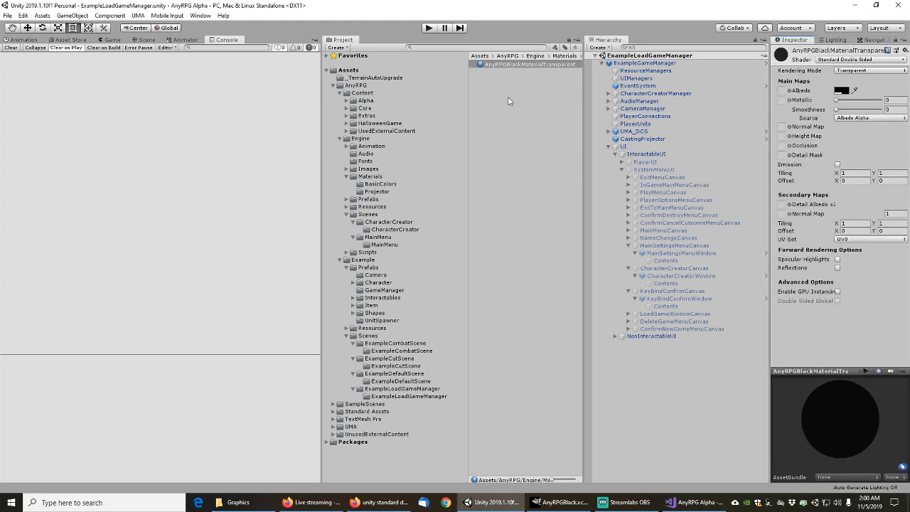
click(8, 15)
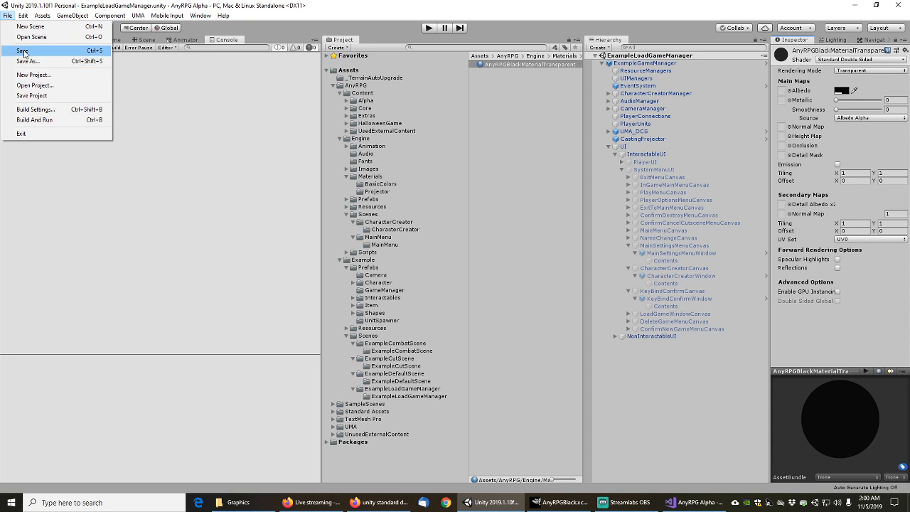
Save the scene, search 'doublesid', and inspect doublesidedshader, pbrDoubleSided and DoubleSided-Light-Spec
click(24, 51)
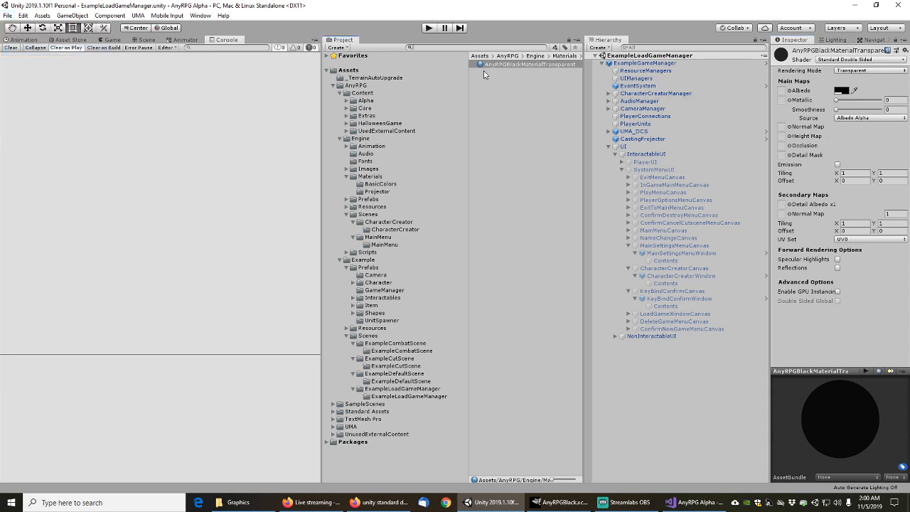
text(doublesided)
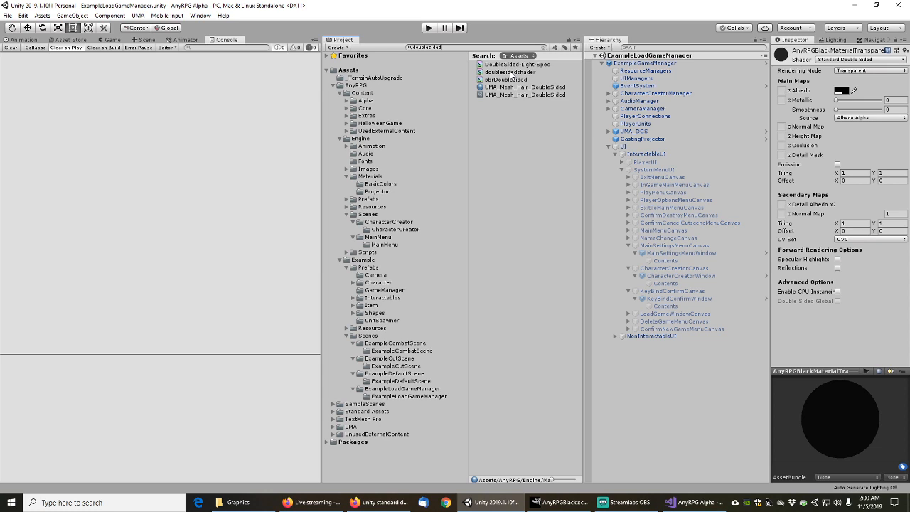
click(510, 72)
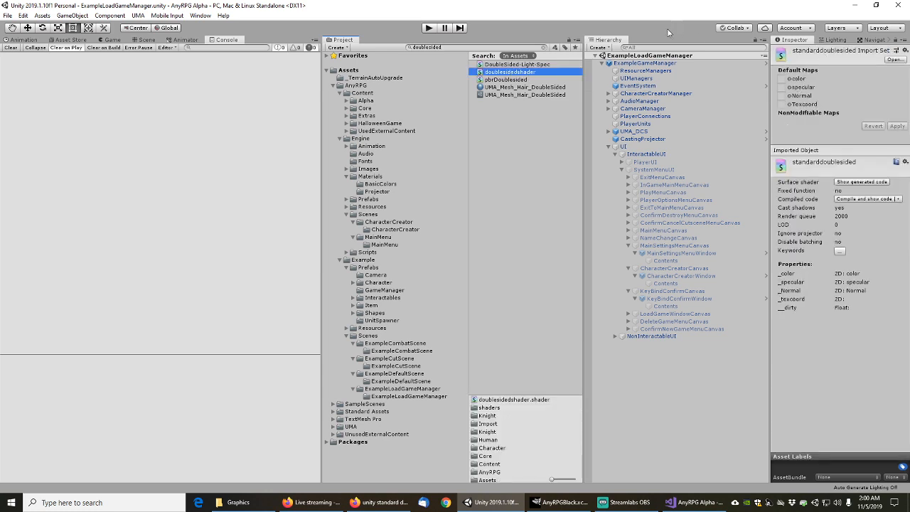
click(546, 47)
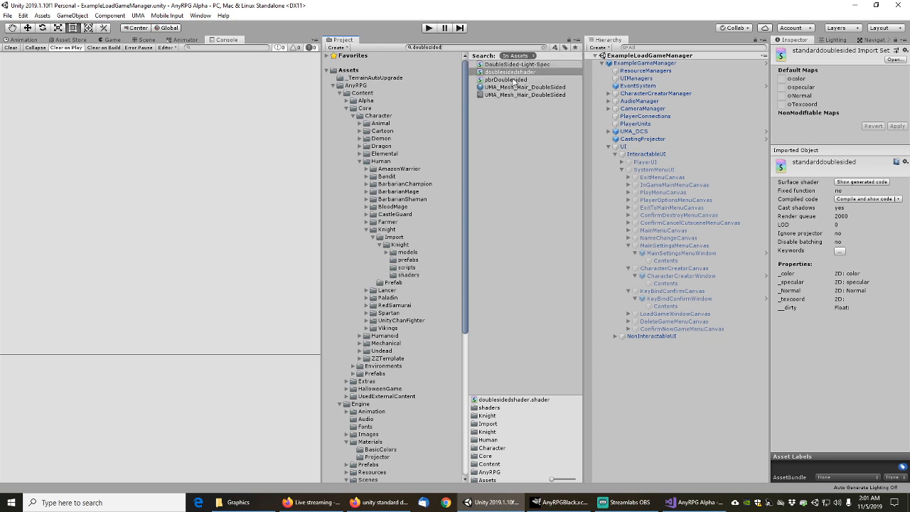
click(513, 80)
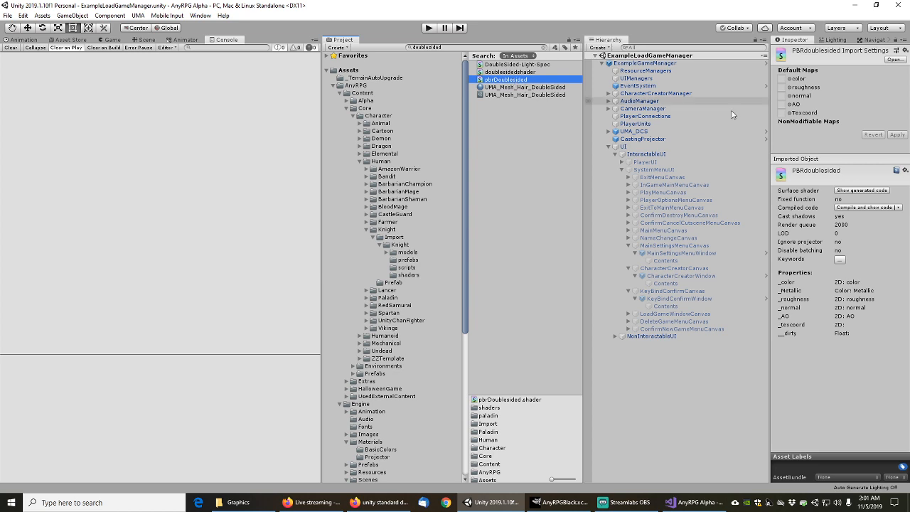
click(508, 65)
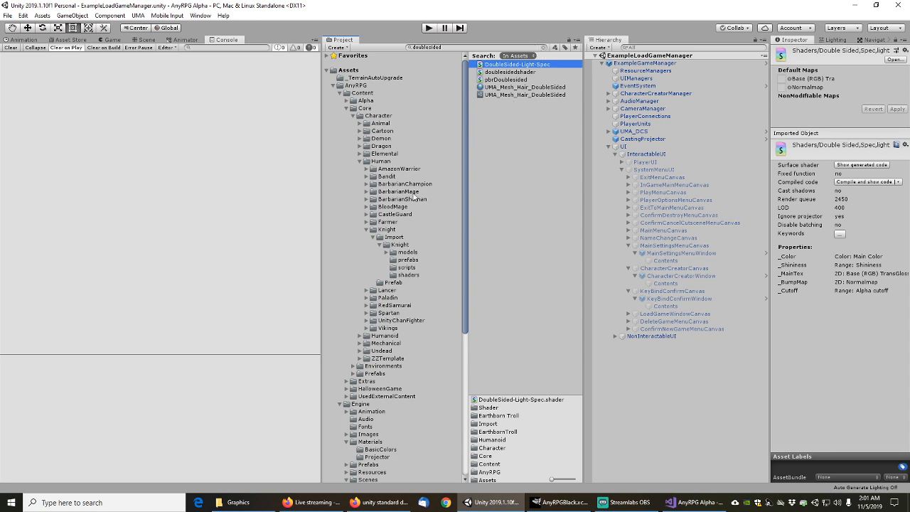
Collapse the Human, Character and Core folders in the Project tree
click(359, 162)
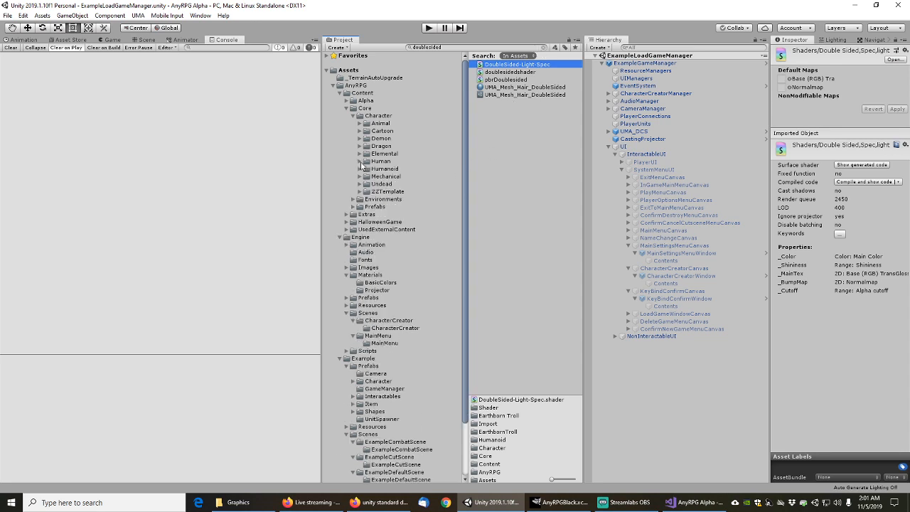
click(353, 116)
click(347, 108)
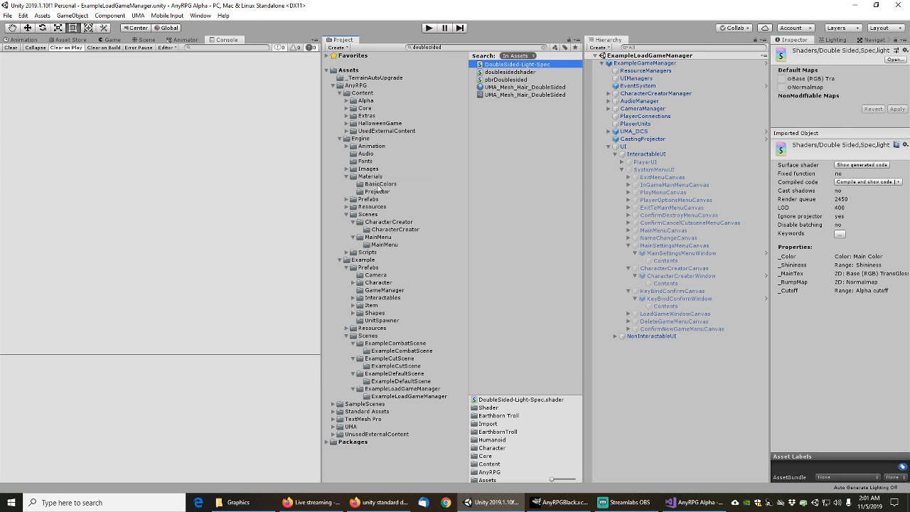
Select the nine transparent BasicColors materials, black through yellow, and apply Standard Double Sided
click(378, 184)
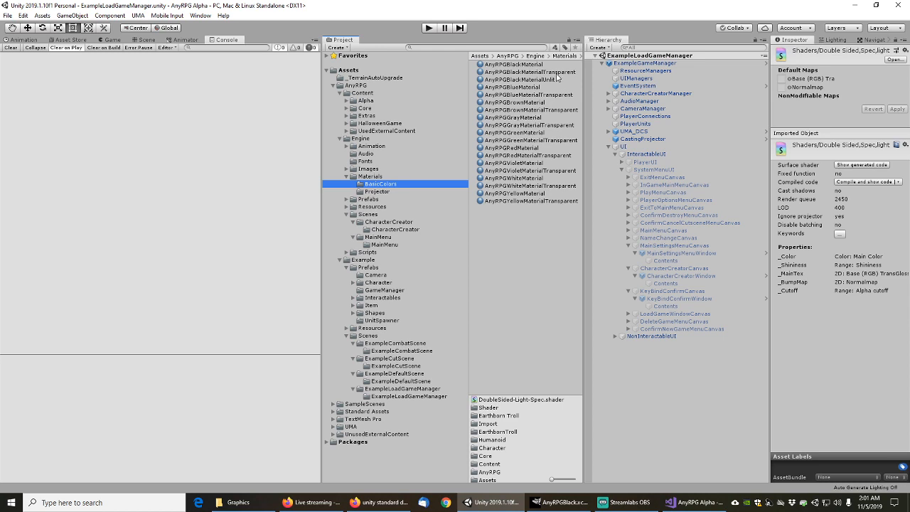
click(557, 73)
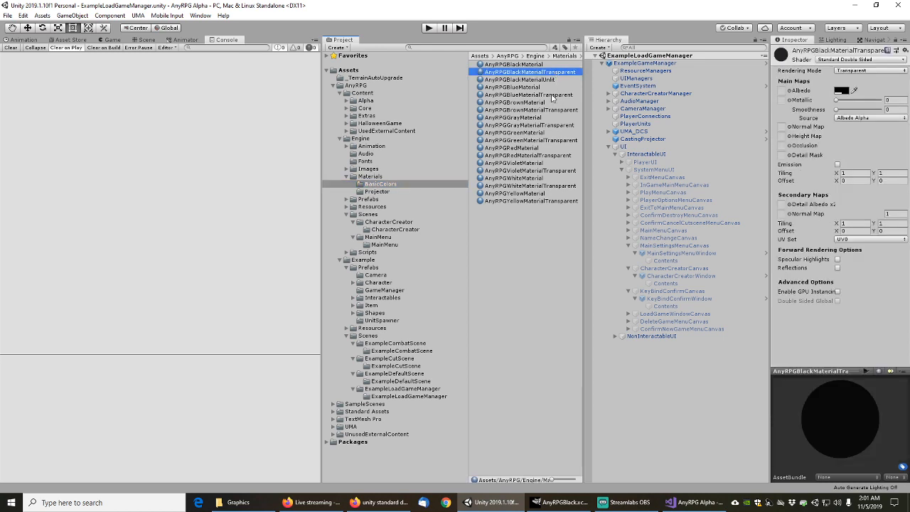
ctrl+click(552, 95)
ctrl+click(558, 111)
ctrl+click(565, 125)
ctrl+click(566, 140)
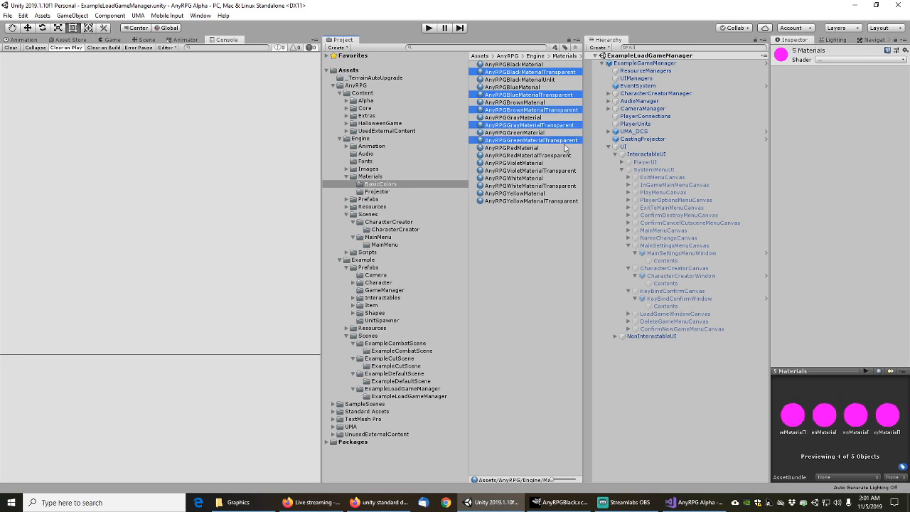
ctrl+click(564, 155)
ctrl+click(564, 171)
ctrl+click(566, 186)
ctrl+click(565, 200)
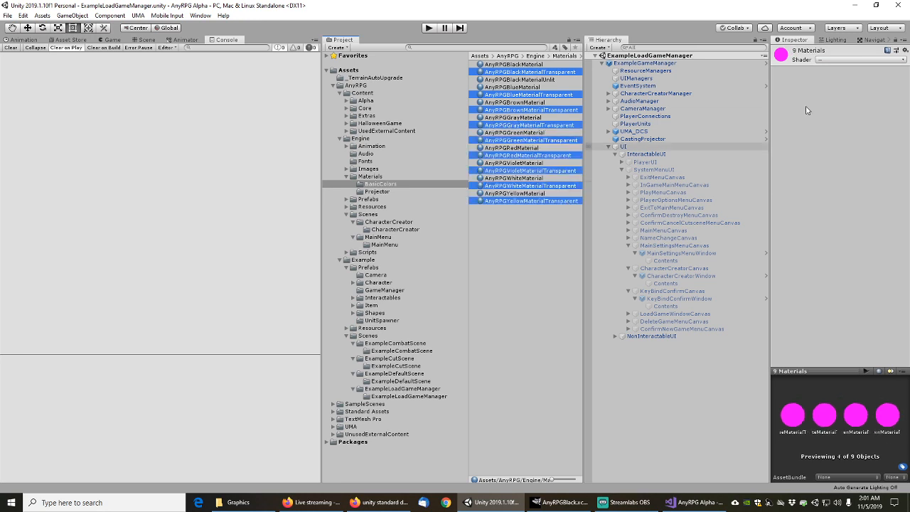
click(831, 60)
scroll(829, 311, down, 3)
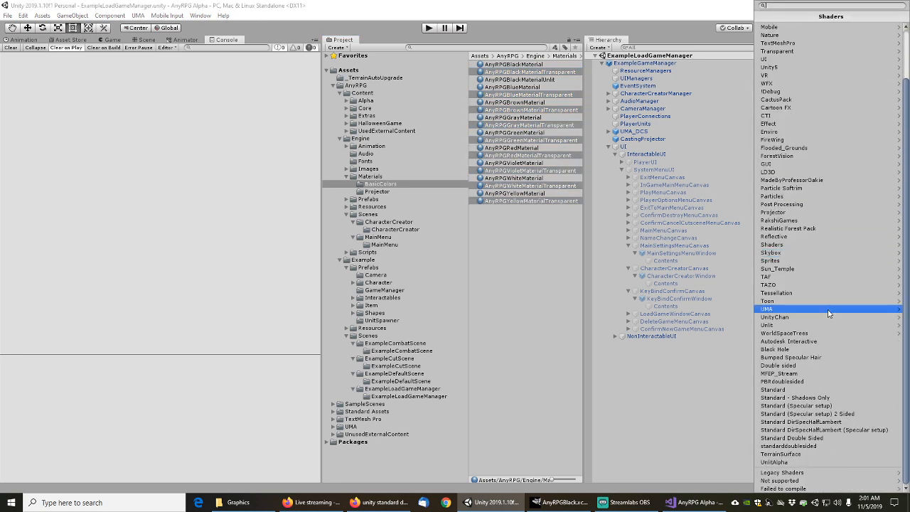
click(797, 438)
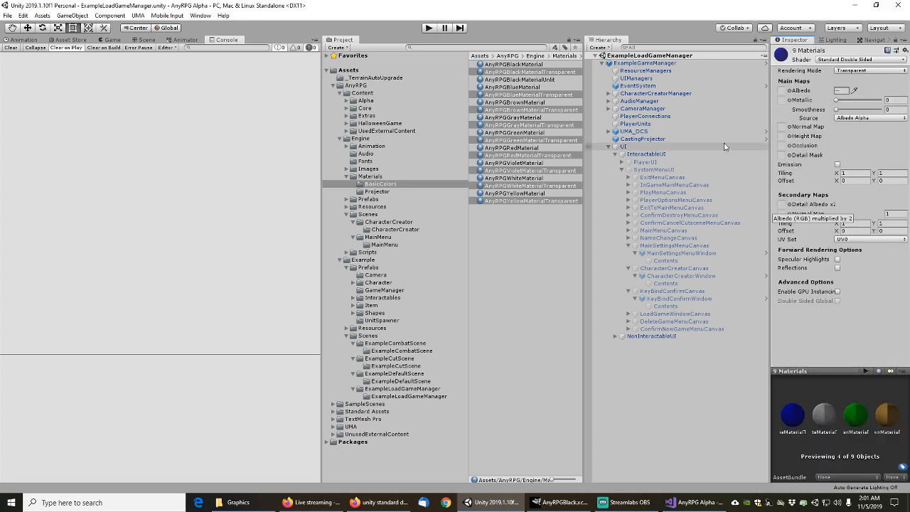
Check the gray transparent material's shader, deselect, save via File > Save, and collapse Materials
click(514, 255)
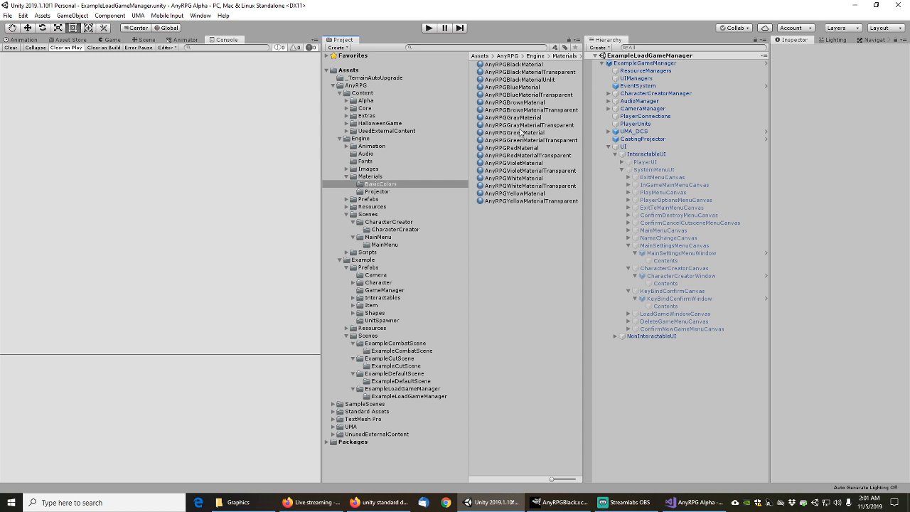
click(522, 126)
click(524, 254)
click(9, 16)
click(24, 54)
click(347, 177)
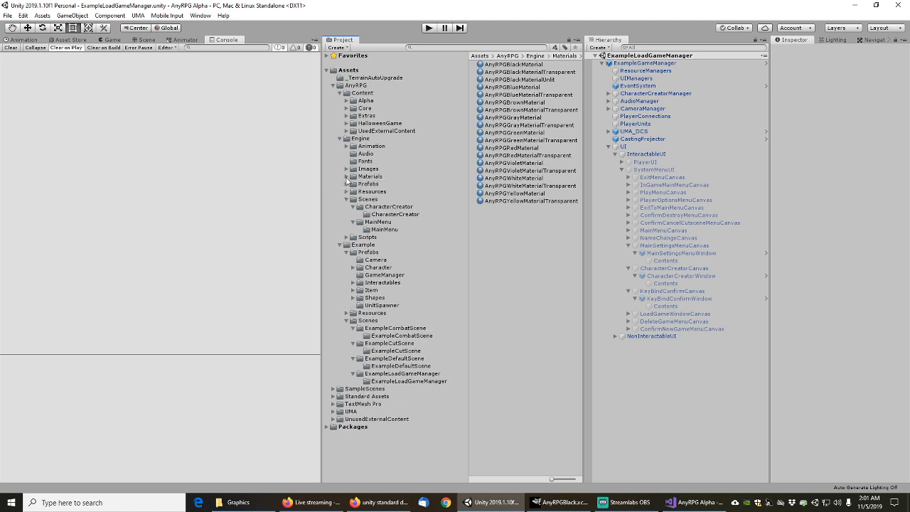
Inspect the ExampleLoadGameManager, ExampleDefaultScene, ExampleCutScene and ExampleCombatScene scene files
click(340, 139)
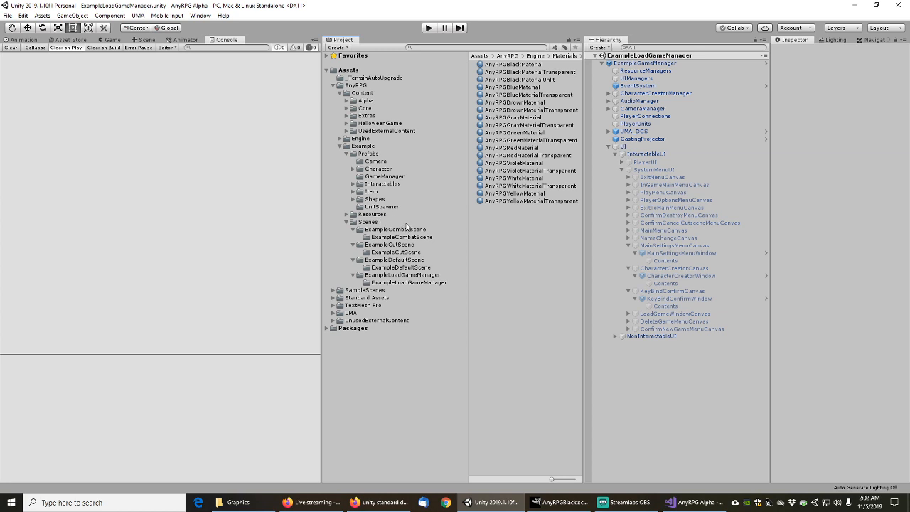
click(386, 276)
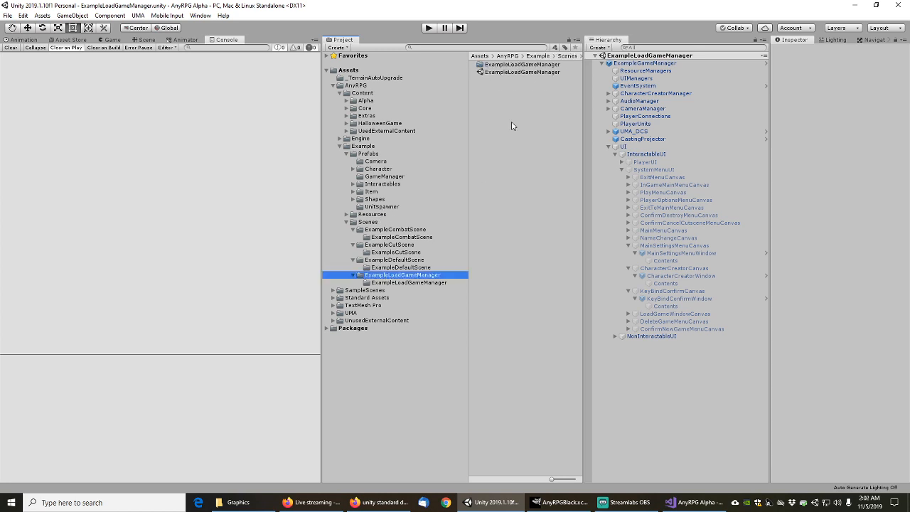
click(515, 73)
click(399, 261)
click(501, 72)
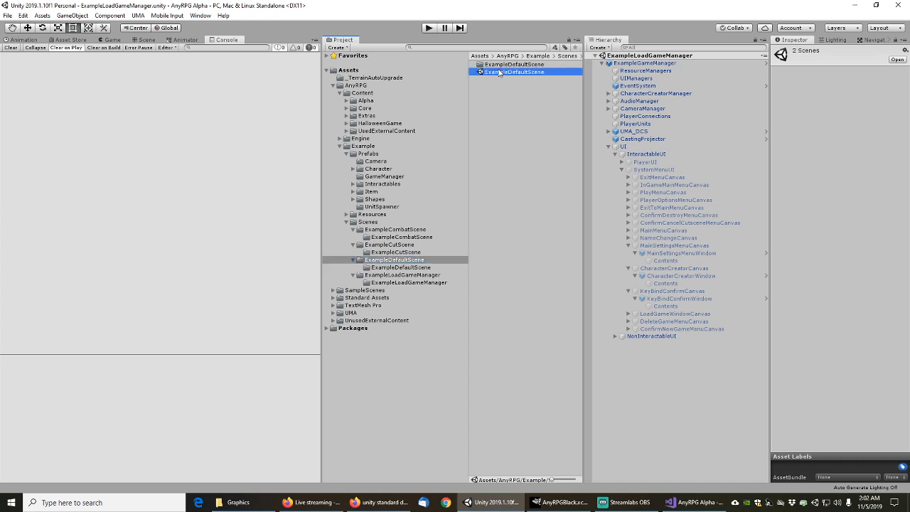
click(388, 245)
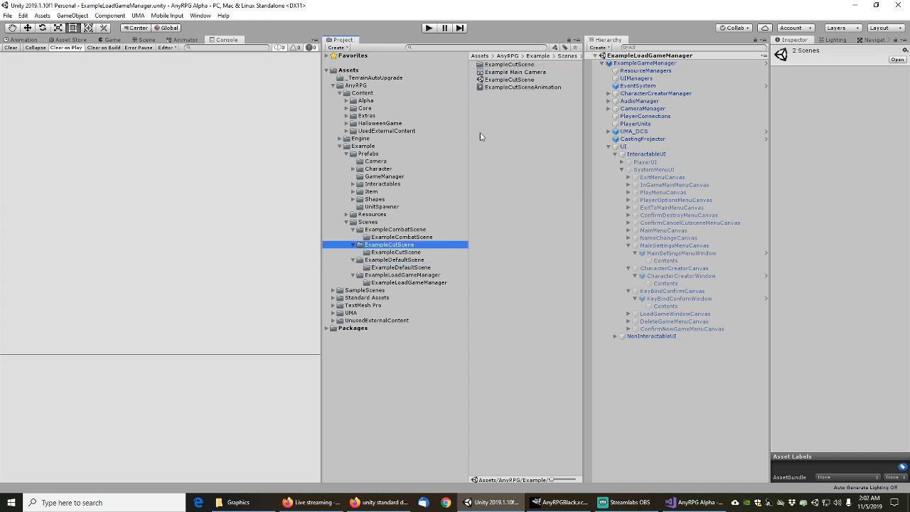
click(501, 79)
click(381, 229)
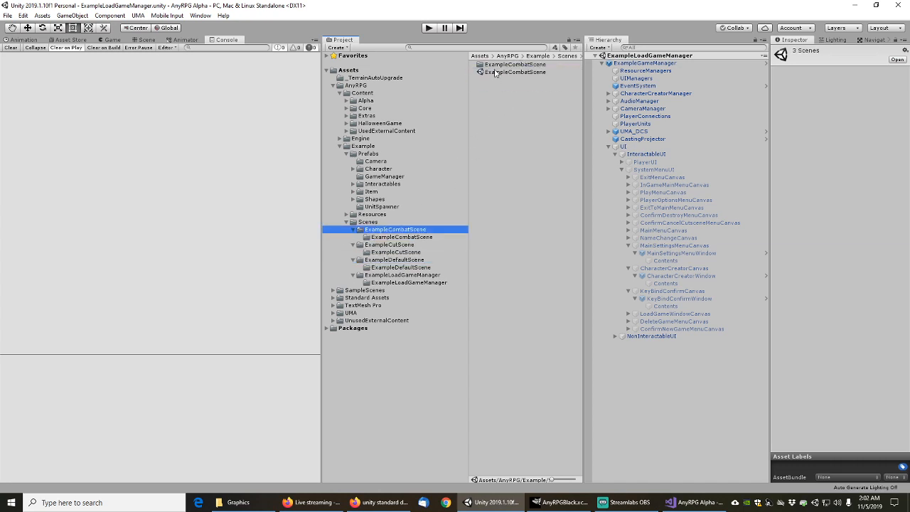
click(496, 71)
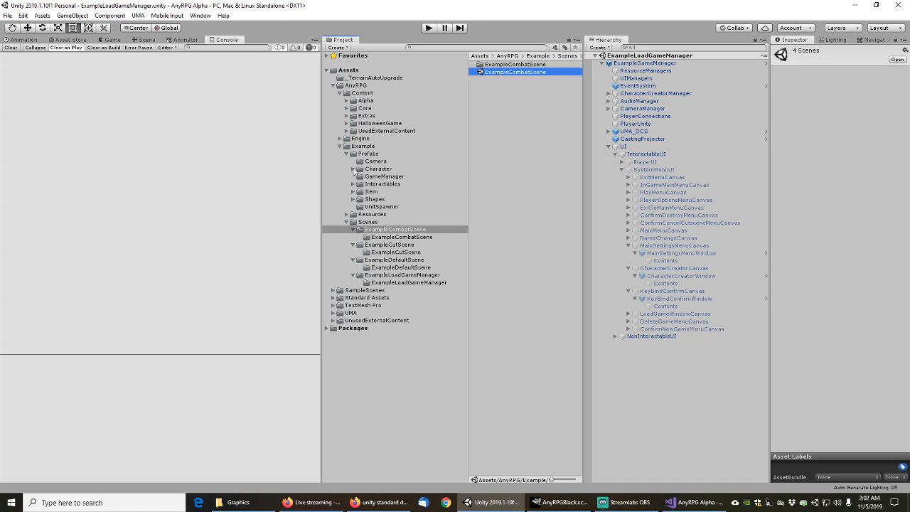
Inspect the Engine MainMenu and CharacterCreator scenes, opening and dismissing CharacterCreator's context menu
click(341, 139)
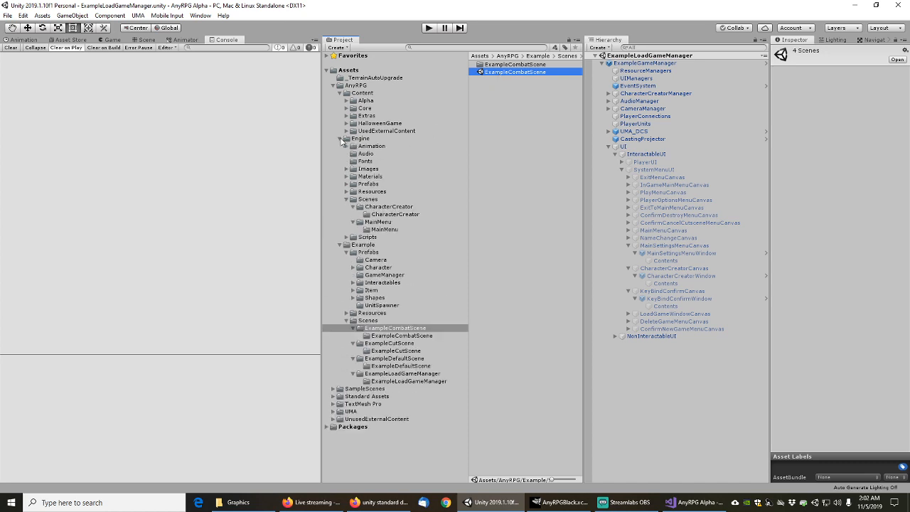
click(383, 222)
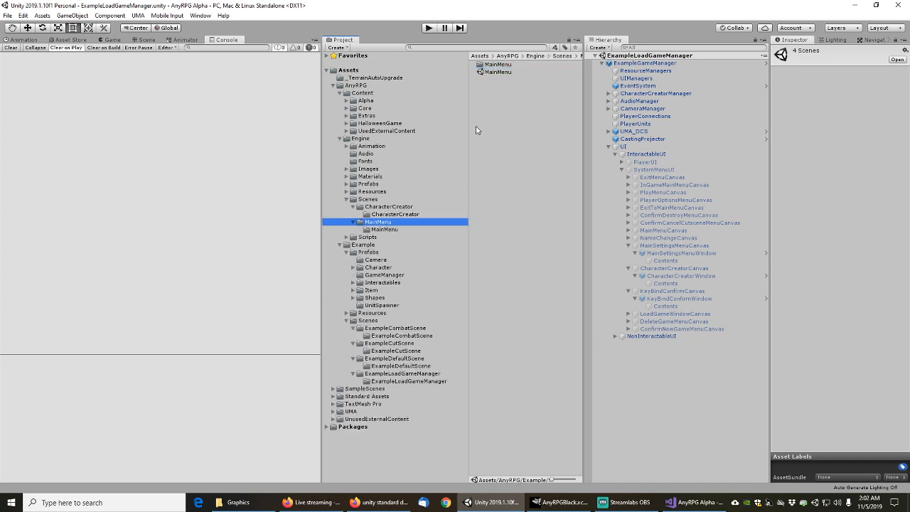
click(498, 72)
click(391, 207)
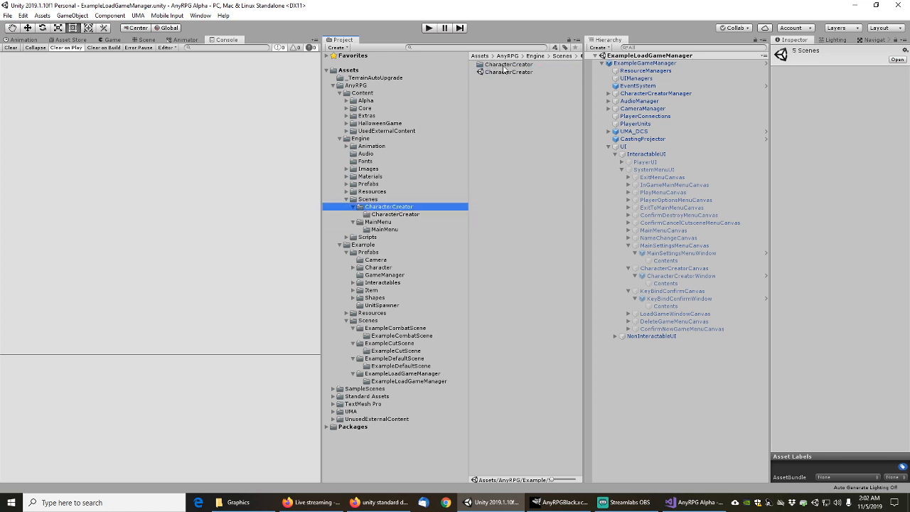
click(501, 72)
right_click(502, 74)
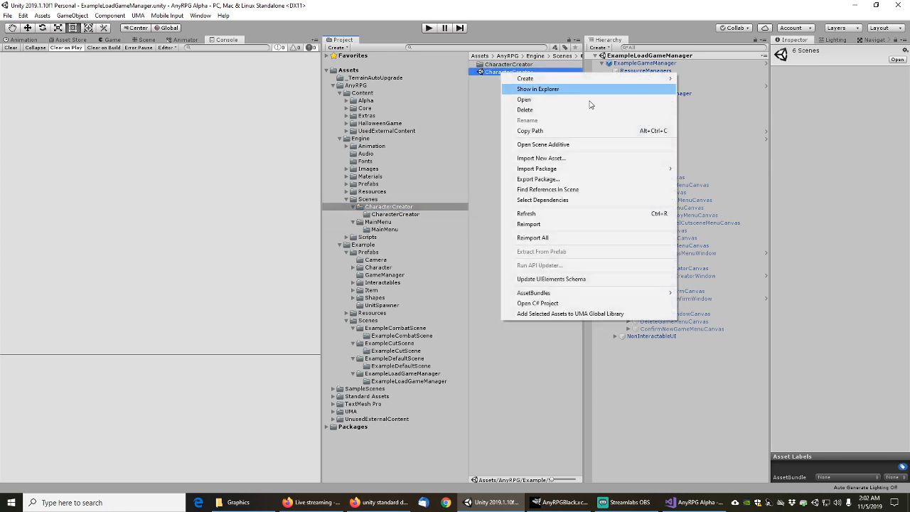
click(543, 201)
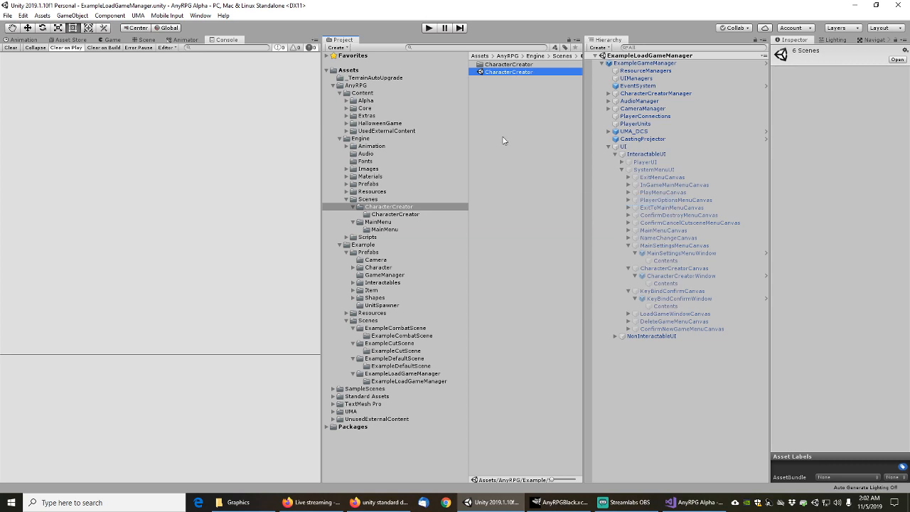
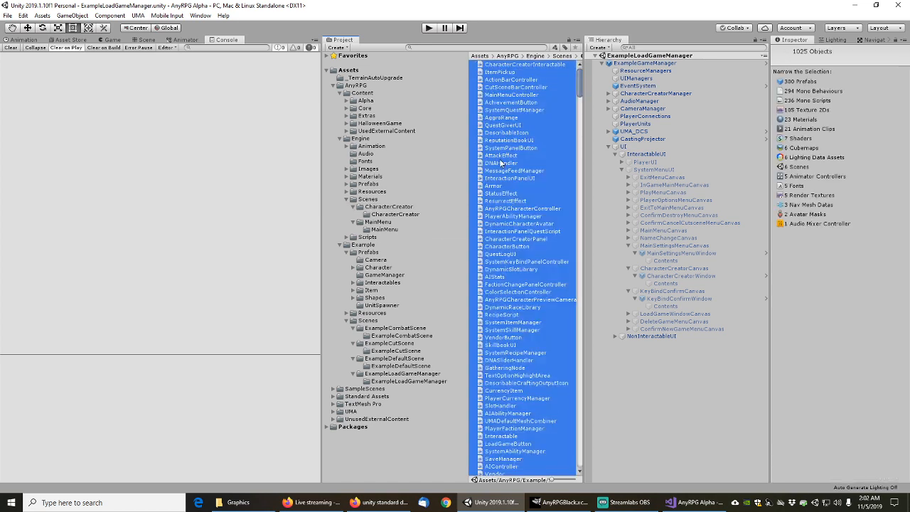
Start exporting the selected assets as a package with Include dependencies unchecked
right_click(503, 162)
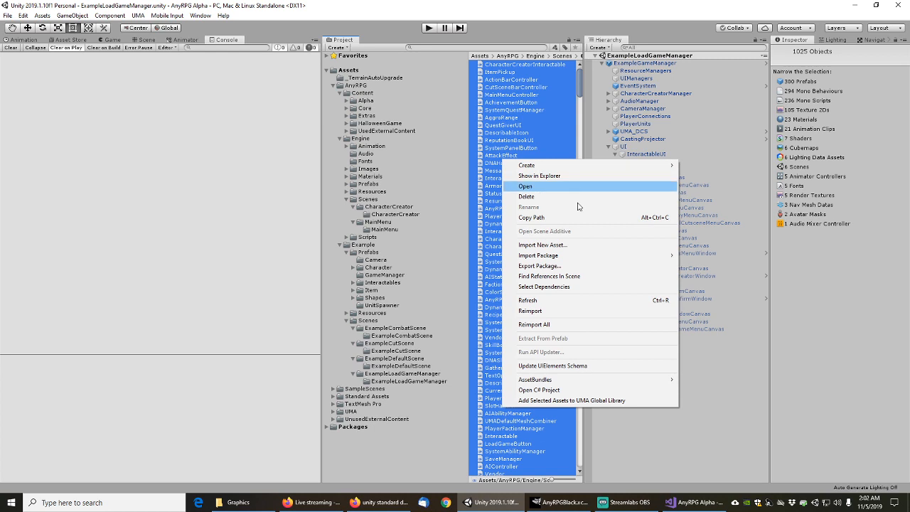
click(549, 270)
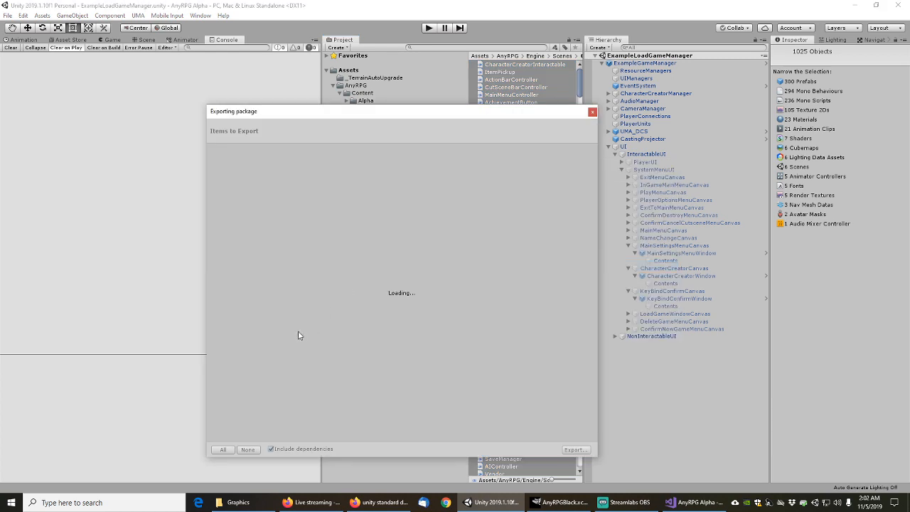
click(271, 449)
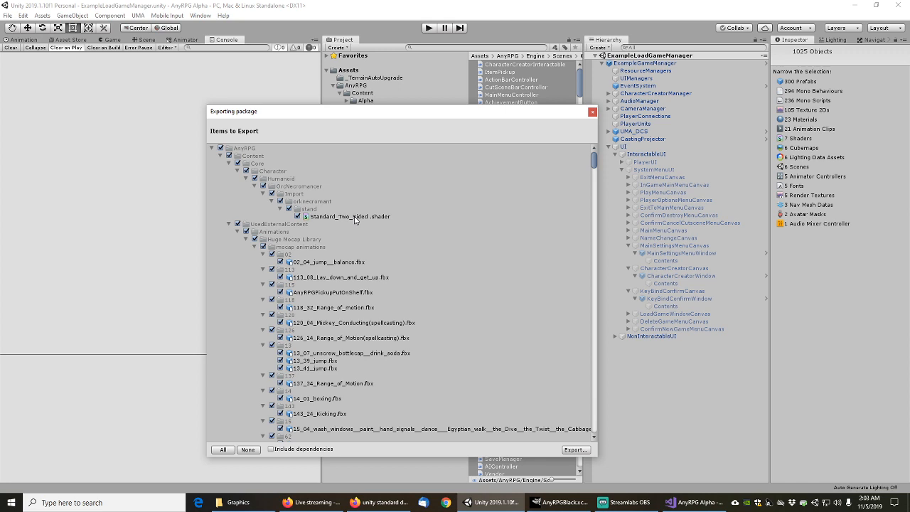
Collapse the UsedExternalContent, Engine, Example and UMA folders in the export list
click(229, 225)
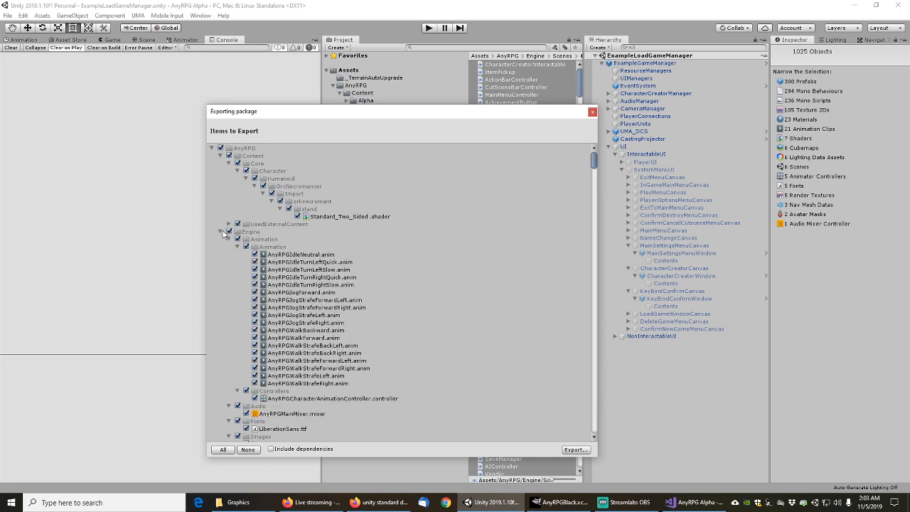
click(221, 231)
click(220, 239)
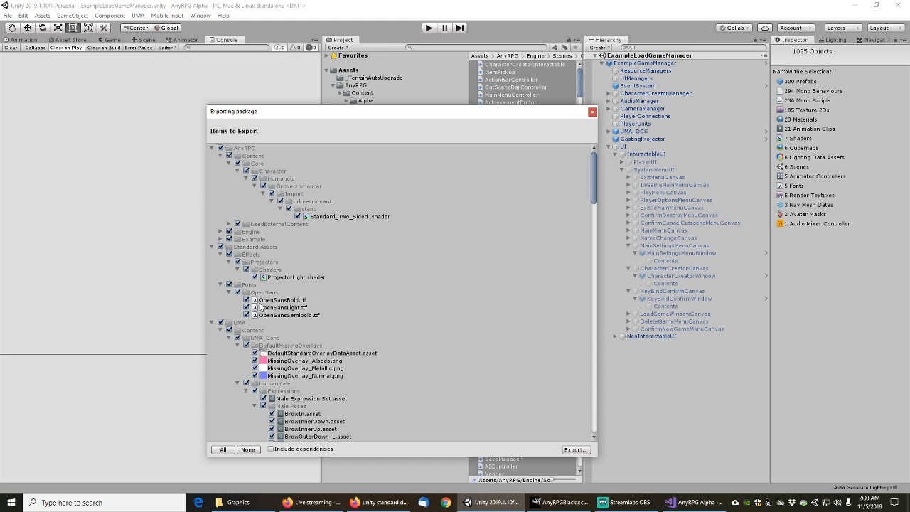
click(212, 322)
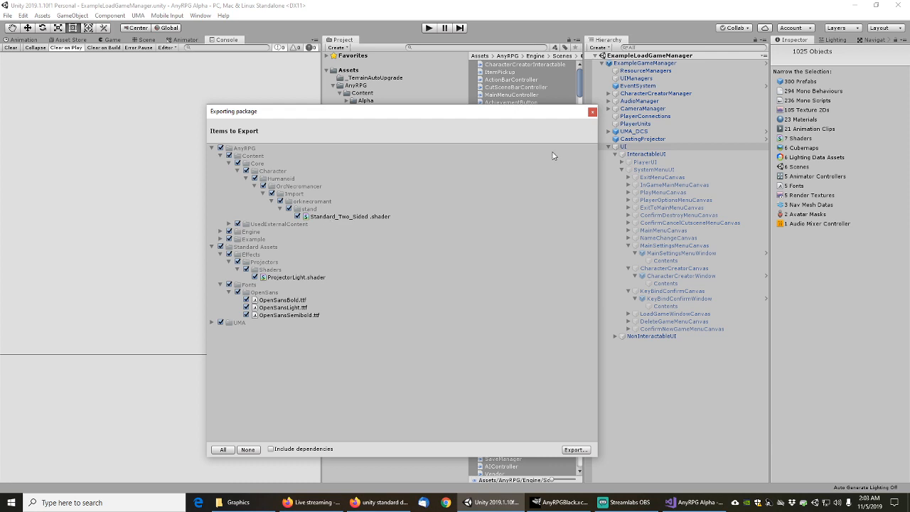
Close the export list, search for the Standard_Two_Sided shader and reveal its folder
click(593, 112)
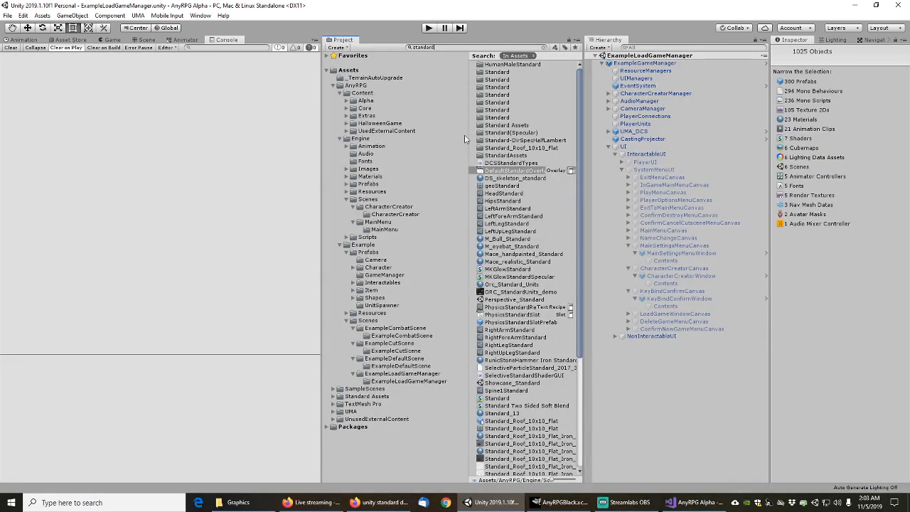
text(_)
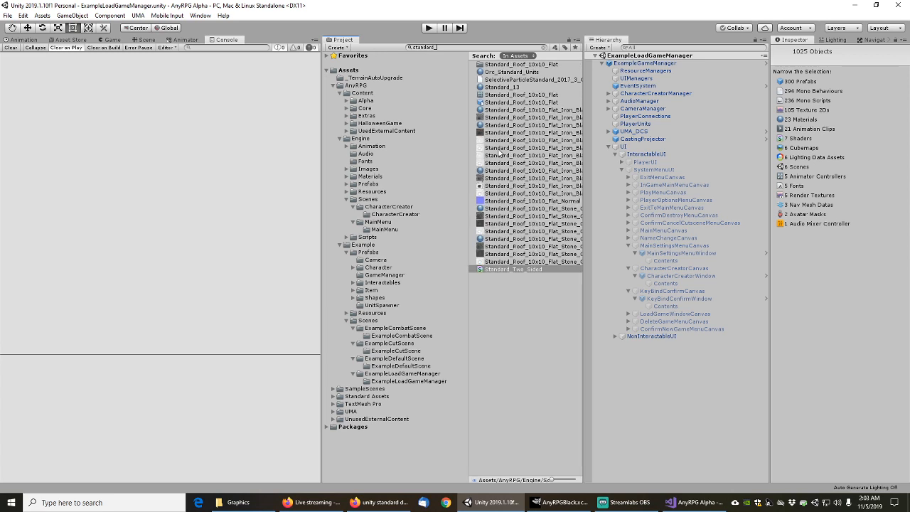
click(514, 269)
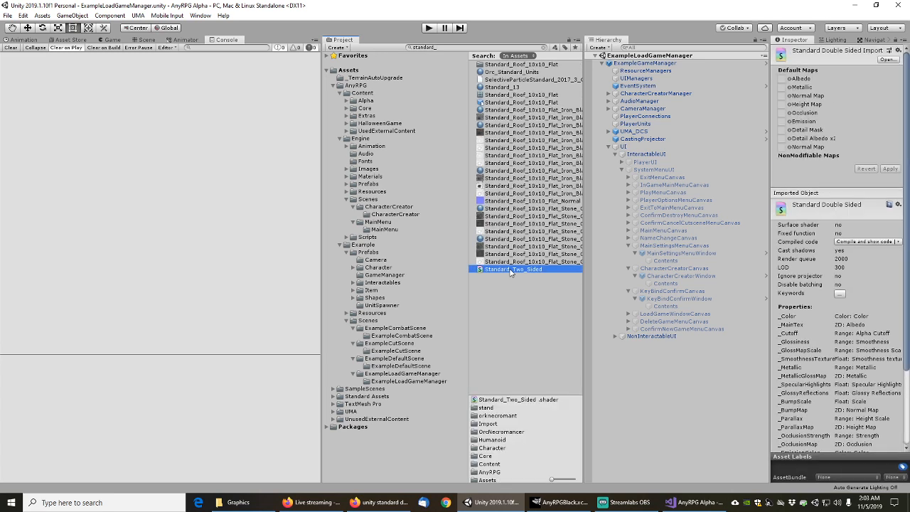
click(544, 48)
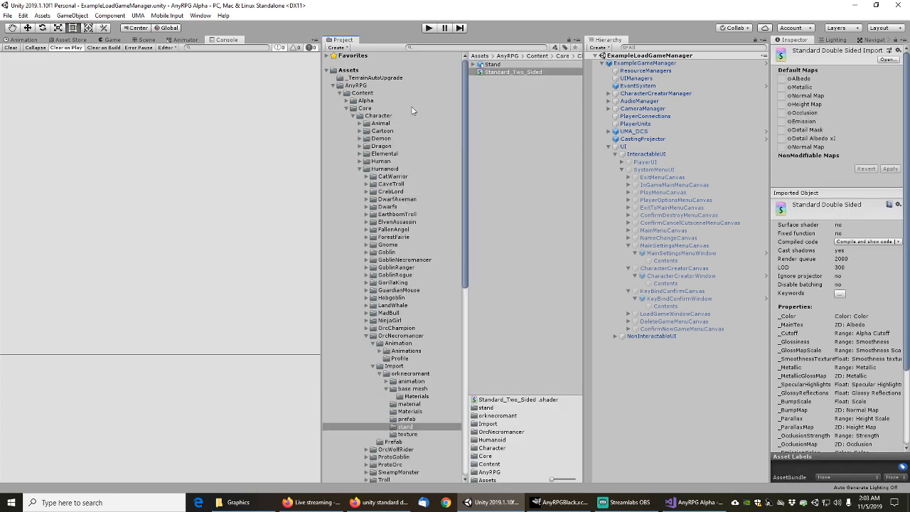
scroll(393, 360, down, 5)
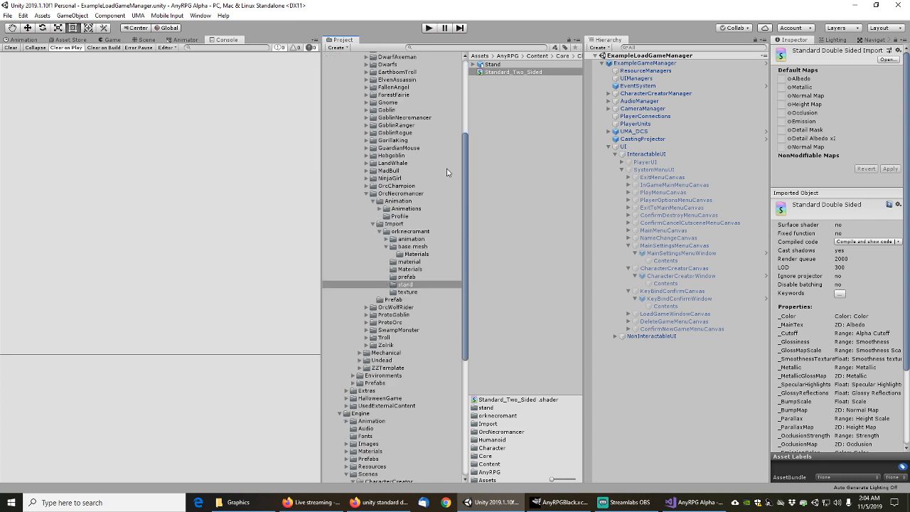
Delete Standard_Two_Sided from the orknecromancer Stand asset and confirm the deletion
click(410, 276)
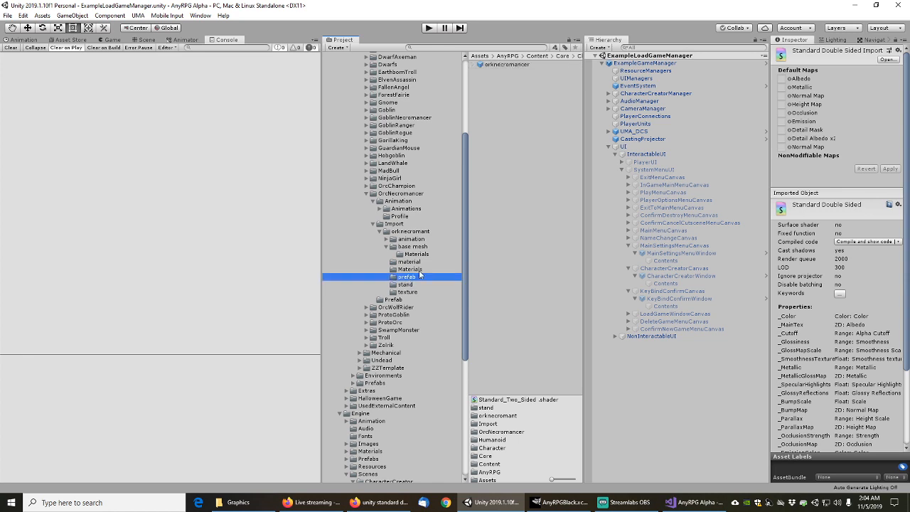
click(507, 65)
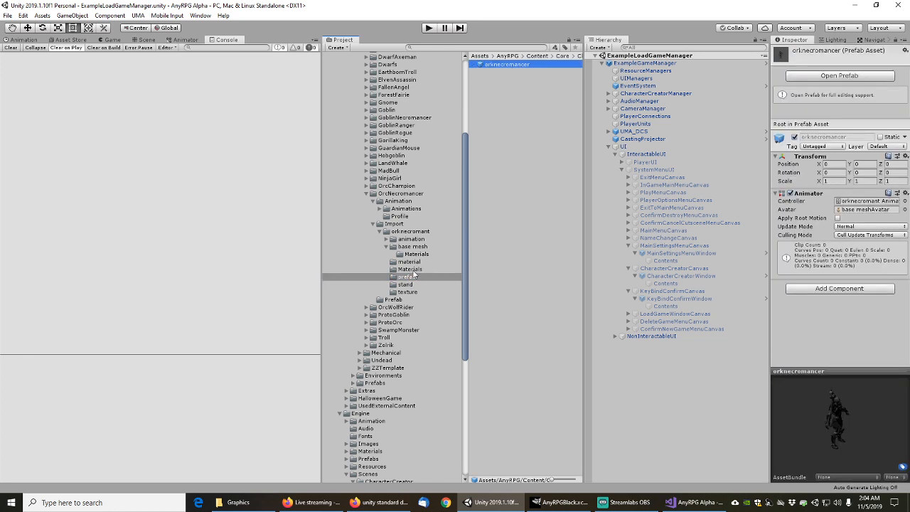
click(409, 284)
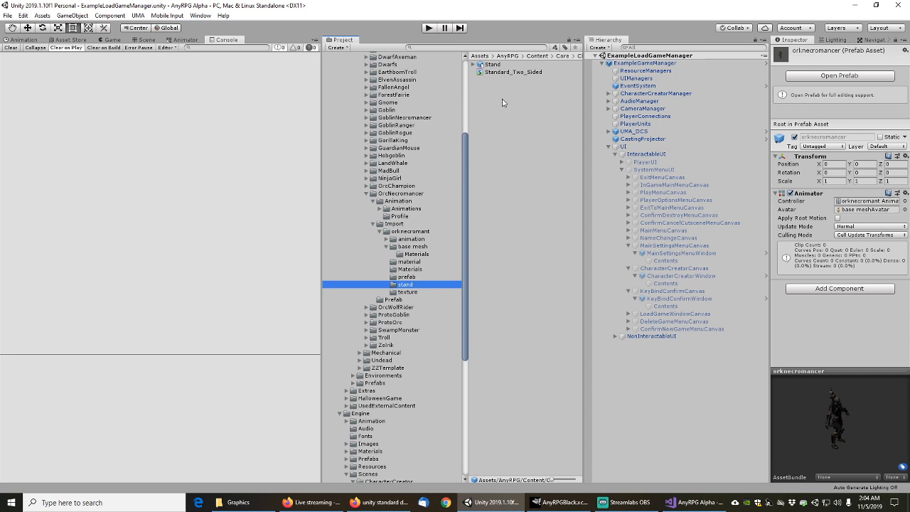
click(474, 65)
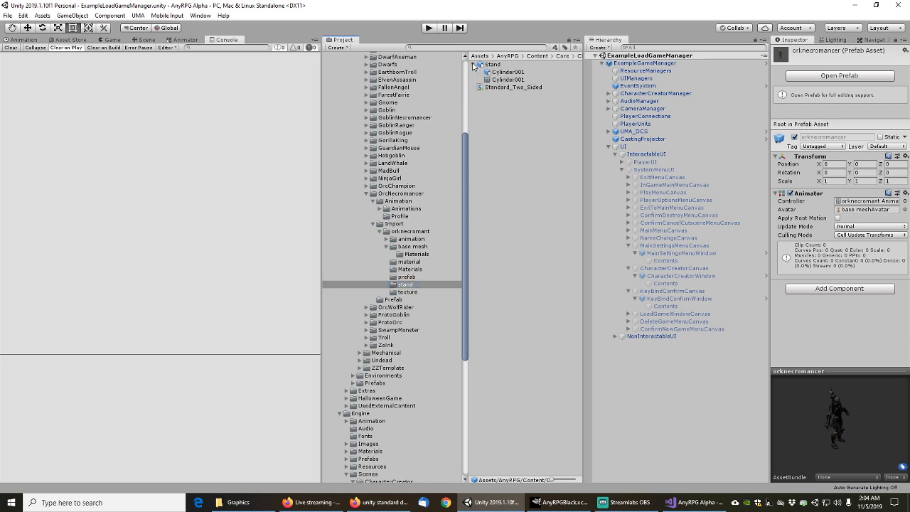
click(499, 88)
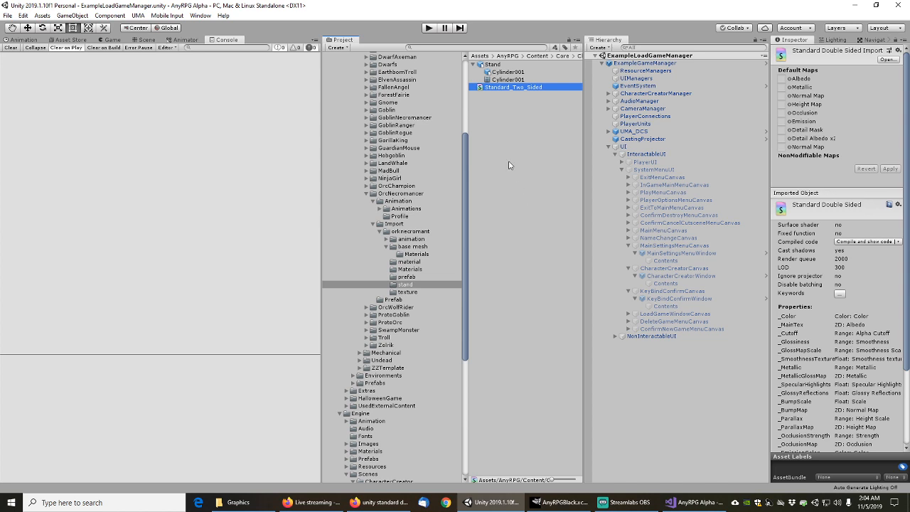
key(Delete)
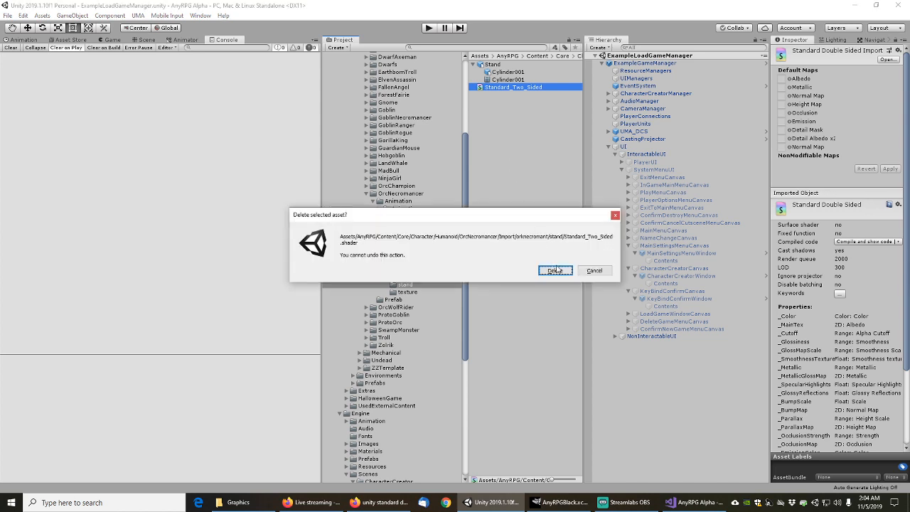
click(555, 271)
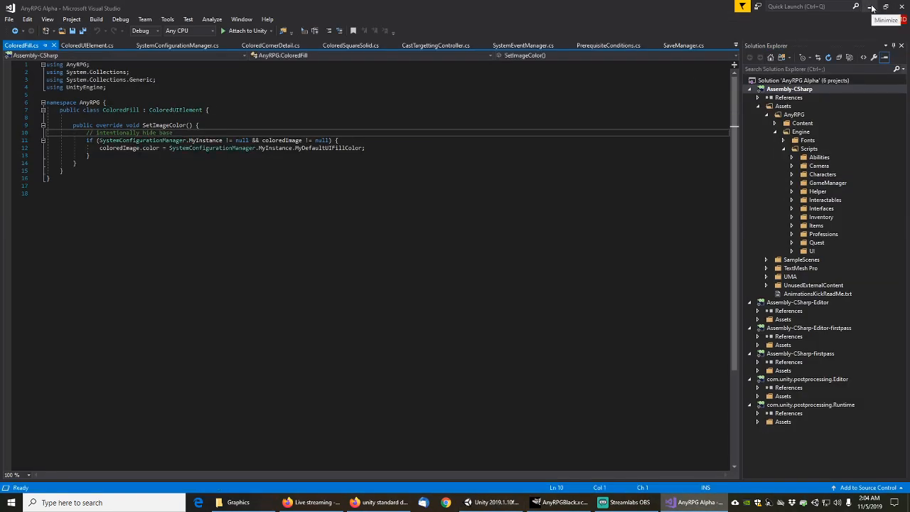
Leave Visual Studio and collapse the OrcNecromancer, Humanoid and Character folders in the Project tree
click(871, 6)
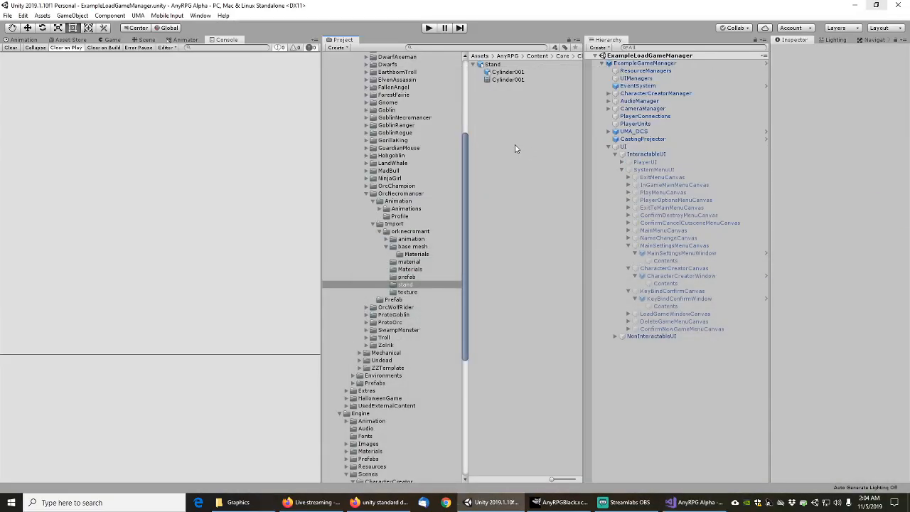
click(366, 193)
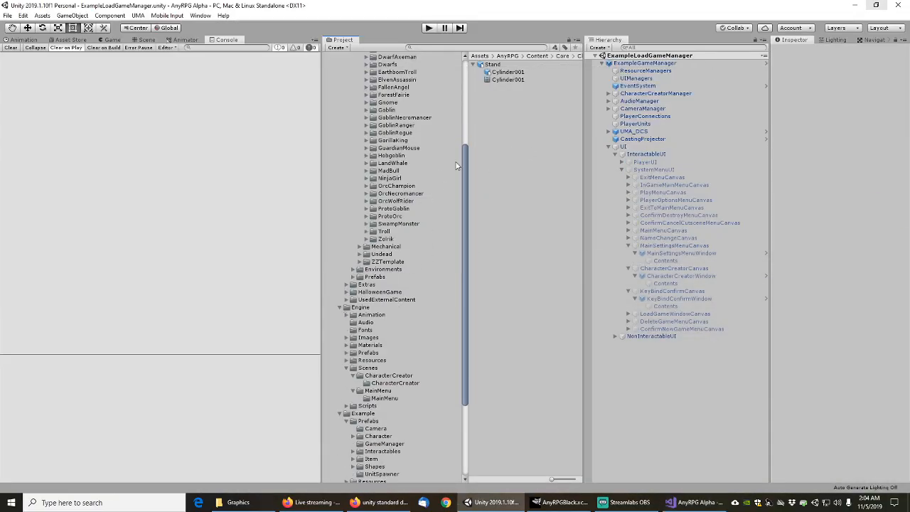
drag(468, 172, 468, 112)
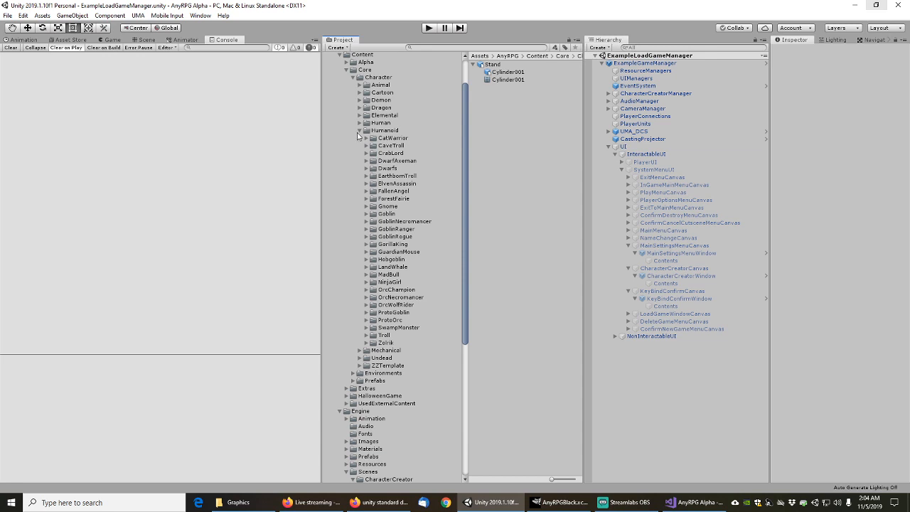
click(360, 131)
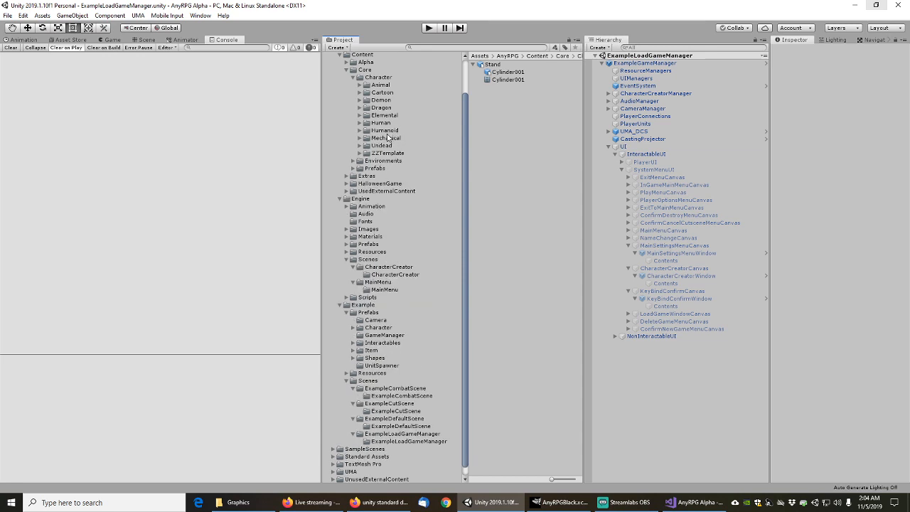
scroll(388, 138, up, 3)
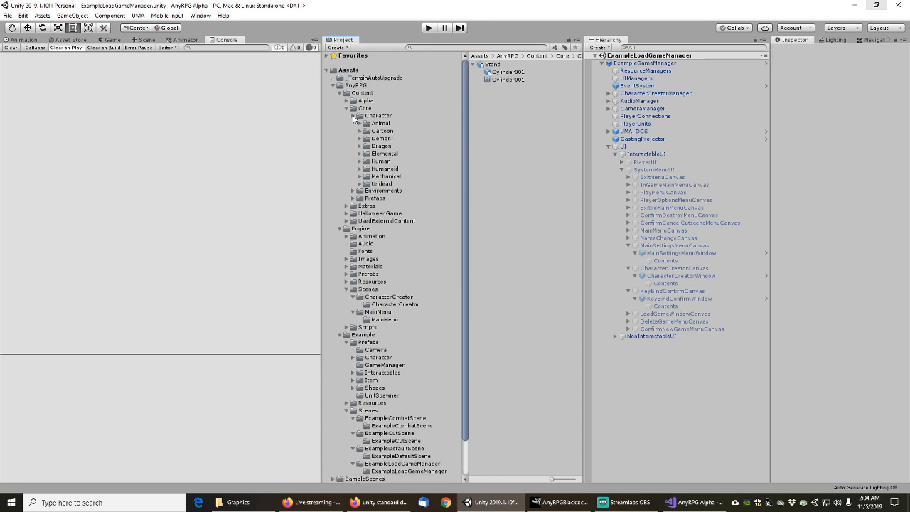
click(355, 116)
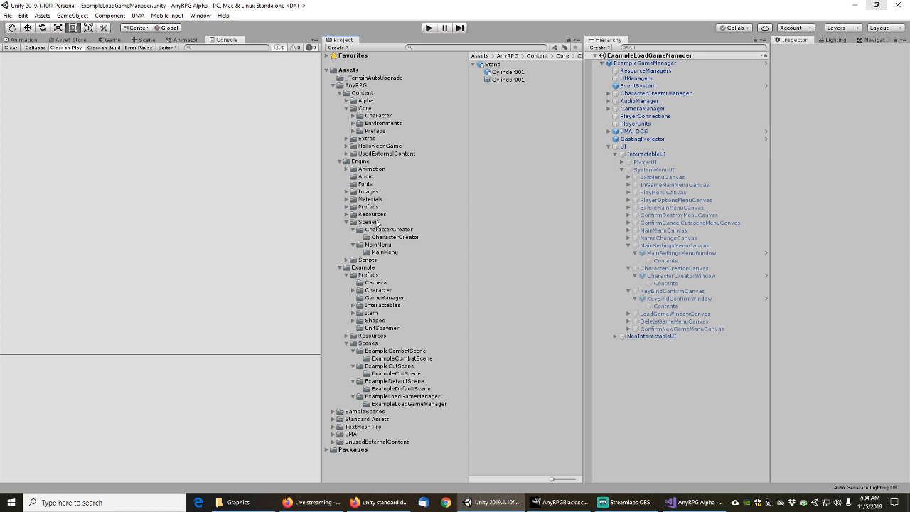
Expand Engine > Materials and open the BasicColors folder
click(346, 191)
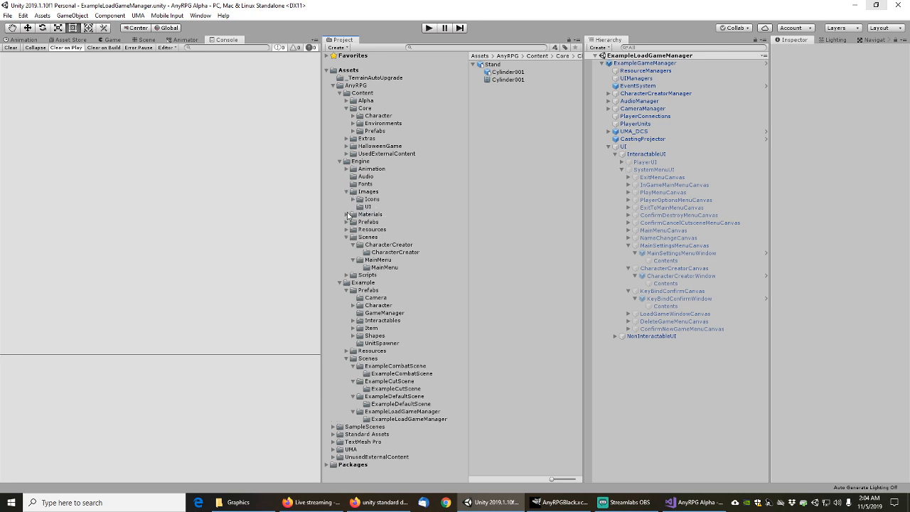
click(347, 222)
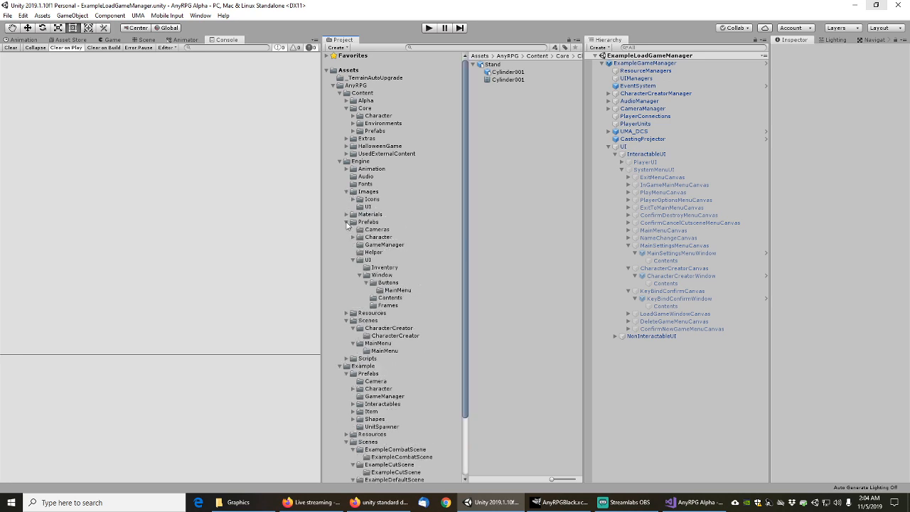
click(347, 222)
click(346, 214)
click(381, 222)
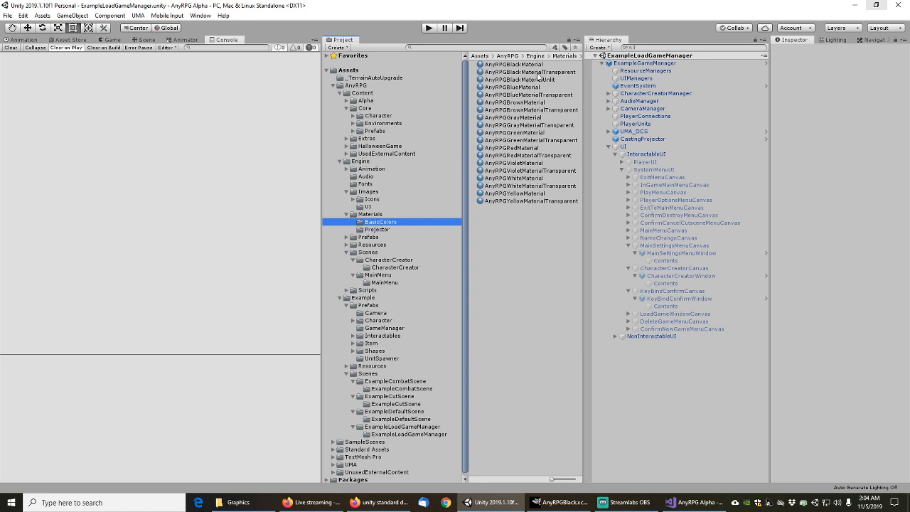
Select AnyRPGBlackMaterialTransparent and browse its shader list, leaving the magenta error shader unchanged
click(539, 74)
click(873, 62)
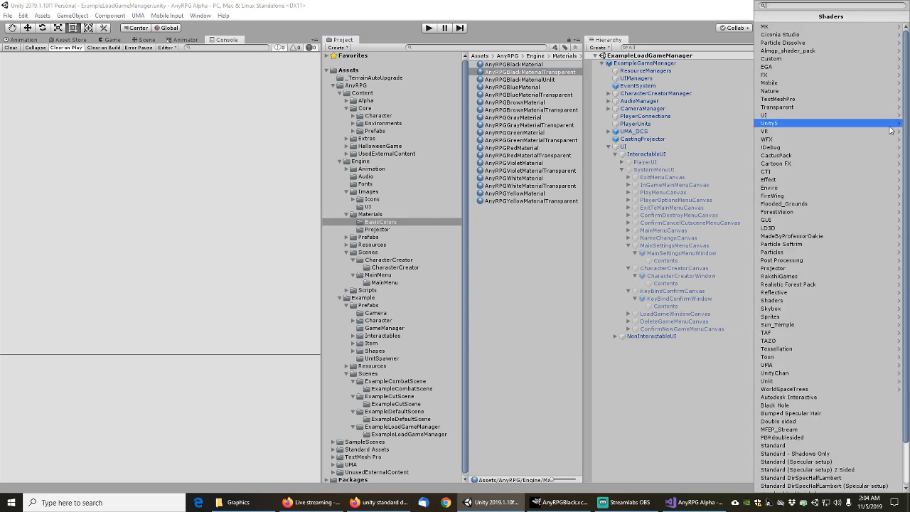
scroll(889, 130, down, 2)
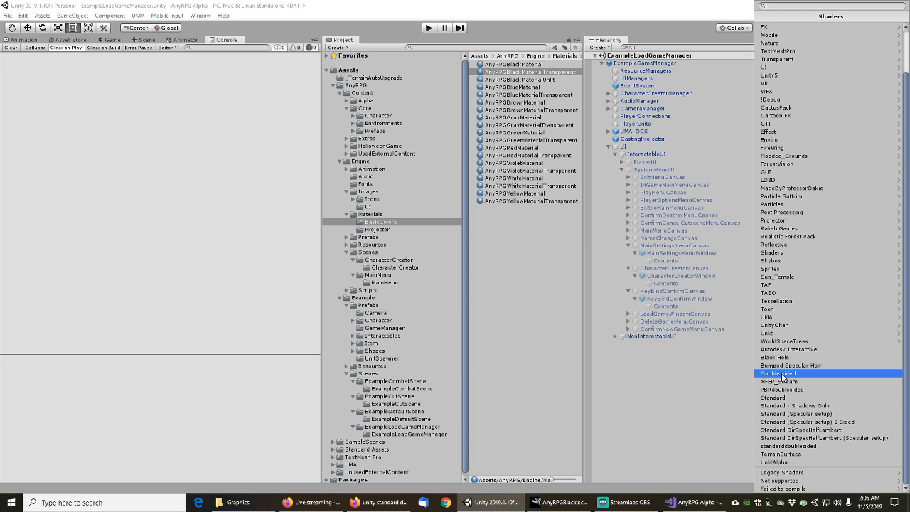
click(437, 48)
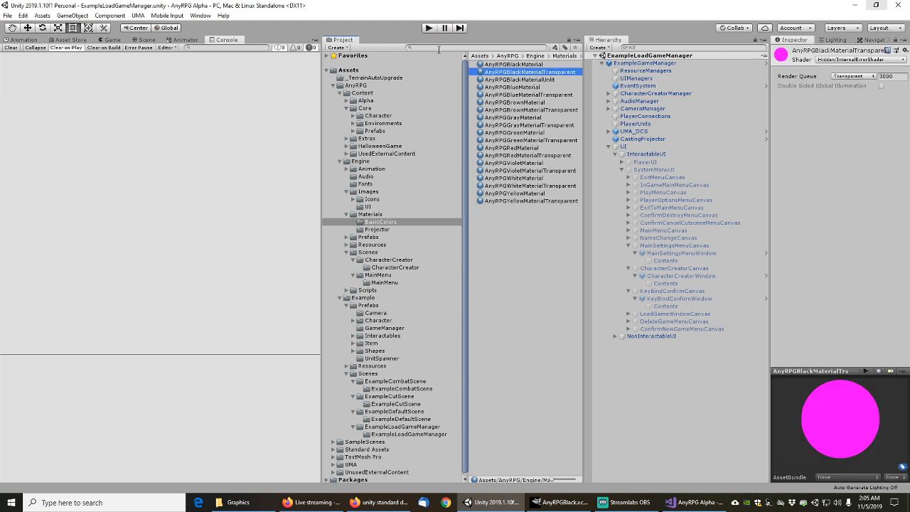
Search for 'doublesided' and locate doublesidedshader in the Knight shaders folder
key(e)
click(438, 48)
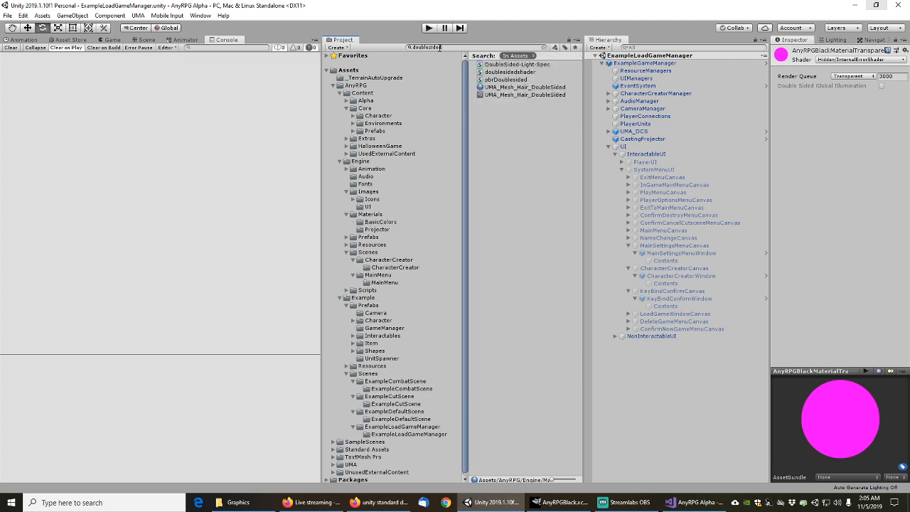
click(510, 72)
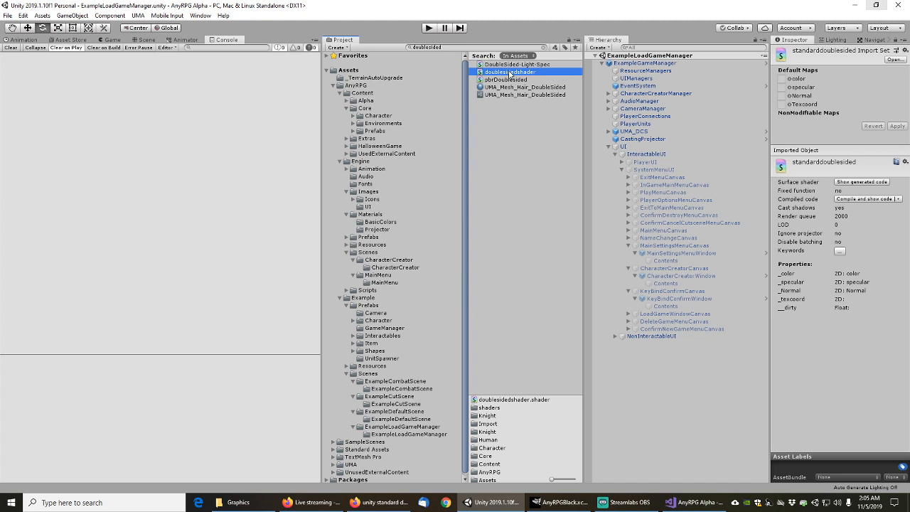
click(544, 47)
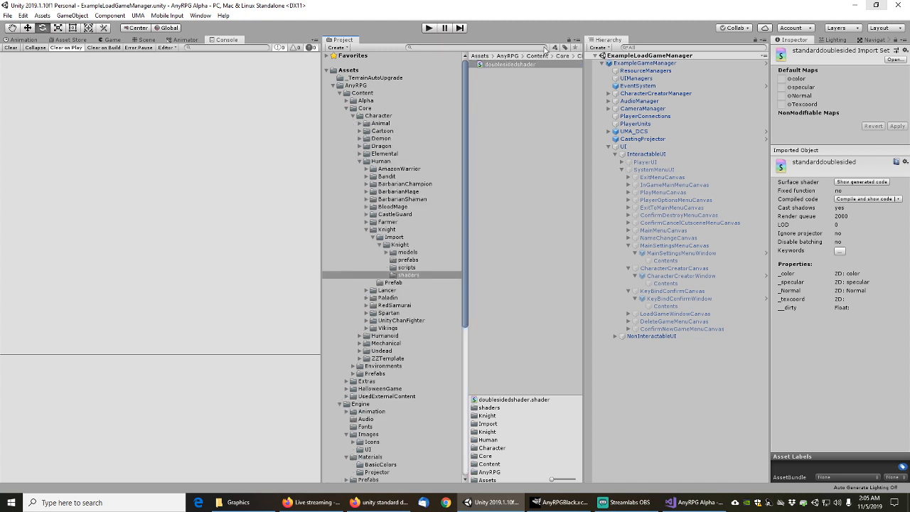
click(410, 275)
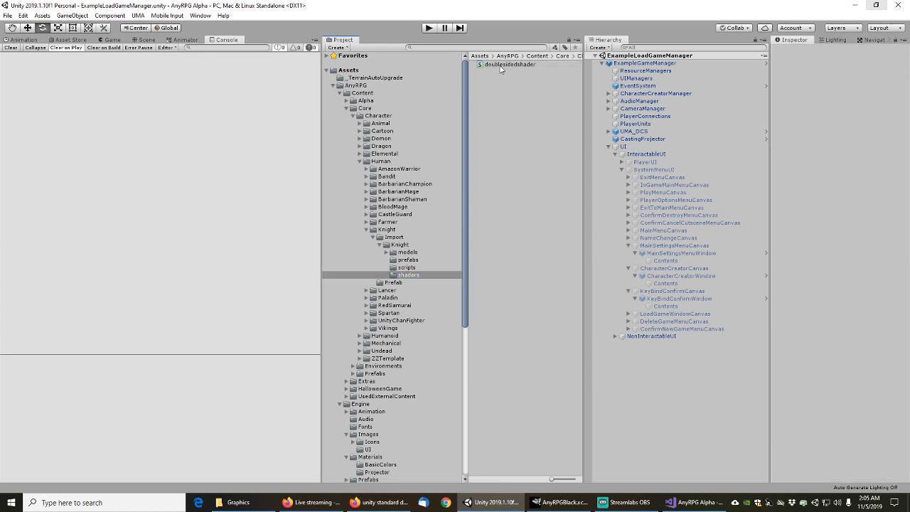
click(500, 65)
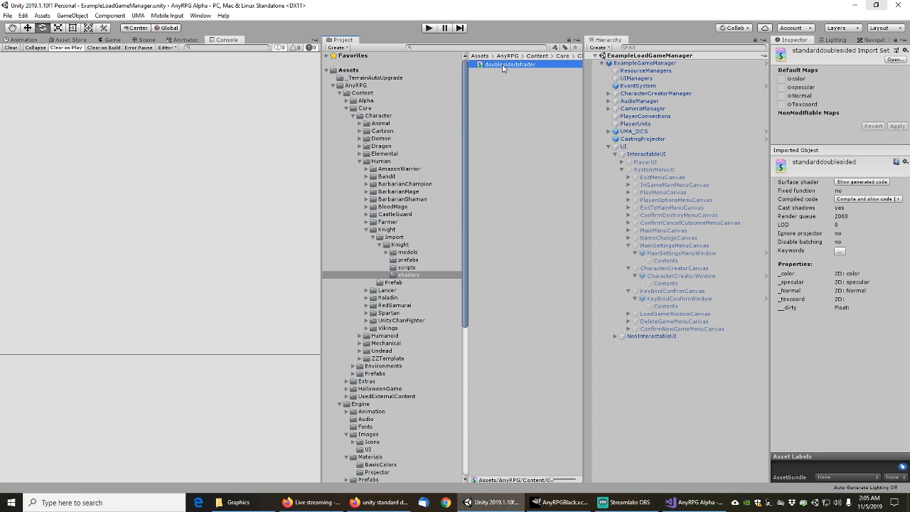
Inspect the KnightUnit and KnightModel prefabs in the Knight Prefab folder
click(390, 231)
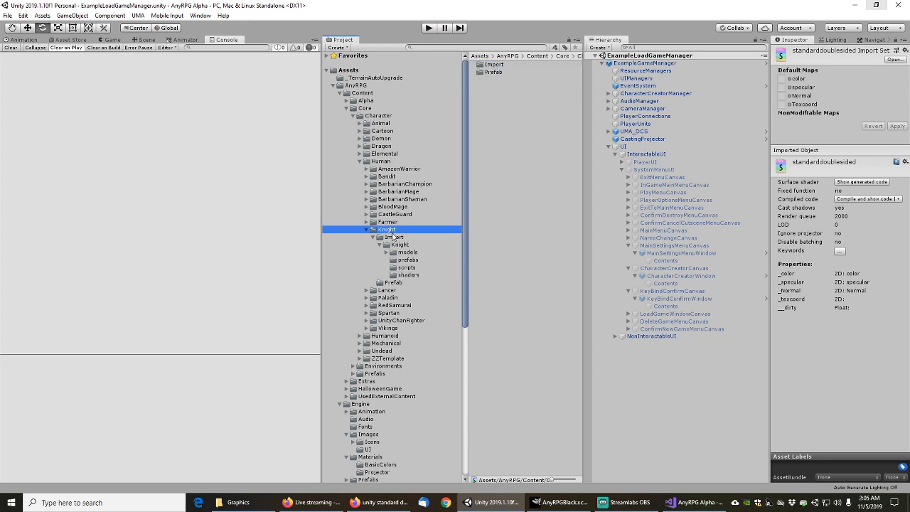
click(397, 283)
click(500, 72)
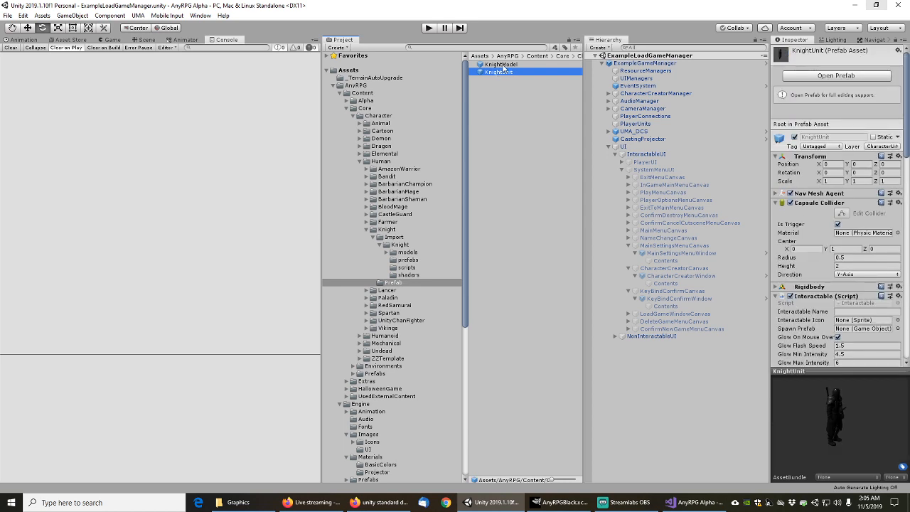
click(501, 64)
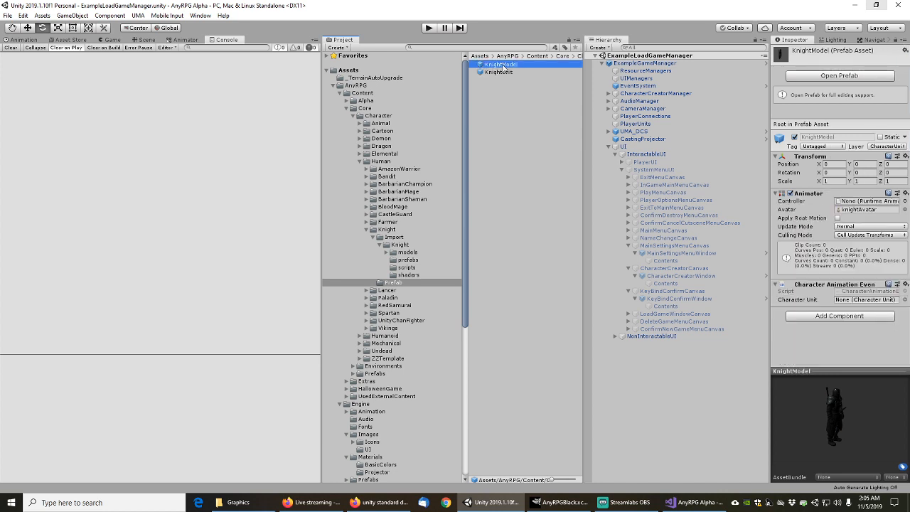
drag(806, 421, 792, 402)
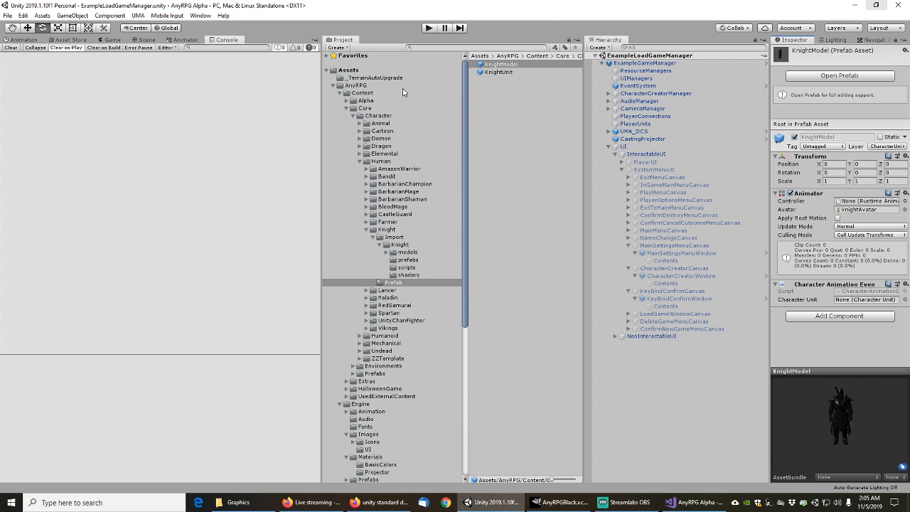
scroll(409, 308, down, 3)
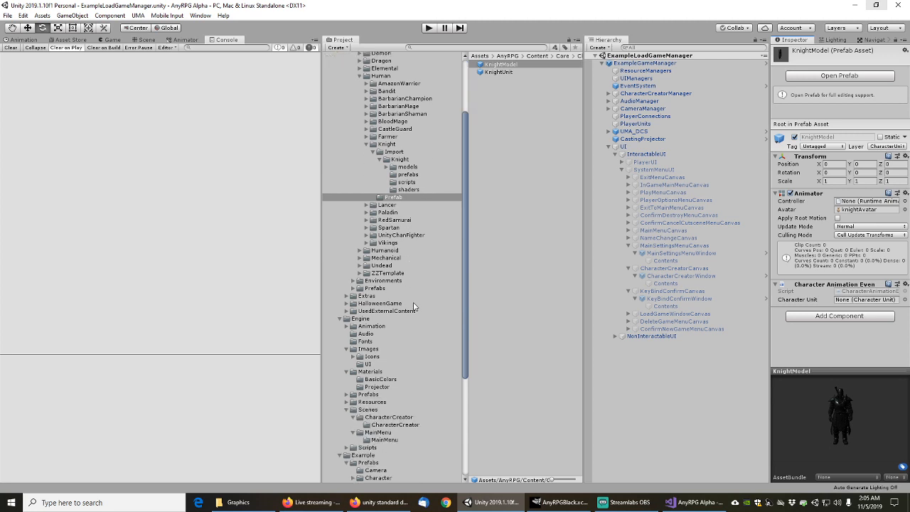
scroll(414, 306, down, 6)
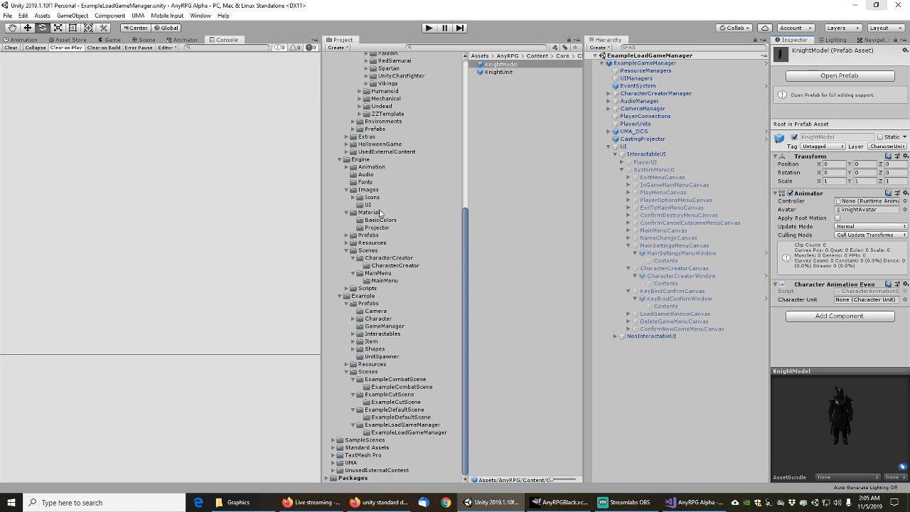
Give AnyRPGBlackMaterialTransparent the Standard (Specular setup) 2 Sided shader
click(381, 221)
click(531, 73)
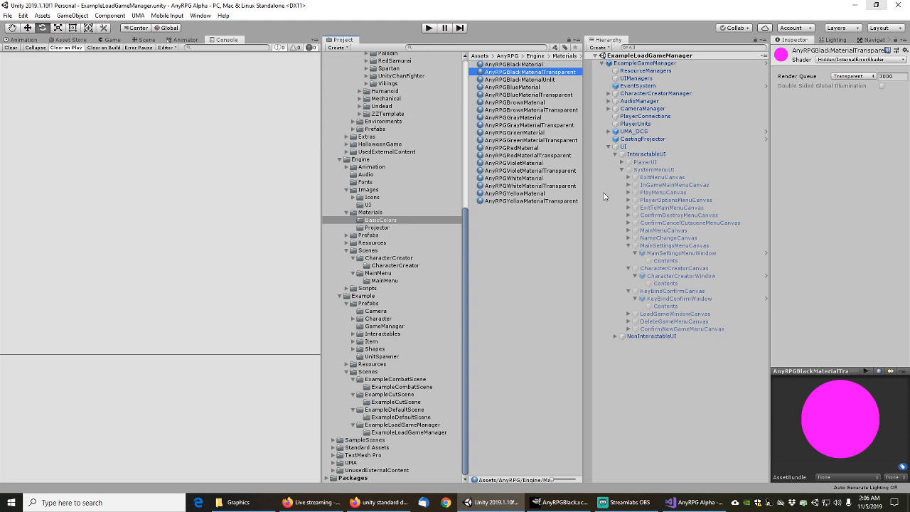
click(873, 61)
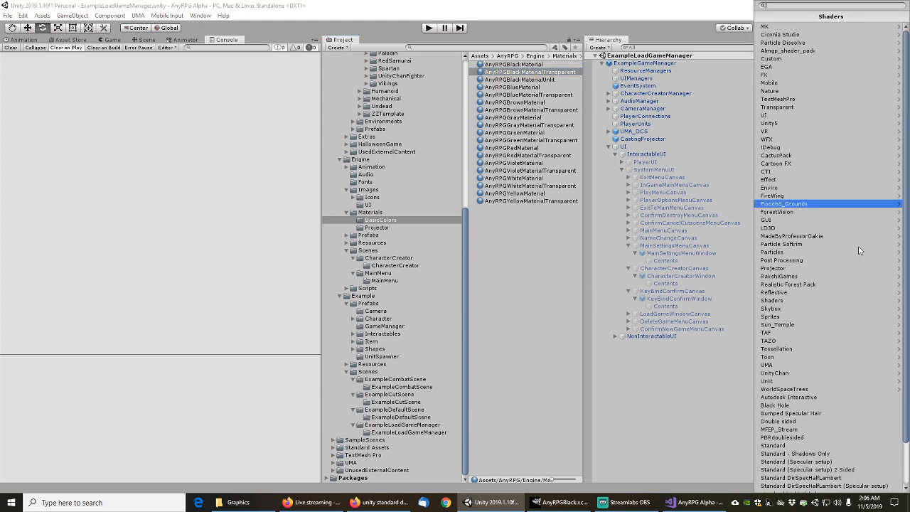
scroll(908, 319, down, 2)
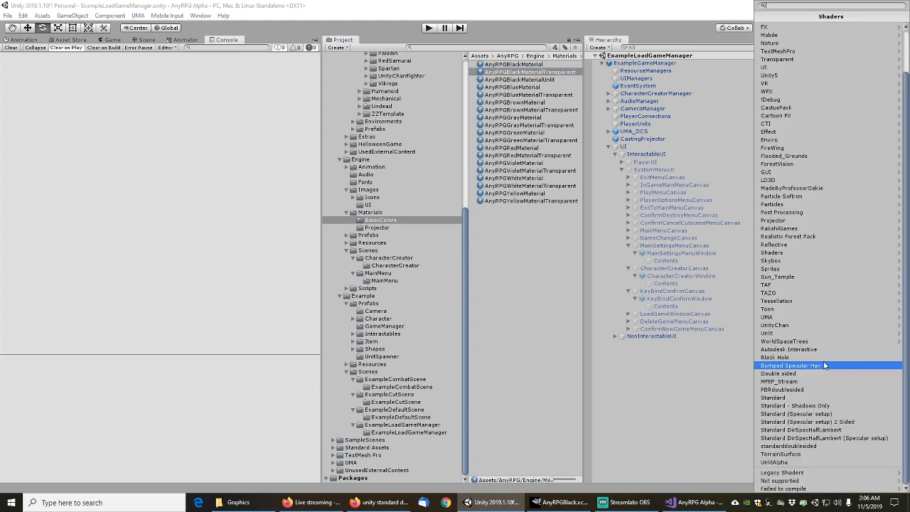
click(797, 422)
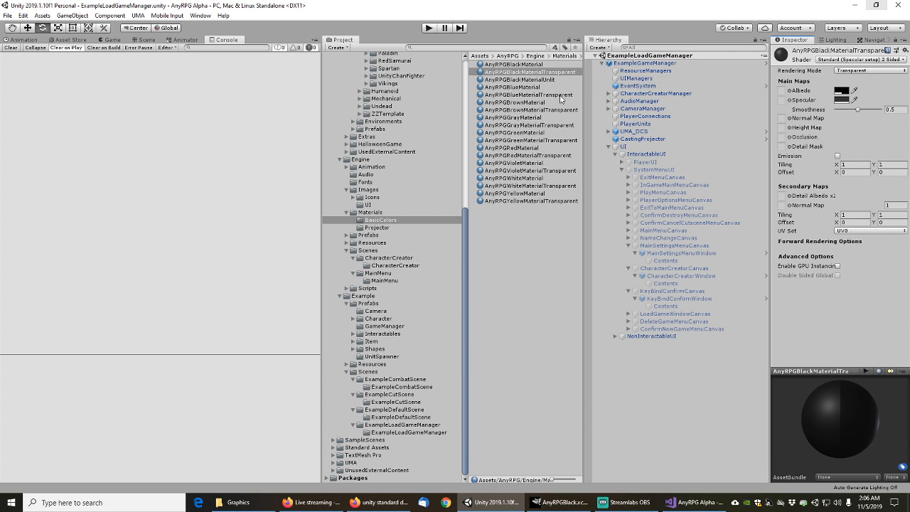
Apply the same shader to the blue, brown, gray, green, red, violet, white and yellow transparent materials
ctrl+click(560, 95)
ctrl+click(567, 110)
ctrl+click(565, 126)
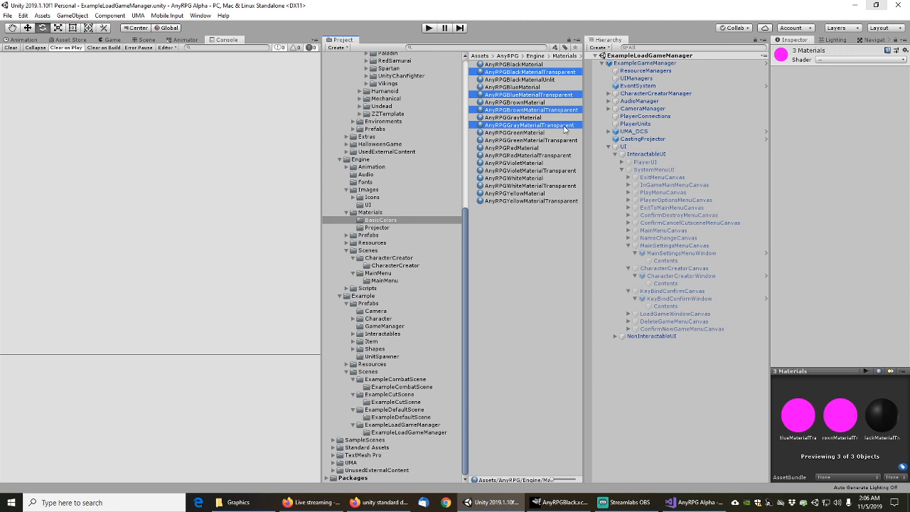
ctrl+click(566, 140)
ctrl+click(565, 155)
ctrl+click(565, 170)
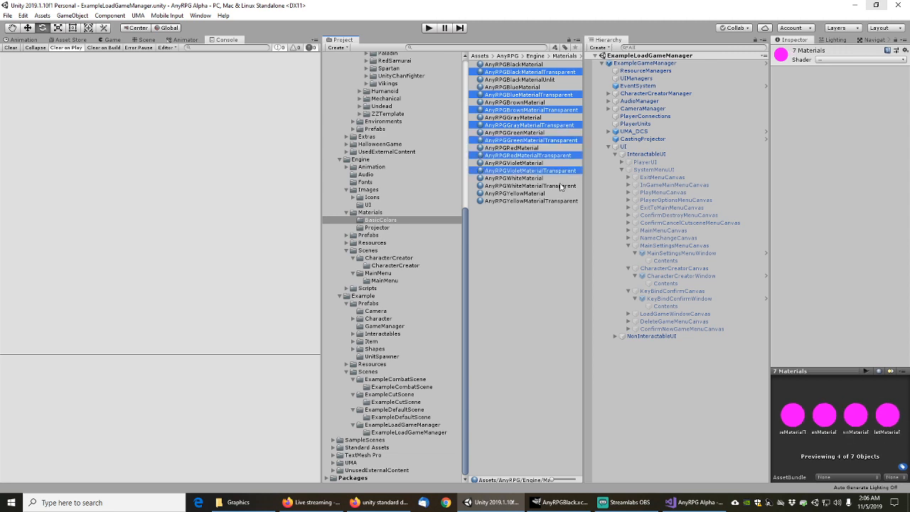
ctrl+click(563, 186)
ctrl+click(563, 202)
click(855, 60)
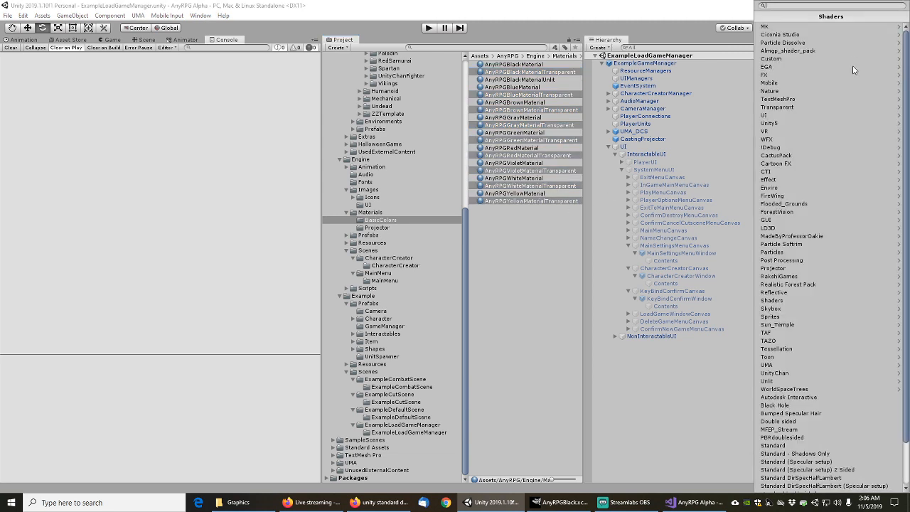
scroll(866, 327, down, 2)
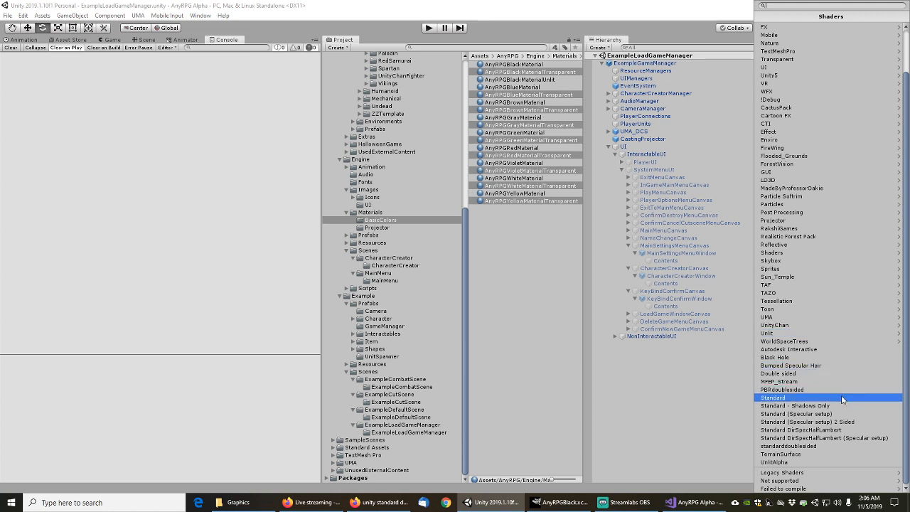
click(826, 423)
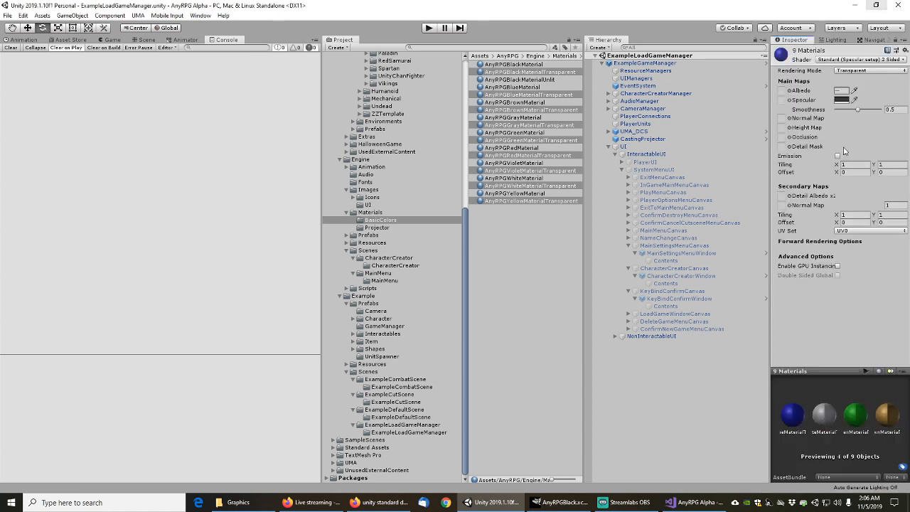
click(538, 231)
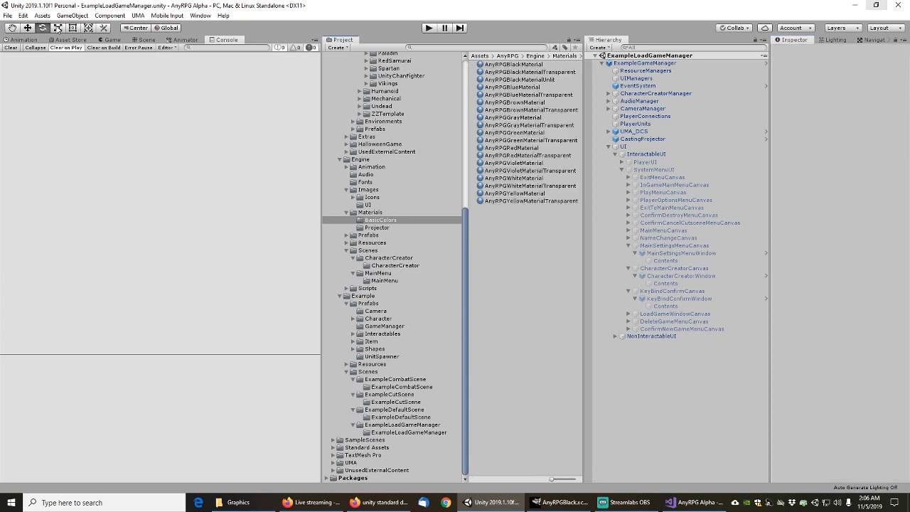
Save the scene, then inspect the ExampleLoadGameManager, ExampleDefaultScene, ExampleCutScene and ExampleCombatScene scenes
click(8, 16)
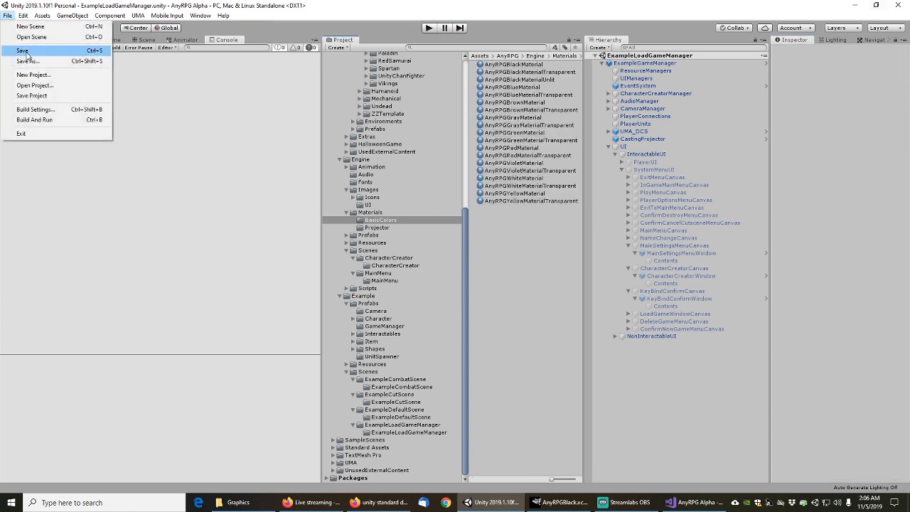
click(28, 51)
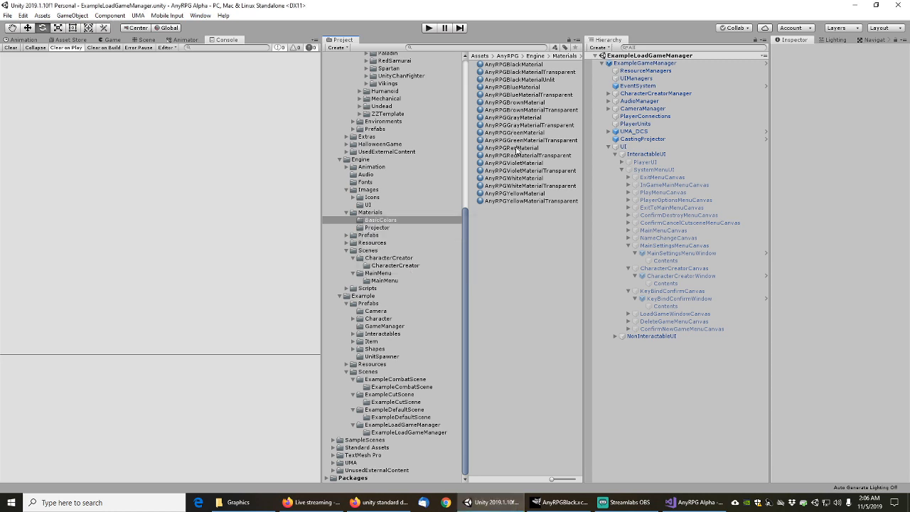
click(387, 425)
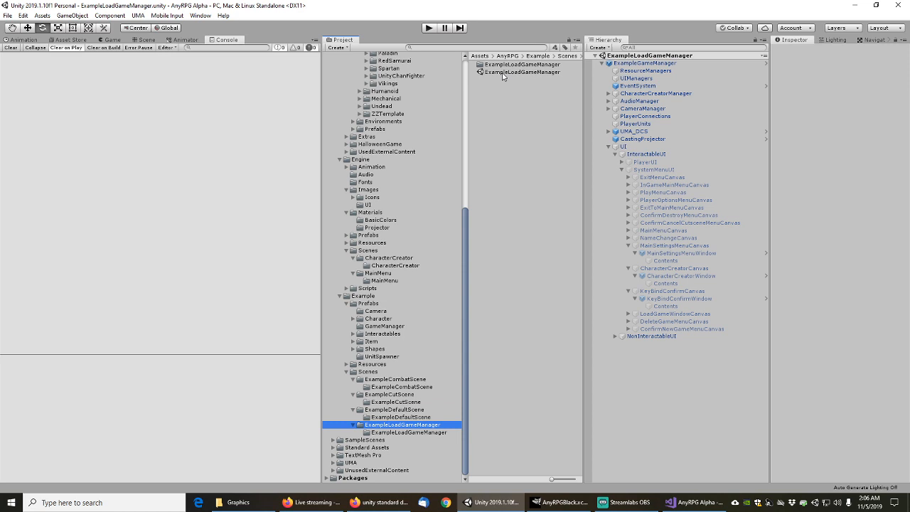
click(502, 74)
click(397, 409)
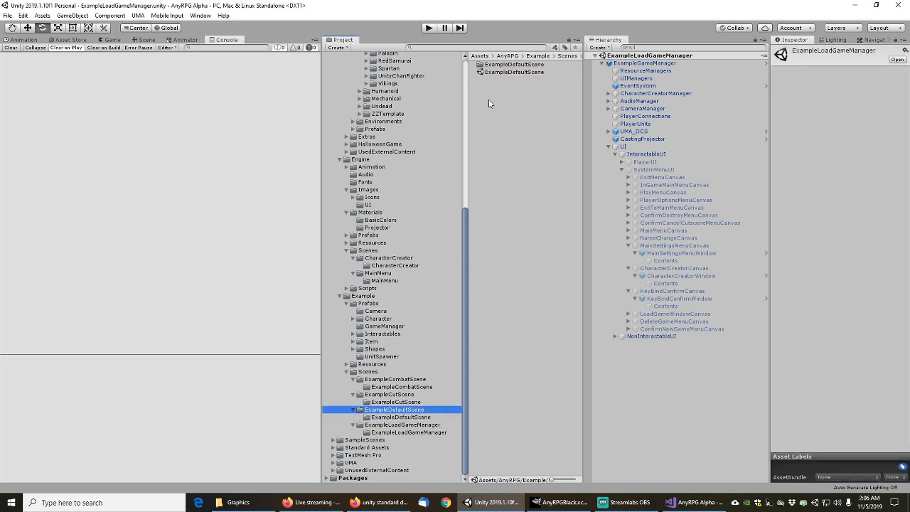
click(503, 74)
click(390, 395)
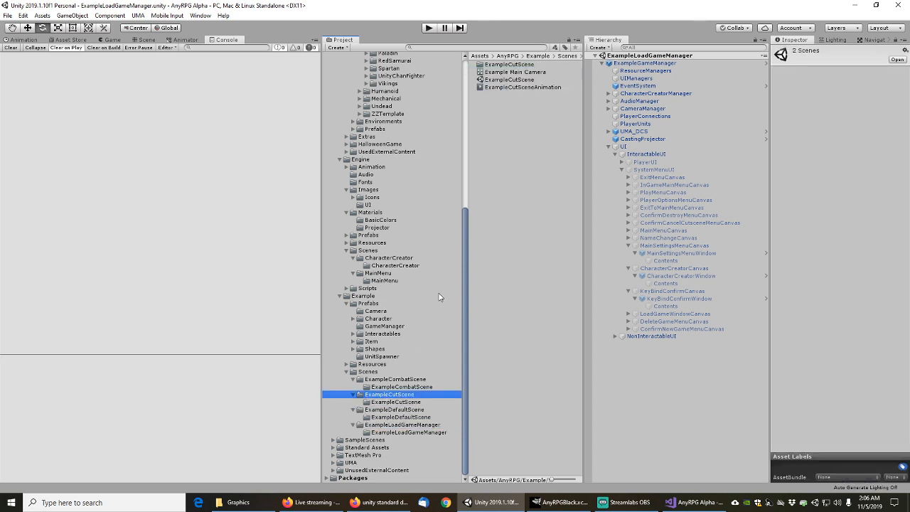
click(509, 79)
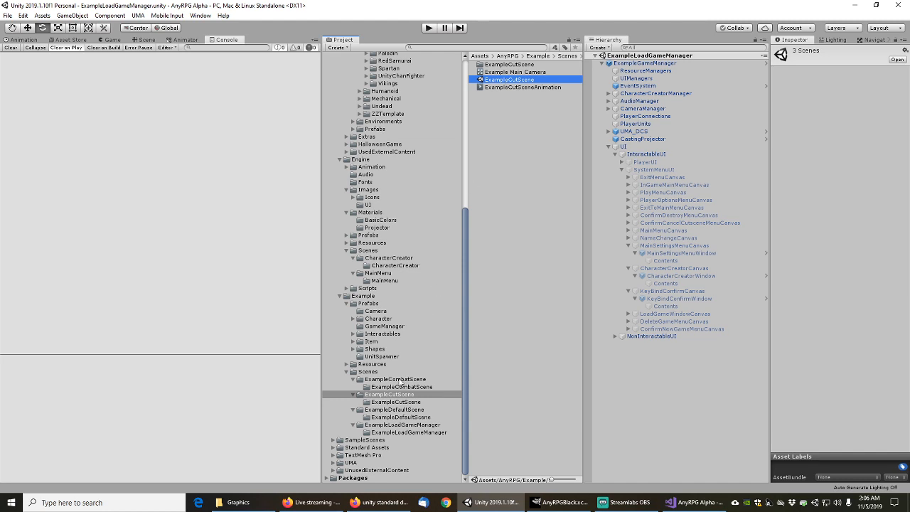
click(402, 379)
click(518, 73)
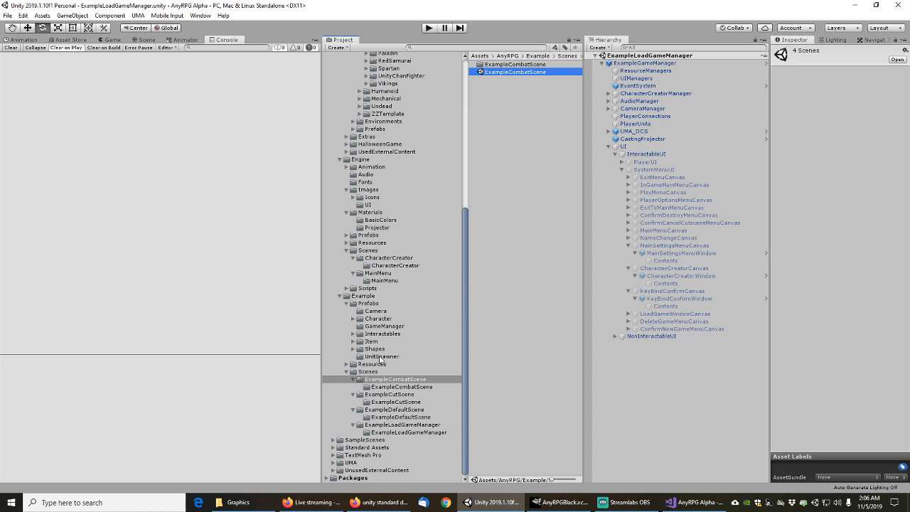
Inspect the MainMenu and CharacterCreator scene assets in their Engine Scenes folders
click(381, 273)
click(503, 72)
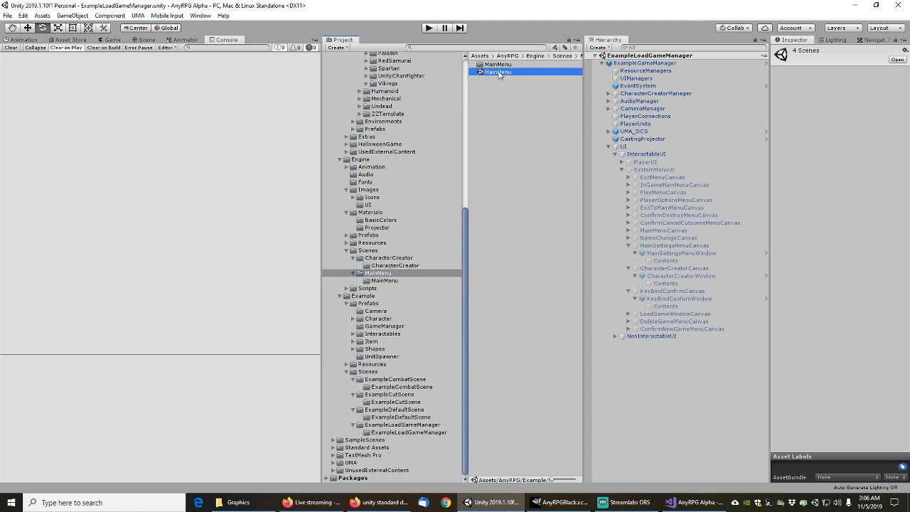
click(397, 258)
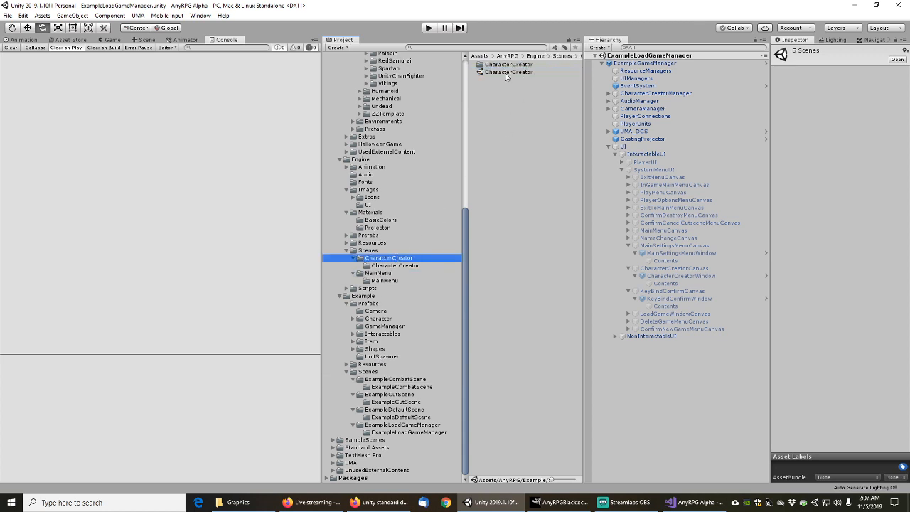
click(508, 73)
Select the CharacterCreator scene's 1025 dependency assets and bring up actions for the selection
right_click(508, 73)
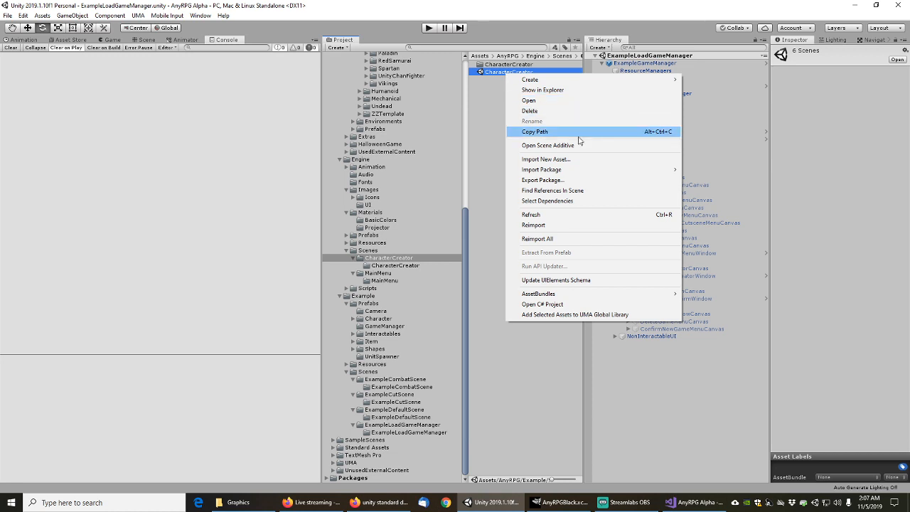
click(551, 191)
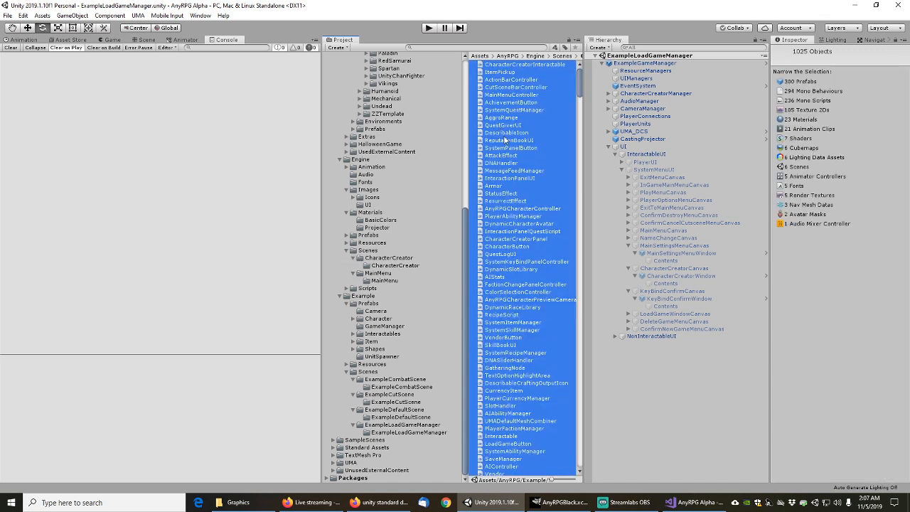
right_click(505, 140)
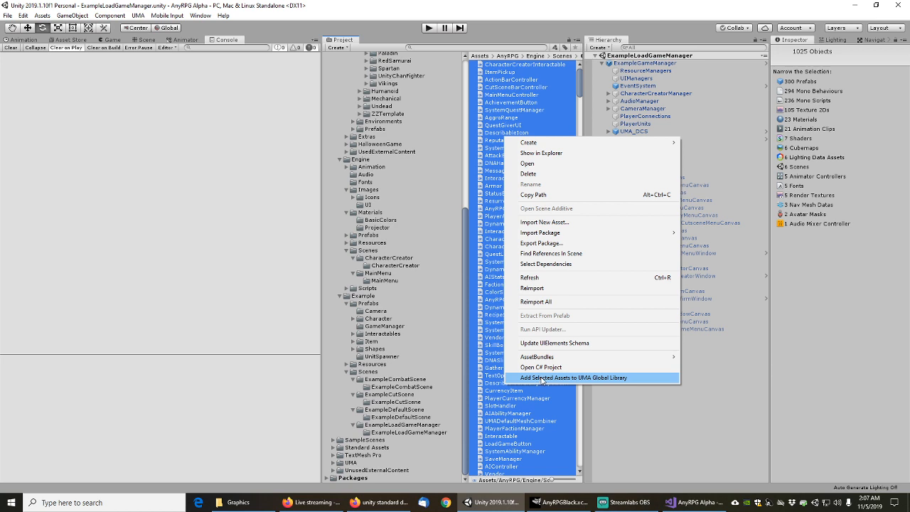
Export the dependencies as a package without dependencies, collapsing Huge Mocap Library, Animations and UMA
click(540, 244)
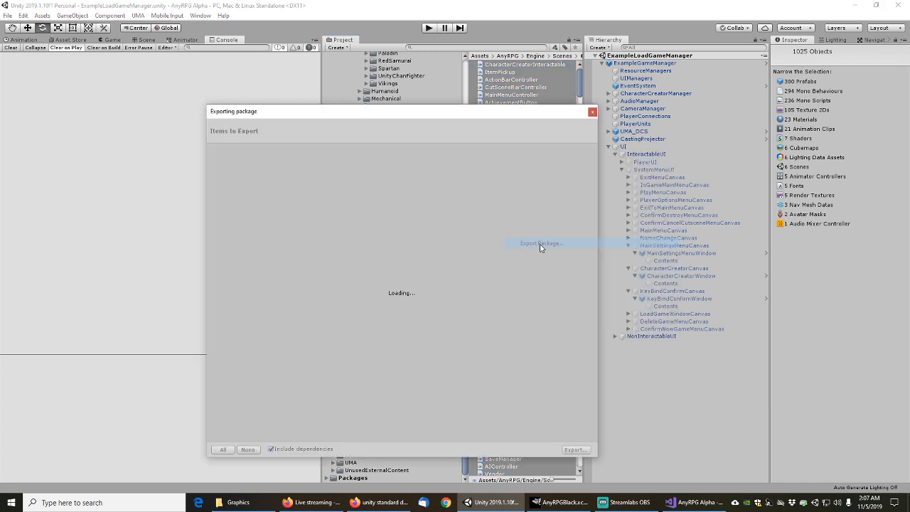
key(XF86AudioLowerVolume)
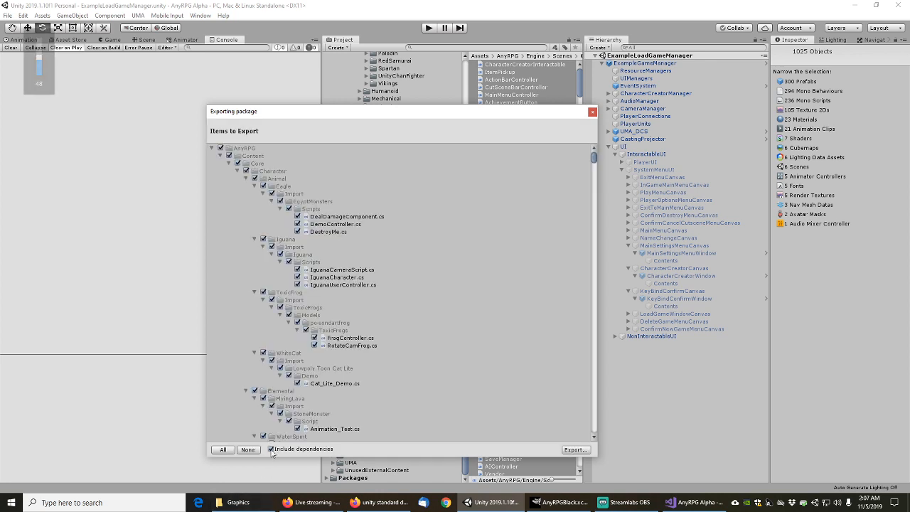
click(271, 449)
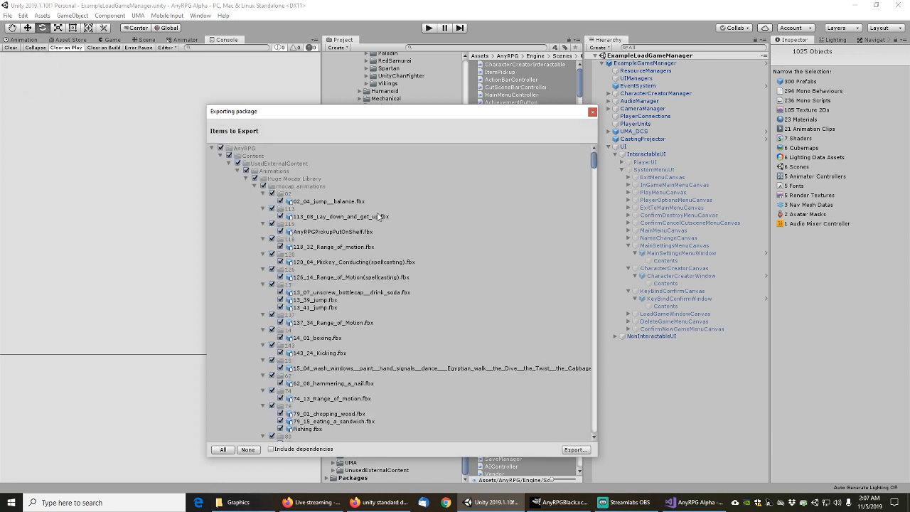
click(247, 179)
click(238, 171)
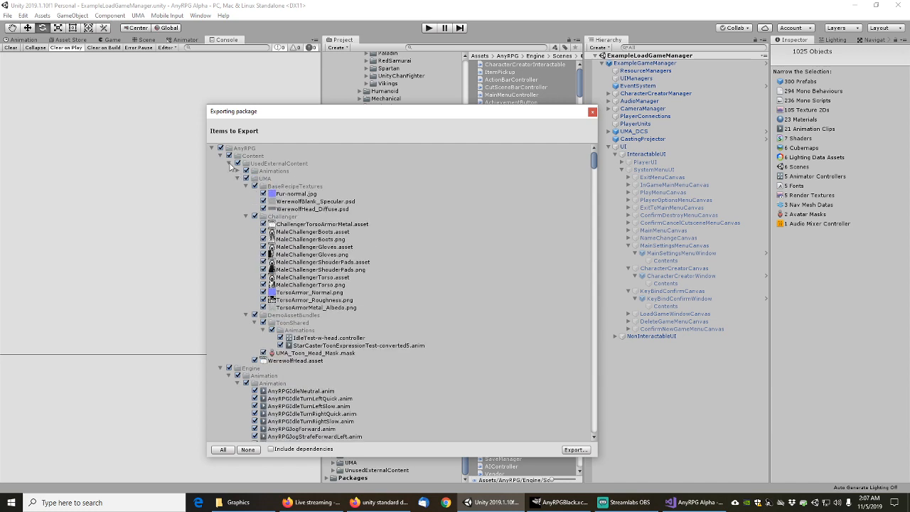
click(238, 172)
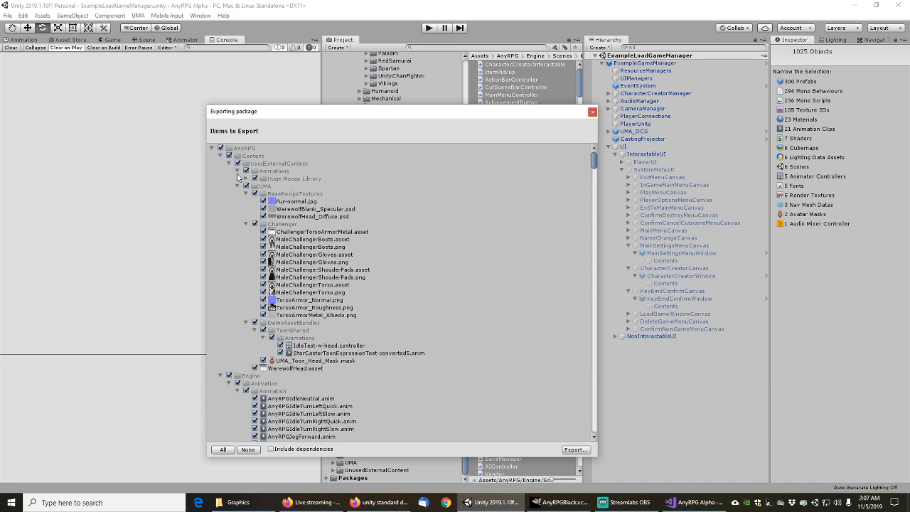
click(238, 172)
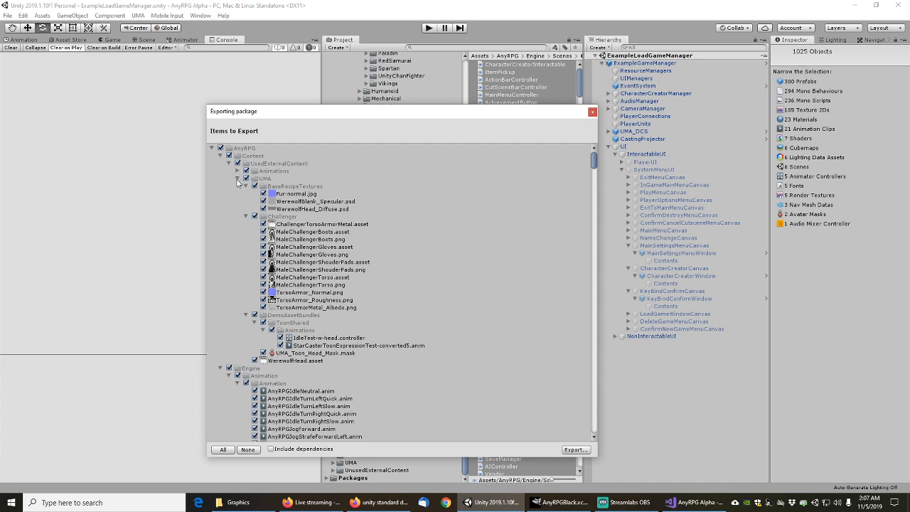
click(237, 179)
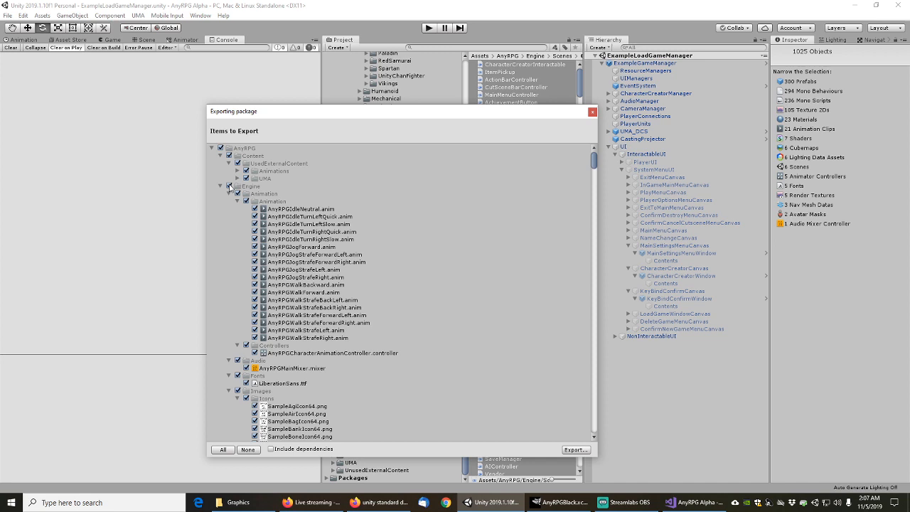
Collapse the Engine, Example and AnyRPG Content folders to review the list, then cancel the export
click(229, 194)
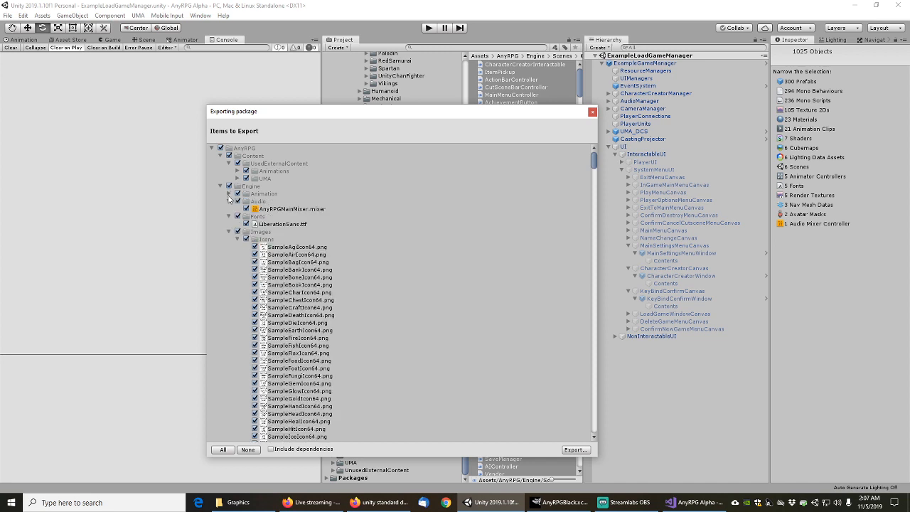
click(229, 232)
click(229, 238)
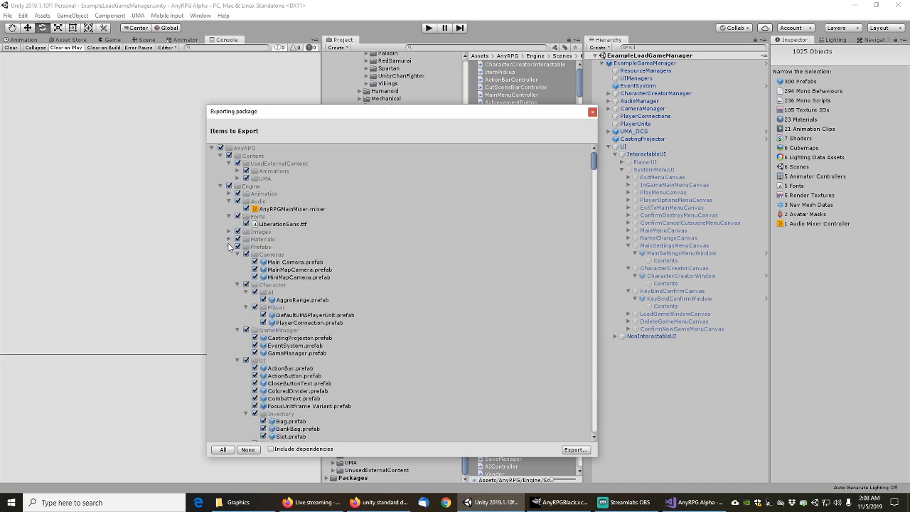
click(229, 247)
click(229, 254)
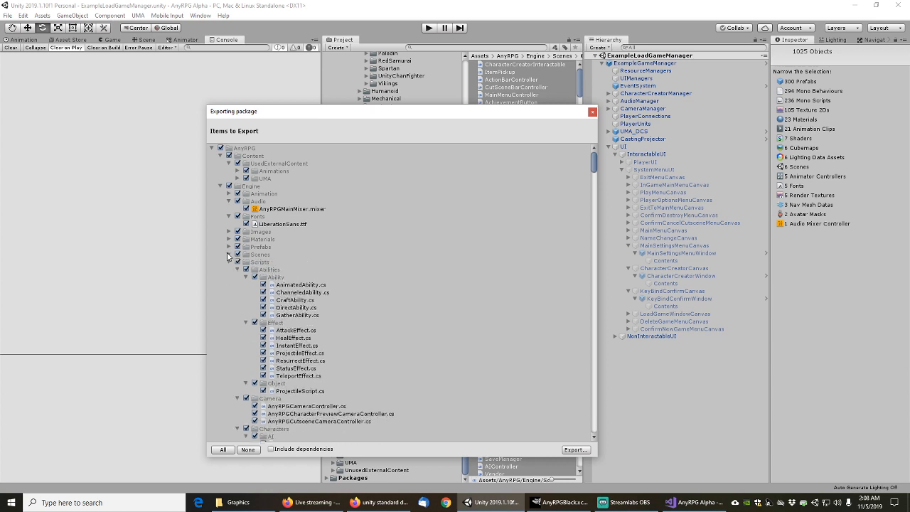
click(221, 187)
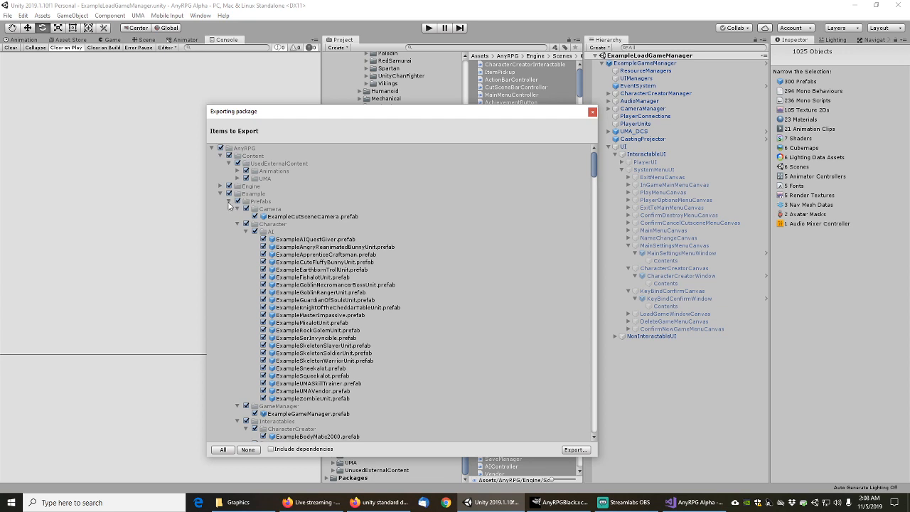
click(229, 203)
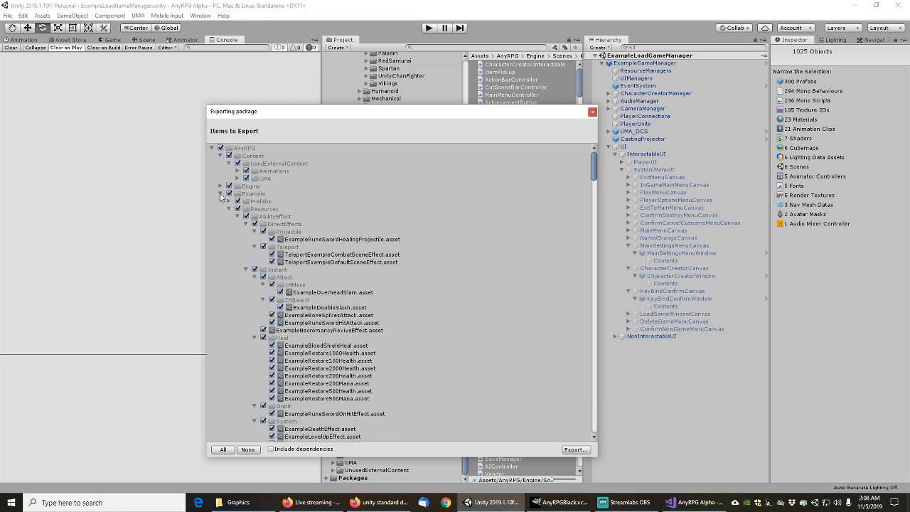
click(221, 194)
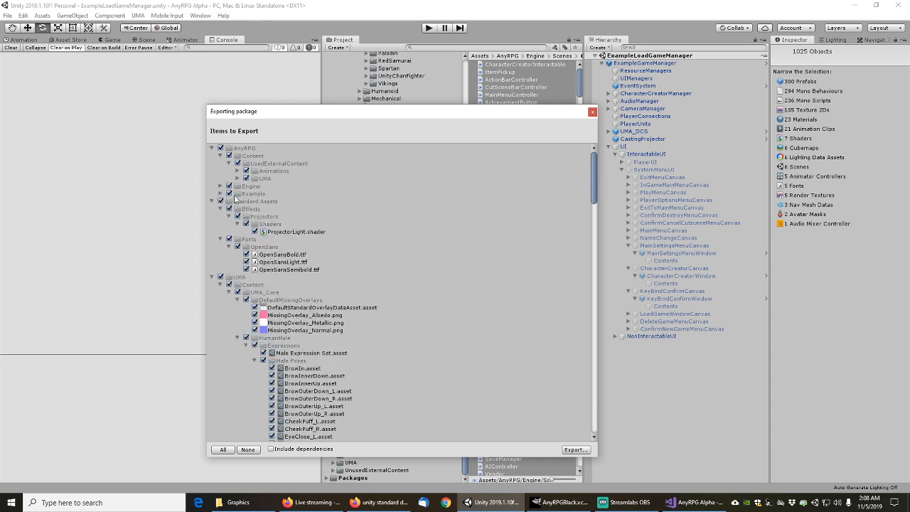
click(220, 157)
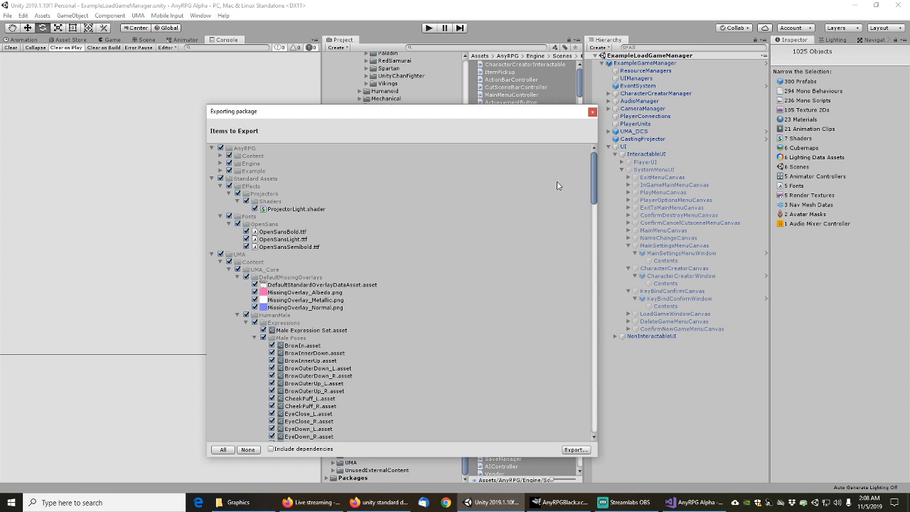
drag(594, 168, 587, 402)
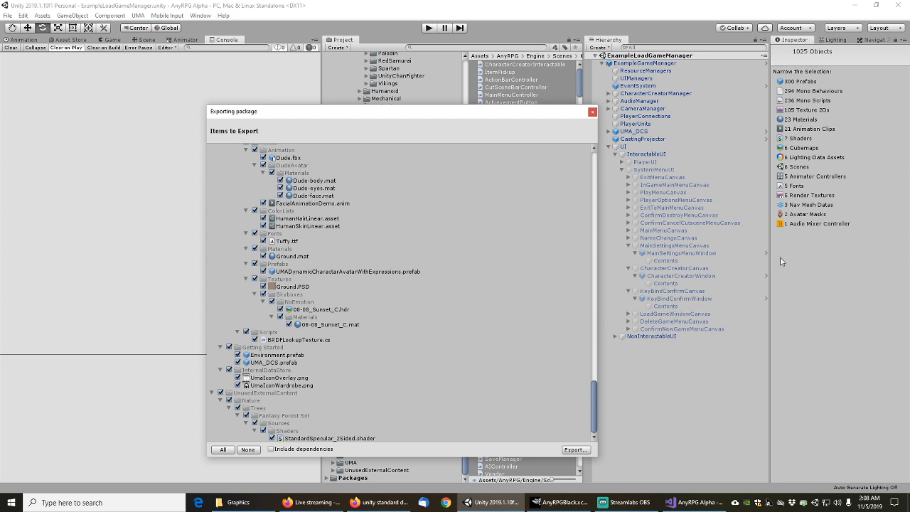
click(592, 112)
Collapse the Knight and Human folders and select AnyRPGBlackMaterialTransparent in BasicColors
scroll(389, 214, up, 10)
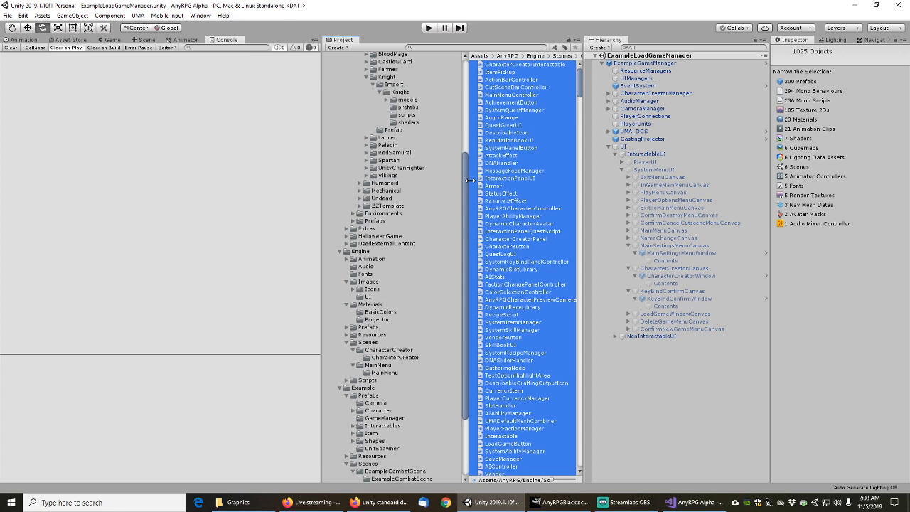
click(367, 200)
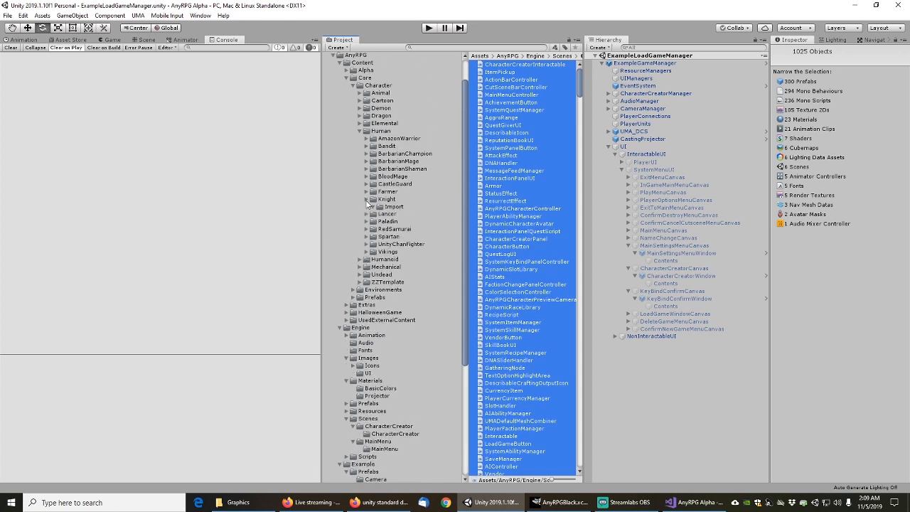
click(359, 132)
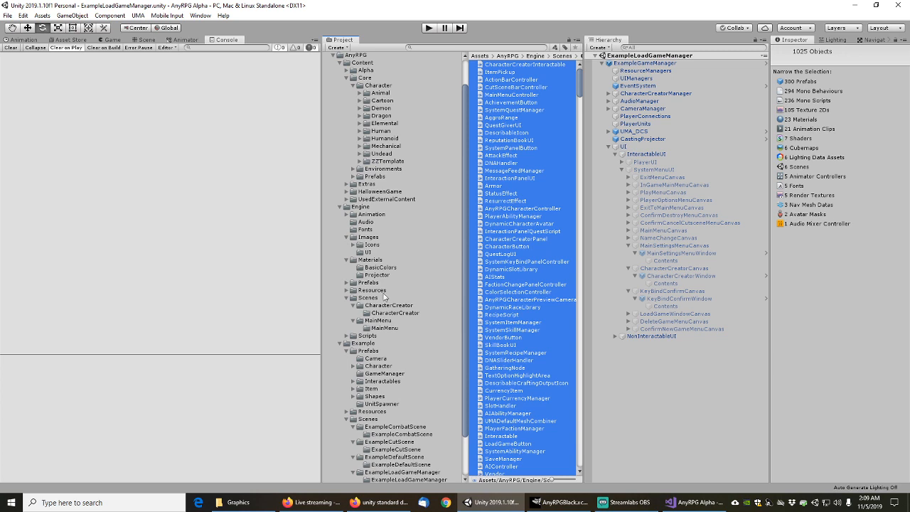
scroll(422, 373, down, 2)
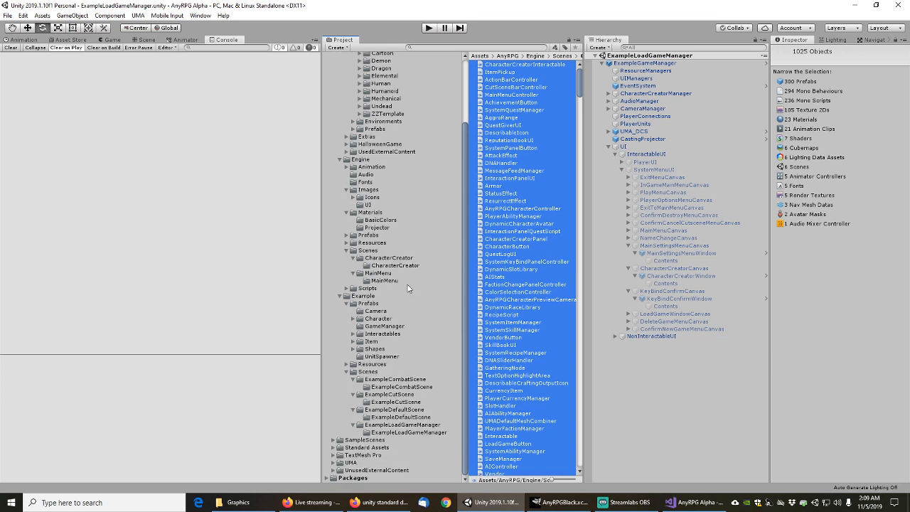
click(383, 221)
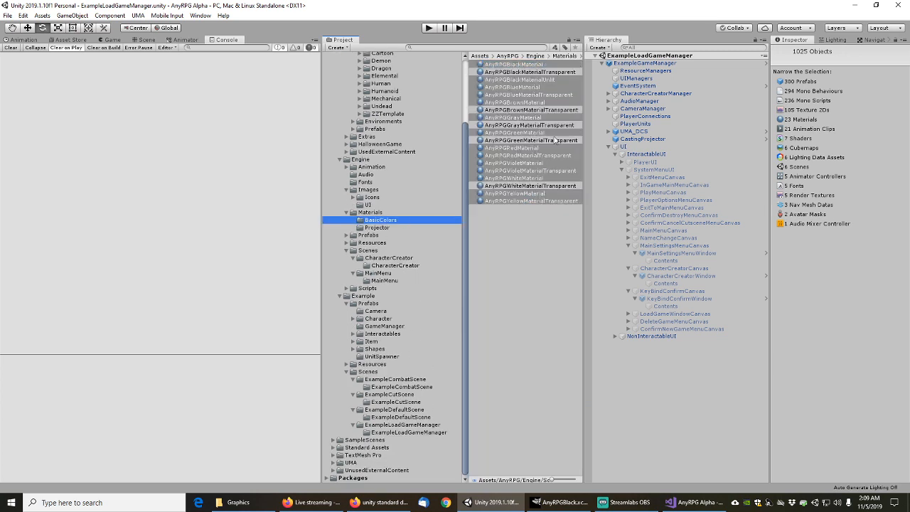
click(546, 73)
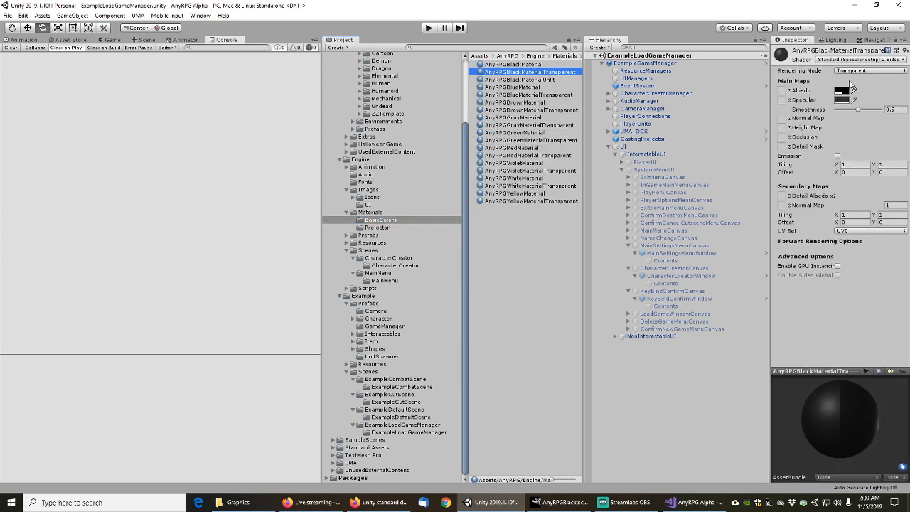
Browse the available shaders, including Legacy Shaders, and close the list without changing the shader
click(868, 70)
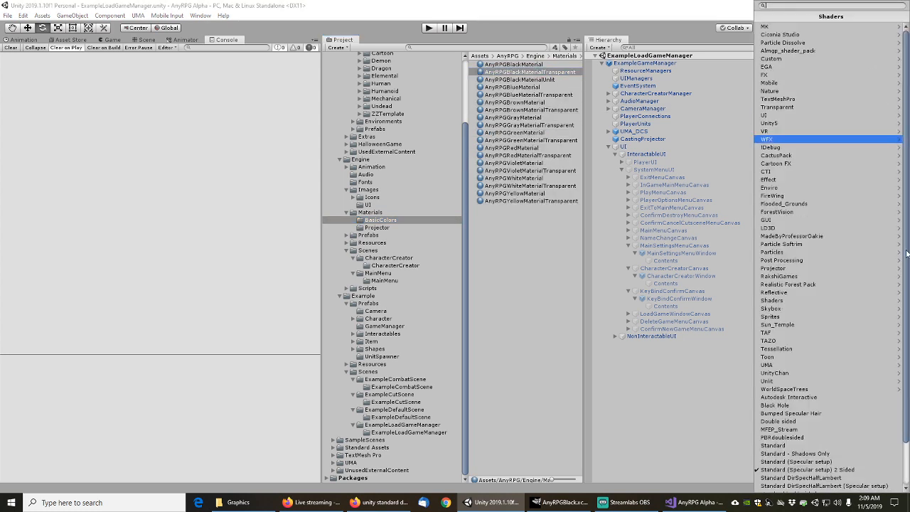
scroll(904, 256, down, 2)
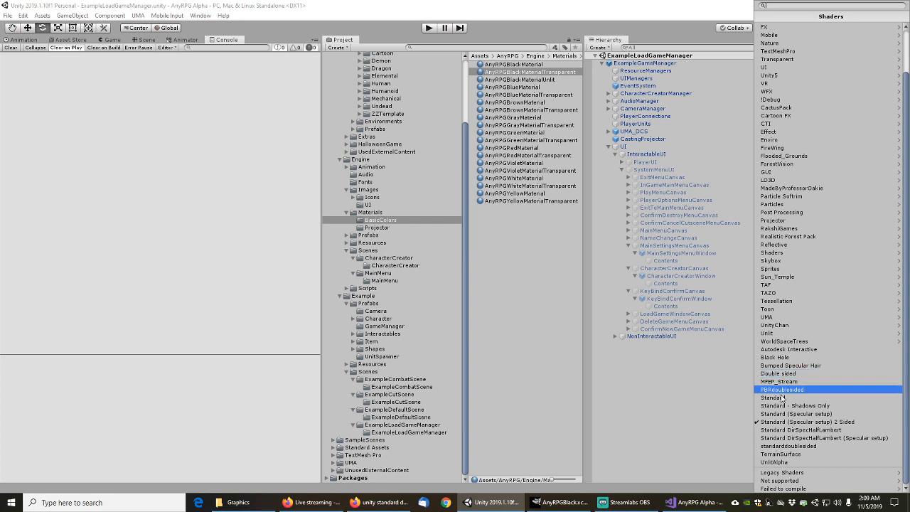
mouse_move(788, 474)
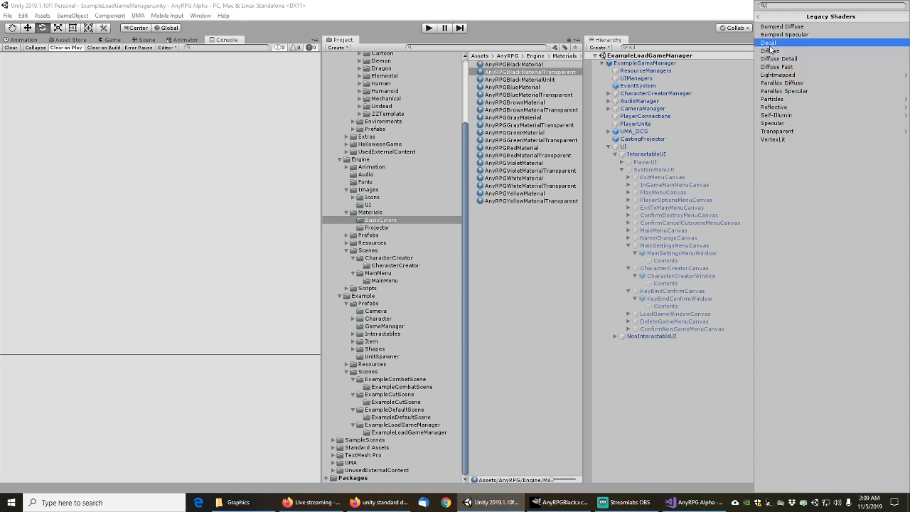
click(759, 17)
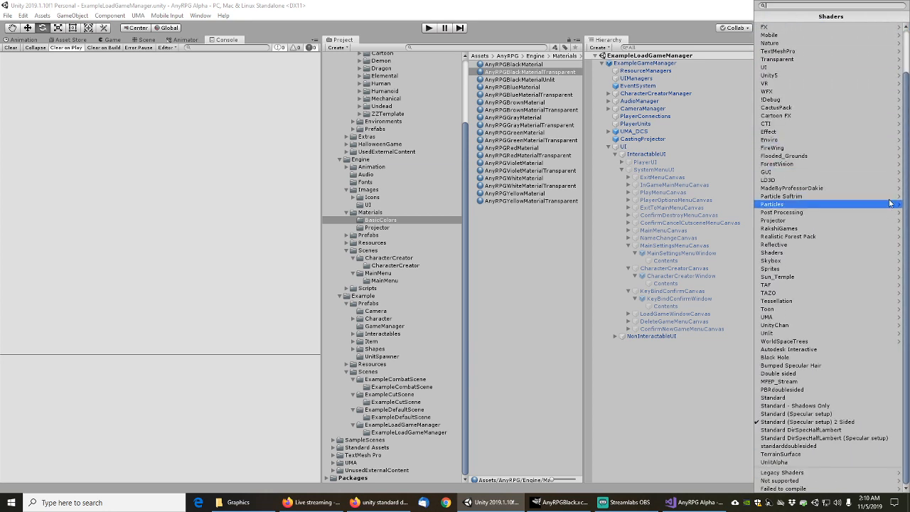
scroll(902, 100, up, 3)
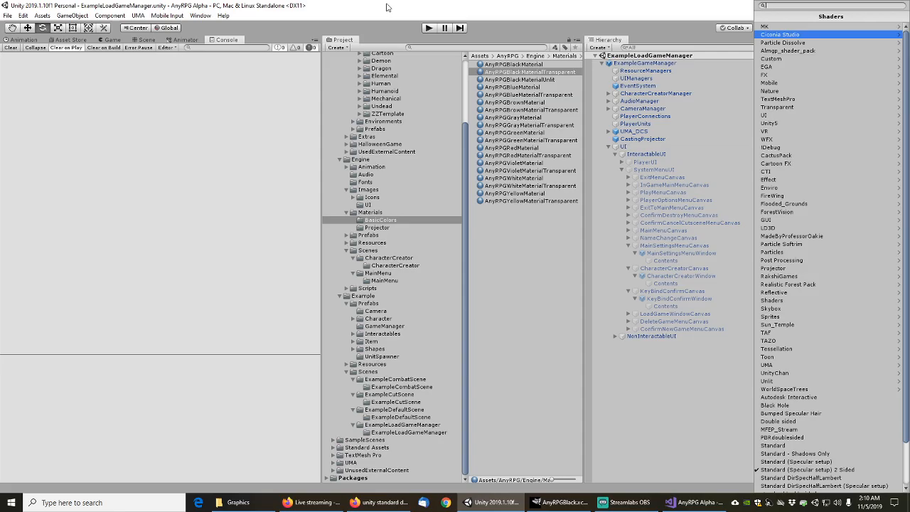
click(380, 502)
Search Google for 'unity build in double sided shader', correcting the 'shadedr' typo
drag(200, 71, 52, 69)
text(unity )
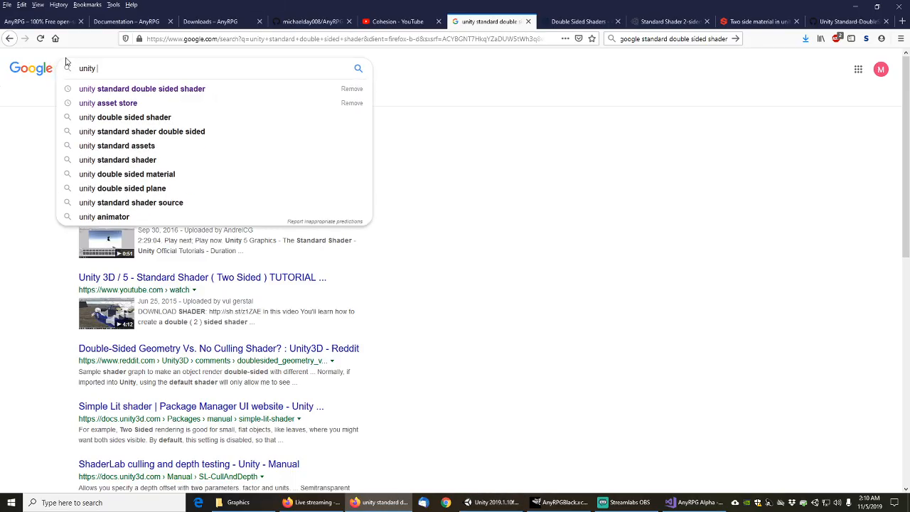
text(build in double)
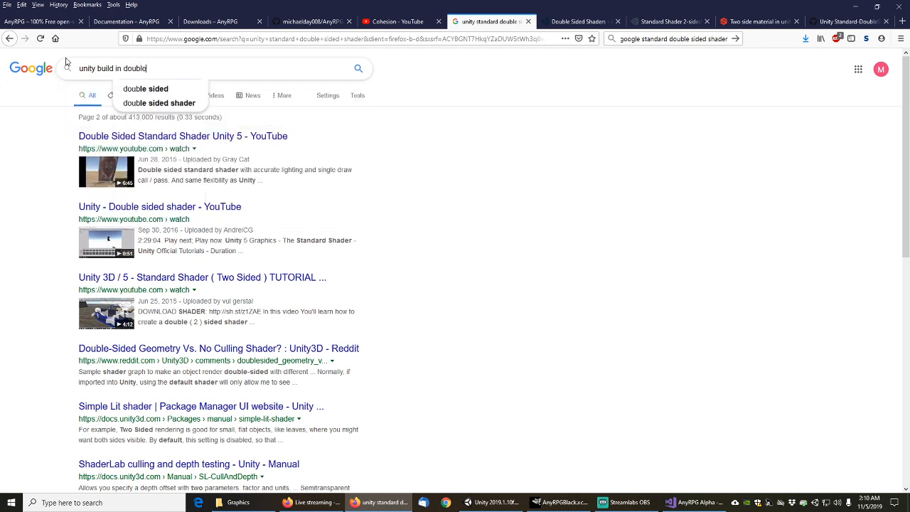
text( sided shadedr)
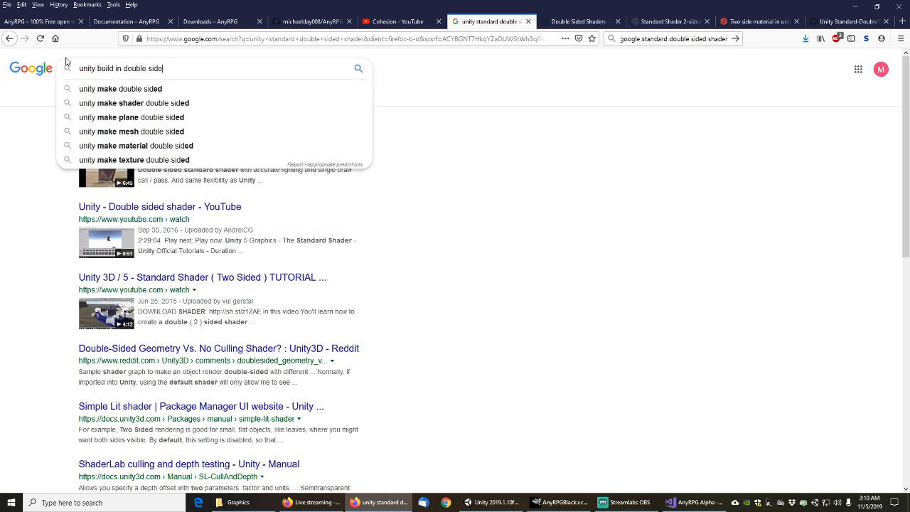
key(Return)
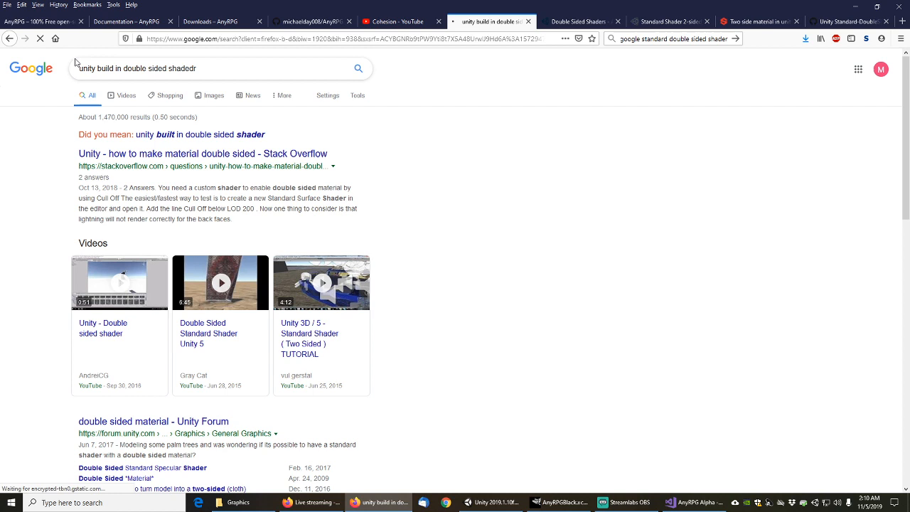
click(203, 68)
key(Left)
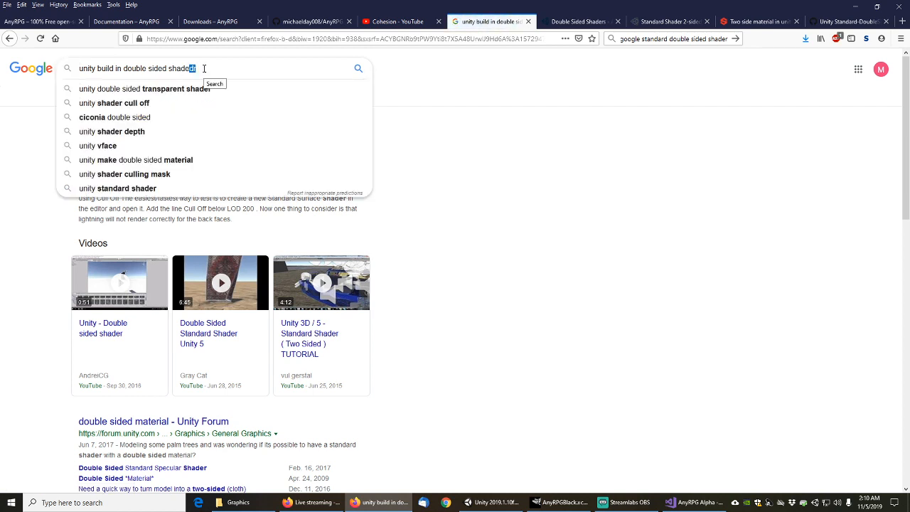
key(BackSpace)
key(Return)
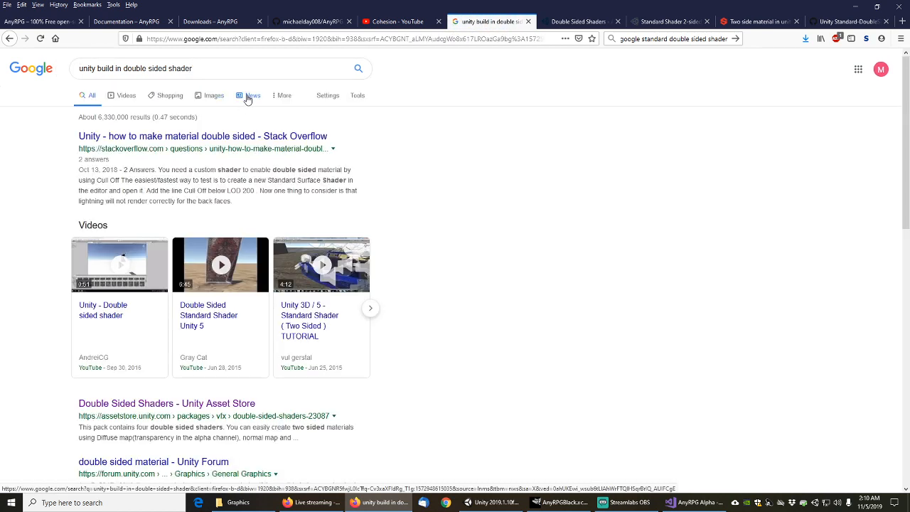
Open the Stack Overflow, Asset Store, Unity Forum, GitHub gist and LetC results in background tabs
middle_click(221, 139)
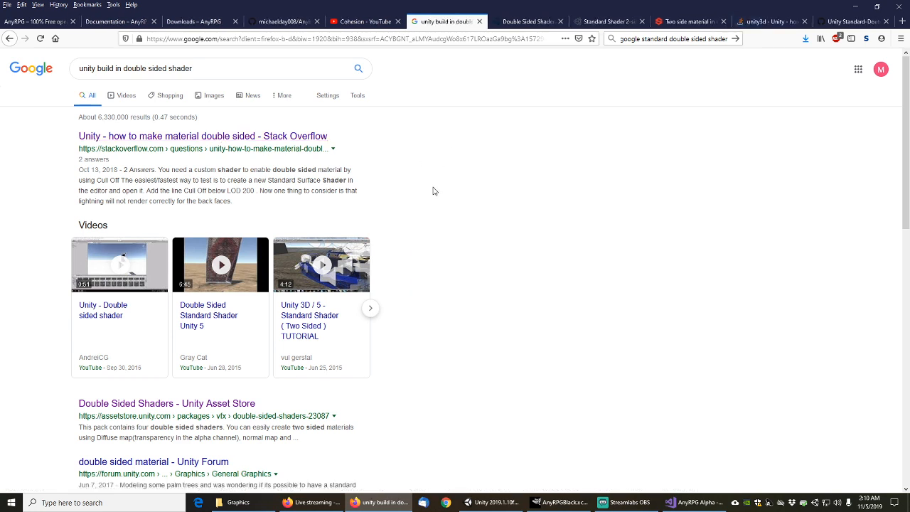
scroll(434, 191, down, 4)
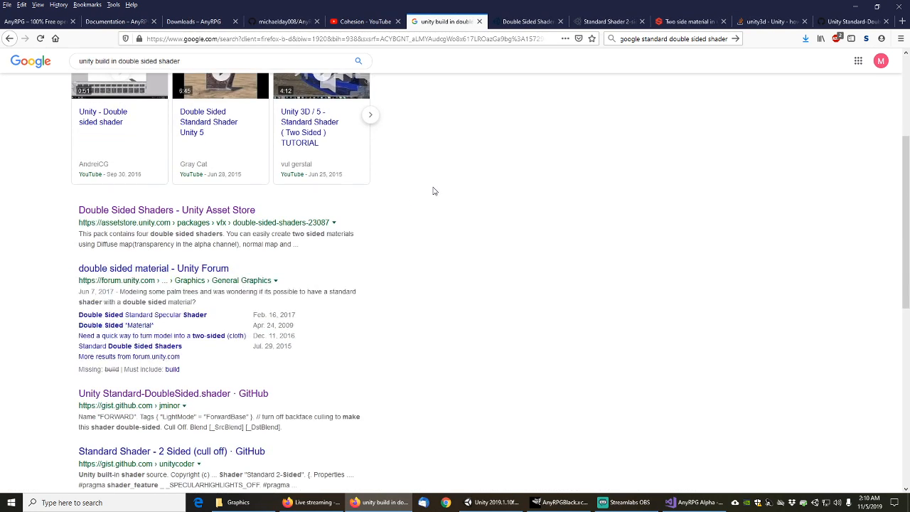
middle_click(207, 210)
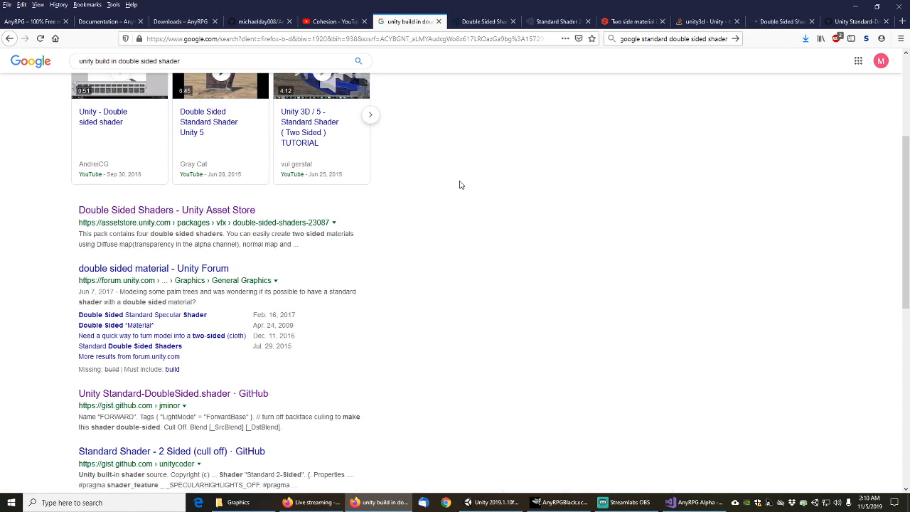
scroll(447, 199, down, 3)
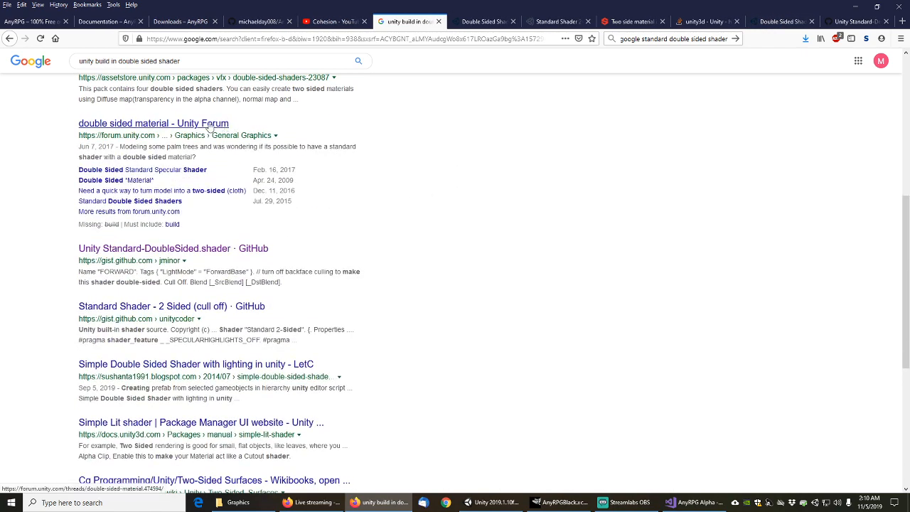
middle_click(210, 128)
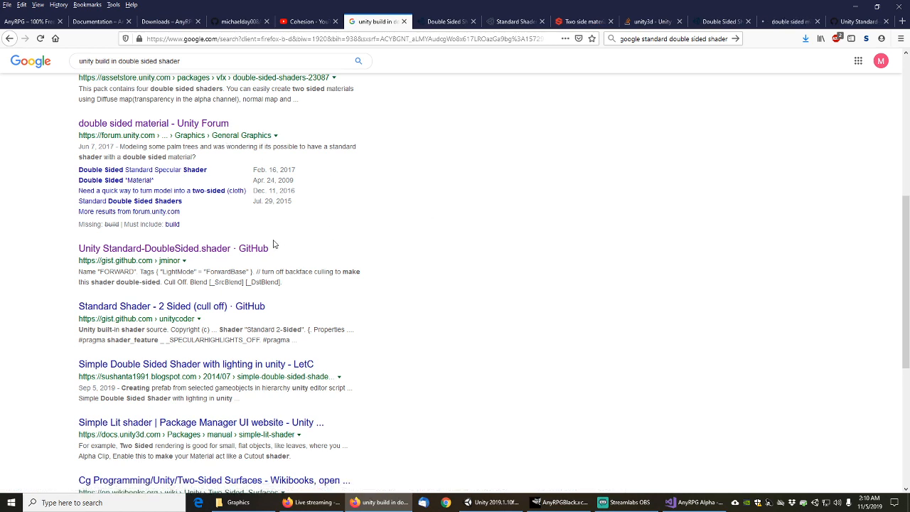
middle_click(243, 250)
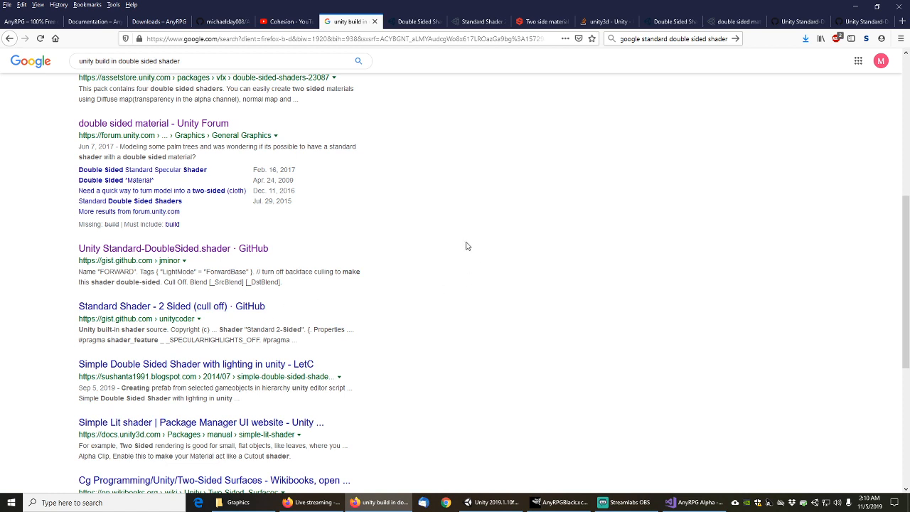
middle_click(189, 365)
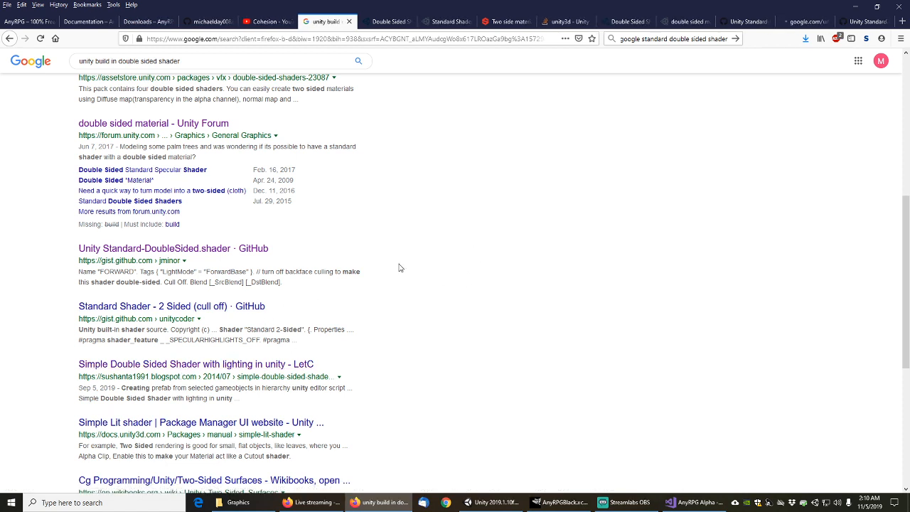
scroll(392, 294, down, 3)
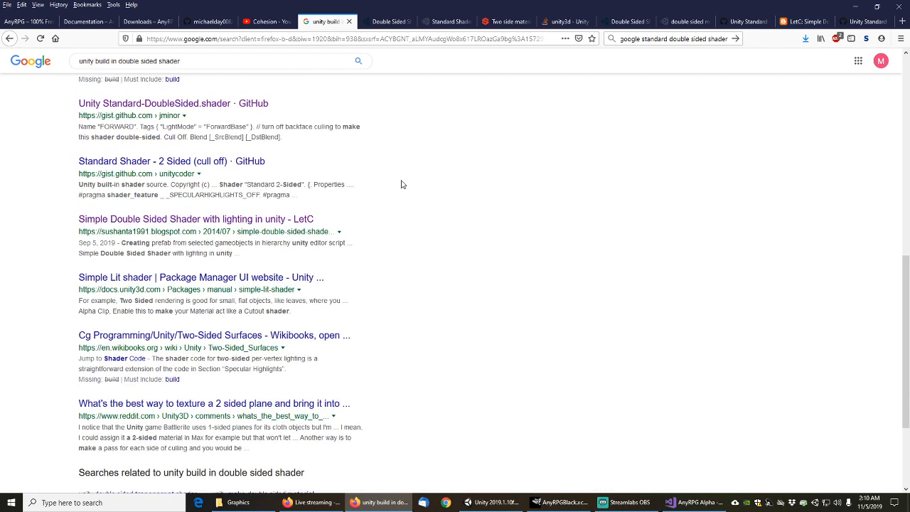
Look over the Double Sided Shaders asset page and Standard Shader 2-sided thread, then the Substance thread
click(393, 22)
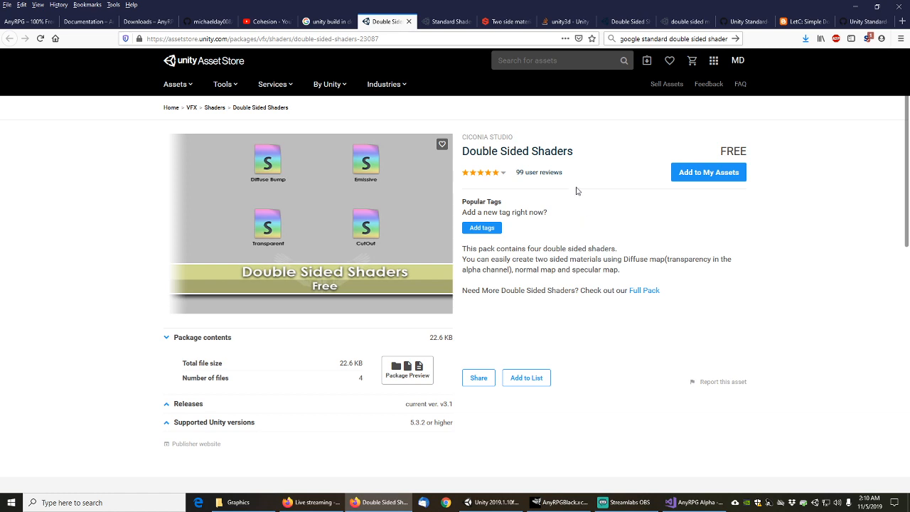
click(448, 22)
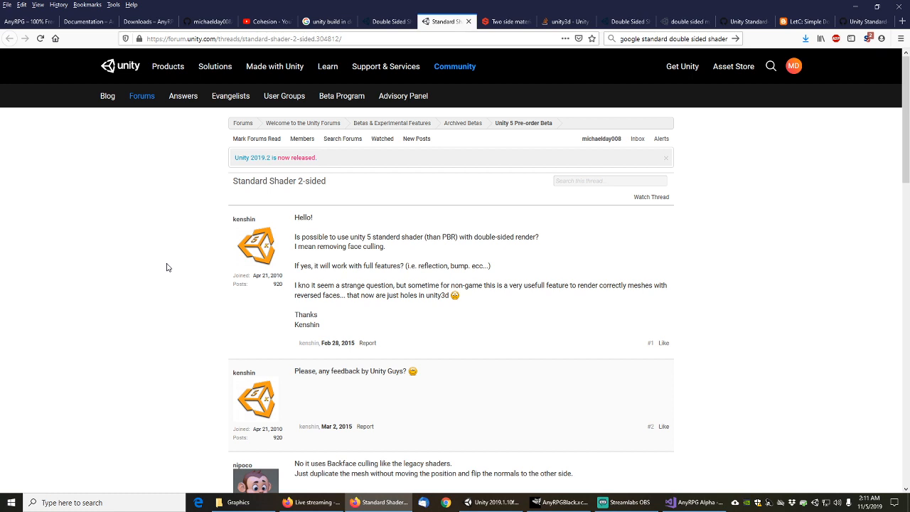
scroll(167, 268, down, 3)
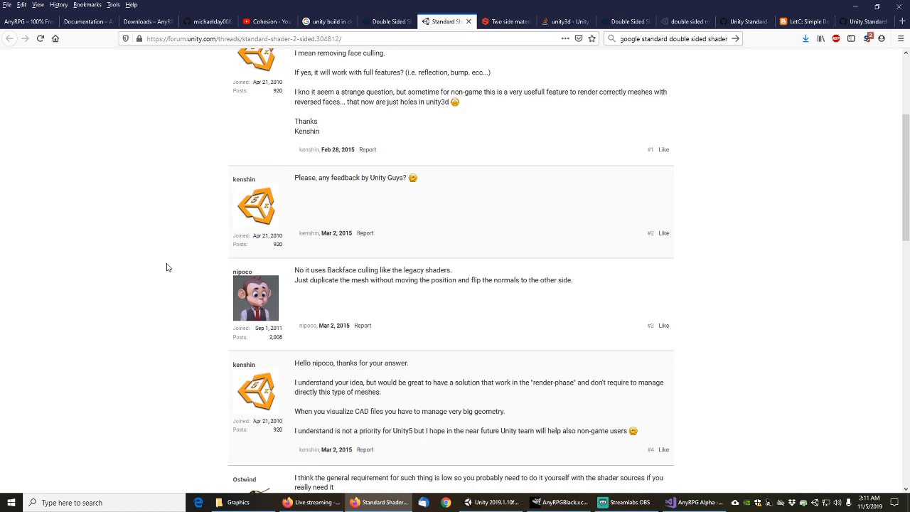
scroll(167, 267, down, 3)
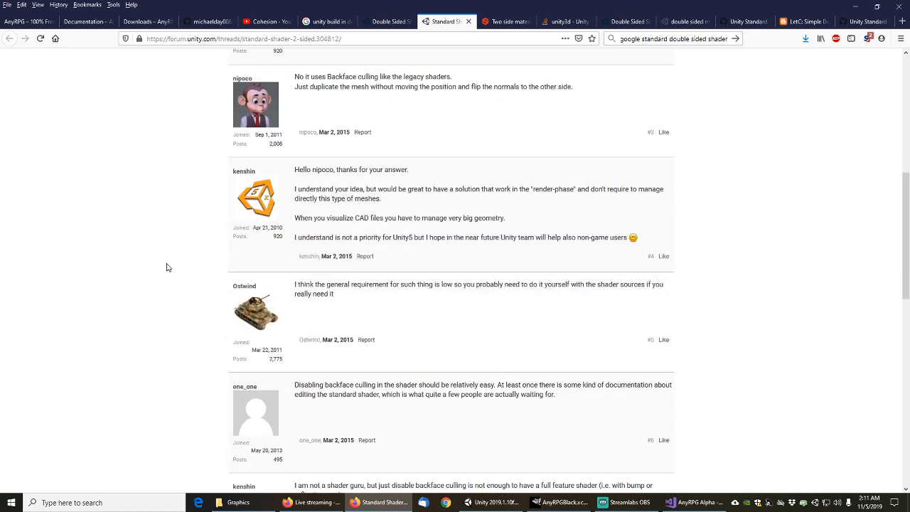
scroll(167, 267, down, 3)
click(441, 22)
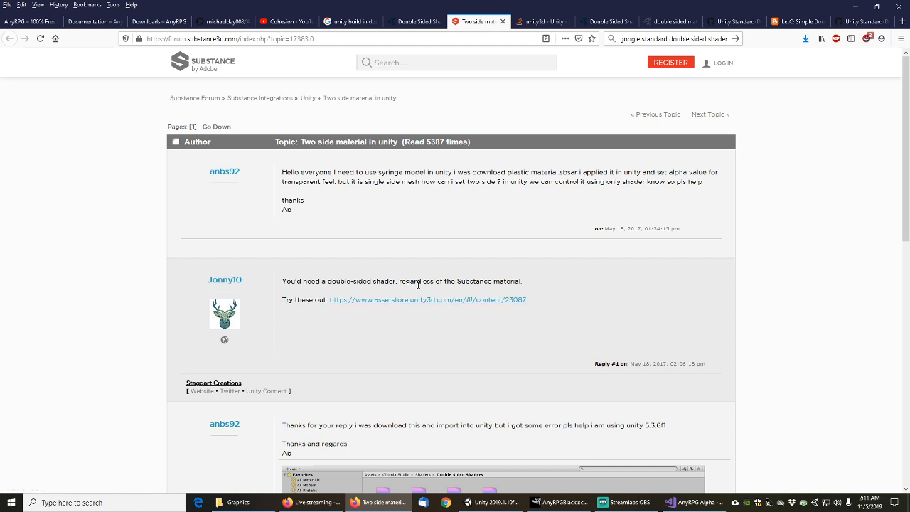
Check the asset store page linked in the Substance thread, then close it and the thread
middle_click(435, 299)
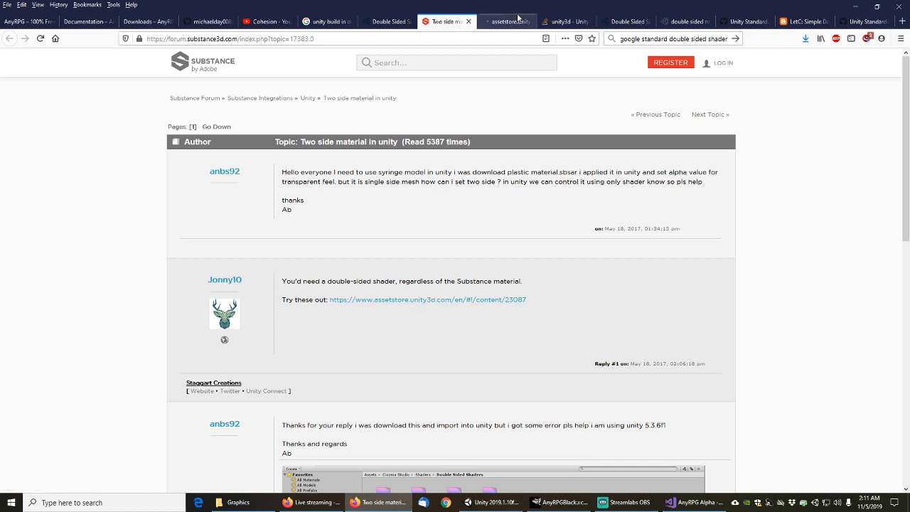
click(510, 22)
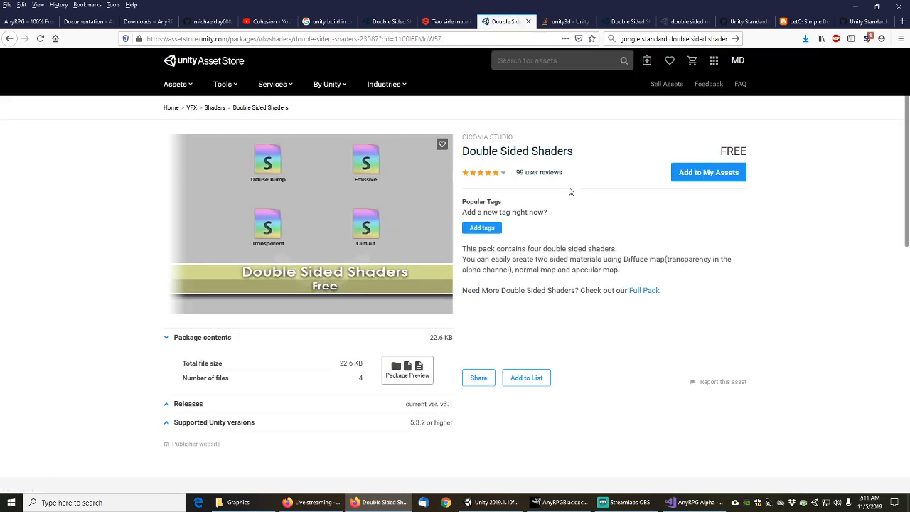
middle_click(503, 22)
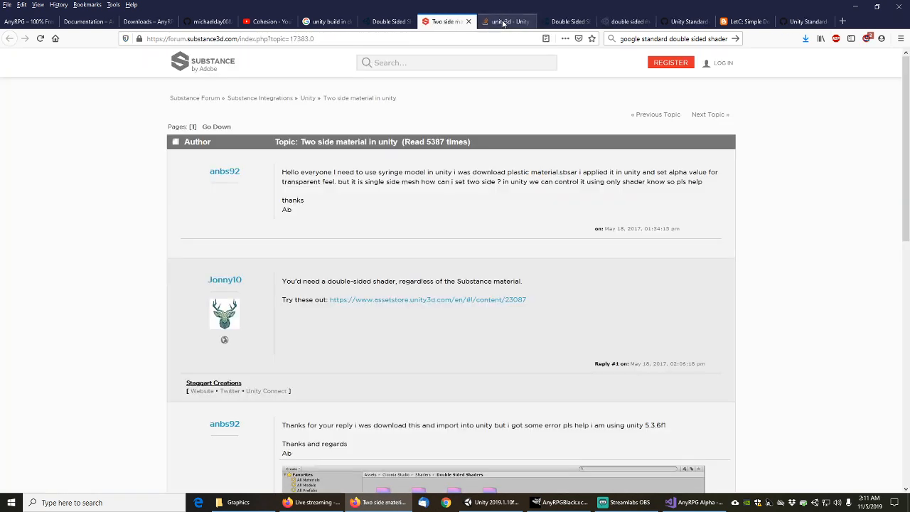
scroll(754, 331, down, 3)
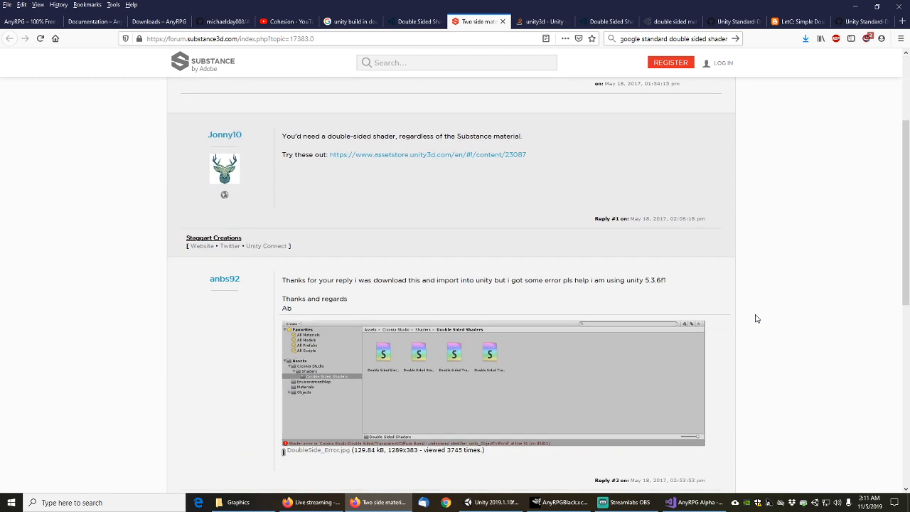
scroll(756, 319, down, 2)
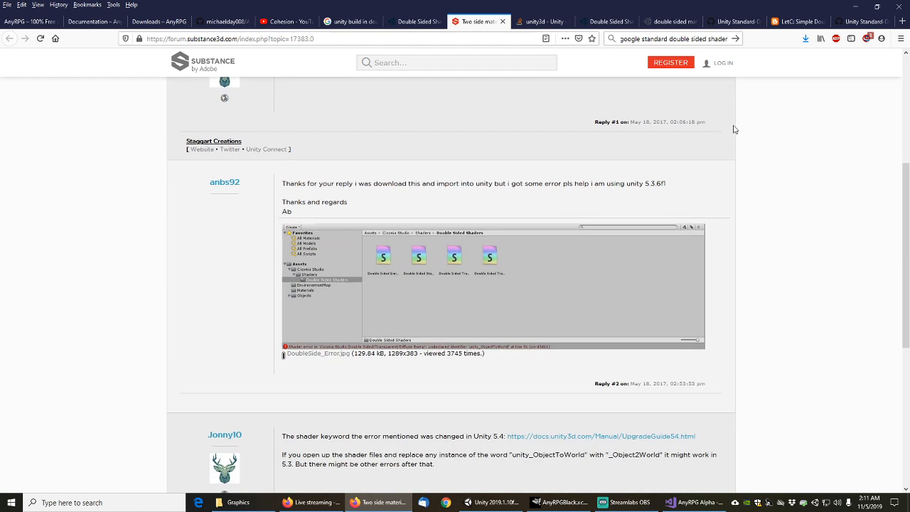
middle_click(480, 21)
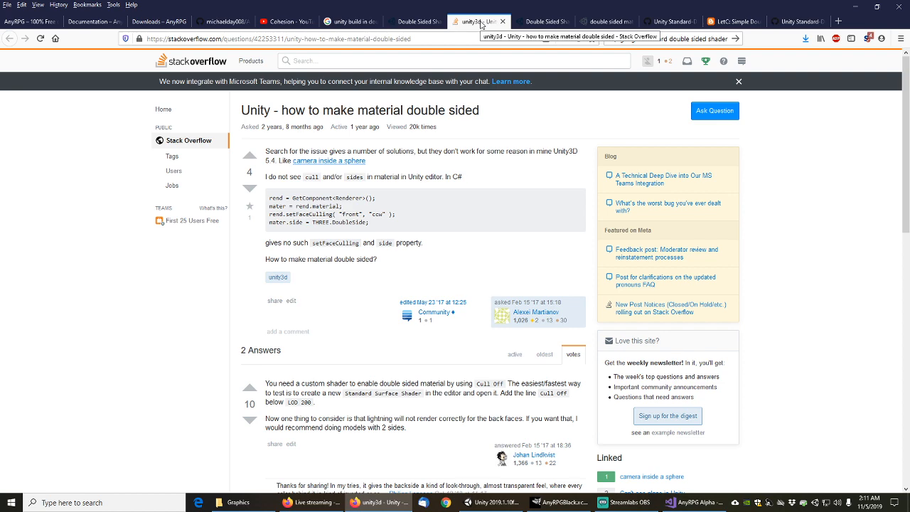
Close the Stack Overflow question, asset page and forum thread, then show the Standard-DoubleSided.shader gist
scroll(785, 322, down, 3)
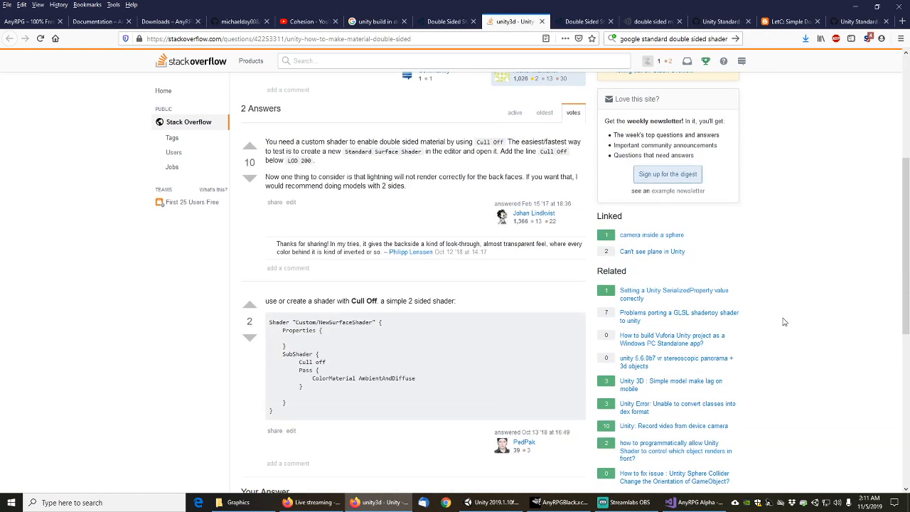
middle_click(511, 21)
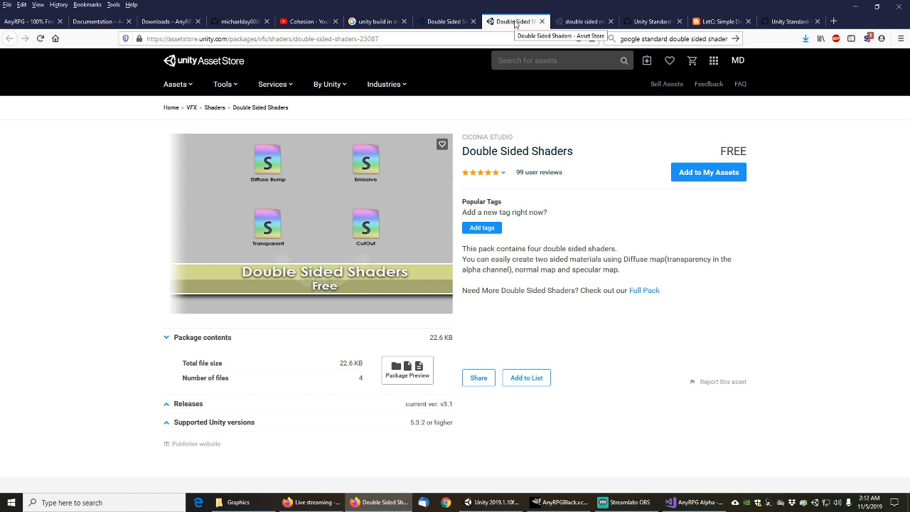
middle_click(515, 22)
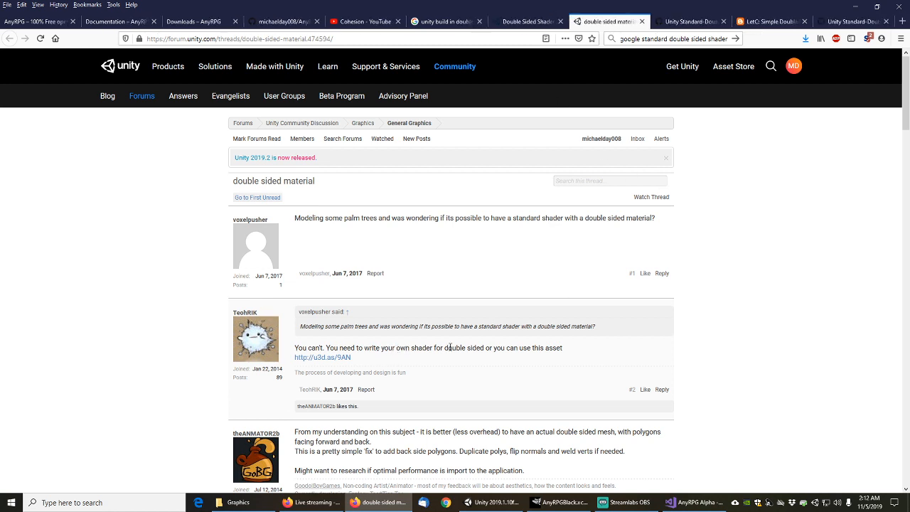
middle_click(345, 359)
scroll(693, 306, down, 4)
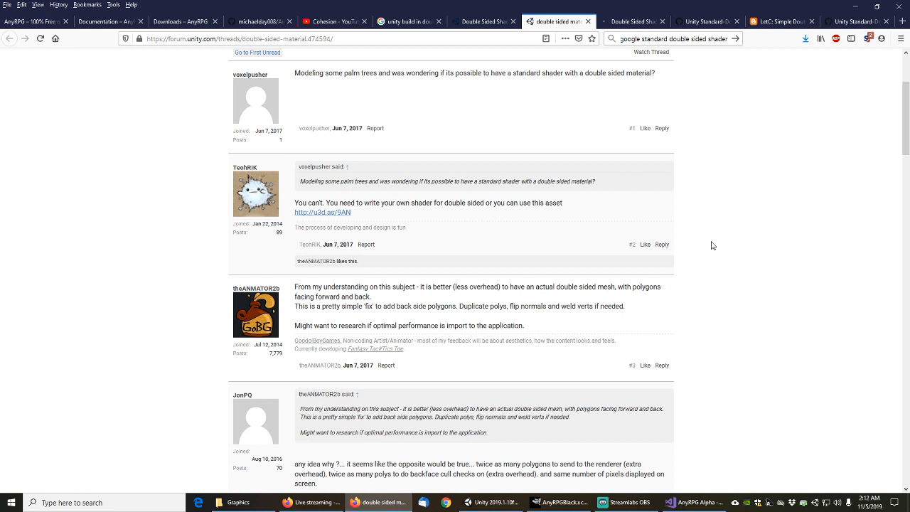
scroll(712, 245, down, 5)
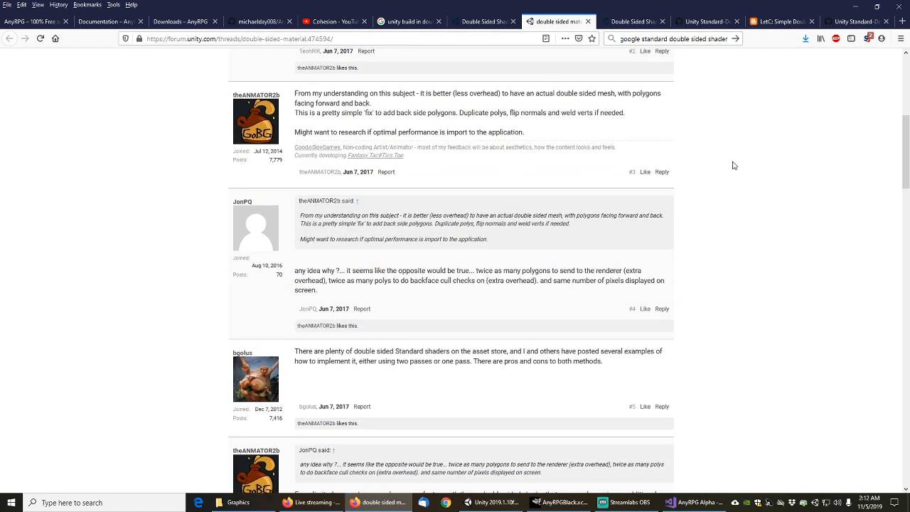
middle_click(571, 25)
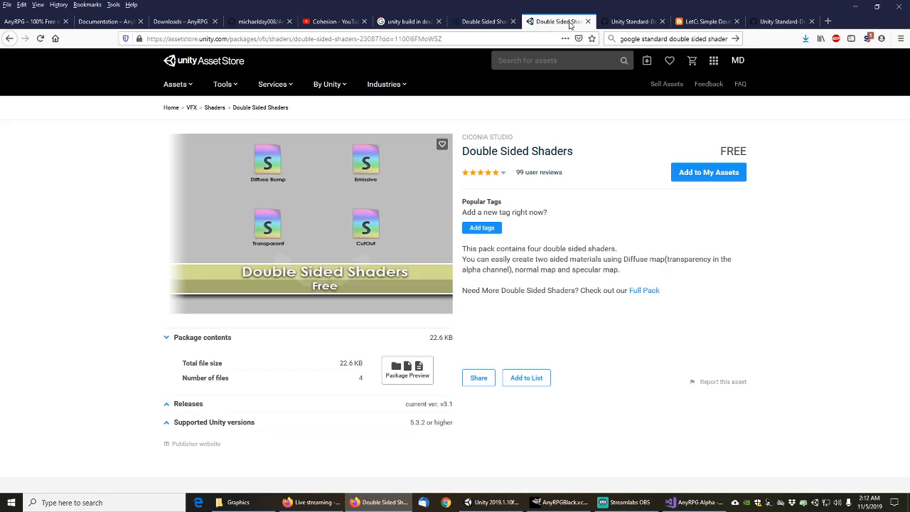
click(615, 22)
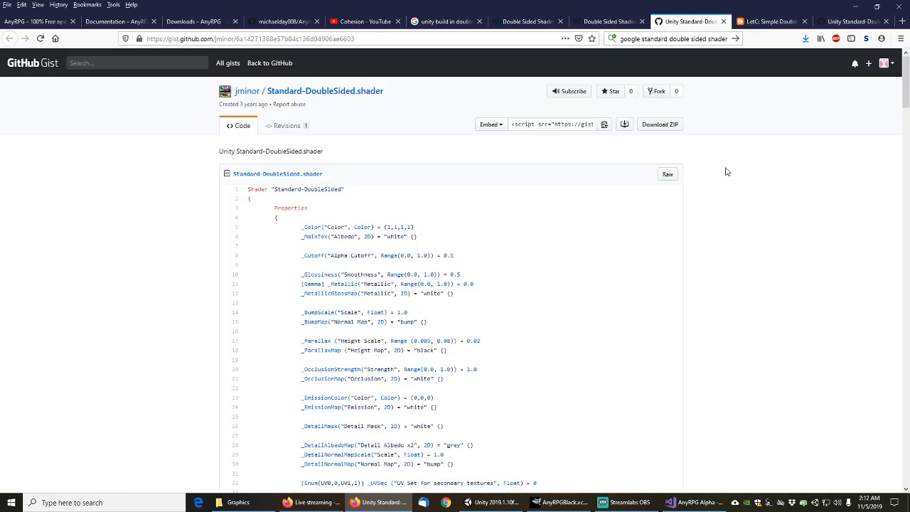
Scroll through the shader gist, then close the gist, blank blog and both Double Sided Shaders tabs
scroll(730, 187, down, 7)
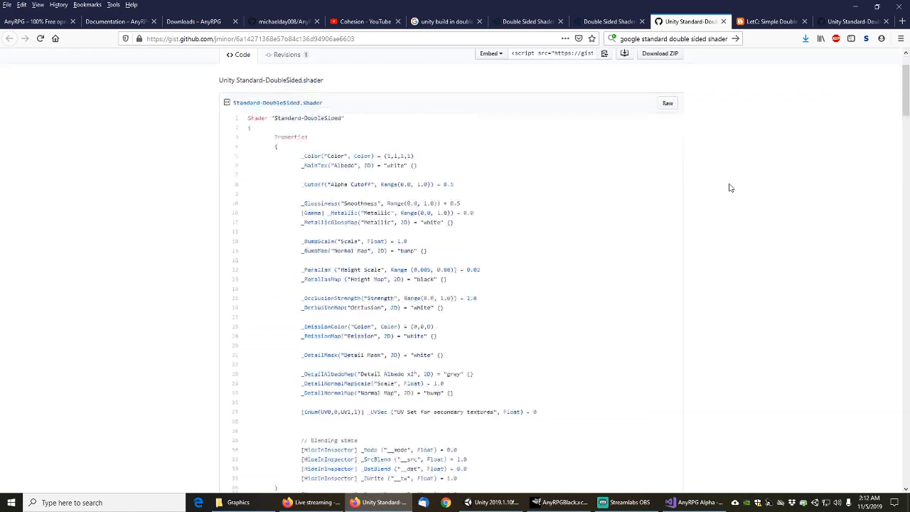
scroll(731, 188, down, 14)
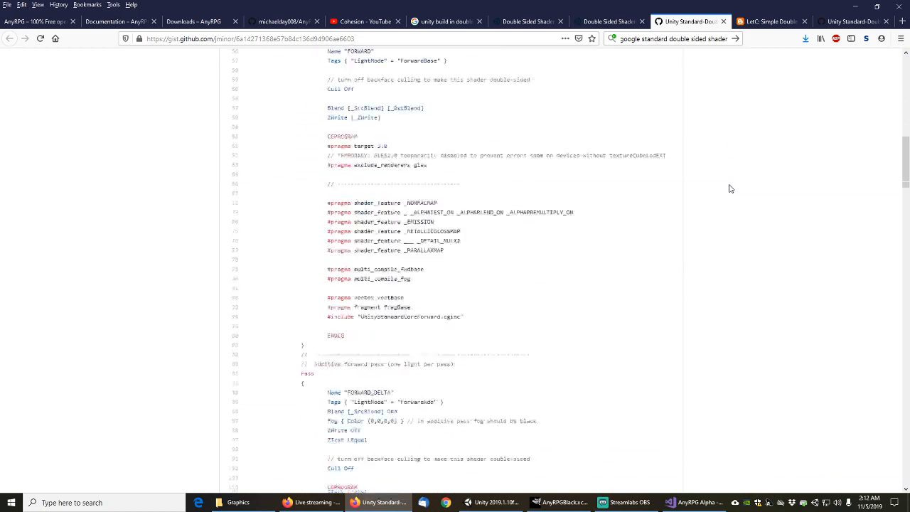
drag(908, 176, 908, 71)
middle_click(689, 23)
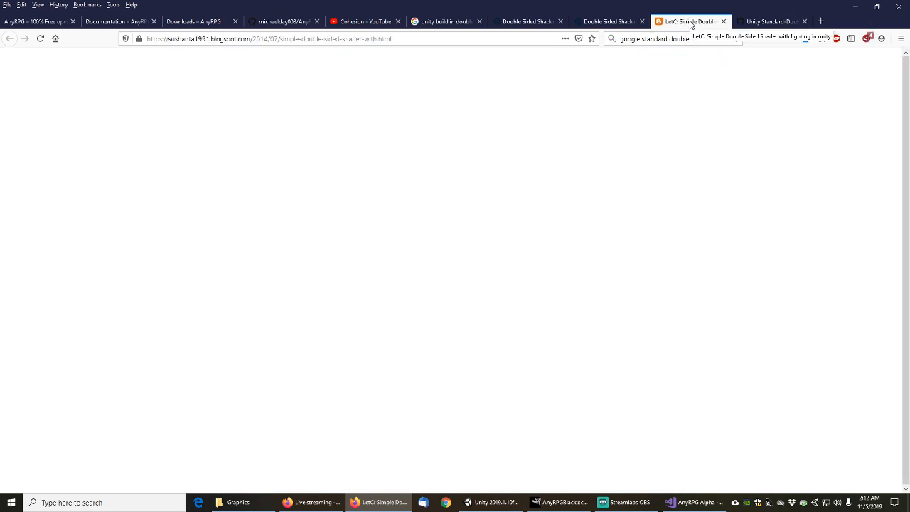
middle_click(690, 23)
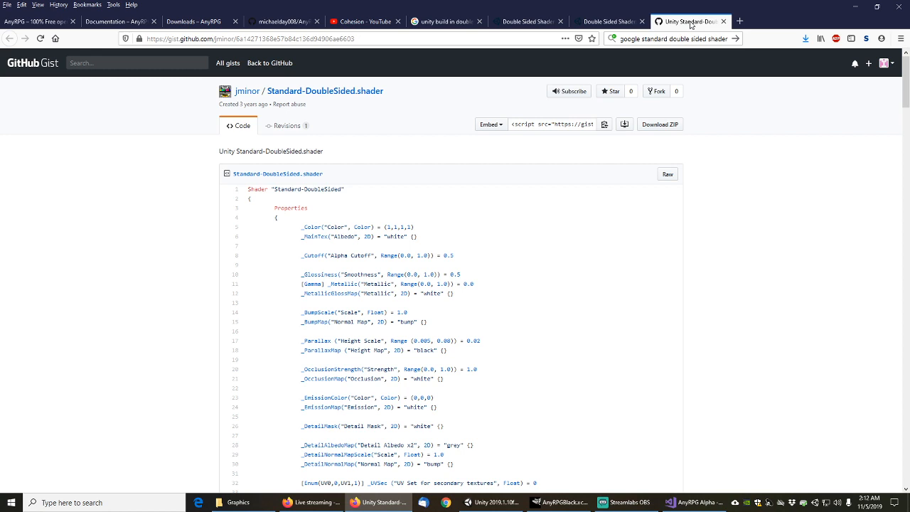
middle_click(690, 22)
middle_click(687, 23)
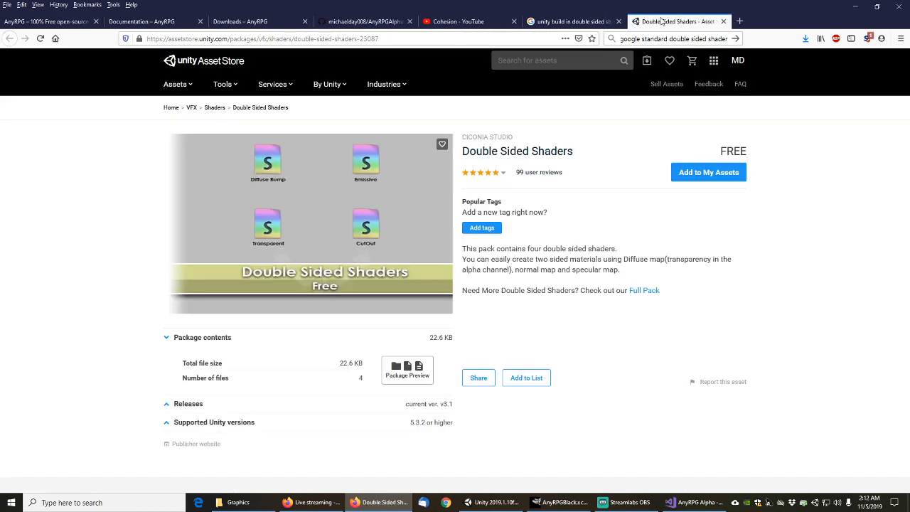
middle_click(684, 23)
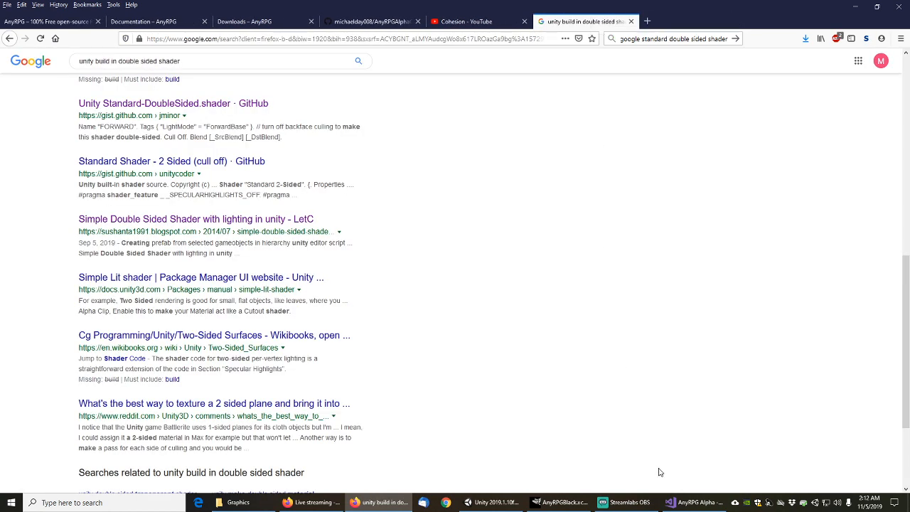
In Unity, widen the Project panel and collapse the Engine, Character, Core and Content folders, then return to Firefox
click(497, 502)
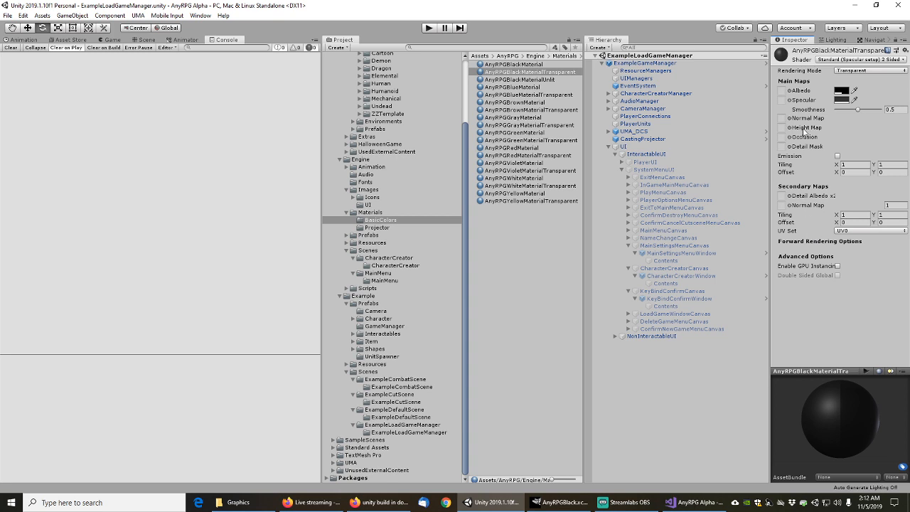
drag(586, 192, 617, 192)
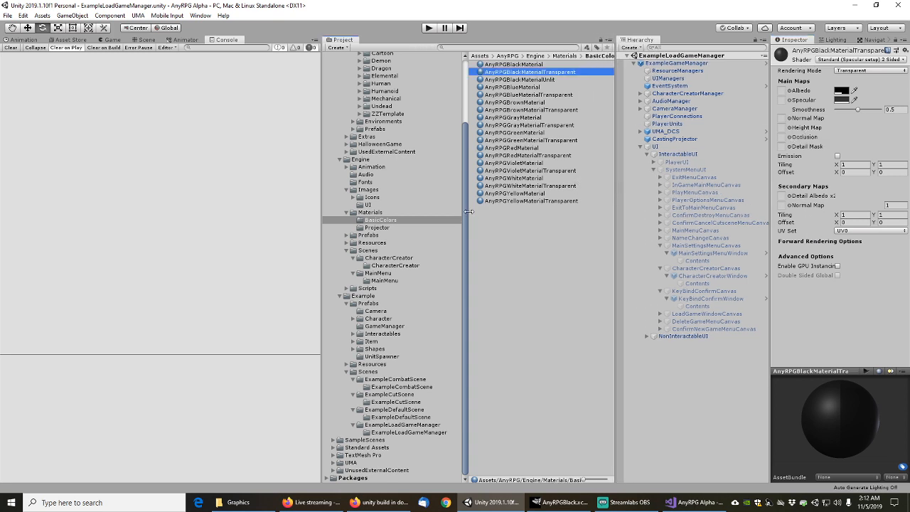
drag(468, 213, 477, 212)
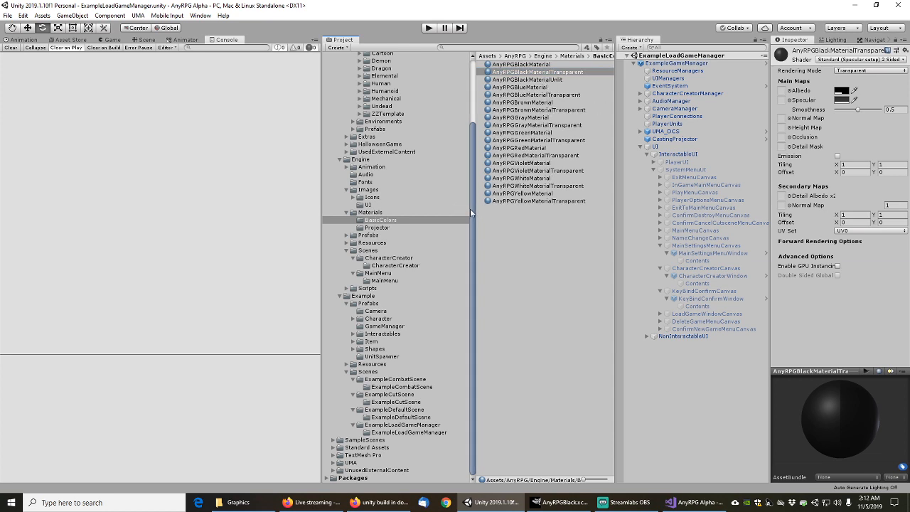
drag(472, 214, 478, 130)
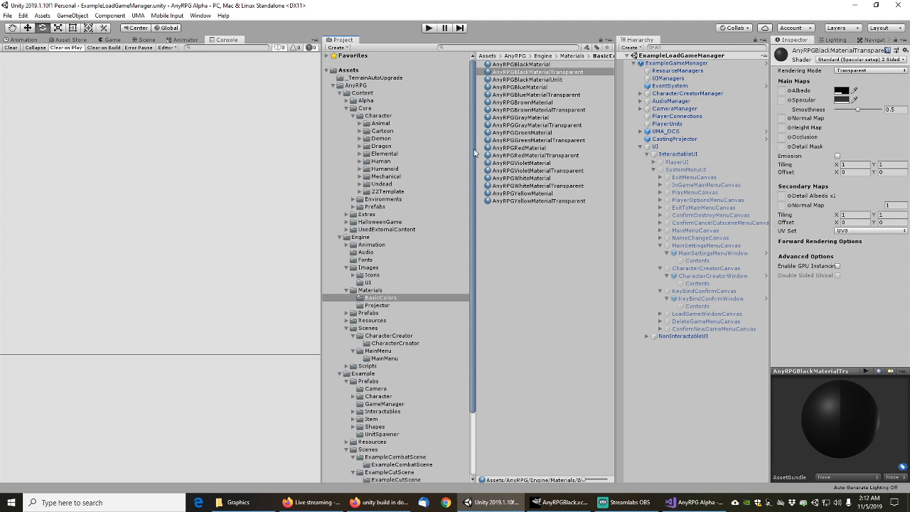
click(339, 238)
click(352, 115)
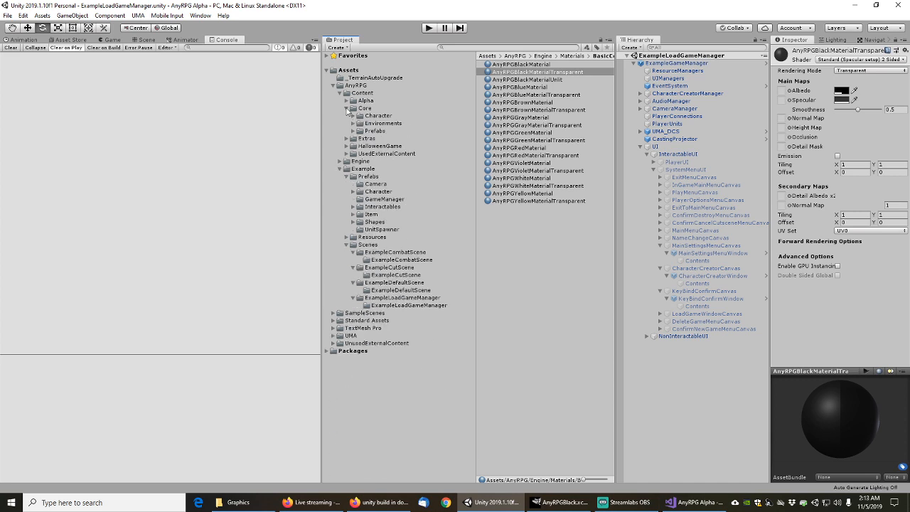
click(347, 108)
click(340, 93)
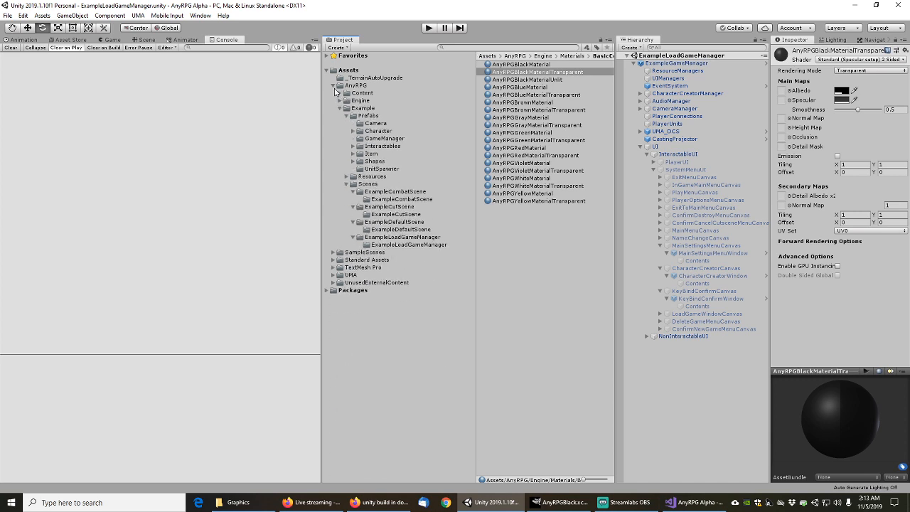
key(alt+Tab)
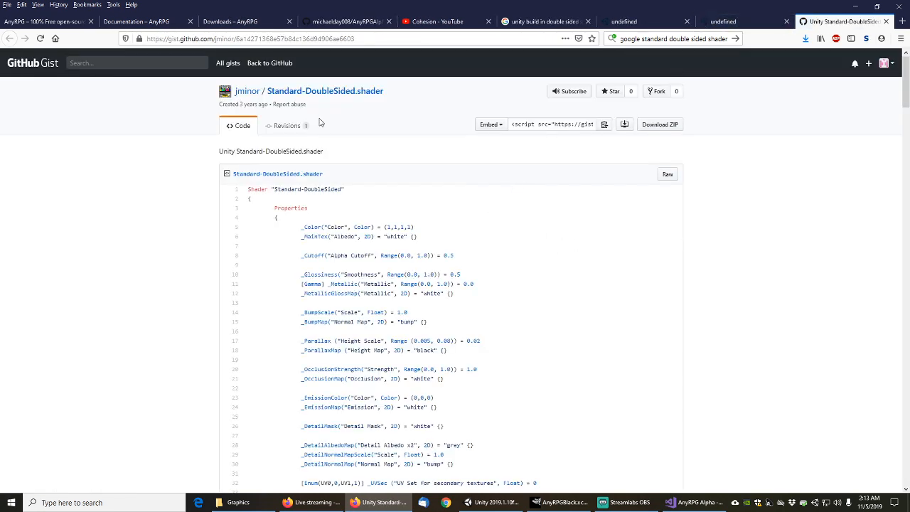
Reload the Standard-DoubleSided.shader gist and scroll through its shader code
click(292, 95)
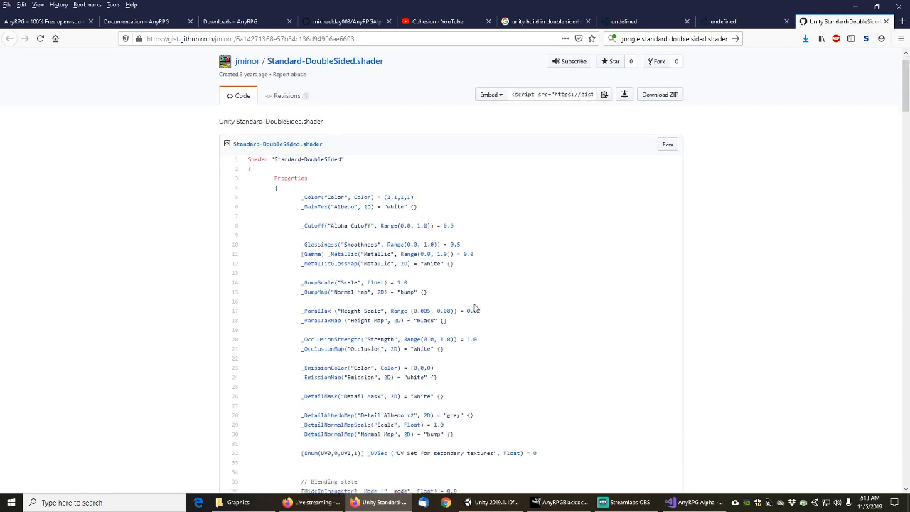
scroll(727, 286, down, 12)
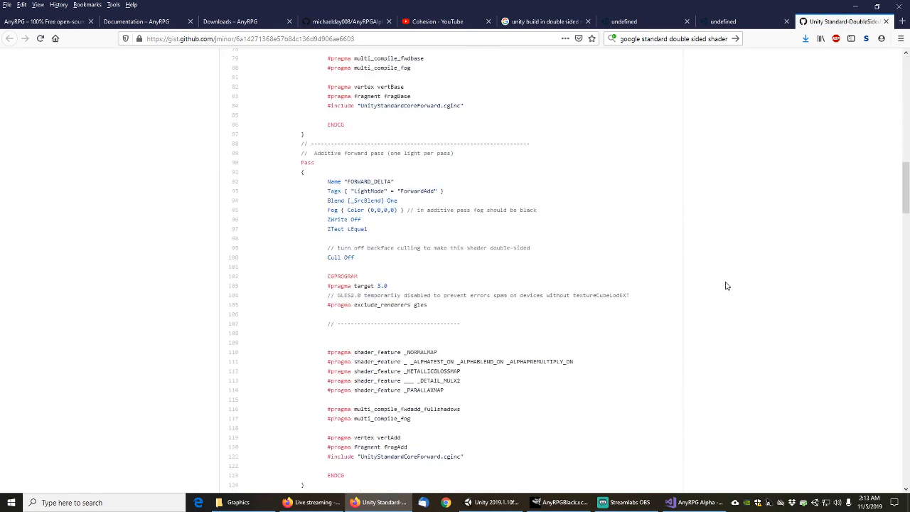
scroll(727, 286, down, 10)
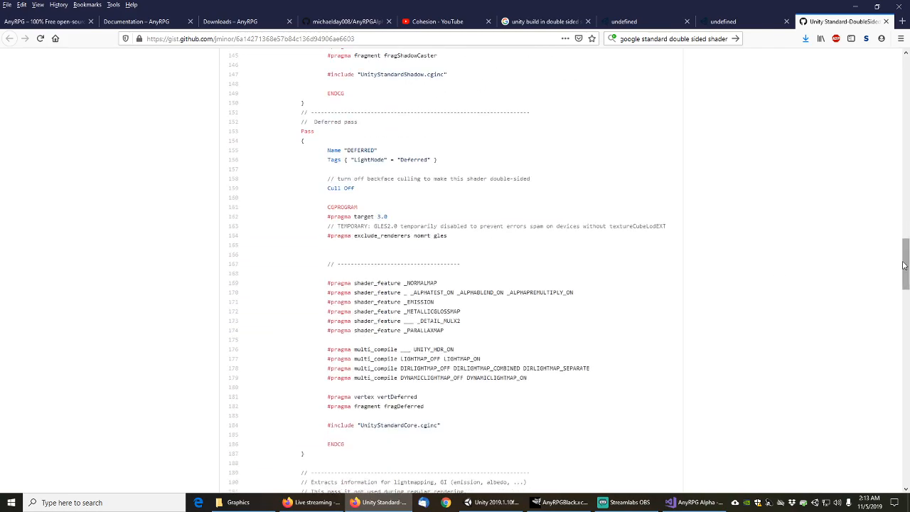
drag(904, 265, 904, 78)
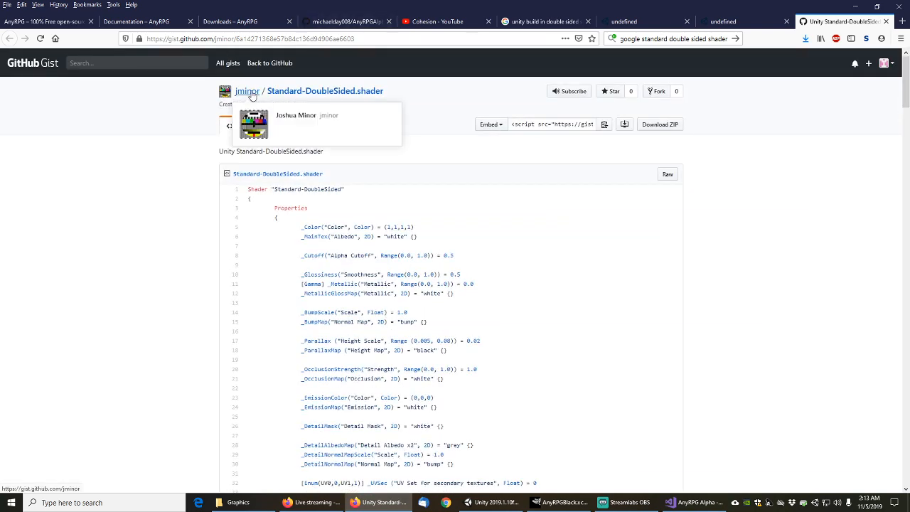
Browse the author's gist list, reopen Standard-DoubleSided.shader, then close its tab
click(249, 92)
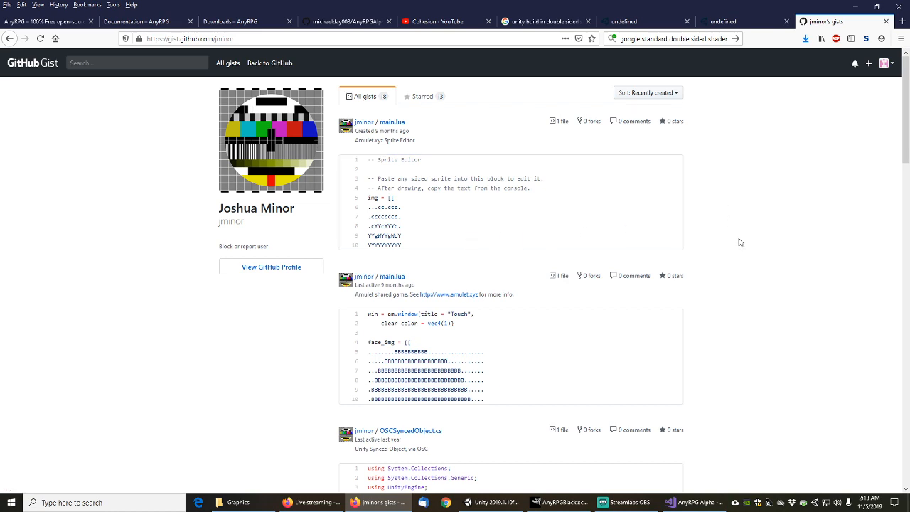
scroll(742, 244, down, 5)
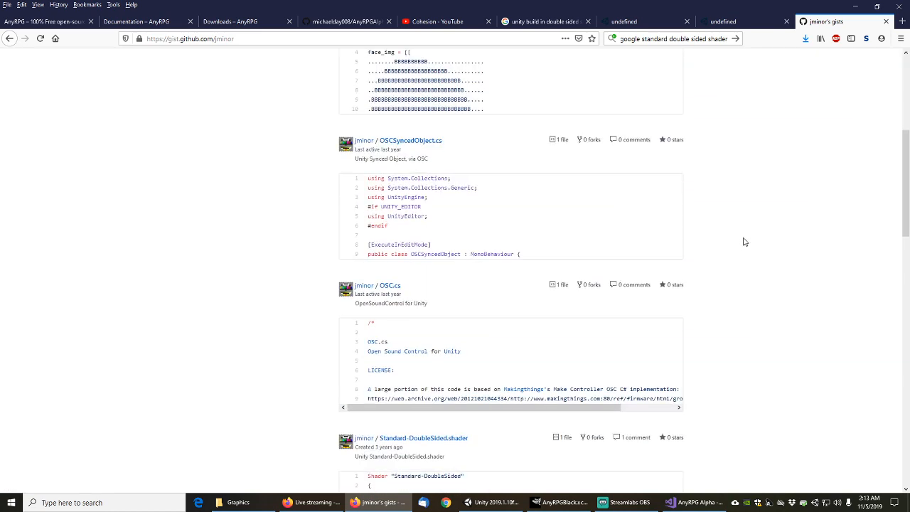
scroll(744, 243, down, 5)
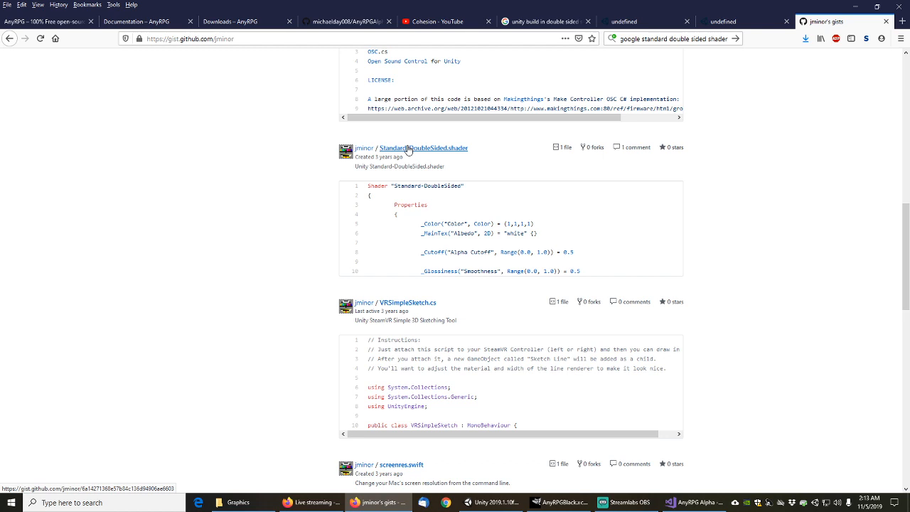
click(409, 148)
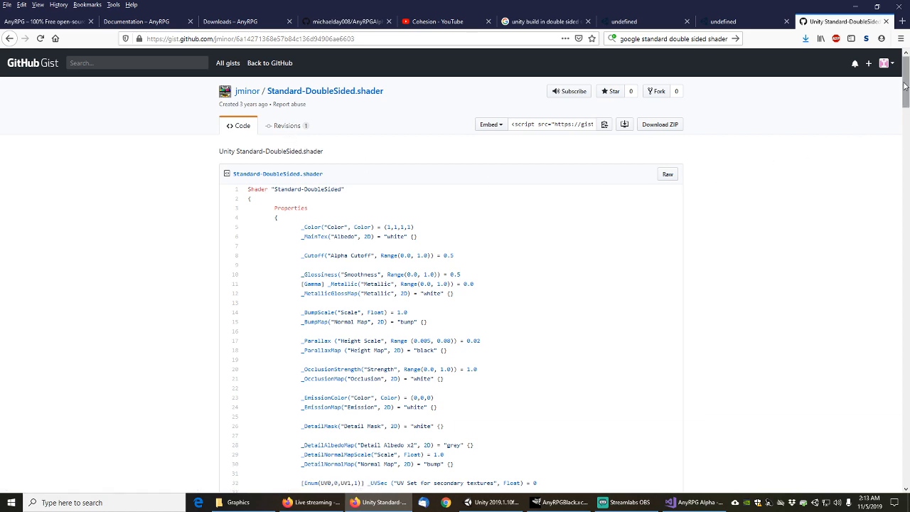
drag(906, 82, 892, 67)
middle_click(831, 25)
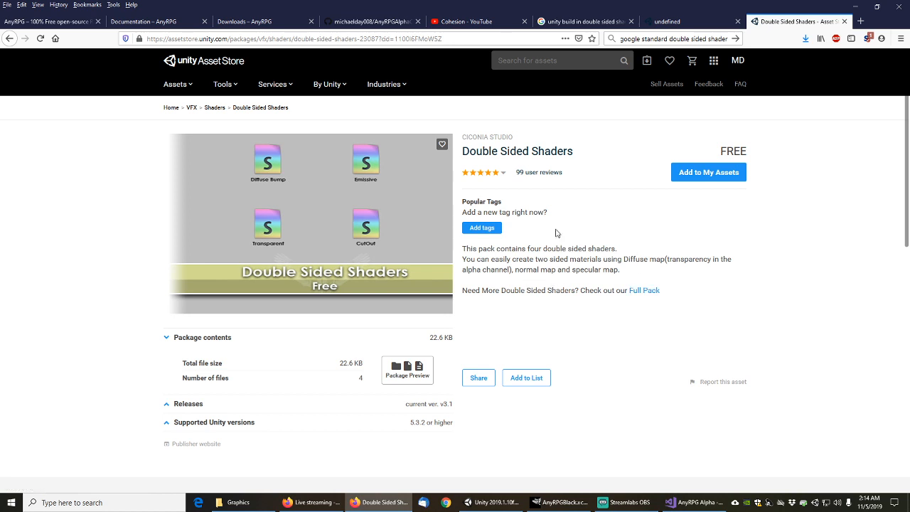
Open the Ciconia Studio publisher page, browse its shader packs, and launch ciconia-studio.com in a new tab
middle_click(491, 140)
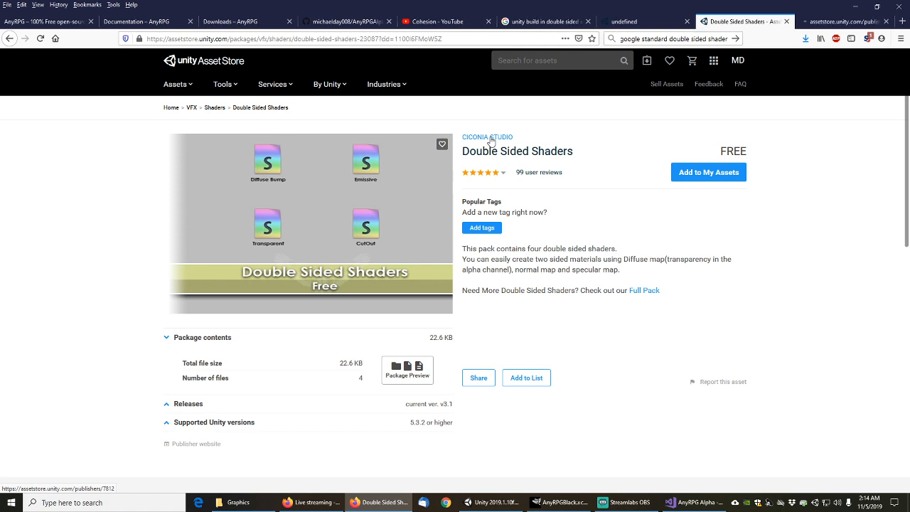
scroll(594, 324, down, 3)
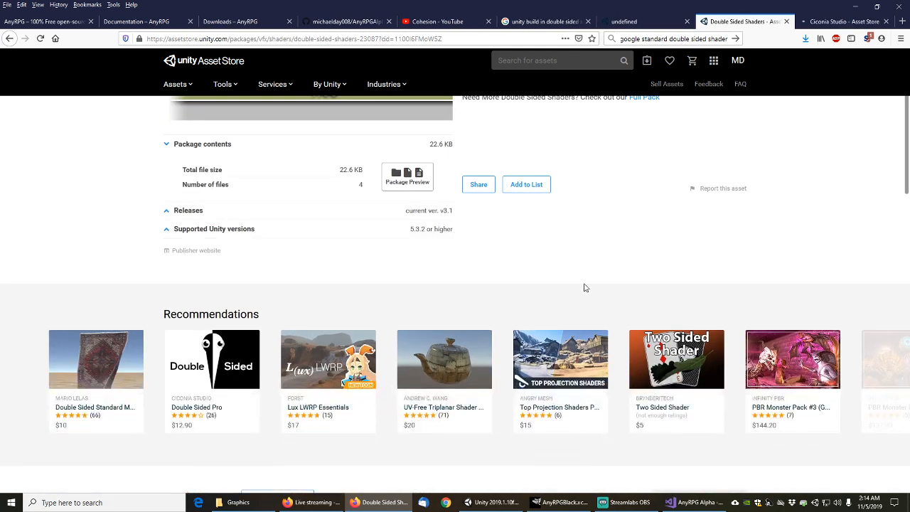
scroll(576, 299, down, 4)
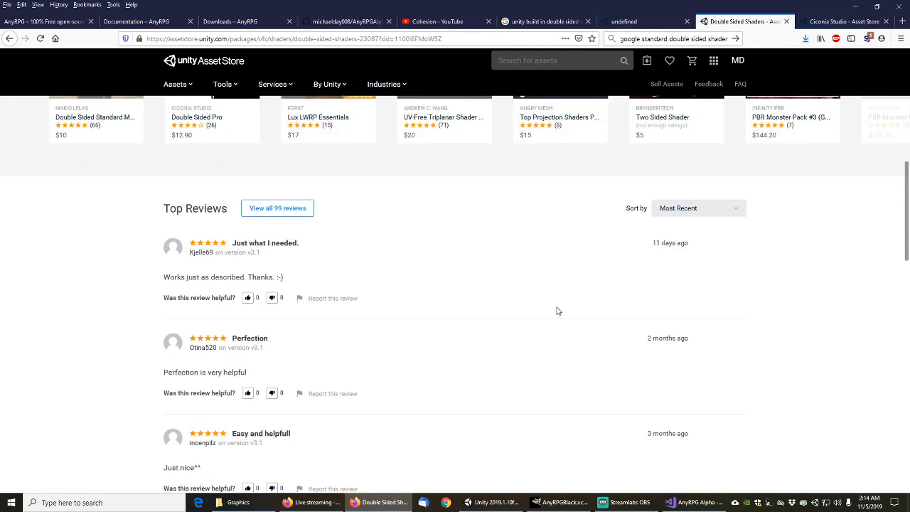
scroll(558, 311, down, 3)
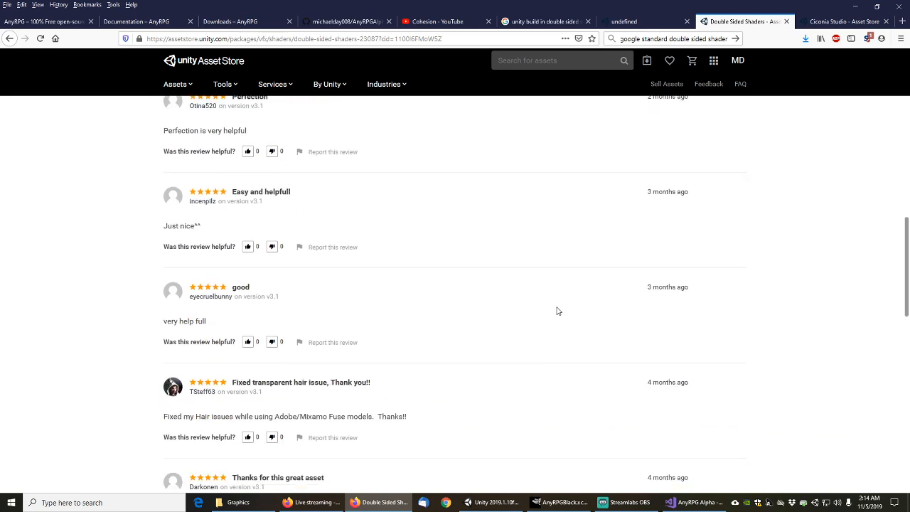
scroll(558, 311, up, 10)
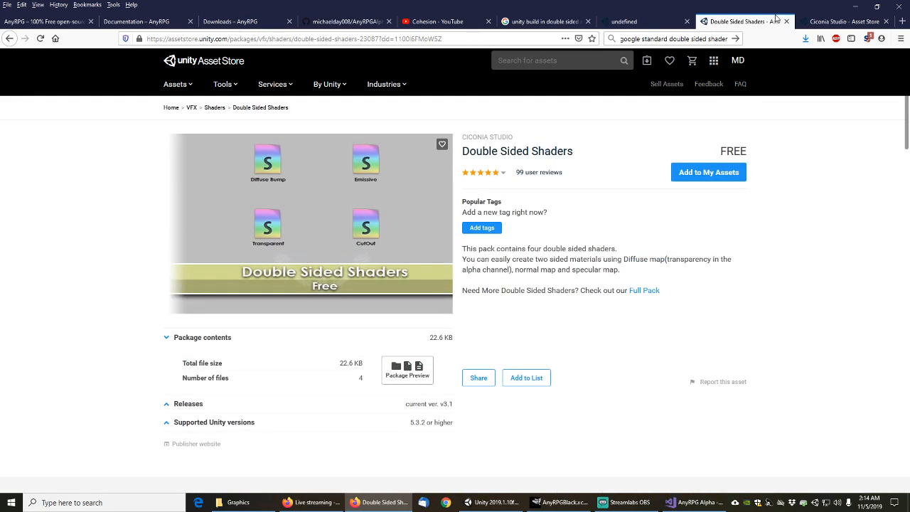
click(819, 23)
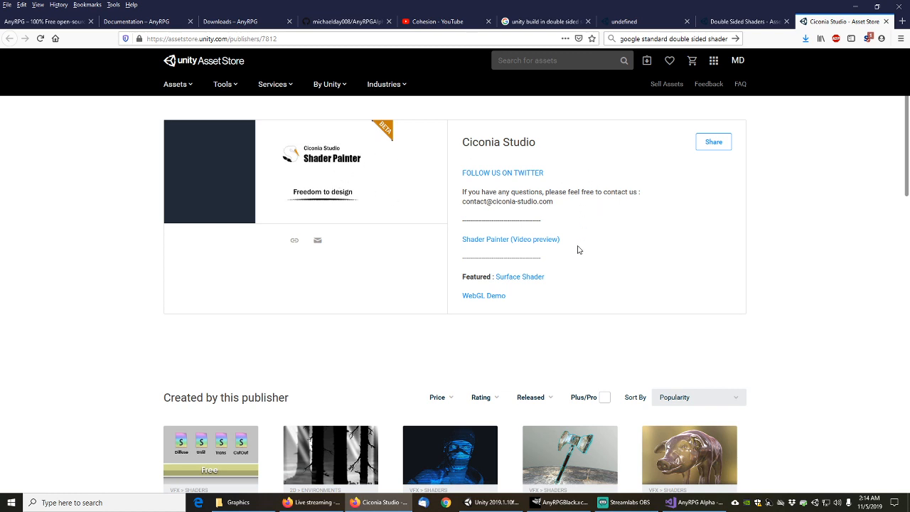
scroll(522, 192, down, 5)
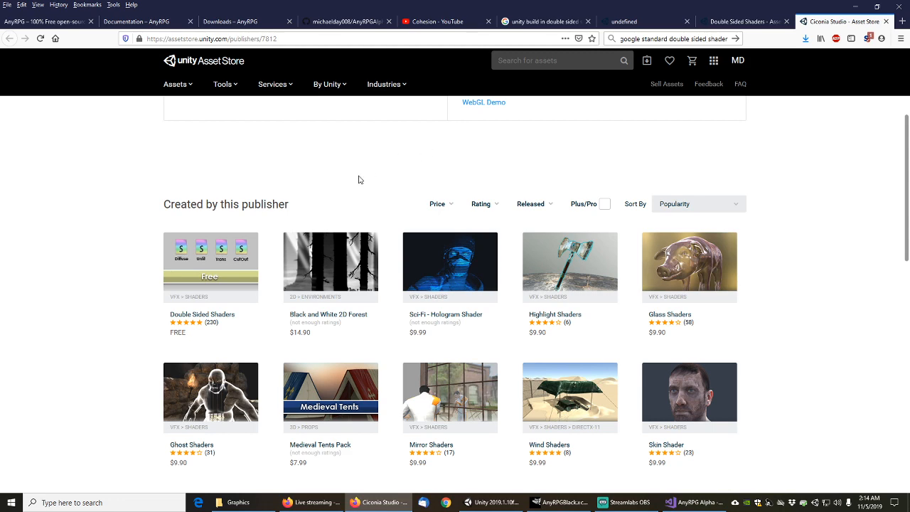
scroll(845, 260, down, 5)
scroll(845, 263, up, 4)
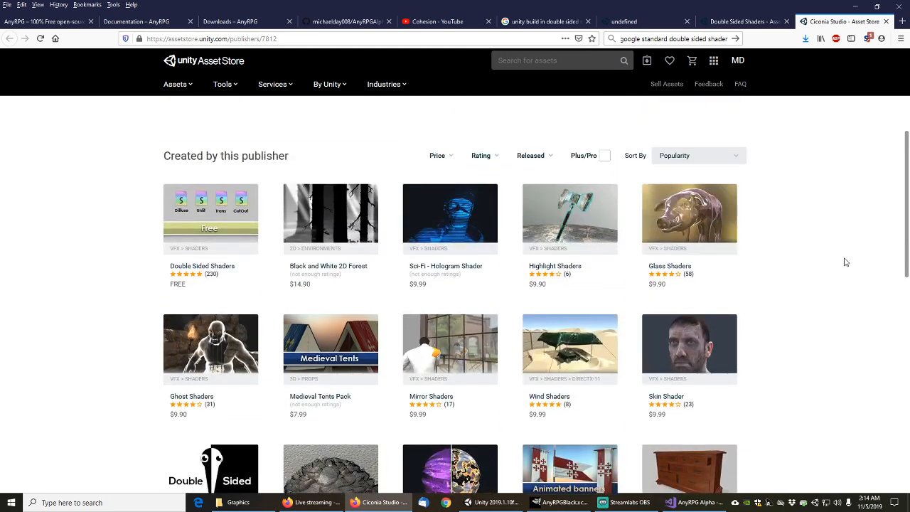
scroll(845, 262, up, 5)
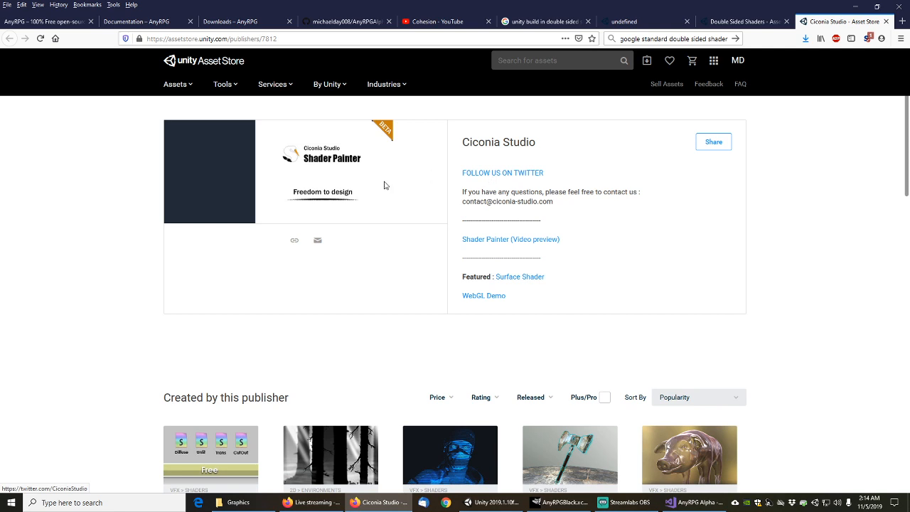
click(295, 243)
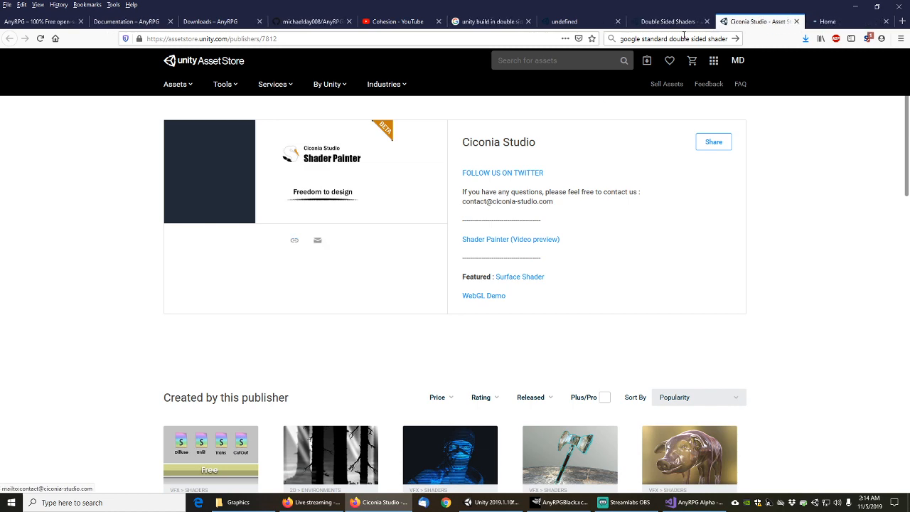
Bring up the Ciconia Studio homepage, dismiss the NoScript list, and advance the slideshow
click(840, 21)
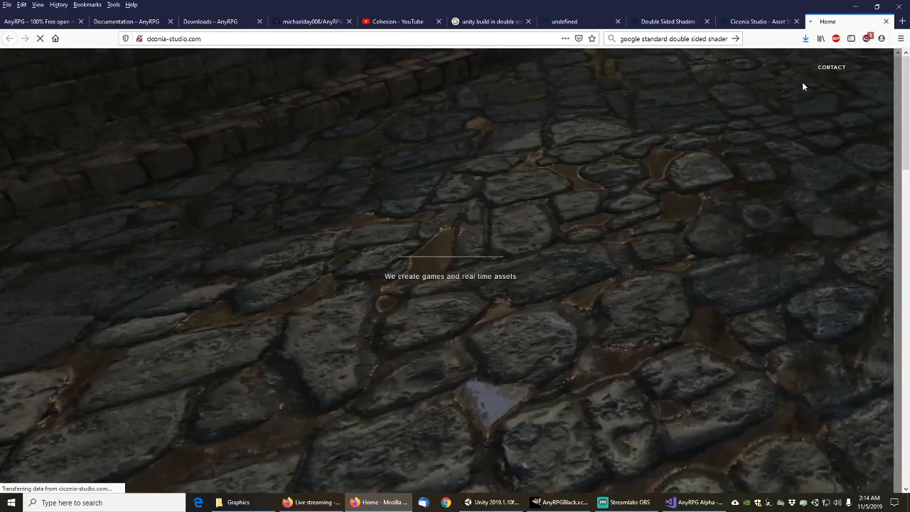
click(867, 38)
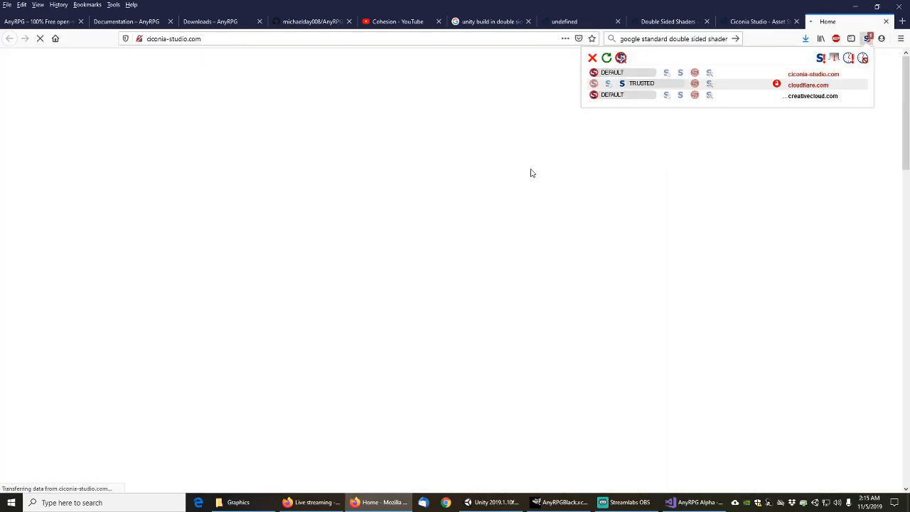
click(484, 106)
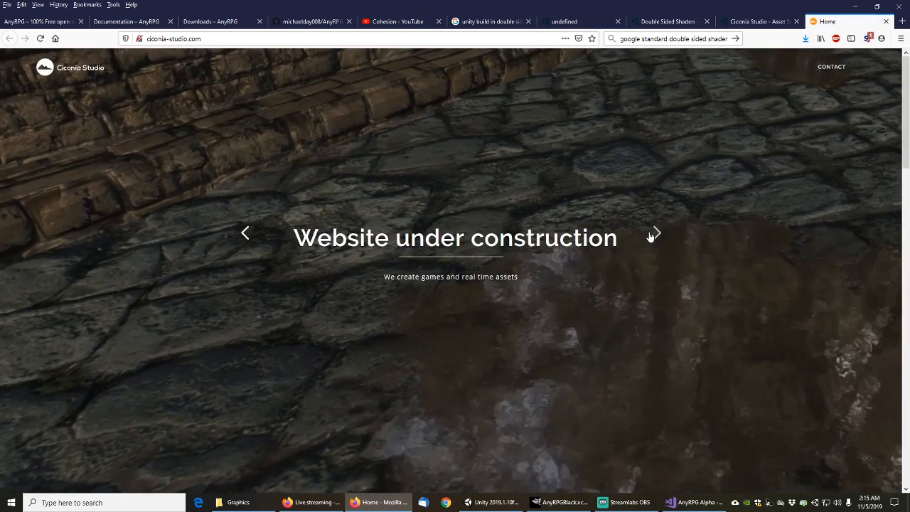
click(653, 234)
Scroll through the Ciconia Studio homepage, then close its tab with Ctrl+W
scroll(715, 270, down, 3)
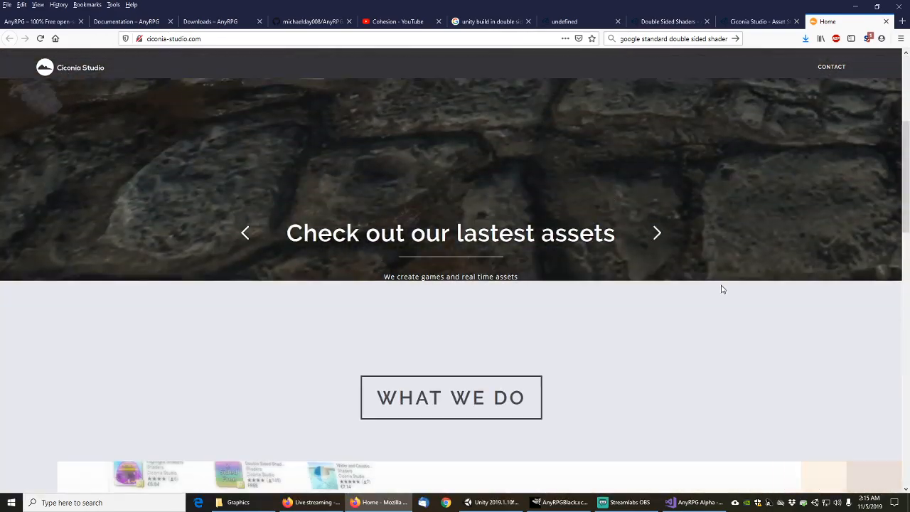
scroll(611, 292, down, 3)
scroll(583, 260, down, 3)
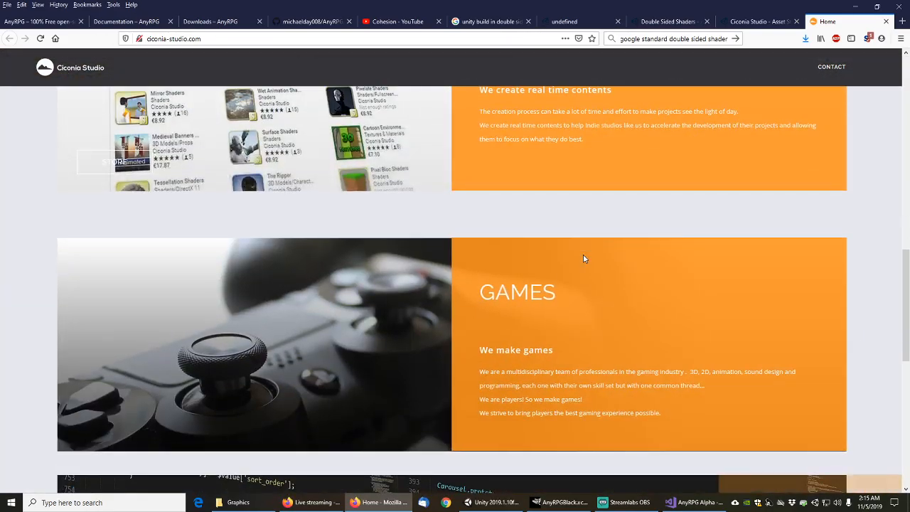
scroll(583, 257, up, 8)
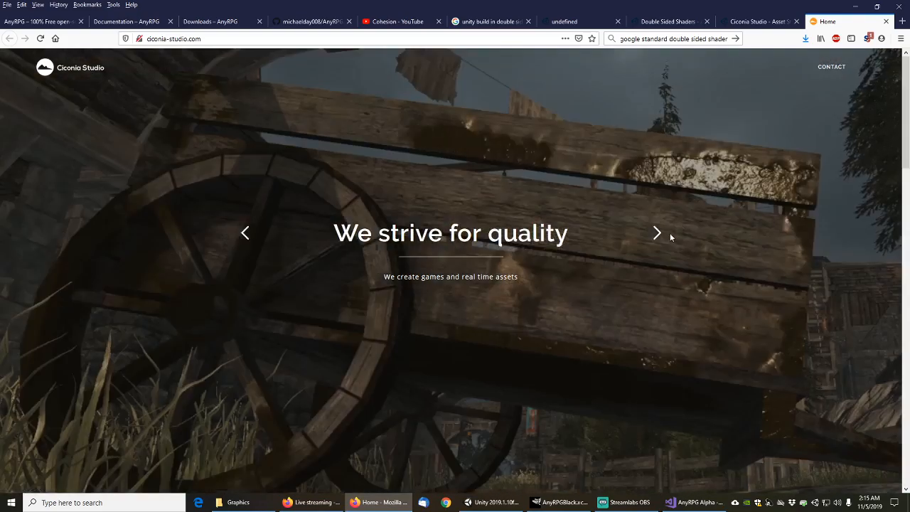
scroll(668, 239, down, 3)
scroll(670, 238, down, 3)
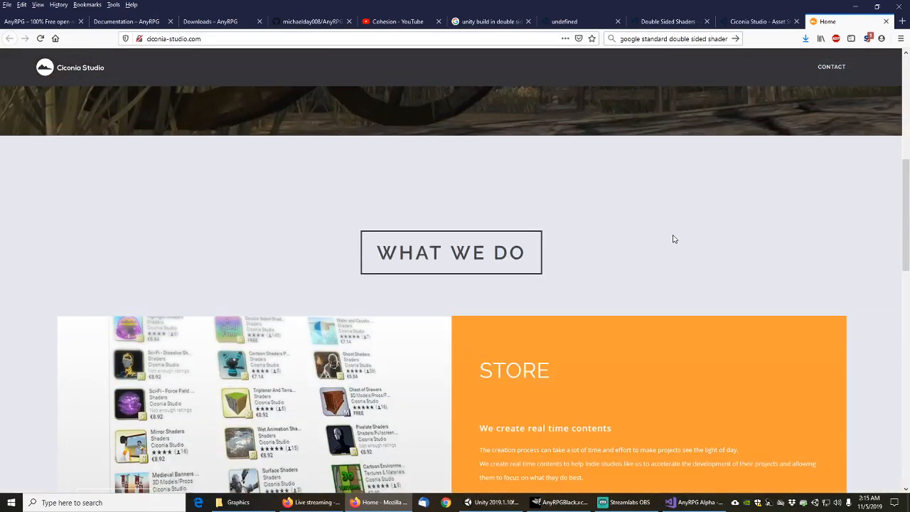
scroll(675, 239, down, 3)
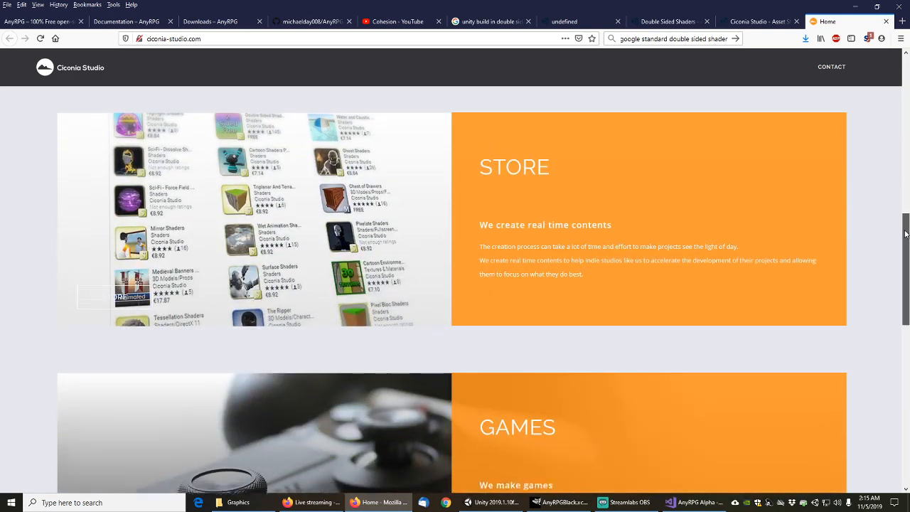
drag(906, 234, 904, 355)
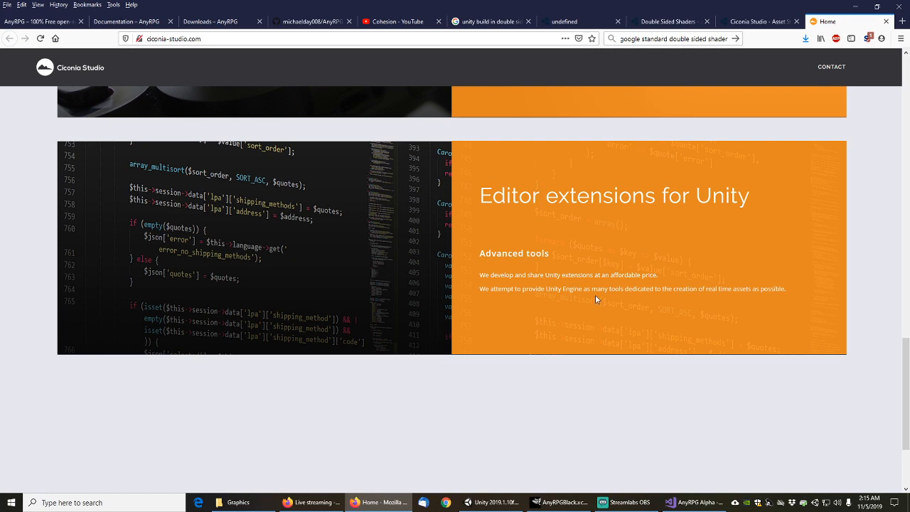
drag(905, 359, 901, 65)
key(ctrl+w)
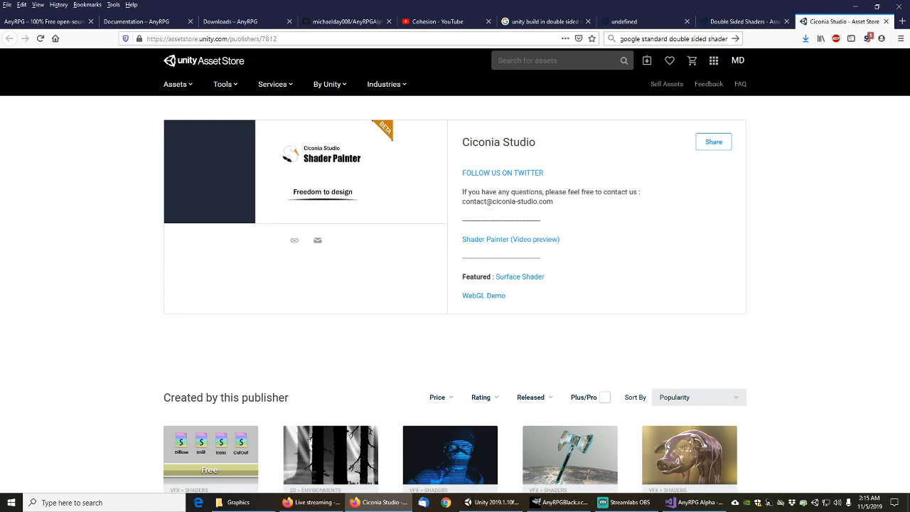
Close the Ciconia, Double Sided Shaders, untitled and Google tabs, and briefly check Unity
middle_click(812, 20)
middle_click(801, 23)
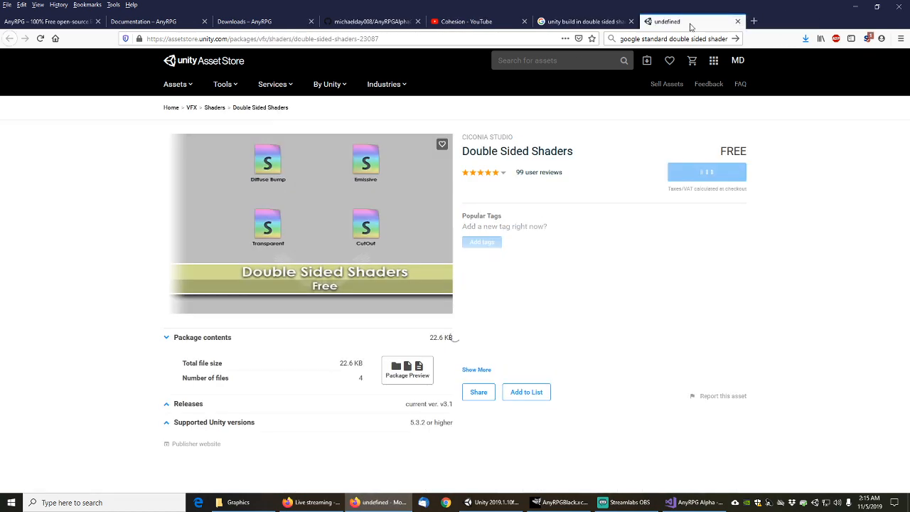
middle_click(660, 24)
middle_click(586, 23)
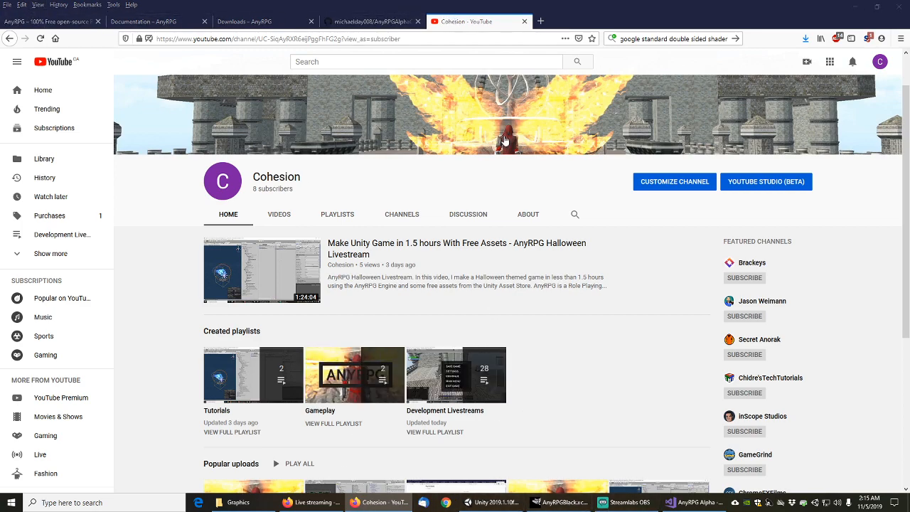
click(495, 502)
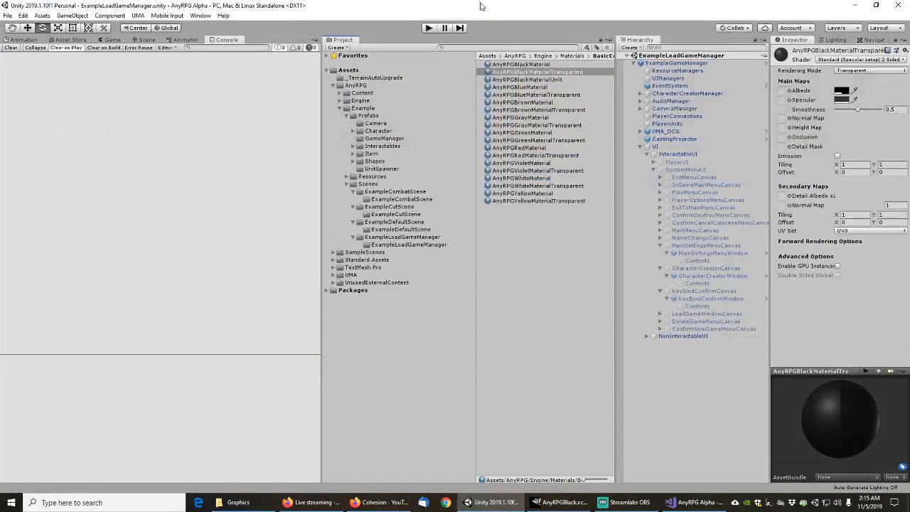
click(853, 5)
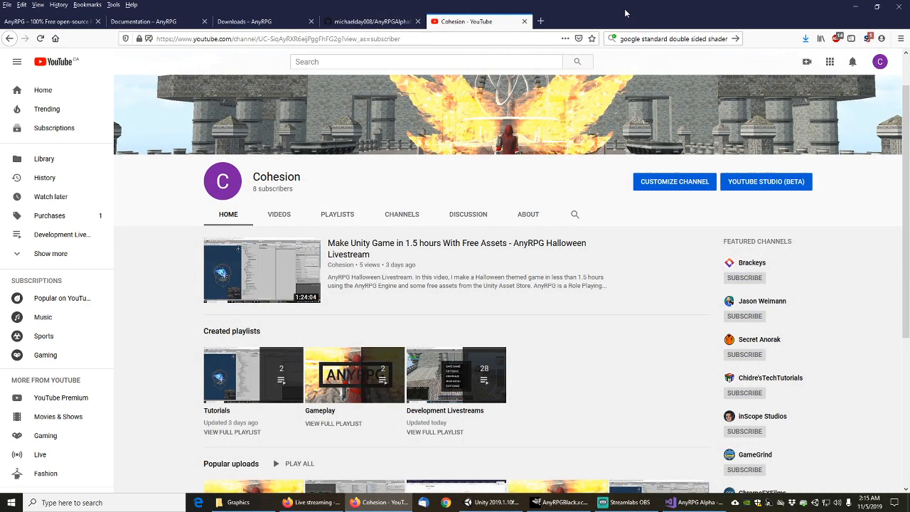
Cycle through the AnyRPG repository, downloads, documentation and about tabs, ending on Cohesion – YouTube
click(370, 22)
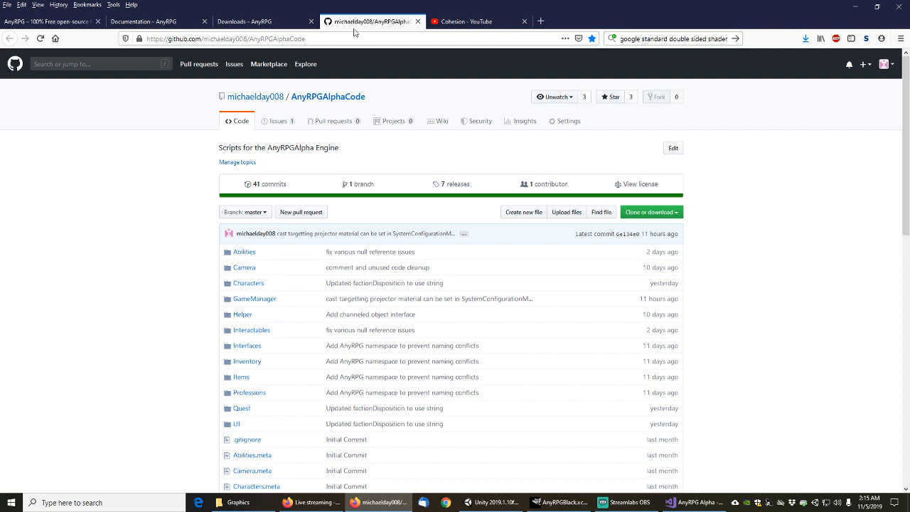
click(254, 21)
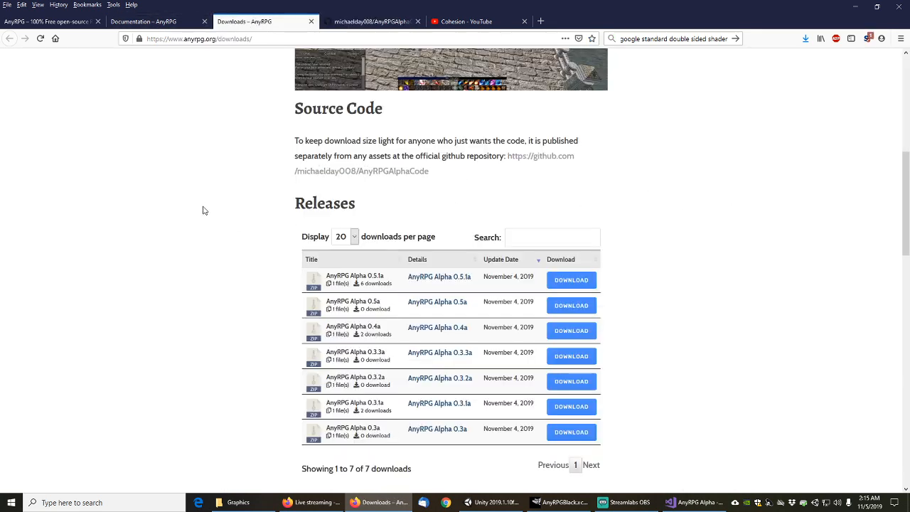
scroll(205, 210, up, 5)
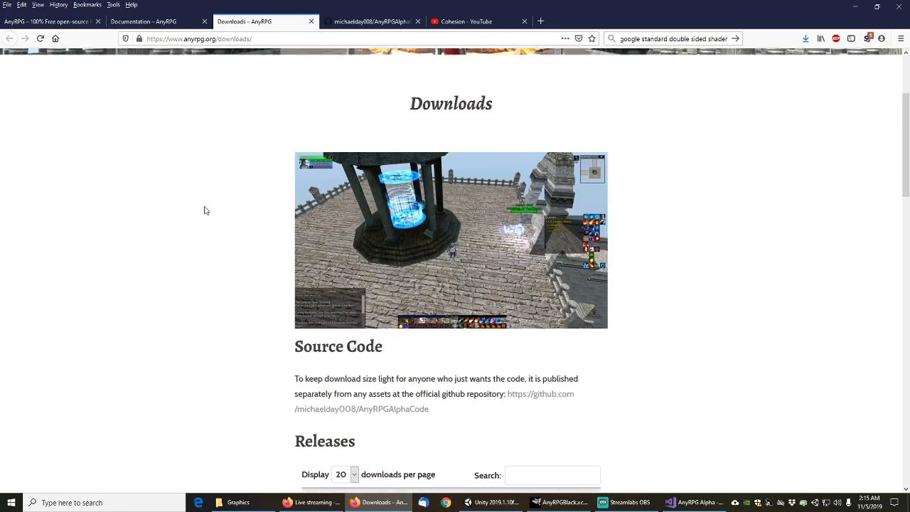
scroll(205, 211, down, 4)
click(142, 22)
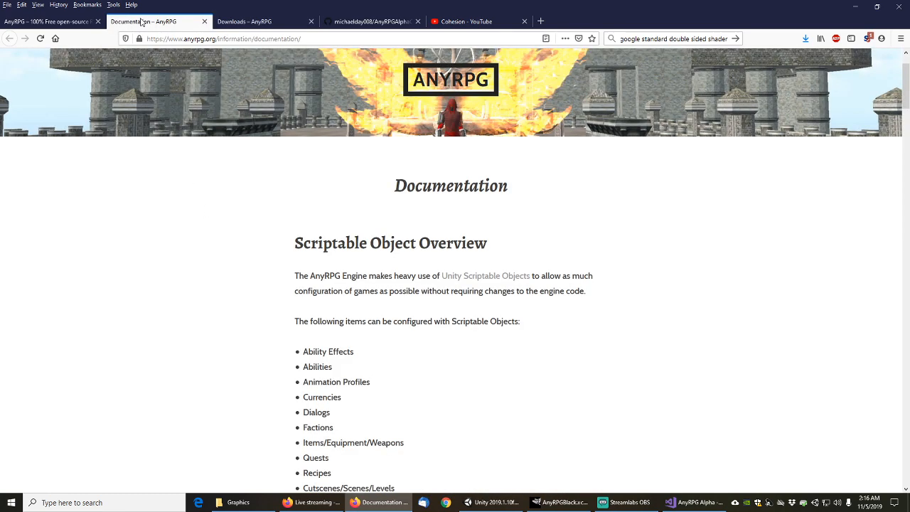
click(51, 22)
click(254, 22)
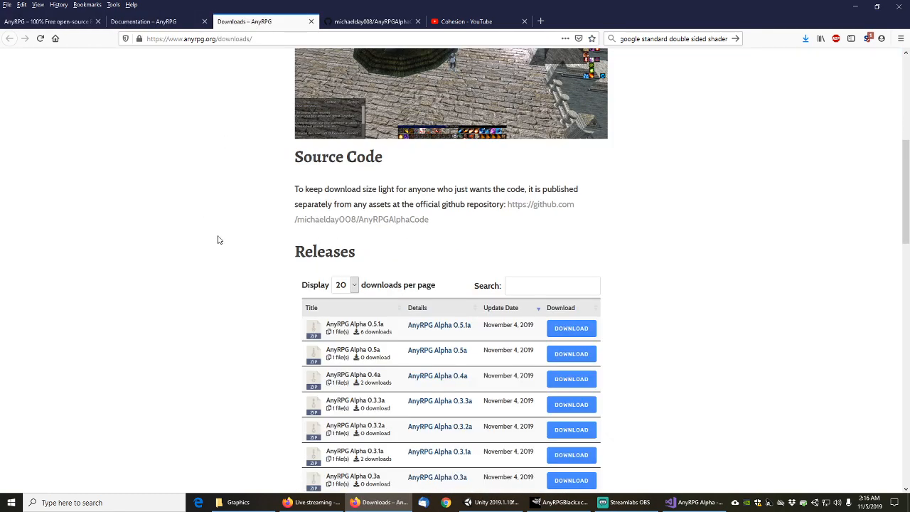
scroll(209, 229, down, 2)
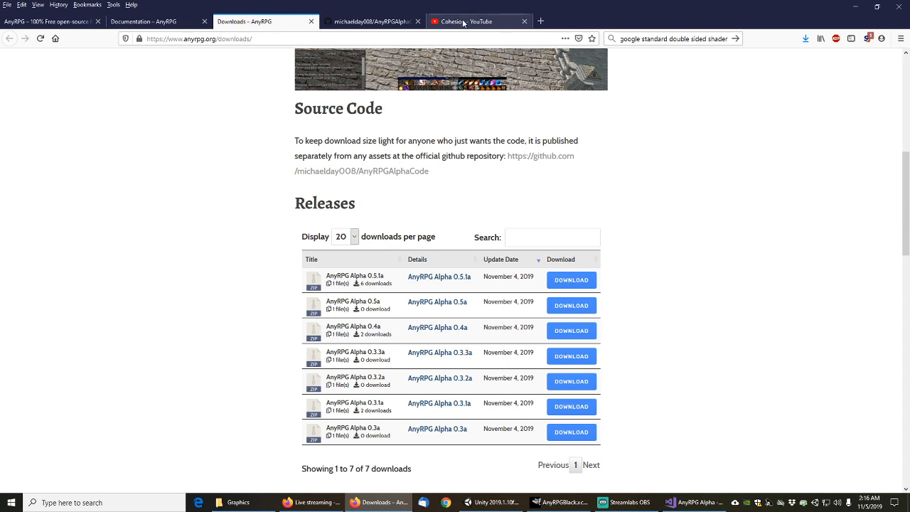
click(440, 15)
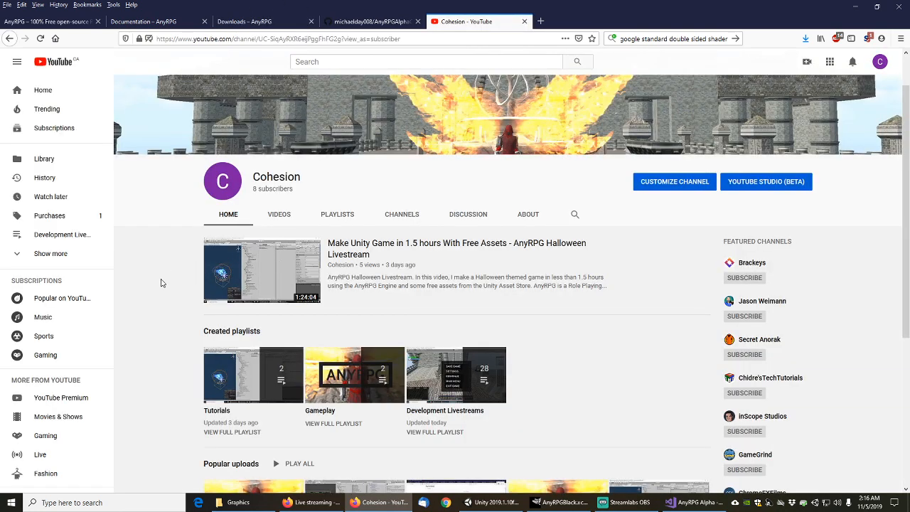